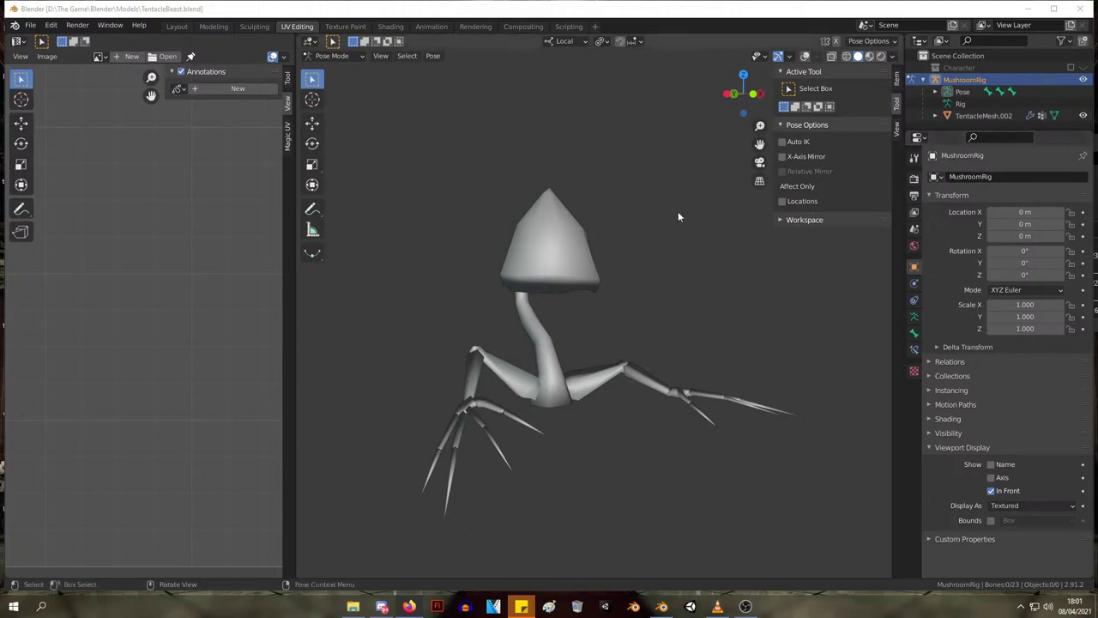
- Examine the rigged tentacle creature from several angles, comparing its shape in Pose Mode and Edit Mode
middle_drag(678, 211, 612, 235)
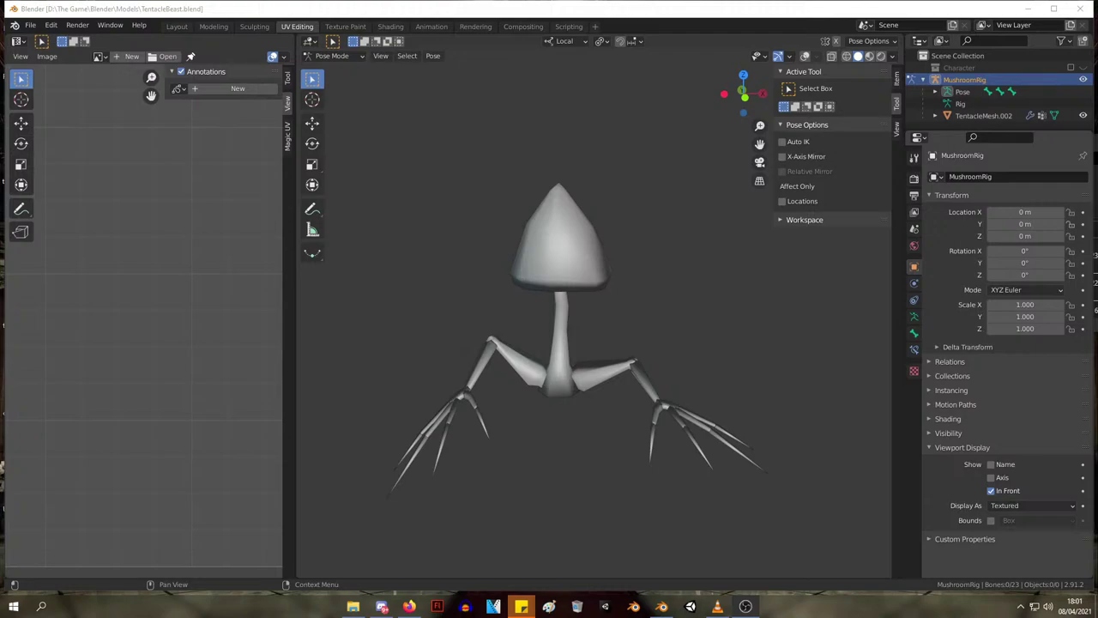
middle_drag(573, 263, 551, 293)
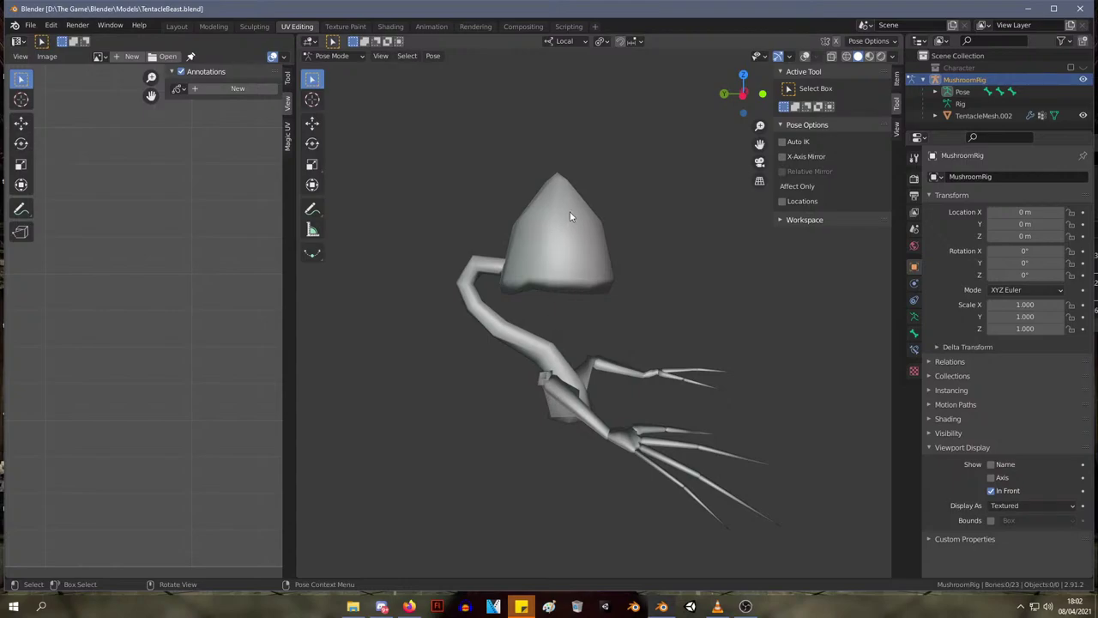
middle_drag(570, 212, 557, 243)
key(Tab)
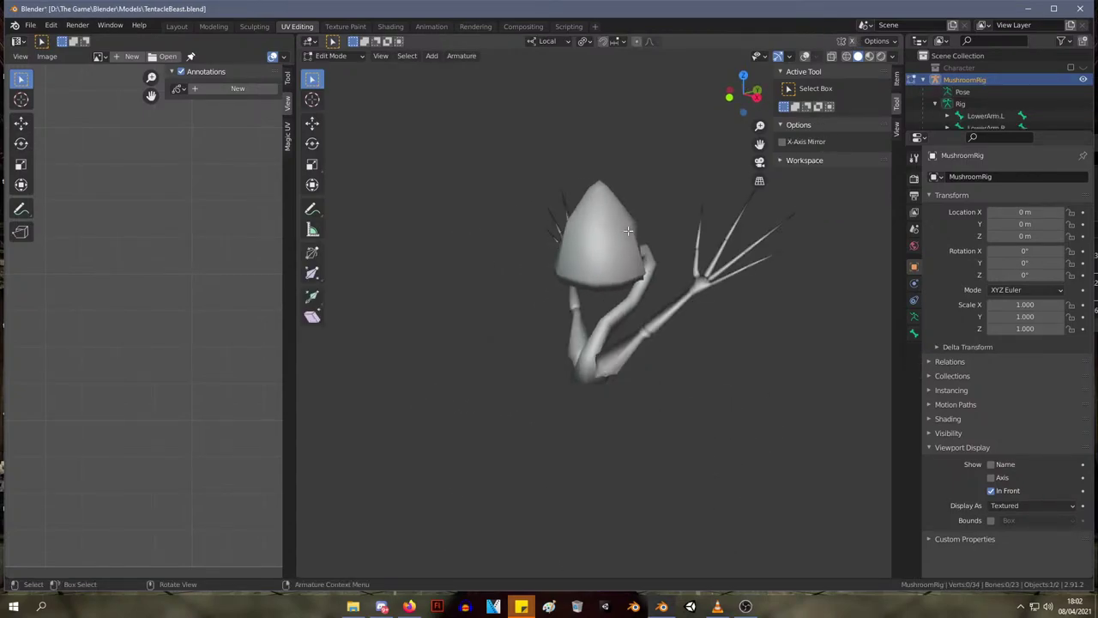
key(Tab)
key(Tab)
middle_drag(628, 231, 600, 176)
scroll(600, 283, up, 4)
middle_drag(614, 300, 545, 295)
key(Tab)
scroll(544, 294, down, 3)
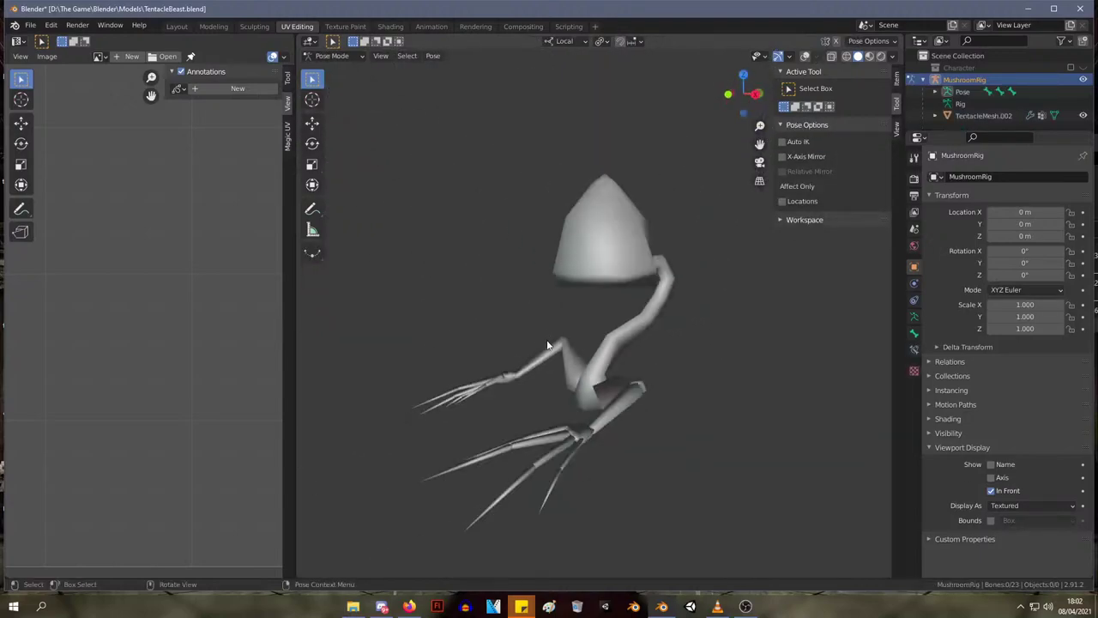
- Turn on the viewport overlays to show the armature bones, then compare the bones in Edit Mode and Pose Mode
click(806, 57)
click(332, 56)
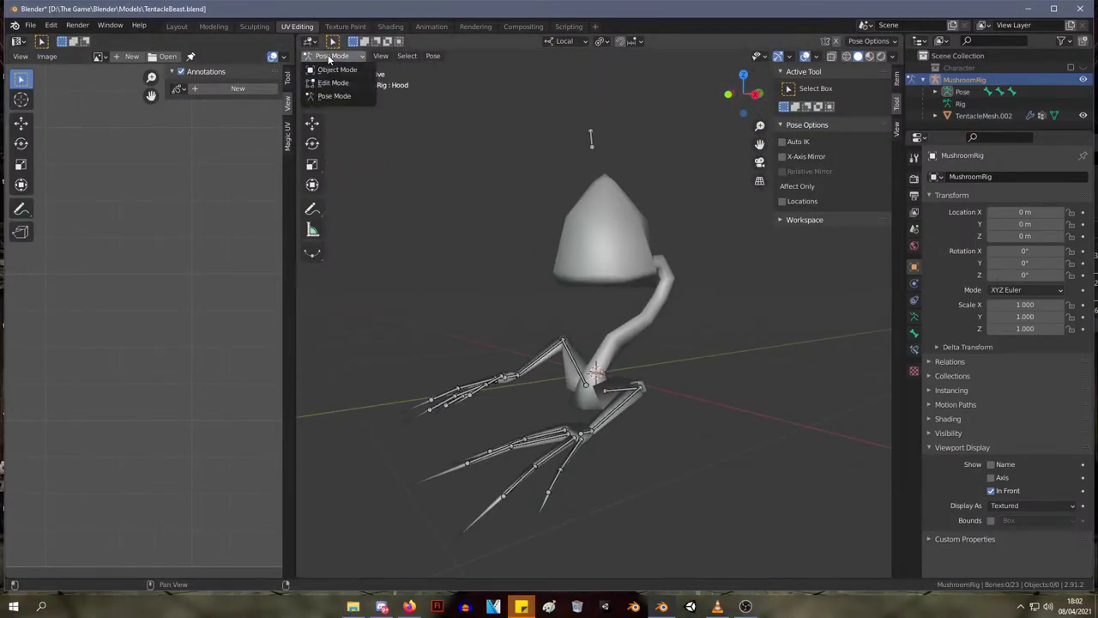
middle_drag(595, 134, 514, 249)
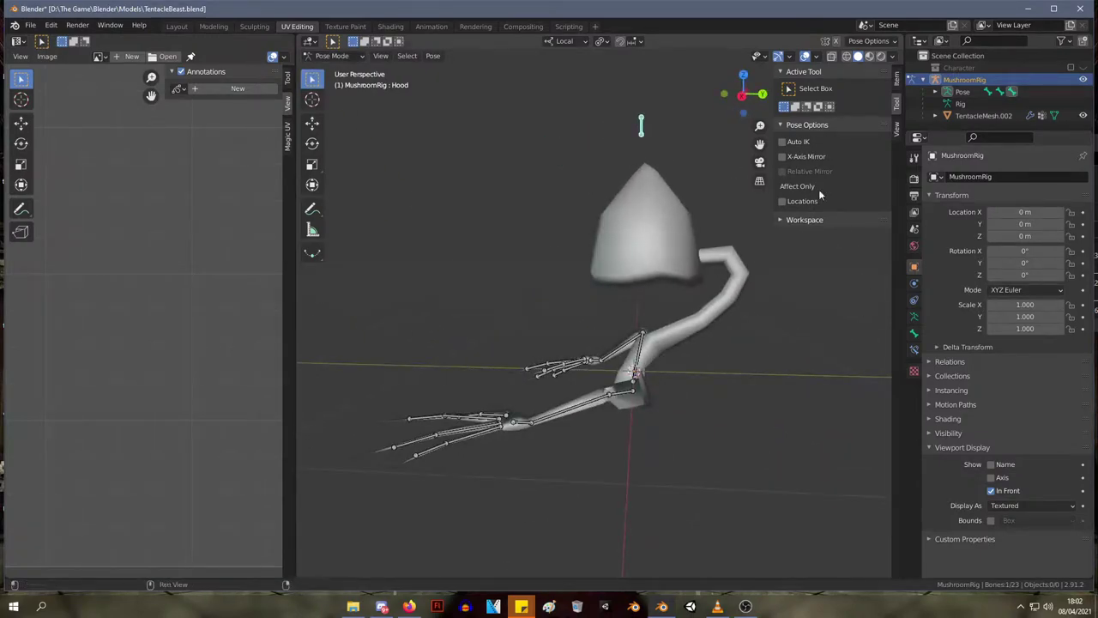
key(Tab)
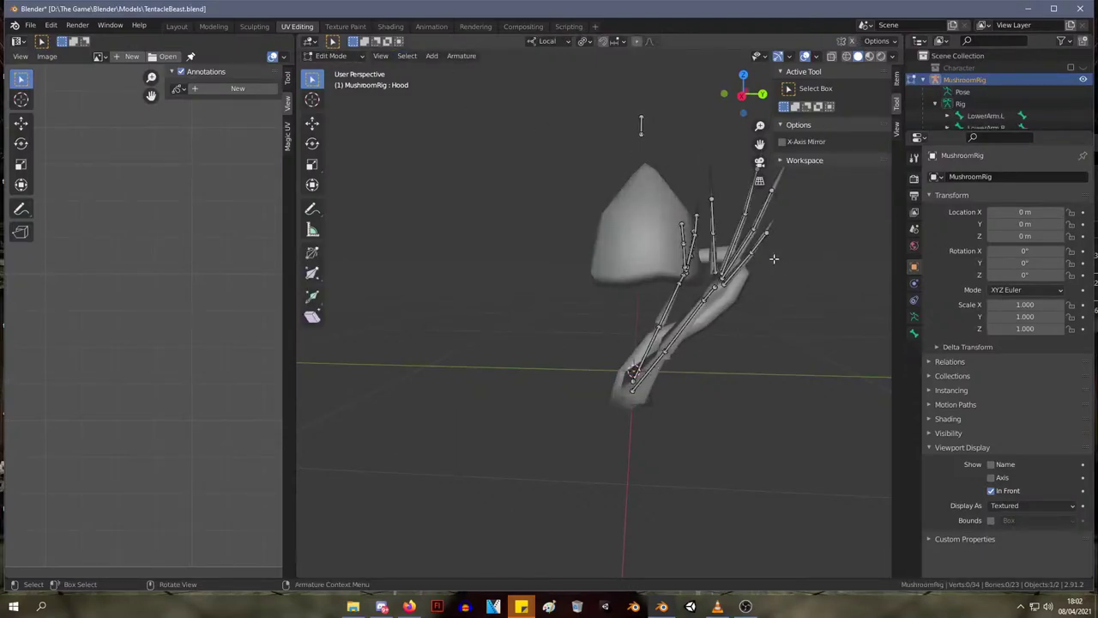
key(ctrl+Tab)
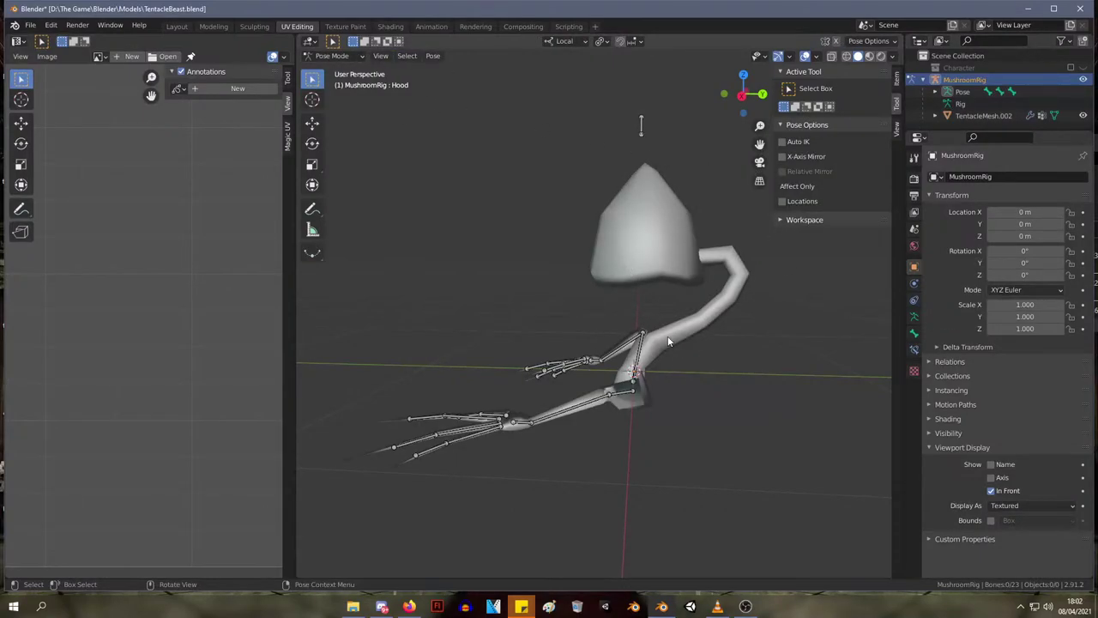
- Try rotating the linked hood geometry of the creature mesh about 88° in Edit Mode and repositioning it above the neck
click(332, 56)
click(334, 71)
click(639, 246)
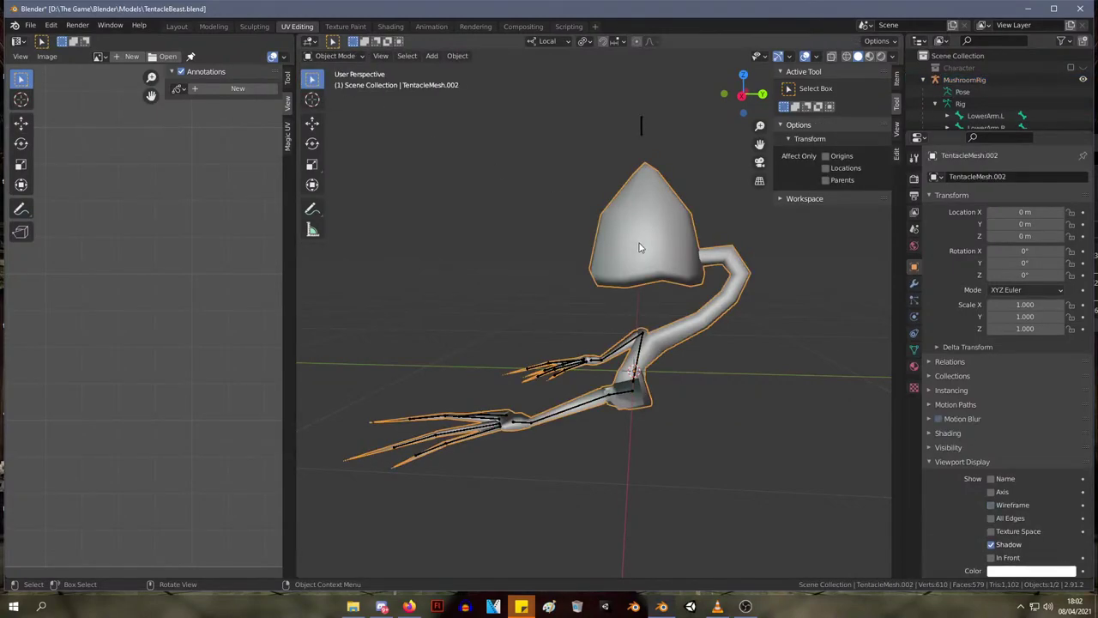
key(Tab)
key(l)
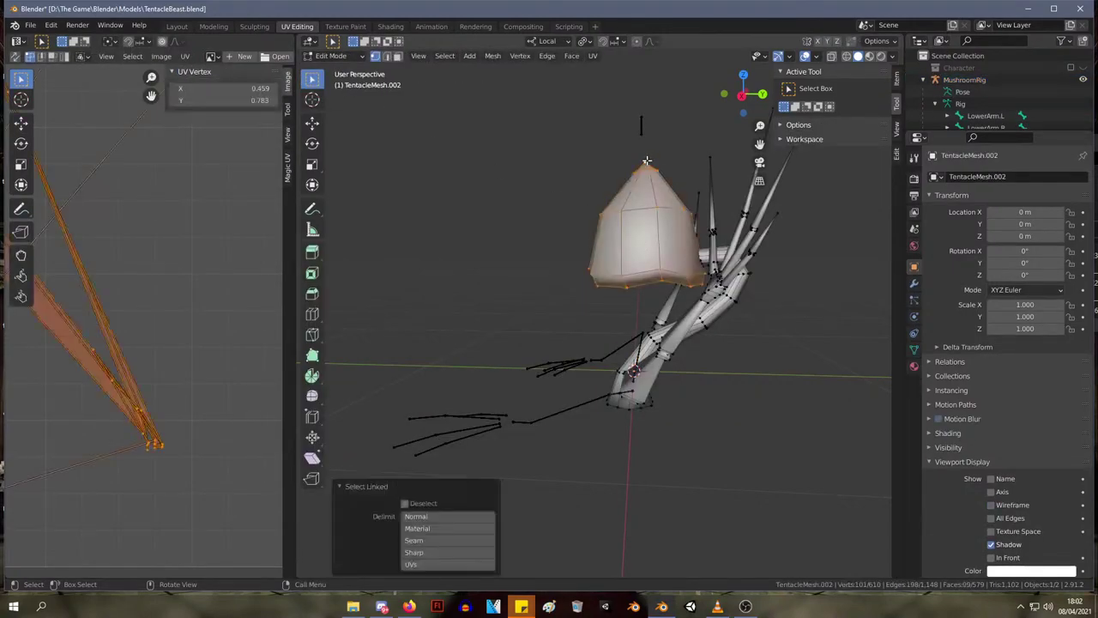
key(r)
click(727, 220)
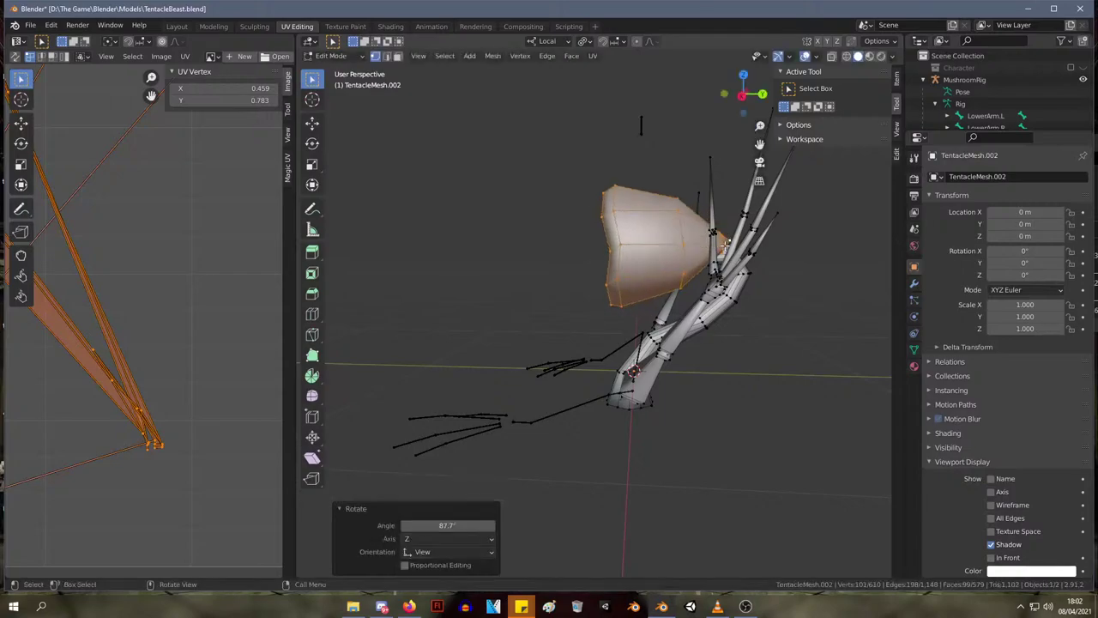
key(g)
click(726, 227)
middle_drag(726, 227, 547, 124)
key(Tab)
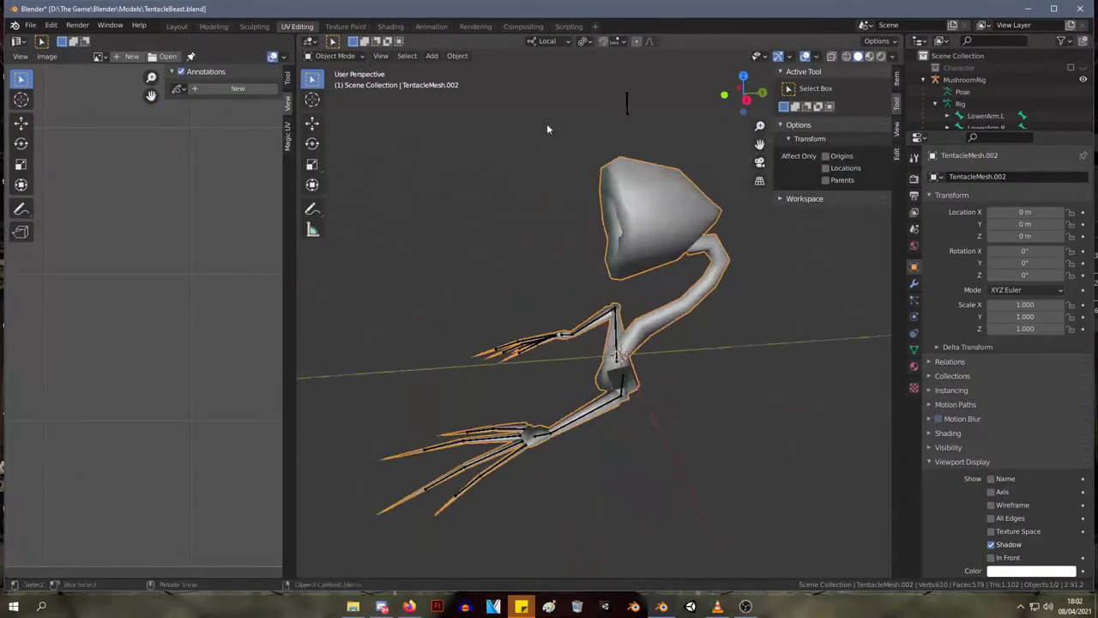
- Try moving the Hood bone in the armature's Edit Mode
click(340, 57)
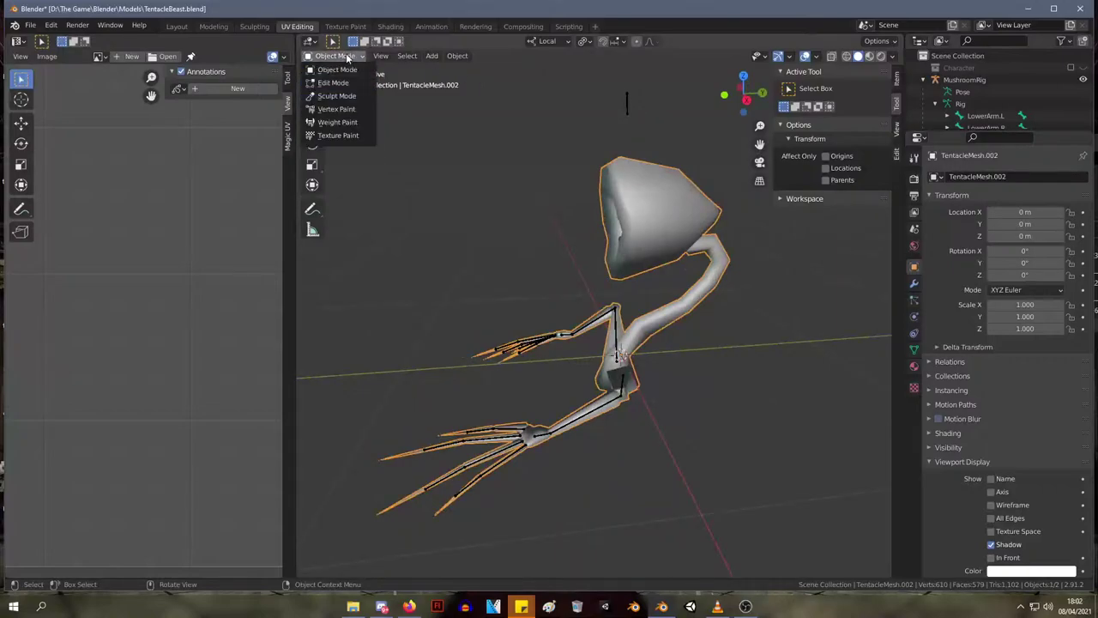
click(351, 67)
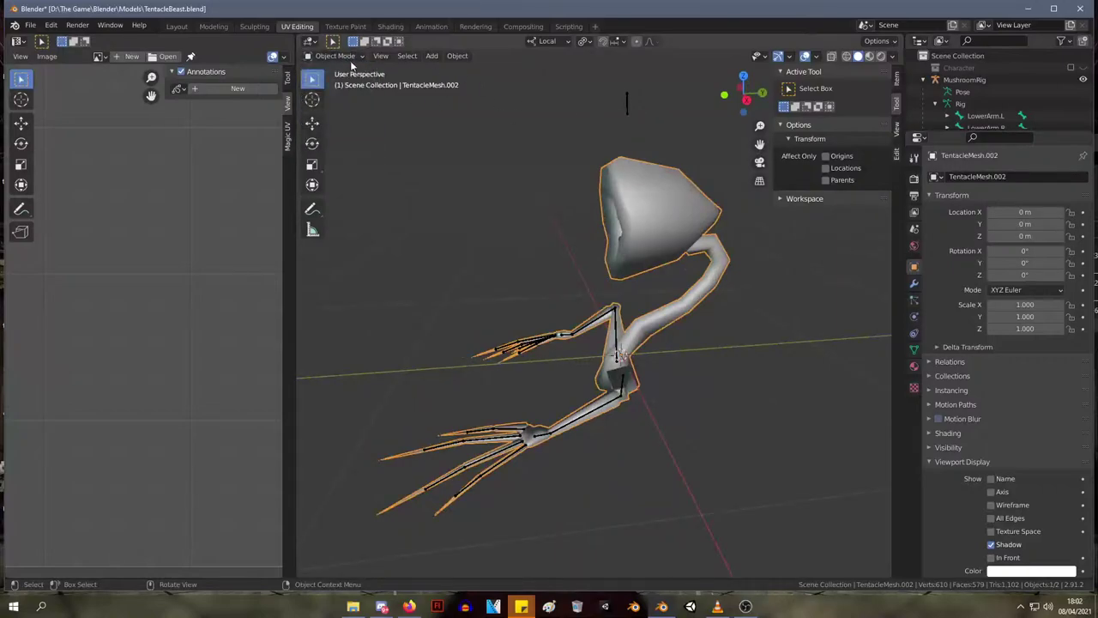
click(626, 101)
key(Tab)
mouse_move(643, 114)
middle_down()
mouse_move(549, 94)
mouse_move(654, 123)
mouse_move(649, 103)
mouse_move(654, 115)
middle_up()
click(617, 102)
key(g)
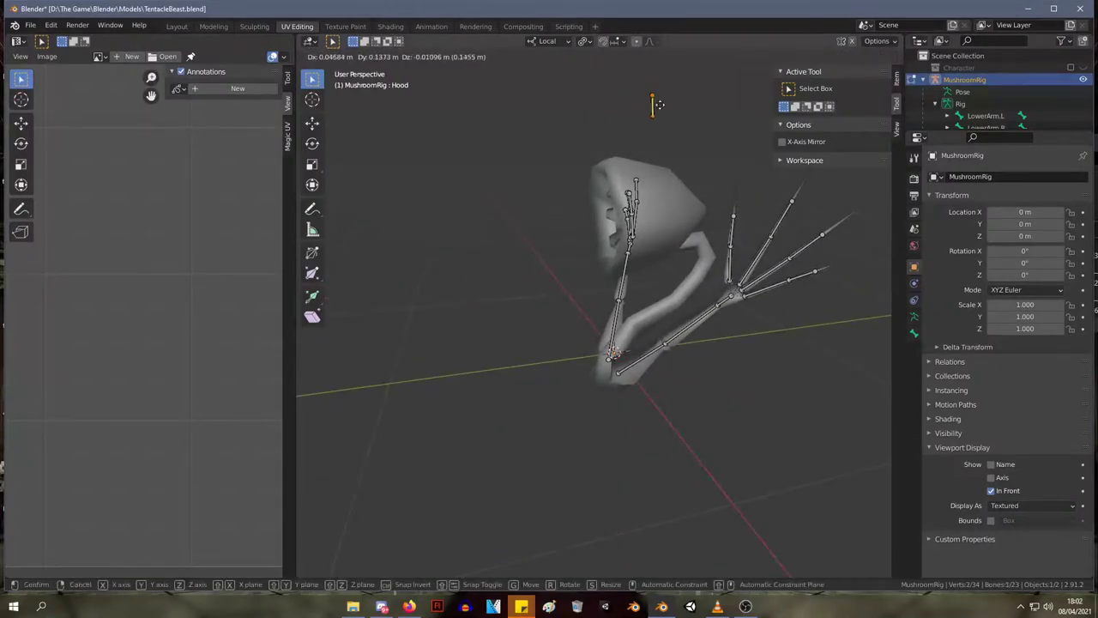
right_click(676, 155)
middle_drag(676, 155, 503, 106)
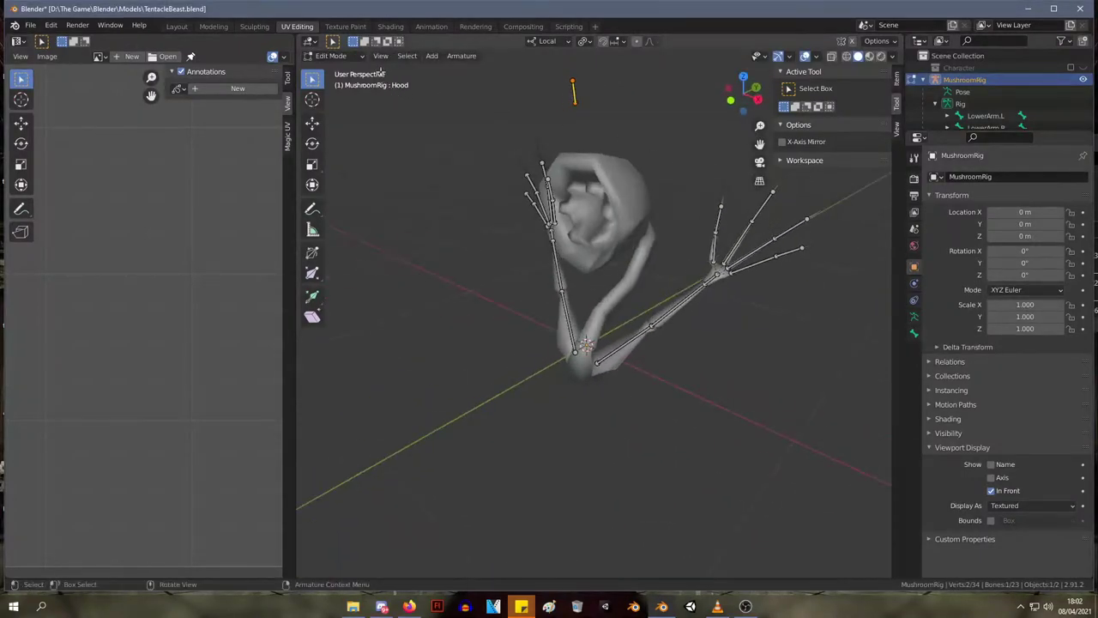
- Switch the armature to Pose Mode and move the Hood bone about -0.08 m along Y
click(343, 56)
click(352, 97)
middle_drag(409, 99, 553, 110)
key(g)
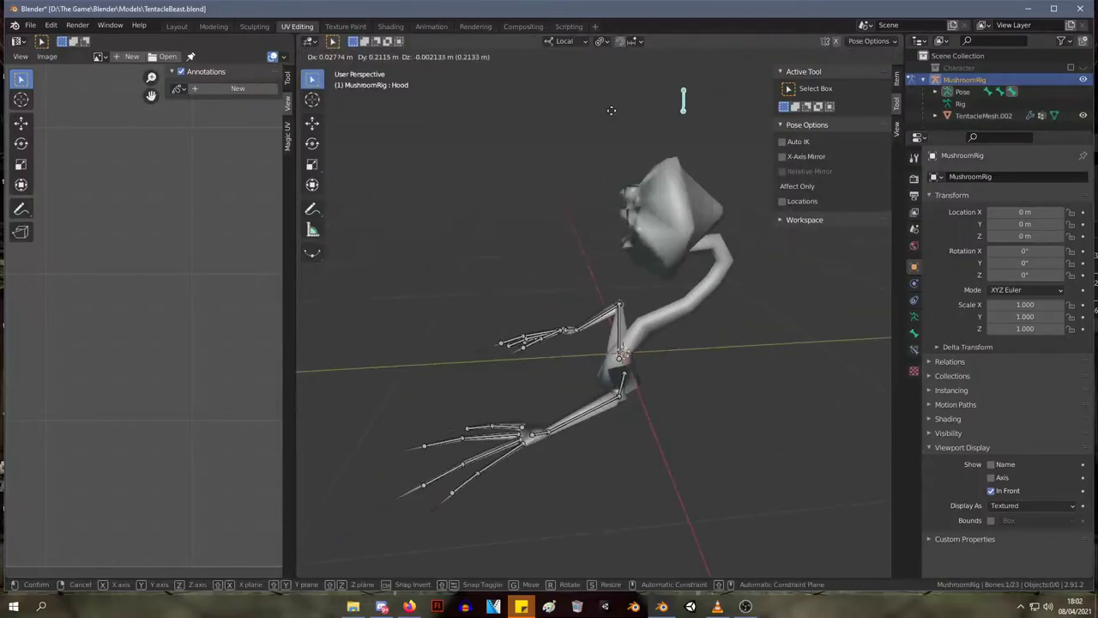
right_click(577, 117)
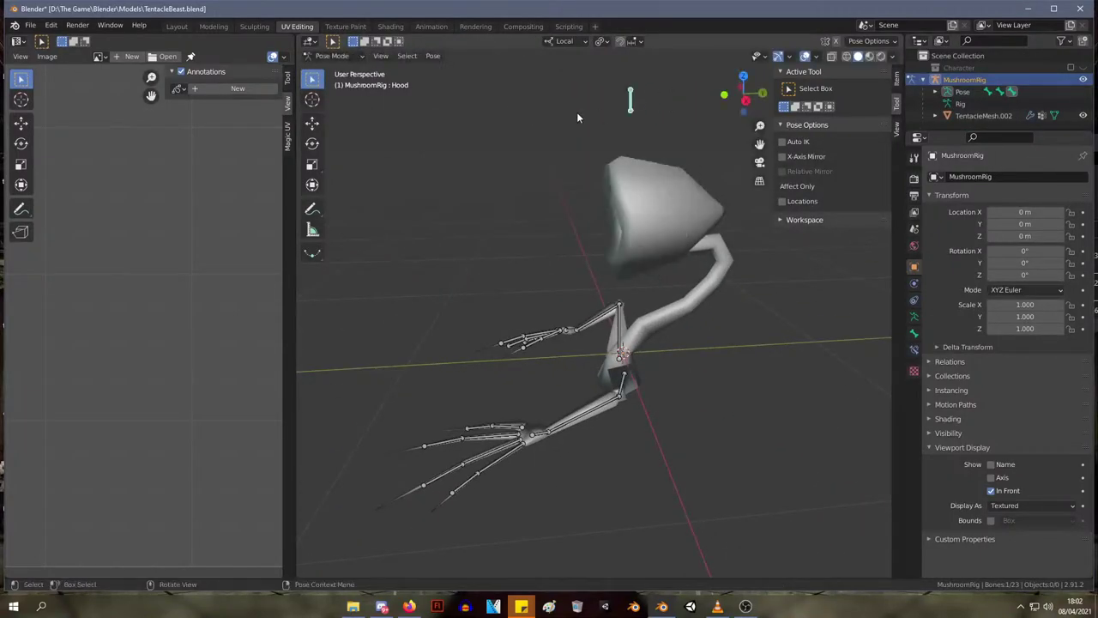
key(g)
click(537, 122)
- Move the Hood bone about 0.24 m along Y and lower it about 0.02 m
mouse_move(537, 122)
middle_down()
mouse_move(650, 127)
mouse_move(610, 181)
mouse_move(503, 144)
mouse_move(537, 123)
mouse_move(540, 134)
middle_up()
key(g)
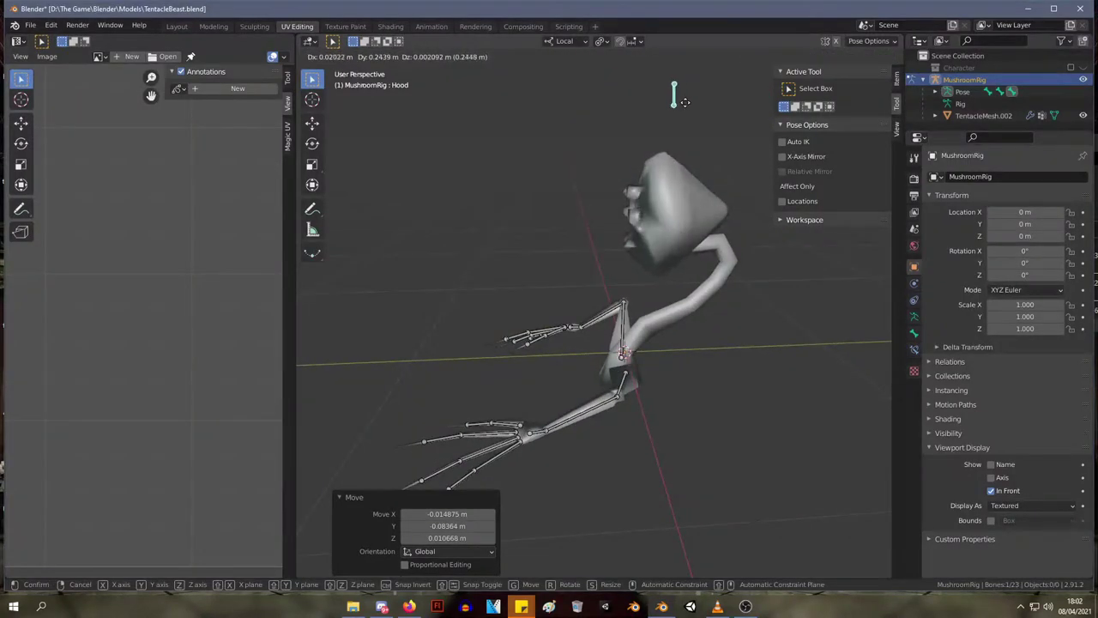
click(681, 98)
middle_drag(681, 98, 558, 164)
key(g)
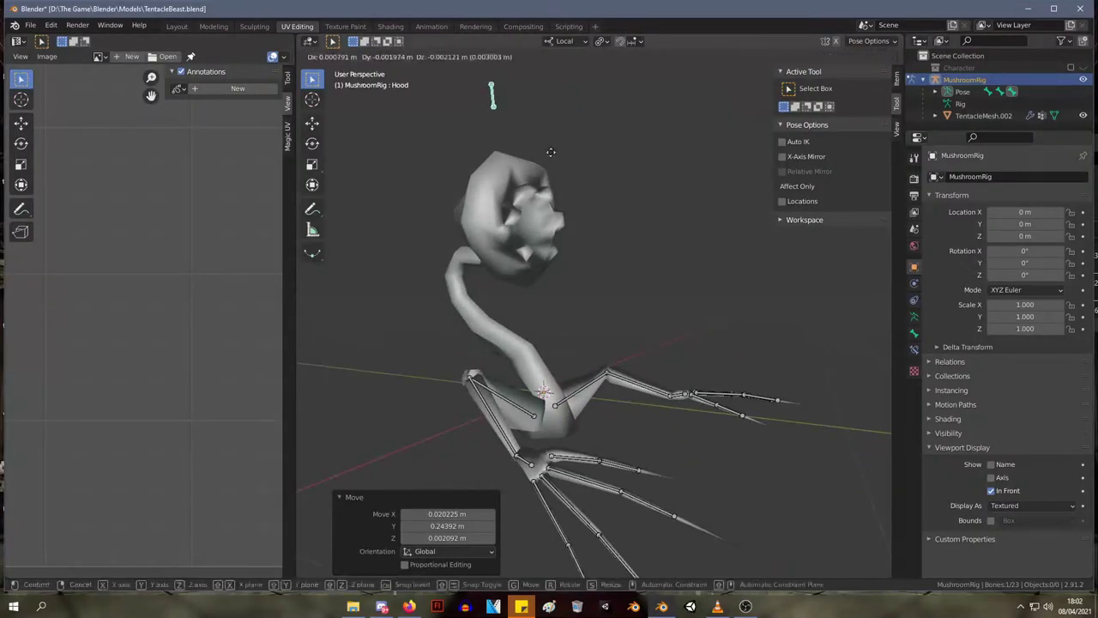
click(552, 157)
- Scale the Hood bone to about 1.35 and raise it about 0.19 m
key(s)
right_click(590, 146)
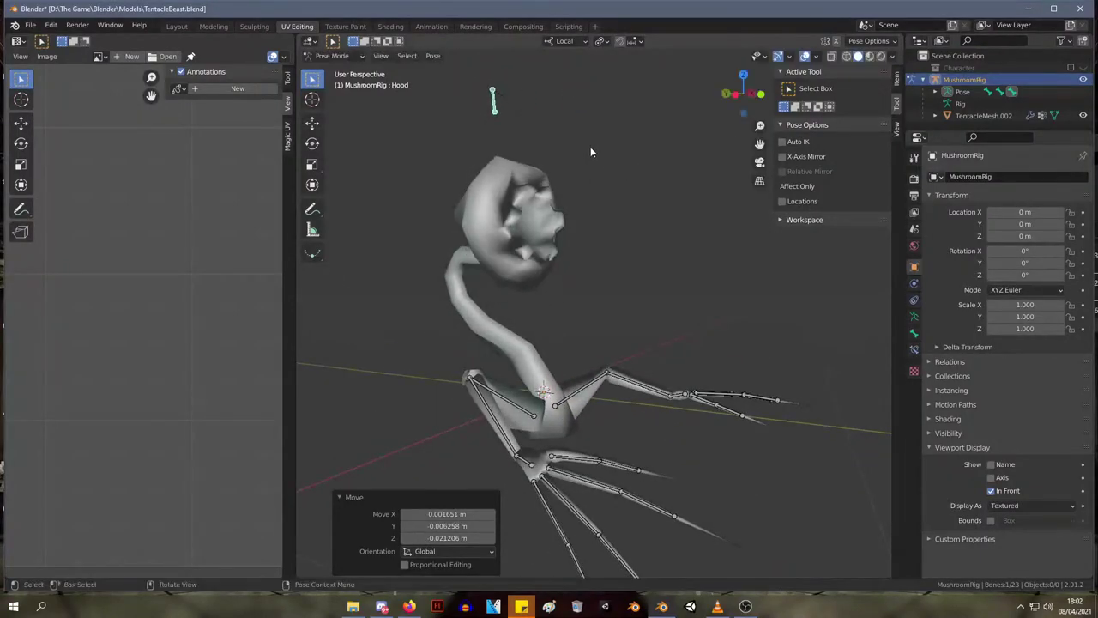
middle_drag(590, 146, 503, 131)
key(s)
click(510, 135)
key(g)
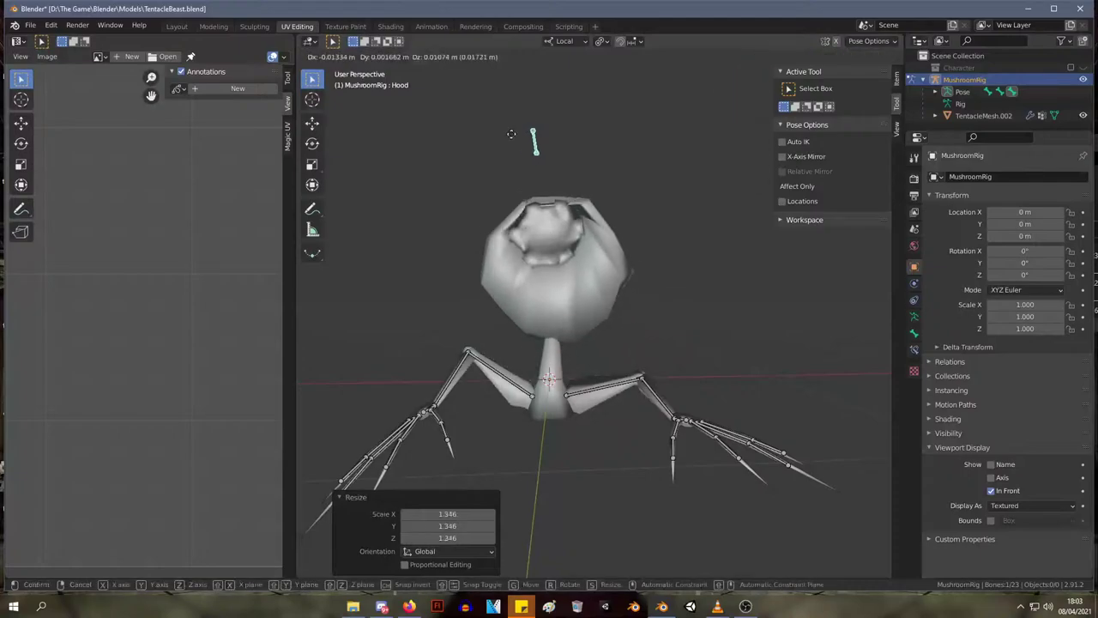
click(508, 92)
middle_drag(588, 137, 598, 165)
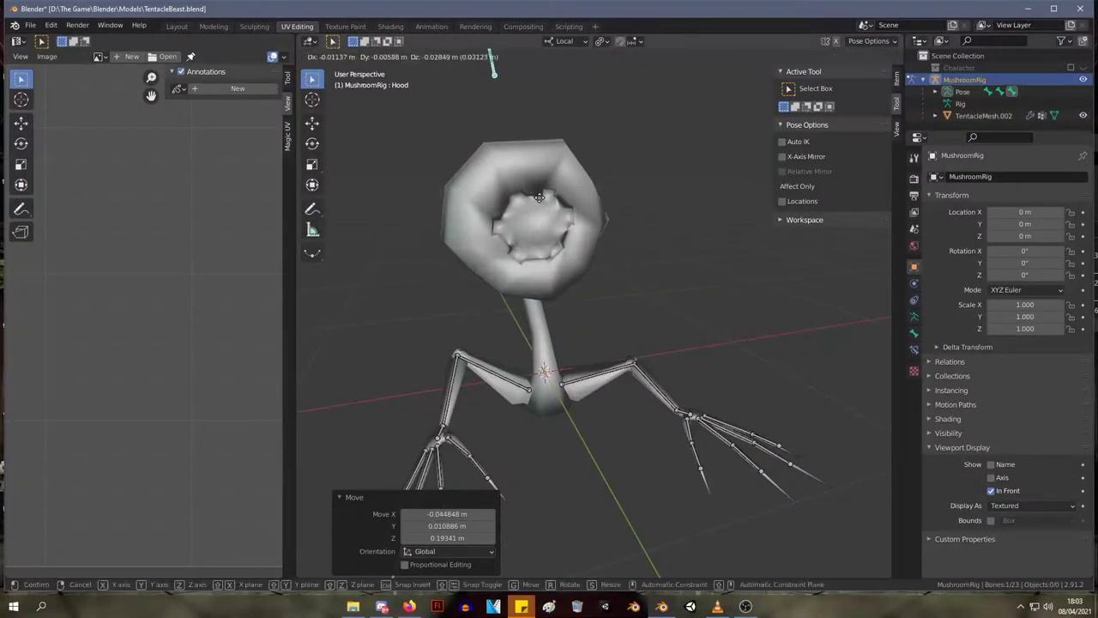
- Undo the Hood bone's pose changes back to the armature in Object Mode
key(ctrl+z)
key(ctrl+z)
key(ctrl+z)
key(ctrl+z)
key(ctrl+z)
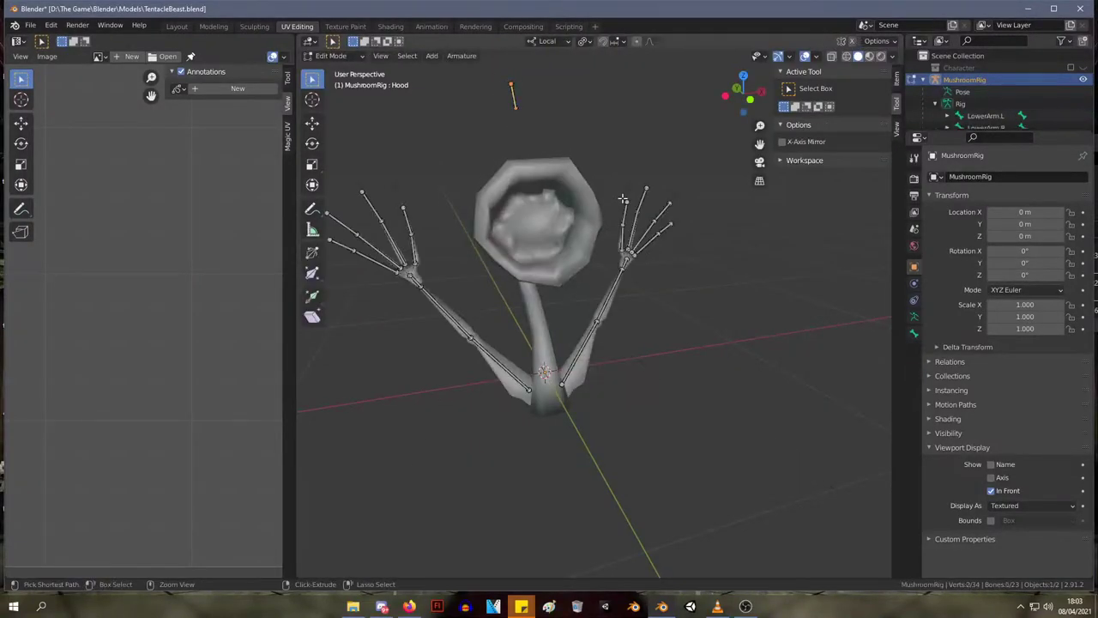
key(ctrl+z)
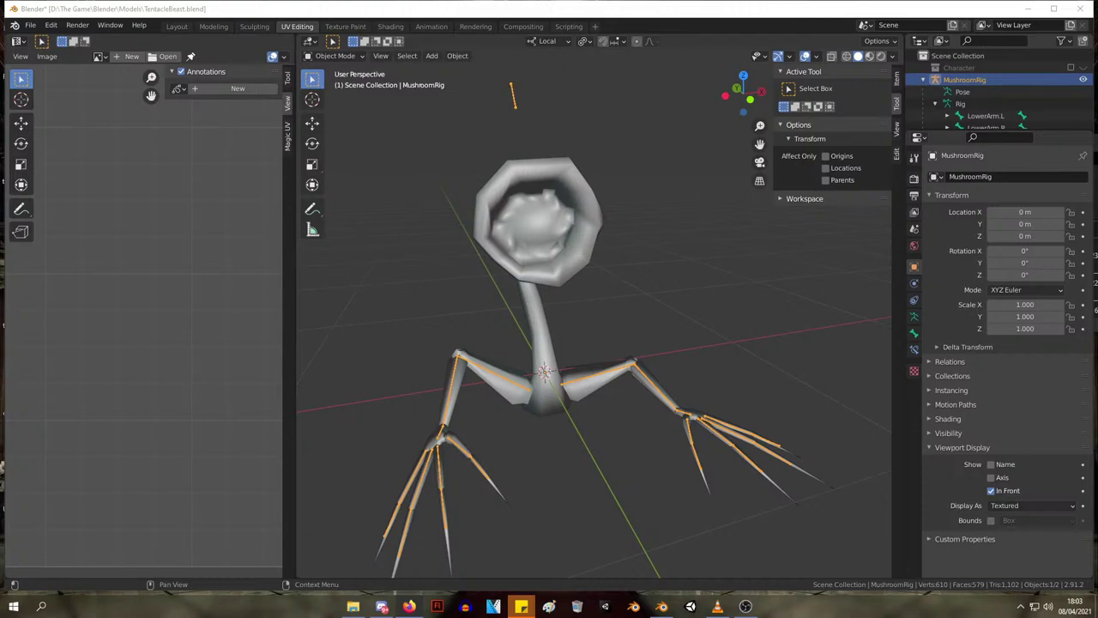
- Open the creature mesh in Edit Mode with the hood's rotation undone
middle_drag(720, 228, 699, 208)
click(619, 212)
key(Tab)
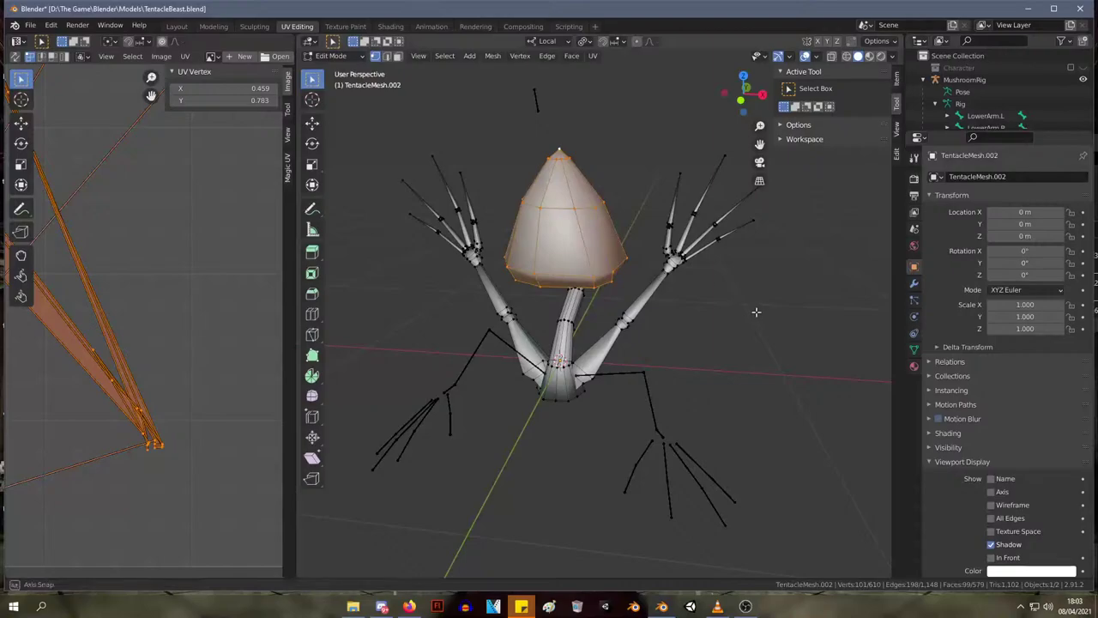
- Compare the creature mesh in Object Mode and Edit Mode from the side
key(Tab)
middle_drag(735, 270, 698, 252)
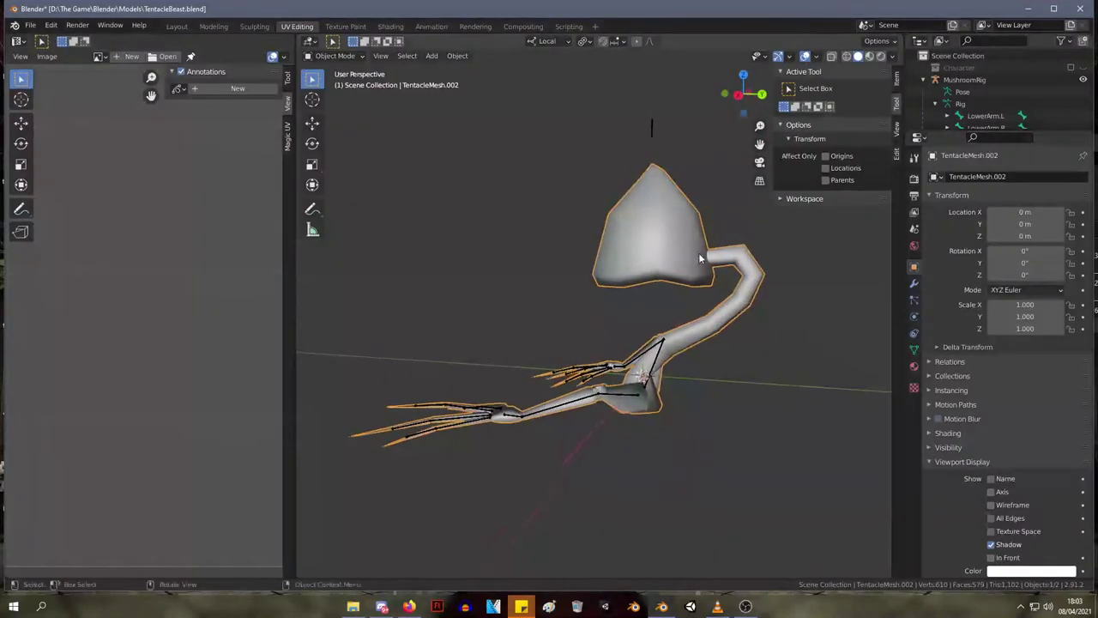
key(Tab)
middle_drag(805, 293, 662, 144)
key(Tab)
- Select the armature, switch it to Pose Mode and select the Hood bone above the hood
click(656, 116)
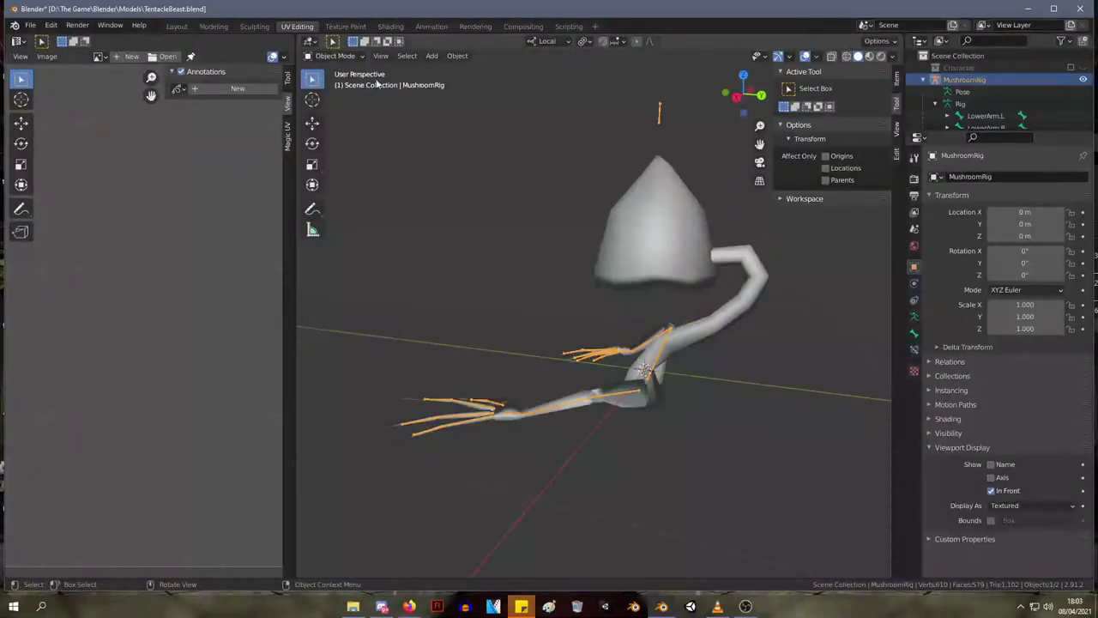
key(Tab)
key(Tab)
key(ctrl+Tab)
click(660, 113)
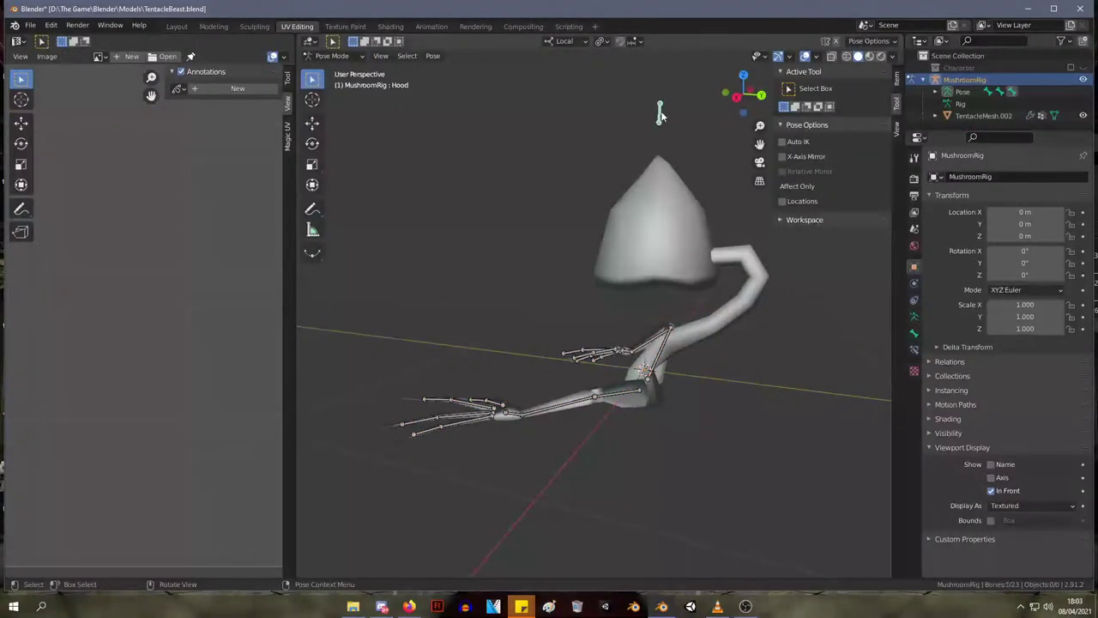
- Try raising the Hood bone in Pose Mode, and check the armature in Edit Mode
key(g)
click(664, 86)
middle_drag(664, 86, 710, 179)
key(Tab)
key(Tab)
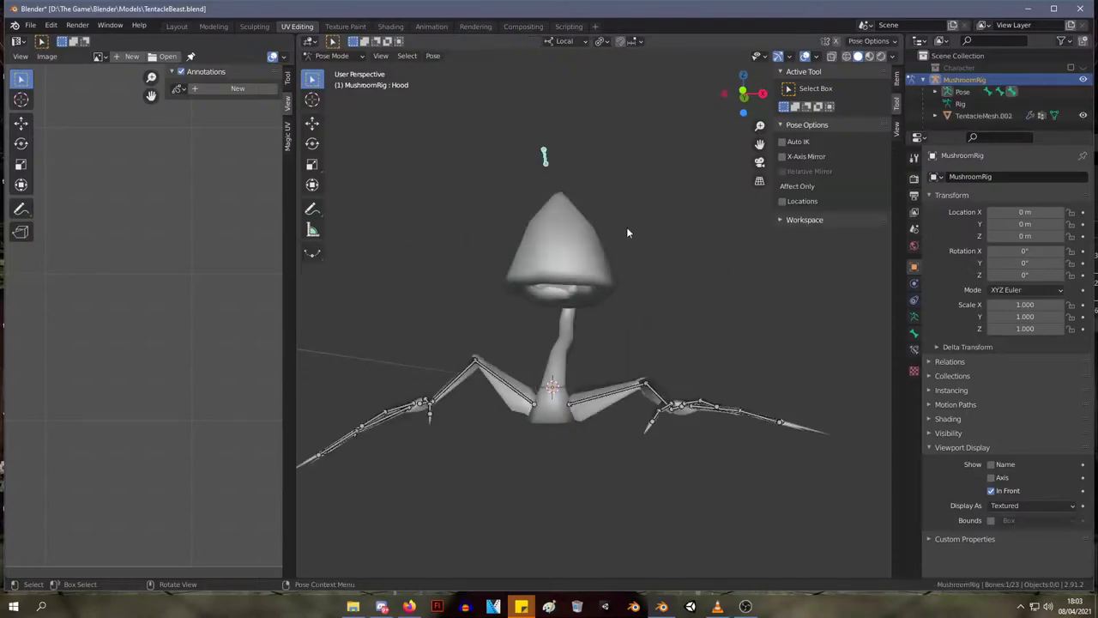
- Switch to the Modeling workspace and bring the whole creature into view
click(214, 26)
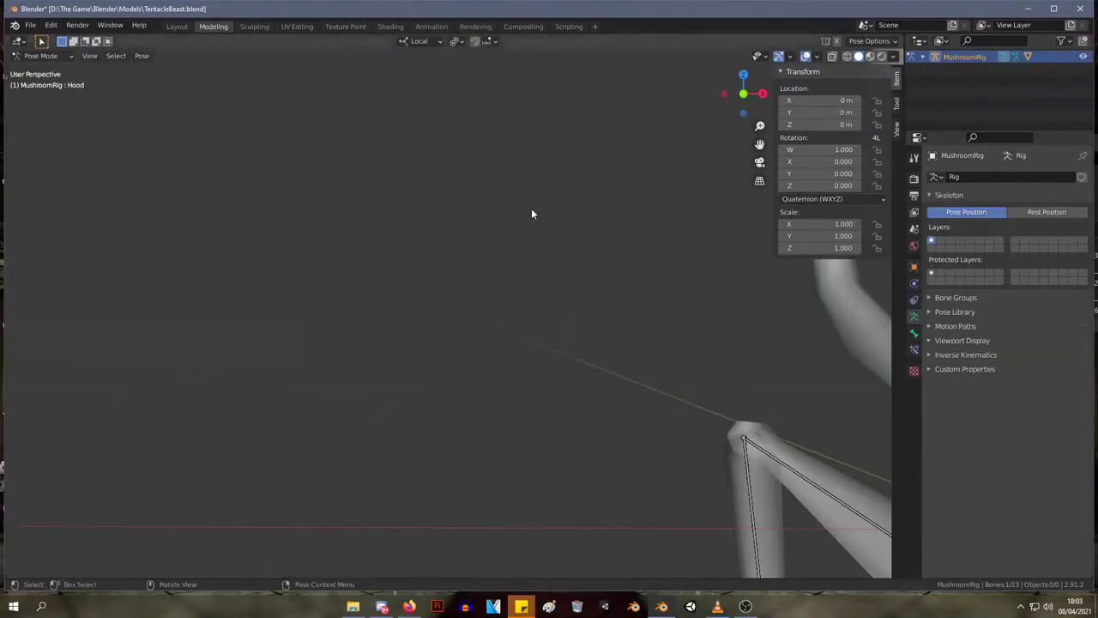
scroll(531, 208, down, 5)
middle_drag(550, 226, 691, 213)
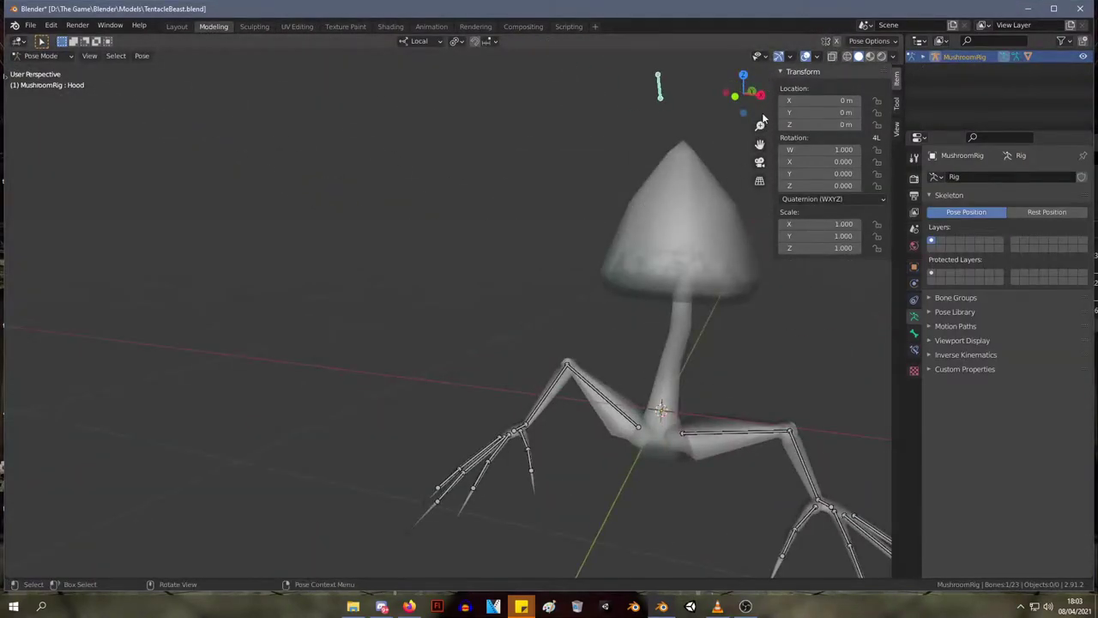
- Compare Solid and Material Preview shading on the creature, leaving the viewport in Material Preview
click(870, 57)
click(858, 57)
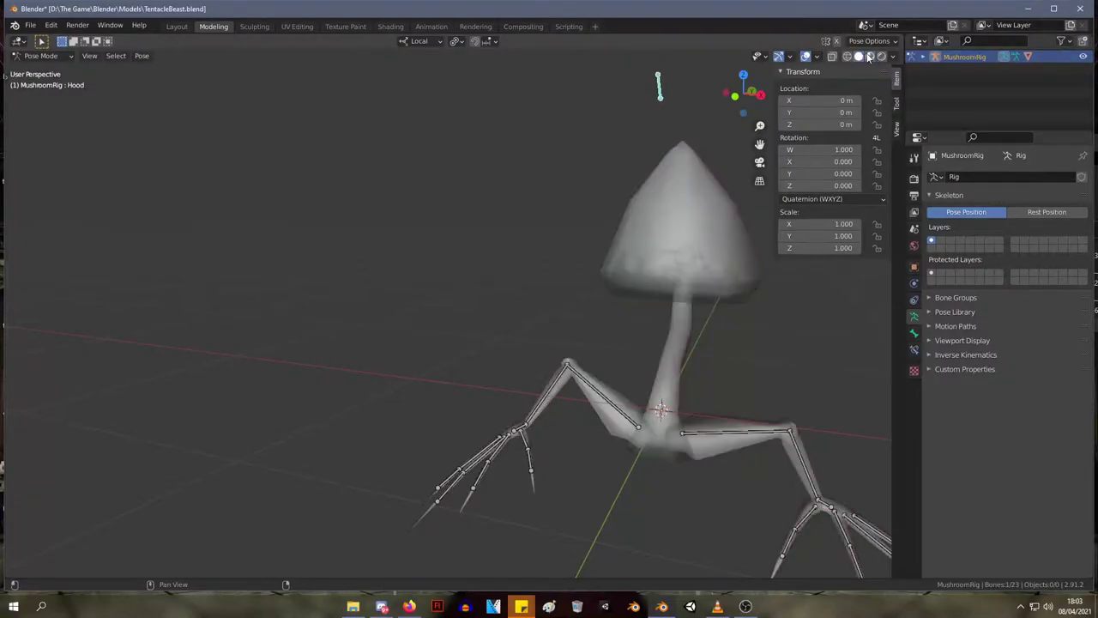
click(869, 57)
click(858, 56)
middle_drag(509, 170, 567, 232)
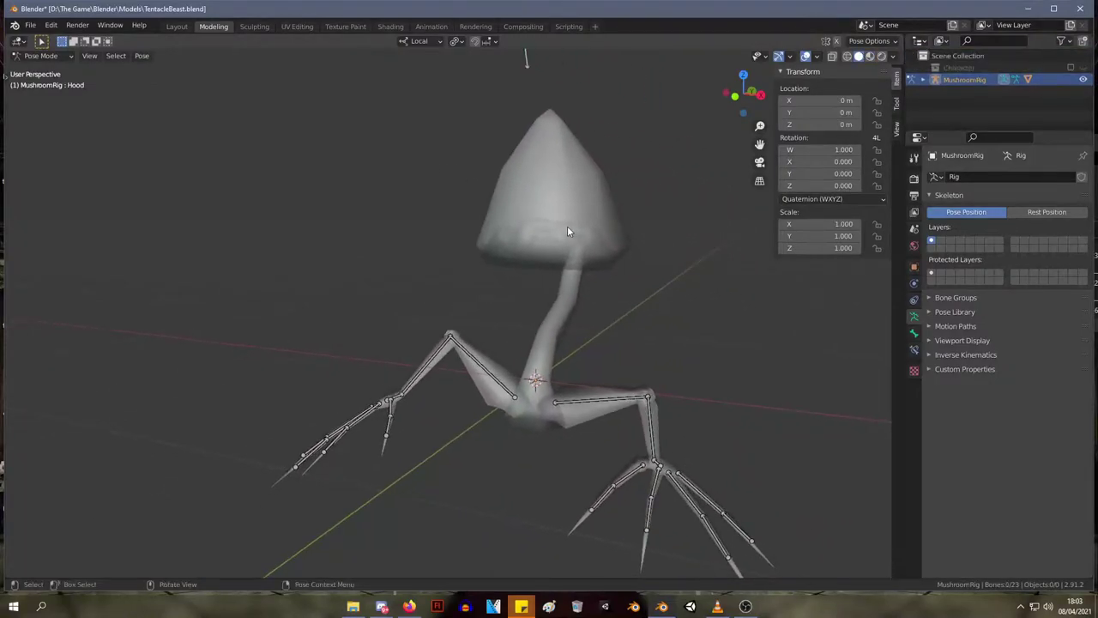
click(870, 57)
mouse_move(642, 225)
middle_down()
mouse_move(552, 204)
mouse_move(614, 154)
mouse_move(679, 198)
mouse_move(652, 225)
middle_up()
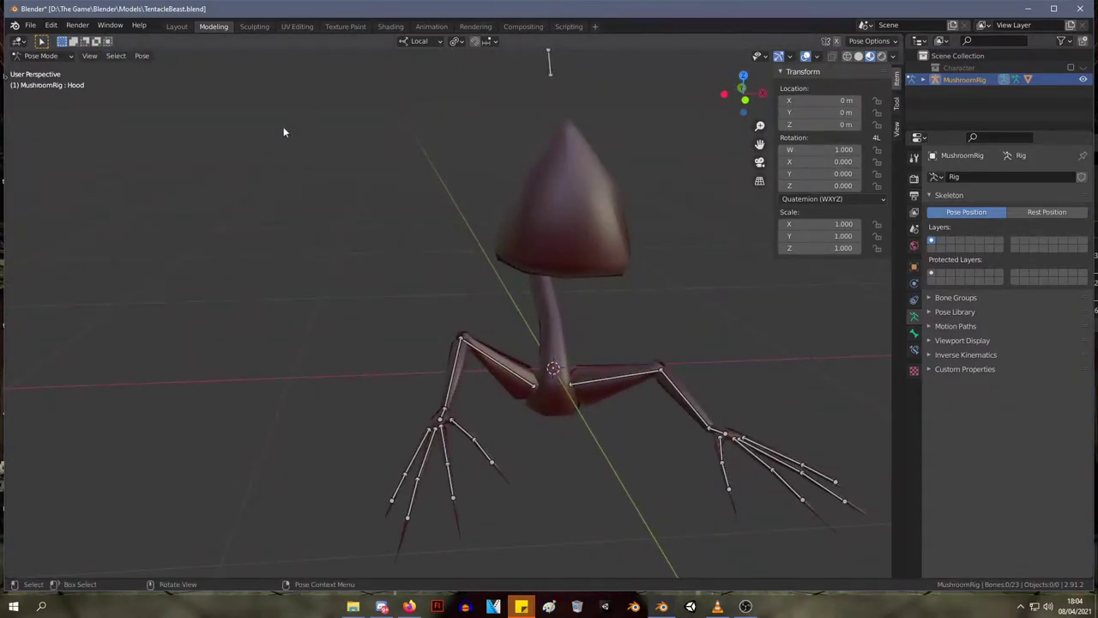
- Switch the armature to Object Mode, select the creature mesh and enter Edit Mode on it
key(Tab)
key(Tab)
key(Tab)
key(Tab)
click(41, 56)
click(62, 71)
click(592, 212)
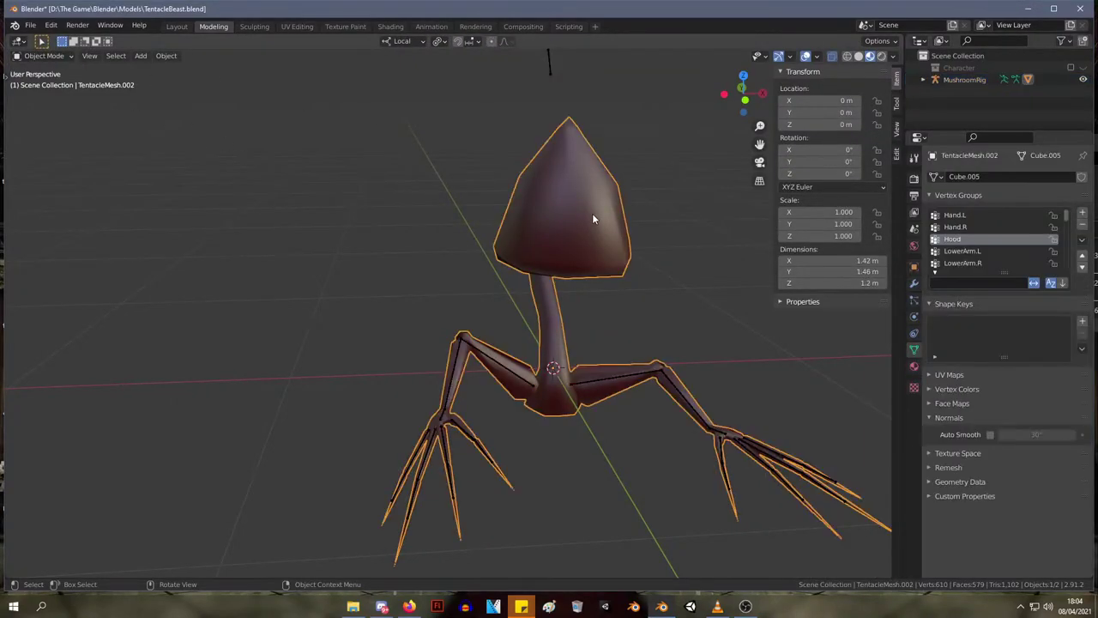
key(Tab)
- Examine the hood's selected geometry from the side and from underneath
middle_drag(582, 207, 404, 178)
middle_drag(529, 216, 472, 225)
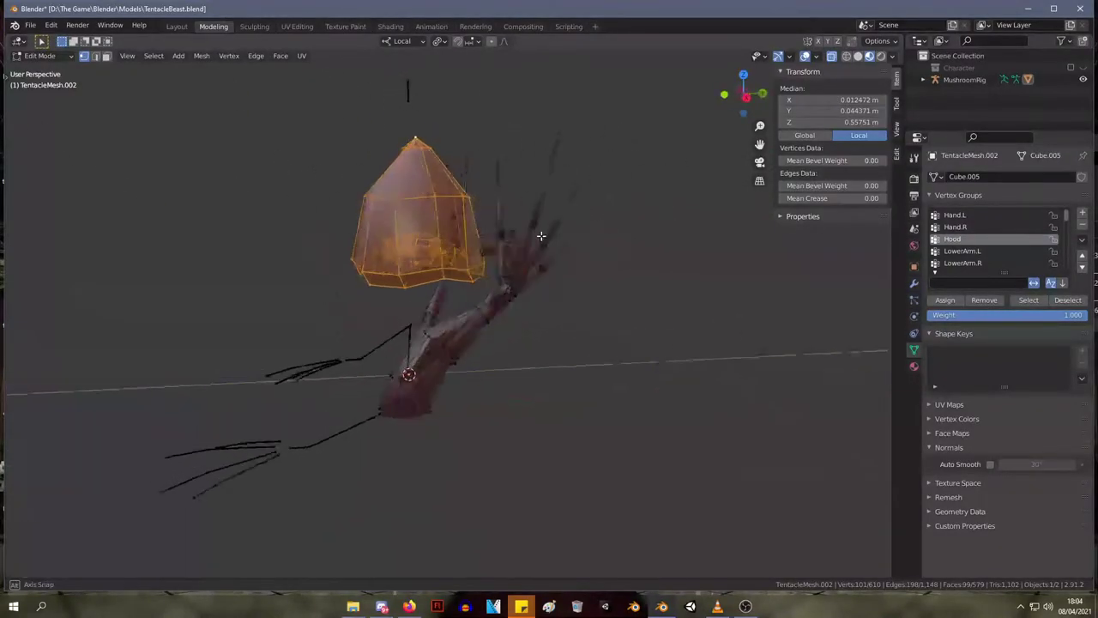
scroll(532, 236, up, 4)
middle_drag(549, 241, 417, 409)
scroll(645, 274, up, 2)
middle_drag(576, 218, 361, 387)
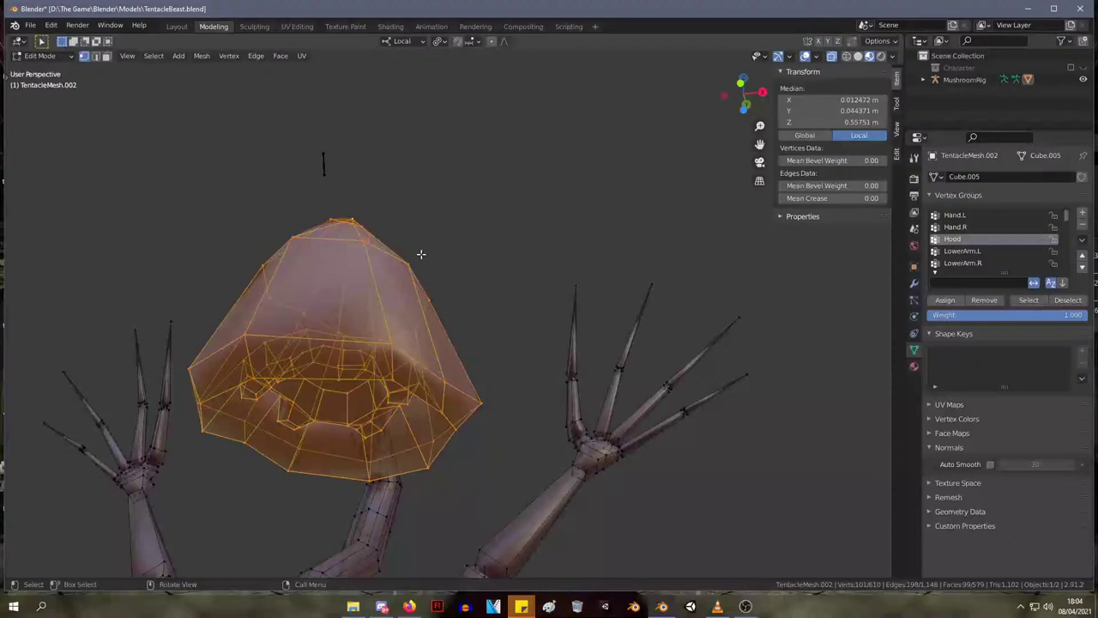
middle_drag(420, 254, 484, 304)
scroll(446, 294, down, 3)
- Deselect the hood geometry and view the creature mesh from the front and side
click(179, 57)
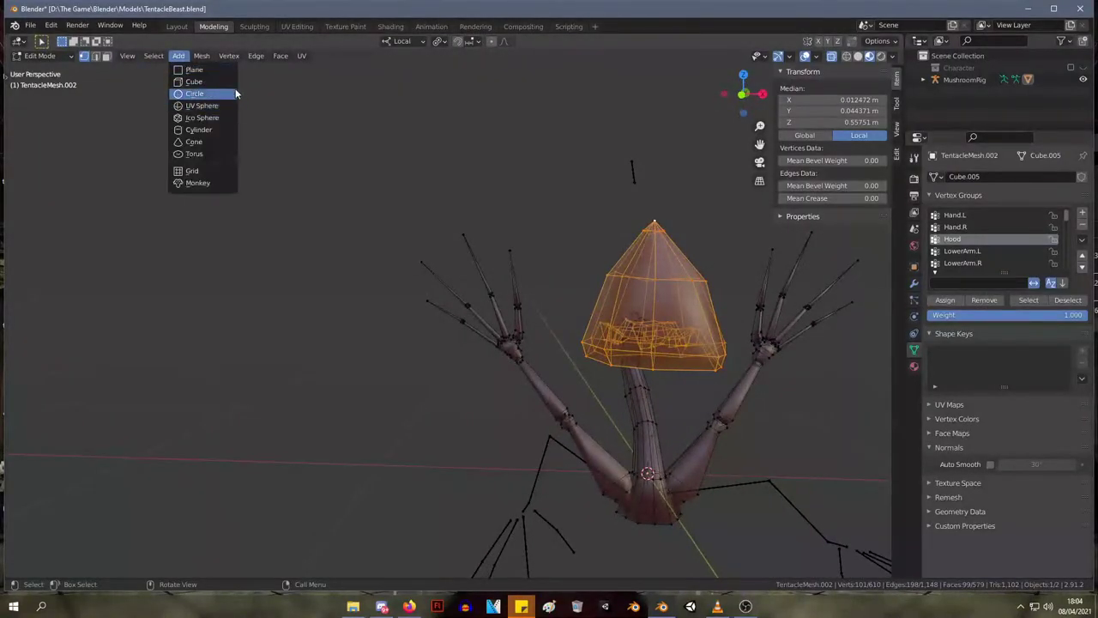
click(395, 143)
middle_drag(601, 233, 574, 231)
shift+middle_drag(680, 249, 531, 225)
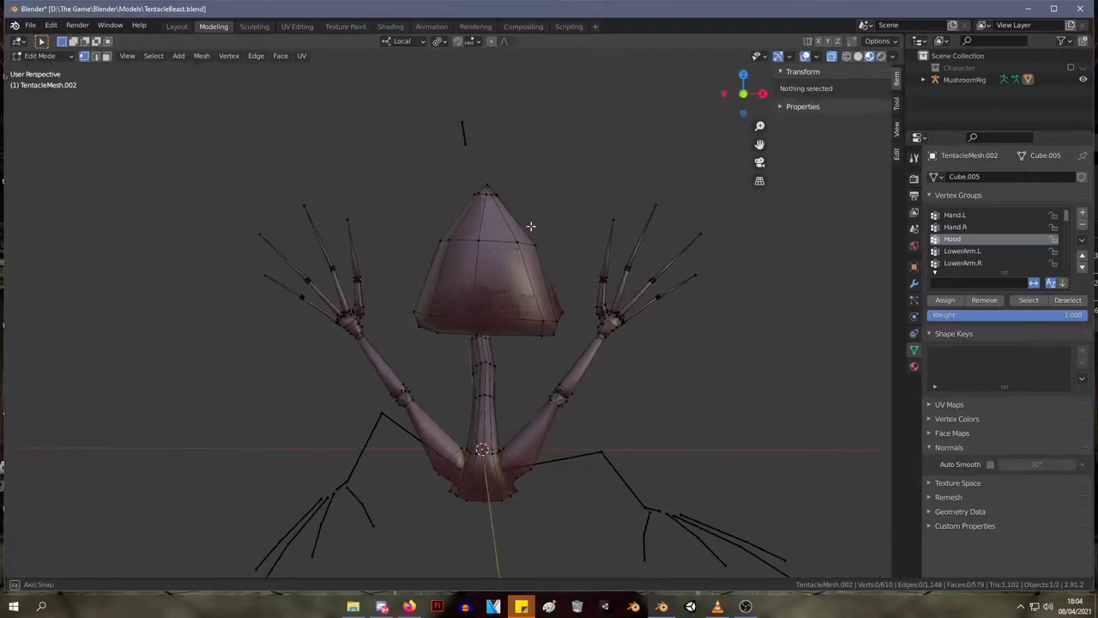
scroll(465, 285, down, 1)
middle_drag(477, 342, 473, 337)
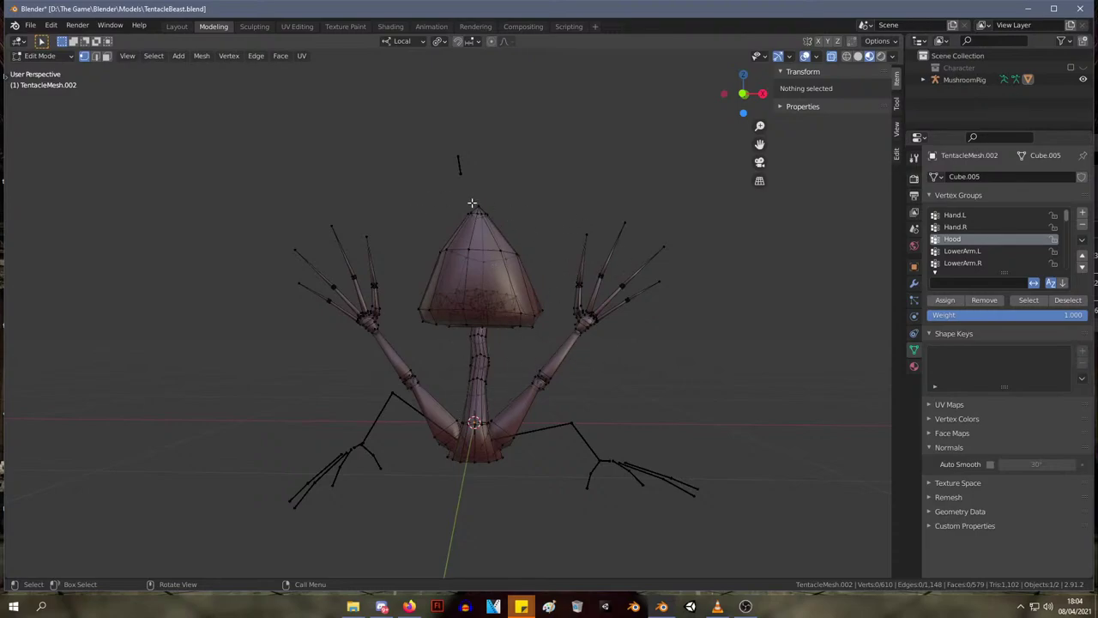
middle_drag(472, 203, 612, 194)
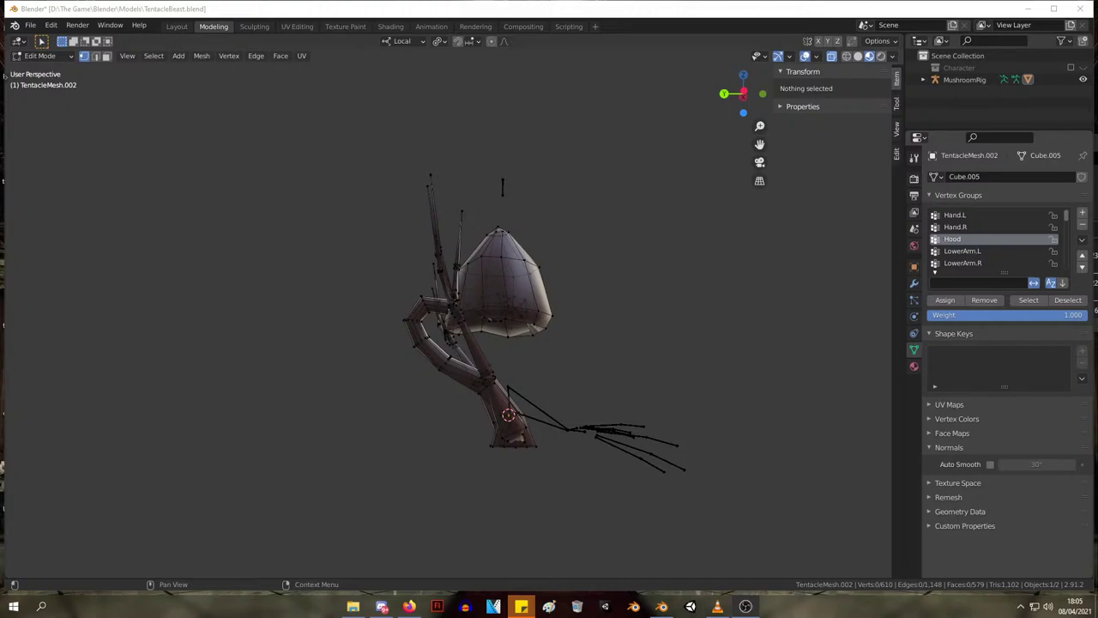
- Compare the creature mesh's rest shape in Edit Mode with its posed shape in Object Mode
middle_drag(537, 321, 395, 343)
key(Tab)
key(Tab)
key(Tab)
key(Tab)
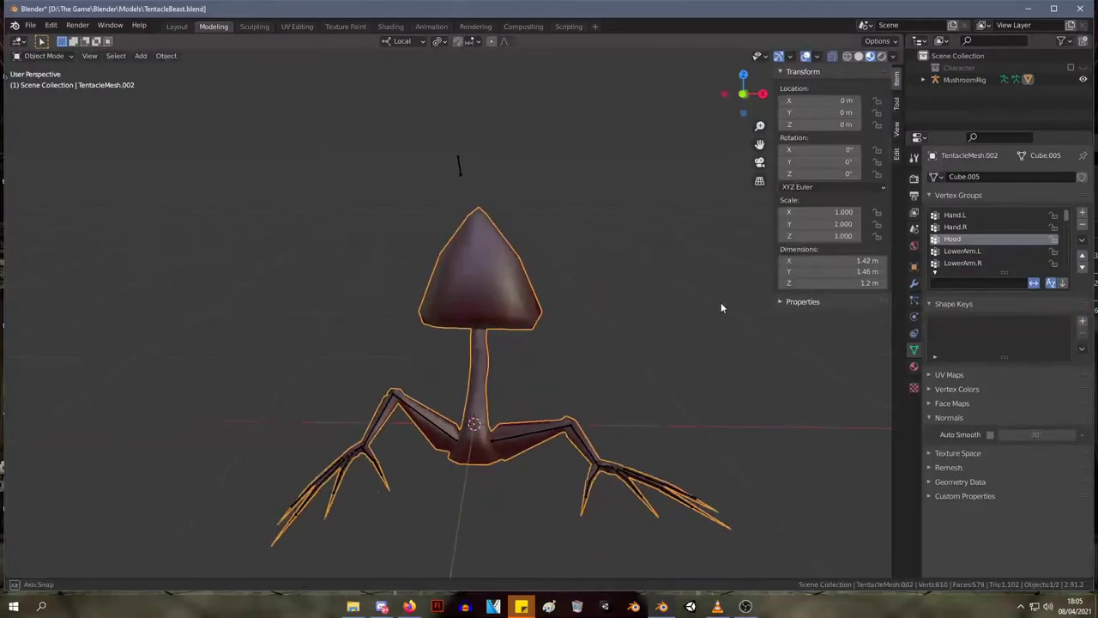
key(Tab)
key(Tab)
key(Tab)
key(Tab)
key(Tab)
key(Tab)
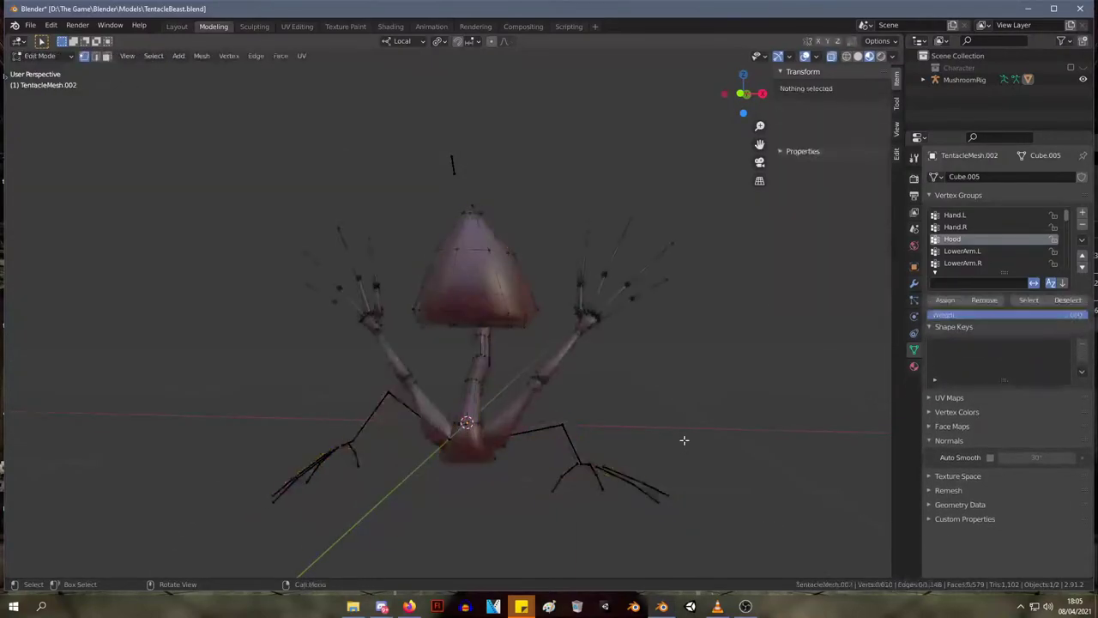
key(Tab)
key(Tab)
key(Tab)
key(Tab)
key(Tab)
key(Tab)
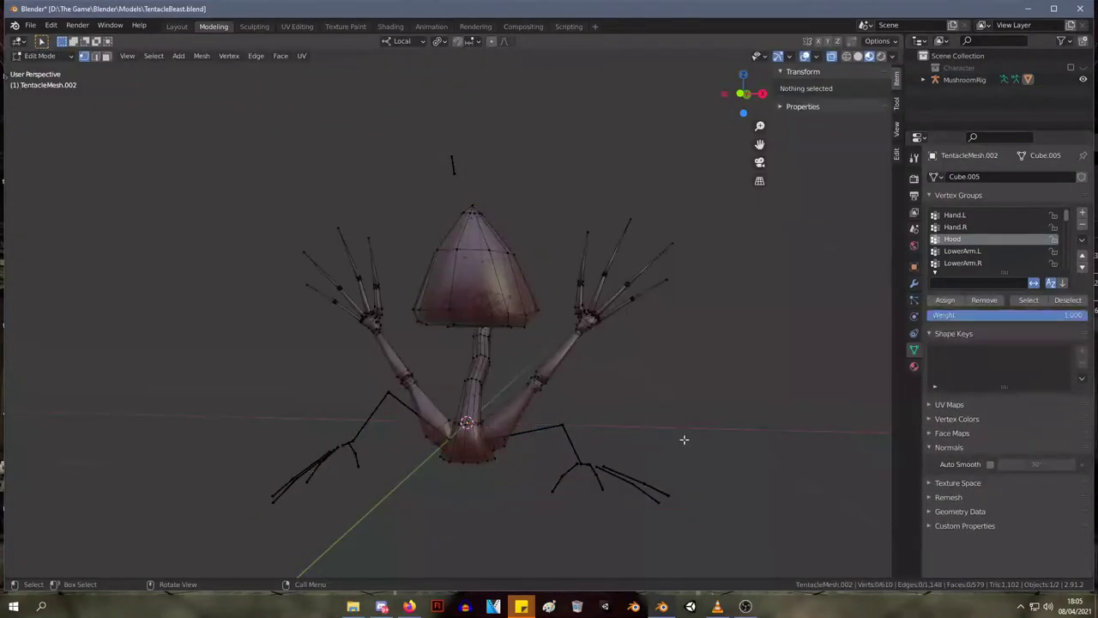
middle_drag(607, 343, 623, 337)
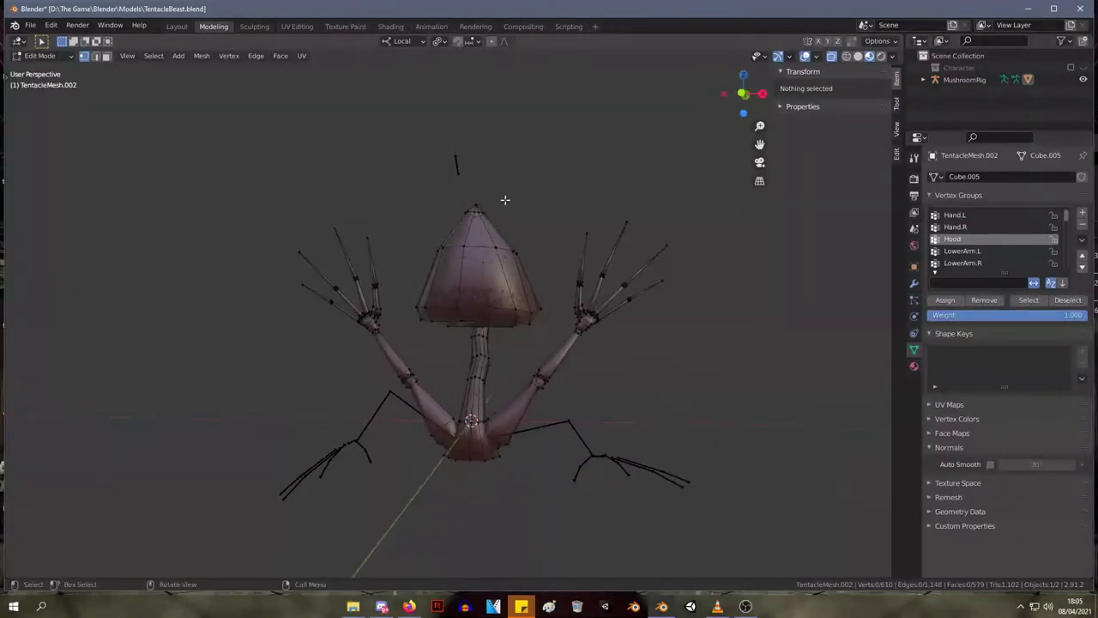
middle_drag(505, 201, 548, 230)
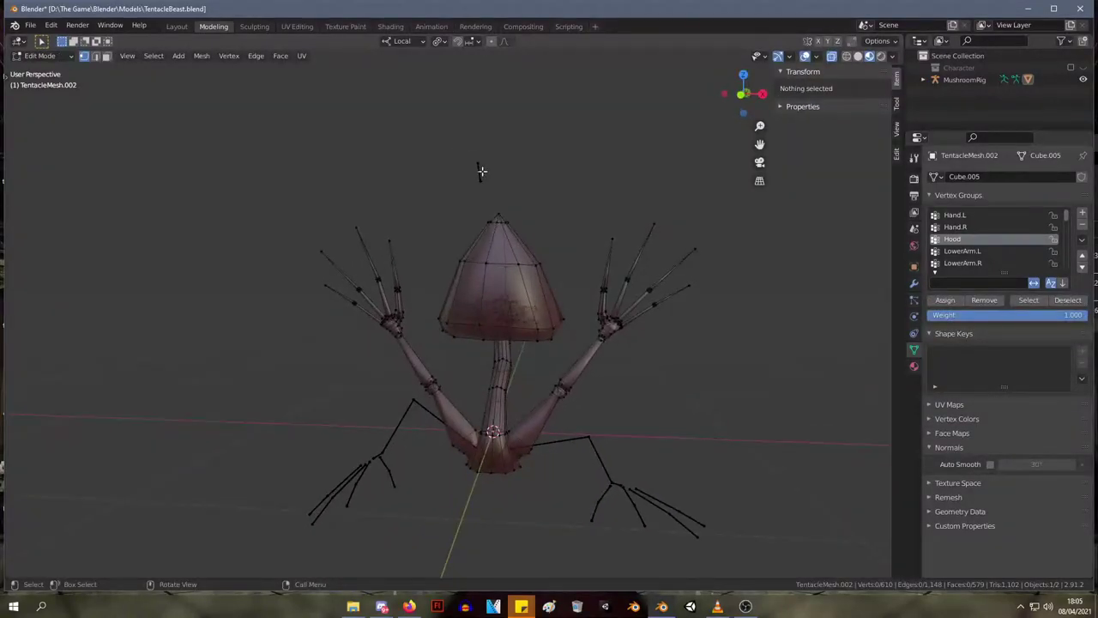
key(Tab)
key(Tab)
key(Tab)
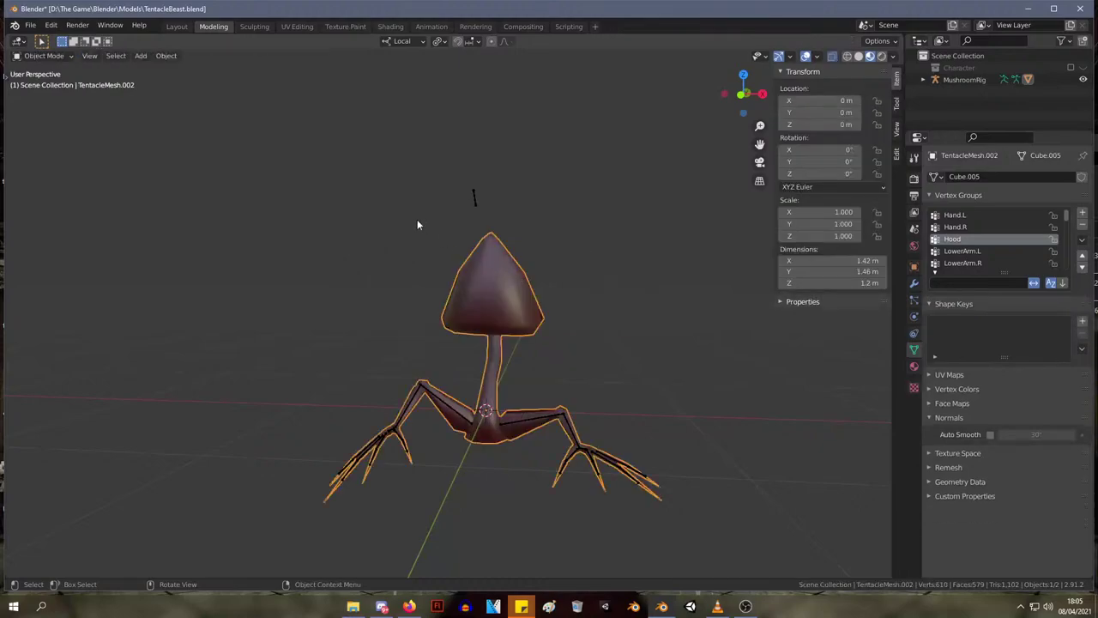
key(Tab)
- In front orthographic view, add a 2 m cube and move it about -1.73 m in X and 0.85 m in Z
middle_drag(506, 301, 314, 133)
key(KP_1)
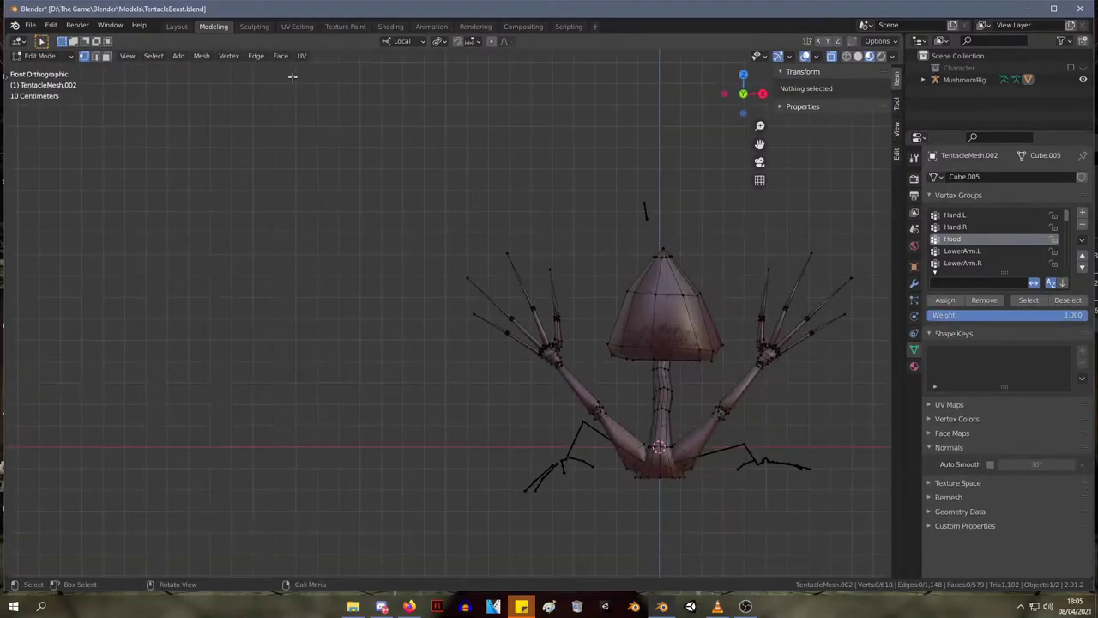
key(KP_3)
key(KP_1)
shift+middle_drag(450, 140, 549, 172)
scroll(550, 172, up, 2)
scroll(429, 146, down, 2)
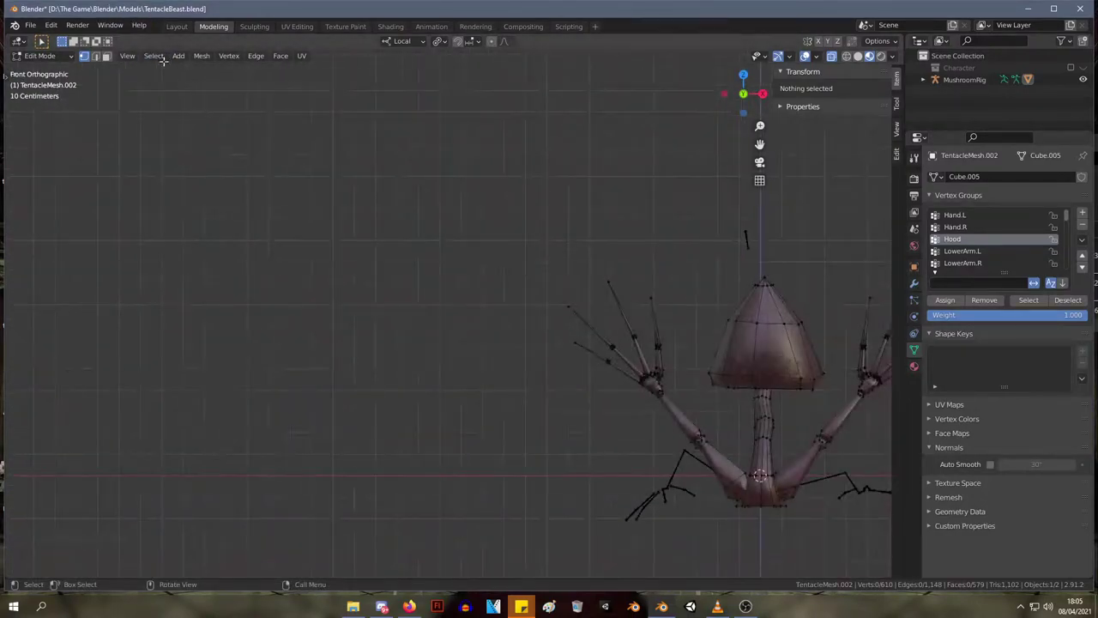
click(178, 56)
click(206, 82)
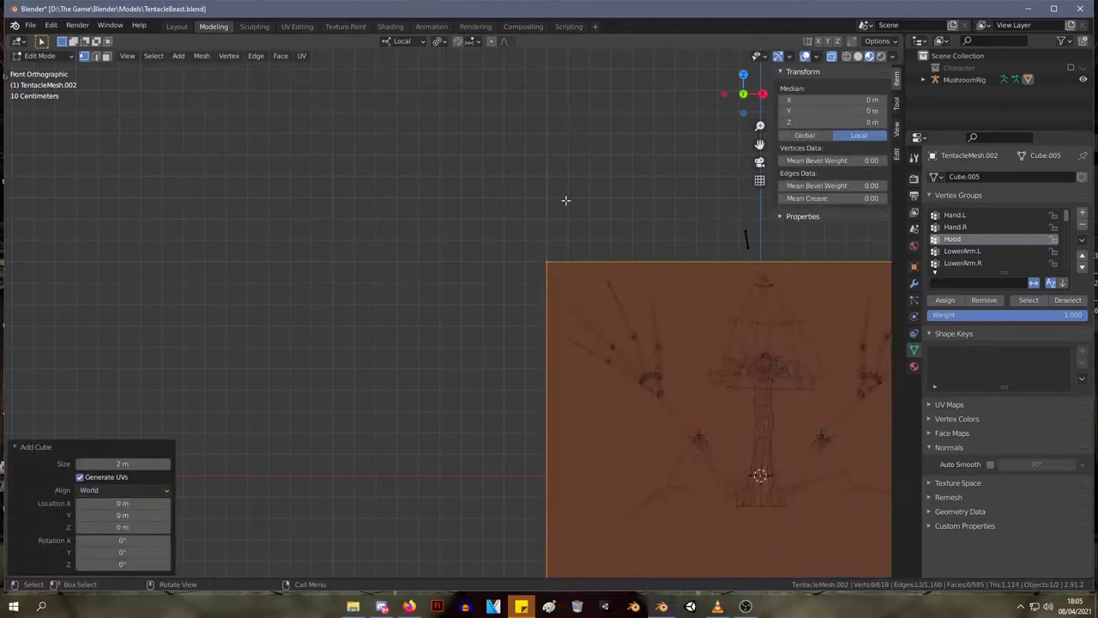
key(g)
click(326, 171)
- Shrink the cube and stretch it vertically into a narrow upright block
key(s)
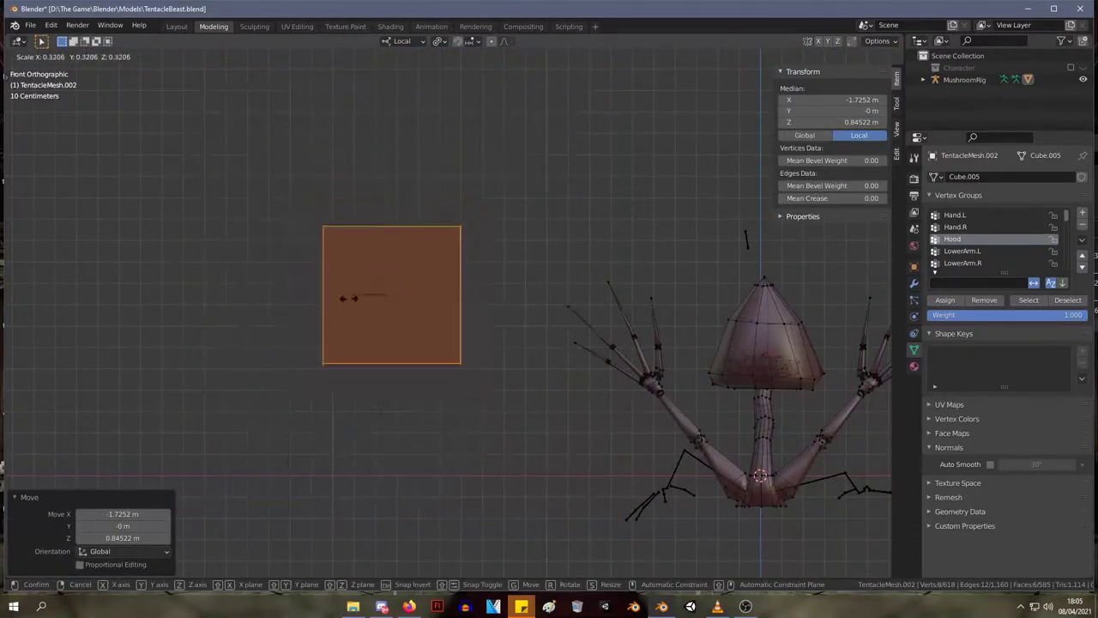
click(319, 180)
key(s)
key(z)
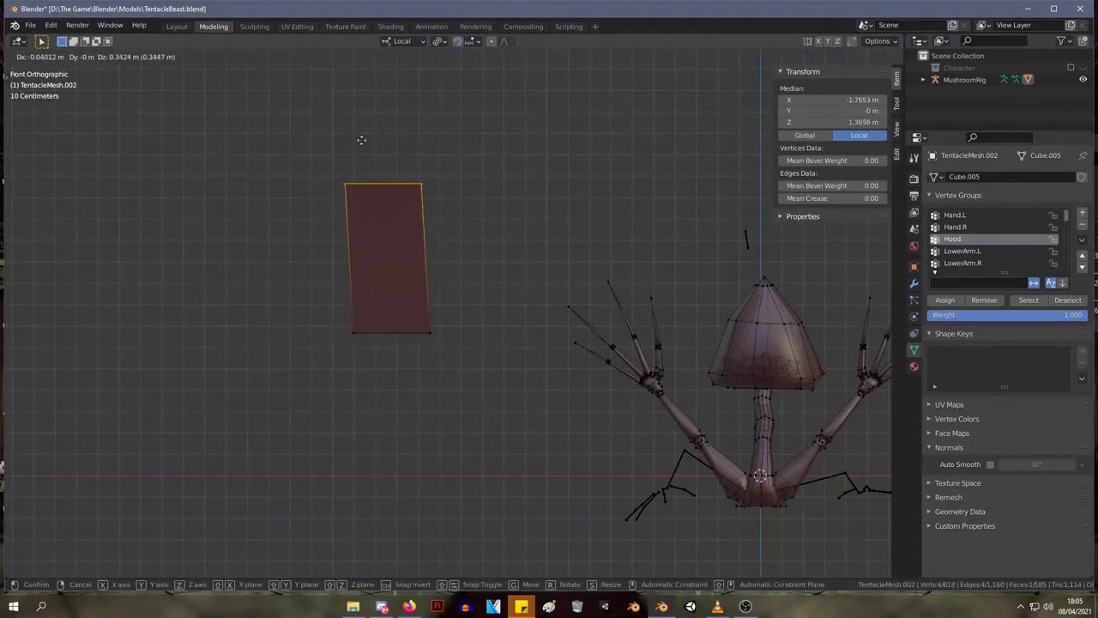
click(372, 125)
key(s)
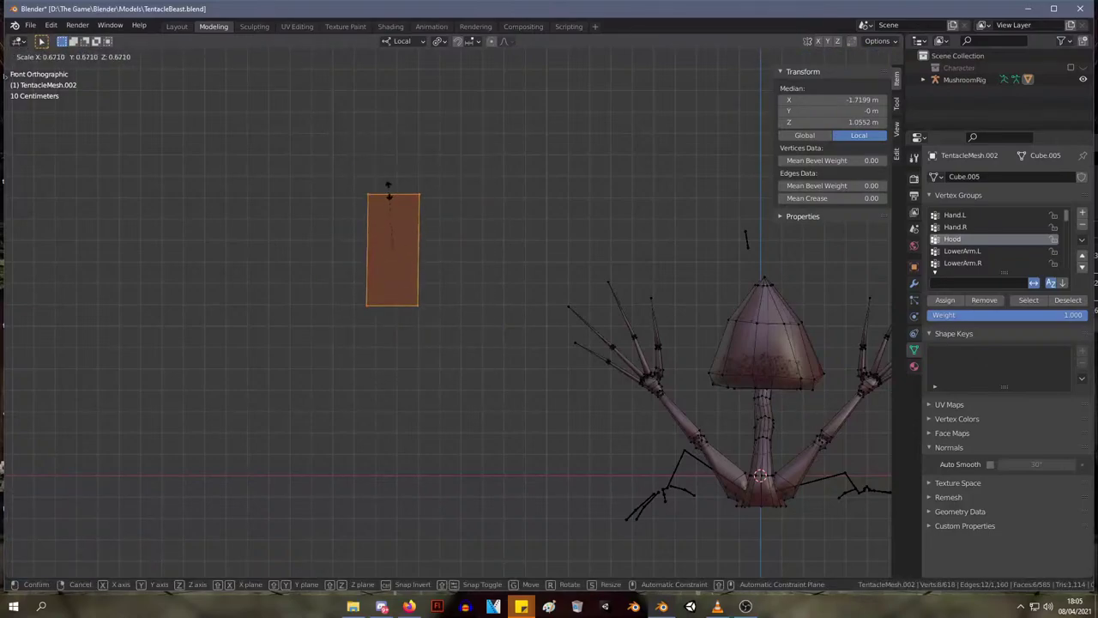
click(386, 227)
- Extrude the block's top face upward about 0.25 m and merge the new top vertices at center into a point
drag(413, 240, 380, 204)
key(e)
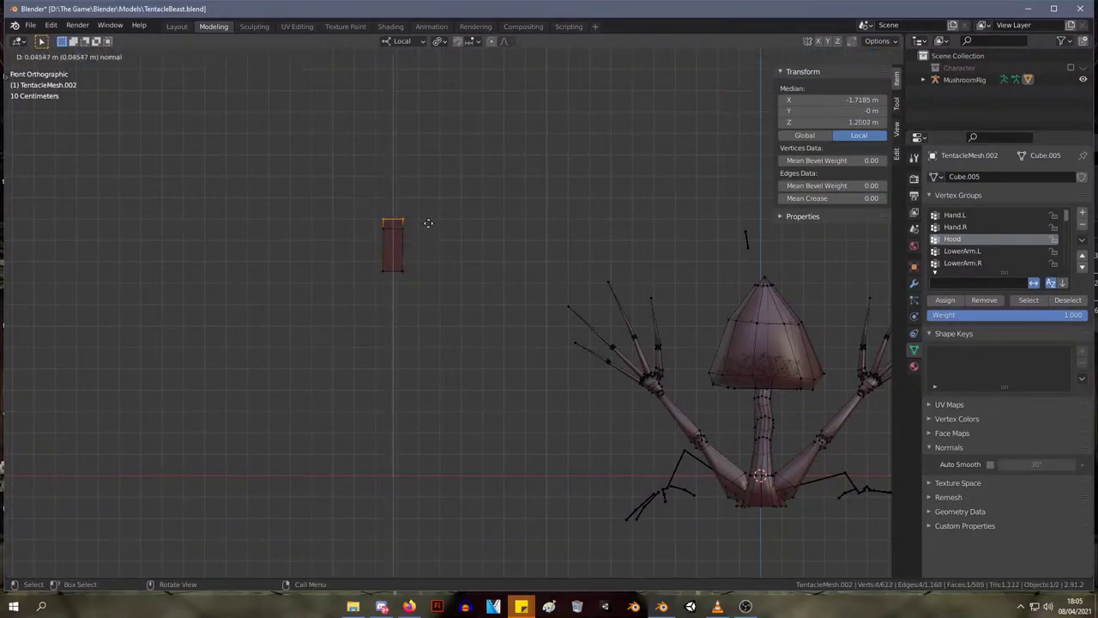
click(431, 182)
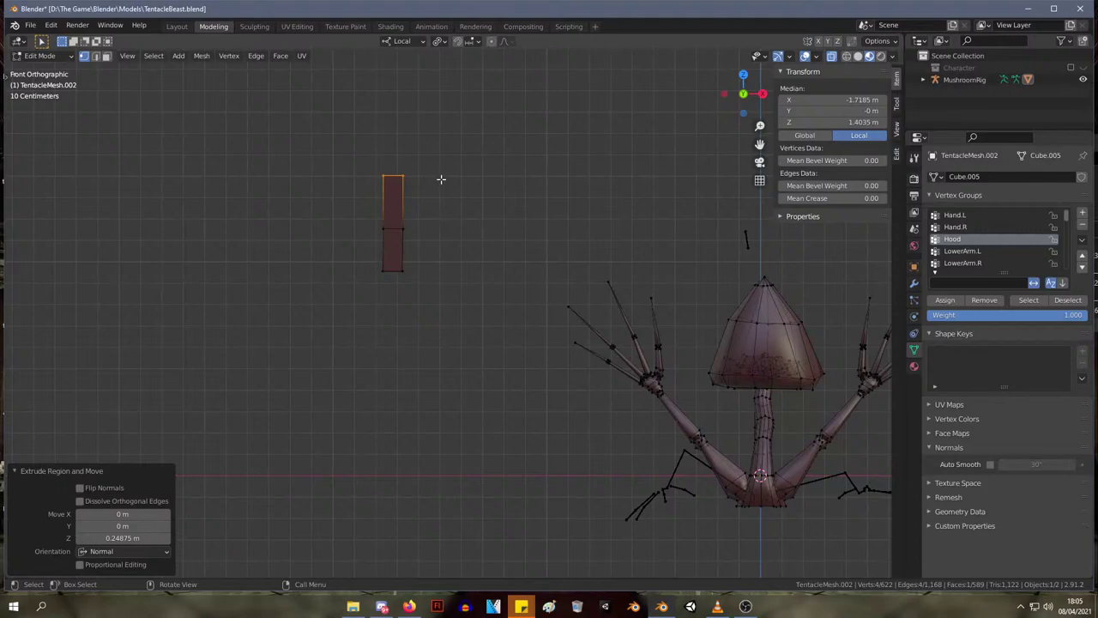
drag(407, 175, 345, 139)
key(s)
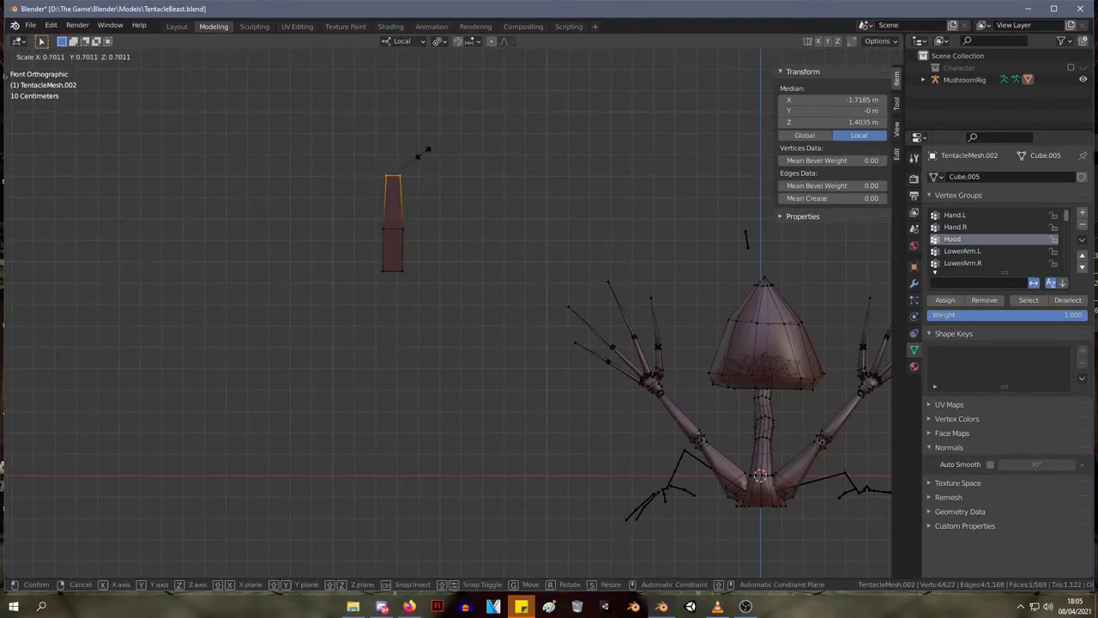
right_click(433, 163)
right_click(393, 175)
mouse_move(397, 294)
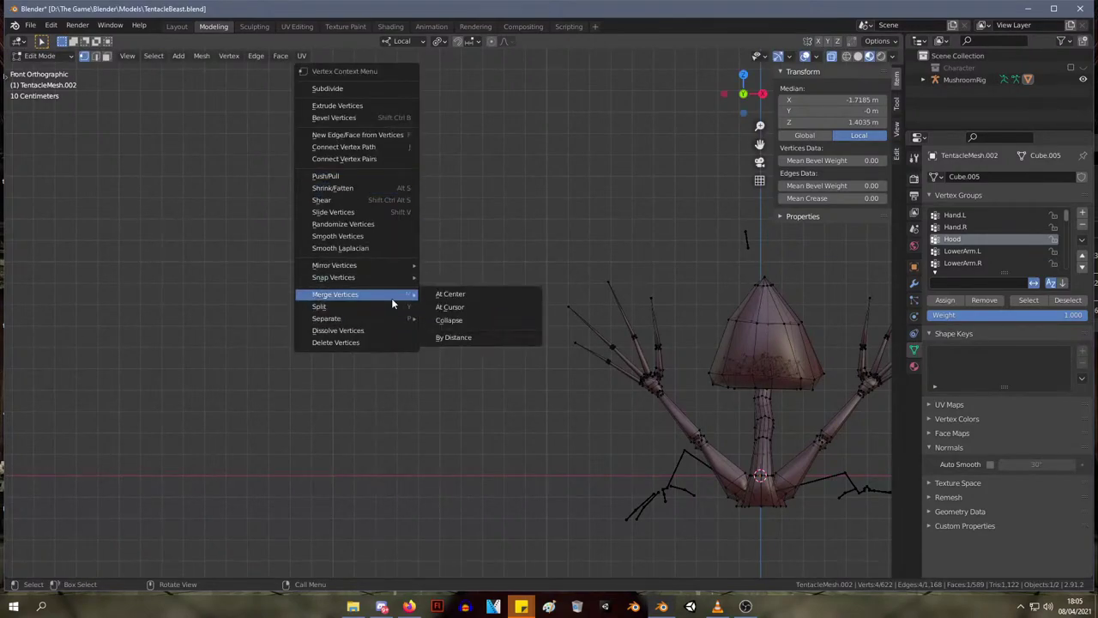
click(450, 294)
- Raise the spike's tip vertex to lengthen its tapered section
middle_drag(467, 296, 543, 276)
key(b)
drag(540, 212, 476, 146)
key(shift+v)
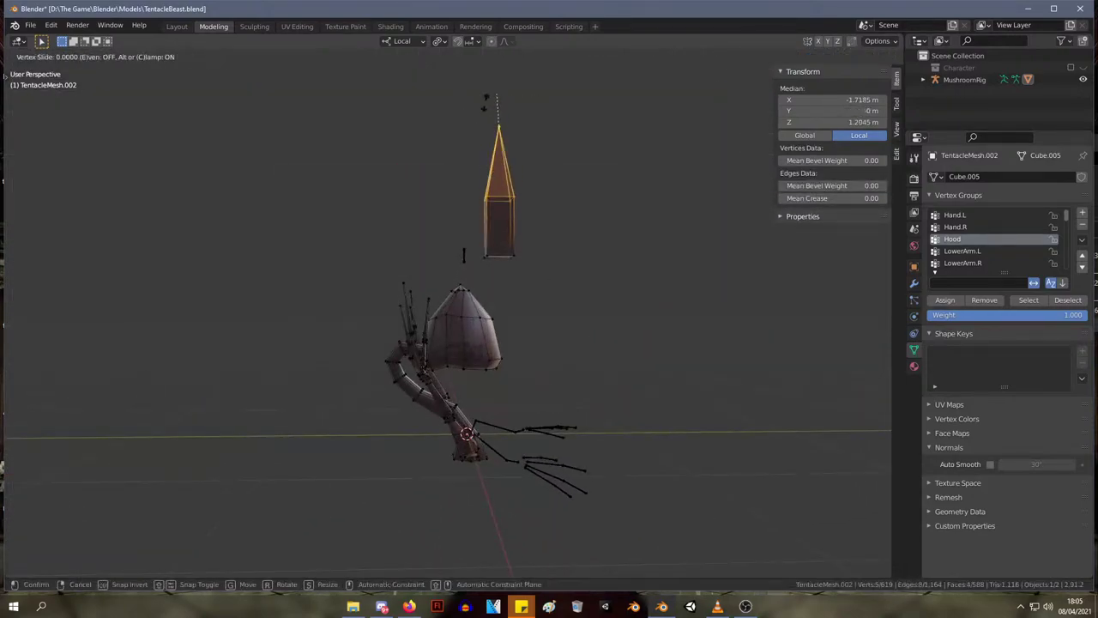
click(489, 92)
key(g)
click(534, 162)
- Add an edge loop around the spike's tapered section and edge-slide it toward the tip by a factor of 0.243
middle_drag(576, 182, 562, 209)
key(ctrl+r)
click(513, 197)
click(512, 189)
alt+click(506, 165)
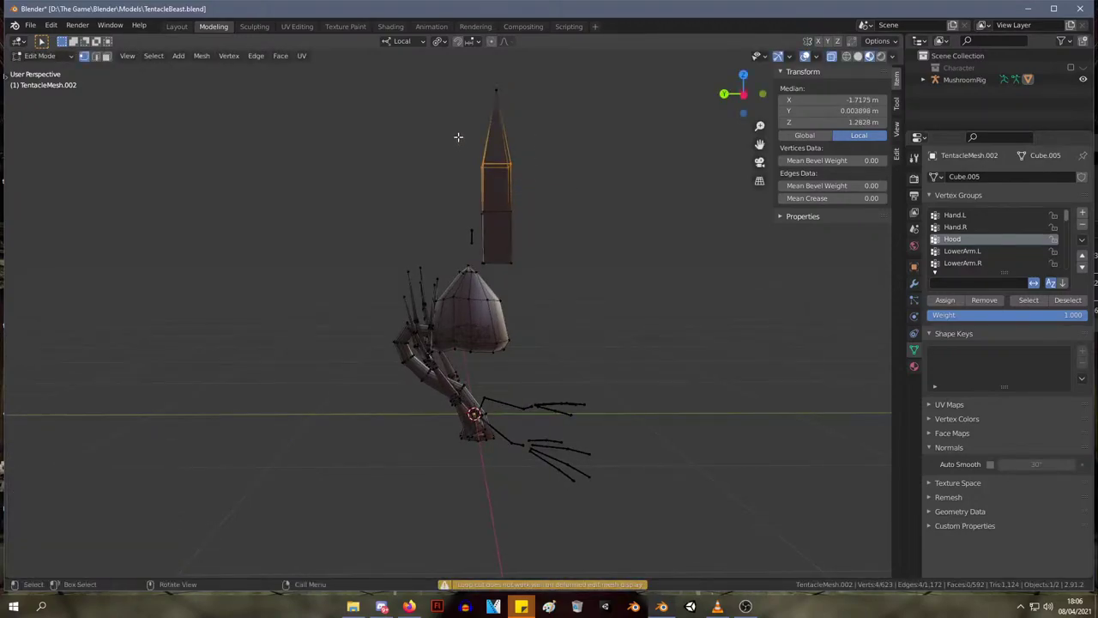
key(g)
key(g)
click(529, 226)
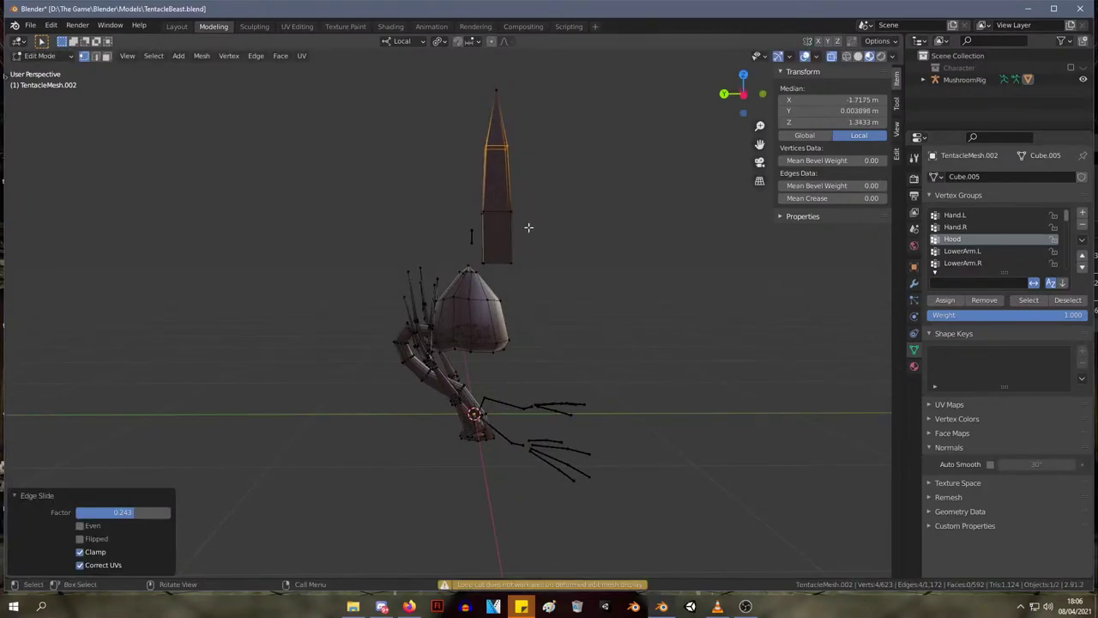
- Nudge the spike's middle edge loop upward and refine the taper, scaling the middle loop to 0.808
drag(475, 181, 475, 182)
key(g)
click(480, 180)
drag(529, 155, 458, 128)
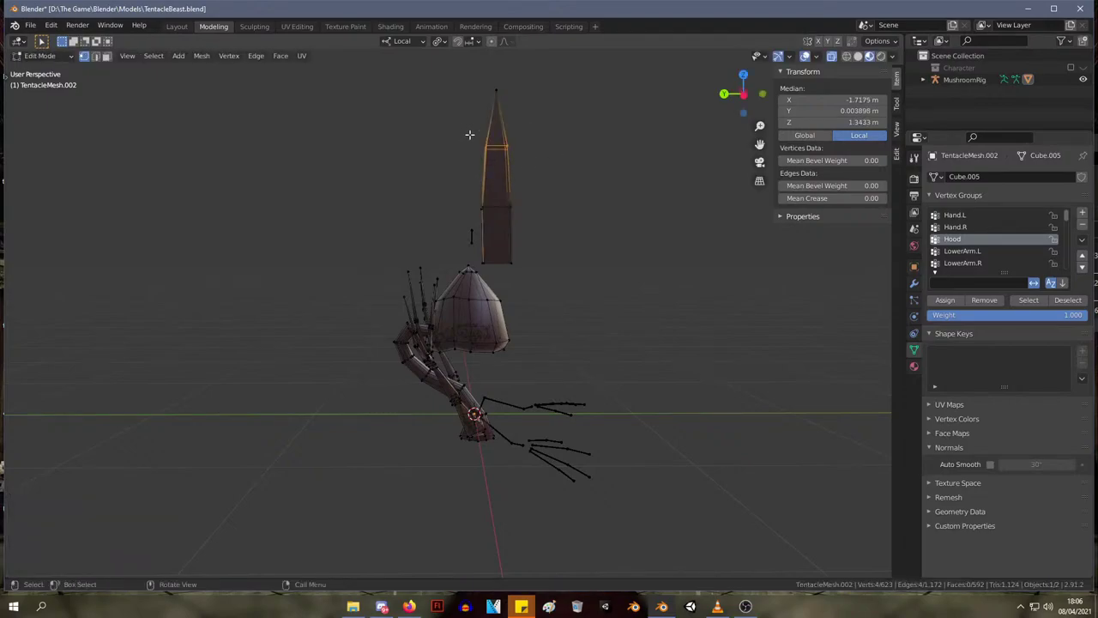
key(s)
click(481, 137)
drag(539, 214, 476, 183)
key(s)
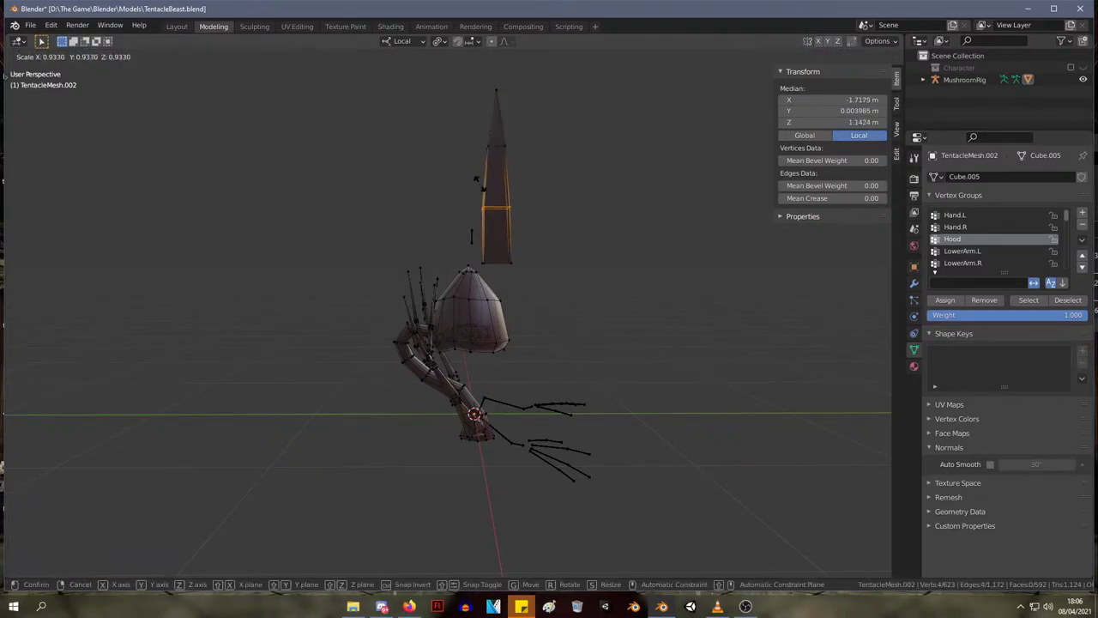
click(478, 182)
- Split the tip section off the spike and raise it about 0.107 m along local Z
middle_drag(478, 182, 607, 197)
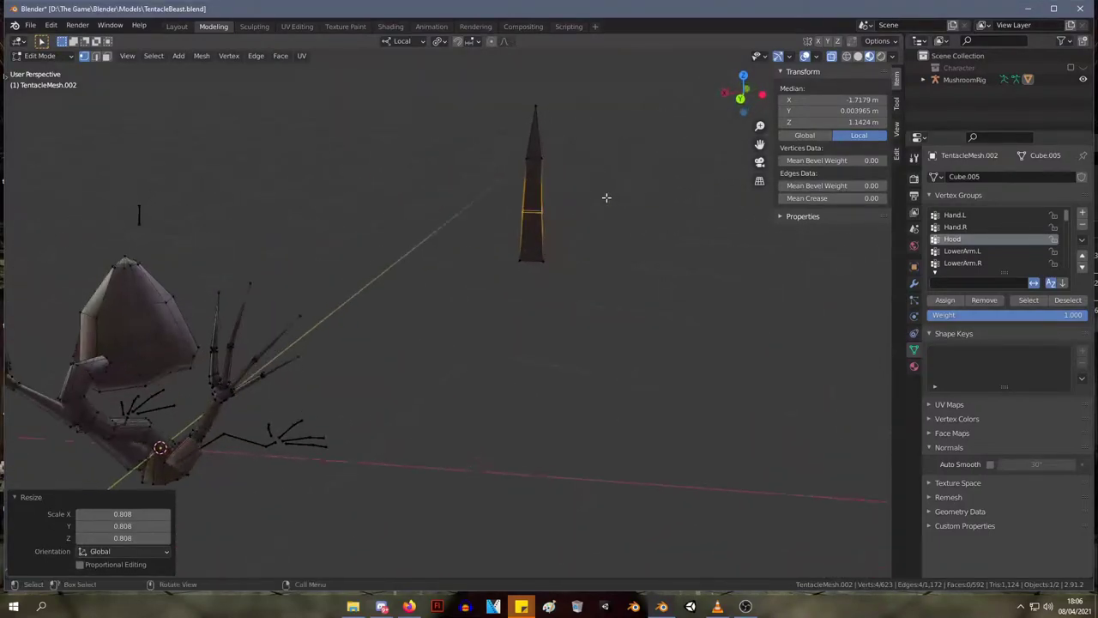
scroll(603, 187, up, 4)
drag(544, 227, 341, 87)
key(g)
key(z)
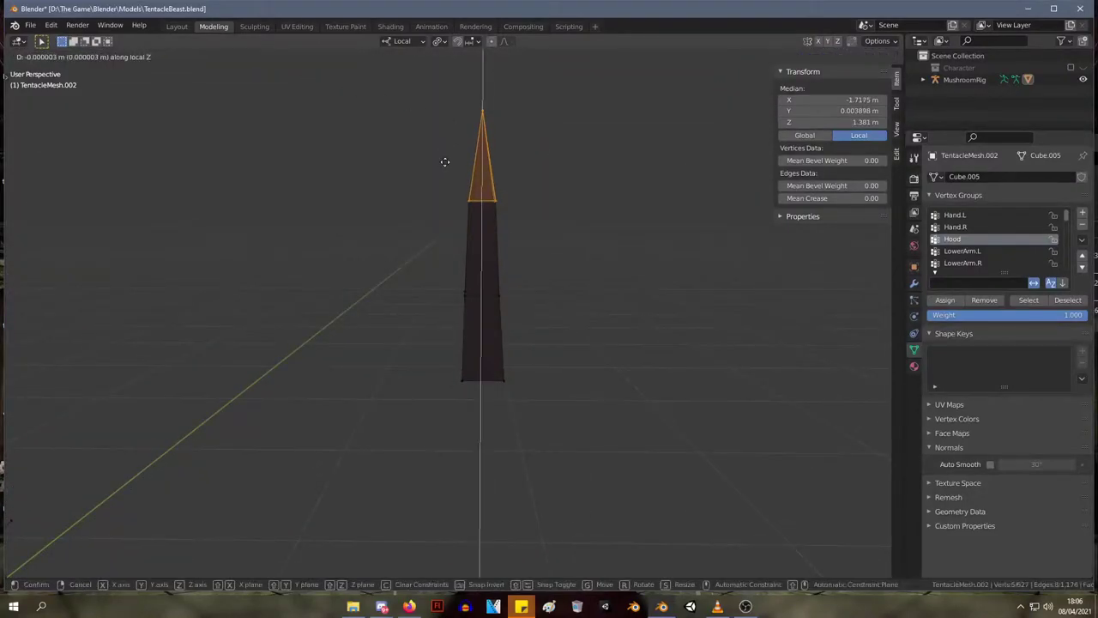
right_click(551, 273)
key(g)
key(z)
click(527, 195)
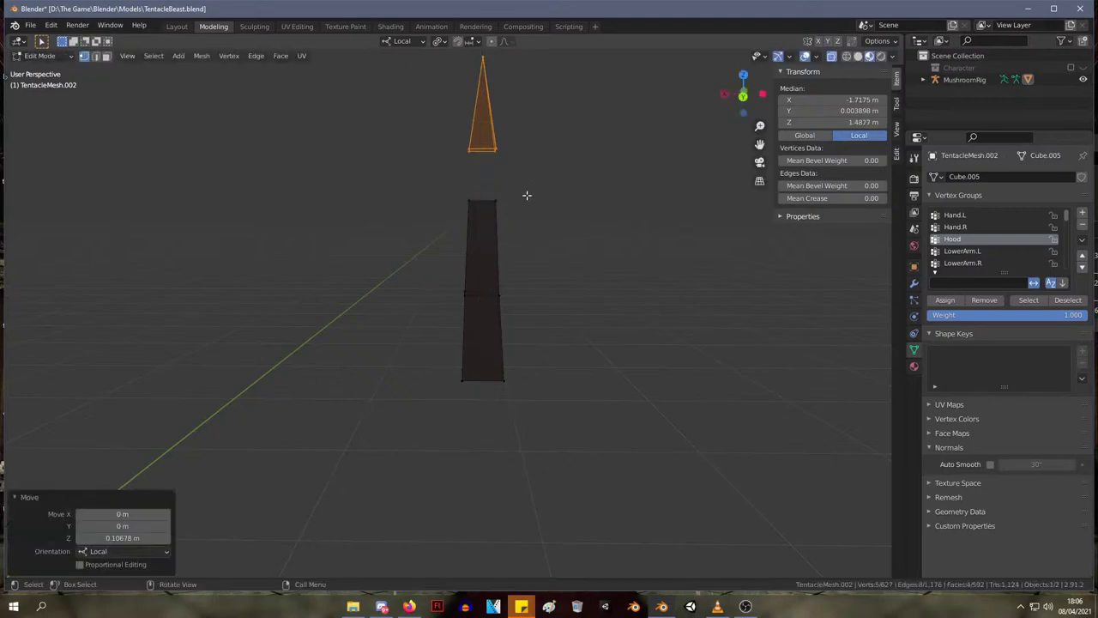
- Split the middle section off the spike's base and raise it about 0.059 m along local Z
drag(426, 183, 568, 313)
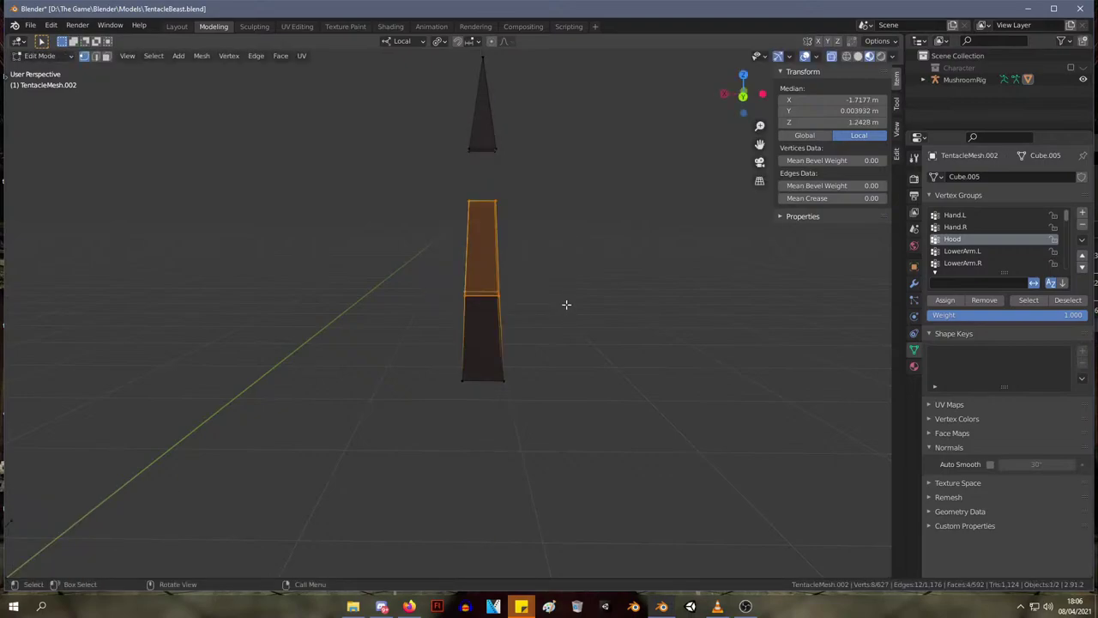
key(g)
key(z)
click(566, 274)
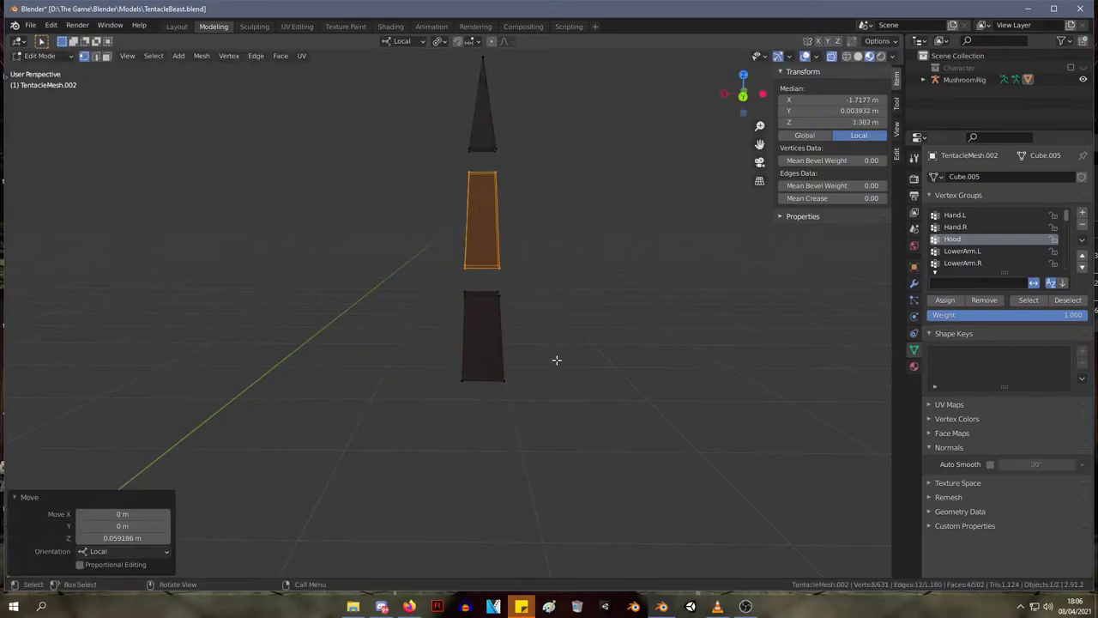
- Cap the open top of the spike's base section and the open bottom of its middle section with faces
middle_drag(513, 323, 512, 315)
drag(512, 315, 433, 280)
key(g)
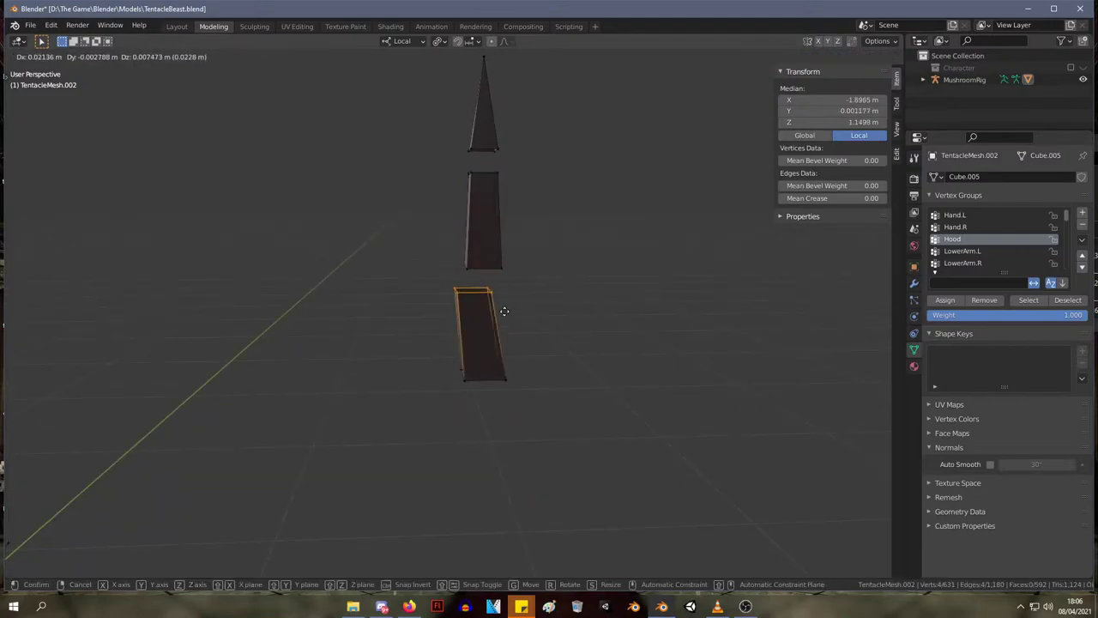
right_click(512, 322)
middle_drag(515, 323, 500, 262)
key(b)
drag(449, 239, 504, 279)
- Cap the open bottom of the tip section and the open top of the middle section with faces
key(b)
drag(451, 143, 515, 171)
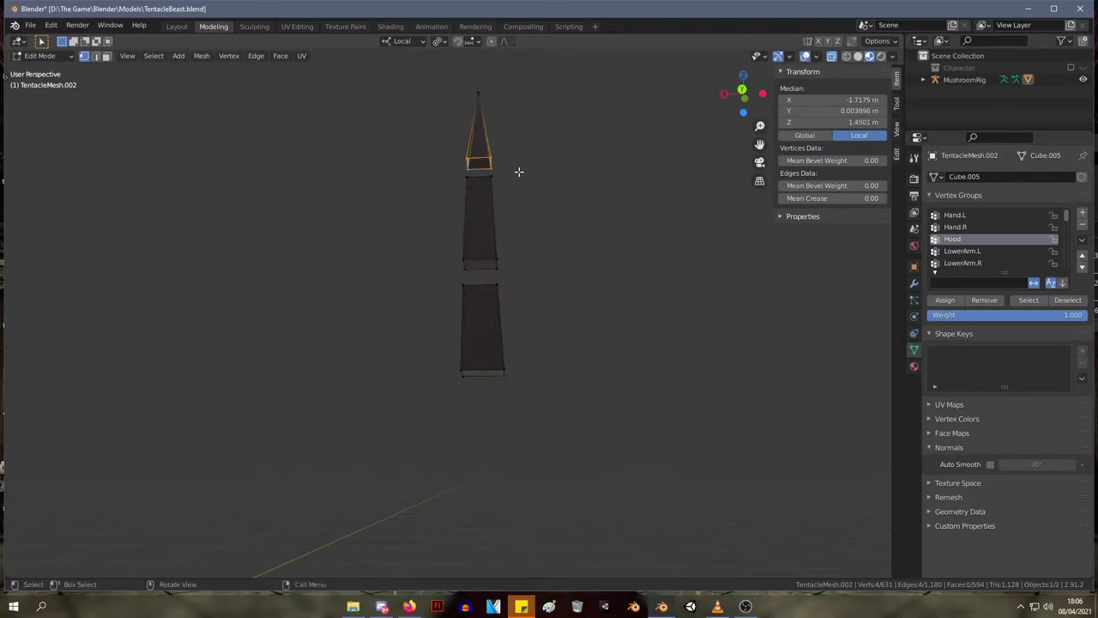
middle_drag(517, 171, 521, 232)
key(b)
drag(521, 232, 447, 180)
middle_drag(447, 181, 563, 304)
- Extrude the base section's top face upward toward the middle section
drag(563, 303, 464, 279)
key(e)
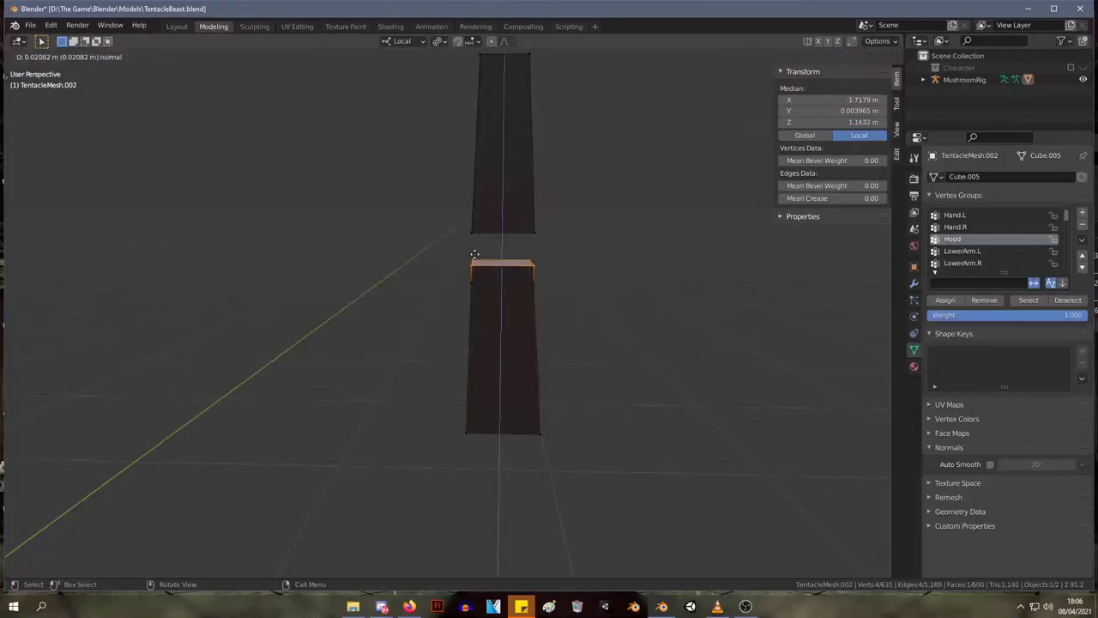
click(476, 241)
- Try extruding the base section's top face a second time and raising it about 0.016 m along local Z
key(e)
right_click(513, 253)
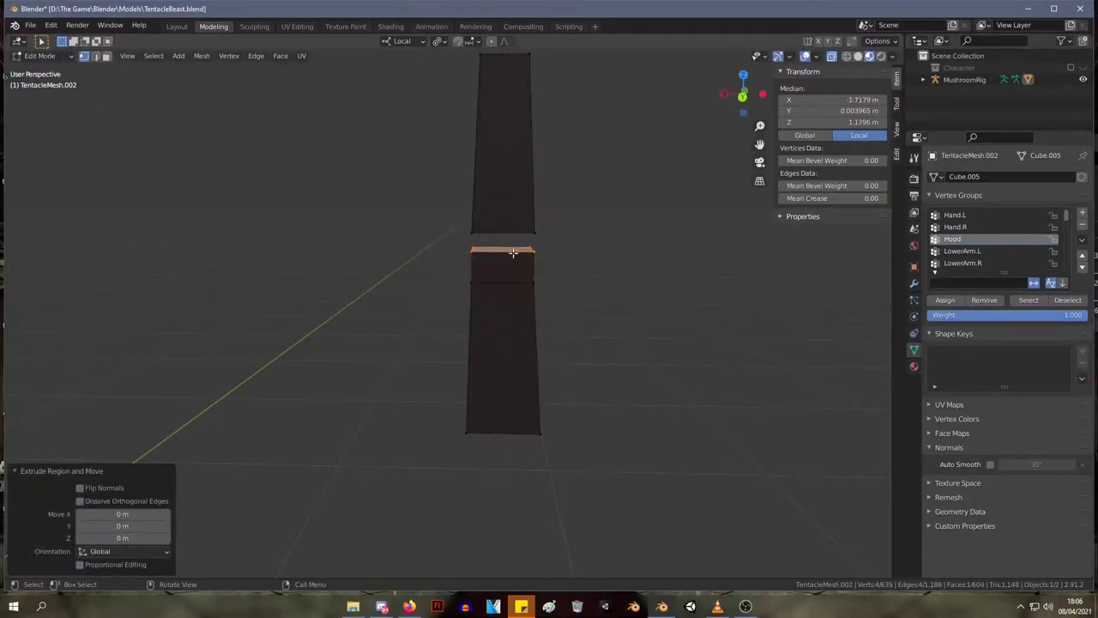
key(g)
key(z)
key(z)
click(534, 254)
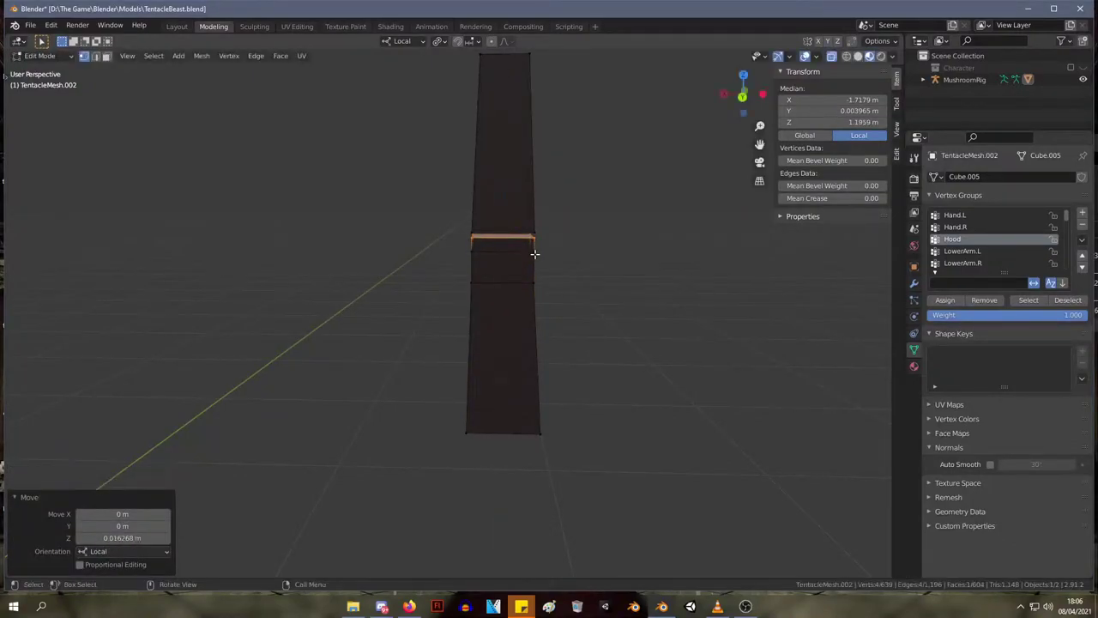
key(ctrl+z)
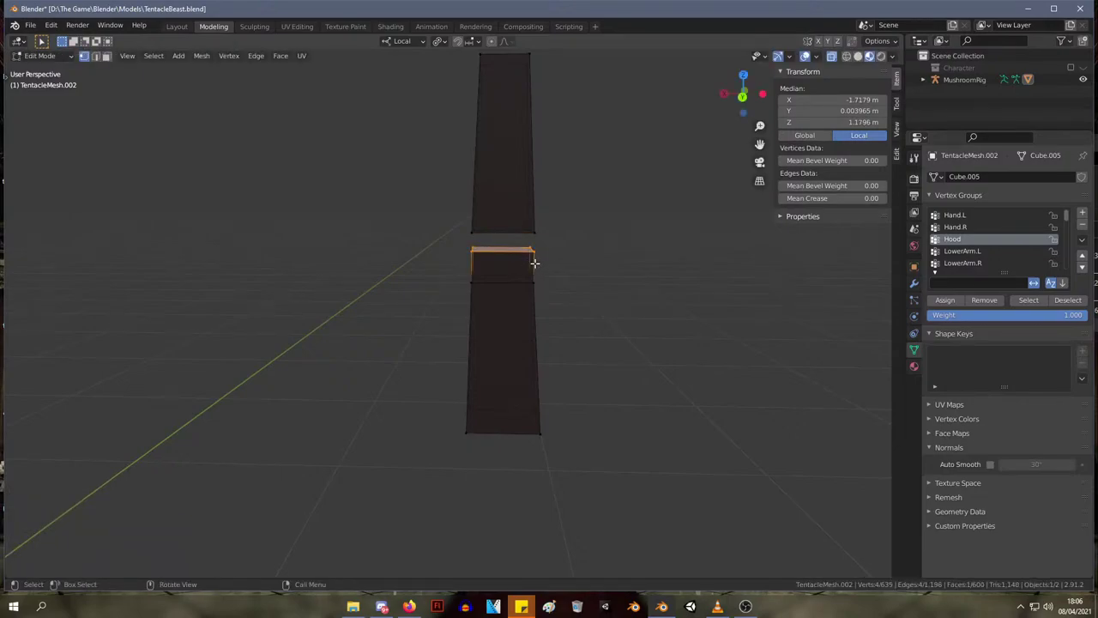
- Scale the base section's extruded top face to 0.439 to form a tapered neck
key(s)
click(512, 259)
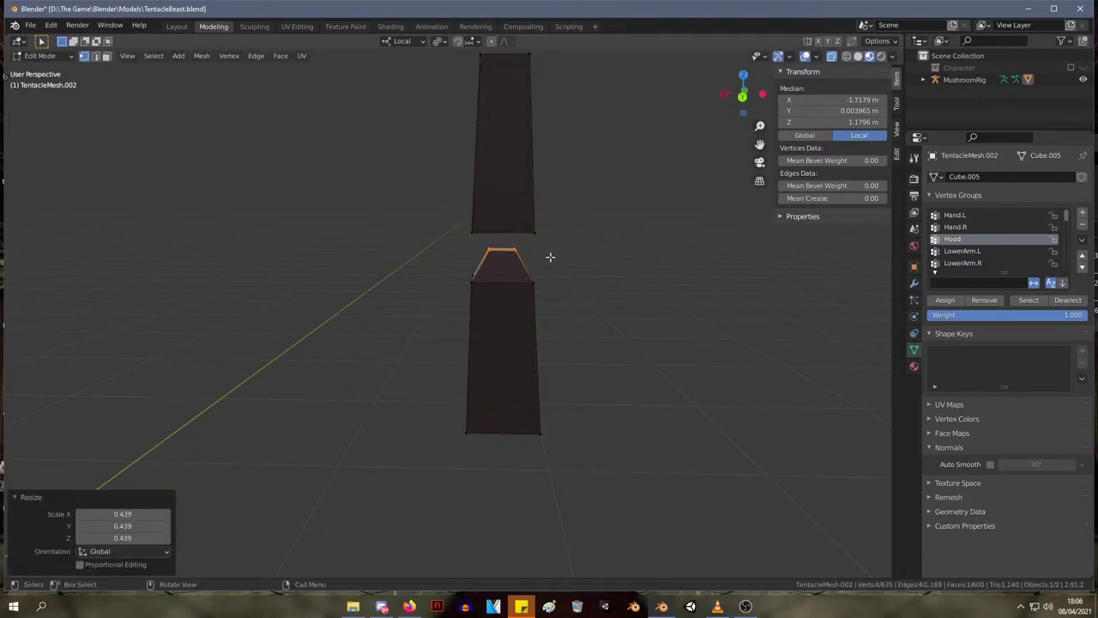
- Extrude the middle section's bottom face downward and scale it to 0.505 to form a matching tapered neck
middle_drag(534, 259, 562, 225)
click(460, 209)
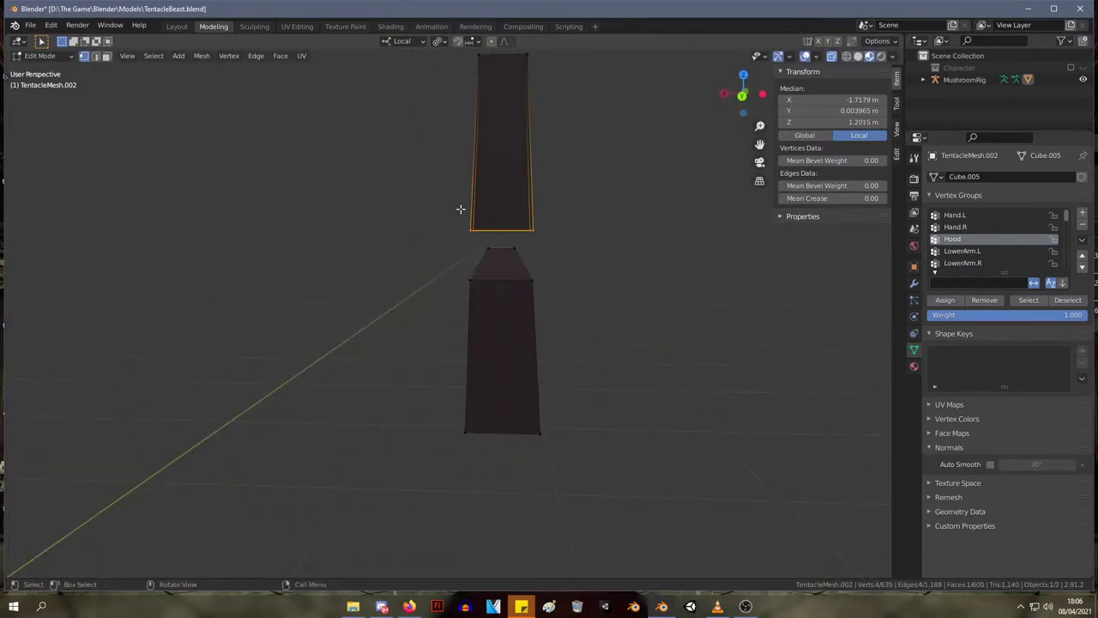
key(e)
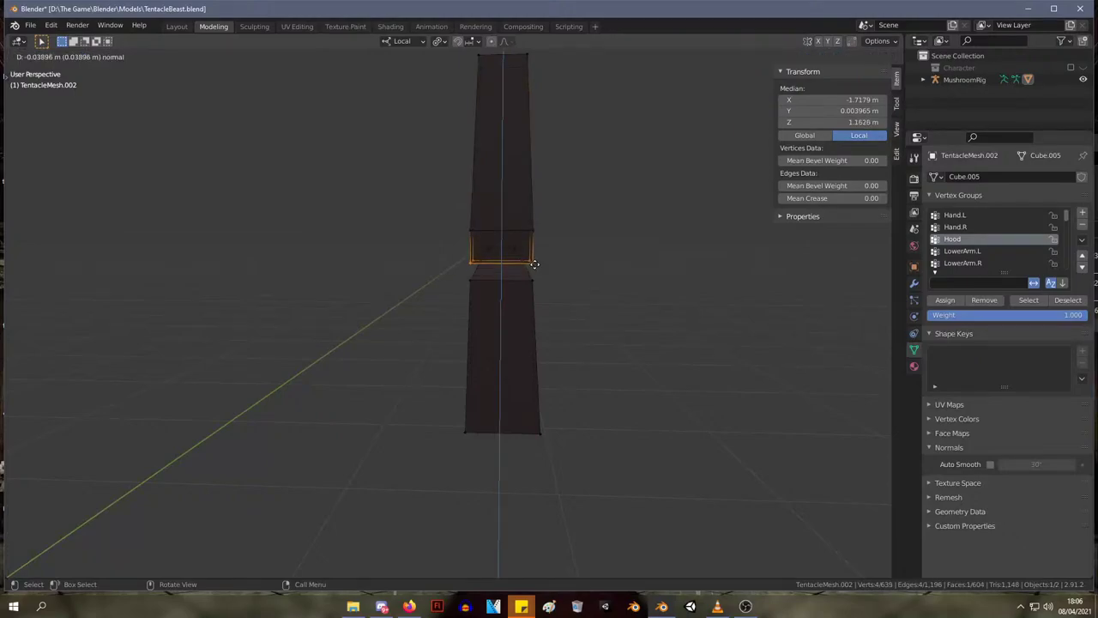
click(533, 265)
key(s)
click(526, 244)
- Select the whole linked middle section and lower it along local Z so its neck overlaps the base section's neck
middle_drag(526, 244, 537, 220)
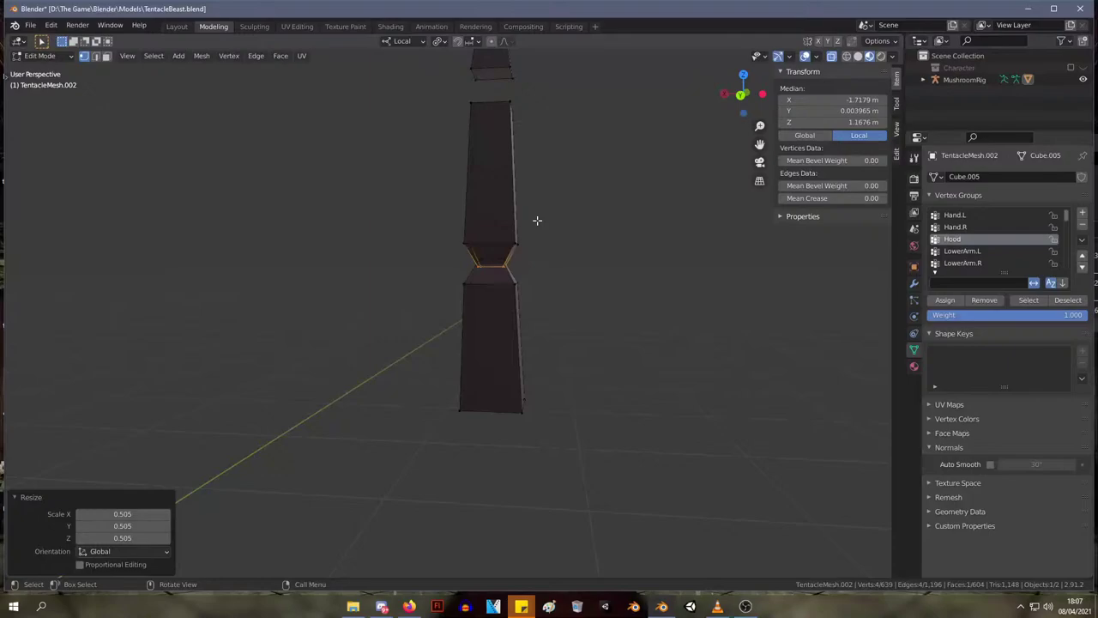
click(507, 101)
key(ctrl+l)
key(g)
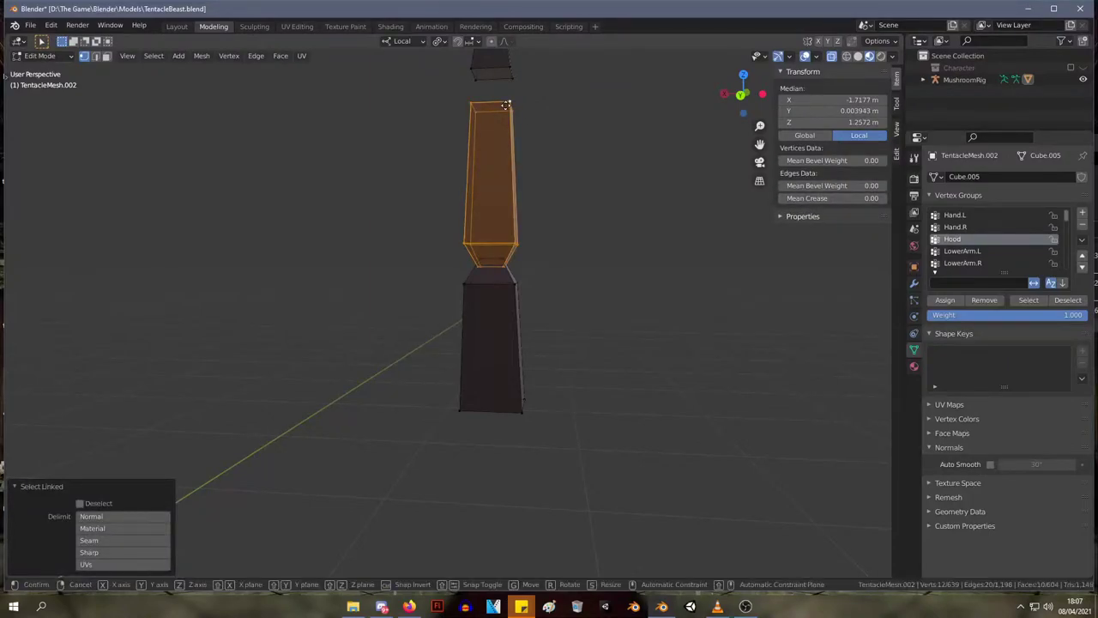
key(z)
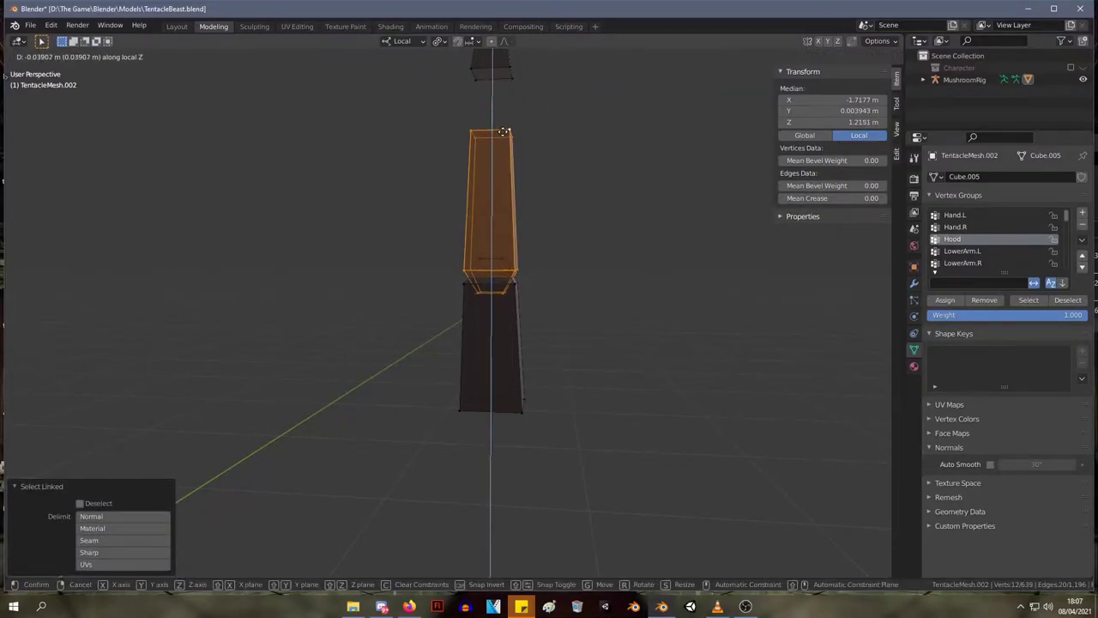
click(502, 122)
- Add one edge loop around the base section's tapered neck and scale it to 1.195
middle_drag(563, 178, 534, 154)
click(312, 186)
drag(448, 115, 607, 448)
middle_drag(607, 448, 515, 272)
key(alt+a)
scroll(512, 257, up, 2)
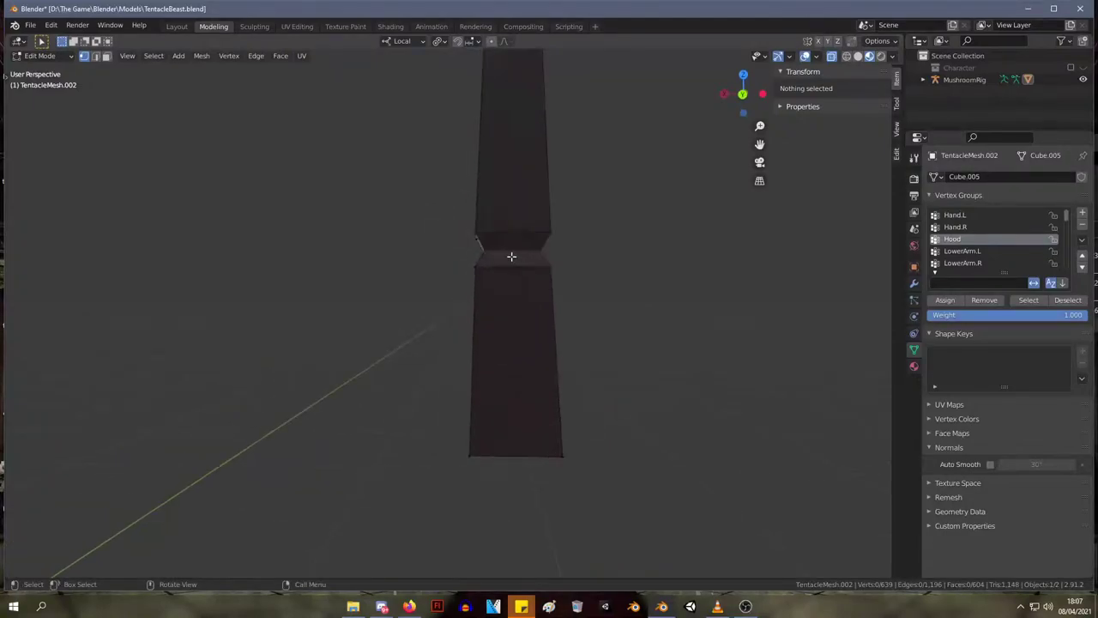
key(ctrl+e)
key(ctrl+r)
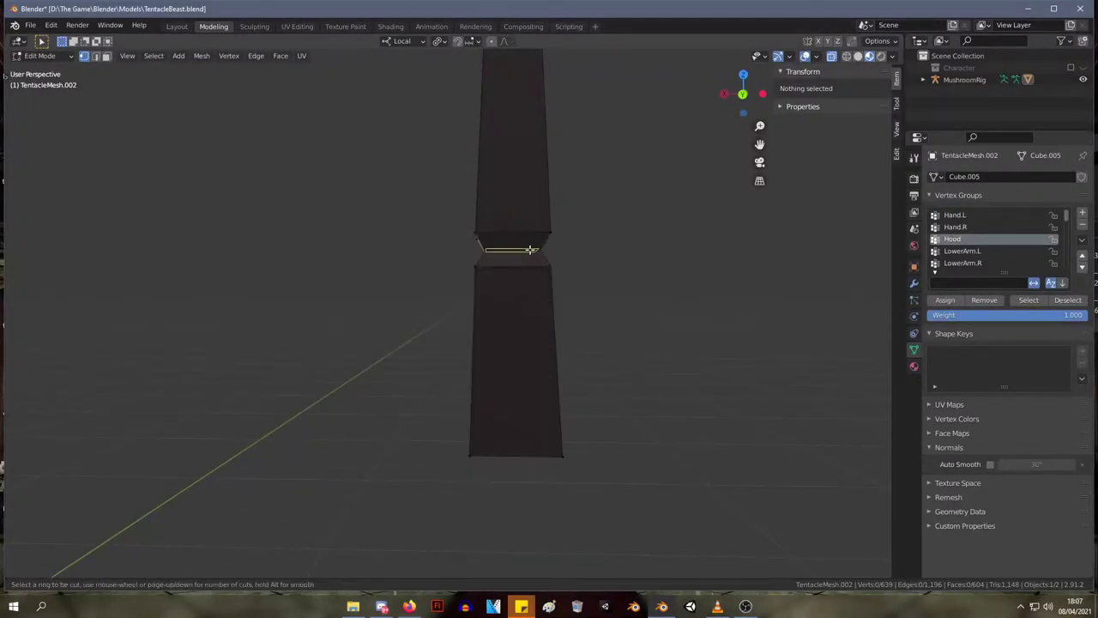
click(535, 249)
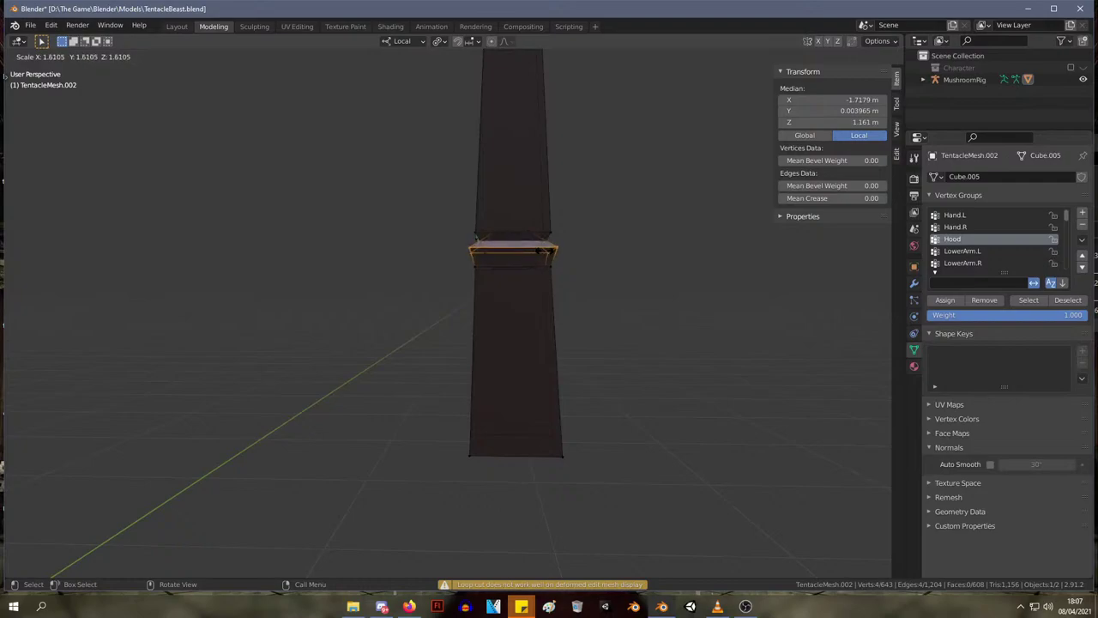
click(536, 248)
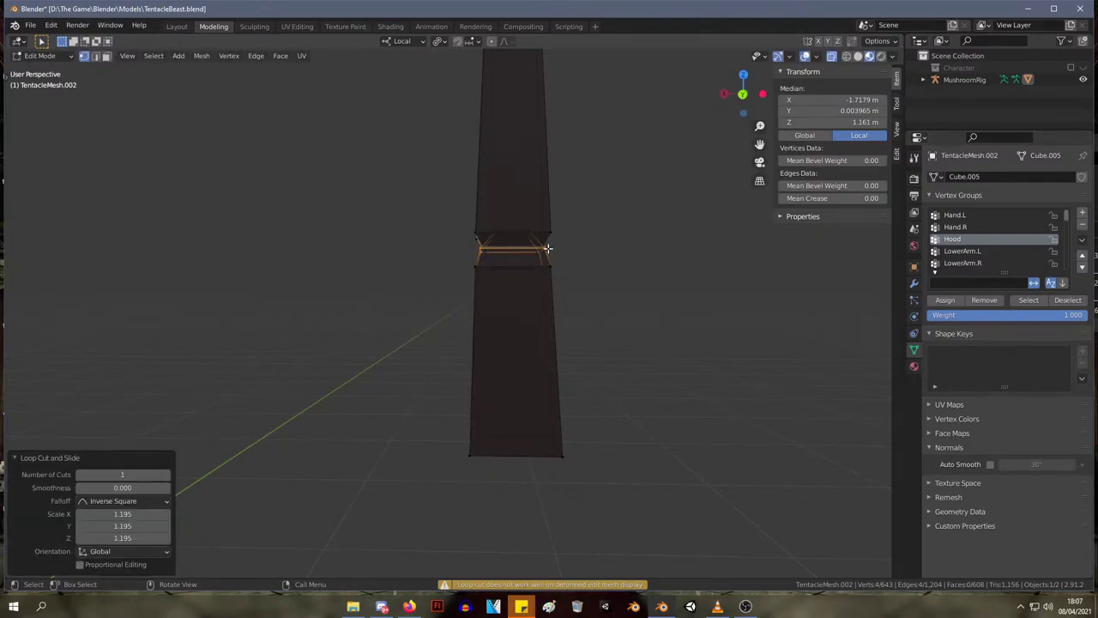
- Add one edge loop around the middle section's lower neck and scale it to 1.247
key(g)
key(g)
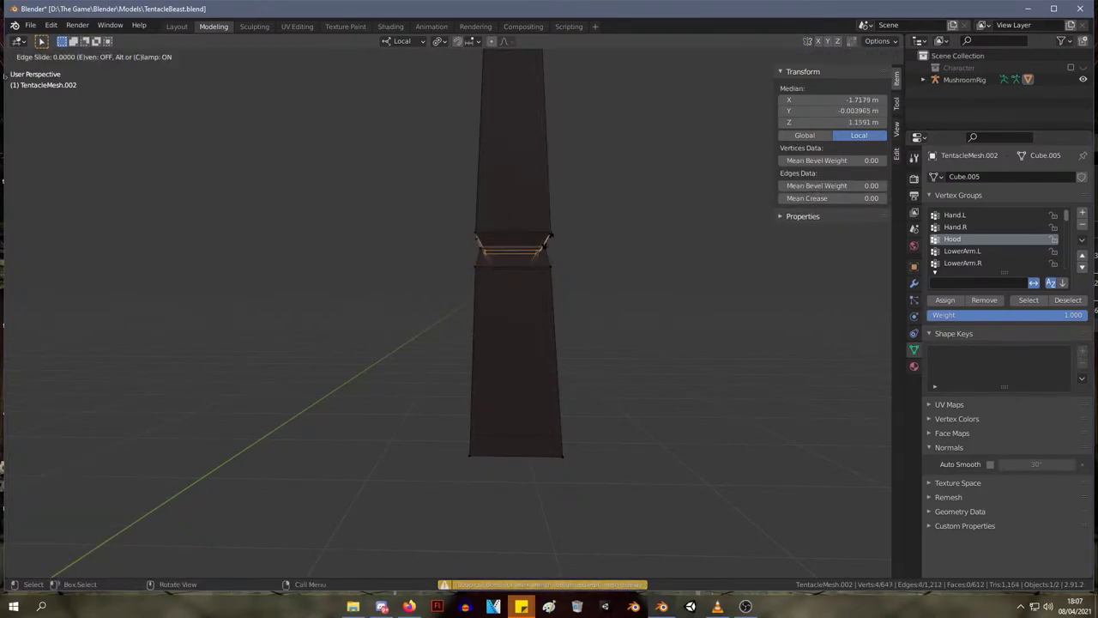
click(562, 241)
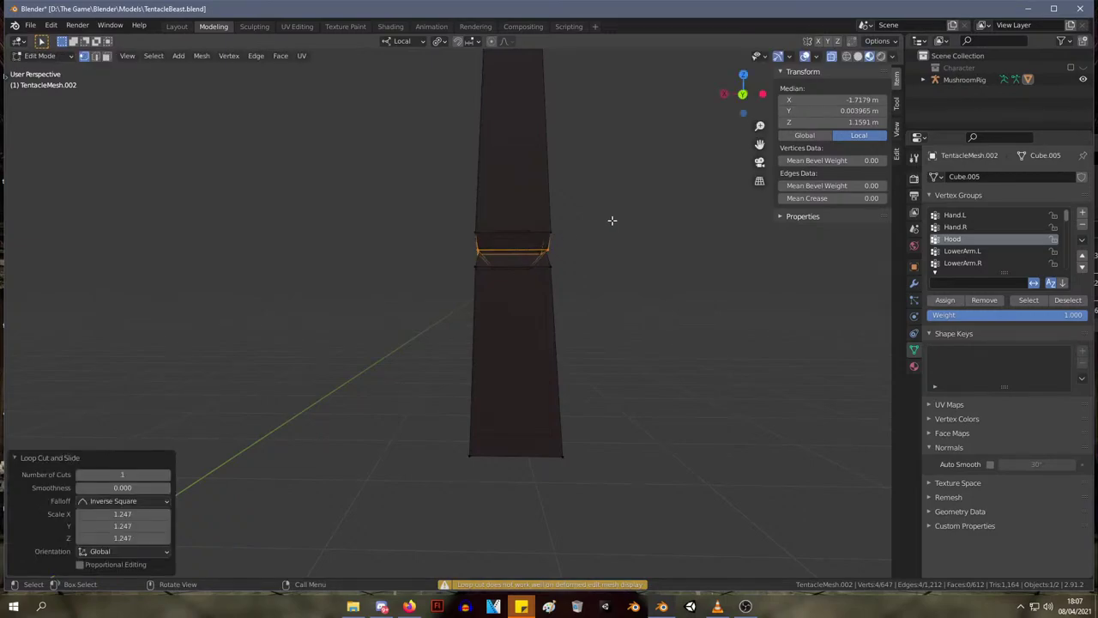
click(612, 220)
- Leave Edit Mode and examine the overlapping spike sections from several angles beside the creature
middle_drag(612, 220, 439, 248)
key(Tab)
middle_drag(500, 220, 354, 202)
scroll(614, 234, down, 4)
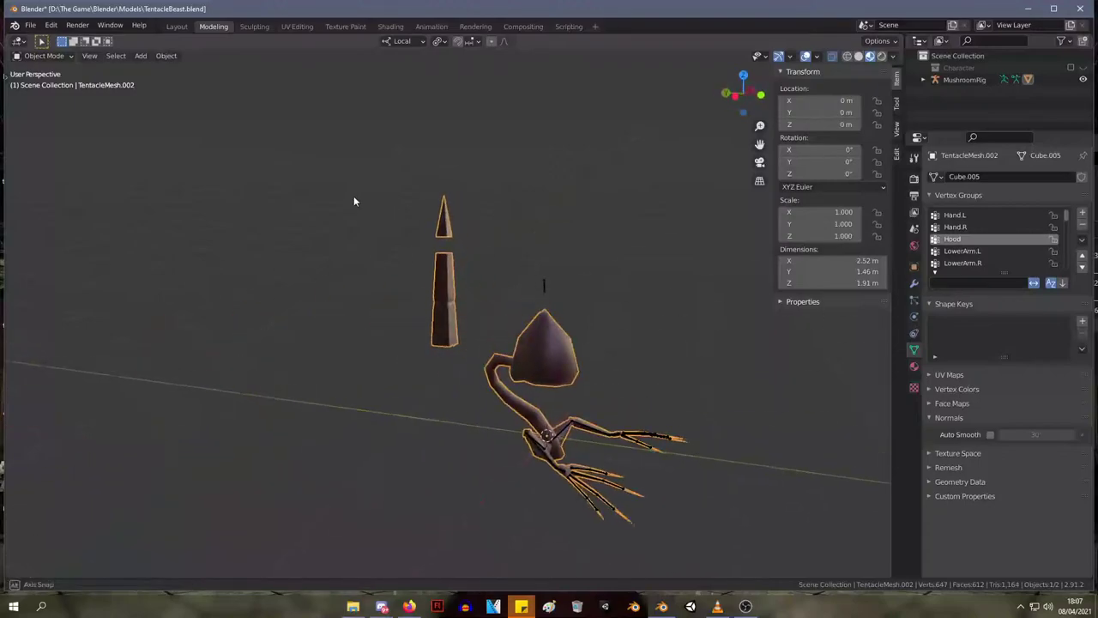
middle_drag(448, 426, 566, 276)
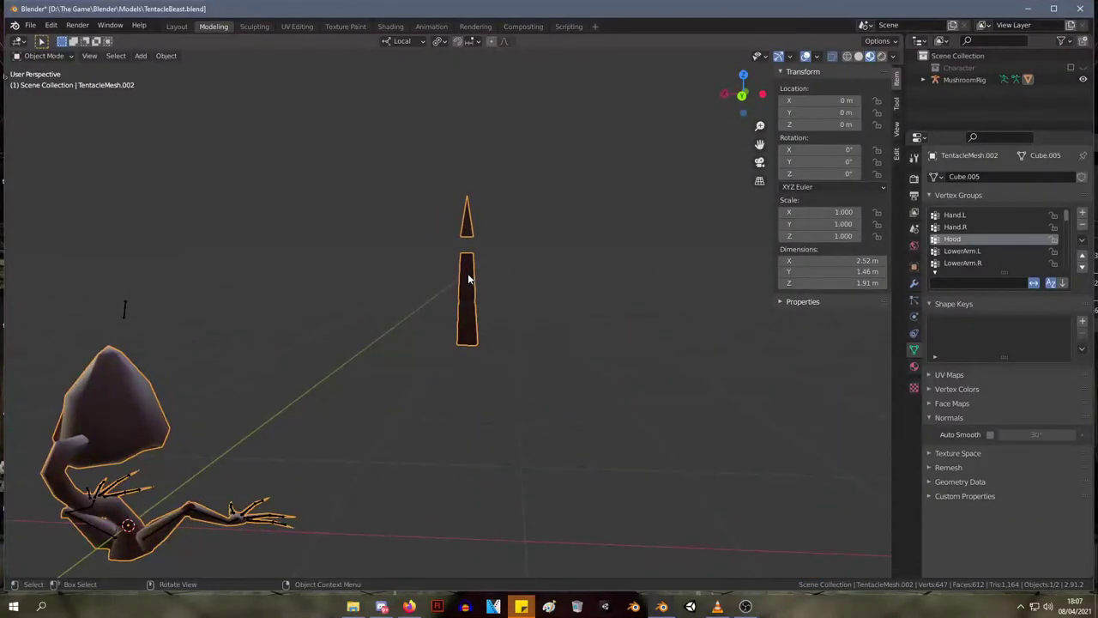
middle_drag(466, 277, 384, 317)
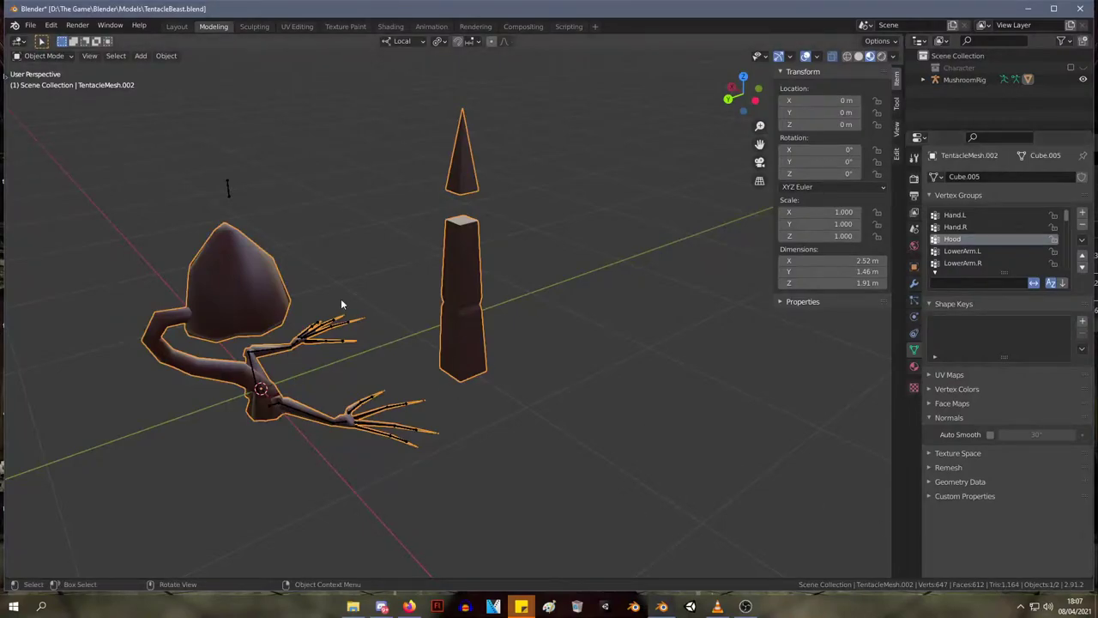
middle_drag(343, 306, 515, 180)
- In Edit Mode, extrude the tip section's bottom face downward and scale it to 0.695
key(Tab)
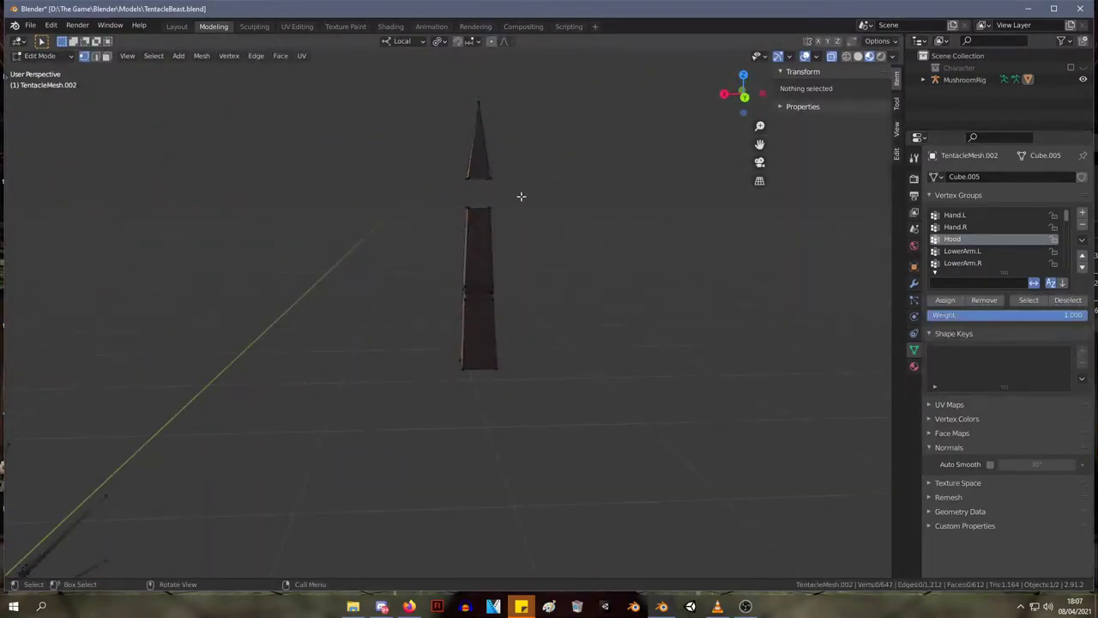
drag(445, 170, 446, 171)
key(e)
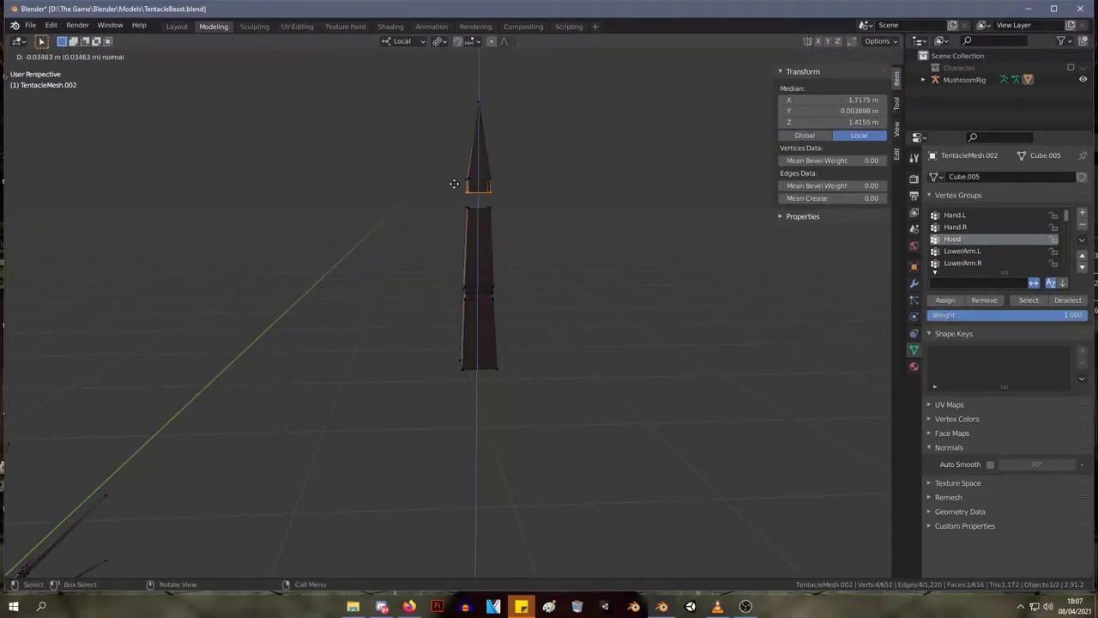
click(454, 184)
key(s)
click(471, 179)
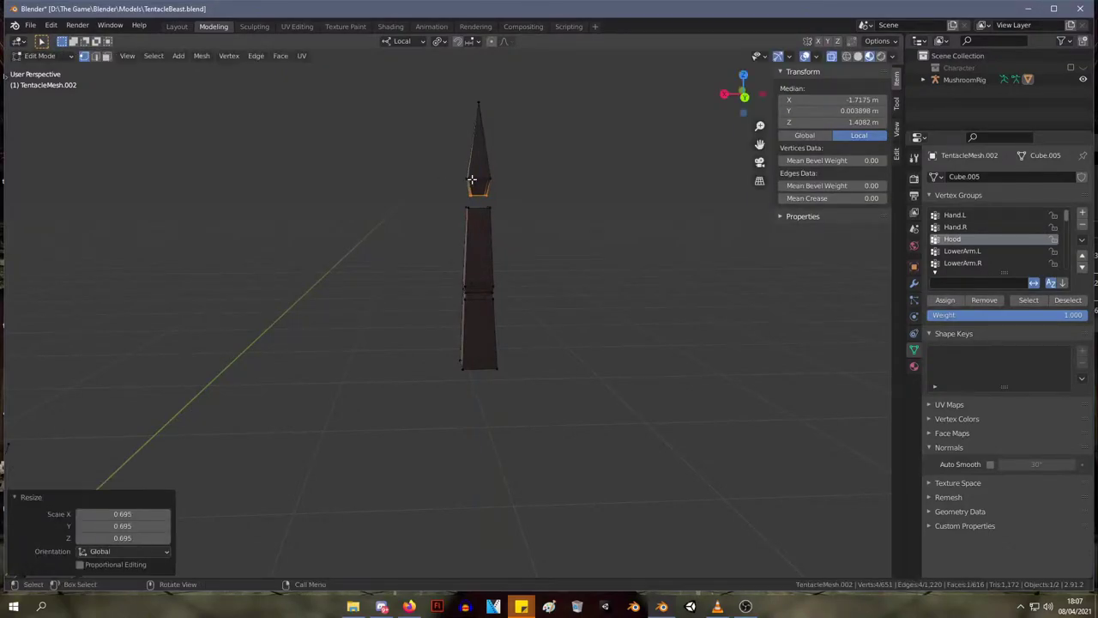
- Raise the tip section's narrowed bottom face about 0.013 m along local Z
key(g)
key(z)
key(z)
click(469, 176)
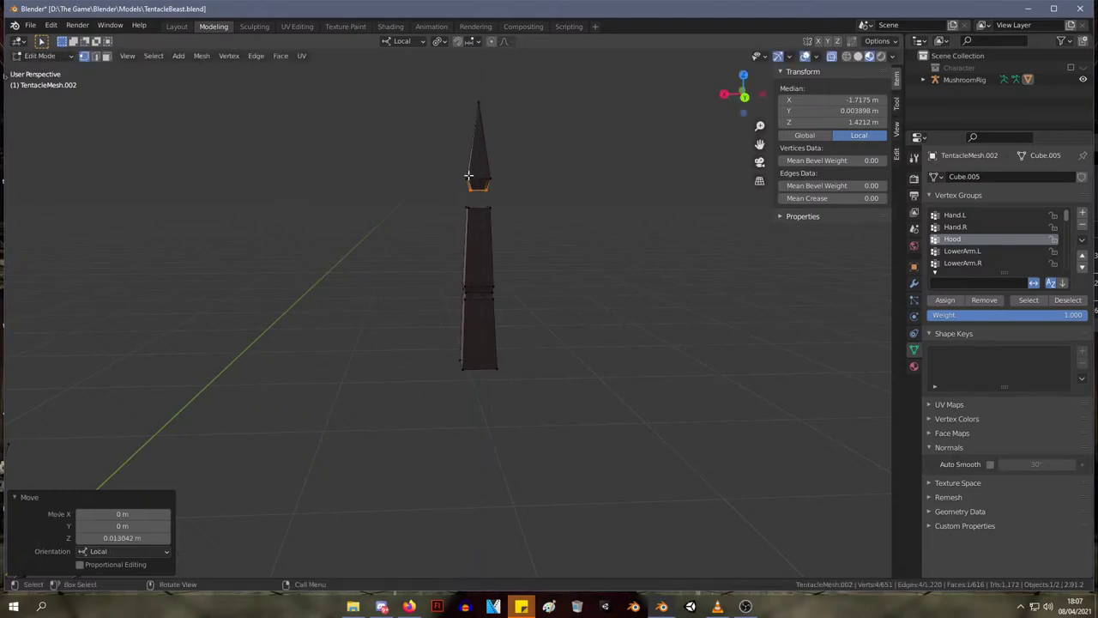
- Extrude the middle section's top face upward and scale it to 0.619
scroll(497, 190, up, 4)
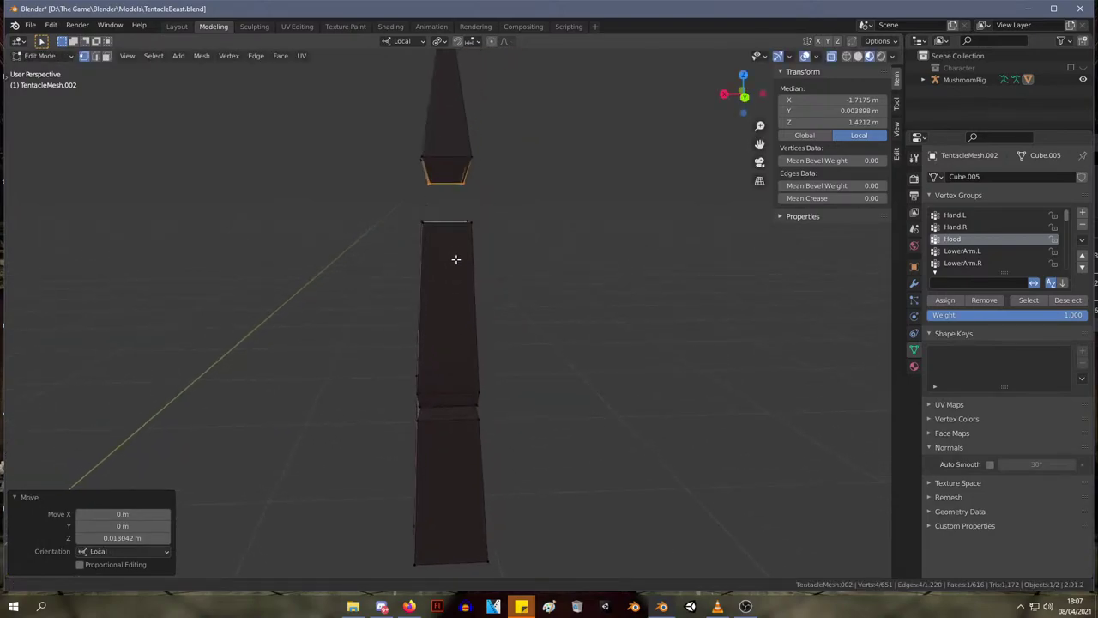
alt+click(466, 231)
key(e)
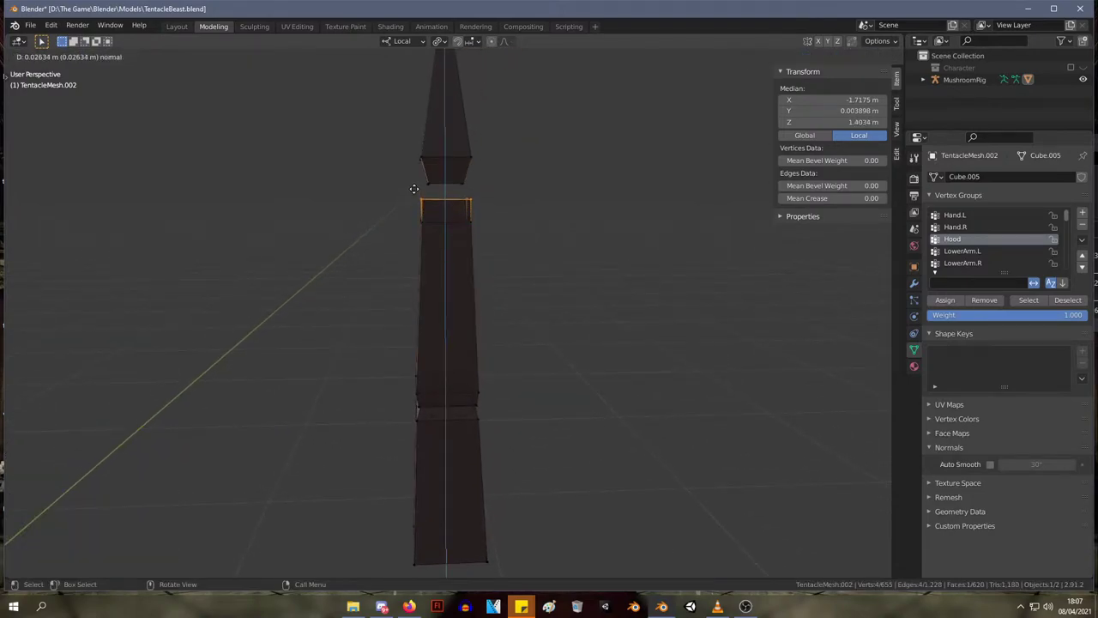
click(414, 188)
key(s)
click(427, 191)
- Raise the middle section's narrowed top face about 0.004 m along local Z
key(g)
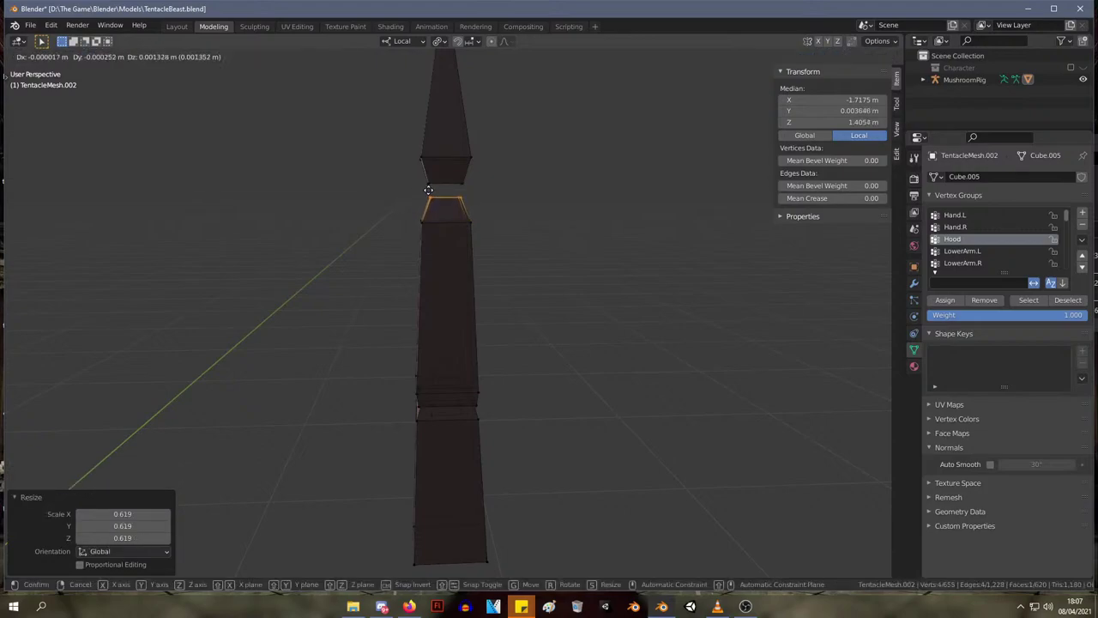
key(z)
click(428, 188)
- Select the whole tip section and lower it about 0.039 m along local Z onto the middle section
scroll(497, 175, down, 3)
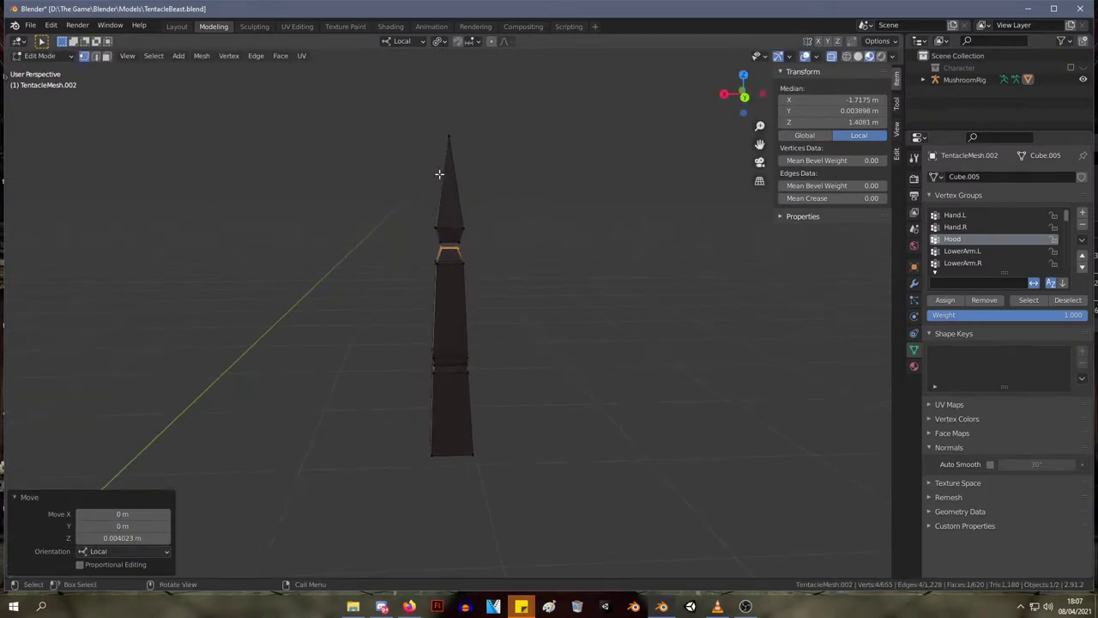
drag(436, 159, 520, 240)
key(g)
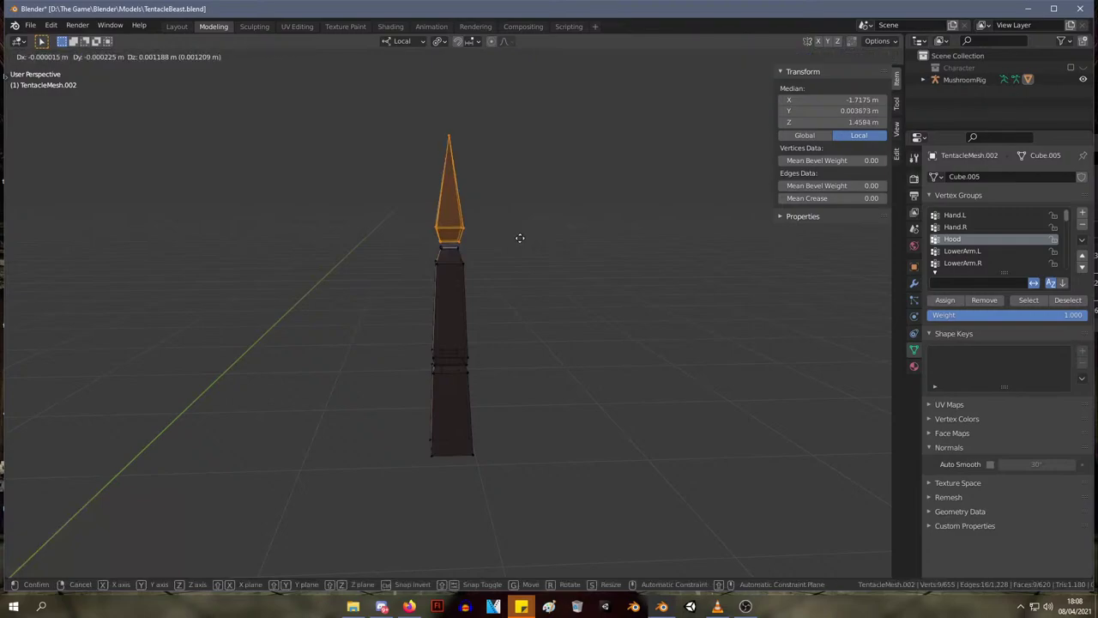
key(z)
key(z)
click(520, 257)
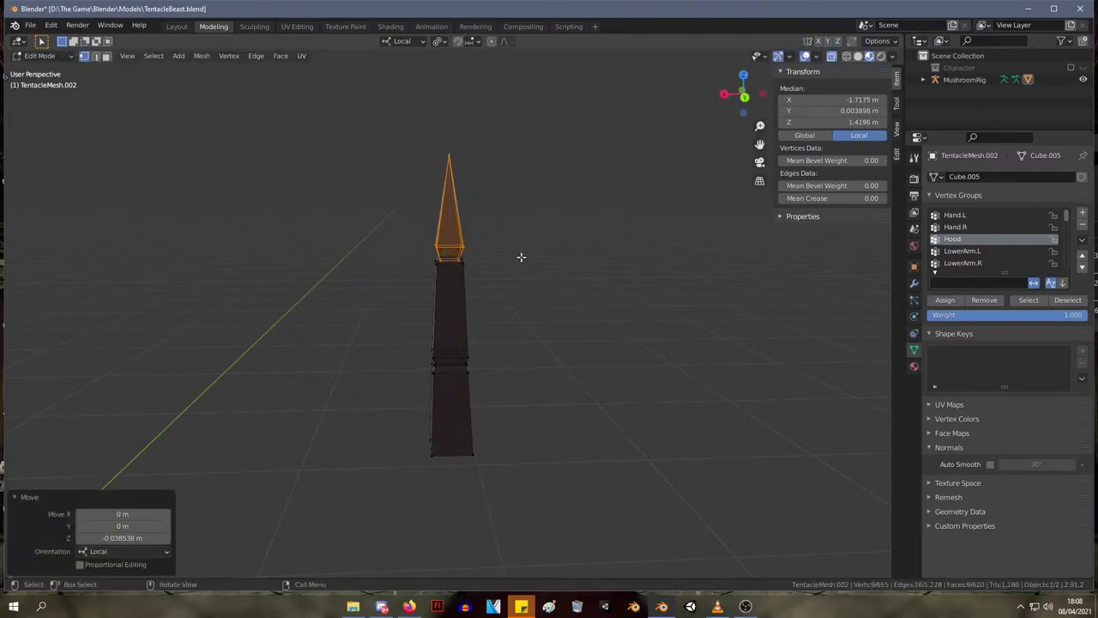
middle_drag(517, 254, 541, 323)
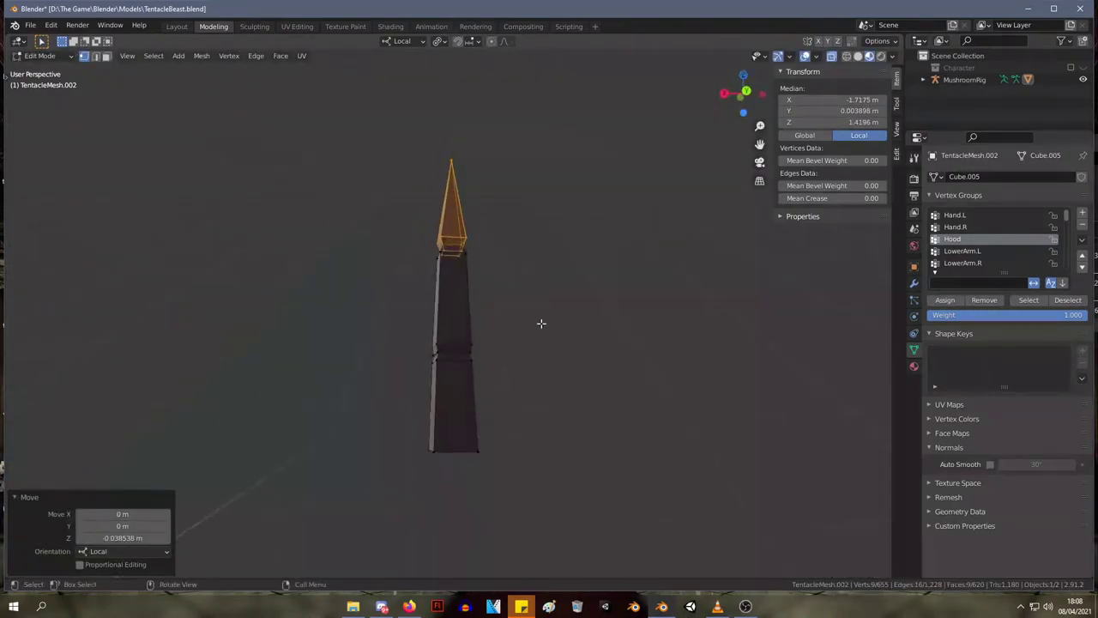
middle_drag(559, 416, 519, 394)
mouse_move(557, 261)
middle_down()
mouse_move(404, 296)
mouse_move(417, 228)
mouse_move(480, 257)
mouse_move(555, 269)
middle_up()
middle_drag(512, 249, 573, 244)
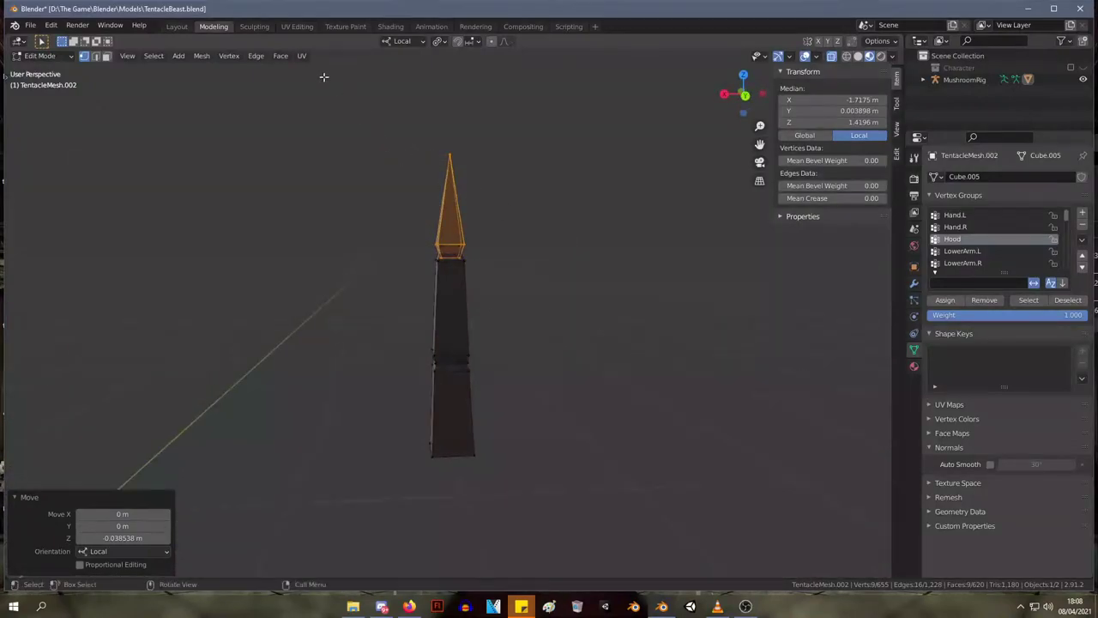
scroll(377, 154, down, 2)
- Switch to the UV Editing workspace for the creature mesh
click(343, 26)
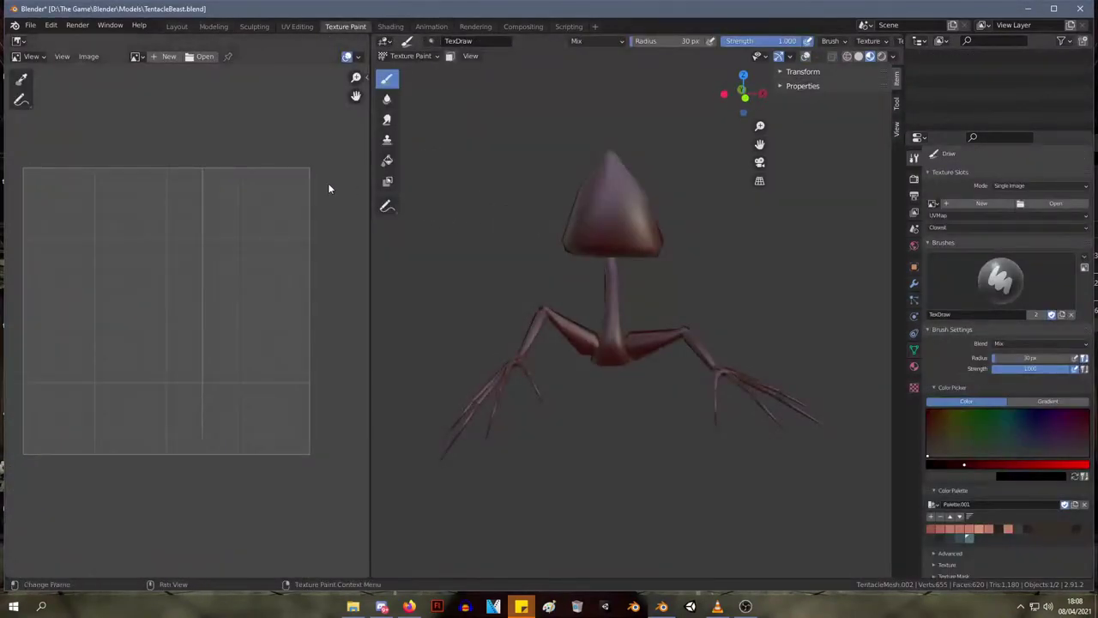
click(297, 27)
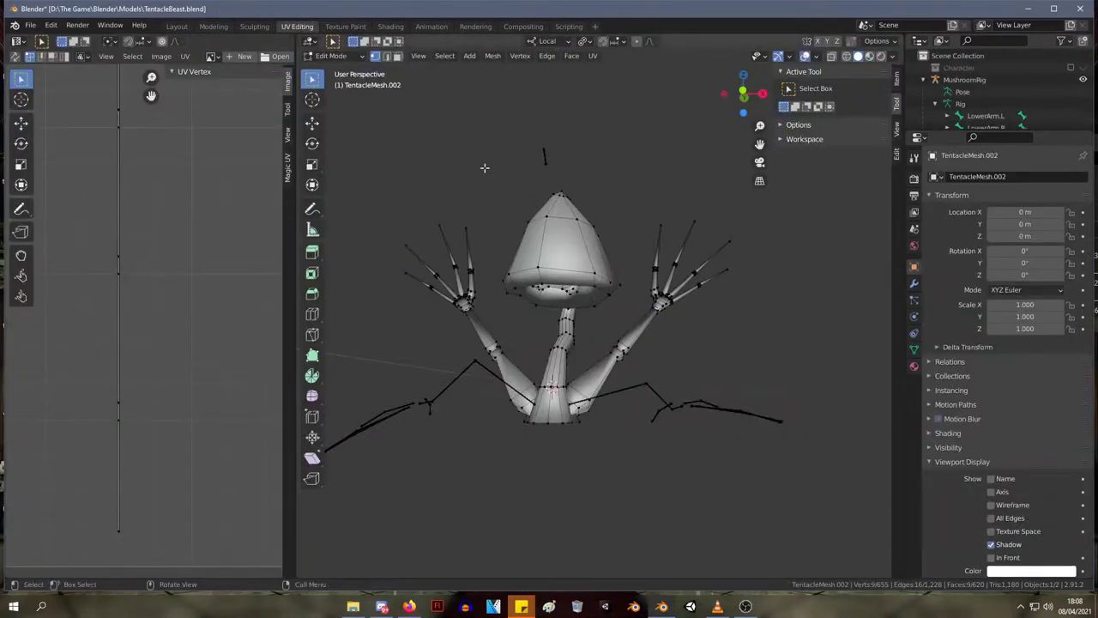
- Select the spike's front faces across all three sections and project their UVs from the front view
middle_drag(446, 145, 574, 238)
scroll(529, 191, down, 5)
scroll(574, 237, up, 5)
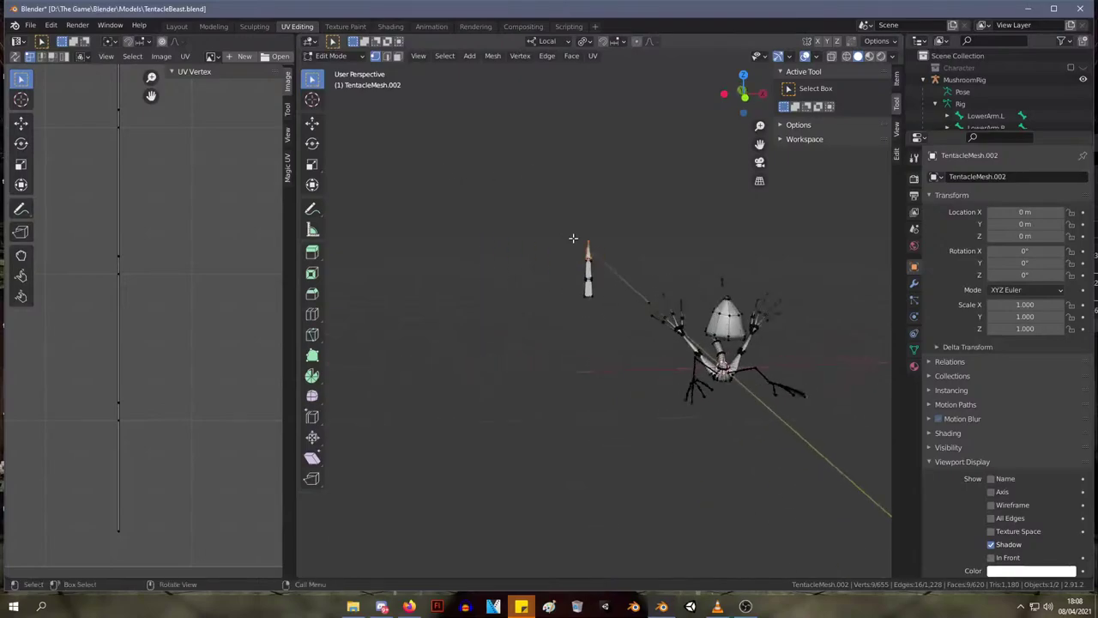
shift+middle_drag(572, 168, 588, 247)
key(KP_1)
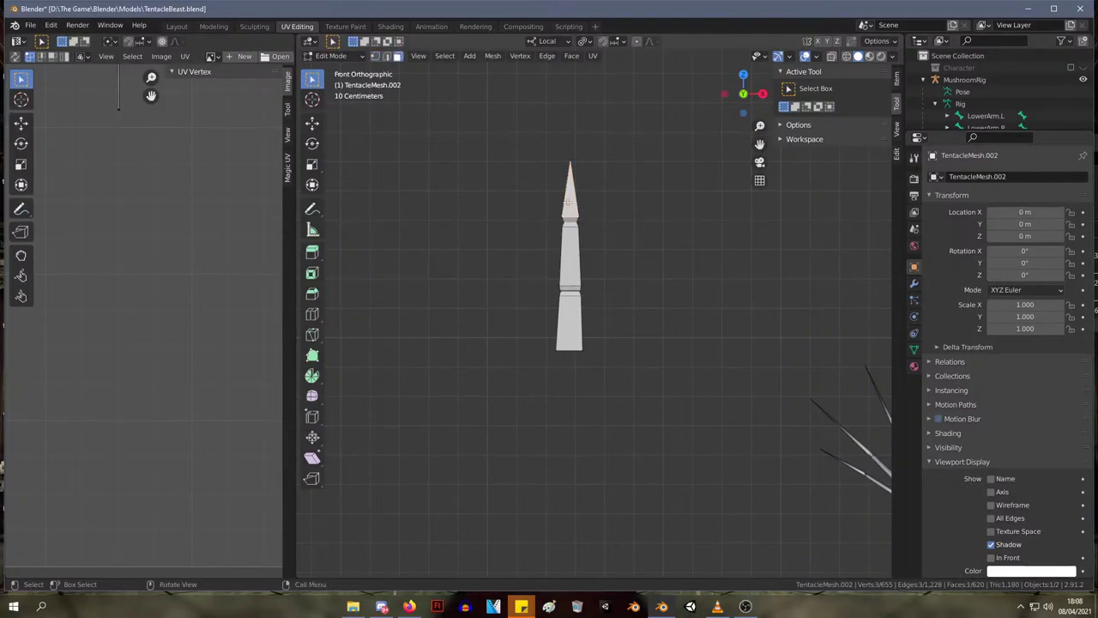
drag(562, 321, 574, 361)
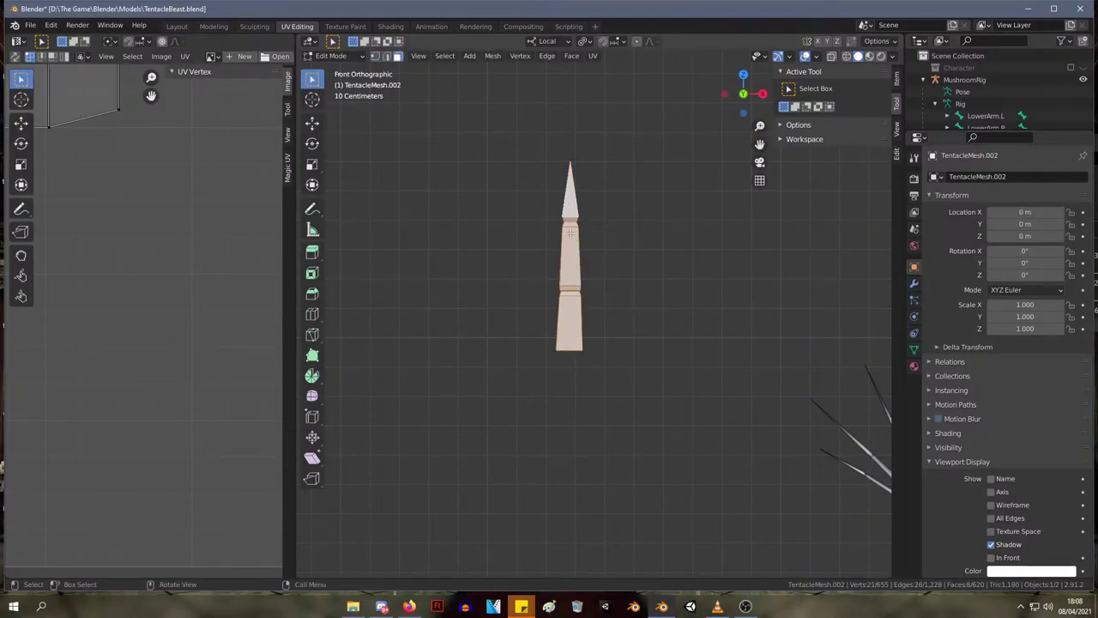
middle_drag(570, 231, 615, 238)
key(KP_1)
key(u)
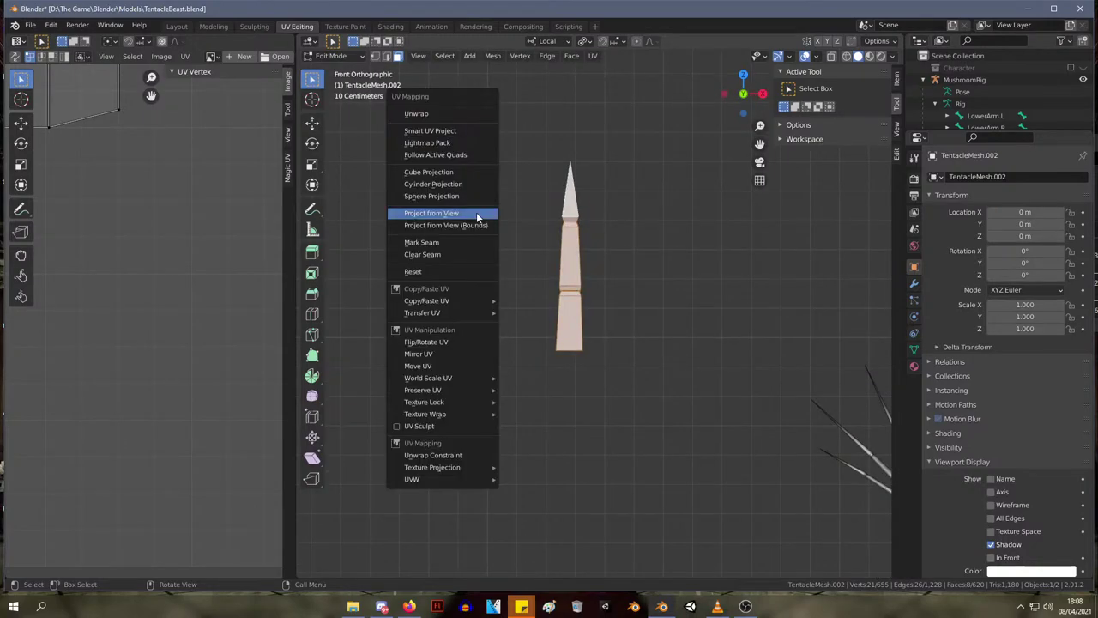
click(477, 215)
- Move the front-face UV island 0.388 in X and -0.084 in Y into empty UV space
drag(179, 335, 32, 187)
key(g)
click(175, 218)
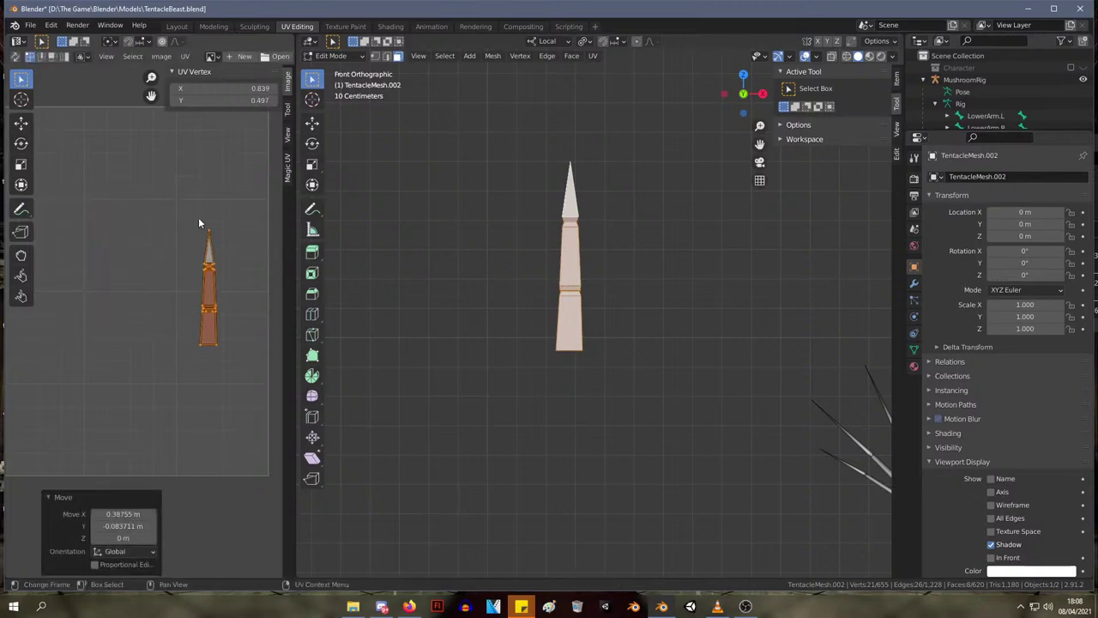
- Project the spike's left-side faces from the left view and move their UV island 0.276 in X and -0.380 in Y
click(723, 94)
click(630, 221)
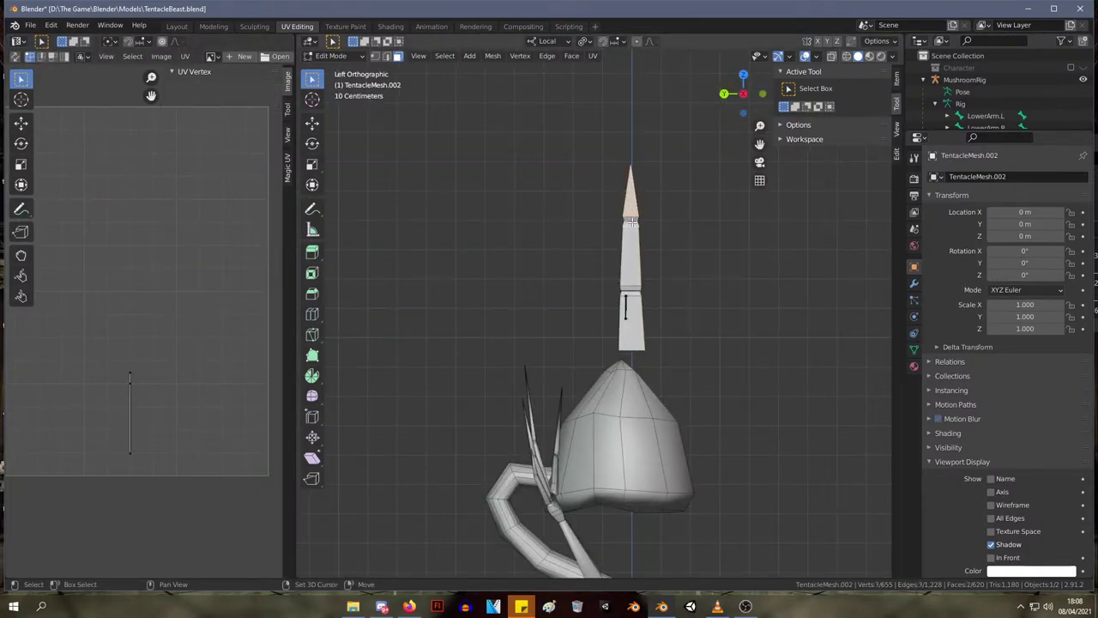
drag(614, 149, 677, 344)
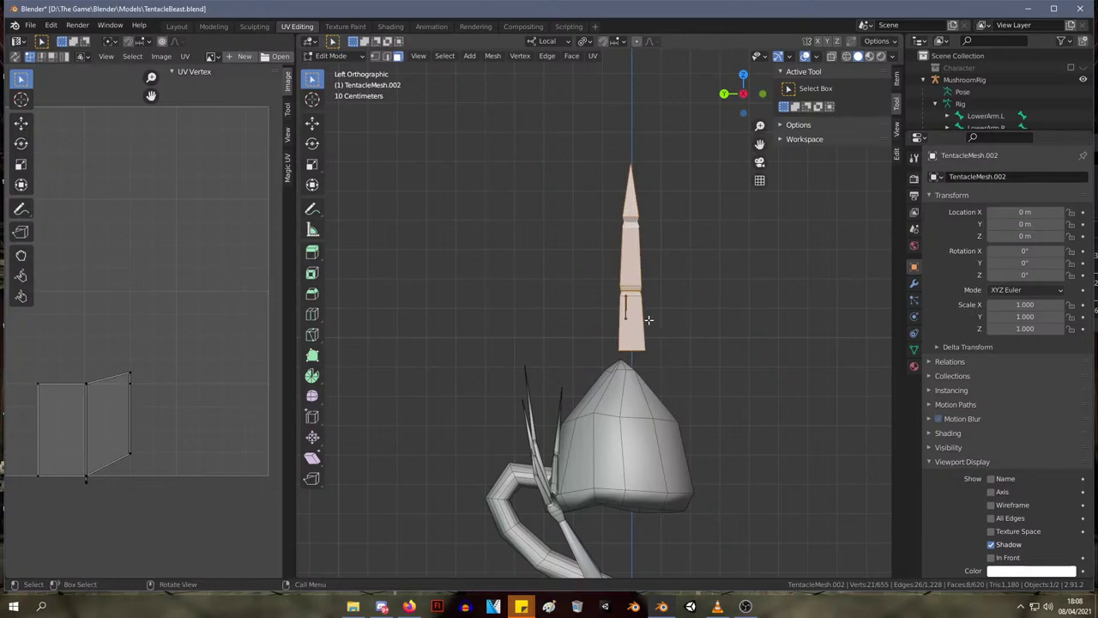
key(u)
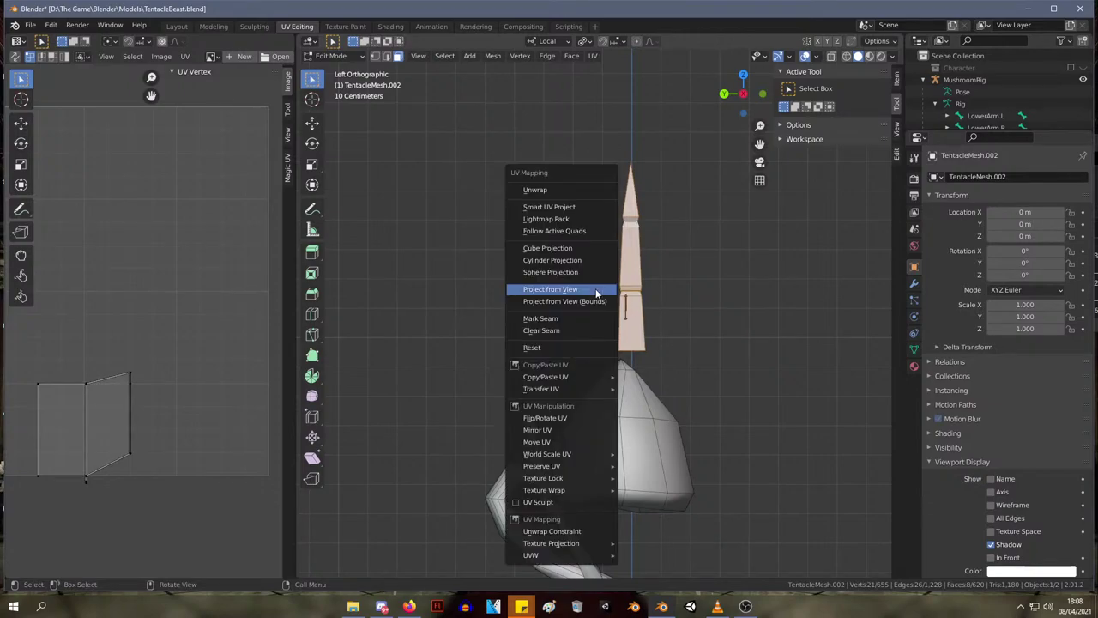
click(597, 291)
drag(210, 380, 71, 206)
key(g)
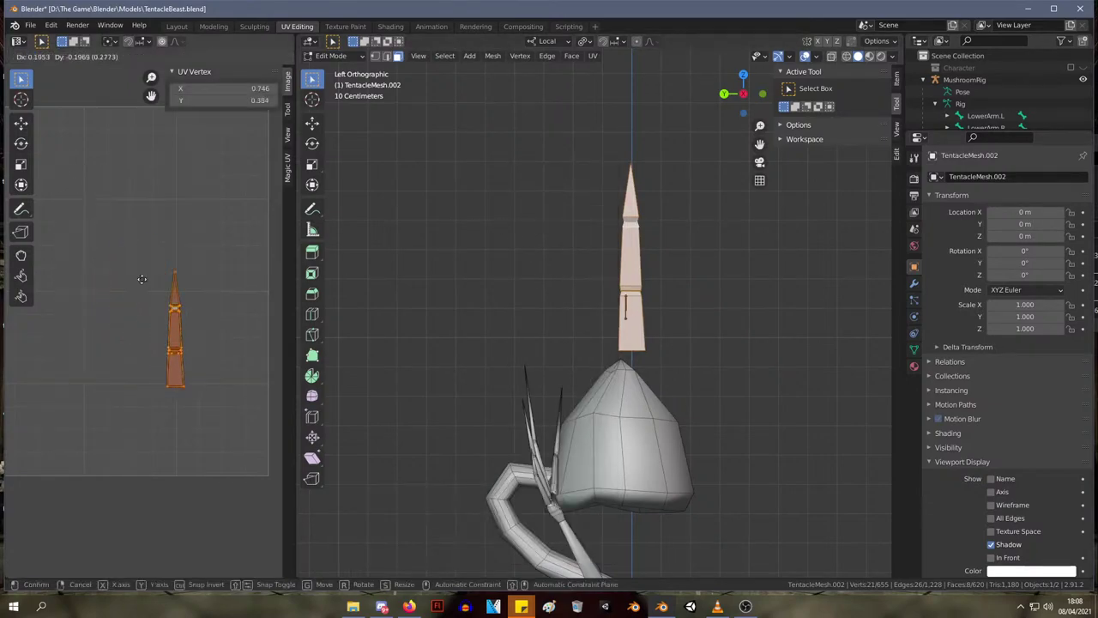
click(171, 347)
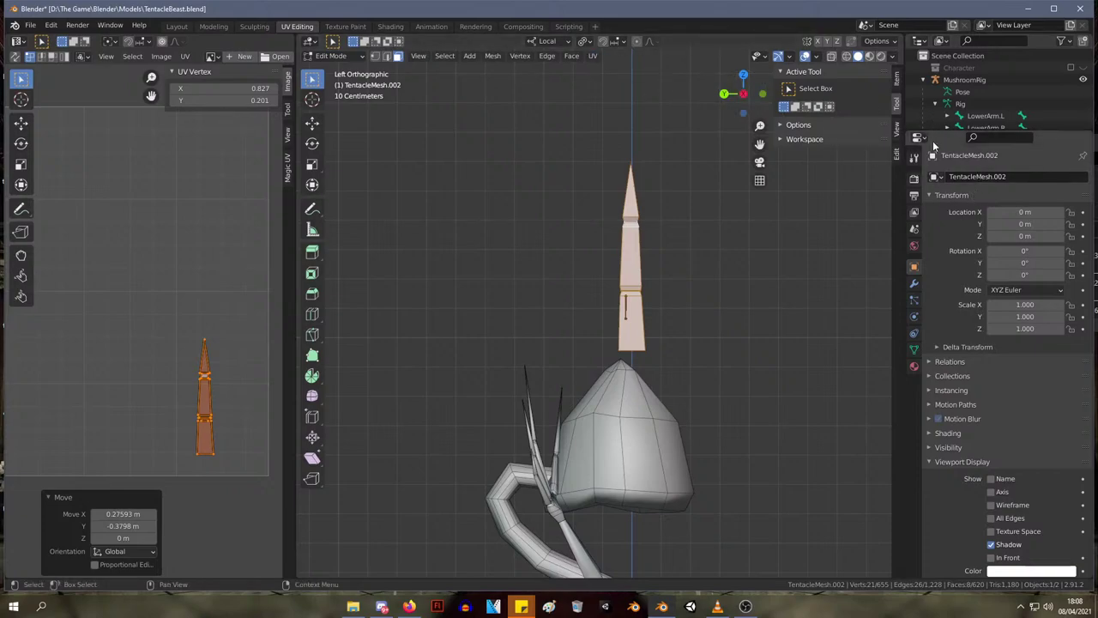
- Select the spike's back faces and project their UVs from the back view
click(724, 94)
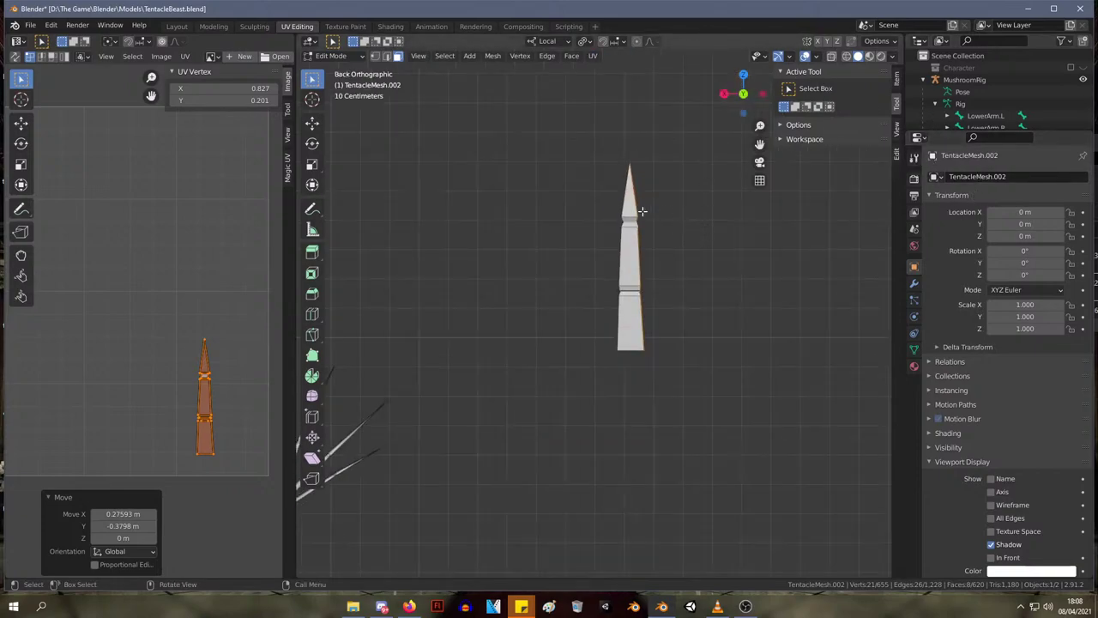
drag(645, 352, 646, 353)
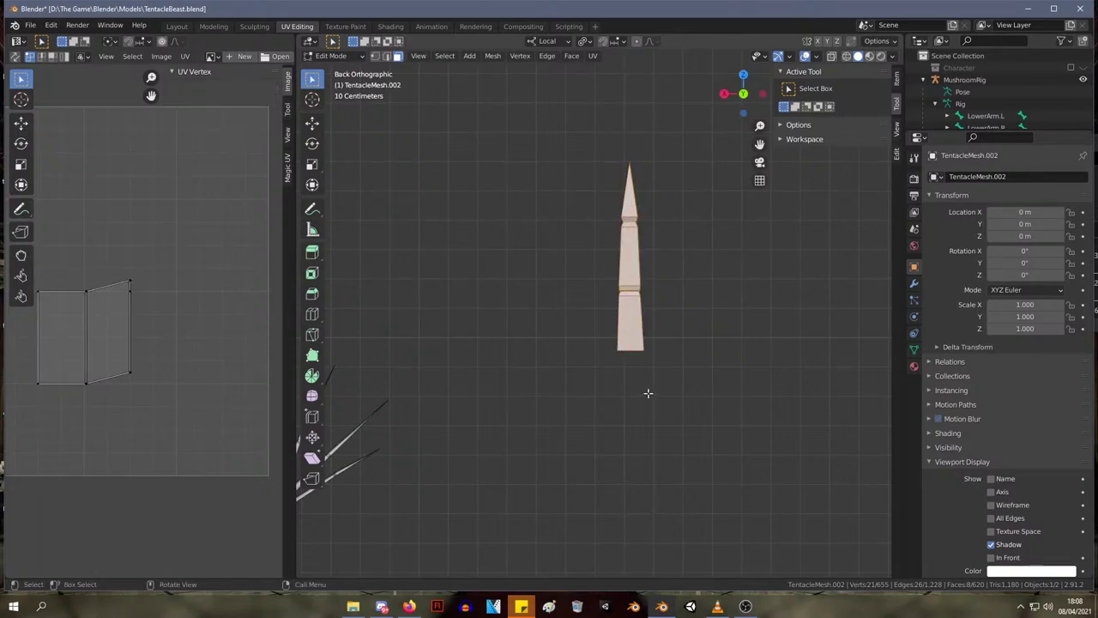
key(u)
click(567, 273)
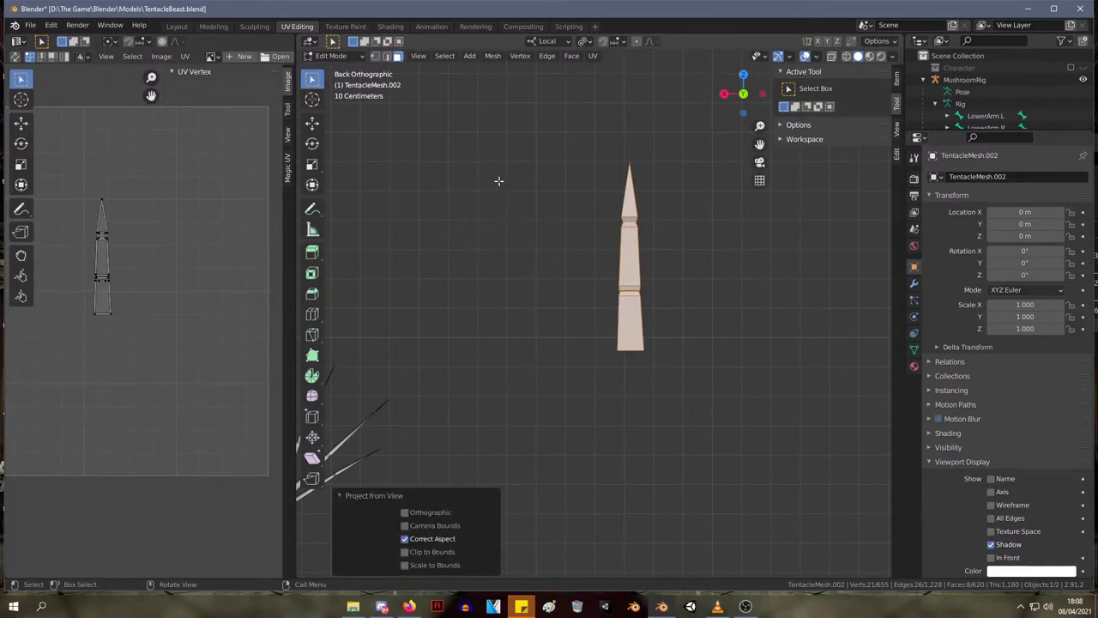
- Select the spike's right-side faces and project their UVs from the right orthographic view
key(KP_1)
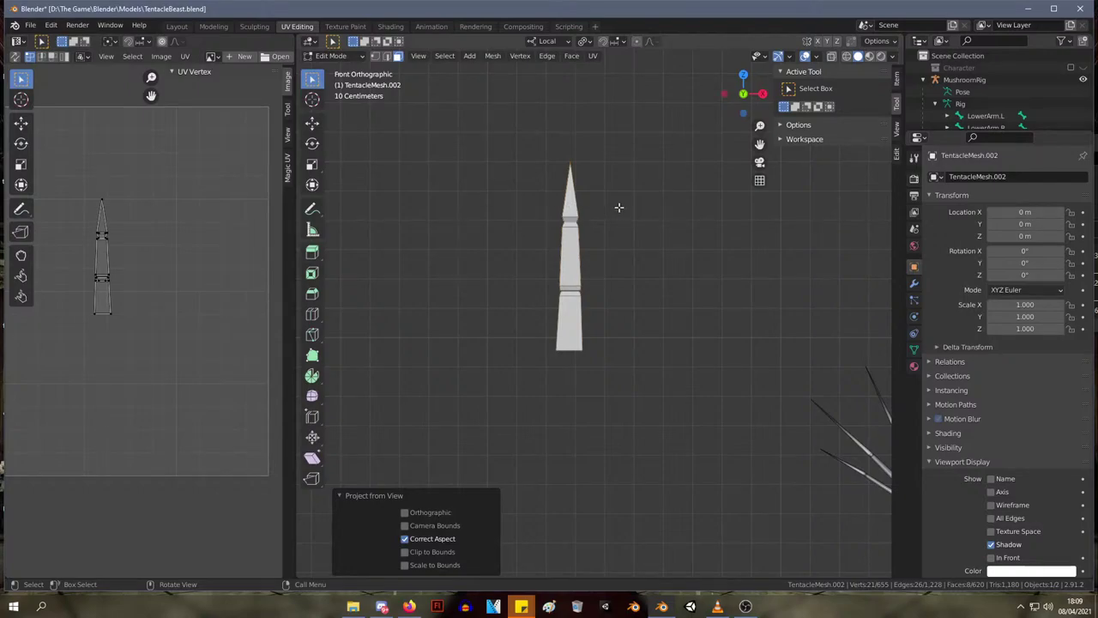
middle_drag(646, 222, 525, 238)
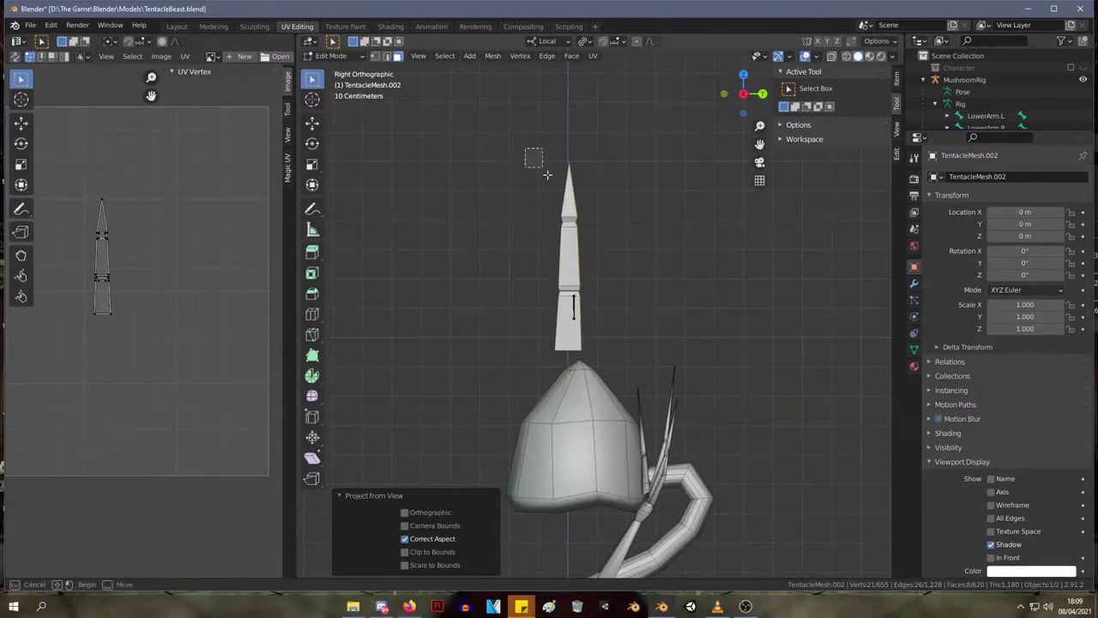
drag(525, 151, 628, 344)
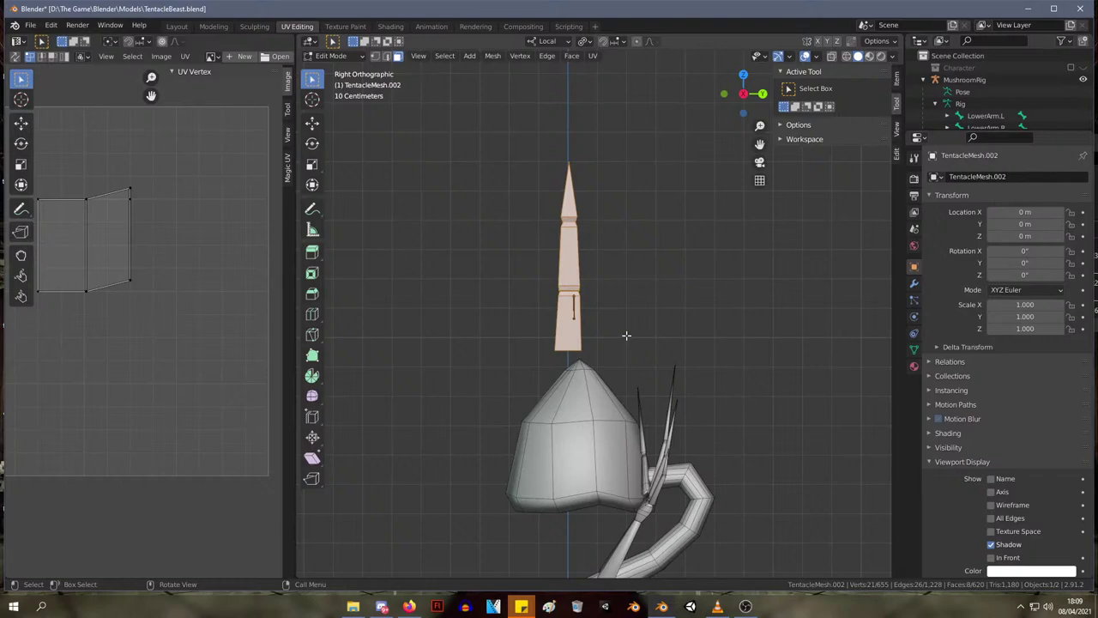
key(u)
click(616, 316)
- Extend the selection to all faces of the three-section spike so all its UV islands are shown
alt+middle_drag(551, 291, 660, 408)
middle_drag(578, 321, 654, 378)
shift+drag(633, 399, 534, 174)
middle_drag(533, 174, 781, 321)
shift+drag(715, 375, 590, 205)
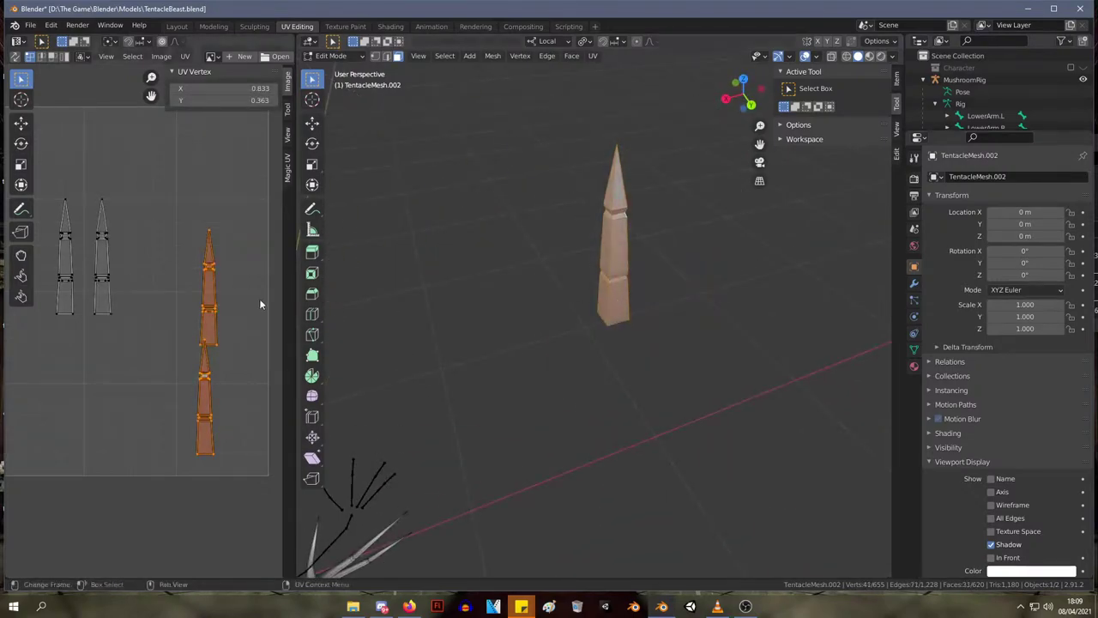
- Move the front-face UV island about -0.2 in X and 0.08 in Y, into line with the back and right-side islands
scroll(258, 300, down, 2)
scroll(224, 307, up, 1)
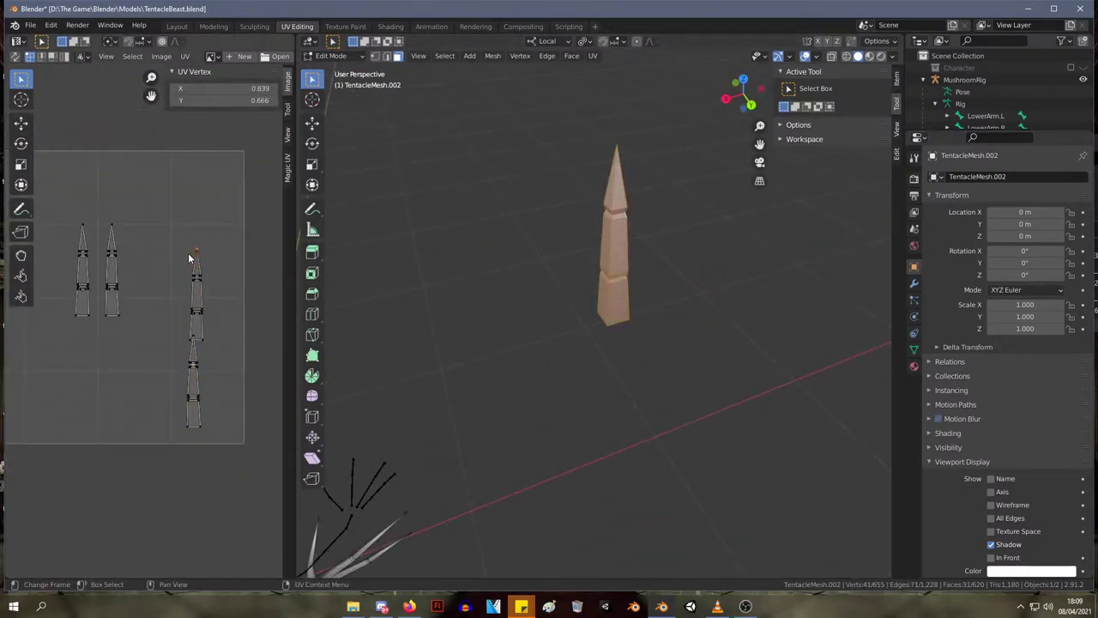
key(l)
drag(226, 344, 167, 257)
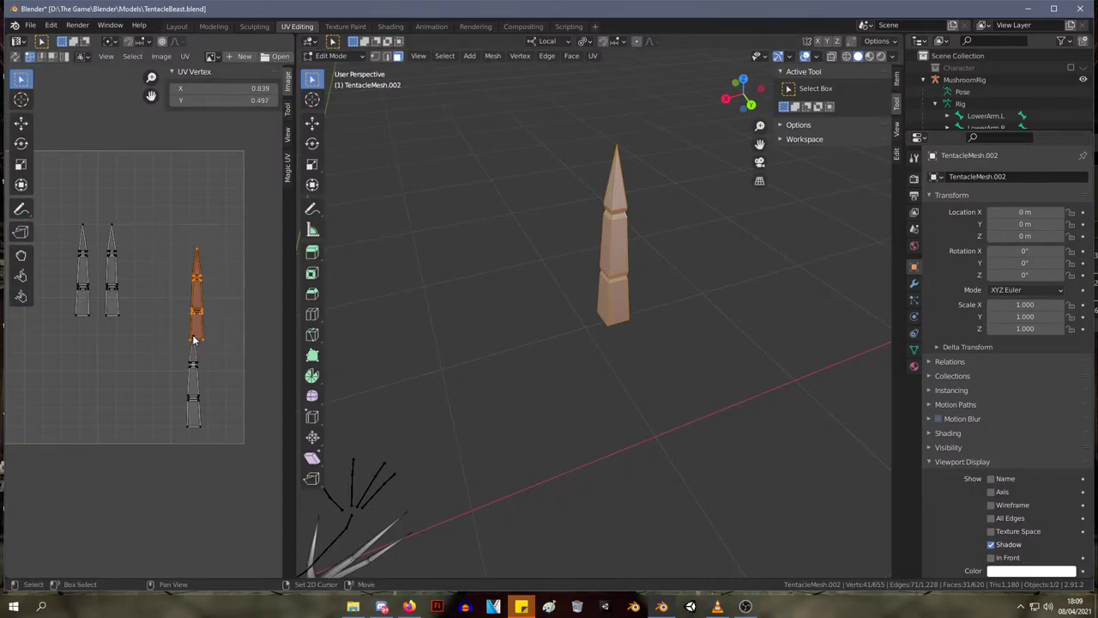
key(g)
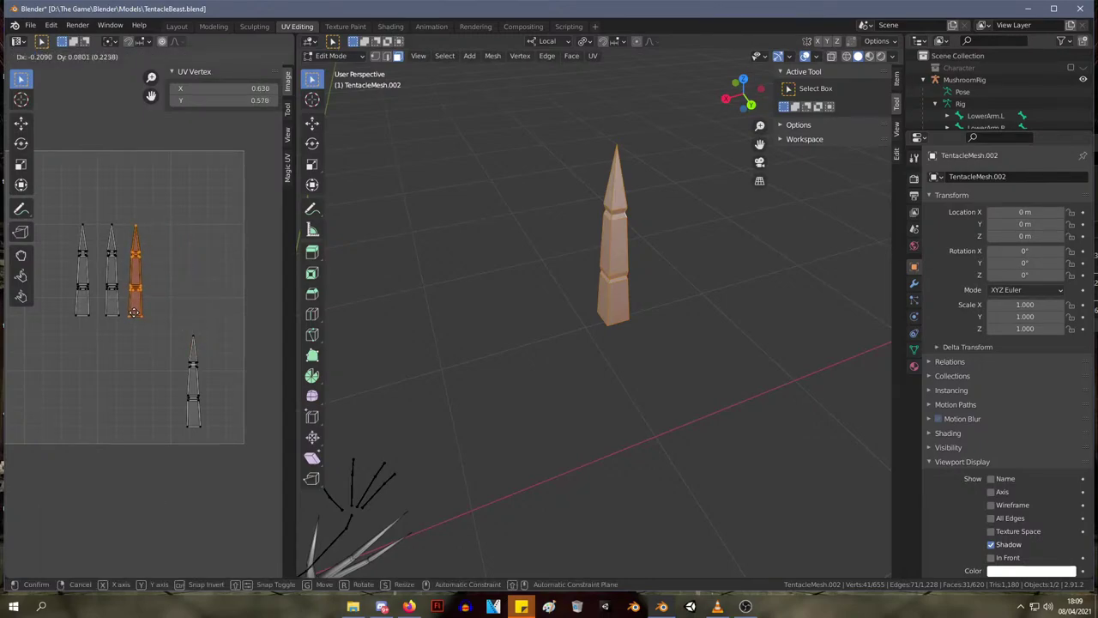
click(135, 312)
- Move the left-side UV island -0.111 in X and 0.371 in Y to complete the row of four spike islands
drag(228, 450, 171, 320)
key(g)
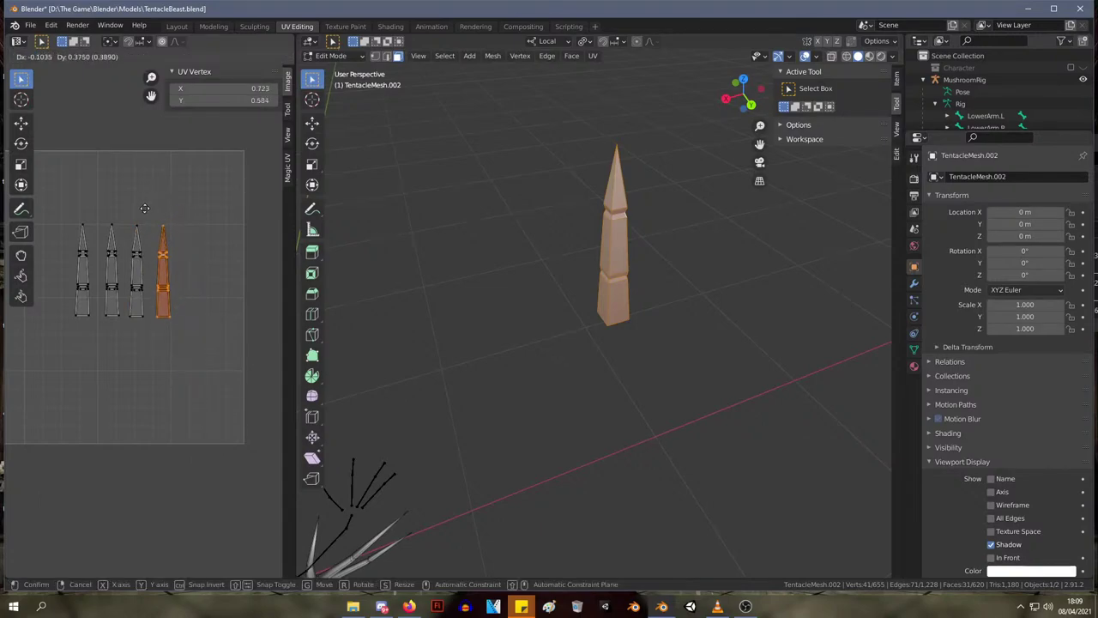
click(146, 213)
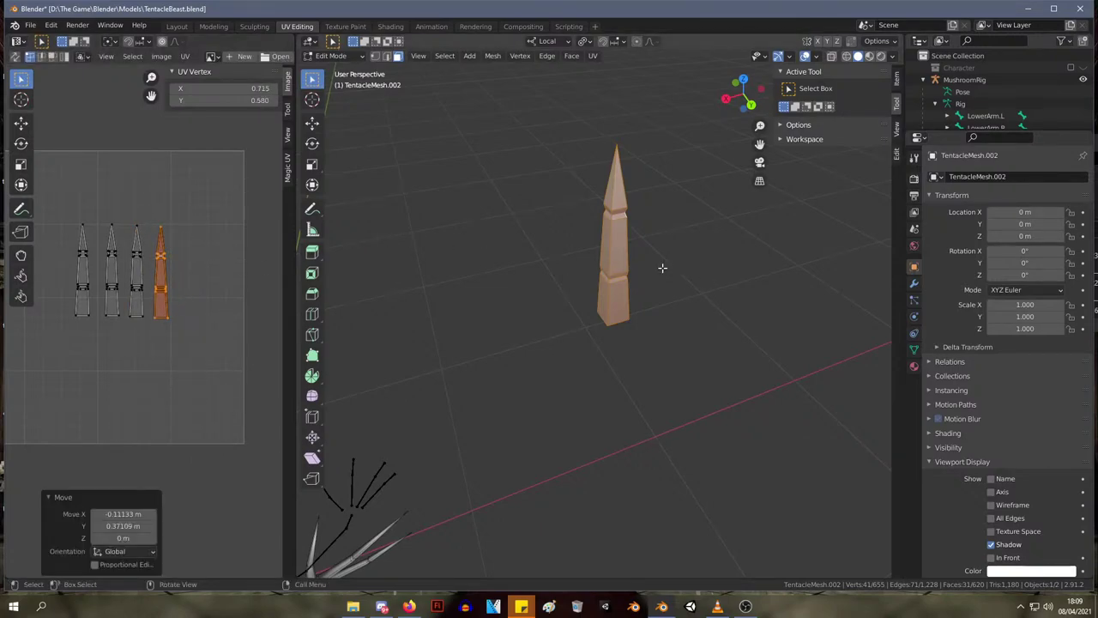
- Check the spike in Object Mode, return to Edit Mode and select the entire linked tip section
key(Tab)
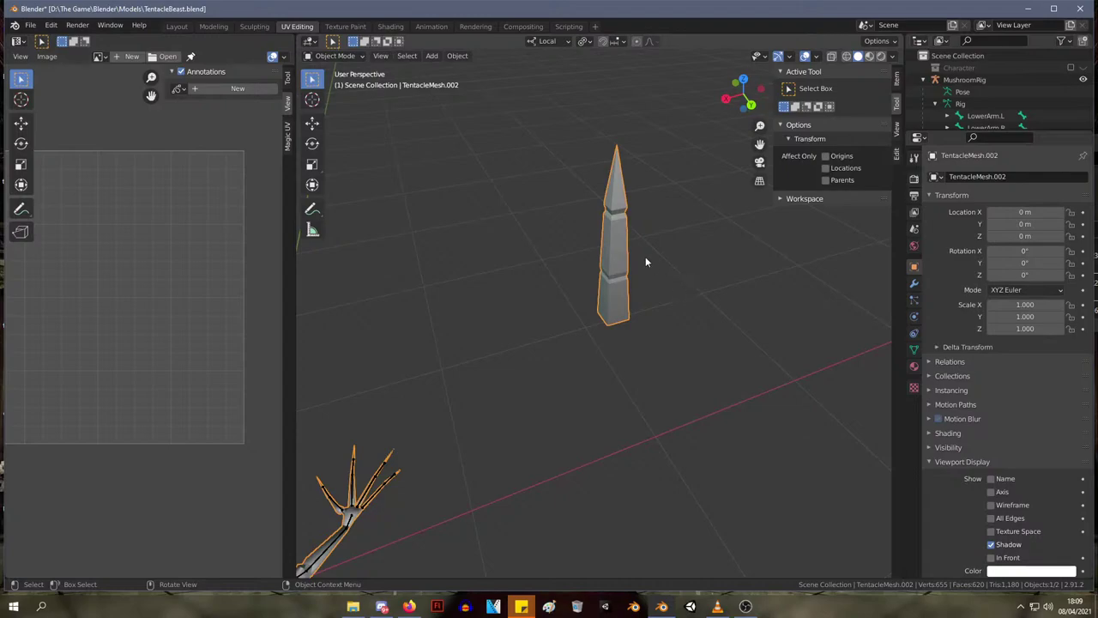
middle_drag(645, 262, 593, 232)
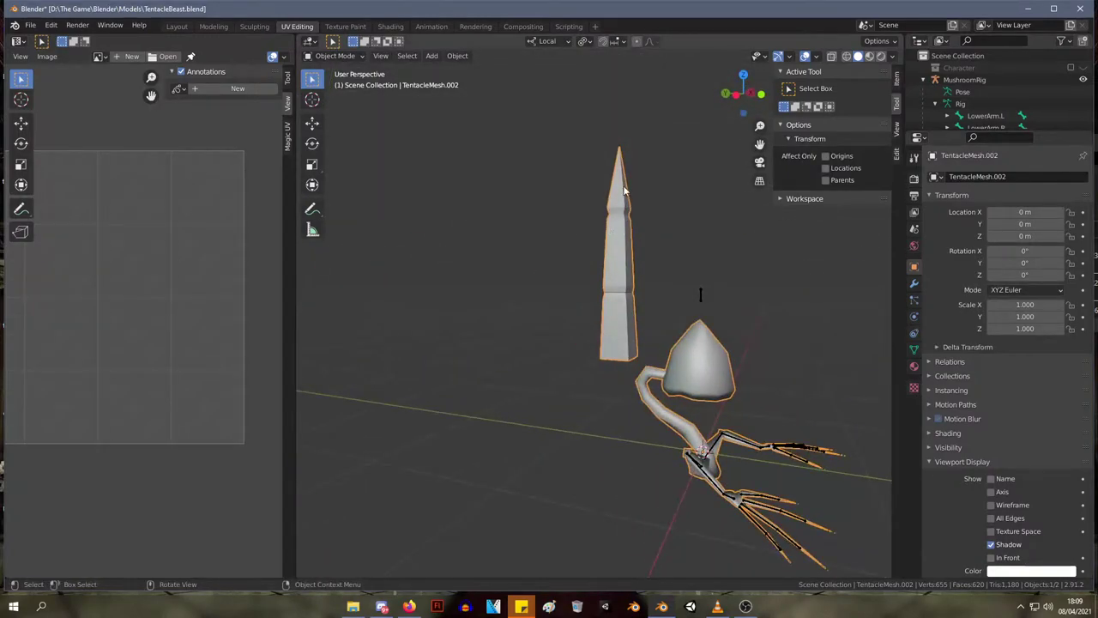
key(Tab)
middle_drag(625, 190, 667, 245)
scroll(661, 255, up, 3)
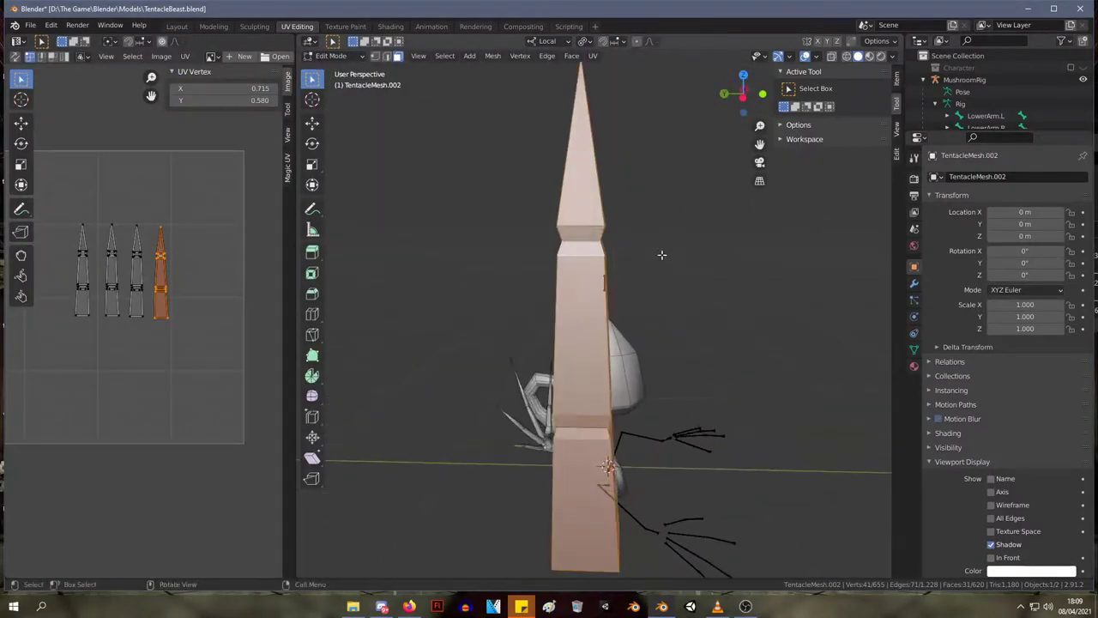
middle_drag(574, 161, 587, 120)
click(588, 117)
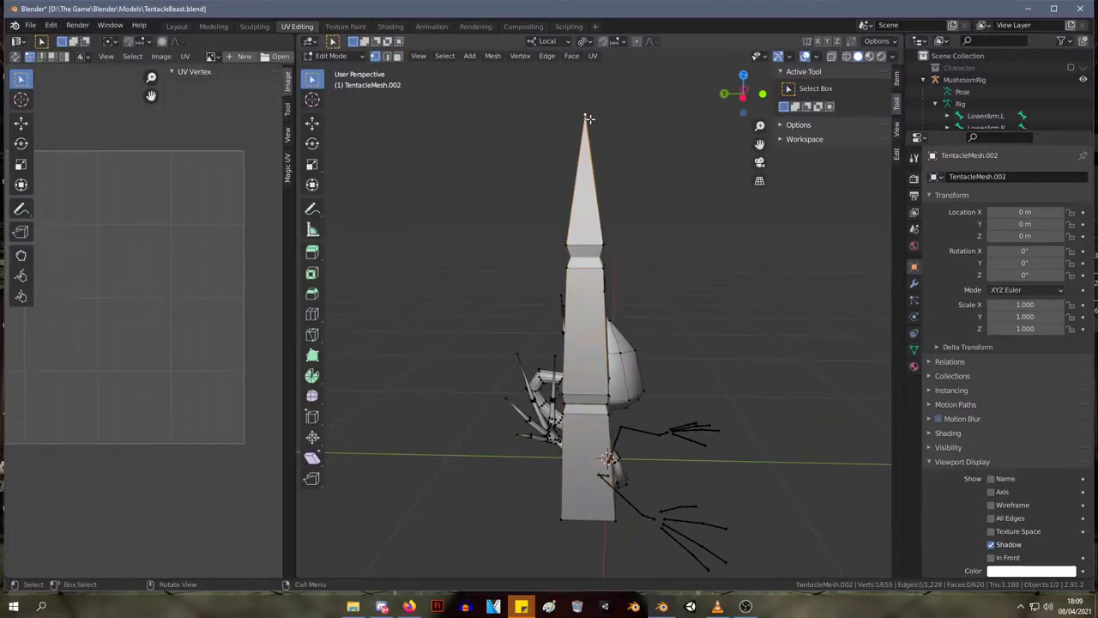
key(ctrl+l)
key(r)
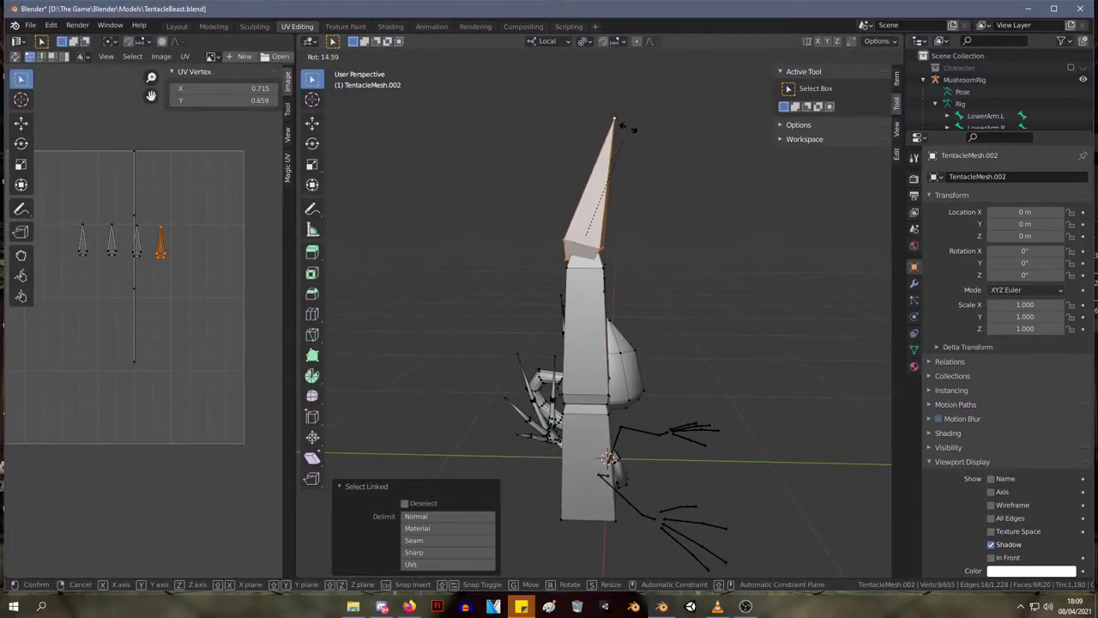
key(Escape)
middle_drag(629, 194, 734, 199)
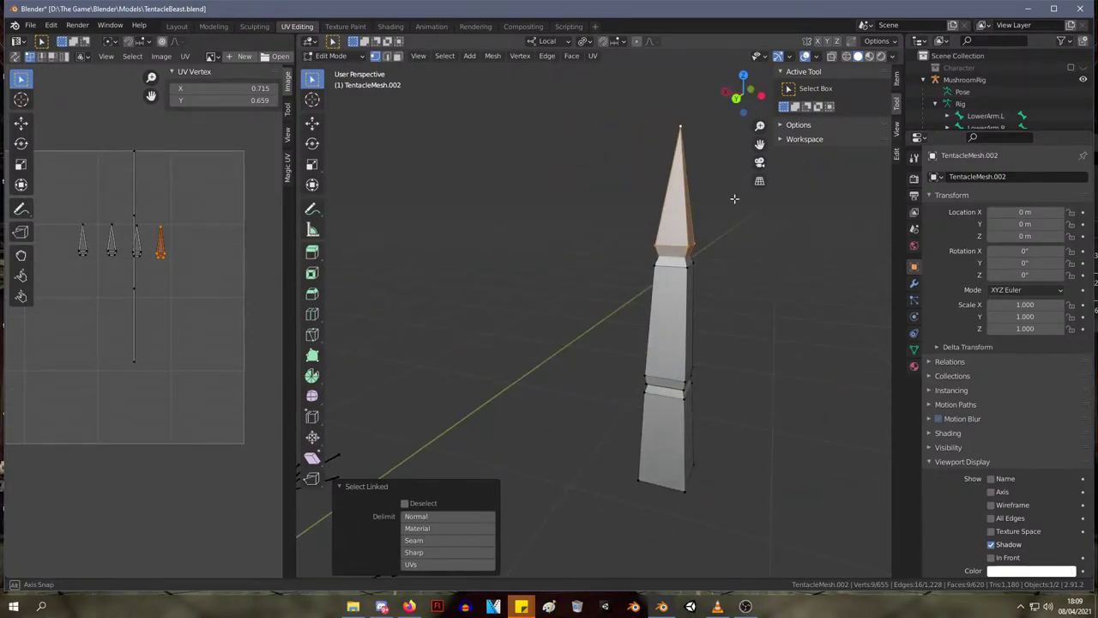
key(r)
key(Escape)
- Rotate the tip section 39° in the side-on view and shift it about 0.023 m so it overlaps the middle section's end
middle_drag(715, 177, 612, 166)
key(r)
click(654, 181)
key(g)
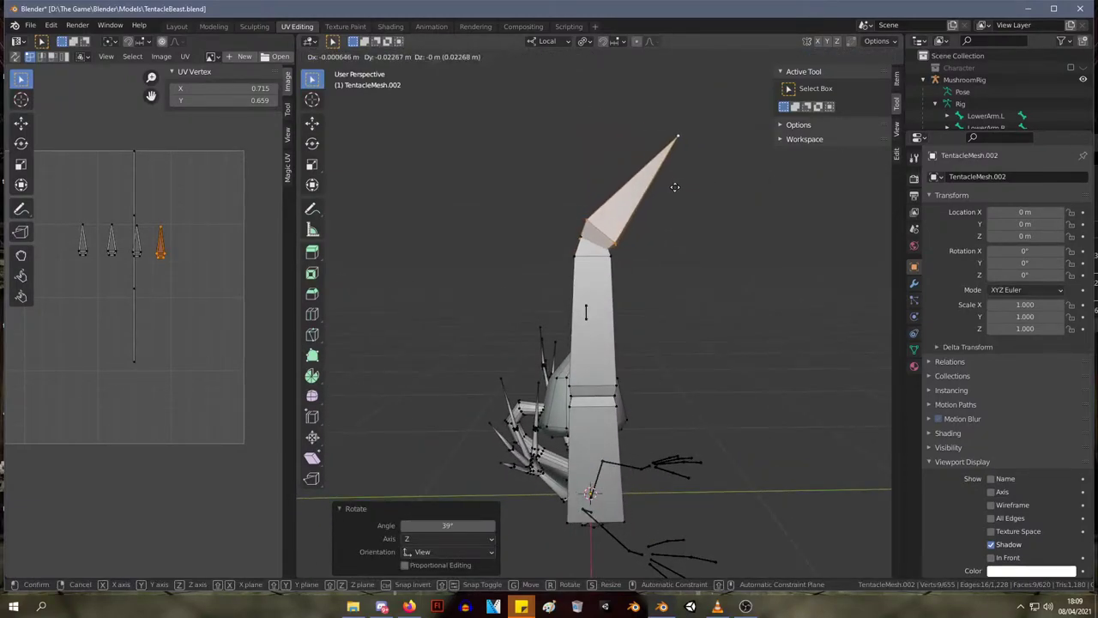
click(677, 188)
- Clear the tip selection and select the spike's whole middle section
middle_drag(677, 187, 561, 162)
drag(520, 181, 674, 301)
middle_drag(674, 301, 729, 296)
drag(588, 294, 705, 350)
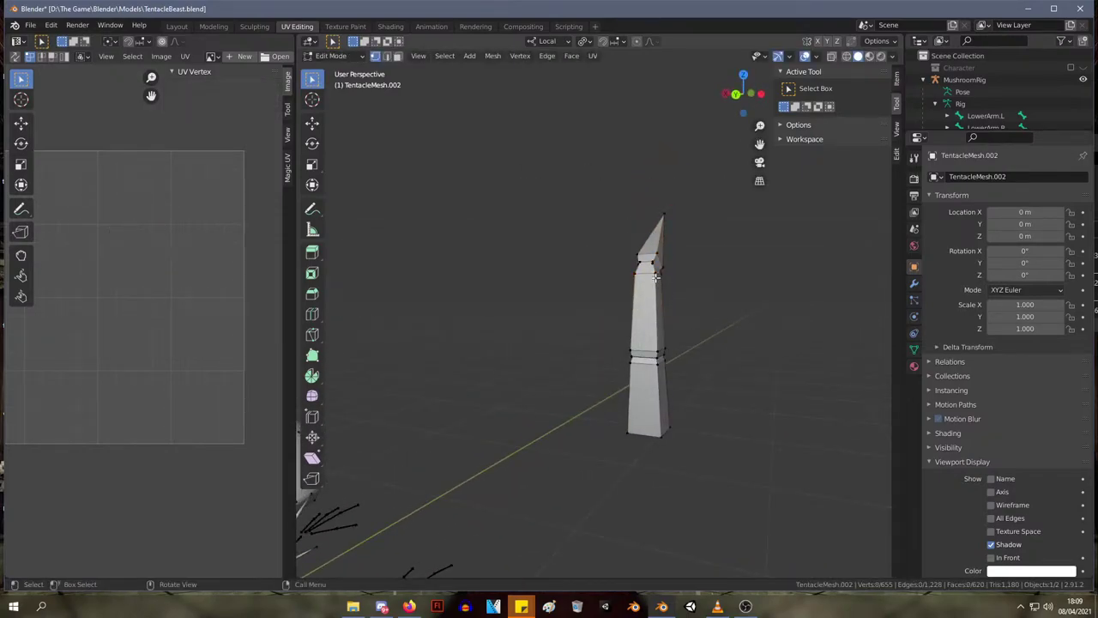
alt+click(655, 274)
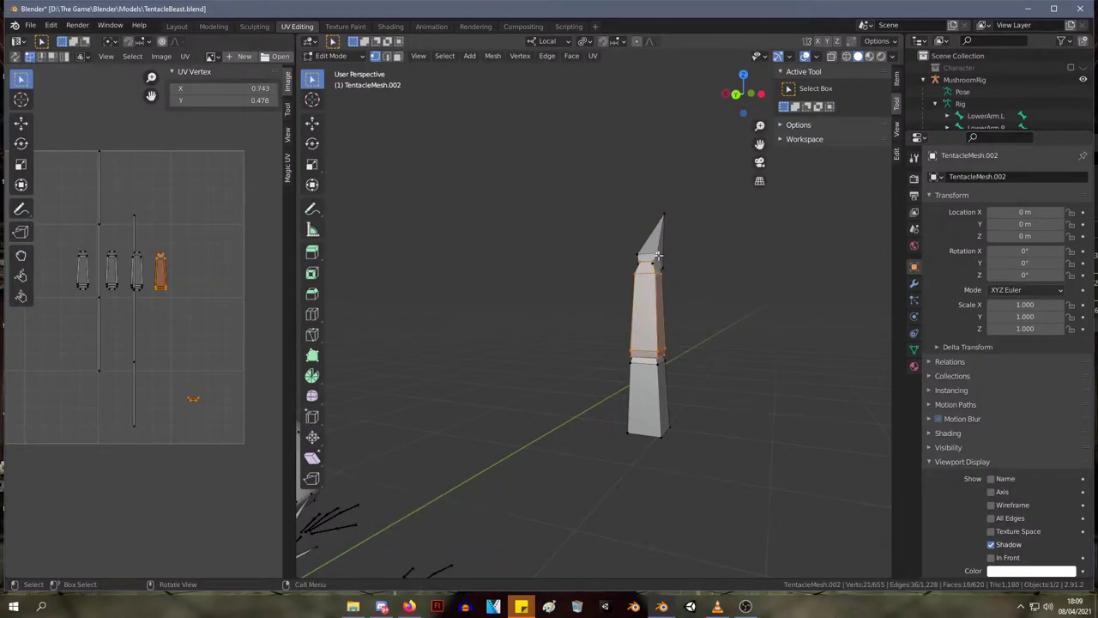
key(k)
middle_drag(673, 250, 633, 242)
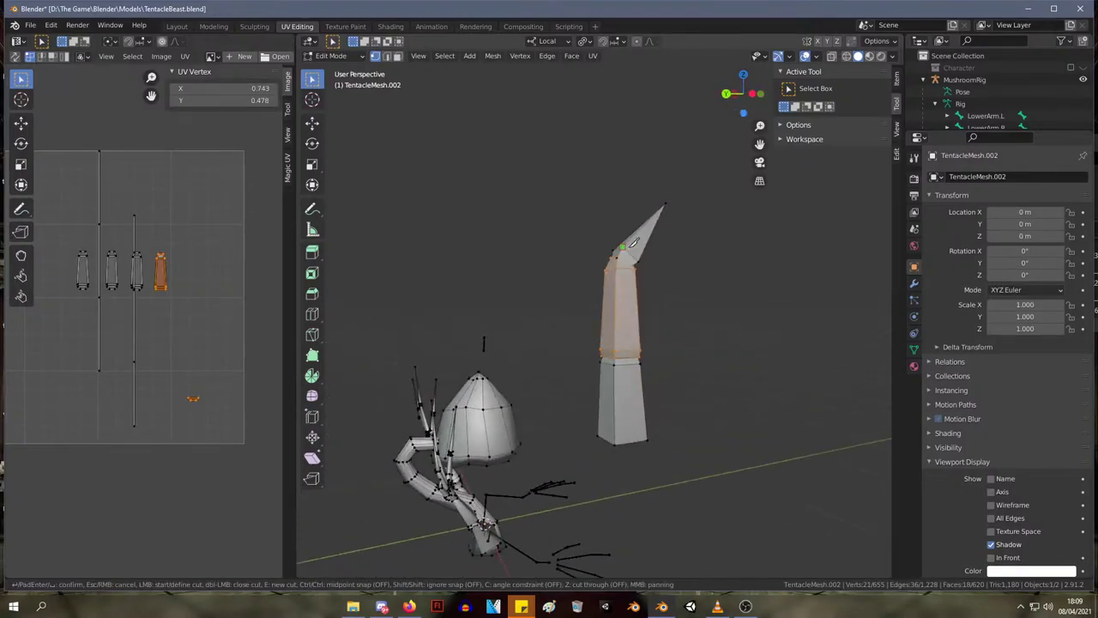
key(Escape)
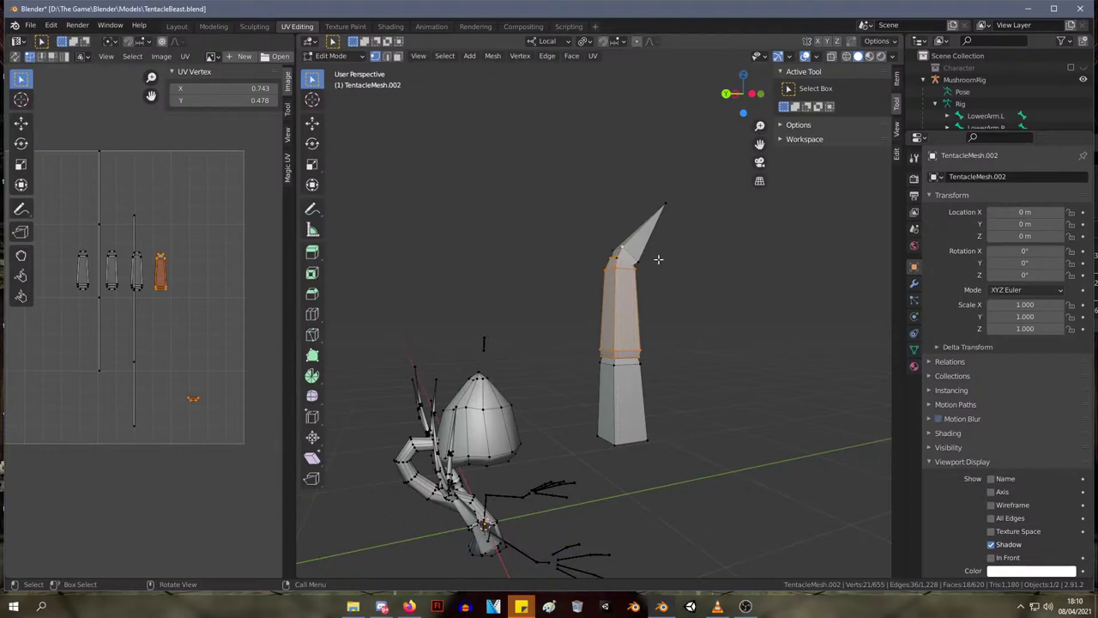
- Add the bent tip section to the selection and try rotating the two upper sections together
key(l)
mouse_move(639, 259)
middle_down()
mouse_move(656, 242)
mouse_move(642, 249)
middle_up()
key(r)
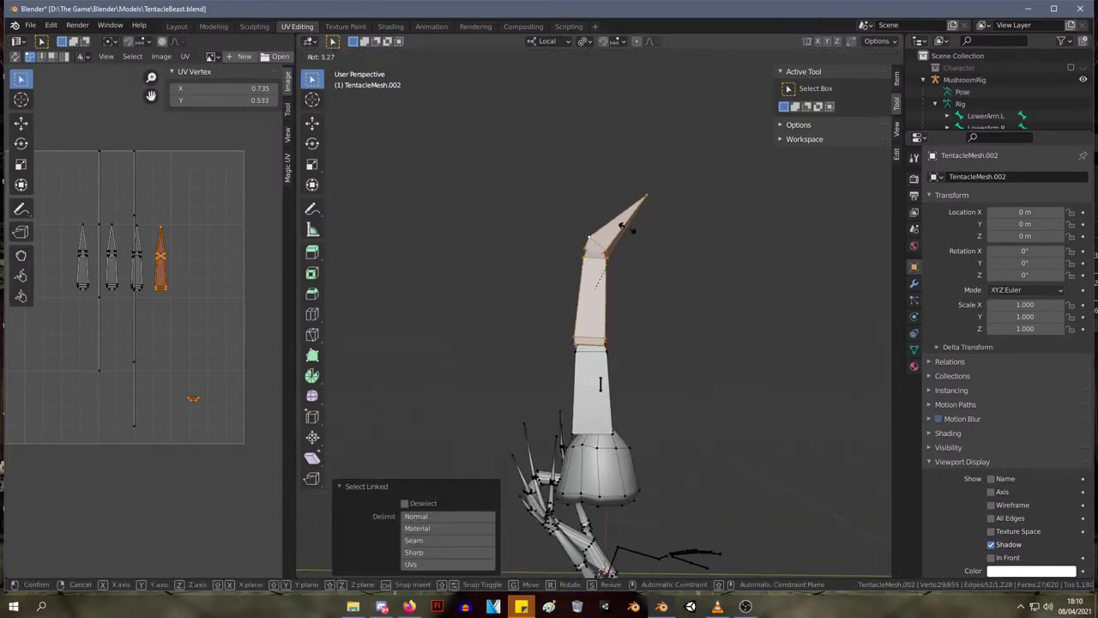
key(Escape)
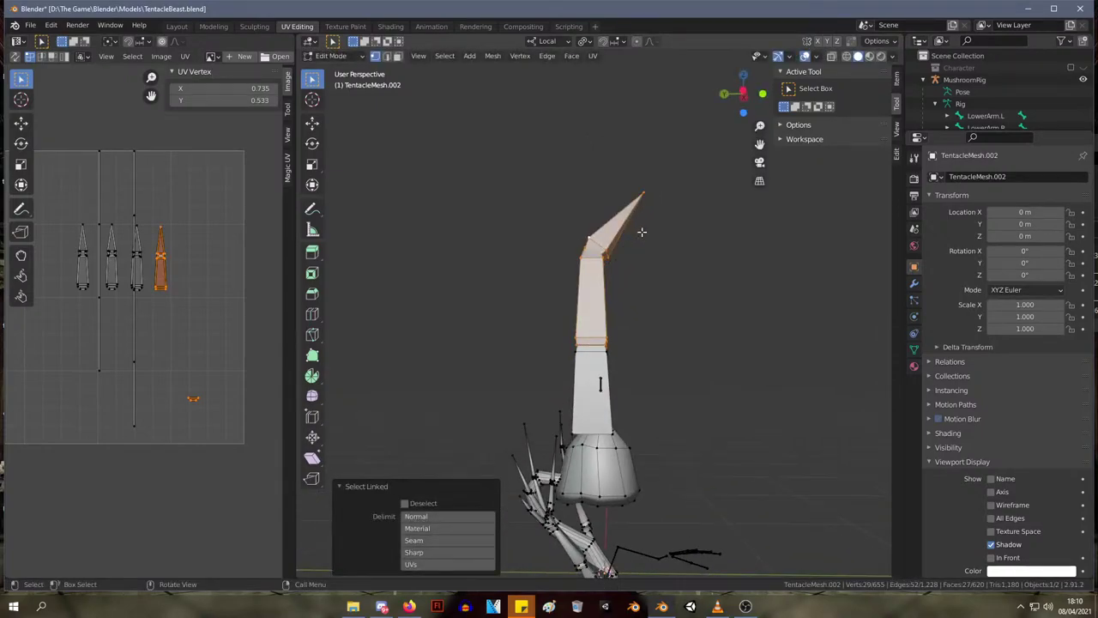
- Separate the two selected upper sections into their own object, return to Object Mode and select that object alone
right_click(607, 218)
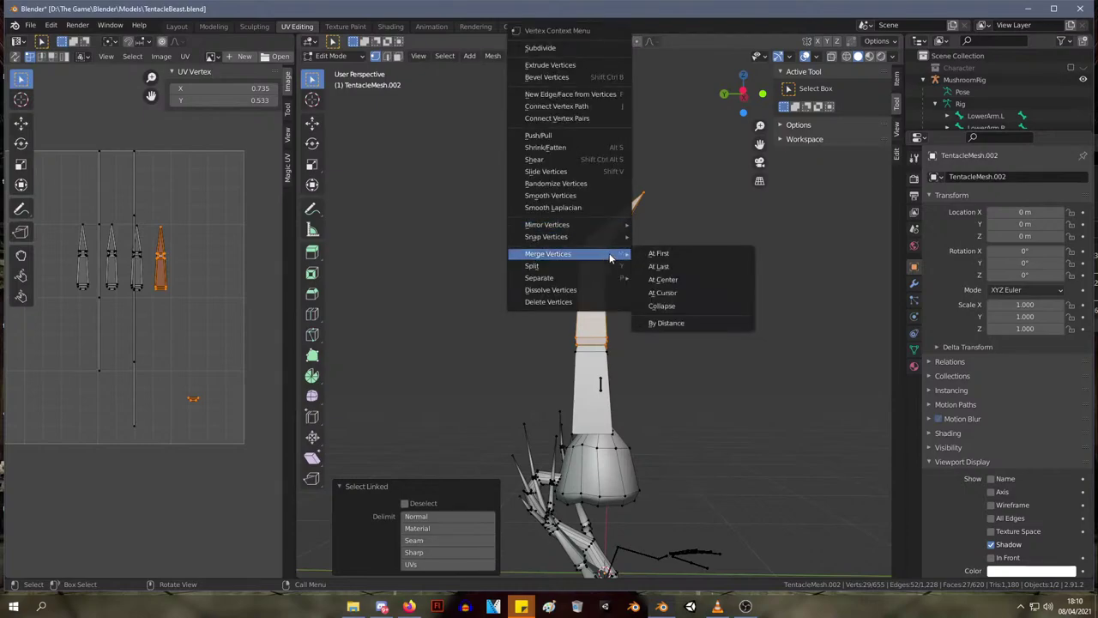
mouse_move(589, 277)
click(681, 282)
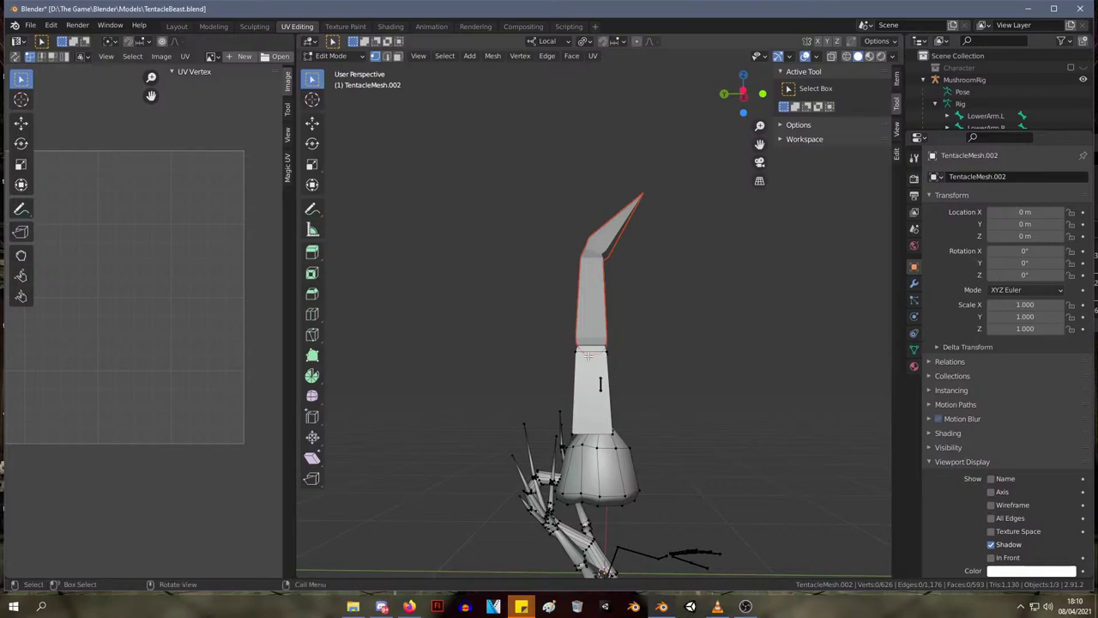
scroll(579, 261, down, 3)
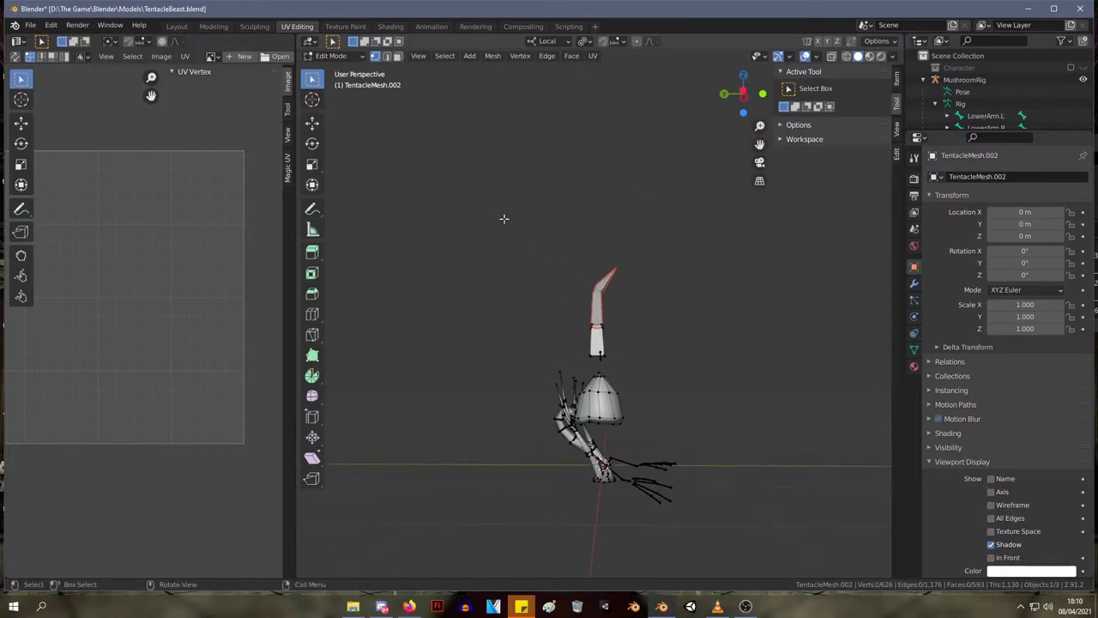
key(Tab)
scroll(632, 300, up, 4)
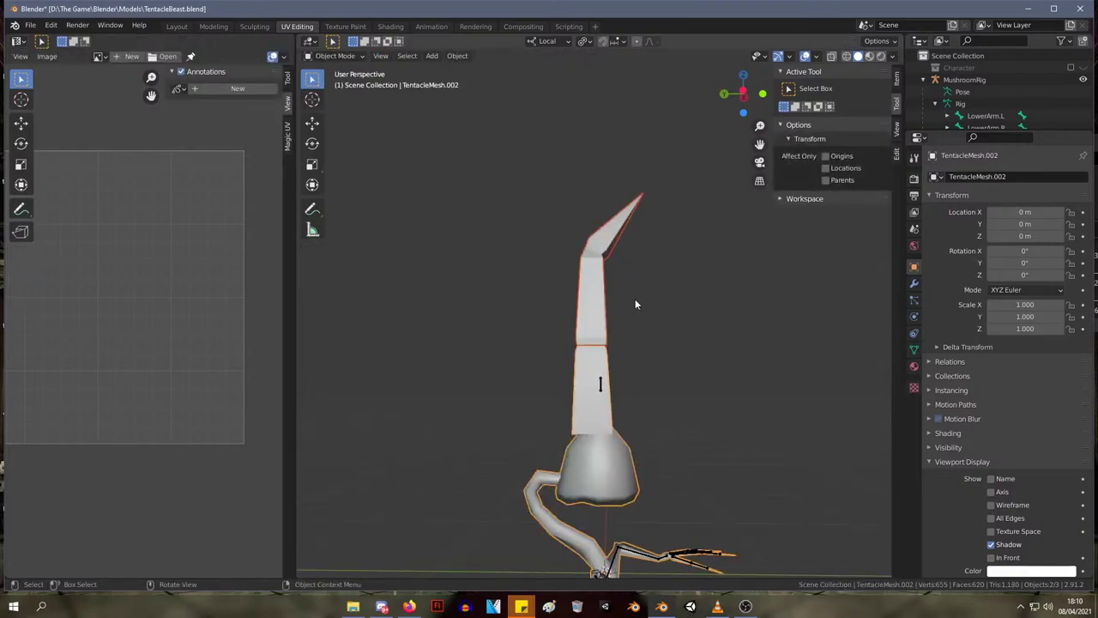
click(590, 293)
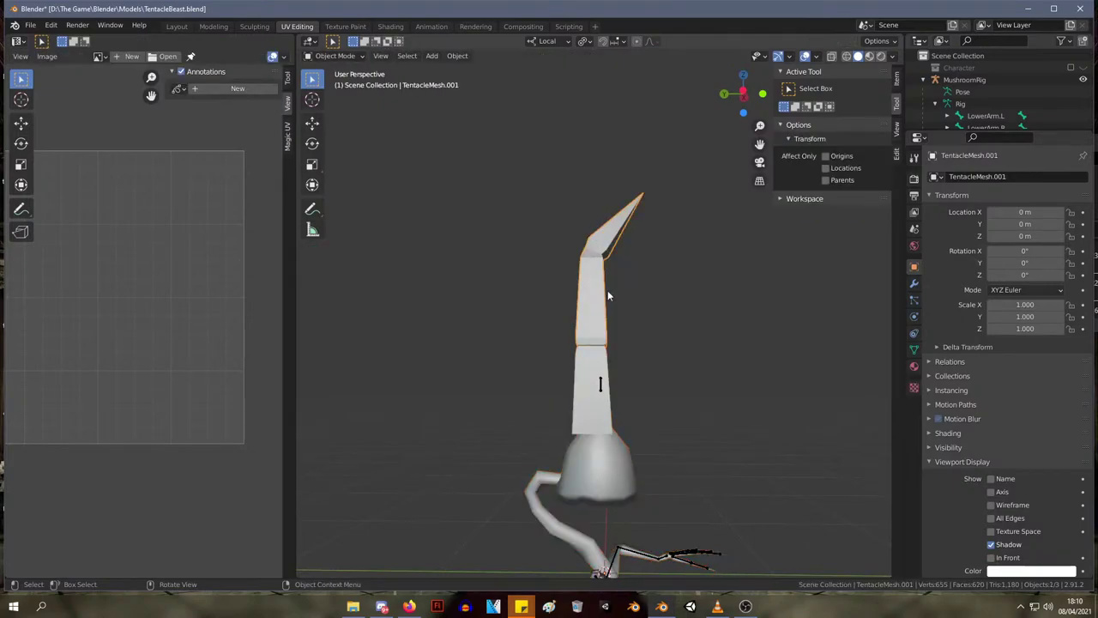
key(Tab)
key(Tab)
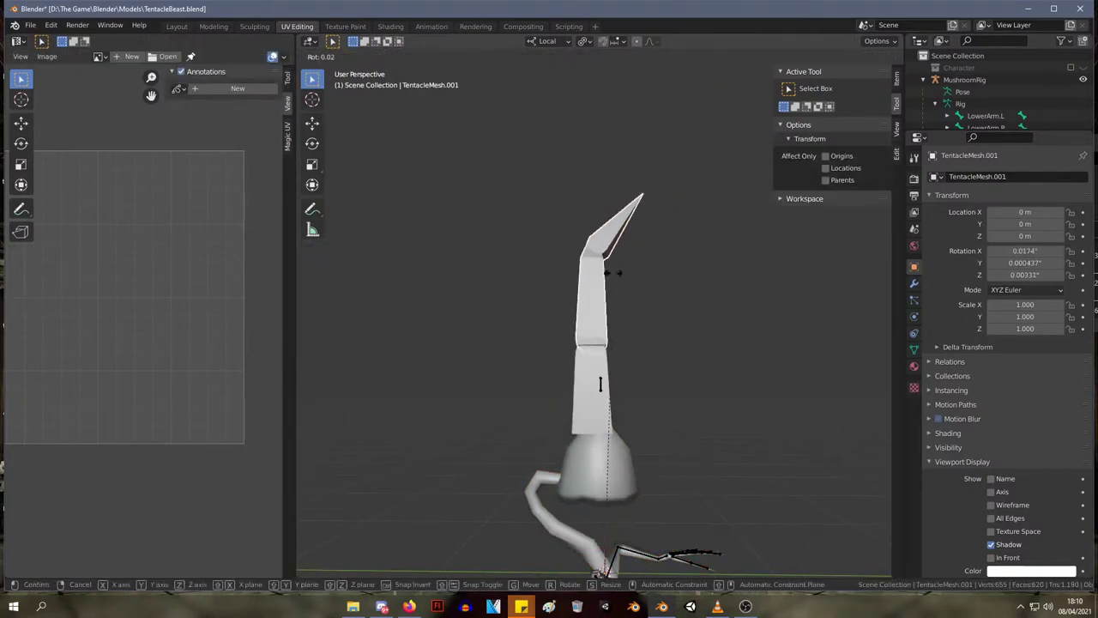
click(458, 58)
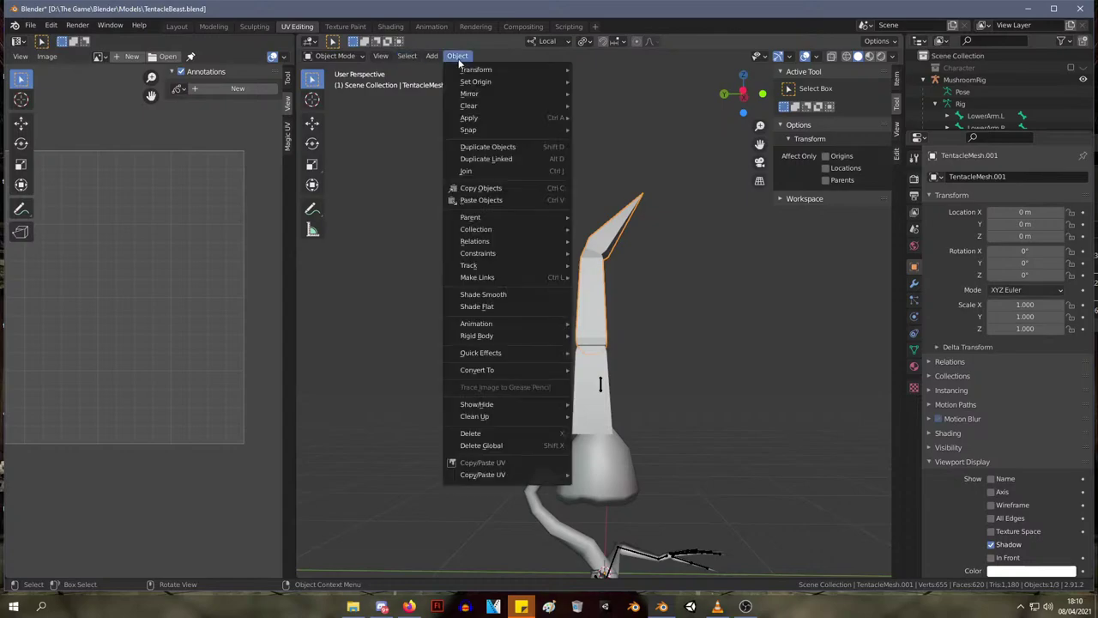
mouse_move(521, 82)
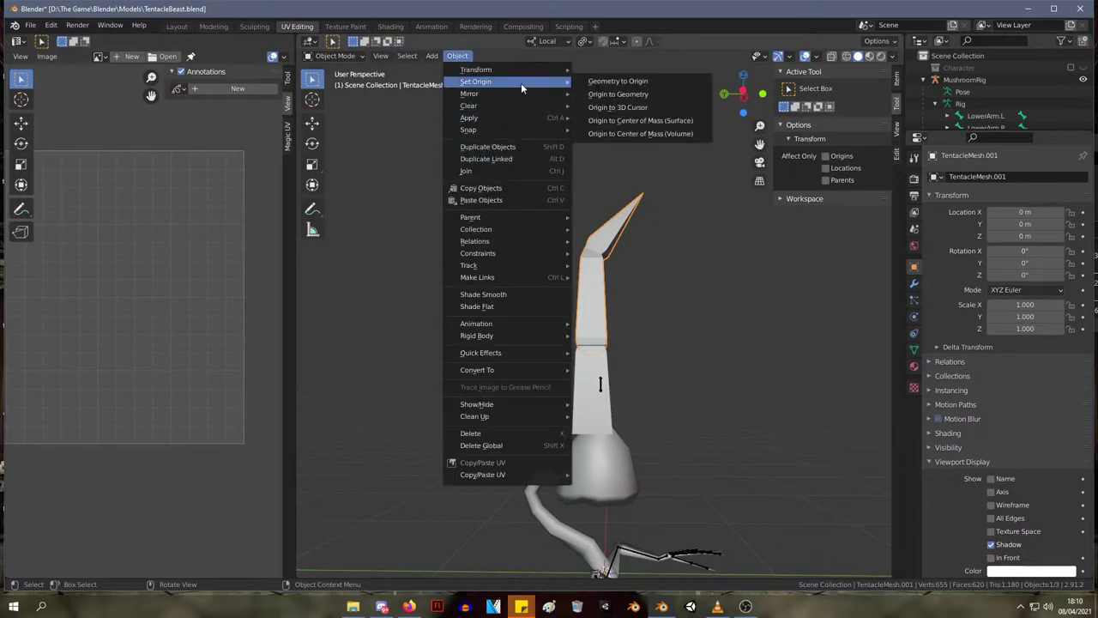
click(617, 82)
key(ctrl+z)
- Set the separated upper sections' origin to their geometry and rotate them 34.8° in the side-on view
click(457, 56)
mouse_move(544, 87)
click(632, 95)
key(r)
click(683, 271)
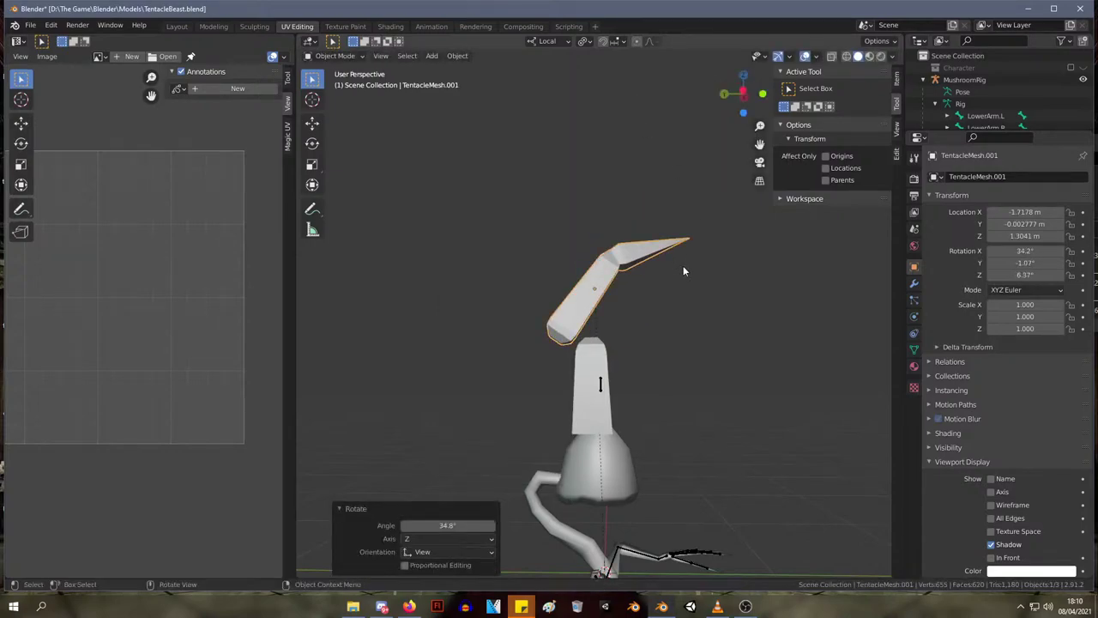
- Try freehand moves and a front-view rotation to fit the upper sections onto the base section
key(g)
click(714, 272)
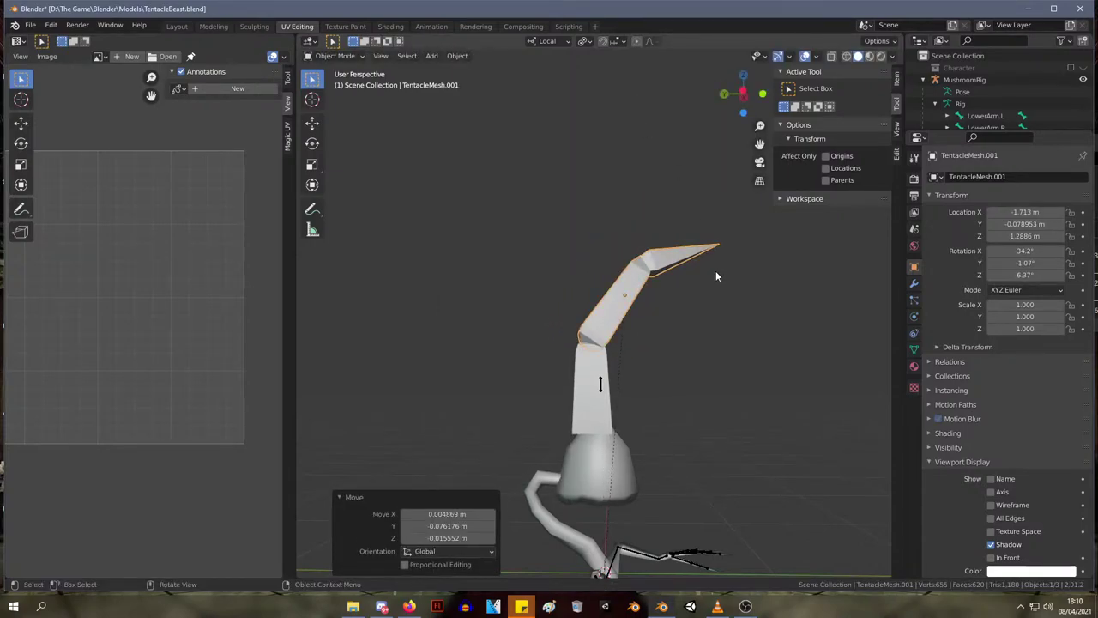
middle_drag(686, 259, 525, 270)
key(g)
click(789, 281)
key(r)
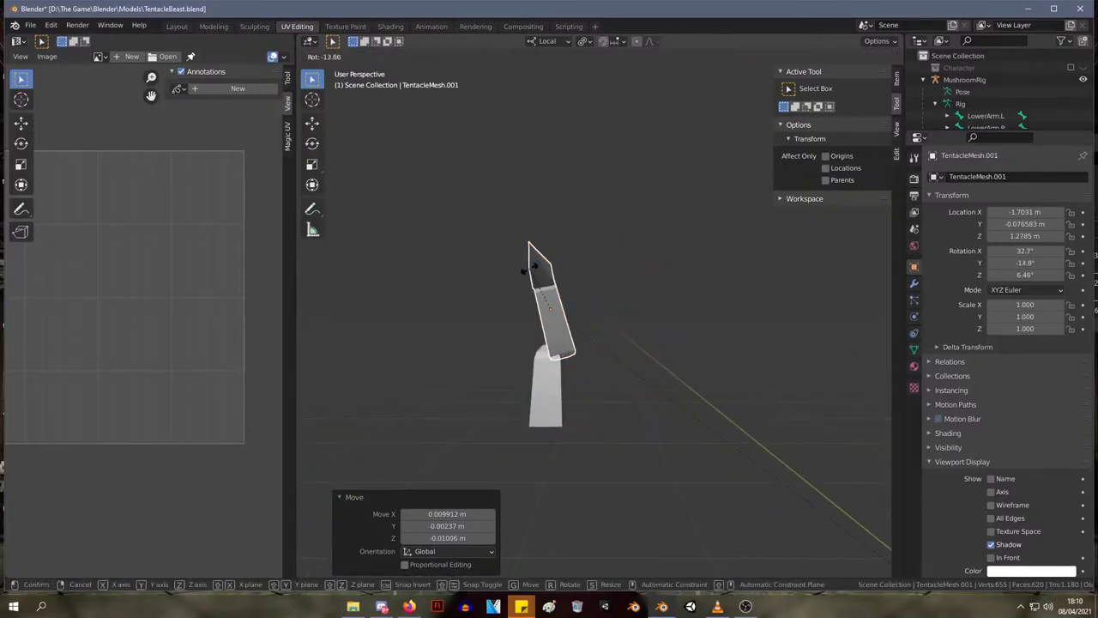
right_click(542, 268)
key(g)
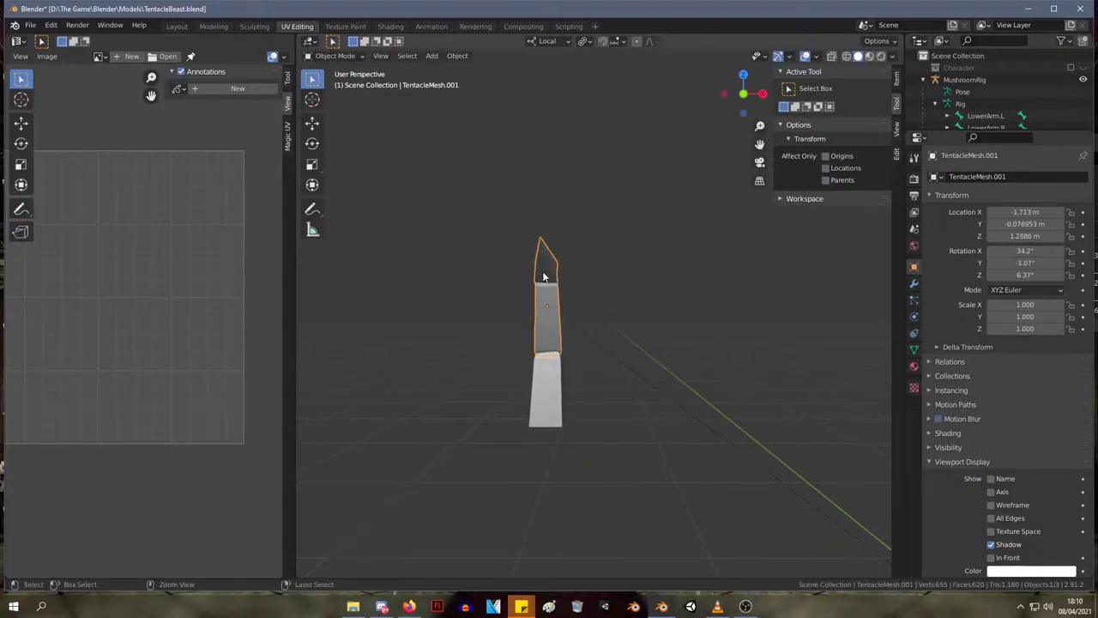
click(544, 276)
middle_drag(543, 276, 669, 275)
- Move the upper sections about -0.086 m along local Y so they overlap the base section's end
key(g)
key(x)
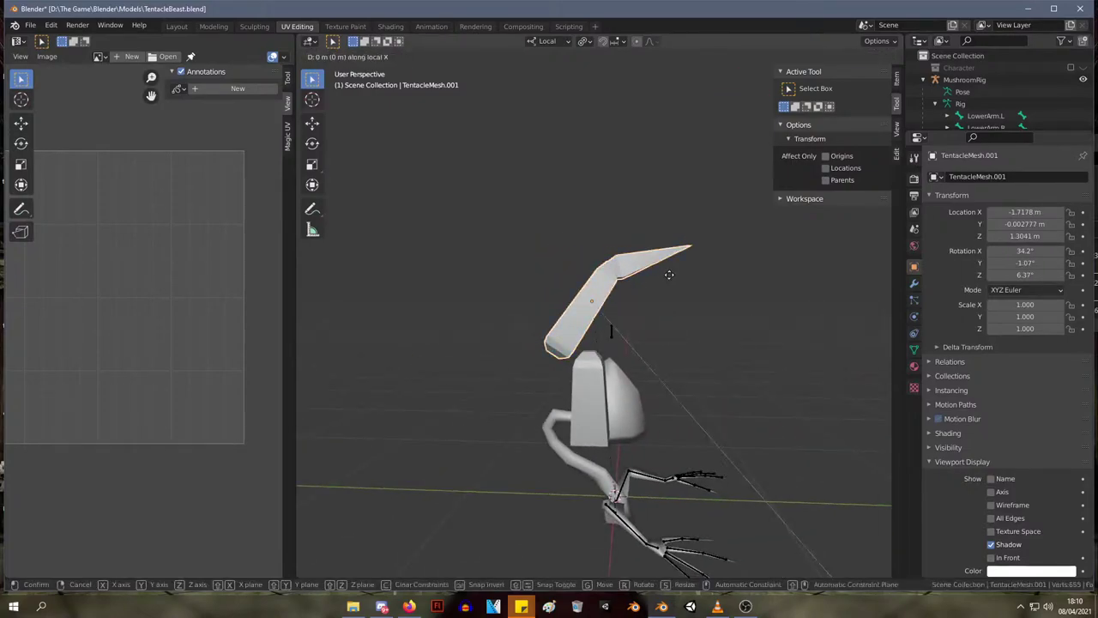
key(y)
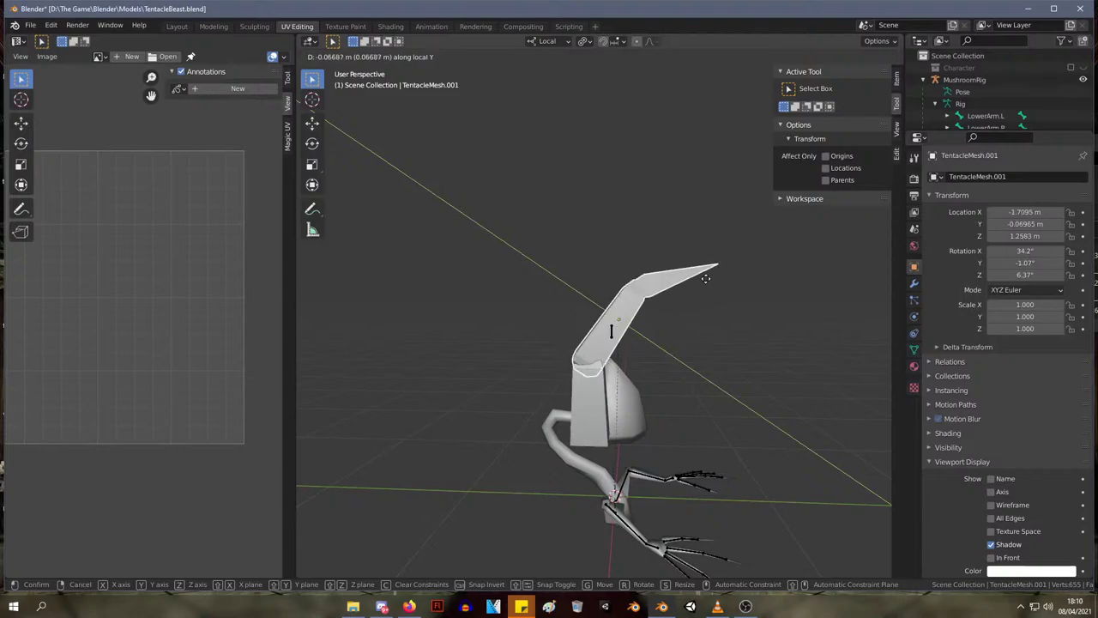
click(707, 278)
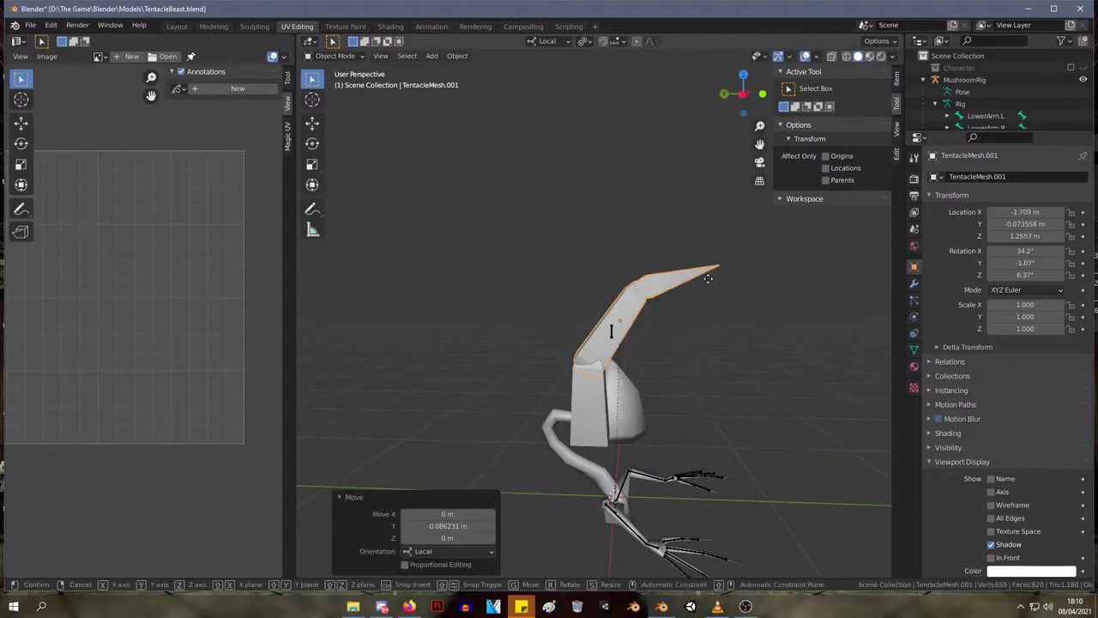
- Switch the transform orientation to Global and raise the upper sections about 0.02 m along Z
click(559, 43)
click(535, 80)
key(g)
key(z)
click(662, 310)
- Nudge the upper sections about 0.003 m over the joint and rotate them about 0.43° in the view from the other side
key(g)
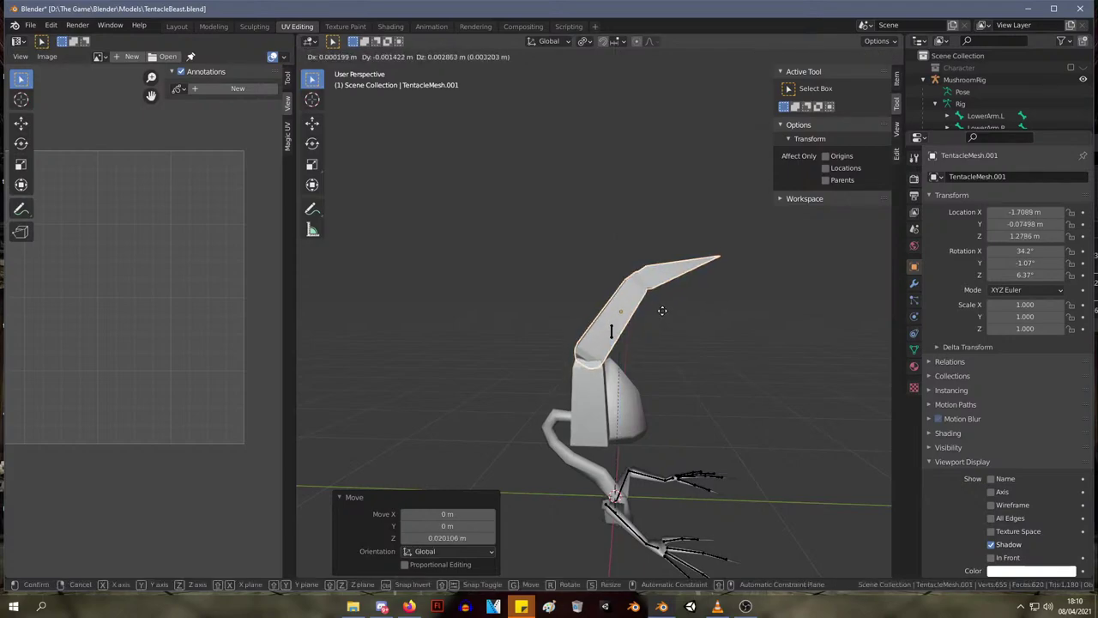
click(663, 312)
middle_drag(663, 311, 807, 317)
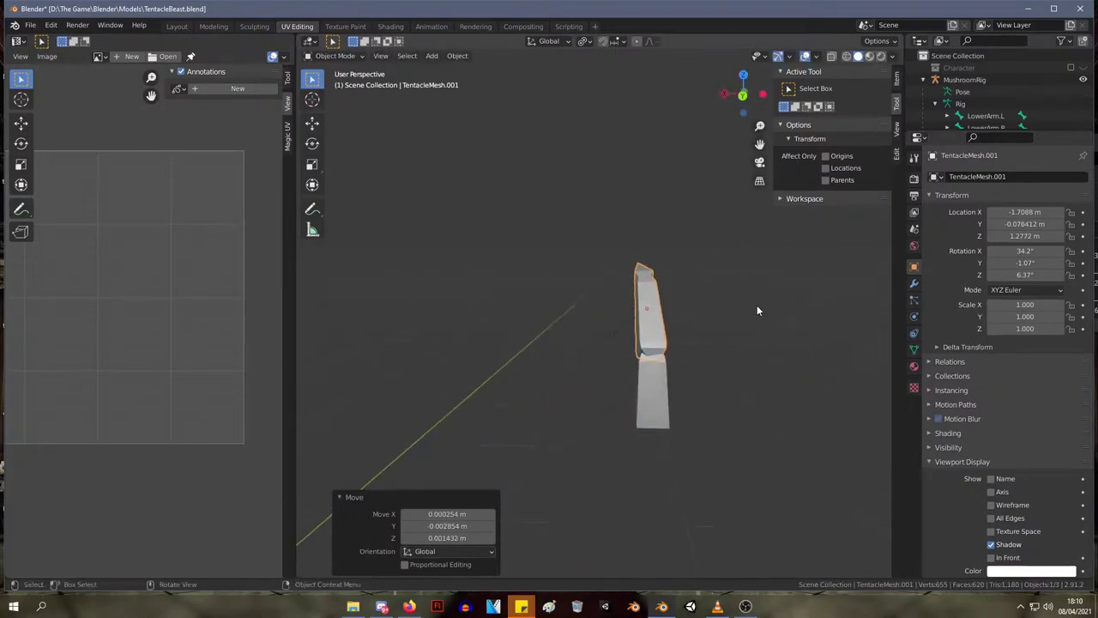
key(r)
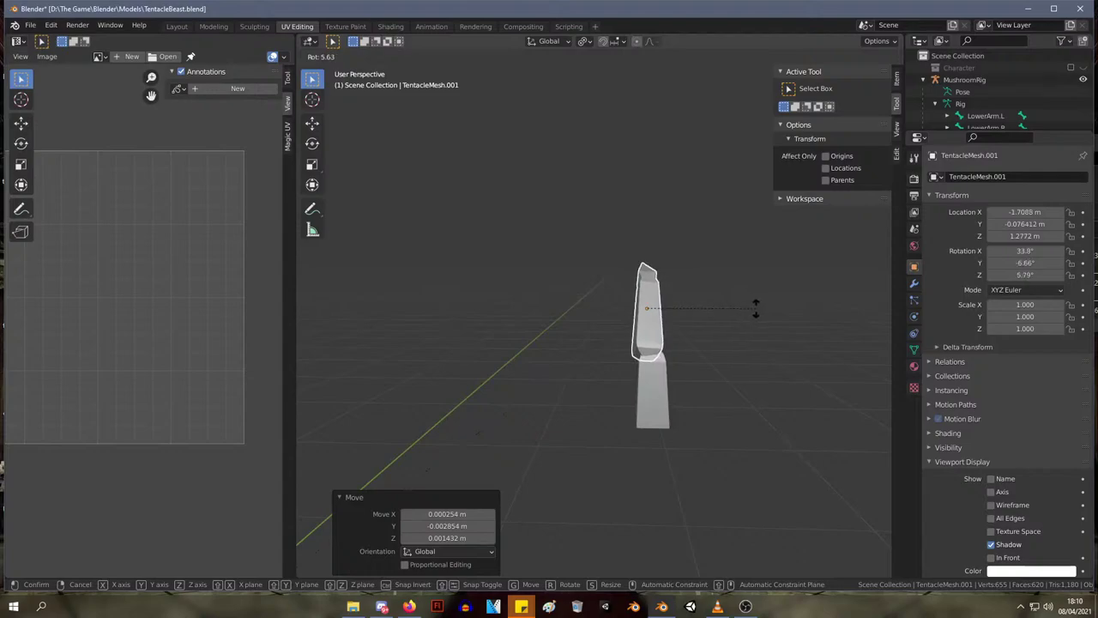
click(757, 289)
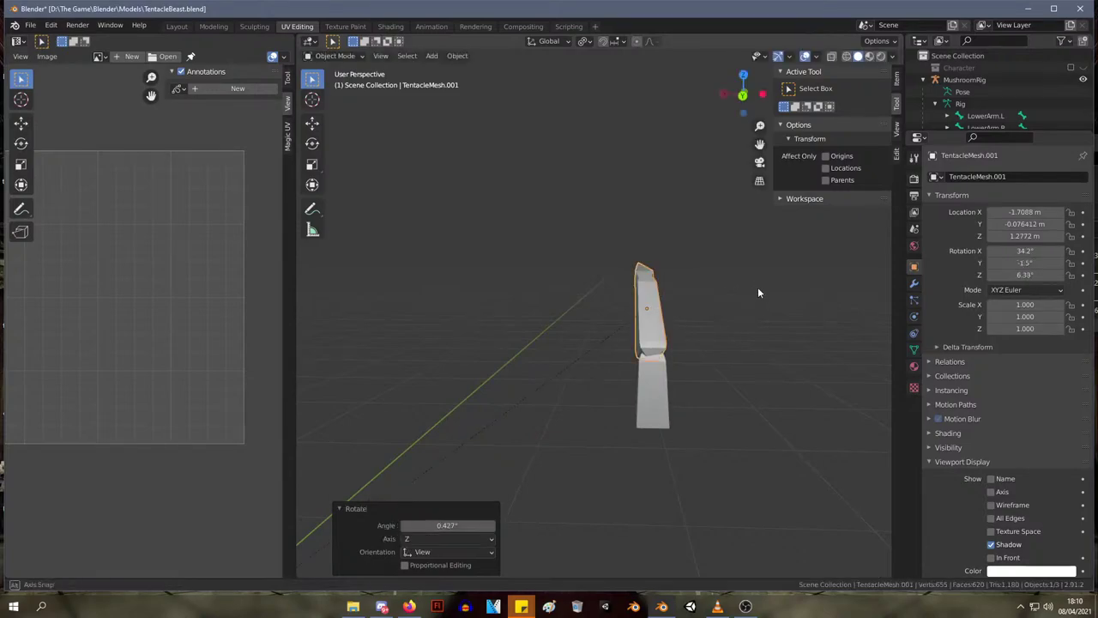
- Join the bent upper sections back into the TentacleMesh.002 object and enter Edit Mode
middle_drag(758, 288, 614, 335)
scroll(606, 276, down, 5)
key(Tab)
key(Tab)
shift+click(601, 347)
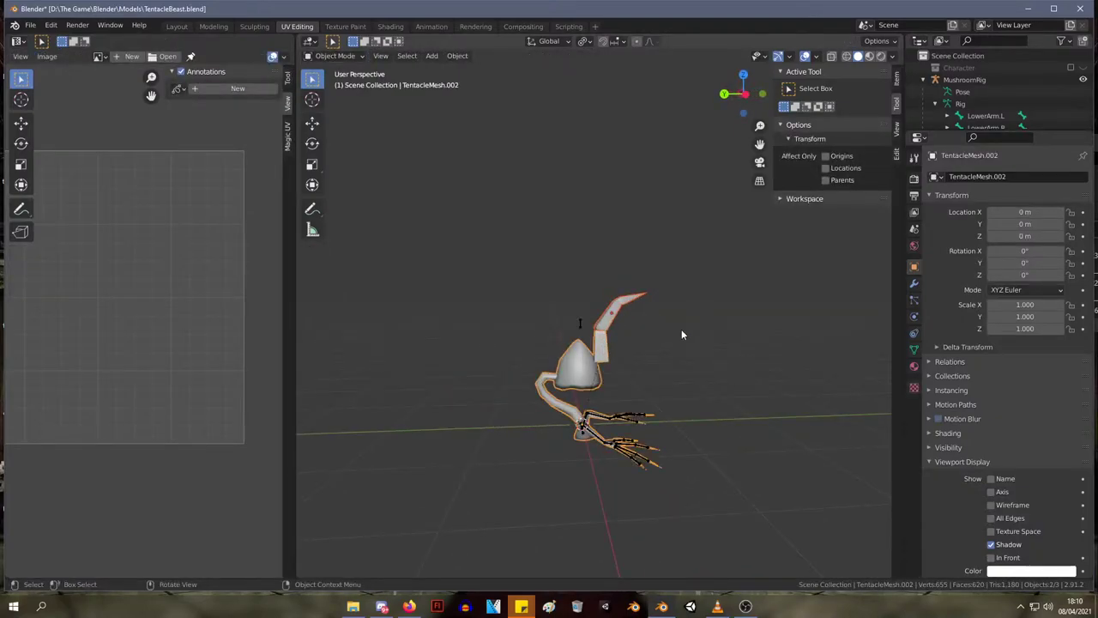
key(ctrl+z)
key(Tab)
middle_drag(678, 326, 767, 335)
key(a)
middle_drag(606, 231, 528, 326)
shift+drag(617, 400, 554, 266)
middle_drag(562, 292, 639, 298)
key(g)
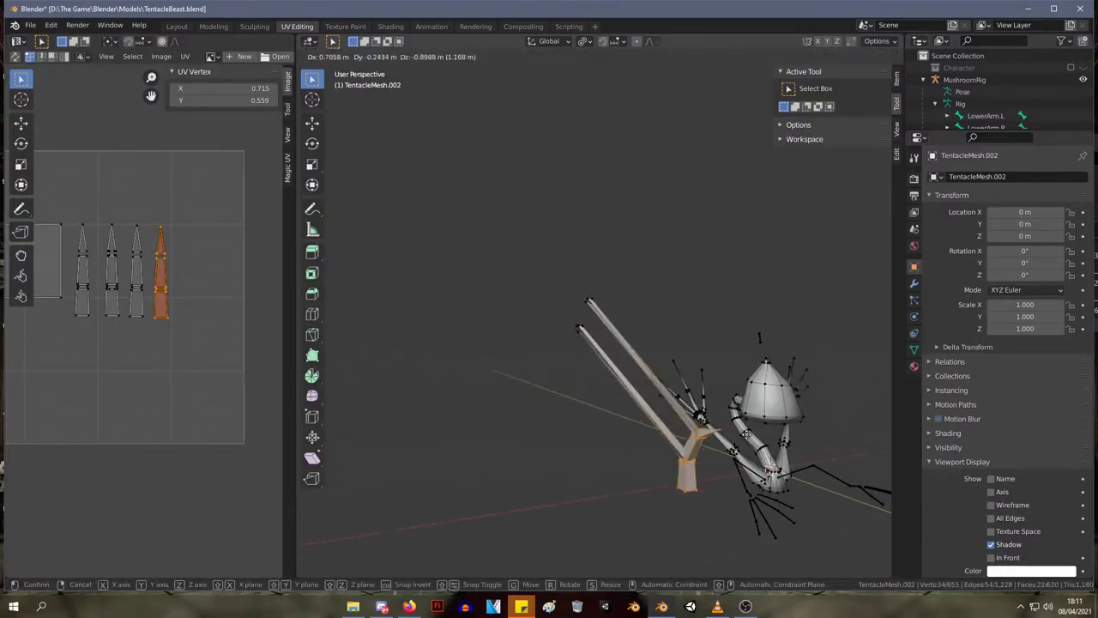
key(Escape)
- Enable X-Ray shading at 1.000 and box-select the entire bent spike, including its hidden vertices
click(892, 56)
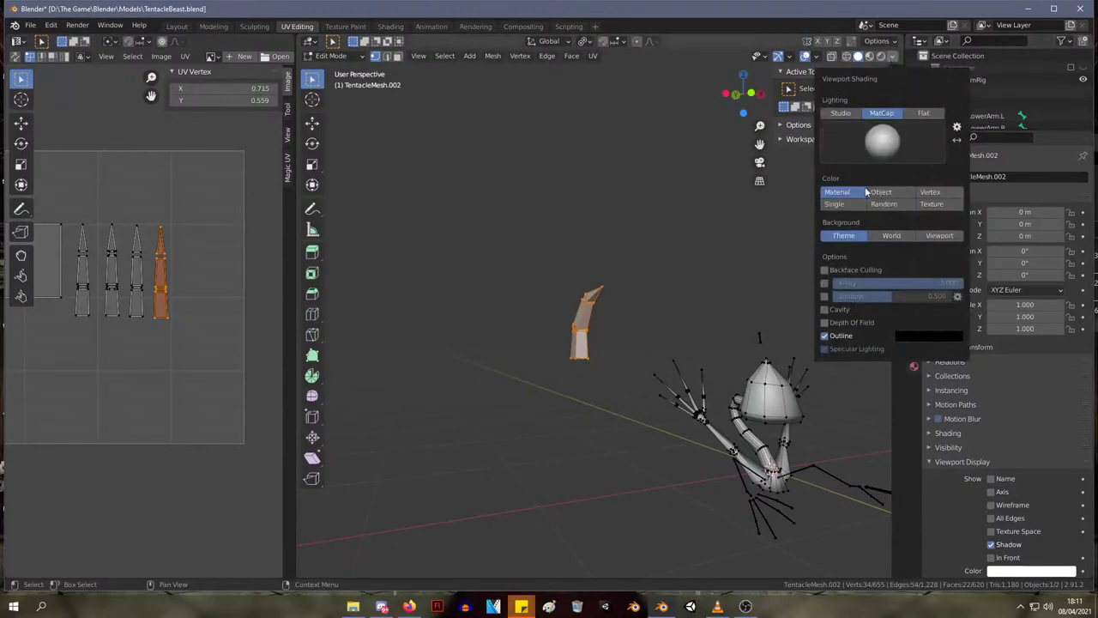
click(825, 283)
mouse_move(943, 283)
mouse_down()
mouse_move(919, 283)
mouse_move(952, 283)
mouse_up()
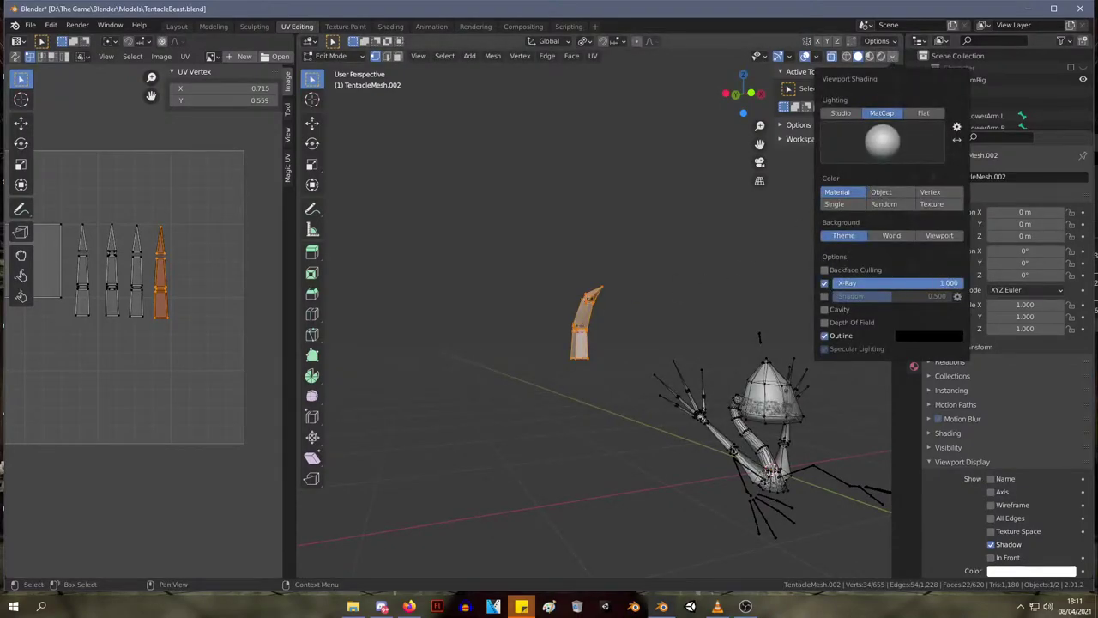
drag(557, 272, 607, 427)
- Move the whole bent spike over to the mushroom cap, finishing with a shift of about 0.62 m in X and -0.21 m in Z
key(g)
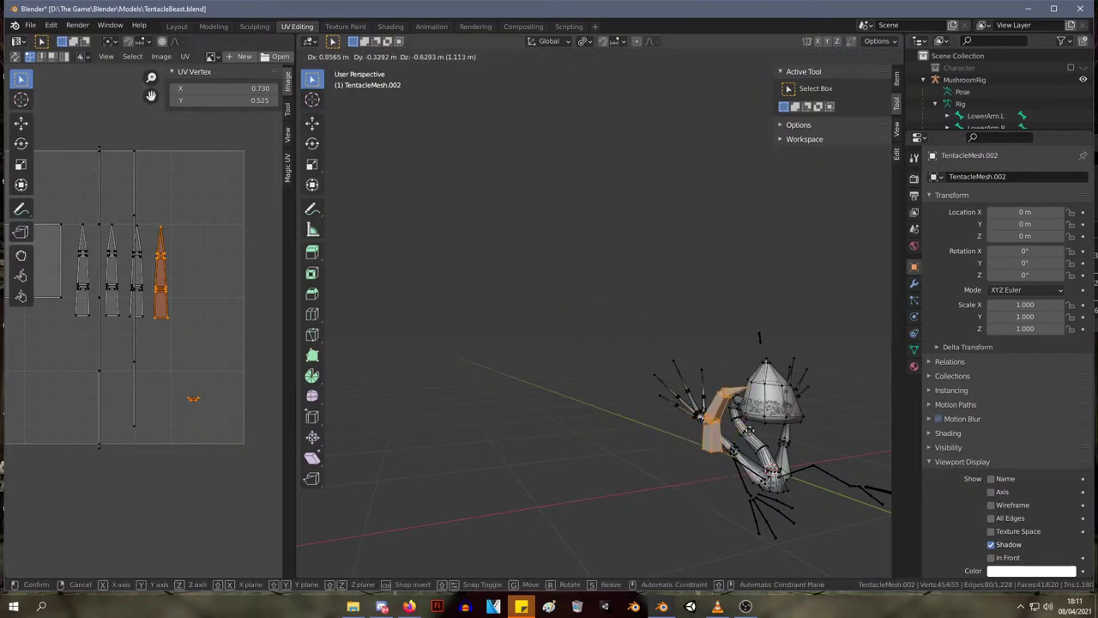
click(748, 446)
middle_drag(748, 445, 676, 475)
scroll(692, 477, up, 1)
shift+middle_drag(711, 441, 578, 231)
scroll(663, 268, up, 3)
key(s)
right_click(668, 232)
key(g)
click(711, 290)
- Shift the spike about 0.23 m up and -0.16 m in Y, then about 0.26 m along X across the cap
middle_drag(712, 290, 816, 272)
scroll(655, 174, up, 1)
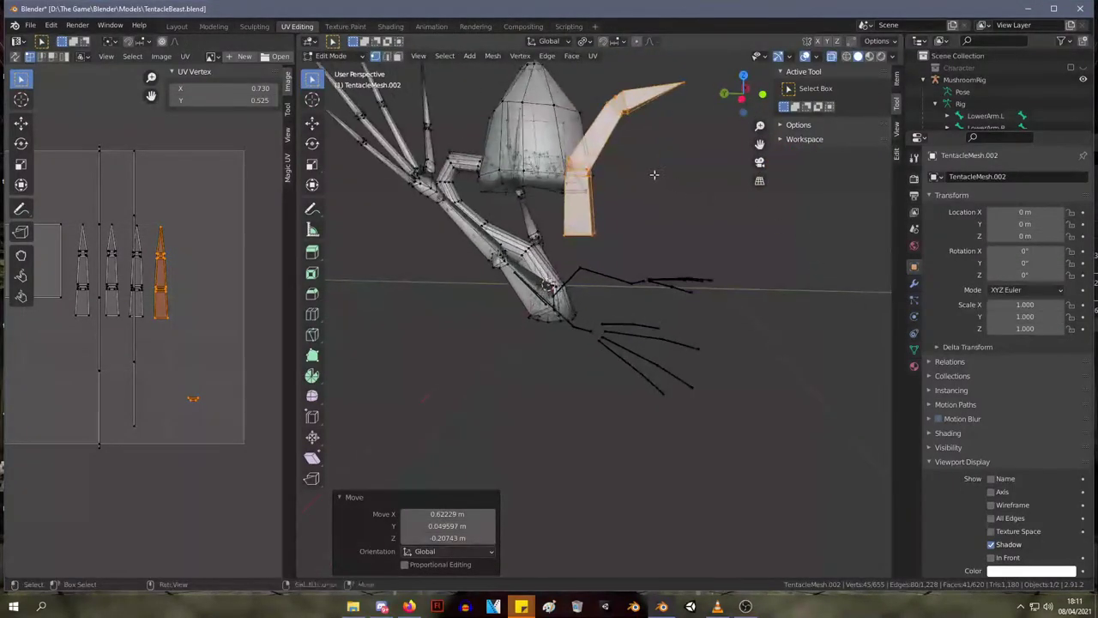
middle_drag(654, 174, 652, 343)
key(g)
click(706, 274)
middle_drag(729, 279, 569, 286)
key(g)
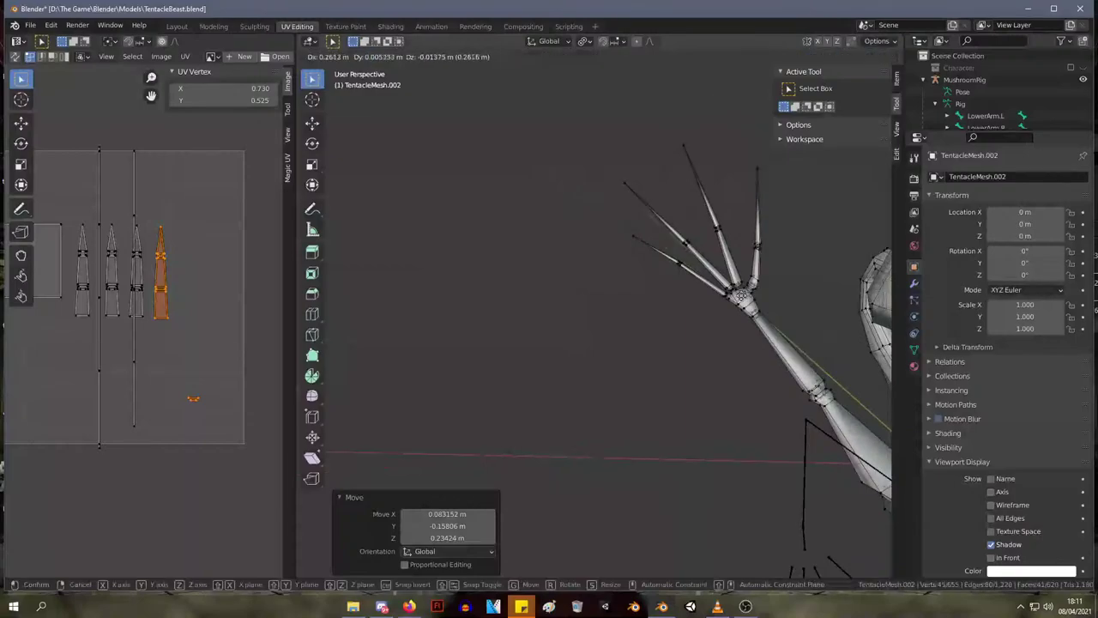
click(739, 295)
- Adjust the spike beside the cap by about 0.114 m in X, 0.102 m in Y and -0.053 m in Z
scroll(700, 291, down, 4)
middle_drag(689, 295, 600, 287)
key(g)
click(681, 302)
scroll(681, 302, down, 3)
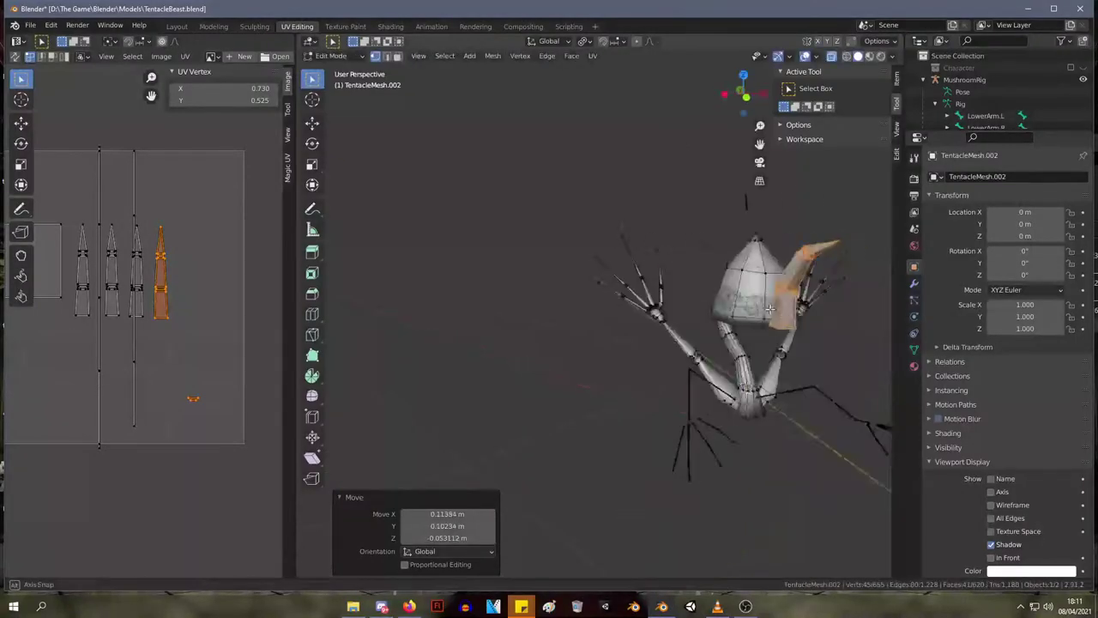
middle_drag(681, 302, 697, 282)
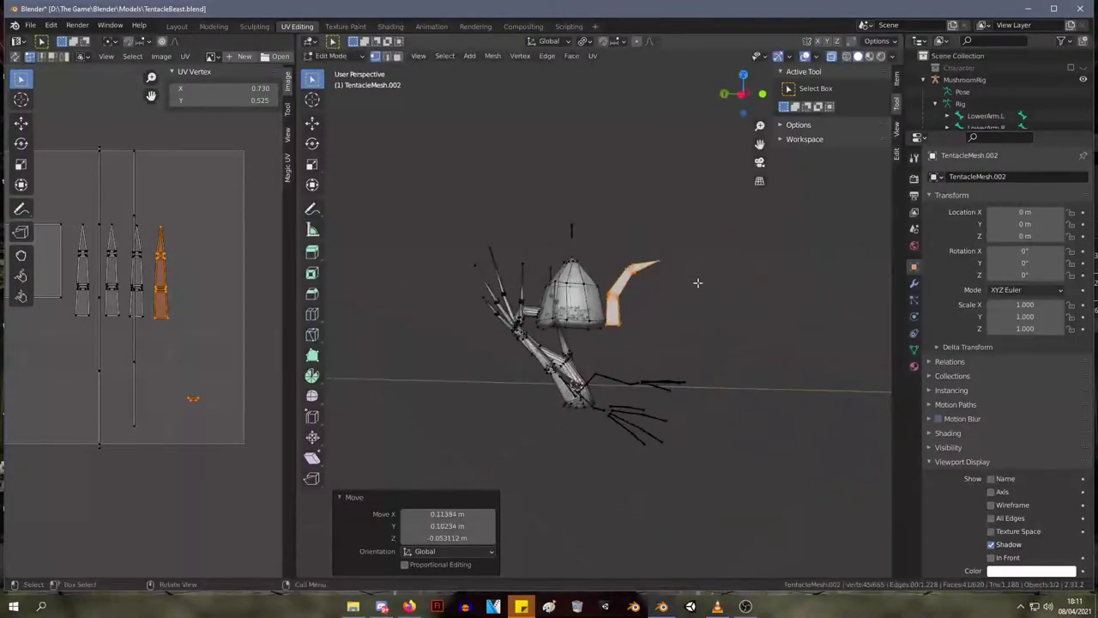
- Separate the selected bent spike into its own object, return to Object Mode and select only the spike
right_click(636, 273)
key(Escape)
right_click(632, 294)
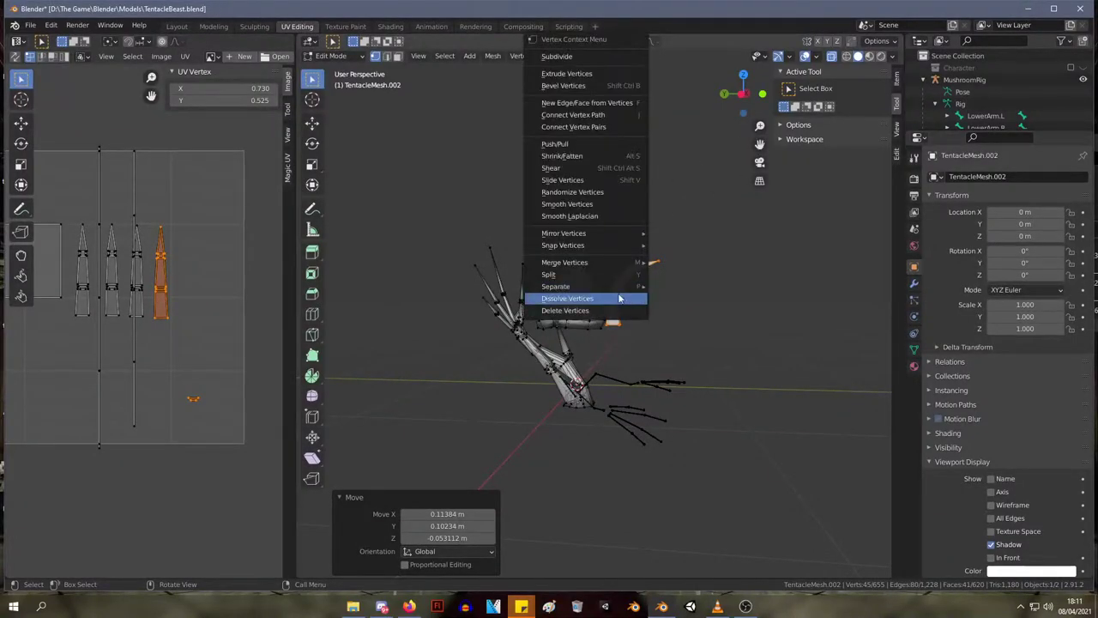
mouse_move(597, 285)
click(698, 293)
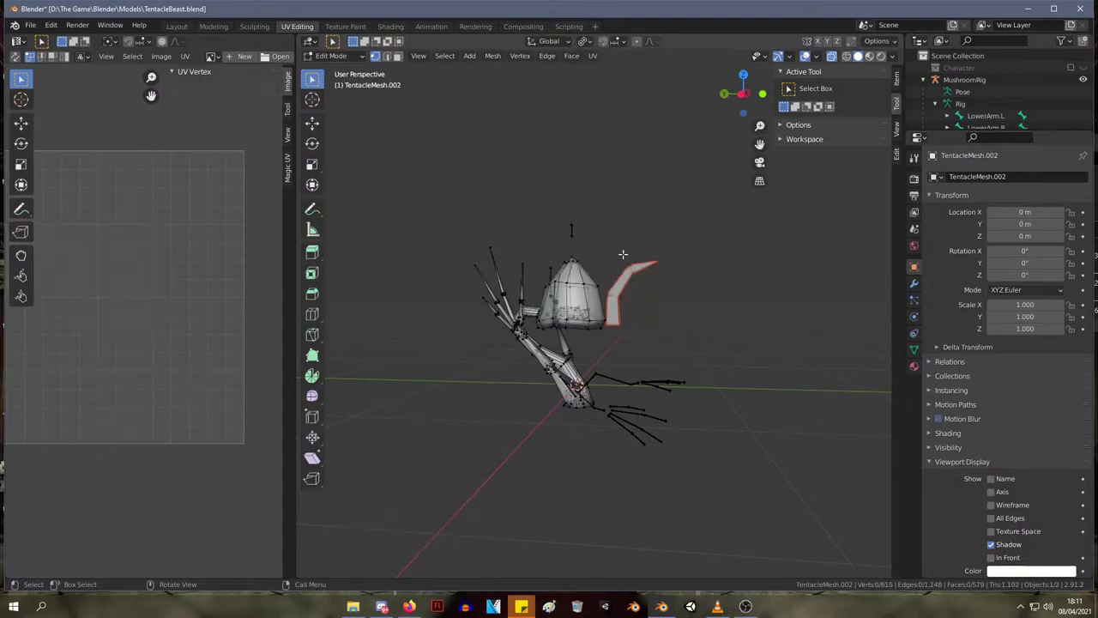
key(Tab)
key(Tab)
key(Tab)
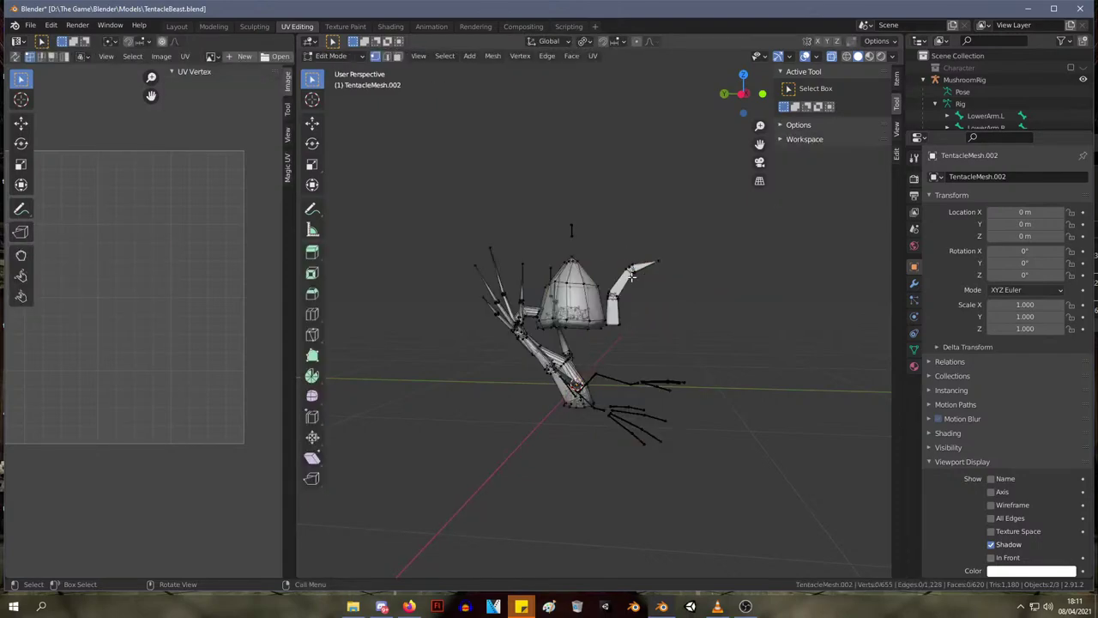
click(653, 304)
click(622, 280)
- Try rotating the separated spike with all its vertices selected in Edit Mode and again in Object Mode
key(Tab)
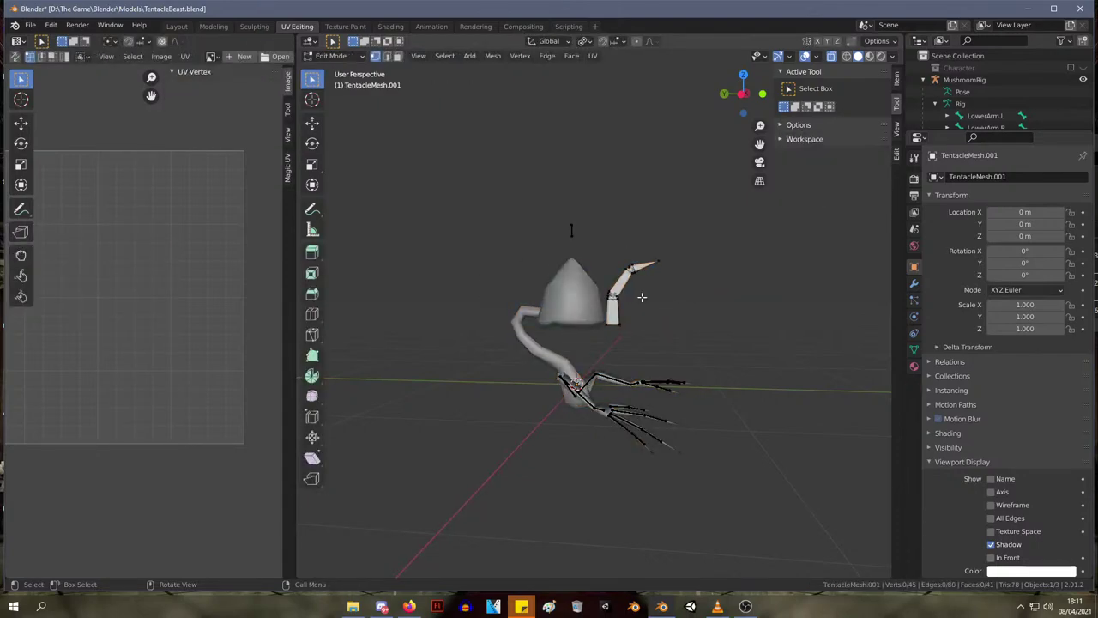
scroll(687, 330, up, 3)
drag(784, 403, 535, 138)
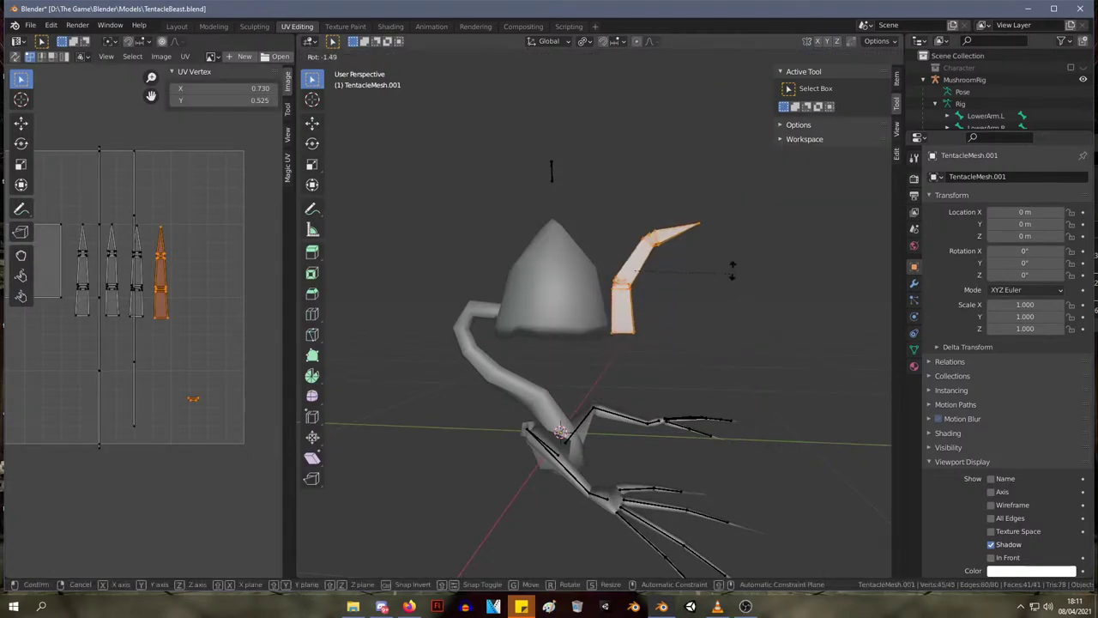
key(Tab)
key(r)
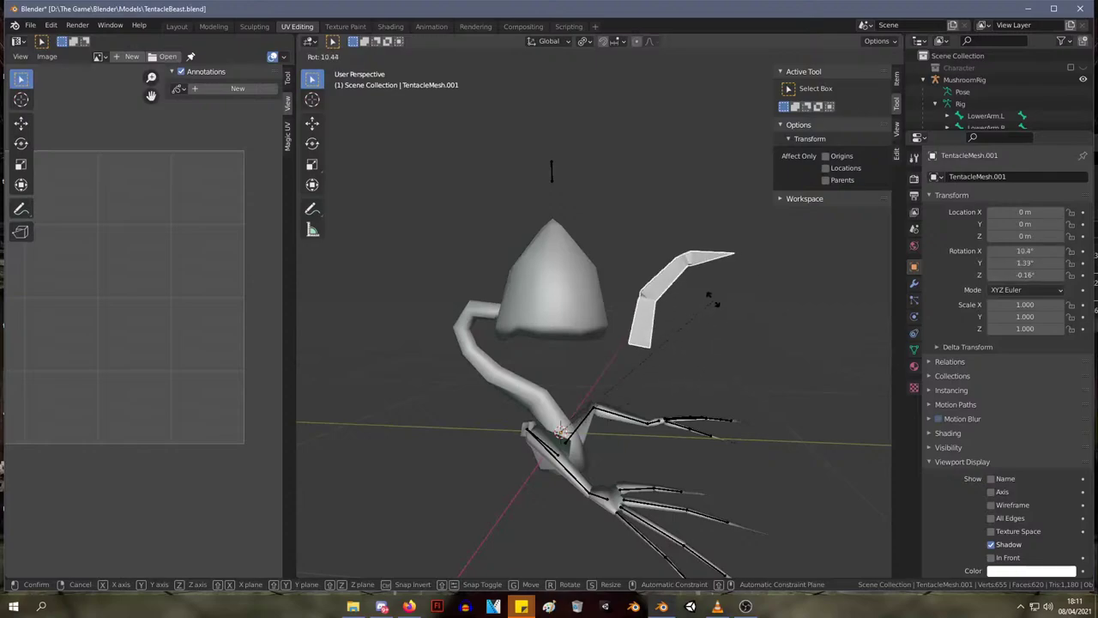
key(Escape)
- Set the separated spike's origin to its geometry and rotate it 145° in the view so its tip points downward
click(457, 56)
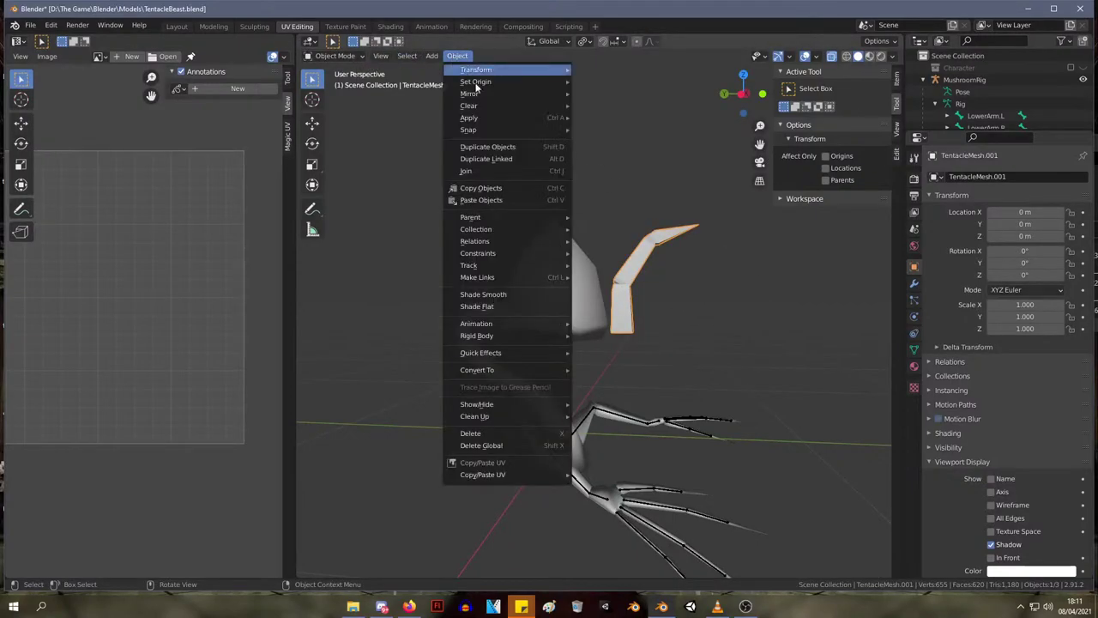
mouse_move(530, 81)
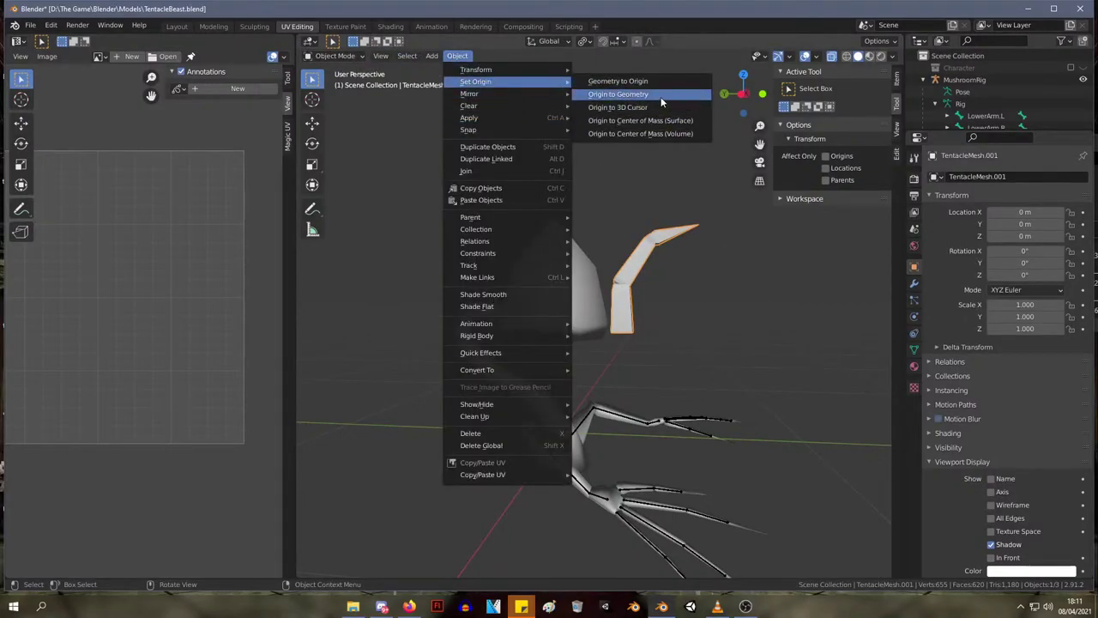
click(661, 95)
key(r)
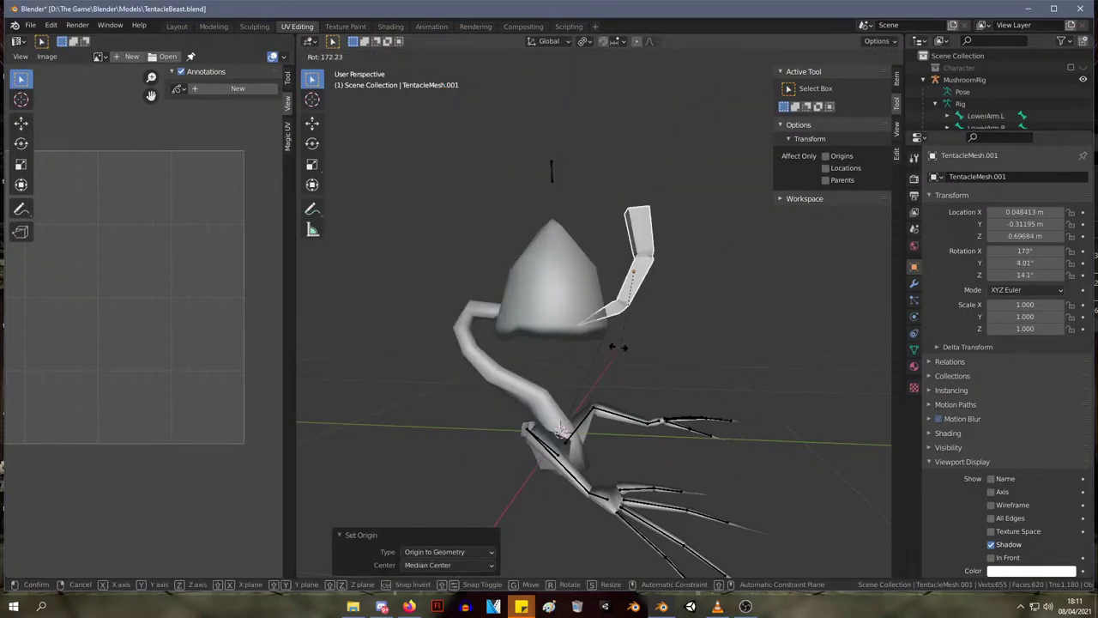
click(668, 315)
scroll(671, 310, up, 4)
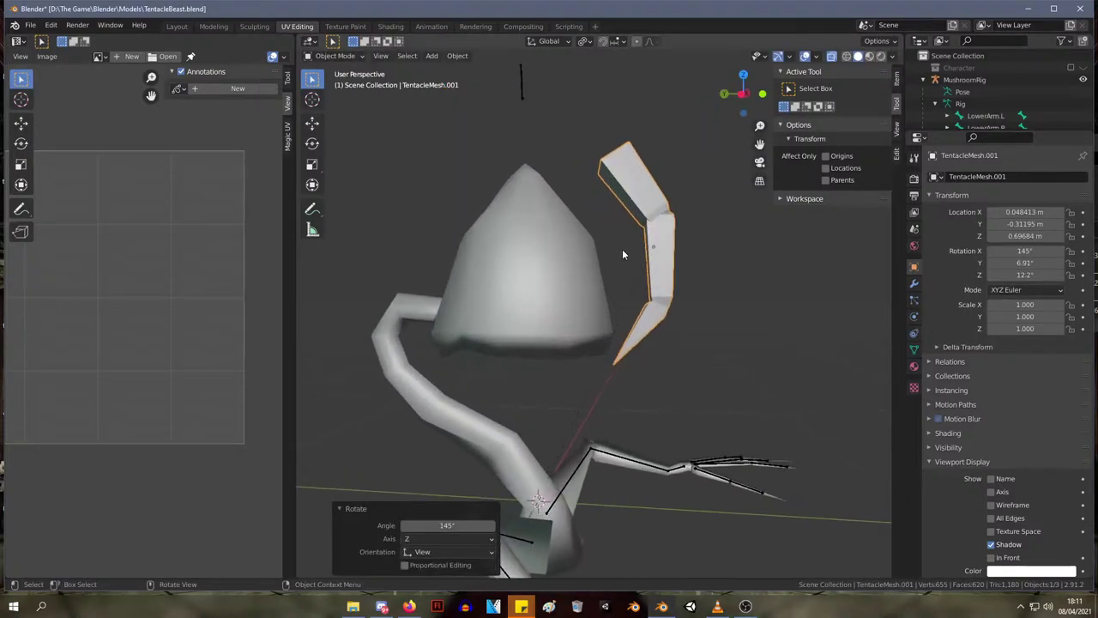
- Move the spike below the cap by about -0.031 m in X, 0.147 m in Y and -0.455 m in Z
key(g)
click(567, 416)
middle_drag(576, 383, 683, 272)
scroll(755, 305, up, 3)
scroll(768, 307, up, 1)
right_click(810, 328)
scroll(663, 245, down, 4)
scroll(683, 273, down, 4)
middle_drag(651, 313, 667, 301)
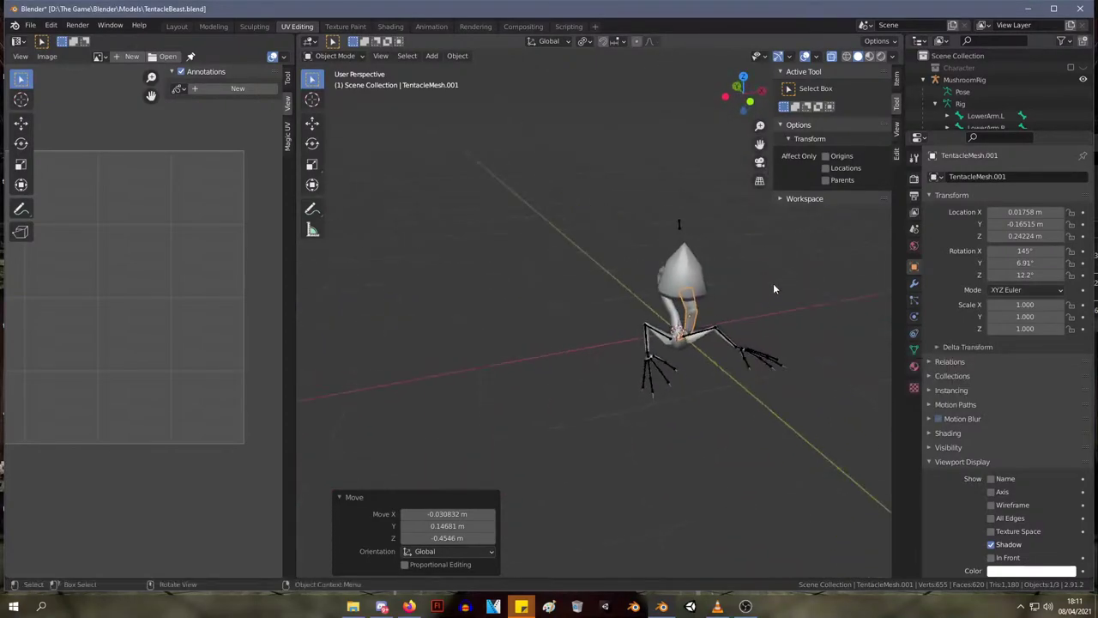
shift+right_drag(733, 306, 766, 304)
shift+right_drag(687, 300, 683, 327)
key(ctrl+z)
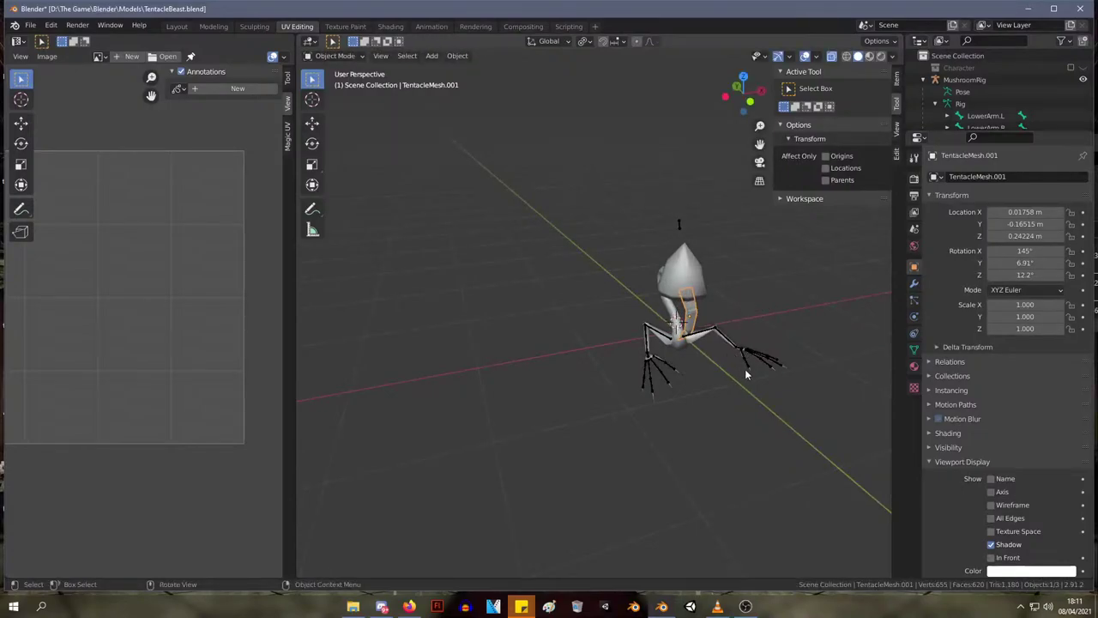
- Scale the spike uniformly to 0.277 so it suits the size of the creature's mouth
scroll(744, 369, up, 7)
middle_drag(744, 369, 500, 108)
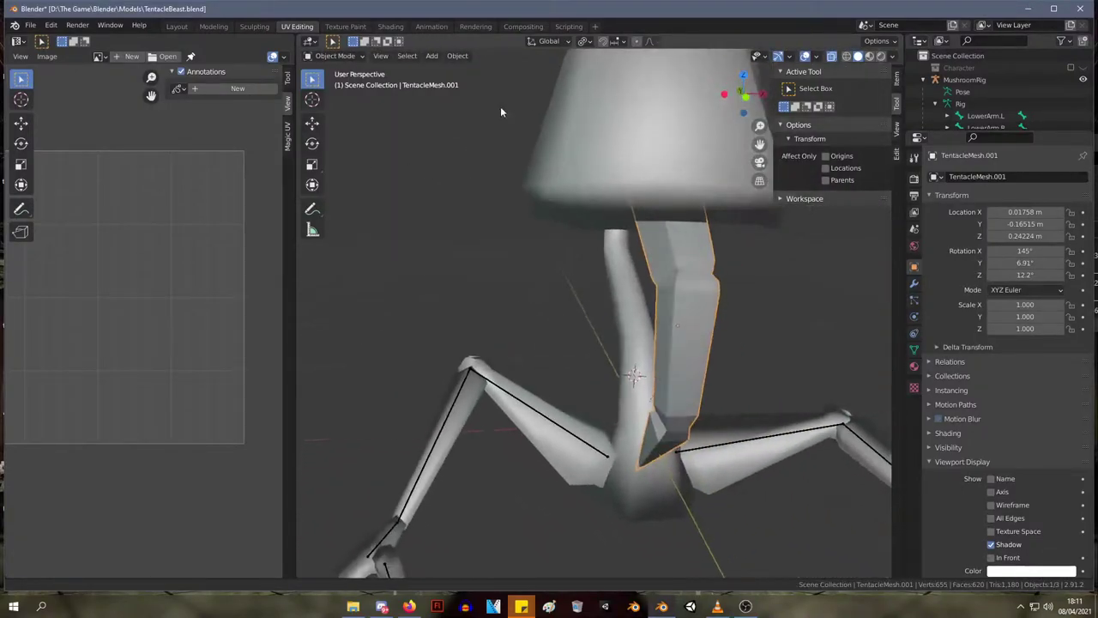
middle_drag(838, 378, 379, 253)
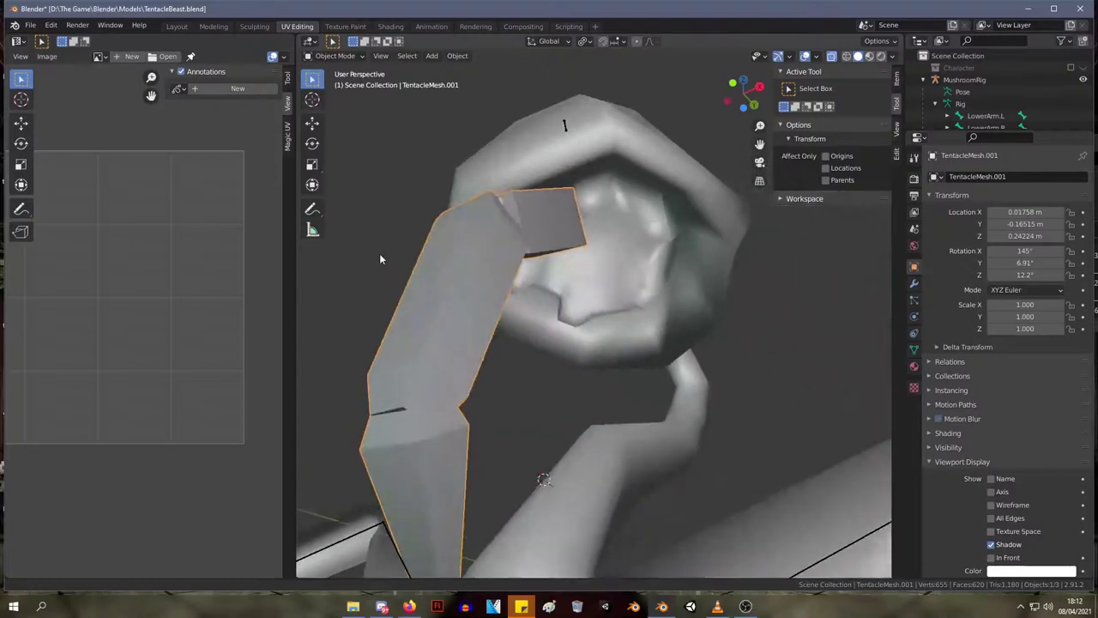
click(481, 263)
key(s)
right_click(490, 269)
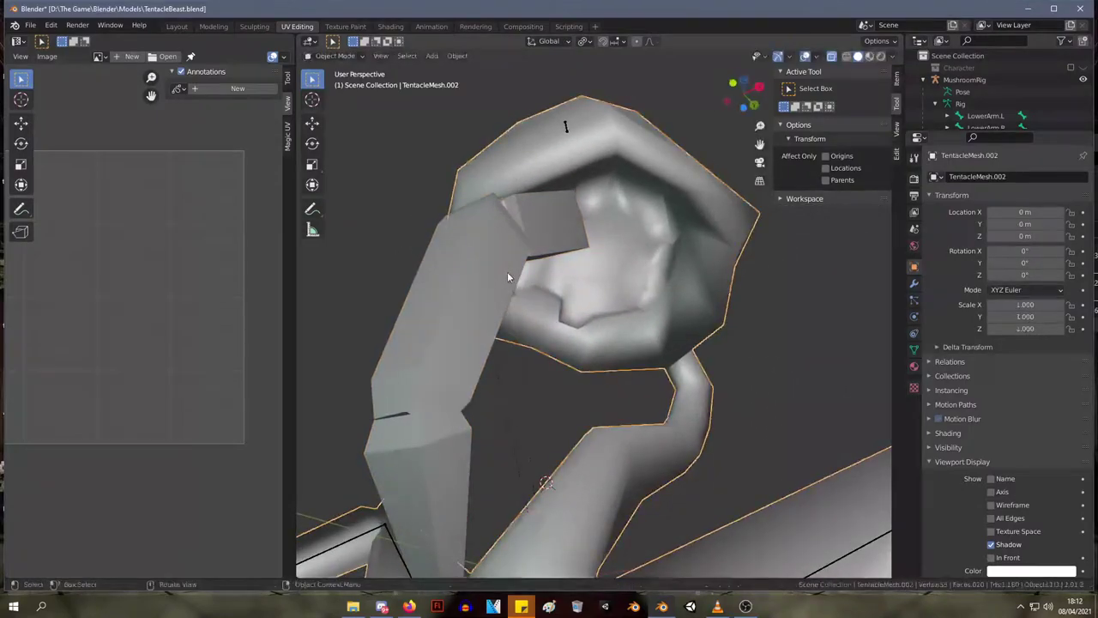
click(434, 346)
key(s)
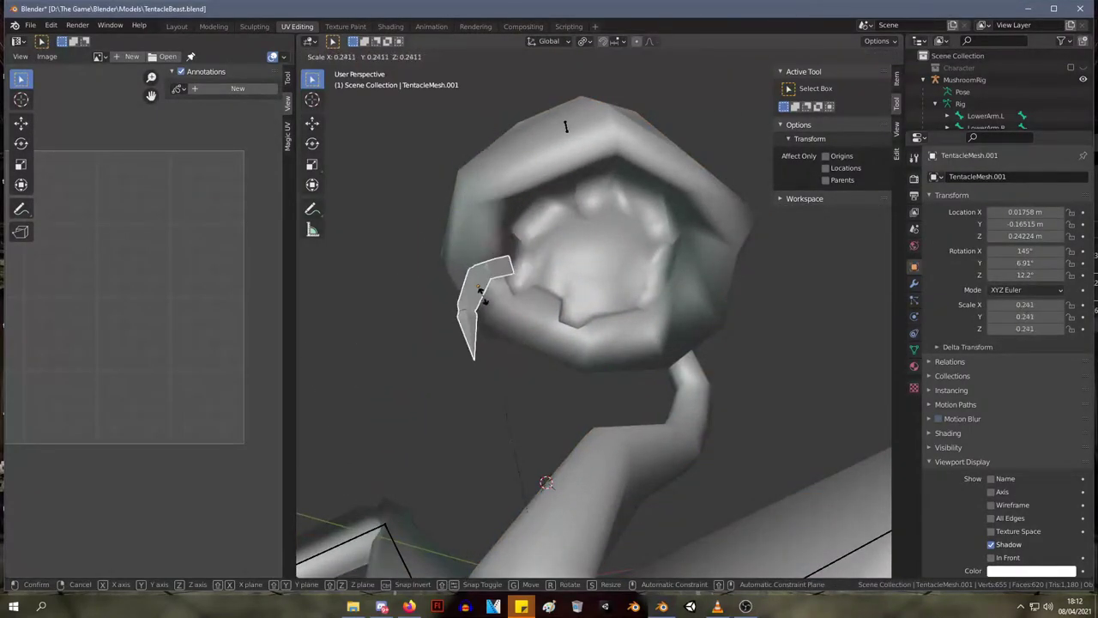
click(483, 296)
mouse_move(483, 296)
middle_down()
mouse_move(514, 321)
mouse_move(469, 298)
middle_up()
- Move the scaled spike up toward the mouth rim by about 0.074 m in X, 0.057 m in Y and 0.139 m in Z
key(g)
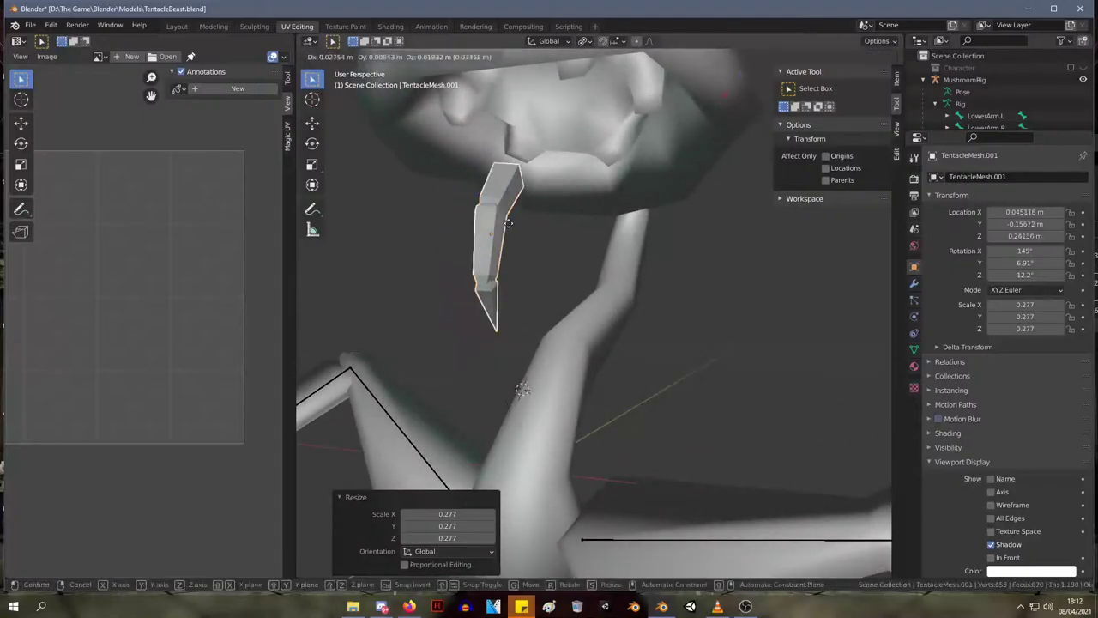
click(580, 127)
middle_drag(584, 132, 533, 134)
key(g)
click(604, 157)
key(g)
click(622, 135)
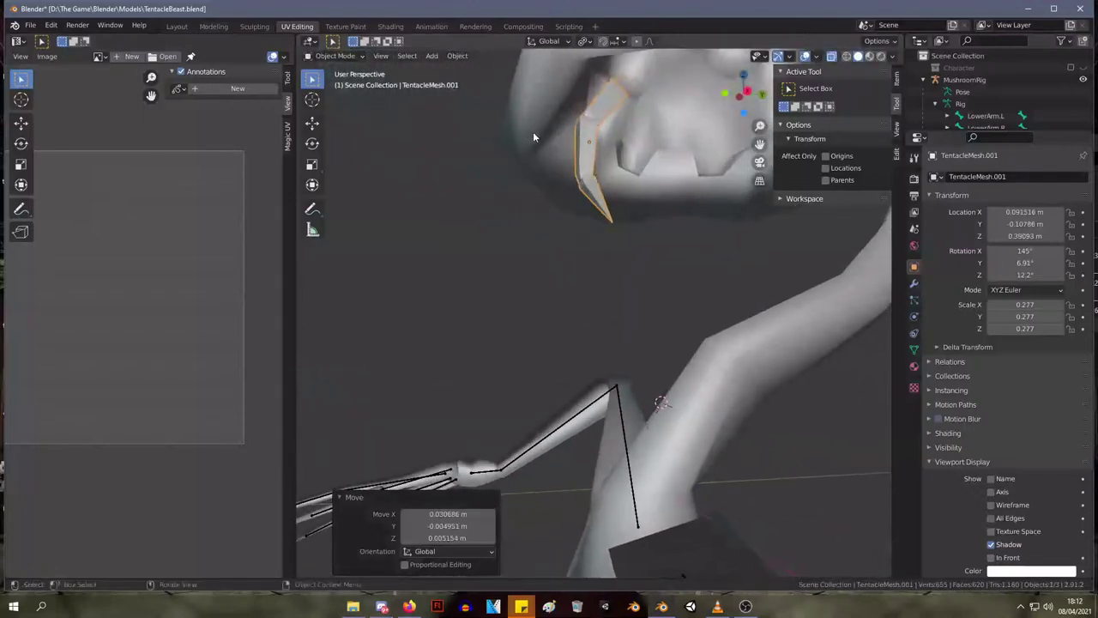
- Tilt the spike slightly and move its base into the corner of the mouth, at about X 0.085, Y -0.077, Z 0.413 m
key(g)
click(583, 147)
middle_drag(584, 147, 642, 191)
key(r)
click(664, 145)
click(643, 215)
key(g)
click(627, 188)
- Trackball-rotate the spike by -2.86° and -16.6°, then turn it in the view to an X rotation of about 175°
key(r)
key(r)
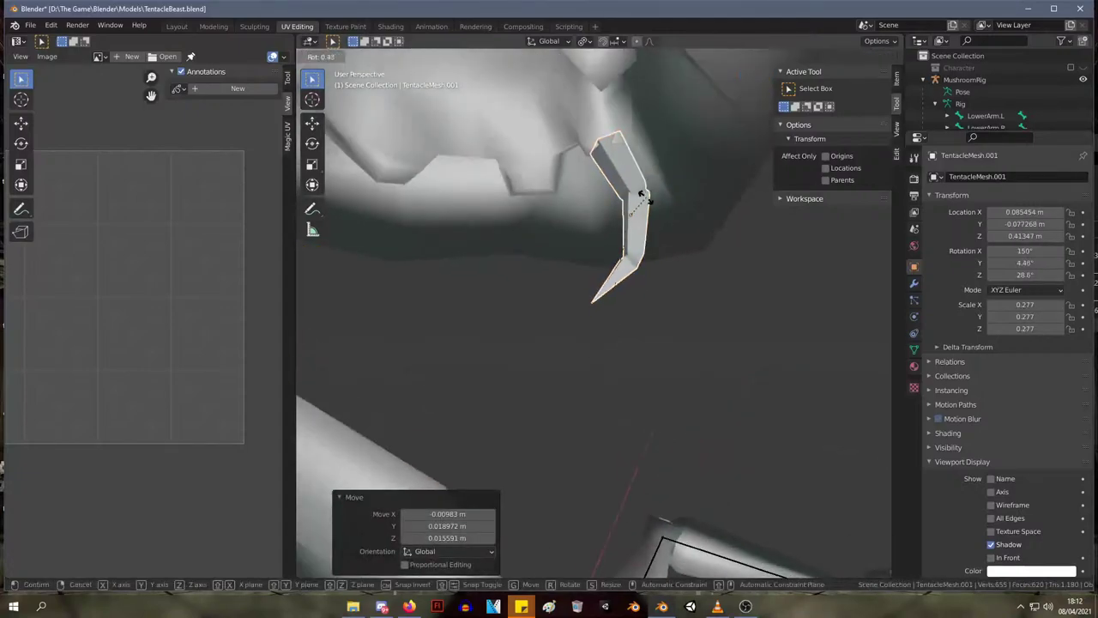
click(636, 191)
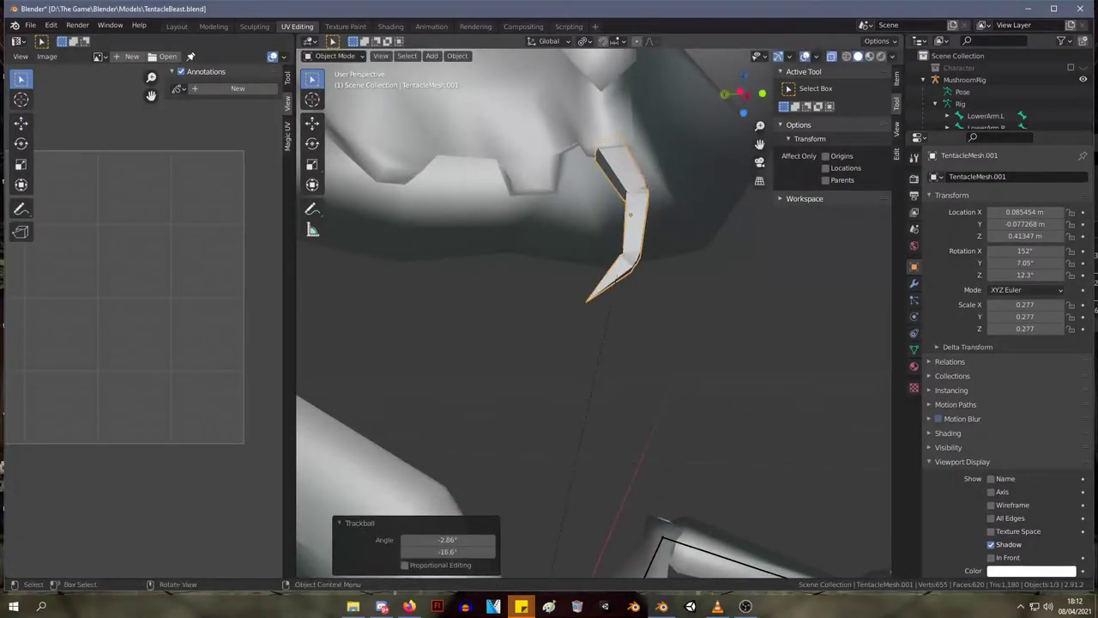
key(r)
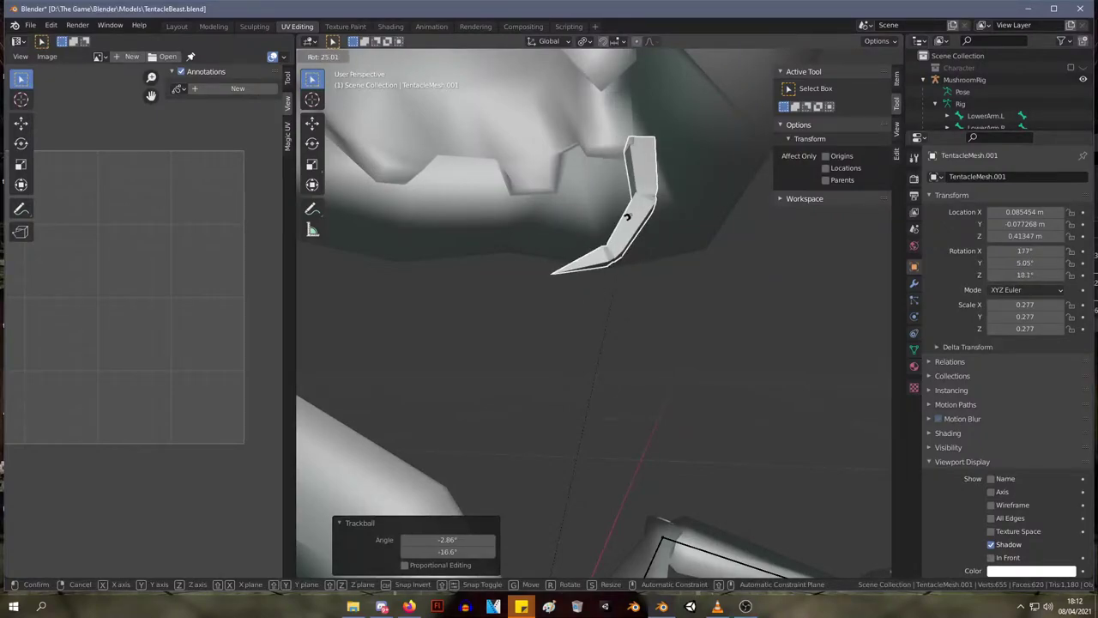
click(627, 218)
- Shift the spike about 0.029 m in Y and -0.005 m in X against the mouth edge, and shade it smooth
key(g)
click(595, 215)
middle_drag(595, 215, 680, 273)
right_click(592, 261)
click(579, 258)
scroll(598, 293, up, 6)
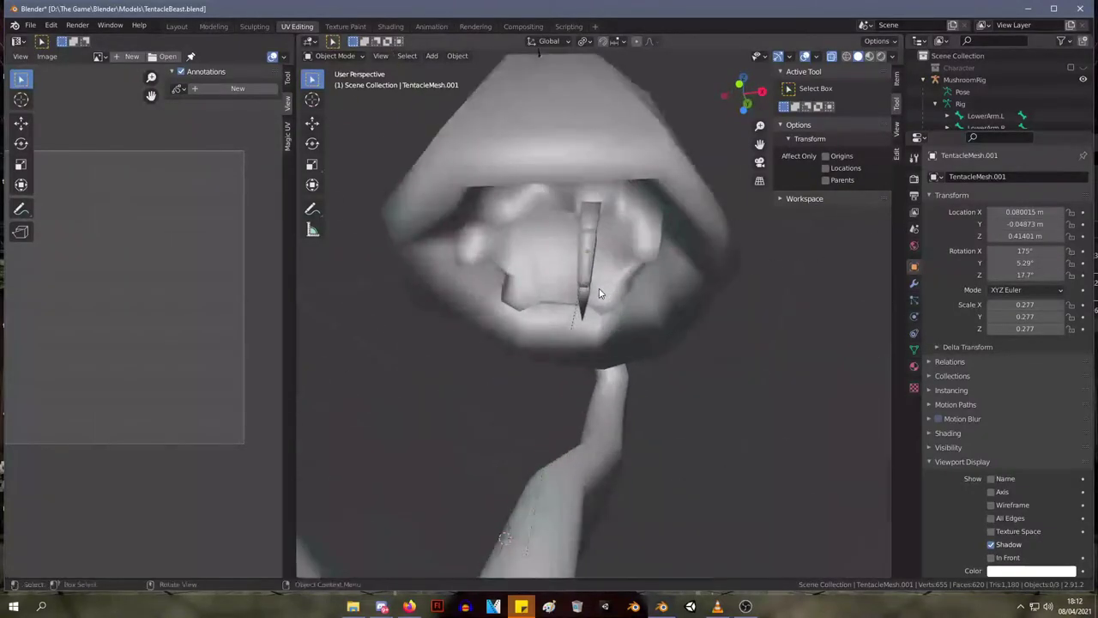
middle_drag(599, 294, 701, 274)
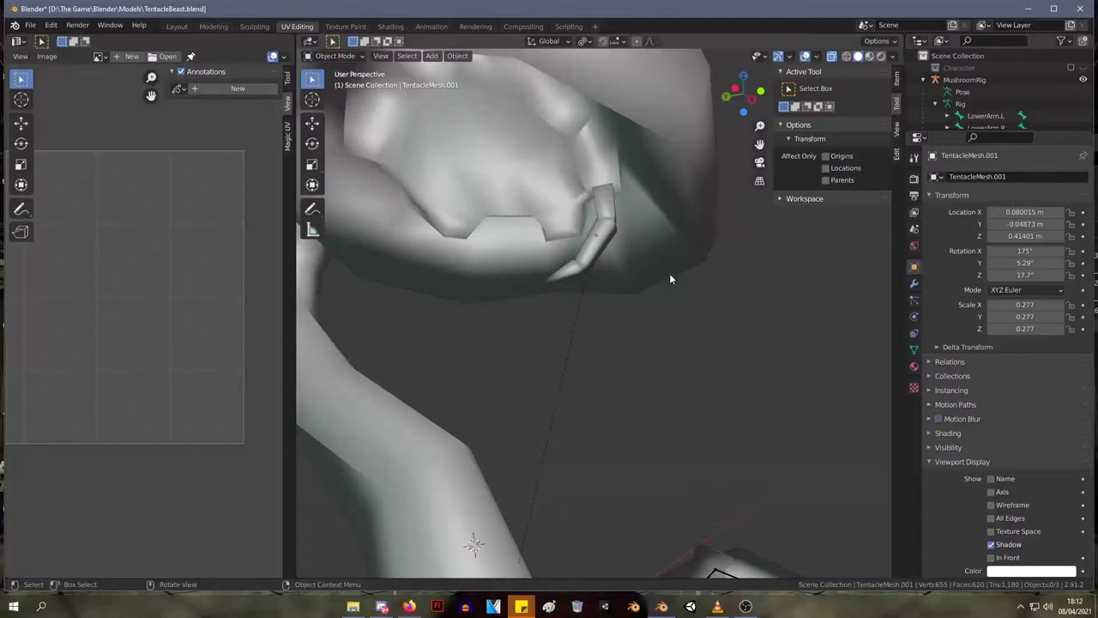
- Lengthen the spike by moving its end section outward, then its tip vertex about -0.015 m in X, 0.048 m in Y and -0.022 m in Z
click(601, 255)
key(Tab)
drag(592, 326, 542, 254)
key(g)
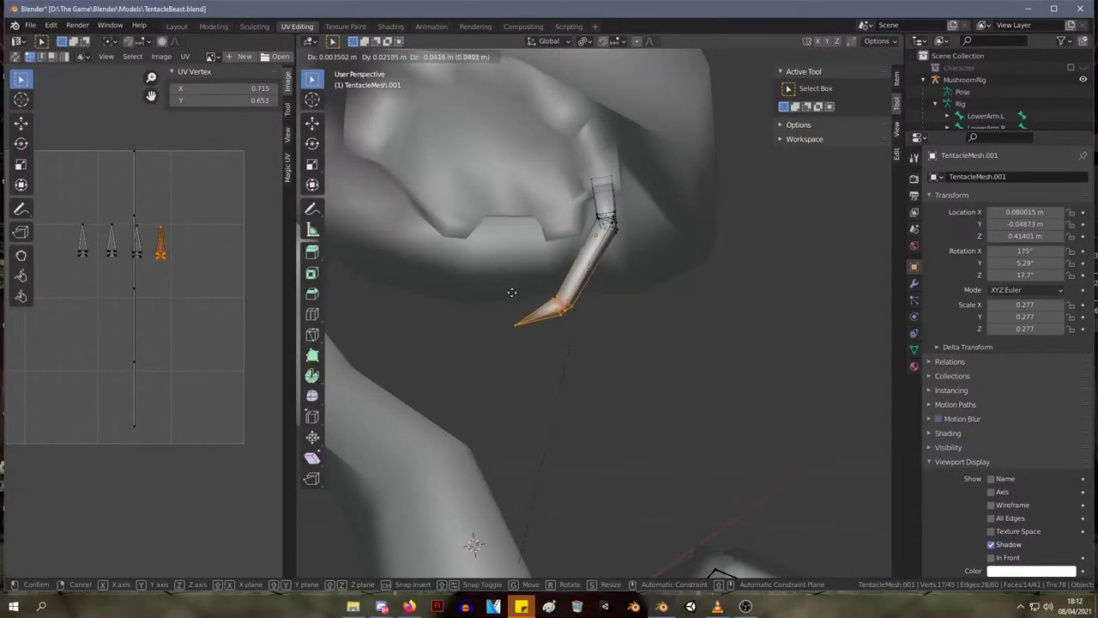
click(492, 325)
drag(528, 364, 527, 364)
key(g)
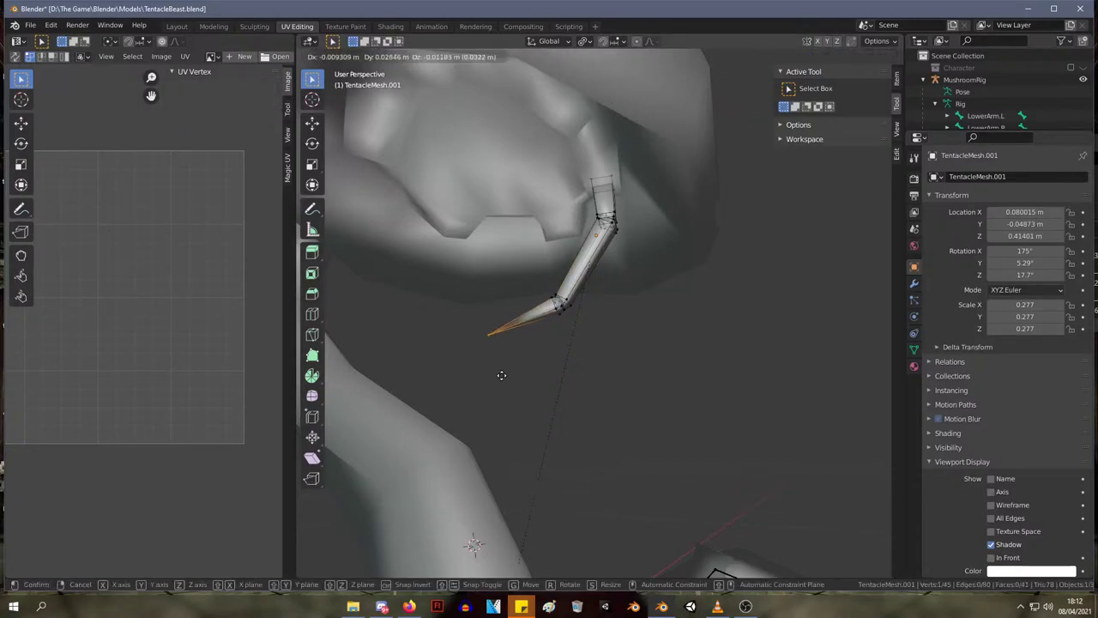
click(488, 382)
- Bend the spike sideways by moving its whole end section about -0.012 m in X, then return to Object Mode
middle_drag(495, 363, 475, 273)
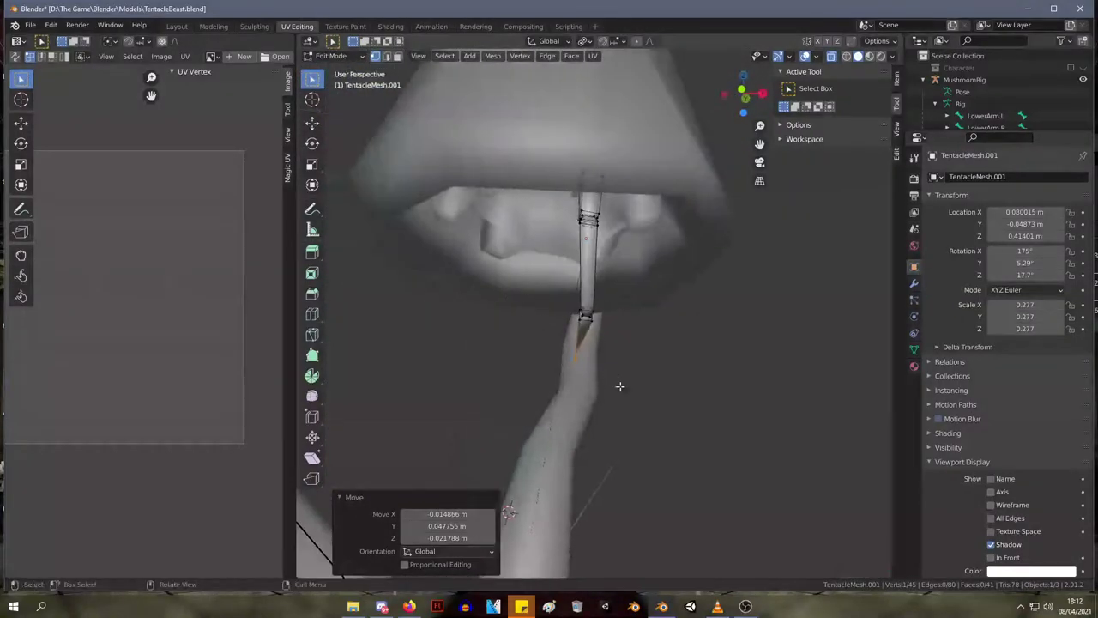
drag(620, 386, 549, 289)
key(g)
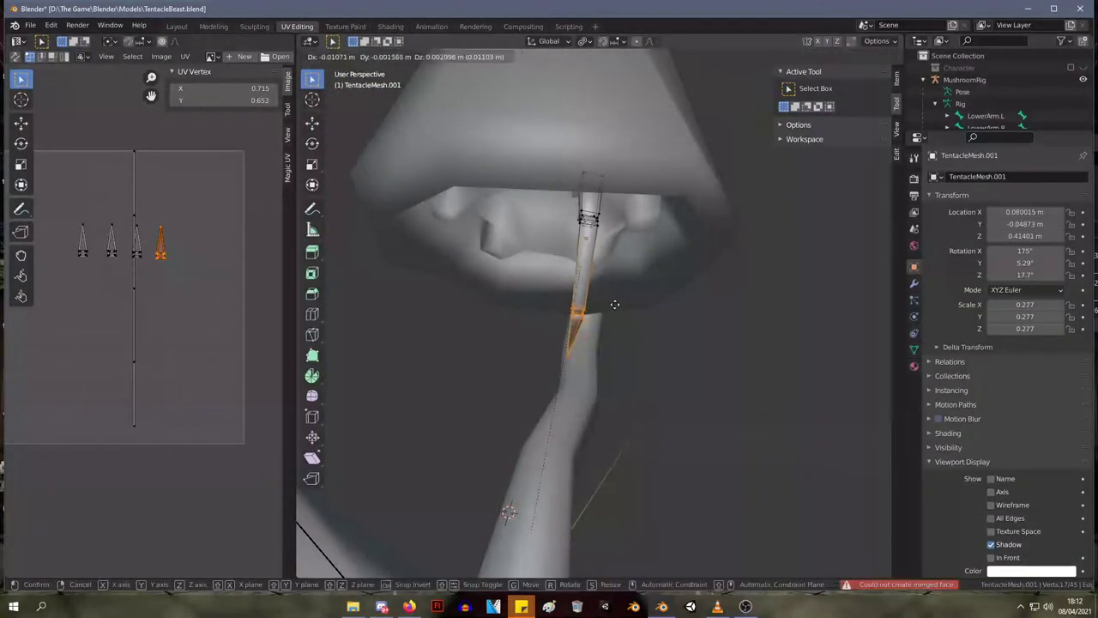
click(625, 296)
middle_drag(625, 297, 659, 280)
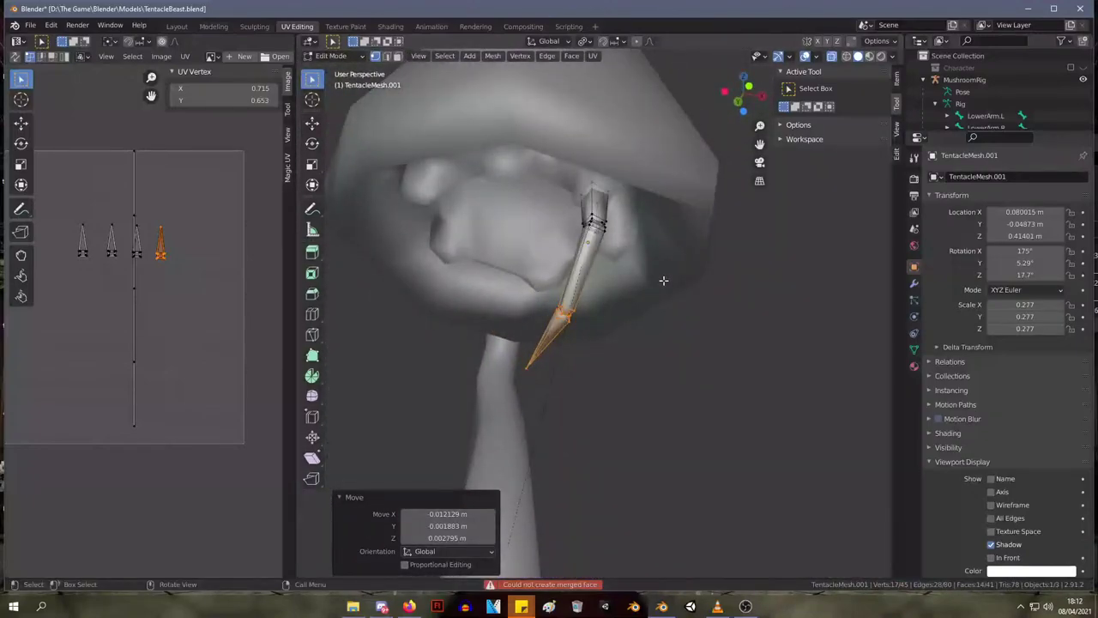
middle_drag(394, 206, 693, 283)
key(Tab)
- Duplicate the spike and move the copy across the mouth by about -0.111 m in X, -0.025 m in Y and -0.011 m in Z
key(g)
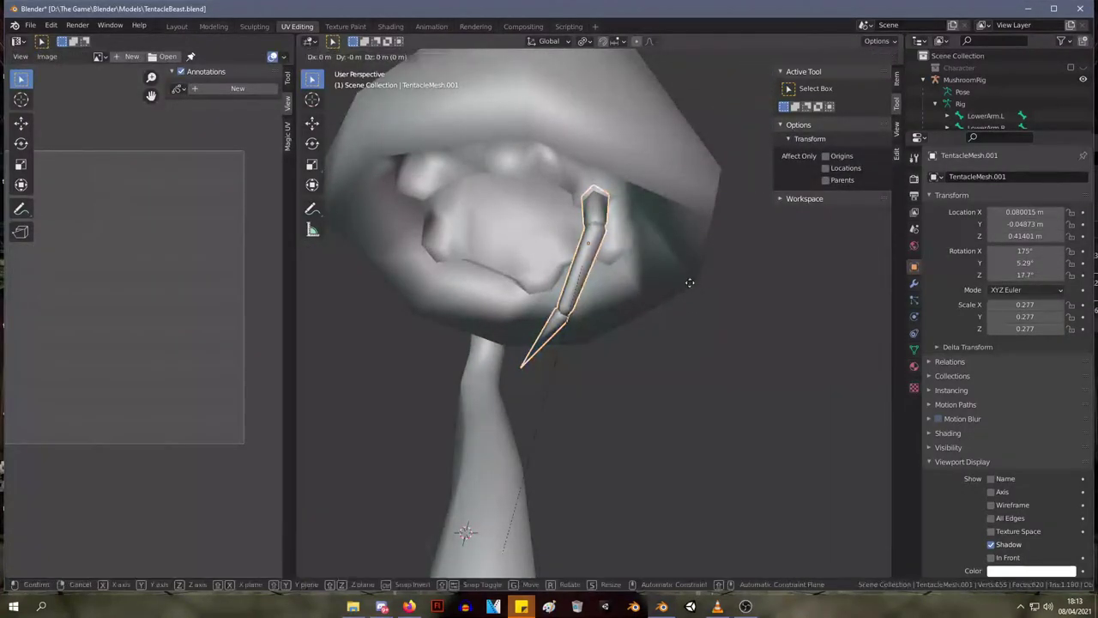
click(648, 278)
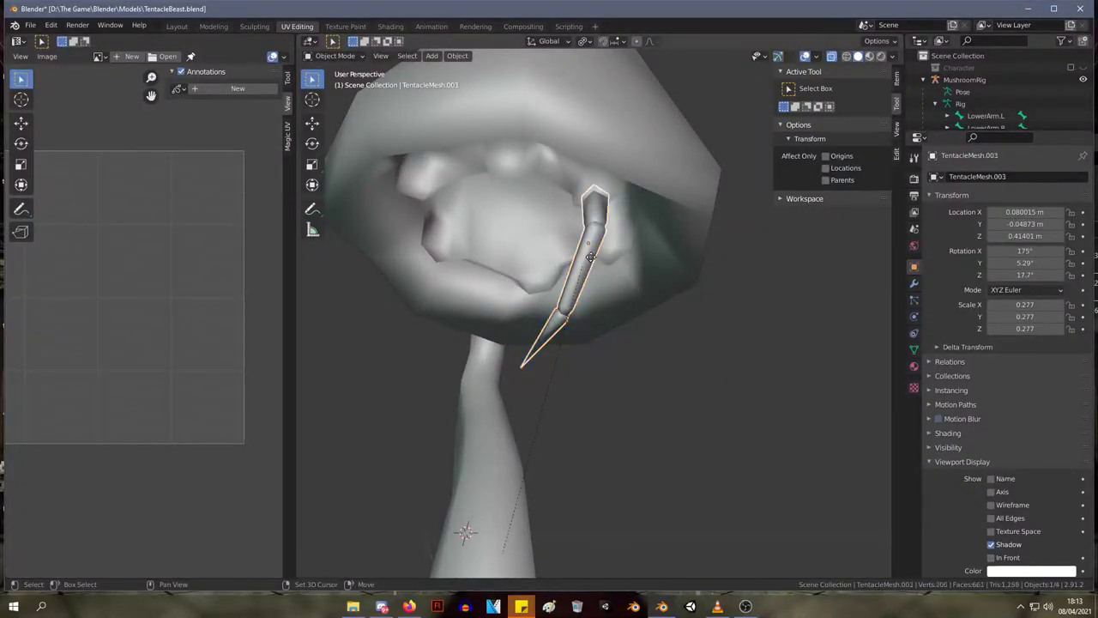
click(506, 229)
middle_drag(509, 228, 628, 274)
key(g)
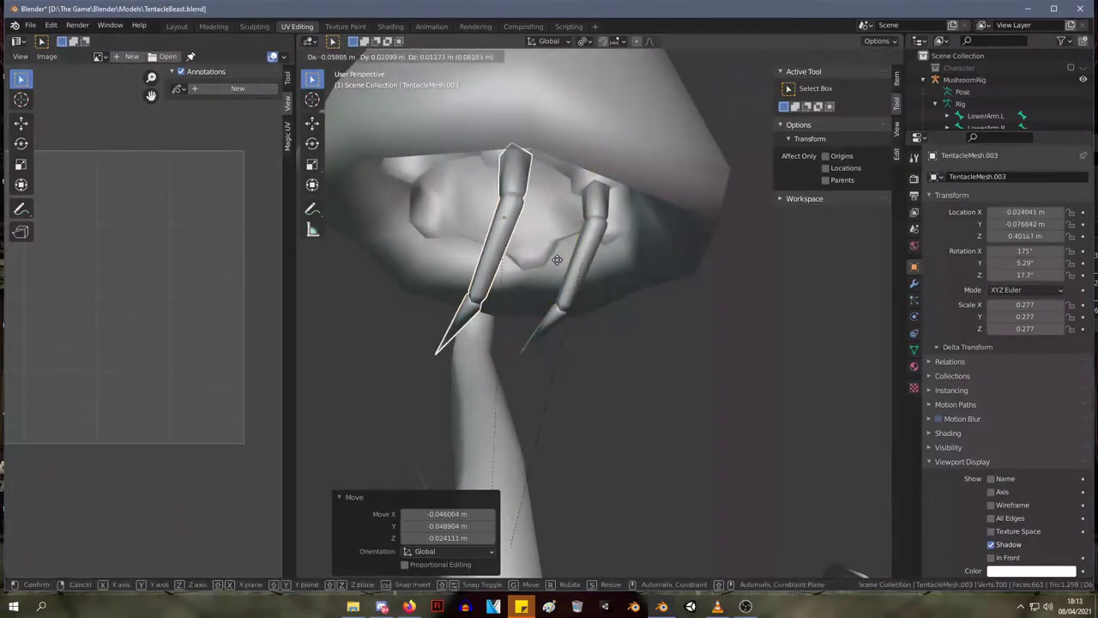
click(551, 255)
- Shift the copied spike about -0.013 m in X and 0.018 m in Z, and rotate it about global Z to -14.3°
middle_drag(550, 256, 578, 202)
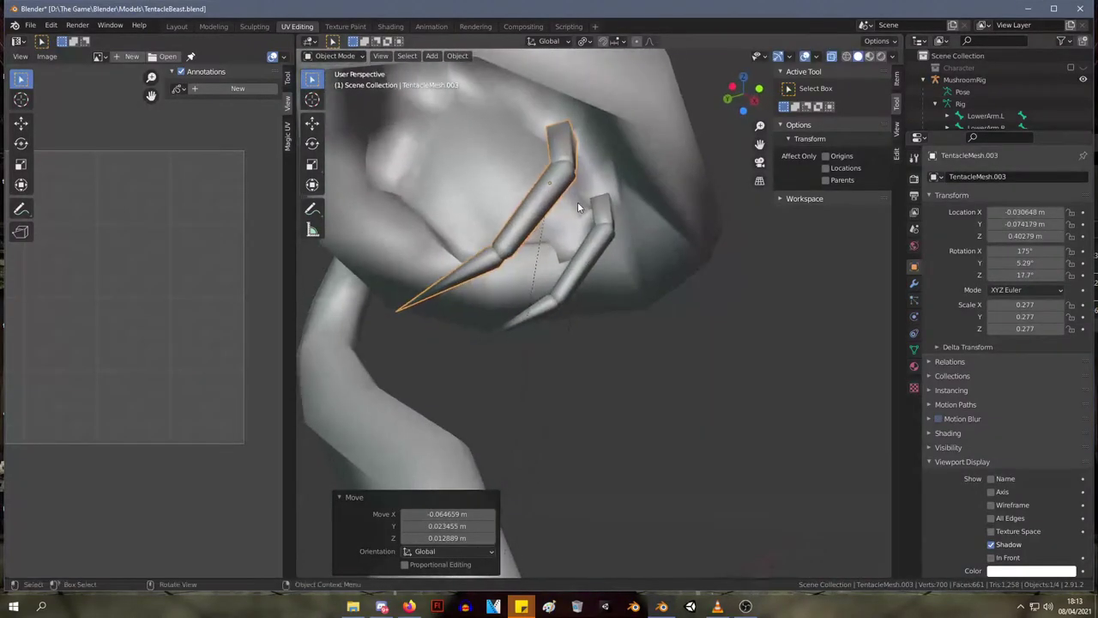
key(g)
click(577, 181)
key(r)
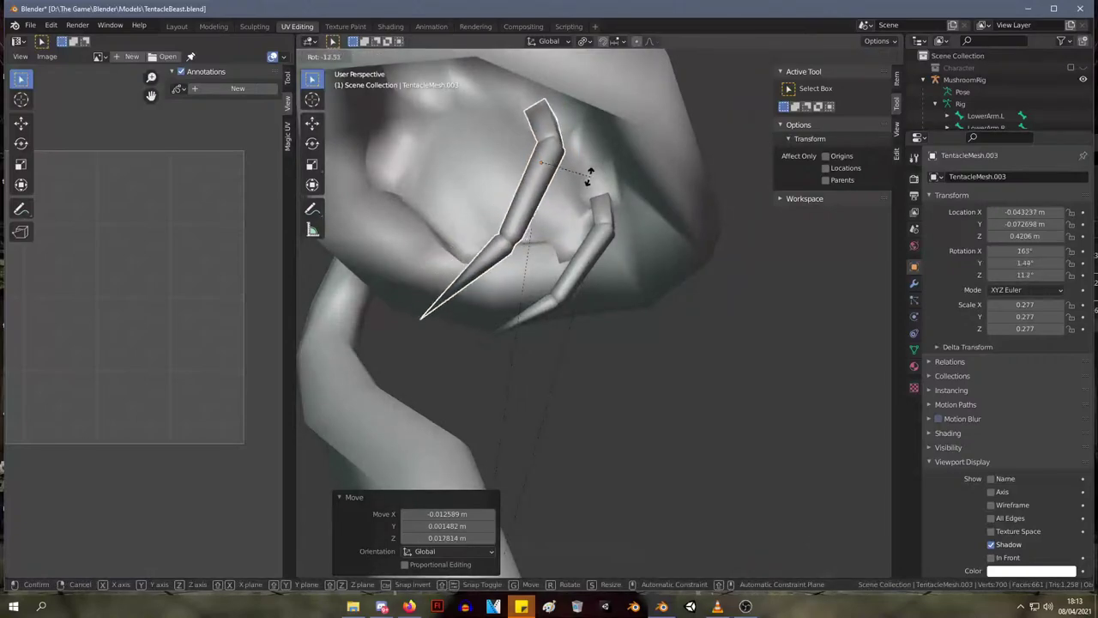
click(562, 180)
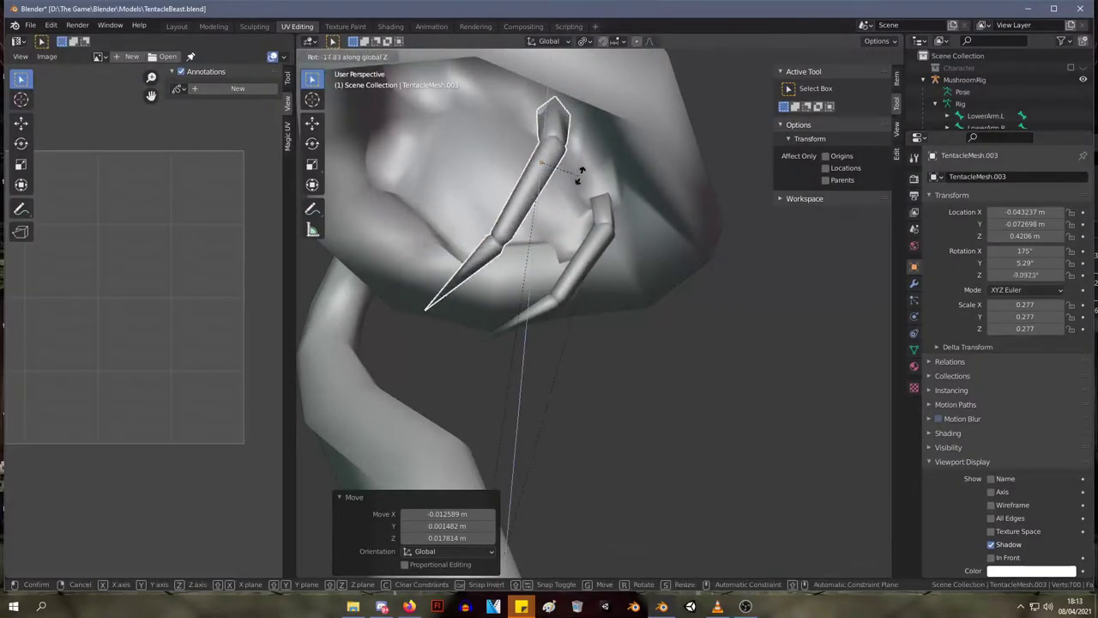
click(615, 172)
- Fit the copied spike's base to the mouth by moving it about 0.006 m in X and -0.006 m in Z
middle_drag(620, 170, 583, 143)
key(g)
click(434, 191)
key(g)
click(484, 147)
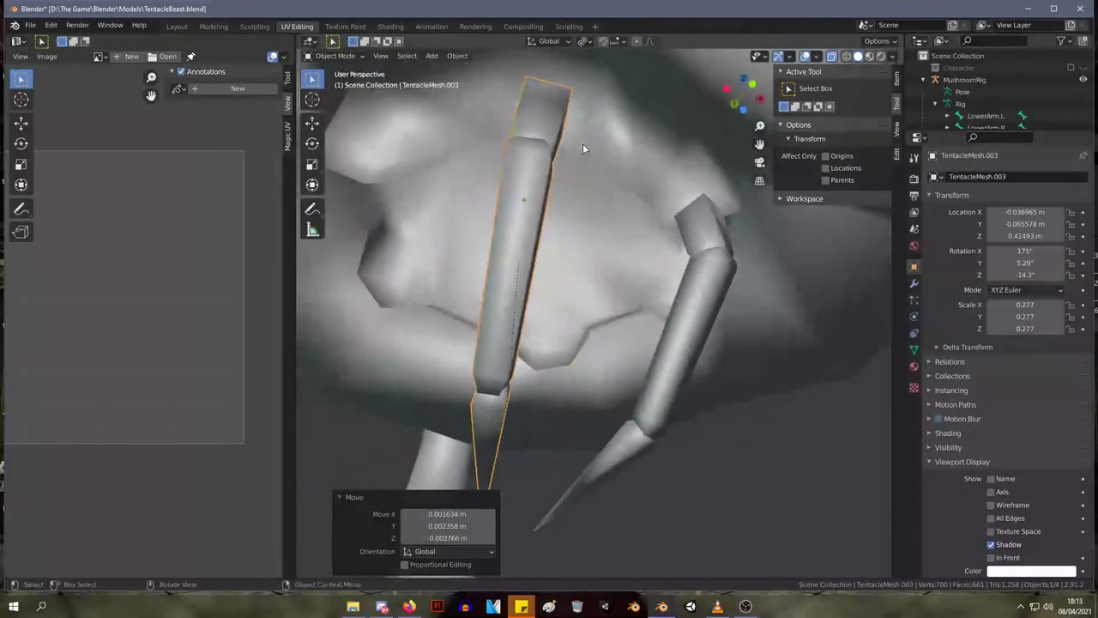
- Set the copied spike's Z rotation to about -6.16° and nudge it to about X -0.038, Y -0.067, Z 0.416 m
key(r)
right_click(582, 141)
key(r)
click(602, 139)
middle_drag(602, 138, 627, 273)
key(g)
click(463, 172)
- Paste a copy of the first spike and move it about 0.064 m in X, 0.077 m in Y and -0.015 m in Z
key(ctrl+v)
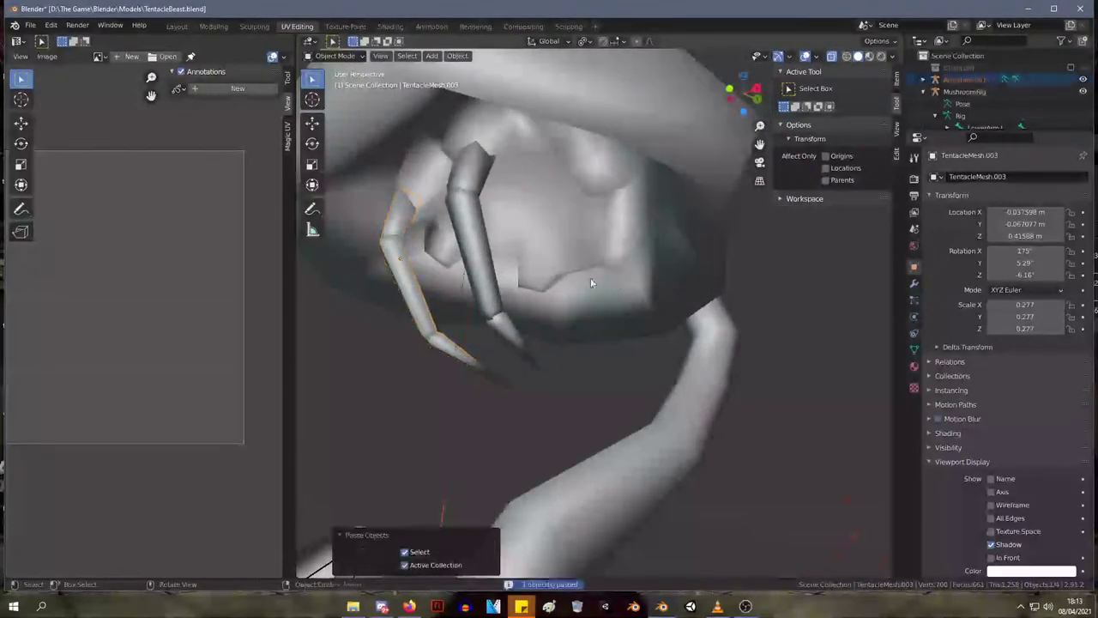
click(481, 266)
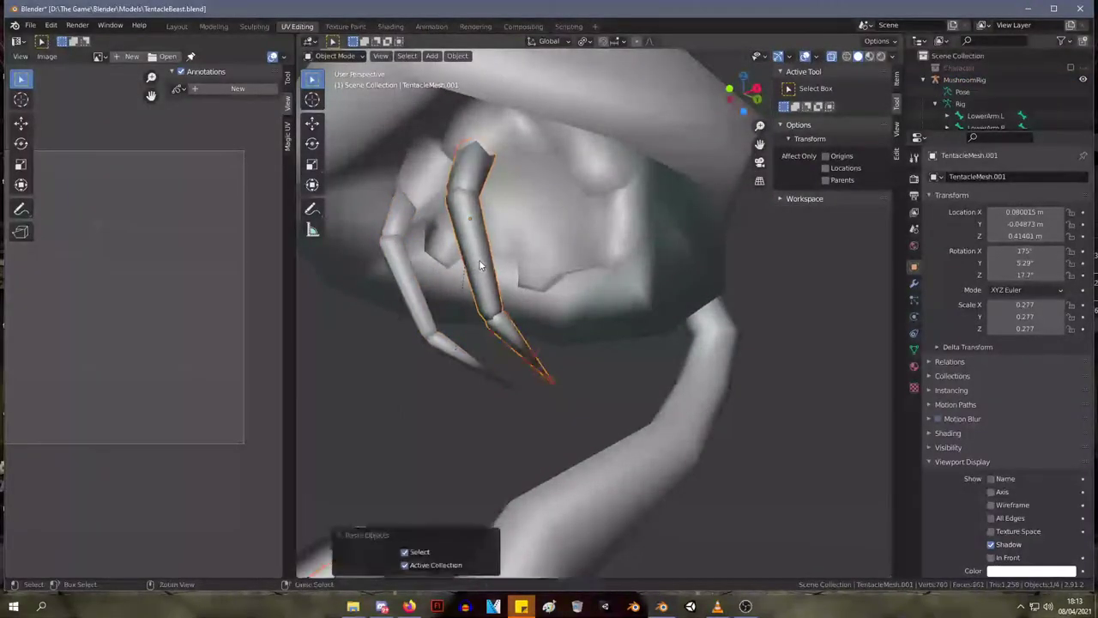
key(g)
click(656, 281)
middle_drag(657, 282, 604, 279)
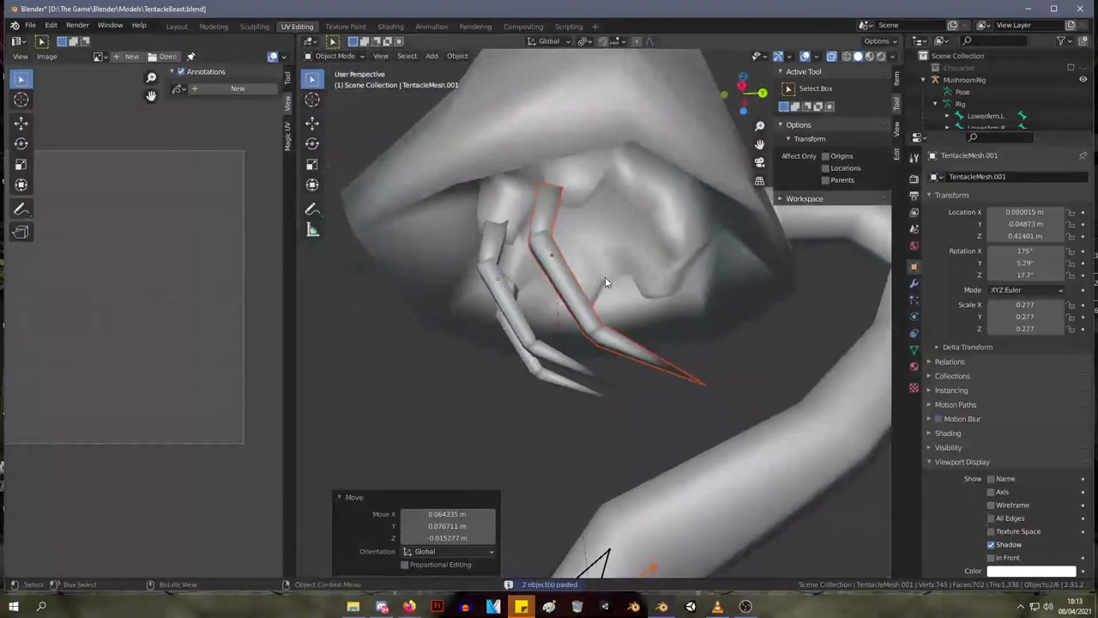
- Rotate the pasted spike 38.9° about global Z and shift it back about -0.044 m in Y
key(r)
key(z)
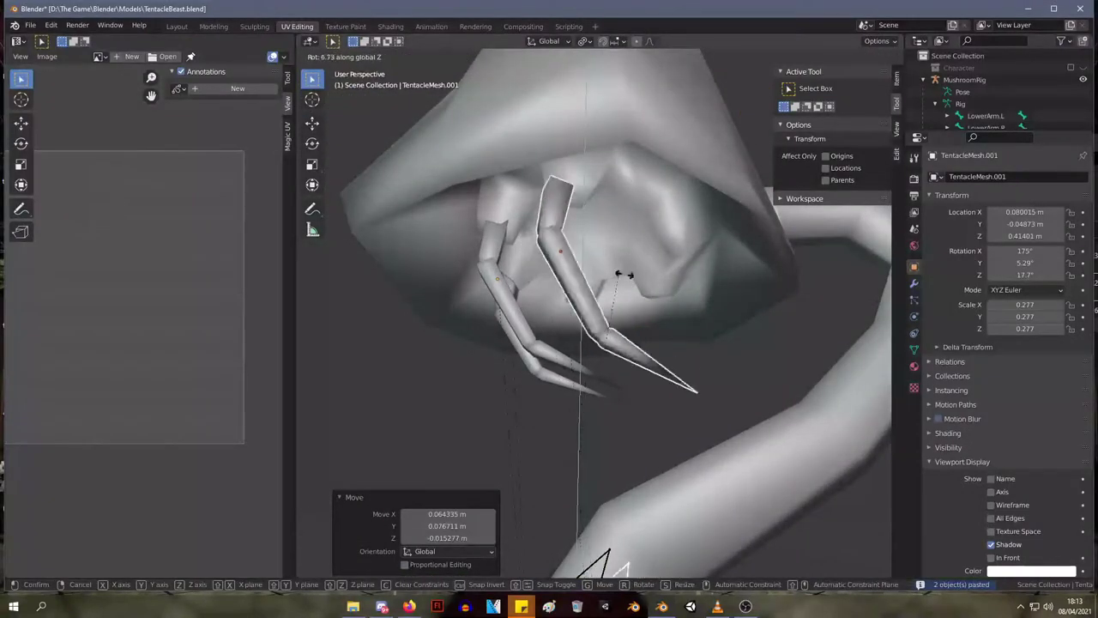
click(775, 274)
key(g)
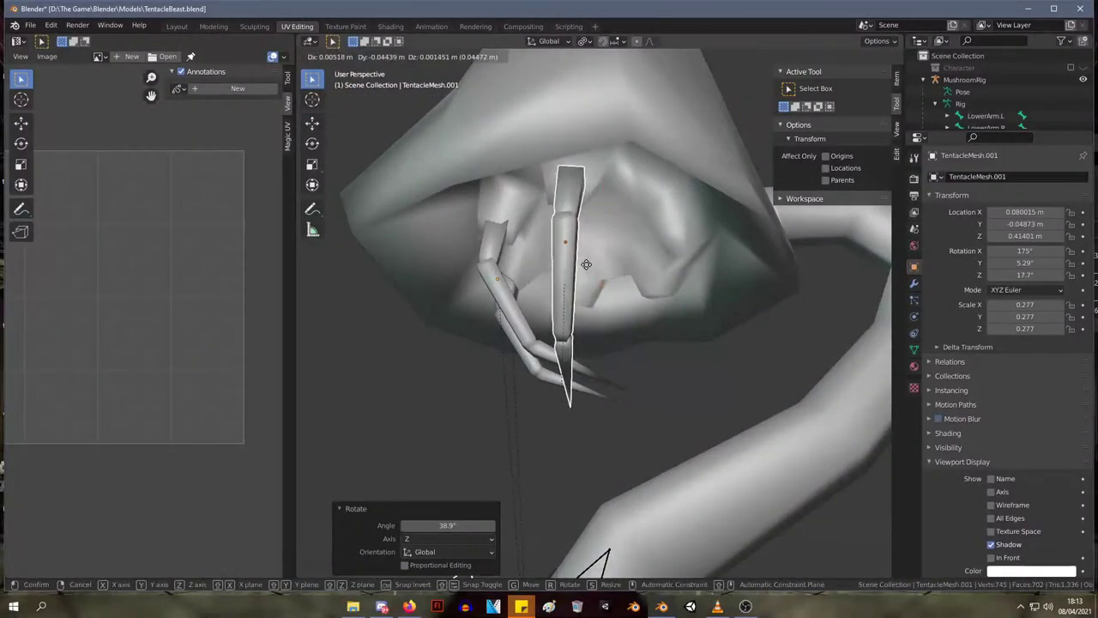
click(586, 265)
- Move the pasted spike about -0.023 m in X, -0.007 m in Y and 0.005 m in Z, and rotate it 0.254° about global Z
middle_drag(585, 265, 666, 276)
key(g)
click(669, 276)
key(r)
key(z)
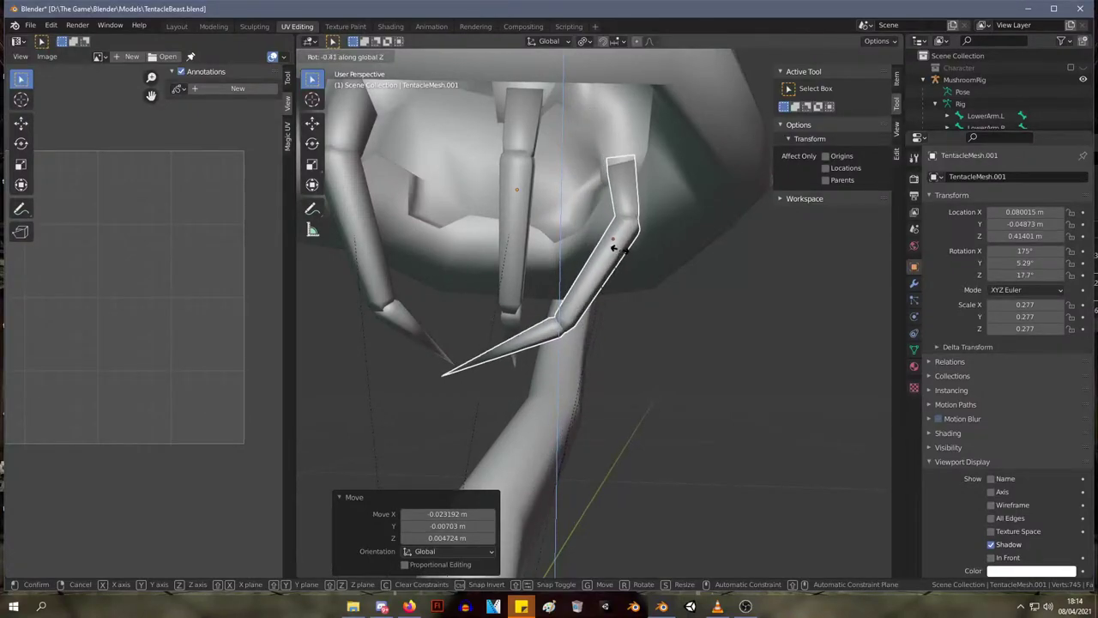
click(615, 248)
- Rotate the pasted spike 2.06° about global Z and shift it about -0.007 m in Y toward the mouth's edge
middle_drag(614, 248, 529, 212)
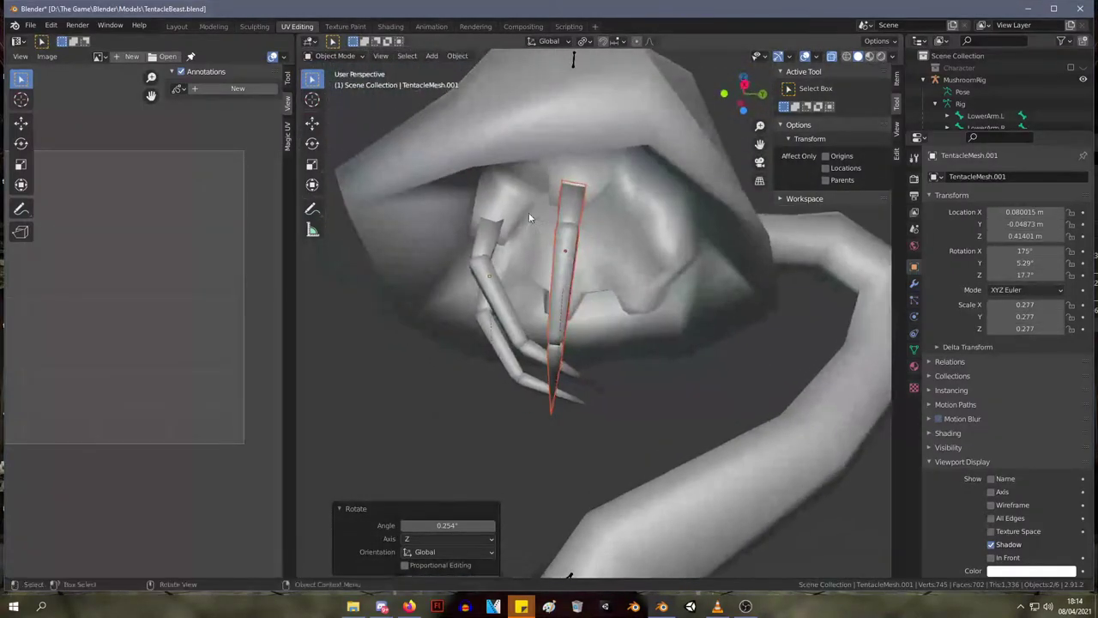
key(r)
click(588, 236)
key(g)
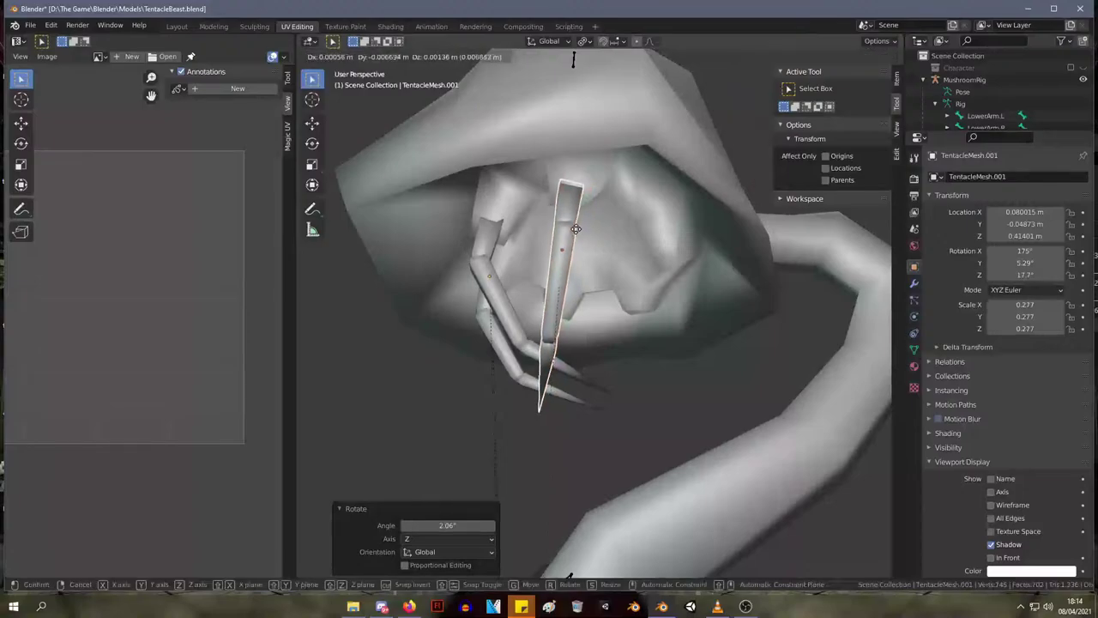
click(578, 235)
mouse_move(578, 236)
middle_down()
mouse_move(541, 245)
mouse_move(747, 274)
mouse_move(562, 247)
middle_up()
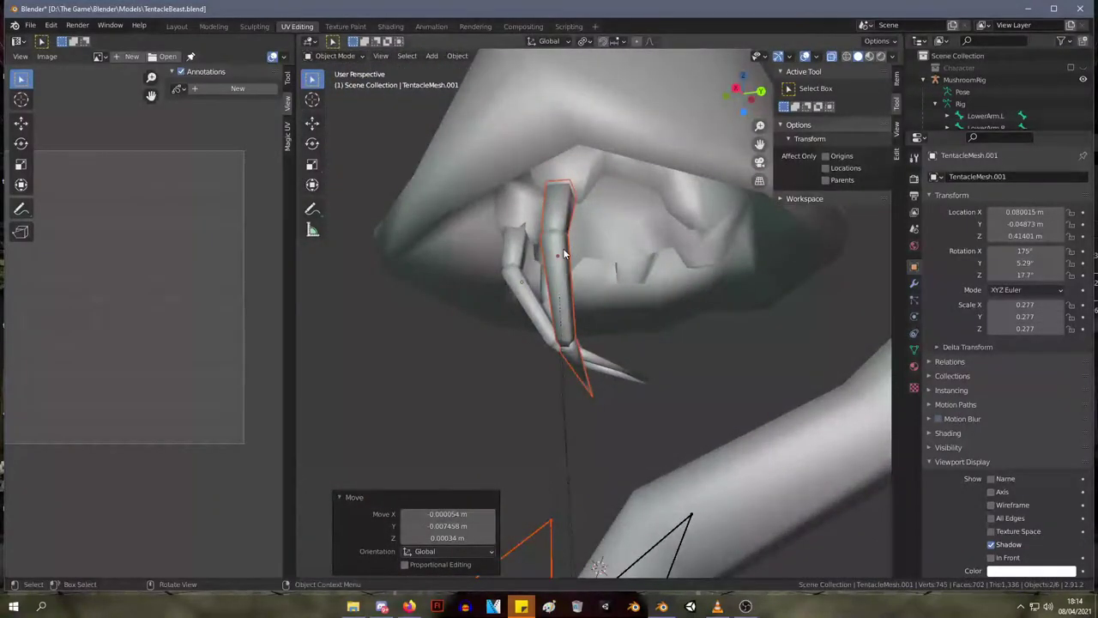
- Examine the pasted spike and the extra rig copy around the creature's body, arms and mouth
scroll(601, 279, down, 4)
middle_drag(602, 280, 558, 352)
shift+middle_drag(607, 299, 776, 429)
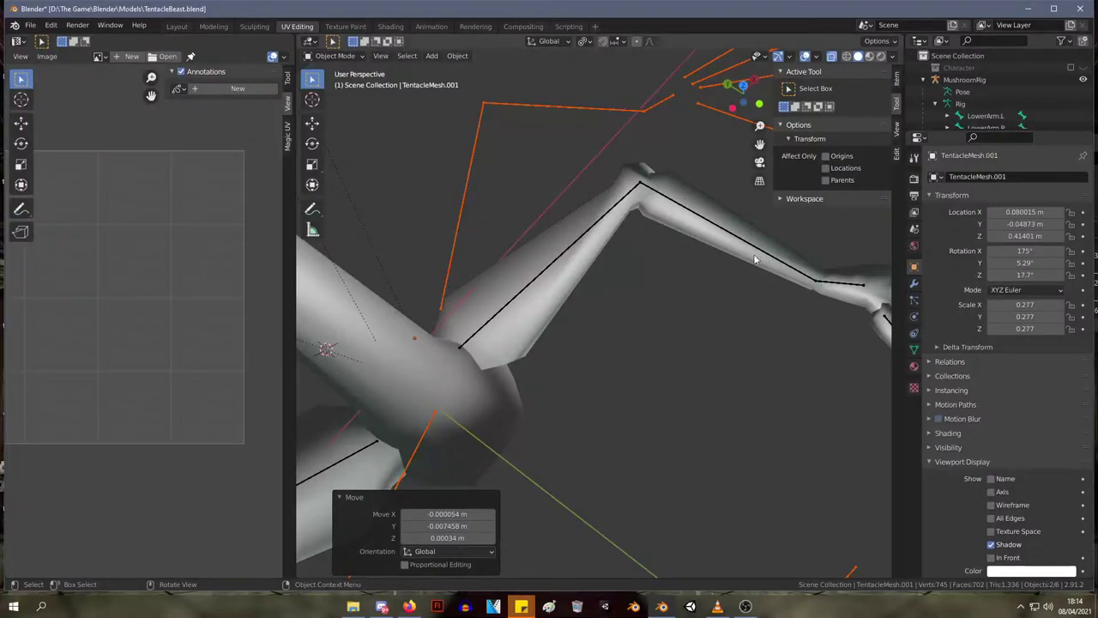
middle_drag(625, 274, 509, 166)
middle_drag(569, 151, 661, 277)
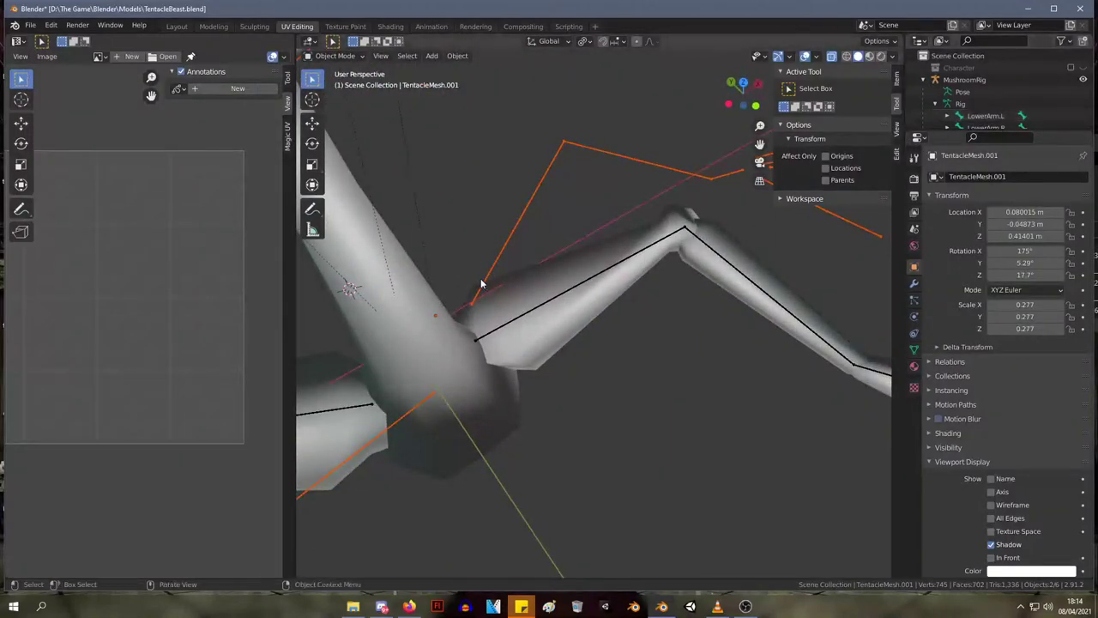
scroll(481, 283, down, 7)
middle_drag(500, 273, 580, 208)
scroll(579, 209, up, 6)
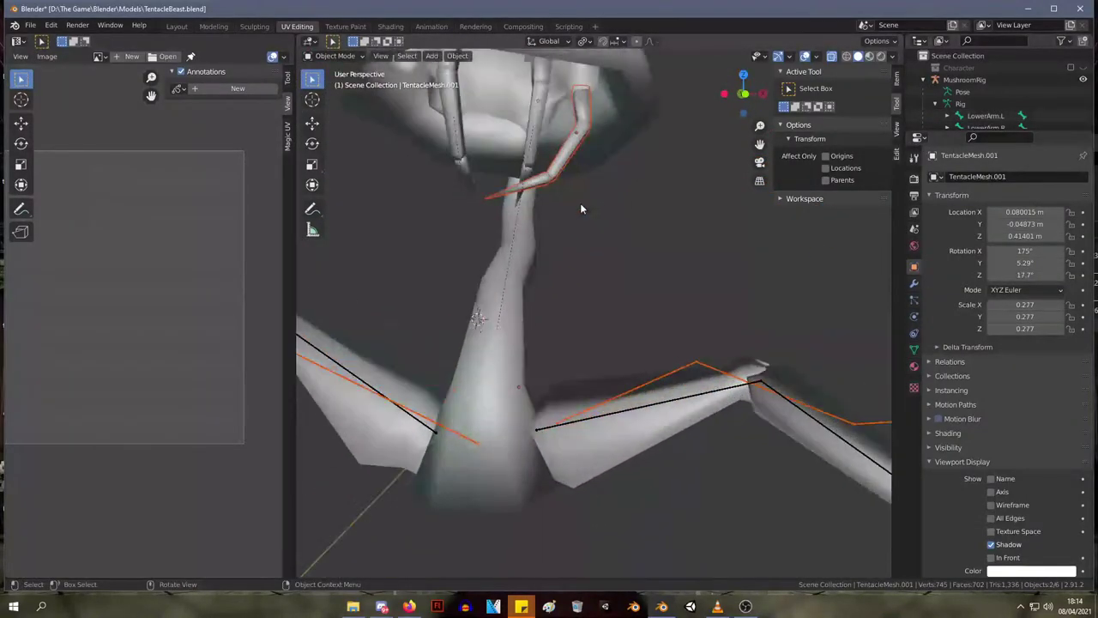
middle_drag(541, 166, 642, 236)
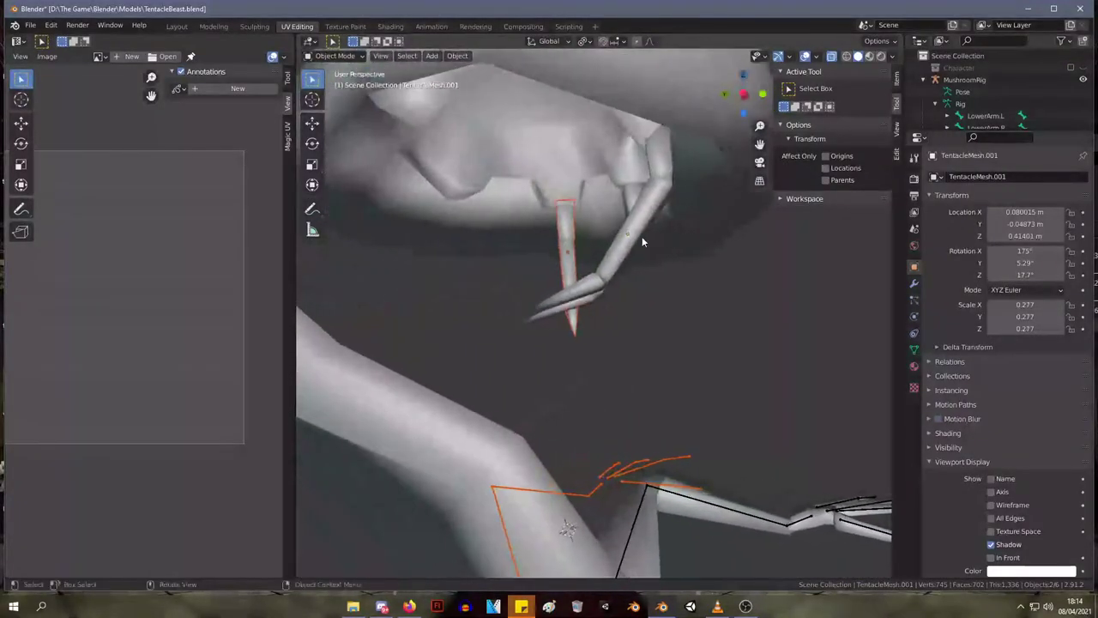
- Paste another copy of the spike in place, check it against the whole creature and undo the paste
key(ctrl+v)
key(g)
right_click(573, 209)
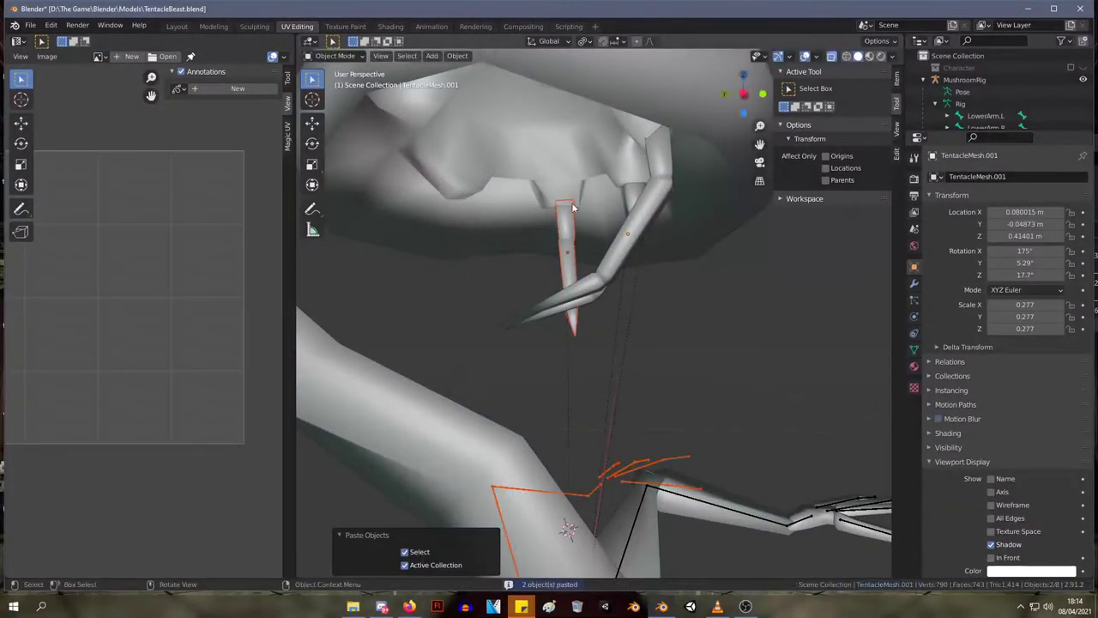
middle_drag(573, 208, 634, 278)
scroll(634, 278, down, 6)
middle_drag(680, 311, 625, 362)
key(Tab)
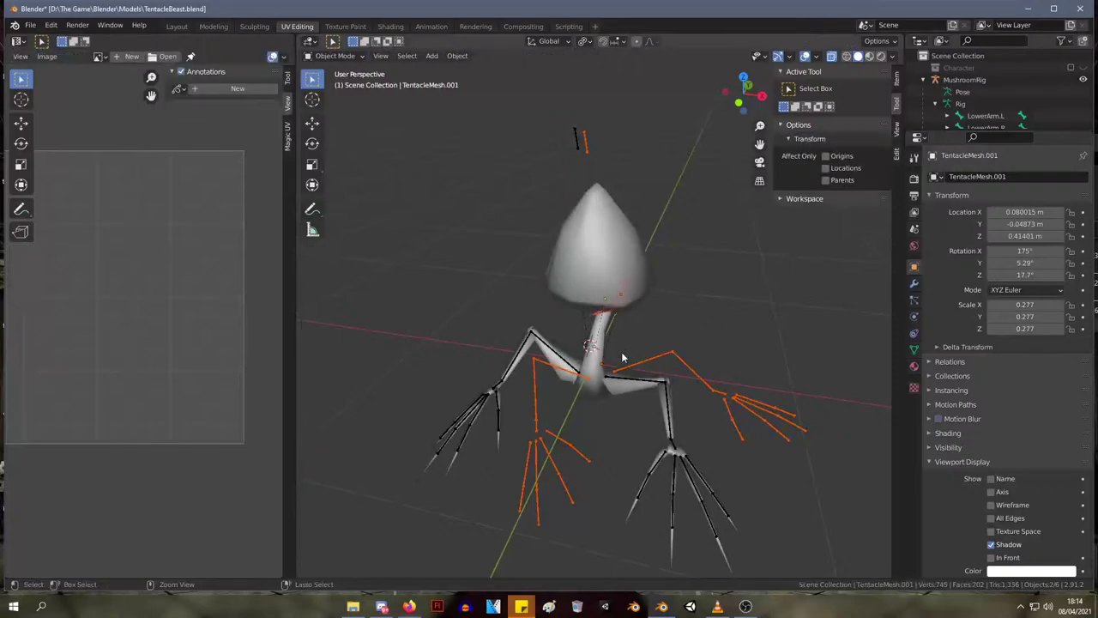
middle_drag(622, 358, 660, 288)
key(ctrl+z)
key(ctrl+z)
key(ctrl+z)
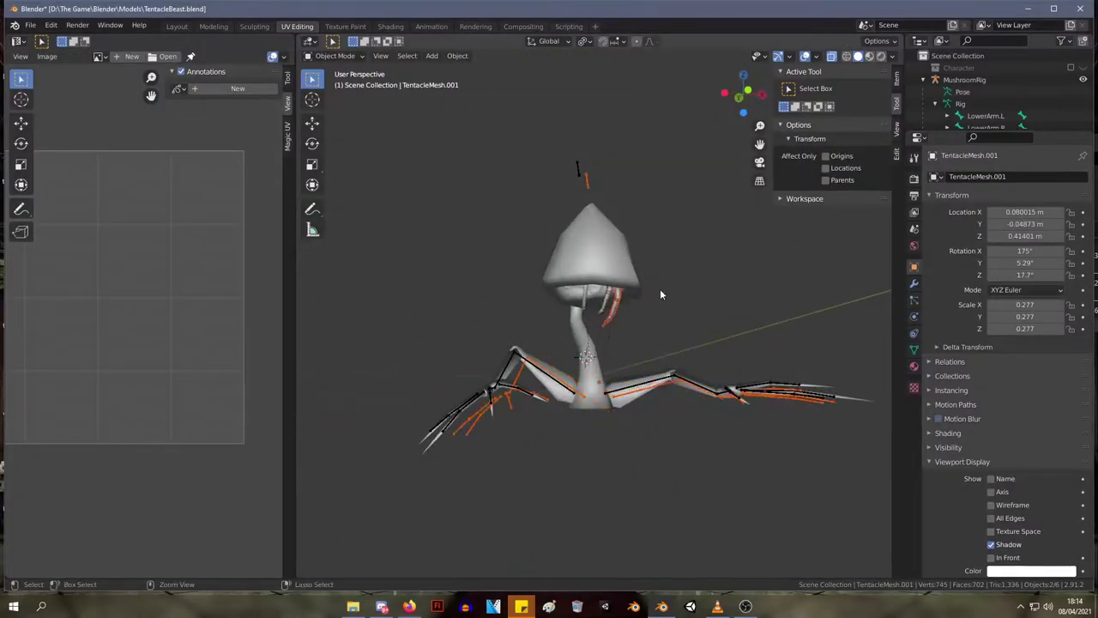
- Delete the pasted spike together with the extra copy of the rig
key(h)
key(Delete)
middle_drag(623, 317, 591, 323)
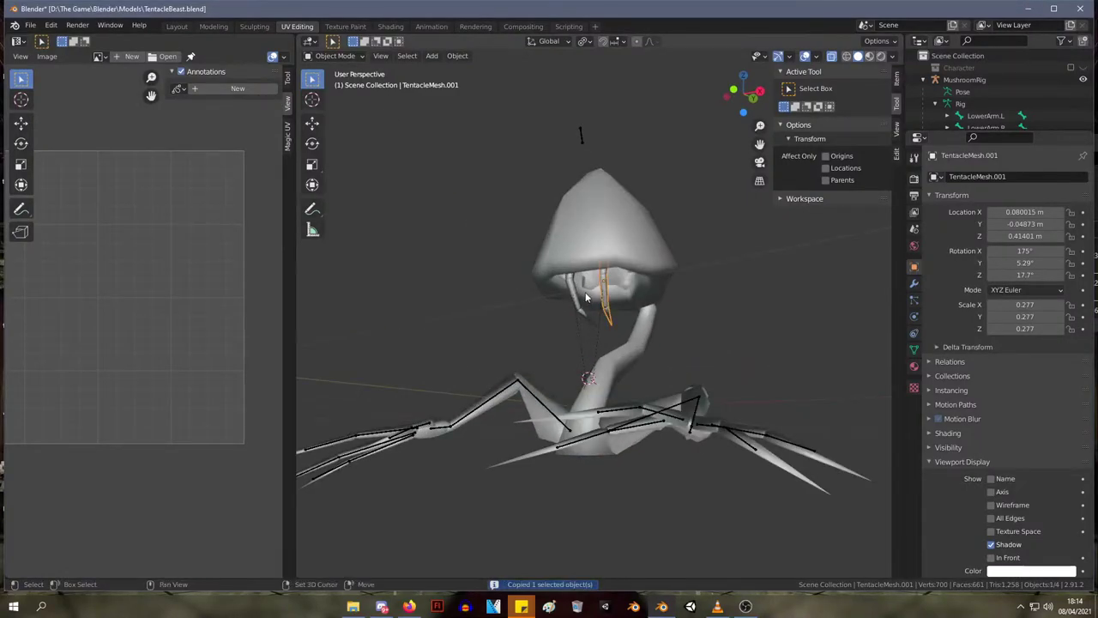
- Duplicate the remaining front spike in place
key(shift+d)
right_click(650, 274)
scroll(636, 269, up, 10)
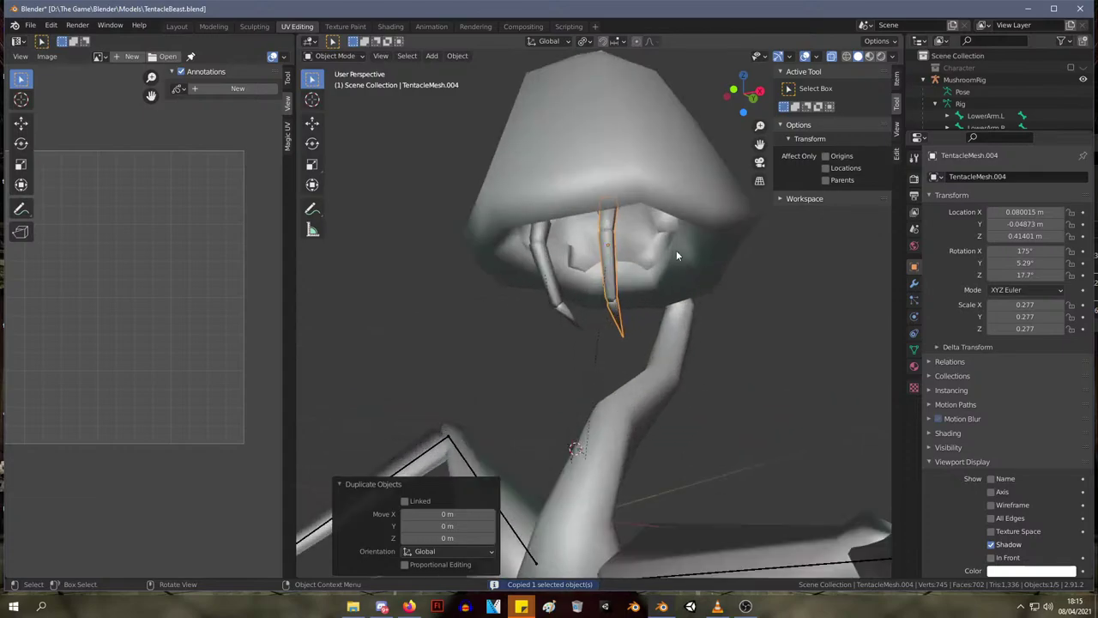
middle_drag(652, 270, 652, 278)
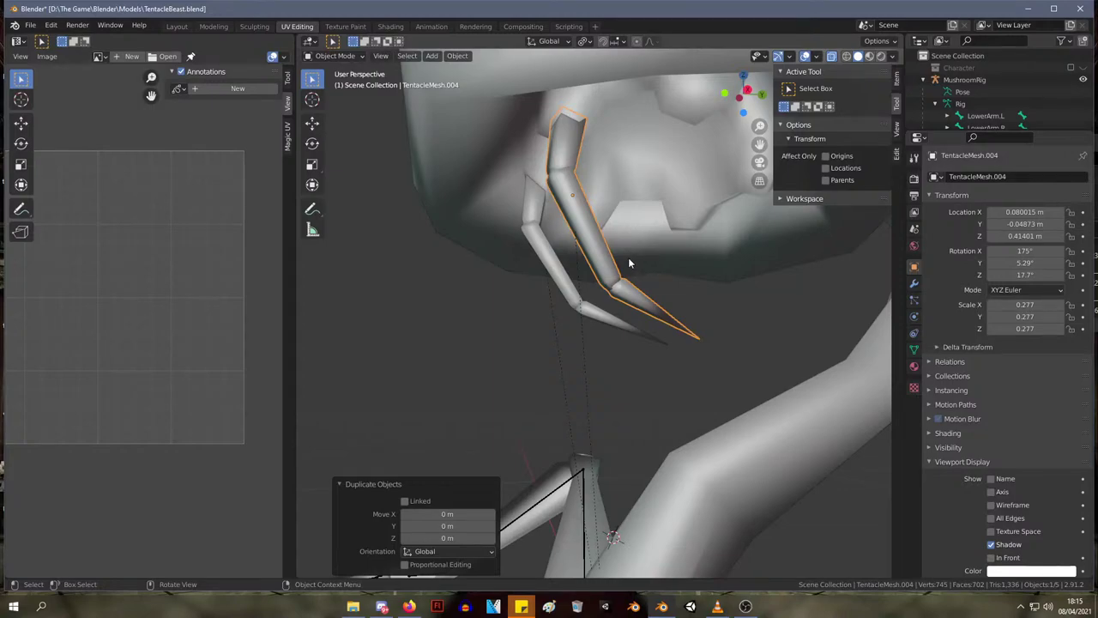
key(z)
key(x)
key(r)
key(r)
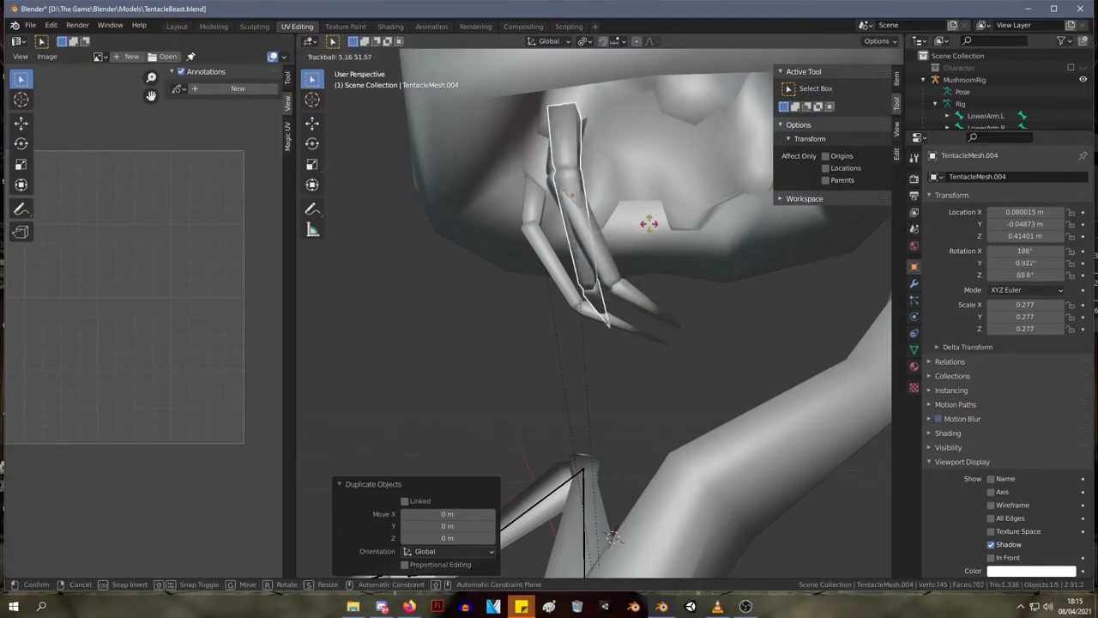
click(601, 217)
- Rotate the duplicated spike 66.3° about global Z
middle_drag(590, 187, 649, 198)
key(r)
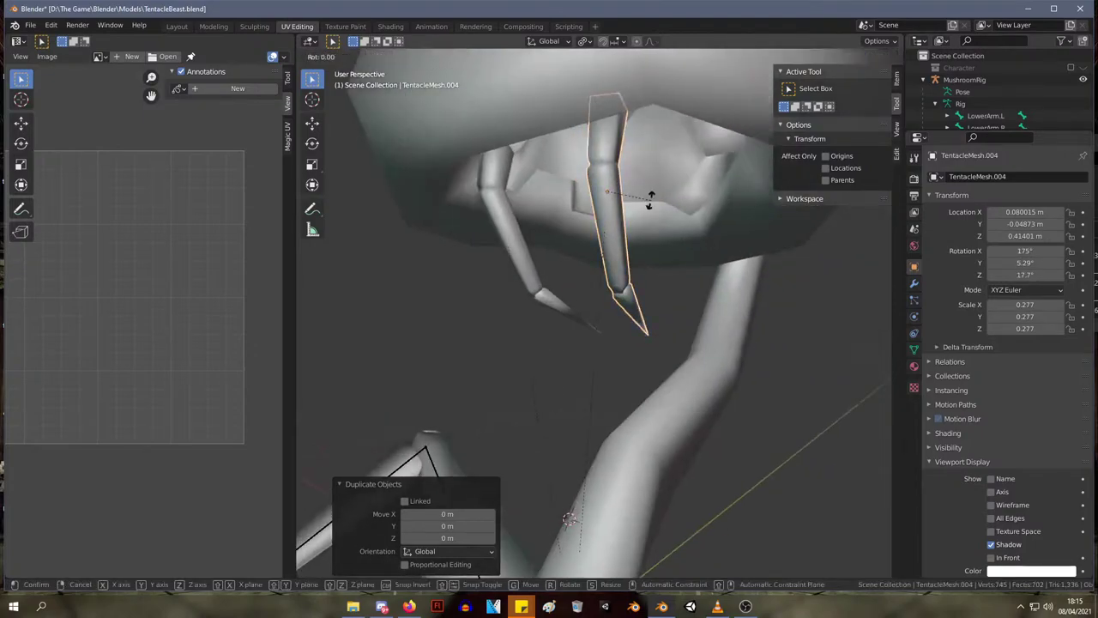
key(z)
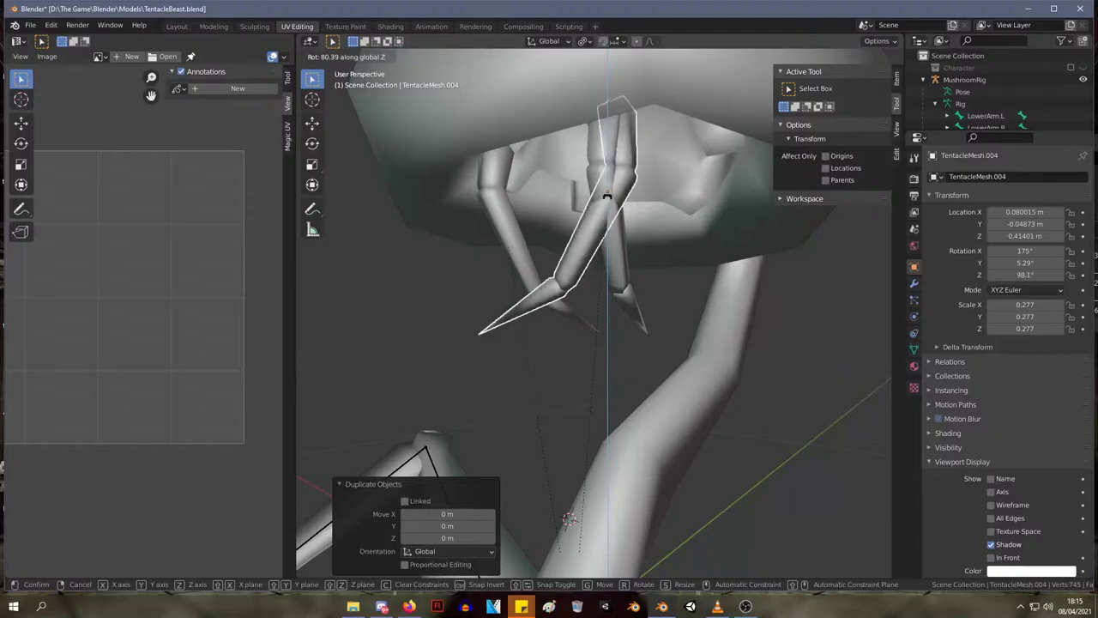
click(608, 196)
- Move the duplicated spike along the mouth's edge to about X 0.141, Y 0.039, Z 0.418 m
middle_drag(607, 196, 586, 146)
key(g)
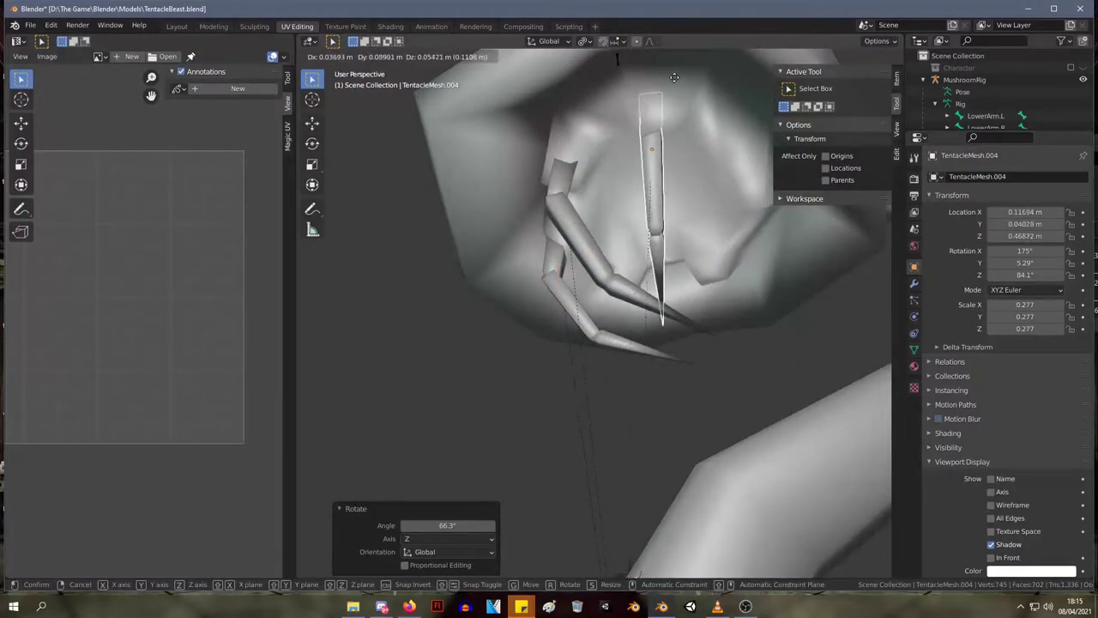
click(651, 95)
middle_drag(652, 94, 690, 202)
key(g)
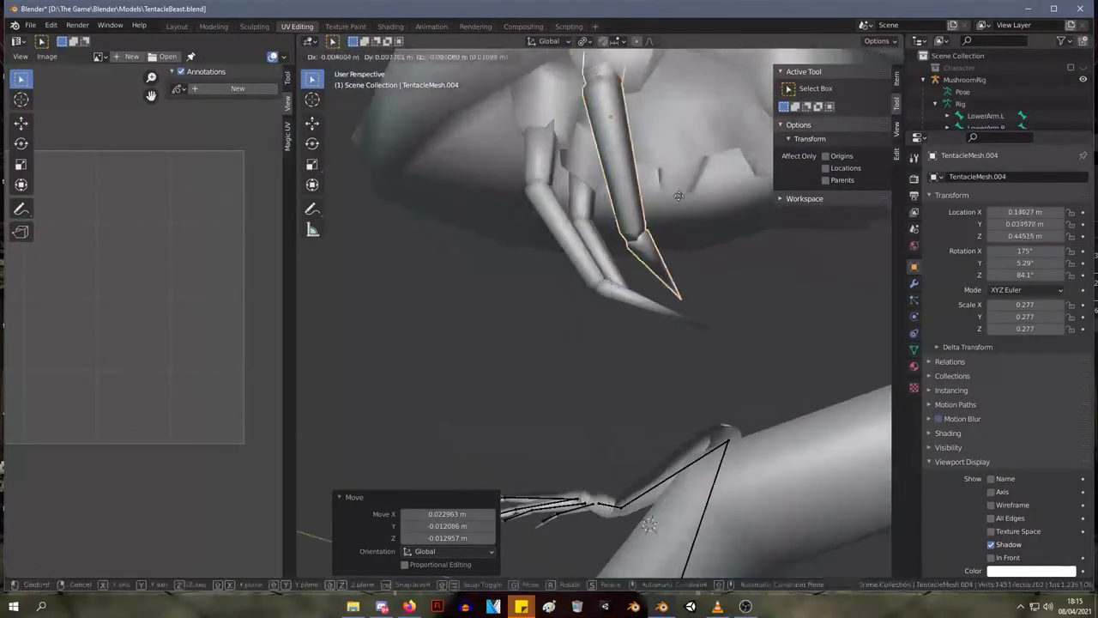
click(673, 242)
middle_drag(673, 242, 725, 208)
key(g)
click(811, 221)
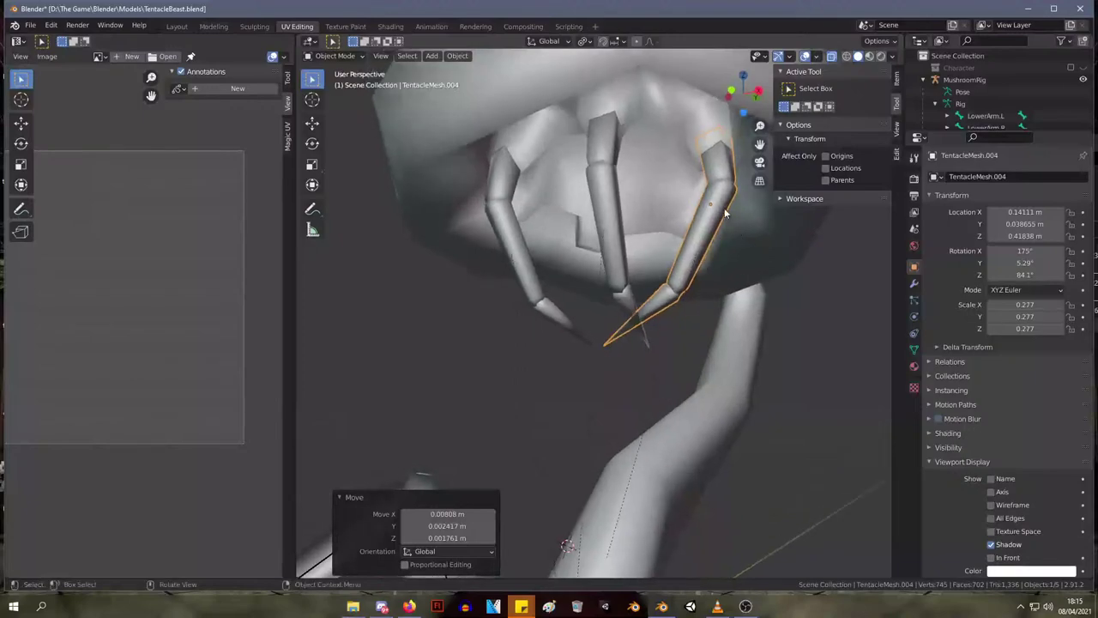
- Fine-tune the duplicated spike's position so its base meets the side of the mouth
click(719, 202)
key(g)
right_click(722, 207)
click(705, 214)
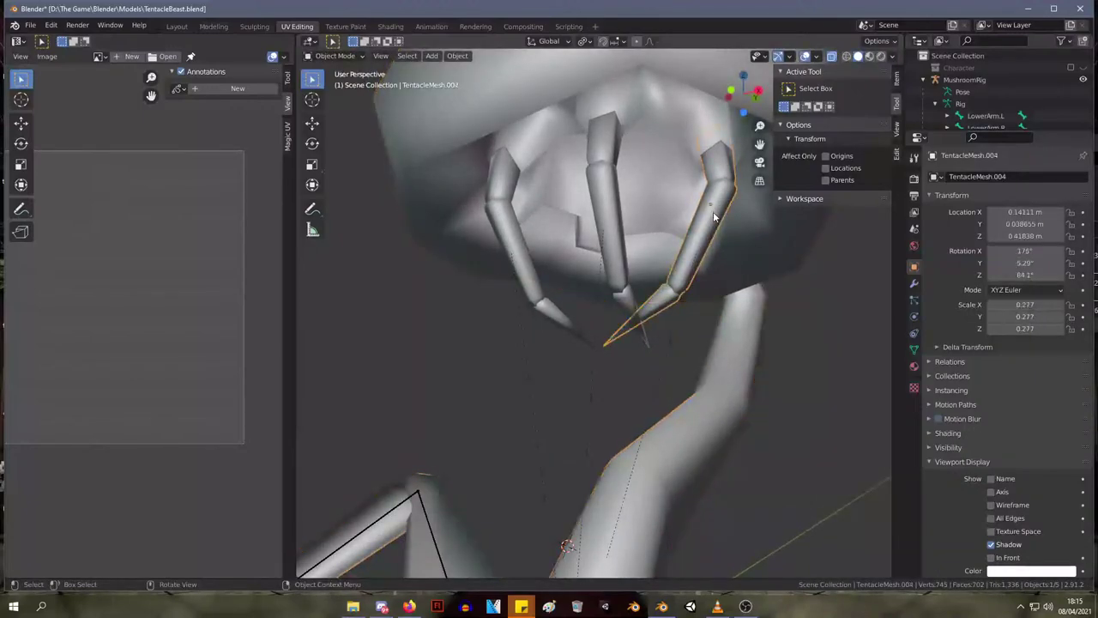
key(g)
click(715, 225)
middle_drag(715, 225, 619, 287)
key(g)
click(657, 204)
- Duplicate the spike at the opposite front side of the mouth in place and rotate the duplicate -56.6° about global Z
scroll(589, 351, down, 10)
scroll(712, 313, up, 9)
click(666, 268)
key(ctrl+v)
key(ctrl+z)
key(ctrl+z)
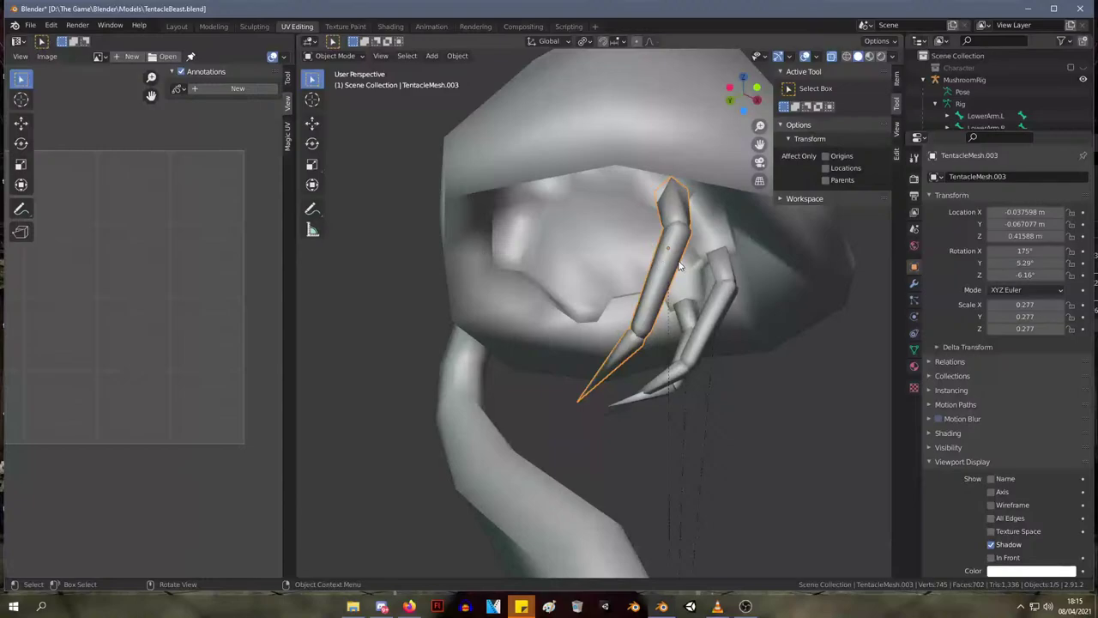
key(shift+d)
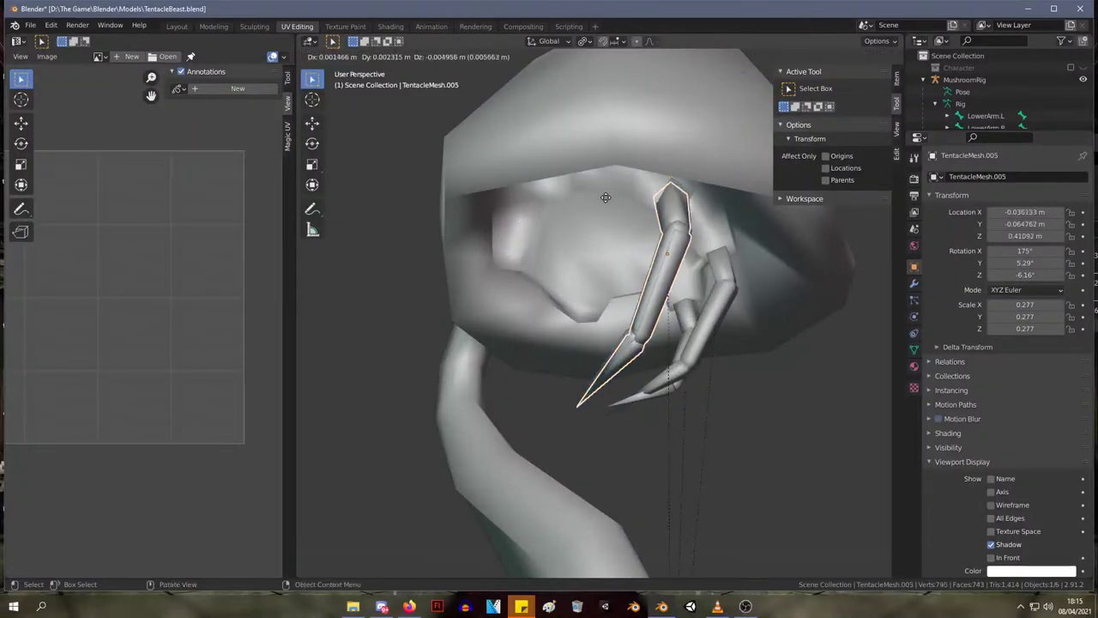
right_click(696, 234)
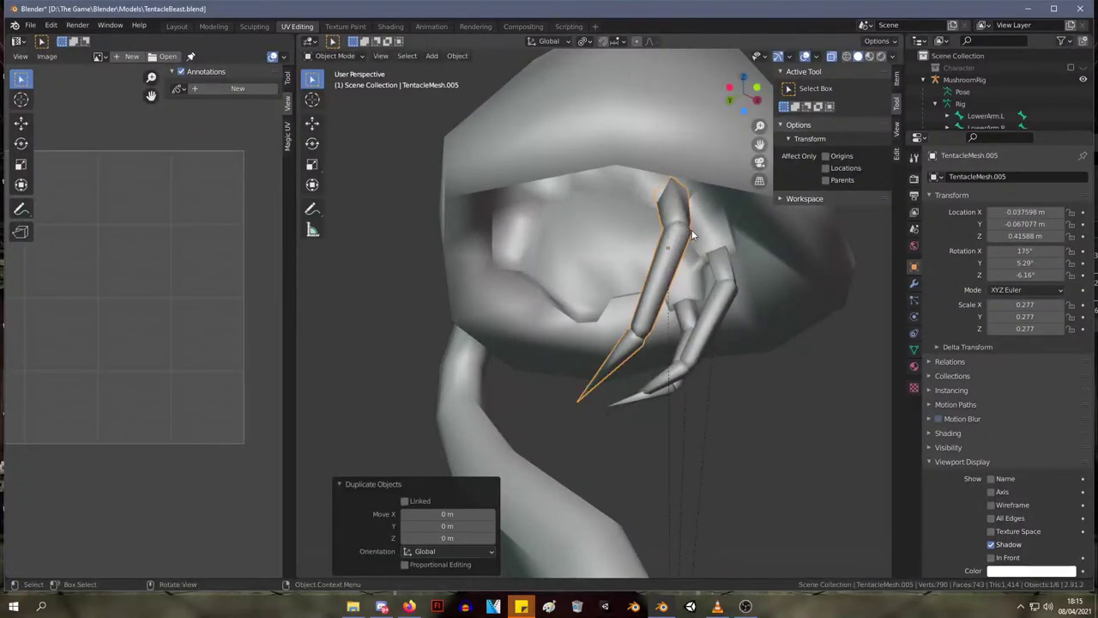
key(r)
key(z)
click(667, 230)
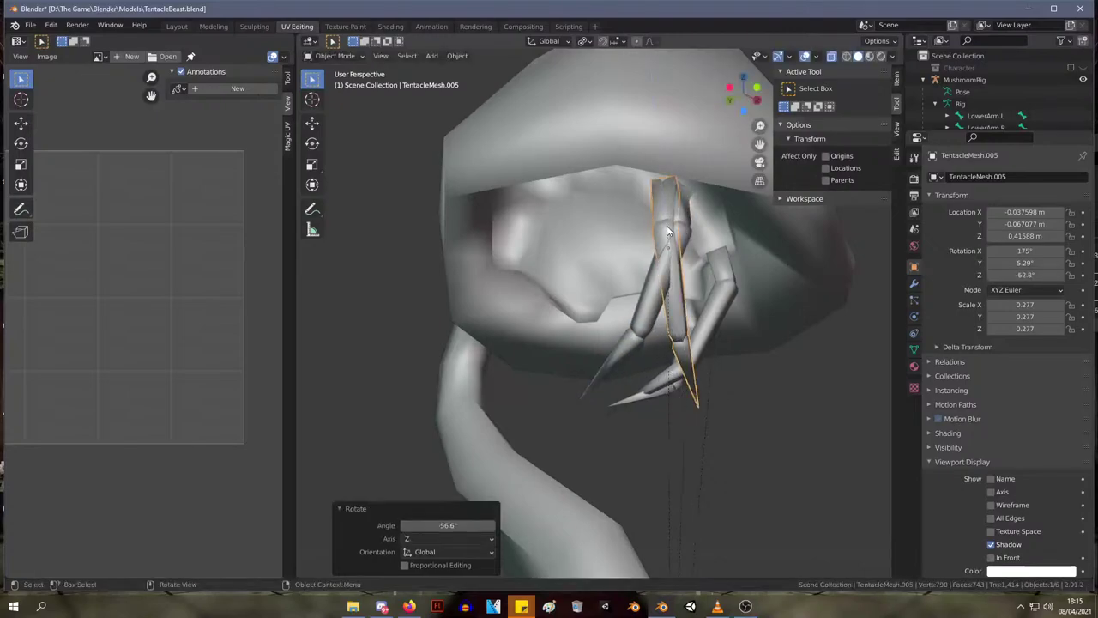
- Move the rotated duplicate to the mouth's other side at about X -0.121, Y 0.025, Z 0.447 m
middle_drag(667, 230, 729, 200)
key(g)
click(628, 127)
middle_drag(628, 127, 548, 202)
key(g)
click(631, 243)
key(g)
click(554, 200)
key(g)
click(676, 206)
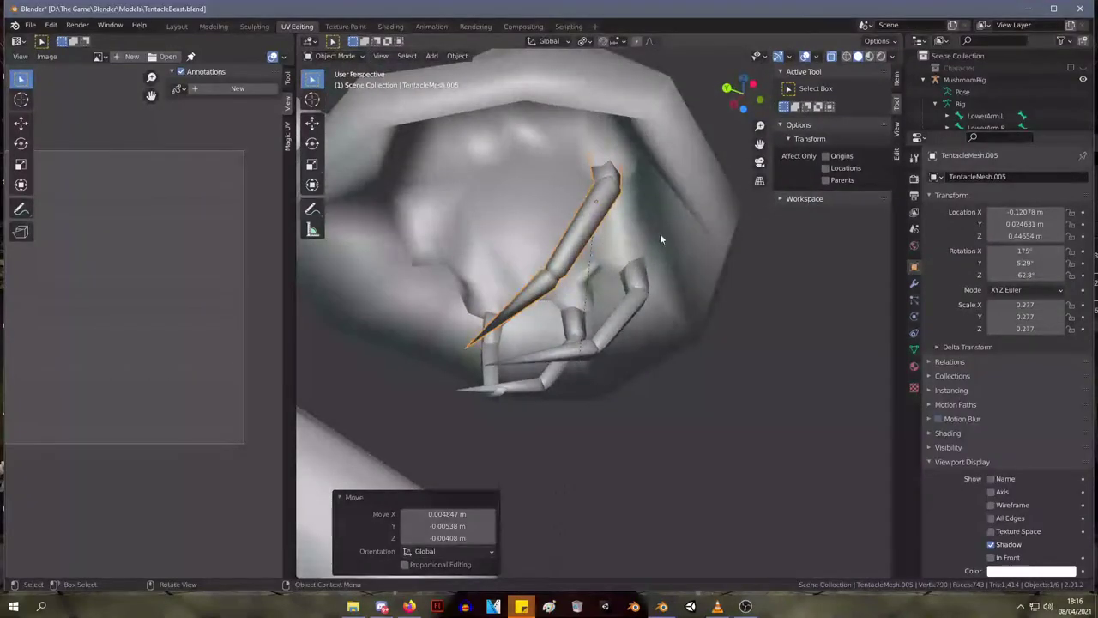
- Duplicate the side spike and move the copy toward the back of the mouth, to about X -0.083, Y 0.144, Z 0.415 m
key(shift+d)
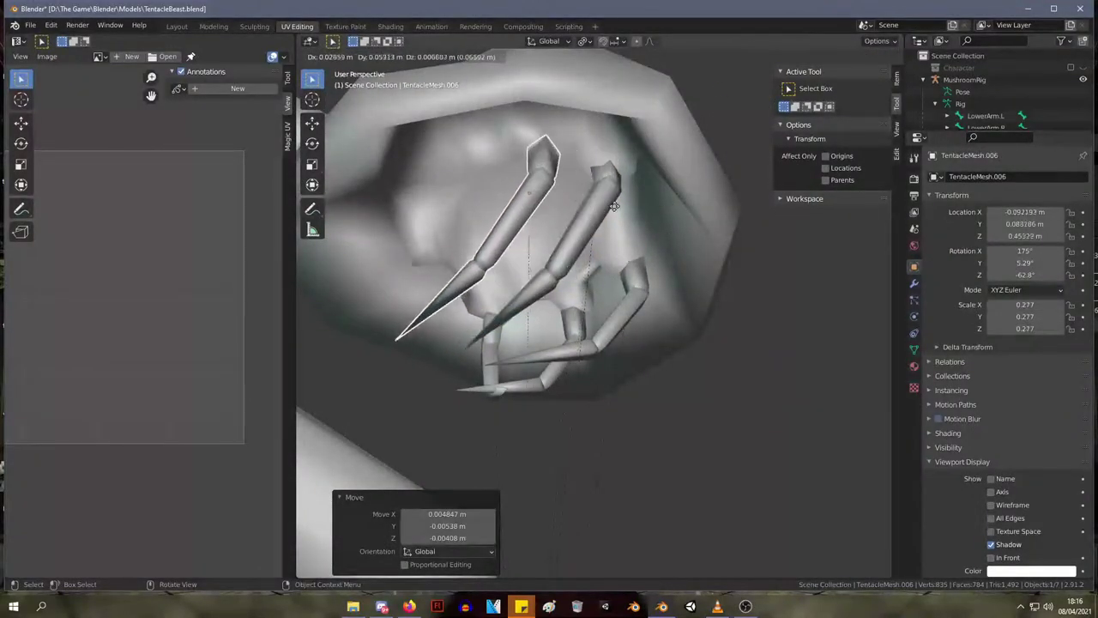
middle_drag(551, 170, 684, 219)
key(shift+d)
click(464, 260)
key(g)
click(672, 293)
- Rotate the rear spike about global Z to about -117° and nudge it to about X -0.087, Y 0.141, Z 0.414 m
key(r)
key(z)
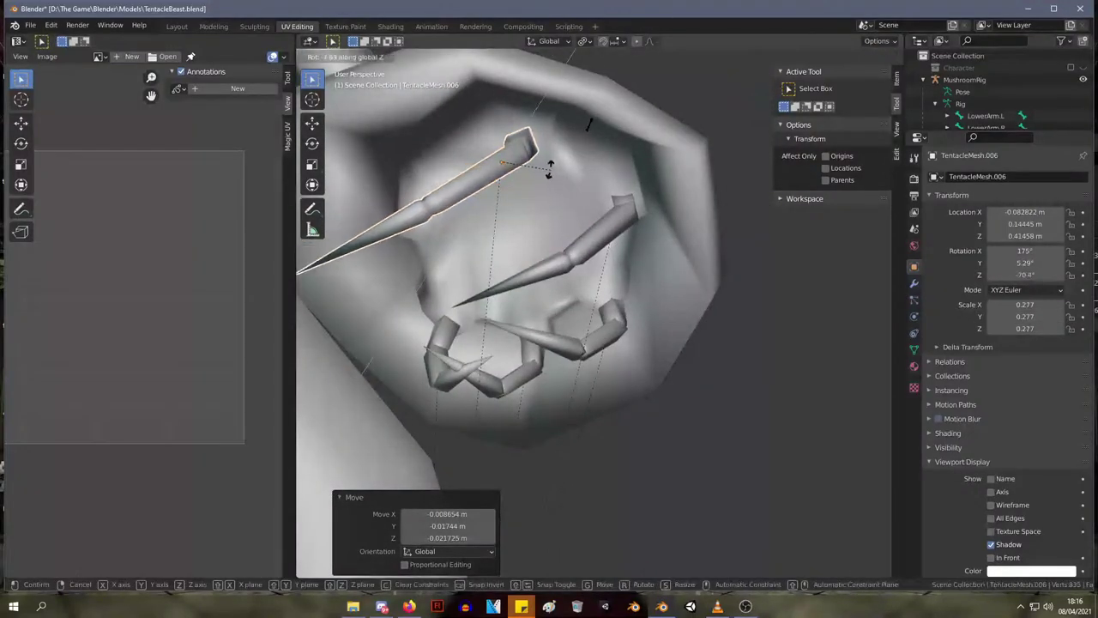
click(513, 145)
key(g)
click(532, 157)
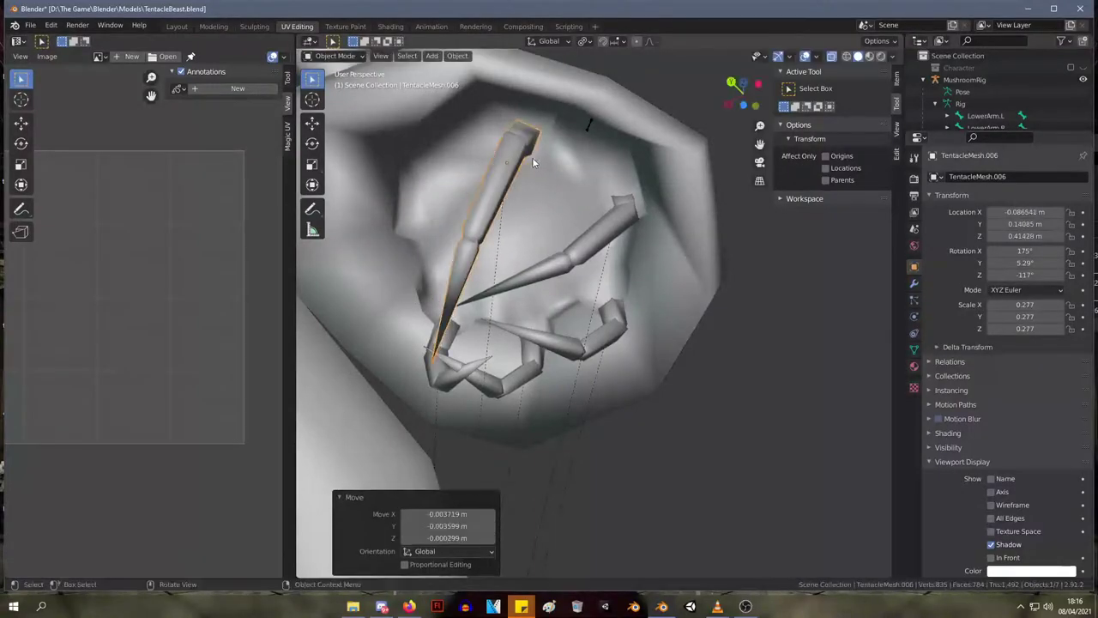
- Shift the rear spike about 0.009 m in Y and -0.006 m in Z, and turn it about global Z to about -131°
middle_drag(532, 157, 560, 230)
key(g)
click(496, 165)
key(r)
key(z)
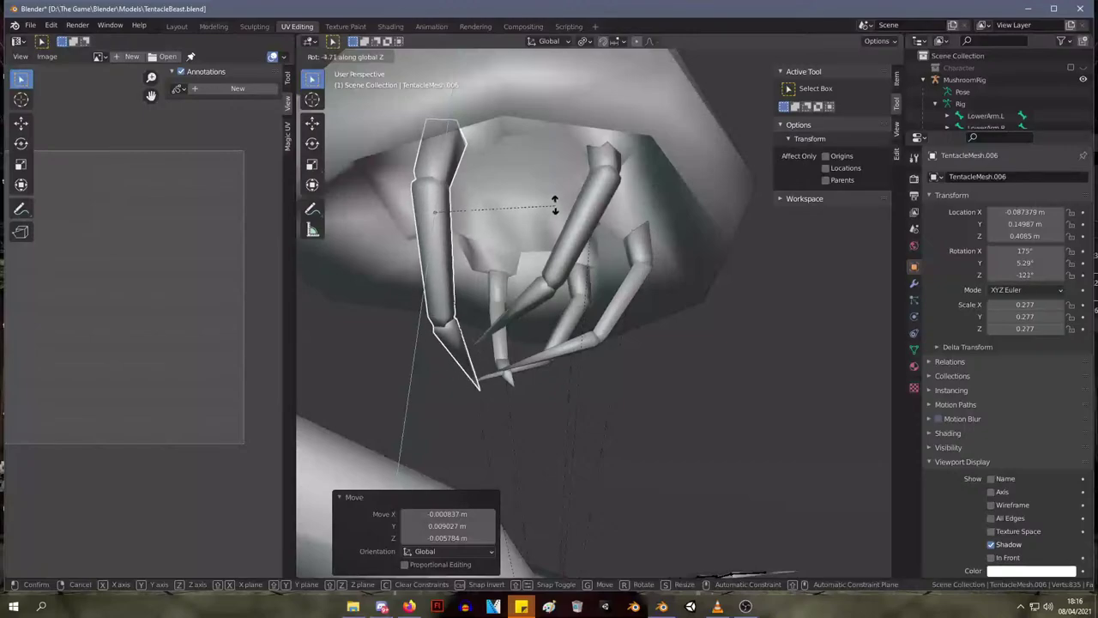
click(583, 177)
- Fine-tune the rear spike's position so its base sits against the back of the mouth
middle_drag(584, 178, 661, 274)
key(g)
click(608, 172)
key(g)
click(478, 211)
key(g)
click(590, 164)
- Duplicate the rear spike and move the copy across the back of the mouth to about X 0.069, Y 0.157, Z 0.397 m
key(shift+d)
right_click(643, 241)
key(g)
click(731, 300)
middle_drag(730, 300, 692, 319)
key(g)
click(772, 326)
middle_drag(772, 326, 658, 345)
key(g)
click(774, 336)
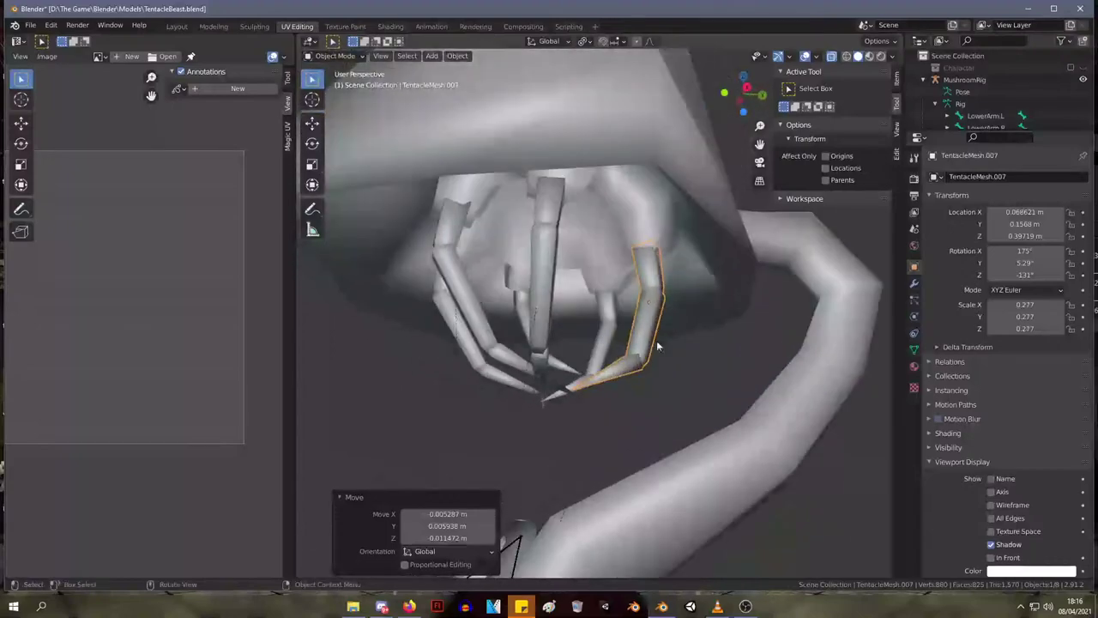
- Rotate the new rear spike about global Z to about -197° and move it to about X 0.064, Y 0.156, Z 0.403 m
key(r)
key(z)
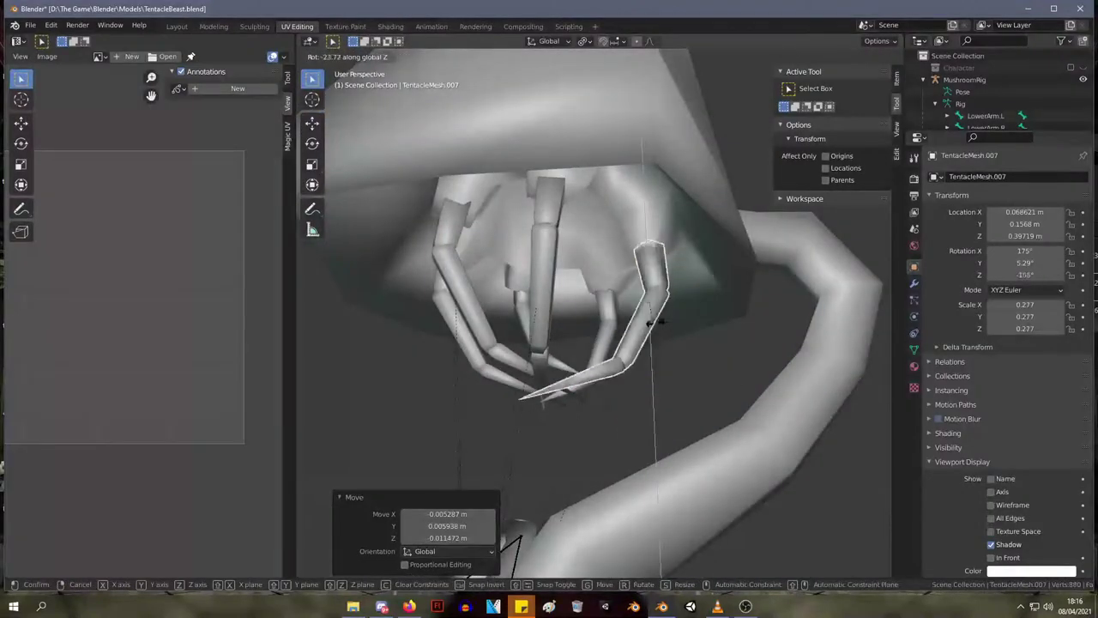
click(680, 326)
middle_drag(680, 326, 605, 343)
key(g)
click(794, 341)
- Edit the new rear spike's mesh, moving its lower joint and tip about 0.020 m in Y and -0.012 m in Z
key(Tab)
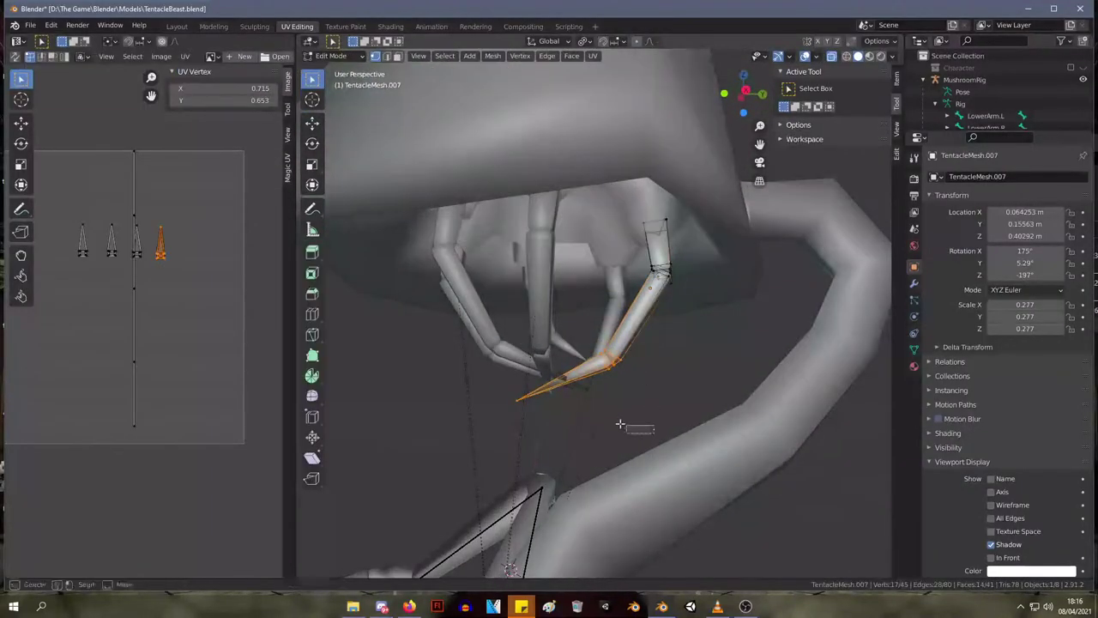
key(g)
click(534, 362)
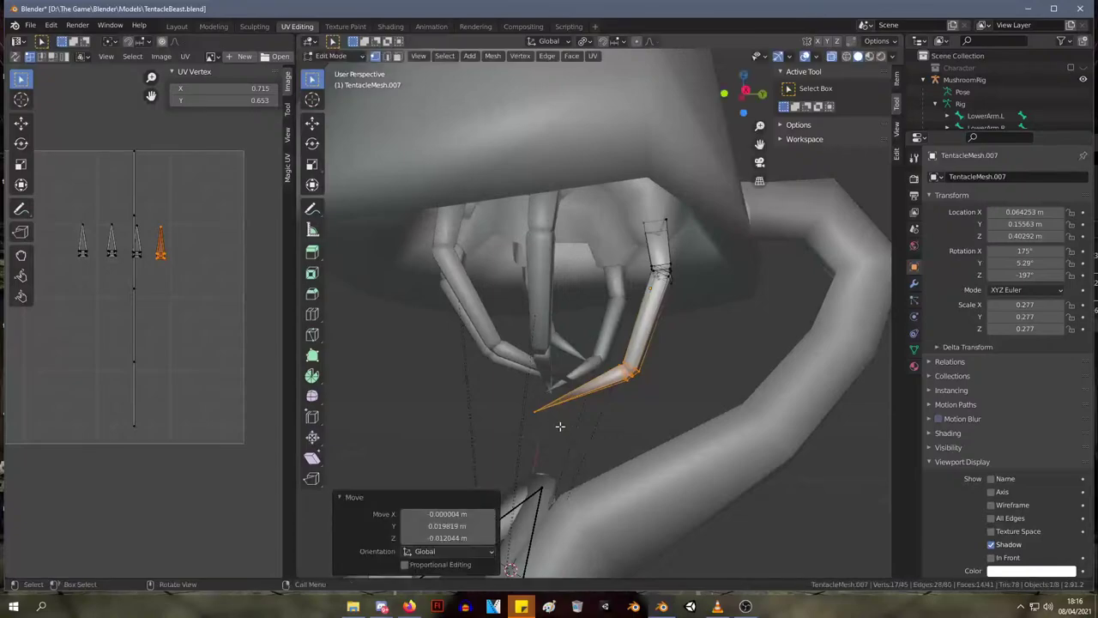
- Move the new rear spike's tip vertex about -0.002 m in X, 0.042 m in Y and -0.033 m in Z
drag(561, 427, 518, 394)
key(g)
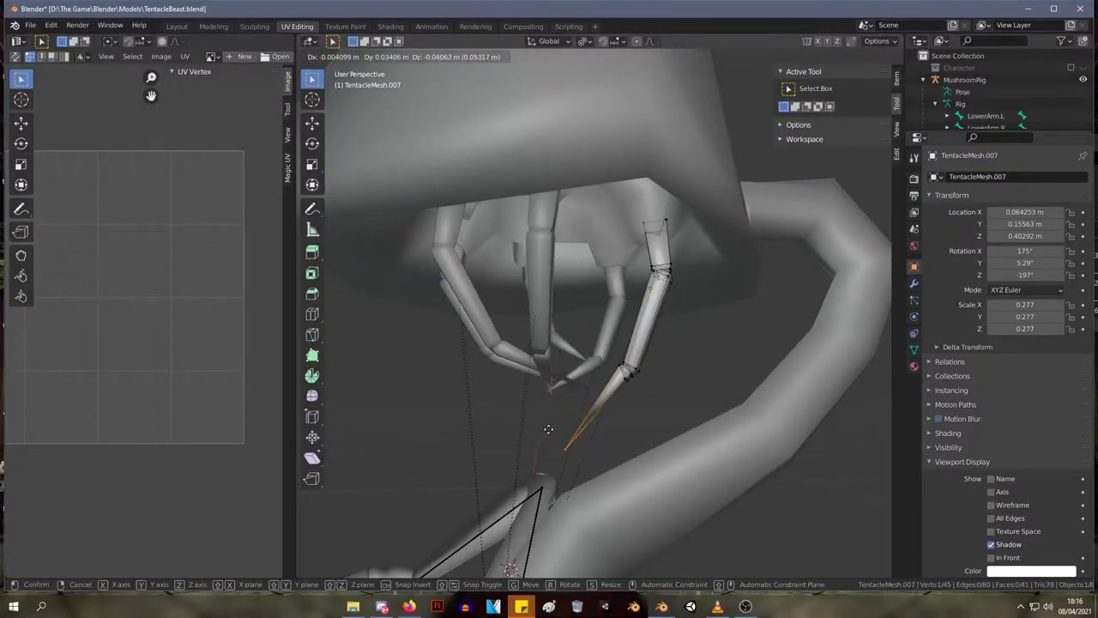
click(554, 422)
scroll(688, 437, up, 5)
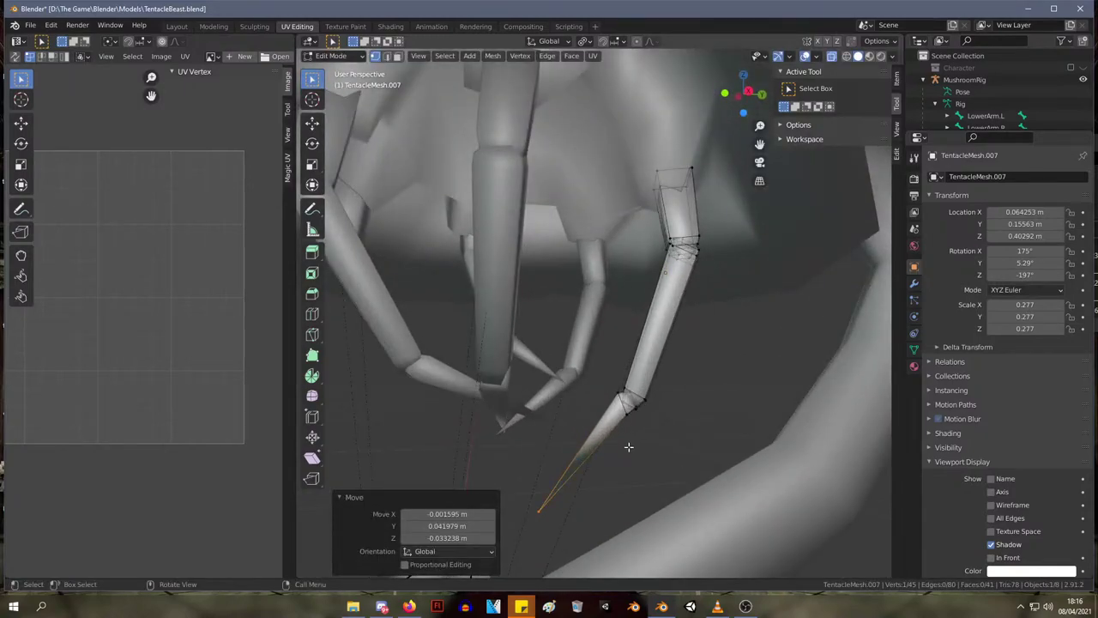
- Pull the rear spike's tip section away, rotate its upper end, and move the section back against the middle section's lower joint
key(ctrl+l)
key(g)
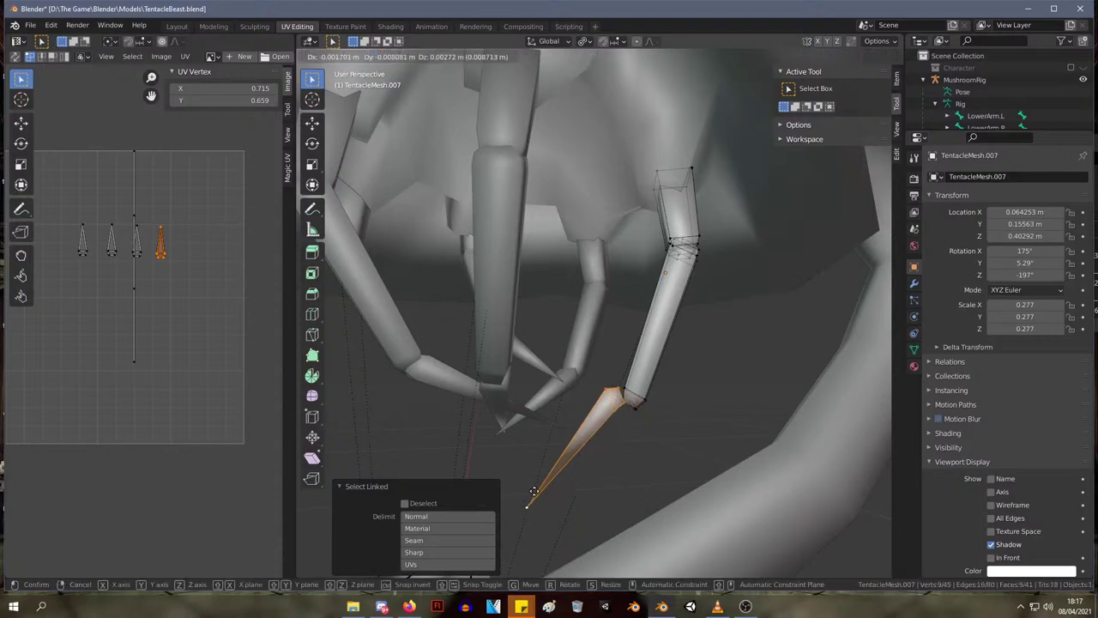
click(558, 364)
key(r)
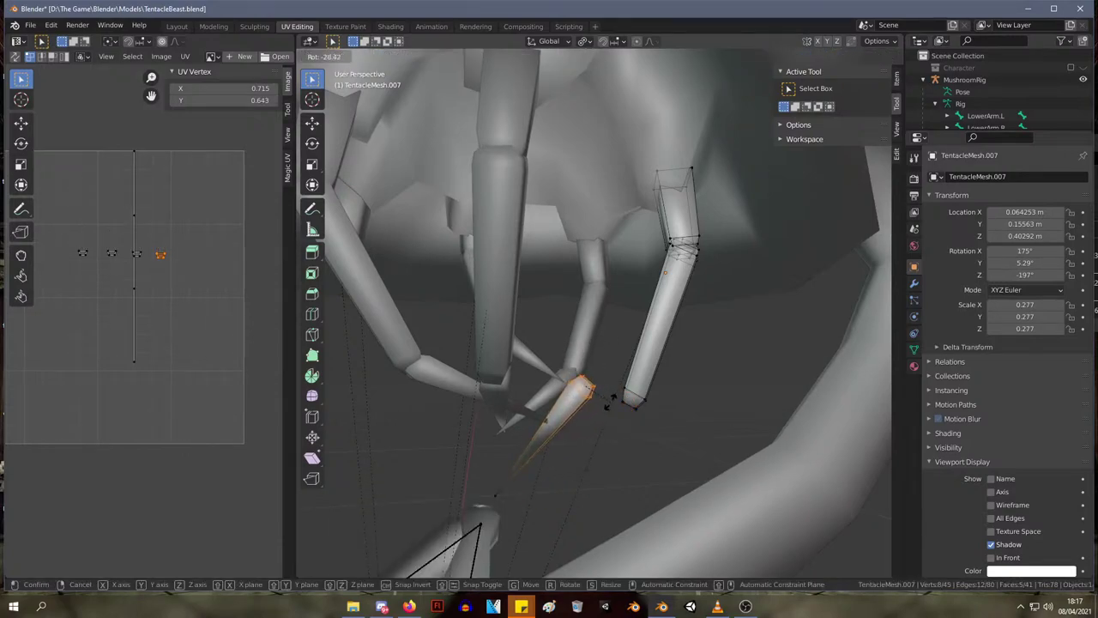
click(611, 401)
drag(469, 349, 590, 544)
key(g)
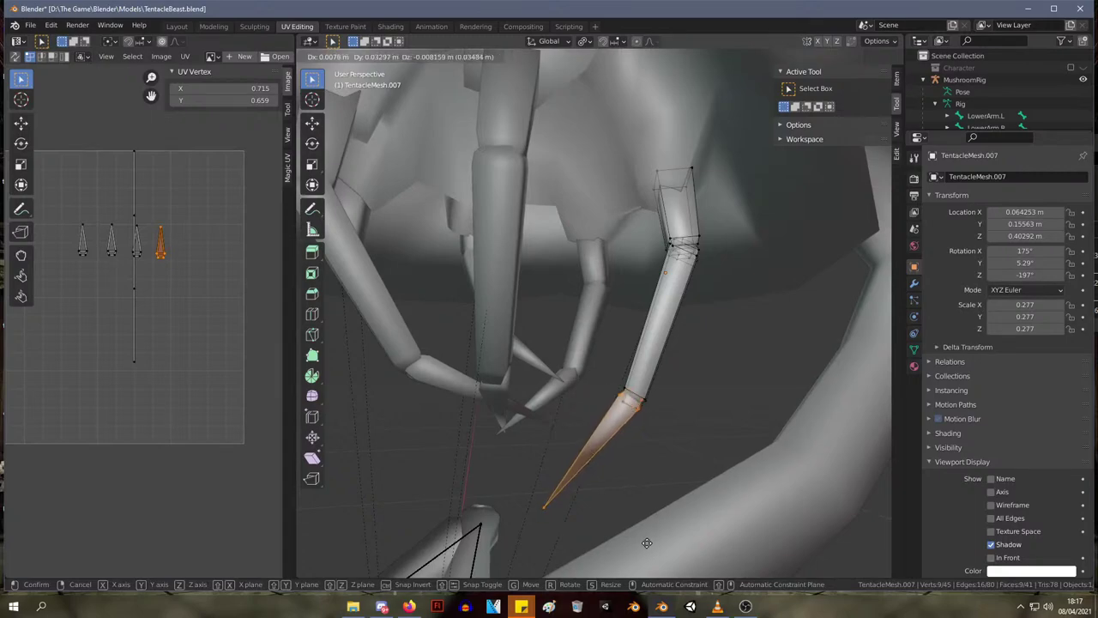
click(647, 543)
middle_drag(709, 354, 711, 352)
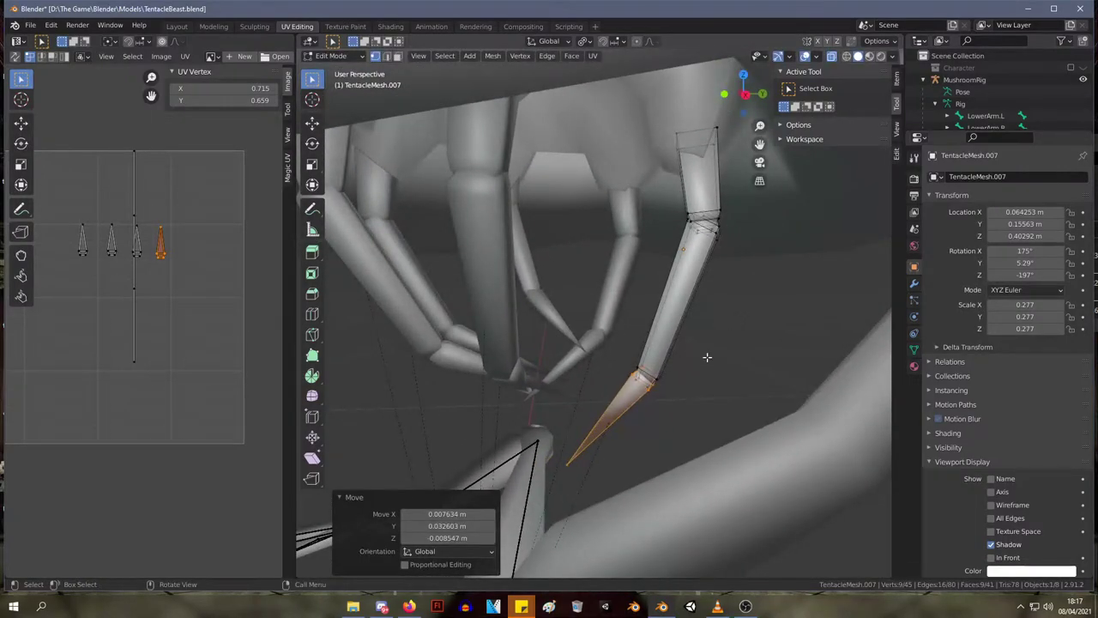
- Detach the rear spike's middle section, rotate its upper end about -5.7°, and fit the section back between its neighbours
click(716, 234)
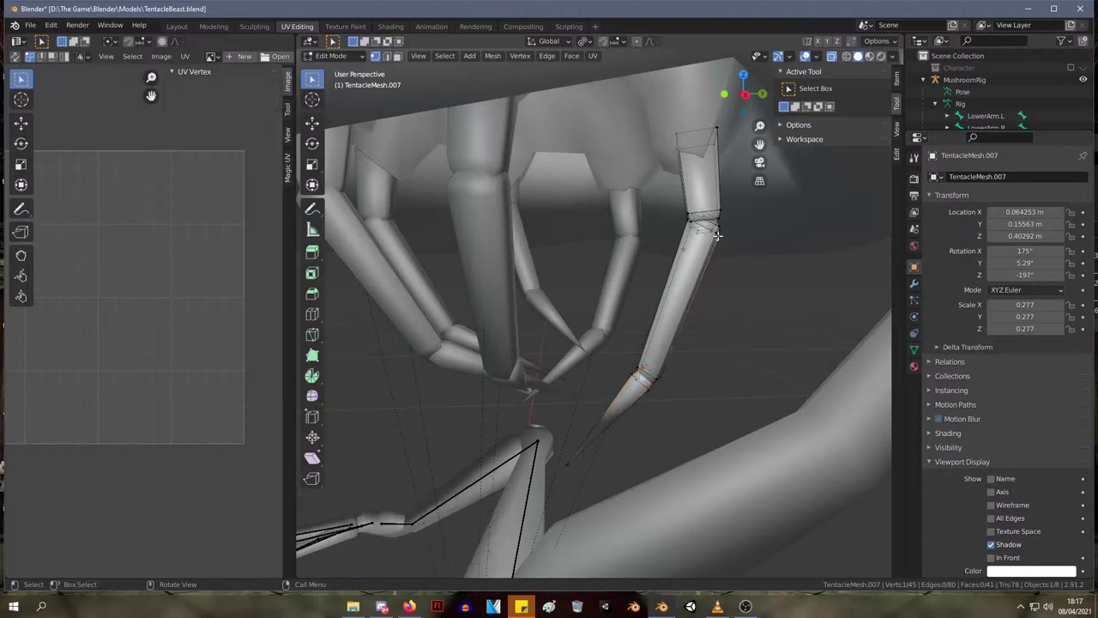
key(l)
key(g)
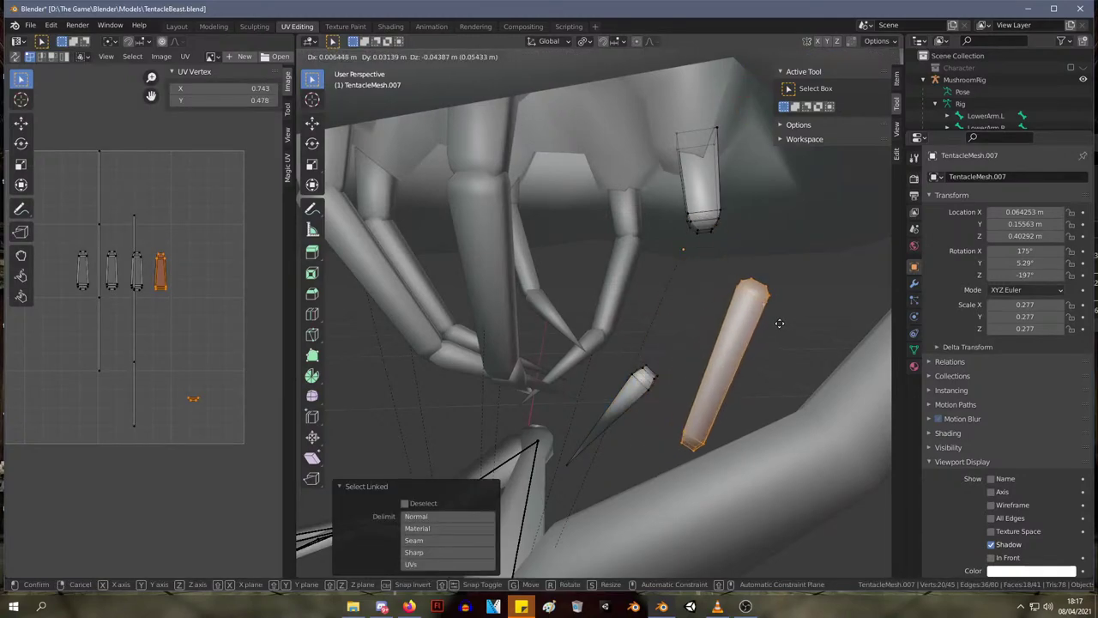
click(781, 325)
drag(727, 264, 727, 264)
key(r)
click(723, 265)
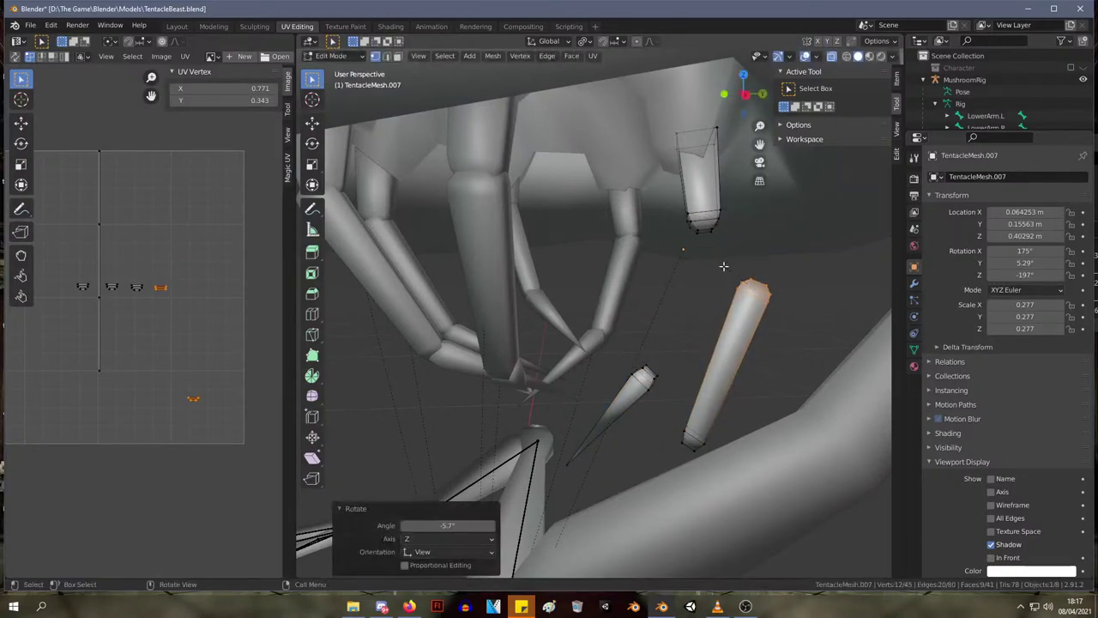
drag(794, 490, 662, 387)
key(g)
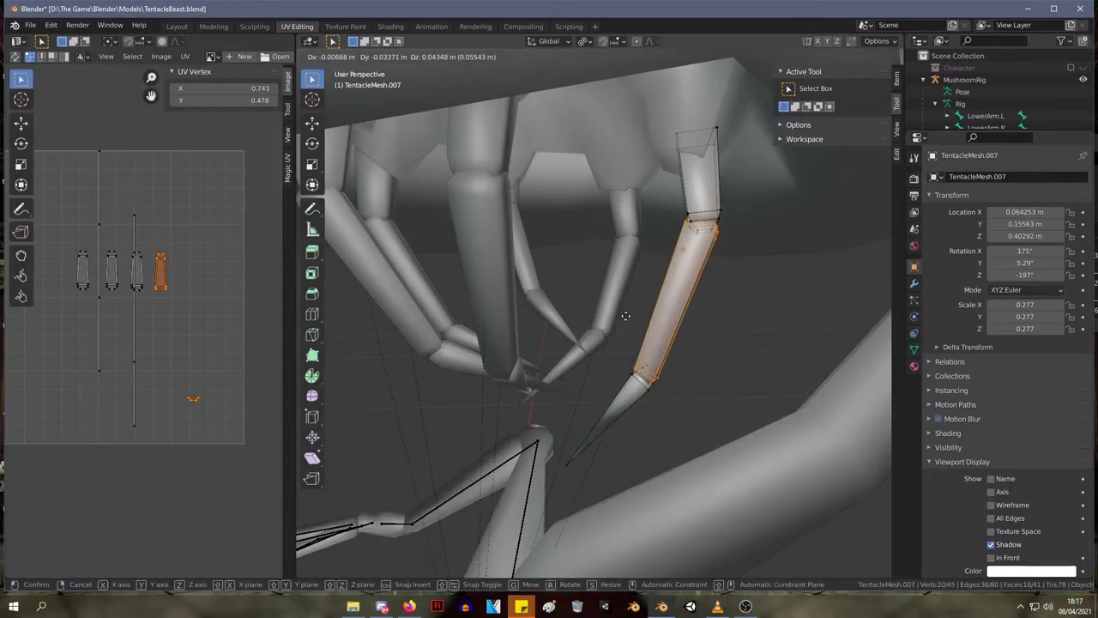
click(628, 314)
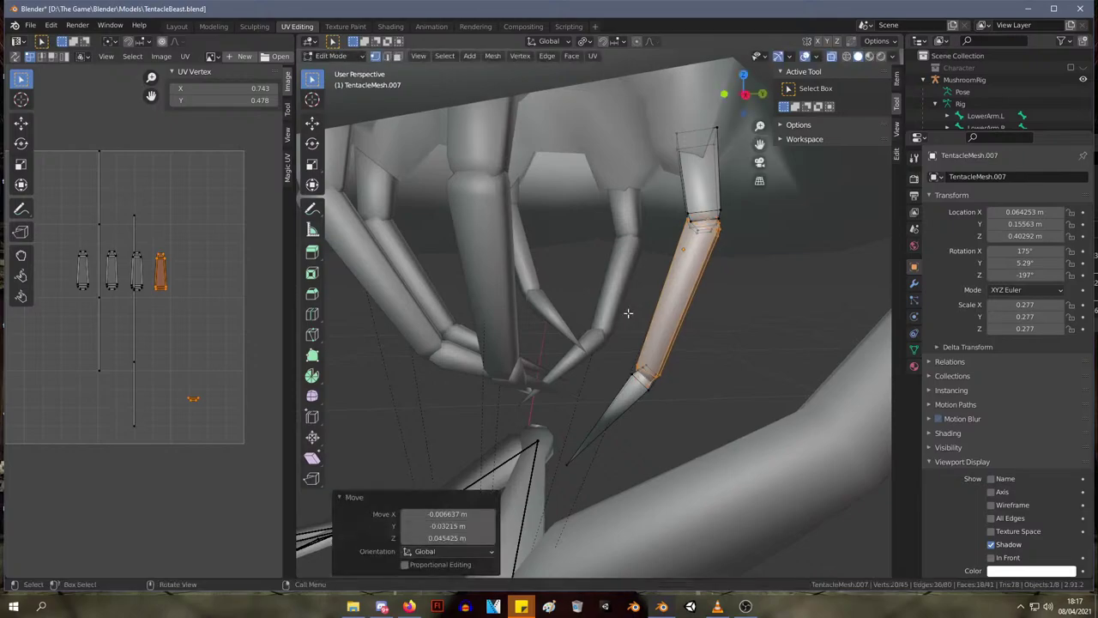
key(Tab)
- Edit the front spike on the positive X side and isolate its middle section by hiding the unselected geometry
middle_drag(721, 348, 496, 301)
click(582, 262)
key(Tab)
drag(638, 417, 470, 313)
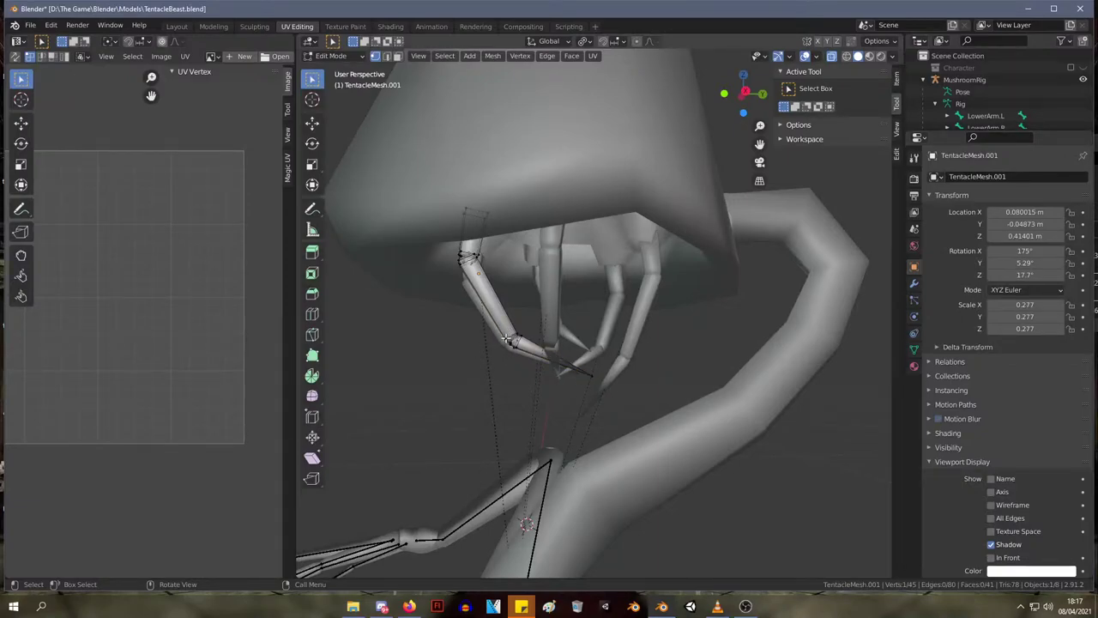
key(l)
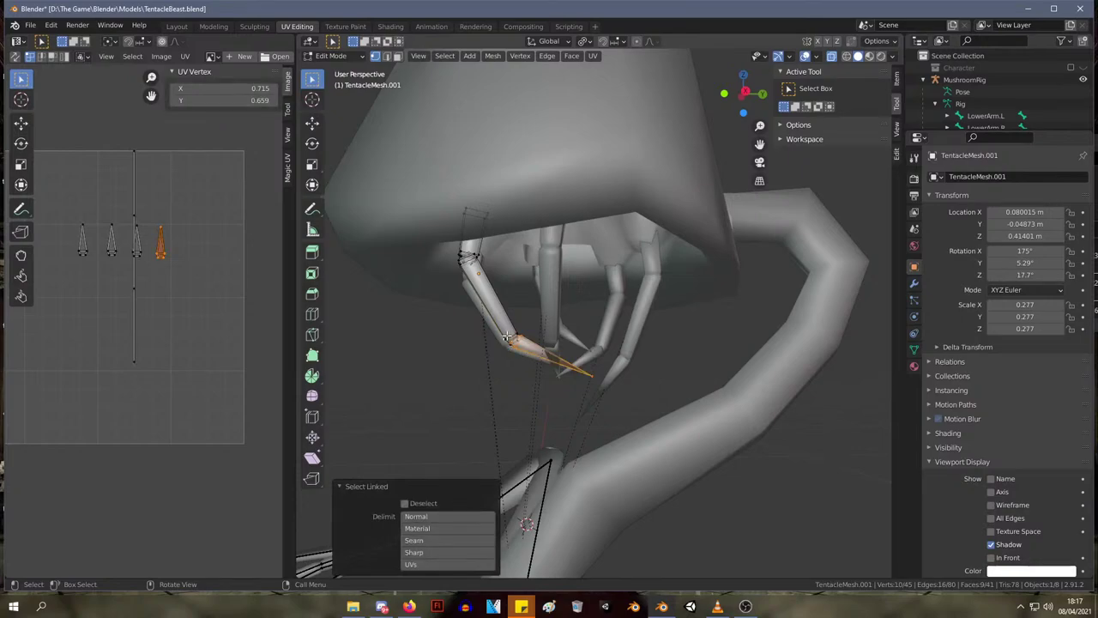
click(508, 340)
key(l)
click(468, 281)
key(l)
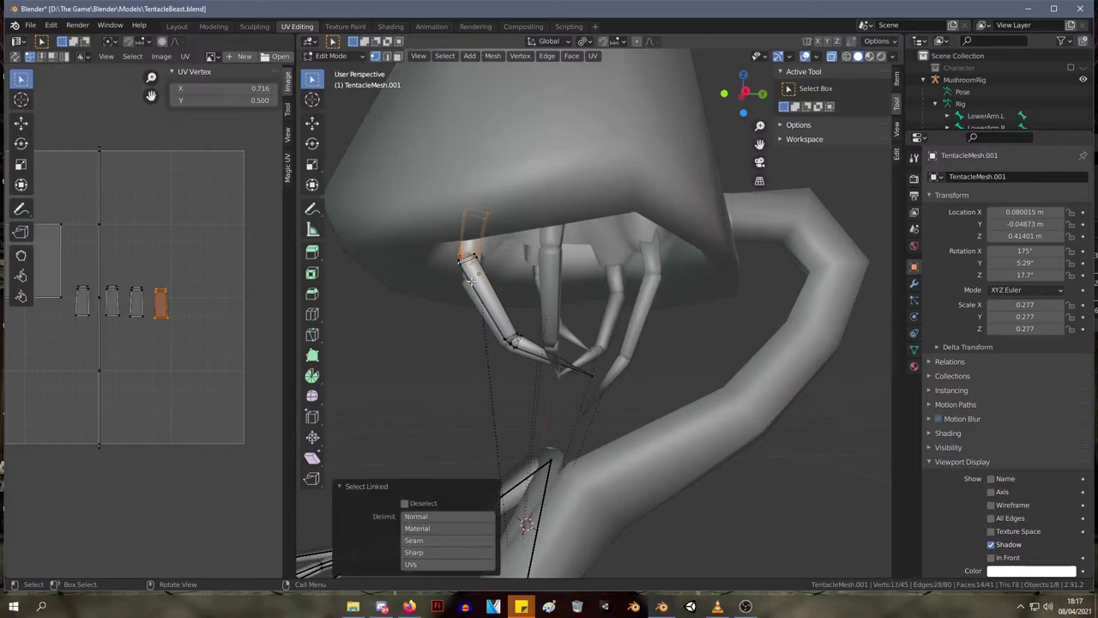
click(515, 334)
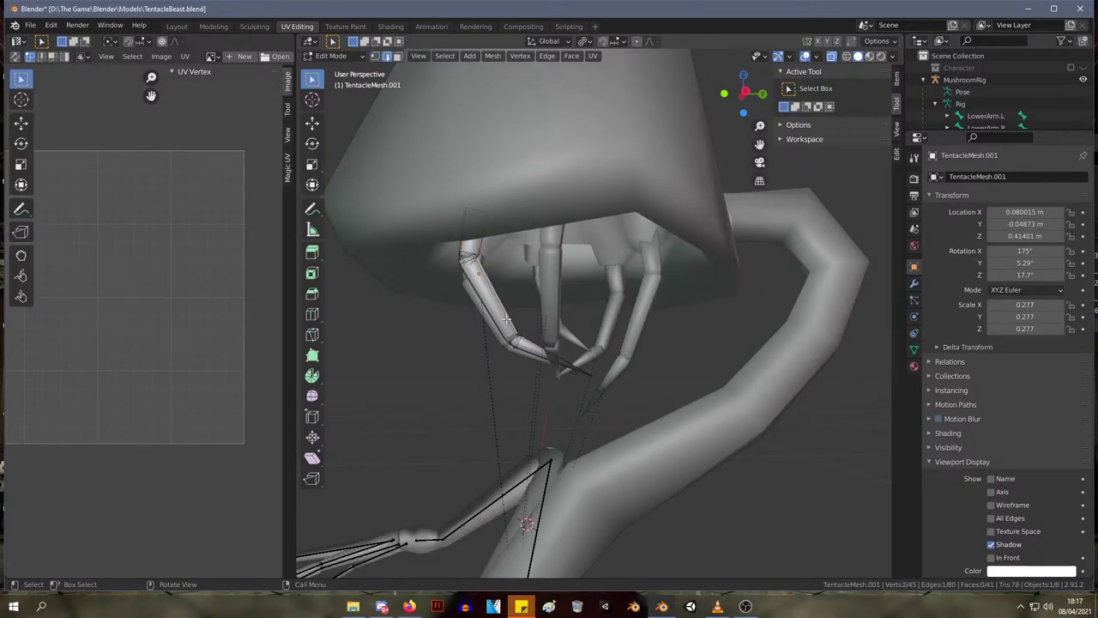
key(l)
key(shift+h)
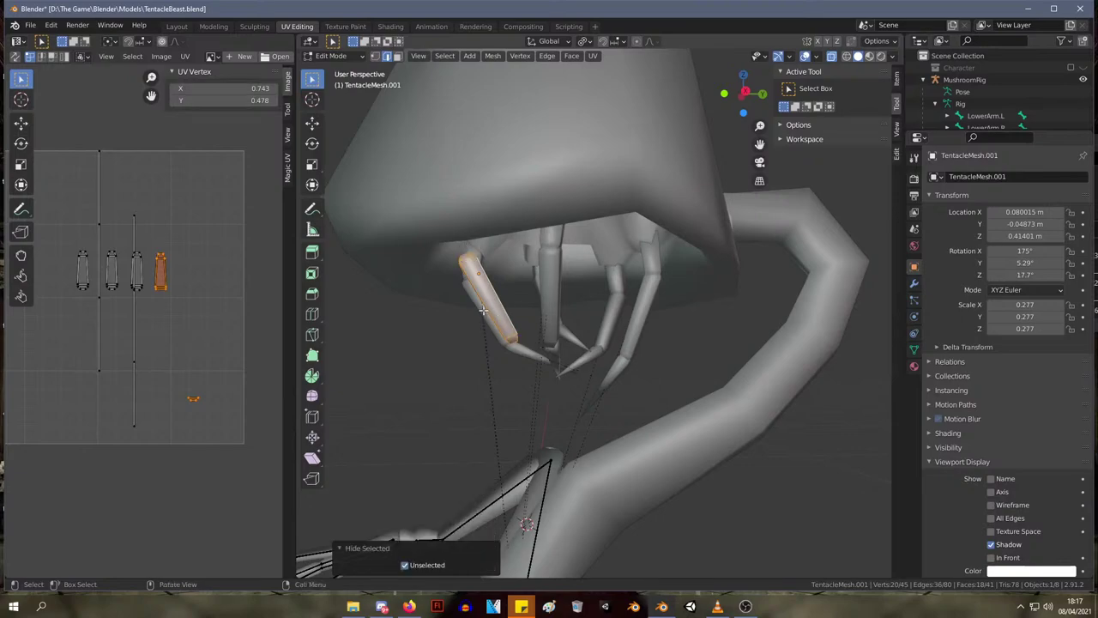
mouse_move(484, 312)
middle_down()
mouse_move(520, 300)
mouse_move(470, 302)
middle_up()
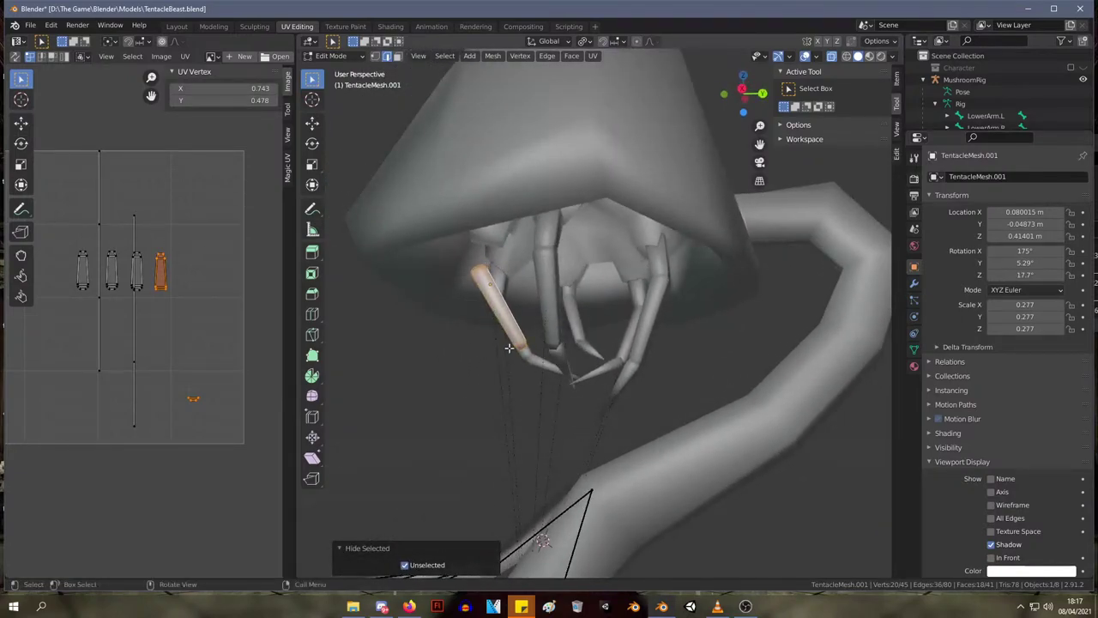
- Shorten the middle section by moving its lower end about 0.011 m in X, -0.024 m in Y and 0.032 m in Z
key(1)
drag(545, 372, 497, 319)
key(g)
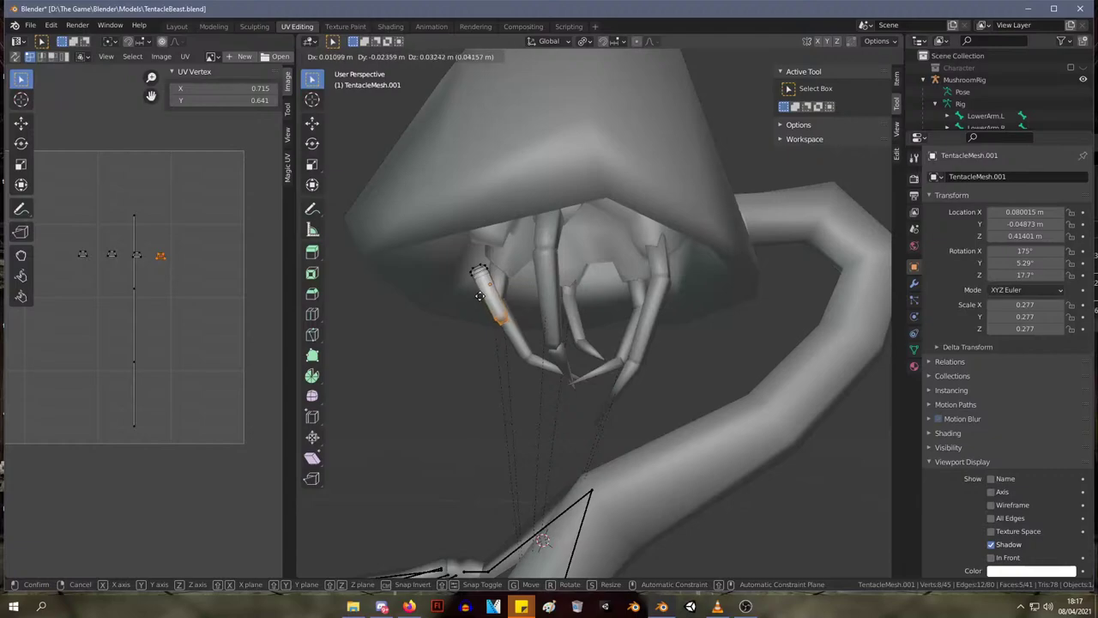
click(479, 295)
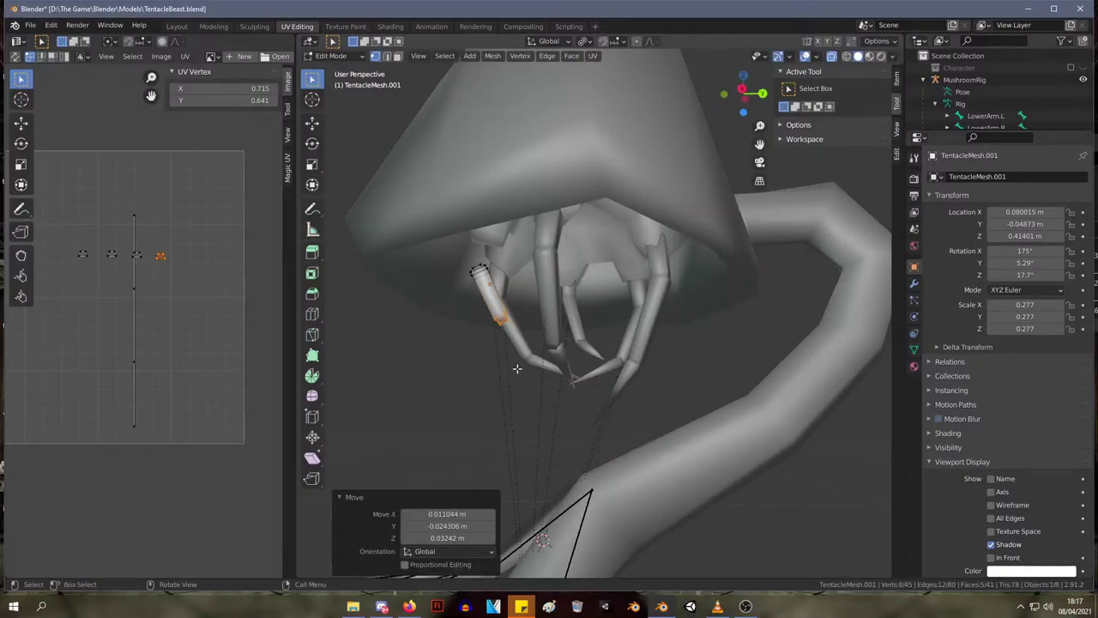
key(Tab)
middle_drag(523, 351, 546, 347)
scroll(521, 348, down, 4)
scroll(544, 347, up, 6)
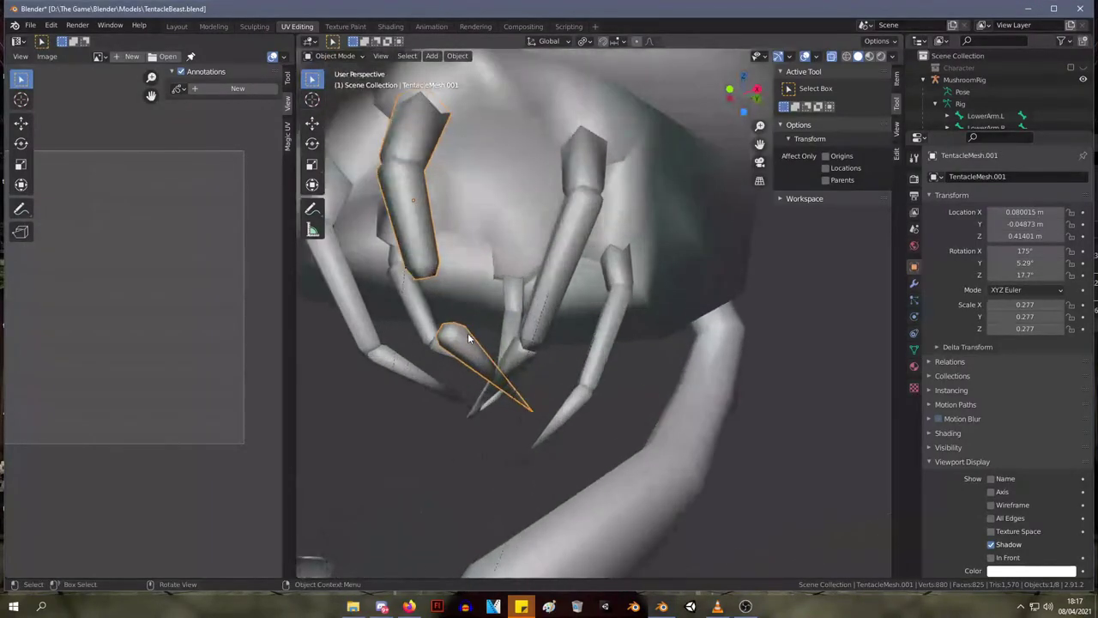
- Reveal the hidden sections and move the tip section about 0.003 m in X, -0.028 m in Y and 0.035 m in Z
key(Tab)
key(Tab)
key(Tab)
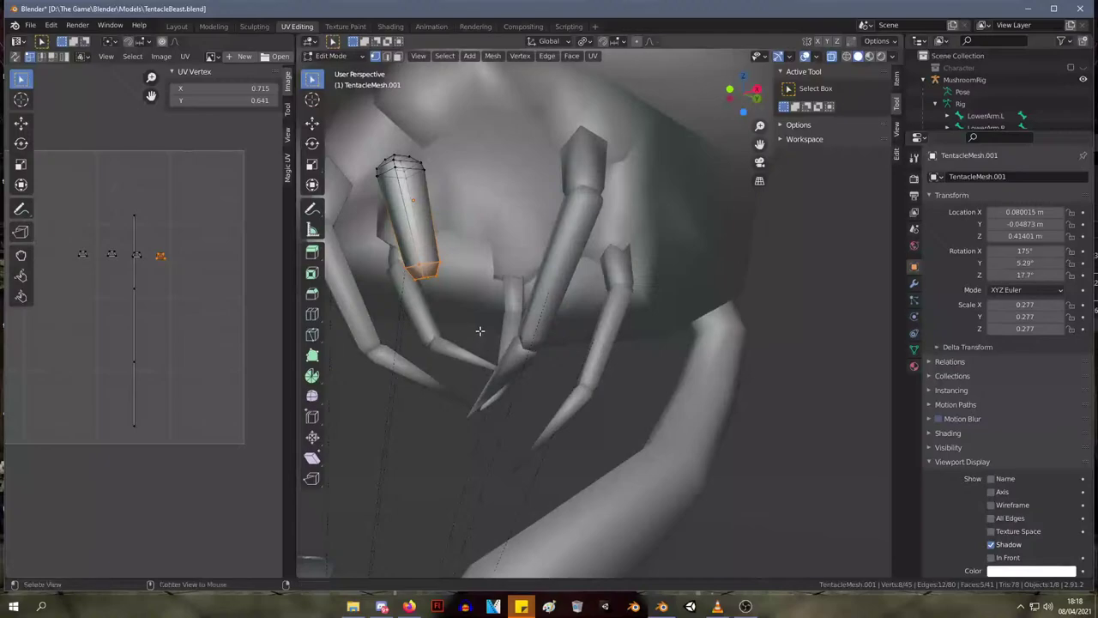
key(alt+h)
middle_drag(558, 387, 608, 420)
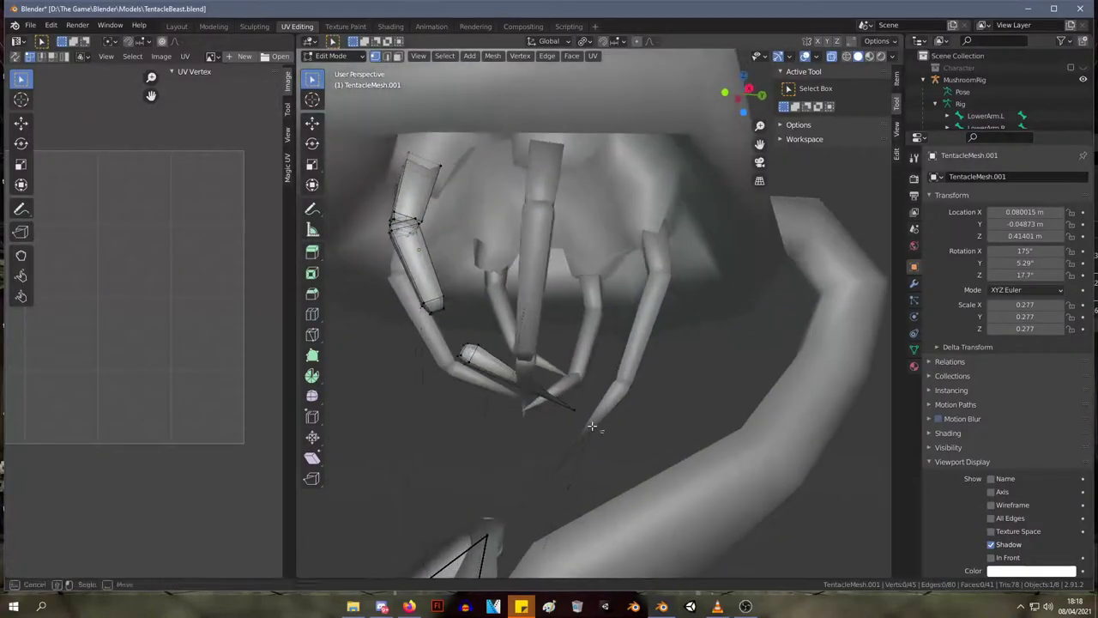
drag(607, 420, 446, 333)
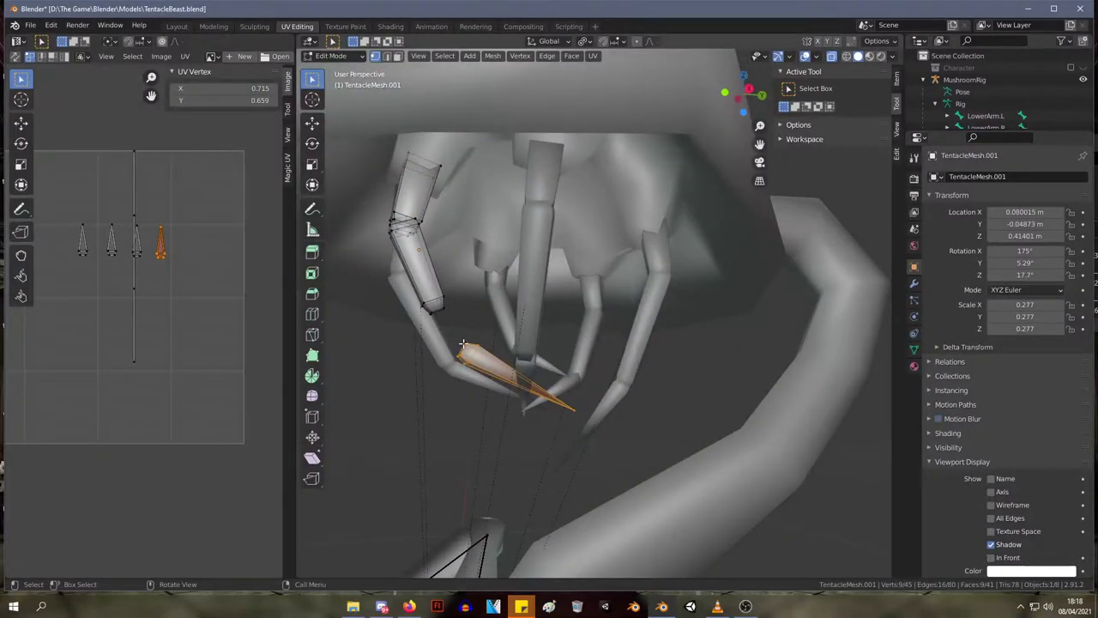
key(g)
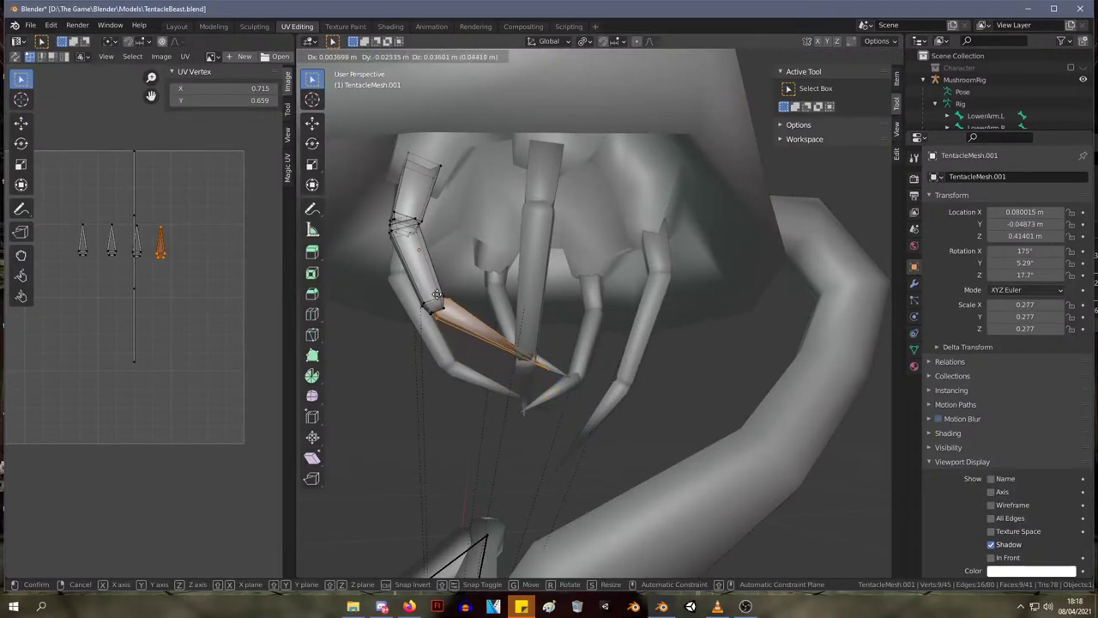
click(436, 299)
- Fine-tune the tip section's position so it sits centred on the end of the shortened middle section
middle_drag(463, 300, 563, 293)
key(g)
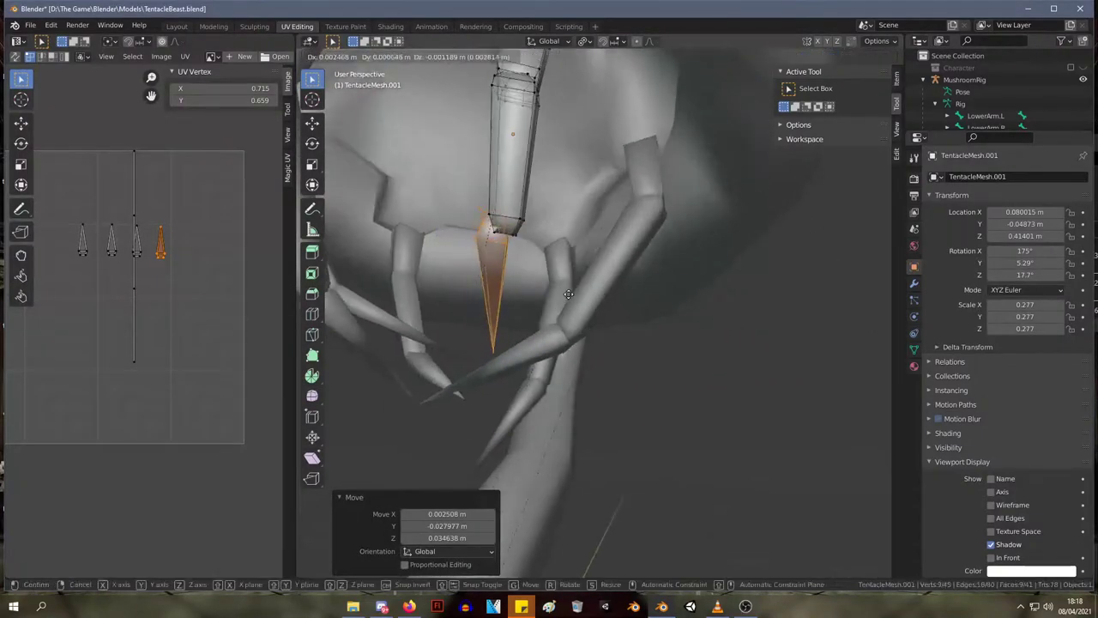
mouse_move(500, 307)
middle_down()
mouse_move(459, 315)
mouse_move(660, 321)
mouse_move(663, 333)
mouse_move(637, 323)
mouse_move(602, 335)
mouse_move(454, 331)
mouse_move(530, 283)
mouse_move(514, 295)
middle_up()
key(g)
click(484, 318)
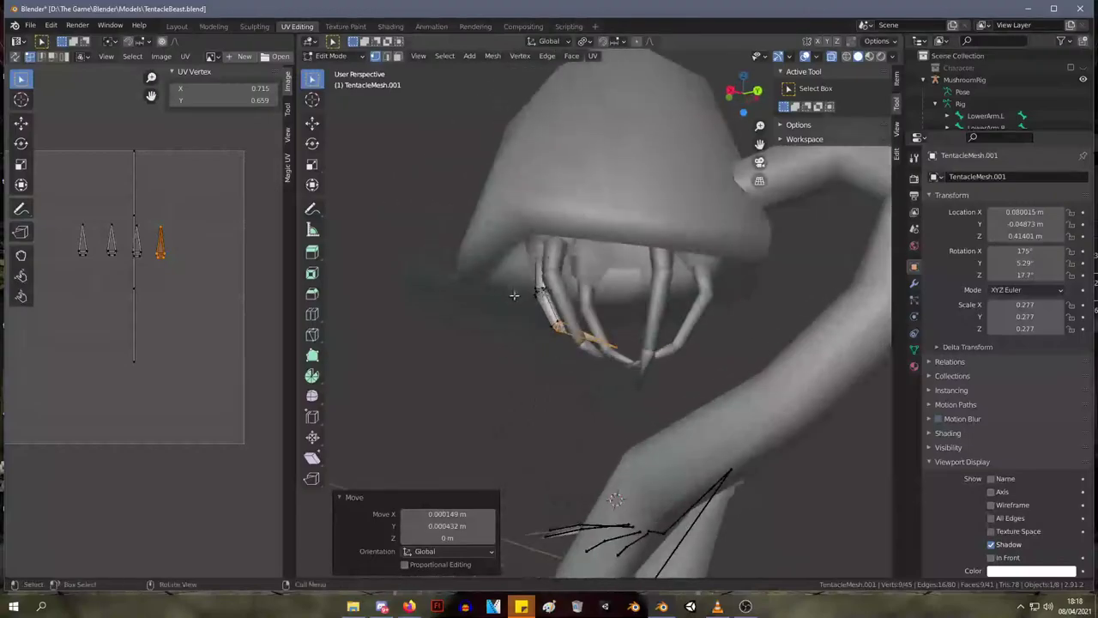
middle_drag(603, 257, 584, 152)
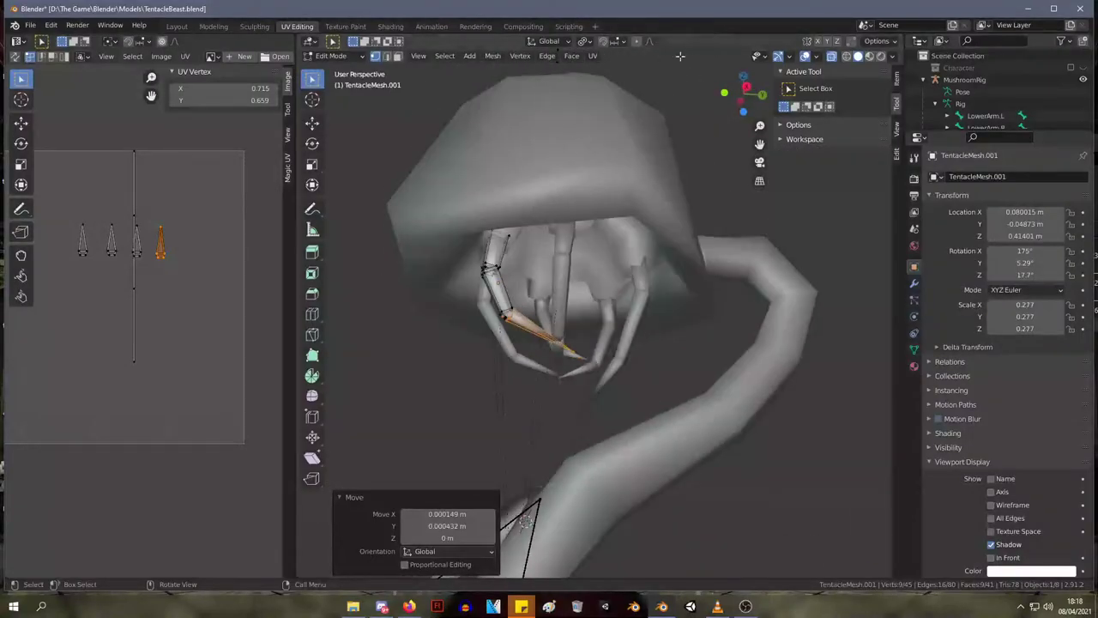
- Edit the front spike on the negative X side, moving its tip vertex about 0.008 m in X, -0.052 m in Y and 0.021 m in Z
middle_drag(680, 56, 726, 336)
scroll(725, 336, up, 4)
mouse_move(605, 304)
middle_down()
mouse_move(540, 304)
mouse_move(601, 302)
mouse_move(593, 309)
middle_up()
click(677, 254)
key(Tab)
click(672, 255)
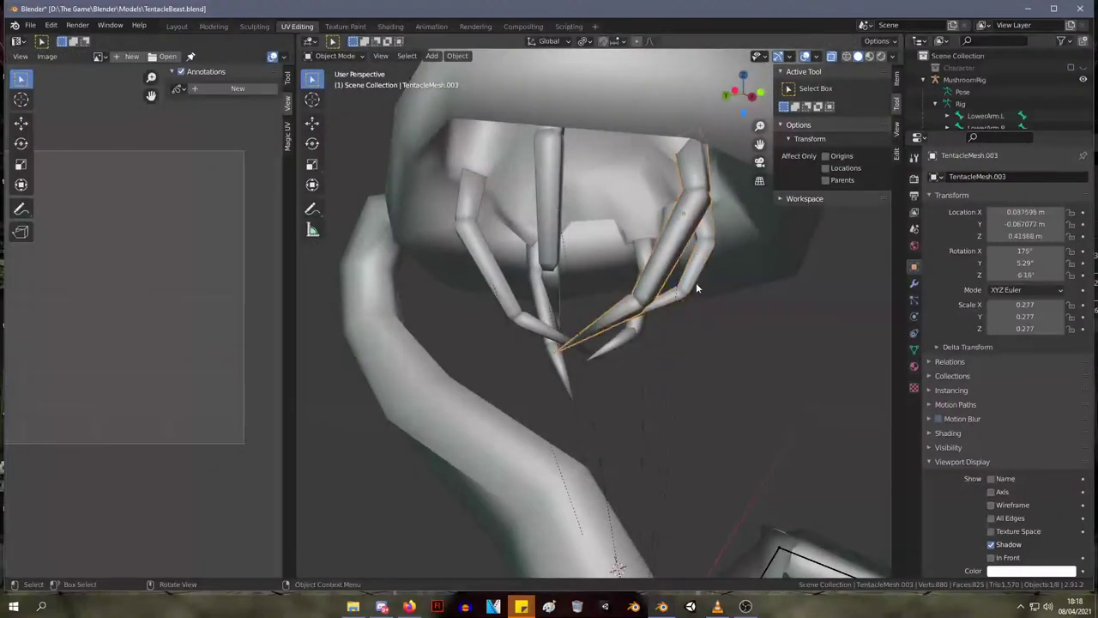
key(Tab)
middle_drag(696, 288, 738, 331)
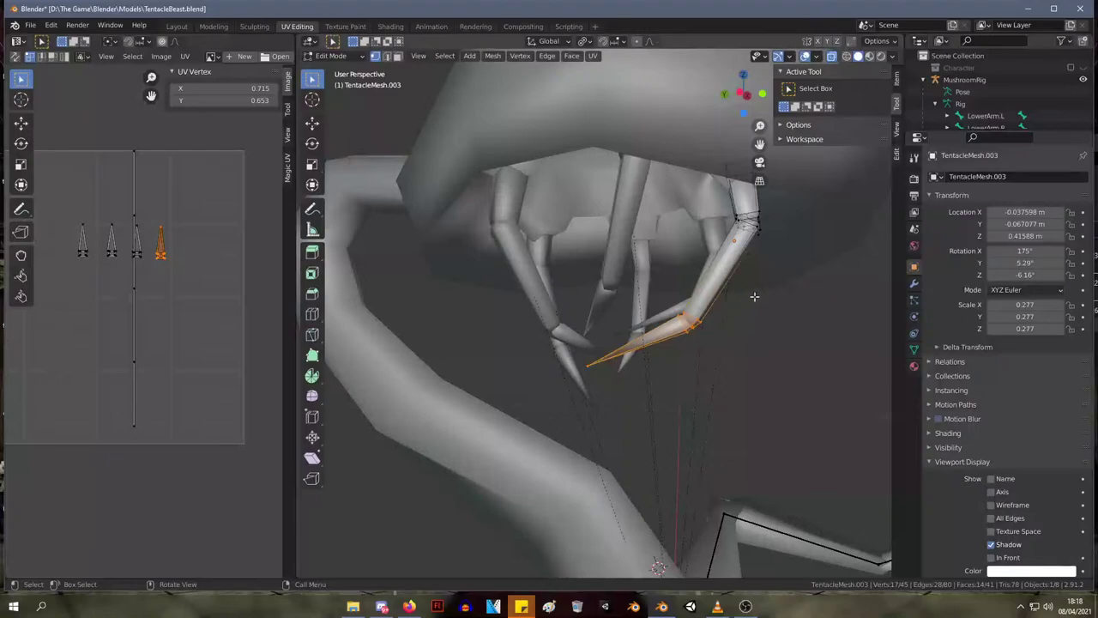
drag(776, 252, 720, 207)
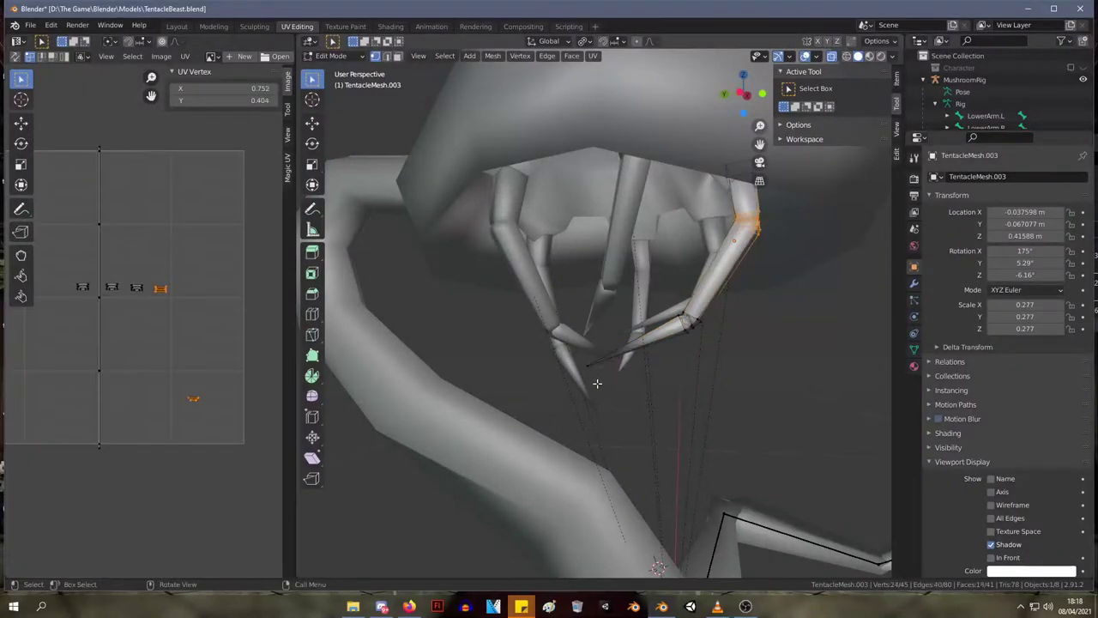
click(587, 367)
key(g)
click(639, 346)
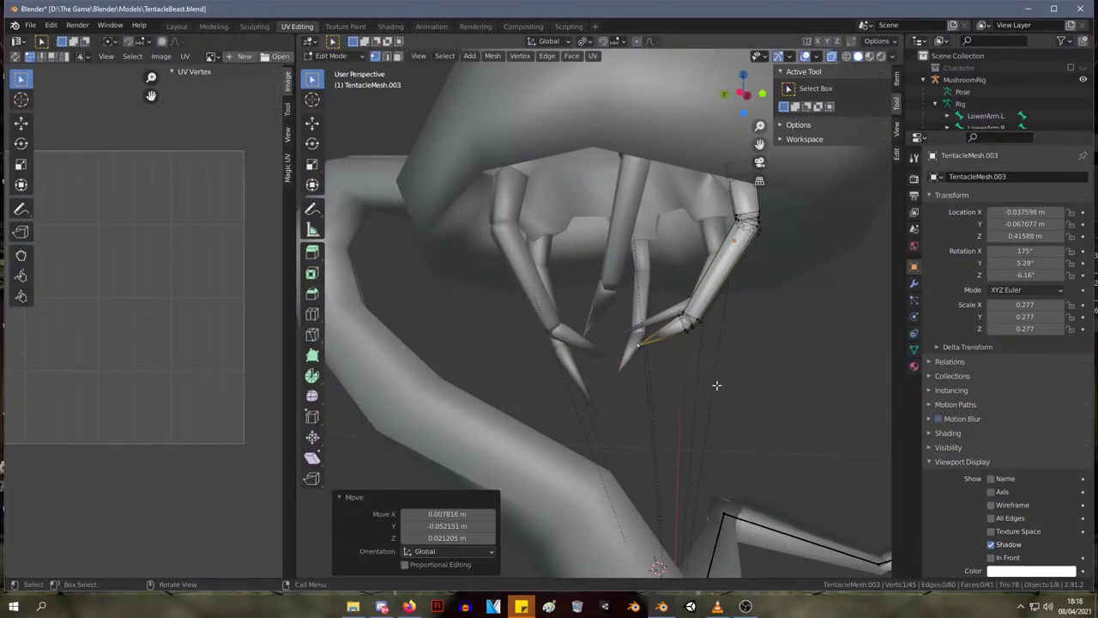
- Move this spike's lower joint and tip up toward the base to shorten its middle section, and finish editing its mesh
drag(716, 385, 624, 296)
key(g)
click(650, 257)
mouse_move(650, 257)
middle_down()
mouse_move(716, 309)
mouse_move(661, 312)
mouse_move(675, 291)
mouse_move(775, 294)
mouse_move(798, 324)
mouse_move(694, 320)
mouse_move(661, 262)
mouse_move(697, 284)
mouse_move(674, 314)
mouse_move(711, 286)
mouse_move(755, 280)
mouse_move(680, 278)
mouse_move(711, 282)
mouse_move(752, 252)
mouse_move(683, 306)
mouse_move(634, 302)
mouse_move(699, 312)
mouse_move(656, 296)
mouse_move(606, 306)
mouse_move(686, 305)
mouse_move(612, 327)
mouse_move(634, 329)
mouse_move(535, 210)
middle_up()
key(g)
click(800, 324)
key(Tab)
scroll(634, 328, up, 6)
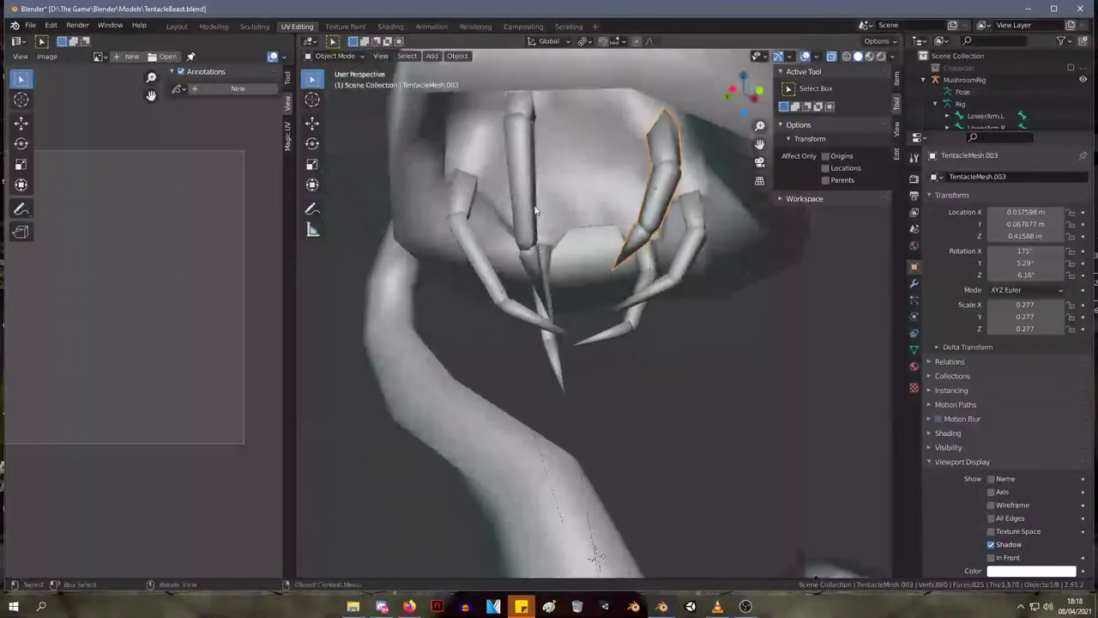
scroll(672, 292, down, 8)
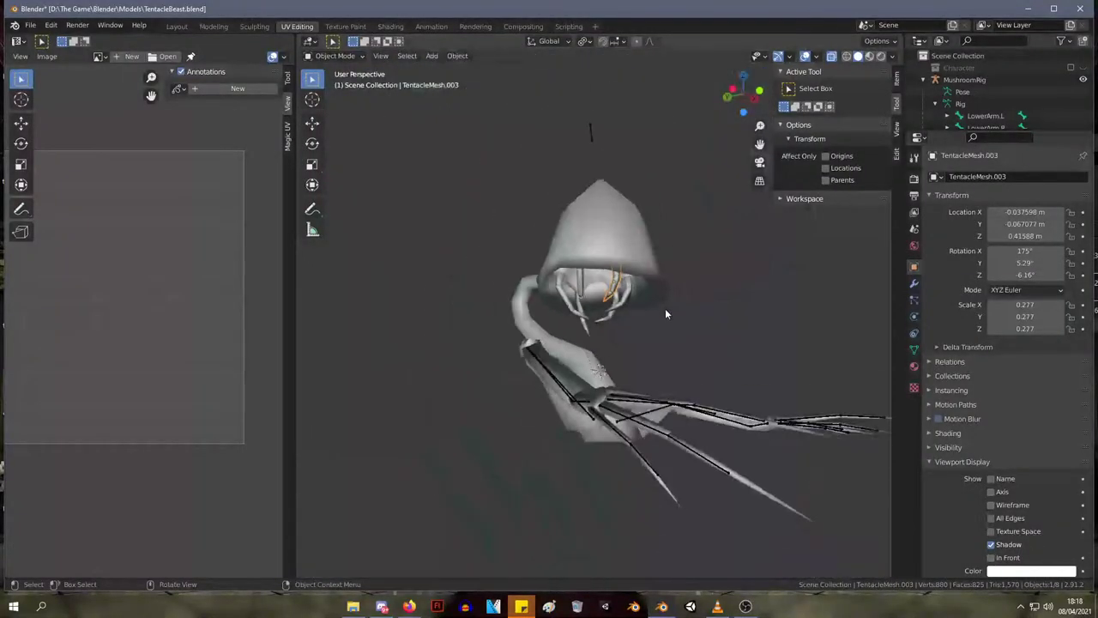
middle_drag(664, 311, 581, 378)
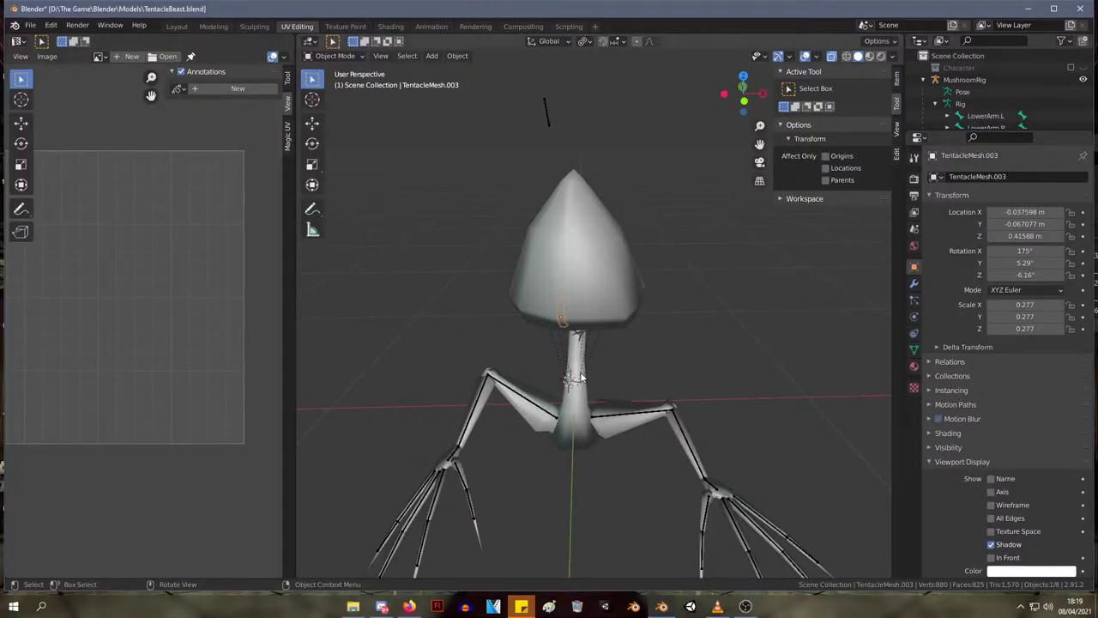
middle_drag(515, 469, 426, 383)
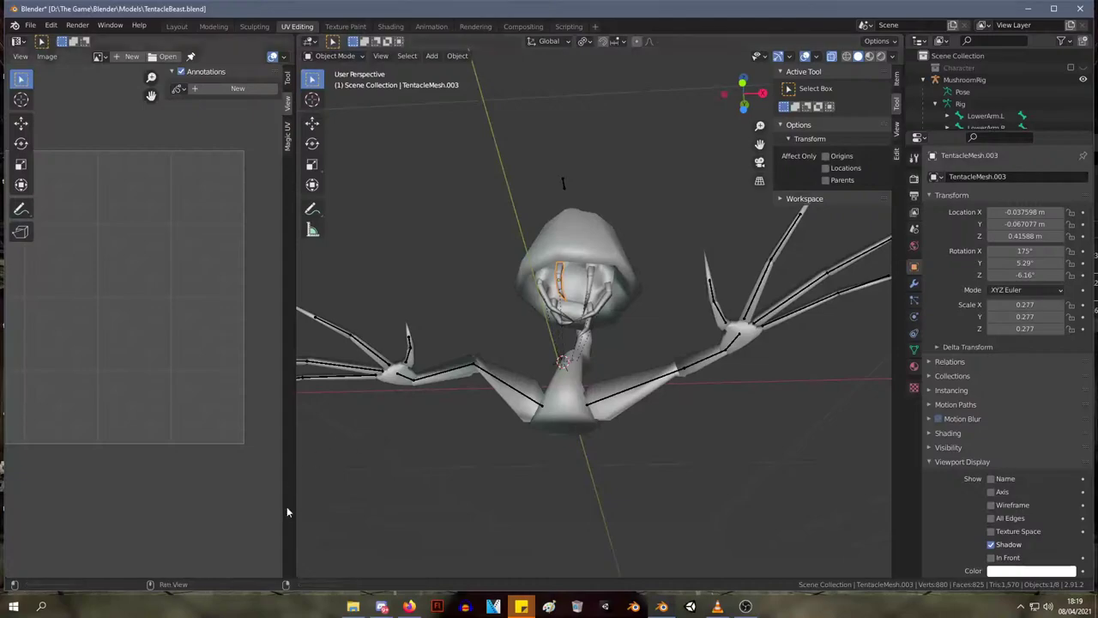
- Switch the mushroom rig to Pose Mode and try rotating the LowerArm.L bone to test the arm deformation
middle_drag(532, 286, 625, 413)
click(627, 415)
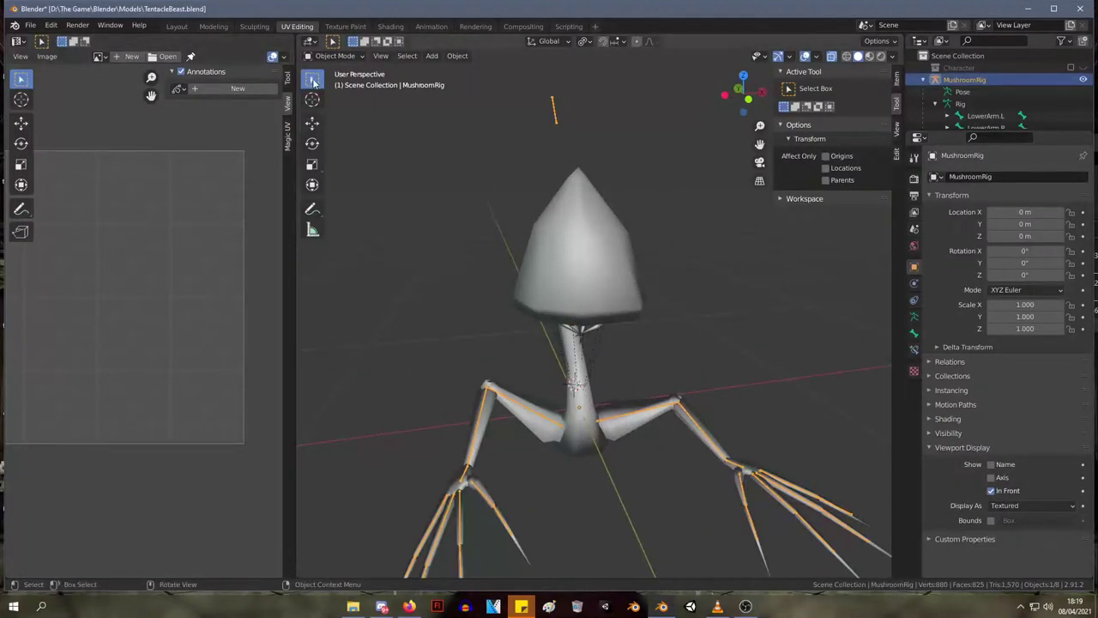
click(336, 56)
click(335, 95)
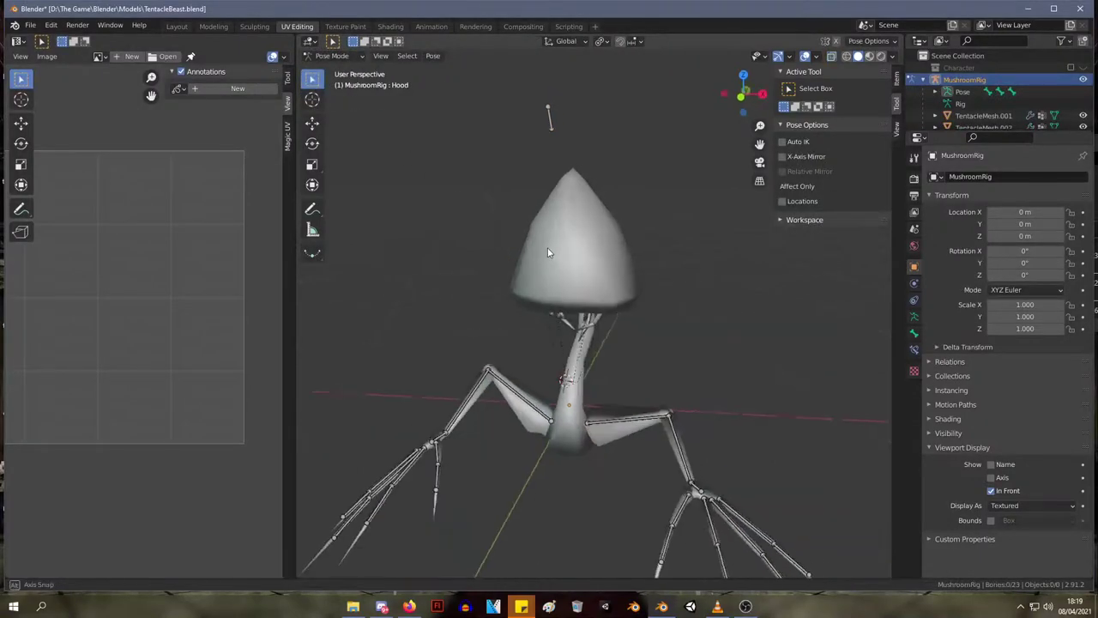
click(611, 394)
key(r)
click(645, 357)
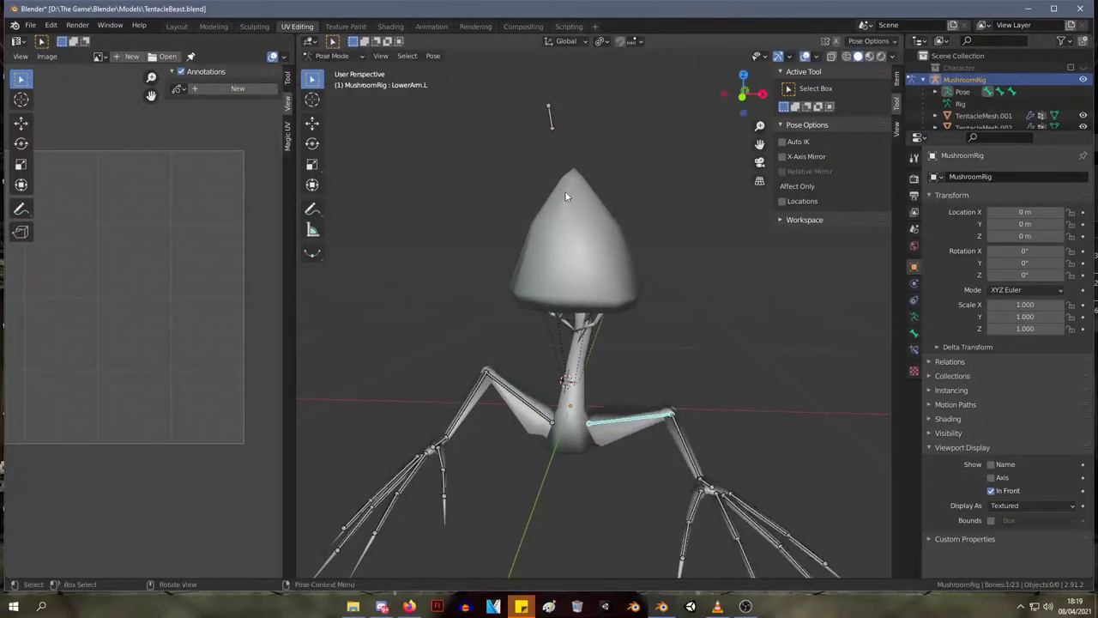
- Try raising the Hood bone about 0.17 m to test the cap deformation, and return the rig to Object Mode
click(551, 118)
key(g)
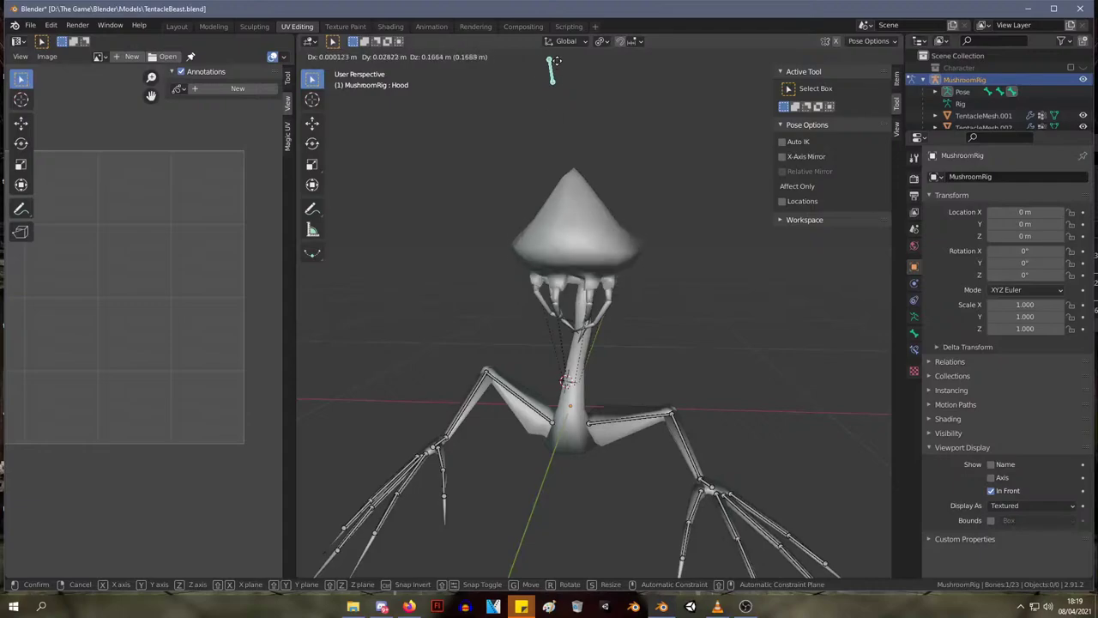
click(549, 112)
middle_drag(697, 298, 549, 416)
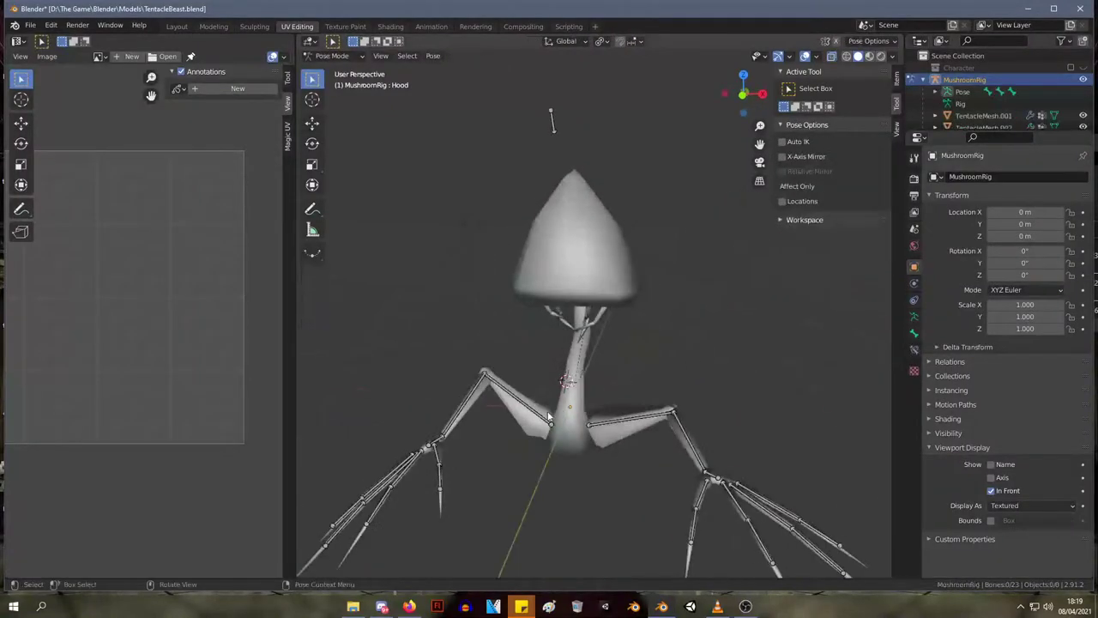
click(332, 56)
click(339, 69)
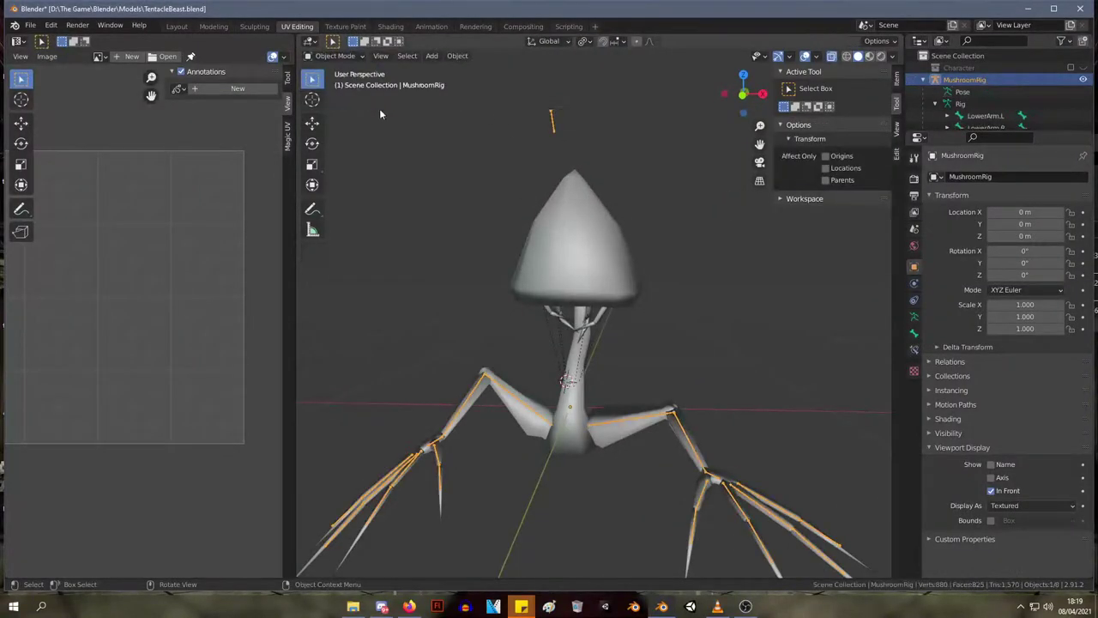
click(565, 435)
key(Tab)
middle_drag(565, 435, 615, 477)
scroll(611, 508, up, 2)
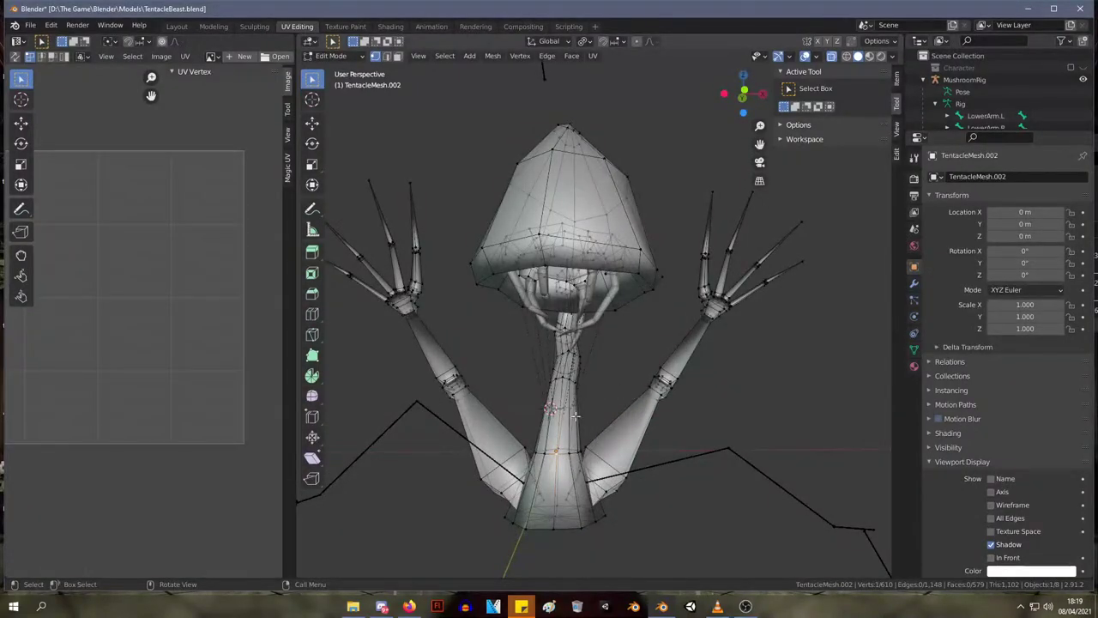
key(l)
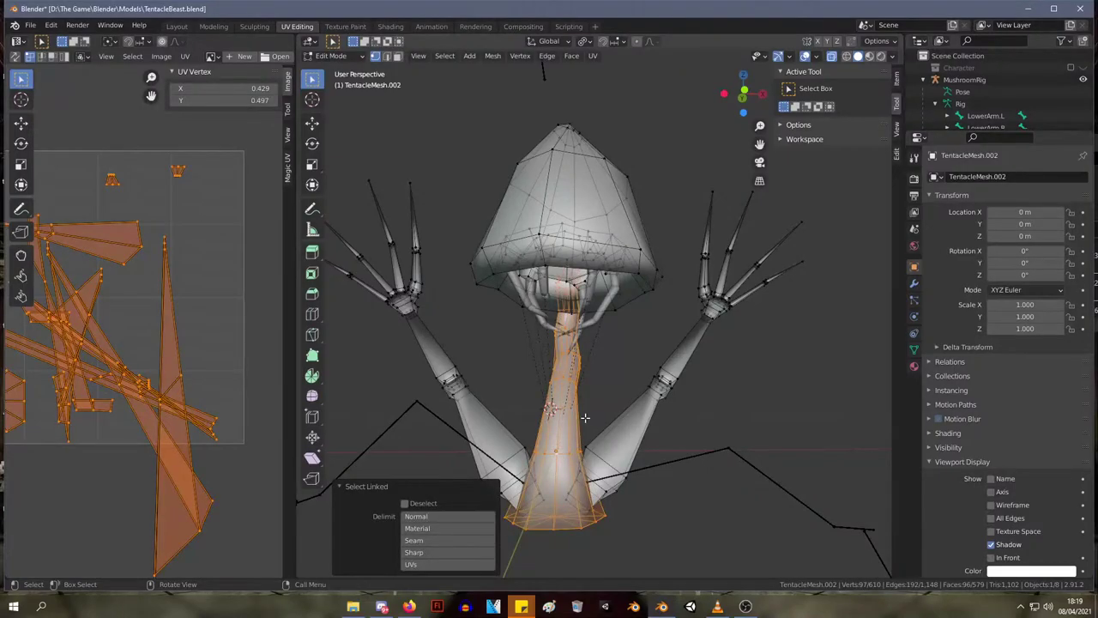
key(shift+h)
middle_drag(604, 405, 601, 339)
key(alt+h)
key(alt+a)
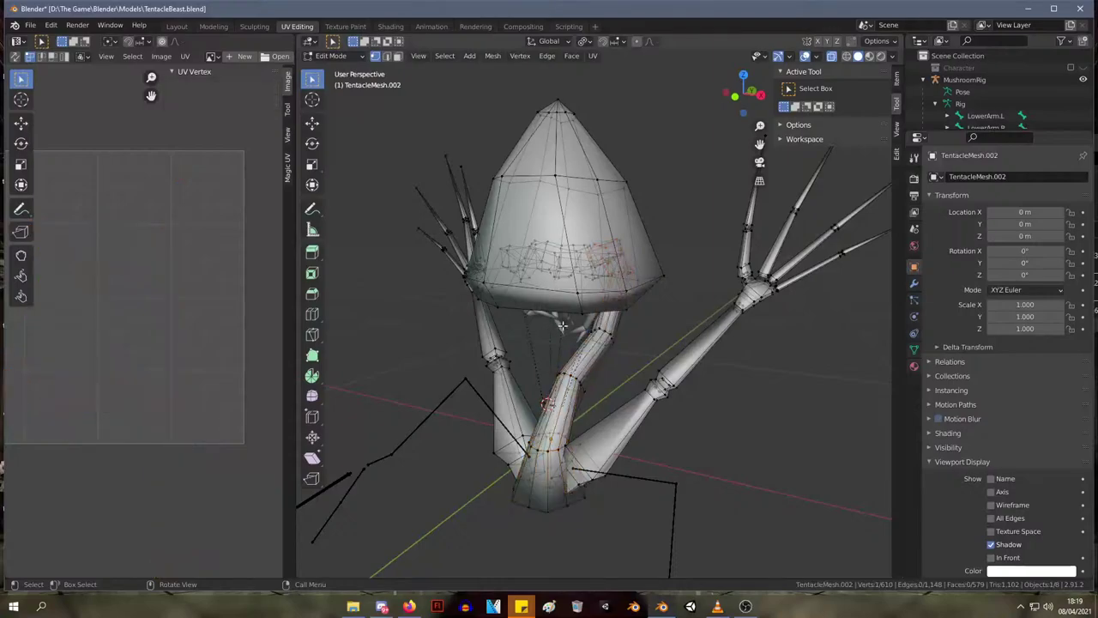
key(Tab)
- Join the six tentacle spikes around the mouth into the creature's body mesh, keeping the body as the active object
click(565, 325)
middle_drag(565, 331, 665, 326)
drag(657, 327, 551, 291)
middle_drag(566, 301, 642, 330)
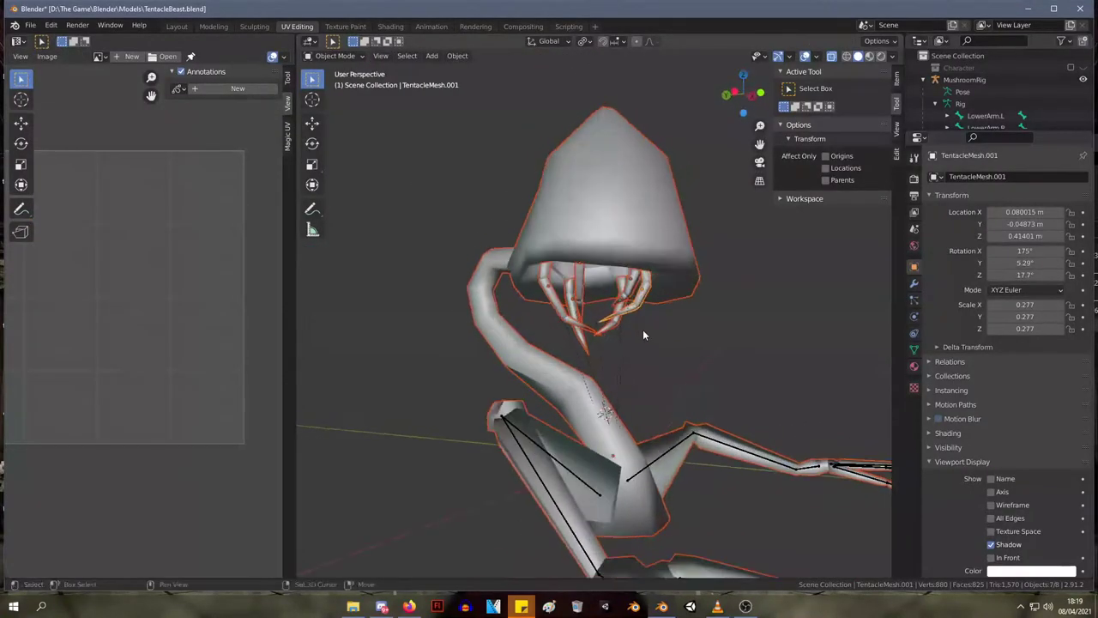
click(623, 318)
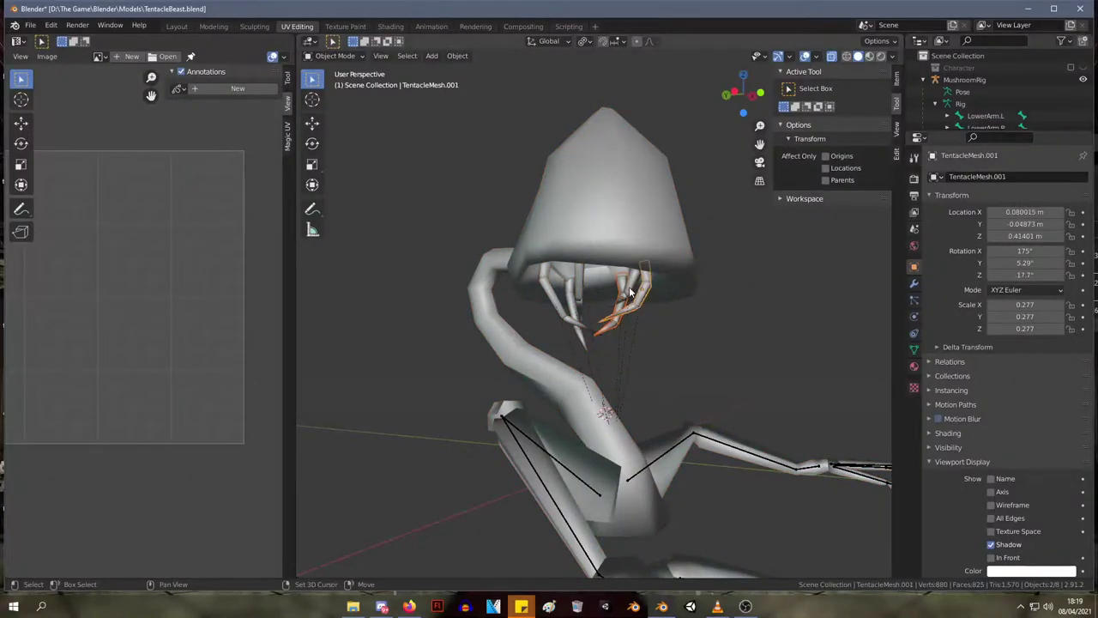
shift+click(562, 316)
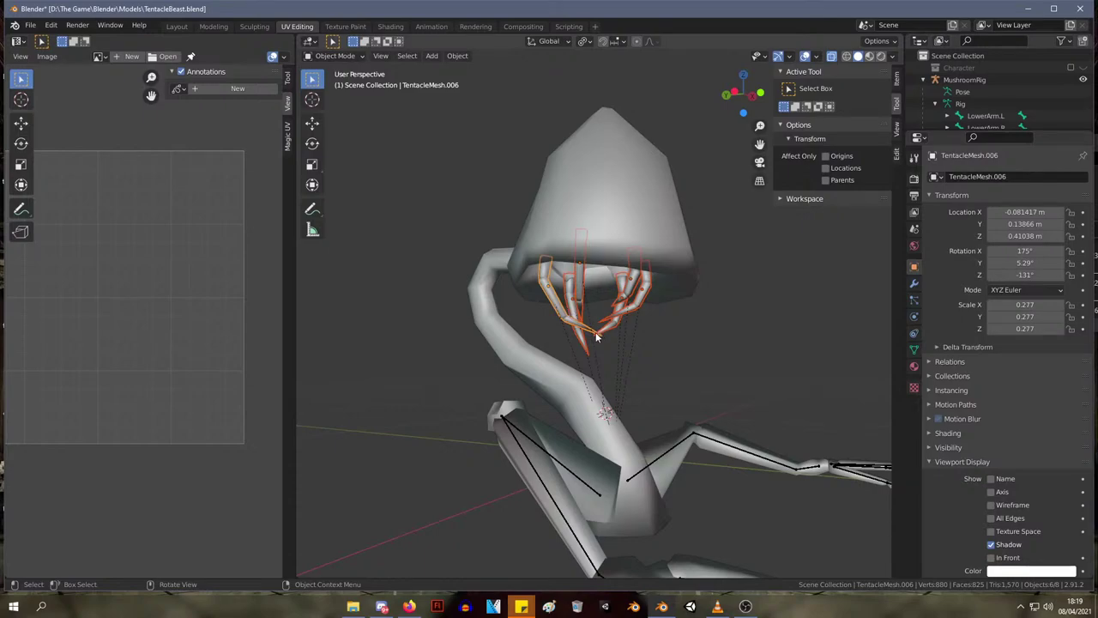
middle_drag(595, 332, 482, 339)
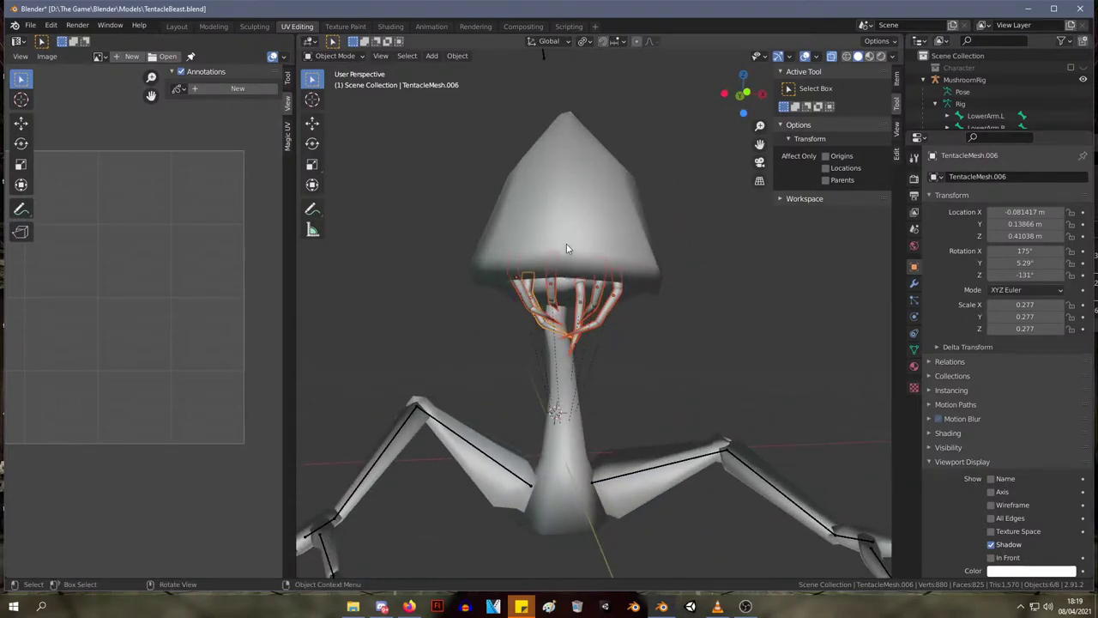
shift+click(591, 214)
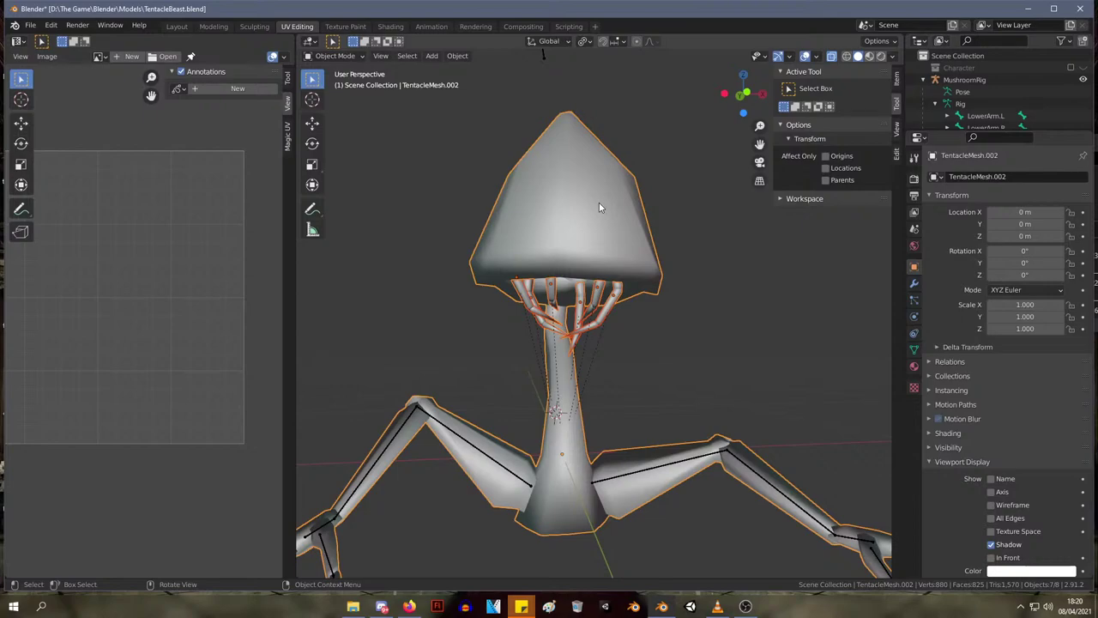
mouse_move(598, 203)
middle_down()
mouse_move(568, 179)
mouse_move(704, 228)
mouse_move(592, 215)
middle_up()
scroll(586, 239, up, 4)
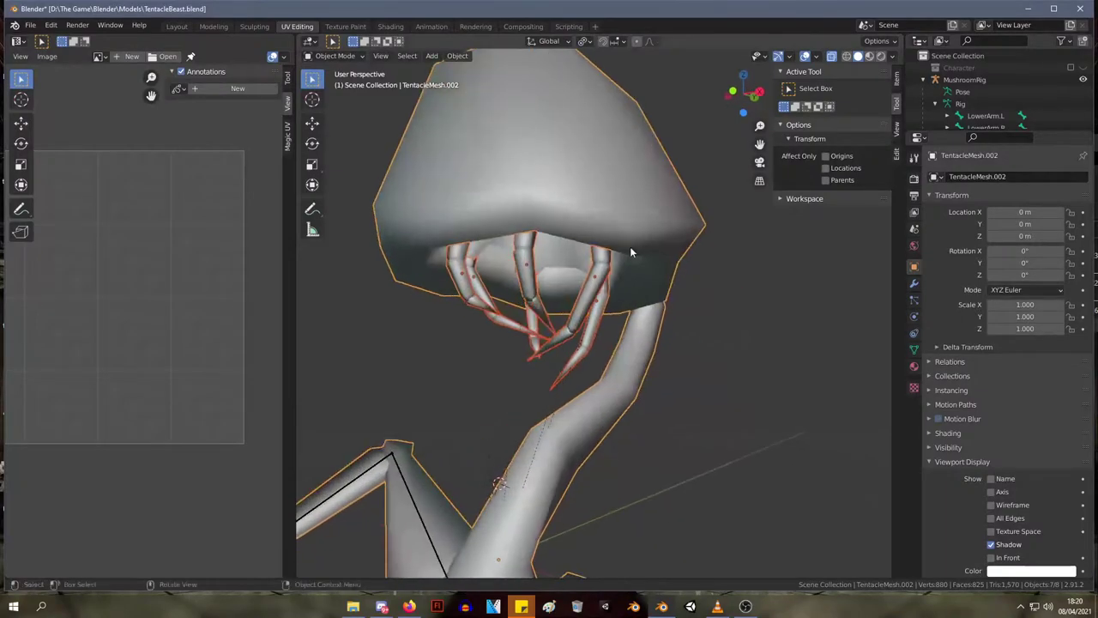
middle_drag(630, 246, 536, 238)
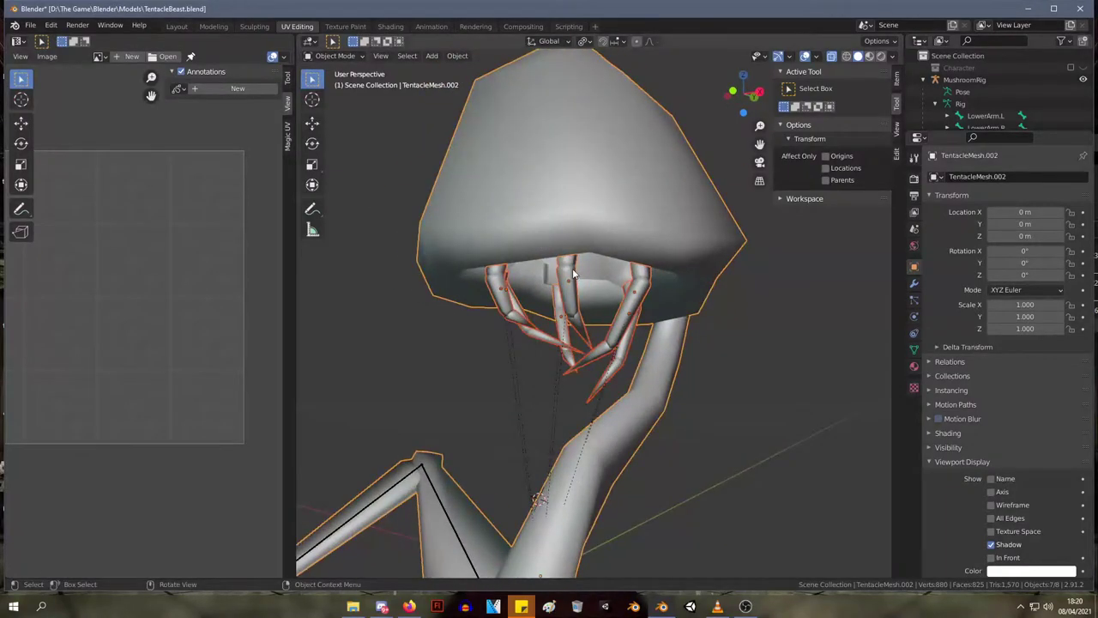
key(ctrl+j)
middle_drag(574, 273, 590, 369)
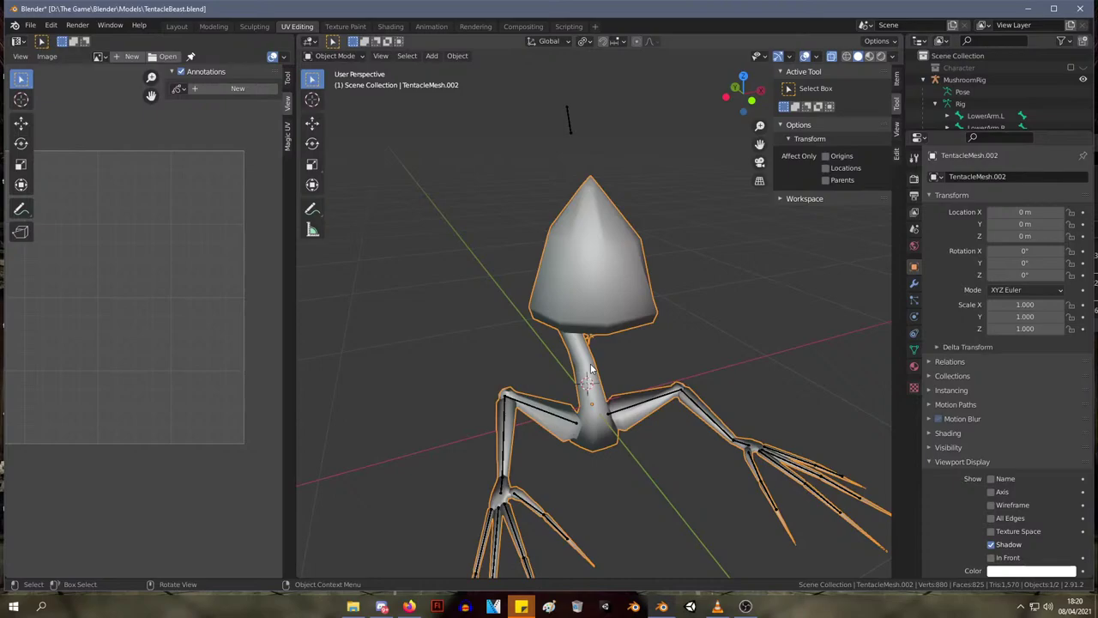
- Edit the joined body mesh and isolate the linked neck geometry by hiding everything else
middle_drag(684, 375, 520, 322)
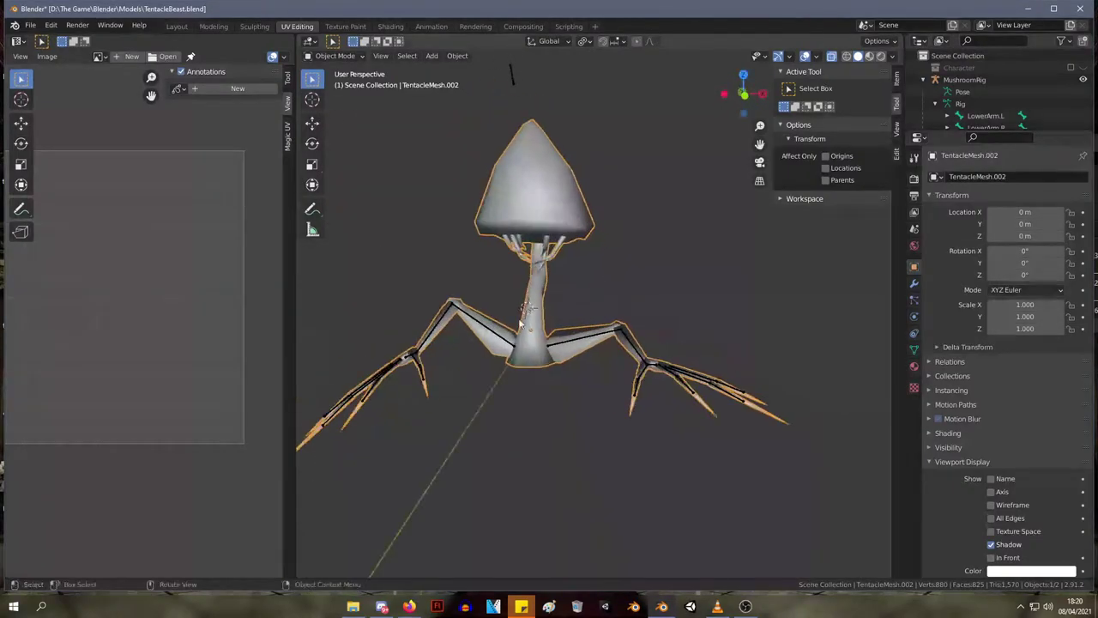
key(Tab)
middle_drag(589, 397, 530, 413)
scroll(530, 413, up, 5)
key(alt+a)
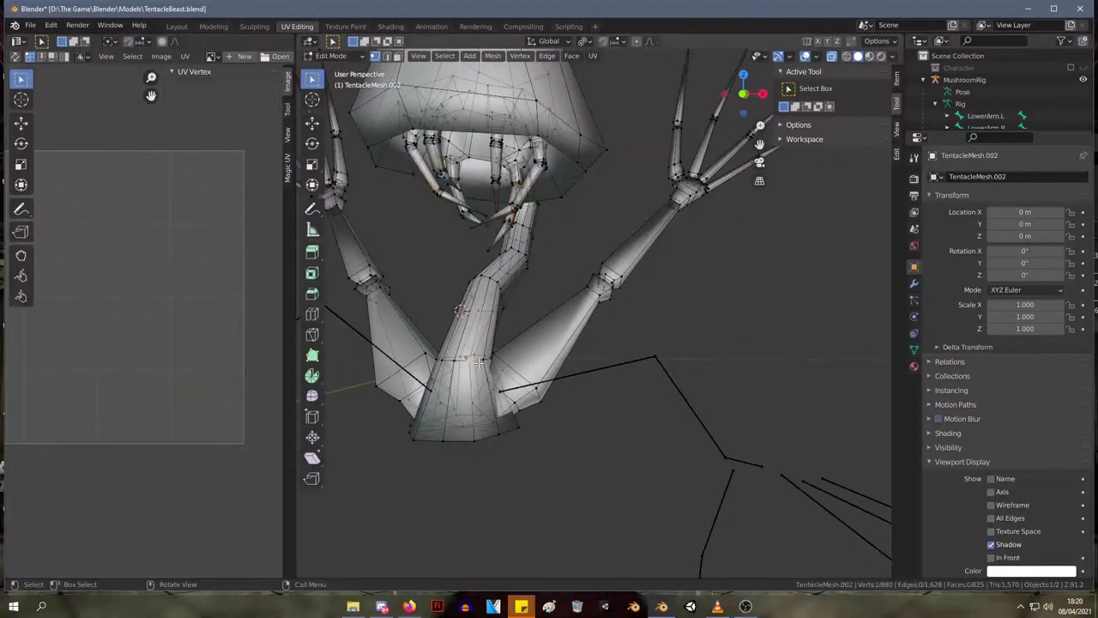
key(l)
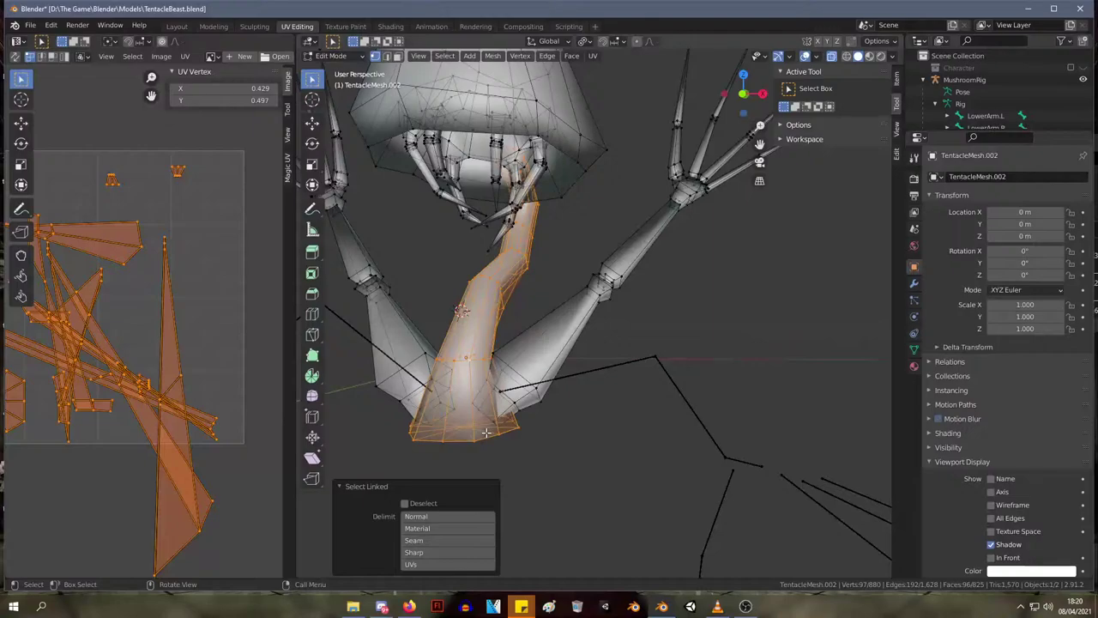
key(shift+h)
middle_drag(492, 418, 551, 318)
- Split the flared base section of the neck off from the sections above it
drag(619, 454, 368, 297)
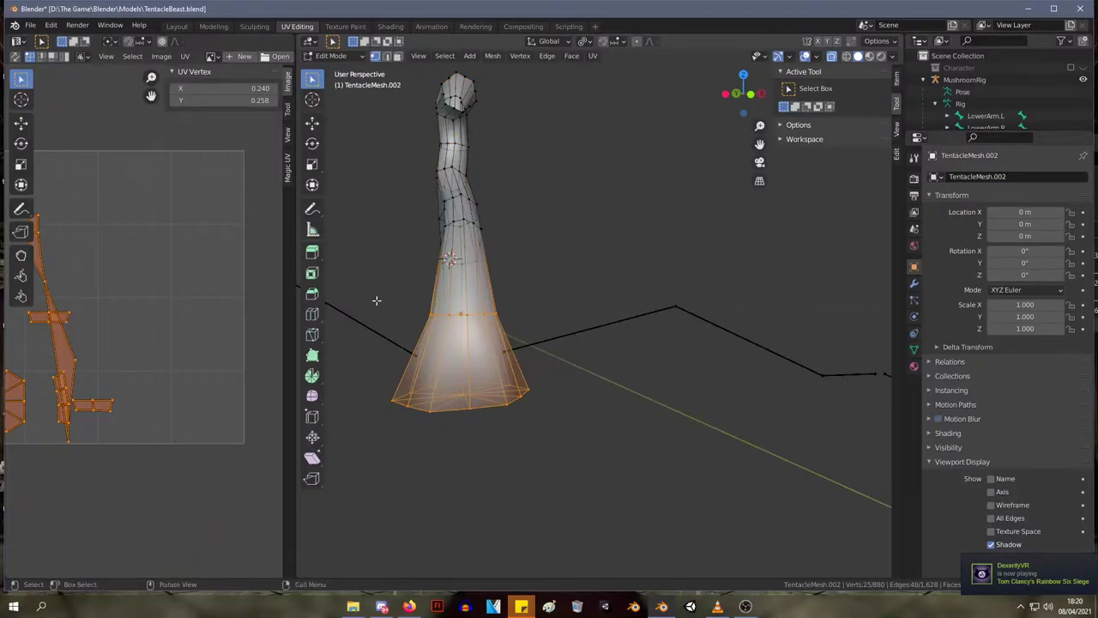
key(g)
right_click(528, 363)
key(y)
middle_drag(537, 275, 530, 282)
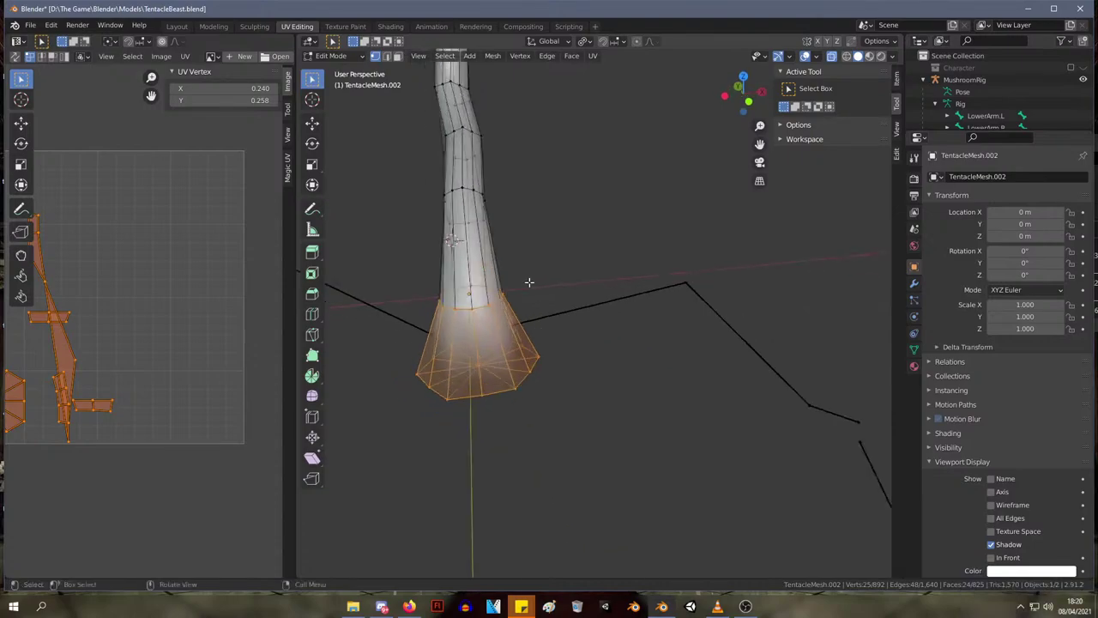
- Split the next three neck sections above the flared base into separate pieces, one face ring at a time
drag(422, 256, 587, 248)
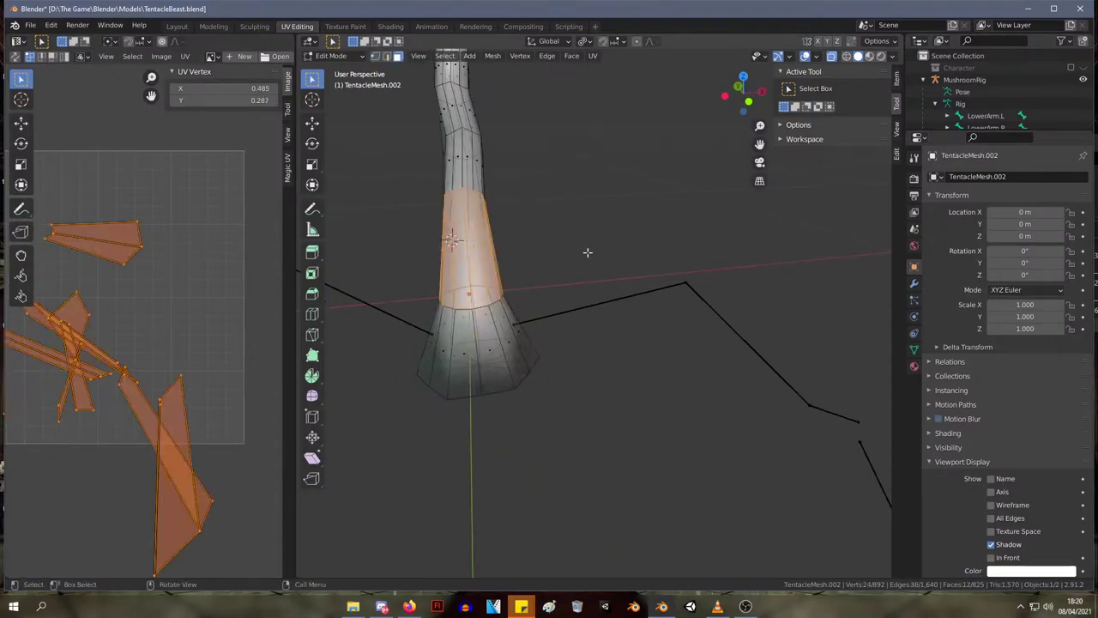
middle_drag(526, 184, 480, 257)
drag(448, 300, 571, 263)
middle_drag(551, 277, 480, 242)
drag(474, 240, 568, 213)
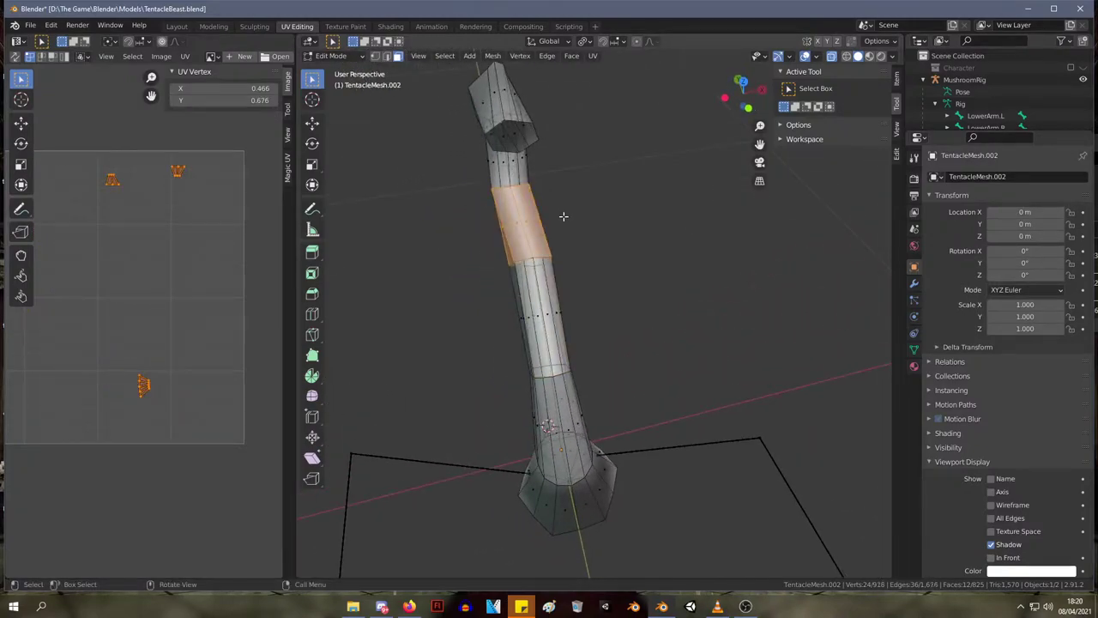
middle_drag(564, 216, 591, 137)
- Split the two upper bent neck sections into separate pieces, leaving the end section detached and selected
shift+middle_drag(412, 211, 592, 264)
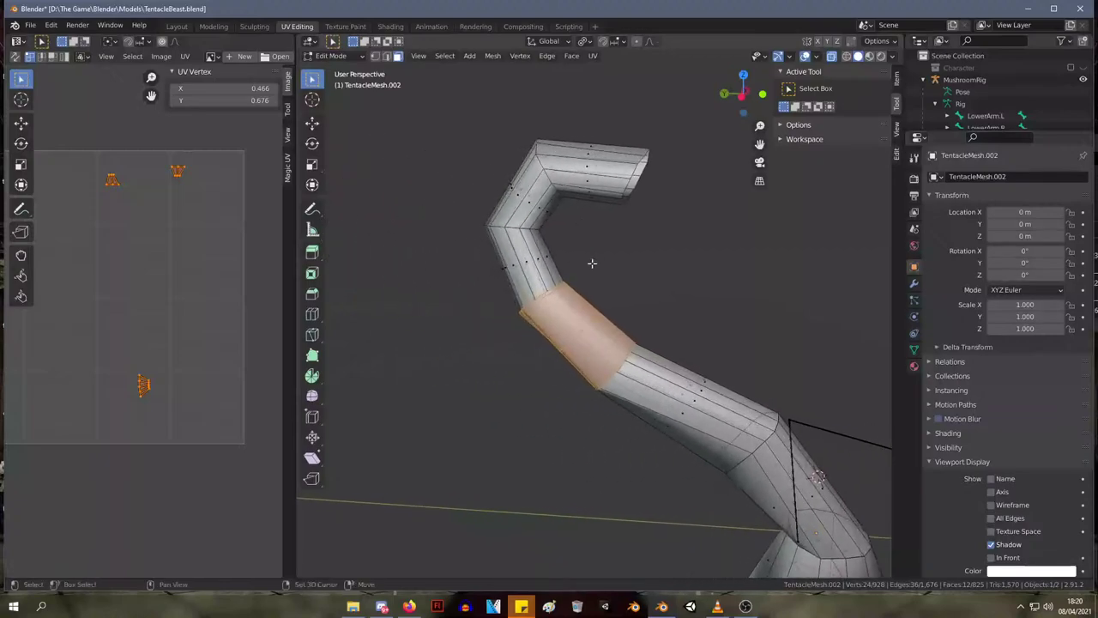
drag(468, 282, 554, 251)
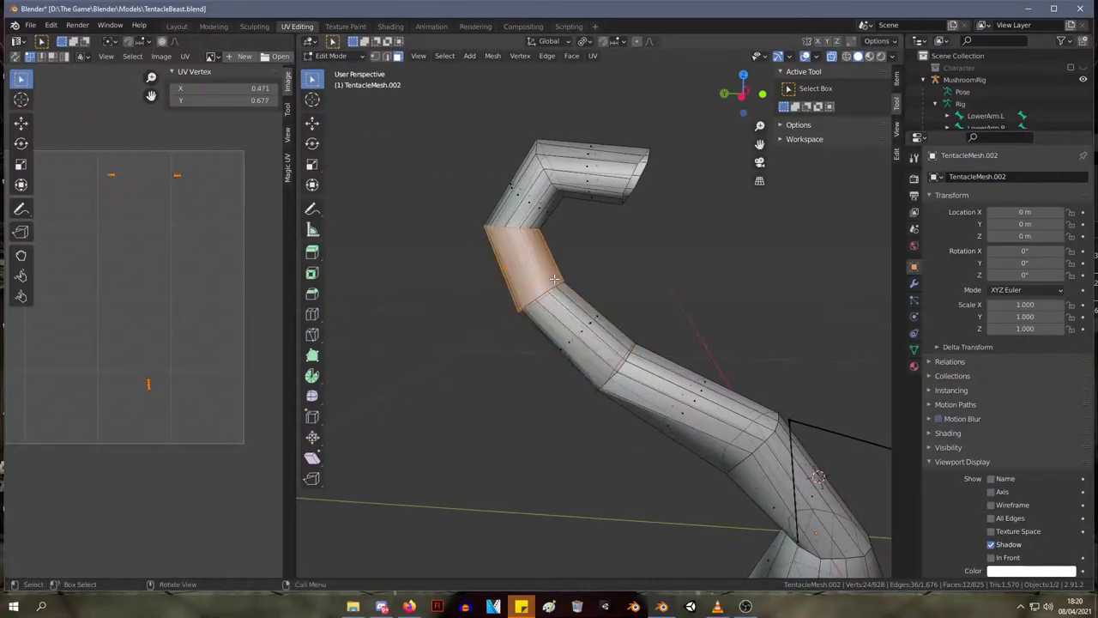
drag(490, 168, 542, 204)
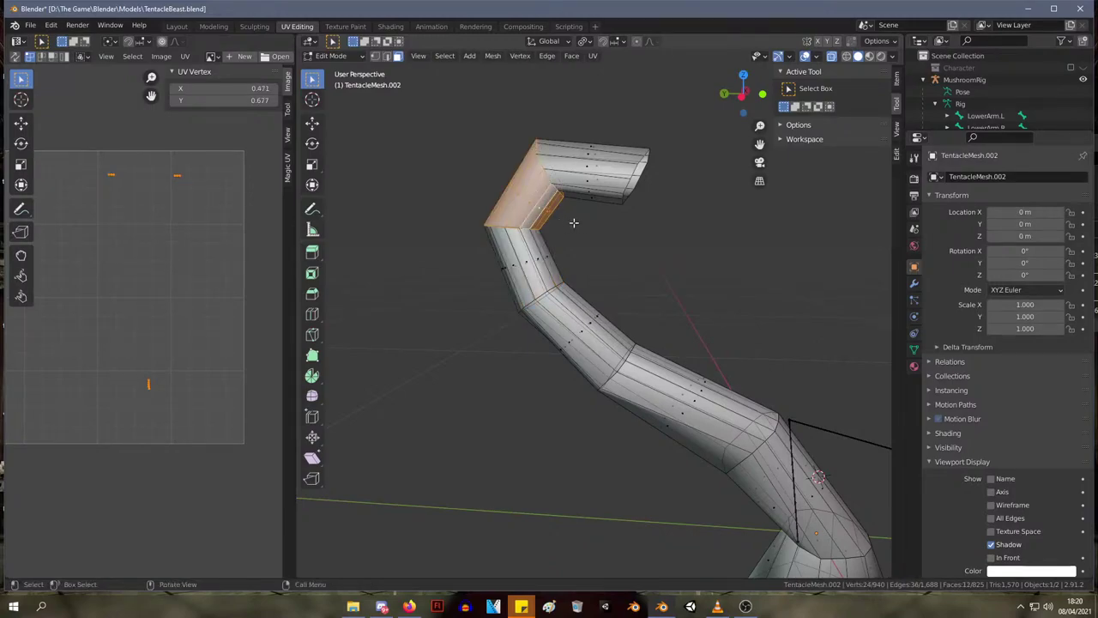
mouse_move(573, 222)
middle_down()
mouse_move(469, 218)
mouse_move(478, 252)
mouse_move(585, 236)
middle_up()
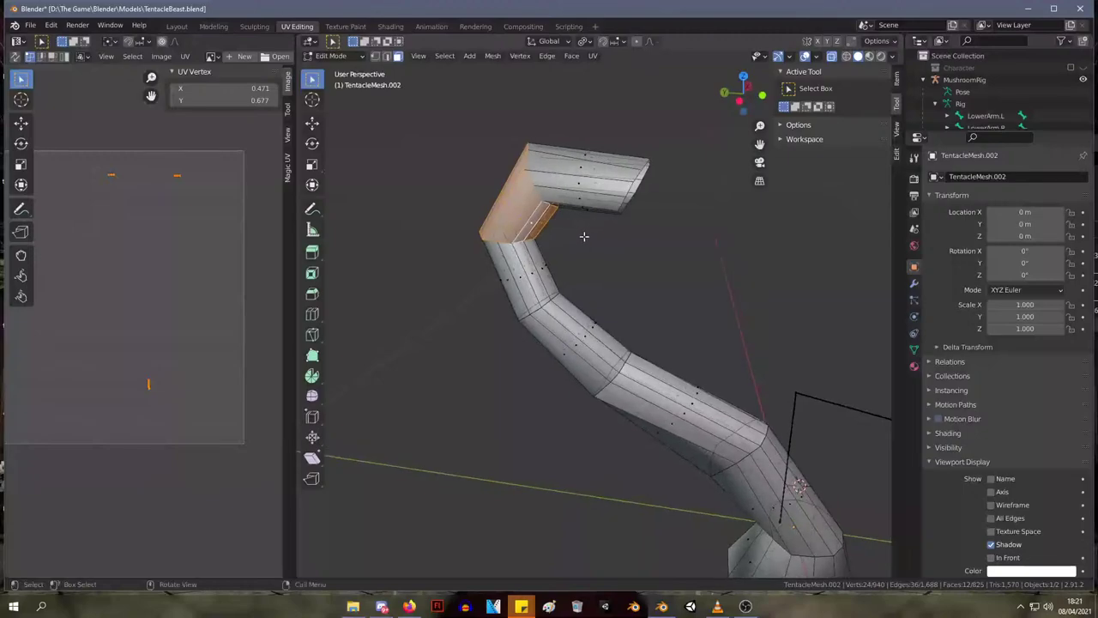
drag(636, 244, 572, 118)
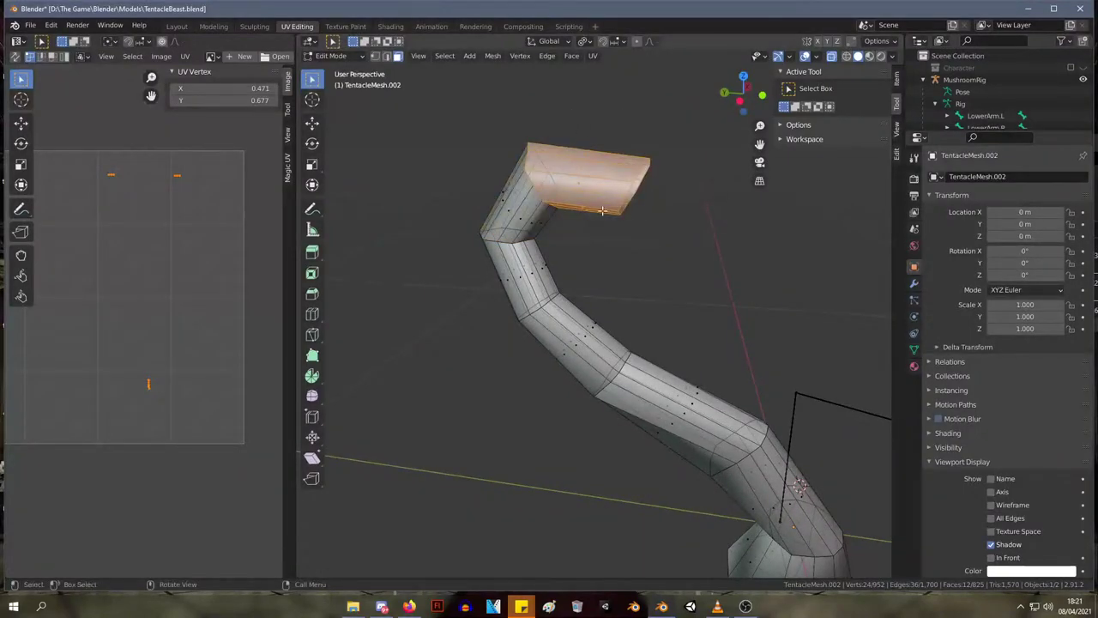
middle_drag(647, 241, 686, 273)
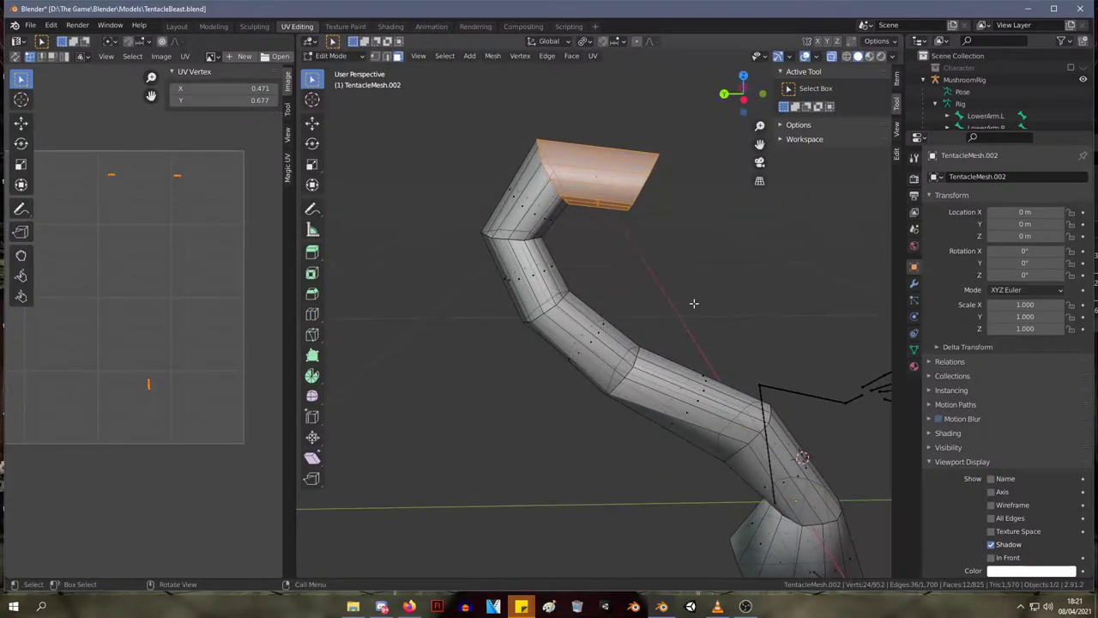
- Isolate the linked geometry of the neck's end section by hiding all other neck sections
scroll(686, 266, up, 4)
scroll(657, 233, down, 4)
click(550, 142)
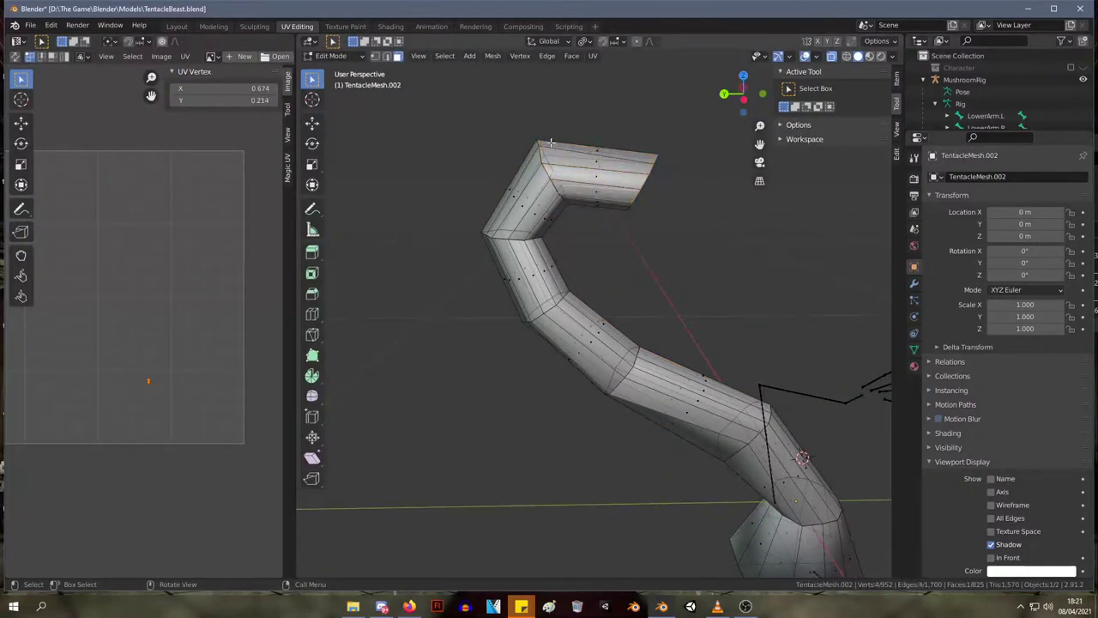
click(642, 186)
key(l)
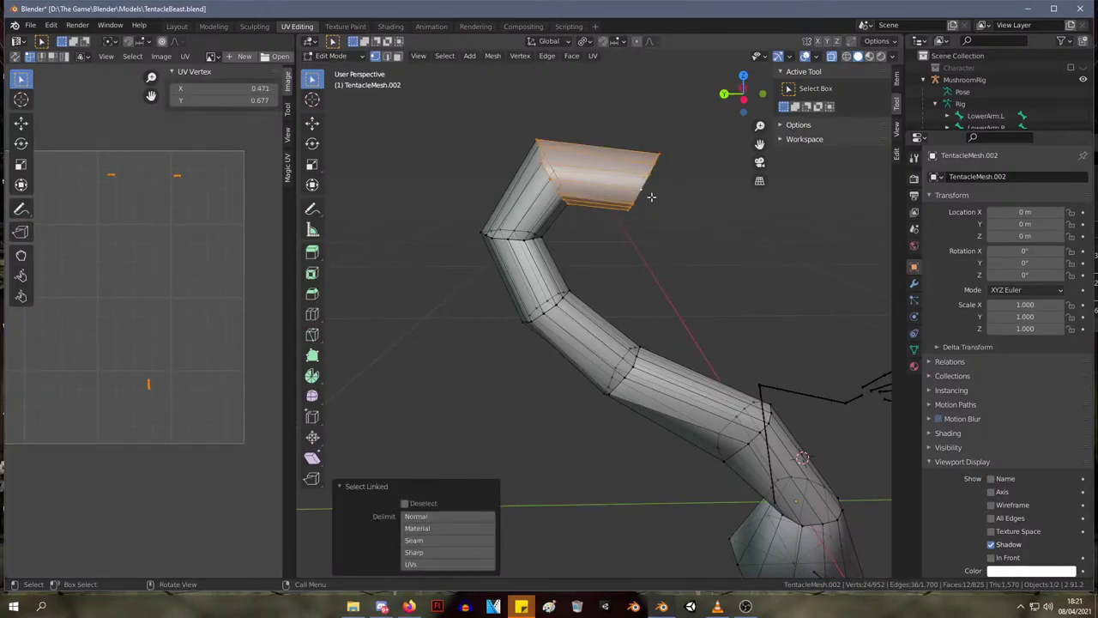
key(shift+h)
- Flatten the end section's slanted edge loop at the neck bend by scaling it to 0 along global Y
drag(509, 115, 592, 257)
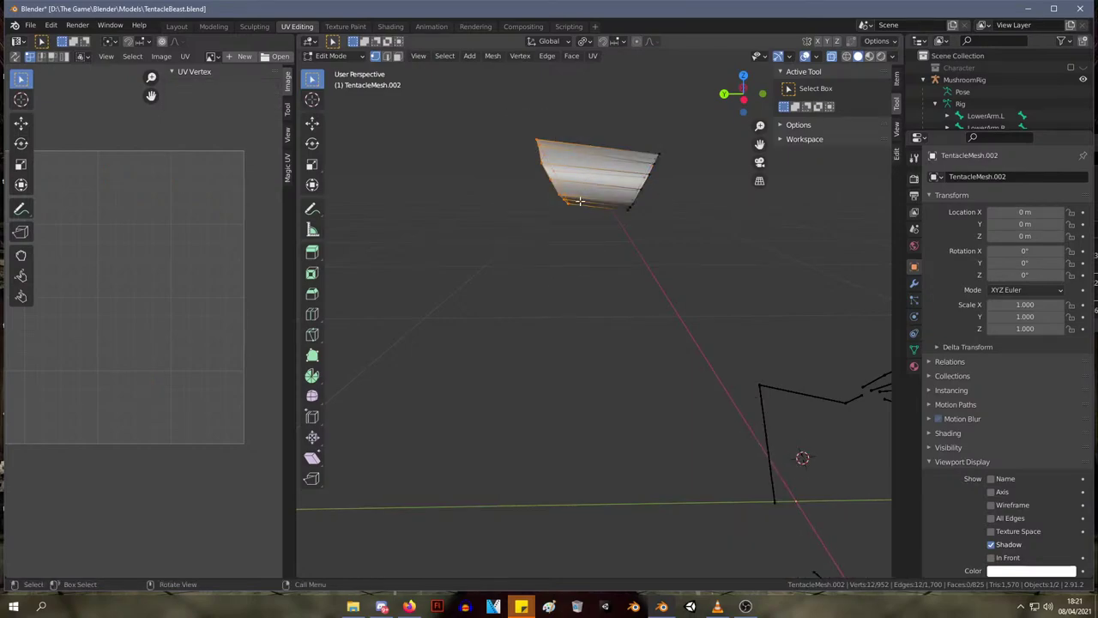
key(s)
key(x)
key(0)
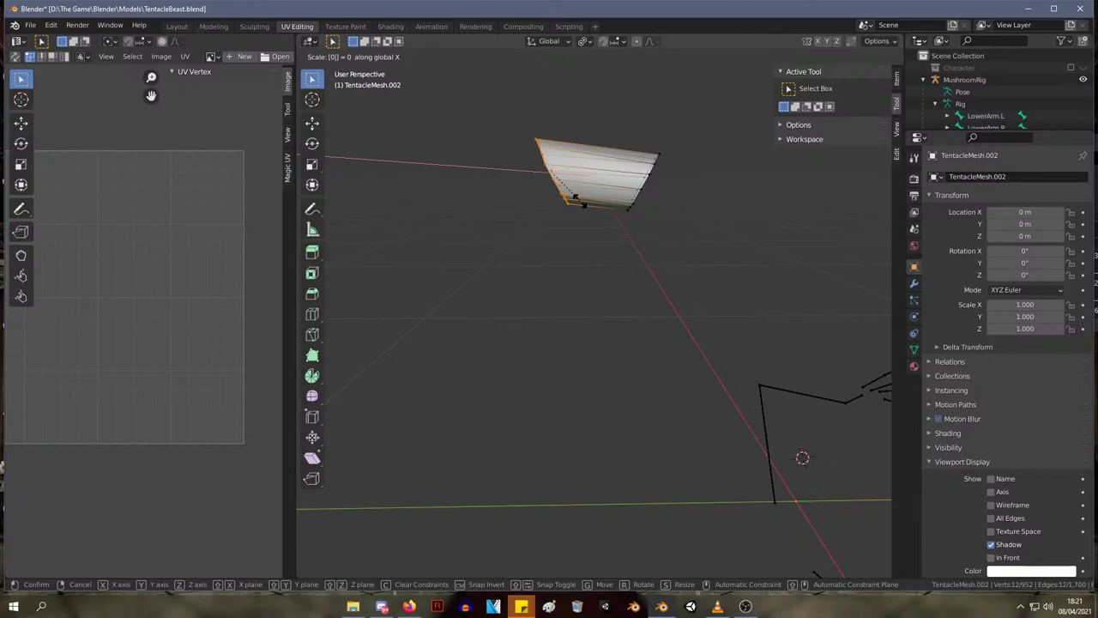
key(y)
key(Return)
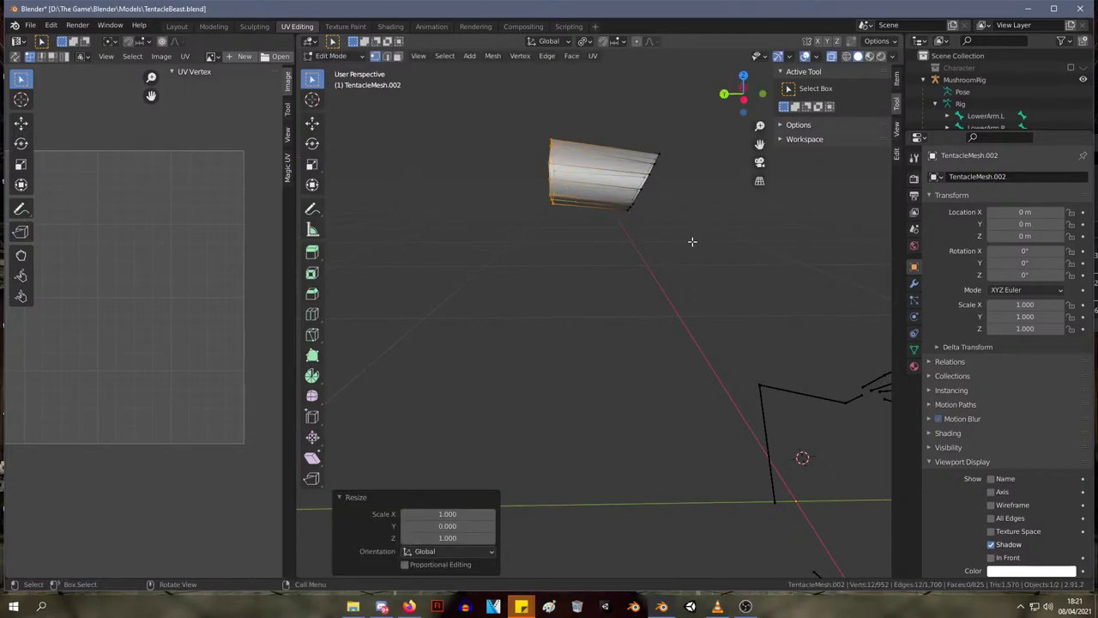
- Flatten the edge loop at the opposite slanted end of the isolated section by scaling it to 0 along global Y
drag(692, 241, 605, 82)
key(ctrl+z)
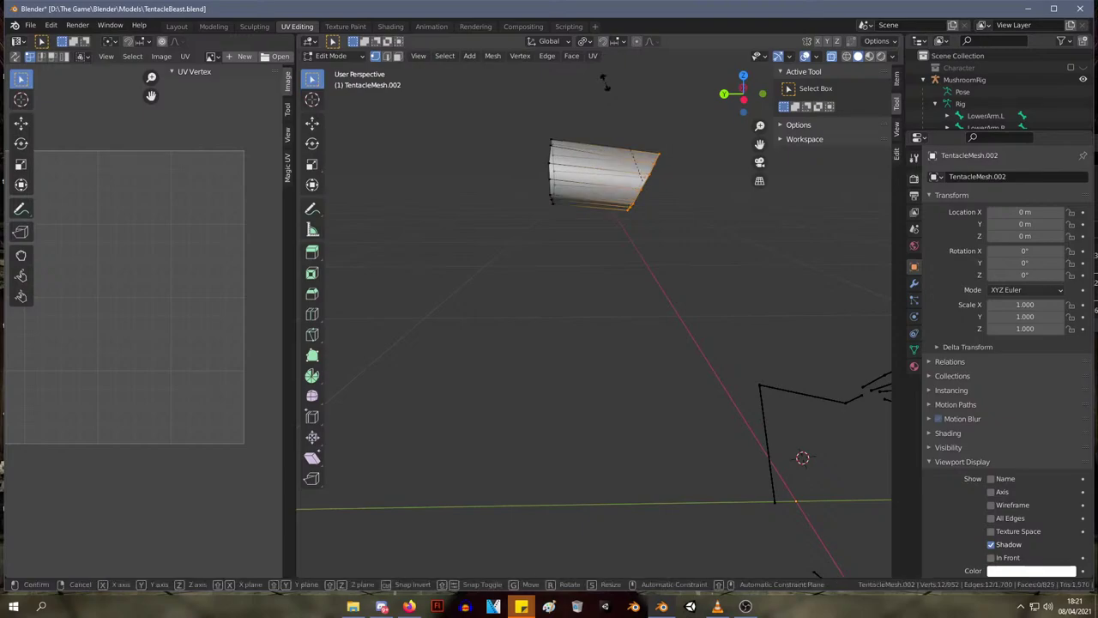
key(s)
key(y)
key(0)
key(Return)
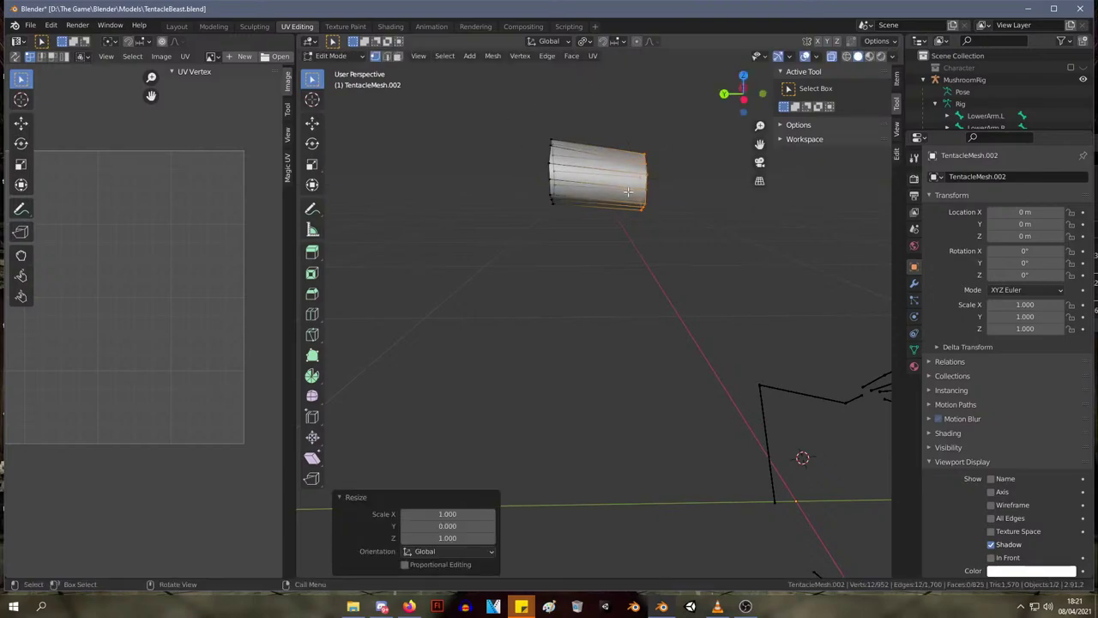
- Undo the end section's flattening and its isolation from the rest of the neck
mouse_move(628, 193)
middle_down()
mouse_move(486, 198)
mouse_move(609, 199)
middle_up()
middle_drag(746, 194, 706, 376)
key(a)
key(ctrl+z)
key(ctrl+z)
click(632, 491)
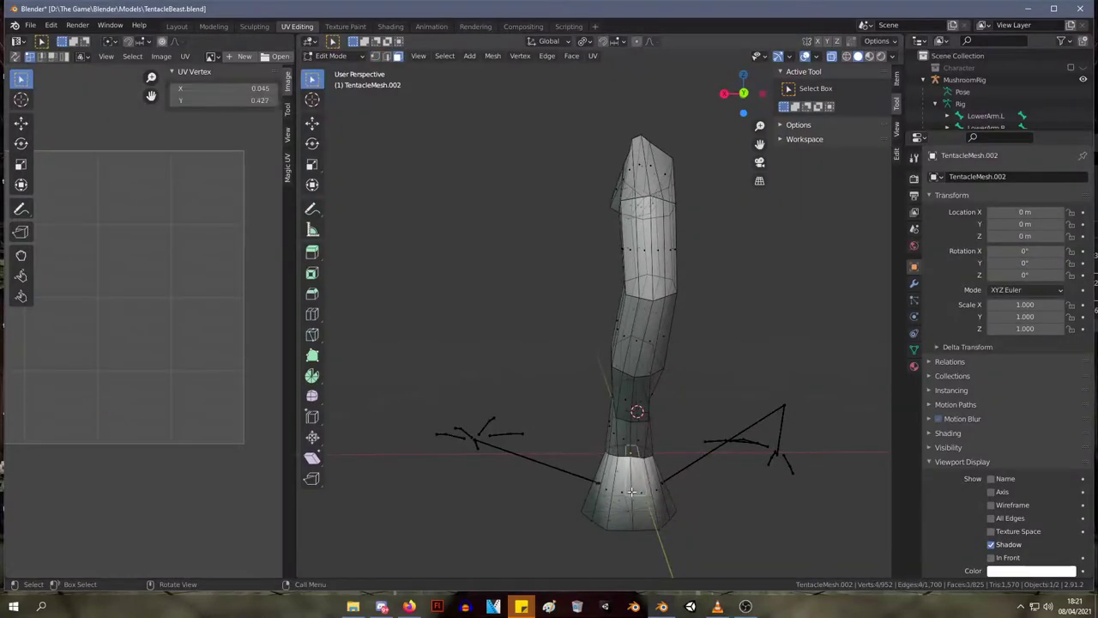
shift+click(621, 492)
key(ctrl+l)
key(ctrl+z)
key(ctrl+z)
shift+click(652, 491)
key(ctrl+z)
key(ctrl+z)
scroll(738, 392, down, 1)
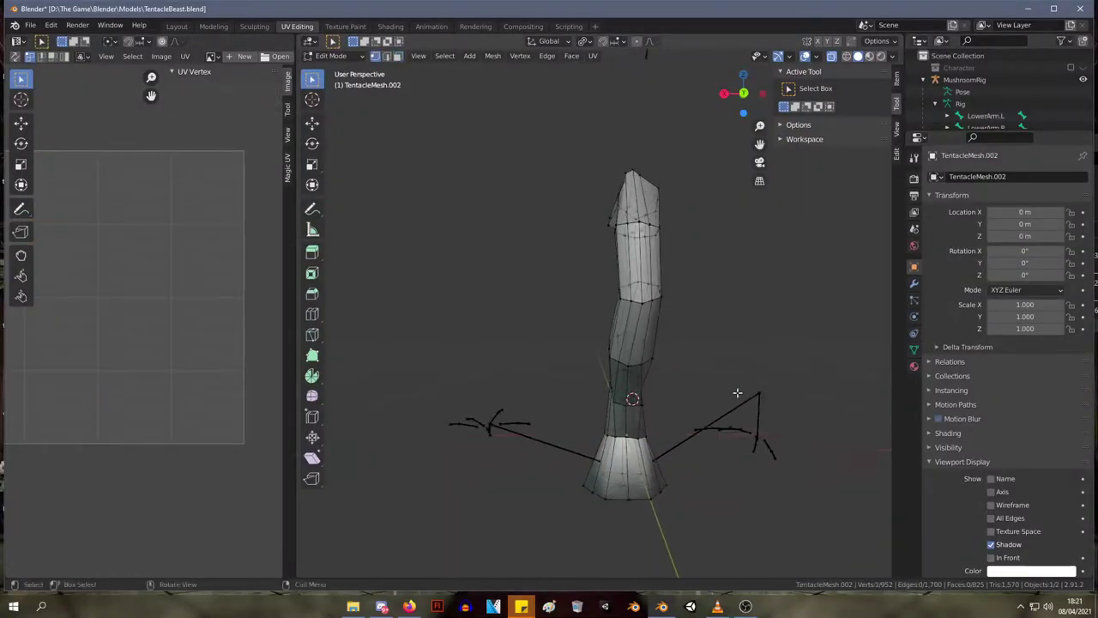
- Undo the splits between the neck sections and the flared base, testing whether the pieces are still connected
middle_drag(737, 392, 666, 366)
key(ctrl+z)
key(ctrl+z)
key(ctrl+z)
key(ctrl+z)
key(ctrl+z)
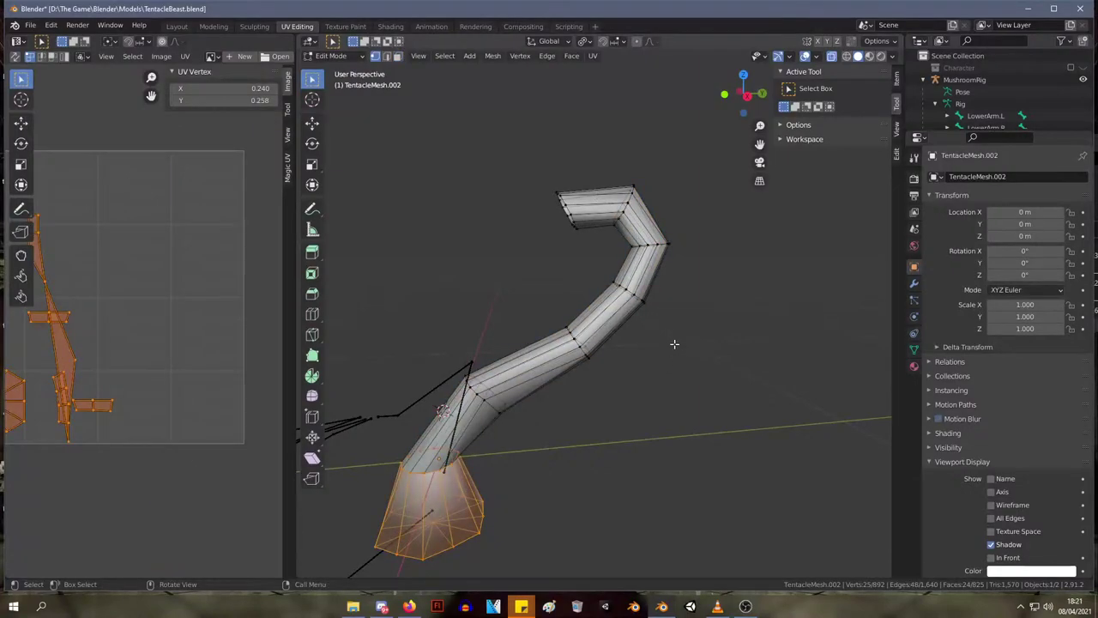
middle_drag(674, 344, 649, 357)
click(580, 342)
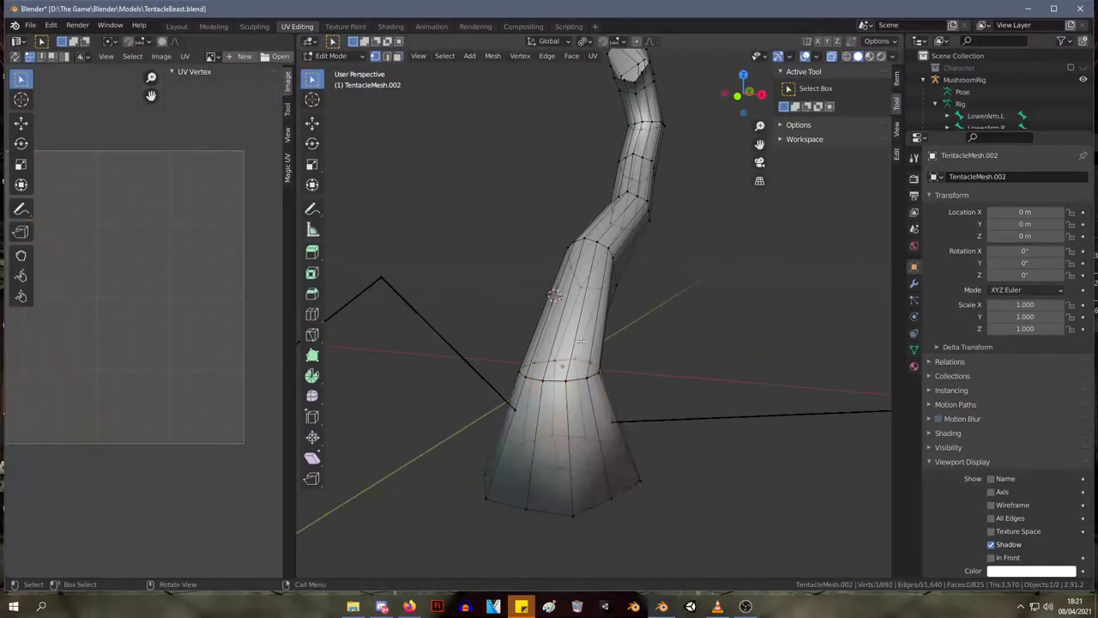
key(g)
right_click(606, 341)
key(ctrl+z)
key(ctrl+z)
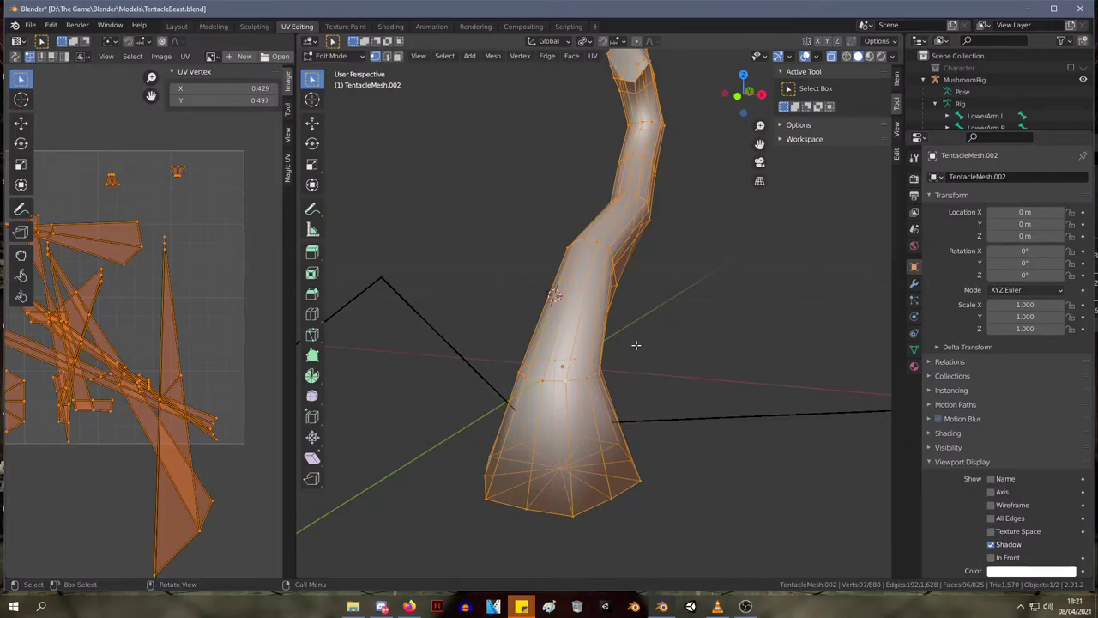
- Dissolve two lengthwise edge loops running along the neck from the flared base to the tip
scroll(629, 343, down, 3)
middle_drag(509, 321, 598, 308)
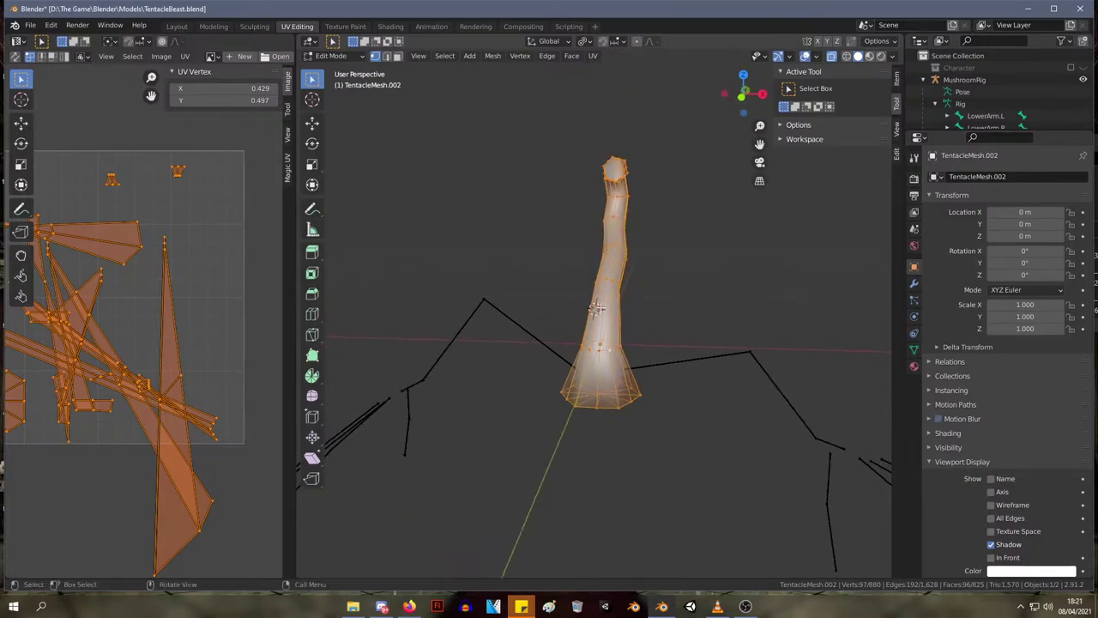
click(605, 361)
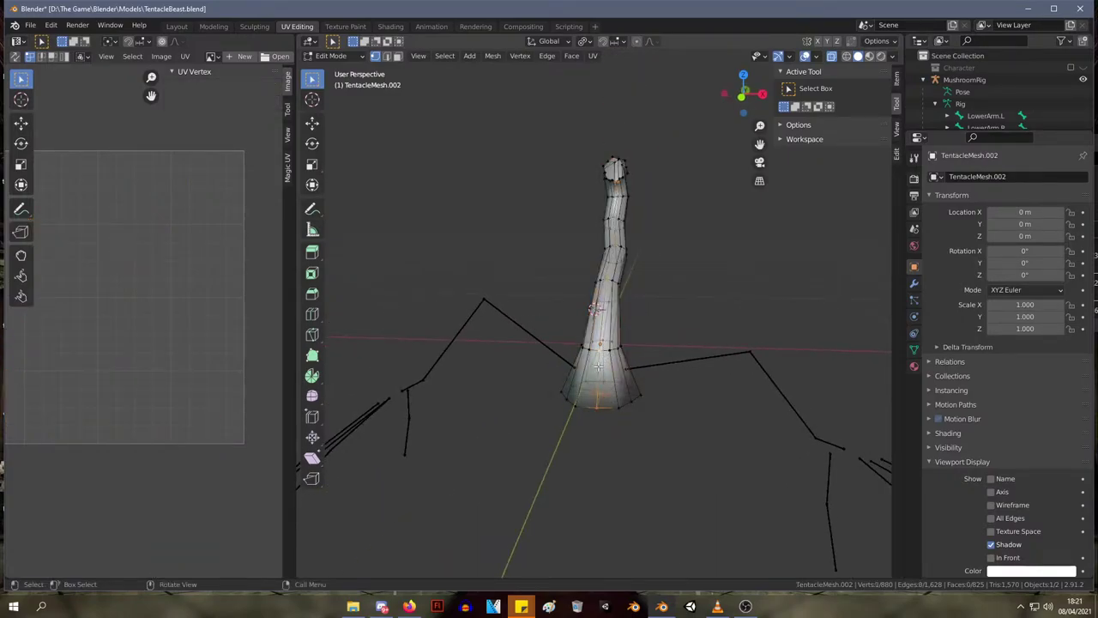
middle_drag(606, 361, 469, 309)
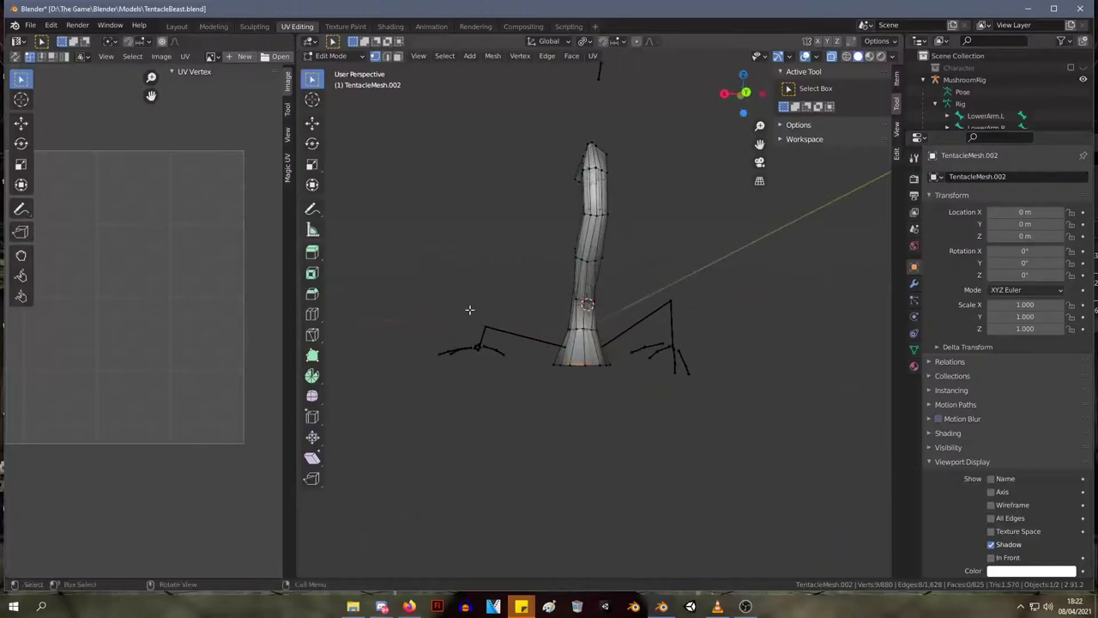
middle_drag(583, 352, 786, 375)
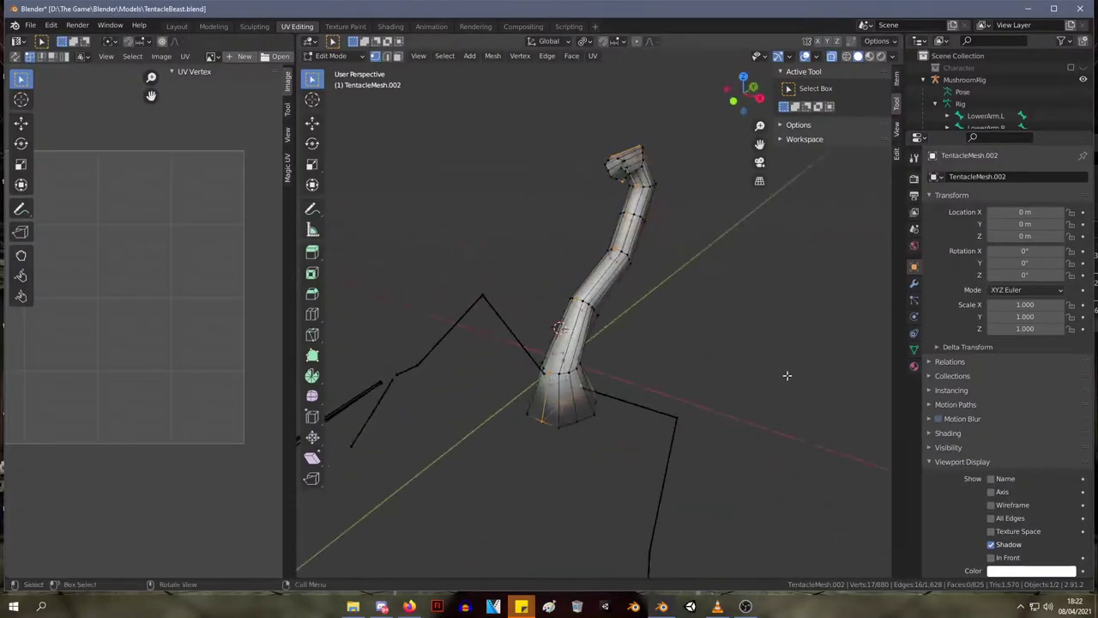
key(ctrl+x)
middle_drag(726, 349, 548, 290)
key(ctrl+z)
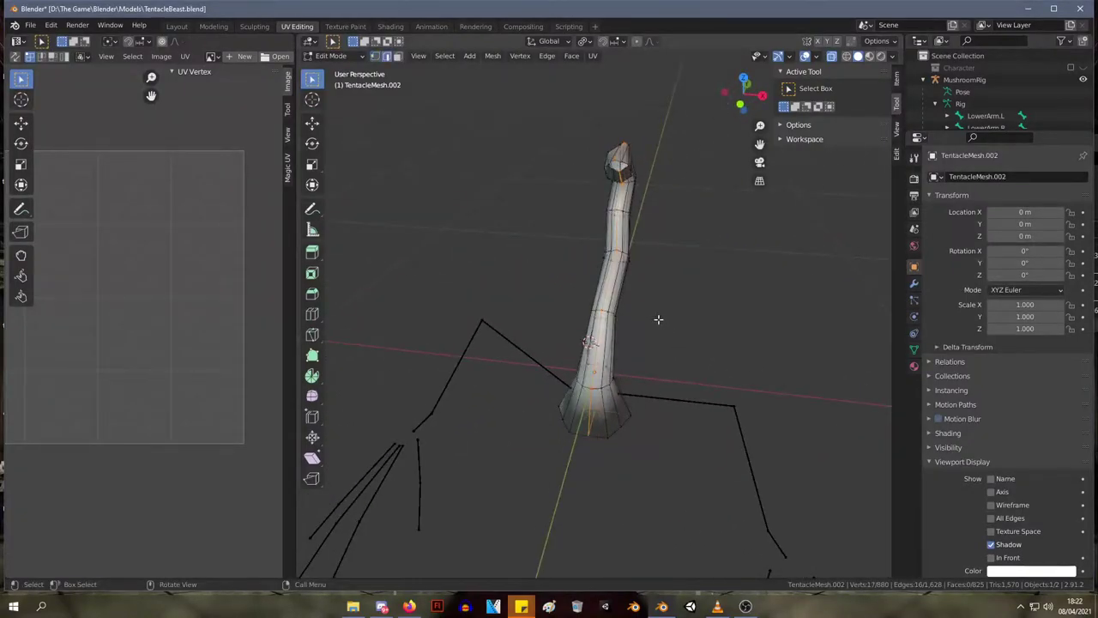
key(ctrl+x)
- Dissolve two more lengthwise edge loops around the sides of the neck, one at a time
click(627, 165)
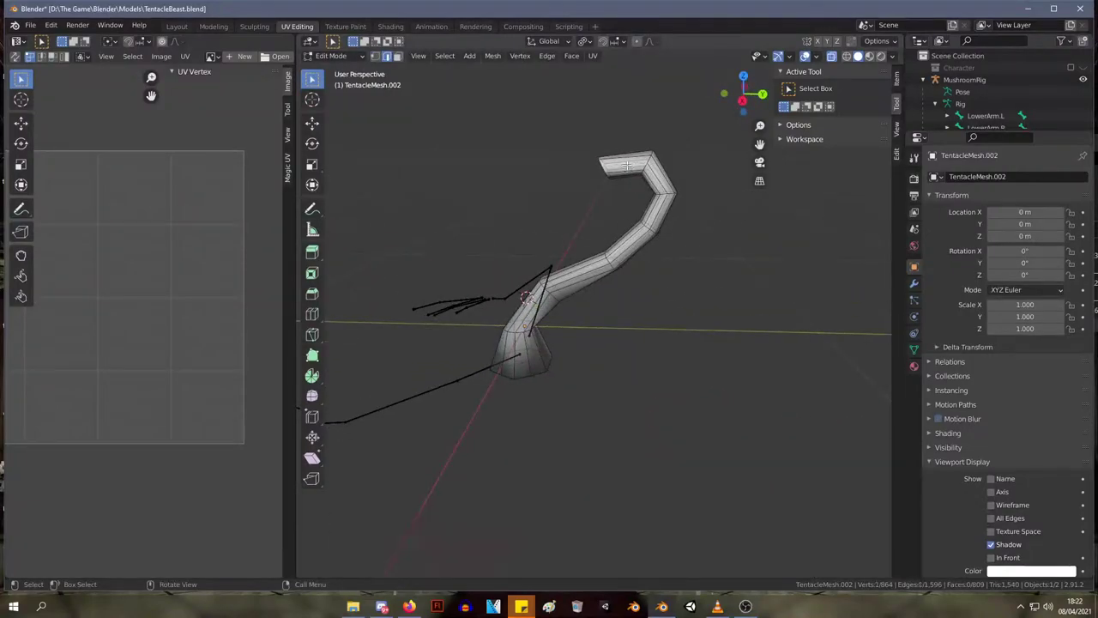
mouse_move(646, 180)
middle_down()
mouse_move(723, 221)
mouse_move(637, 162)
middle_up()
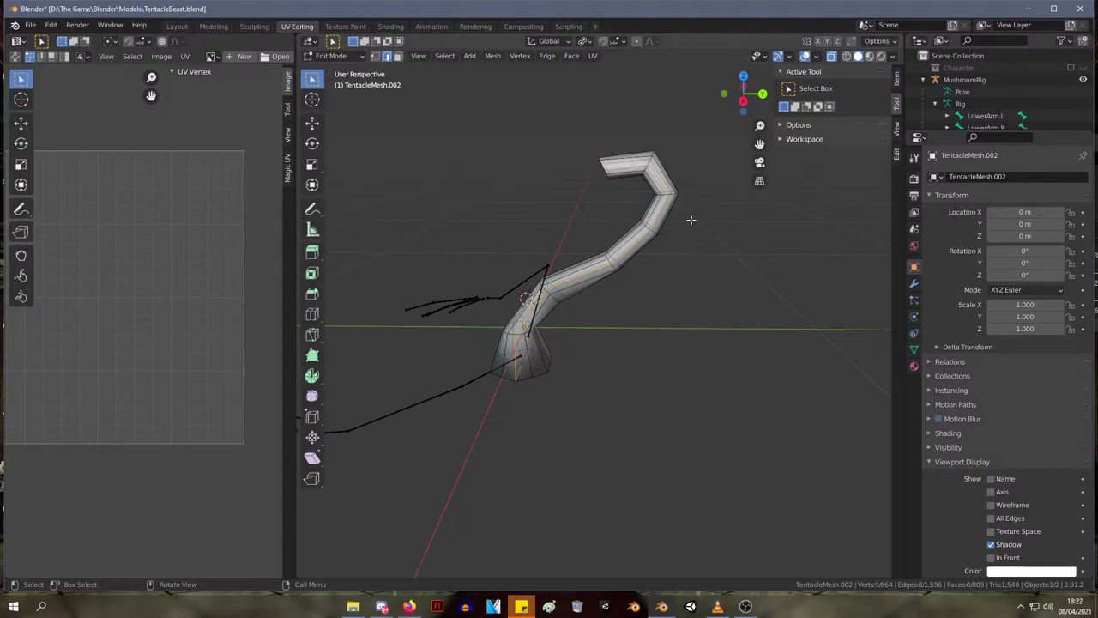
key(ctrl+x)
middle_drag(690, 220, 685, 358)
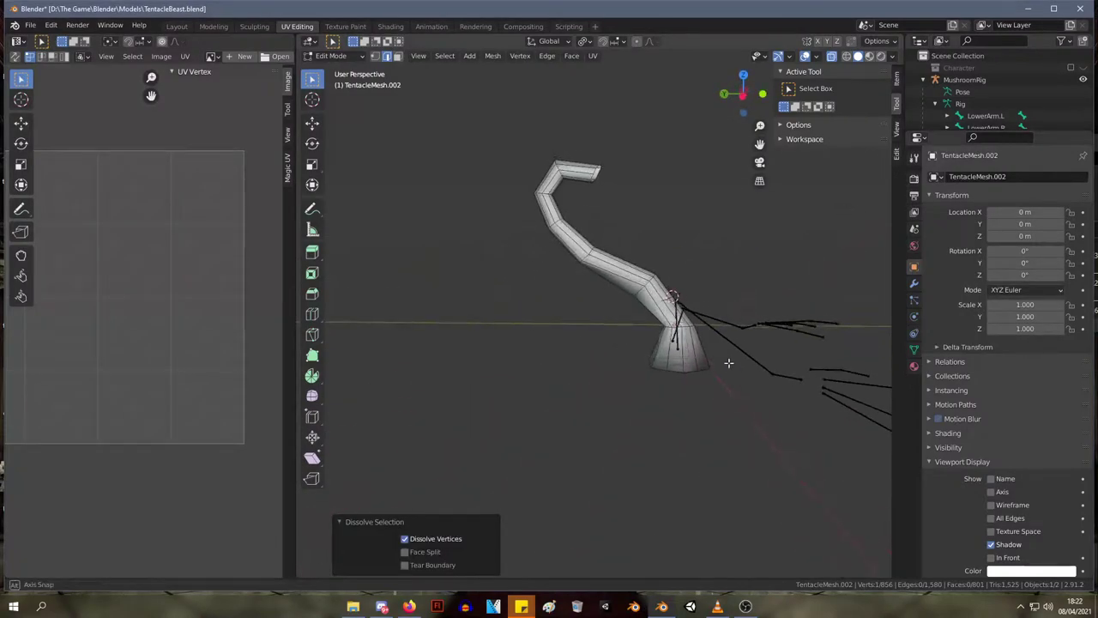
click(682, 360)
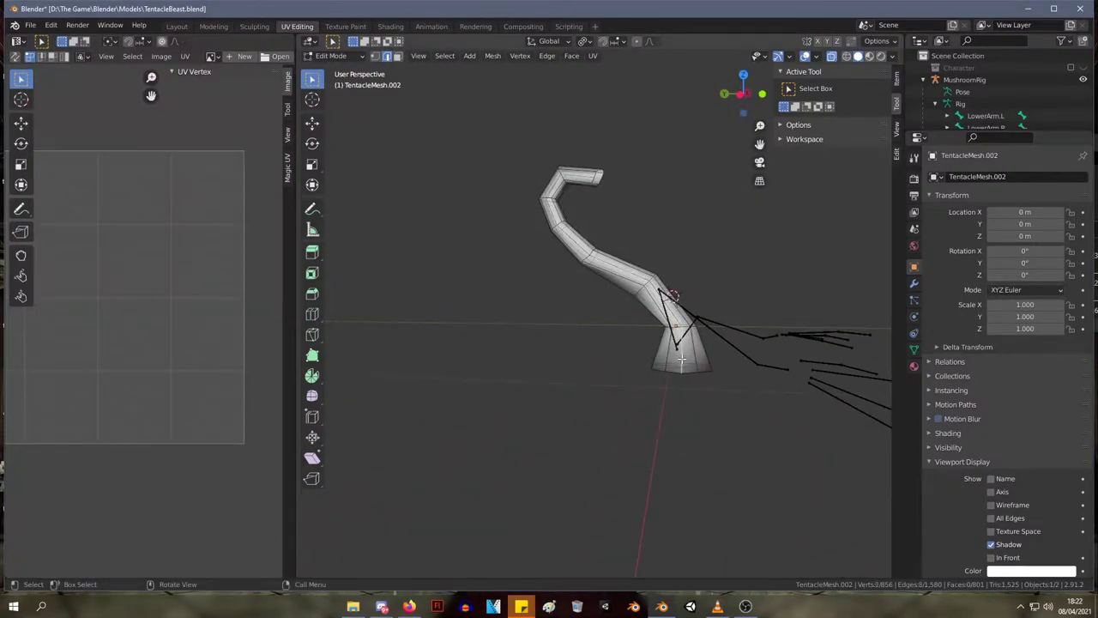
key(ctrl+x)
middle_drag(623, 309, 736, 320)
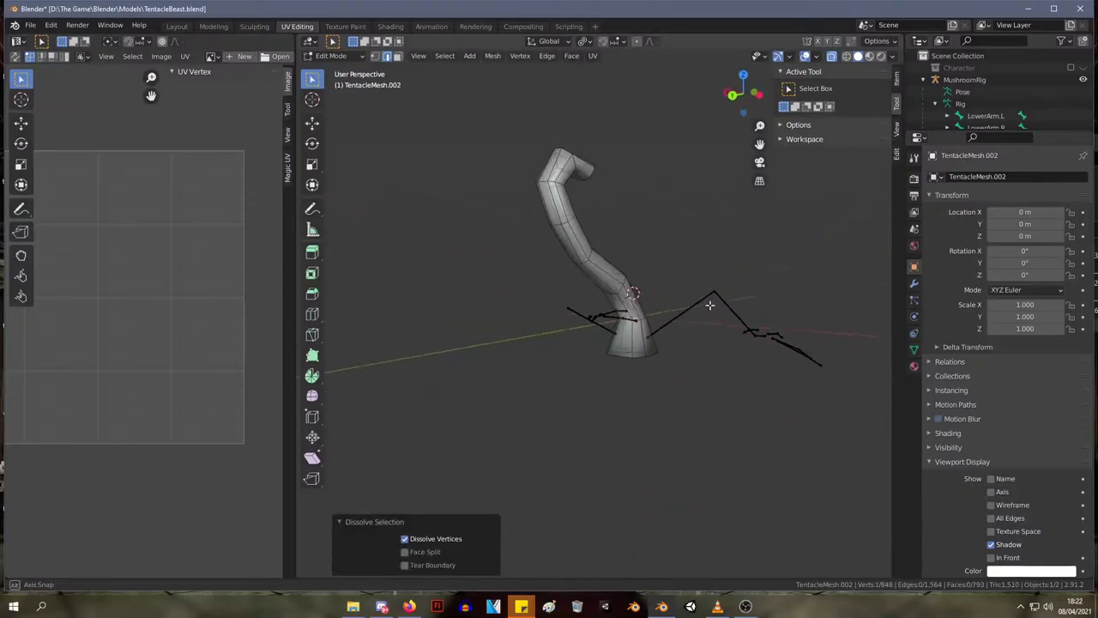
- Dissolve the remaining surplus lengthwise edge loops around the neck to reduce it to a four-sided tube
alt+click(588, 243)
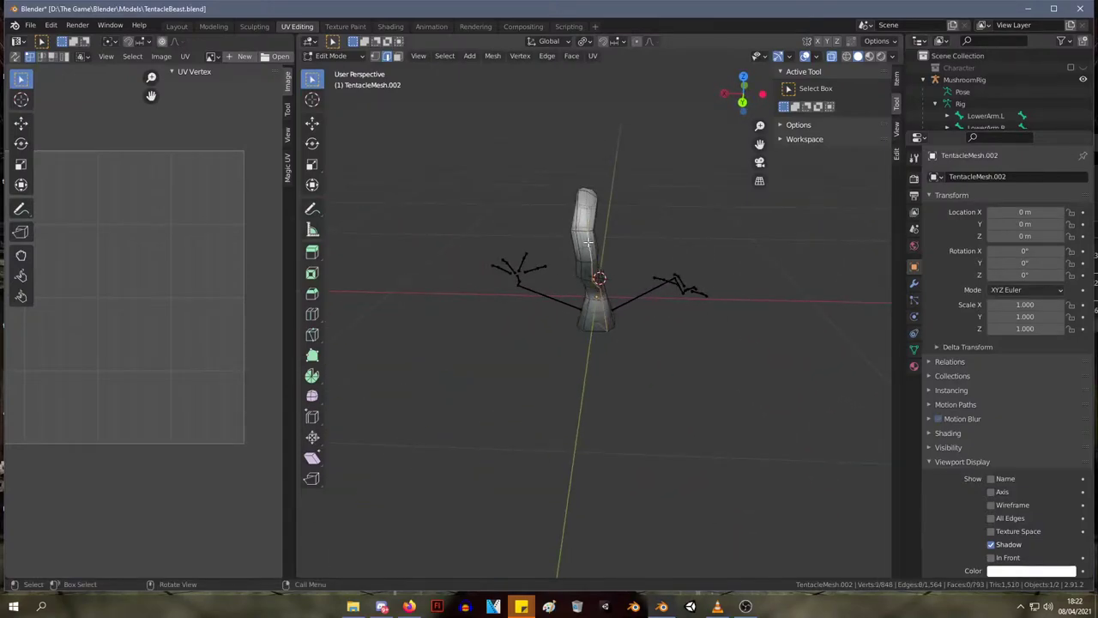
key(ctrl+x)
middle_drag(588, 244, 620, 355)
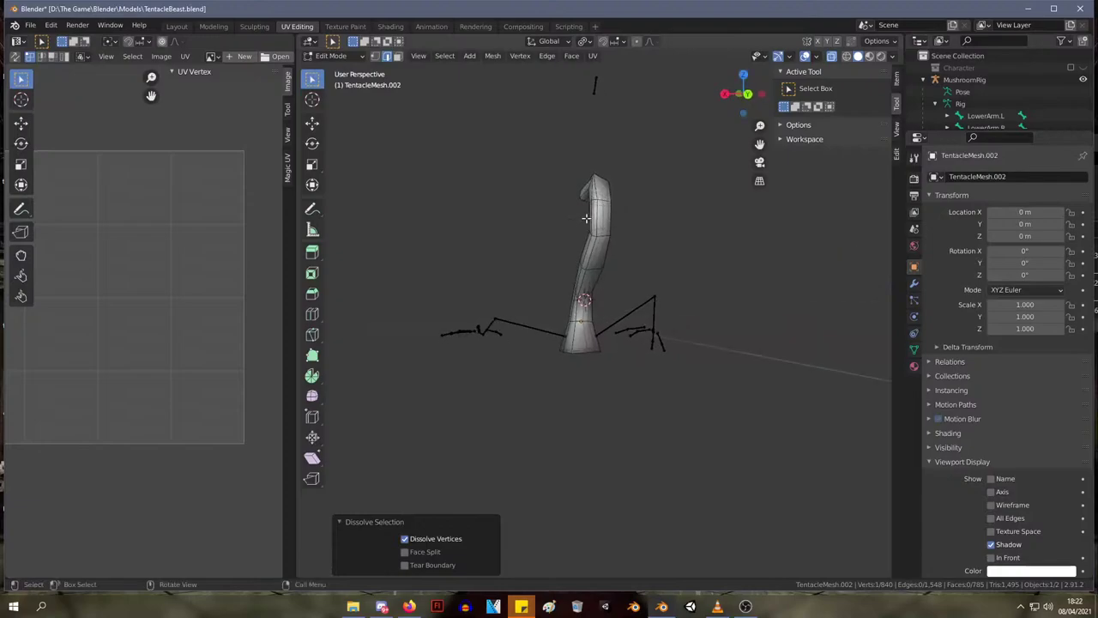
alt+click(606, 286)
key(ctrl+x)
key(ctrl+z)
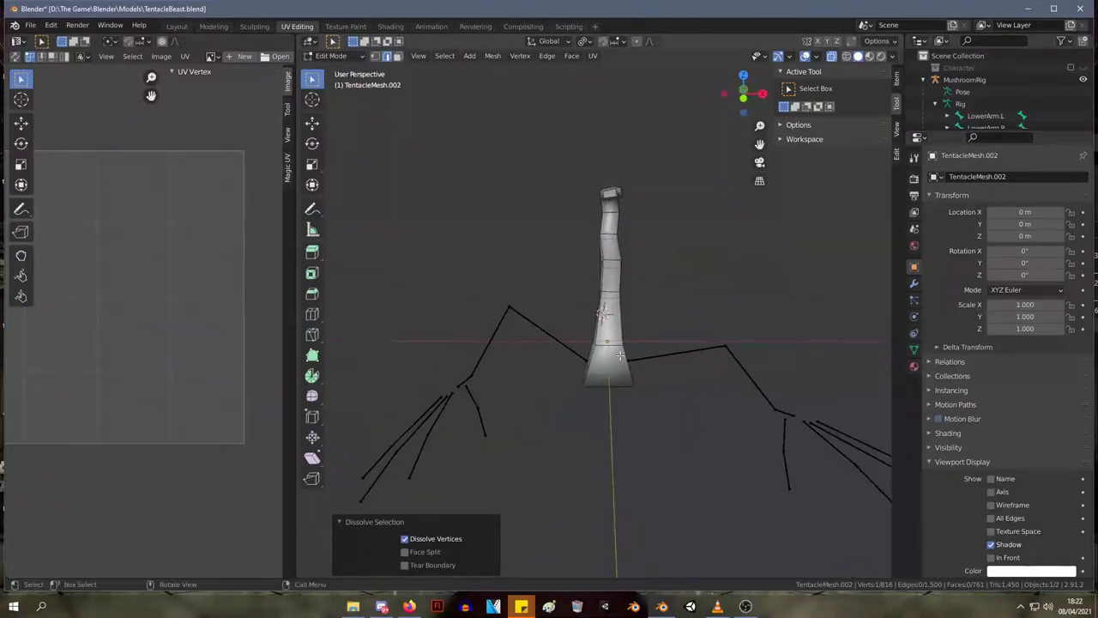
- Scale the whole neck to 0.792 along global X and check its width against the full creature in Object Mode
drag(727, 404, 561, 145)
key(s)
key(x)
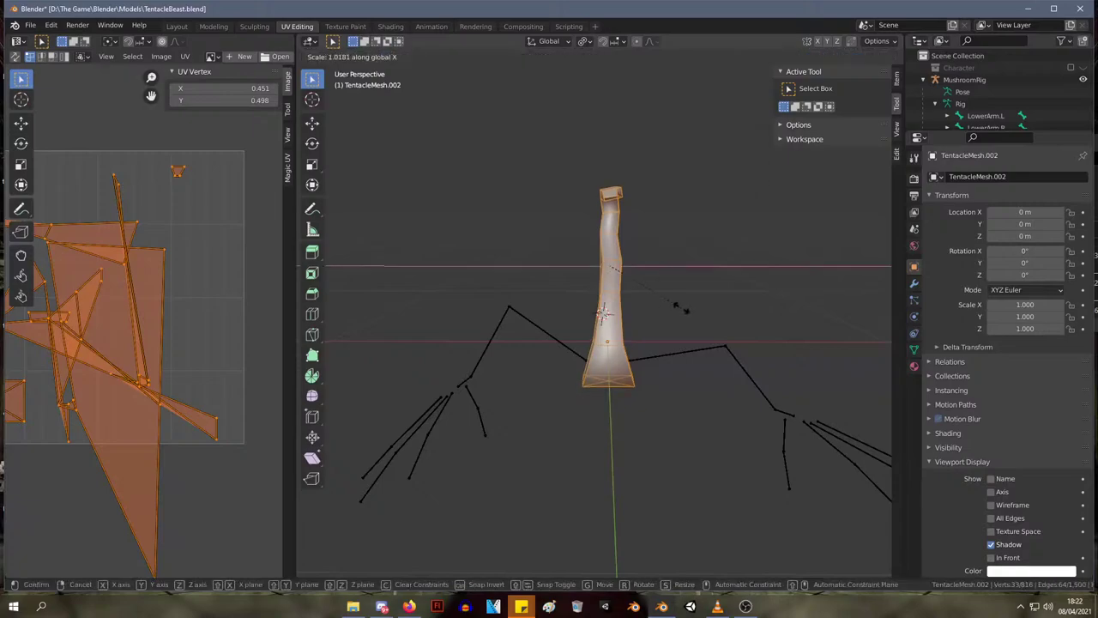
click(654, 308)
middle_drag(654, 309, 534, 284)
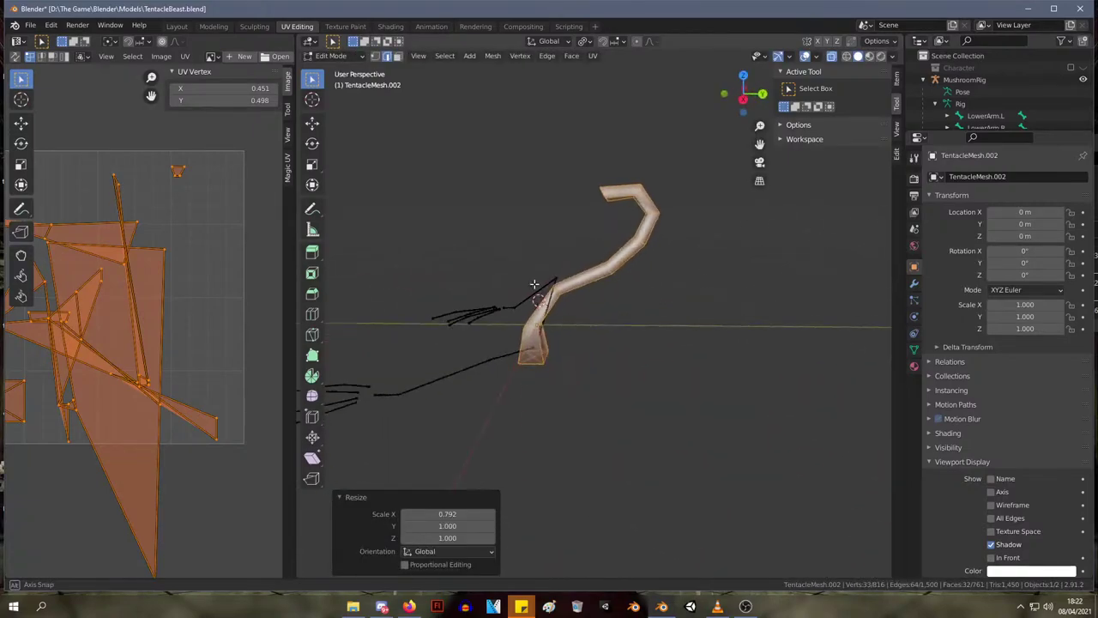
key(Tab)
click(445, 266)
mouse_move(445, 267)
middle_down()
mouse_move(533, 229)
mouse_move(408, 283)
mouse_move(314, 274)
mouse_move(402, 273)
mouse_move(490, 228)
mouse_move(565, 248)
mouse_move(550, 278)
mouse_move(401, 278)
mouse_move(529, 282)
mouse_move(549, 293)
mouse_move(547, 307)
mouse_move(424, 293)
mouse_move(425, 271)
middle_up()
click(607, 284)
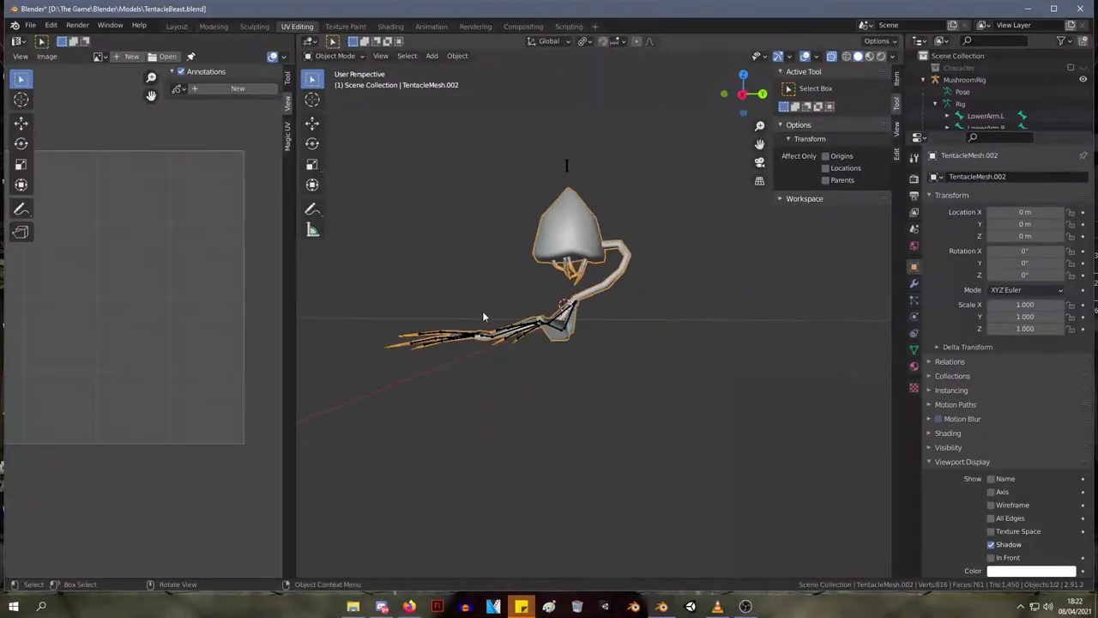
middle_drag(483, 314, 614, 322)
- Rescale the selected neck once more in Edit Mode and view it against the full creature
key(Tab)
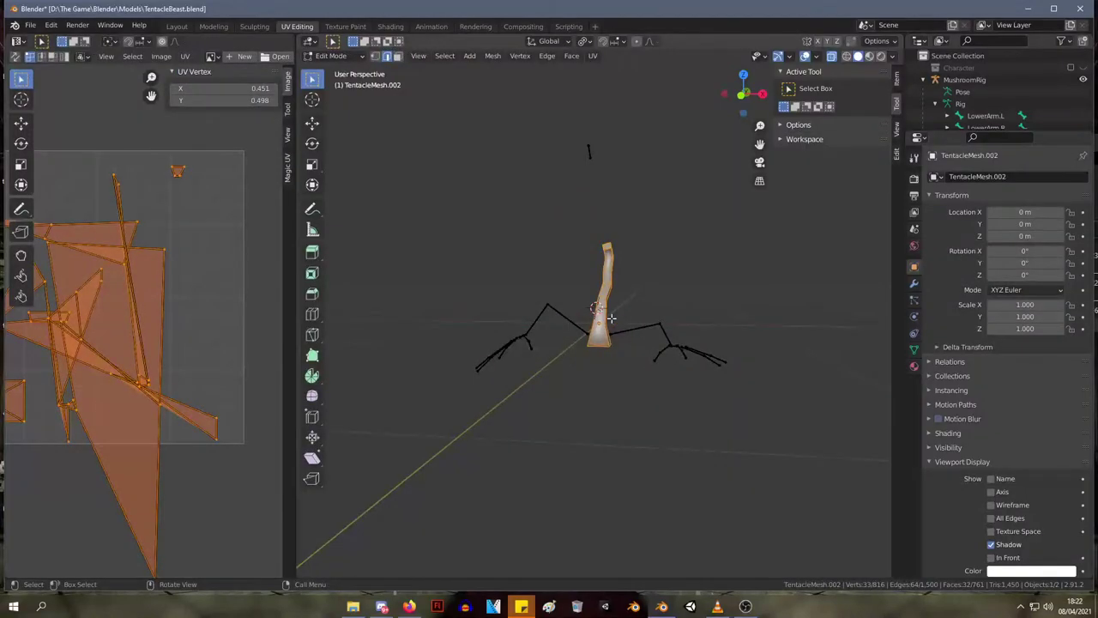
key(s)
click(671, 363)
key(Tab)
middle_drag(672, 336, 652, 287)
- Try selecting the neck's flared base and the side edges of the sections above it
key(Tab)
scroll(645, 280, up, 3)
drag(657, 429, 574, 337)
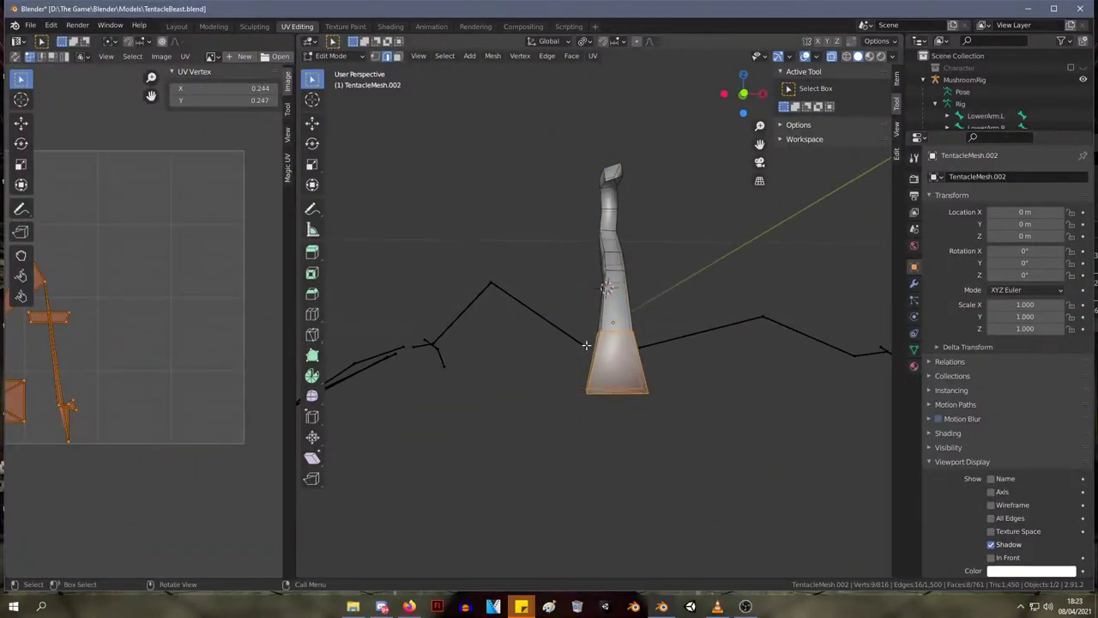
key(t)
click(581, 309)
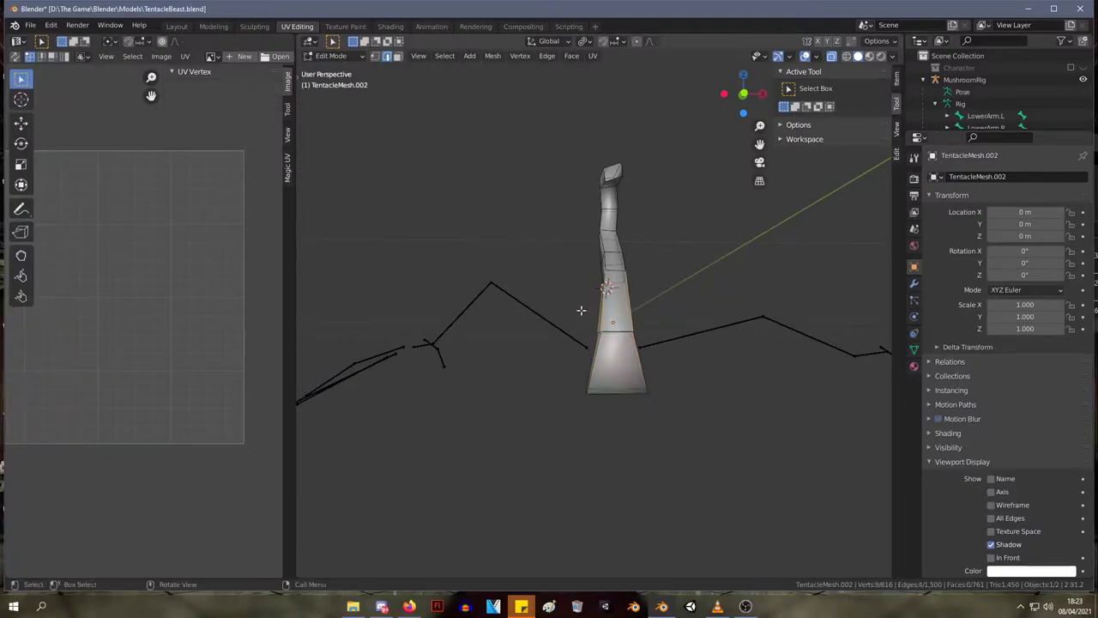
key(t)
middle_drag(654, 299, 642, 334)
drag(643, 292, 548, 271)
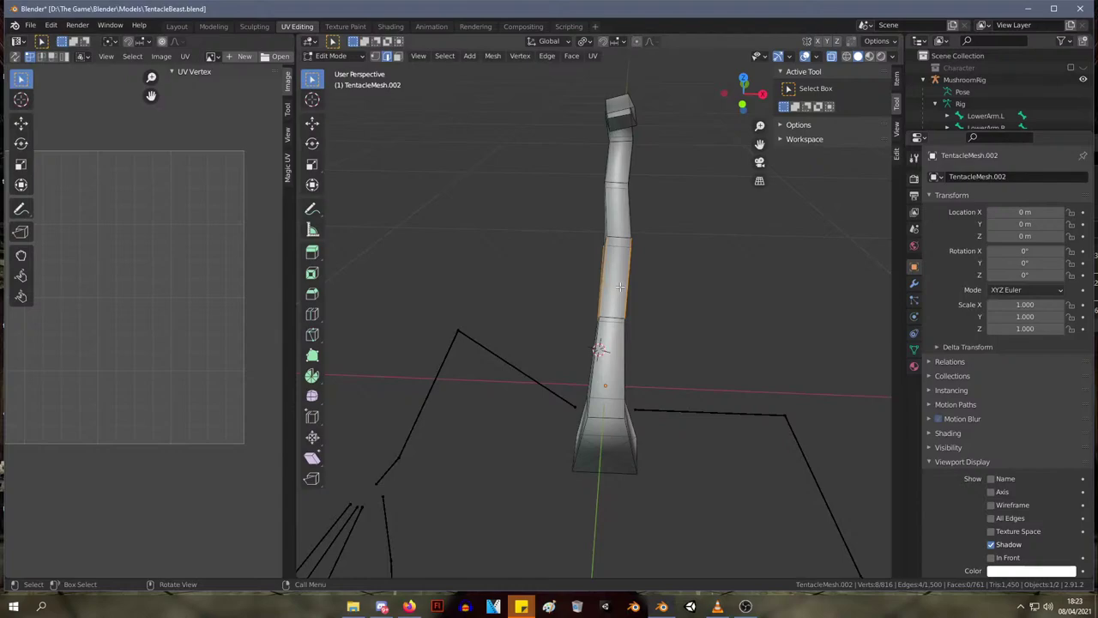
key(ctrl+l)
click(703, 320)
click(622, 460)
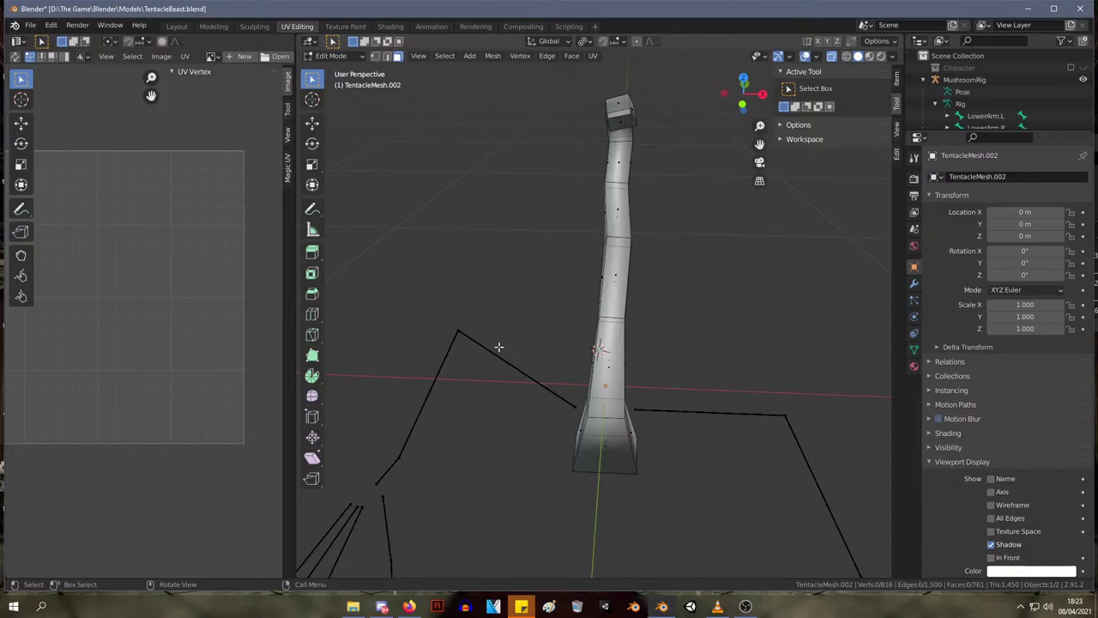
- Split the tentacle's base section and the two segments above it into separate pieces of the mesh
middle_drag(659, 448, 693, 455)
drag(691, 454, 546, 377)
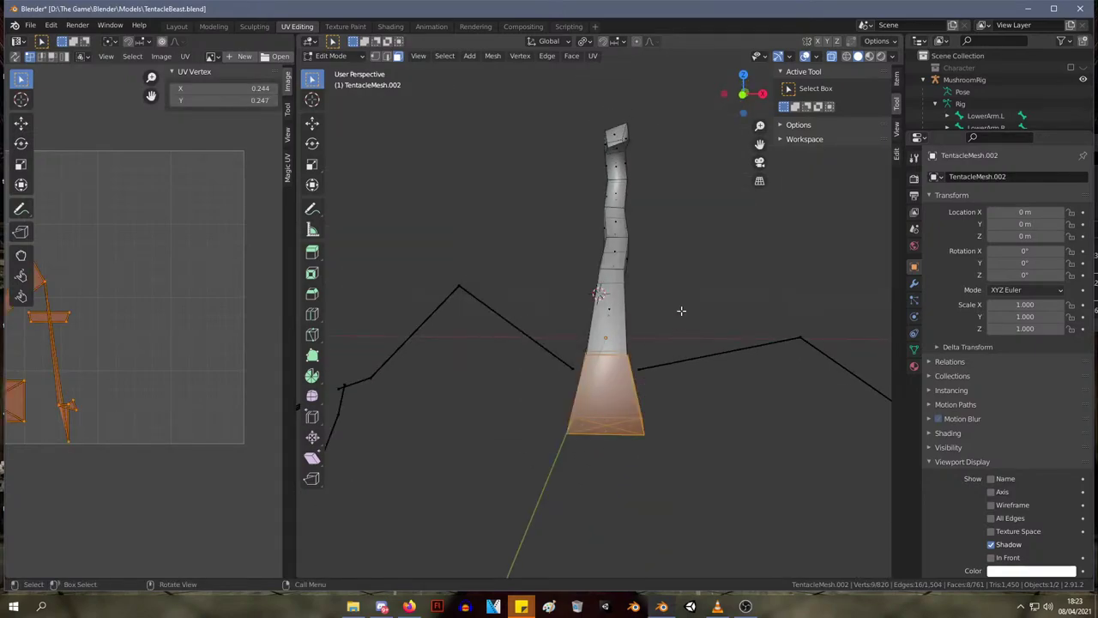
drag(676, 307, 587, 311)
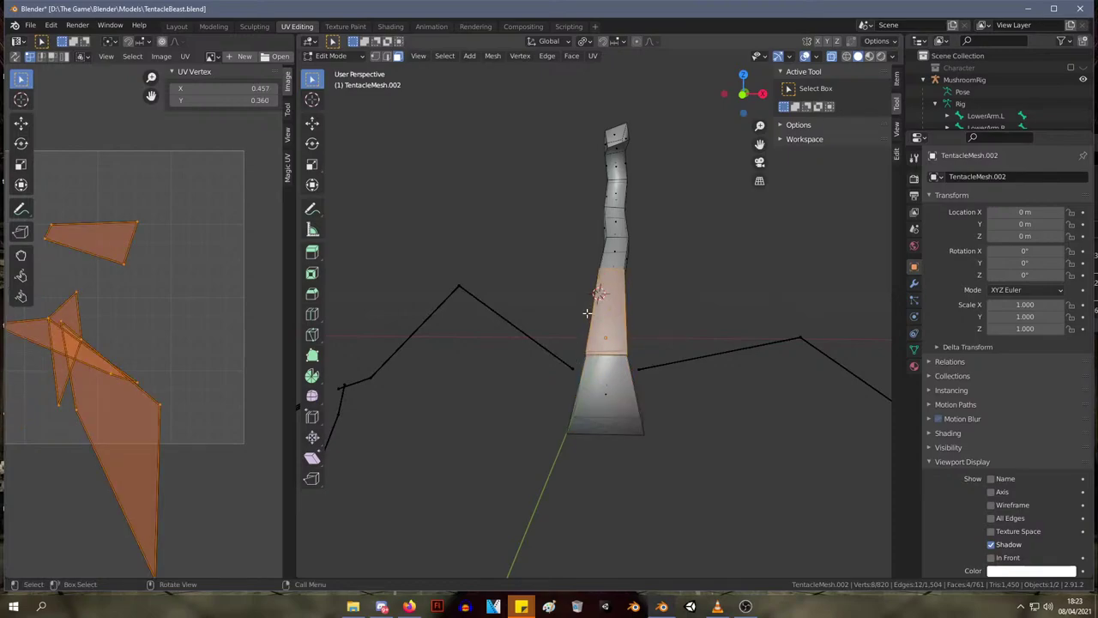
middle_drag(628, 304, 650, 325)
key(g)
right_click(581, 330)
drag(650, 325, 562, 275)
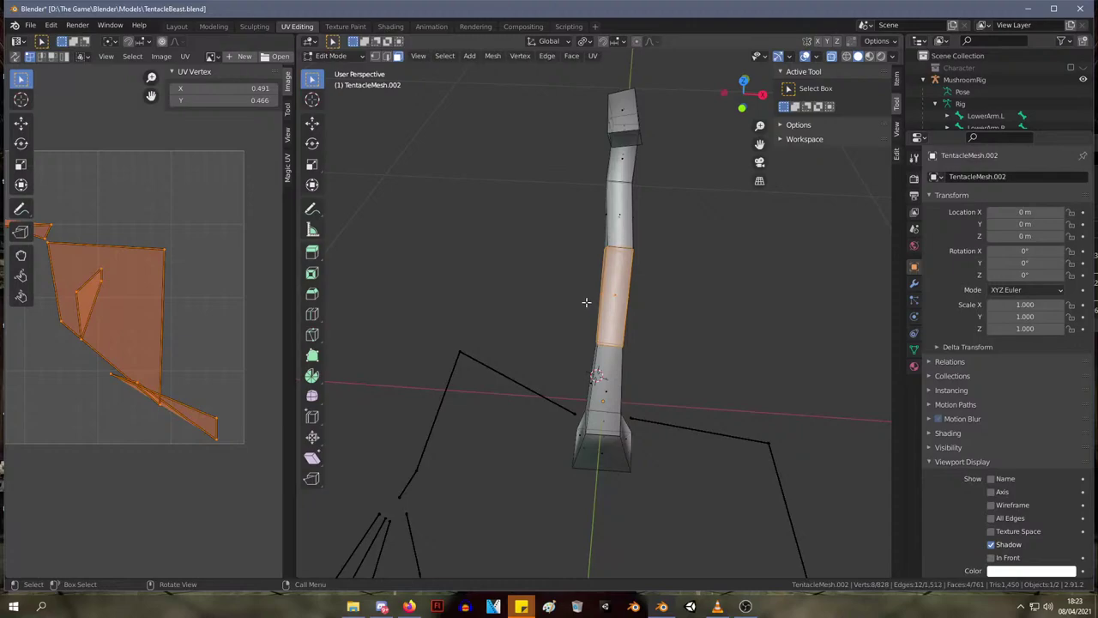
- Split the tentacle's remaining upper segments up to the tip into separate pieces
drag(665, 236, 576, 198)
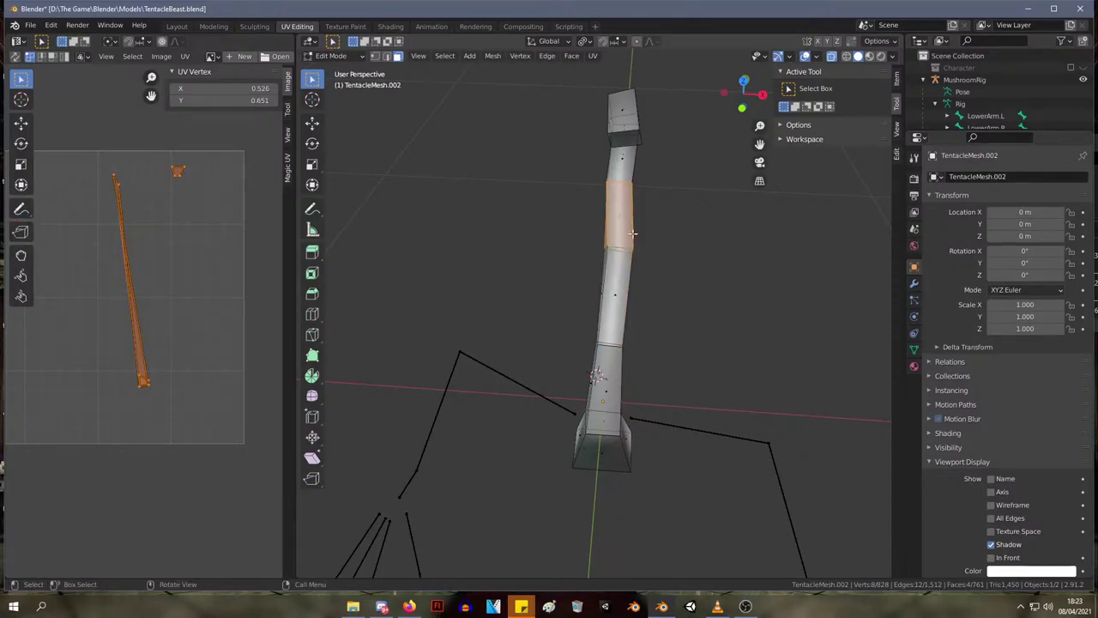
middle_drag(632, 232, 657, 178)
drag(619, 171, 598, 168)
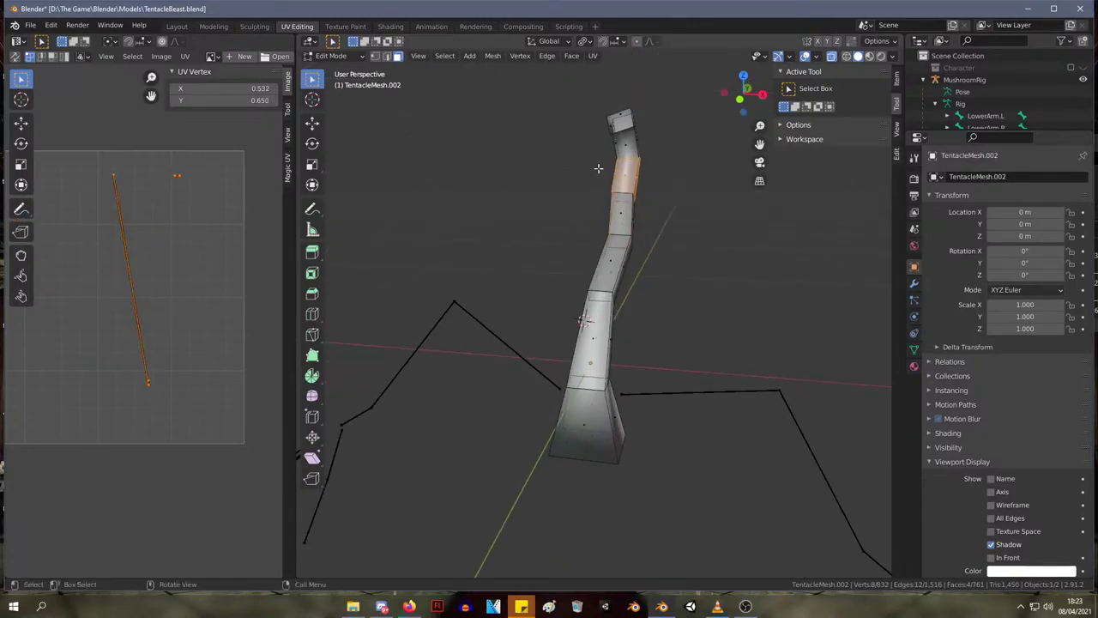
middle_drag(617, 160, 619, 182)
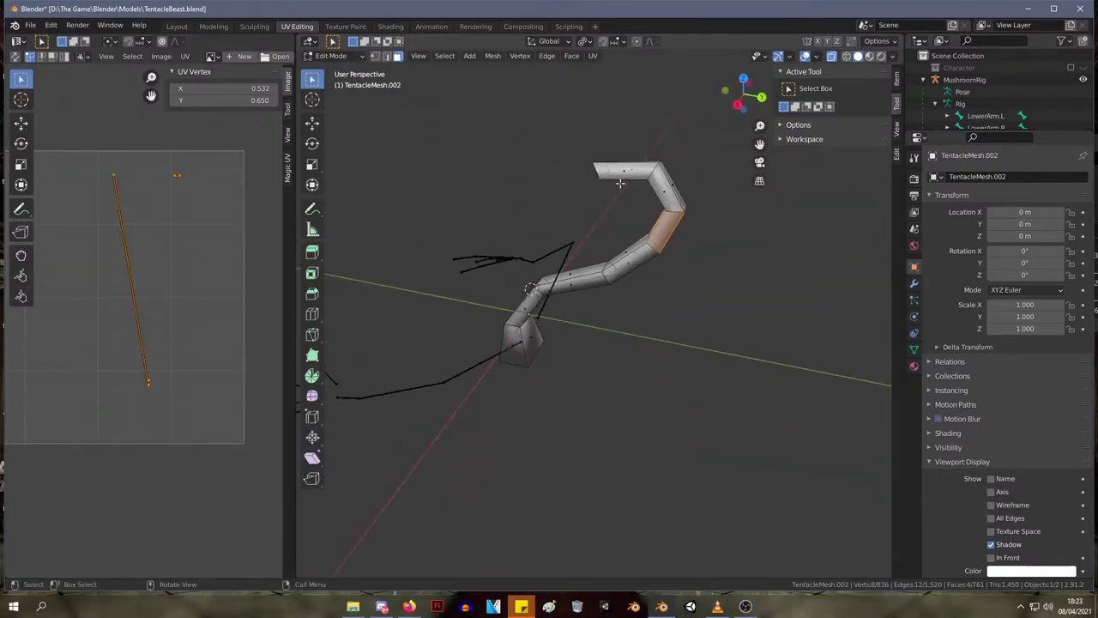
drag(678, 179, 677, 179)
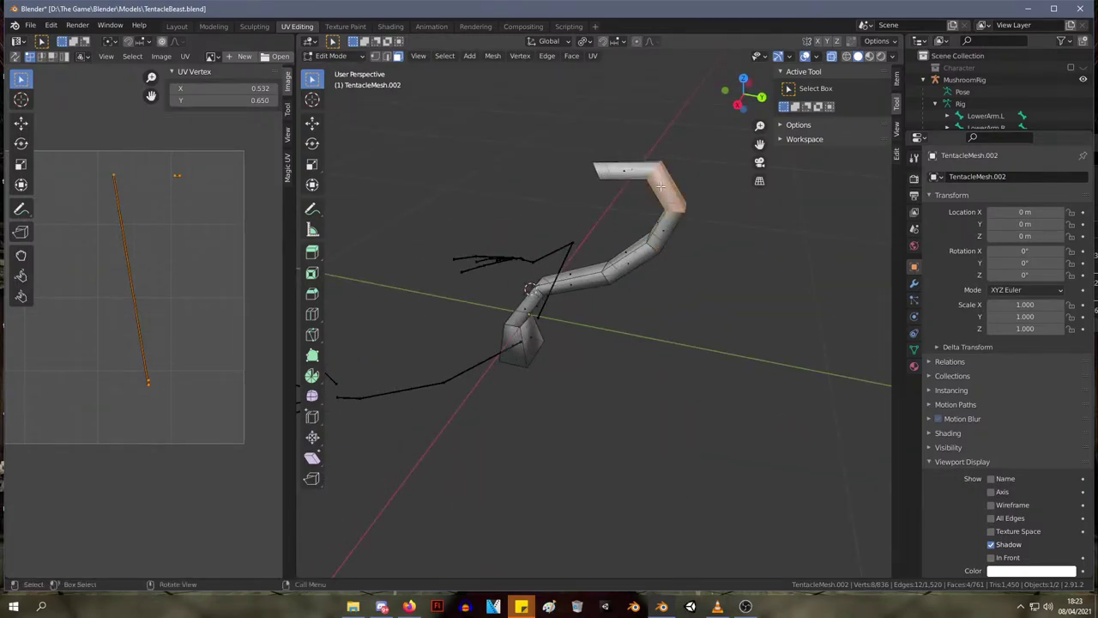
drag(595, 137, 636, 198)
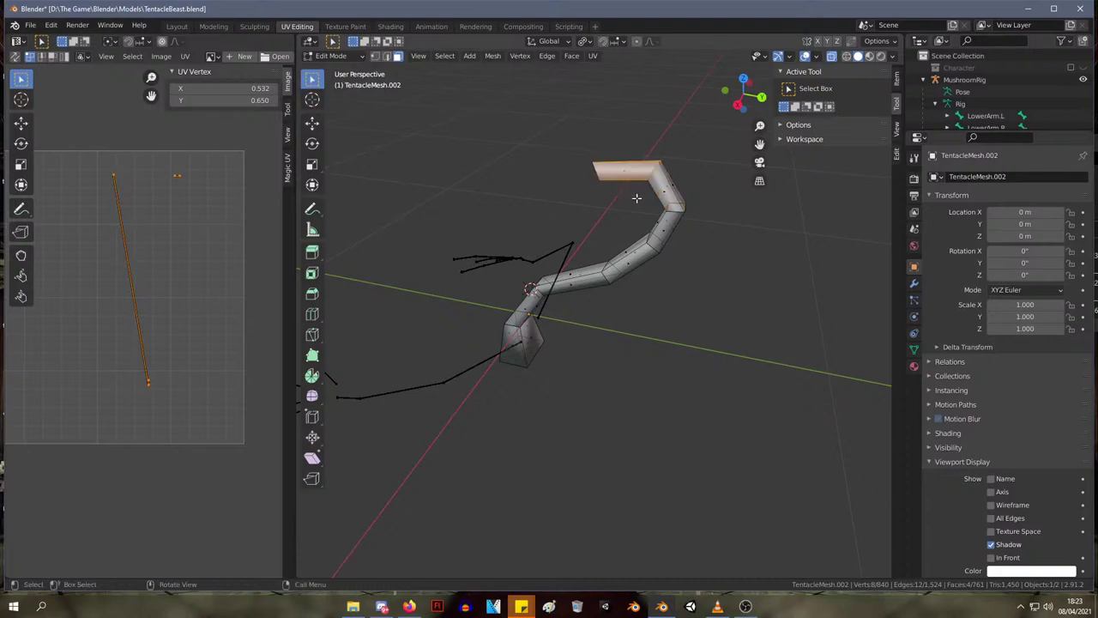
- Check the tentacle with the whole creature in Object Mode, then undo the segment splits in Edit Mode and clear the selection
middle_drag(619, 192, 554, 297)
key(Tab)
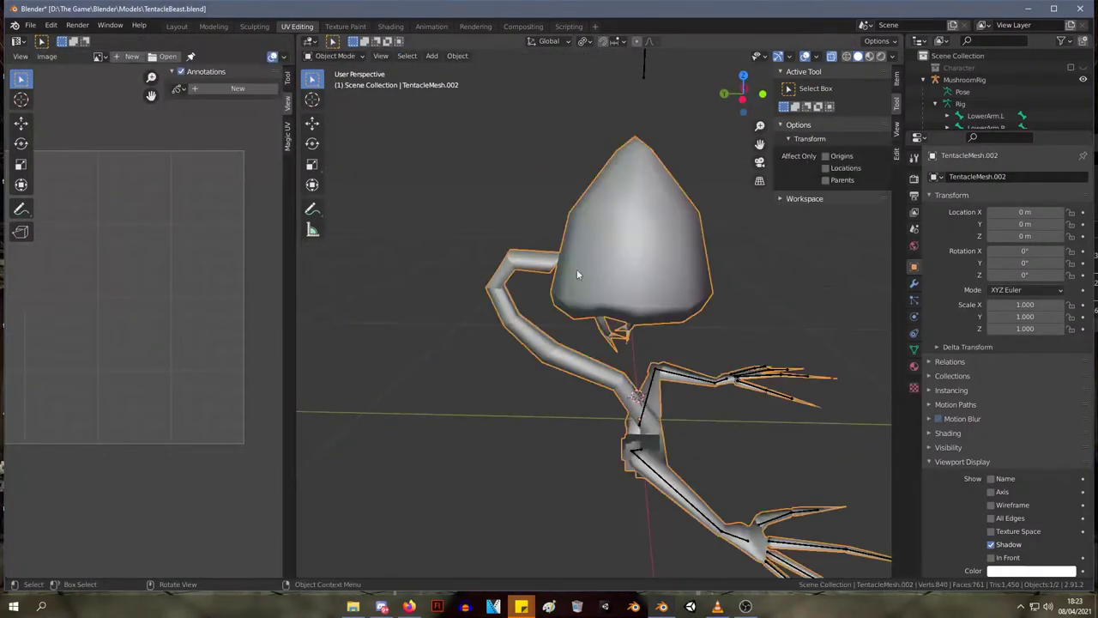
middle_drag(626, 239, 386, 211)
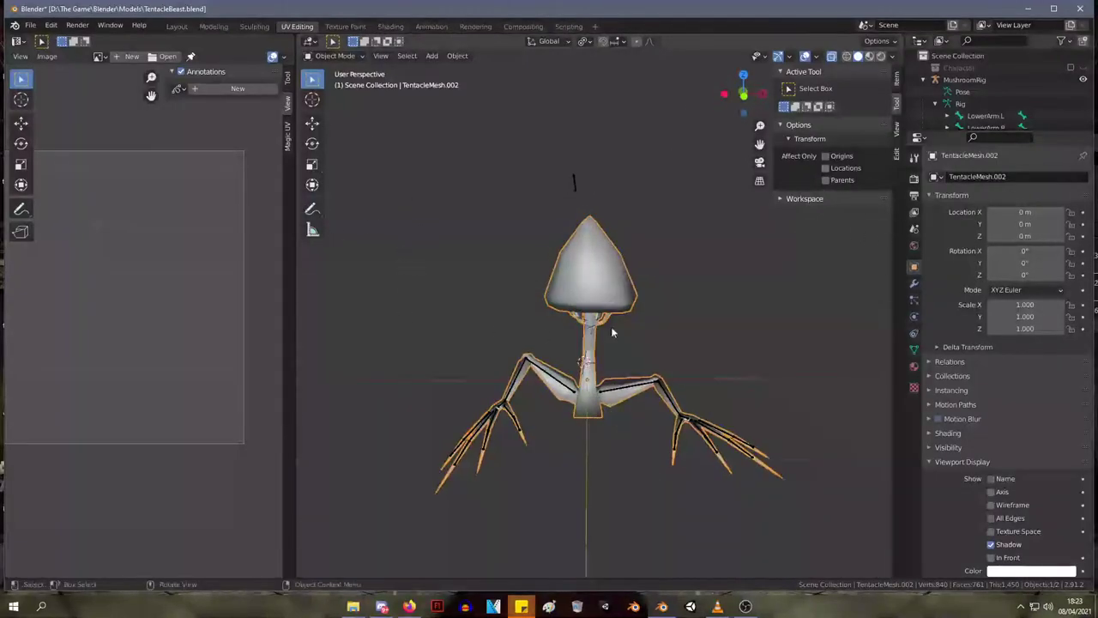
scroll(611, 328, up, 4)
middle_drag(610, 329, 501, 302)
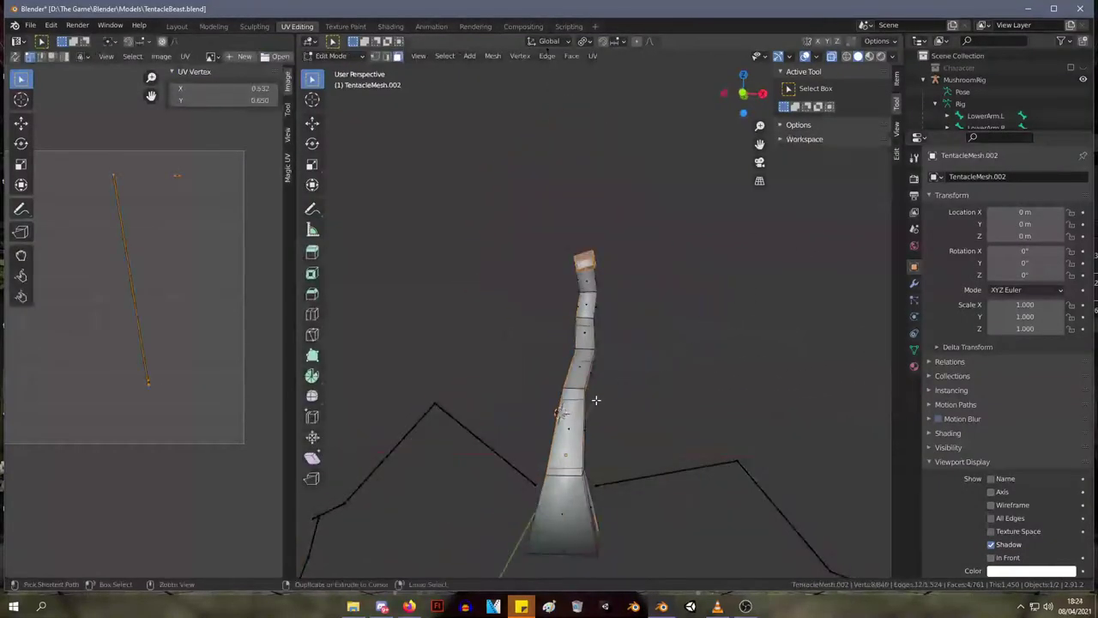
key(ctrl+r)
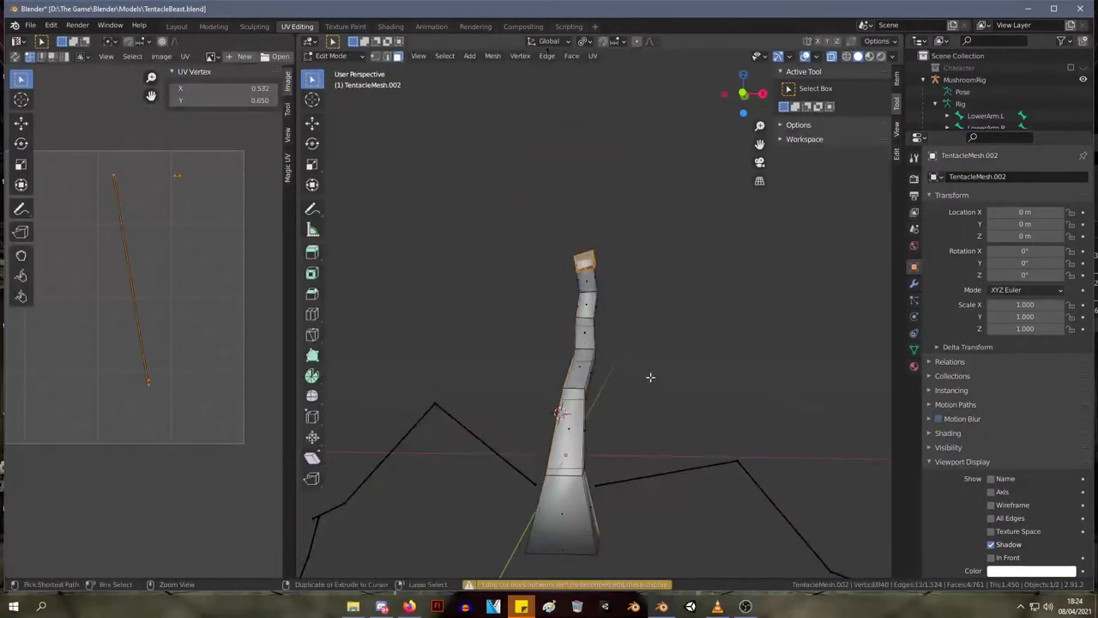
click(650, 375)
key(ctrl+z)
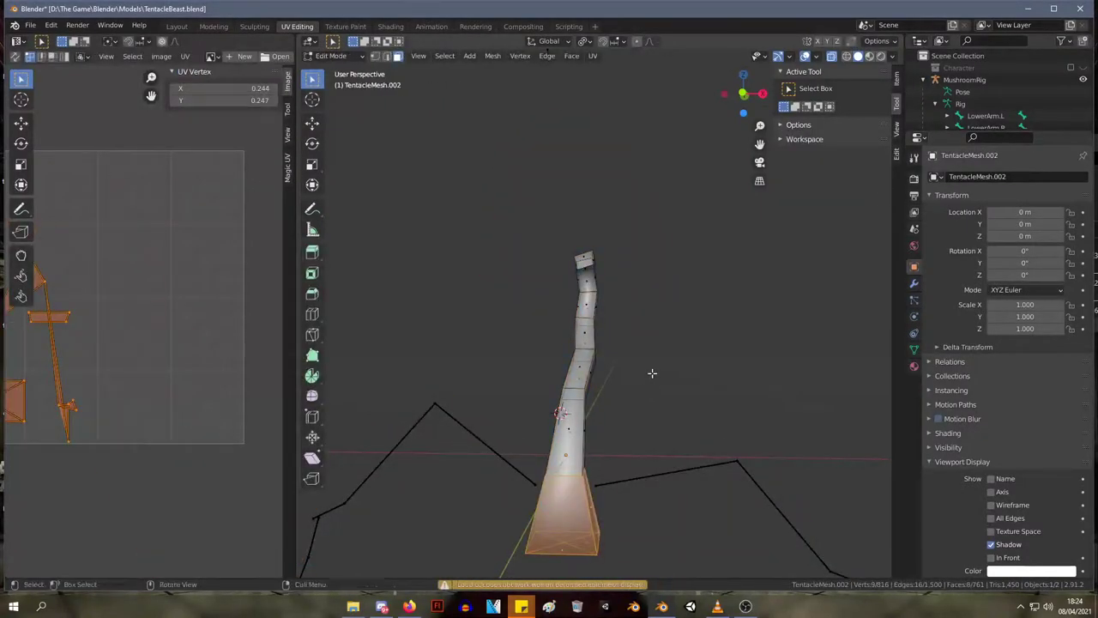
click(652, 373)
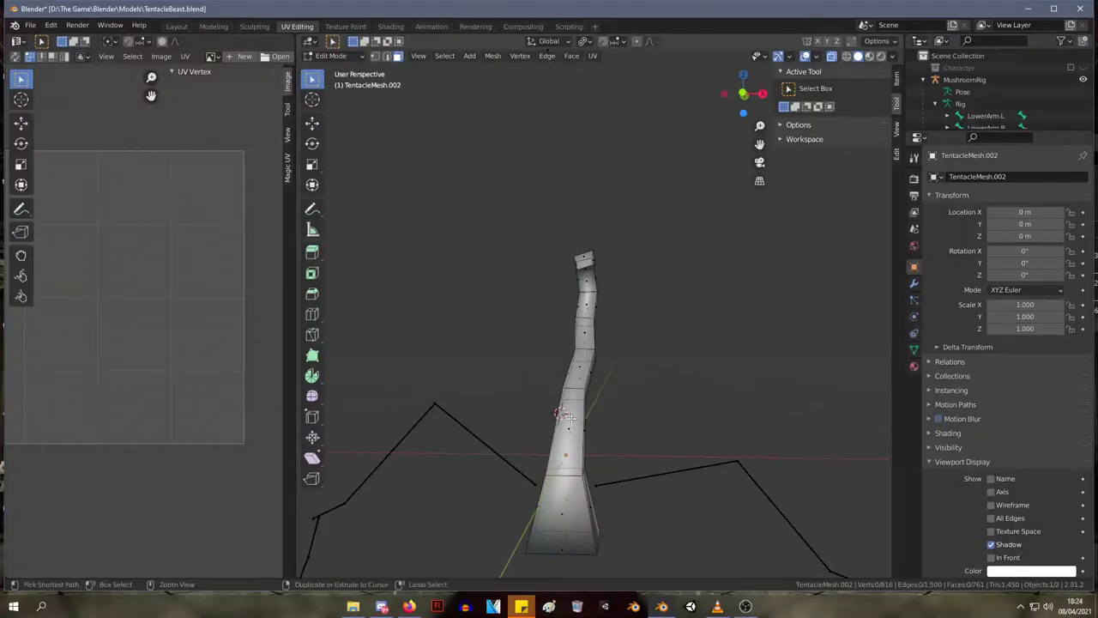
key(ctrl+z)
key(ctrl+shift+z)
- Try to add a horizontal loop cut around the tentacle's flared base, slid toward its bottom edge
key(ctrl+r)
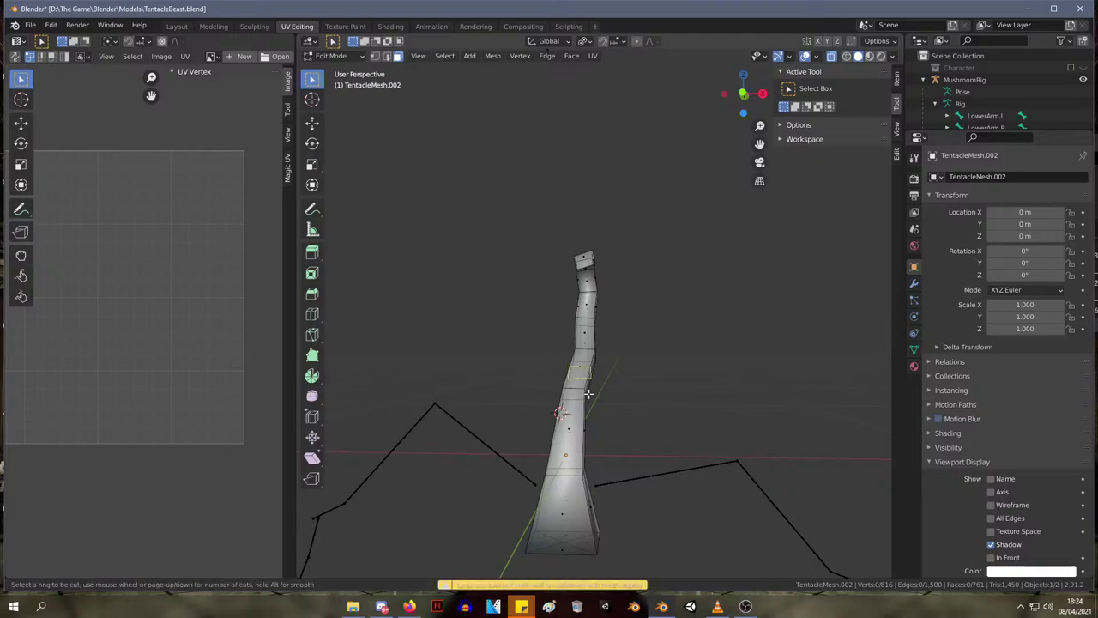
click(568, 522)
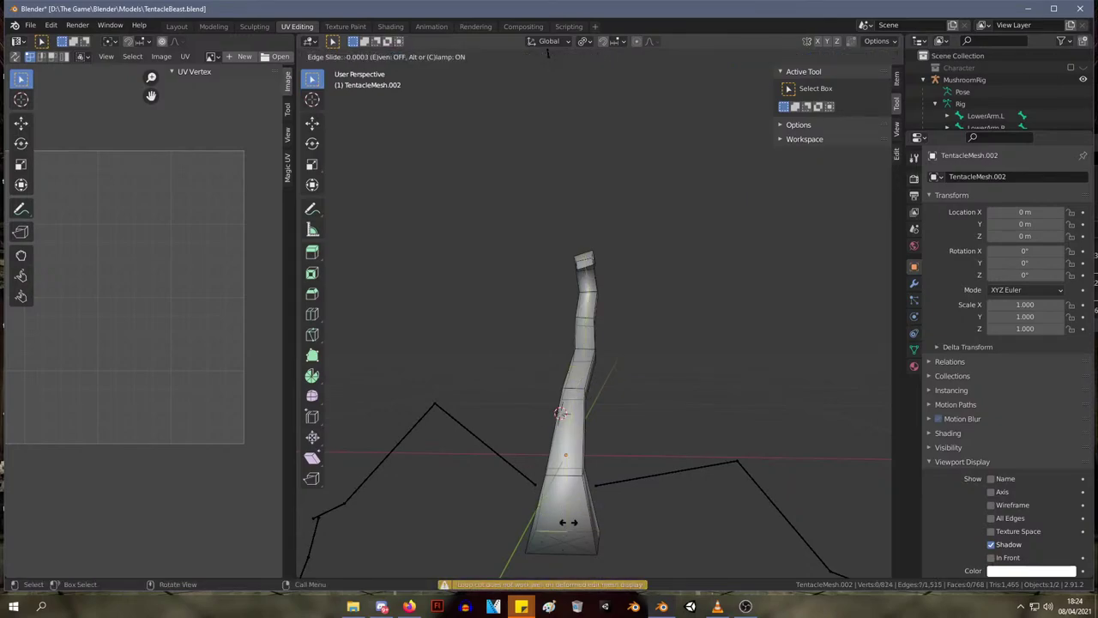
click(563, 544)
- Select the four triangular faces on the underside of the tentacle's base and dissolve them into a single face
middle_drag(564, 544, 583, 385)
middle_drag(591, 465, 584, 424)
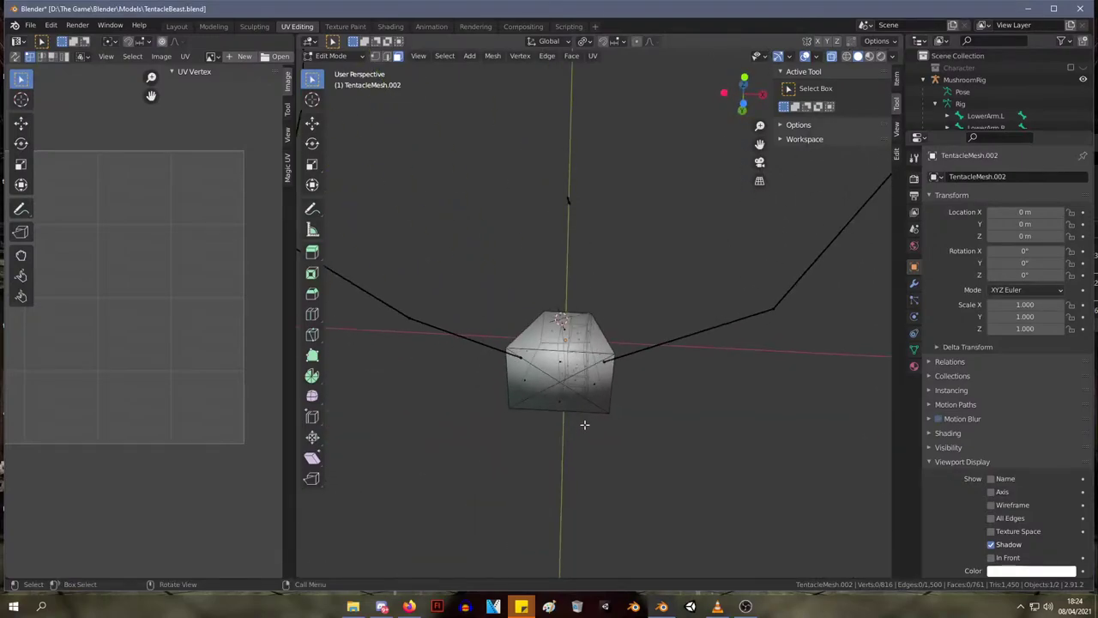
click(592, 378)
shift+click(529, 378)
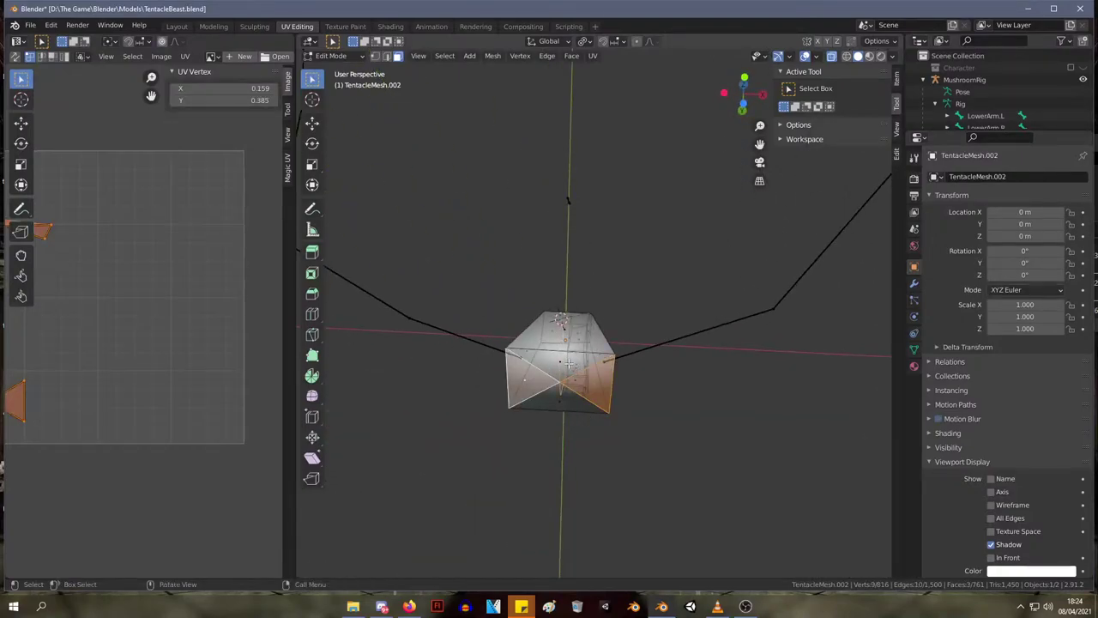
click(560, 362)
shift+click(563, 397)
shift+click(526, 382)
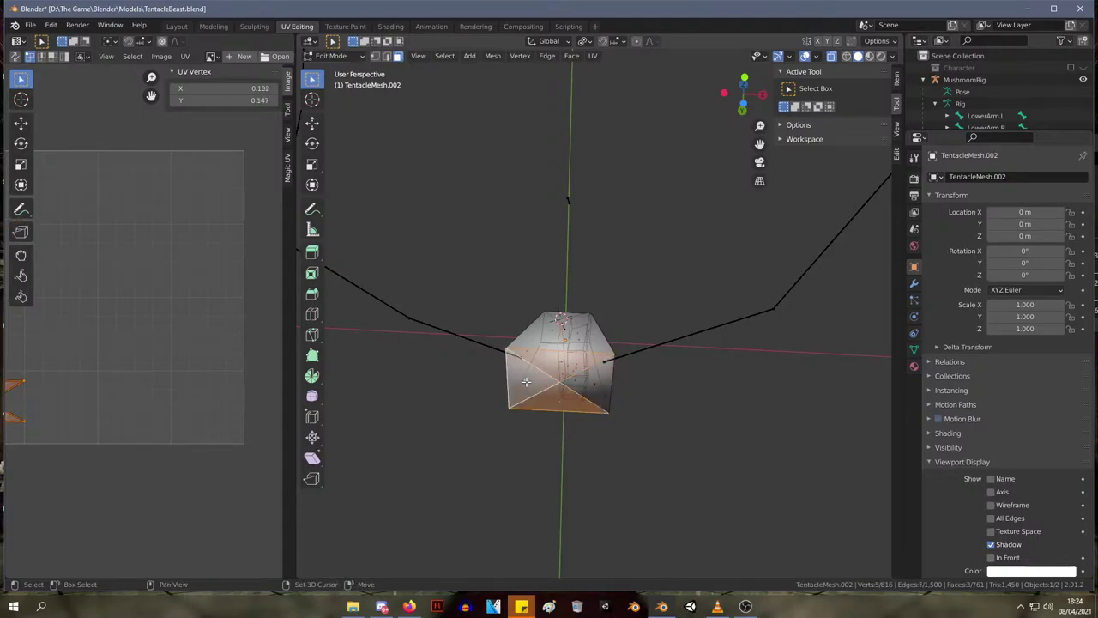
shift+click(601, 383)
key(ctrl+x)
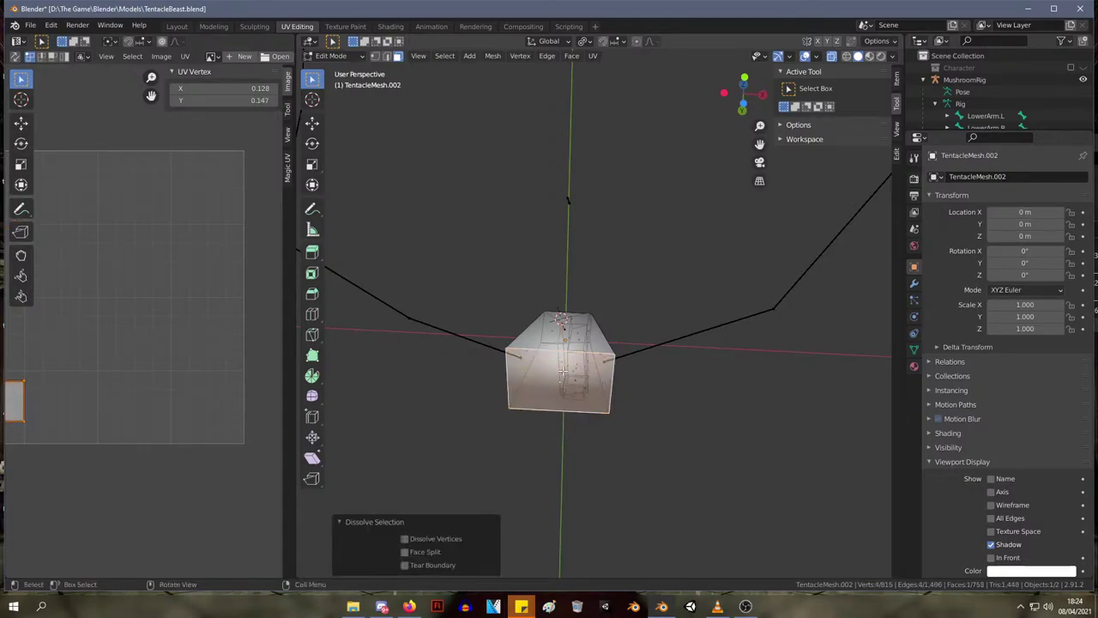
- Add one lengthwise loop cut along the middle of the tentacle, running from the base to the tip
middle_drag(604, 383, 570, 445)
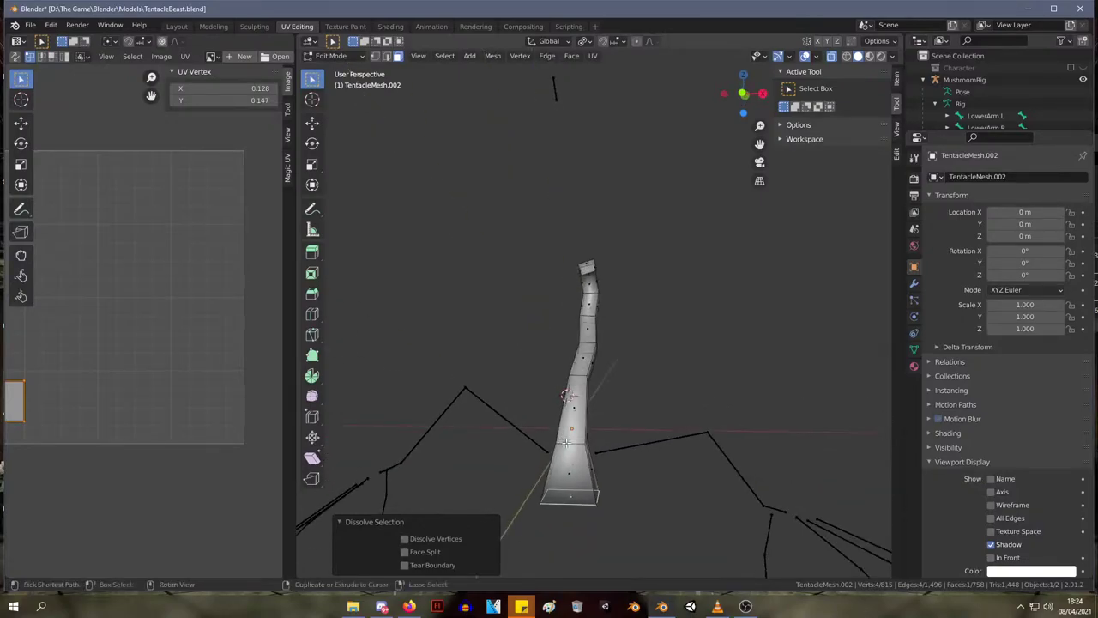
right_click(571, 445)
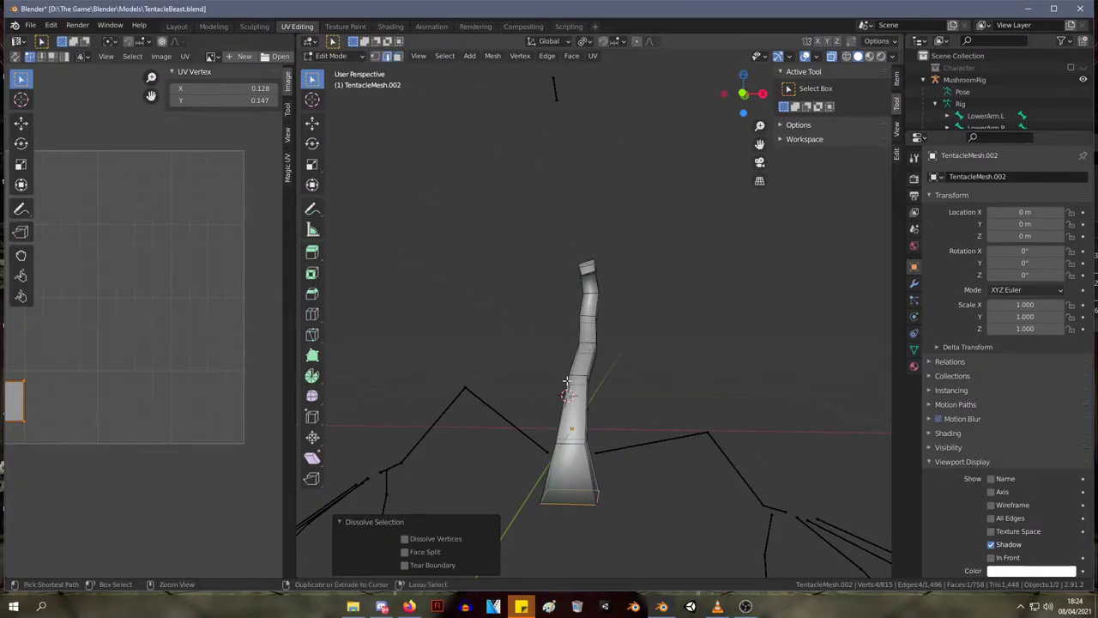
key(ctrl+r)
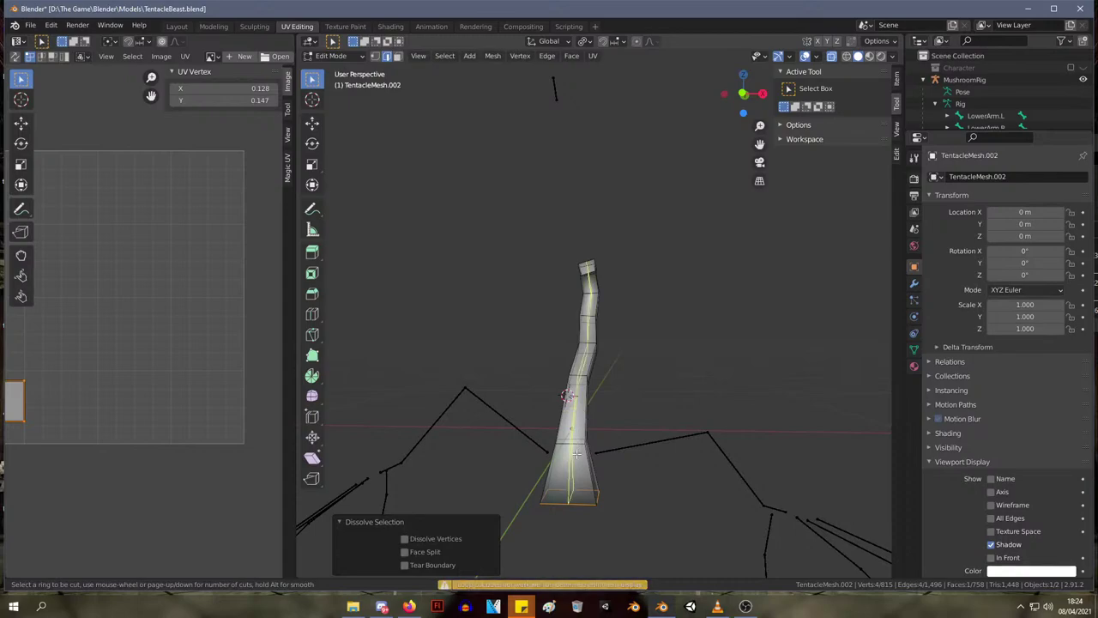
click(576, 453)
click(575, 454)
- Select the lengthwise edge loops along the tentacle in edge mode and try scaling them
middle_drag(630, 421, 608, 459)
shift+click(606, 483)
key(l)
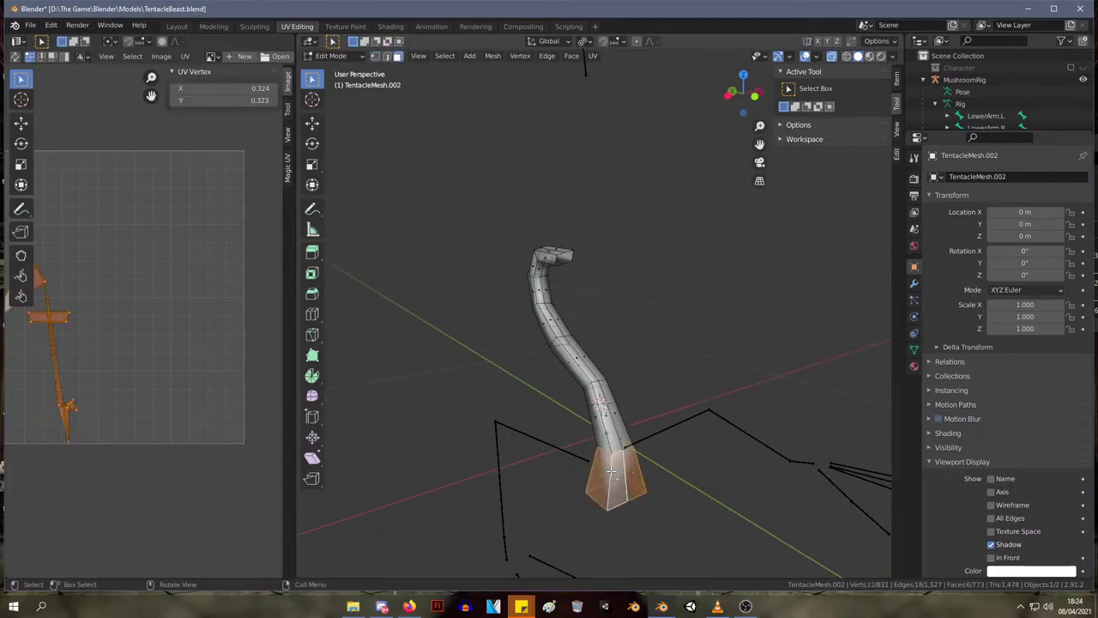
click(609, 470)
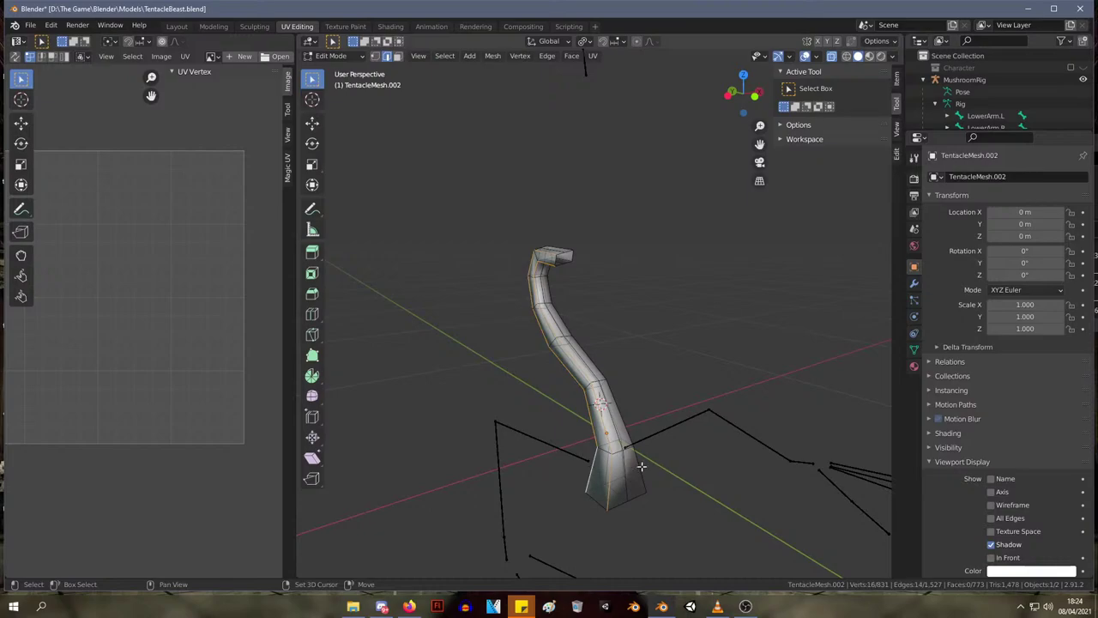
middle_drag(639, 464, 556, 437)
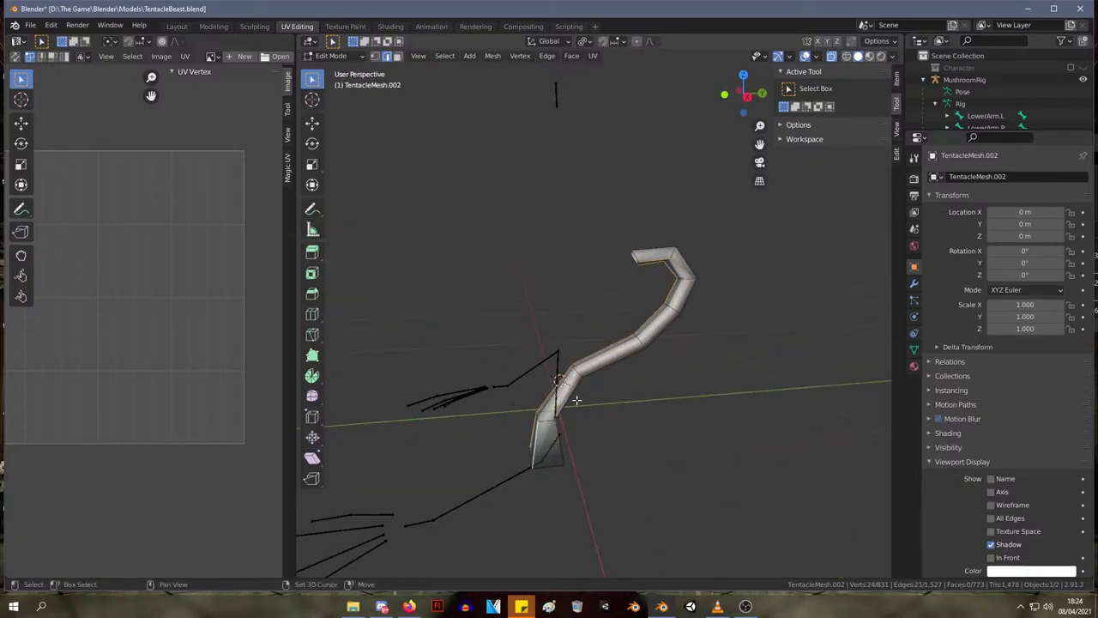
key(s)
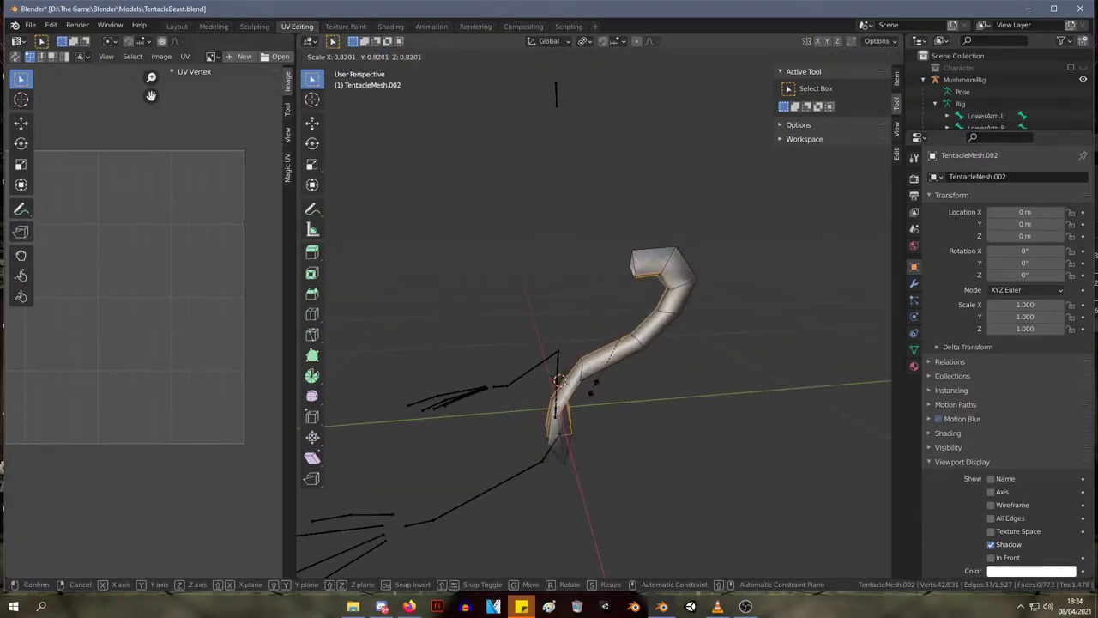
right_click(597, 386)
- Inspect the selected lengthwise edge loops from several sides of the tentacle and clear the selection
right_click(677, 277)
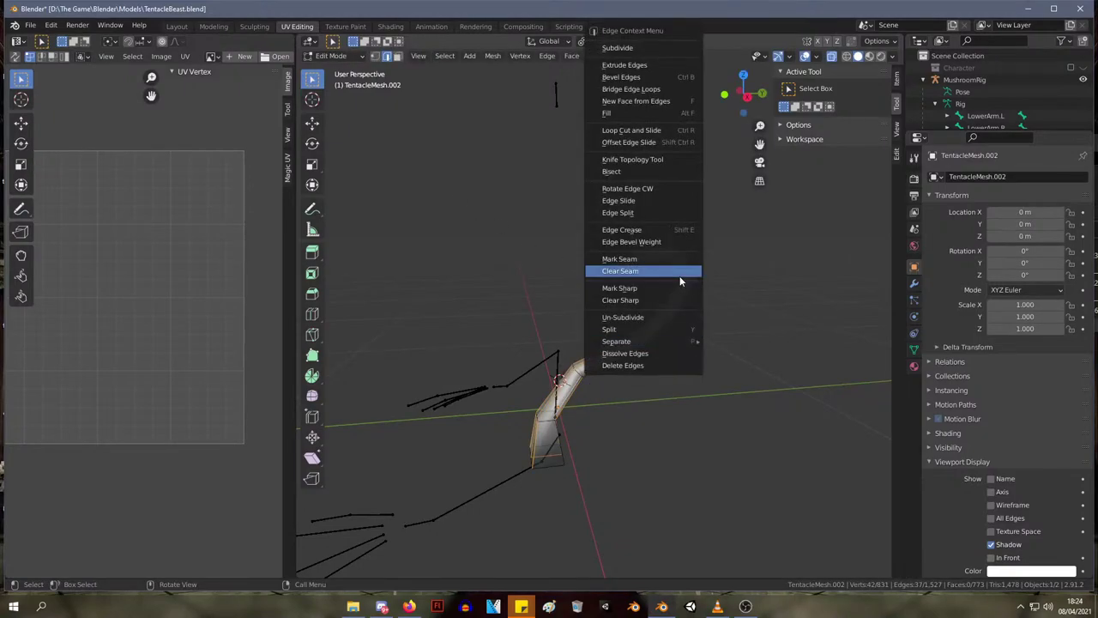
right_click(635, 333)
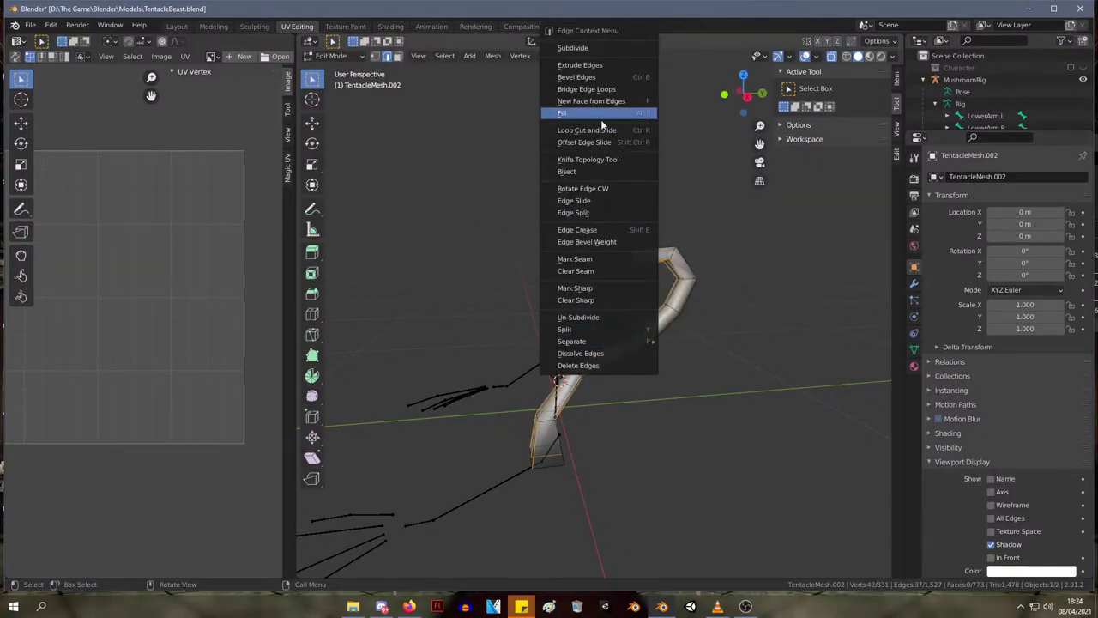
key(Escape)
middle_drag(579, 295, 587, 443)
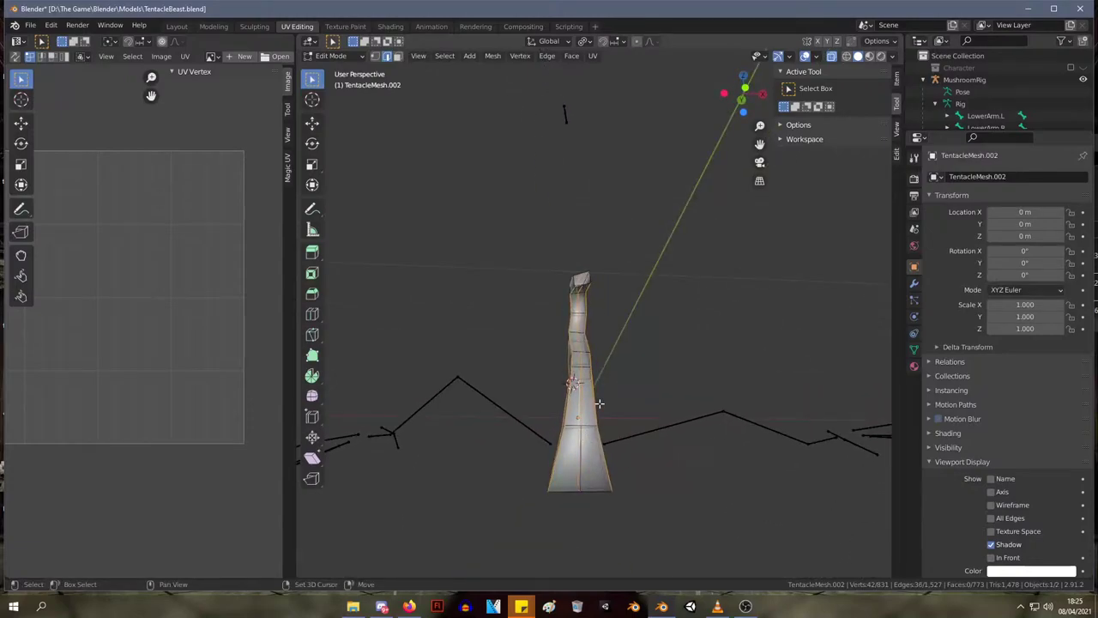
middle_drag(602, 423, 600, 480)
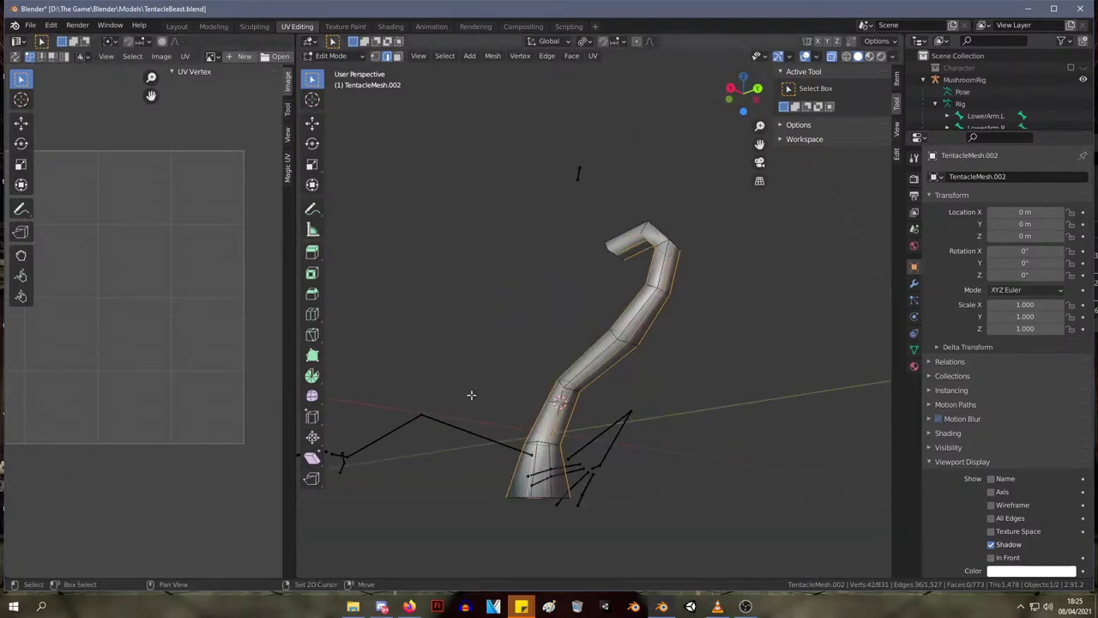
middle_drag(471, 392, 804, 419)
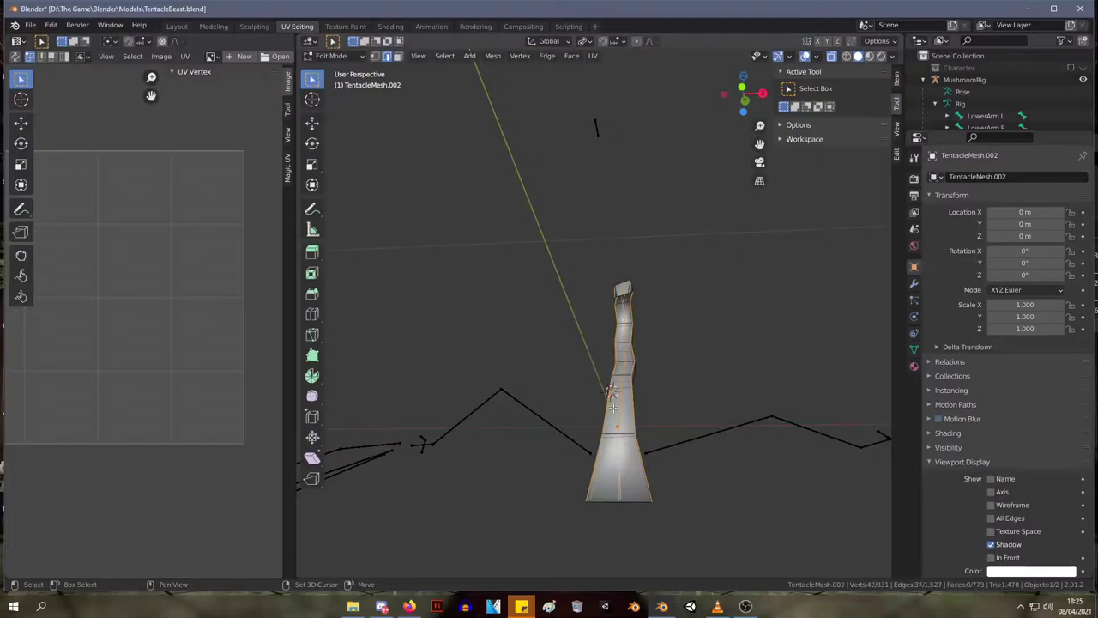
middle_drag(620, 480, 613, 375)
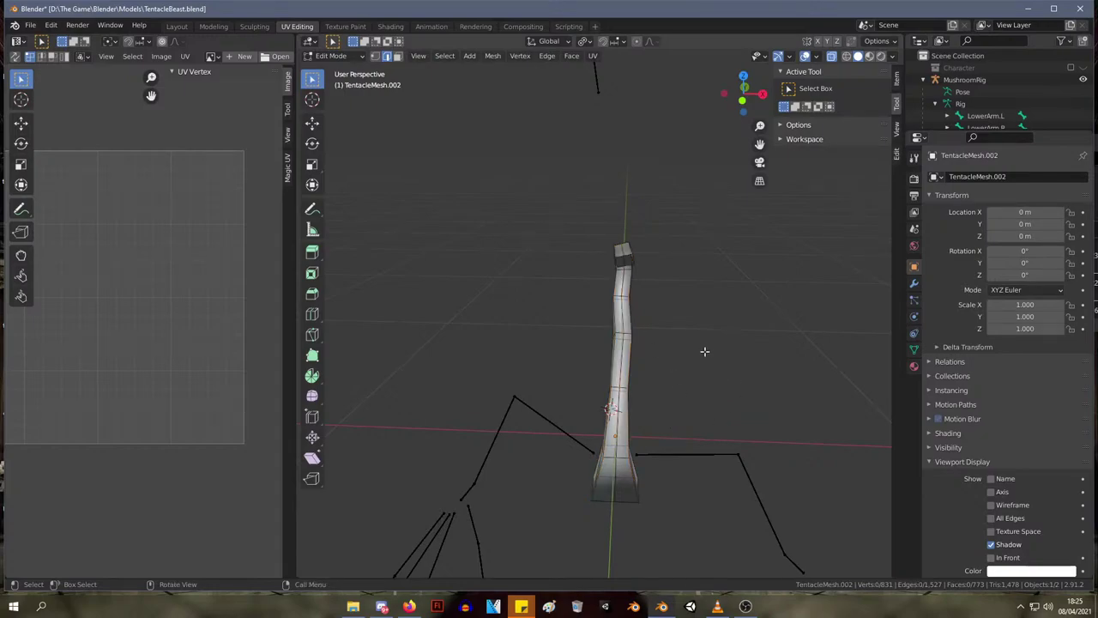
- Select the lengthwise edge loop along the tentacle and scale it outward to about 1.1 to round its profile
middle_drag(704, 350, 597, 452)
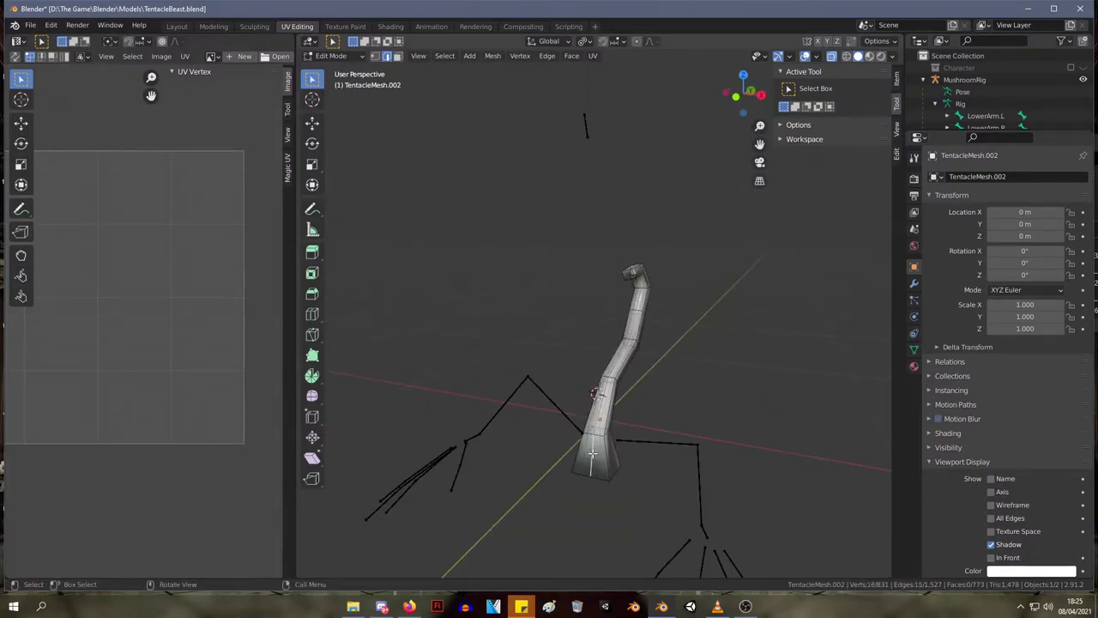
middle_drag(663, 400, 591, 393)
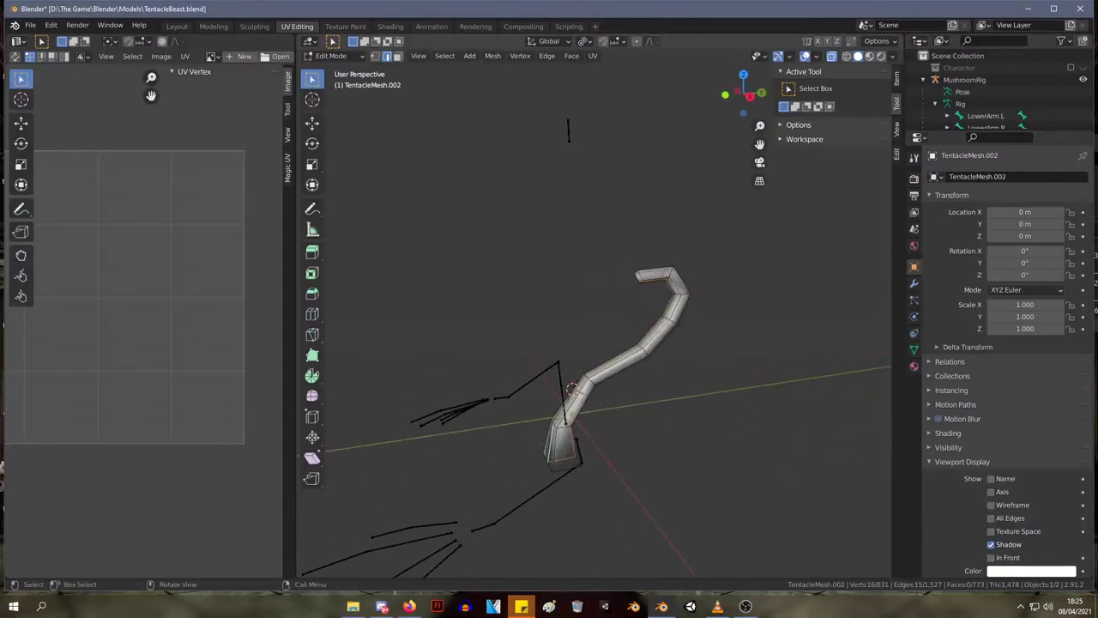
key(s)
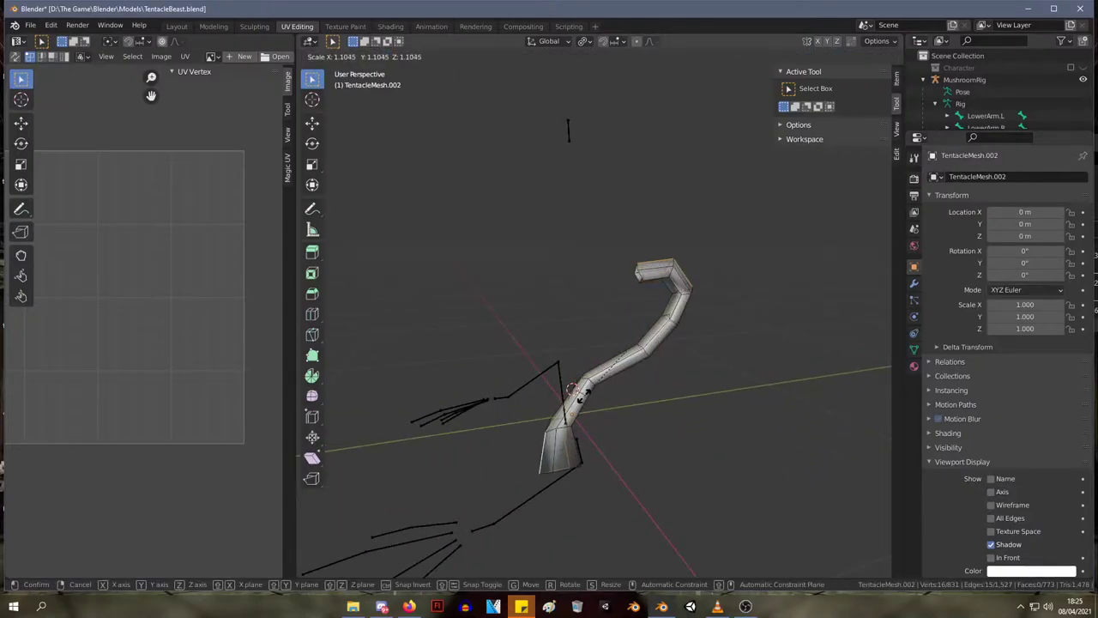
click(579, 392)
- Reposition the bottom edge of the tentacle's base and adjust the neighbouring geometry to even out its outline
middle_drag(595, 385, 607, 447)
key(g)
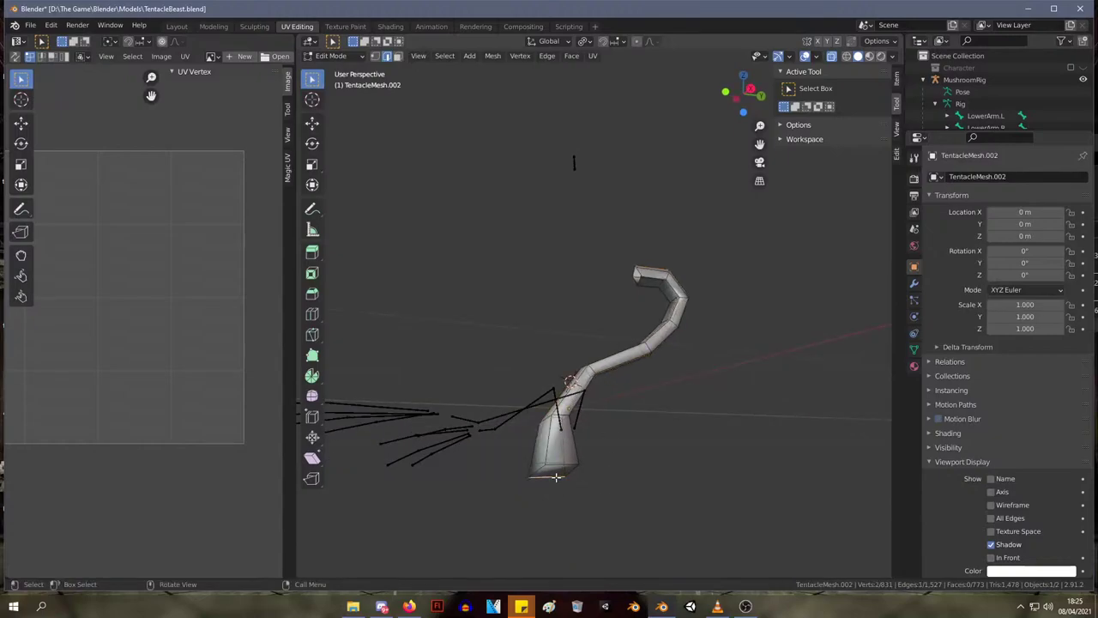
click(568, 482)
middle_drag(568, 482, 607, 264)
key(g)
click(629, 365)
- Move the vertex pairs on the underside and top of the tentacle's end segment to round out the tip
scroll(607, 365, up, 4)
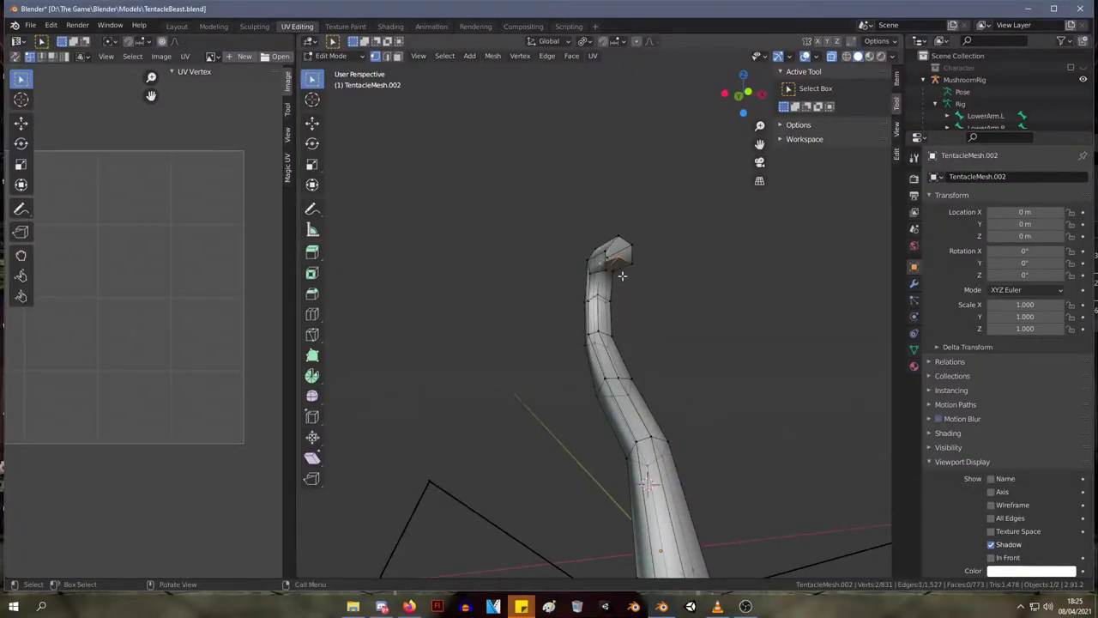
key(g)
click(619, 301)
middle_drag(619, 300, 605, 315)
key(g)
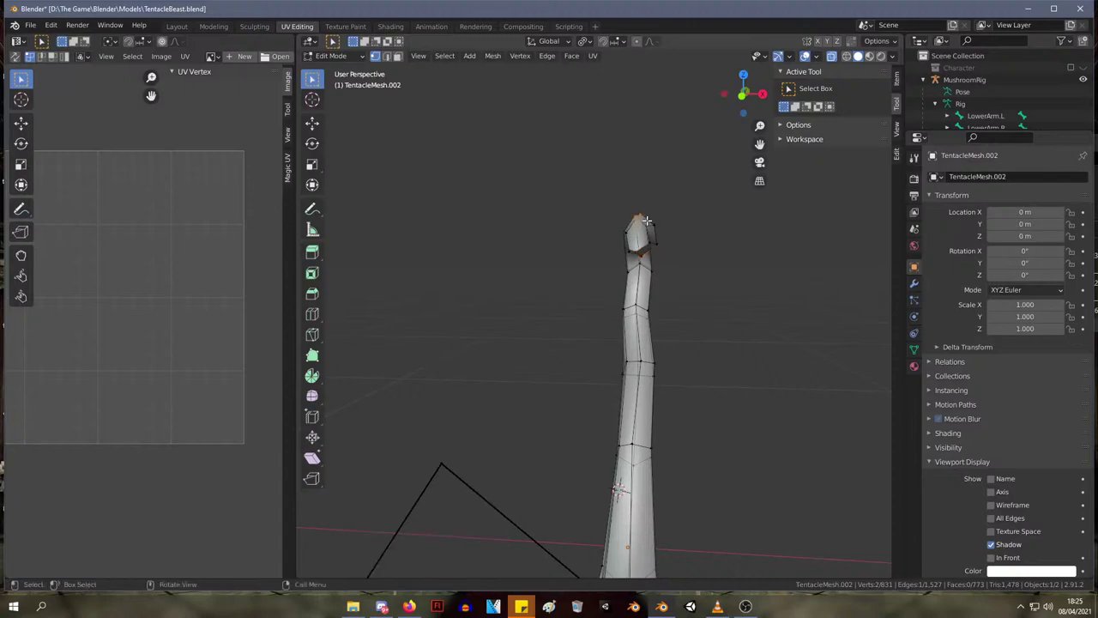
click(630, 204)
middle_drag(630, 204, 753, 276)
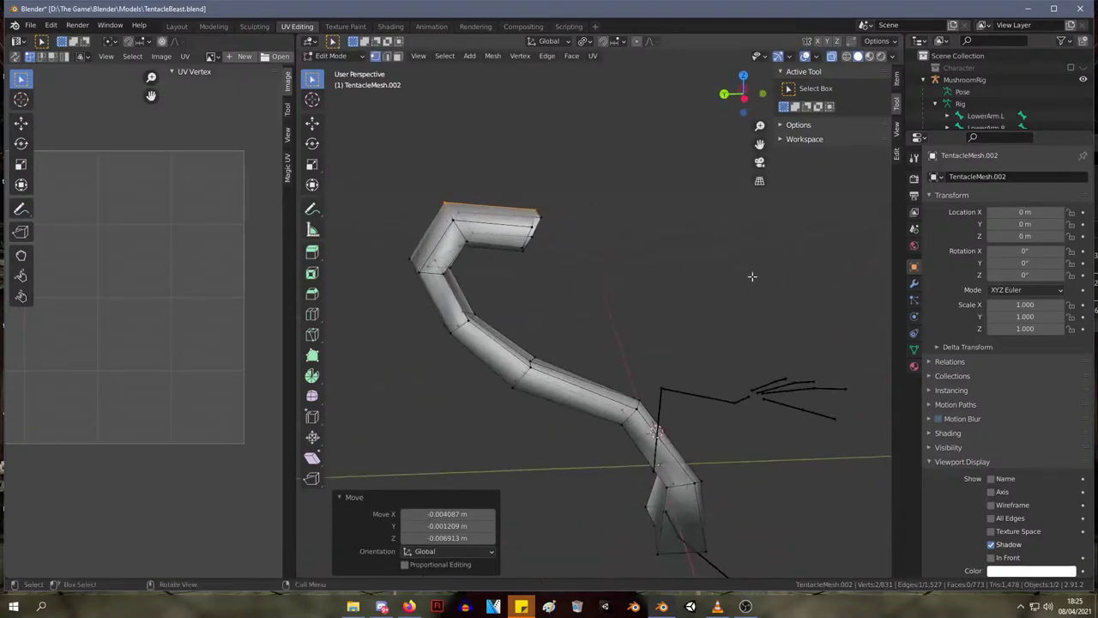
- Select the end ring of vertices at the tentacle's tip, rotate it about 16.3° and move it into line
drag(555, 252, 526, 184)
key(r)
click(566, 185)
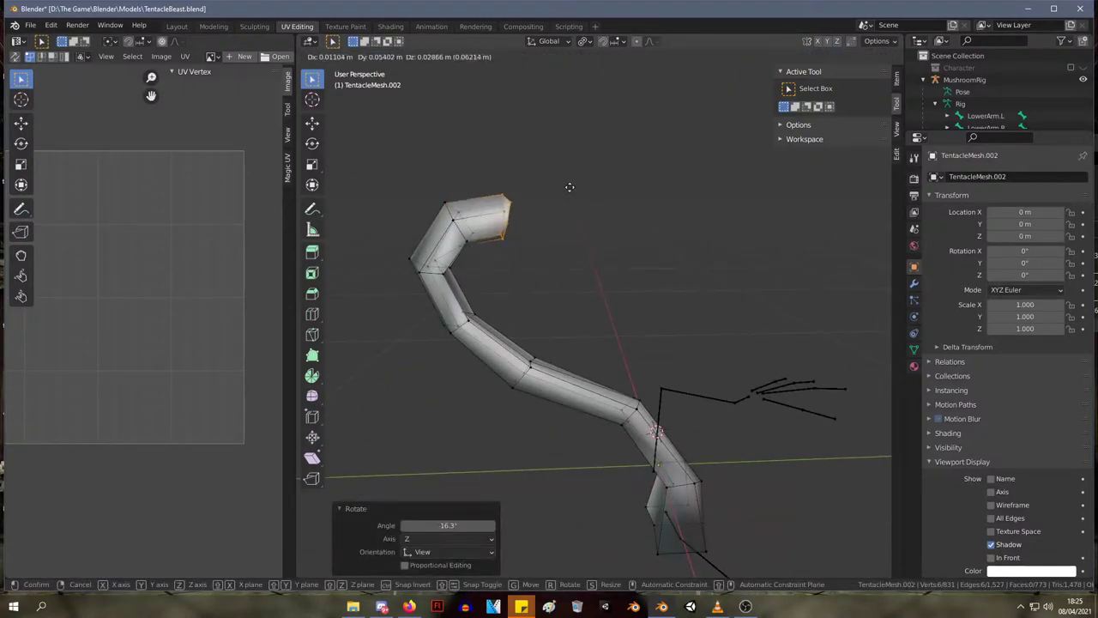
key(g)
click(590, 192)
- Select all vertices of the tentacle's last segment and move them slightly
drag(575, 260, 421, 179)
key(g)
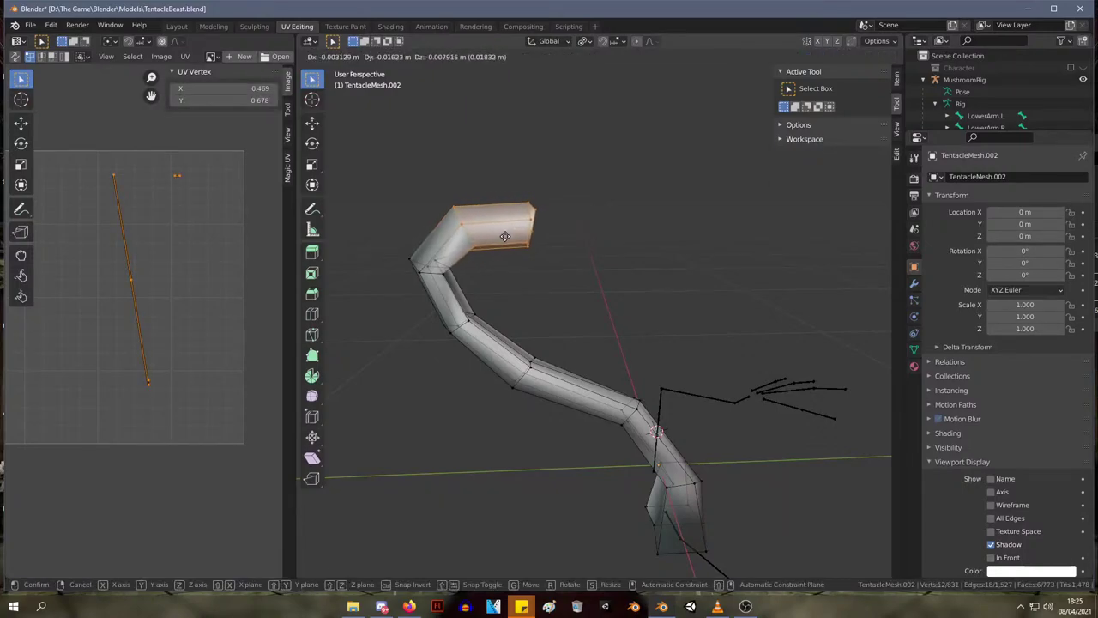
click(508, 234)
- Move two single vertices on the inner side of the tentacle's curve by about 0.014 m and 0.013 m
drag(459, 272, 457, 271)
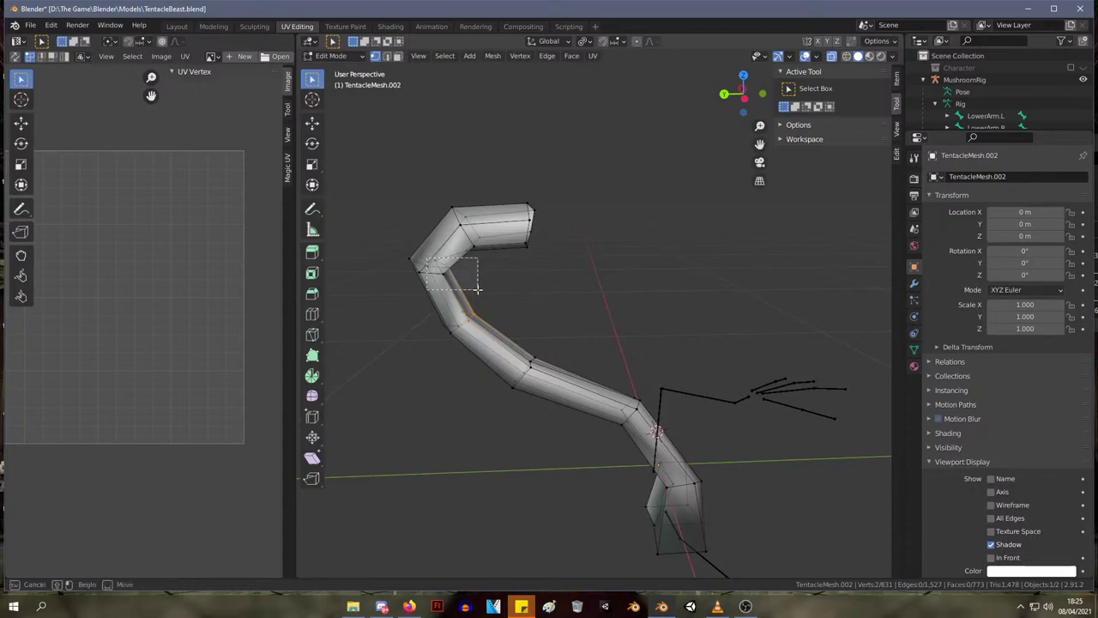
middle_drag(490, 289, 692, 298)
key(g)
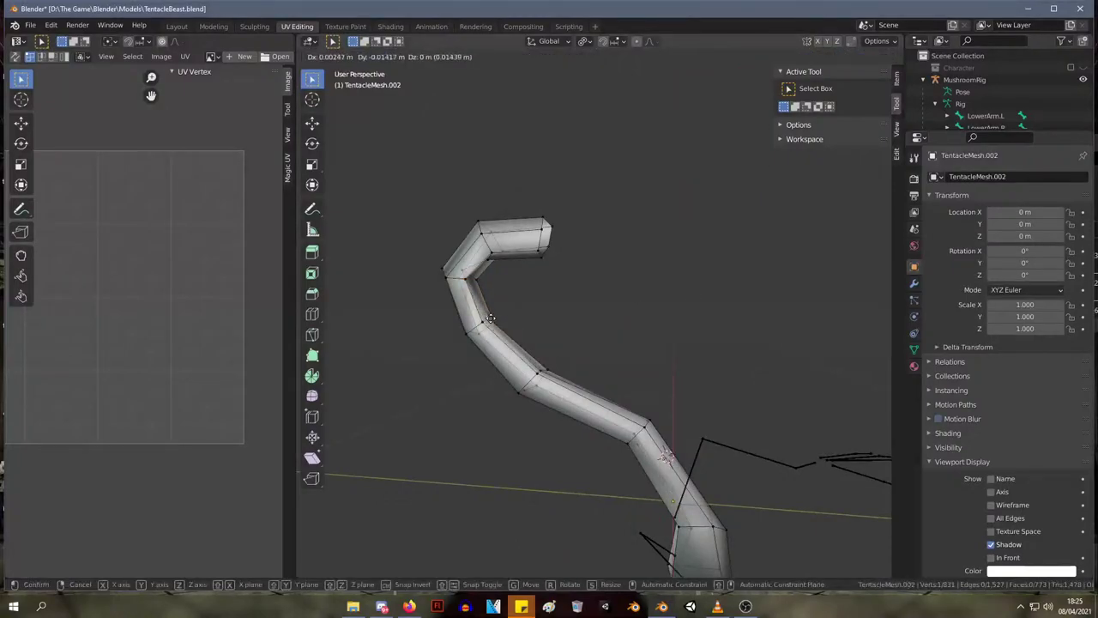
click(493, 319)
key(g)
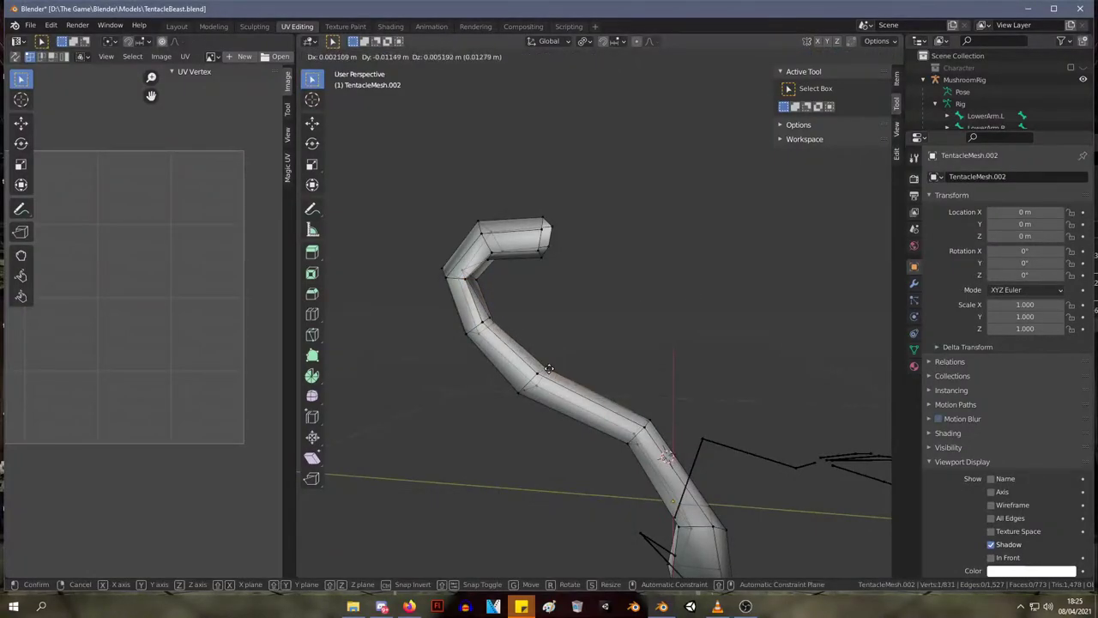
click(549, 369)
- Select the off-line vertex on the ring below the tentacle's top bend and reposition it
middle_drag(549, 369, 389, 294)
click(574, 295)
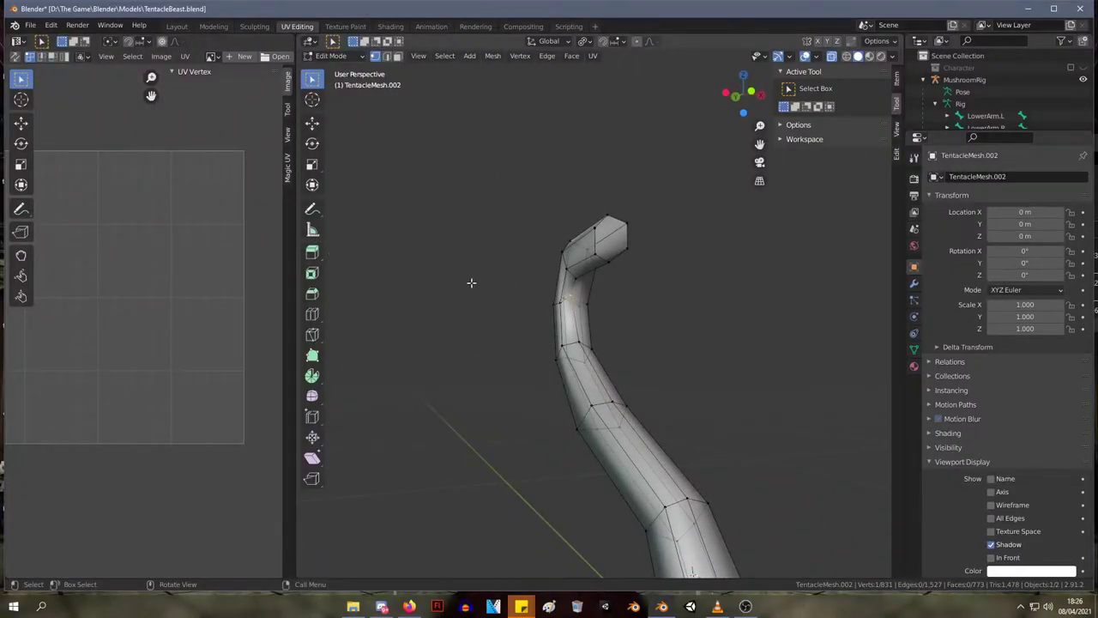
middle_drag(440, 272, 681, 327)
key(g)
click(638, 307)
key(g)
click(636, 340)
- Move the inner vertices at the top bend, shifting the last by about 0.006, -0.025 and 0.005 m in X, Y and Z
click(623, 319)
key(g)
click(628, 319)
key(g)
click(534, 318)
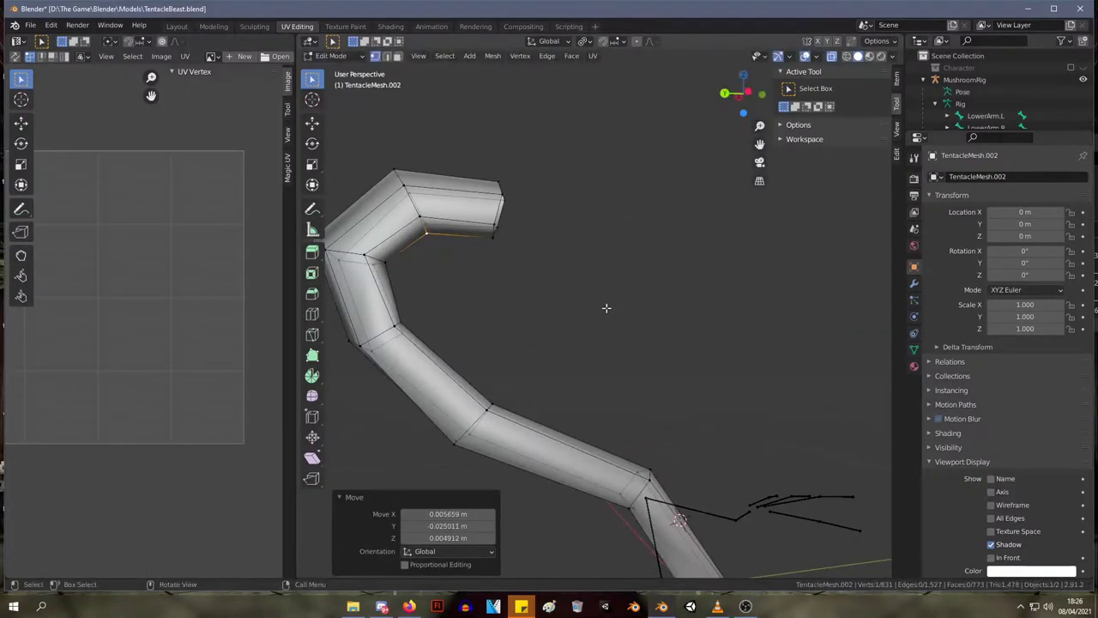
- Vertex-slide the inner vertex of the ring below the upper bend along its edge by a factor of about 0.055
middle_drag(606, 307, 427, 316)
click(412, 320)
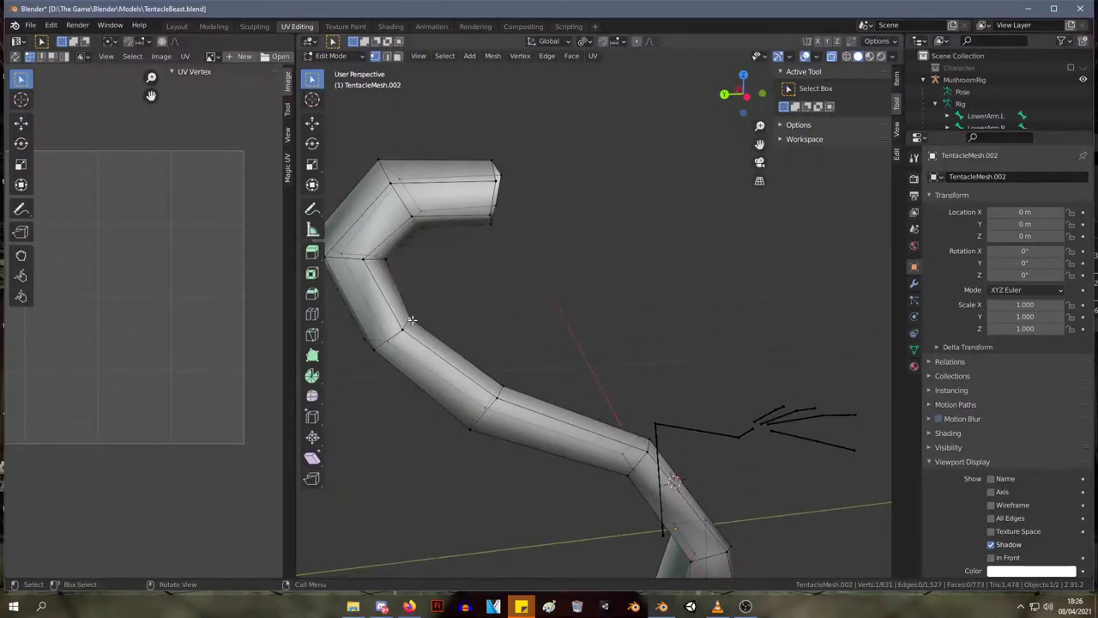
key(shift+v)
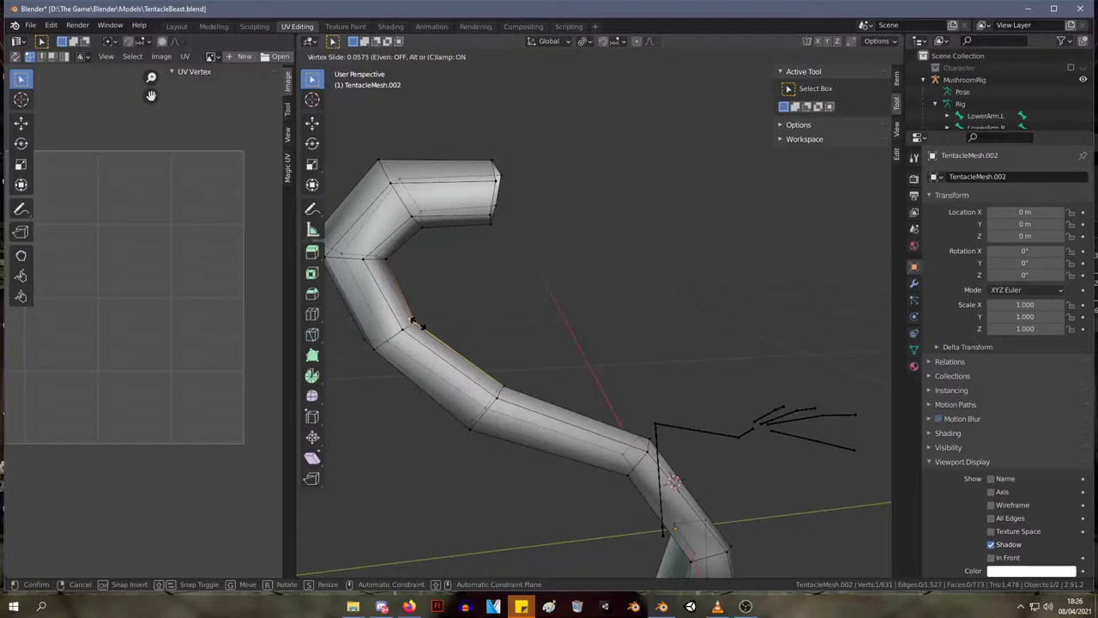
click(414, 322)
middle_drag(414, 323, 512, 341)
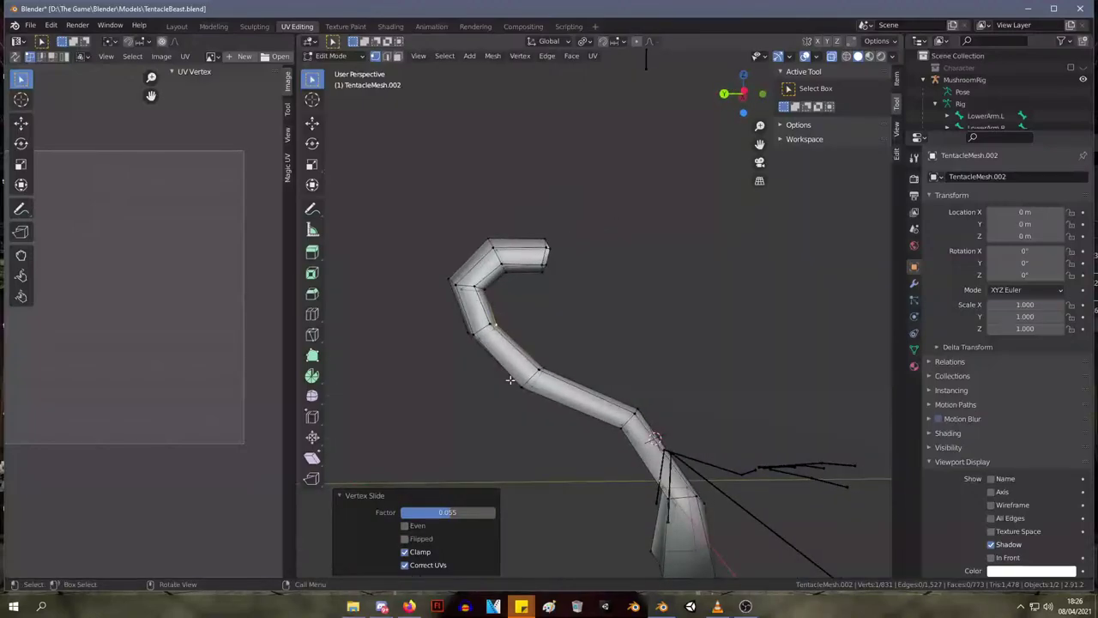
- Switch to face selection and select a single face at the tentacle's tip segment
key(3)
click(526, 255)
middle_drag(529, 254, 429, 305)
middle_drag(673, 400, 565, 399)
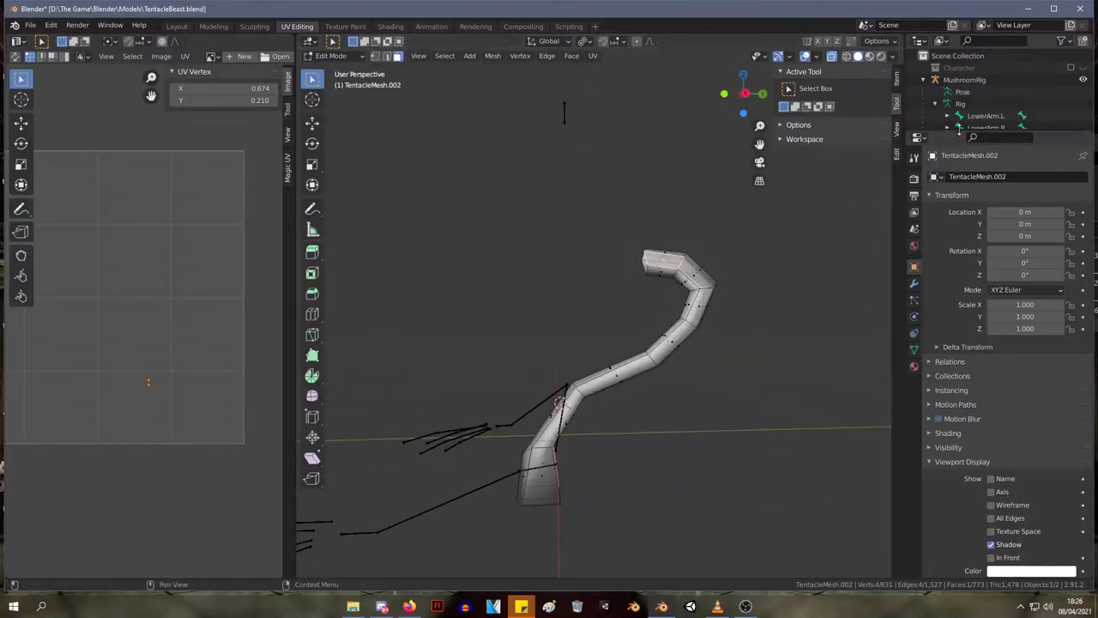
- Look through the viewport shading options and the sidebar's transform, tool, view and edit settings for a display option
click(892, 56)
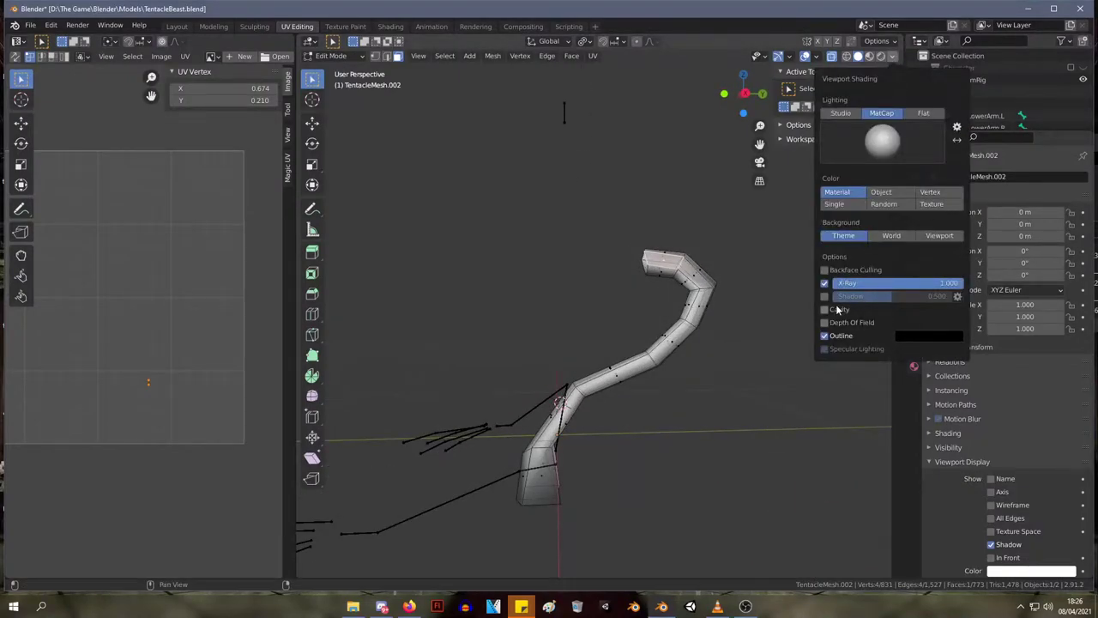
click(892, 56)
mouse_move(887, 288)
mouse_down()
mouse_move(820, 288)
mouse_move(900, 288)
mouse_up()
middle_drag(604, 377, 903, 366)
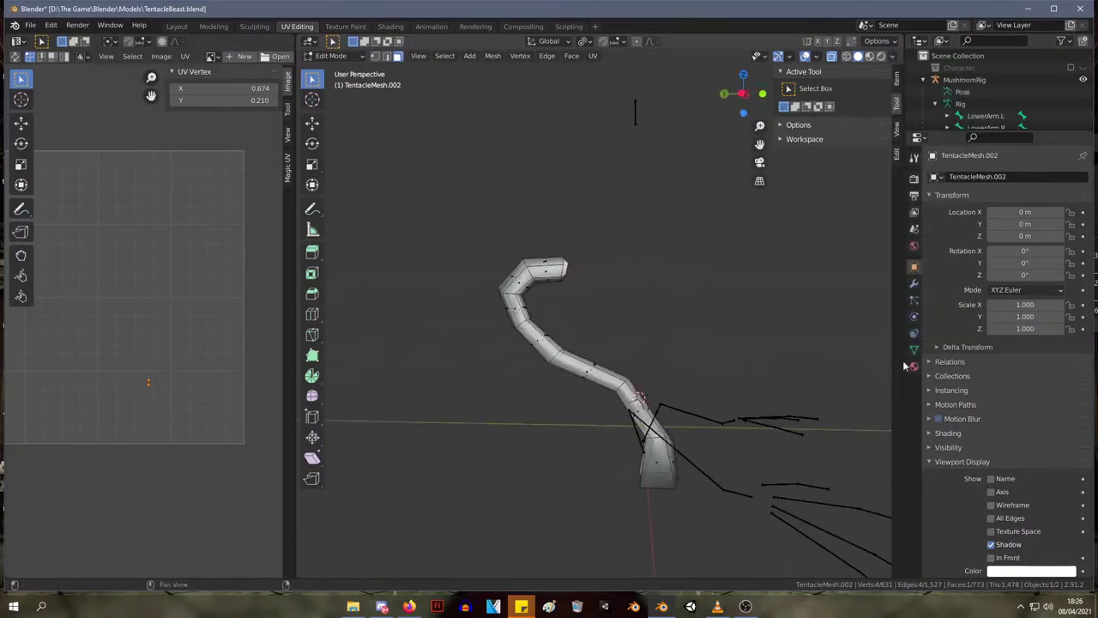
click(896, 83)
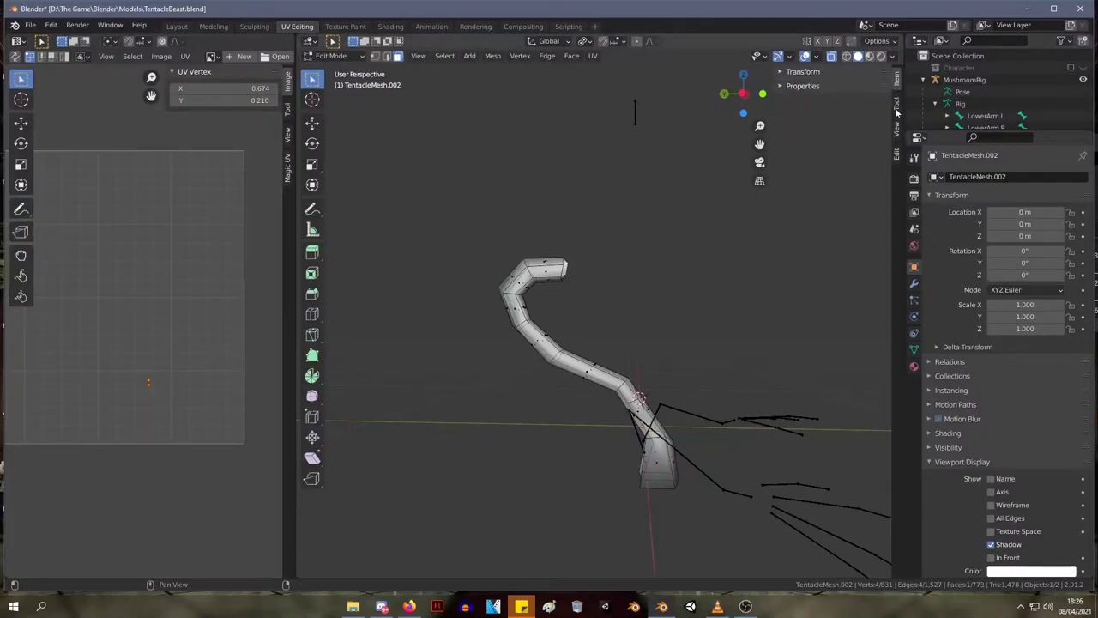
click(896, 130)
click(897, 152)
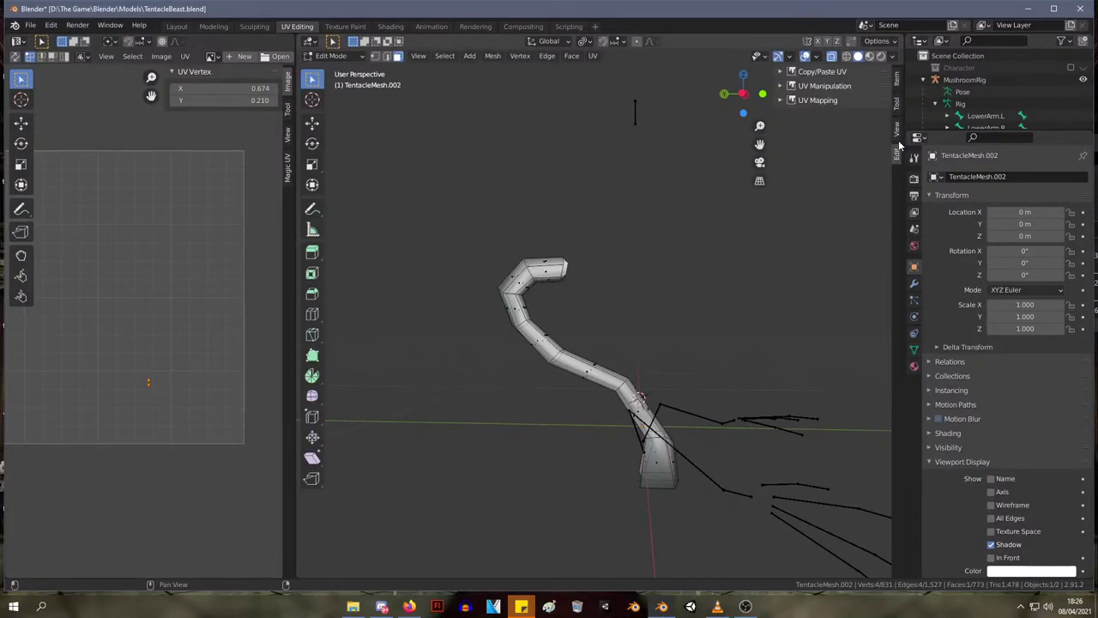
click(783, 73)
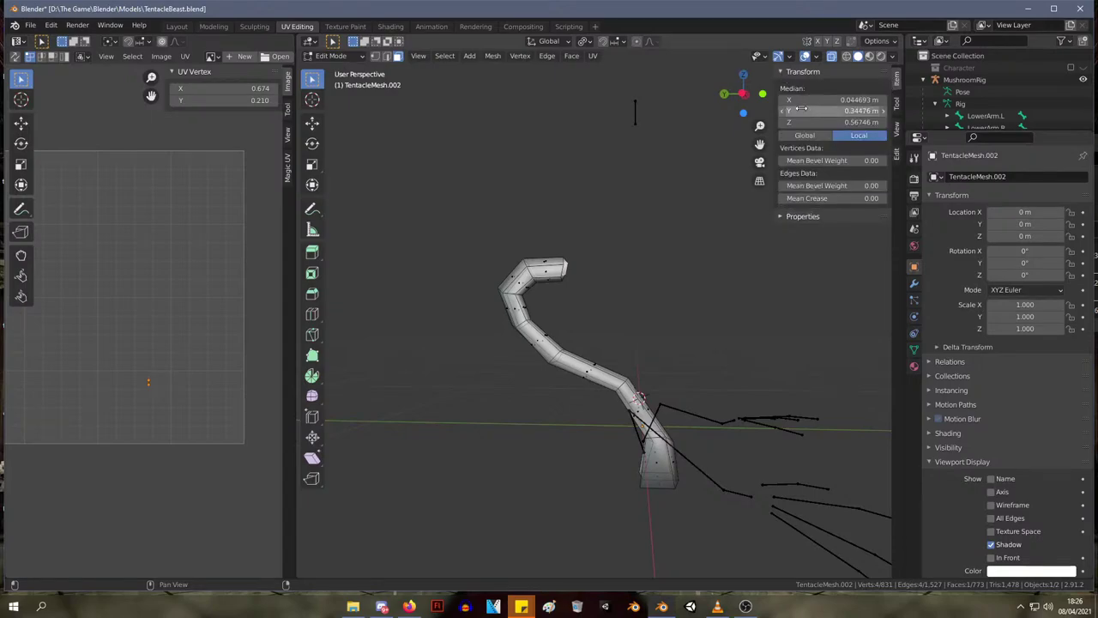
middle_drag(435, 364, 441, 313)
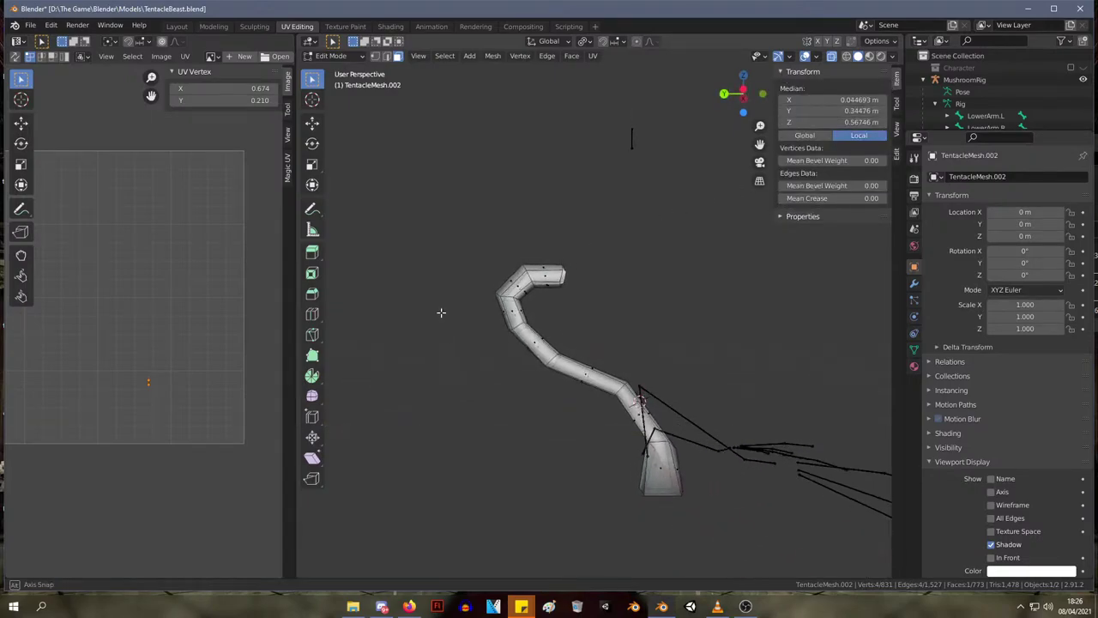
click(895, 101)
click(897, 88)
click(897, 136)
click(897, 152)
click(896, 82)
- Turn off X-ray display and select the faces along one side of the tentacle from base to tip
click(893, 56)
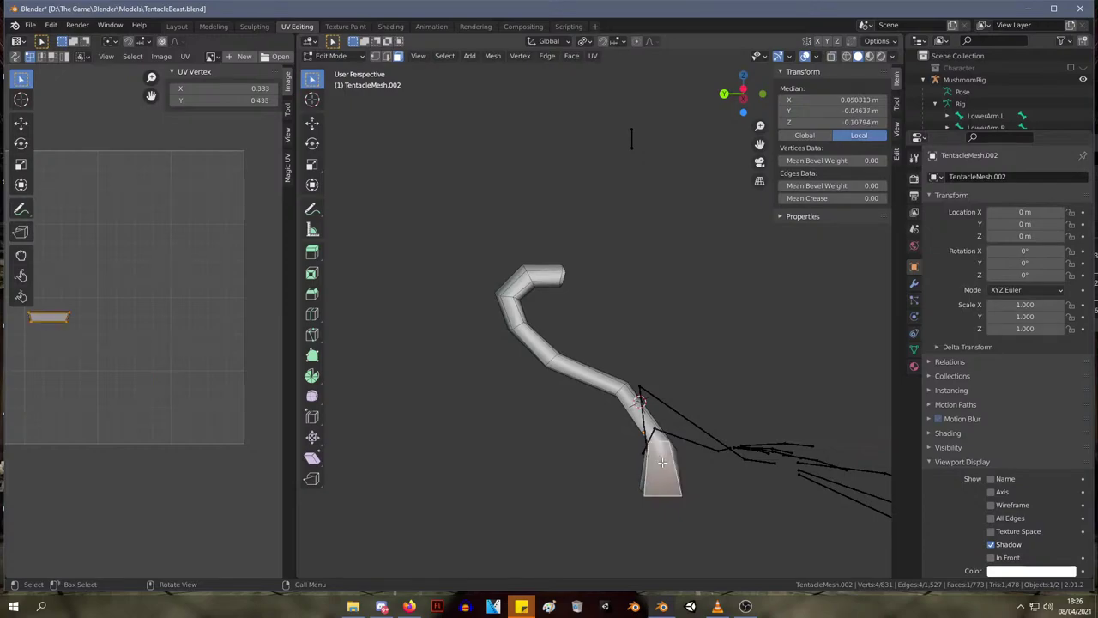
shift+click(639, 421)
shift+click(587, 378)
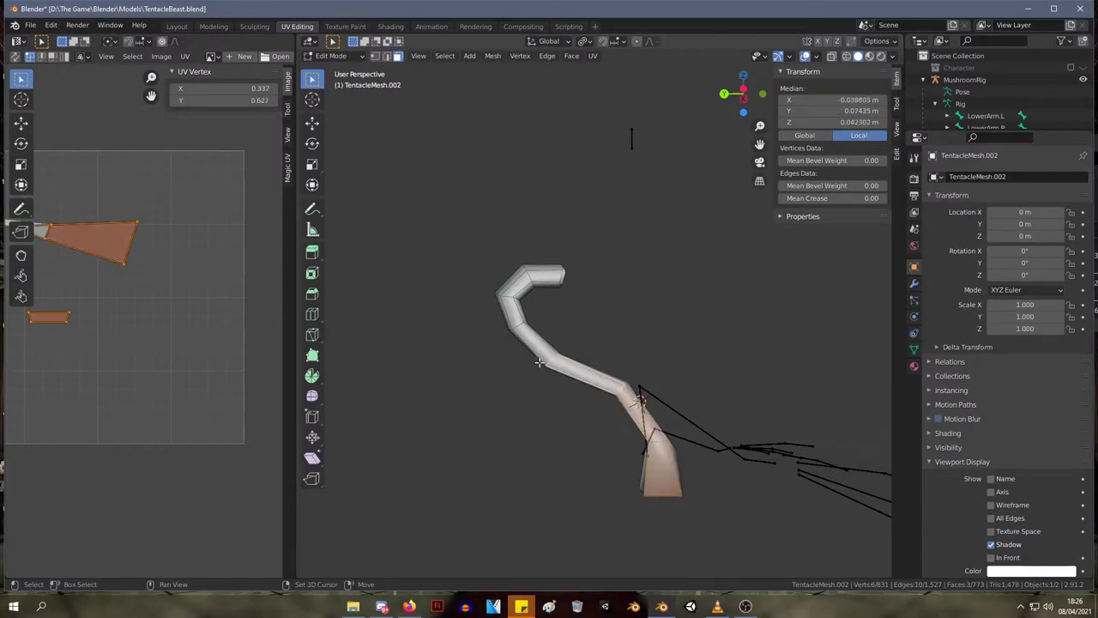
shift+click(549, 277)
middle_drag(549, 276, 412, 268)
- Add the side faces on the opposite side of the tentacle to the selection and scale them to about 0.94
shift+click(539, 472)
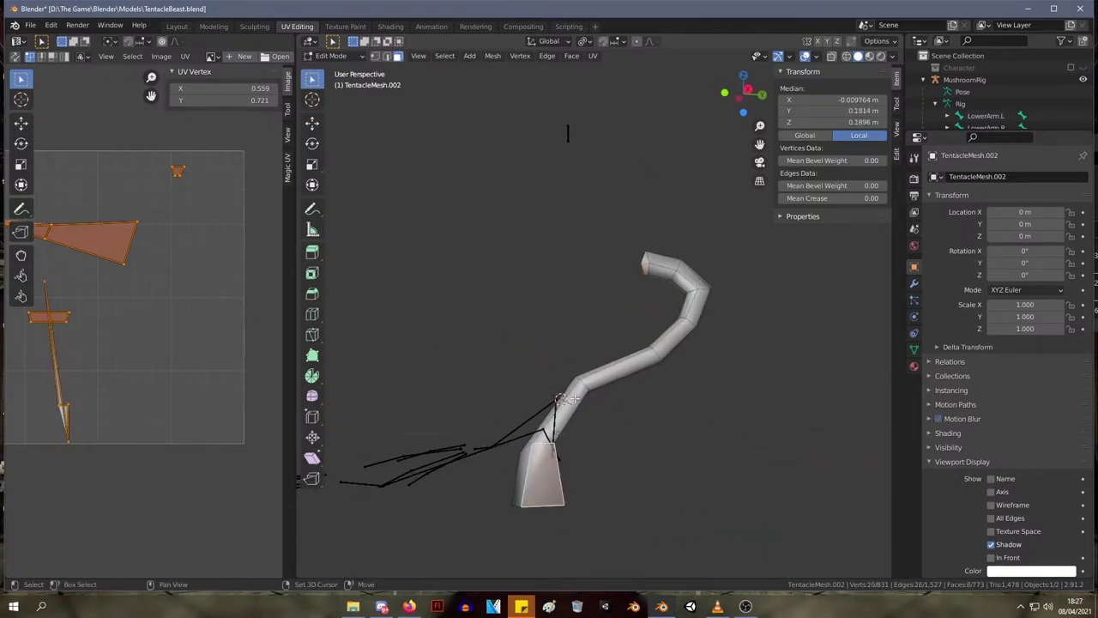
shift+click(575, 399)
shift+click(619, 373)
shift+click(661, 342)
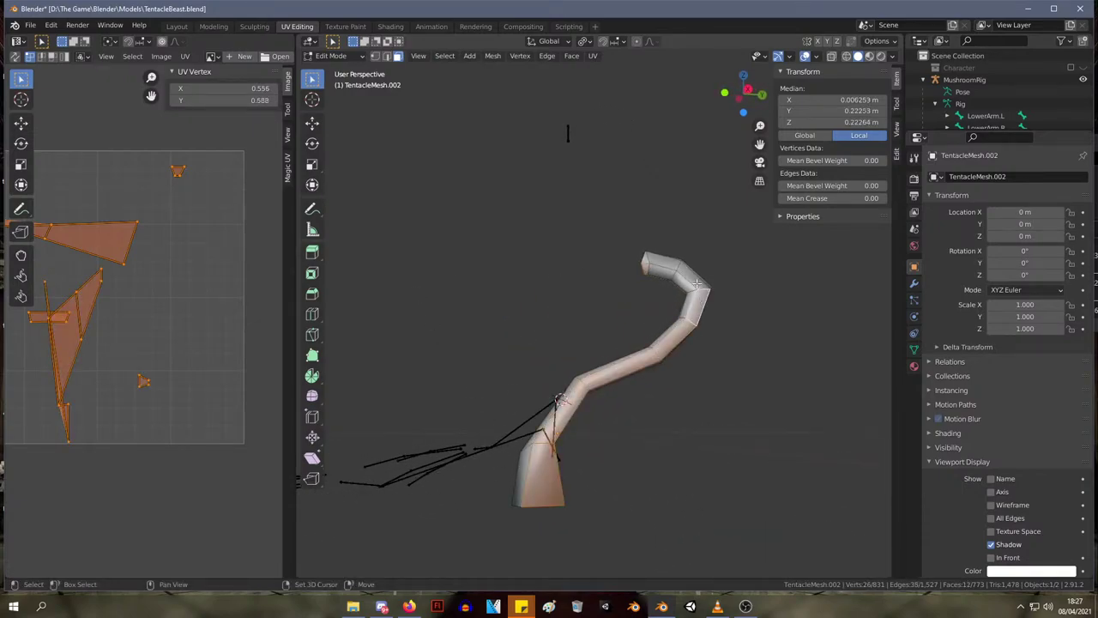
key(s)
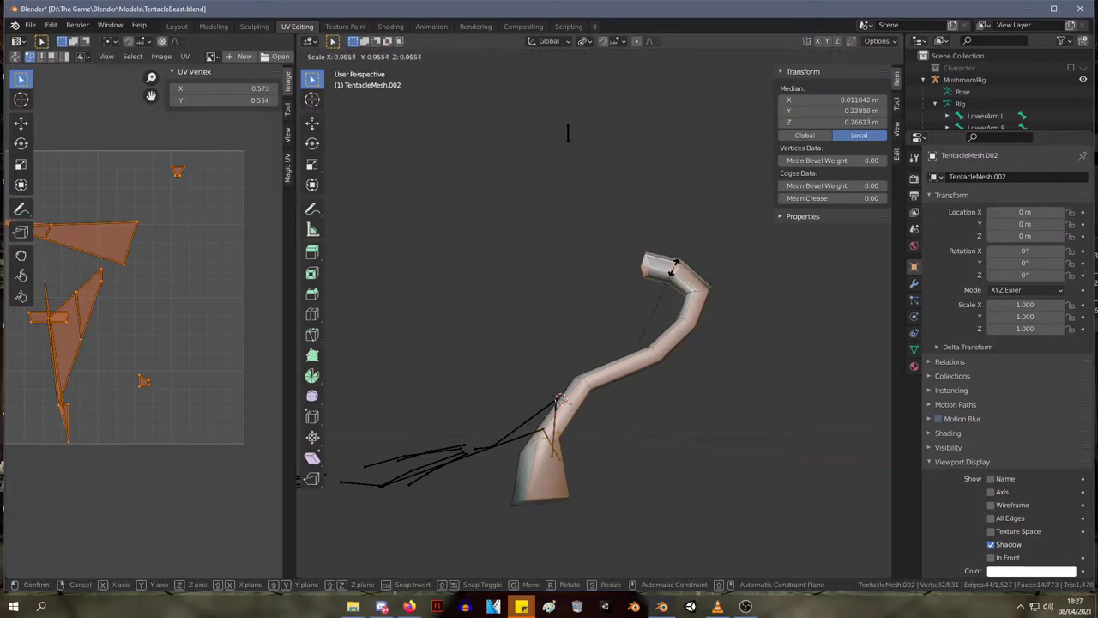
click(567, 133)
- Move the selected tentacle side faces slightly, mostly downward
middle_drag(567, 133, 796, 288)
key(s)
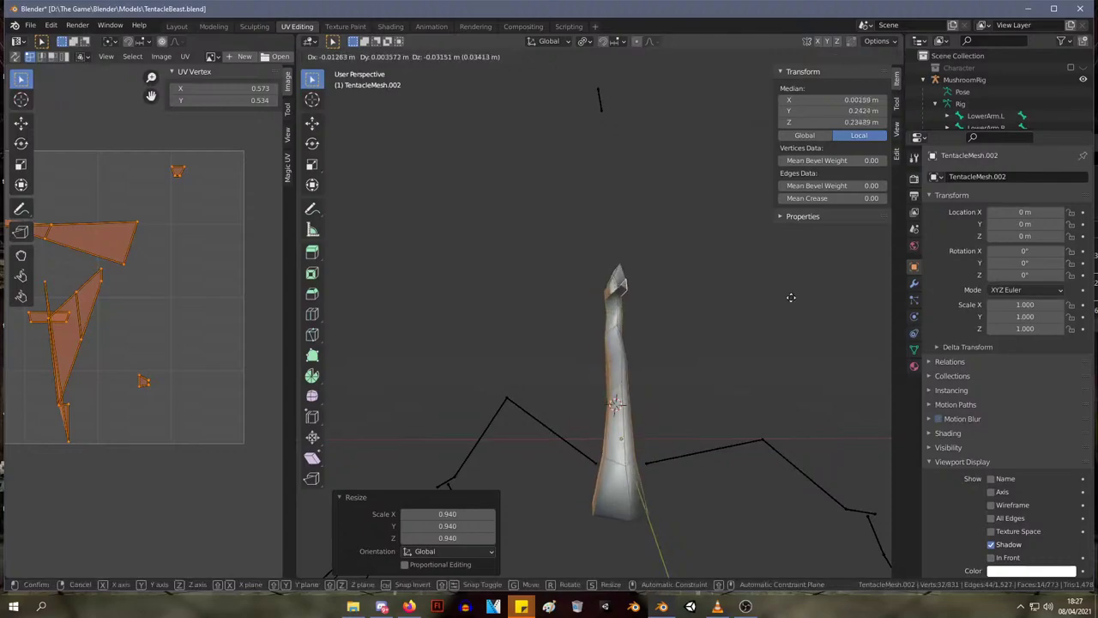
click(791, 314)
- Examine the reshaped tentacle together with the whole creature in Object Mode
middle_drag(791, 314, 532, 282)
key(Tab)
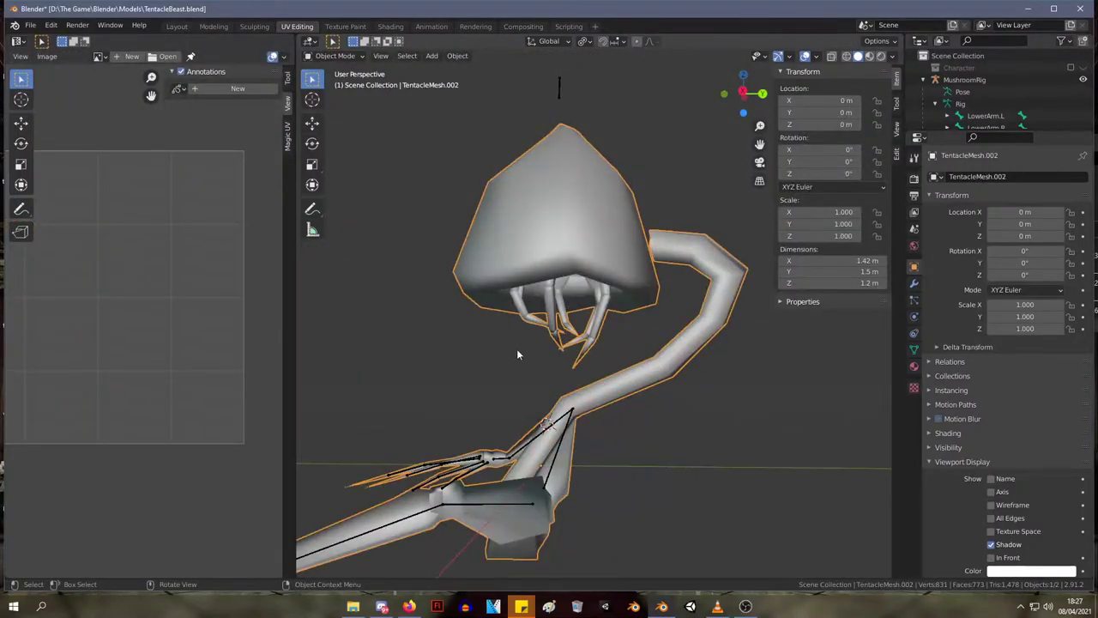
middle_drag(517, 354, 747, 527)
- In vertex mode, select two bottom vertices of the tentacle's base and move them about 0.08 m along Y
key(Tab)
key(1)
click(639, 542)
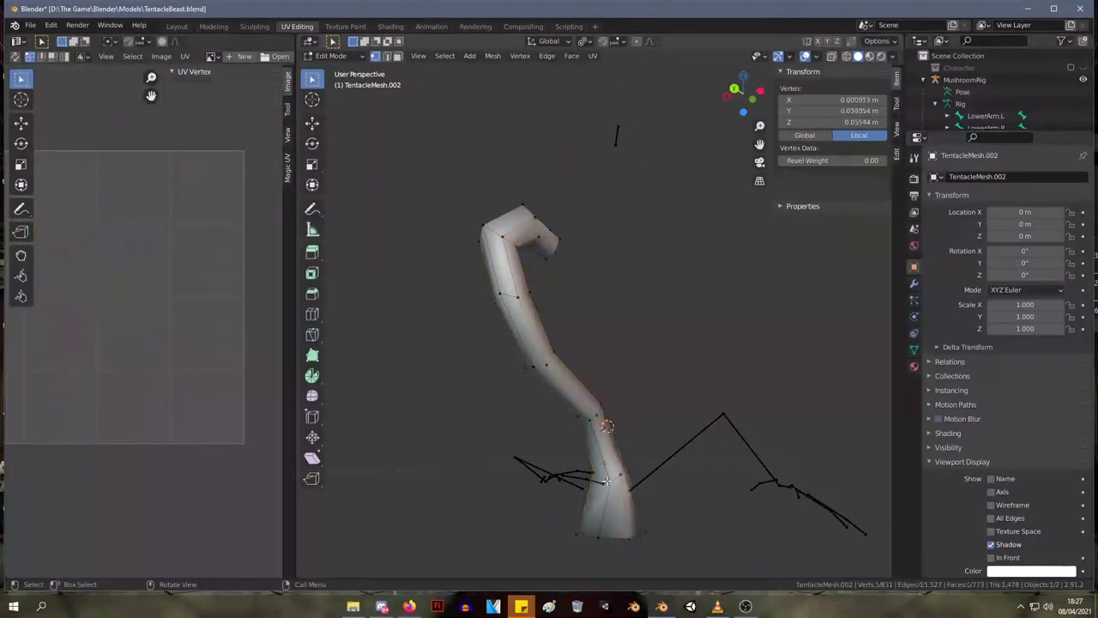
middle_drag(595, 470, 624, 496)
shift+click(648, 553)
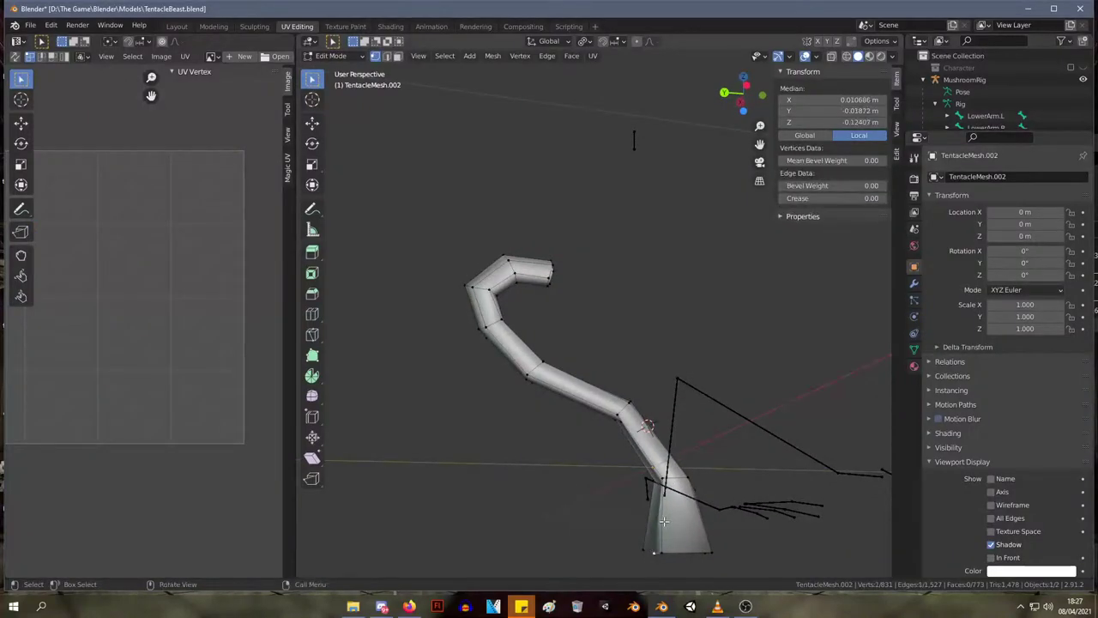
key(g)
click(611, 460)
middle_drag(611, 460, 664, 423)
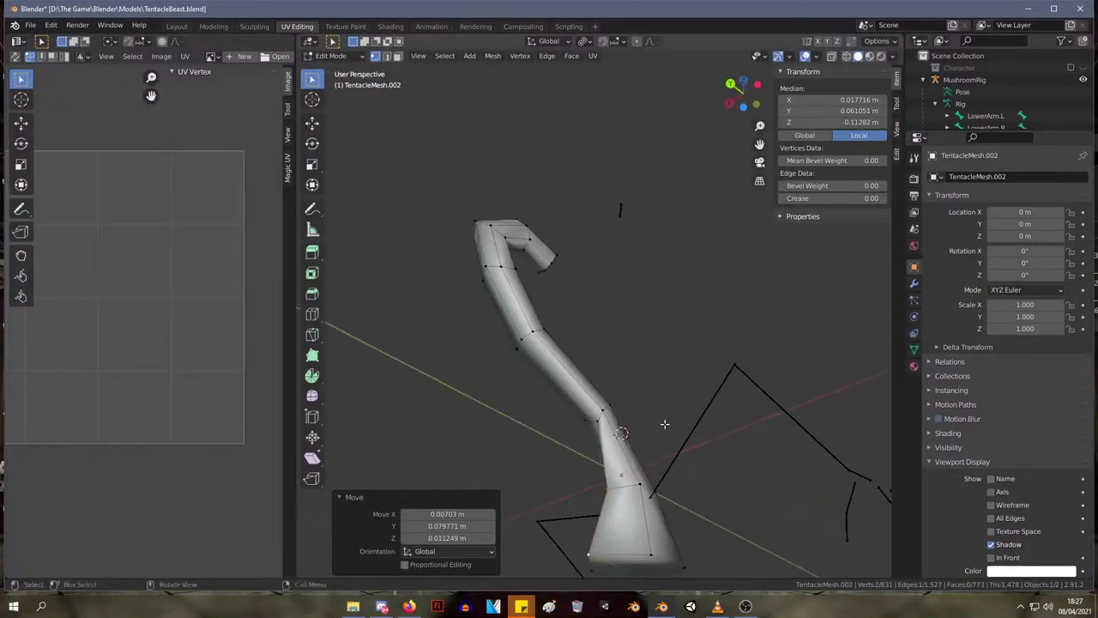
- Adjust single vertices along the tentacle's middle, lowering the one on the underside of the middle bend by about 0.011 m
click(597, 421)
middle_drag(597, 421, 659, 370)
key(g)
click(485, 455)
click(657, 376)
key(g)
click(712, 331)
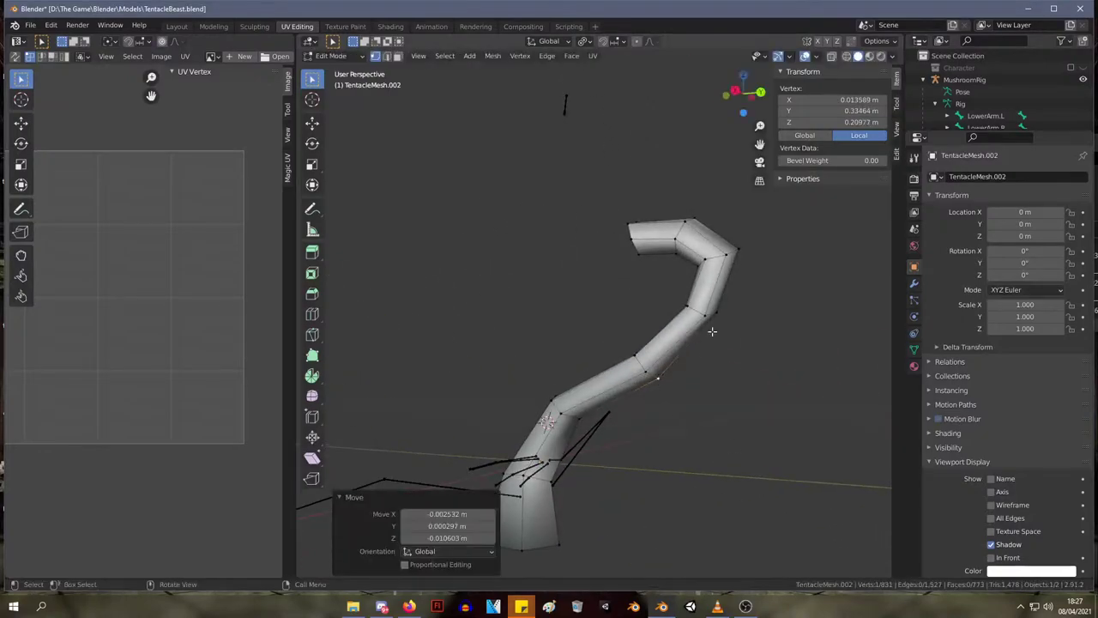
- Lower the single vertex on the outer side of the tentacle's upper bend by about 0.021 m
click(715, 313)
key(g)
click(716, 323)
middle_drag(717, 324, 405, 338)
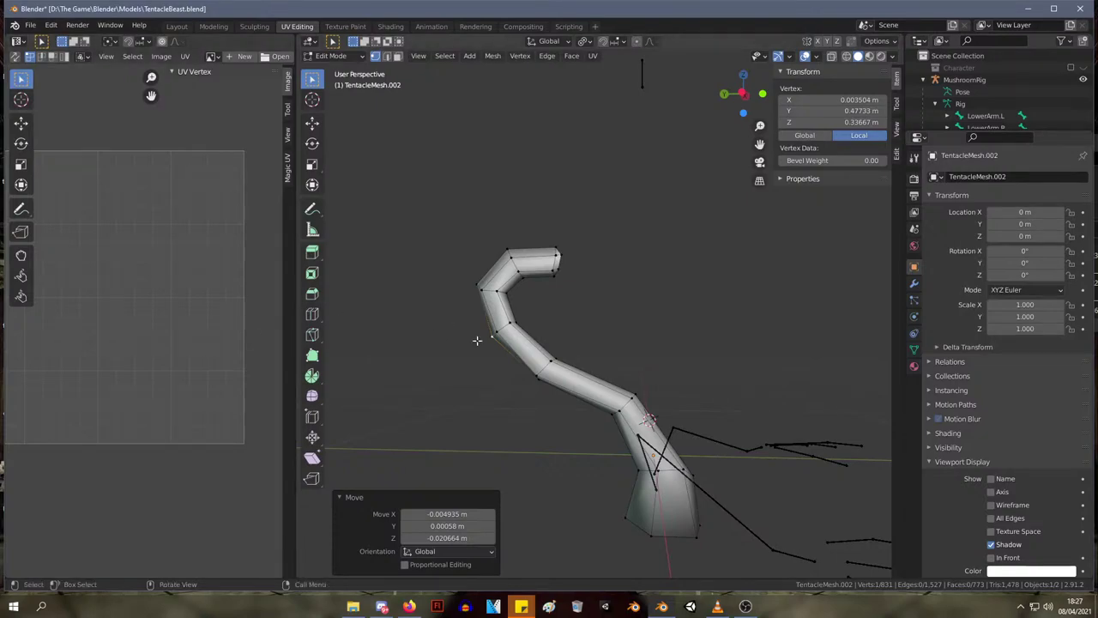
- Examine the reshaped tentacle with the whole creature in Object Mode from the side and front
key(Tab)
middle_drag(695, 361, 570, 355)
scroll(571, 360, down, 5)
key(Tab)
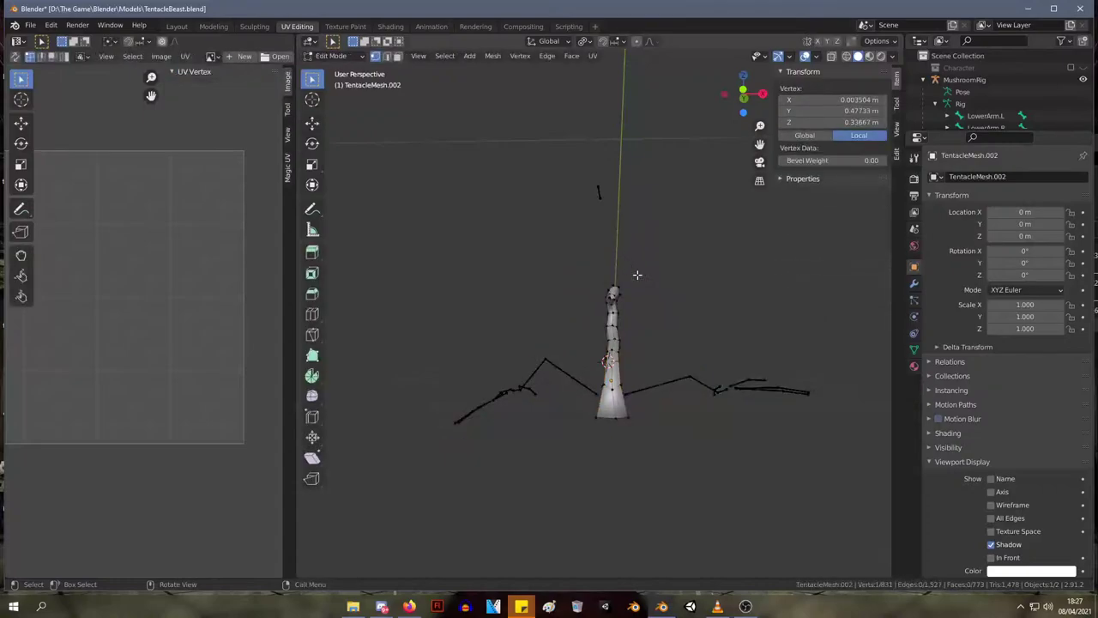
key(Tab)
middle_drag(714, 326, 650, 457)
key(Tab)
key(Tab)
key(Tab)
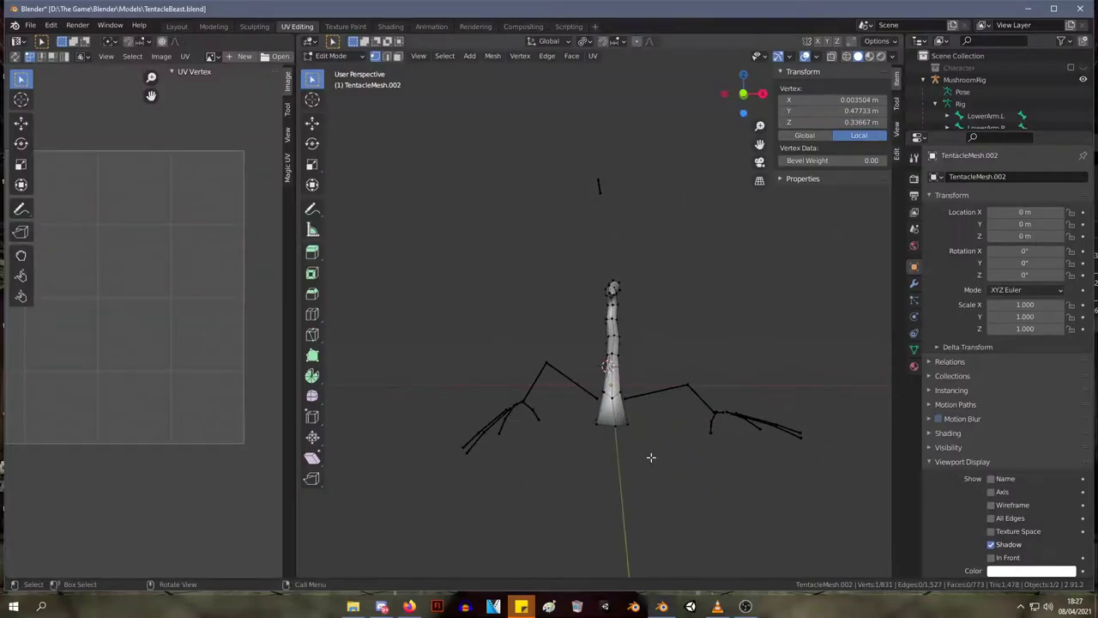
- Adjust single vertices around the top of the tentacle's flared base, sliding two along their edges by factors 0.115 and 0.241
key(shift+v)
click(610, 399)
middle_drag(611, 399, 736, 418)
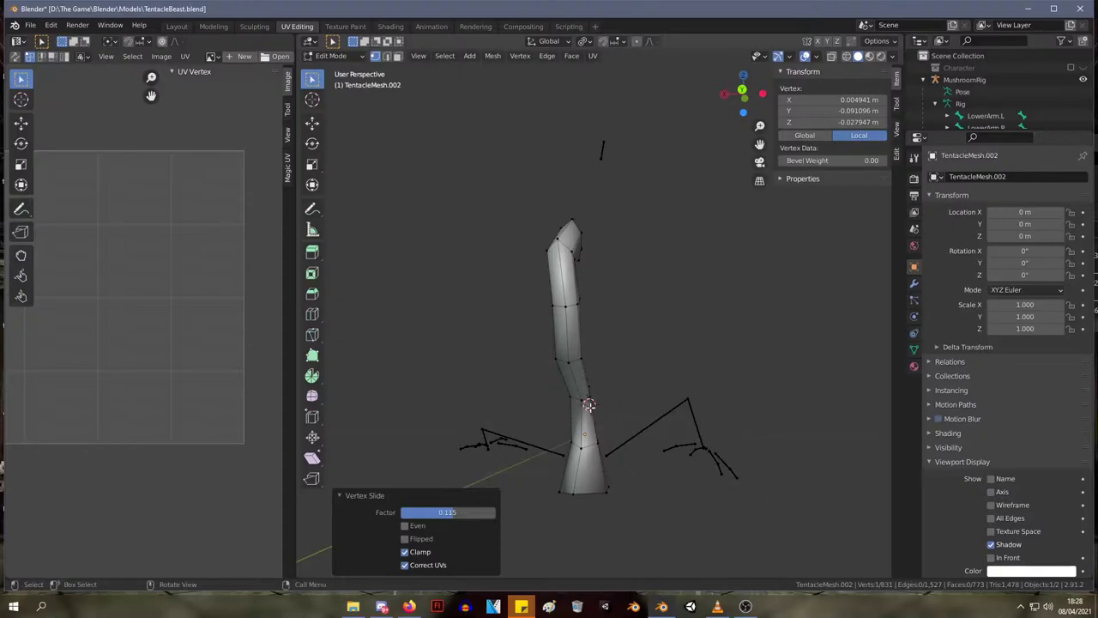
key(g)
click(588, 401)
middle_drag(588, 401, 527, 421)
key(shift+v)
click(628, 444)
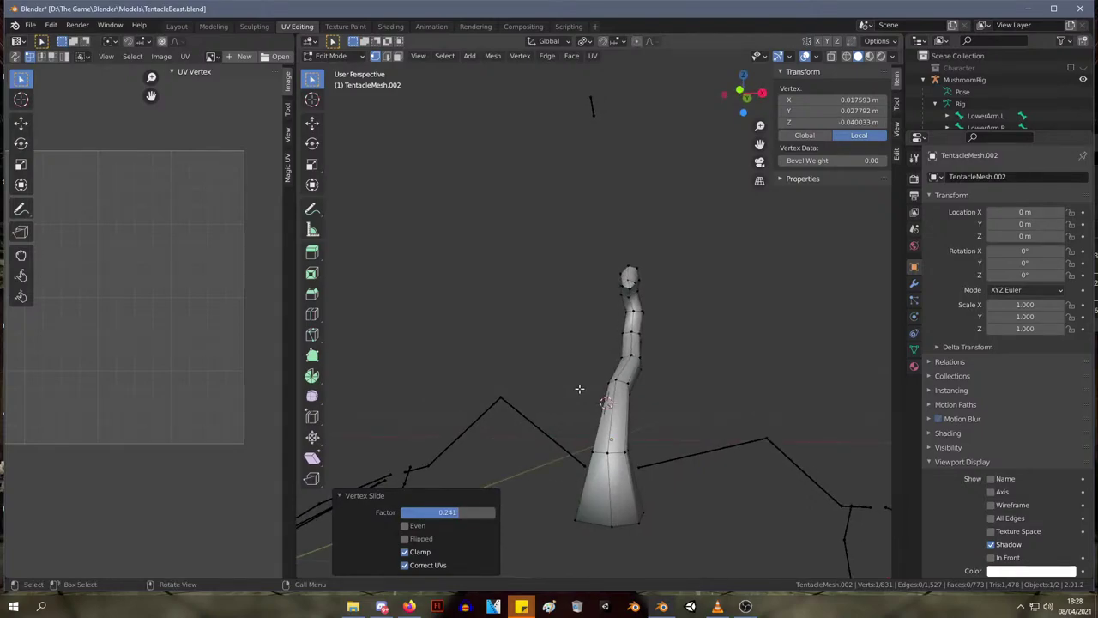
- Enable X-Ray display in the viewport shading options
shift+middle_drag(675, 395, 739, 320)
middle_drag(721, 347, 716, 497)
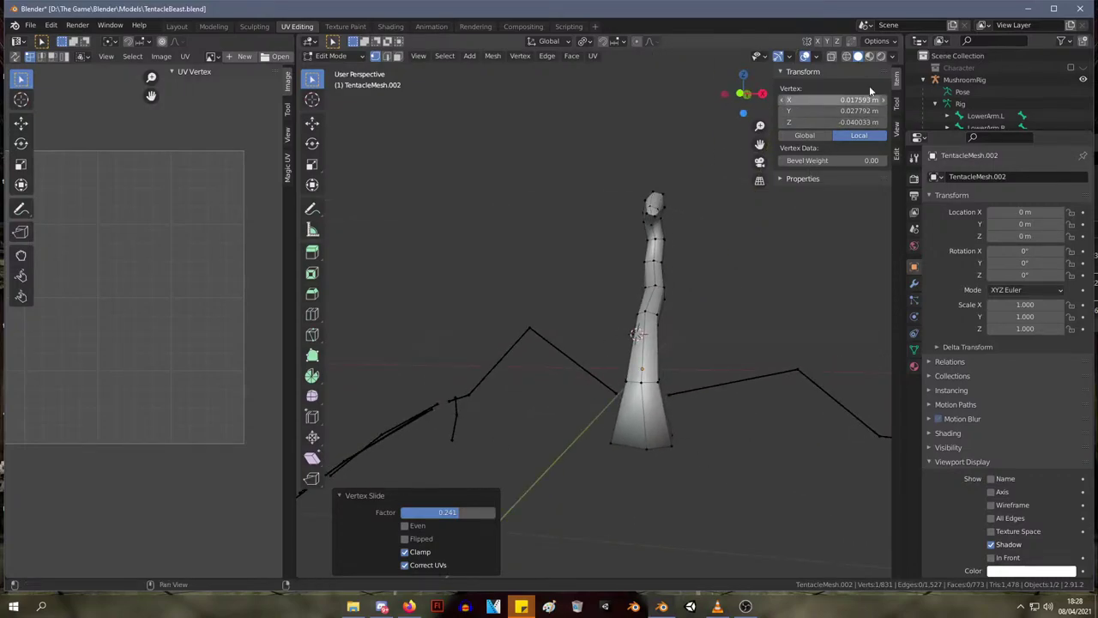
click(894, 57)
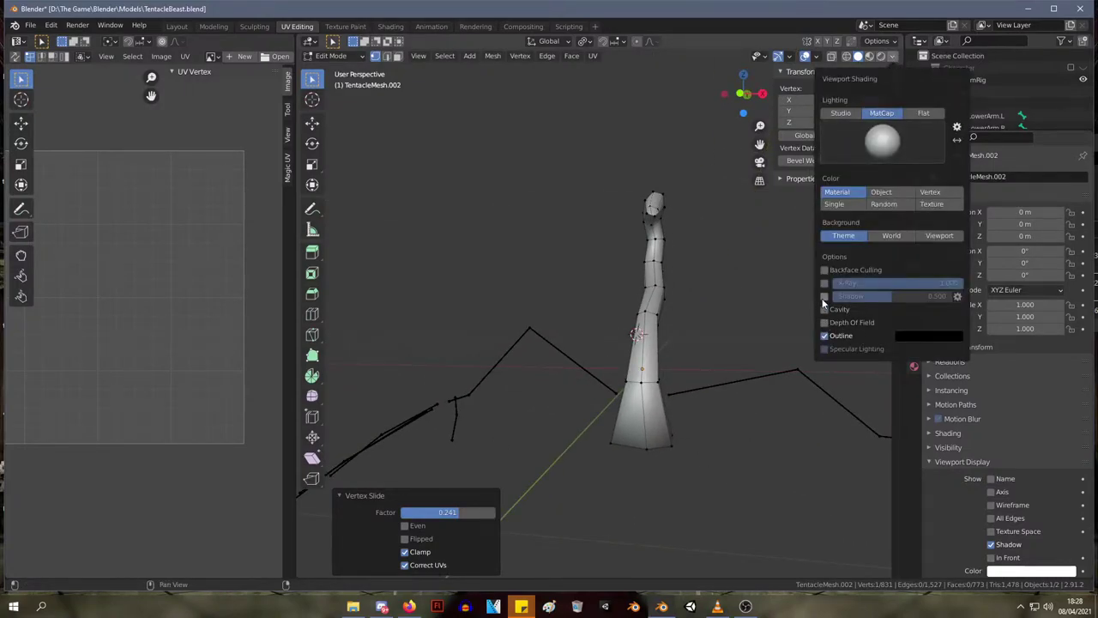
middle_drag(730, 351, 784, 245)
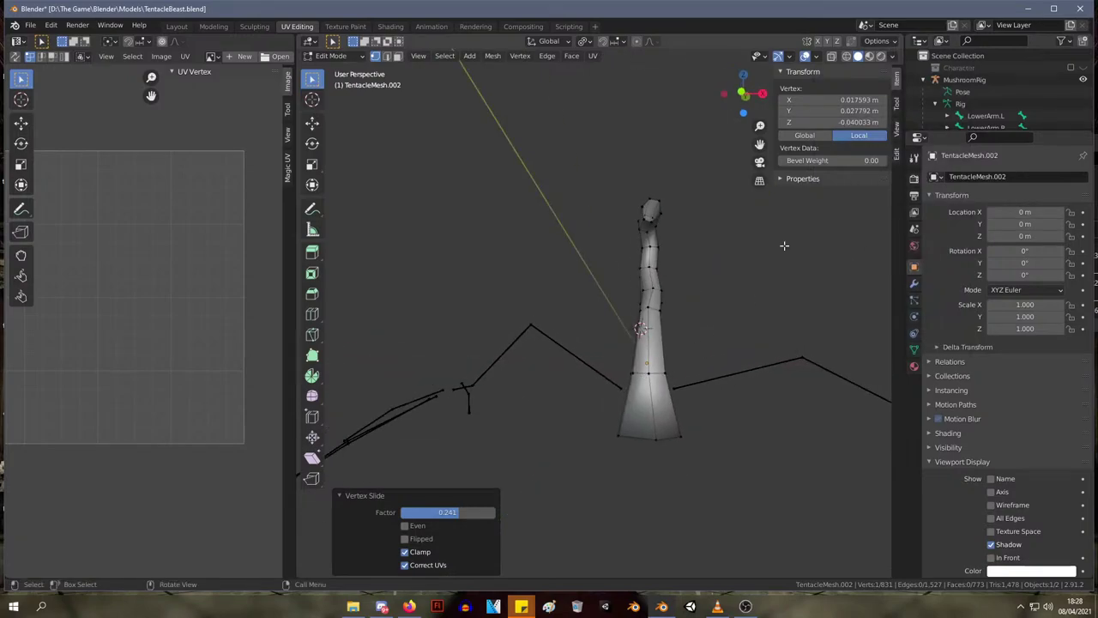
click(893, 56)
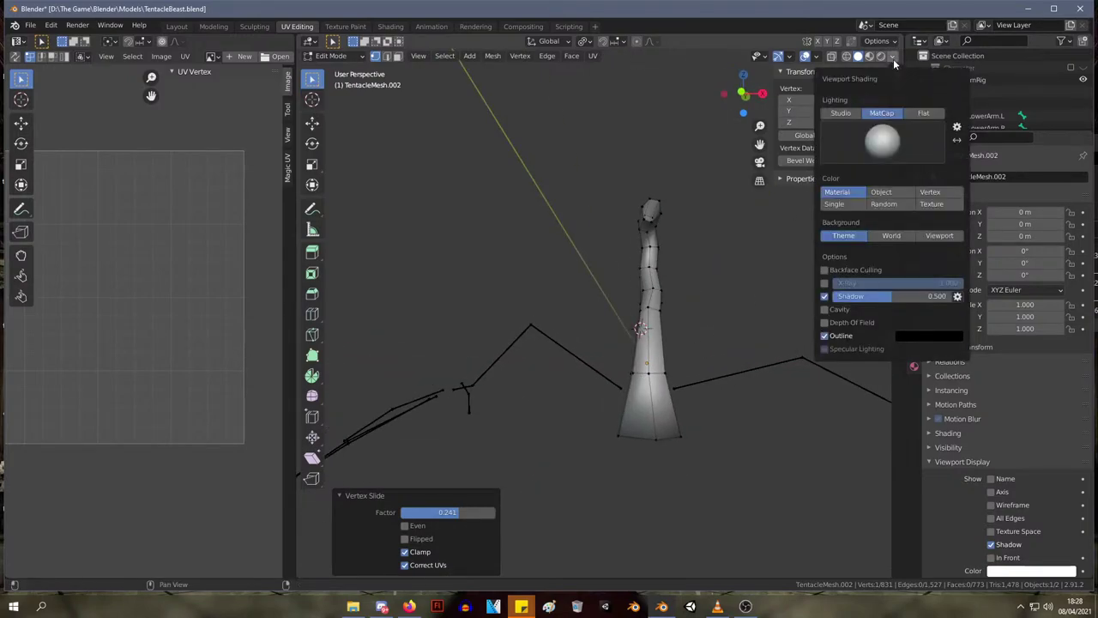
click(825, 284)
- Select the base and lower tentacle sections one ring of faces at a time and split each from the mesh
mouse_move(735, 484)
mouse_down()
mouse_move(657, 441)
mouse_move(592, 369)
mouse_move(600, 373)
mouse_up()
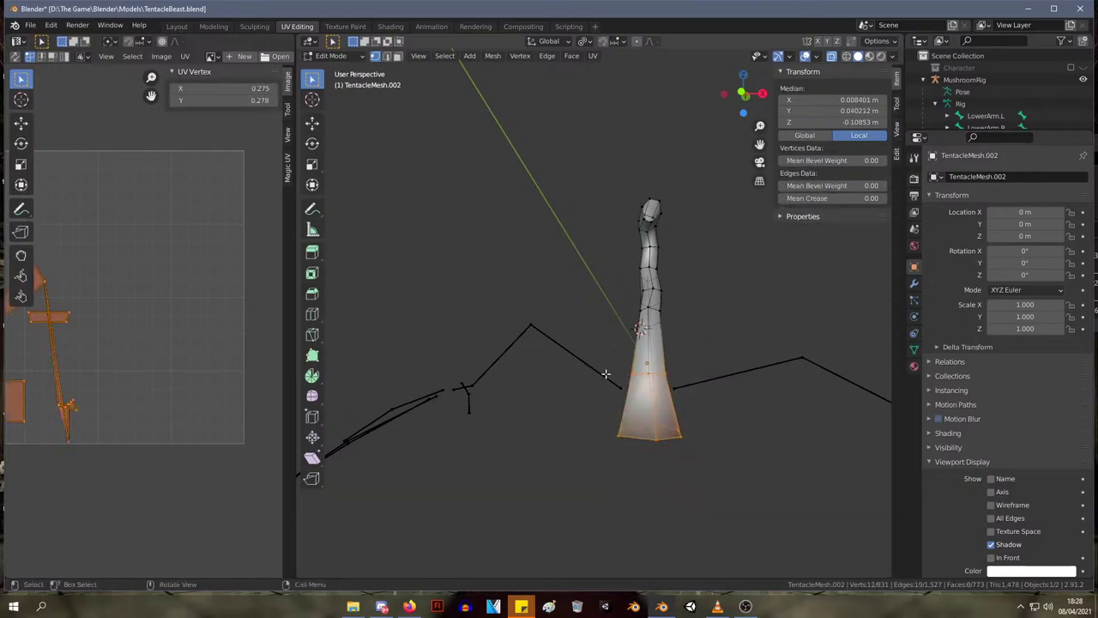
middle_drag(674, 359, 695, 378)
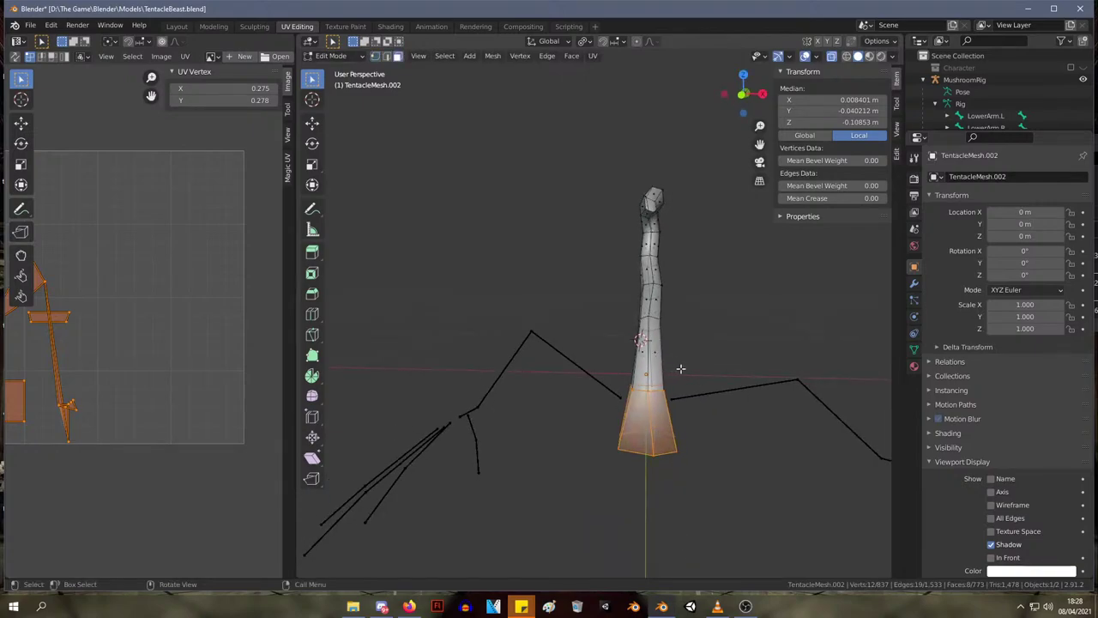
drag(674, 371, 603, 338)
middle_drag(603, 338, 688, 382)
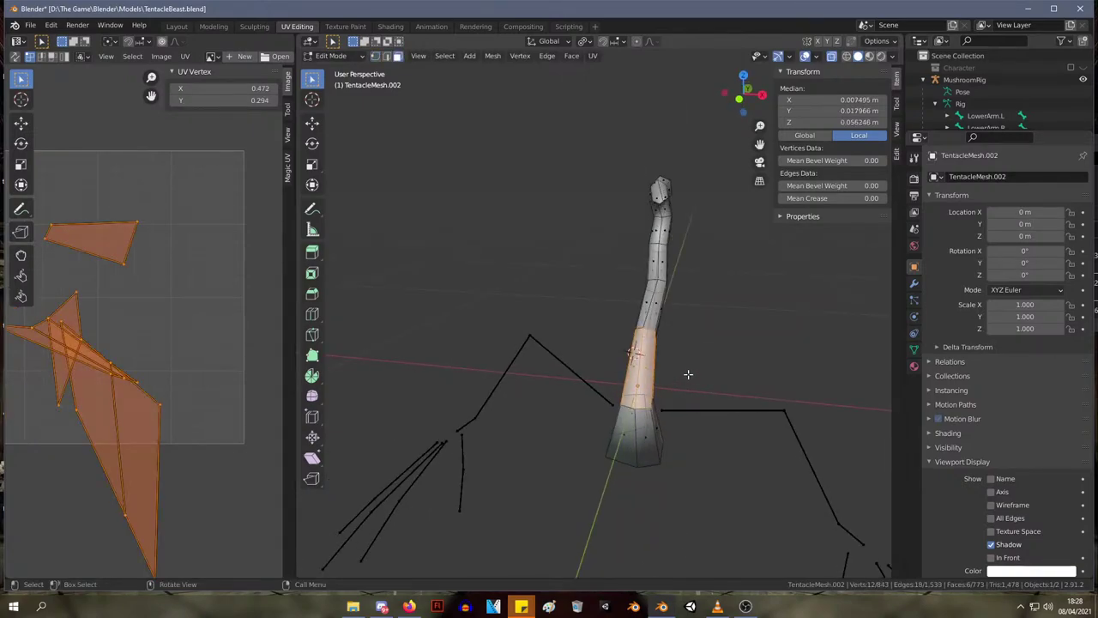
right_click(688, 374)
middle_drag(726, 280, 721, 309)
drag(689, 328, 620, 292)
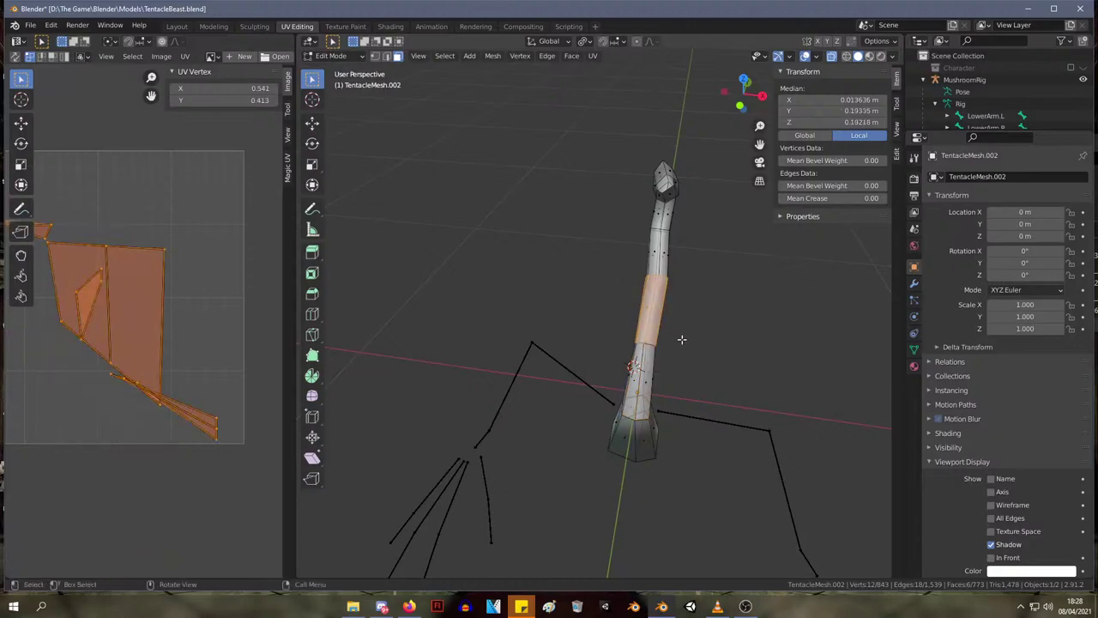
- Select the remaining upper tentacle sections up to the tip, ring by ring, and split each from its neighbours
middle_drag(684, 337, 684, 252)
drag(684, 229, 643, 259)
middle_drag(685, 278, 693, 252)
drag(703, 220, 651, 220)
mouse_move(660, 227)
middle_down()
mouse_move(678, 230)
mouse_move(665, 230)
middle_up()
drag(626, 220, 551, 144)
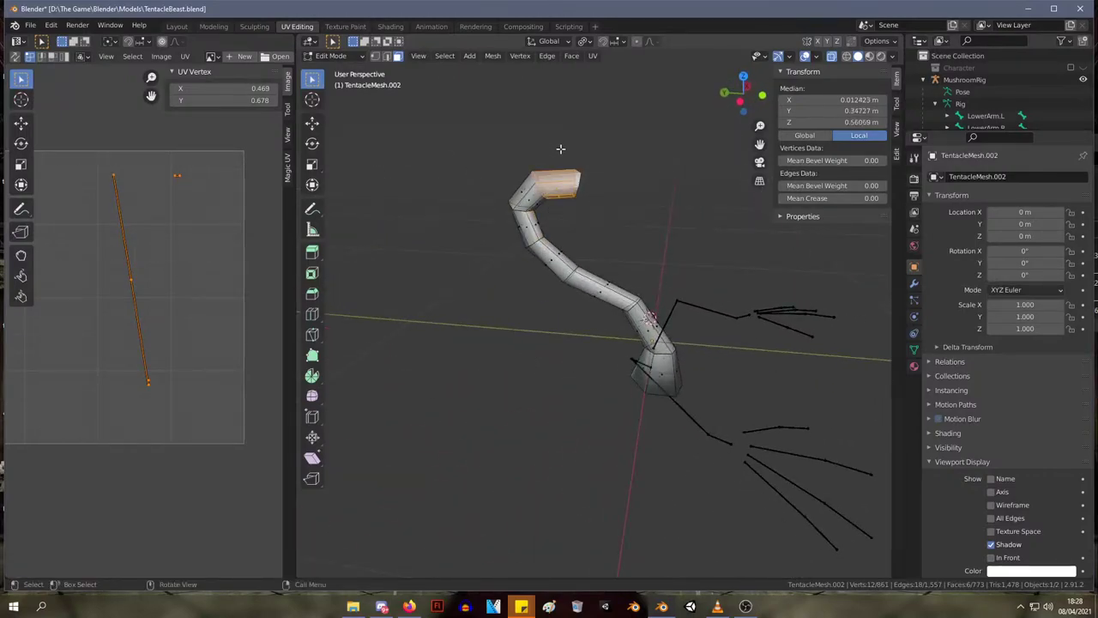
middle_drag(548, 176, 595, 165)
drag(487, 177, 506, 203)
alt+click(512, 210)
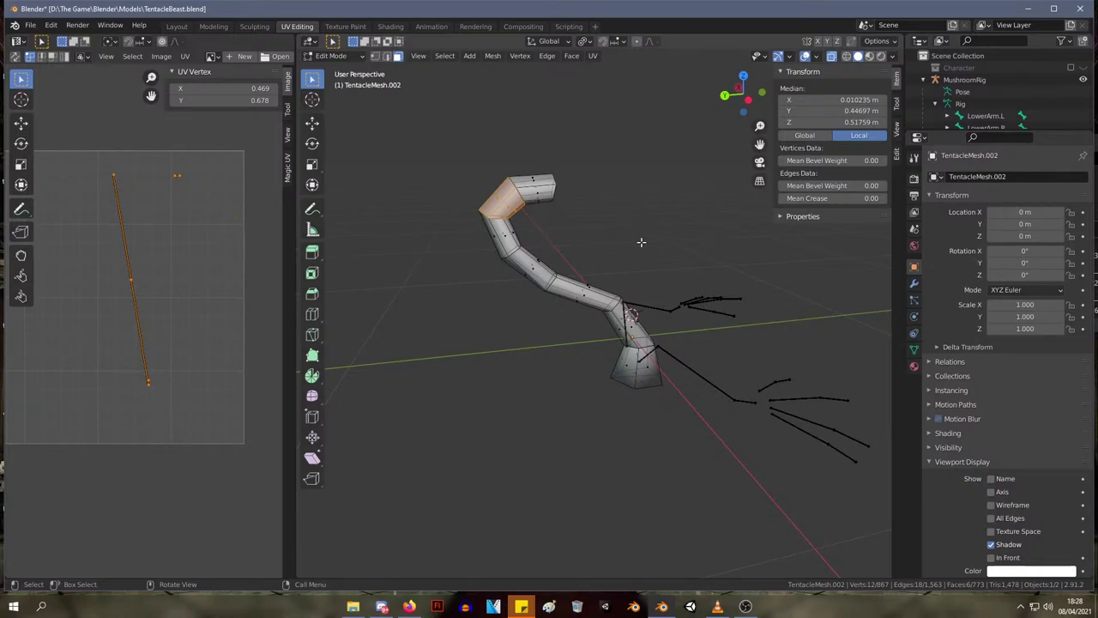
- In vertex mode, select the linked geometry of the tip section and move it away from the rest of the tentacle
shift+middle_drag(610, 213, 608, 346)
scroll(608, 346, up, 3)
middle_drag(535, 322, 519, 299)
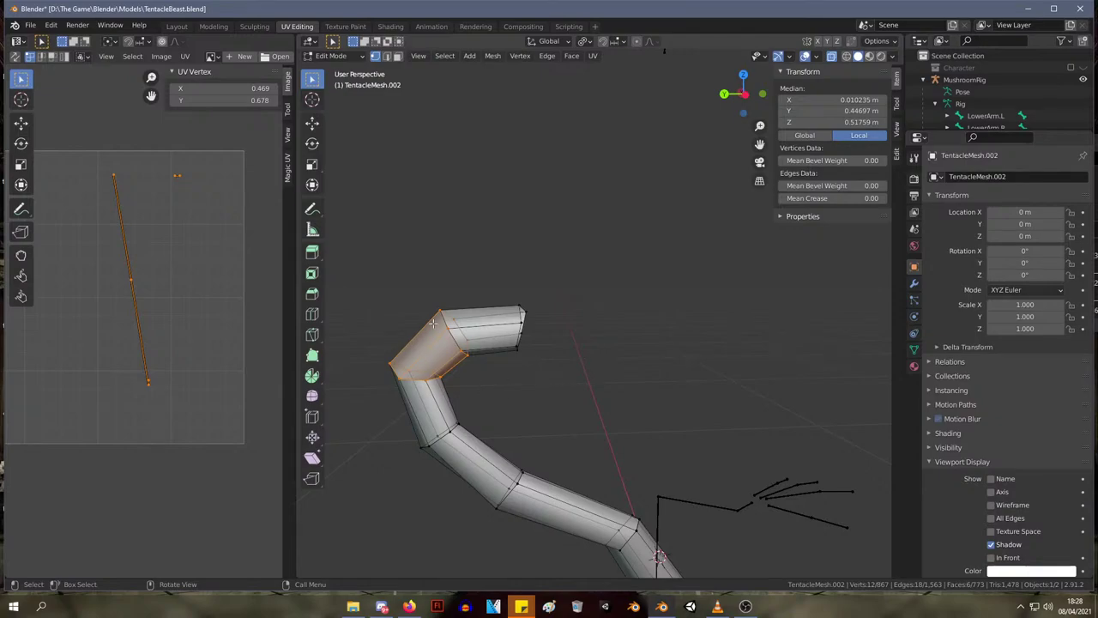
click(523, 322)
key(l)
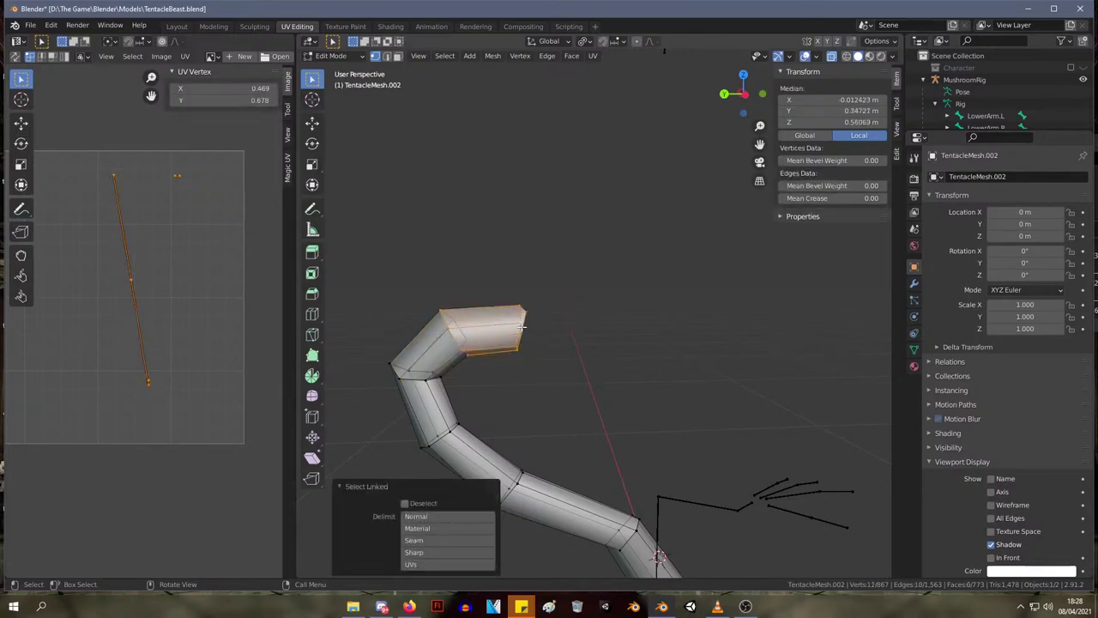
key(g)
click(566, 329)
drag(602, 378, 558, 275)
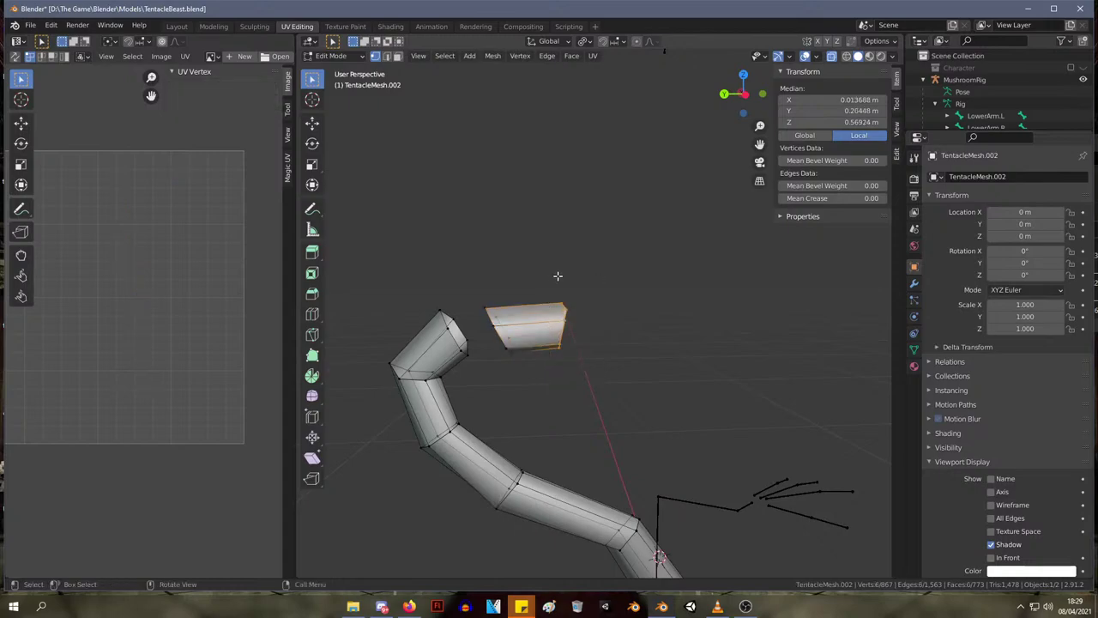
key(r)
key(y)
right_click(551, 279)
right_click(573, 292)
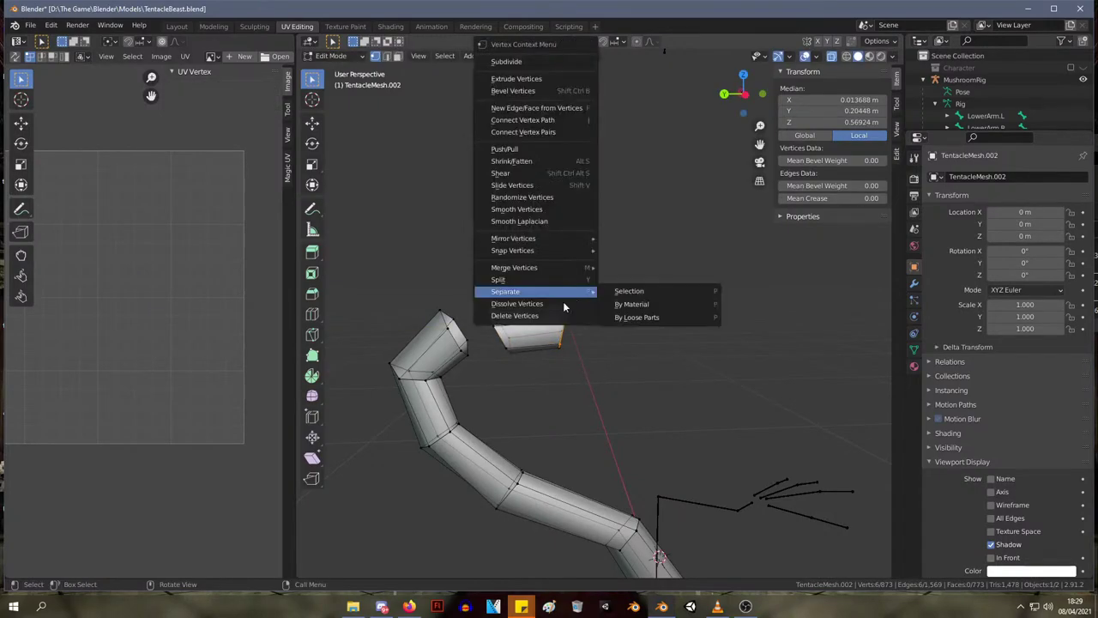
key(r)
right_click(643, 344)
mouse_move(662, 342)
middle_down()
mouse_move(576, 333)
mouse_move(662, 354)
middle_up()
key(g)
click(656, 328)
key(x)
click(660, 329)
- Select the vertex ring at the detached tip section's outer end and flatten it by scaling along Y
drag(611, 377, 566, 295)
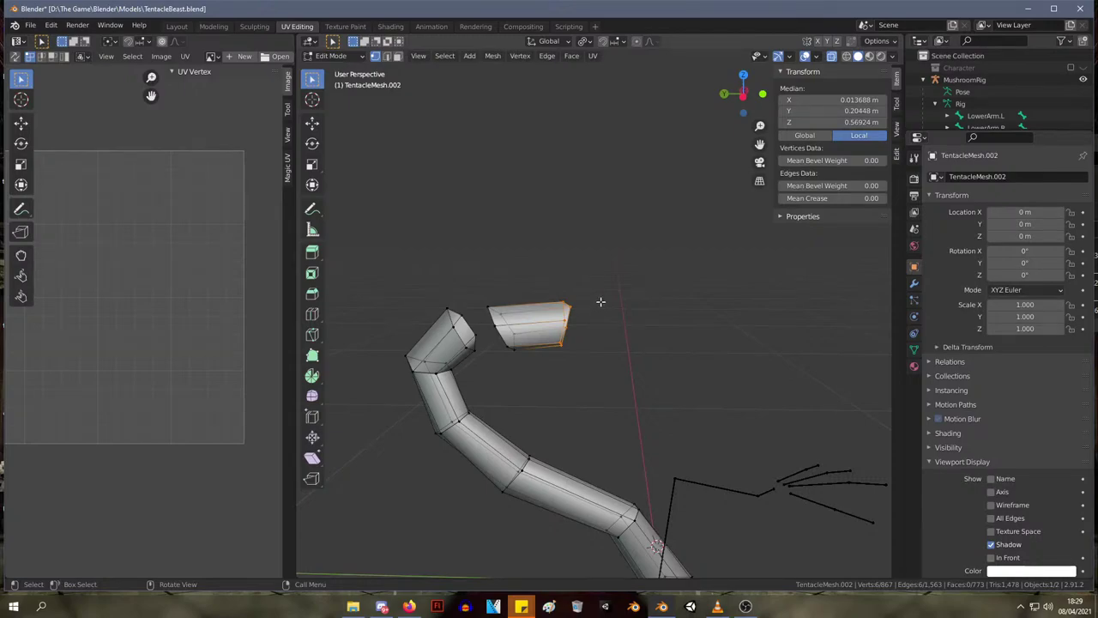
key(s)
key(y)
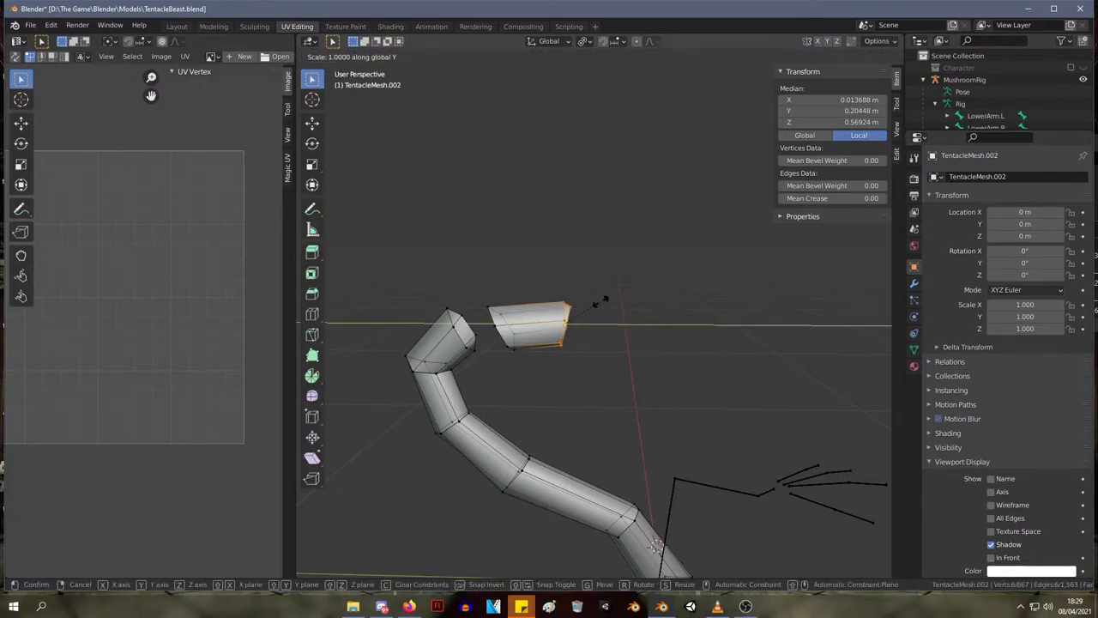
key(Return)
key(alt+a)
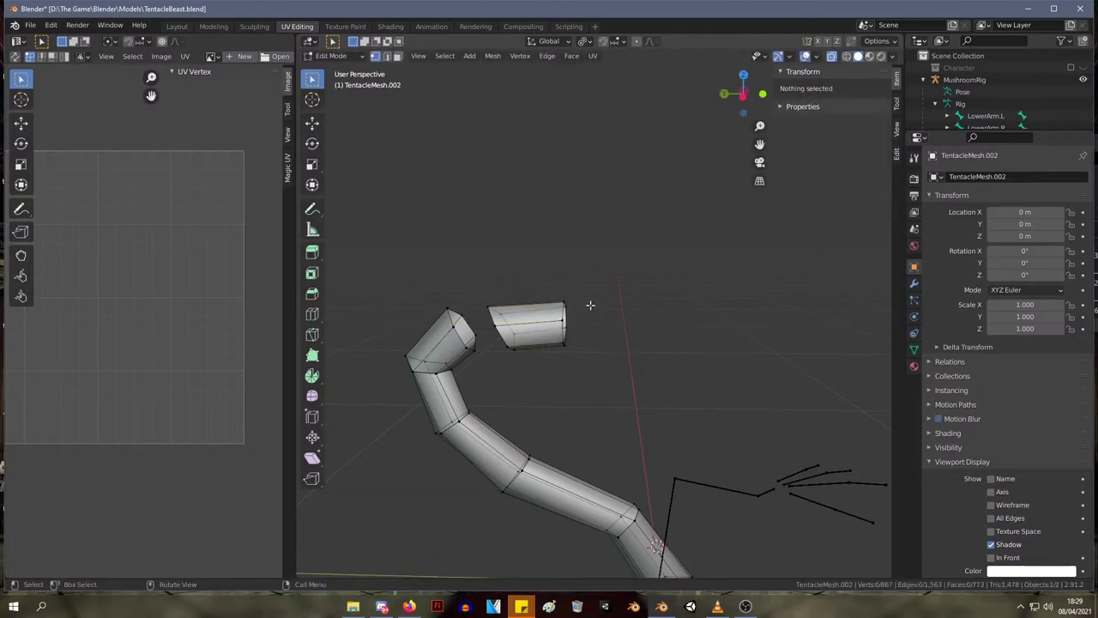
- Select the slanted inner end ring of the detached tip section, rotate it 24.7° and move it about 0.019 m along Y
middle_drag(588, 306, 572, 296)
key(b)
drag(487, 333, 474, 286)
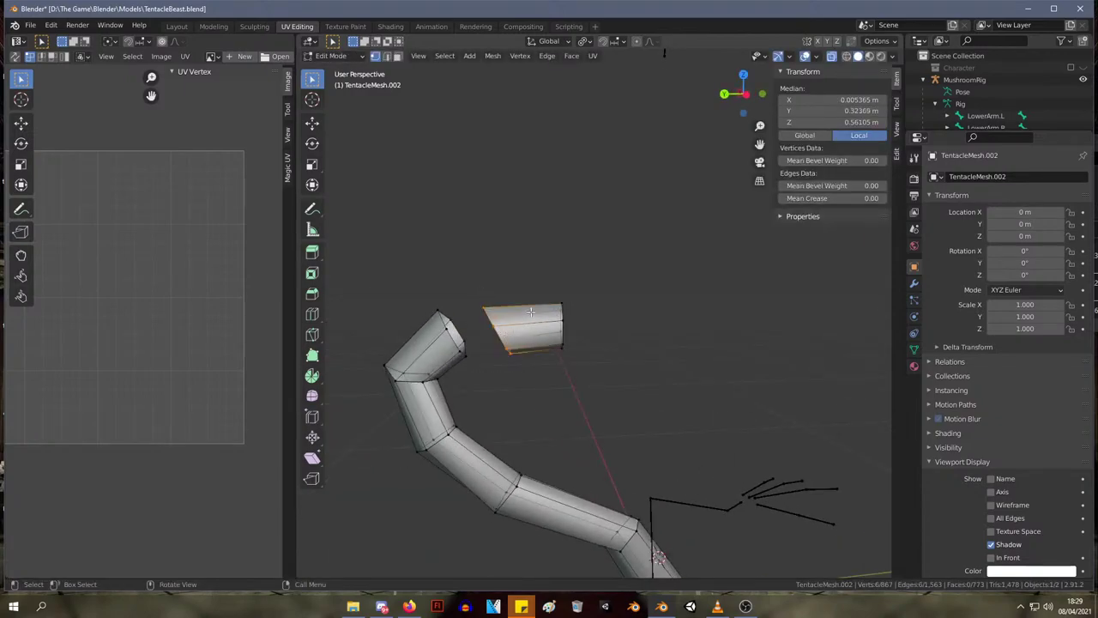
key(r)
click(533, 348)
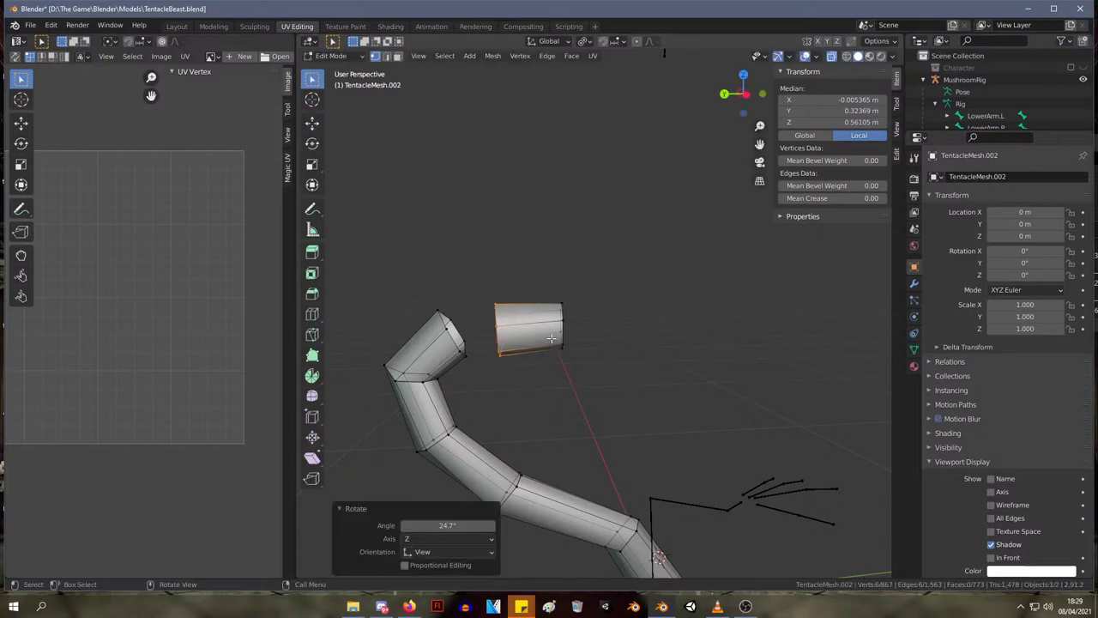
key(g)
click(533, 350)
middle_drag(534, 344, 558, 302)
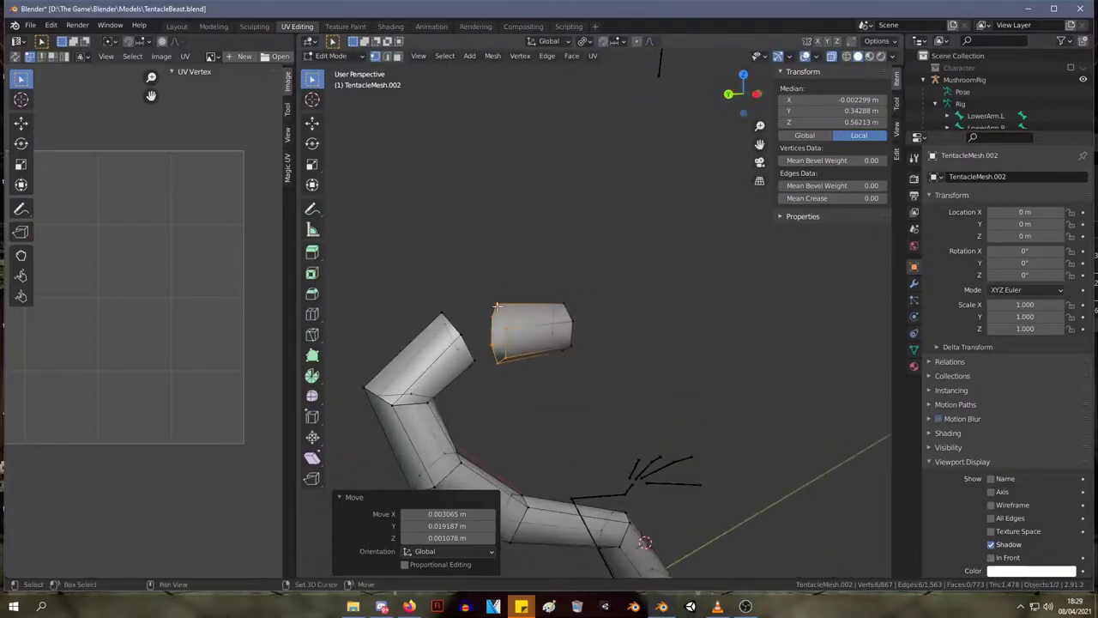
- Select the four side vertices of the detached tip section's inner end ring and widen the ring with Push/Pull
click(491, 337)
shift+click(497, 362)
middle_drag(498, 362, 601, 393)
key(s)
click(513, 329)
click(601, 383)
shift+click(598, 405)
shift+click(558, 394)
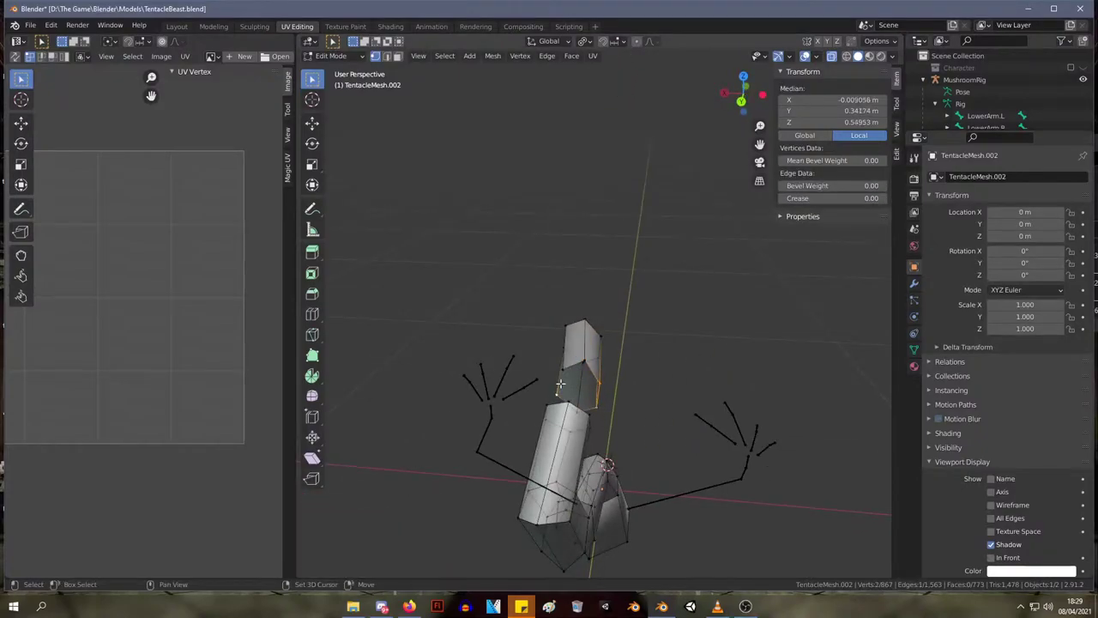
shift+click(563, 371)
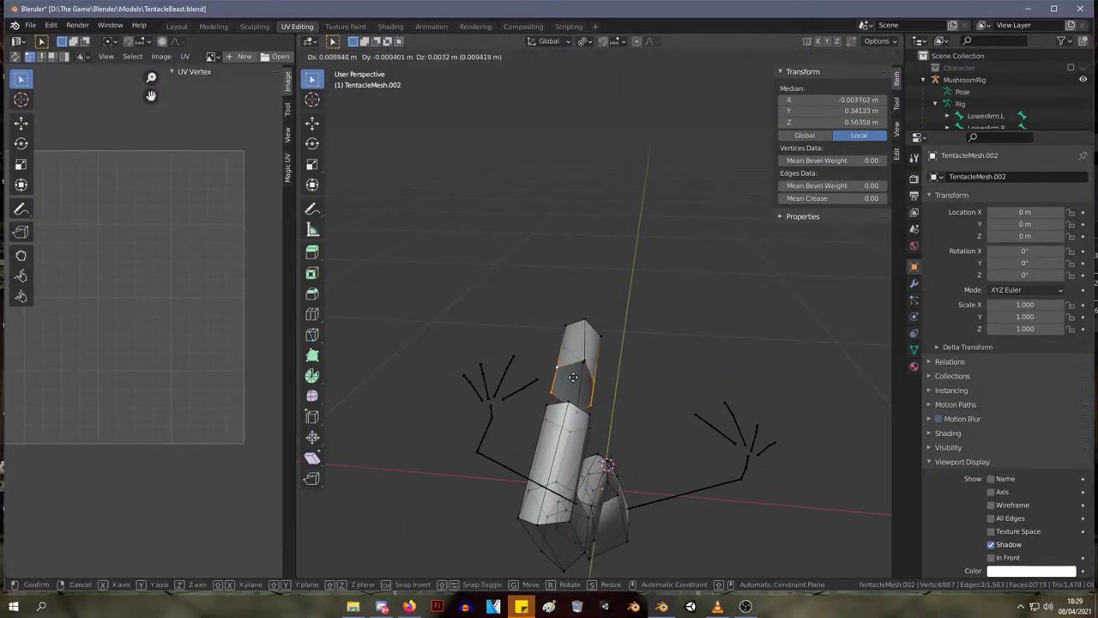
right_click(592, 383)
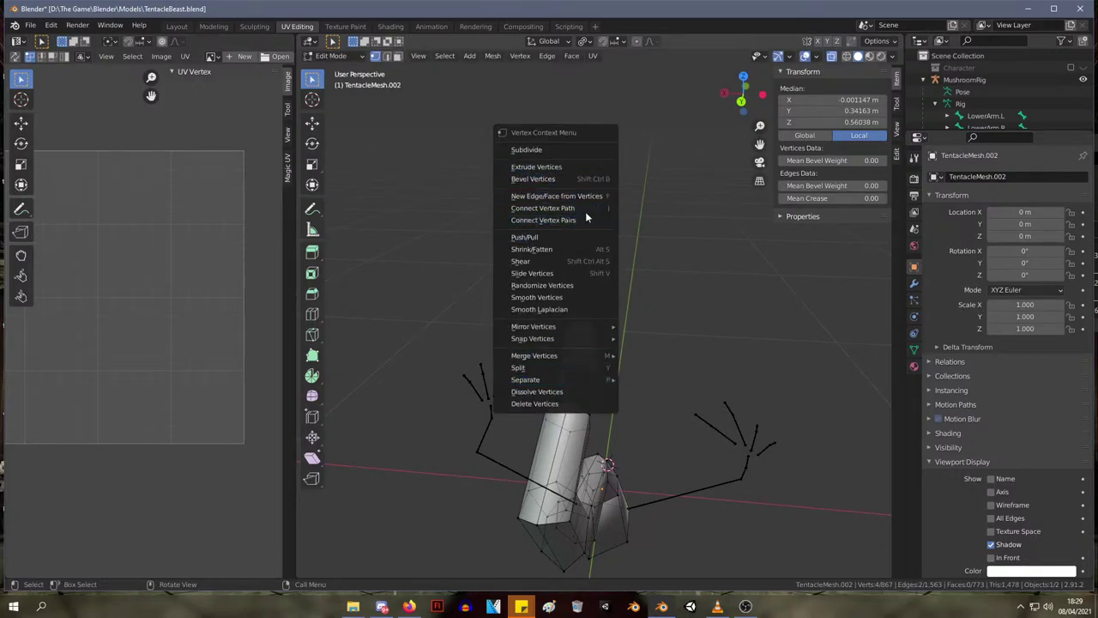
click(568, 236)
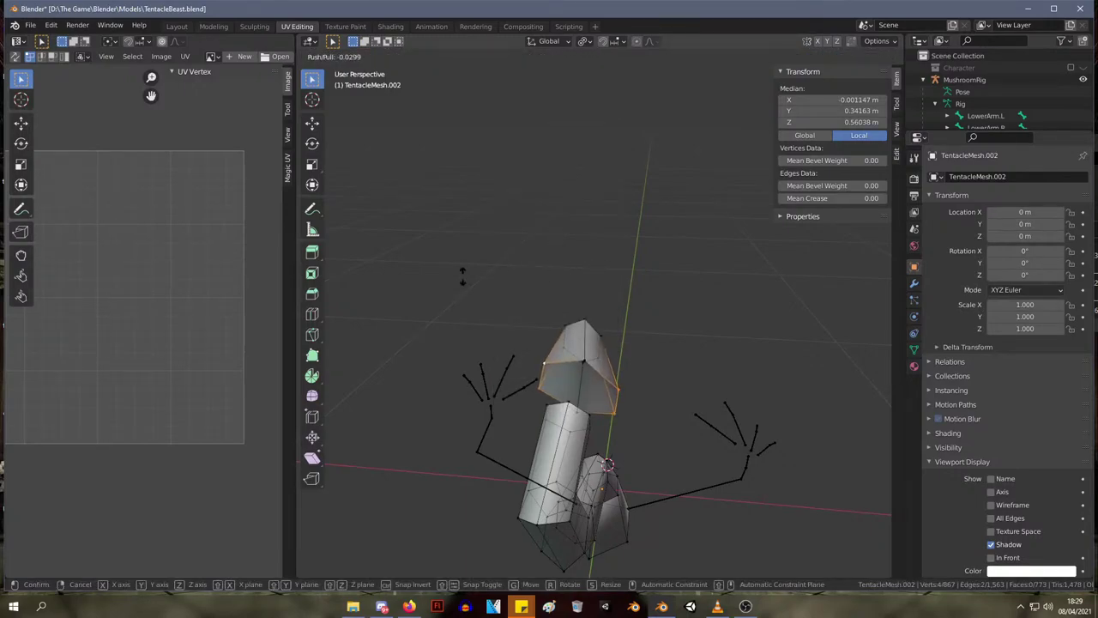
click(612, 192)
- Extrude the detached section's inner end ring outward, scale the new ring smaller and reposition it
middle_drag(612, 191, 551, 312)
drag(551, 301, 598, 392)
key(e)
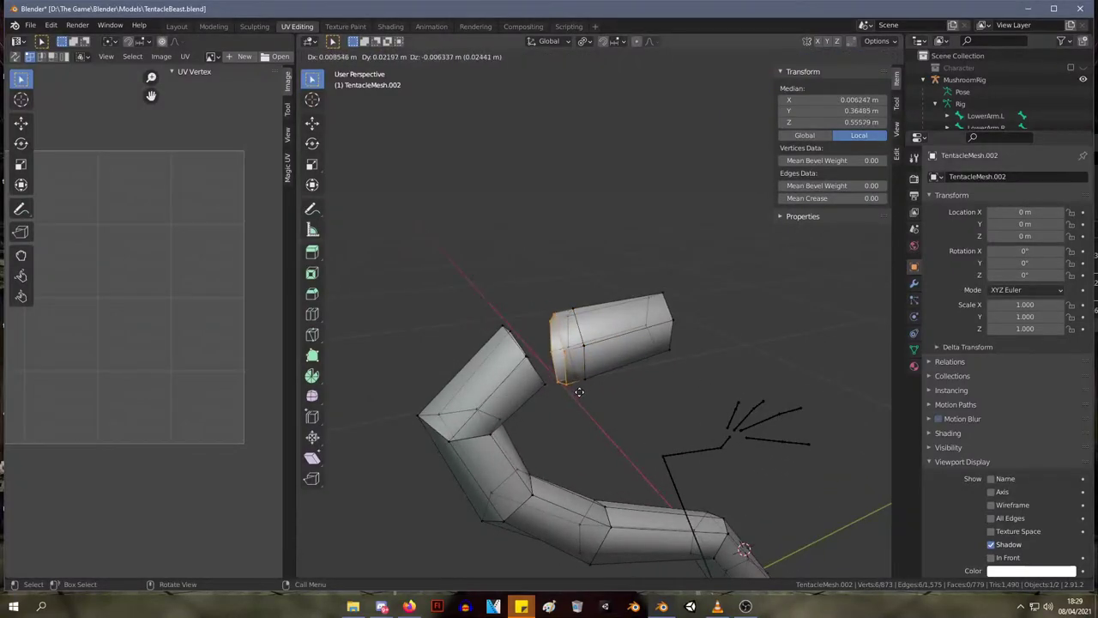
click(581, 399)
key(s)
click(603, 378)
middle_drag(603, 379, 533, 324)
key(g)
click(705, 399)
- Fill the extruded ring with a face, move it about 0.007 m along Y and scale it to 0.804
key(f)
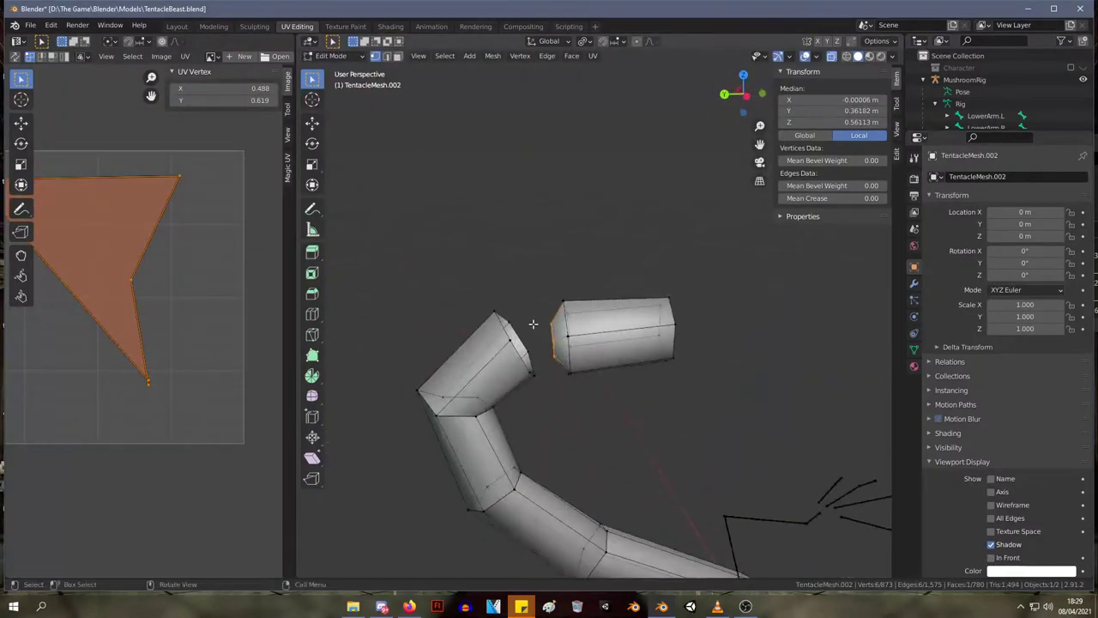
key(g)
click(529, 327)
key(s)
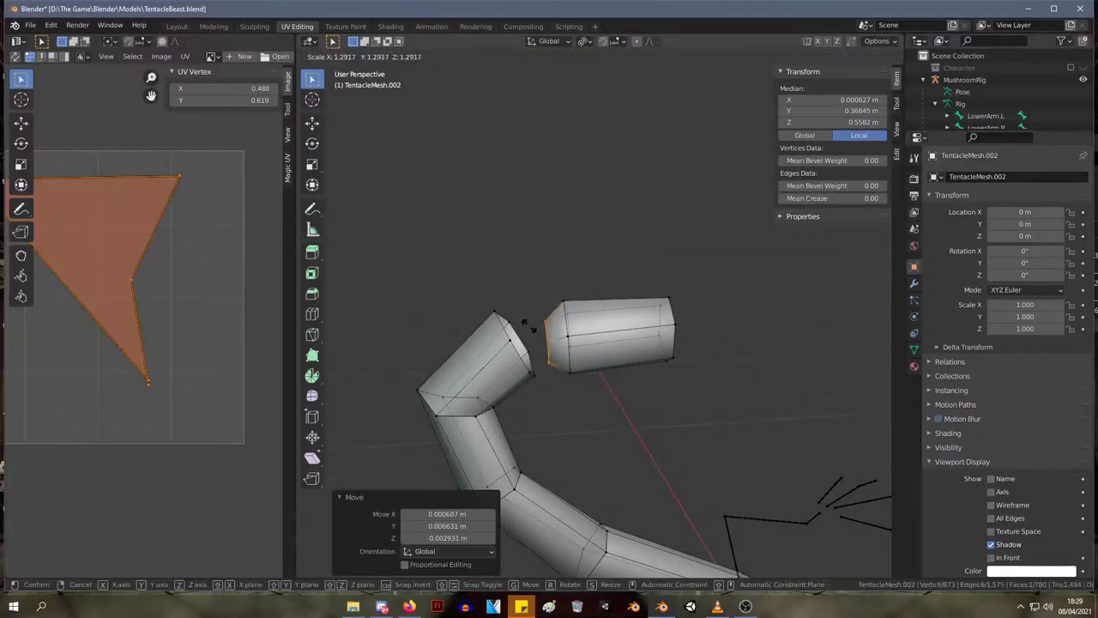
click(537, 347)
middle_drag(537, 347, 604, 414)
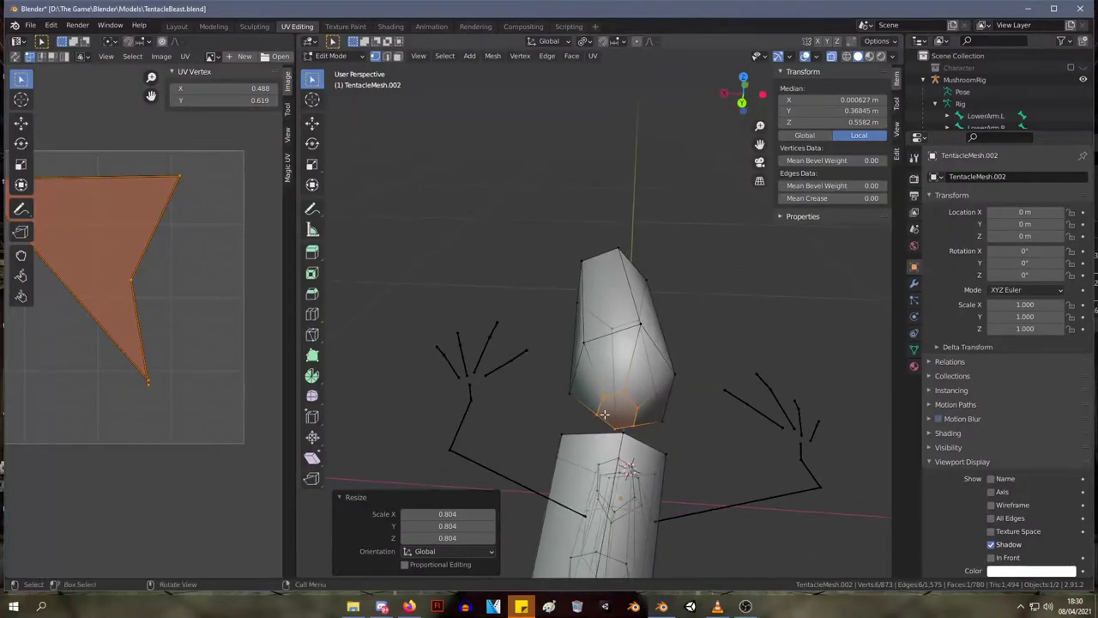
- Select two opposite vertices of the new end cap and connect them with an edge
click(597, 414)
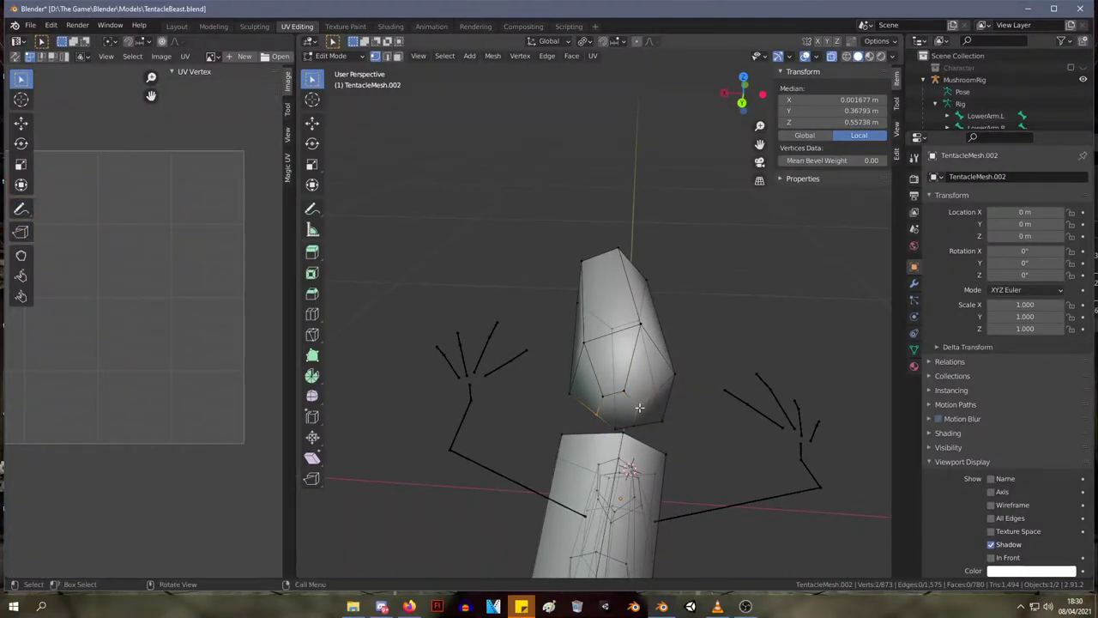
right_click(639, 408)
click(633, 381)
middle_drag(662, 372, 634, 399)
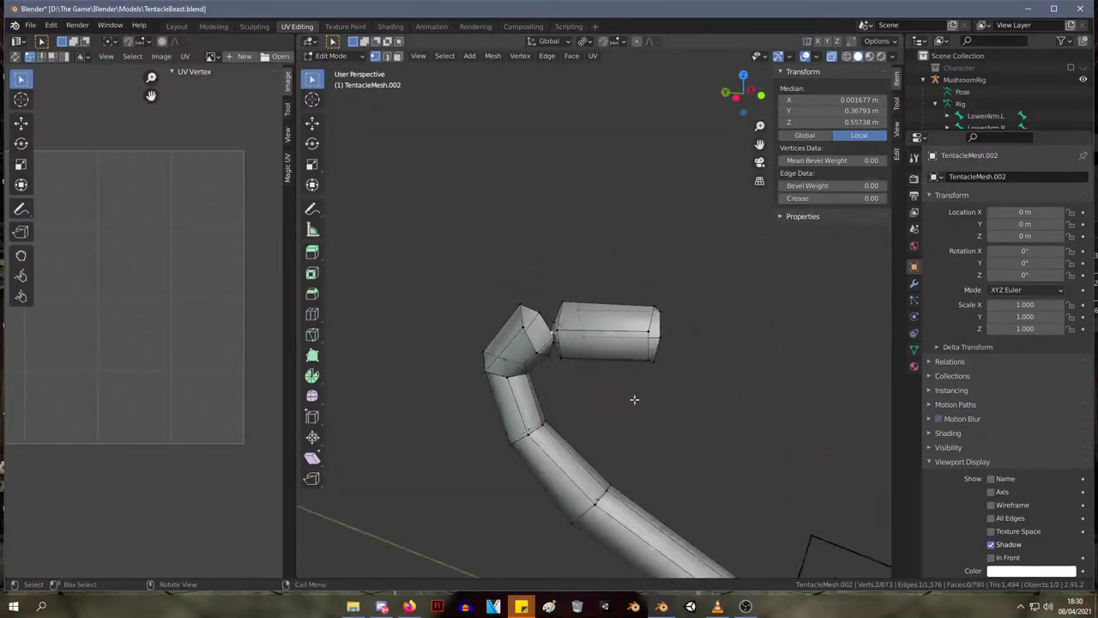
- Extrude the detached section's outer end ring about 0.036 m, scale the new ring to 0.574 and pull it back toward the section
drag(634, 398, 704, 276)
key(e)
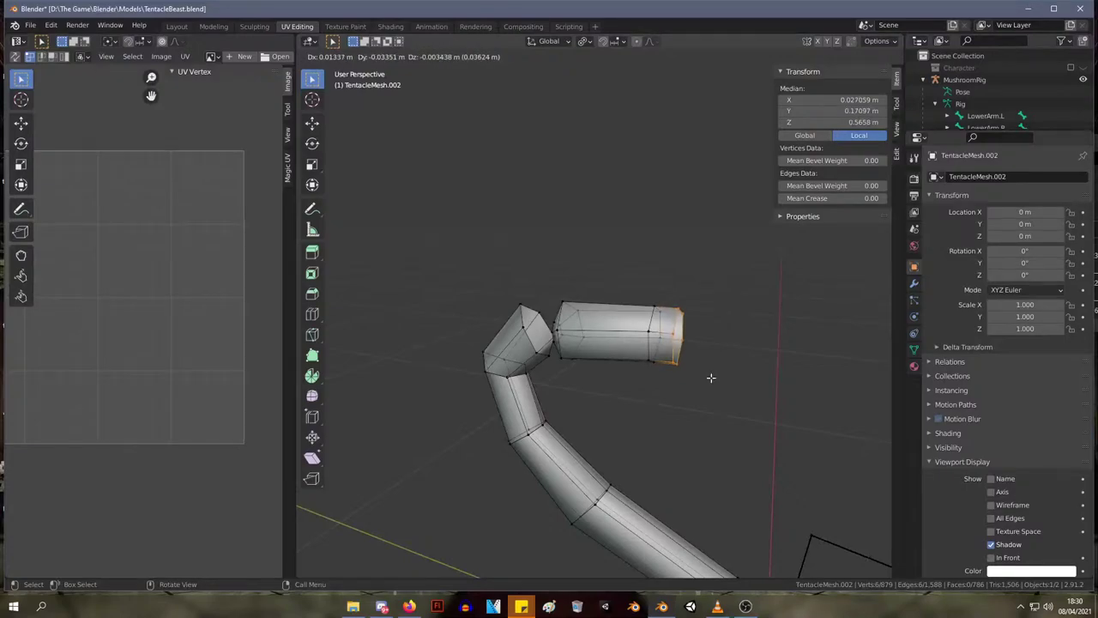
click(711, 377)
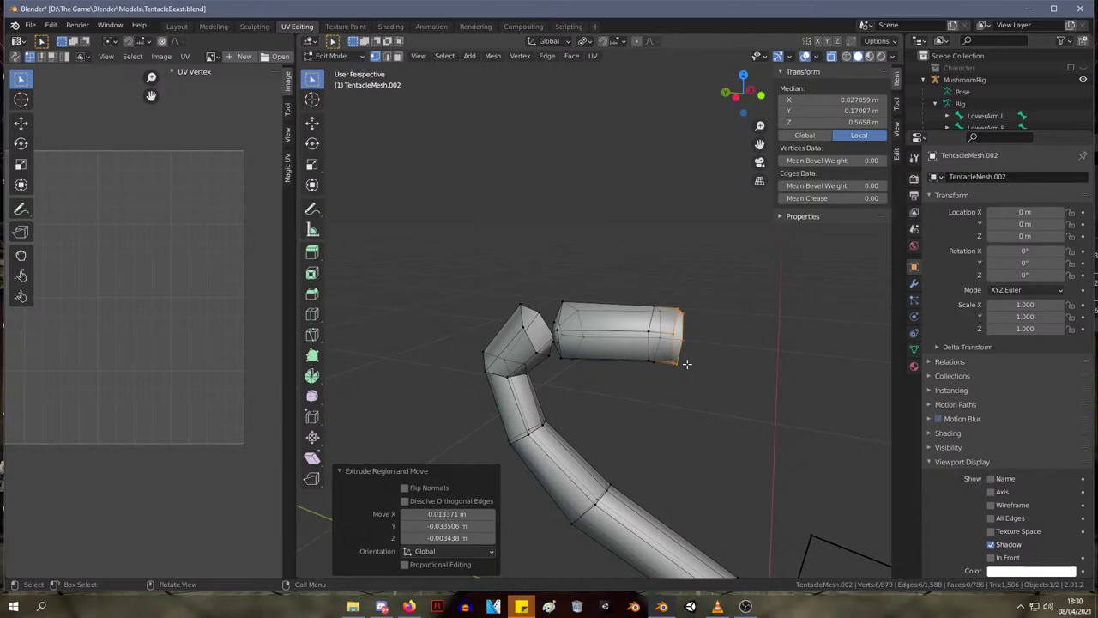
key(g)
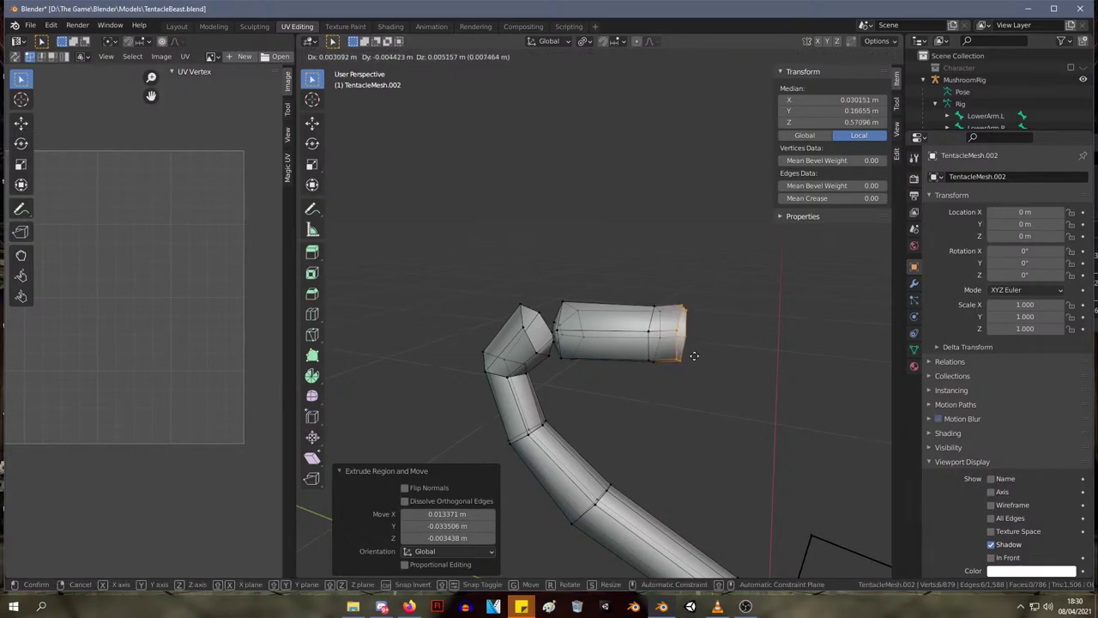
click(691, 358)
key(s)
click(695, 353)
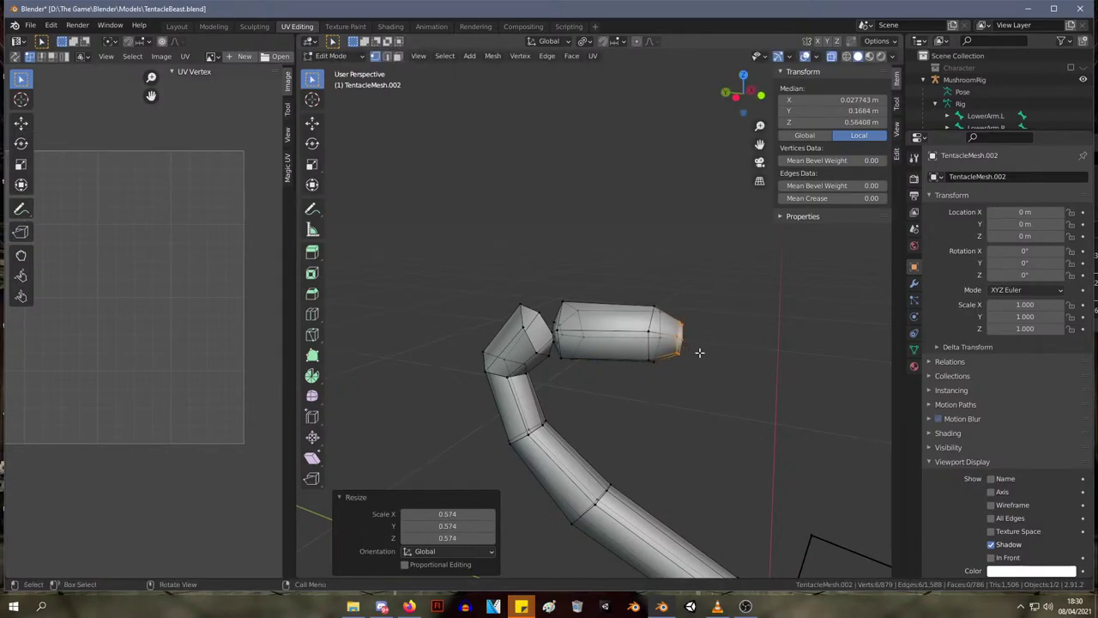
key(g)
click(693, 349)
- Select the small cap at the detached section's inner end and move it slightly outward
mouse_move(693, 349)
middle_down()
mouse_move(719, 357)
mouse_move(703, 361)
middle_up()
middle_drag(563, 355, 561, 356)
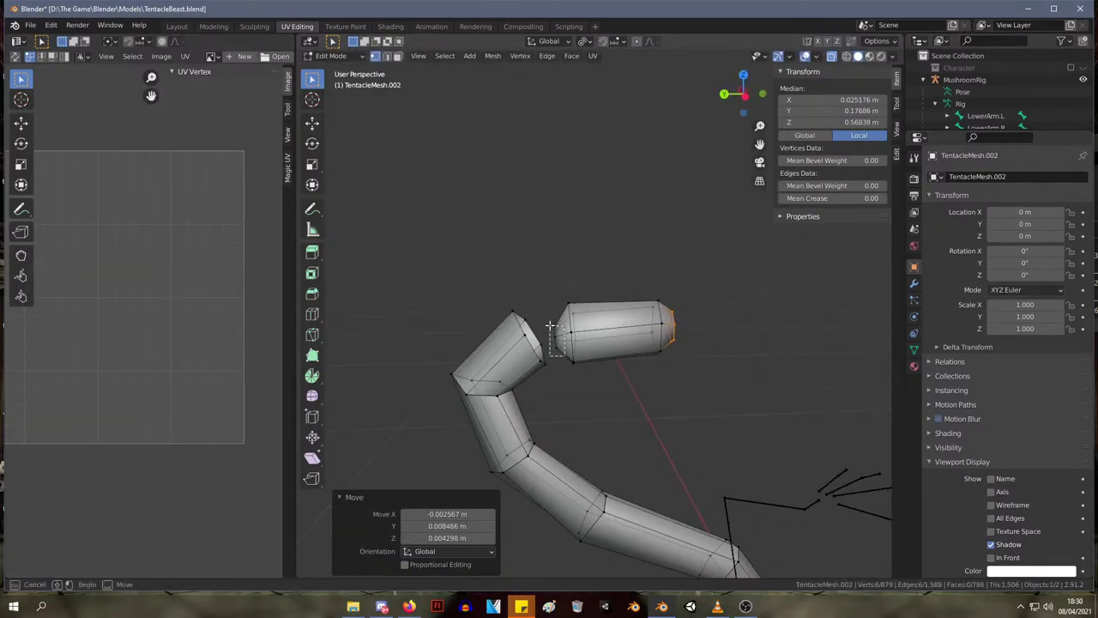
alt+click(547, 326)
key(g)
click(544, 320)
- Fill the detached section's extruded outer ring with a face and reposition the new cap
drag(711, 370, 664, 289)
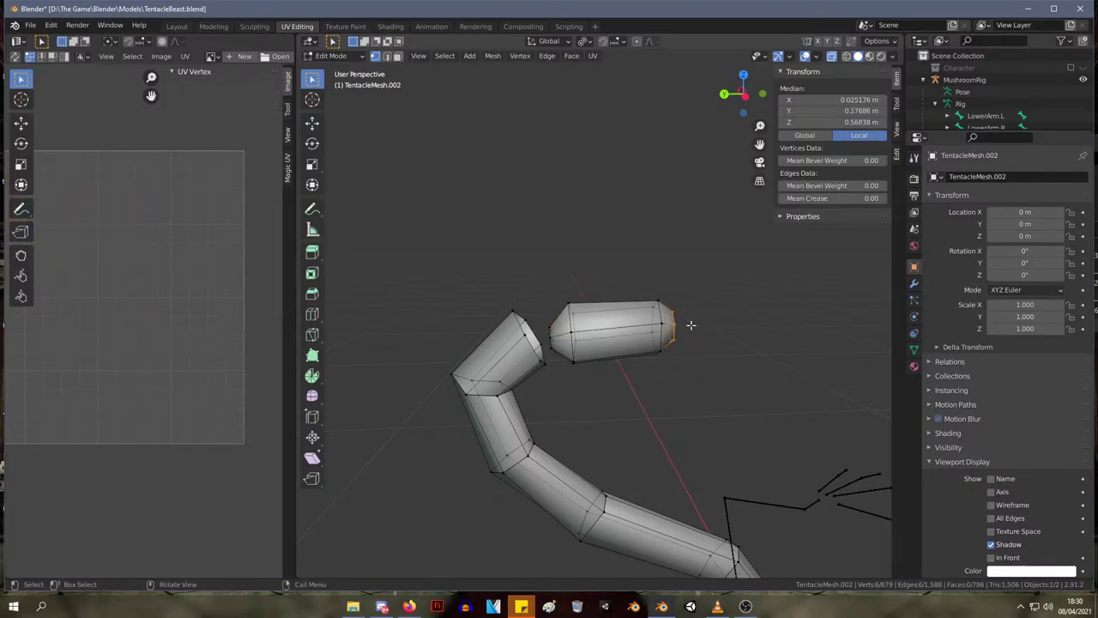
key(f)
middle_drag(690, 324, 575, 334)
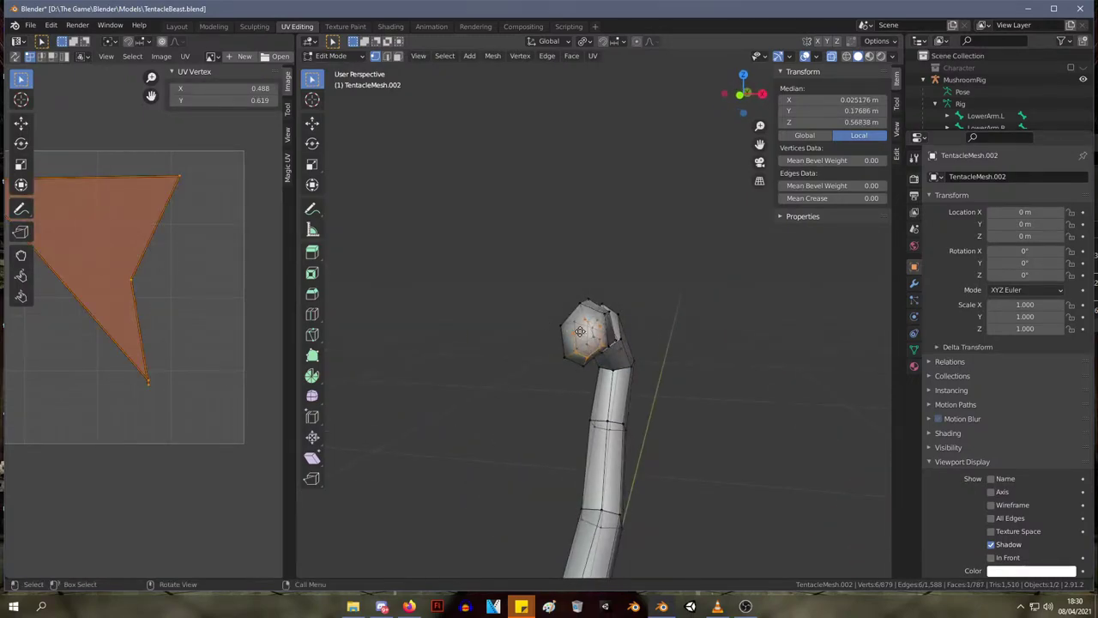
key(g)
click(576, 328)
- Connect two opposite vertices of the outer end cap with a new edge
click(580, 332)
shift+click(597, 341)
right_click(599, 343)
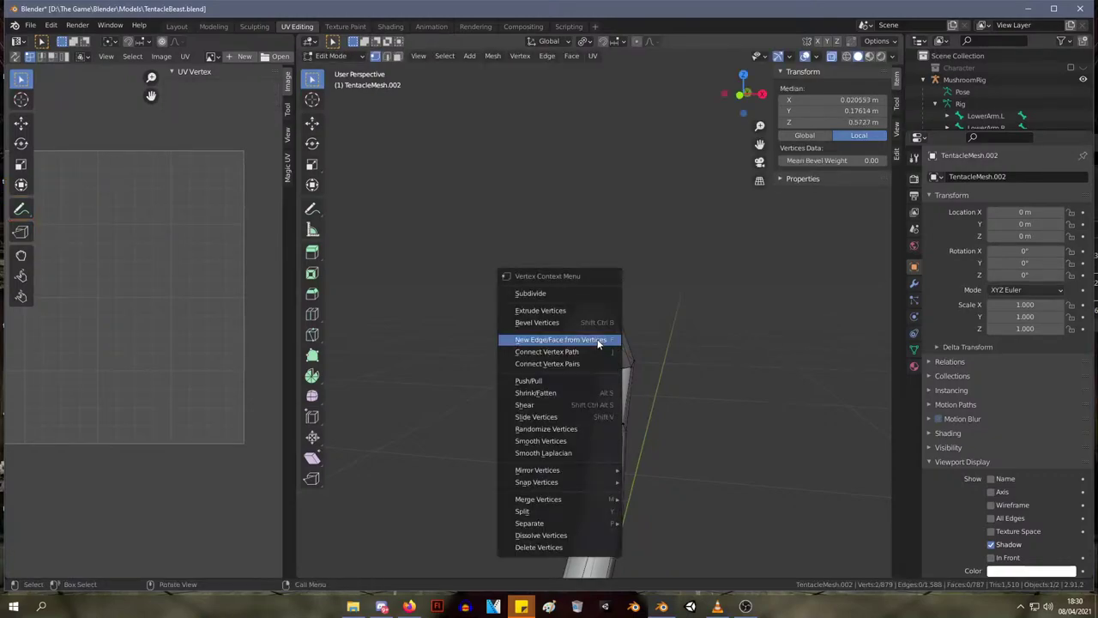
click(597, 340)
- Add a loop cut across the taper at the detached section's inner end and scale it outward by about 1.1
middle_drag(632, 338, 517, 307)
click(512, 314)
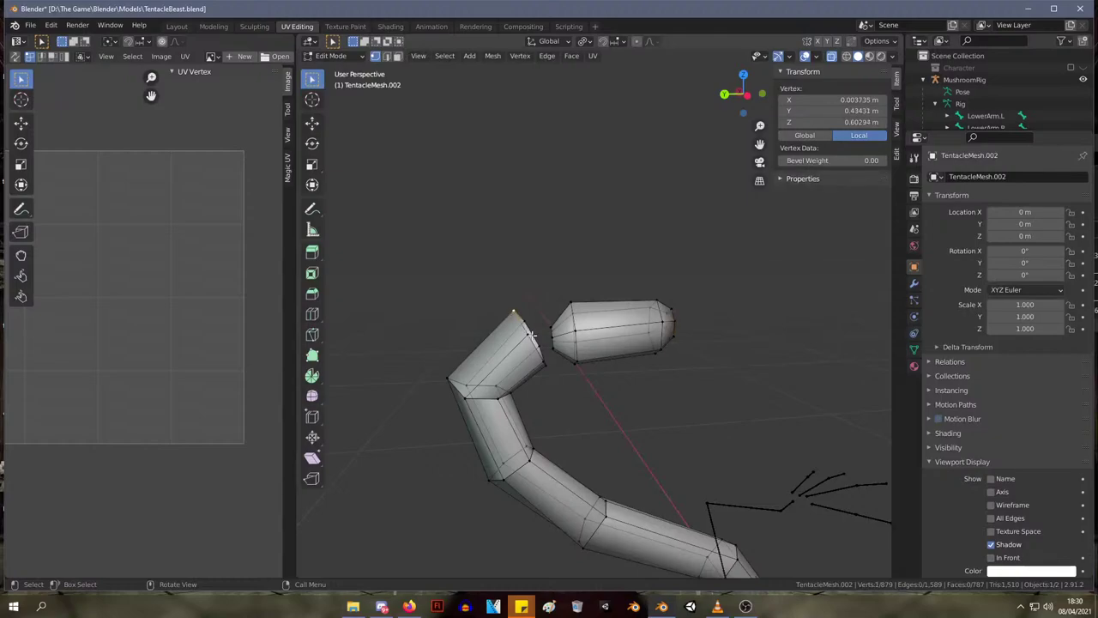
drag(546, 308, 561, 352)
key(ctrl+r)
click(567, 331)
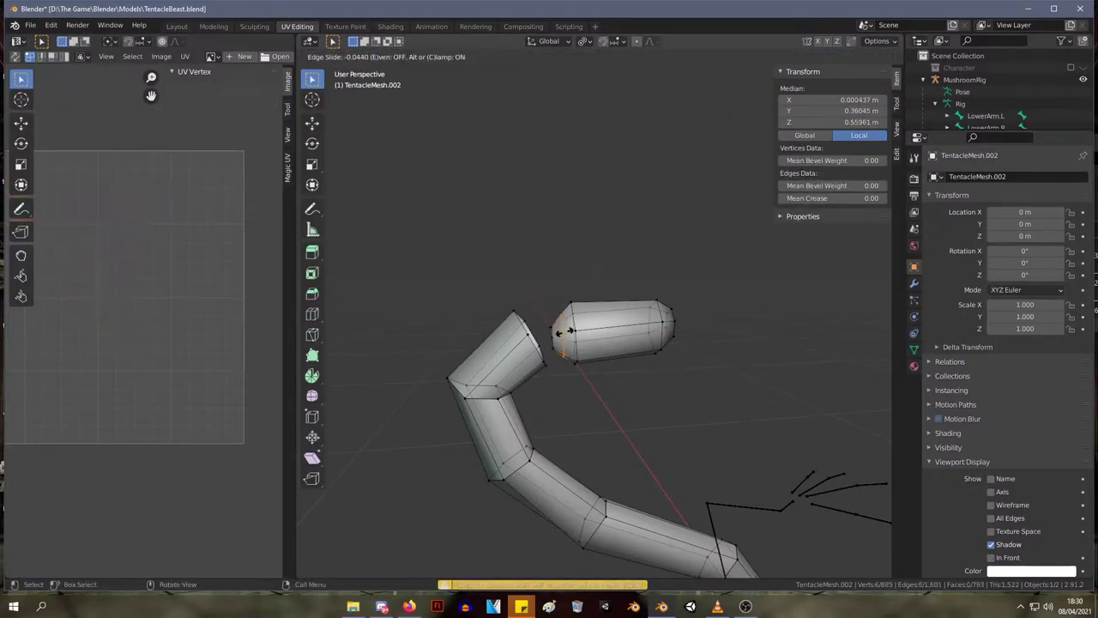
click(566, 331)
key(s)
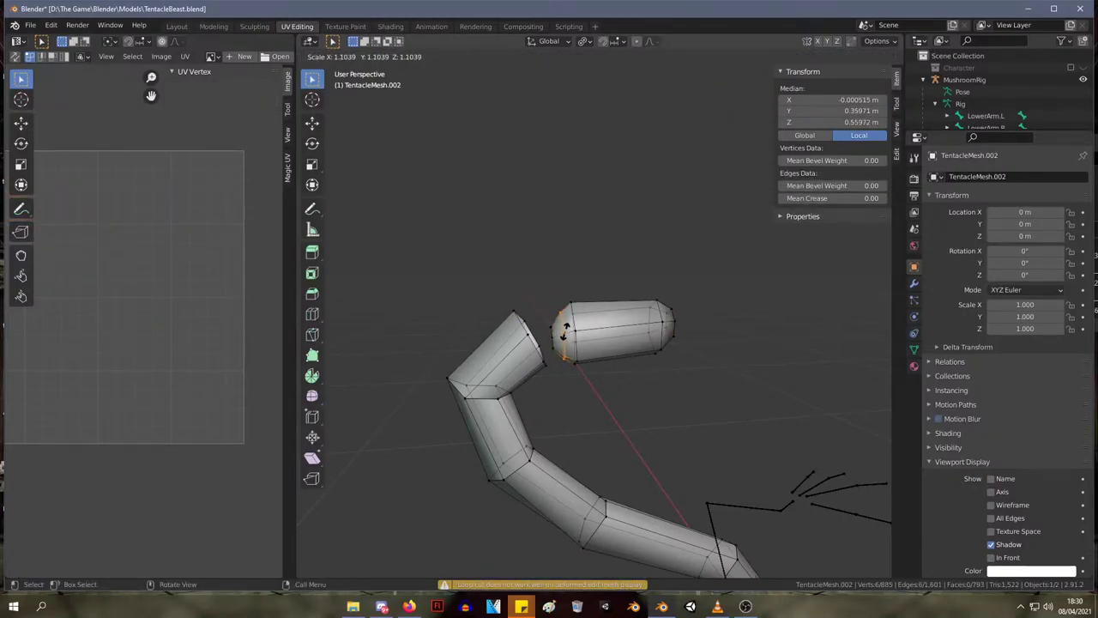
click(565, 331)
- Move the inner end cap outward about 0.004 m along Y, then scale its end face to 0.691 and reposition it
key(g)
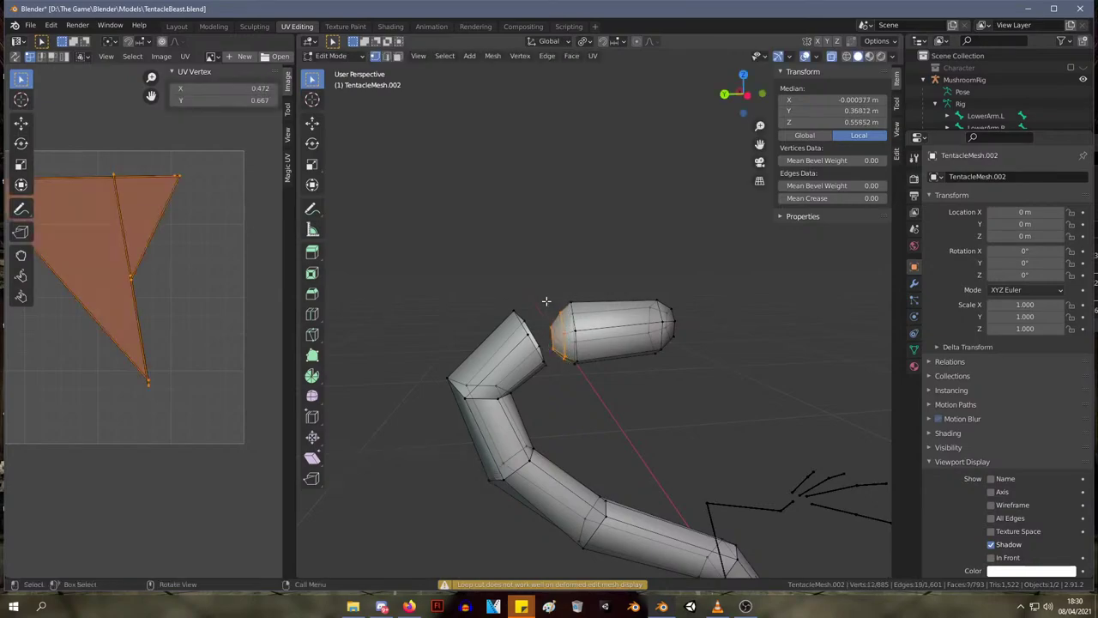
click(543, 302)
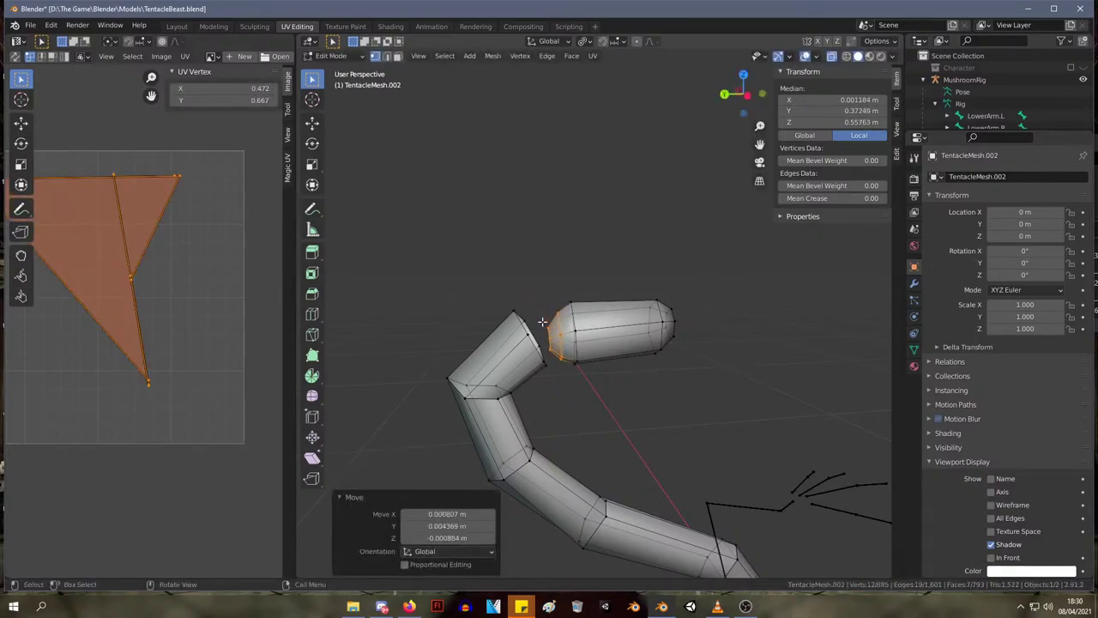
key(s)
click(550, 334)
key(g)
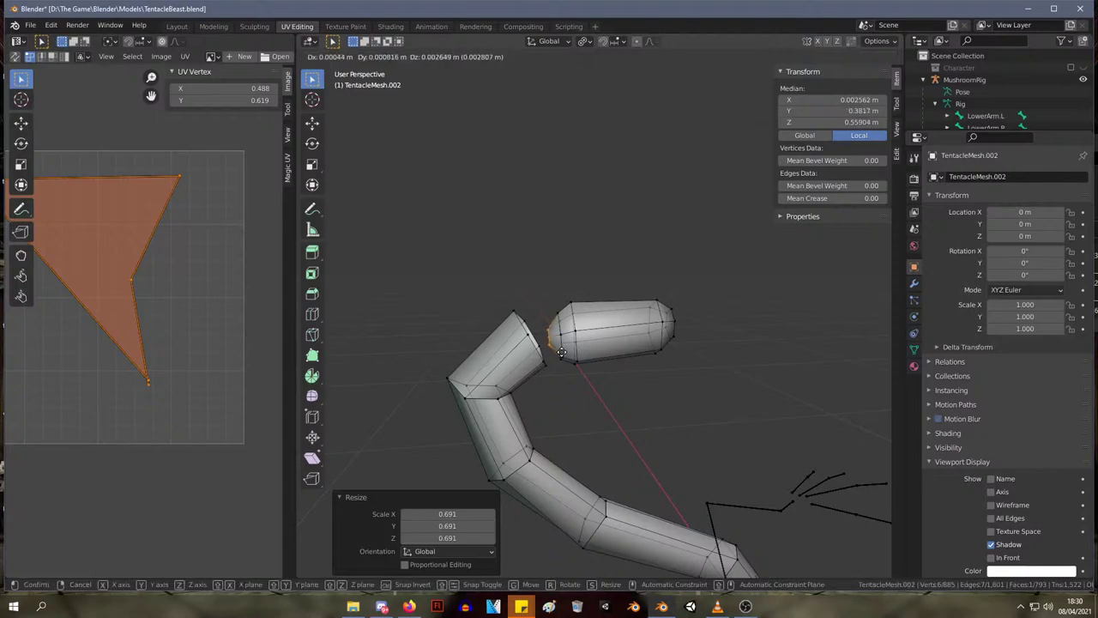
click(561, 353)
- Select all linked geometry of the neighbouring tentacle section and hide everything else
mouse_move(600, 342)
middle_down()
mouse_move(591, 359)
mouse_move(607, 352)
middle_up()
click(512, 312)
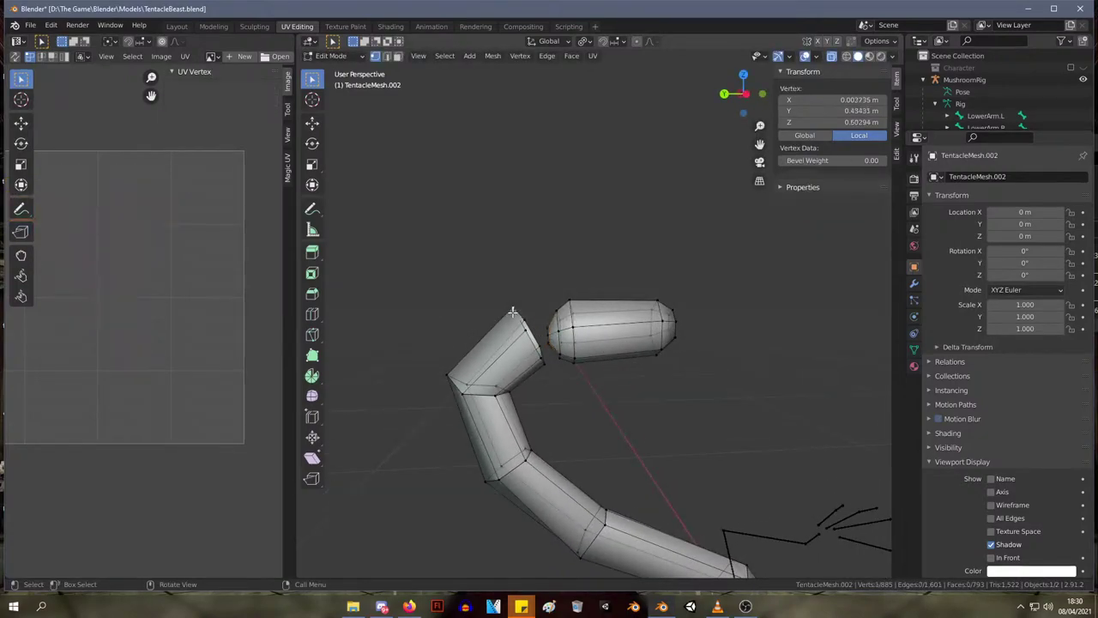
key(ctrl+l)
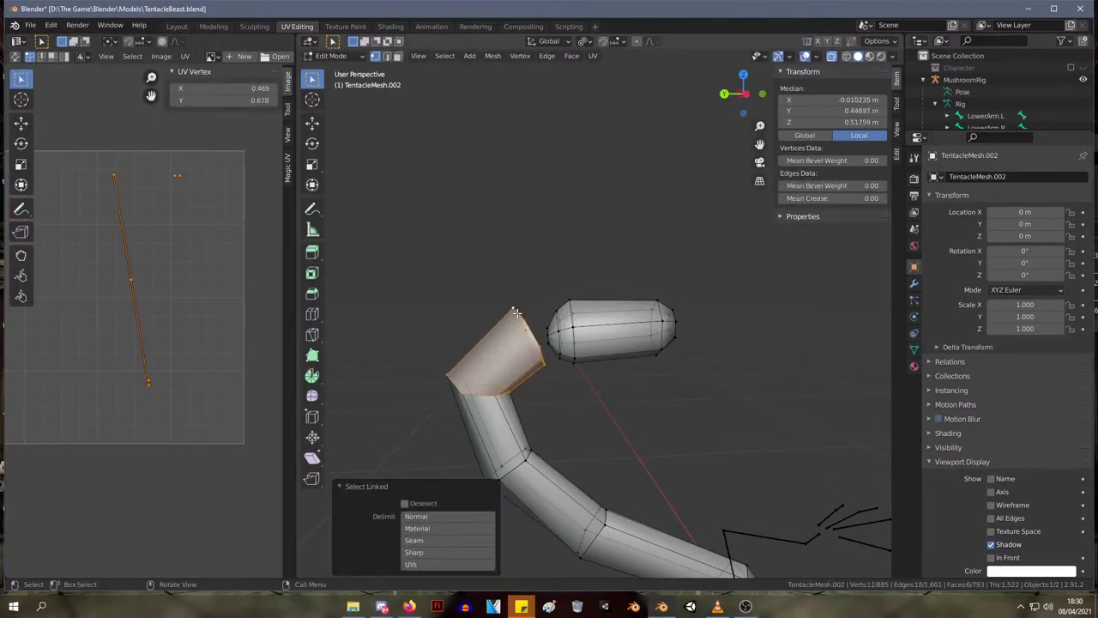
key(shift+h)
middle_drag(569, 361, 554, 404)
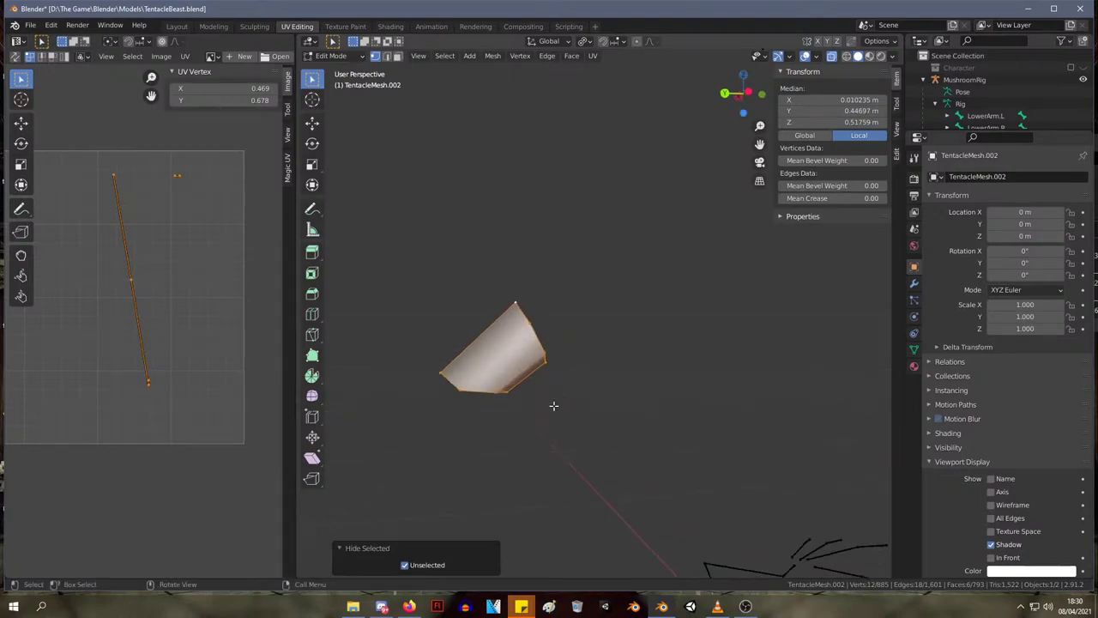
- Rotate the isolated section's lower end ring about 27° and move its uneven vertices into line
drag(526, 434, 430, 369)
key(r)
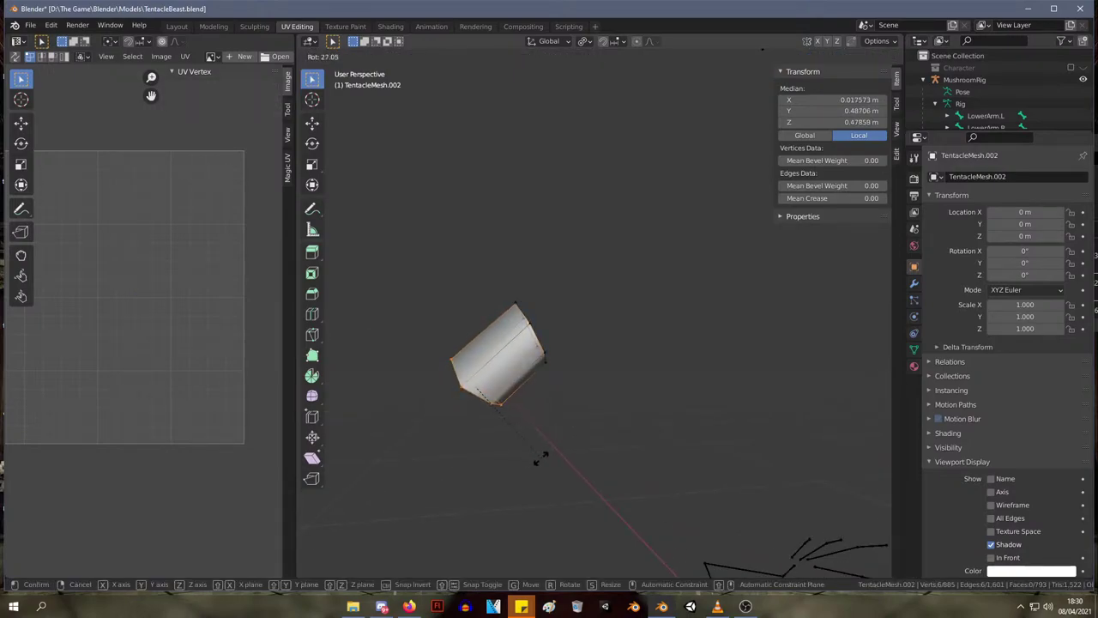
click(541, 457)
click(461, 393)
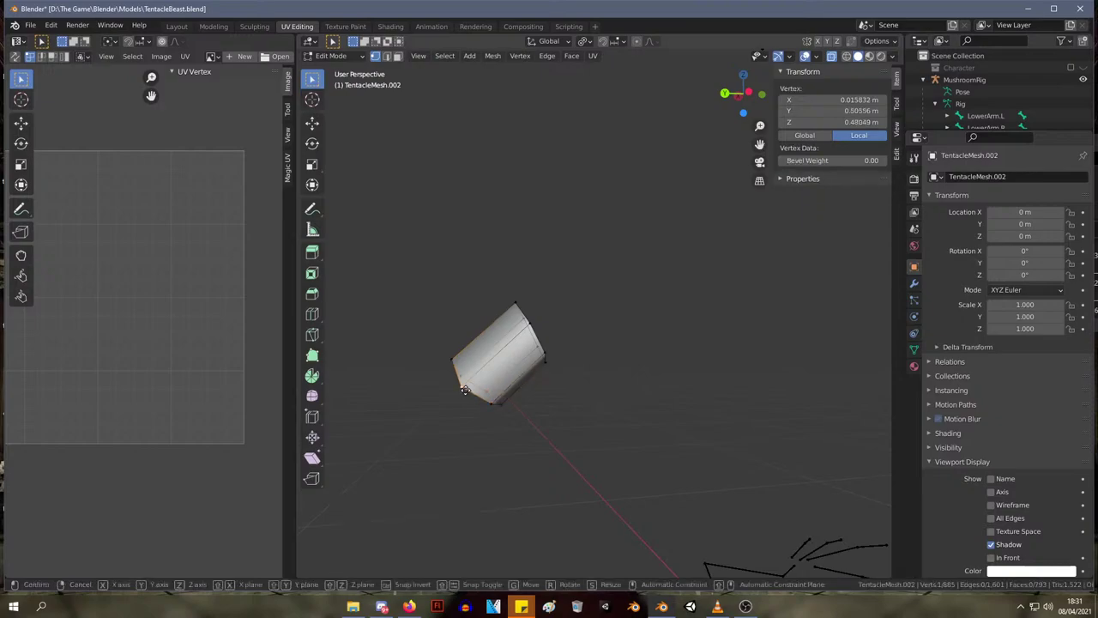
key(g)
click(502, 406)
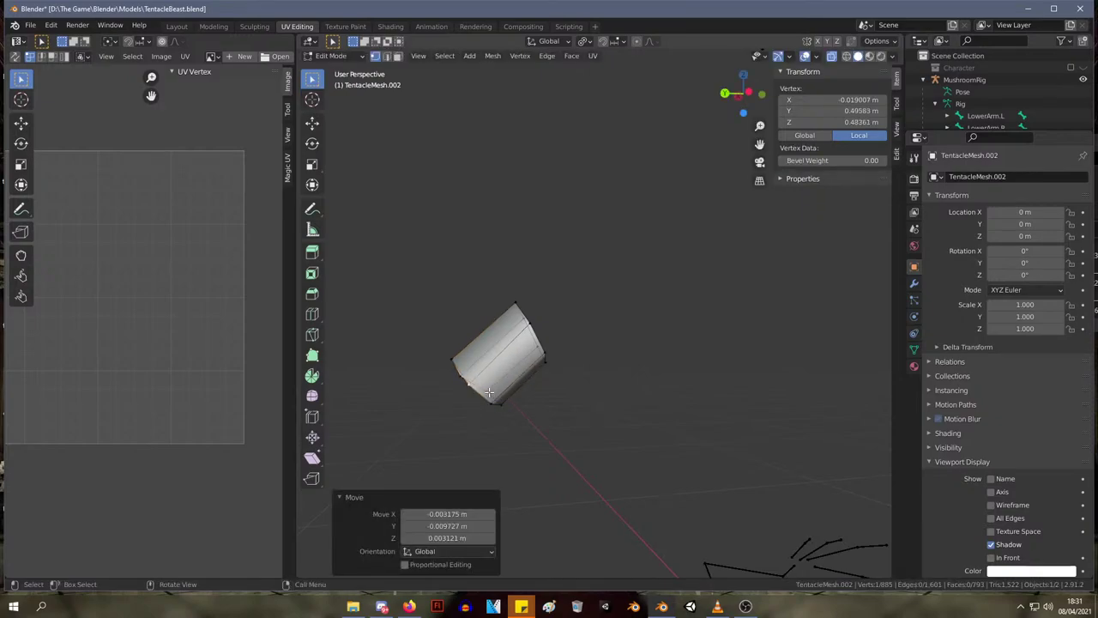
key(g)
click(499, 402)
- Rotate the isolated section's upper end ring about -14° and raise it about 0.009 m along Z
middle_drag(506, 407, 574, 386)
drag(574, 385, 511, 267)
key(r)
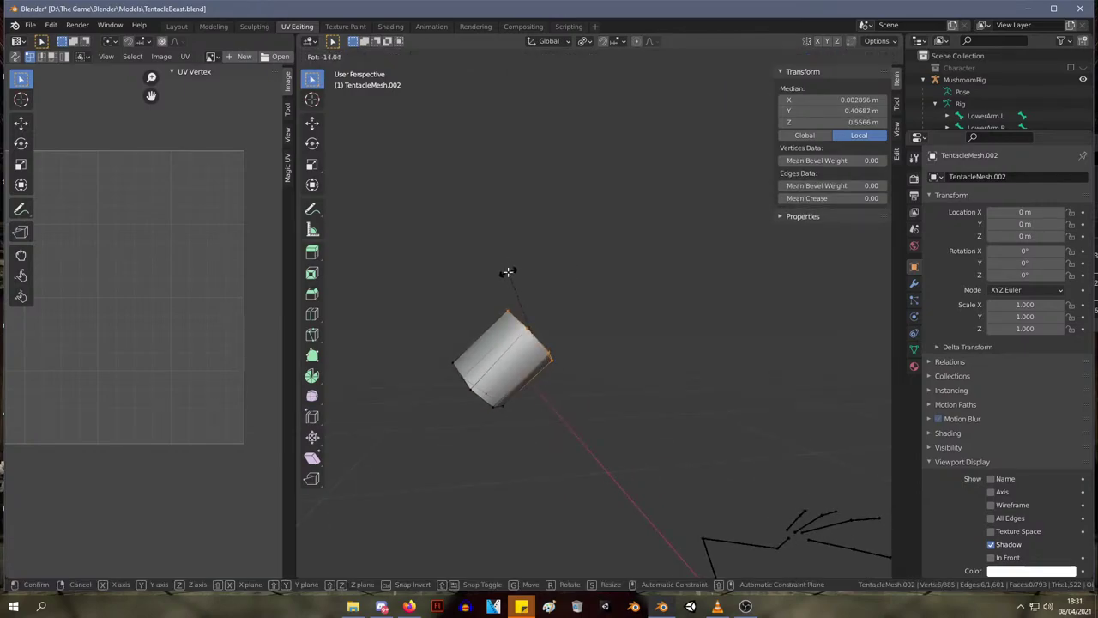
click(507, 272)
key(g)
click(511, 272)
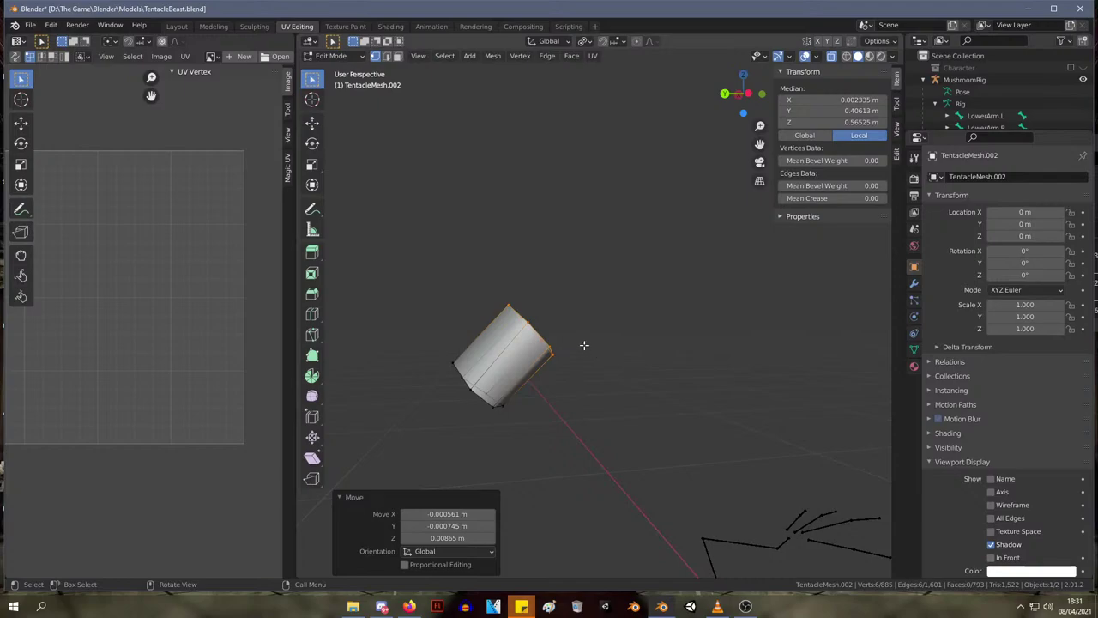
- Extrude the upper end ring outward, scale the new ring to about 0.44 and adjust its position
key(e)
click(607, 321)
key(s)
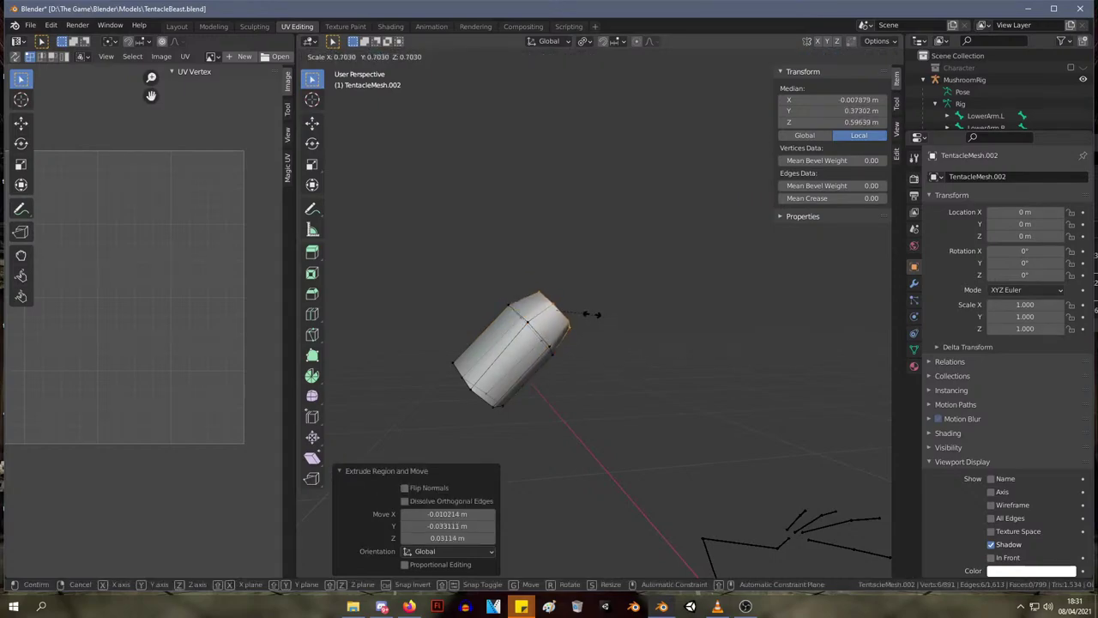
click(582, 308)
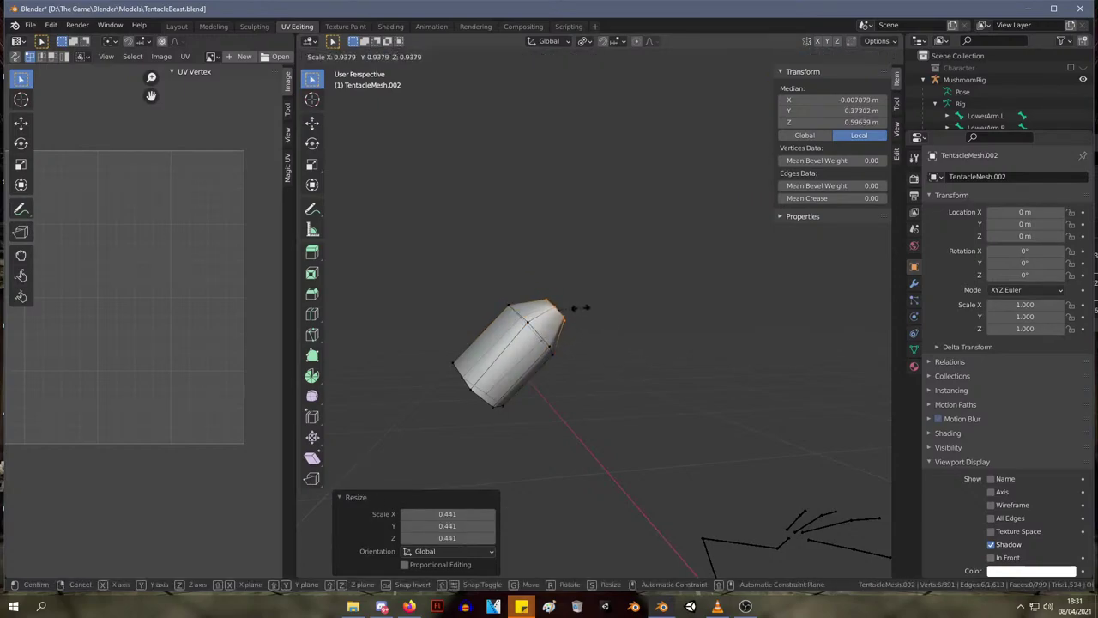
key(g)
click(564, 304)
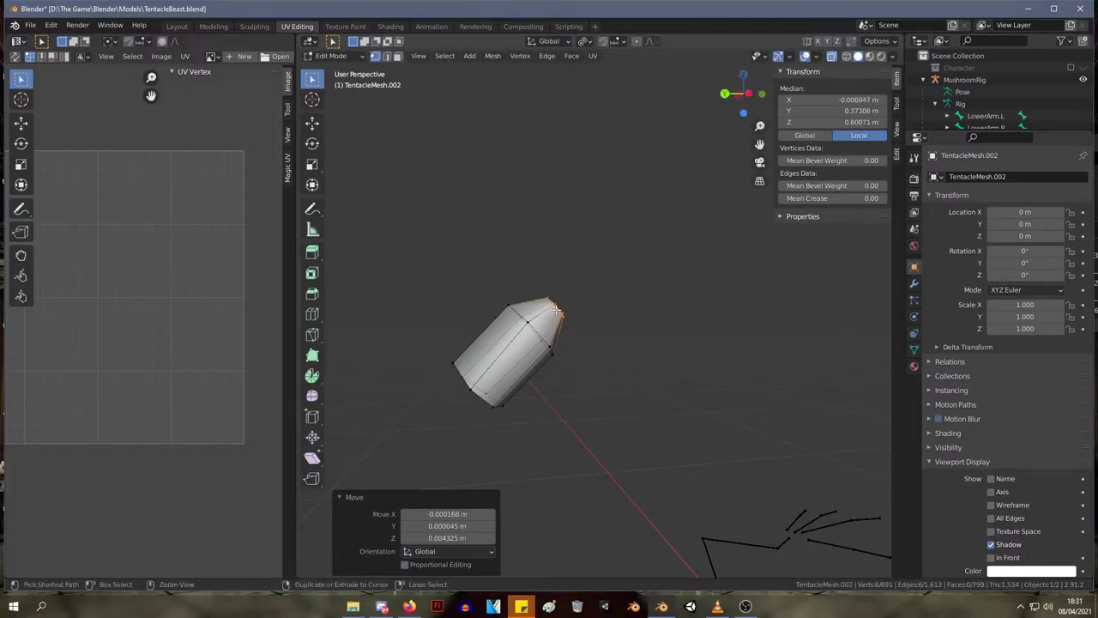
- Add a loop cut across the section's upper taper and scale it outward to round the end
key(ctrl+r)
click(549, 314)
click(549, 311)
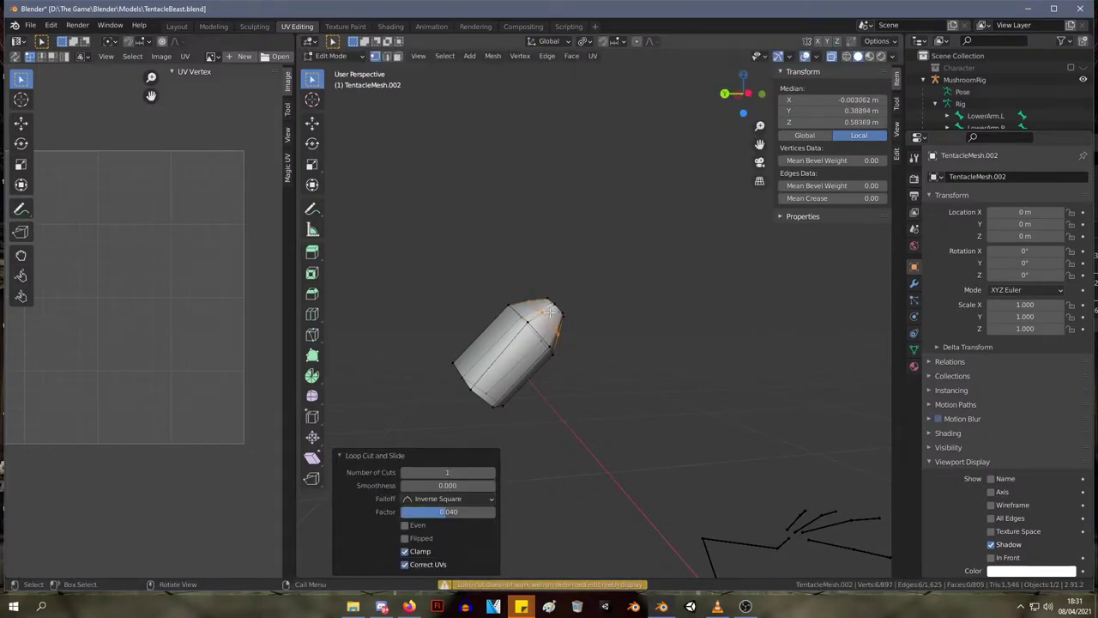
key(s)
click(554, 313)
click(520, 439)
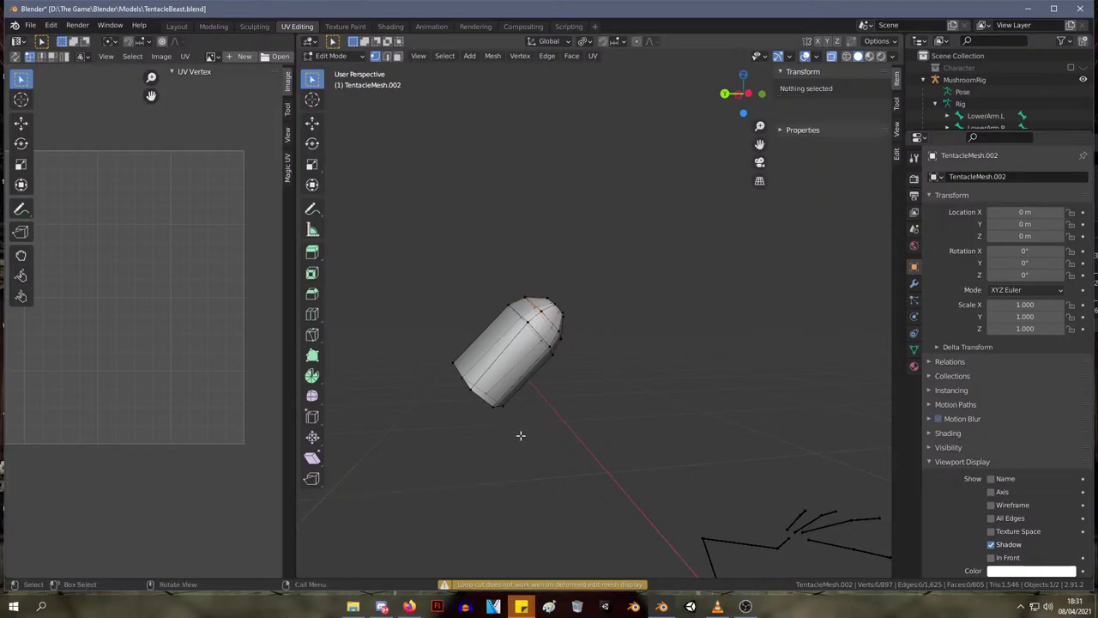
- Extrude the section's lower end ring outward, scale the new ring to about half size and move it farther out
alt+click(444, 356)
key(e)
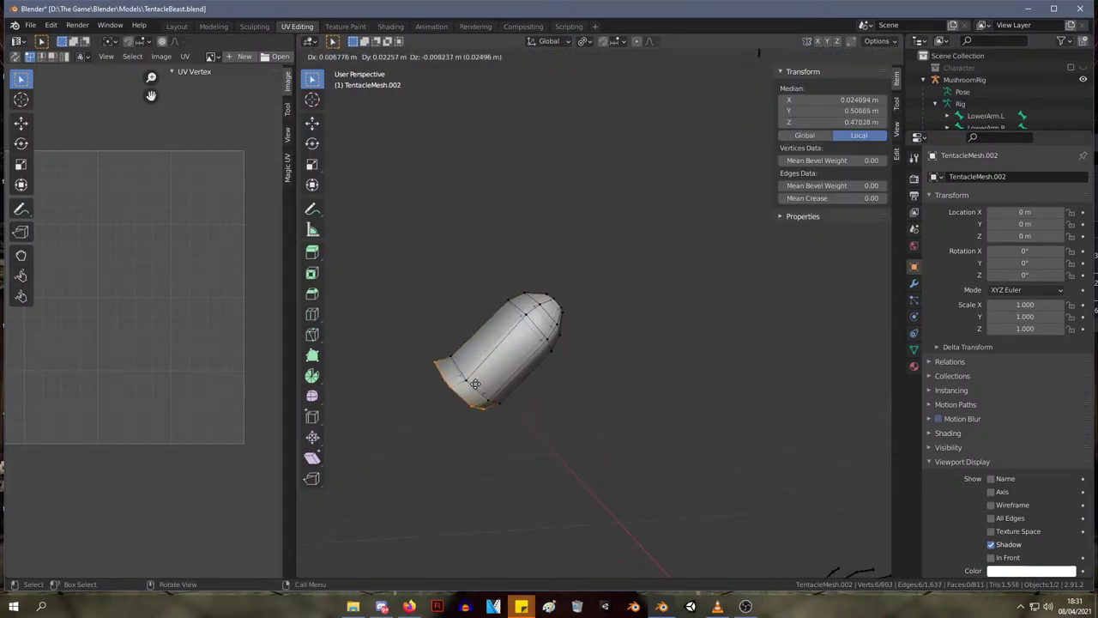
click(464, 386)
key(s)
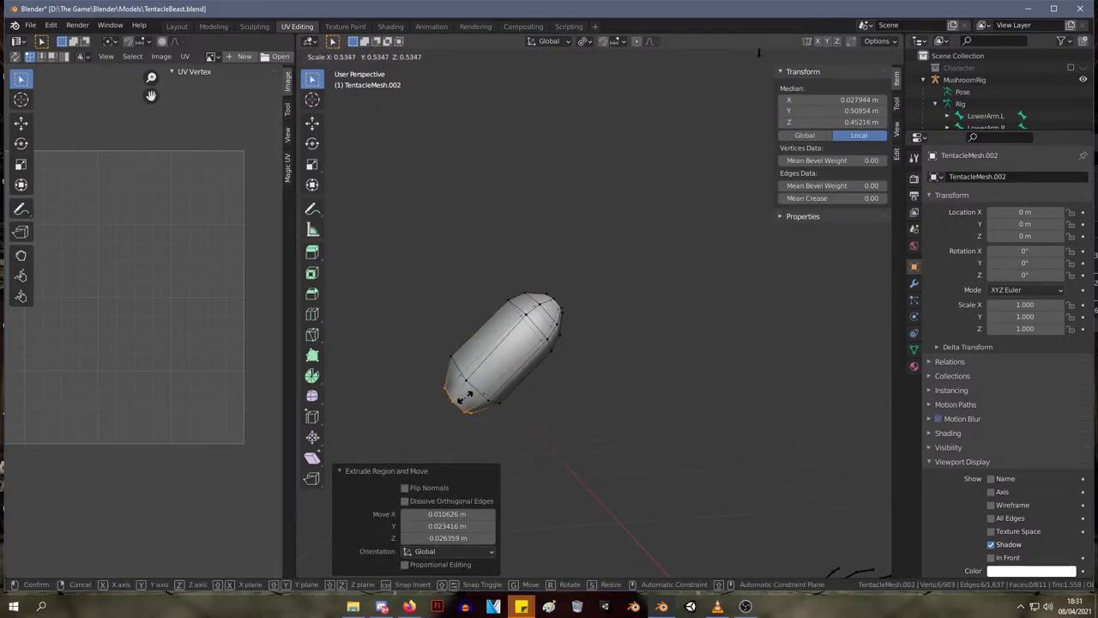
click(462, 396)
key(g)
click(460, 398)
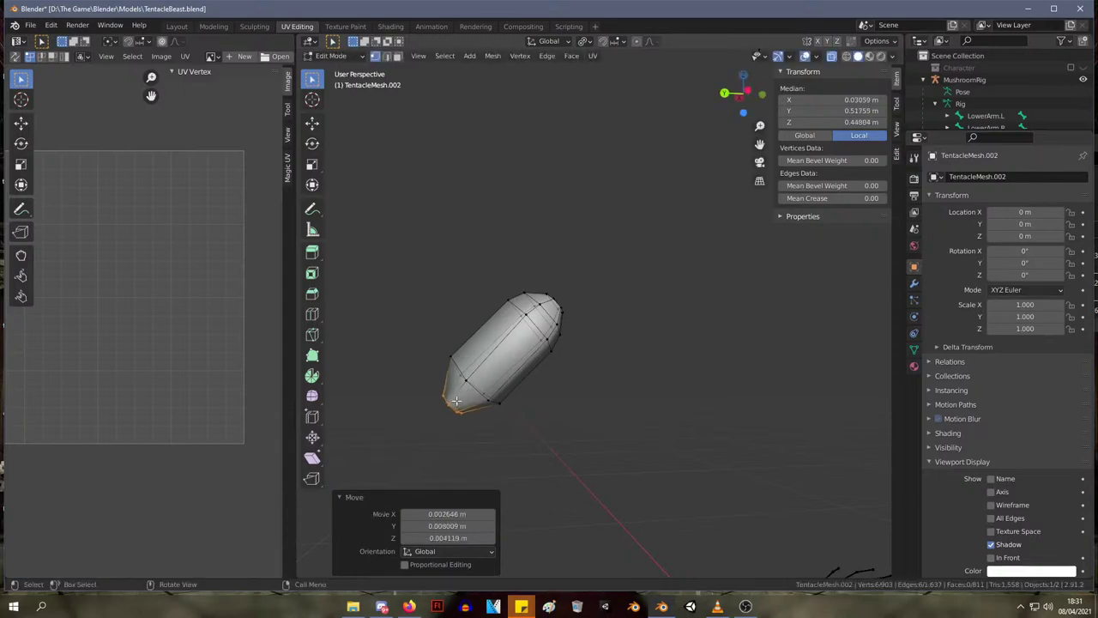
- Add a loop cut across the section's lower taper and scale it outward to round that end
key(ctrl+r)
click(462, 399)
click(463, 396)
key(s)
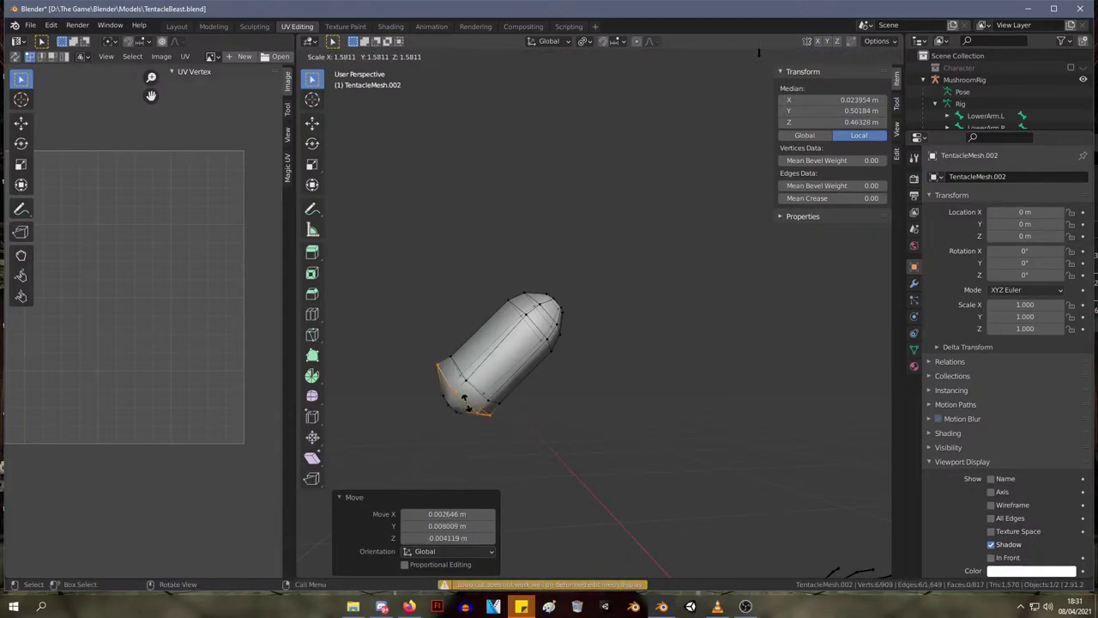
- Check the rounded section against the whole model in Object Mode, then reveal the hidden geometry in Edit Mode
key(Tab)
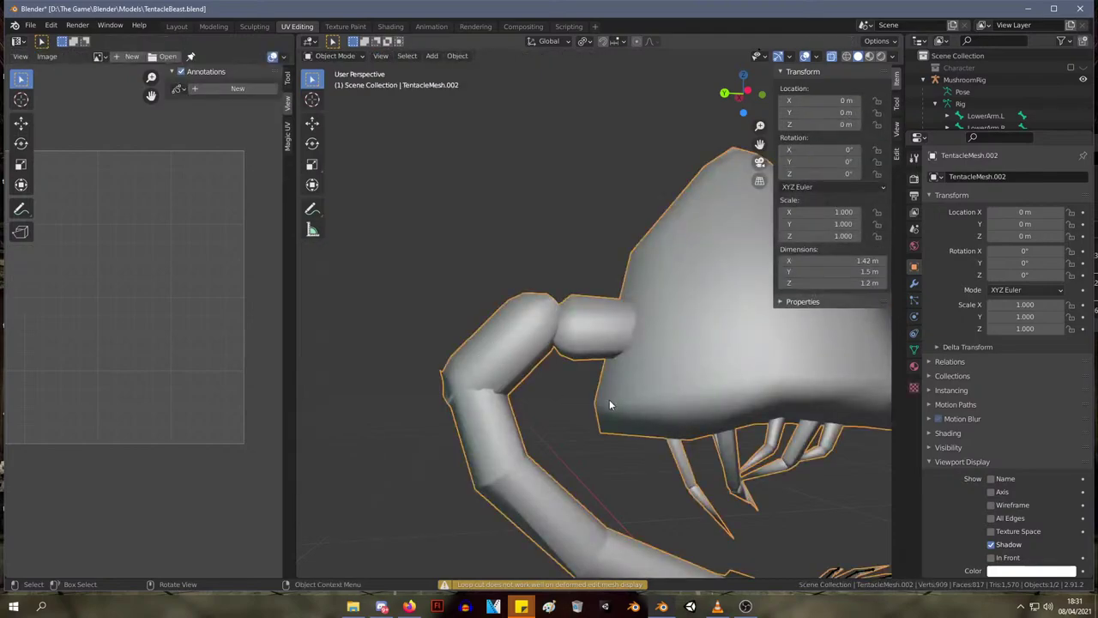
middle_drag(609, 402, 691, 347)
key(Tab)
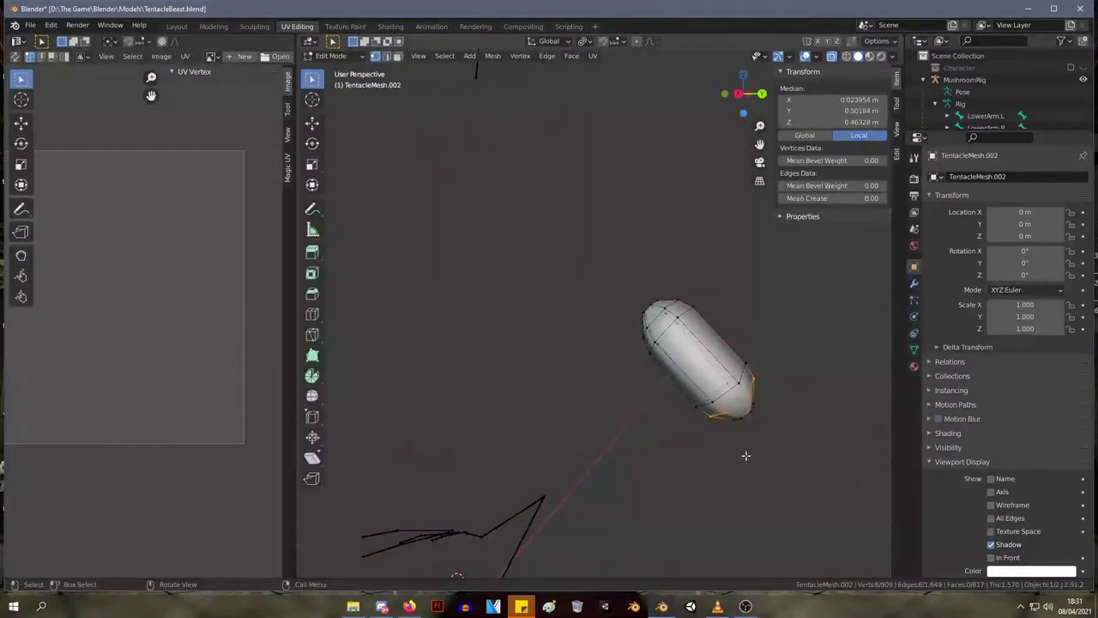
key(l)
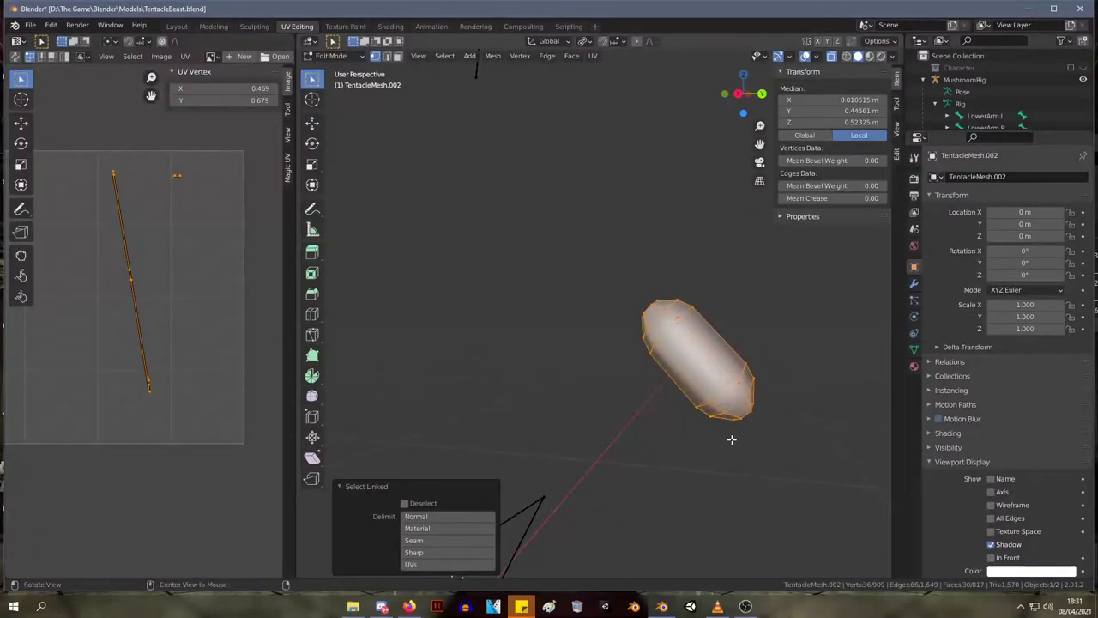
key(alt+h)
mouse_move(711, 316)
middle_down()
mouse_move(729, 316)
mouse_move(692, 310)
middle_up()
click(693, 310)
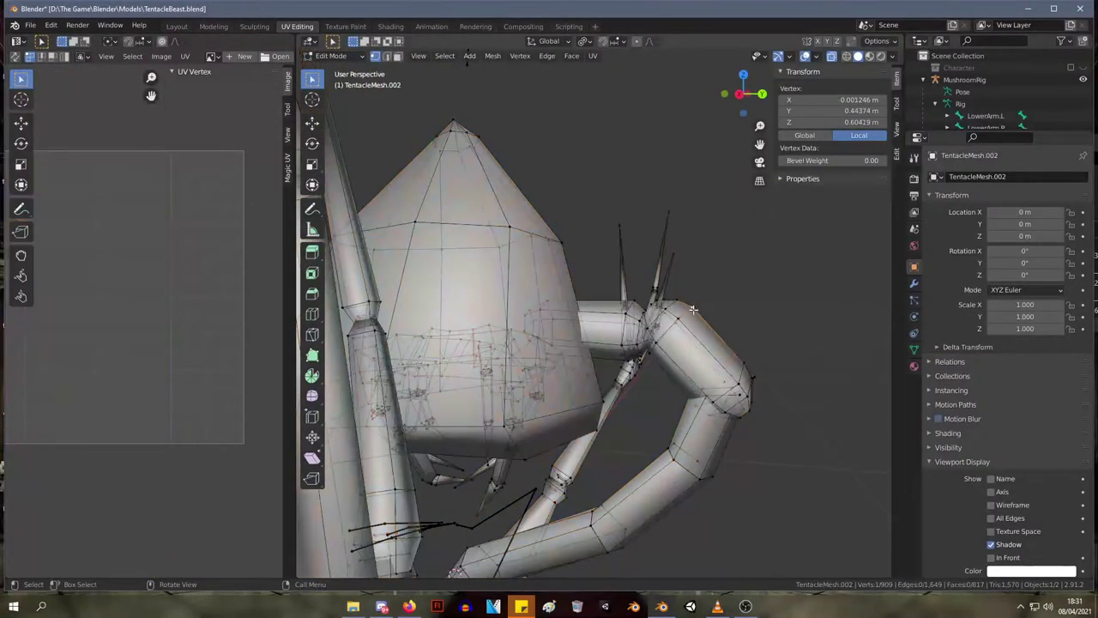
- Select the whole rounded section and reposition it so it lines up with the neighbouring tentacle sections
key(l)
key(g)
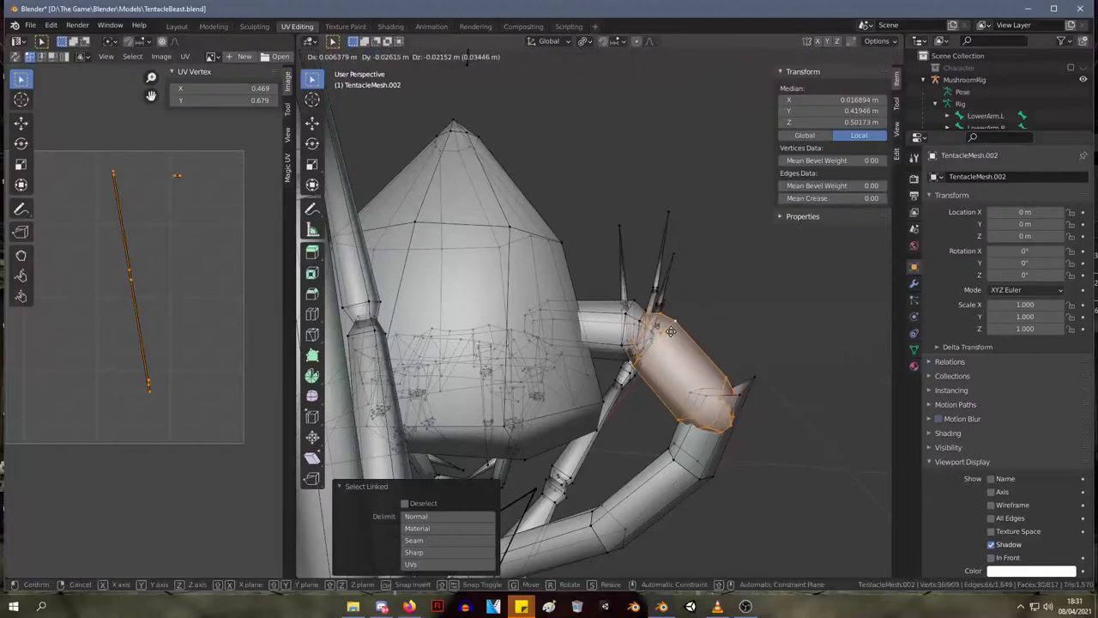
click(675, 318)
middle_drag(675, 318, 612, 382)
key(g)
click(497, 359)
key(g)
click(609, 382)
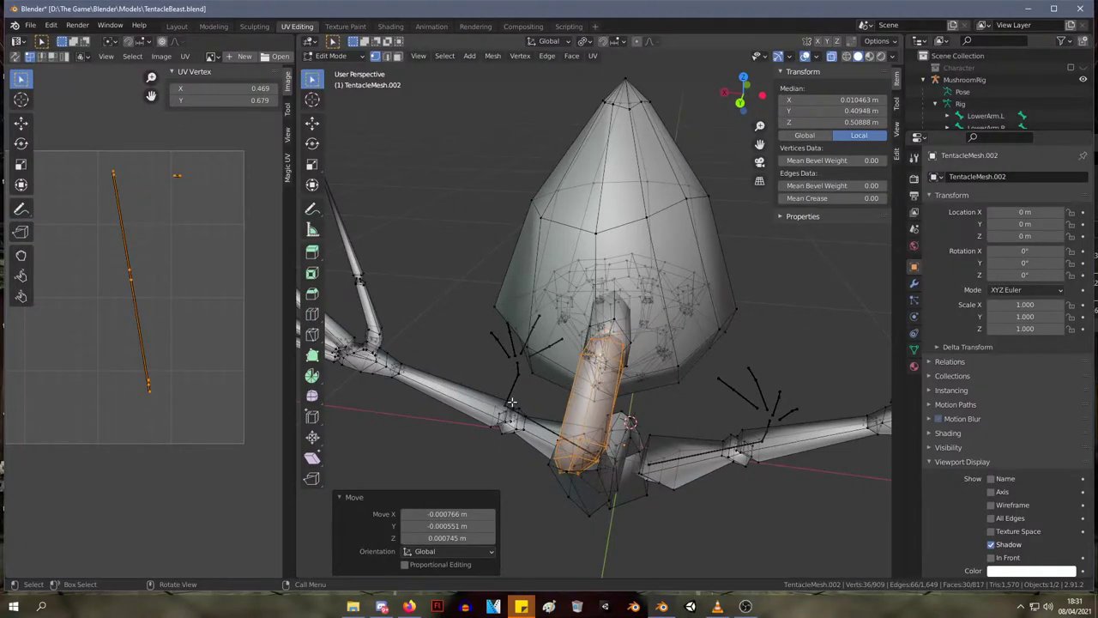
- Move the next section's upper end ring about -0.029 m in Y and -0.031 m in Z, and rotate it about 1.36°
middle_drag(518, 395, 428, 432)
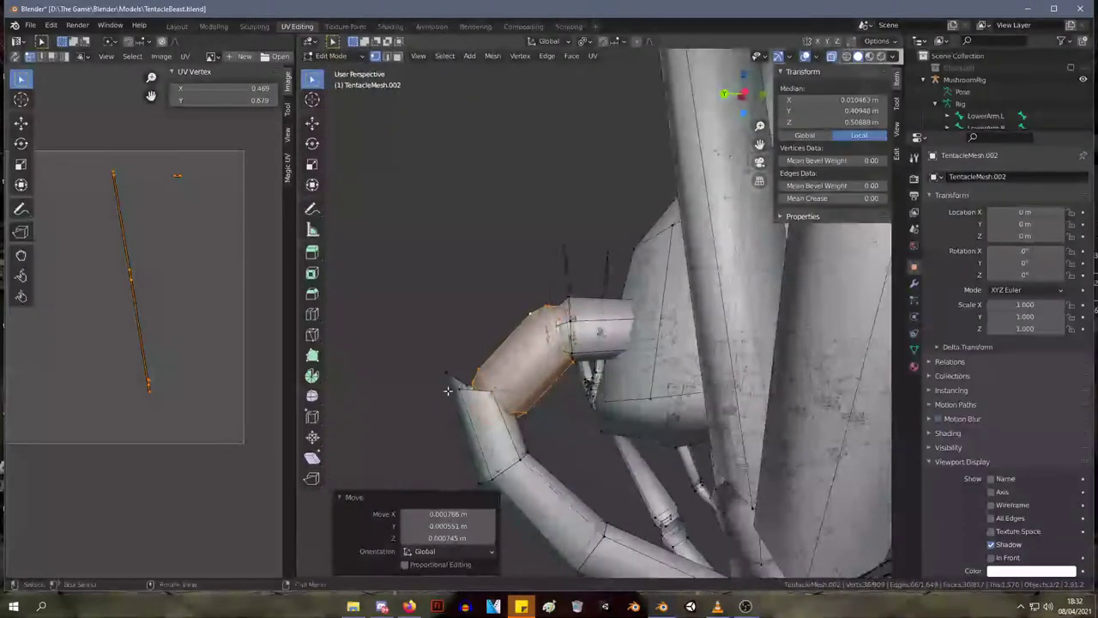
click(455, 389)
key(l)
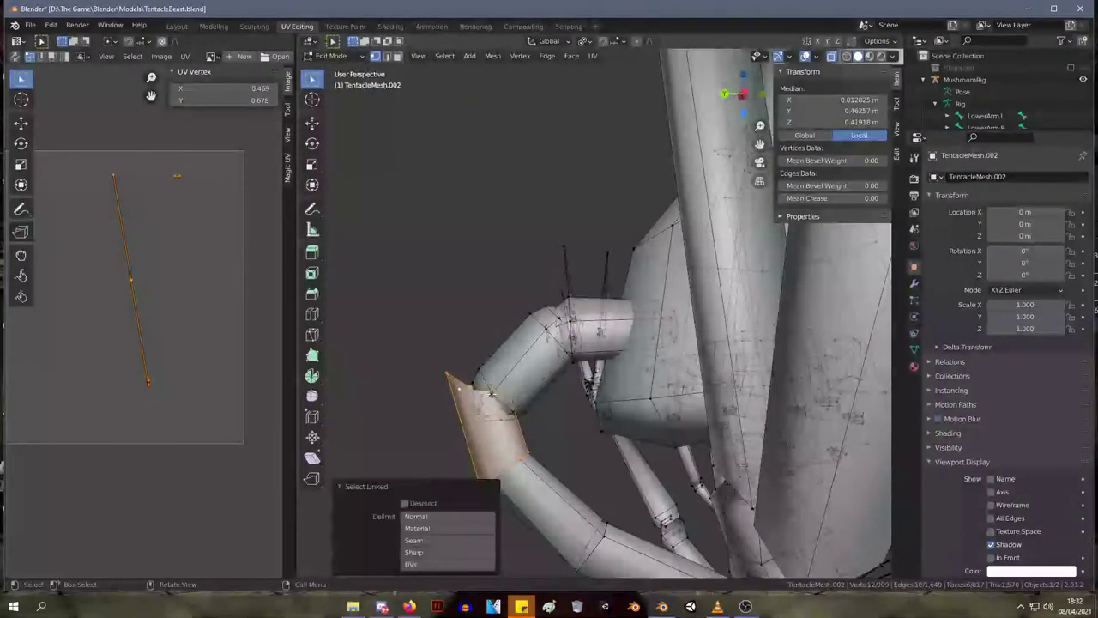
key(alt+z)
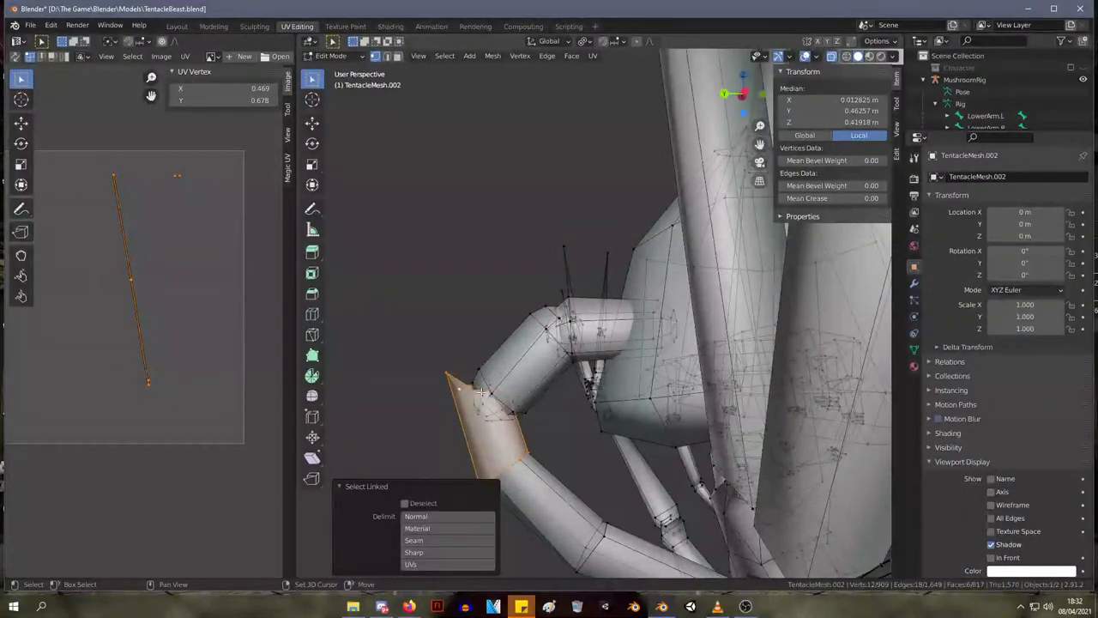
click(447, 374)
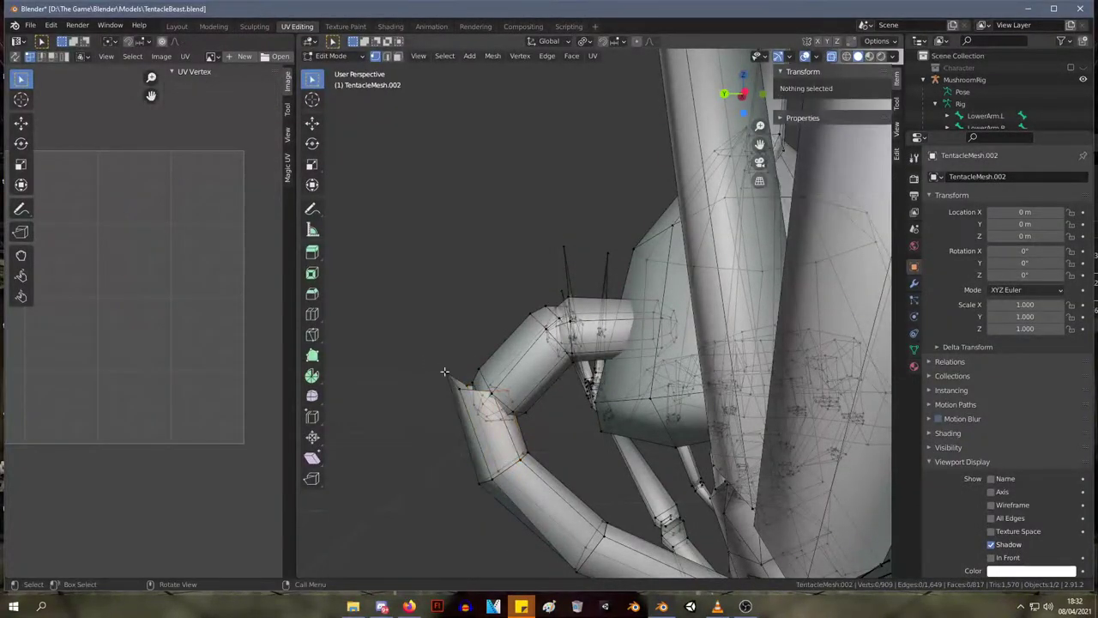
key(g)
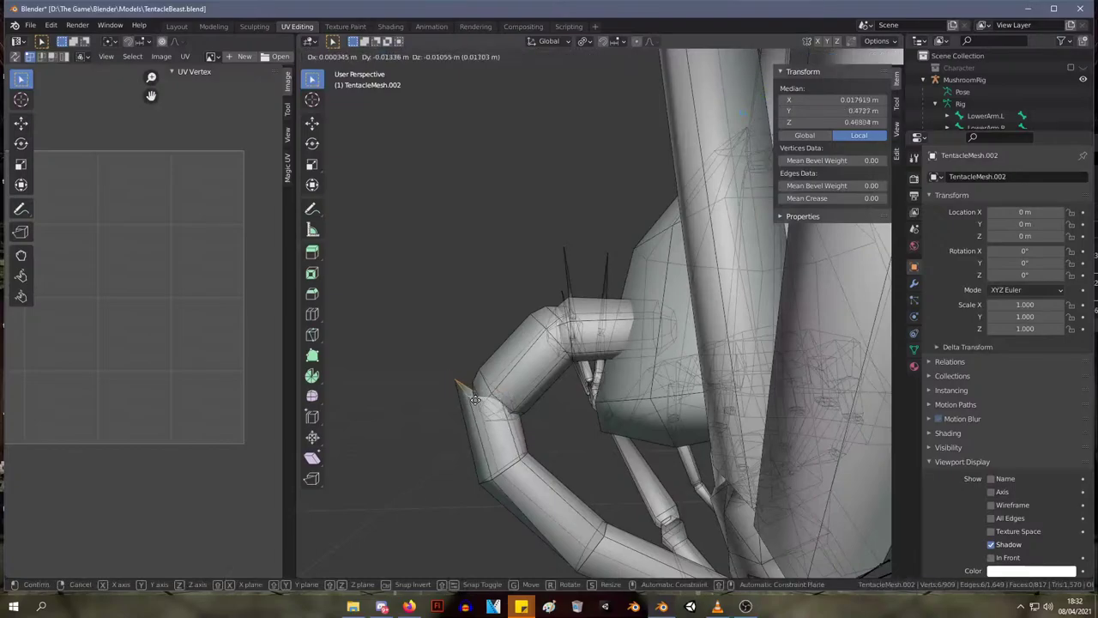
click(483, 404)
key(r)
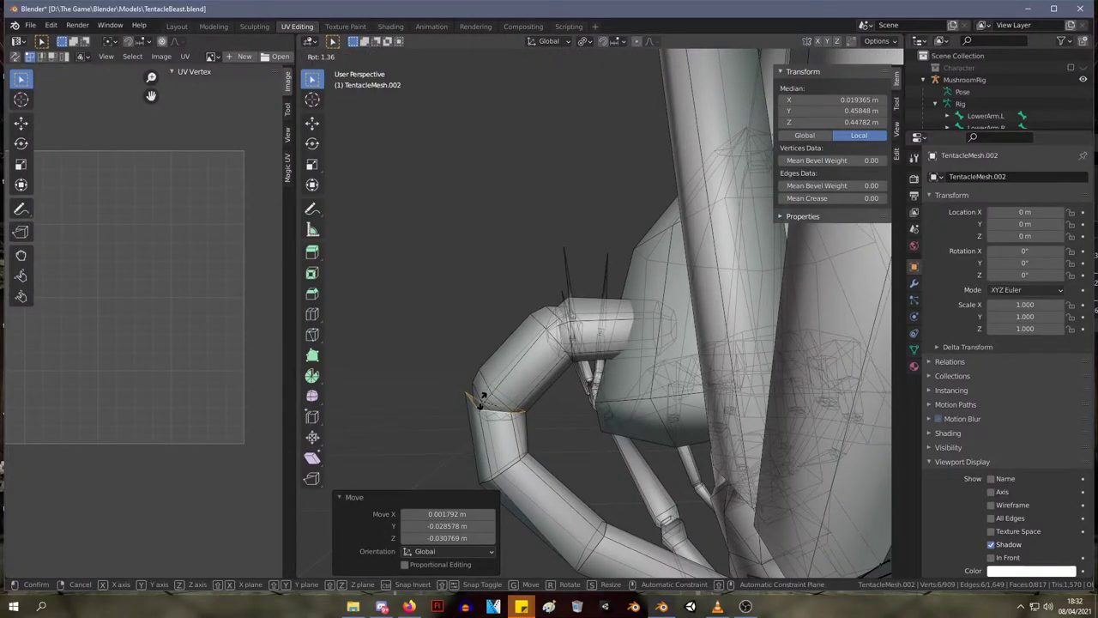
click(482, 399)
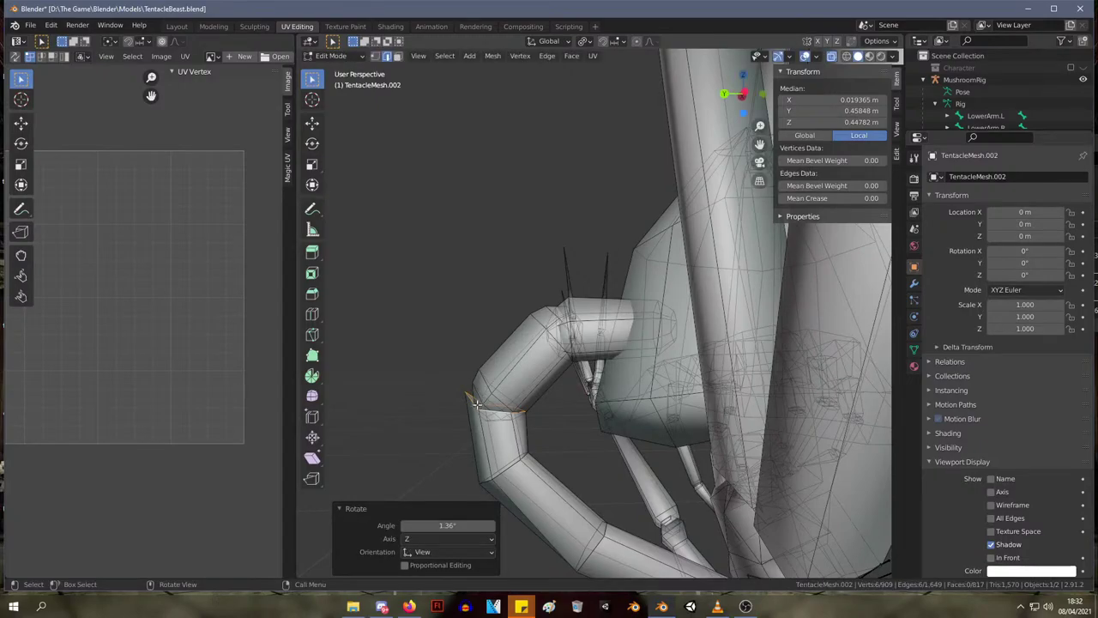
- Flatten the upper end ring by scaling it to 0 along Z
middle_drag(466, 409, 471, 390)
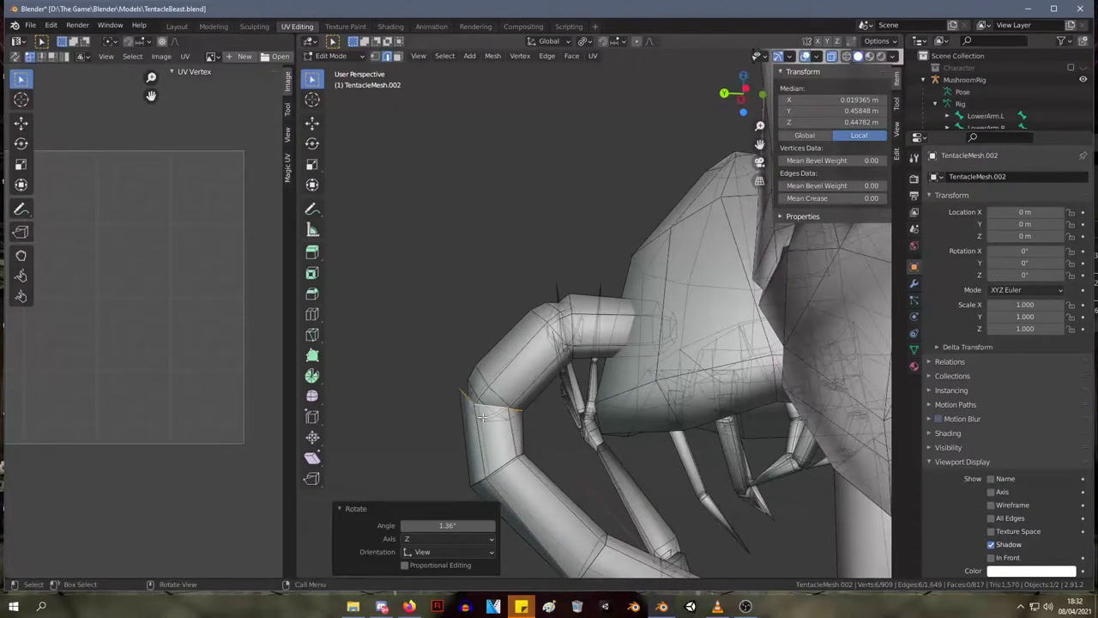
key(1)
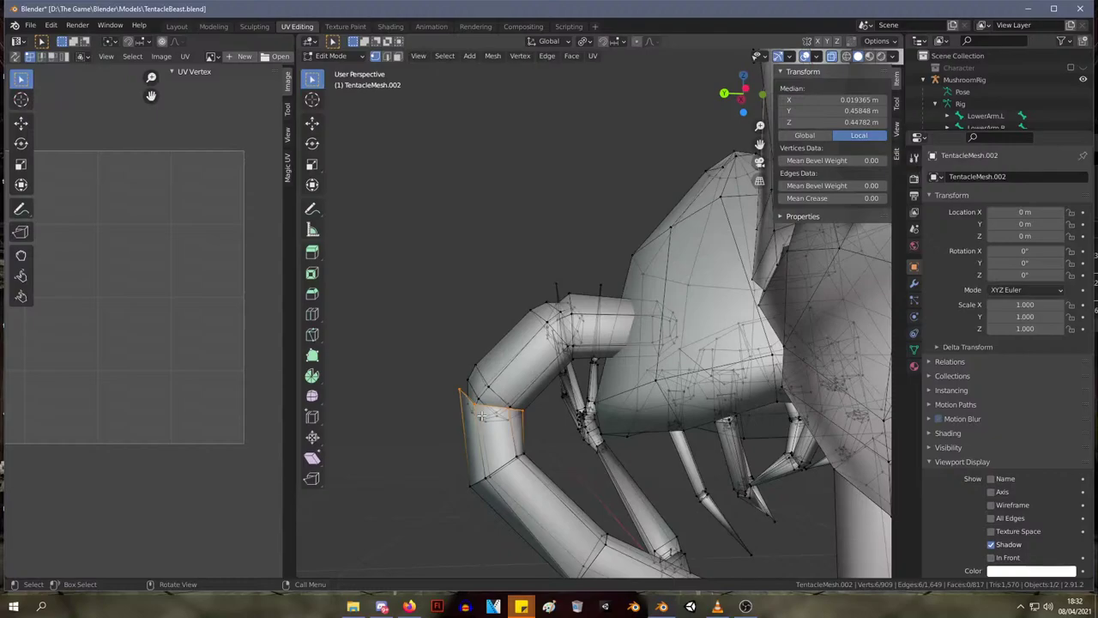
key(s)
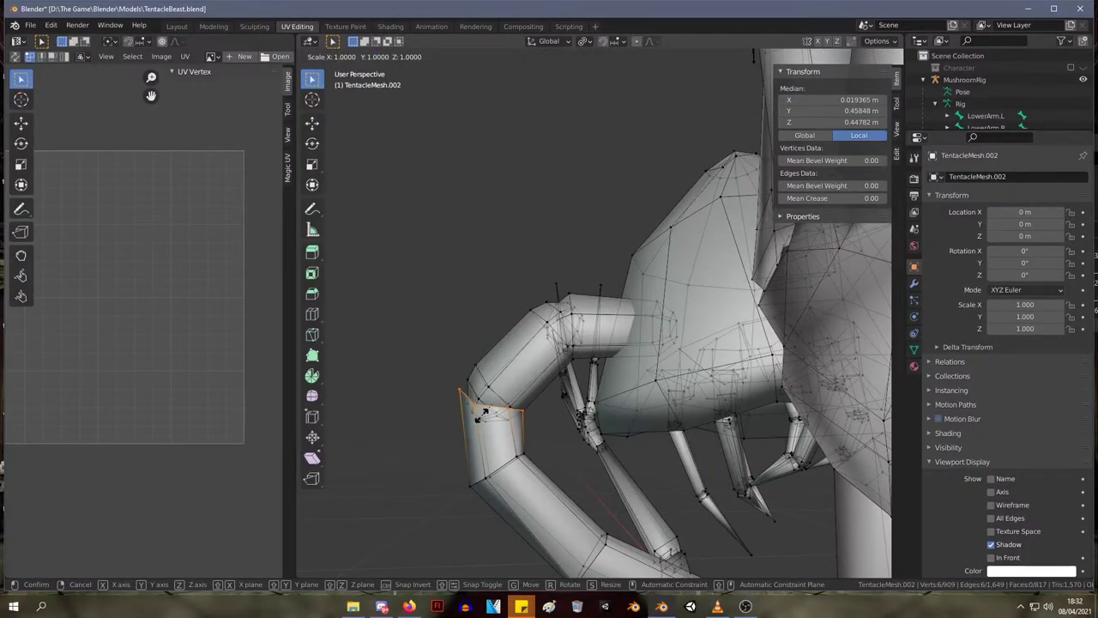
text(z0)
key(Return)
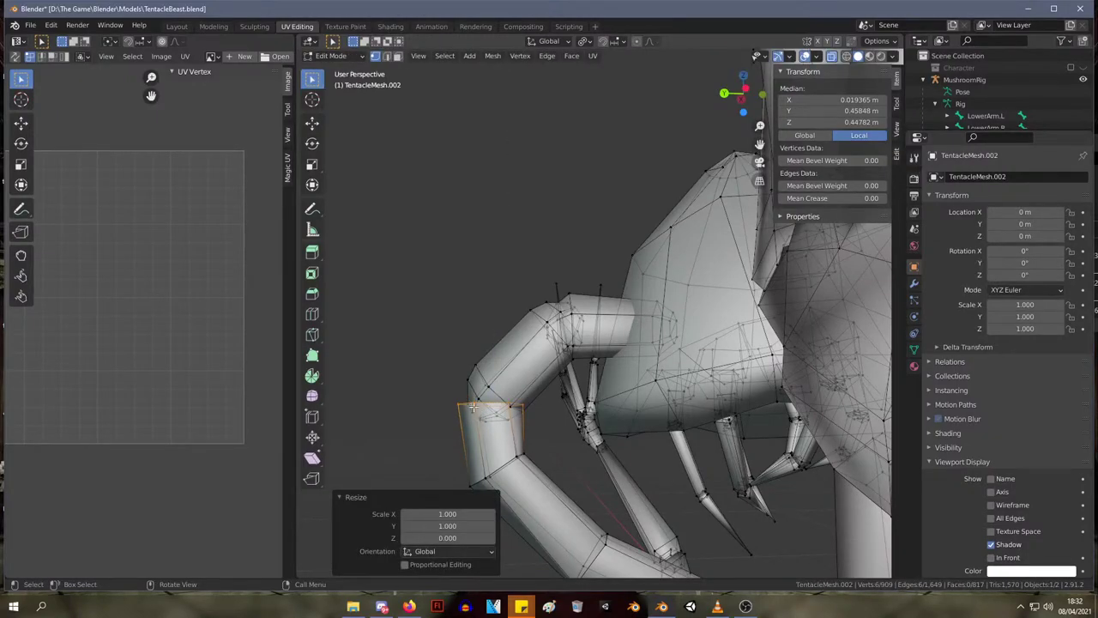
- Lower the flattened ring by about 0.009 m and scale it to about 0.94
key(g)
click(475, 414)
key(s)
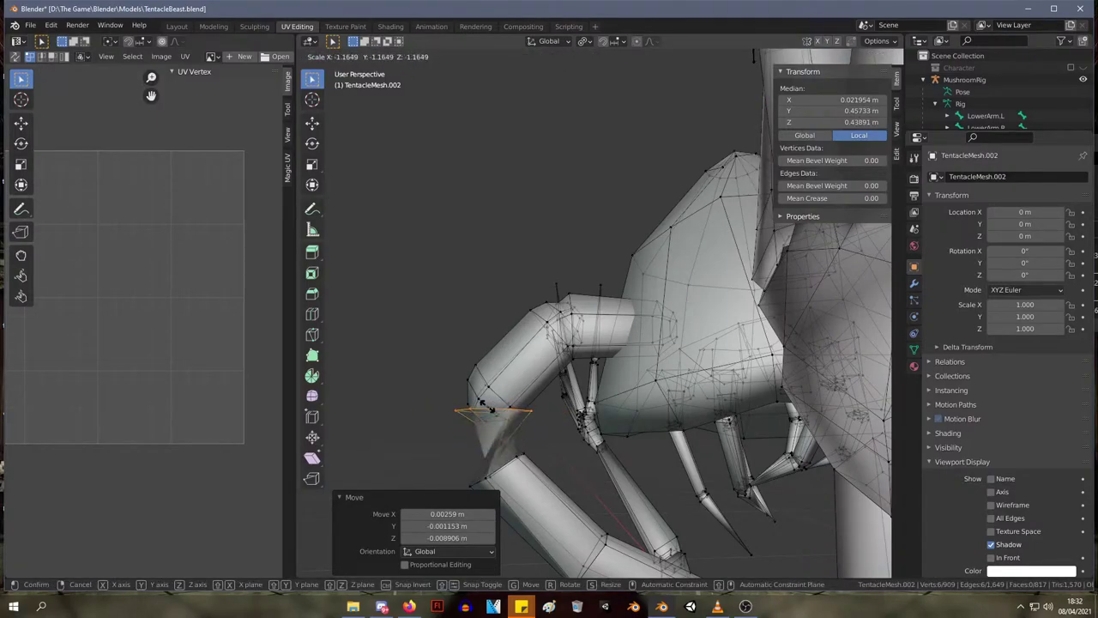
key(Escape)
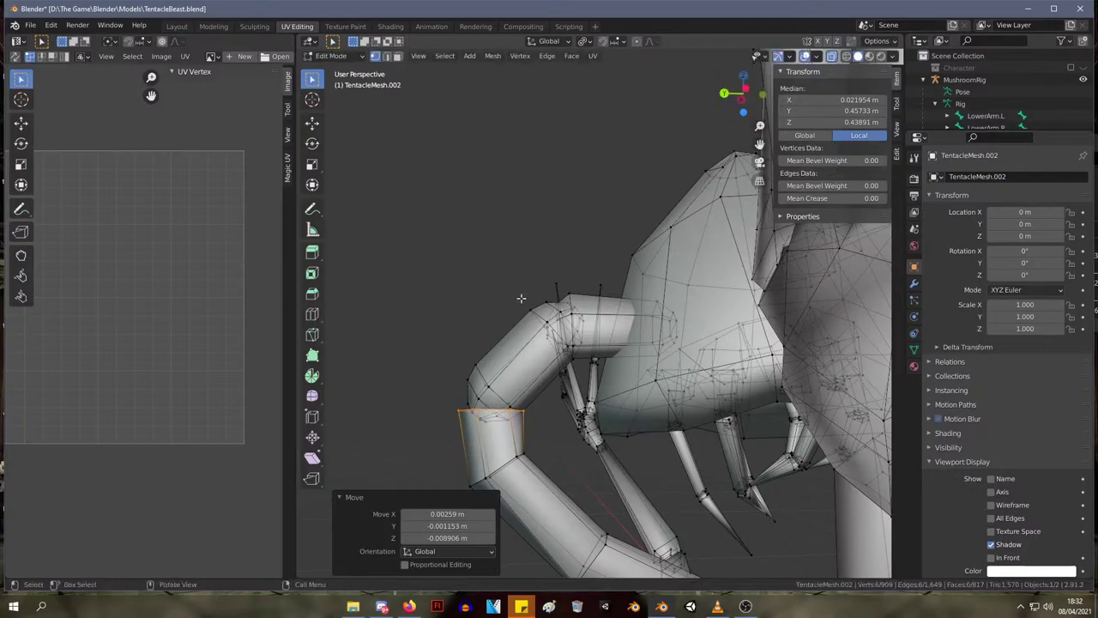
key(s)
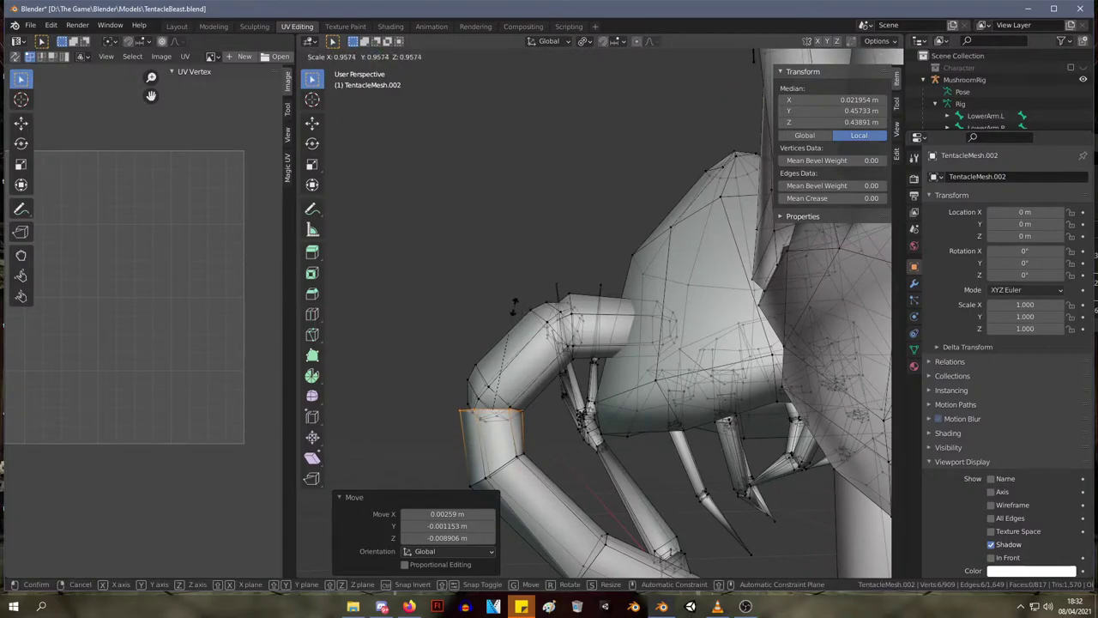
key(Return)
- Extrude the upper end ring upward about 0.04 m and scale the new ring to about 0.3
key(g)
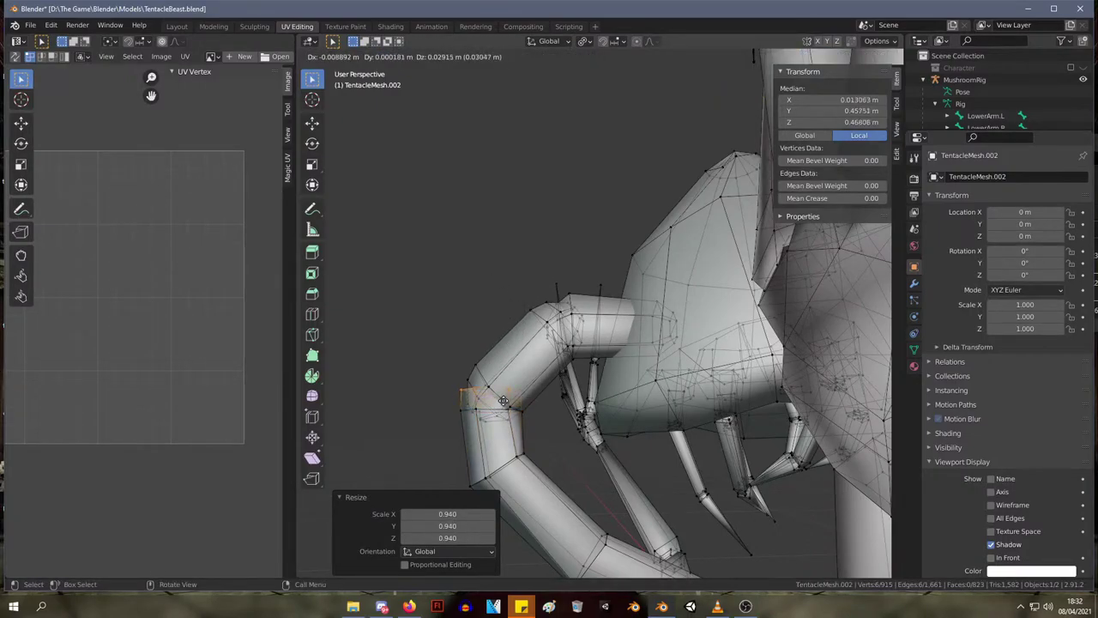
key(Return)
key(s)
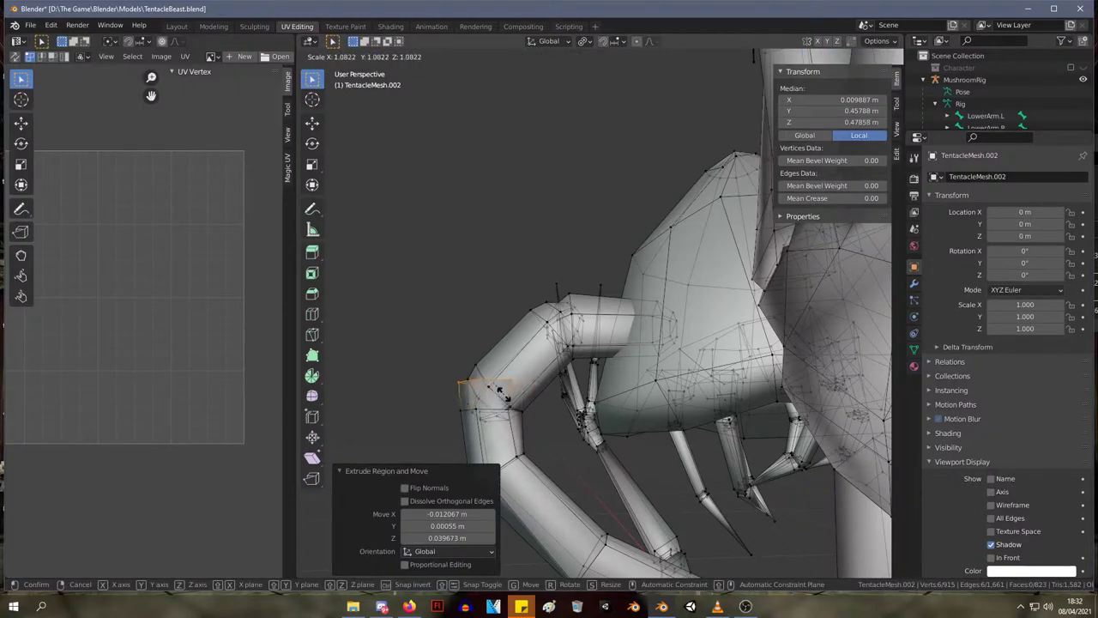
key(Return)
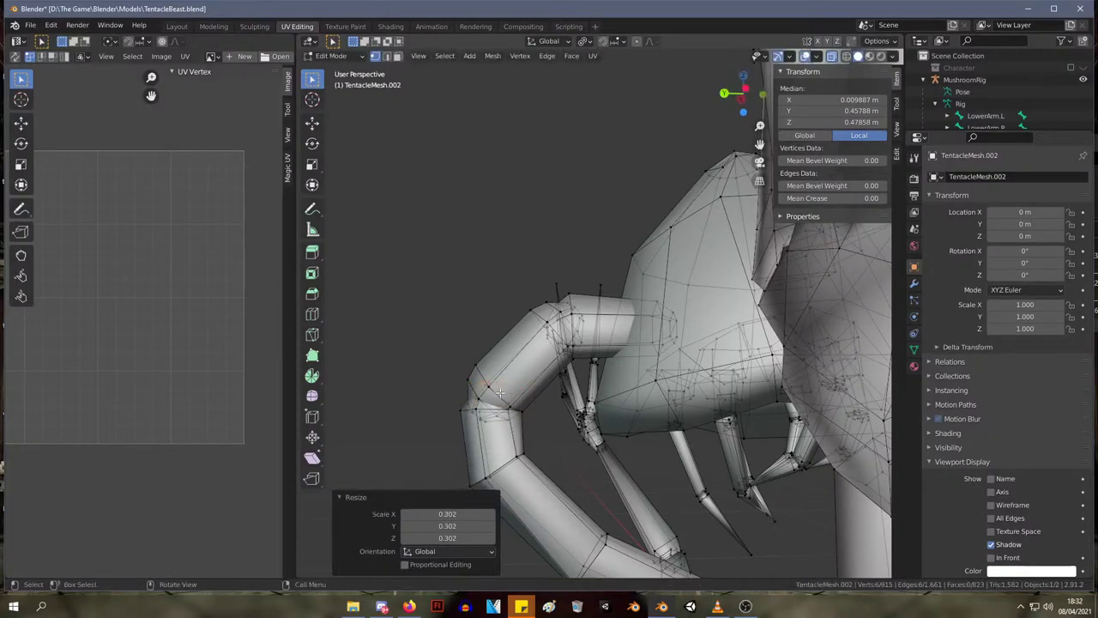
- Add a loop cut across the section's upper taper and scale it outward to about 1.34
key(ctrl+r)
click(483, 388)
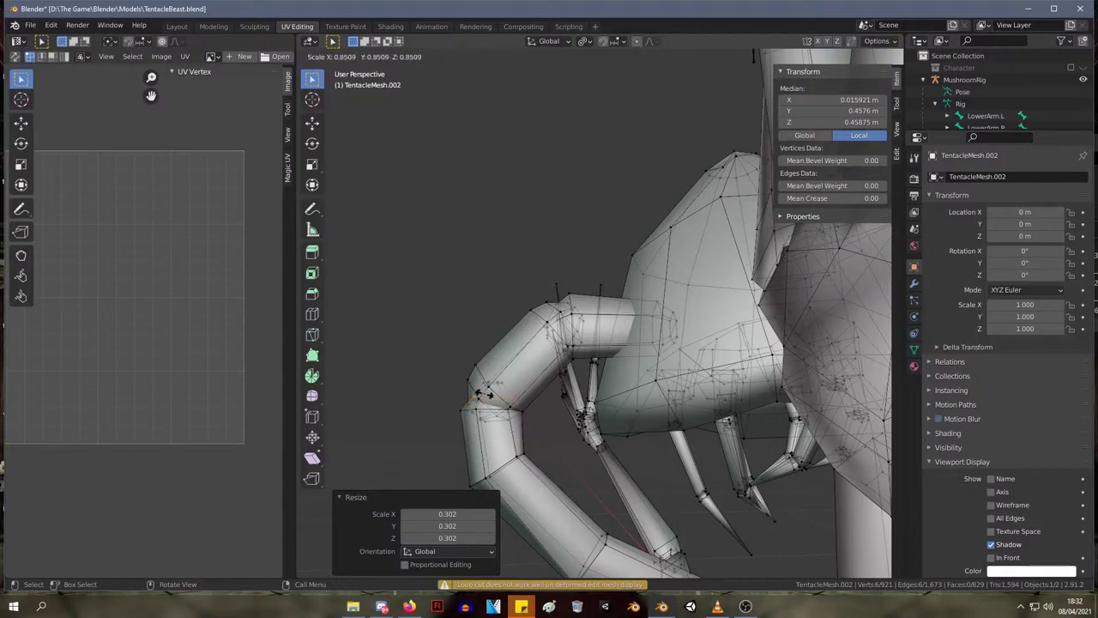
click(480, 391)
middle_drag(481, 391, 728, 415)
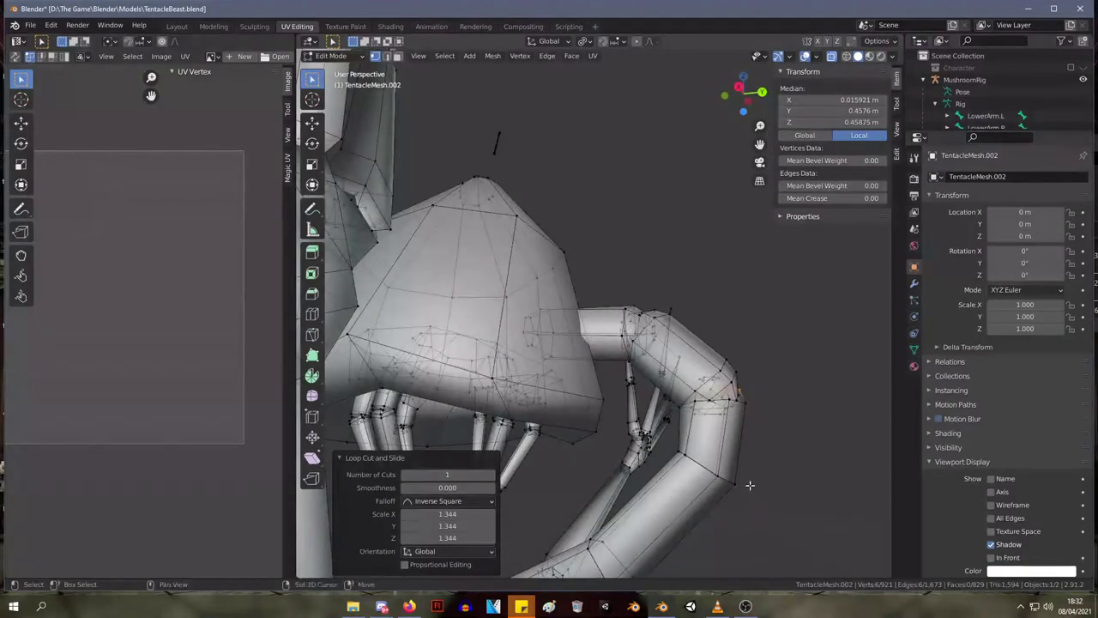
- Select the same section's lower end ring, rotate it about -18.3° and nudge it up about 0.003 m
middle_drag(750, 484, 629, 393)
scroll(657, 395, up, 6)
shift+middle_drag(674, 441, 706, 355)
click(569, 347)
key(alt+z)
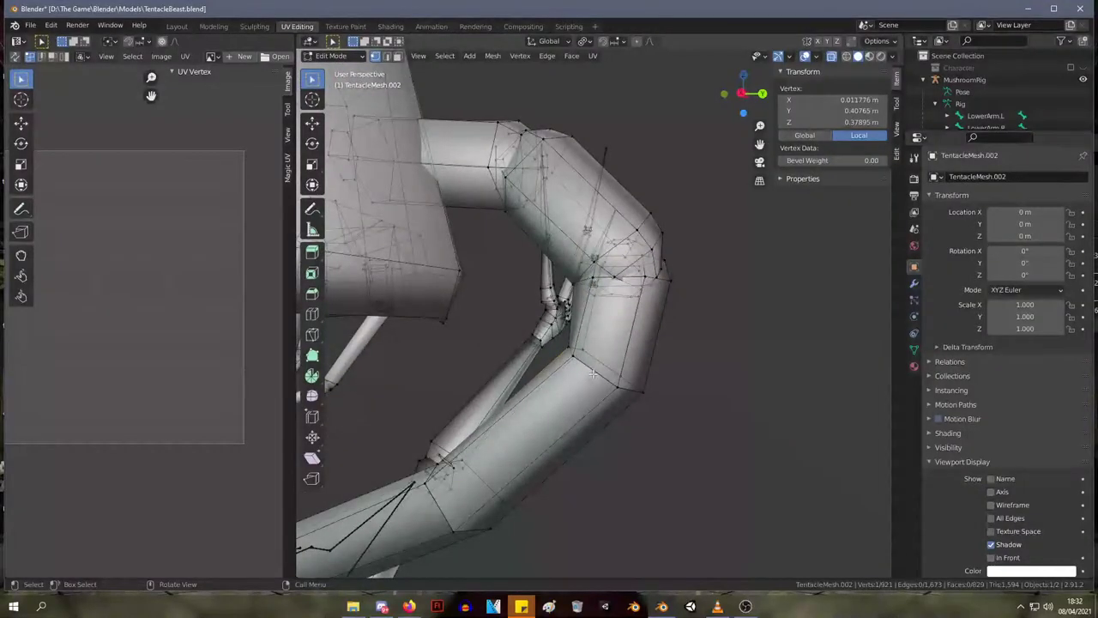
key(l)
key(l)
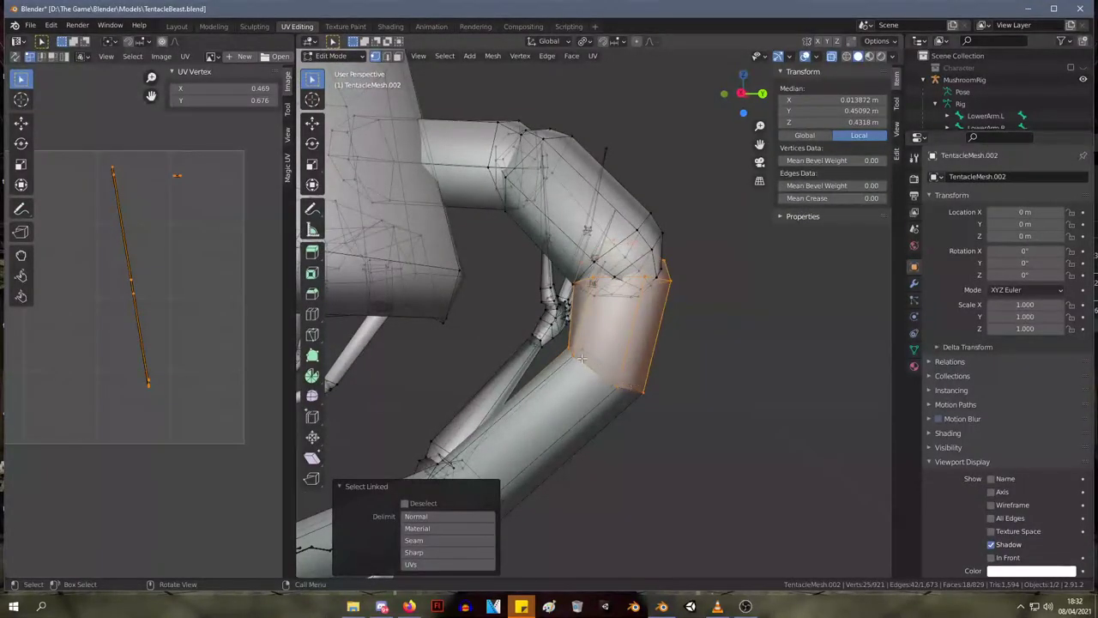
middle_drag(627, 376, 610, 364)
key(alt+a)
alt+click(610, 365)
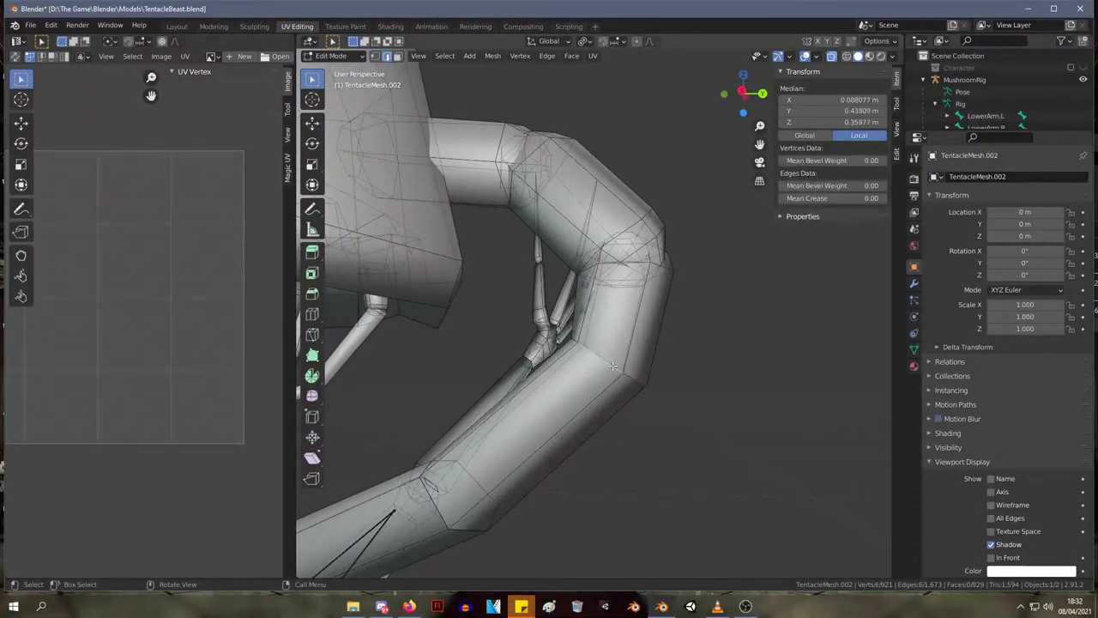
key(r)
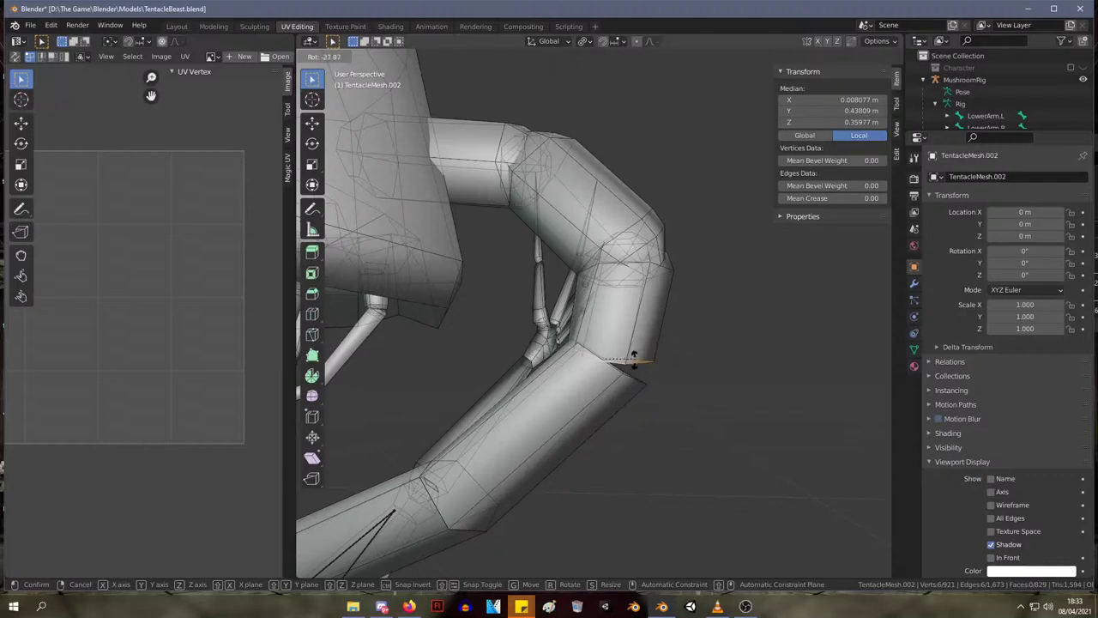
click(630, 362)
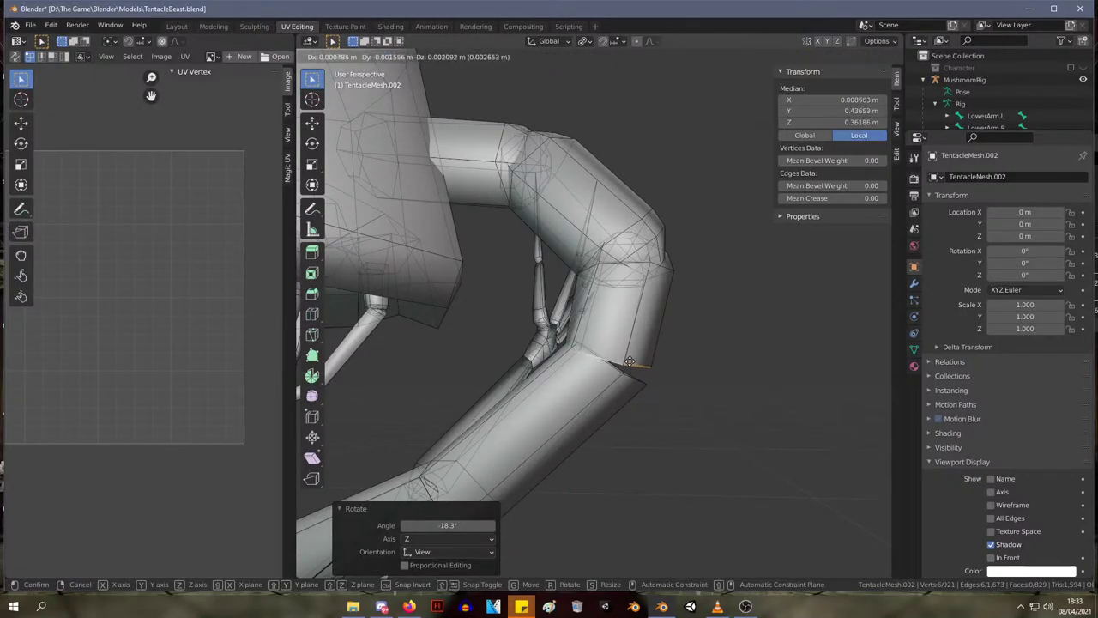
key(g)
click(630, 361)
- Extrude the lower end ring outward, scale the new ring to less than half size and move it farther out
key(e)
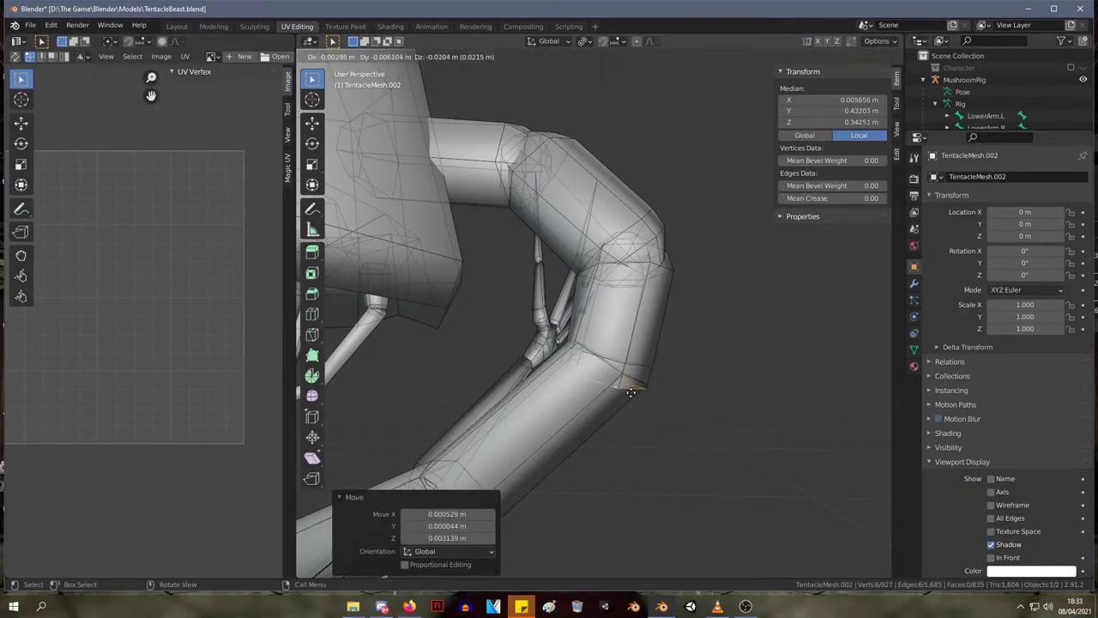
click(626, 387)
key(s)
click(616, 390)
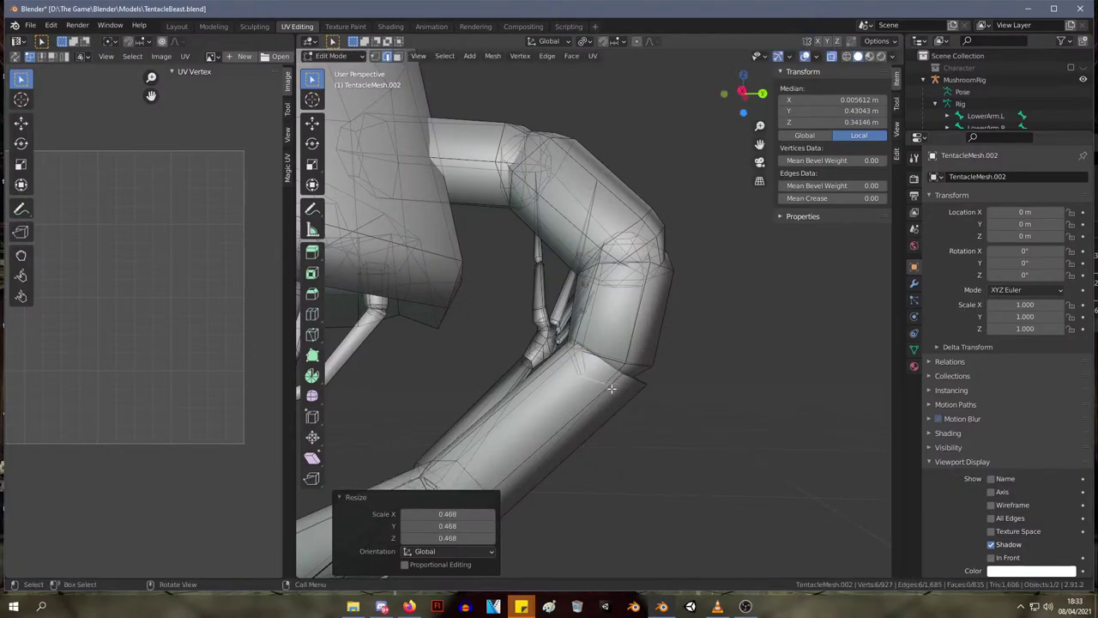
key(g)
click(605, 390)
key(s)
click(607, 392)
key(g)
click(604, 394)
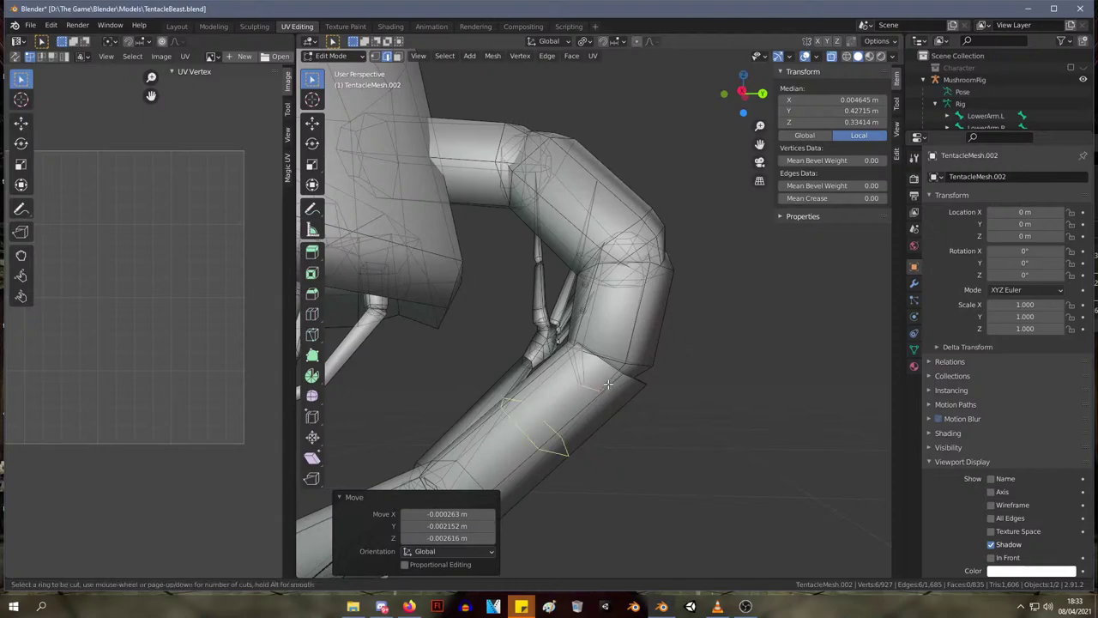
- Add a loop cut across the section's lower taper and scale it outward to about 1.24
key(e)
key(s)
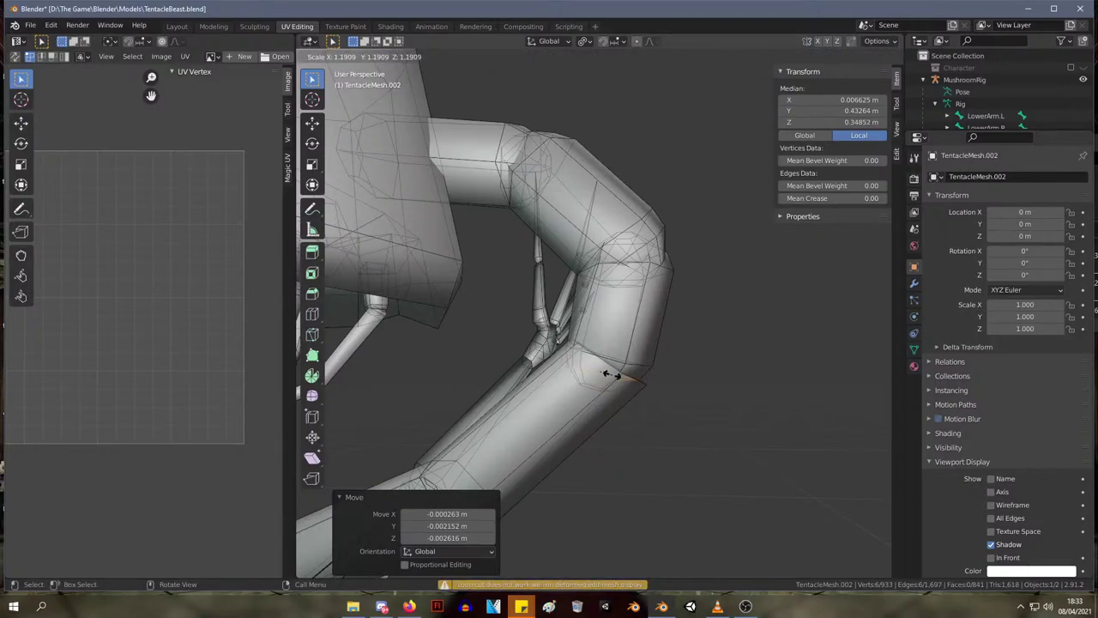
click(611, 375)
mouse_move(610, 375)
middle_down()
mouse_move(449, 383)
mouse_move(569, 401)
mouse_move(657, 375)
mouse_move(619, 387)
middle_up()
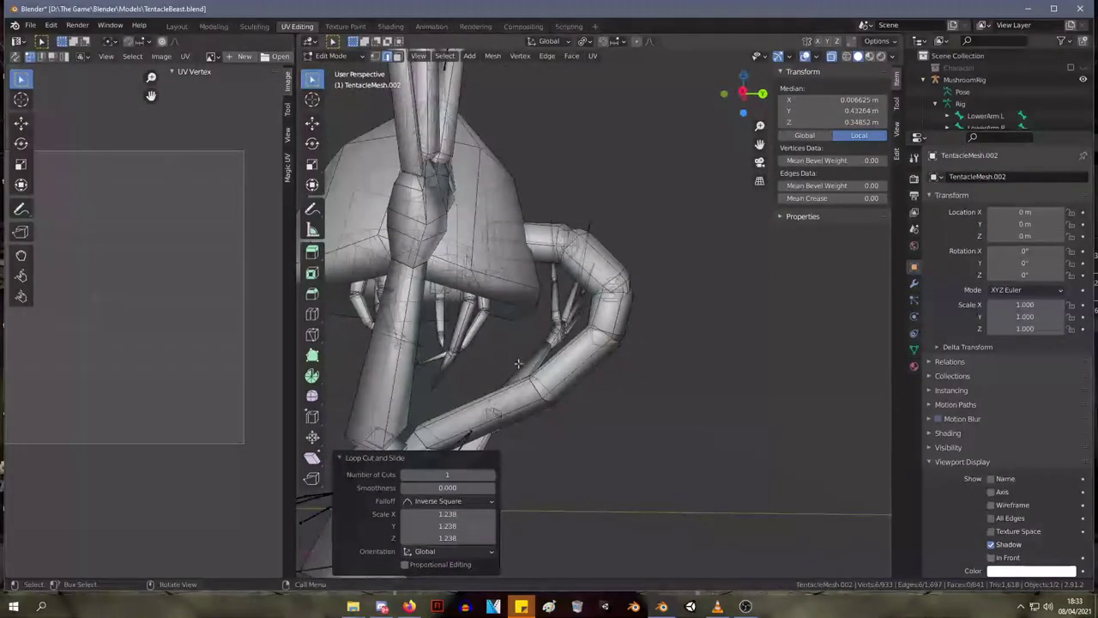
- Select the next lower section's upper end ring, pull it inward about 0.01 m, scale it to about 0.9 and nudge it slightly
middle_drag(518, 364, 463, 372)
scroll(607, 344, up, 4)
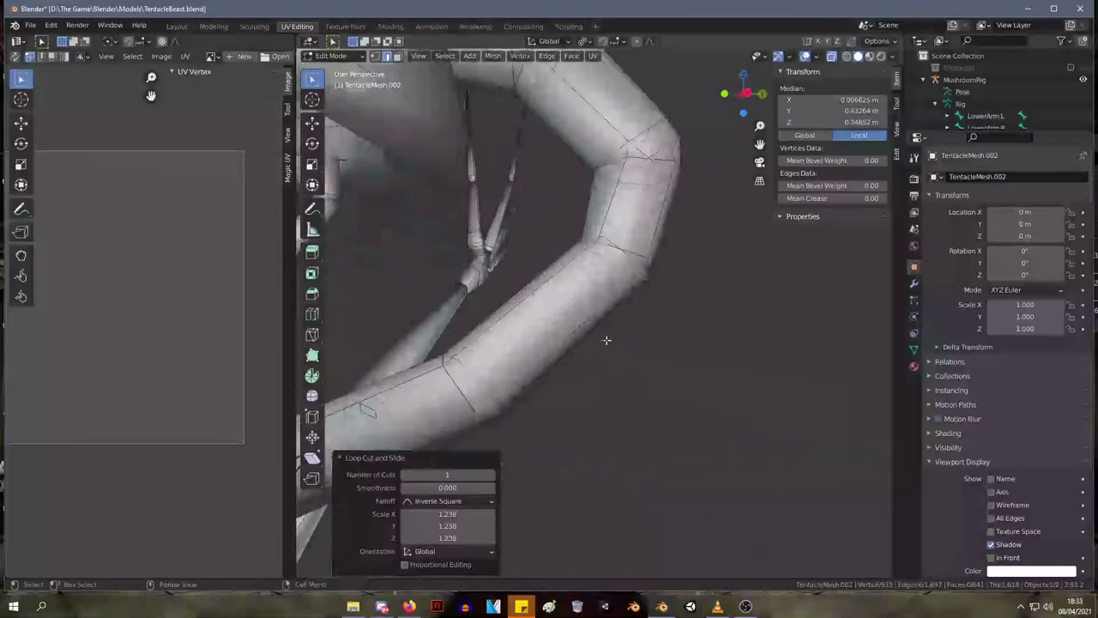
middle_drag(606, 340, 547, 342)
click(546, 341)
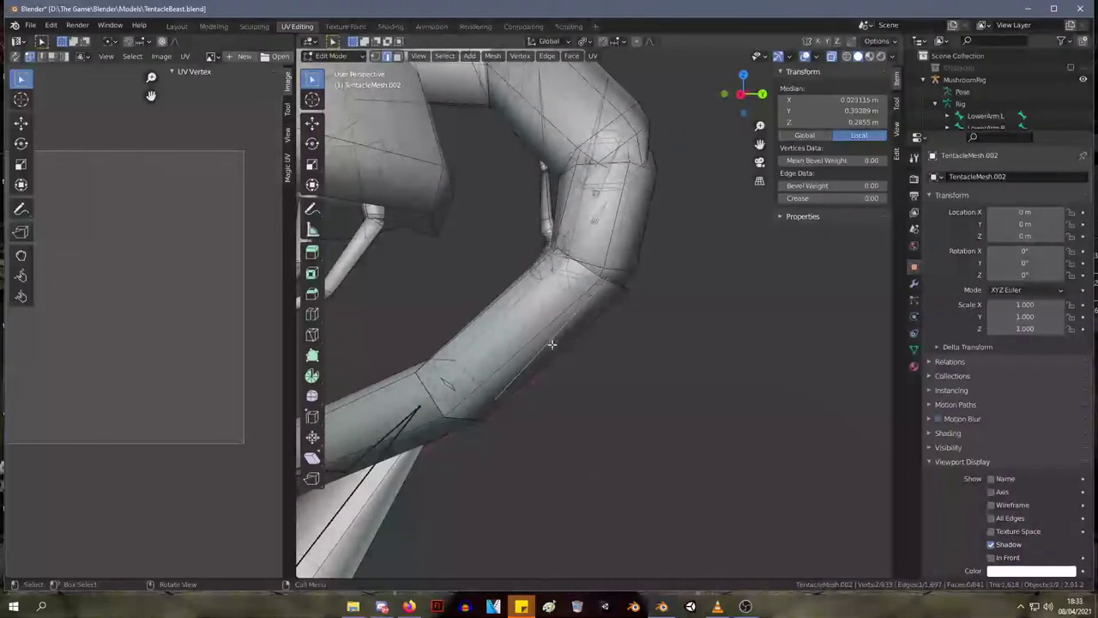
key(l)
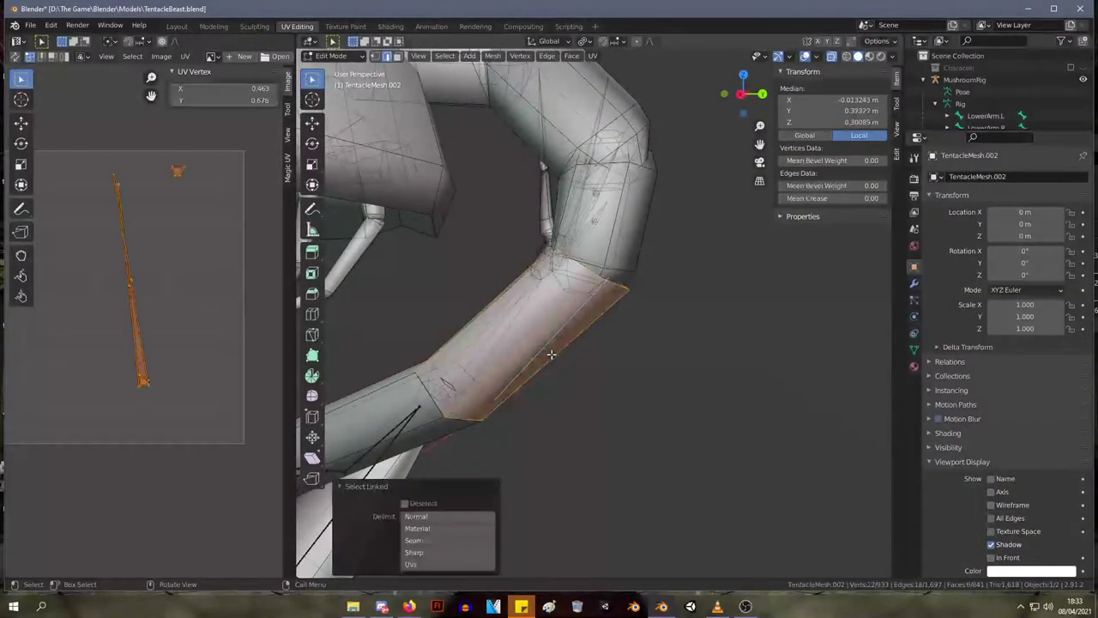
middle_drag(549, 351, 615, 310)
key(Tab)
key(Tab)
click(587, 316)
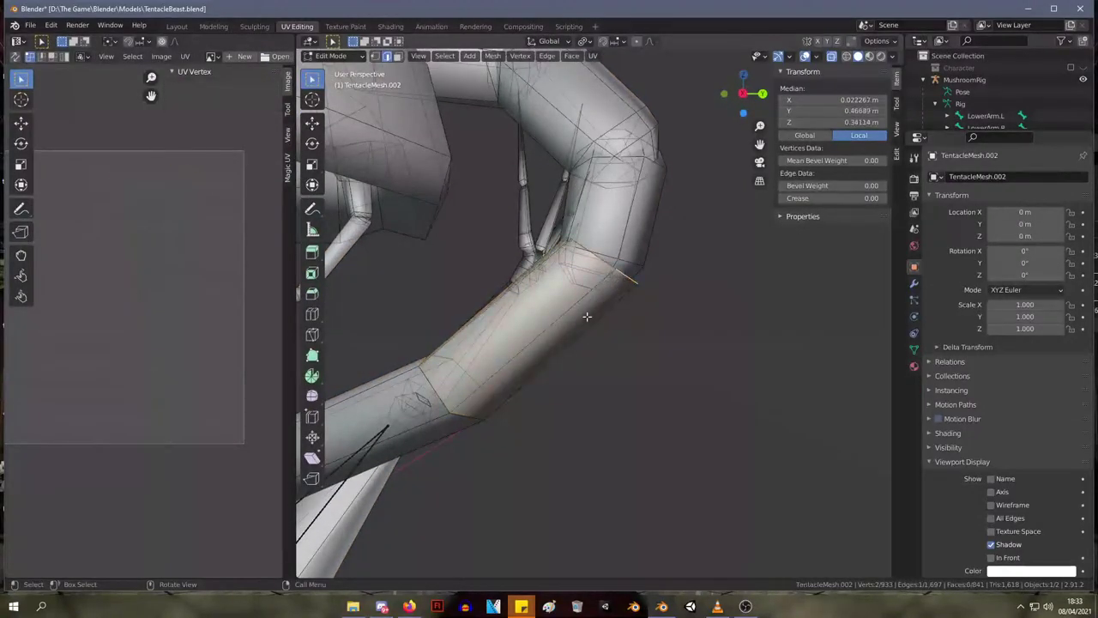
alt+click(625, 276)
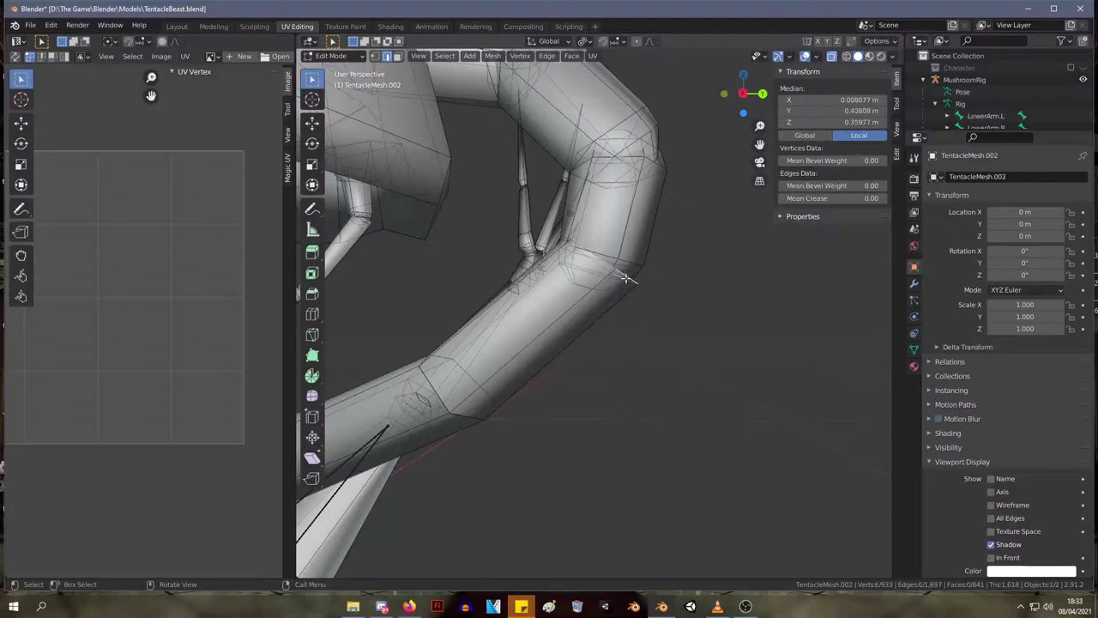
key(g)
click(622, 289)
key(s)
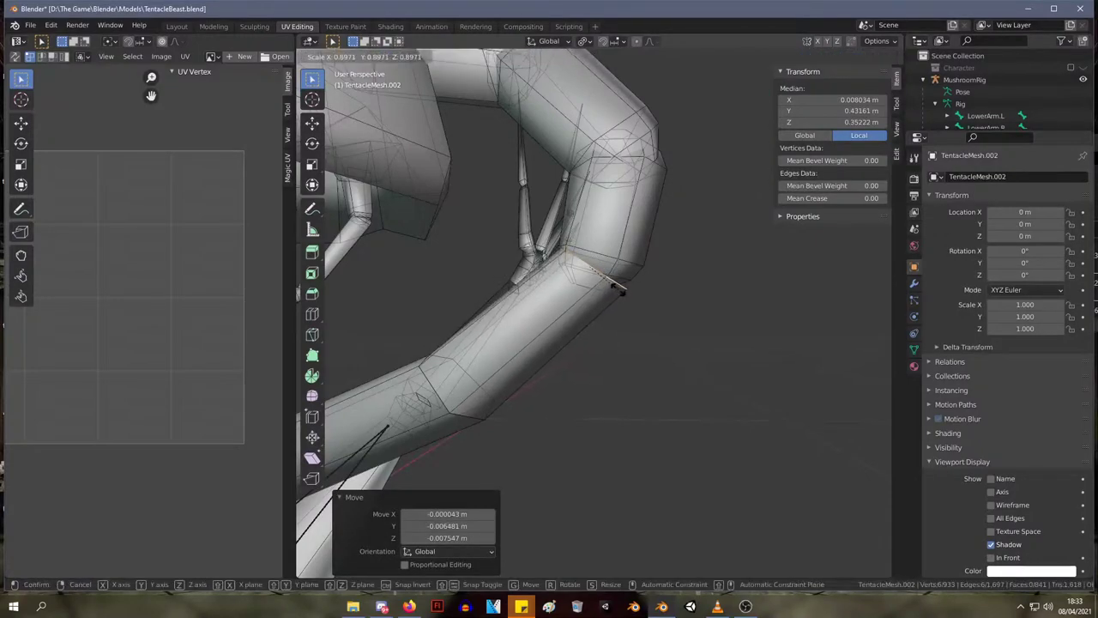
click(618, 289)
key(g)
click(616, 285)
- Rotate the section's upper end ring about -2.14° and move it about 0.006 m farther inward along the section
key(r)
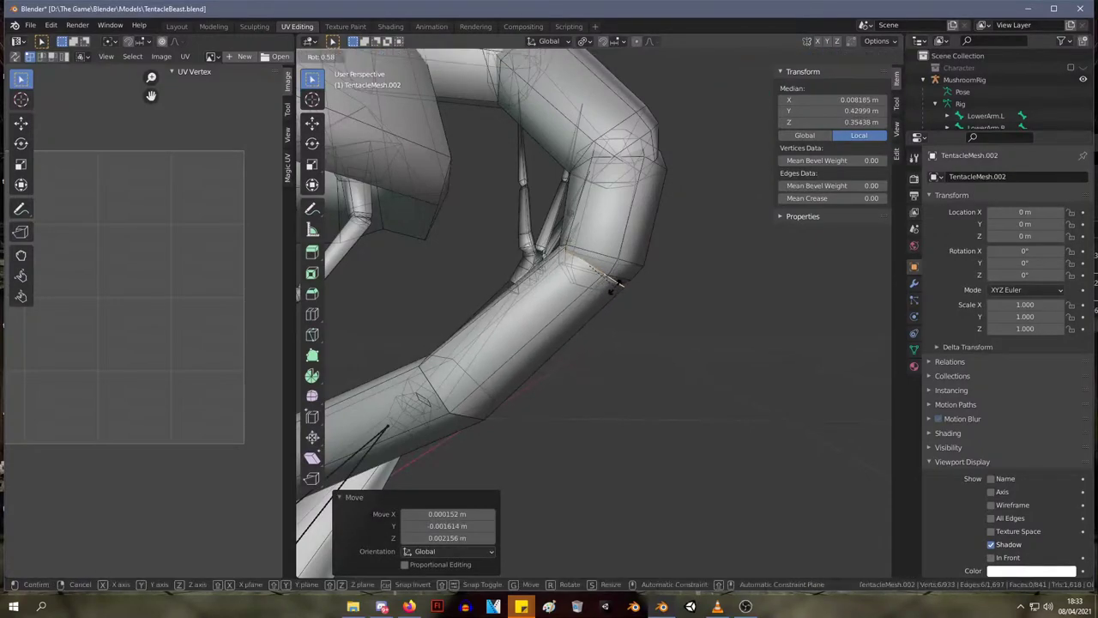
key(r)
right_click(614, 291)
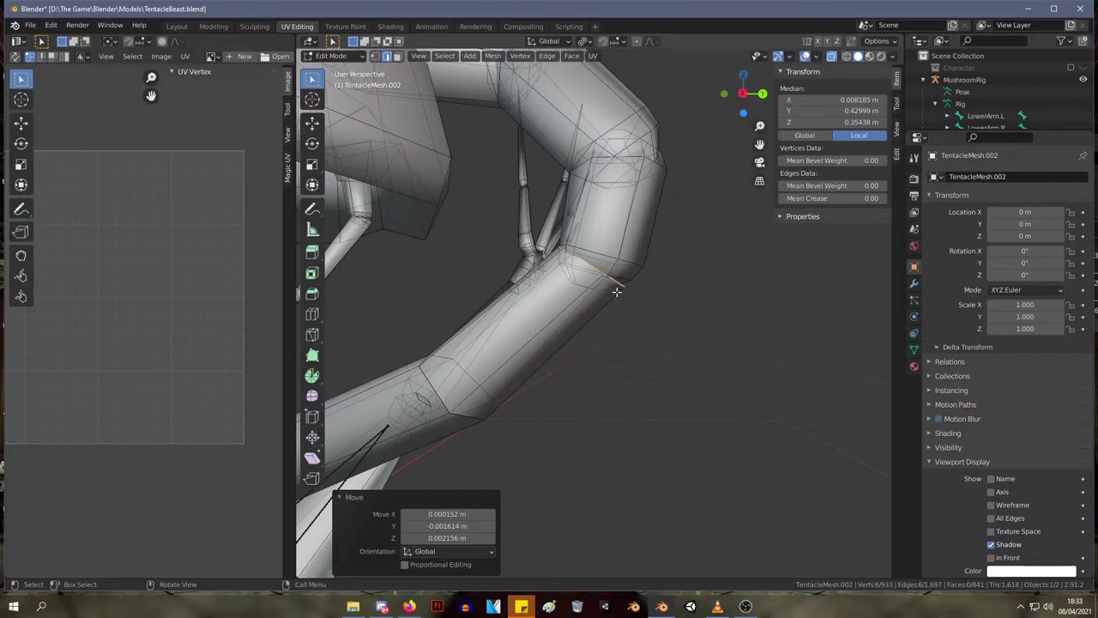
key(r)
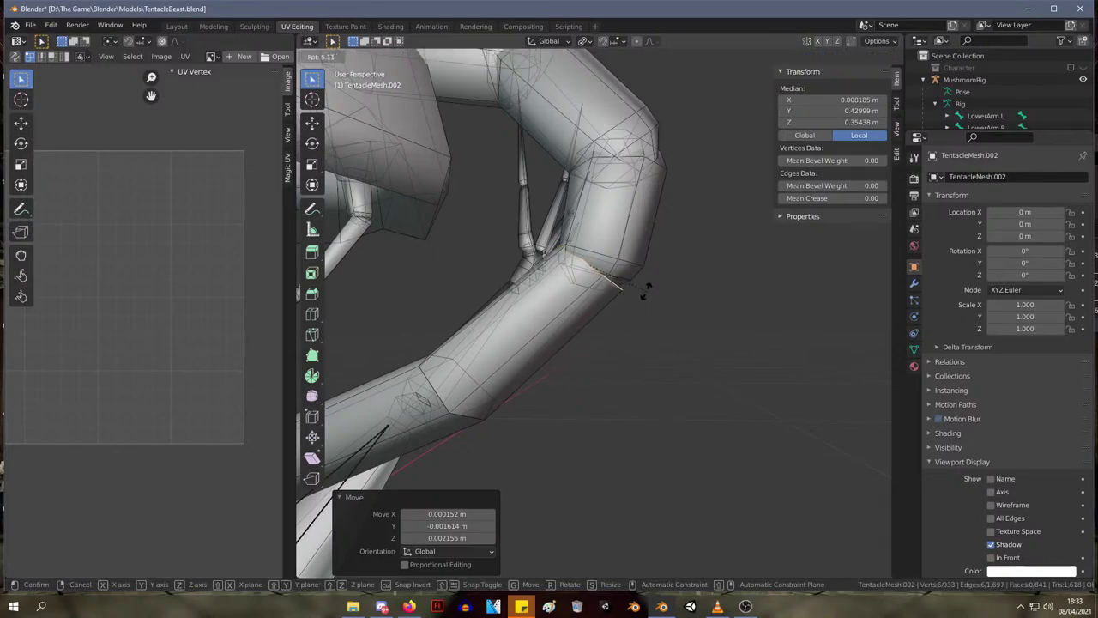
click(649, 284)
key(g)
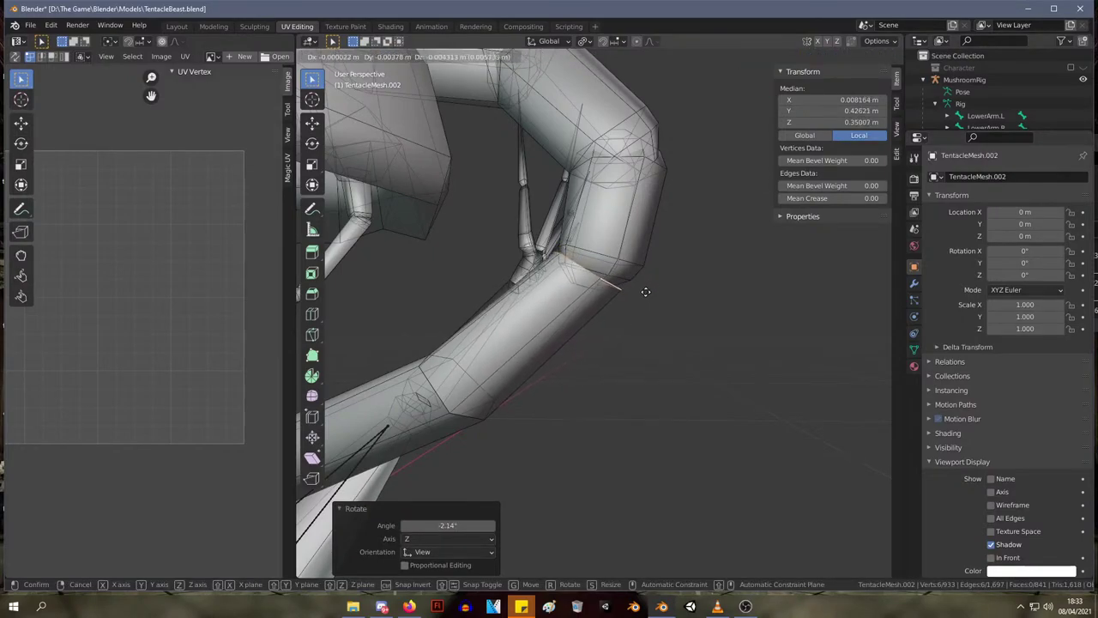
click(646, 292)
key(g)
right_click(639, 315)
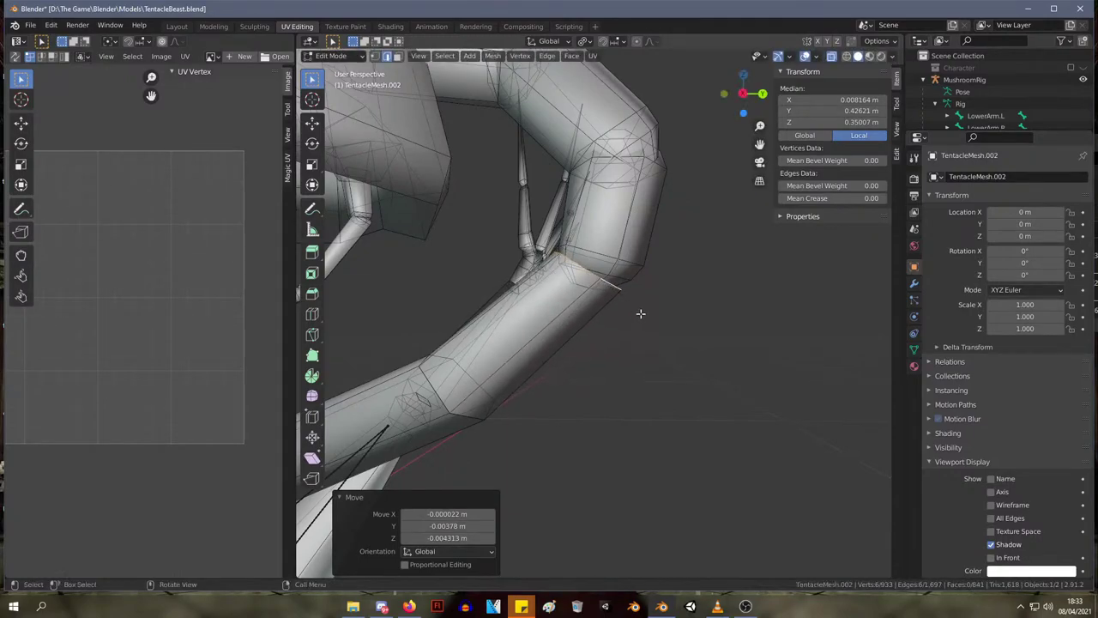
- Extrude the upper end ring outward about 0.026 m, scale it smaller and move it about 0.005 m farther out
key(g)
click(652, 291)
key(s)
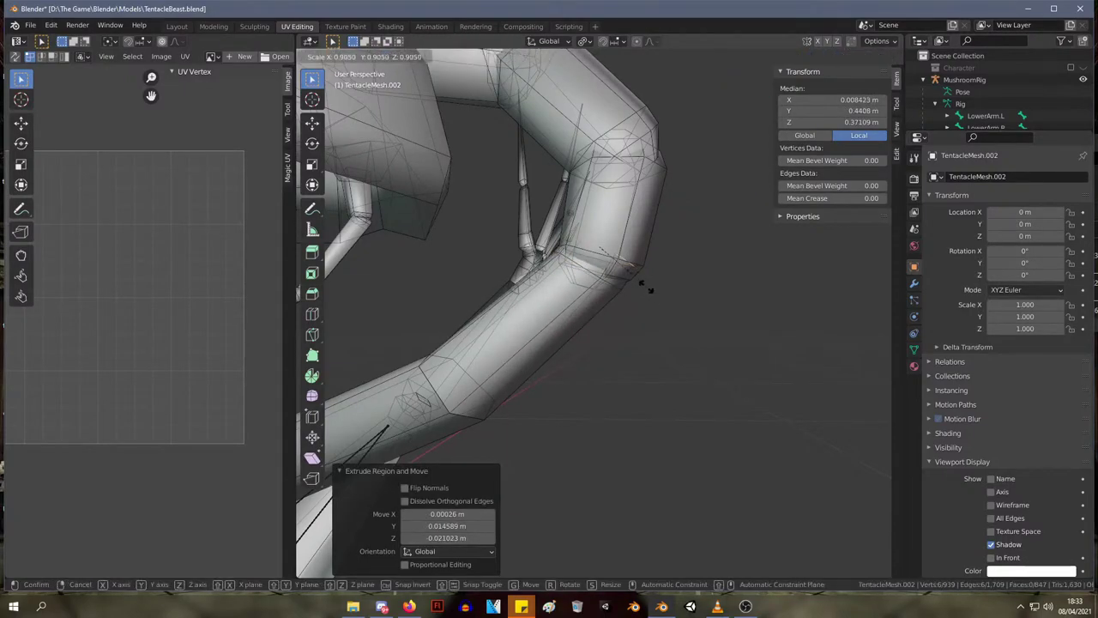
right_click(616, 275)
key(g)
click(635, 277)
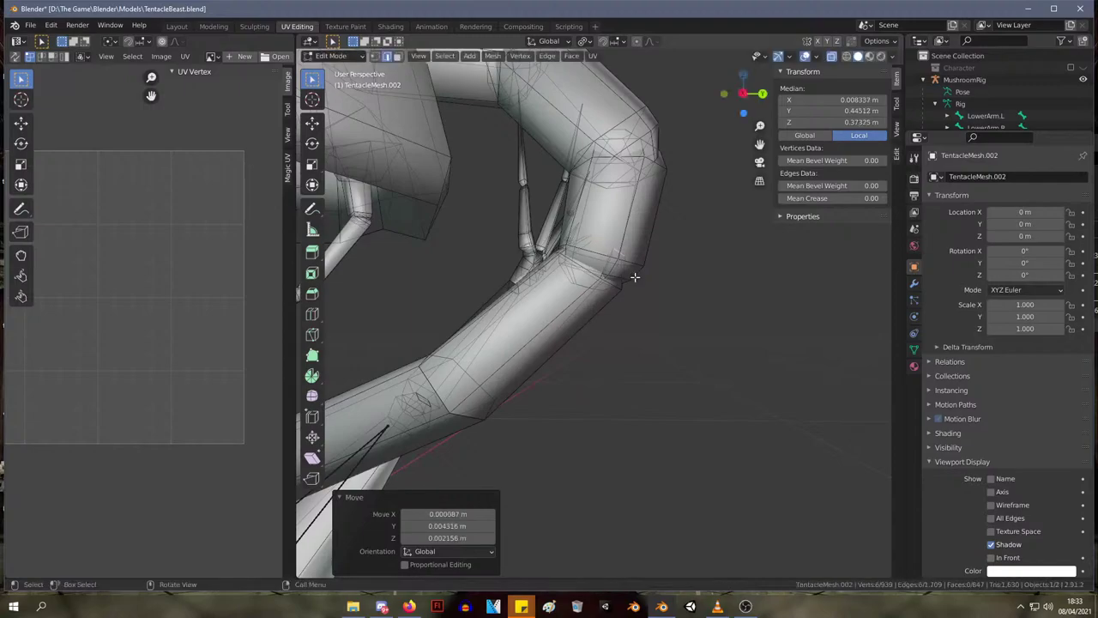
- Add a loop cut across the section's upper taper, scale it outward and scale the end ring to about 0.846
key(ctrl+r)
click(631, 277)
right_click(629, 277)
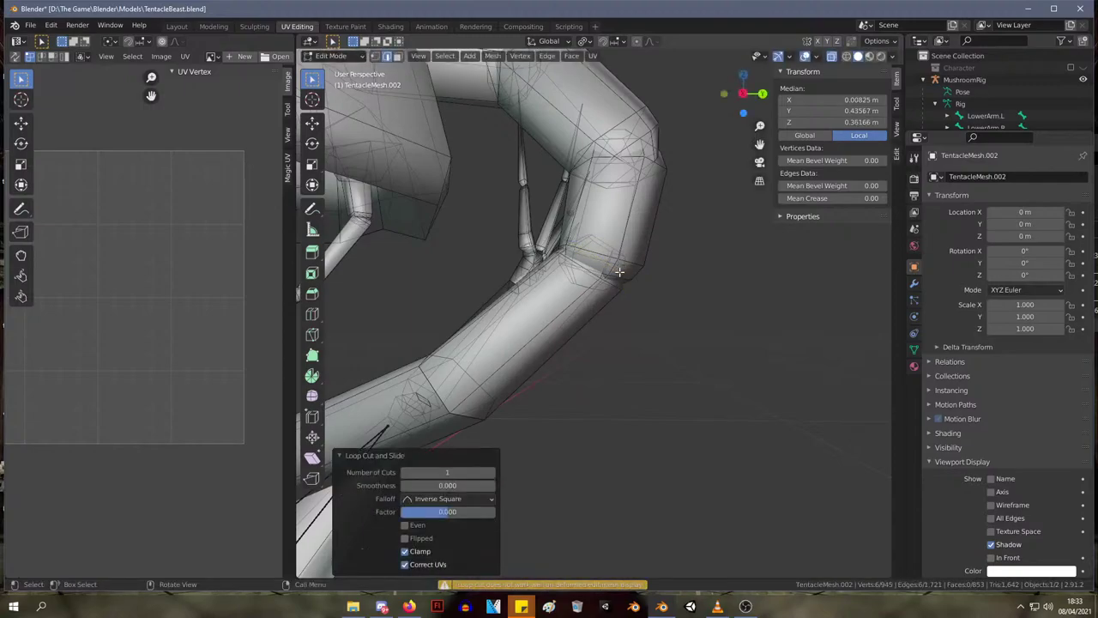
key(s)
click(626, 271)
key(ctrl+z)
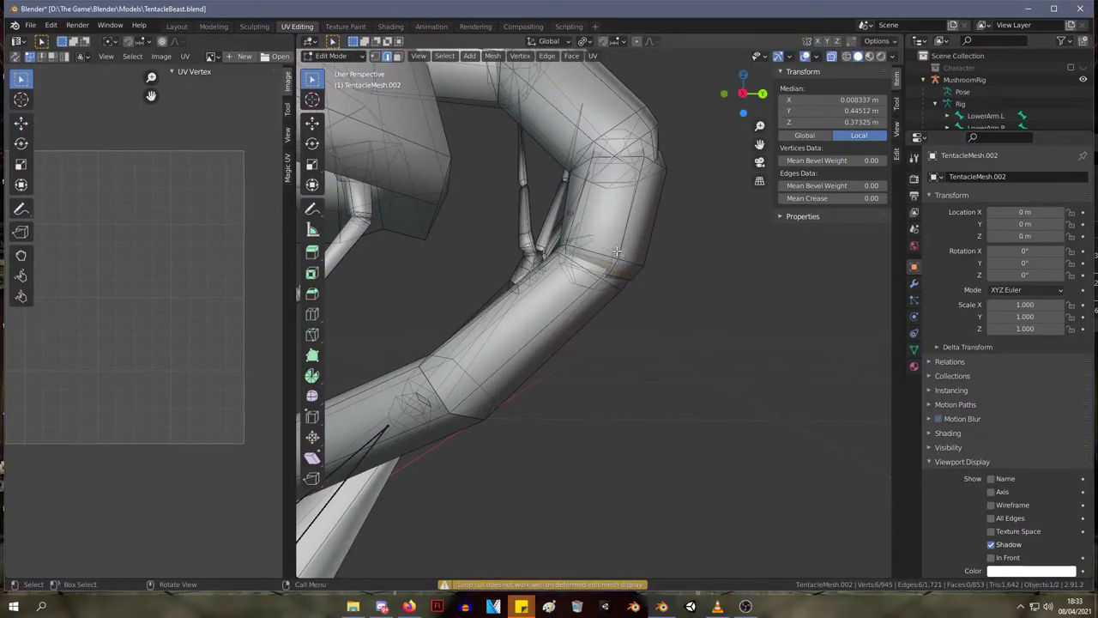
key(s)
click(614, 254)
- Select the whole linked section and hide all the other geometry to isolate it
middle_drag(604, 281, 594, 252)
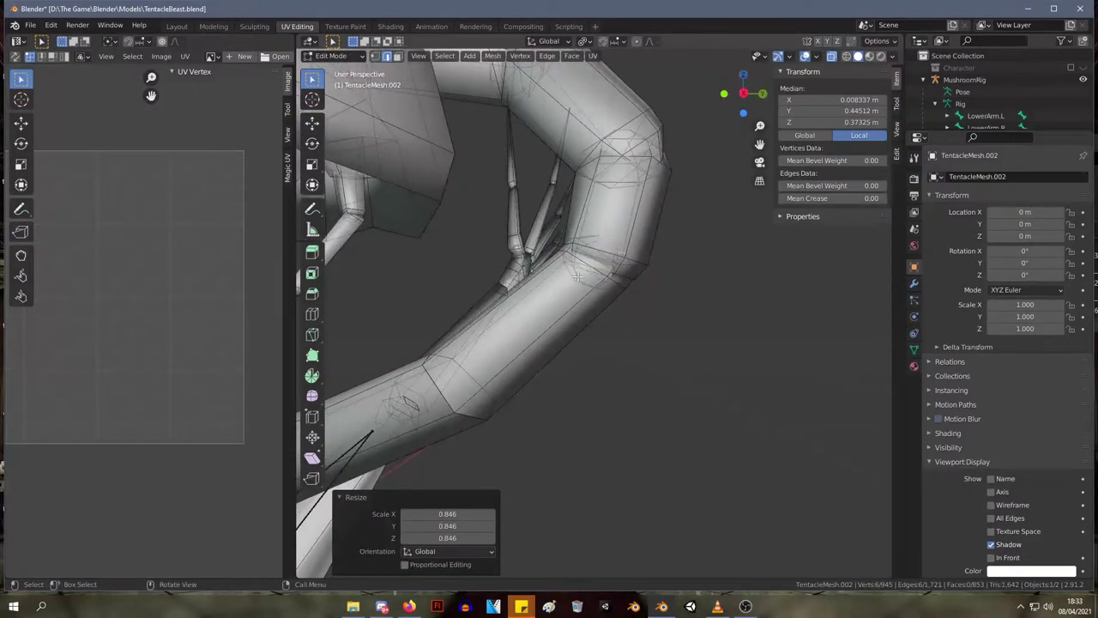
key(l)
middle_drag(626, 331, 585, 329)
alt+click(555, 315)
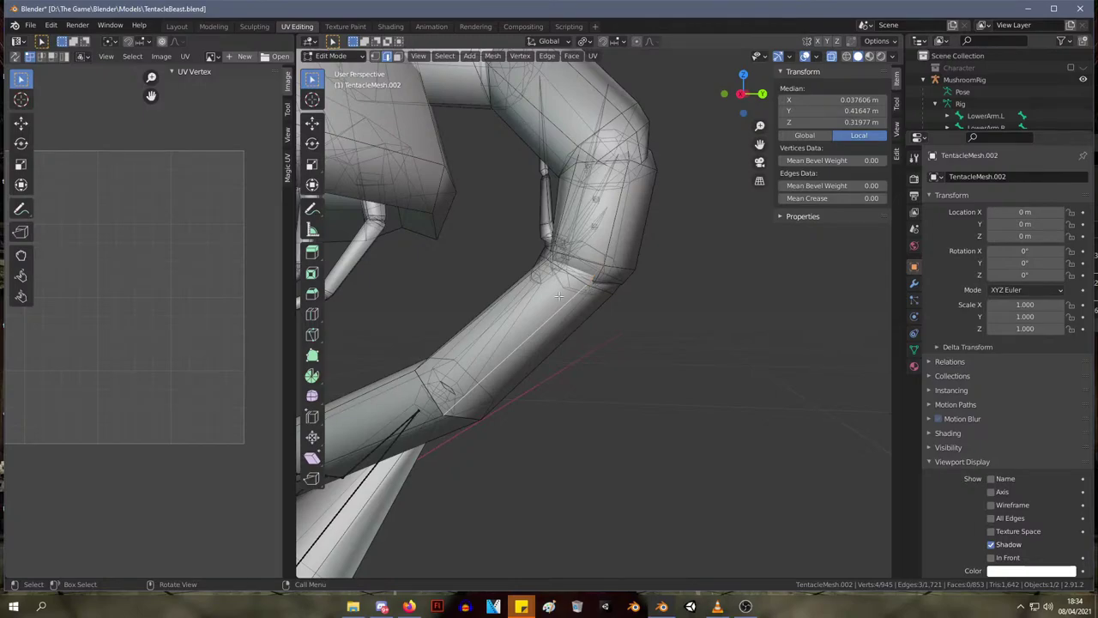
key(l)
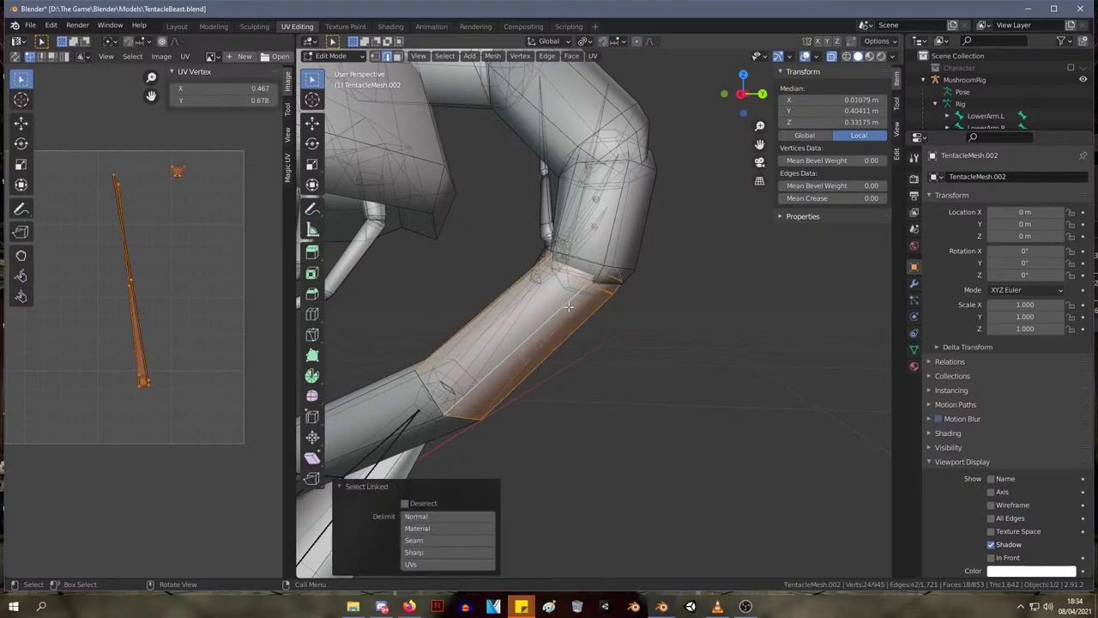
key(Tab)
key(Tab)
middle_drag(592, 321, 620, 314)
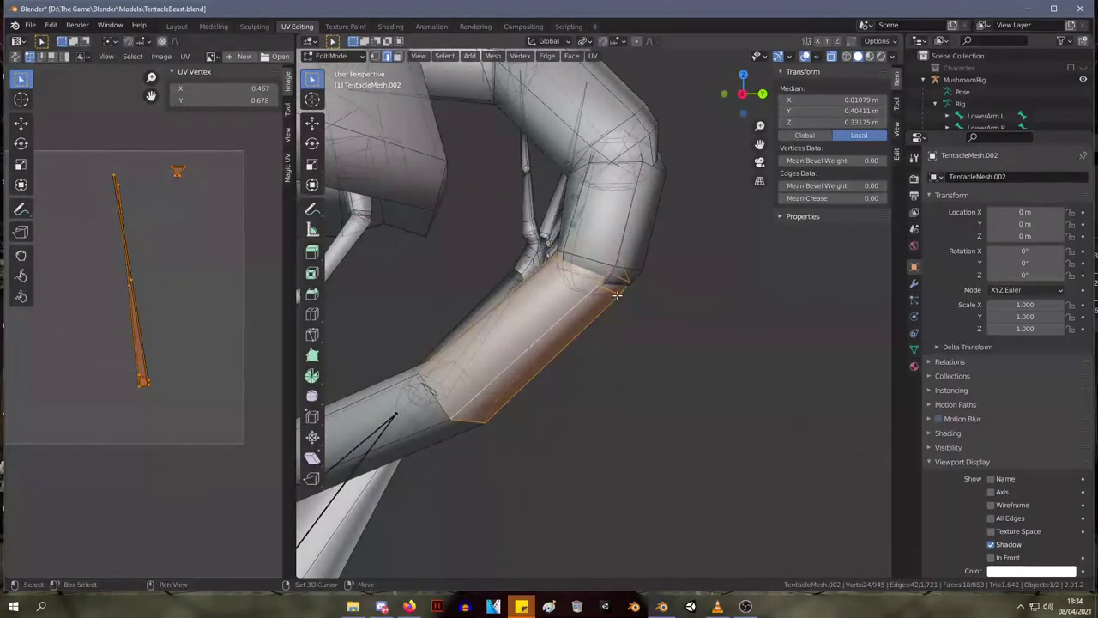
key(shift+h)
- Scale the isolated section's middle cap ring to about 0.9 and its end ring to about 0.6
key(alt+a)
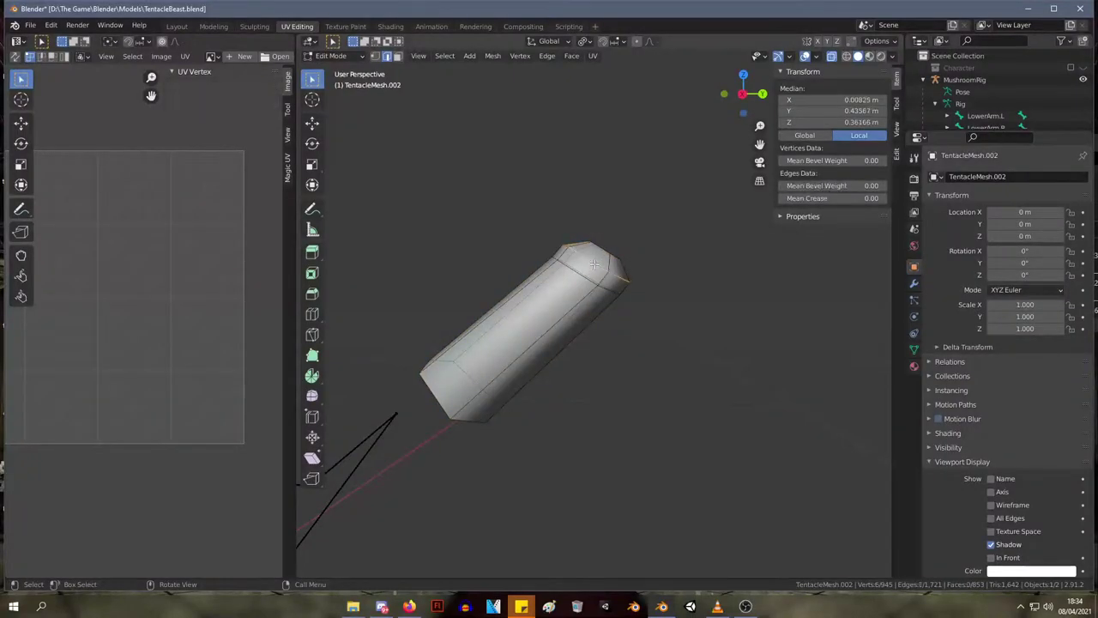
key(a)
key(s)
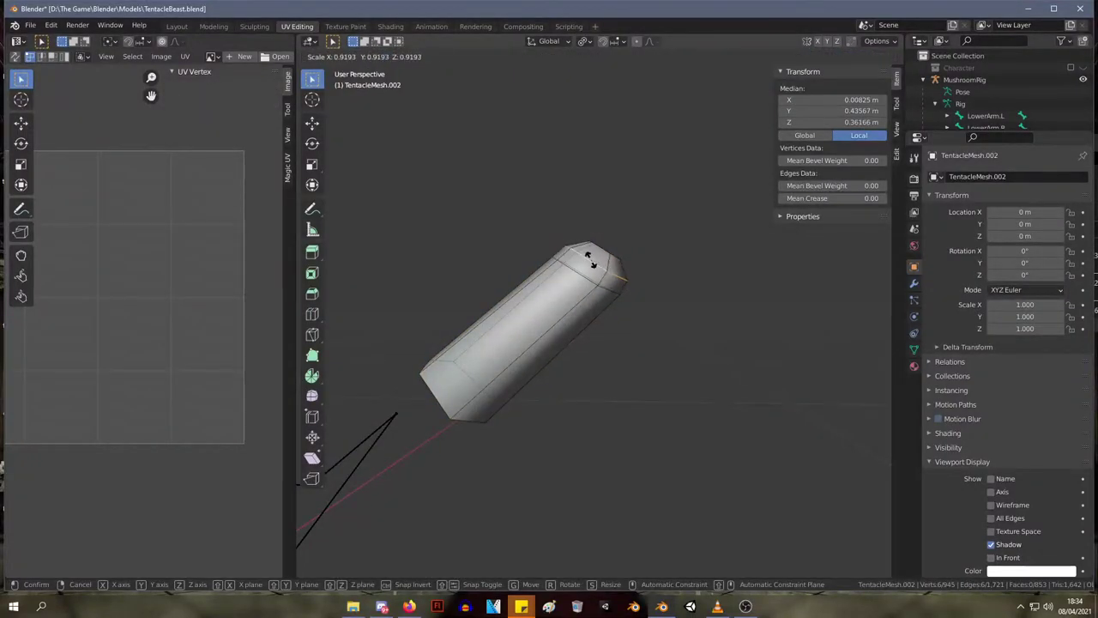
click(585, 257)
drag(583, 216, 625, 250)
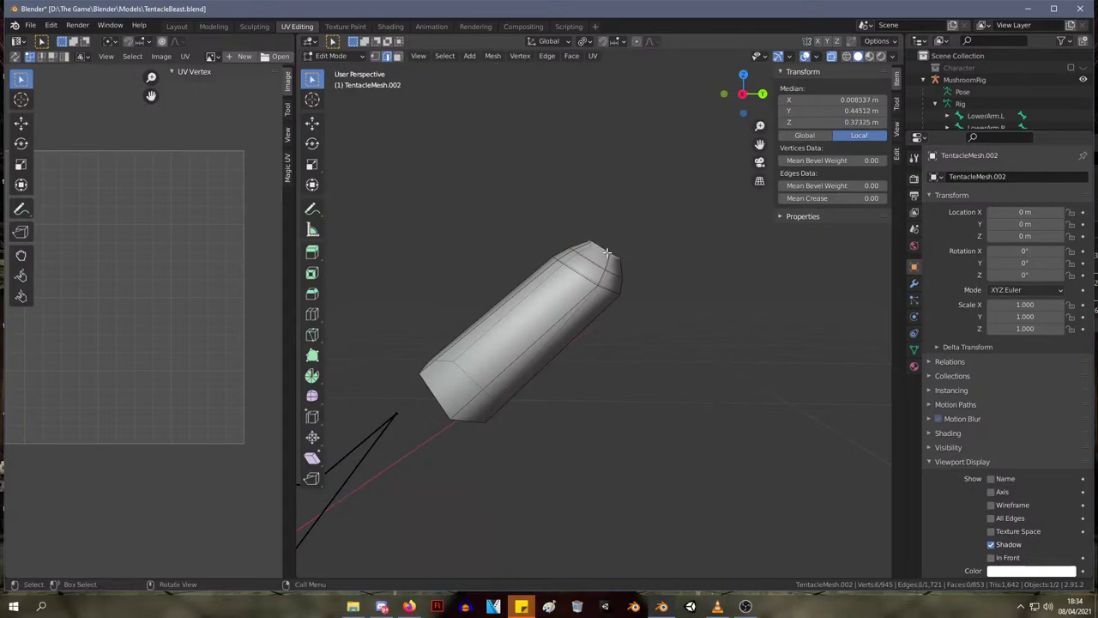
key(s)
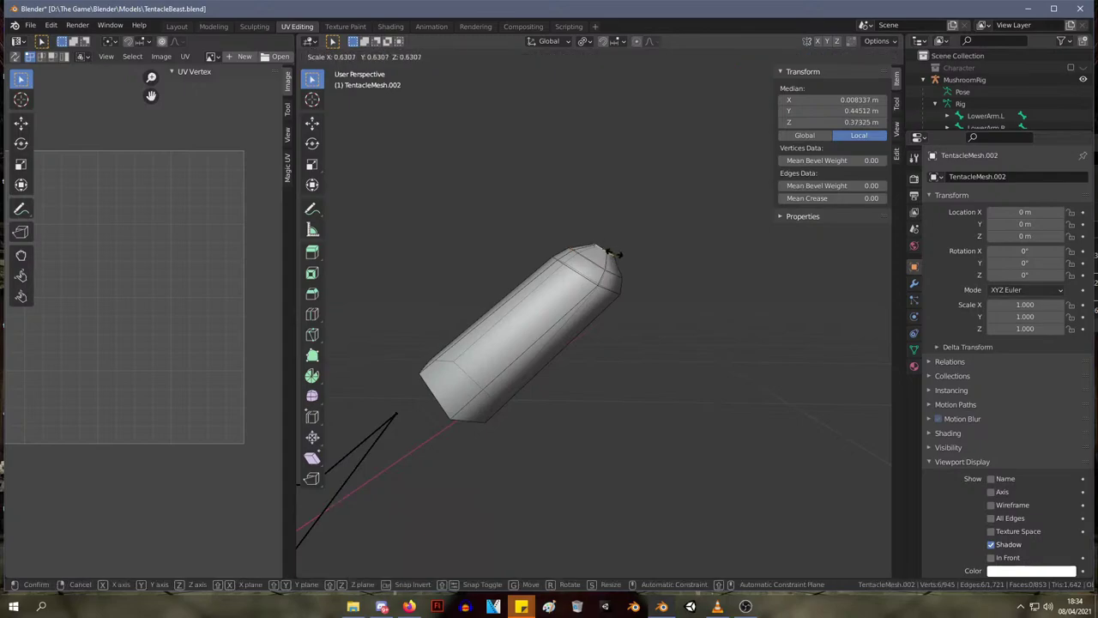
click(605, 250)
- Move both upper cap rings outward together and push the end ring about 0.004 m farther out
click(591, 257)
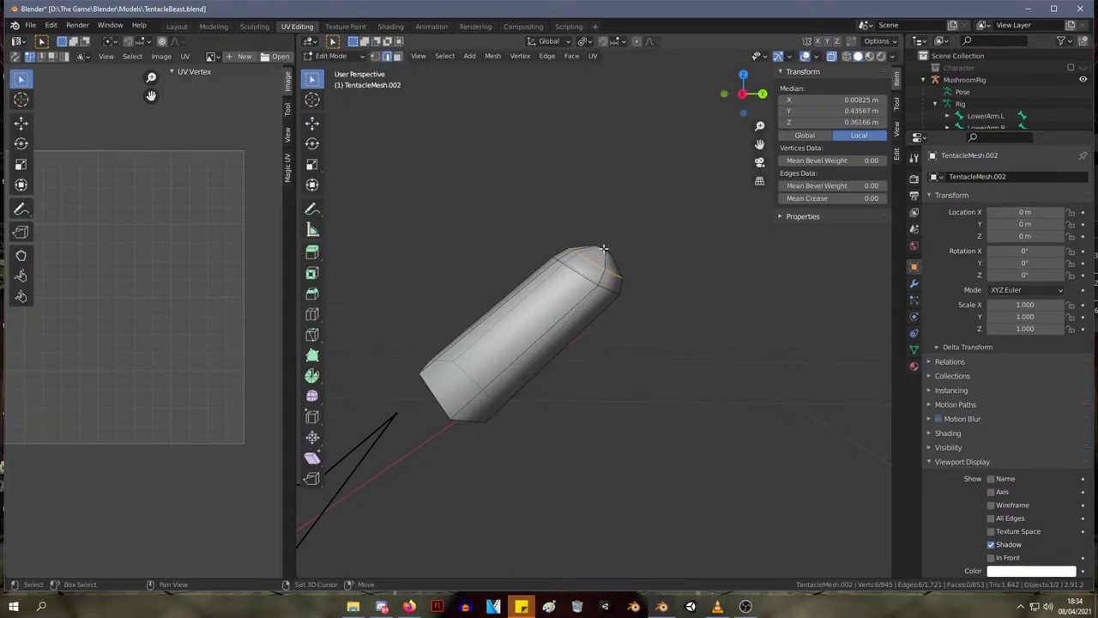
alt+shift+click(604, 248)
key(g)
key(z)
right_click(611, 245)
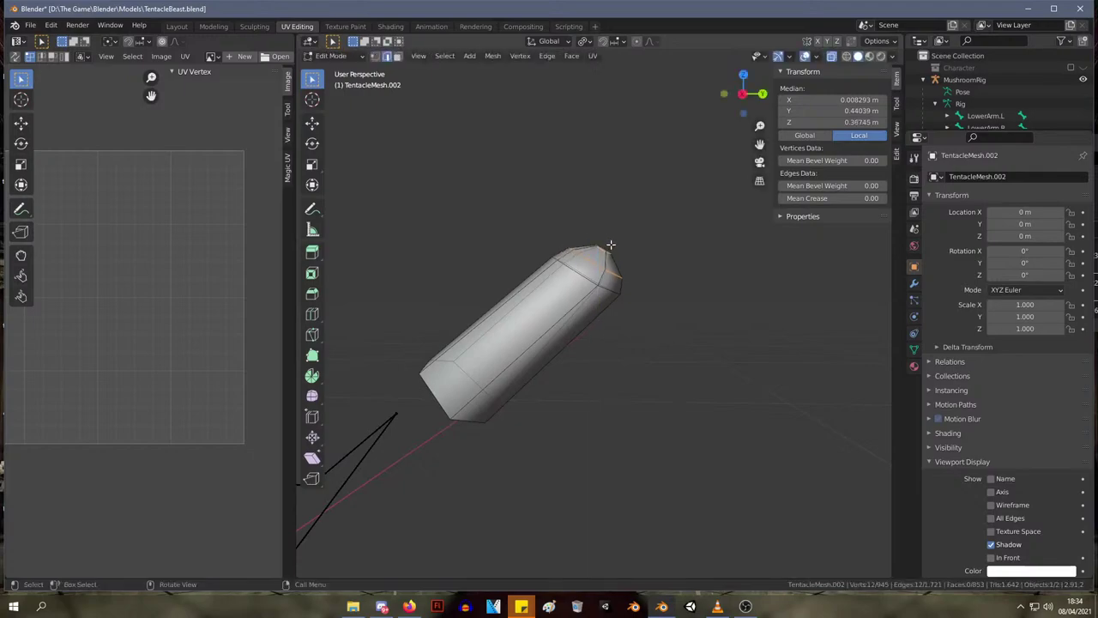
key(g)
click(614, 240)
drag(626, 252, 600, 228)
alt+click(617, 237)
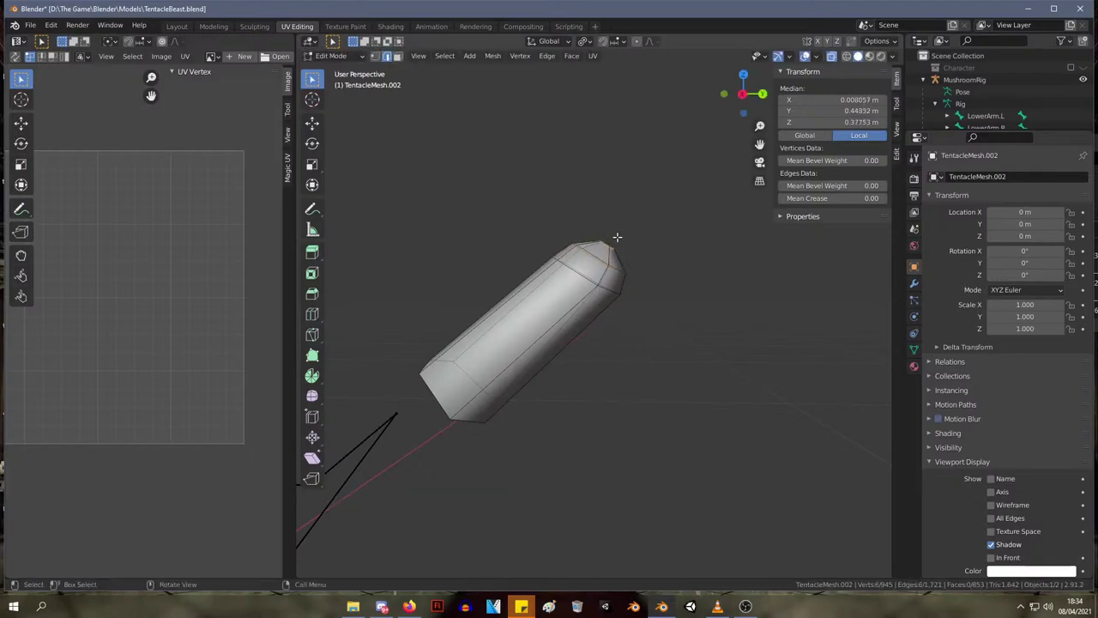
key(g)
click(617, 237)
- Rotate the cap's end ring about 7.38° and its middle ring about 3.4° to align them with the section
middle_drag(618, 237, 607, 307)
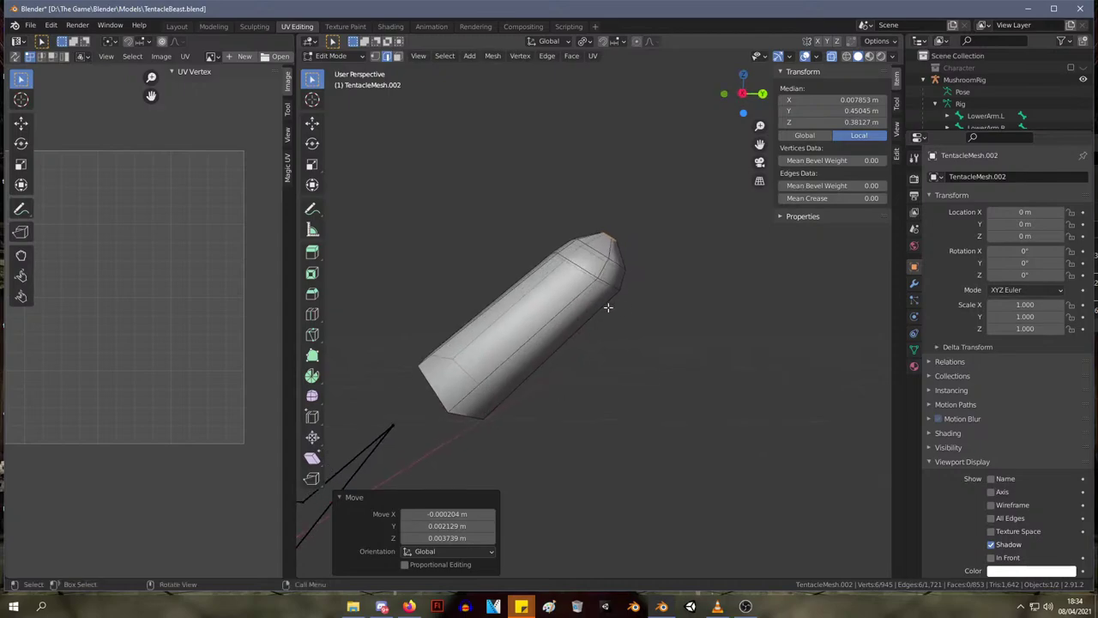
key(r)
click(606, 288)
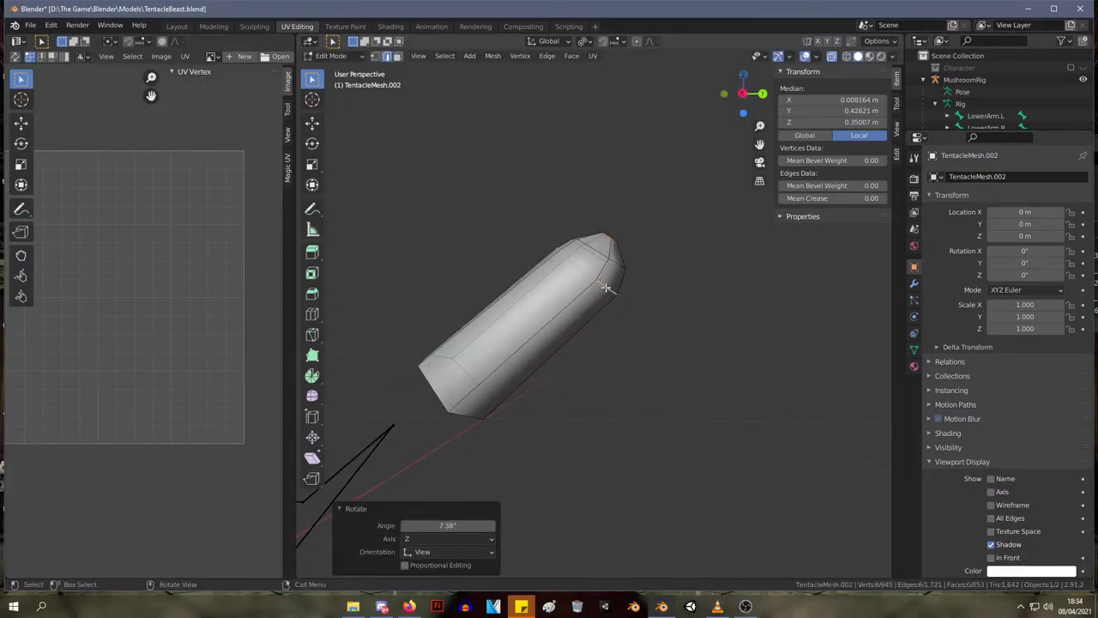
click(609, 260)
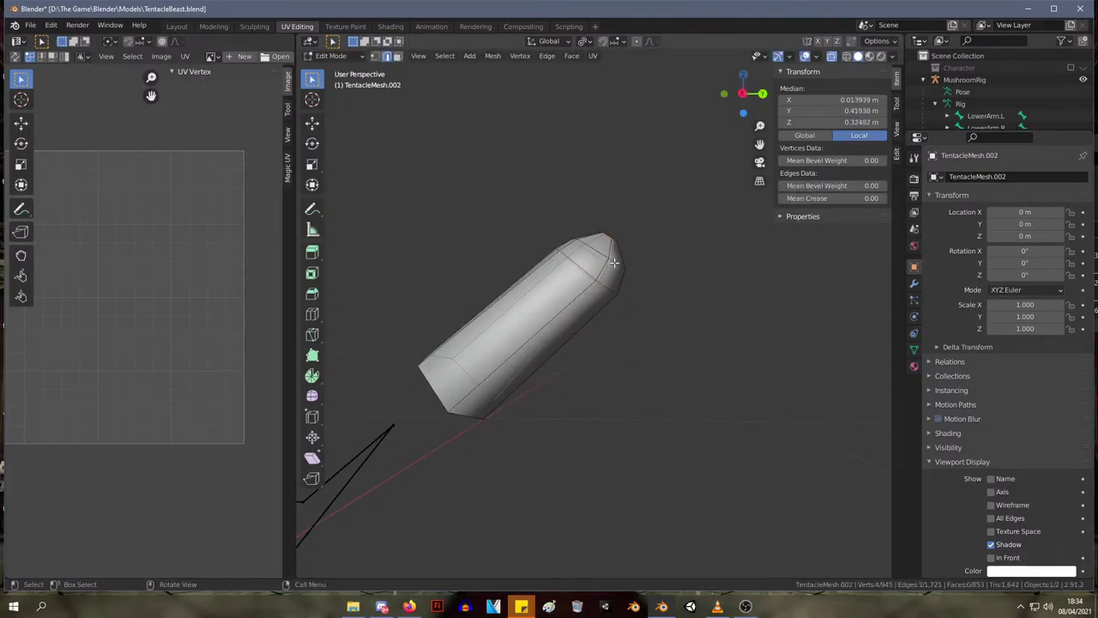
key(r)
click(616, 278)
- Examine the capped section from several angles and its fit with the rest of the tentacle in Object Mode
middle_drag(616, 278, 701, 345)
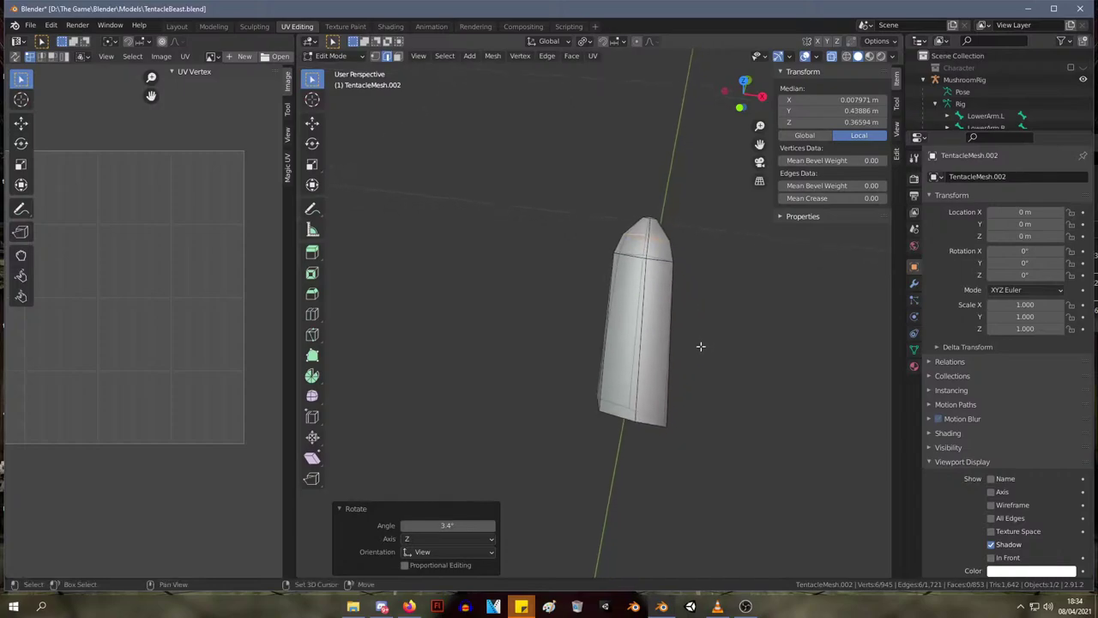
middle_drag(679, 458, 527, 394)
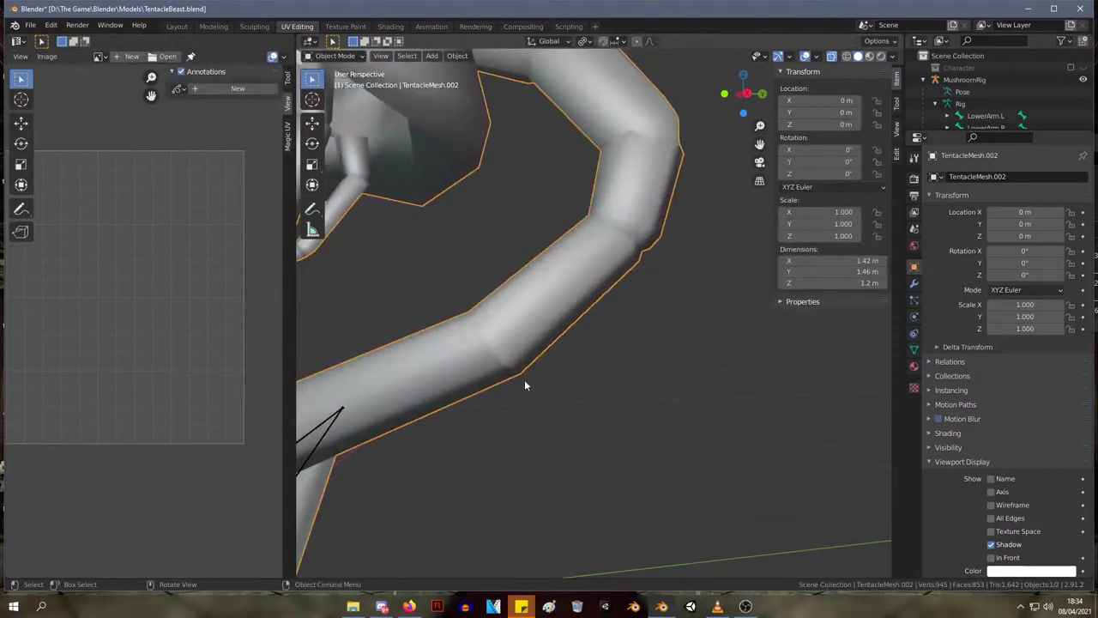
middle_drag(525, 385, 494, 364)
scroll(498, 363, up, 4)
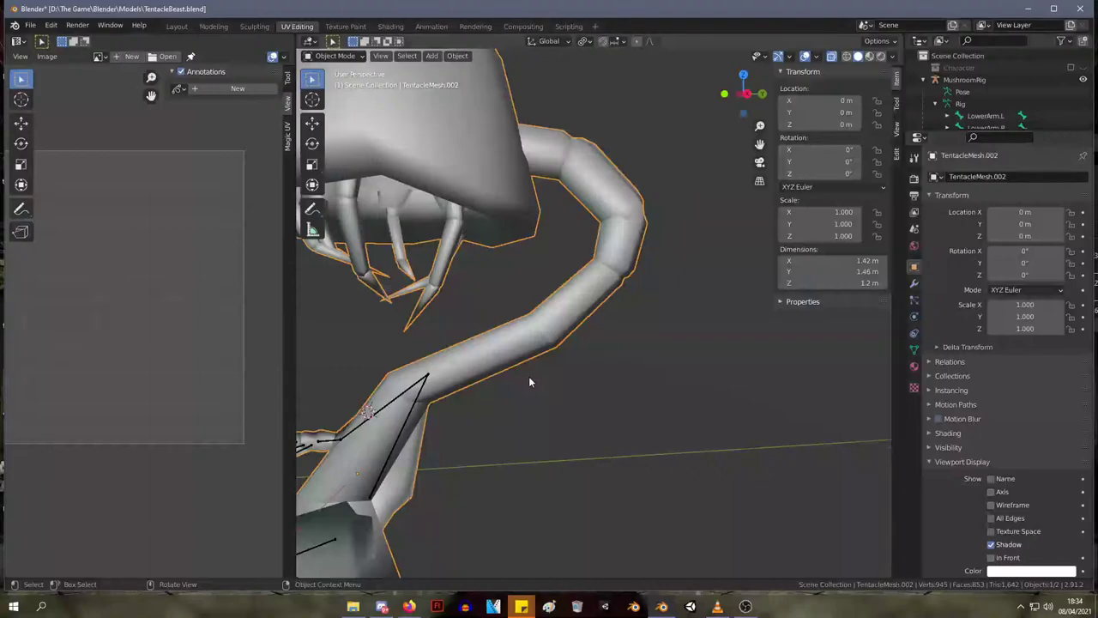
scroll(522, 370, down, 5)
middle_drag(521, 370, 508, 349)
scroll(506, 349, up, 4)
key(Tab)
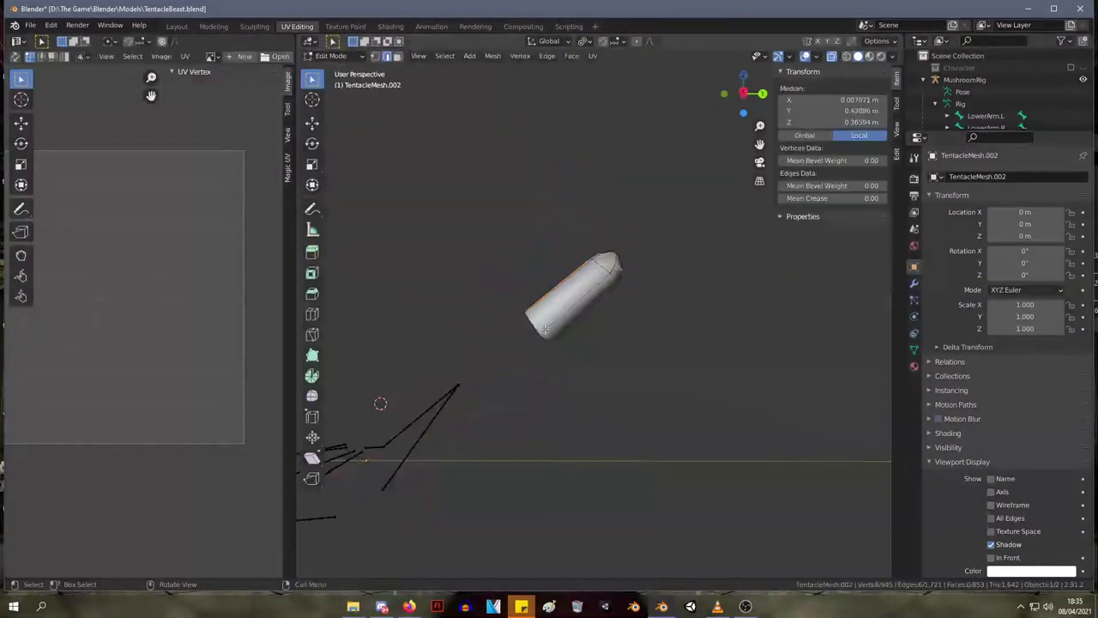
- Select the isolated section's open lower end ring and rotate it to square it up, finishing with a 3.14° rotation
drag(569, 373, 507, 307)
key(r)
key(r)
right_click(560, 339)
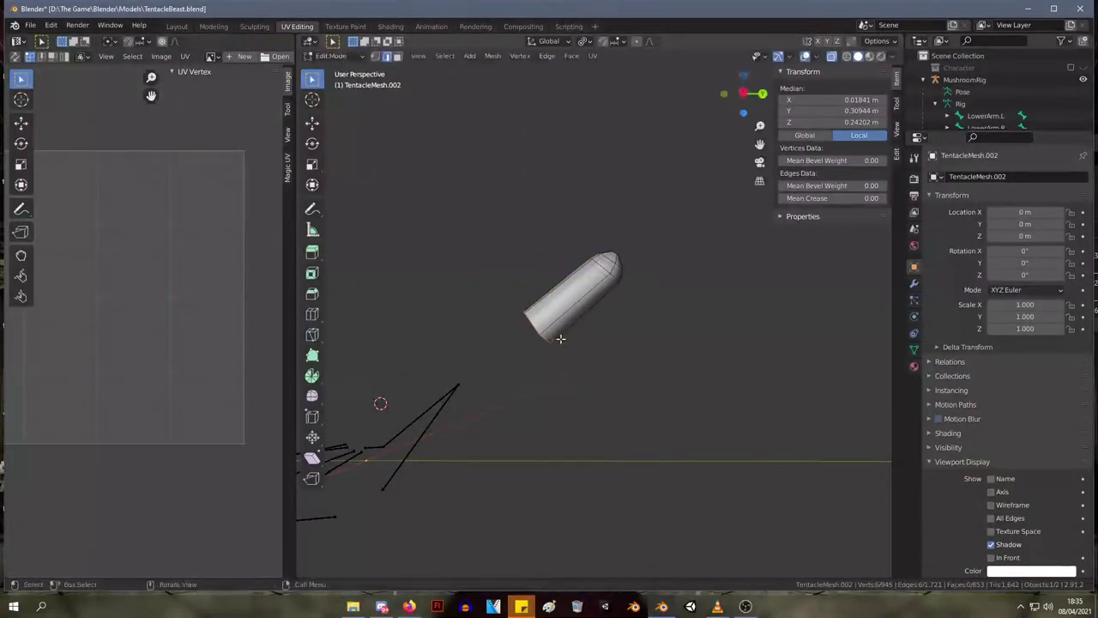
key(r)
click(574, 348)
key(r)
click(571, 351)
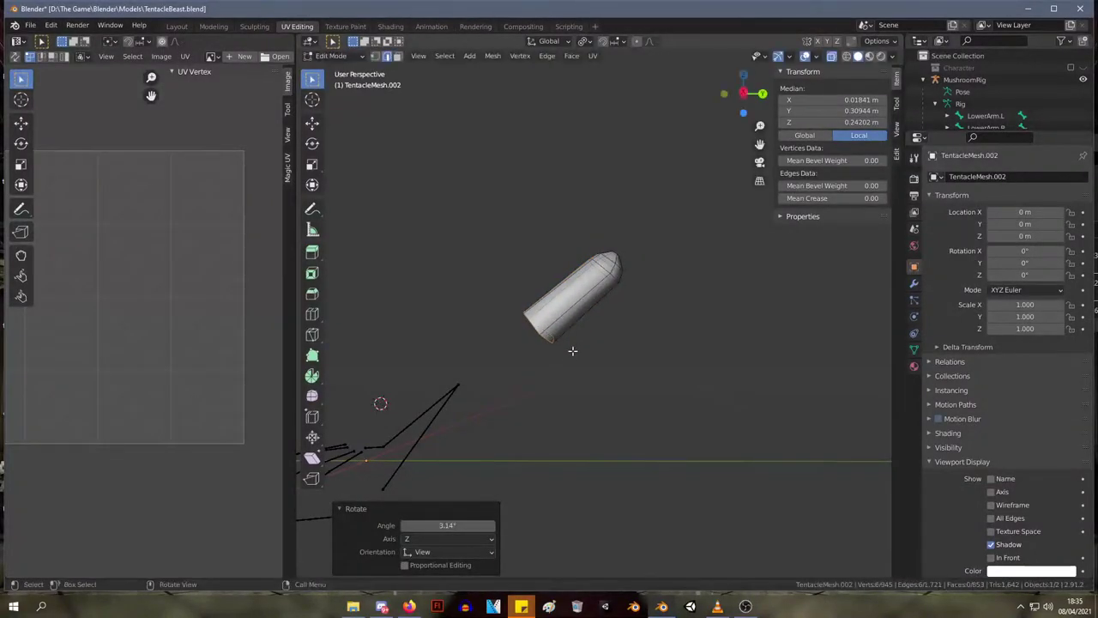
- Extrude the isolated section's lower end ring about 0.056 m outward and scale it to 0.614 to taper the cap
key(e)
click(549, 367)
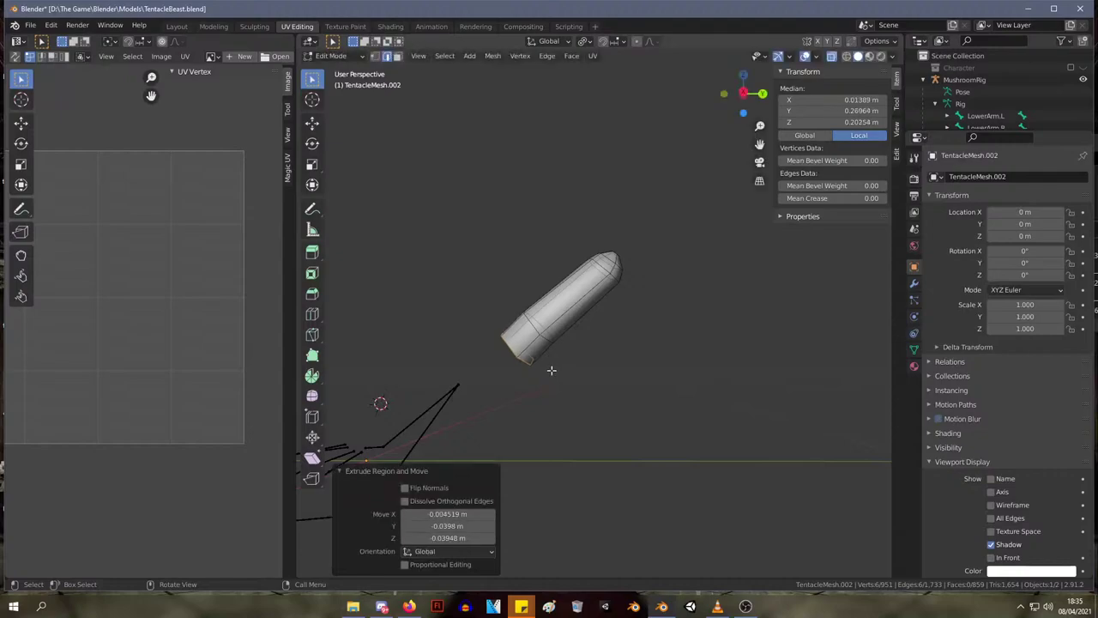
key(s)
click(540, 367)
- Add a widened edge loop around the middle of the lower cap and scale the cap's end ring to about 0.617
key(s)
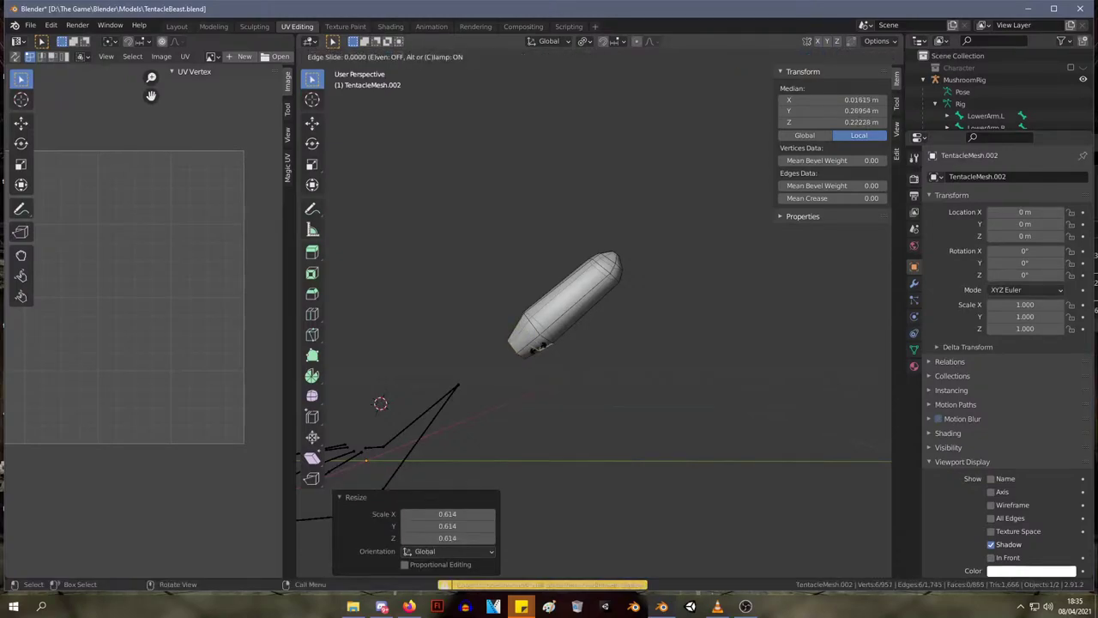
key(Escape)
click(509, 352)
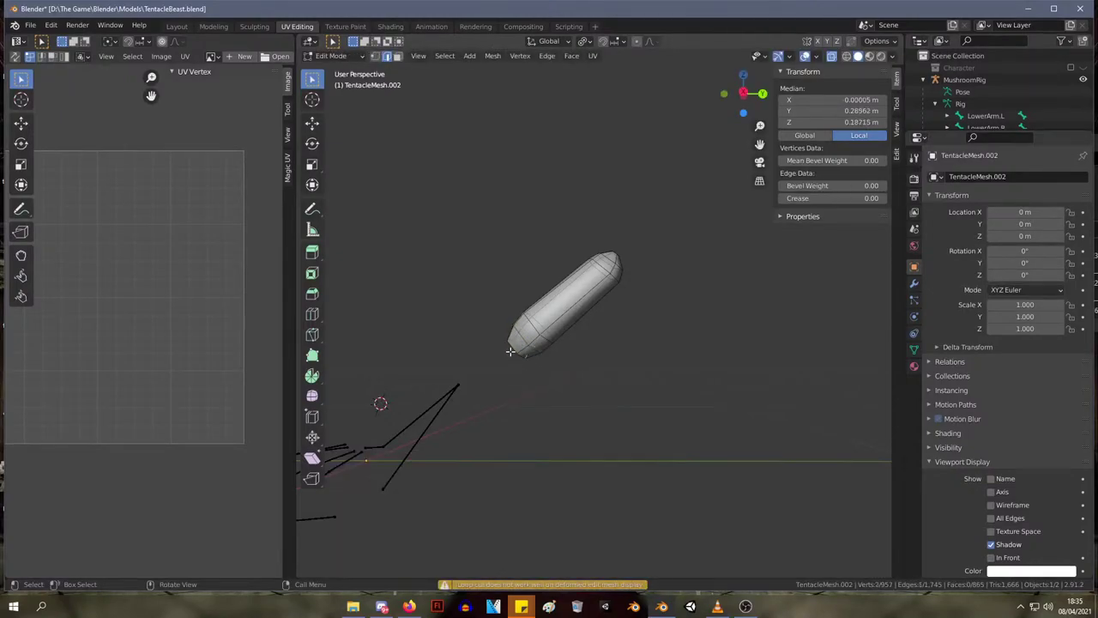
key(s)
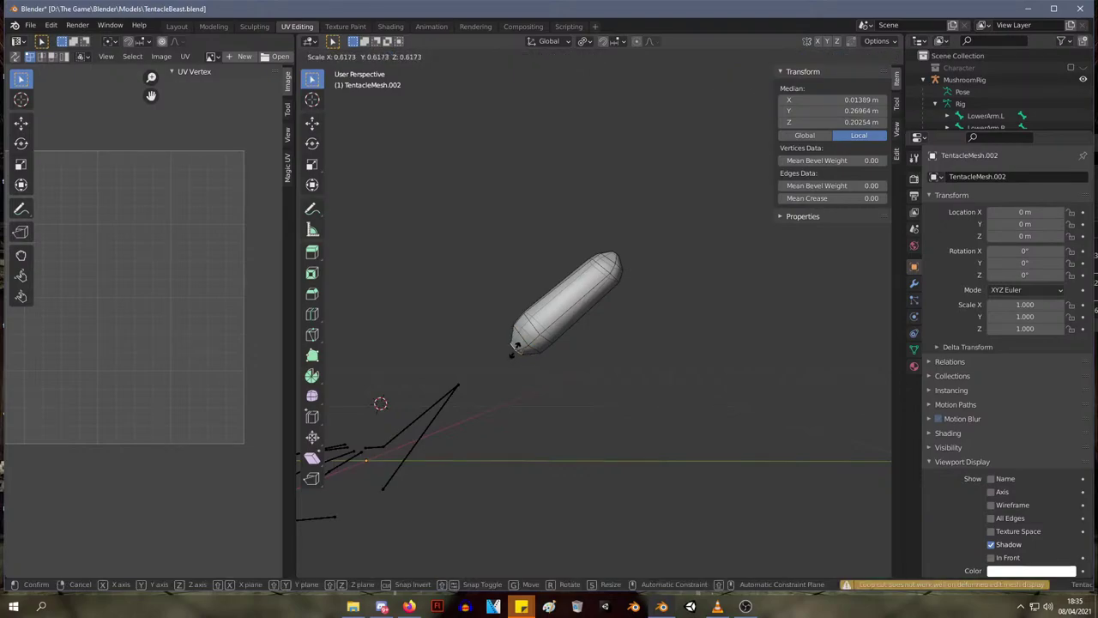
click(516, 347)
- Slide the lower cap's middle ring by a factor of 0.076 and rescale it to round the profile
key(g)
key(g)
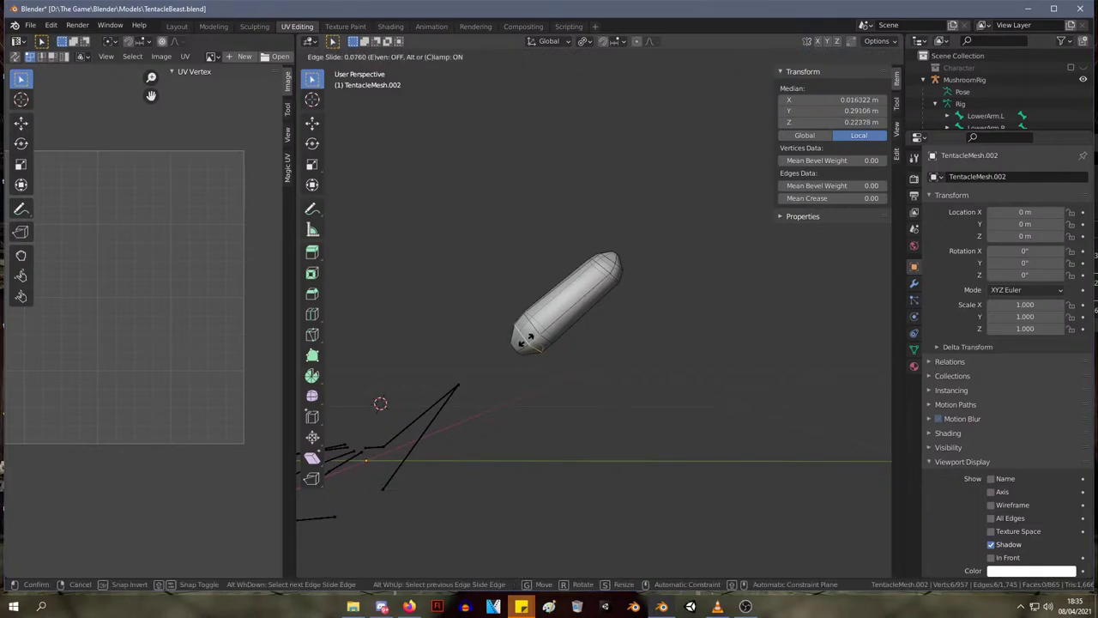
click(526, 339)
key(s)
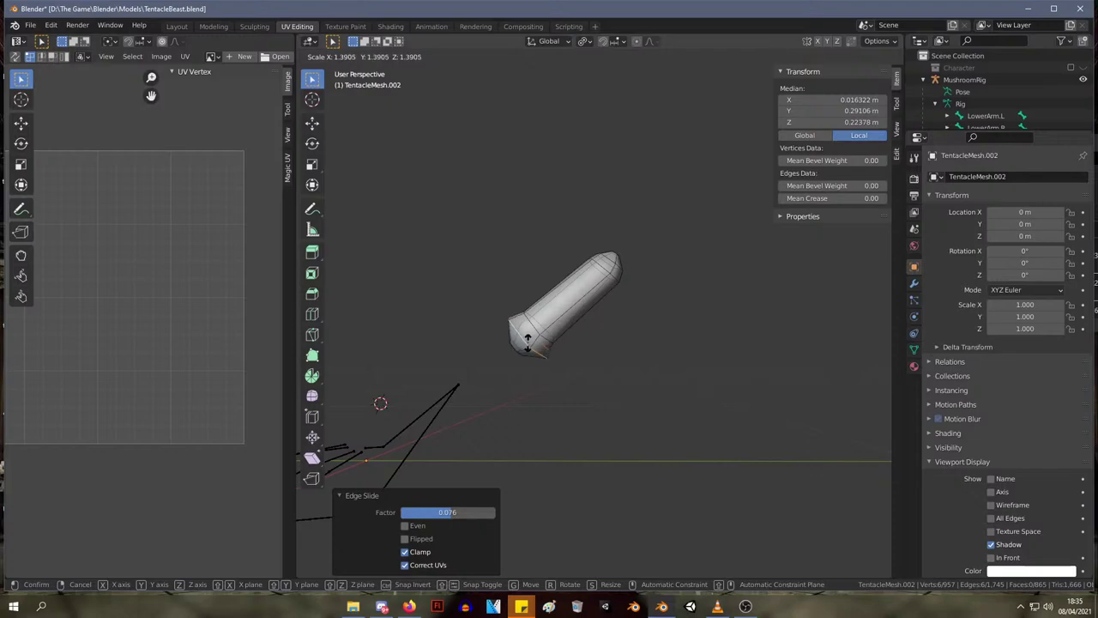
click(526, 338)
- Move the lower cap's end ring about 0.01 m inward toward the section
key(g)
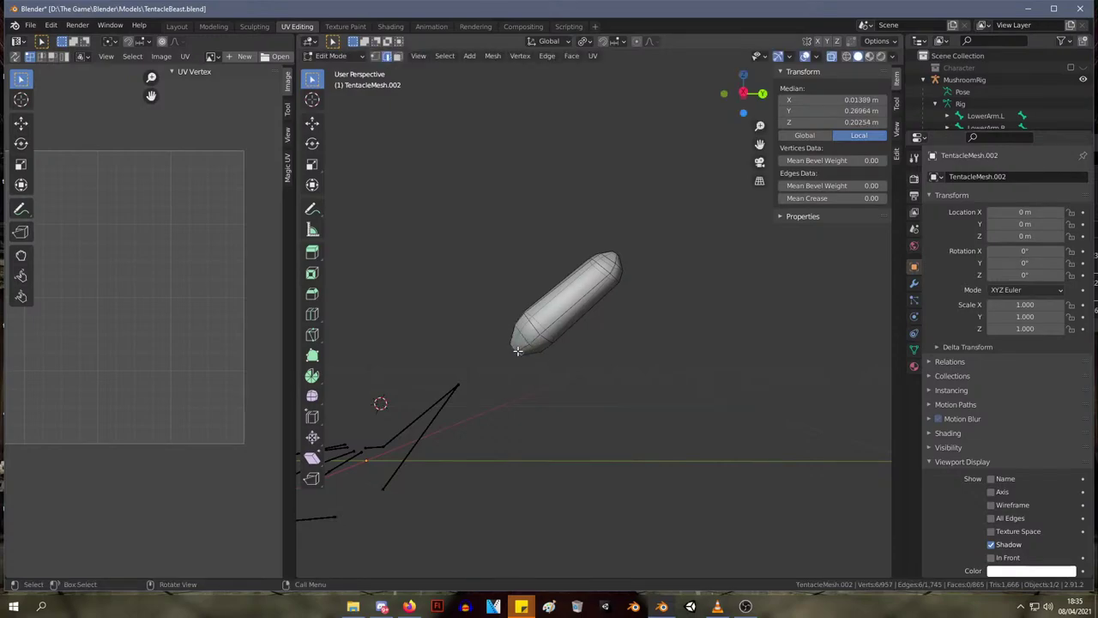
click(521, 349)
mouse_move(521, 348)
middle_down()
mouse_move(671, 385)
mouse_move(528, 352)
mouse_move(681, 372)
mouse_move(575, 347)
mouse_move(533, 361)
middle_up()
key(g)
click(673, 384)
- Examine the capped section's fit with the rest of the tentacle in Object Mode
key(Tab)
scroll(557, 354, down, 4)
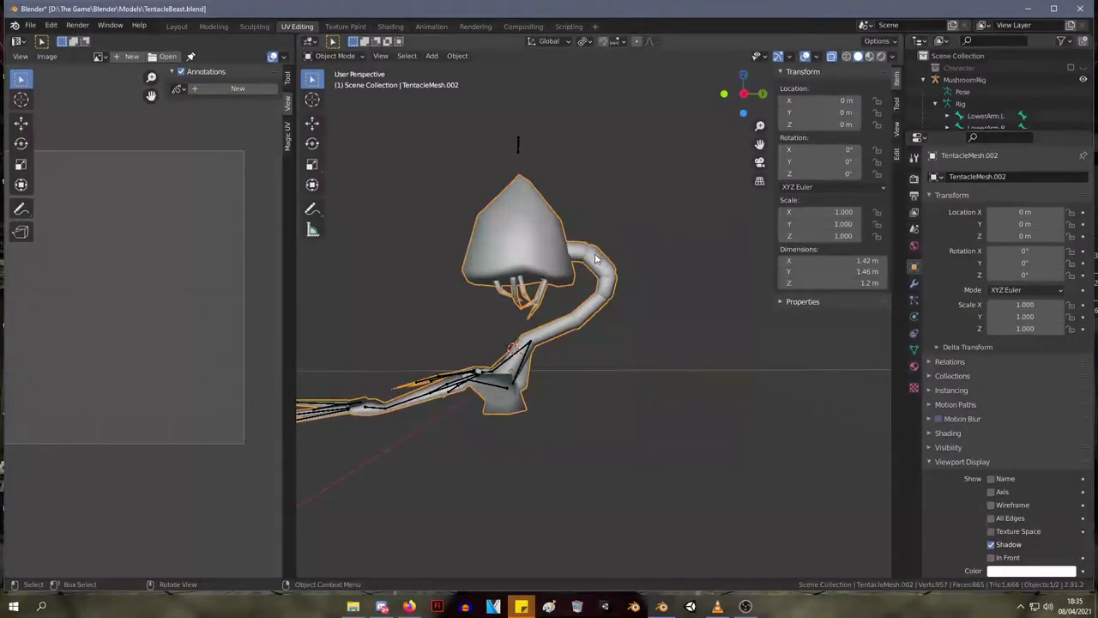
middle_drag(596, 259, 589, 372)
scroll(588, 372, up, 3)
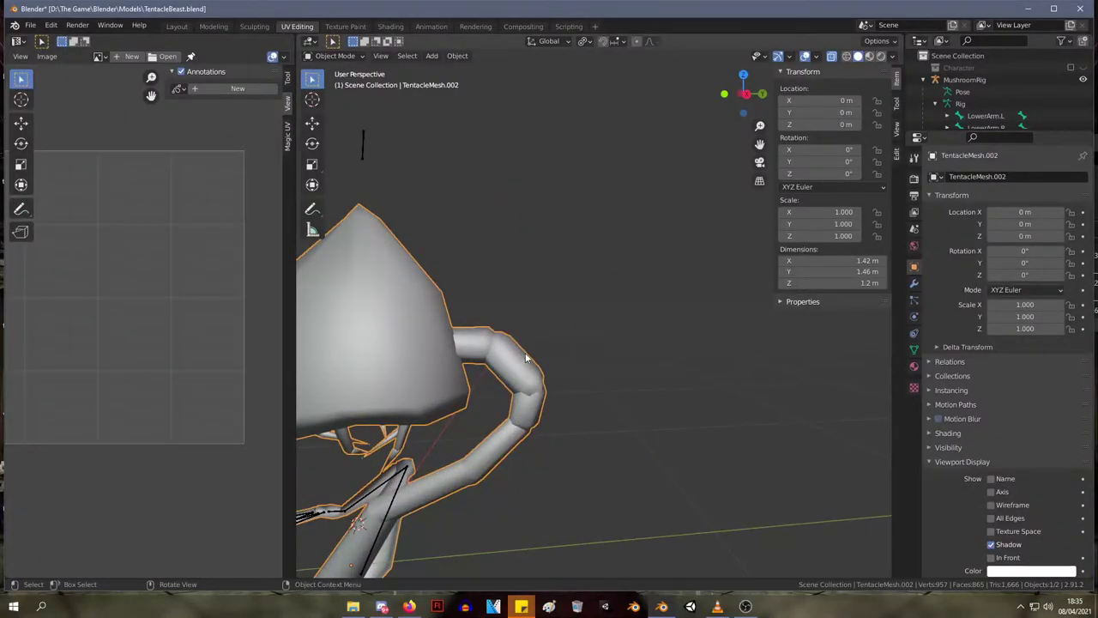
key(Tab)
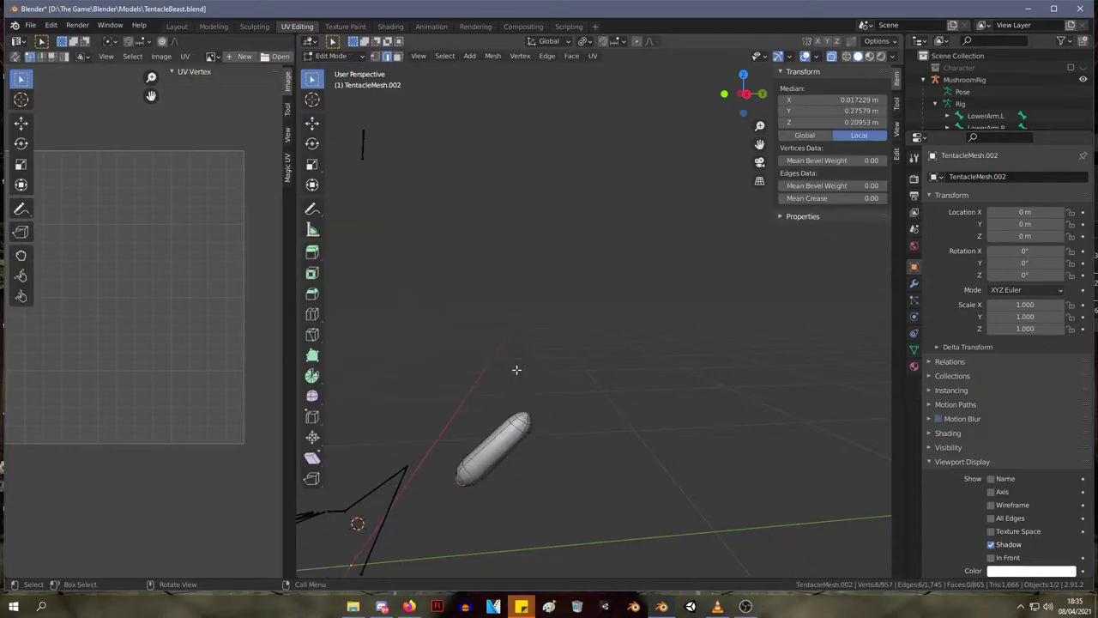
key(Tab)
key(Tab)
- Reveal the hidden geometry and scale the whole diagonal section at the tentacle's upper bend to 0.788
key(alt+h)
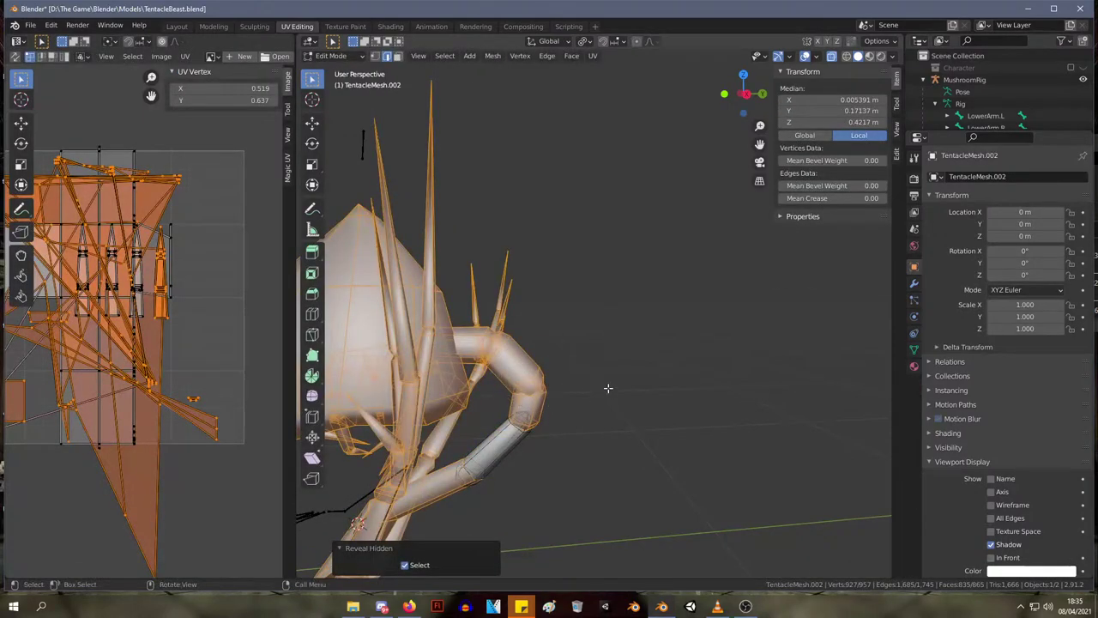
key(alt+a)
click(512, 358)
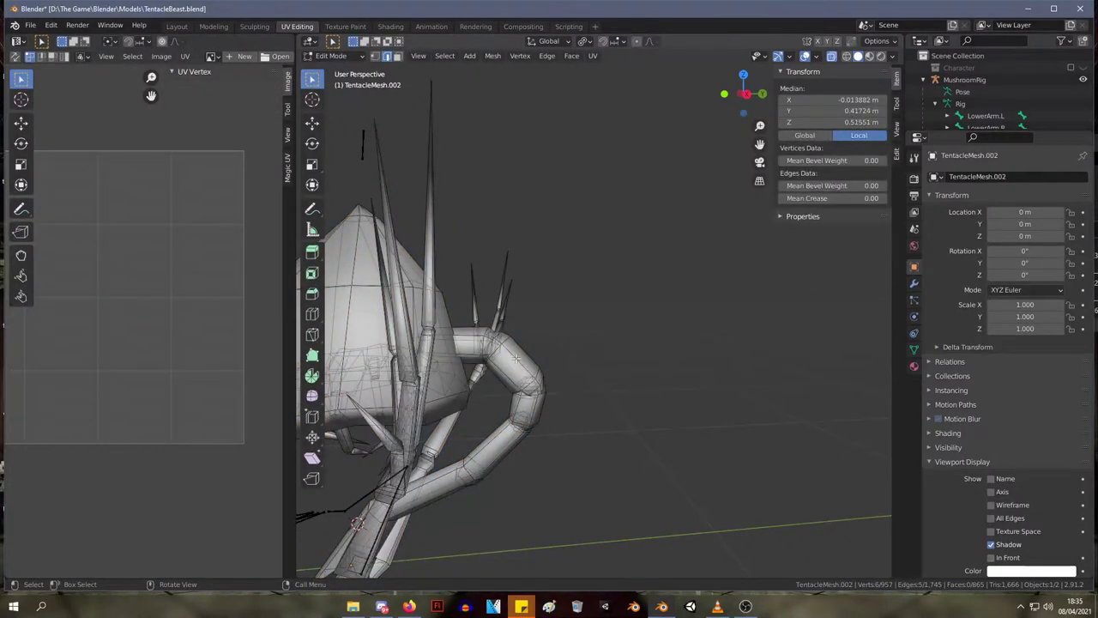
key(l)
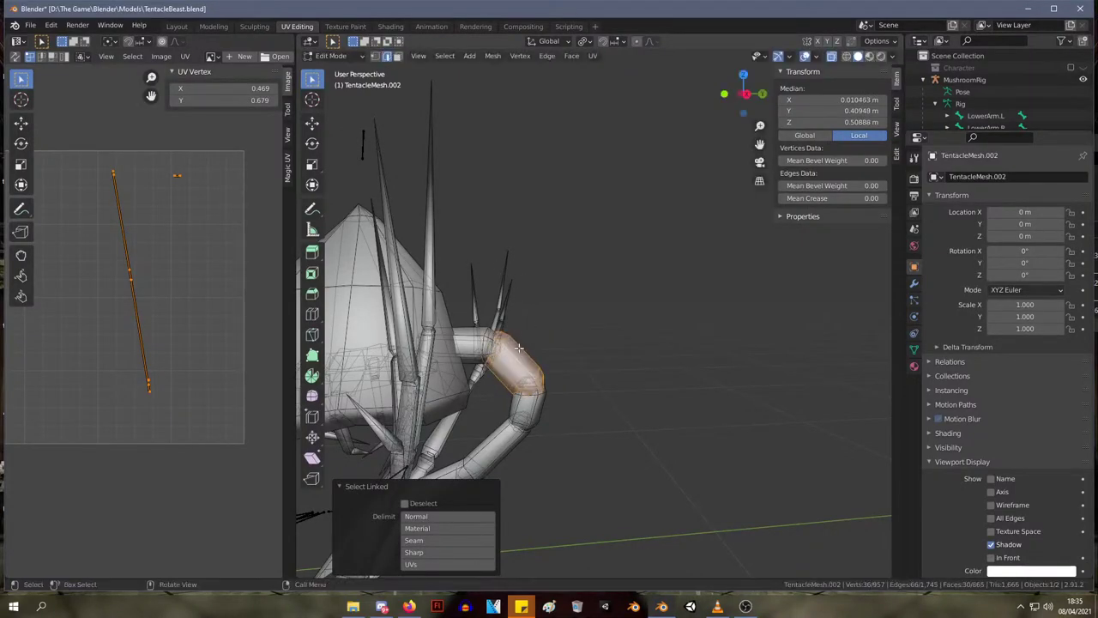
right_click(513, 340)
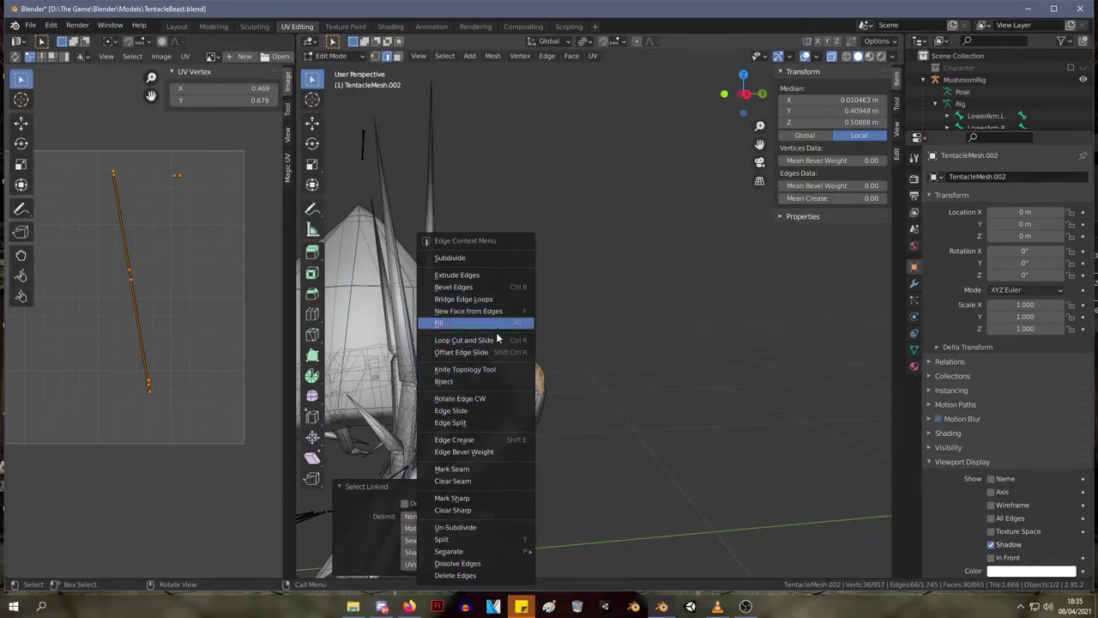
key(Escape)
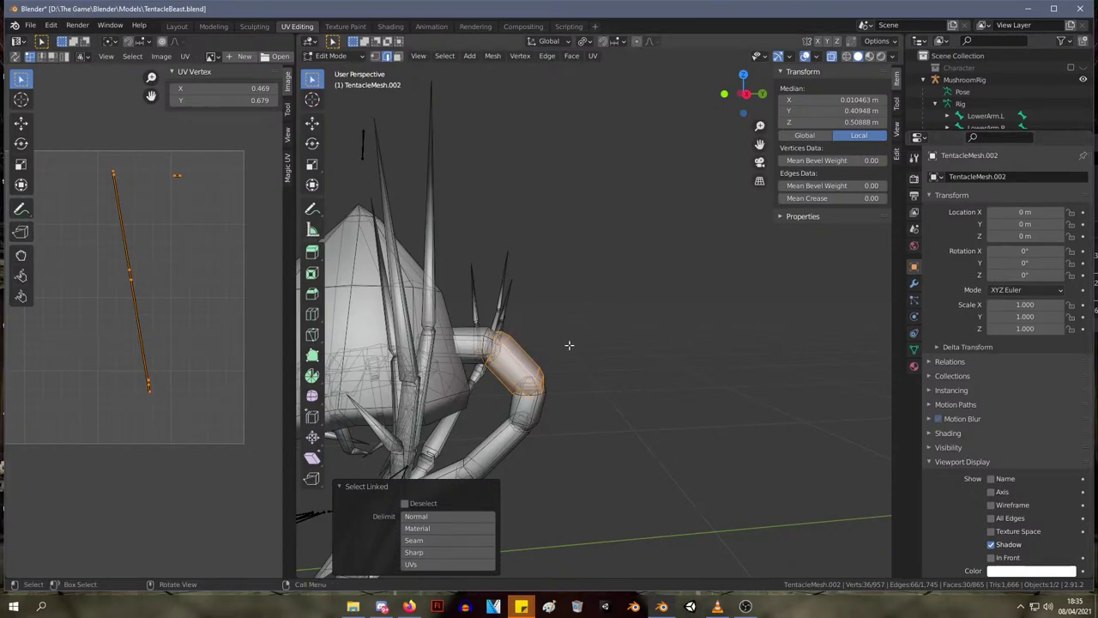
key(s)
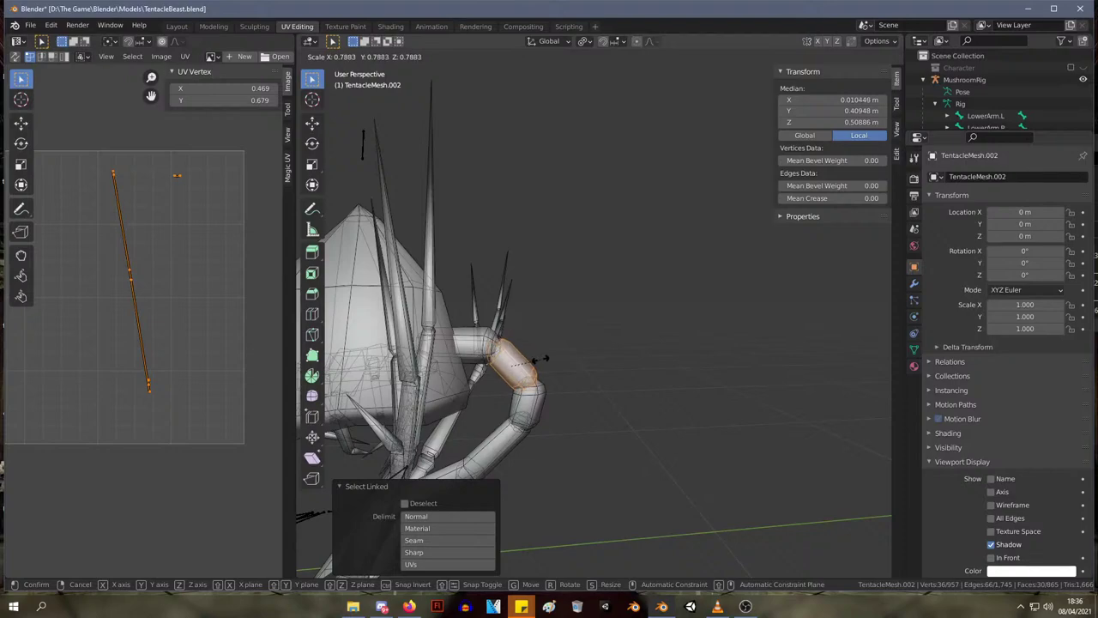
click(541, 359)
- Scale the short section directly below the diagonal one to about 0.88
scroll(558, 387, up, 2)
middle_drag(525, 428, 514, 401)
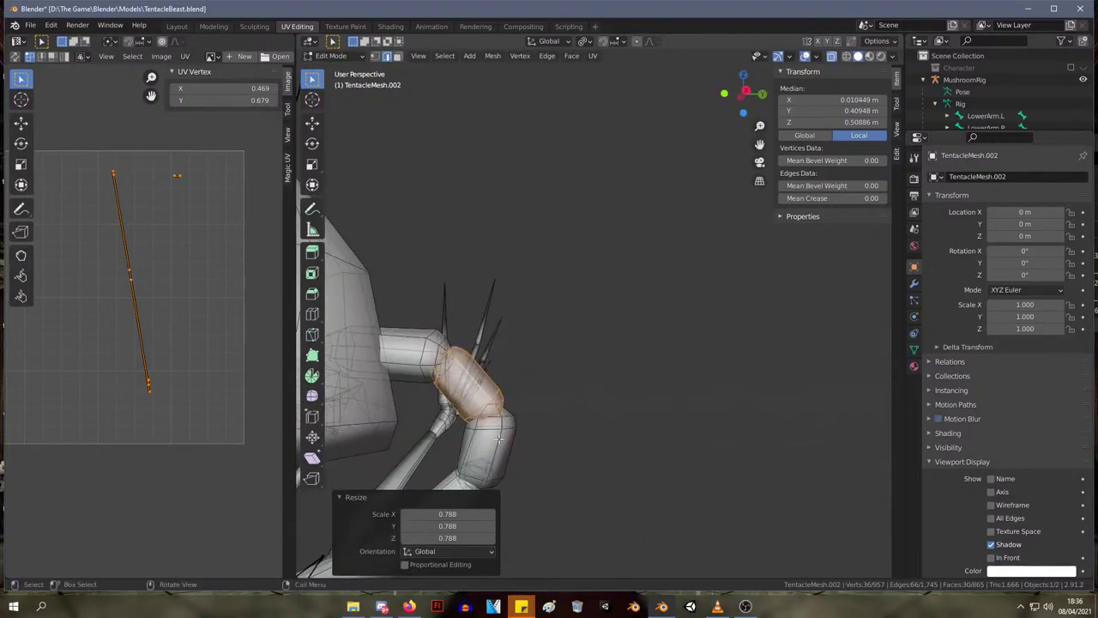
click(501, 434)
key(l)
key(s)
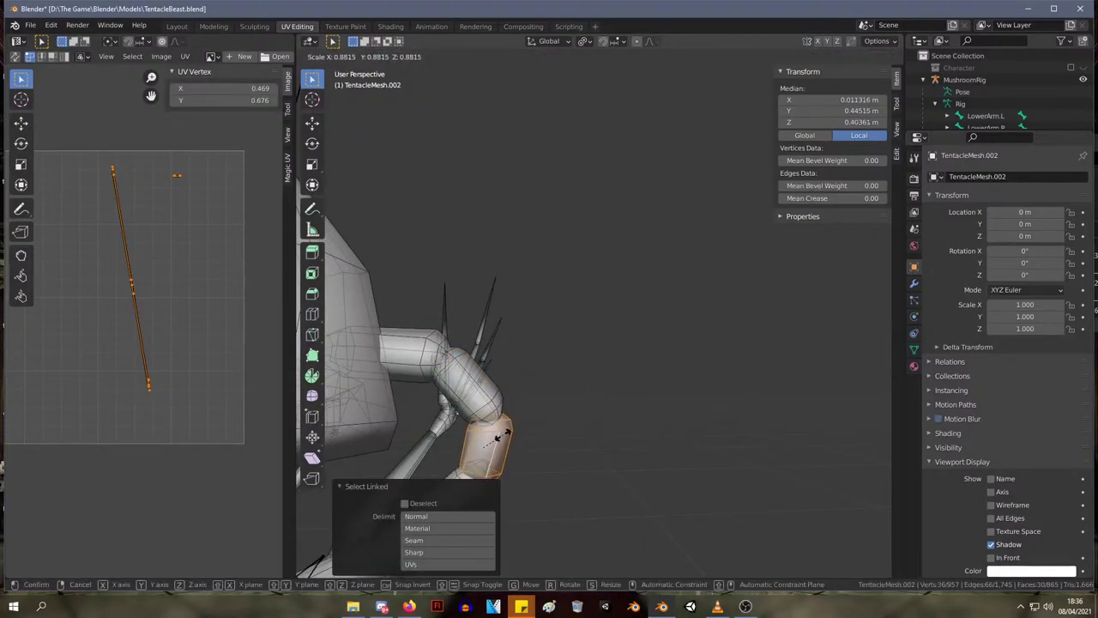
click(501, 434)
- Scale the diagonal section by a further 0.916 and move it about 0.02 m down toward the short section
click(486, 396)
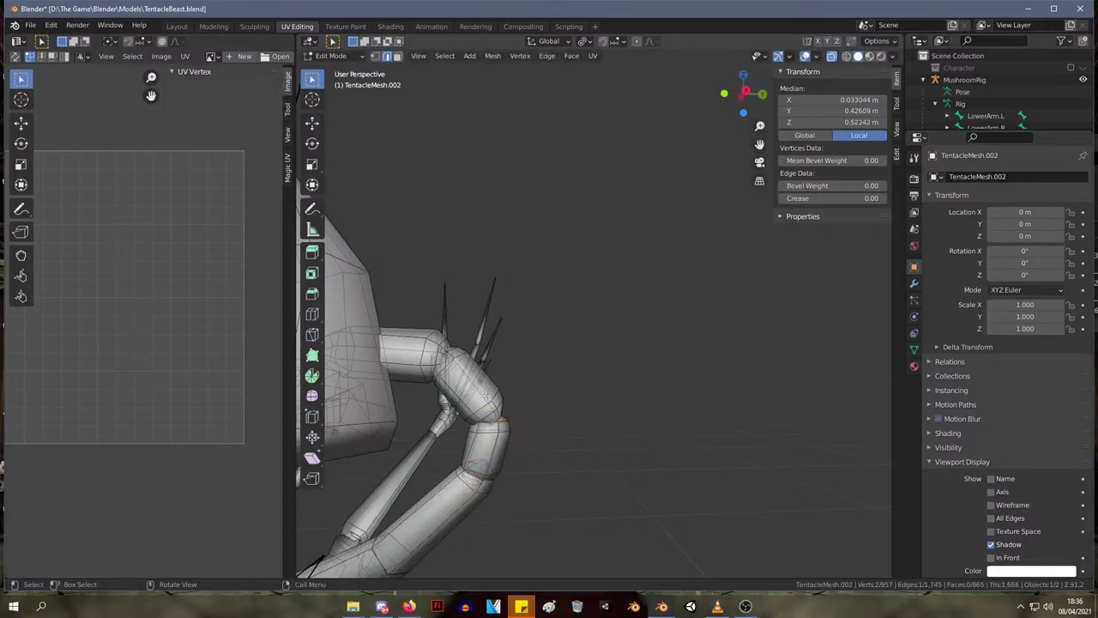
key(l)
key(s)
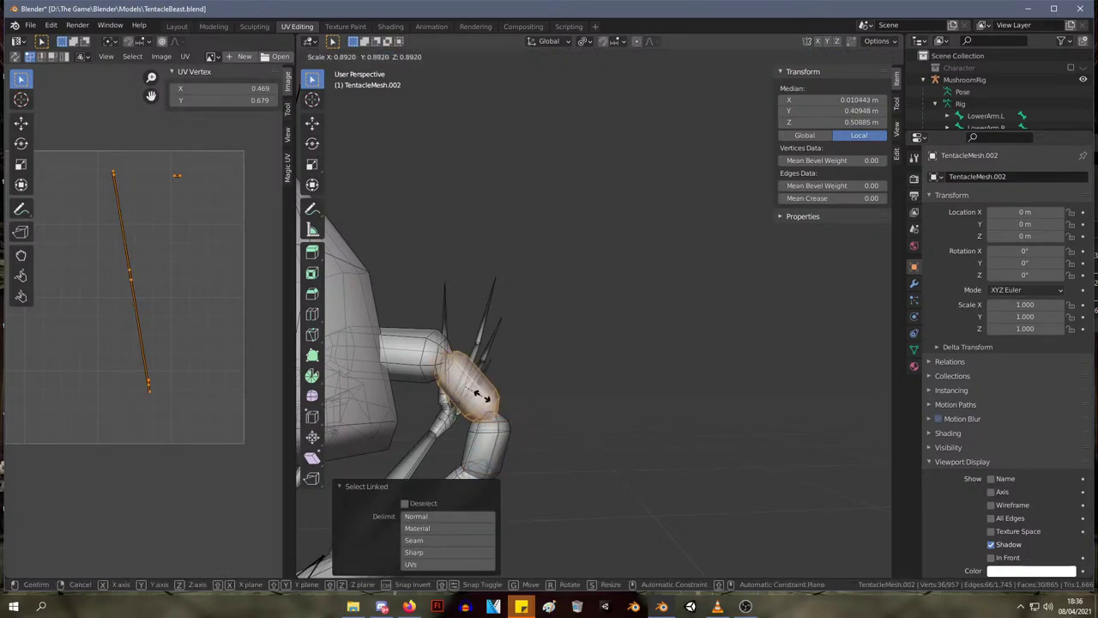
click(480, 393)
mouse_move(481, 394)
middle_down()
mouse_move(444, 417)
mouse_move(490, 401)
middle_up()
key(g)
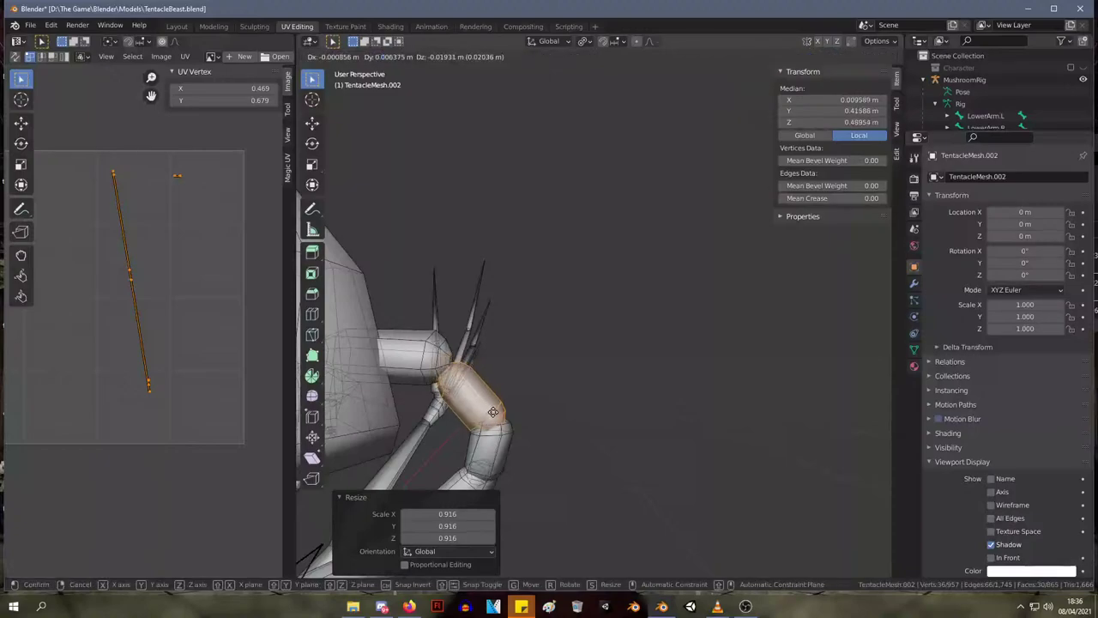
click(494, 412)
- Scale the horizontal section entering the mushroom cap to 0.802 and again by 0.861
click(424, 340)
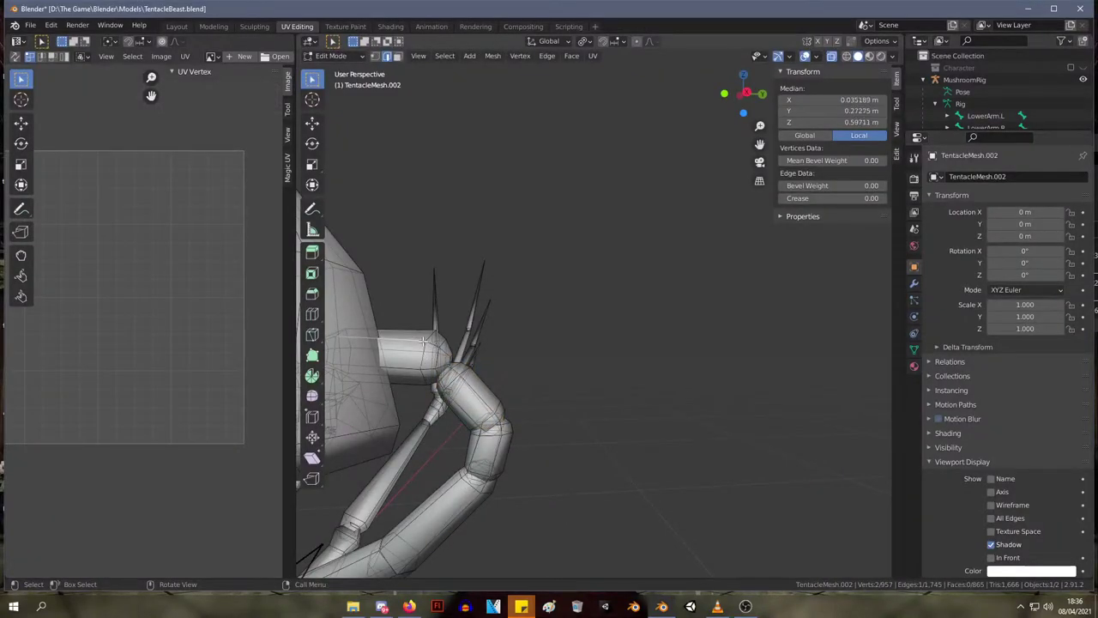
key(l)
key(s)
click(427, 347)
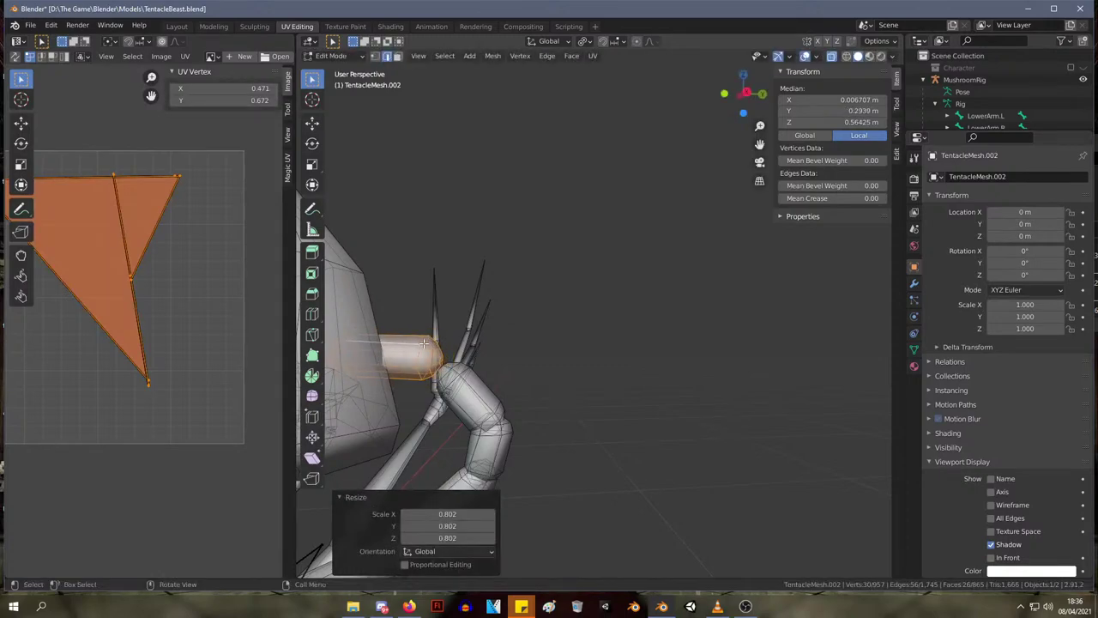
key(s)
click(426, 350)
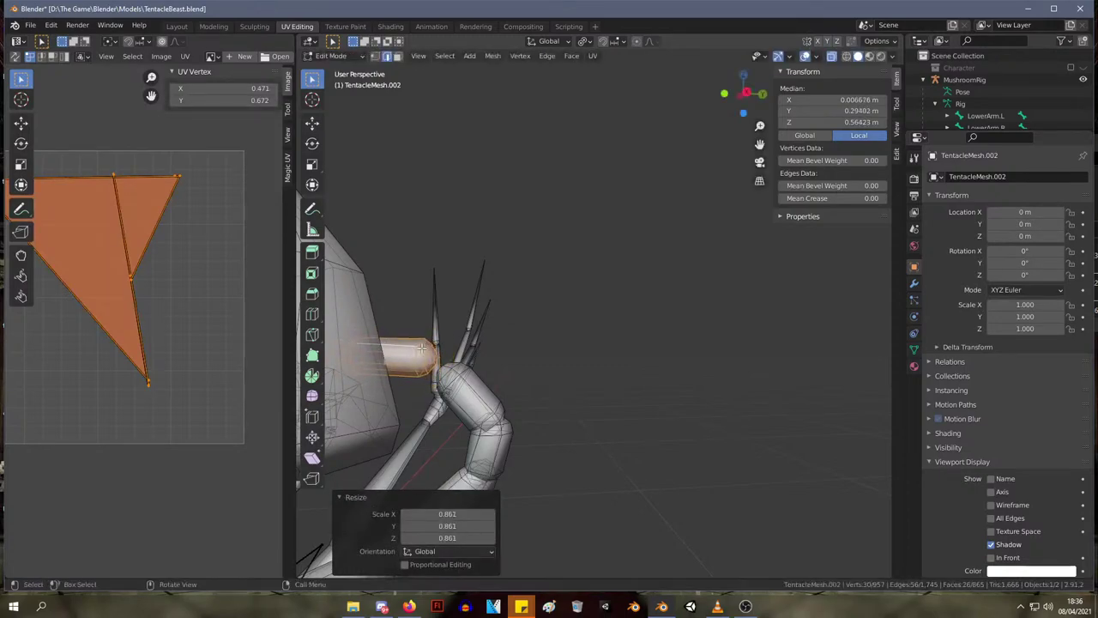
- Move the horizontal section toward the diagonal section and adjust its position from a second angle
key(g)
click(438, 362)
middle_drag(491, 361, 632, 427)
key(g)
click(527, 350)
- Select the long lower section and examine the alignment of the tentacle's sections from behind
click(583, 391)
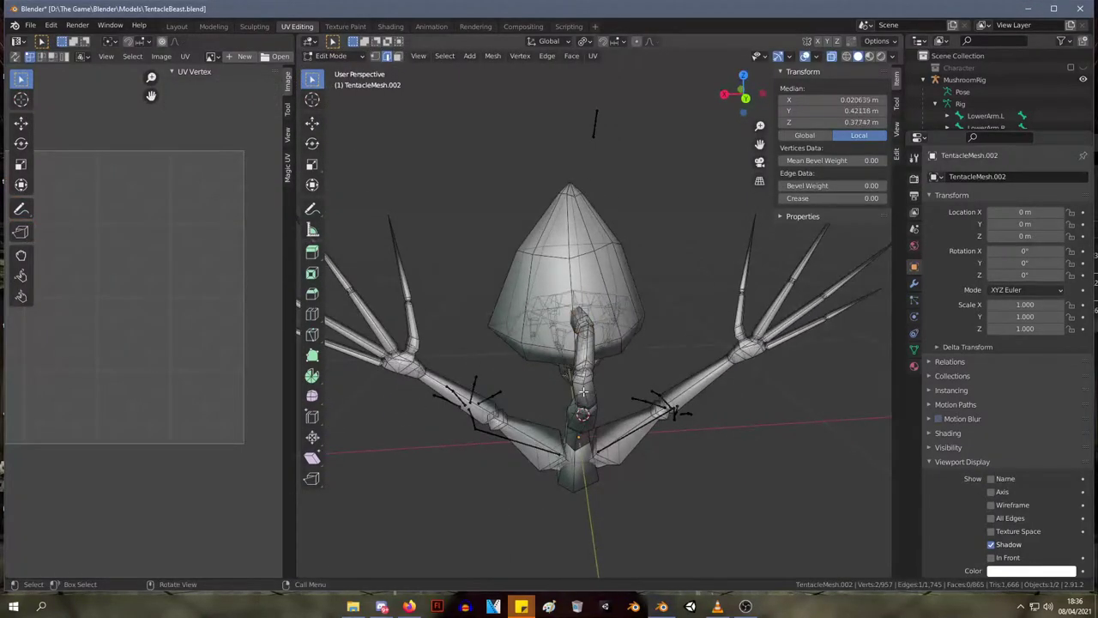
key(l)
scroll(587, 393, up, 5)
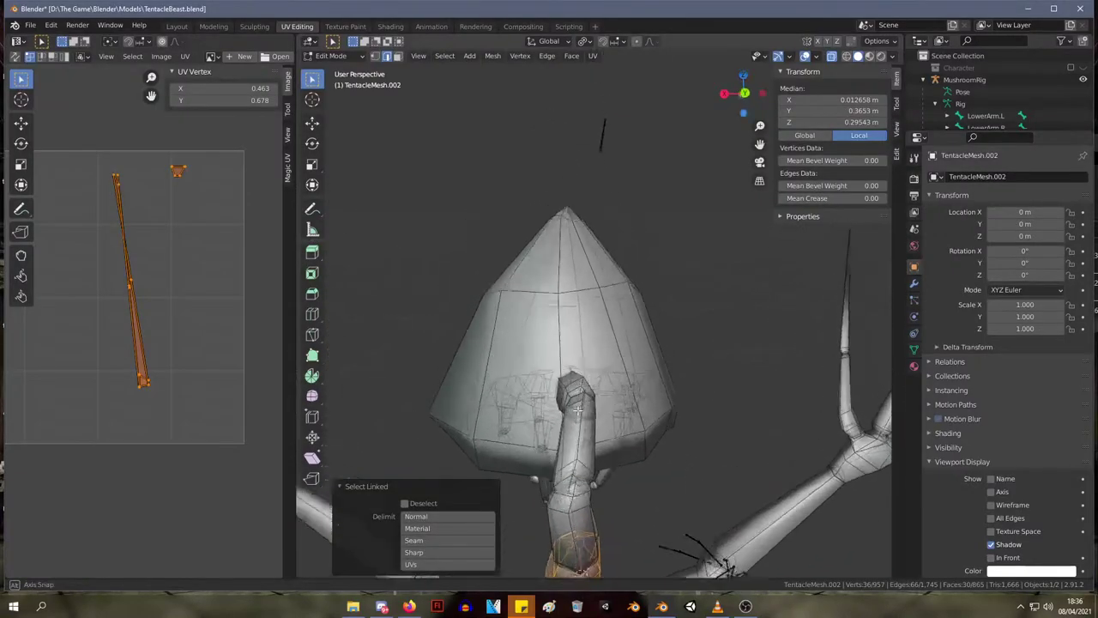
middle_drag(605, 464, 678, 604)
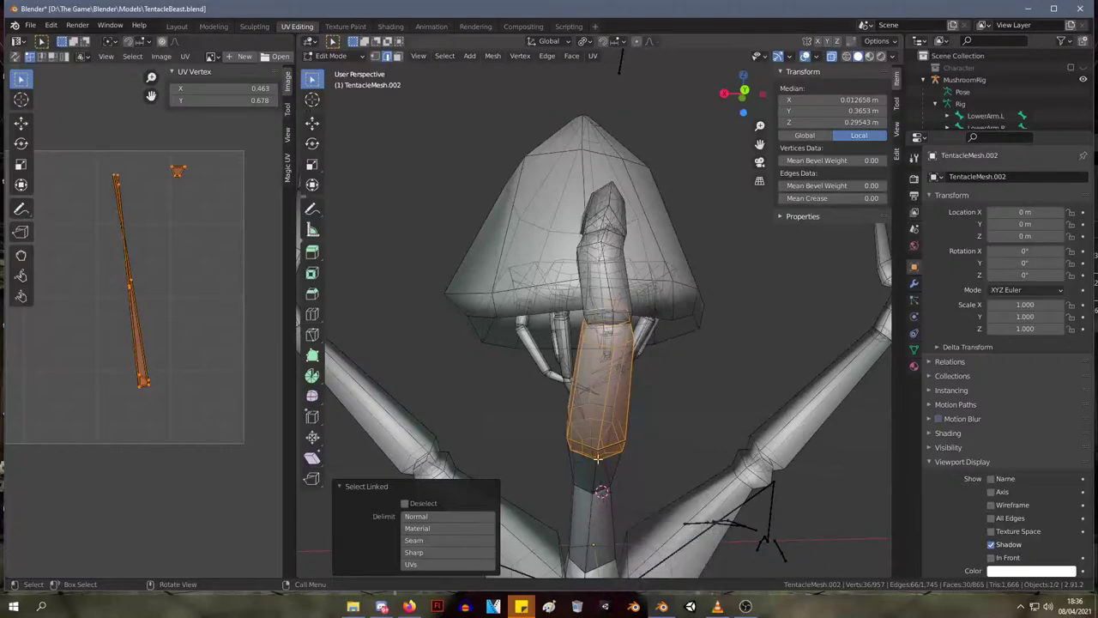
scroll(625, 394, up, 2)
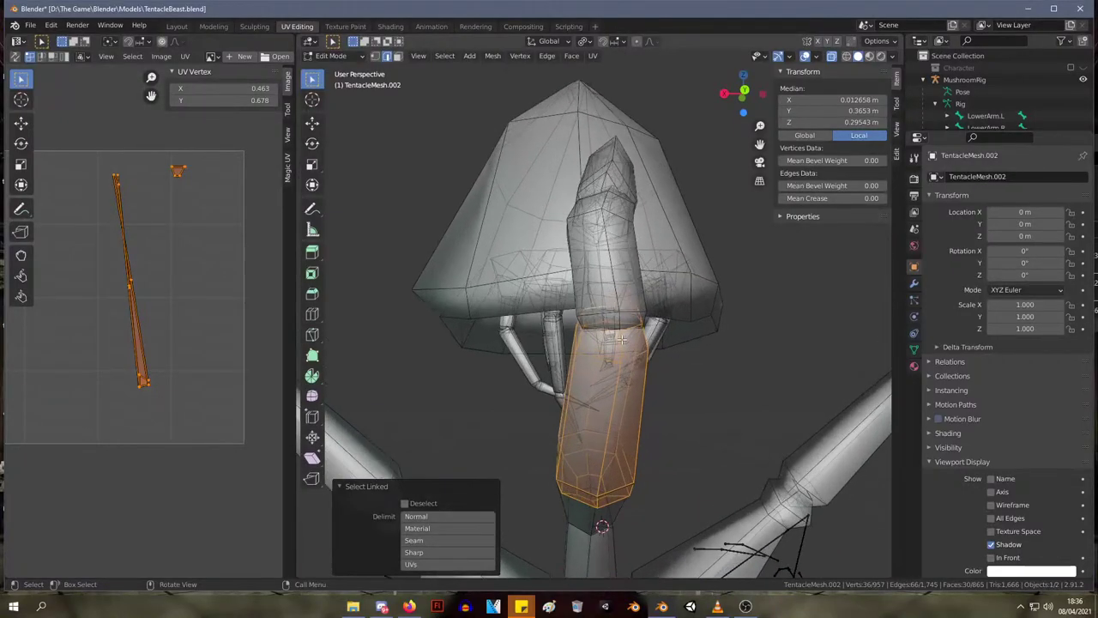
middle_drag(635, 334, 575, 315)
- Select the whole short section just below the diagonal one and isolate it by hiding the rest of the mesh
click(560, 319)
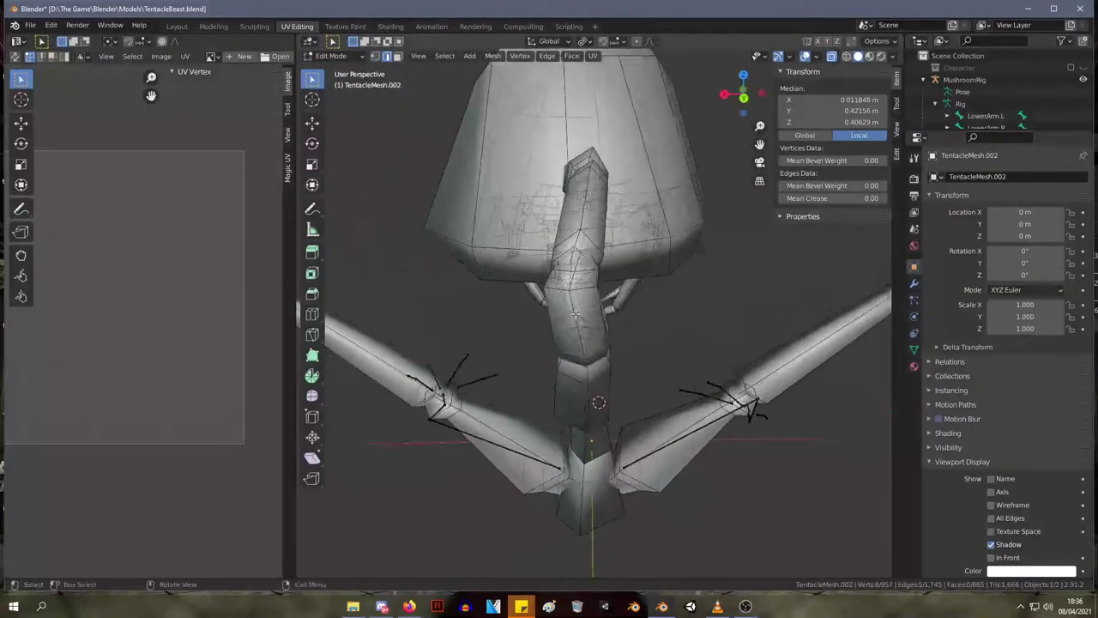
ctrl+click(573, 307)
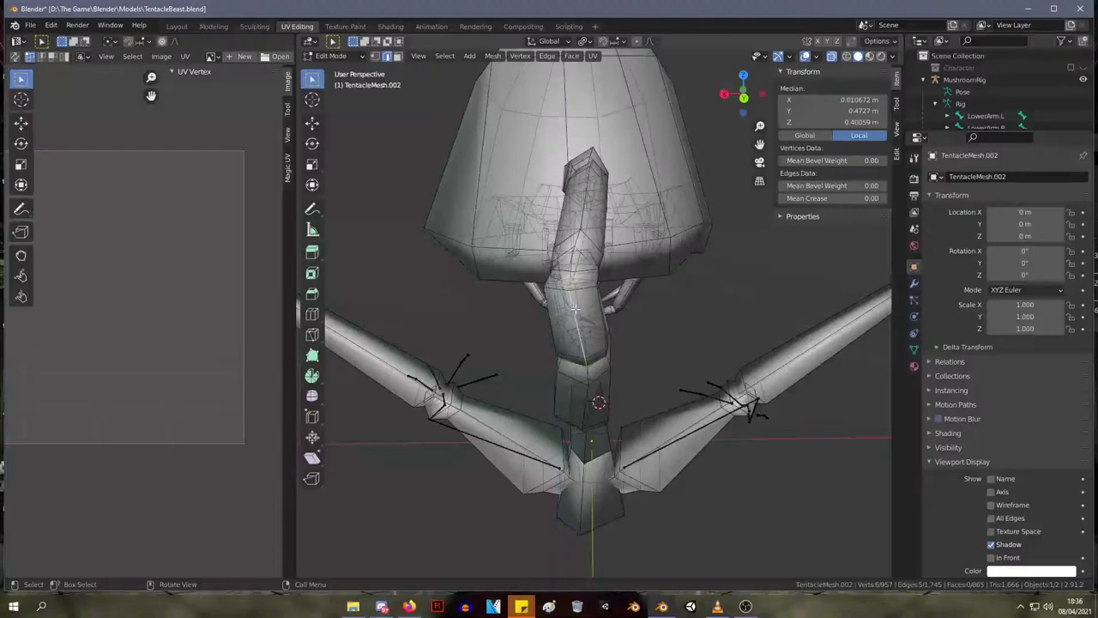
key(l)
click(602, 306)
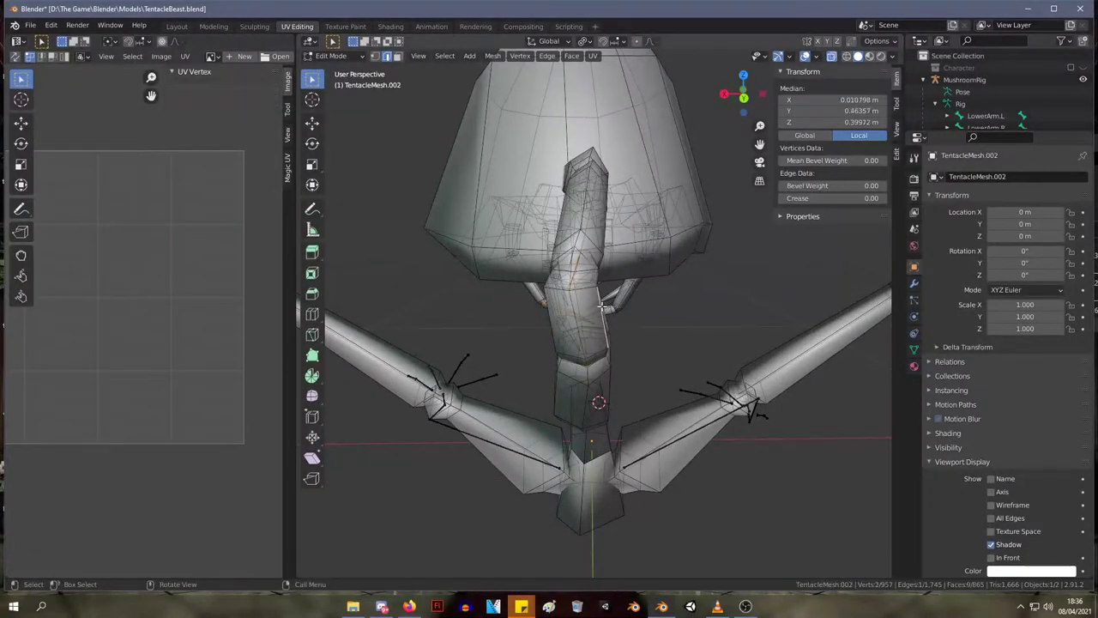
key(l)
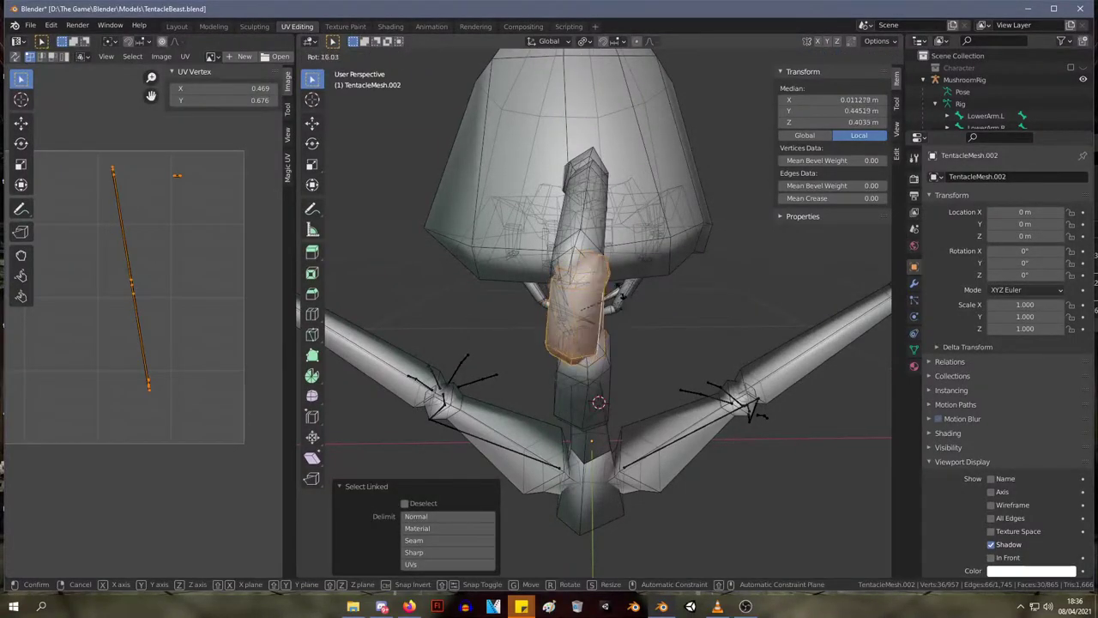
key(g)
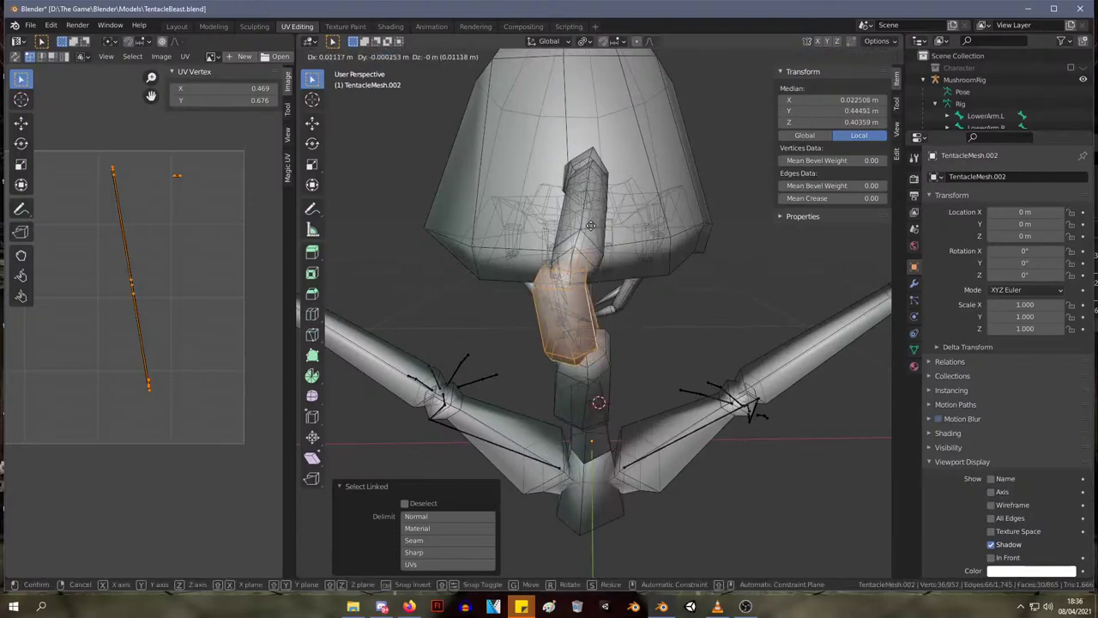
key(Escape)
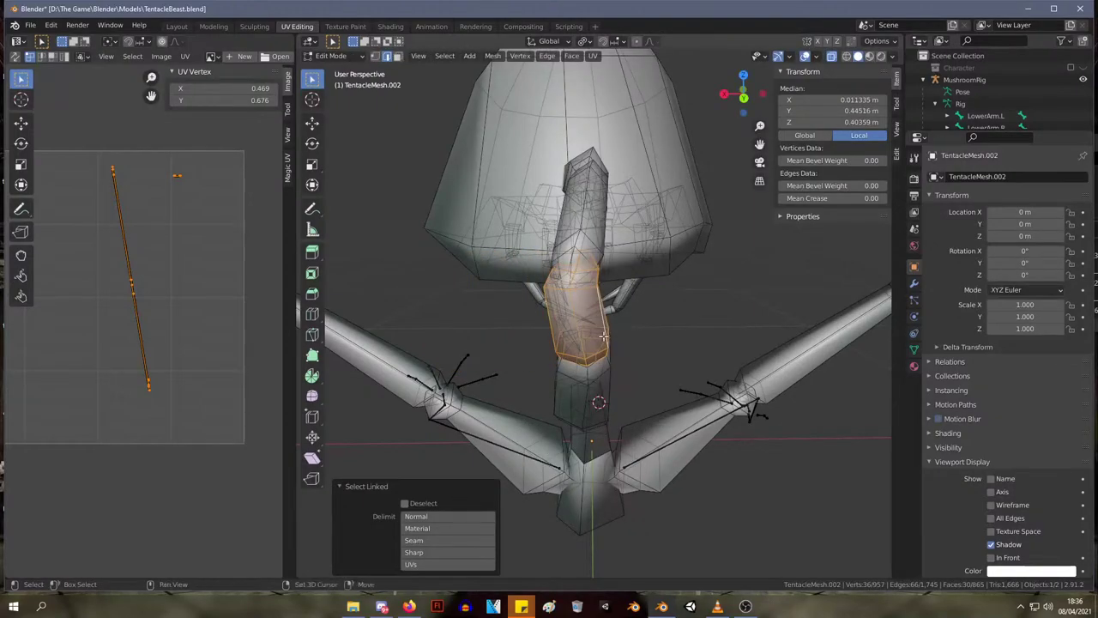
key(shift+h)
- Straighten the short section's upper end by moving its upper rings about 0.013 m sideways and adjusting the rings above the lowest one
key(g)
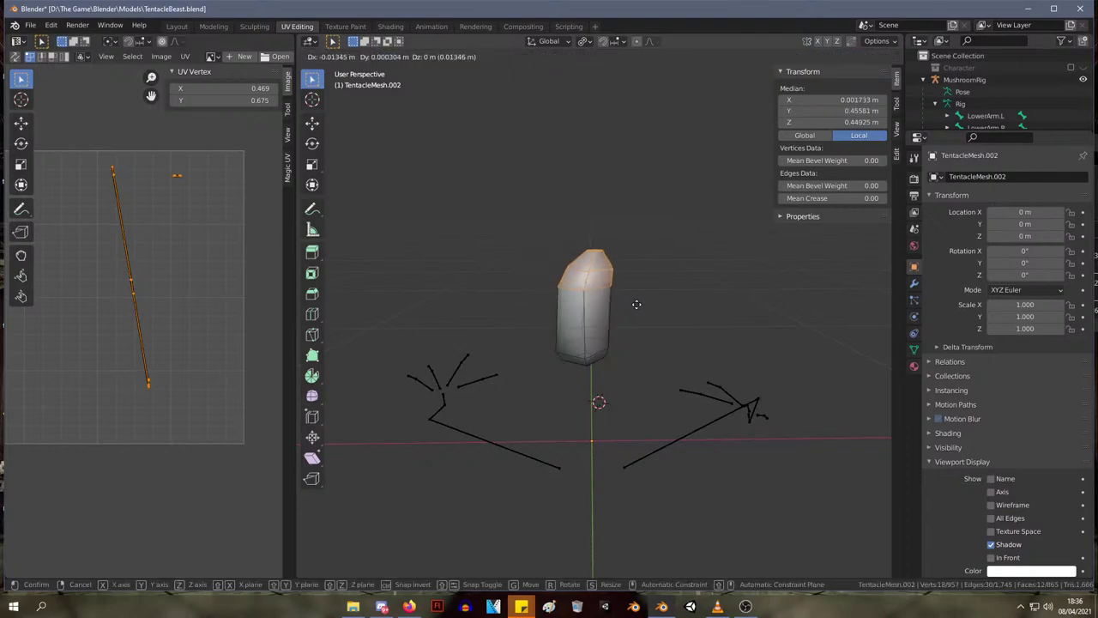
click(635, 305)
key(g)
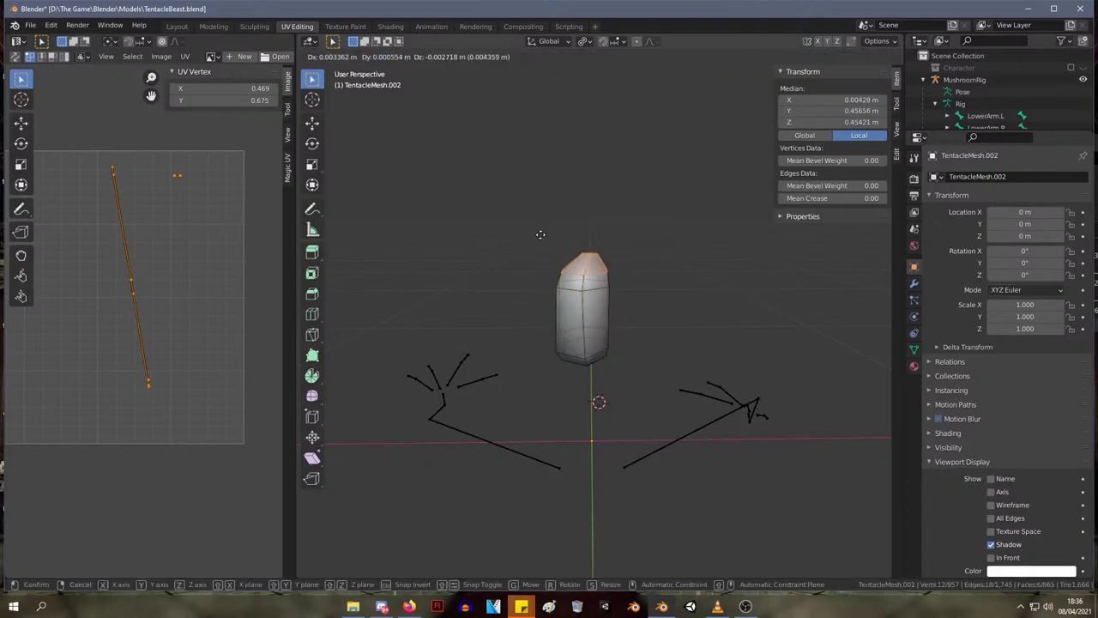
click(608, 249)
- Move the short section's topmost ring about 0.003 m along X and scale it by 1.272
drag(612, 255, 574, 242)
key(g)
click(573, 241)
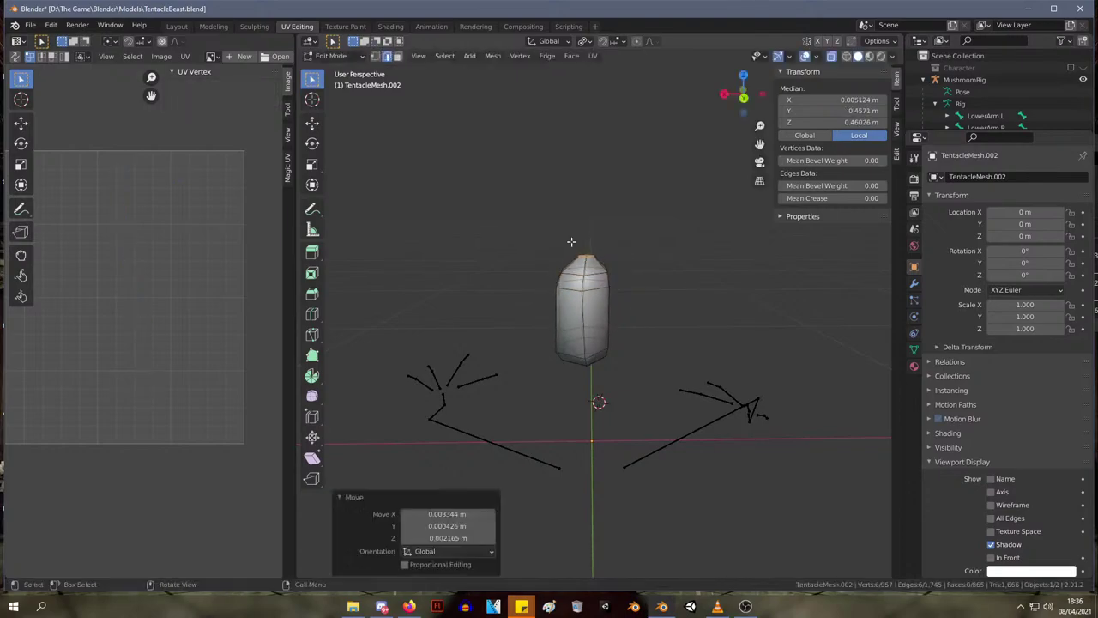
key(s)
click(580, 253)
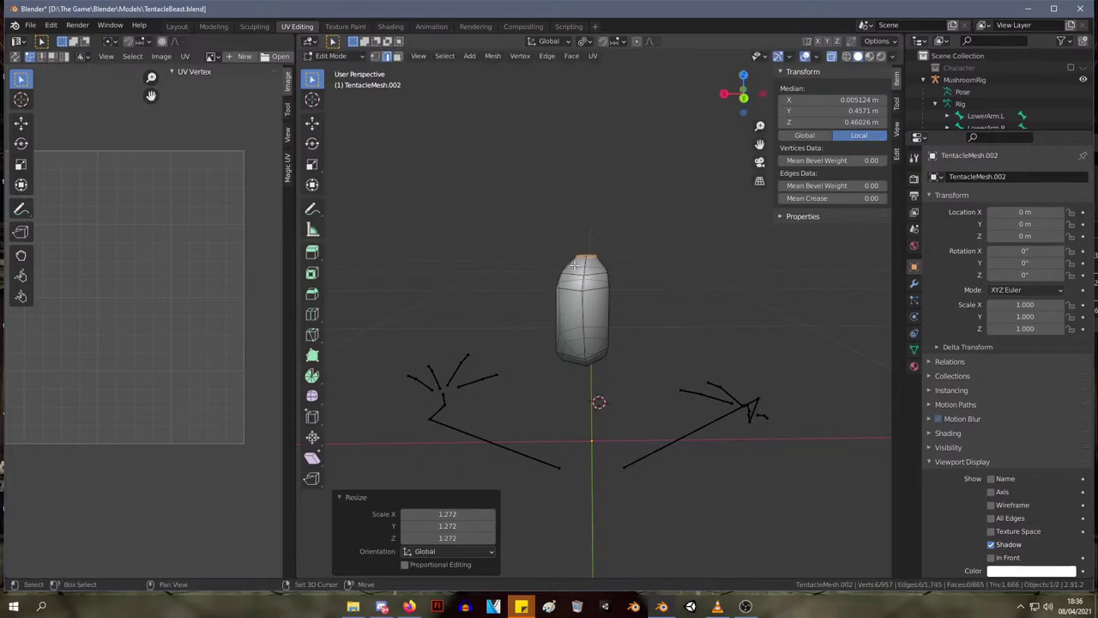
- Check the short section on the posed model, and reveal the hidden geometry for editing
key(Tab)
middle_drag(586, 286, 614, 246)
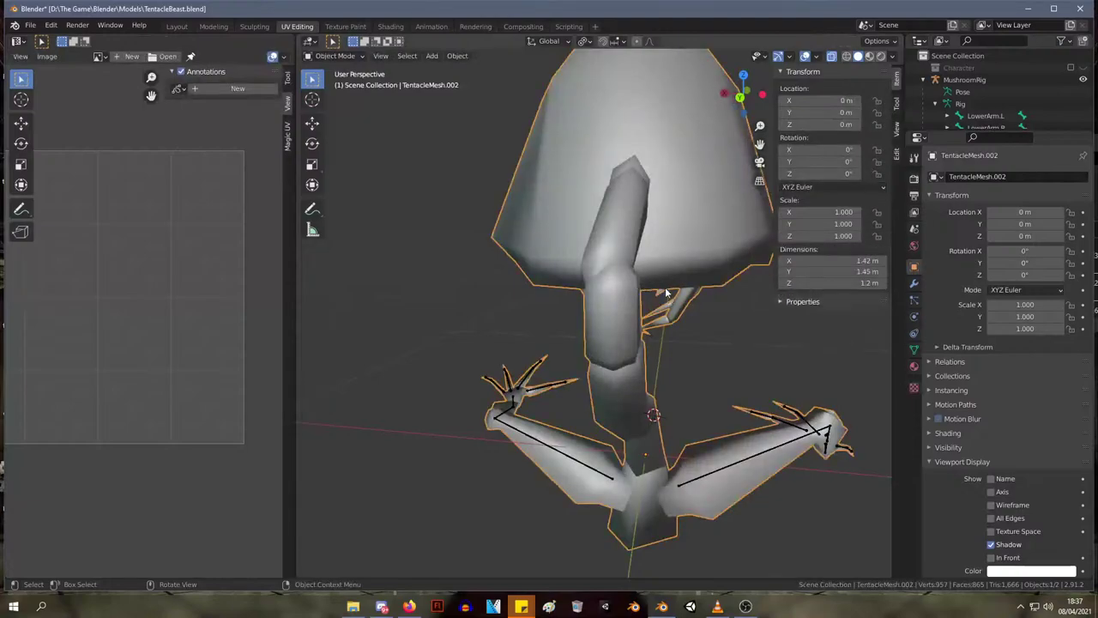
key(Tab)
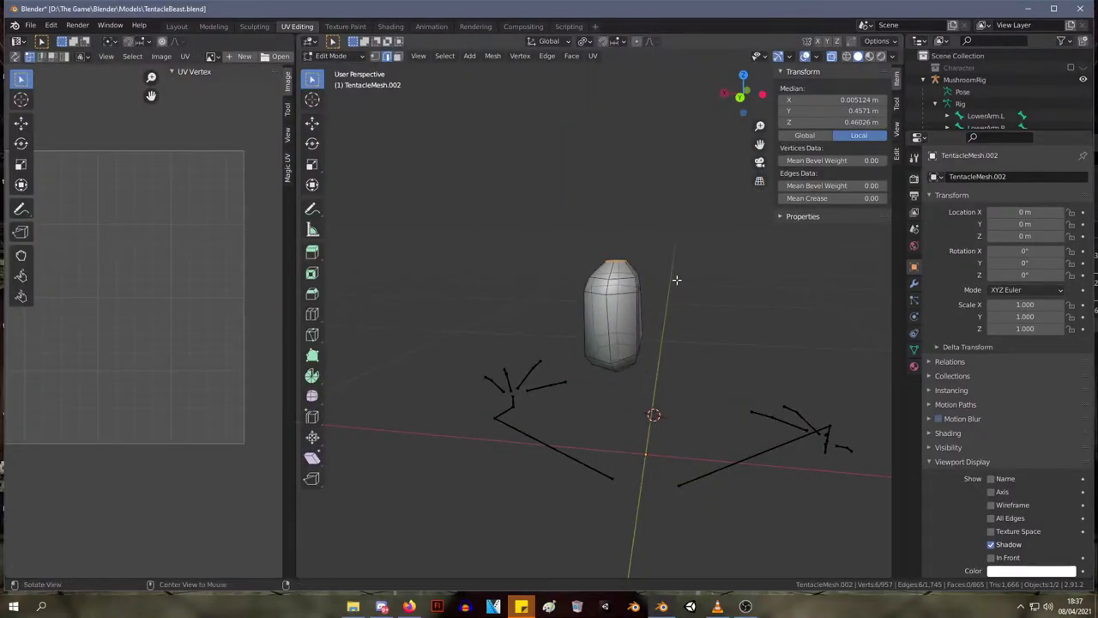
key(alt+h)
middle_drag(580, 242, 743, 222)
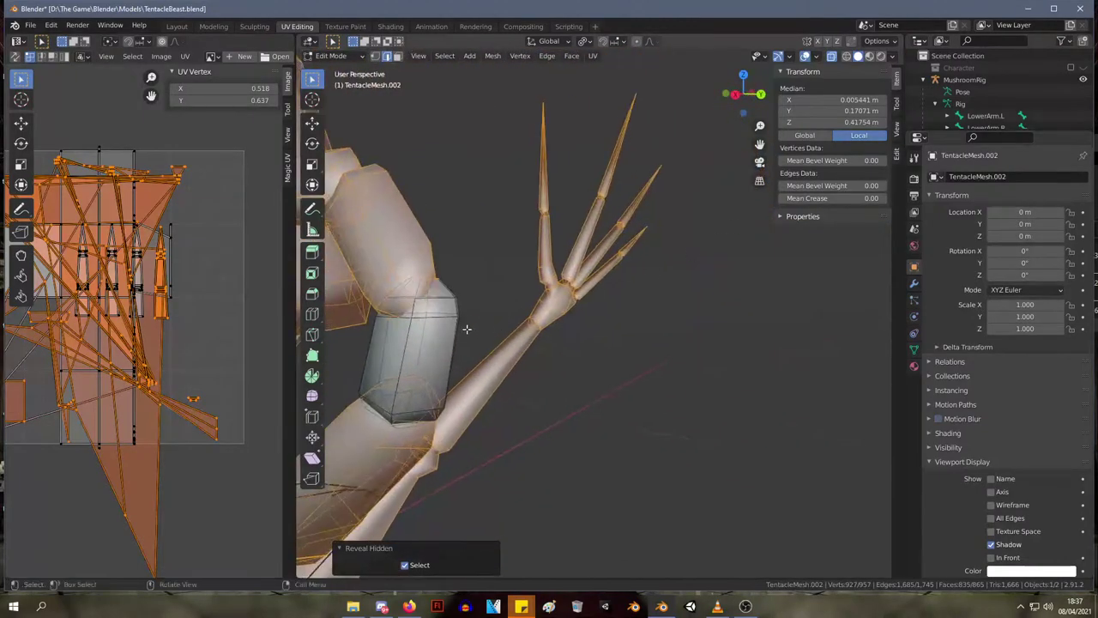
- Select the whole short section and move it about 0.006 m along negative Y to line up with its neighbours
middle_drag(466, 329, 588, 277)
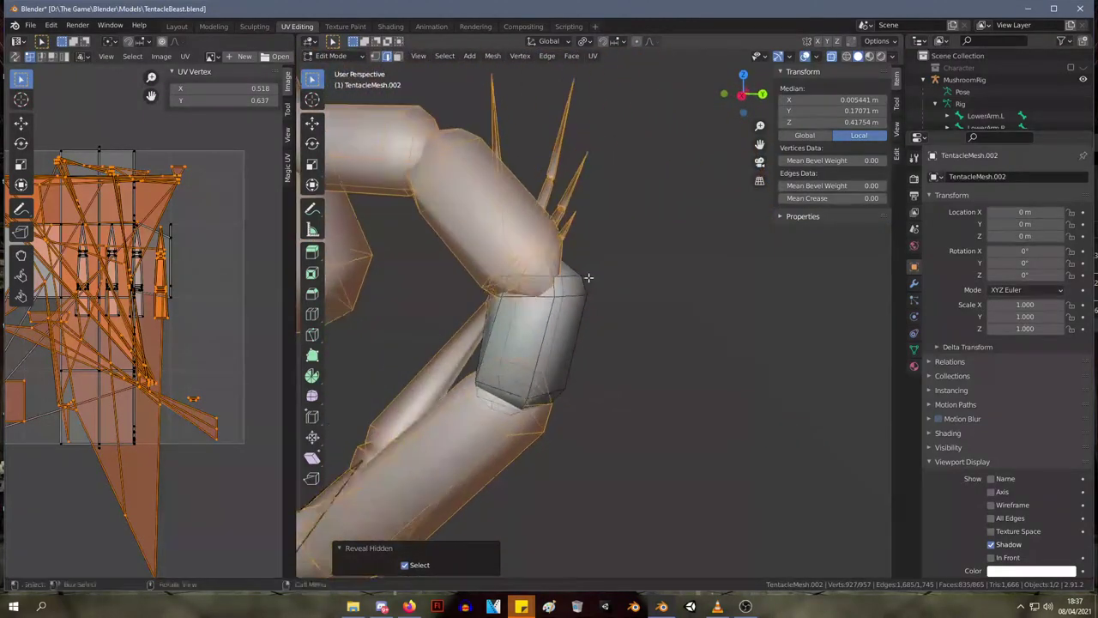
click(580, 321)
key(l)
key(g)
click(567, 326)
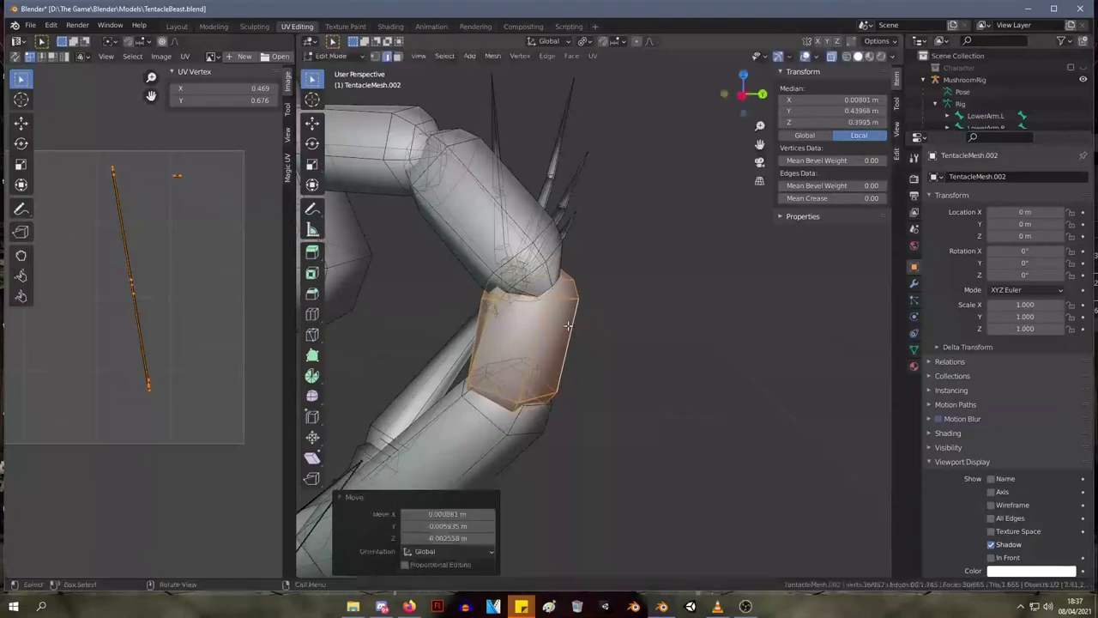
- Select the whole diagonal section above the short one, rotate it and reposition it over the short section
middle_drag(568, 326, 633, 380)
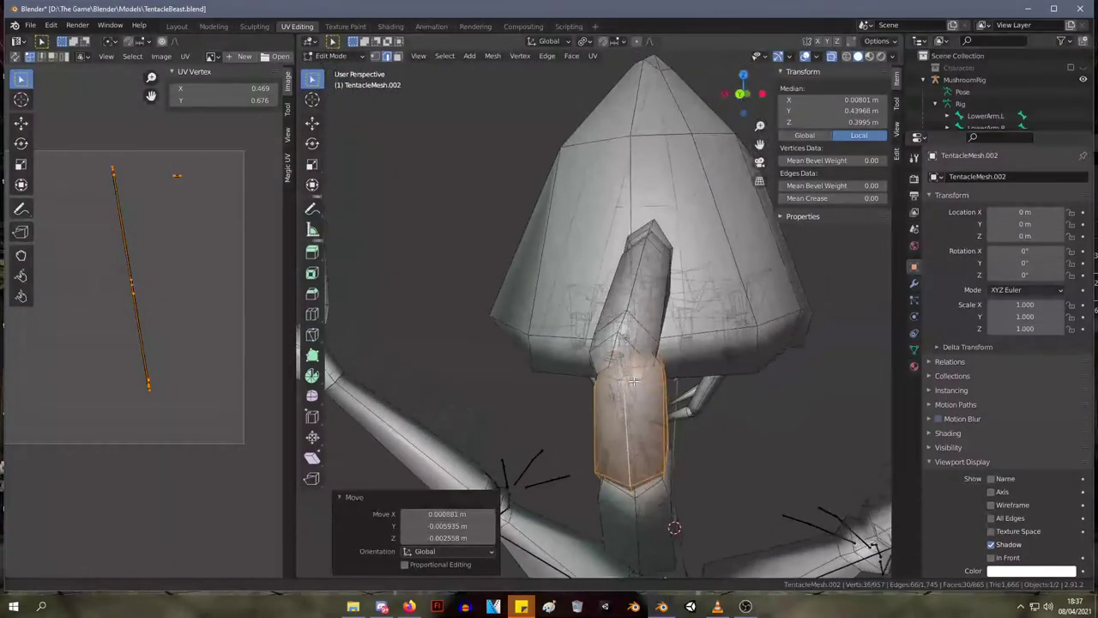
click(626, 310)
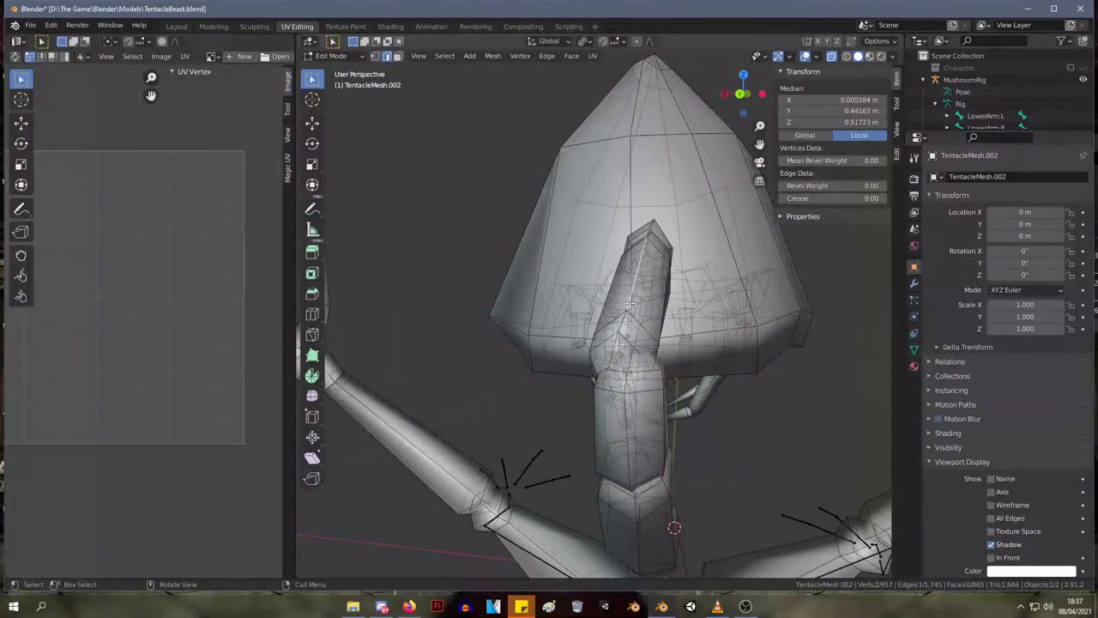
key(l)
middle_drag(630, 302, 728, 321)
click(581, 285)
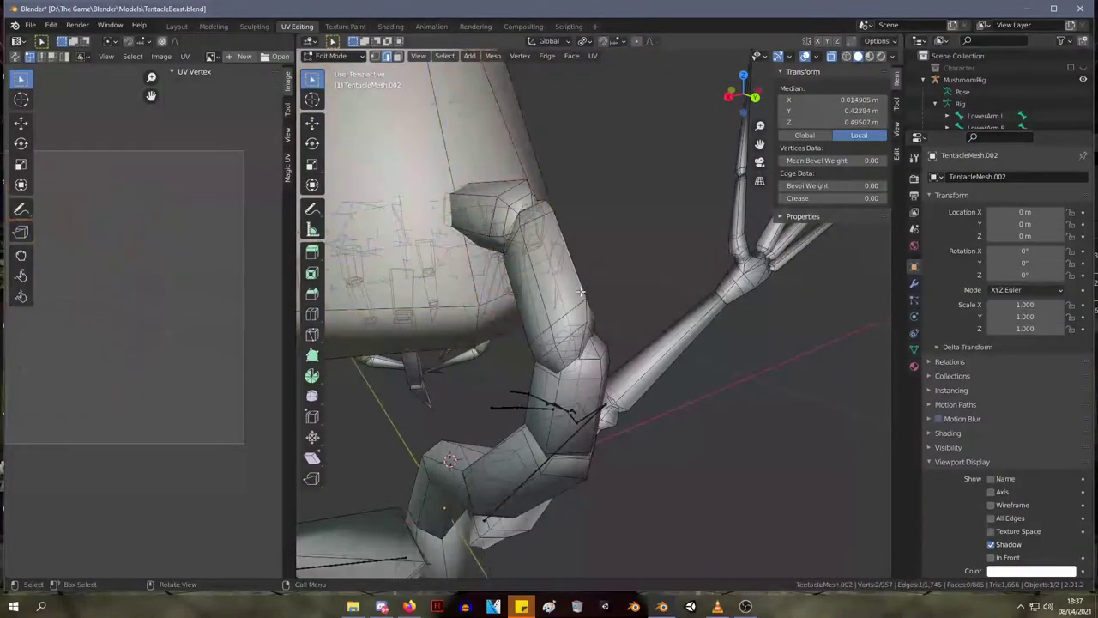
key(l)
middle_drag(590, 263, 648, 375)
key(r)
click(554, 294)
key(g)
click(554, 294)
- Isolate the diagonal section and fill its open lower end with a face
key(Tab)
key(Tab)
key(shift+h)
key(1)
drag(648, 375, 592, 327)
key(f)
- Move the diagonal section's lower end rings and adjust a single vertex to round off the cap
shift+drag(634, 358, 611, 302)
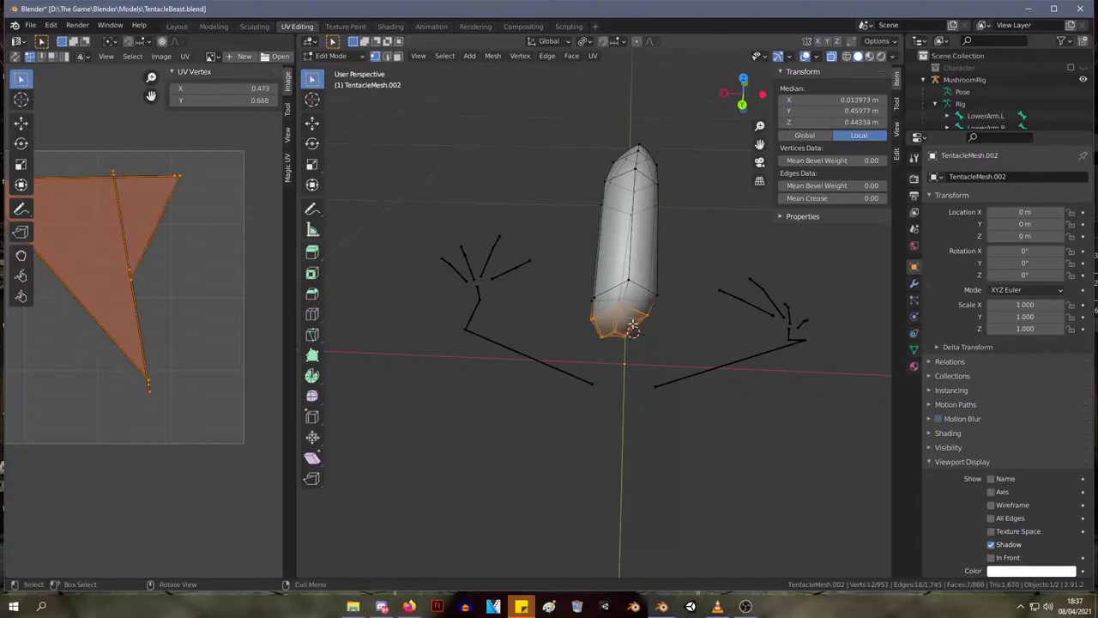
key(g)
click(641, 321)
click(628, 304)
key(g)
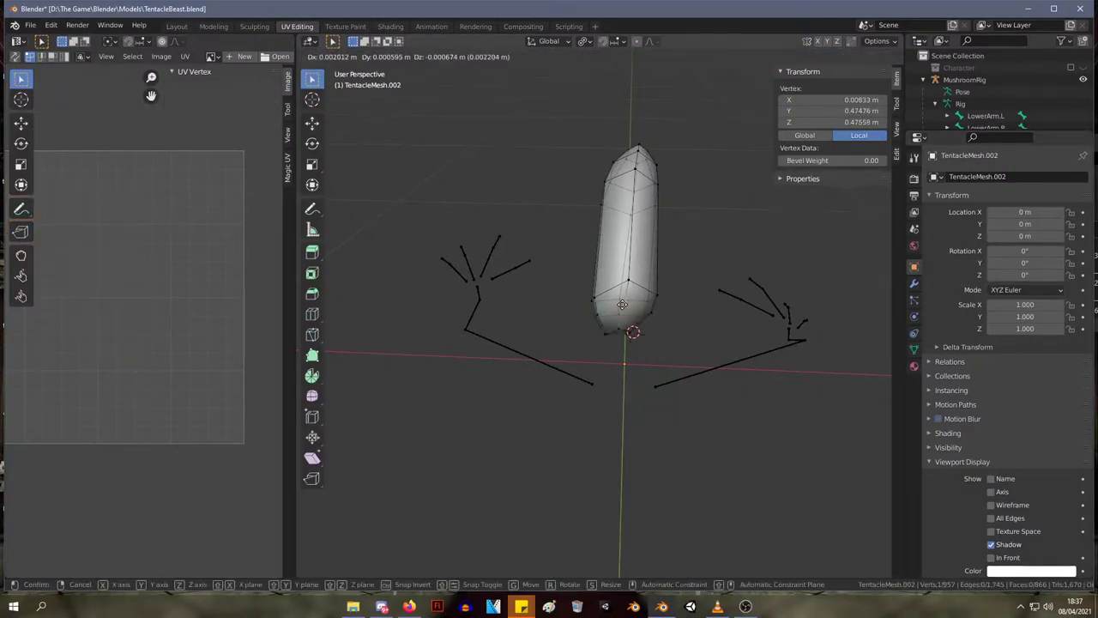
click(630, 303)
- Examine the whole tentacle's curve from the side in both the posed and the edited shape
middle_drag(631, 301, 683, 233)
key(Tab)
scroll(684, 233, down, 6)
middle_drag(448, 308, 574, 313)
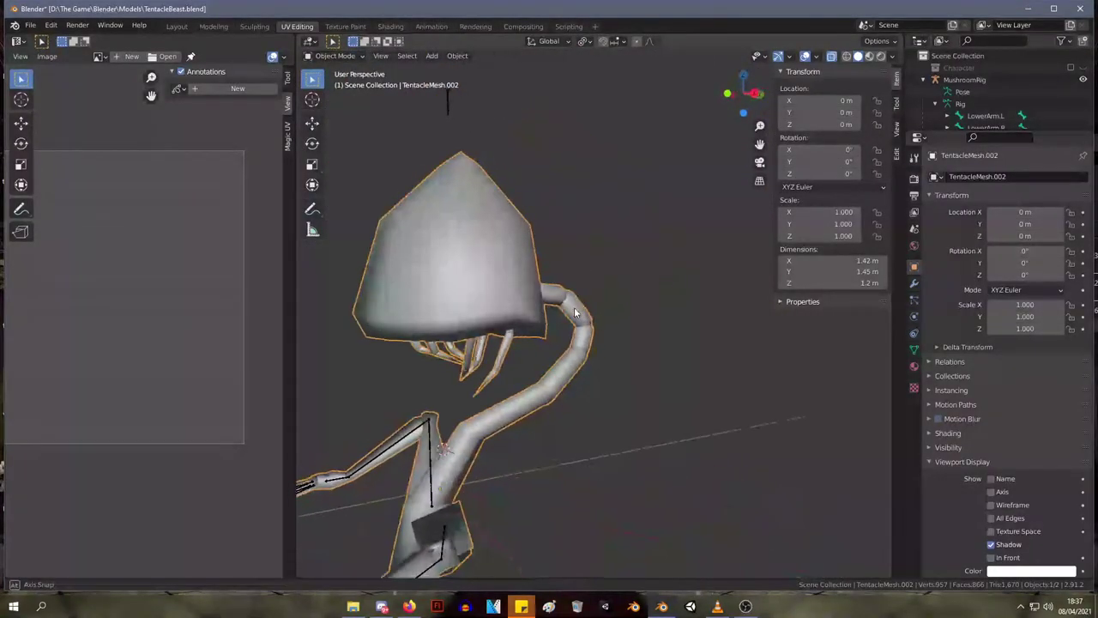
middle_drag(540, 385, 580, 371)
key(Tab)
key(Tab)
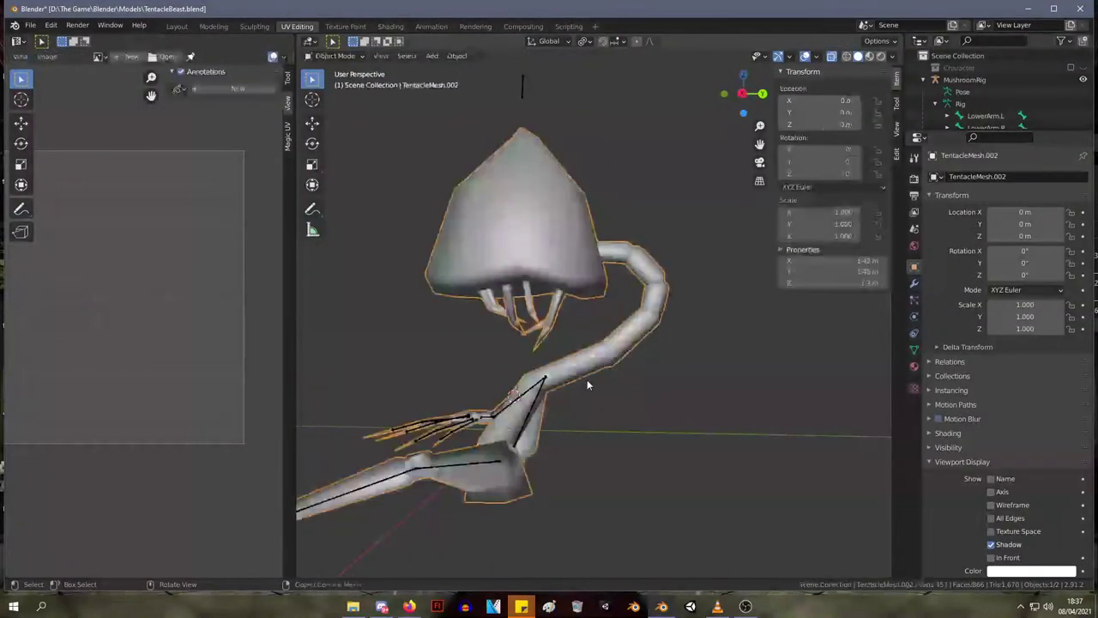
key(Tab)
key(Tab)
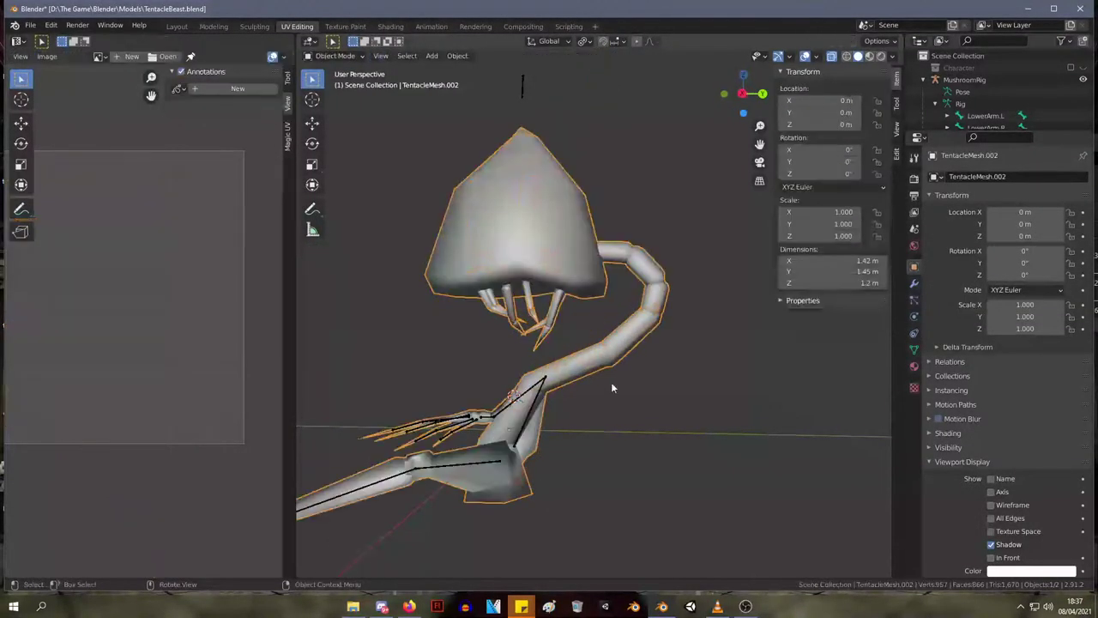
- Compare the edited mesh with the posed model from the front and the side
key(Tab)
middle_drag(601, 354, 621, 326)
key(Tab)
key(Tab)
key(Tab)
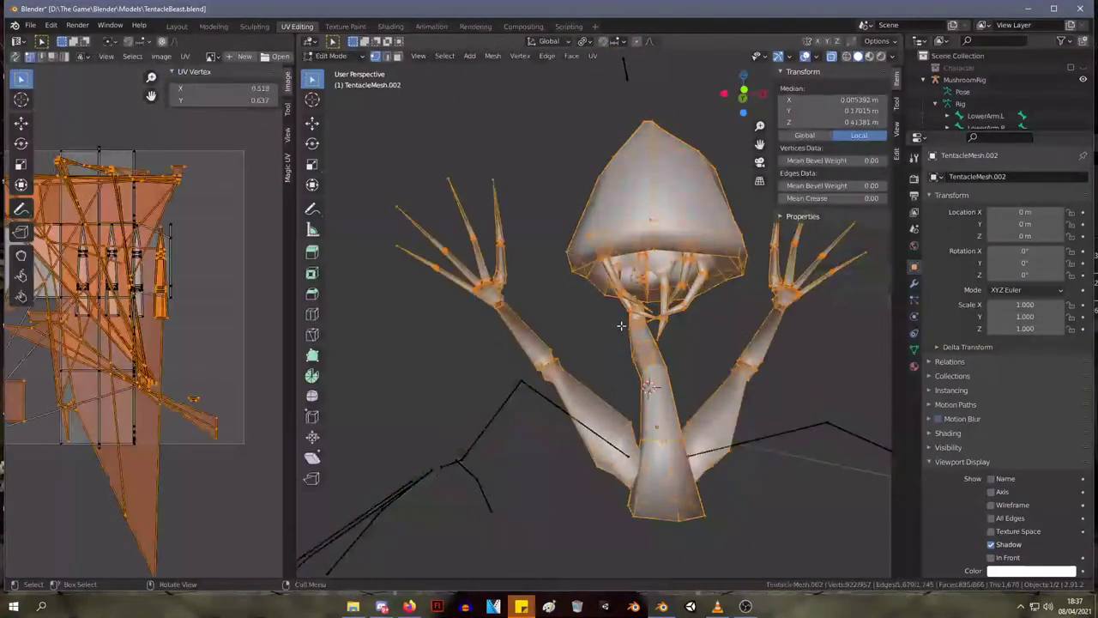
key(Tab)
key(Tab)
key(Tab)
key(Tab)
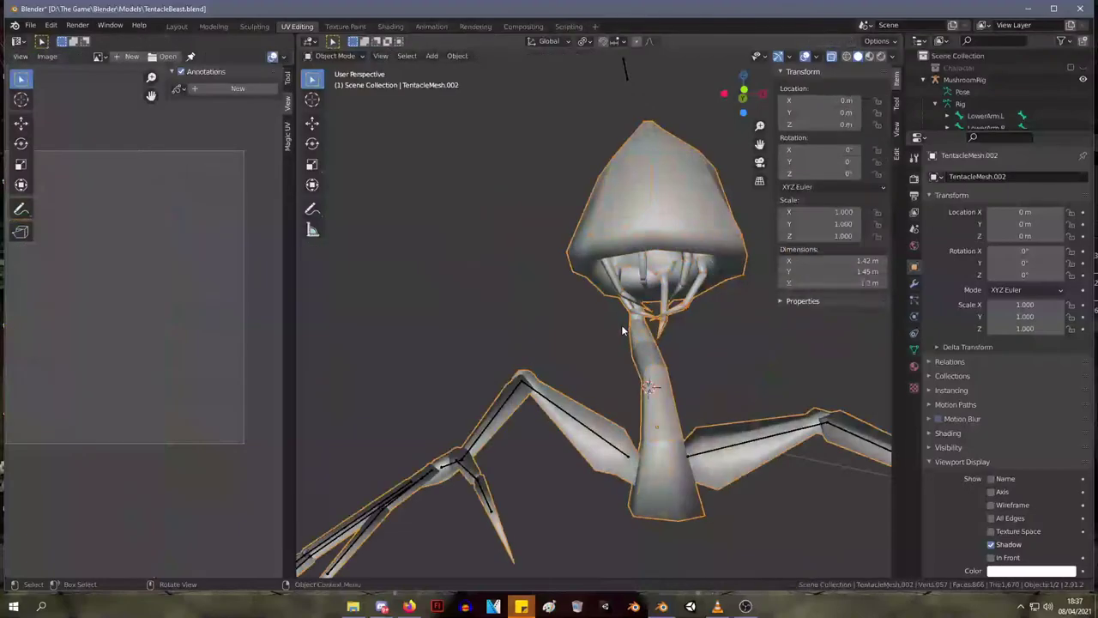
key(Tab)
key(Tab)
key(Tab)
key(Tab)
key(Tab)
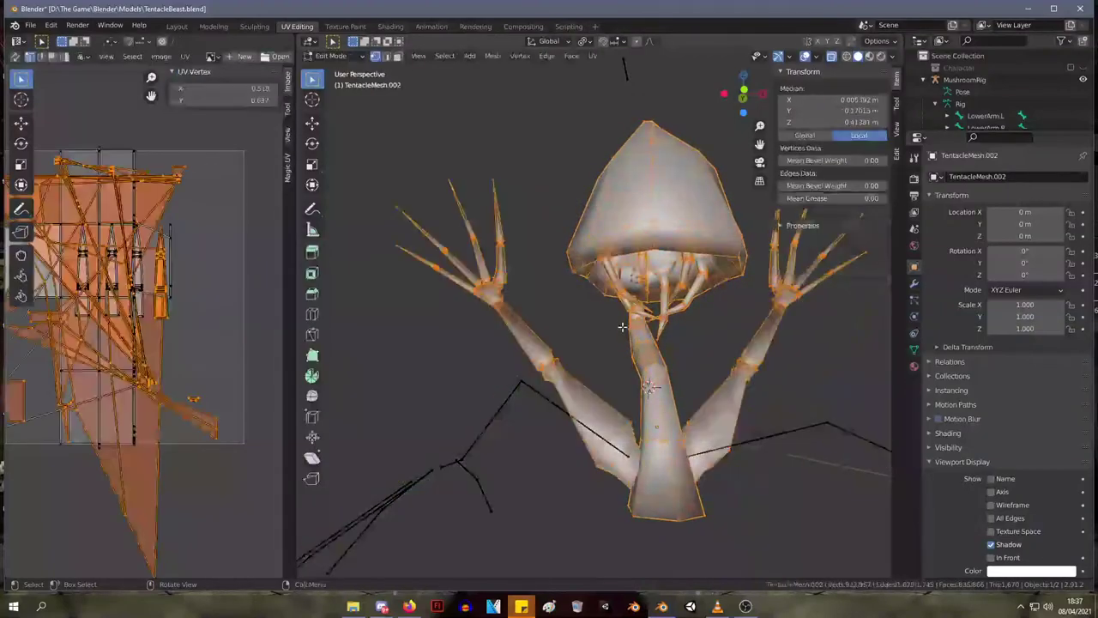
key(Tab)
middle_drag(715, 309, 632, 344)
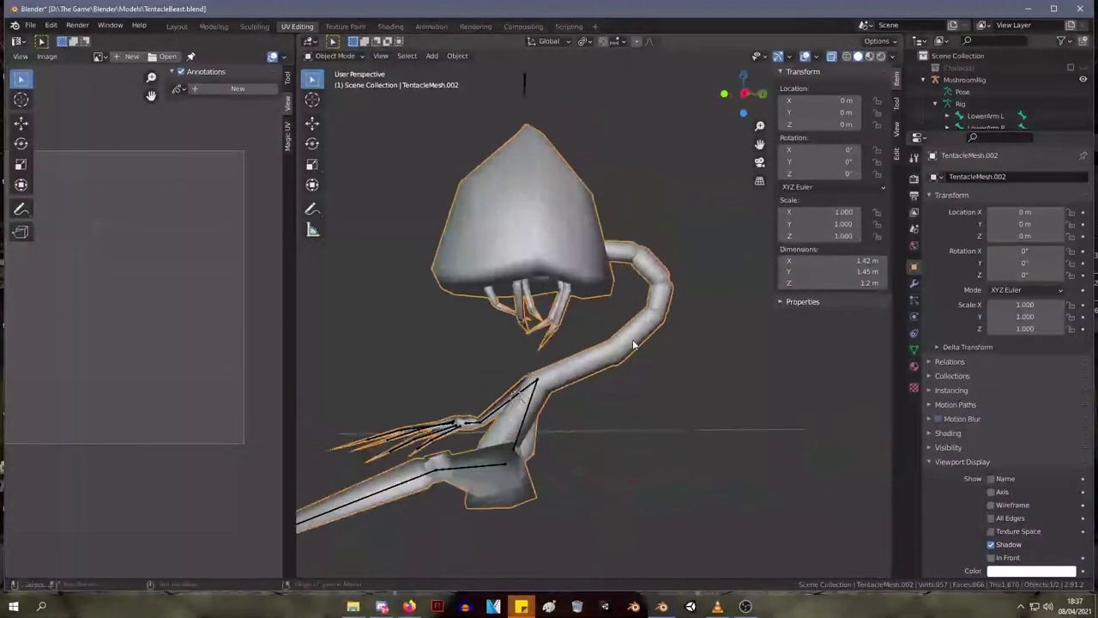
- Select the long lower section above the tentacle's base and isolate it by hiding all other geometry
key(Tab)
scroll(654, 417, up, 5)
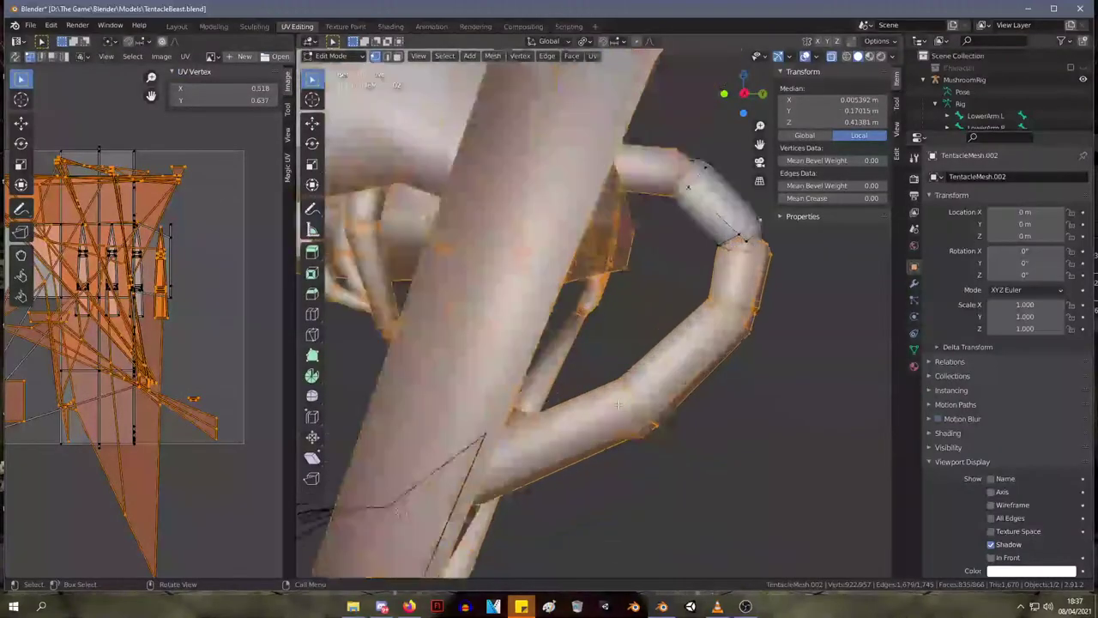
middle_drag(655, 417, 474, 426)
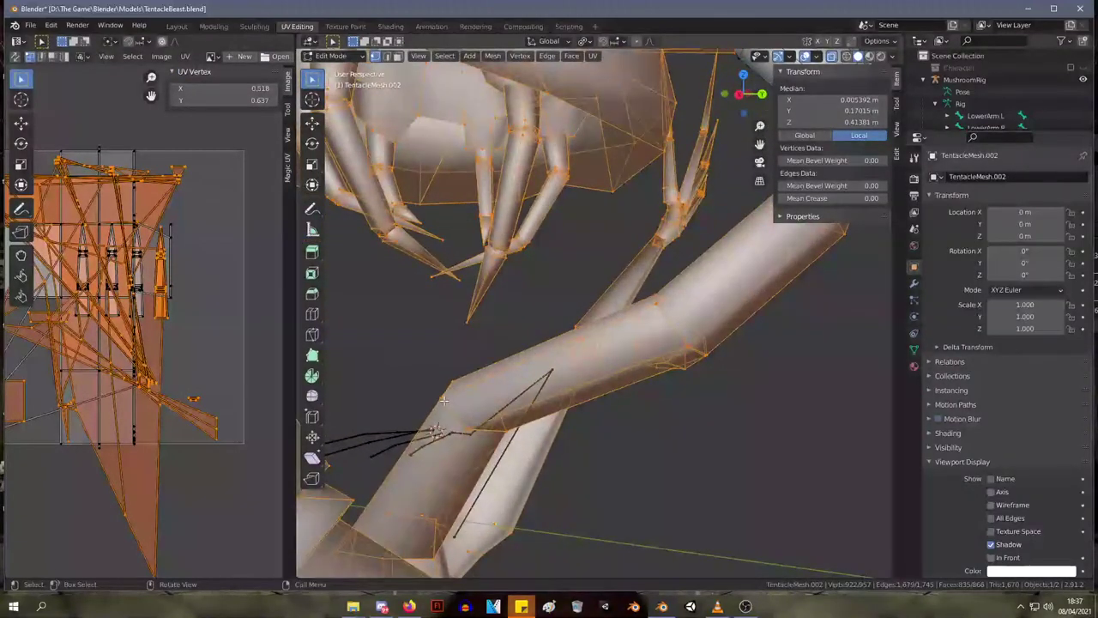
click(443, 400)
click(444, 396)
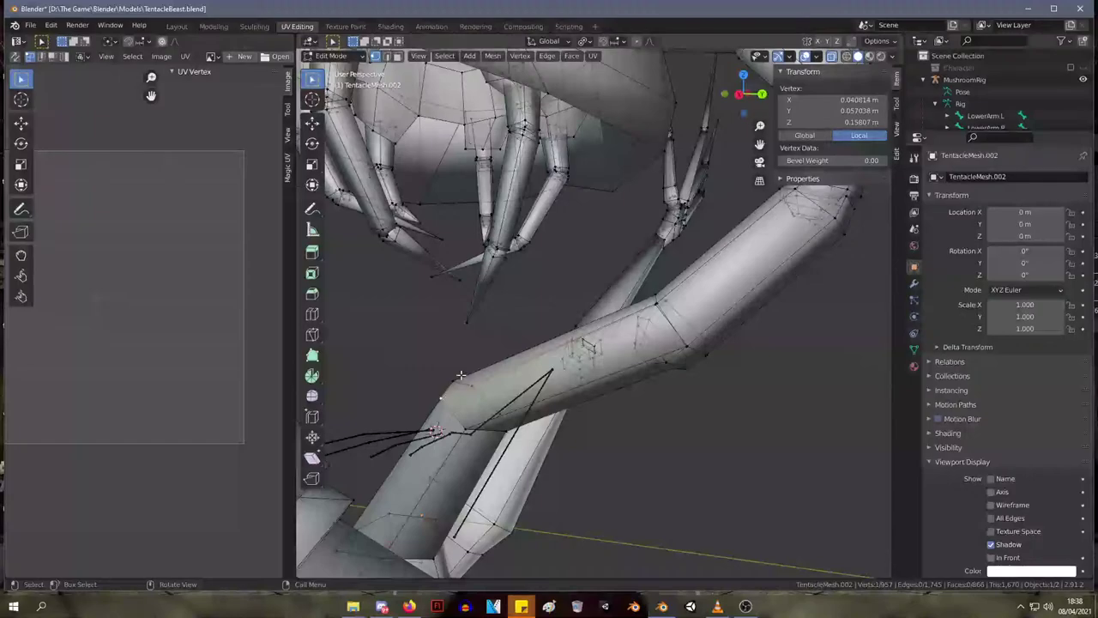
key(l)
middle_drag(672, 365, 699, 319)
click(687, 334)
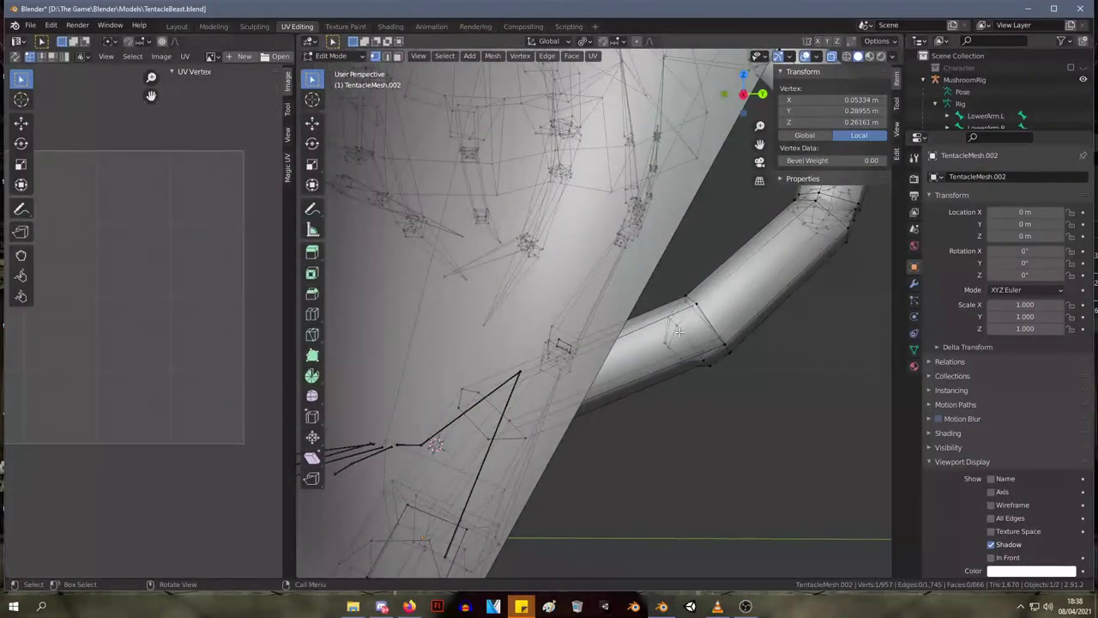
key(l)
click(698, 306)
key(l)
click(684, 296)
key(l)
middle_drag(637, 367, 657, 375)
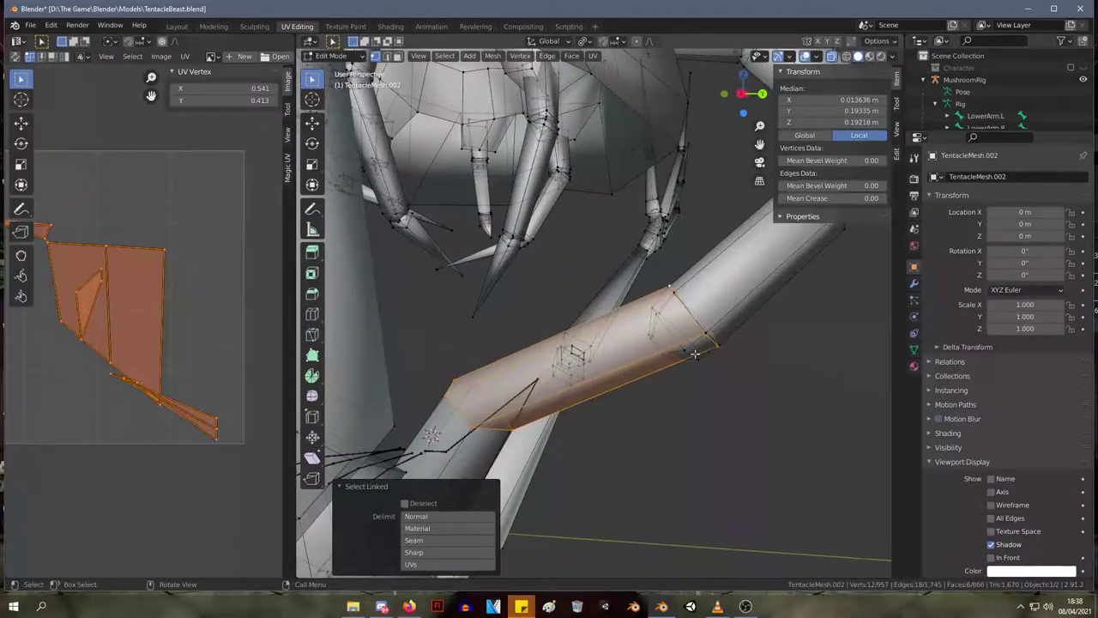
key(shift+h)
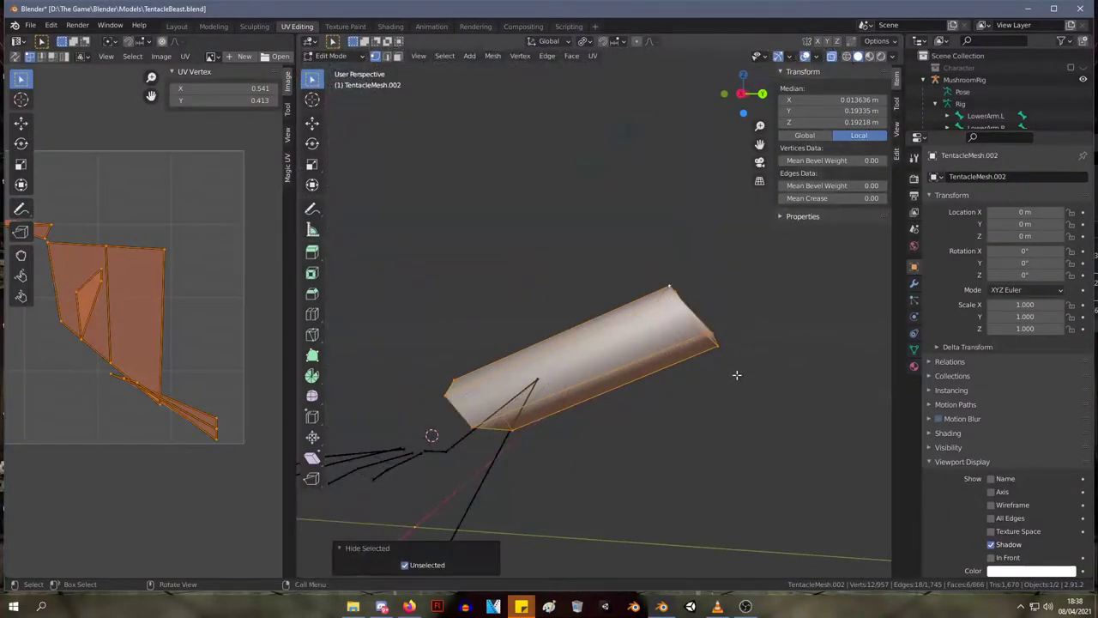
- Rotate the upper end ring of the isolated lower section by about 9 degrees
key(r)
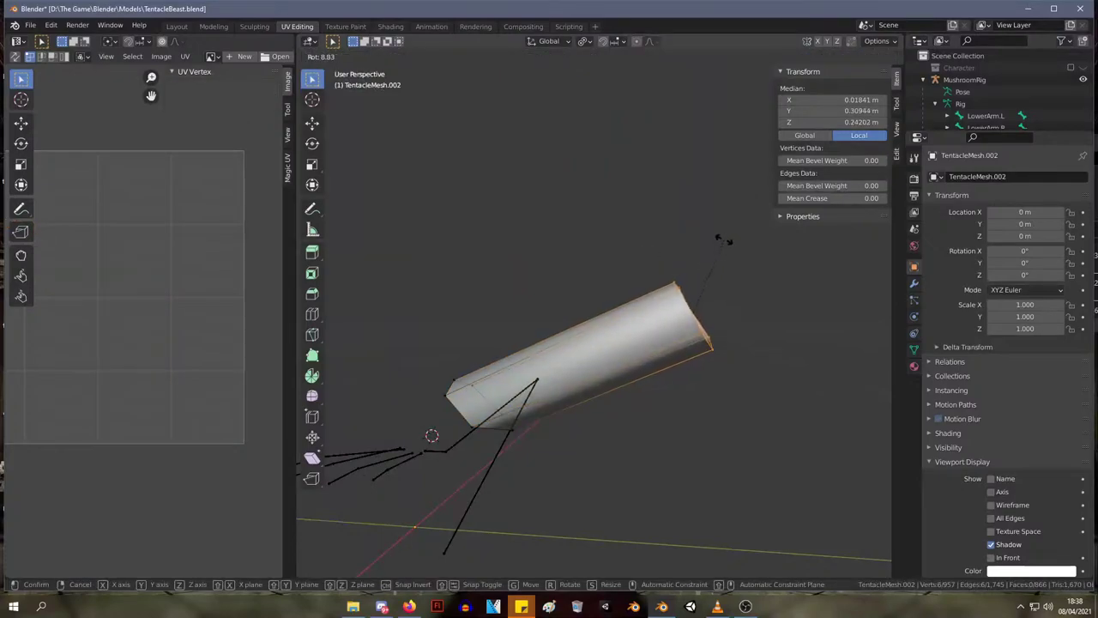
click(723, 240)
middle_drag(601, 334, 582, 348)
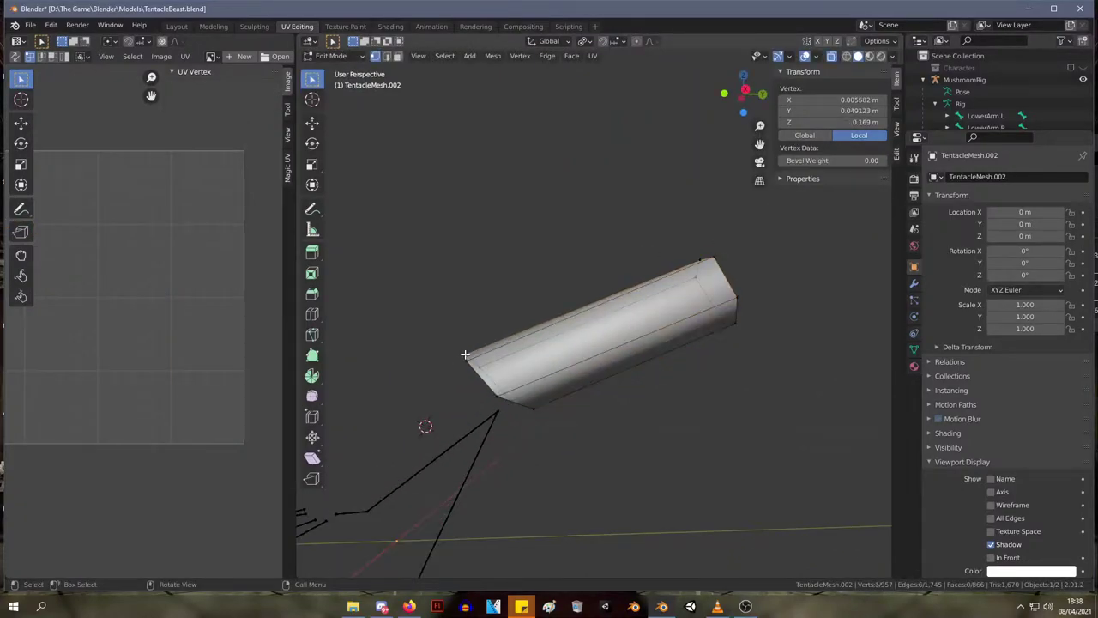
- Rotate the lower end ring of the isolated section by about 28.4 degrees and move it into line with the section
key(l)
drag(432, 331, 526, 443)
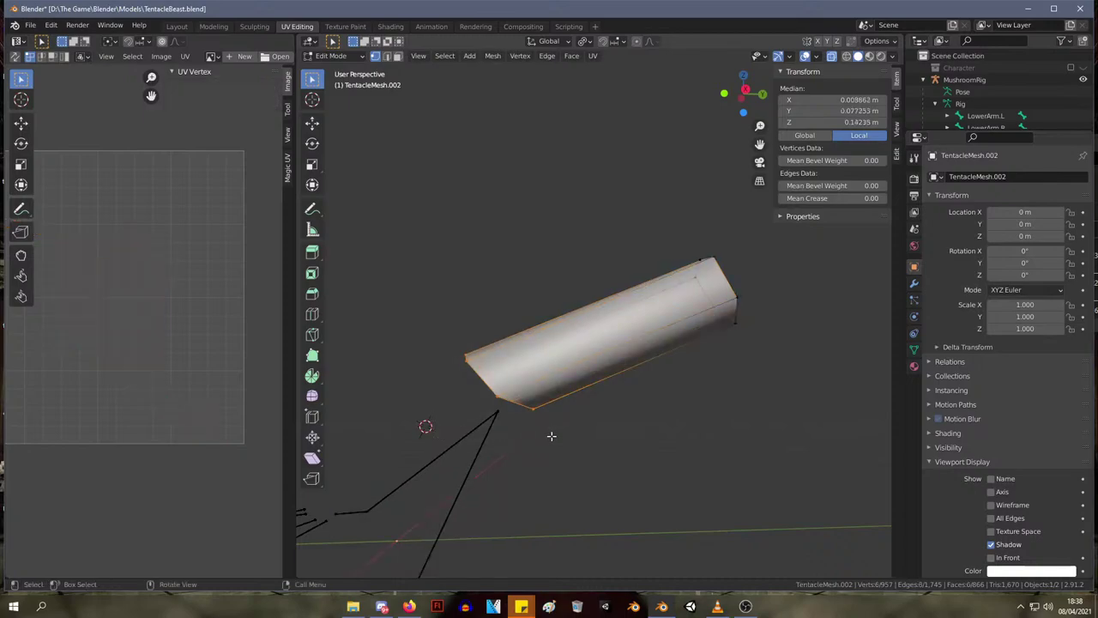
key(r)
click(519, 433)
key(g)
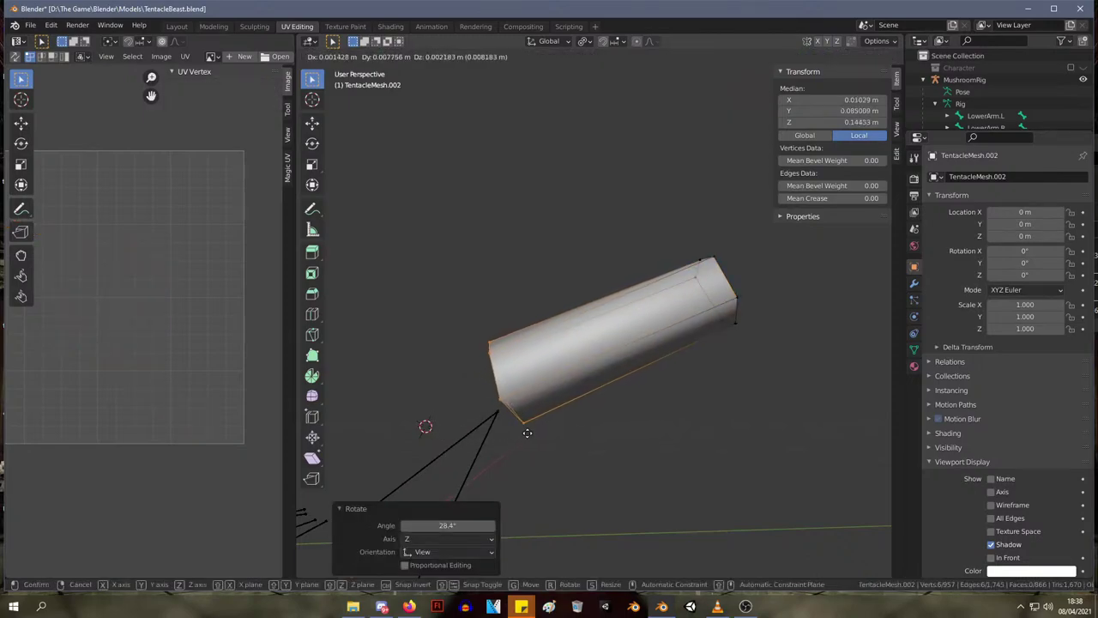
click(521, 426)
- Nudge one corner vertex of the lower end ring by about 0.0046 m along Y
click(496, 393)
key(g)
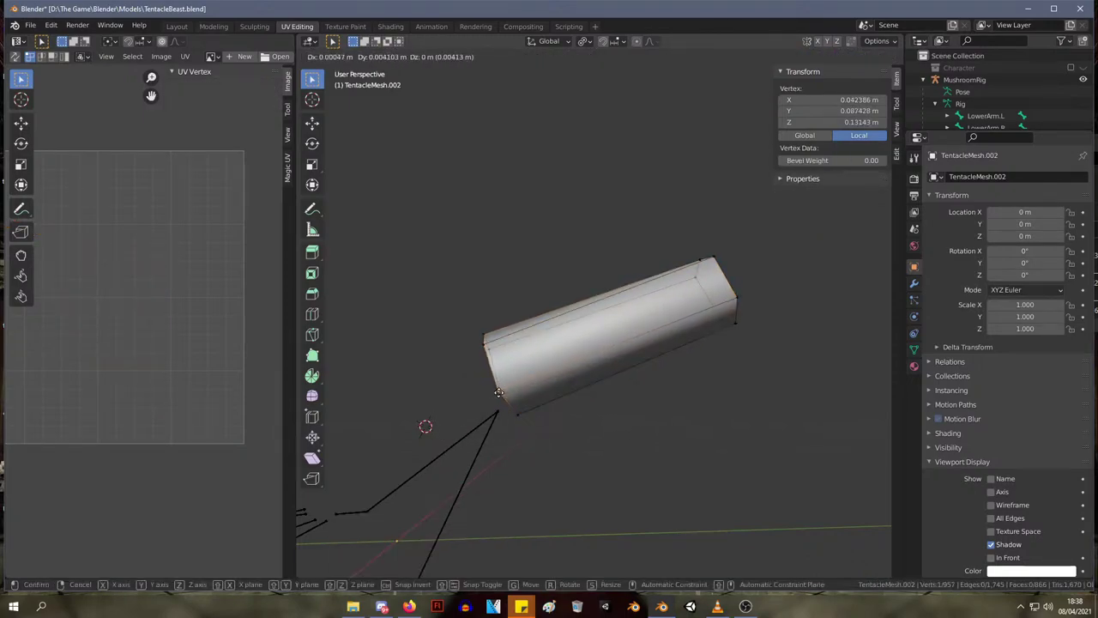
click(508, 393)
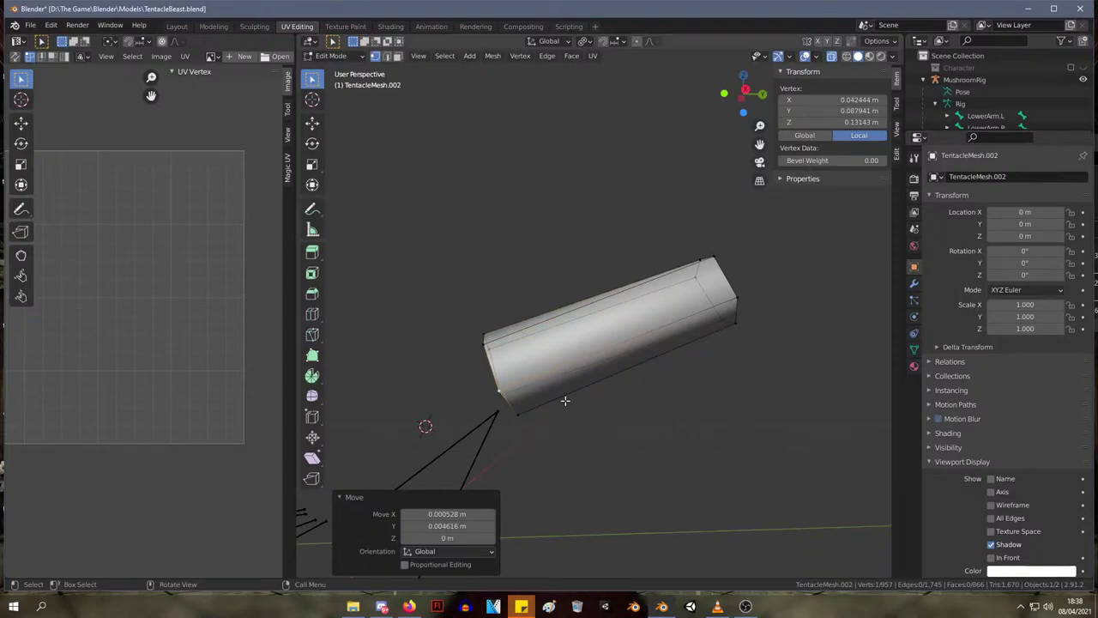
middle_drag(627, 352, 612, 370)
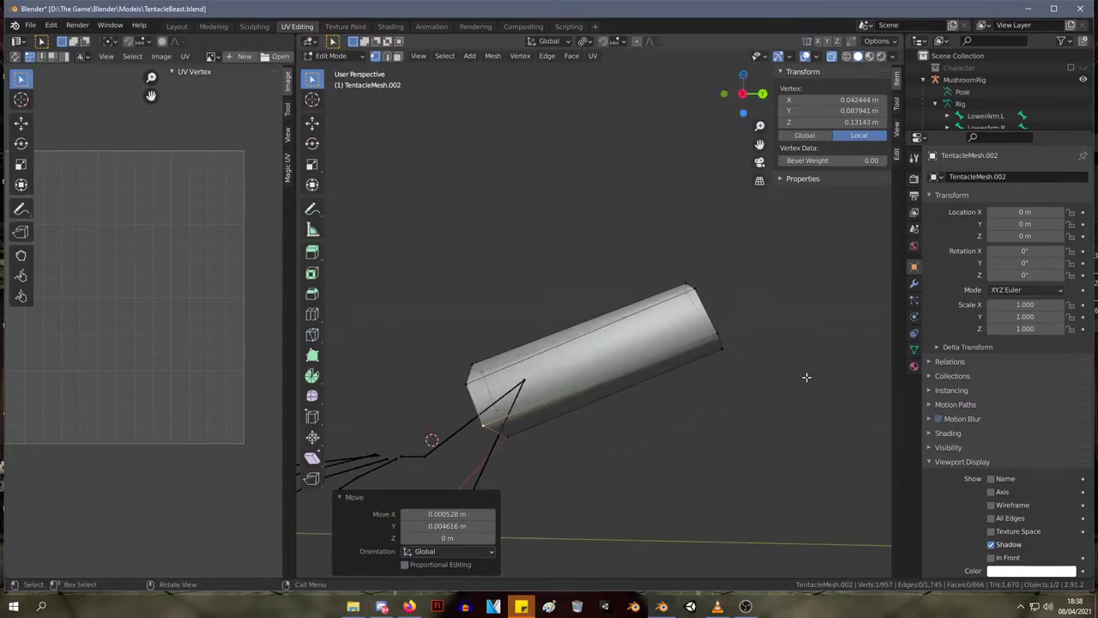
- Rotate the upper end ring so that it sits square to the section's length
drag(799, 376, 650, 247)
key(r)
click(681, 246)
middle_drag(681, 246, 769, 466)
drag(739, 484, 767, 485)
- Move individual vertices of the lower end ring to shape it into an even hexagonal opening
click(659, 397)
key(g)
click(659, 399)
middle_drag(659, 399, 730, 354)
key(g)
click(731, 357)
click(697, 341)
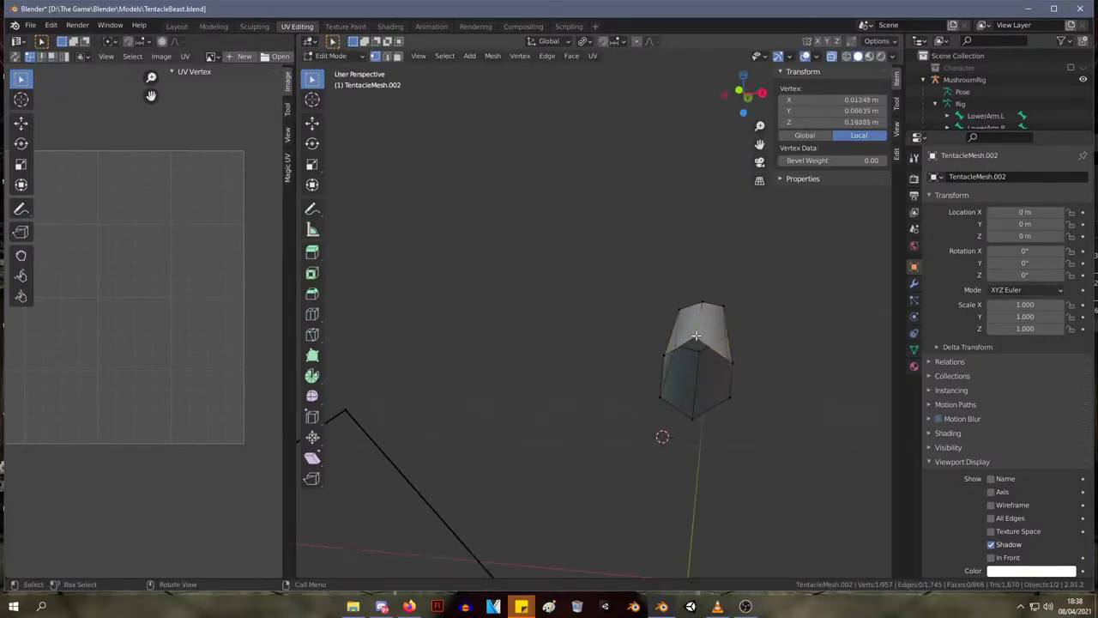
key(g)
click(700, 384)
key(g)
click(691, 412)
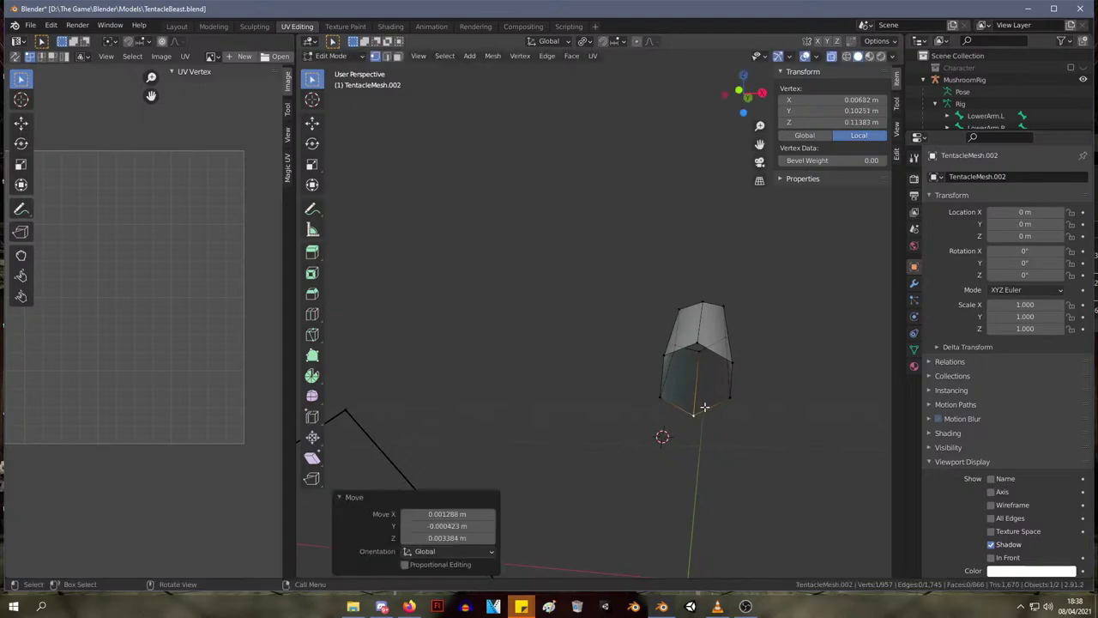
middle_drag(692, 412, 504, 414)
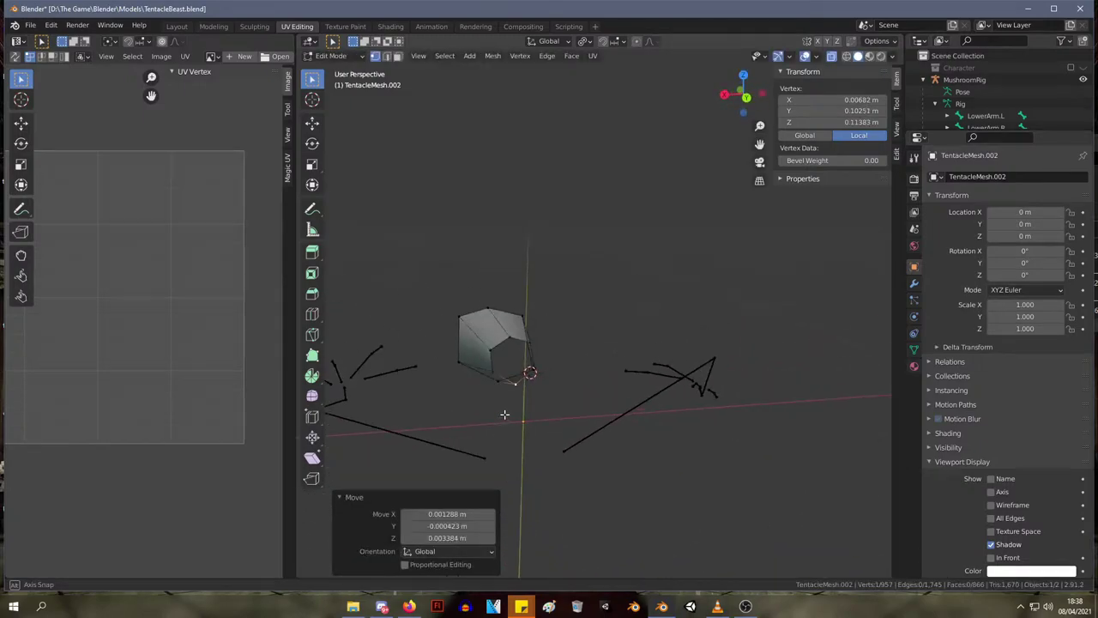
- Shift three vertices of the upper end ring to even out its hexagonal outline
click(522, 317)
key(g)
click(531, 321)
click(461, 315)
key(g)
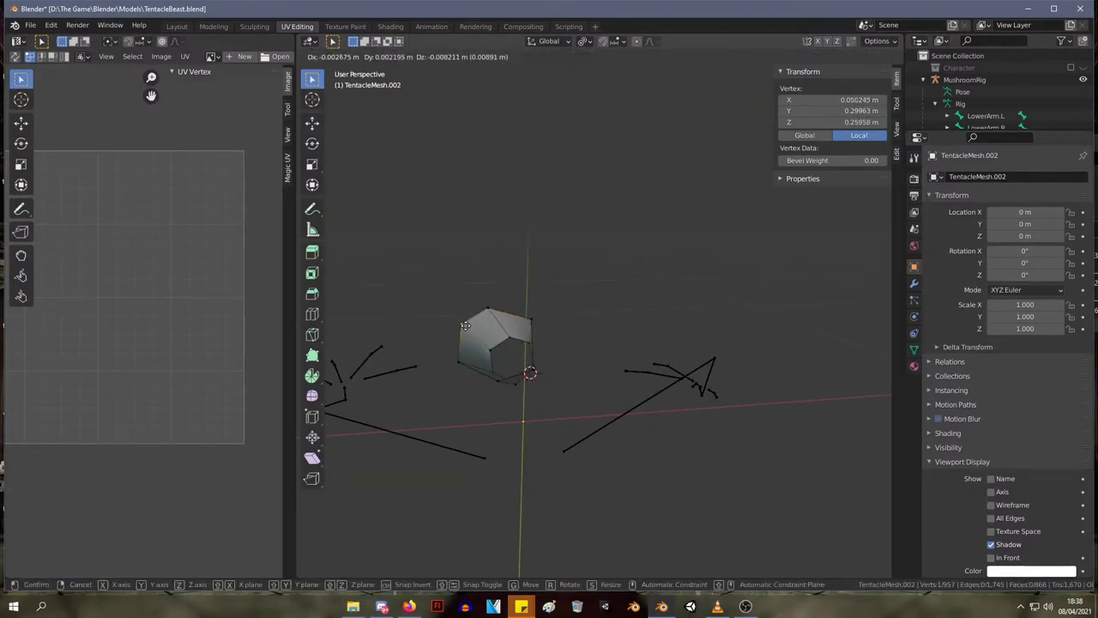
click(465, 323)
click(486, 308)
key(g)
click(493, 309)
middle_drag(493, 309, 639, 312)
- Extrude the upper end ring outward by about 0.06 m and scale the new ring to about 0.441
key(Tab)
key(Tab)
key(alt+a)
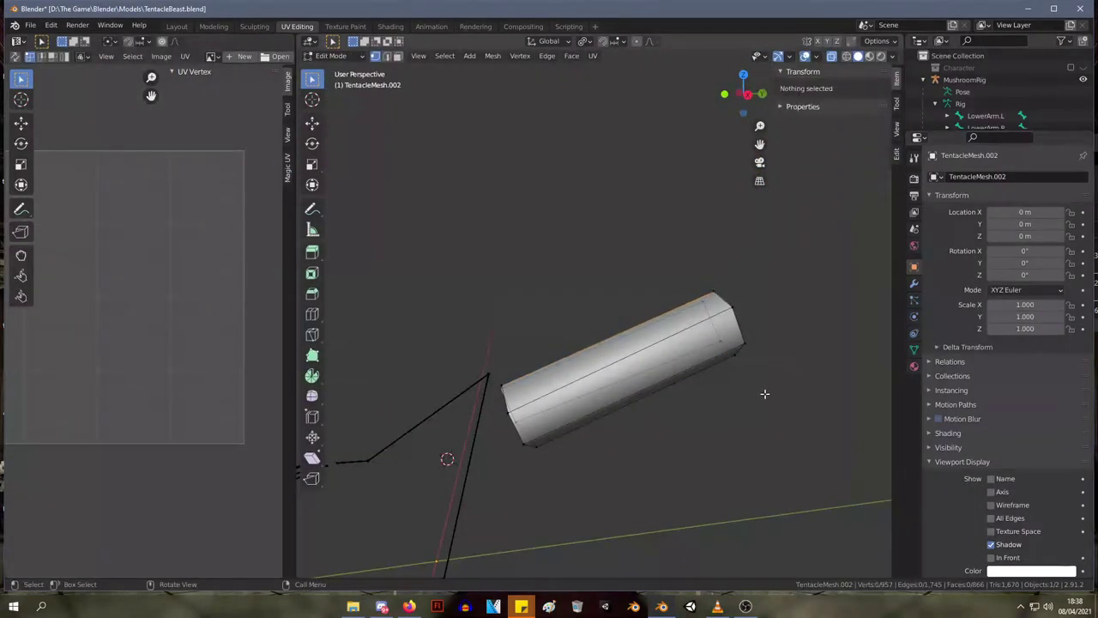
drag(765, 392, 701, 257)
middle_drag(701, 257, 734, 301)
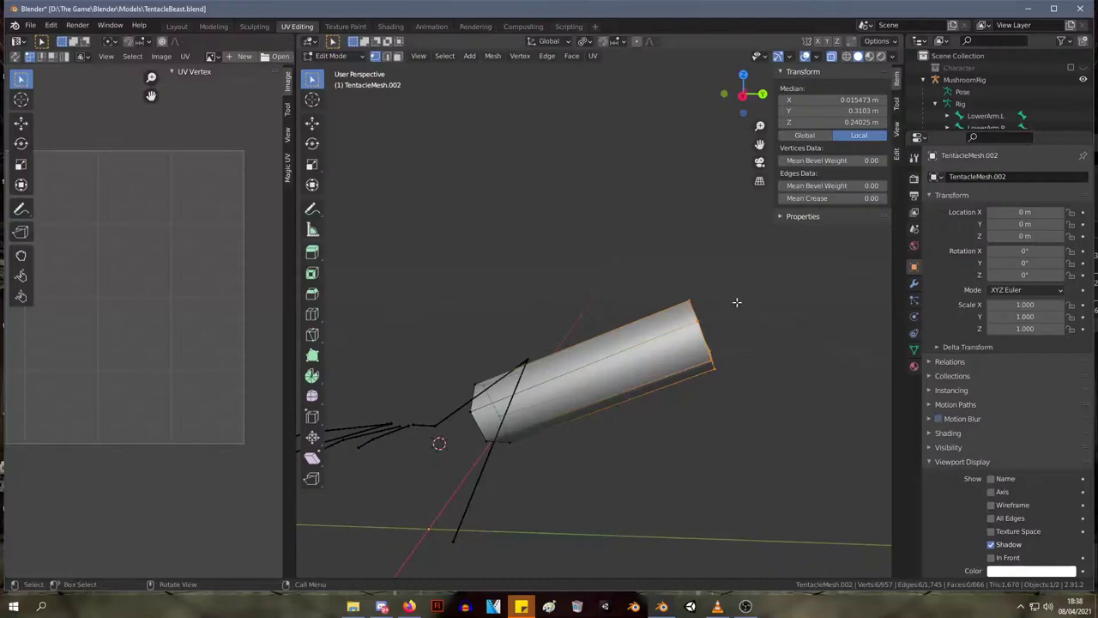
key(e)
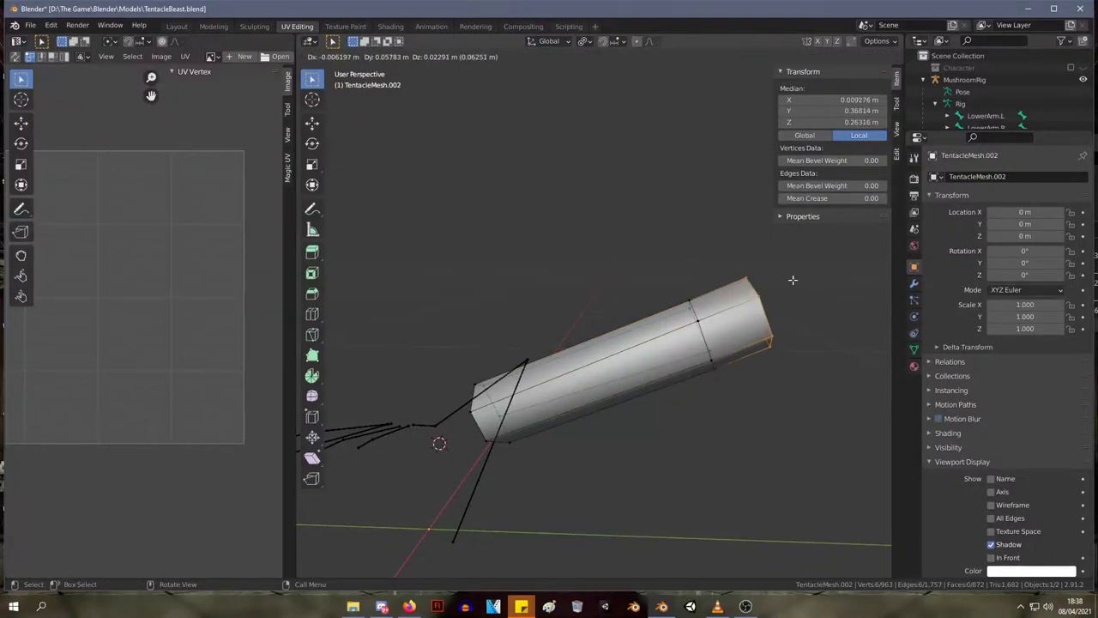
click(792, 279)
key(s)
click(771, 299)
- Add one edge loop around the middle of the upper cap and scale it by about 1.176 to round the cap
key(ctrl+r)
click(737, 311)
right_click(738, 311)
key(s)
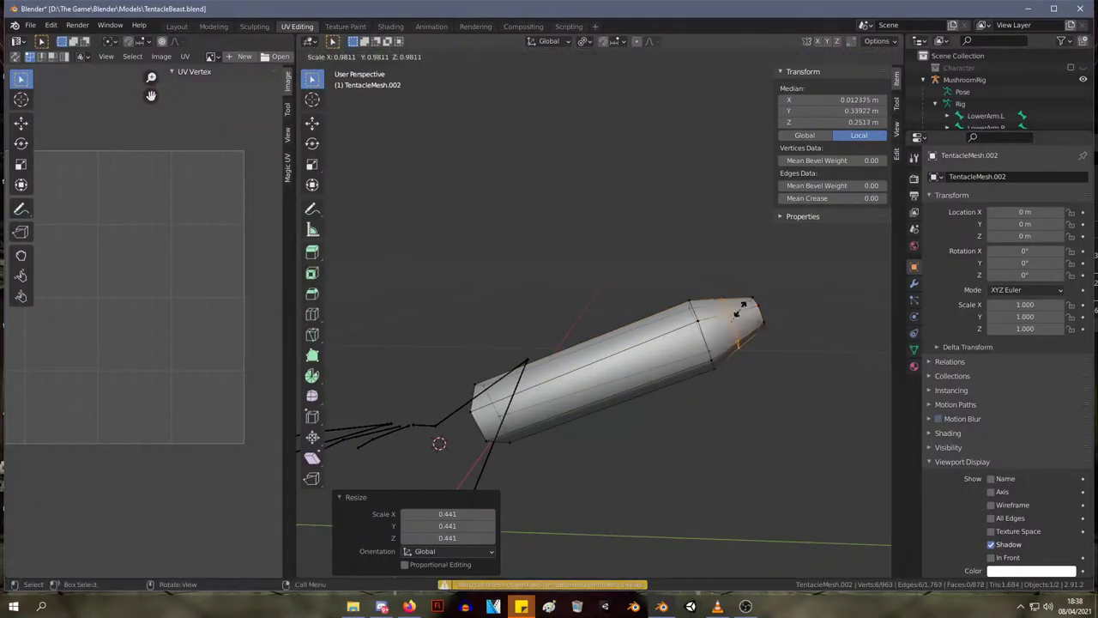
click(742, 304)
key(ctrl+r)
click(735, 307)
click(736, 303)
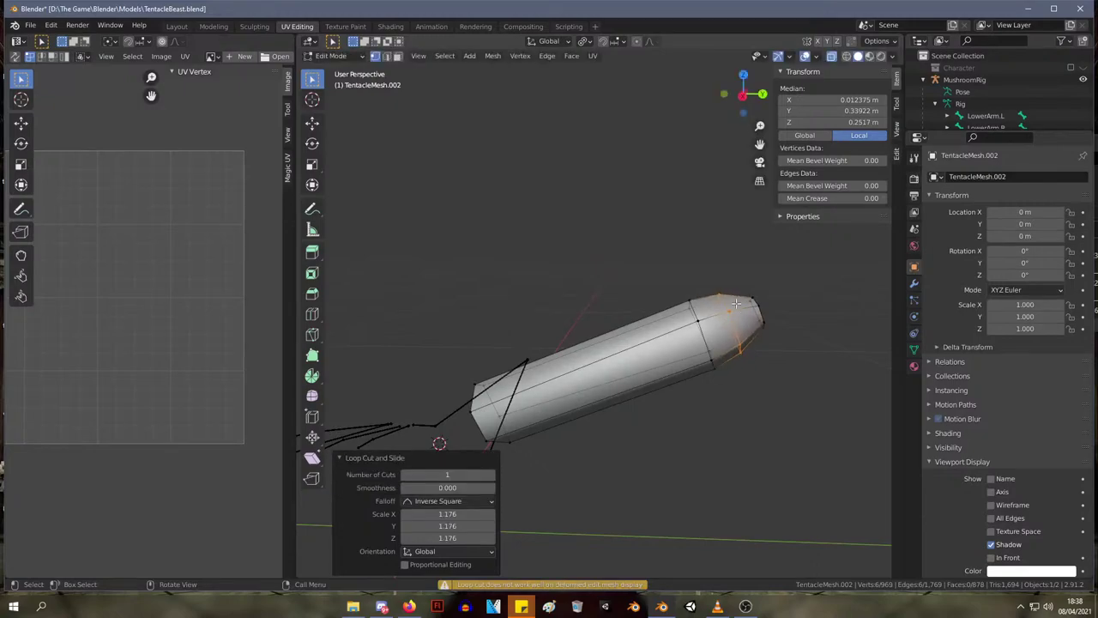
- Adjust the position of the upper cap's vertices and compare the section with the posed tentacle
drag(815, 373, 723, 258)
shift+drag(709, 258, 740, 271)
key(g)
click(749, 327)
key(g)
click(739, 278)
mouse_move(578, 353)
middle_down()
mouse_move(692, 375)
mouse_move(569, 350)
mouse_move(597, 351)
middle_up()
key(Tab)
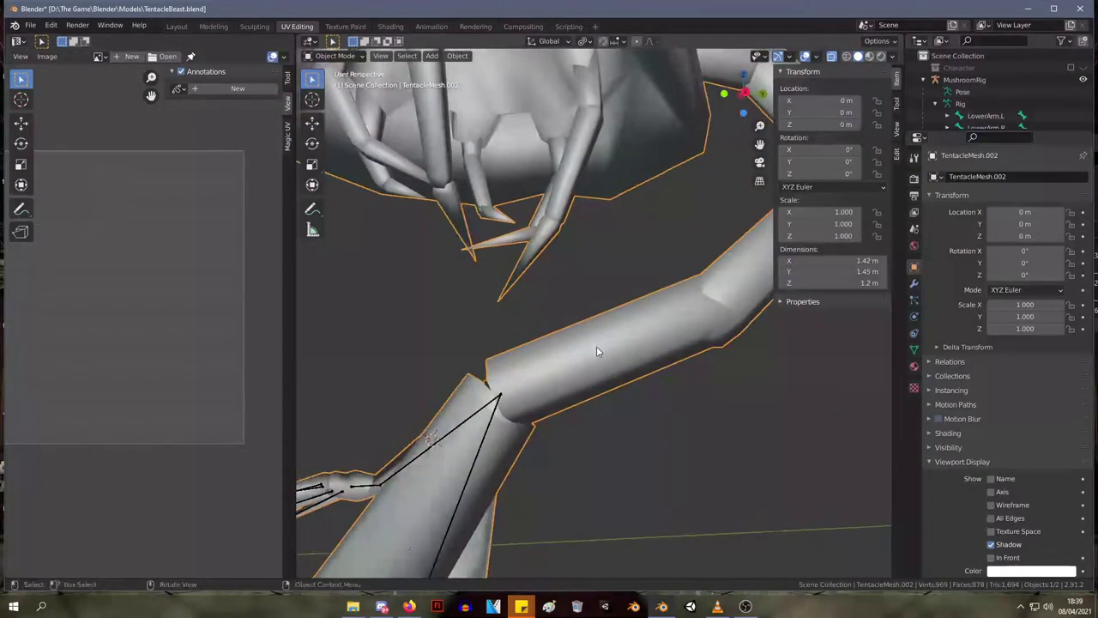
middle_drag(626, 468, 556, 375)
middle_drag(623, 354, 734, 415)
- Rotate the open lower end ring of the section by about -2.68 degrees
key(Tab)
drag(699, 360, 620, 311)
middle_drag(721, 388, 750, 386)
key(r)
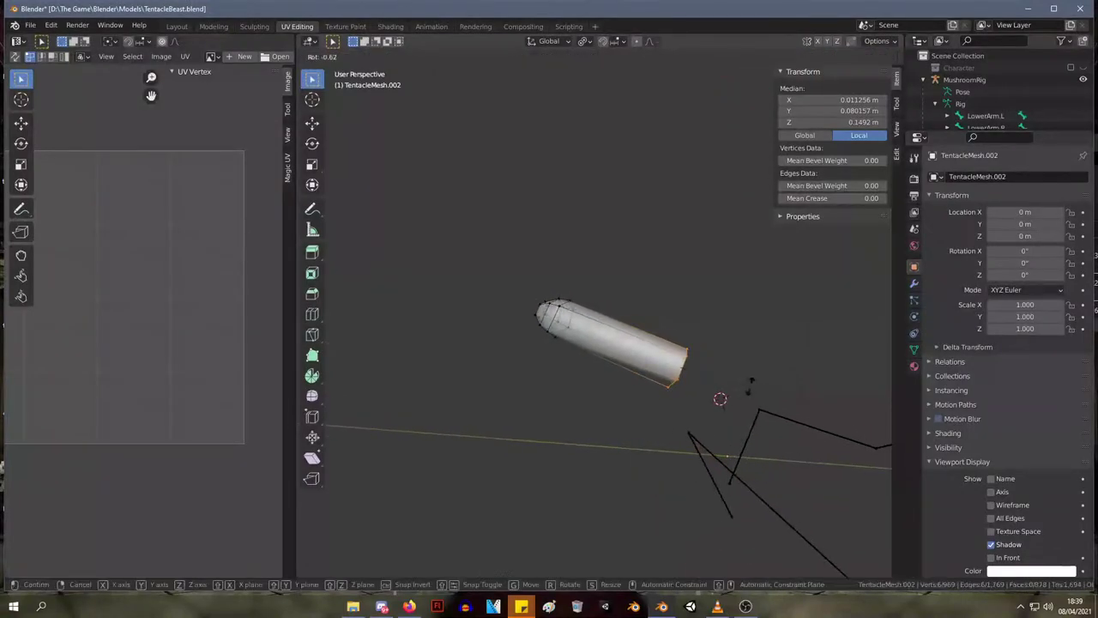
click(744, 381)
- Extrude the lower end ring outward by about 0.04 m and scale the new ring to about 0.457
key(g)
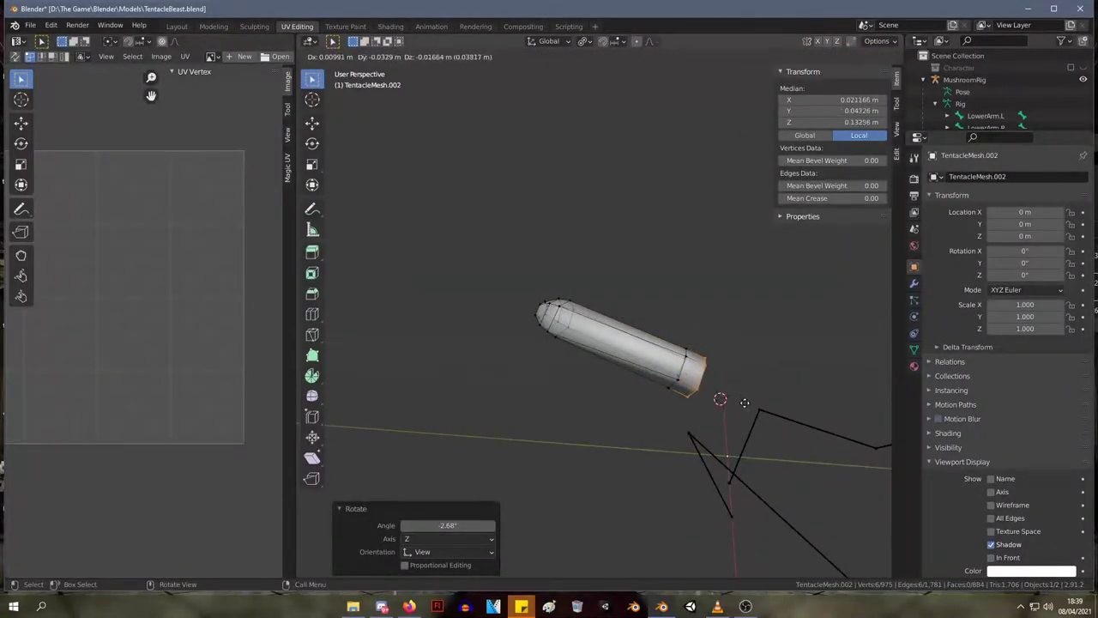
click(745, 402)
key(s)
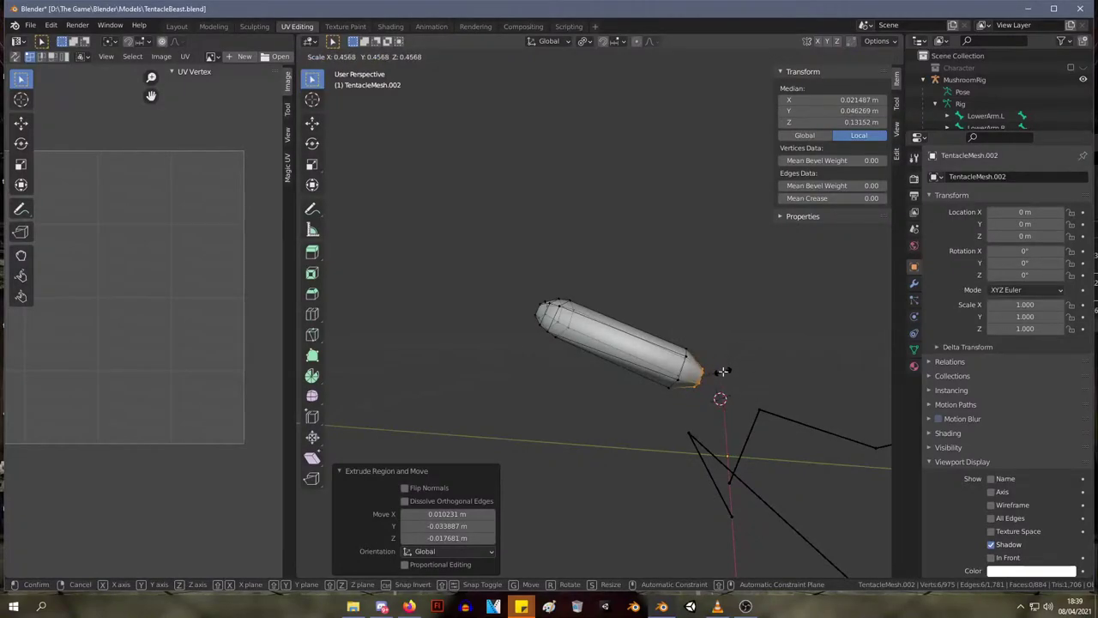
click(723, 371)
- Add an edge loop around the lower cap and scale it up by about 1.4 to round the end
key(s)
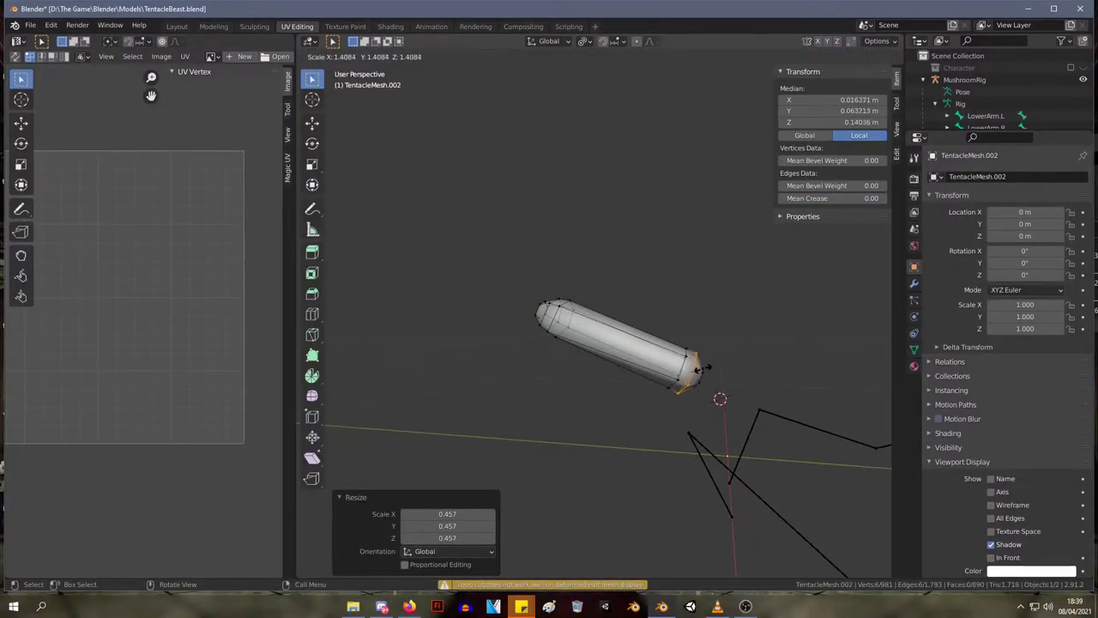
click(701, 370)
middle_drag(717, 400, 486, 388)
alt+click(712, 375)
- Compare the capped section with the full posed model from the side and from behind
key(Tab)
key(Tab)
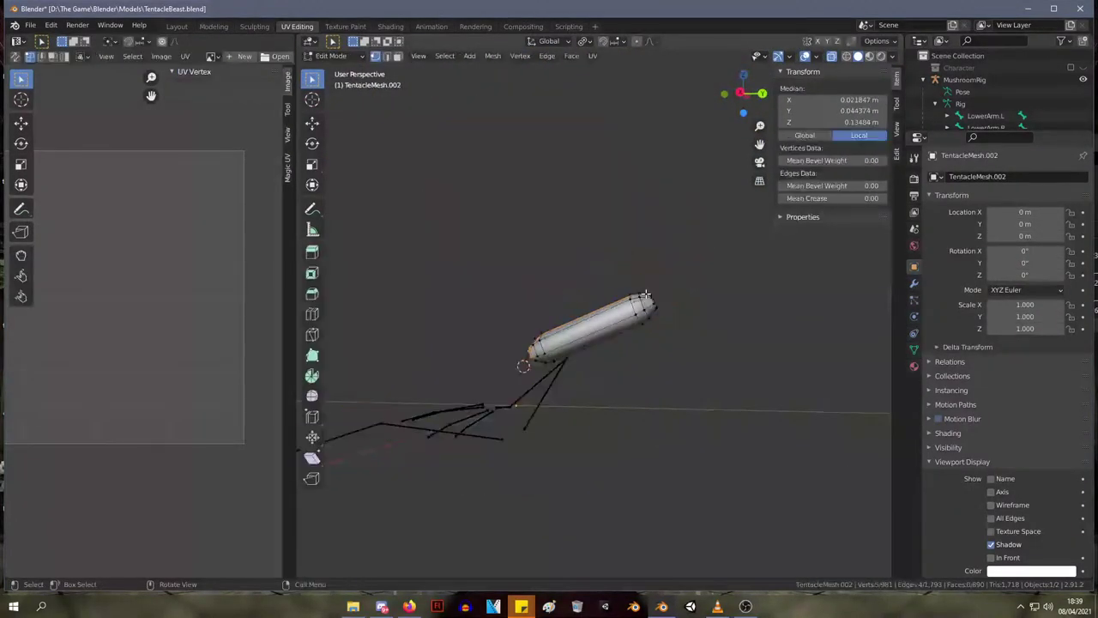
middle_drag(647, 295, 575, 372)
key(Tab)
key(Tab)
key(Tab)
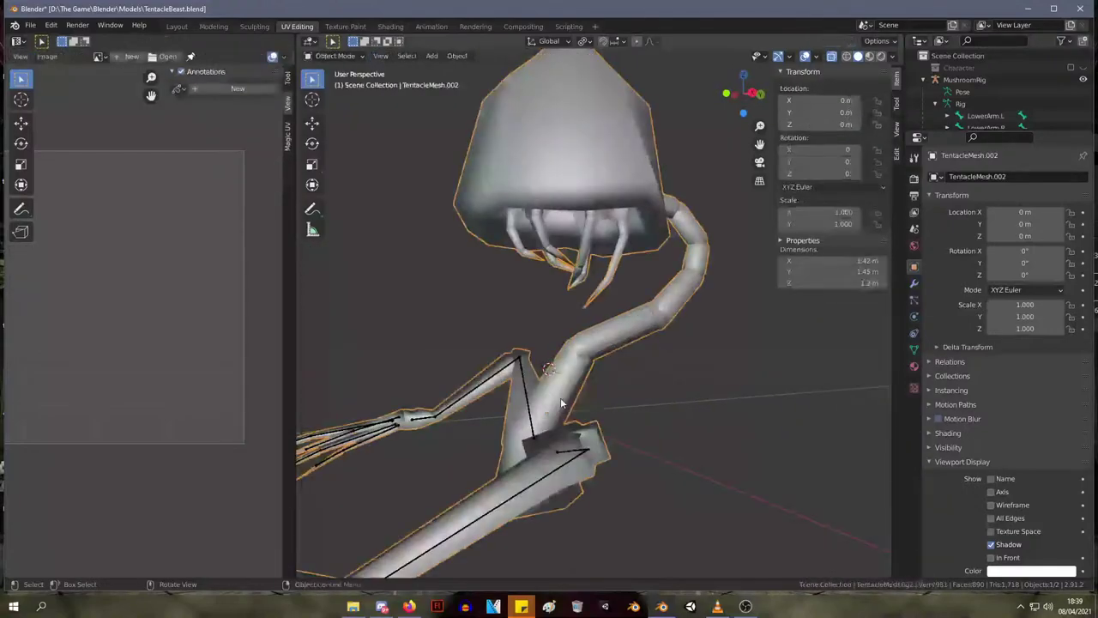
key(Tab)
key(grave)
click(645, 355)
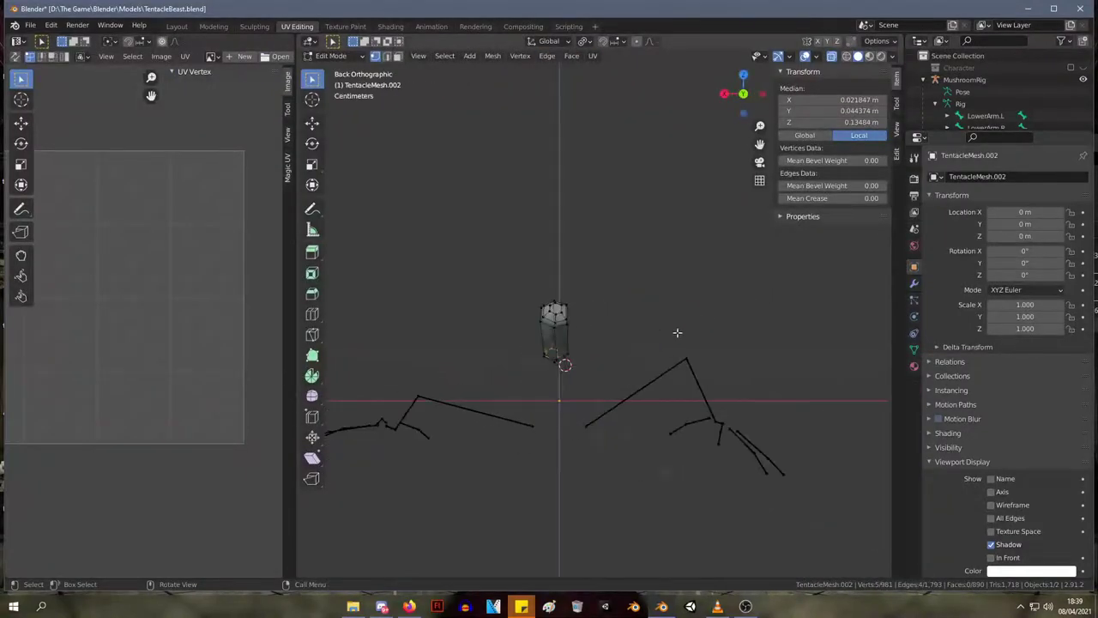
middle_drag(533, 333, 704, 323)
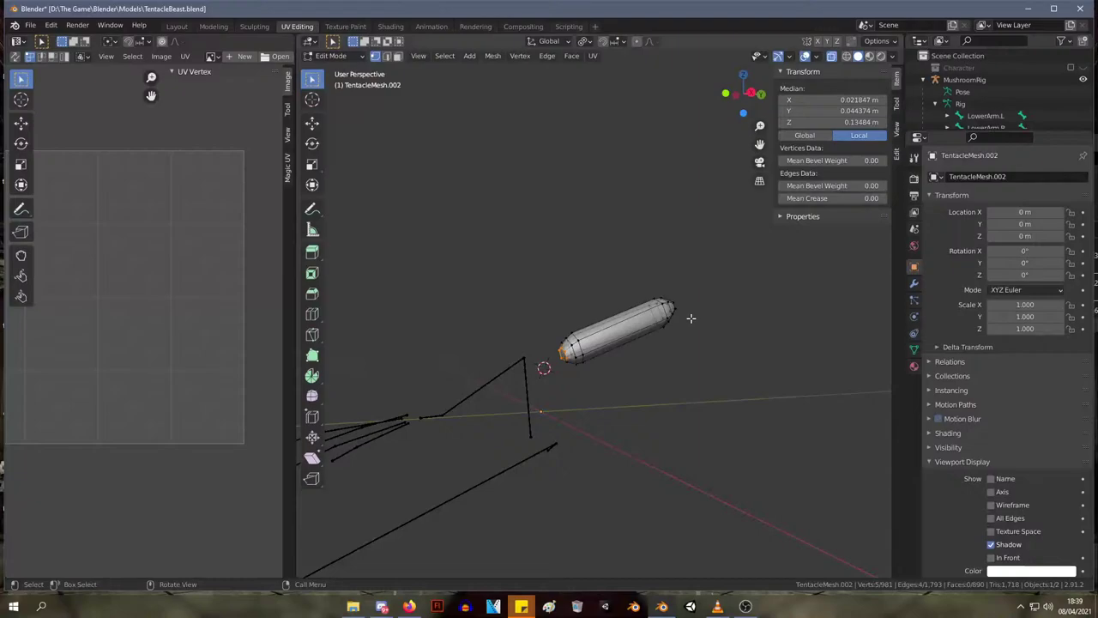
- Reveal all hidden geometry and select the linked faces of the tentacle section just above the base, delimited by seams
key(alt+h)
middle_drag(690, 321, 616, 367)
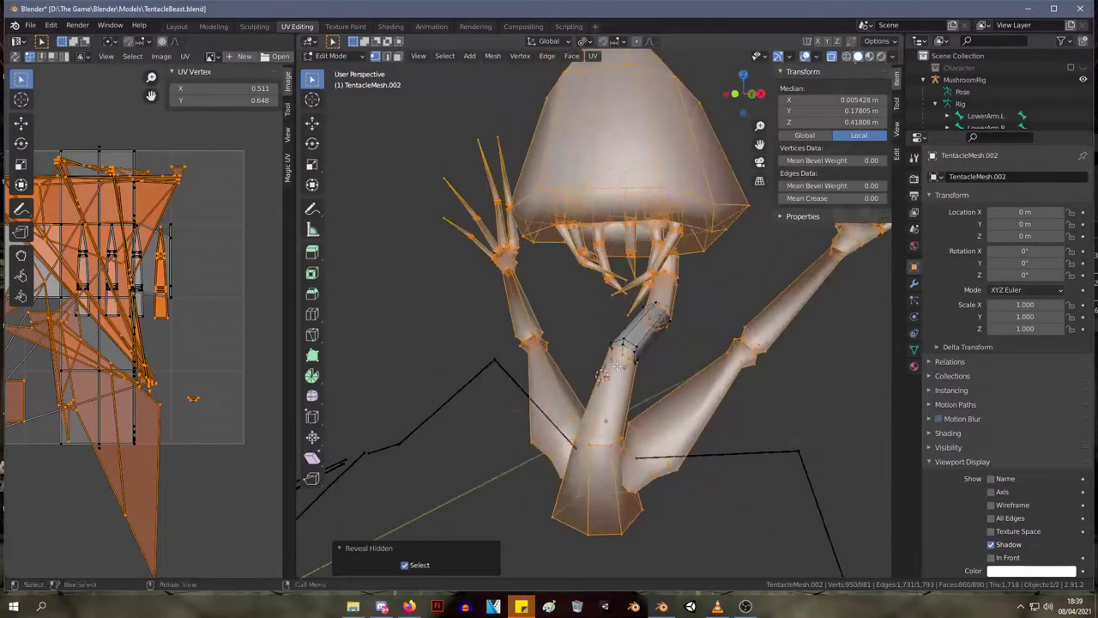
click(601, 430)
mouse_move(602, 430)
middle_down()
mouse_move(652, 429)
mouse_move(564, 434)
mouse_move(581, 438)
middle_up()
key(l)
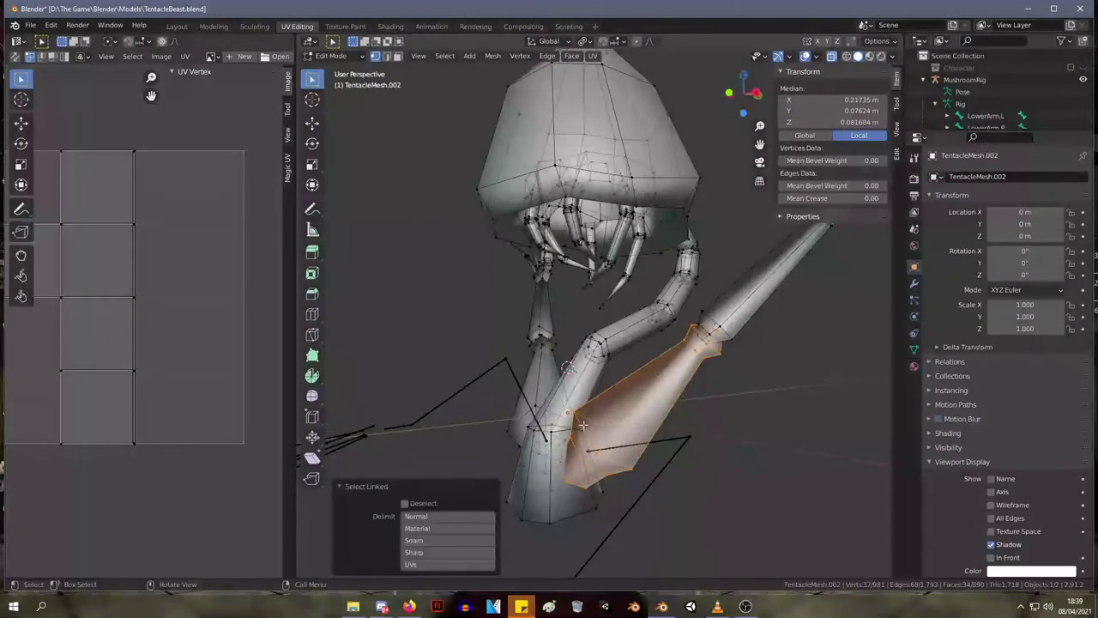
middle_drag(599, 370, 590, 358)
click(590, 356)
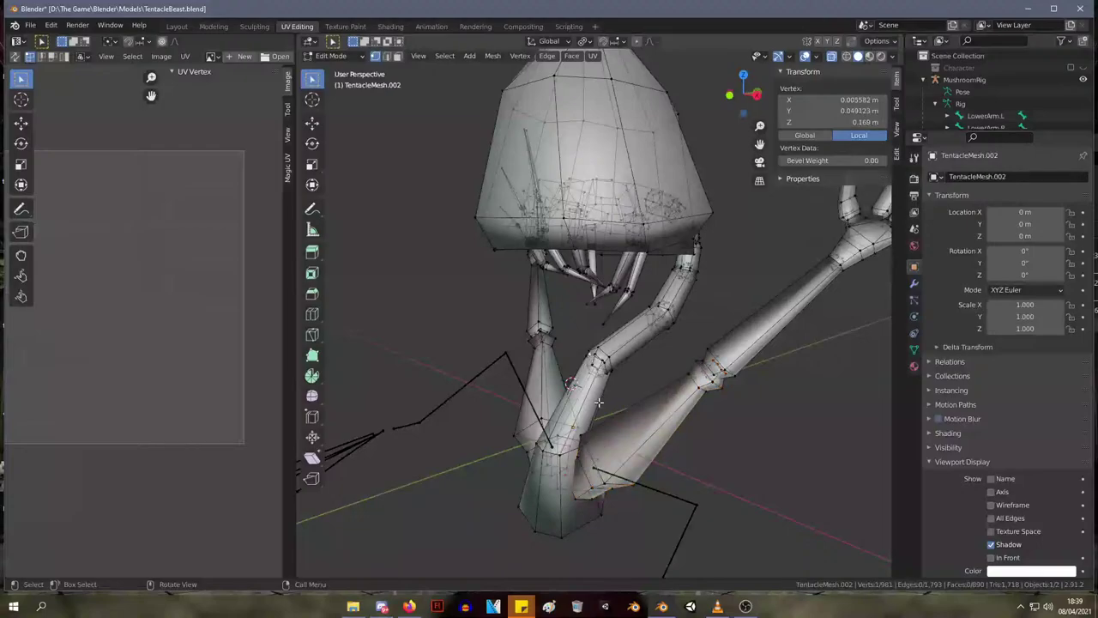
key(l)
click(604, 360)
key(l)
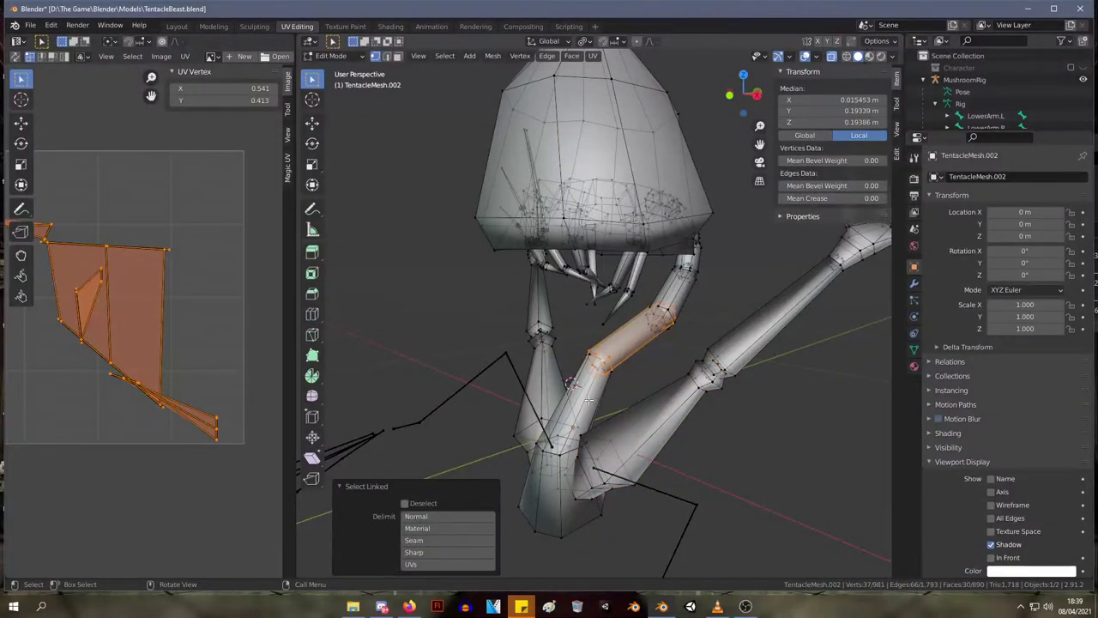
click(584, 395)
key(l)
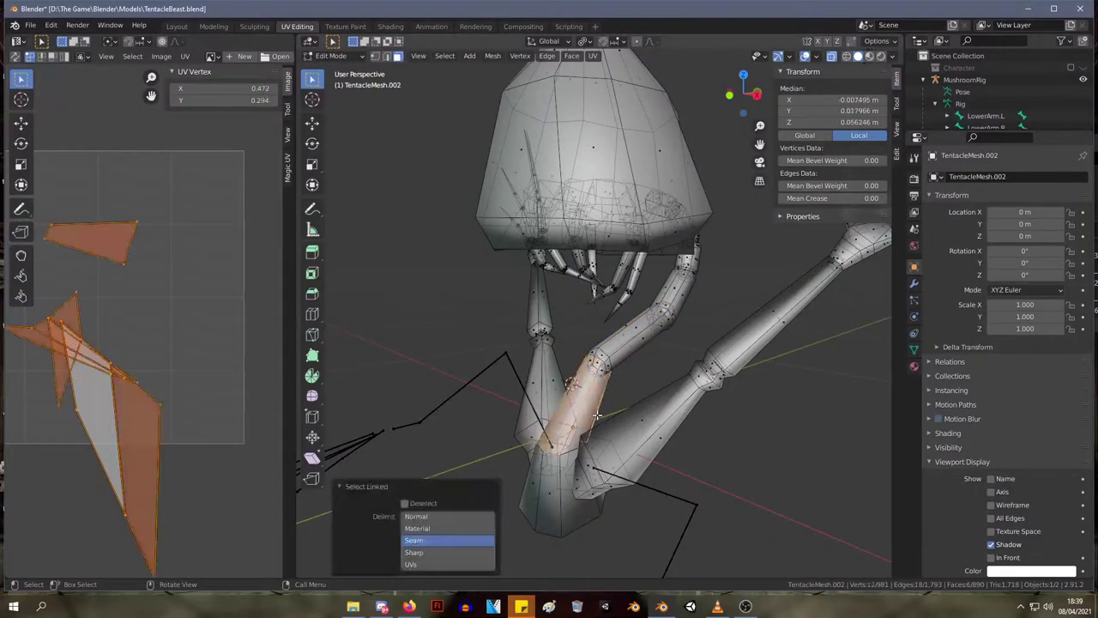
- Isolate the selected section above the base by hiding all unselected geometry
middle_drag(596, 416, 485, 362)
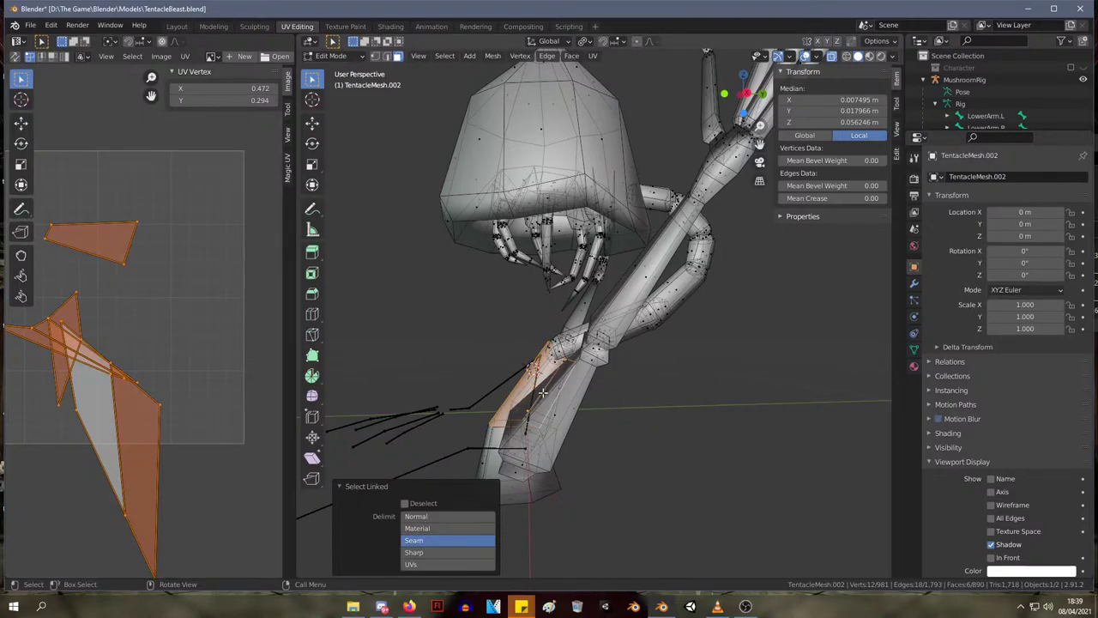
middle_drag(526, 270, 544, 232)
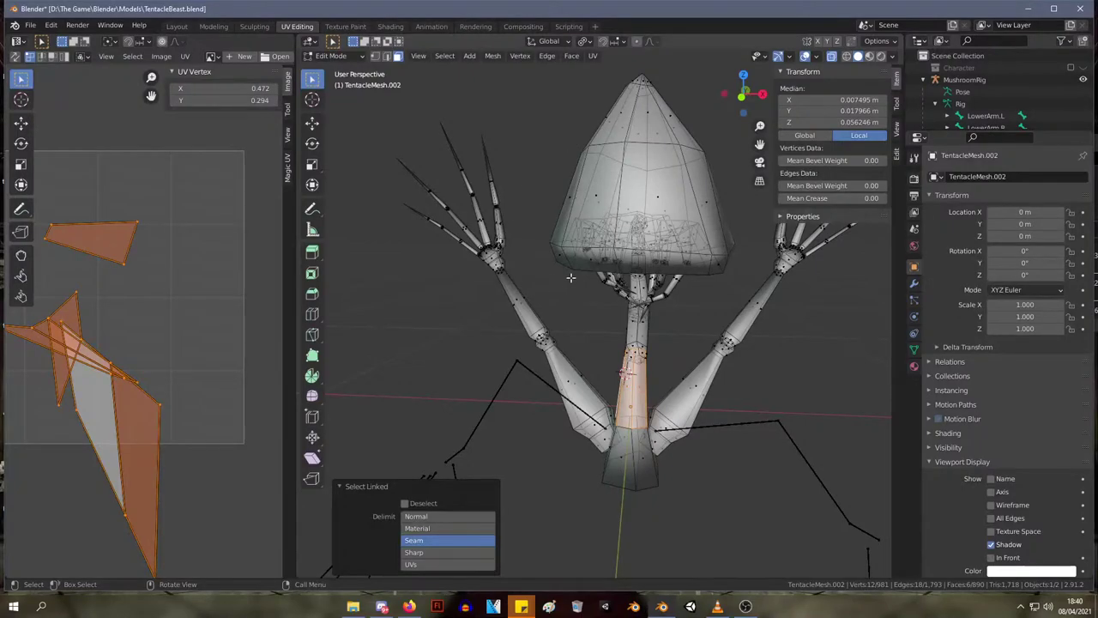
middle_drag(571, 277, 519, 205)
middle_drag(665, 384, 530, 316)
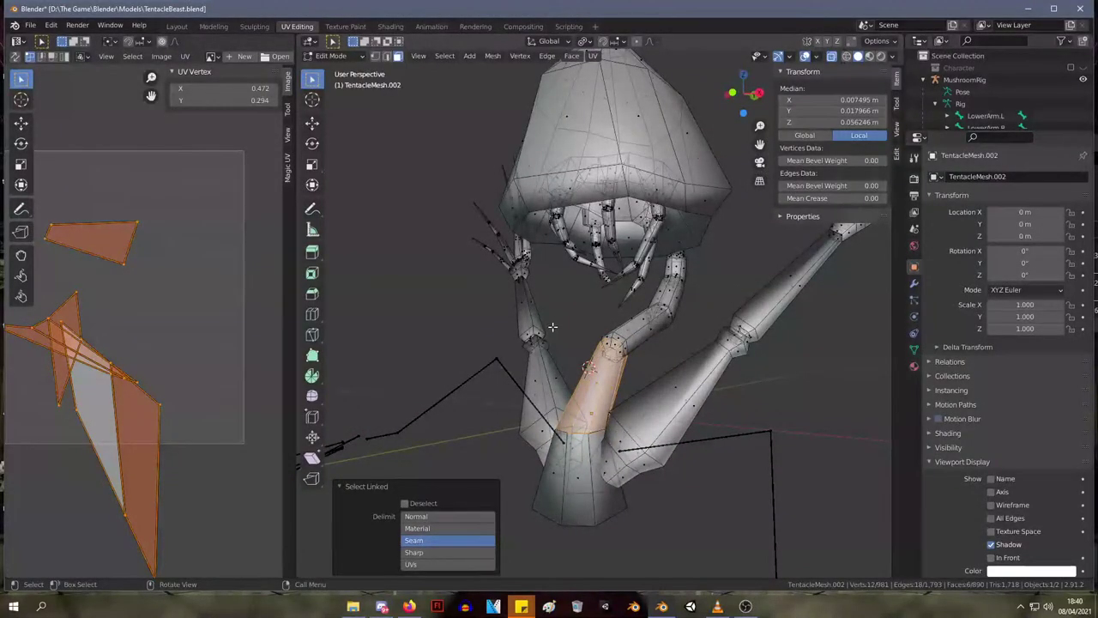
middle_drag(553, 326, 577, 378)
key(shift+h)
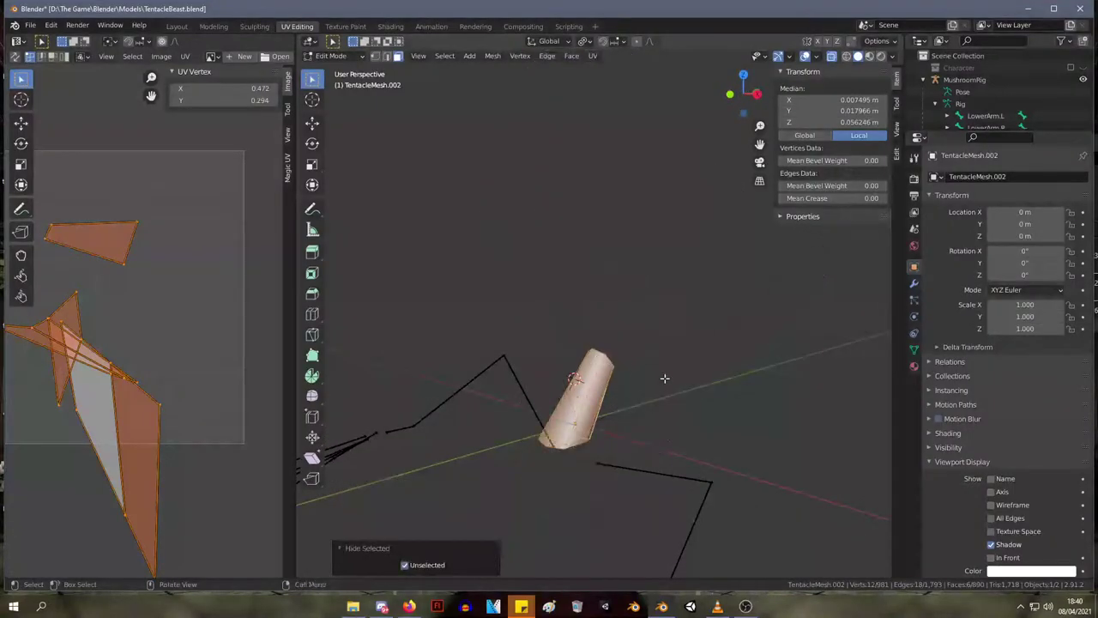
- Rotate the isolated section's lower end ring square to its length, finishing with a turn of about -7.36 degrees
middle_drag(664, 380, 612, 371)
drag(627, 386, 609, 332)
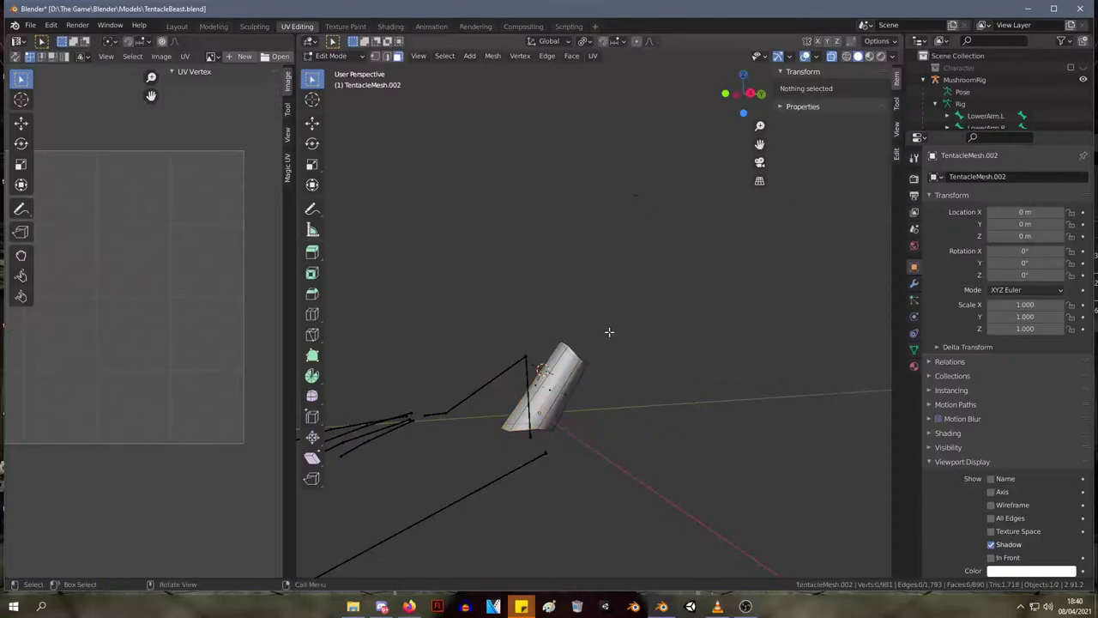
click(549, 428)
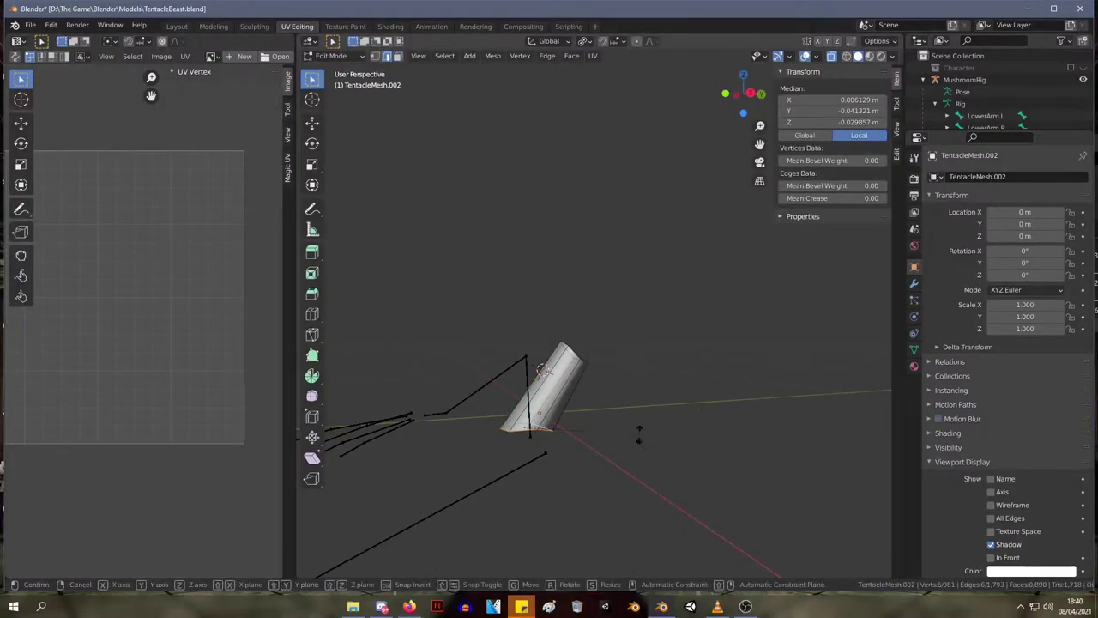
key(r)
click(607, 487)
middle_drag(607, 487, 523, 321)
key(r)
click(714, 465)
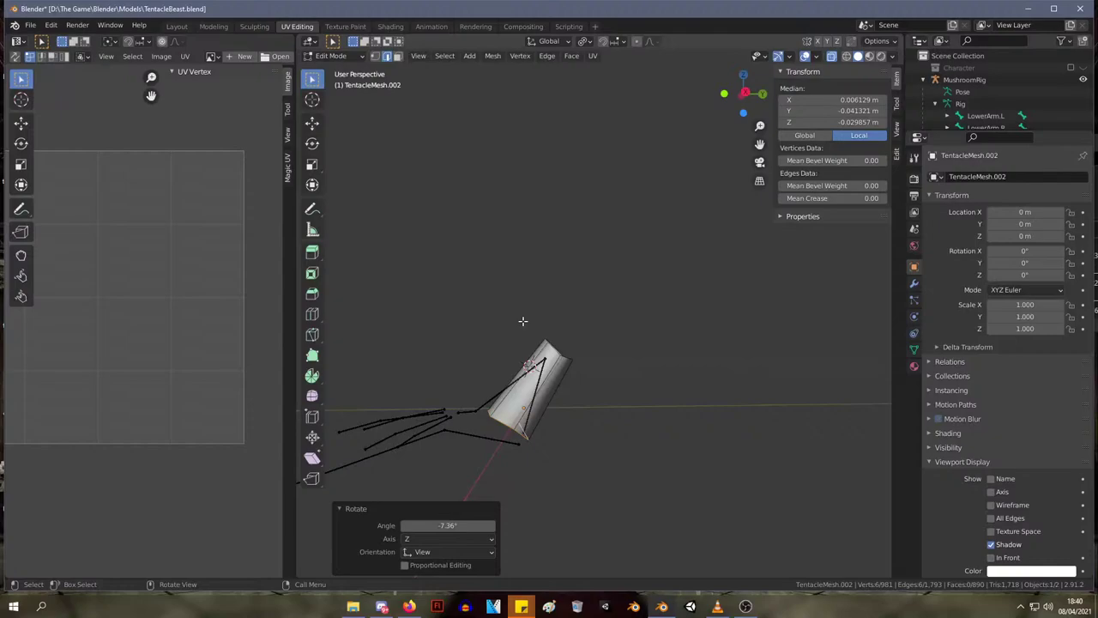
- Move vertices of the isolated section's upper end ring by about 0.007 m to even out the ring
key(1)
click(567, 357)
key(g)
right_click(566, 358)
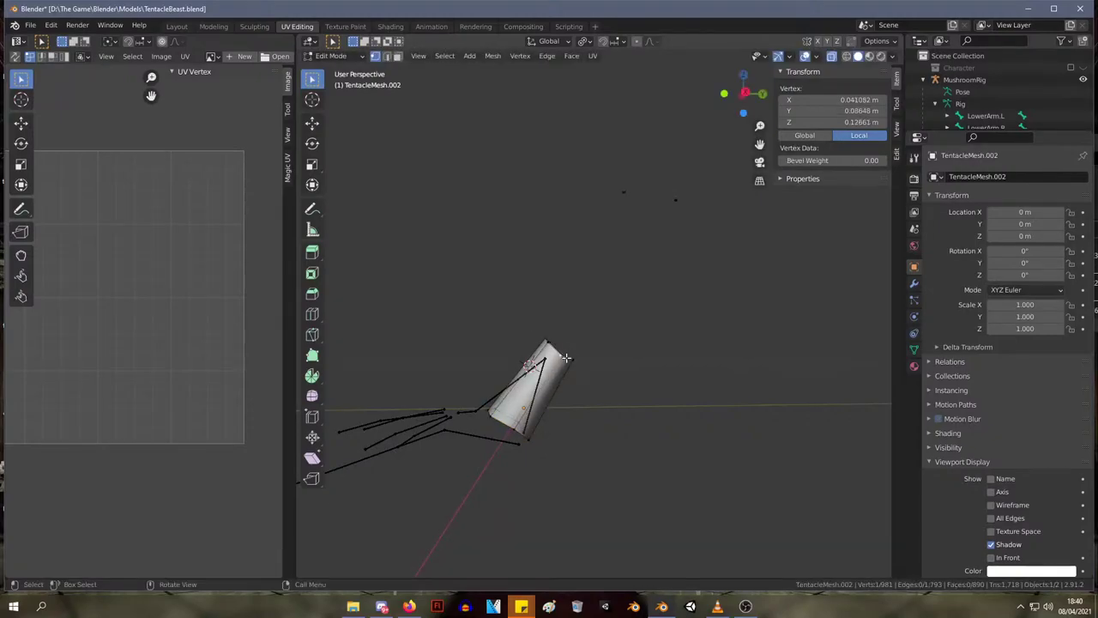
key(g)
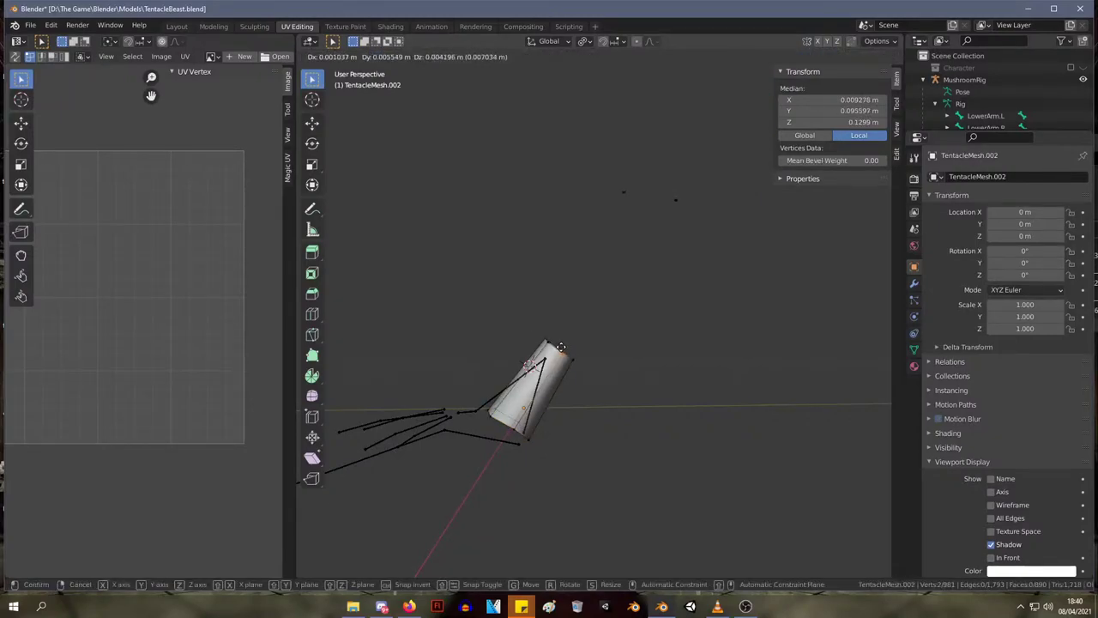
click(559, 348)
- Extrude the section's upper end ring outward about 0.045 m, scale it to 0.344, and move it about 0.023 m further out
middle_drag(559, 348, 669, 345)
drag(583, 318, 732, 433)
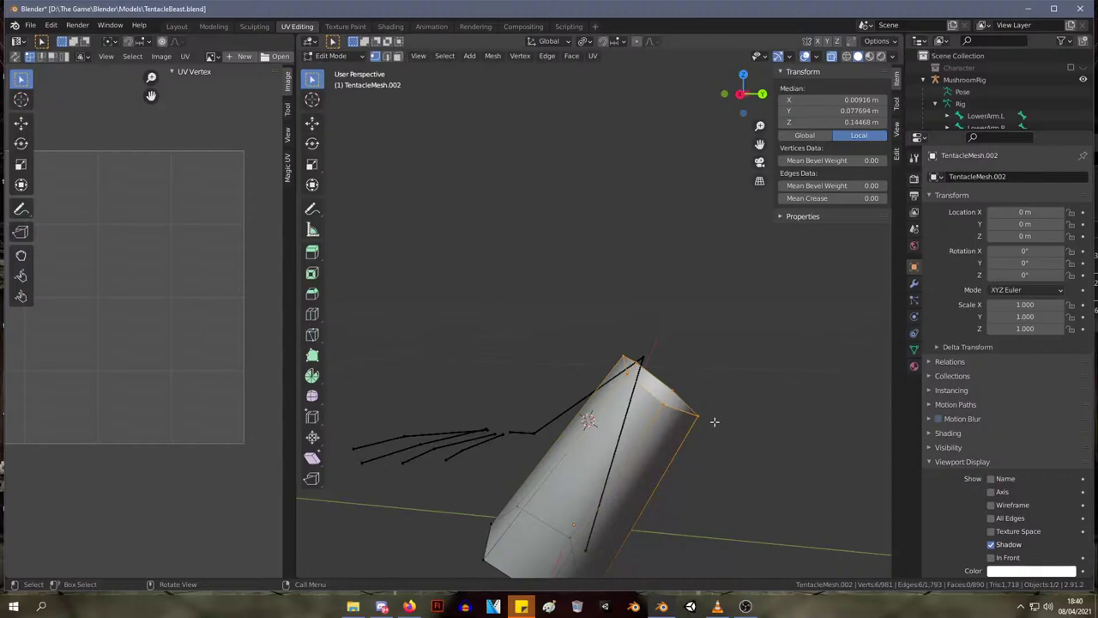
key(e)
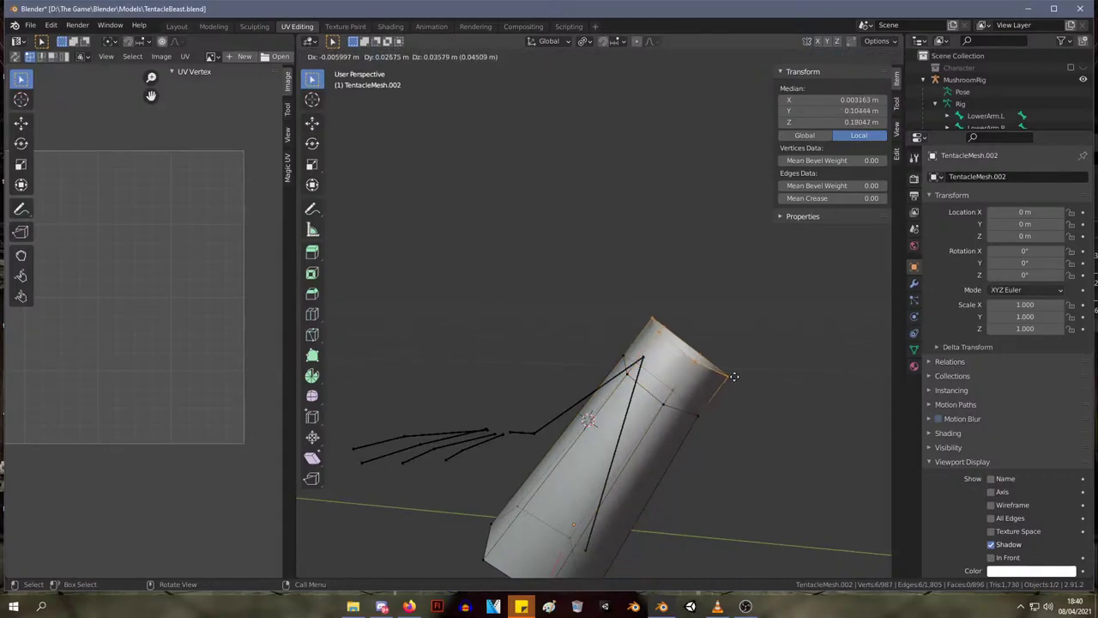
click(733, 377)
key(s)
click(698, 363)
key(g)
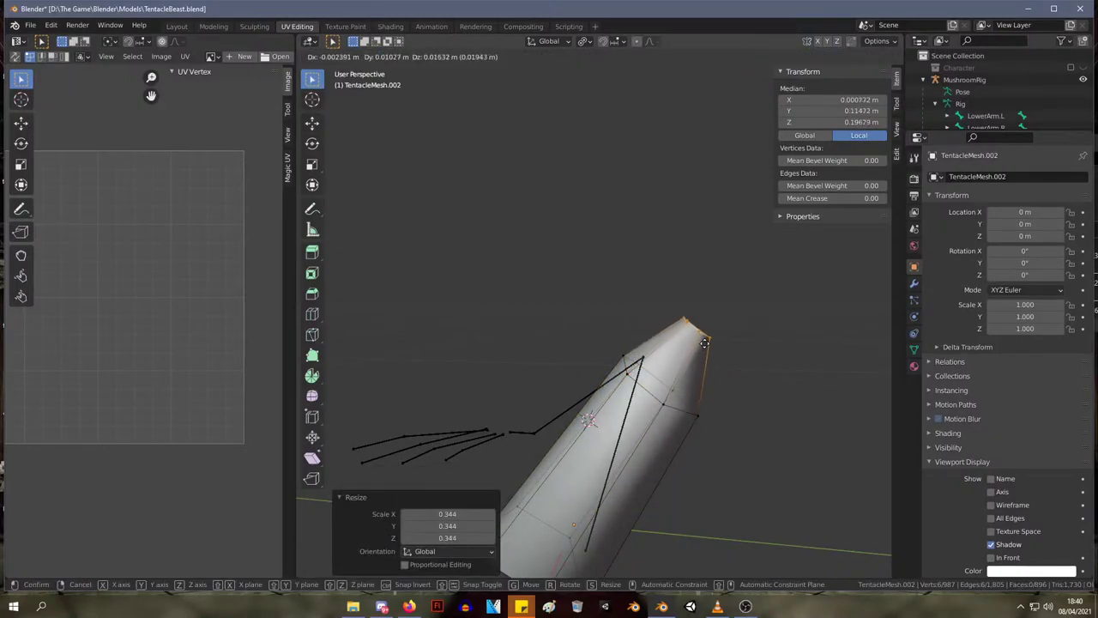
click(705, 344)
- Add a loop cut around the upper cap, scale it by about 1.31 to round the cap, and adjust the tip's position
key(ctrl+r)
click(699, 360)
key(s)
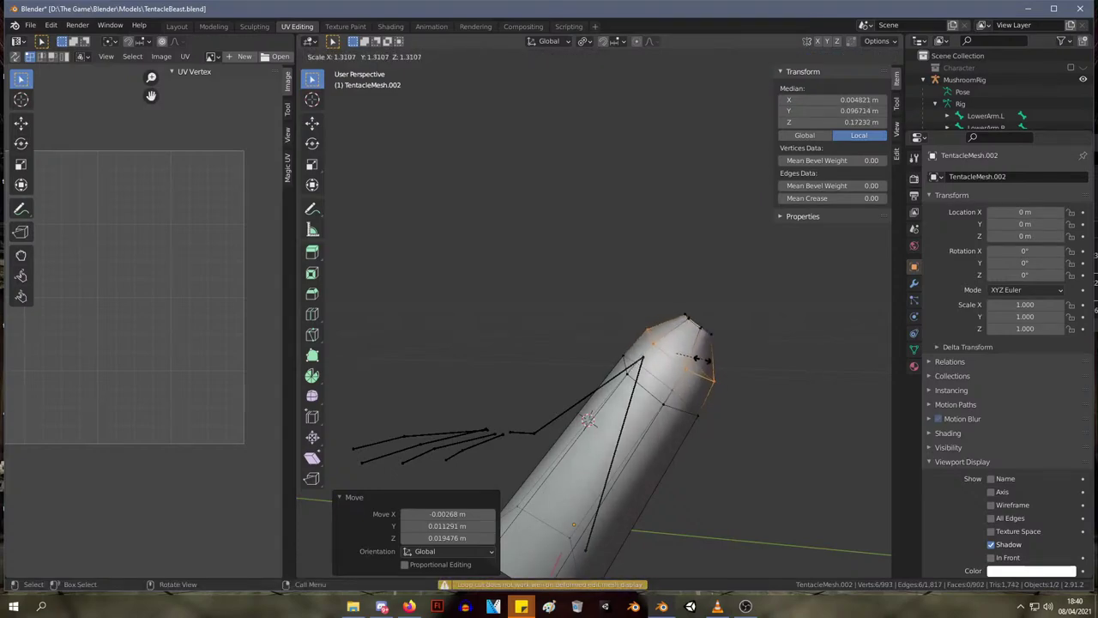
click(703, 359)
alt+click(669, 299)
key(g)
click(664, 305)
- Select the whole upper cap and move it about 0.005 m to line it up with the section
middle_drag(666, 306, 785, 346)
shift+drag(725, 300, 750, 335)
key(g)
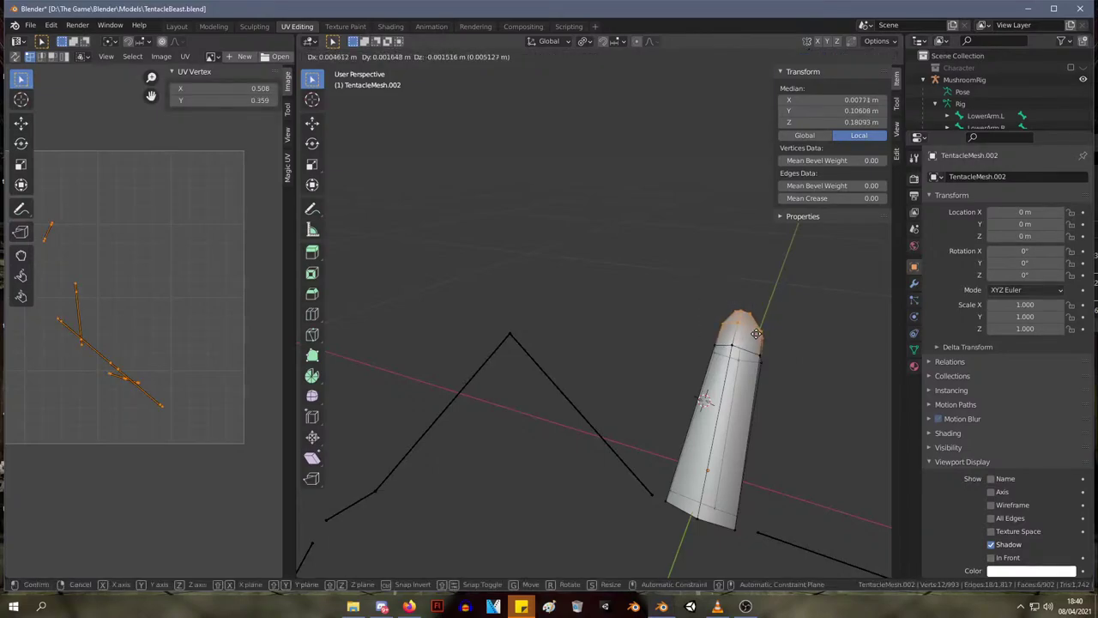
click(754, 338)
middle_drag(755, 338, 681, 318)
- Check the cap against the posed model and move it together with the section's upper end ring by about 0.004 m
key(Tab)
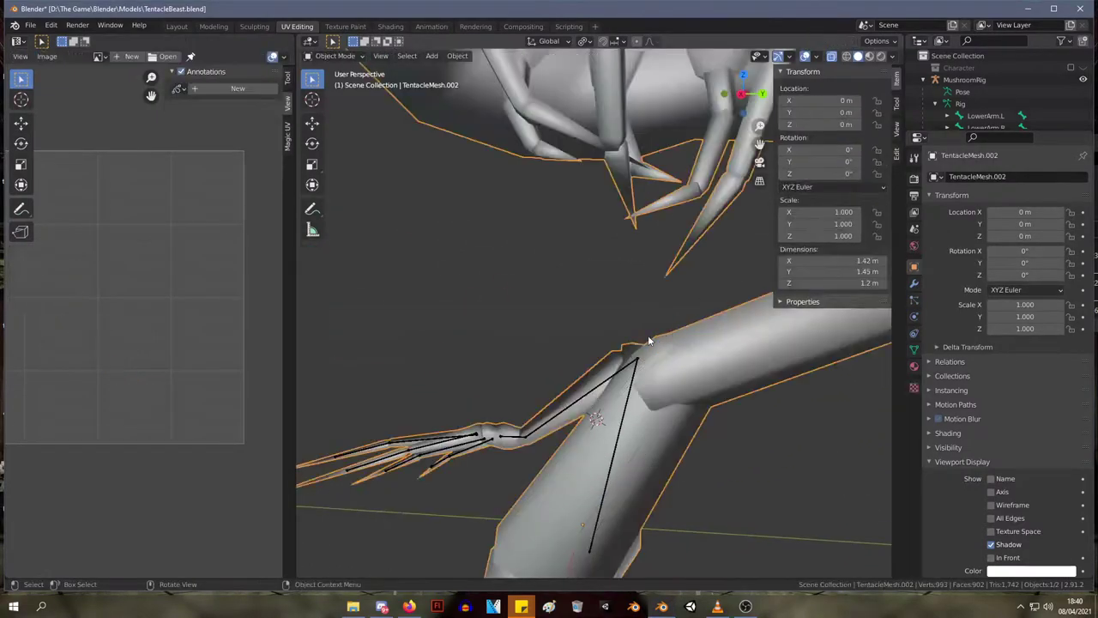
key(Tab)
key(Tab)
middle_drag(591, 332, 667, 346)
key(Tab)
drag(602, 267, 752, 387)
key(g)
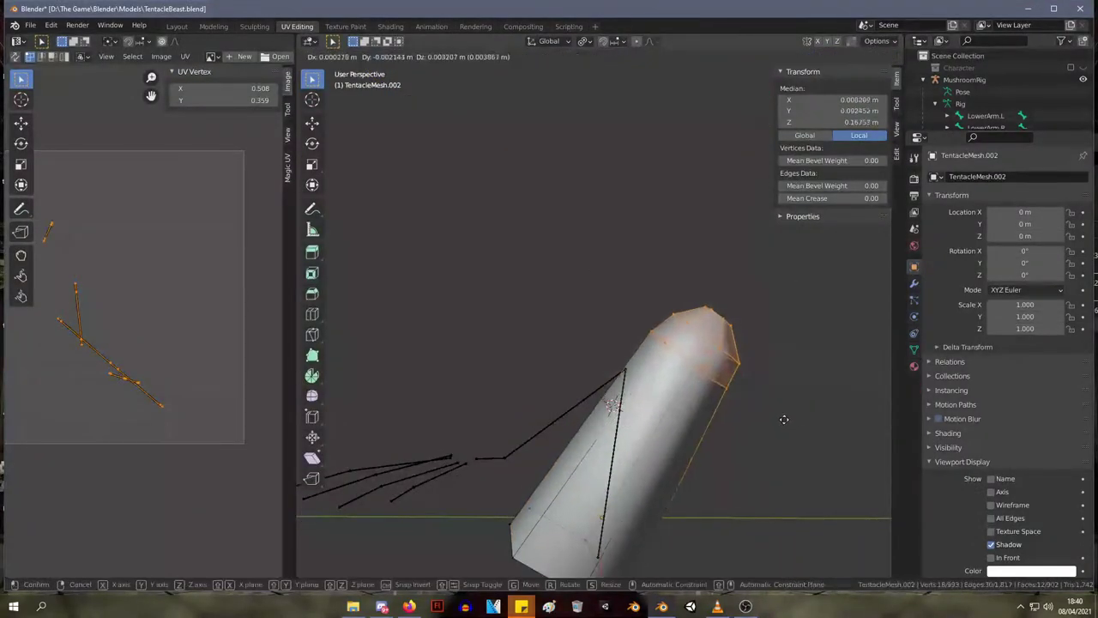
click(783, 419)
- Extrude the section's lower end ring outward about 0.049 m, scale it to 0.498, and move it about 0.004 m further out
key(Tab)
middle_drag(706, 378, 811, 381)
middle_drag(610, 461, 661, 406)
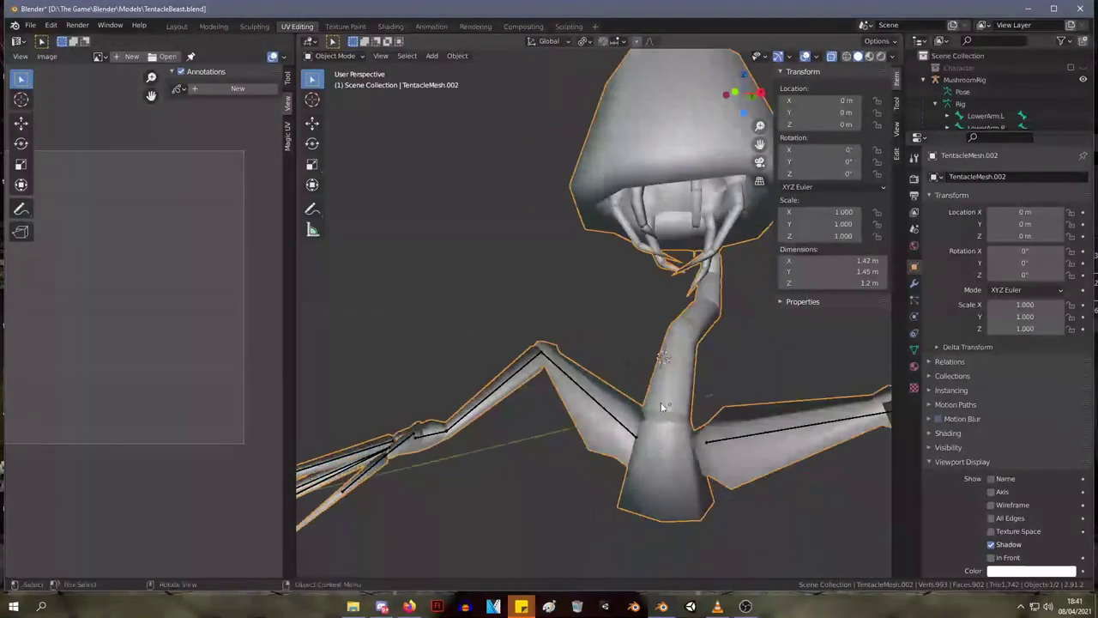
key(Tab)
middle_drag(677, 467, 597, 471)
drag(656, 482, 574, 405)
key(g)
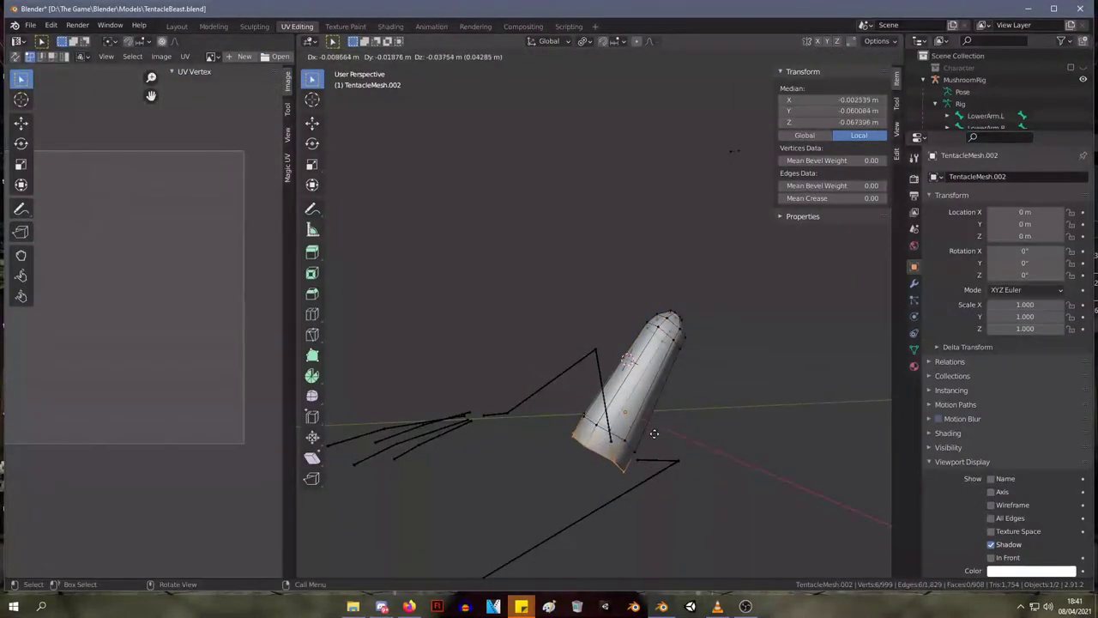
click(653, 437)
key(s)
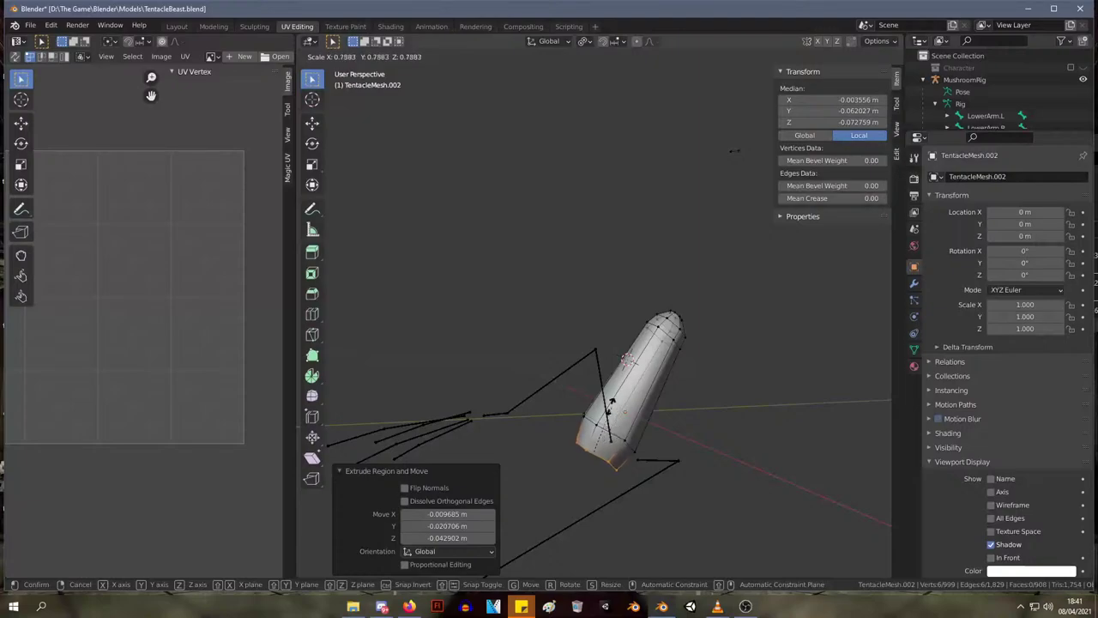
click(614, 429)
key(g)
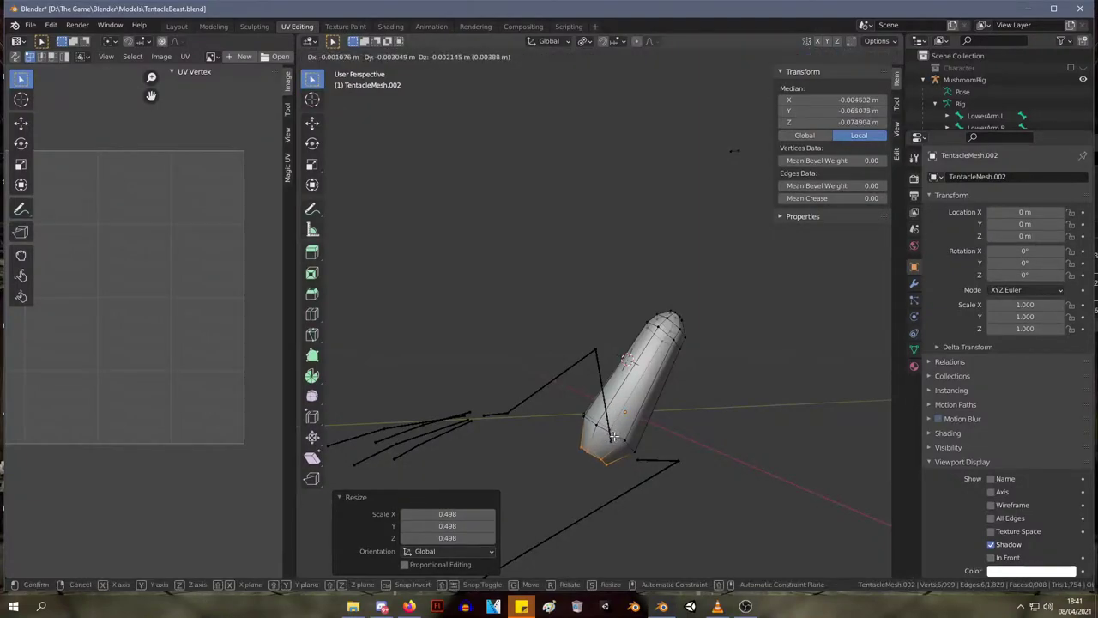
click(615, 441)
- Round the lower cap by scaling its new middle loop by about 1.17 and resizing the tip vertices, checking against the posed model
key(s)
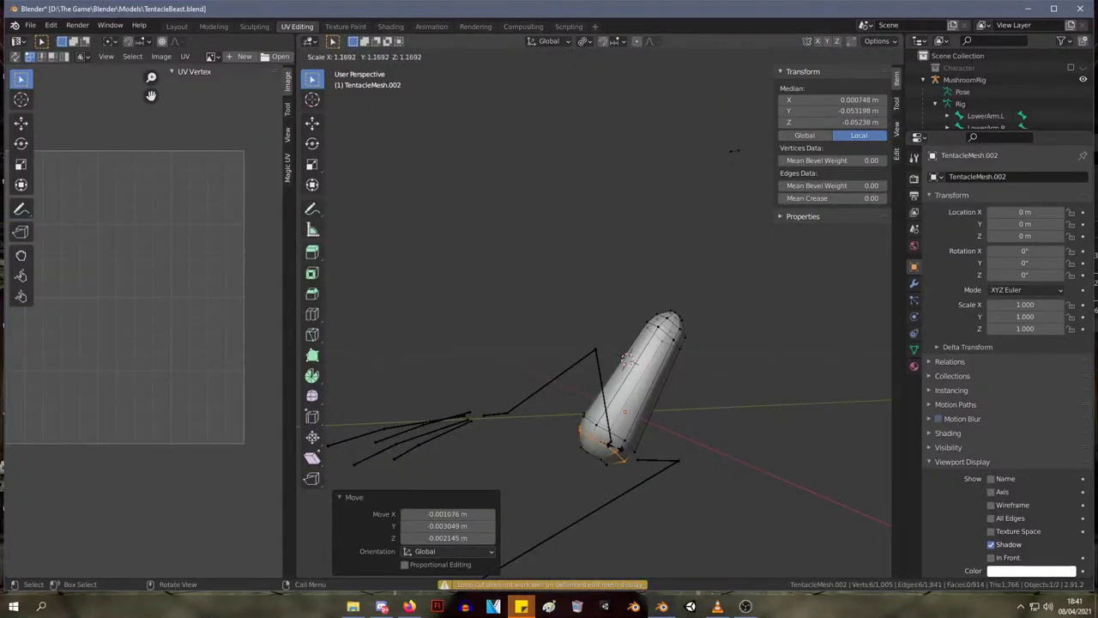
click(616, 461)
drag(577, 461, 603, 469)
key(s)
click(602, 464)
key(Tab)
middle_drag(602, 464, 726, 438)
key(Tab)
key(Tab)
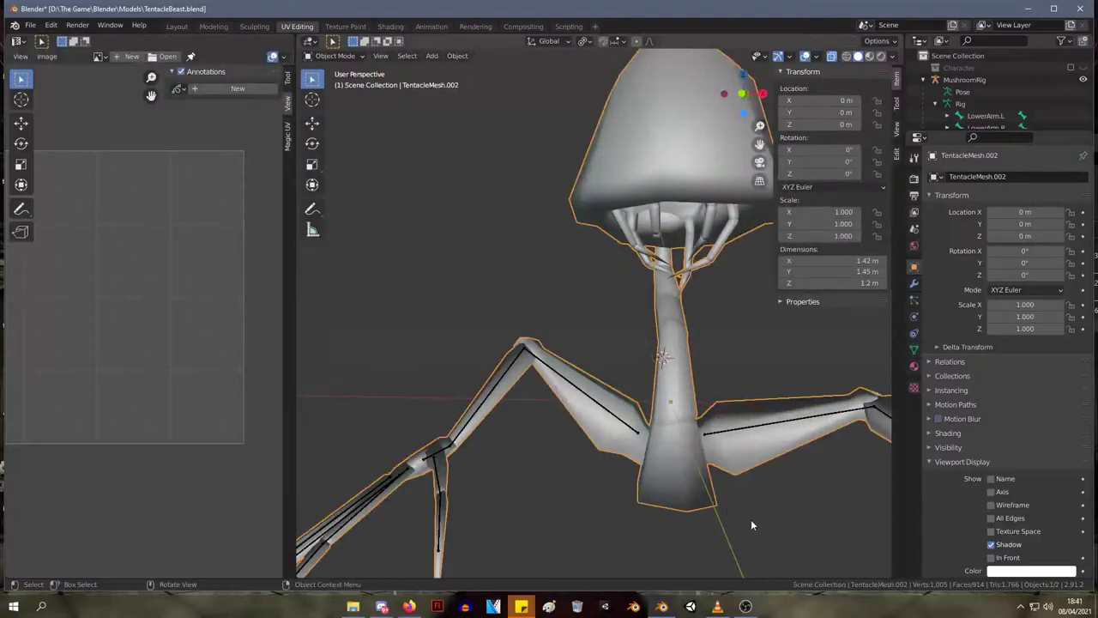
- Reveal all hidden geometry, select the linked base section of the tentacle, and hide all unselected geometry
key(Tab)
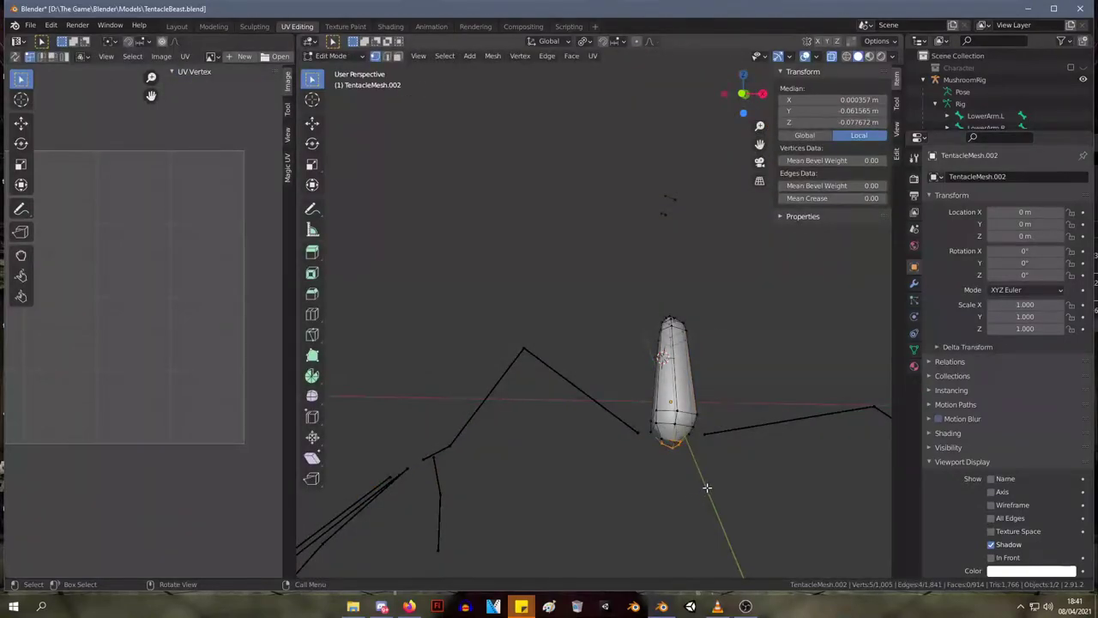
key(alt+h)
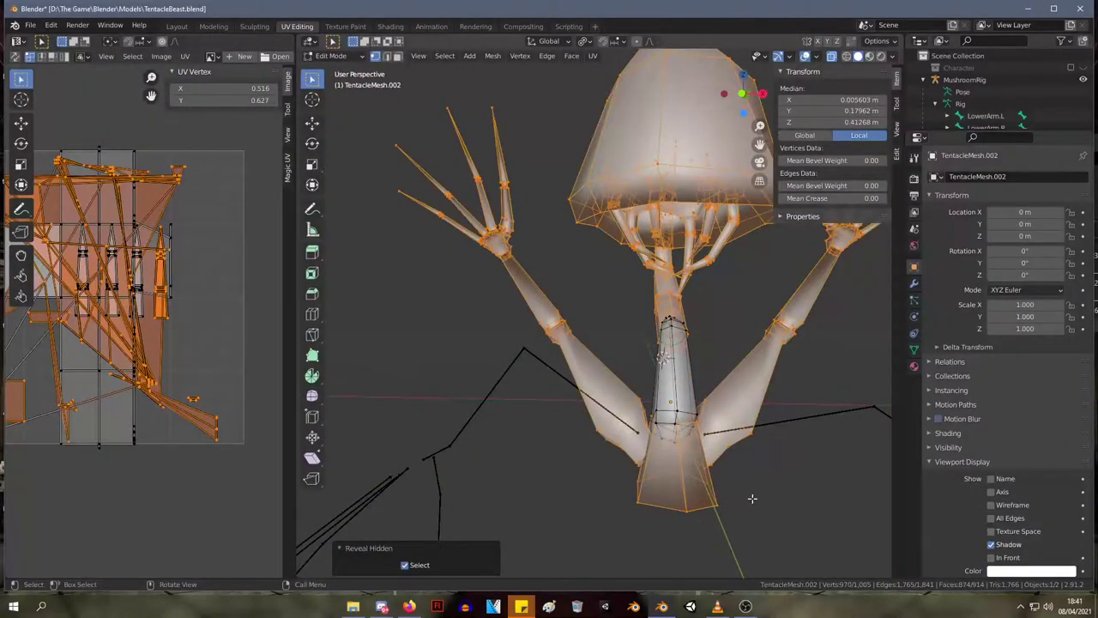
middle_drag(751, 498, 701, 508)
click(701, 508)
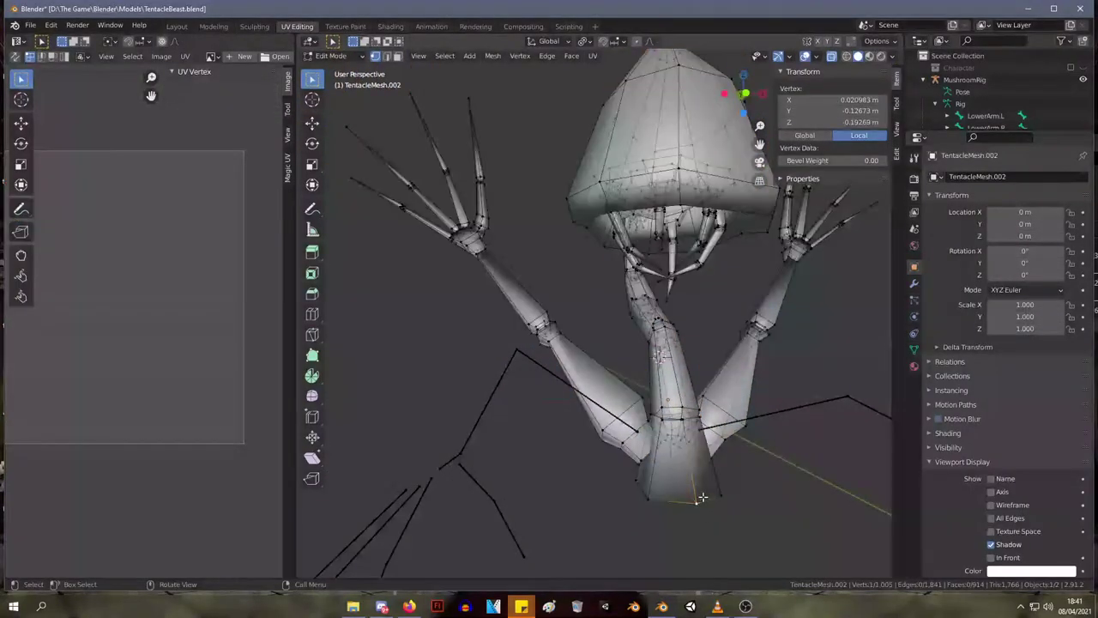
key(l)
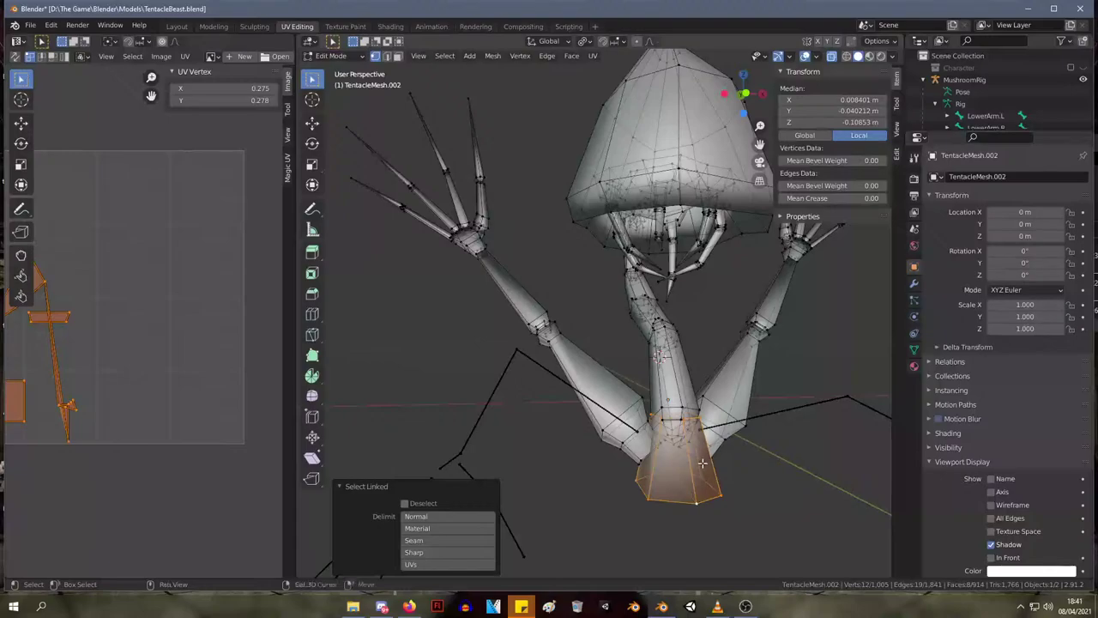
key(shift+h)
- Reposition a single vertex on the base section's upper ring to even out its outline
middle_drag(701, 463, 654, 455)
click(661, 398)
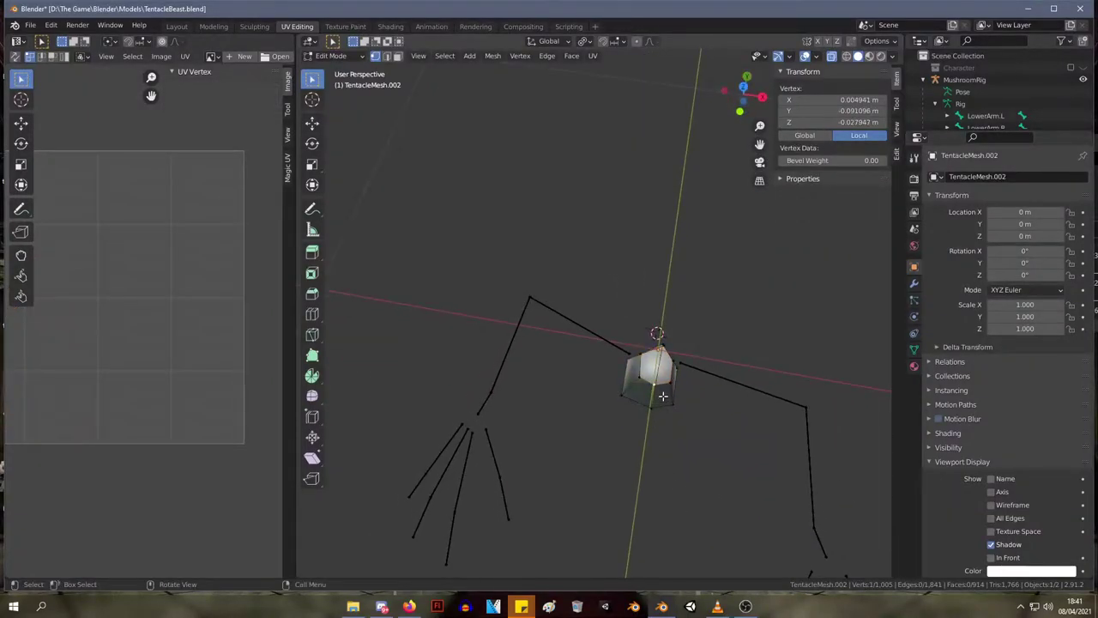
middle_drag(662, 395, 664, 354)
key(g)
click(591, 304)
- Extrude the base section's upper ring upward about 0.073 m, scale it to 0.450, and fill the opening with a face
drag(612, 354, 727, 441)
key(g)
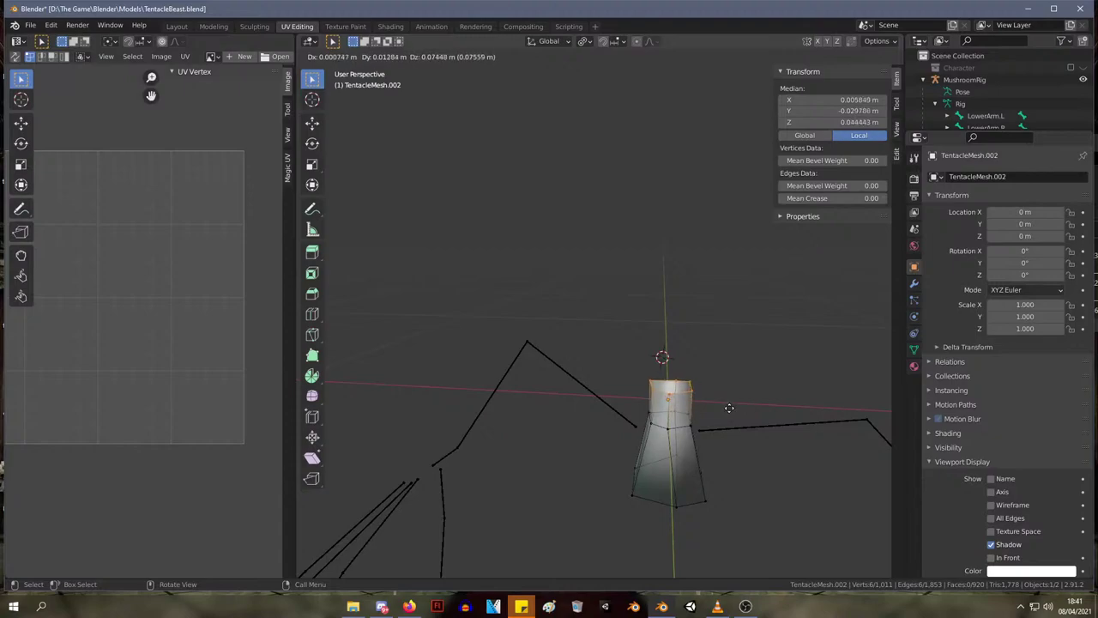
click(728, 409)
key(s)
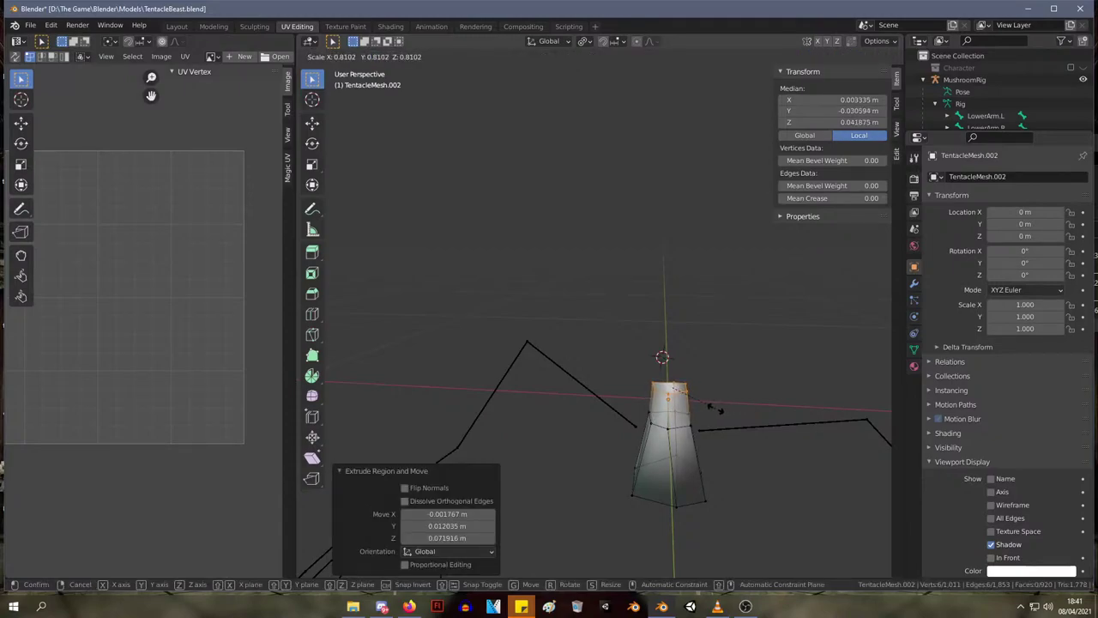
click(683, 412)
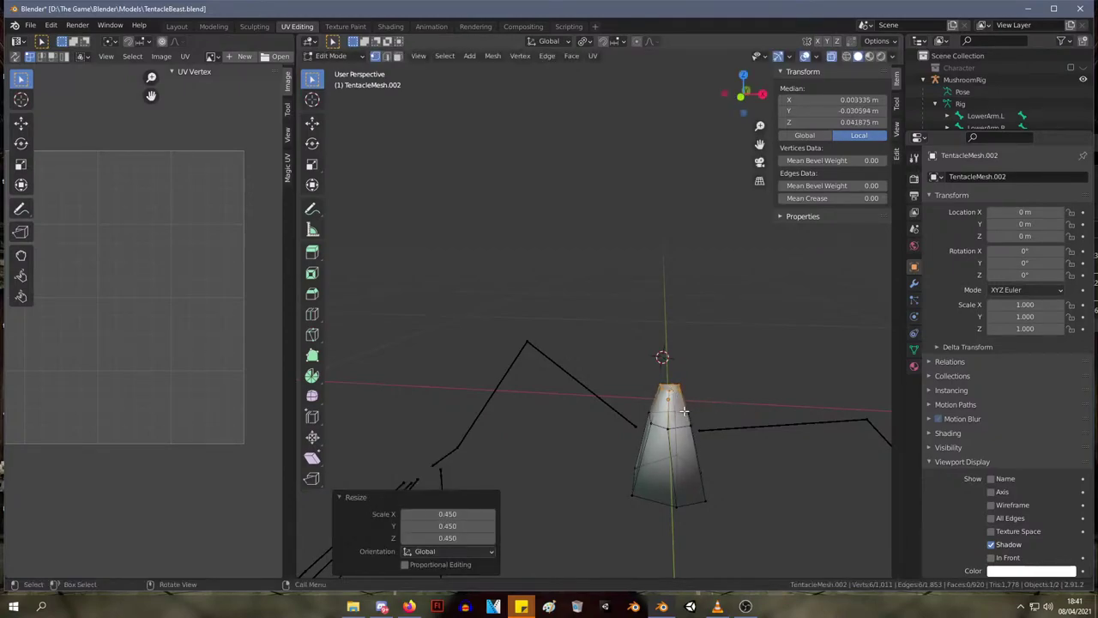
key(f)
- Add a centred loop cut around the base's cap, scale the loop by 1.236, and scale the whole cap to 0.862
key(ctrl+r)
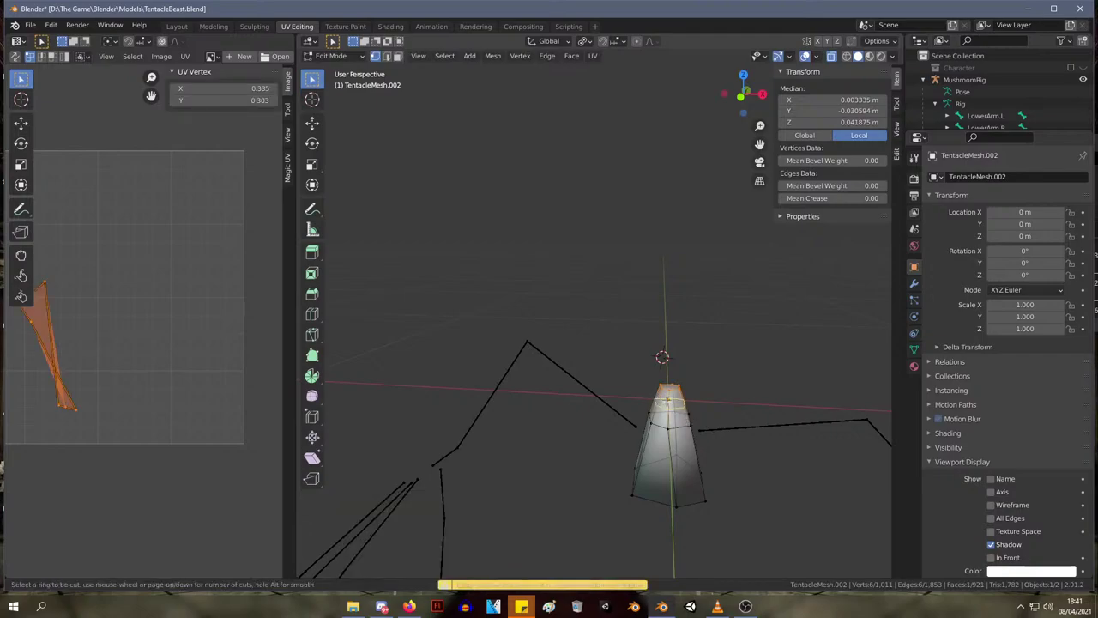
click(659, 398)
right_click(678, 403)
key(s)
click(691, 405)
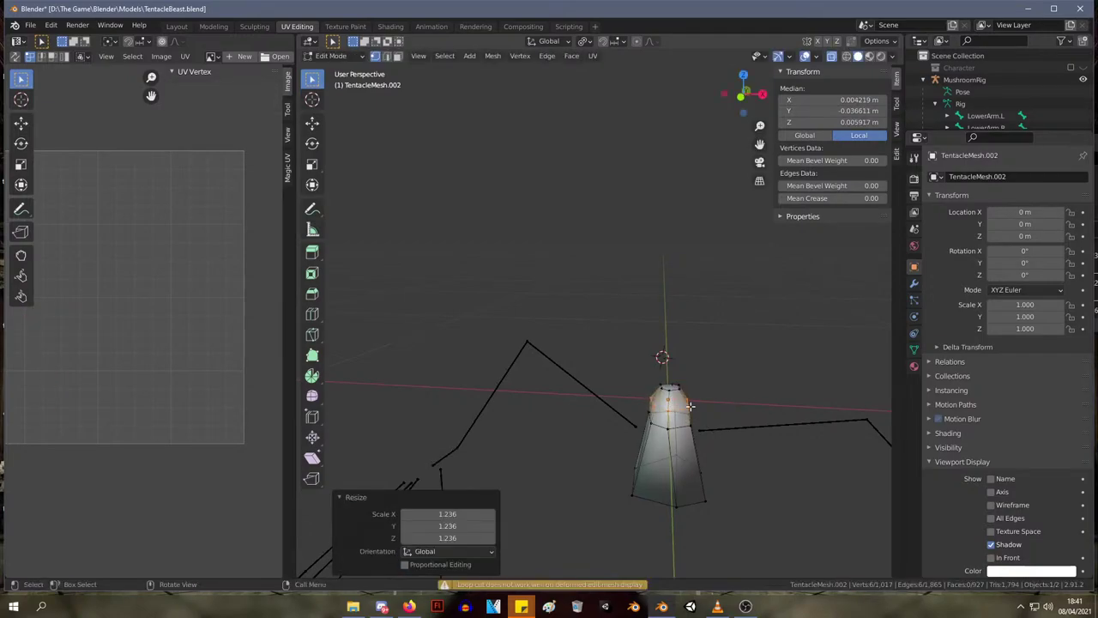
key(f)
key(s)
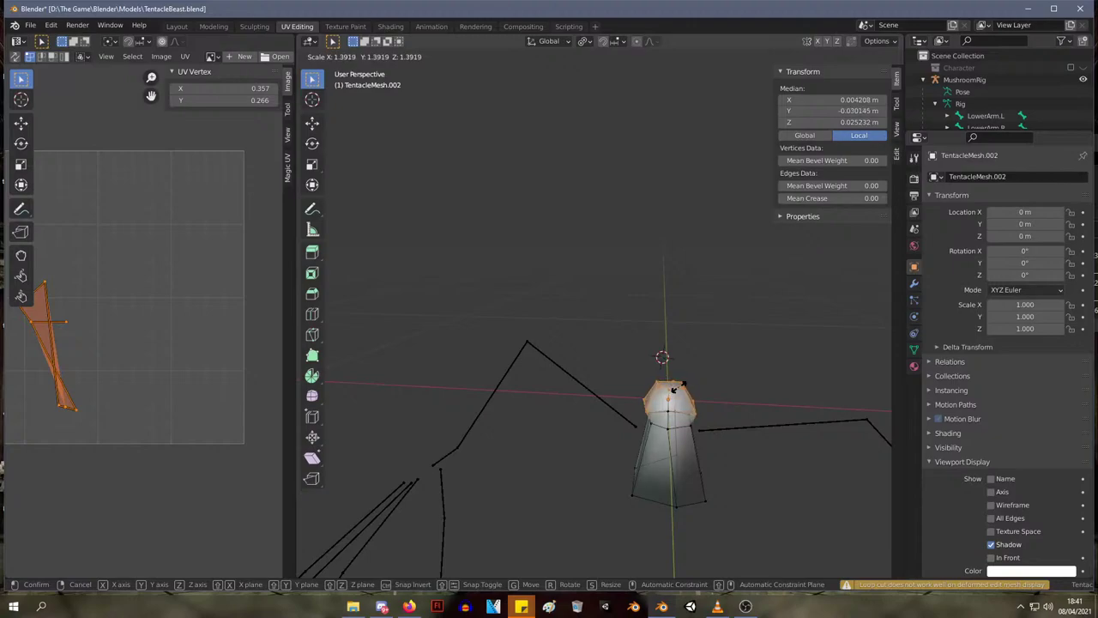
click(670, 390)
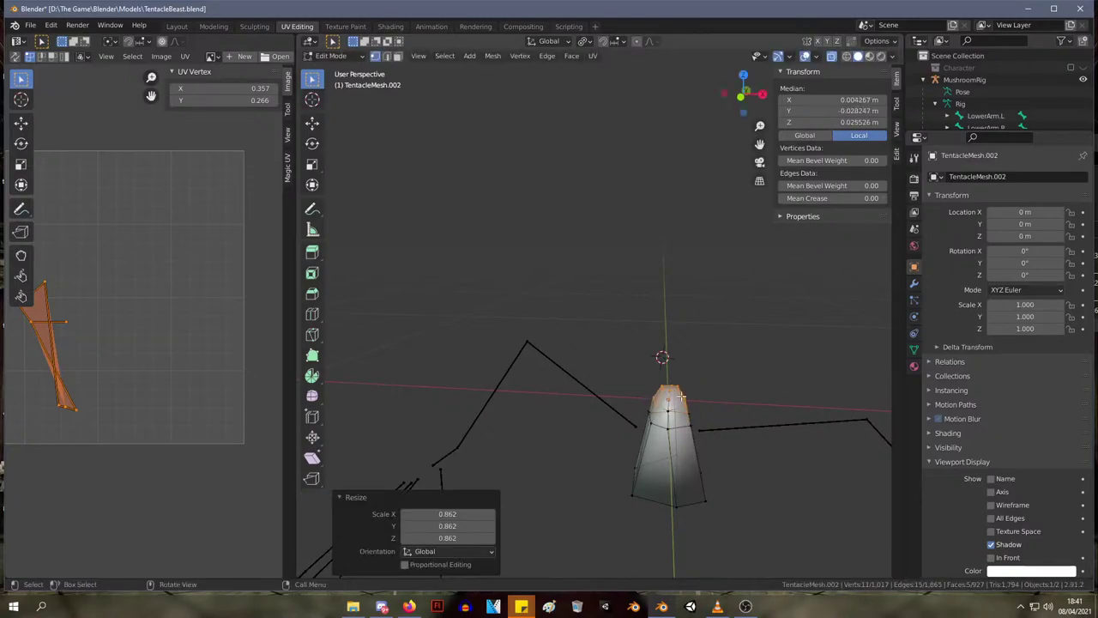
- Move the front vertex of the cap's middle loop sideways by about 0.001 m
middle_drag(682, 378, 697, 367)
click(671, 402)
key(g)
click(672, 403)
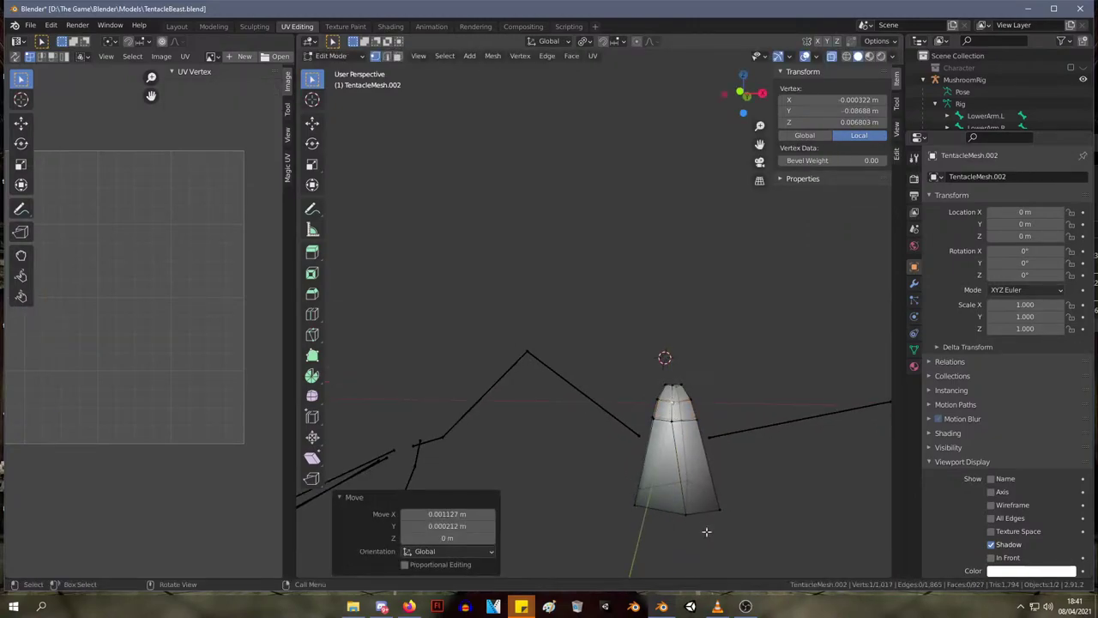
- Slide the front and rear vertices of the base's bottom ring along their edges toward the centre, the front one by a factor of 0.253
click(687, 511)
key(g)
key(g)
click(671, 506)
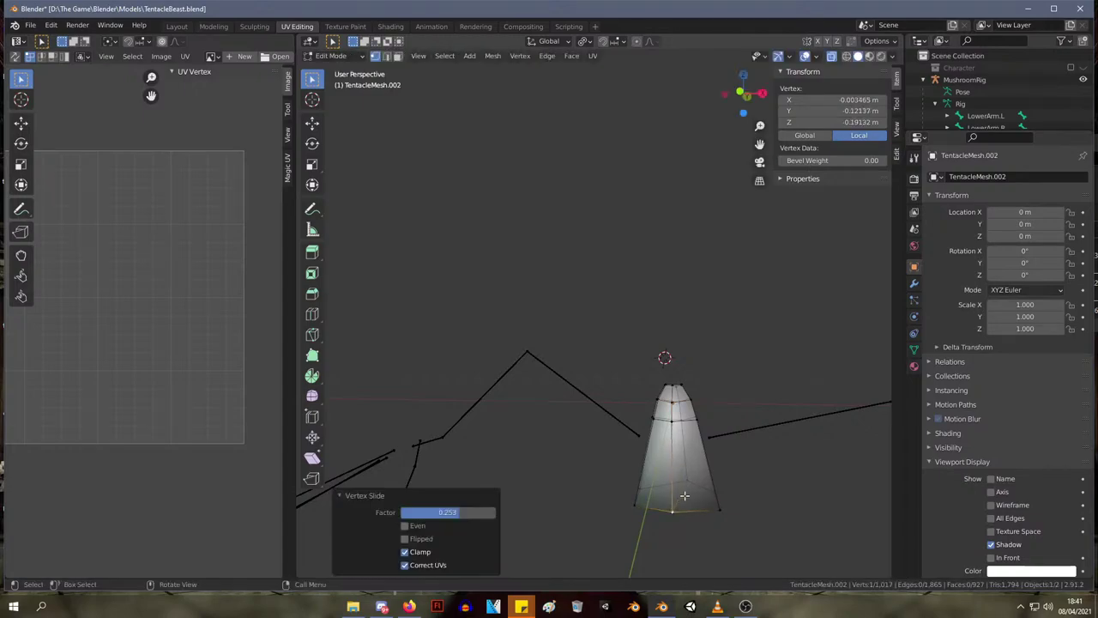
click(690, 480)
key(g)
key(g)
click(680, 479)
- Reveal all hidden geometry and select the linked faces of the second tentacle section above the base, delimited by seams
key(Tab)
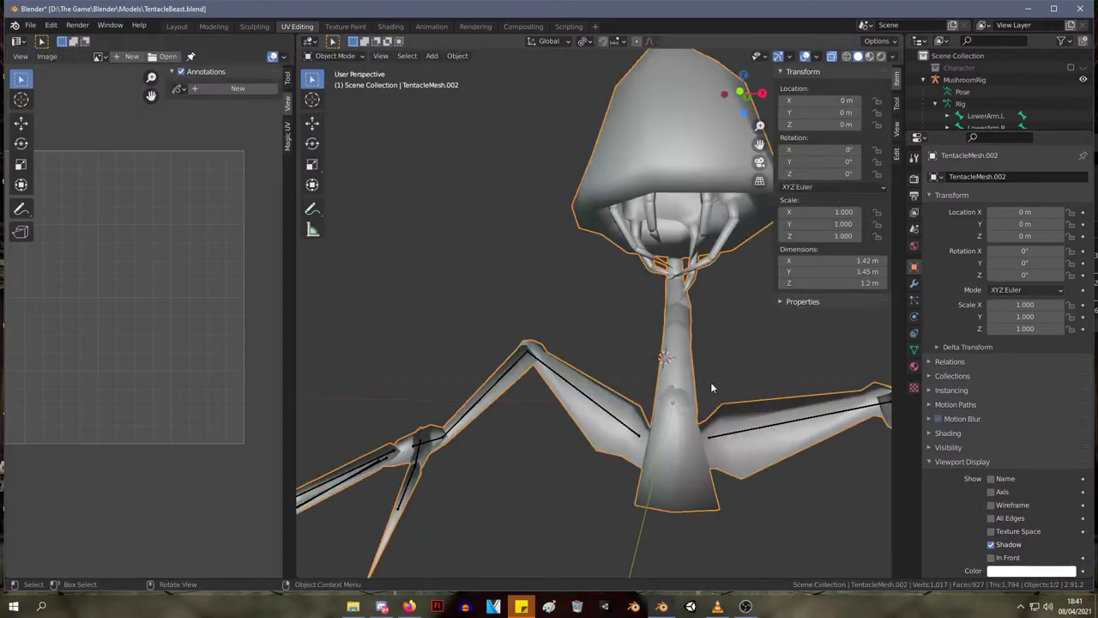
middle_drag(711, 383, 600, 337)
scroll(600, 386, down, 4)
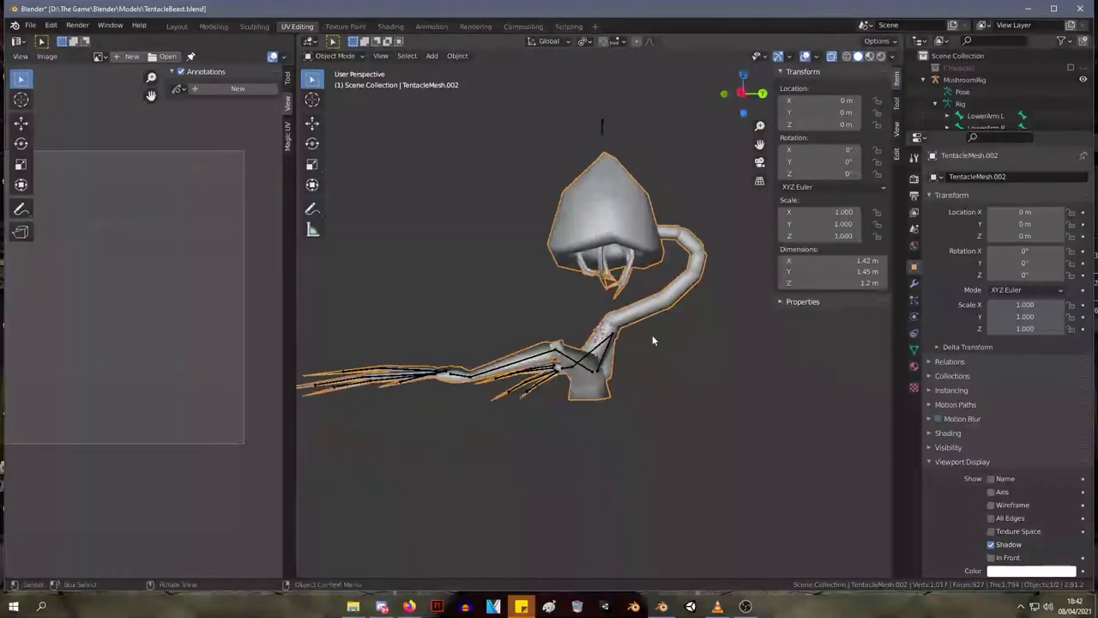
key(Tab)
key(Tab)
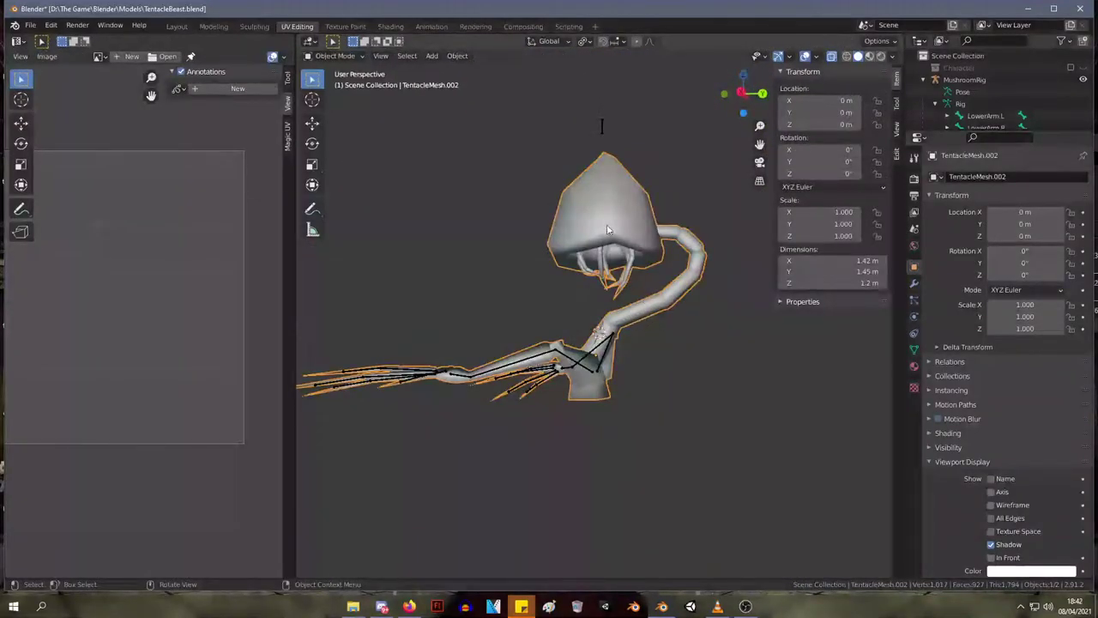
key(Tab)
key(alt+h)
middle_drag(607, 242, 669, 326)
scroll(726, 372, up, 4)
click(752, 293)
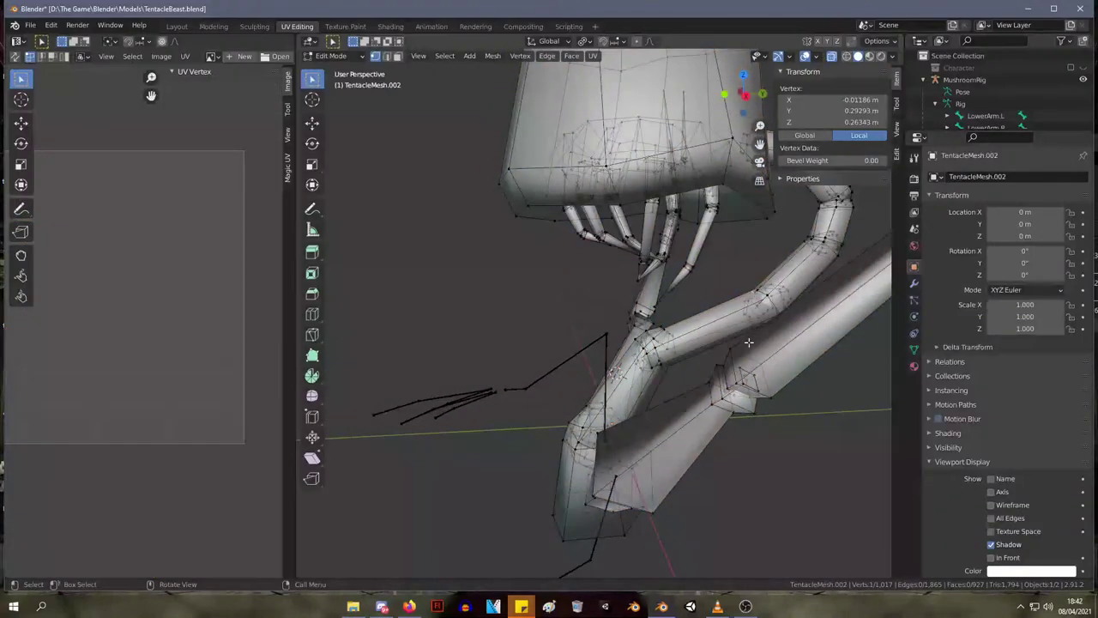
key(alt+a)
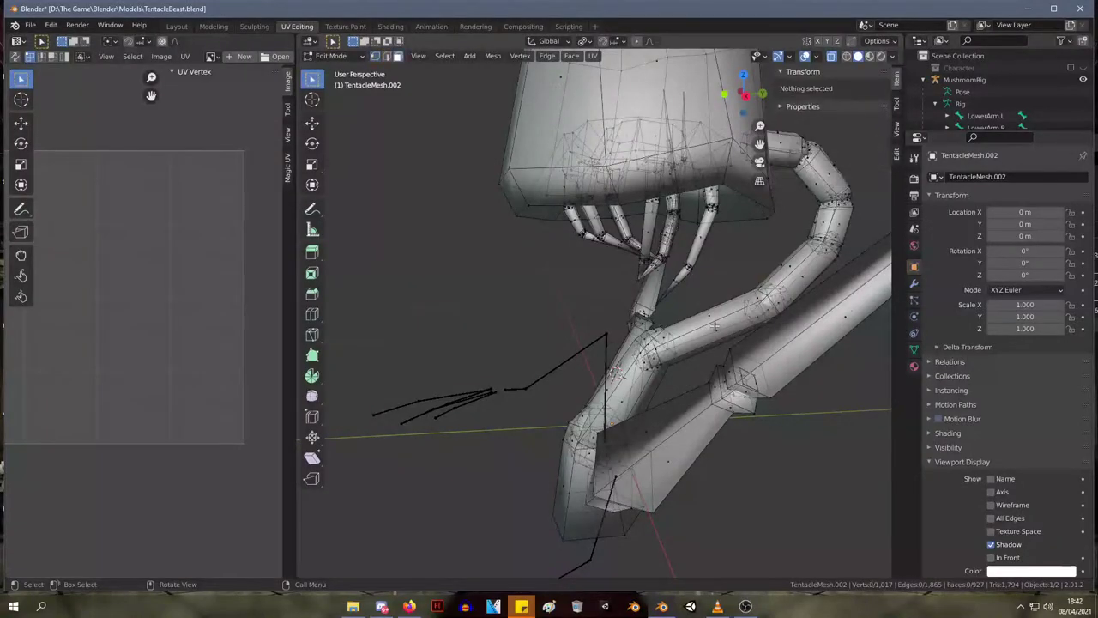
ctrl+alt+click(724, 341)
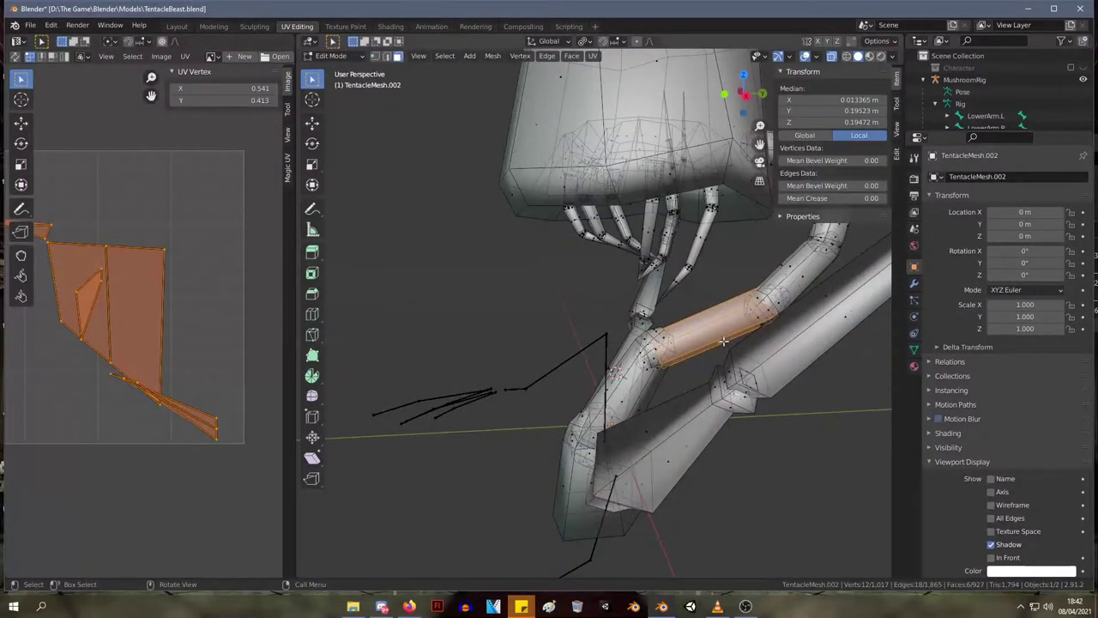
key(l)
- Move the selected tentacle section in several small shifts to fit its neighbouring joints, finishing with a shift of about 0.003 m
scroll(712, 347, up, 6)
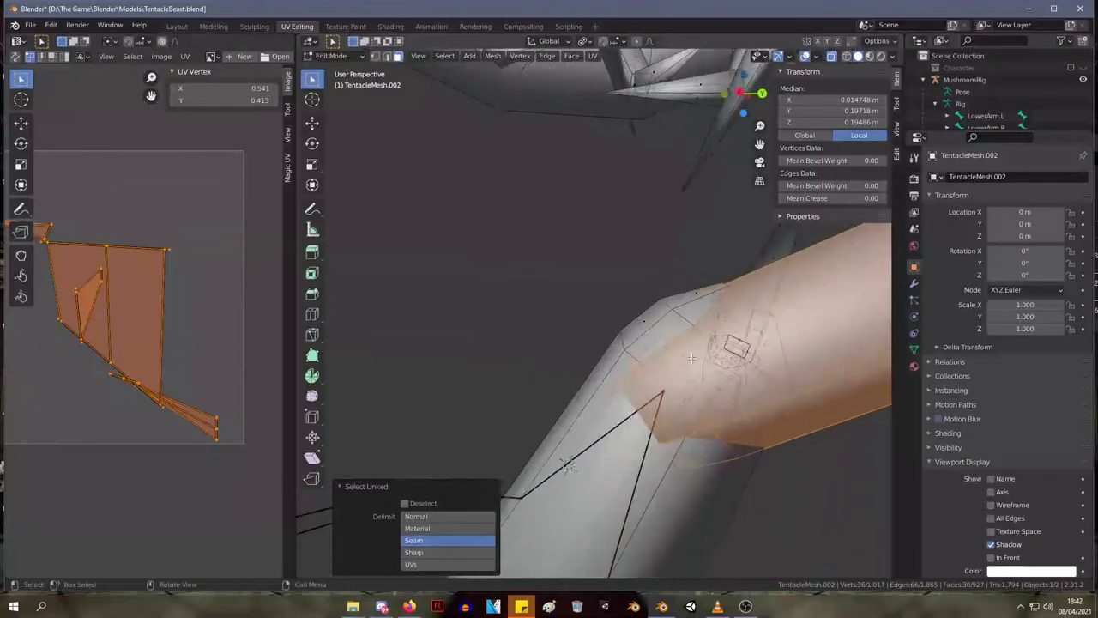
key(g)
click(688, 343)
middle_drag(689, 343, 622, 314)
key(g)
click(813, 366)
key(g)
click(737, 341)
key(g)
click(864, 361)
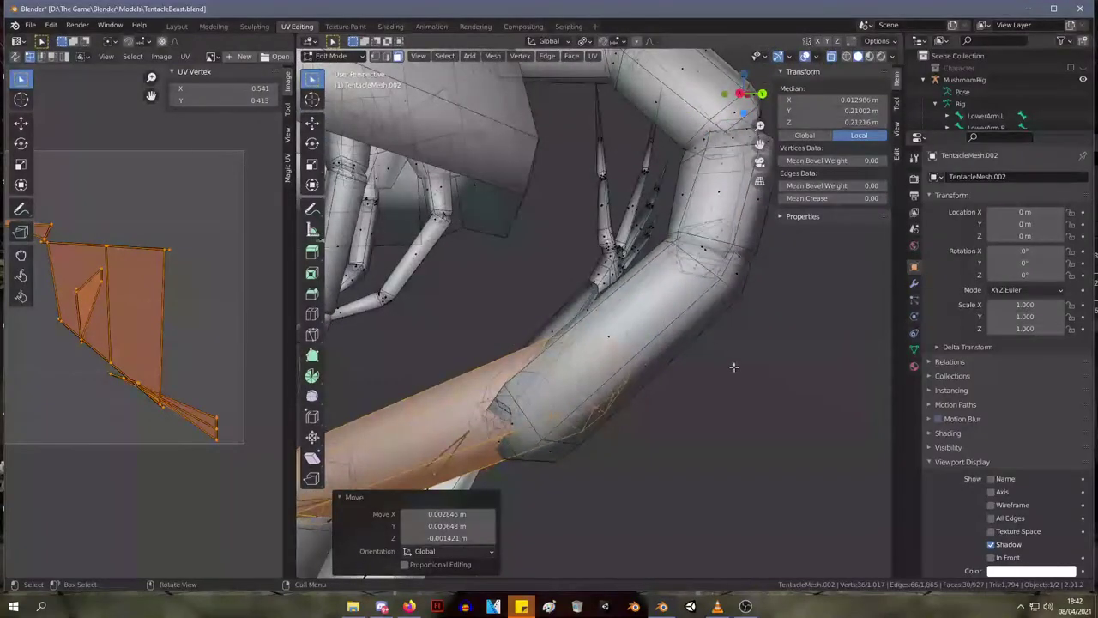
- Select the four outer segments of the curved tentacle as whole linked pieces
scroll(734, 366, down, 5)
middle_drag(745, 369, 723, 380)
drag(723, 377, 653, 249)
key(ctrl+l)
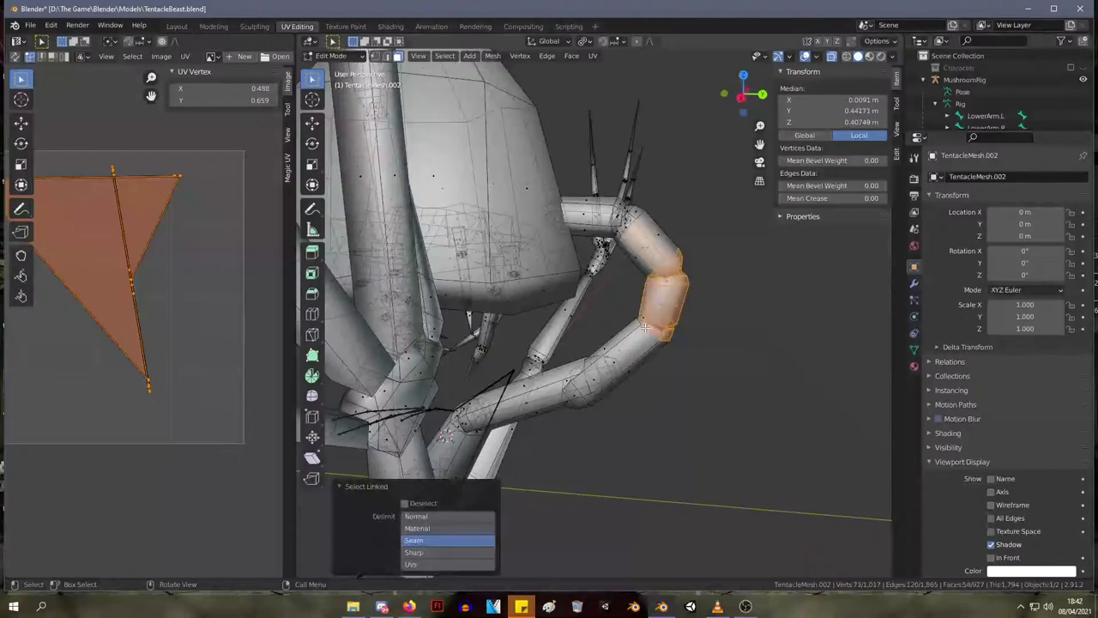
click(636, 343)
key(l)
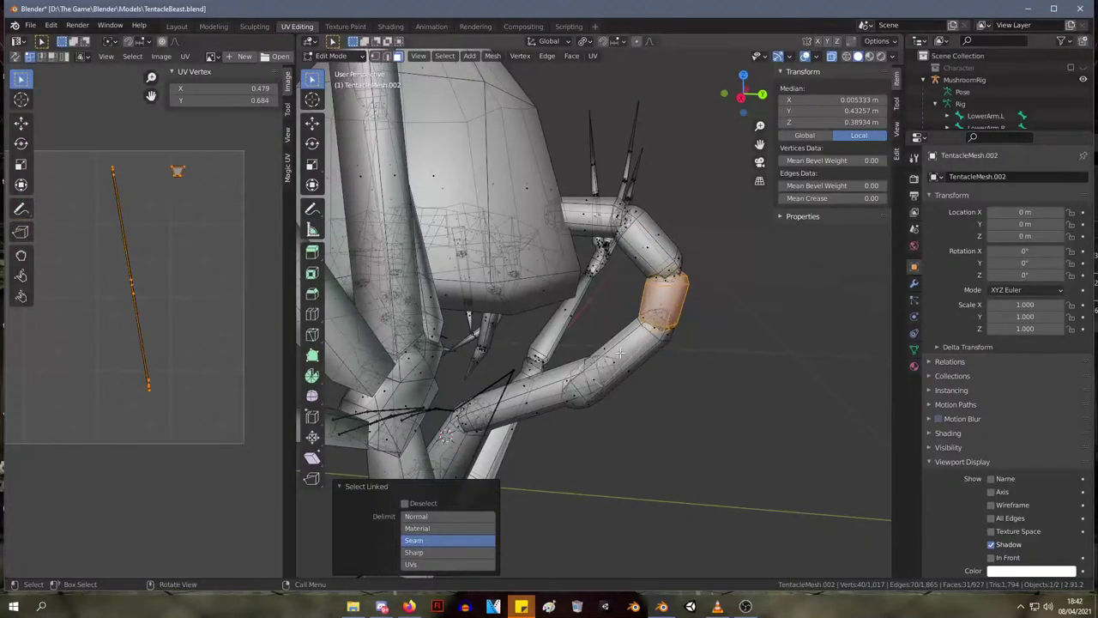
click(635, 361)
key(l)
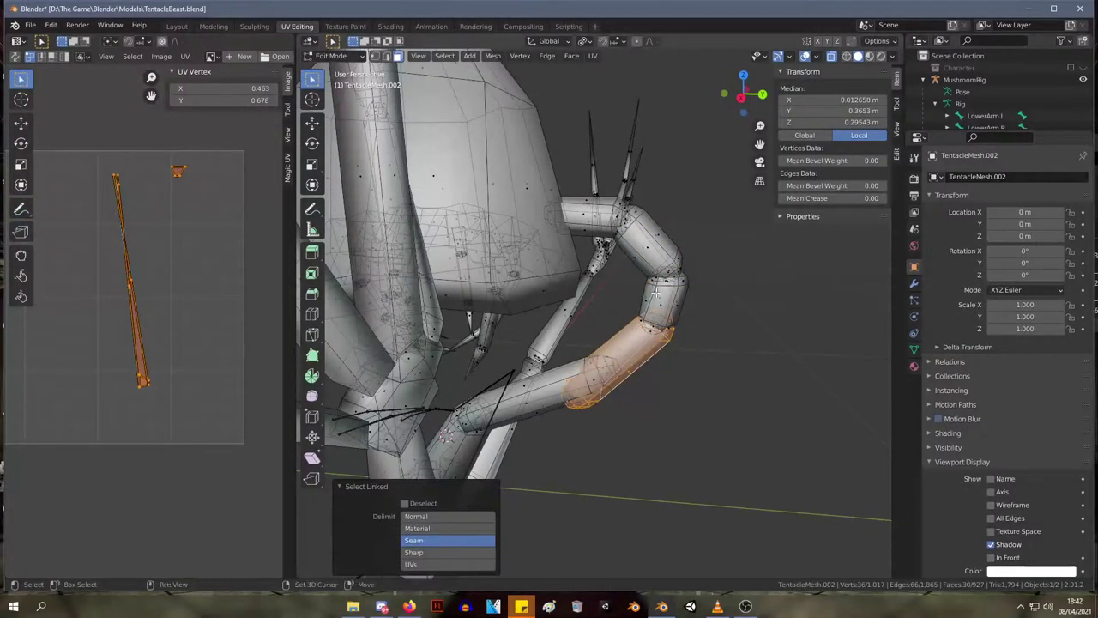
key(l)
key(l)
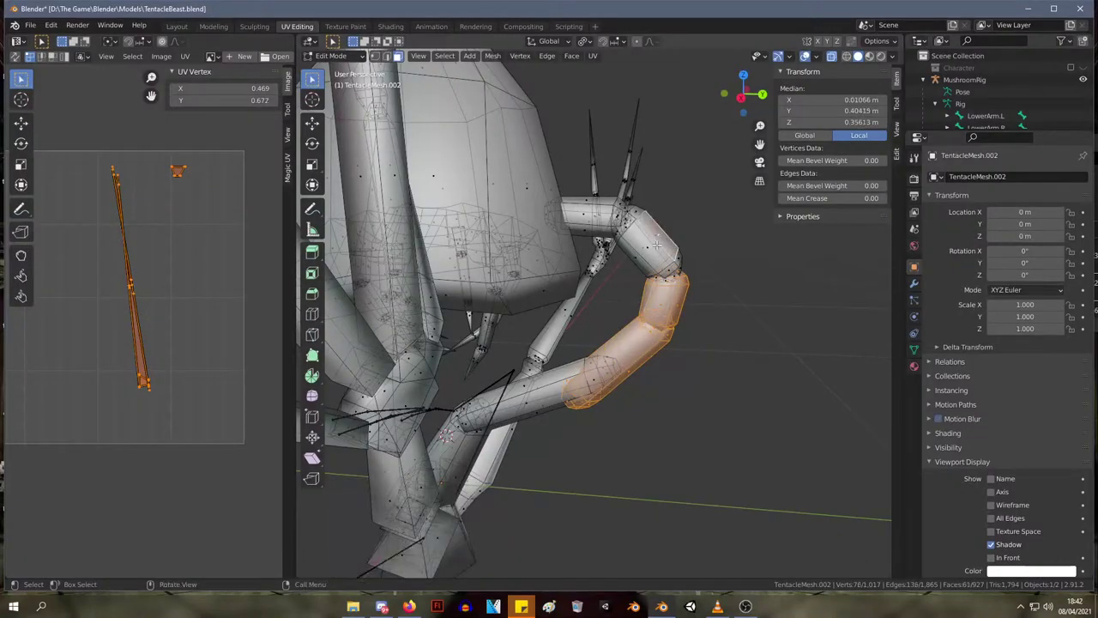
shift+click(579, 215)
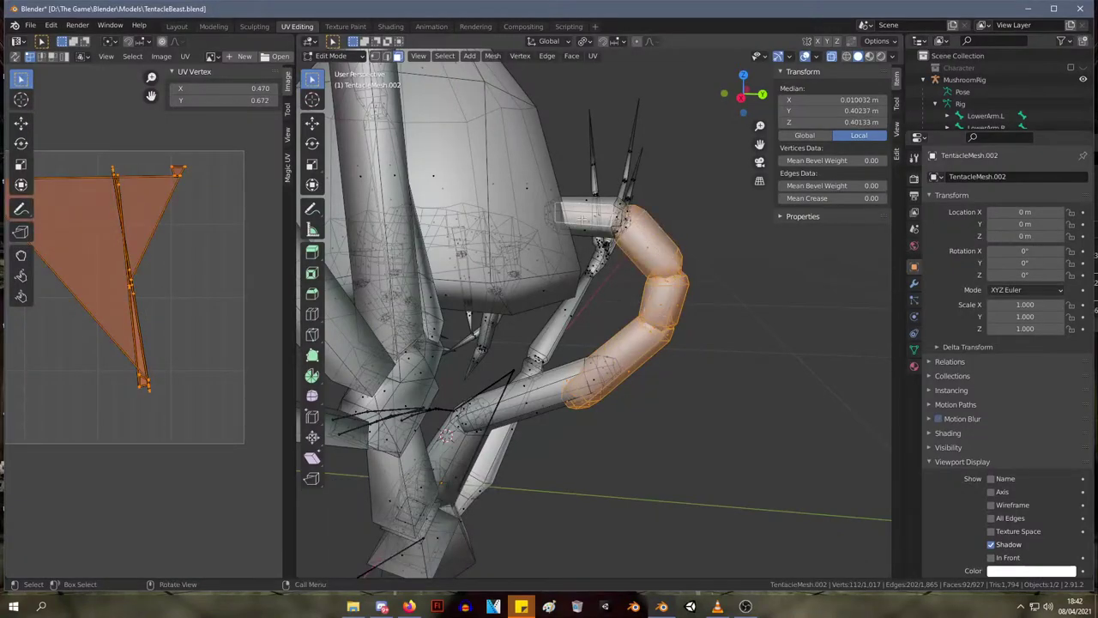
key(l)
- Try to move the four selected segments well away from the rest of the tentacle in perspective view
key(g)
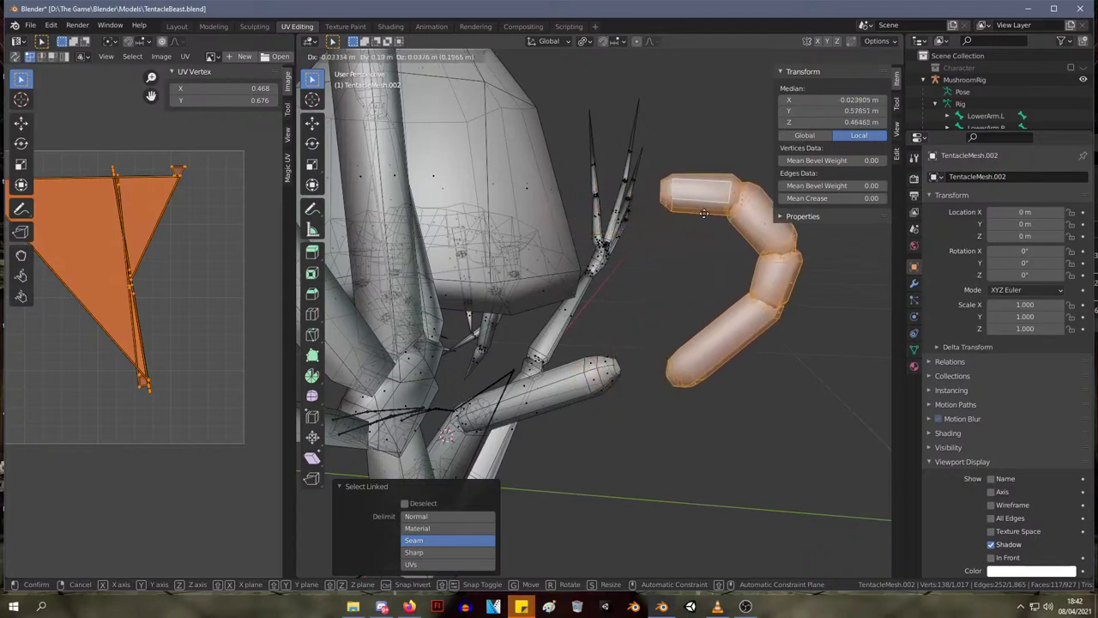
click(670, 331)
key(g)
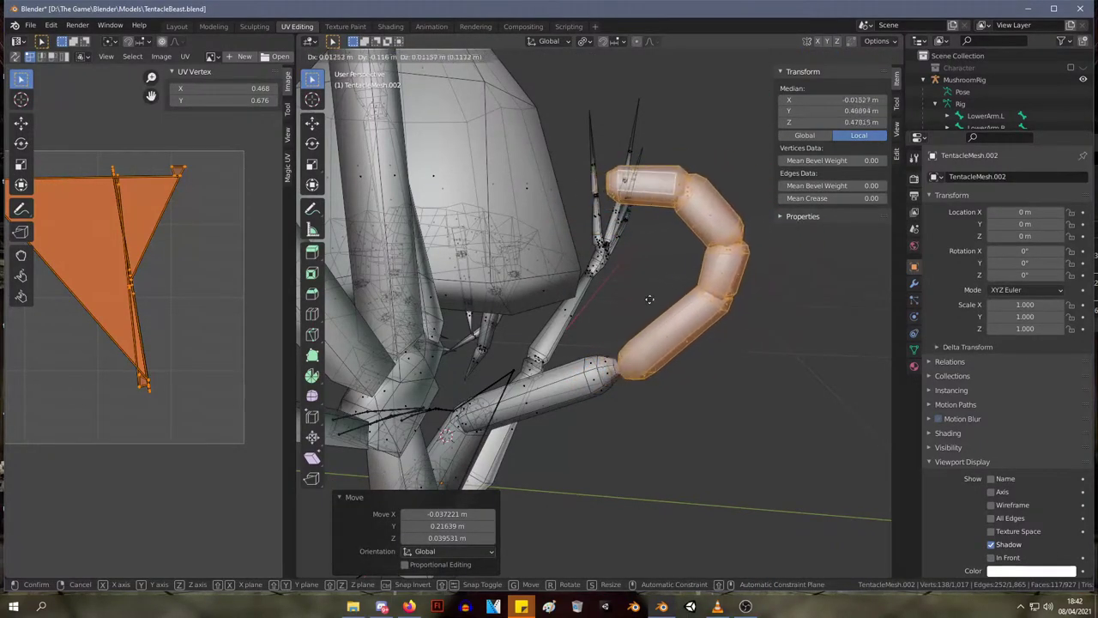
click(742, 353)
key(g)
click(831, 370)
- Try to place the lowest detached segment back against the end of the attached tentacle
shift+middle_drag(772, 393, 691, 352)
click(708, 345)
key(l)
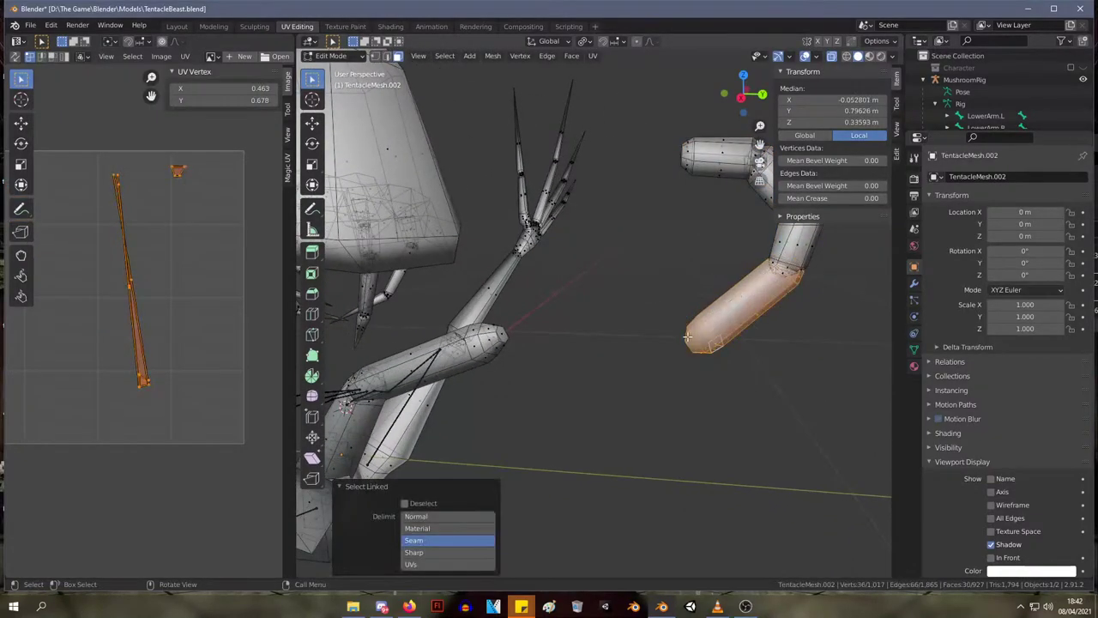
key(g)
click(475, 336)
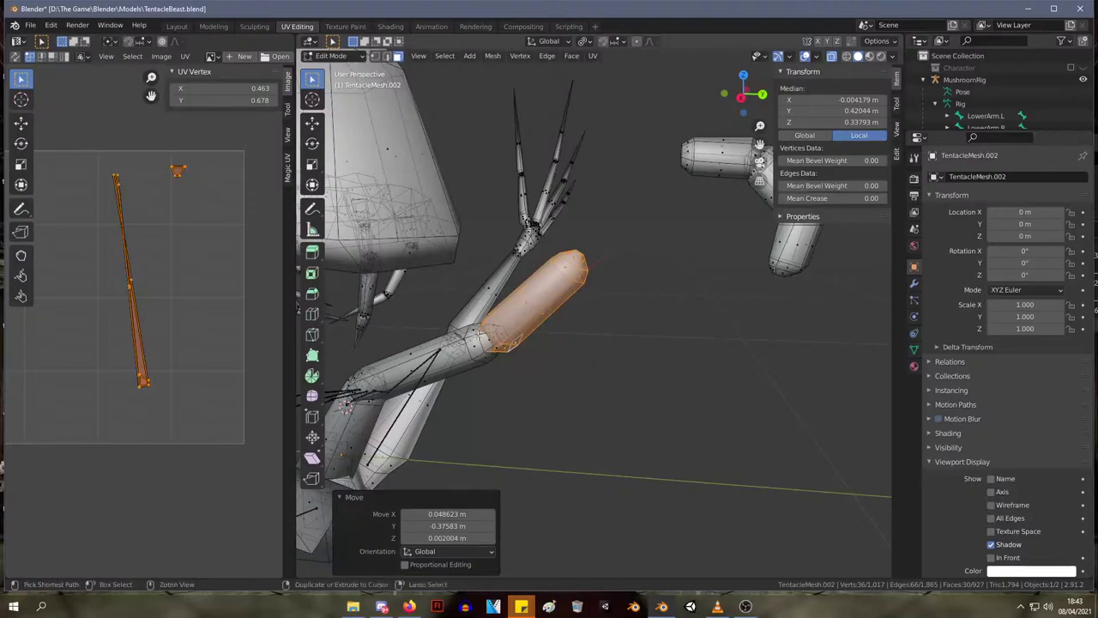
- Undo the segment moves back to the selection of all four outer segments
key(ctrl+z)
key(ctrl+z)
key(ctrl+z)
key(ctrl+z)
key(ctrl+z)
key(ctrl+z)
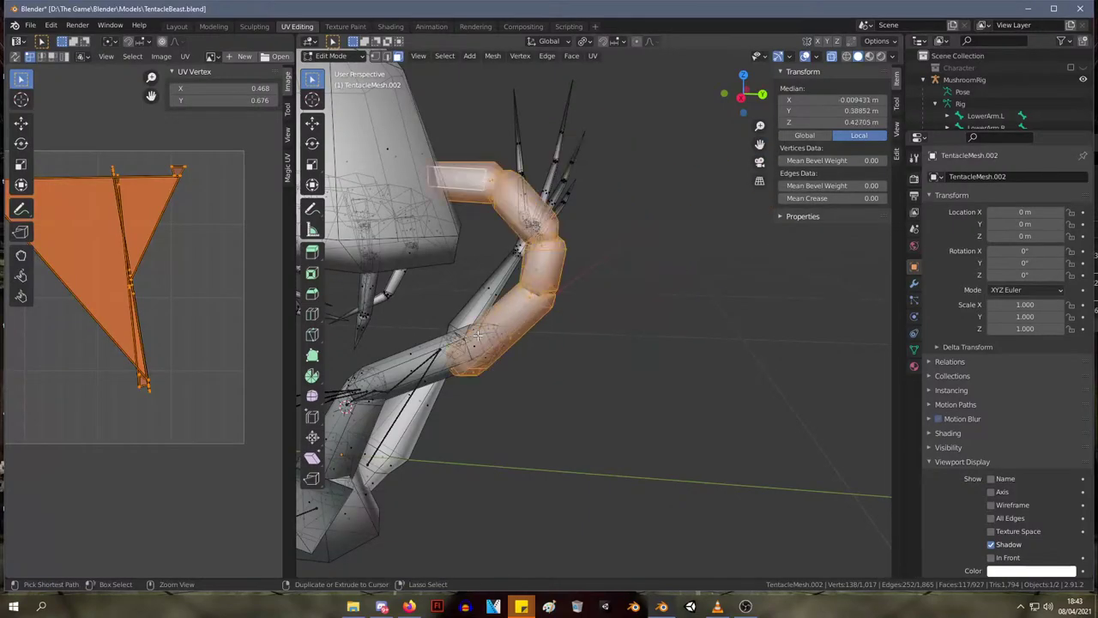
- In the right orthographic view, move the four selected segments about 0.49 m along Y, away from the tentacle
key(KP_1)
key(KP_3)
scroll(477, 334, up, 6)
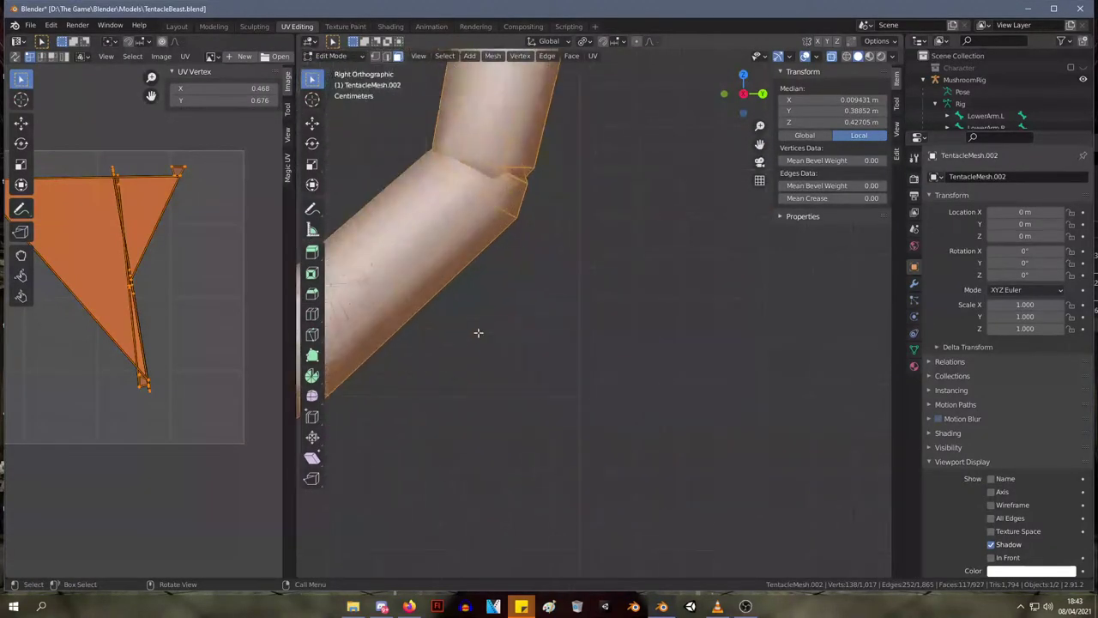
scroll(482, 300, down, 4)
key(g)
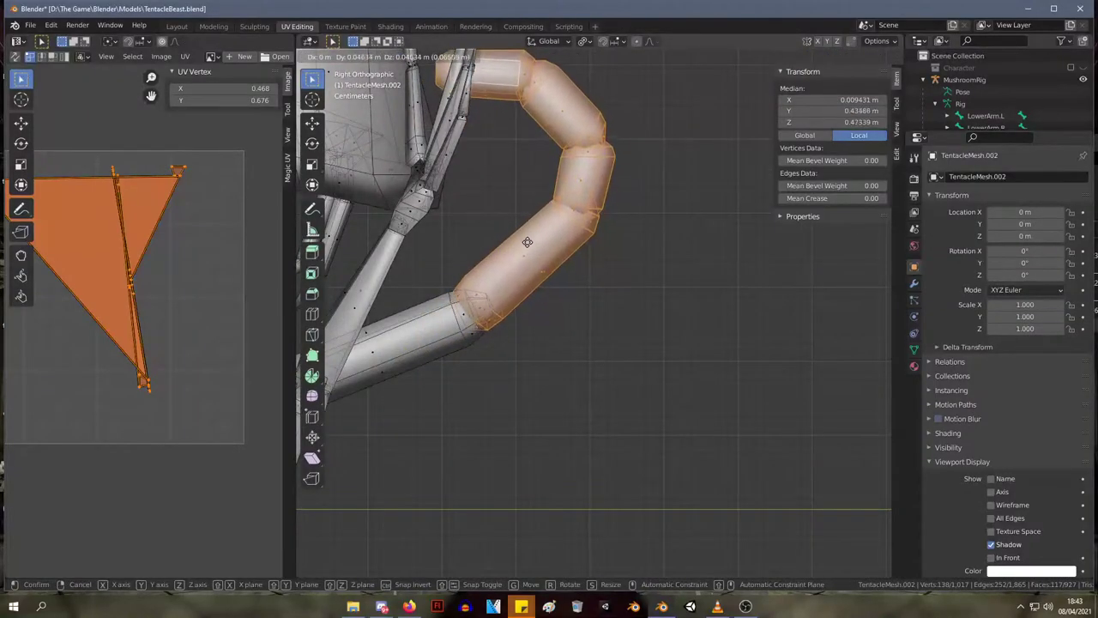
click(694, 271)
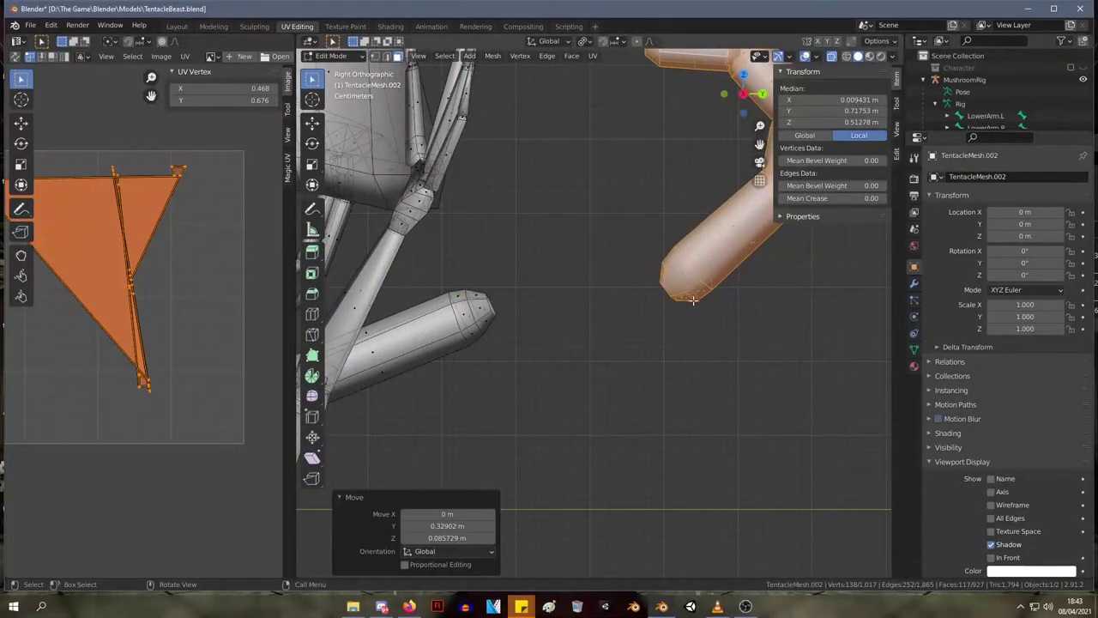
key(g)
click(835, 333)
scroll(731, 307, down, 2)
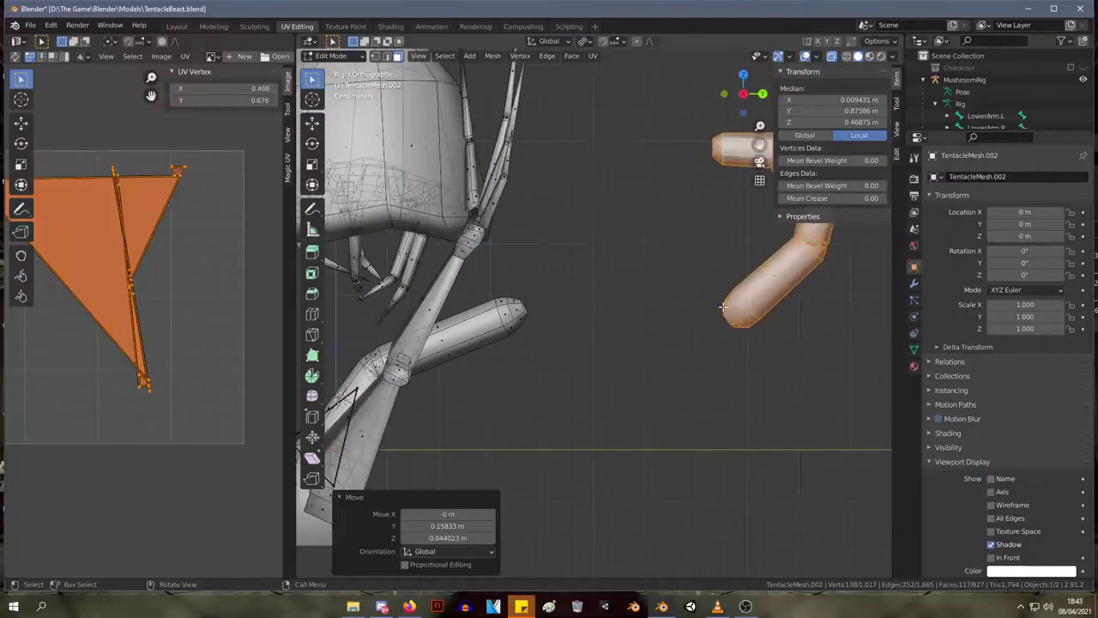
- Select the whole lowest detached segment and move it about -0.436 m along Y onto the attached tentacle's end
click(723, 306)
click(740, 311)
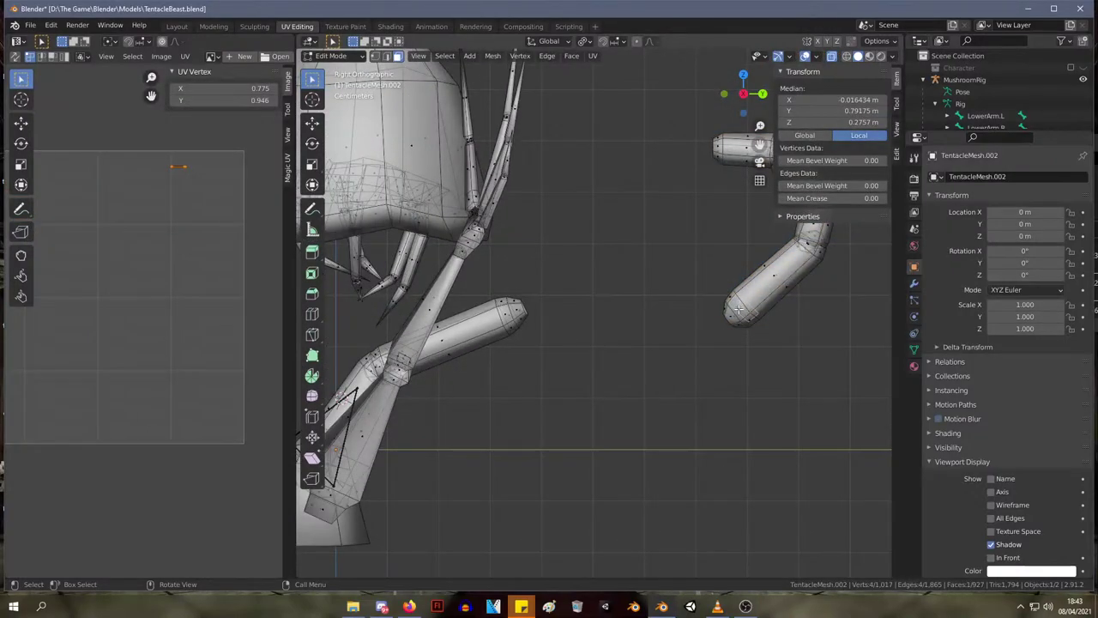
key(l)
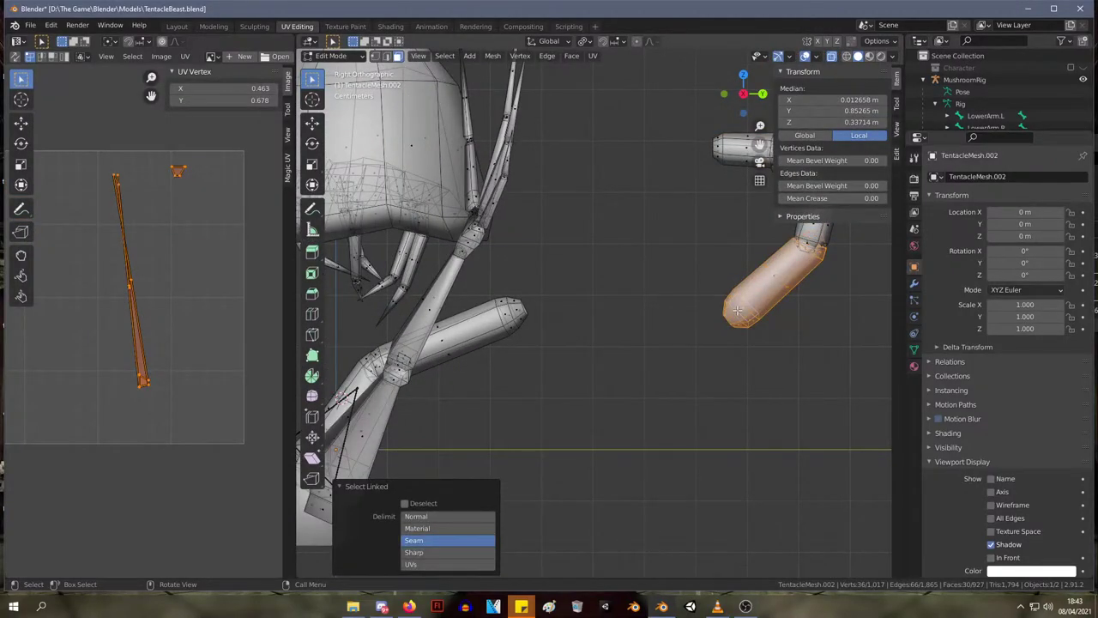
key(g)
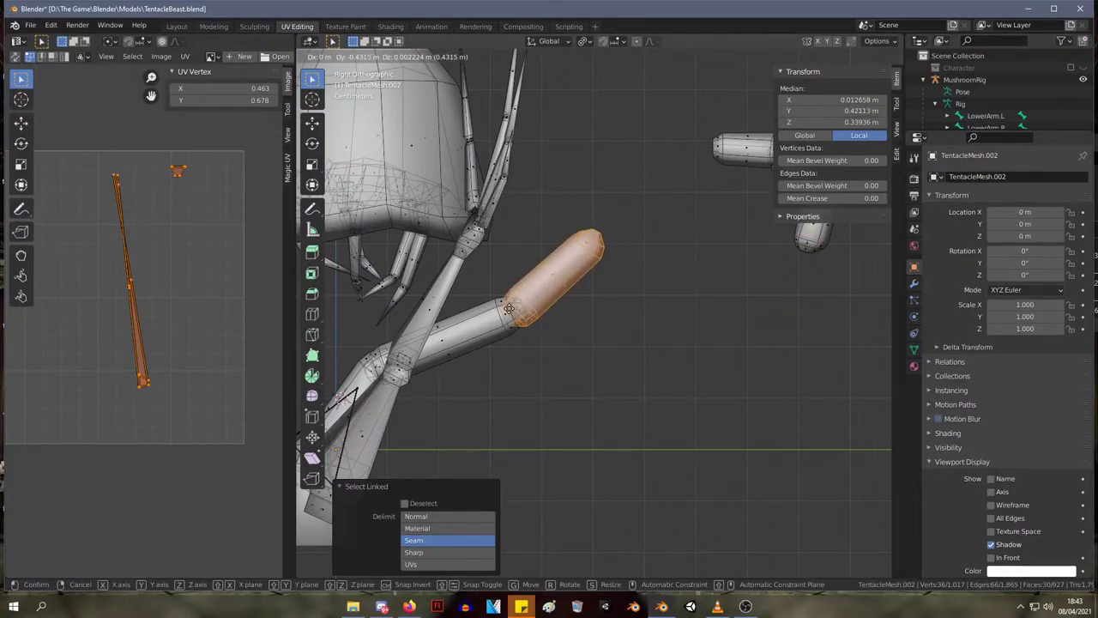
click(506, 308)
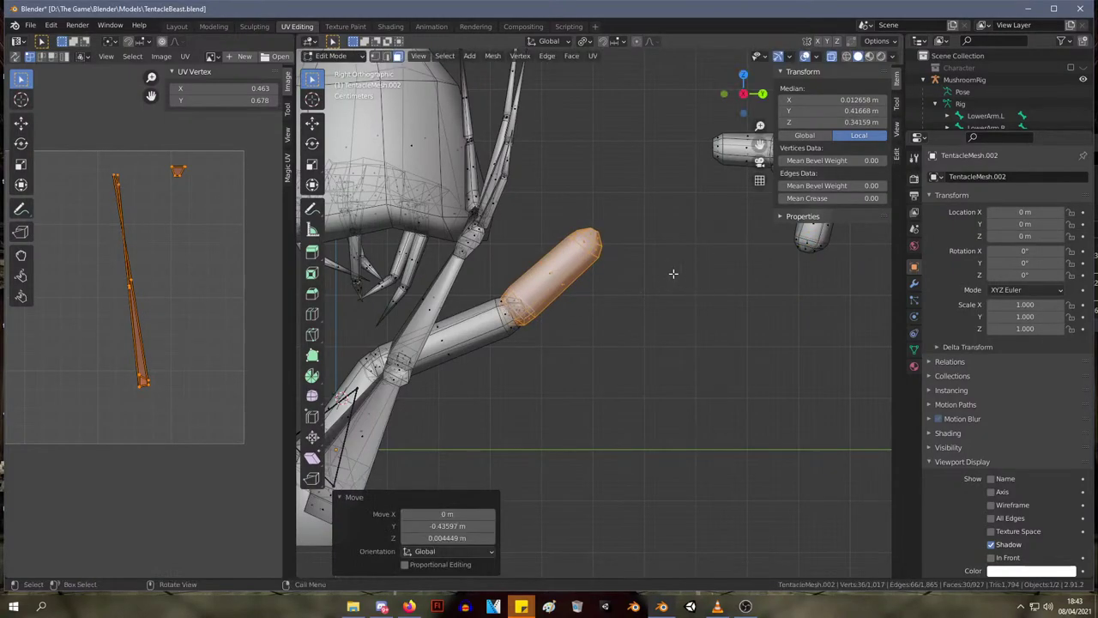
- Move the short detached segment about -0.429 m along Y and 0.01 m along Z onto the new tentacle end
shift+middle_drag(617, 255, 574, 369)
click(771, 328)
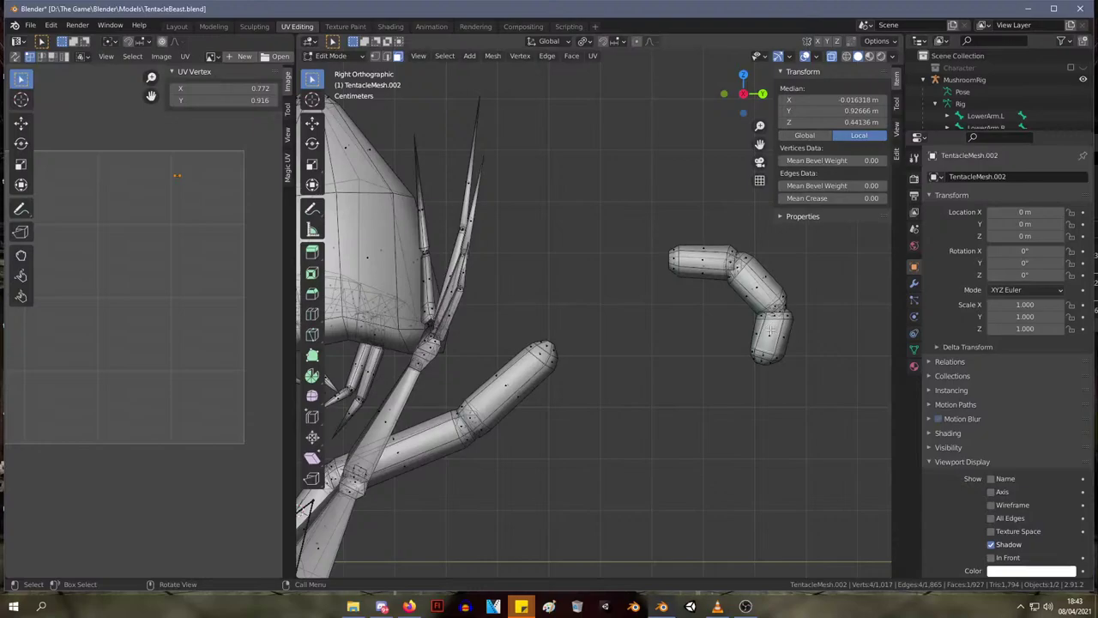
key(l)
key(g)
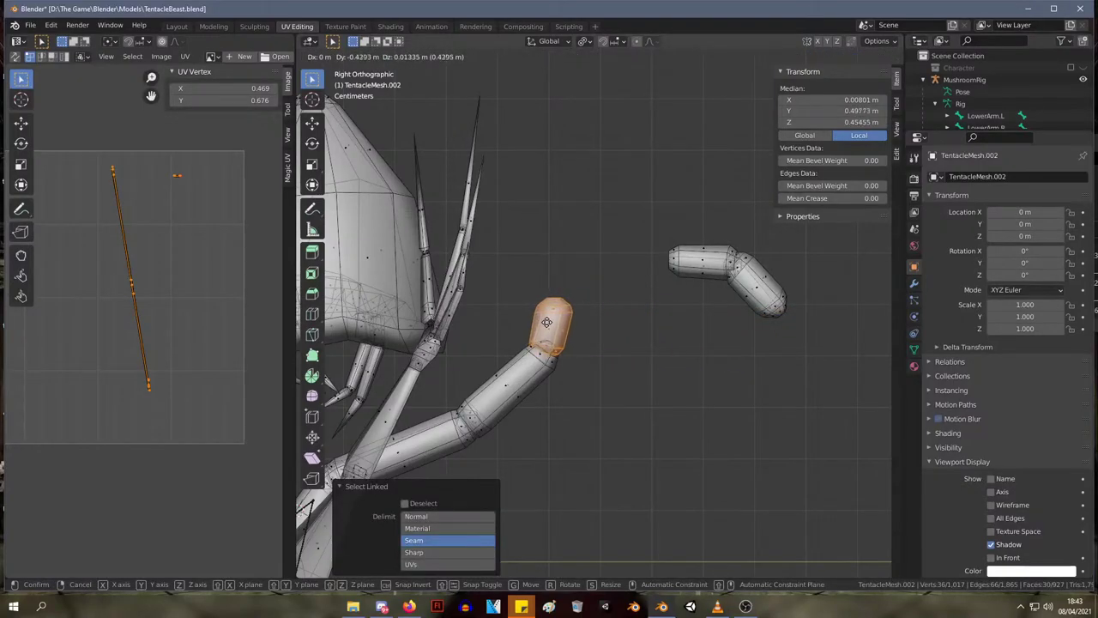
click(547, 323)
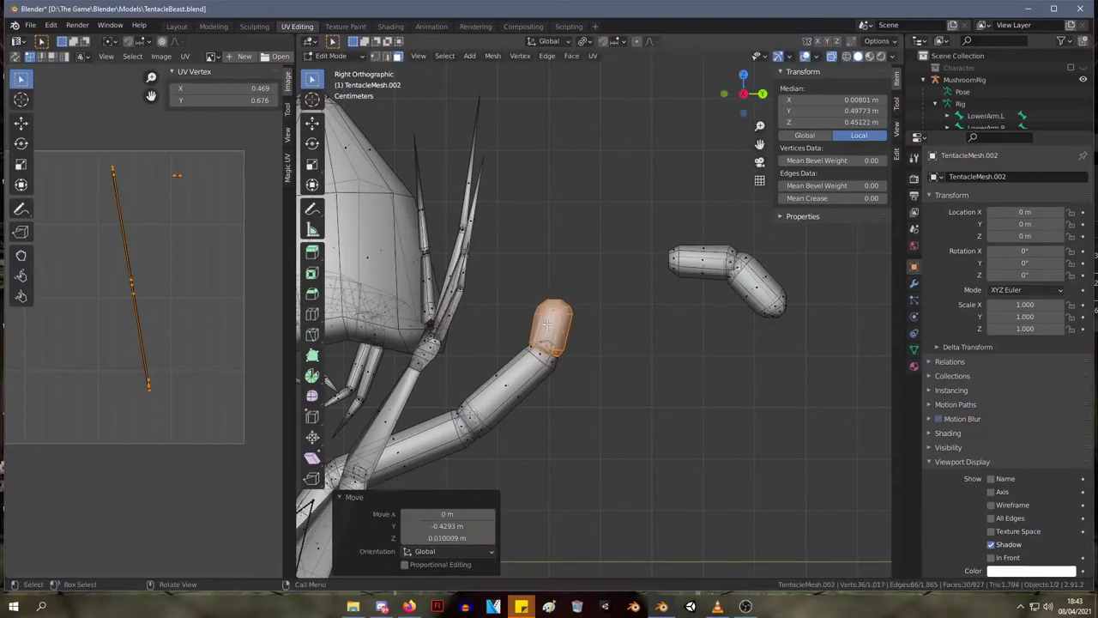
- Move the diagonal detached segment about -0.429 m along Y so it joins the short segment's upper end
click(781, 304)
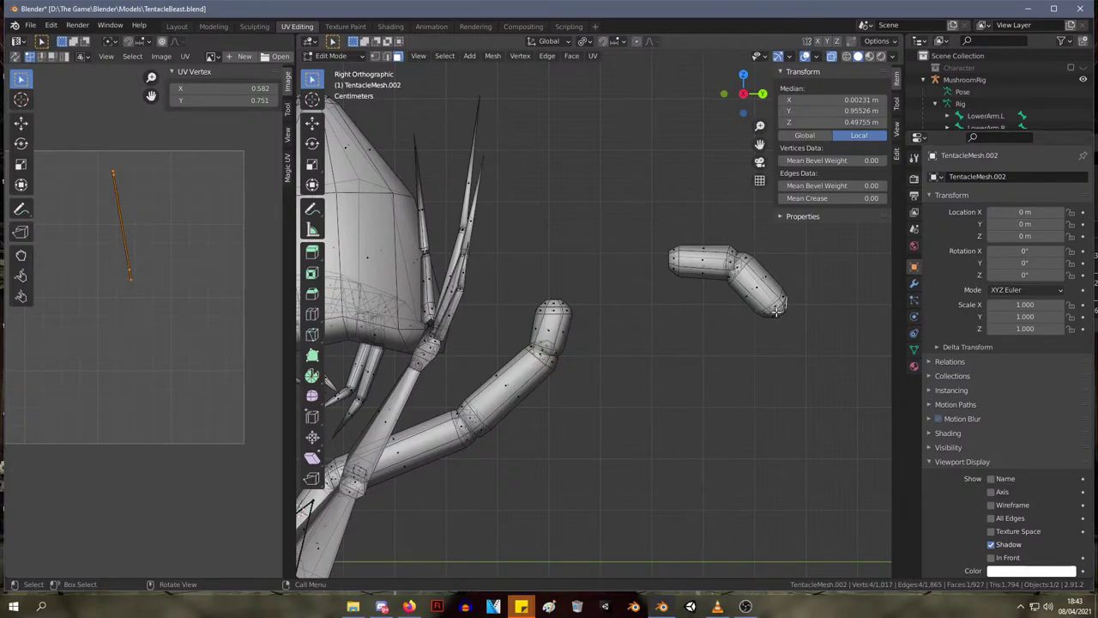
key(l)
key(g)
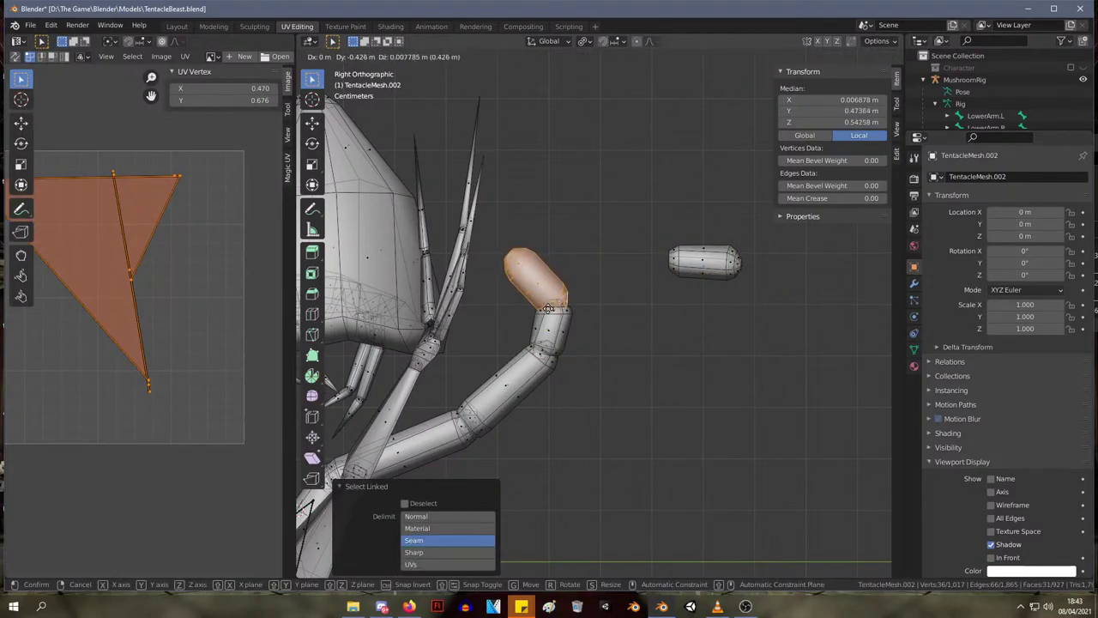
click(559, 326)
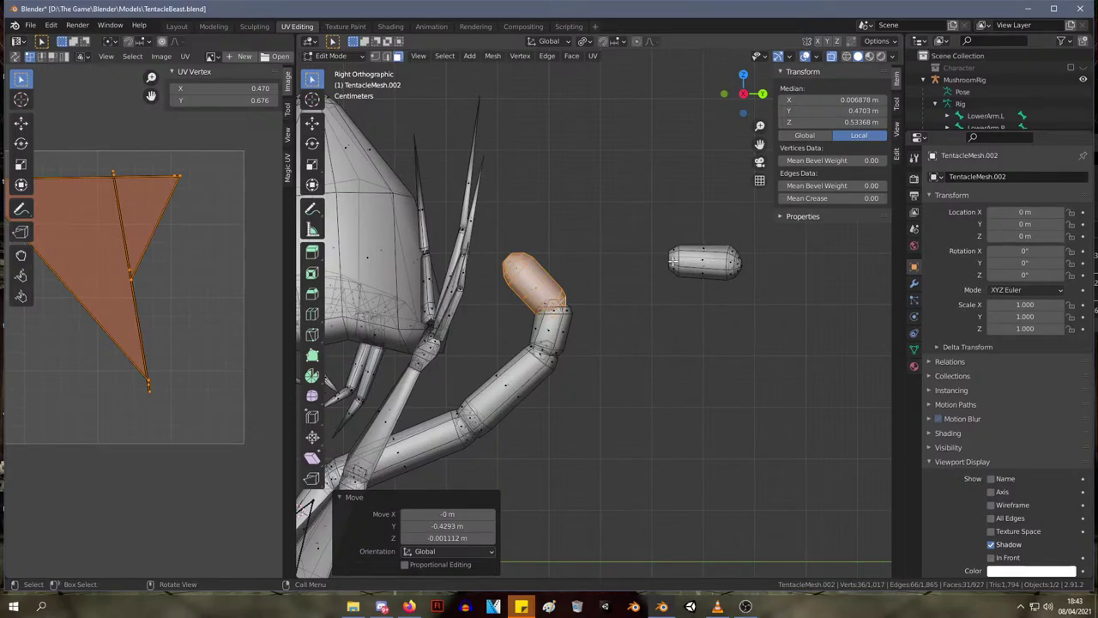
- Move the last detached horizontal segment about -0.426 m along Y to form the tentacle's tip
click(674, 259)
key(l)
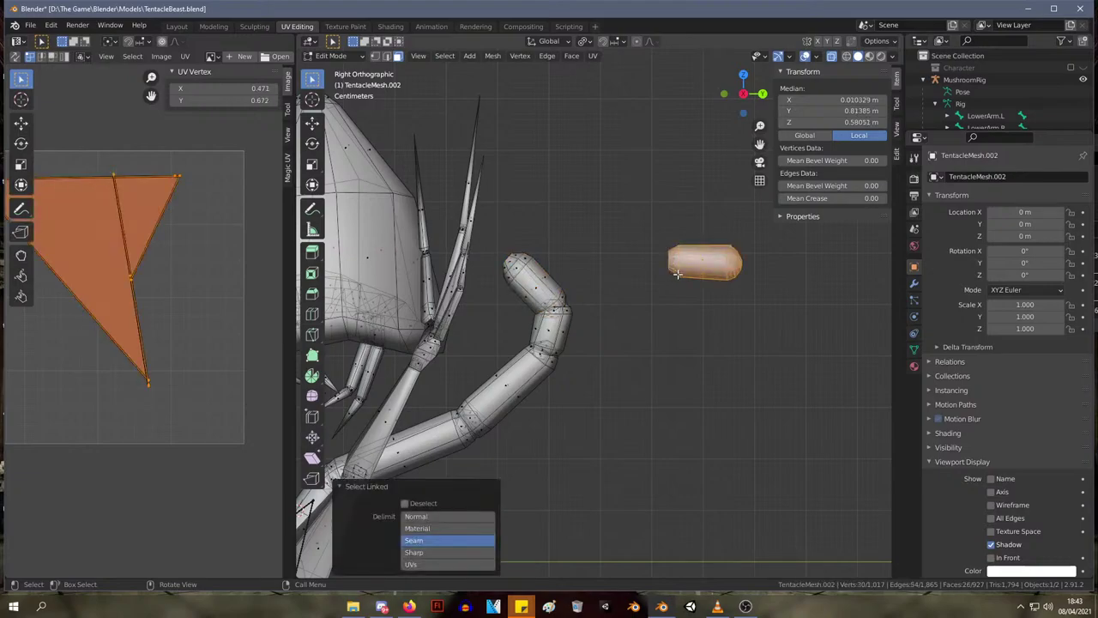
key(g)
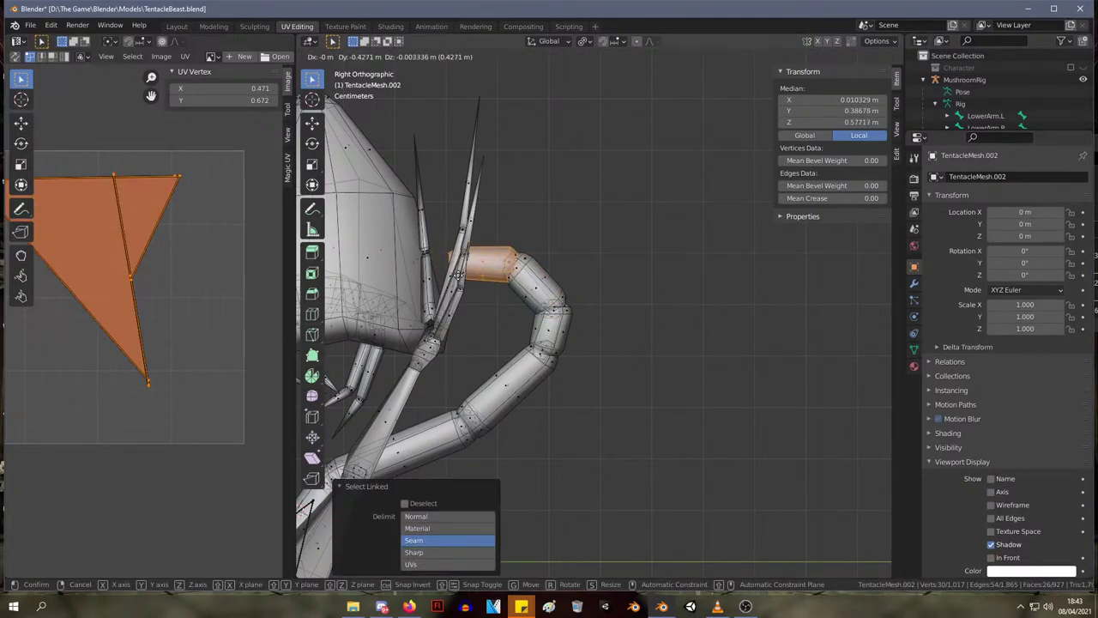
click(459, 275)
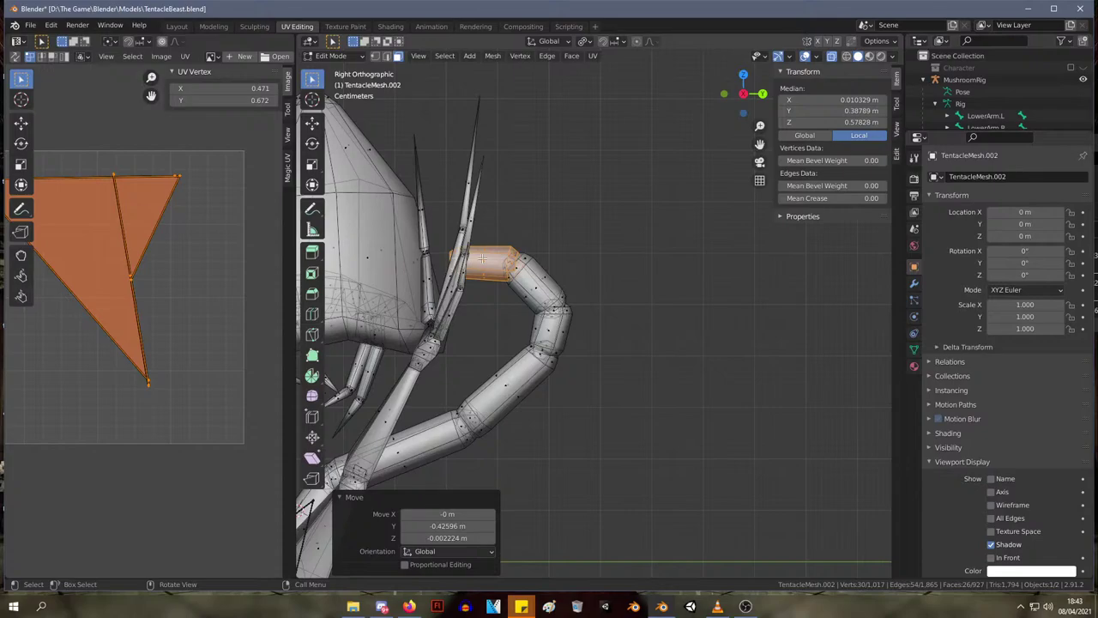
drag(507, 239, 547, 291)
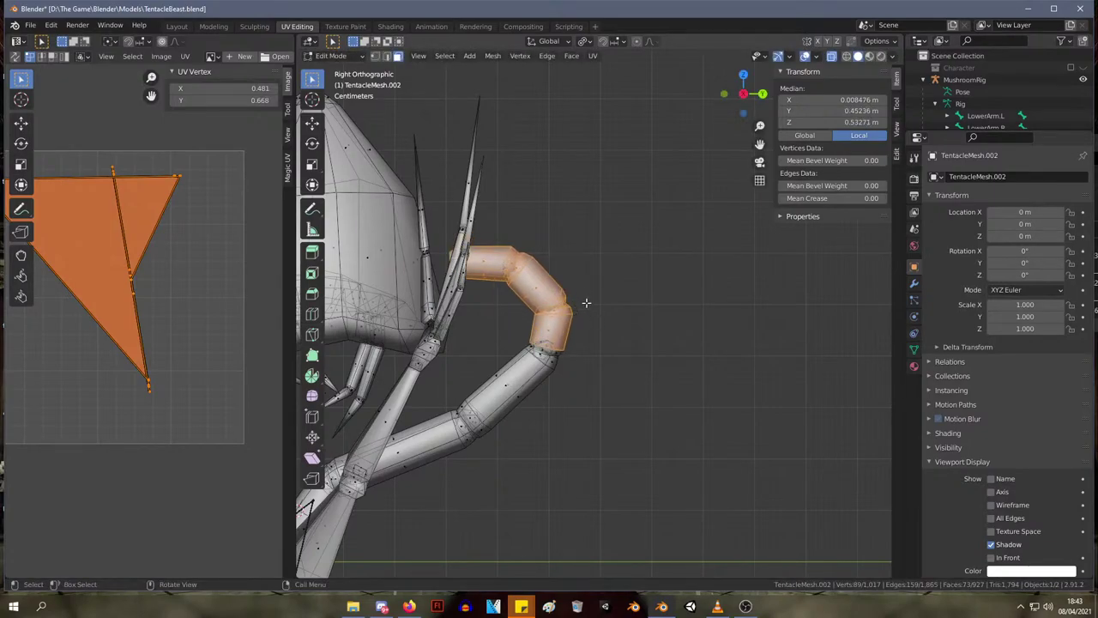
drag(590, 319, 646, 267)
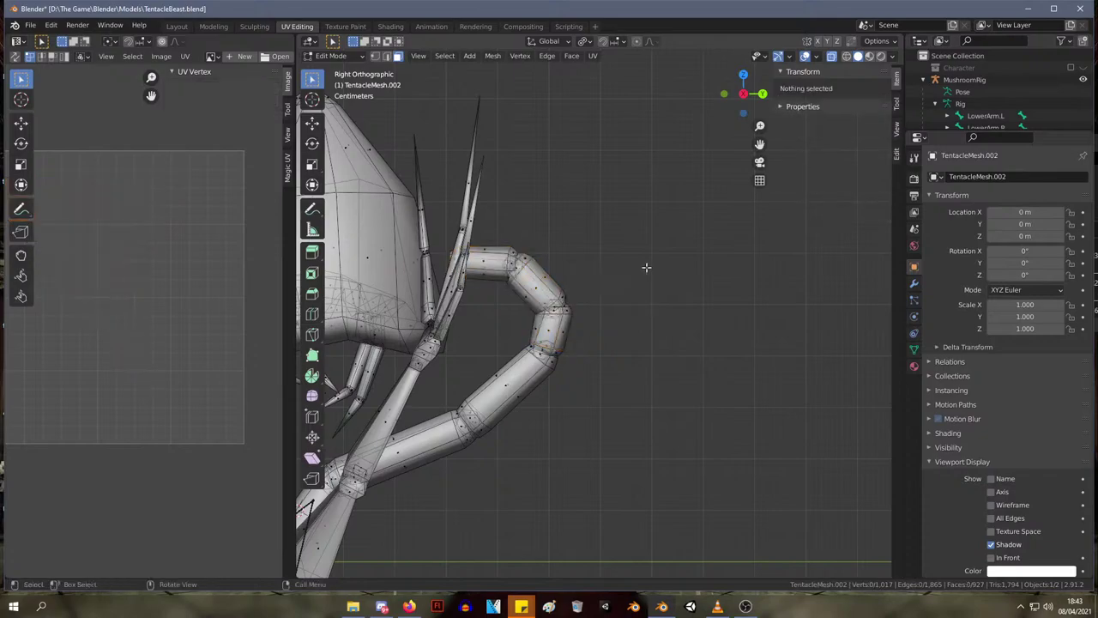
drag(601, 322, 448, 218)
middle_drag(547, 262, 584, 260)
click(561, 253)
drag(520, 241, 454, 326)
middle_drag(454, 326, 460, 299)
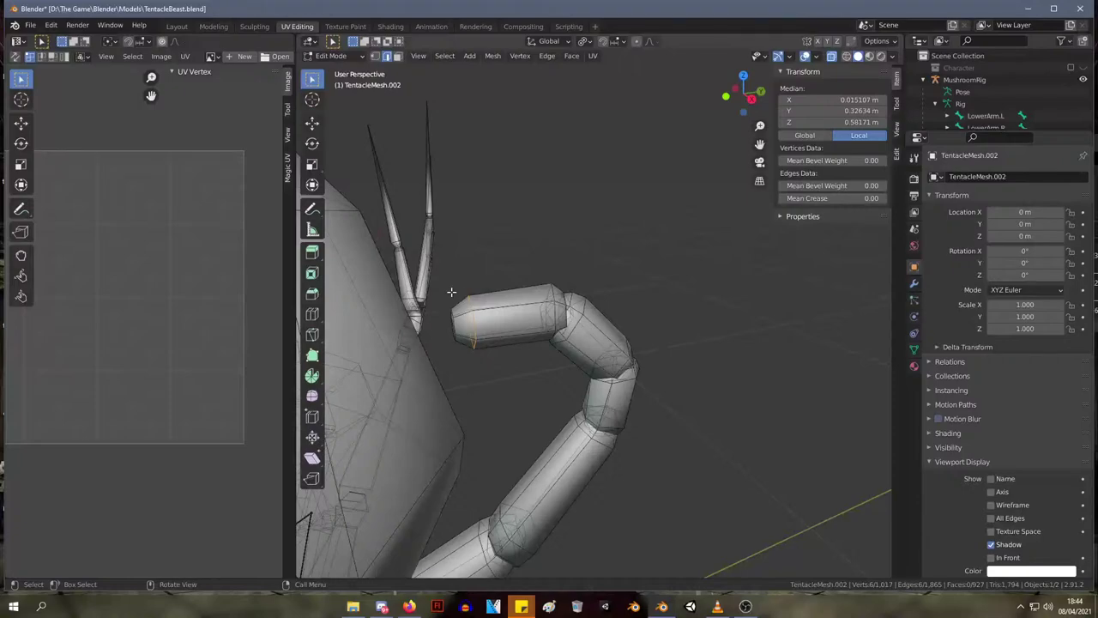
- Select the two outermost segments with the adjoining end of the short segment and raise them about 0.019 m along Z
drag(440, 270, 578, 363)
middle_drag(578, 363, 537, 235)
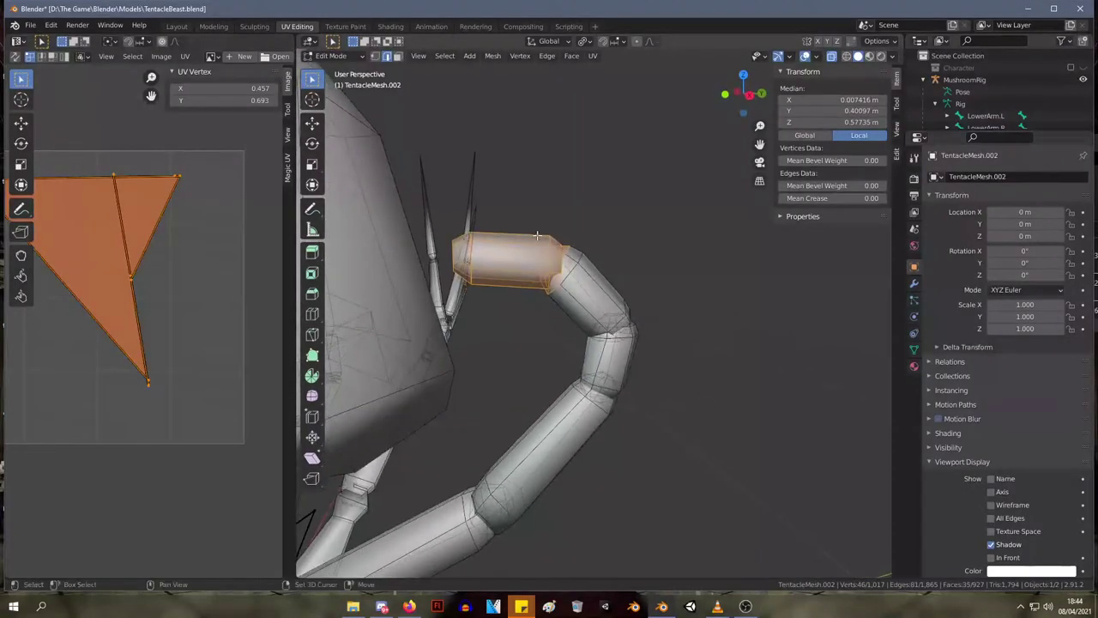
drag(537, 235, 657, 351)
middle_drag(657, 351, 657, 331)
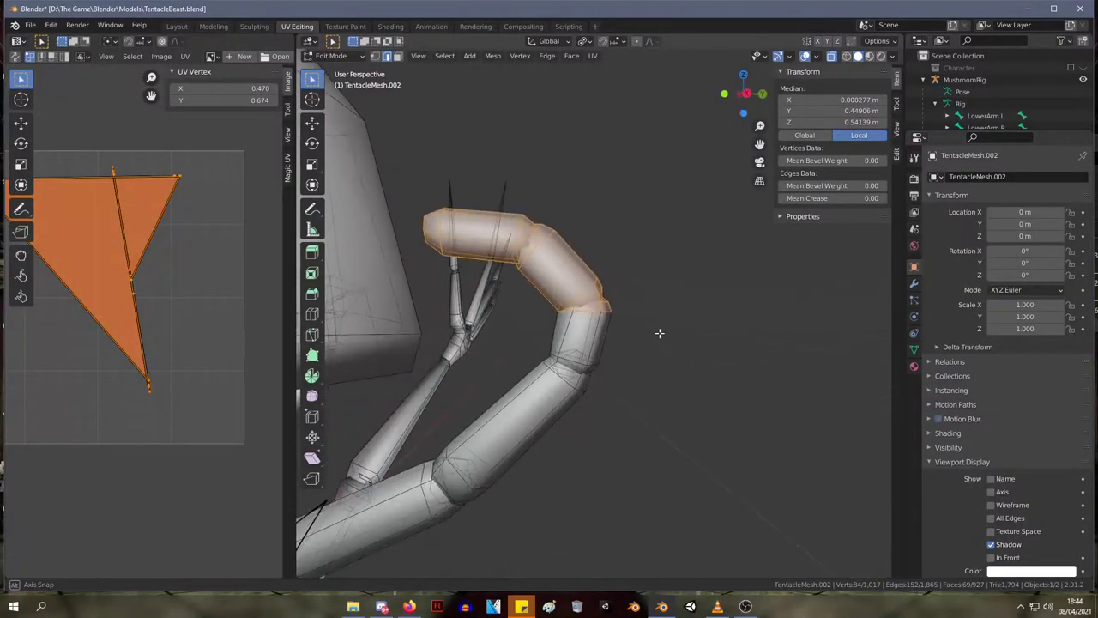
key(g)
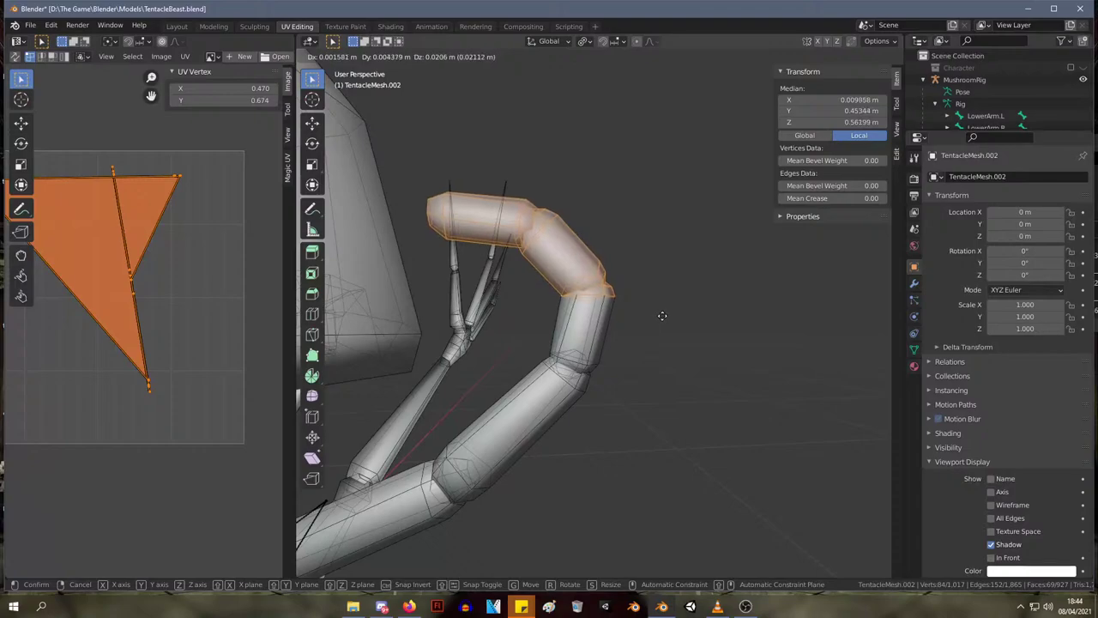
click(662, 316)
middle_drag(662, 316, 700, 328)
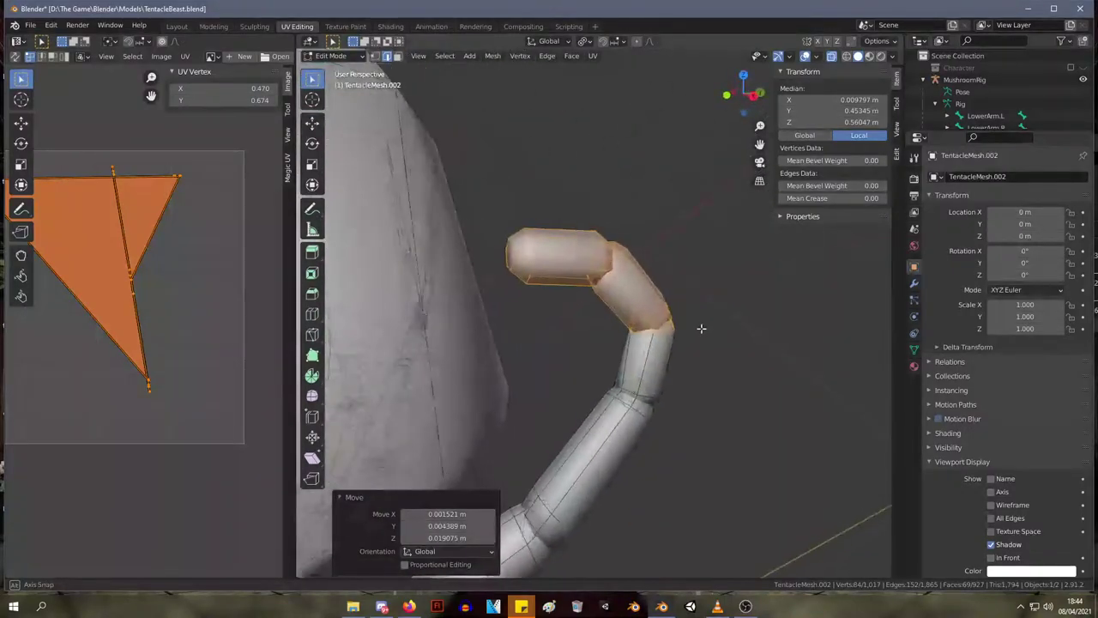
scroll(708, 321, down, 7)
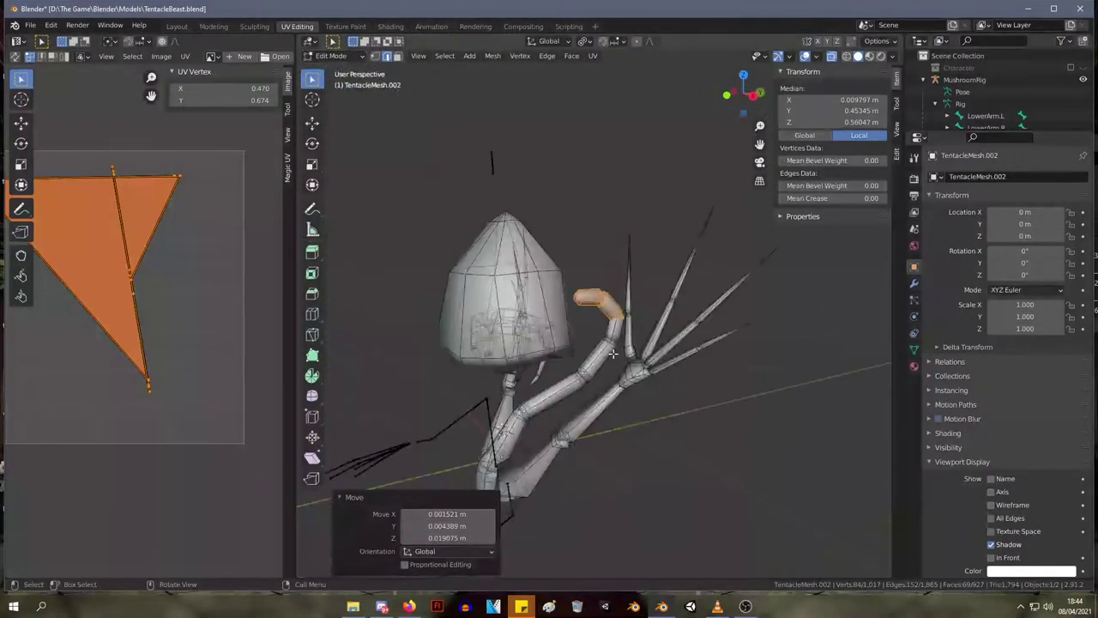
- Examine the joined tentacle from several angles in Object Mode and Edit Mode for gaps between its segments
scroll(708, 321, up, 4)
middle_drag(686, 395, 496, 358)
key(Tab)
key(Tab)
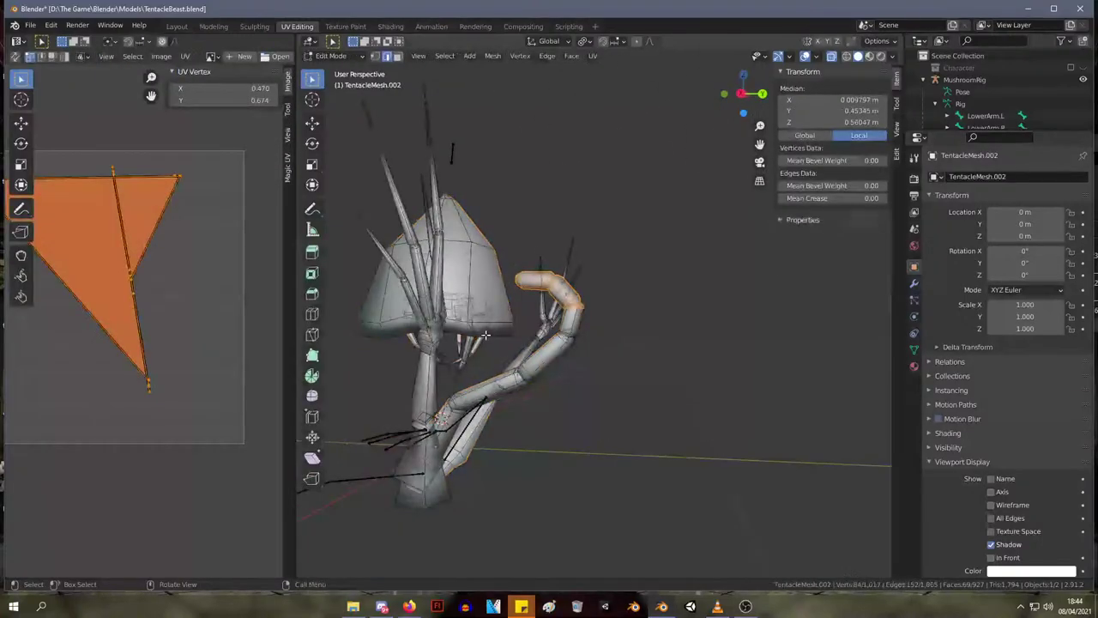
middle_drag(637, 343, 522, 367)
key(Tab)
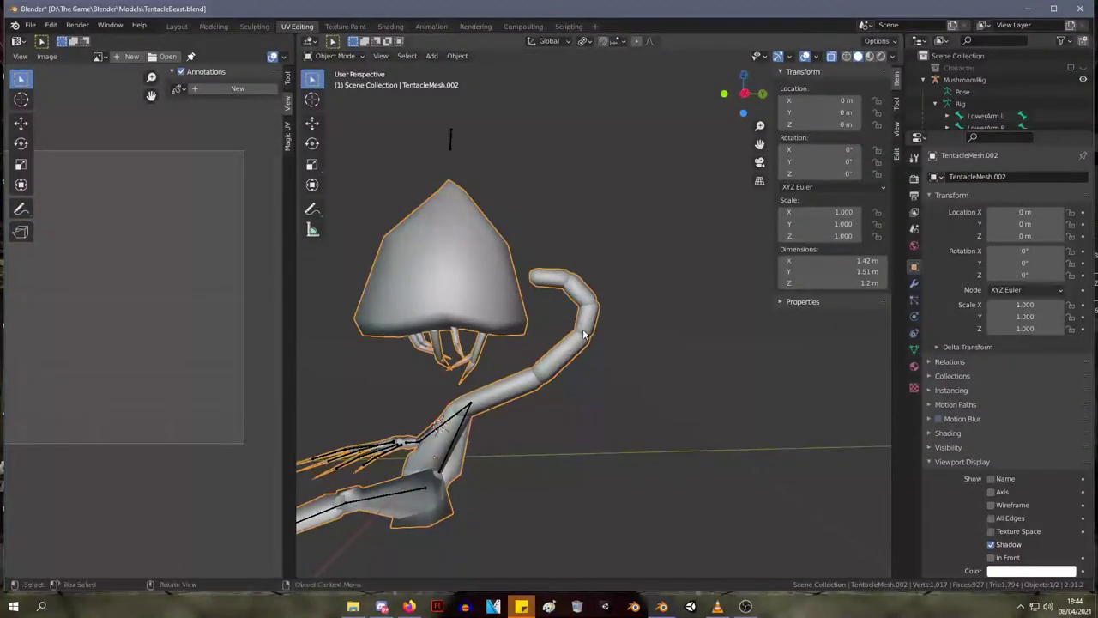
key(Tab)
middle_drag(583, 335, 596, 378)
click(562, 360)
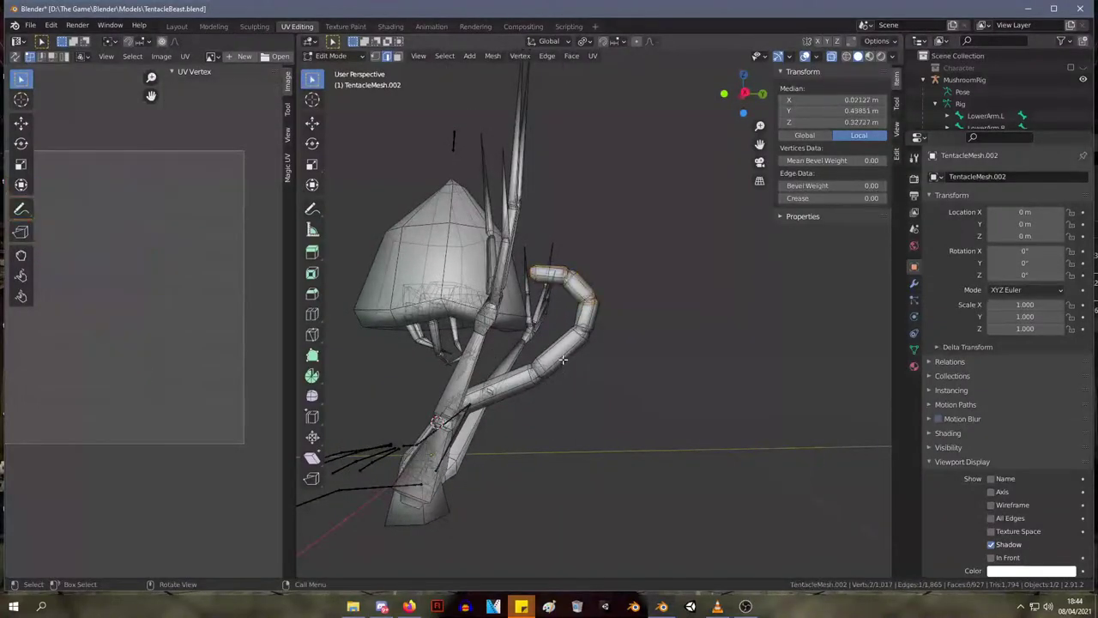
mouse_move(617, 366)
middle_down()
mouse_move(632, 370)
mouse_move(614, 366)
middle_up()
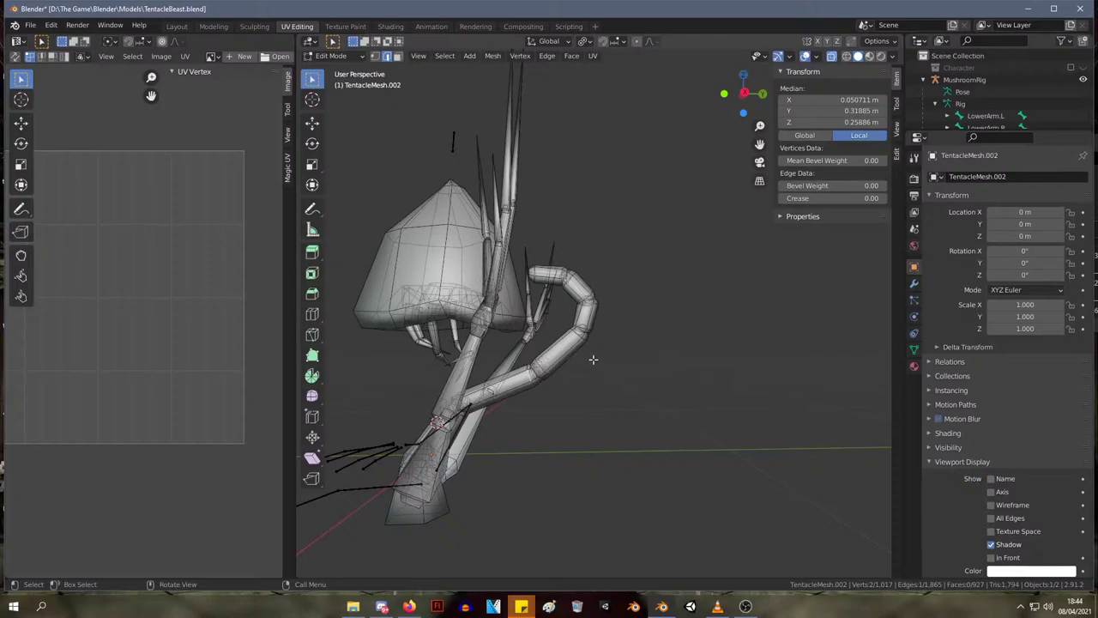
middle_drag(628, 368, 635, 367)
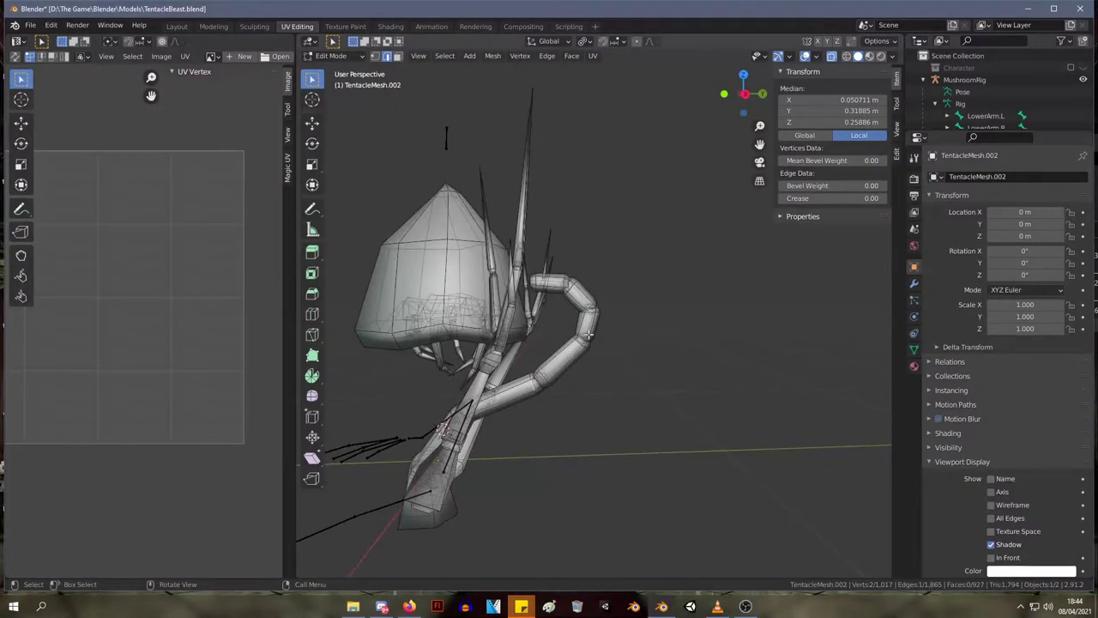
key(Tab)
key(Tab)
key(Tab)
key(Tab)
- Select the tentacle's three outermost segments and move them about -0.055 m along Y and -0.058 m along Z in the right side view
key(l)
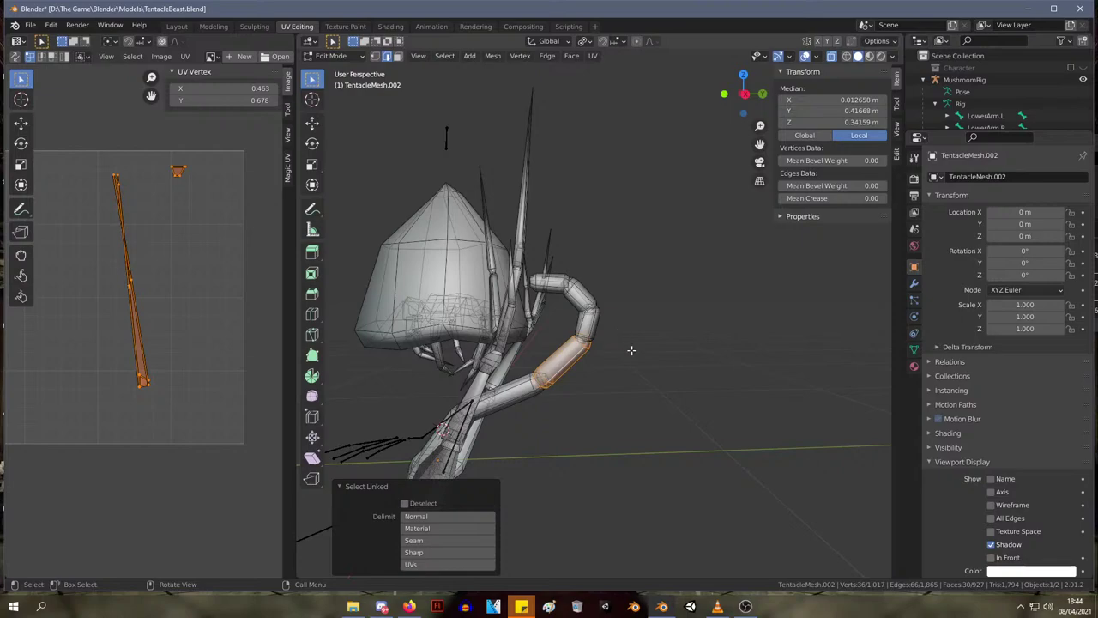
middle_drag(629, 347, 625, 370)
key(alt+a)
drag(614, 365, 571, 303)
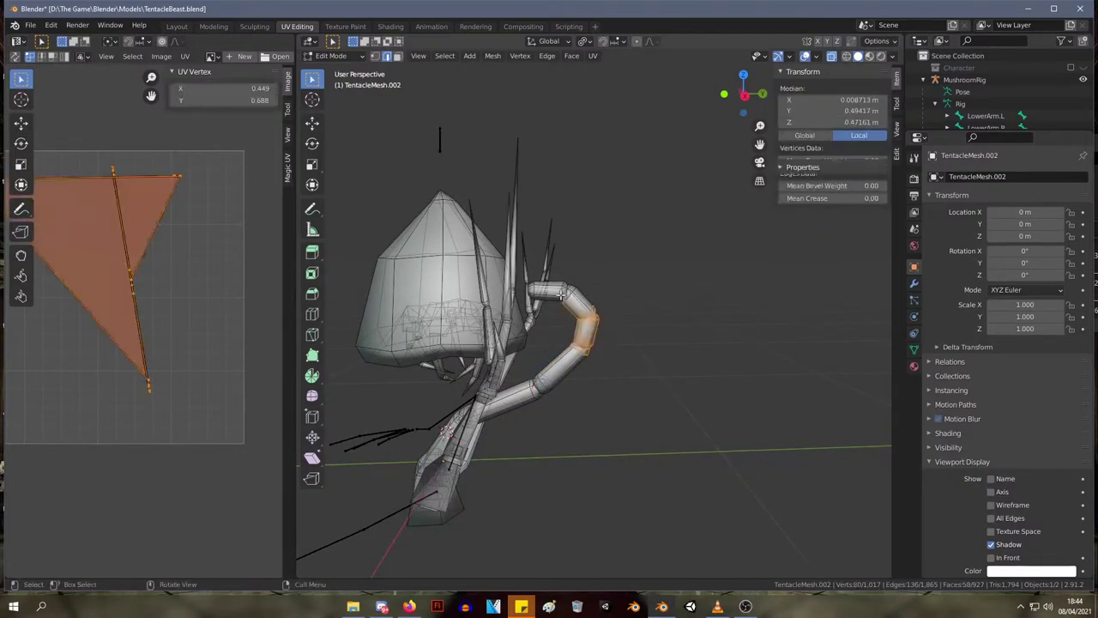
key(l)
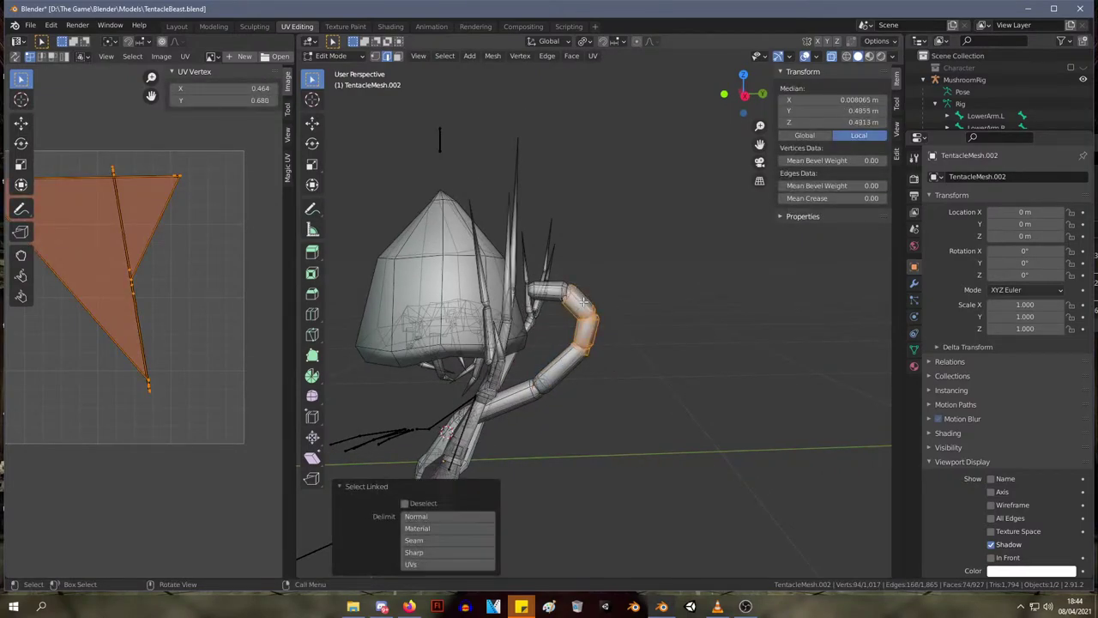
shift+click(558, 295)
key(l)
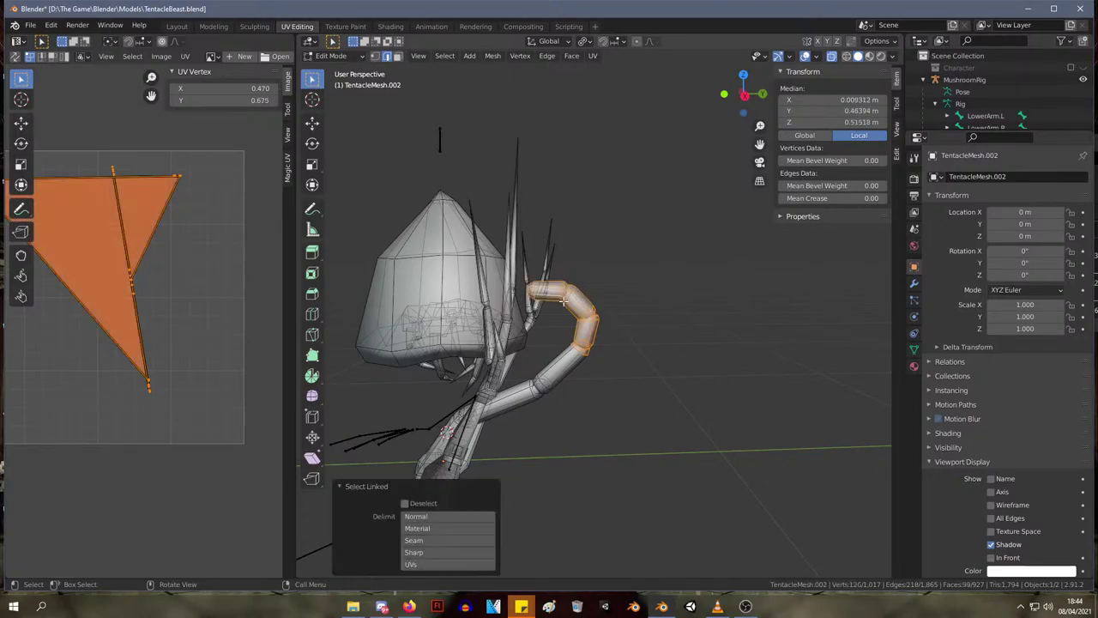
key(KP_3)
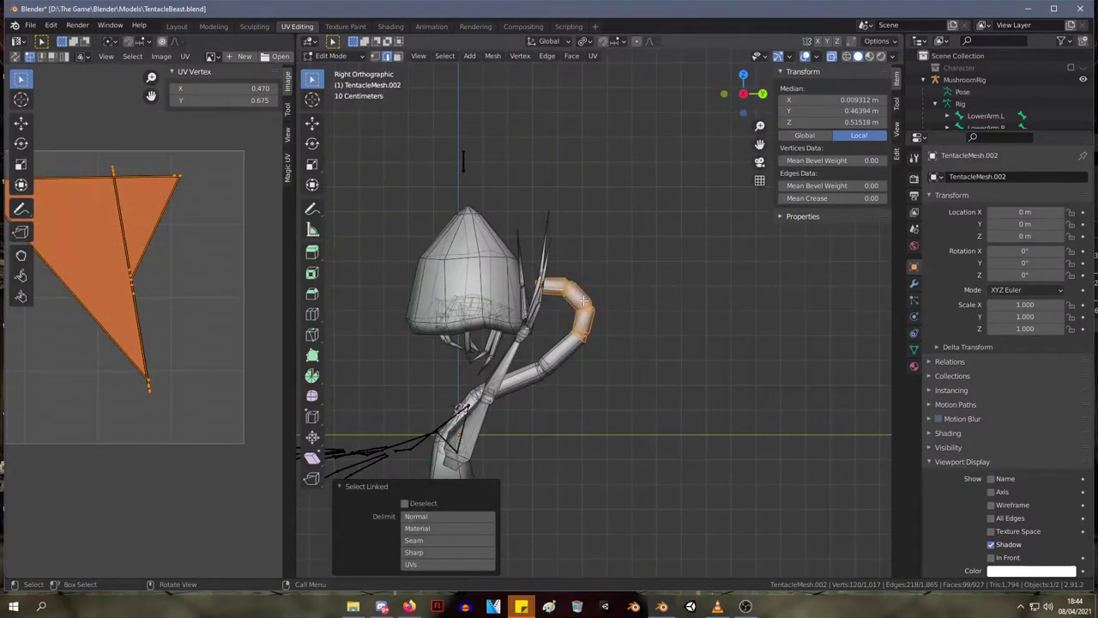
key(g)
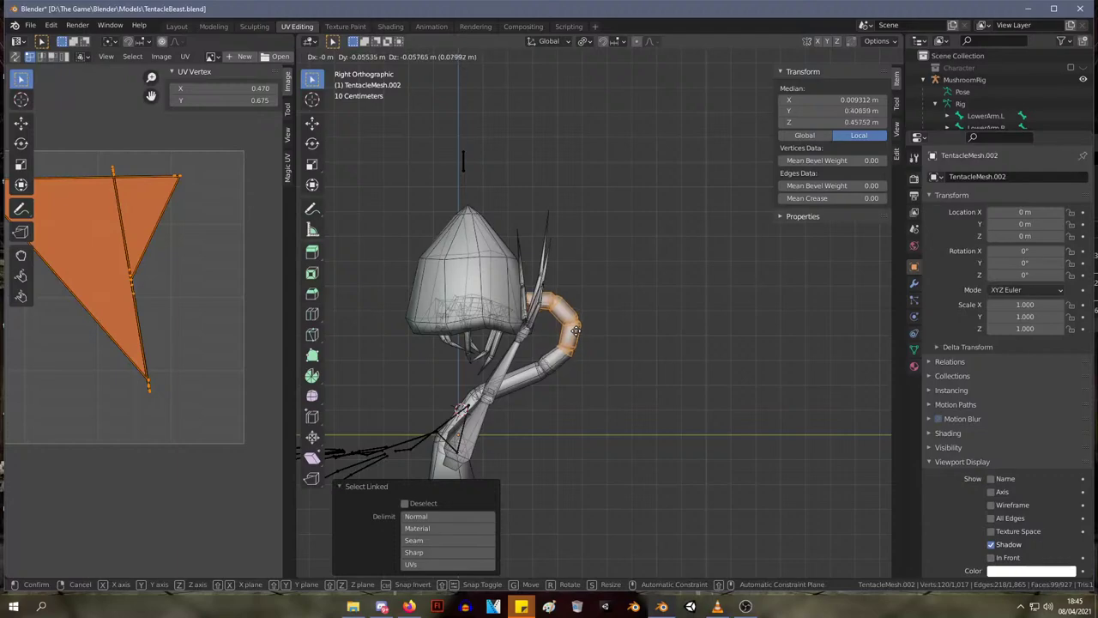
click(575, 330)
middle_drag(583, 370, 669, 365)
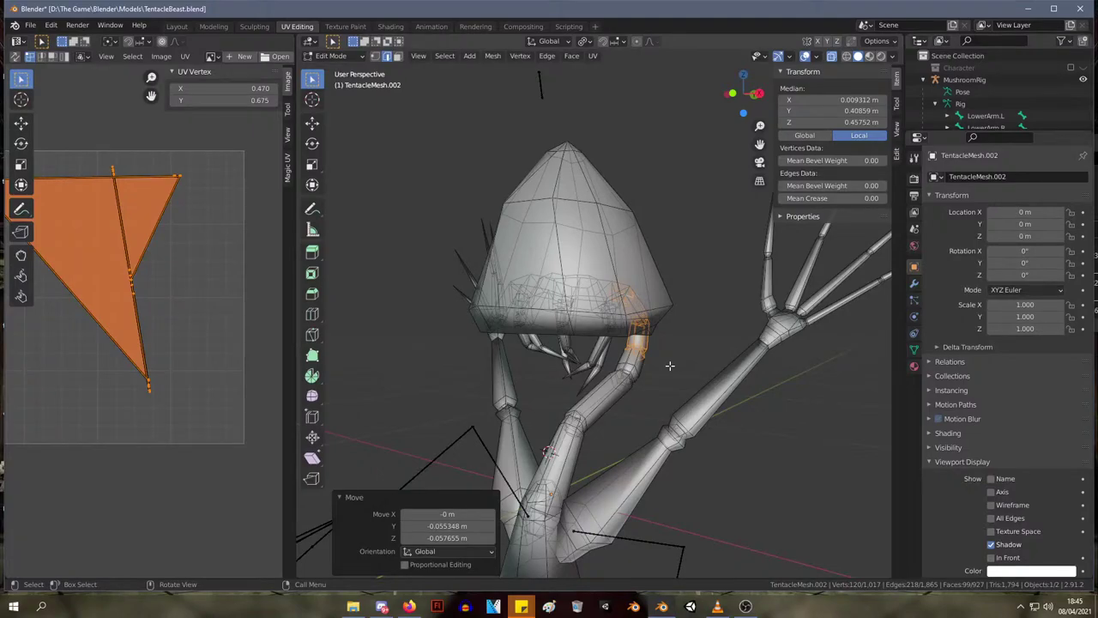
middle_drag(581, 313, 459, 337)
key(g)
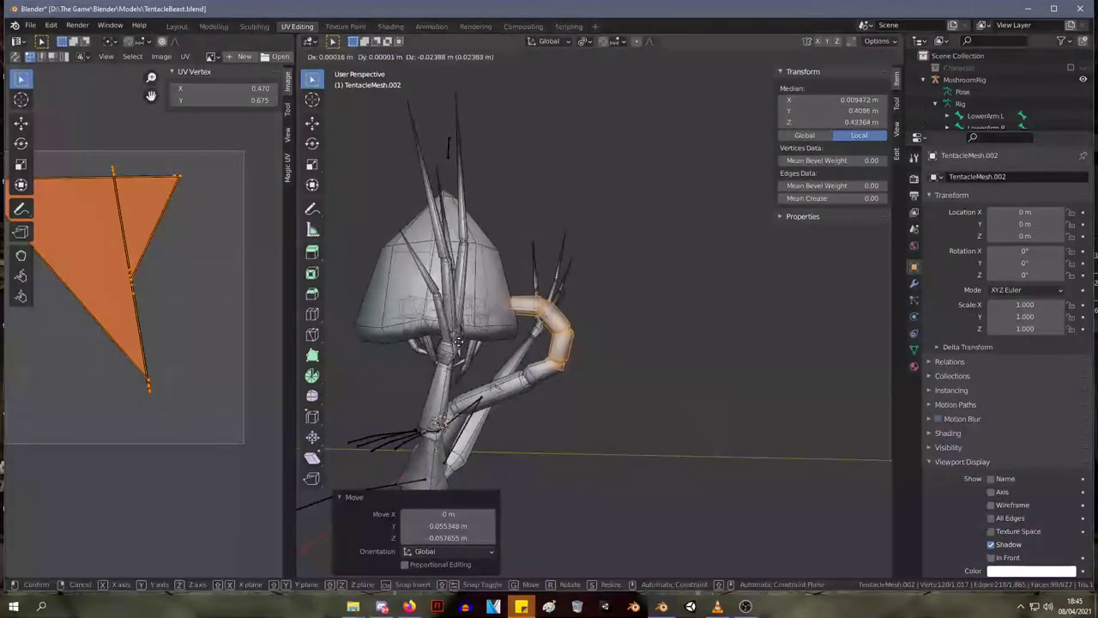
click(533, 339)
- Select the vertices at the free end of the tentacle's tip segment, lower them slightly and rotate them about 17.2°
middle_drag(563, 315, 594, 306)
scroll(617, 319, up, 5)
key(1)
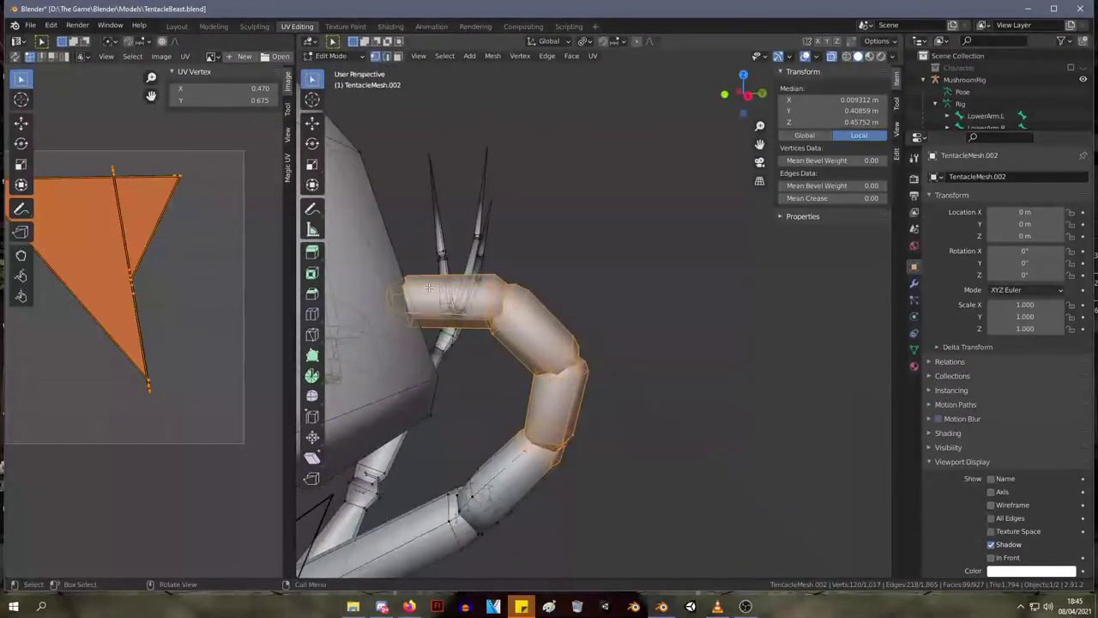
drag(375, 262, 393, 287)
drag(425, 331, 425, 331)
key(g)
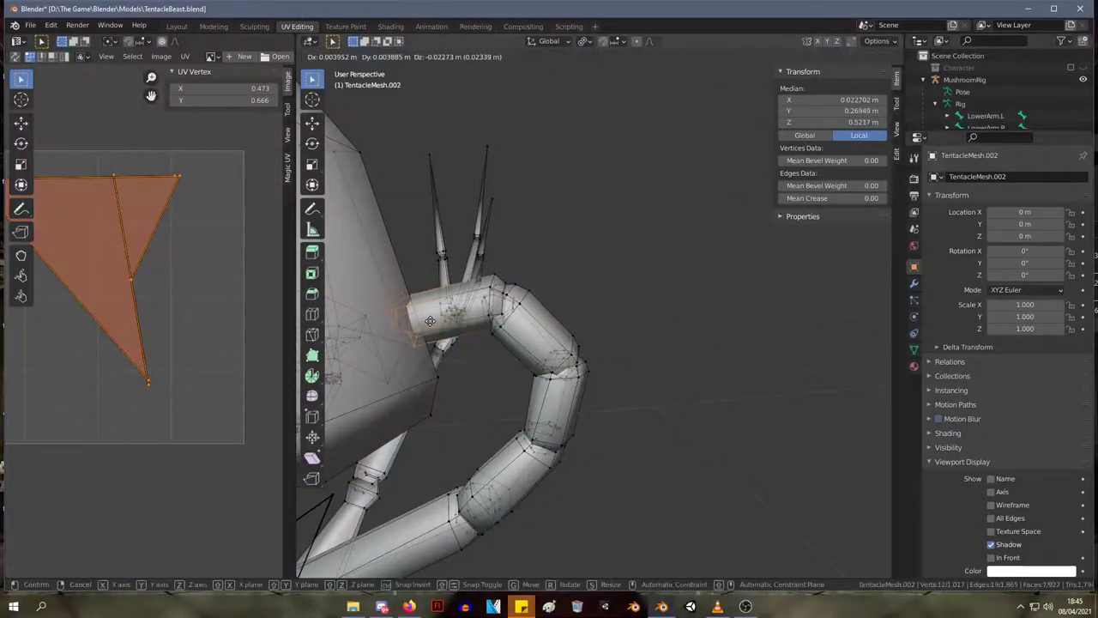
click(433, 310)
key(r)
click(437, 309)
- Fine-tune the position of the tentacle tip's end vertices, raising them a few millimetres along Z
key(g)
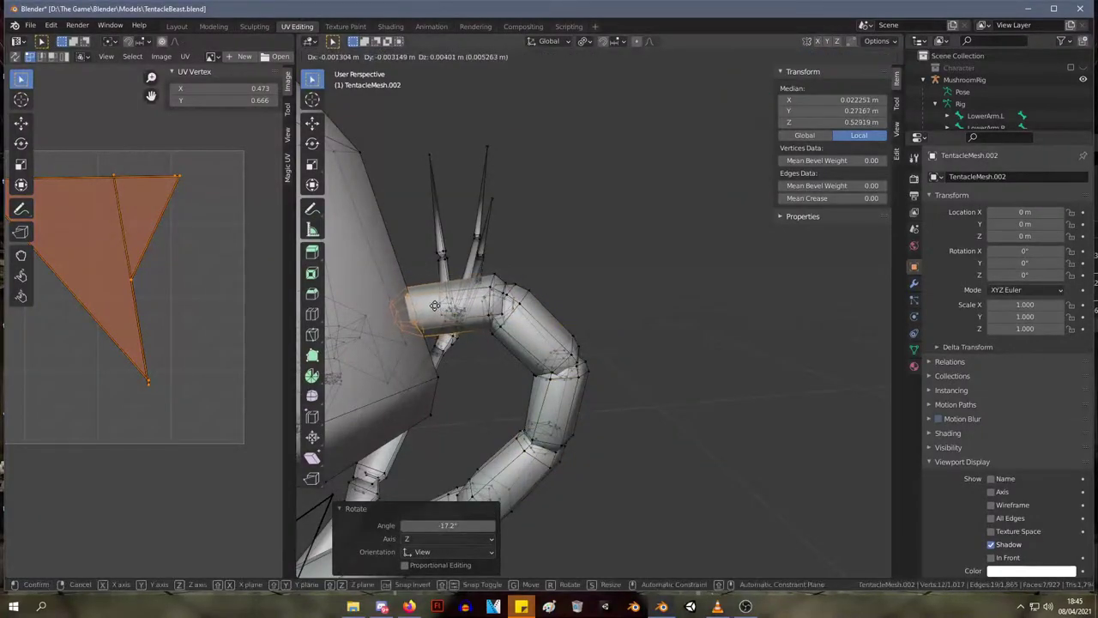
click(432, 304)
mouse_move(432, 304)
middle_down()
mouse_move(345, 304)
mouse_move(466, 301)
mouse_move(442, 302)
middle_up()
scroll(440, 301, down, 4)
scroll(440, 302, up, 4)
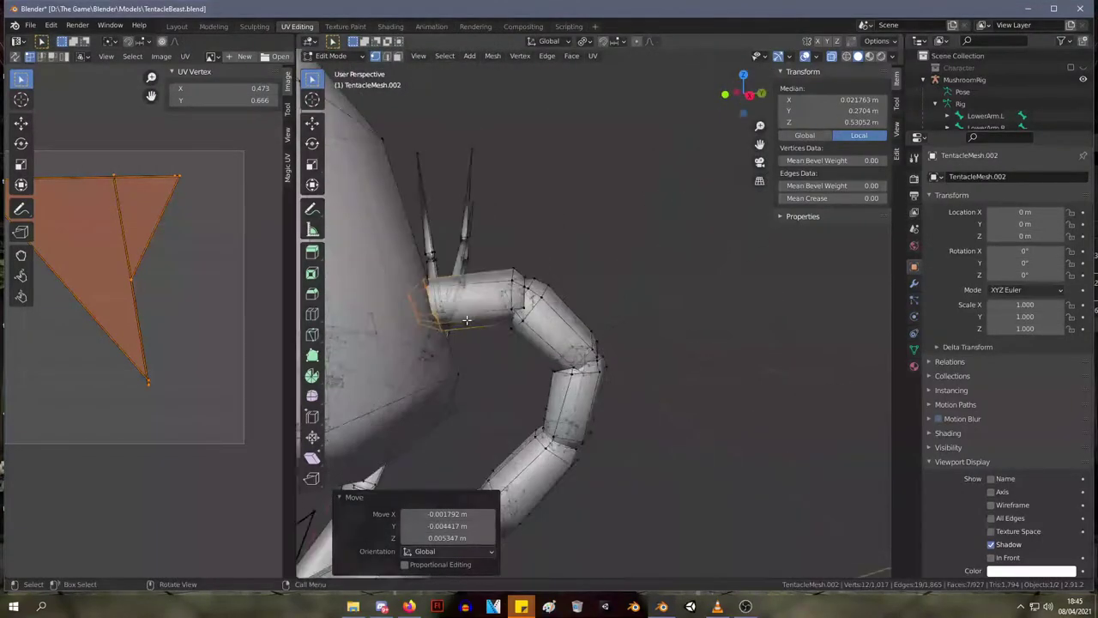
key(g)
click(467, 317)
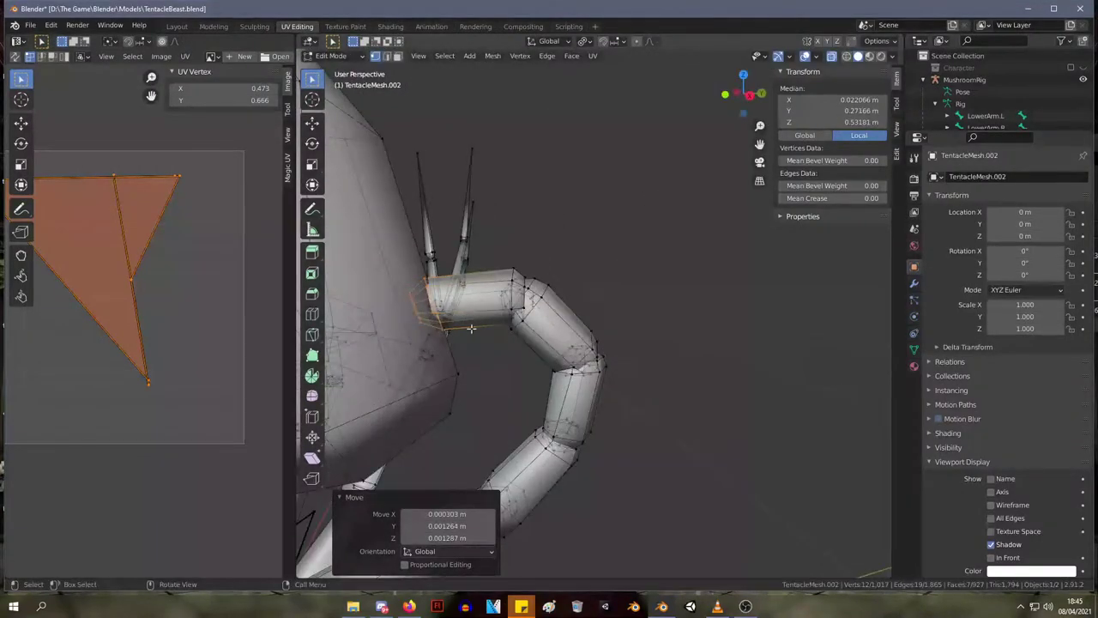
- Select the entire tapered base piece of the creature's body and hide all the other geometry
scroll(393, 316, down, 8)
middle_drag(393, 315, 599, 347)
mouse_move(678, 446)
middle_down()
mouse_move(686, 463)
mouse_move(682, 429)
middle_up()
click(681, 428)
key(l)
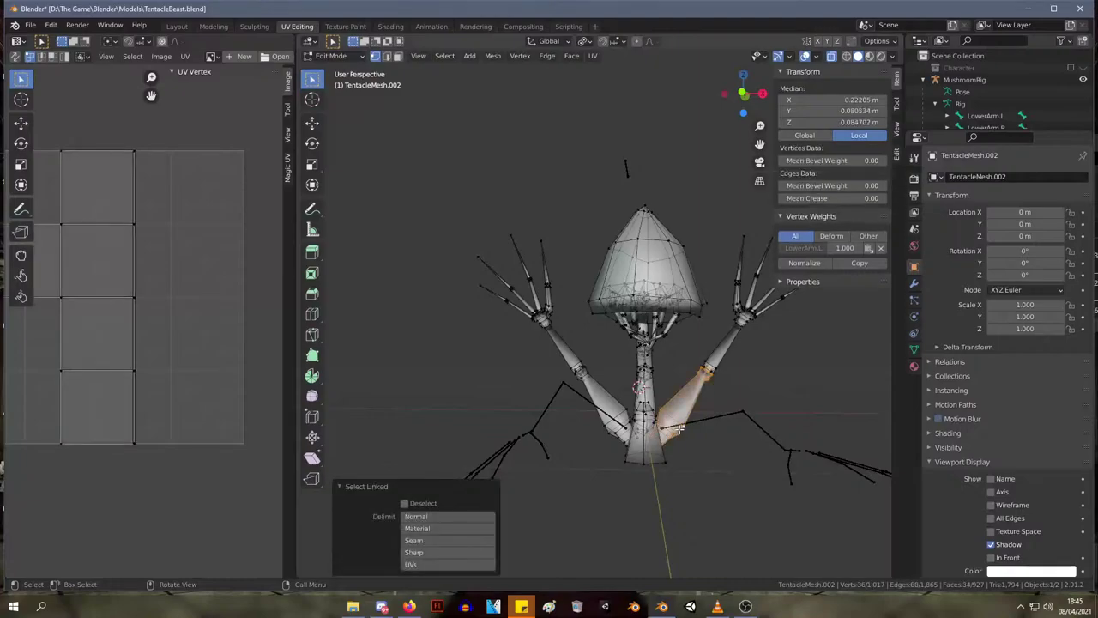
click(696, 503)
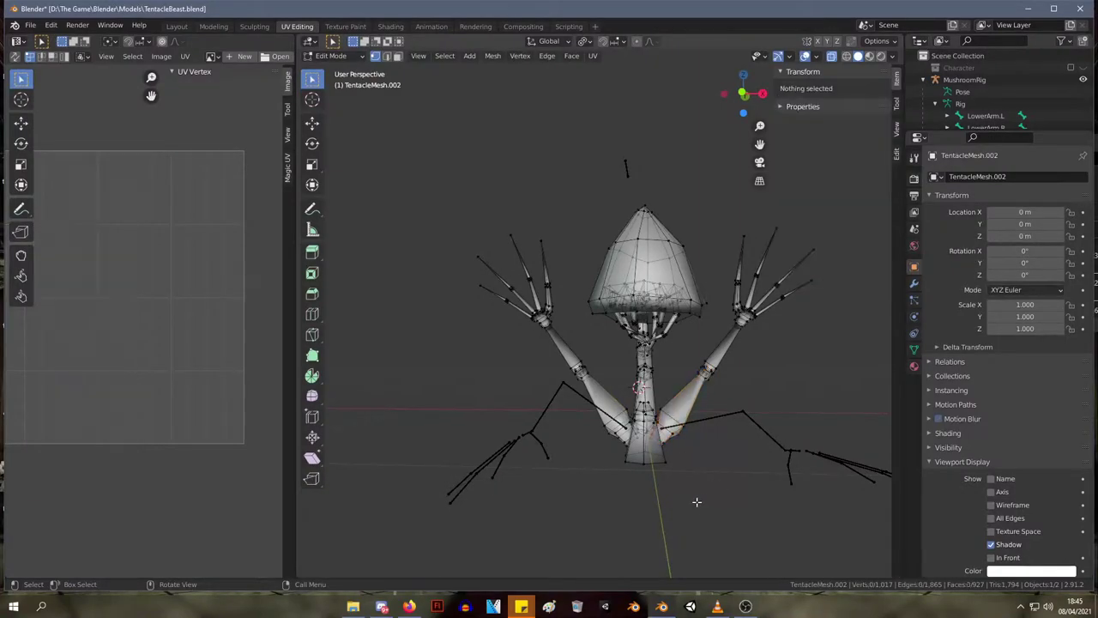
drag(693, 490, 622, 455)
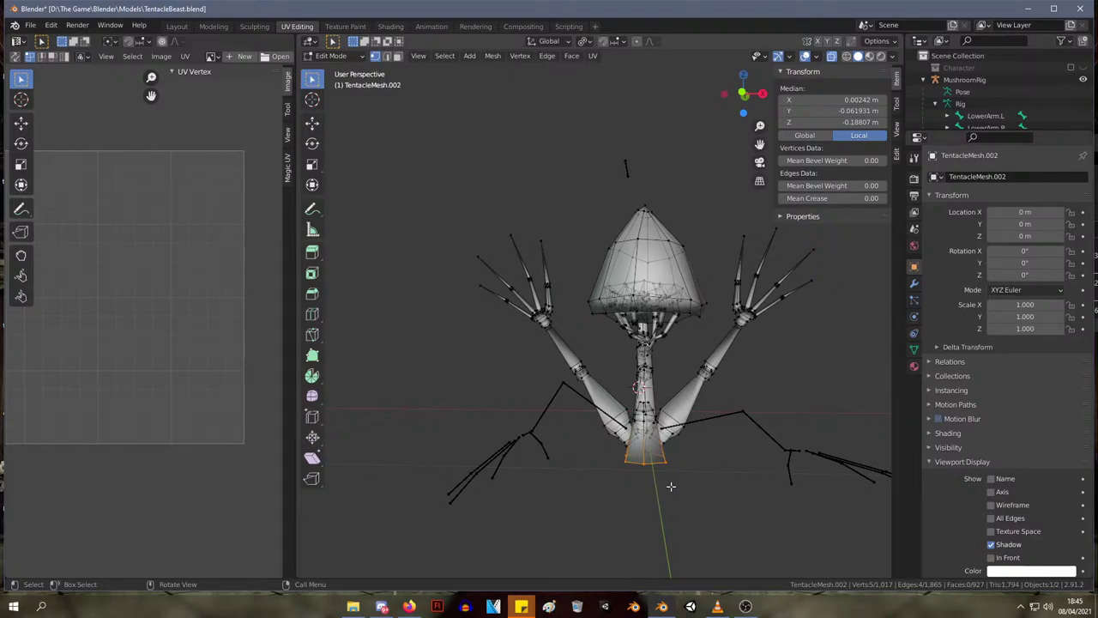
scroll(754, 513, up, 4)
middle_drag(755, 513, 629, 392)
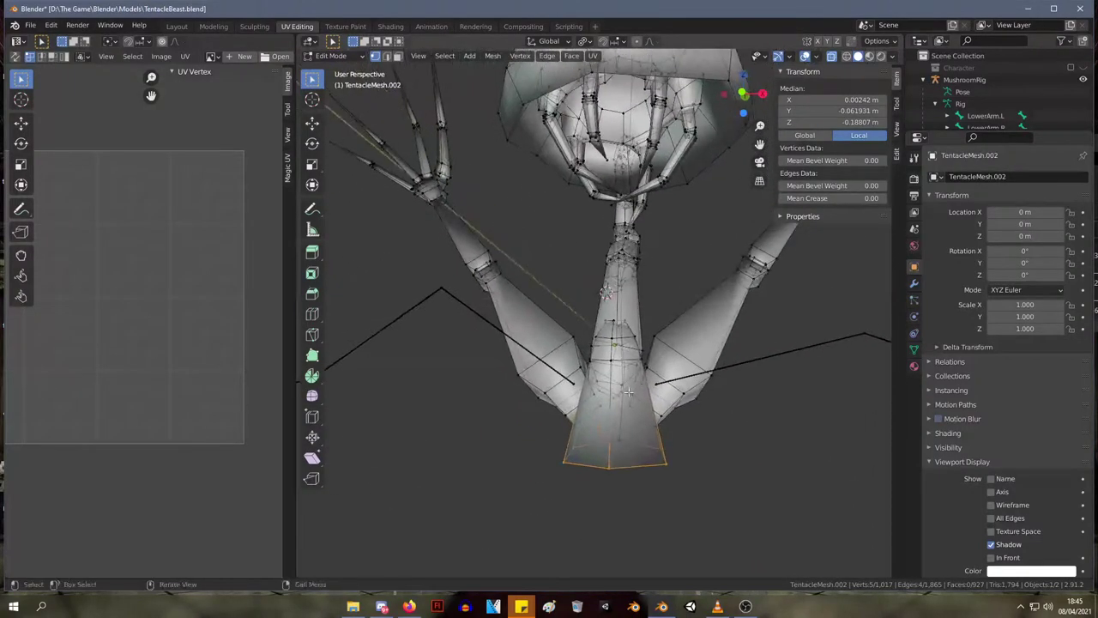
click(646, 367)
key(l)
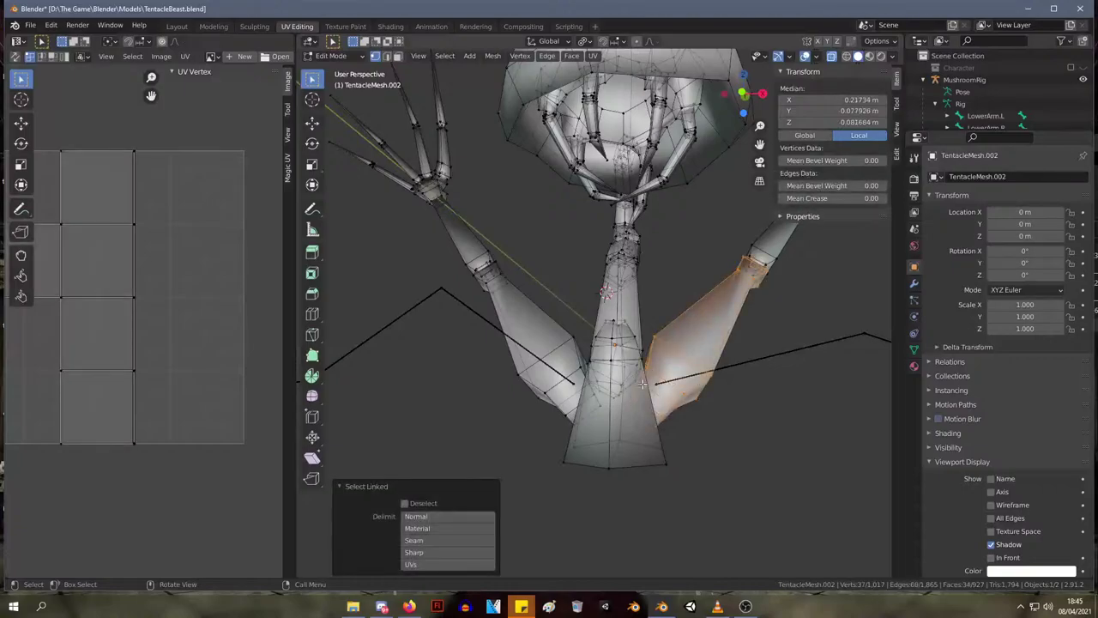
click(666, 461)
key(l)
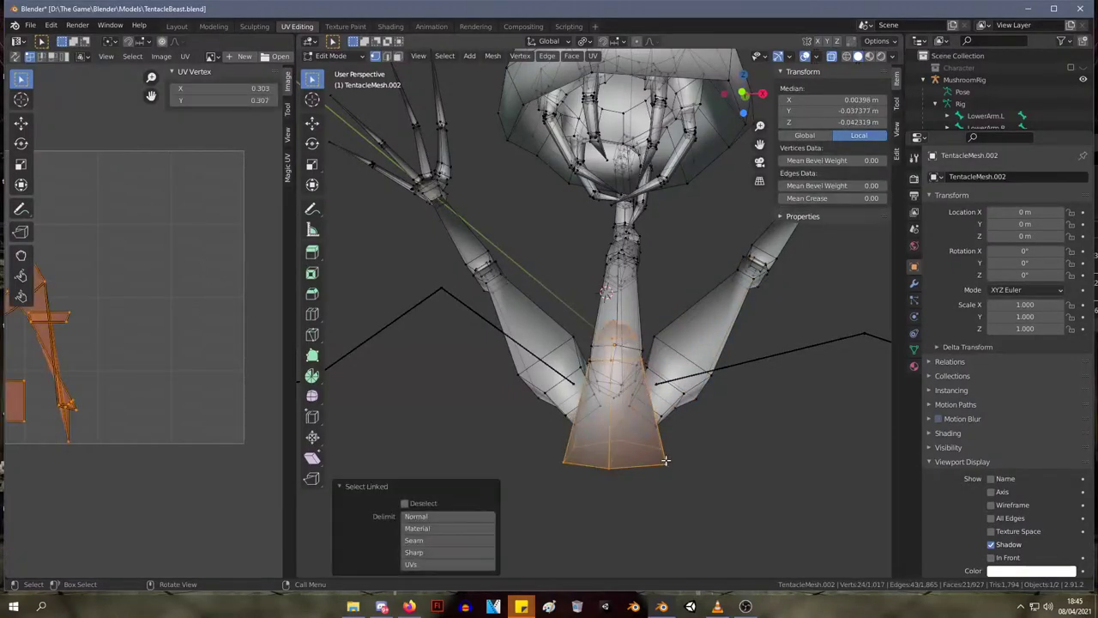
key(shift+h)
- Select the base piece's middle vertex ring and enlarge it by a factor of 1.486
alt+click(647, 357)
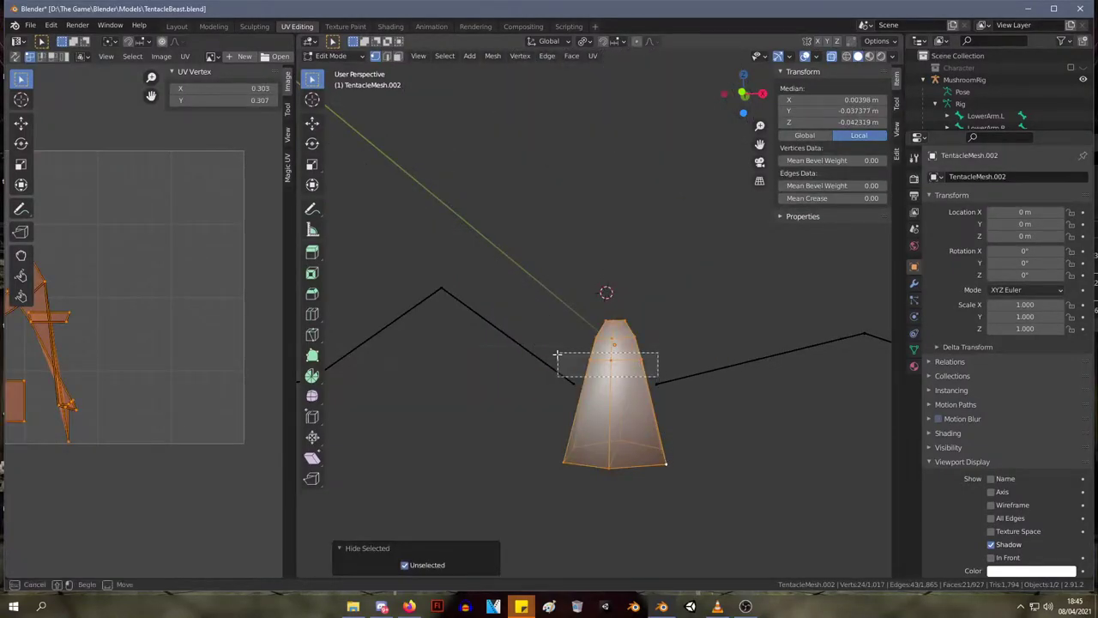
key(s)
click(529, 359)
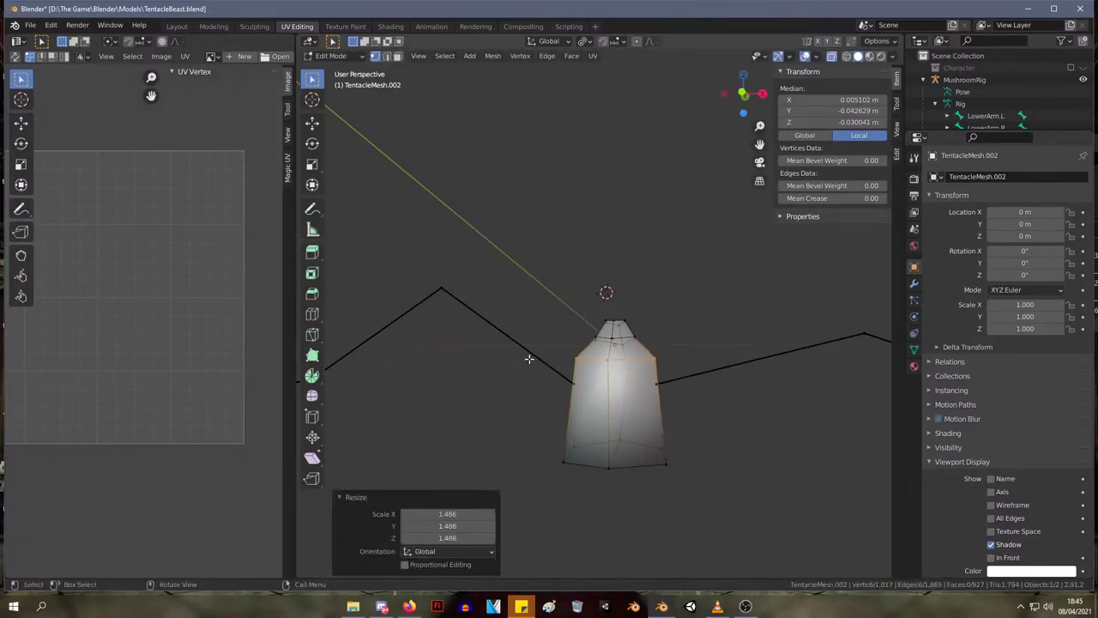
key(Tab)
mouse_move(593, 397)
middle_down()
mouse_move(659, 368)
mouse_move(614, 398)
middle_up()
key(Tab)
- Extrude the base piece's lower end about 0.15 m, shrinking the new end and raising it about 0.078 m along Z
drag(711, 486, 545, 397)
key(e)
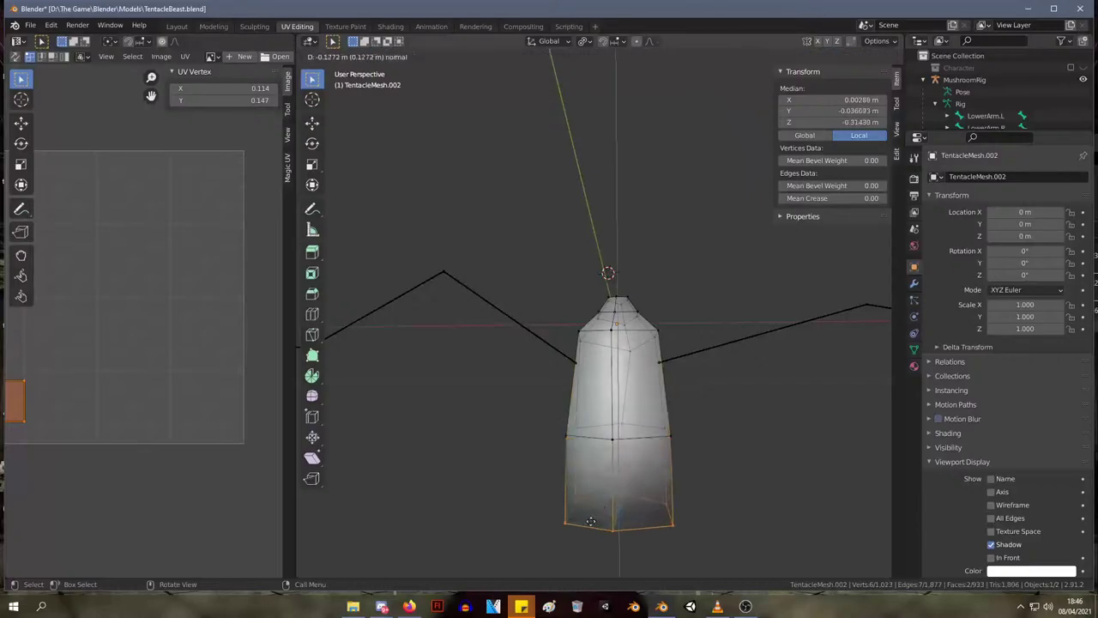
click(601, 528)
key(s)
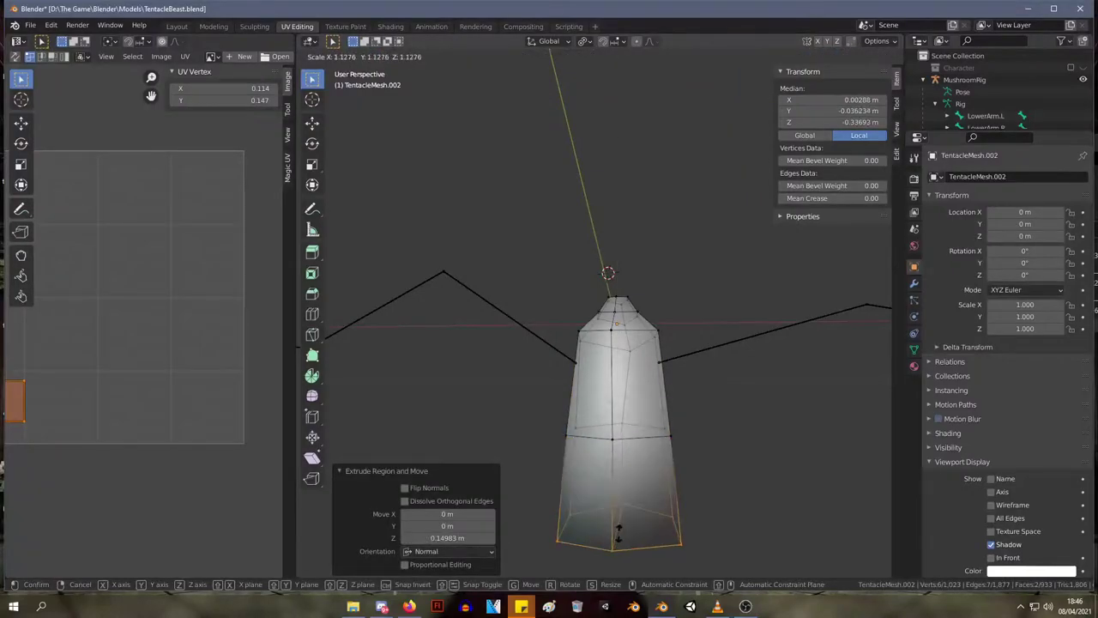
click(616, 529)
key(g)
click(639, 472)
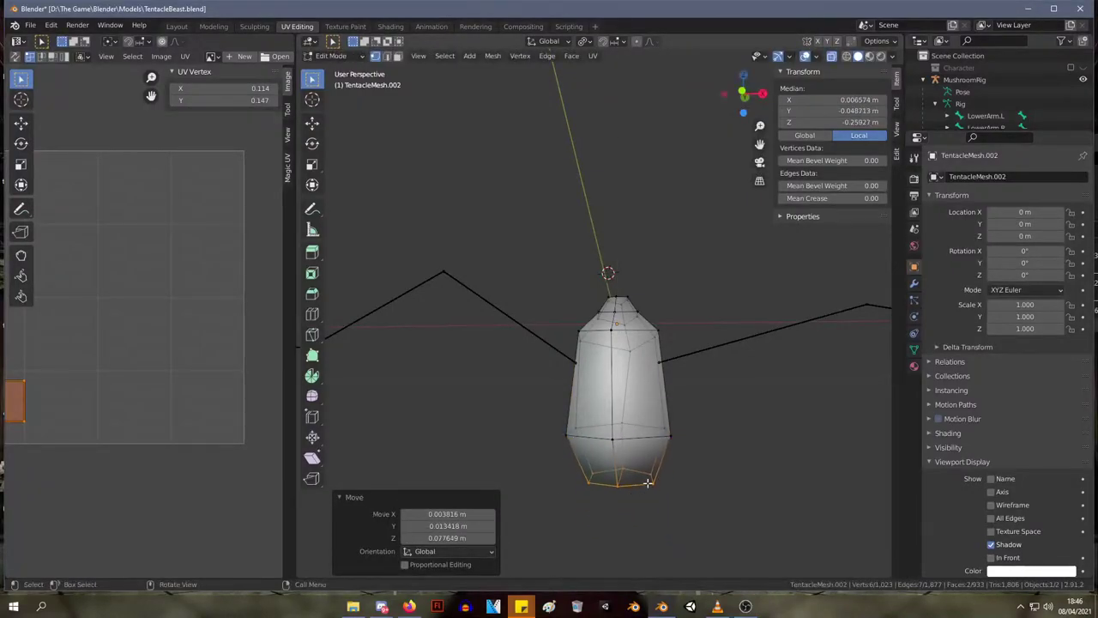
- Add a loop cut around the extruded lower section and scale it up by about 1.13 to round the end
key(ctrl+r)
click(618, 462)
key(s)
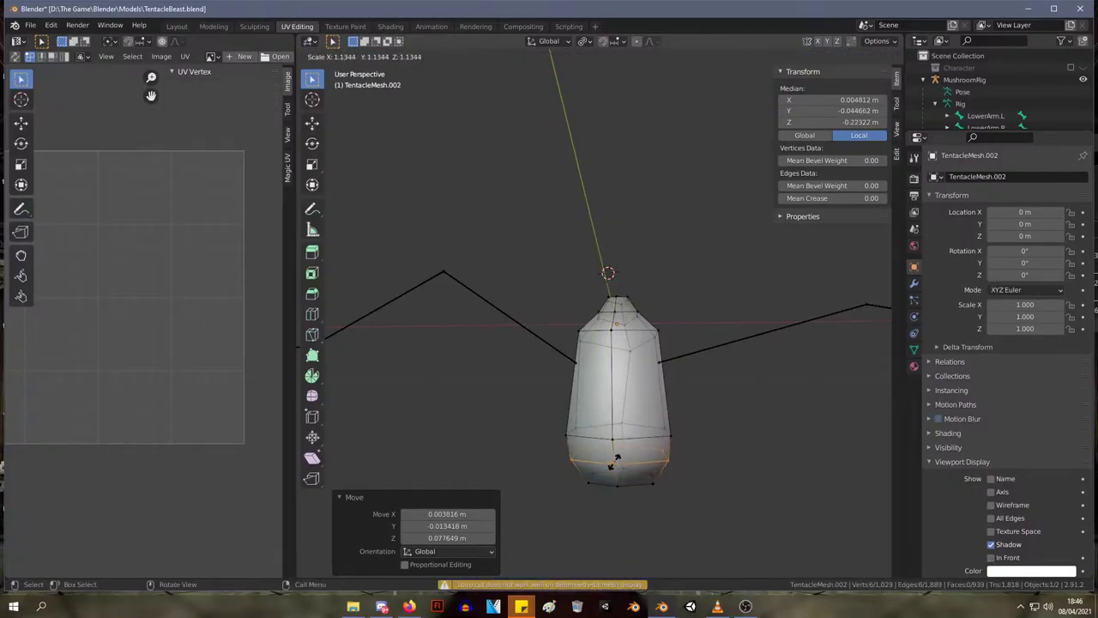
click(614, 463)
- Examine the reshaped base piece against the whole creature in Object Mode
key(Tab)
middle_drag(661, 464, 685, 374)
scroll(702, 456, down, 5)
key(Tab)
key(Tab)
click(634, 369)
key(Tab)
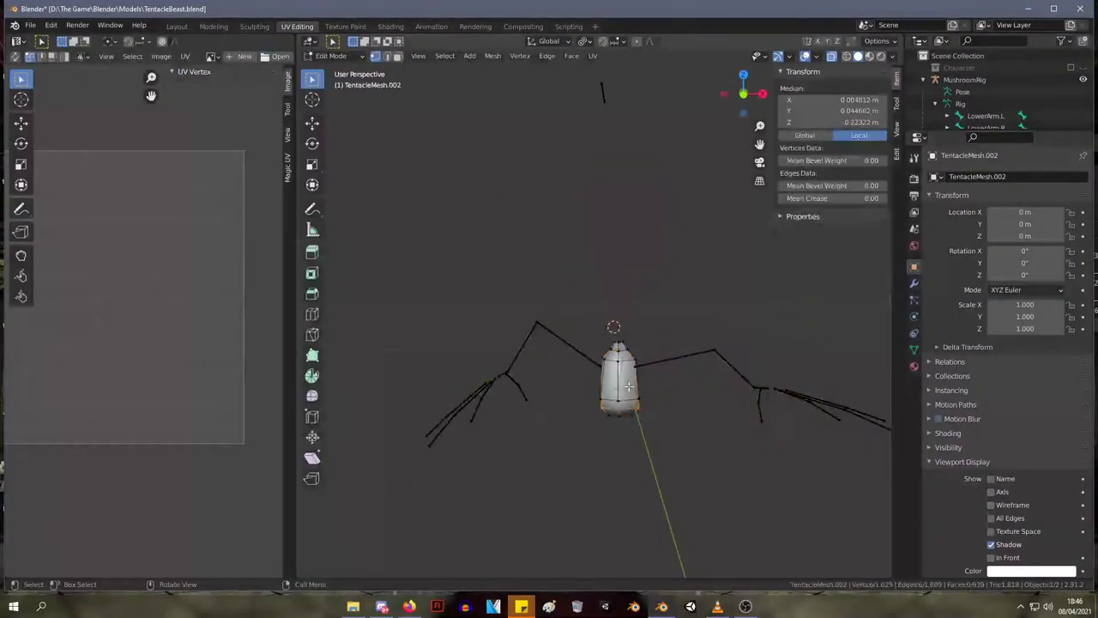
key(Tab)
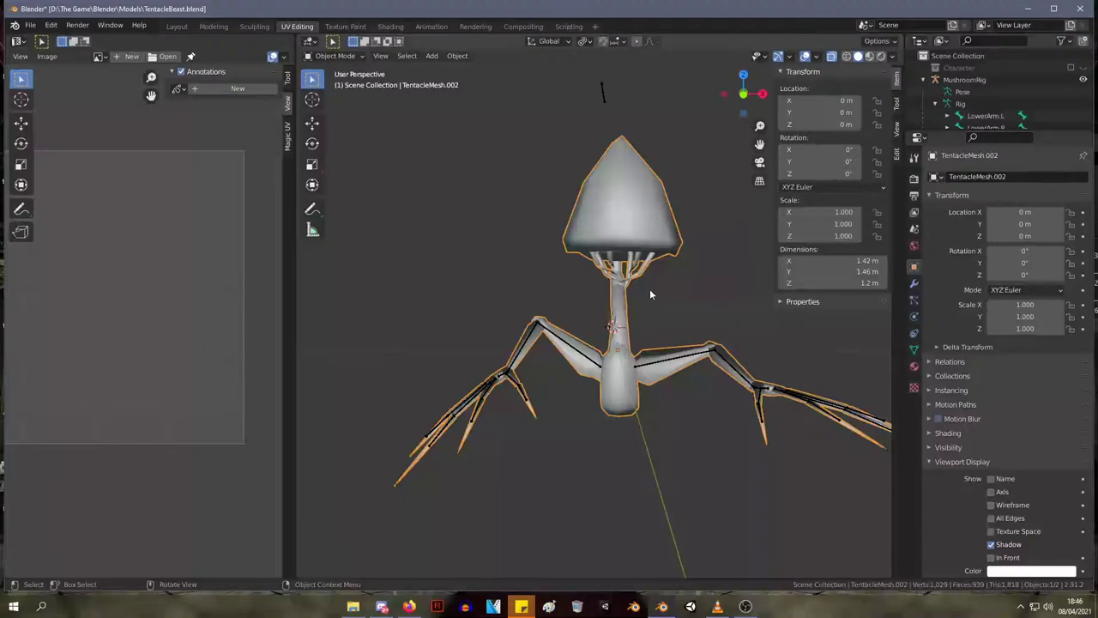
- Reveal the hidden parts of the mesh and select a single vertex near the base piece's lower end
key(Tab)
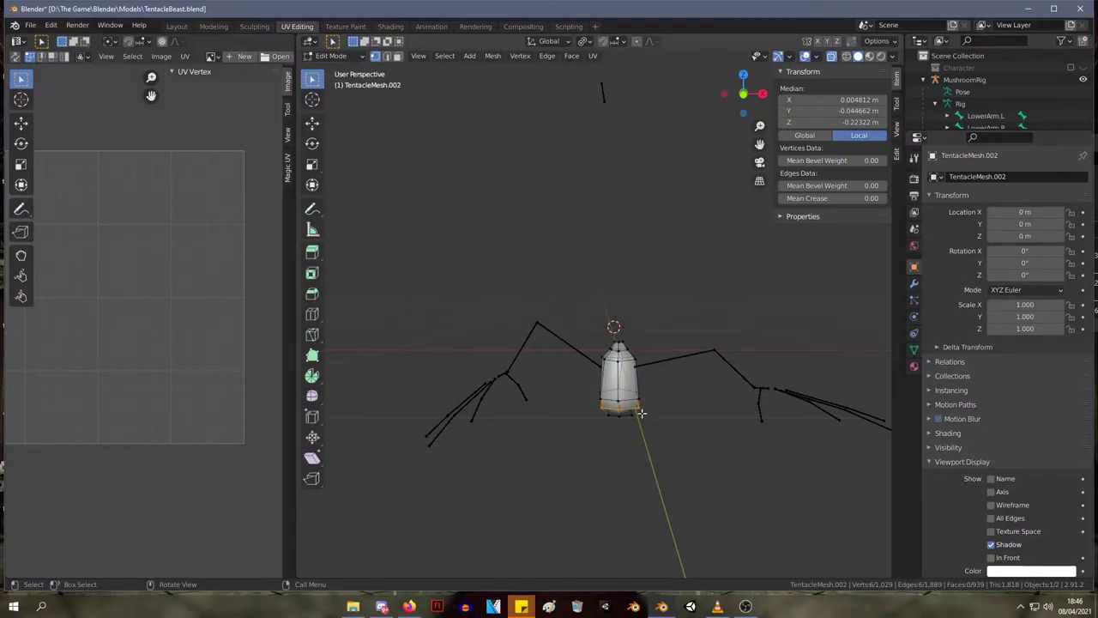
key(alt+h)
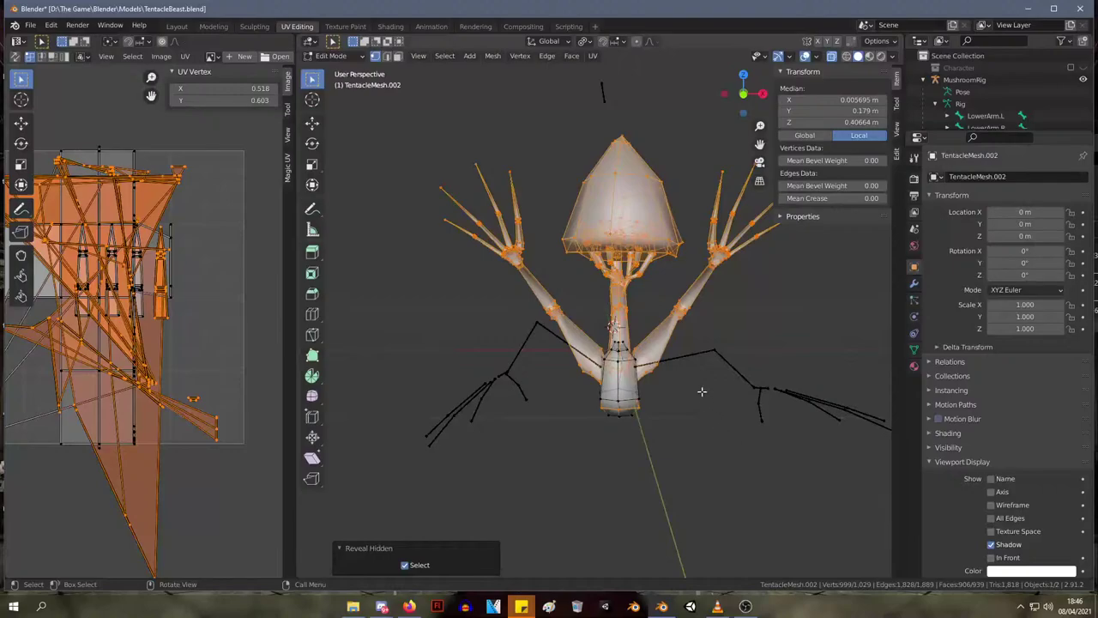
click(624, 399)
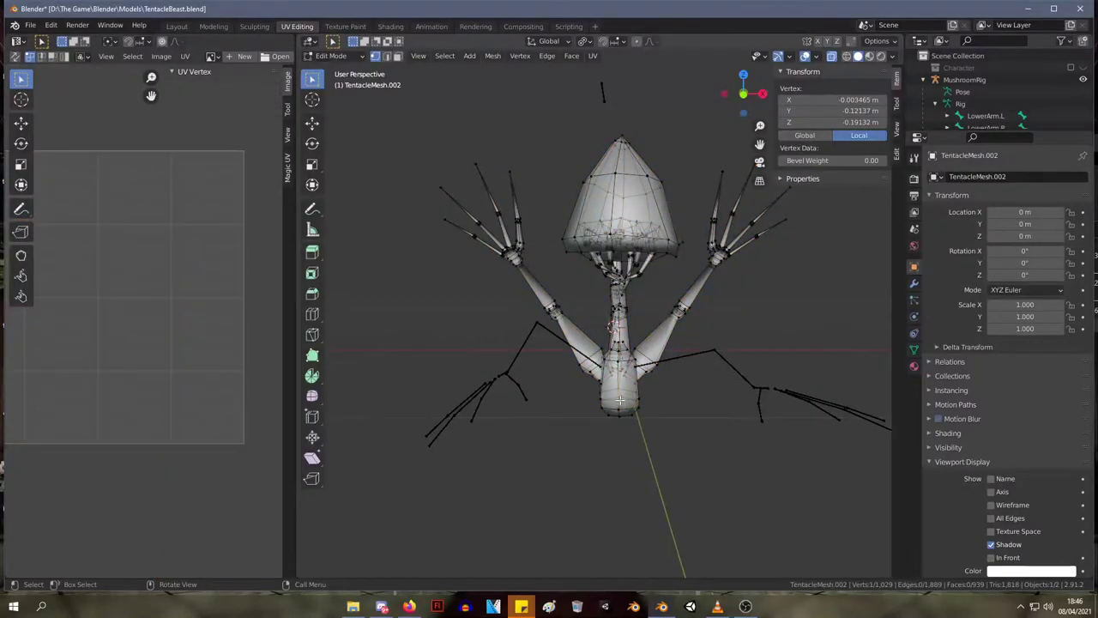
- Select the base piece, the central tentacle and the head with its hanging feelers, and raise them about 0.10 m along Z
key(ctrl+l)
shift+click(627, 309)
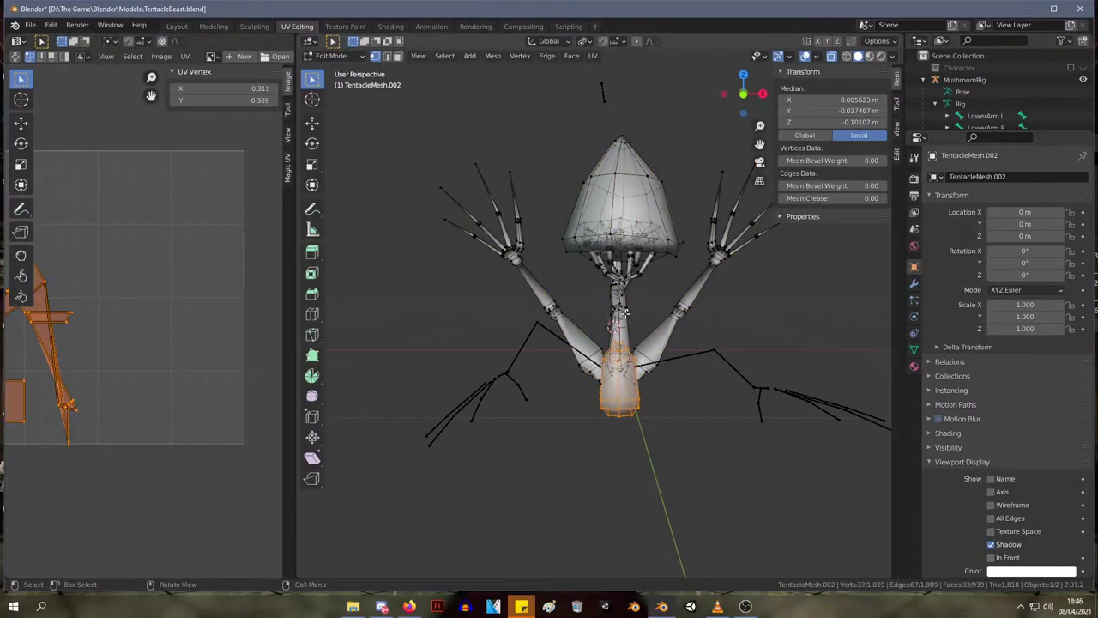
drag(567, 113, 678, 299)
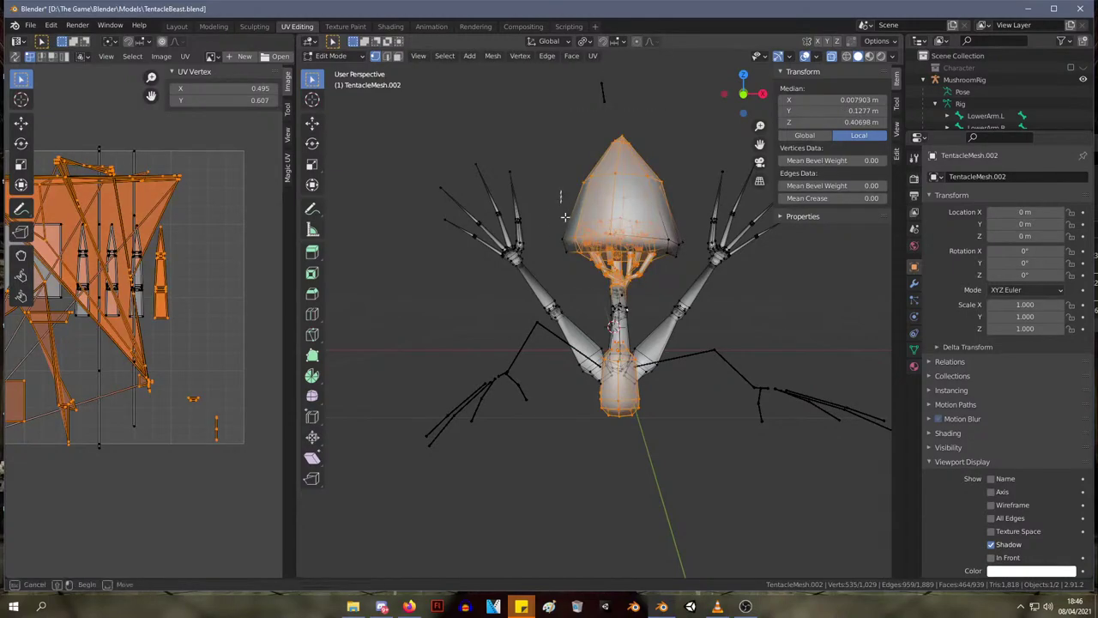
drag(562, 188, 641, 314)
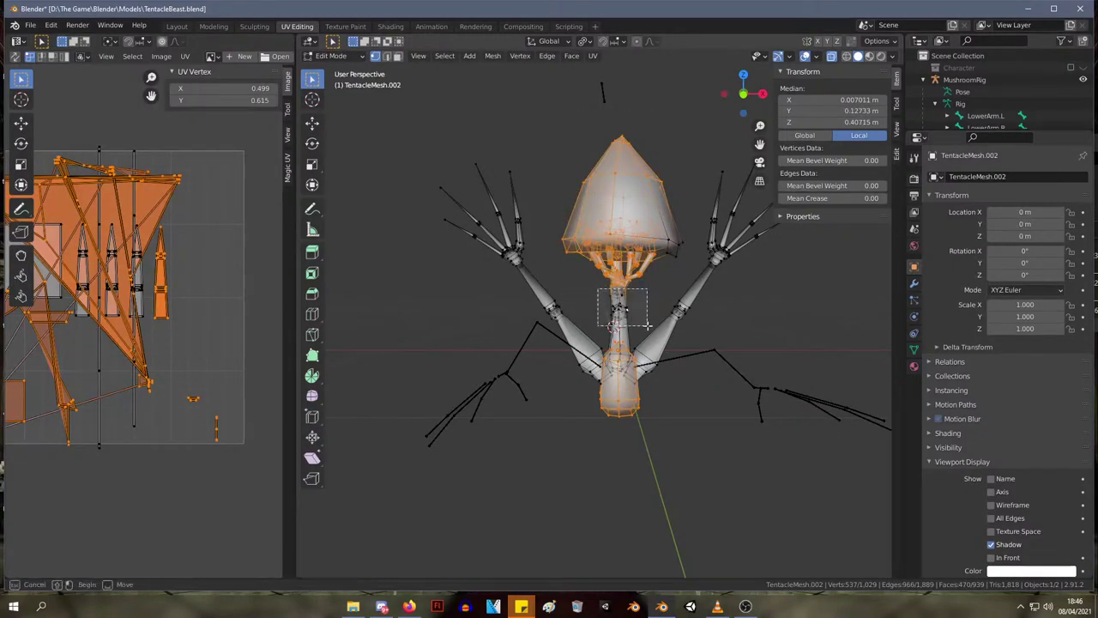
shift+drag(685, 266, 618, 146)
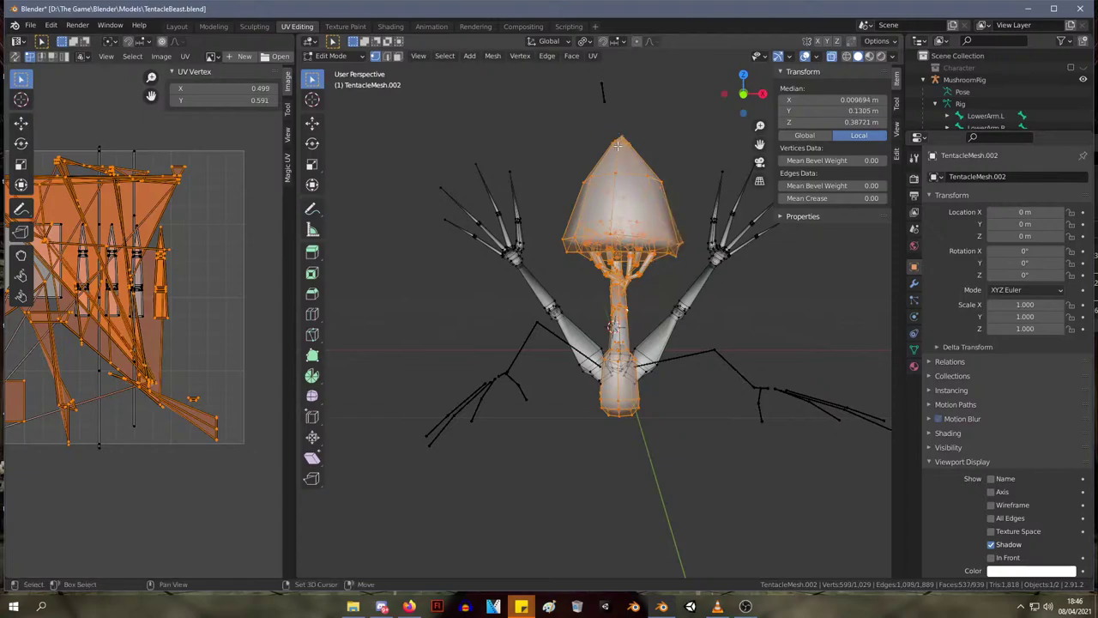
key(g)
key(z)
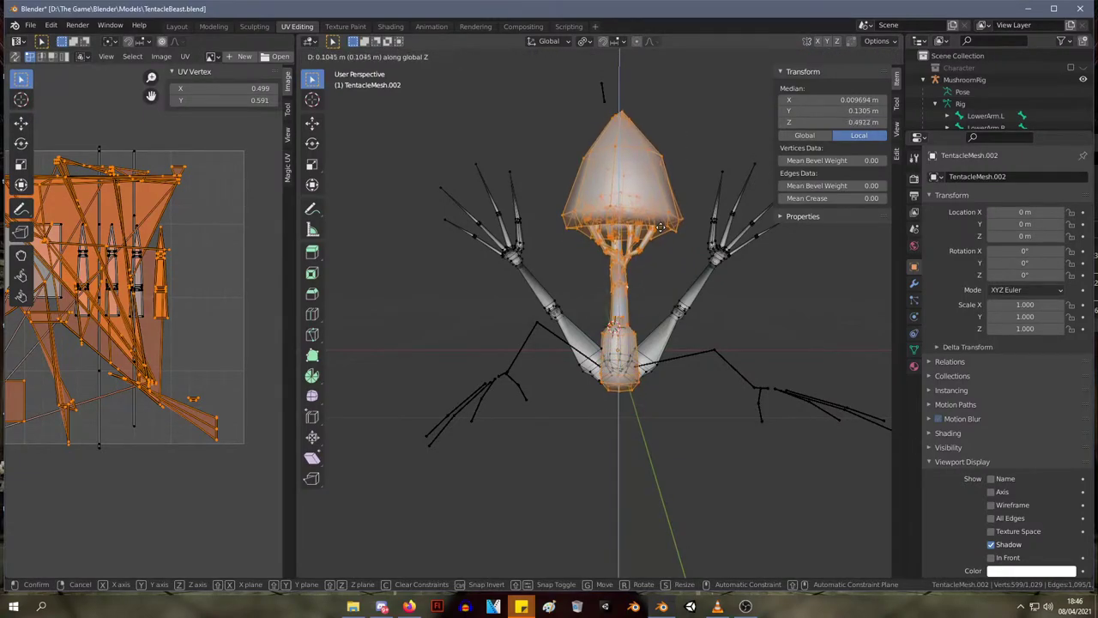
click(661, 227)
key(Tab)
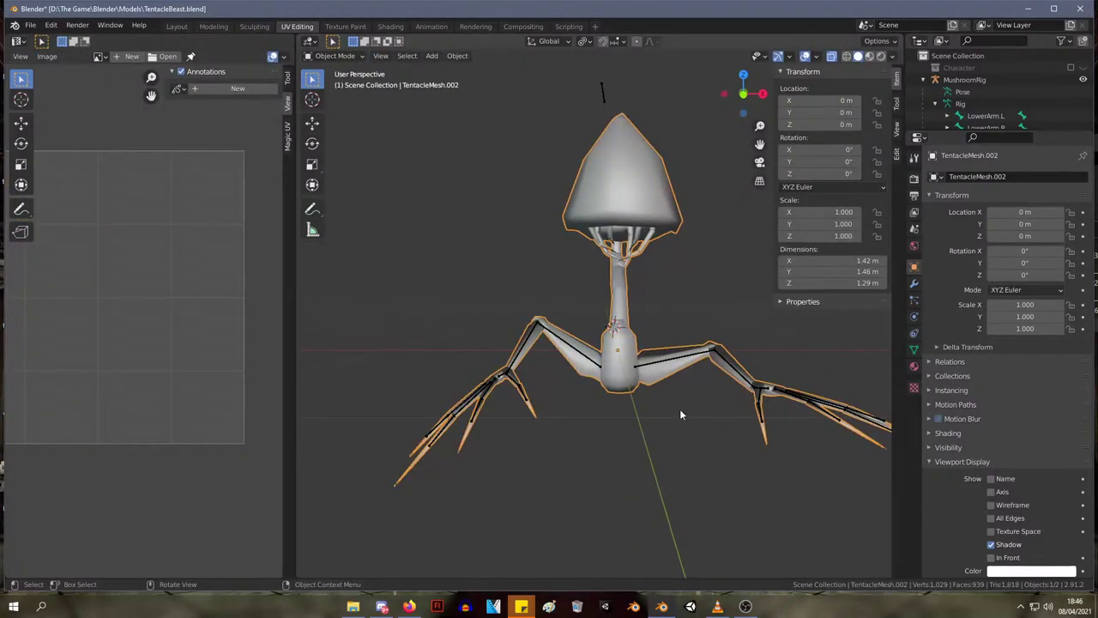
mouse_move(680, 408)
middle_down()
mouse_move(545, 429)
mouse_move(718, 424)
mouse_move(642, 409)
mouse_move(684, 444)
mouse_move(665, 409)
mouse_move(520, 439)
mouse_move(667, 416)
middle_up()
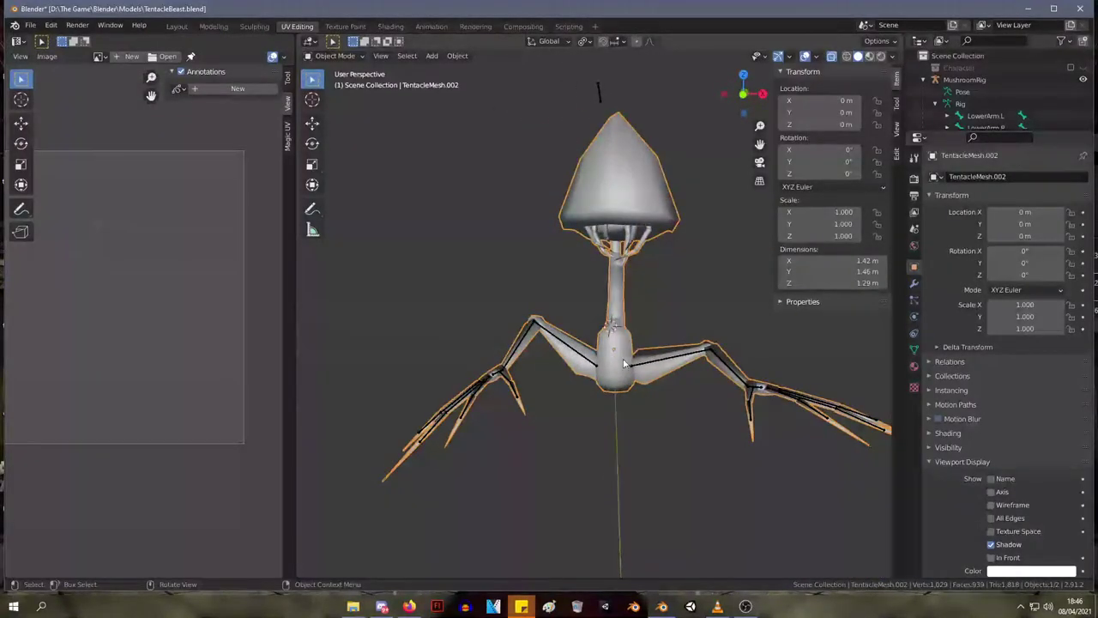
- Select the end ring at the bottom of the base piece and extrude it about 0.26 m downward
middle_drag(625, 364, 642, 346)
key(Tab)
key(alt+a)
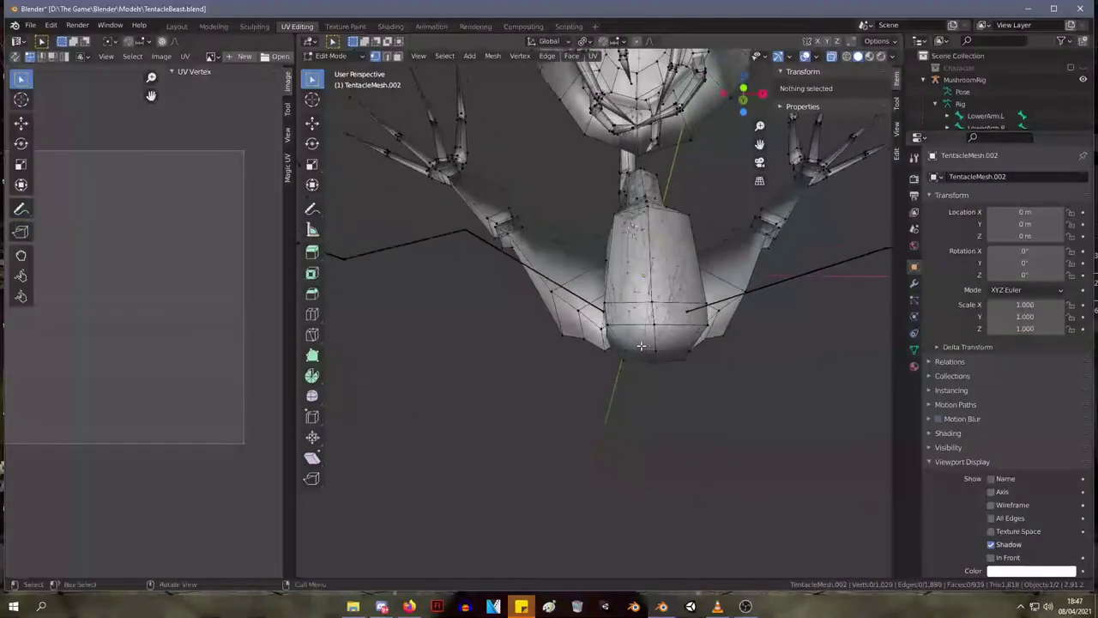
click(626, 350)
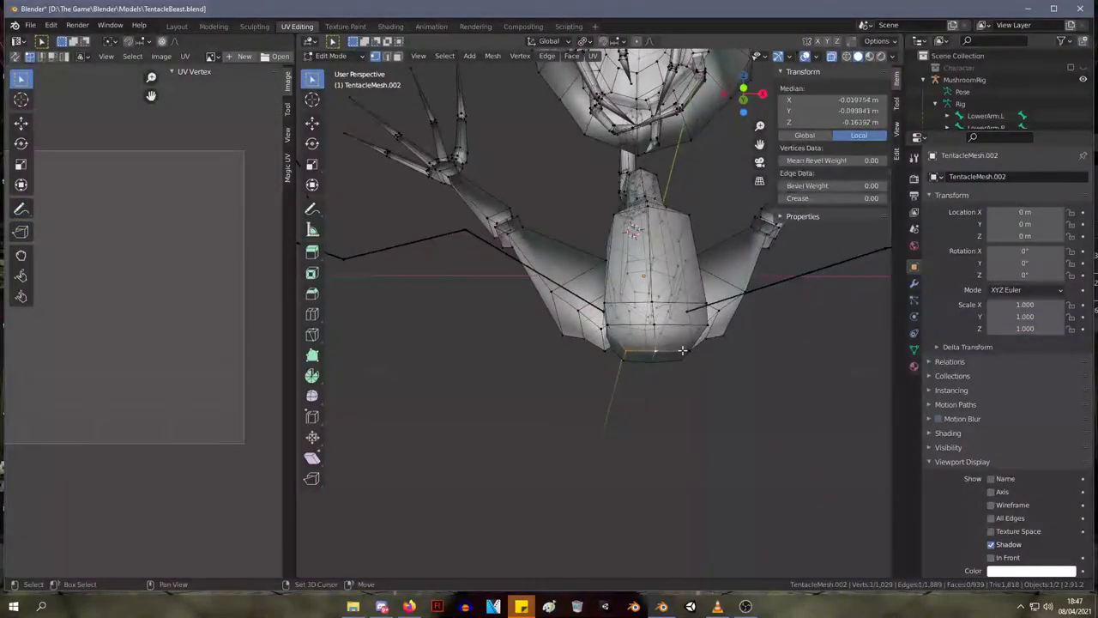
shift+click(654, 352)
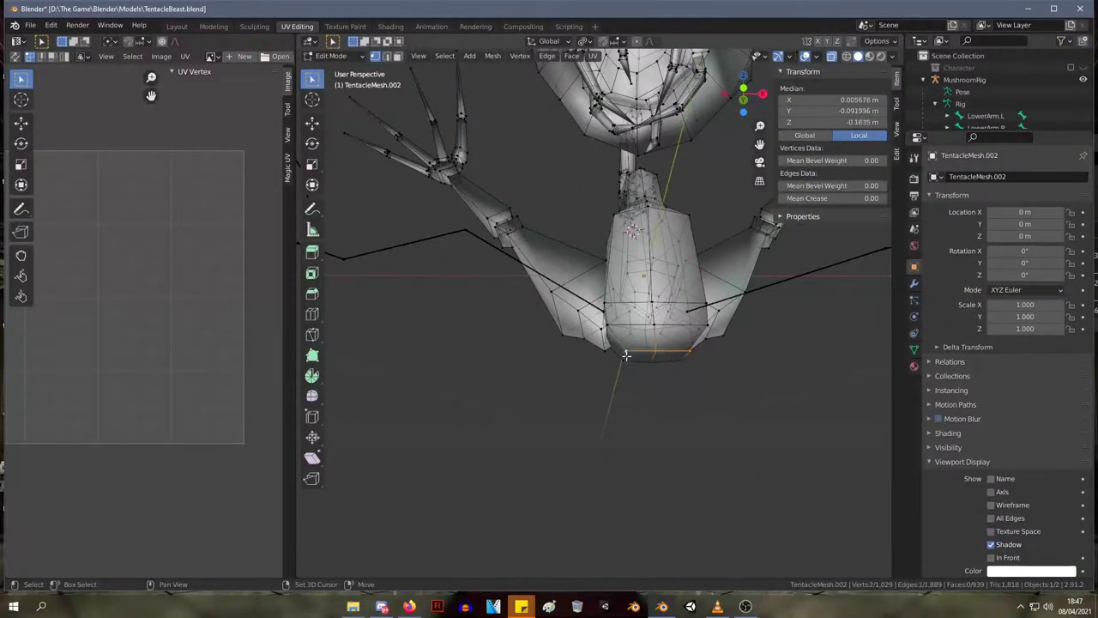
shift+click(651, 366)
shift+click(680, 362)
key(e)
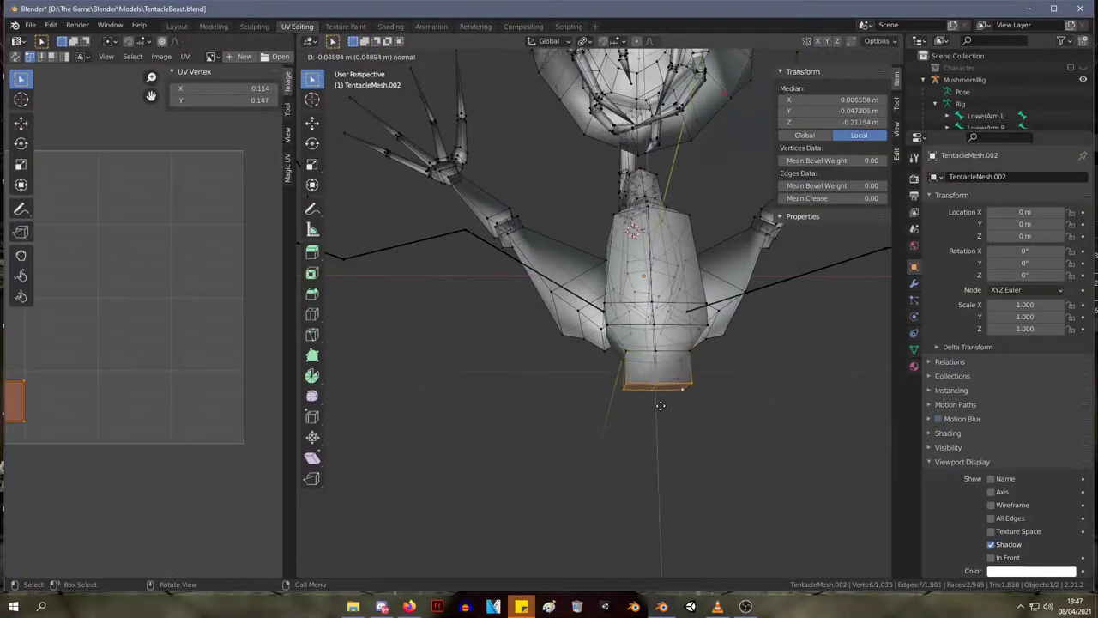
click(647, 528)
- Scale the extruded bottom end to 0.275 and raise it about 0.116 m along Z to form a short pointed tail
key(s)
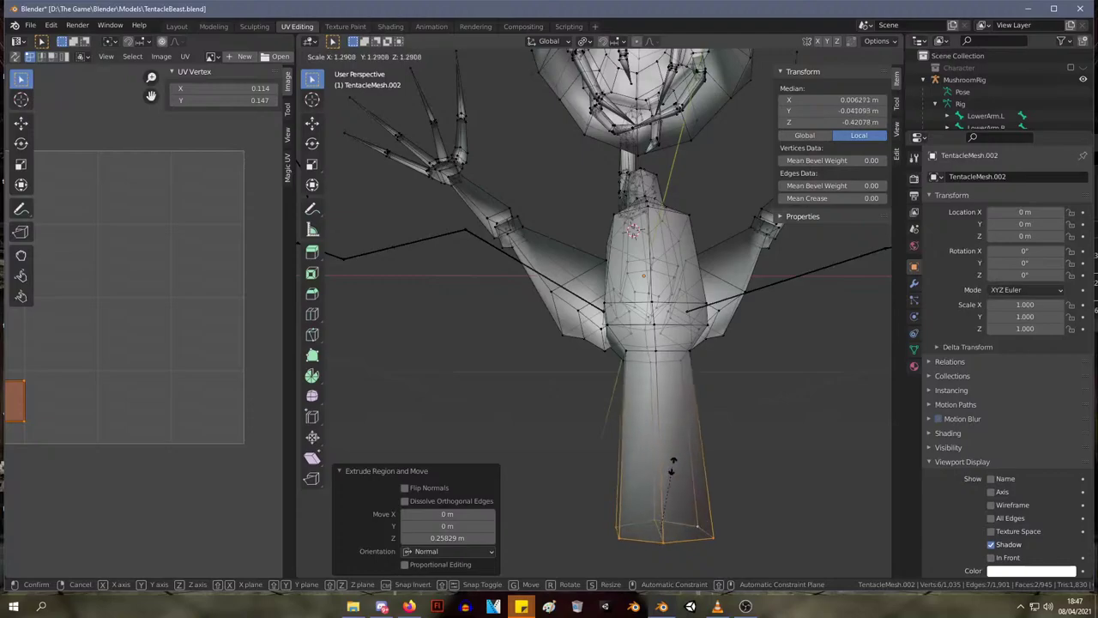
click(650, 520)
key(g)
key(z)
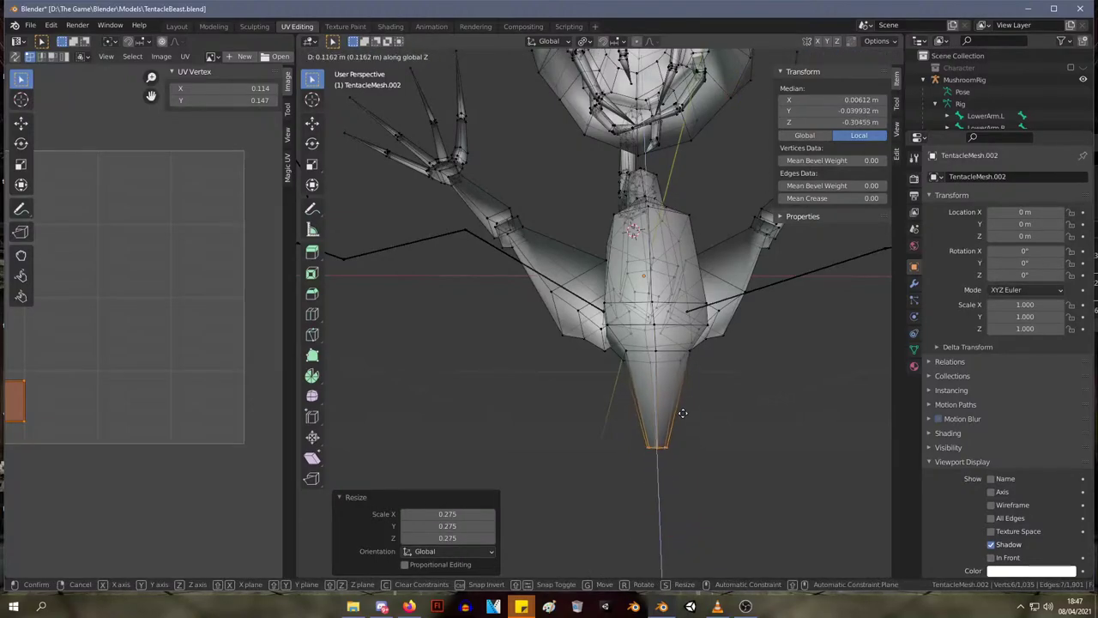
click(683, 414)
- Try to select the base piece's upper section through its linked geometry and edge loops
middle_drag(754, 419, 778, 378)
click(759, 356)
key(ctrl+m)
key(x)
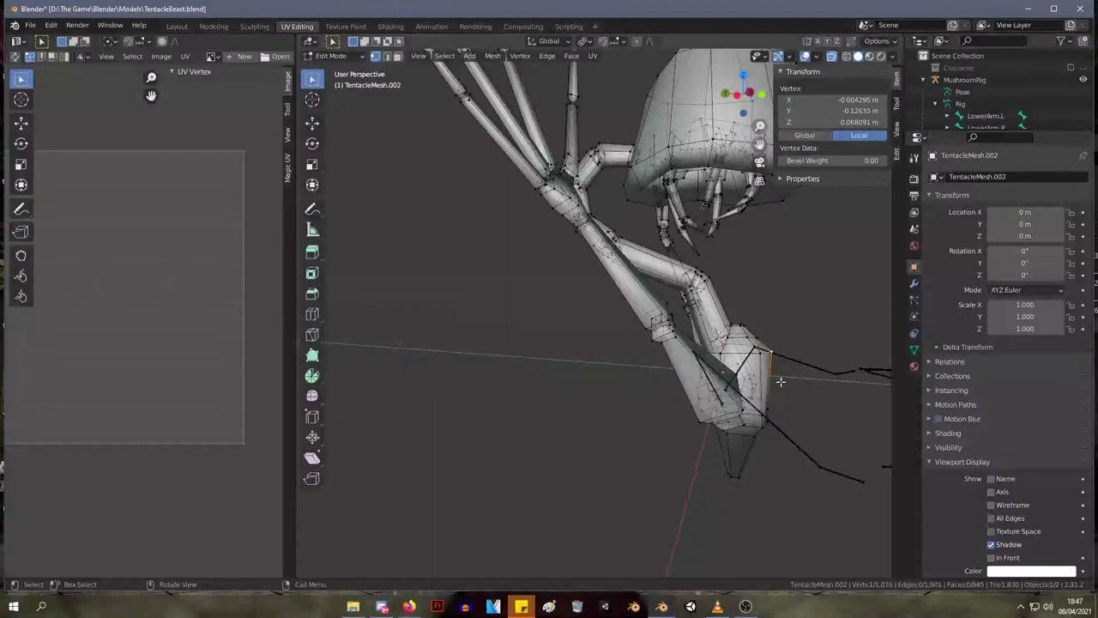
key(l)
click(758, 335)
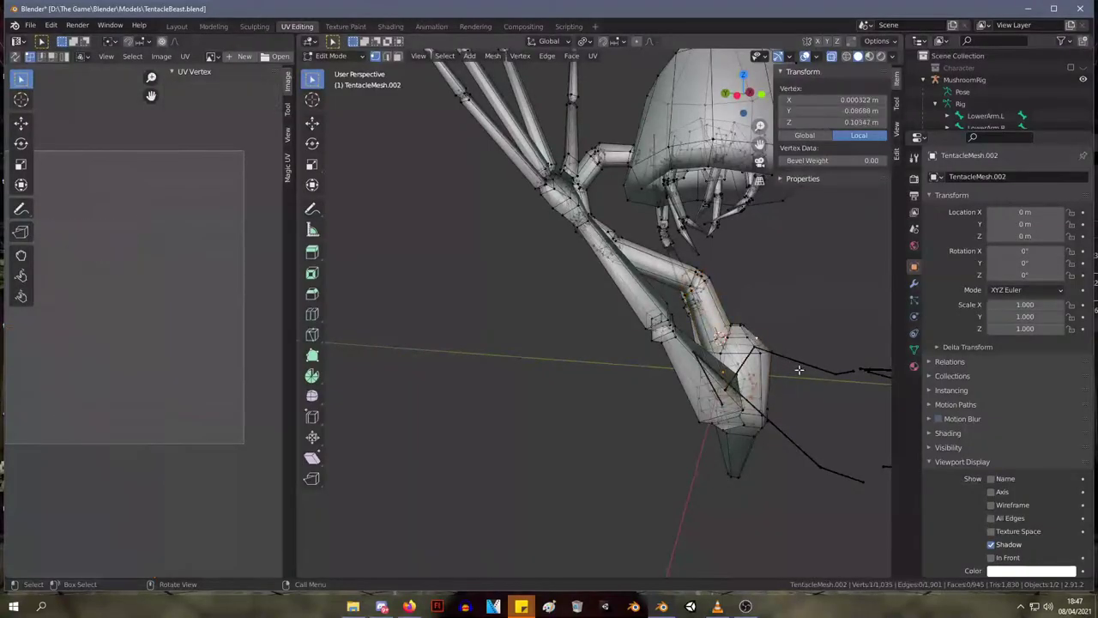
middle_drag(784, 353, 723, 396)
scroll(707, 389, up, 4)
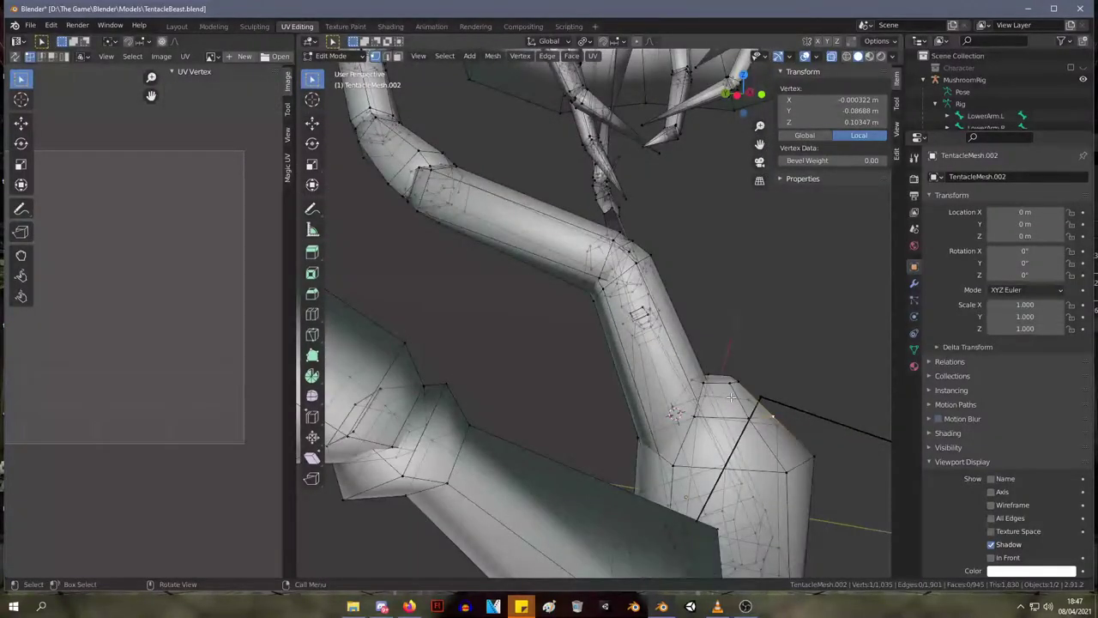
key(l)
middle_drag(794, 419, 735, 423)
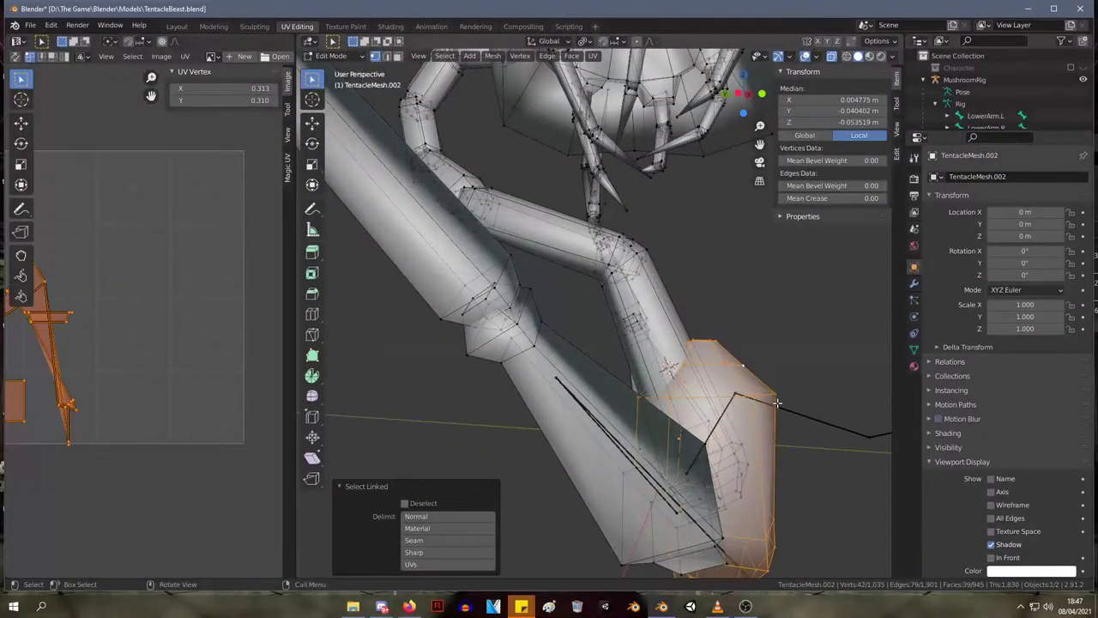
key(2)
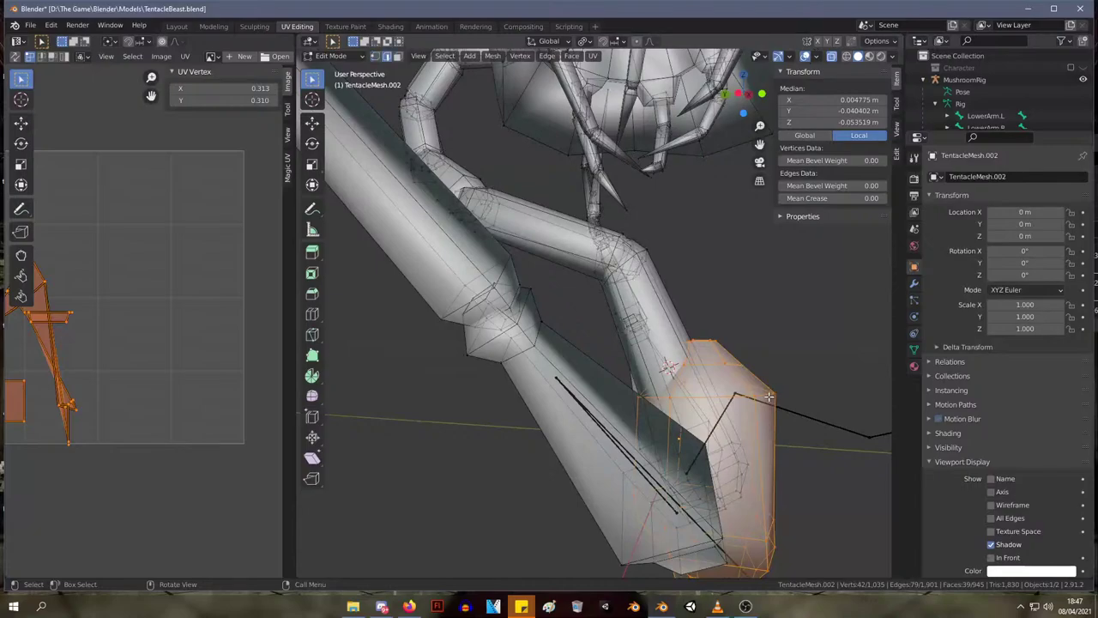
alt+click(763, 394)
shift+click(699, 341)
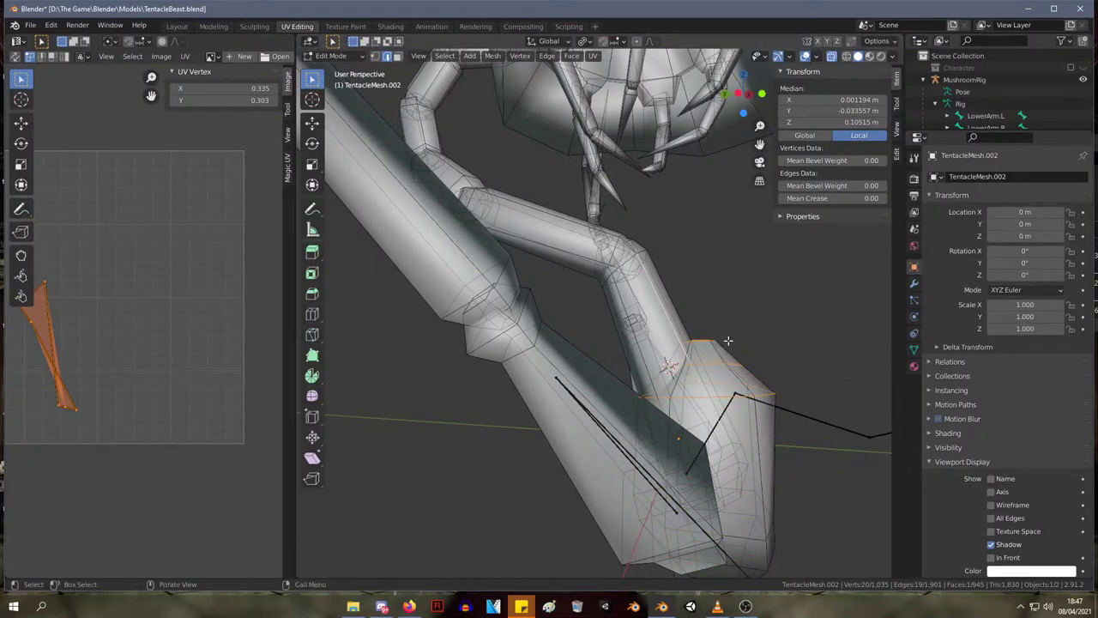
- Select the front and side faces of the base piece's tapered top in face select mode
key(3)
drag(784, 375, 701, 343)
middle_drag(701, 343, 689, 410)
shift+click(726, 418)
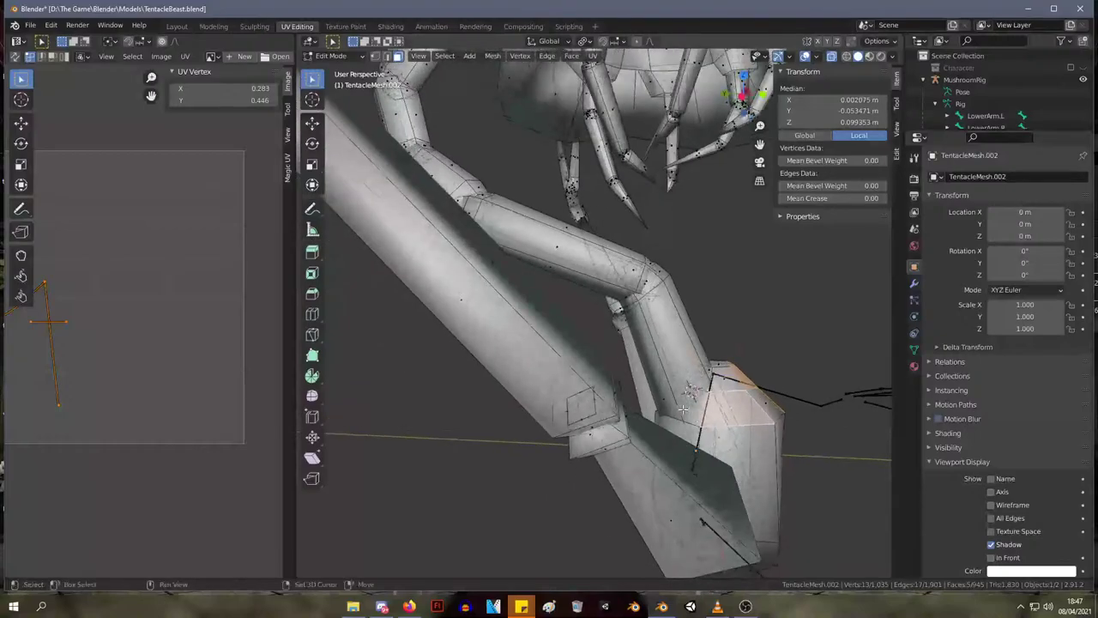
shift+click(690, 408)
shift+click(725, 380)
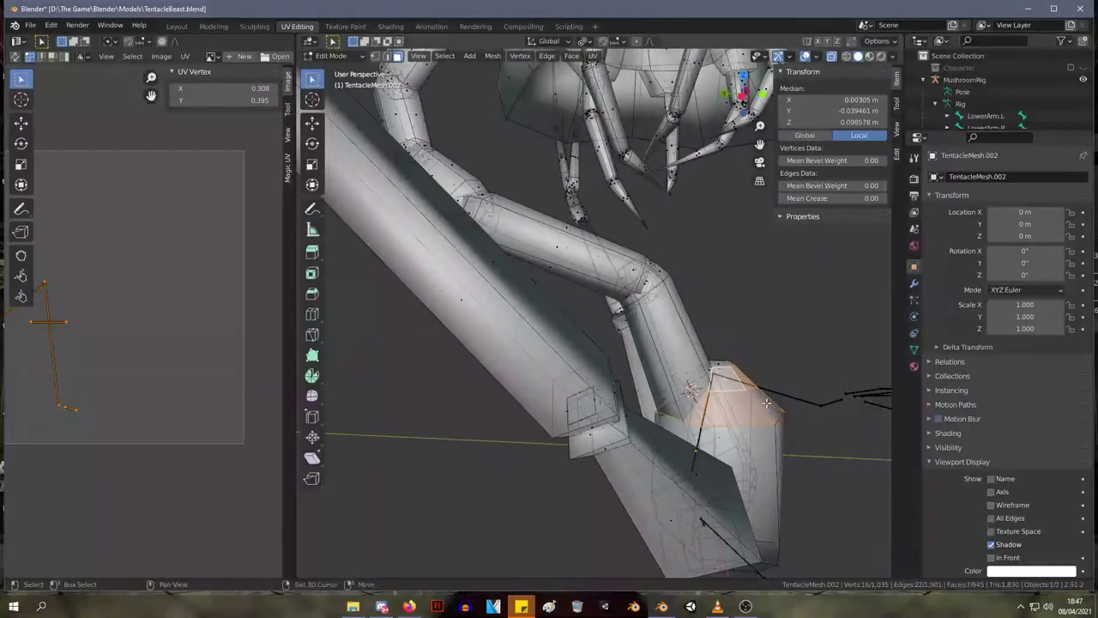
shift+click(766, 402)
middle_drag(766, 402, 579, 393)
shift+click(581, 393)
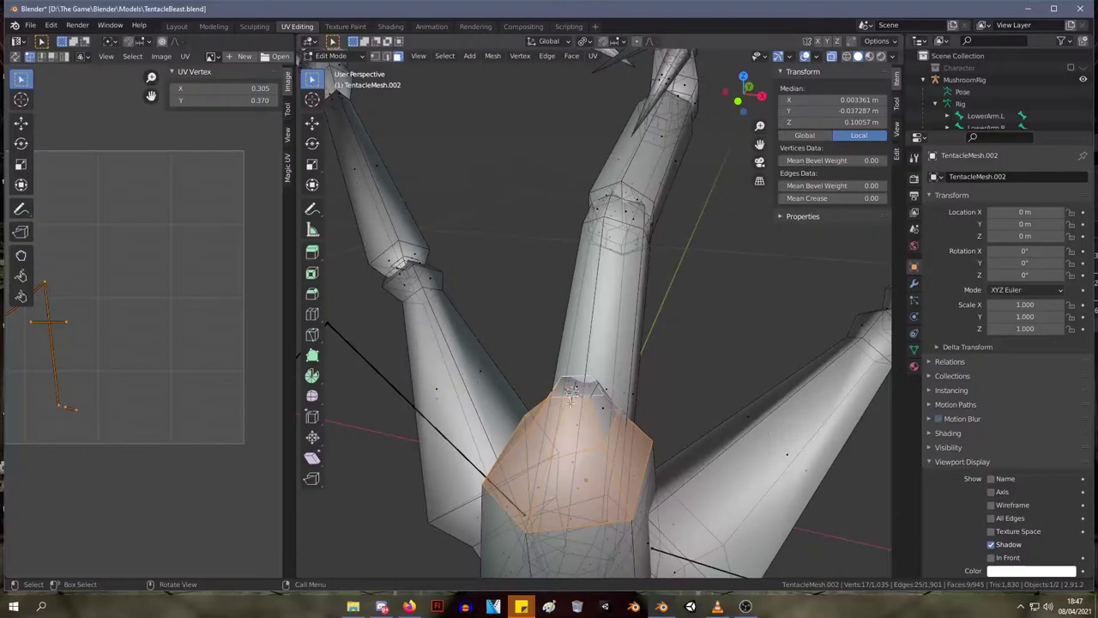
- Add the remaining rear faces of the base piece's top to the selection, leaving out the adjoining tentacle segment's faces
middle_drag(614, 390, 579, 392)
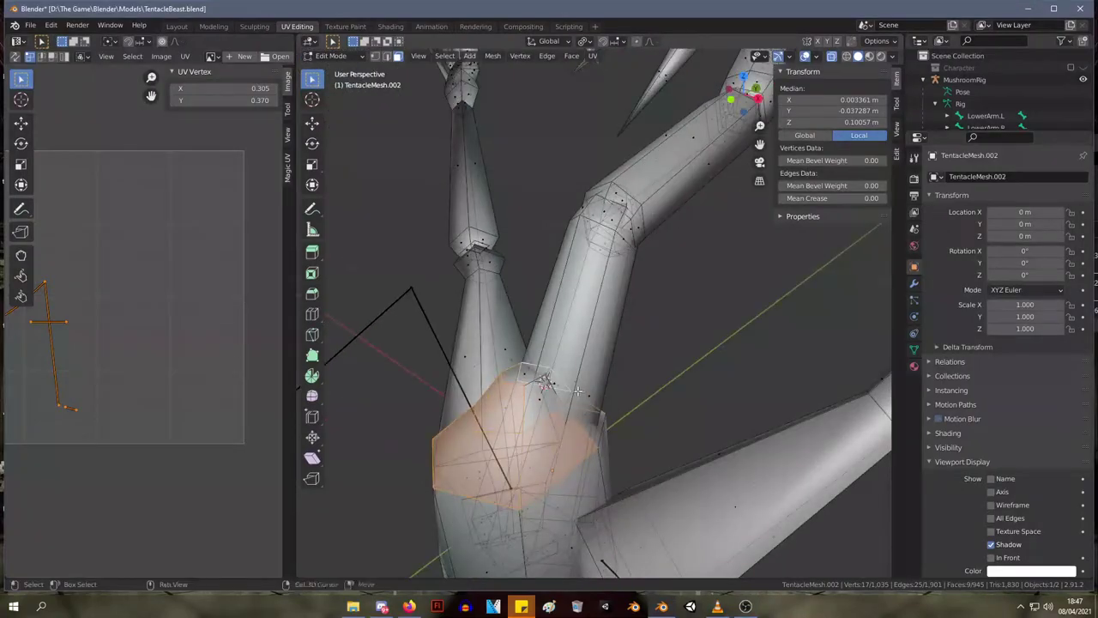
shift+click(521, 371)
shift+click(556, 382)
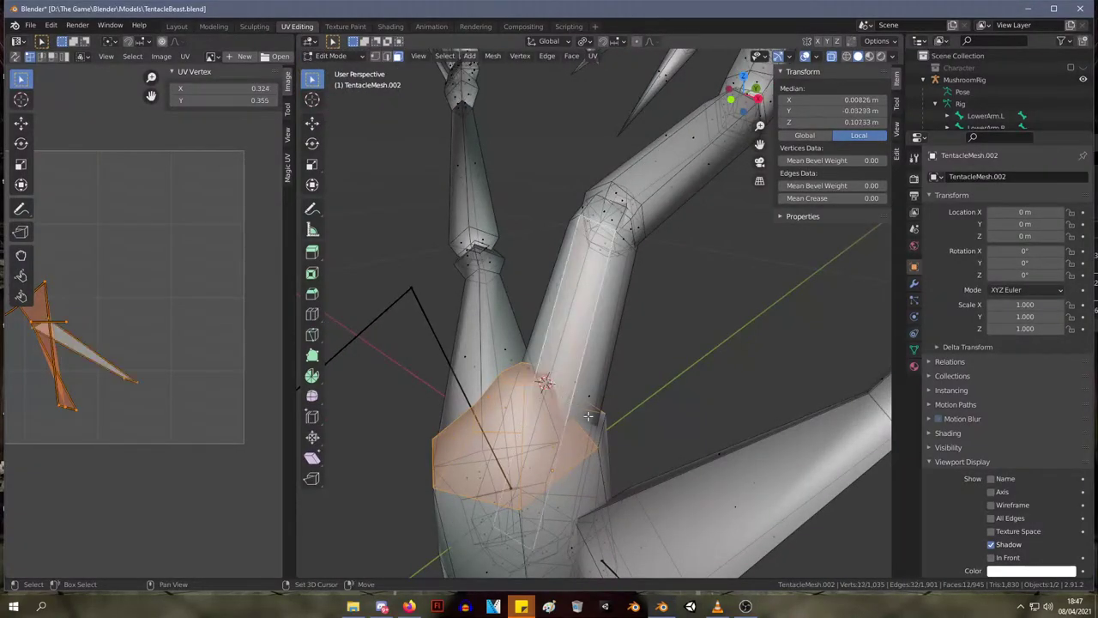
shift+click(561, 376)
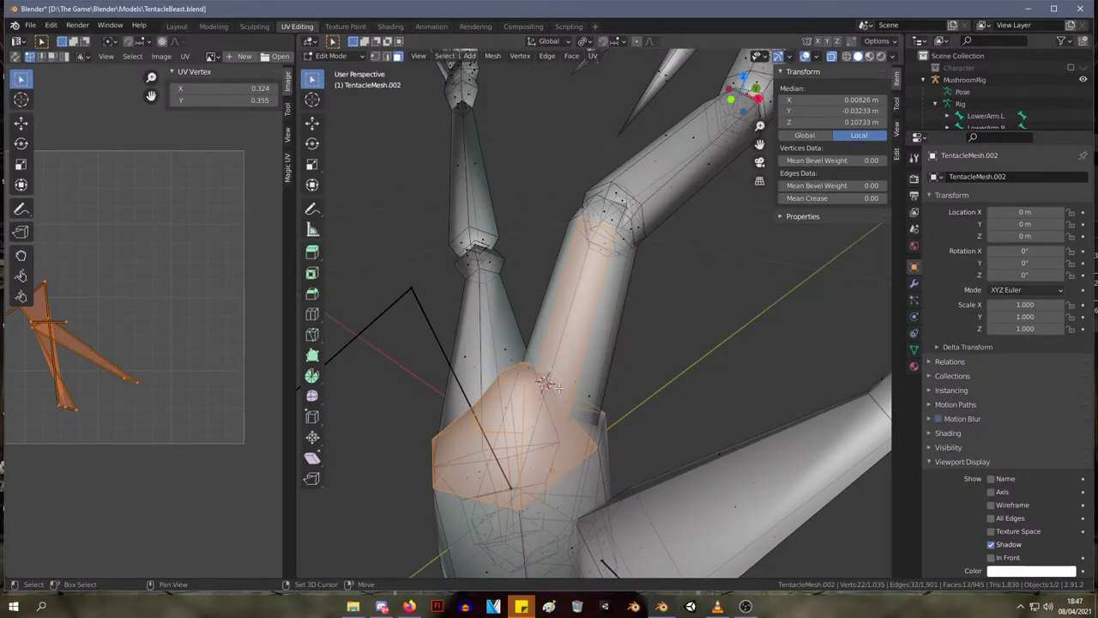
middle_drag(572, 398, 567, 233)
shift+click(549, 406)
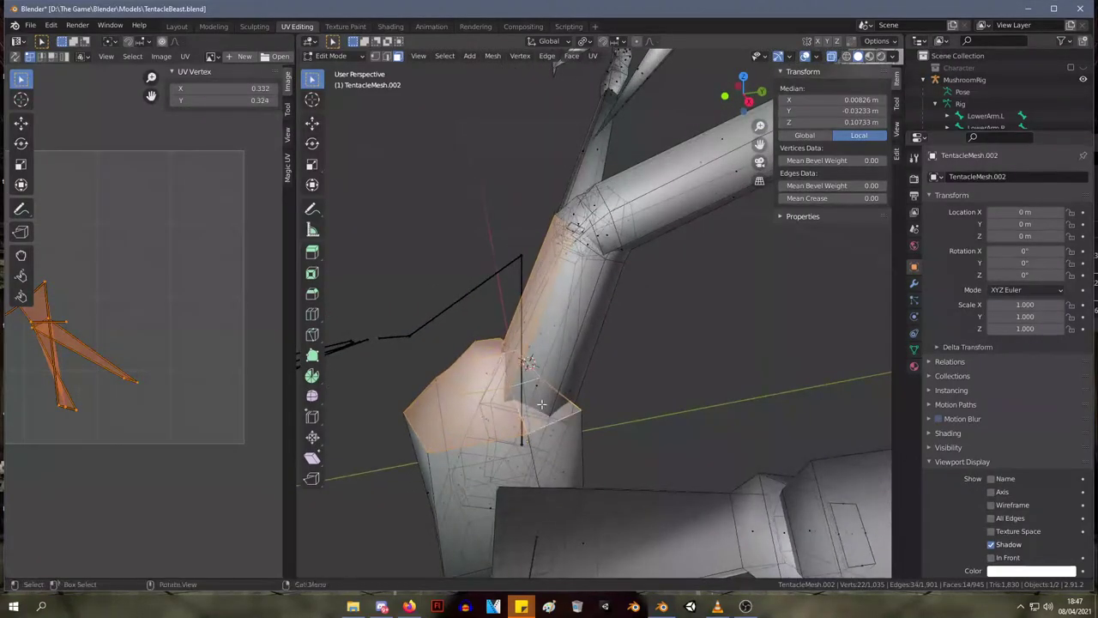
middle_drag(549, 407, 836, 409)
shift+click(566, 345)
shift+click(628, 350)
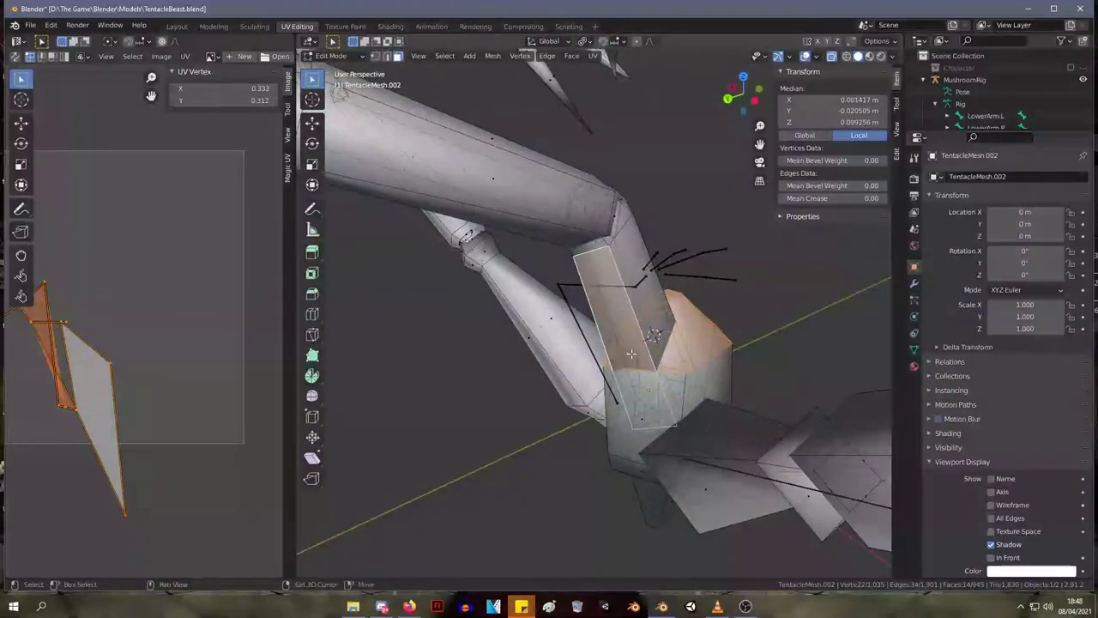
shift+click(630, 352)
- Scale the base piece's selected top faces down to 0.55 and lower them about 0.08 m toward the body
middle_drag(631, 353, 845, 385)
key(s)
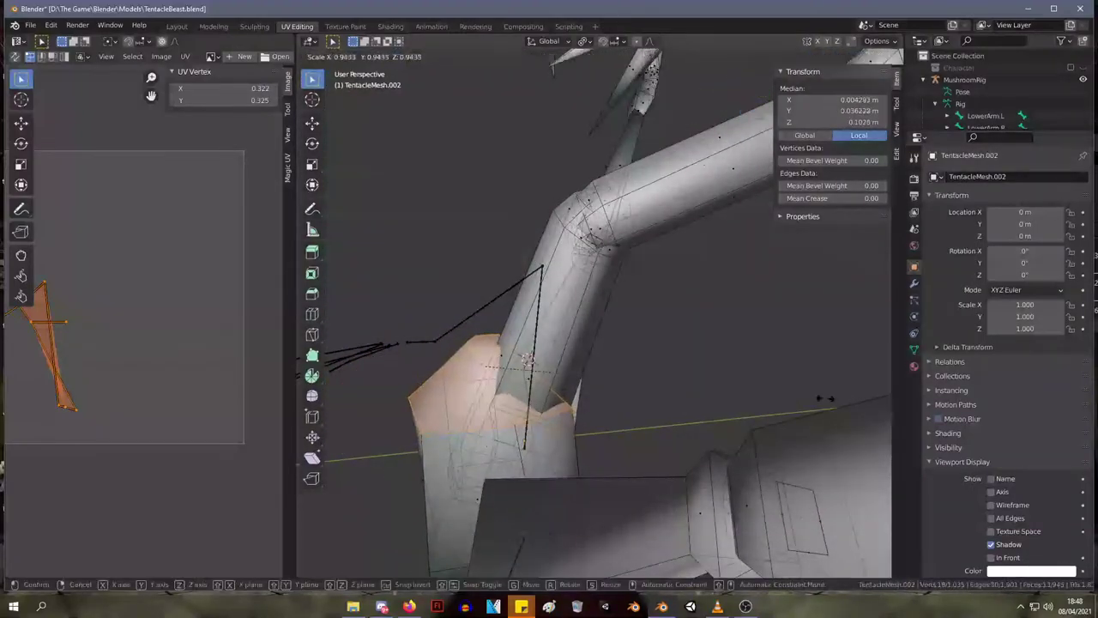
key(s)
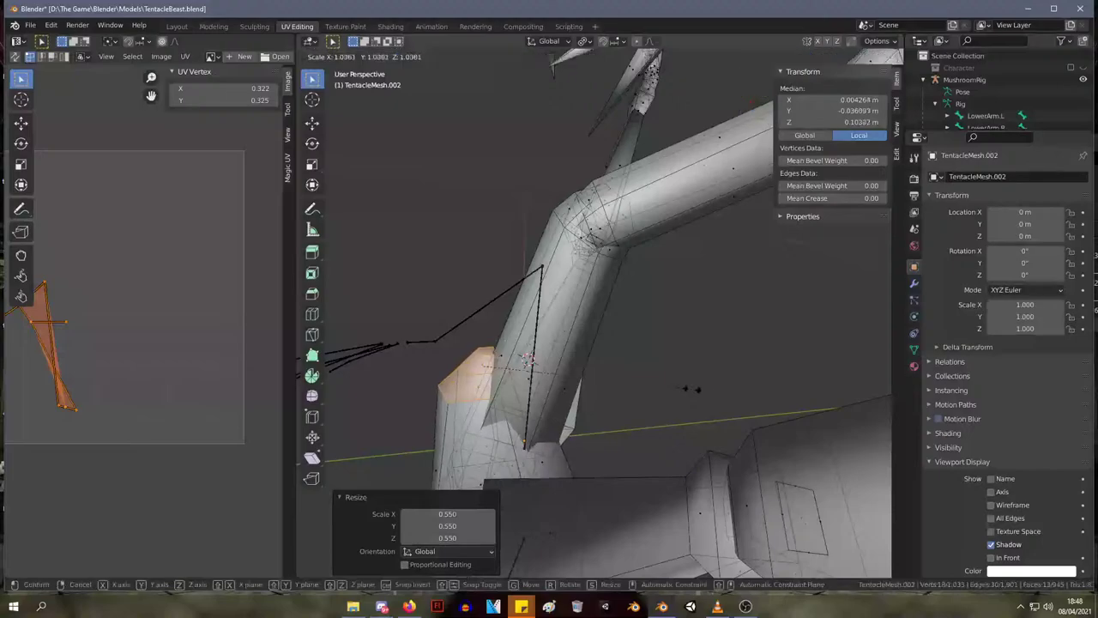
key(g)
click(539, 483)
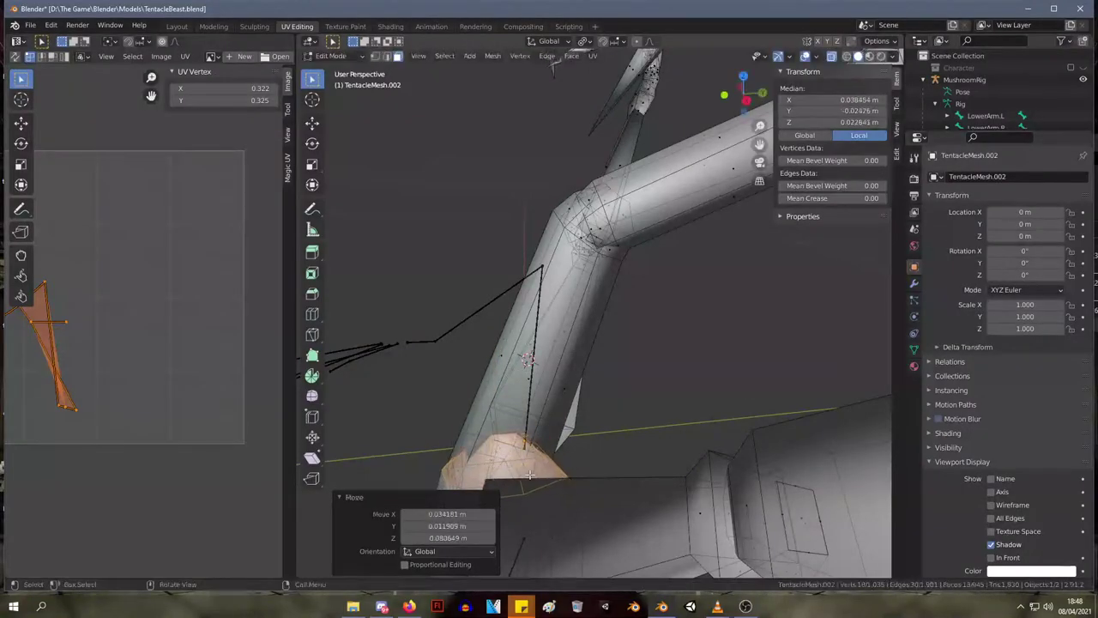
- Shift the base piece's top about -0.038 m along X and -0.02 m along Z to center it, and enlarge it by about 1.08
middle_drag(539, 483, 721, 446)
scroll(689, 419, down, 5)
key(g)
click(693, 446)
key(s)
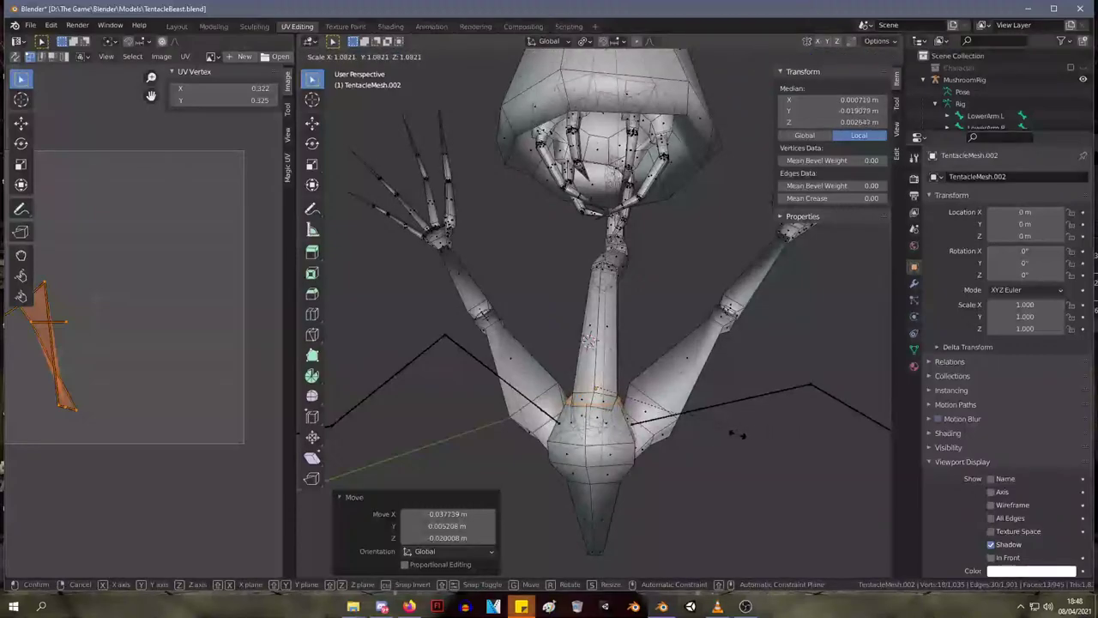
click(738, 434)
- Check the reshaped base in Object Mode, and isolate a long side face of the tentacle segment above it by hiding everything else
click(609, 347)
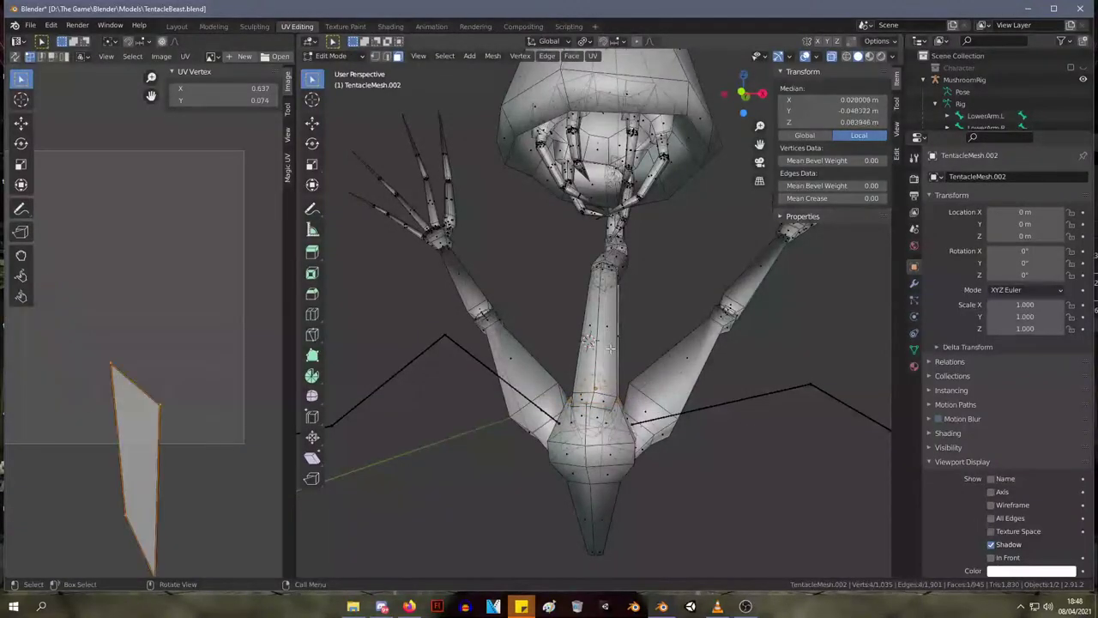
middle_drag(627, 382, 657, 433)
key(Tab)
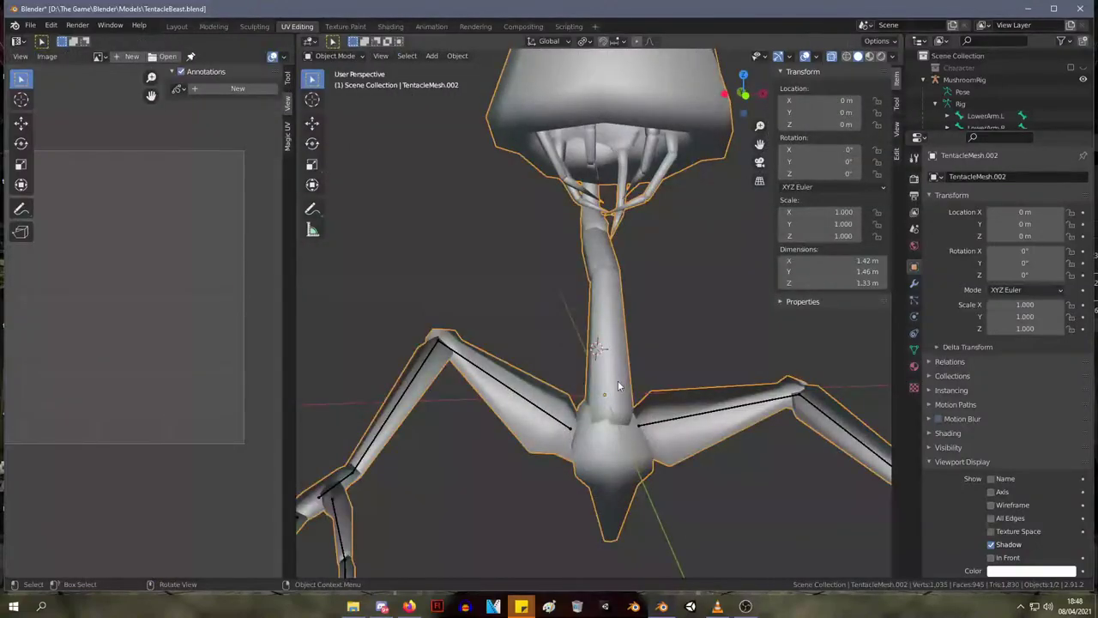
key(Tab)
click(620, 339)
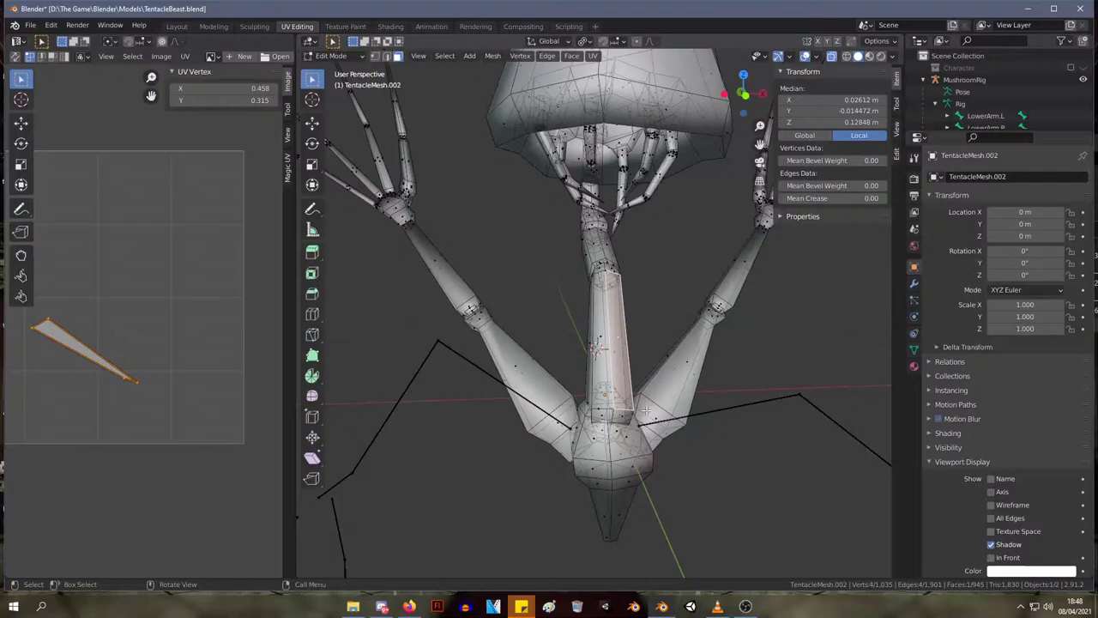
key(shift+h)
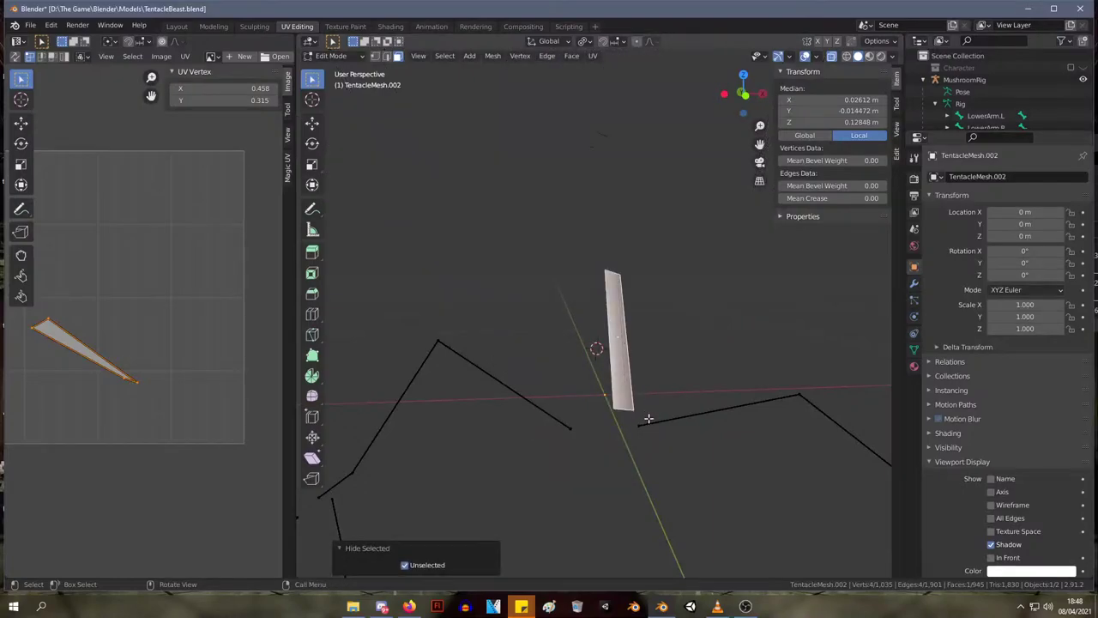
- Reveal the hidden mesh and isolate the whole tentacle segment above the base piece by hiding everything else
key(alt+h)
key(l)
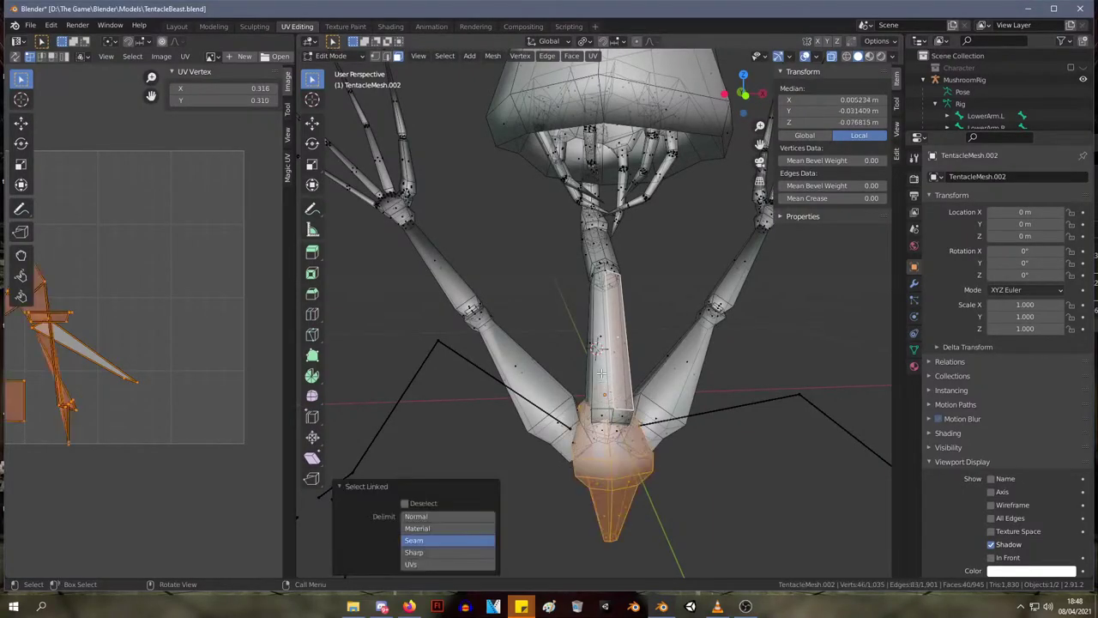
key(alt+a)
click(617, 339)
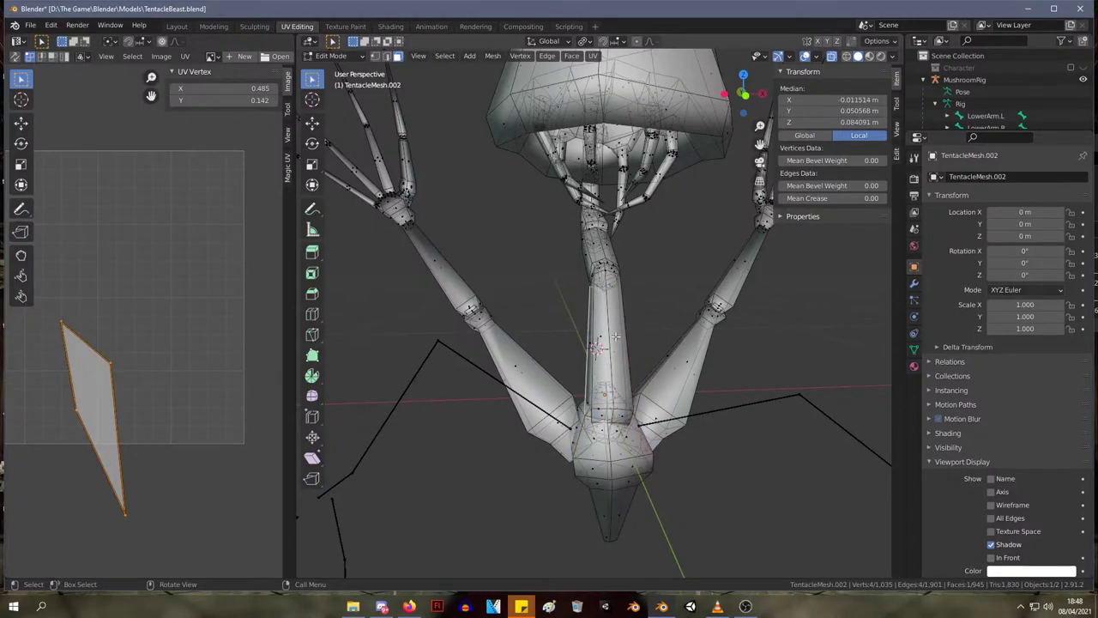
key(l)
key(shift+h)
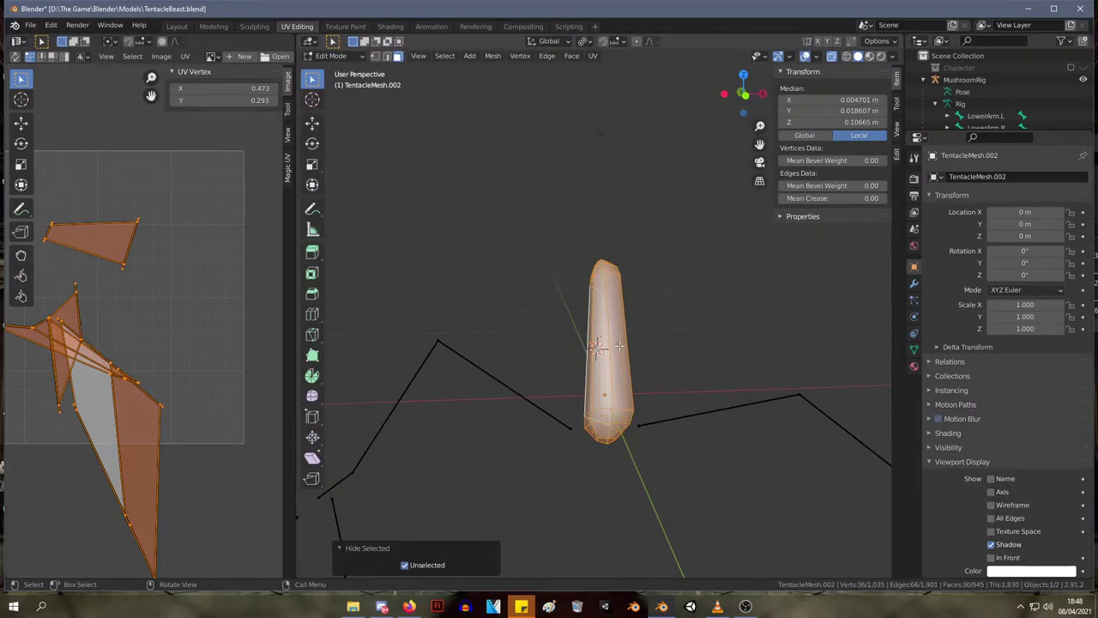
- Select the isolated segment's lower end faces, move them to fit the base piece, and check the fit in Object Mode
key(KP_6)
key(KP_6)
key(KP_4)
drag(667, 468, 573, 394)
key(g)
click(573, 345)
key(Tab)
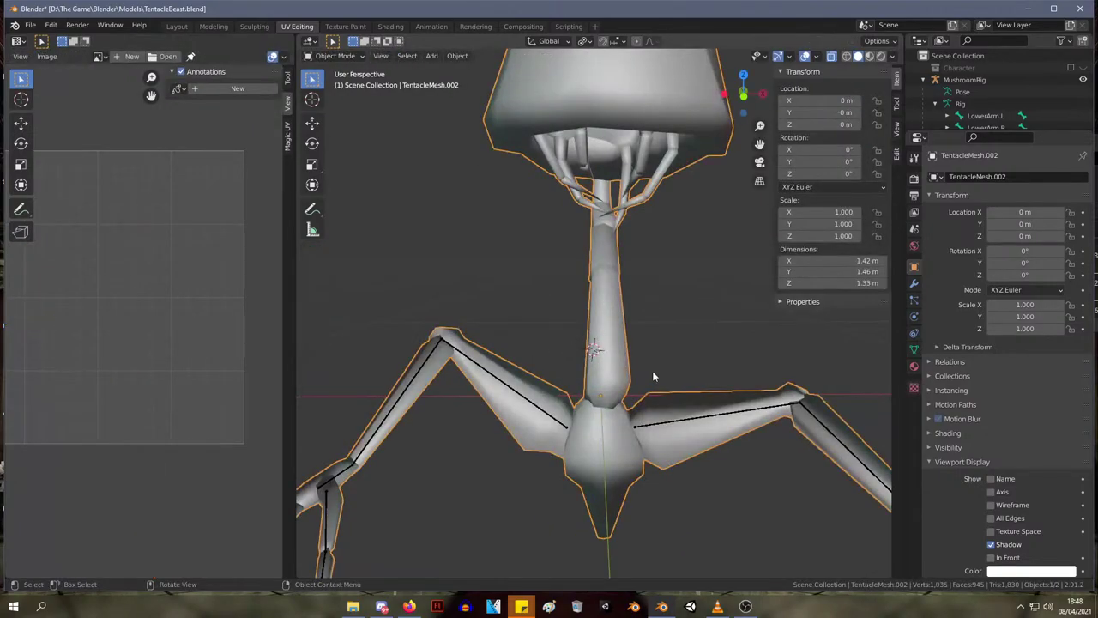
- Nudge the segment's lower end sideways and lower it about 0.011 m toward the base piece
key(Tab)
key(g)
click(649, 423)
key(Tab)
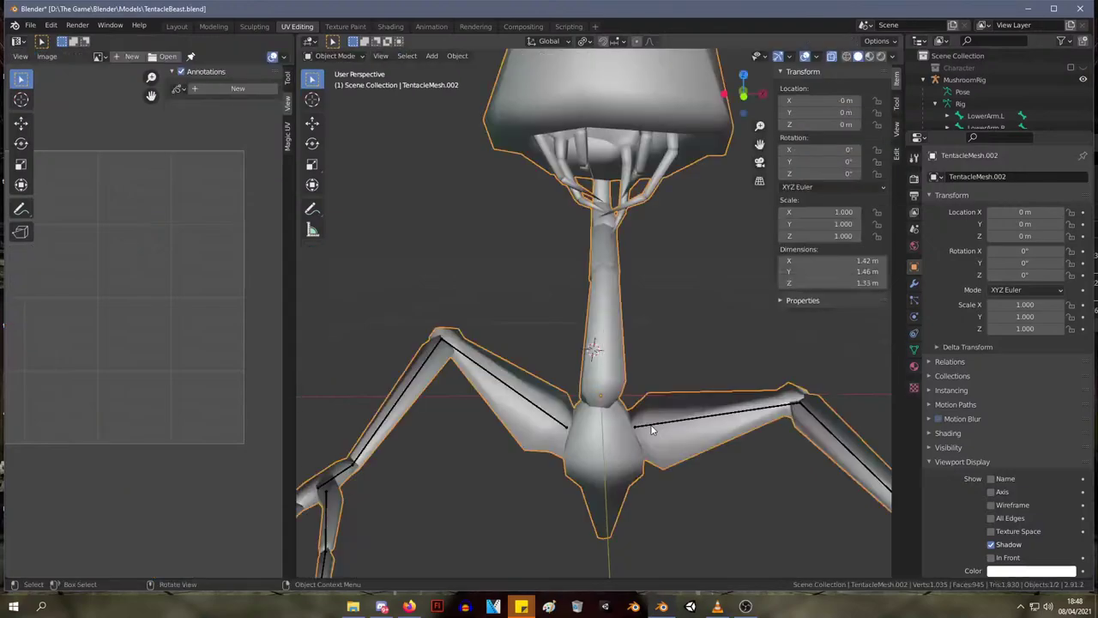
middle_drag(653, 425, 583, 419)
key(Tab)
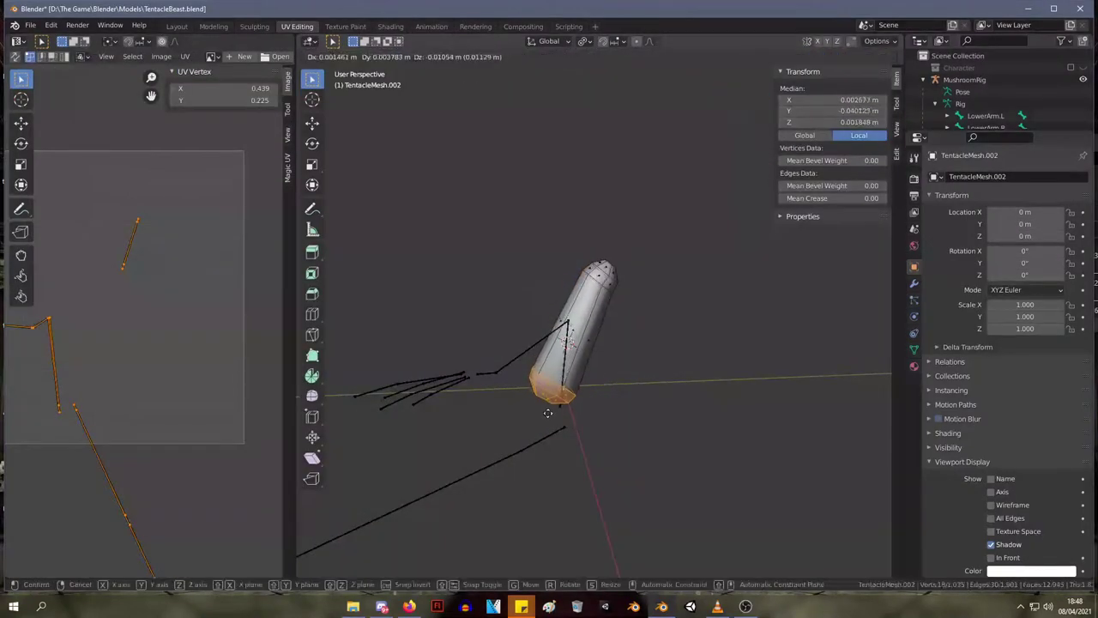
key(Tab)
key(Tab)
- Select the segment's upper end faces and rotate them slightly, checking the result in Object Mode
drag(643, 335, 578, 230)
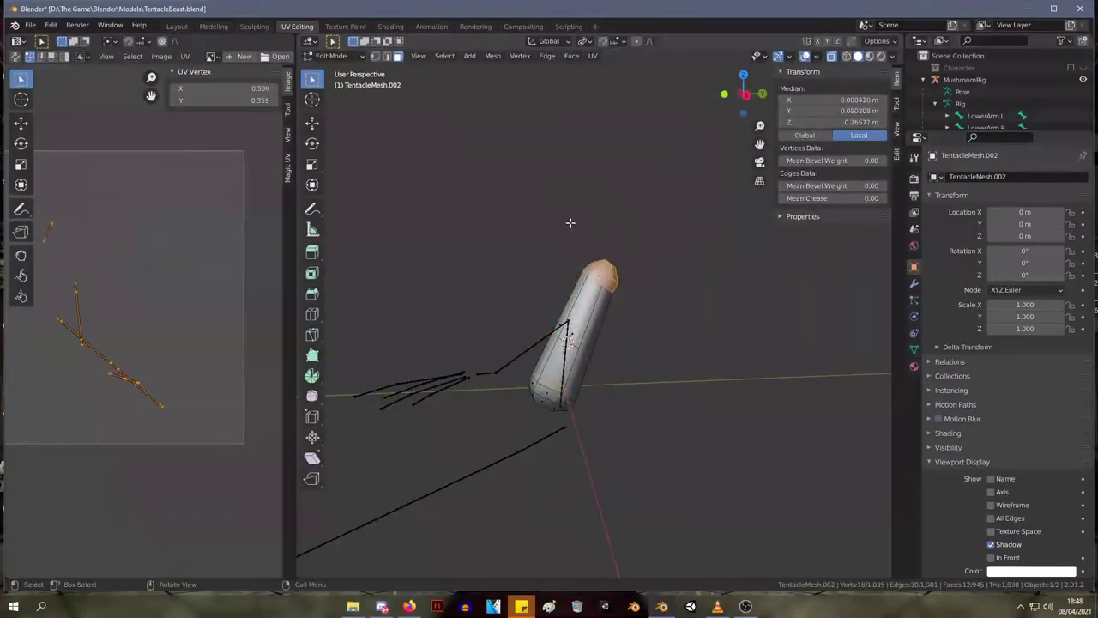
key(r)
click(559, 224)
key(Tab)
middle_drag(559, 225, 623, 328)
key(Tab)
- Reselect the segment's lower end faces and move them about 0.007 m along X and -0.008 m along Z
drag(649, 453, 512, 354)
key(g)
click(510, 352)
key(Tab)
middle_drag(520, 351, 644, 369)
key(Tab)
key(r)
click(632, 375)
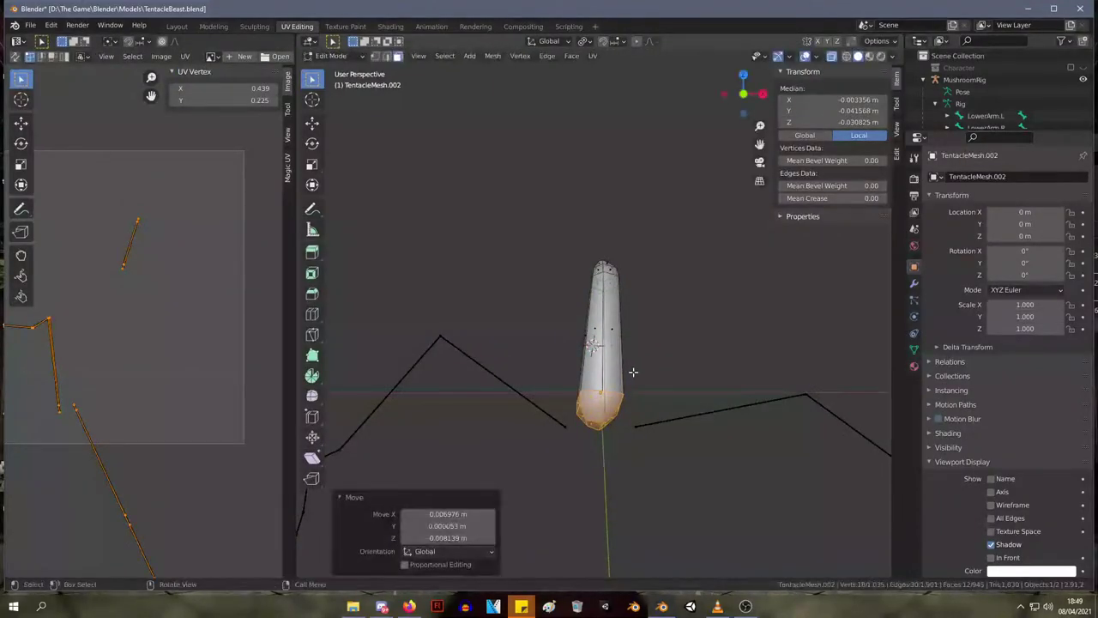
- Rotate the segment's lower end by about -8.5° and move it slightly to line up with the base
key(Tab)
key(Tab)
key(r)
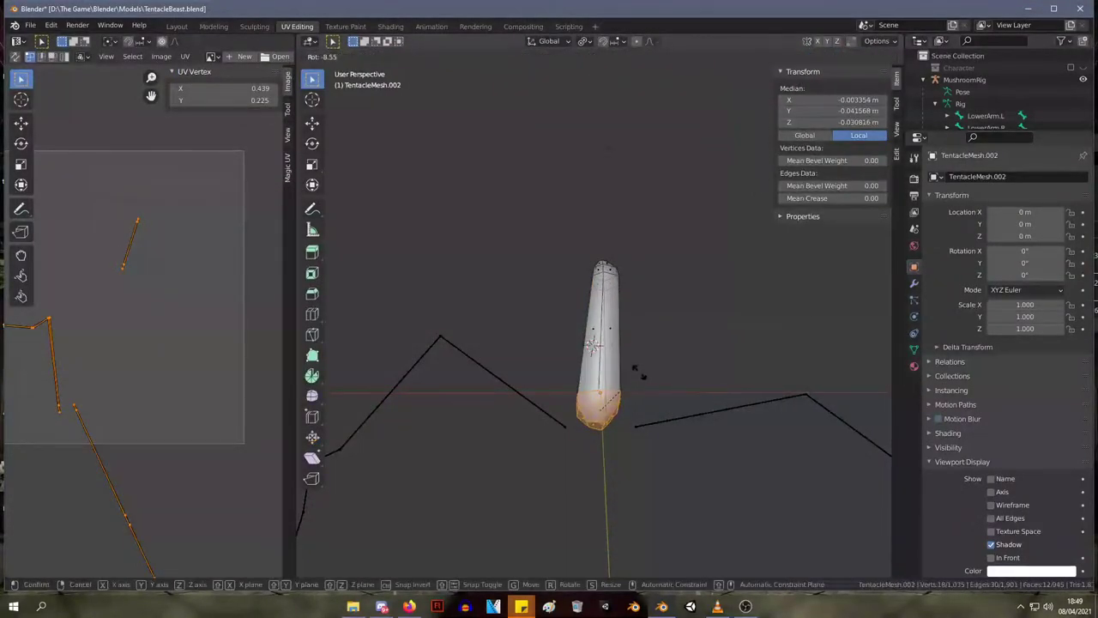
click(641, 374)
key(g)
click(644, 372)
- Check the joint between the segment and the base piece from behind, comparing Object Mode with Edit Mode
key(Tab)
middle_drag(647, 374, 753, 459)
key(Tab)
key(Tab)
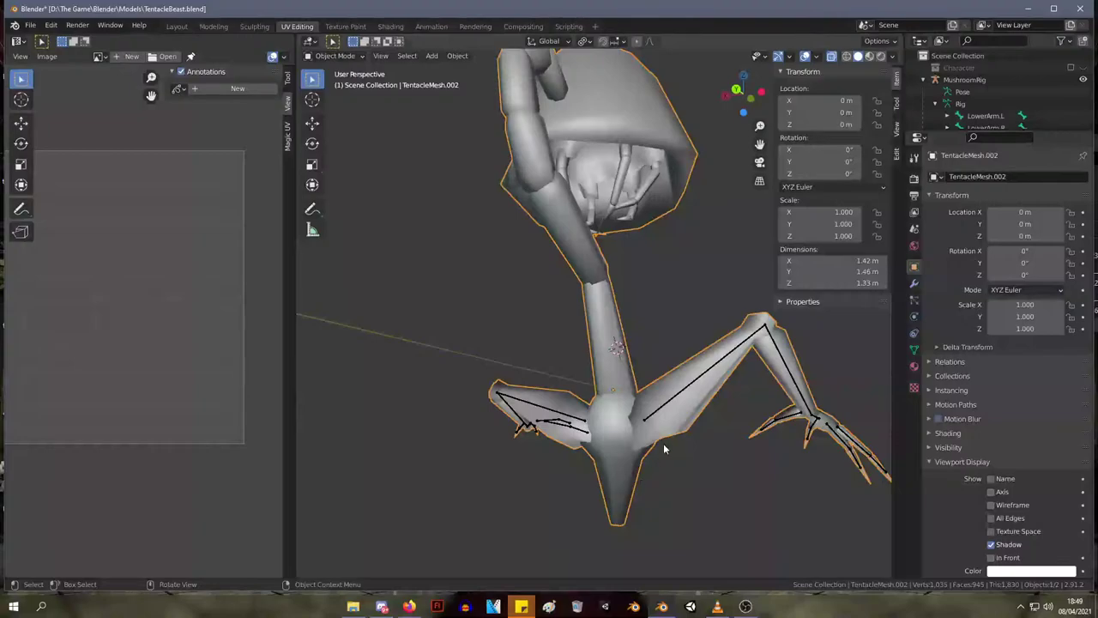
key(Tab)
key(Tab)
key(Tab)
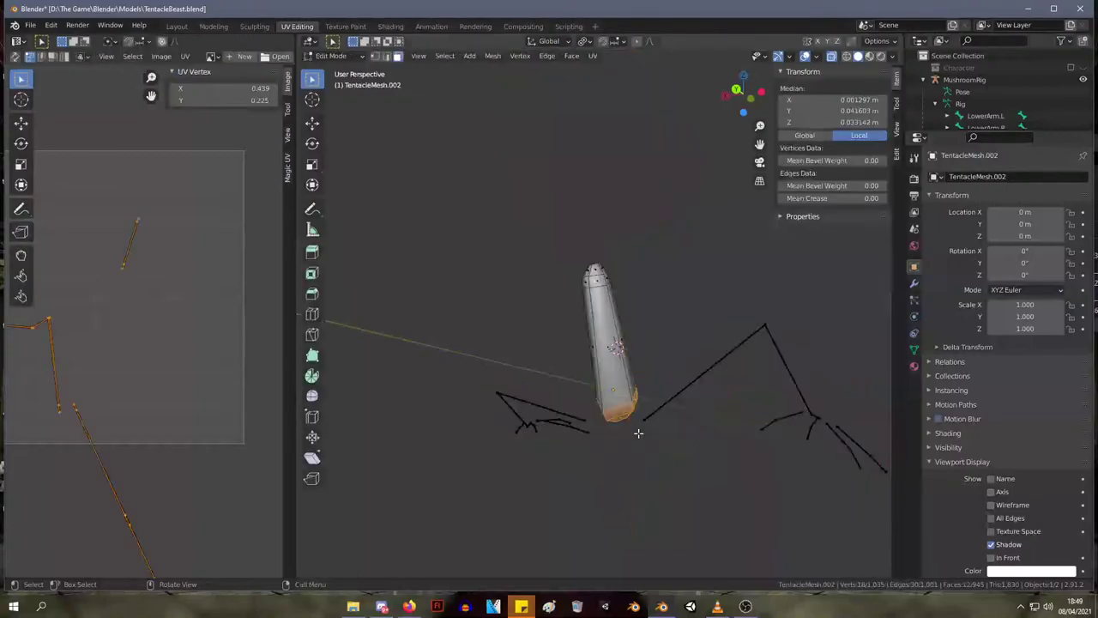
- Reveal the whole mesh and dissolve the faces of the base piece's pointed tail
key(alt+h)
key(alt+a)
middle_drag(630, 506, 661, 520)
drag(659, 530, 572, 485)
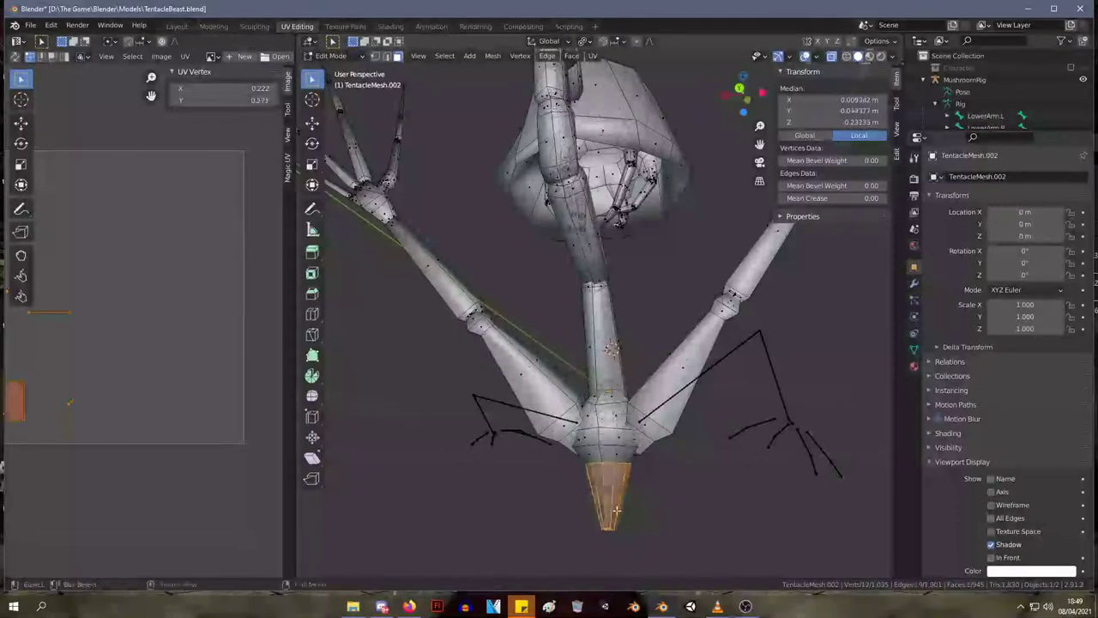
key(ctrl+x)
middle_drag(619, 505, 583, 369)
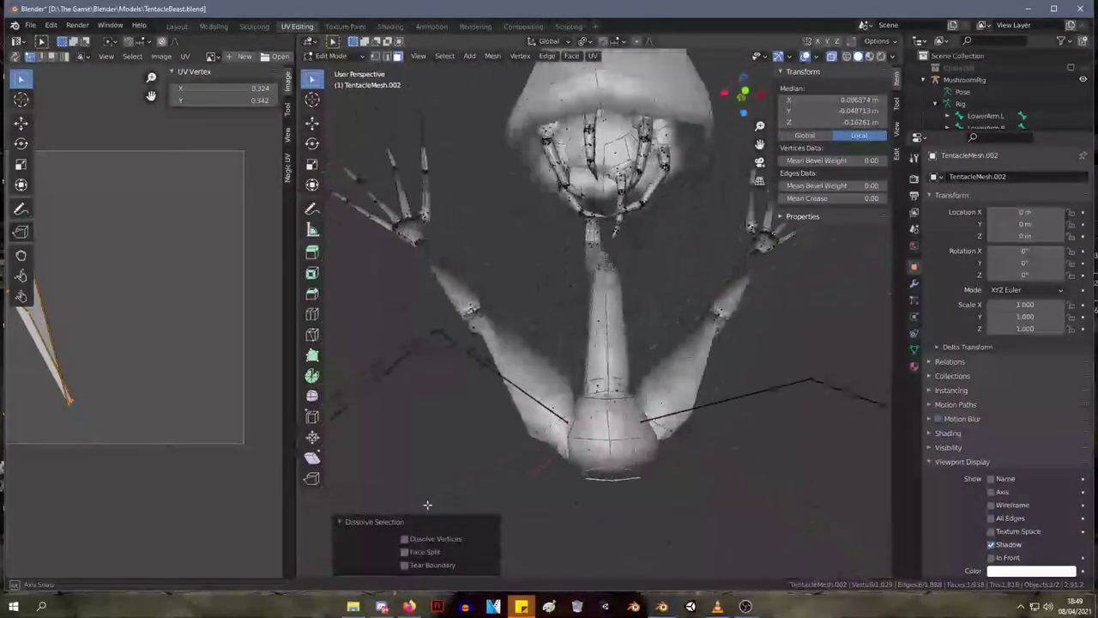
- Examine the shortened base and its joint with the central tentacle in both Object Mode and Edit Mode
key(Tab)
scroll(535, 461, down, 5)
scroll(582, 366, up, 3)
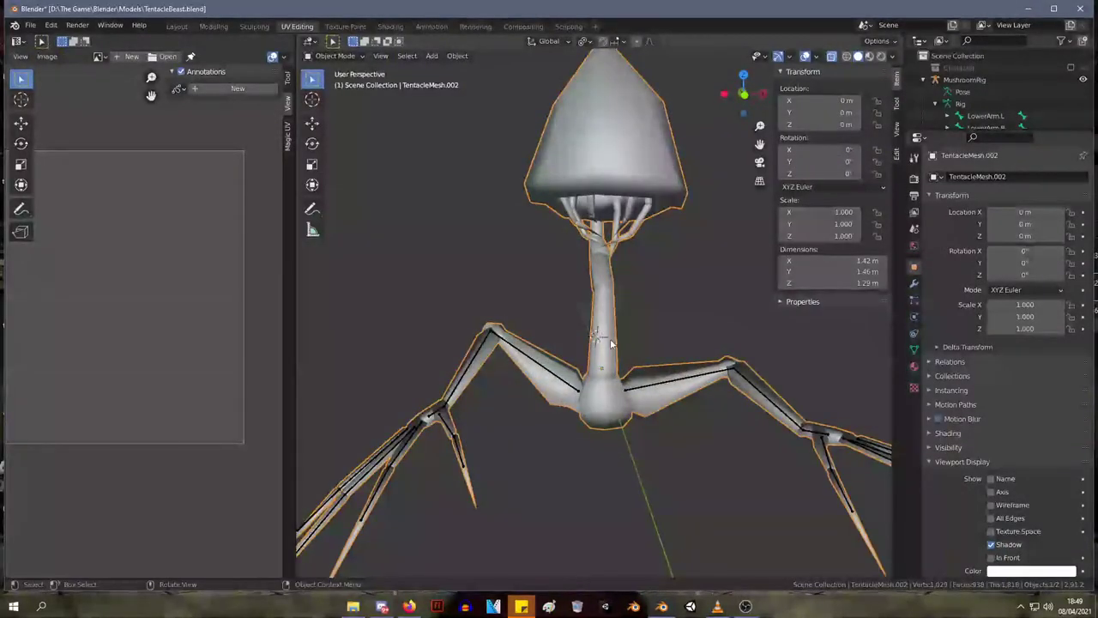
key(Tab)
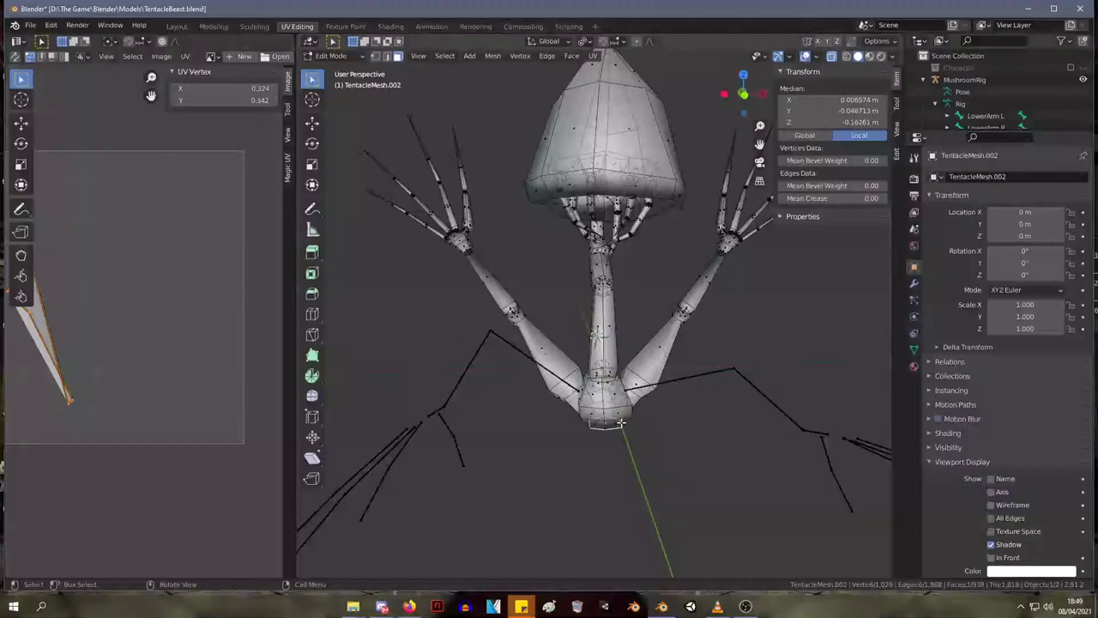
click(620, 422)
key(l)
click(611, 353)
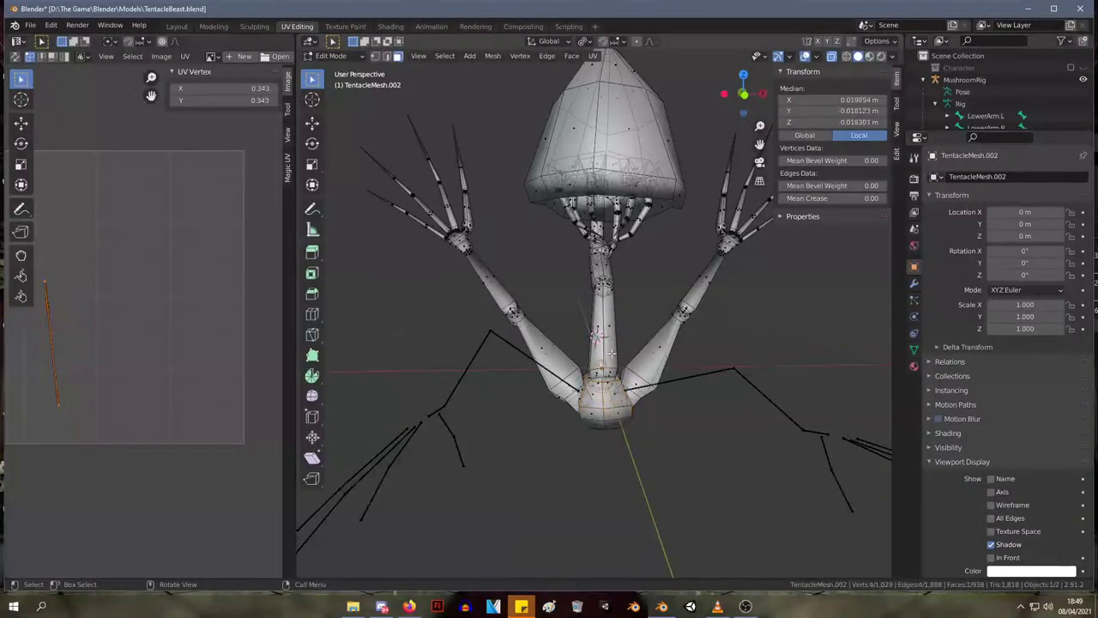
click(617, 414)
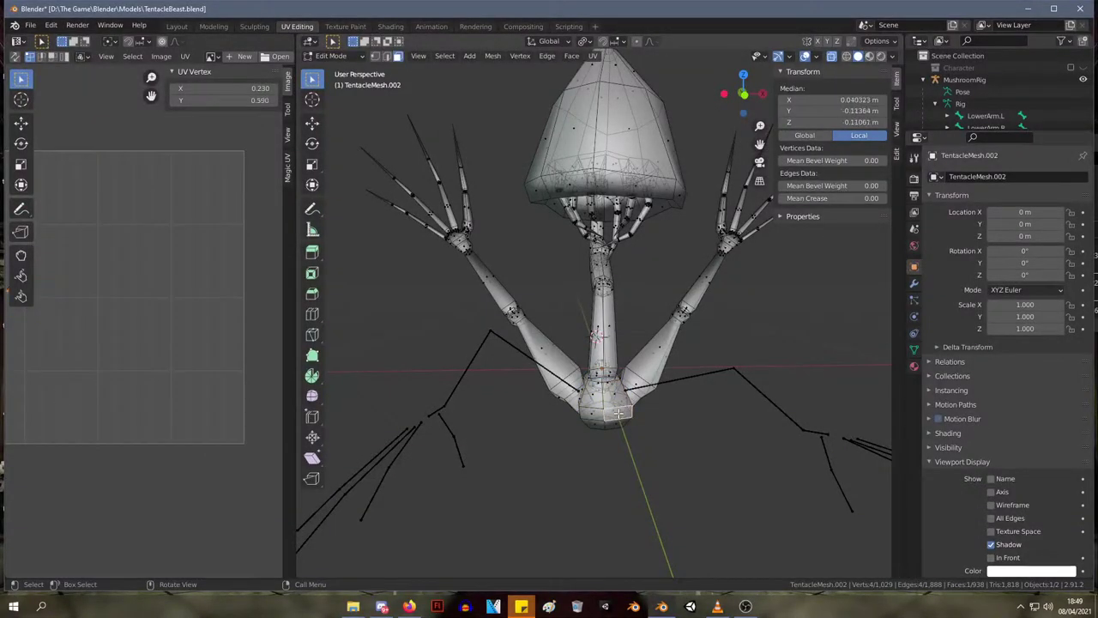
scroll(590, 390, up, 4)
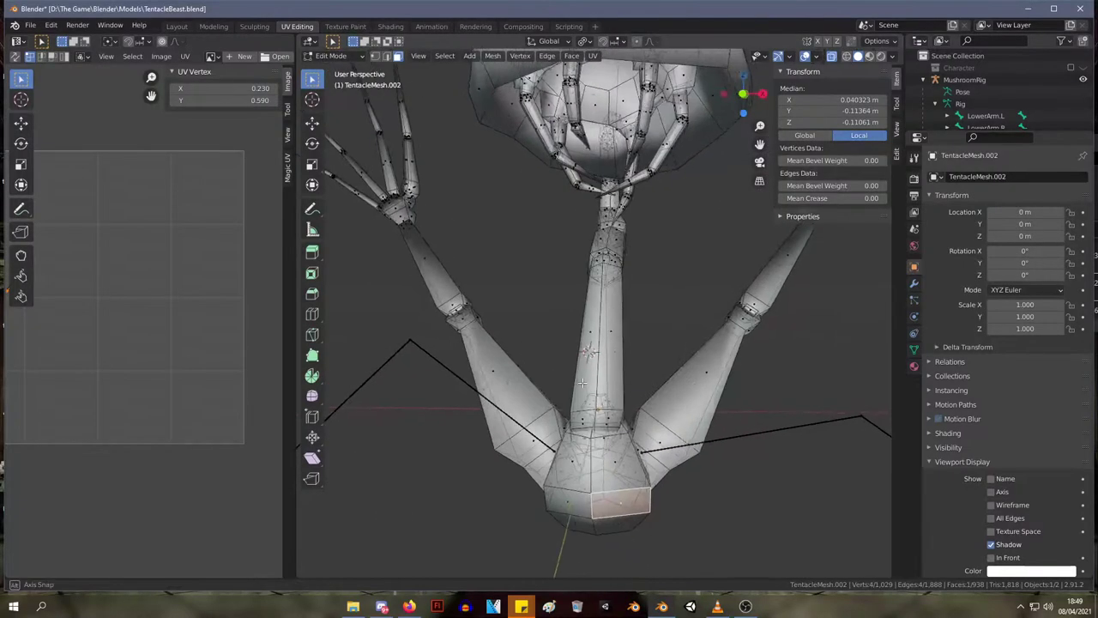
scroll(627, 390, down, 4)
key(Tab)
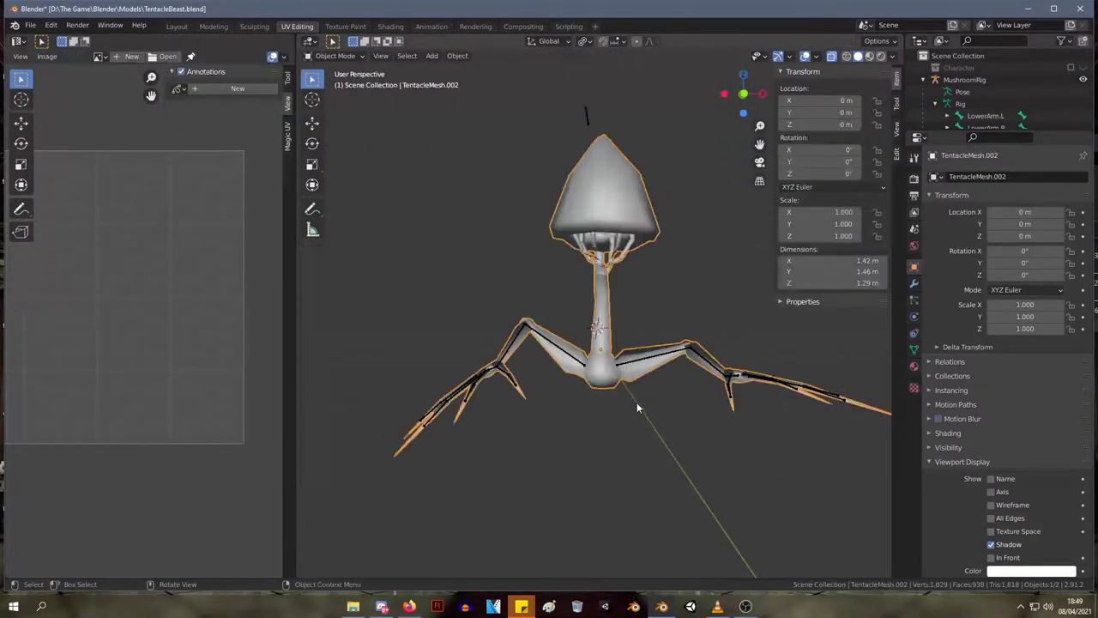
click(639, 401)
middle_drag(640, 401, 600, 340)
scroll(588, 355, up, 2)
click(611, 350)
key(Tab)
scroll(572, 360, up, 2)
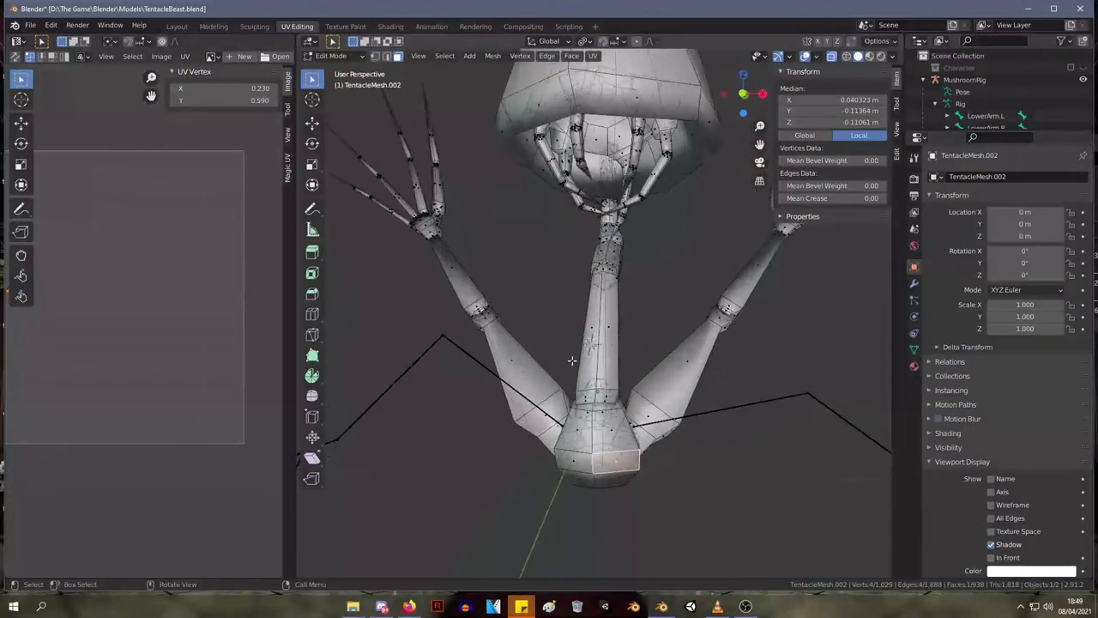
- Select the base piece's upper edge loop and extend the selection to the whole linked base piece
drag(562, 367, 621, 422)
middle_drag(621, 422, 622, 374)
key(2)
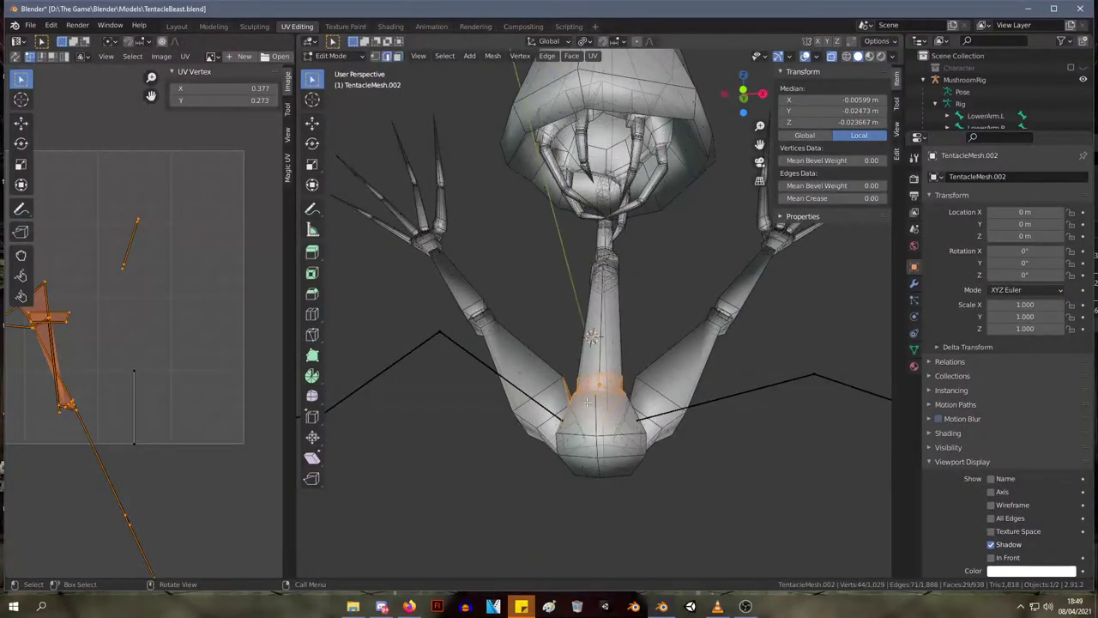
scroll(569, 401, up, 2)
middle_drag(550, 386, 611, 415)
alt+click(618, 454)
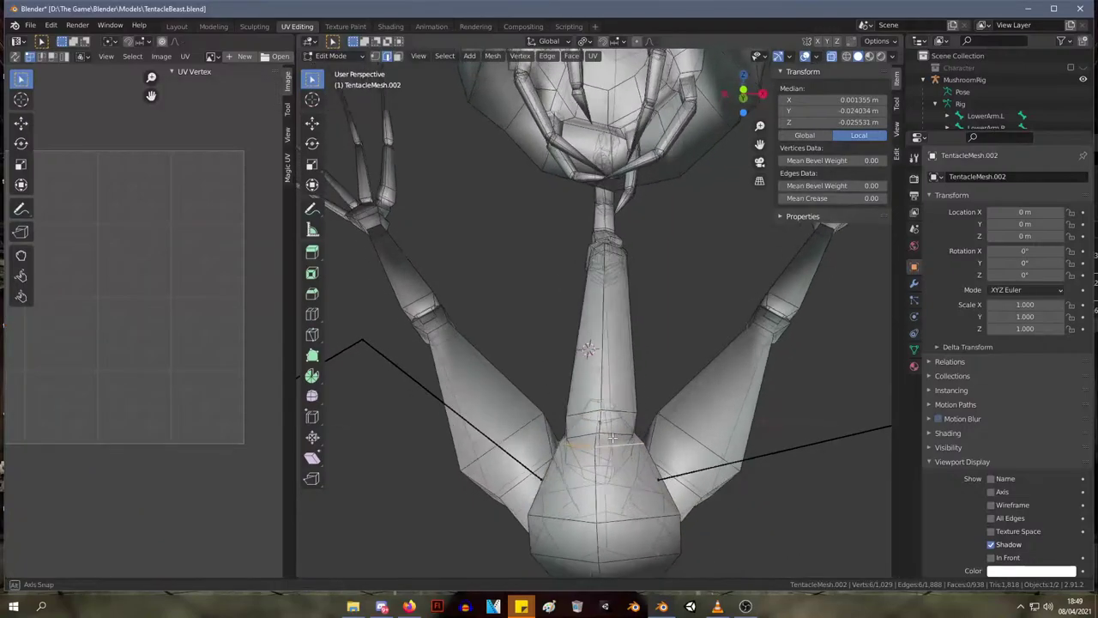
alt+shift+click(610, 413)
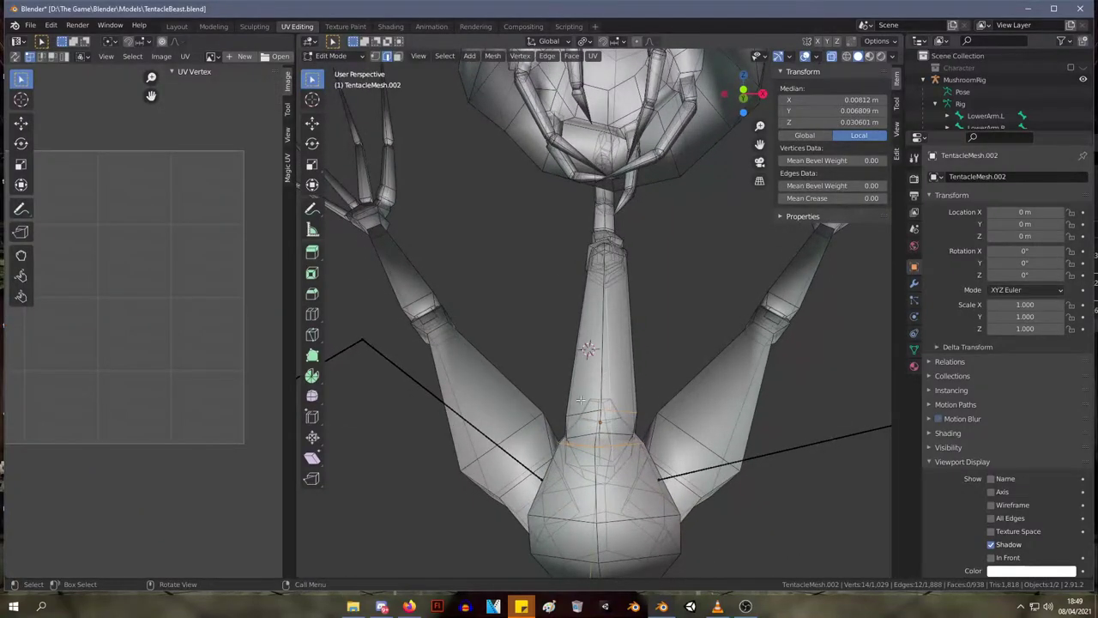
alt+click(591, 444)
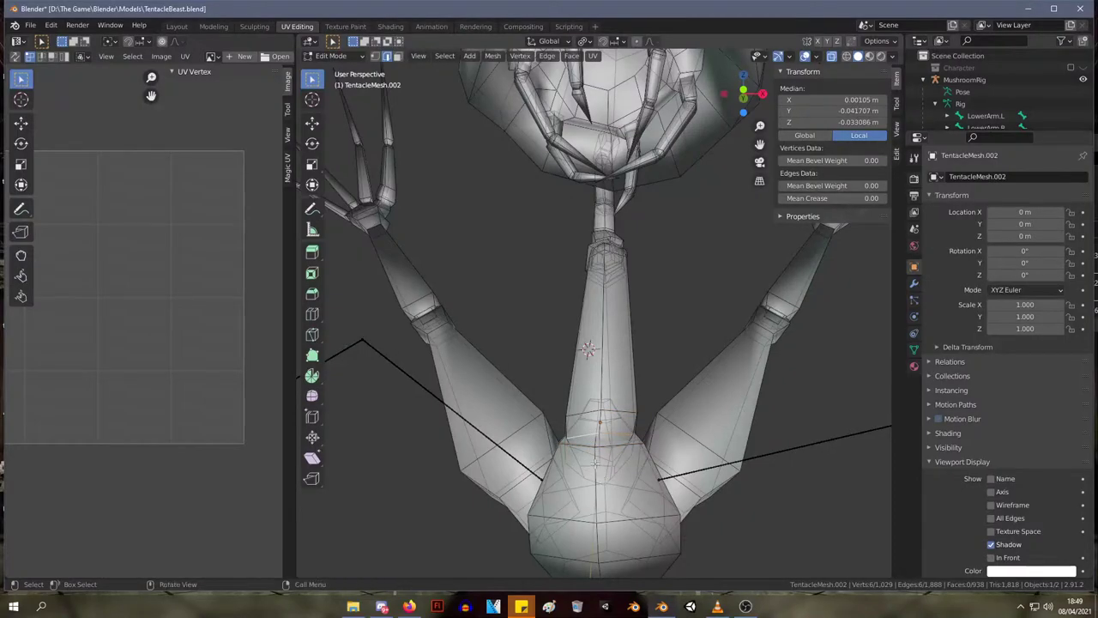
key(l)
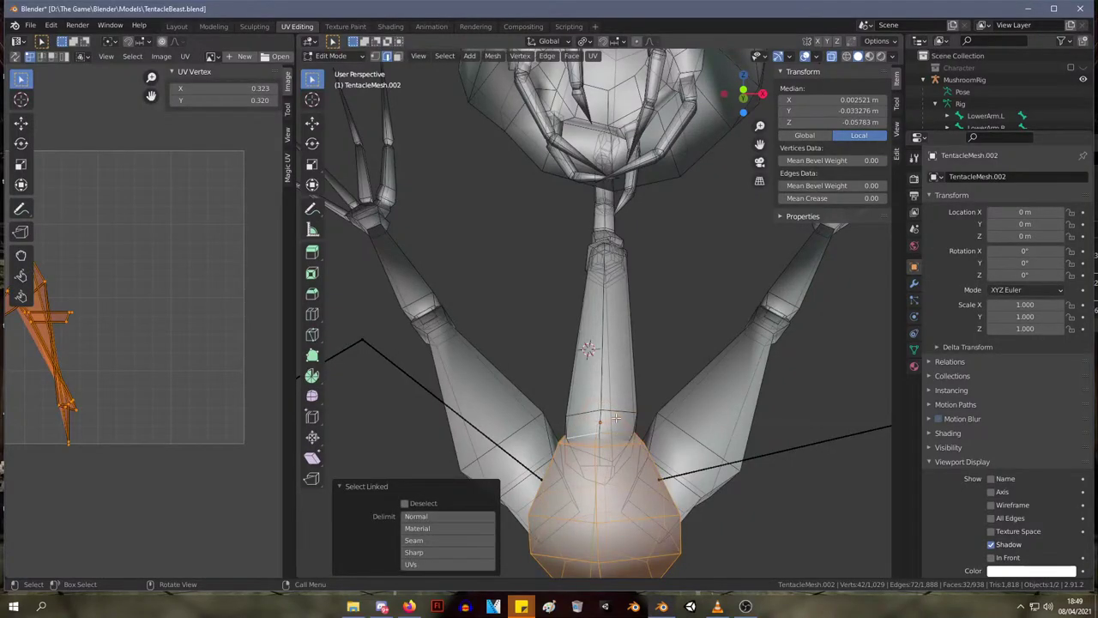
- Add the tentacle's lower end to the selected base piece and rotate the selection slightly
scroll(551, 370, down, 3)
shift+drag(667, 502, 525, 439)
mouse_move(686, 515)
middle_down()
mouse_move(618, 481)
mouse_move(676, 506)
middle_up()
key(s)
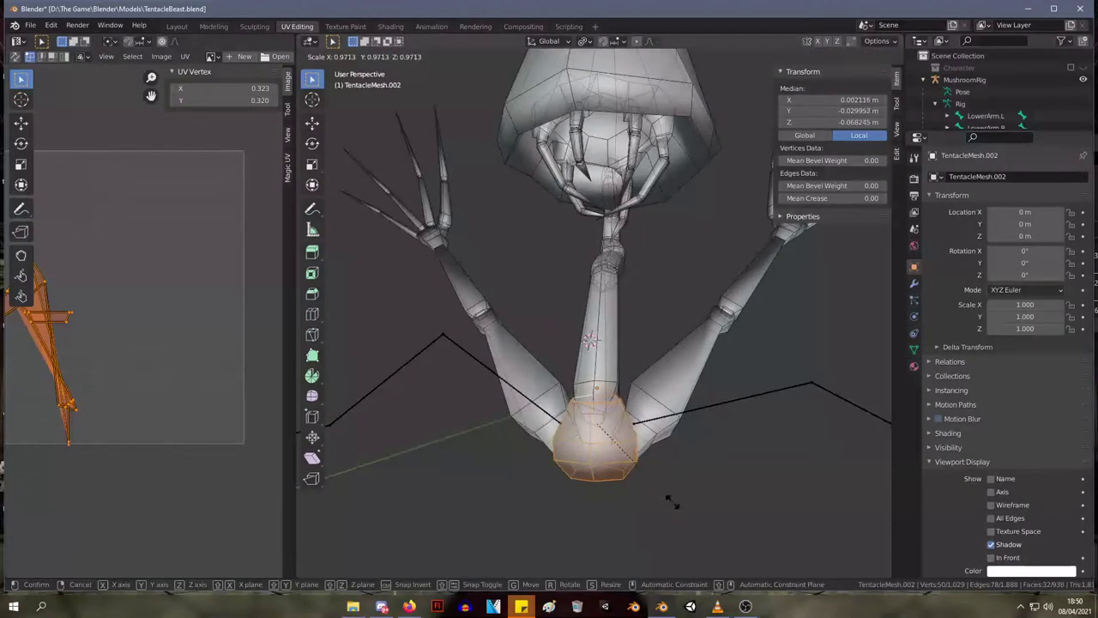
key(r)
click(674, 492)
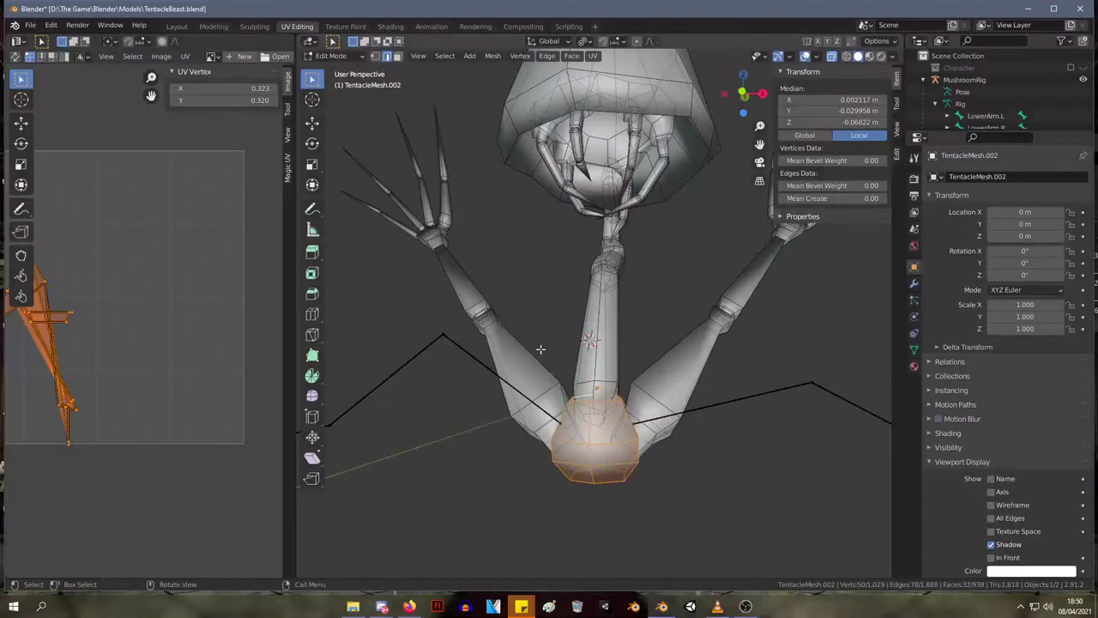
- Select only the geometry where the tentacle meets the base piece and try moving it upward
drag(540, 349, 636, 408)
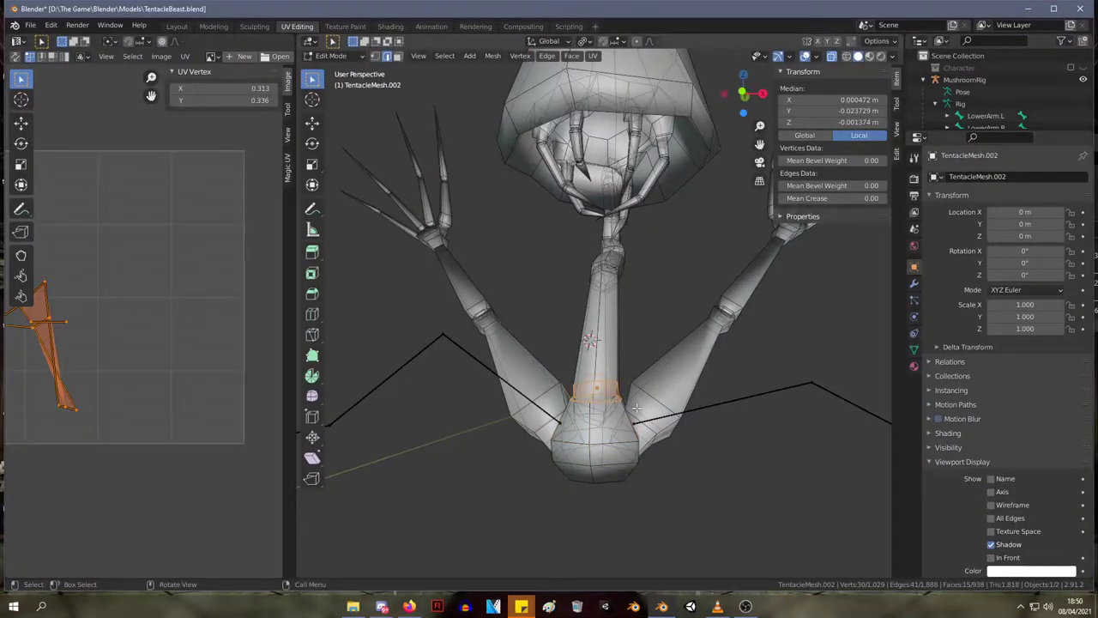
middle_drag(622, 392, 592, 370)
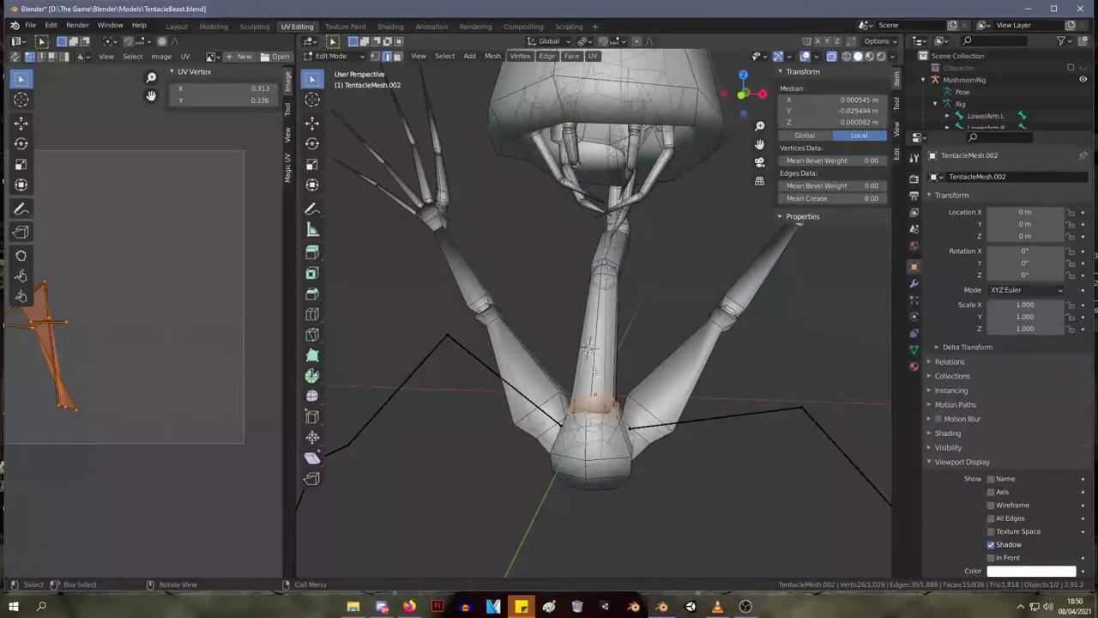
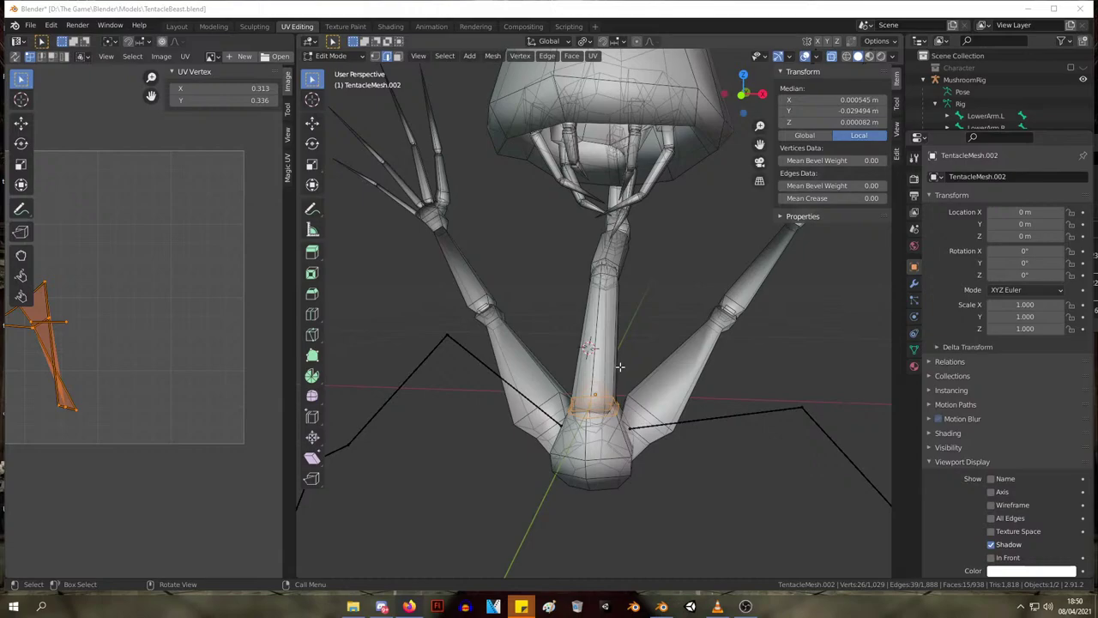
middle_drag(643, 392, 665, 365)
key(g)
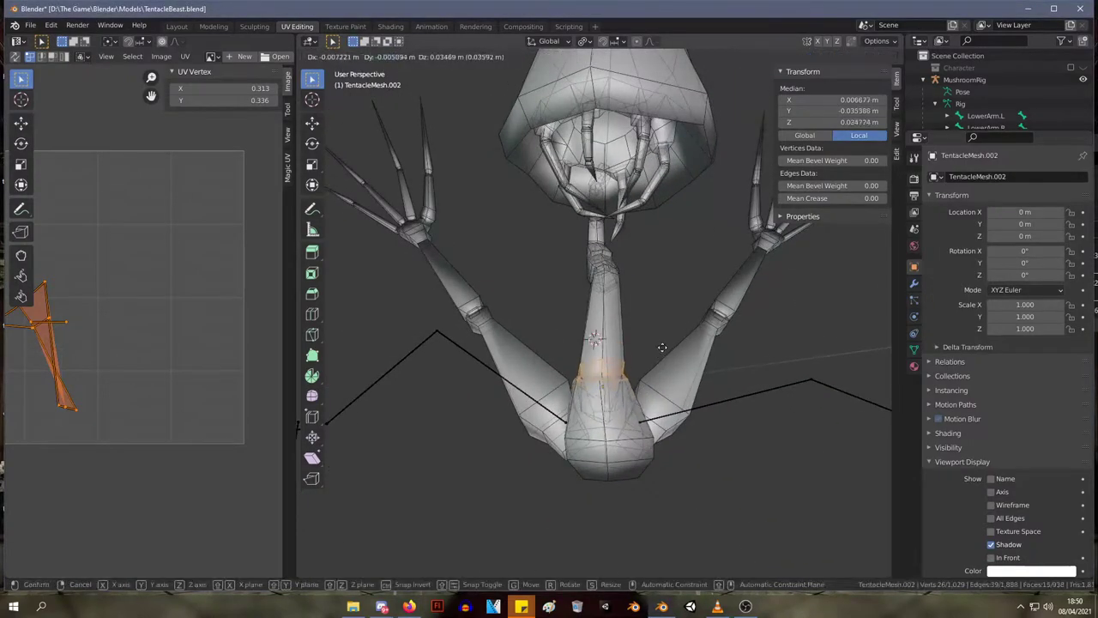
key(Escape)
- Adjust the joint selection by an edge, scale it to about 0.87, and reposition it between the tentacle and the base
scroll(630, 430, up, 4)
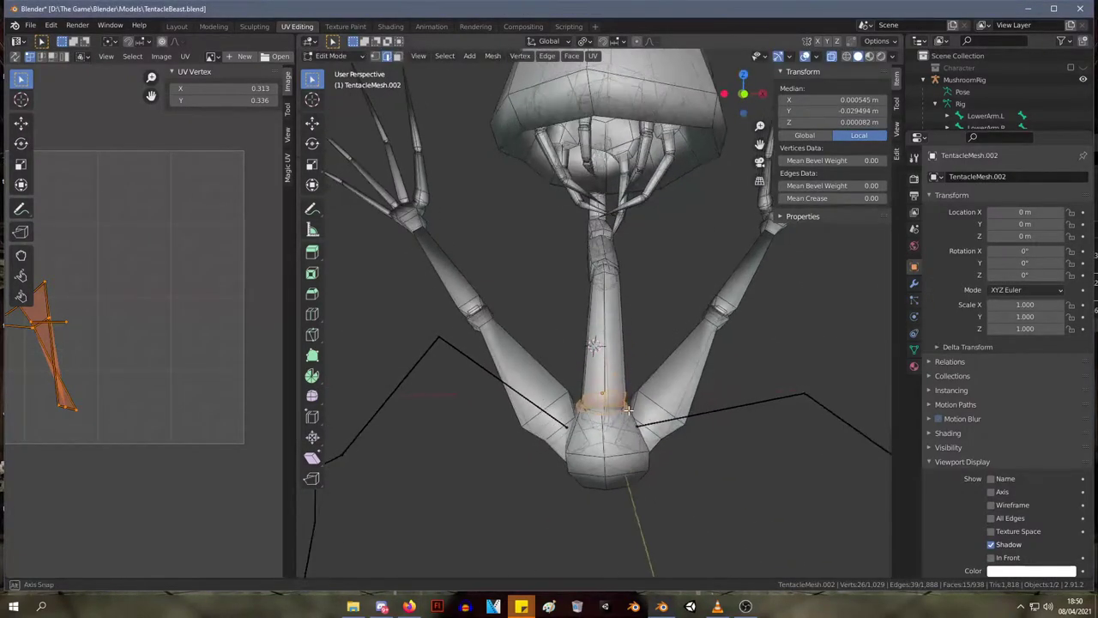
middle_drag(633, 492, 627, 461)
shift+click(577, 452)
key(g)
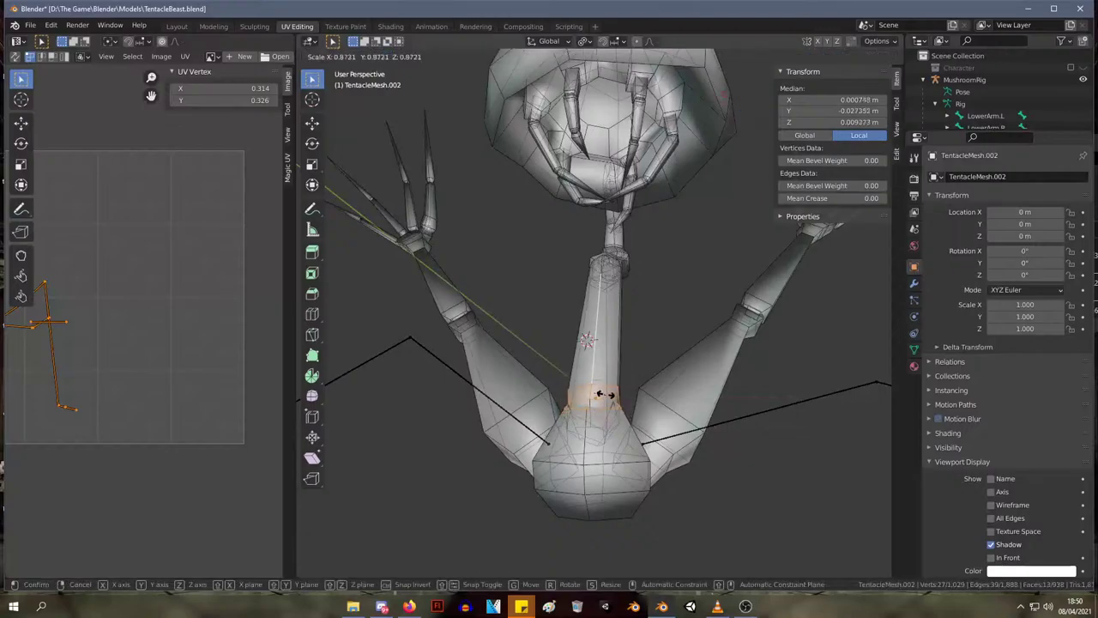
click(608, 371)
middle_drag(608, 371, 511, 447)
key(g)
click(652, 413)
- Select a vertex loop around the base piece in vertex mode and hide everything else
key(1)
click(606, 430)
shift+click(611, 438)
alt+shift+click(589, 465)
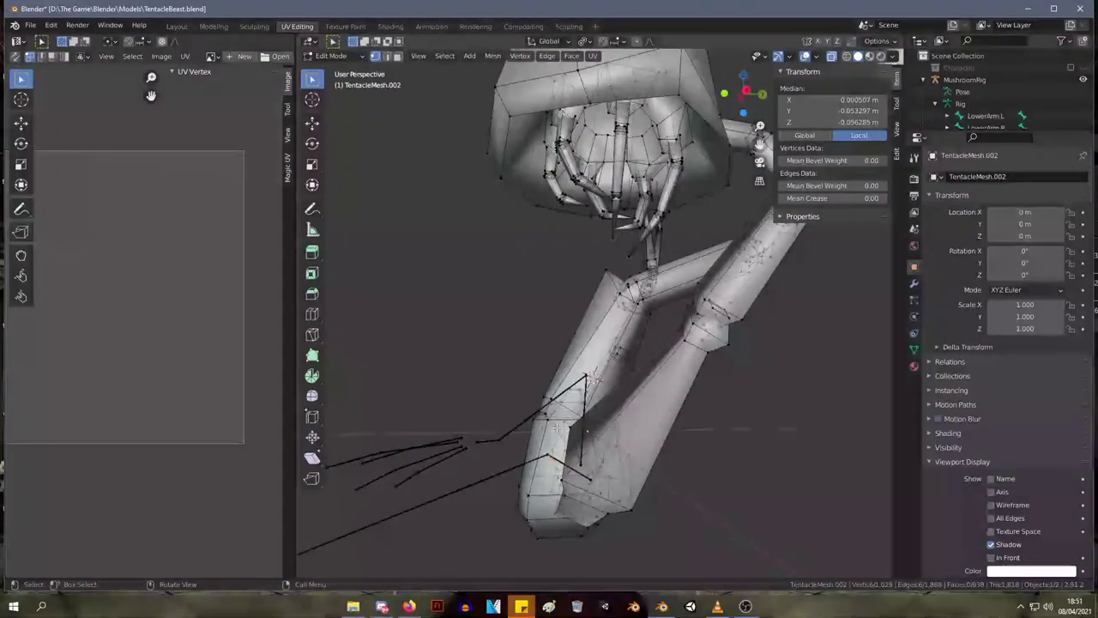
key(shift+h)
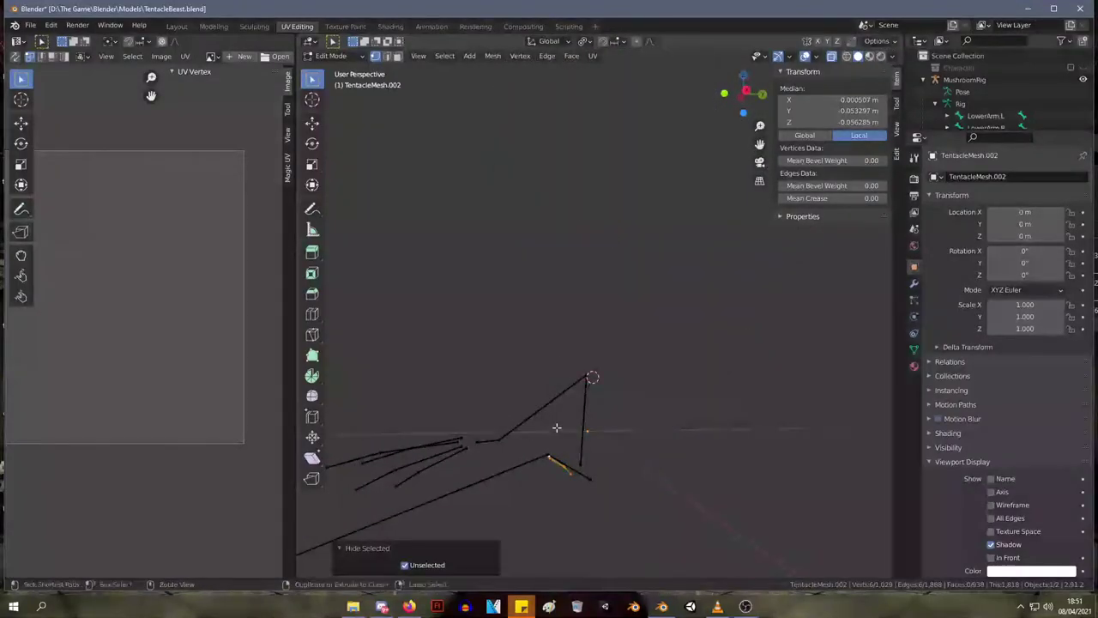
- Undo the hiding, select the linked lower tentacle segment in face mode with seam delimiting, and hide everything else
key(ctrl+z)
key(l)
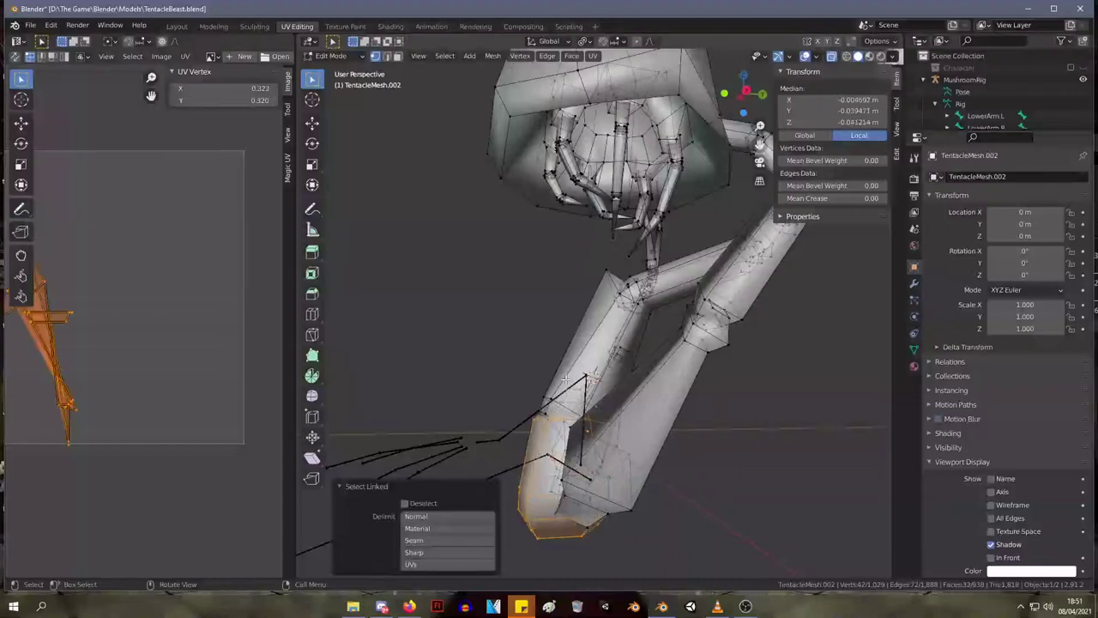
click(576, 356)
click(577, 357)
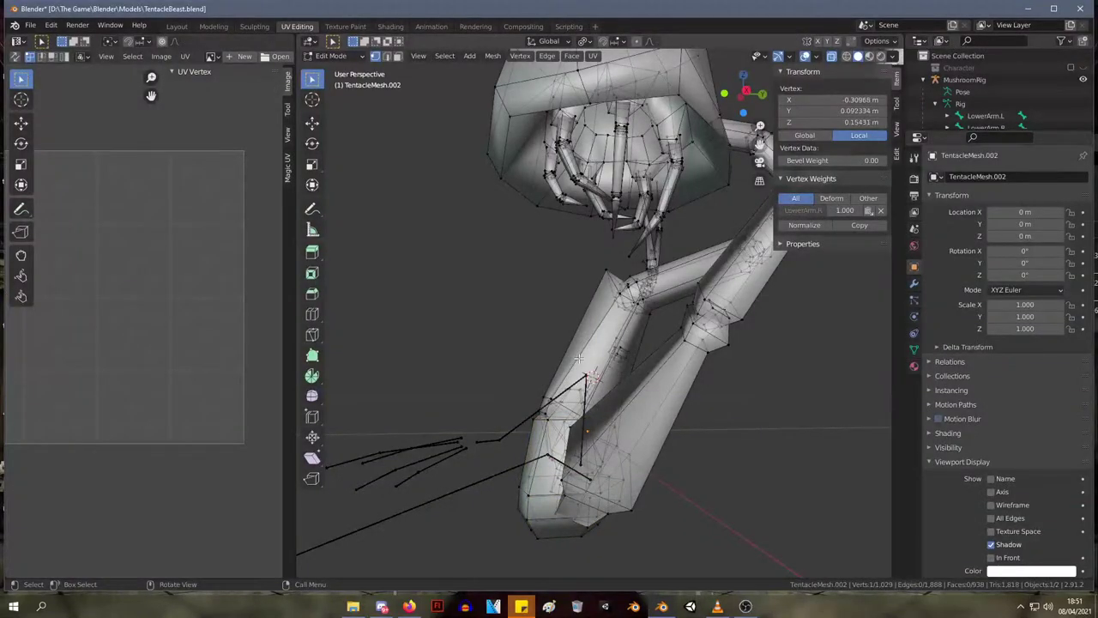
key(3)
click(577, 358)
key(l)
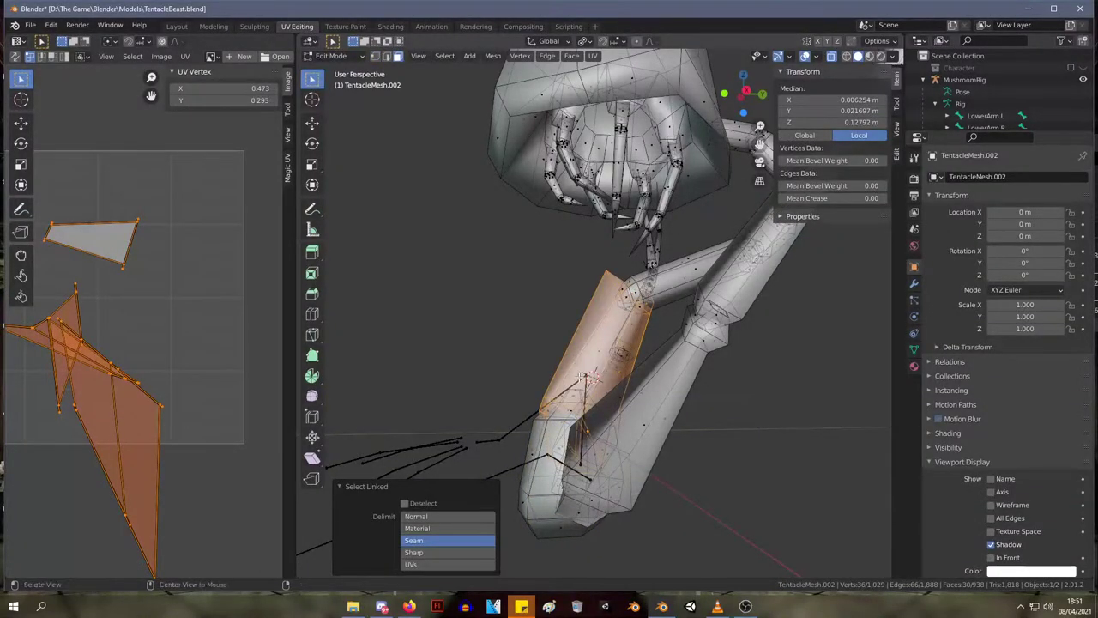
key(shift+h)
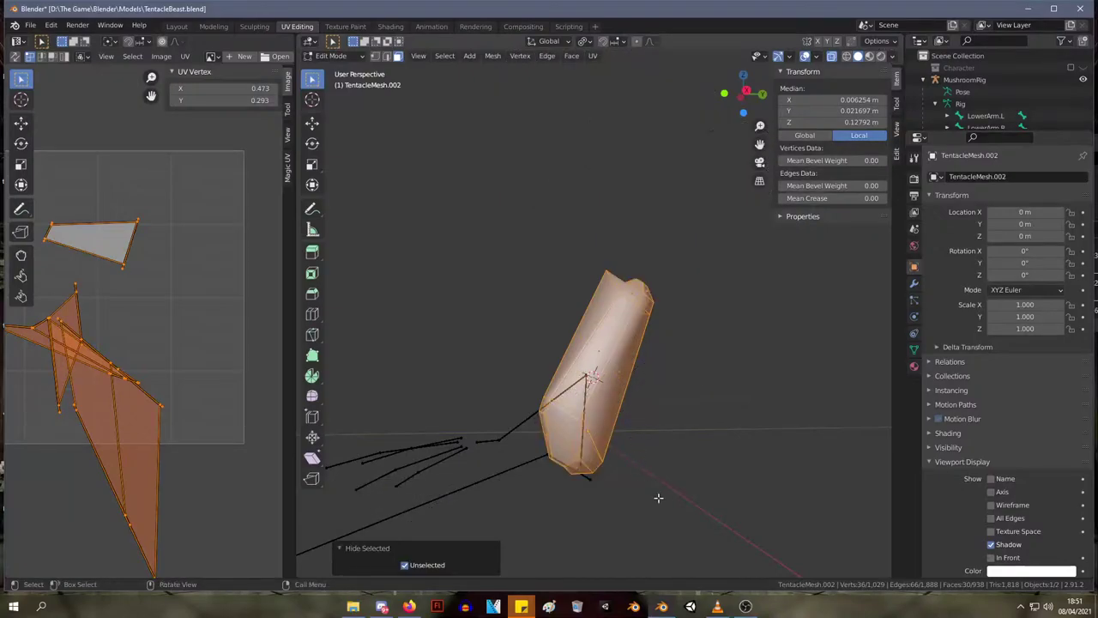
- Select the faces at the segment's lower end and scale them to about 0.82
key(alt+a)
key(l)
key(s)
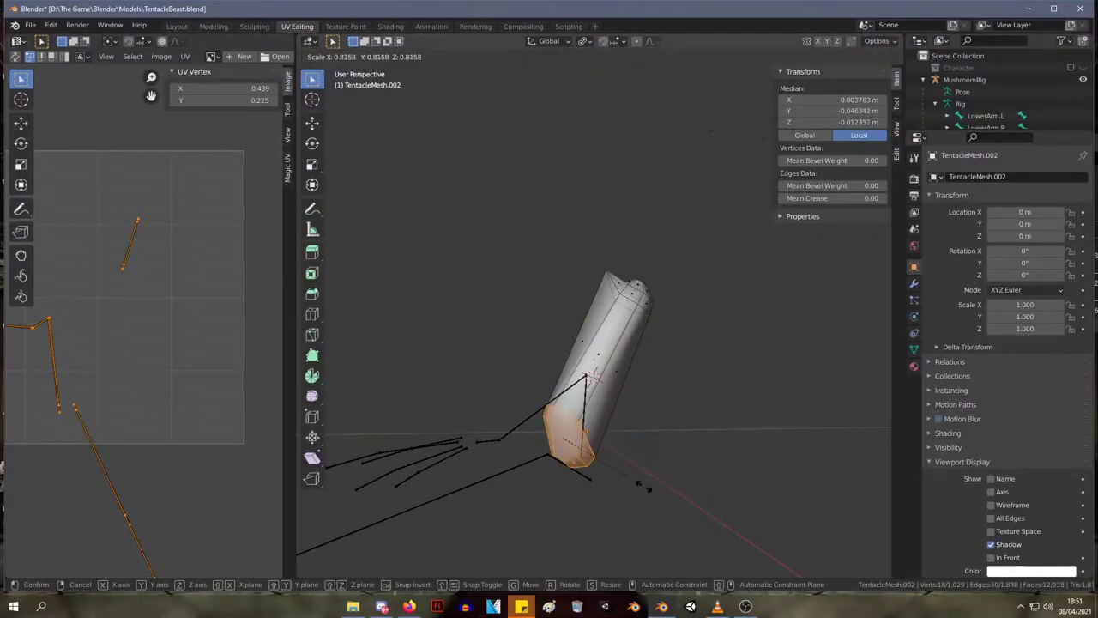
click(643, 485)
- Move the protruding vertex at the segment's upper end inward in vertex mode and check the fit on the whole creature
middle_drag(603, 287, 580, 265)
key(1)
click(603, 290)
key(g)
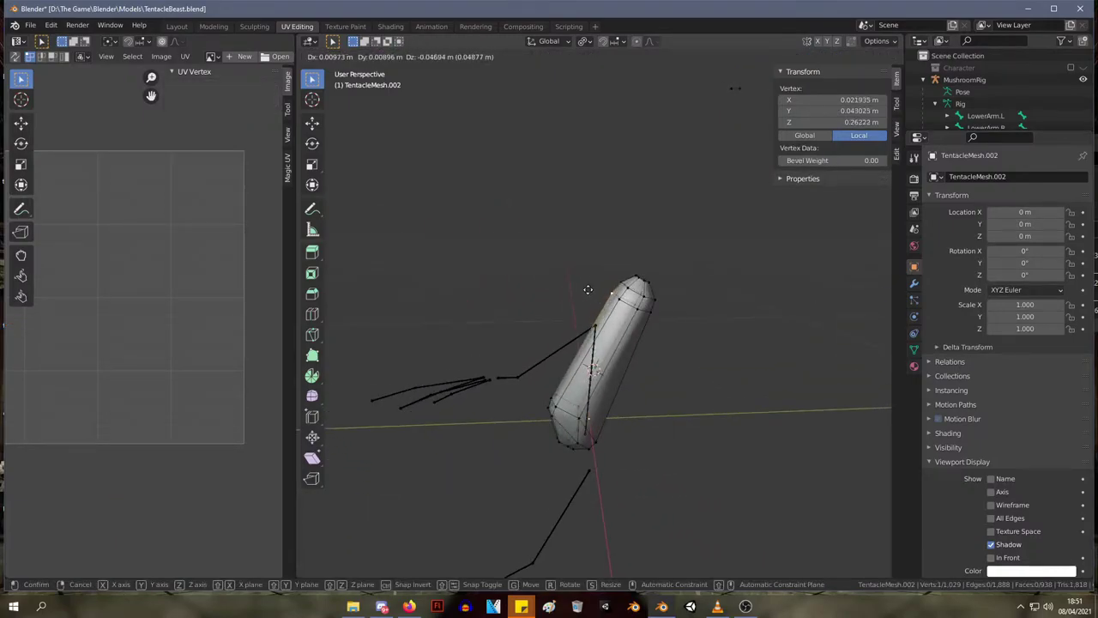
click(588, 290)
key(Tab)
middle_drag(612, 359, 737, 352)
key(Tab)
key(Tab)
middle_drag(631, 367, 738, 500)
key(Tab)
- Slide a vertex at the segment's lower end along its edge and reposition the bottom vertices to round the tip
drag(712, 539, 619, 452)
click(627, 458)
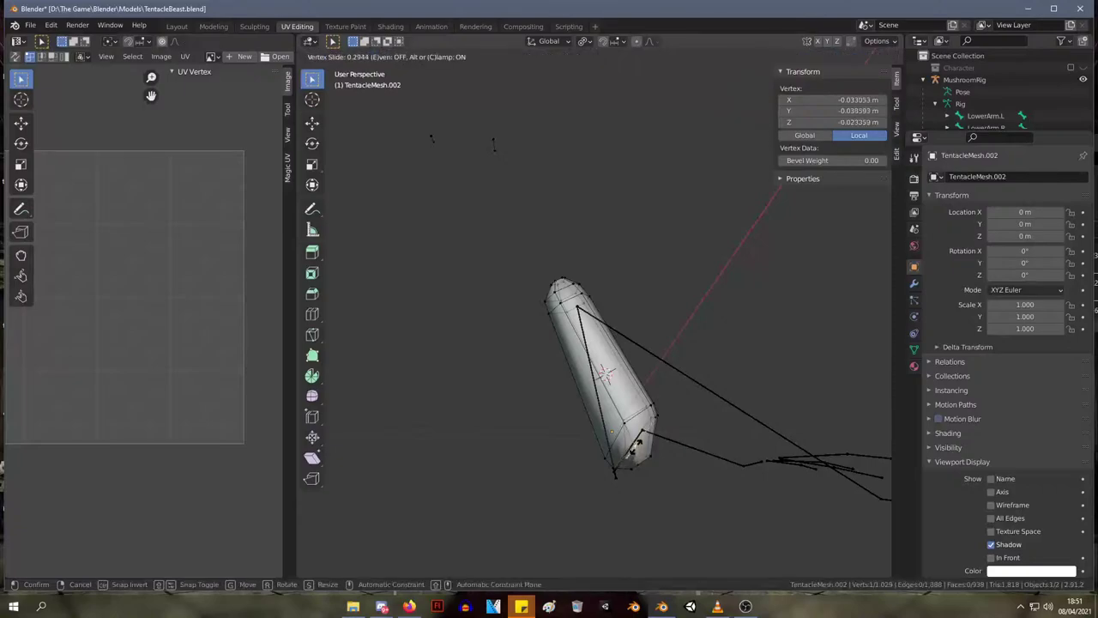
middle_drag(617, 472, 633, 510)
key(g)
click(598, 433)
click(598, 468)
key(g)
click(599, 453)
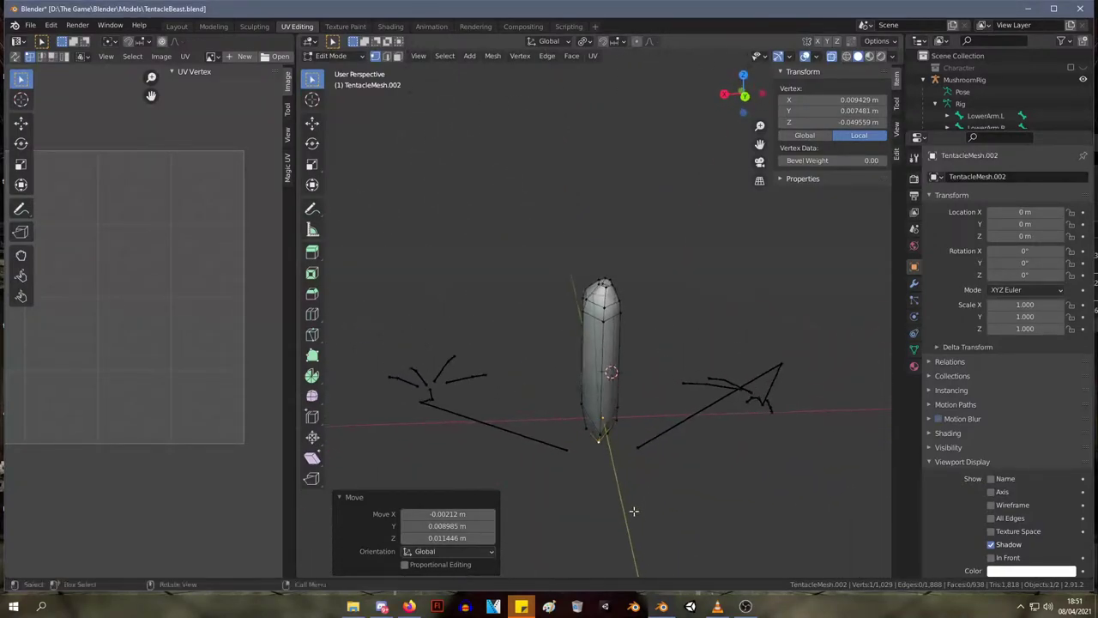
- Move the short vertical edges on both sides of the segment's lower end outward by about 0.006 m in X
shift+click(579, 407)
key(g)
click(616, 412)
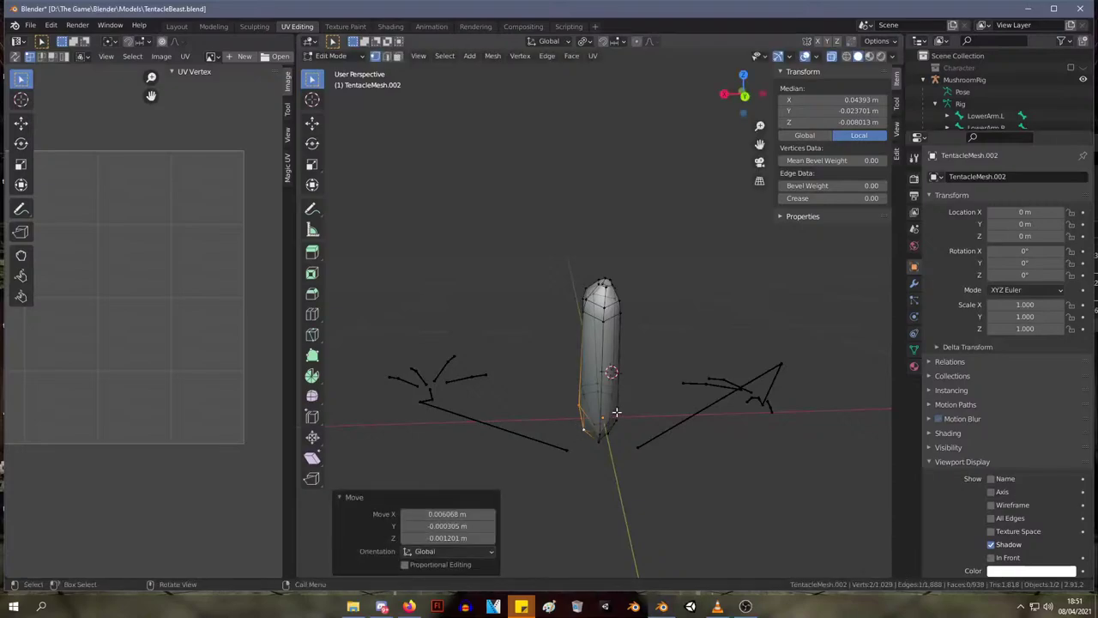
click(616, 415)
shift+click(618, 419)
key(g)
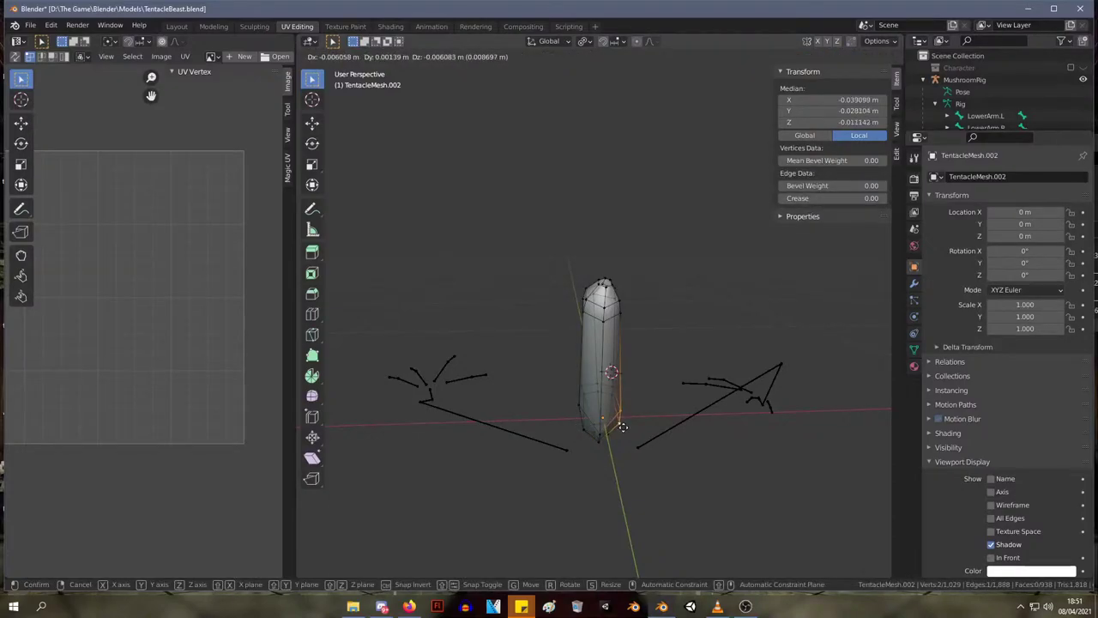
click(623, 426)
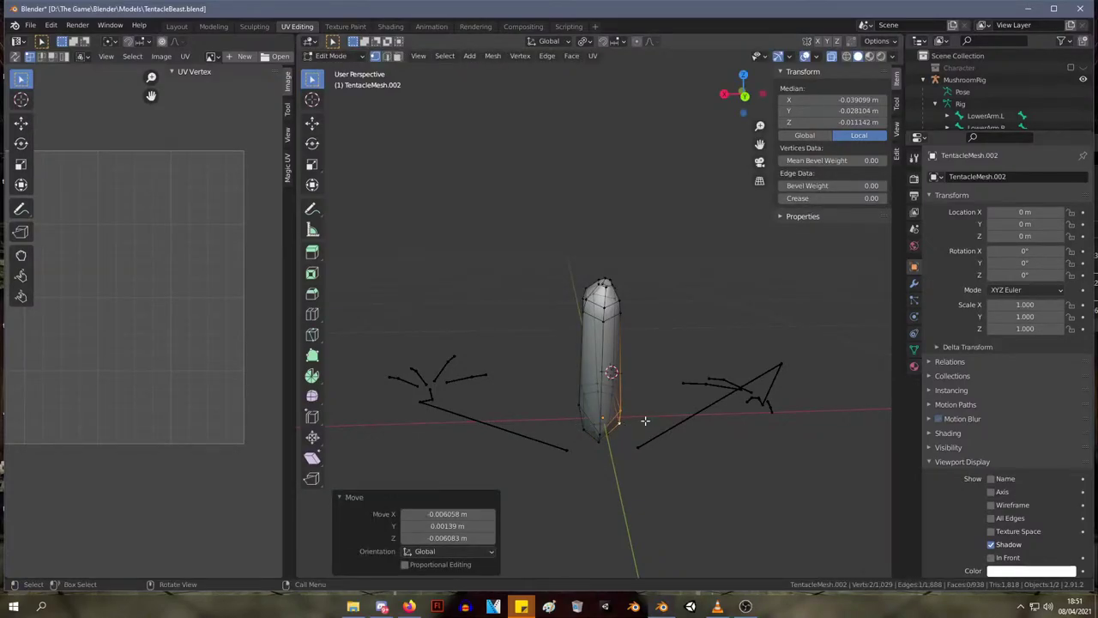
- Slide the vertex on the side of the segment's lower end along its edge by a factor of about 0.206
middle_drag(645, 421, 734, 355)
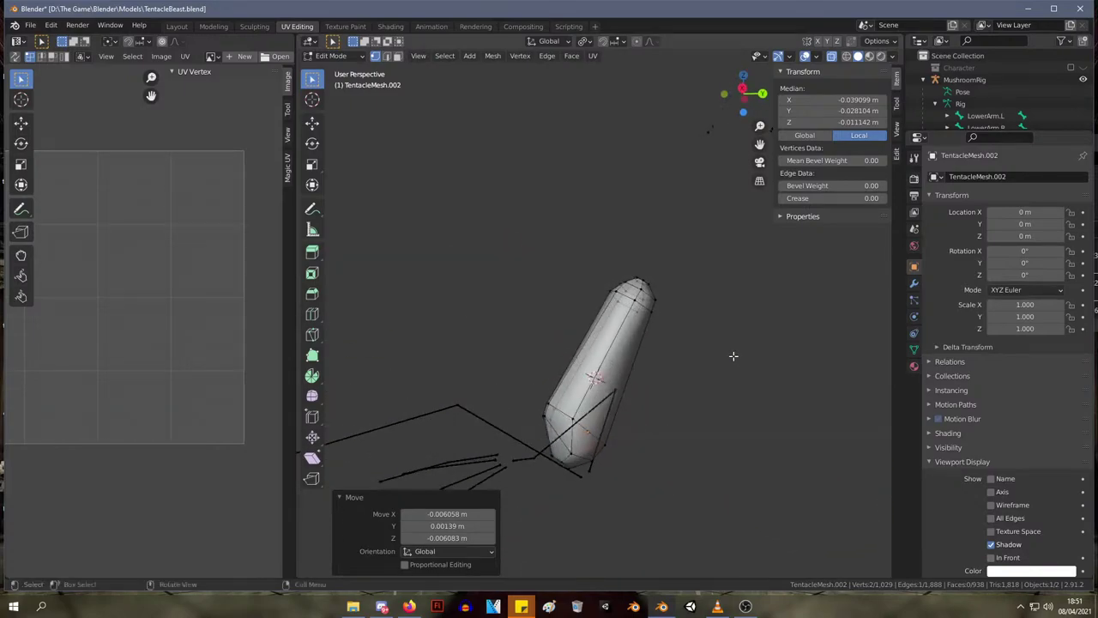
click(571, 456)
key(g)
key(g)
click(563, 448)
middle_drag(626, 456, 552, 464)
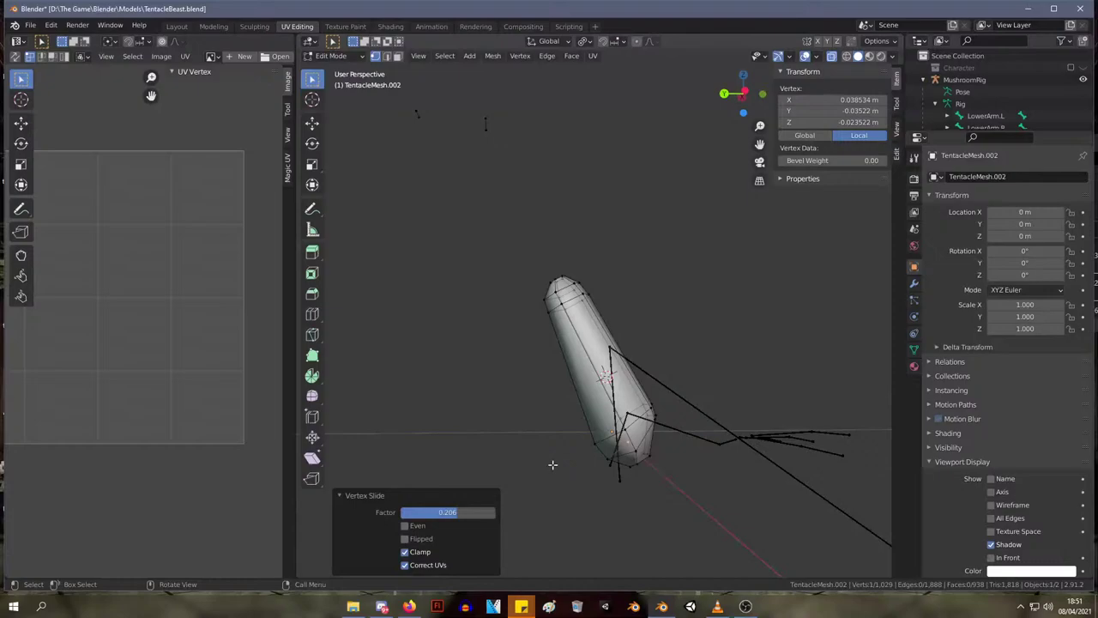
- Slide the neighbouring bottom edges of the segment slightly along the mesh and check the joint on the whole creature
shift+click(605, 456)
shift+click(595, 441)
key(g)
key(g)
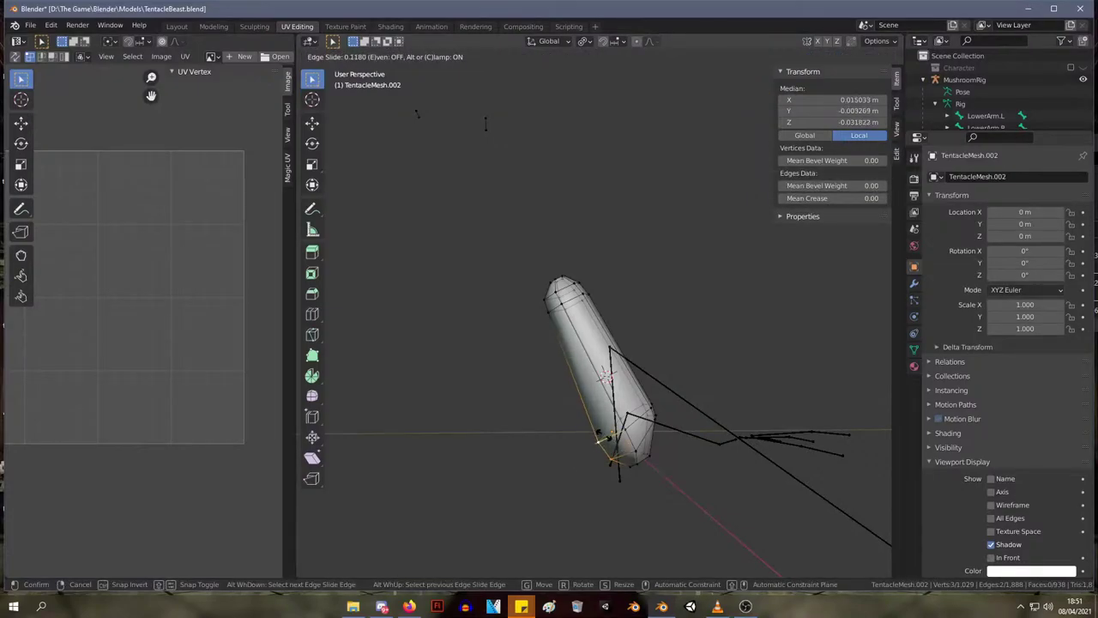
click(598, 433)
mouse_move(599, 433)
middle_down()
mouse_move(863, 448)
mouse_move(725, 429)
mouse_move(310, 510)
mouse_move(656, 434)
mouse_move(380, 434)
mouse_move(598, 444)
mouse_move(518, 421)
mouse_move(656, 437)
mouse_move(605, 429)
middle_up()
key(g)
click(855, 445)
key(Tab)
scroll(600, 436, down, 5)
key(Tab)
scroll(610, 426, up, 5)
key(Tab)
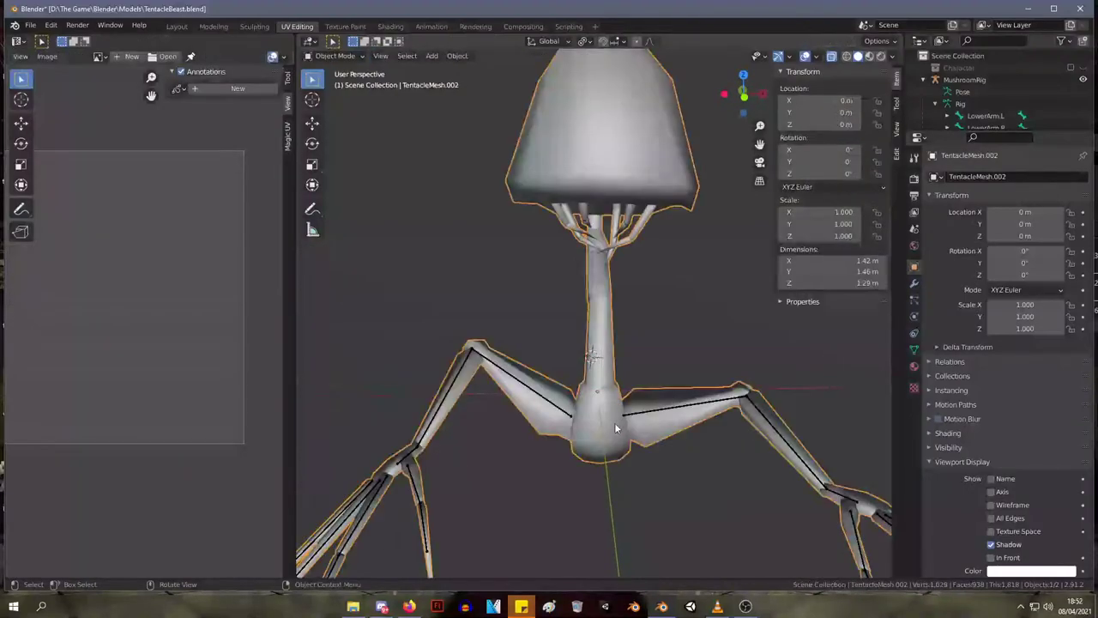
- Reveal all geometry, isolate the linked base piece, and select its upper section
key(Tab)
key(alt+h)
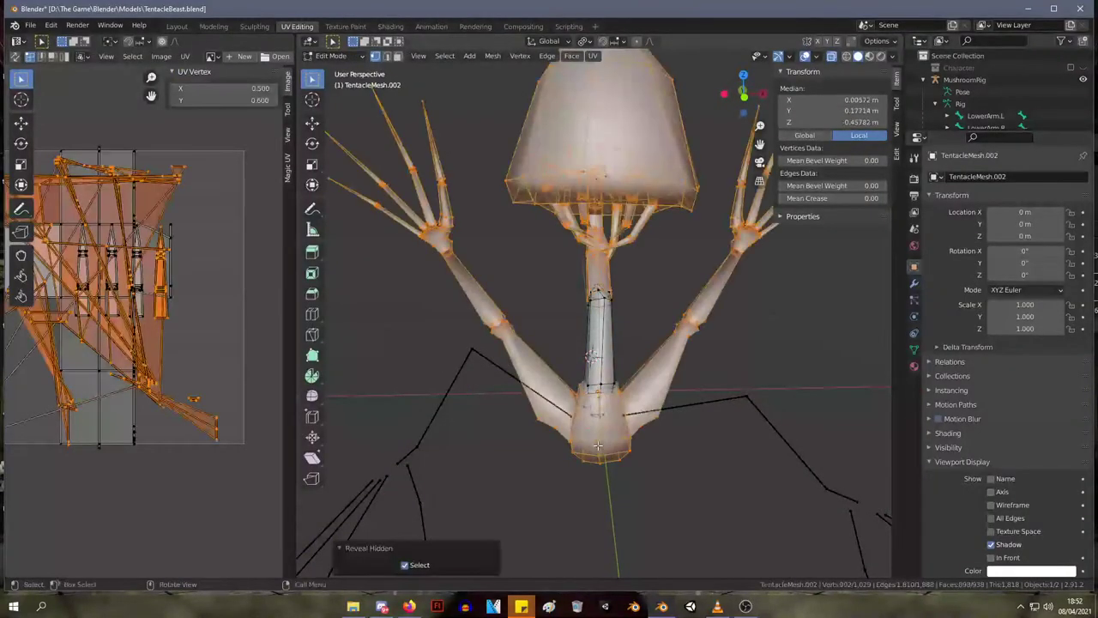
click(617, 454)
key(l)
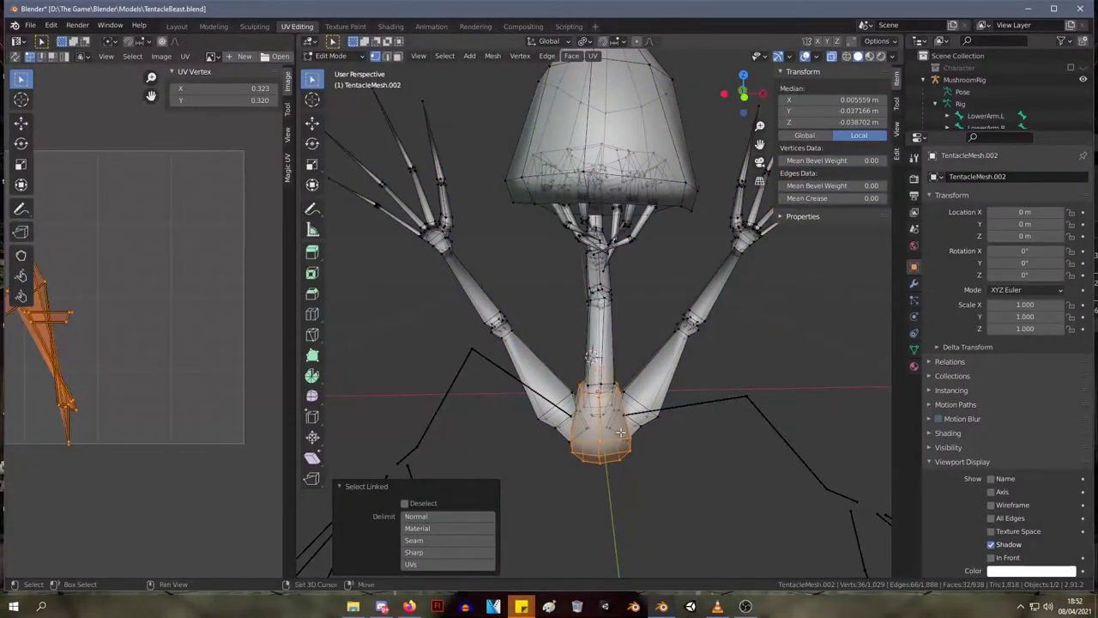
key(shift+h)
drag(521, 314, 637, 417)
key(g)
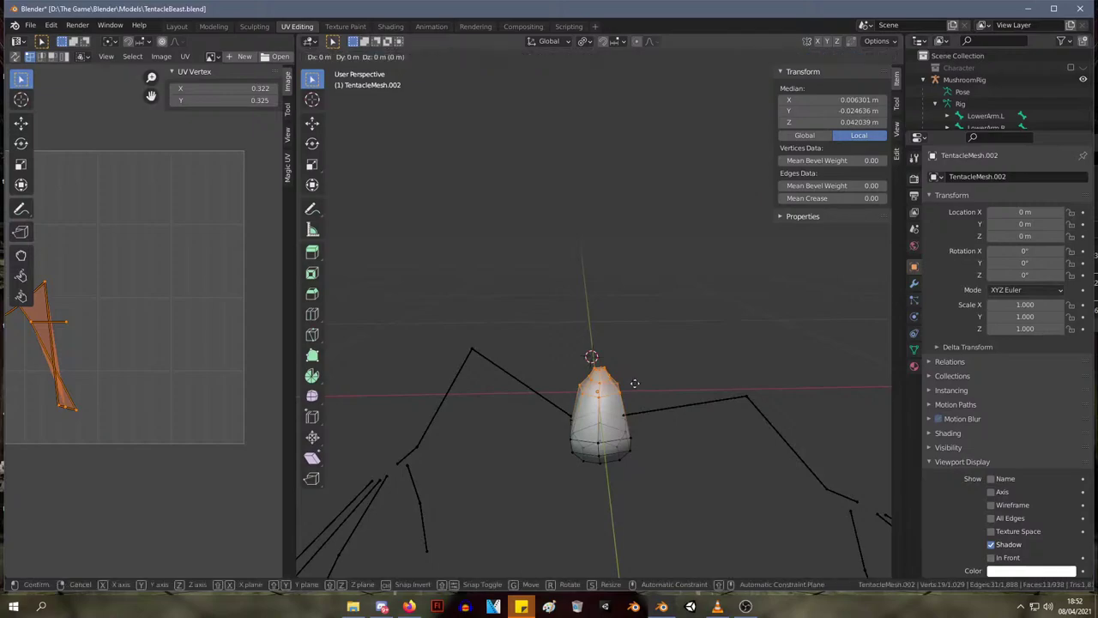
key(g)
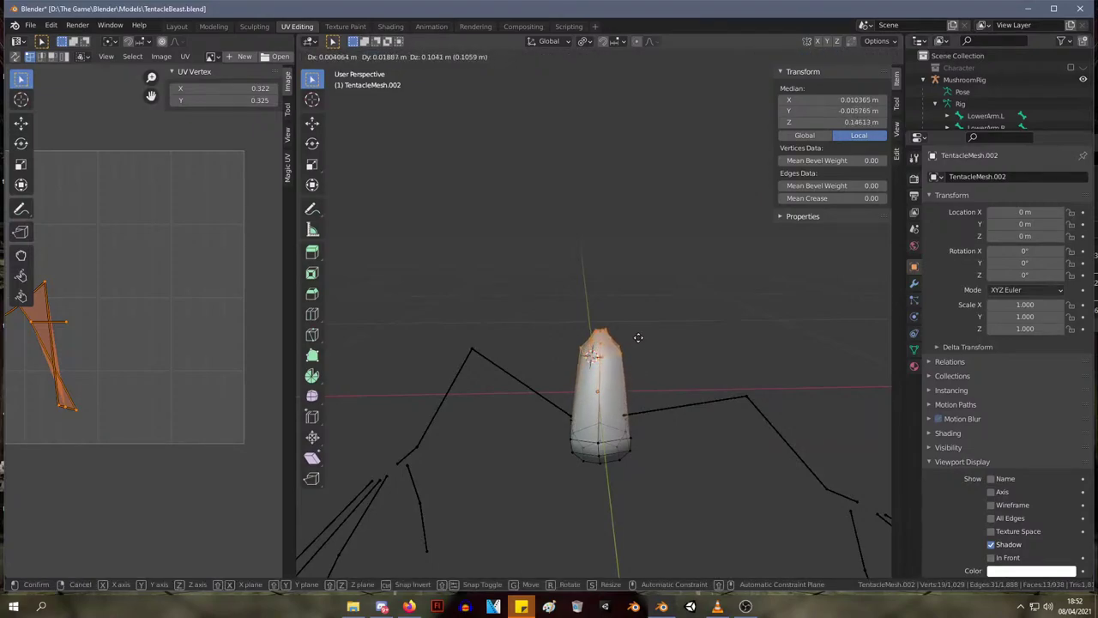
key(Escape)
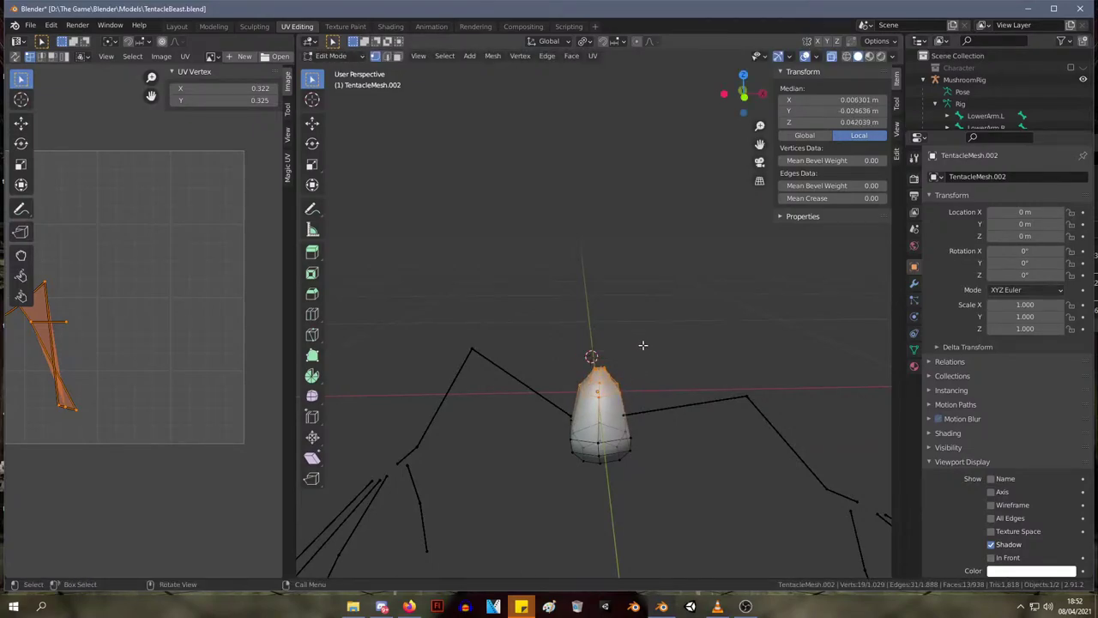
- Move the upper section of the base piece straight up along Z from the front view and check its fit
key(KP_1)
key(g)
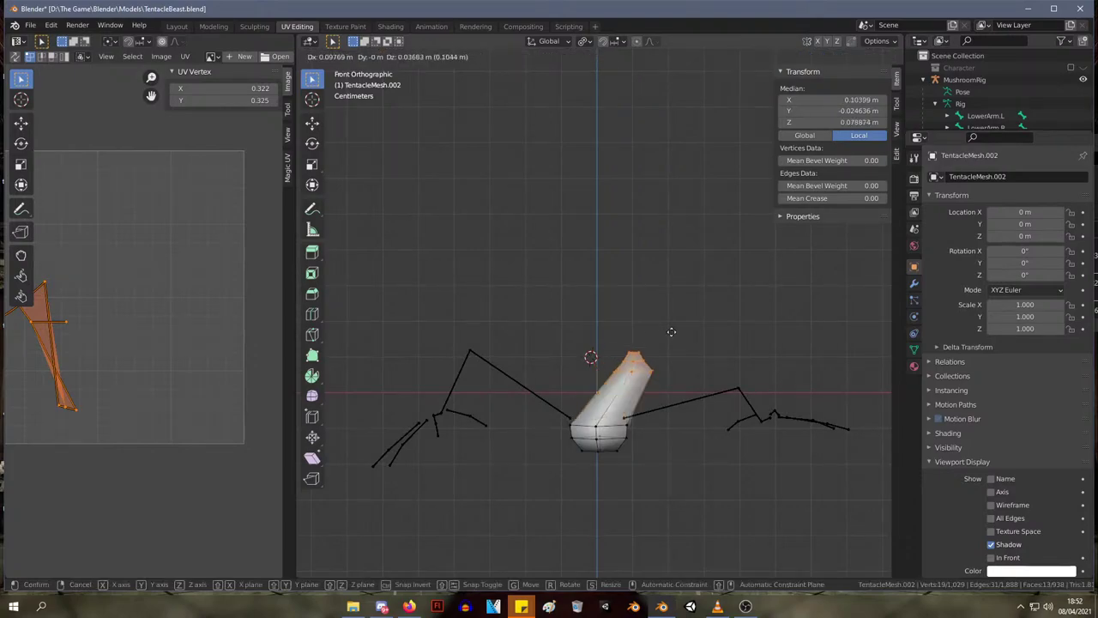
key(z)
click(641, 306)
middle_drag(637, 311, 582, 325)
key(Tab)
key(Tab)
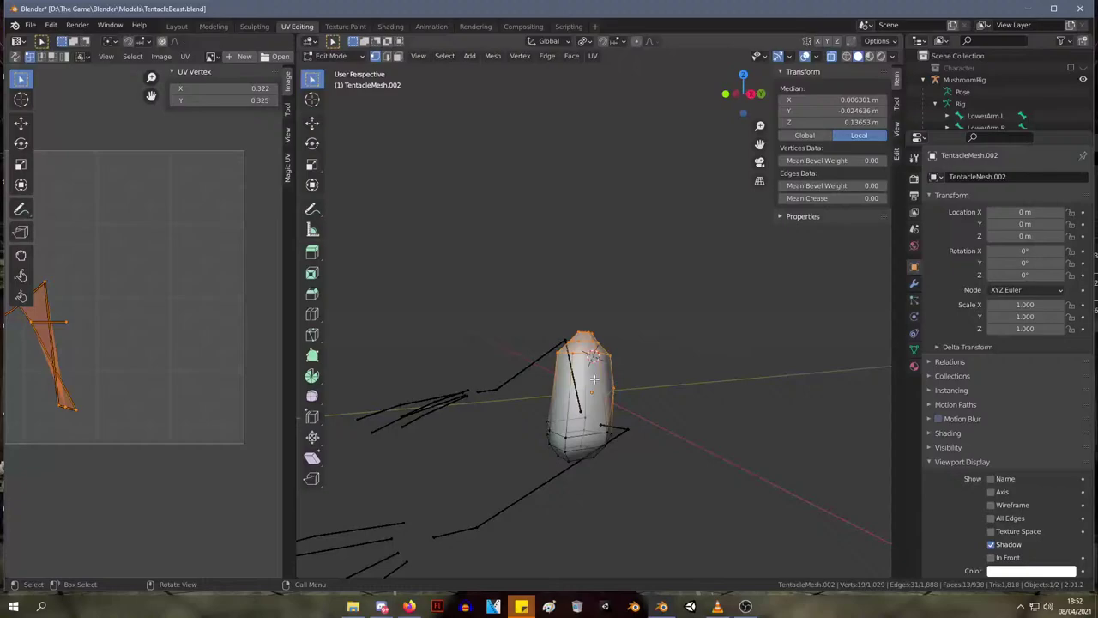
key(g)
click(547, 316)
key(ctrl+z)
- Rotate the base piece's upper section by about 18.4° and shift it to follow the tentacle's slant
key(g)
click(657, 361)
key(g)
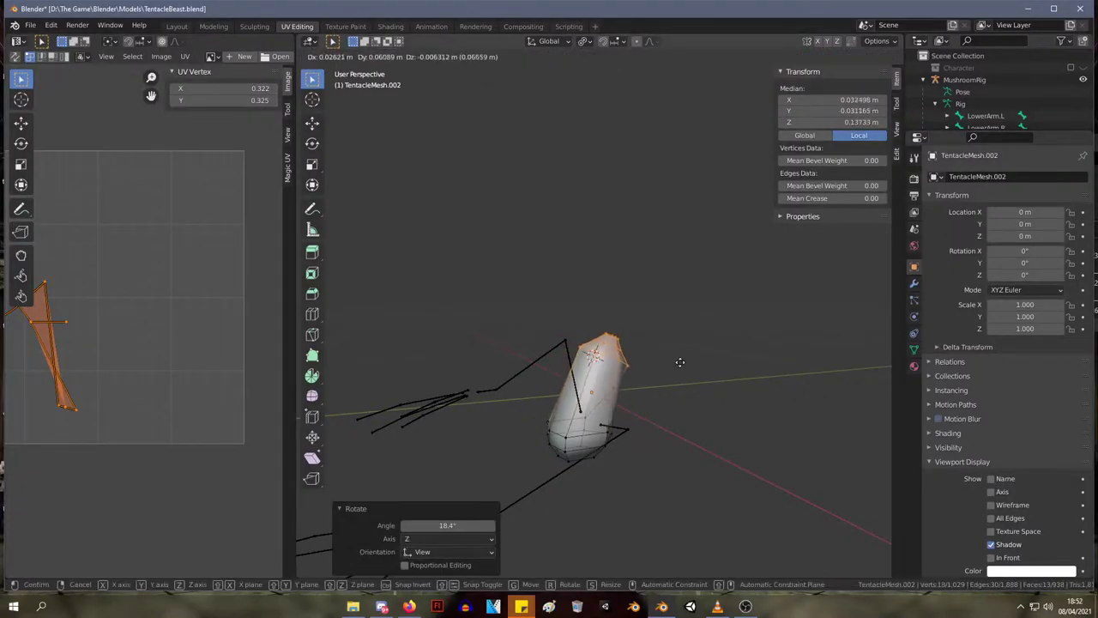
click(660, 370)
- Slide the vertex midway up the back of the base piece down along its edge by a factor of about 0.664
middle_drag(661, 370, 568, 376)
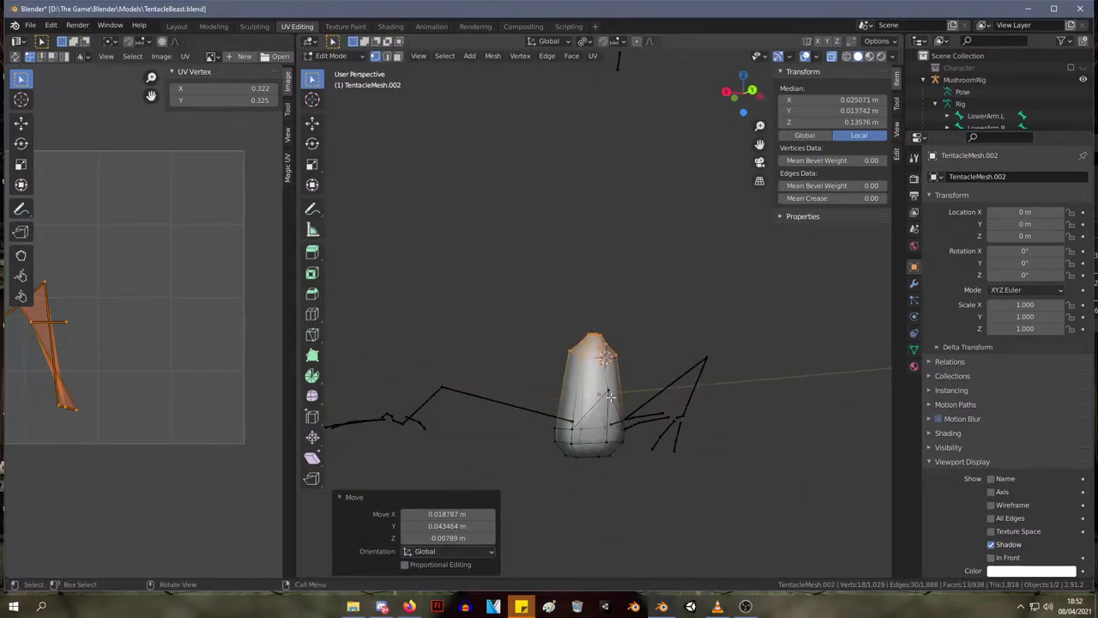
click(609, 394)
key(g)
key(g)
click(607, 428)
middle_drag(607, 427, 677, 440)
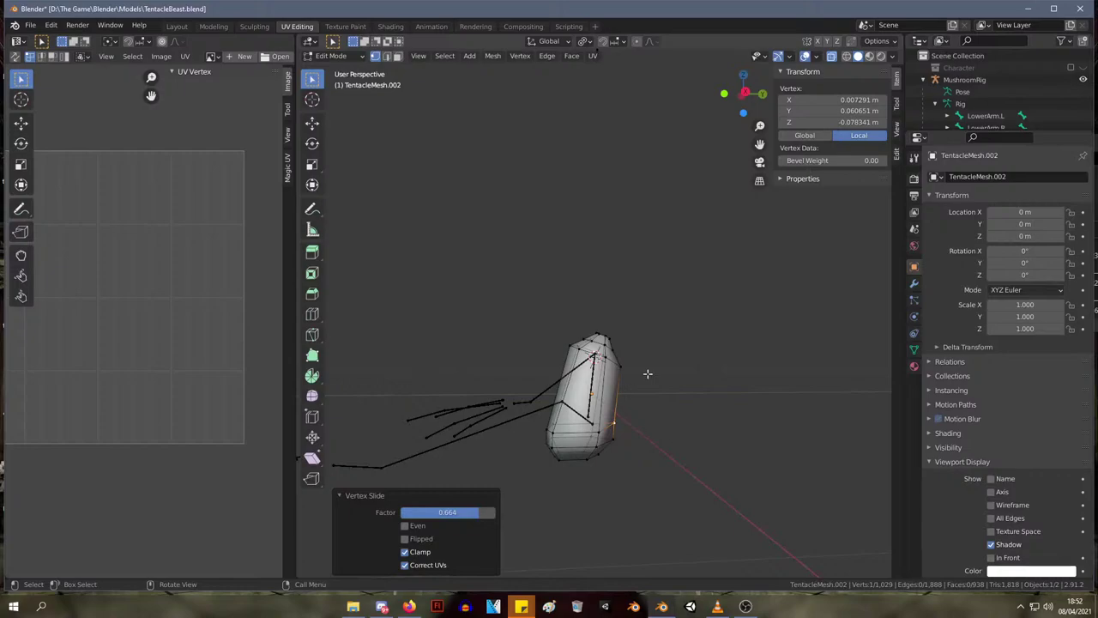
- Select the upper section of the base piece again and scale it to 0.645
key(Tab)
key(Tab)
alt+click(604, 341)
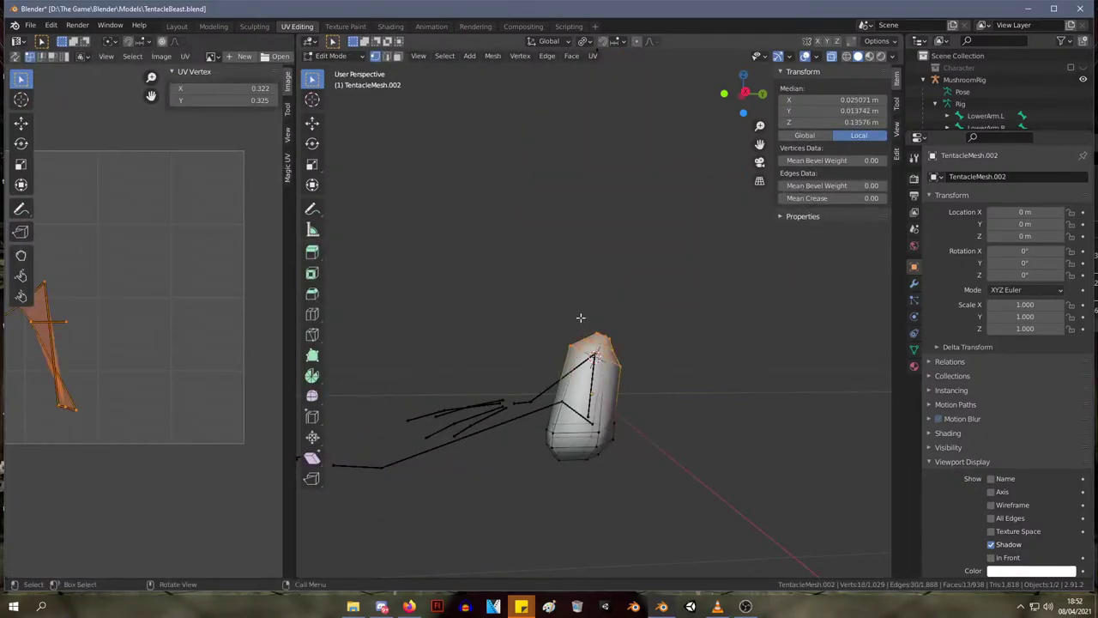
key(s)
click(604, 330)
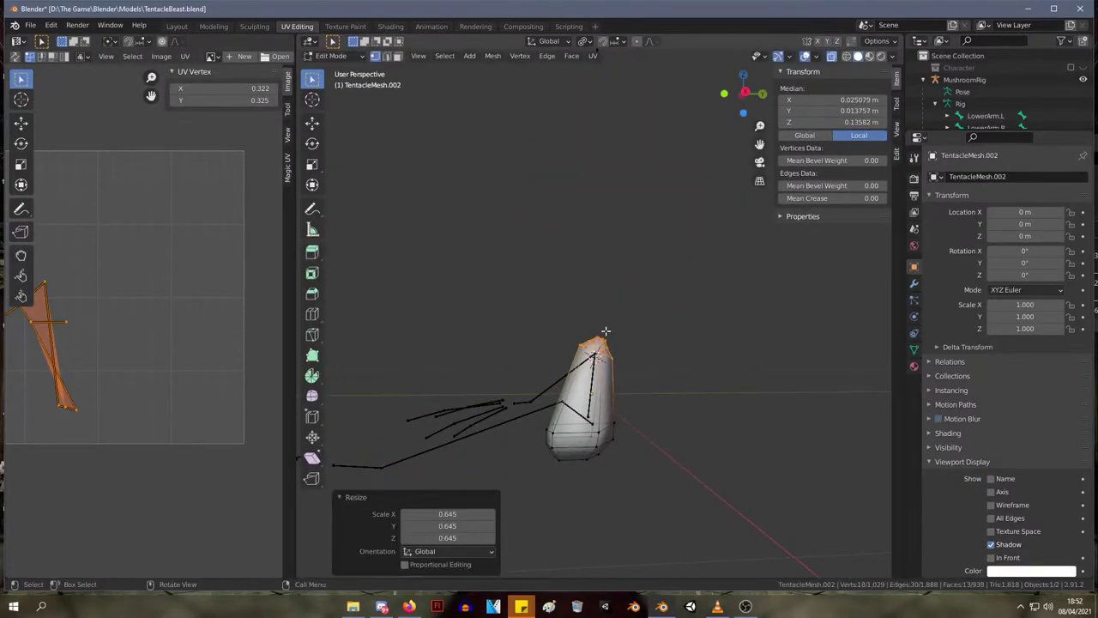
- Check the narrowed joint on the whole creature and scale the base piece's upper section back up slightly
key(Tab)
mouse_move(631, 338)
middle_down()
mouse_move(799, 388)
mouse_move(614, 337)
middle_up()
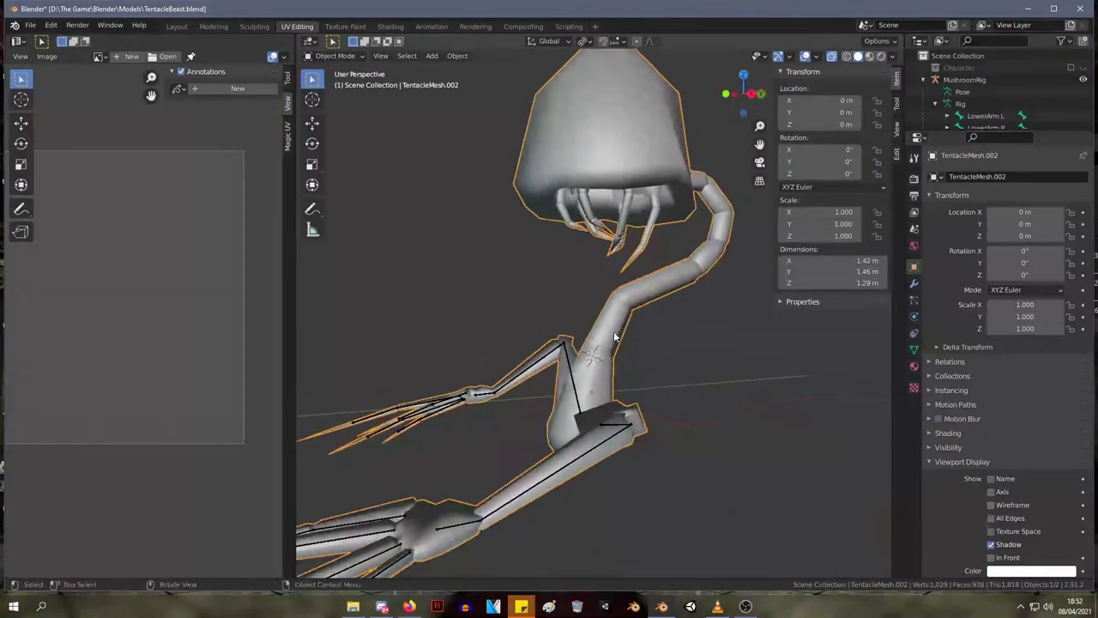
key(Tab)
key(s)
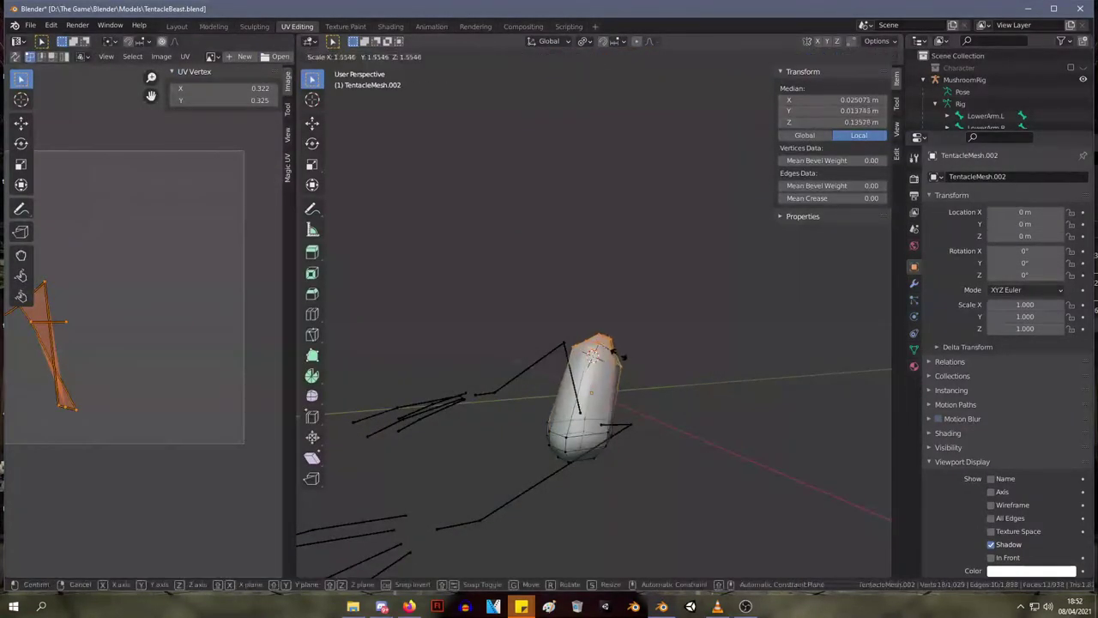
key(Return)
key(Tab)
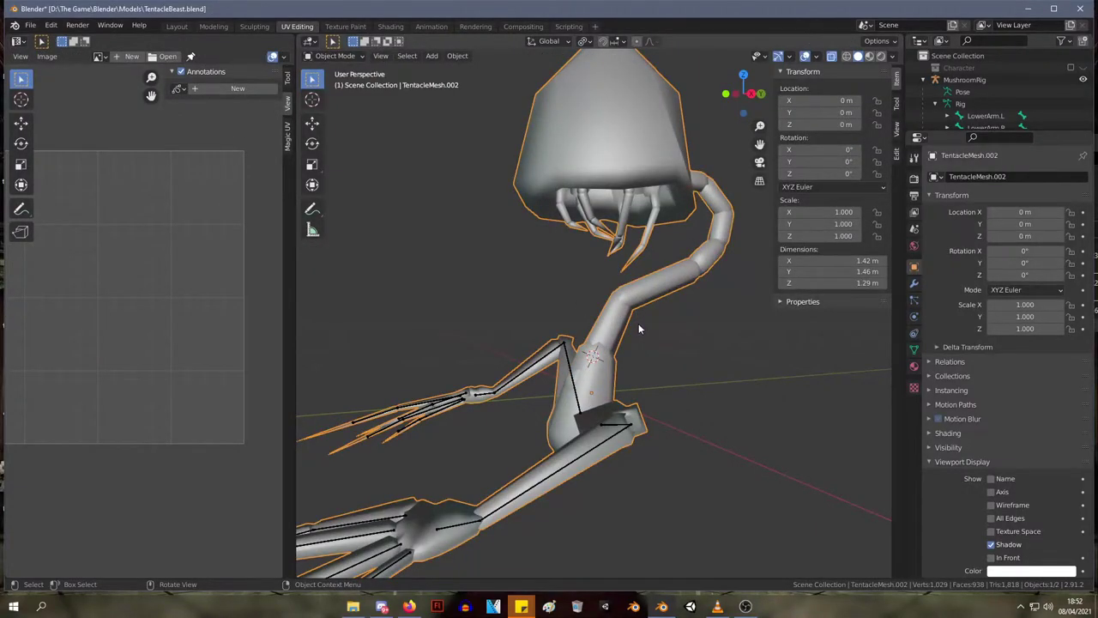
- Compare the joint with the tentacle and move the base piece's upper section down by about 0.011 m
key(Tab)
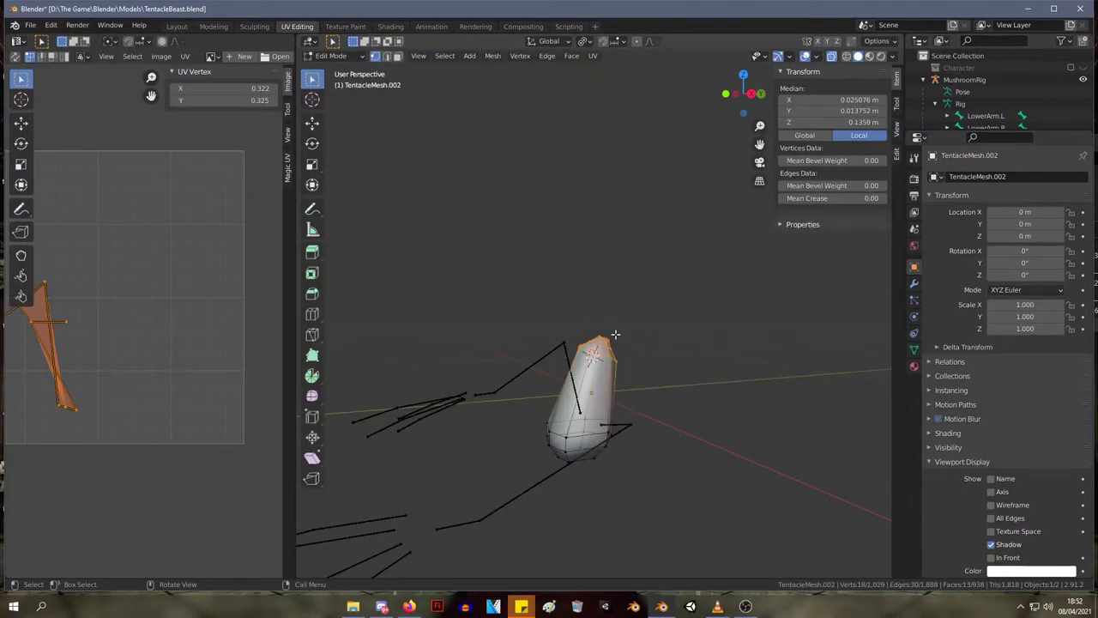
key(Tab)
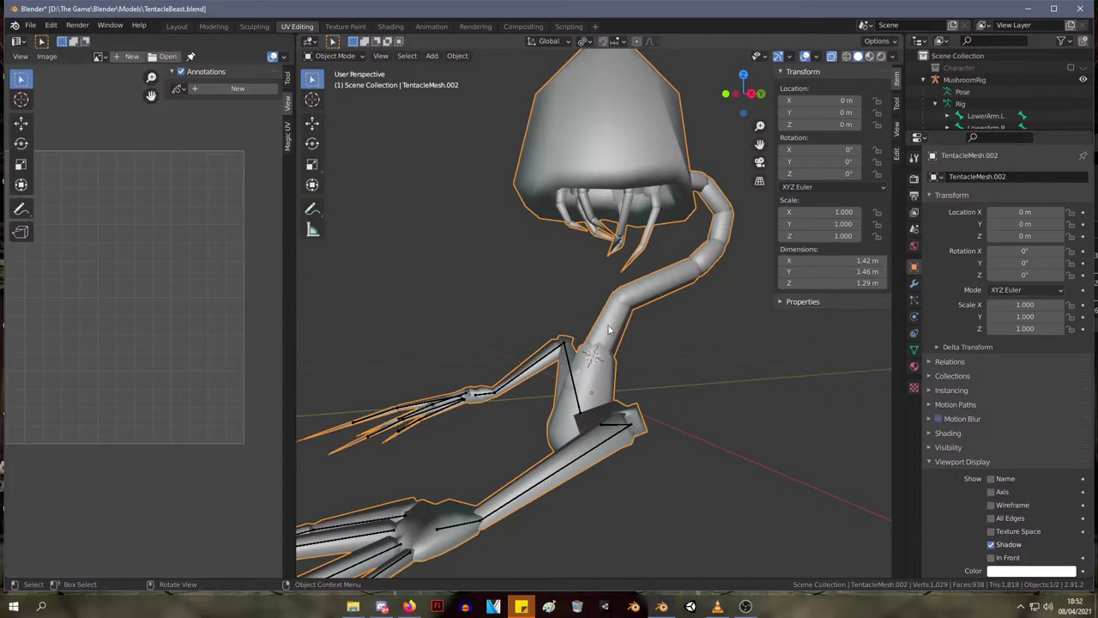
mouse_move(601, 314)
middle_down()
mouse_move(734, 334)
mouse_move(697, 341)
mouse_move(727, 322)
mouse_move(617, 324)
middle_up()
key(Tab)
key(Tab)
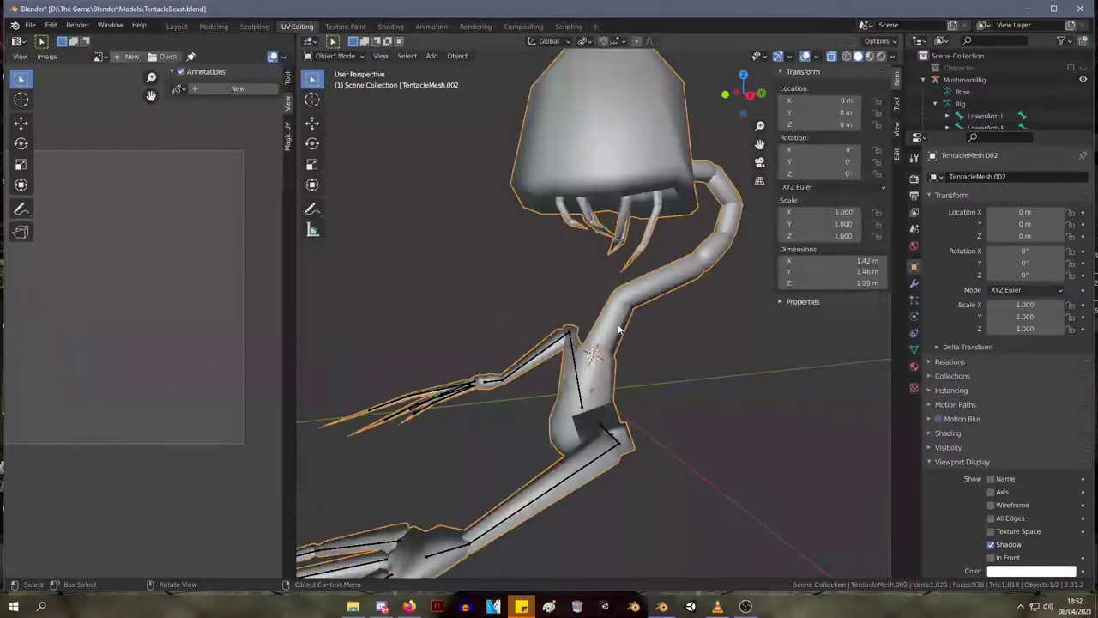
key(Tab)
key(g)
click(637, 357)
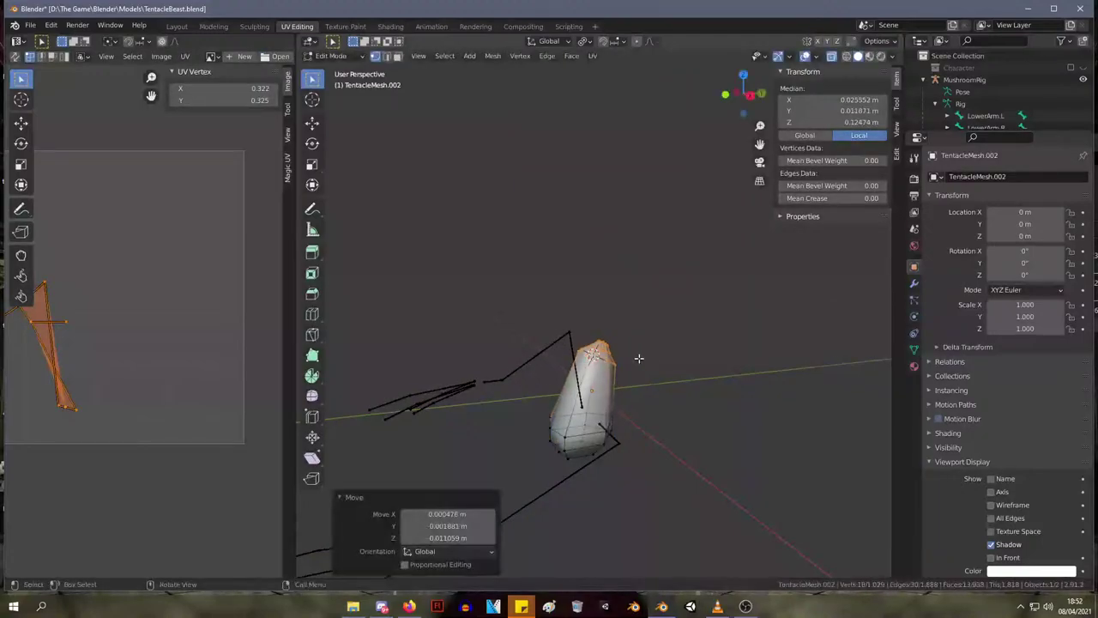
middle_drag(637, 358, 715, 357)
key(Tab)
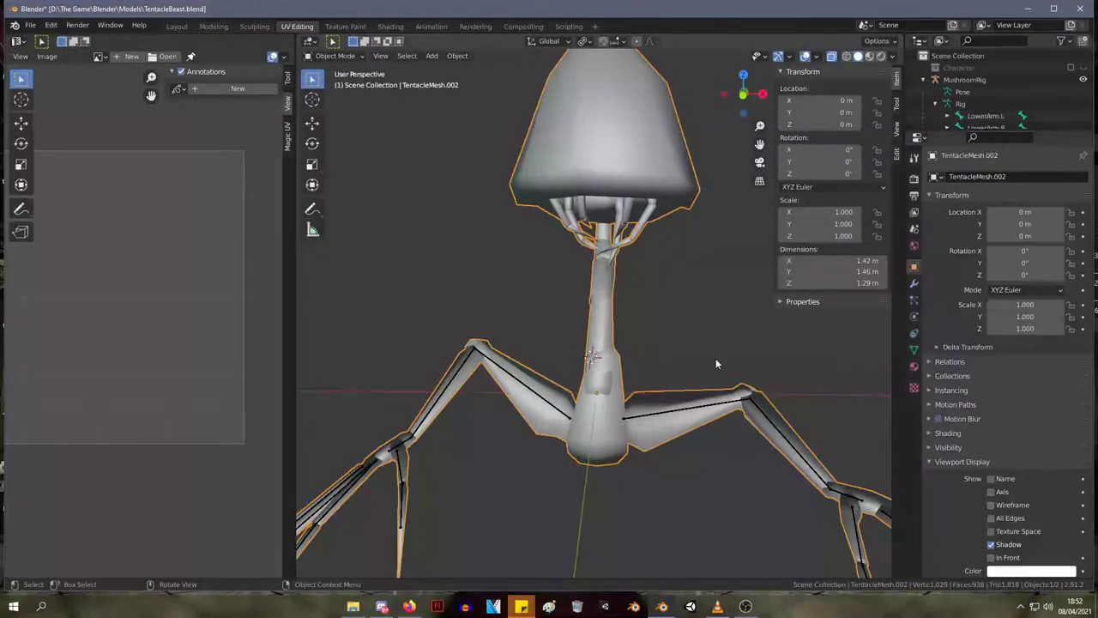
- Nudge the base piece's upper section slightly and check the joint on the whole creature from the front and side
key(Tab)
key(g)
click(665, 369)
key(Tab)
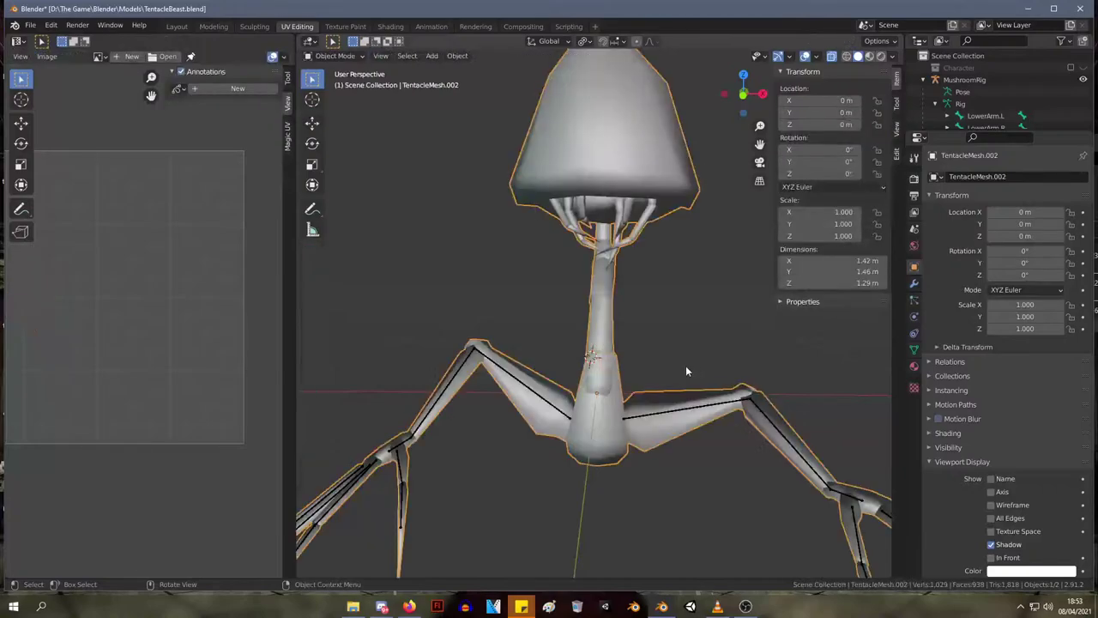
middle_drag(674, 342, 562, 344)
key(Tab)
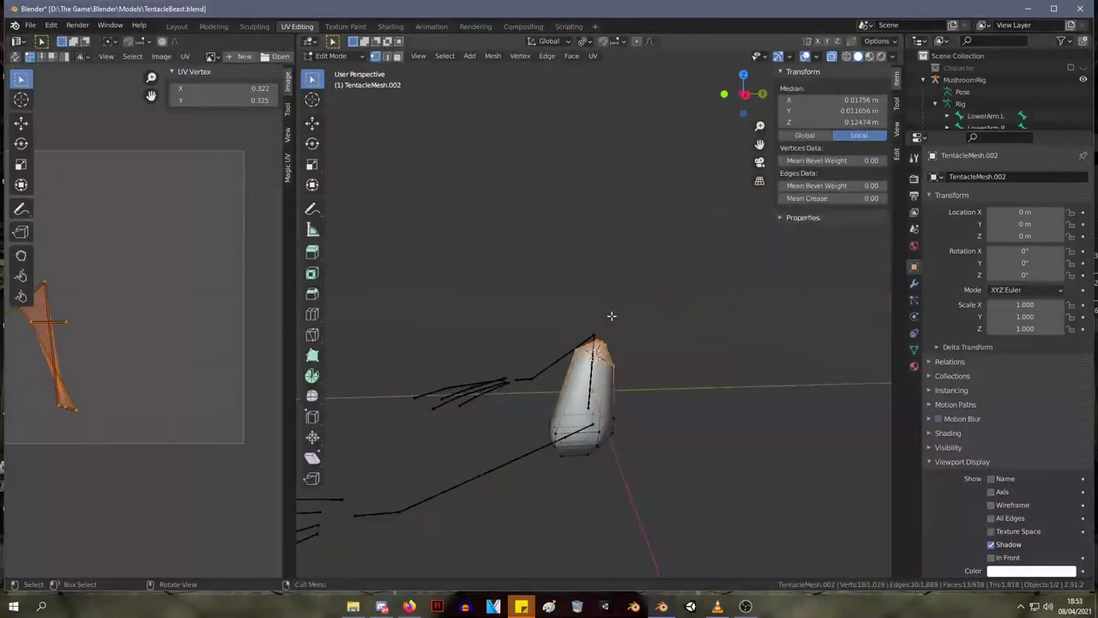
- Reveal the hidden mesh, clear the selection and try to pick the lower tentacle segment with its linked geometry
key(alt+h)
key(alt+a)
click(606, 298)
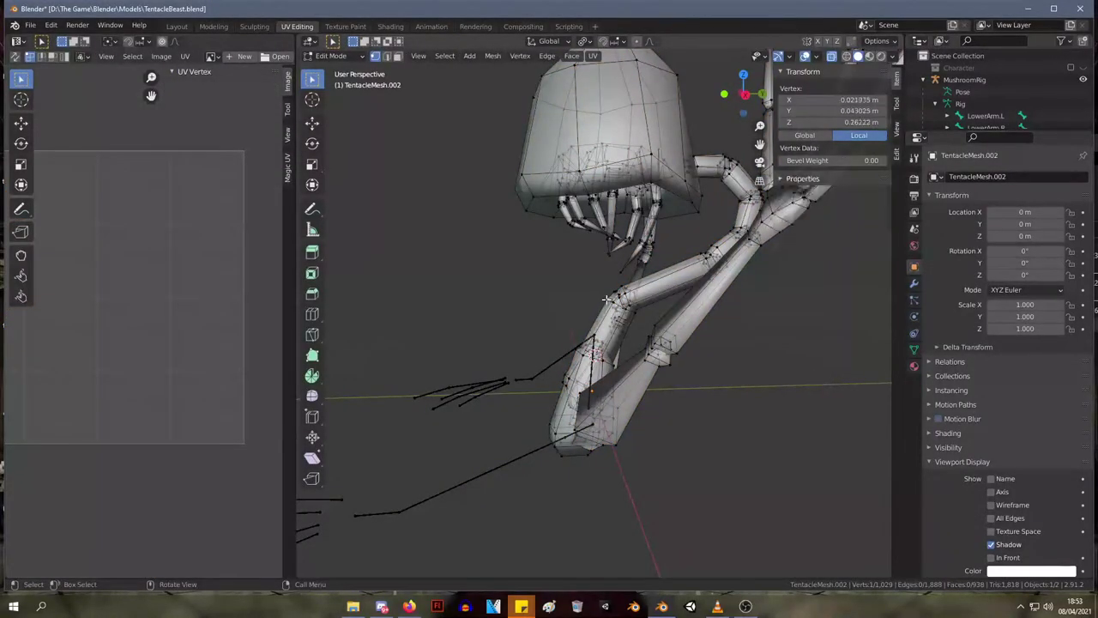
key(ctrl+l)
middle_drag(625, 314, 608, 353)
key(2)
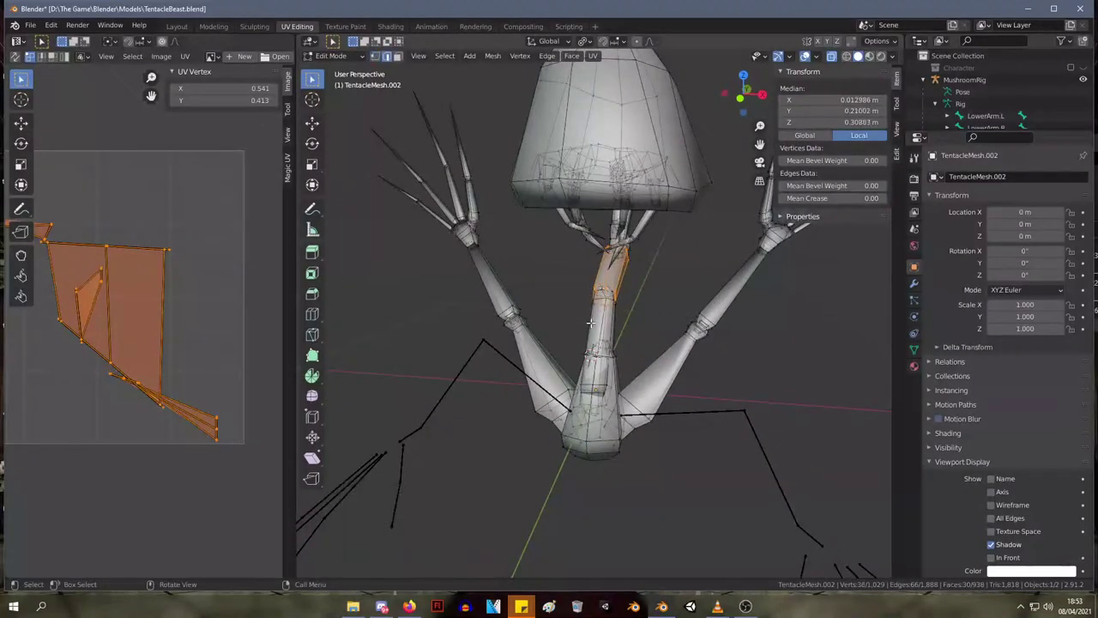
click(596, 326)
key(ctrl+l)
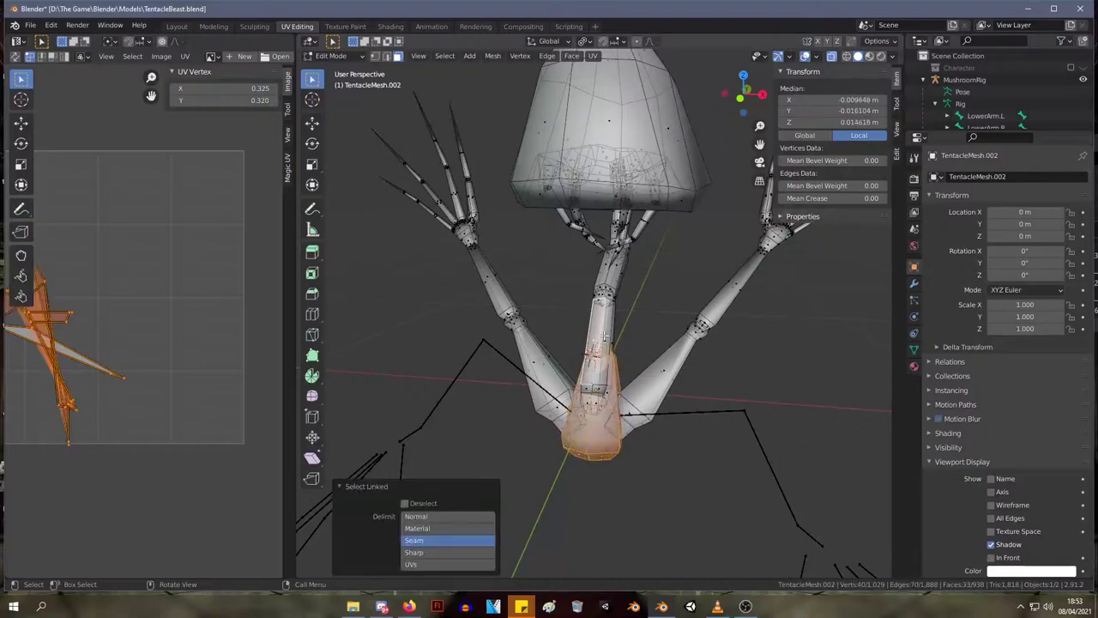
- Select the entire linked tentacle segment directly above the base piece and hide everything else
middle_drag(603, 365, 658, 414)
click(607, 340)
key(ctrl+l)
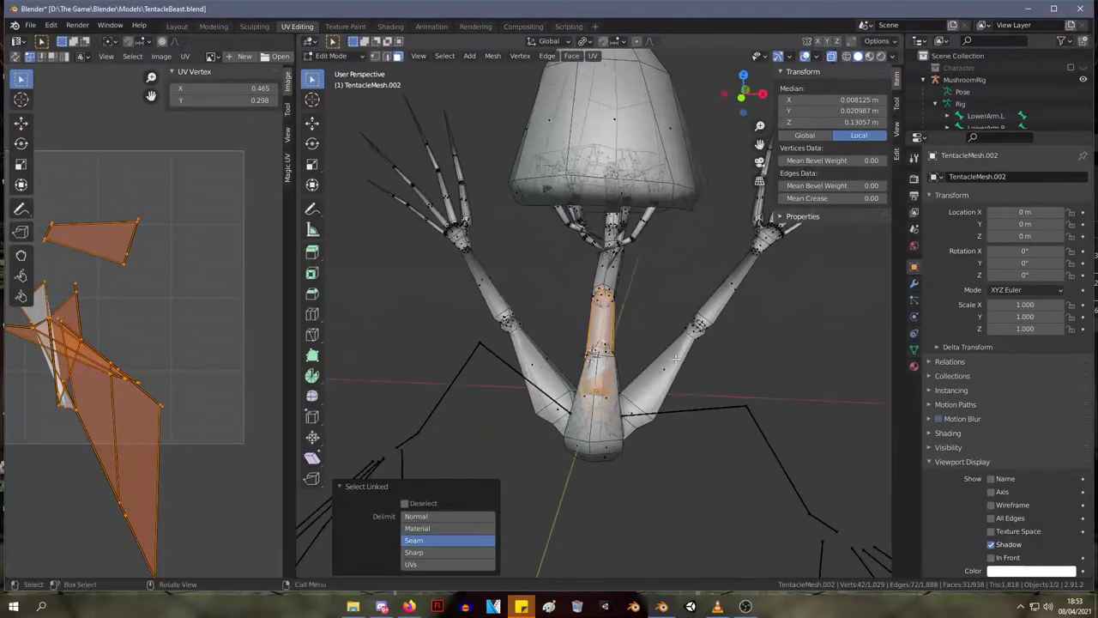
key(Tab)
key(Tab)
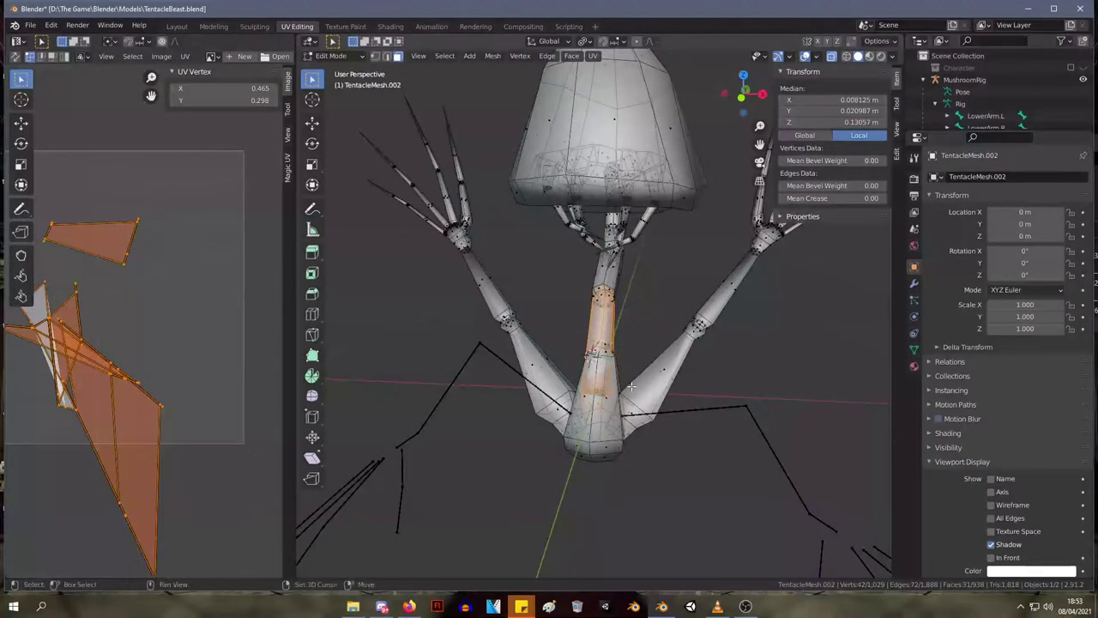
key(shift+h)
key(Tab)
key(Tab)
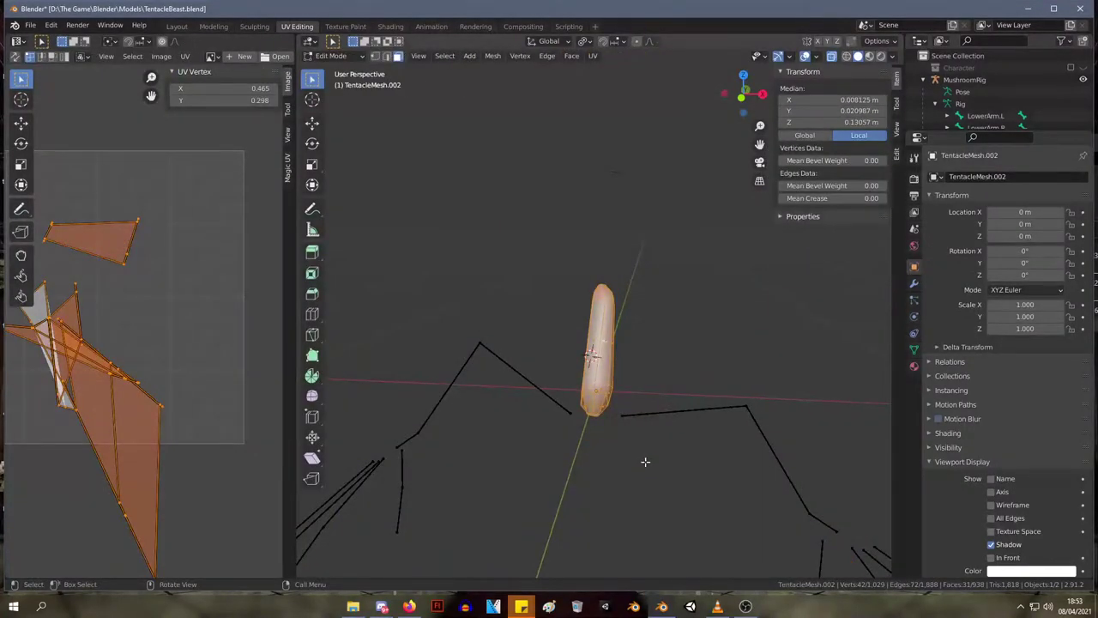
- Select the isolated segment's lower end and move it up by about 0.072 m
drag(645, 462, 547, 369)
key(g)
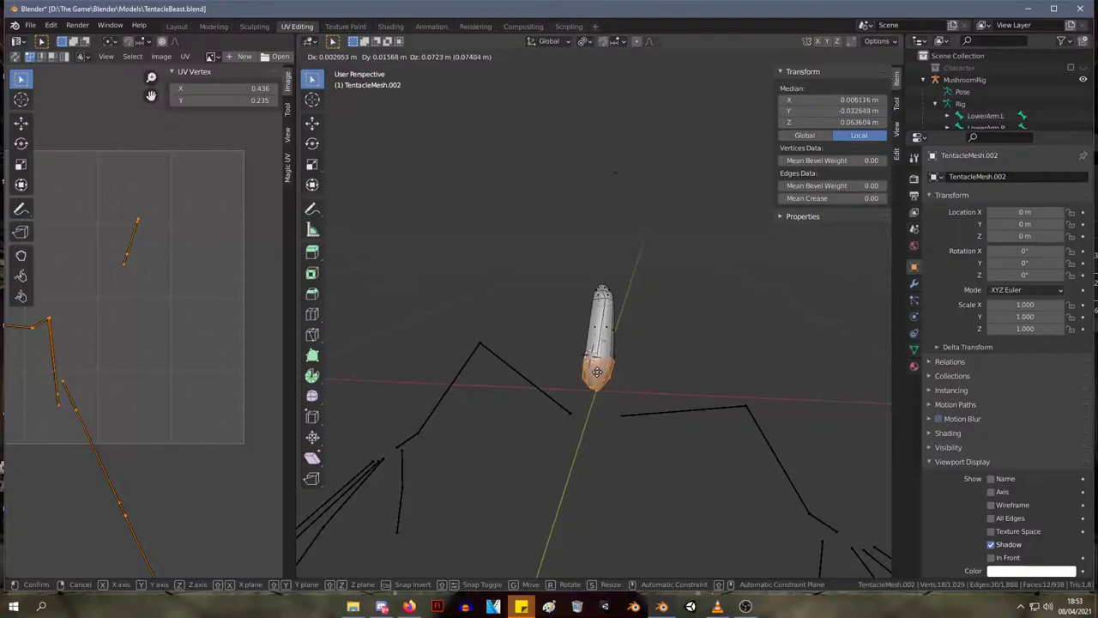
click(597, 370)
key(Tab)
key(Tab)
- Raise the segment's lower end by about 0.012 m more and shift it about 0.02 m along Y in a side view
key(g)
click(644, 396)
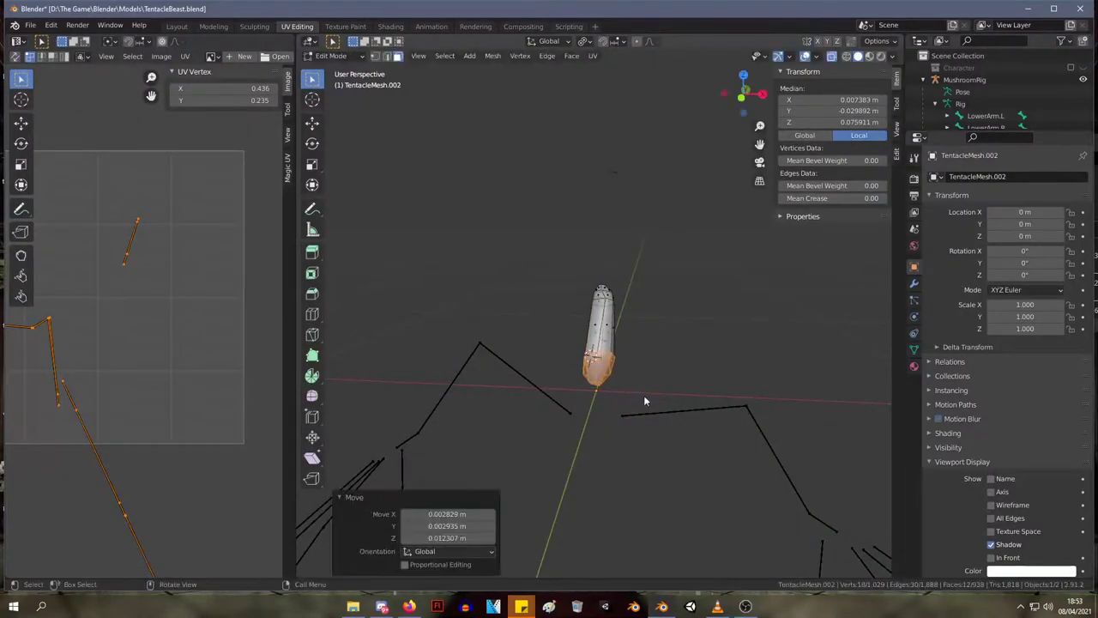
key(Tab)
key(Tab)
key(g)
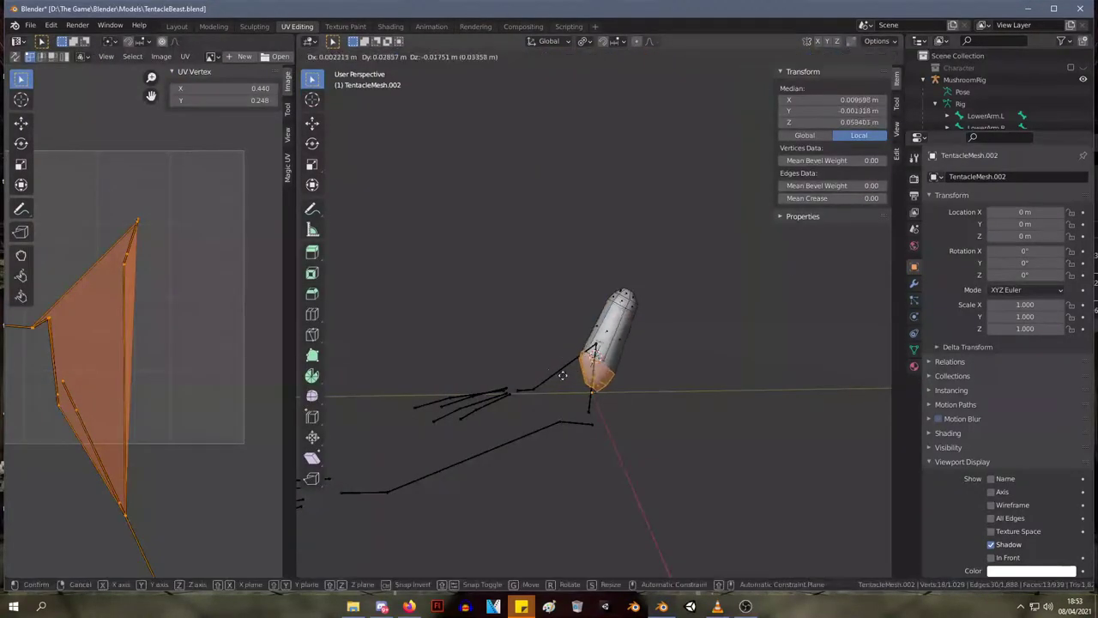
click(562, 375)
key(Tab)
key(Tab)
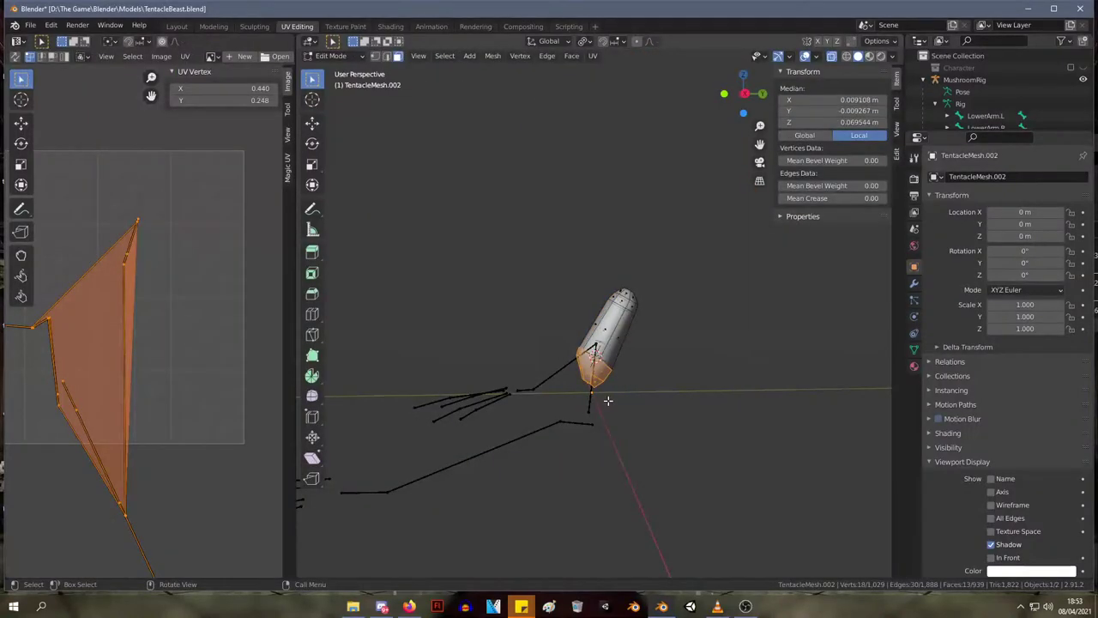
- Select the vertices along the front edge of the segment's lower ring and move them slightly to smooth the outline
middle_drag(607, 400, 669, 415)
scroll(662, 420, up, 3)
key(1)
click(568, 377)
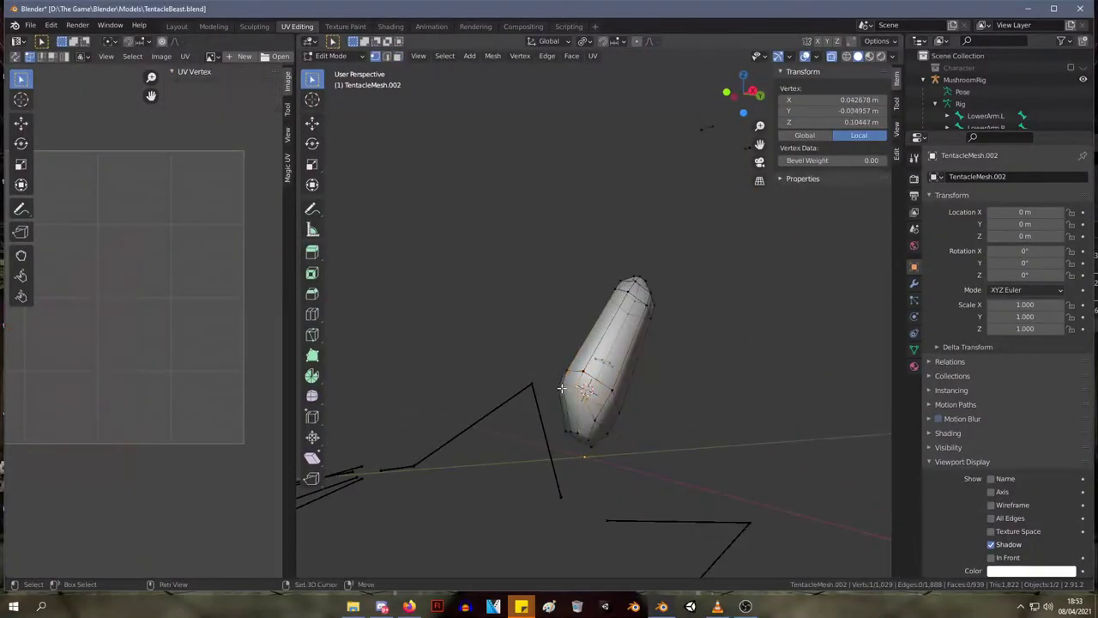
shift+click(562, 386)
shift+click(560, 402)
middle_drag(610, 378, 567, 395)
key(g)
click(565, 405)
- Select the vertices at the front of the segment's bottom tip and move them about -0.019 m in Y and 0.01 m in Z
drag(599, 457, 559, 430)
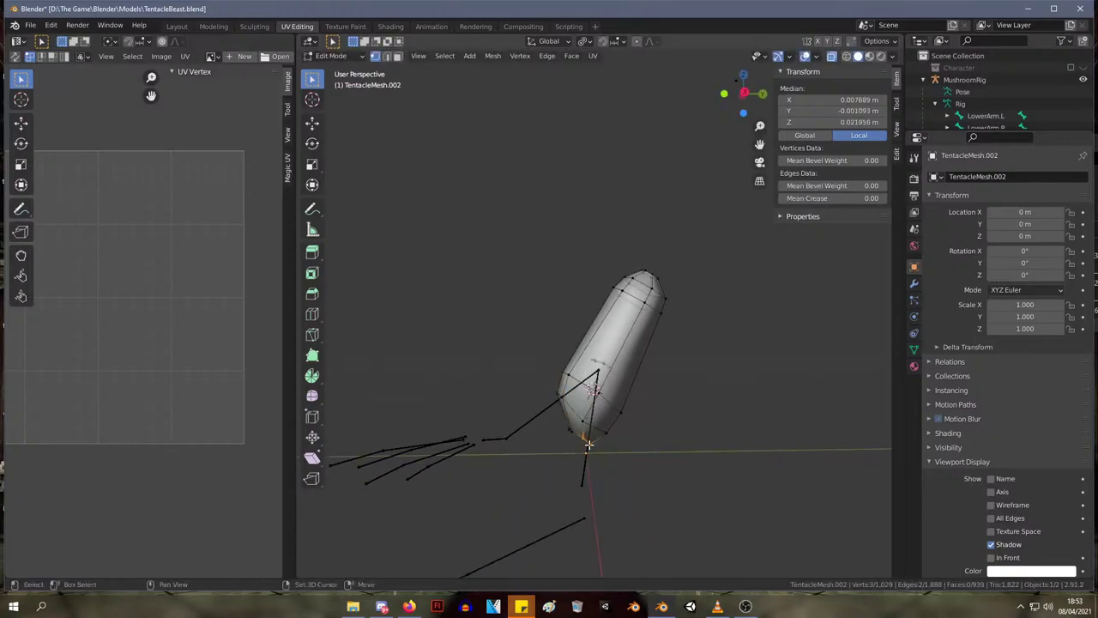
shift+click(569, 431)
key(g)
click(551, 422)
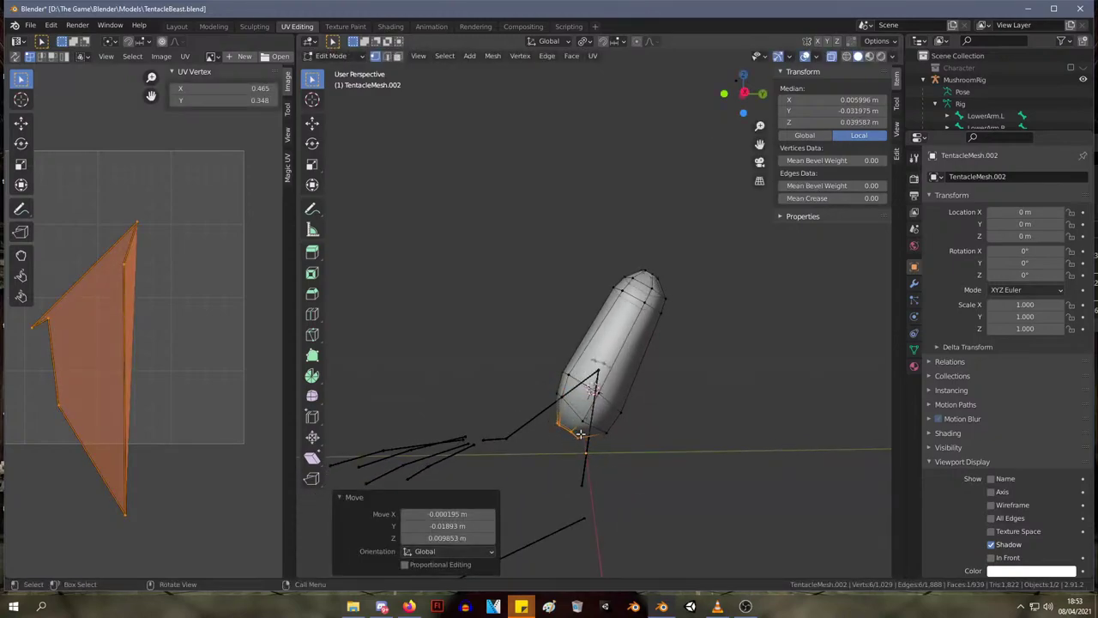
- Adjust the single side vertex near the segment's lower end and check the shape on the whole creature
click(584, 424)
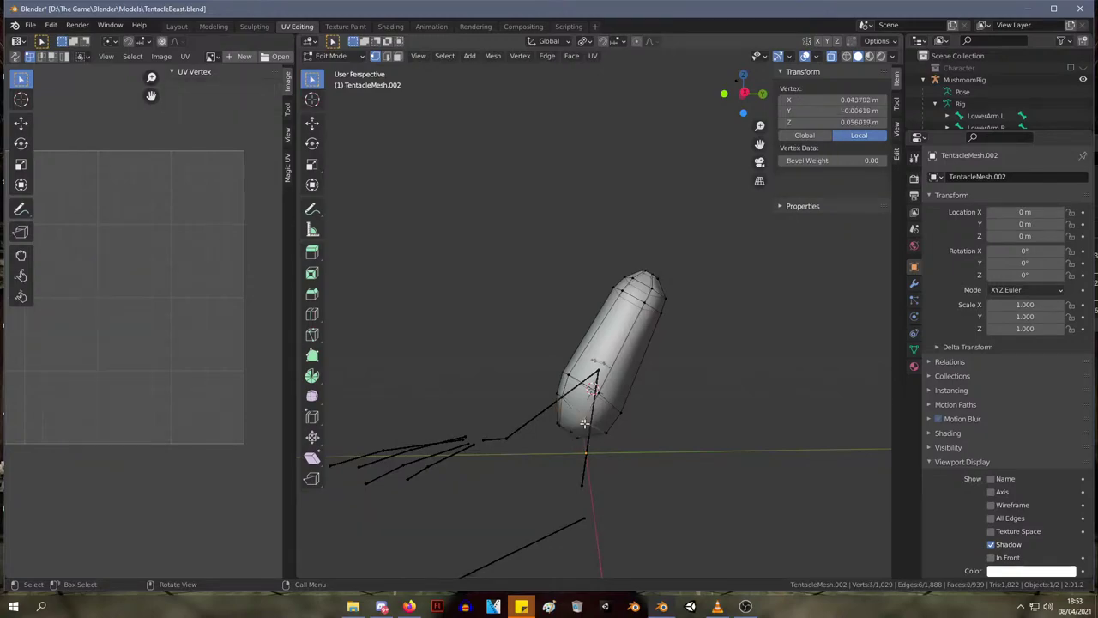
key(g)
click(585, 426)
middle_drag(585, 426, 544, 406)
key(Tab)
scroll(691, 404, down, 7)
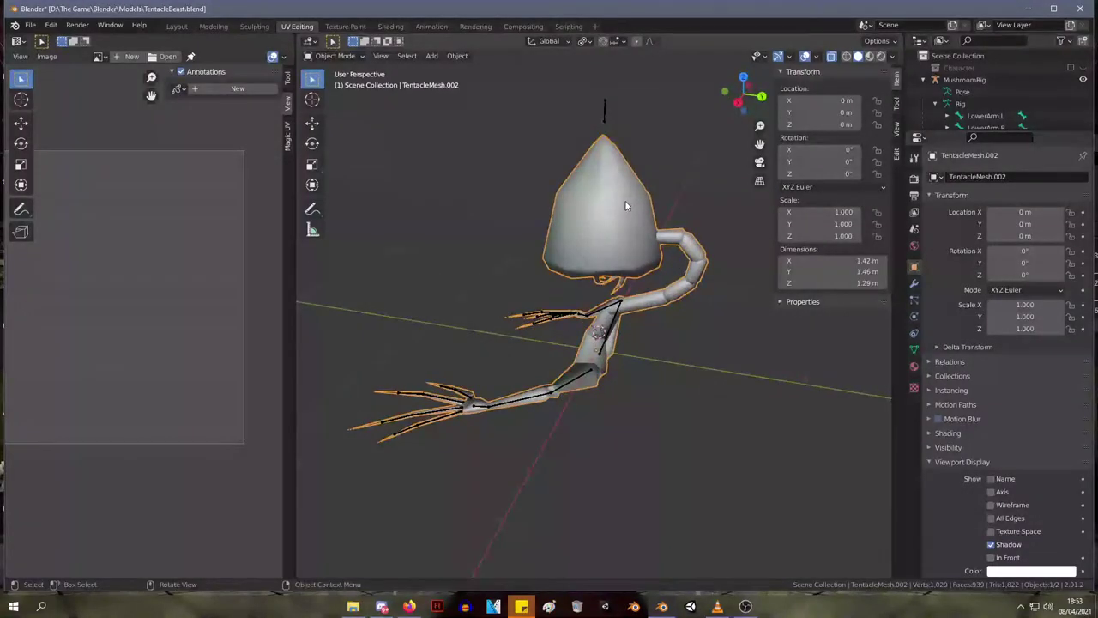
- Reveal all hidden mesh parts and inspect the finished joint on the whole creature in Object Mode
key(Tab)
key(Tab)
key(Tab)
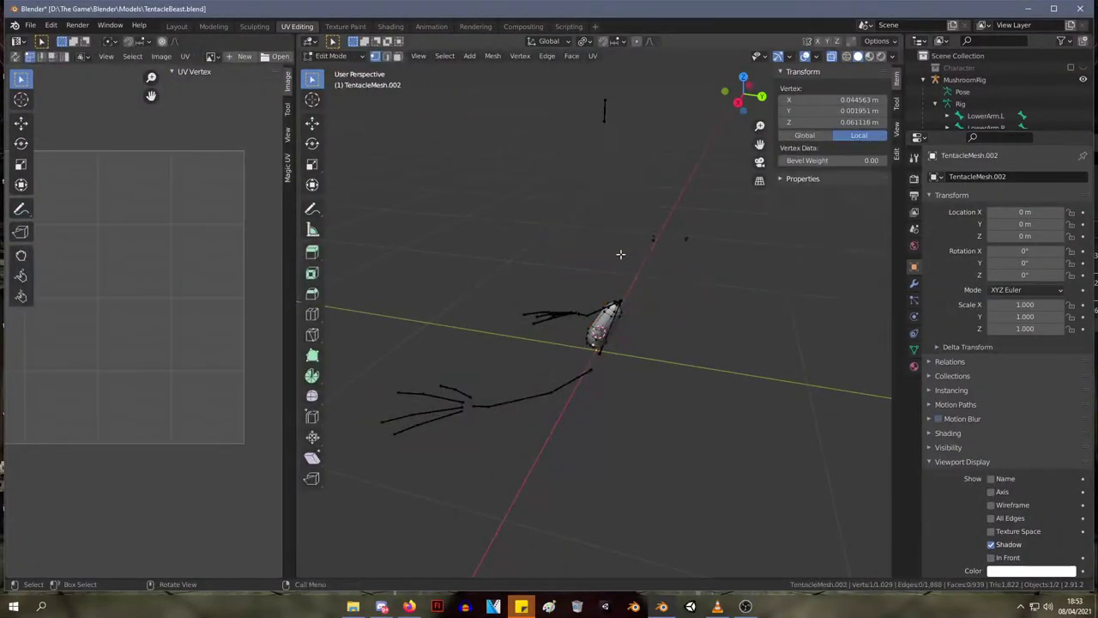
key(alt+h)
middle_drag(620, 254, 803, 249)
scroll(989, 69, down, 1)
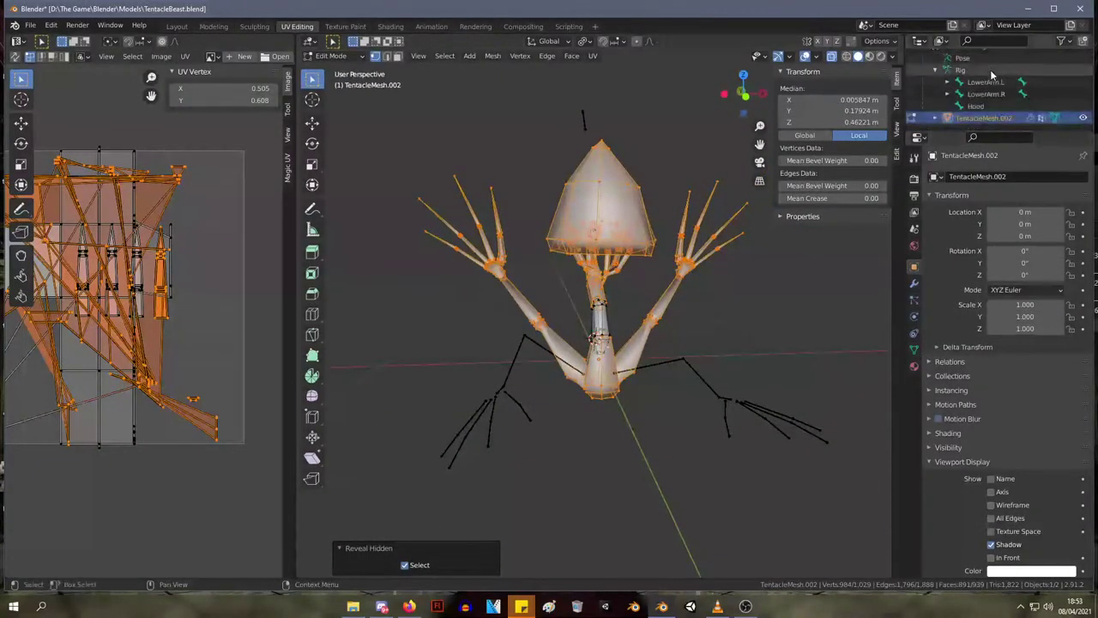
middle_drag(652, 236, 614, 207)
scroll(649, 166, up, 4)
scroll(638, 206, down, 3)
key(Tab)
scroll(614, 207, down, 4)
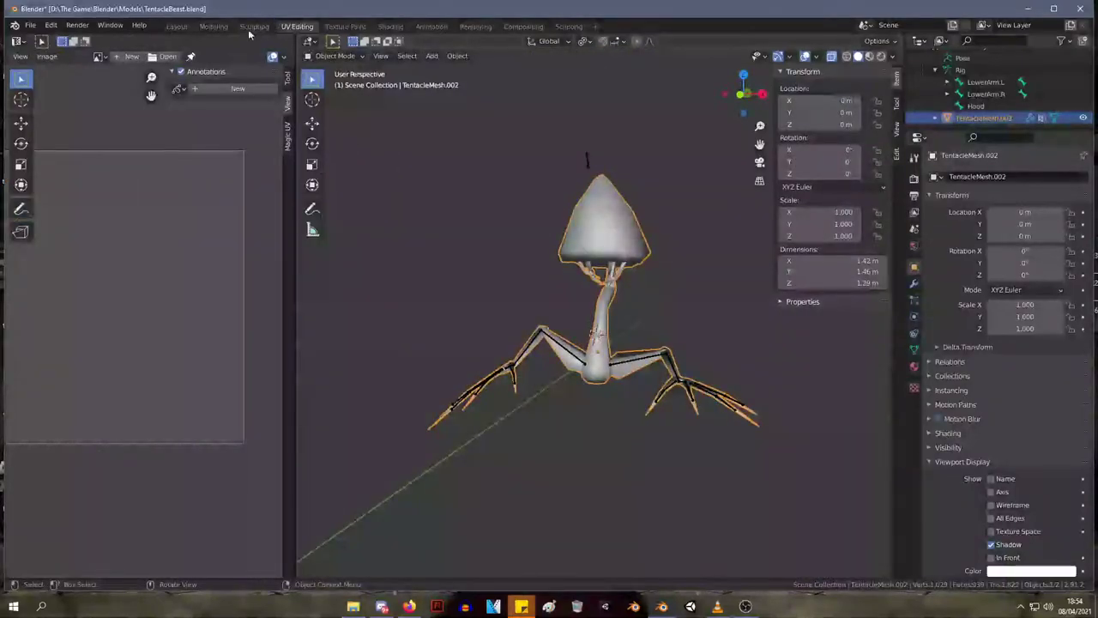
- Switch to the Layout workspace, select the MushroomRig armature and enter Edit Mode on it
click(177, 26)
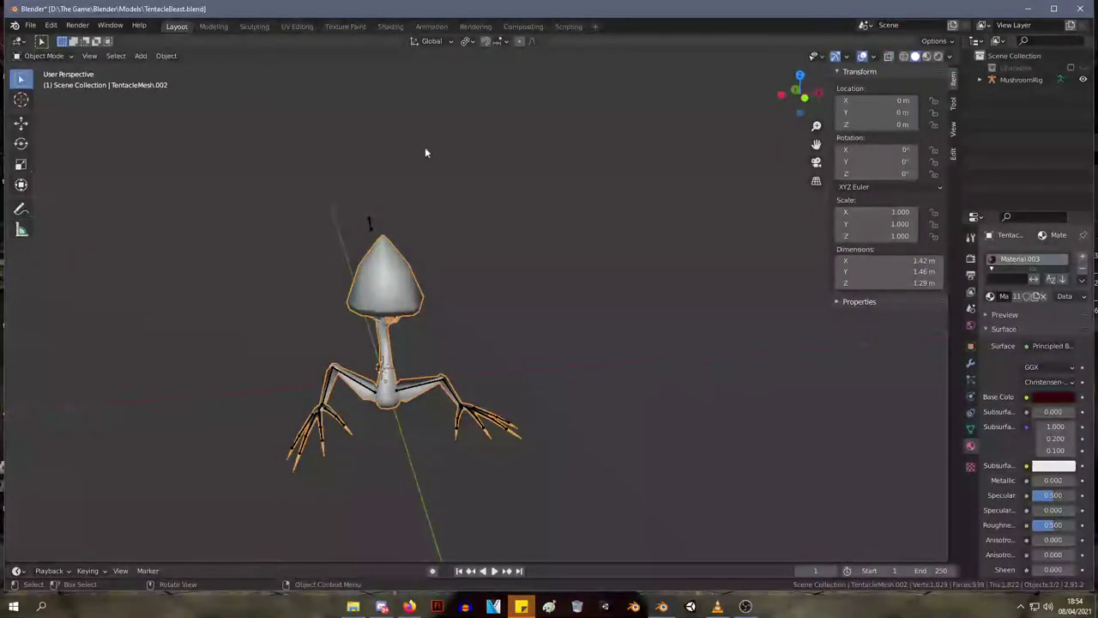
middle_drag(463, 209, 532, 177)
scroll(592, 197, up, 4)
shift+middle_drag(531, 178, 493, 164)
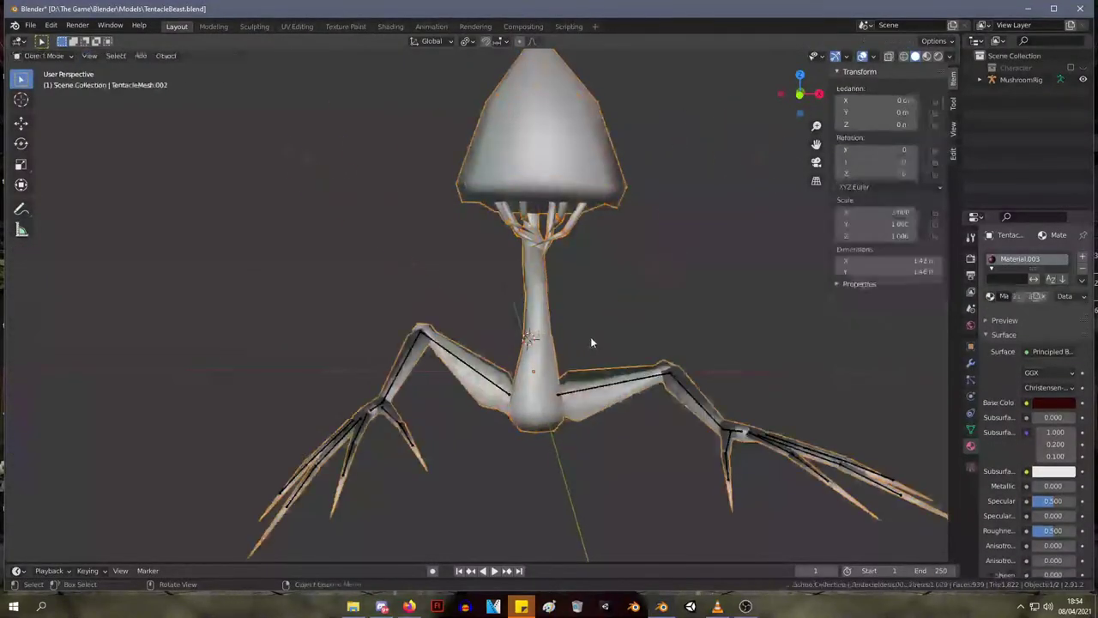
click(598, 394)
key(Tab)
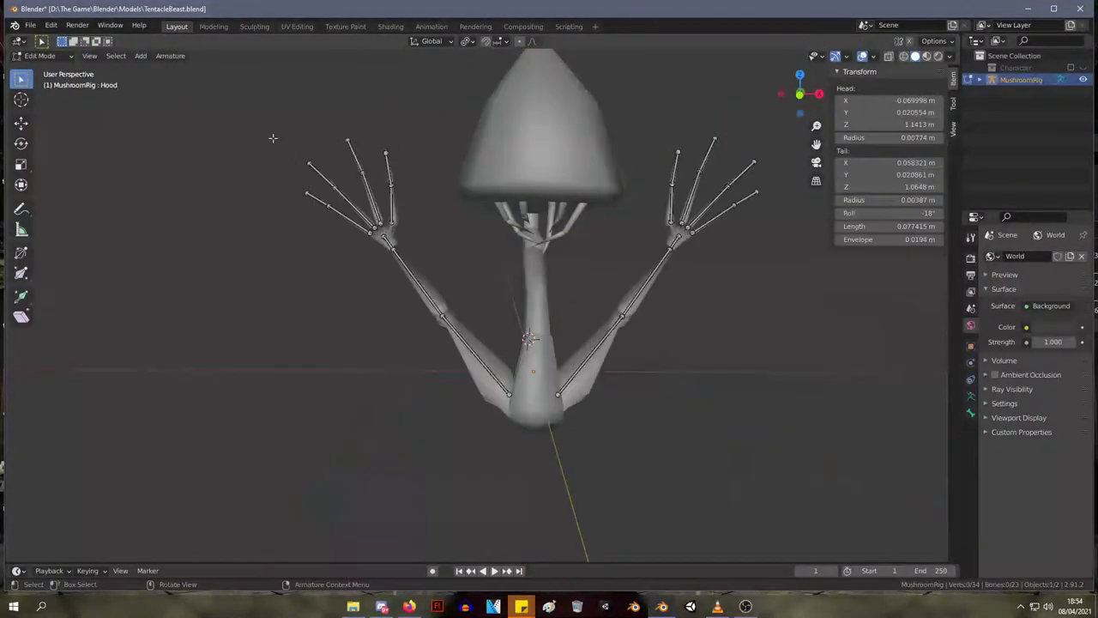
- Add a single bone to the rig and move its lower joint about 0.256 m down to the bottom of the base piece
click(167, 69)
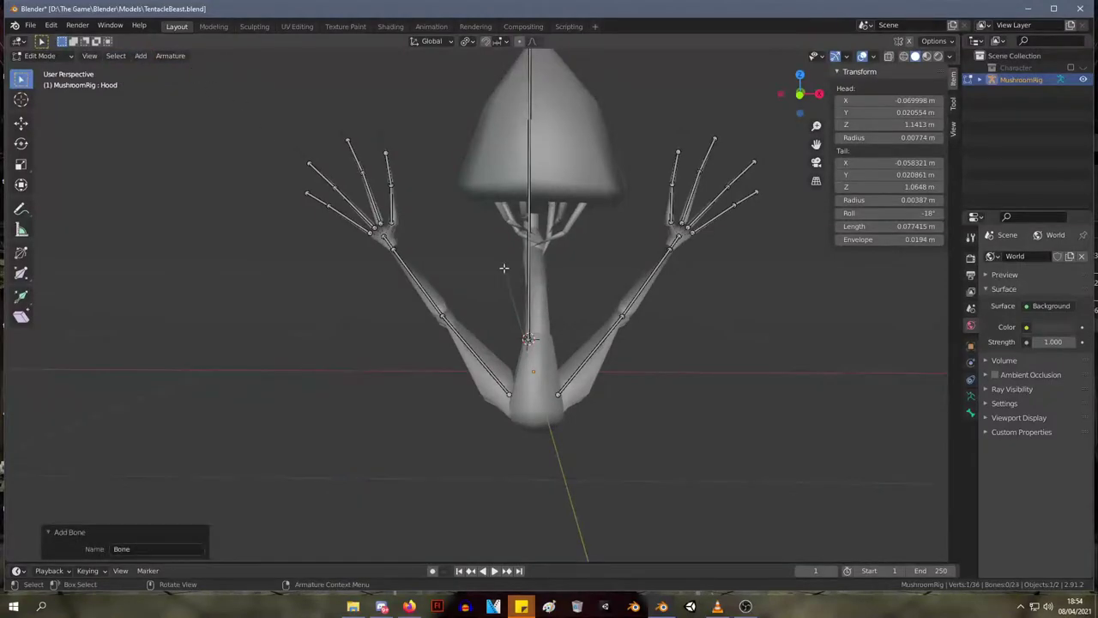
click(529, 339)
key(KP_3)
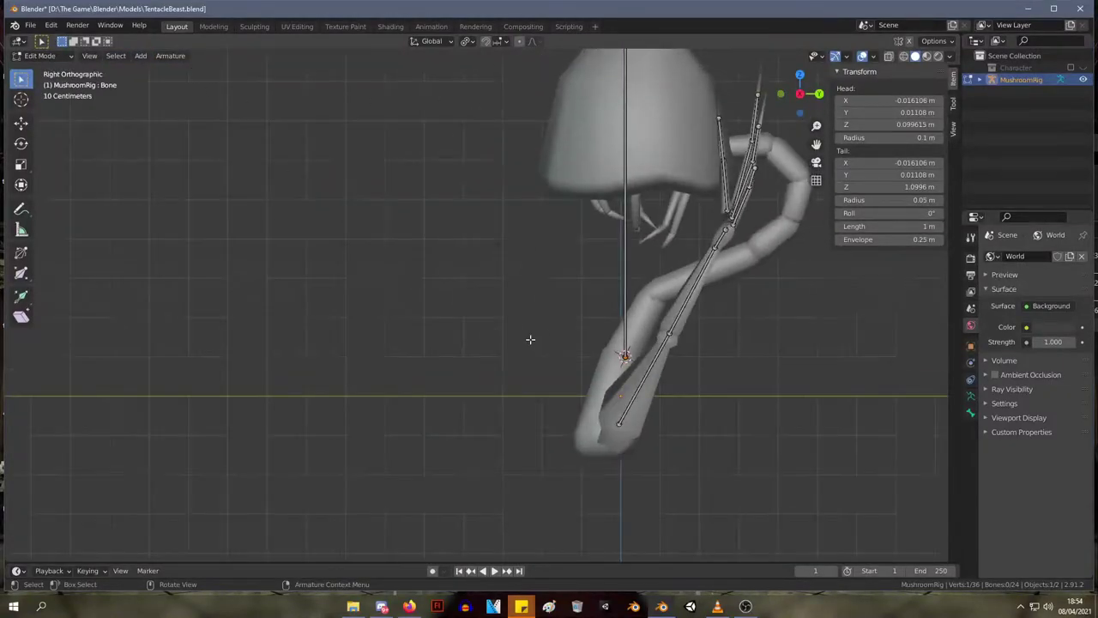
key(KP_1)
key(g)
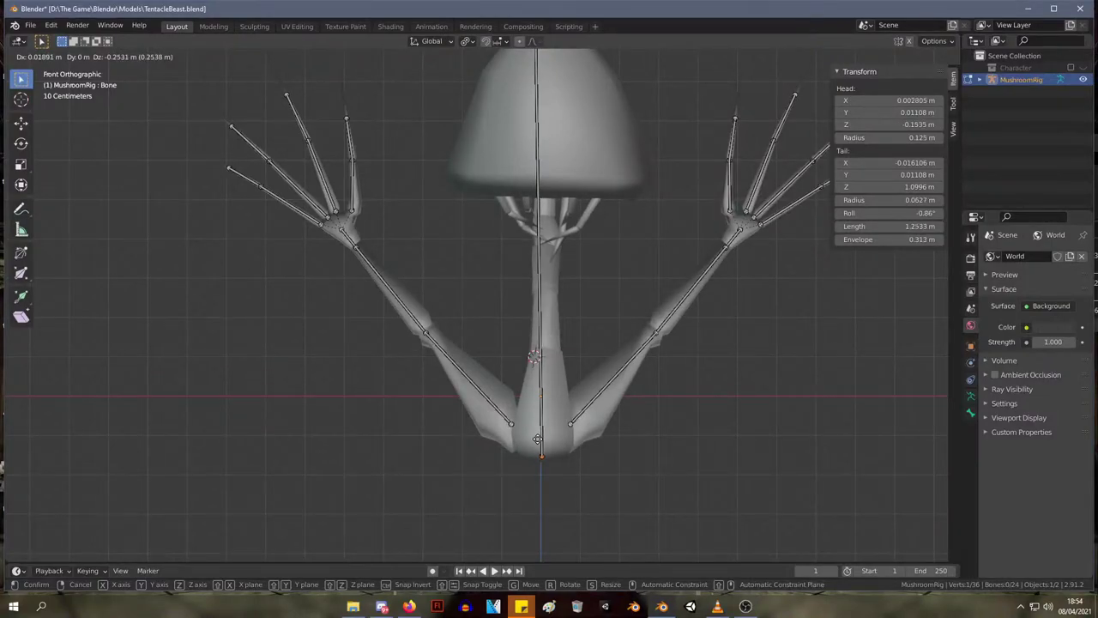
click(538, 440)
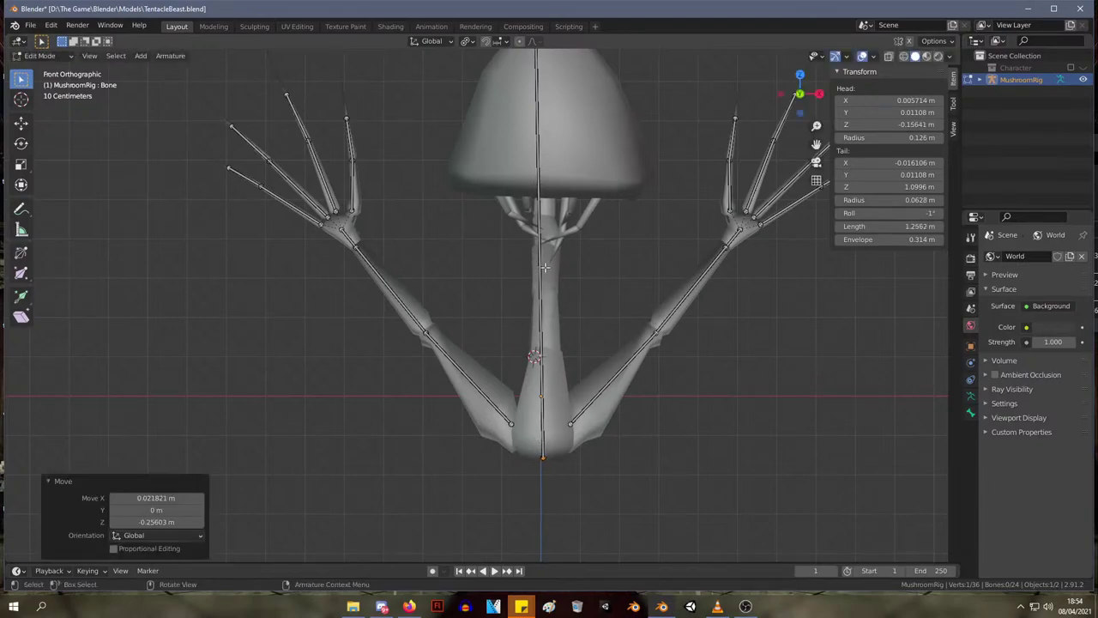
- Move the new bone's upper joint down by about 0.985 m to the top of the base piece
scroll(546, 270, down, 3)
scroll(527, 204, up, 2)
key(g)
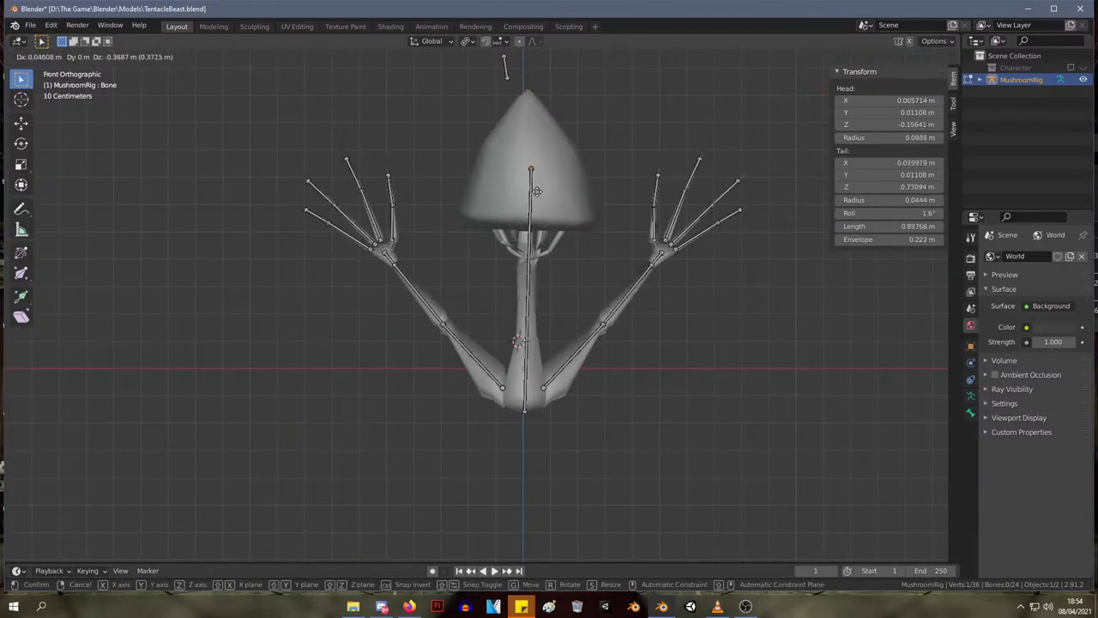
click(535, 339)
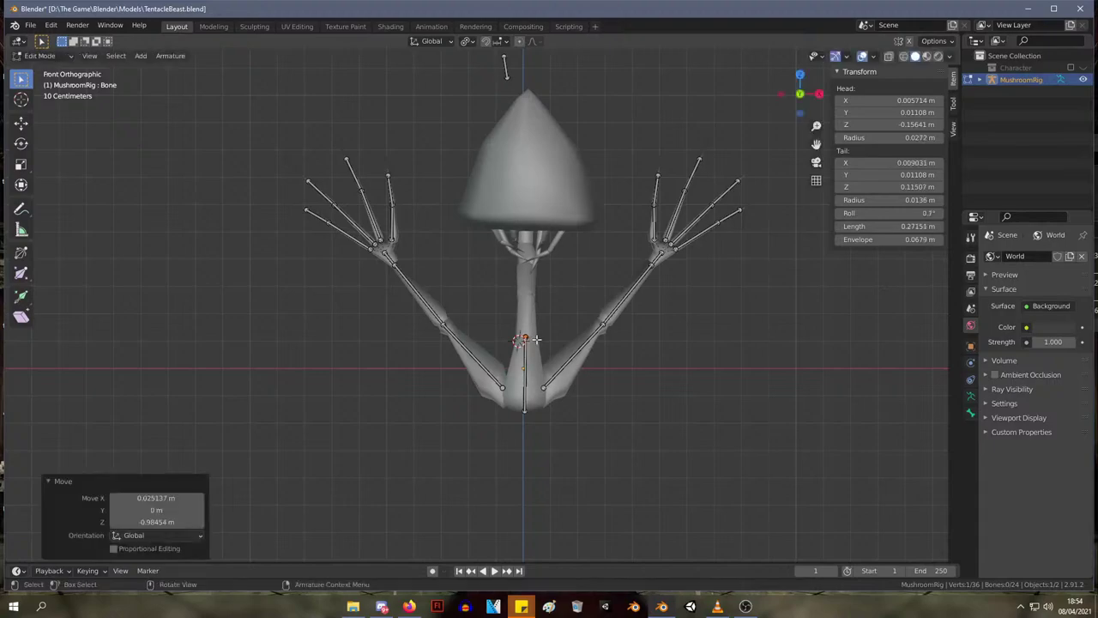
- Expand the rig's bone list and rename the new bone as Stalk1
click(979, 80)
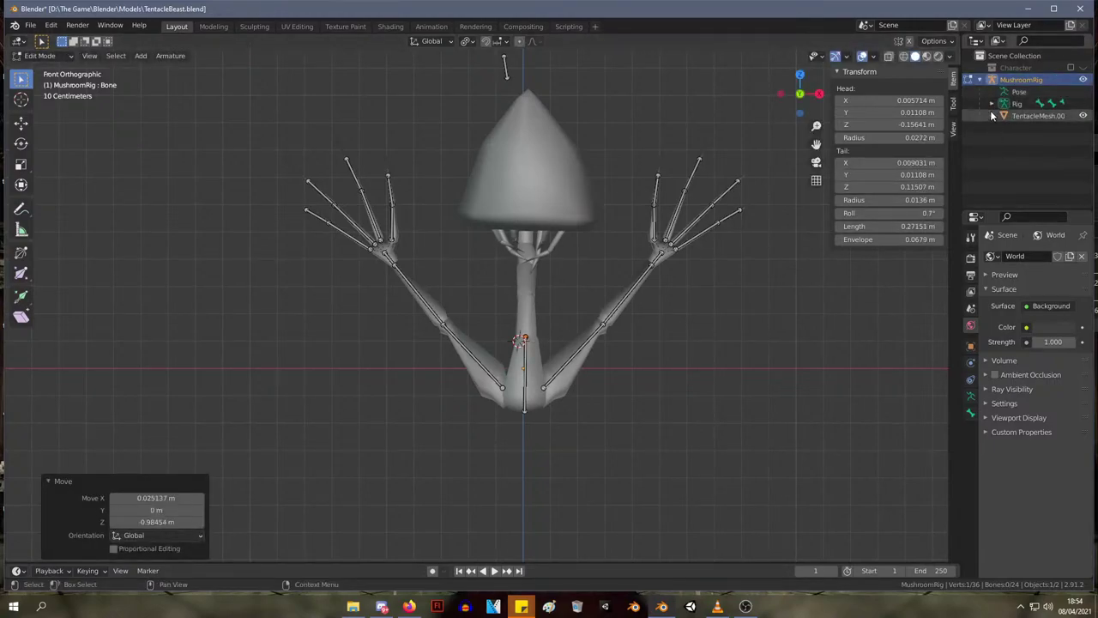
click(992, 103)
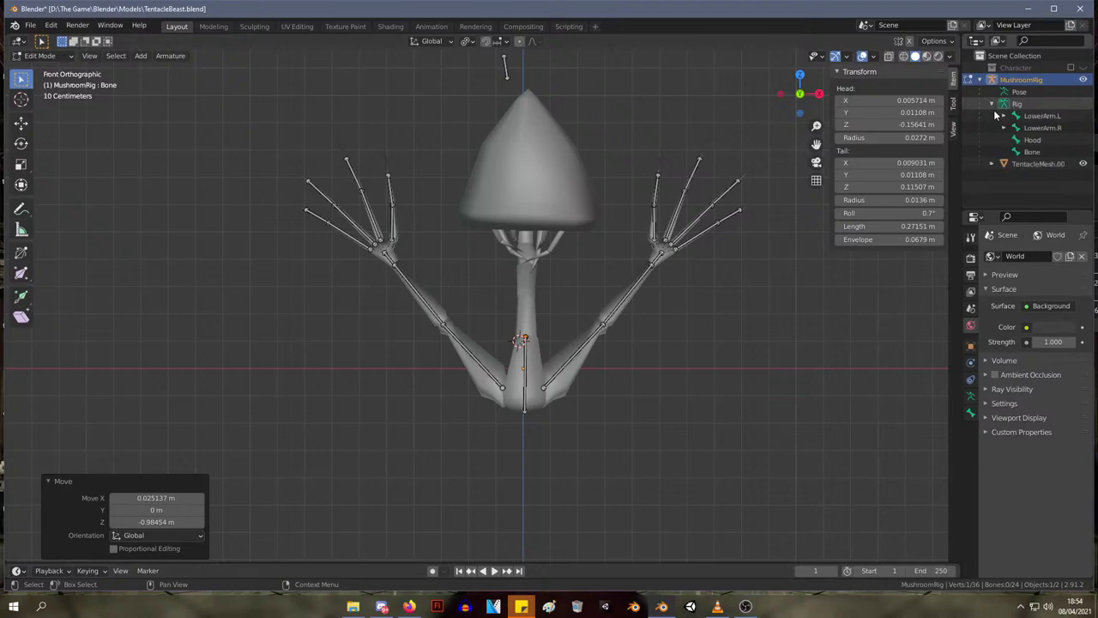
double_click(1032, 151)
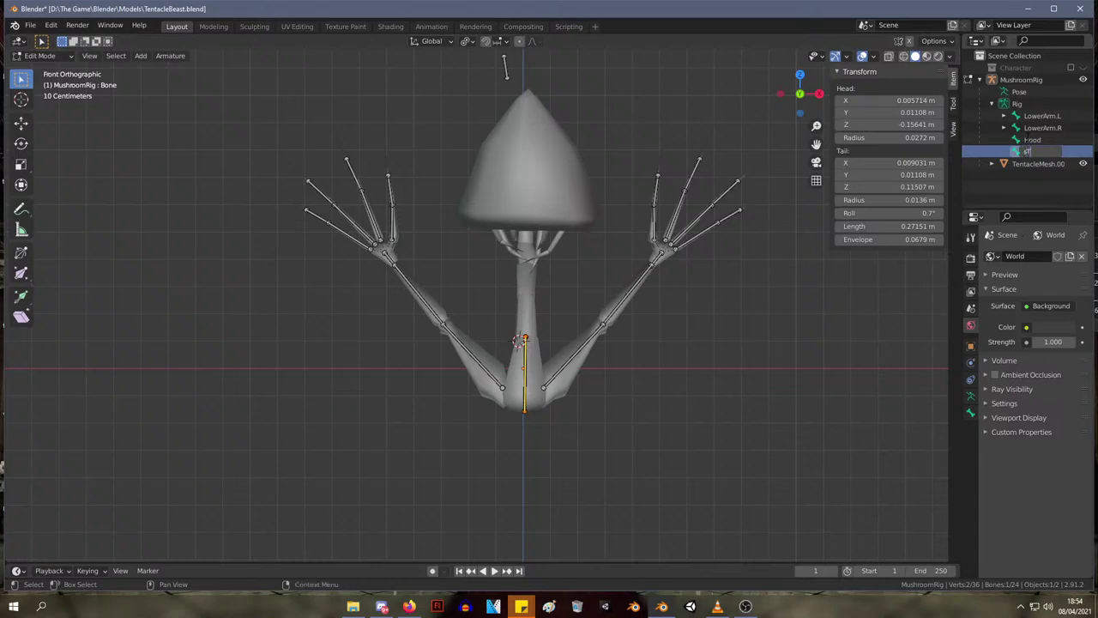
key(Return)
key(Return)
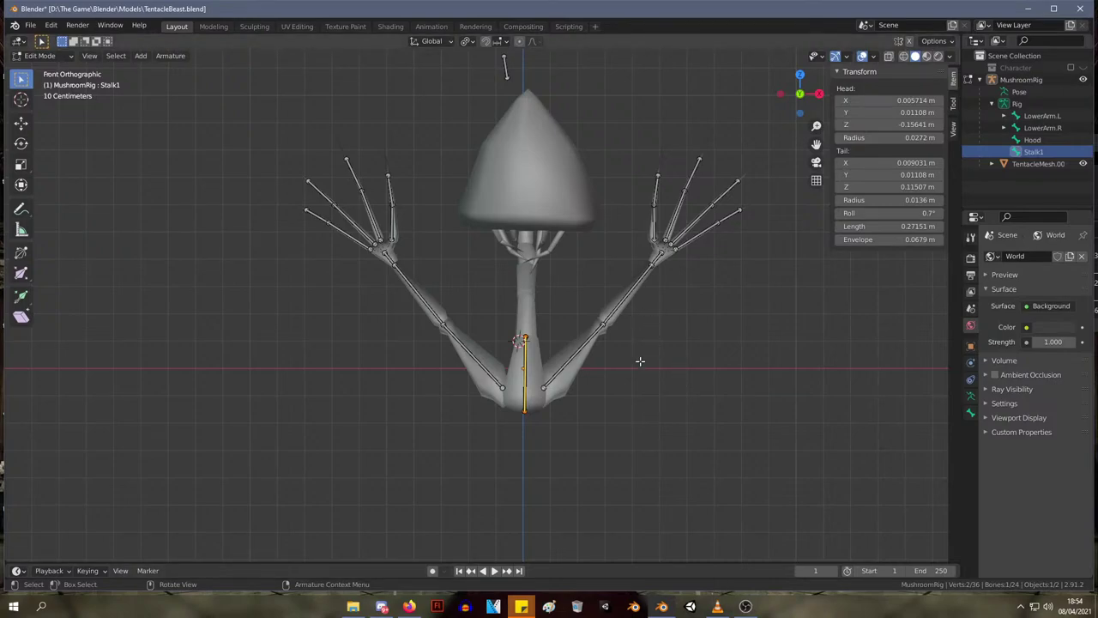
- In the right side view, move Stalk1's lower joint about 0.061 m in the negative Y direction, onto the stalk's base
middle_drag(639, 361, 518, 358)
key(KP_3)
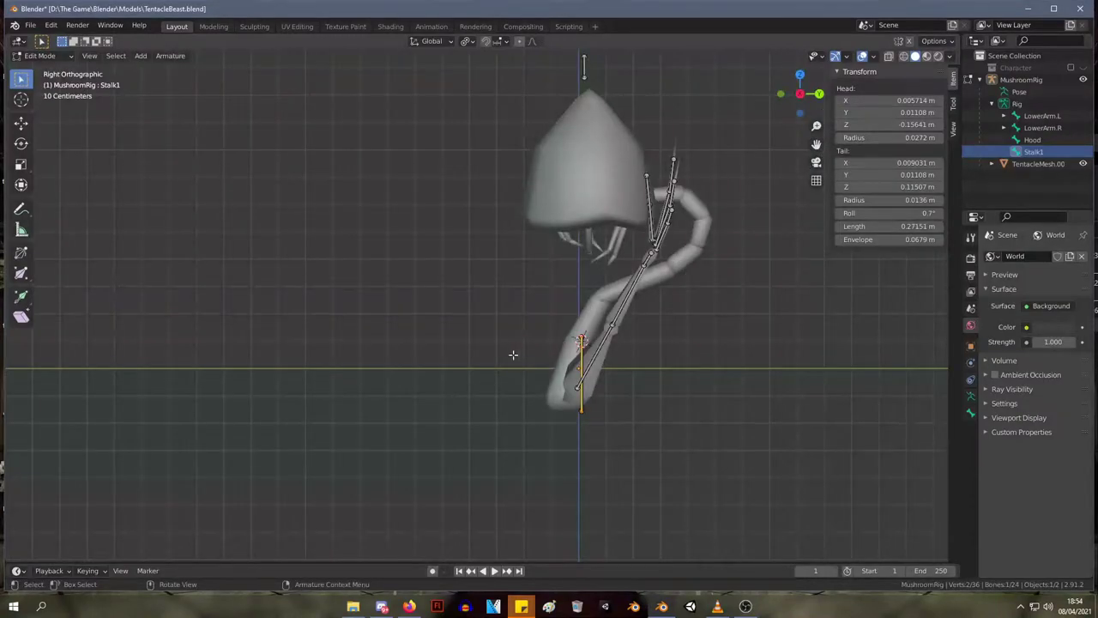
scroll(532, 360, up, 3)
click(688, 524)
key(g)
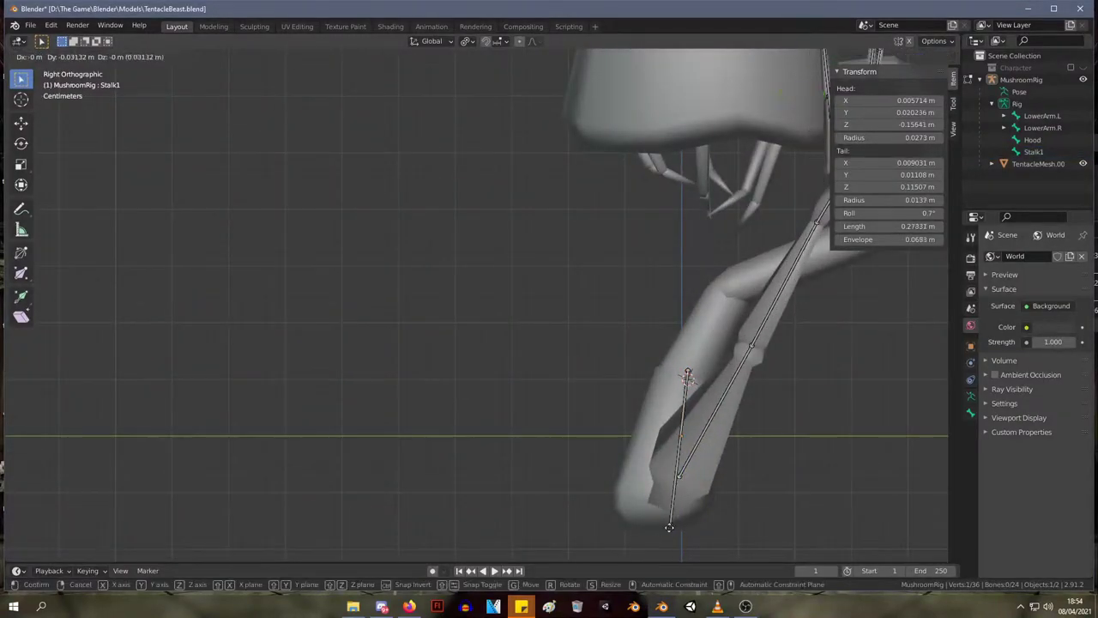
click(653, 523)
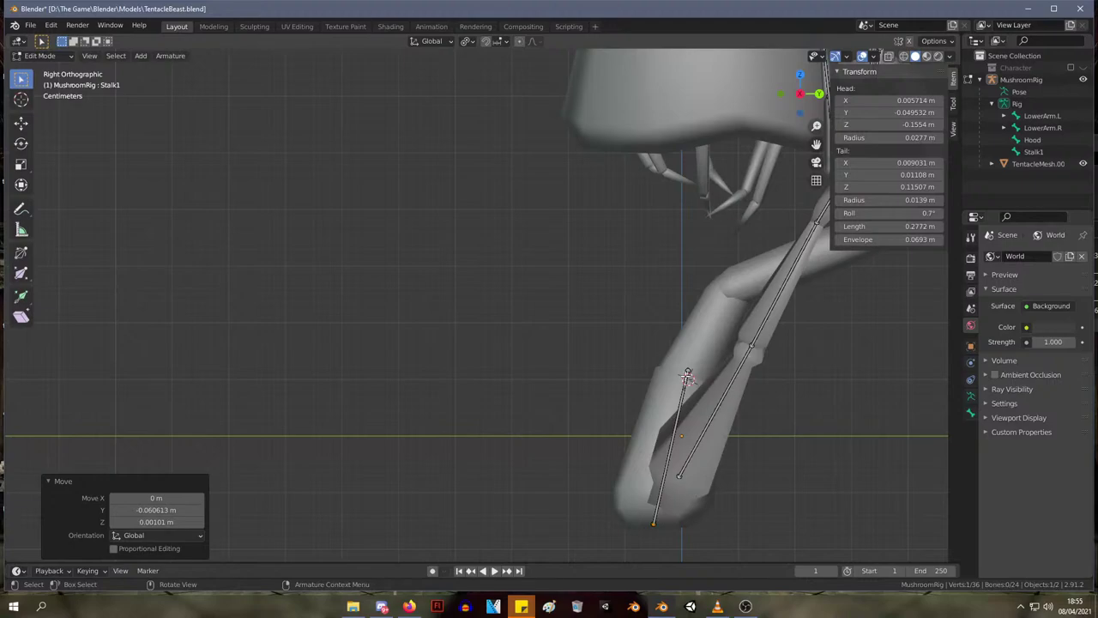
- Move Stalk1's upper joint about 0.008 m down and its lower joint about 0.005 m further in the negative Y direction
click(687, 373)
key(g)
click(687, 379)
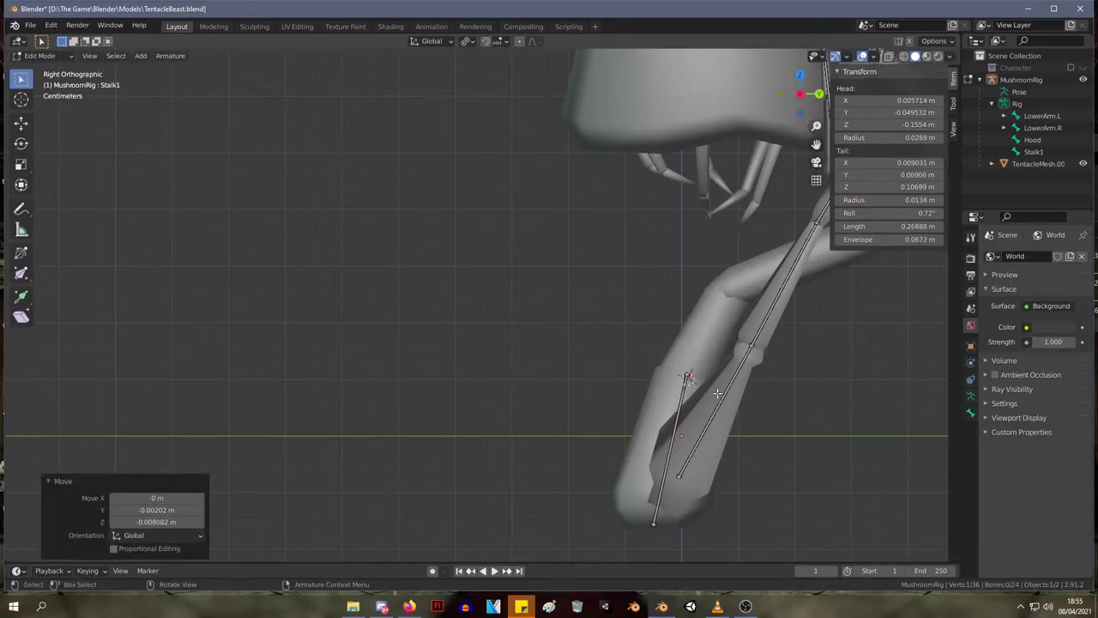
key(g)
click(650, 521)
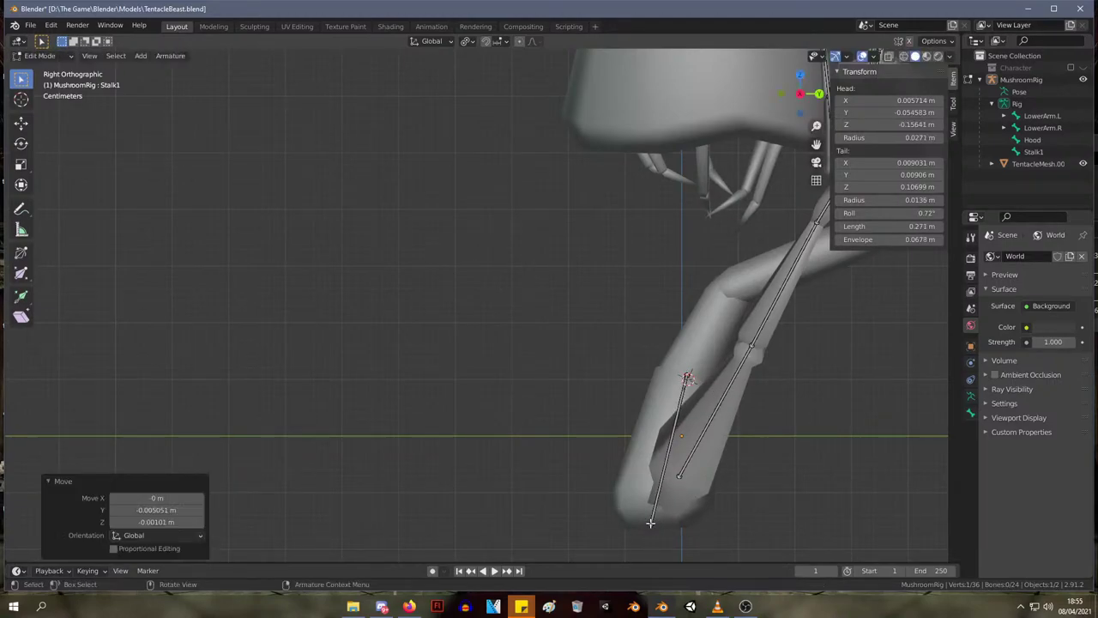
key(r)
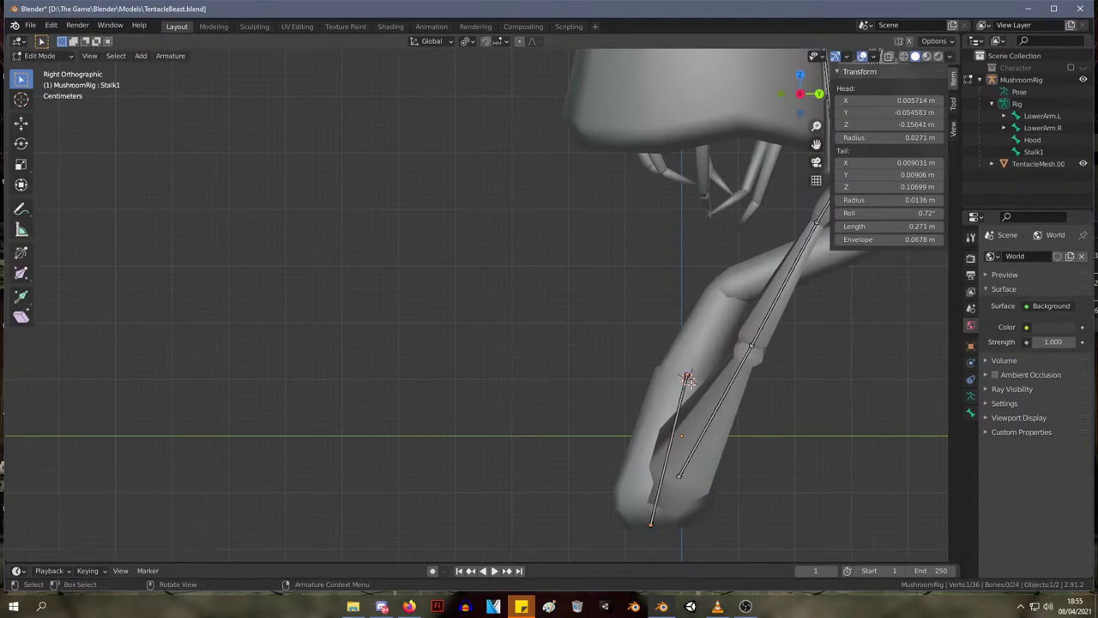
- Extrude a bone about 0.17 m long from Stalk1's upper joint to the stalk's next bend and rename it Stalk2
click(686, 378)
key(e)
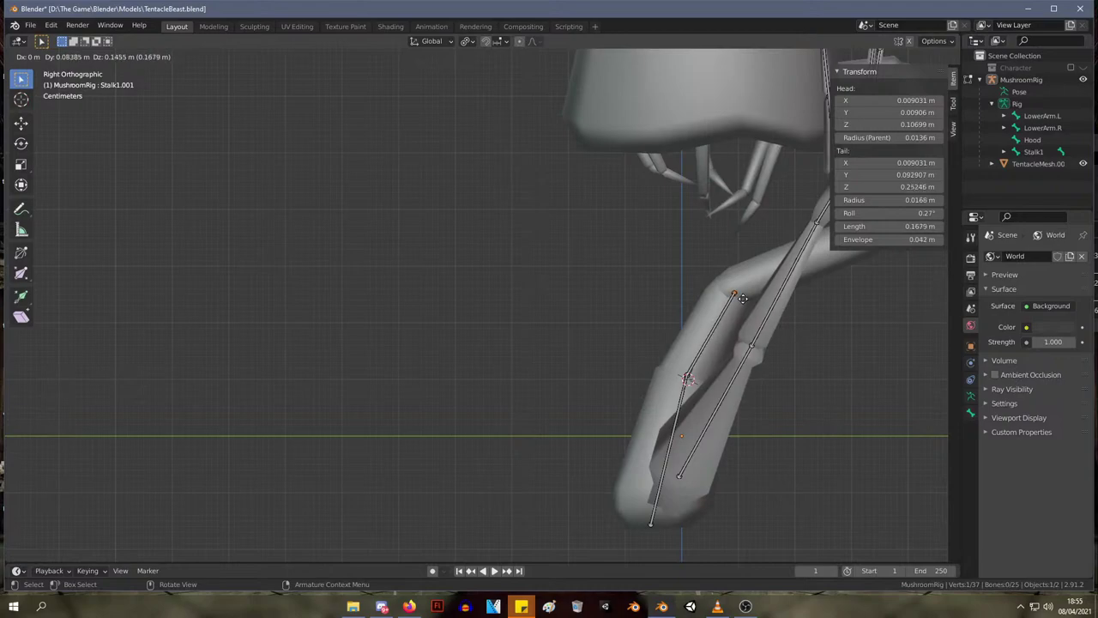
click(740, 296)
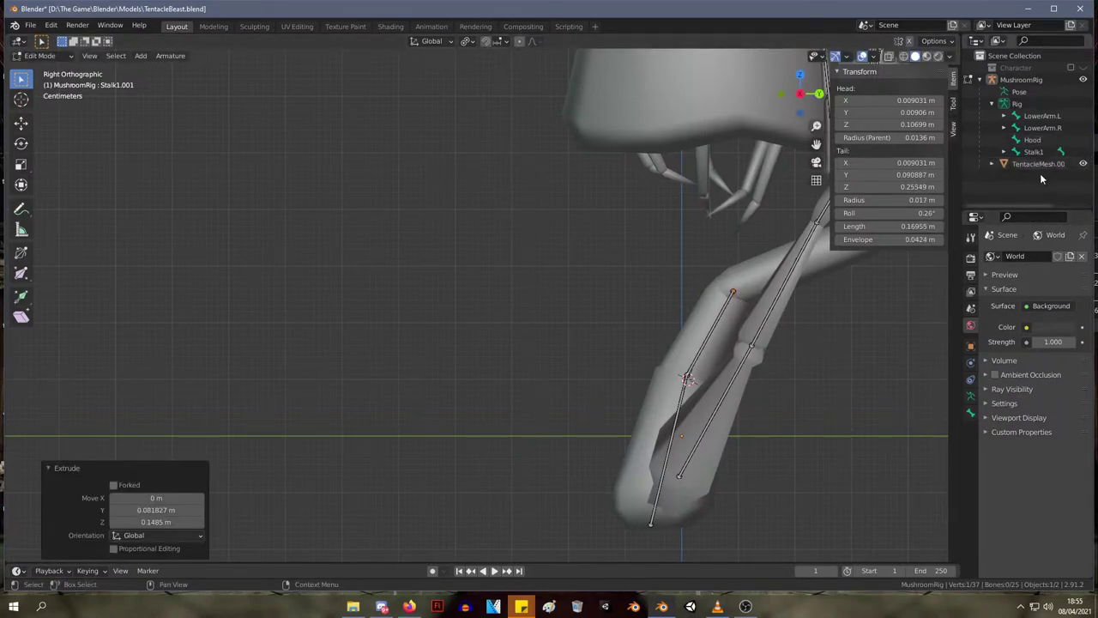
click(1004, 151)
double_click(1042, 163)
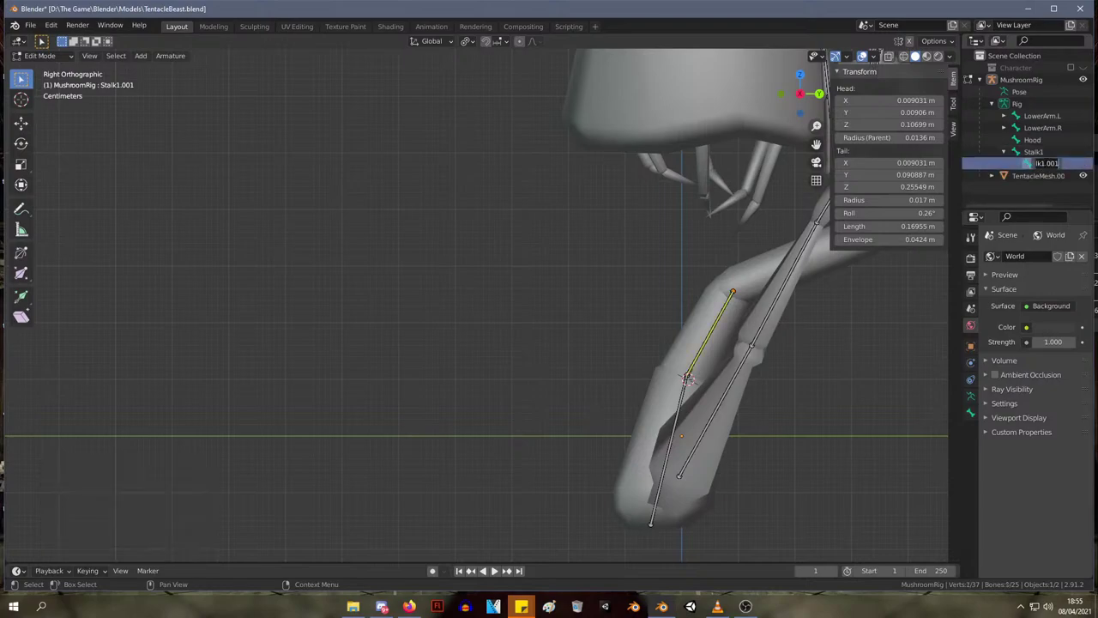
text(Stalk2)
key(Return)
shift+middle_drag(733, 257, 614, 267)
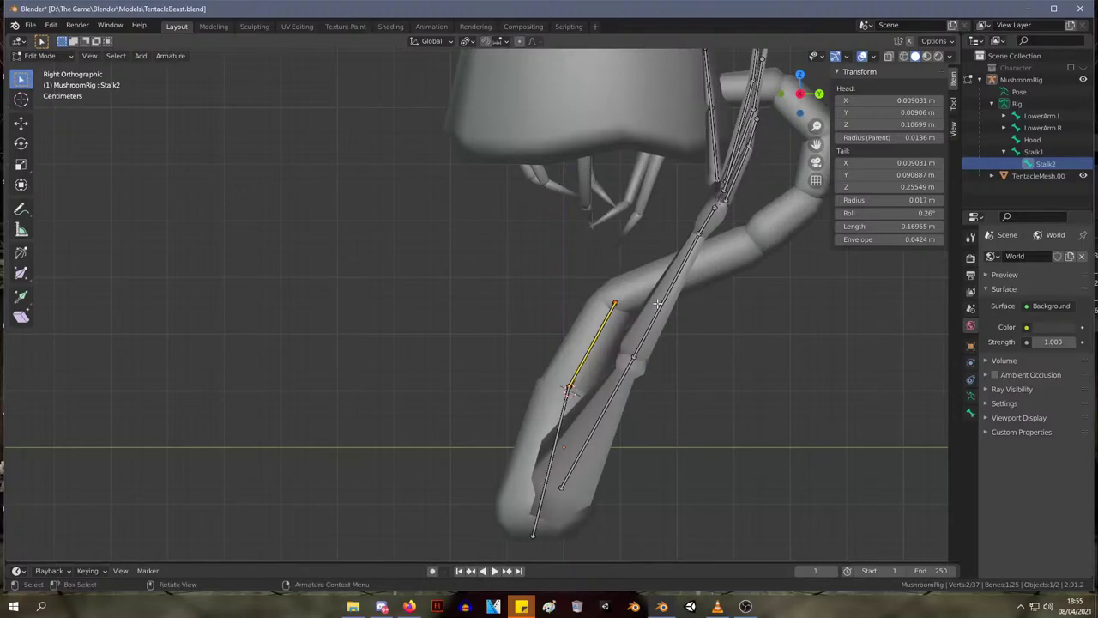
key(e)
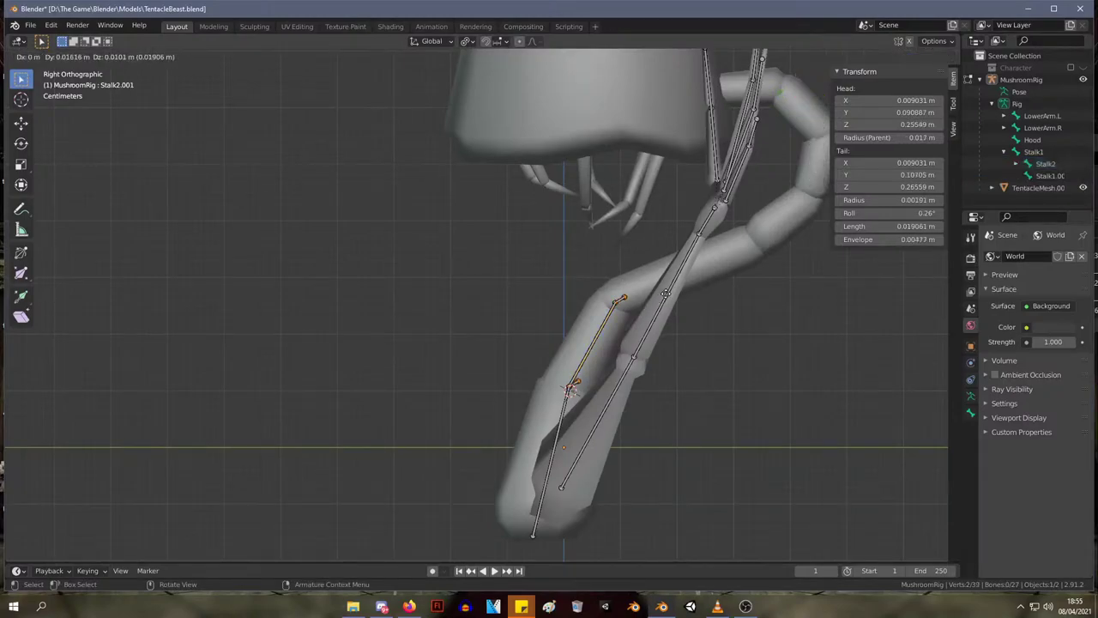
right_click(698, 271)
click(615, 304)
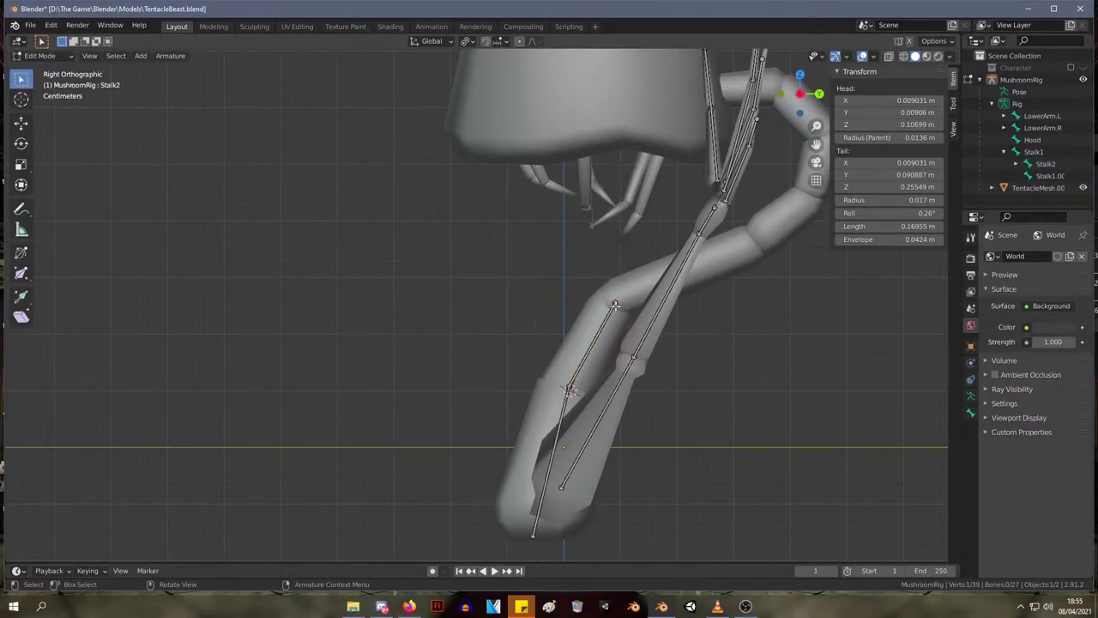
click(622, 316)
drag(604, 316, 711, 392)
key(alt+a)
key(ctrl+z)
- Extrude two connected bones, about 0.27 m and 0.126 m long, from Stalk2's upper end along the next stalk segments
key(e)
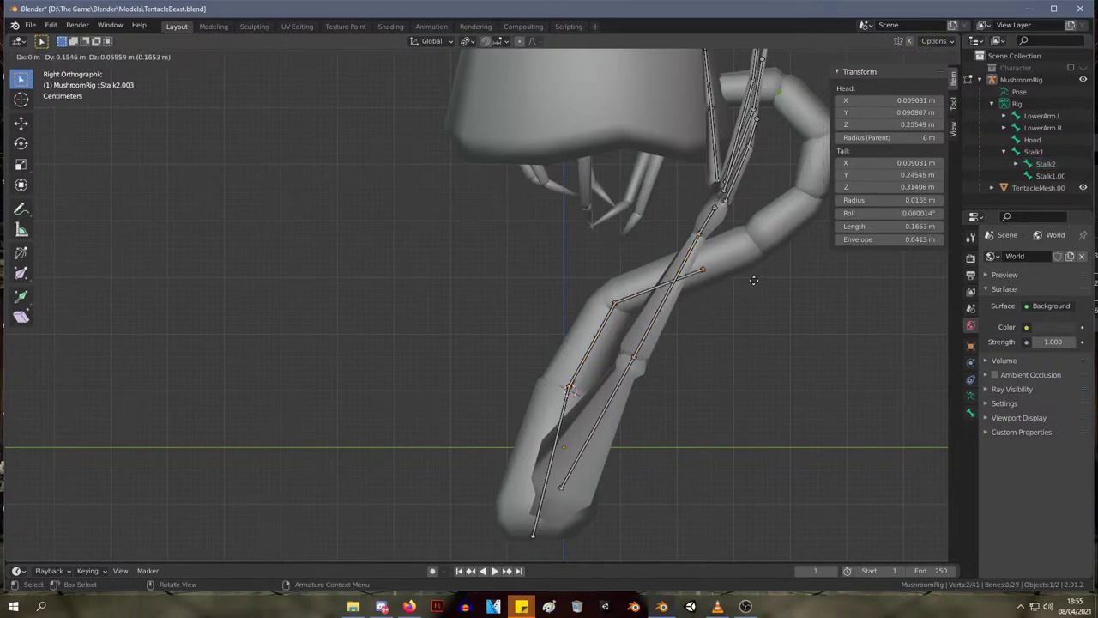
click(802, 255)
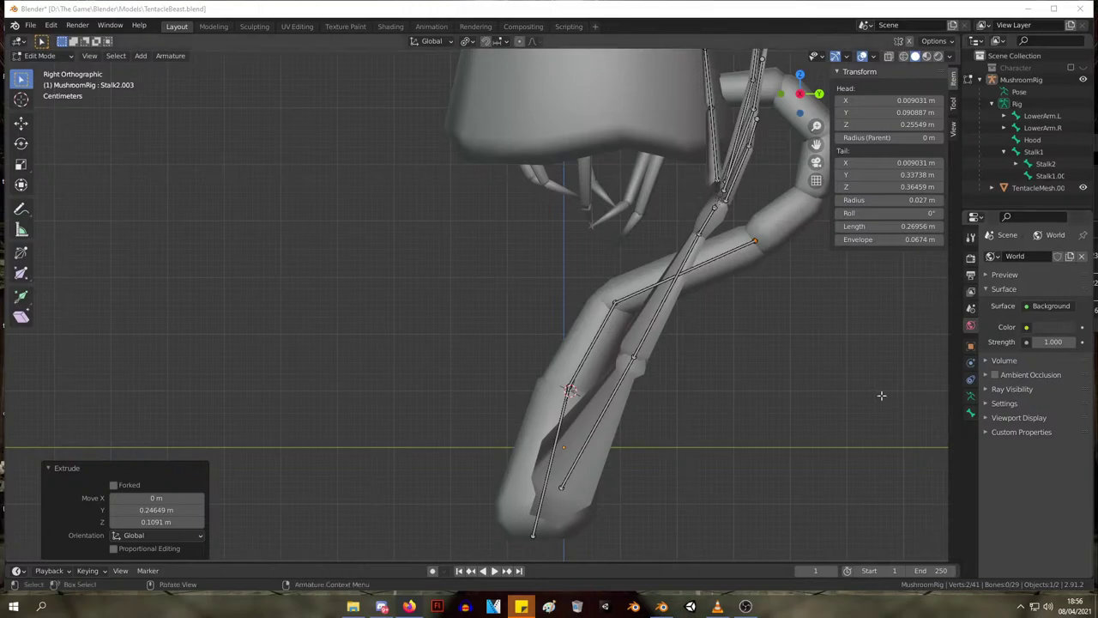
middle_drag(815, 277, 519, 315)
key(e)
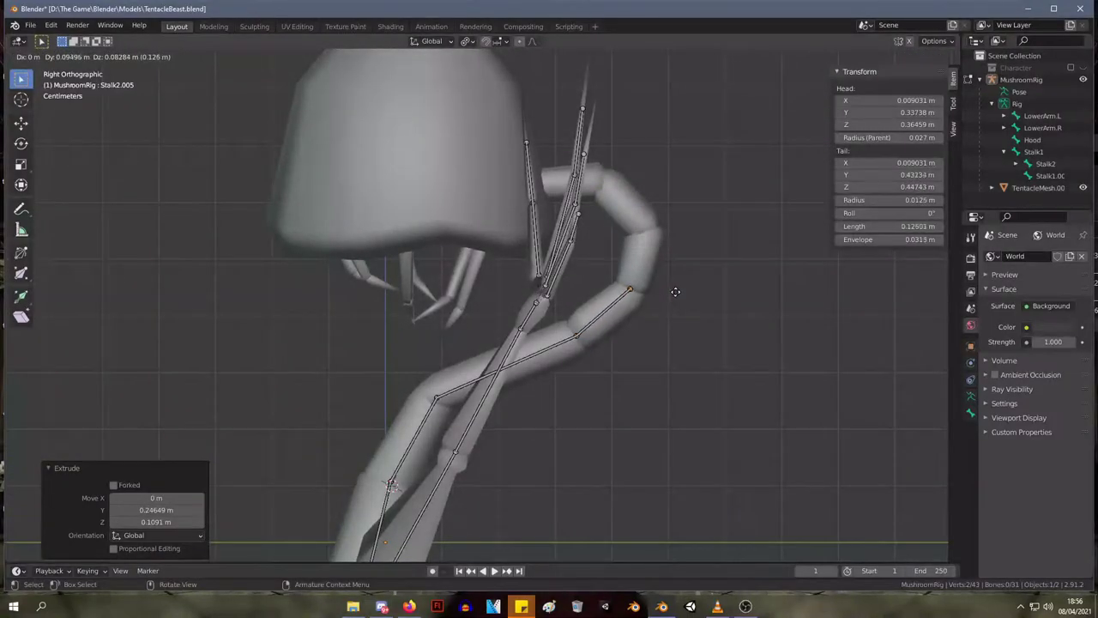
click(676, 293)
- Extrude two more bones, about 0.104 m and 0.108 m long, around the upper curve of the stalk
key(e)
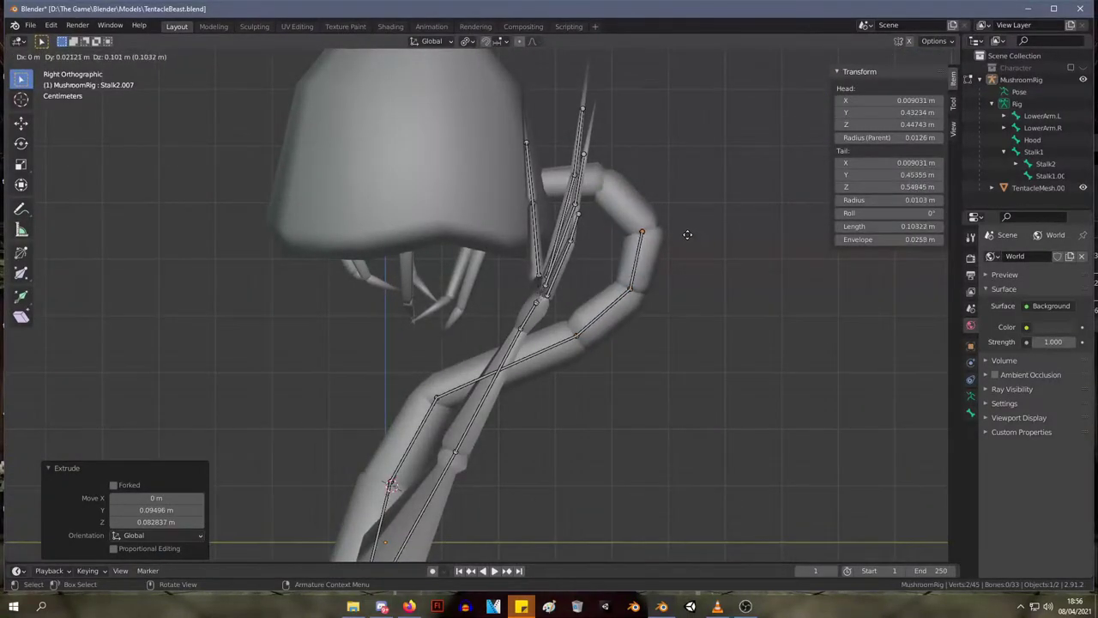
click(687, 233)
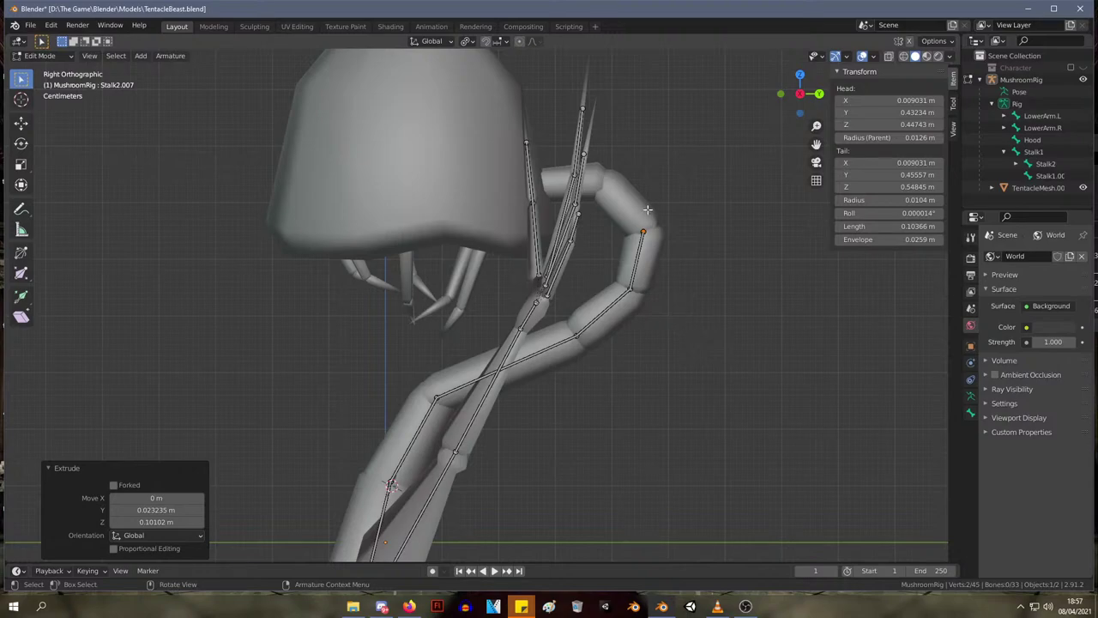
key(e)
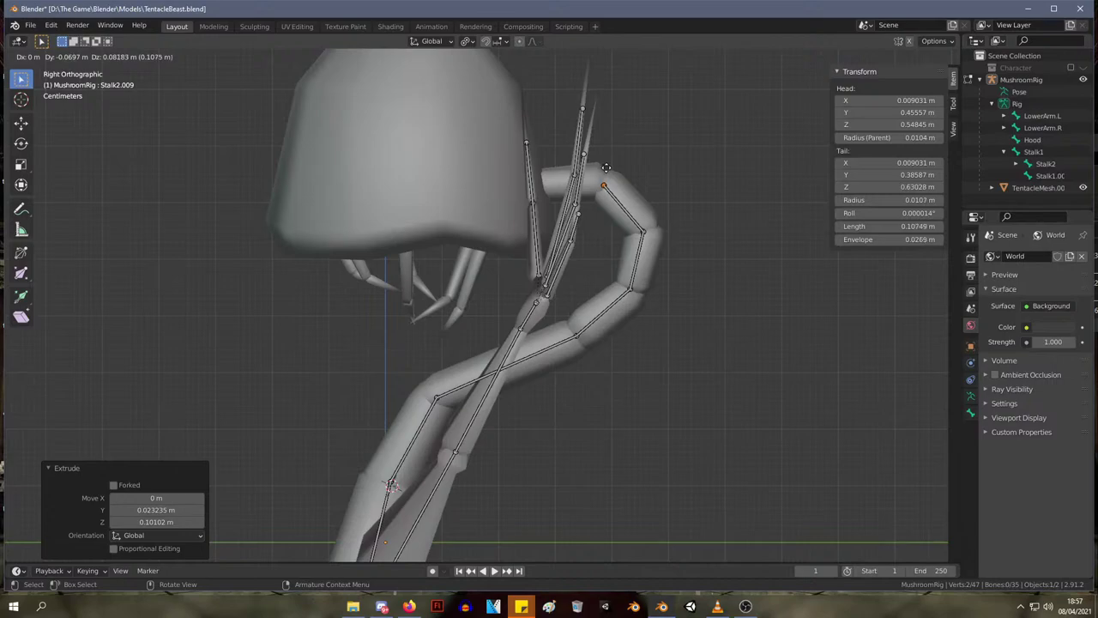
click(605, 165)
- Extrude a bone about 0.117 m long to the stalk's end and another about 0.217 m long into the hood
key(e)
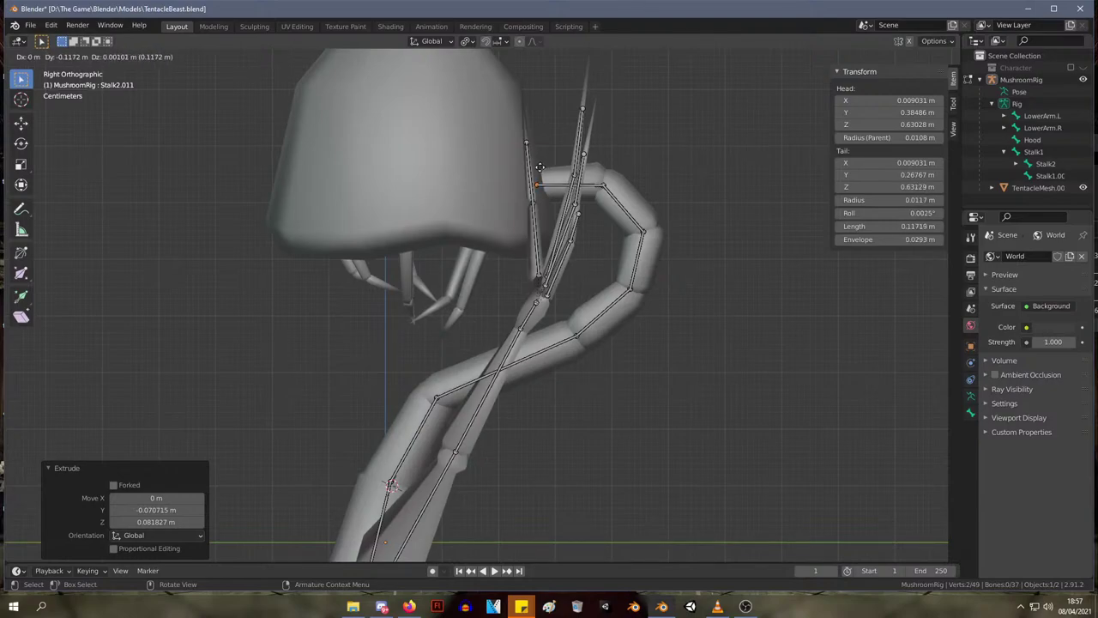
click(540, 166)
shift+middle_drag(637, 143, 643, 224)
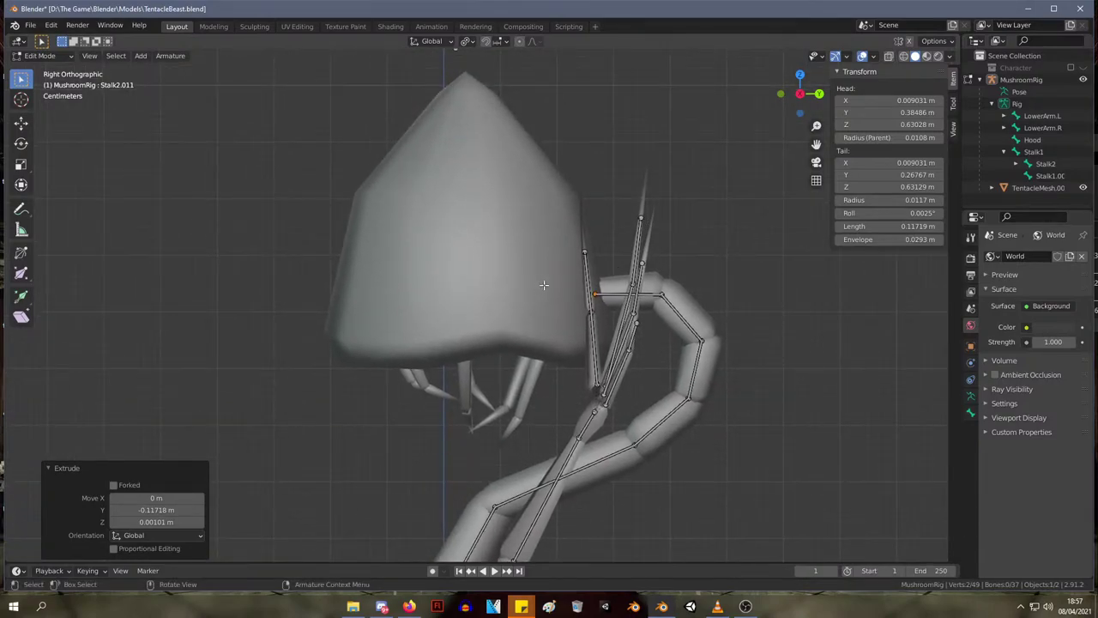
key(e)
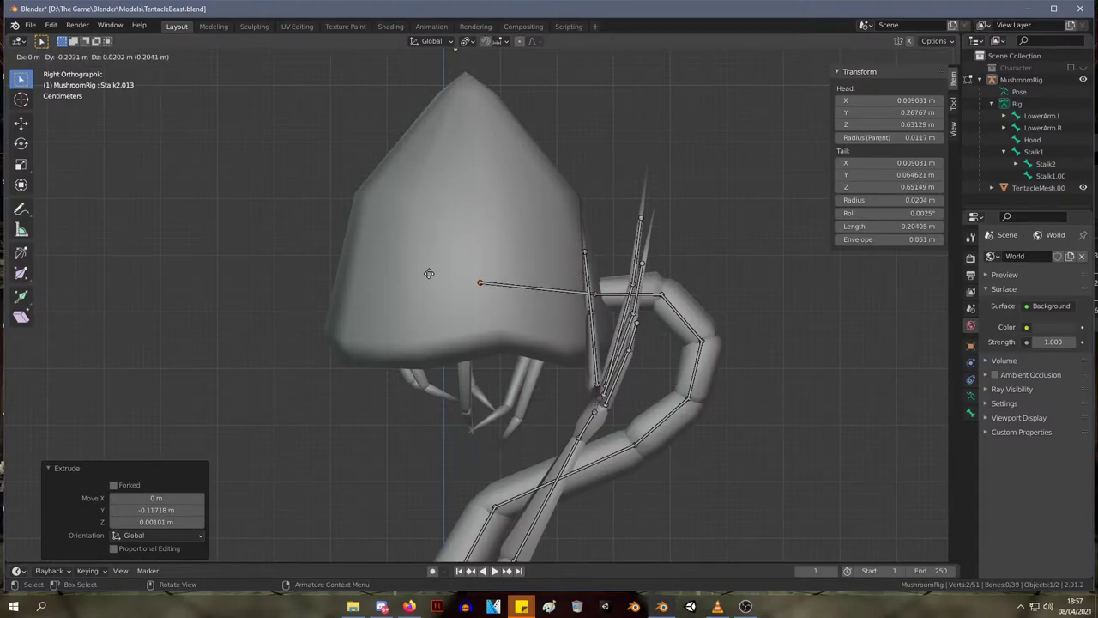
click(421, 275)
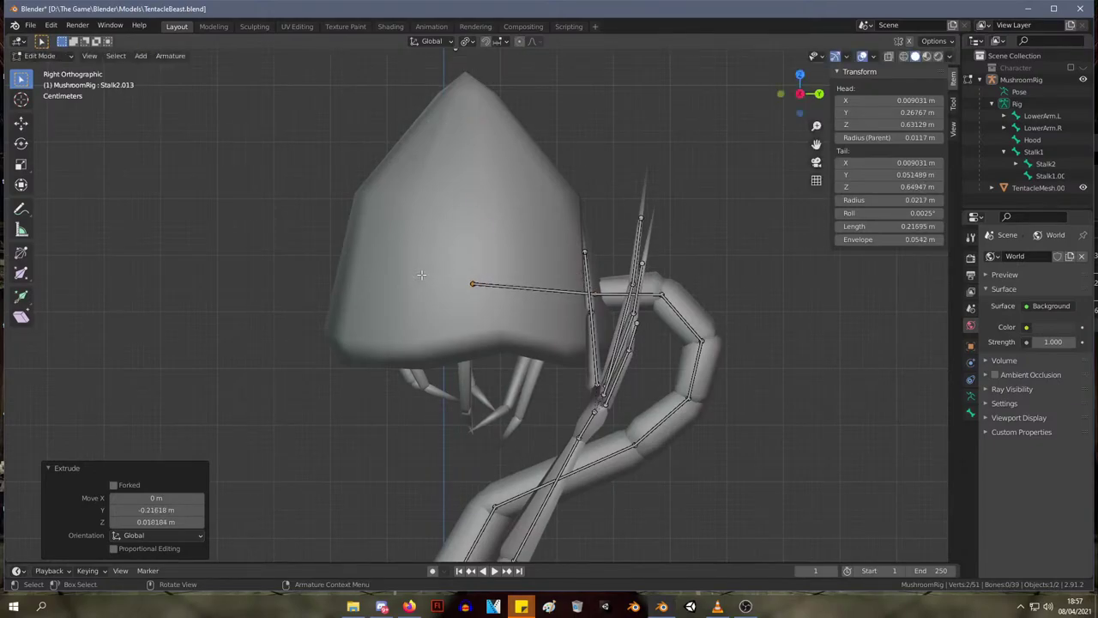
- Adjust the joint at the far end of the third stalk bone to line it up with the stalk mesh
middle_drag(421, 274, 303, 242)
scroll(480, 253, down, 5)
key(ctrl+z)
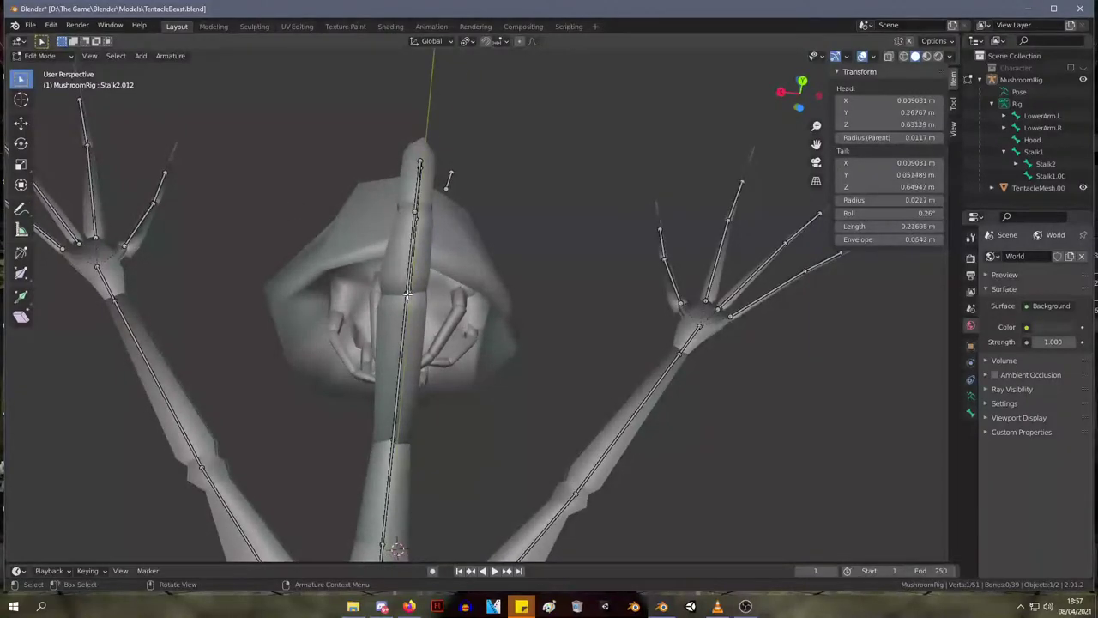
middle_drag(405, 292, 433, 309)
key(ctrl+z)
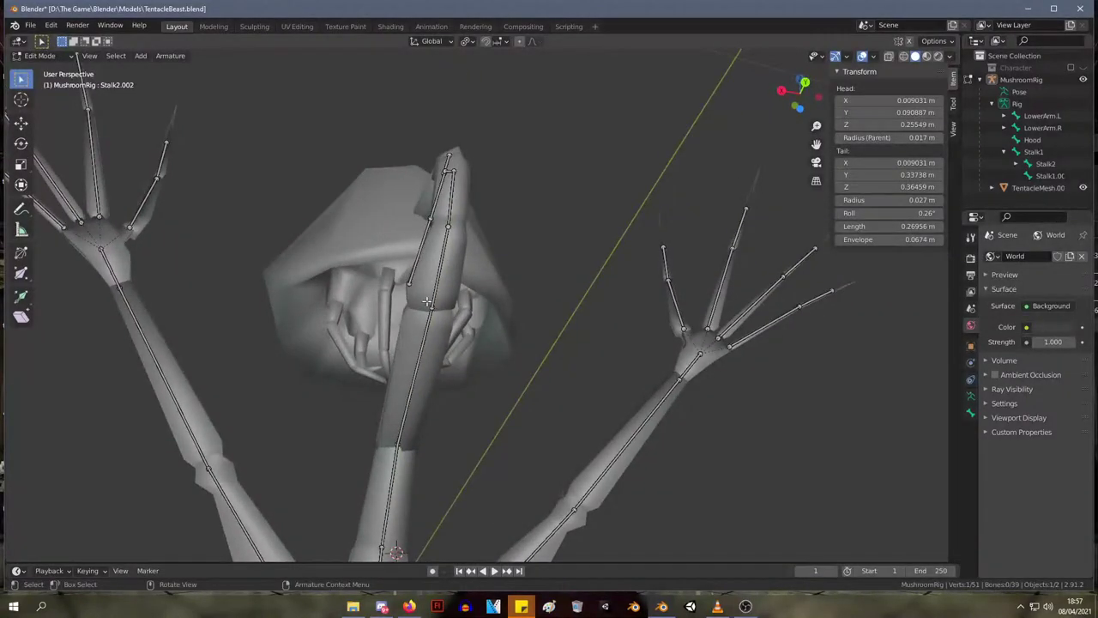
key(g)
click(450, 328)
middle_drag(449, 329, 429, 403)
- Move the stalk joint just behind the hood about 0.013 m along X, onto the centre of the stalk's end
click(415, 361)
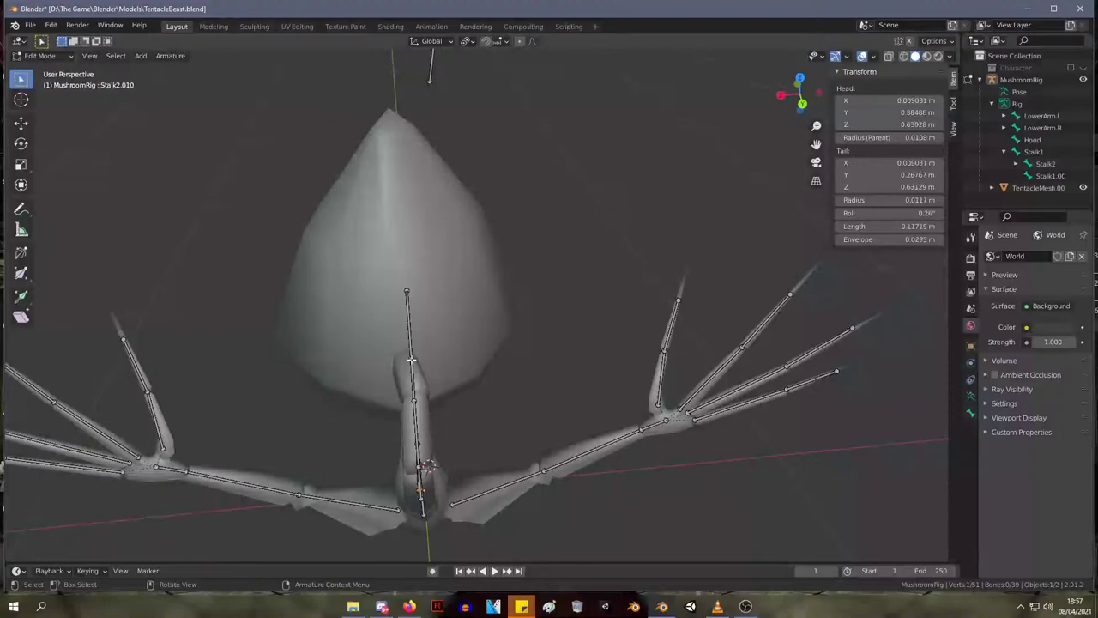
key(g)
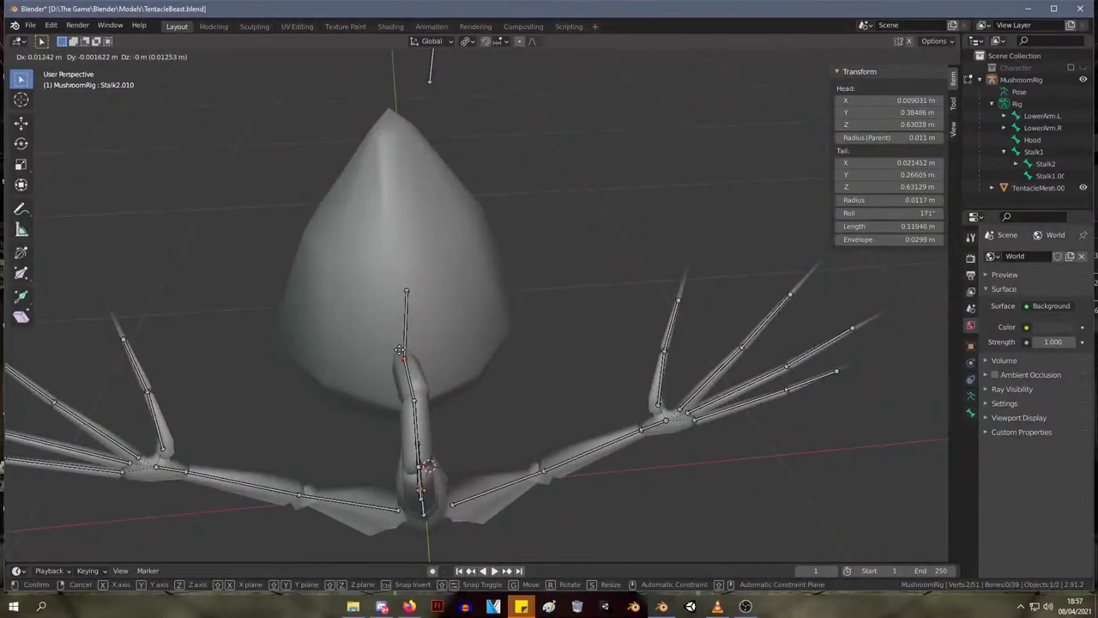
click(399, 350)
click(400, 351)
right_click(393, 266)
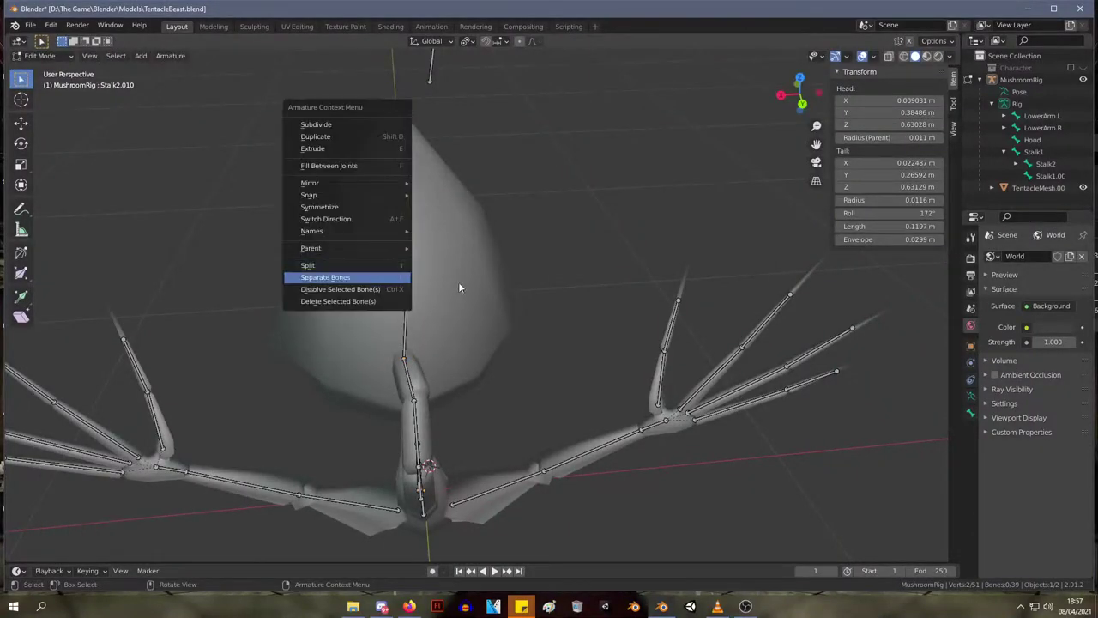
- Move the chain's end joint inside the hood about 0.016 m along X
middle_drag(511, 285, 652, 252)
key(g)
click(620, 326)
scroll(652, 253, down, 4)
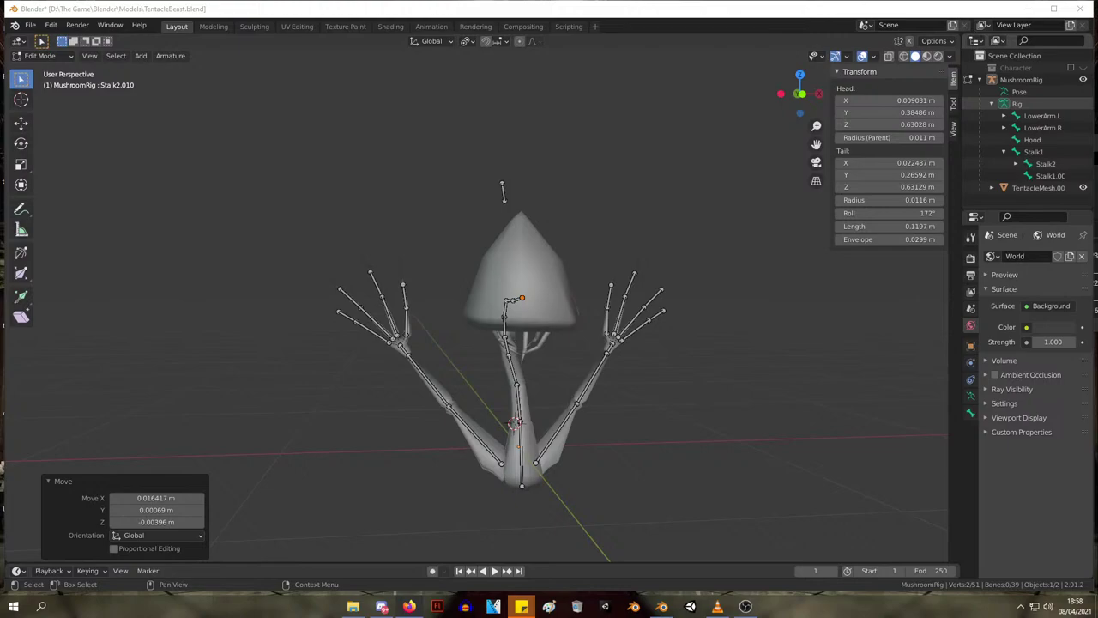
middle_drag(600, 253, 631, 250)
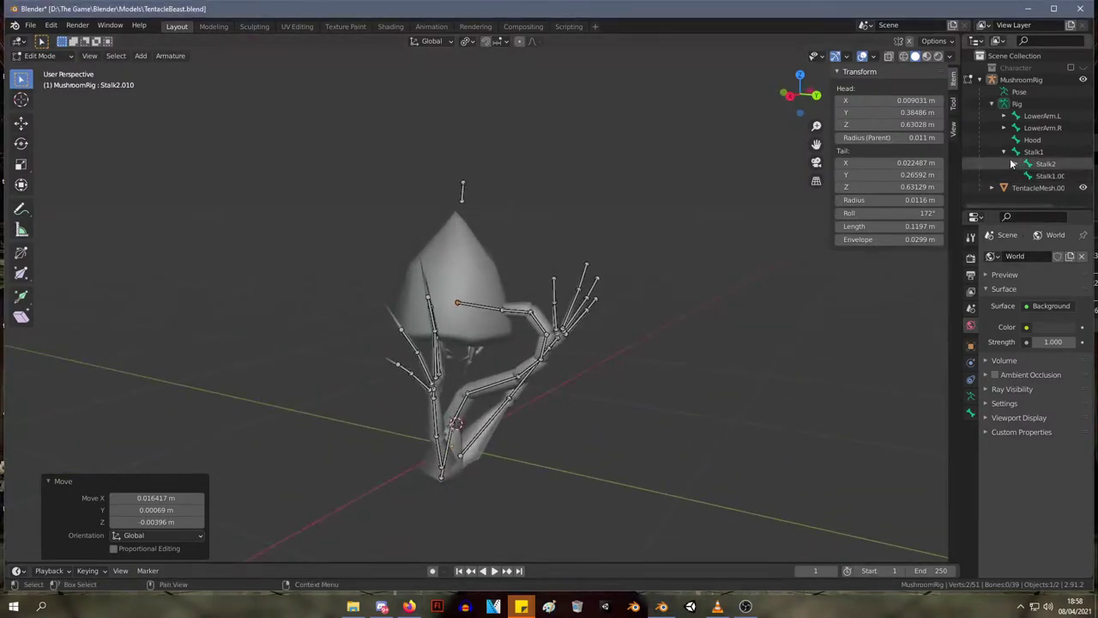
- Expand the first levels of bones nested under Stalk2 and widen the bone list to show the full names
click(1016, 163)
scroll(1048, 177, down, 1)
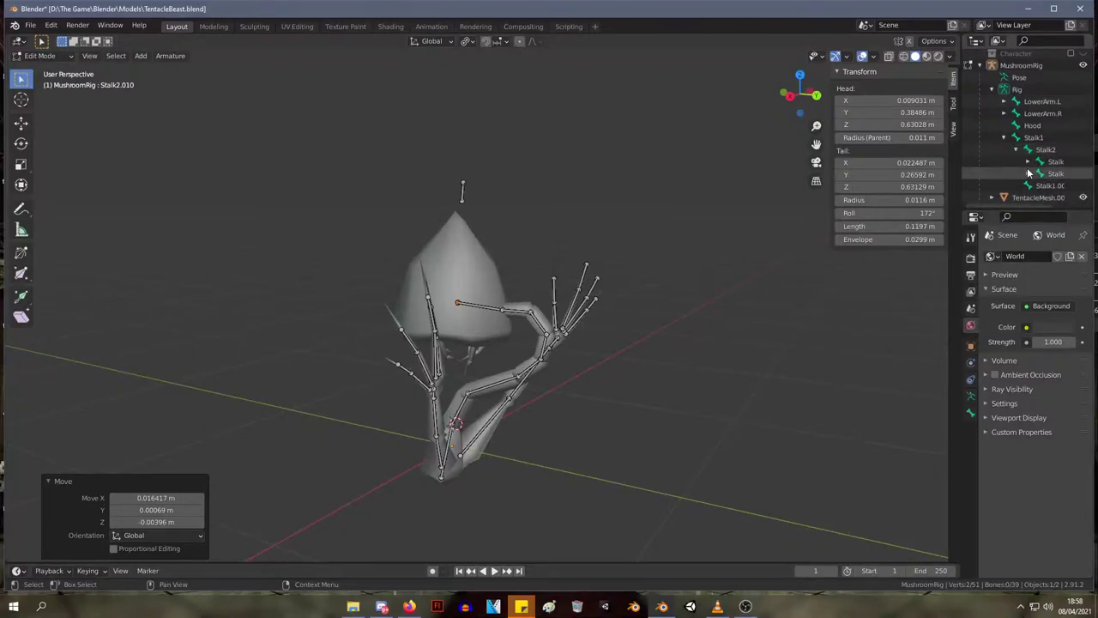
click(1027, 161)
scroll(1045, 175, down, 1)
click(1040, 161)
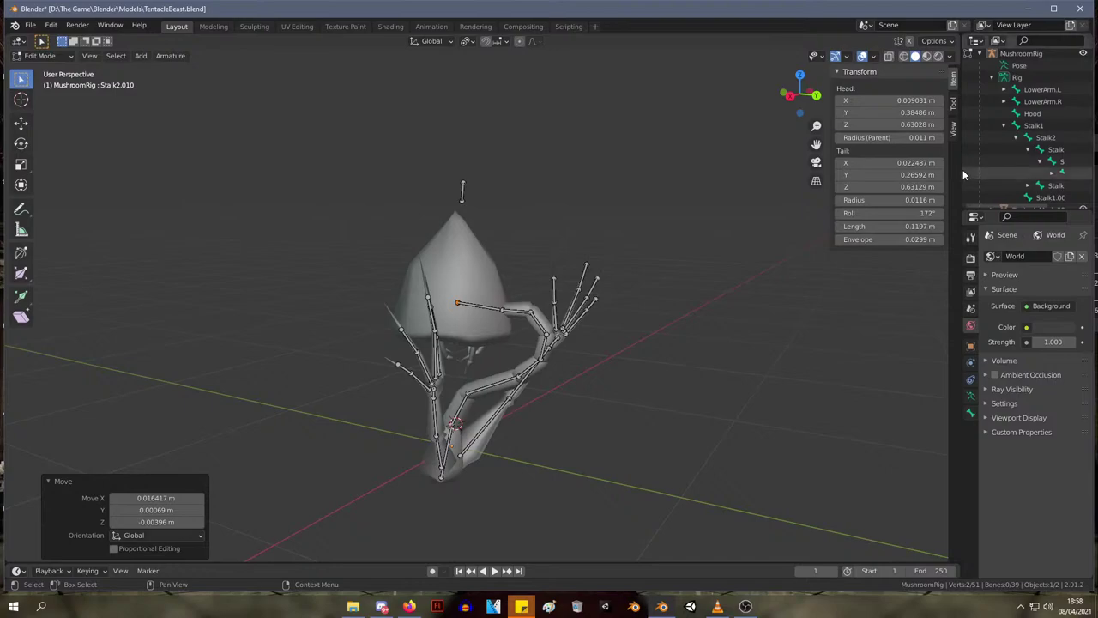
drag(961, 170, 725, 187)
- Expand the bones nested under Stalk2.005 down to Stalk2.013, the last bone of the chain
click(834, 173)
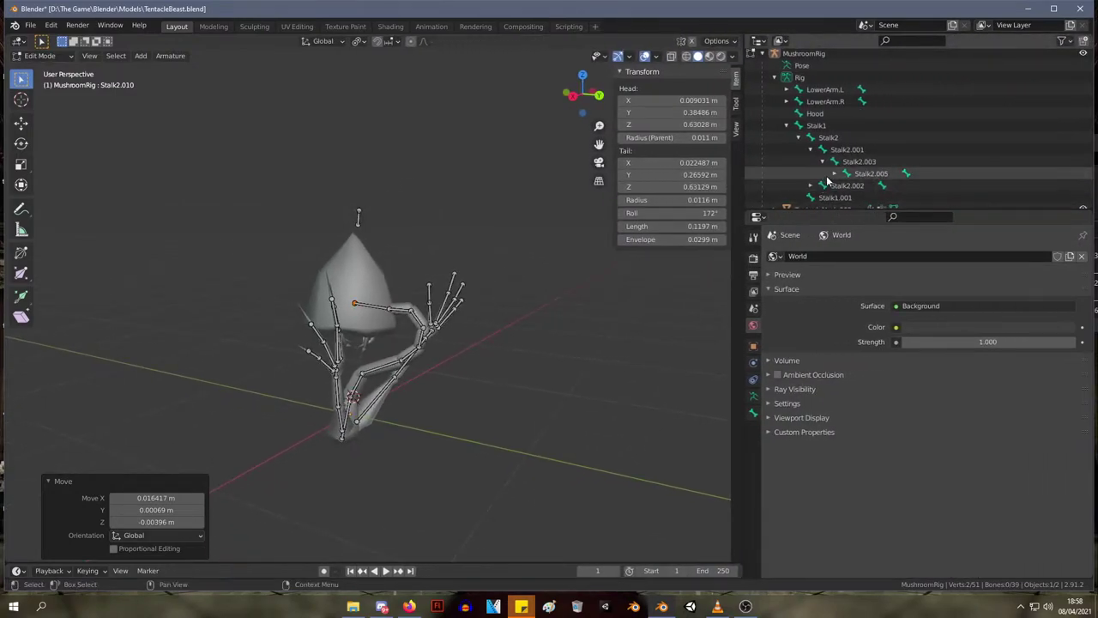
click(846, 185)
scroll(849, 182, down, 3)
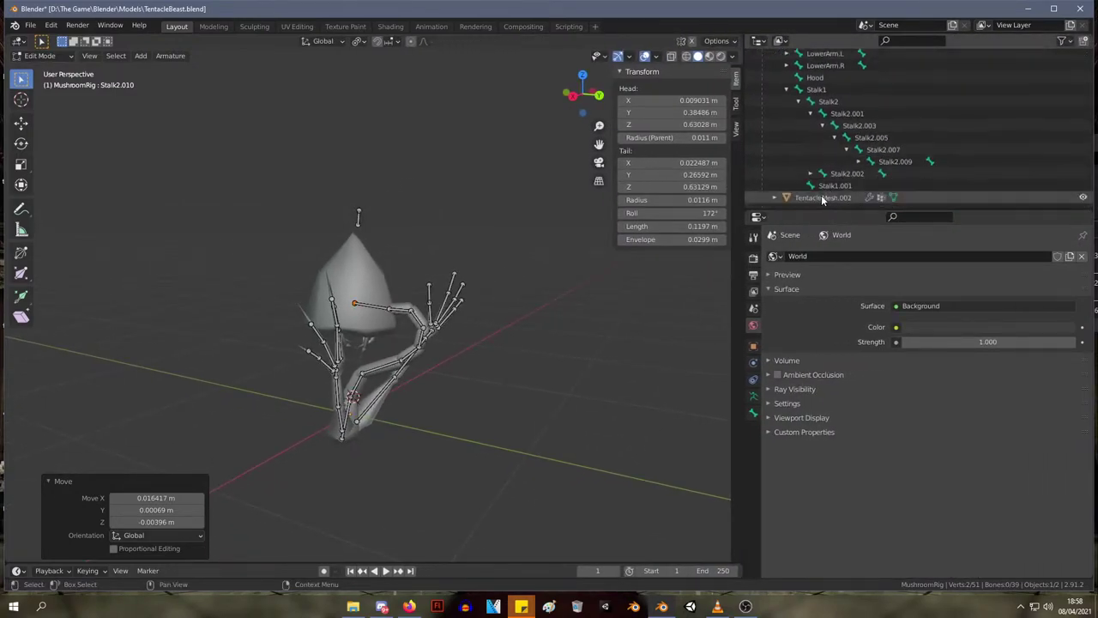
click(858, 163)
click(870, 173)
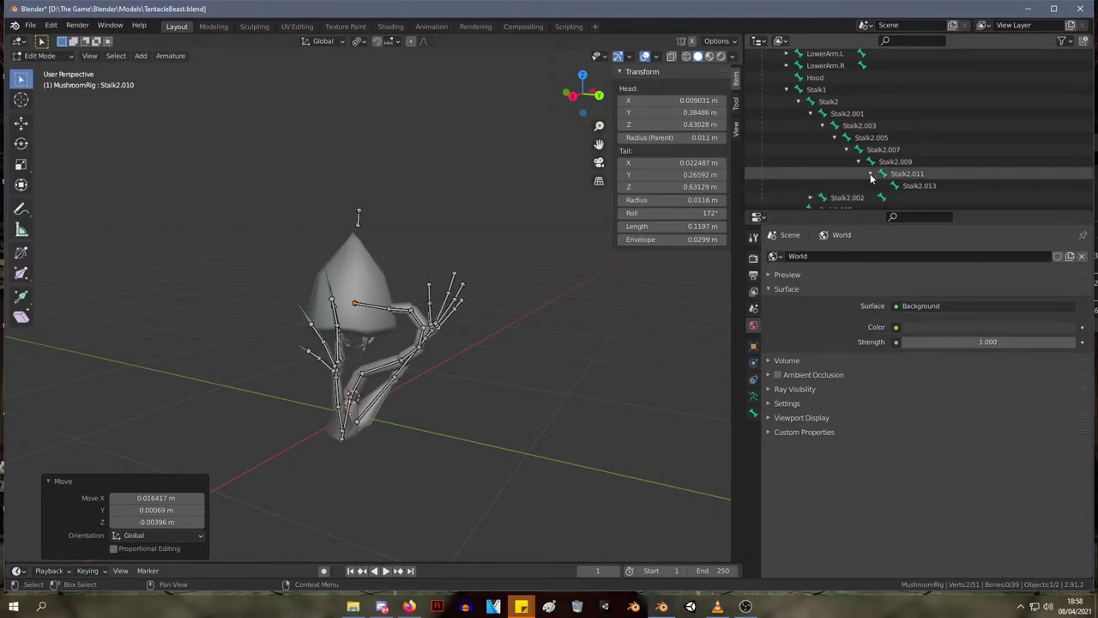
scroll(871, 175, down, 2)
- Expand the second bone branch under Stalk2, from Stalk2.002 down to Stalk2.012
click(810, 173)
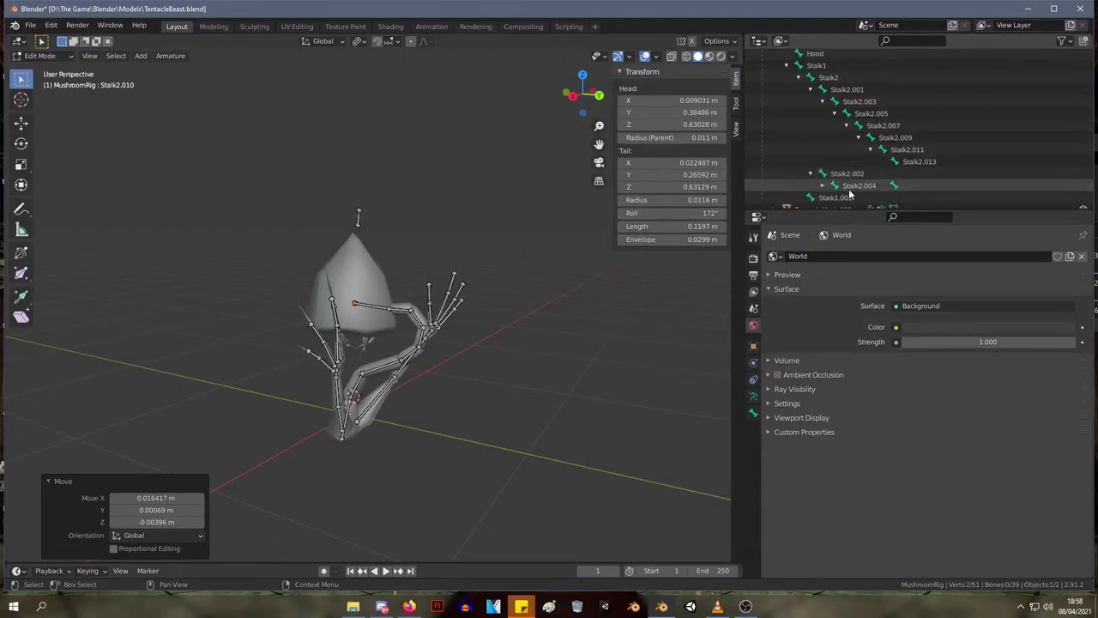
click(821, 186)
click(836, 198)
scroll(846, 192, down, 2)
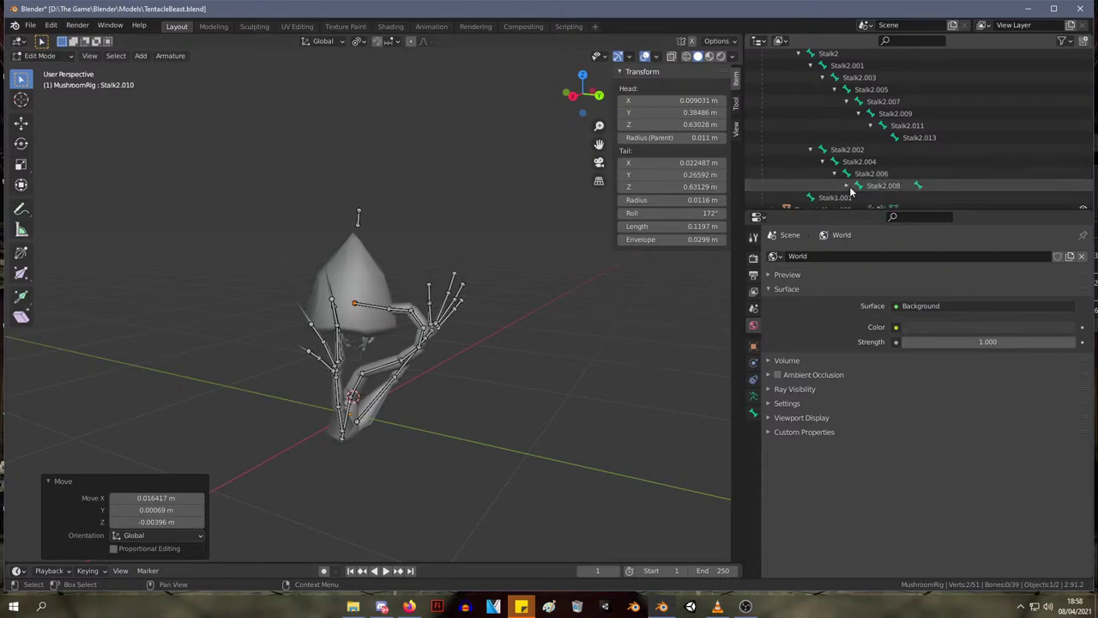
click(846, 185)
click(857, 197)
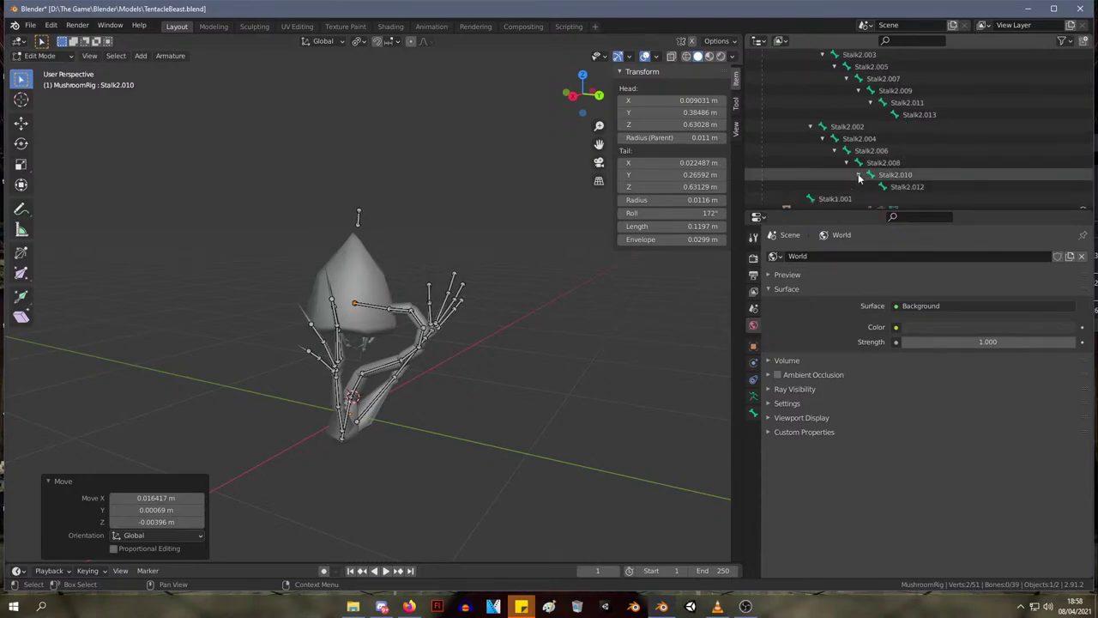
scroll(875, 190, down, 2)
- Rename the bone Stalk2.001, nested directly under Stalk2, as Stalk3
scroll(889, 189, up, 7)
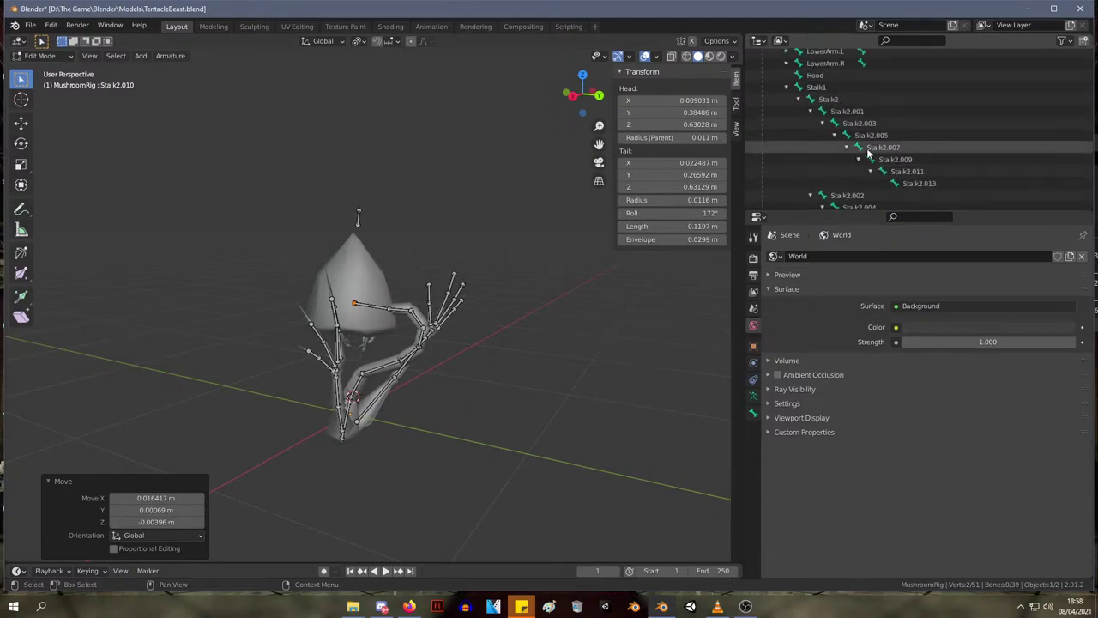
double_click(847, 122)
key(BackSpace)
key(BackSpace)
key(BackSpace)
key(BackSpace)
key(BackSpace)
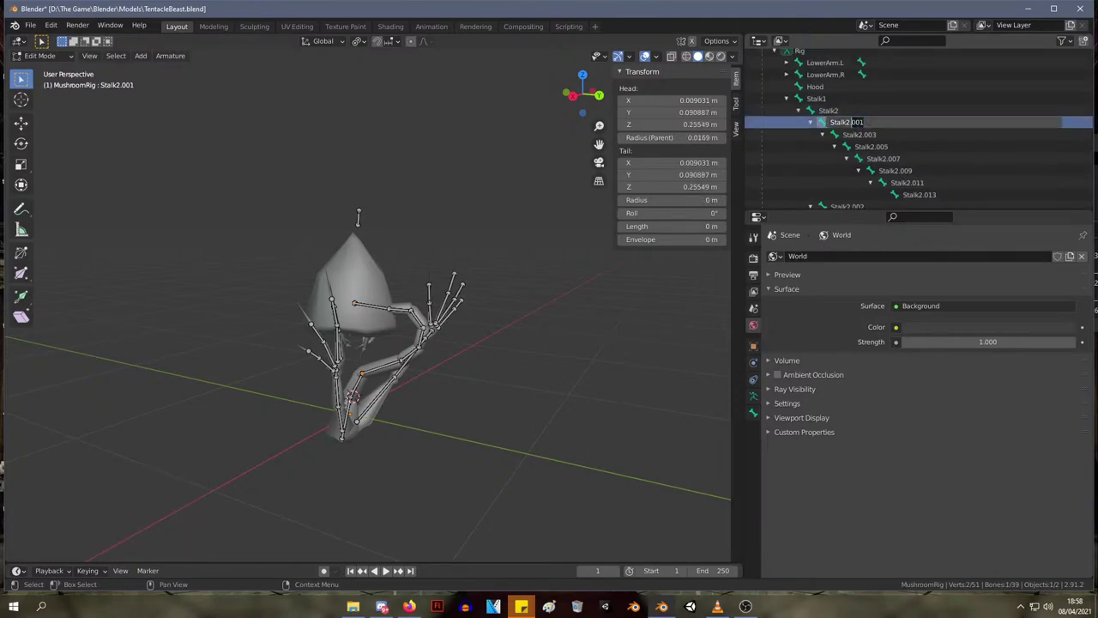
text(3)
key(Return)
- Rename the bone Stalk2.003, the child of Stalk3, as Stalk4
scroll(868, 127, down, 1)
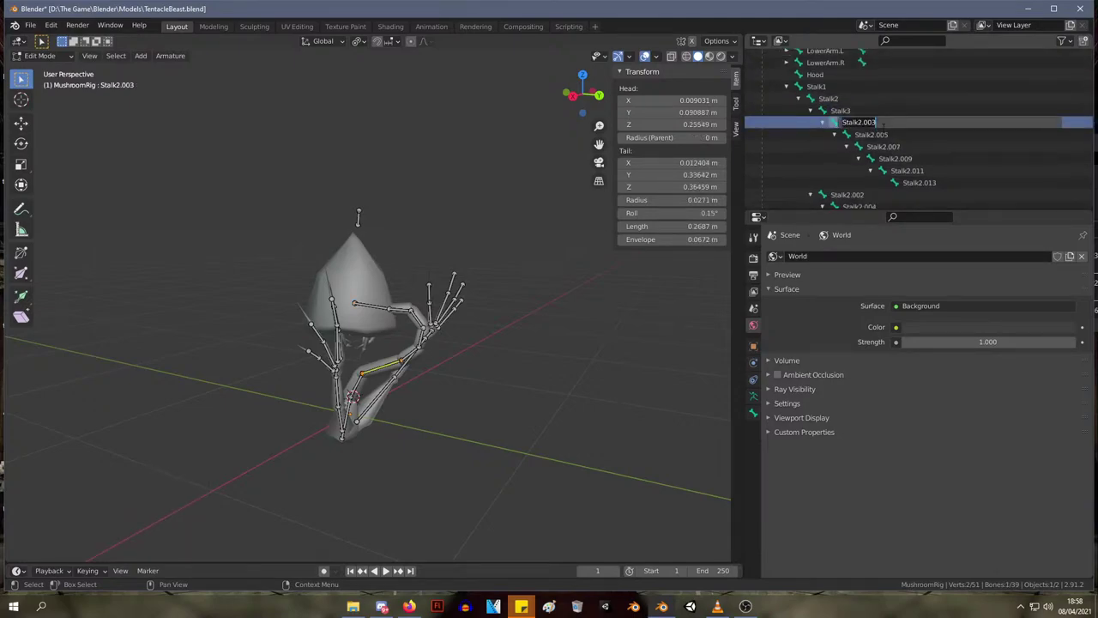
double_click(868, 123)
key(BackSpace)
key(BackSpace)
key(BackSpace)
key(BackSpace)
key(BackSpace)
text(4)
key(Return)
- Rename the bone Stalk2.005, the child of Stalk4, as Stalk5
scroll(870, 127, down, 1)
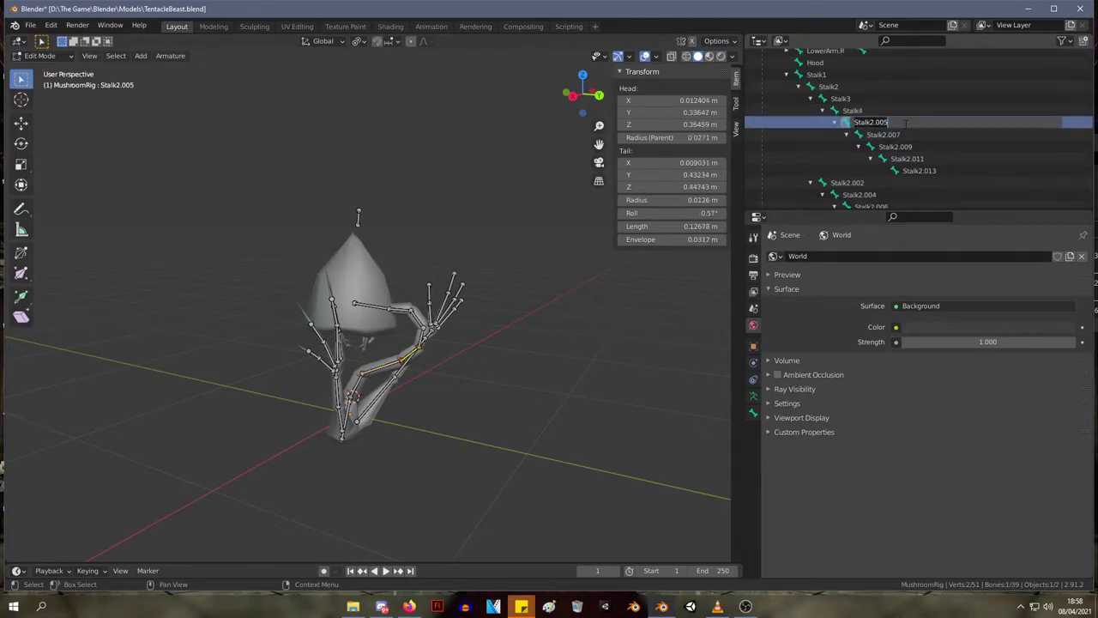
double_click(876, 122)
key(BackSpace)
key(BackSpace)
key(BackSpace)
key(BackSpace)
key(BackSpace)
text(5)
key(Return)
- Rename the bone Stalk2.007, the child of Stalk5, as Stalk6
scroll(892, 127, down, 1)
double_click(924, 122)
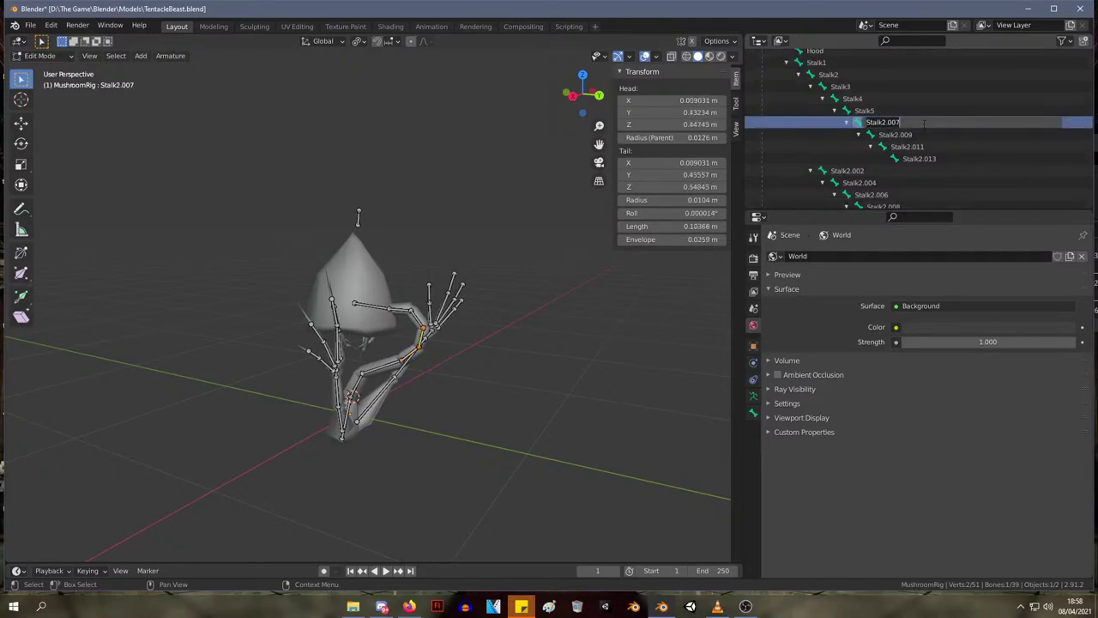
key(Escape)
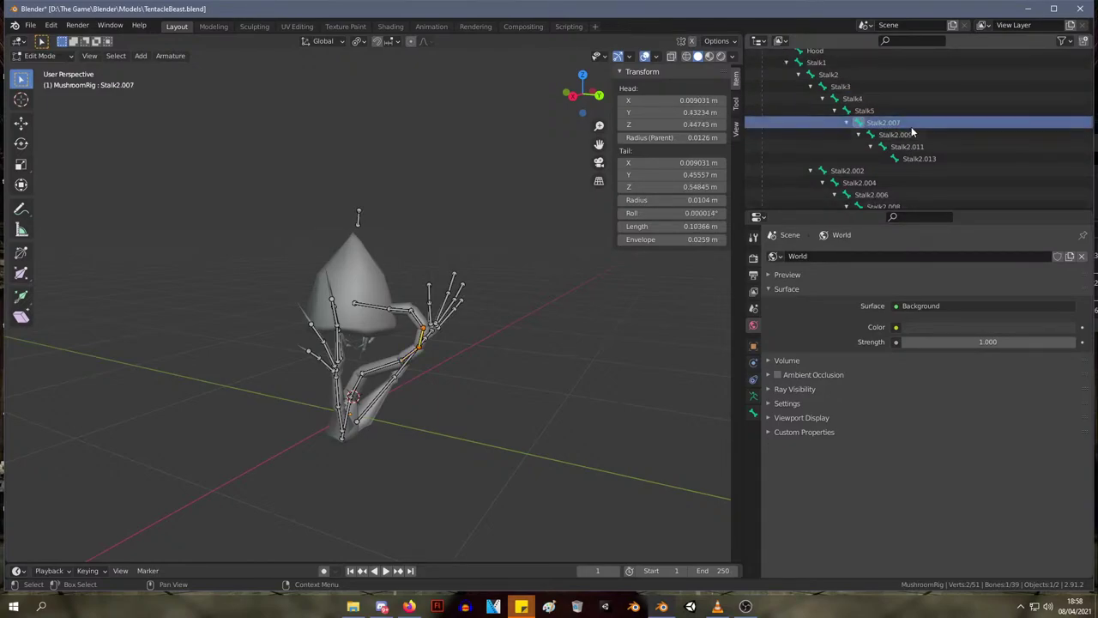
double_click(909, 125)
click(880, 123)
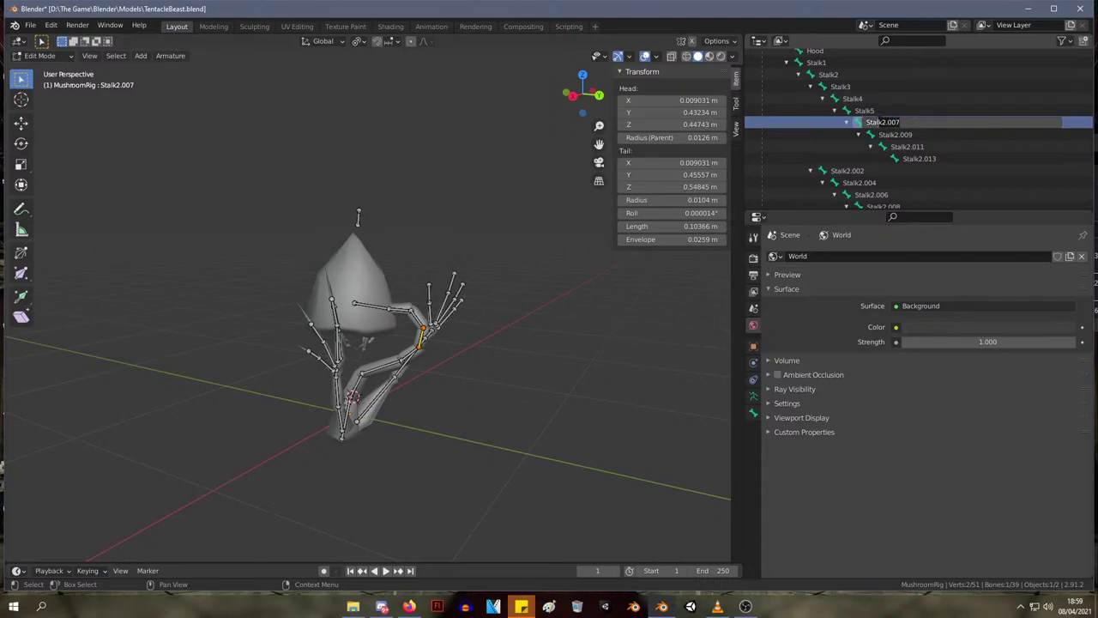
key(Delete)
key(Delete)
key(Delete)
key(Delete)
key(Delete)
text(6)
key(Return)
- Rename the bone Stalk2.009, the child of Stalk6, as Stalk7
scroll(907, 127, down, 1)
double_click(907, 121)
click(895, 122)
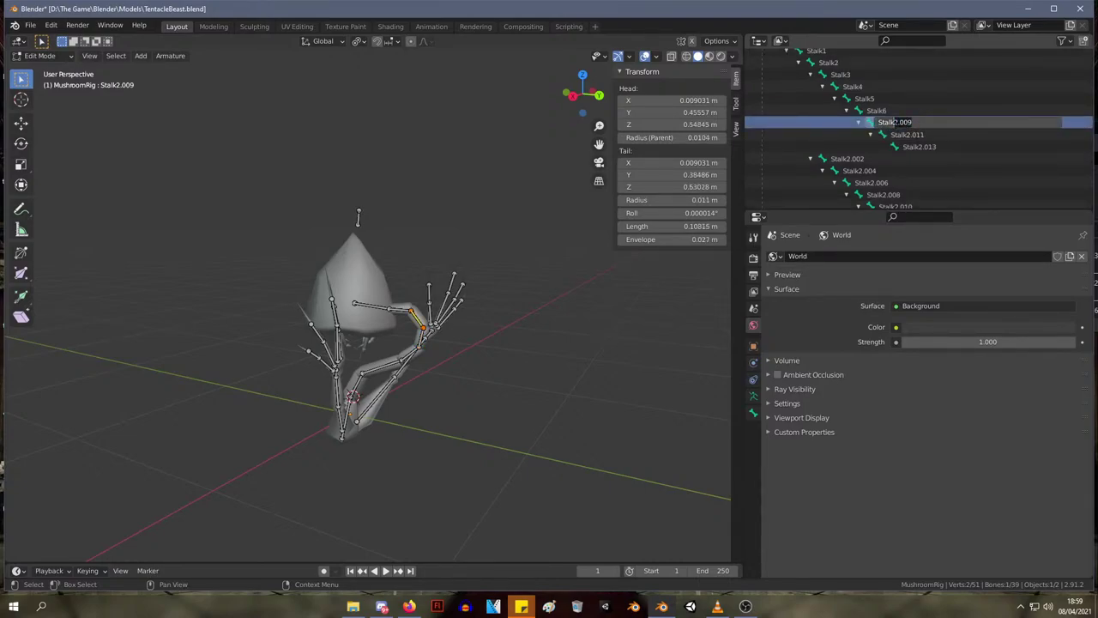
key(Delete)
key(Delete)
key(Delete)
key(Delete)
key(Delete)
text(7)
key(Return)
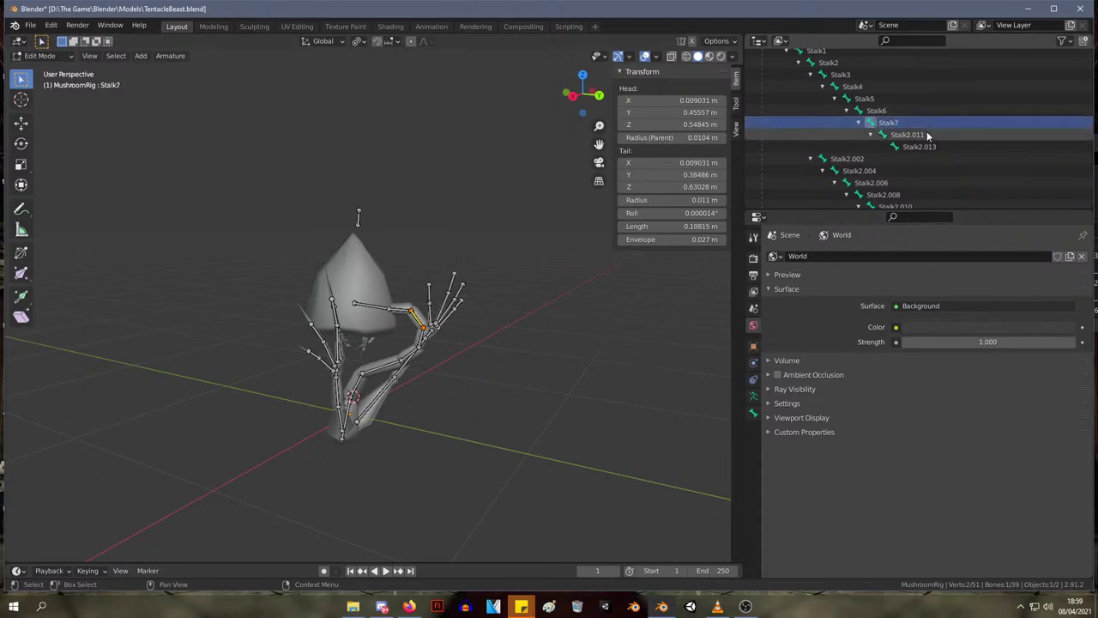
- Rename the bone Stalk2.011, the child of Stalk7, as Stalk8
scroll(934, 137, down, 1)
double_click(930, 123)
click(906, 122)
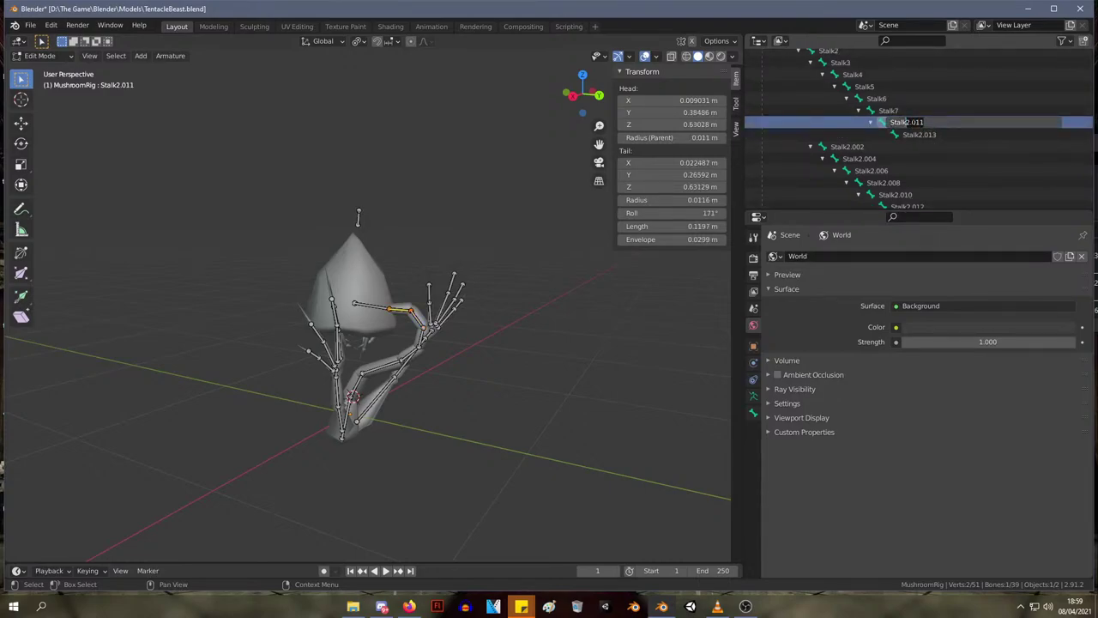
key(Return)
scroll(931, 137, down, 1)
double_click(931, 124)
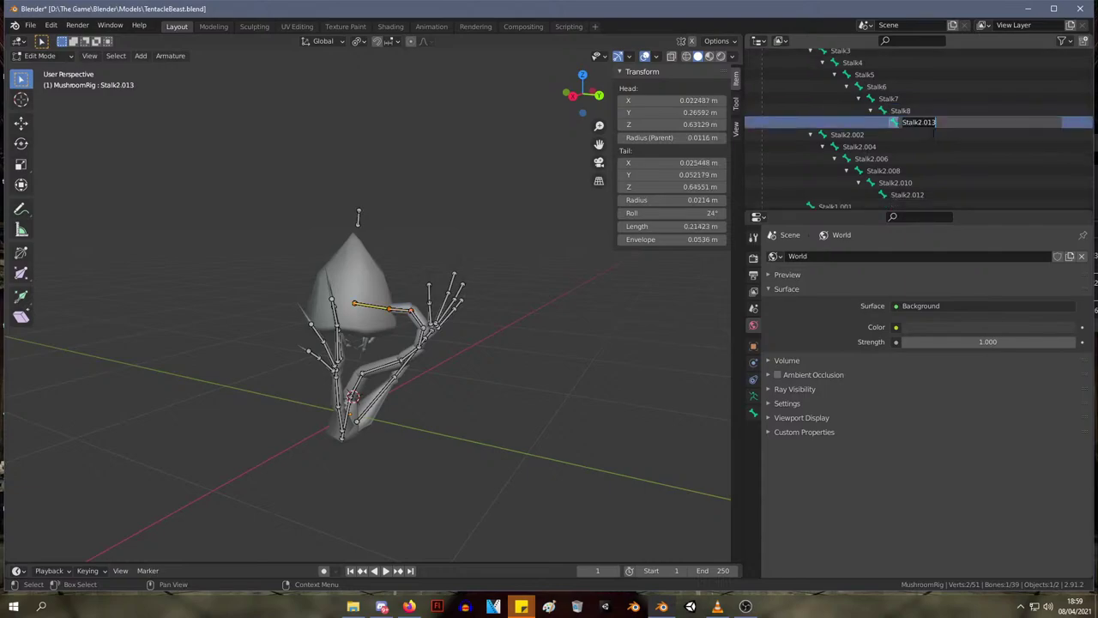
click(954, 122)
scroll(918, 121, up, 1)
double_click(918, 122)
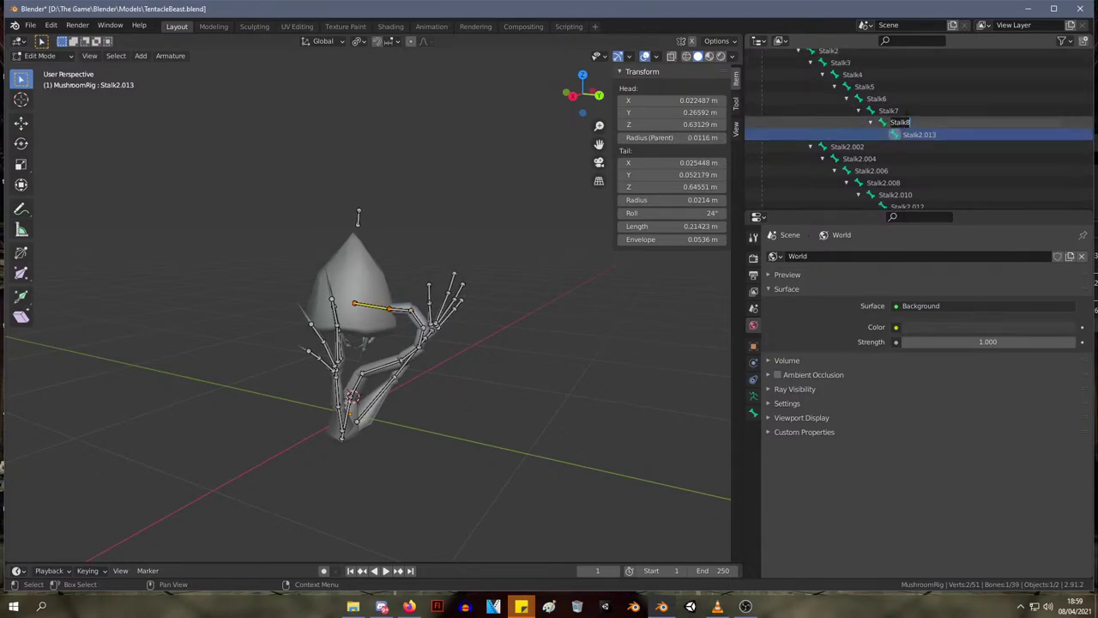
click(918, 122)
- Rename the chain's last bone, Stalk2.013, which reaches into the hood, as Tip
scroll(934, 142, down, 1)
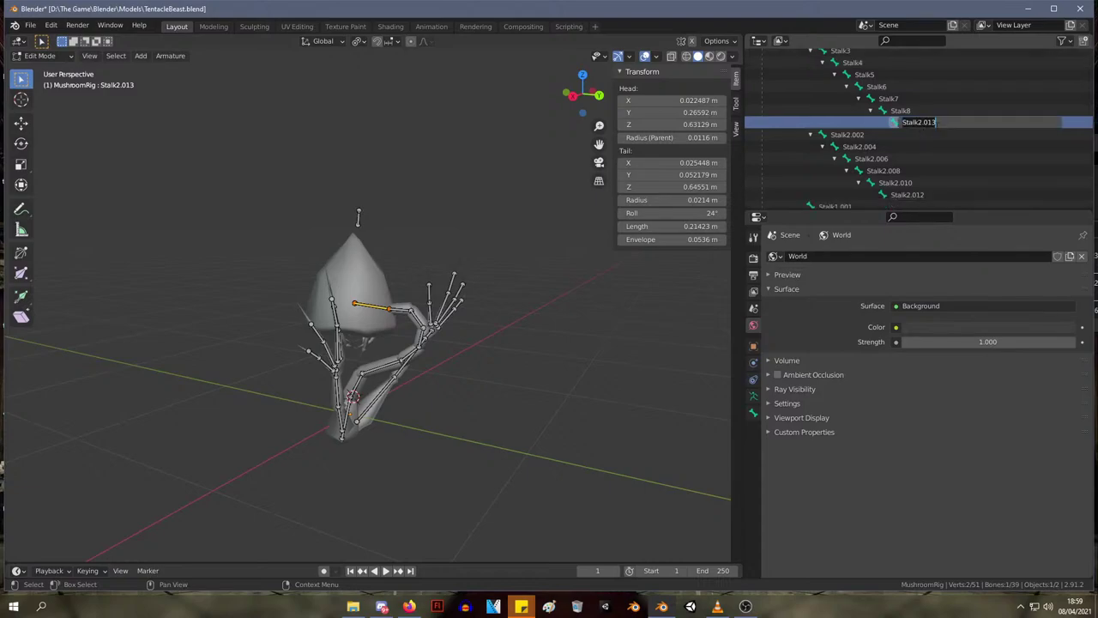
double_click(938, 122)
click(919, 121)
key(Delete)
key(Delete)
key(Delete)
key(Delete)
key(Delete)
key(BackSpace)
key(BackSpace)
key(BackSpace)
key(BackSpace)
key(BackSpace)
text(St)
text(ip)
key(BackSpace)
key(BackSpace)
key(BackSpace)
text(T)
key(BackSpace)
key(BackSpace)
text(Tip)
key(Return)
- Select the bones from Stalk2.002 to Stalk2.012 one after another to check which parts of the stalk they cover
scroll(995, 155, up, 2)
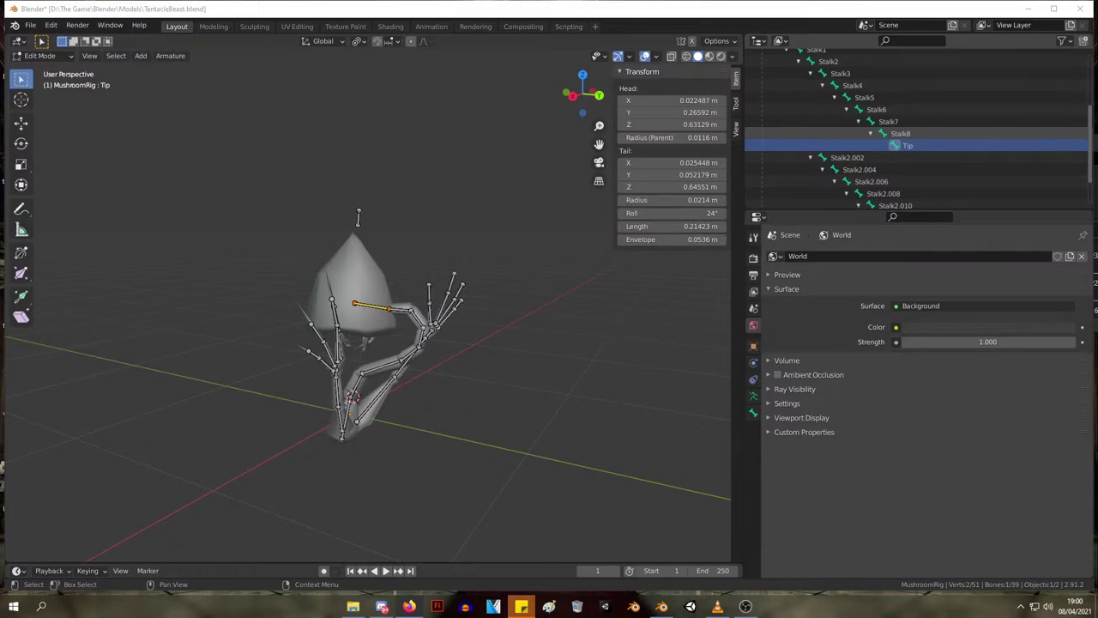
middle_drag(490, 167, 523, 152)
click(848, 160)
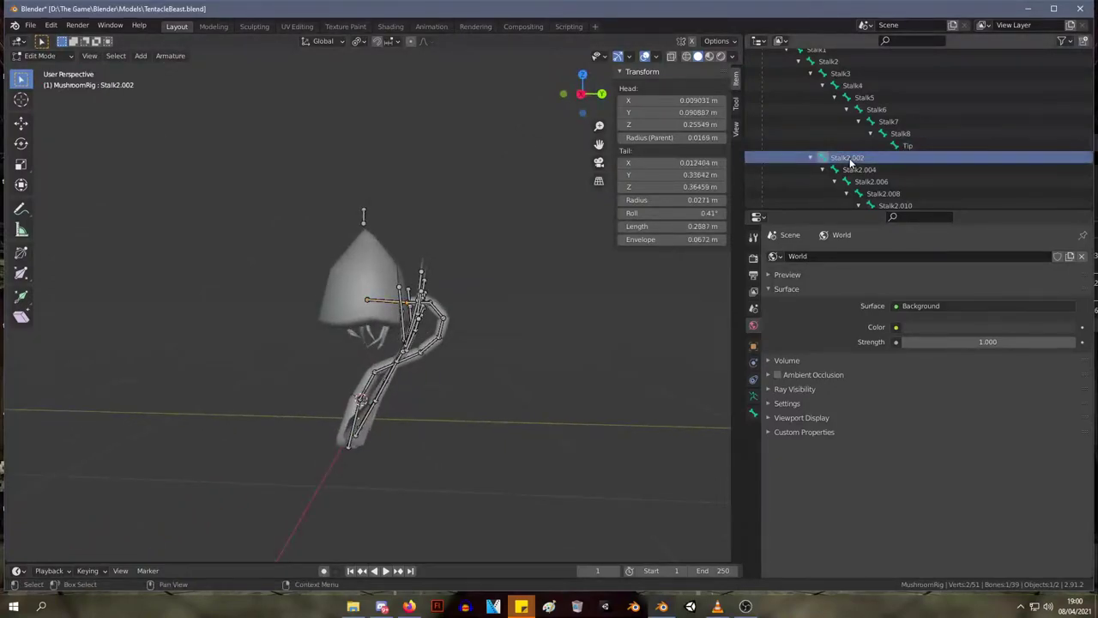
click(861, 170)
click(868, 161)
click(877, 184)
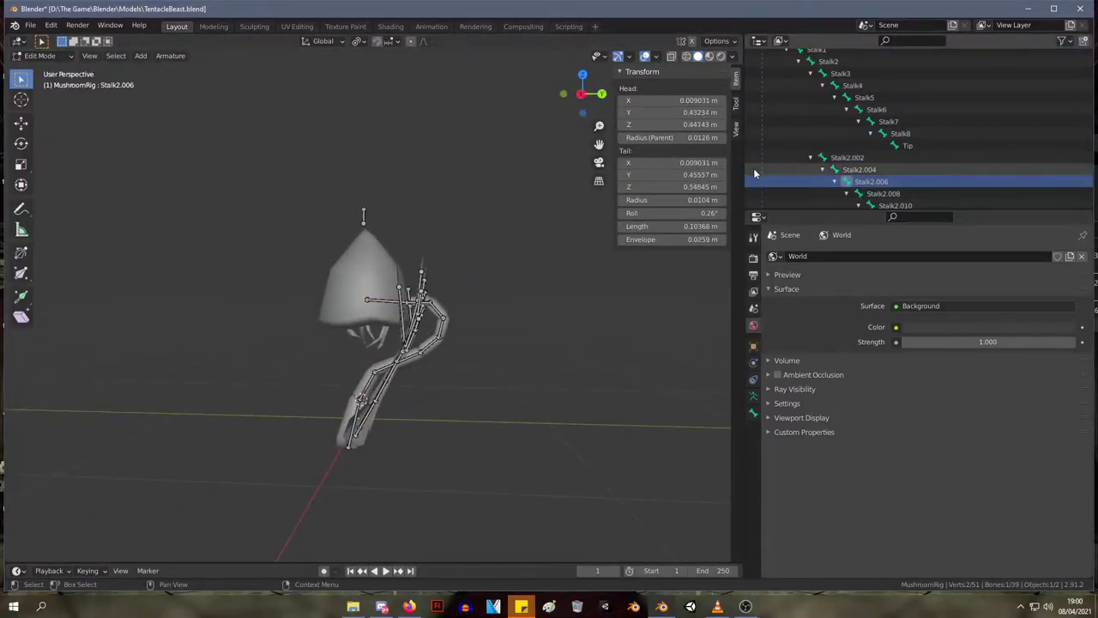
key(Down)
key(Down)
key(Down)
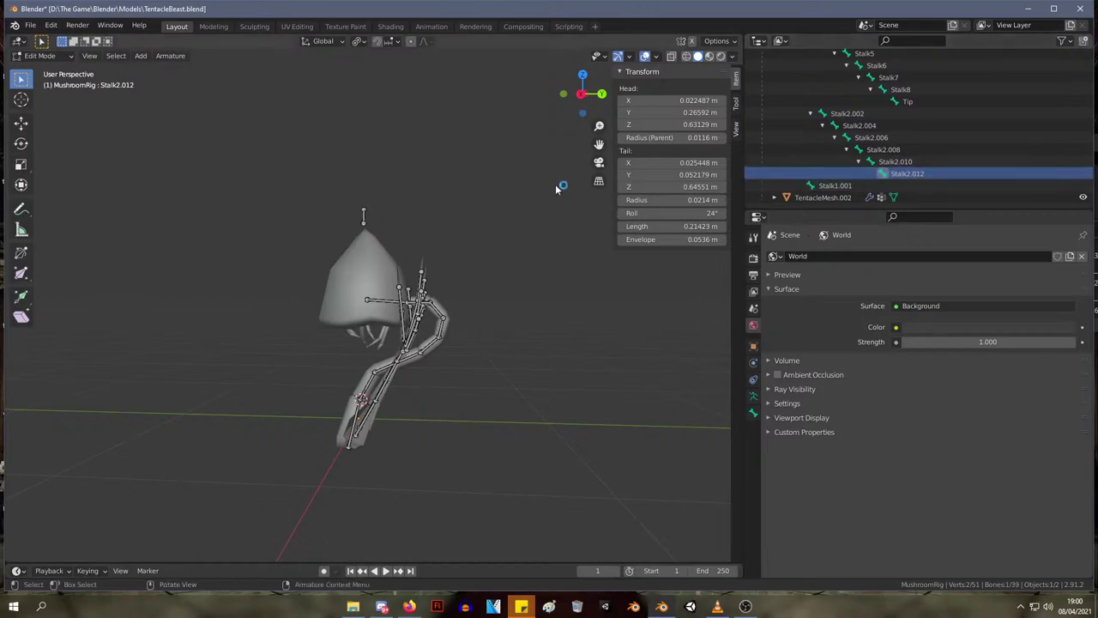
- Switch to Object Mode, select the mushroom rig and try moving it, and return to Edit Mode
middle_drag(555, 189, 449, 362)
key(Tab)
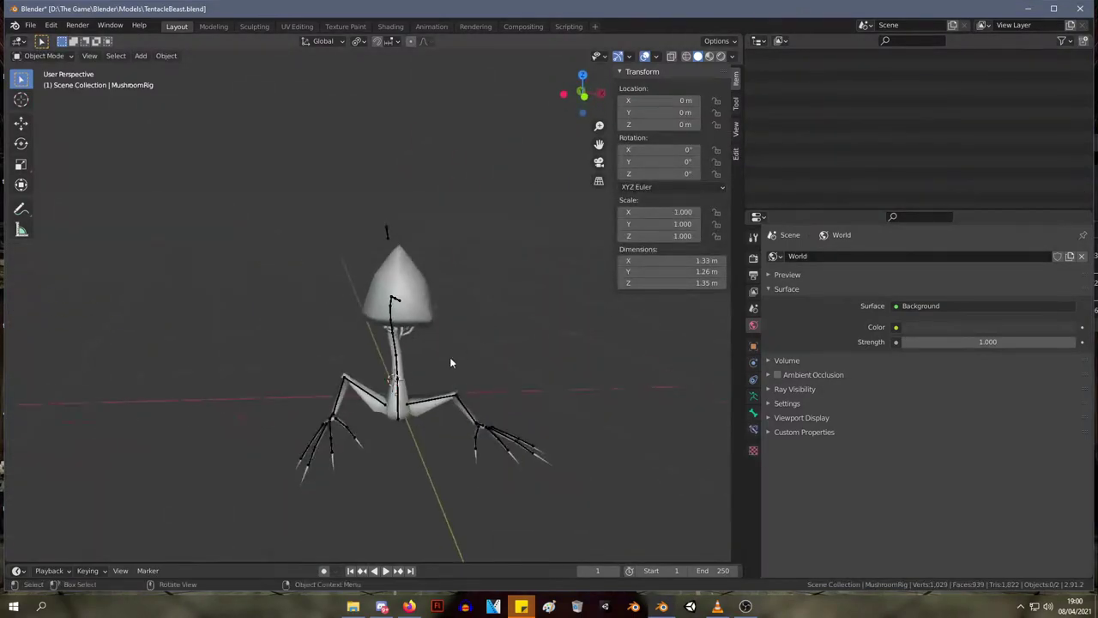
click(403, 388)
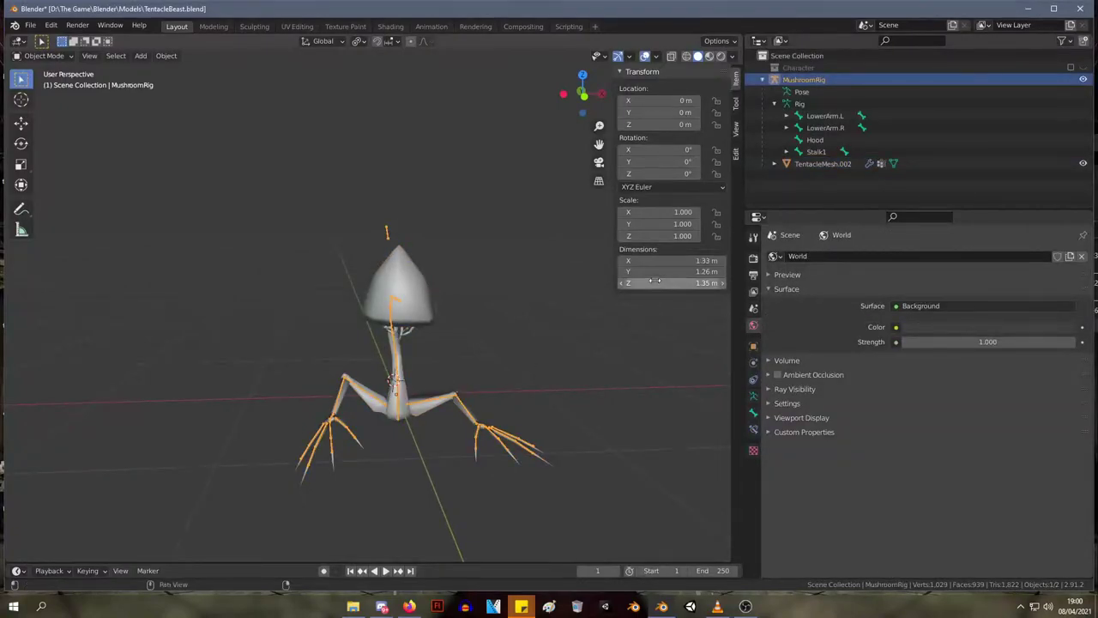
key(g)
right_click(488, 260)
key(Tab)
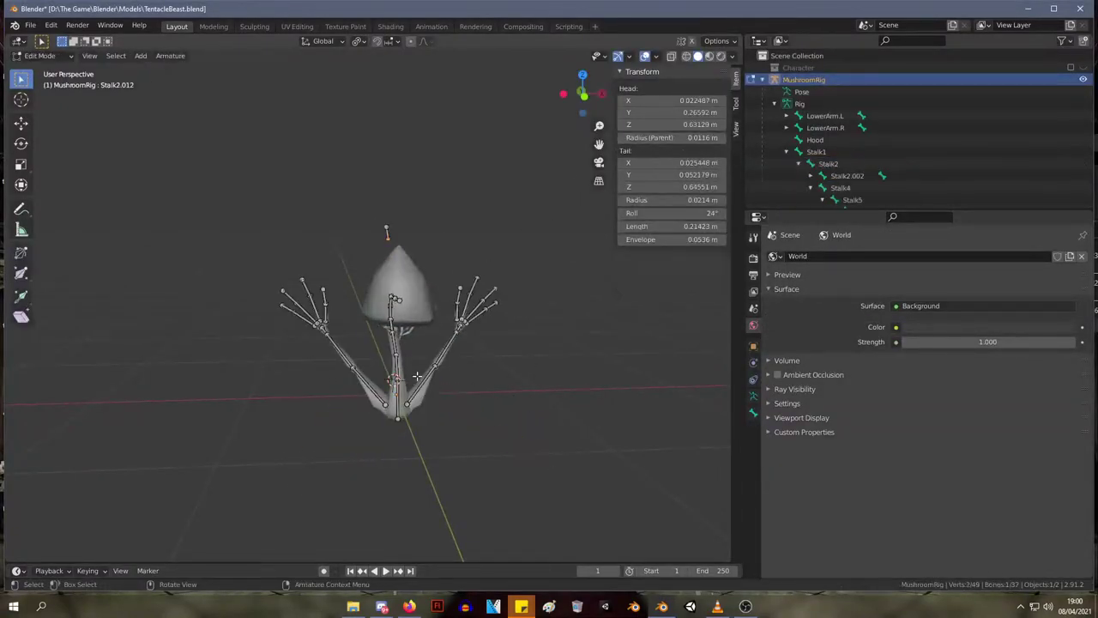
- Try moving Stalk1 and the stalk bone joint above it to test how the chain is connected
click(398, 396)
key(g)
right_click(406, 386)
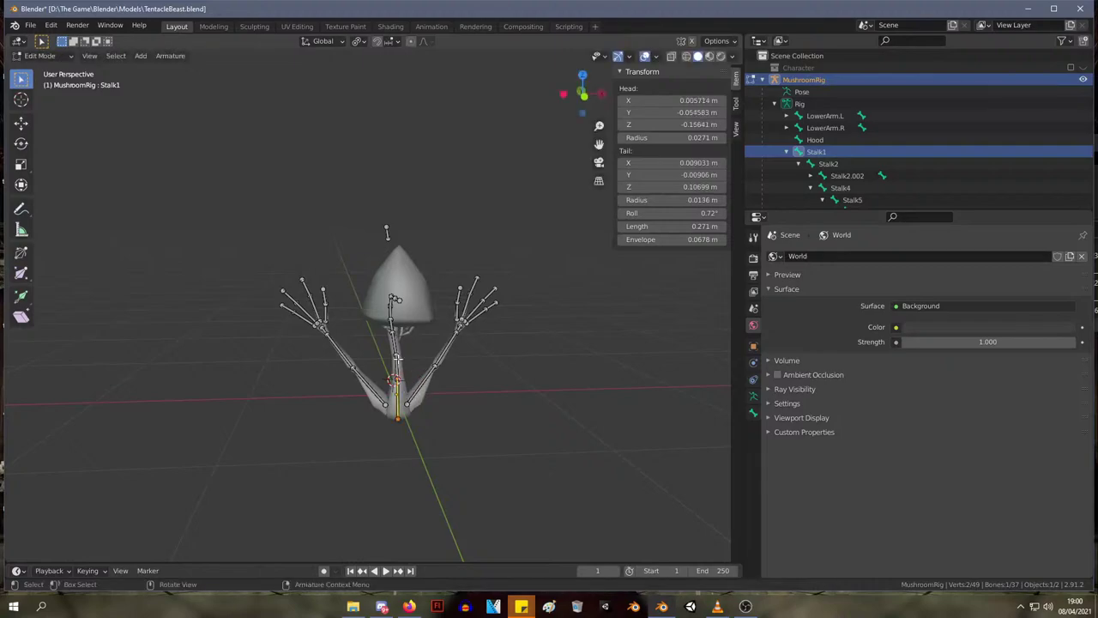
click(398, 358)
key(g)
key(Escape)
- Try moving the bone Stalk2.002 to look for overlapping bones along the stalk's middle section
click(398, 345)
key(g)
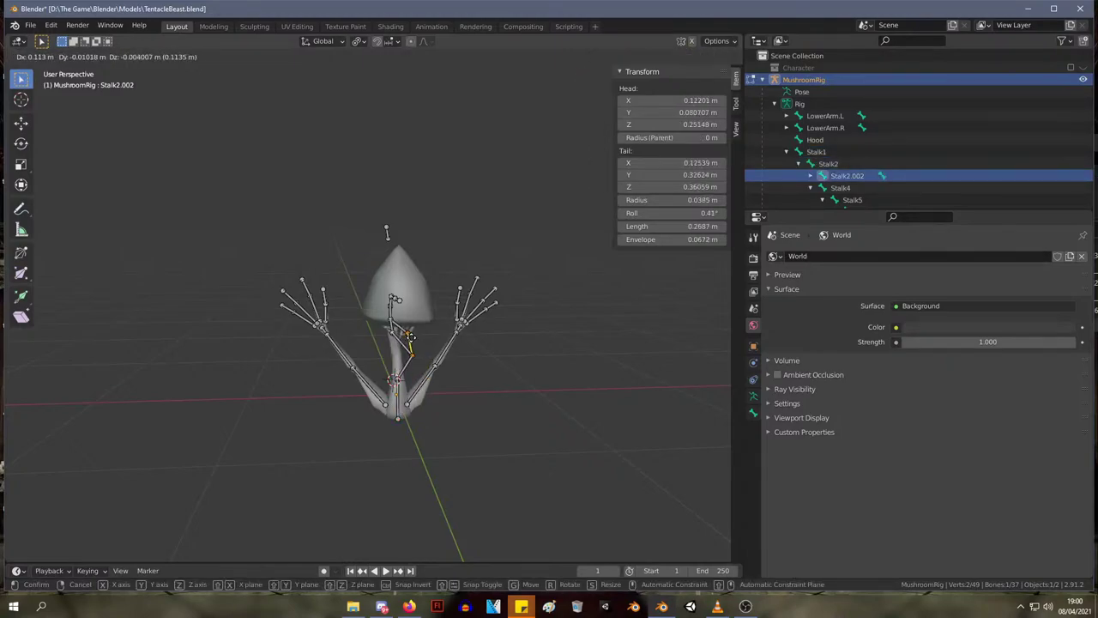
key(Escape)
scroll(441, 297, up, 4)
middle_drag(461, 304, 720, 214)
key(g)
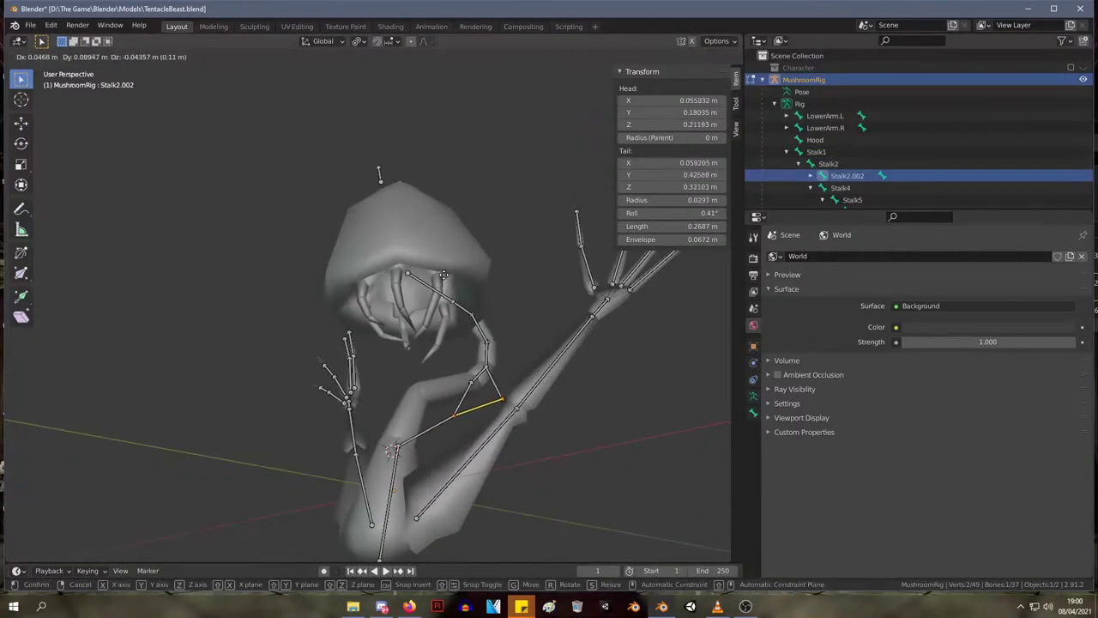
right_click(447, 277)
- Select all bones of the rig and open the armature's context commands
key(alt+a)
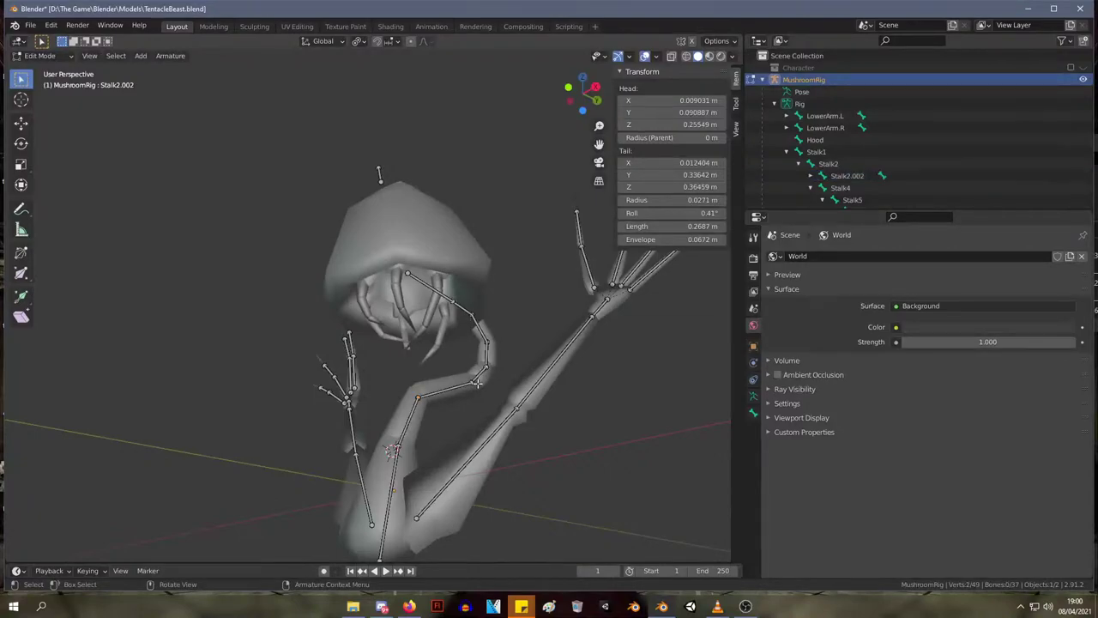
key(a)
right_click(467, 371)
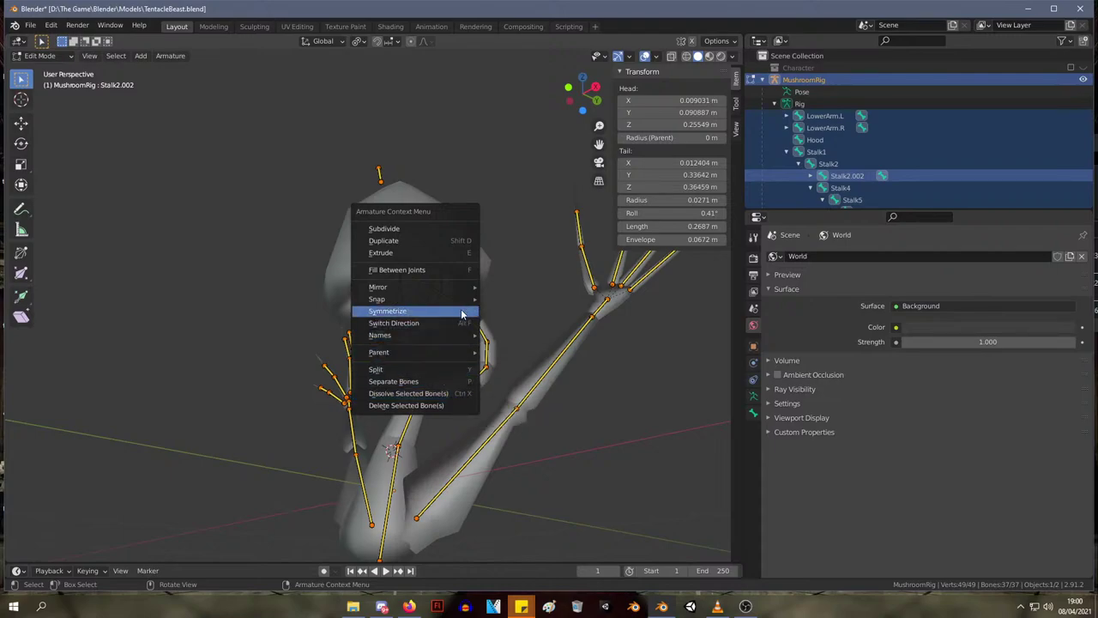
- Select the bone in the stalk's third section and try moving it again to expose the duplicate beneath it
scroll(513, 314, up, 1)
middle_drag(513, 314, 490, 314)
click(480, 392)
key(g)
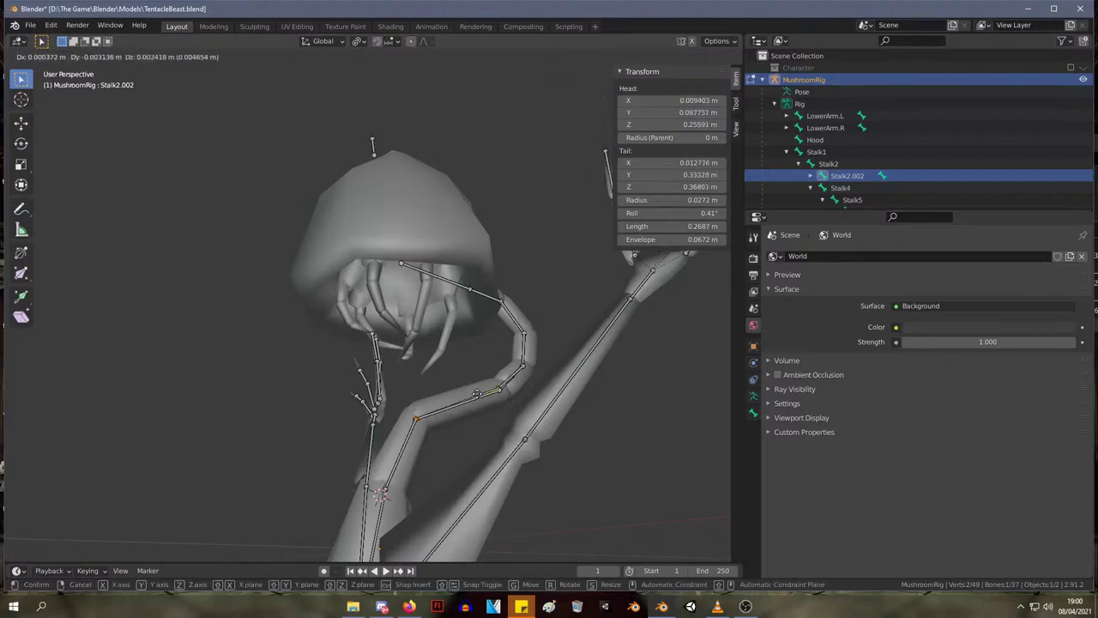
right_click(477, 373)
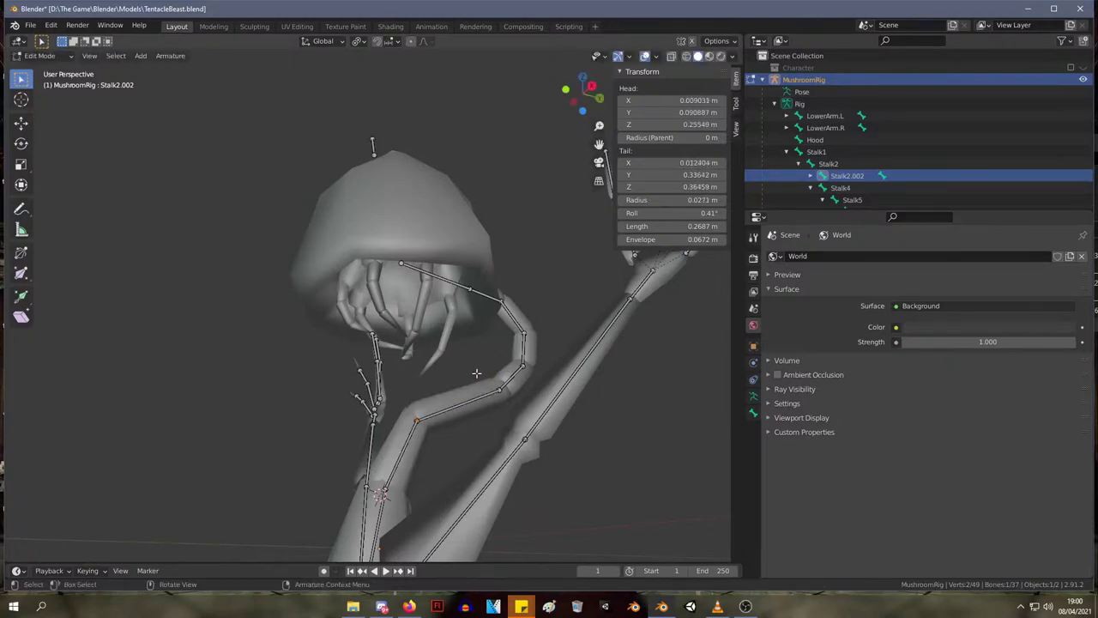
- Try deleting Stalk2 together with its whole child bone hierarchy, and undo the deletion
key(KP_1)
key(KP_3)
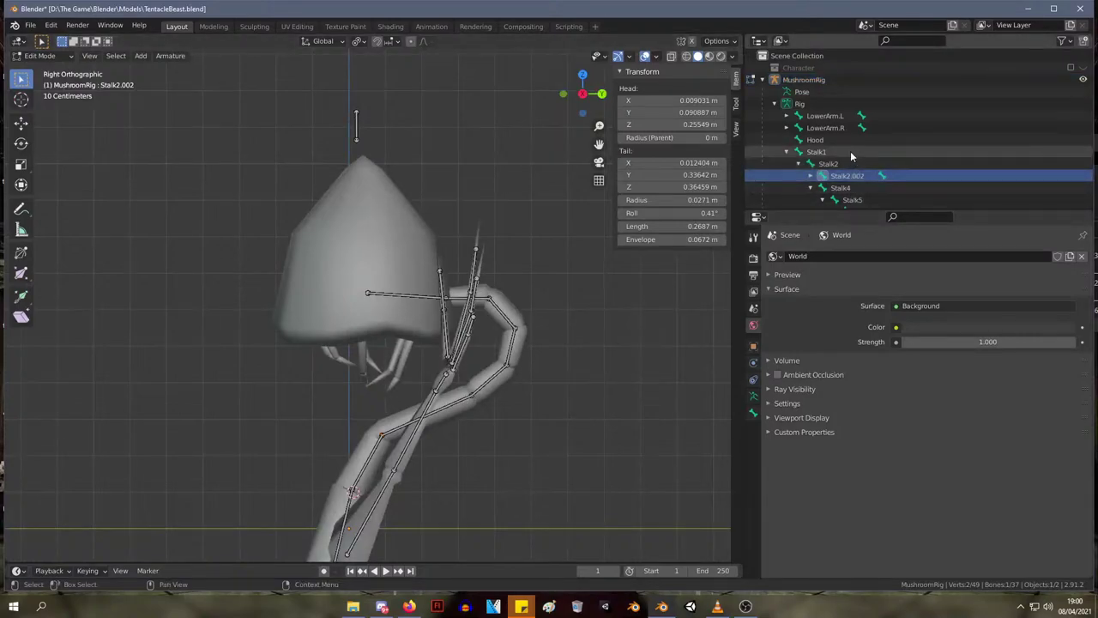
scroll(850, 151, down, 3)
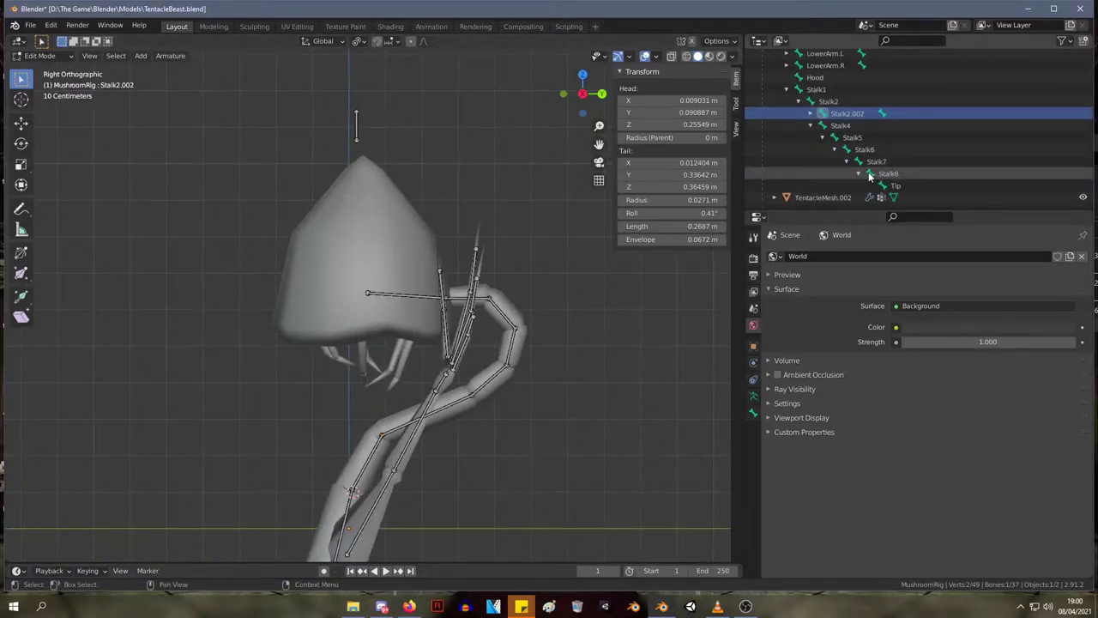
click(815, 101)
right_click(811, 101)
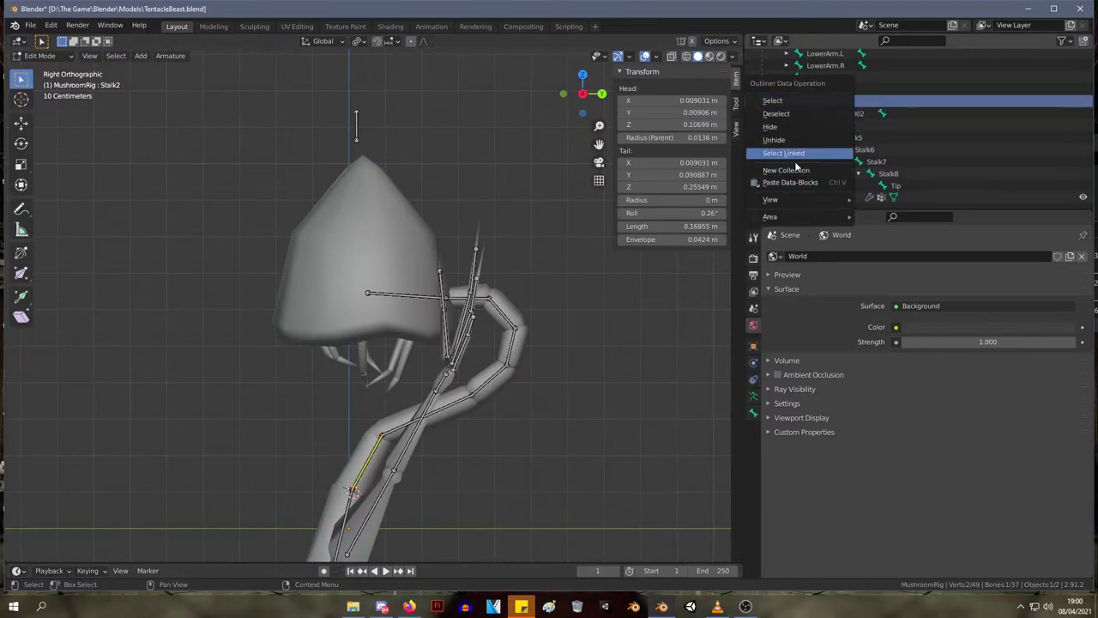
click(789, 153)
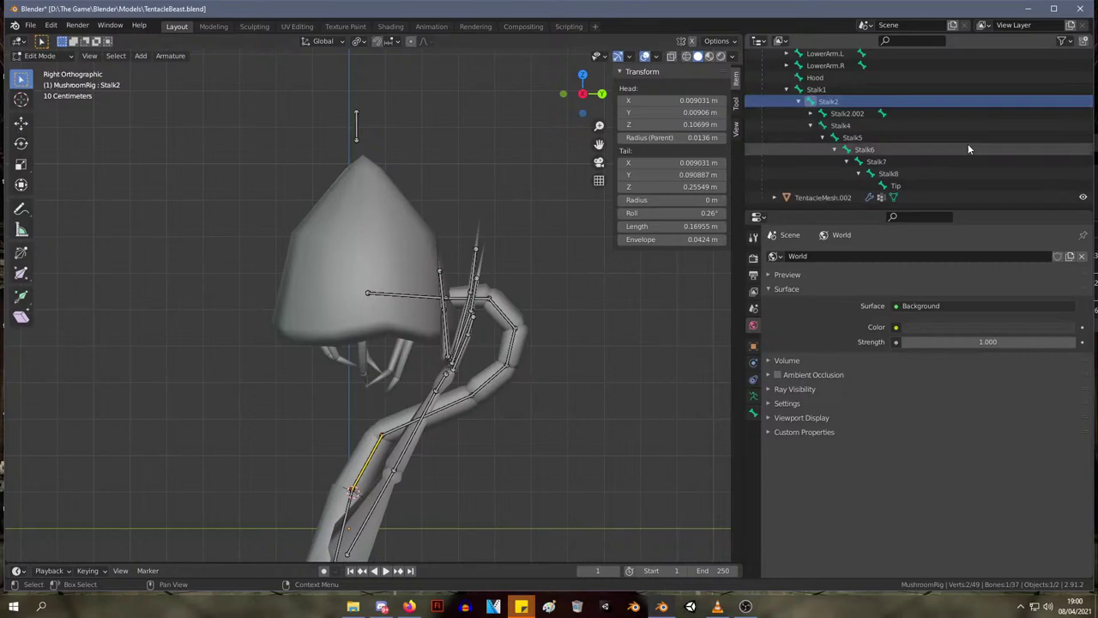
right_click(828, 101)
click(798, 144)
key(x)
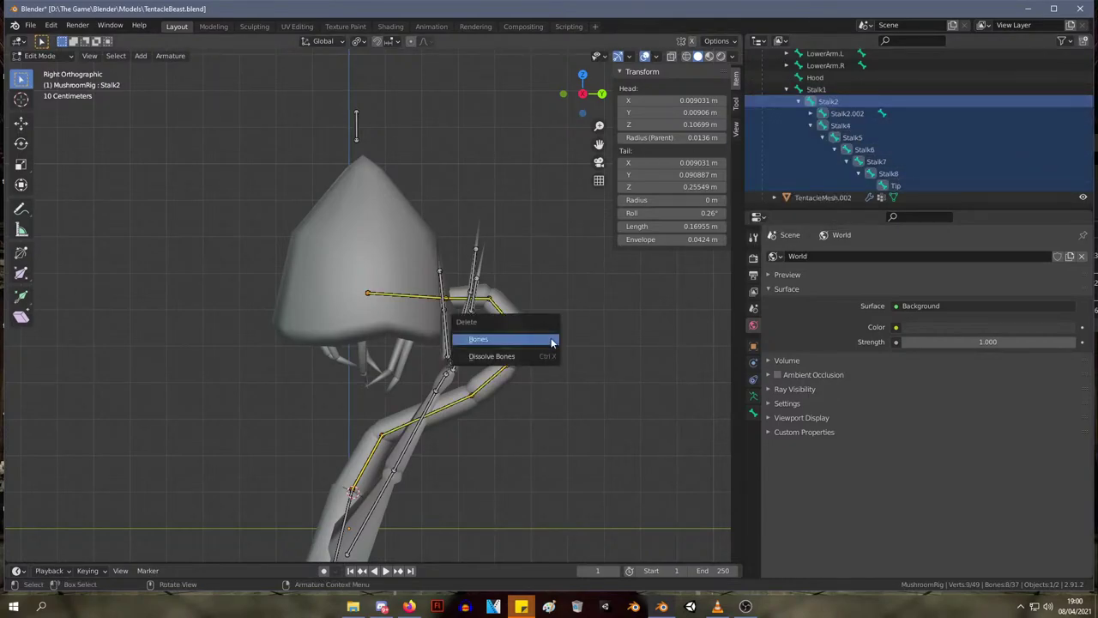
click(543, 344)
mouse_move(548, 313)
middle_down()
mouse_move(488, 283)
mouse_move(534, 265)
mouse_move(537, 317)
mouse_move(548, 303)
middle_up()
key(ctrl+z)
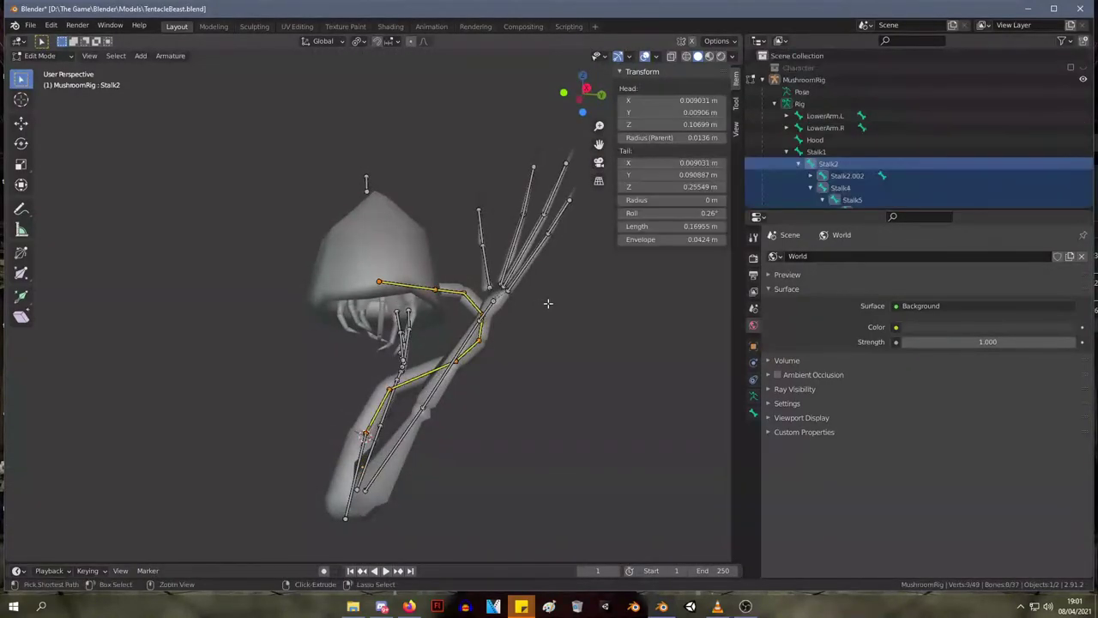
- Check Stalk1 and Stalk2 against the stalk chain and delete the duplicate bone Stalk2.002
middle_drag(509, 343, 522, 392)
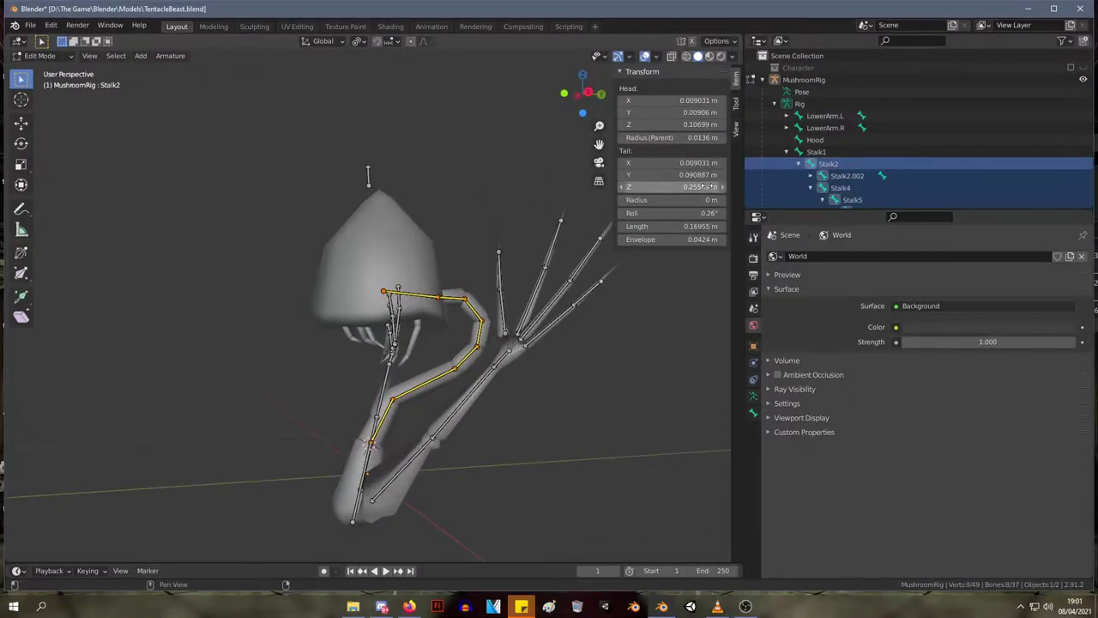
middle_drag(577, 283, 536, 279)
click(822, 151)
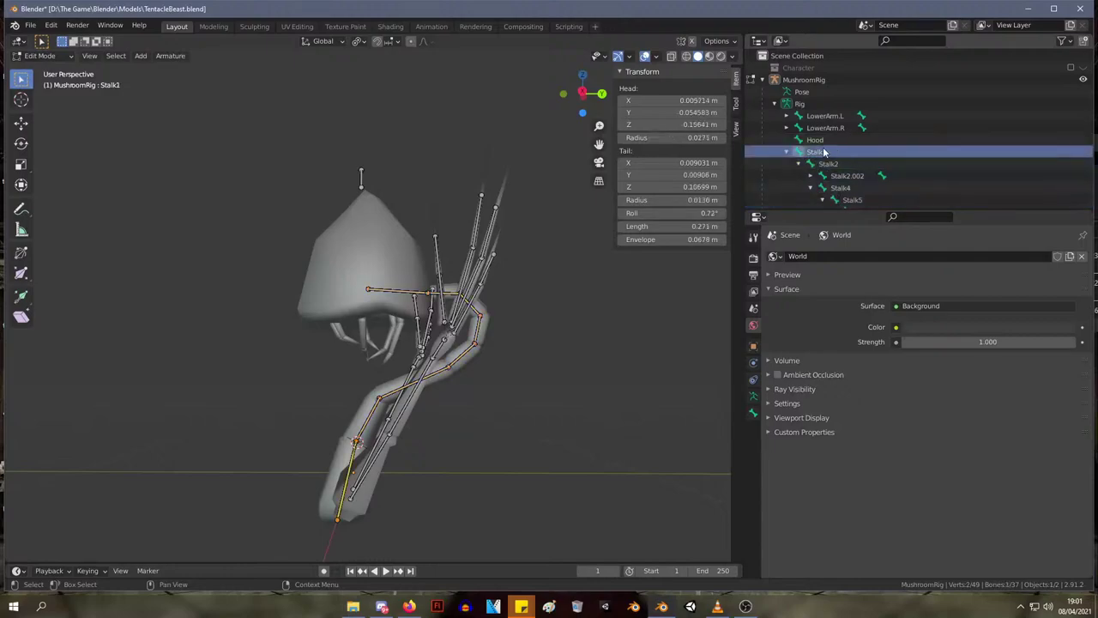
click(838, 165)
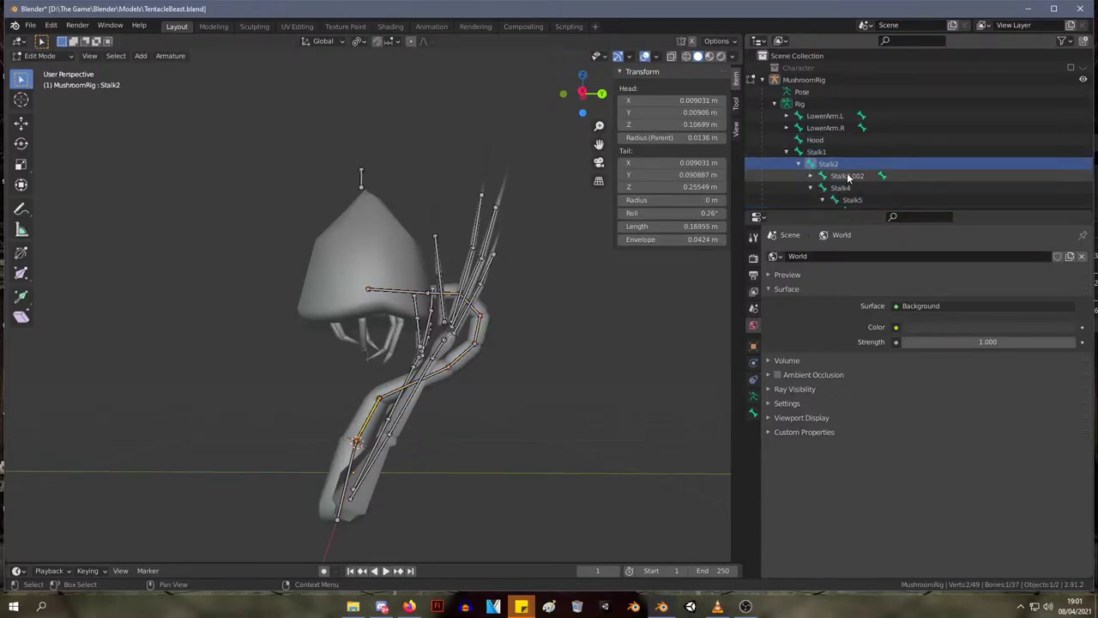
click(847, 176)
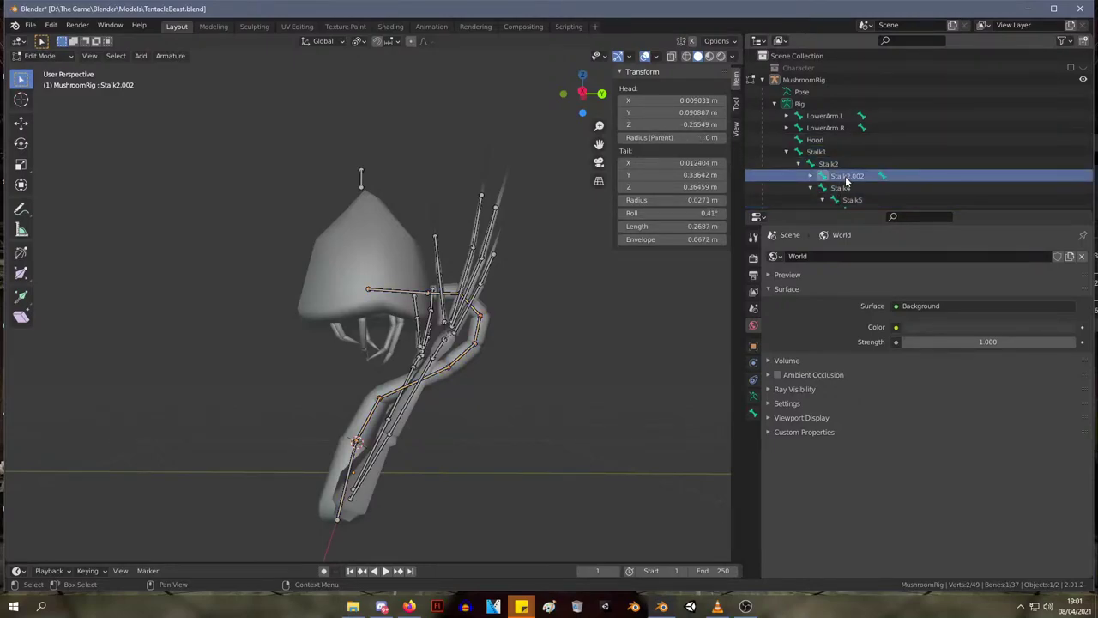
click(833, 164)
click(839, 176)
key(x)
click(589, 338)
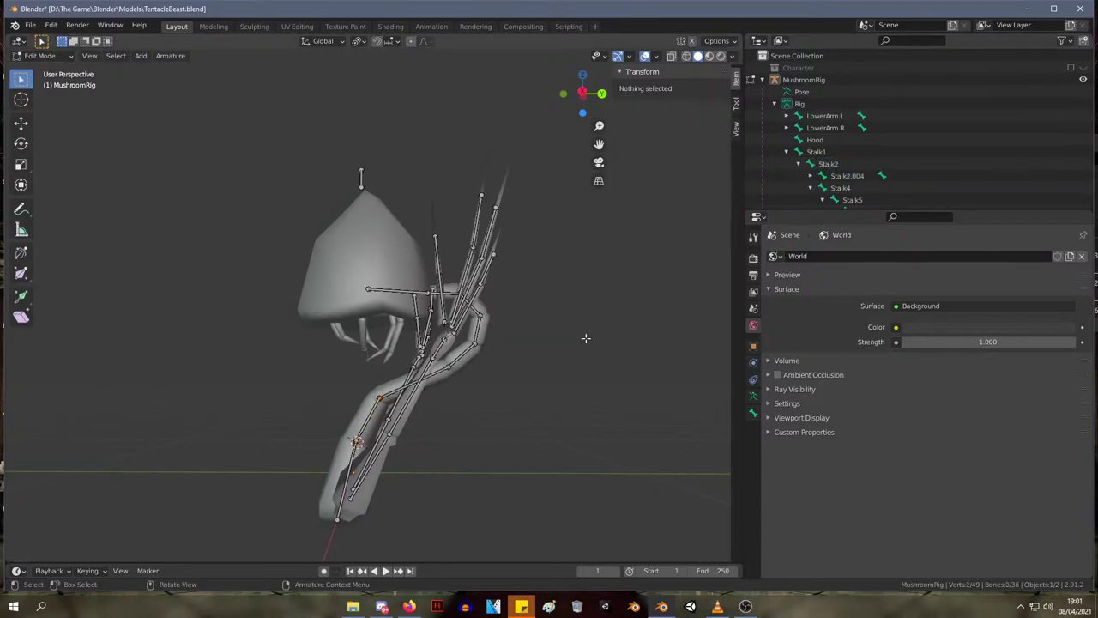
- Delete the duplicate bones Stalk2.004 and Stalk2.006 under Stalk2
click(835, 176)
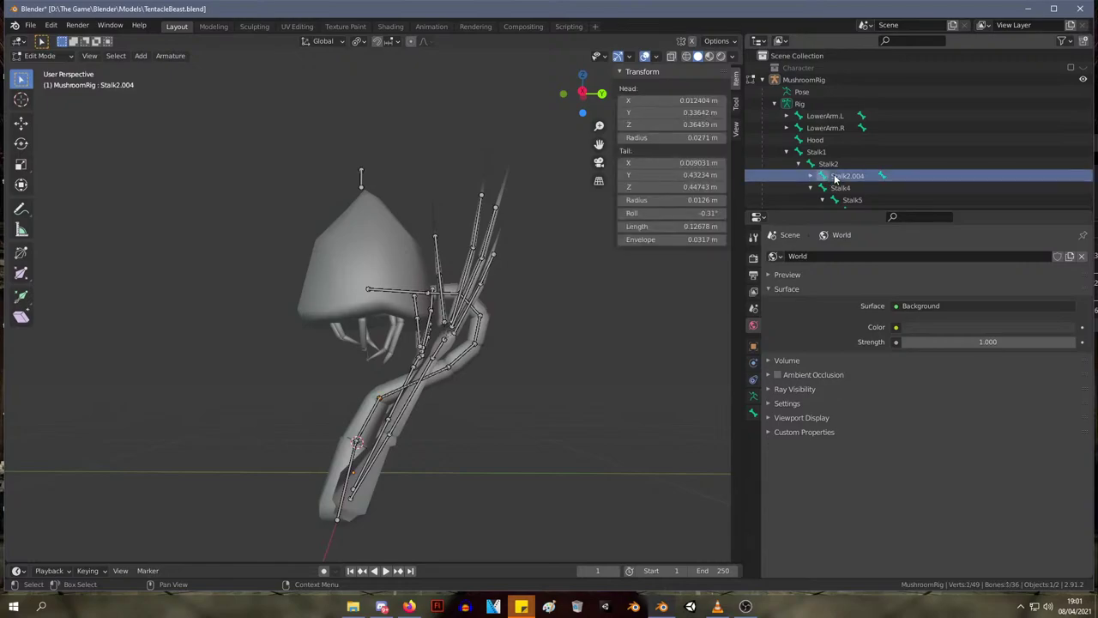
key(x)
click(619, 351)
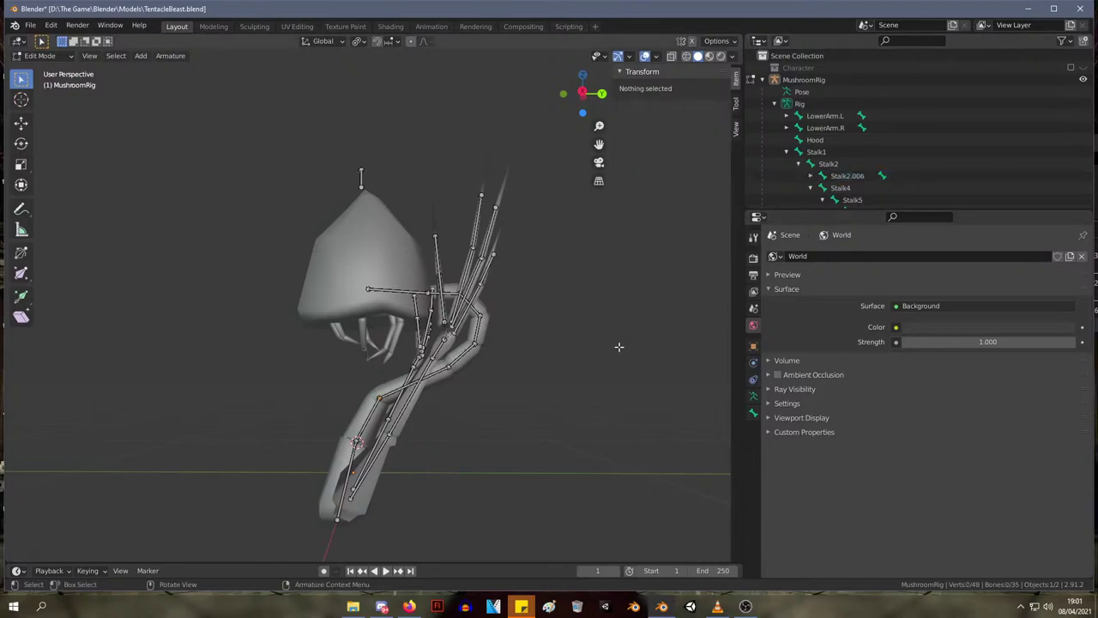
click(845, 176)
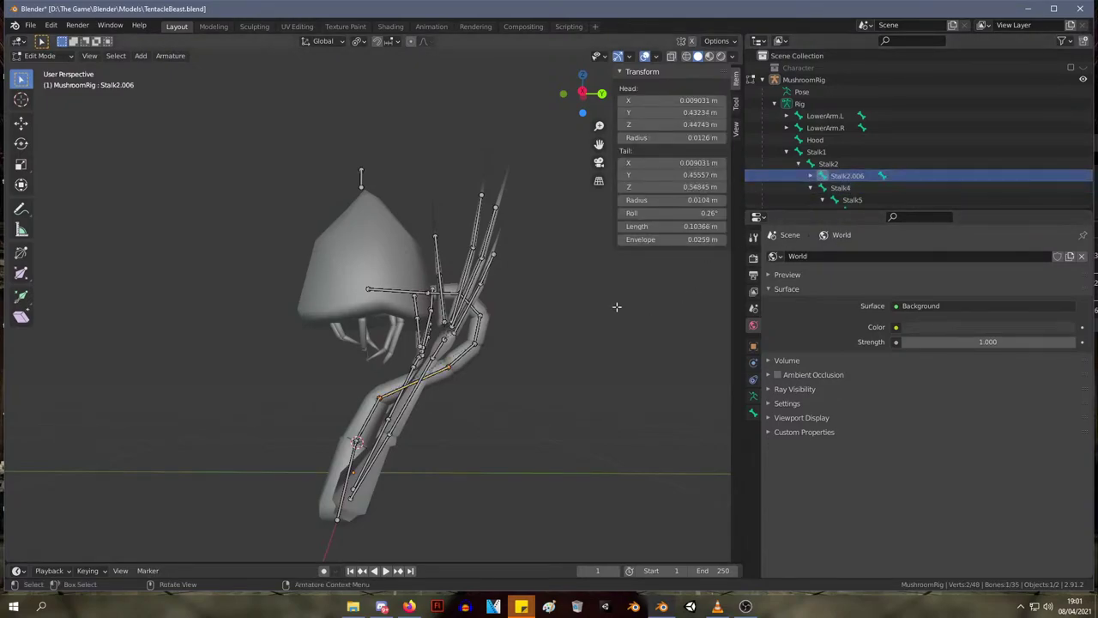
key(x)
click(615, 322)
- Delete the remaining duplicate bones under Stalk2, from Stalk2.008 to Stalk2.012
middle_drag(629, 277, 532, 276)
click(846, 176)
key(x)
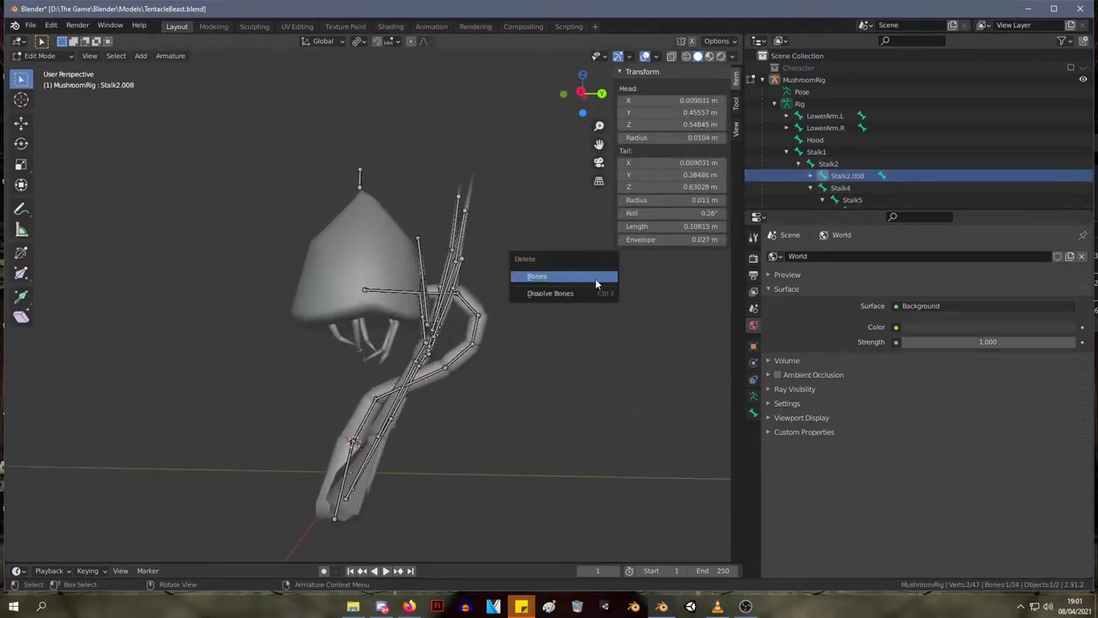
click(597, 276)
click(547, 313)
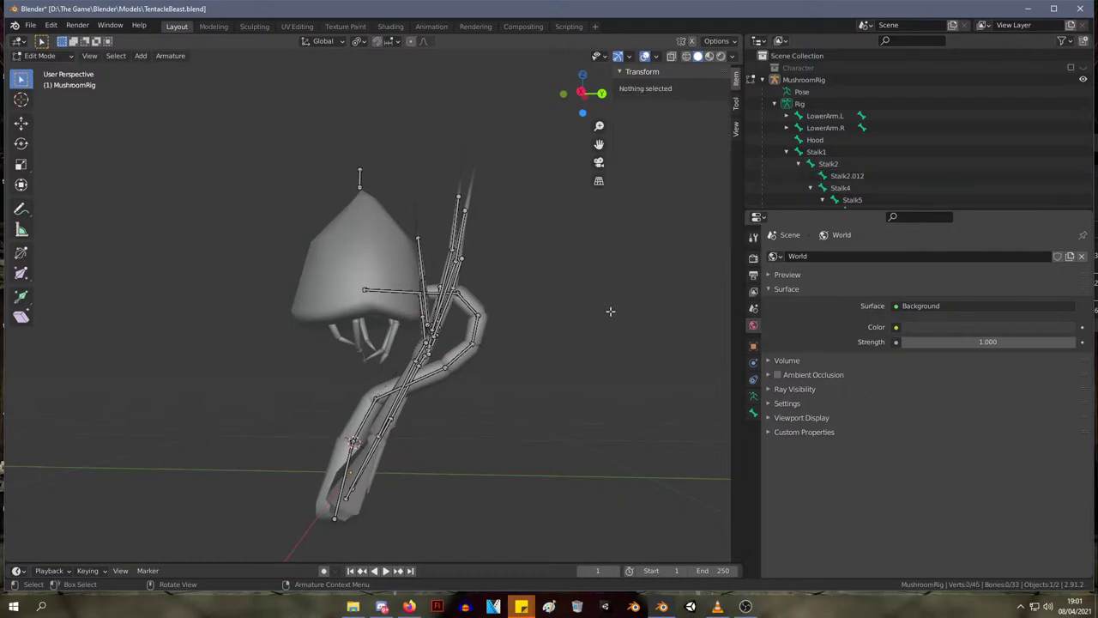
click(846, 175)
key(x)
click(627, 324)
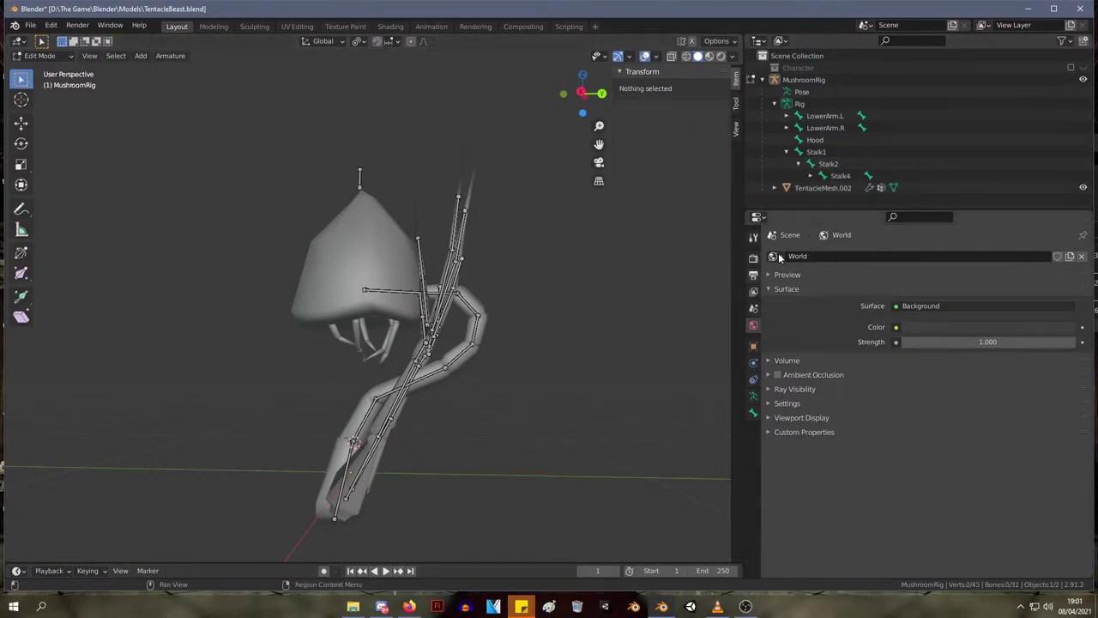
- Expand the full bone hierarchy below Stalk2 and rename the bone Stalk4 to Stalk3
shift+click(810, 175)
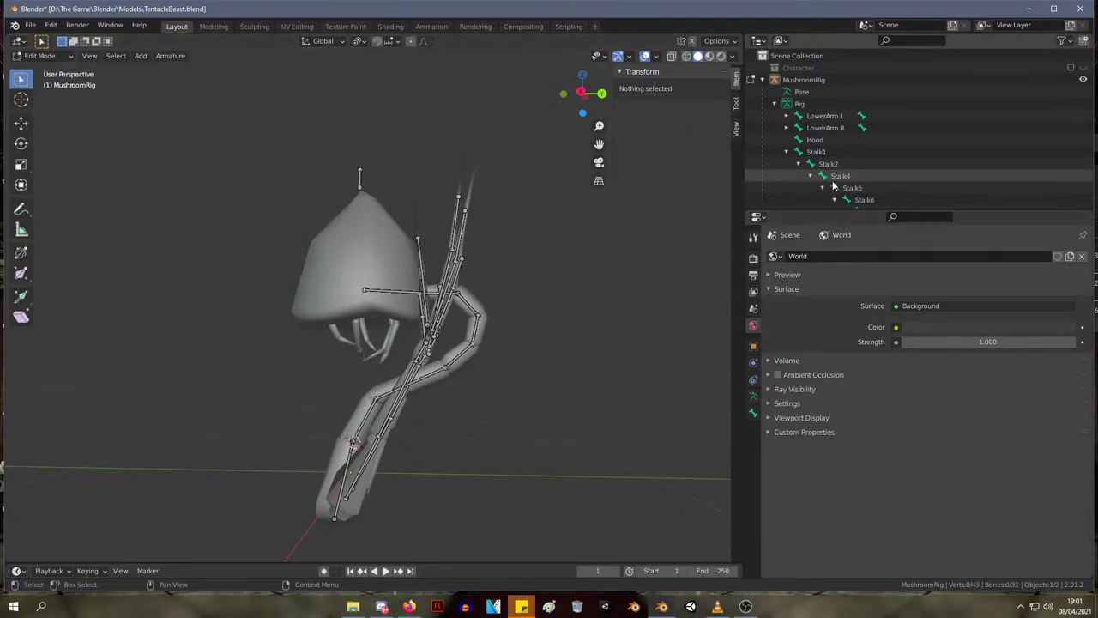
scroll(838, 175, down, 2)
click(838, 105)
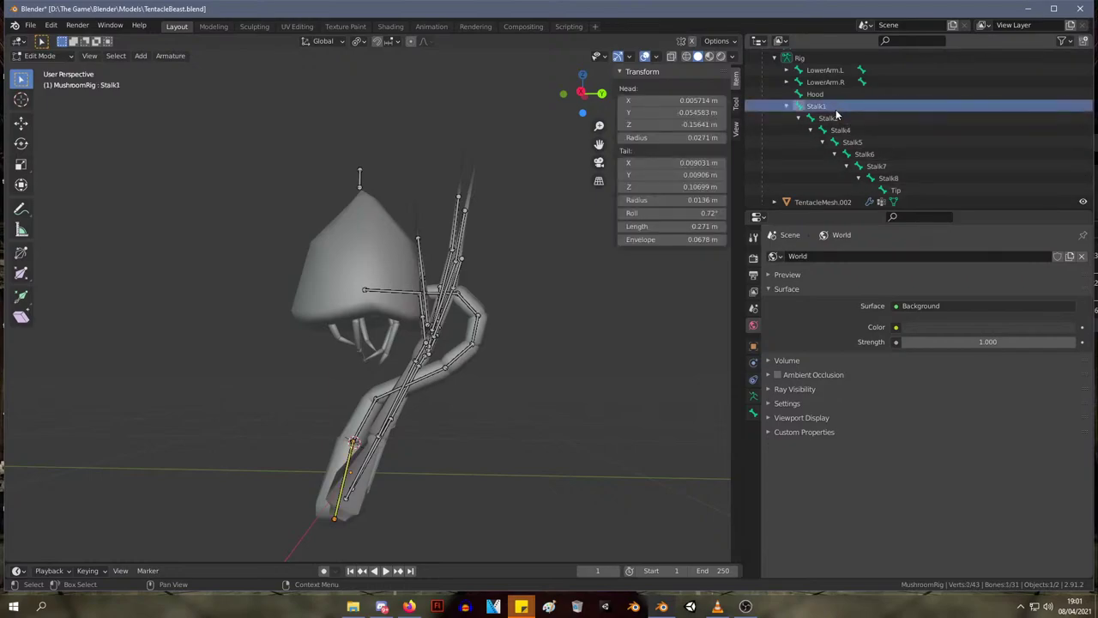
click(836, 117)
click(840, 130)
double_click(841, 130)
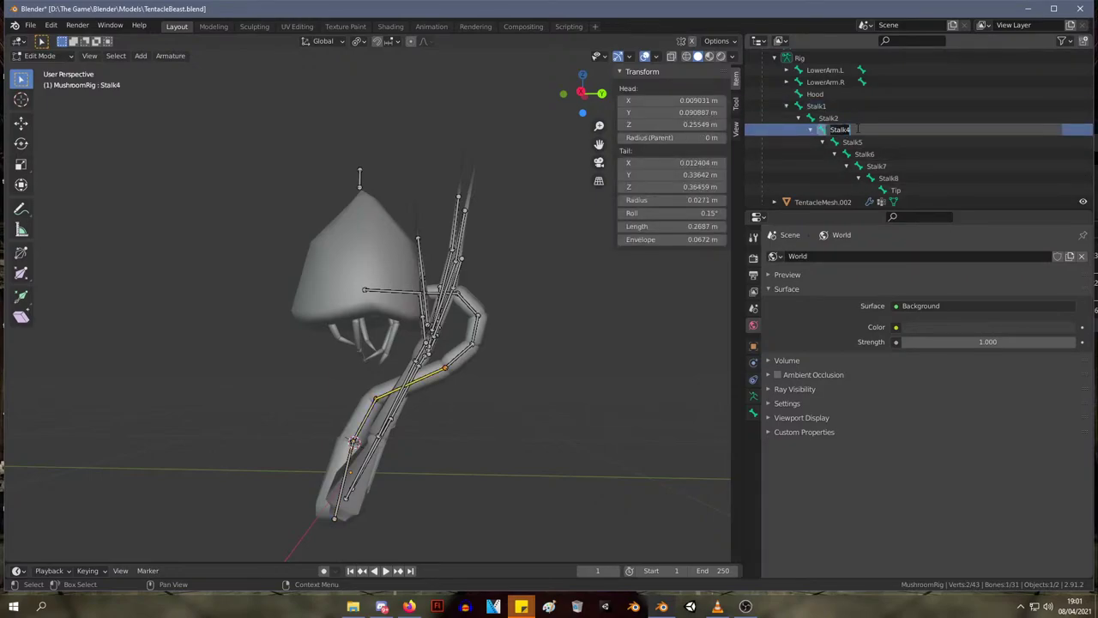
text(3)
key(Return)
- Rename the bone Stalk5 to Stalk4 and the bone Stalk6 to Stalk5
double_click(862, 142)
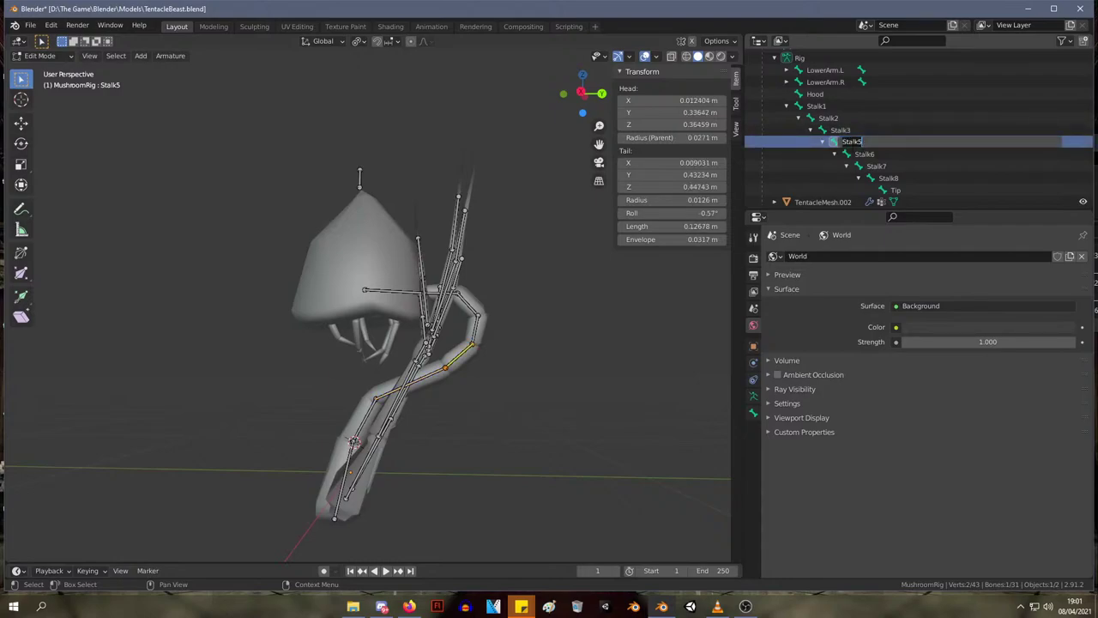
click(869, 139)
key(BackSpace)
text(4)
key(Return)
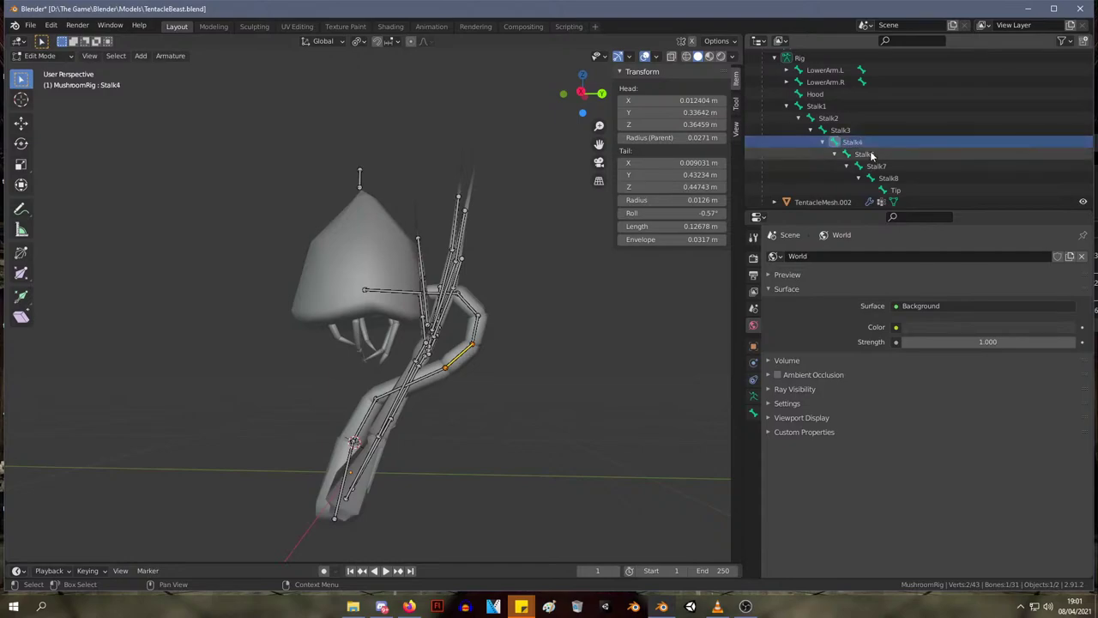
double_click(875, 153)
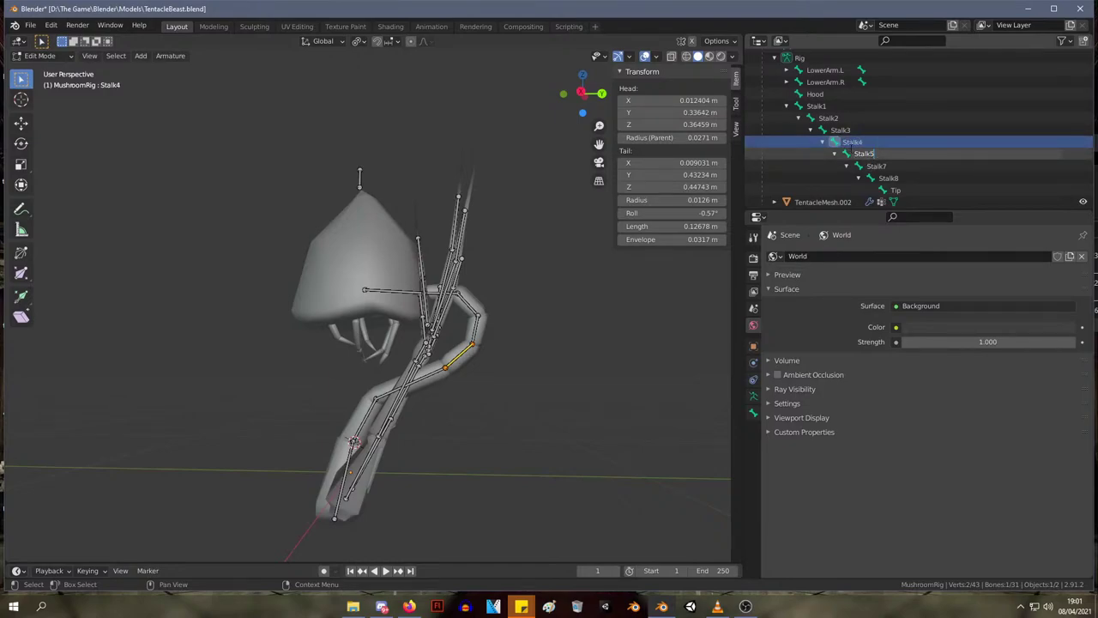
text(5)
key(Return)
- Rename the bone Stalk7 to Stalk6 and the bone Stalk8 to Stalk7
double_click(877, 166)
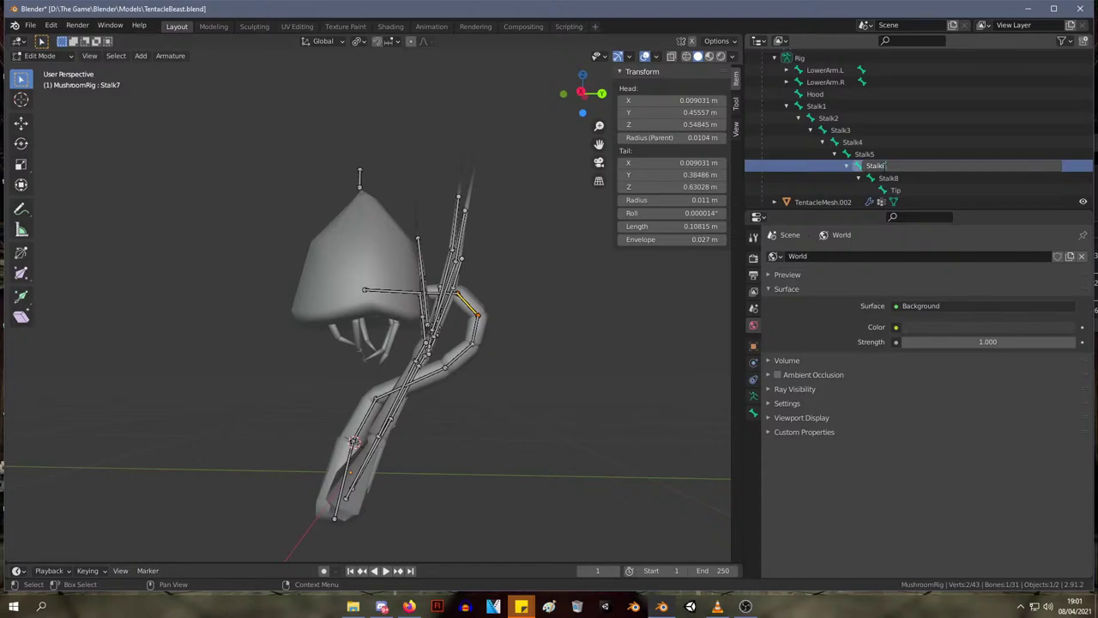
text(6)
key(Return)
double_click(888, 177)
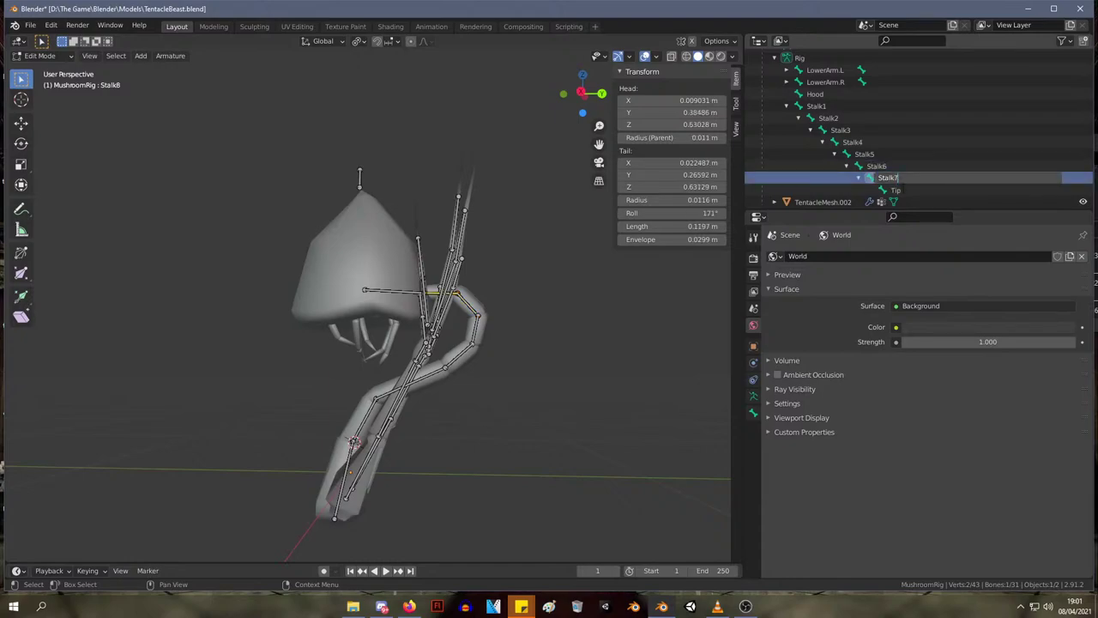
text(7)
key(Return)
- Inspect the stalk, arm and hood bones against the mesh from above, front and side
key(Tab)
key(Tab)
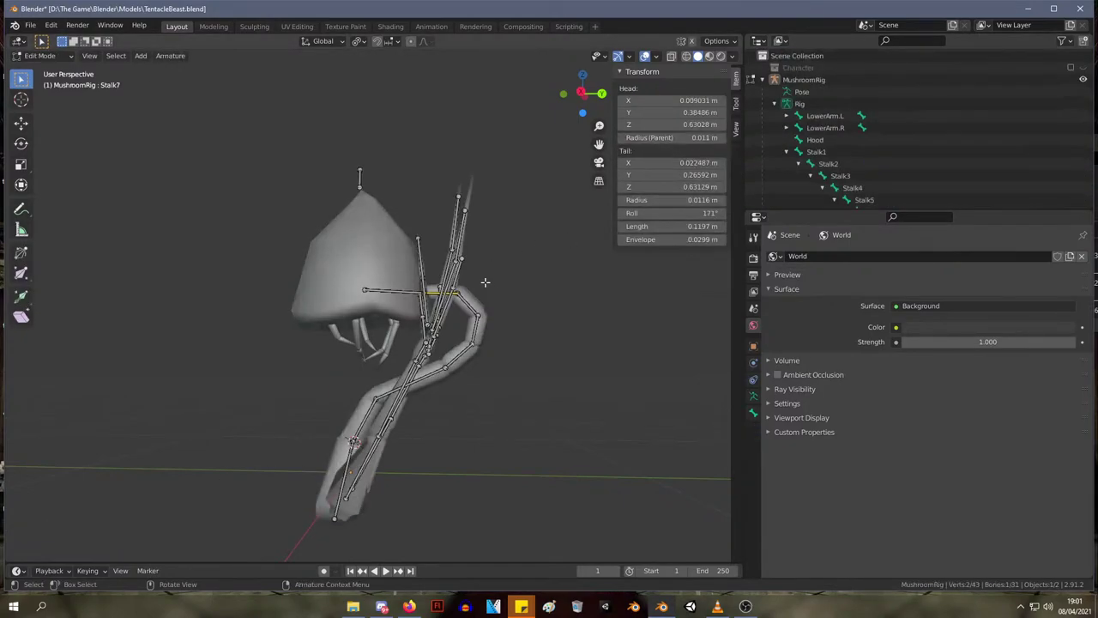
middle_drag(484, 281, 348, 371)
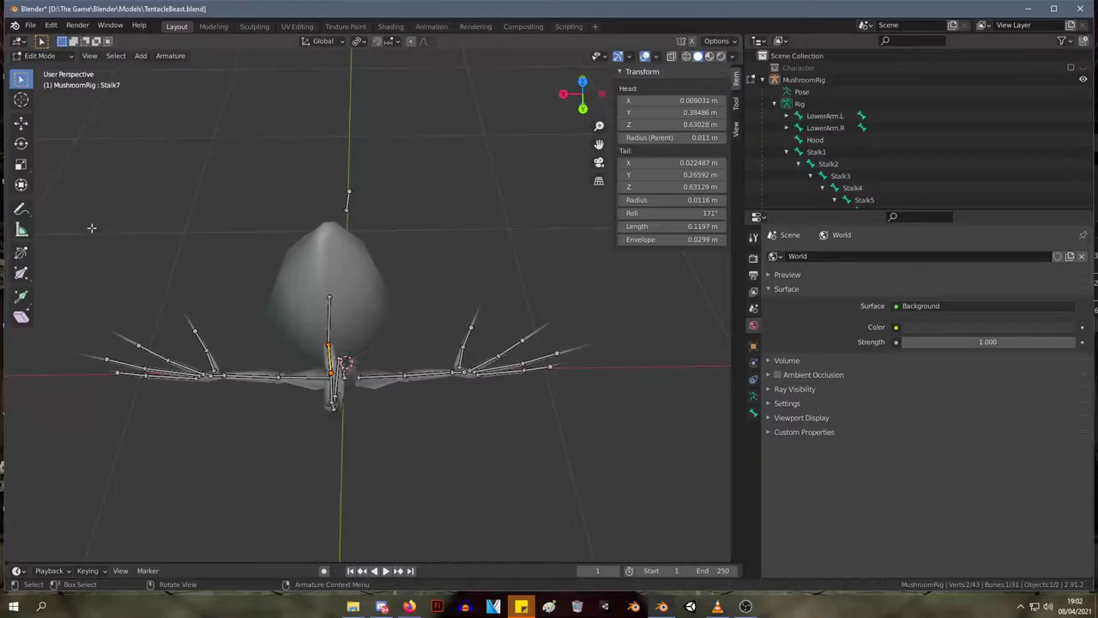
middle_drag(243, 198, 500, 105)
key(Tab)
key(Tab)
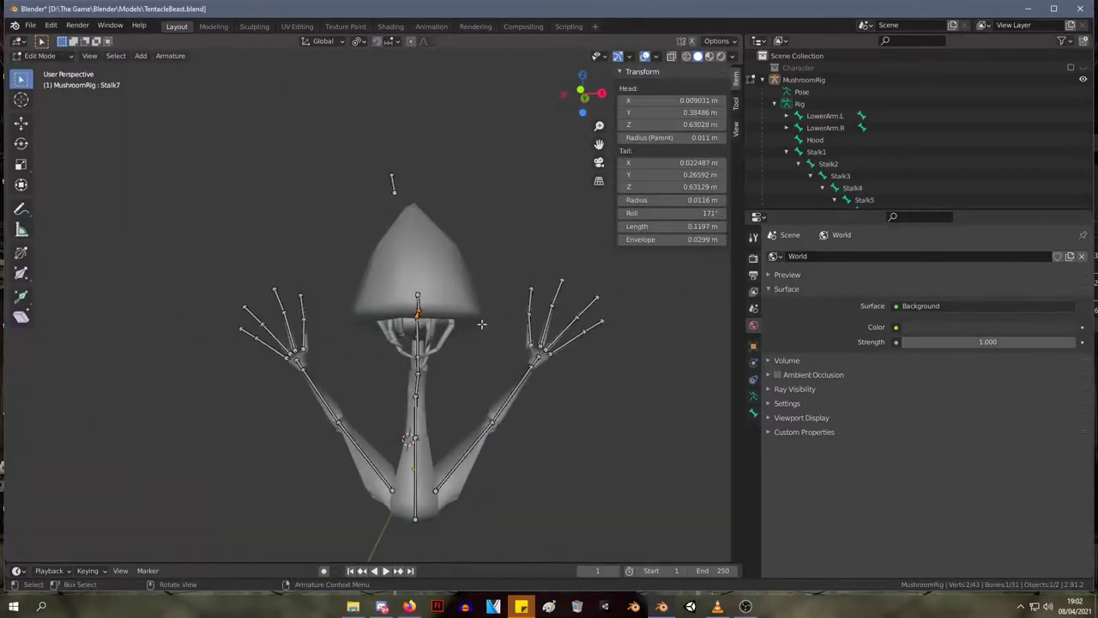
middle_drag(482, 323, 539, 304)
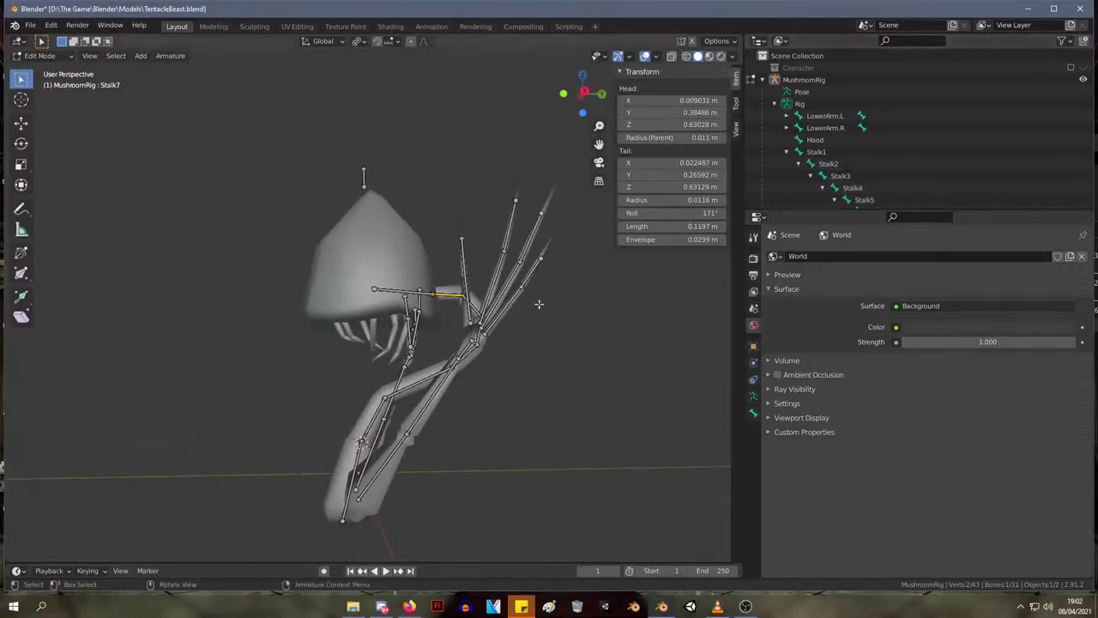
middle_drag(394, 310, 439, 436)
- Select the creature mesh in Object Mode and review its list of vertex groups
key(Tab)
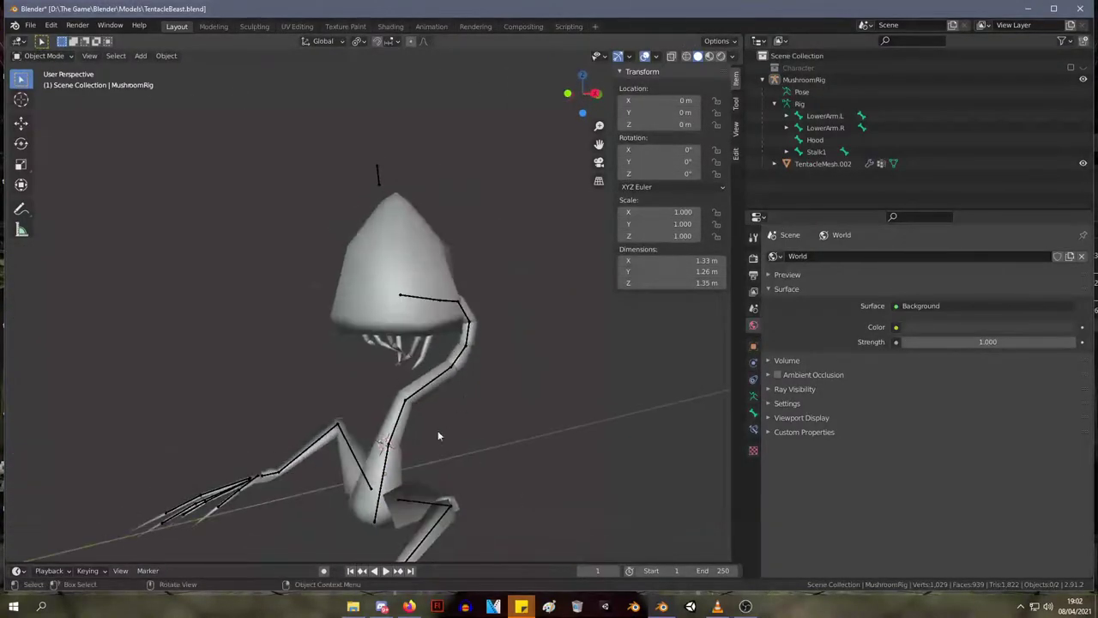
key(Tab)
key(Tab)
click(382, 408)
click(754, 445)
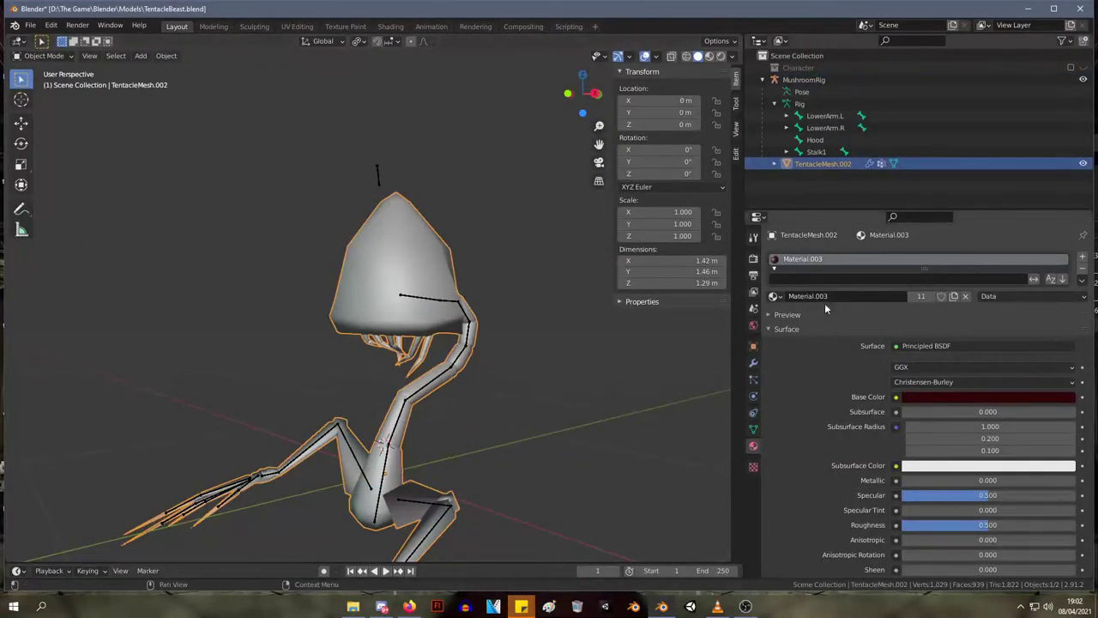
click(753, 429)
scroll(884, 319, up, 10)
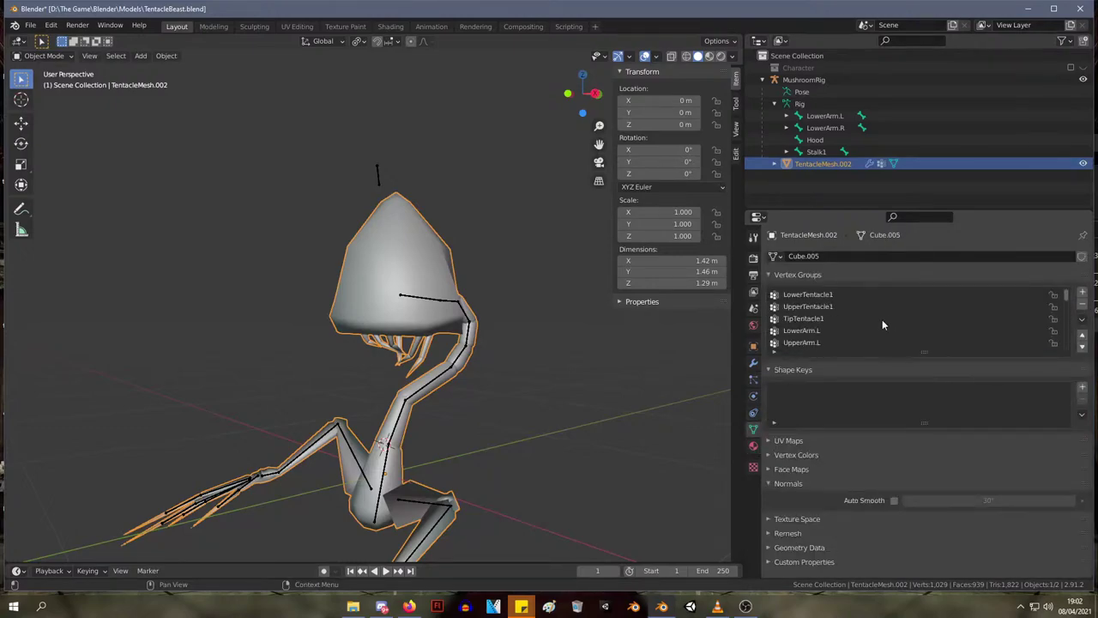
scroll(876, 324, down, 10)
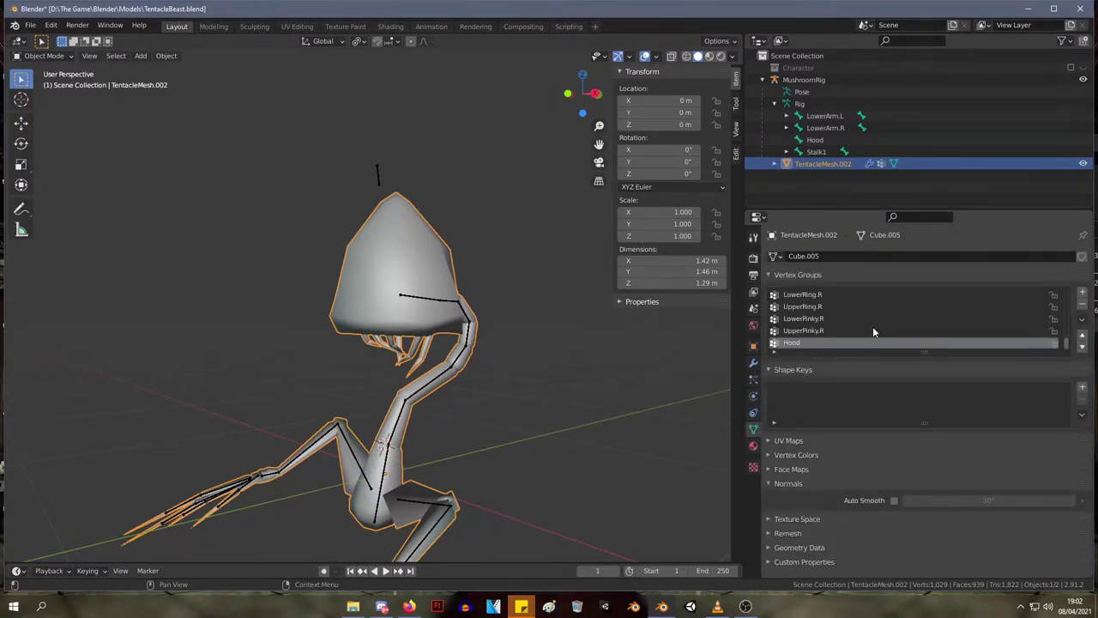
- Clear the creature mesh's parent so it is detached from MushroomRig
middle_drag(464, 326, 515, 328)
scroll(510, 324, down, 4)
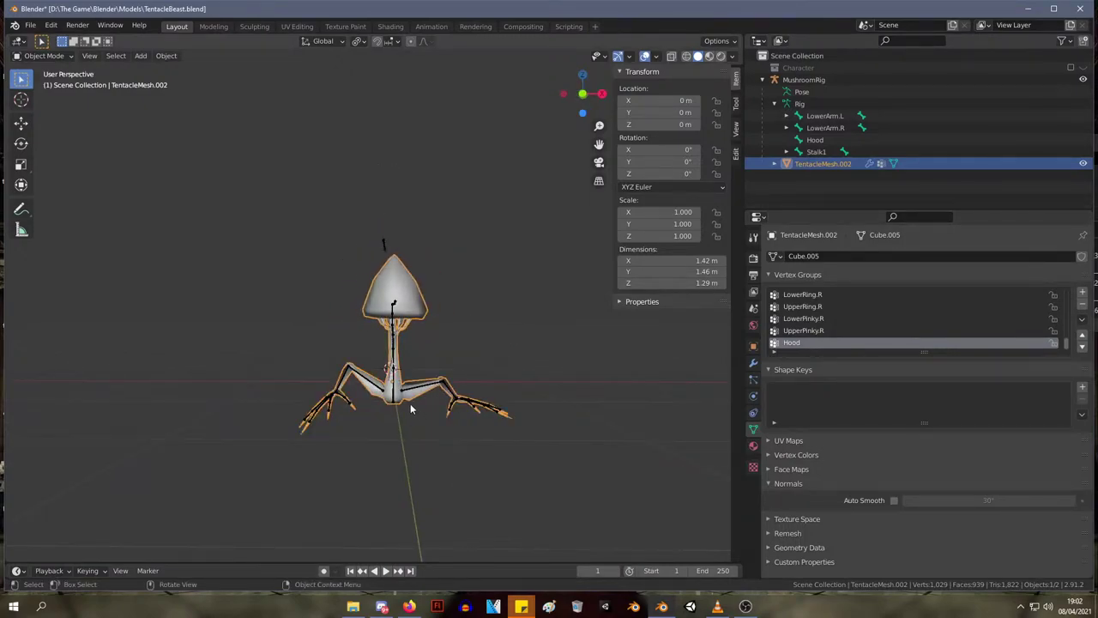
key(alt+p)
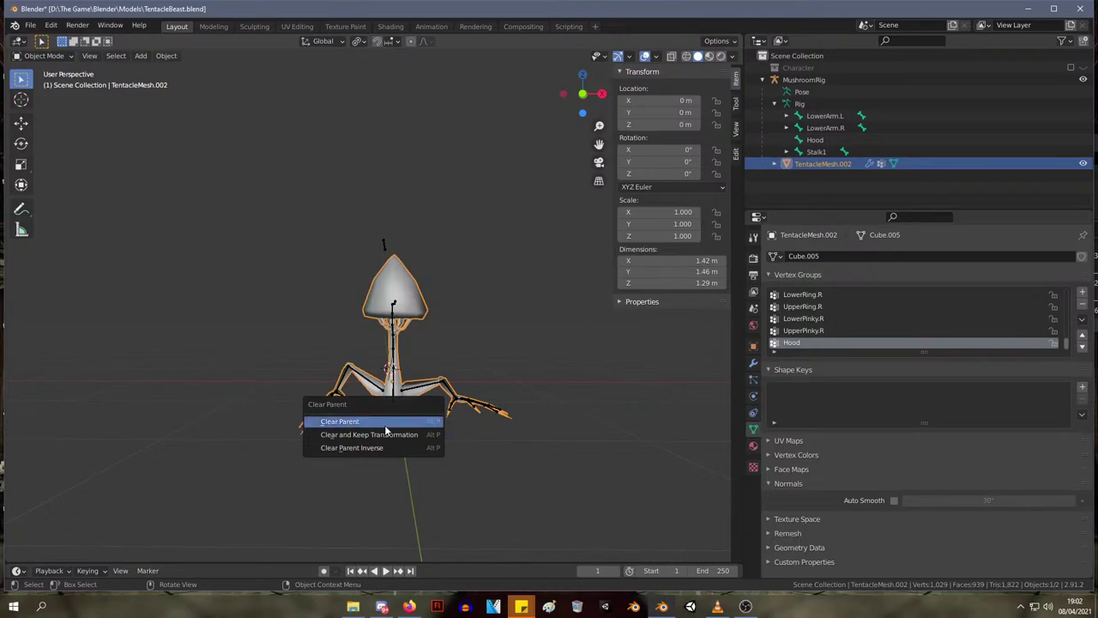
click(388, 424)
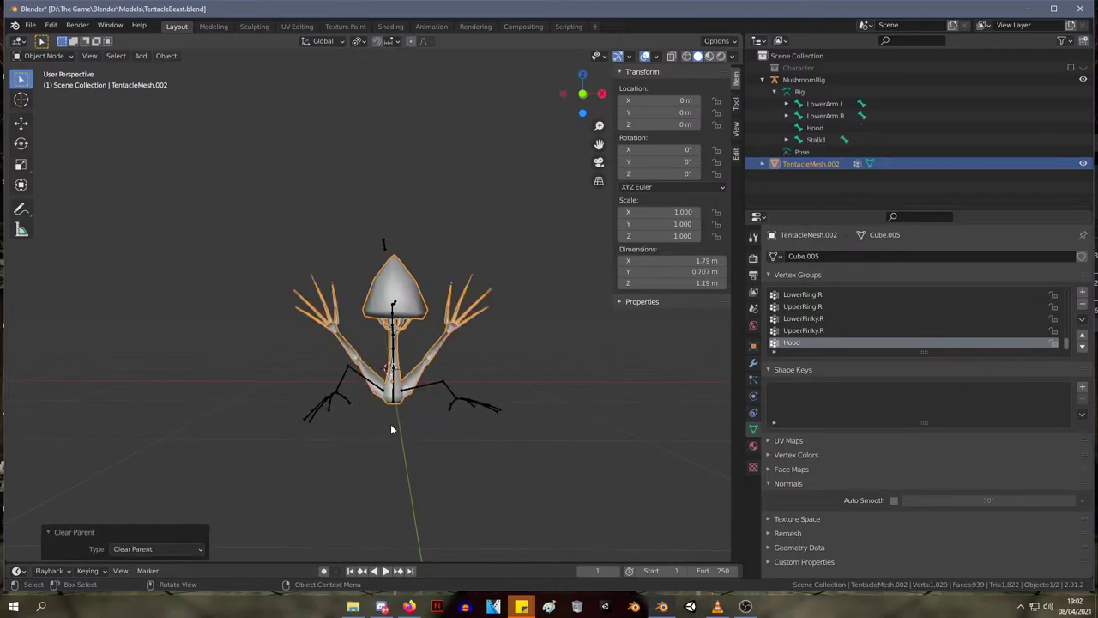
- Parent the creature mesh to MushroomRig using Armature Deform With Empty Groups
click(442, 380)
click(426, 367)
shift+click(446, 391)
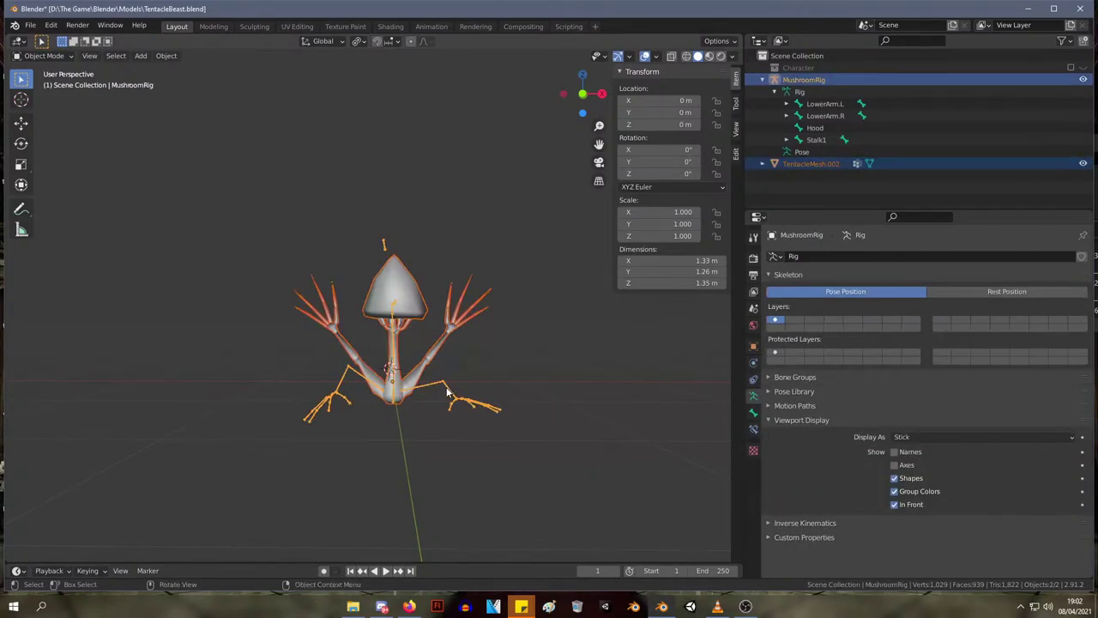
key(ctrl+p)
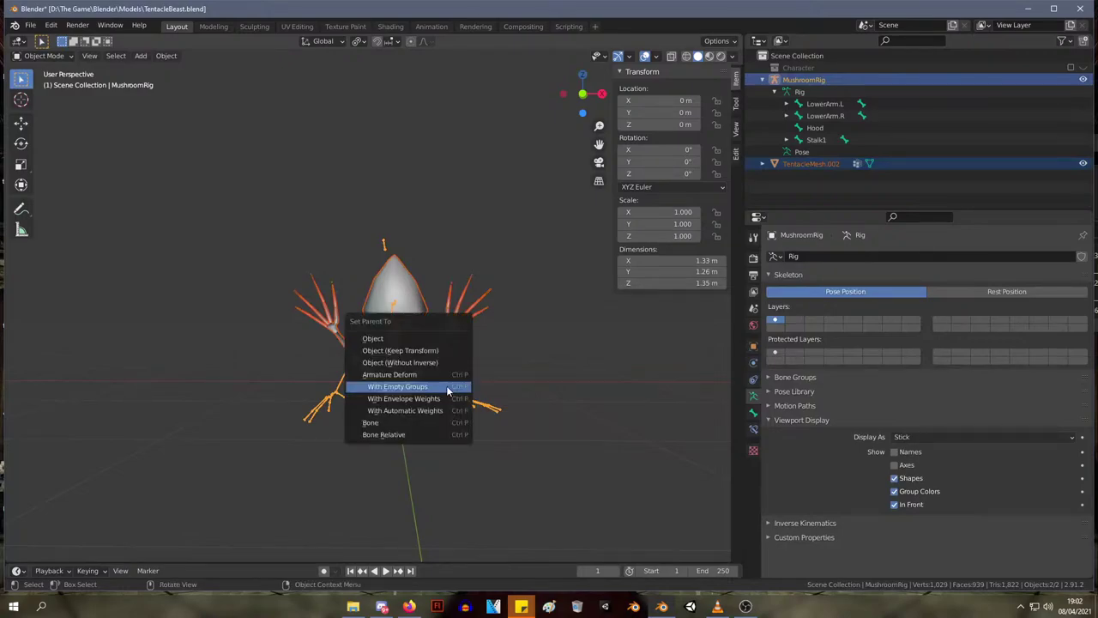
click(433, 387)
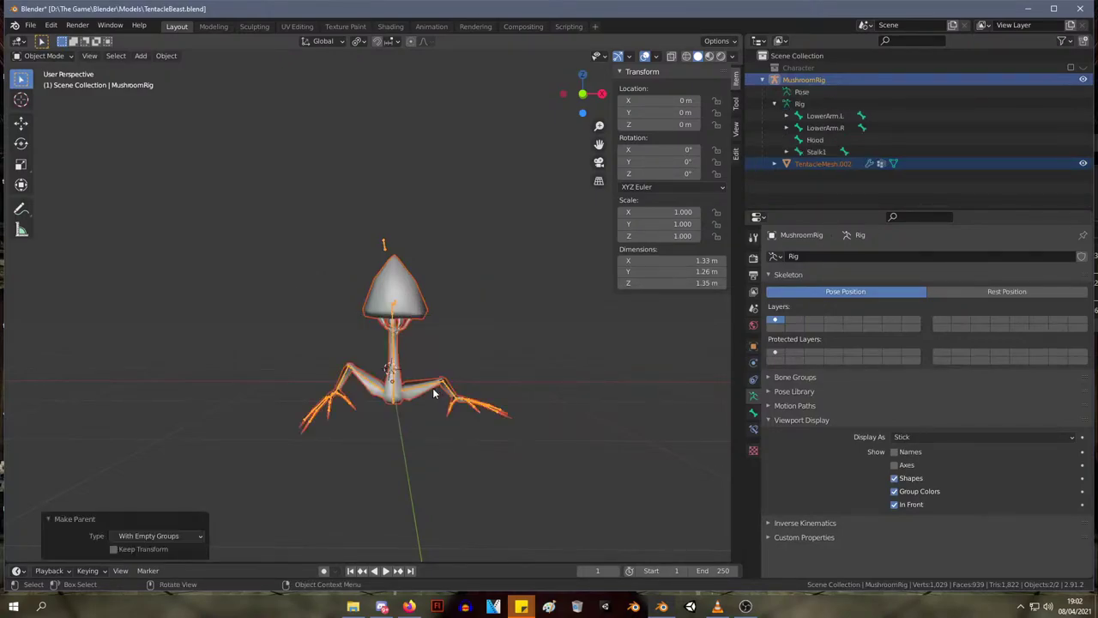
- Select the creature mesh and enlarge its vertex group list to show the groups from the arms down to Tip
scroll(445, 395, up, 3)
middle_drag(463, 382, 407, 401)
key(Tab)
key(Tab)
click(397, 439)
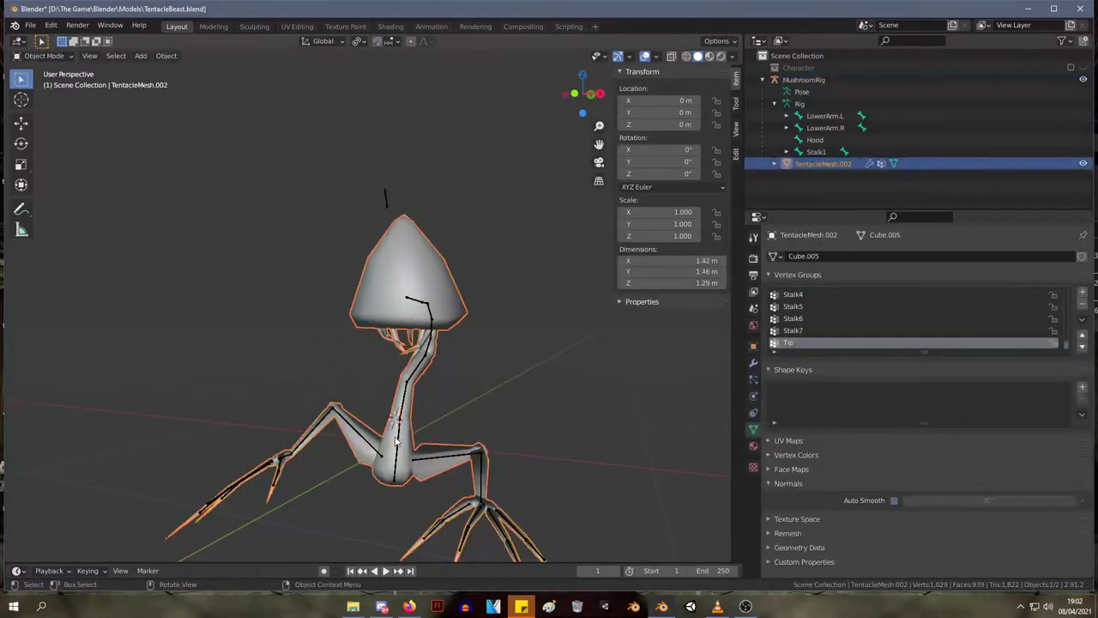
scroll(860, 320, up, 5)
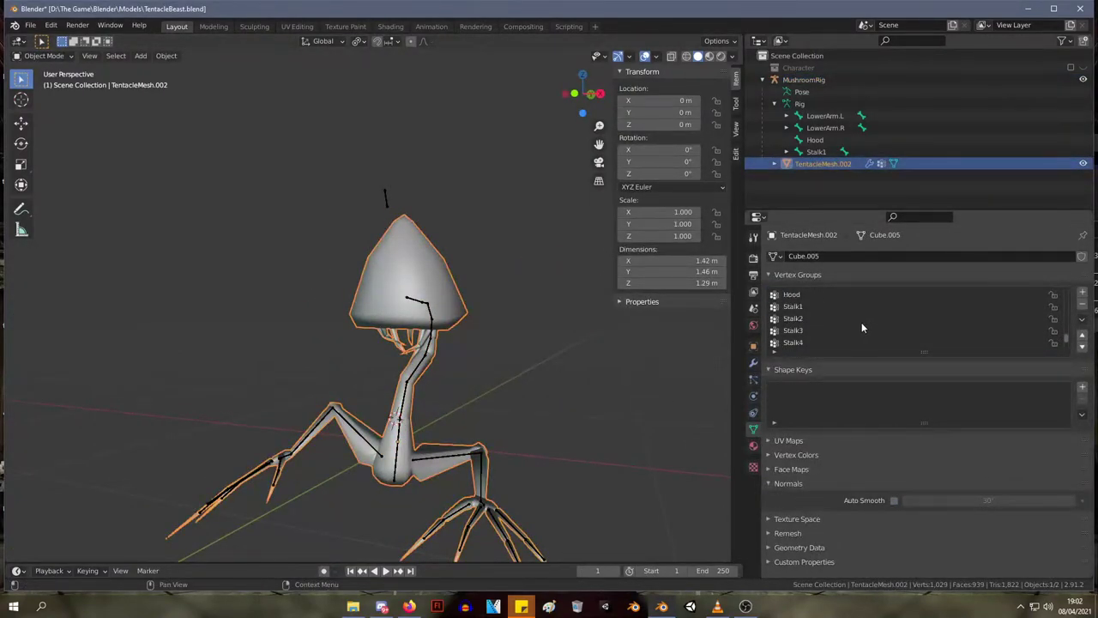
scroll(849, 323, down, 1)
drag(780, 211, 785, 83)
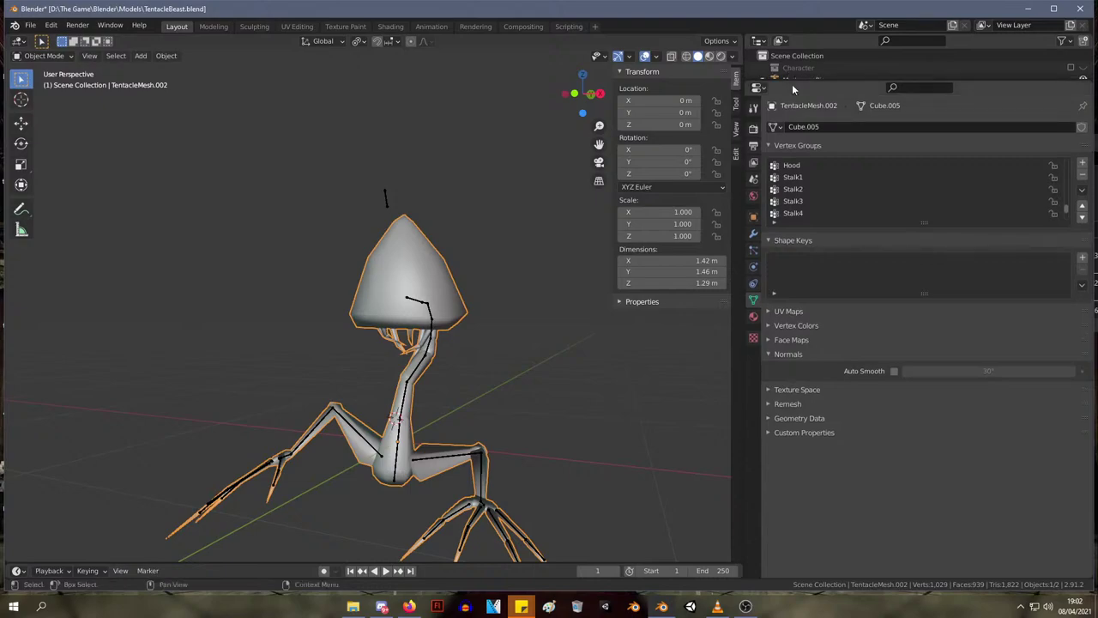
drag(830, 223, 832, 459)
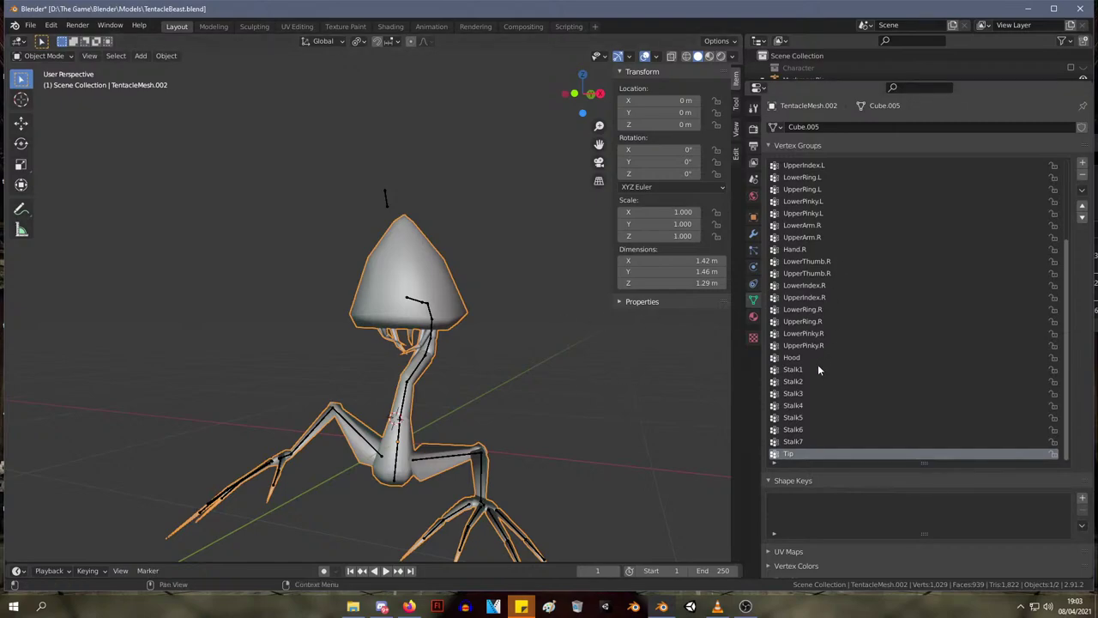
- In the mesh's Edit Mode, select only the linked base segment of the stalk and assign it to the Stalk1 vertex group
middle_drag(581, 386, 466, 436)
click(380, 404)
key(Tab)
click(401, 446)
key(Tab)
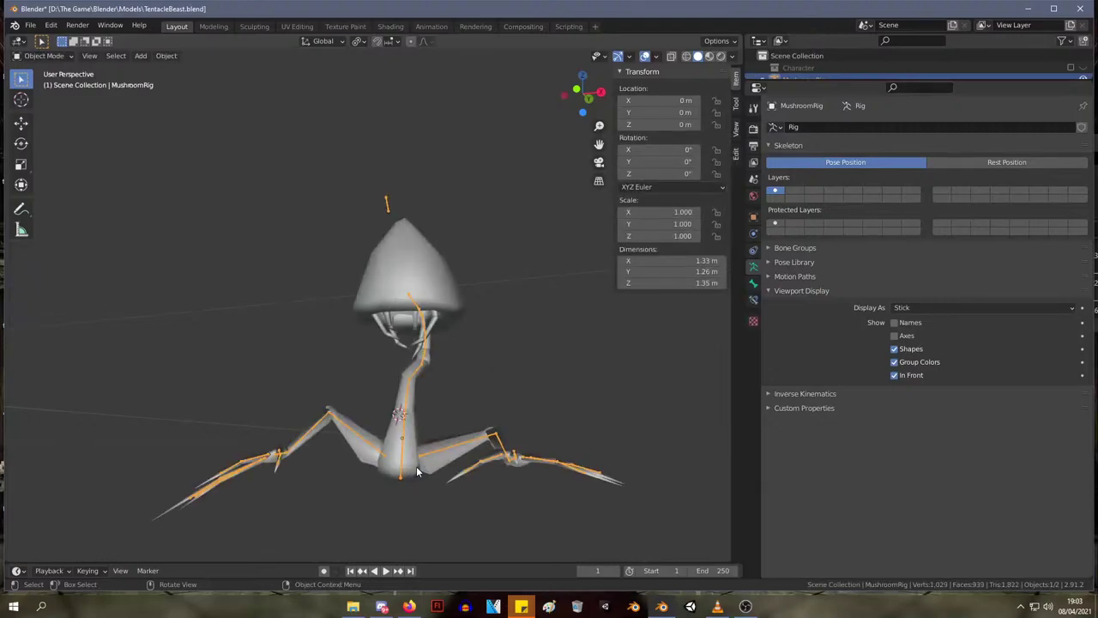
click(419, 469)
key(Tab)
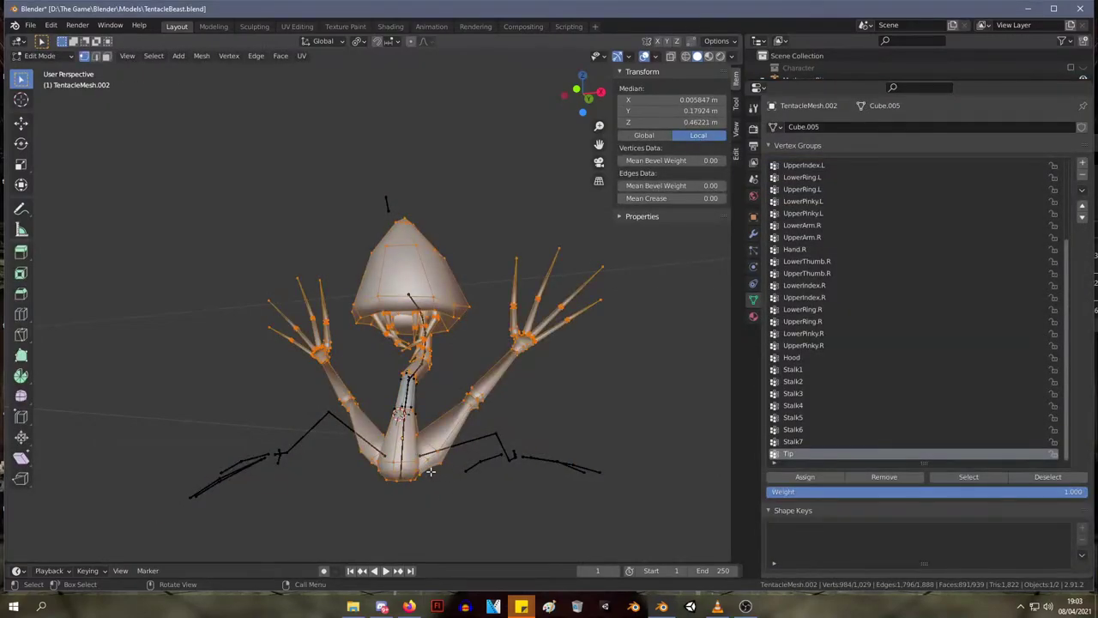
key(alt+a)
key(l)
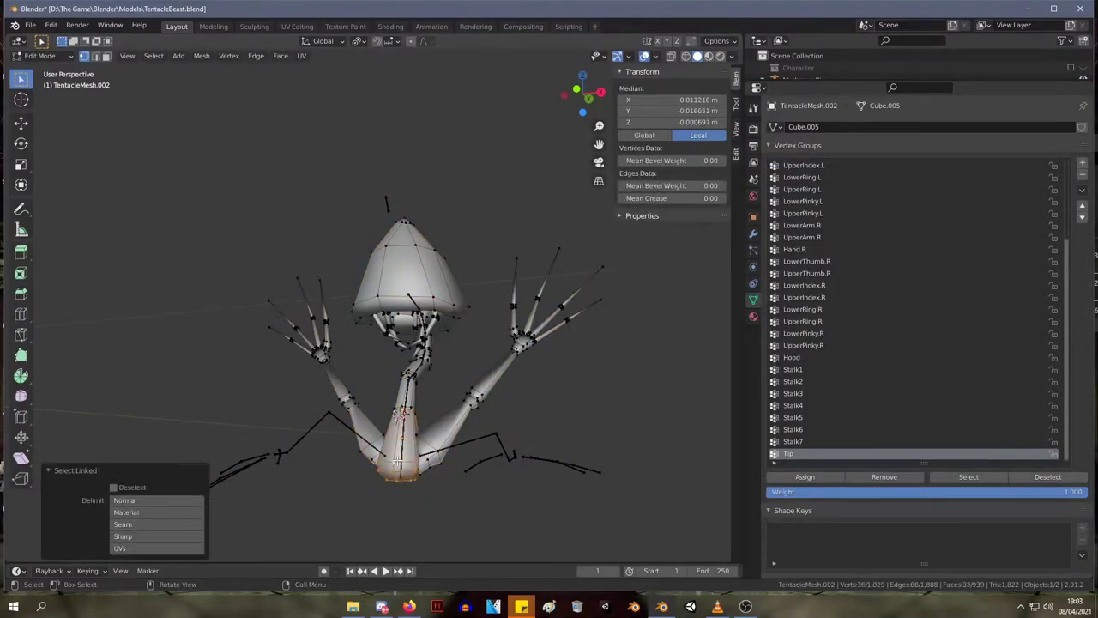
click(792, 369)
click(805, 477)
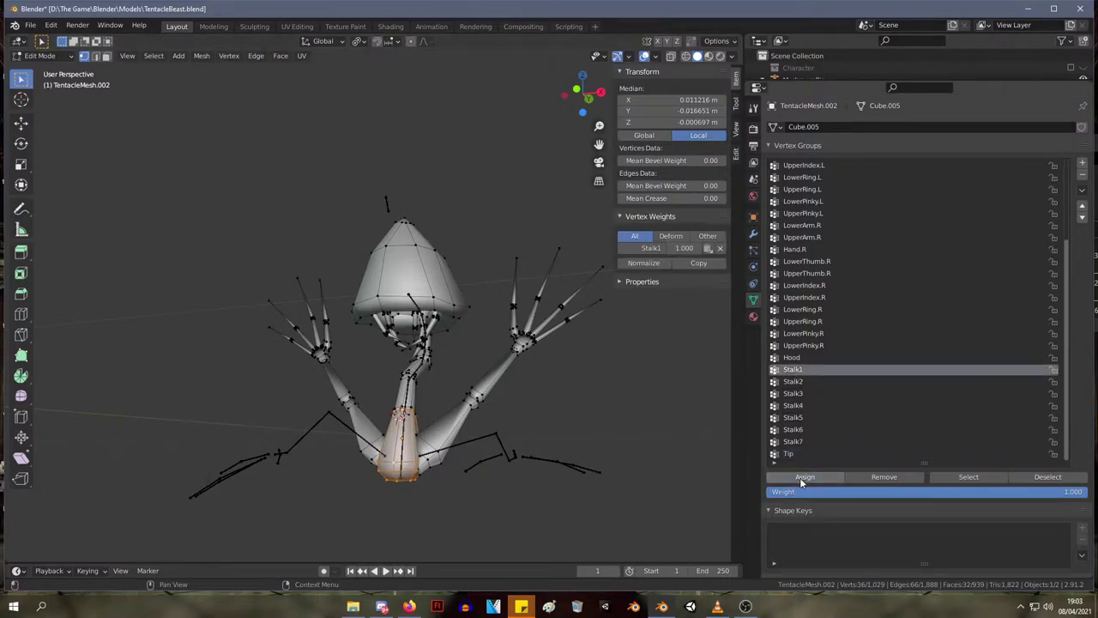
- Using face selection, select the second stalk segment up to its seams and assign it to the Stalk2 vertex group
key(3)
click(424, 401)
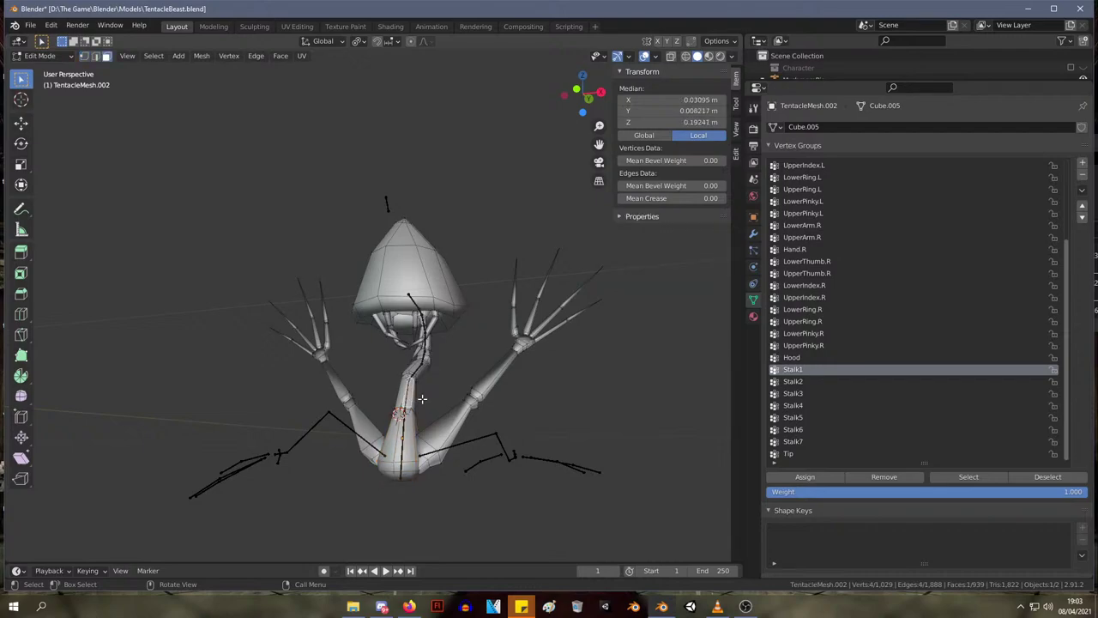
middle_drag(421, 395, 388, 415)
key(ctrl+l)
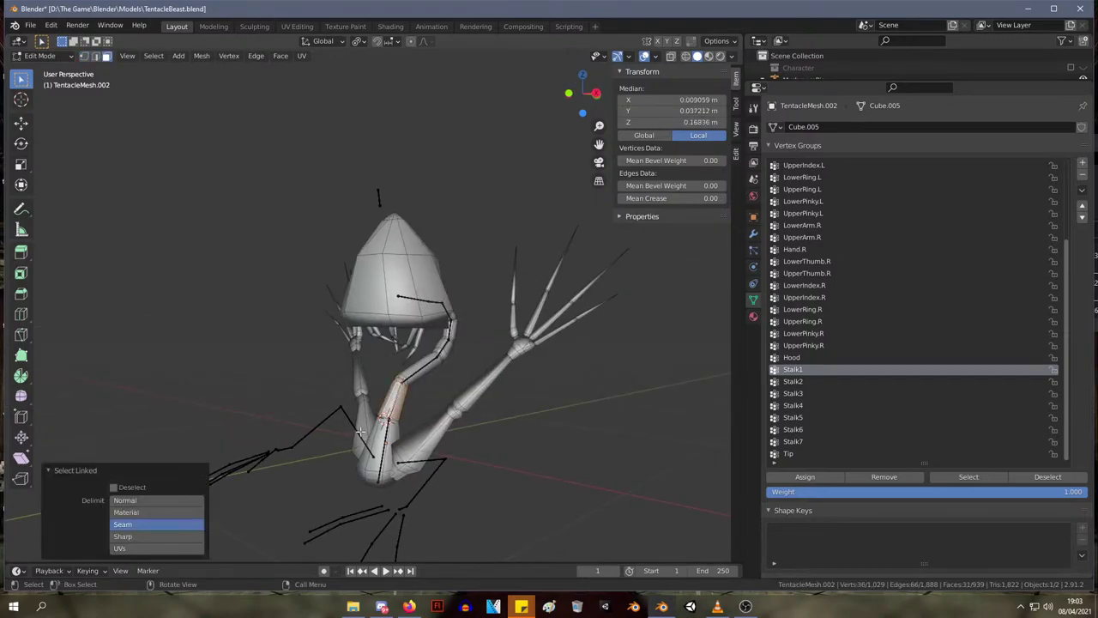
scroll(377, 437, up, 3)
middle_drag(485, 444, 651, 412)
click(798, 381)
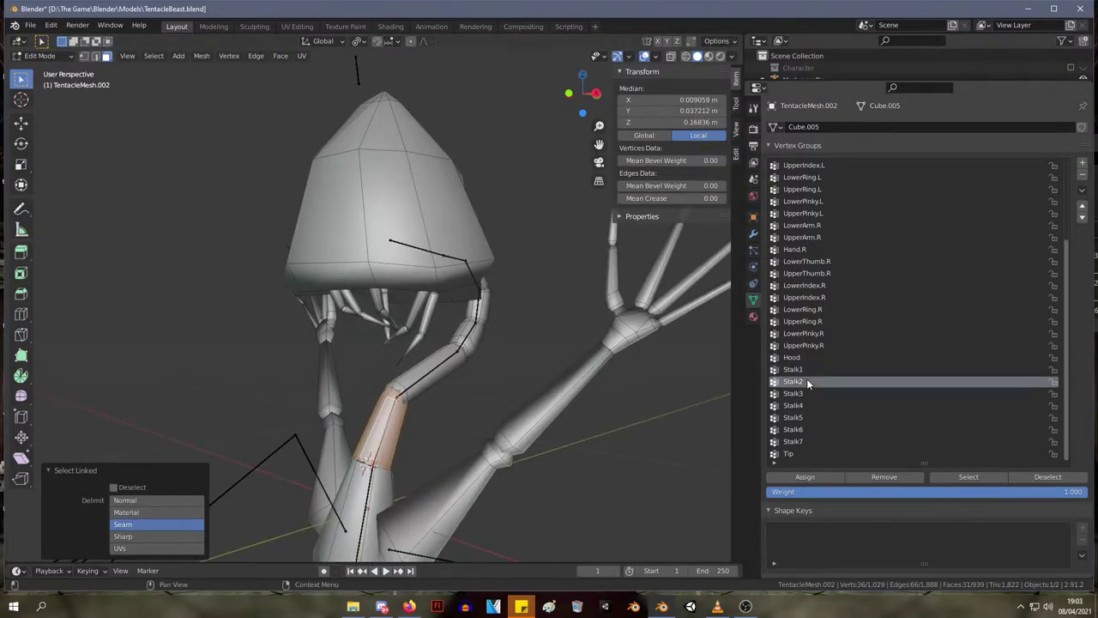
click(807, 475)
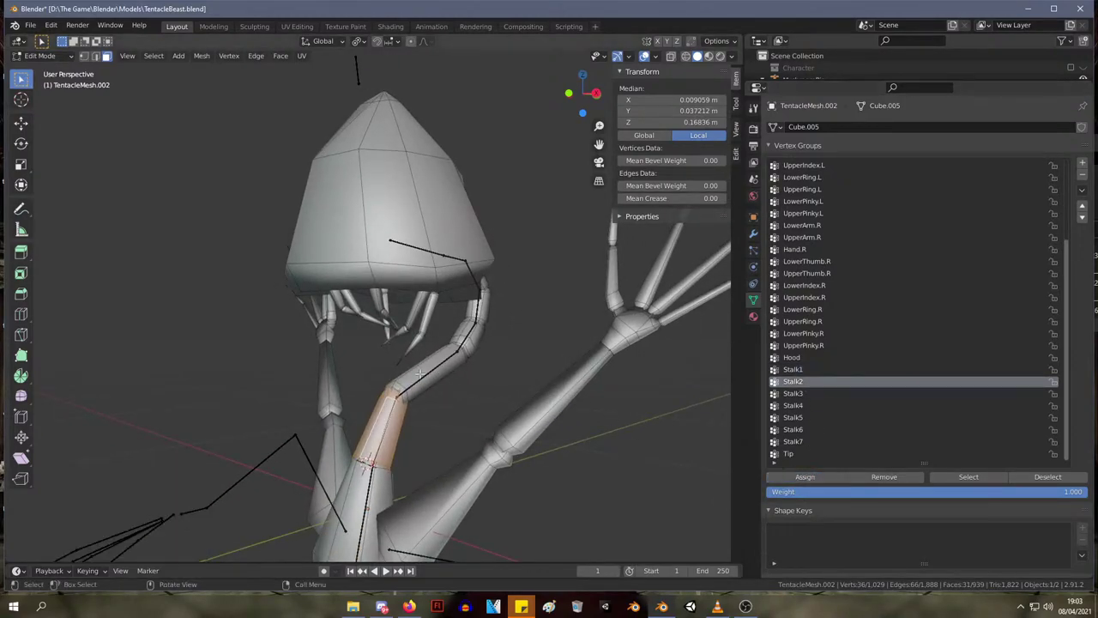
- Select the third stalk segment's linked faces and assign them to the Stalk3 vertex group
click(436, 377)
key(ctrl+l)
click(794, 393)
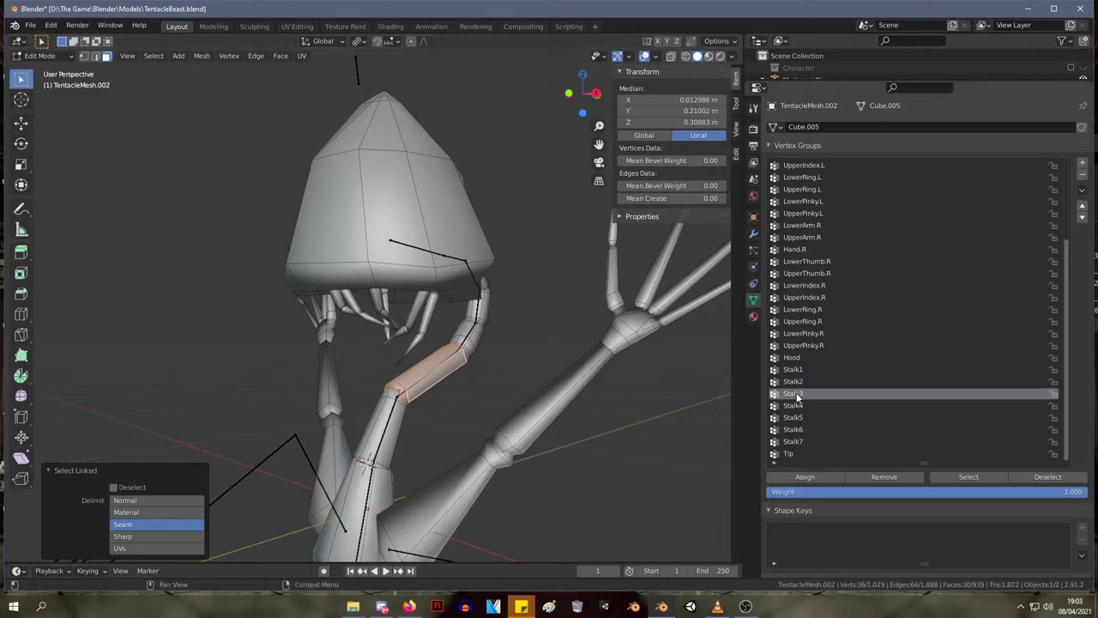
click(799, 476)
- Select the fourth stalk segment's linked faces and assign them to the Stalk4 vertex group
middle_drag(515, 360, 418, 351)
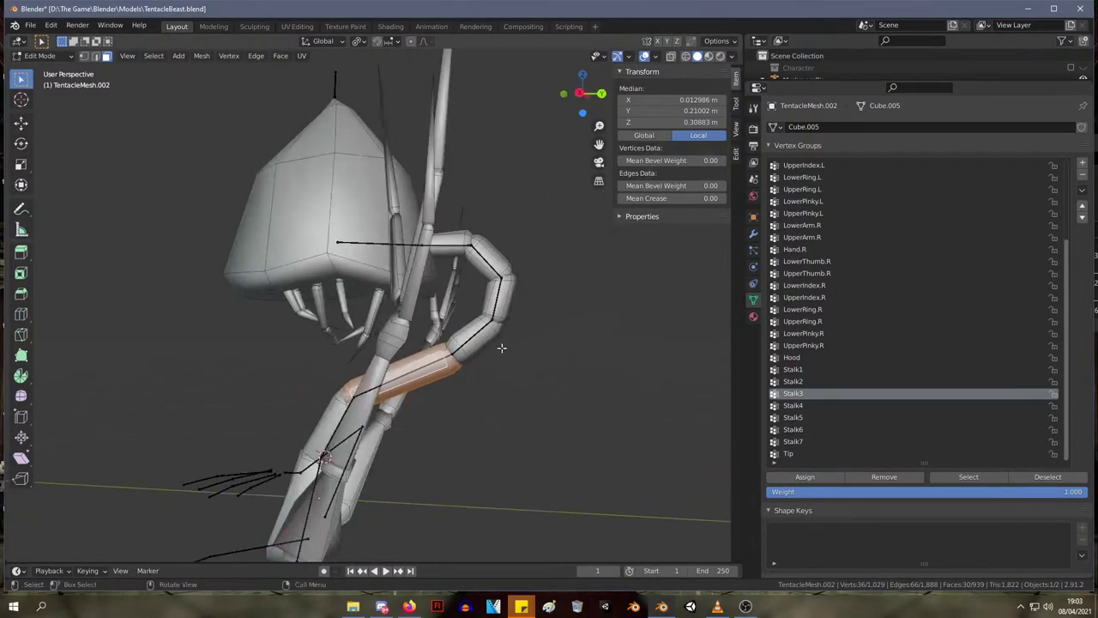
click(485, 345)
key(ctrl+l)
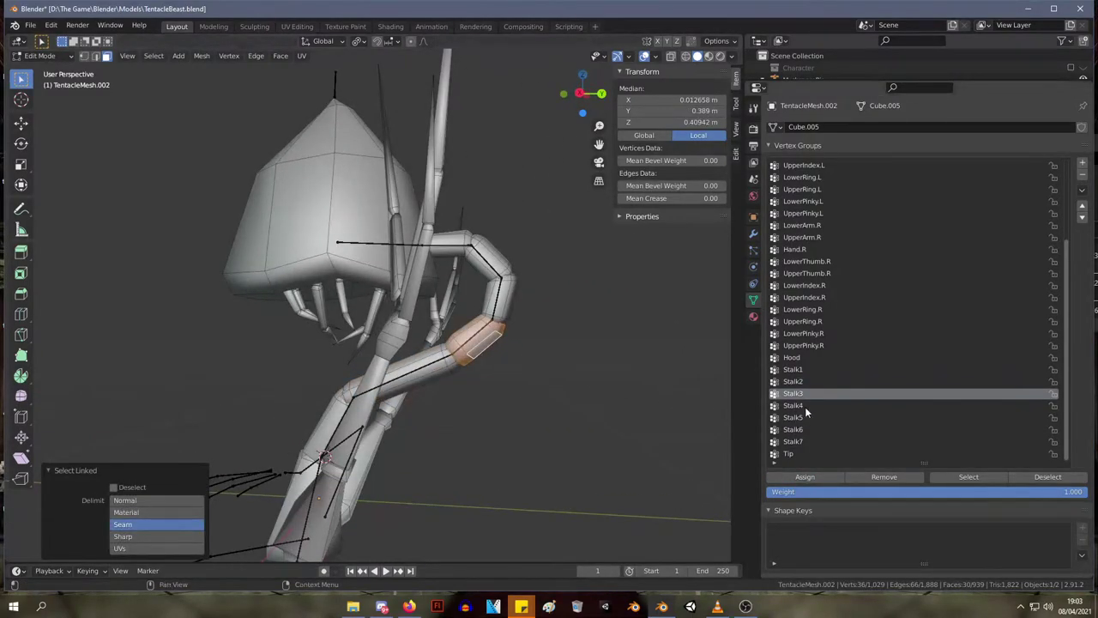
click(804, 406)
click(806, 476)
- Select the fifth stalk segment, at the outer bend, and assign its linked faces to the Stalk5 vertex group
click(508, 297)
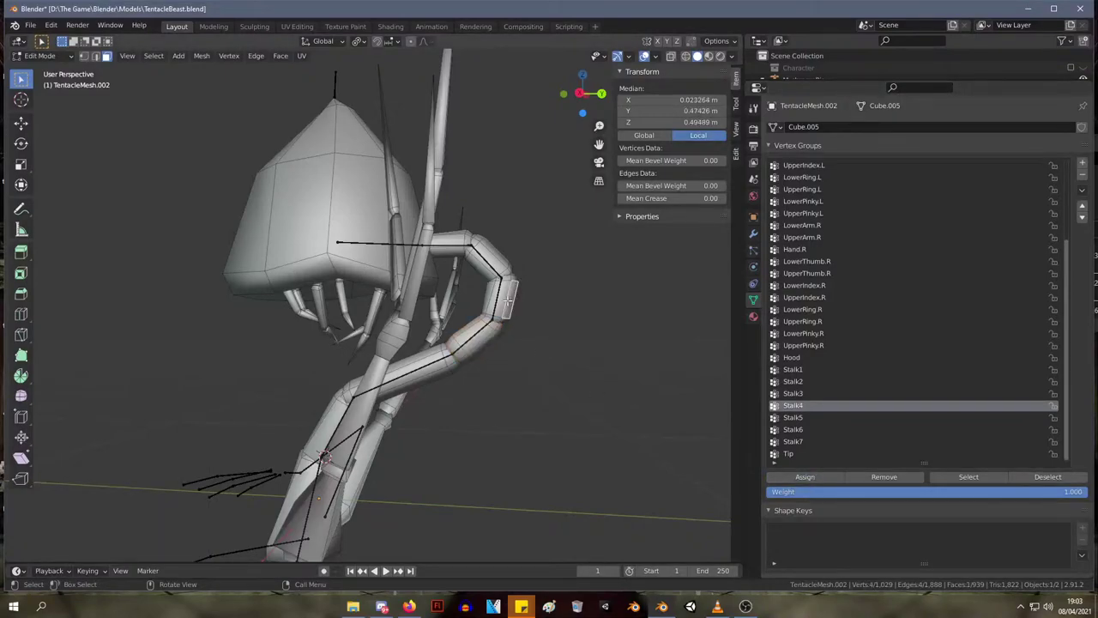
key(ctrl+l)
click(803, 417)
click(806, 476)
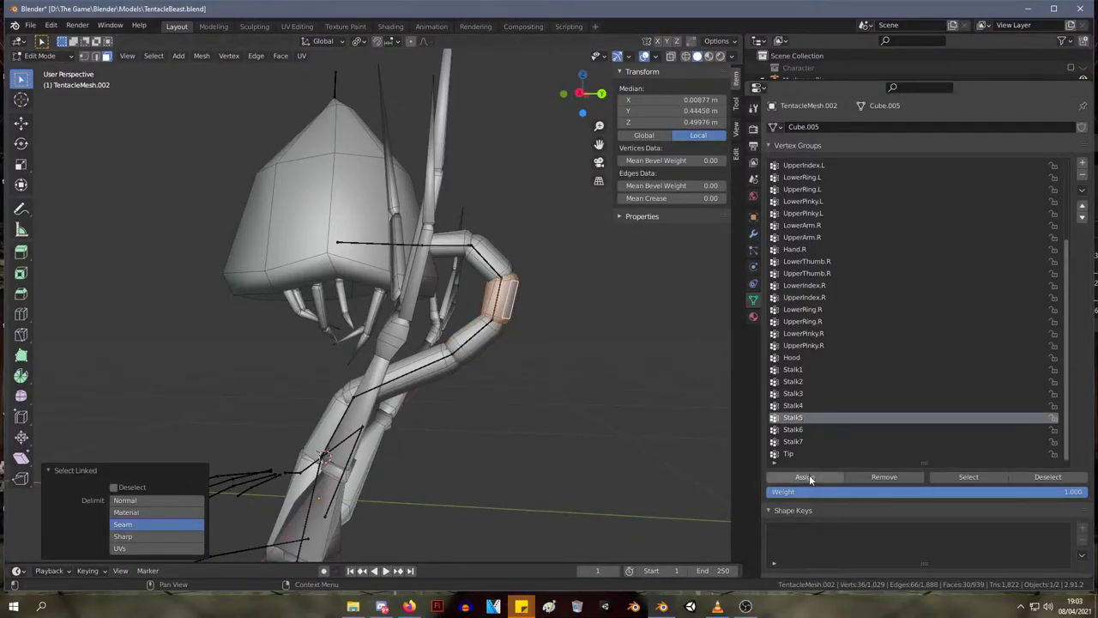
- Clear the selection, select the sixth stalk segment's linked faces and assign them to the Stalk6 vertex group
middle_drag(524, 274, 494, 321)
key(alt+a)
click(475, 320)
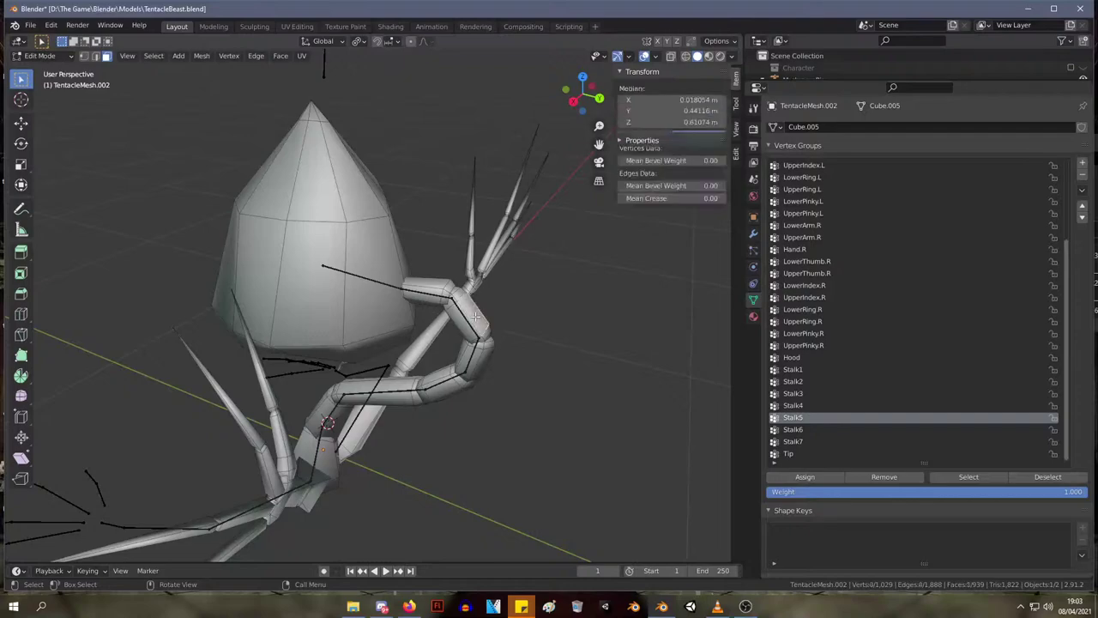
key(ctrl+l)
click(804, 428)
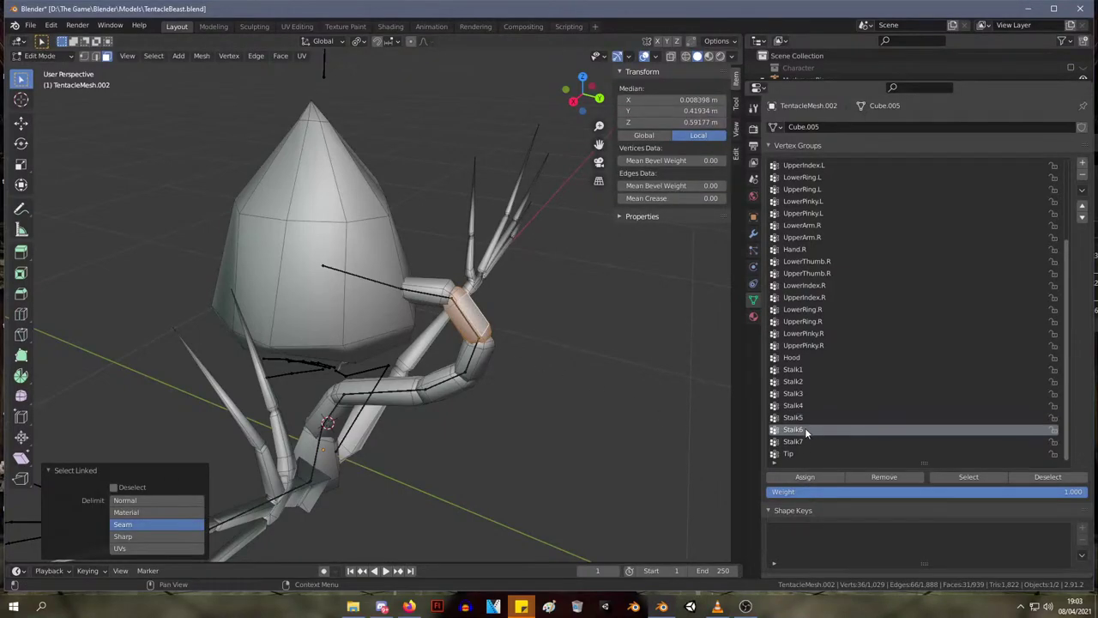
click(811, 476)
- Select the last stalk segment entering the hood and assign its linked faces to the Stalk7 vertex group
middle_drag(575, 335, 476, 281)
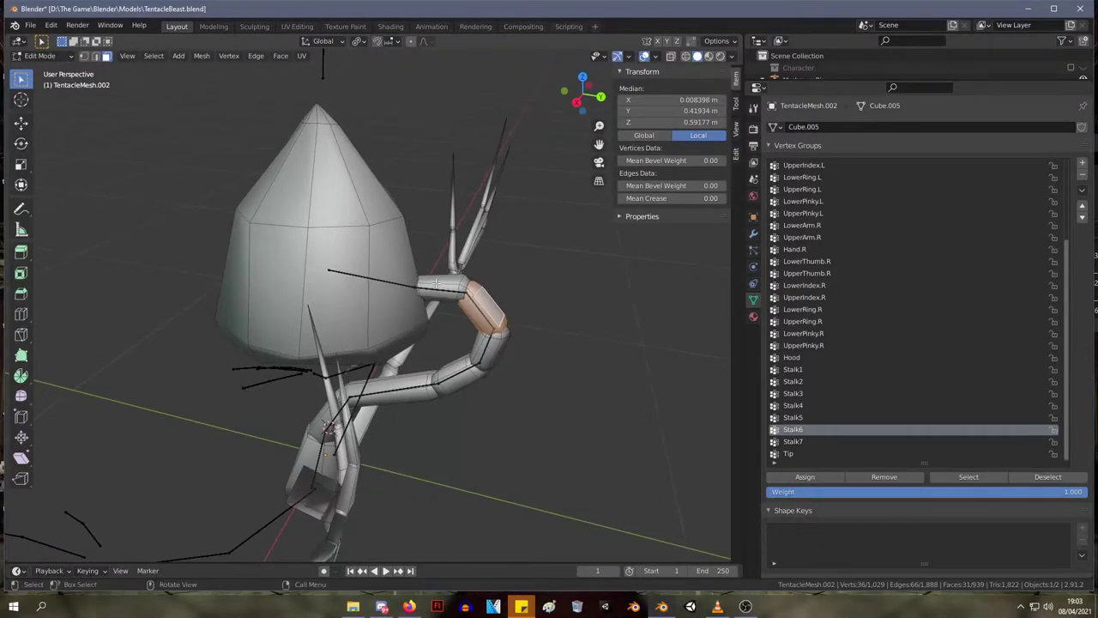
click(435, 283)
key(ctrl+l)
click(802, 441)
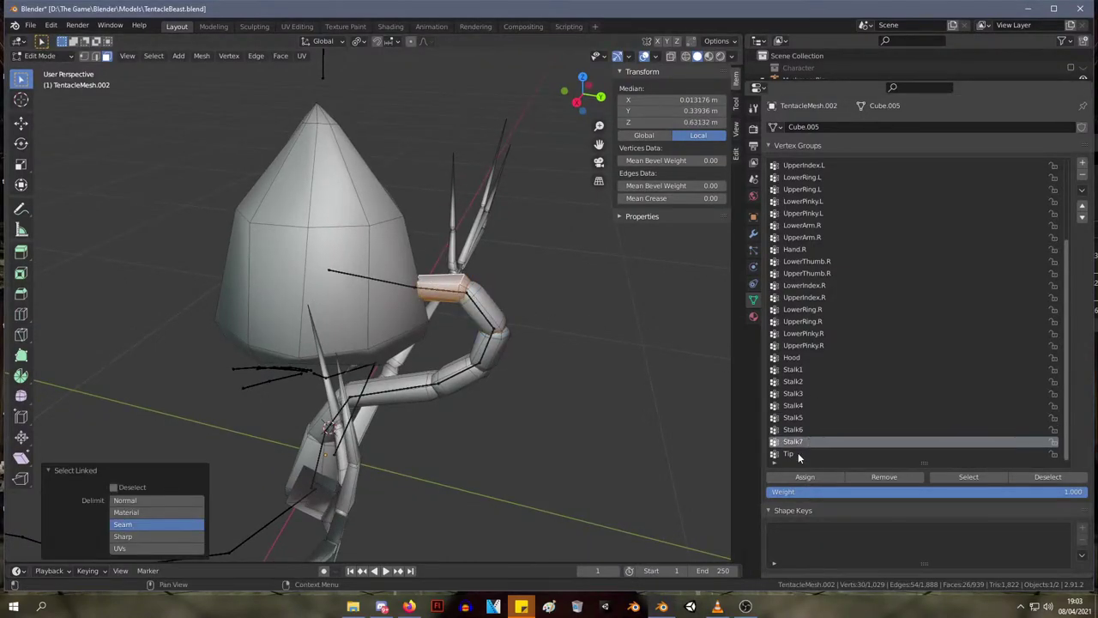
click(802, 476)
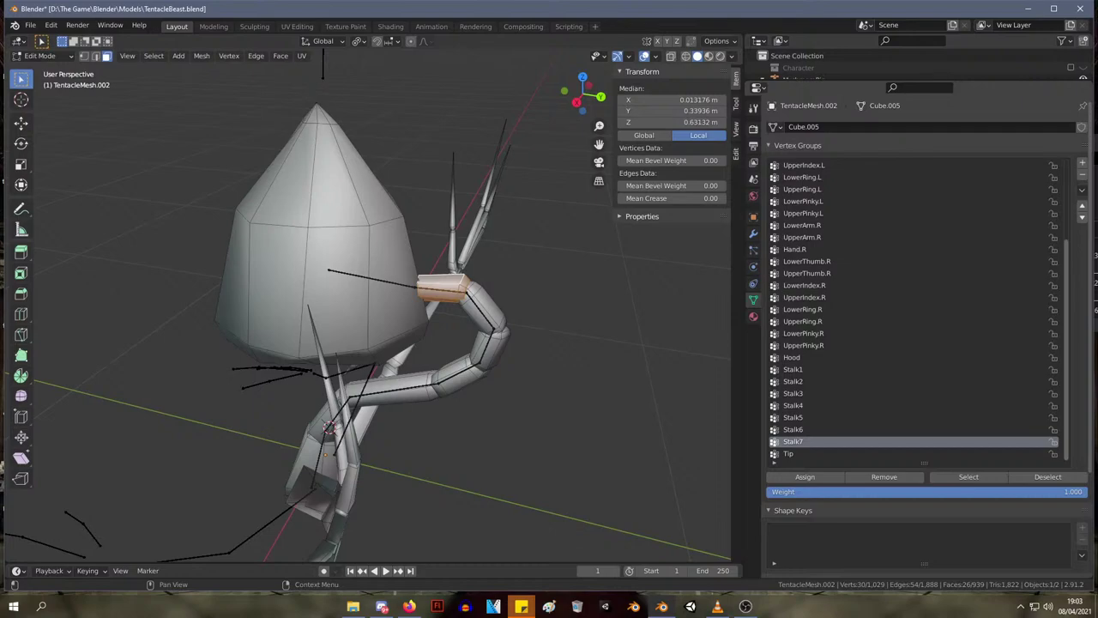
- Make Tip the active vertex group and select all linked faces of the hood
scroll(632, 295, down, 3)
middle_drag(489, 261, 515, 227)
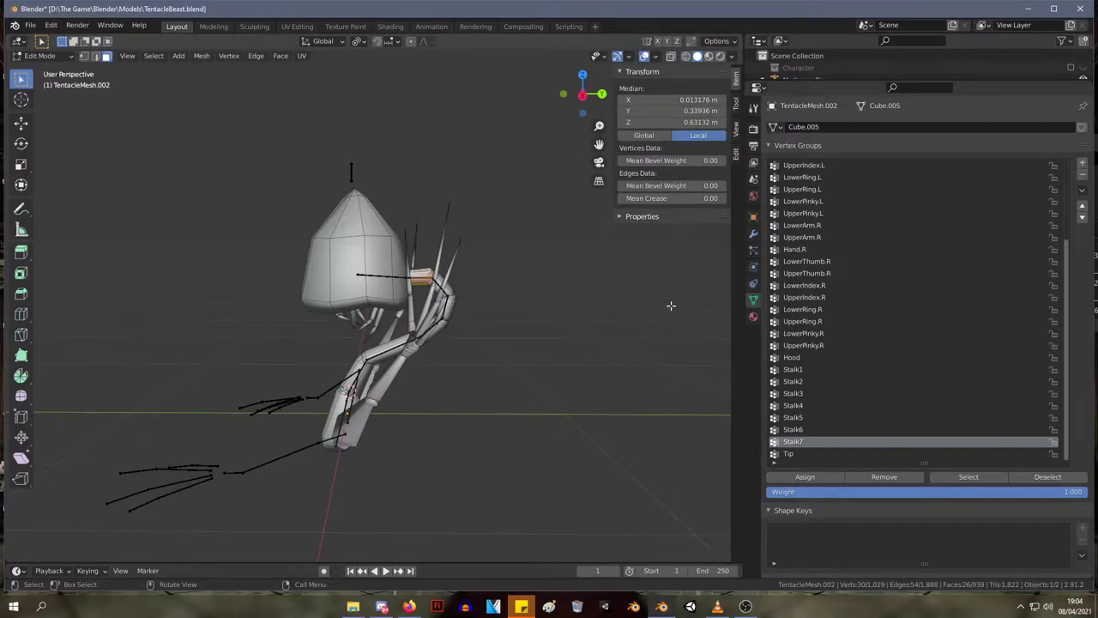
scroll(544, 310, up, 3)
middle_drag(544, 309, 589, 336)
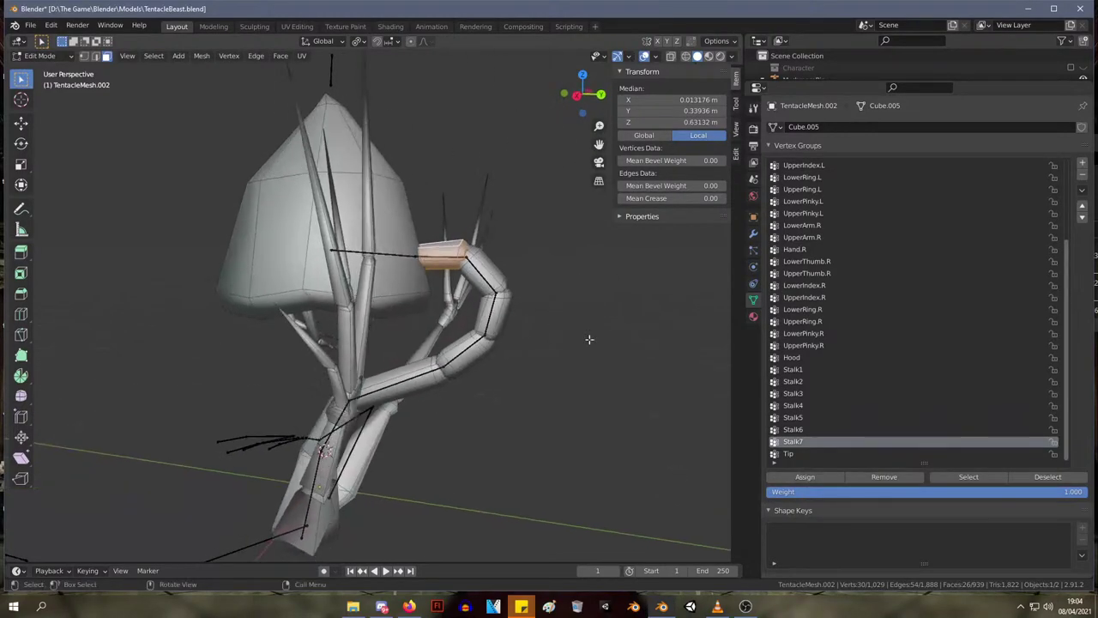
click(795, 454)
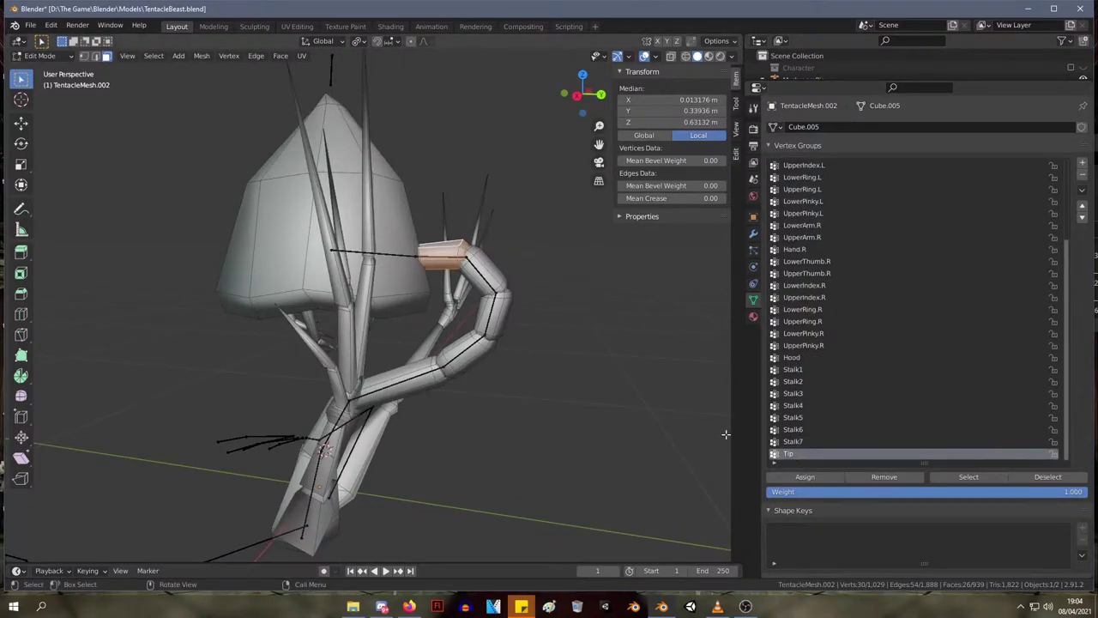
click(397, 255)
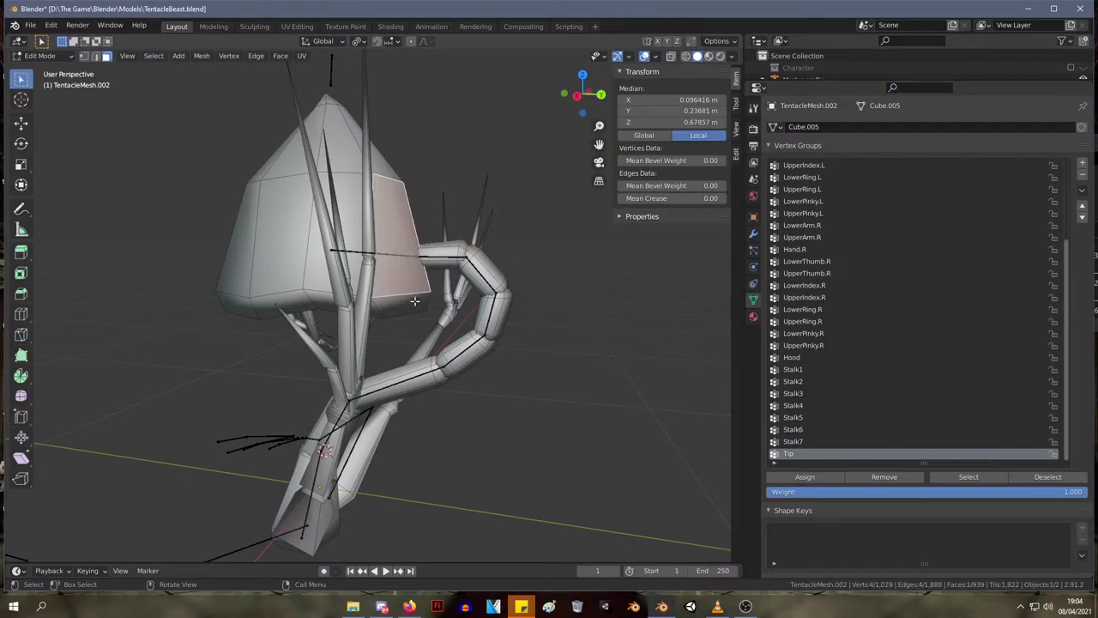
key(l)
middle_drag(423, 299, 434, 318)
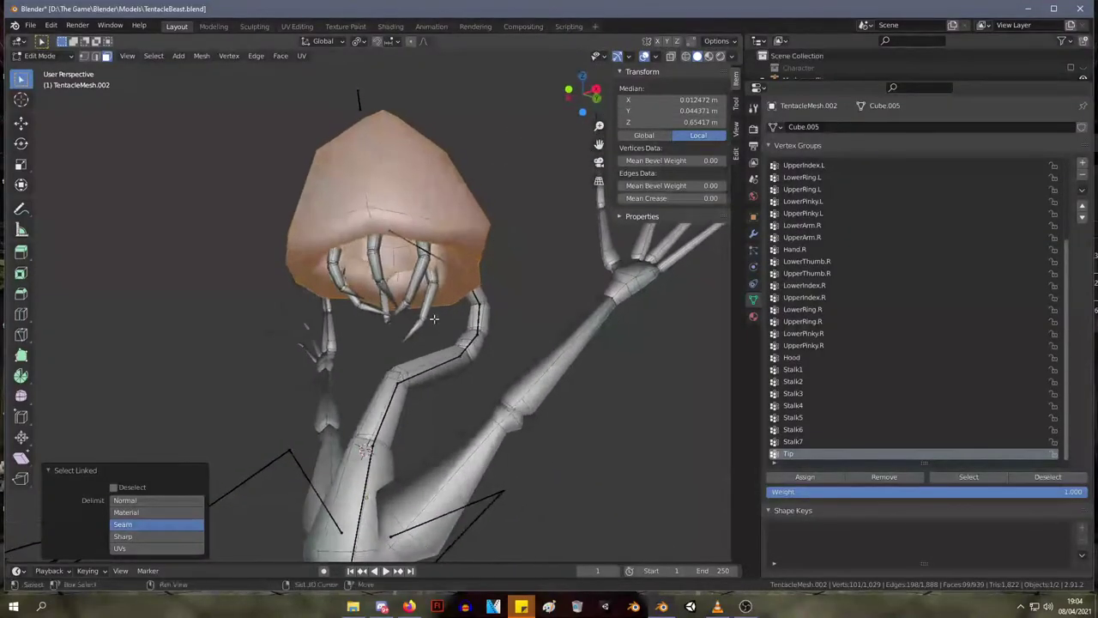
shift+drag(442, 341, 370, 290)
mouse_move(416, 300)
middle_down()
mouse_move(386, 315)
mouse_move(402, 312)
middle_up()
shift+drag(363, 279, 357, 276)
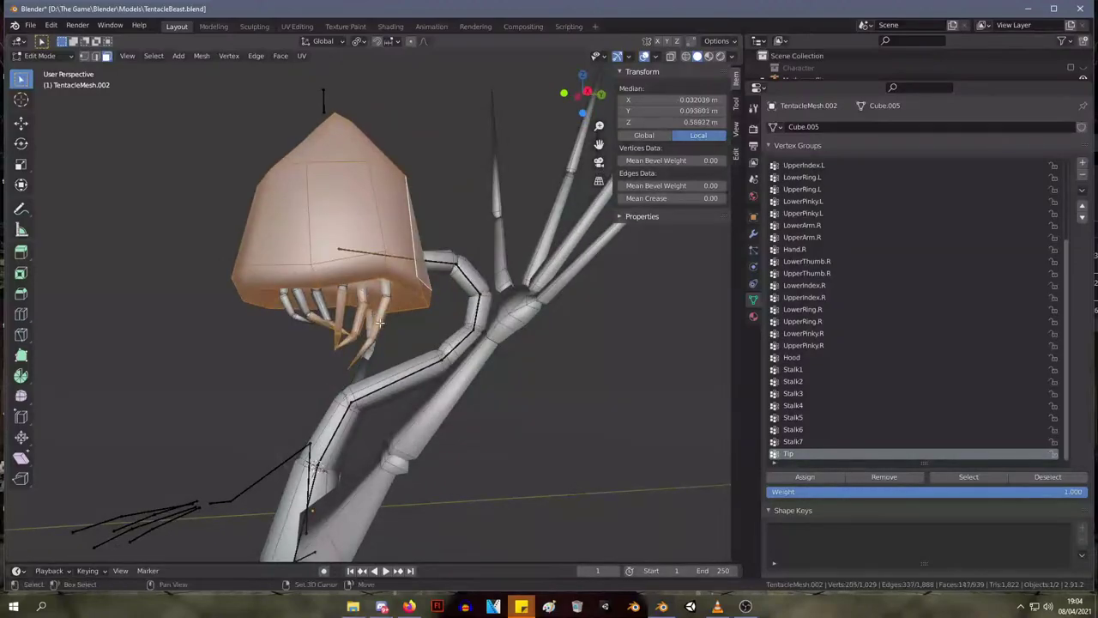
middle_drag(357, 279, 610, 276)
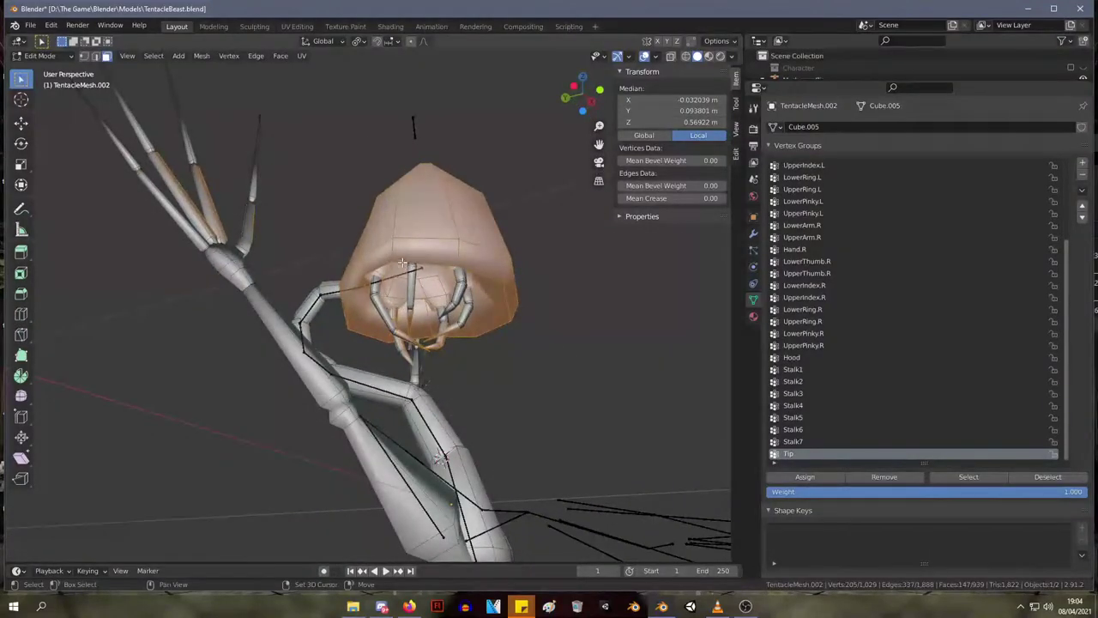
key(alt+a)
- Select all linked faces of the hood and add the small tentacles hanging beneath it to the selection
click(485, 227)
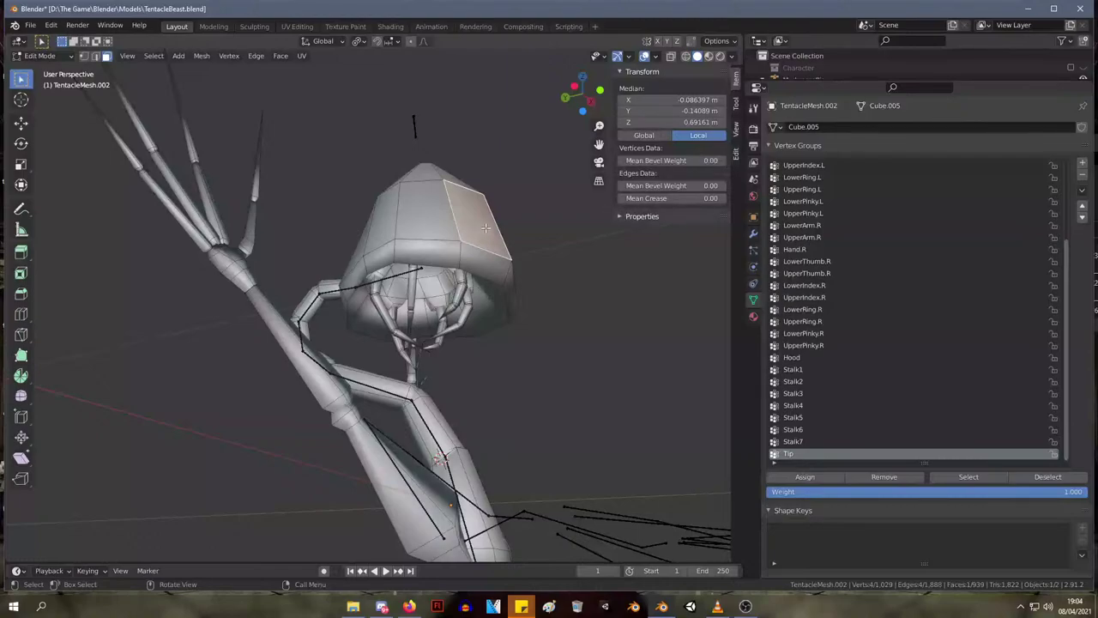
key(ctrl+l)
middle_drag(485, 227, 492, 328)
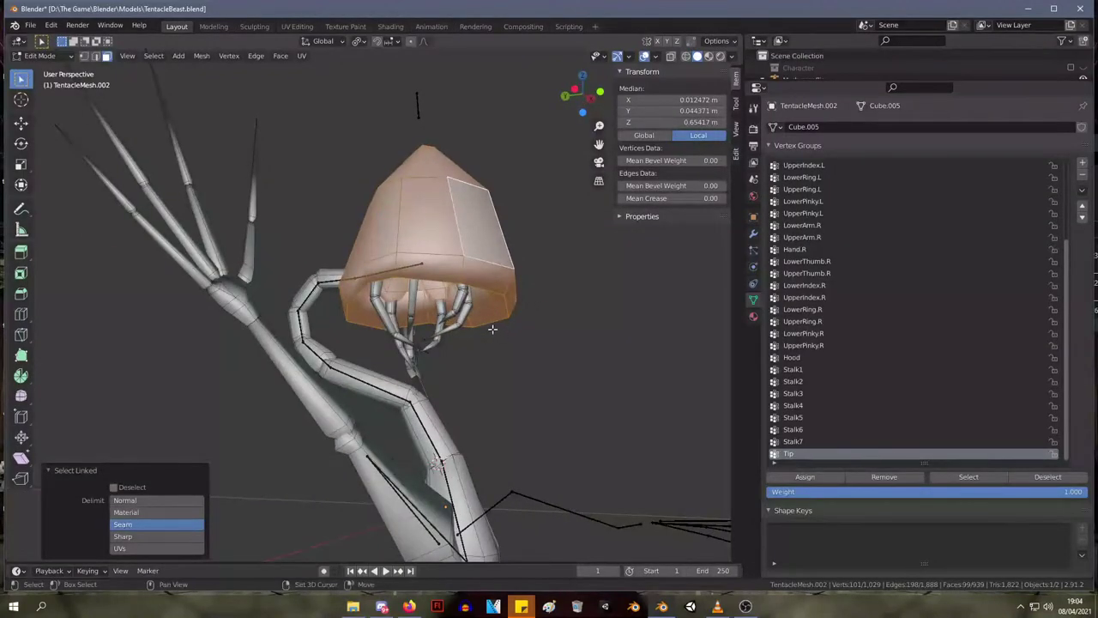
shift+drag(493, 328, 441, 259)
middle_drag(441, 259, 343, 224)
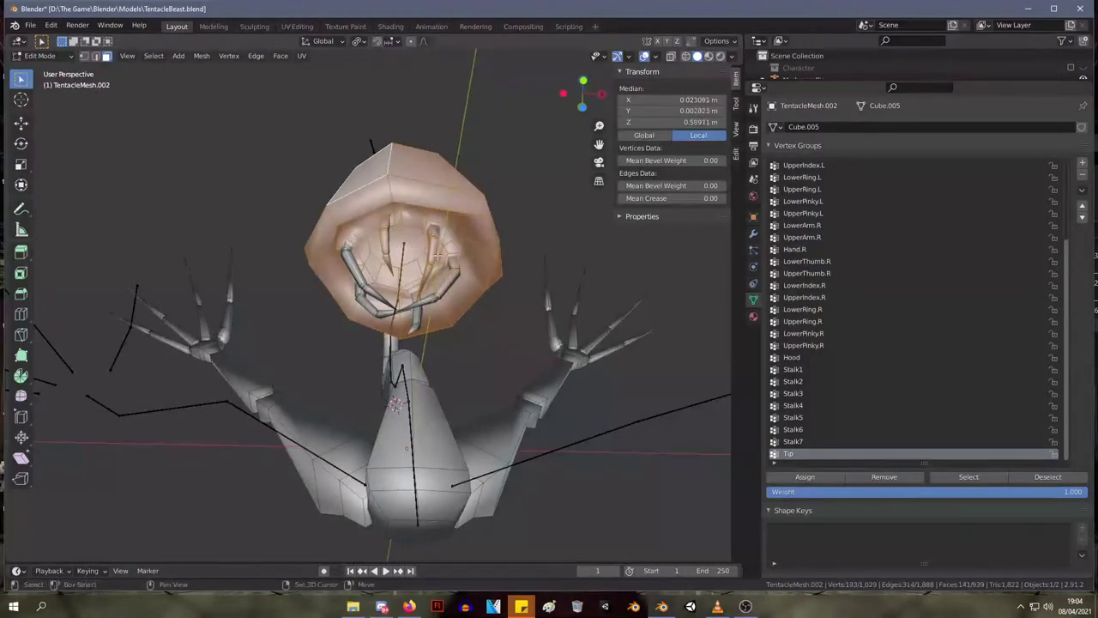
- Turn on X-Ray shading and extend the selection to the hidden faces of all the small tentacles under the hood
click(732, 56)
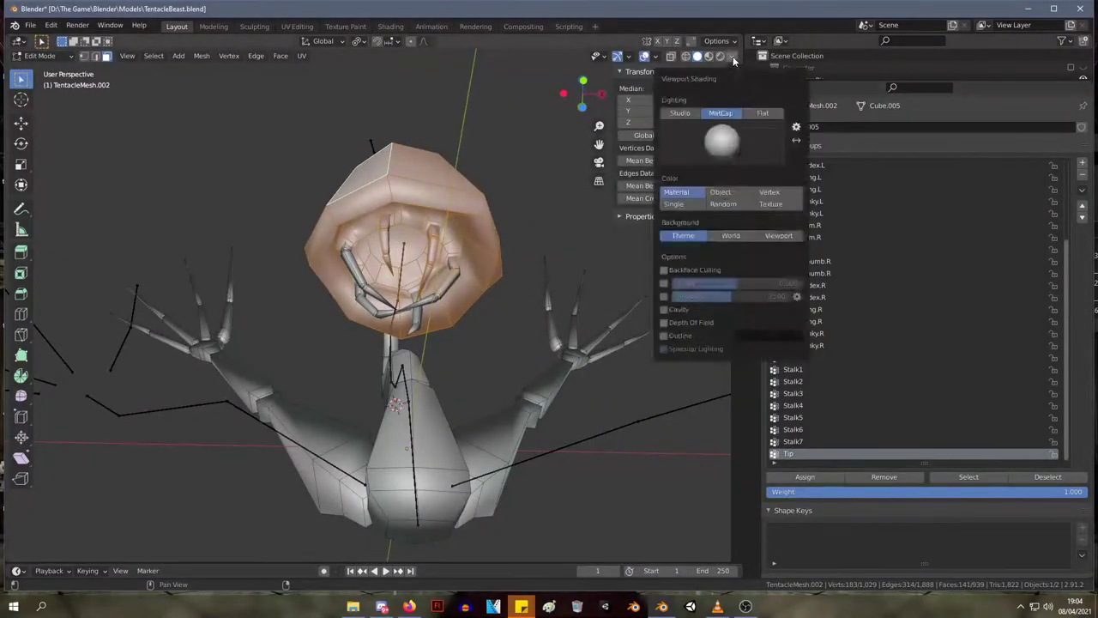
click(663, 283)
mouse_move(446, 291)
middle_down()
mouse_move(505, 300)
mouse_move(503, 311)
middle_up()
shift+drag(458, 352, 400, 322)
middle_drag(400, 323, 452, 339)
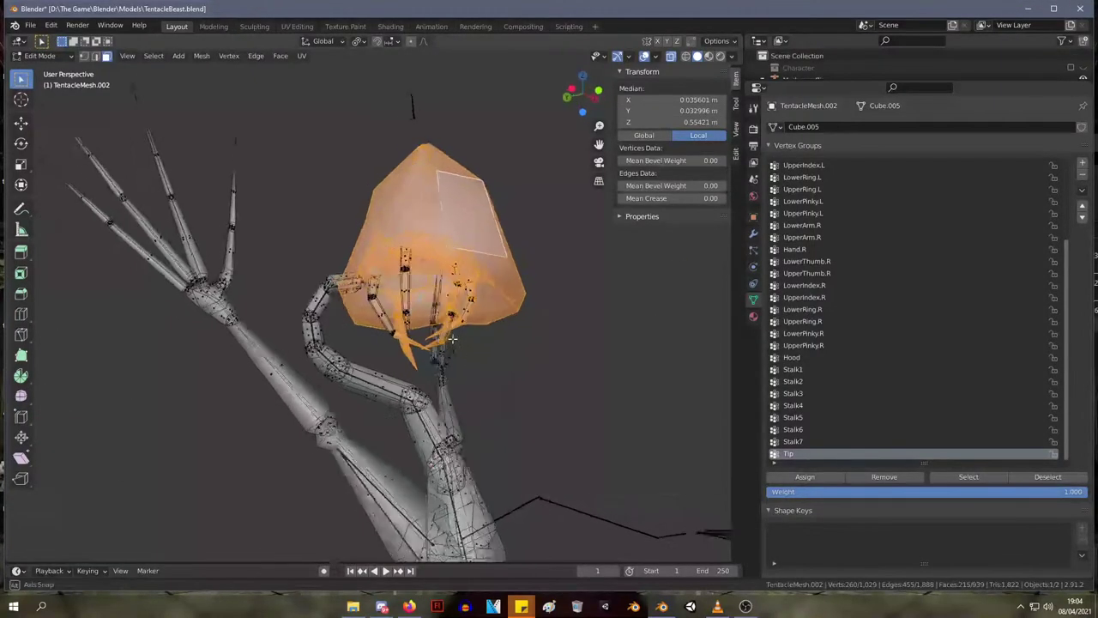
shift+drag(380, 331, 413, 305)
middle_drag(436, 311, 473, 322)
shift+drag(402, 330, 368, 280)
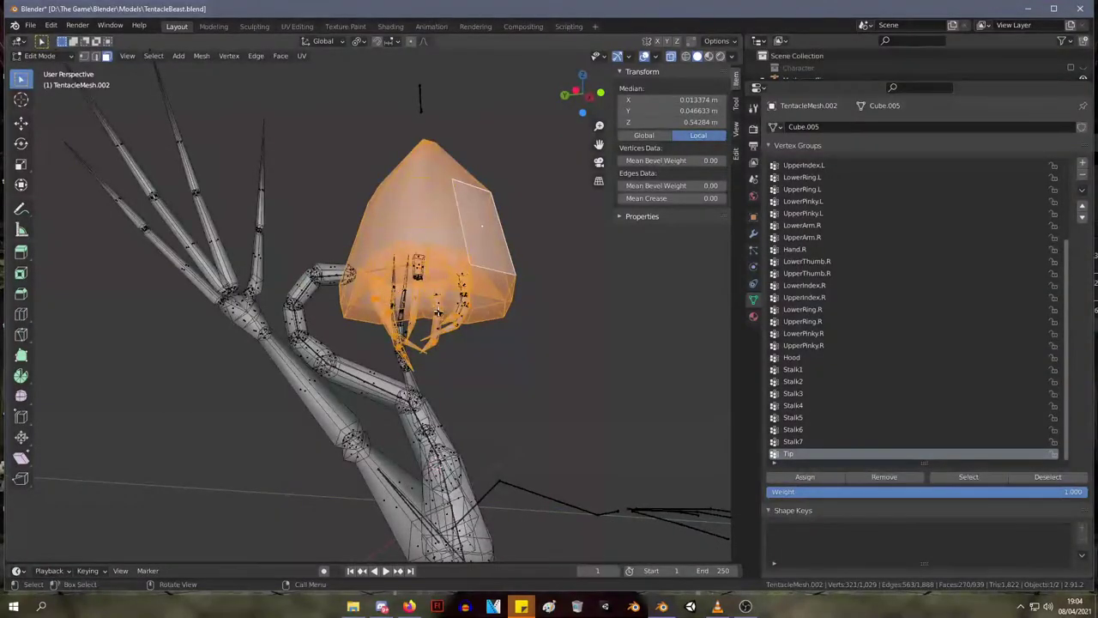
middle_drag(417, 260, 399, 257)
middle_drag(383, 256, 426, 265)
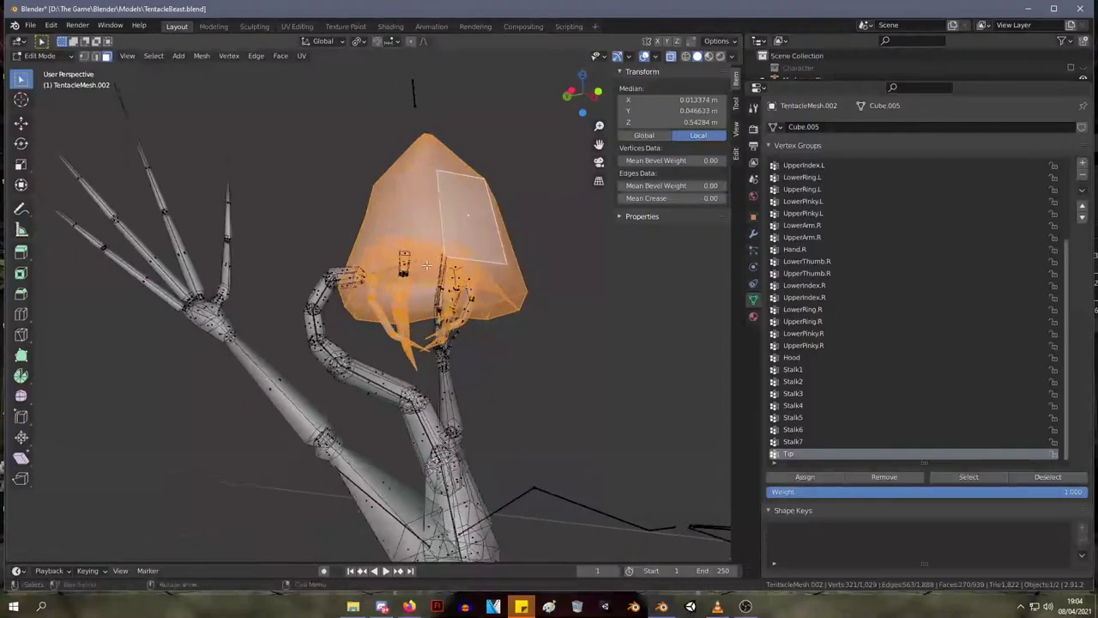
middle_drag(396, 222, 470, 291)
- Assign the selected hood and tentacle geometry to the Tip vertex group and return to Object Mode
scroll(412, 289, down, 5)
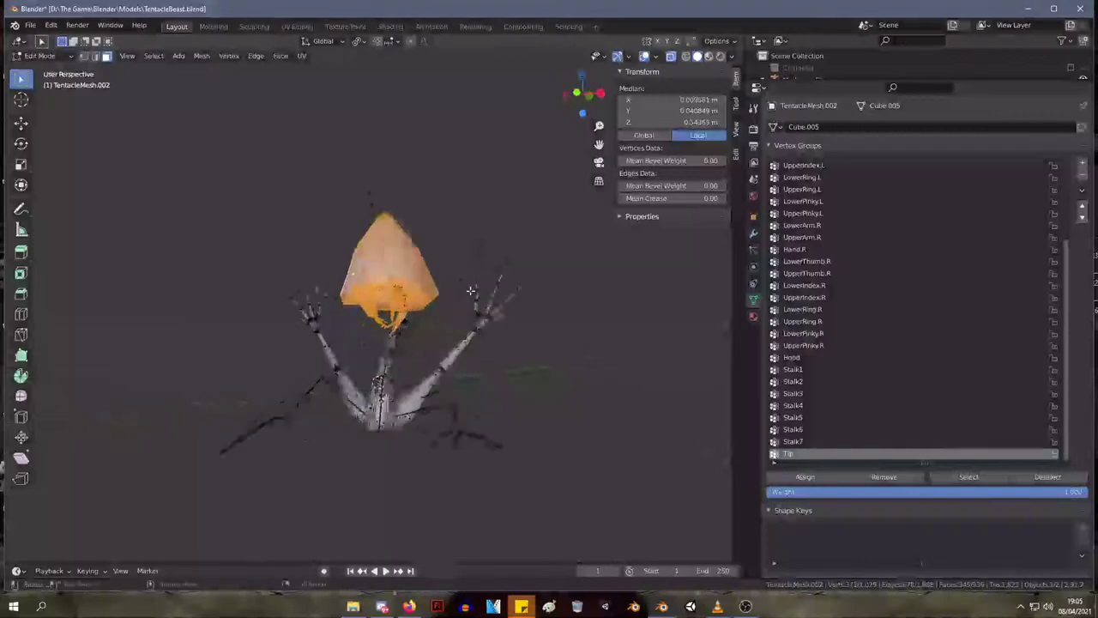
scroll(471, 292, up, 2)
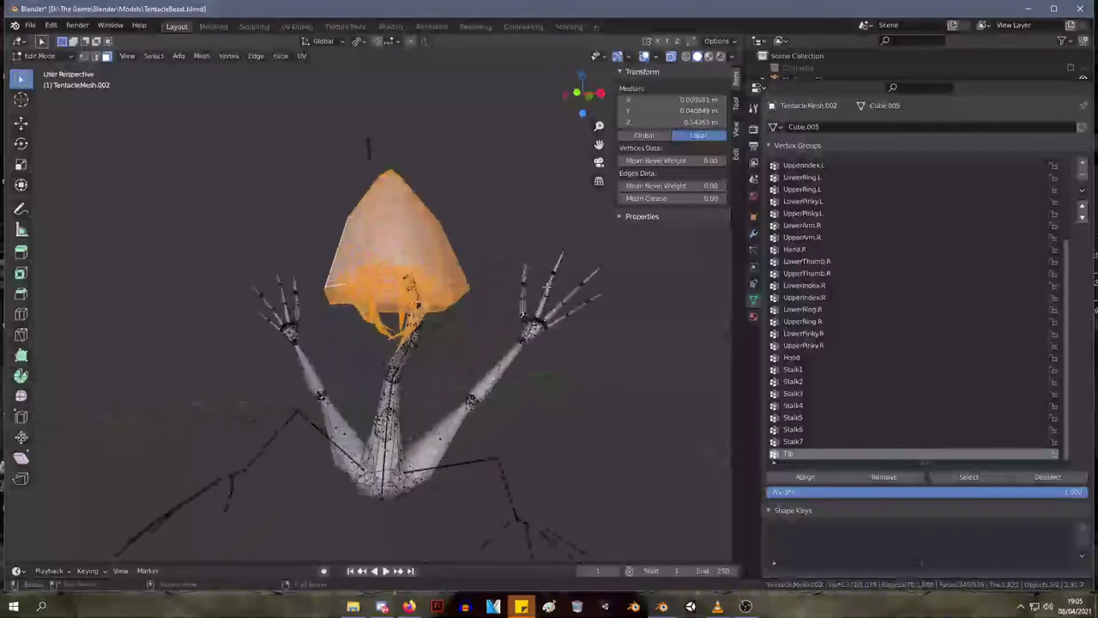
click(808, 477)
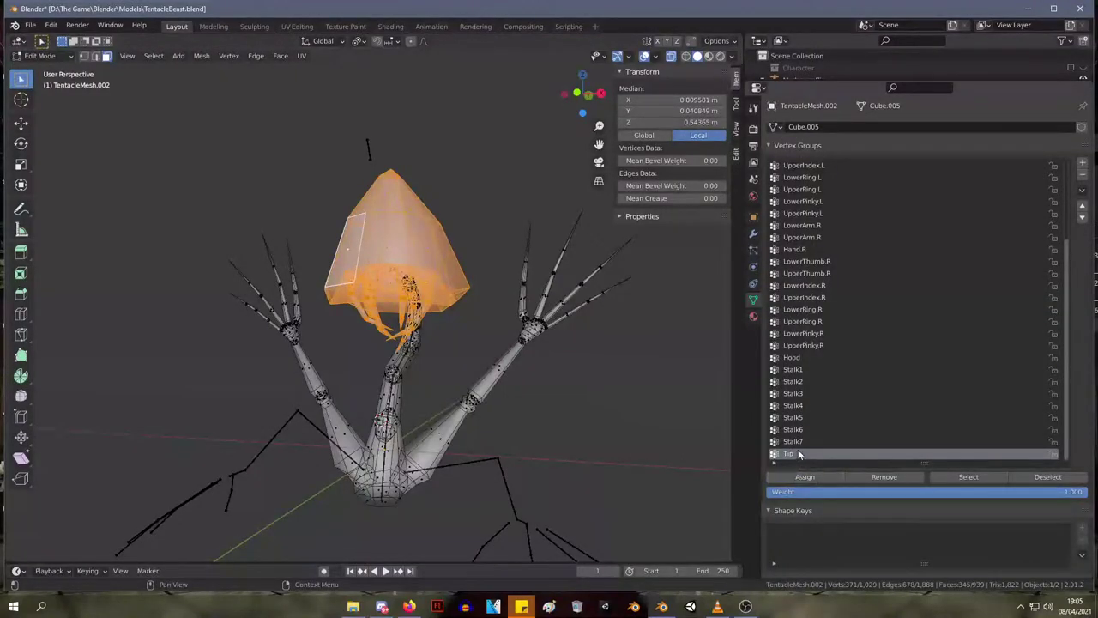
key(1)
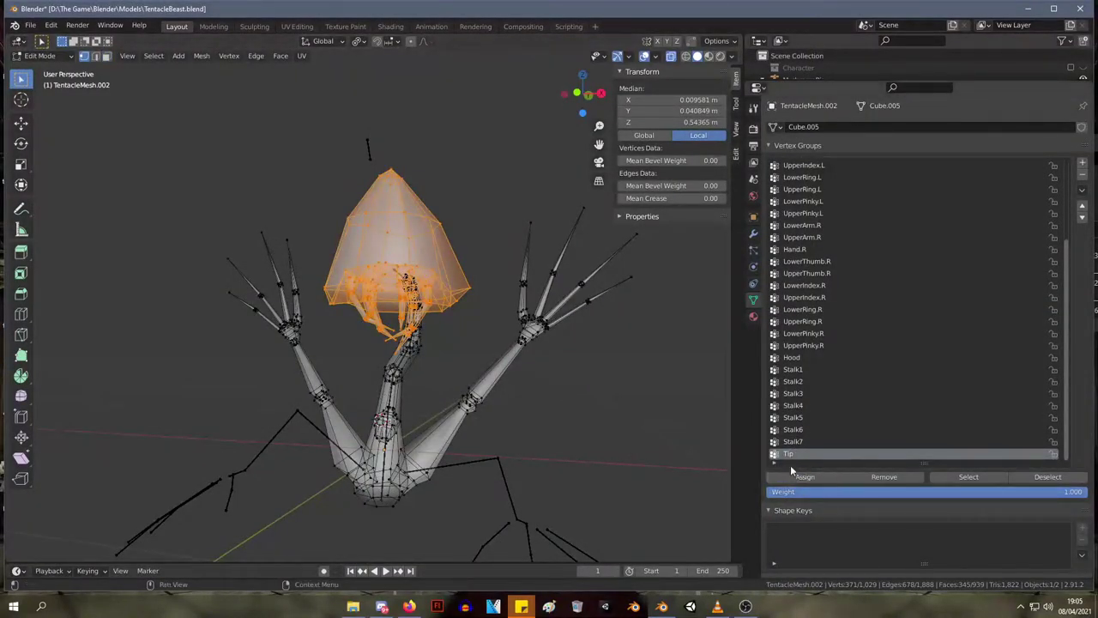
key(Tab)
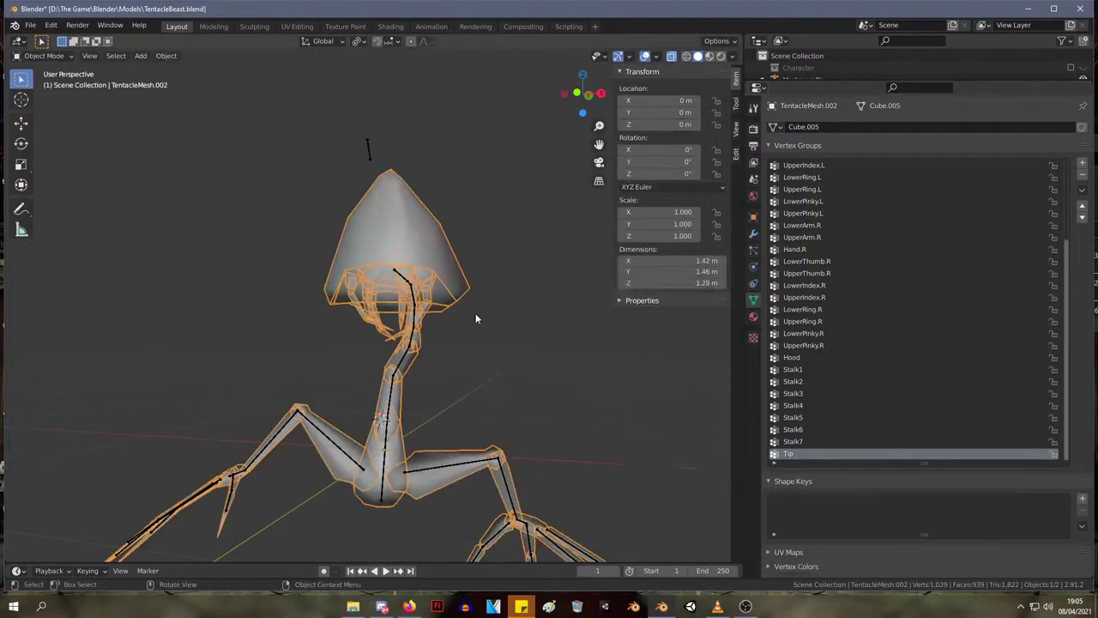
- Inspect the vertex weights of a single vertex on the underside of the hood in TentacleMesh.002
middle_drag(360, 258, 455, 287)
click(450, 299)
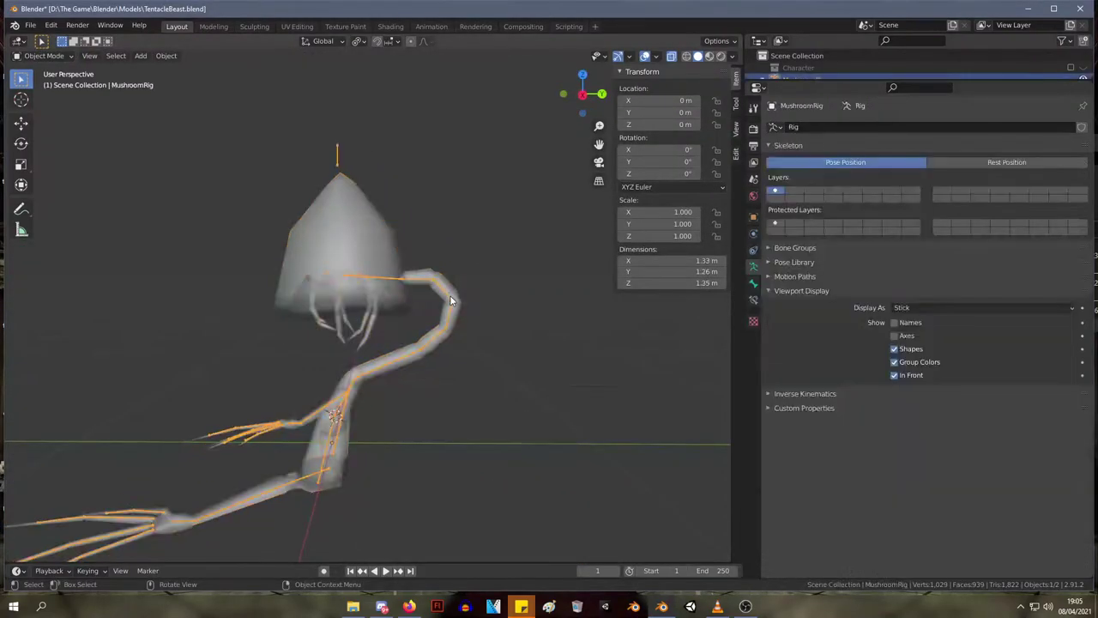
click(347, 256)
key(Tab)
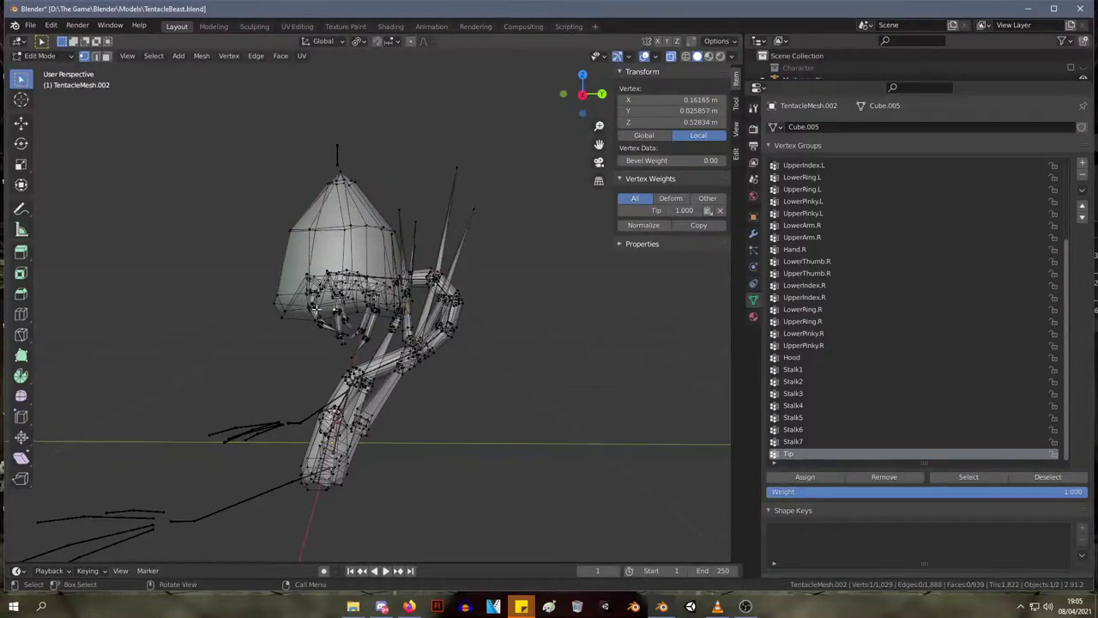
key(Tab)
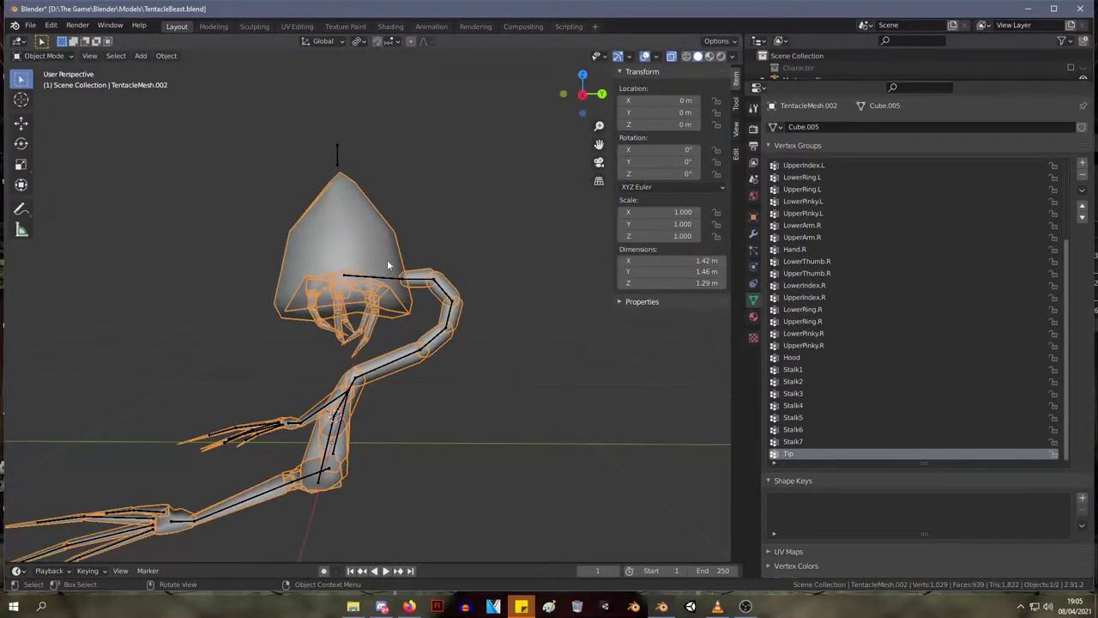
- Put MushroomRig into Pose Mode and try rotating the Tip bone to test how the hood follows it
click(421, 281)
click(41, 56)
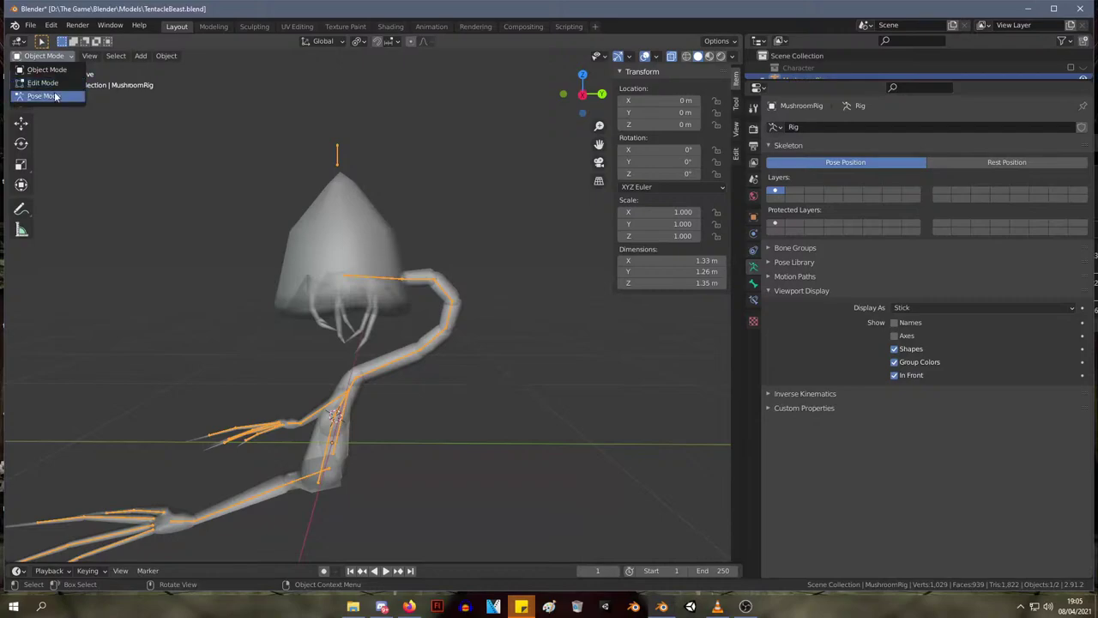
click(34, 96)
click(384, 280)
key(r)
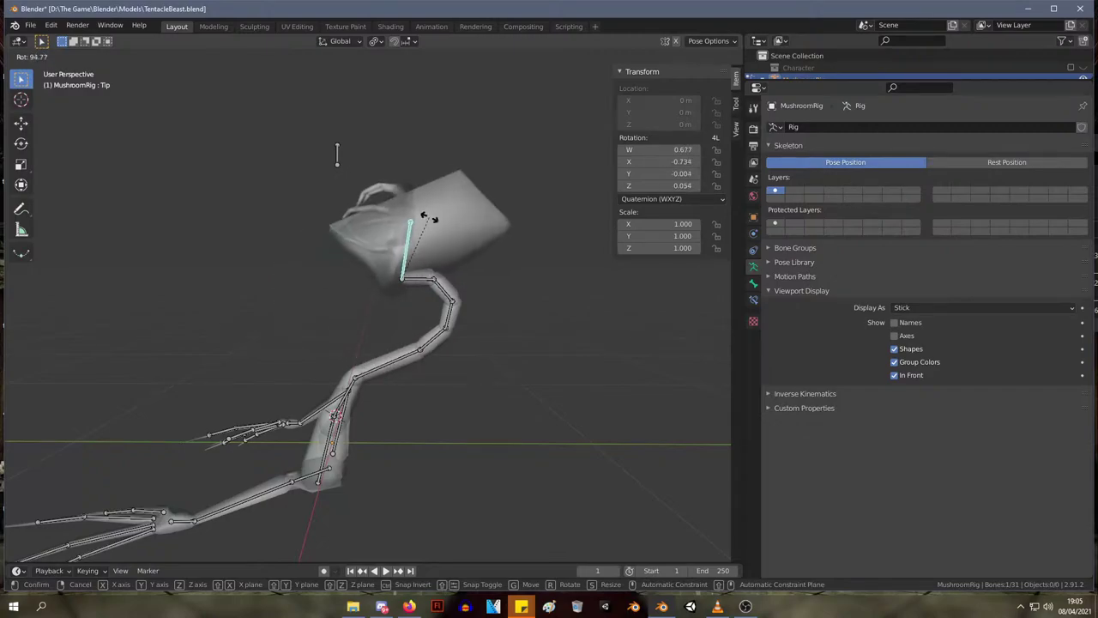
right_click(383, 275)
right_click(384, 274)
key(Escape)
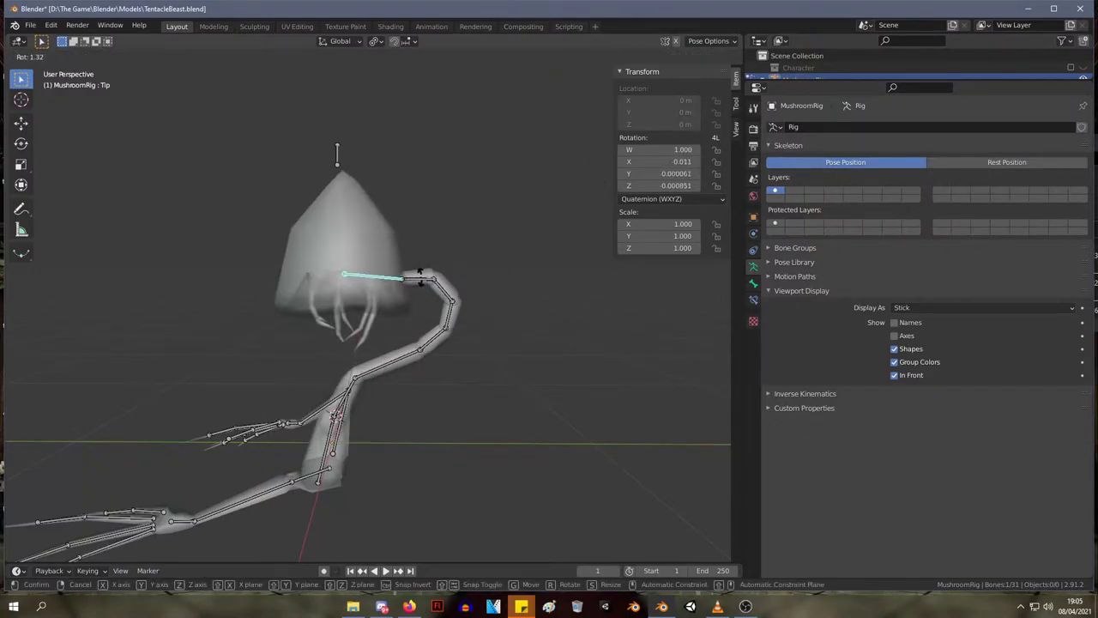
key(r)
right_click(355, 240)
click(351, 231)
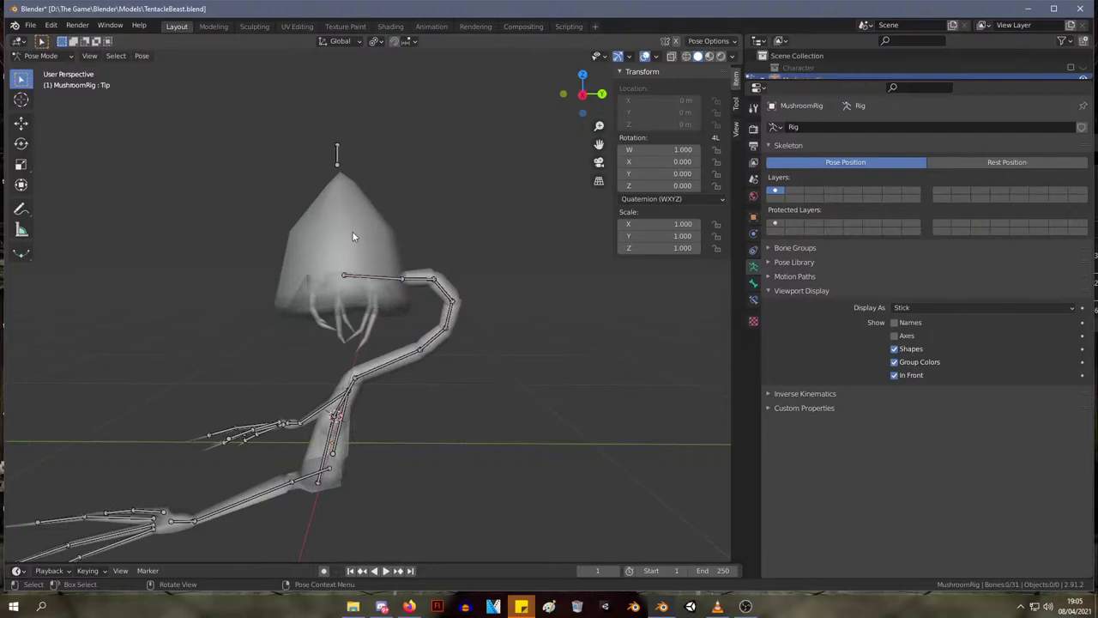
key(Tab)
middle_drag(351, 231, 423, 247)
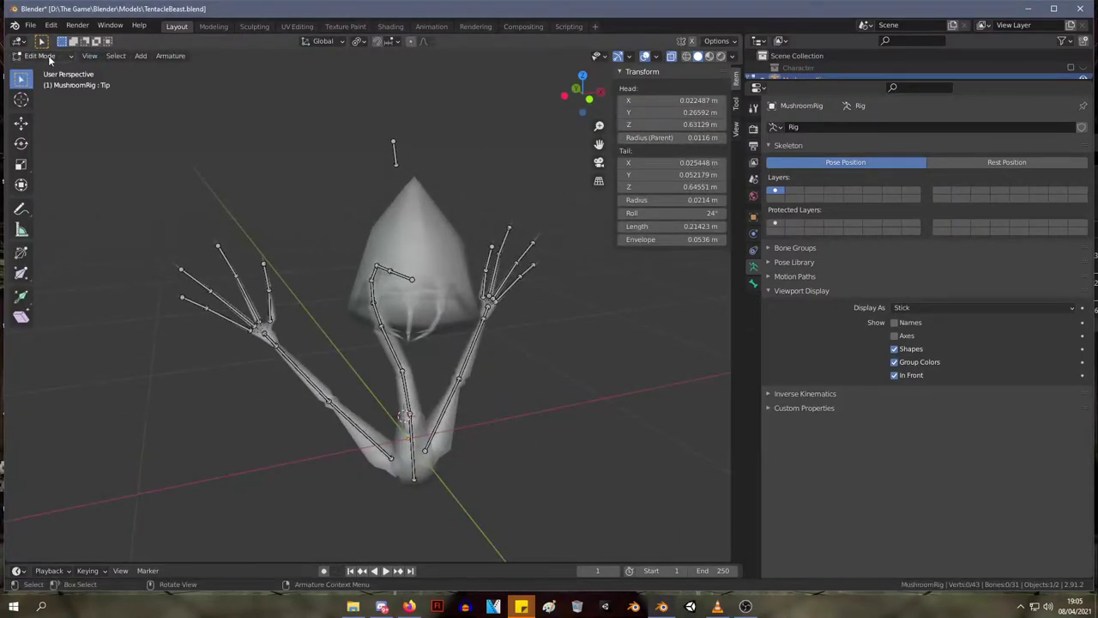
scroll(355, 221, up, 4)
scroll(356, 222, down, 3)
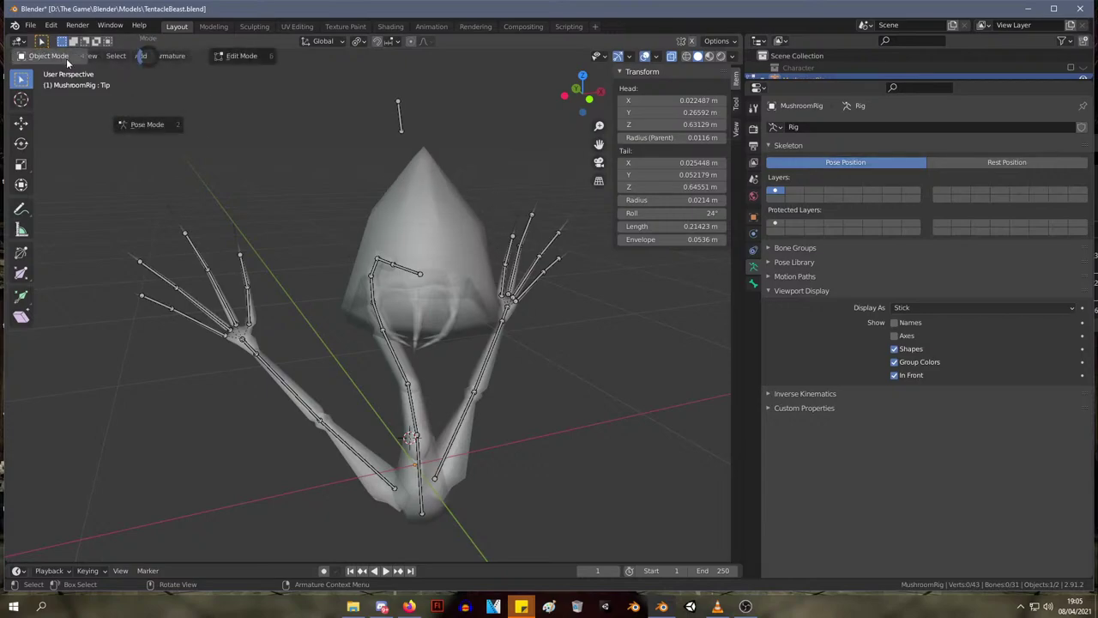
key(Tab)
- Compare the vertex weights of a vertex on the hood's lower rim and one on its upper part in TentacleMesh.002
click(440, 222)
middle_drag(489, 248, 520, 235)
key(Tab)
click(458, 284)
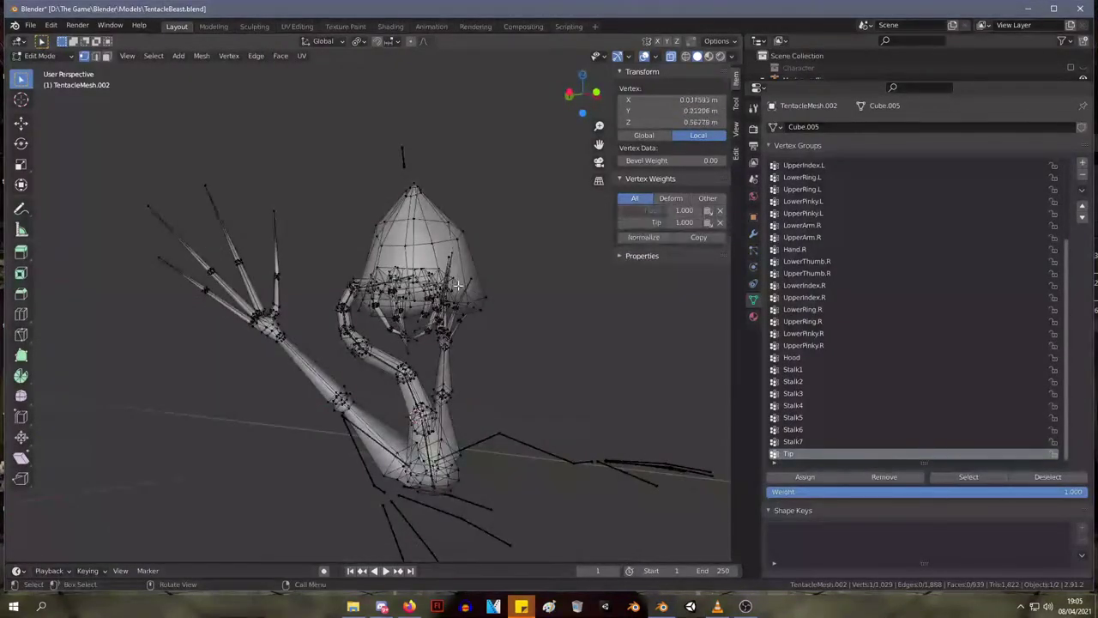
middle_drag(461, 270, 354, 225)
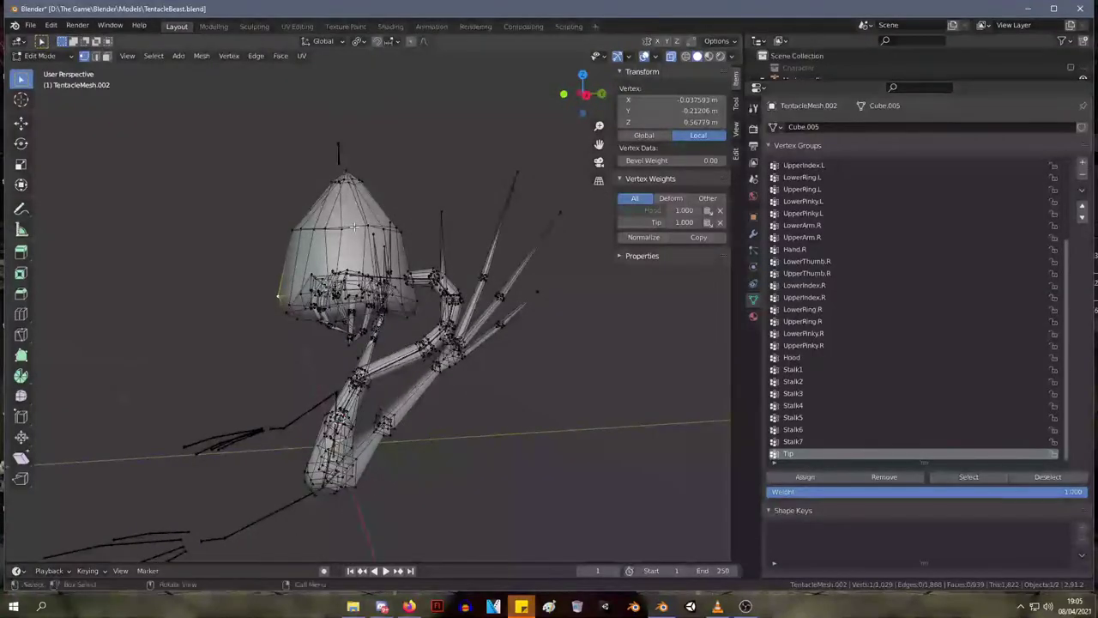
click(370, 222)
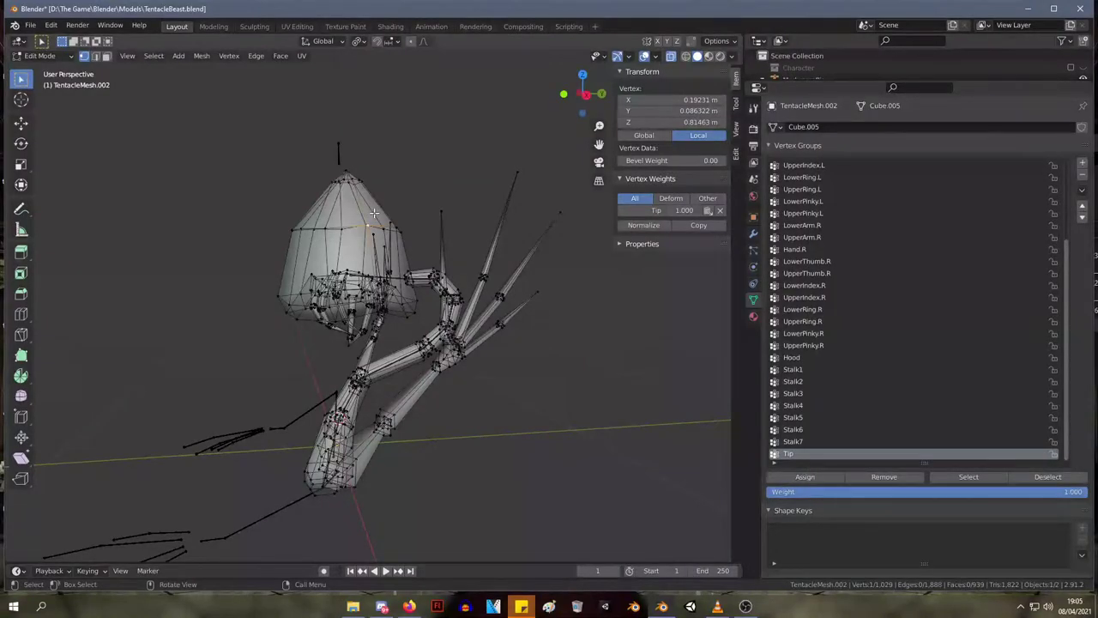
key(Tab)
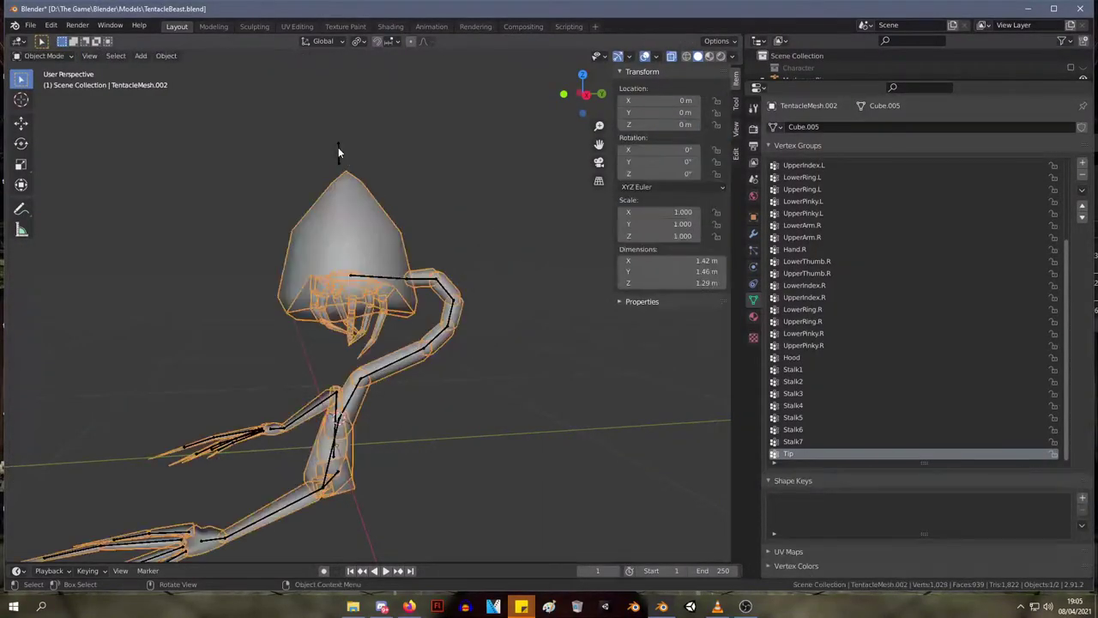
- Parent the Hood bone above the cap to the Tip bone in MushroomRig, using Keep Offset
click(338, 147)
middle_drag(337, 147, 404, 287)
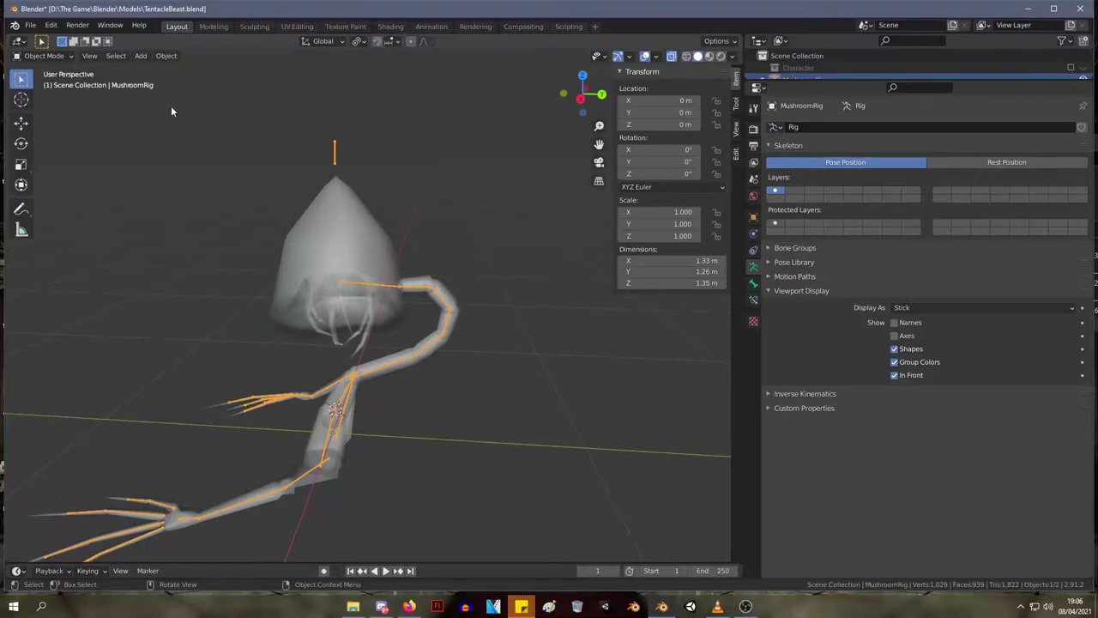
key(Tab)
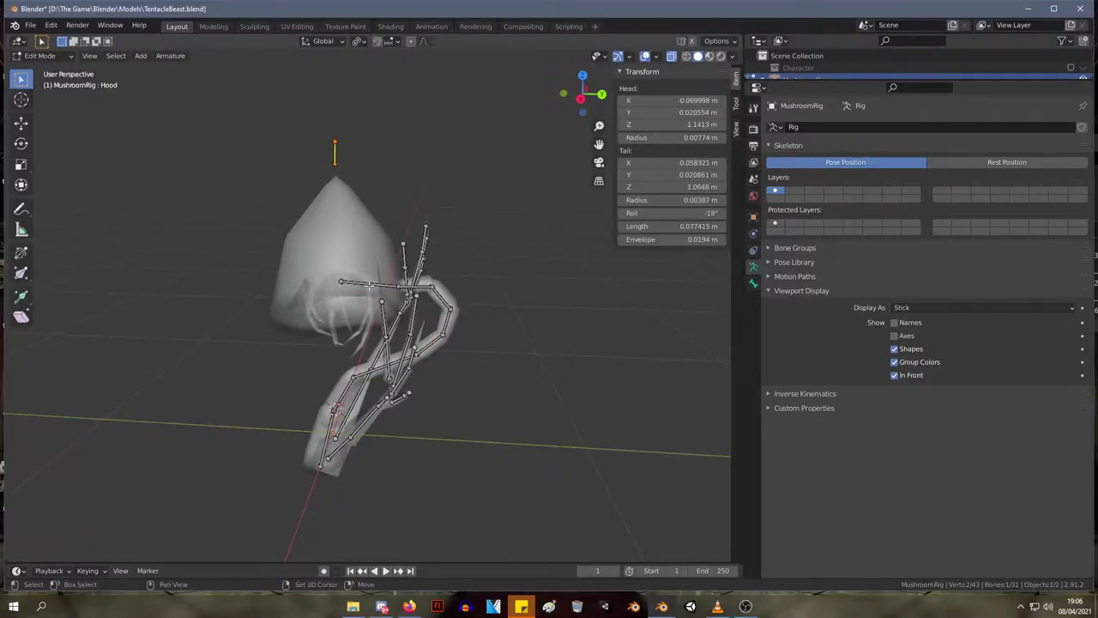
shift+click(369, 286)
right_click(368, 287)
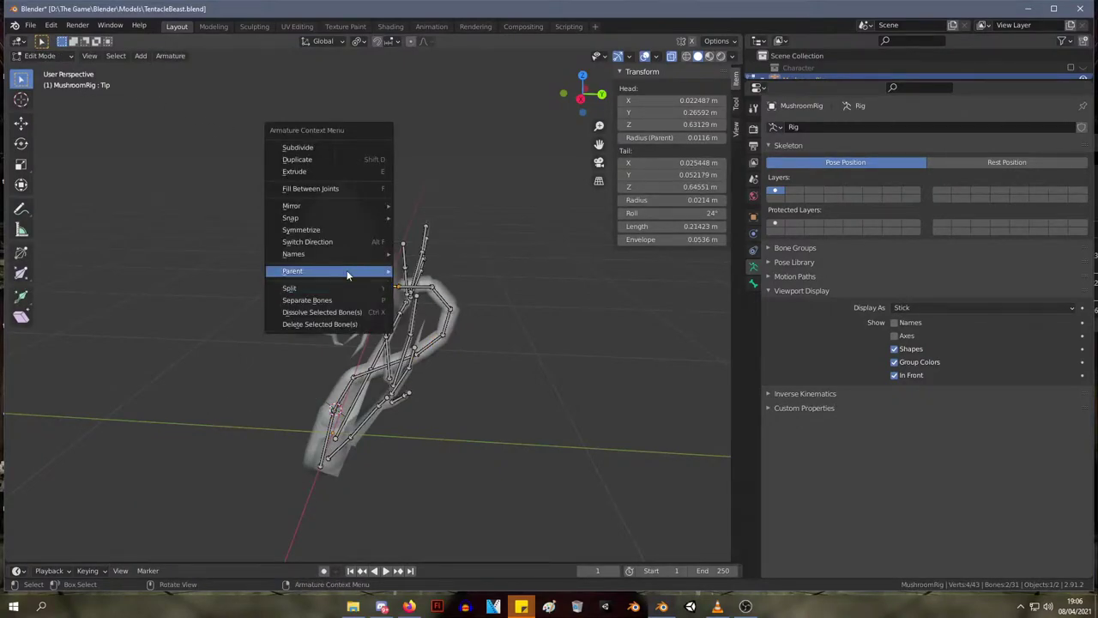
mouse_move(348, 272)
click(428, 273)
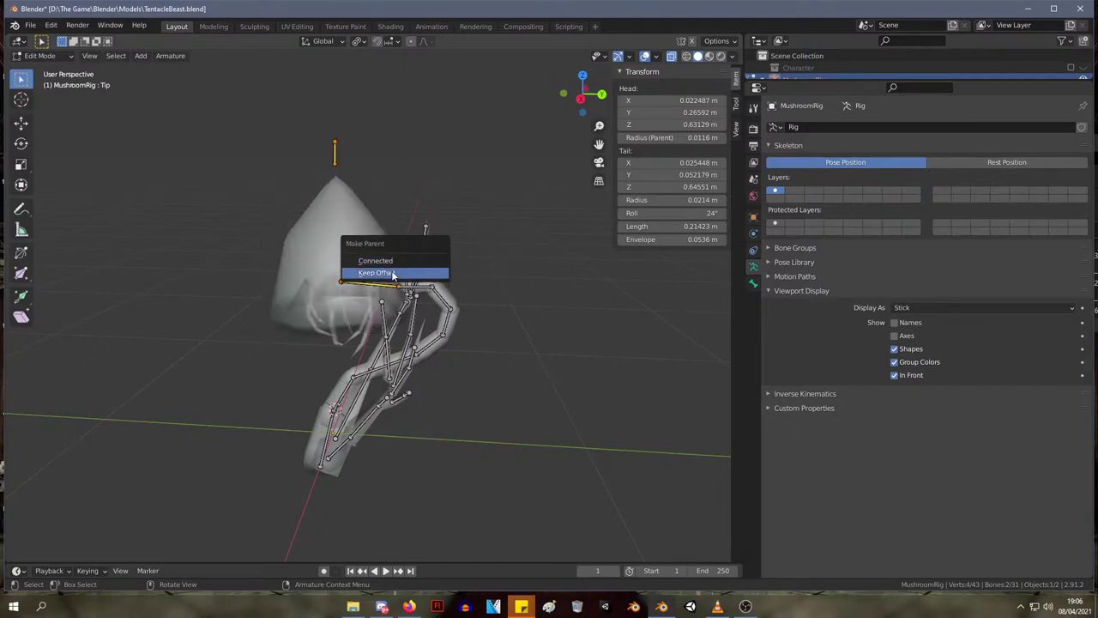
click(392, 273)
middle_drag(392, 273, 343, 152)
- Switch MushroomRig to Pose Mode and try rotating the Tip bone to test the Hood bone's new parenting
key(Tab)
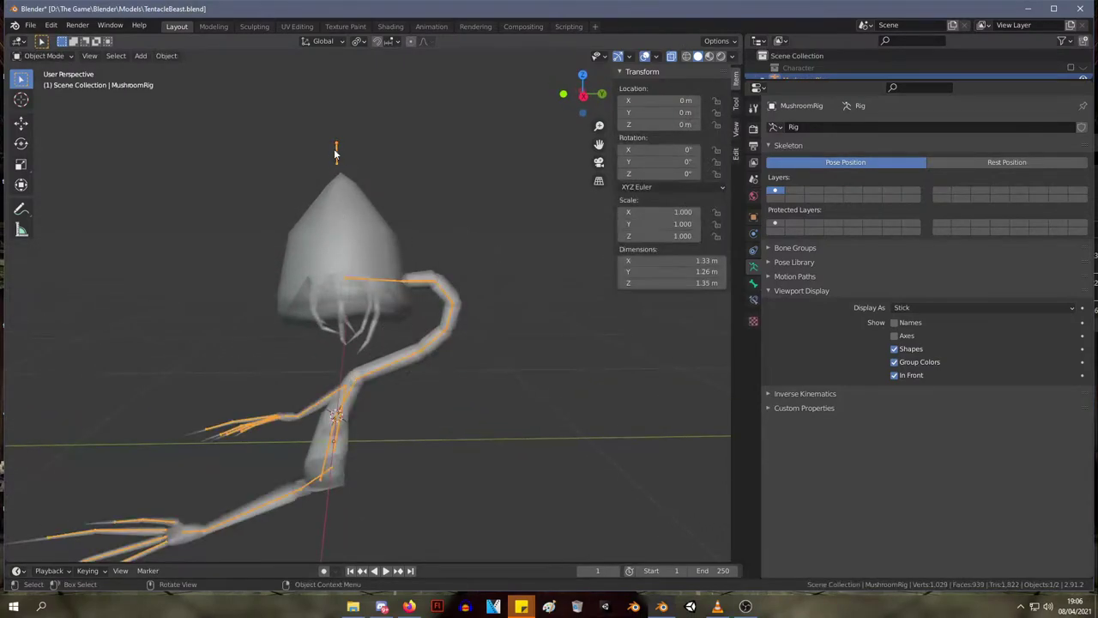
key(Tab)
key(Tab)
click(41, 56)
click(52, 91)
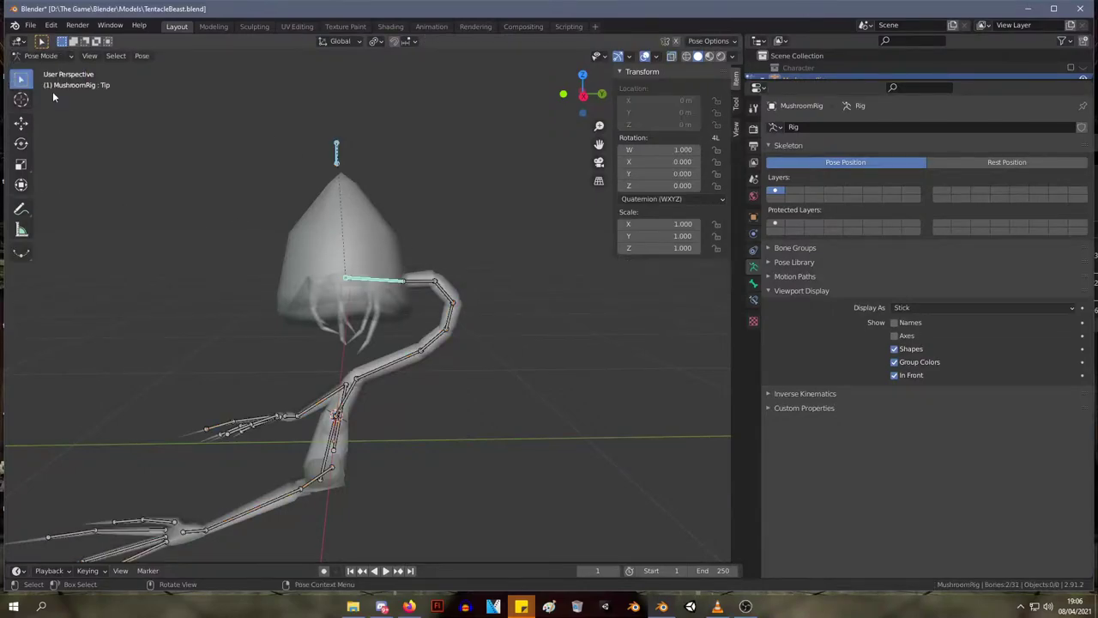
click(337, 158)
click(377, 281)
key(r)
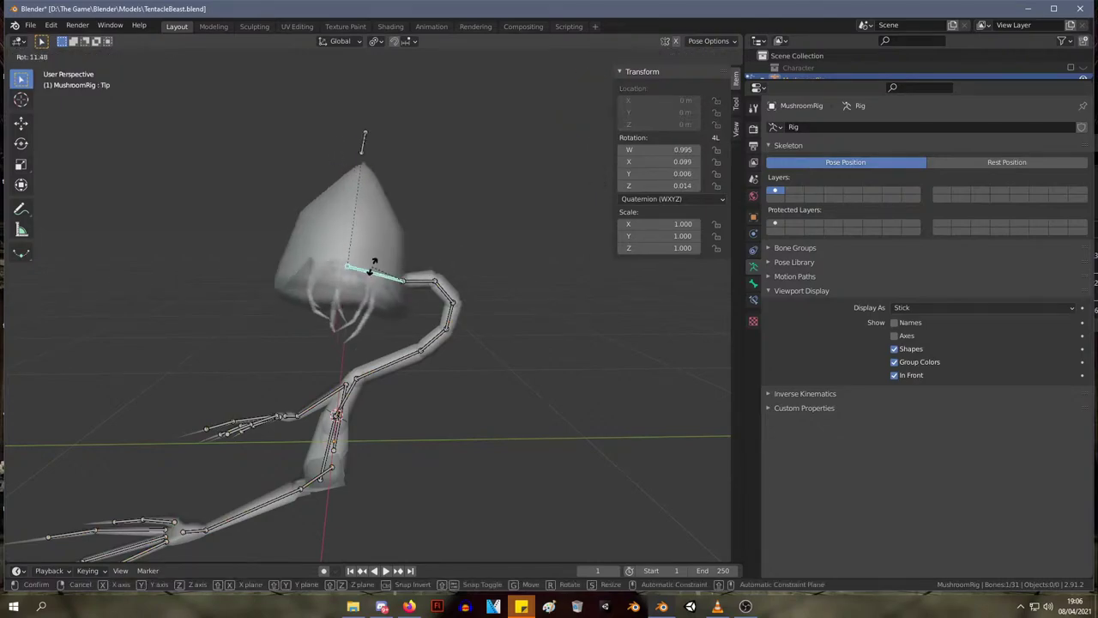
right_click(402, 226)
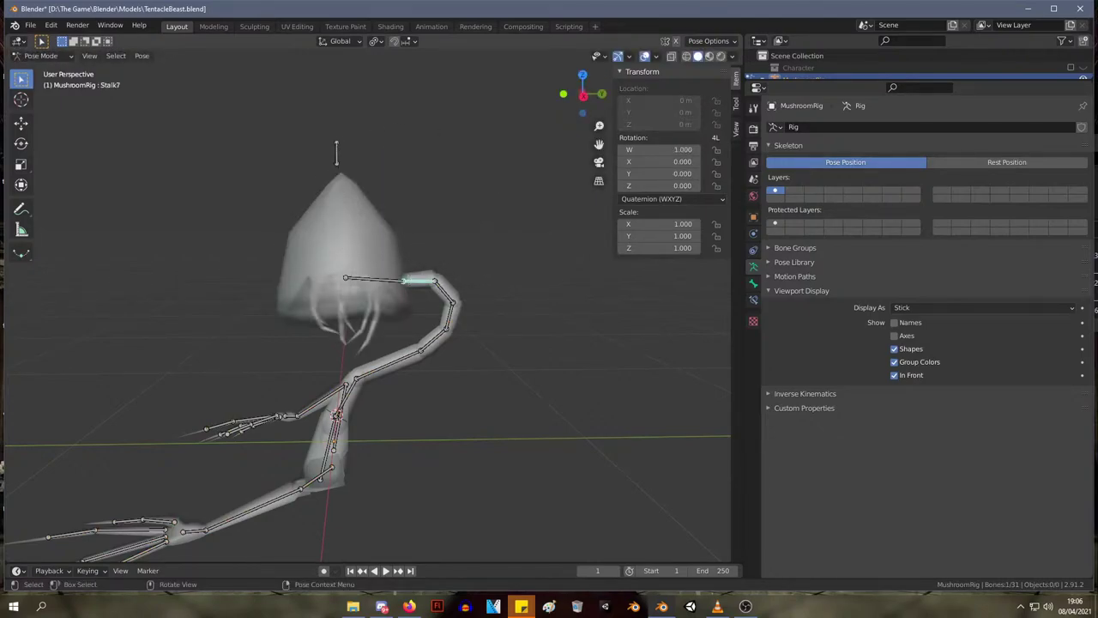
- Try rotating the Stalk7 bone about 65° and the Stalk6 bone about 25° to test how the hood follows, and undo the rotations
key(r)
click(437, 279)
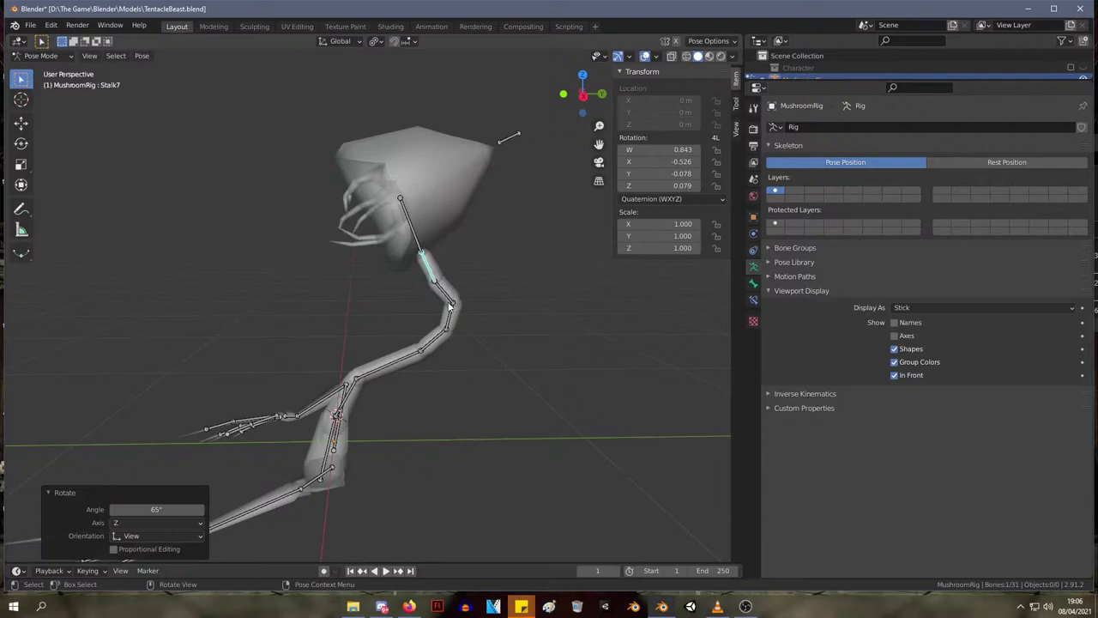
click(448, 319)
key(r)
click(448, 280)
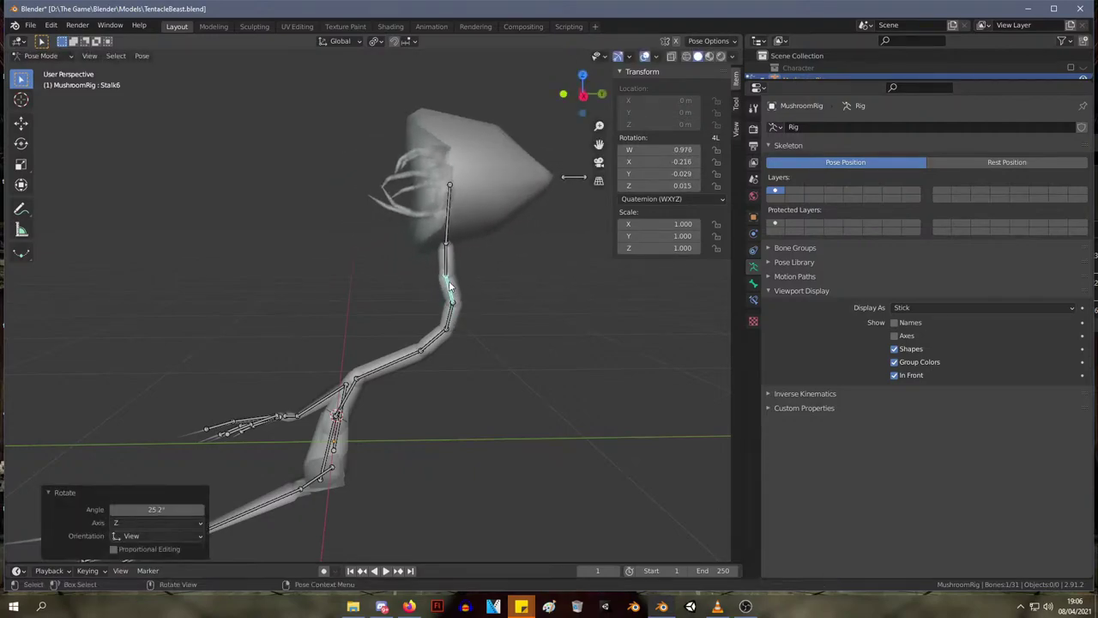
key(ctrl+z)
key(ctrl+z)
key(ctrl+z)
key(alt+r)
- Try rotating the Stalk7 bone about 67° from a side view, and clear its rotation
middle_drag(449, 281, 406, 271)
key(r)
click(439, 221)
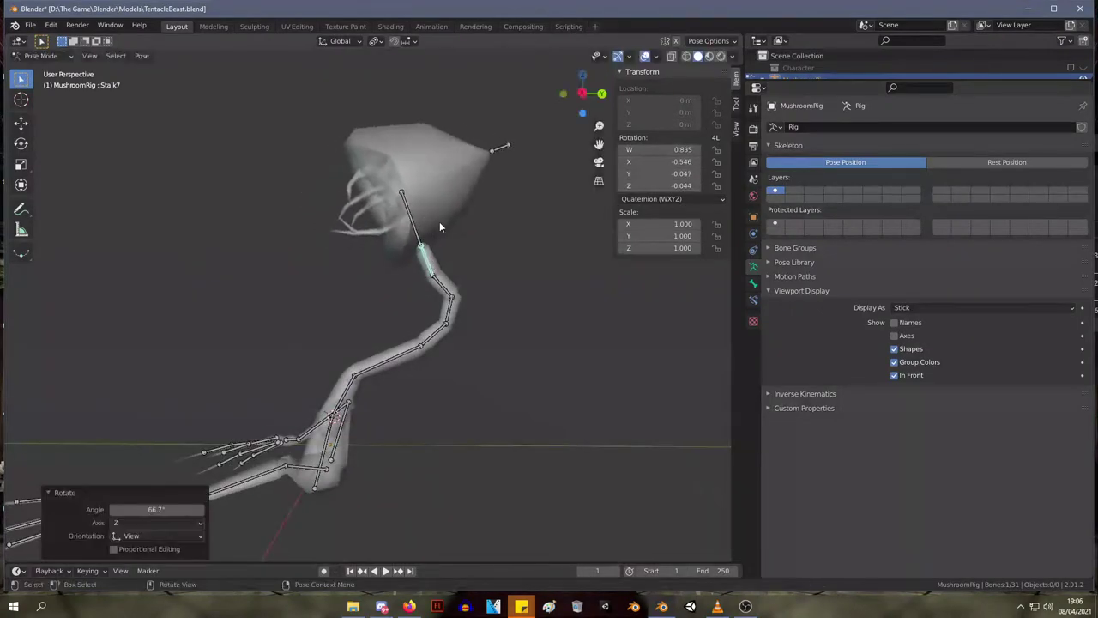
middle_drag(439, 221, 389, 280)
key(alt+r)
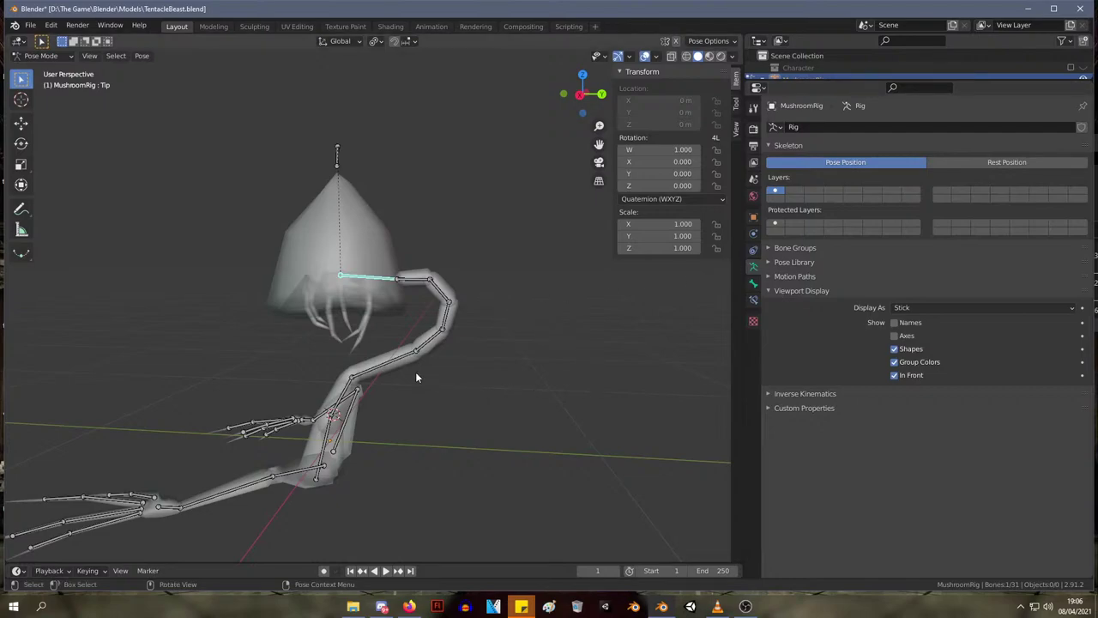
- Try rotating the Tip bone from several viewing angles to test how the hood and the Hood bone follow, and clear its rotation
mouse_move(459, 391)
middle_down()
mouse_move(640, 385)
mouse_move(478, 380)
middle_up()
scroll(477, 376, up, 2)
scroll(470, 342, up, 2)
shift+middle_drag(470, 341, 470, 358)
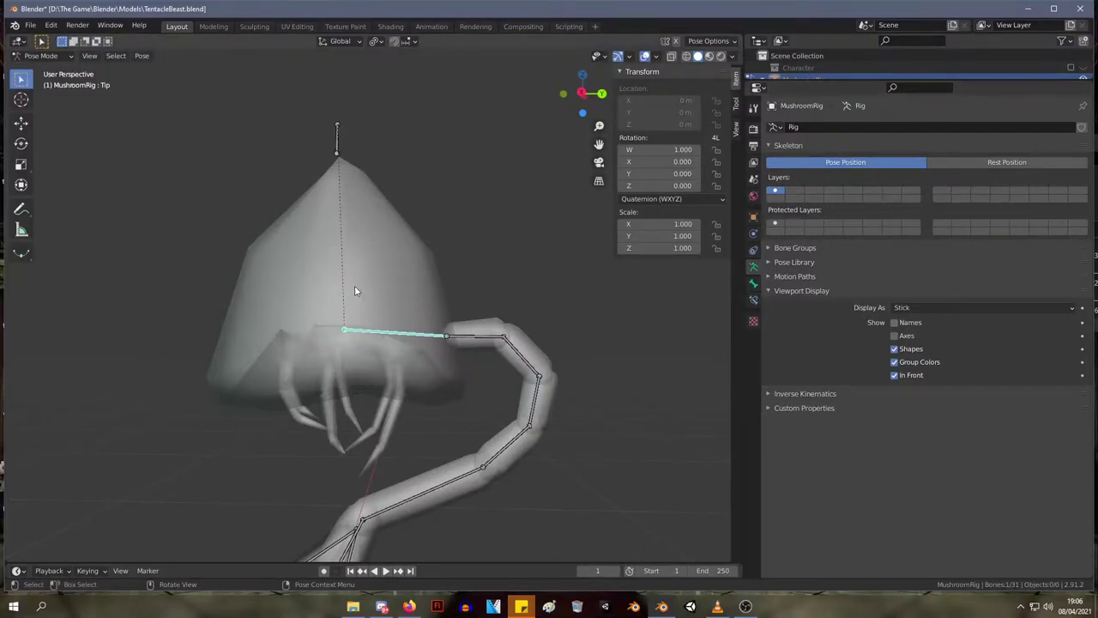
key(r)
right_click(439, 343)
key(r)
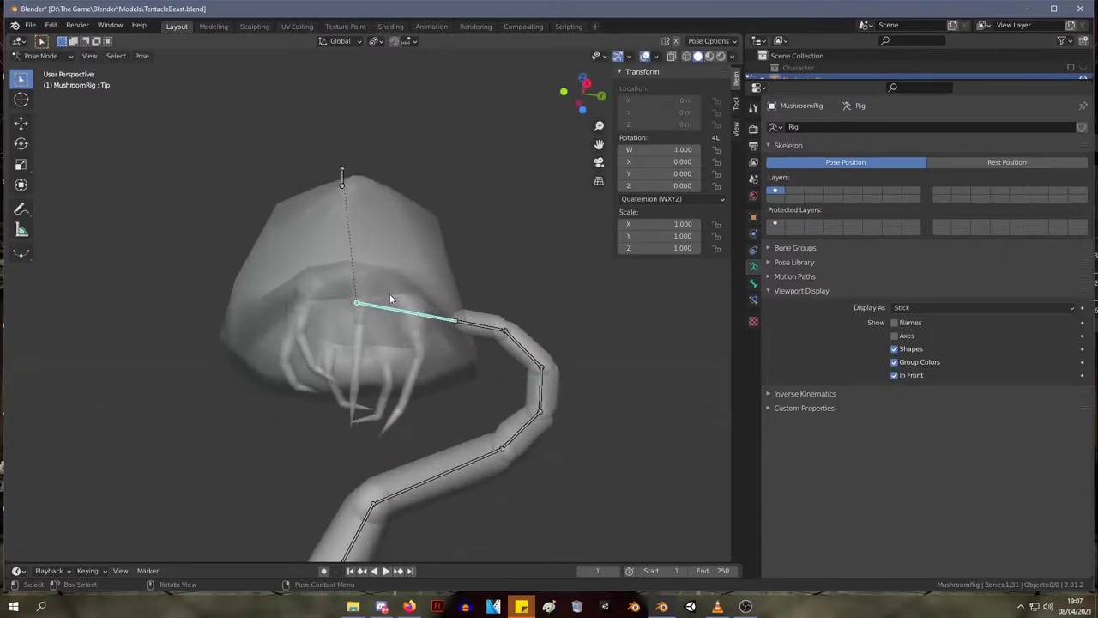
right_click(486, 287)
right_click(462, 271)
middle_drag(313, 251, 347, 235)
key(r)
click(501, 242)
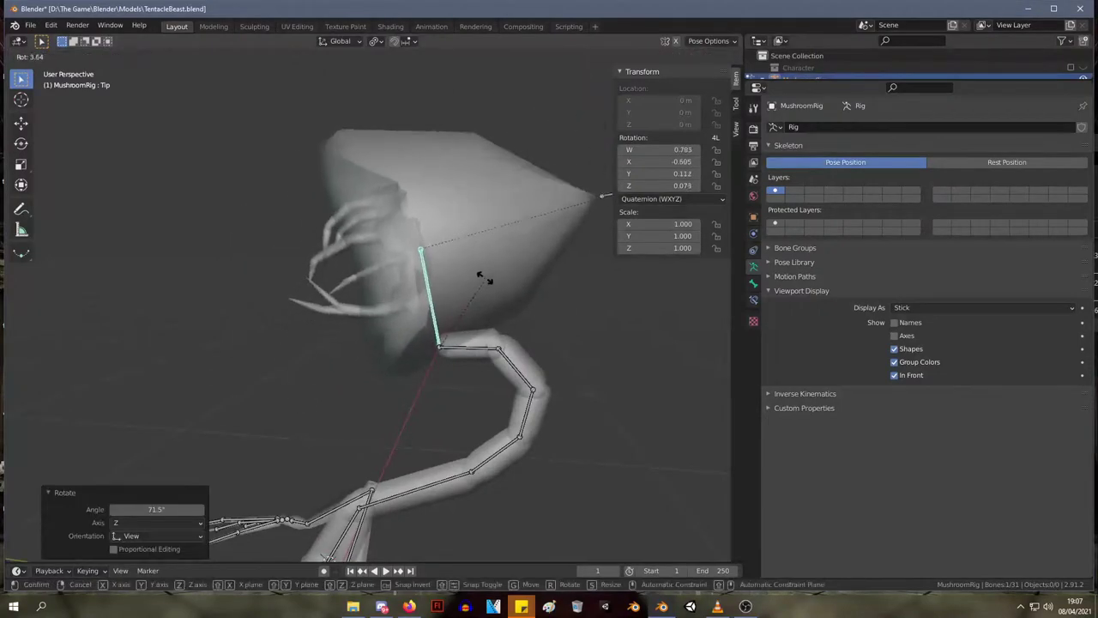
key(alt+r)
- Try moving the Hood bone upward to test how it deforms the hood, and cancel the move
scroll(504, 258, down, 4)
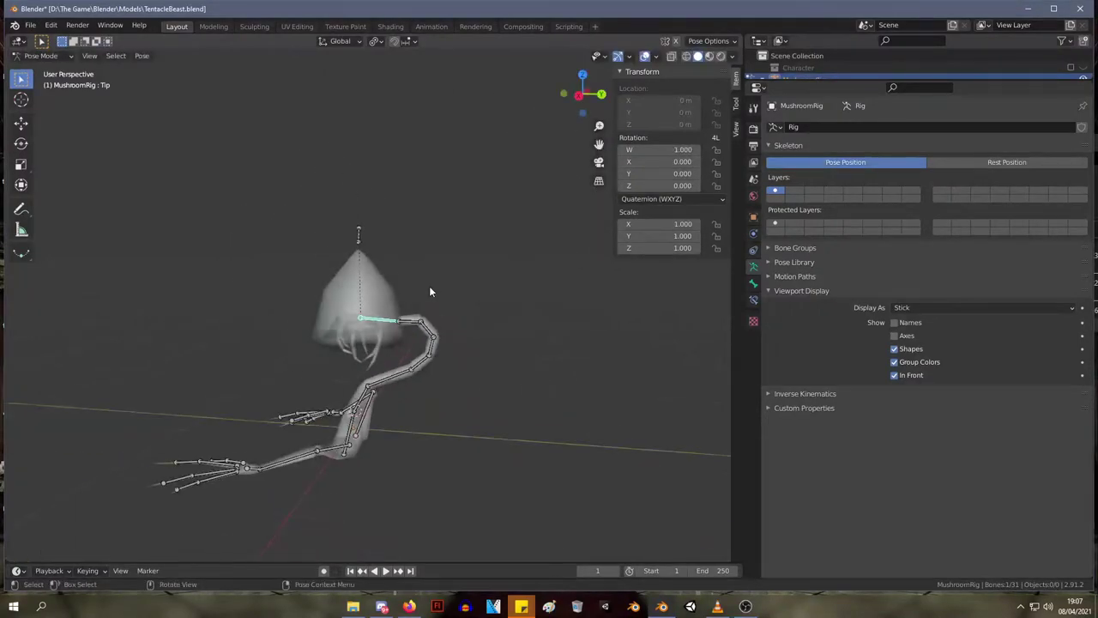
scroll(429, 286, up, 3)
middle_drag(416, 286, 450, 257)
click(348, 184)
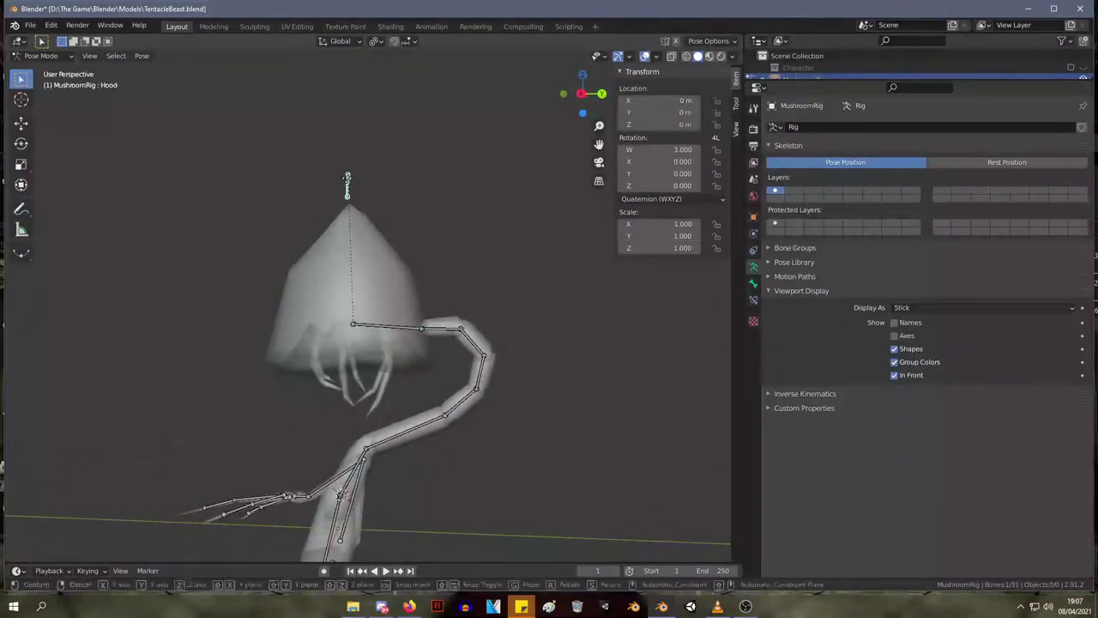
key(g)
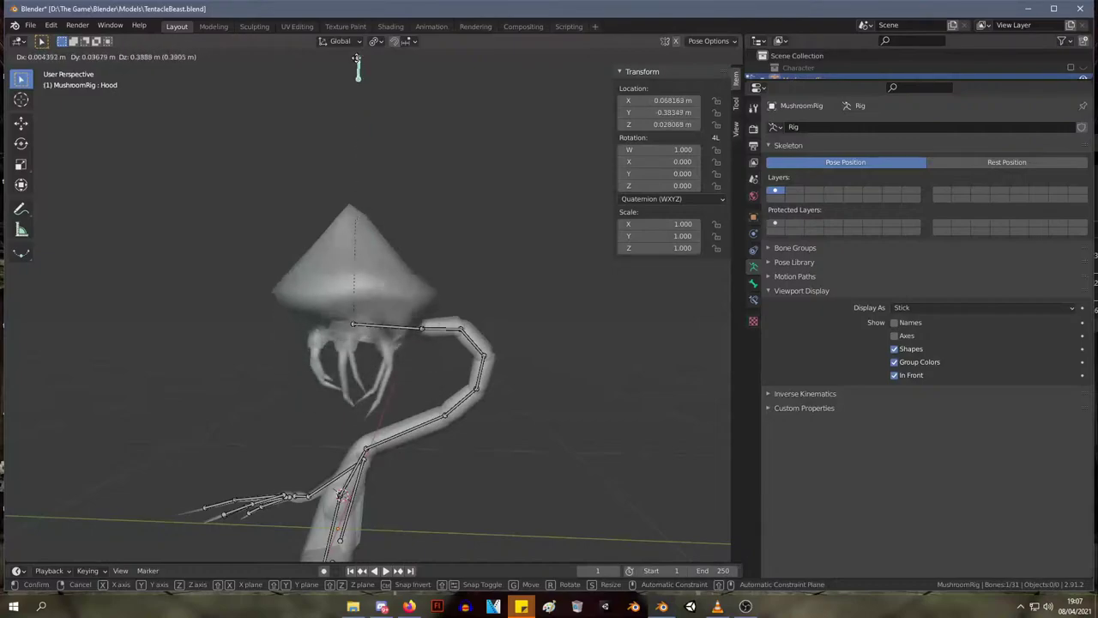
key(Escape)
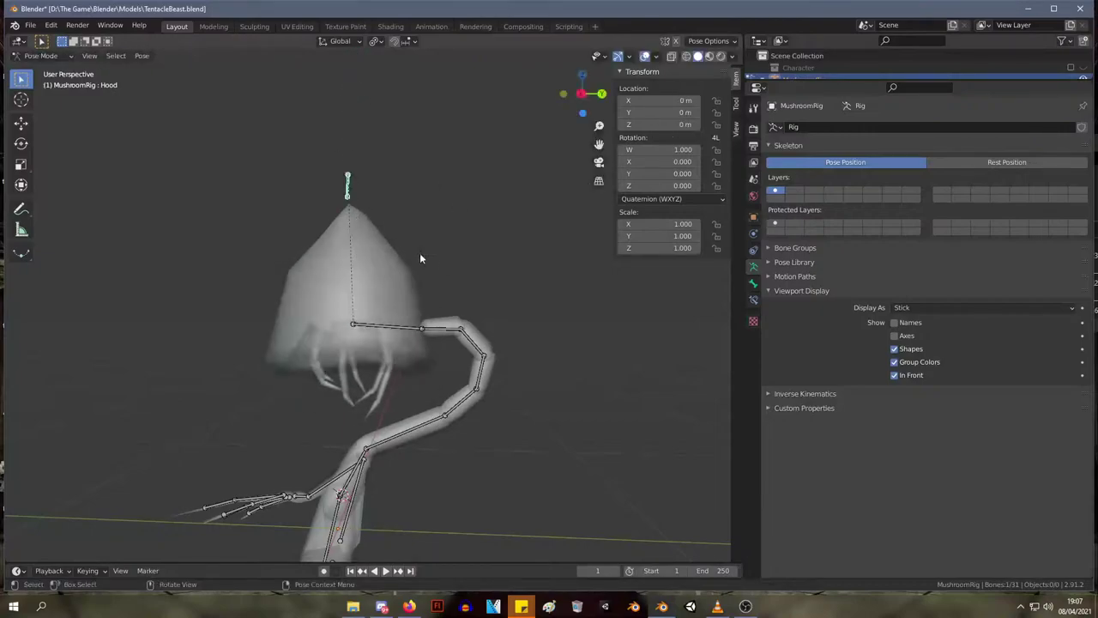
- Try rotating the upper stalk bones, including Stalk7, Stalk6 and Stalk5, to test the stalk's bending, and clear their rotations
scroll(405, 281, down, 3)
middle_drag(405, 281, 391, 311)
scroll(396, 310, up, 1)
scroll(395, 311, up, 2)
click(436, 319)
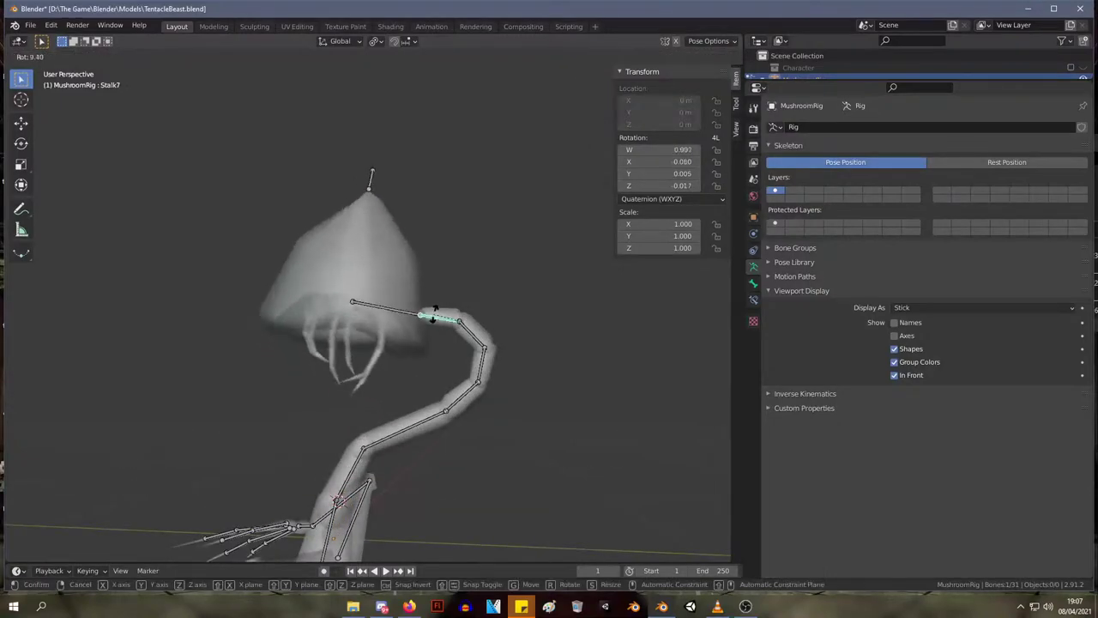
click(481, 364)
key(r)
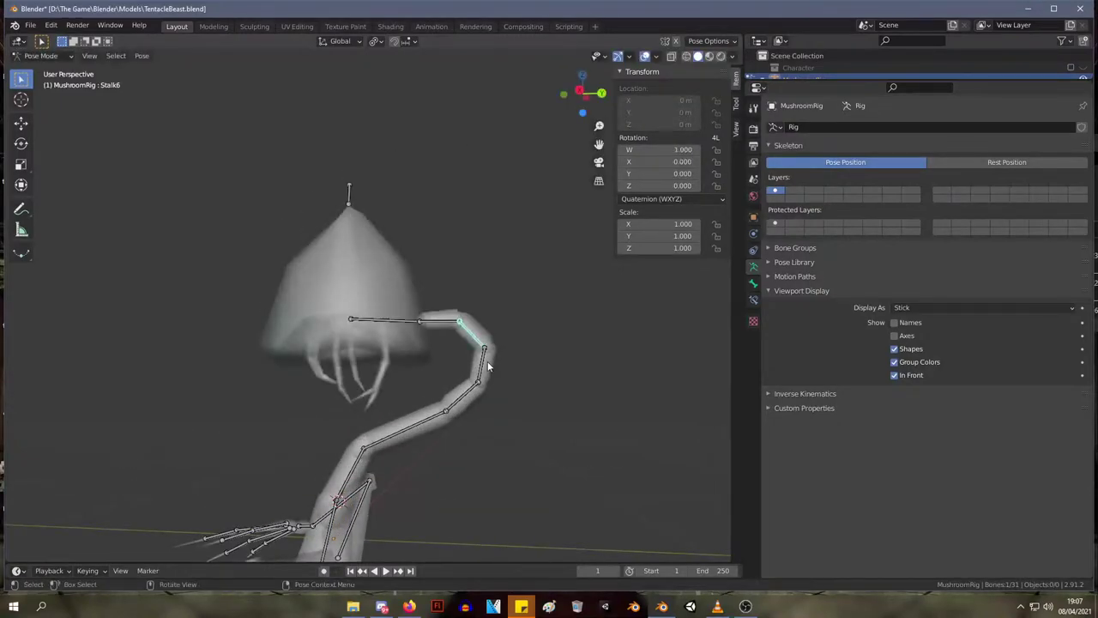
click(531, 347)
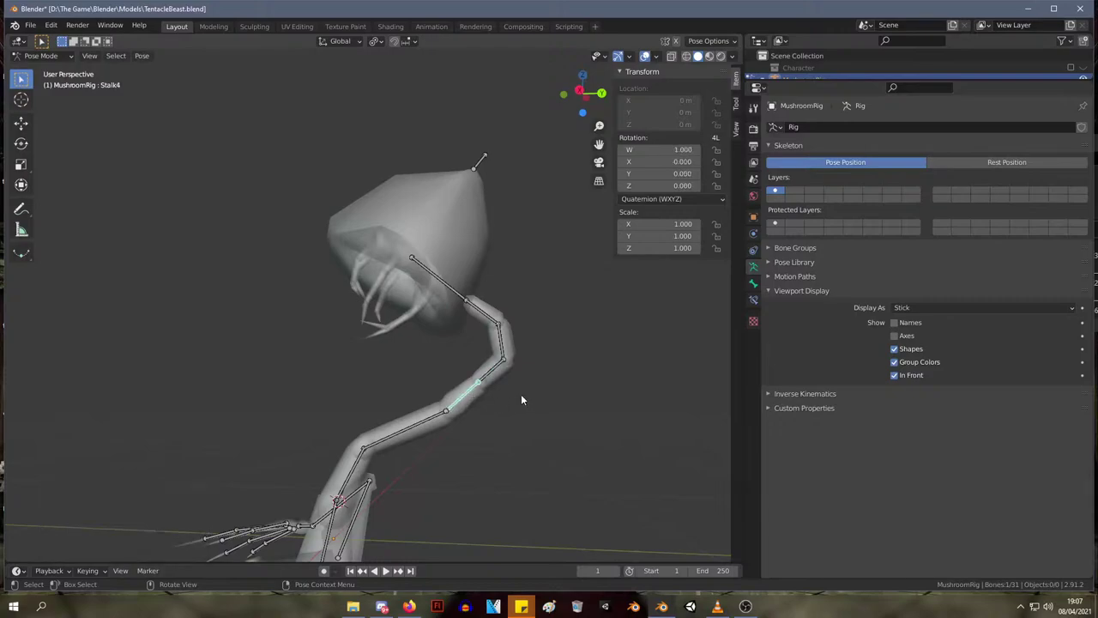
key(alt+r)
middle_drag(522, 323, 412, 282)
scroll(470, 309, down, 3)
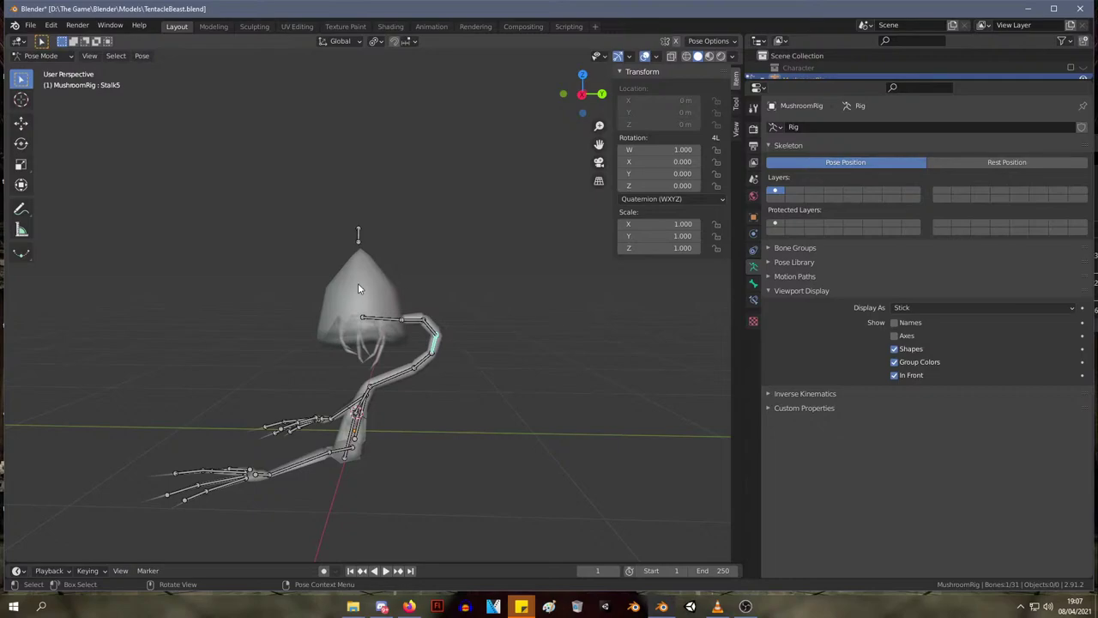
- Center the Hood bone above the cap in Edit Mode, moving it about 0.073 m in X and rotating it, and return to Pose Mode
scroll(361, 291, up, 4)
middle_drag(362, 304, 478, 294)
click(375, 174)
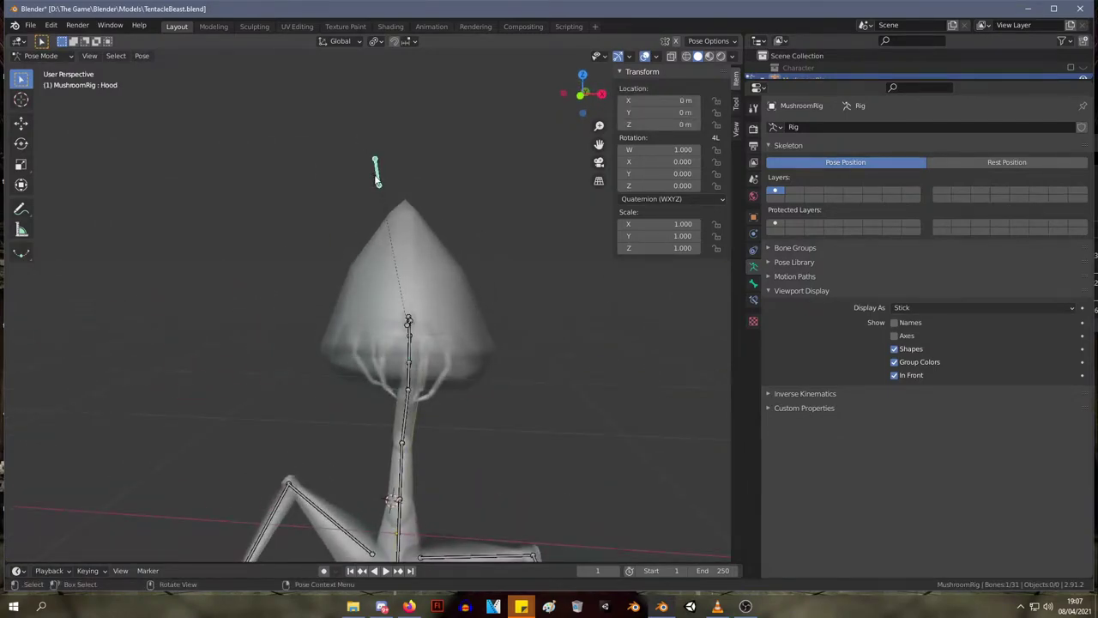
key(g)
right_click(408, 184)
key(Tab)
key(g)
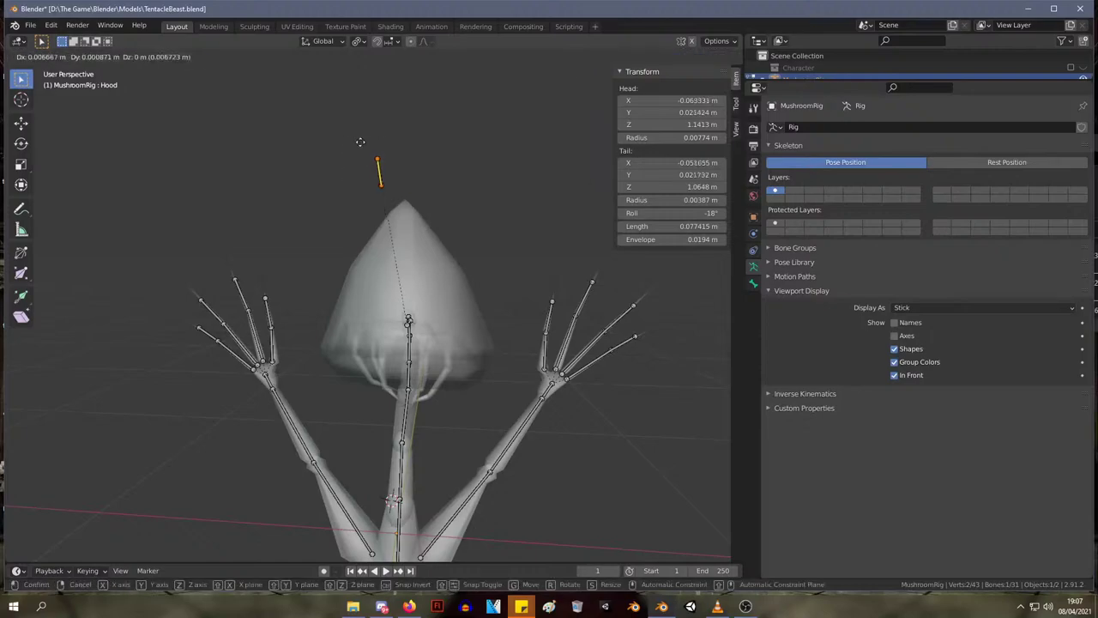
click(391, 144)
key(r)
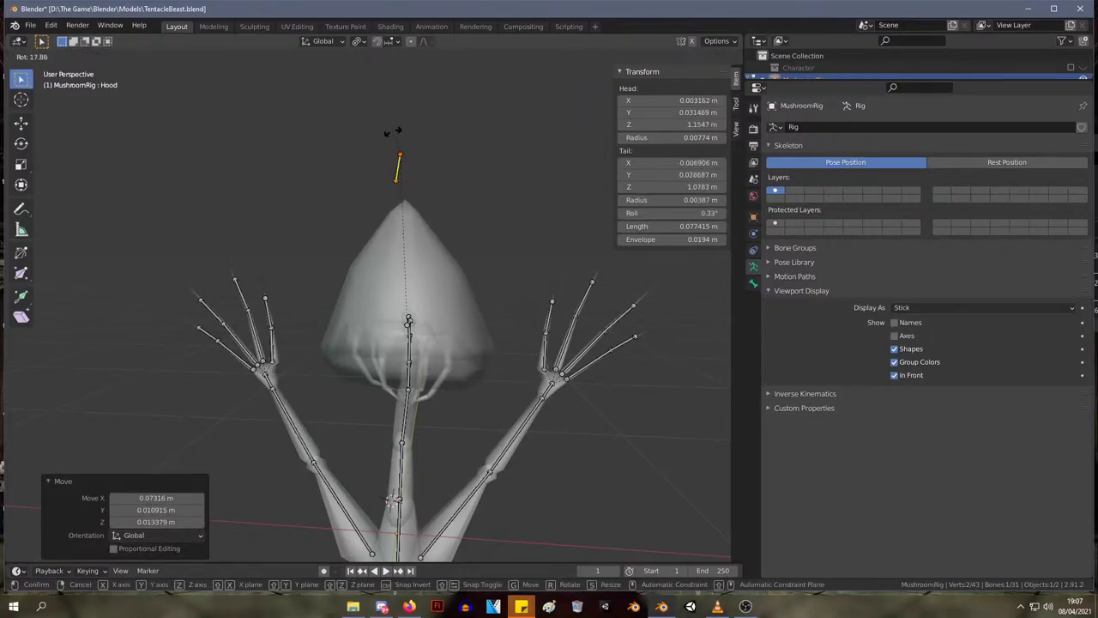
click(404, 130)
key(Tab)
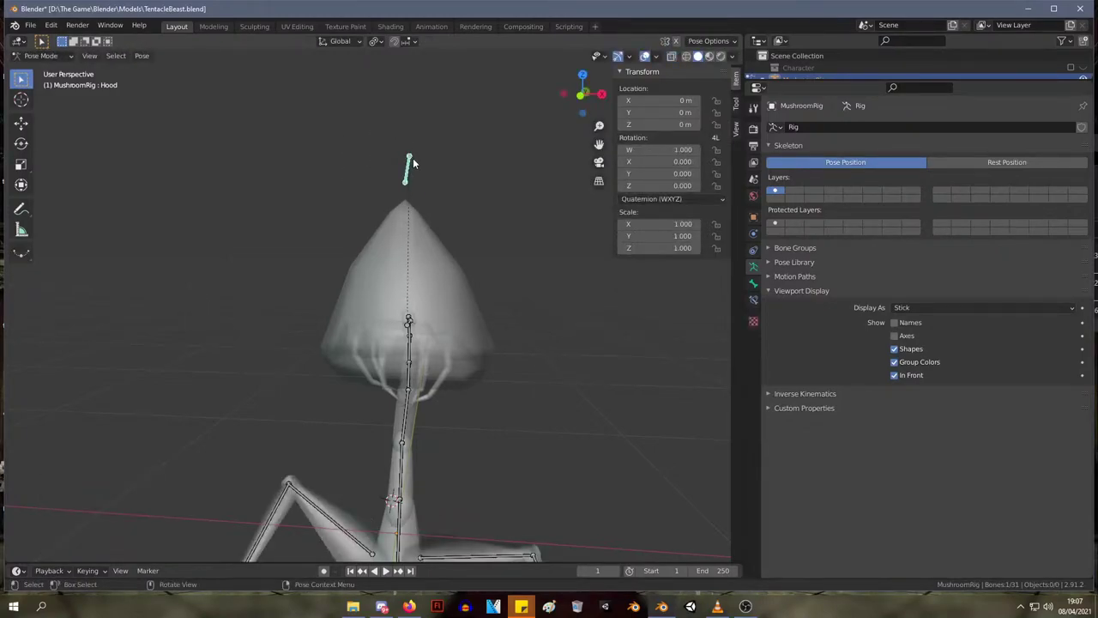
- Test moving the Hood bone in Pose Mode, cancel the move, and inspect the bone's placement in Edit Mode and Pose Mode
middle_drag(413, 163, 346, 179)
key(g)
right_click(370, 153)
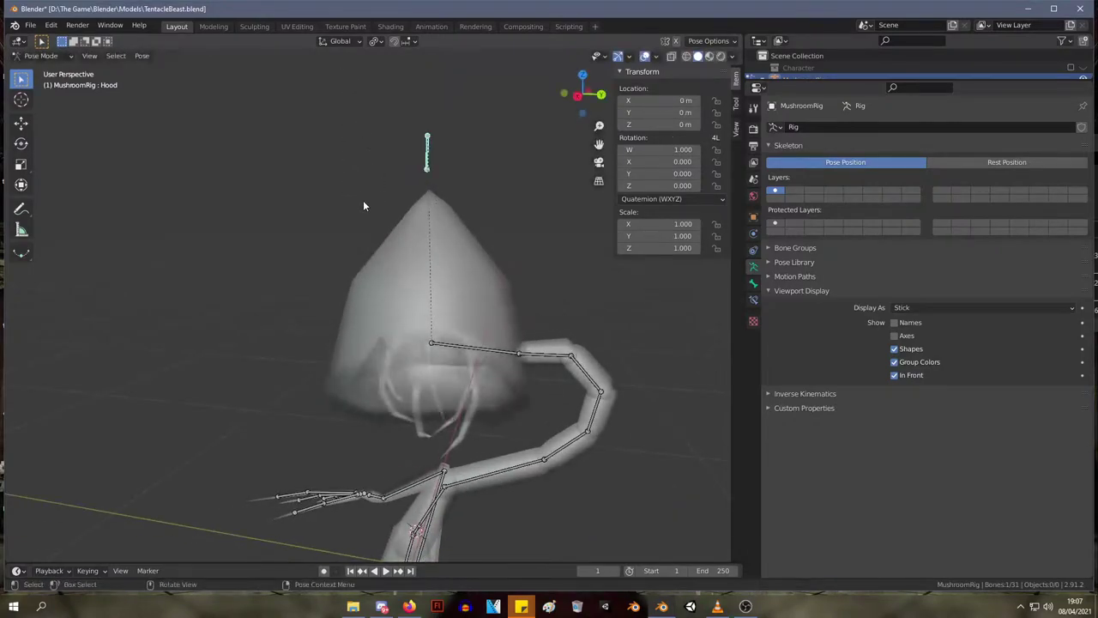
scroll(381, 247, down, 4)
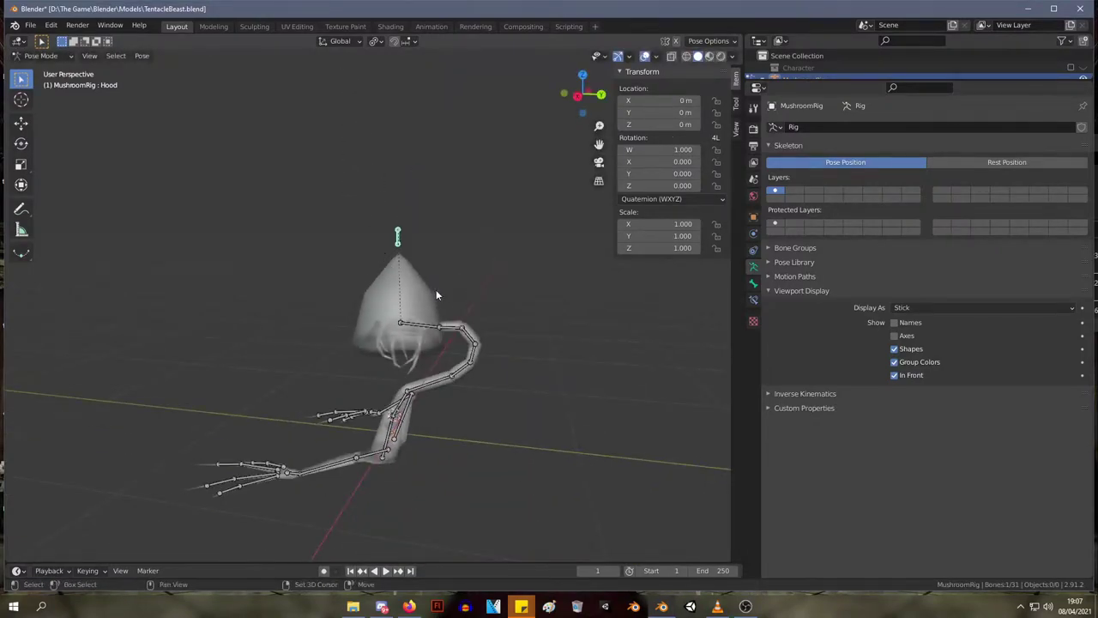
middle_drag(435, 295, 631, 299)
key(Tab)
key(Tab)
key(Tab)
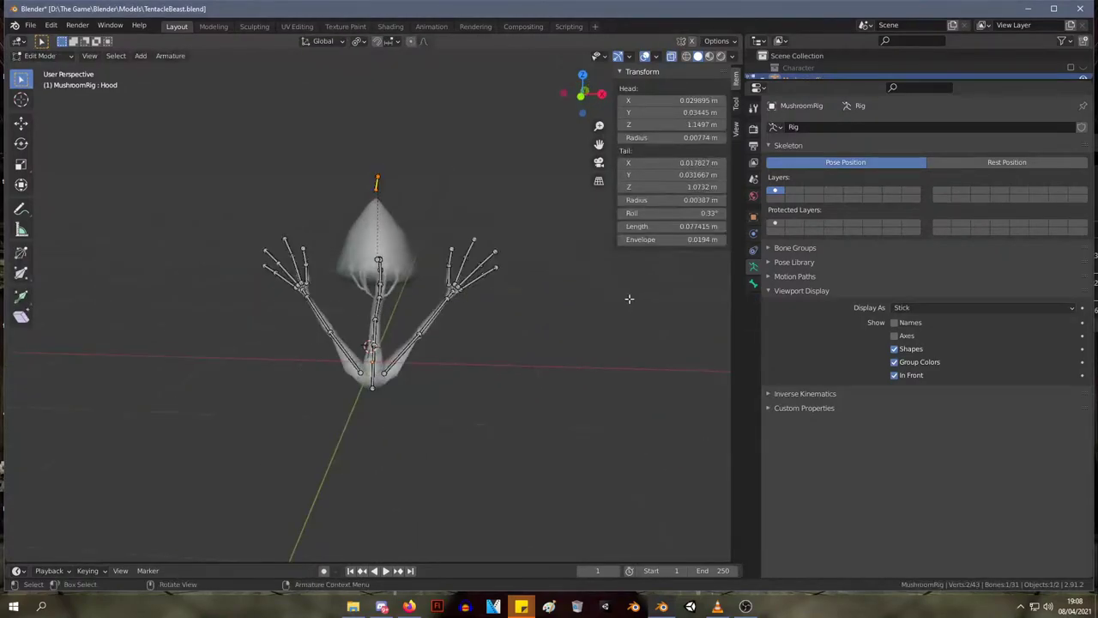
key(Tab)
scroll(625, 297, up, 5)
middle_drag(485, 306, 457, 296)
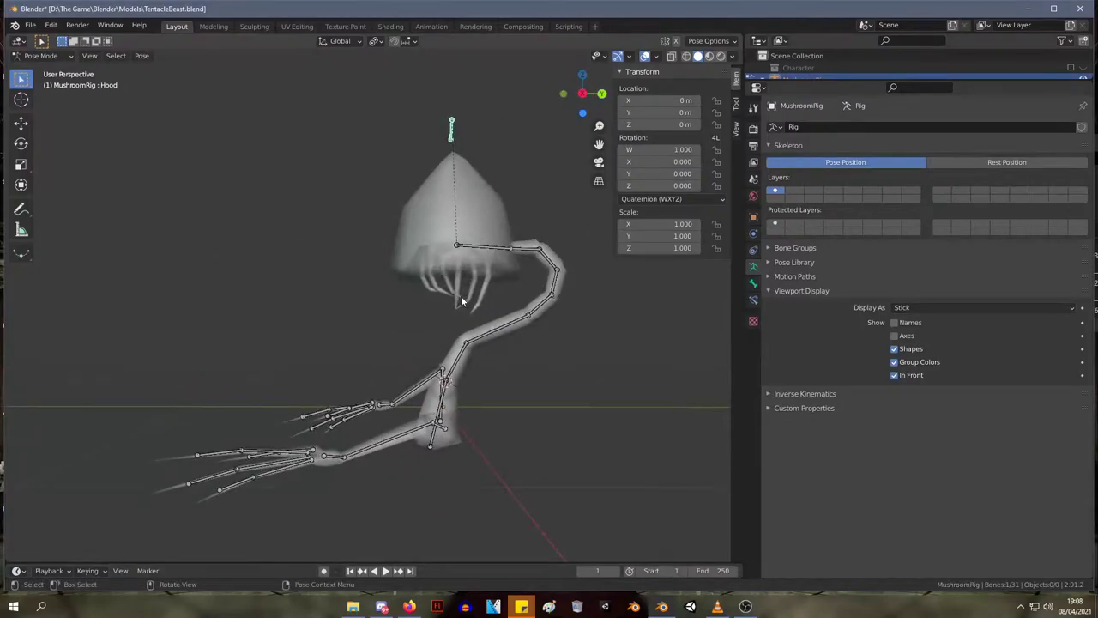
- Try rotating the Tip bone under the hood twice to recheck the hood's motion, cancelling each rotation
shift+middle_drag(521, 268, 477, 295)
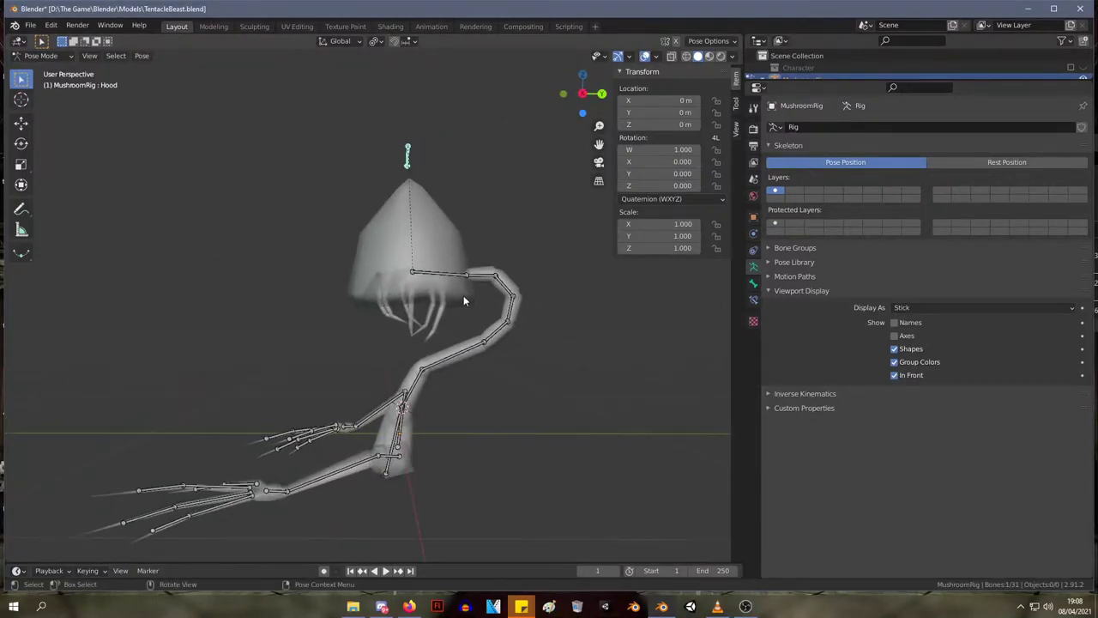
click(421, 277)
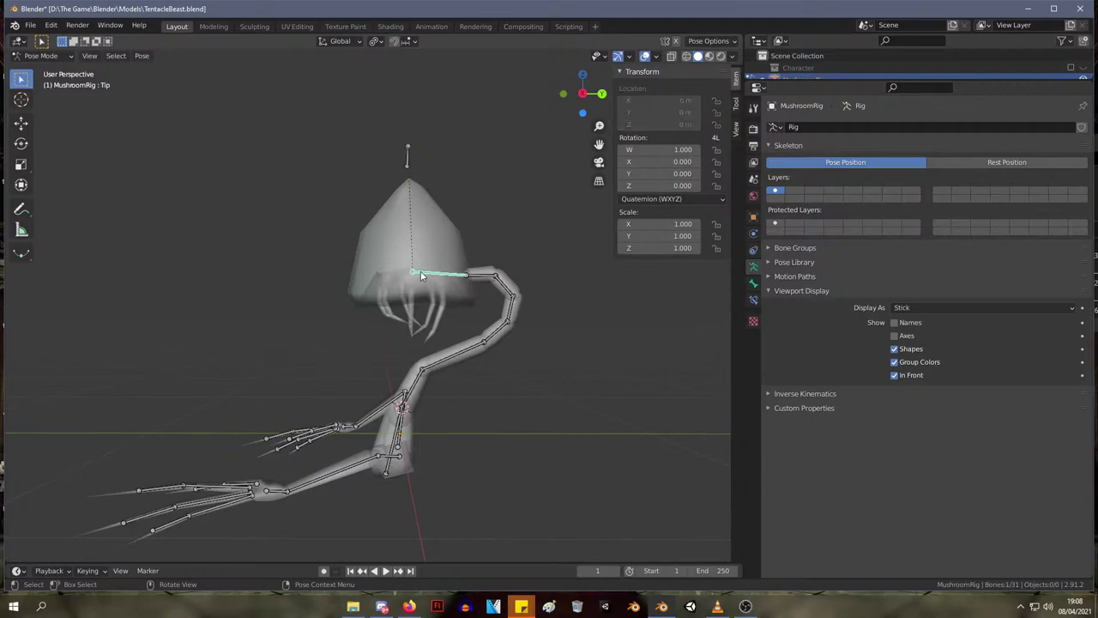
key(r)
key(Escape)
key(r)
key(Escape)
shift+middle_drag(442, 272, 368, 355)
scroll(399, 296, up, 2)
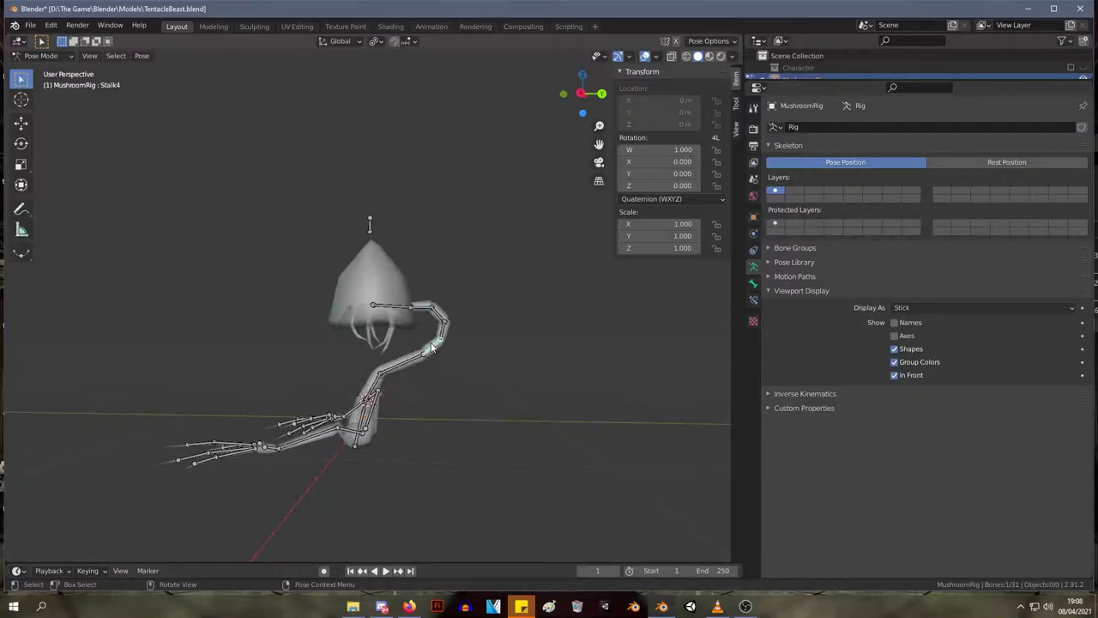
- Add an Inverse Kinematics bone constraint to the Tip bone
scroll(443, 328, up, 2)
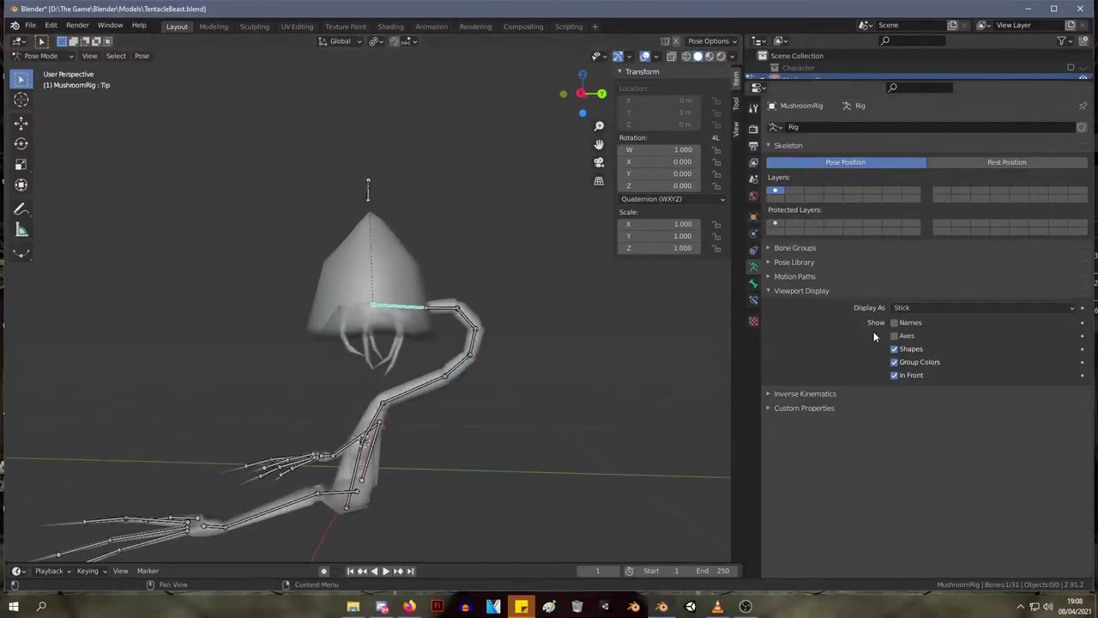
click(776, 395)
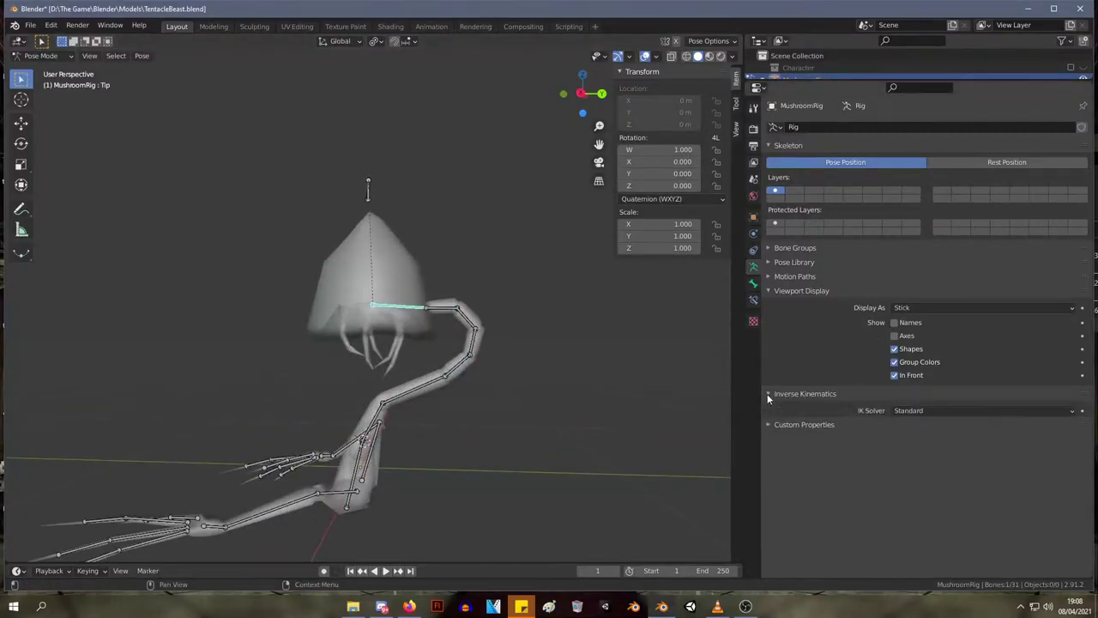
click(753, 298)
click(875, 129)
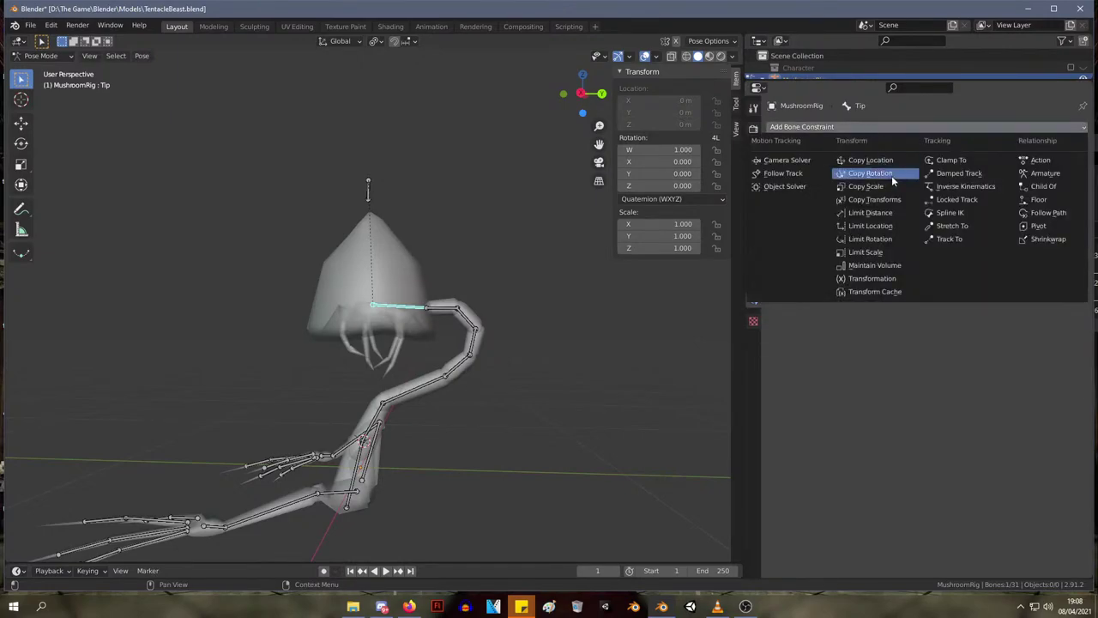
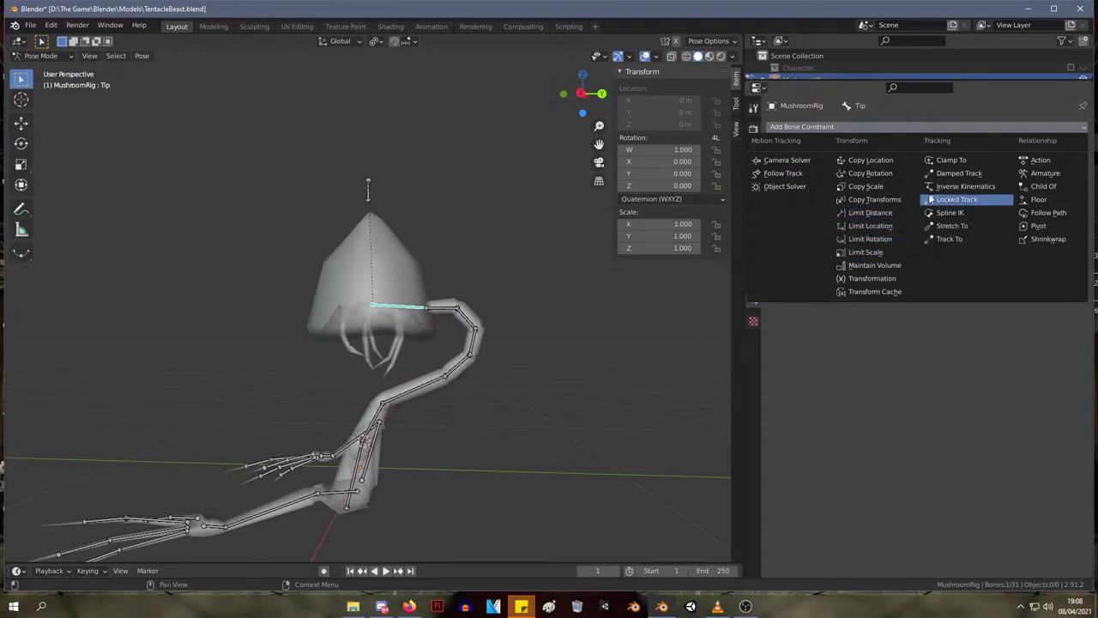
click(956, 187)
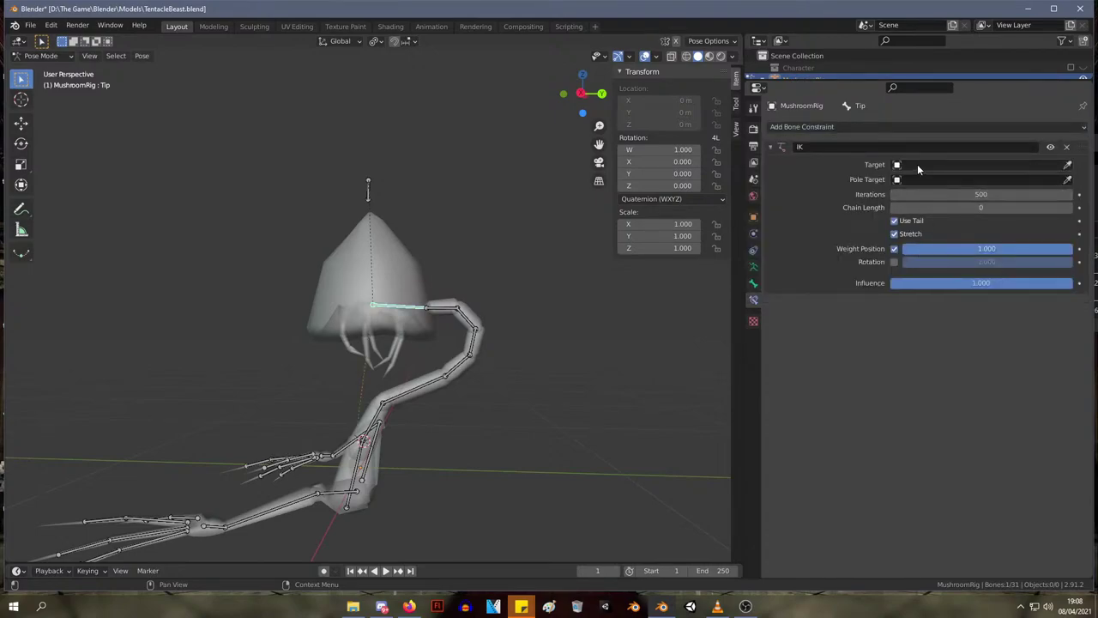
- Set MushroomRig as the target of the Tip bone's IK constraint
middle_drag(541, 288, 429, 218)
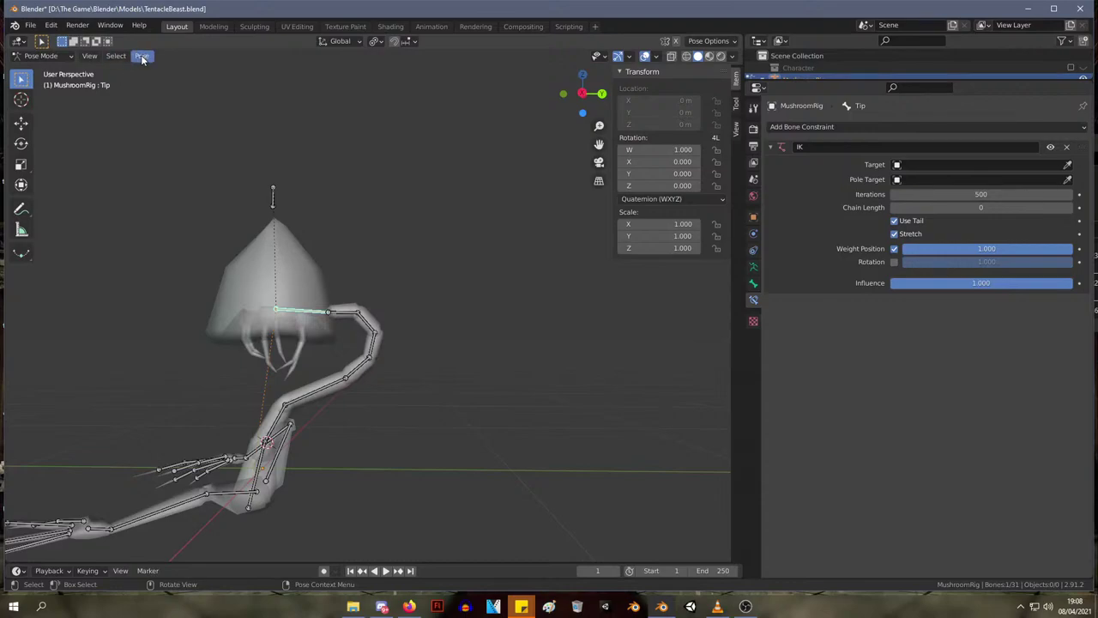
click(926, 166)
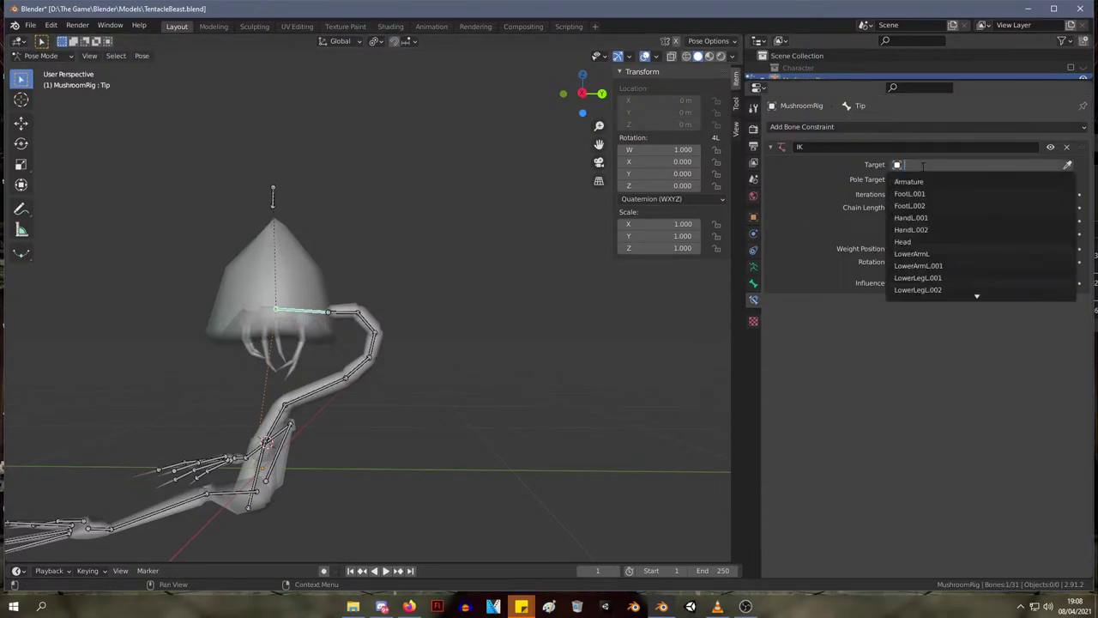
scroll(919, 230, down, 9)
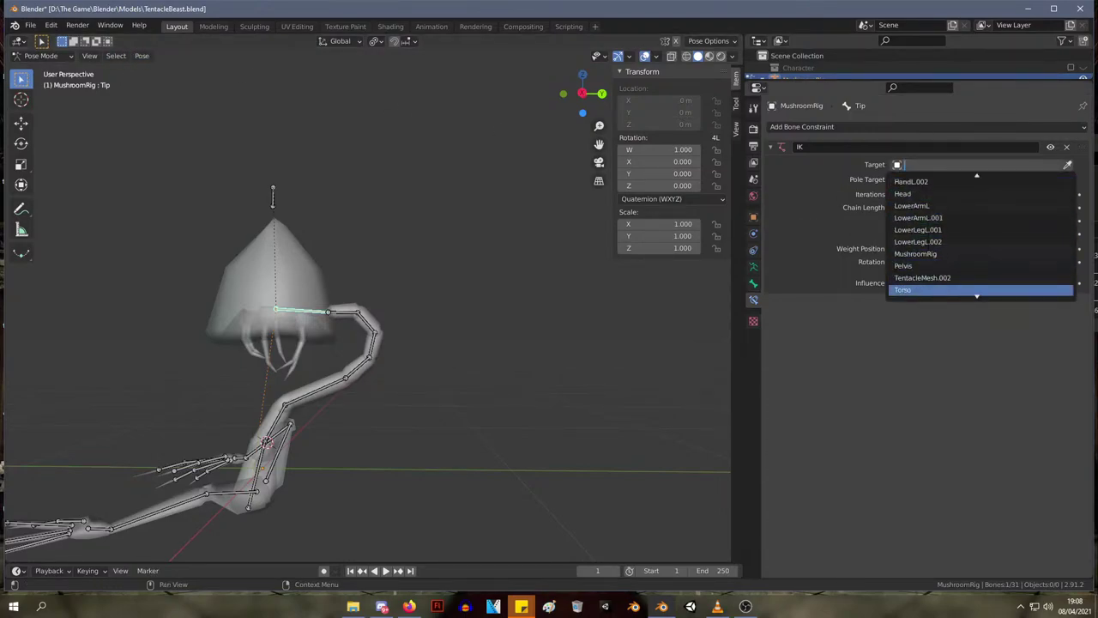
scroll(919, 254, up, 3)
click(929, 254)
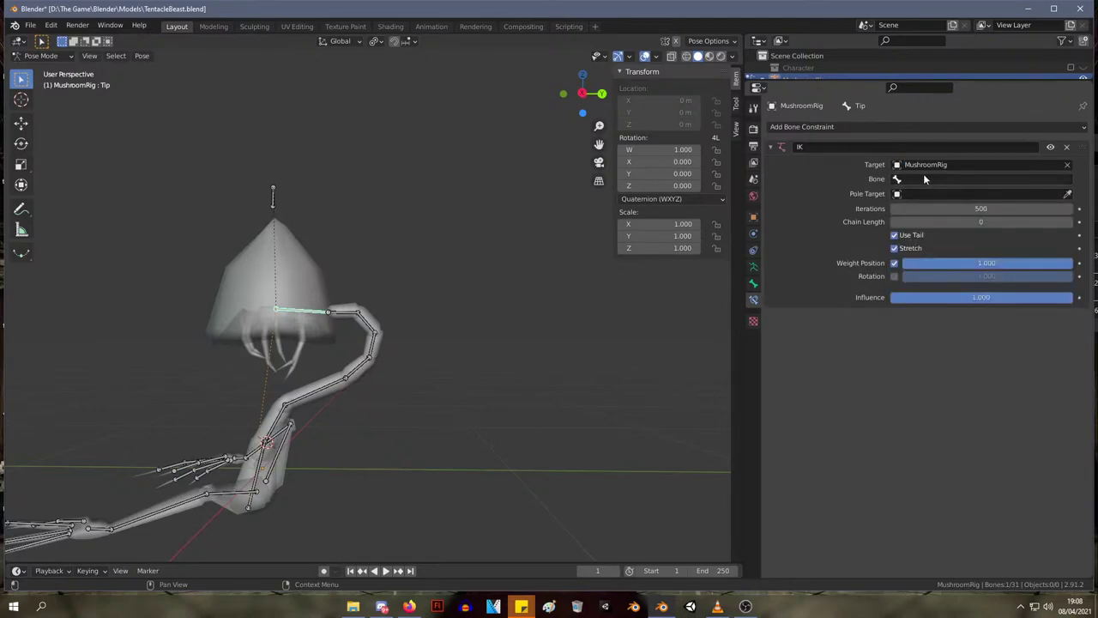
- Set Stalk2 as the target bone of the Tip bone's IK constraint
click(927, 180)
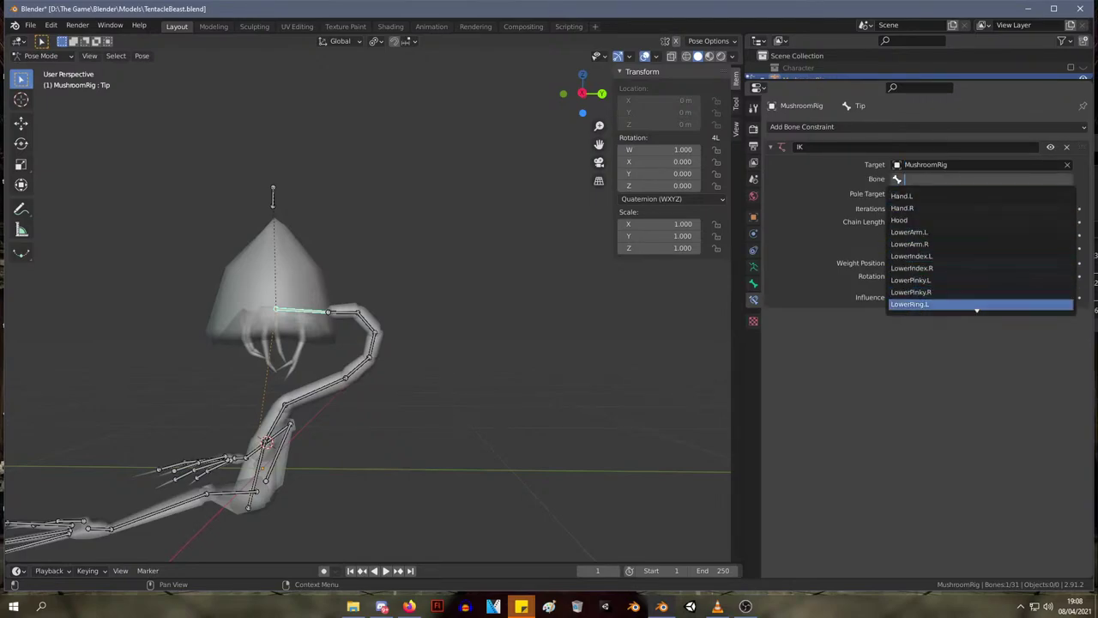
scroll(933, 267, down, 1)
scroll(941, 279, down, 5)
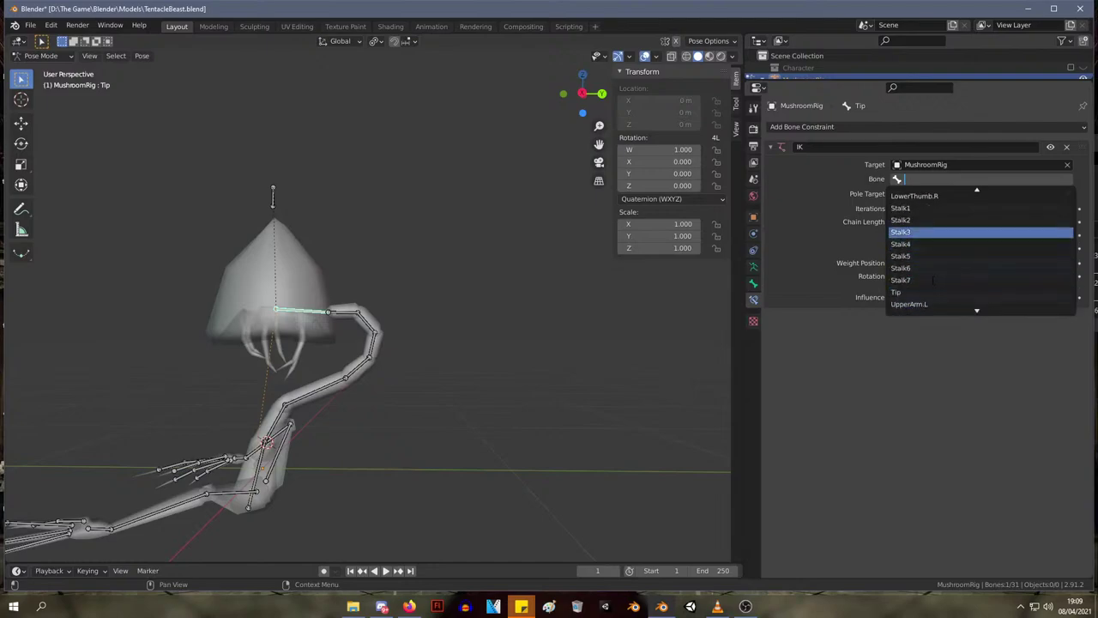
key(Up)
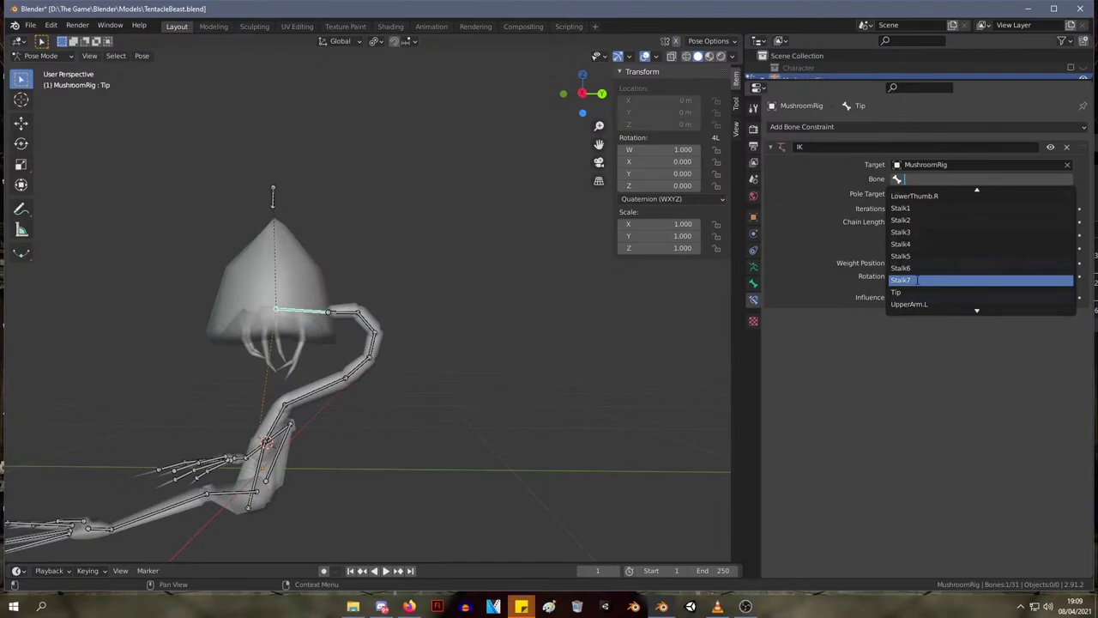
click(916, 220)
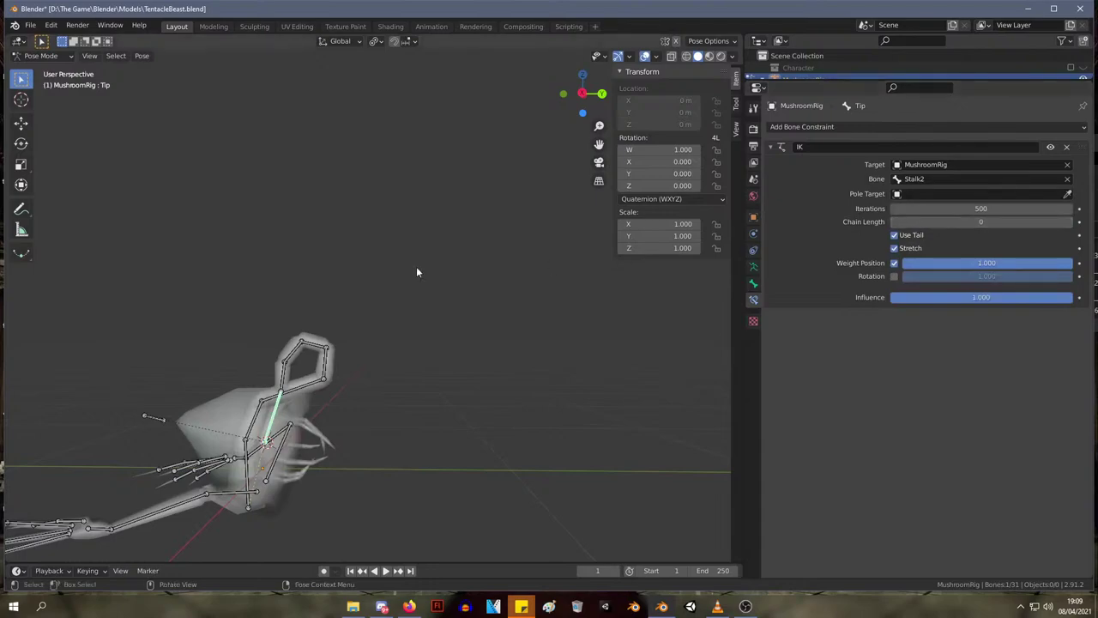
- Try rotating the Tip bone twice to test the IK constraint on Stalk2, cancelling each rotation
key(r)
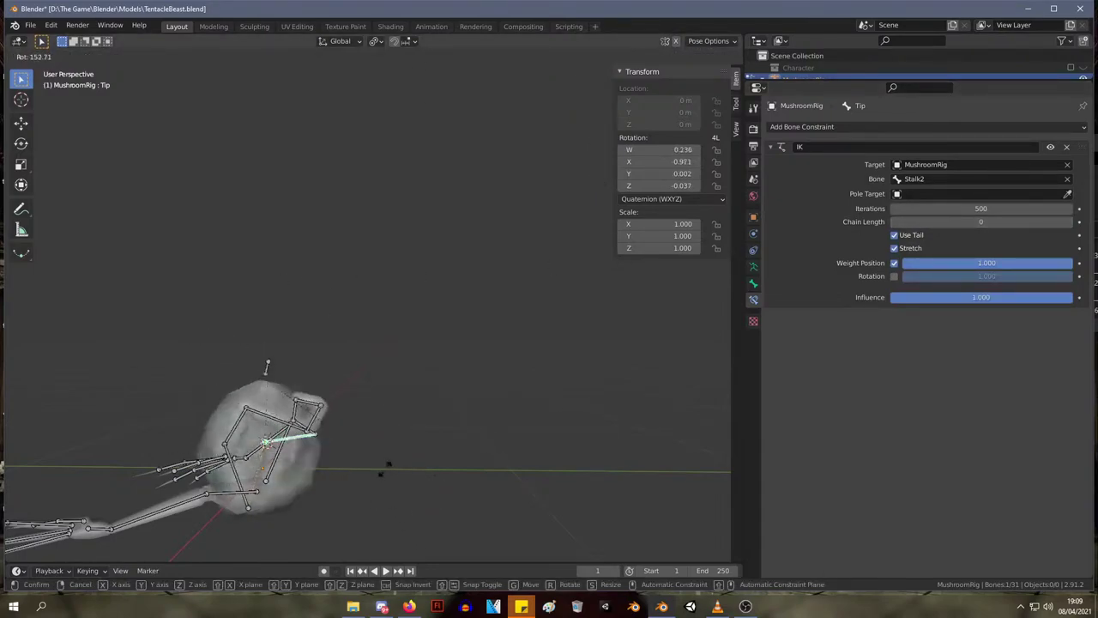
right_click(385, 463)
key(r)
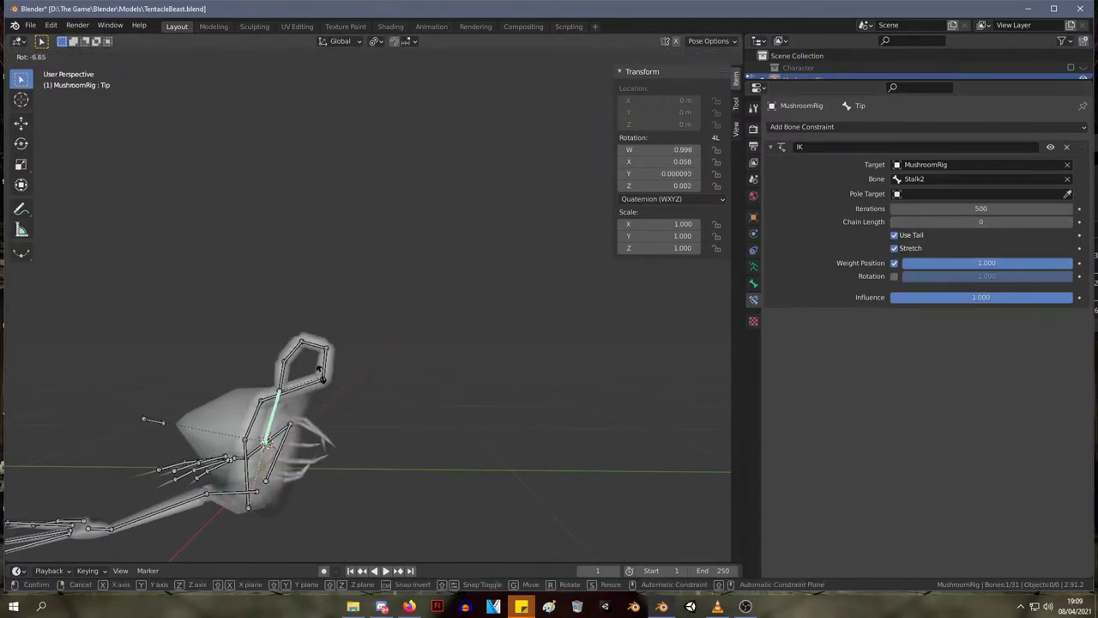
right_click(340, 323)
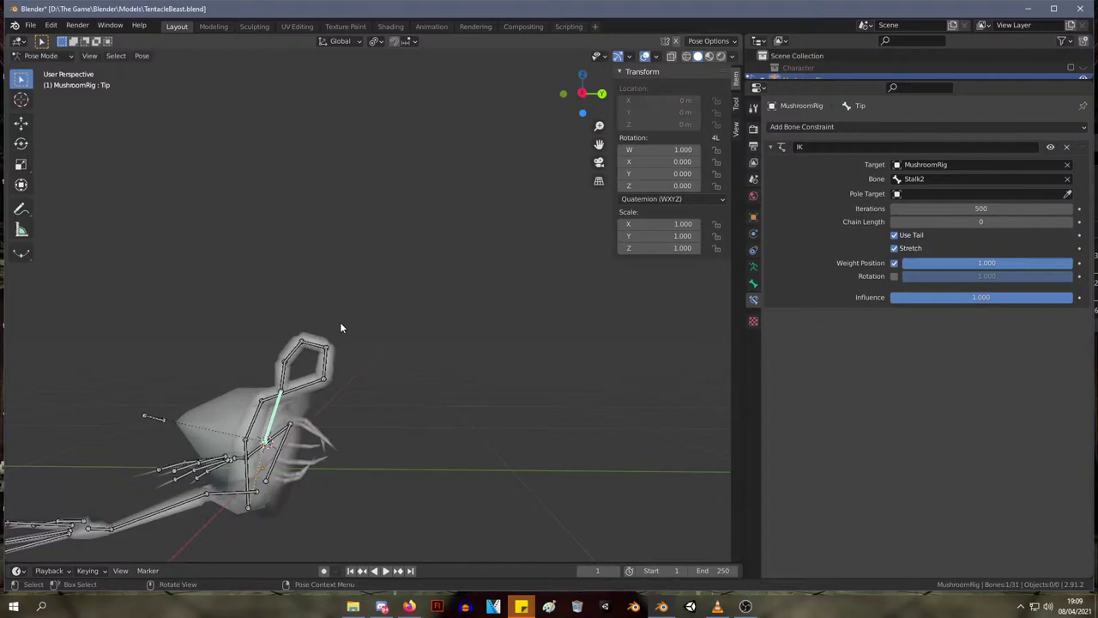
- Change the target bone of the Tip bone's IK constraint to Stalk3
click(923, 181)
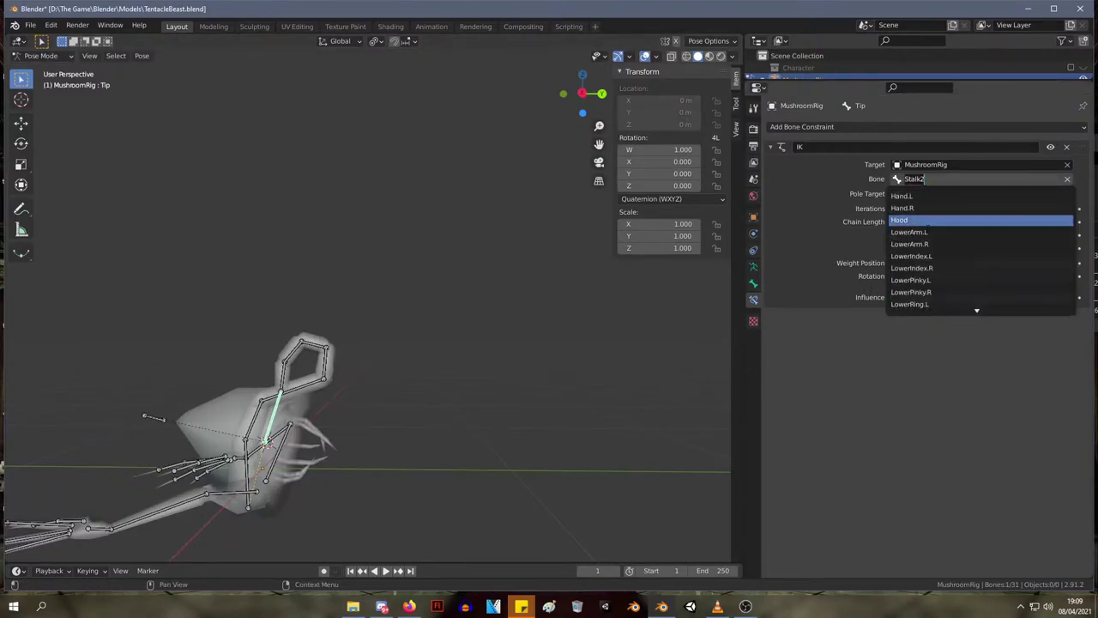
scroll(981, 248, down, 5)
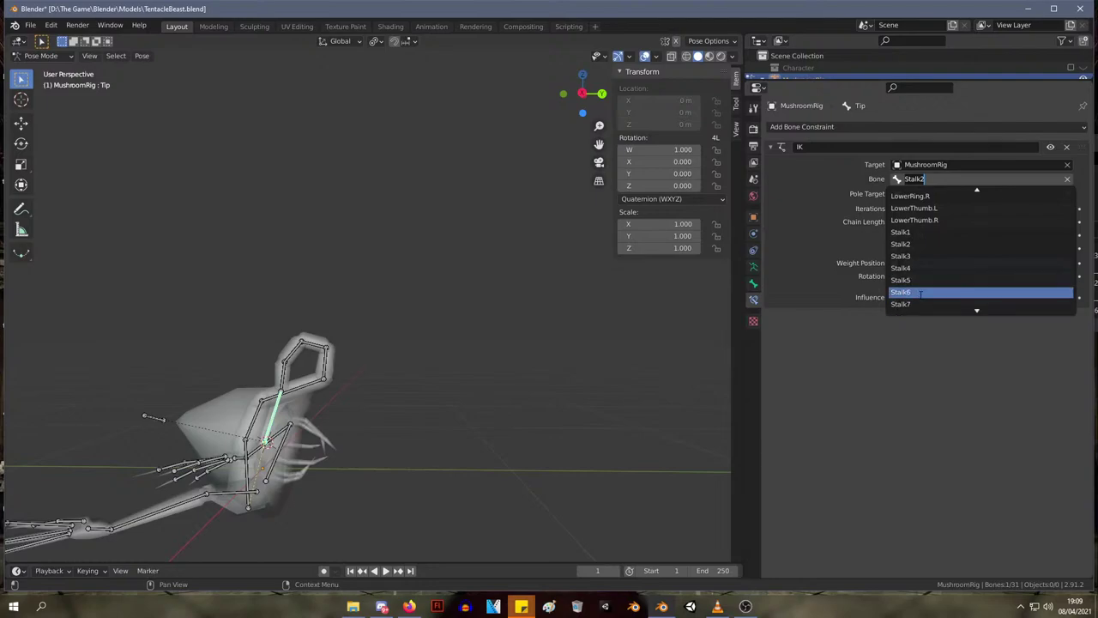
click(919, 255)
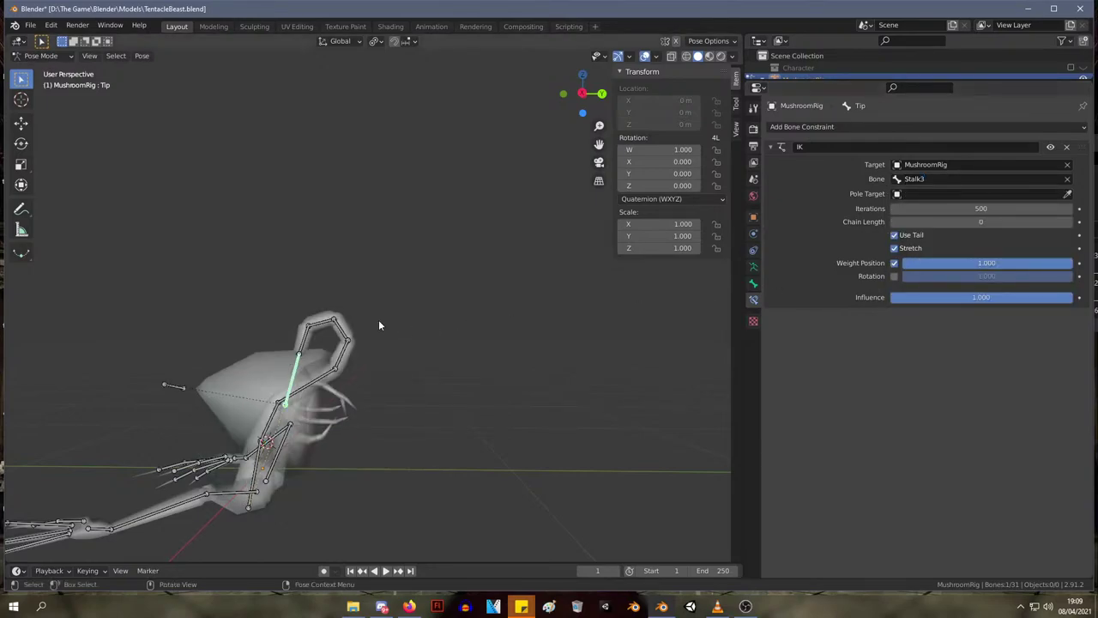
- Test the Stalk3 target by moving the Tip bone and trying a rotation, cancelling the rotation
key(g)
click(367, 445)
key(r)
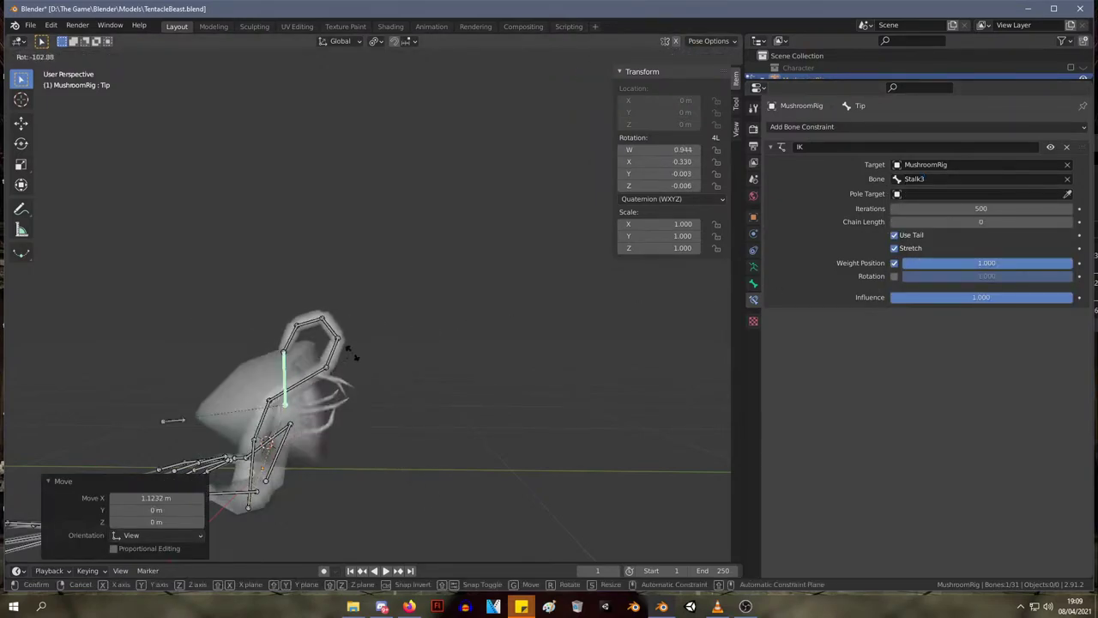
right_click(355, 476)
- Select a bone where the arm meets the base of the stalk and try moving it, cancelling the move
middle_drag(261, 474, 296, 438)
click(287, 437)
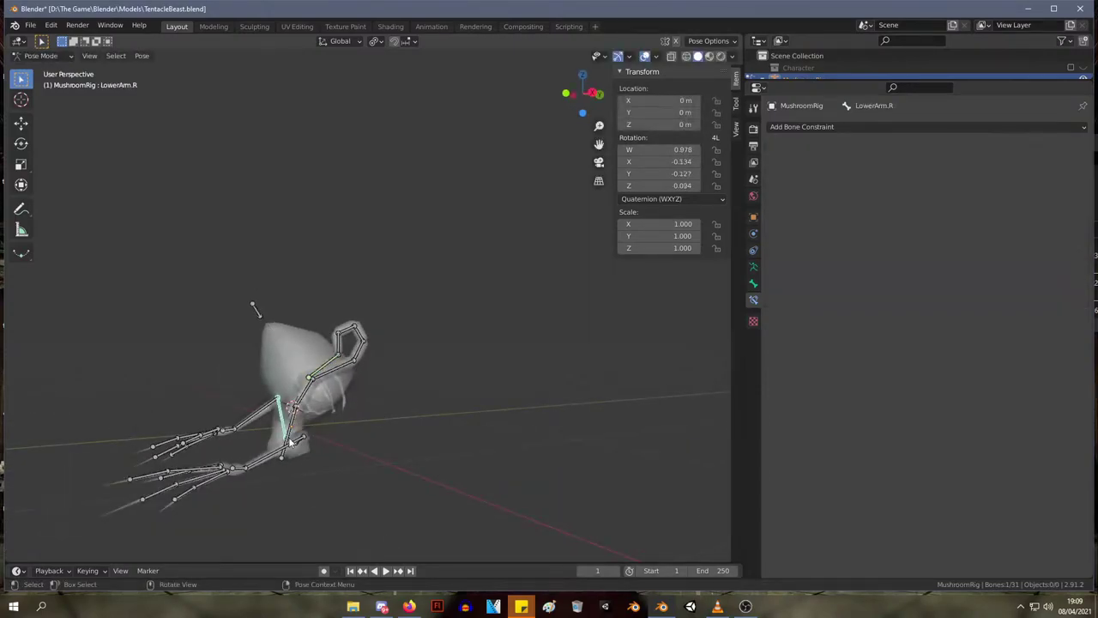
click(288, 439)
key(g)
right_click(303, 421)
- Undo the test poses and the IK settings until the Tip bone has no bone constraint
key(ctrl+z)
key(ctrl+z)
key(ctrl+z)
key(ctrl+z)
key(ctrl+z)
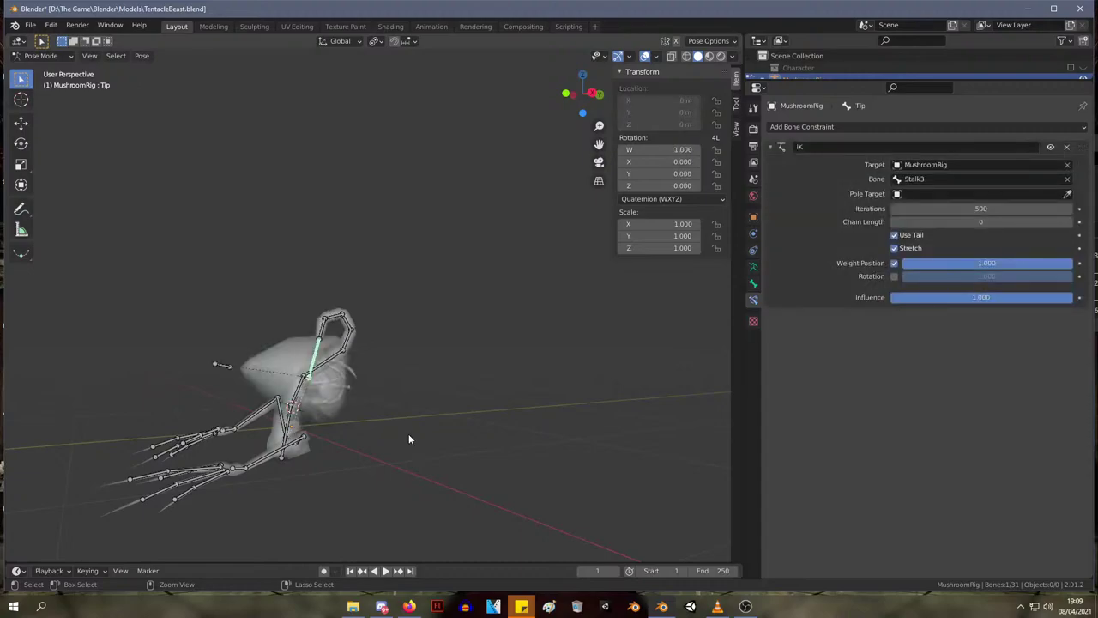
middle_drag(409, 338, 391, 330)
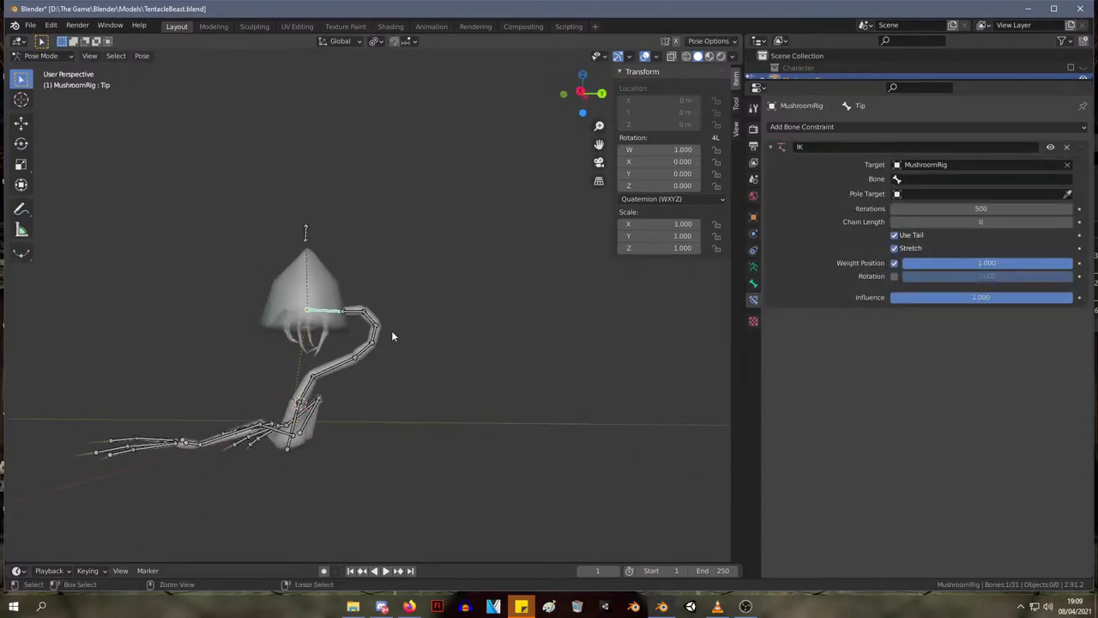
key(ctrl+z)
key(ctrl+z)
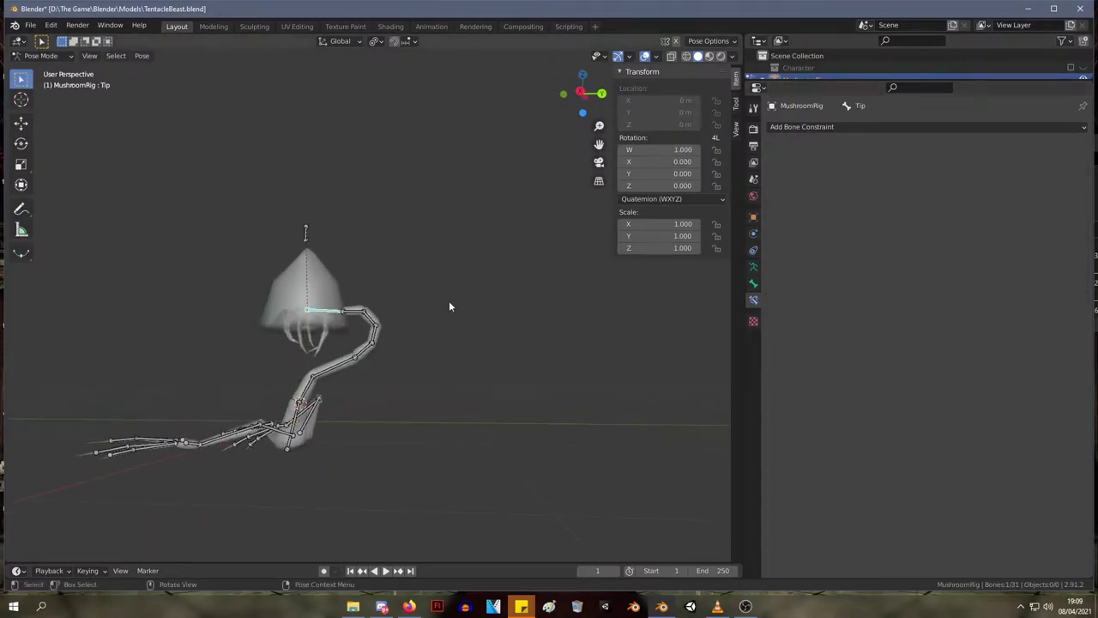
- Add an Inverse Kinematics constraint to the Stalk2 bone with MushroomRig as its target
middle_drag(363, 361, 289, 432)
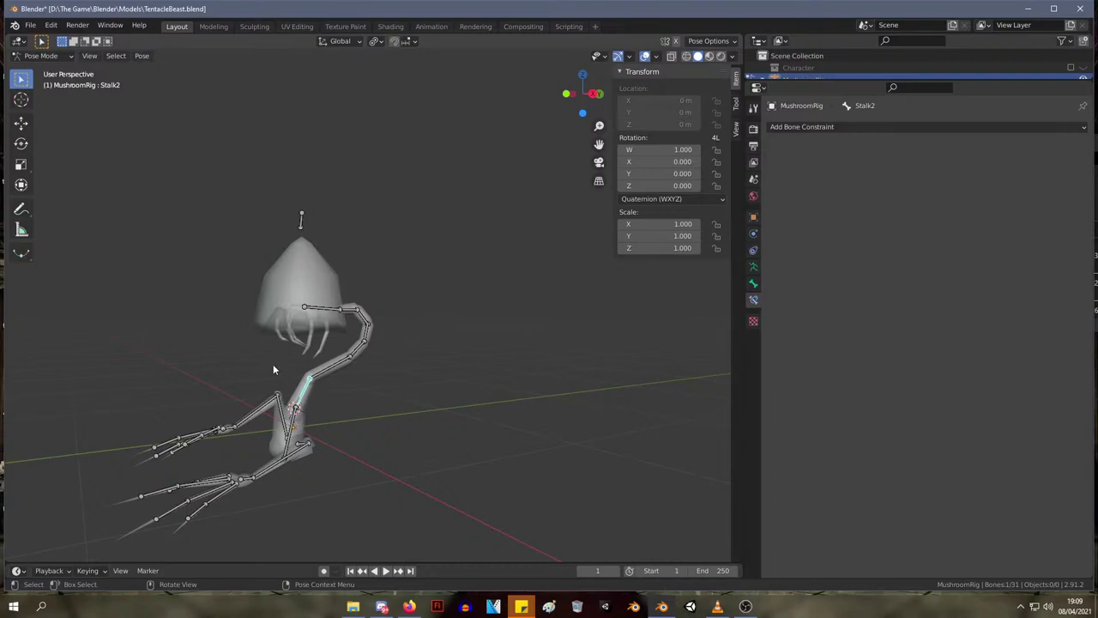
middle_drag(272, 367, 218, 328)
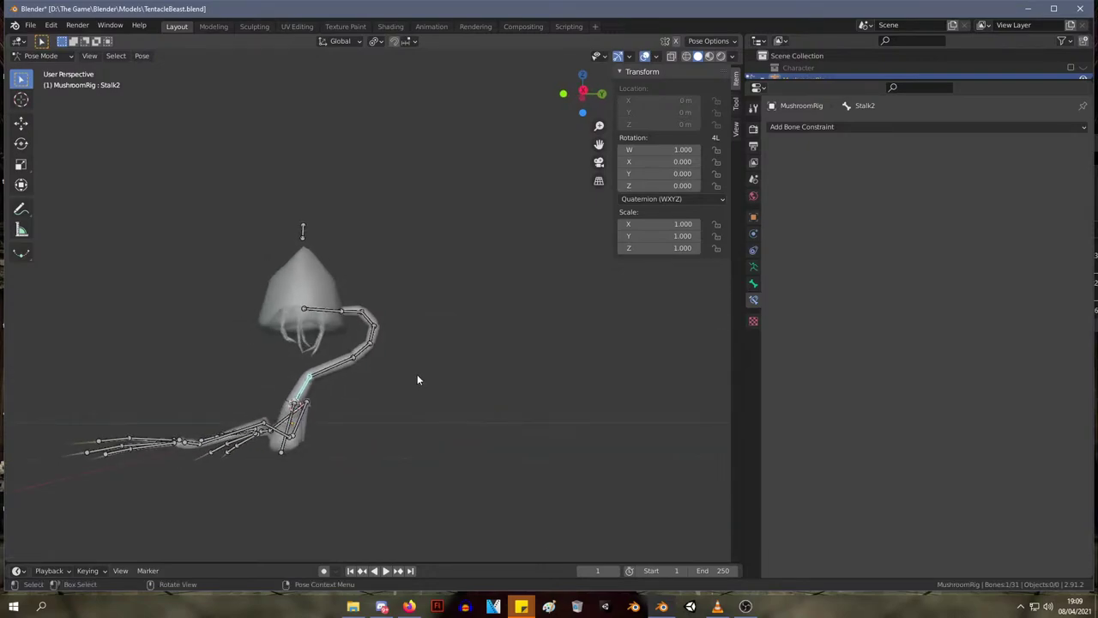
click(822, 128)
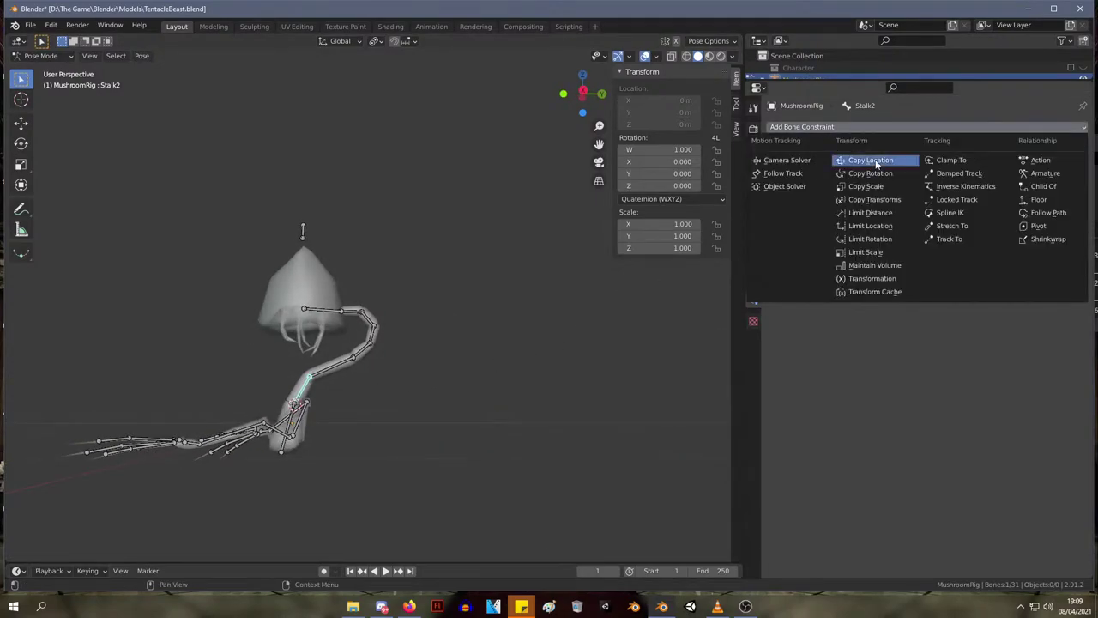
click(965, 186)
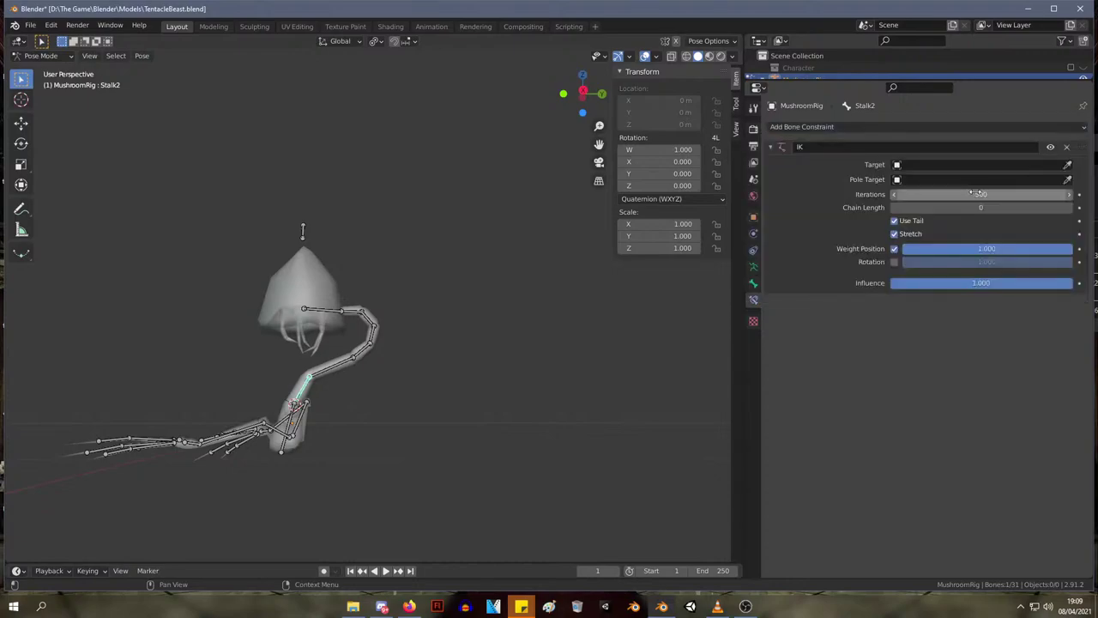
click(941, 166)
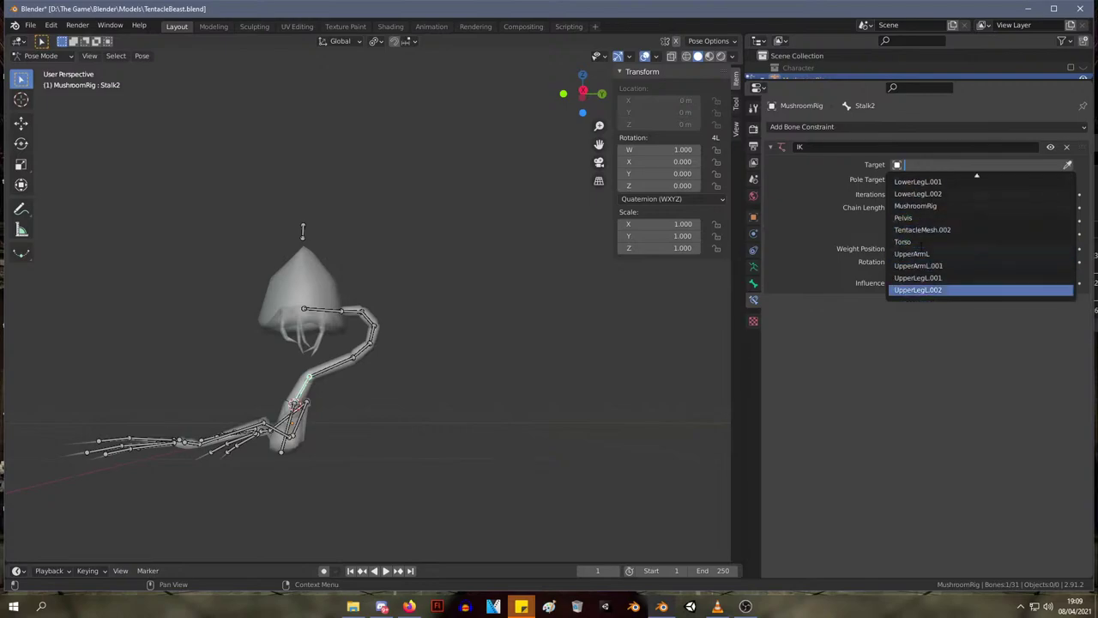
scroll(919, 248, up, 18)
scroll(926, 248, down, 17)
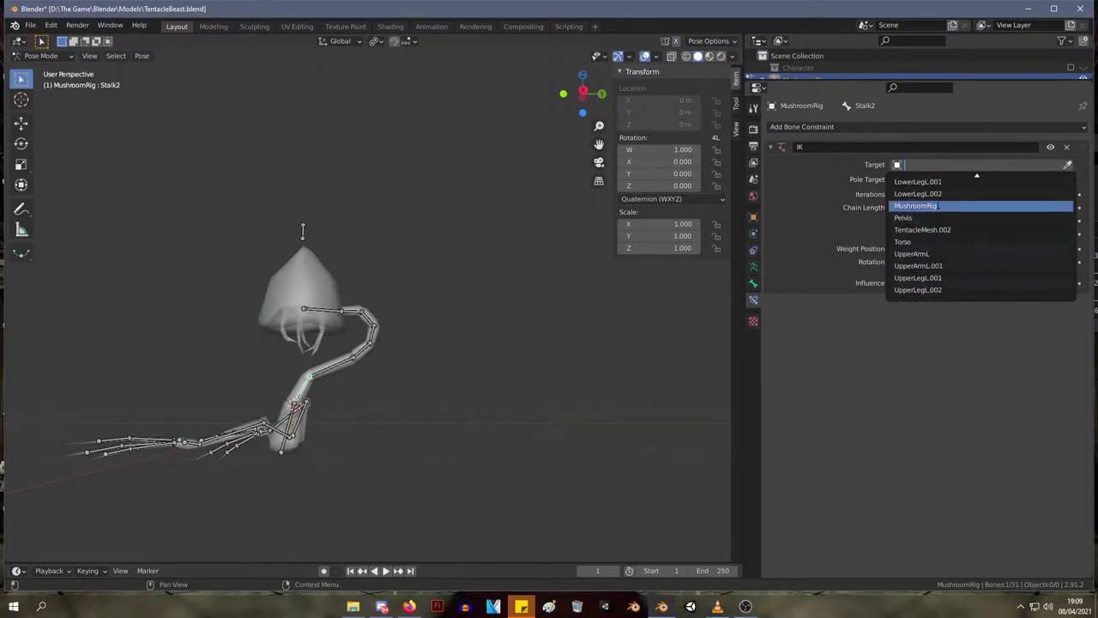
click(937, 217)
- Set Tip as the target bone of Stalk2's IK constraint
click(944, 177)
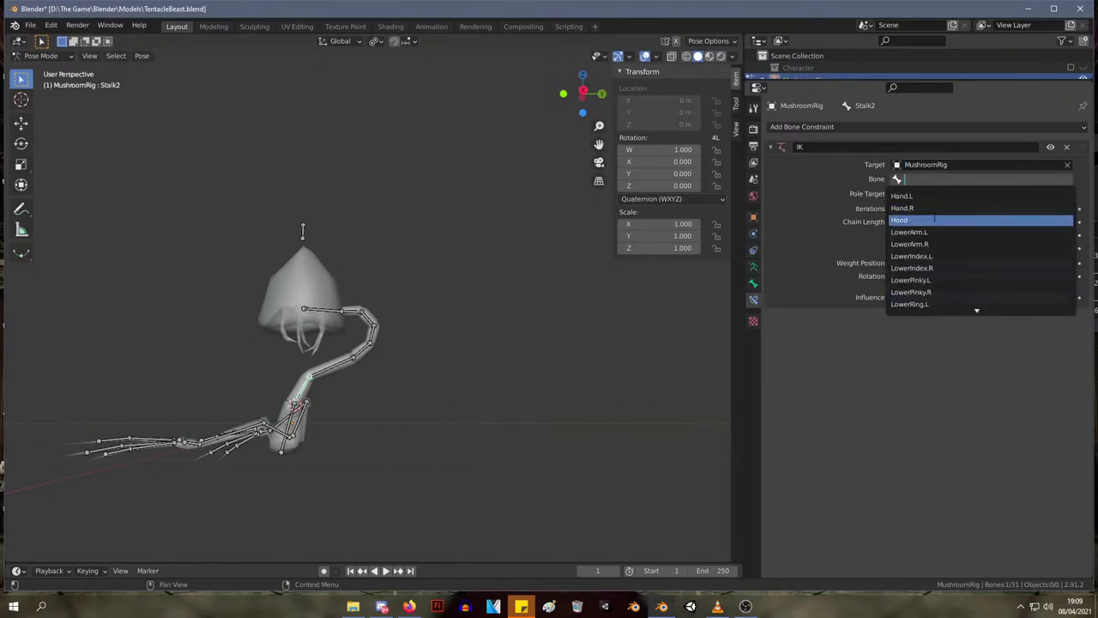
scroll(926, 218, down, 19)
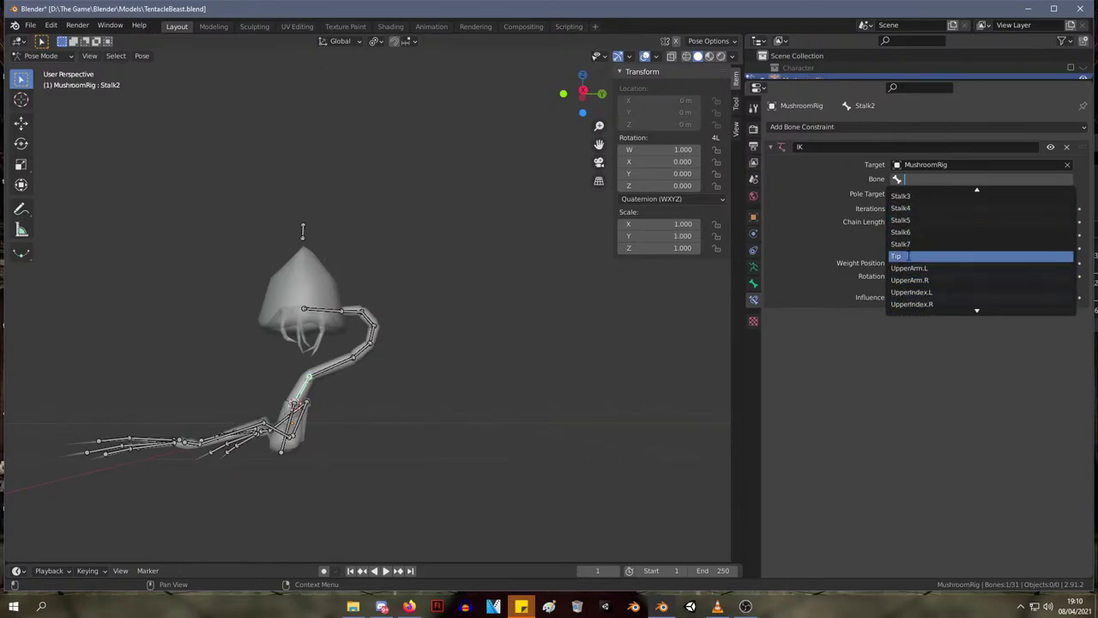
click(907, 255)
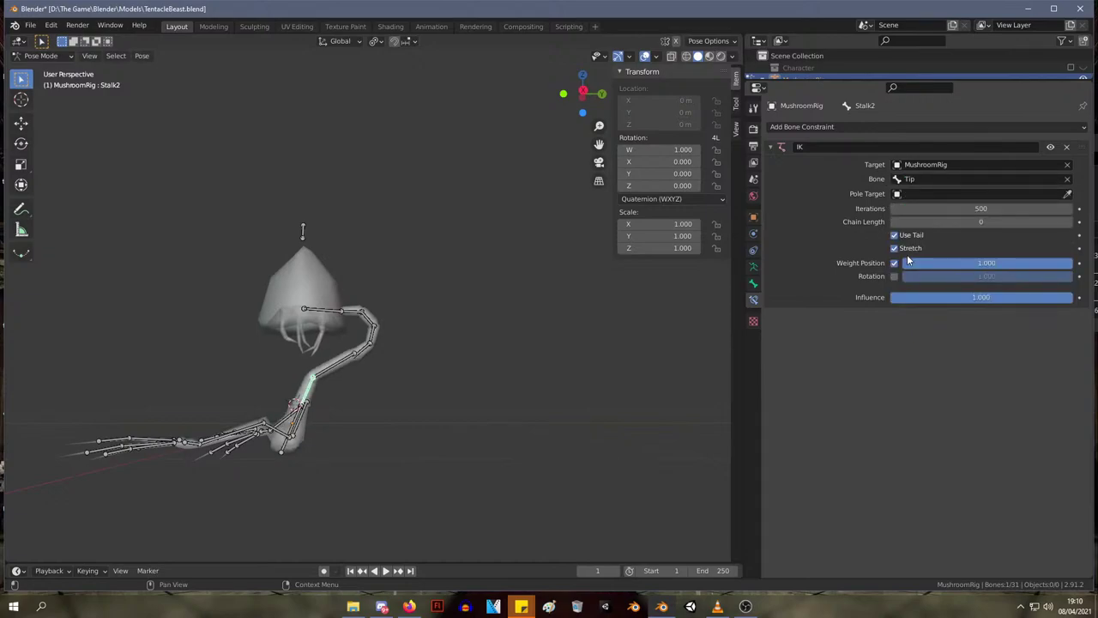
- Change the target bone of Stalk2's IK constraint to Stalk7
click(909, 178)
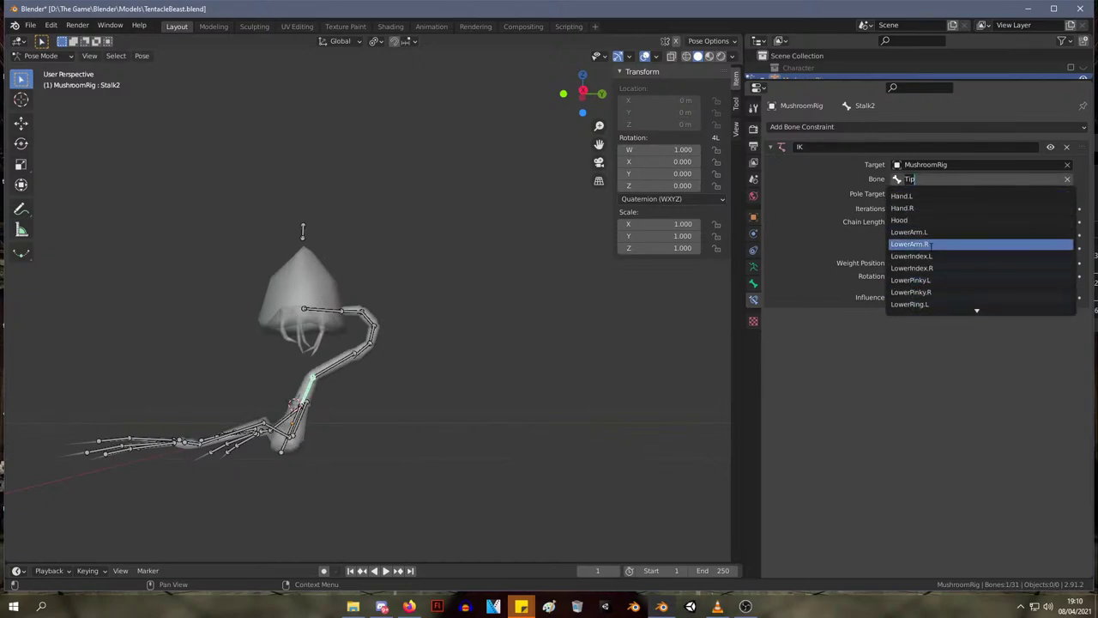
scroll(930, 245, down, 15)
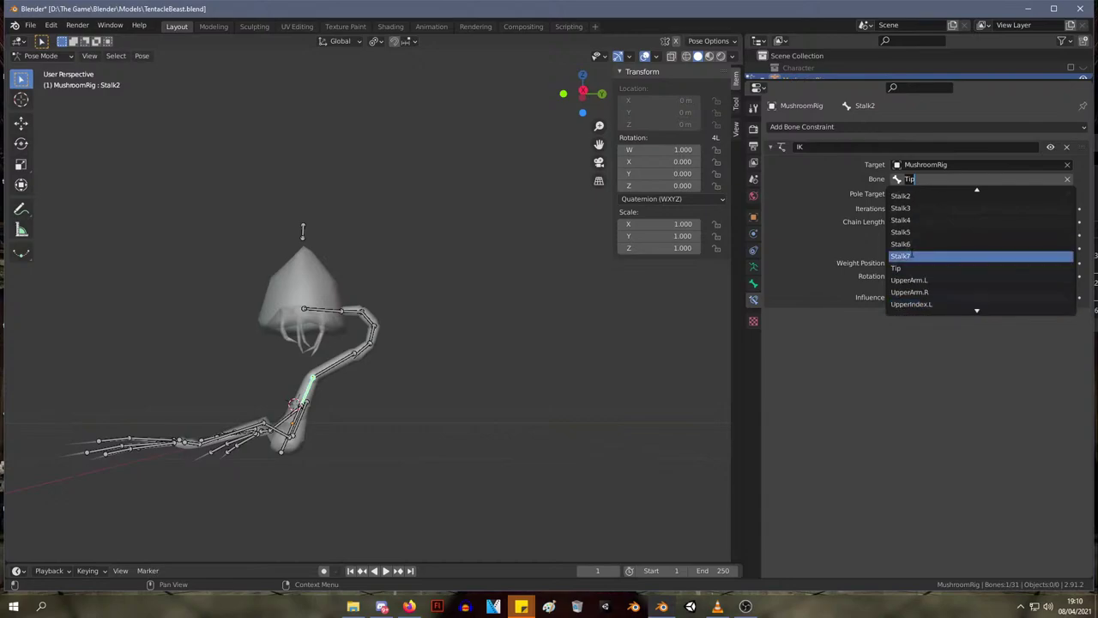
click(911, 255)
- Try rotating the Stalk4 bone and the Tip bone to test the stalk's IK, cancelling the rotations and undoing back to Stalk2
middle_drag(489, 264, 494, 283)
click(367, 342)
key(r)
right_click(378, 340)
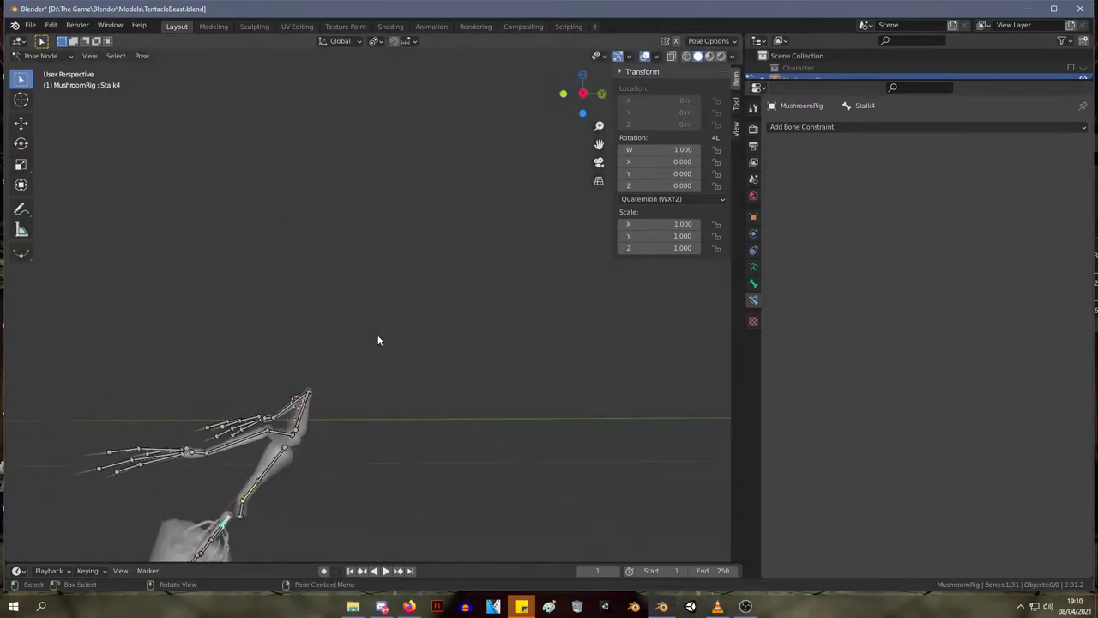
key(ctrl+z)
click(326, 310)
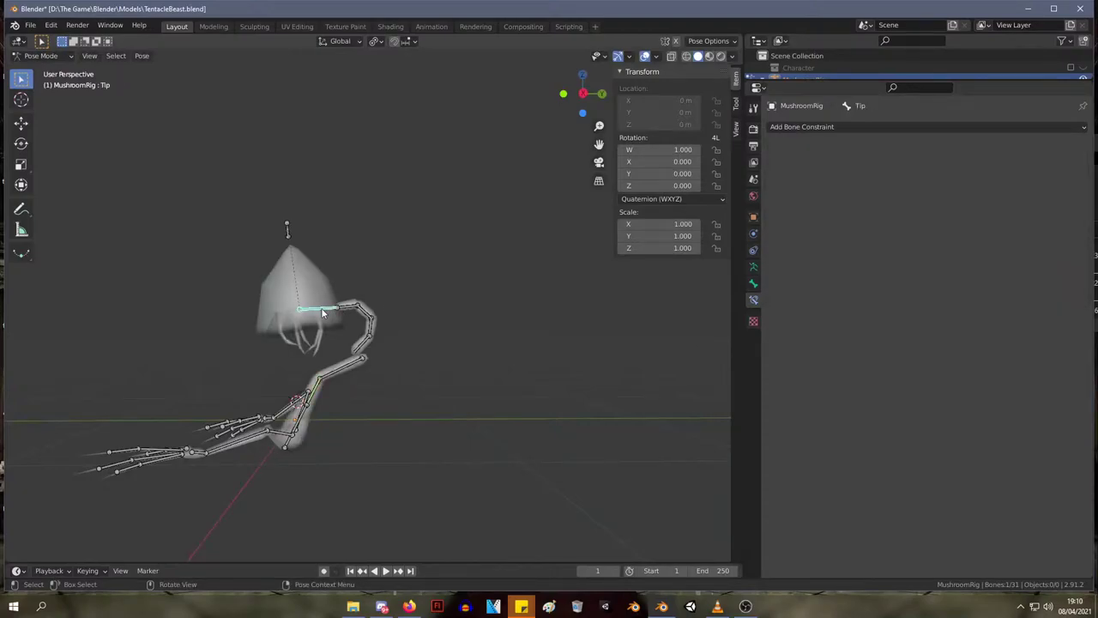
key(r)
right_click(443, 369)
key(ctrl+z)
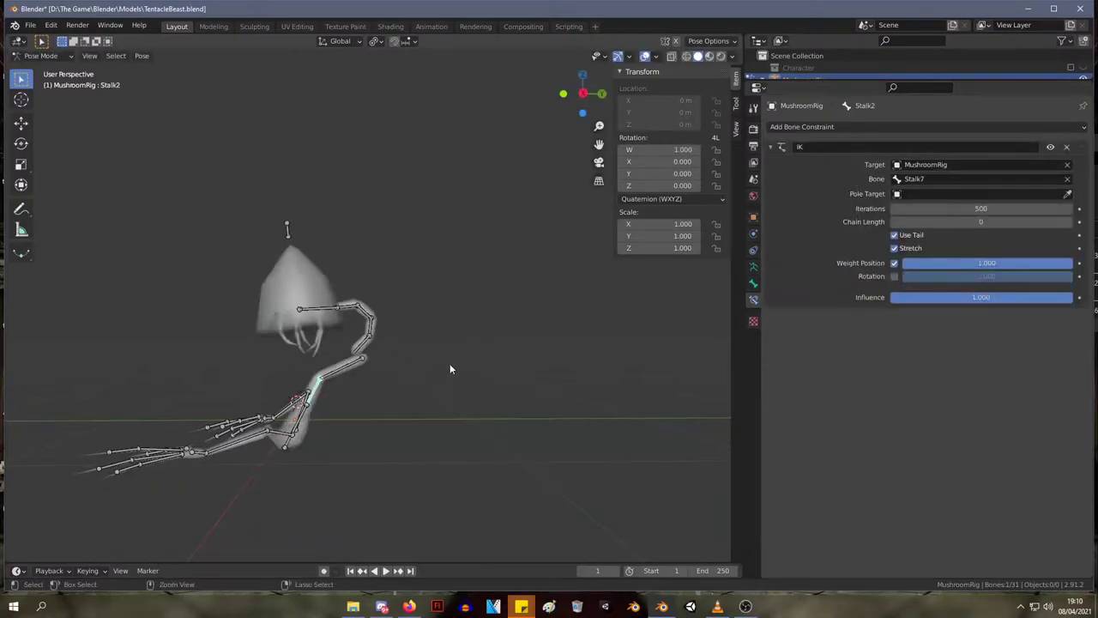
- Try Hood as the target bone of Stalk2's IK constraint, and replace it with Stalk3
click(998, 183)
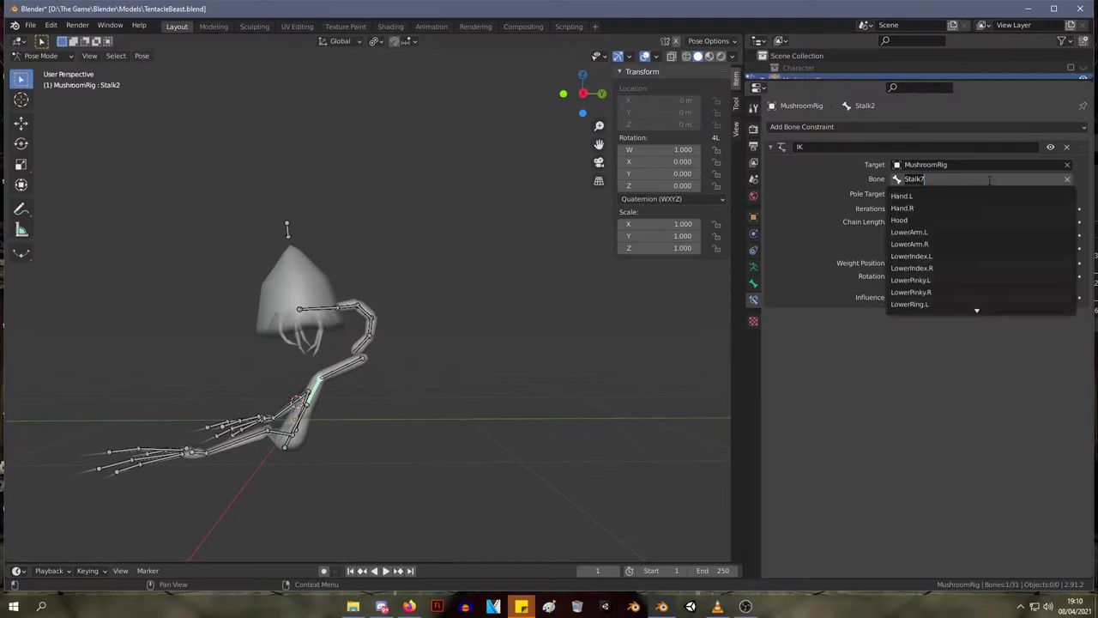
click(940, 223)
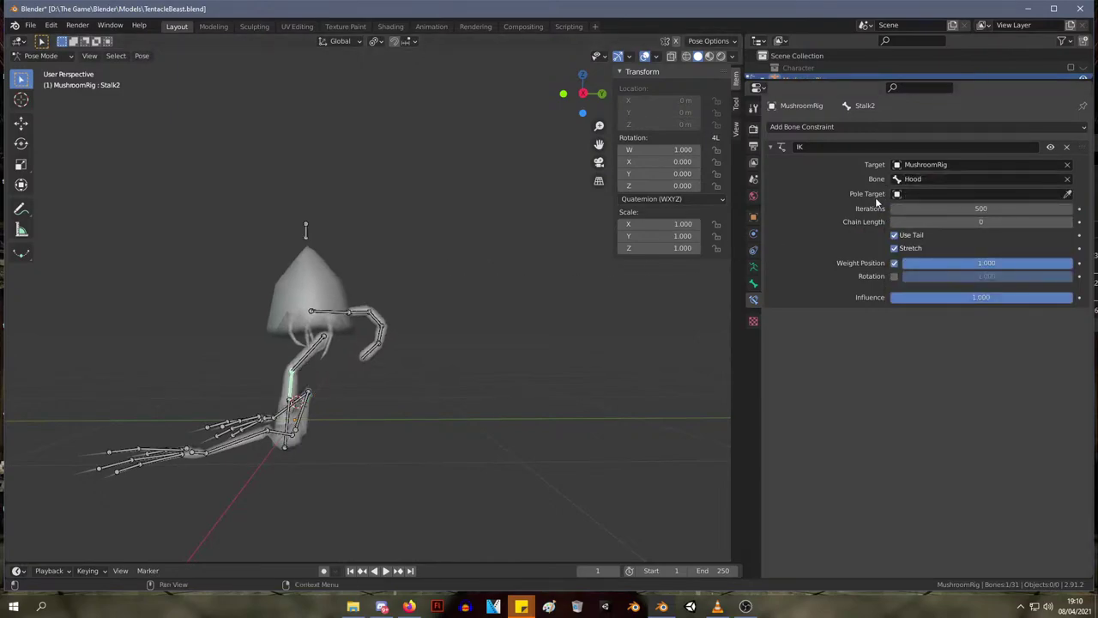
click(913, 181)
scroll(913, 181, down, 11)
scroll(922, 292, down, 3)
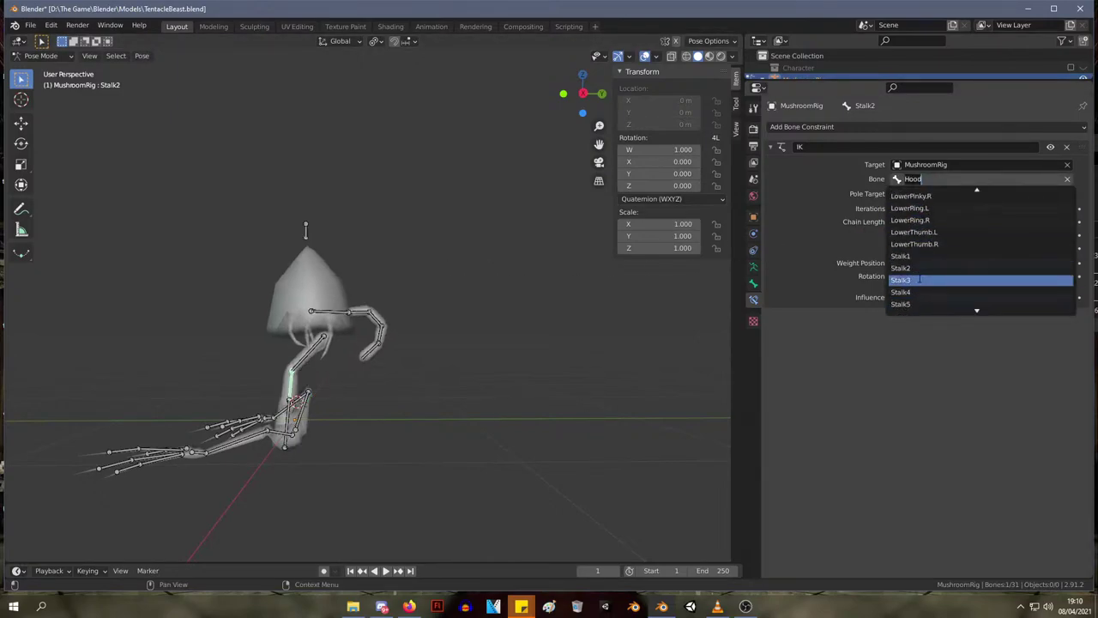
click(922, 280)
- Test the constrained stalk by posing the Stalk2 bone and rotating the Stalk3 and Stalk4 bones
key(g)
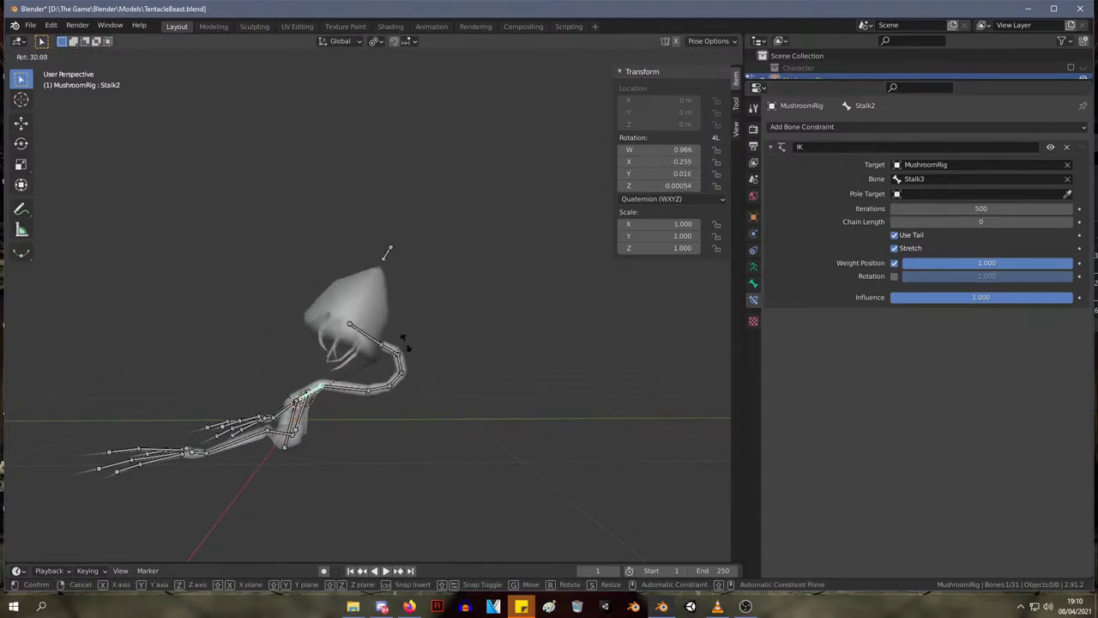
click(358, 301)
click(343, 361)
key(r)
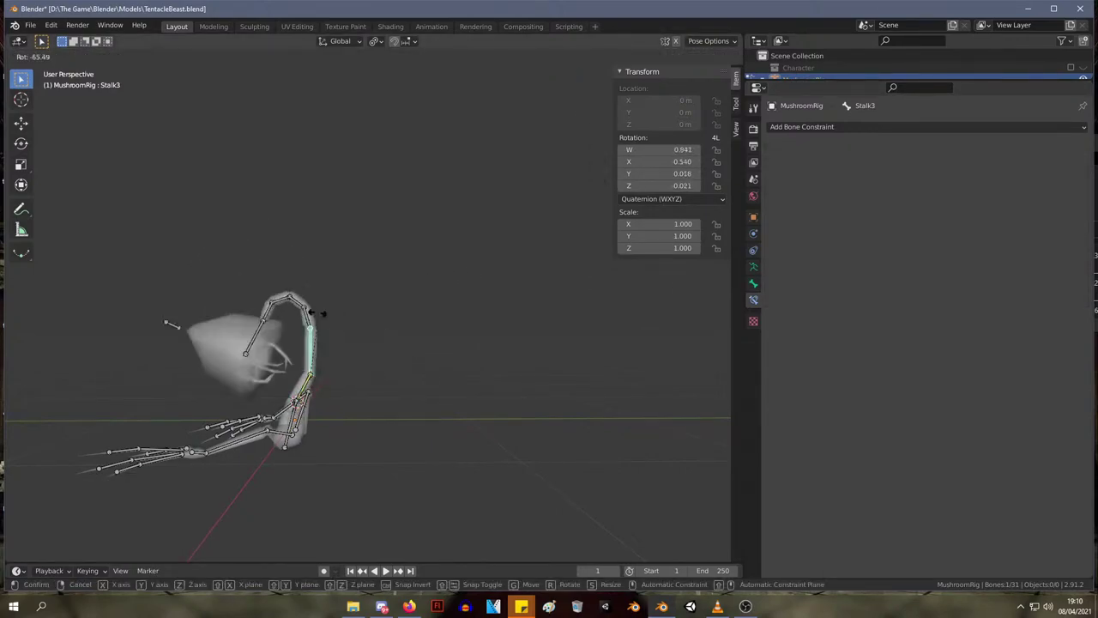
click(332, 313)
key(r)
click(347, 326)
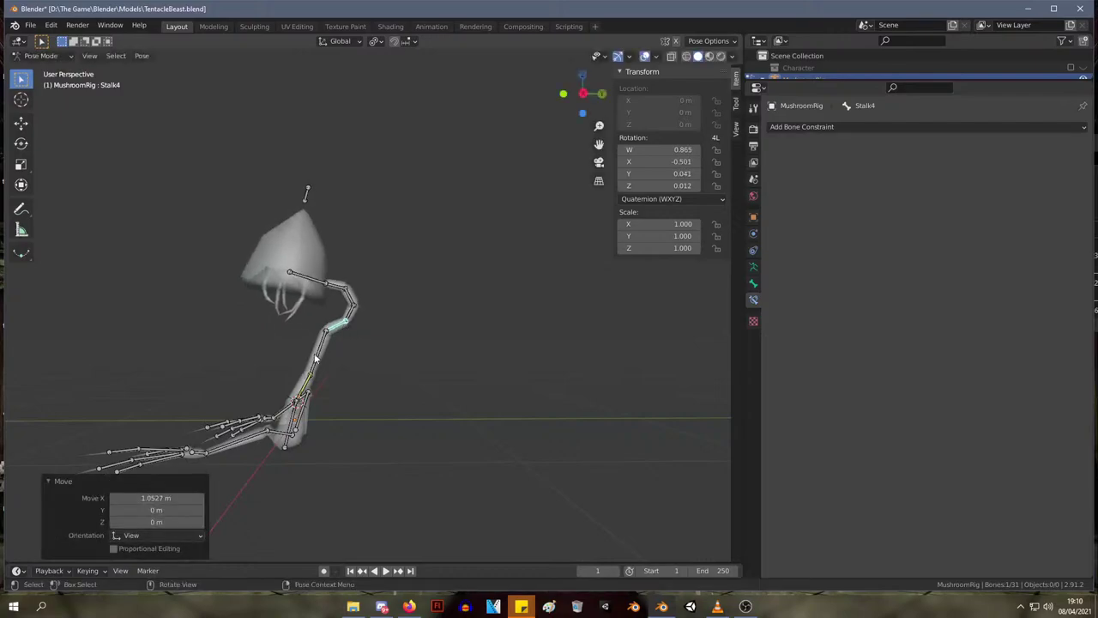
- Test the stalk's bend by posing the Stalk3 bone and the Tip bone under the hood
click(326, 356)
key(g)
click(318, 294)
click(339, 262)
key(g)
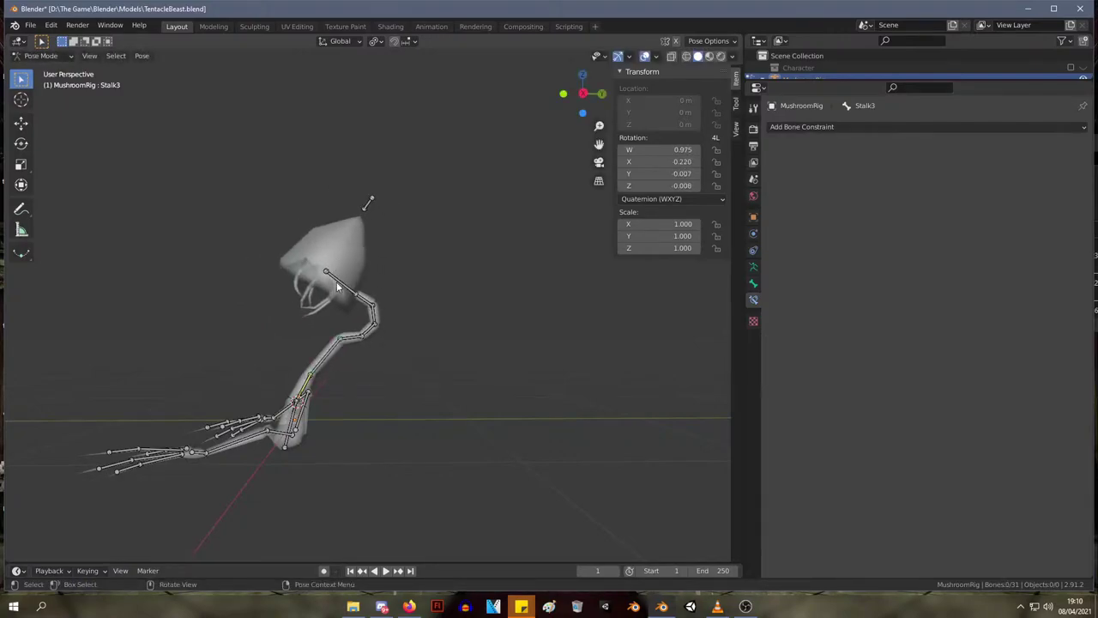
click(314, 320)
- Set the chain length of Stalk2's IK constraint to 9 and test it by moving the Tip bone
click(305, 382)
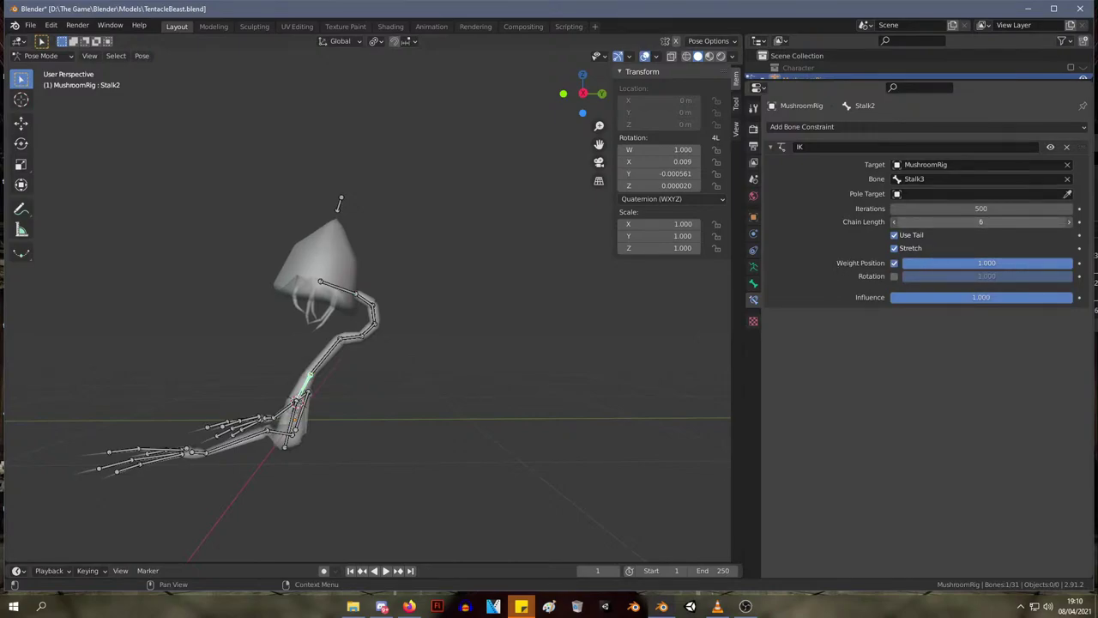
drag(980, 221, 970, 221)
click(338, 290)
key(g)
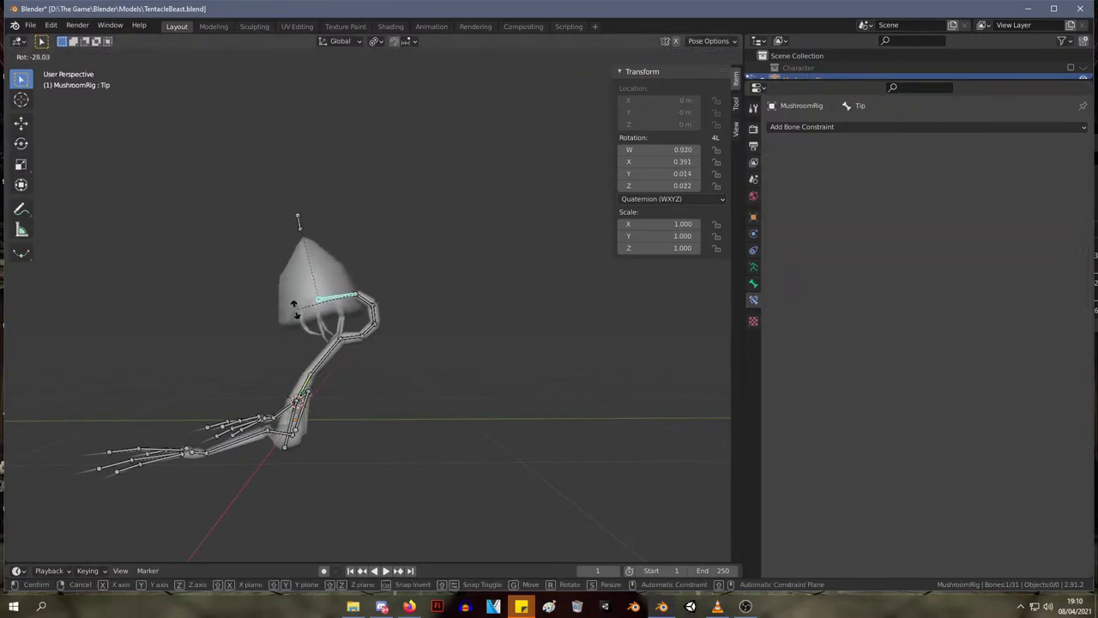
click(302, 286)
key(g)
right_click(337, 337)
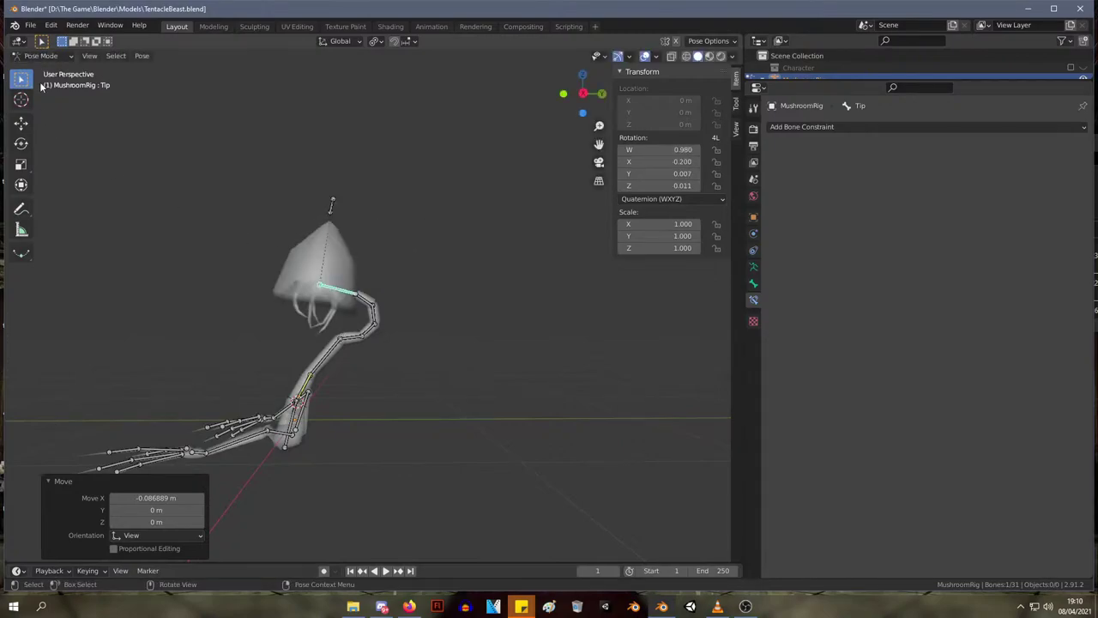
- Select all bones of the rig and clear their pose transforms
key(a)
click(143, 57)
mouse_move(233, 96)
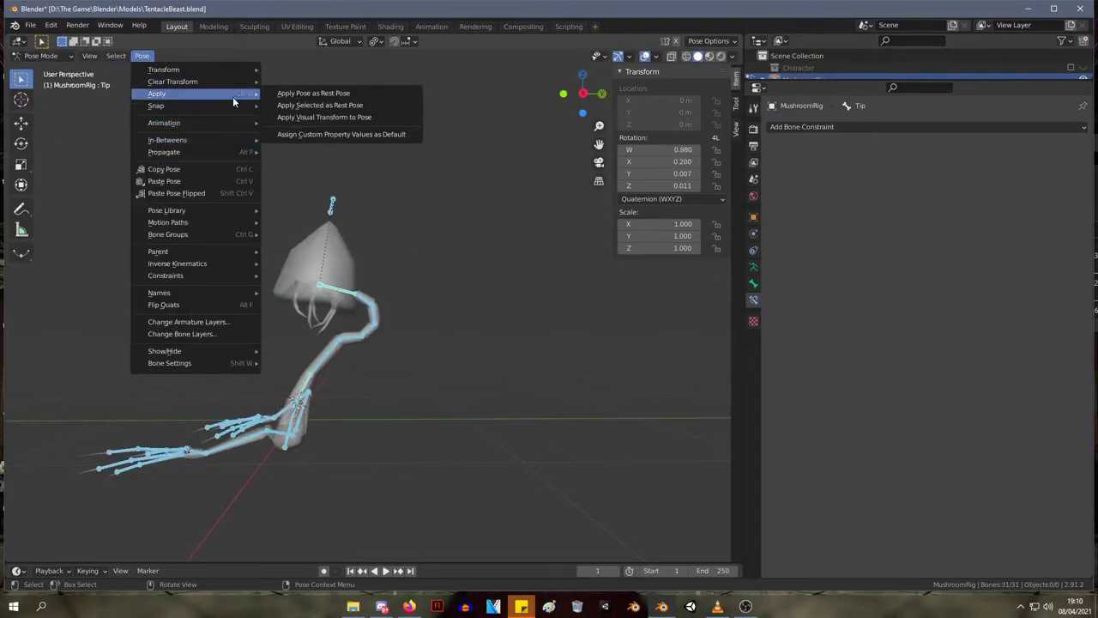
click(277, 81)
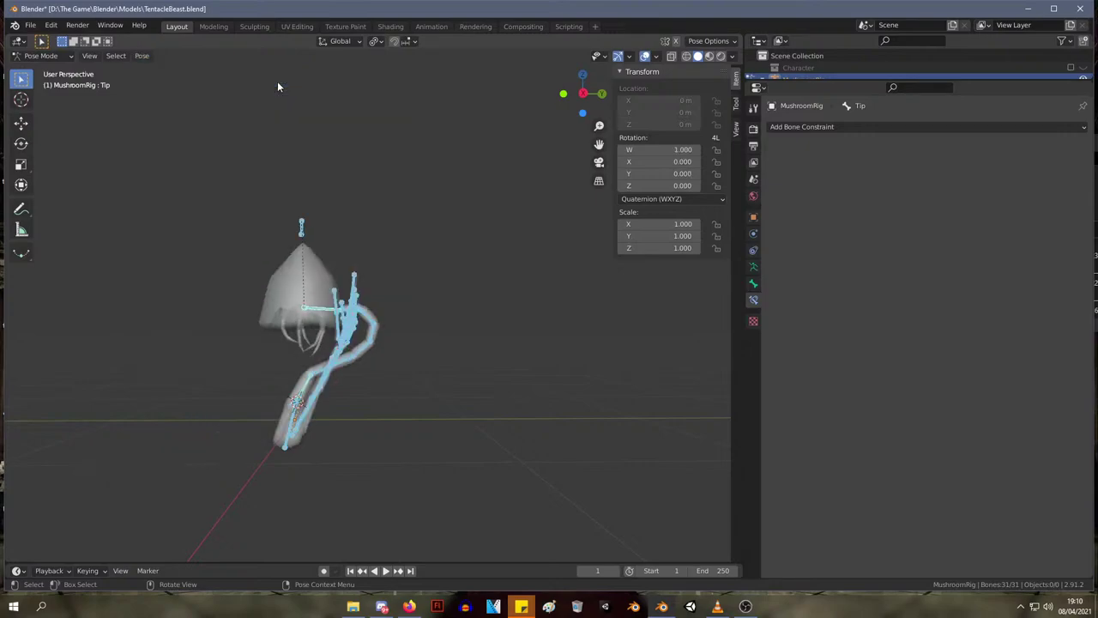
middle_drag(379, 223, 368, 307)
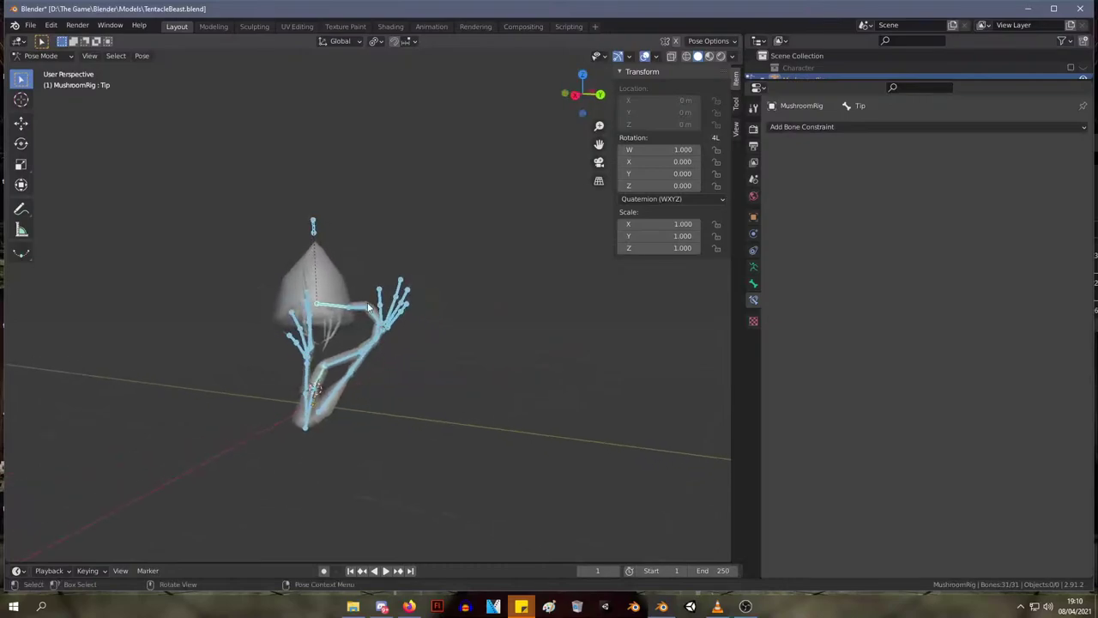
- Rotate the LowerArm.L bone outward and the LowerArm.R bone outward by -44°
click(369, 307)
middle_drag(439, 298, 422, 377)
click(388, 437)
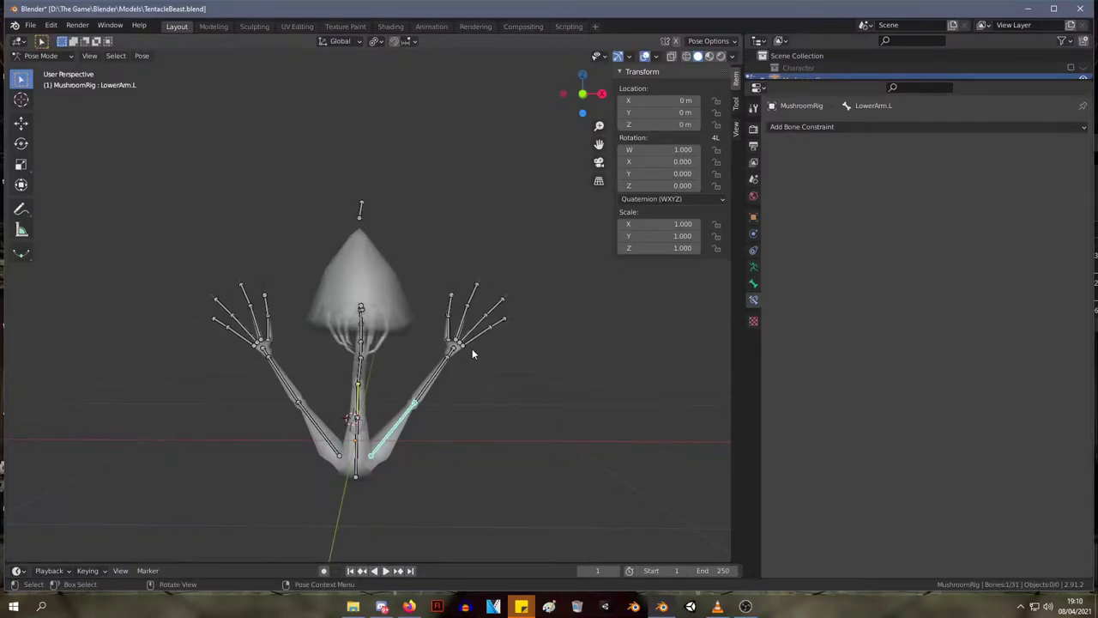
key(r)
click(544, 439)
click(308, 417)
key(r)
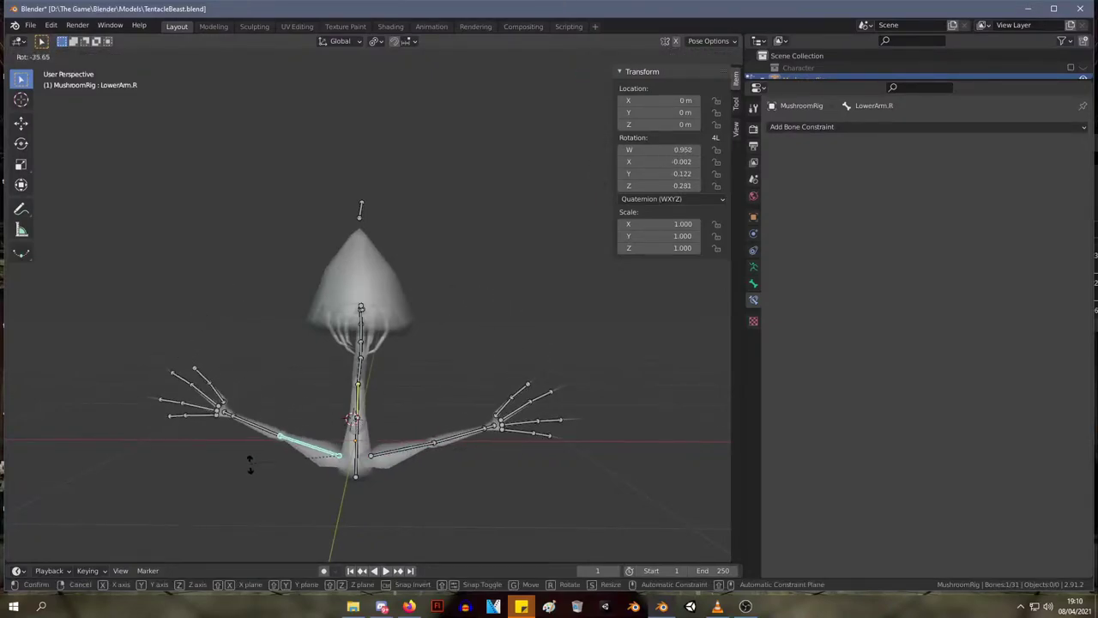
click(250, 450)
- Try rotating the Stalk7 bone near the hood to test the stalk
middle_drag(439, 351, 517, 391)
scroll(397, 304, up, 2)
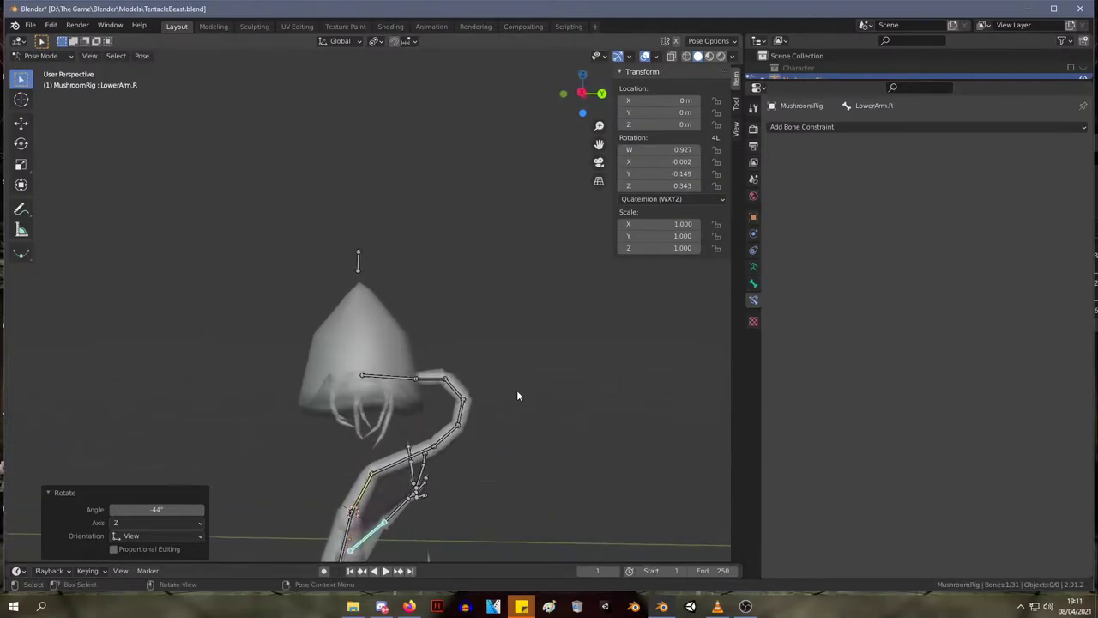
click(428, 375)
key(r)
right_click(452, 403)
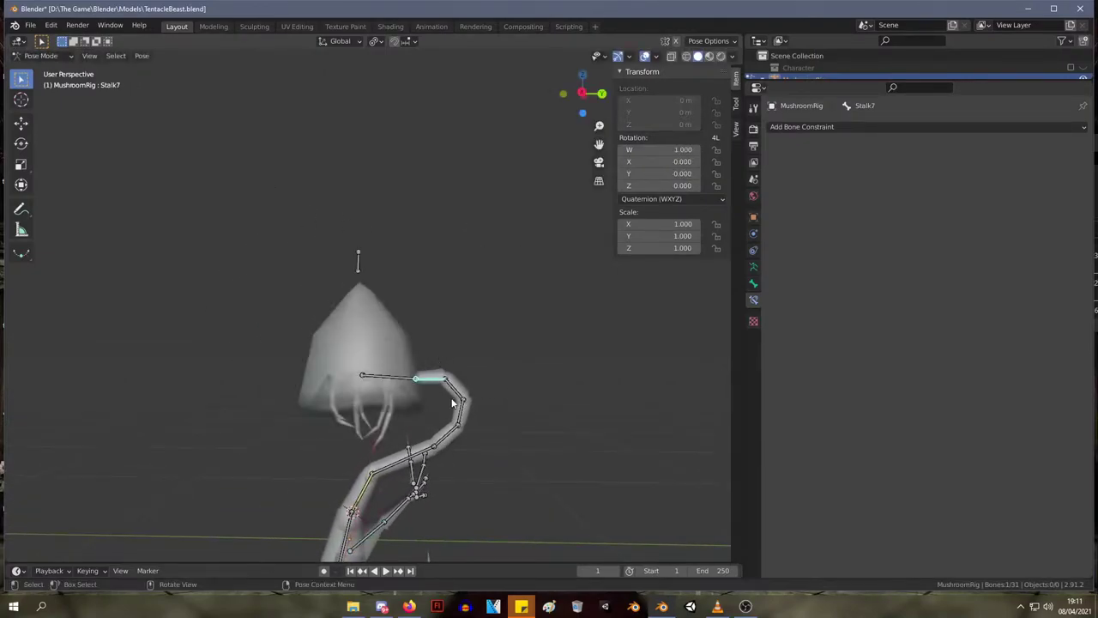
- Try Stalk1 as the target bone of the Stalk2 bone's IK constraint
scroll(452, 403, down, 2)
click(364, 441)
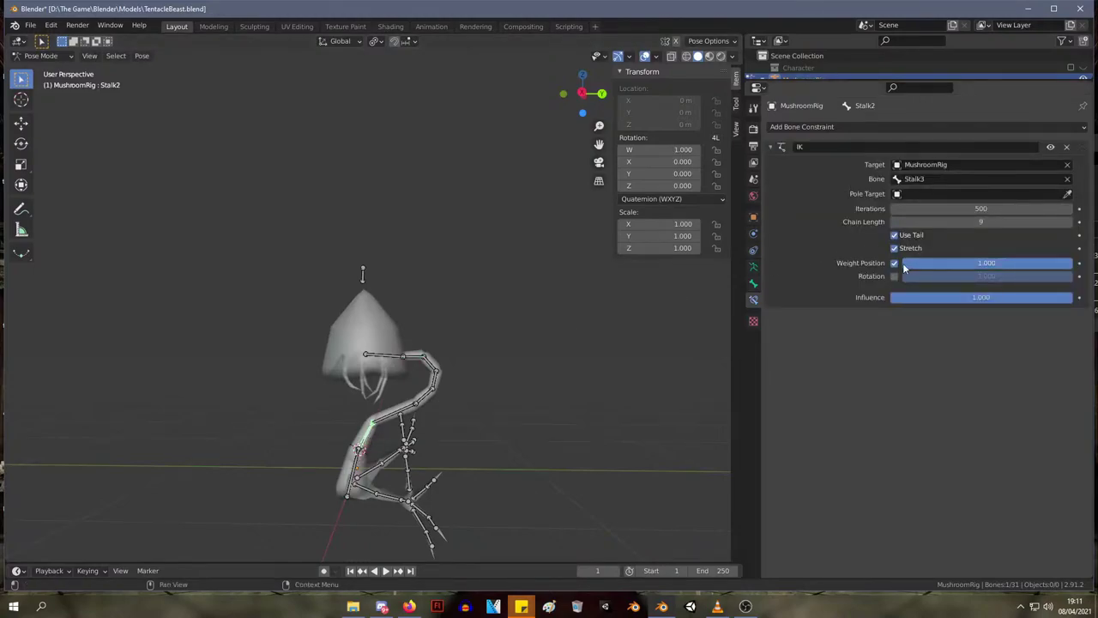
middle_drag(495, 372, 526, 363)
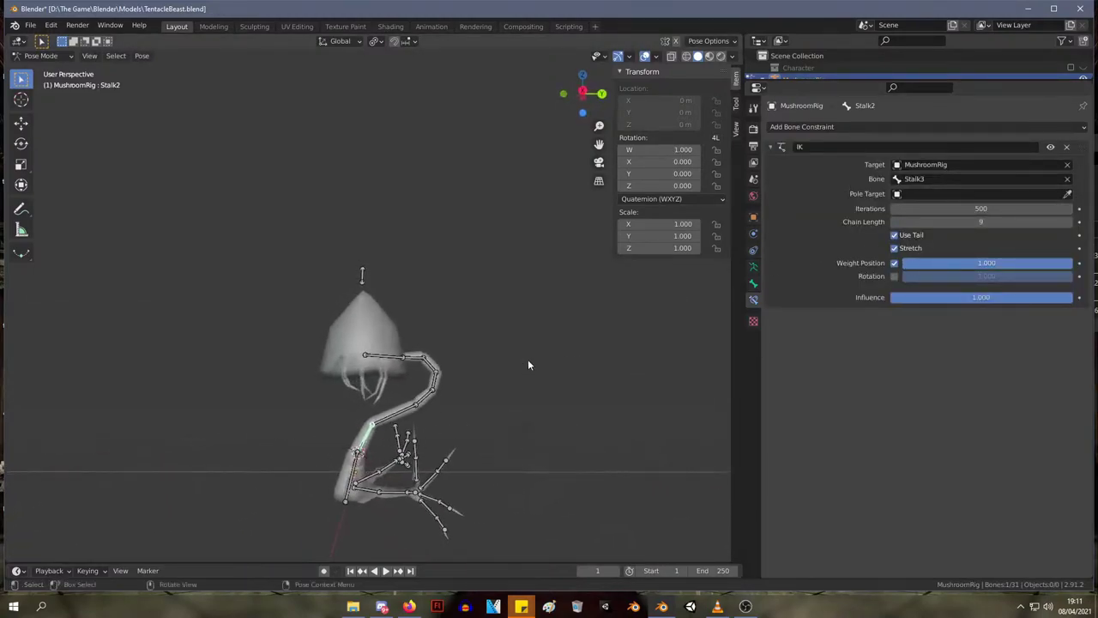
click(976, 194)
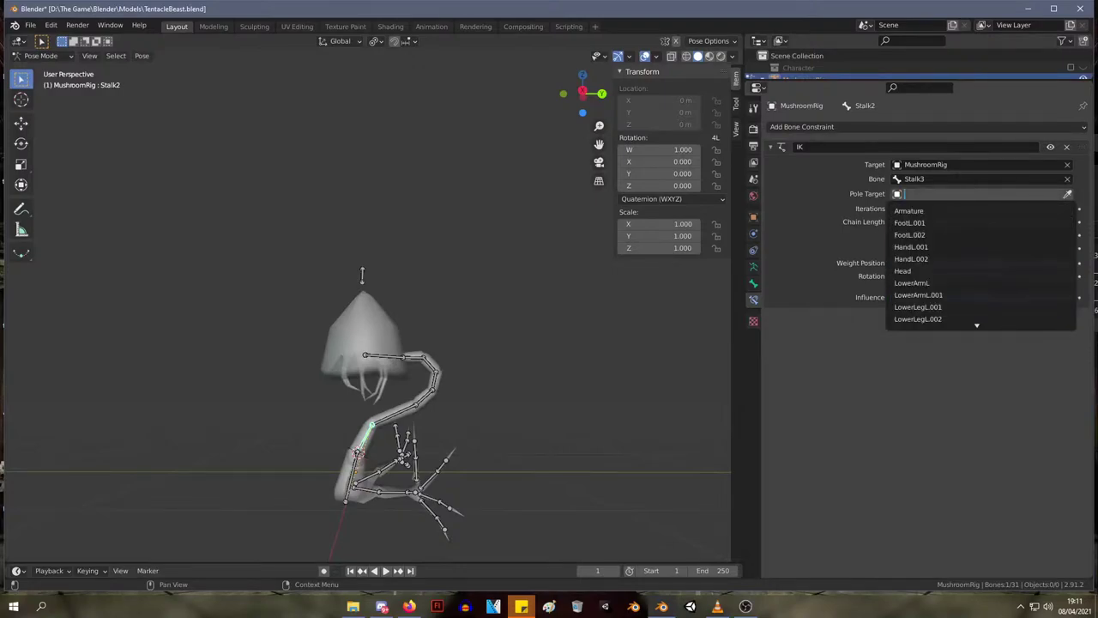
click(944, 178)
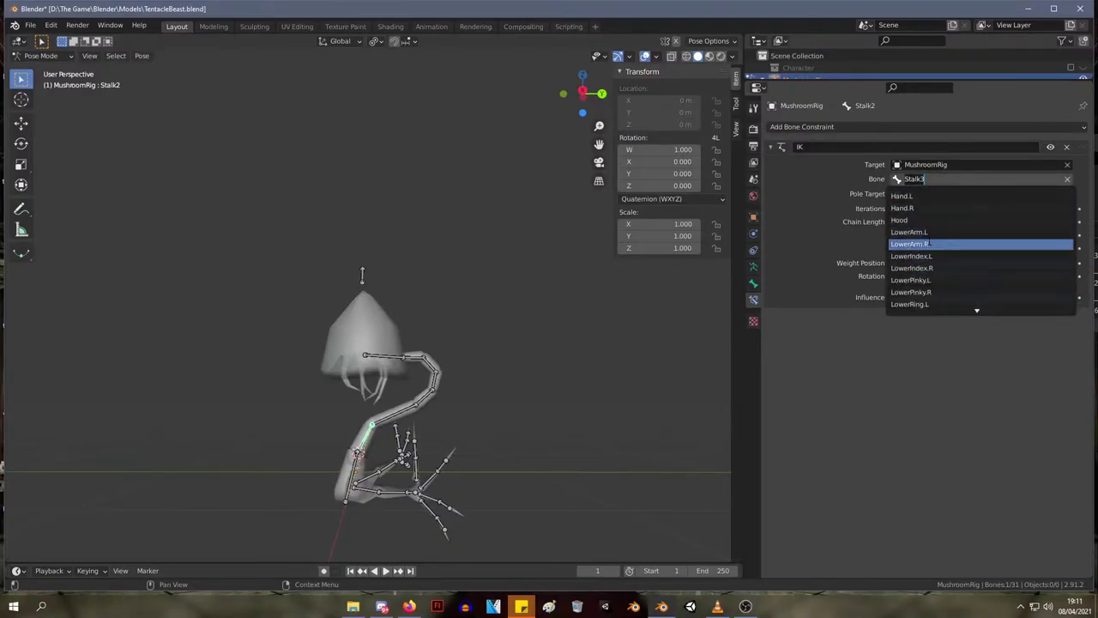
scroll(935, 287, down, 10)
scroll(935, 287, up, 3)
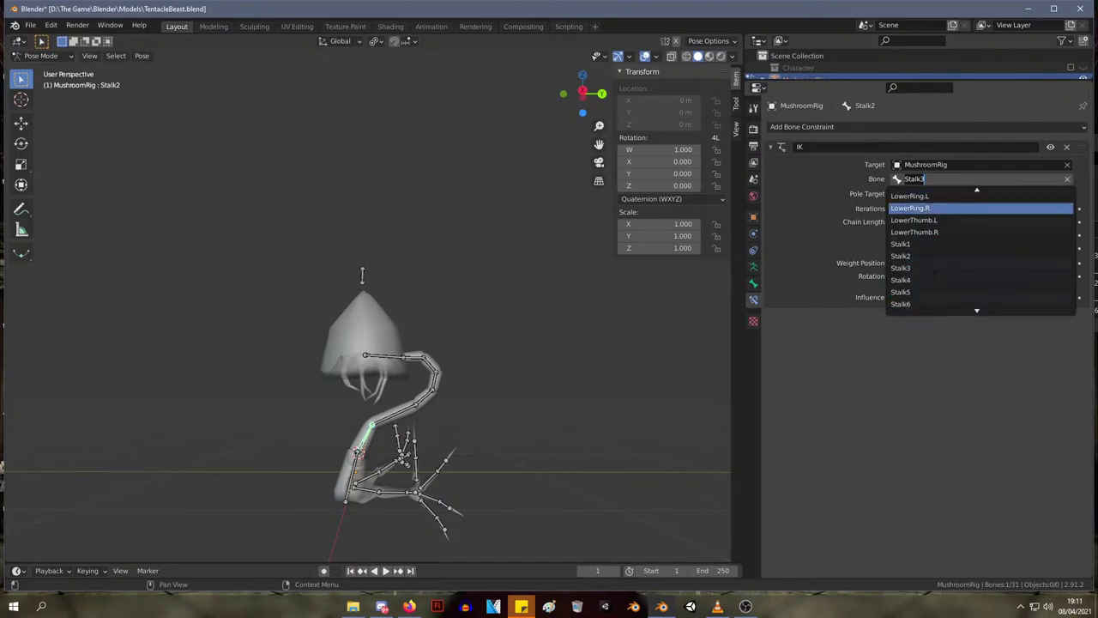
scroll(935, 303, down, 5)
scroll(920, 271, up, 6)
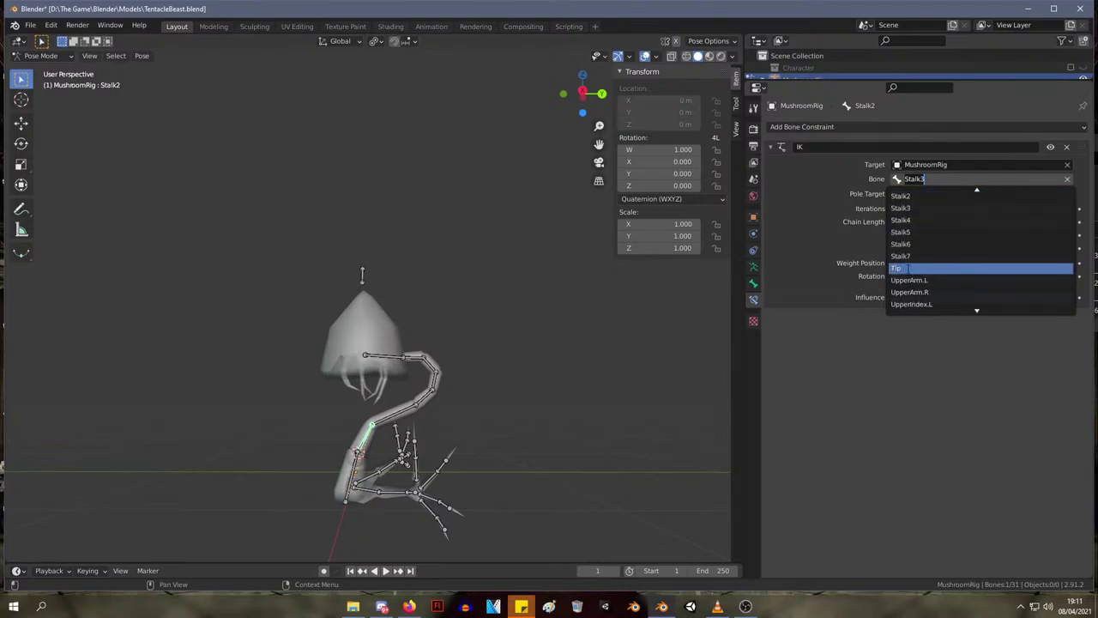
scroll(899, 207, up, 1)
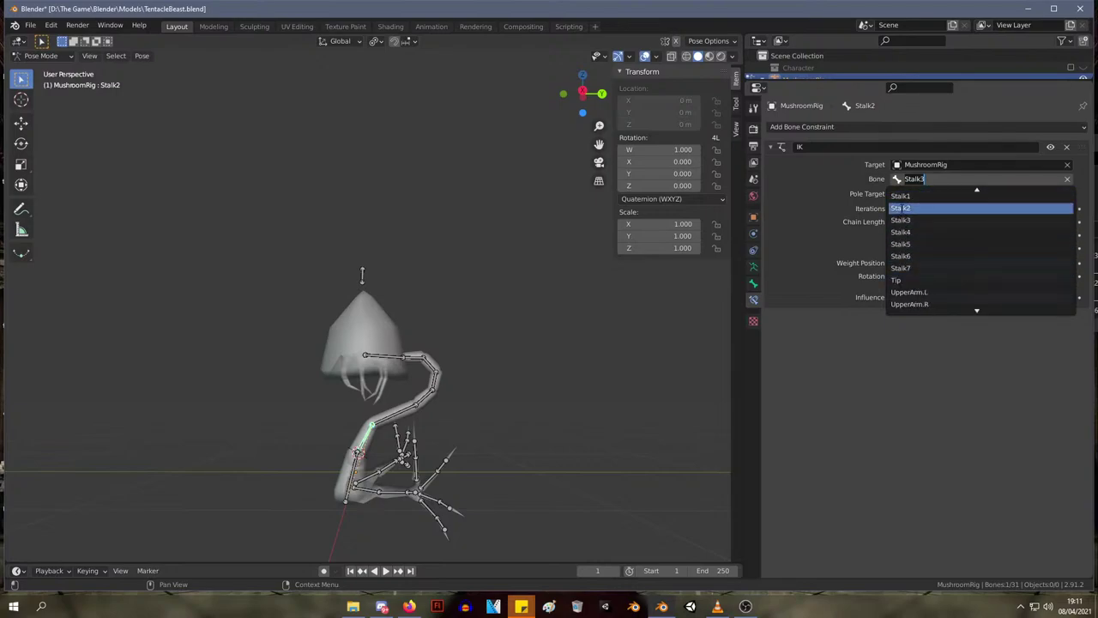
click(902, 196)
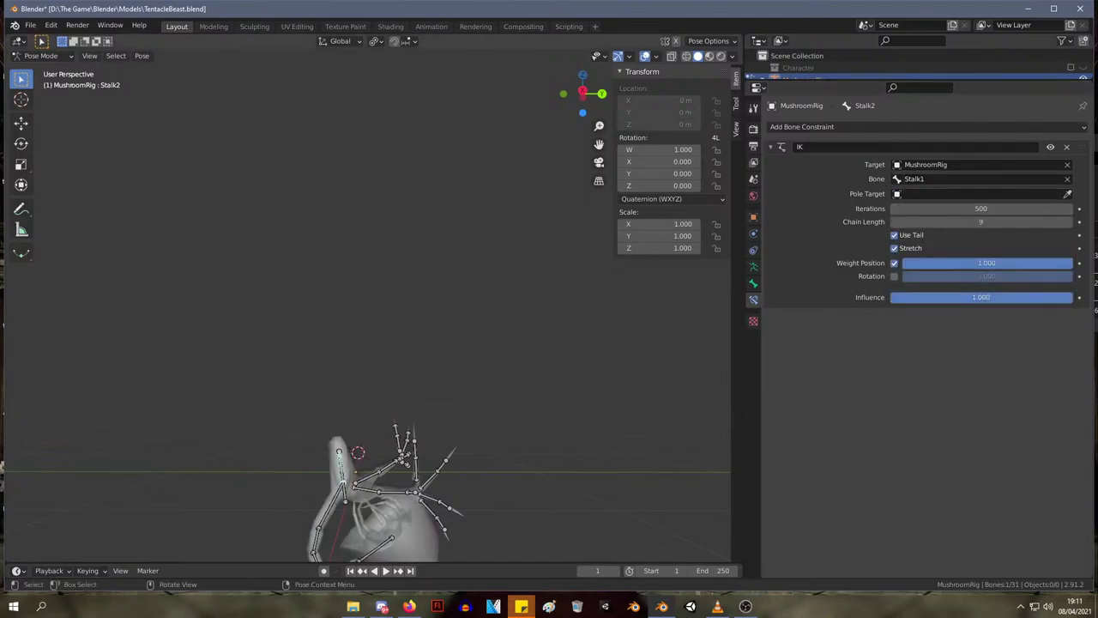
- Try Stalk7 as the target bone of Stalk2's IK constraint with a chain length of 0
click(931, 179)
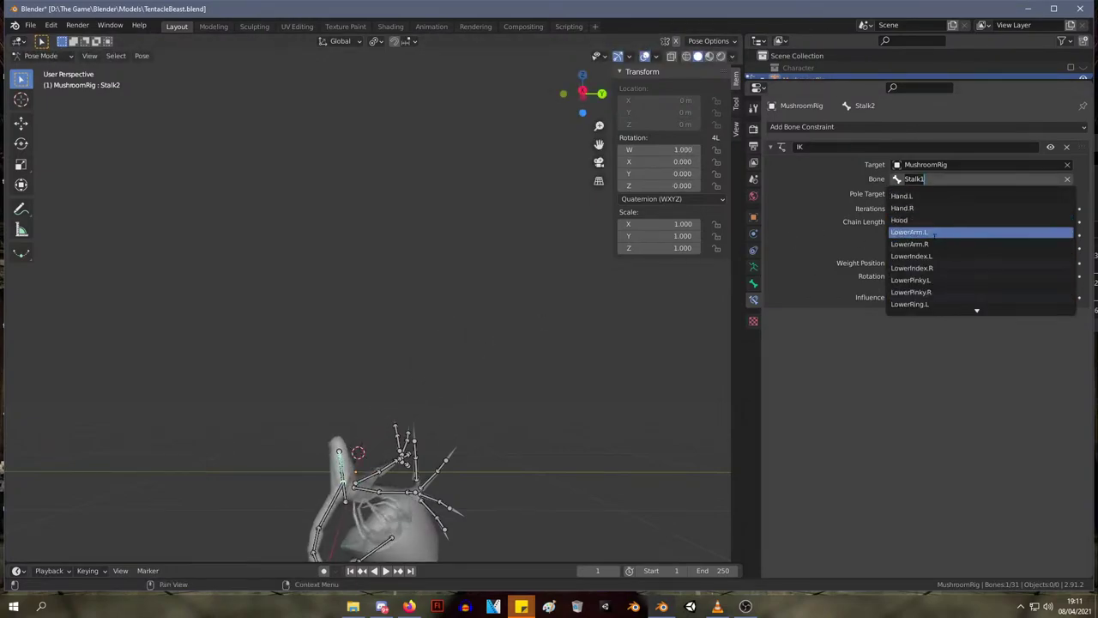
scroll(933, 233, down, 9)
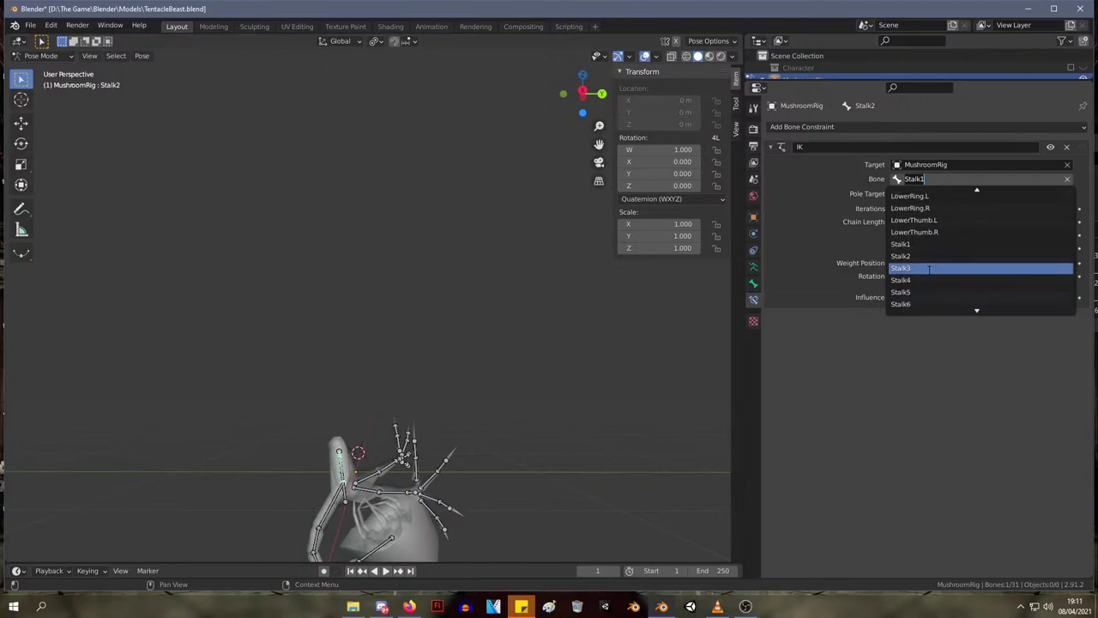
scroll(914, 283, down, 1)
click(912, 296)
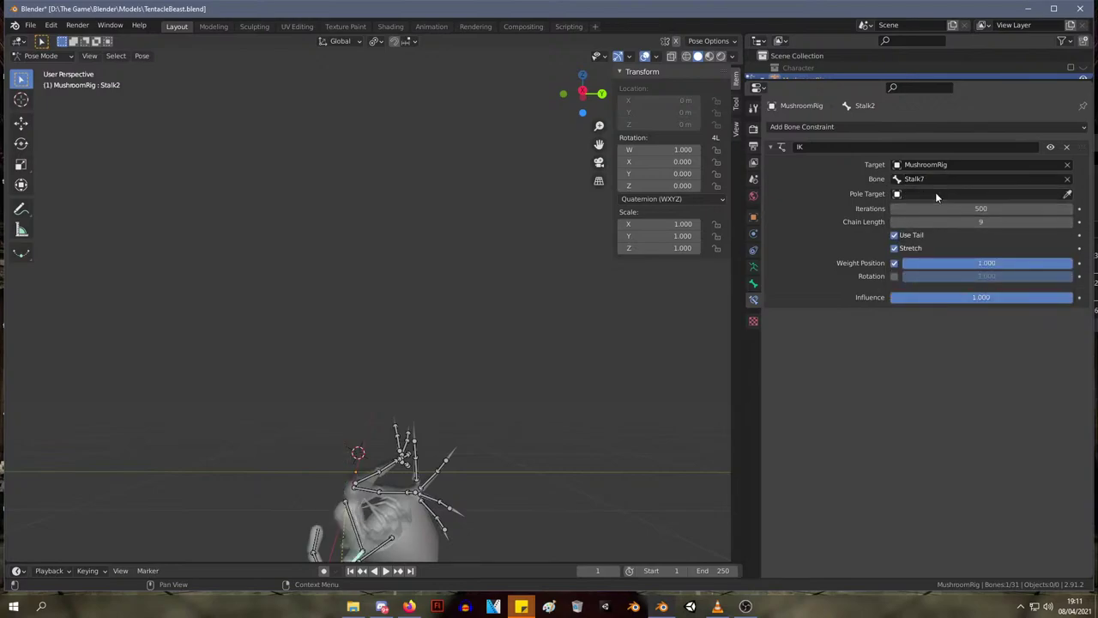
drag(980, 222, 940, 222)
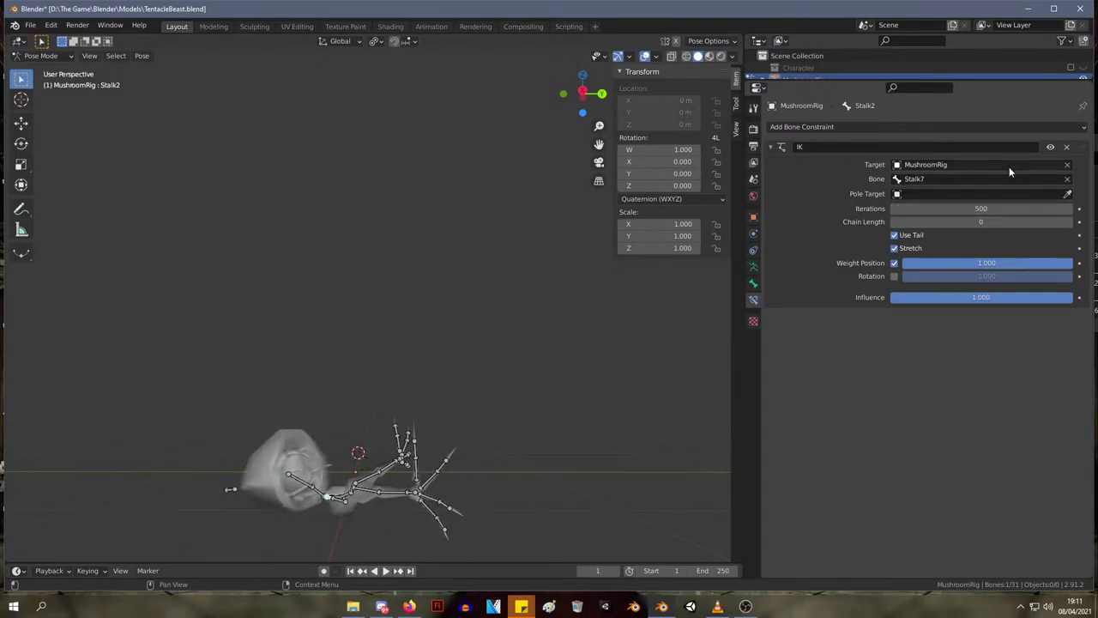
- Try Hood as the IK target bone, and undo Stalk2's constraint changes back to target bone Stalk3
click(945, 178)
click(929, 222)
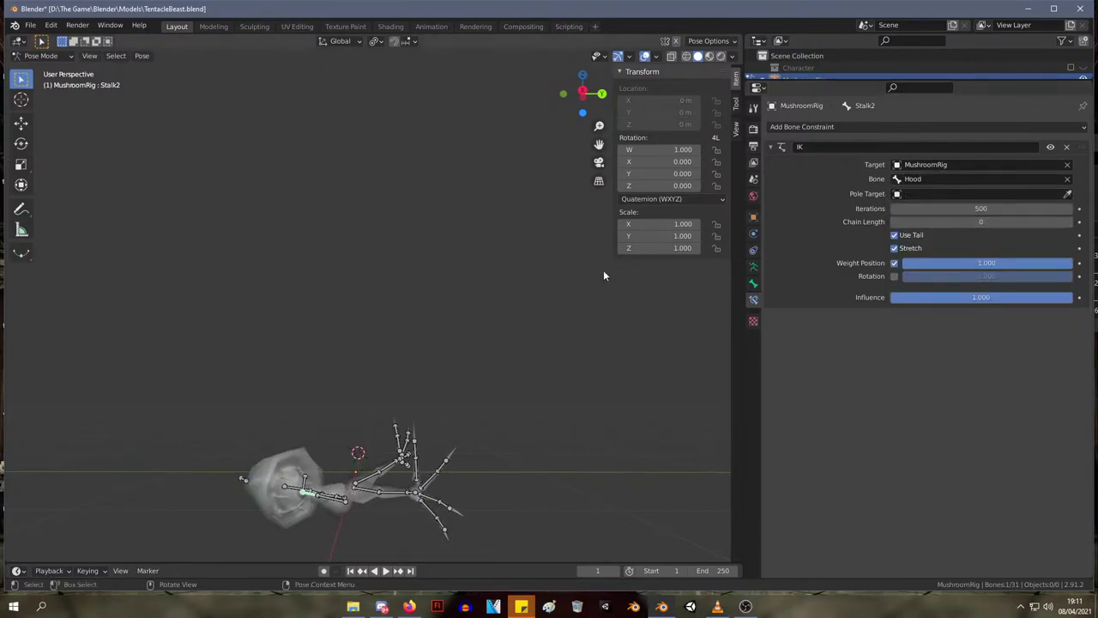
key(ctrl+z)
key(ctrl+z)
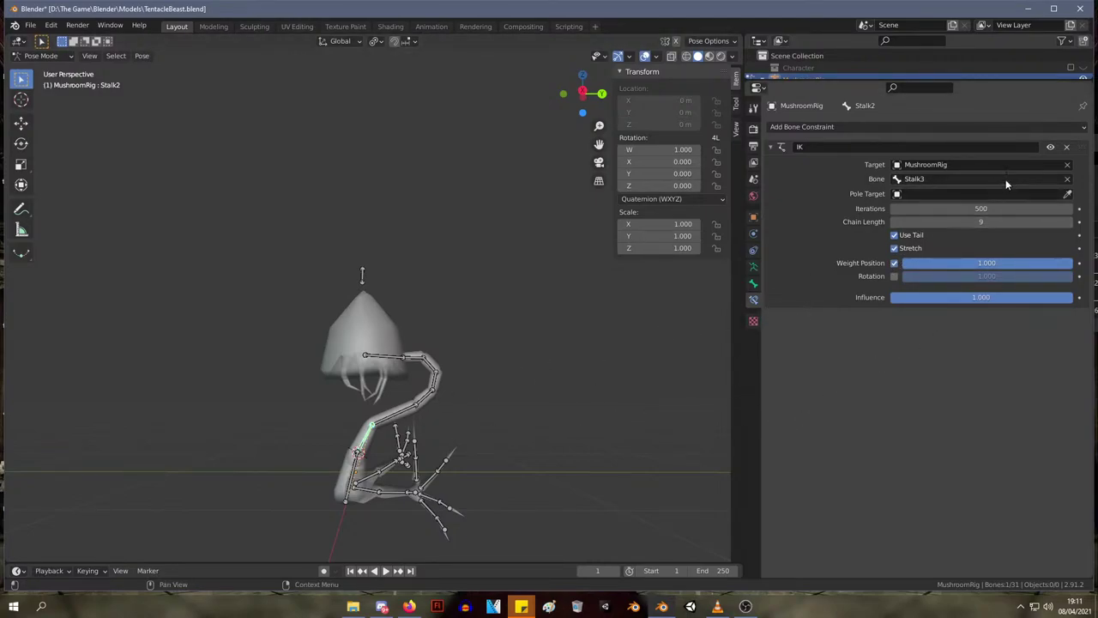
- Try Stalk1 again as the target bone of Stalk2's IK constraint in place of Stalk3
click(1046, 179)
scroll(944, 255, down, 10)
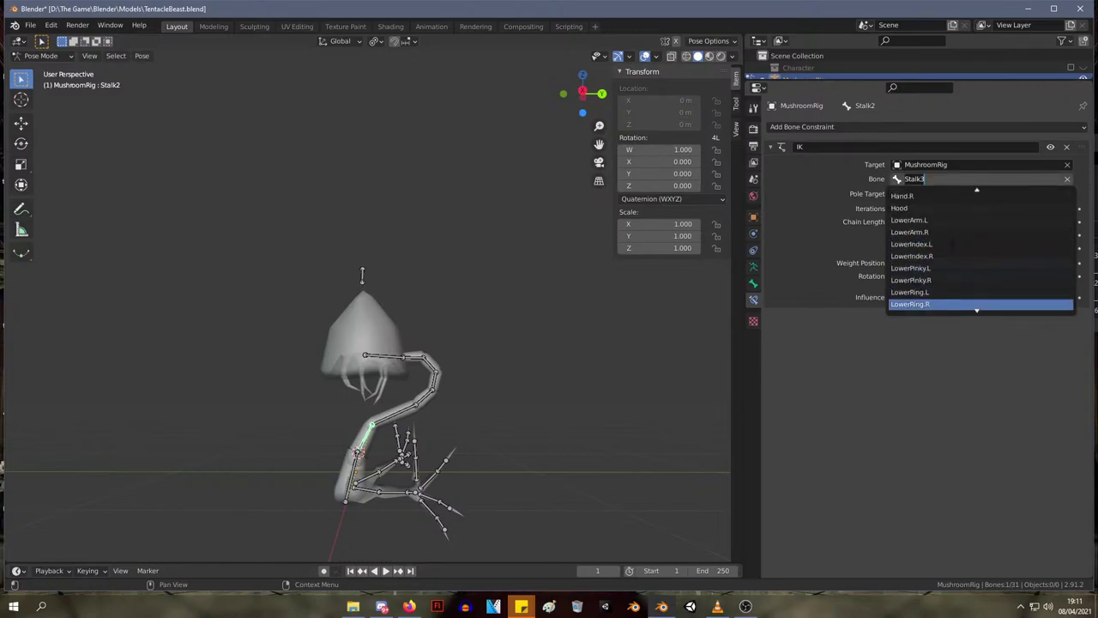
scroll(944, 257, down, 10)
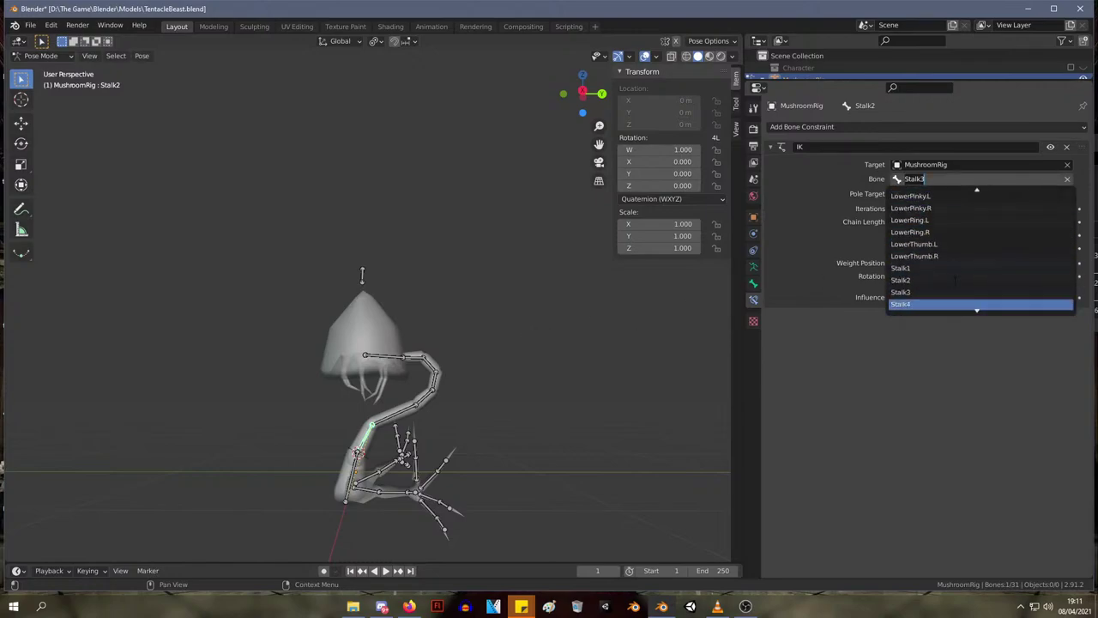
scroll(917, 246, up, 6)
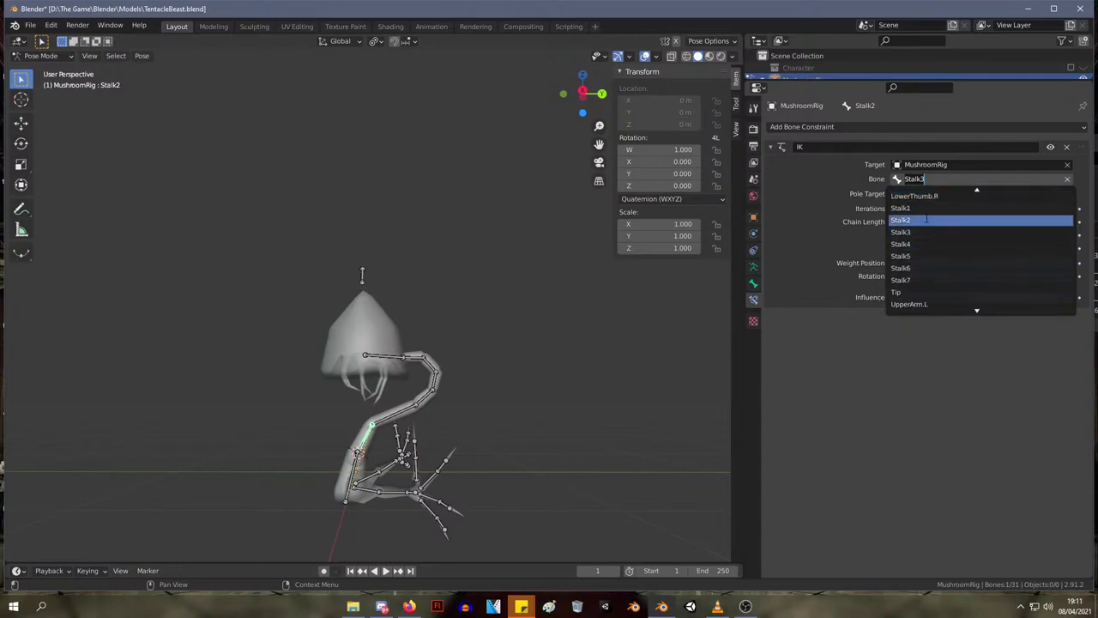
click(917, 209)
- Try Stalk7 as Stalk2's IK target bone with an adjusted chain length, and undo back to Stalk3
click(937, 179)
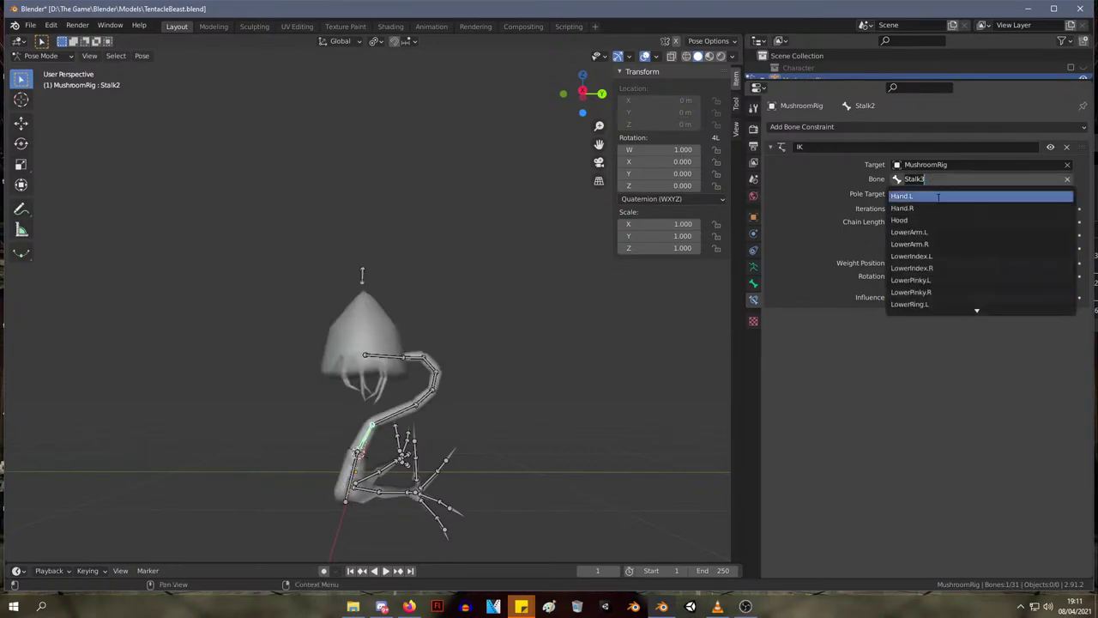
key(Down)
key(Down)
key(Down)
key(Down)
key(Down)
key(Down)
key(Return)
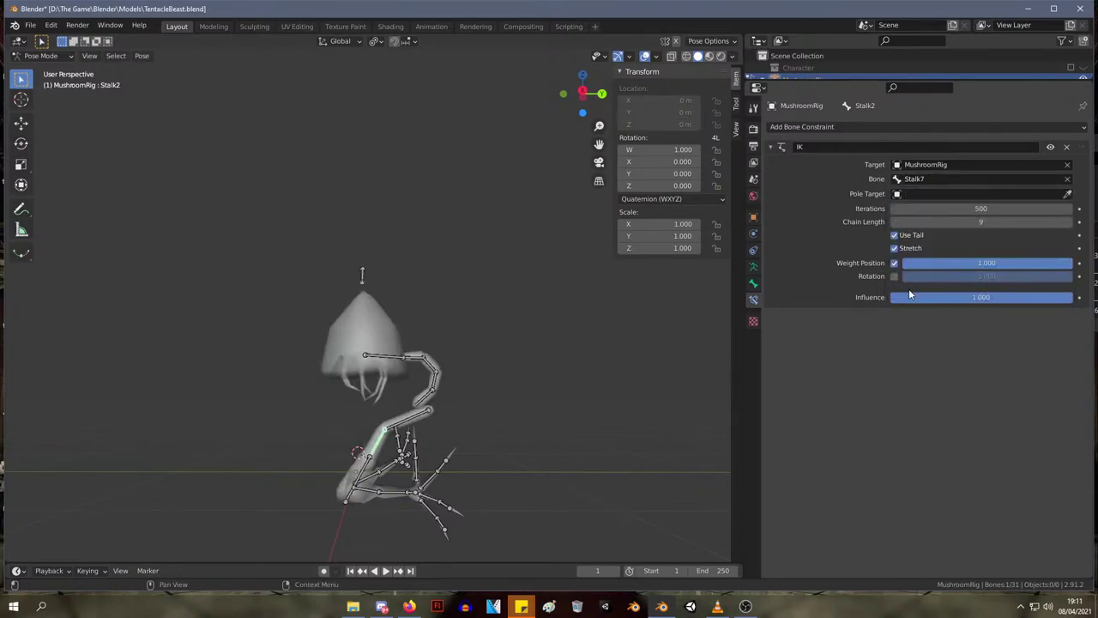
mouse_move(926, 222)
mouse_down()
mouse_move(977, 222)
mouse_move(935, 222)
mouse_up()
key(ctrl+z)
key(ctrl+z)
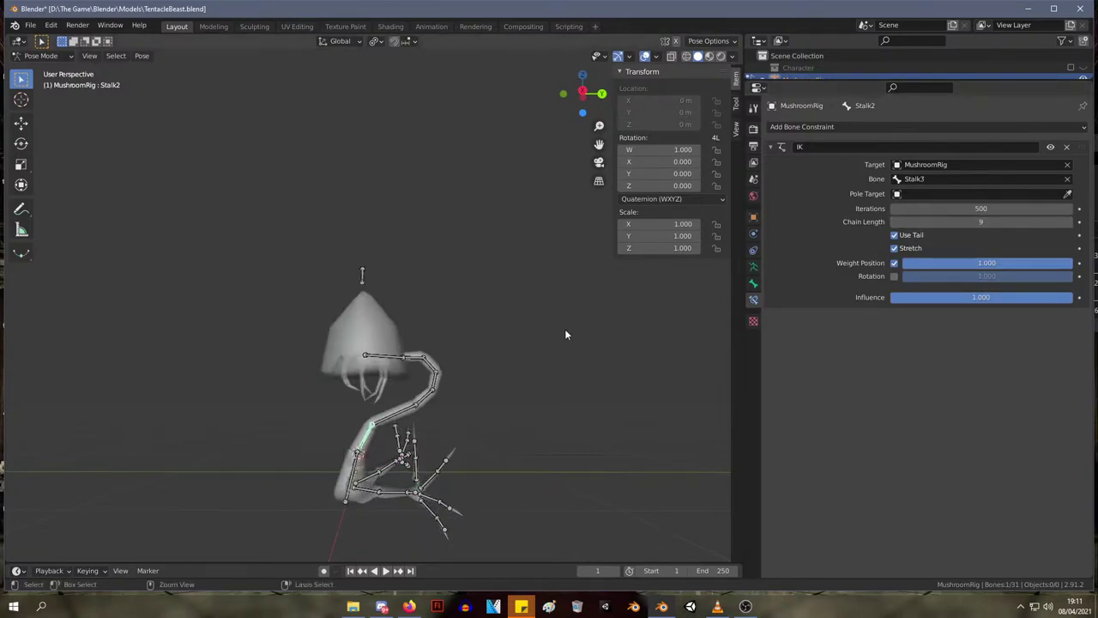
- Switch the MushroomRig armature to Edit Mode for the upper stalk bones
scroll(469, 366, up, 5)
shift+middle_drag(555, 365, 521, 215)
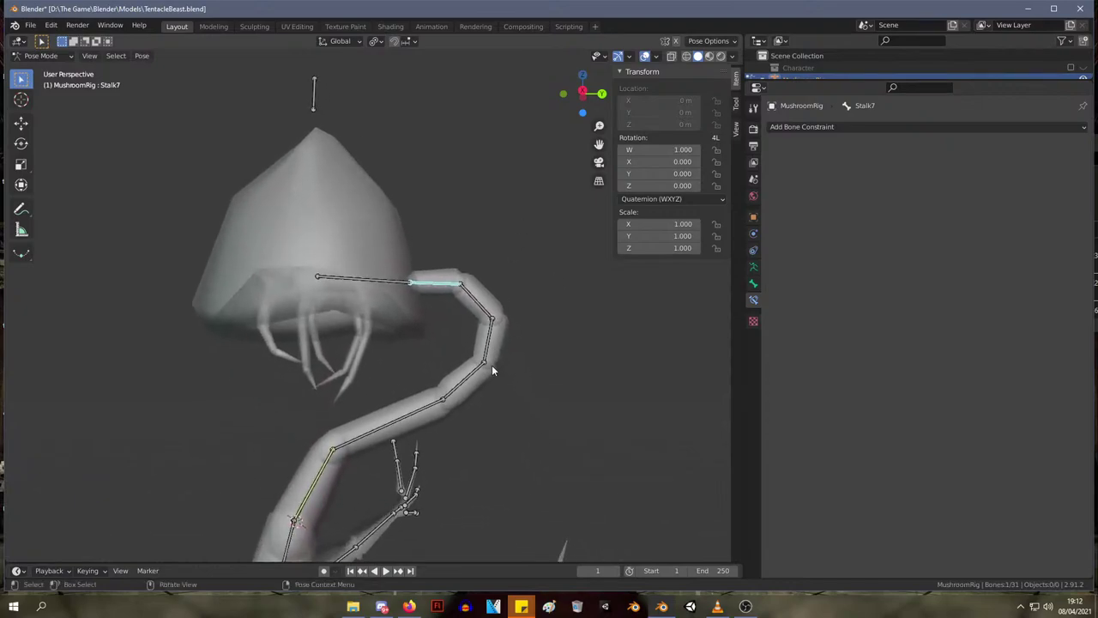
click(51, 55)
click(43, 72)
key(Tab)
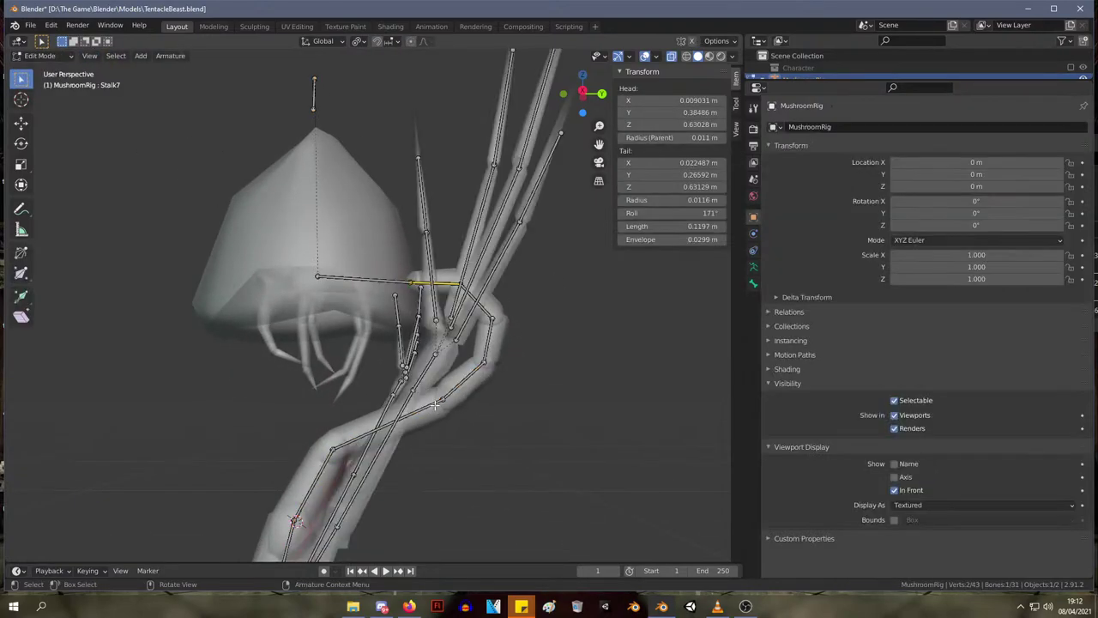
- Apply a connected parent at the joint between Stalk3 and Stalk4, and leave Edit Mode
click(446, 399)
right_click(441, 399)
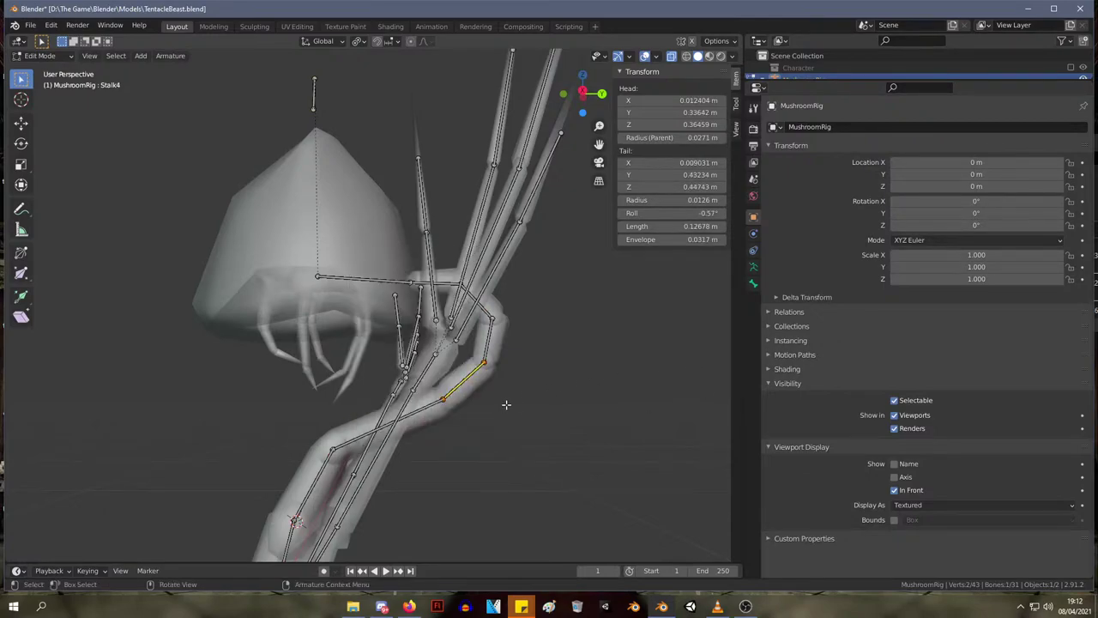
click(421, 410)
click(443, 400)
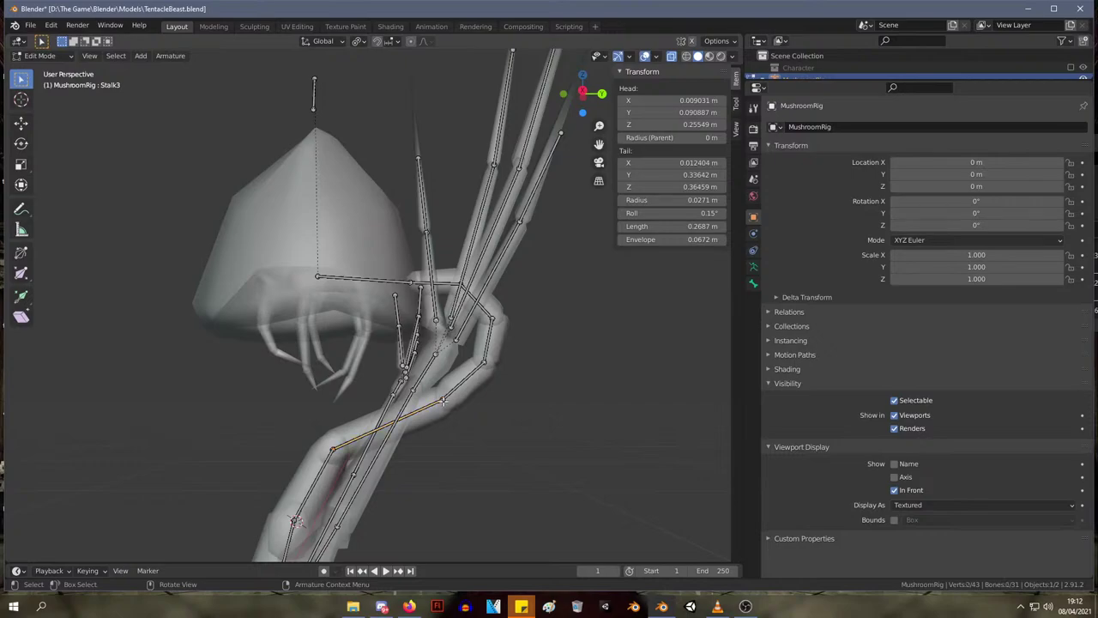
key(ctrl+p)
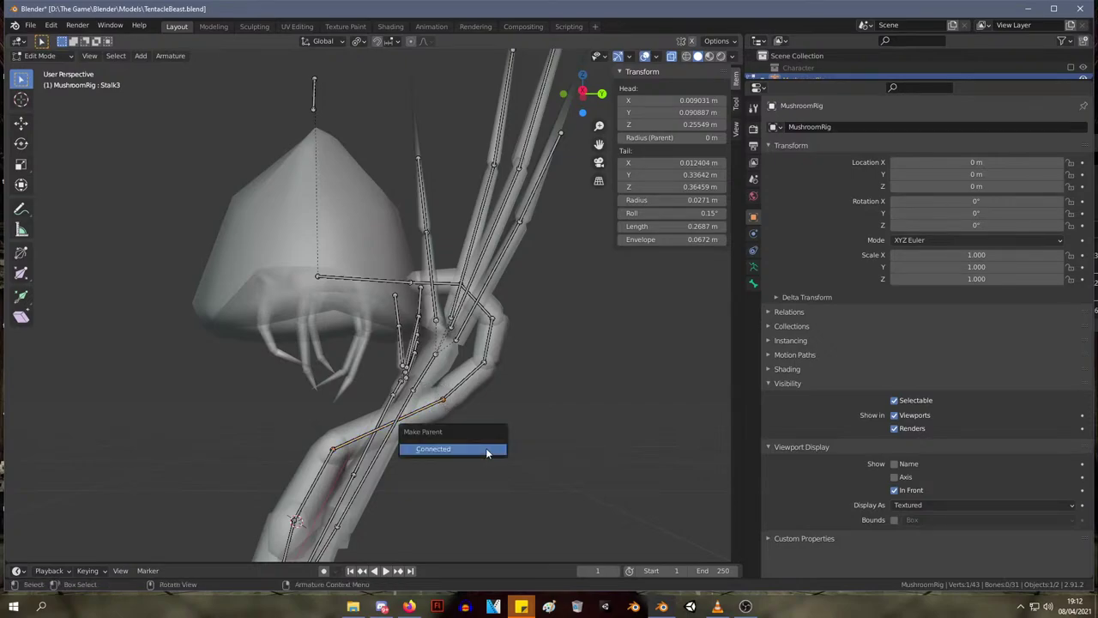
click(486, 448)
key(Tab)
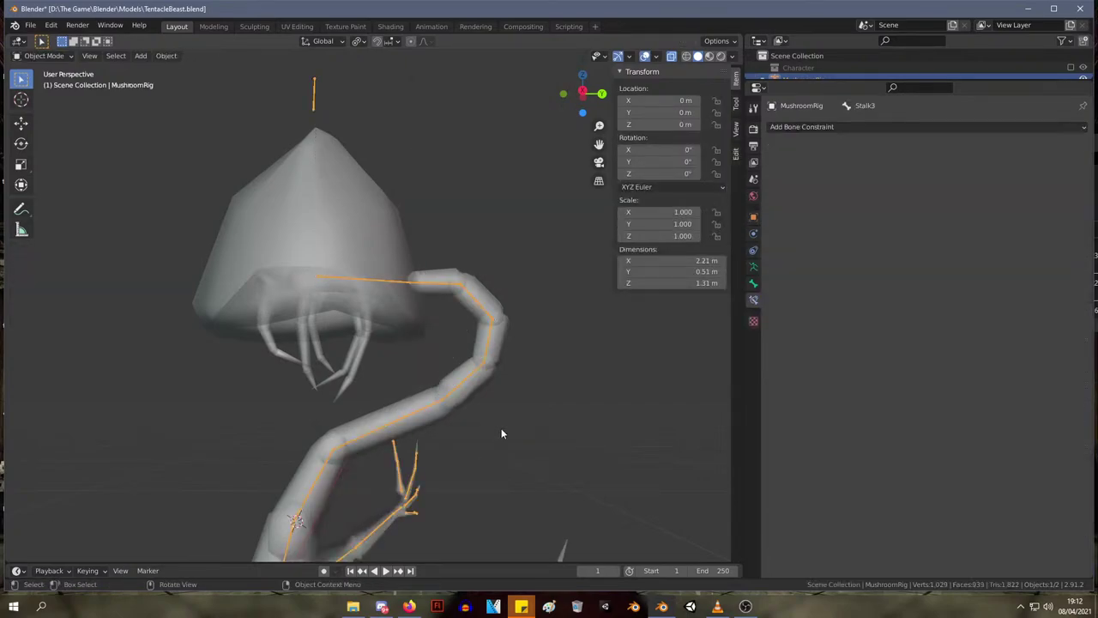
- Examine the whole MushroomRig armature in Edit Mode from the side in right orthographic view, including the Stalk1 bone
scroll(503, 417, down, 5)
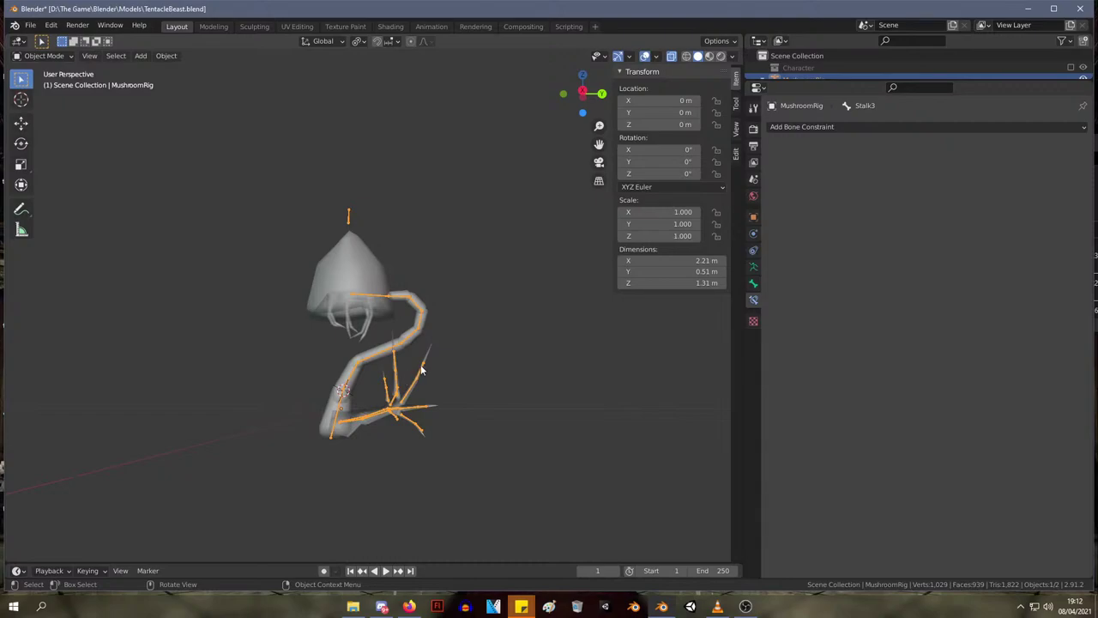
middle_drag(390, 233, 334, 262)
key(Tab)
middle_drag(402, 273, 445, 260)
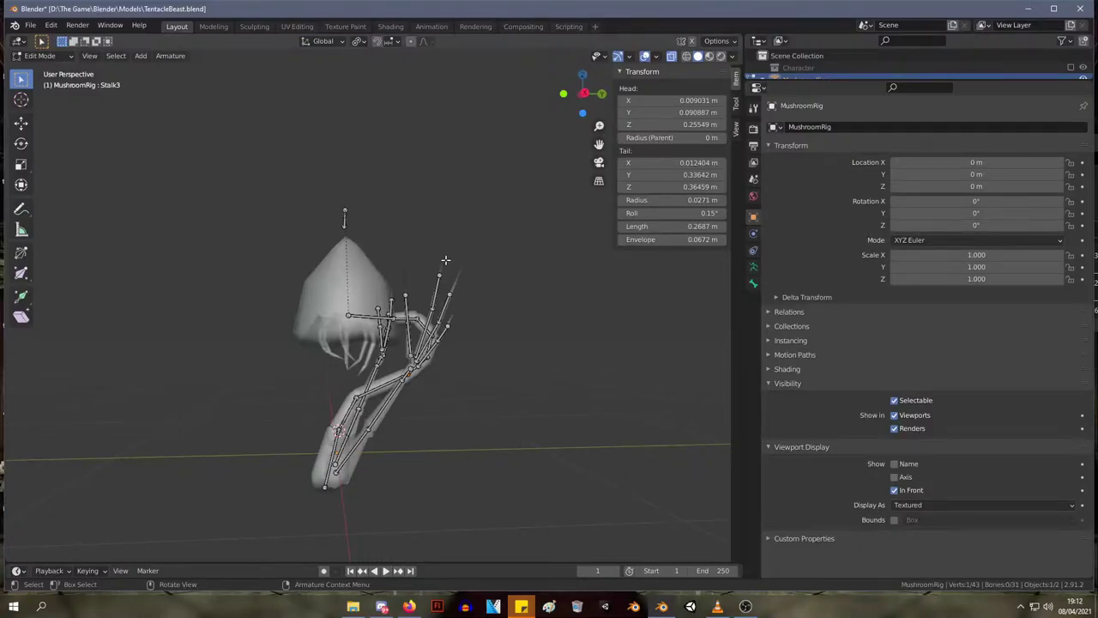
key(KP_1)
key(KP_3)
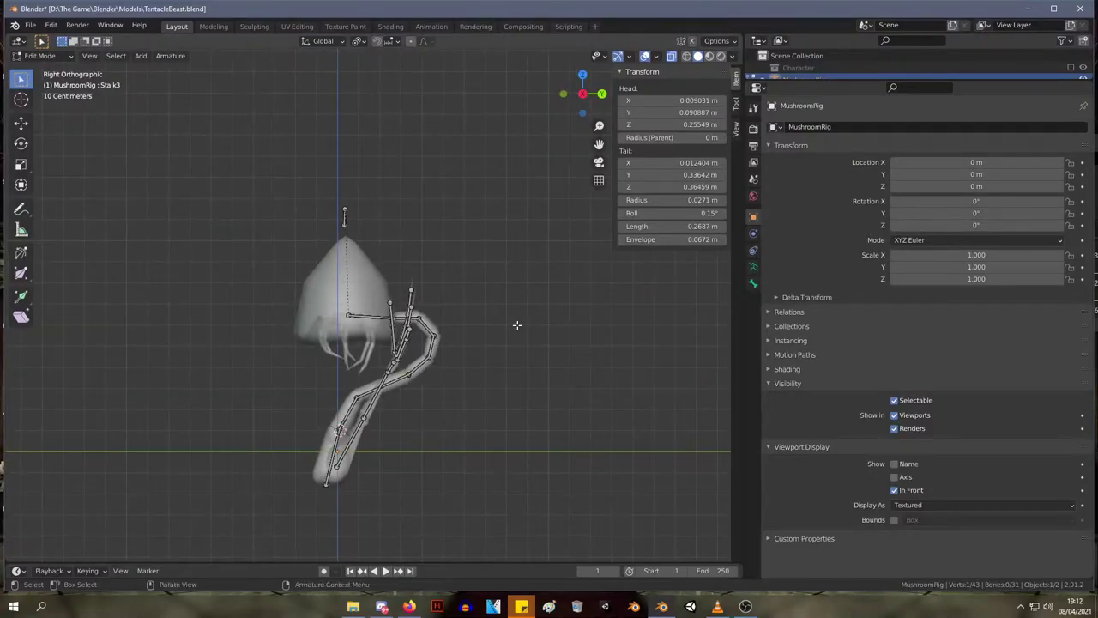
click(337, 437)
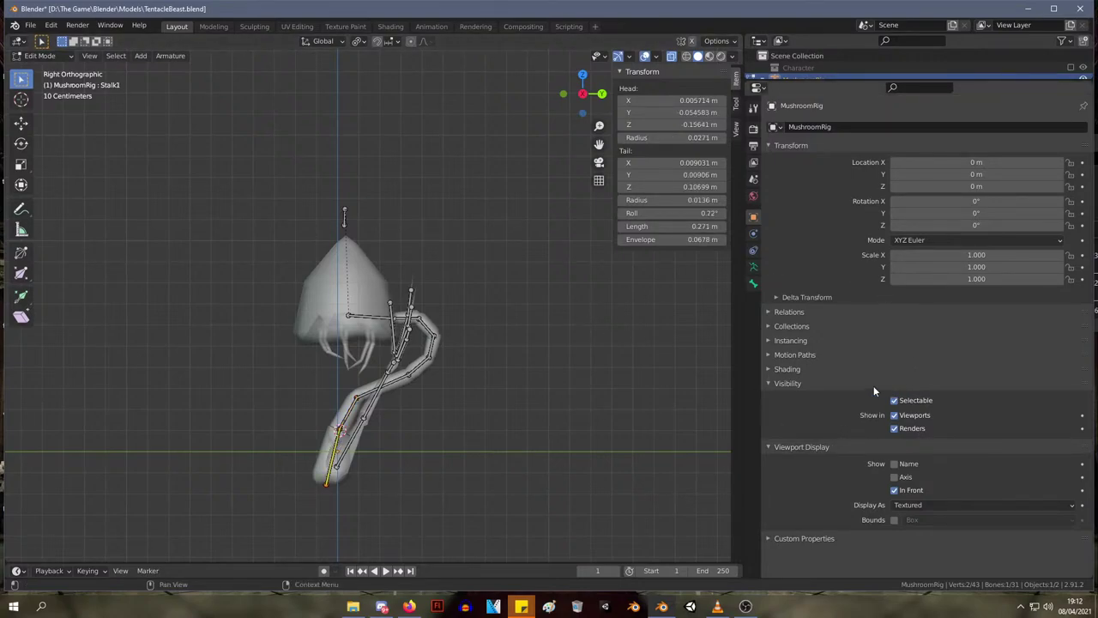
- Try Stalk7 once more as the target bone of Stalk2's IK constraint in Pose Mode, and undo the attempt
click(350, 409)
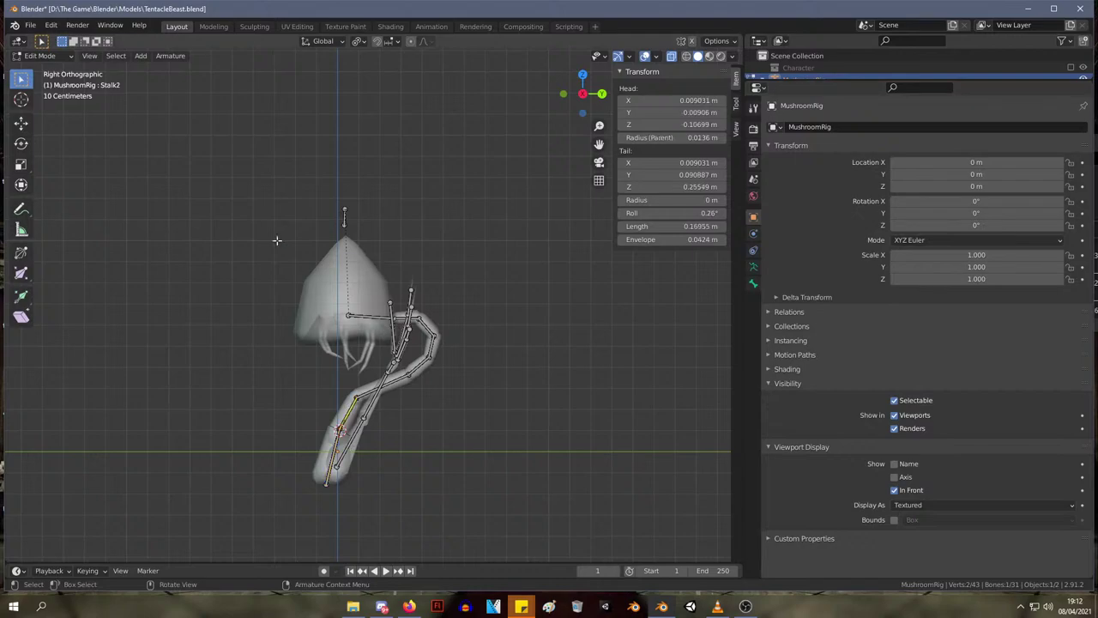
click(39, 55)
click(42, 96)
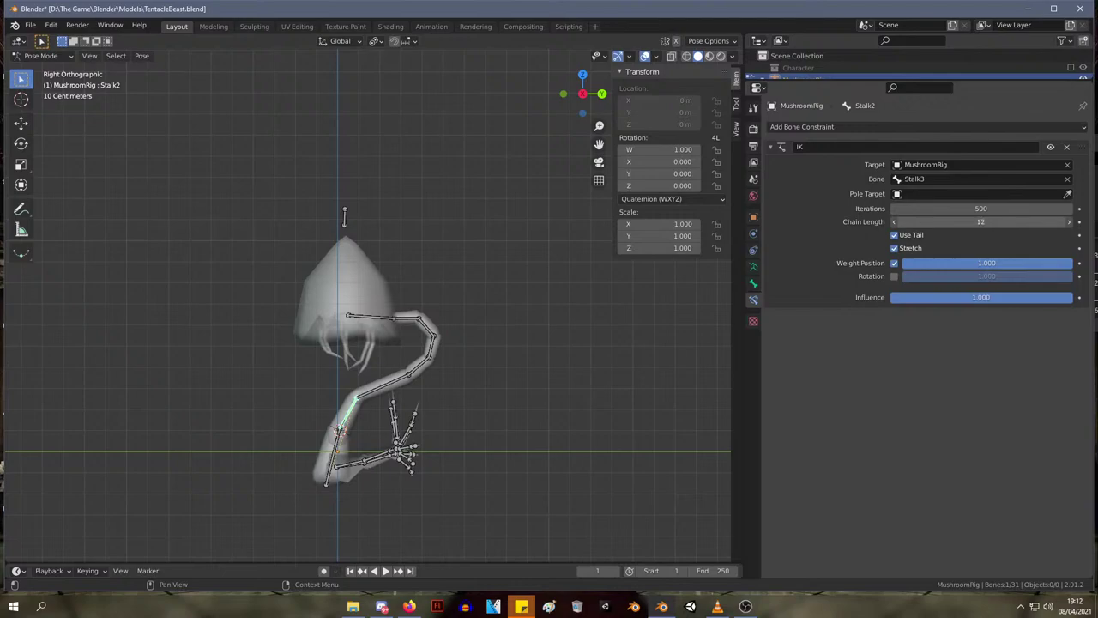
click(1000, 179)
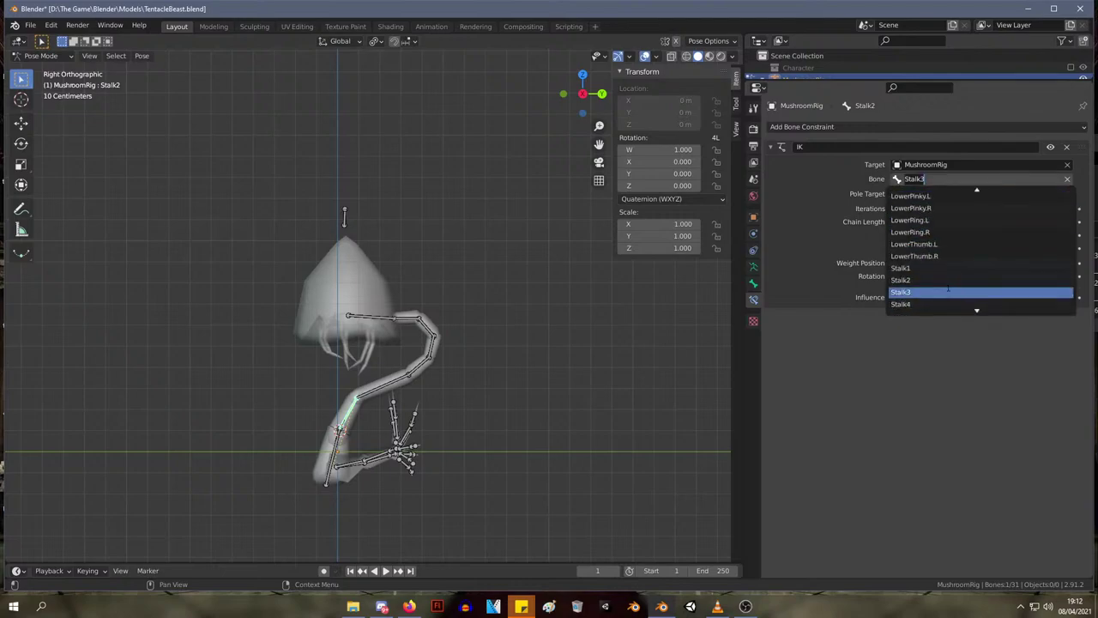
scroll(948, 289, down, 4)
click(922, 301)
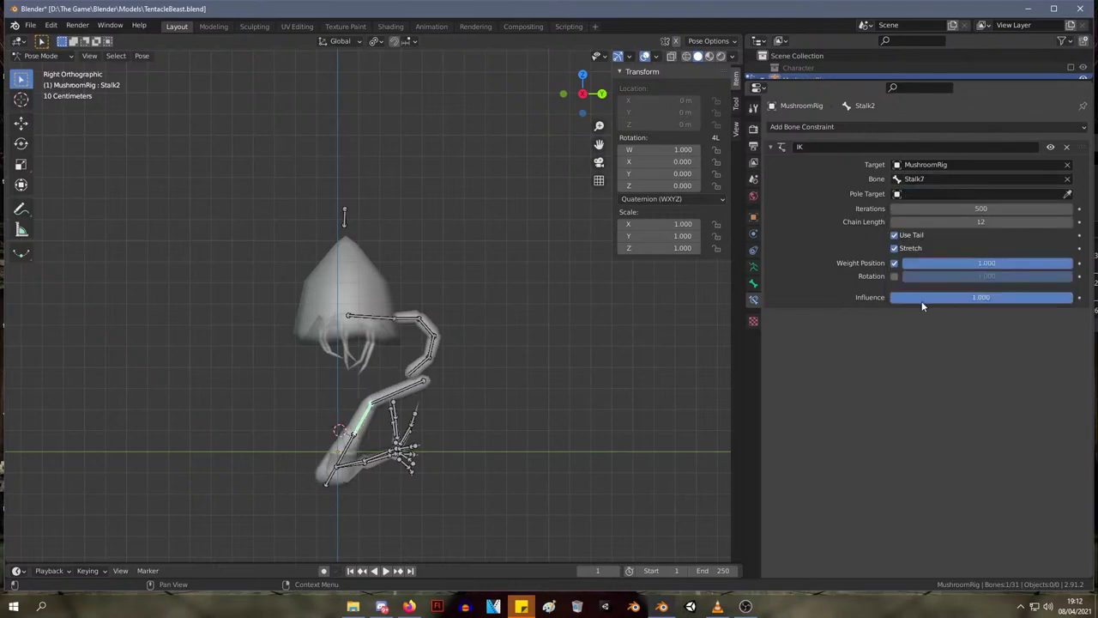
middle_drag(465, 324, 402, 328)
click(401, 323)
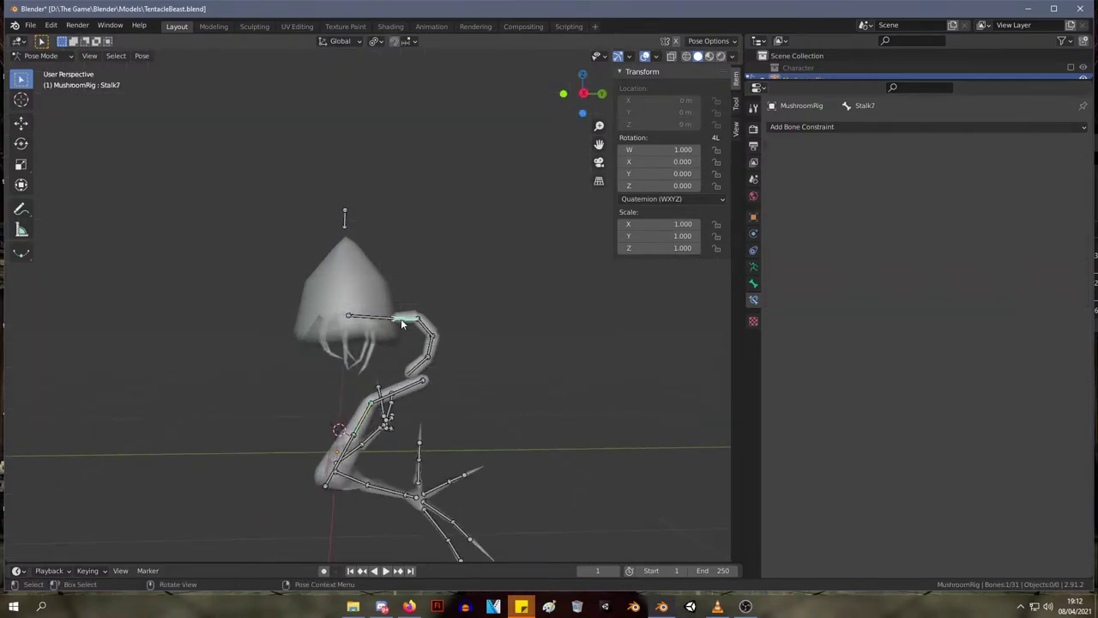
key(ctrl+z)
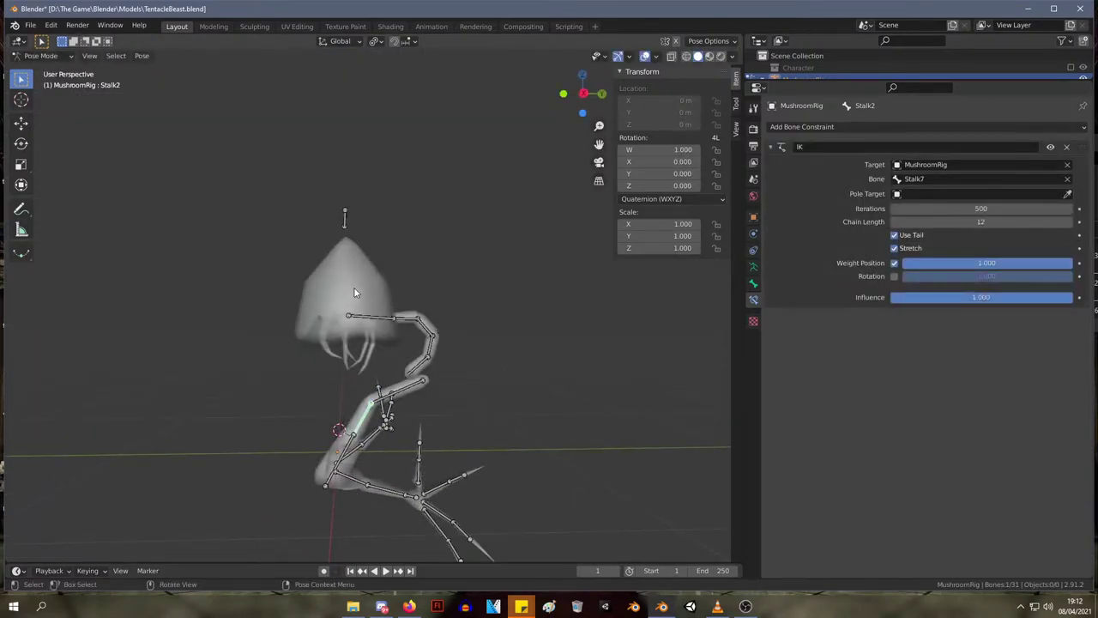
- Check the Hood bone's properties and constraints in Pose Mode, and test moving it
key(Tab)
click(364, 316)
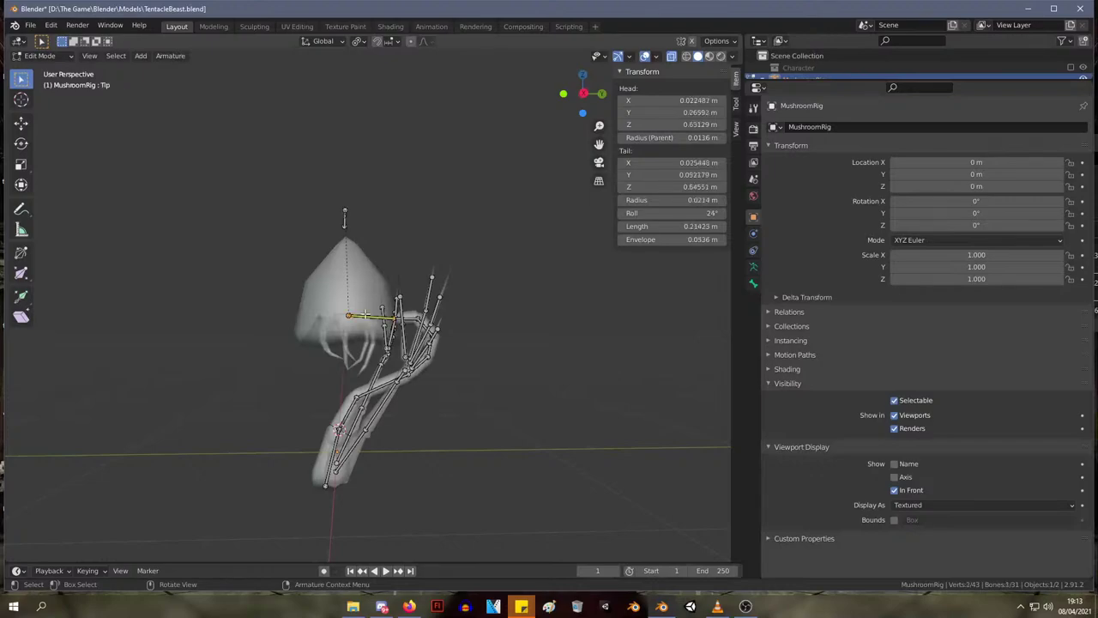
middle_drag(464, 256, 403, 263)
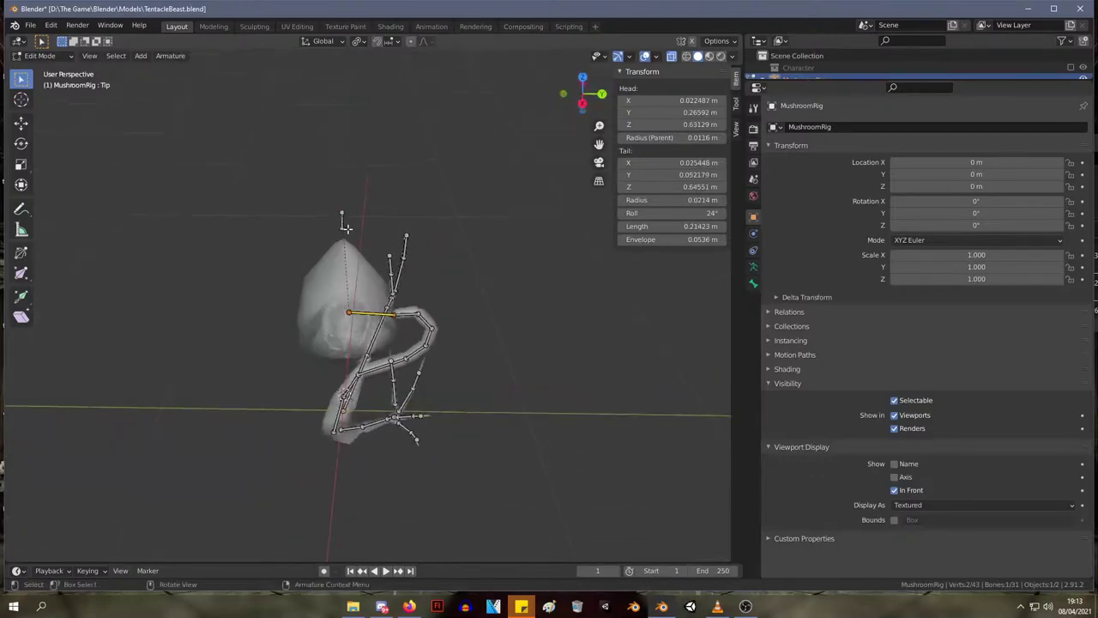
click(341, 223)
key(ctrl+Tab)
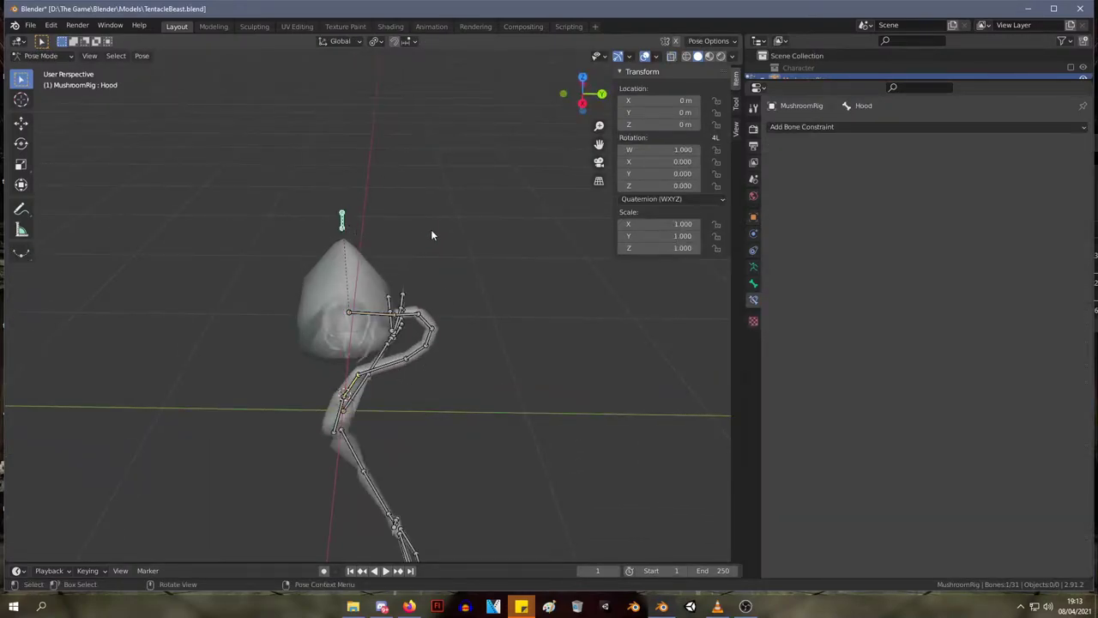
click(753, 283)
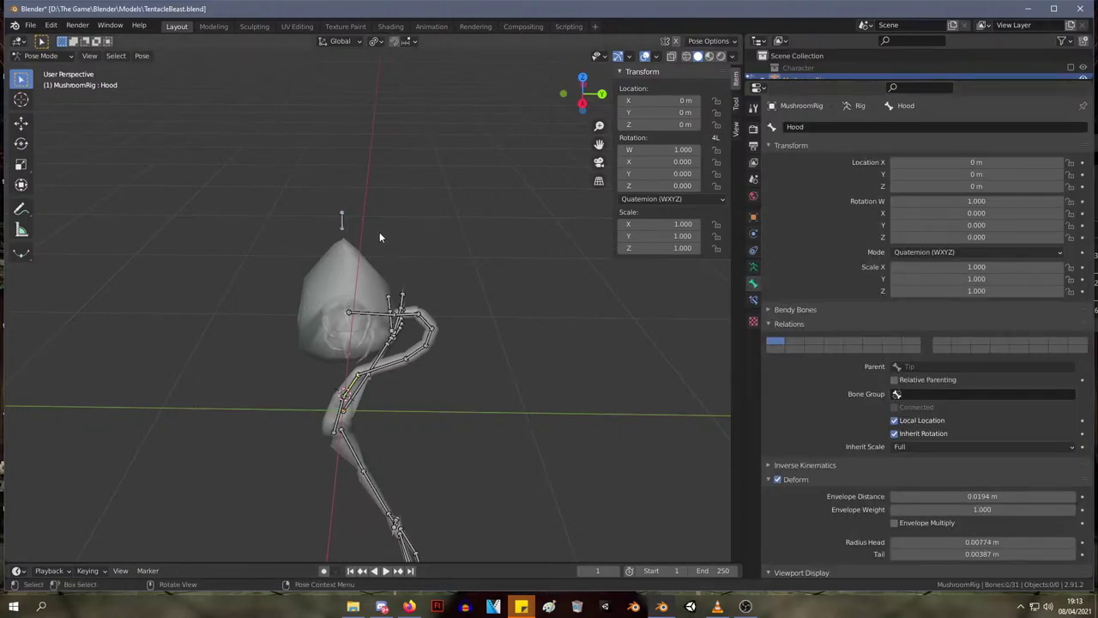
click(753, 299)
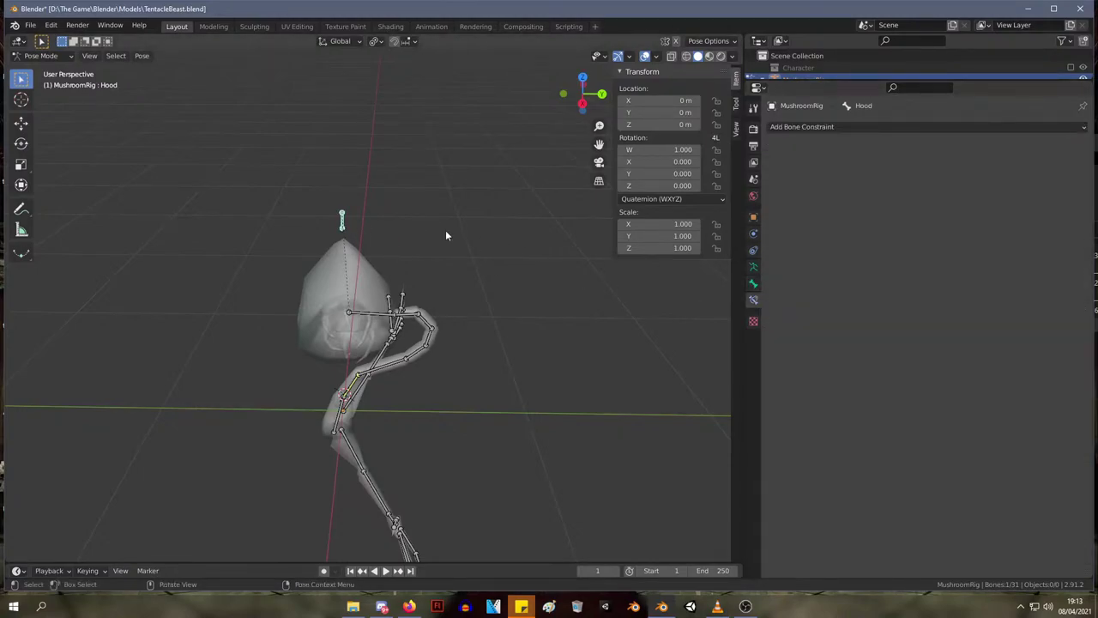
key(g)
right_click(381, 216)
- Rotate the Stalk3 bone to raise the upper stalk, and rotate the Tip bone by 18.8° to level the hood
middle_drag(381, 217, 409, 186)
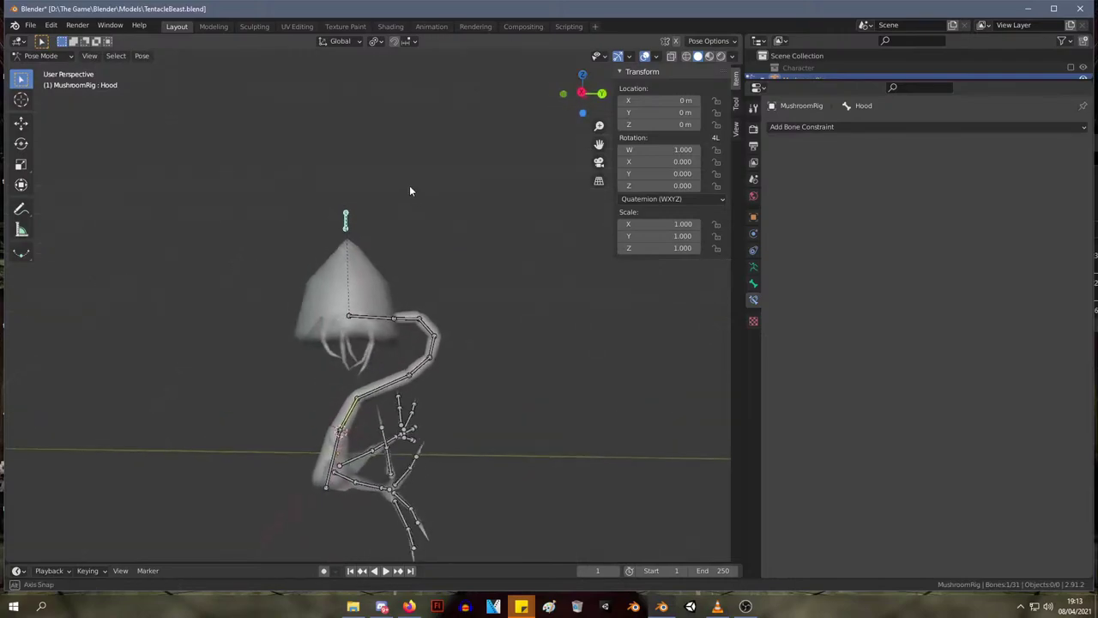
click(382, 387)
key(r)
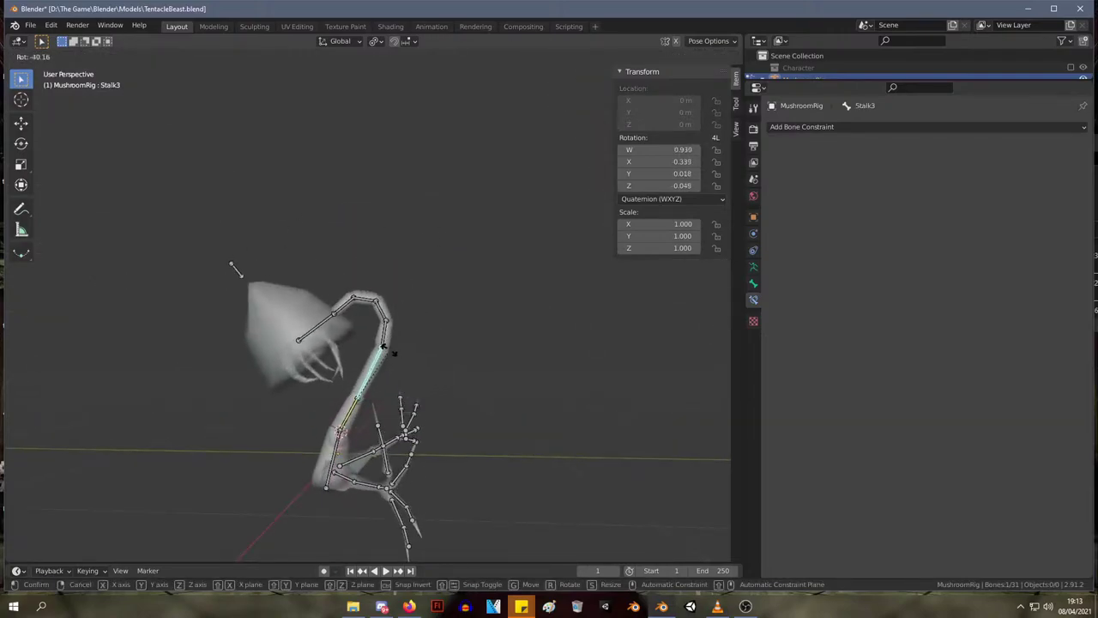
click(396, 367)
click(354, 316)
key(r)
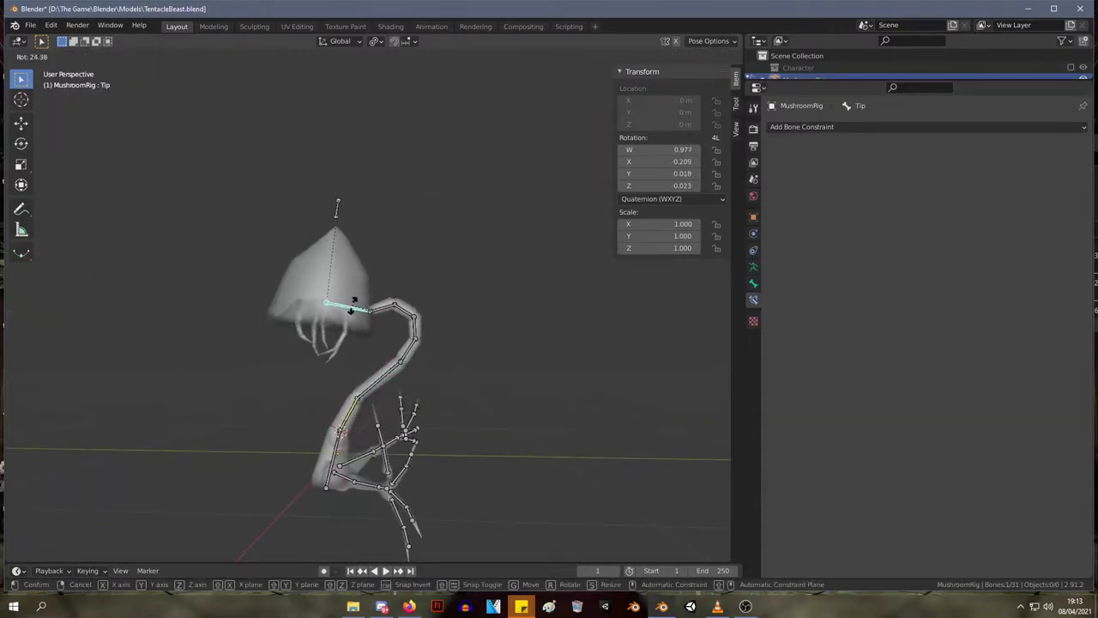
click(419, 286)
- Enlarge the Outliner, enable and show the Character collection, and hide MushroomRig and TentacleMesh.002
scroll(515, 232, down, 6)
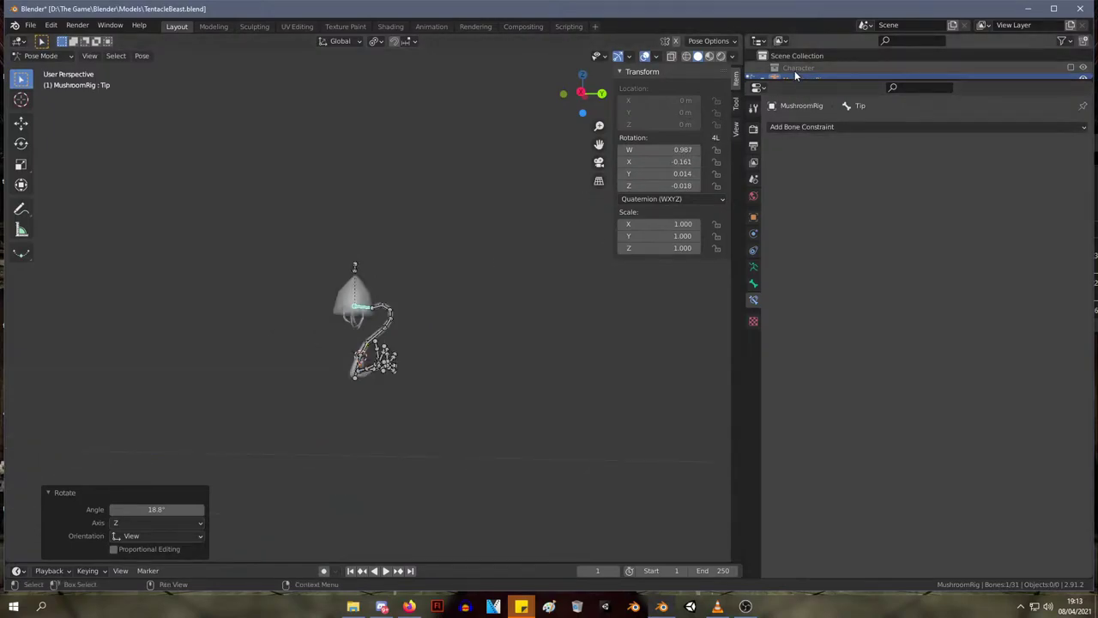
drag(789, 80, 789, 417)
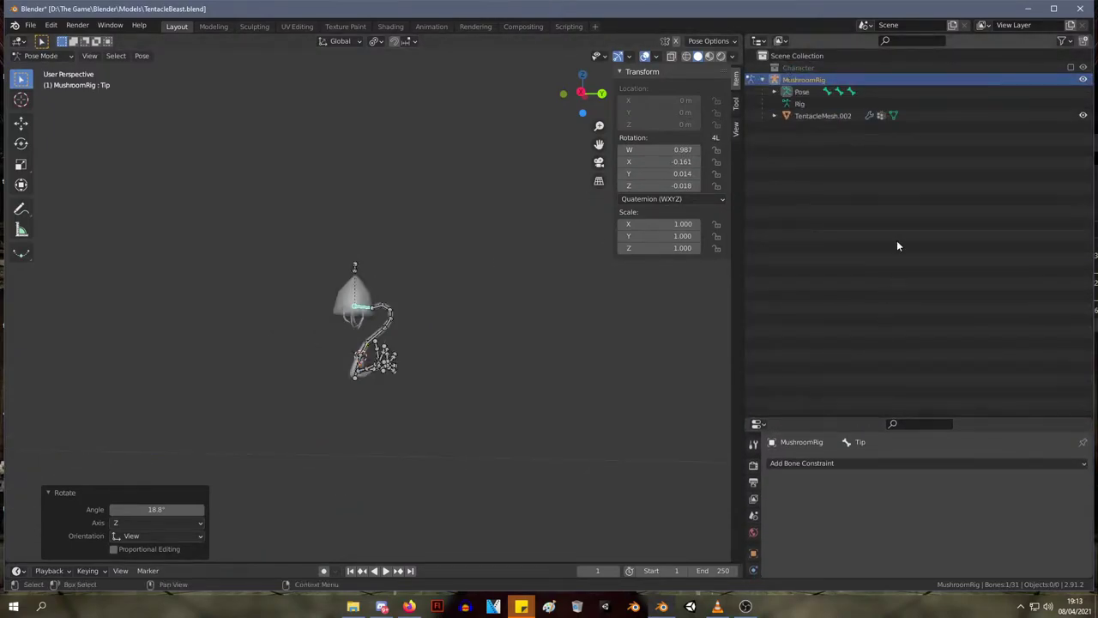
click(827, 68)
click(1082, 69)
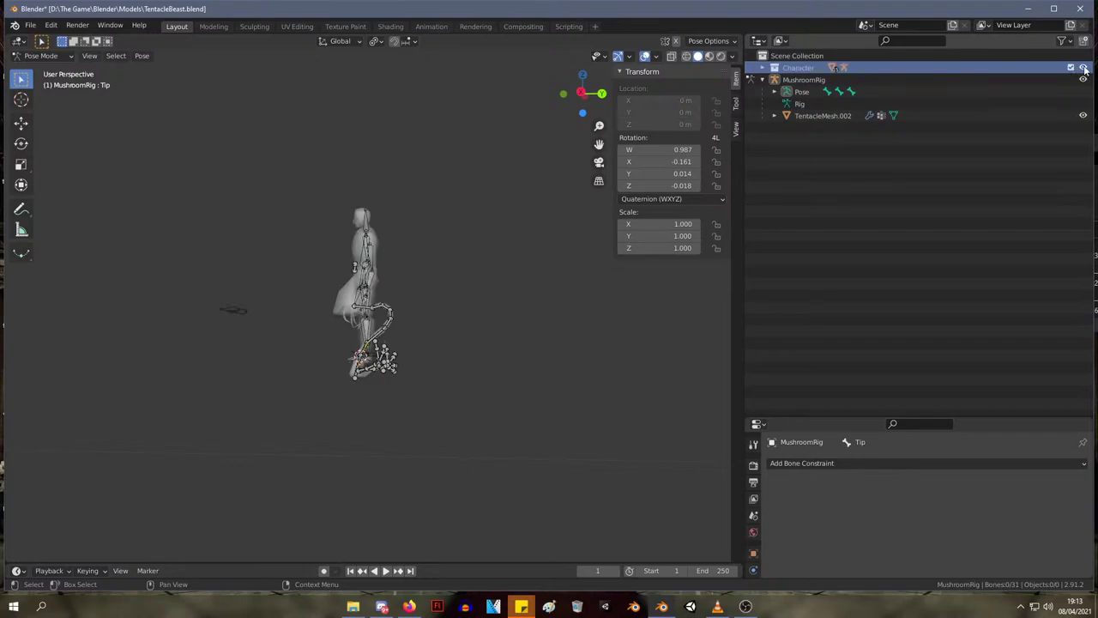
middle_drag(433, 158, 495, 170)
scroll(434, 162, up, 5)
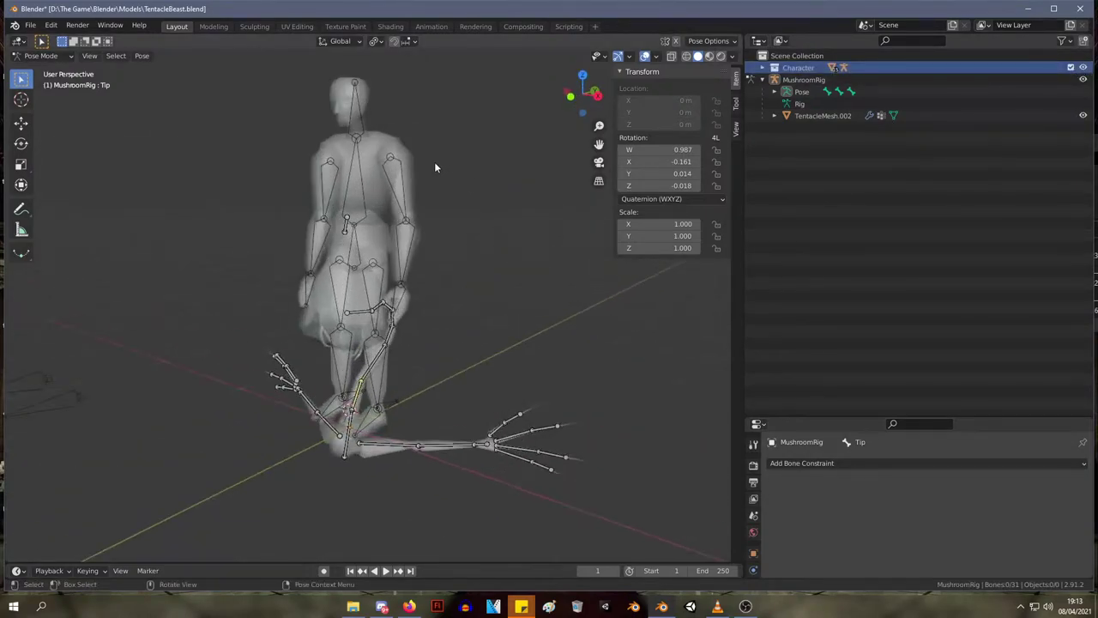
click(1082, 79)
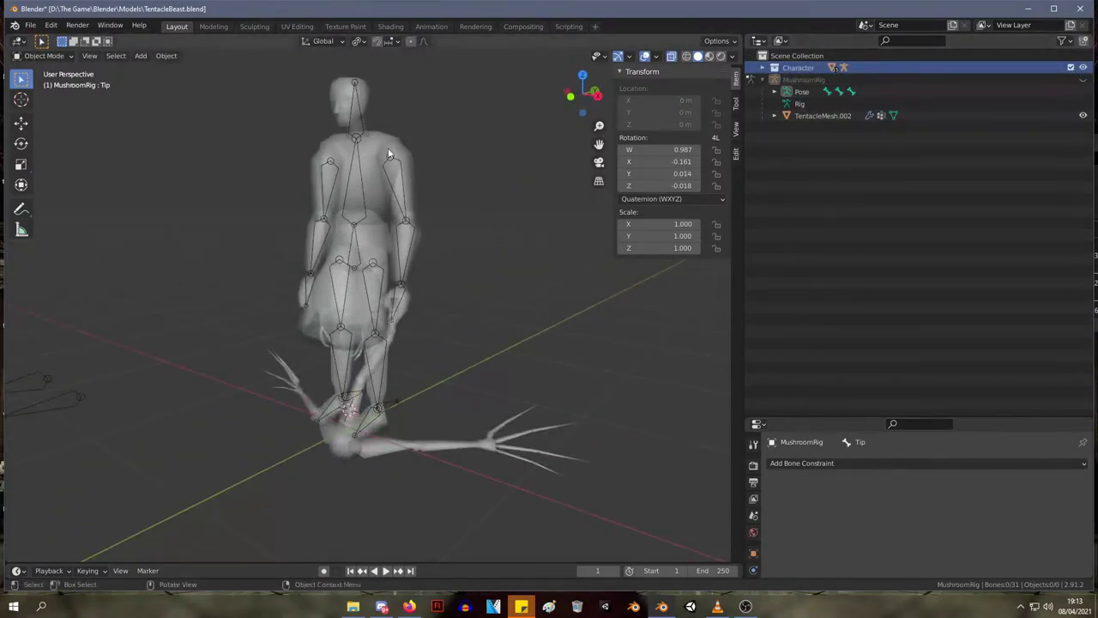
click(1083, 115)
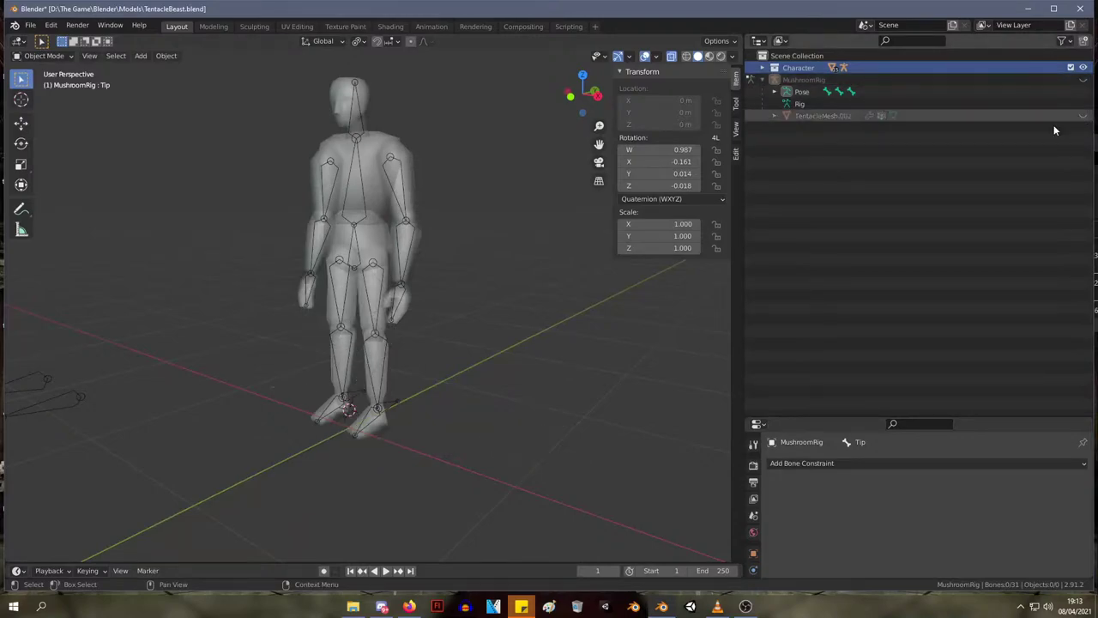
- Examine the character's armature from the side, and switch visibility back from Character to MushroomRig and TentacleMesh.002
middle_drag(386, 141, 536, 228)
scroll(399, 167, up, 2)
click(422, 425)
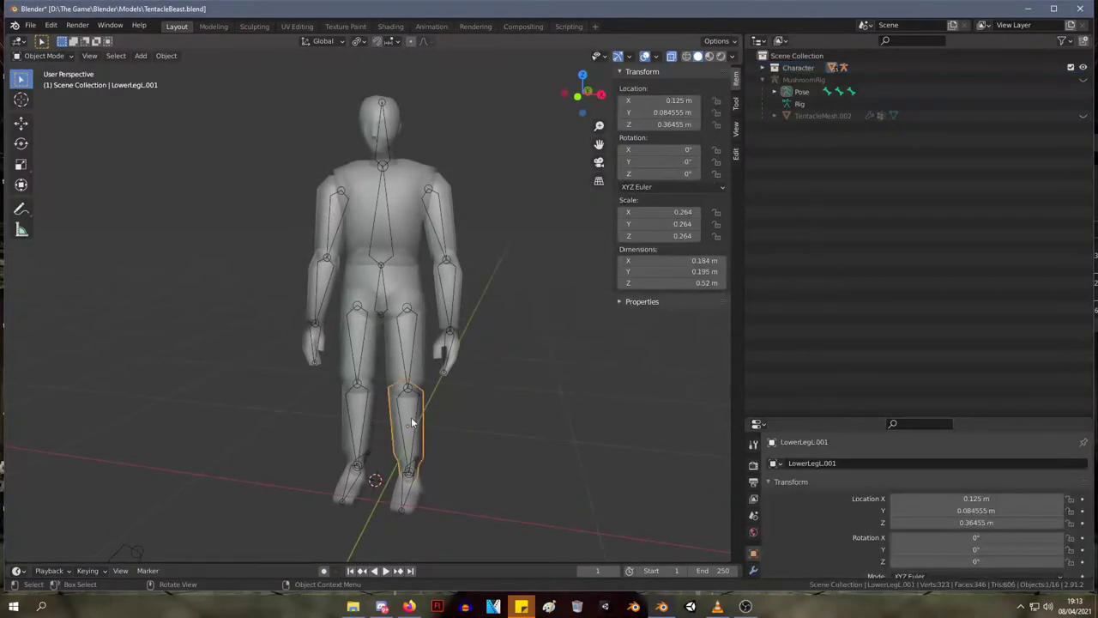
key(Tab)
middle_drag(518, 351, 401, 328)
key(Tab)
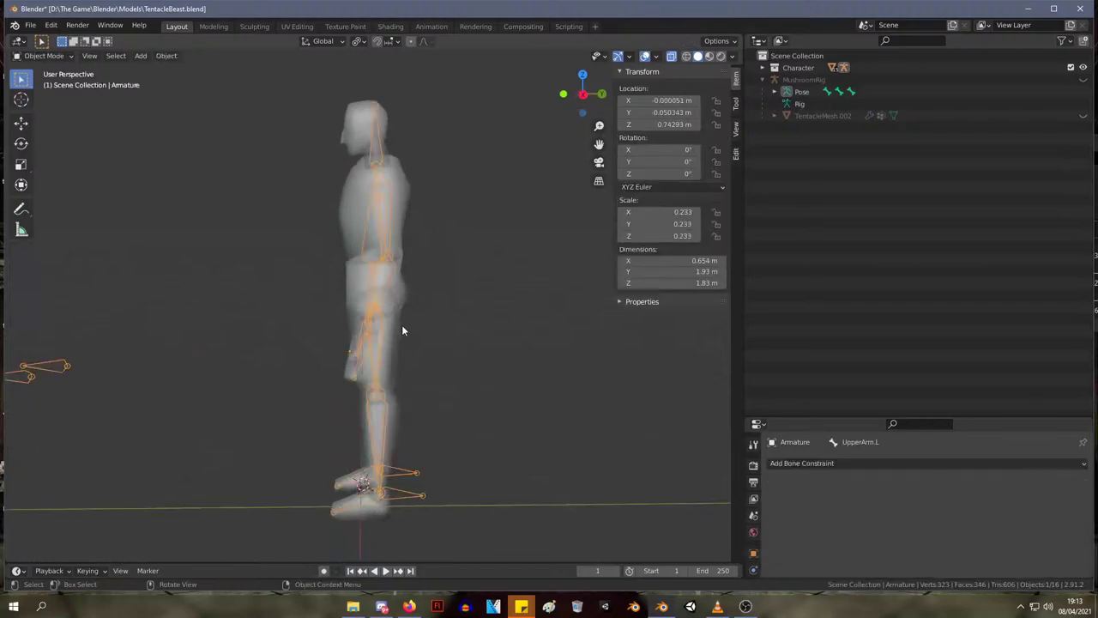
ctrl+click(1083, 80)
click(1082, 115)
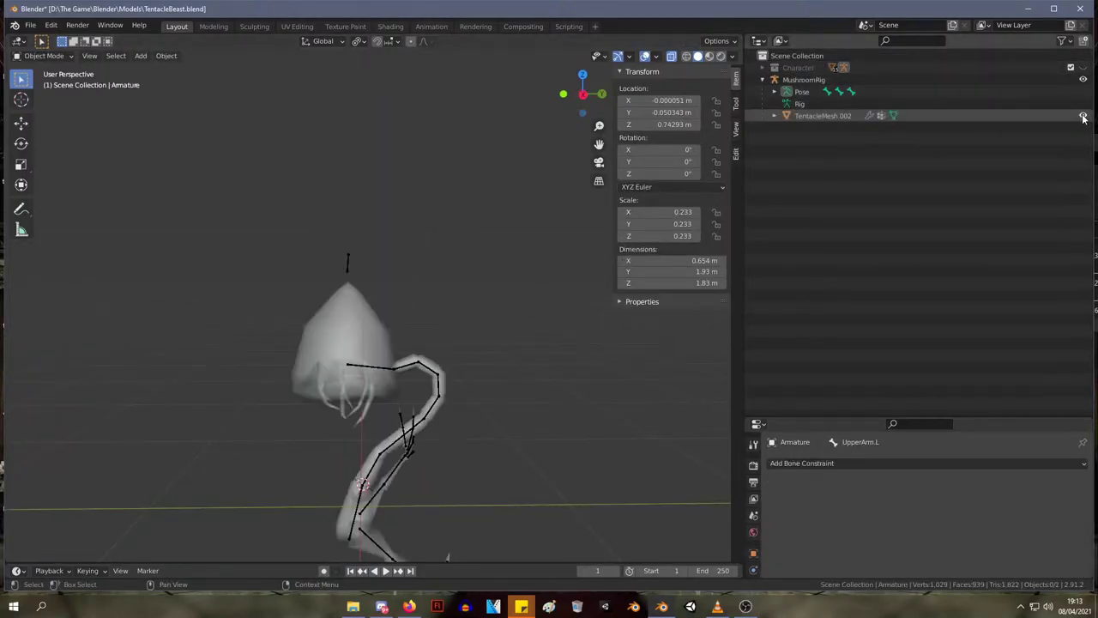
- Open PlayerFinal.blend in a separate Blender window and examine the IK constraint on the player's LowerLeg.L bone
right_click(663, 606)
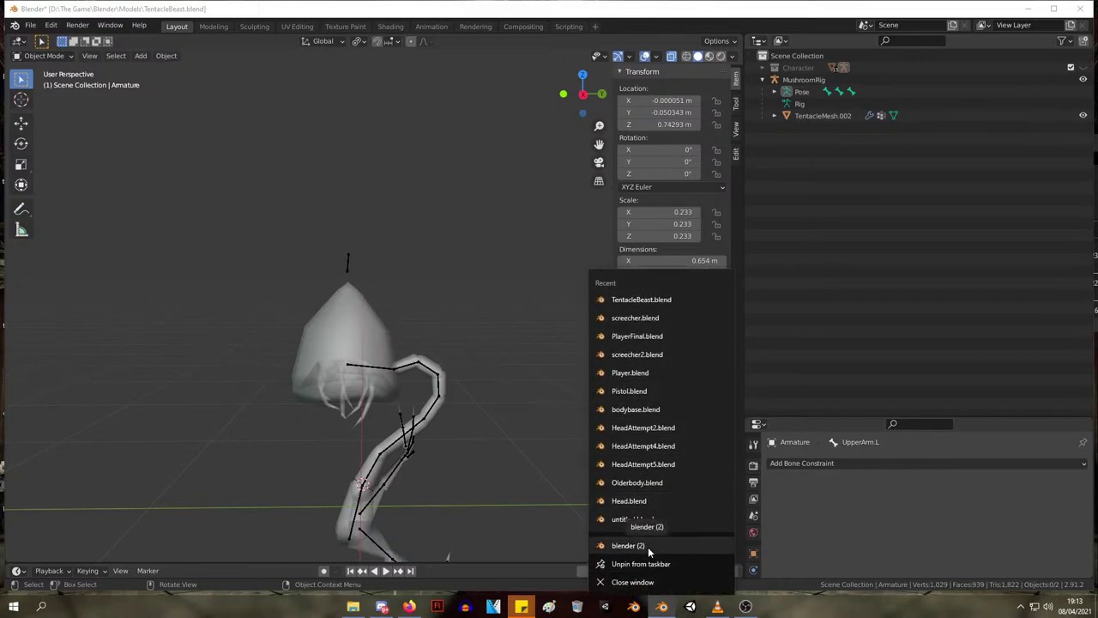
click(667, 339)
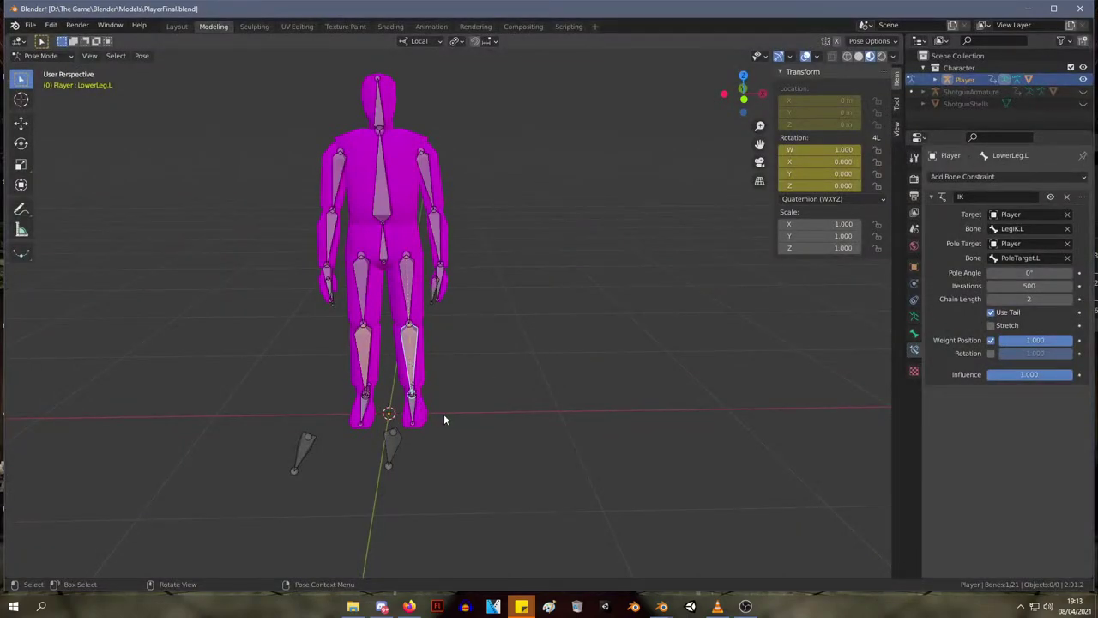
middle_drag(443, 414, 520, 405)
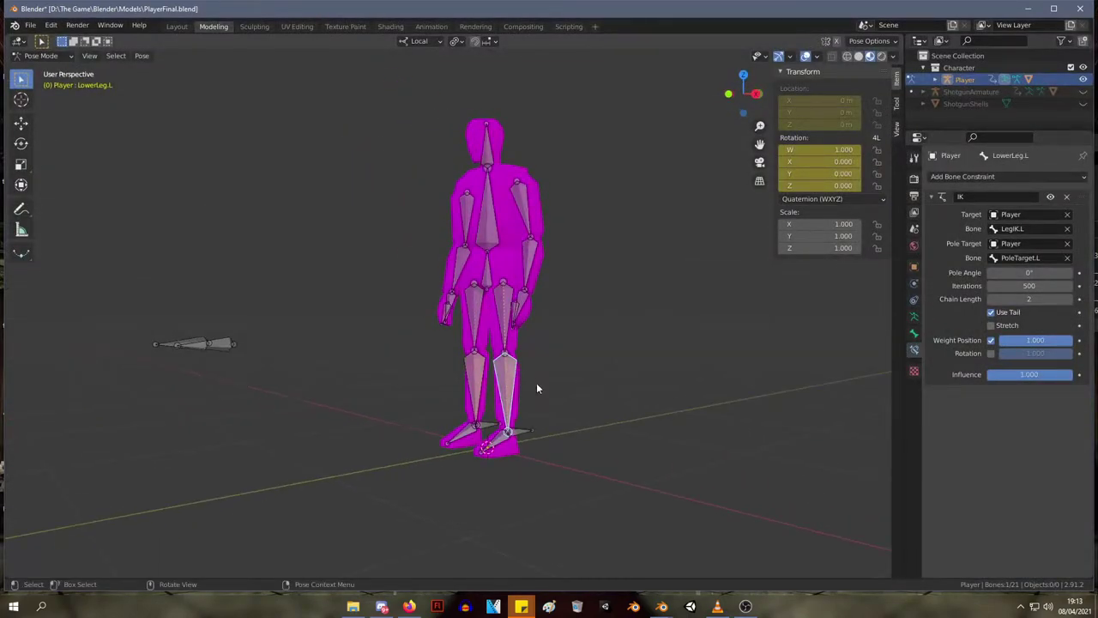
scroll(536, 388, up, 3)
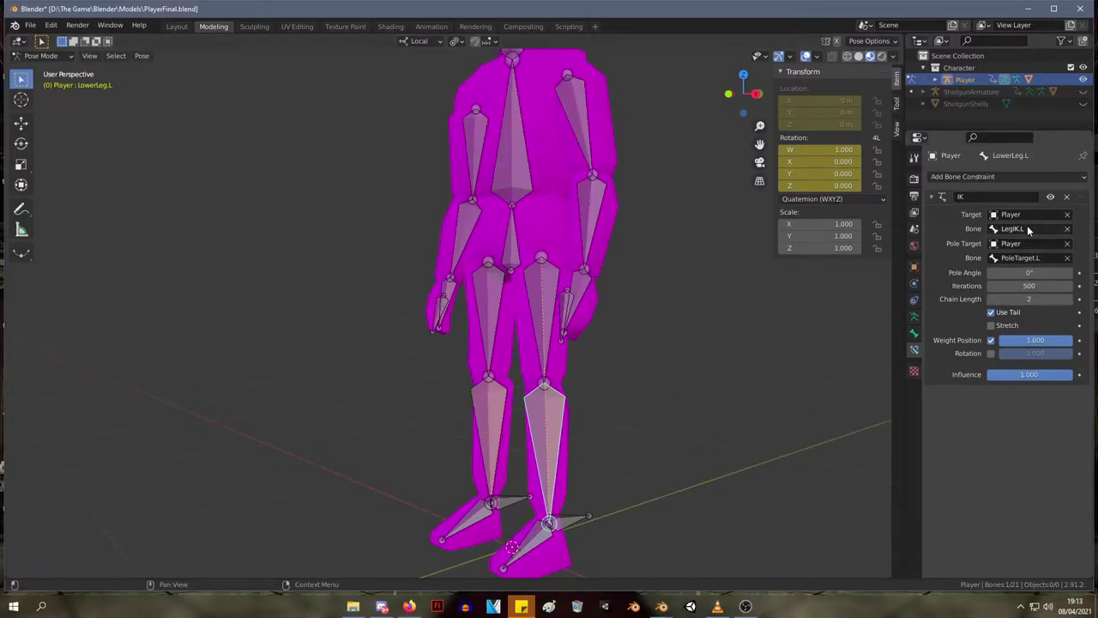
- Examine the LegIK.L bone behind the player's left foot in Pose Mode and Edit Mode
middle_drag(856, 329, 839, 332)
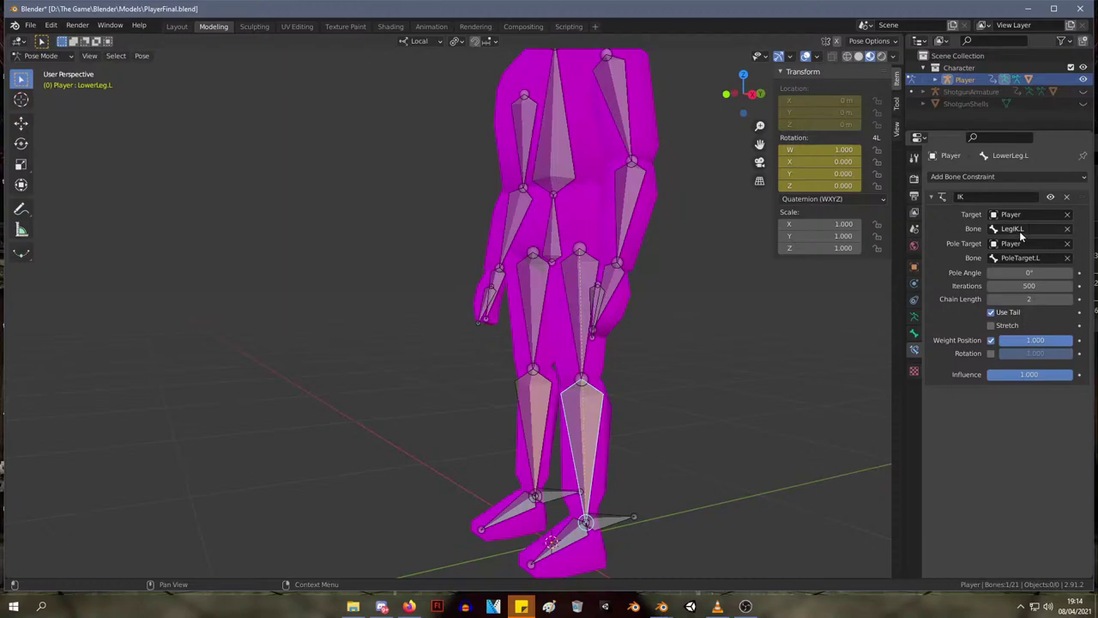
middle_drag(704, 352, 592, 373)
scroll(594, 412, down, 3)
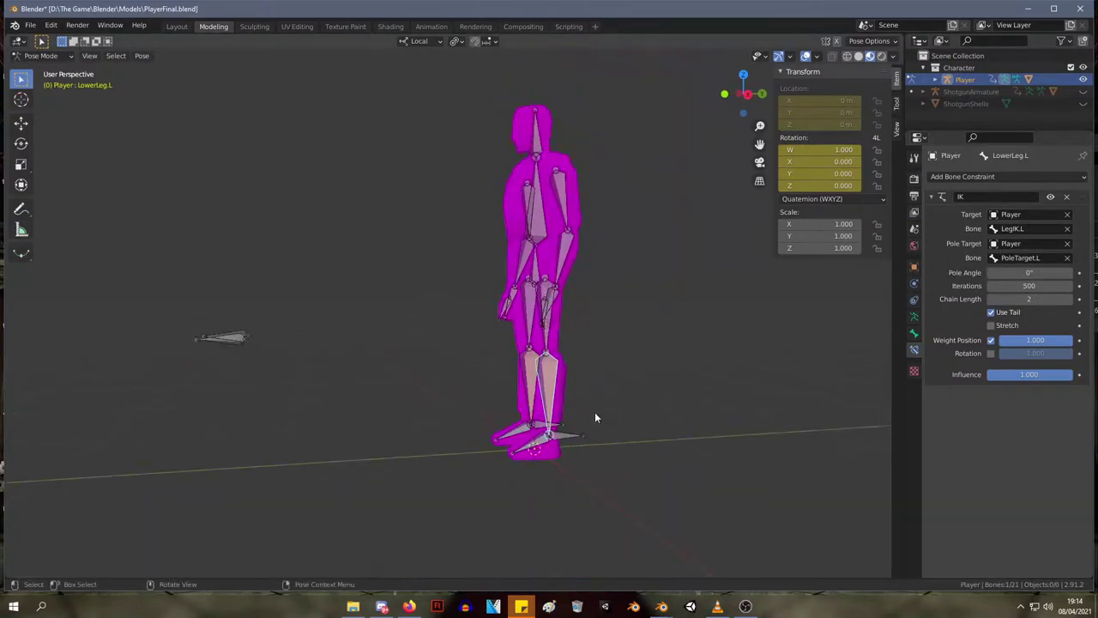
click(564, 440)
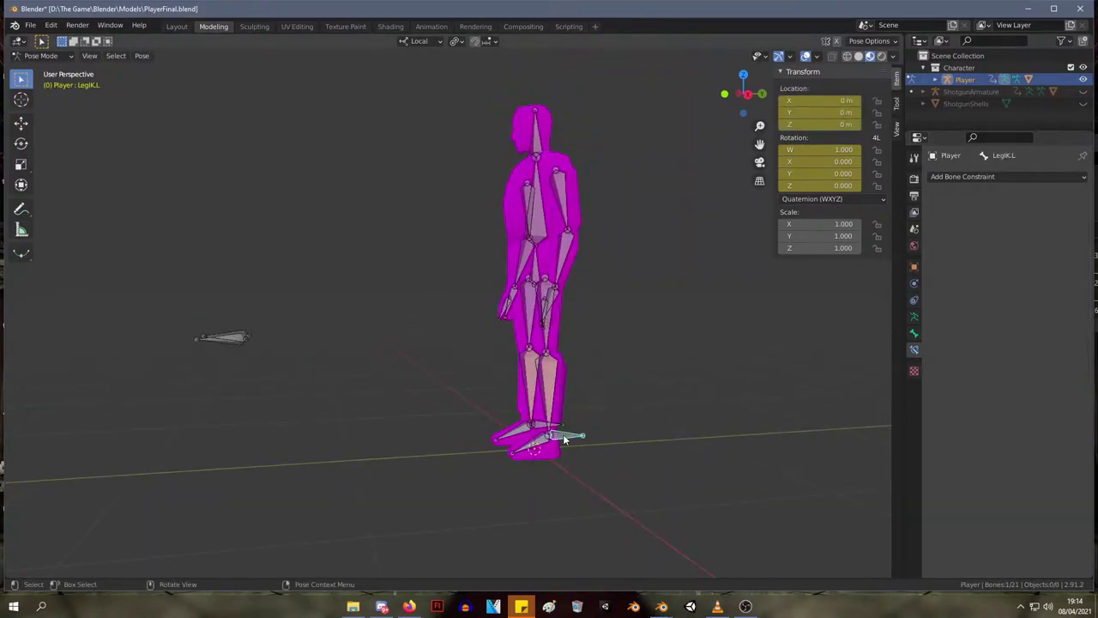
middle_drag(558, 438, 610, 393)
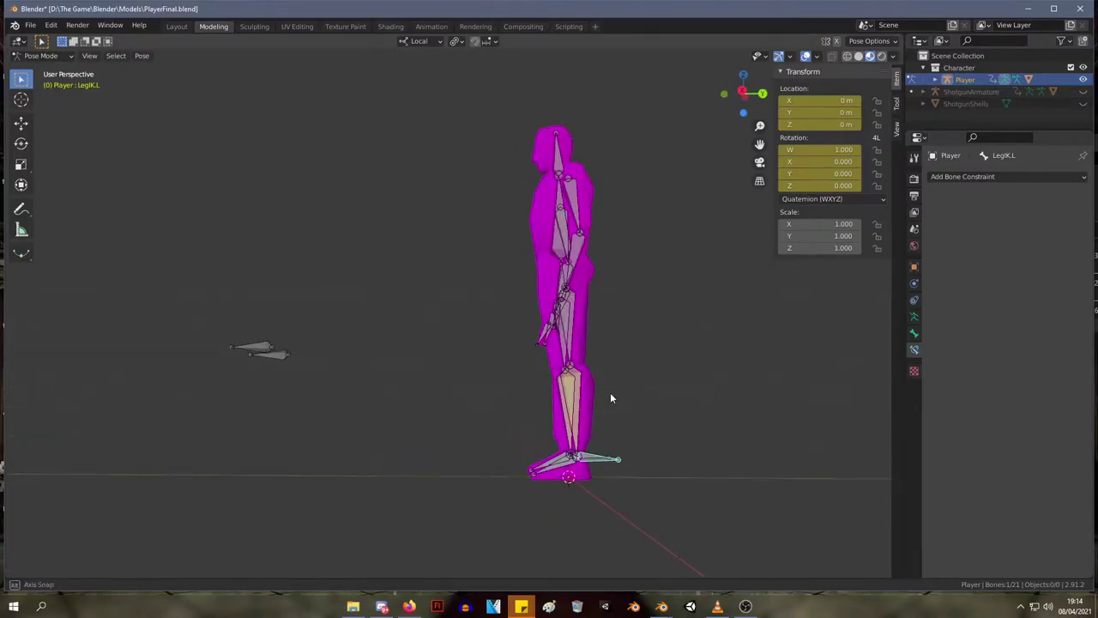
key(g)
right_click(618, 396)
right_click(604, 408)
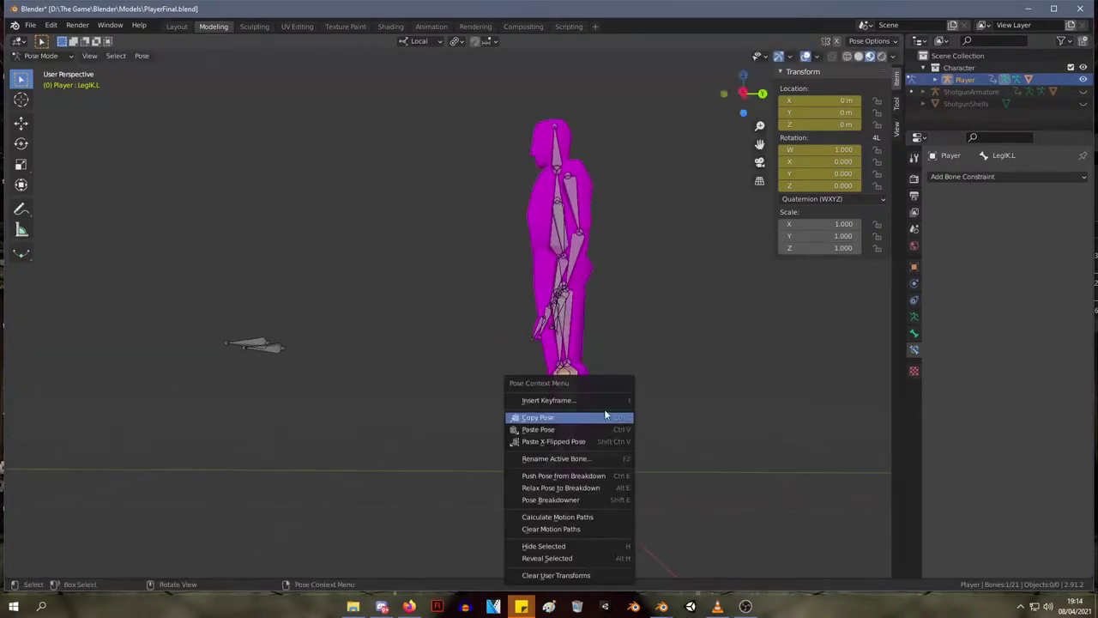
click(176, 27)
click(216, 28)
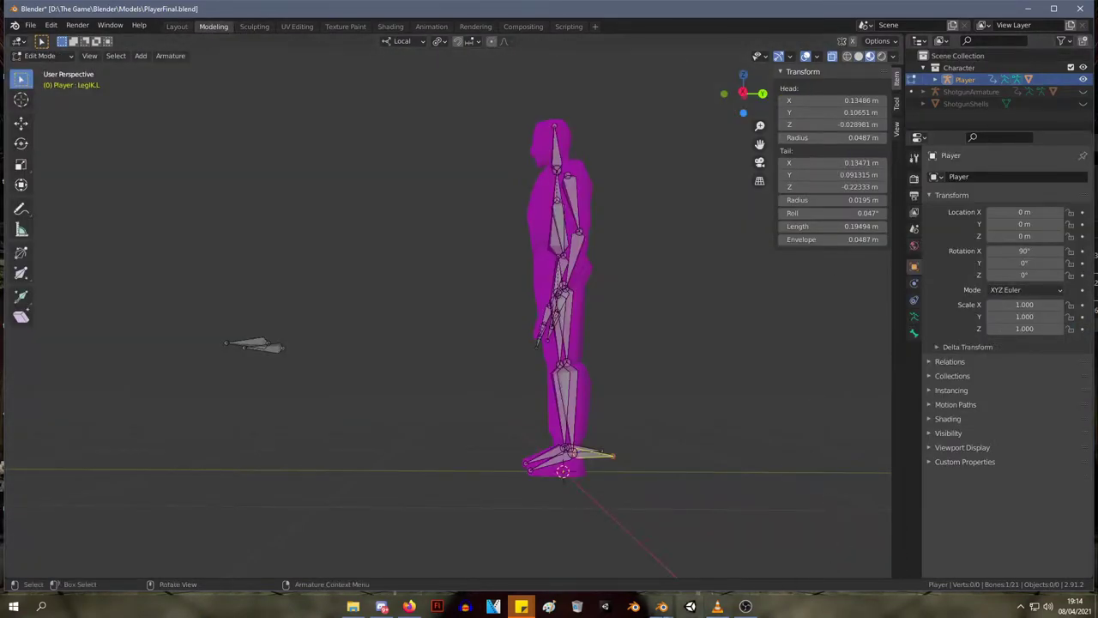
- Switch back to the TentacleBeast.blend window, select MushroomRig and put it in Pose Mode
mouse_move(661, 606)
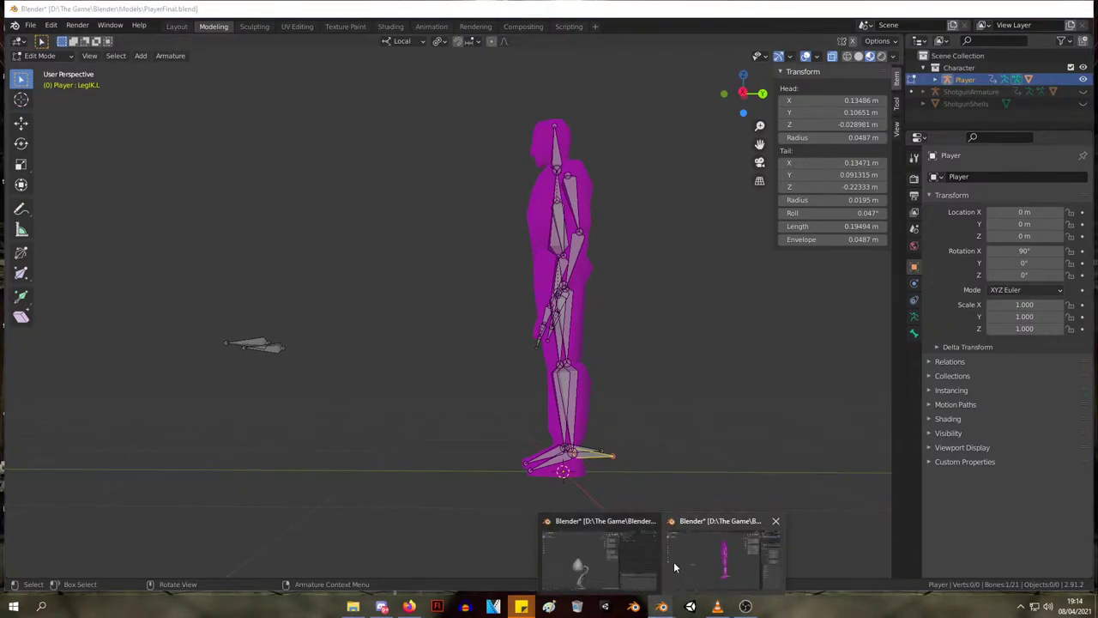
click(578, 539)
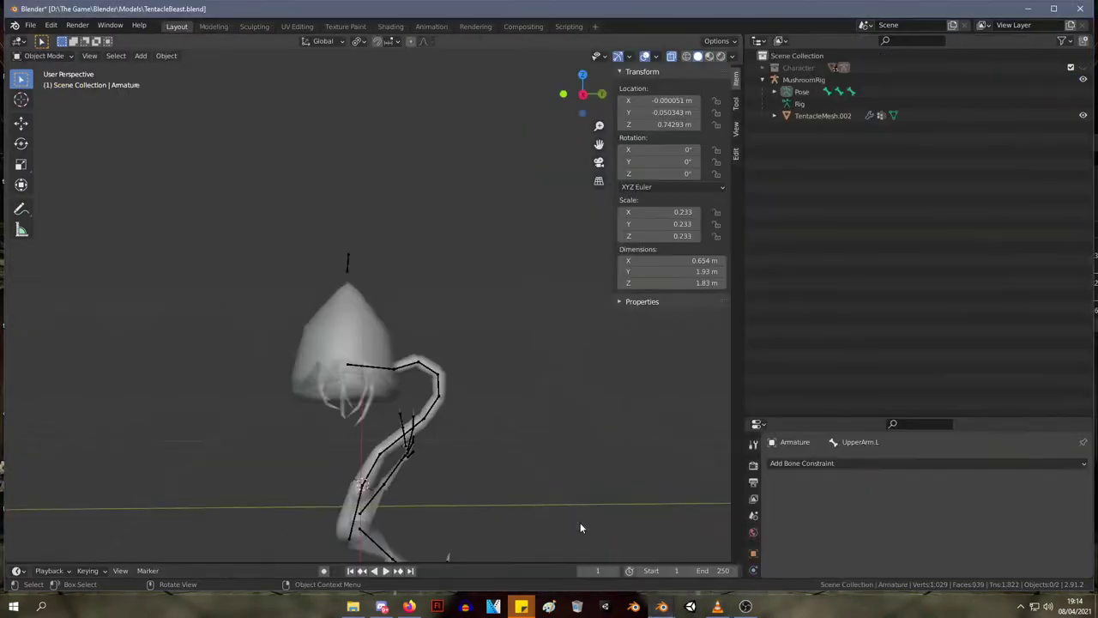
middle_drag(579, 527, 635, 326)
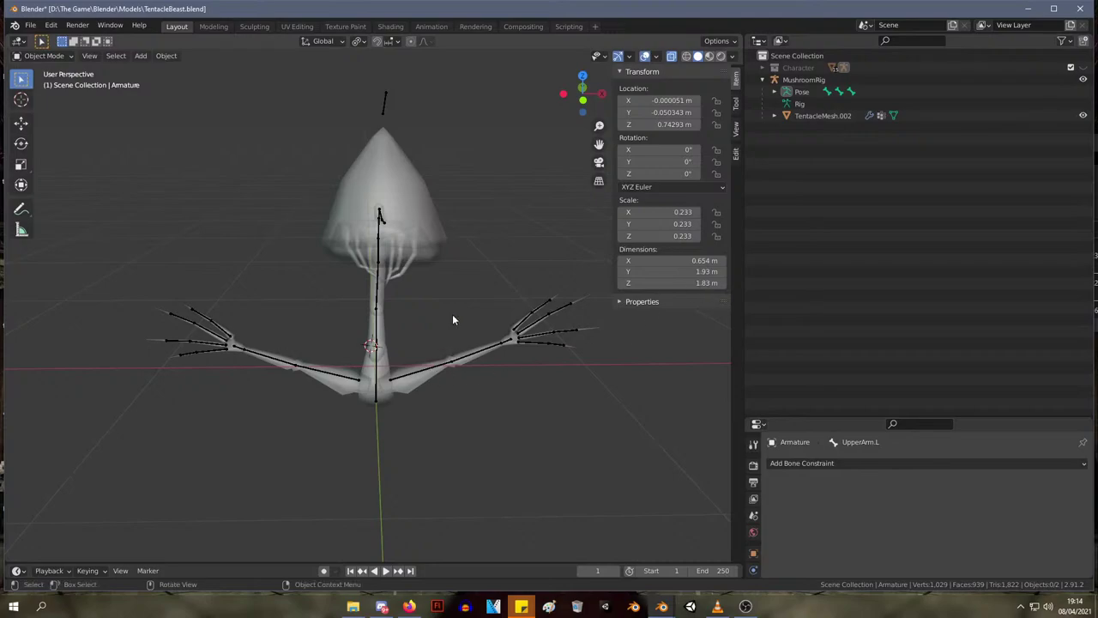
middle_drag(453, 317, 317, 295)
scroll(373, 314, up, 3)
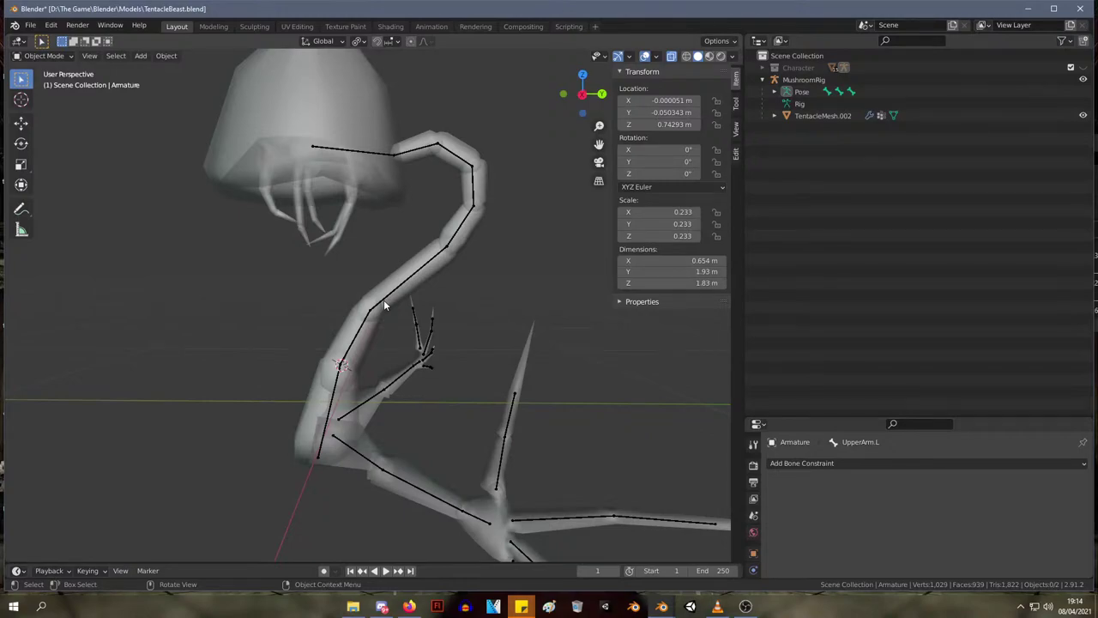
click(368, 161)
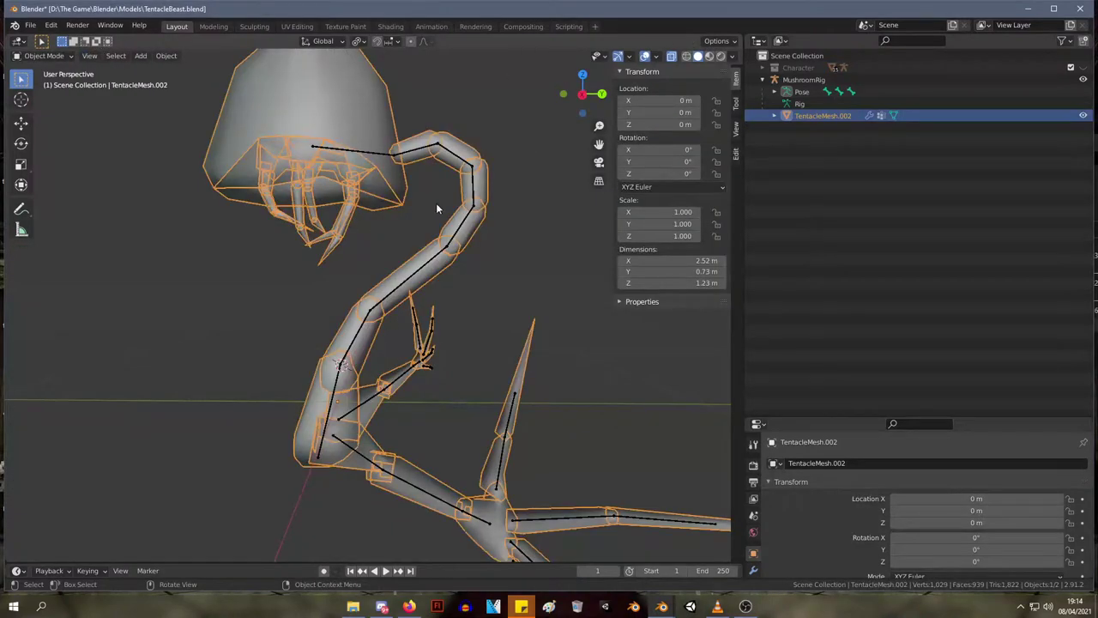
click(435, 497)
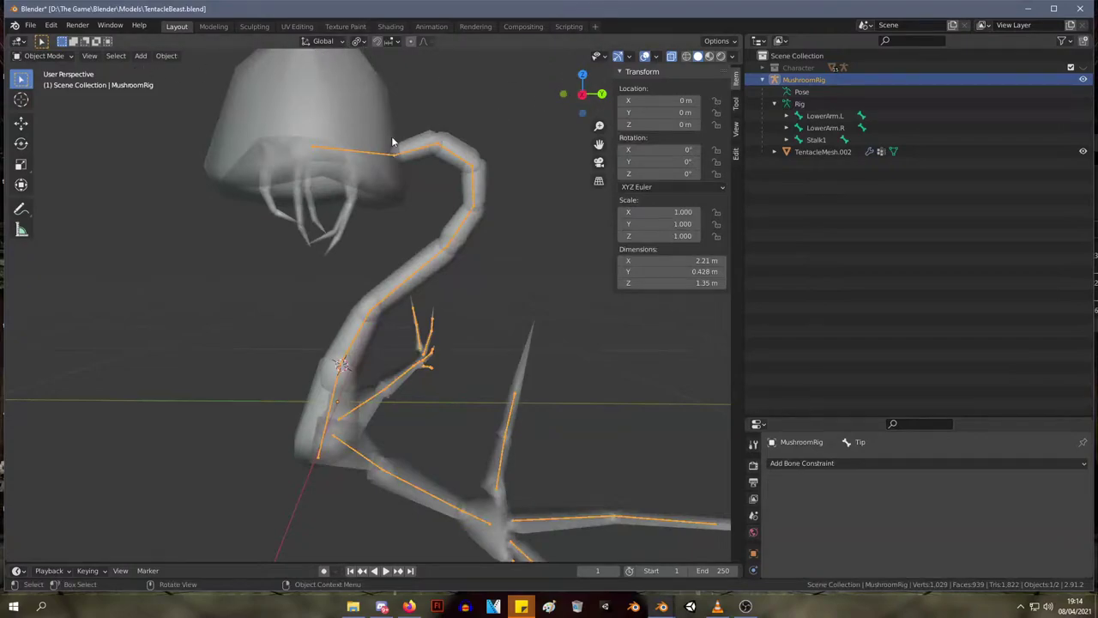
middle_drag(392, 142, 504, 154)
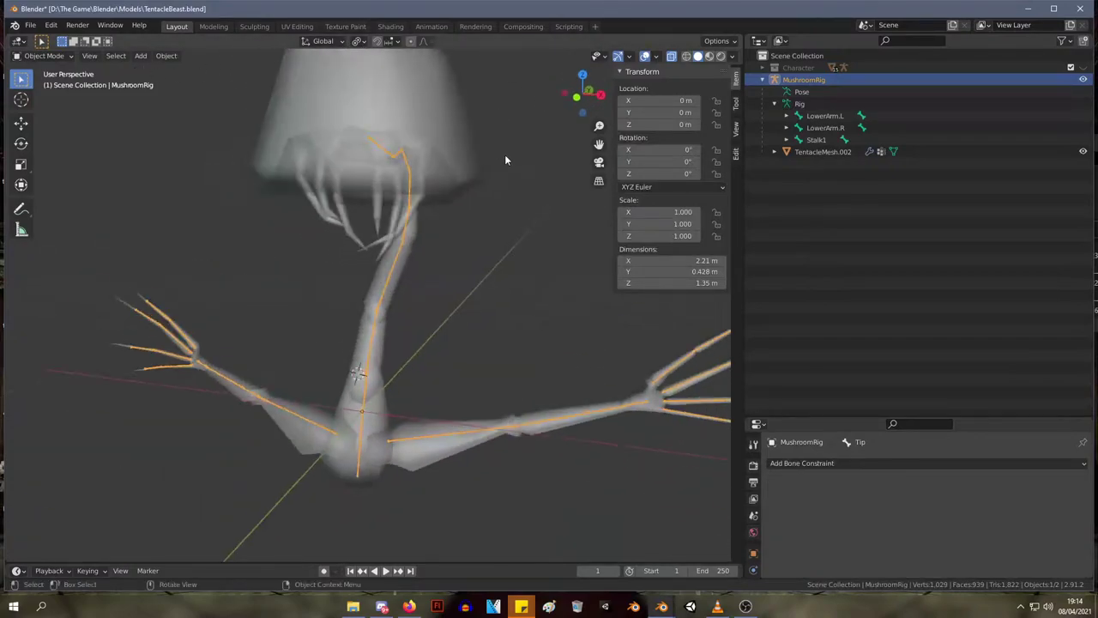
scroll(504, 154, down, 3)
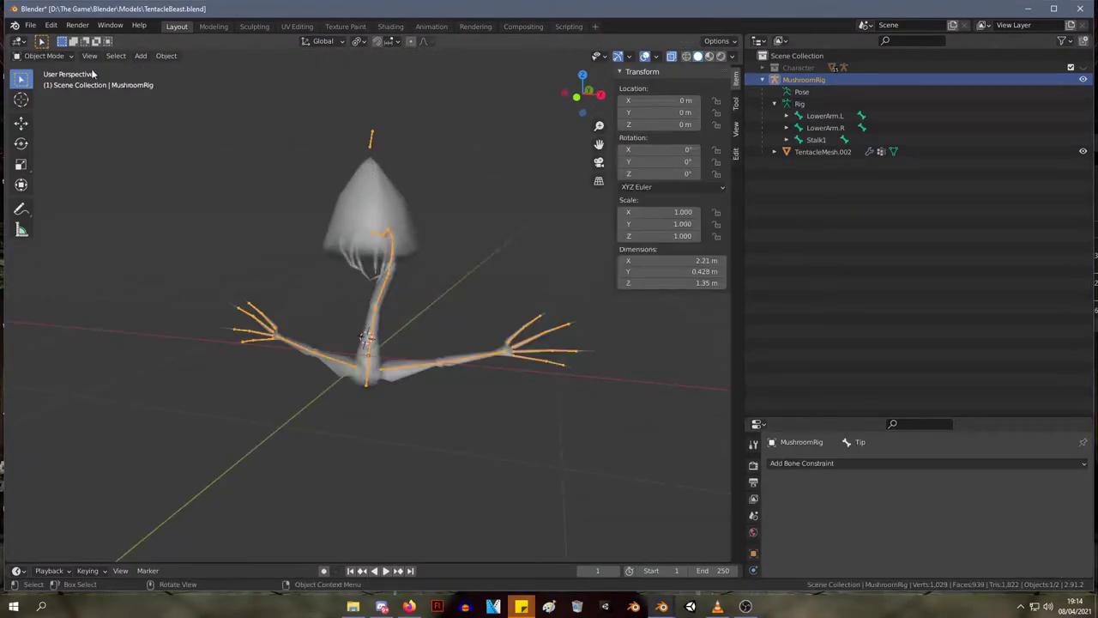
click(43, 56)
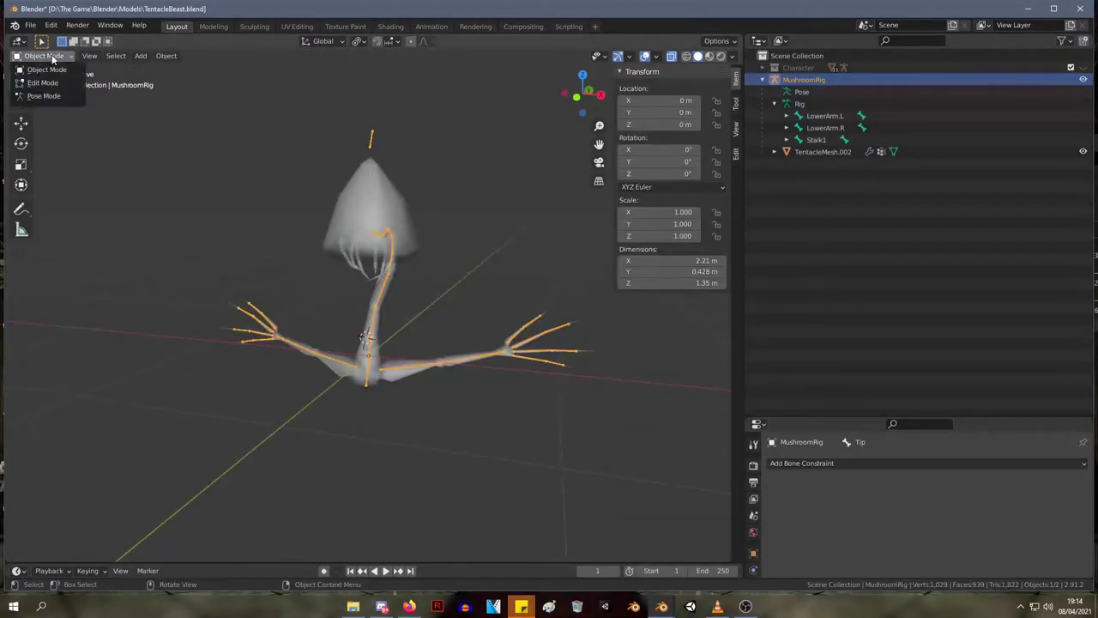
click(48, 98)
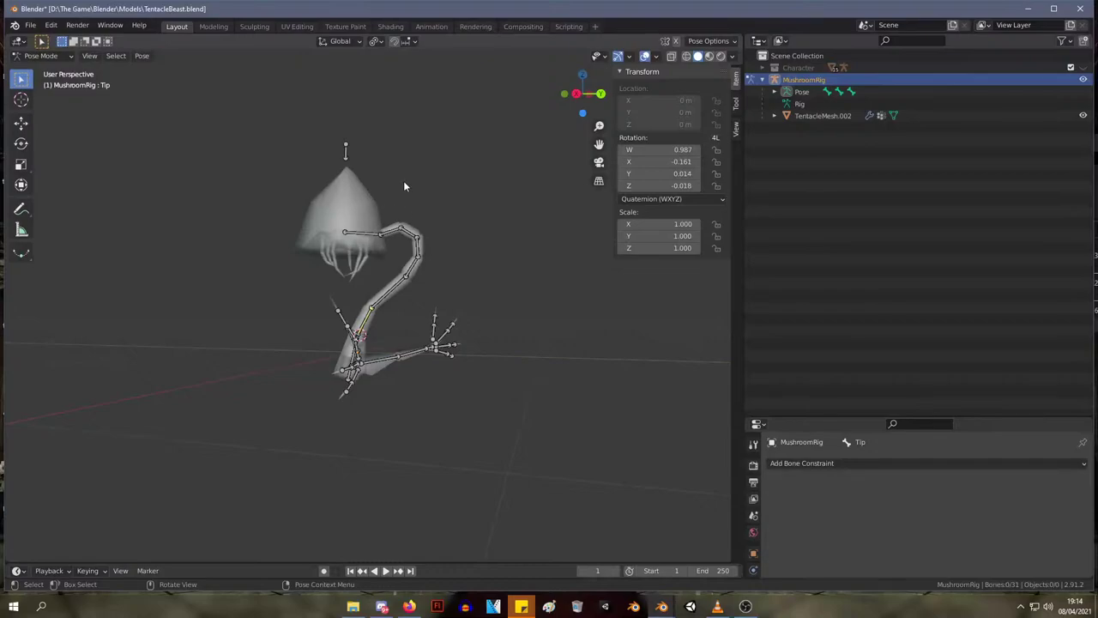
- Remove the IK constraint from the Stalk2 bone
right_click(394, 187)
click(419, 168)
middle_drag(514, 203, 590, 214)
click(376, 311)
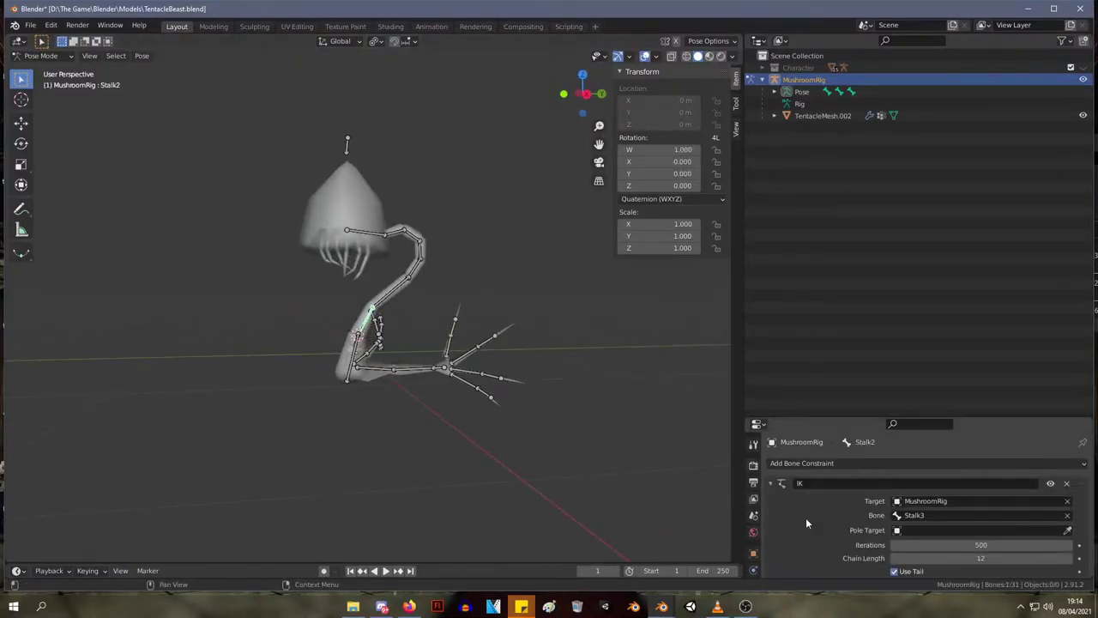
click(1066, 483)
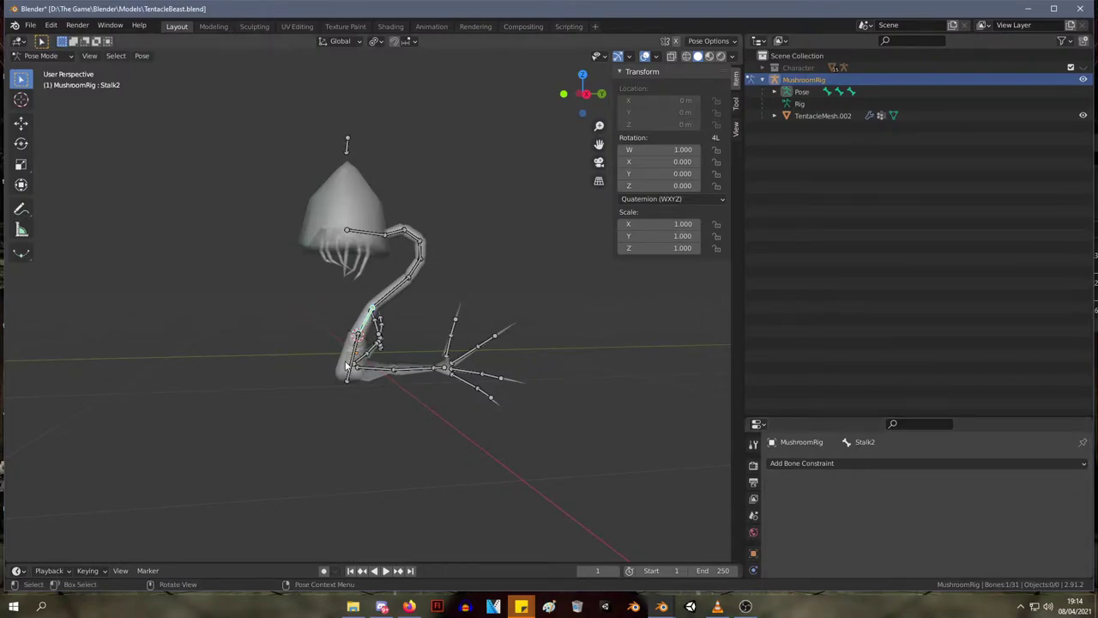
- In Edit Mode from the right side view, move the base joint of Stalk1 about 0.02 m along Y
click(347, 366)
mouse_move(421, 441)
middle_down()
mouse_move(436, 424)
mouse_move(417, 421)
middle_up()
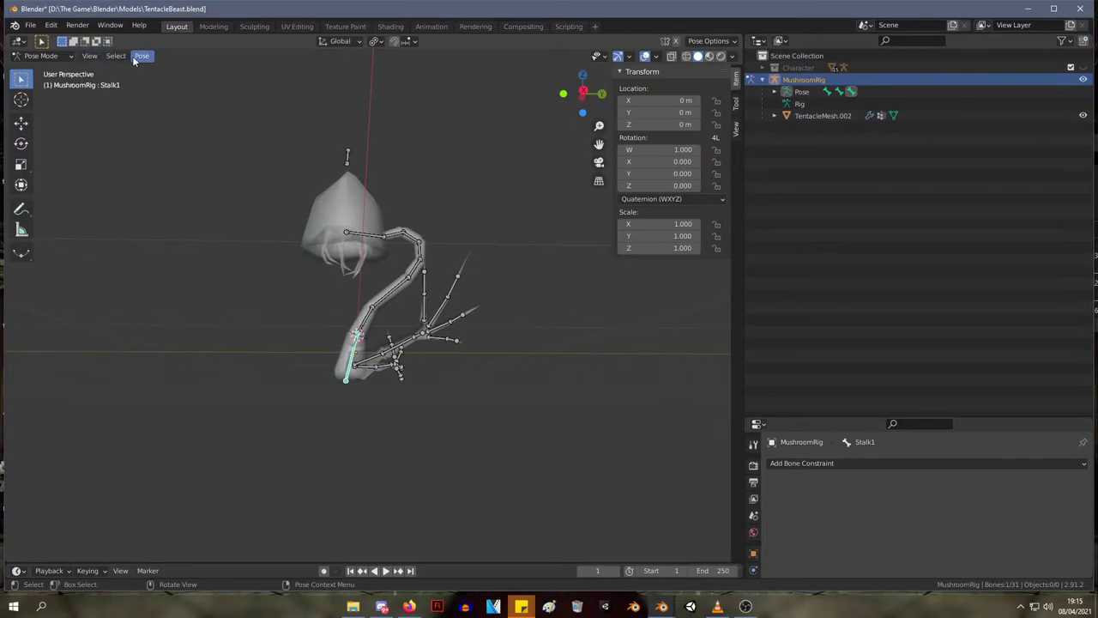
right_click(207, 308)
right_click(196, 315)
click(47, 55)
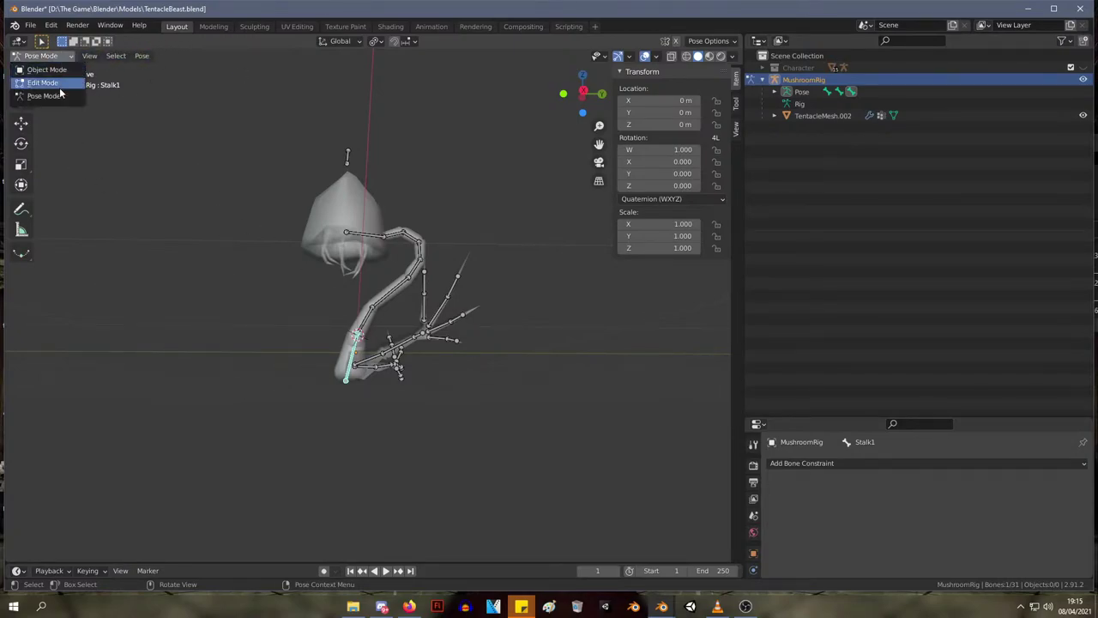
click(43, 80)
key(KP_3)
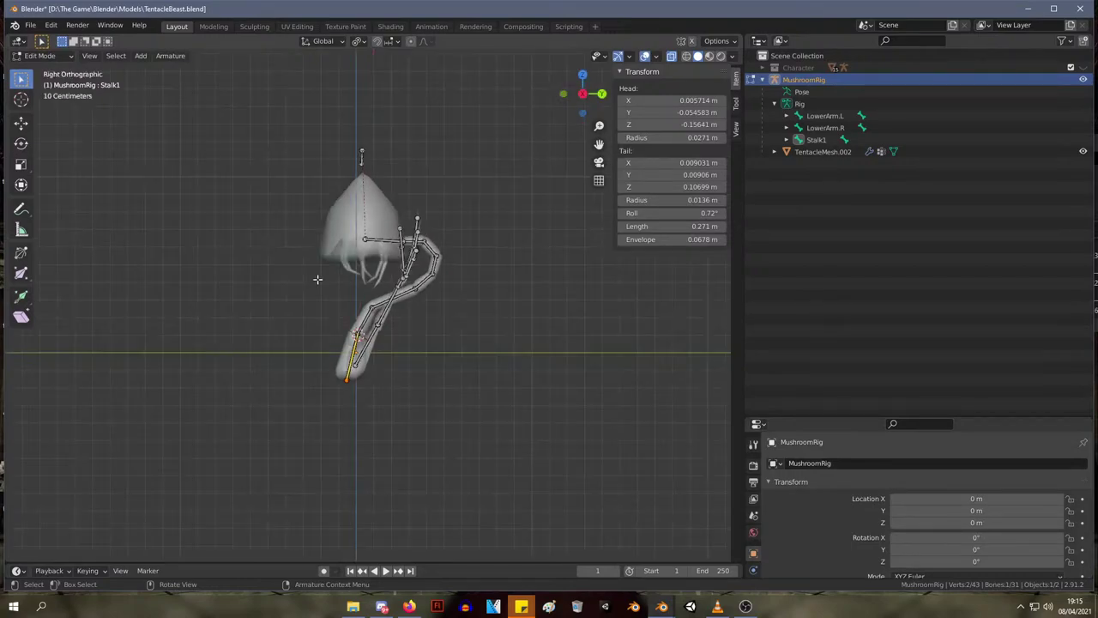
key(KP_1)
key(KP_3)
scroll(340, 423, up, 5)
shift+middle_drag(341, 423, 388, 363)
click(331, 429)
key(g)
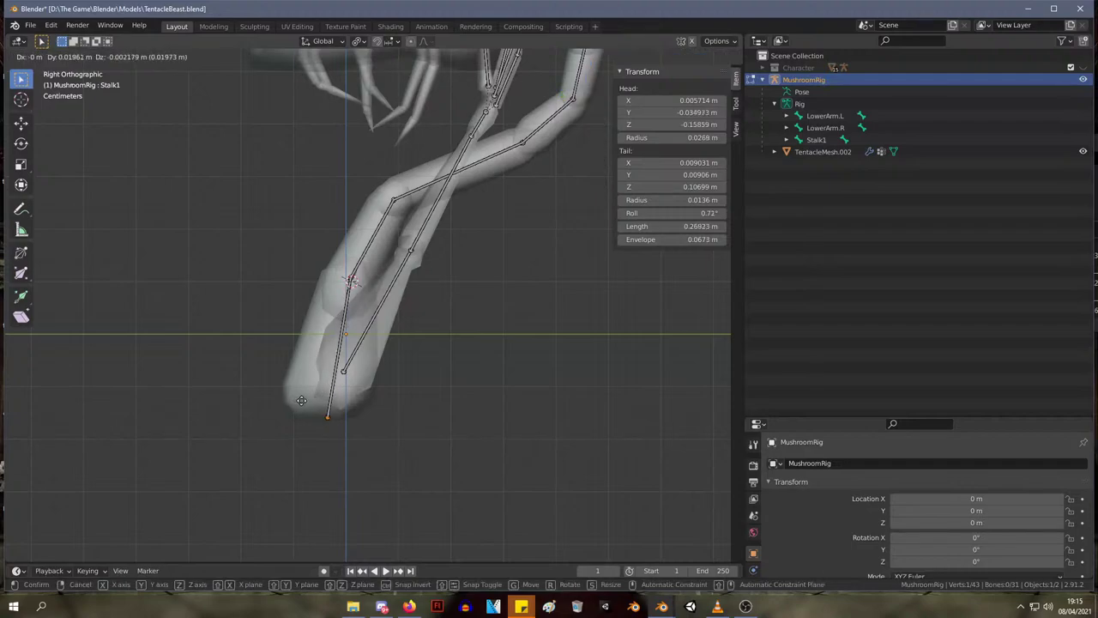
click(340, 431)
- Extrude a horizontal bone about 0.126 m along Y from Stalk1's base and name it Stalk.IK
key(e)
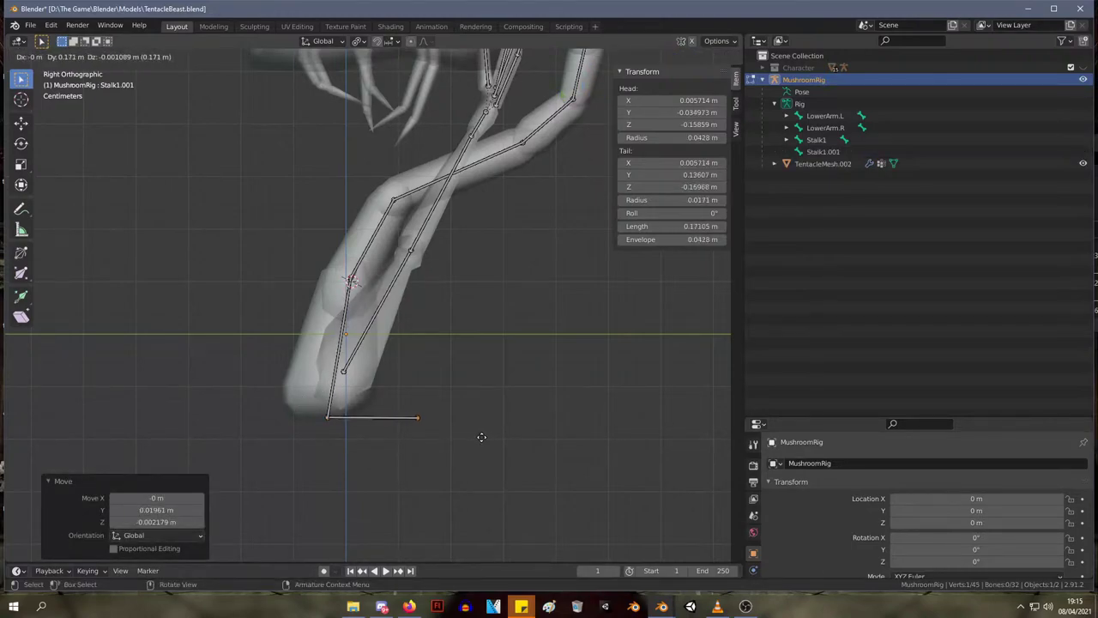
right_click(454, 436)
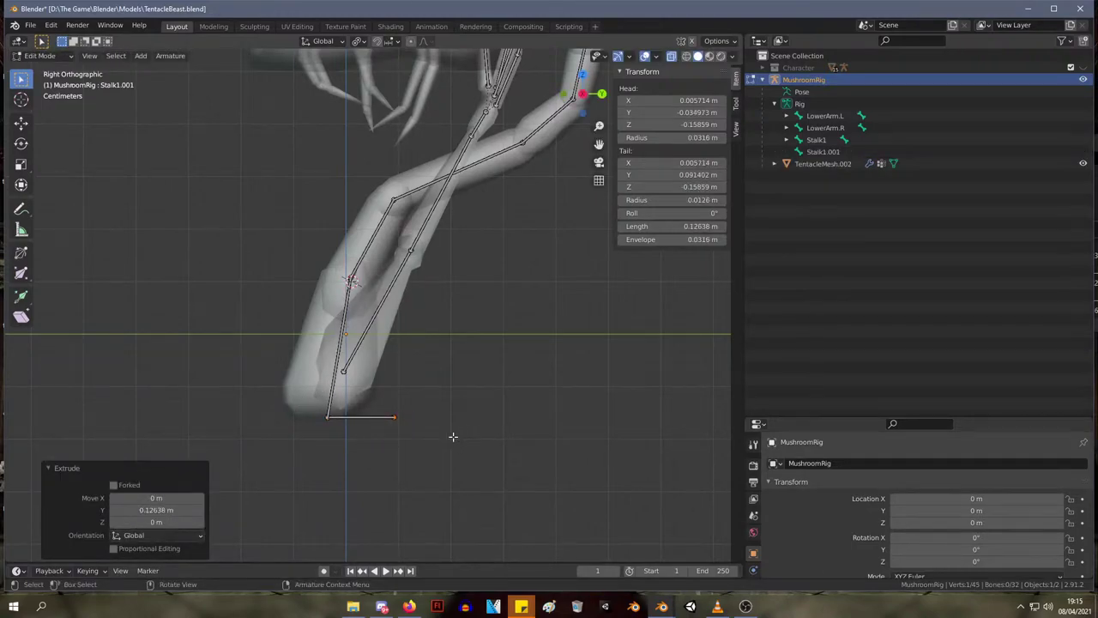
click(376, 416)
double_click(826, 151)
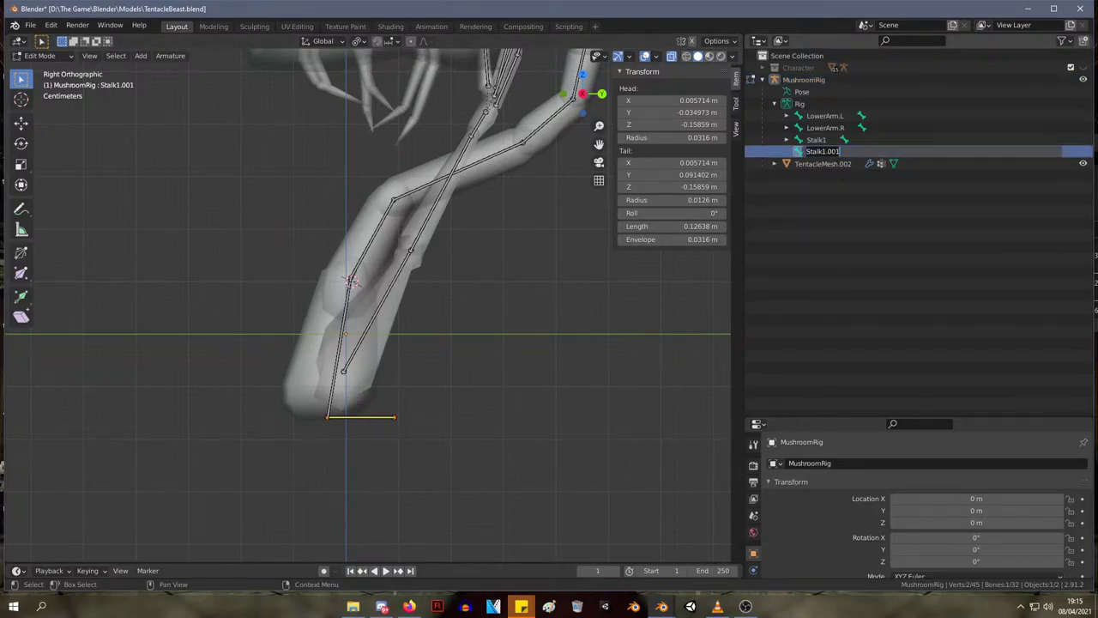
text(Stalk.IK)
key(Return)
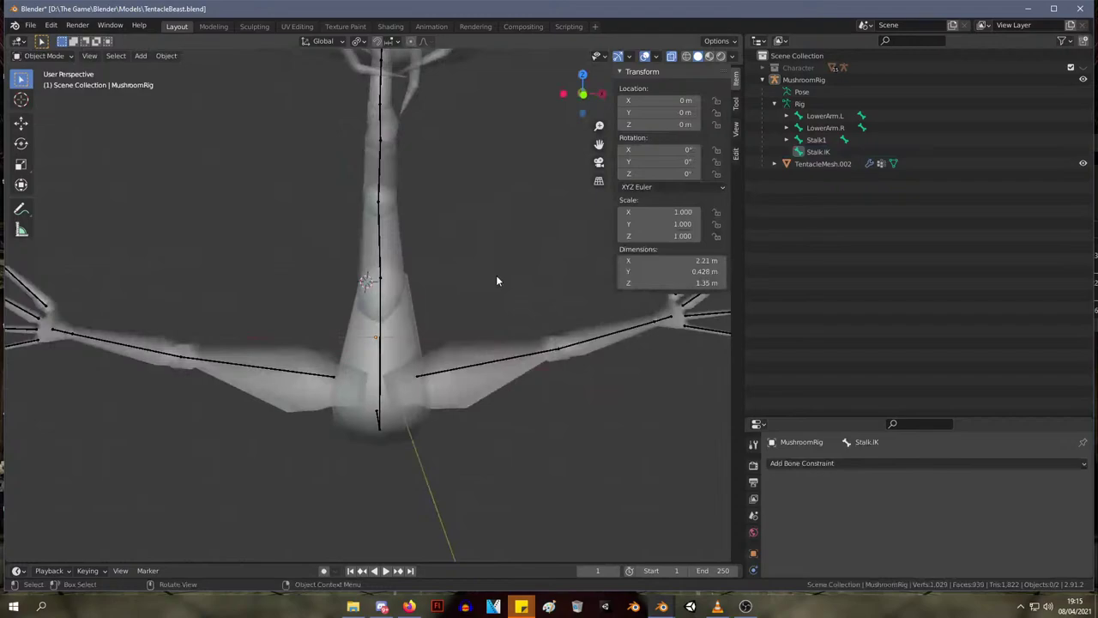
scroll(495, 279, down, 2)
scroll(492, 279, down, 4)
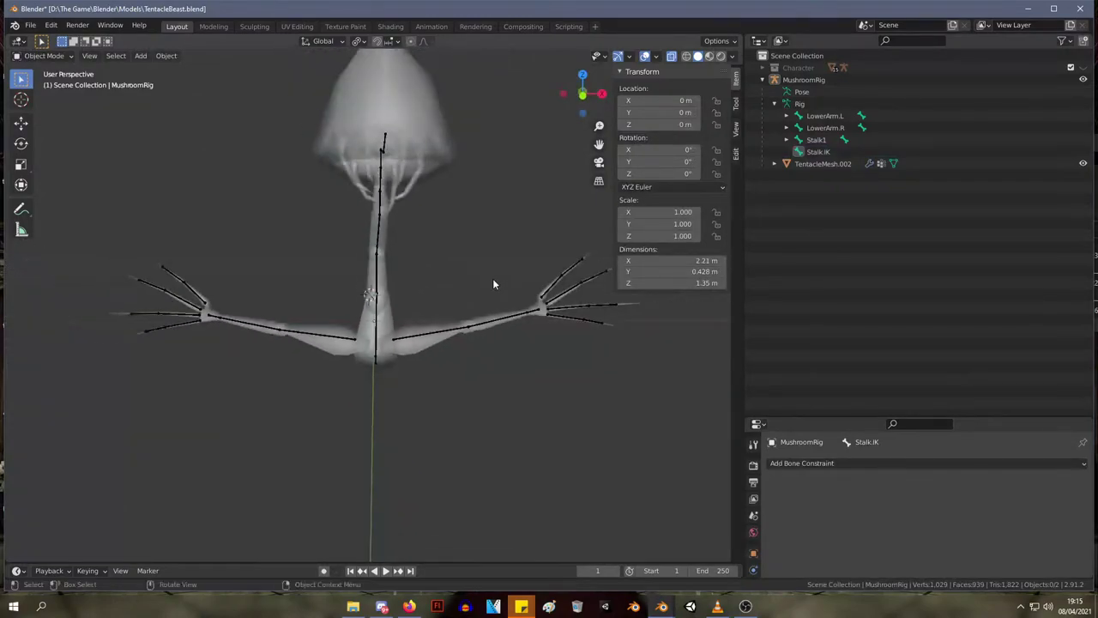
middle_drag(487, 282, 289, 217)
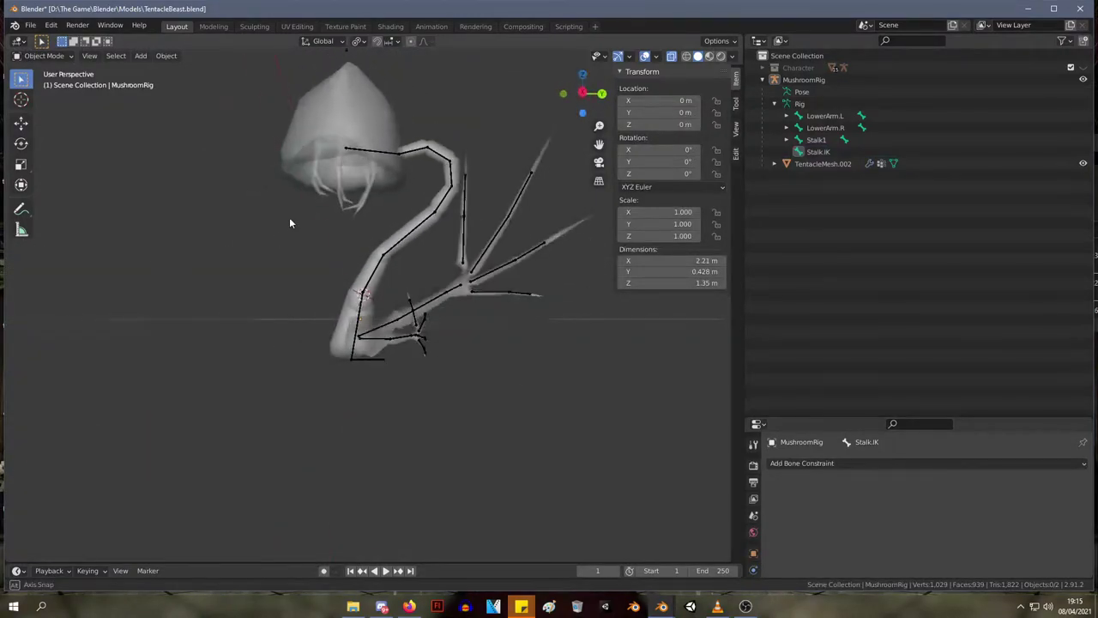
key(Tab)
middle_drag(372, 324, 384, 299)
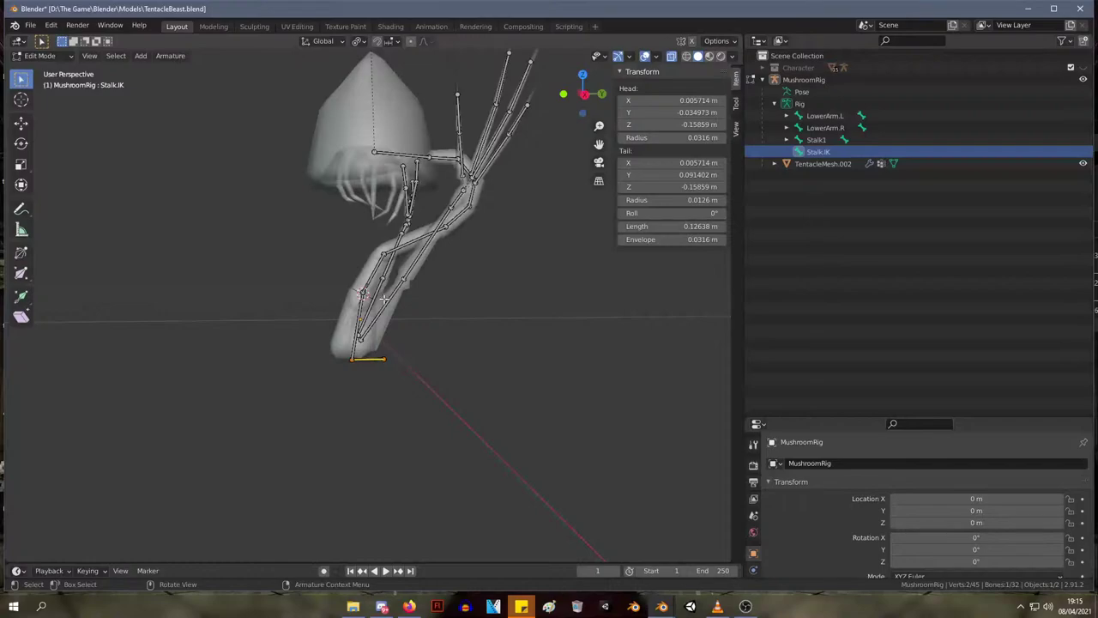
scroll(385, 297, up, 1)
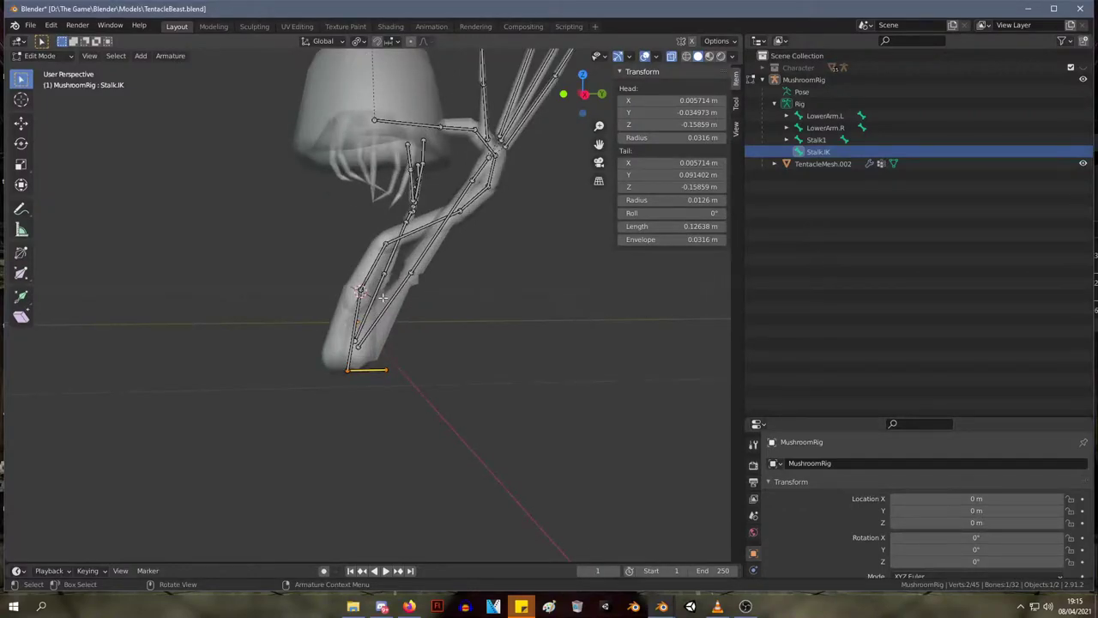
key(shift)
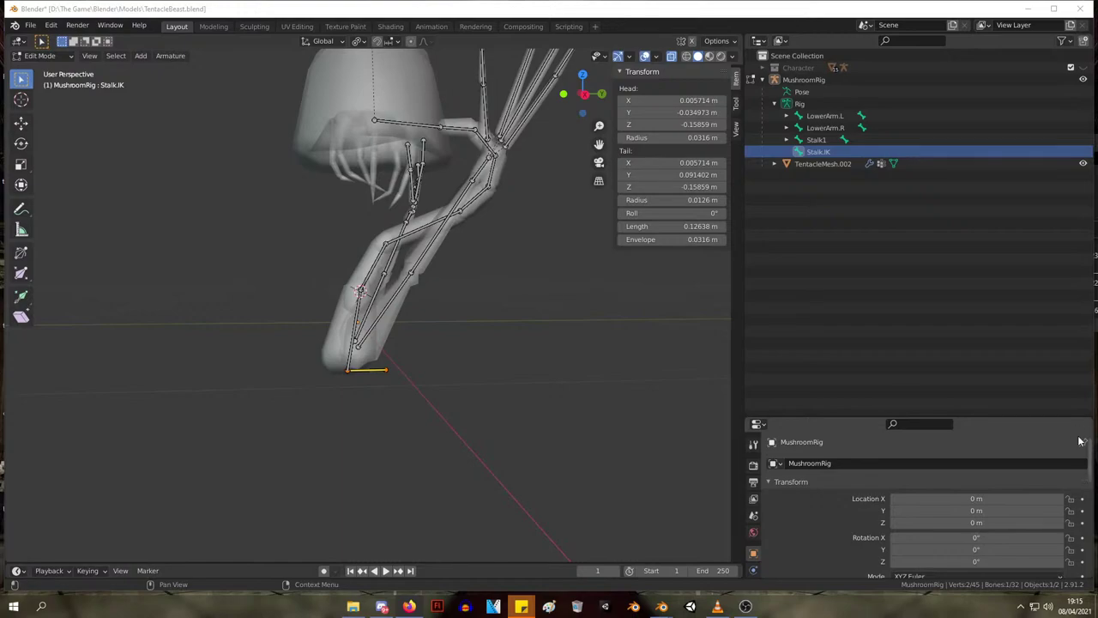
- Switch the rig to Pose Mode and add an Inverse Kinematics constraint to the Stalk1 bone
middle_drag(515, 368, 234, 180)
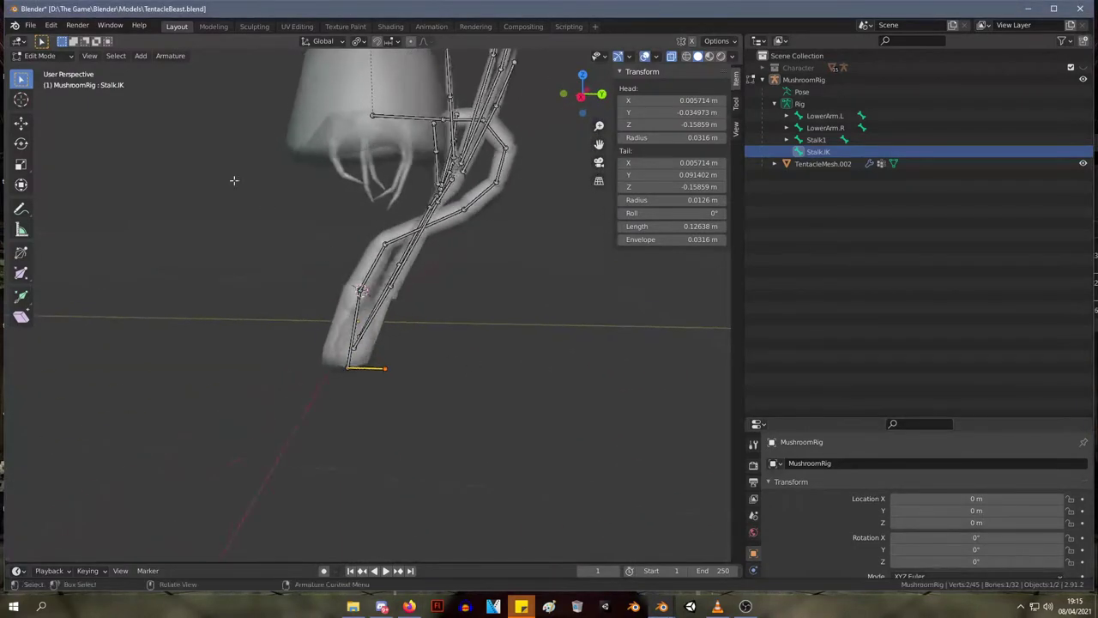
click(59, 56)
click(39, 90)
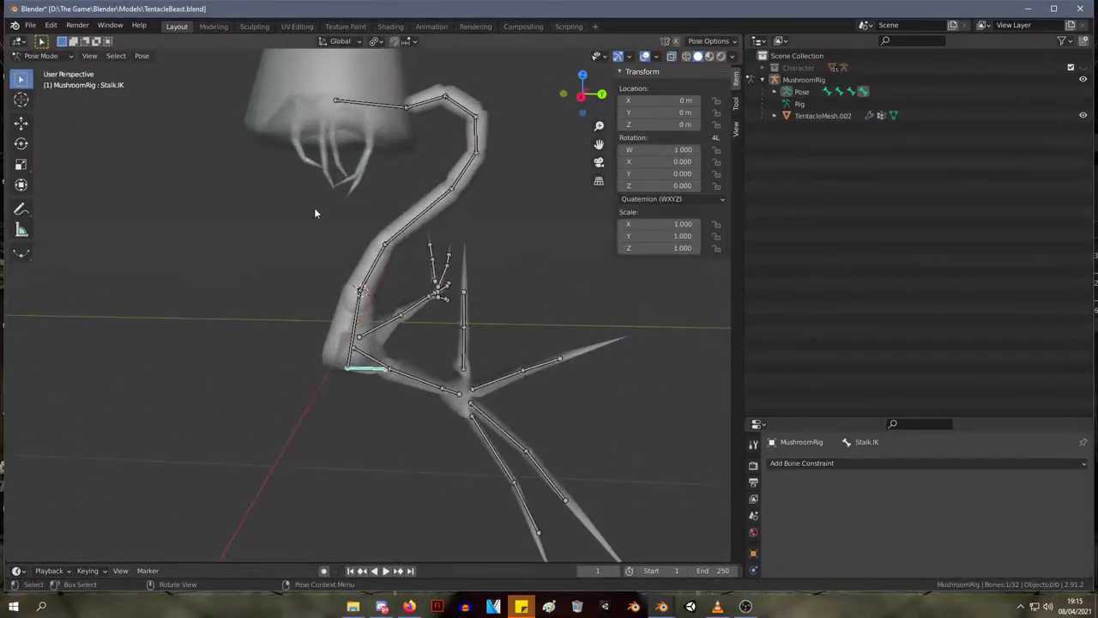
click(352, 314)
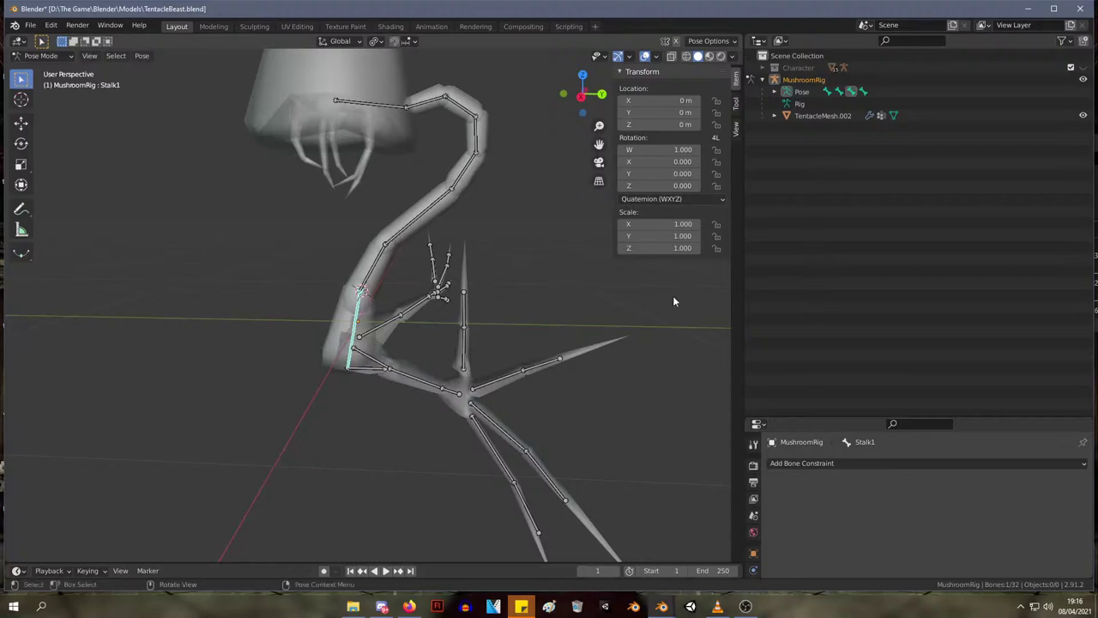
click(864, 463)
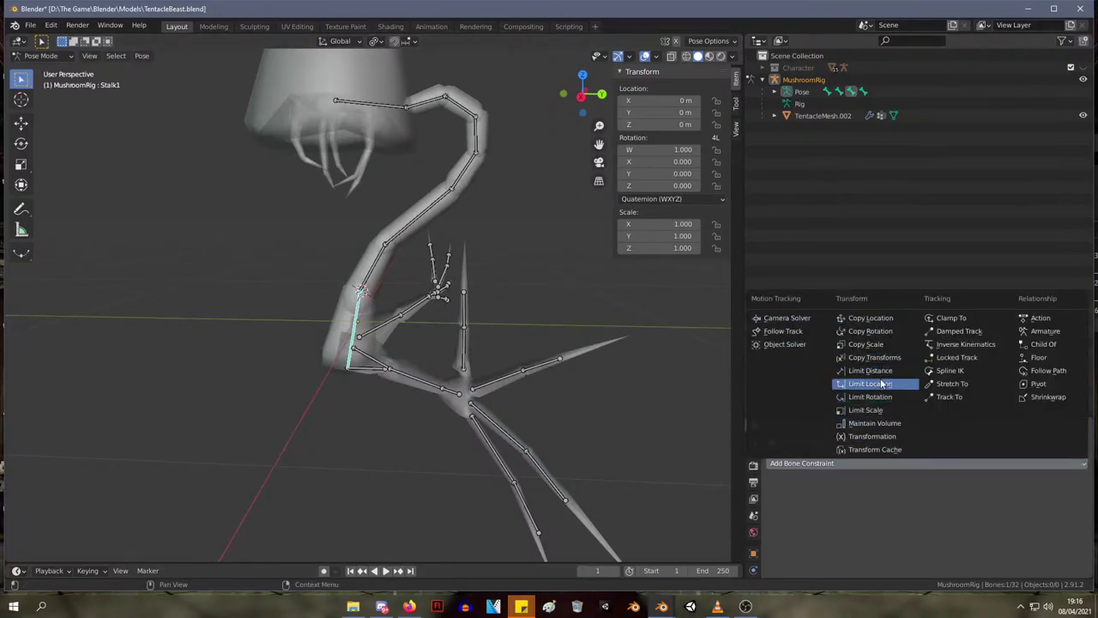
click(966, 343)
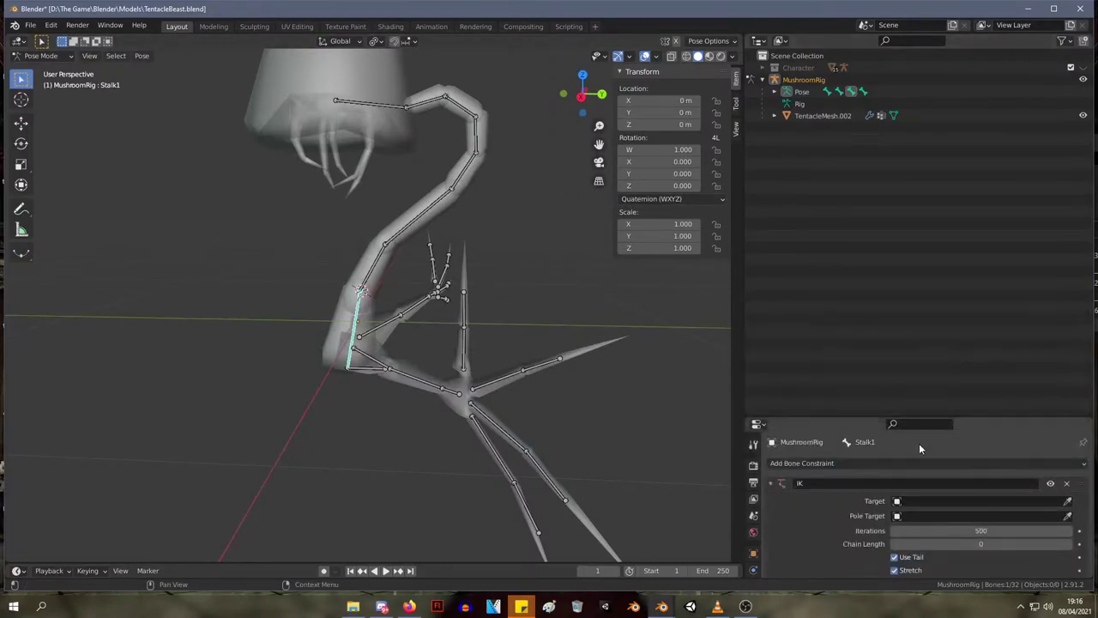
- Set the Stalk1 IK constraint's target to MushroomRig, its bone to Stalk.IK and its chain length to 13
scroll(917, 349, down, 6)
click(916, 242)
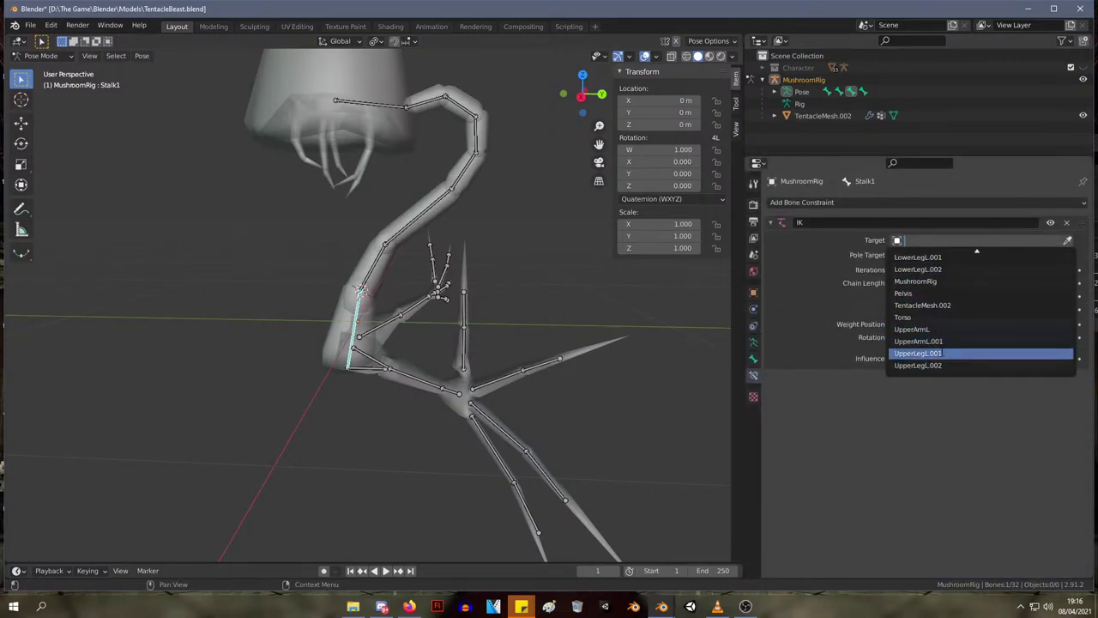
click(942, 281)
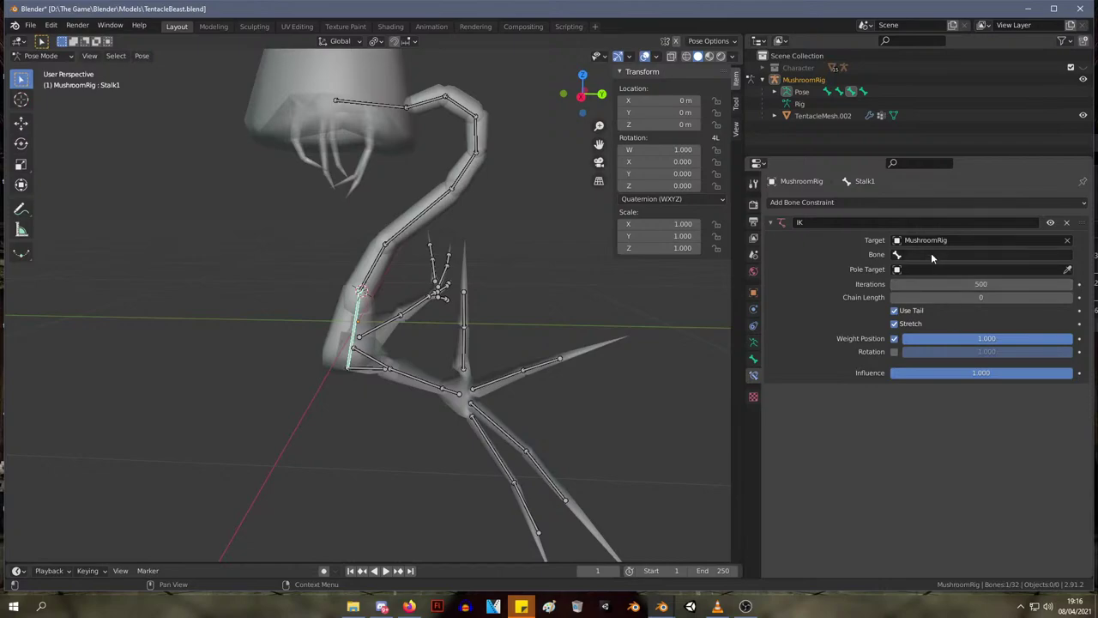
click(934, 255)
scroll(936, 346, down, 5)
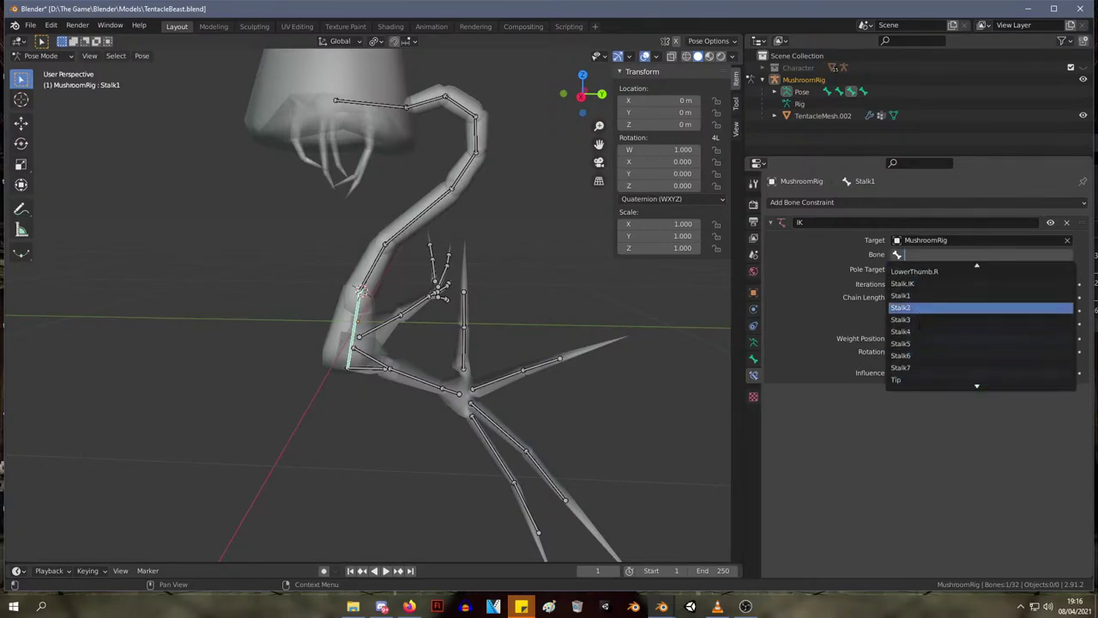
click(914, 283)
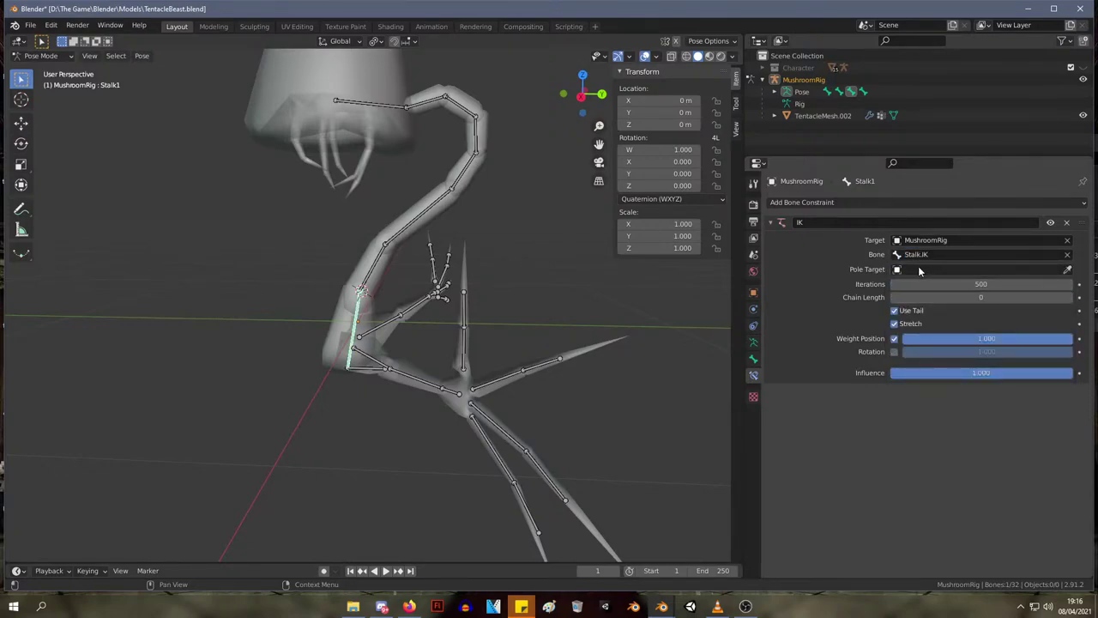
click(381, 105)
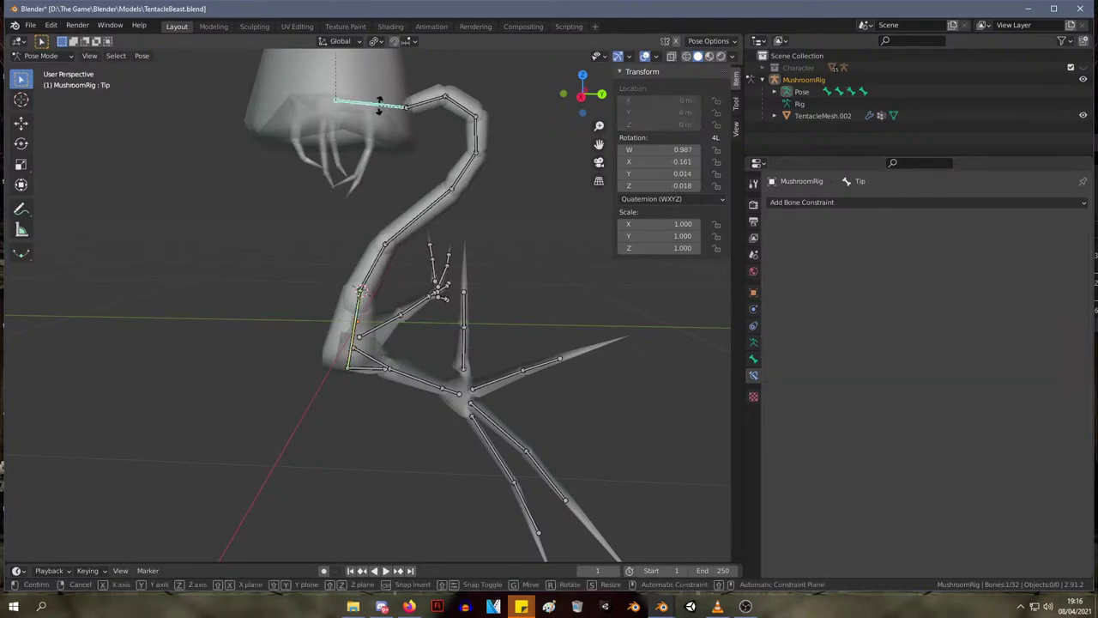
click(354, 328)
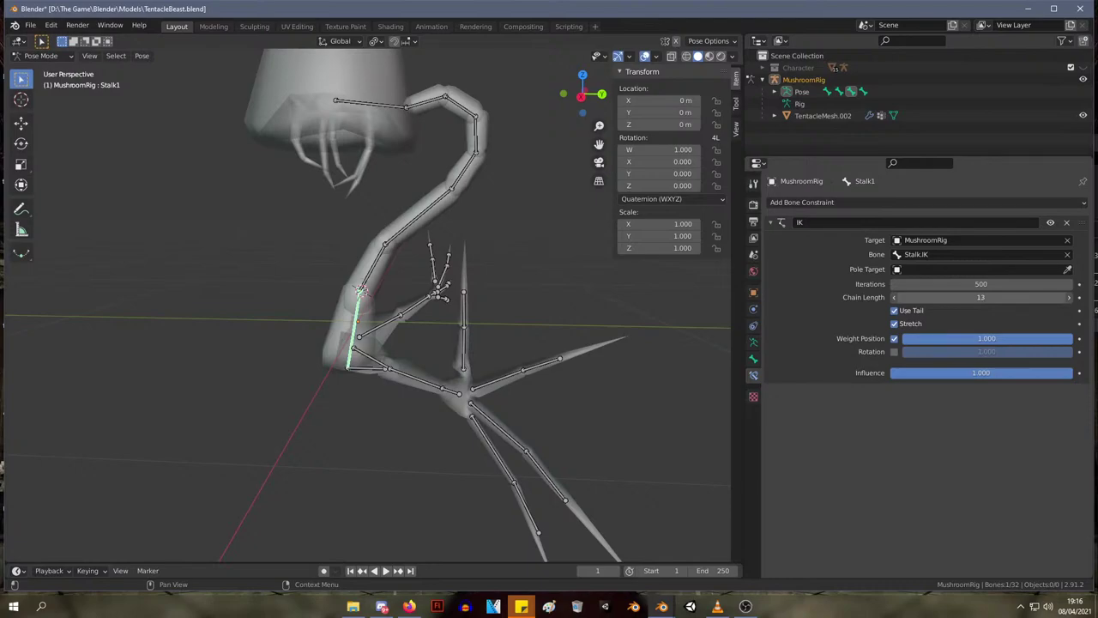
- Bend the Tip and Stalk6 bones to test posing the upper end of the stalk
click(375, 103)
key(g)
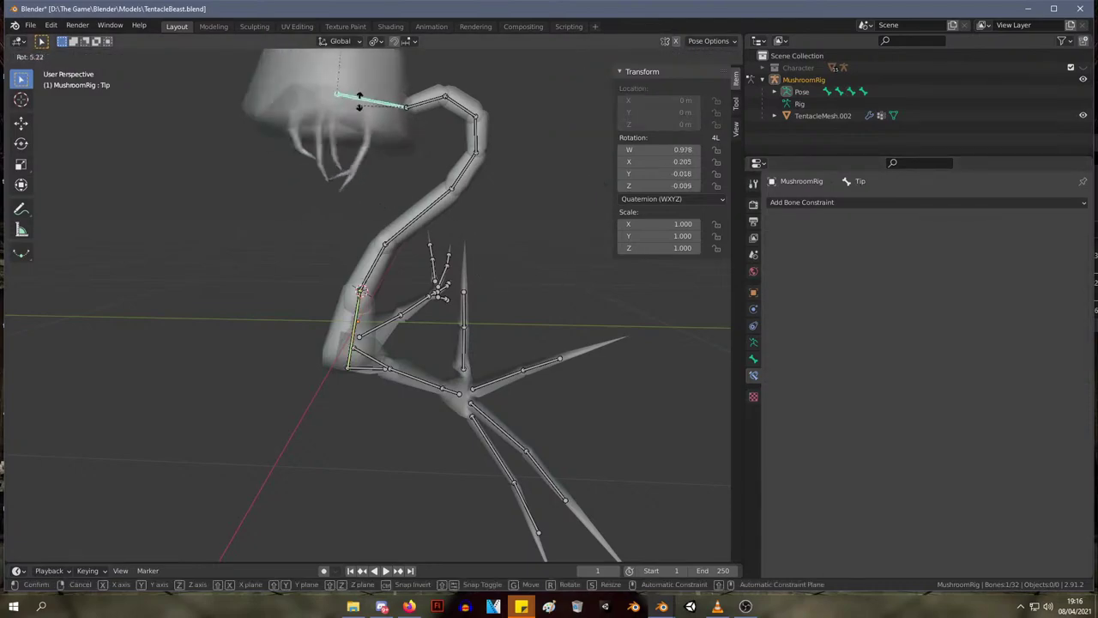
click(362, 92)
click(461, 105)
key(g)
right_click(461, 122)
key(g)
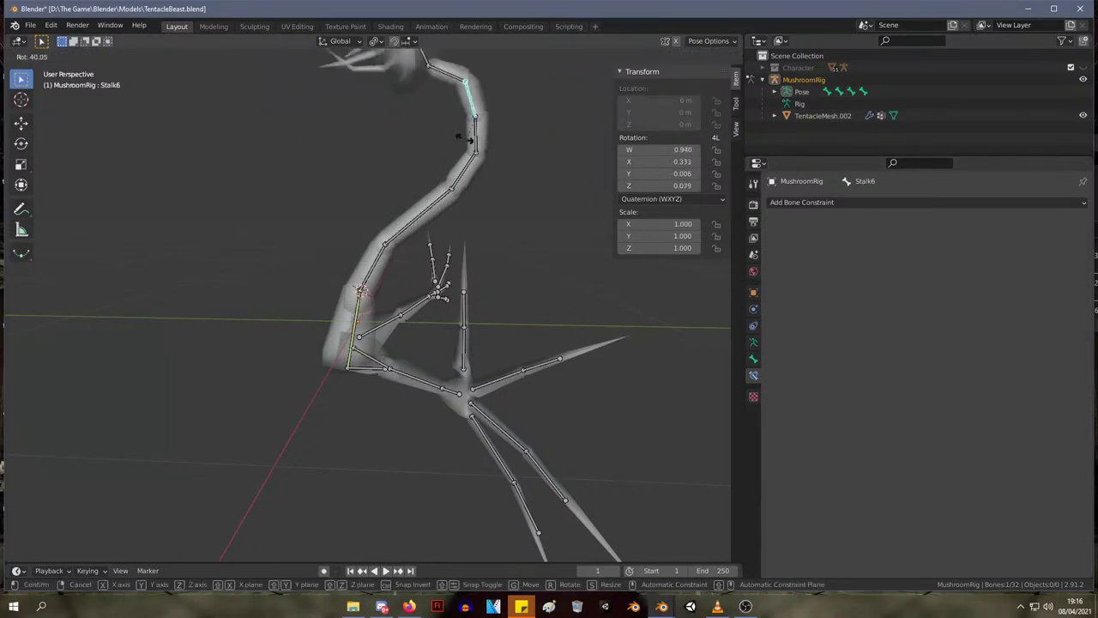
click(476, 155)
key(r)
- Bend the stalk at the Stalk3 bone and below, and level the hood by rotating the Tip bone
click(458, 179)
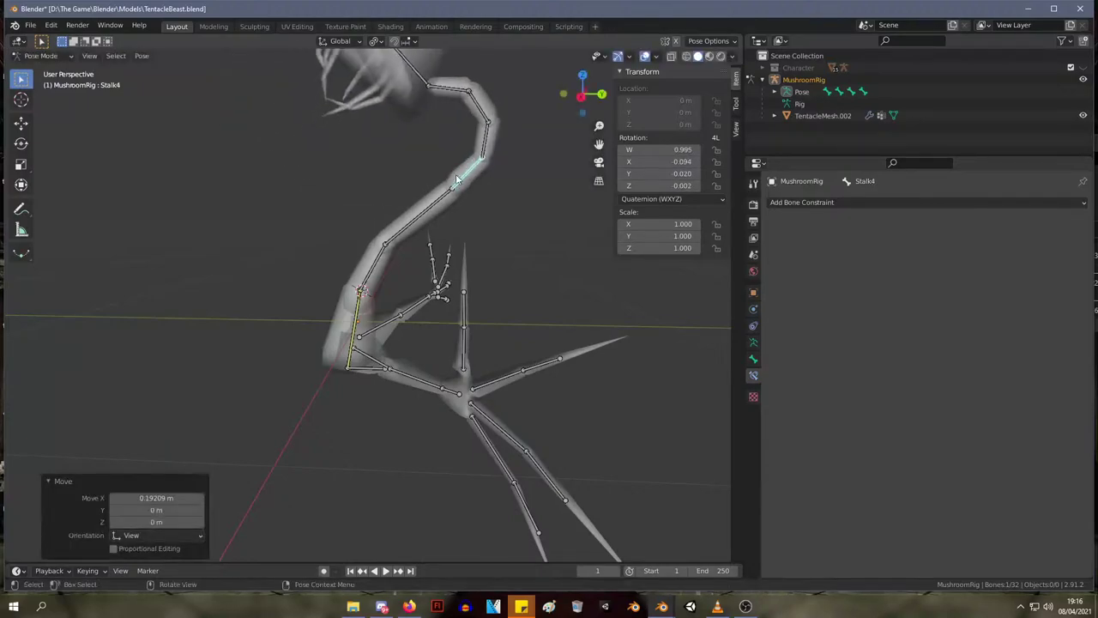
click(403, 203)
key(r)
click(411, 213)
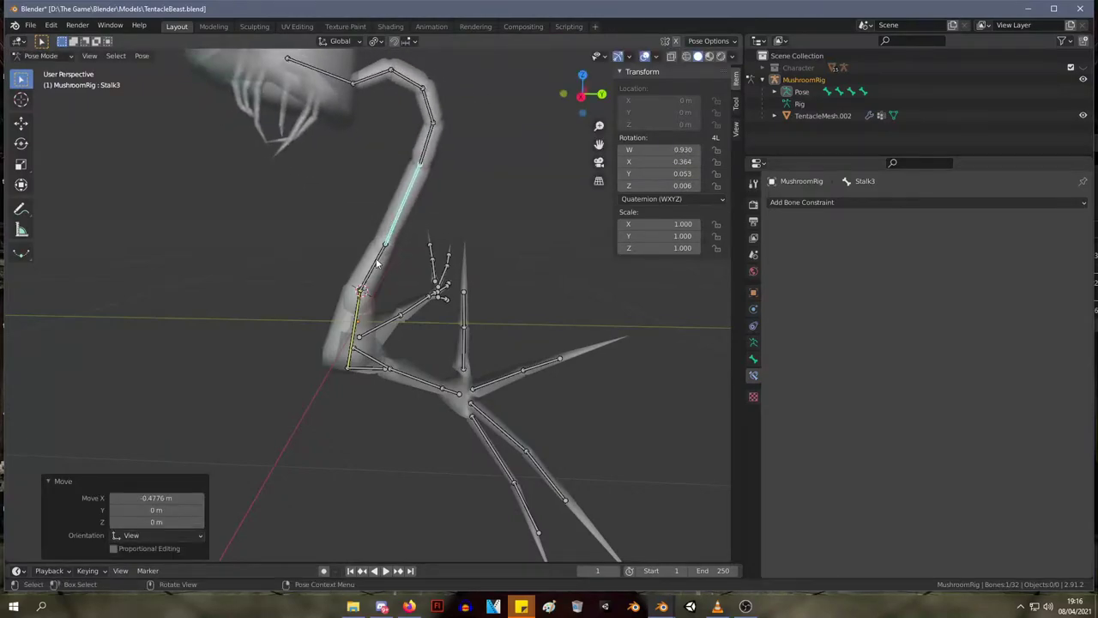
key(r)
click(420, 223)
click(374, 78)
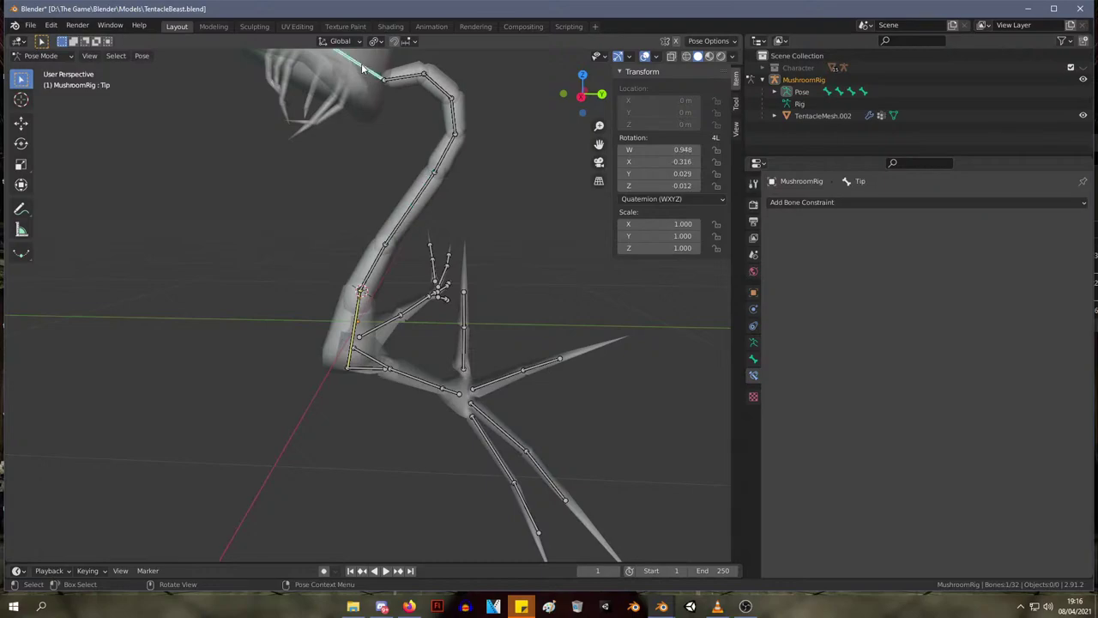
key(g)
click(356, 82)
- Try moving the Stalk.IK bone to test how the stalk follows it
middle_drag(440, 171, 370, 76)
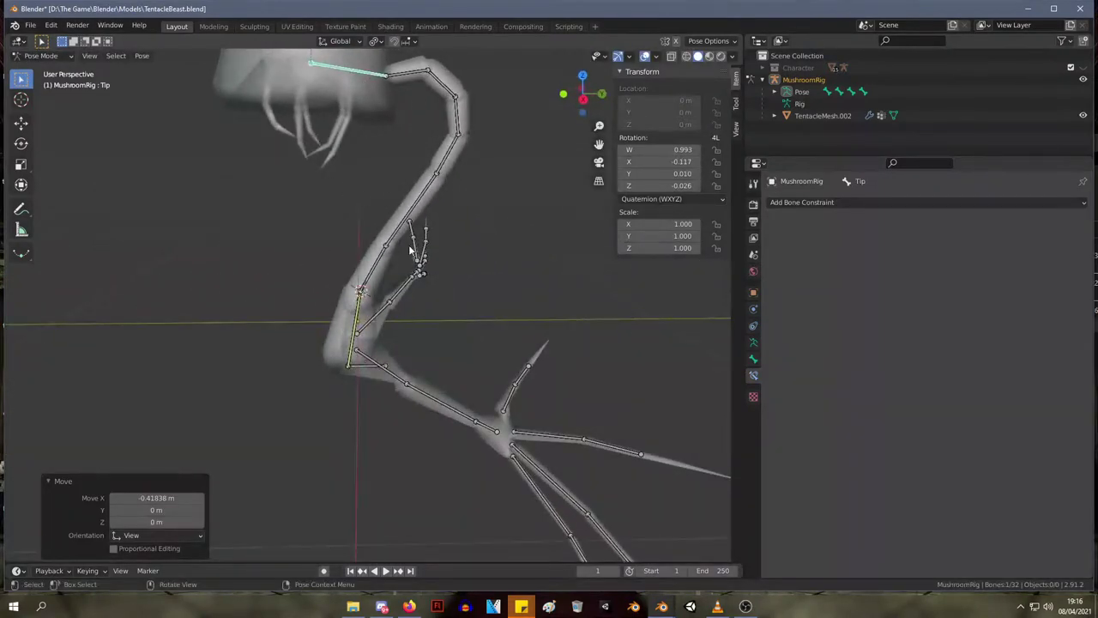
middle_drag(410, 248, 405, 337)
click(368, 351)
key(g)
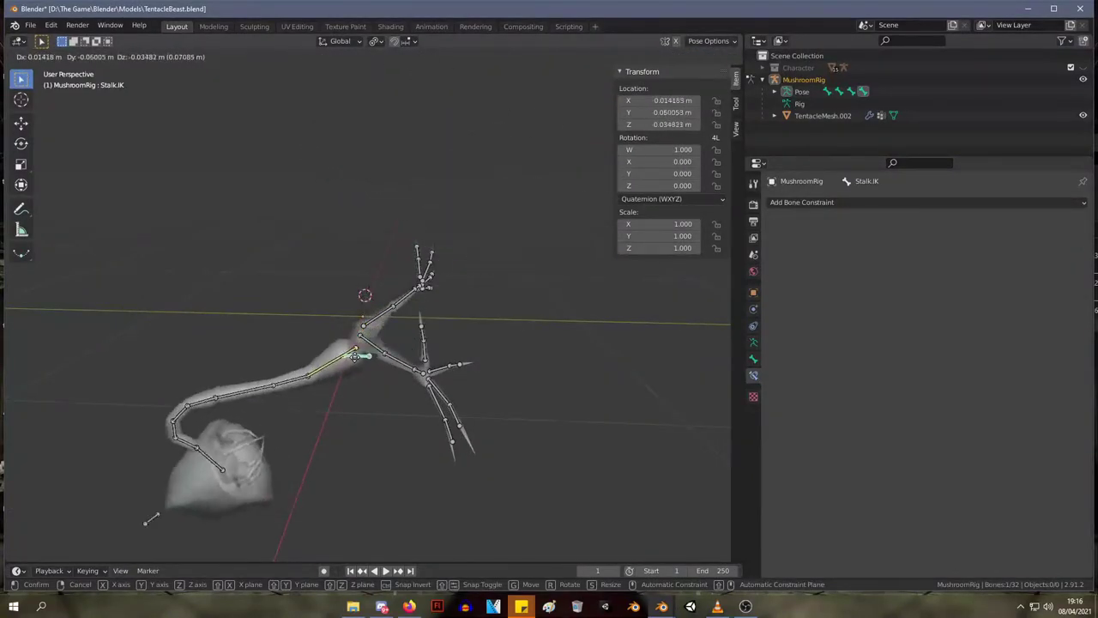
right_click(381, 345)
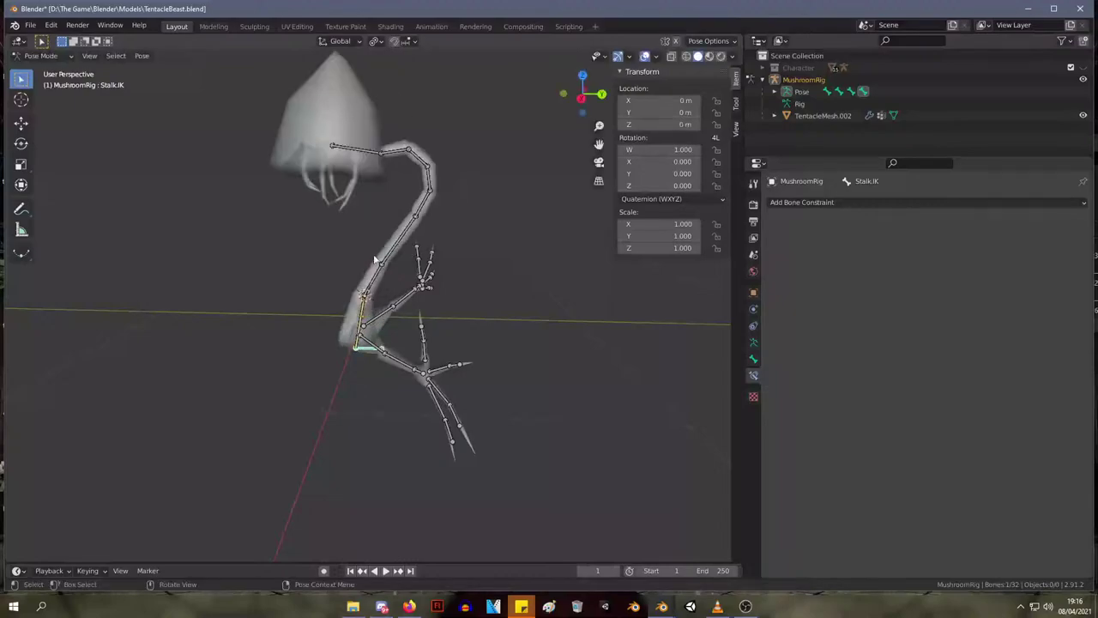
- Select the stalk bones from Stalk1 to Tip together with Stalk.IK and clear their parents in Edit Mode
mouse_move(374, 257)
middle_down()
mouse_move(399, 246)
mouse_move(376, 242)
middle_up()
click(352, 151)
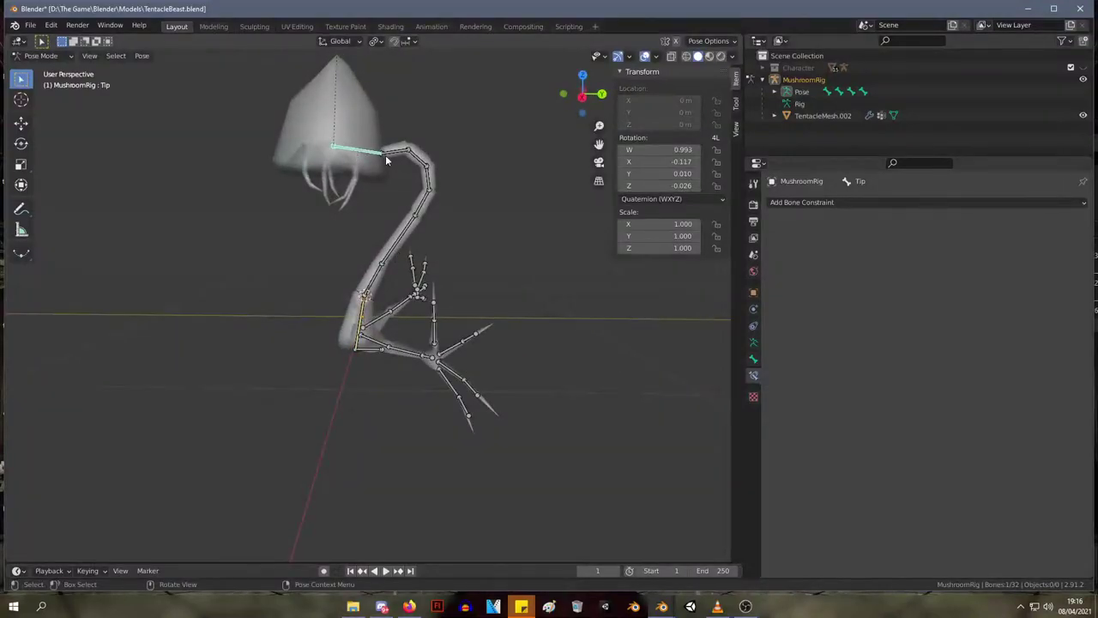
middle_drag(434, 152, 550, 199)
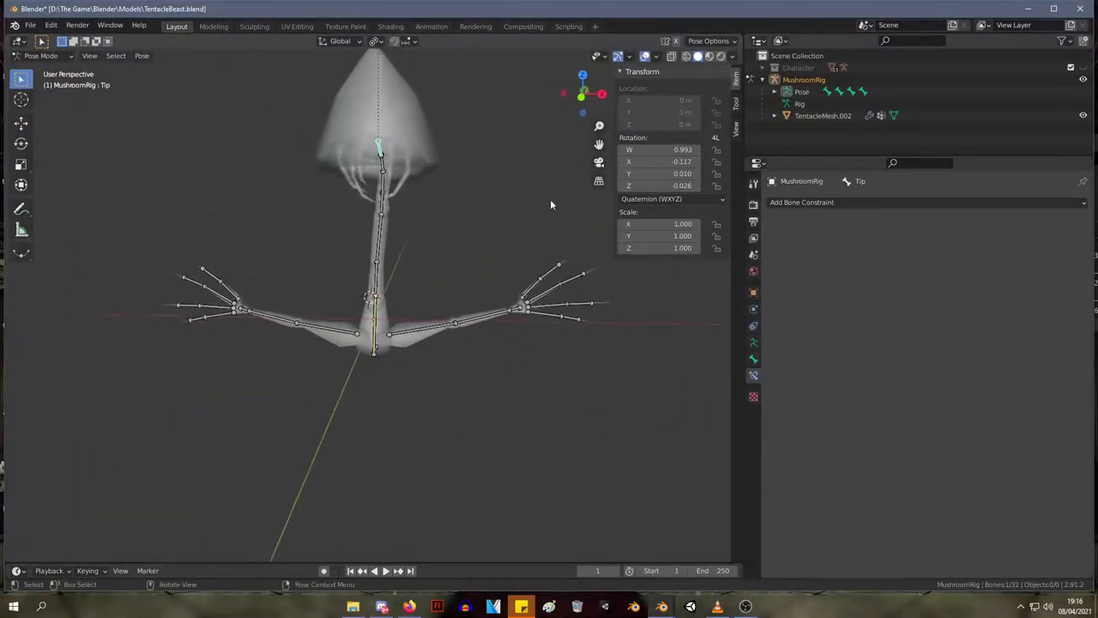
click(374, 321)
shift+drag(414, 286, 349, 78)
middle_drag(464, 170, 335, 180)
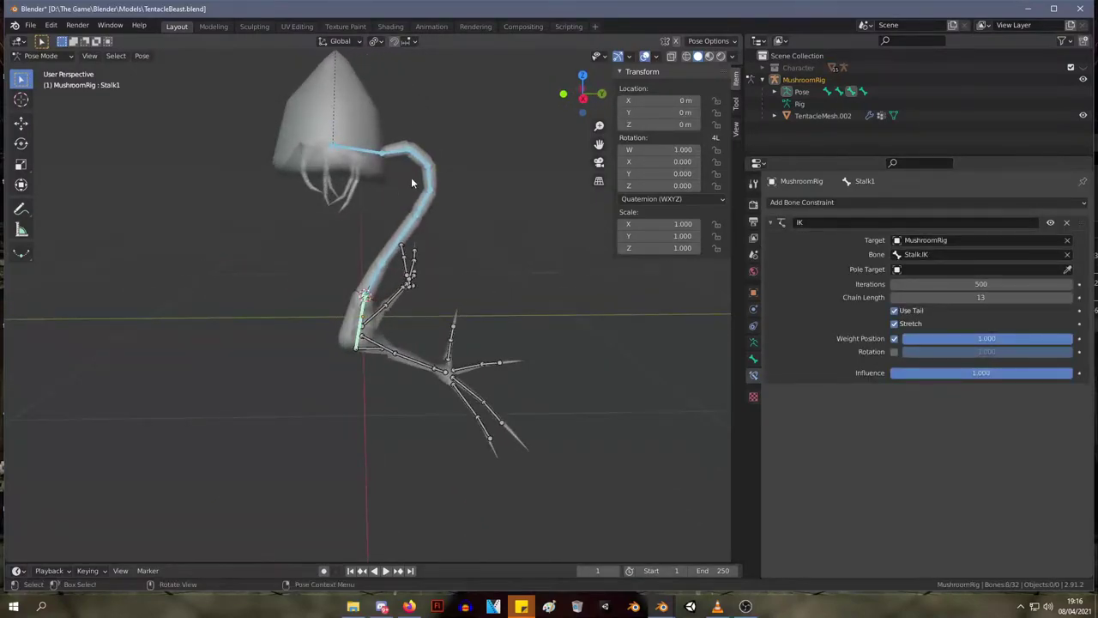
key(alt)
shift+click(366, 349)
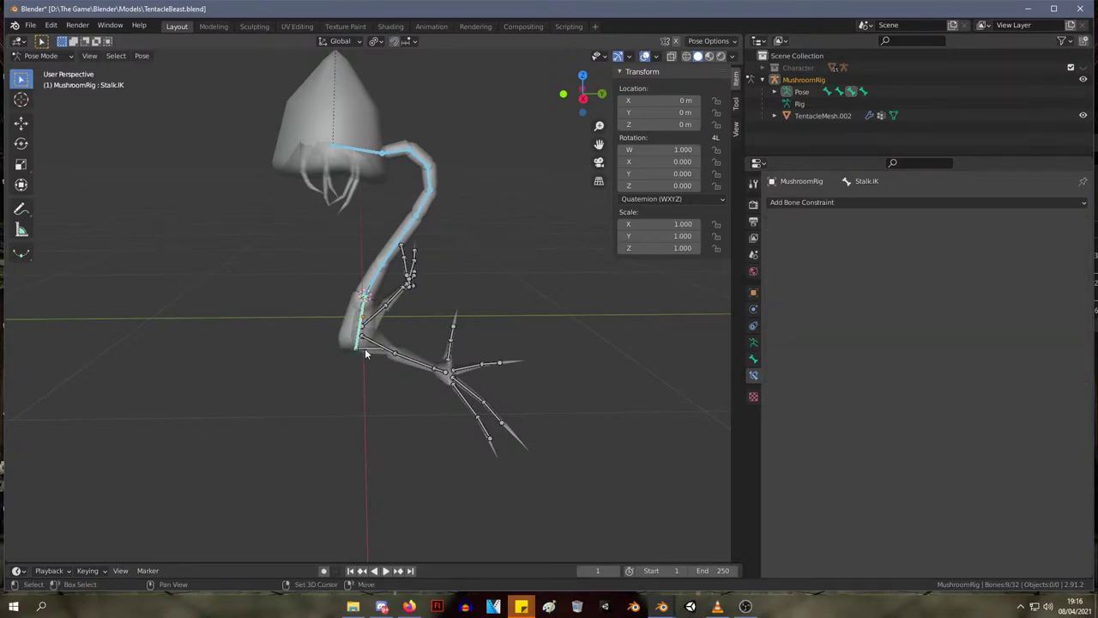
key(alt+p)
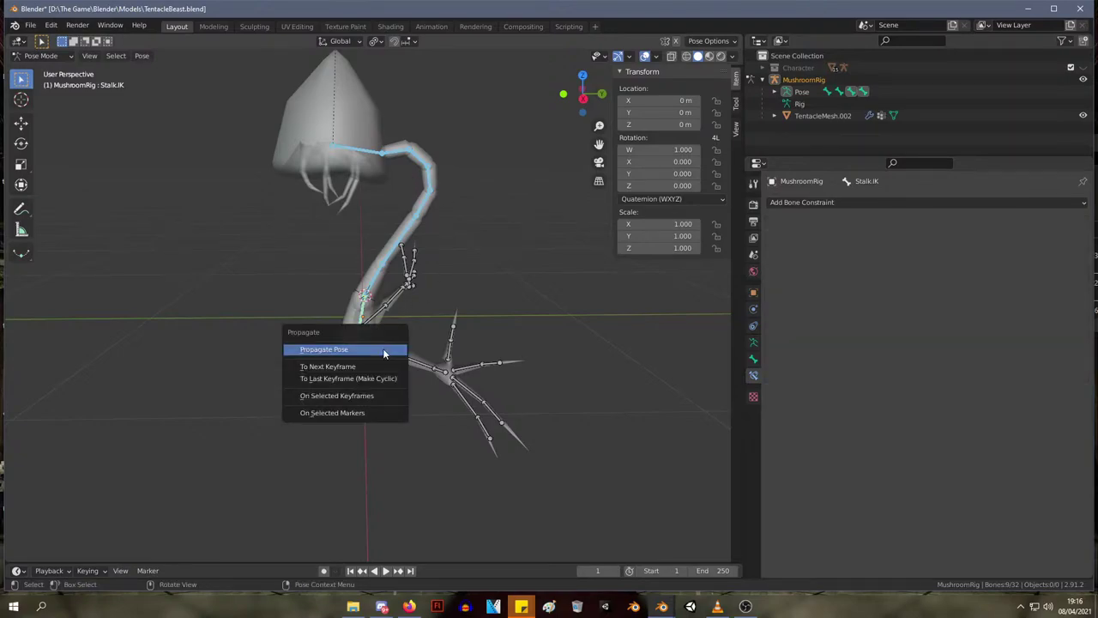
click(383, 351)
key(Tab)
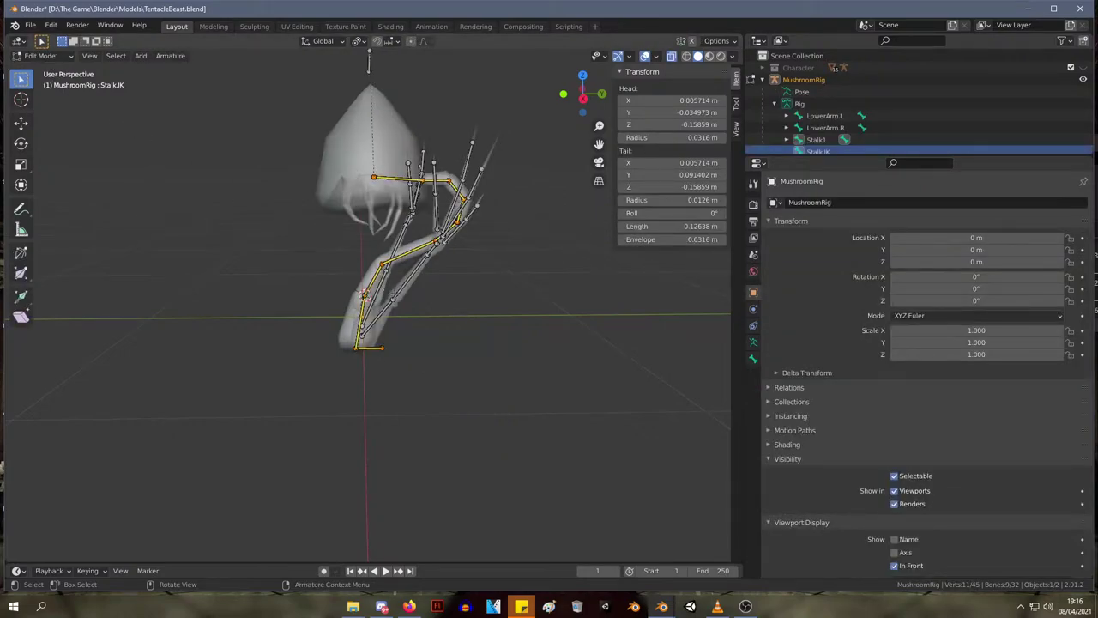
key(alt+p)
key(alt+p)
click(399, 333)
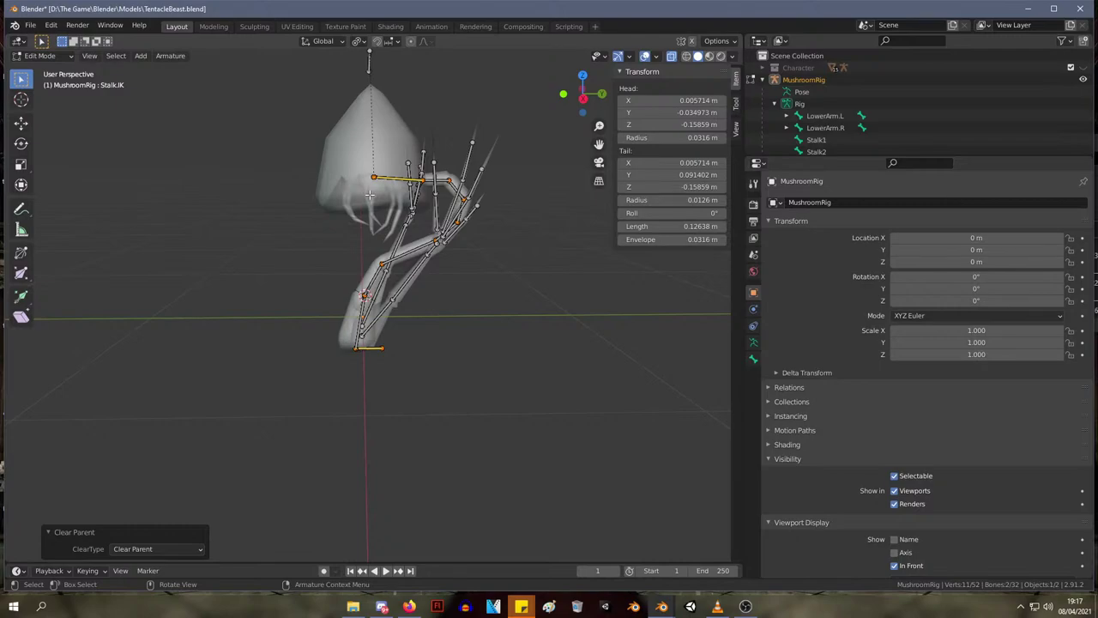
- Select the Hood bone above the cap and, in Pose Mode, move it and scale it up to about 1.618
scroll(340, 149, up, 2)
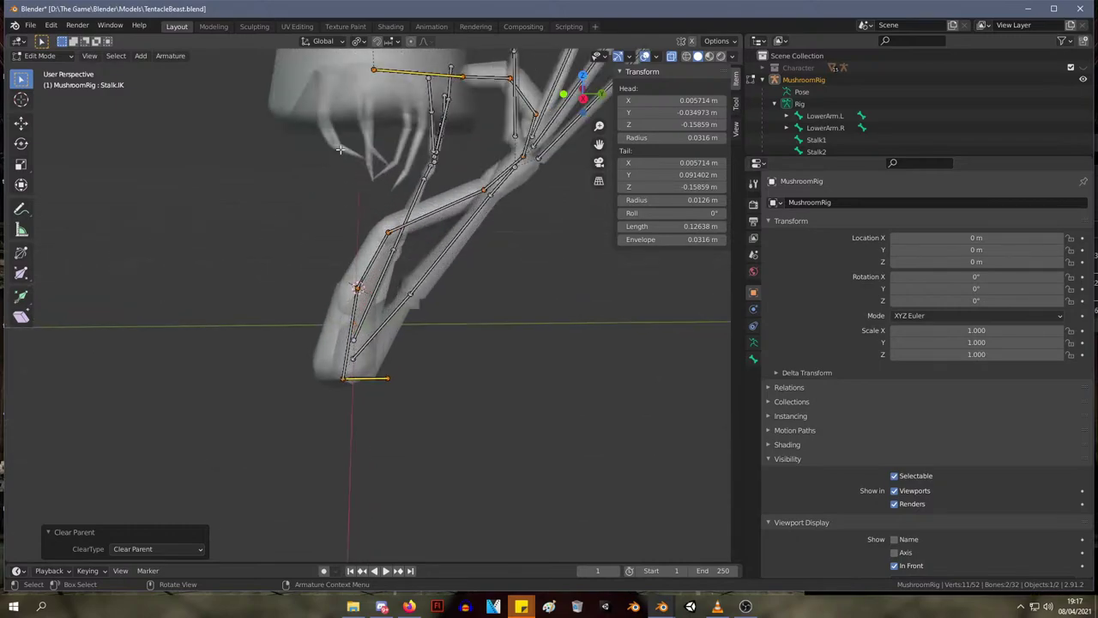
shift+middle_drag(343, 123, 324, 251)
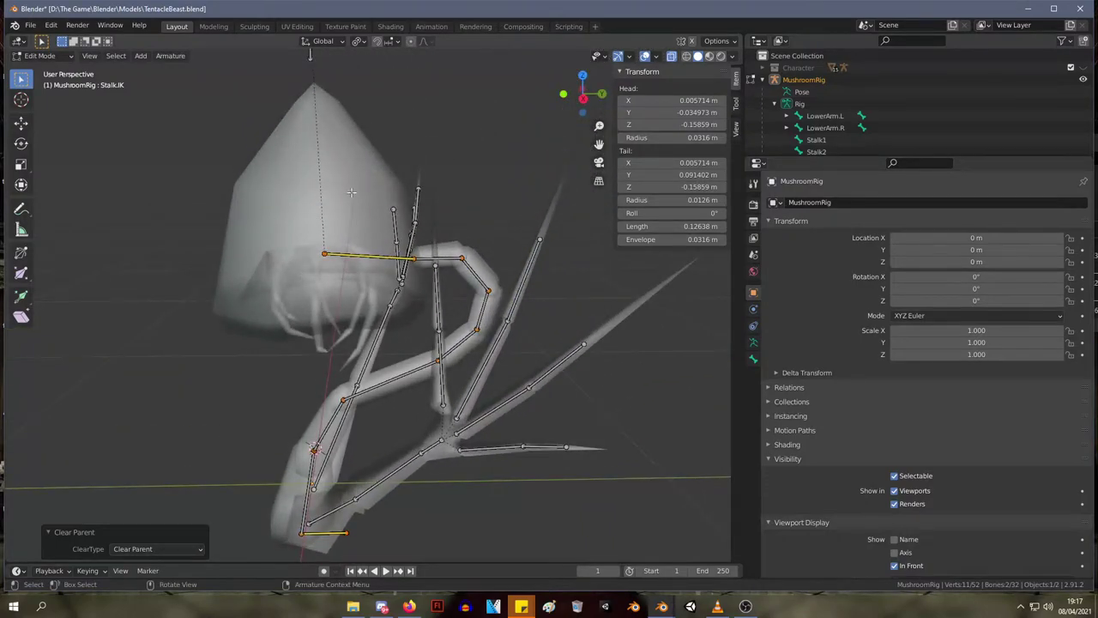
middle_drag(351, 192, 403, 113)
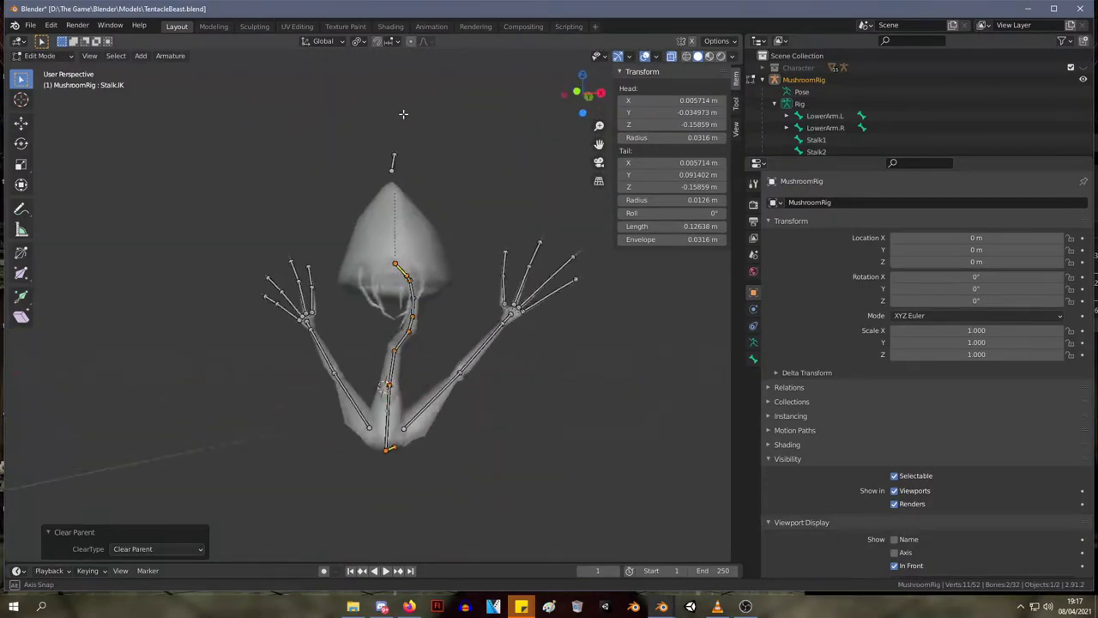
click(395, 159)
key(ctrl+Tab)
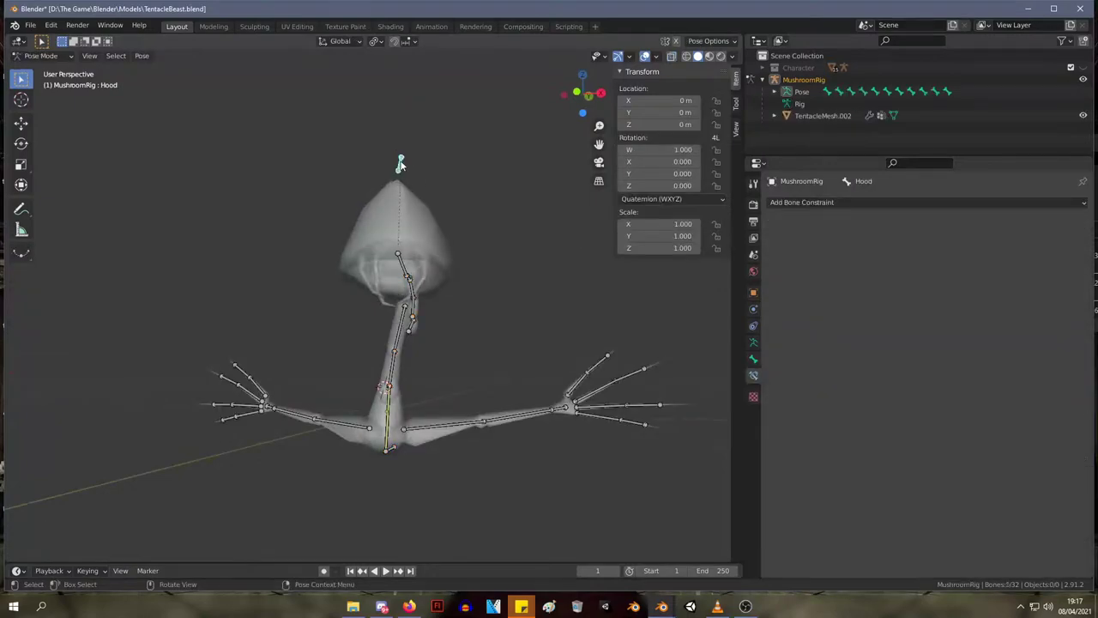
middle_drag(400, 165, 371, 238)
key(g)
click(397, 180)
key(s)
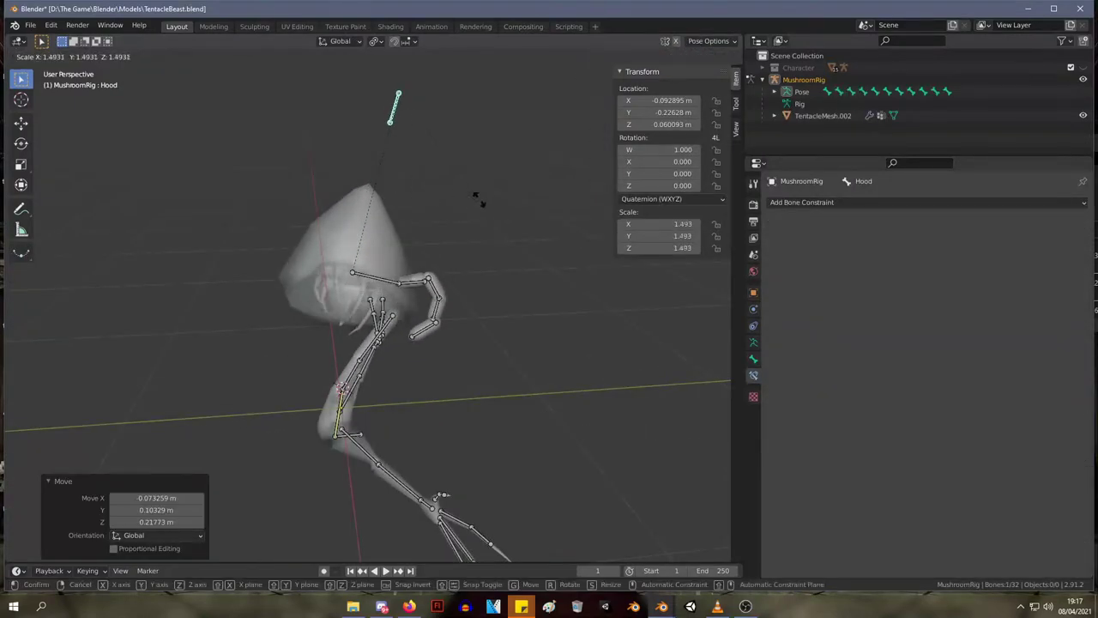
click(485, 205)
- Move the Hood bone to about X -0.086, Y -0.651, Z 0.144 m and inspect the separated stalk segments
middle_drag(334, 202, 374, 233)
key(g)
click(397, 125)
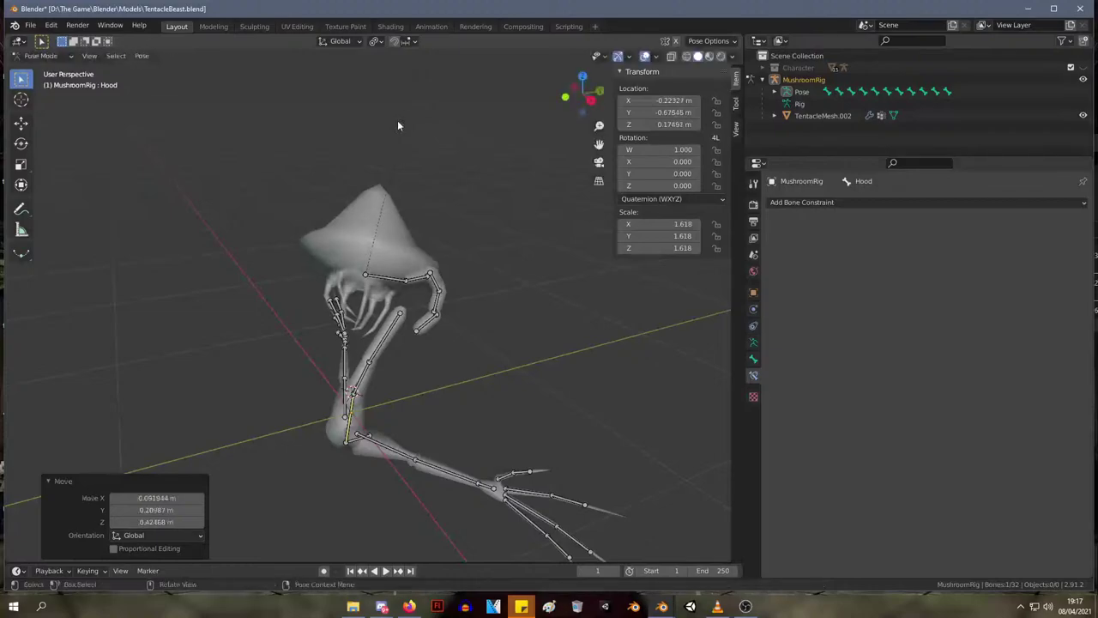
middle_drag(397, 126, 476, 167)
key(g)
click(539, 177)
scroll(418, 182, up, 5)
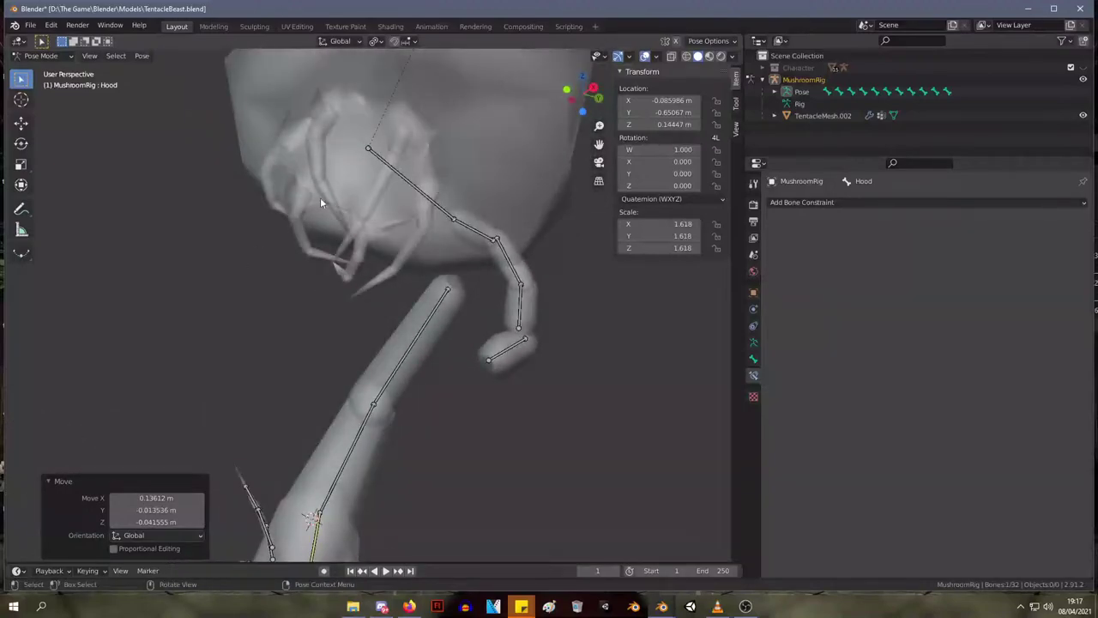
middle_drag(320, 203, 335, 270)
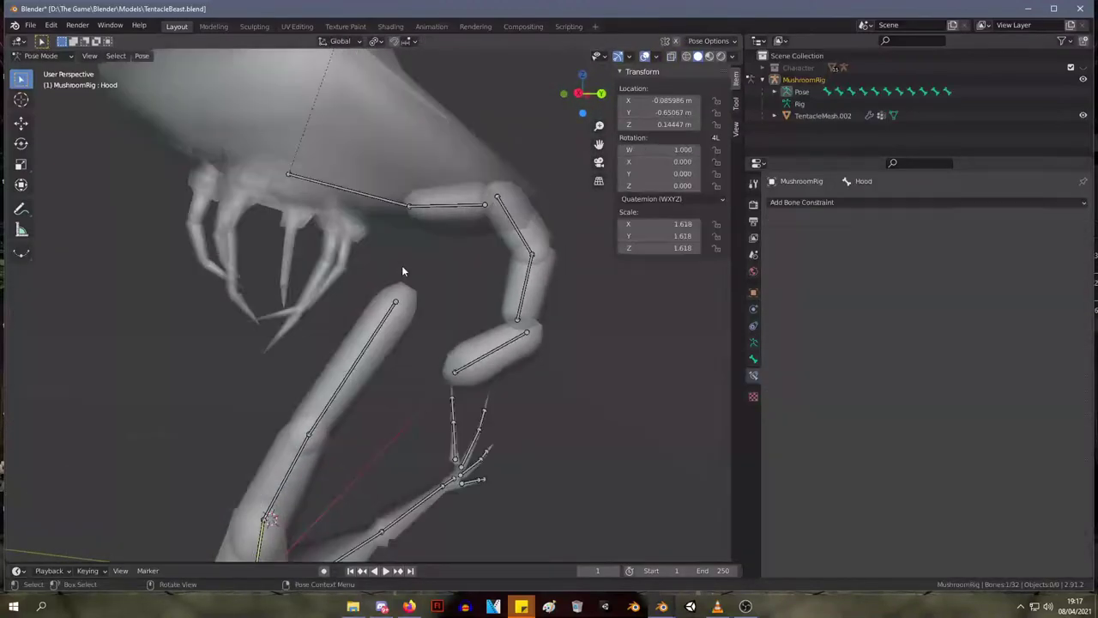
scroll(402, 269, down, 5)
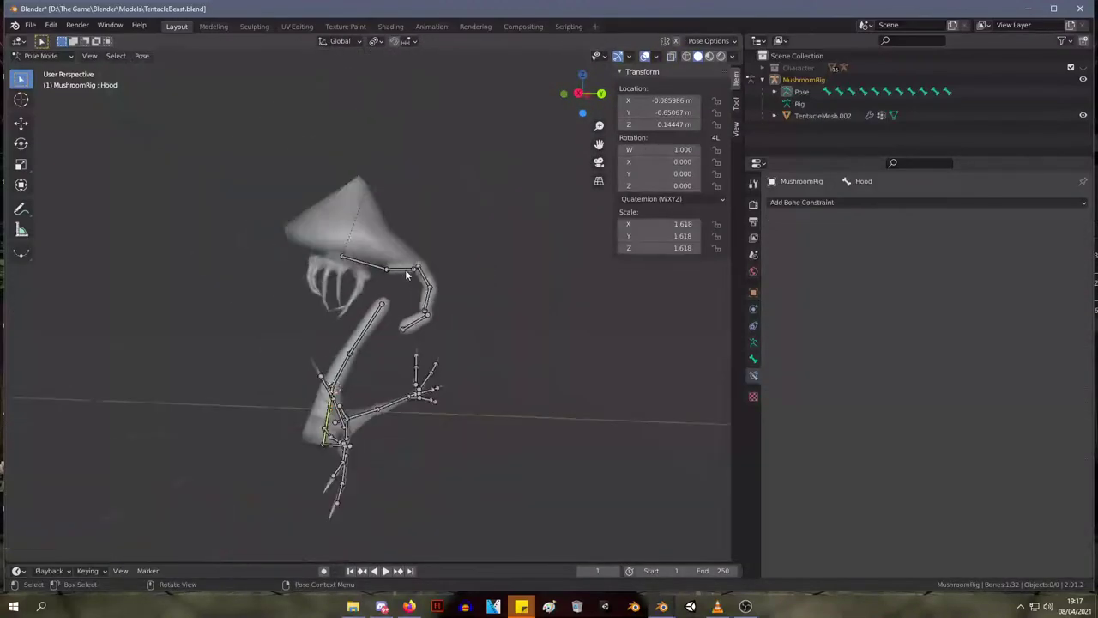
- Try joining the Stalk7 and Tip bones with a Connected parent relation in Edit Mode
key(Tab)
middle_drag(406, 273, 355, 420)
click(375, 281)
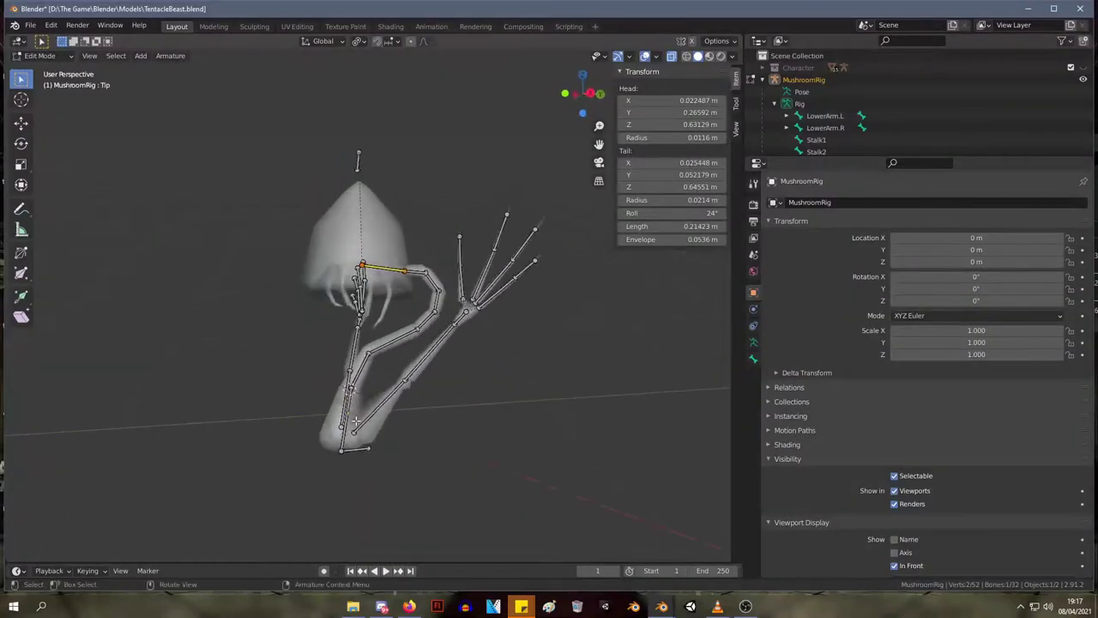
click(420, 272)
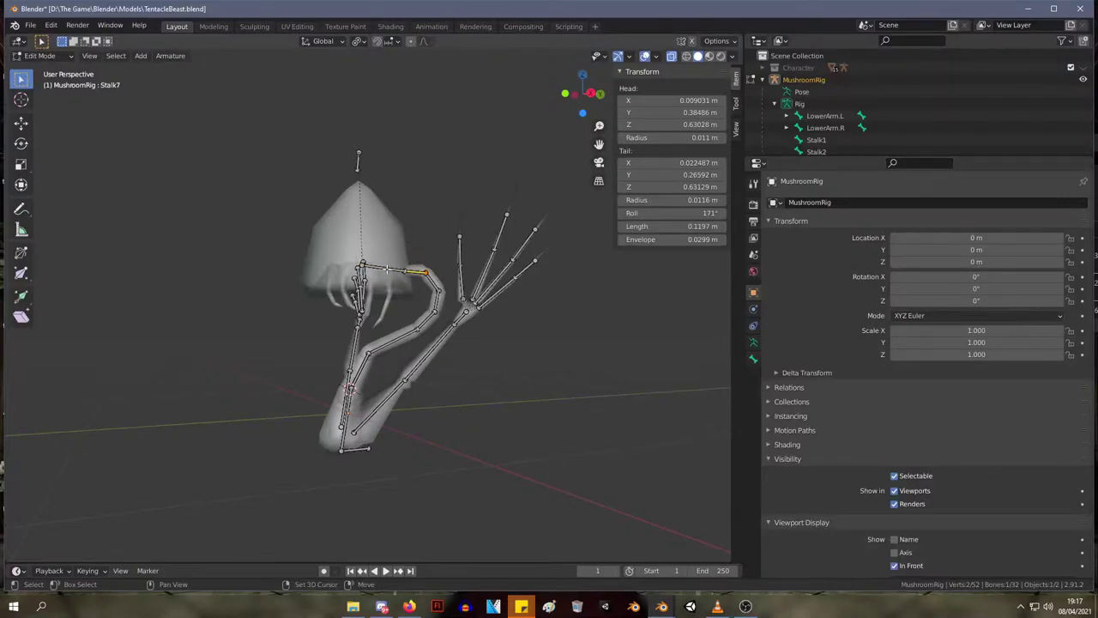
click(401, 270)
key(ctrl+p)
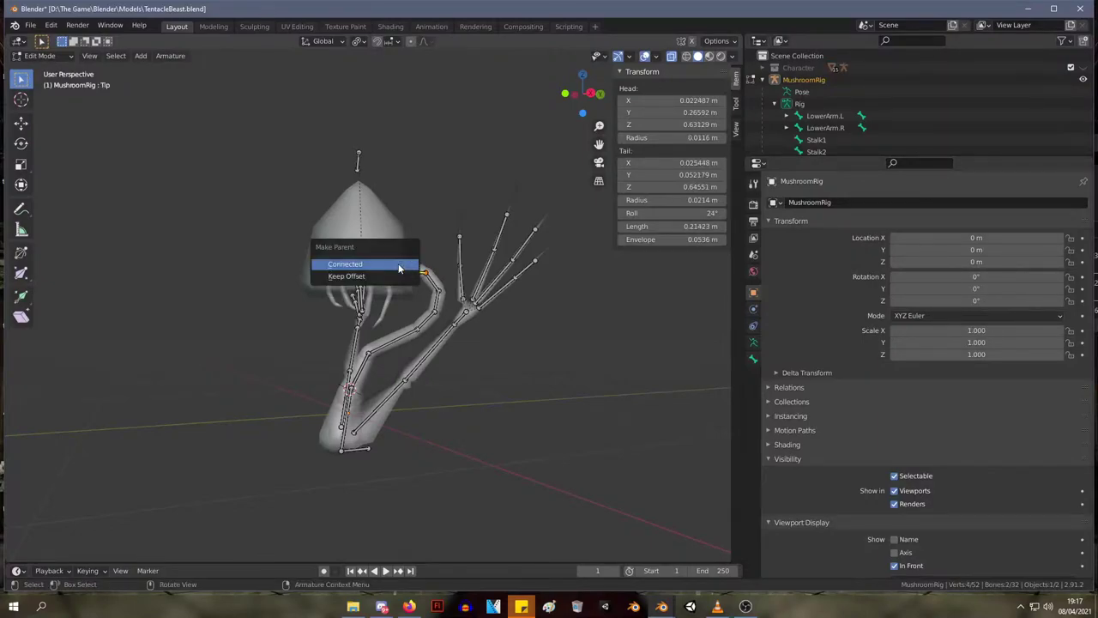
click(398, 264)
- Alternate between Pose Mode and Edit Mode to compare the stalk's shape with the newly parented bones
middle_drag(430, 299, 398, 274)
key(ctrl+Tab)
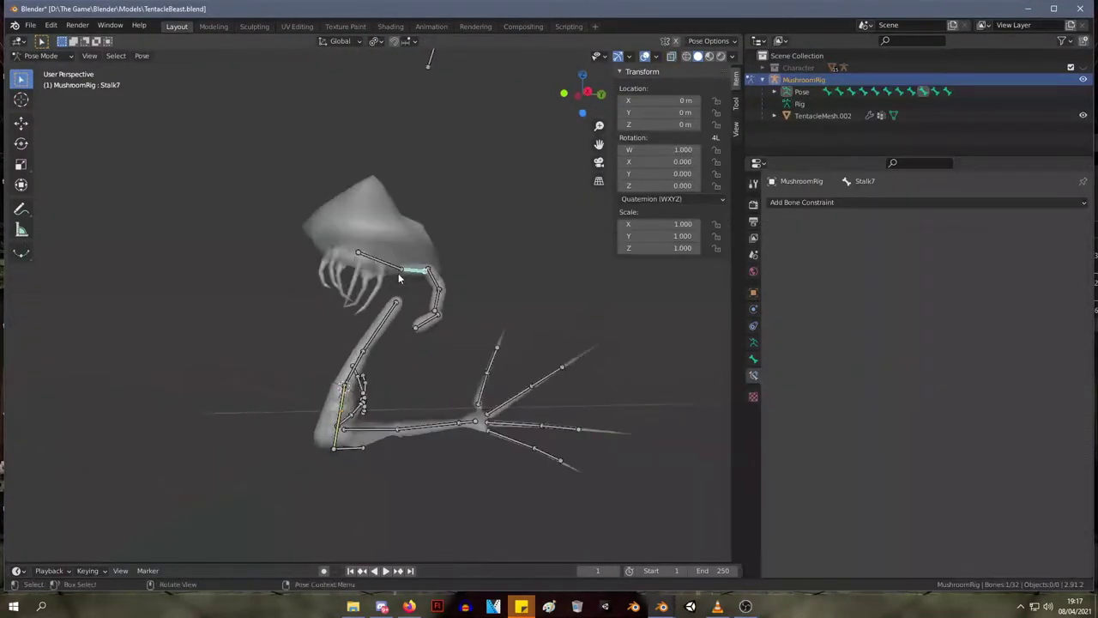
key(Tab)
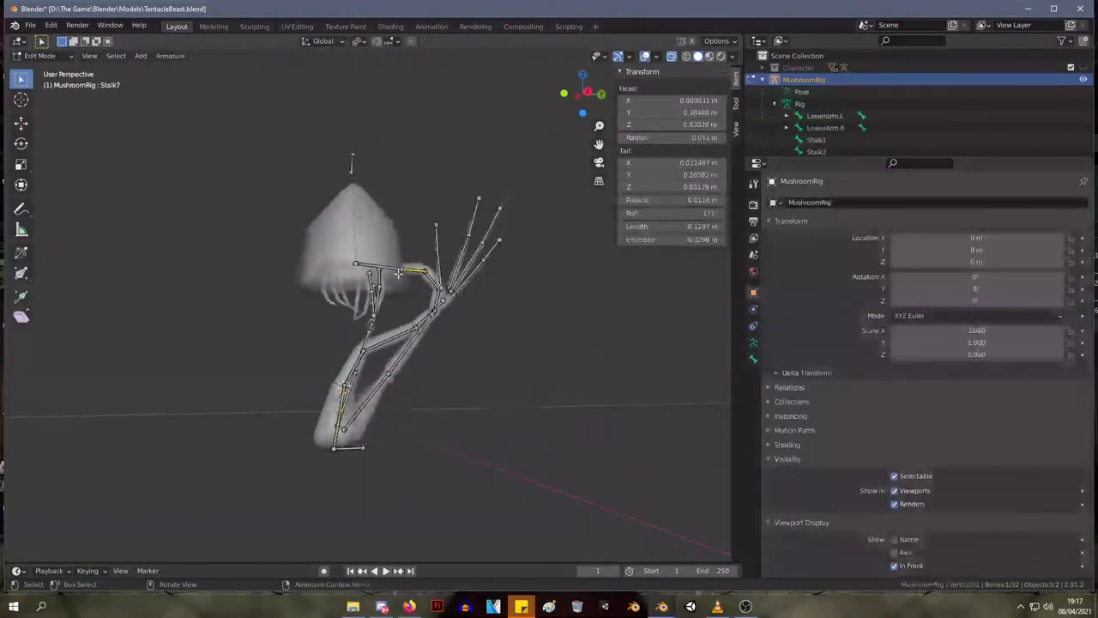
key(Tab)
key(Tab)
key(Tab)
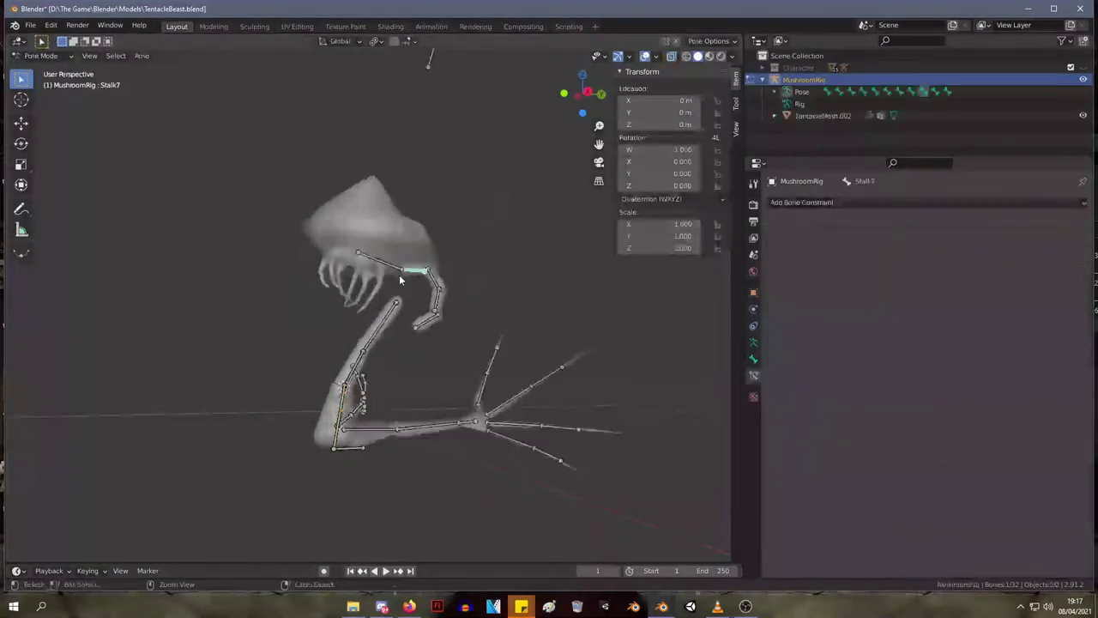
- Undo the bone parenting, the Hood pose changes and the clearing of the stalk bones' parents
key(ctrl+z)
key(ctrl+z)
key(ctrl+z)
key(ctrl+z)
key(ctrl+z)
key(ctrl+z)
key(ctrl+z)
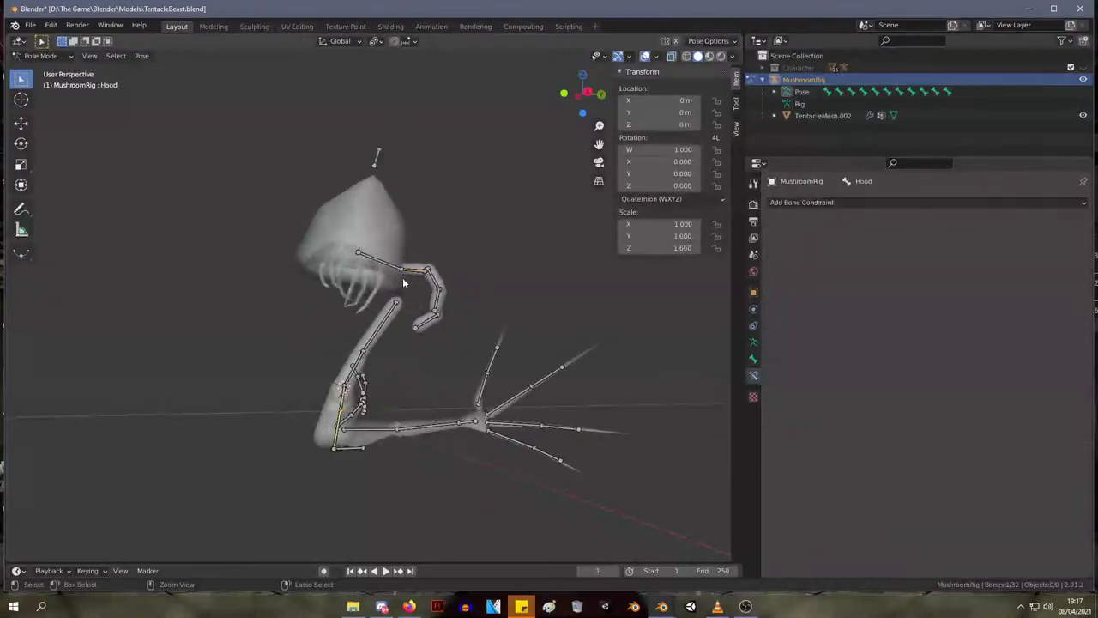
key(Tab)
click(412, 284)
key(Tab)
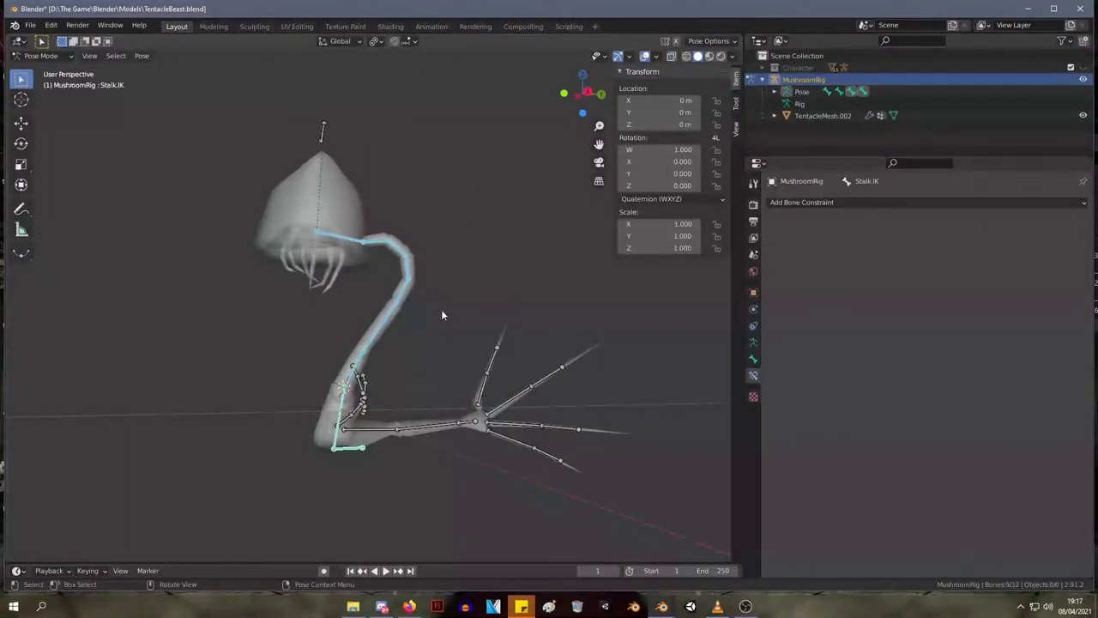
- Compare the rig's Edit Mode and Pose Mode shapes around the Hood bone, the stalk and UpperThumb.L
middle_drag(314, 301, 352, 283)
key(Tab)
key(Tab)
key(Tab)
click(347, 176)
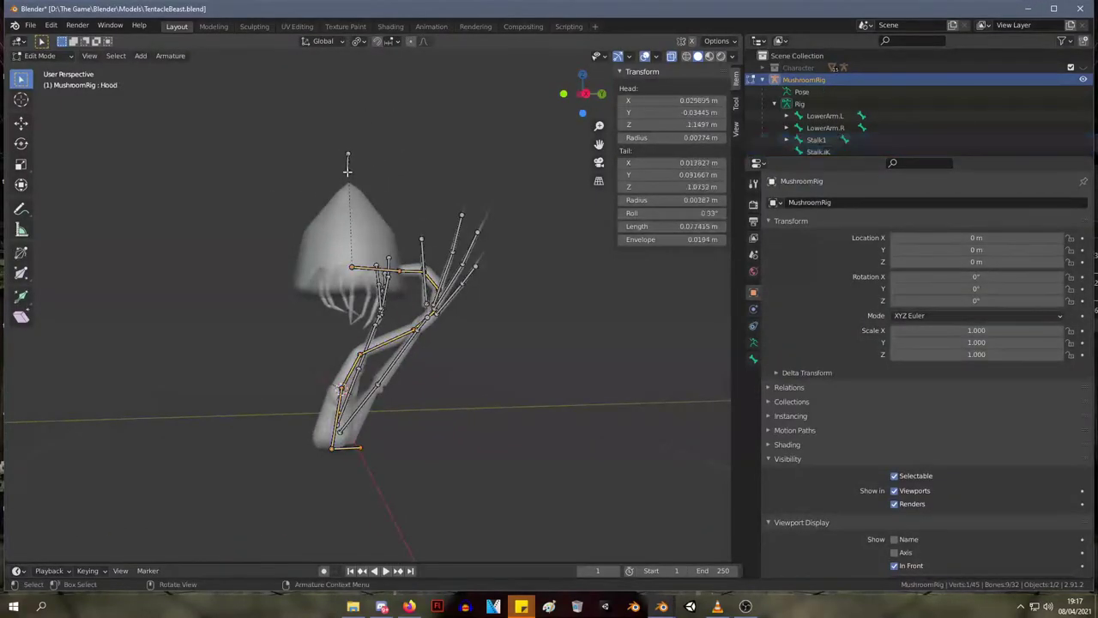
middle_drag(355, 195, 521, 319)
click(502, 256)
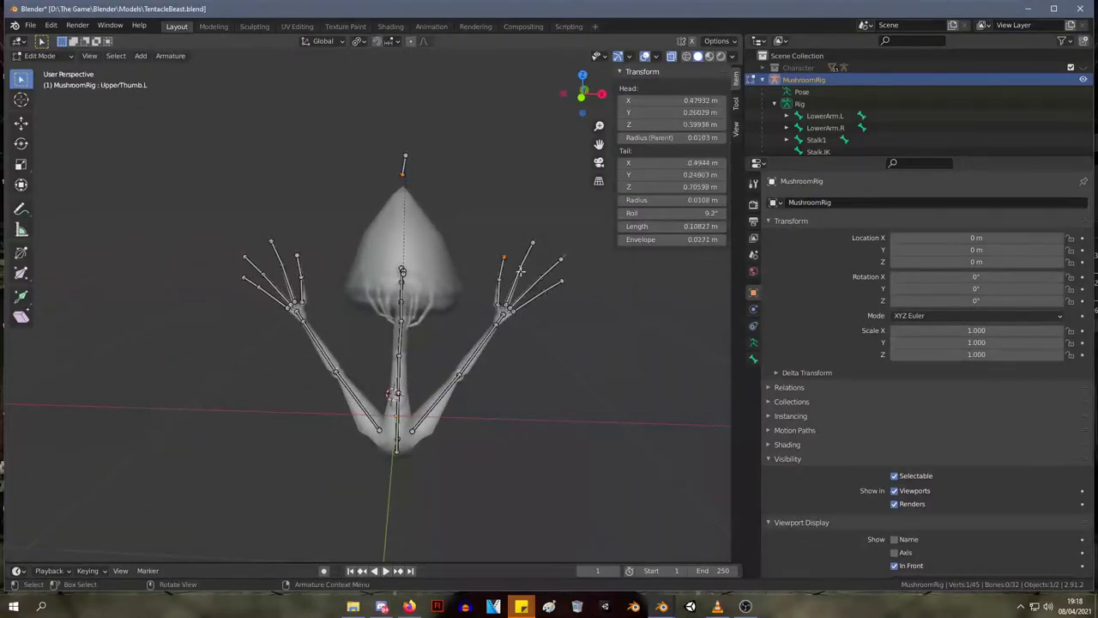
middle_drag(567, 272, 462, 290)
key(g)
click(450, 297)
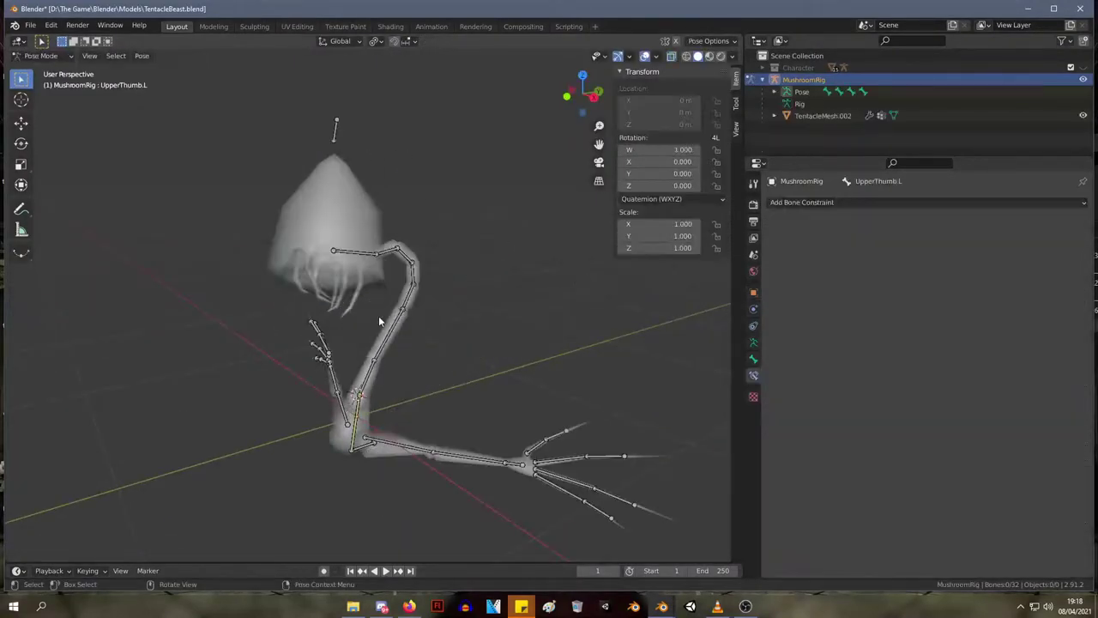
- Try clearing all pose transforms in Pose Mode without selecting any bones, and inspect the rig from the front
middle_drag(378, 315, 257, 249)
click(141, 55)
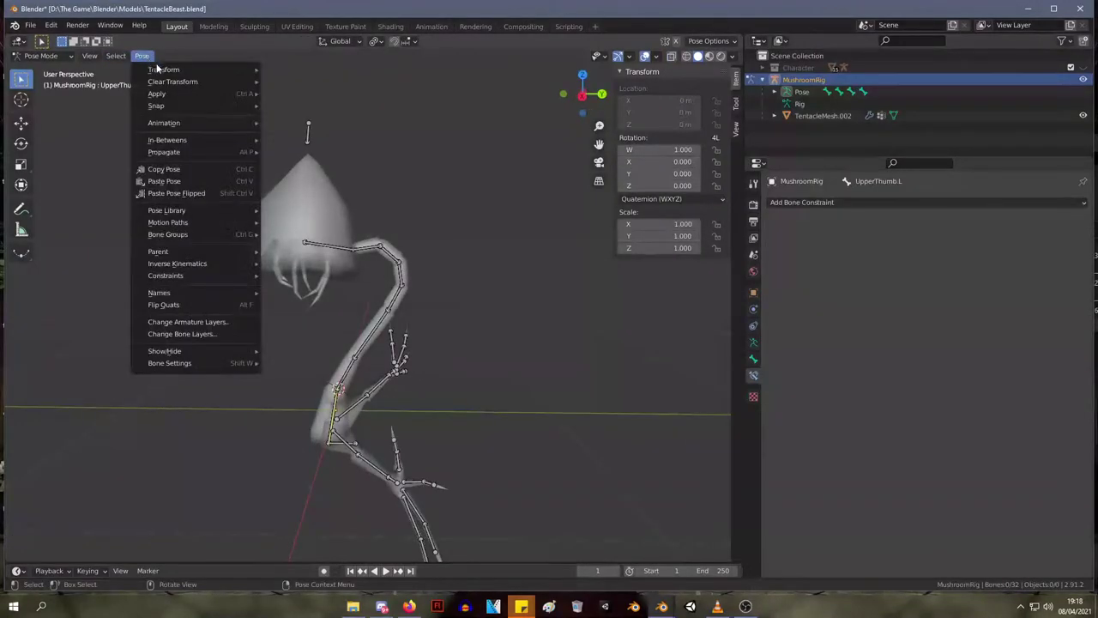
mouse_move(204, 80)
click(310, 85)
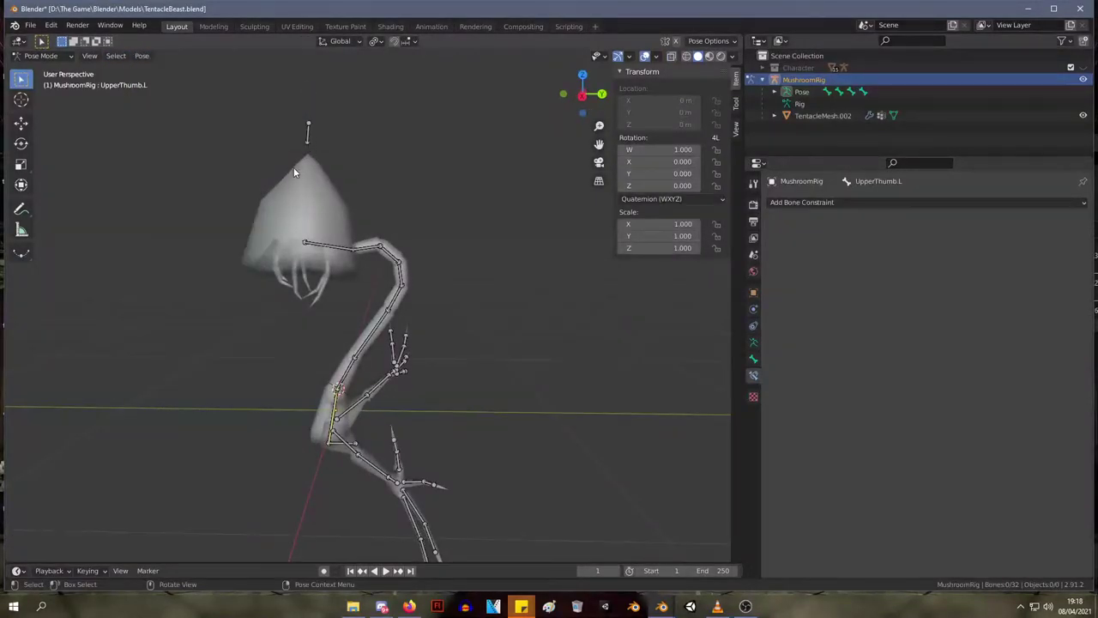
middle_drag(294, 172, 529, 269)
middle_drag(518, 277, 526, 287)
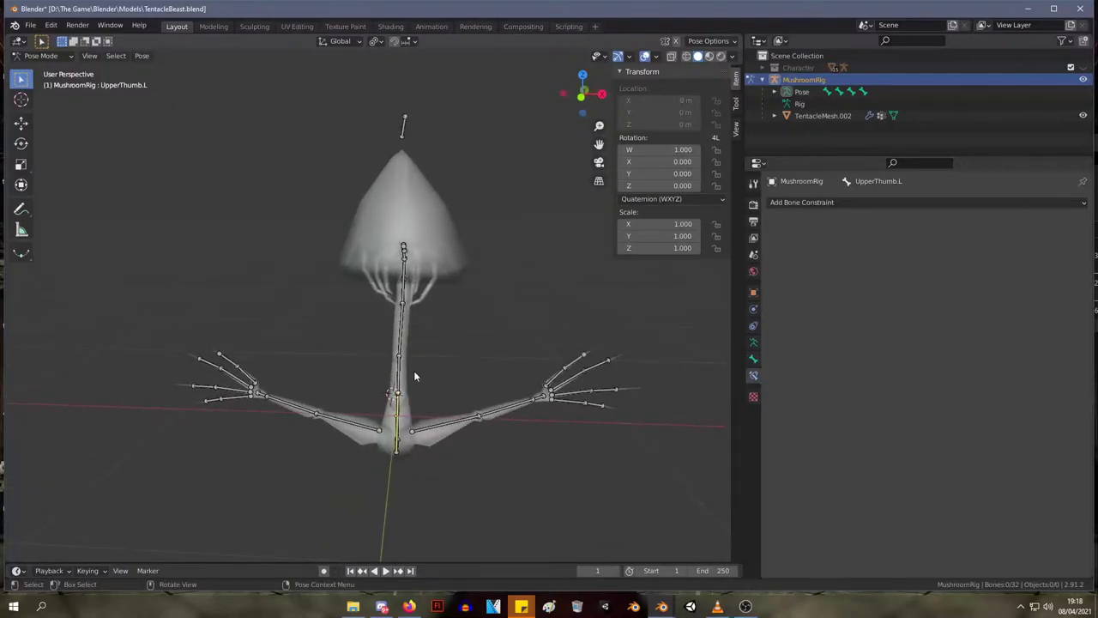
- Select the stalk bones and try clearing all transforms in Pose Mode
drag(413, 408, 381, 203)
middle_drag(473, 265, 378, 273)
key(Tab)
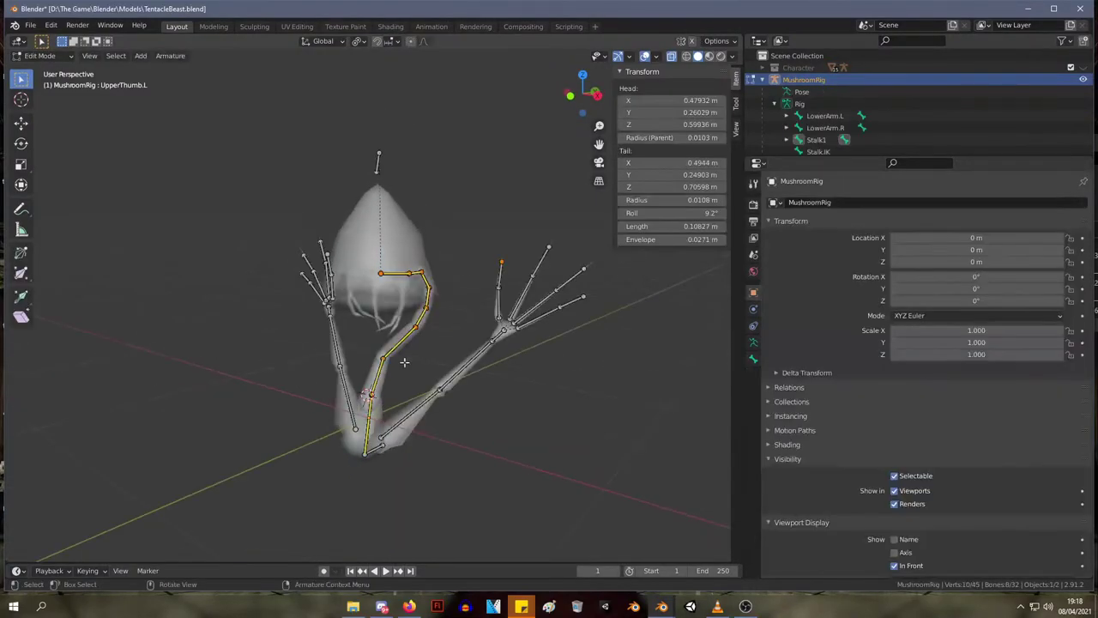
middle_drag(404, 362, 448, 358)
right_click(422, 256)
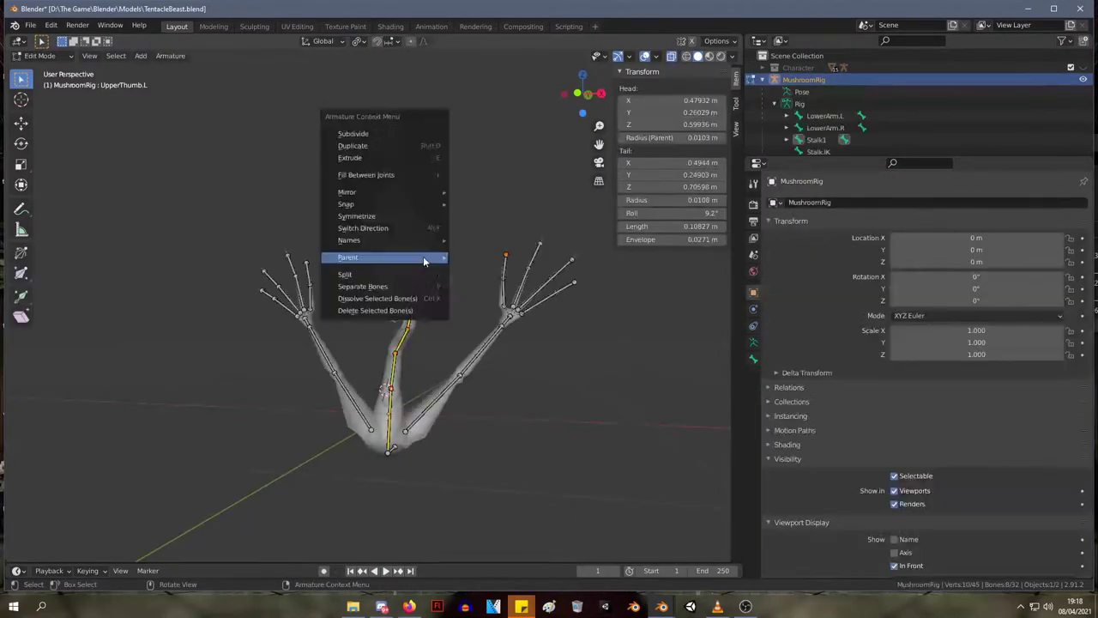
key(Escape)
key(Tab)
click(141, 55)
mouse_move(196, 83)
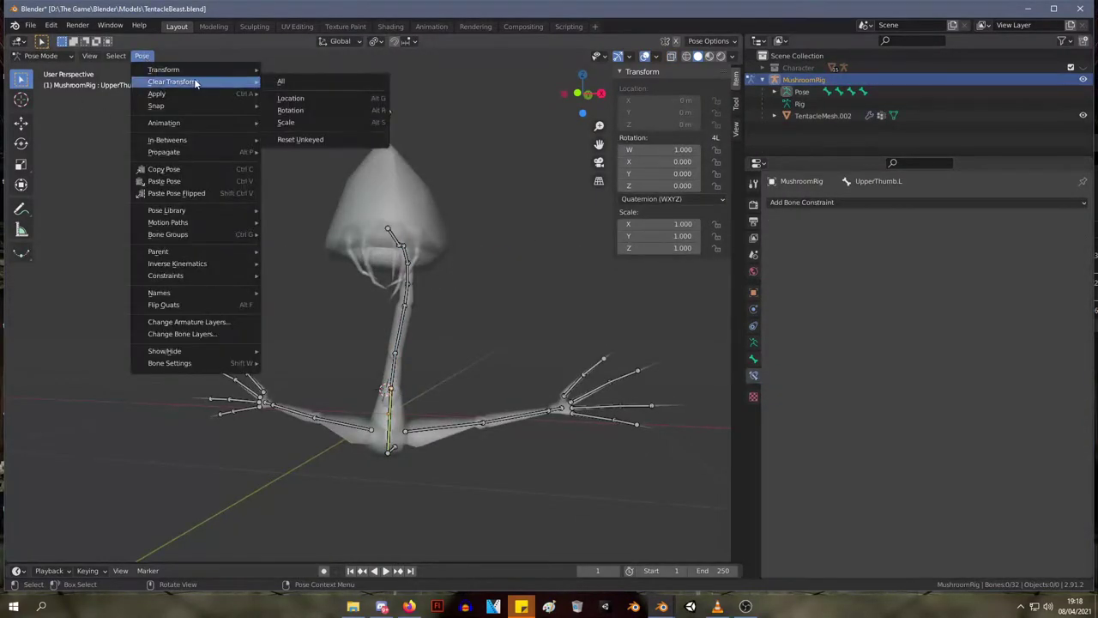
click(281, 82)
middle_drag(347, 132, 391, 220)
- Select every bone of MushroomRig in Pose Mode and clear all transforms
key(Tab)
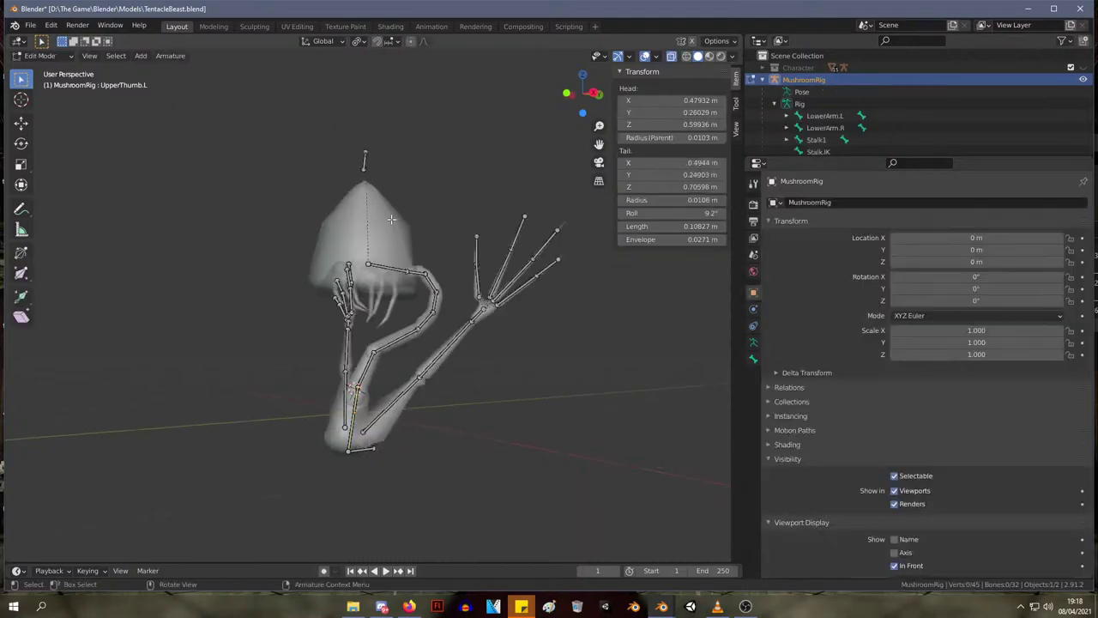
key(Tab)
click(142, 55)
key(a)
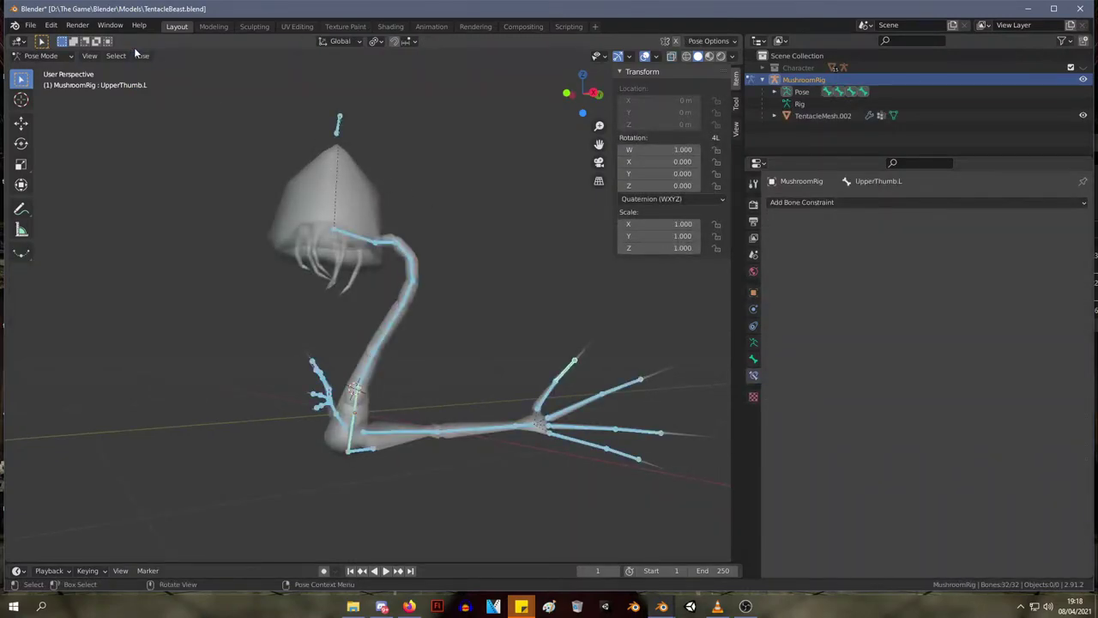
click(141, 56)
mouse_move(245, 81)
click(305, 80)
middle_drag(354, 153, 453, 205)
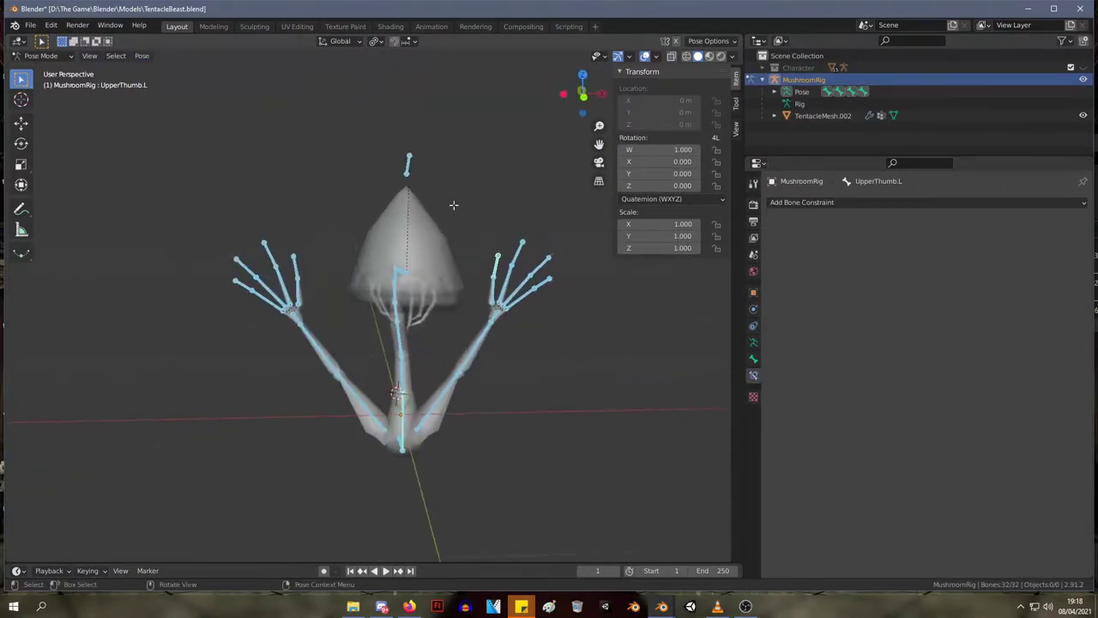
- Inspect the rest position and the LowerArm.L bone in Edit Mode, and switch the armature to Object Mode
key(Tab)
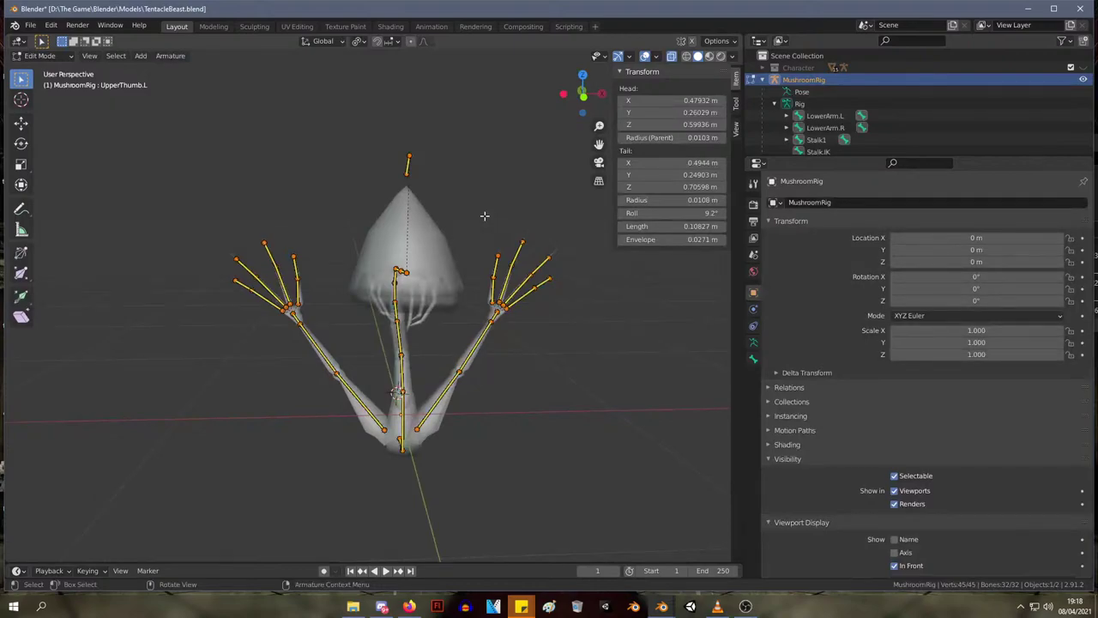
middle_drag(412, 229, 355, 398)
click(355, 400)
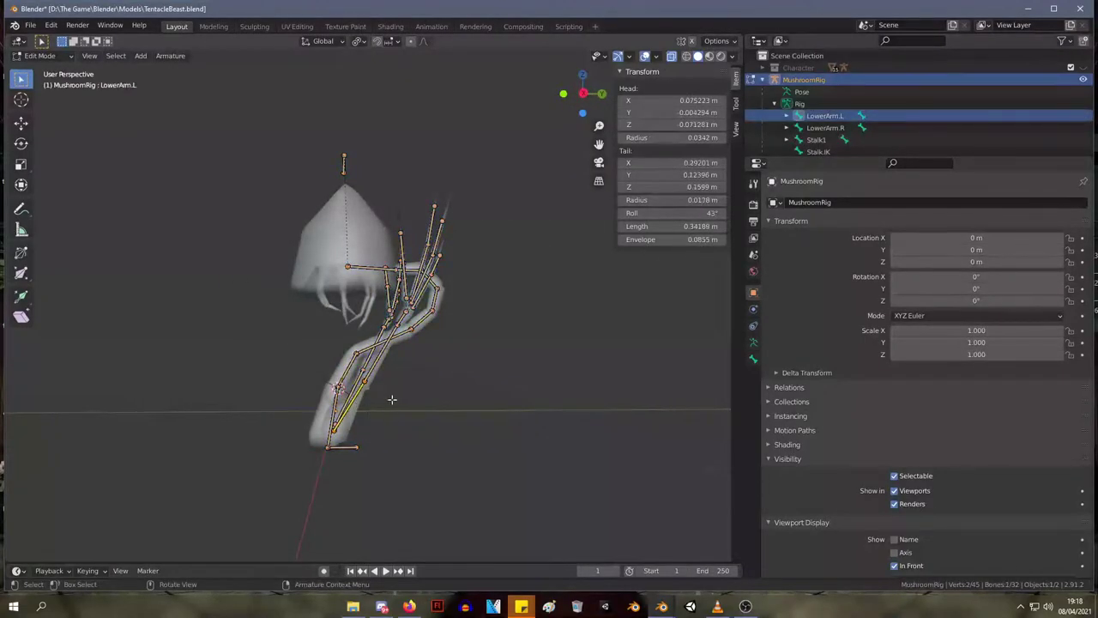
middle_drag(453, 384, 421, 368)
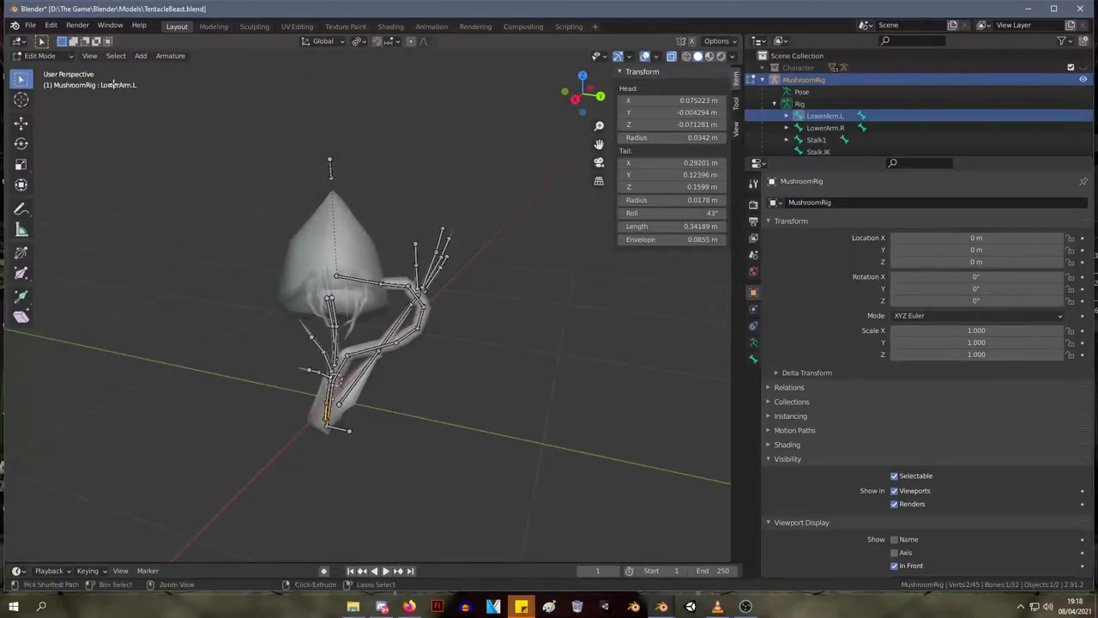
key(ctrl+Tab)
click(58, 54)
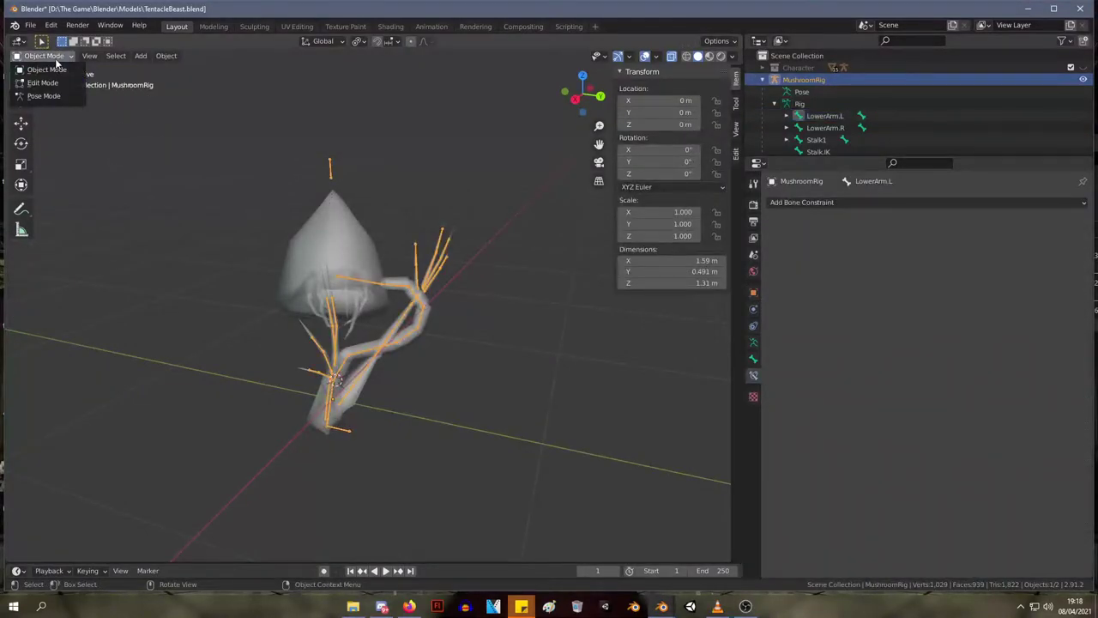
- Open TentacleMesh.002 in Edit Mode and select the linked middle stalk segment to check its vertex weights
click(404, 210)
middle_drag(405, 211, 566, 209)
click(397, 399)
key(Tab)
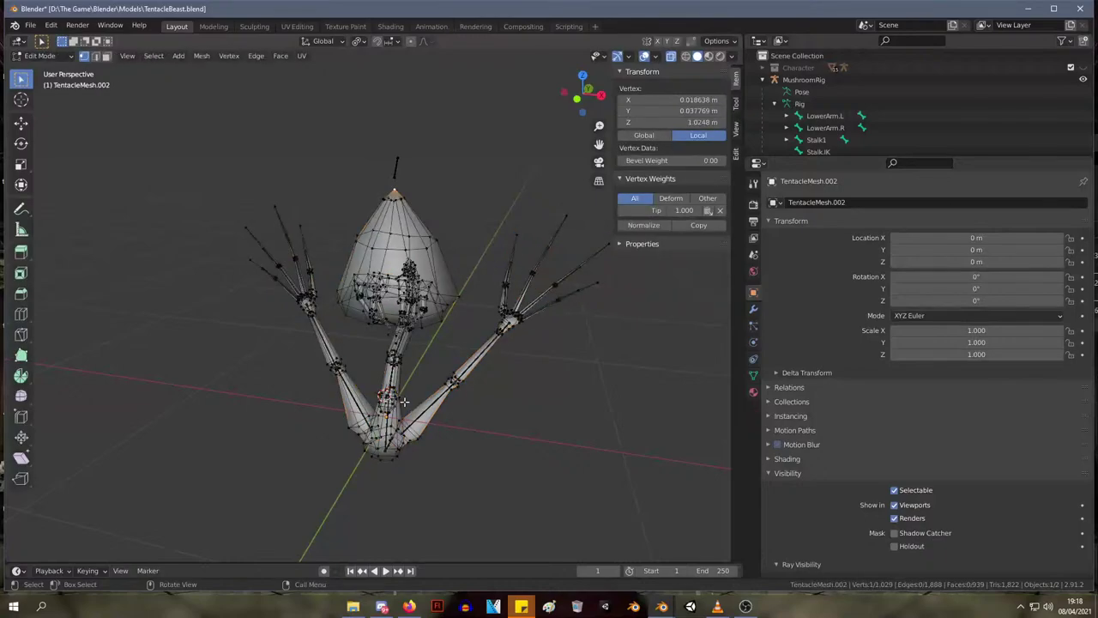
middle_drag(403, 401, 394, 364)
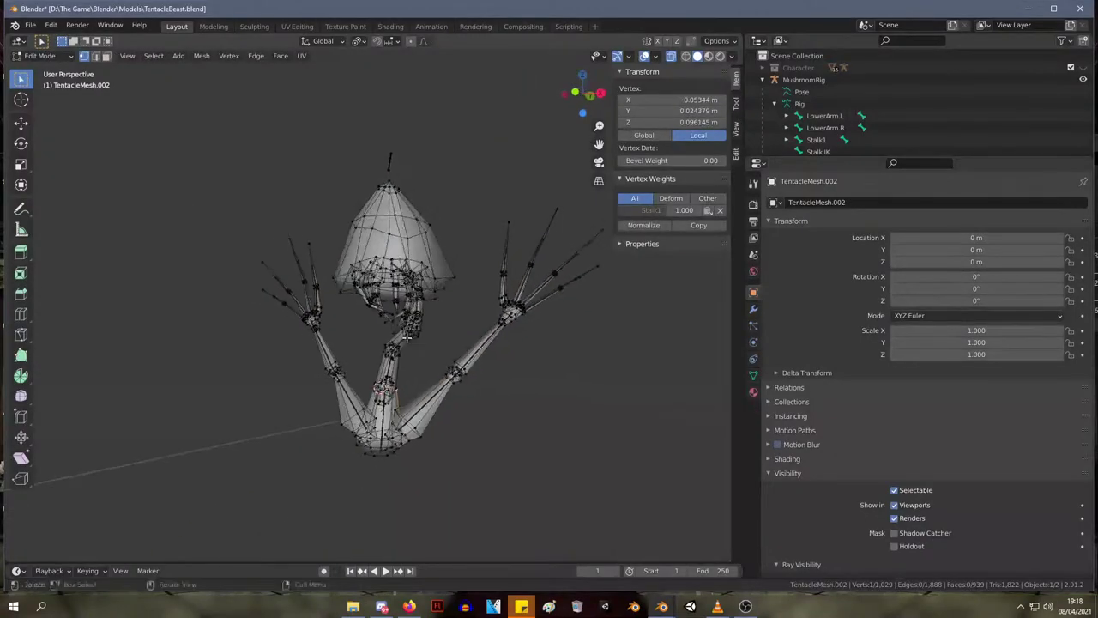
key(l)
scroll(395, 365, up, 3)
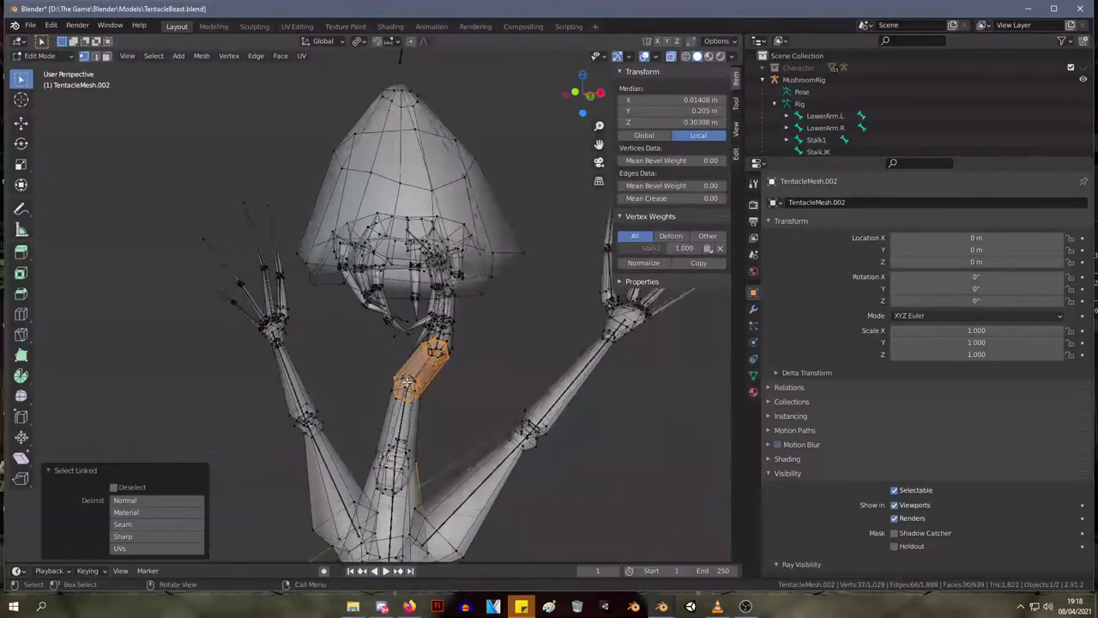
- In face selection, pick the linked base segment and the stalk segment directly above it, each delimited by Seam
click(400, 500)
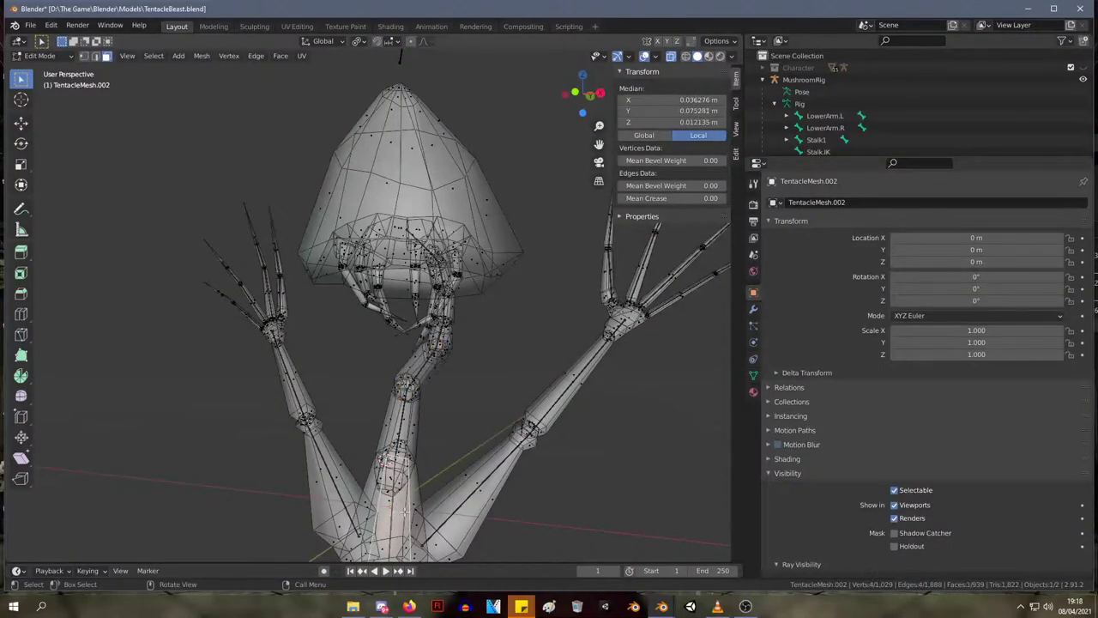
key(l)
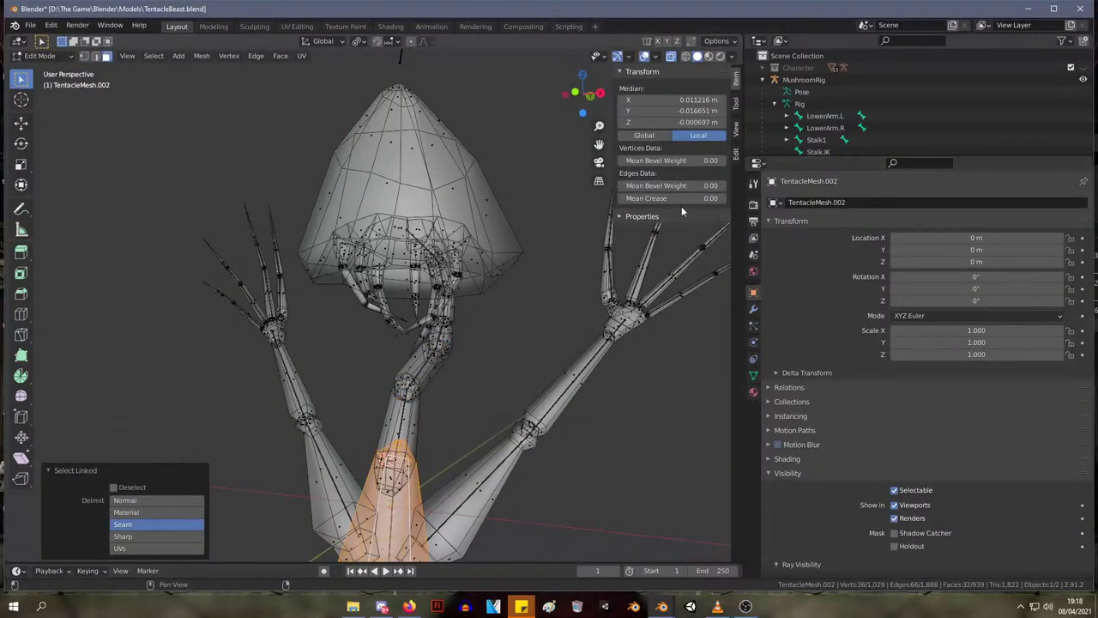
click(404, 420)
key(l)
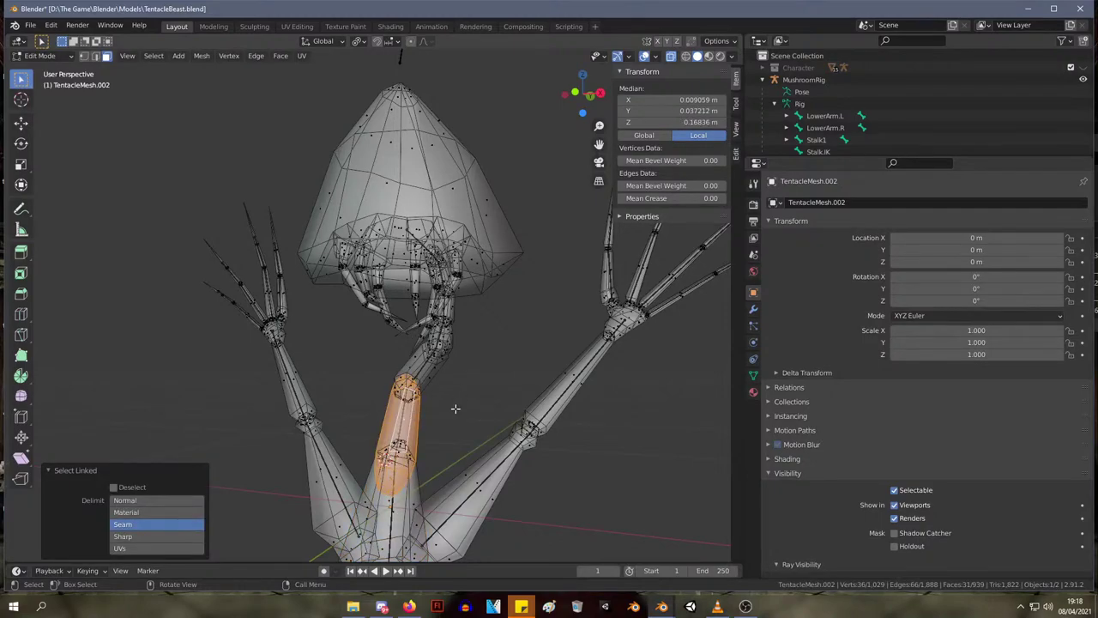
- Show the mesh's vertex groups and, in vertex selection, pick a base vertex and the linked left lower arm segment
click(753, 376)
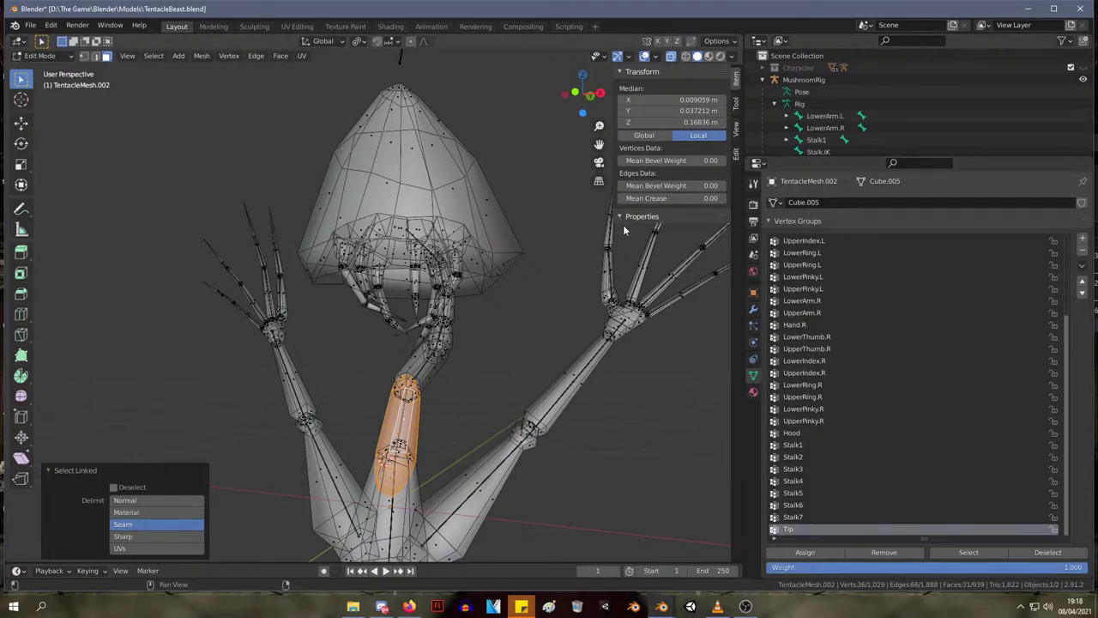
key(1)
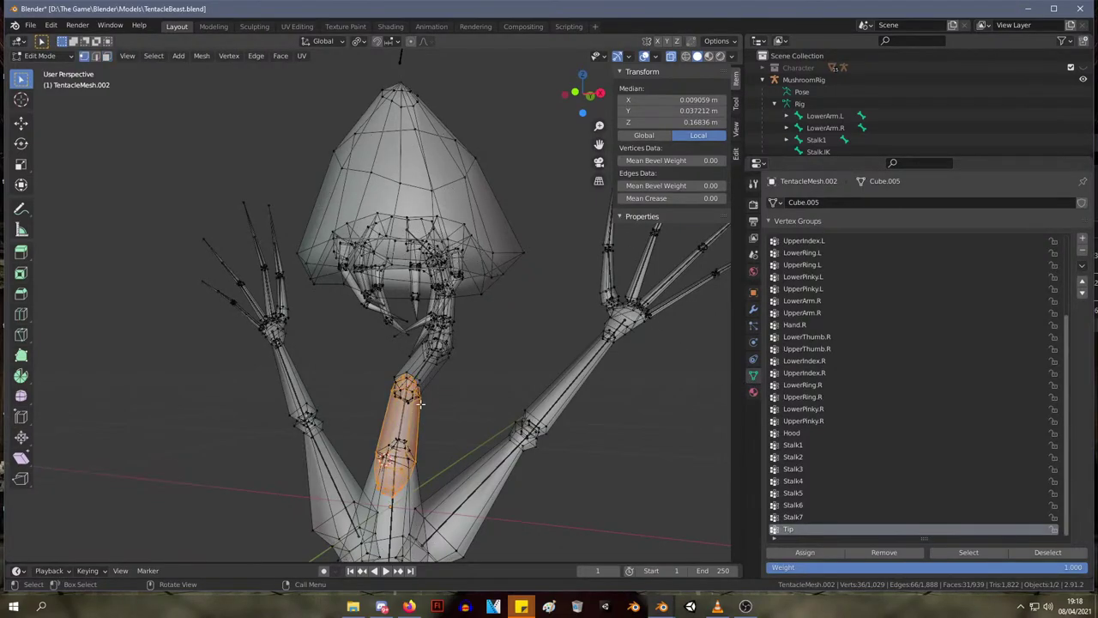
middle_drag(429, 398, 399, 457)
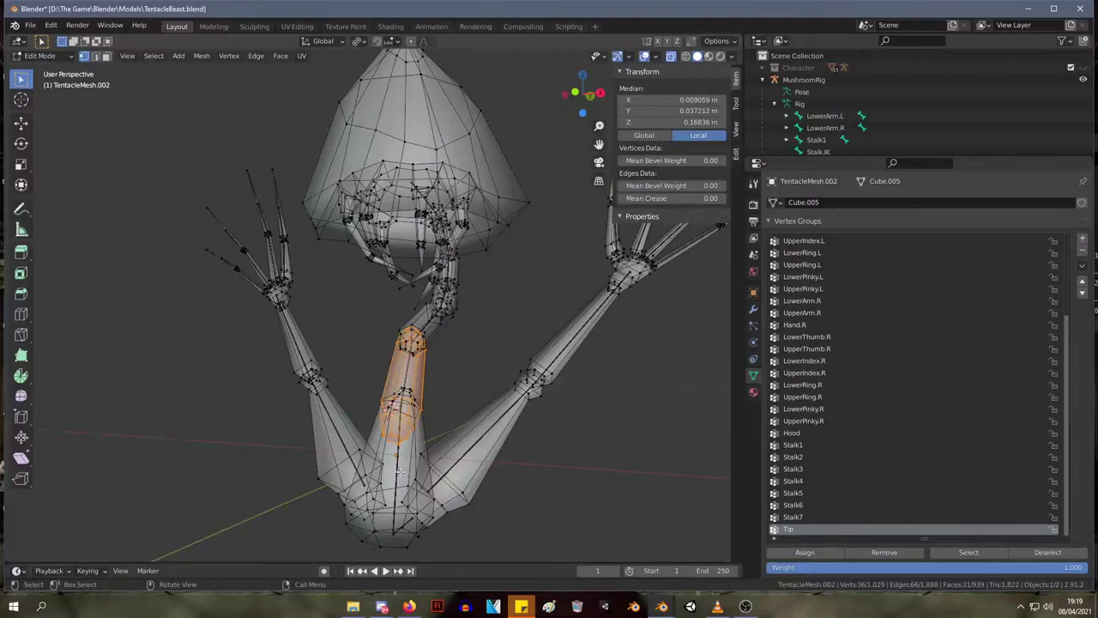
click(376, 542)
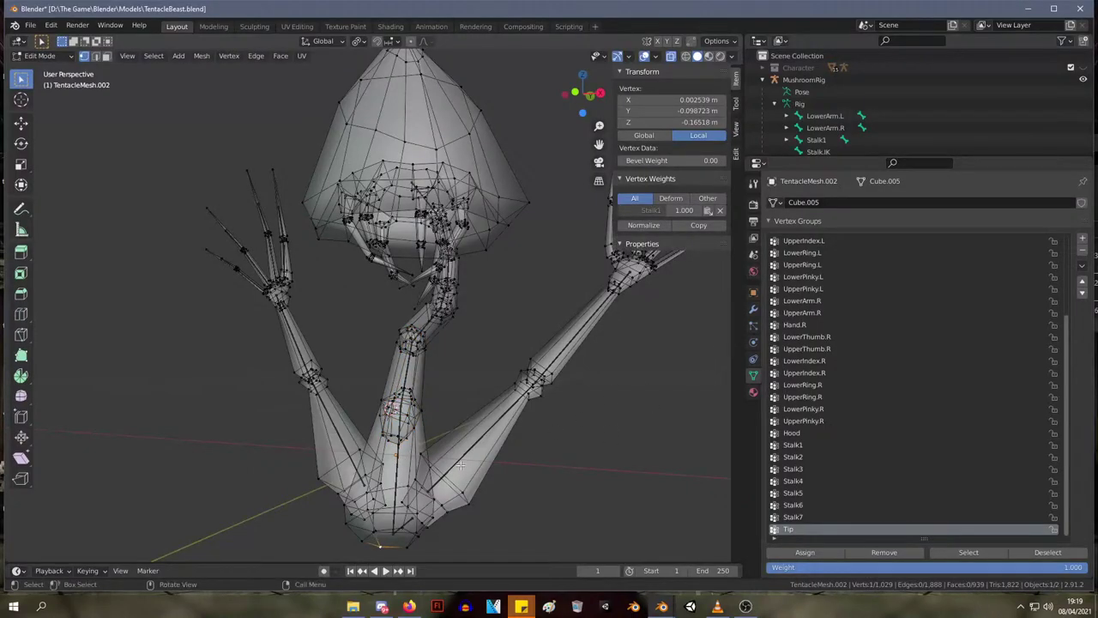
key(l)
click(720, 249)
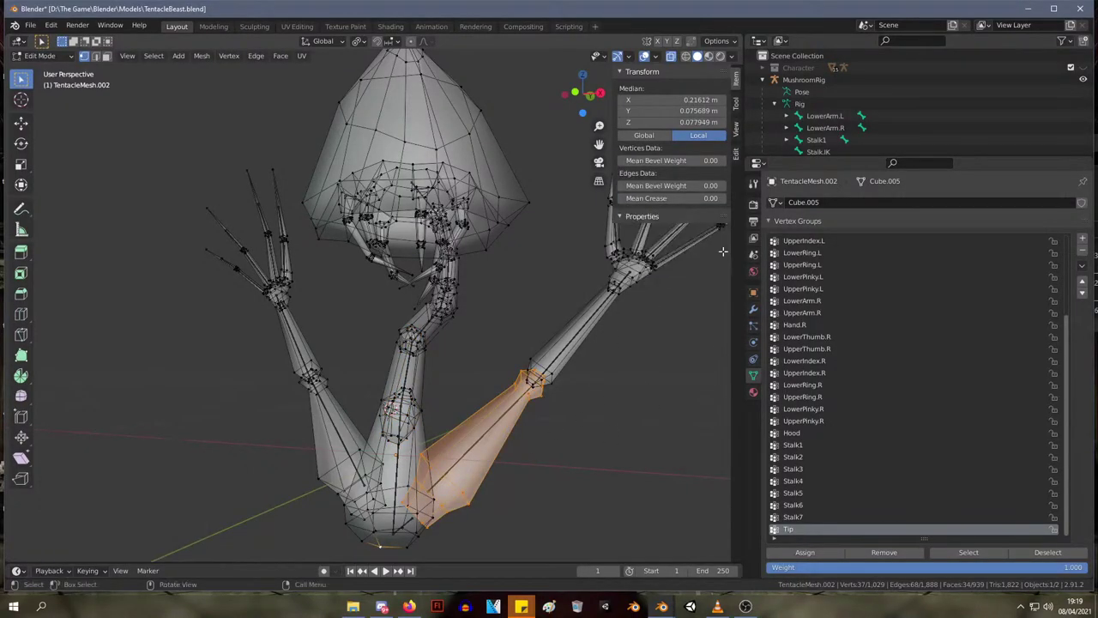
- Select the linked second and third stalk segments in turn and remove the Stalk2 and Stalk3 vertex weights
click(411, 424)
key(l)
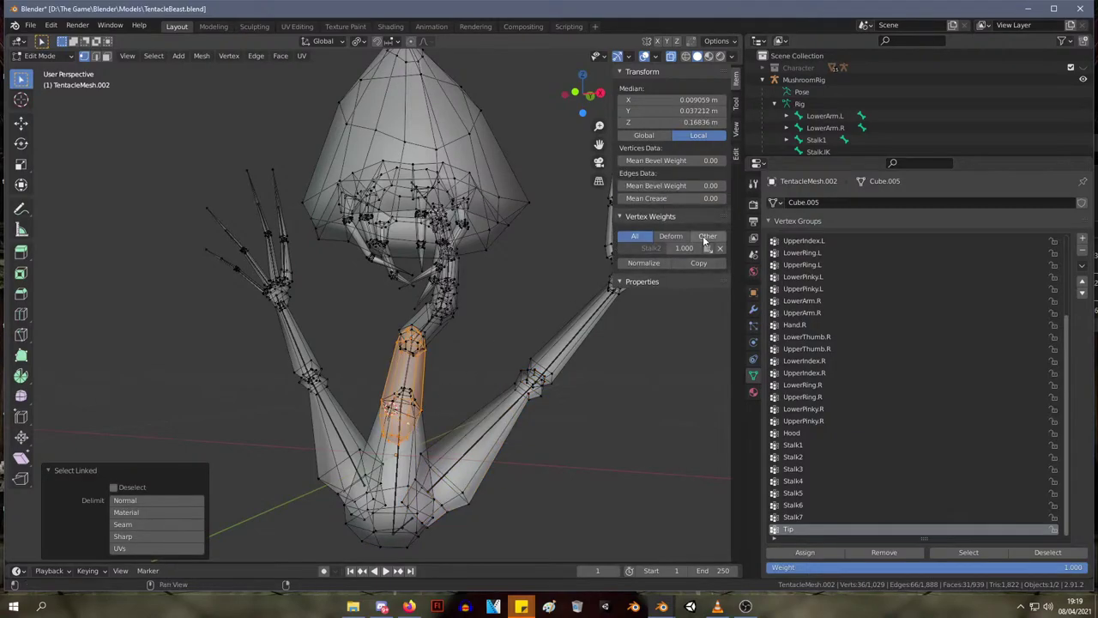
click(720, 249)
click(435, 326)
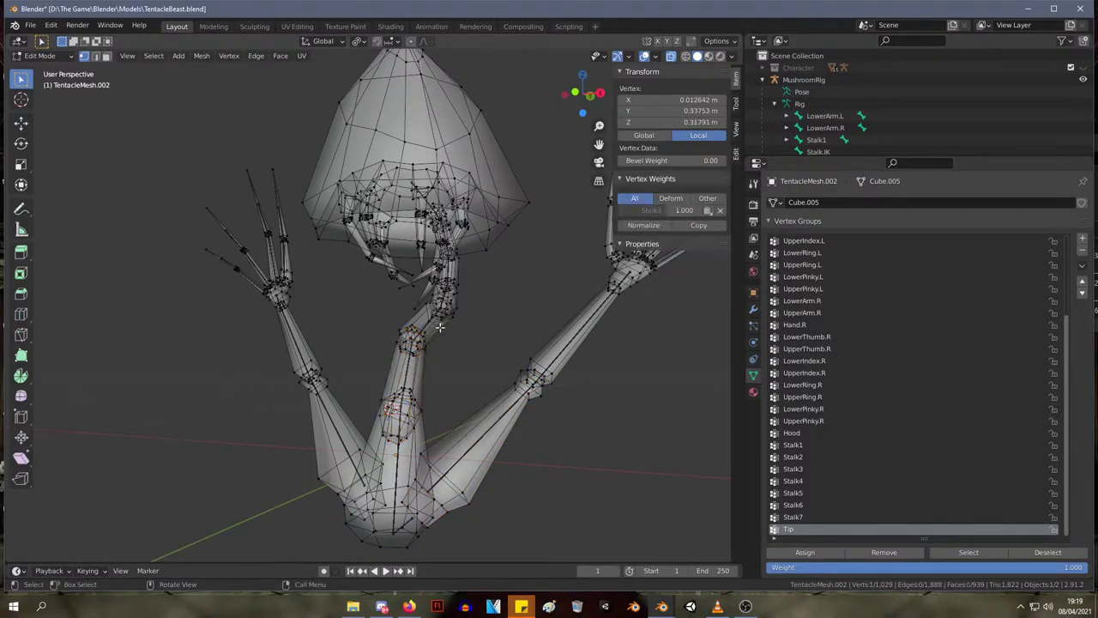
key(l)
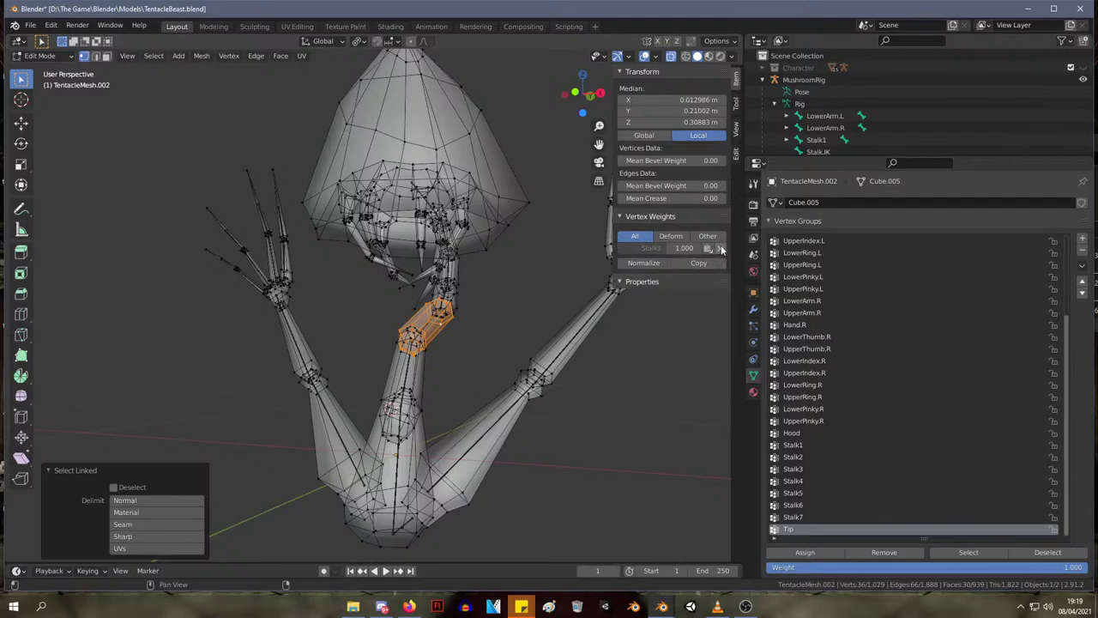
click(719, 248)
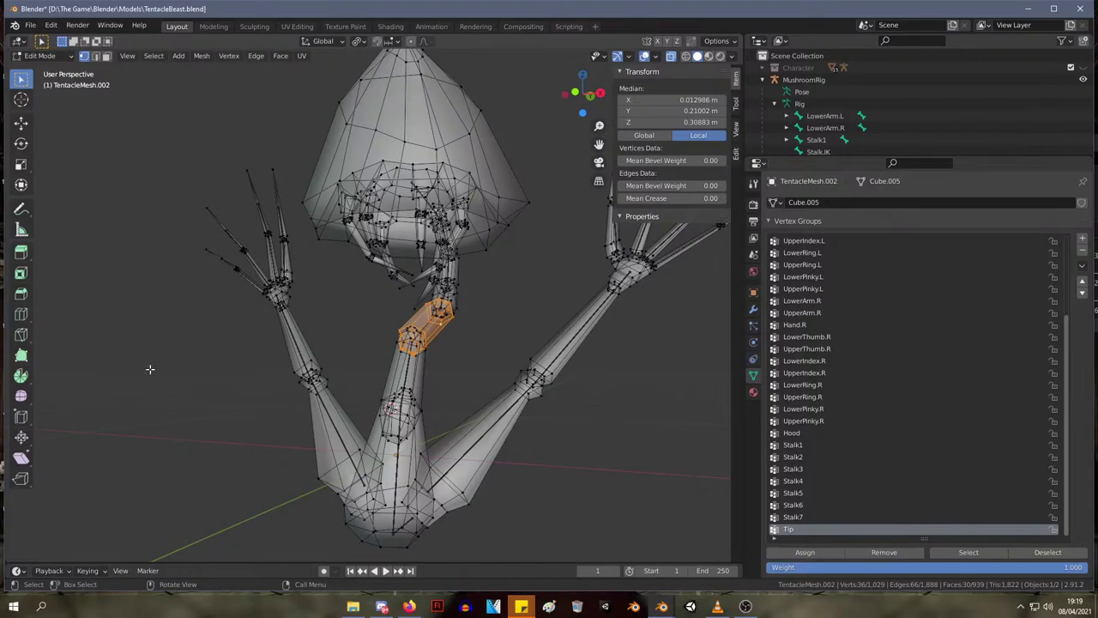
- Select the next two linked stalk segments in turn and remove the Stalk4 and Stalk5 vertex weights
middle_drag(443, 375, 522, 377)
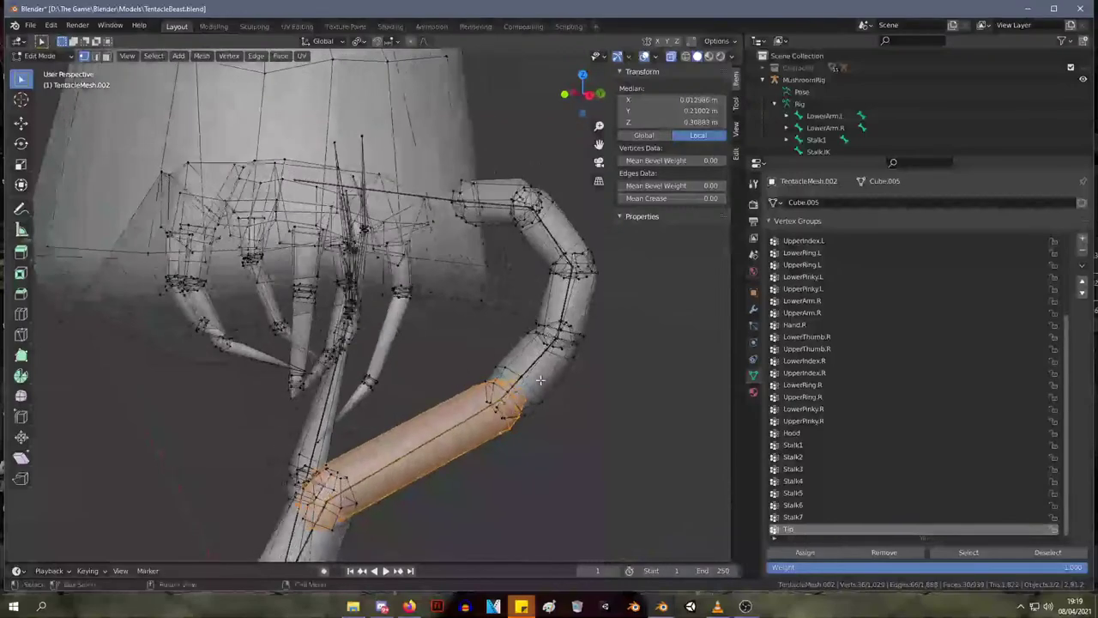
click(524, 377)
key(l)
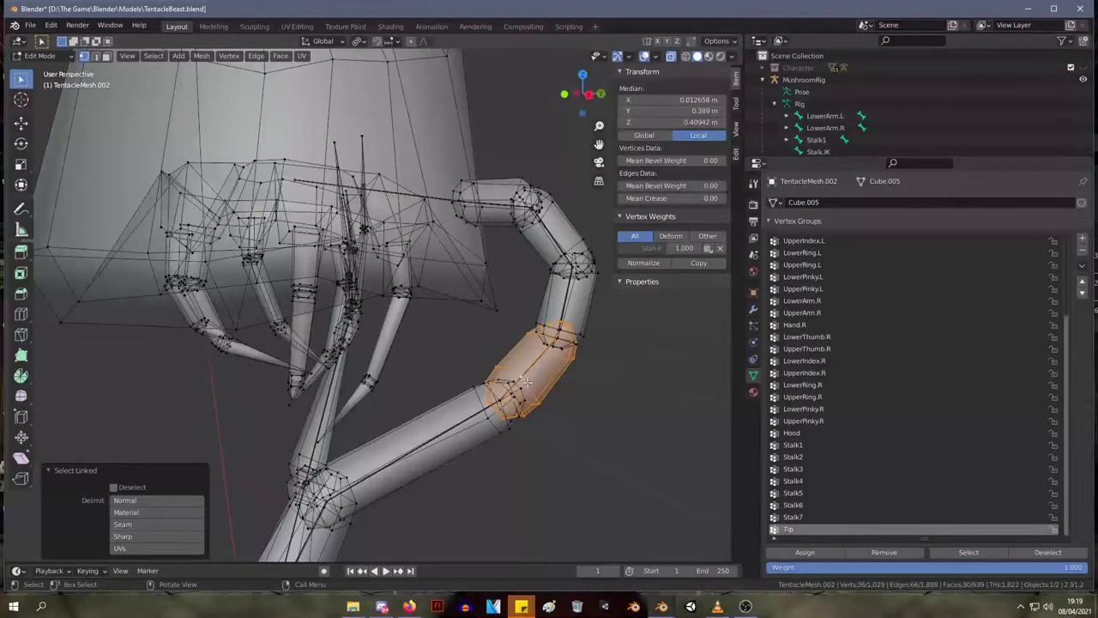
click(720, 248)
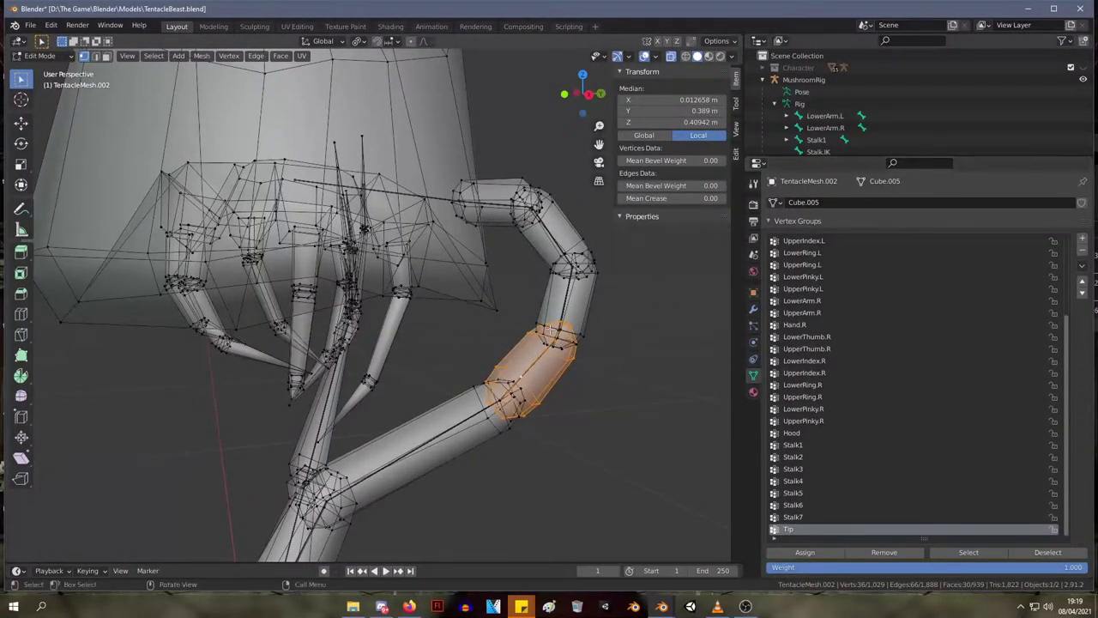
middle_drag(590, 304, 585, 335)
click(585, 336)
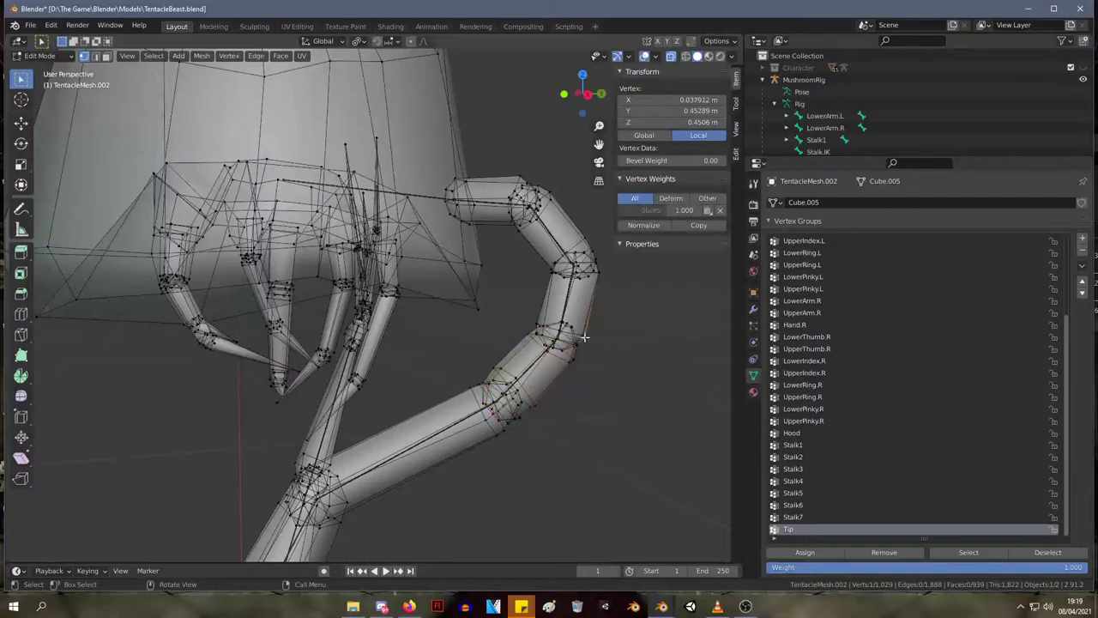
key(l)
click(719, 249)
- Select the last two linked stalk segments leading to the hood and remove each one's listed vertex weight
middle_drag(635, 250, 589, 267)
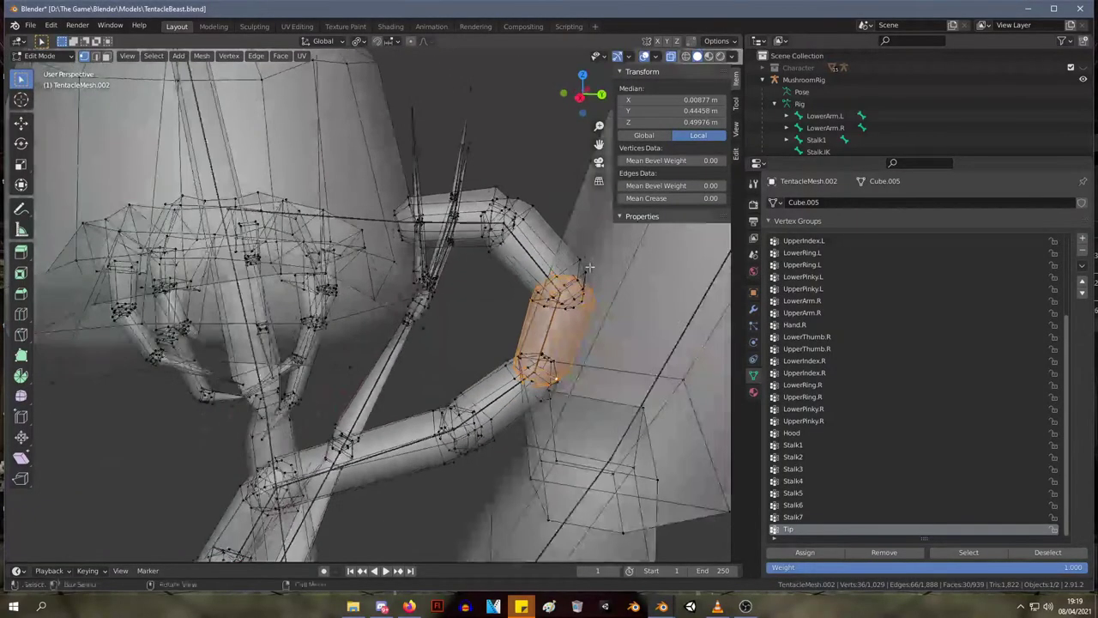
click(582, 262)
key(l)
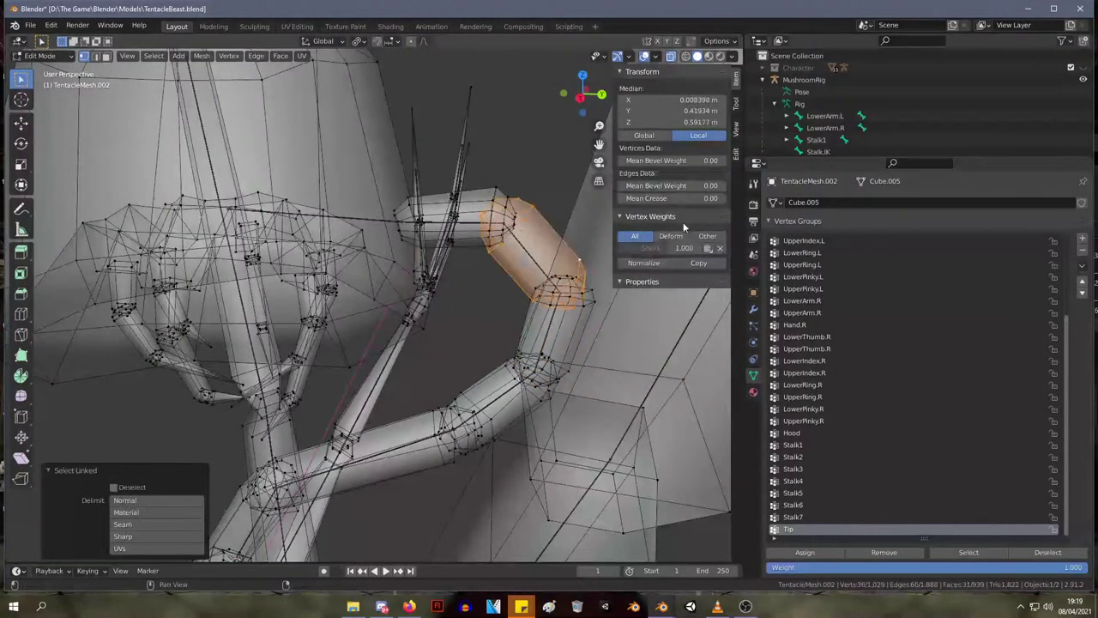
click(721, 248)
click(495, 190)
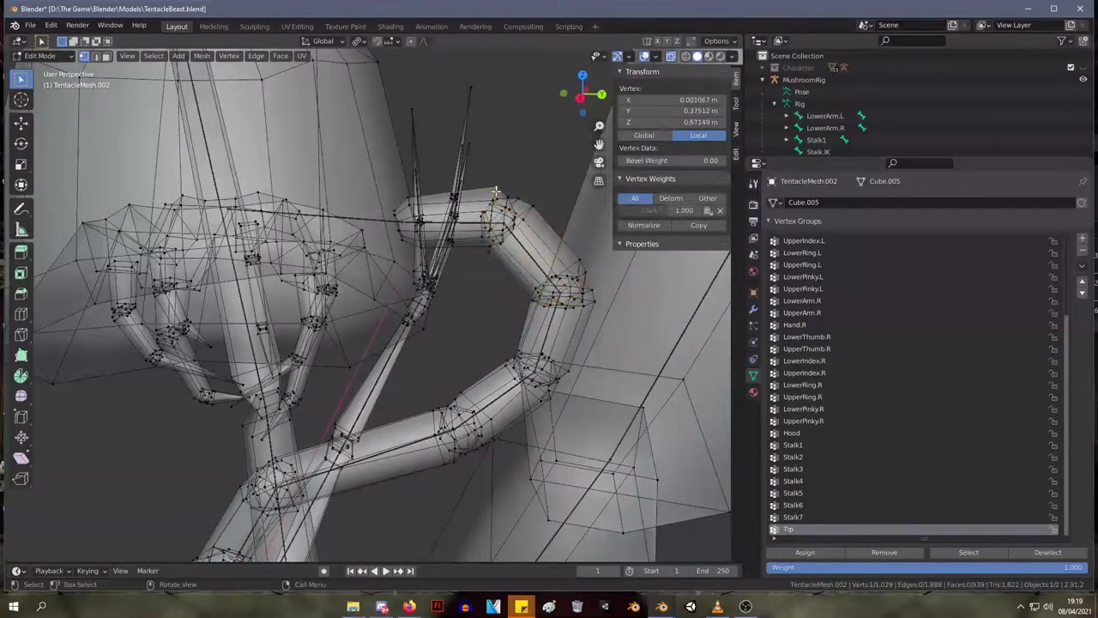
key(l)
click(497, 186)
click(470, 149)
click(498, 188)
key(l)
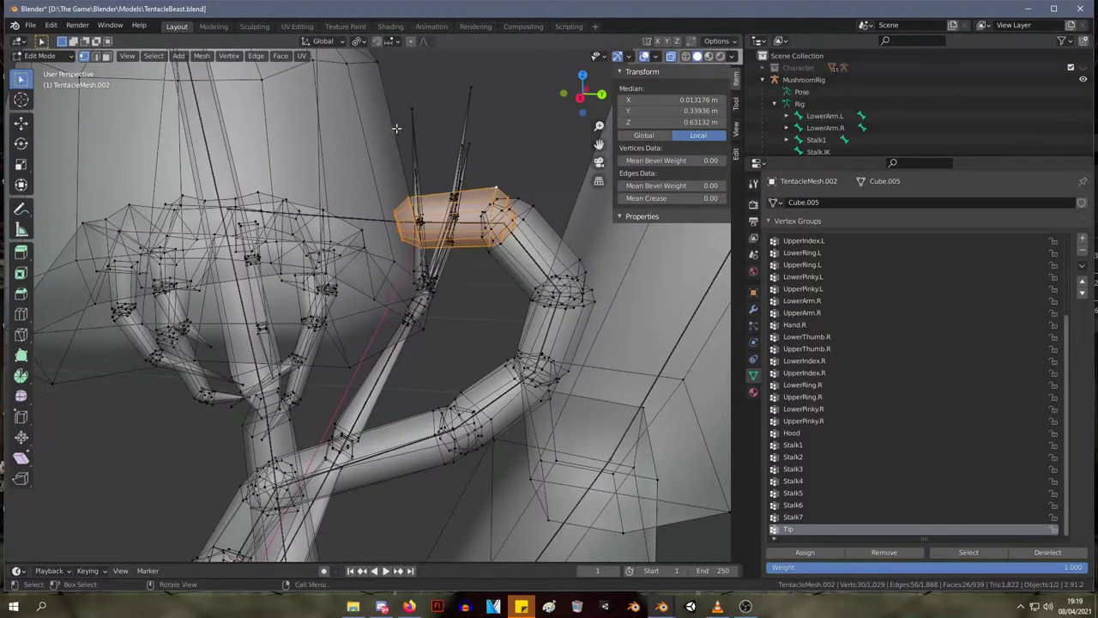
- Select the linked hood surface from a vertex on its upper ring and remove the Tip vertex weight
scroll(396, 128, down, 5)
mouse_move(386, 185)
middle_down()
mouse_move(454, 175)
mouse_move(429, 203)
mouse_move(389, 198)
mouse_move(390, 187)
middle_up()
scroll(440, 196, up, 5)
scroll(440, 196, down, 4)
scroll(414, 186, up, 2)
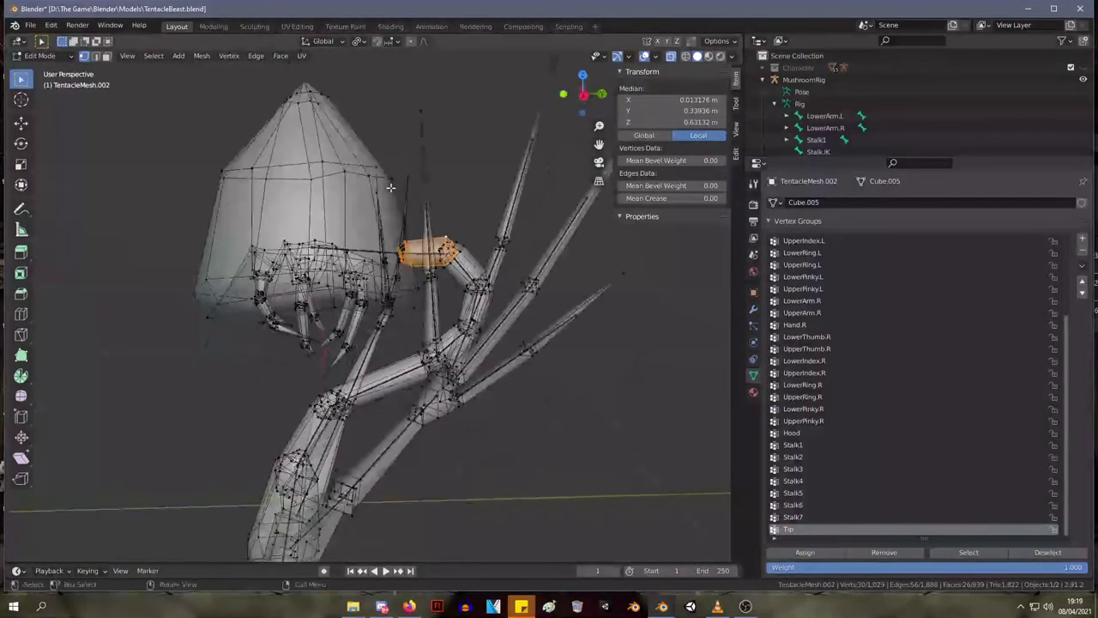
click(374, 170)
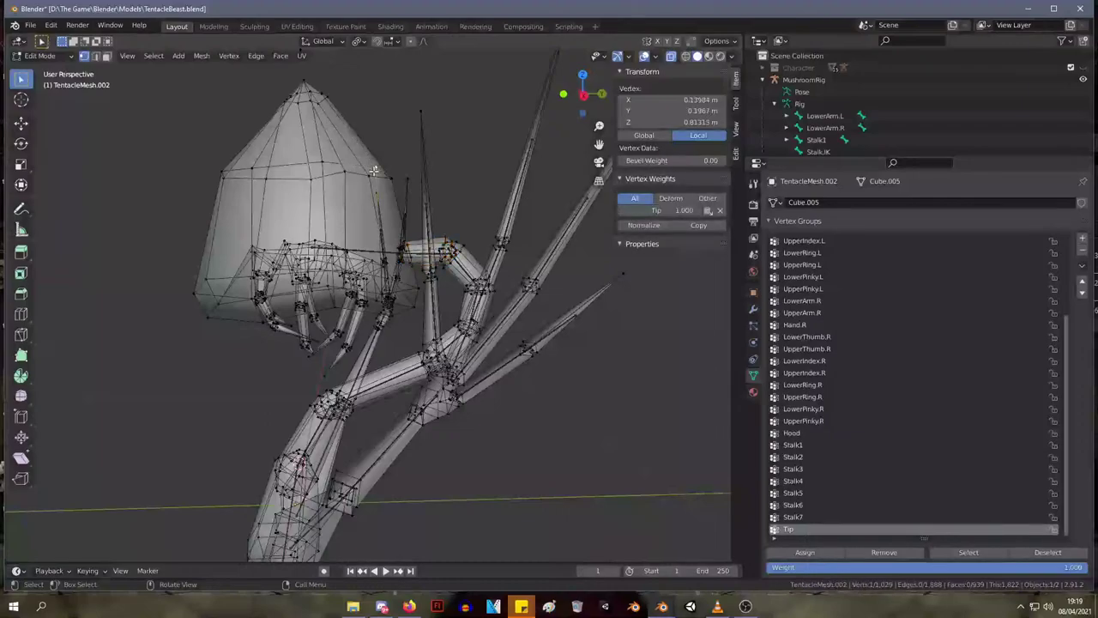
key(l)
key(l)
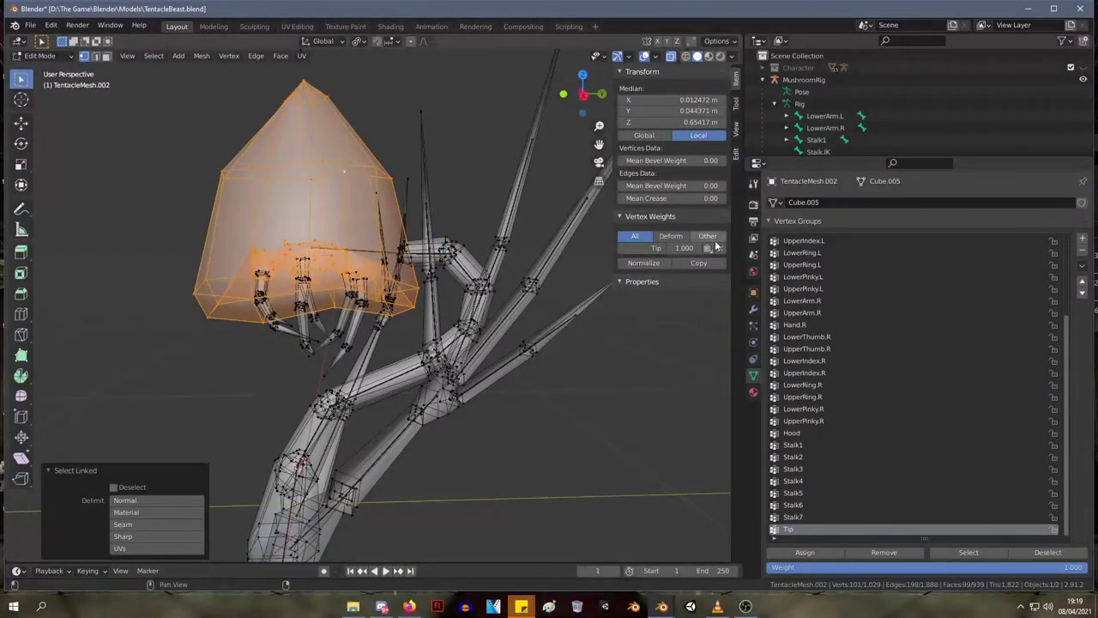
click(720, 248)
- Reselect the linked hood from a vertex near its lower edge and remove the Tip weight, keeping Hood
middle_drag(276, 225, 288, 257)
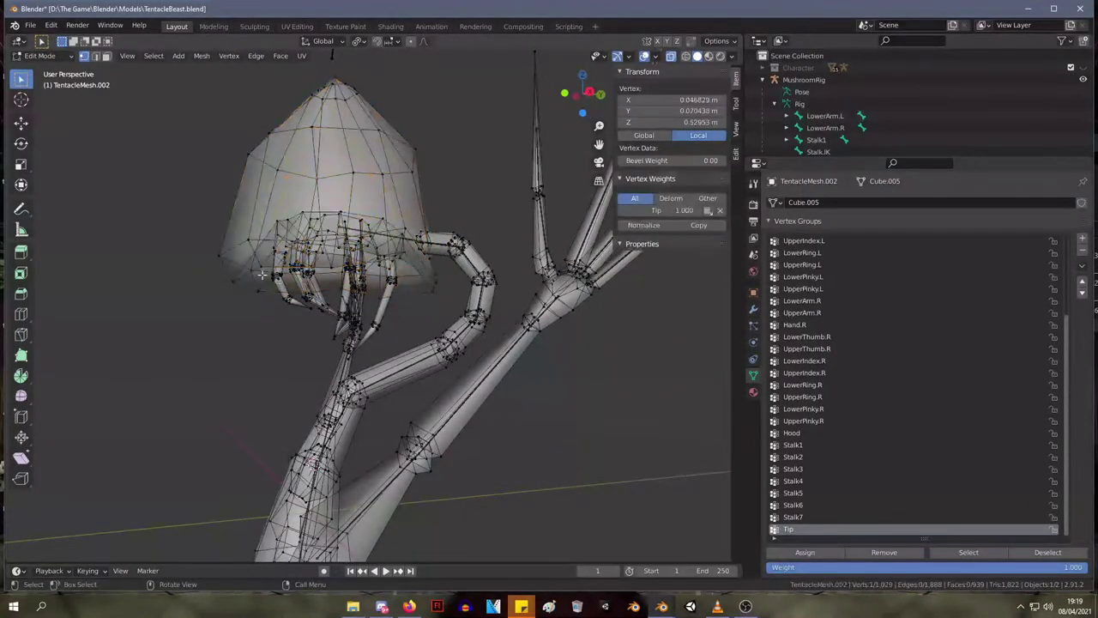
click(255, 261)
click(250, 244)
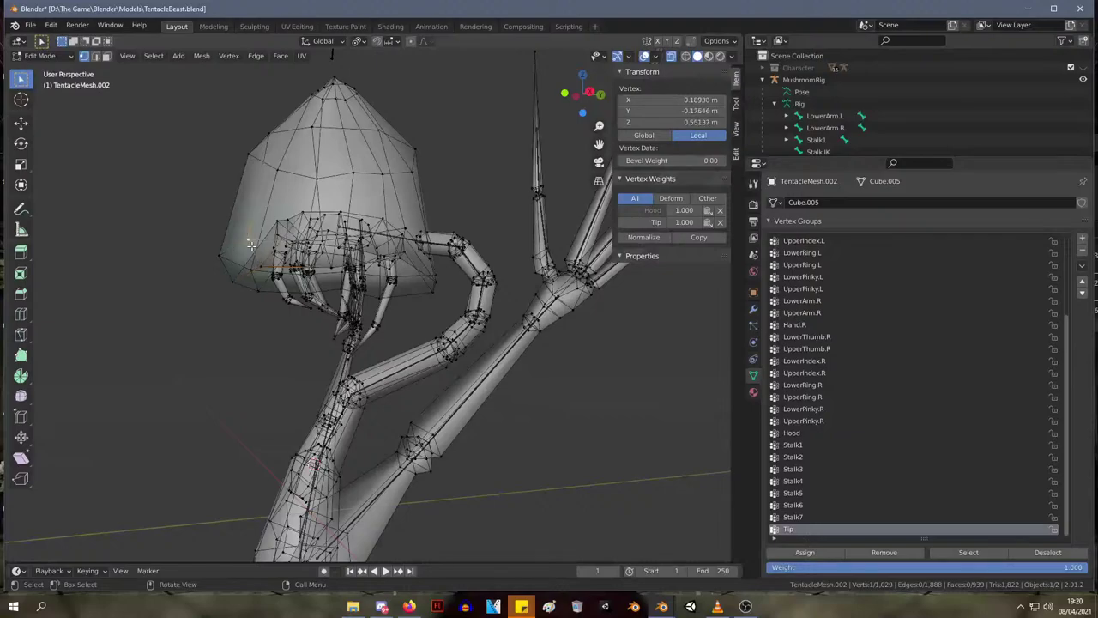
key(l)
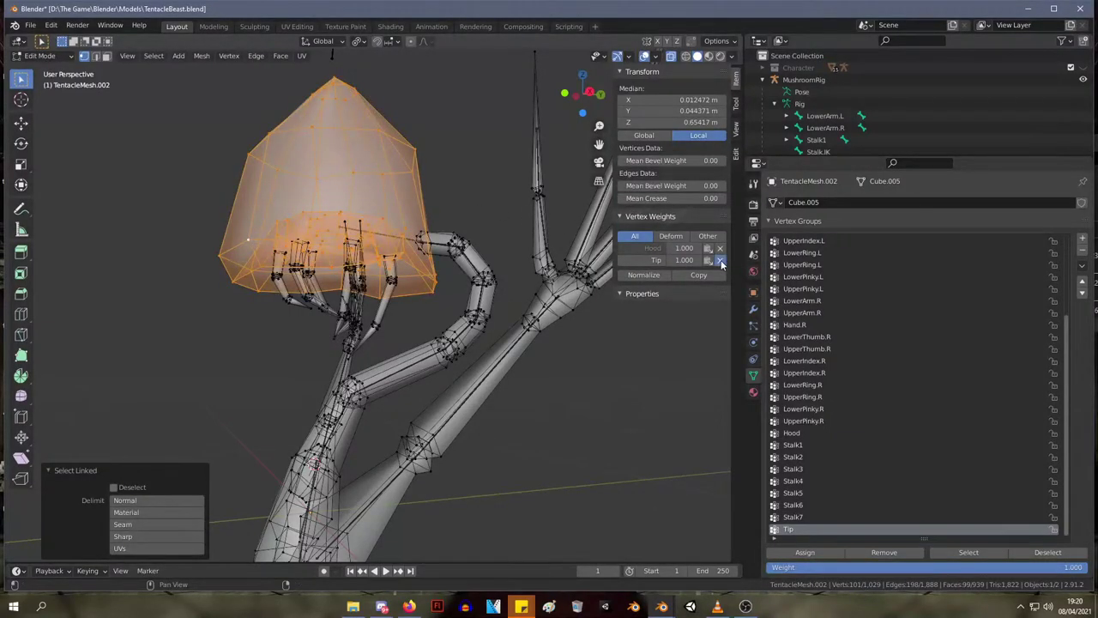
click(719, 259)
- Check the hood's vertex weights at the edited vertex and at another vertex on the opposite lower rim
click(213, 215)
click(249, 241)
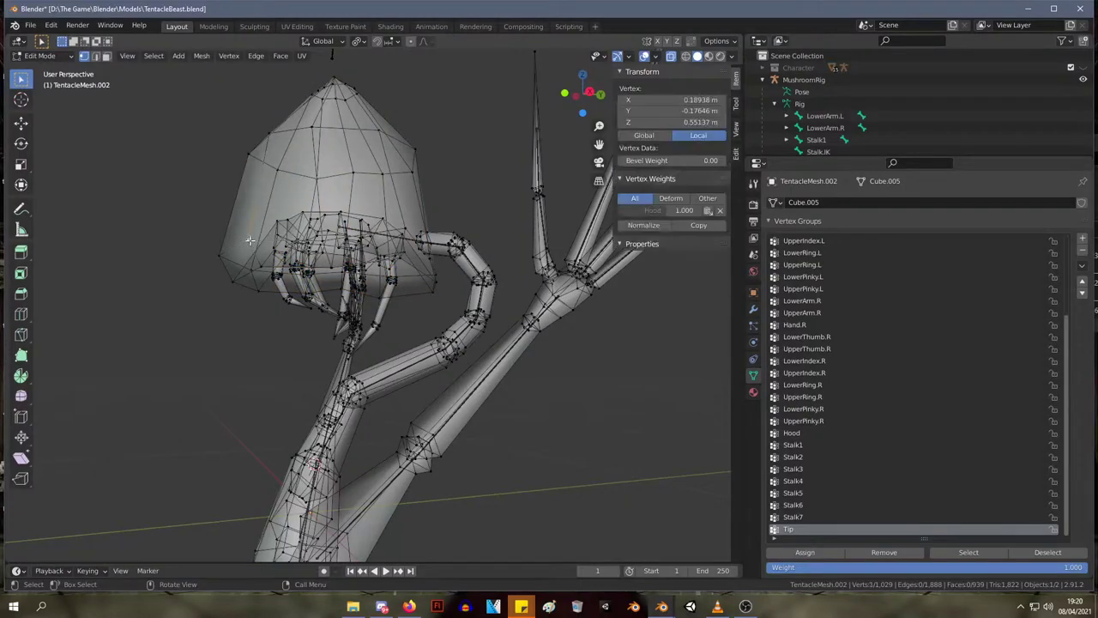
key(l)
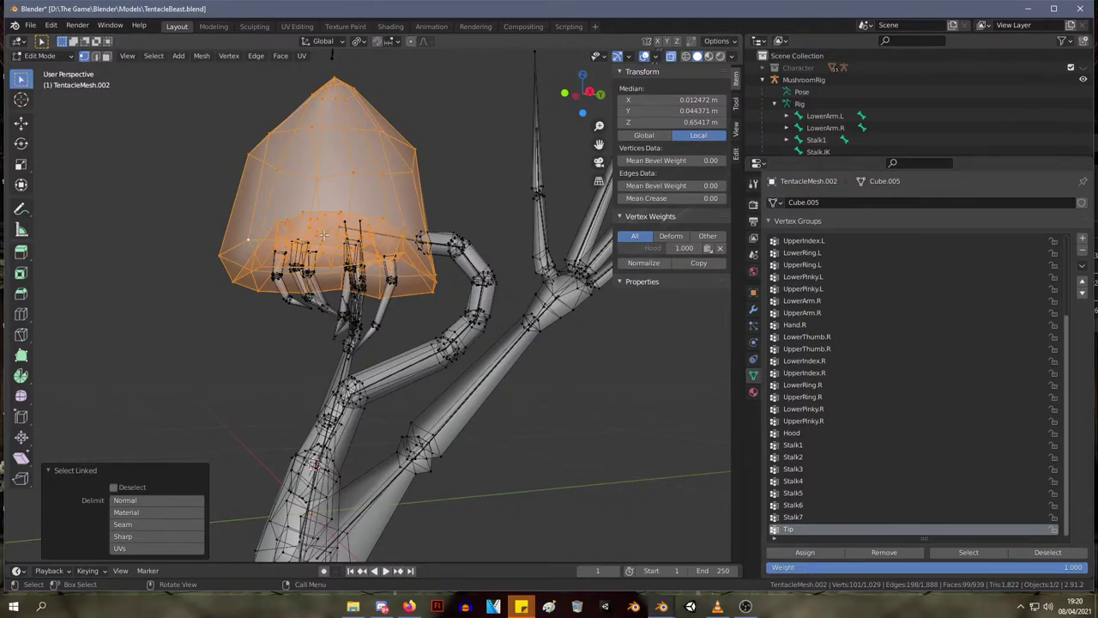
key(alt+a)
click(435, 284)
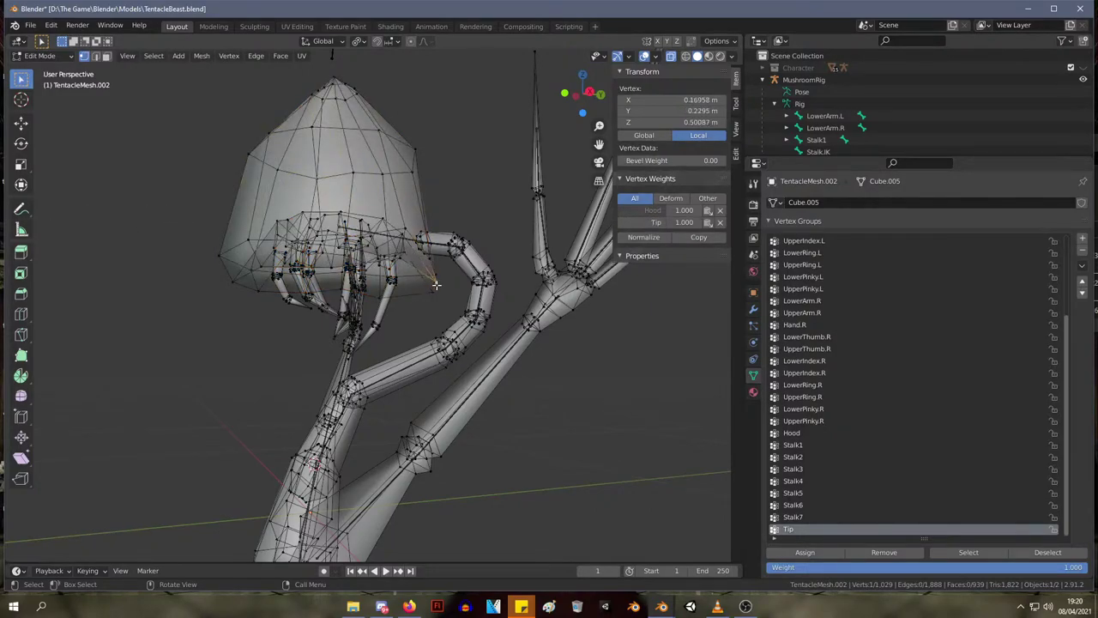
- Select all linked segments of the small hood tentacle closest to the stalk, from its tip up to its base, without the hood
middle_drag(435, 281, 524, 275)
scroll(525, 277, up, 3)
click(469, 341)
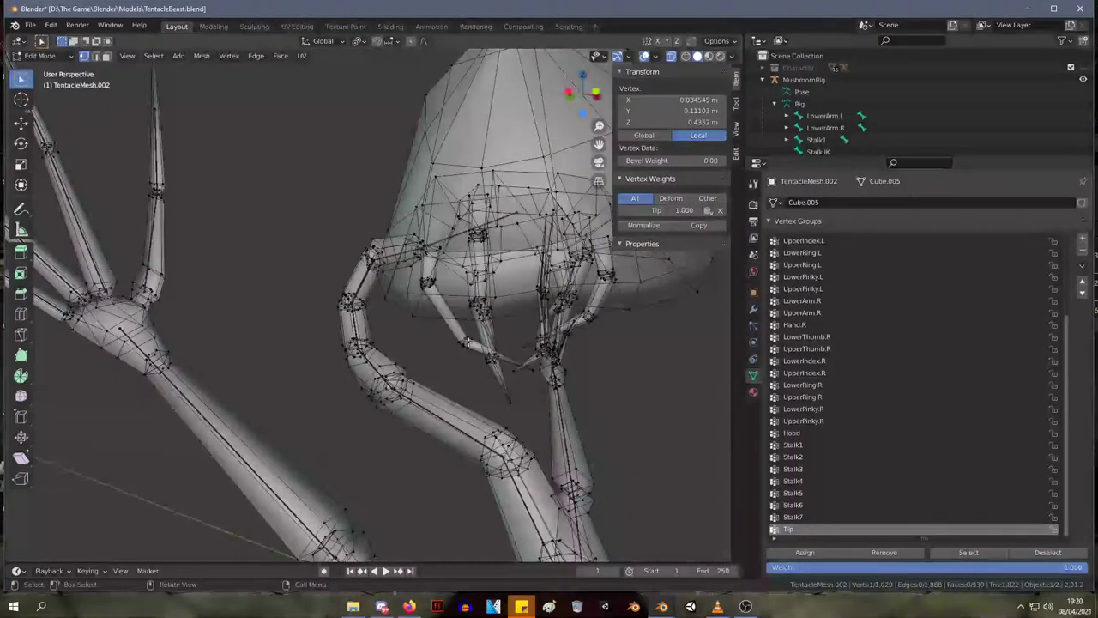
key(l)
shift+click(471, 350)
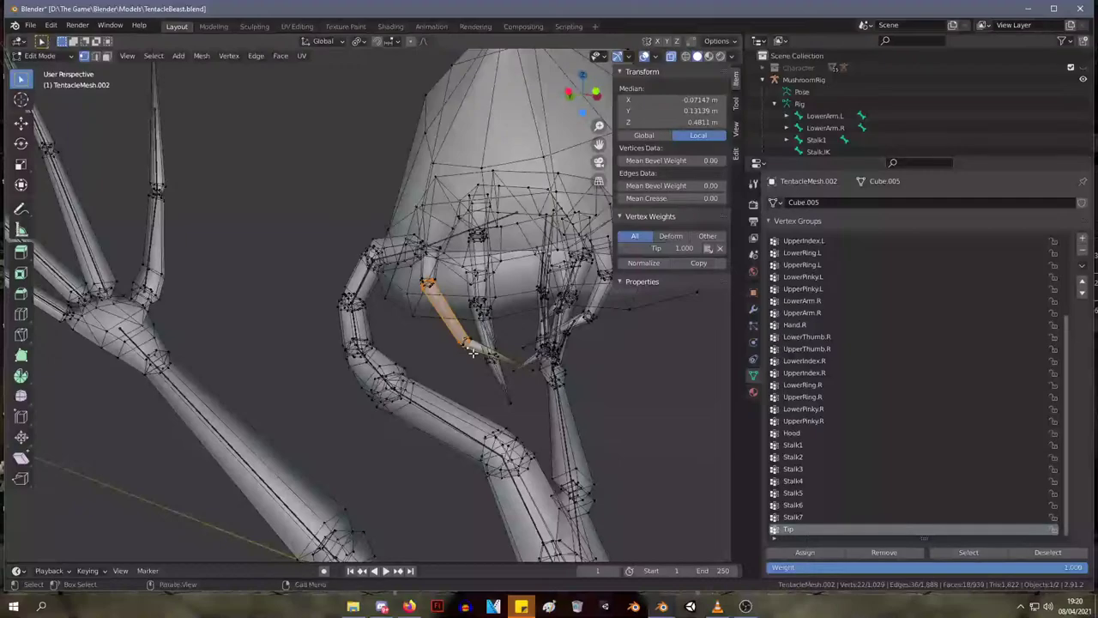
key(l)
middle_drag(471, 351, 447, 295)
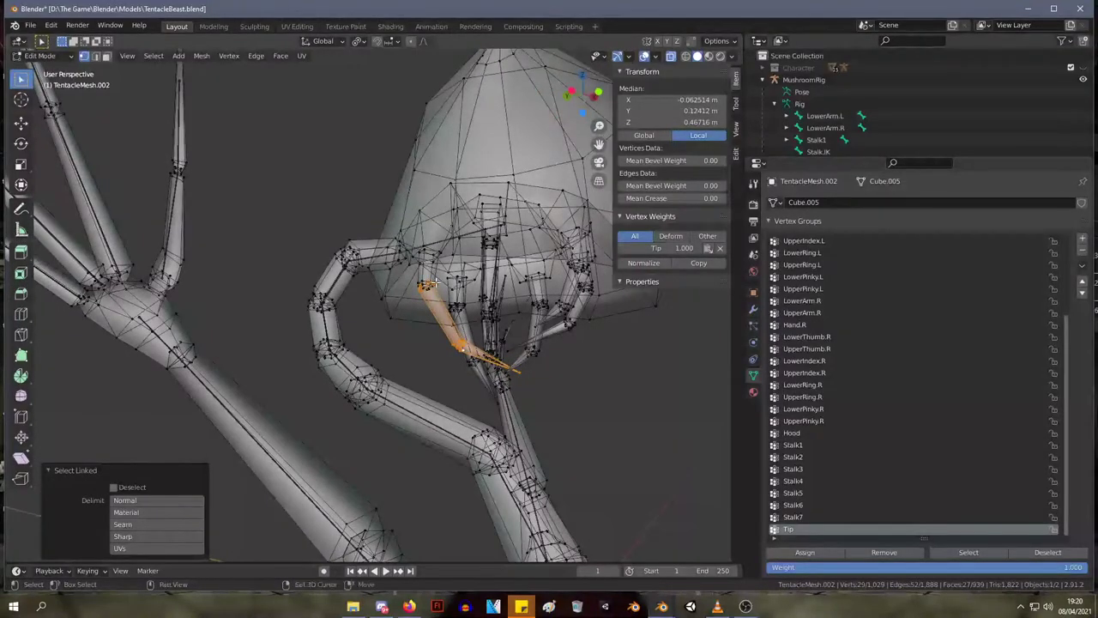
key(l)
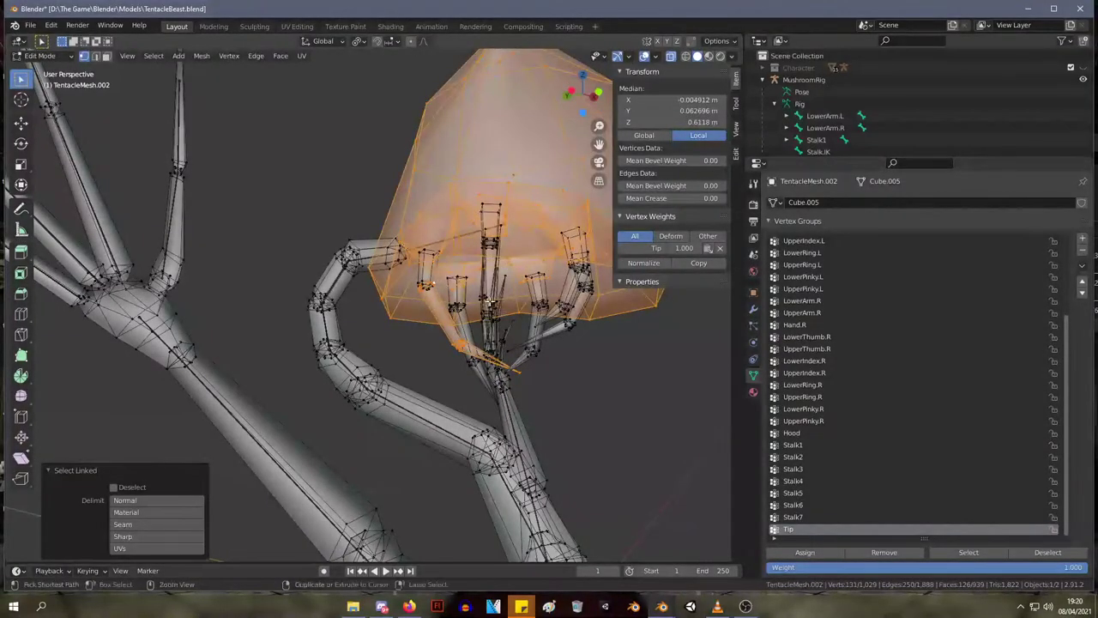
key(ctrl+z)
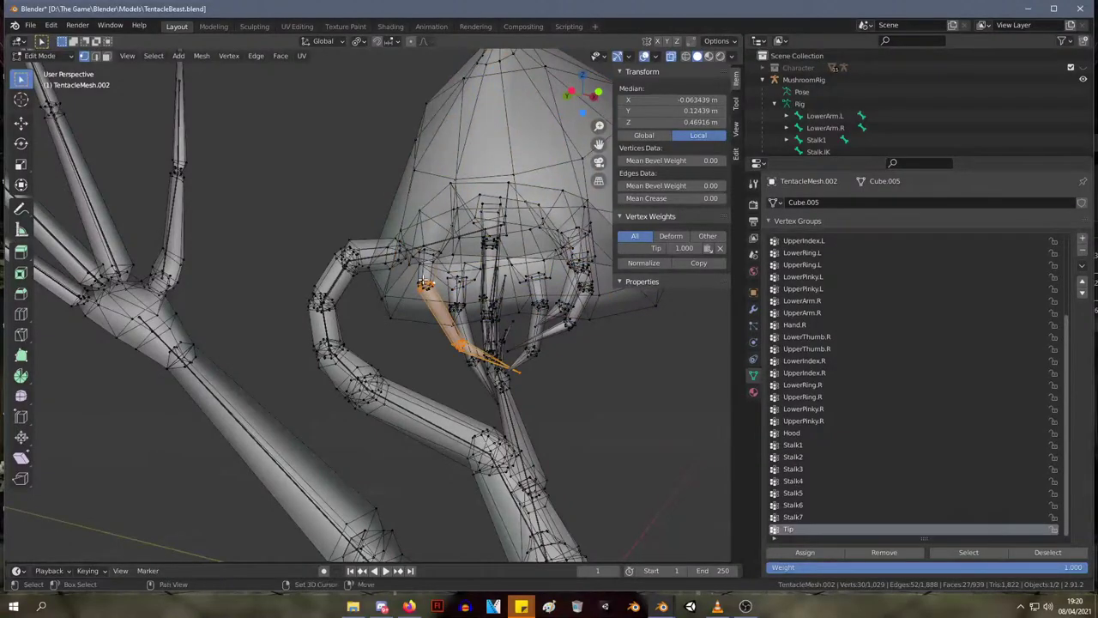
shift+click(435, 300)
key(l)
middle_drag(434, 300, 457, 280)
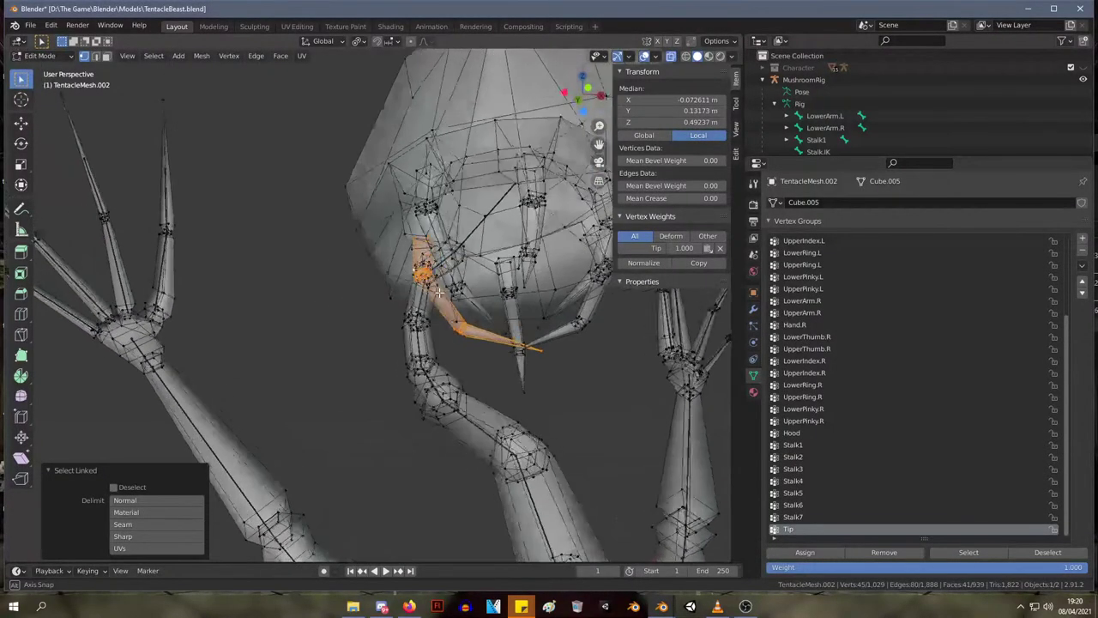
- Try to add the linked segments of the neighbouring hood tentacle to the selection while X-Ray is on
shift+click(456, 281)
shift+click(457, 280)
shift+click(454, 283)
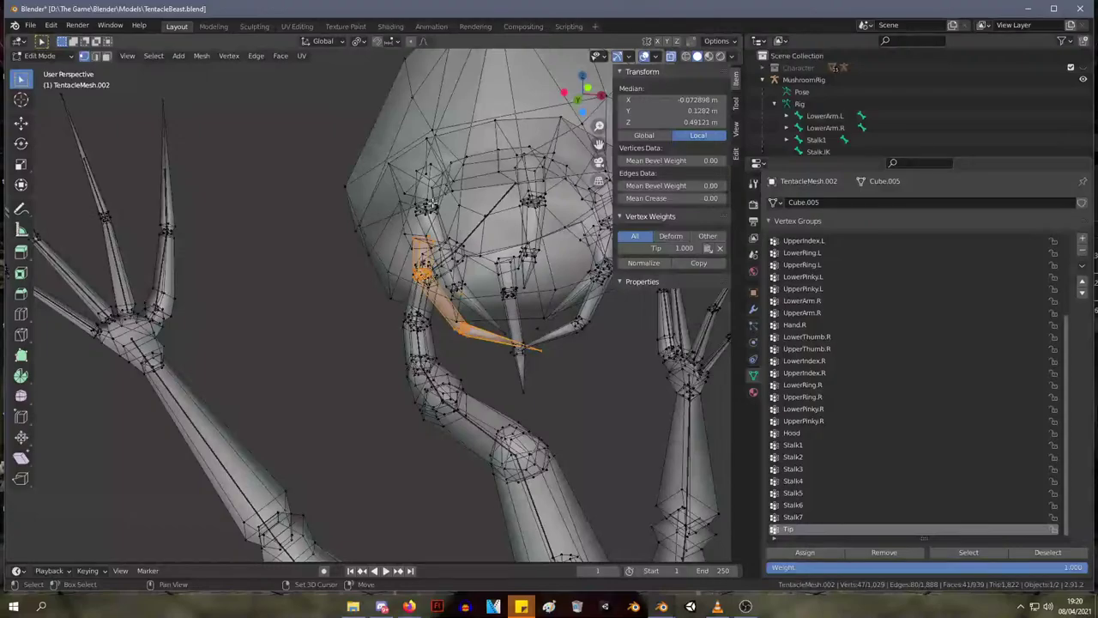
key(l)
middle_drag(432, 225, 468, 222)
key(ctrl+z)
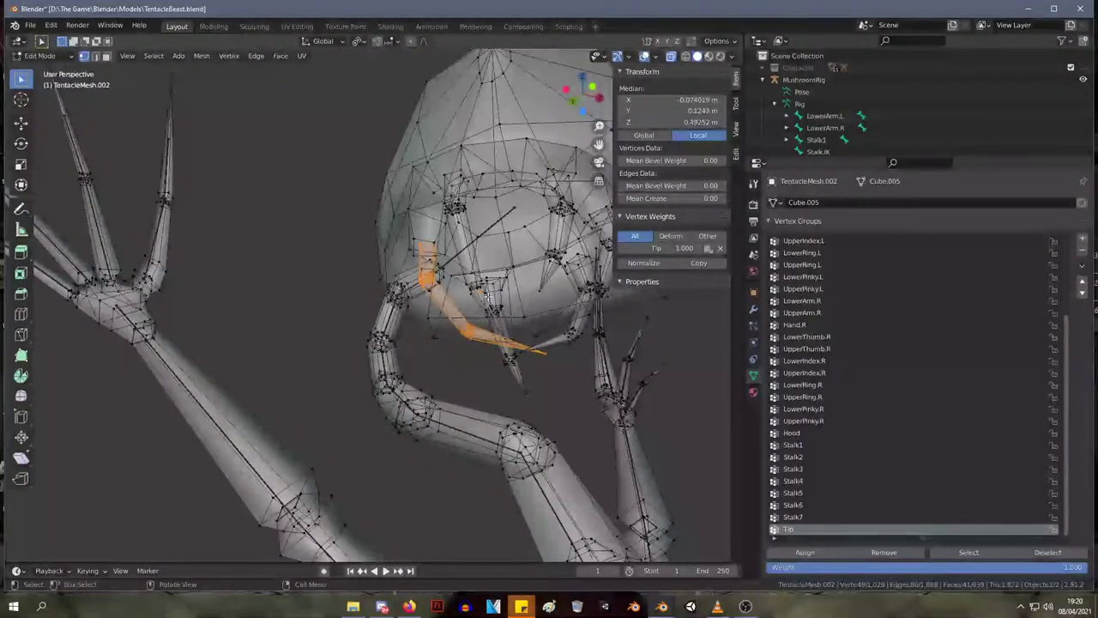
key(l)
middle_drag(454, 275, 537, 311)
key(ctrl+z)
scroll(485, 276, up, 2)
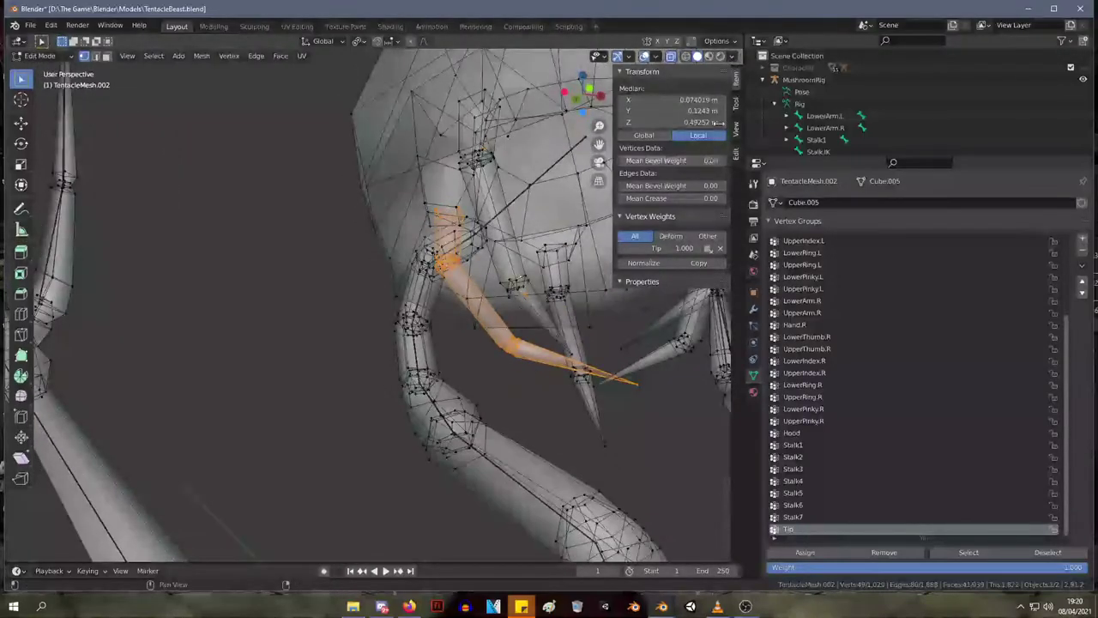
- Turn off X-Ray and add the neighbouring hood tentacle's linked tip, middle and base segments to the selection
click(731, 56)
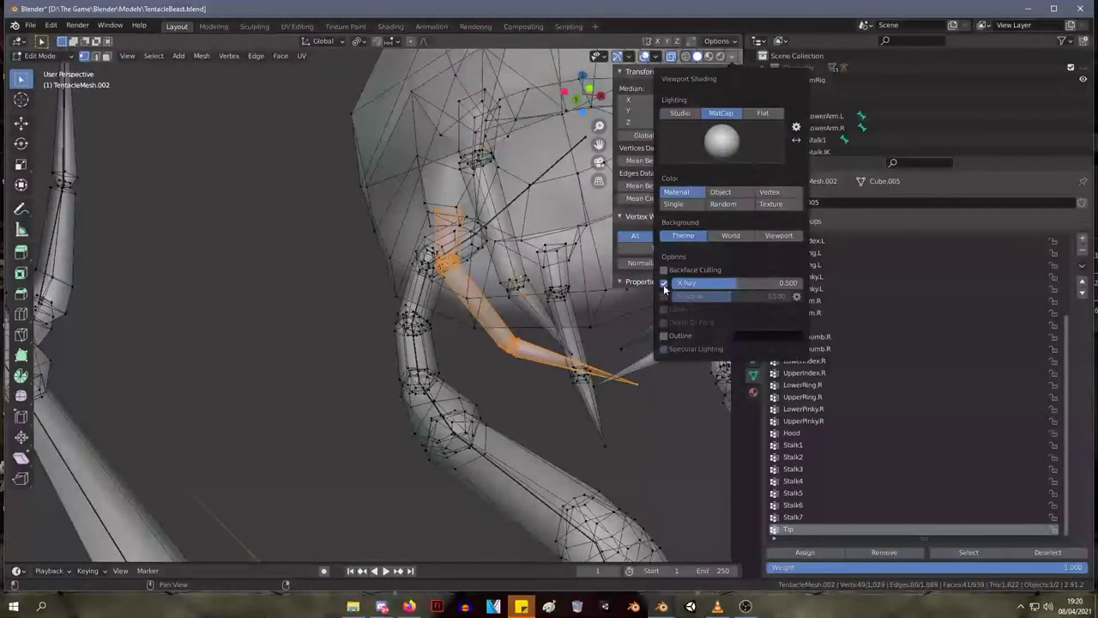
click(664, 284)
middle_drag(532, 283, 453, 254)
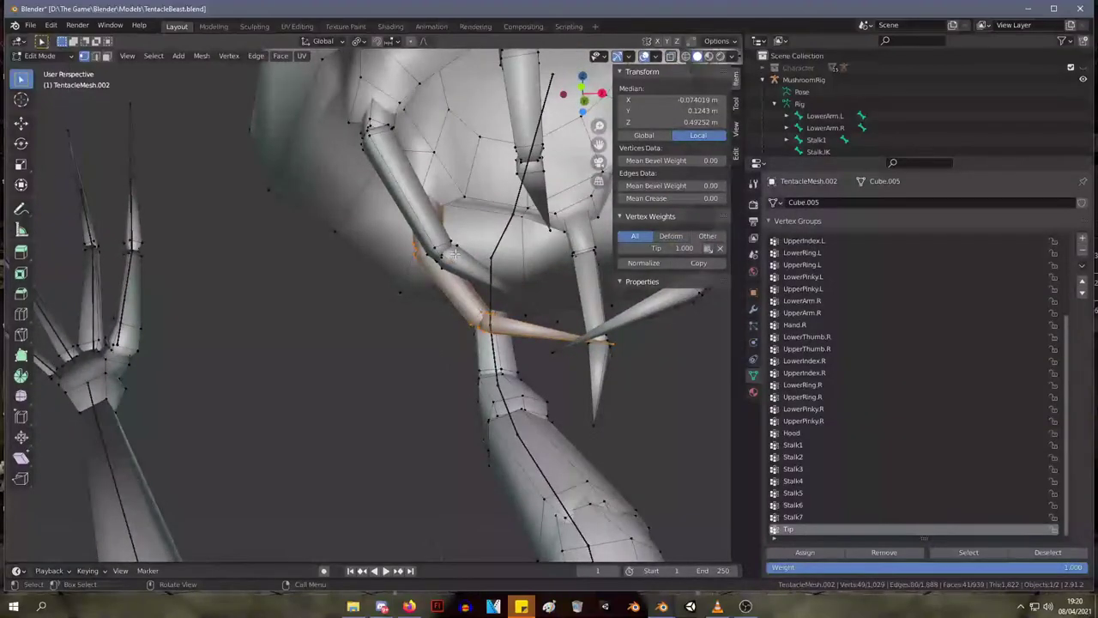
key(l)
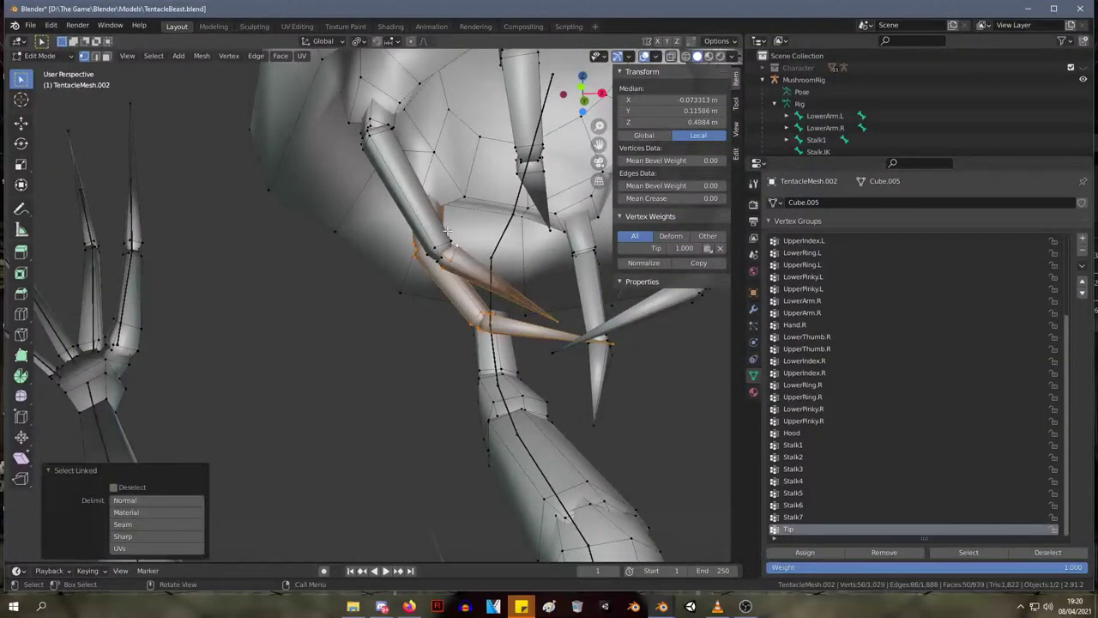
shift+click(451, 241)
key(l)
shift+click(392, 128)
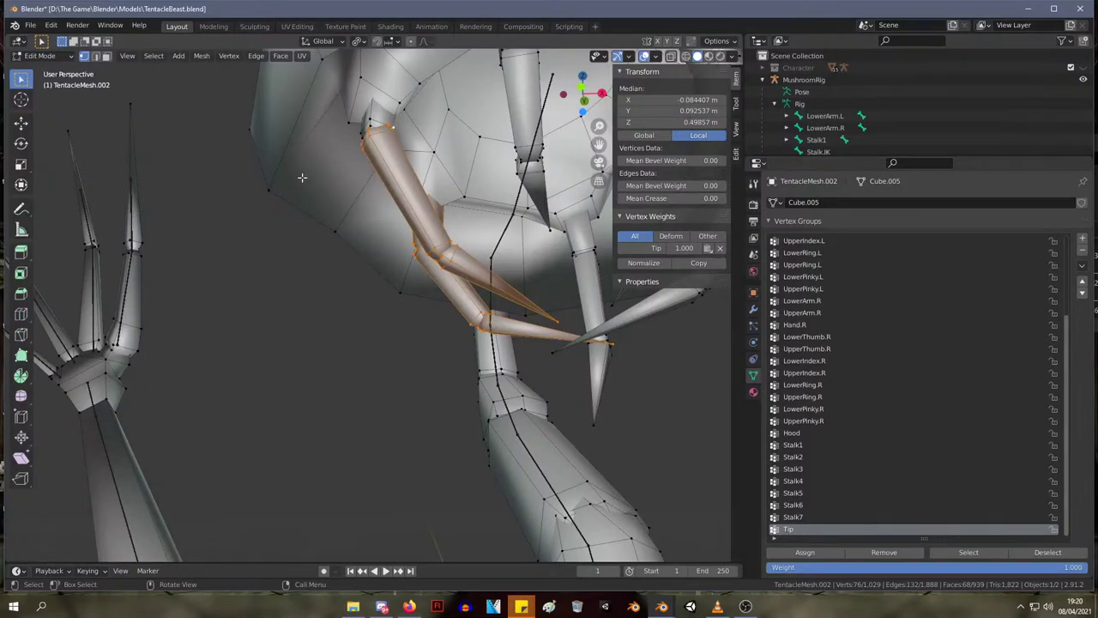
shift+click(370, 120)
key(l)
middle_drag(373, 127, 431, 412)
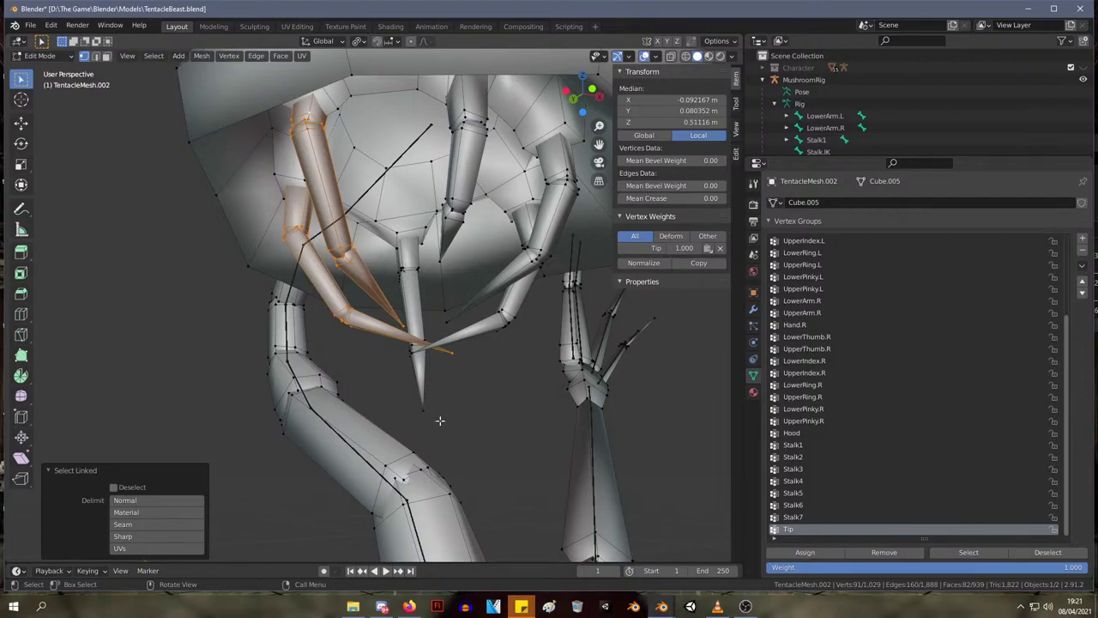
- Add the linked tip, middle and base segments of the hood's central lower tentacle to the selection
shift+click(425, 410)
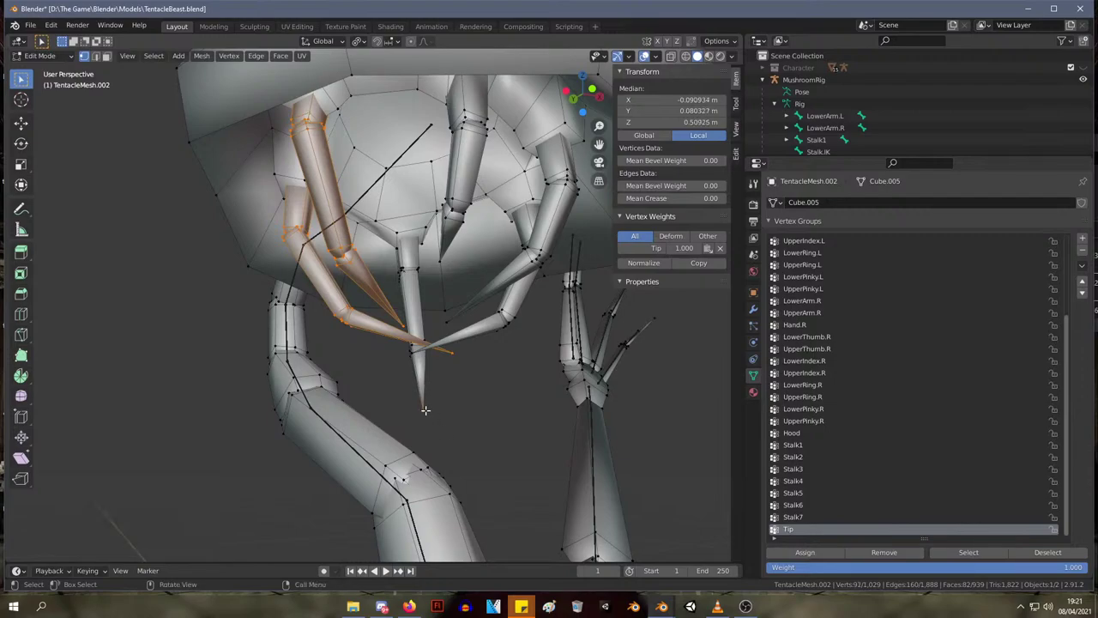
key(l)
middle_drag(432, 307, 425, 276)
shift+click(426, 340)
key(l)
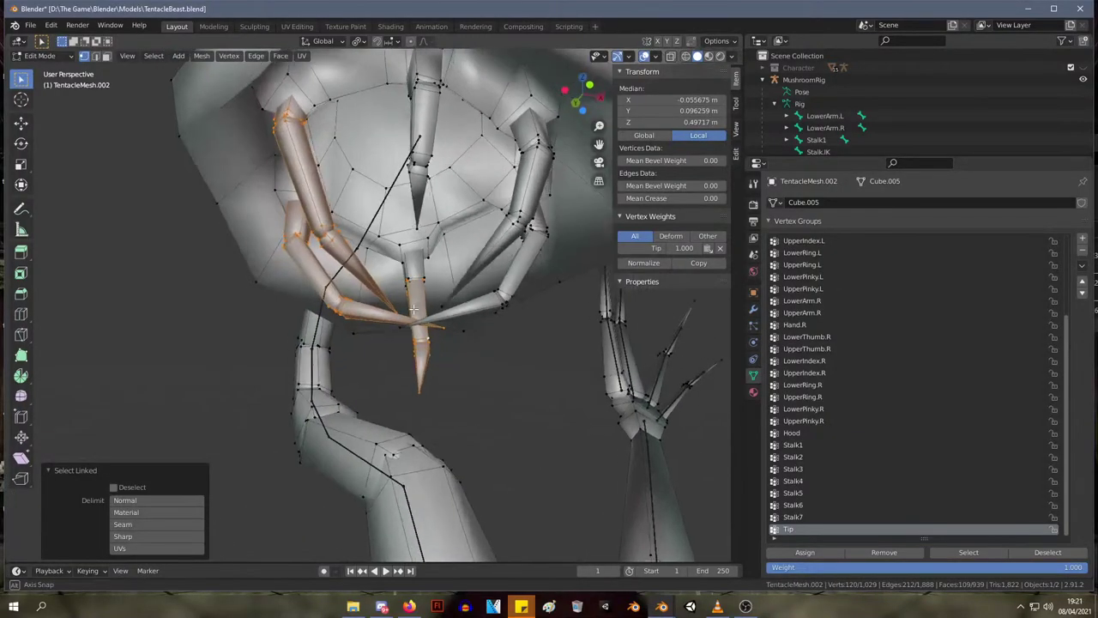
shift+click(424, 276)
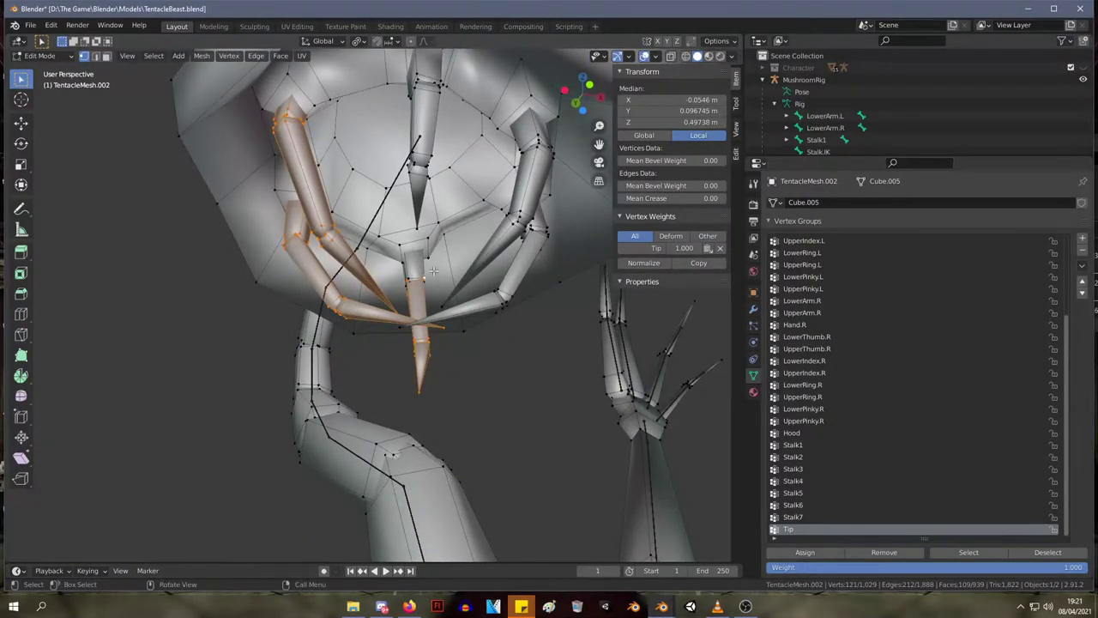
key(l)
middle_drag(434, 267, 391, 291)
shift+click(425, 352)
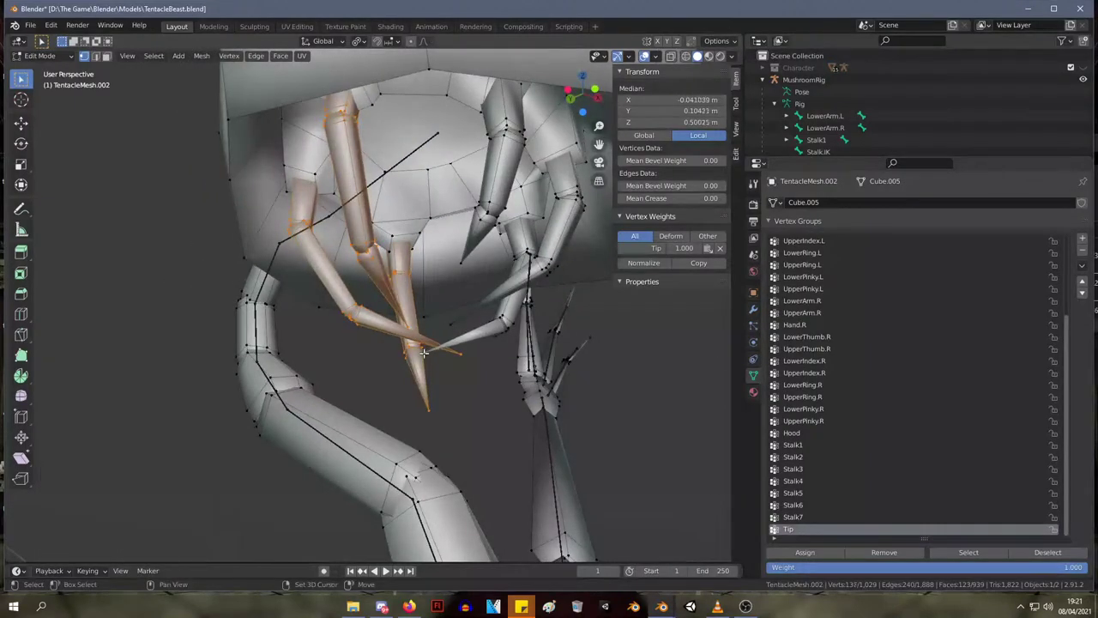
key(l)
- Add the linked tip, middle and base segments of the lower hood tentacle beside the central one to the selection
middle_drag(475, 325, 464, 335)
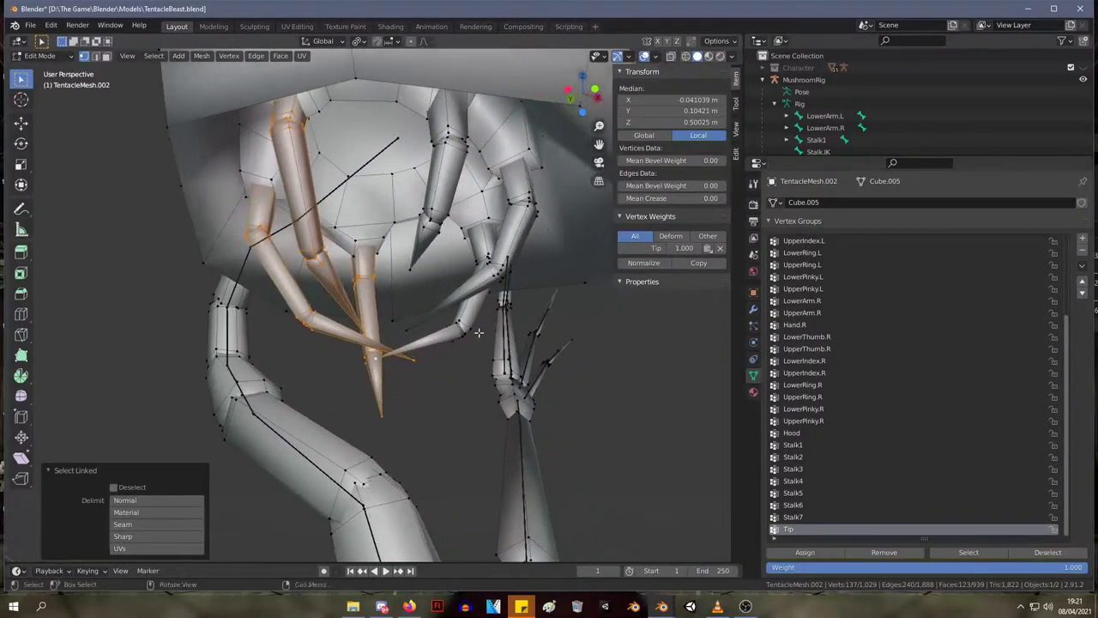
shift+click(454, 342)
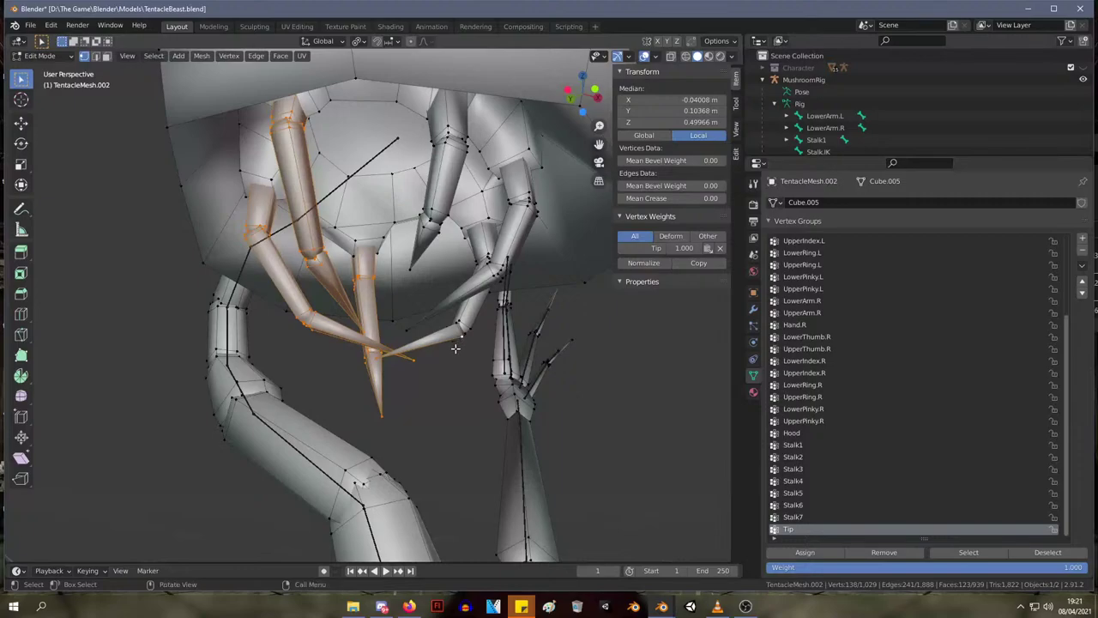
key(l)
middle_drag(458, 336, 459, 319)
shift+click(459, 311)
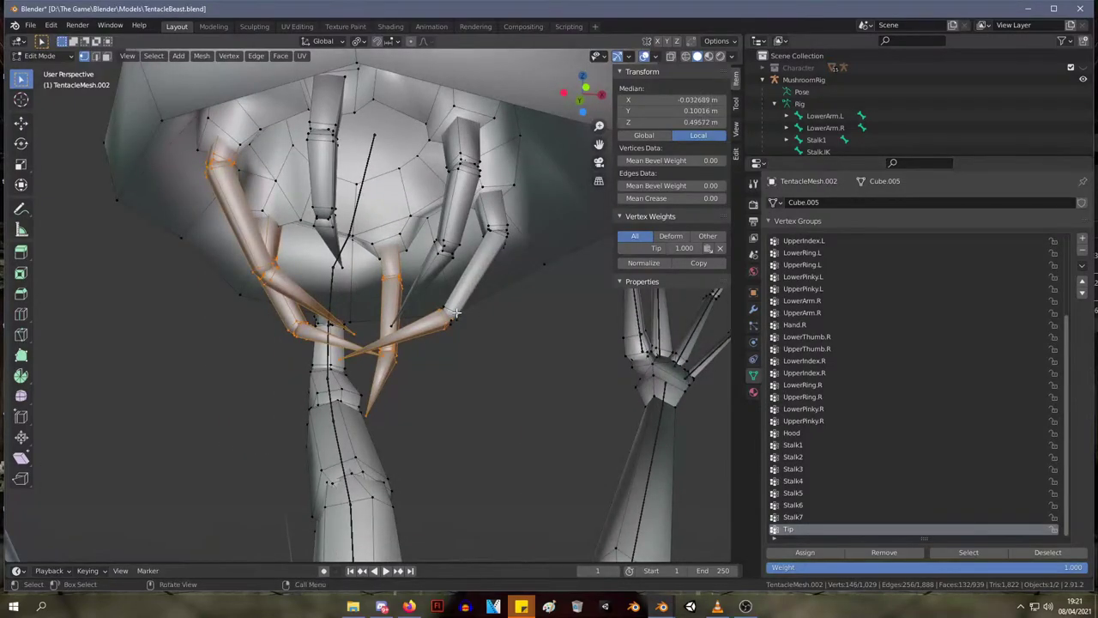
key(l)
shift+click(509, 223)
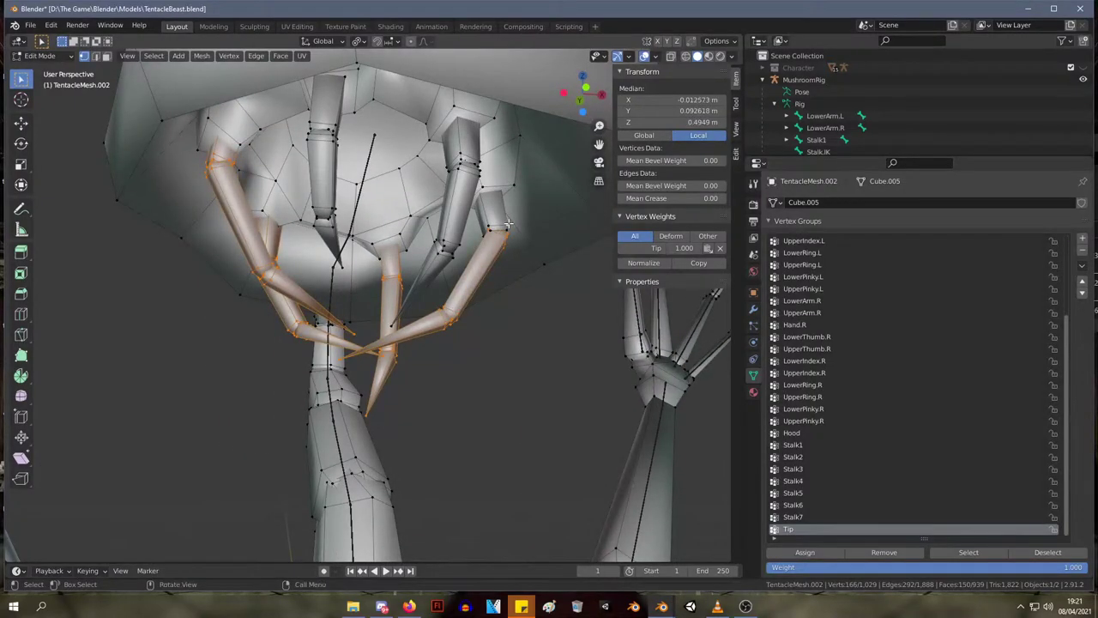
key(l)
- Add the linked tip and middle segments of the fifth hood tentacle, just above the previous one, to the selection
middle_drag(509, 223, 415, 304)
shift+click(398, 325)
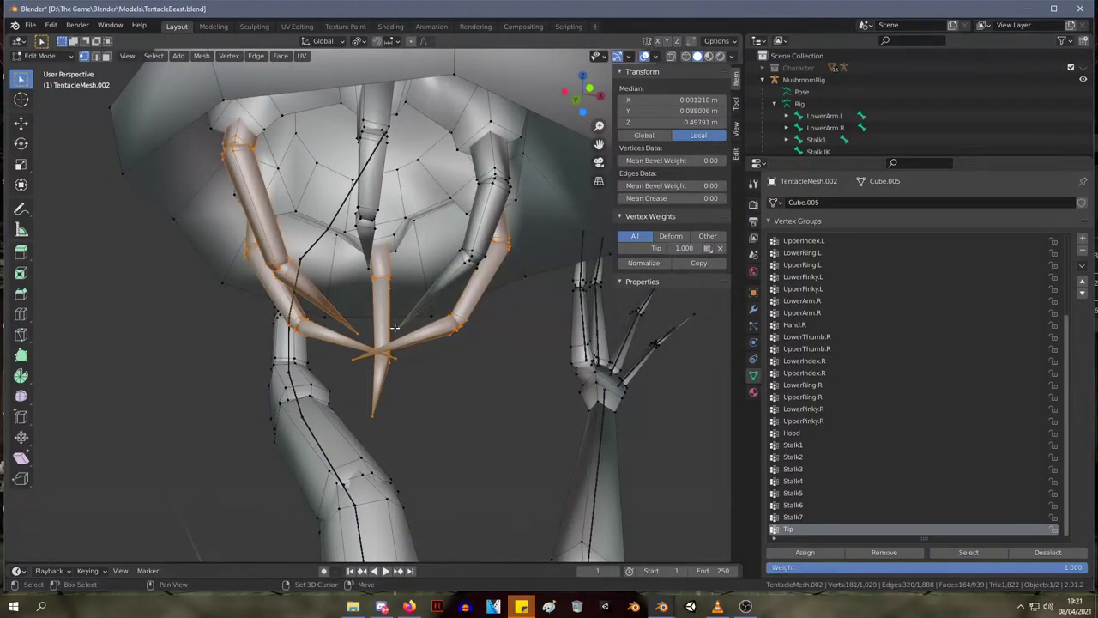
key(l)
shift+click(474, 248)
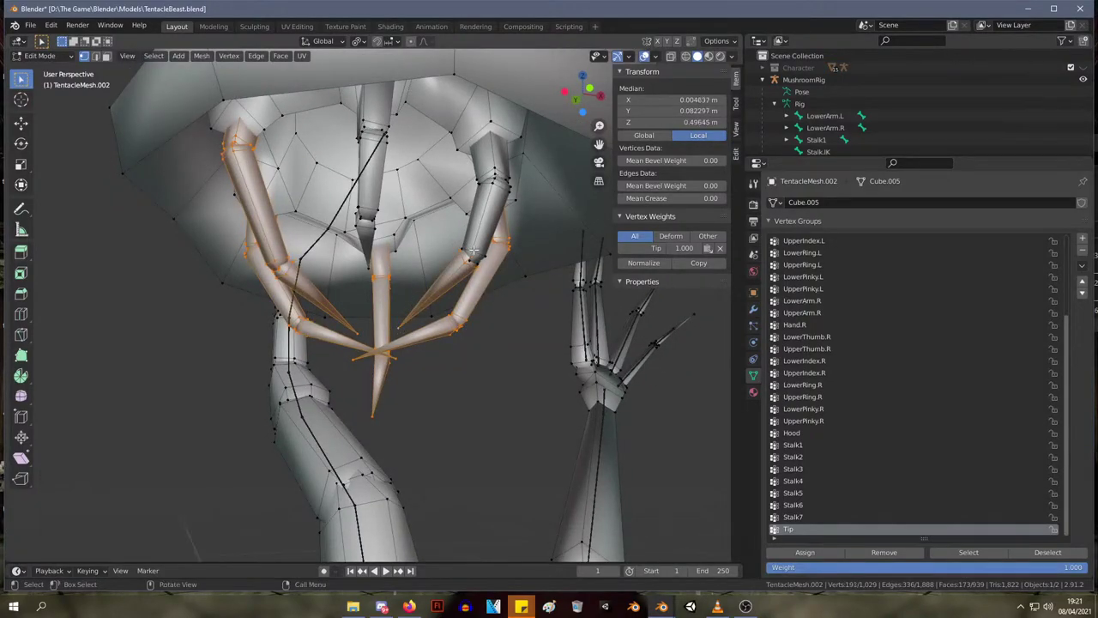
key(l)
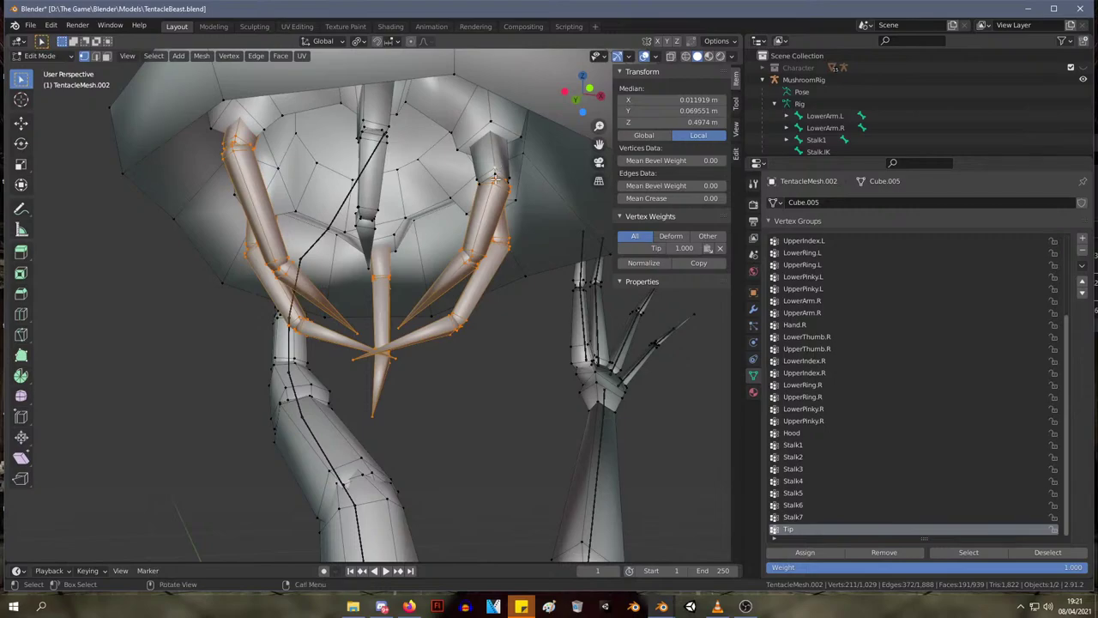
- Add the linked base segment of that same fifth tentacle to the selection, leaving the hood itself unselected
key(ctrl+l)
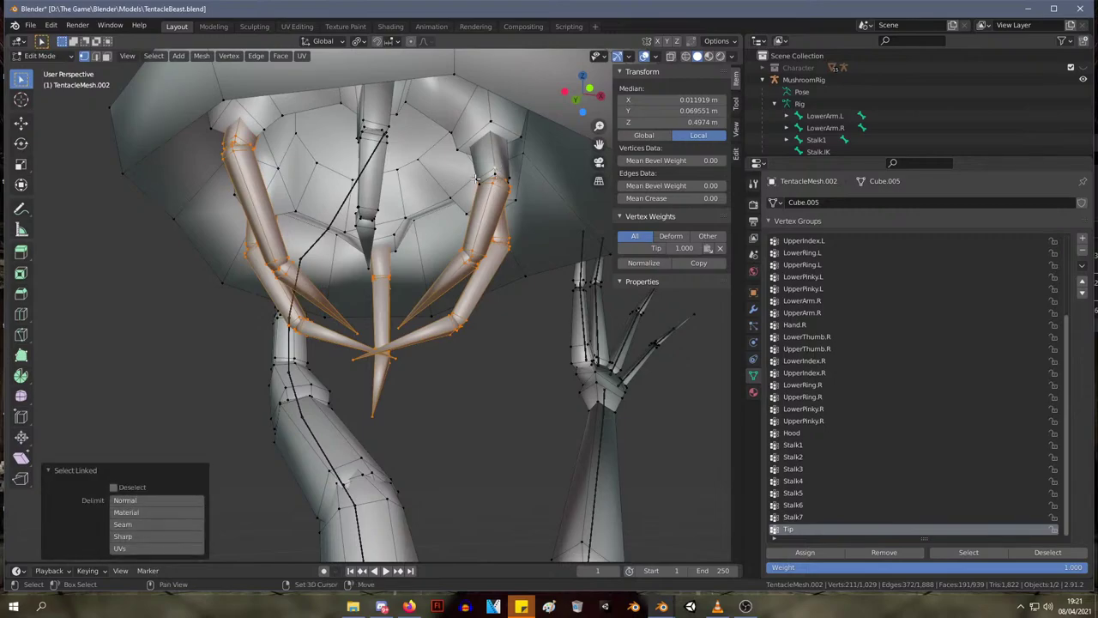
shift+click(477, 178)
key(ctrl+l)
shift+click(509, 177)
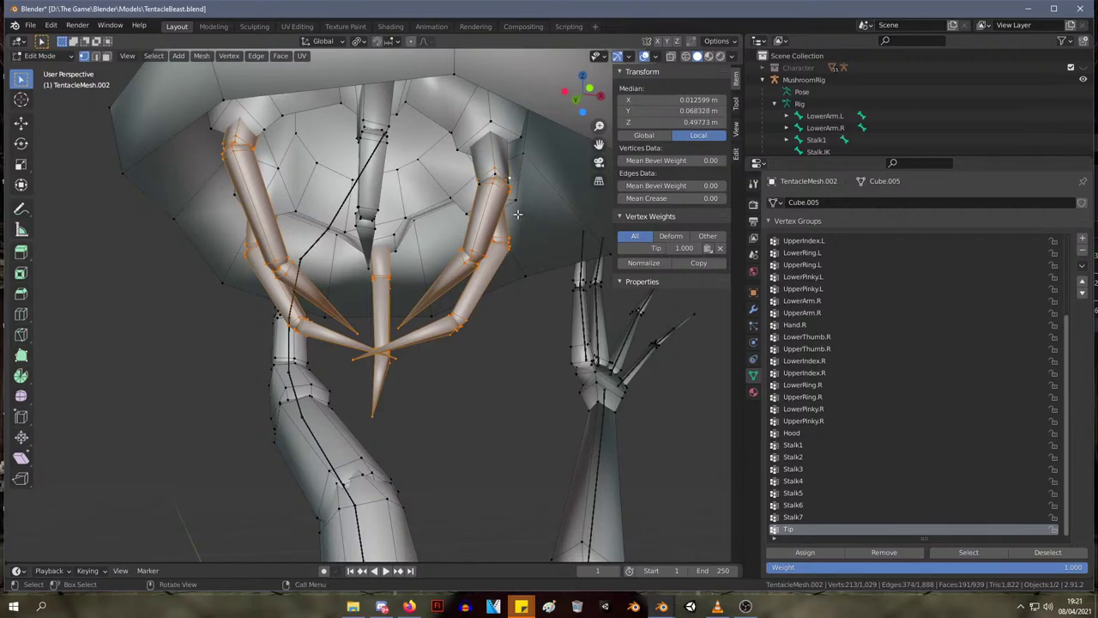
key(l)
key(ctrl+z)
middle_drag(482, 206, 417, 163)
shift+click(380, 146)
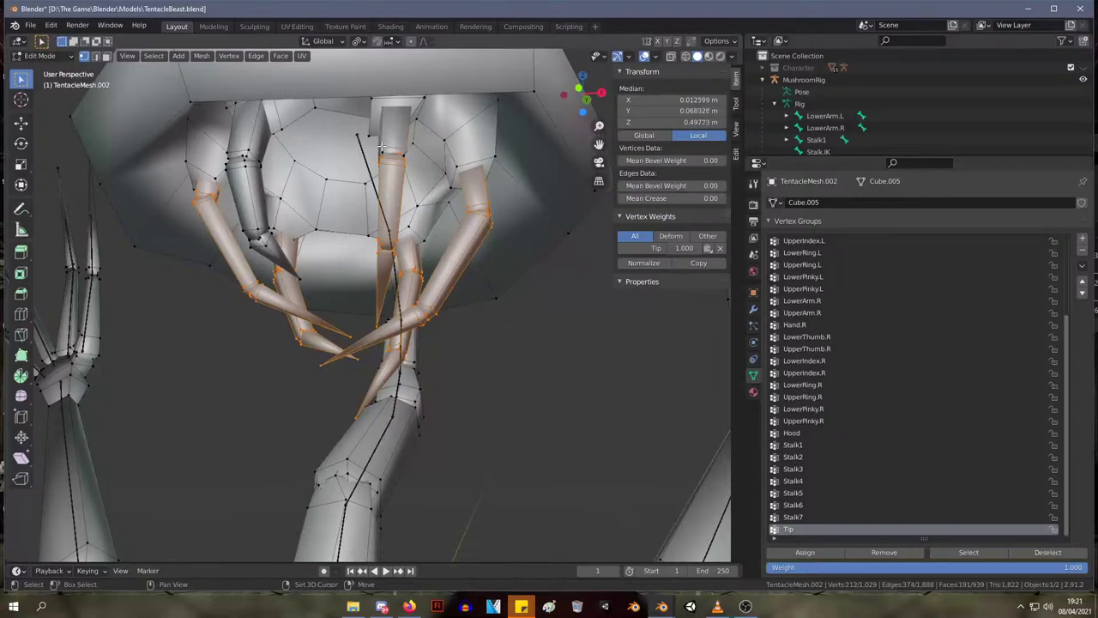
key(l)
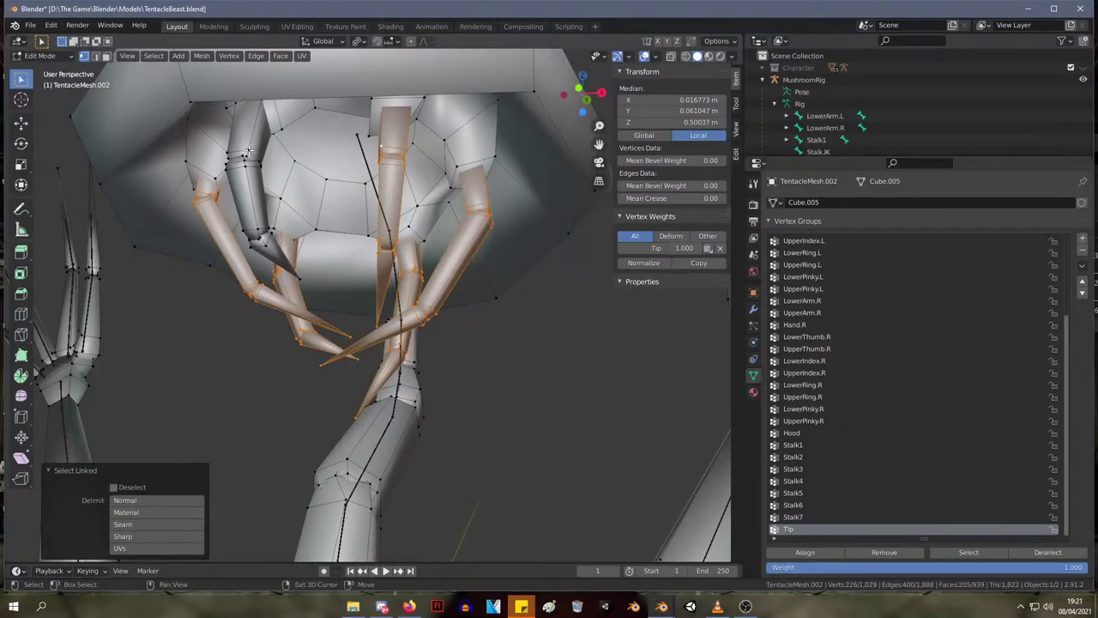
- Try to add the linked middle and base segments of the last unselected hood tentacle to the selection
key(l)
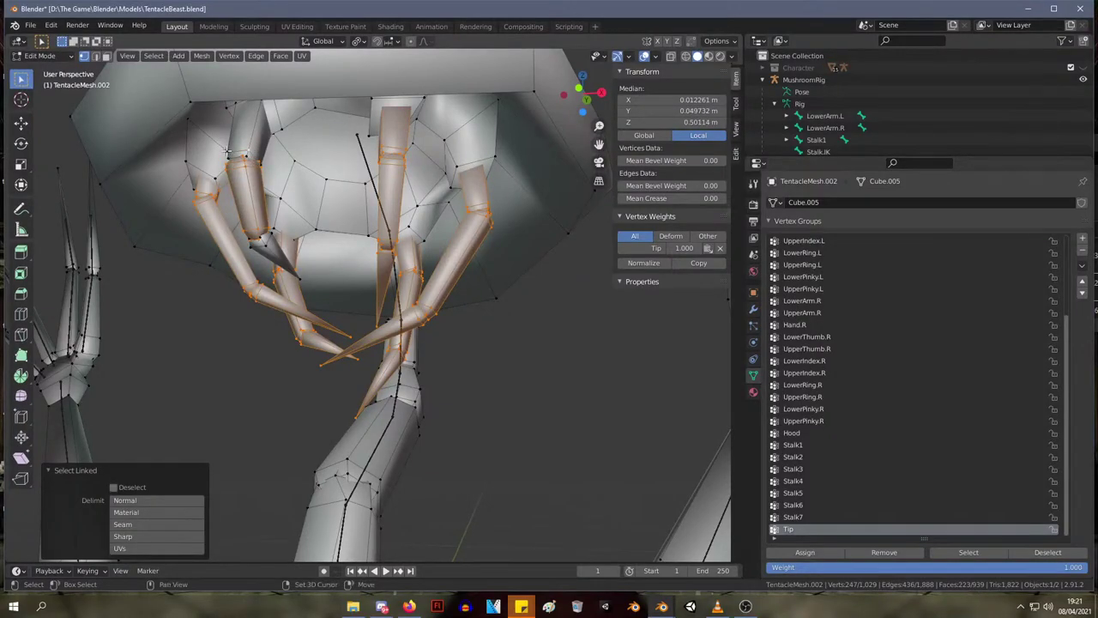
shift+click(247, 166)
key(l)
middle_drag(255, 176, 446, 180)
shift+click(481, 196)
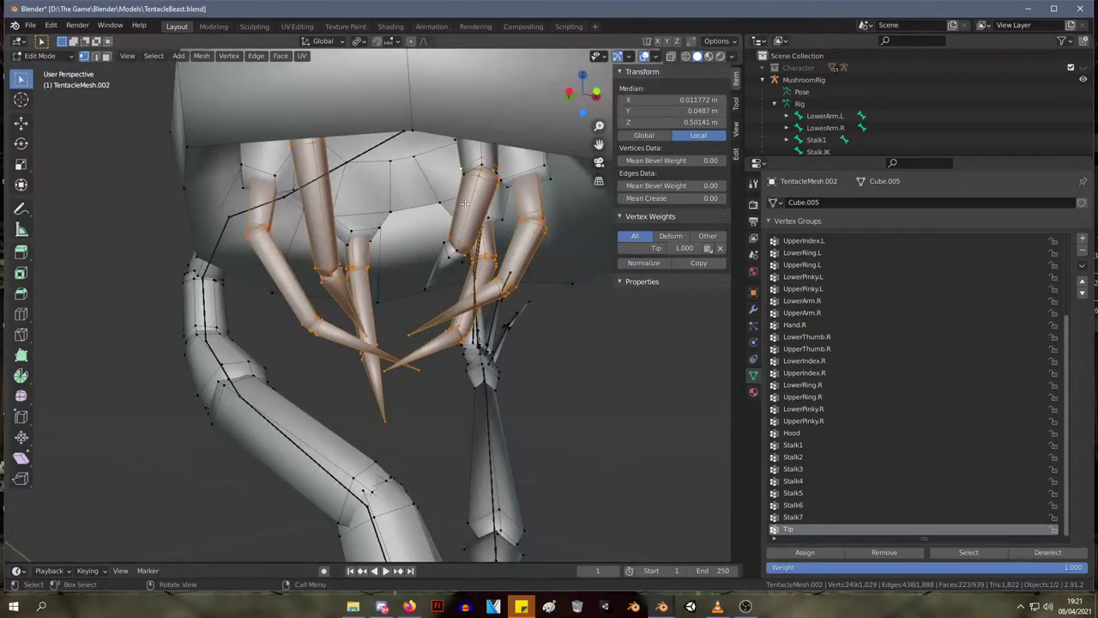
key(l)
key(ctrl+z)
middle_drag(460, 204, 197, 165)
key(l)
shift+click(245, 182)
key(l)
key(ctrl+z)
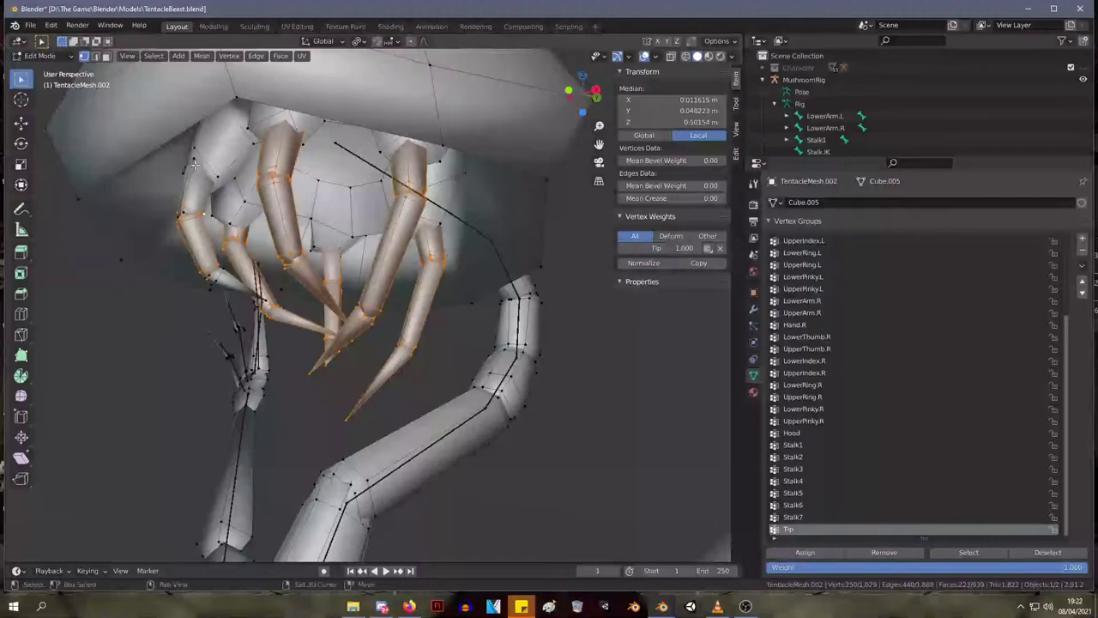
- Undo the selection attempts on the last hood tentacle until its middle segment and the hood are deselected
key(l)
key(ctrl+z)
key(ctrl+z)
key(ctrl+z)
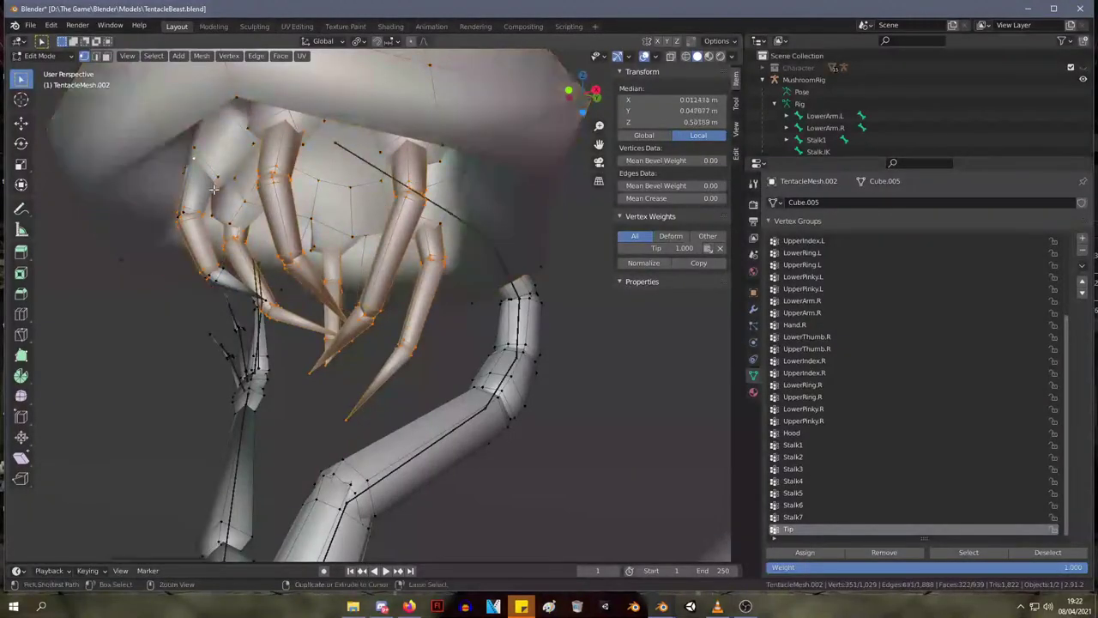
key(ctrl+z)
key(ctrl+z)
middle_drag(213, 189, 430, 80)
key(ctrl+z)
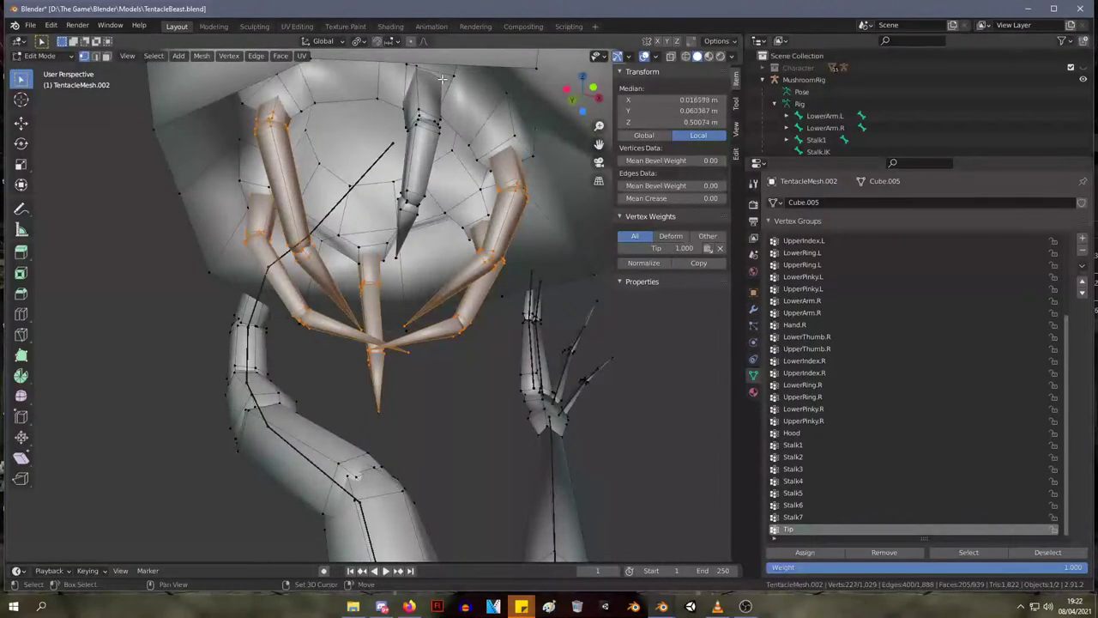
- Add the last hood tentacle's linked base, middle and tip segments to the selection without the hood
key(l)
middle_drag(457, 120, 370, 144)
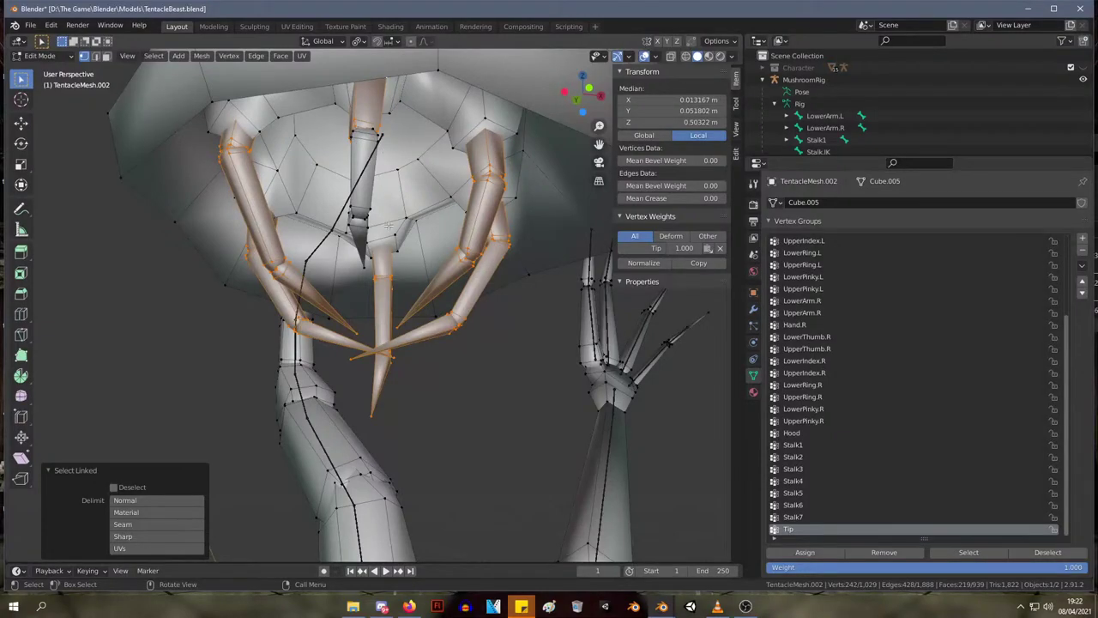
middle_drag(335, 210, 283, 163)
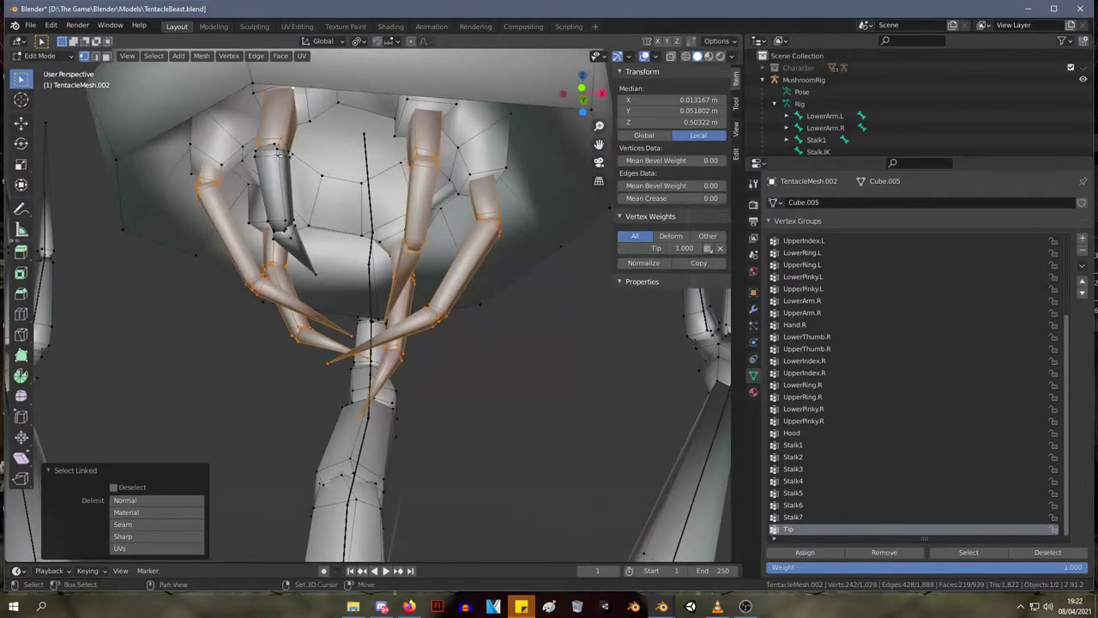
shift+click(290, 159)
key(l)
key(ctrl+z)
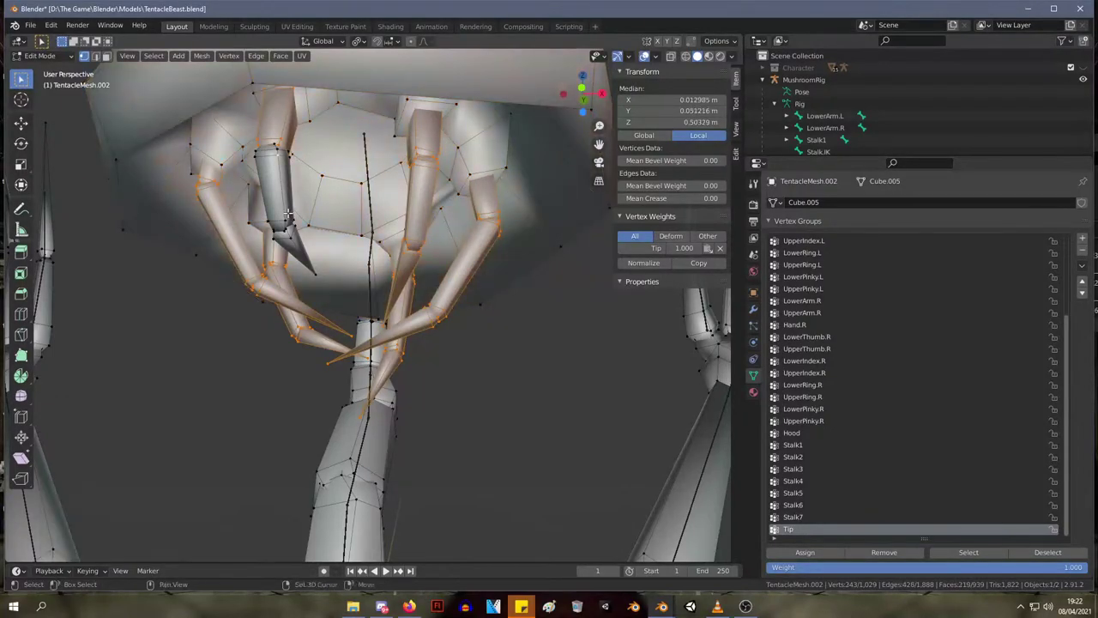
key(ctrl+z)
key(l)
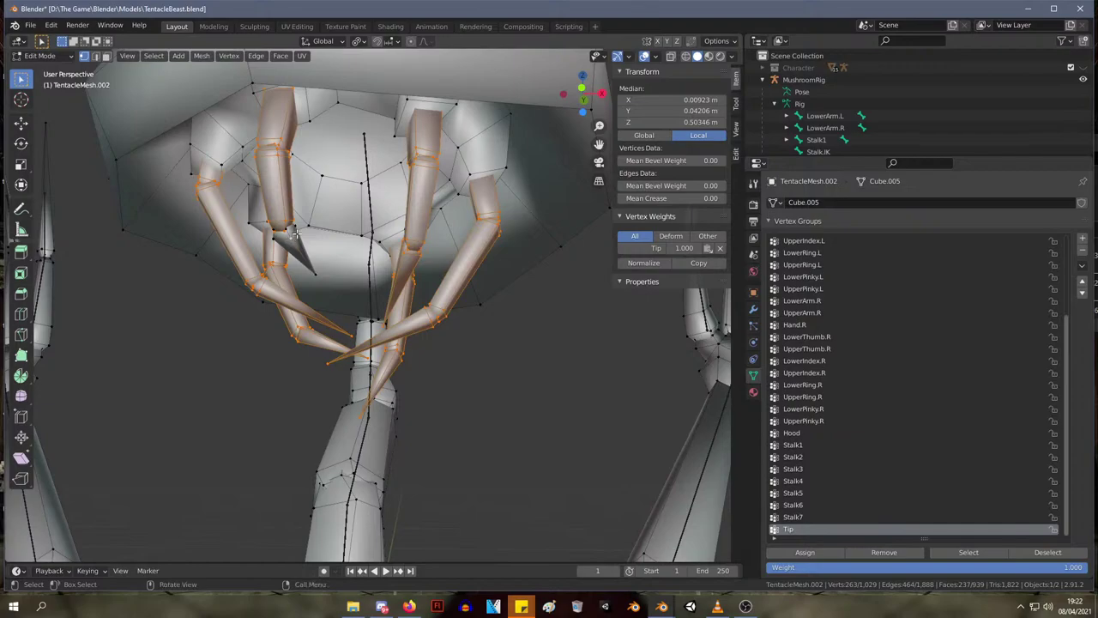
key(l)
- Delete the Tip vertex weight with all the hood tentacles selected
middle_drag(296, 232, 240, 278)
scroll(224, 233, down, 5)
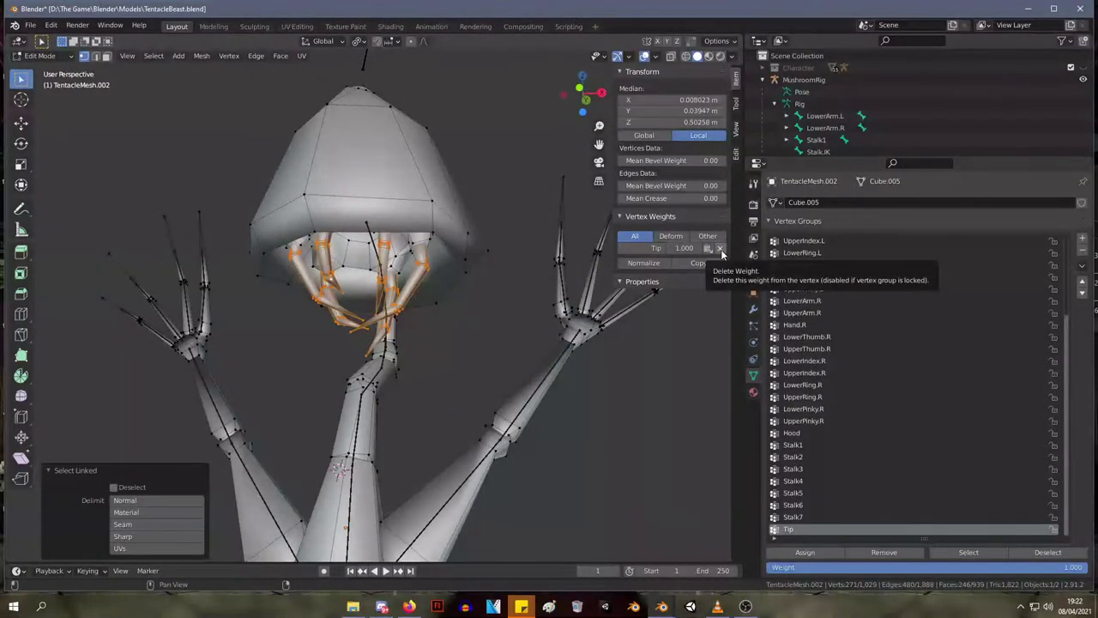
click(720, 249)
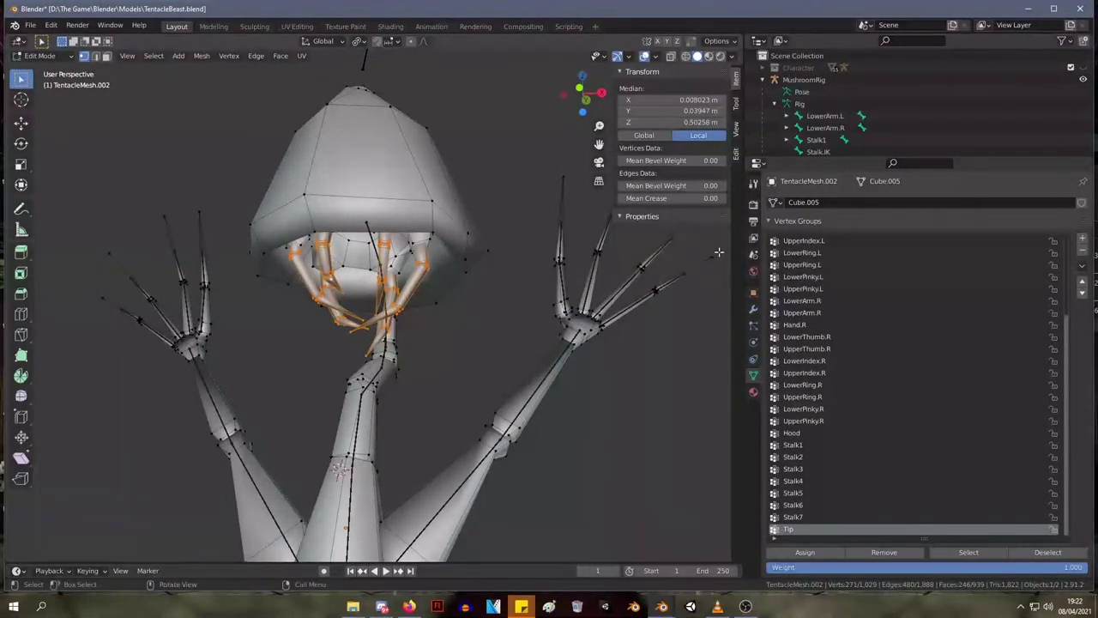
- Select individual linked middle segments of the hood tentacles and delete their Tip vertex weight
click(425, 272)
middle_drag(454, 283, 394, 310)
key(ctrl+l)
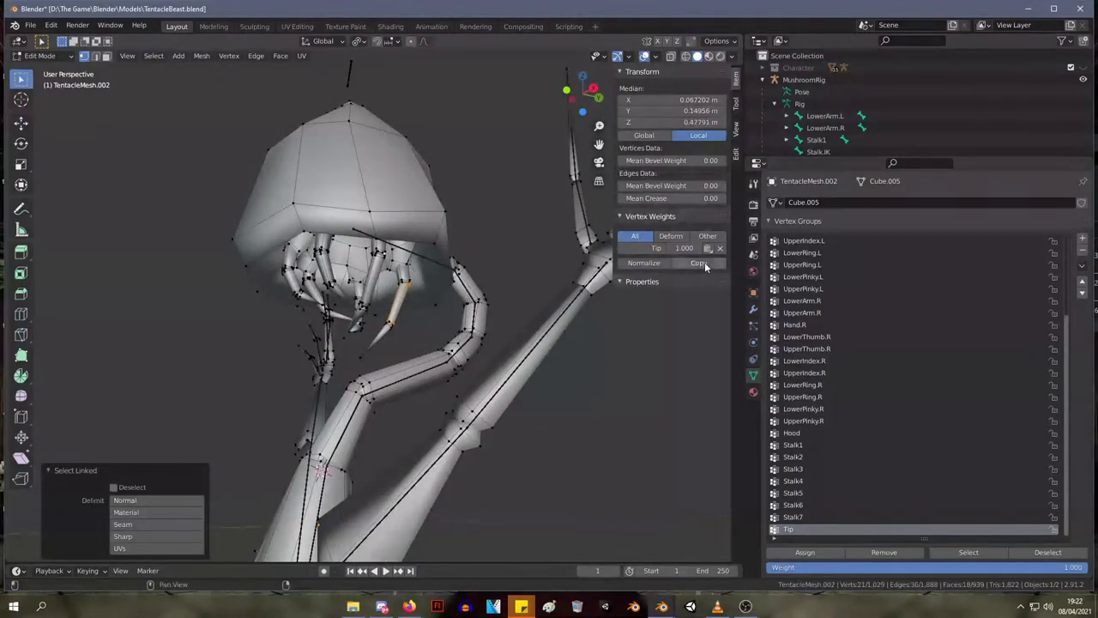
click(720, 249)
key(ctrl+z)
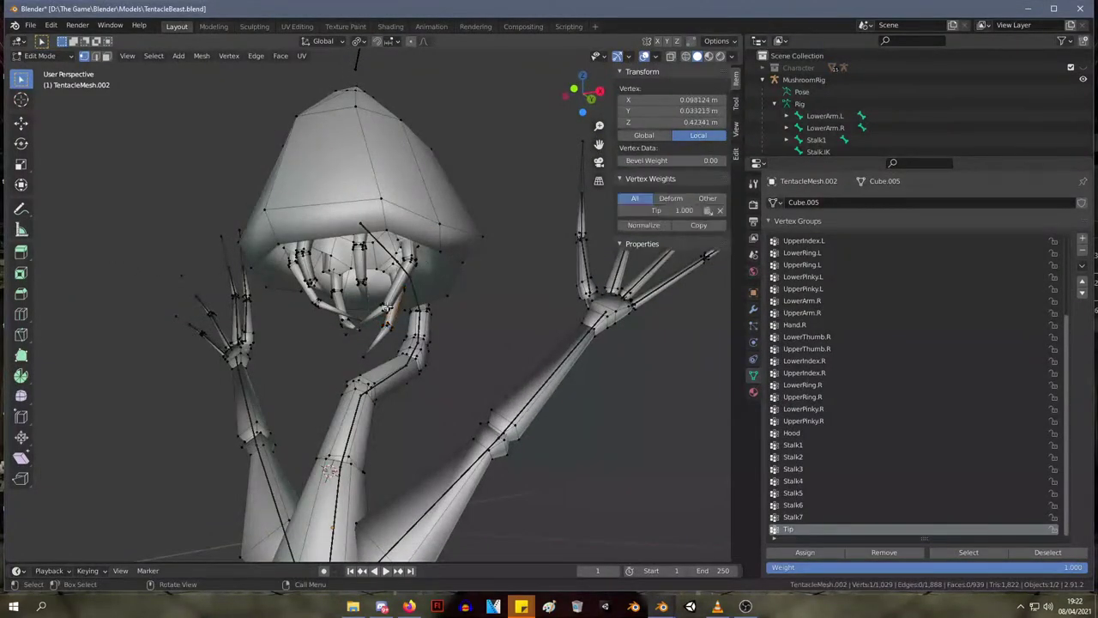
click(720, 248)
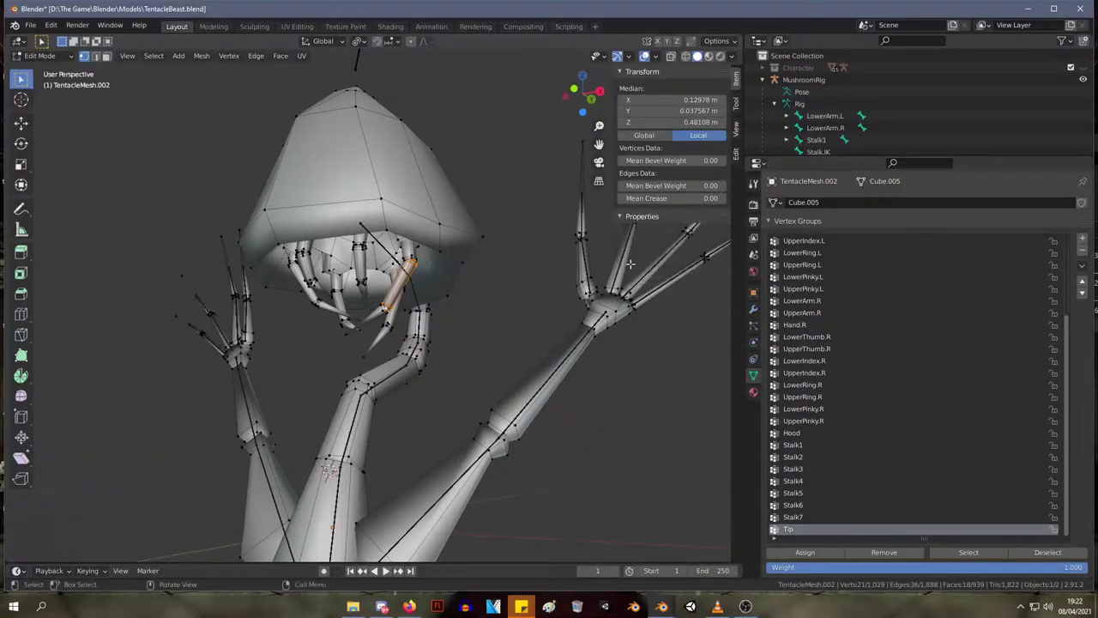
- Select the linked claw segment under the front of the hood and remove its Tip vertex weight
click(439, 319)
click(388, 304)
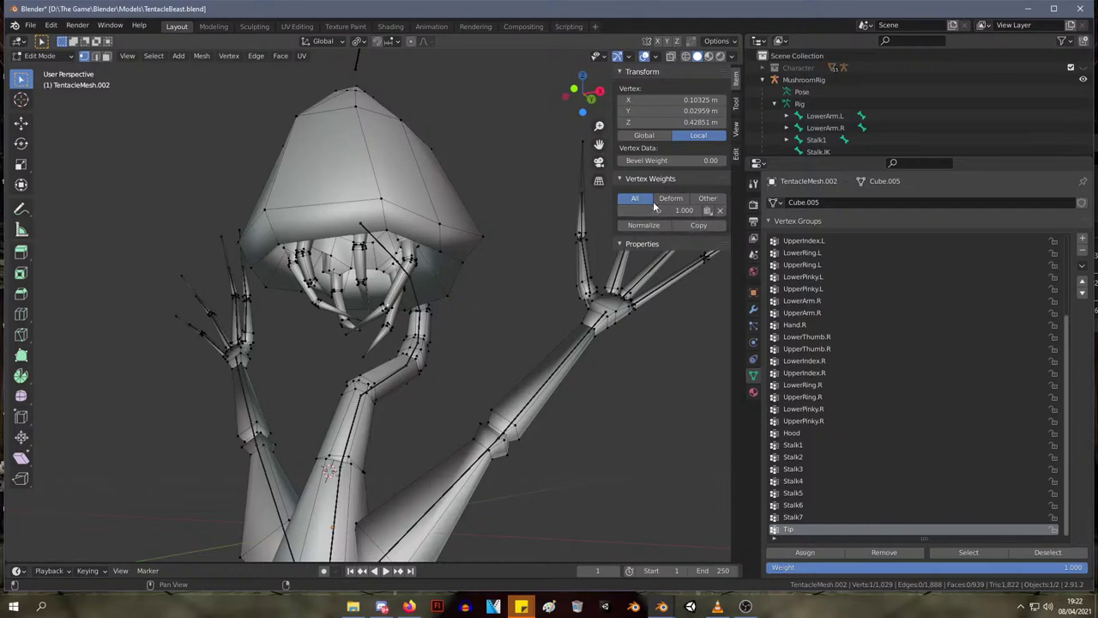
key(l)
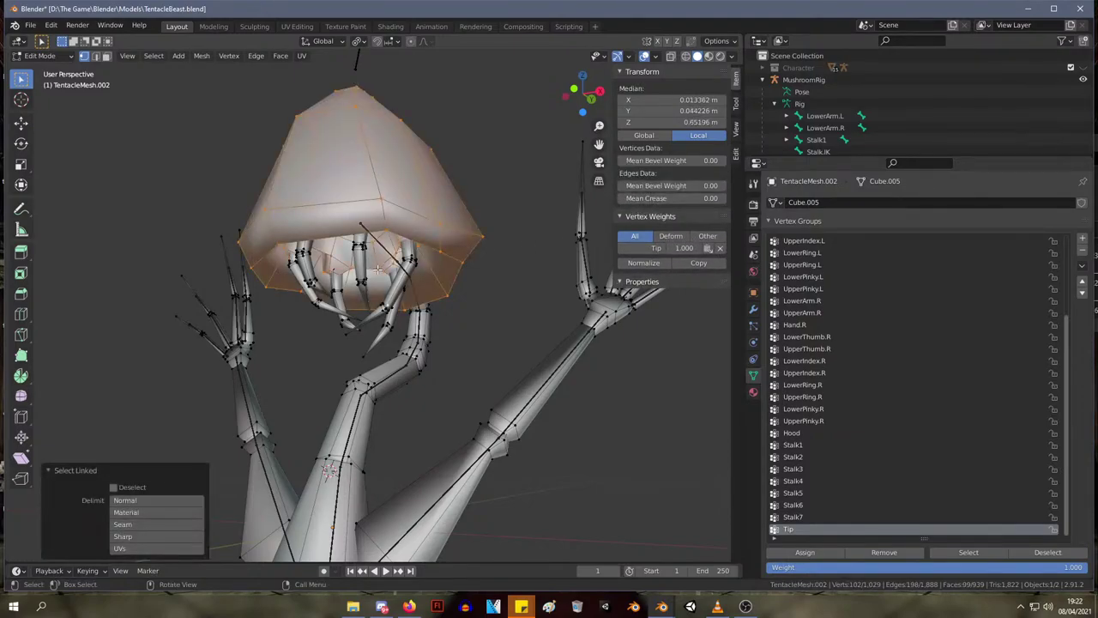
click(388, 305)
key(ctrl+l)
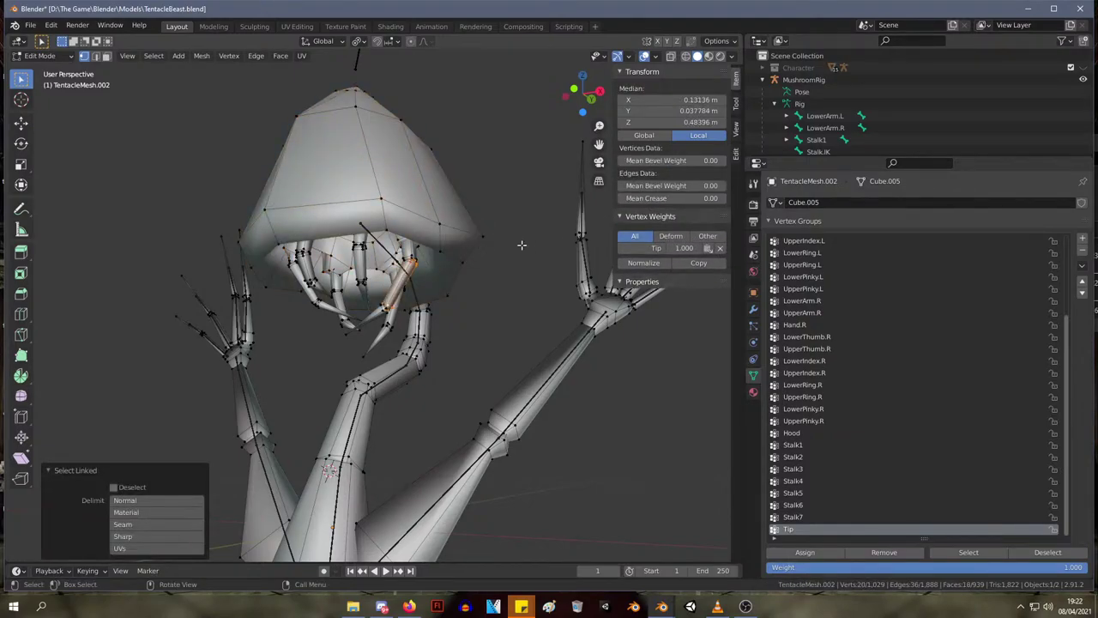
click(707, 249)
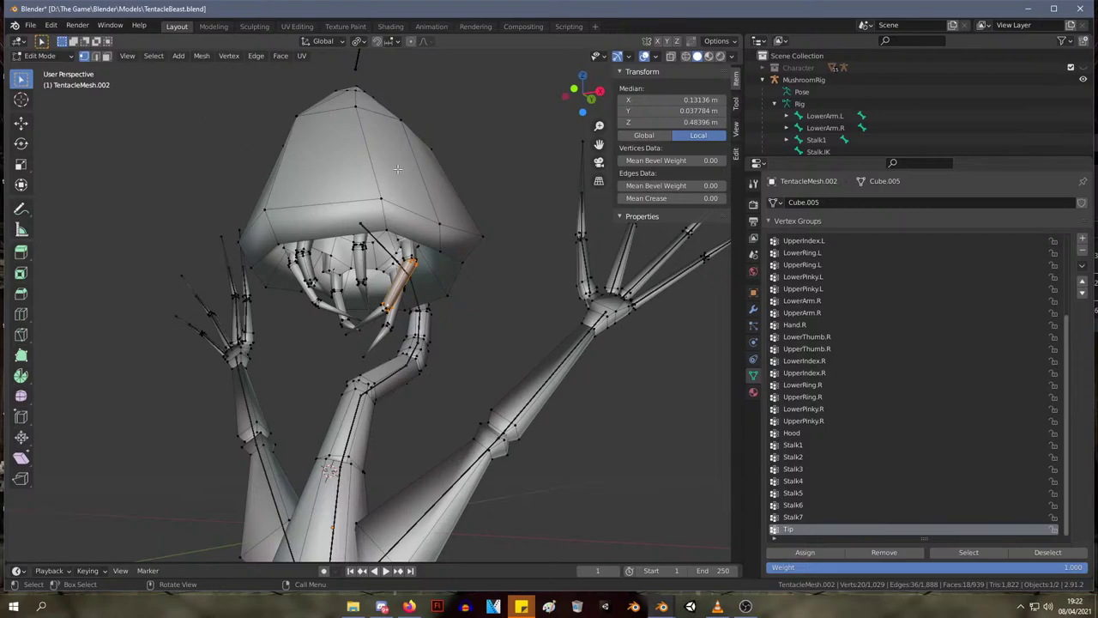
- Select the linked hood geometry and add the lower claw segments beneath it to the selection
middle_drag(397, 169, 524, 319)
key(l)
shift+drag(521, 320, 412, 229)
middle_drag(442, 336, 419, 355)
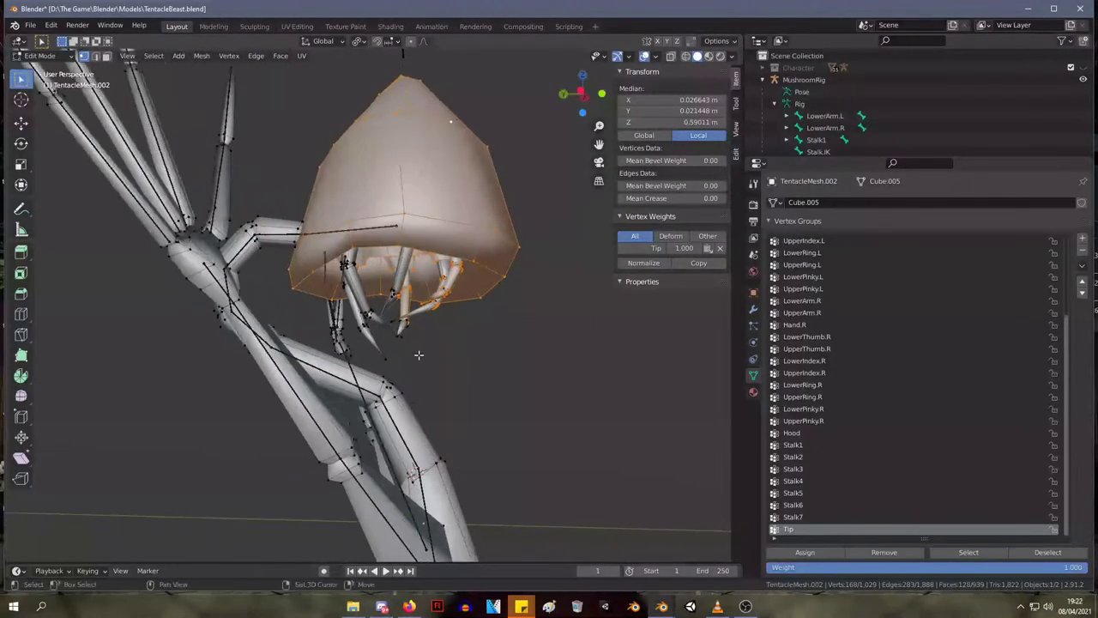
shift+drag(407, 361, 355, 286)
middle_drag(370, 287, 417, 288)
shift+drag(388, 333, 357, 278)
key(l)
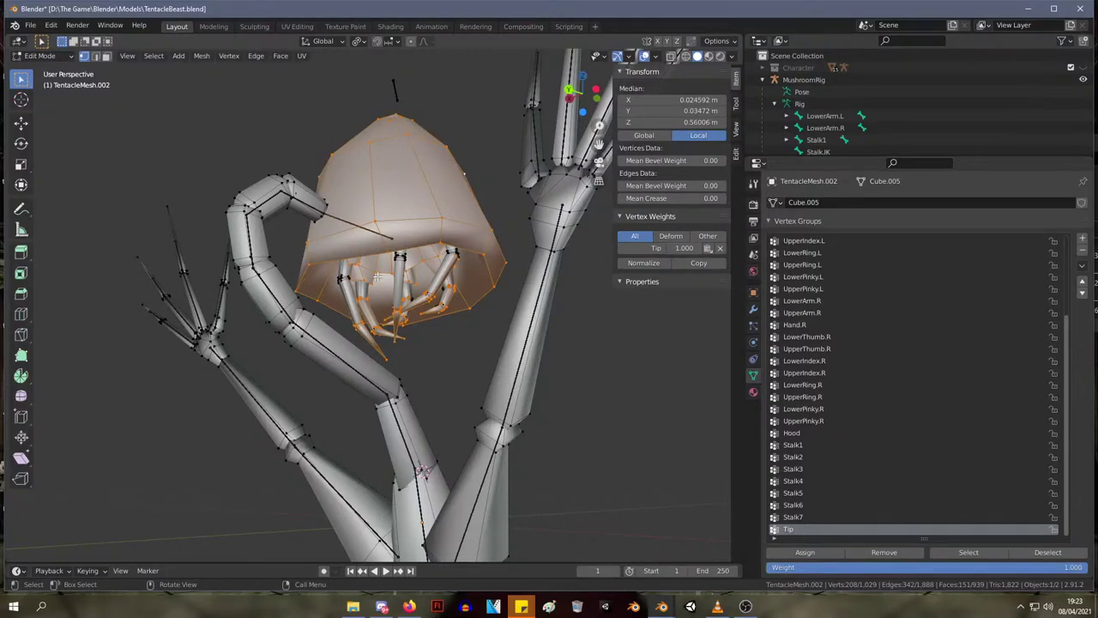
- Add the claws' upper segments and joints under the hood to the selection
scroll(370, 299, up, 3)
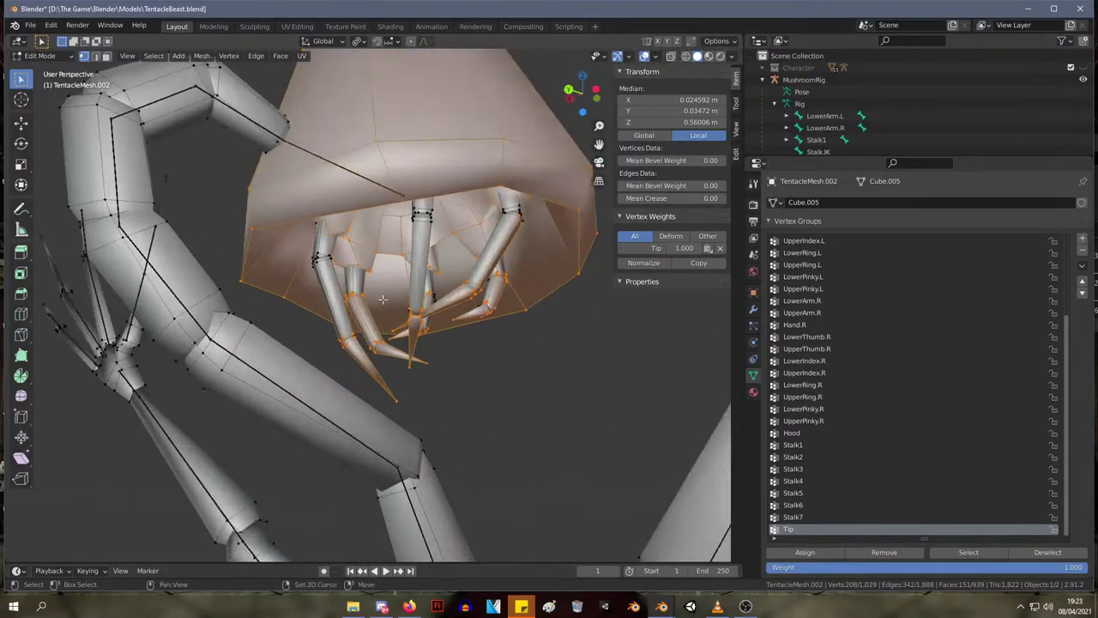
shift+drag(341, 296, 310, 255)
shift+drag(466, 284, 349, 155)
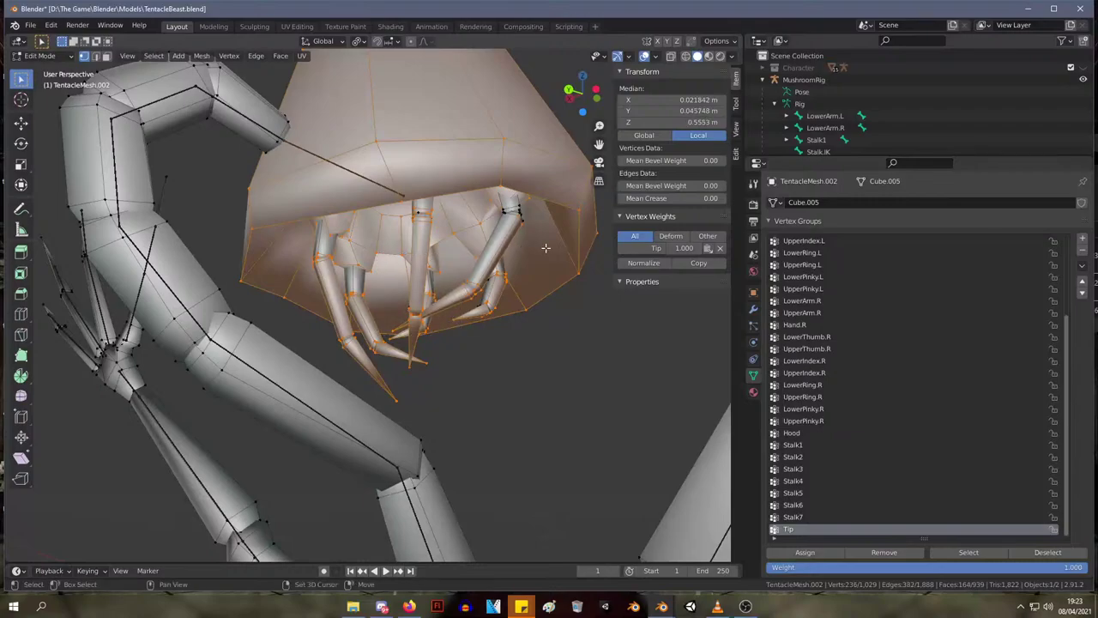
middle_drag(349, 155, 446, 243)
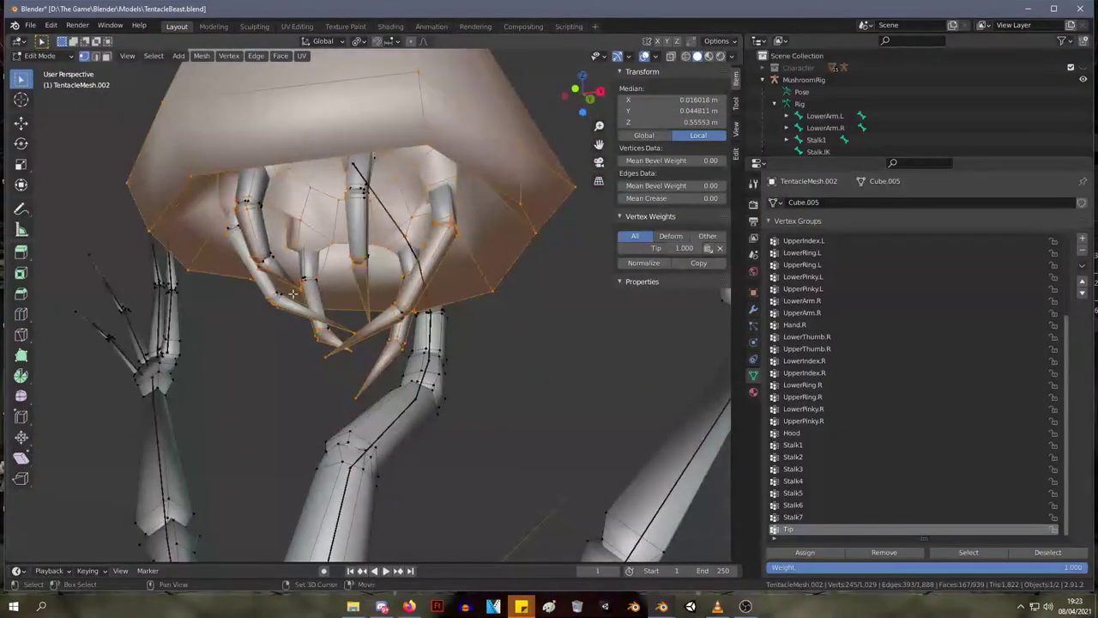
shift+drag(294, 293, 231, 258)
shift+drag(295, 333, 300, 271)
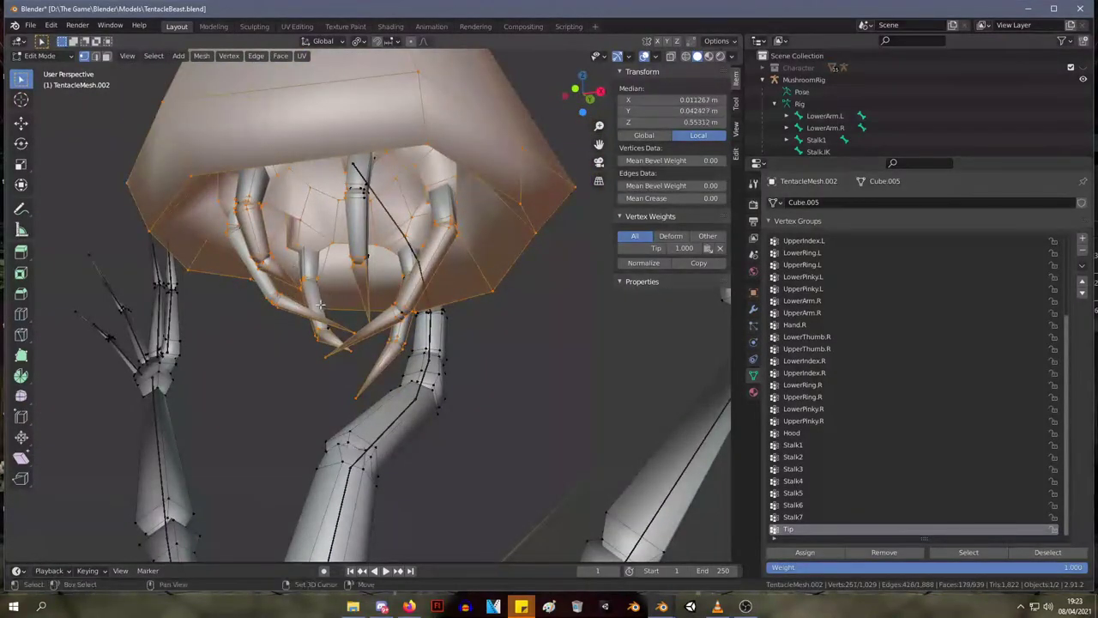
shift+drag(368, 265, 352, 182)
middle_drag(390, 224, 712, 112)
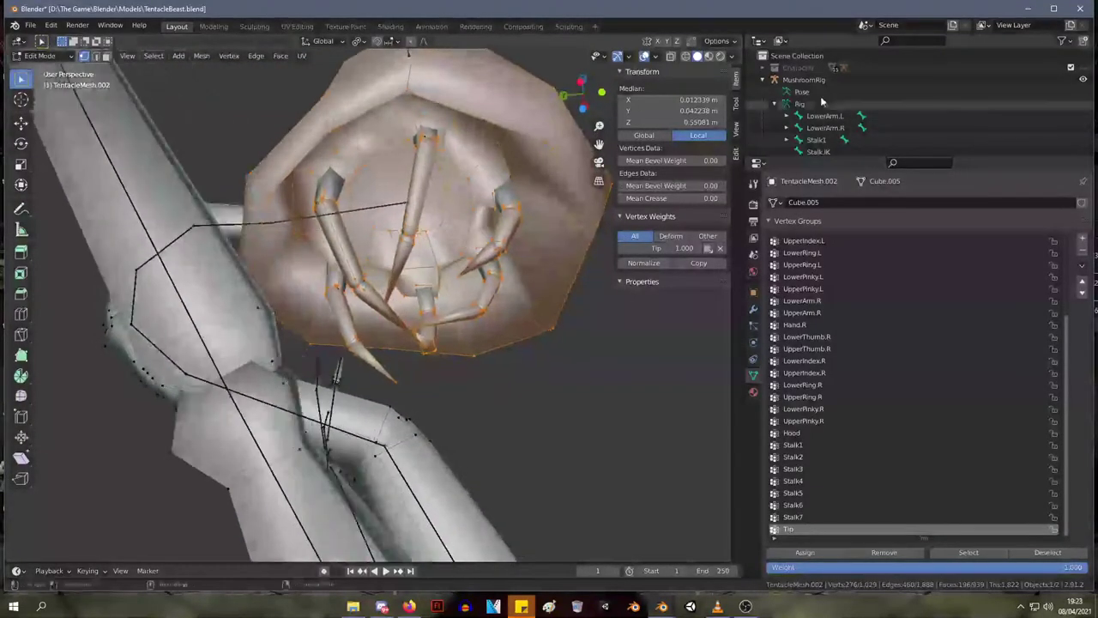
- Enable X-ray in the viewport shading options and leave shadows off
click(730, 55)
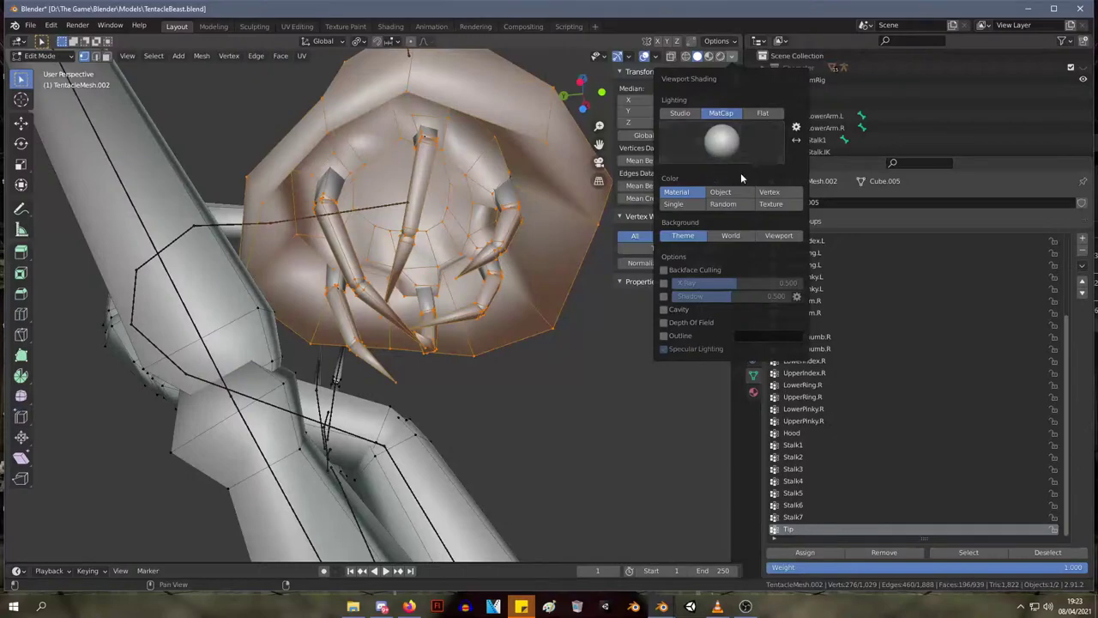
click(663, 296)
click(664, 296)
click(663, 283)
- Extend the selection with individual unselected claw vertices and their linked geometry inside the hood
middle_drag(377, 242, 453, 173)
key(ctrl+l)
shift+click(348, 233)
key(ctrl+l)
shift+click(415, 122)
key(ctrl+l)
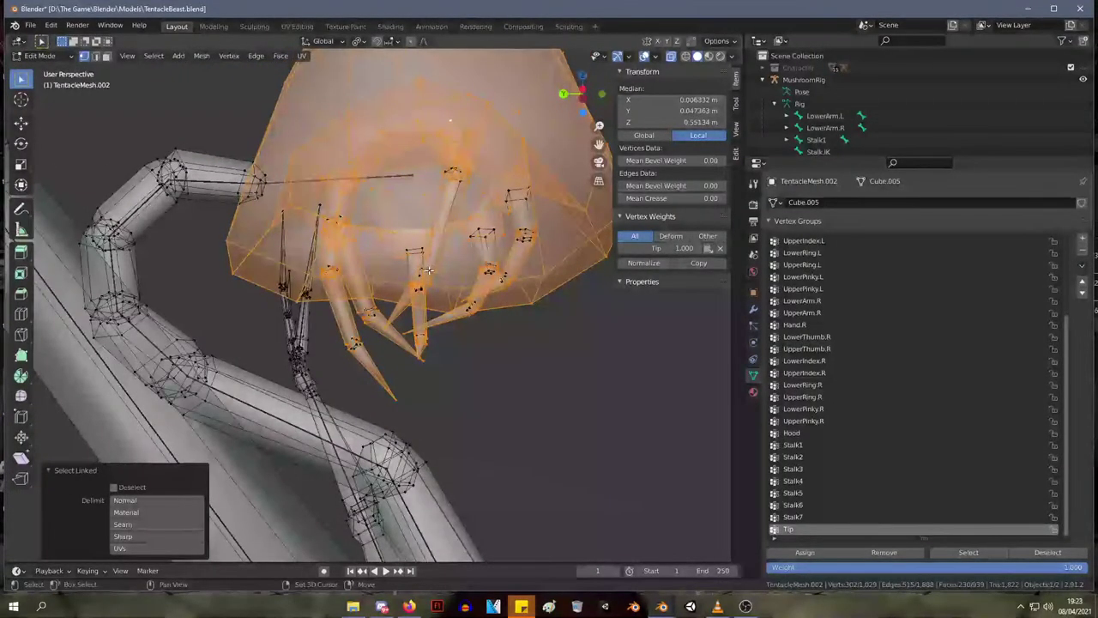
shift+click(427, 270)
key(ctrl+l)
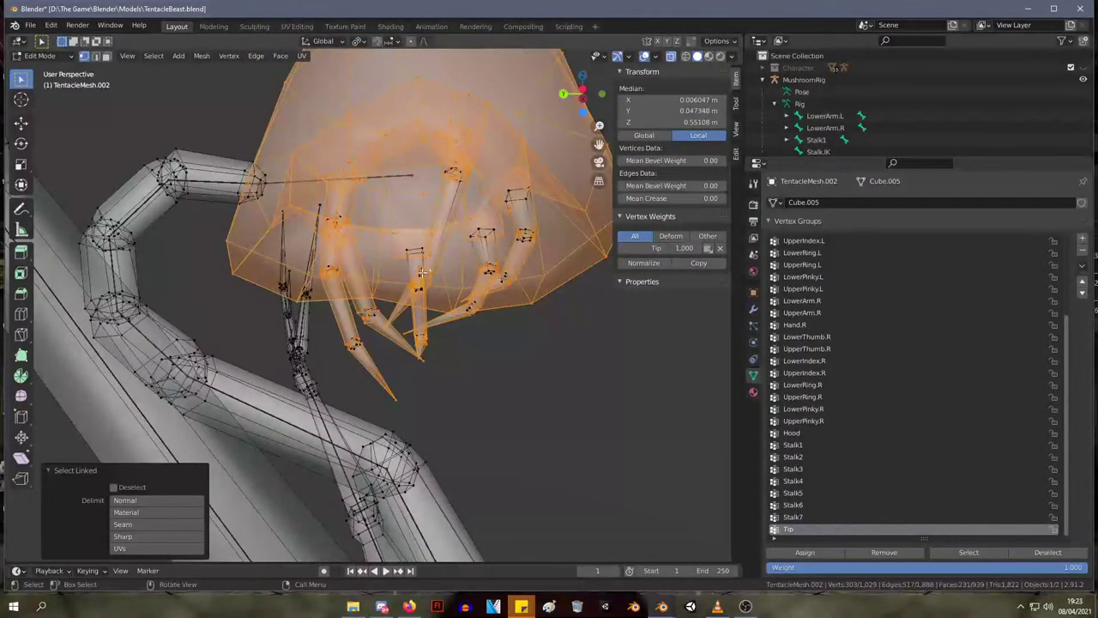
shift+click(417, 293)
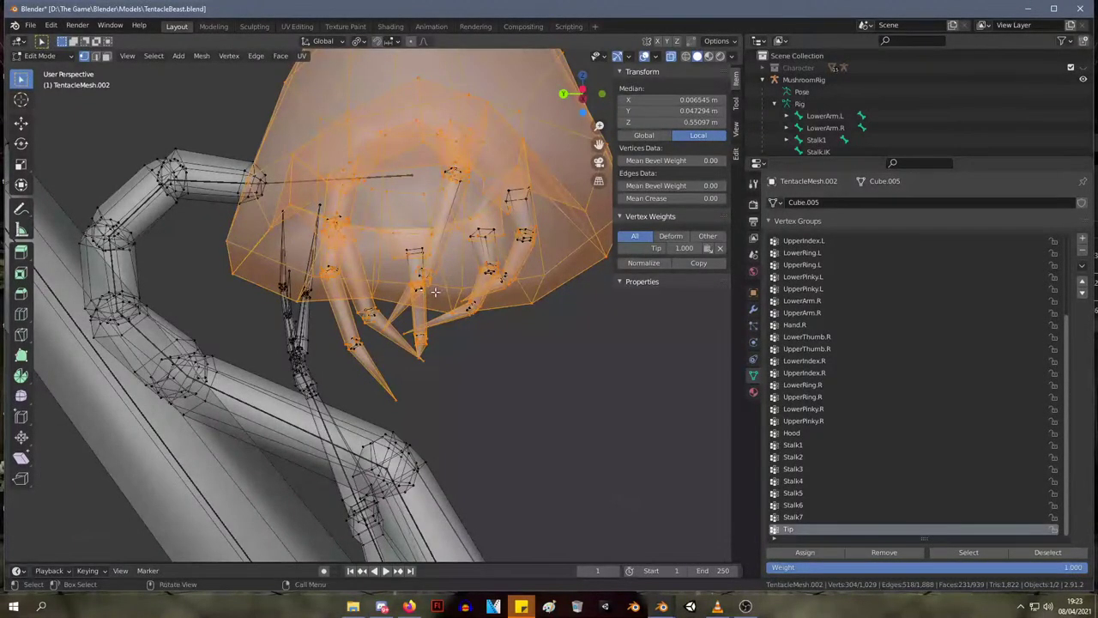
key(ctrl+l)
- Box-select the remaining claw vertices so the entire hood and all claws are selected
middle_drag(433, 288, 558, 339)
shift+drag(558, 339, 419, 208)
shift+drag(406, 376, 299, 228)
middle_drag(442, 239, 128, 232)
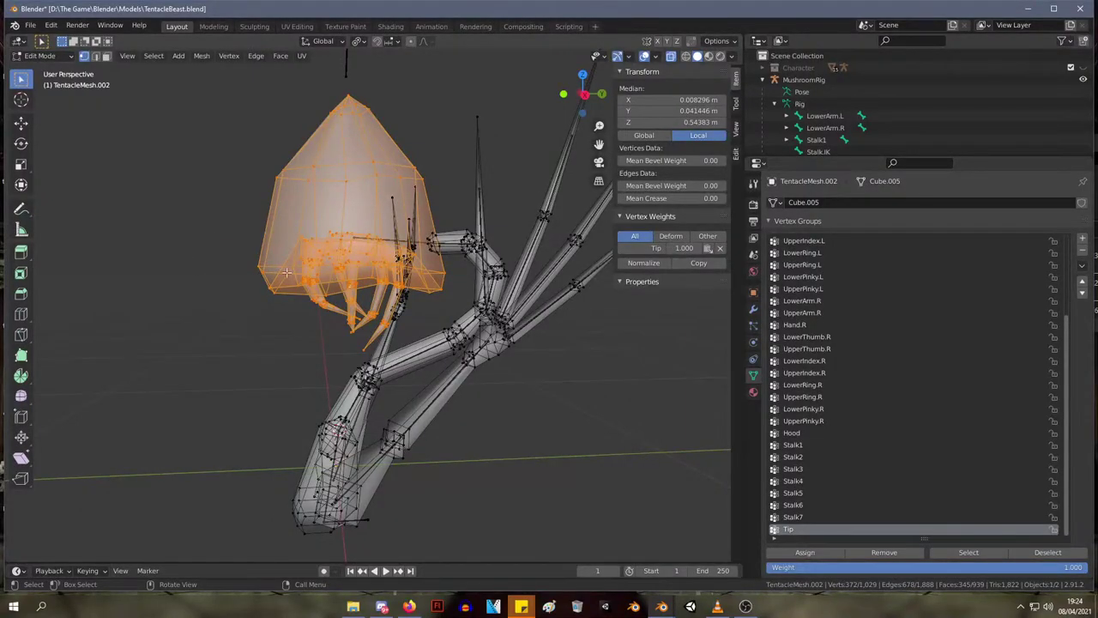
- Remove the Tip vertex weight from the selected hood and claws
middle_drag(285, 273, 348, 191)
right_click(349, 184)
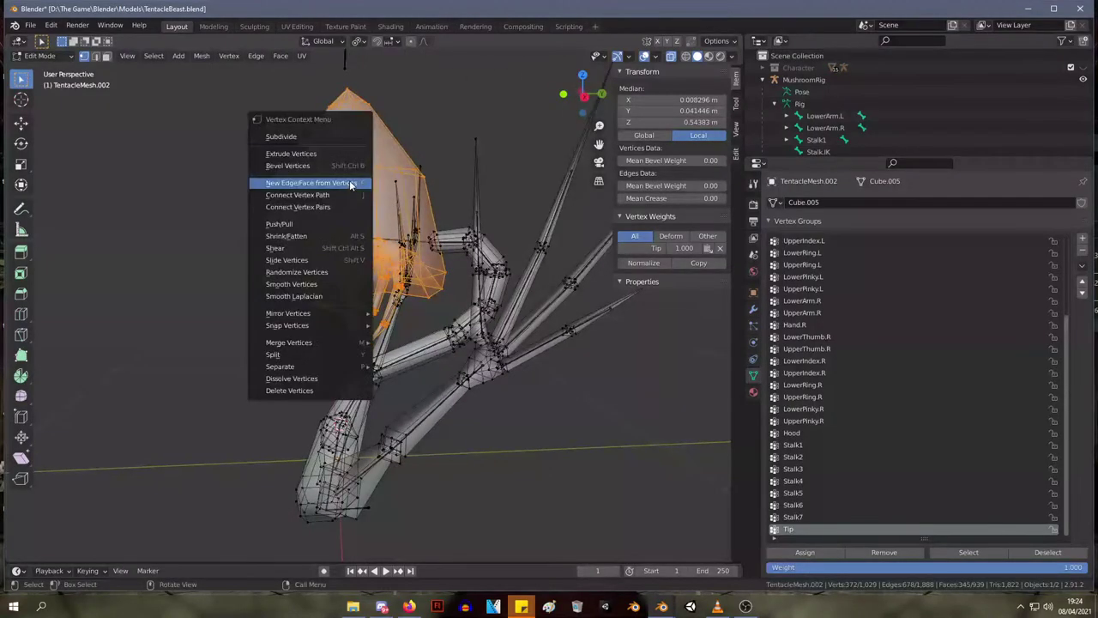
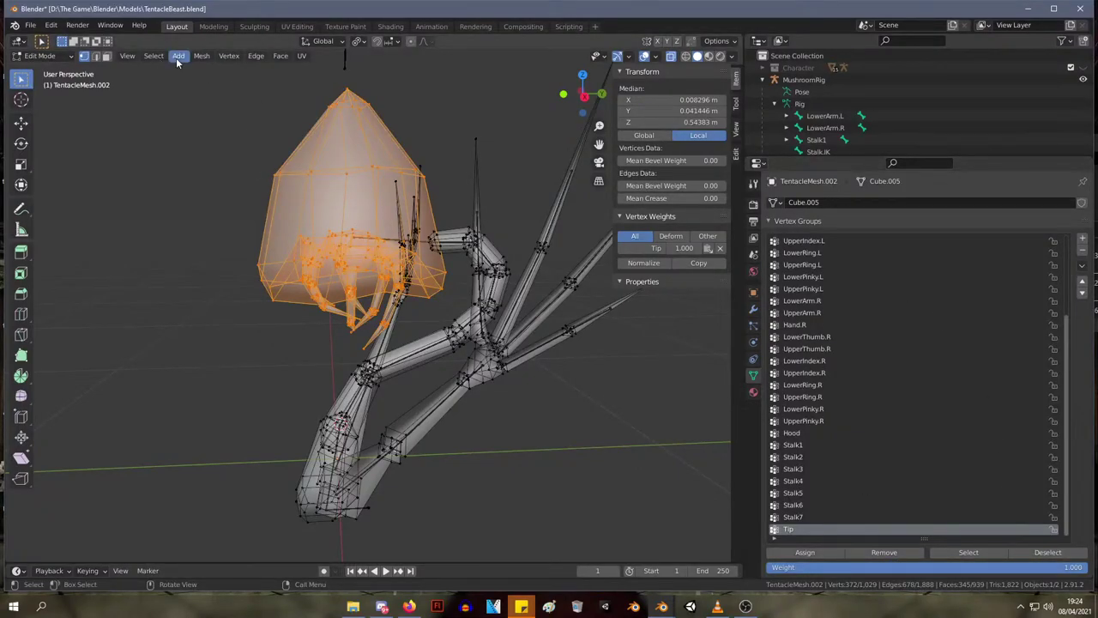
click(722, 248)
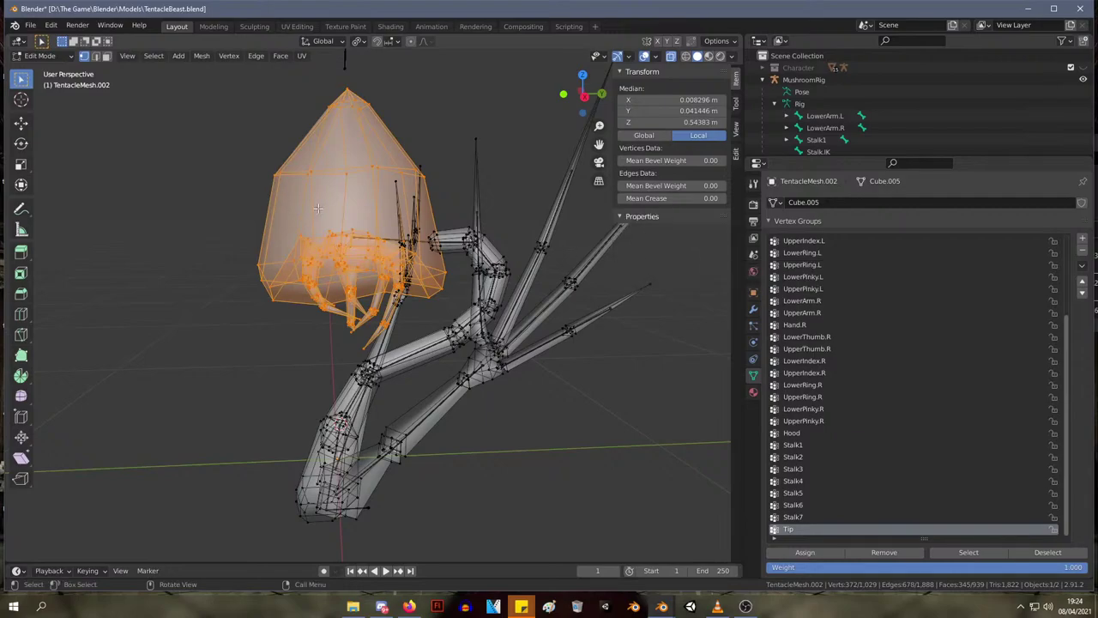
- Inspect the weights of one hood rim vertex, restore the full hood and claw selection, and remove it from all vertex groups
middle_drag(317, 207, 319, 287)
click(317, 276)
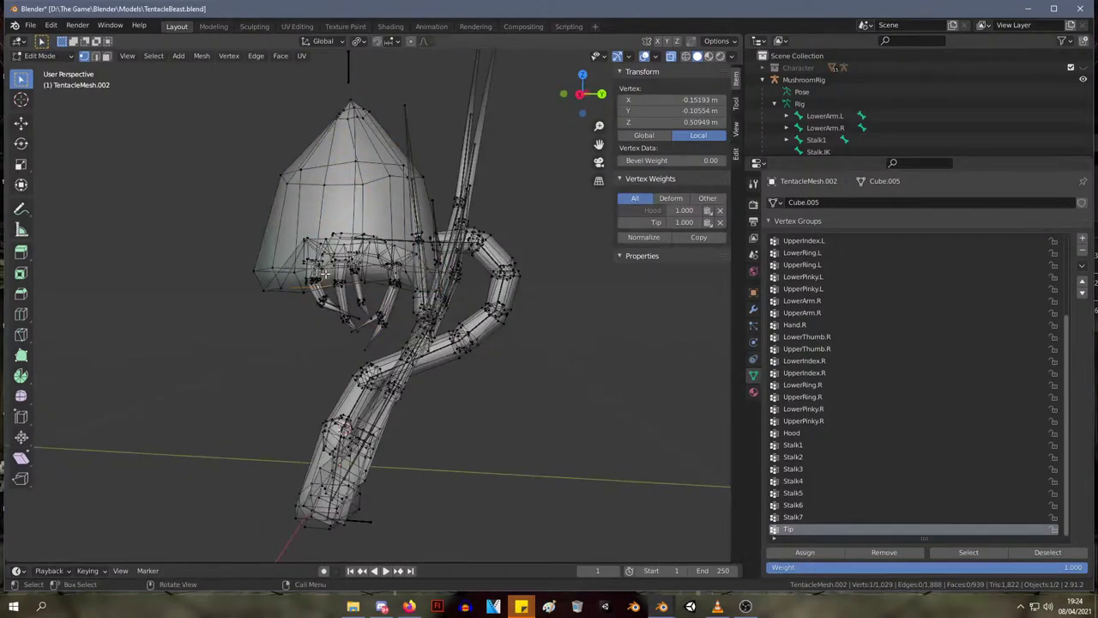
key(ctrl+l)
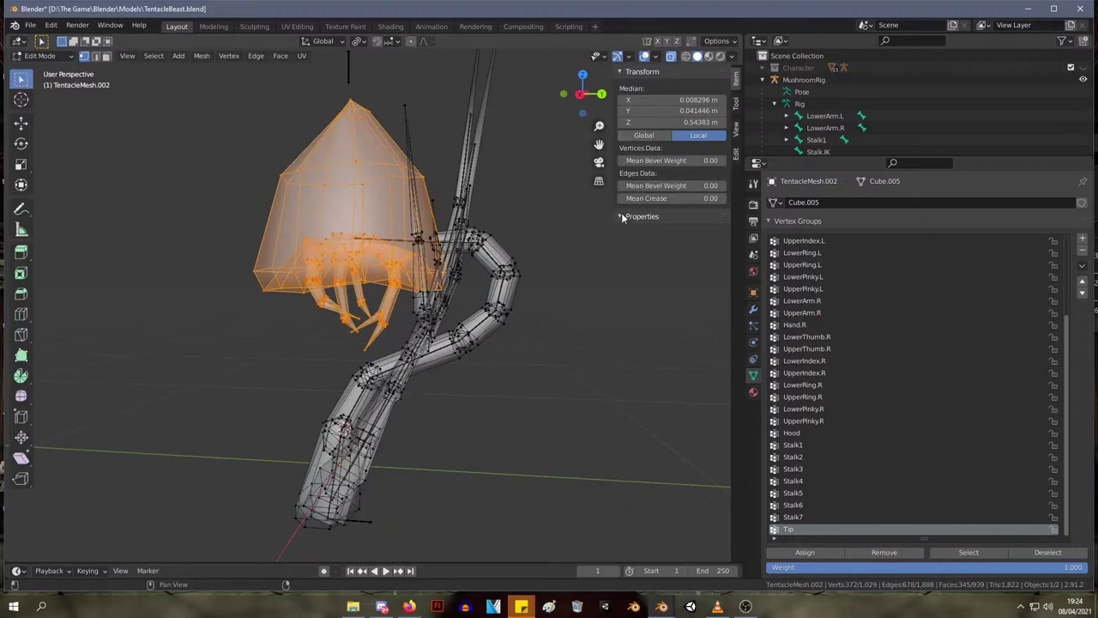
click(281, 55)
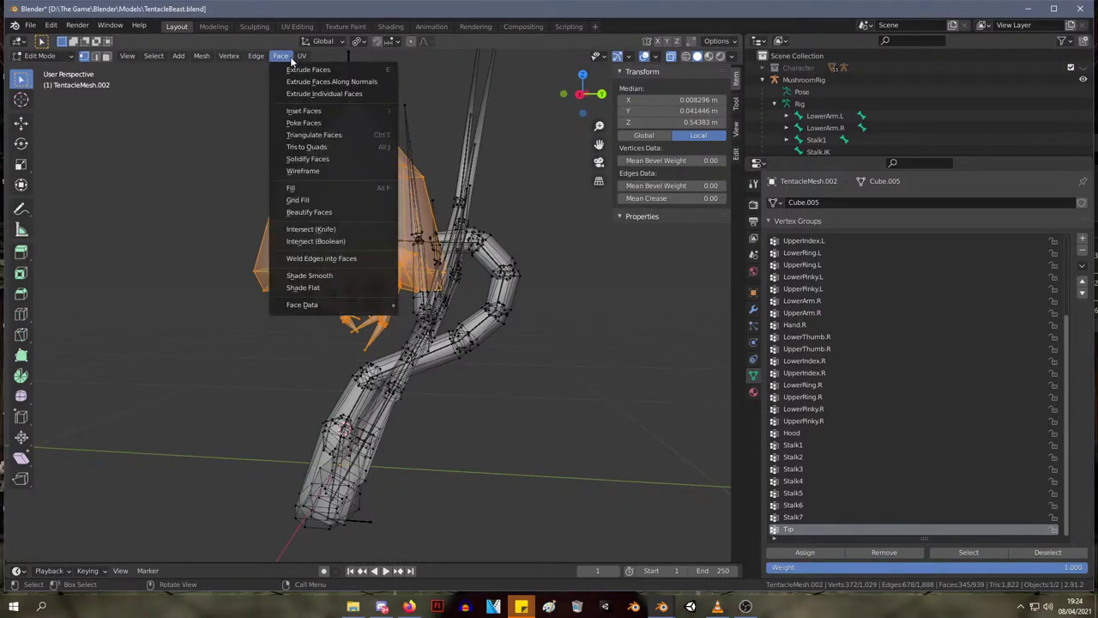
mouse_move(267, 61)
mouse_move(229, 56)
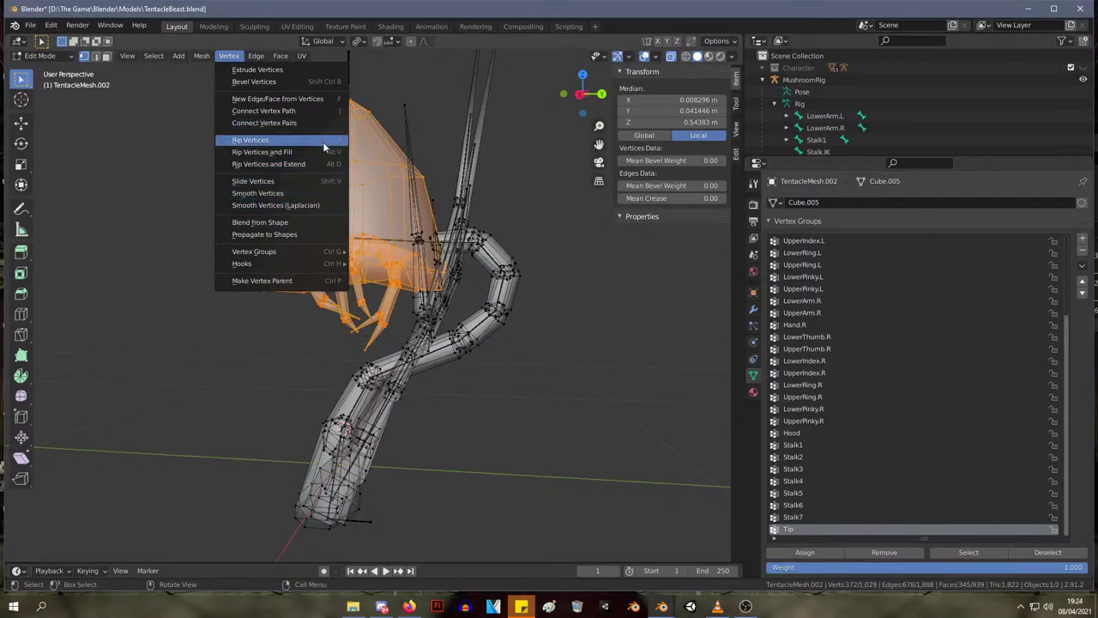
mouse_move(313, 252)
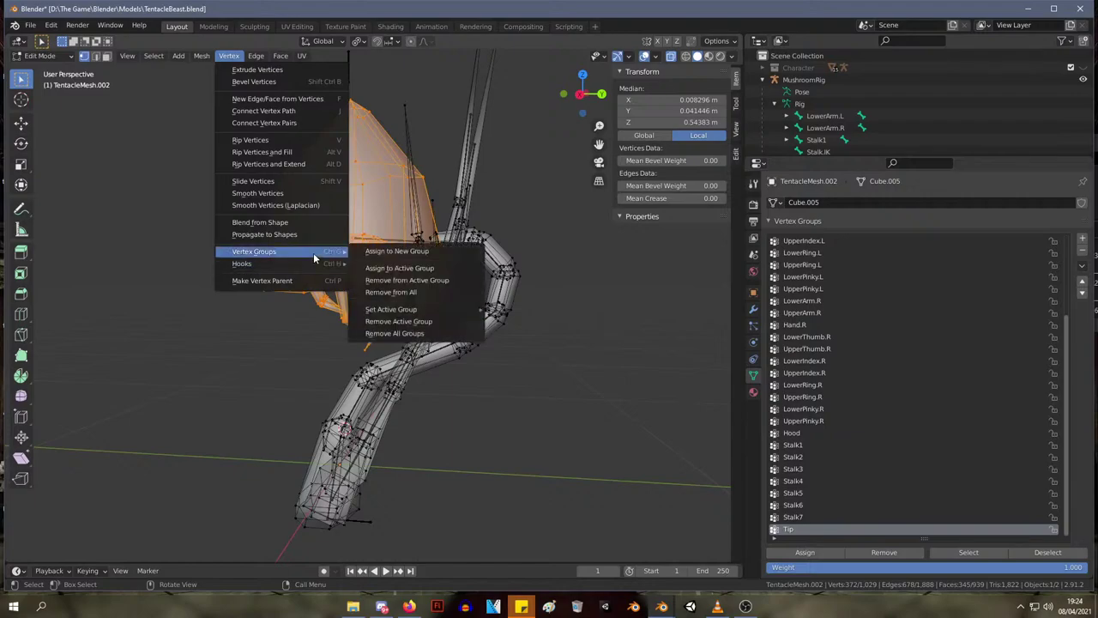
click(424, 292)
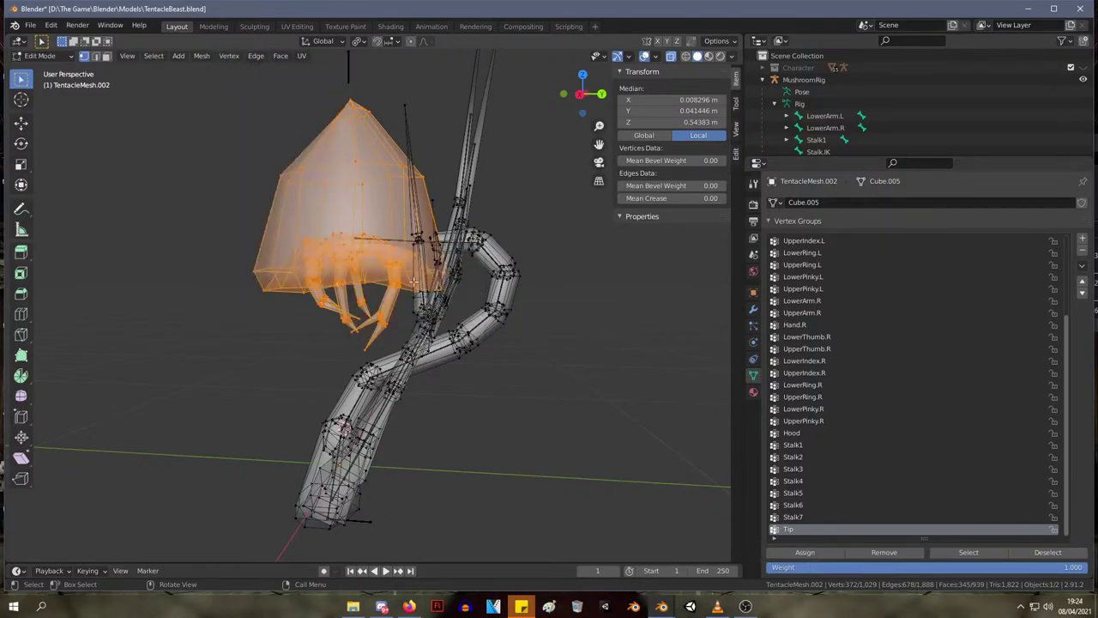
- Check a single hood rim vertex for remaining weights and turn off X-ray shading
click(244, 220)
click(276, 273)
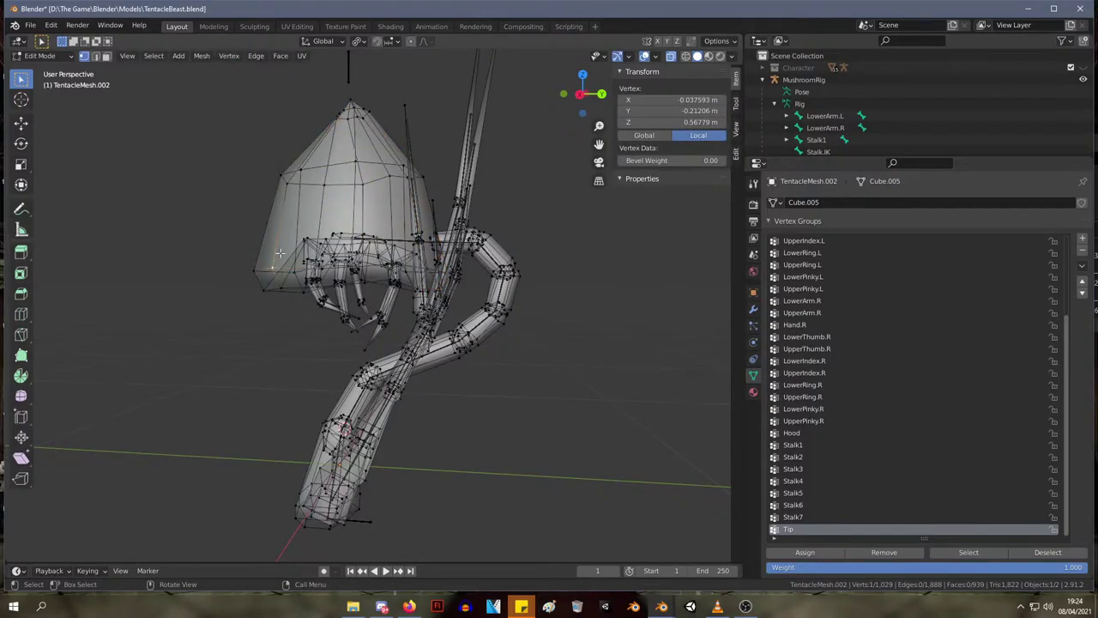
middle_drag(280, 253, 351, 218)
middle_drag(266, 278, 583, 292)
scroll(470, 289, up, 3)
click(731, 55)
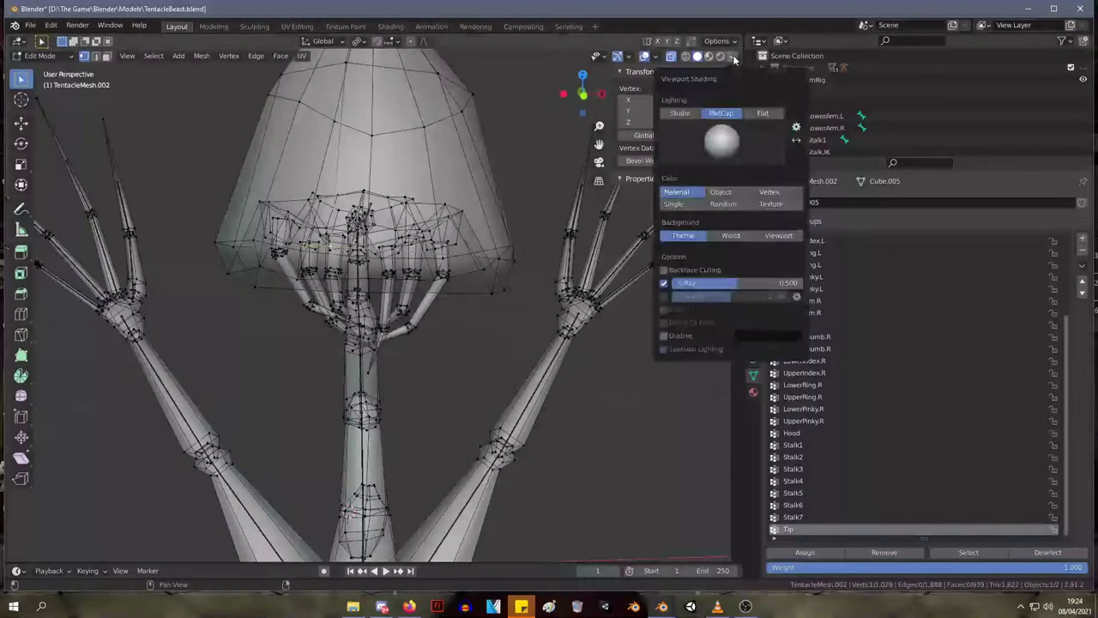
click(664, 283)
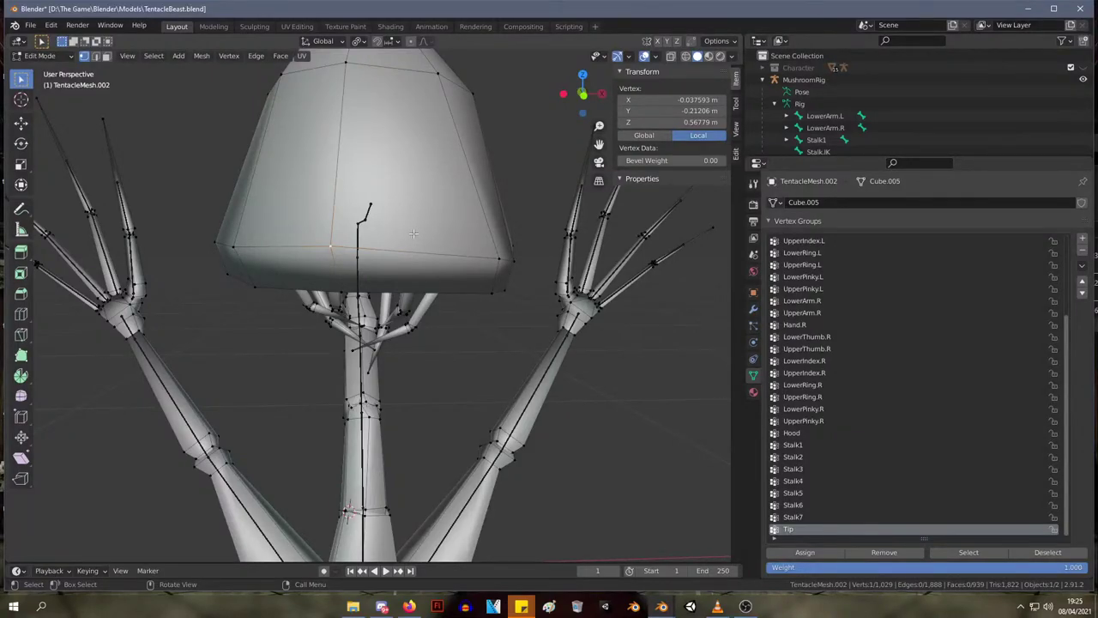
key(2)
middle_drag(500, 253, 435, 268)
click(454, 276)
click(367, 259)
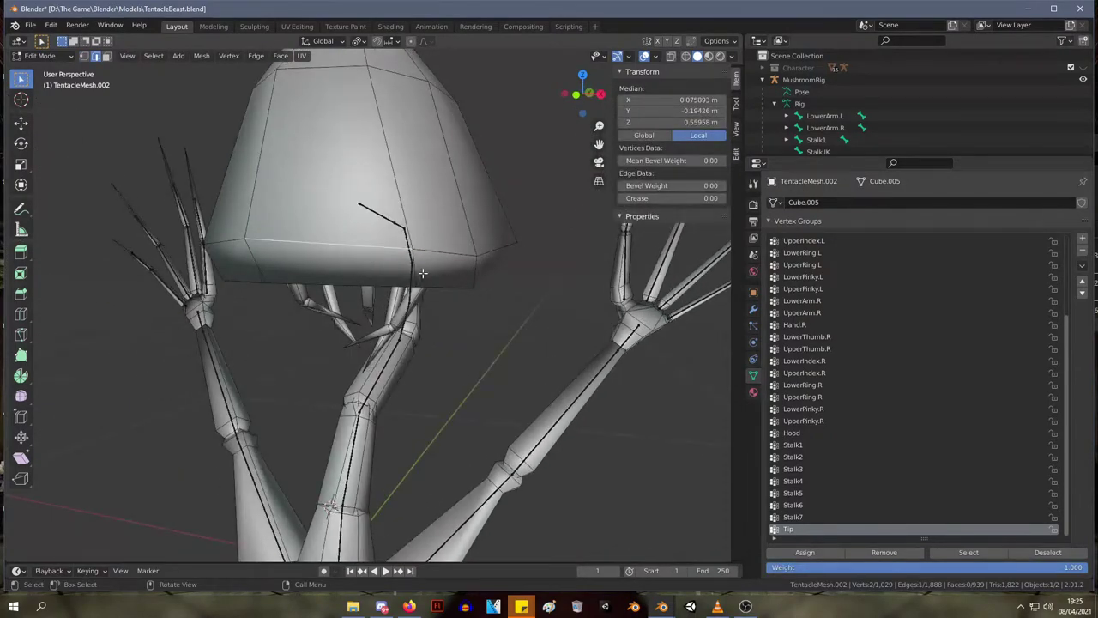
- In face select mode, select every face of the lower rim band around the outside of the hood
key(3)
click(374, 267)
shift+click(444, 268)
shift+click(496, 262)
middle_drag(499, 262, 356, 254)
shift+click(357, 255)
shift+click(413, 268)
middle_drag(442, 266, 343, 261)
shift+click(350, 261)
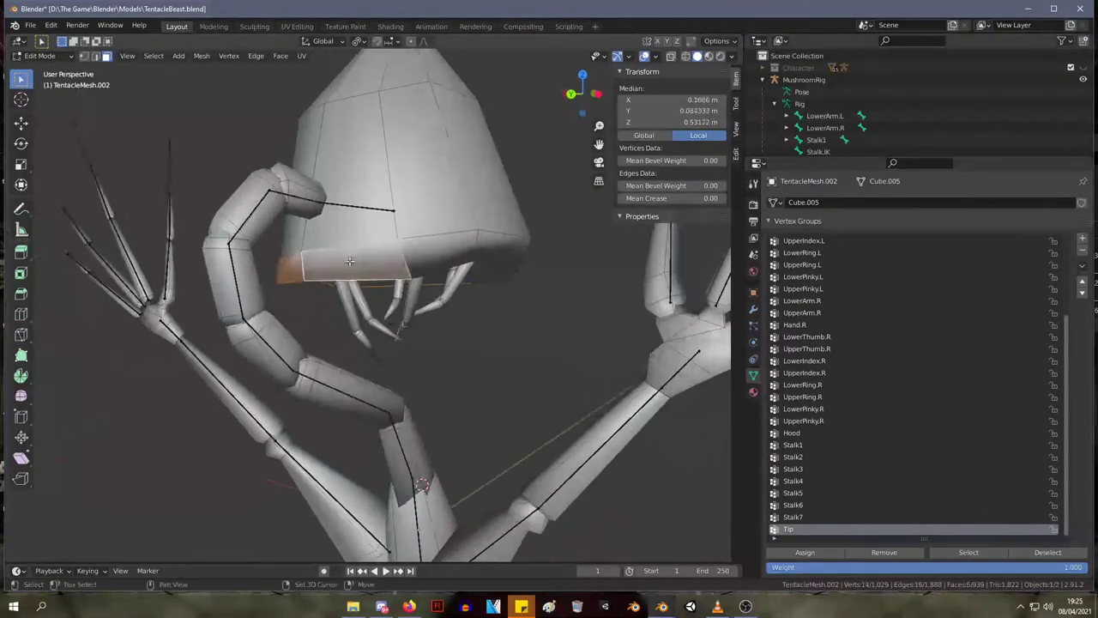
shift+click(435, 254)
shift+click(506, 255)
middle_drag(561, 251, 427, 256)
shift+click(427, 255)
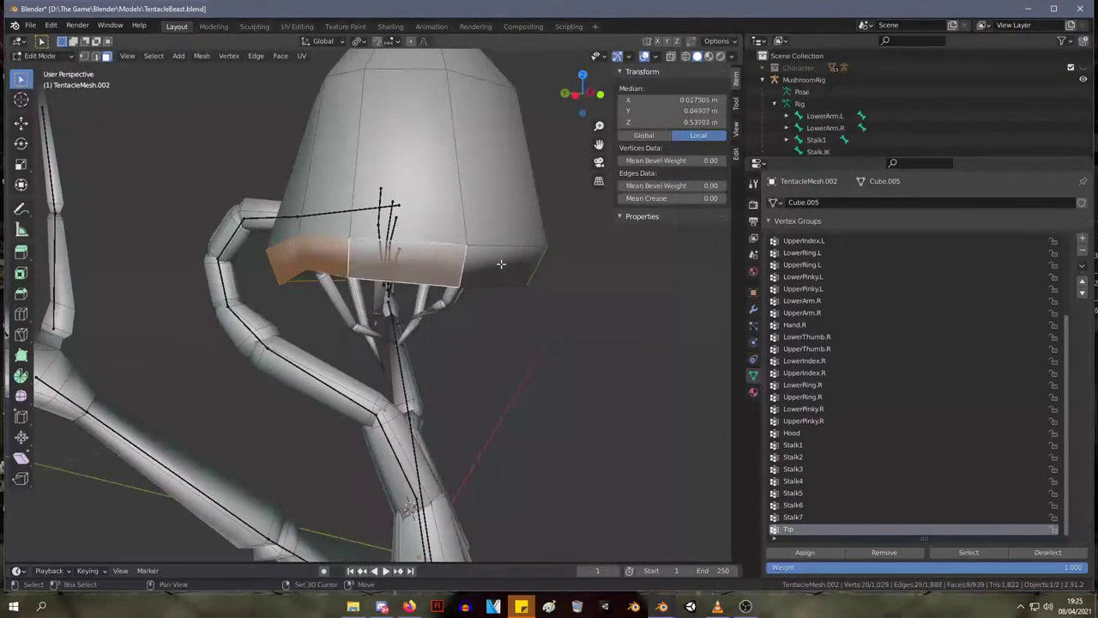
shift+click(501, 263)
middle_drag(592, 258, 425, 326)
scroll(441, 218, down, 3)
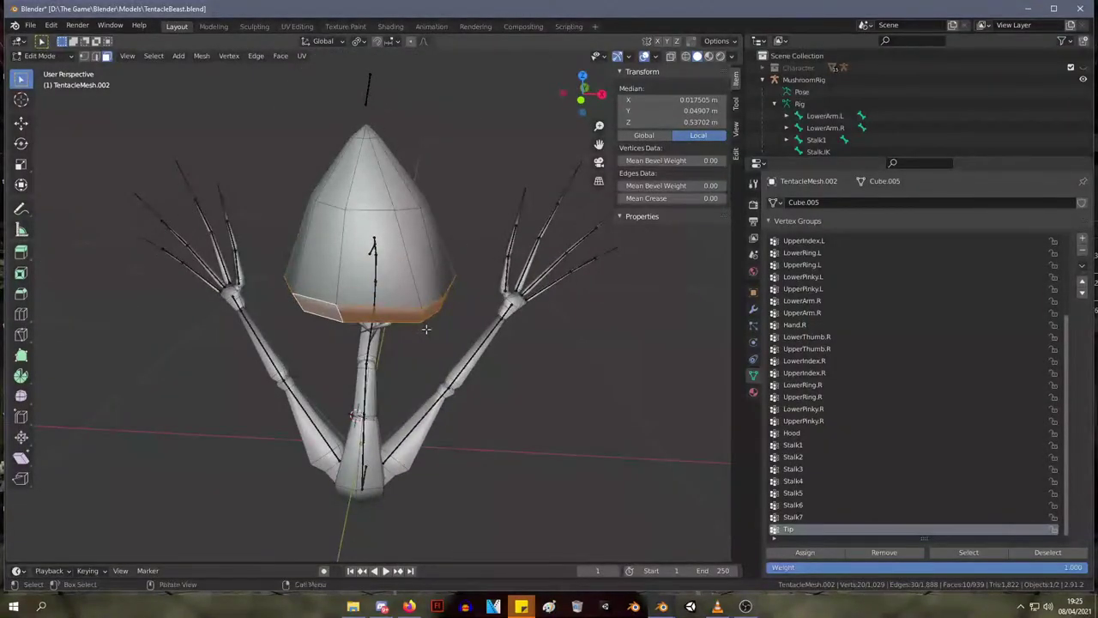
- Assign the rim vertices to the Hood vertex group with weight 1.000 and check one rim vertex's weights
click(801, 432)
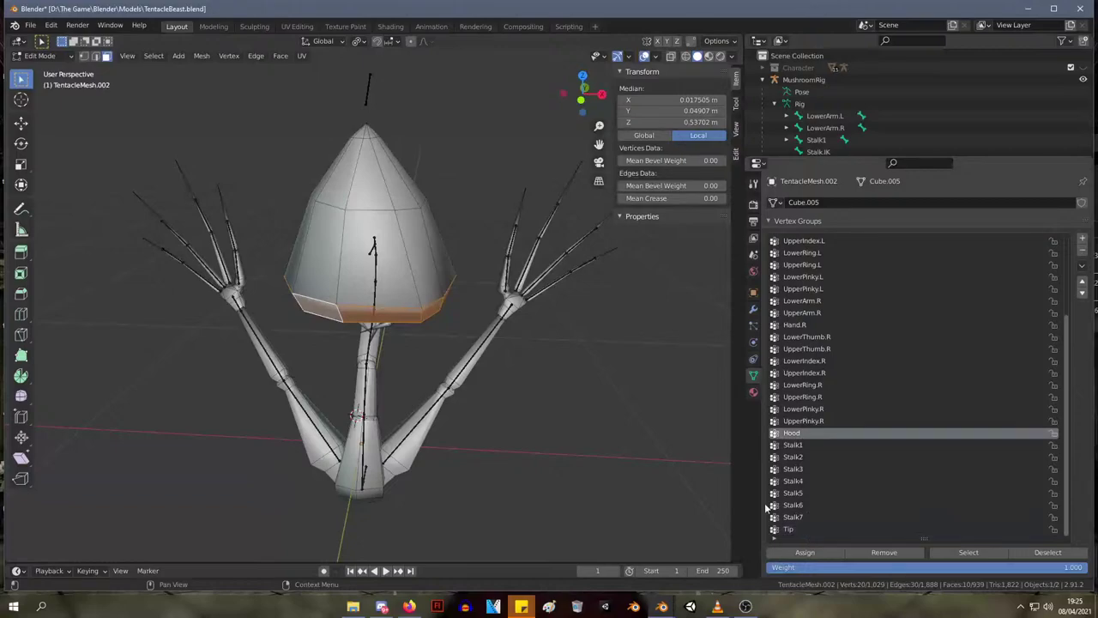
key(1)
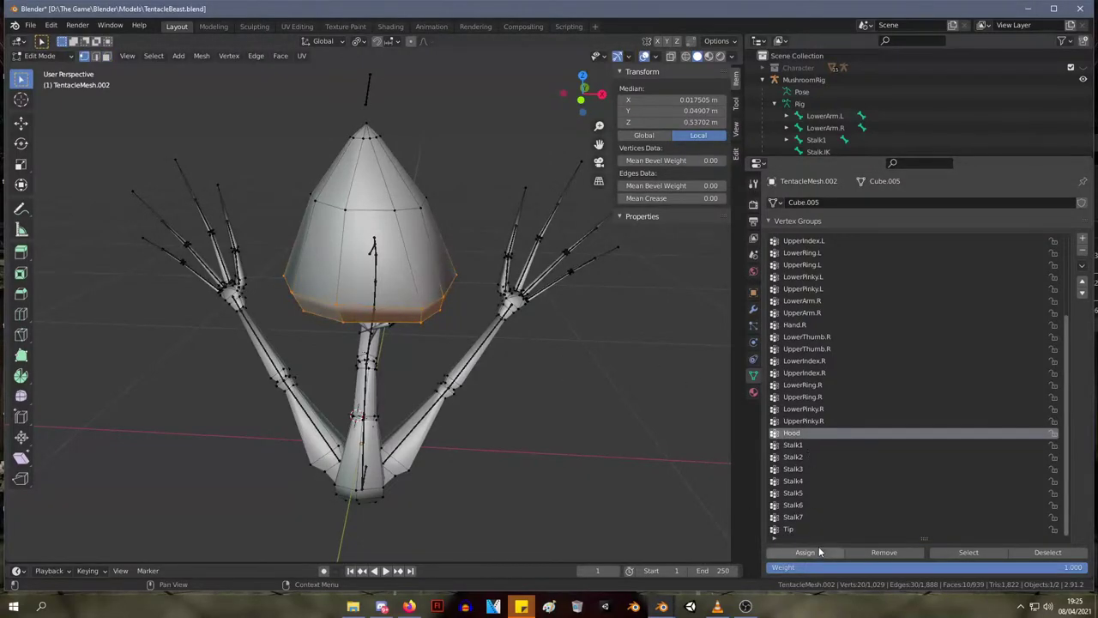
click(423, 316)
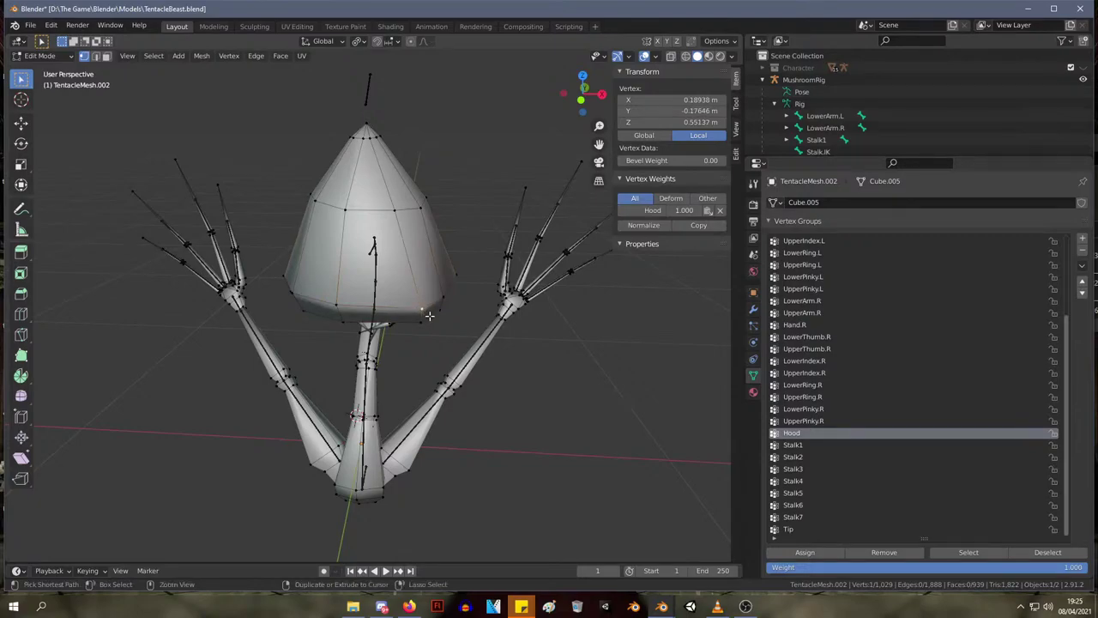
- Pick a vertex on the stalk's uppermost segment behind the hood and extend the selection to that entire linked segment
key(Tab)
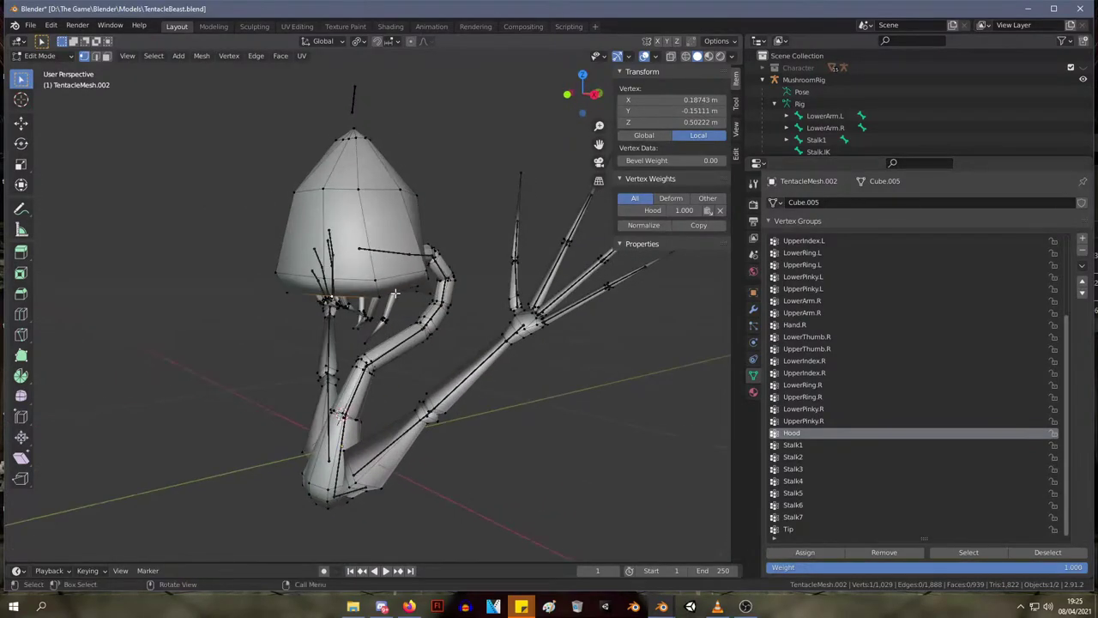
middle_drag(506, 341, 450, 250)
key(Tab)
click(450, 254)
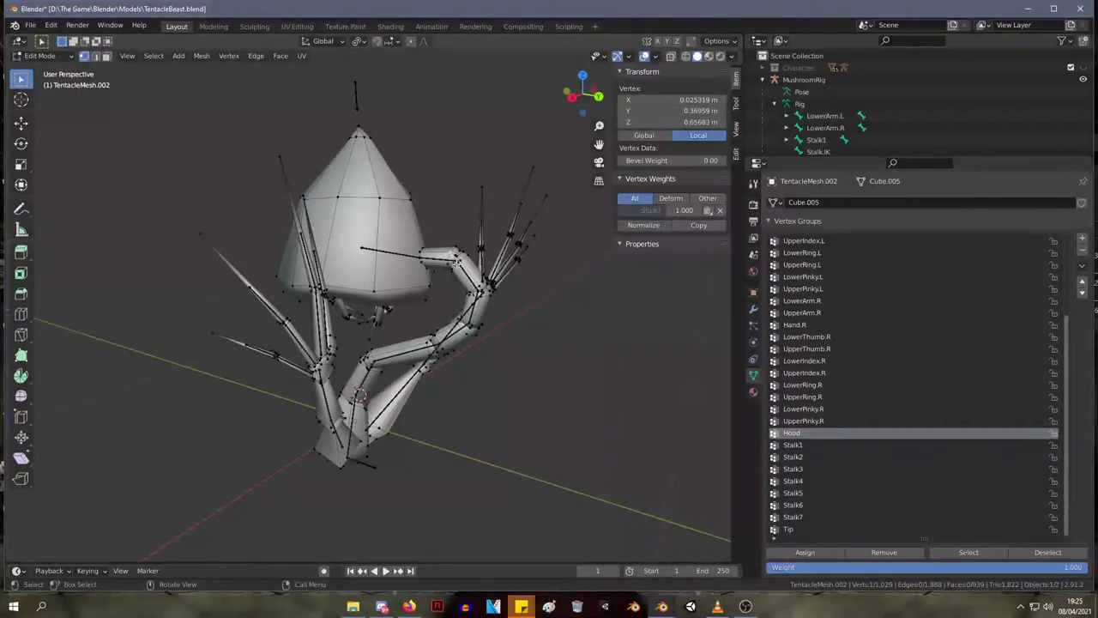
key(ctrl+l)
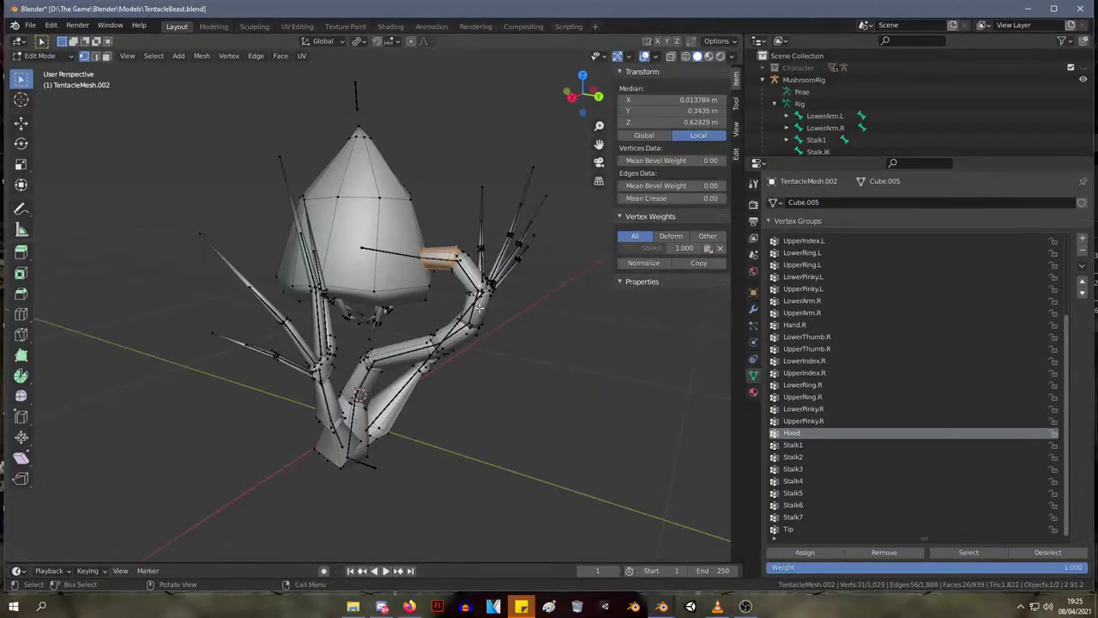
key(l)
mouse_move(480, 314)
middle_down()
mouse_move(512, 317)
mouse_move(495, 316)
middle_up()
key(ctrl+z)
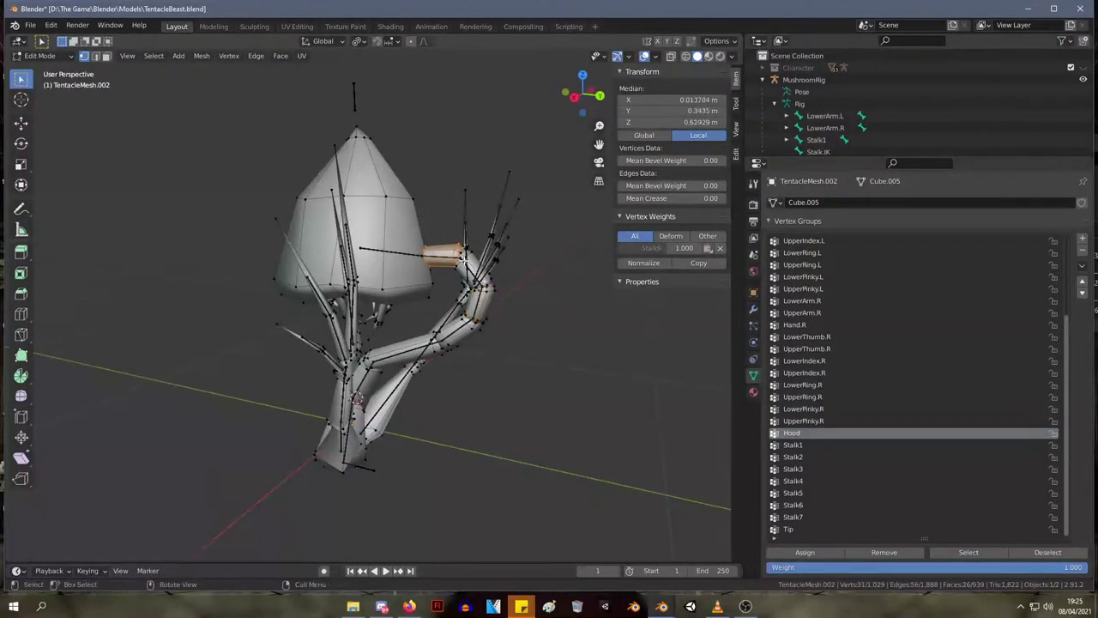
- Add the next three linked stalk segments around the curve to the selection
middle_drag(512, 276, 467, 265)
scroll(549, 287, up, 3)
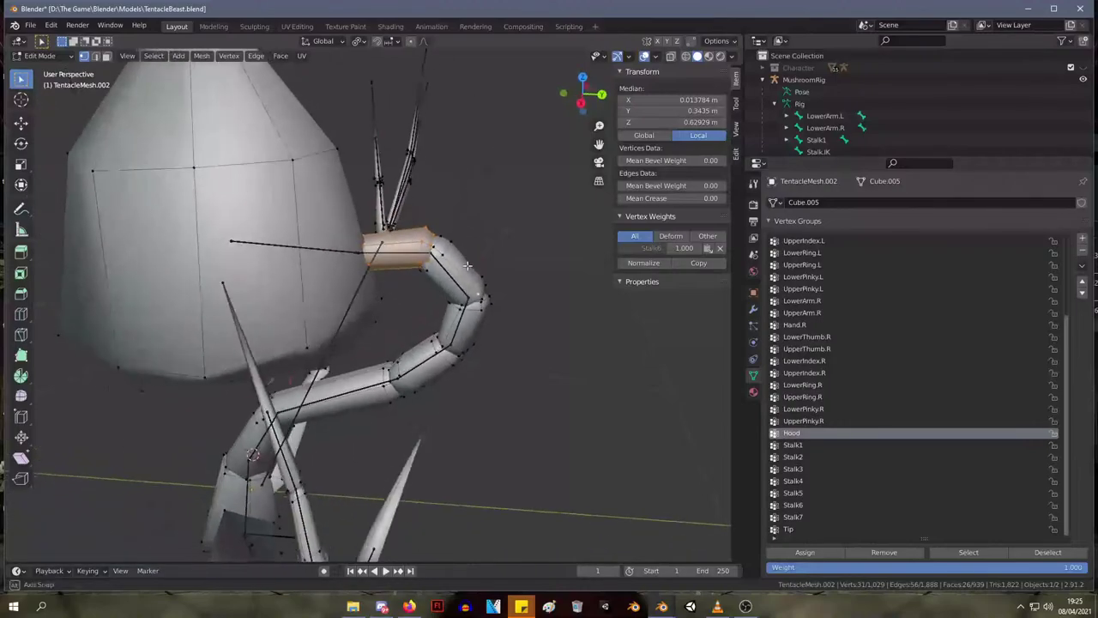
key(l)
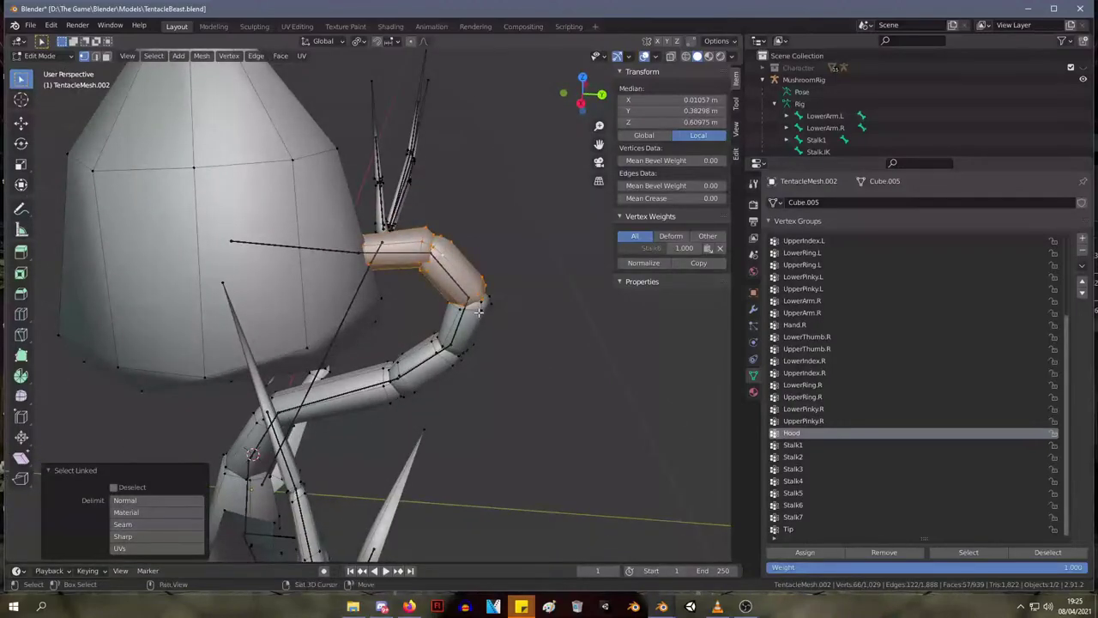
key(l)
key(l)
key(l)
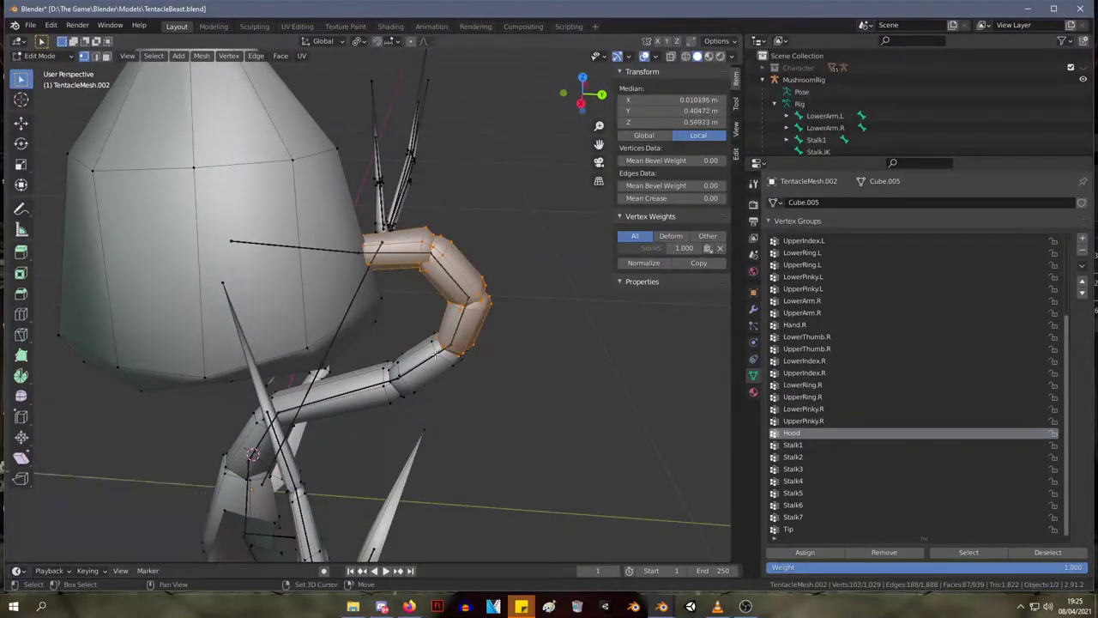
key(l)
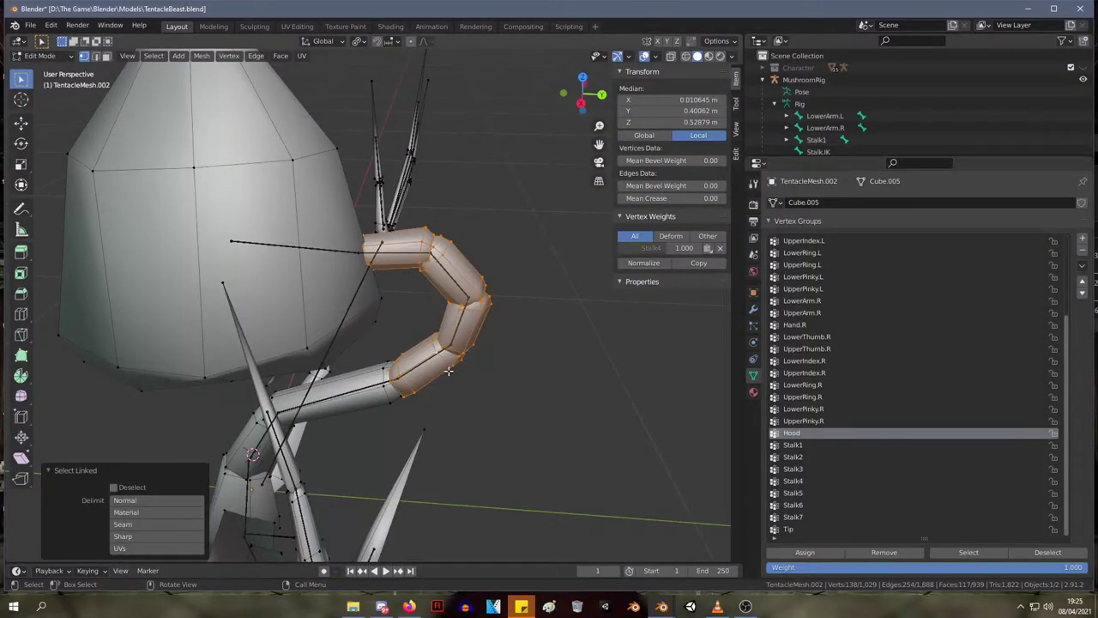
- Add the long straight stalk segment below the curve to the selection, undoing any accidental single-vertex pick
middle_drag(451, 367, 454, 319)
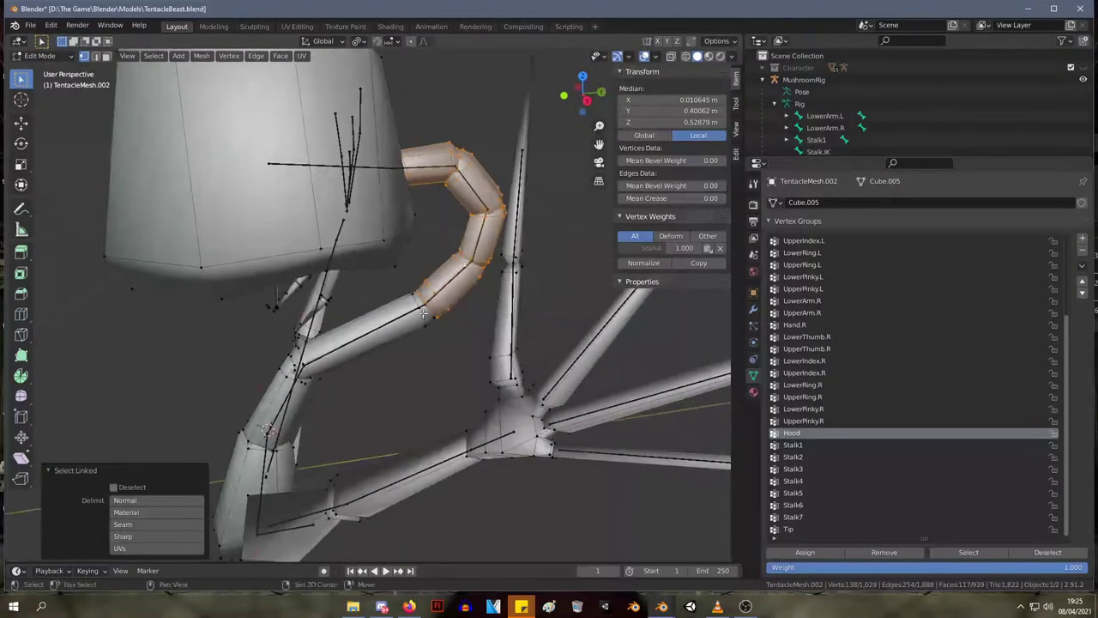
key(l)
key(l)
middle_drag(352, 341, 334, 347)
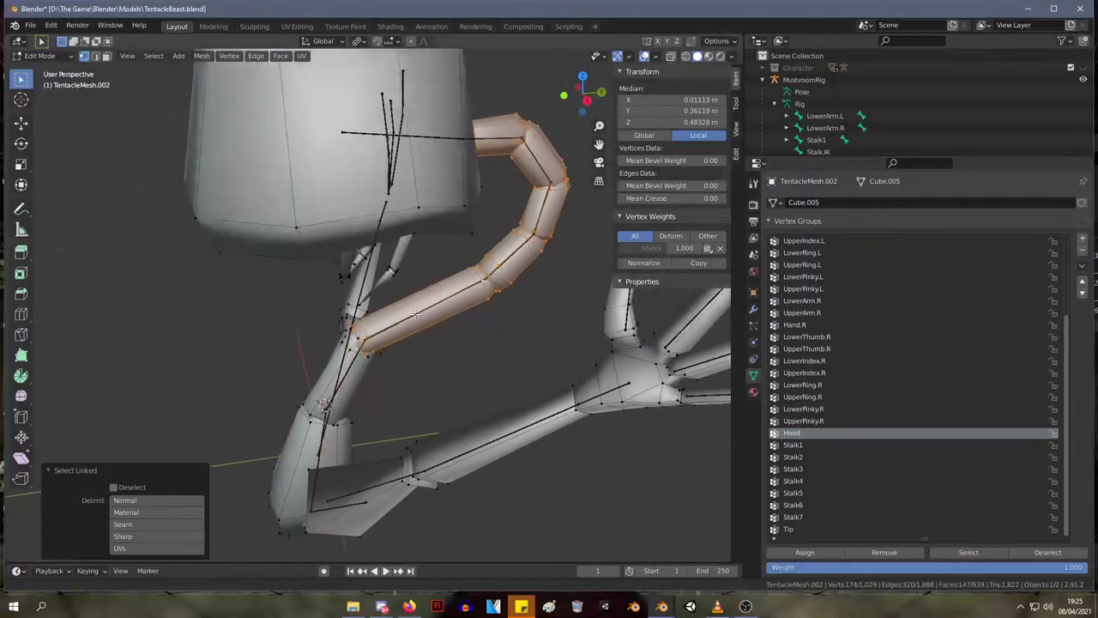
click(355, 352)
key(ctrl+z)
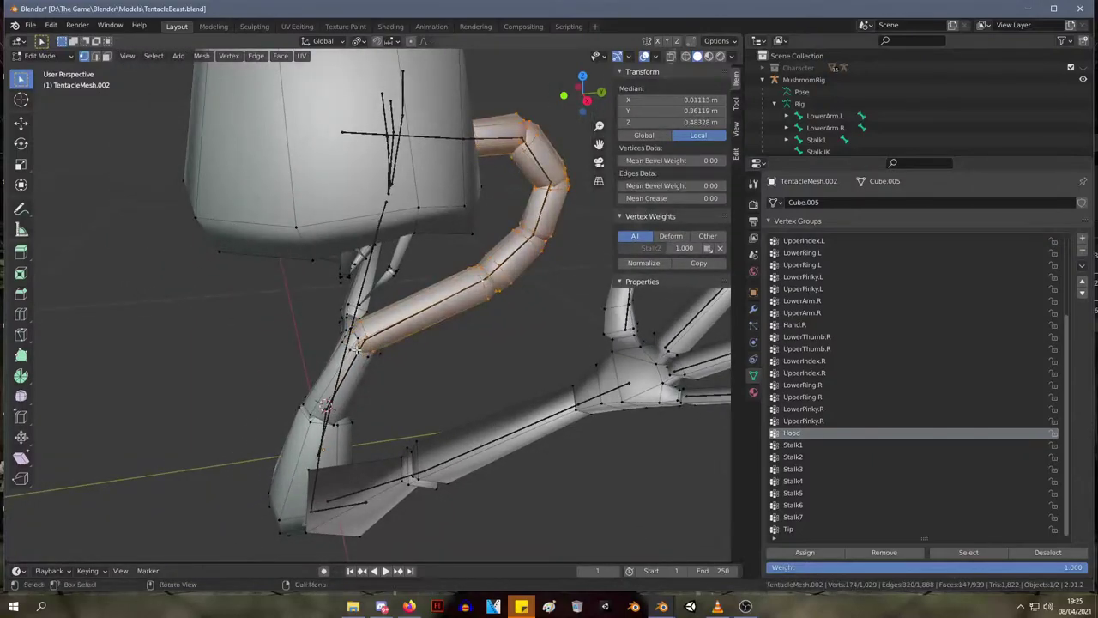
- Add the two lowest linked stalk segments down to the base, completing the stalk selection
key(l)
middle_drag(351, 350, 346, 441)
shift+click(343, 438)
key(l)
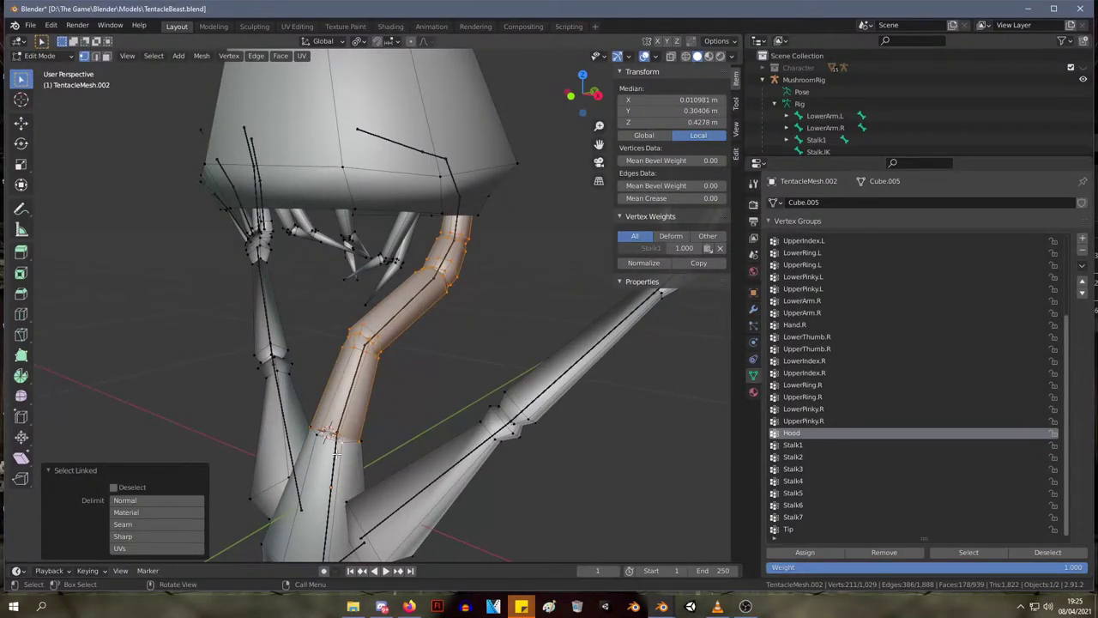
key(l)
scroll(383, 395, down, 3)
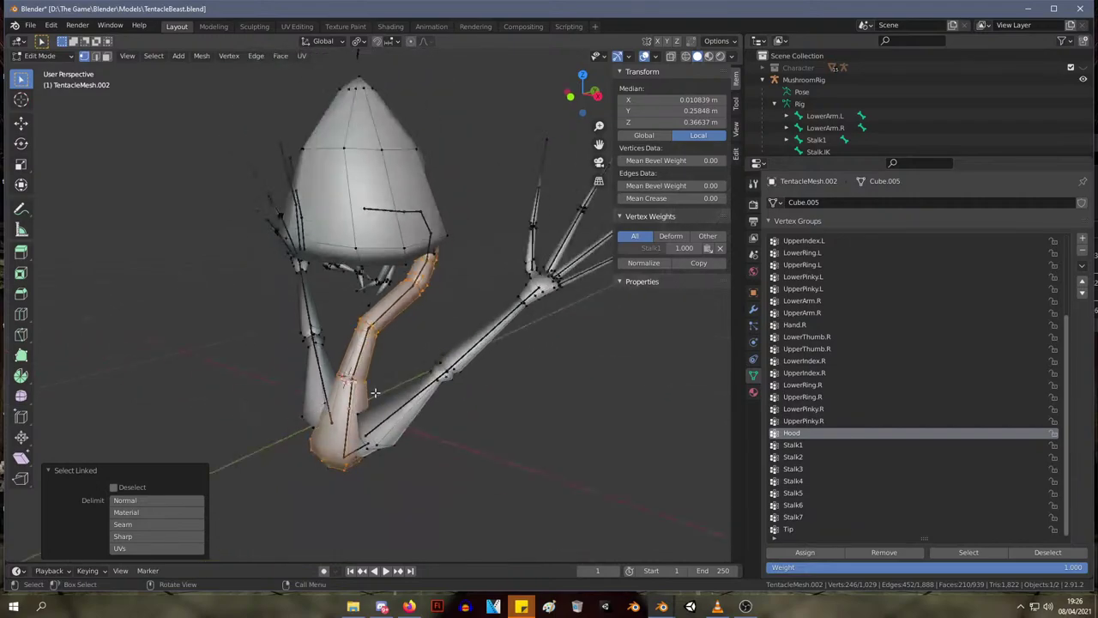
- Delete all of the mesh's vertex groups
middle_drag(375, 392, 311, 384)
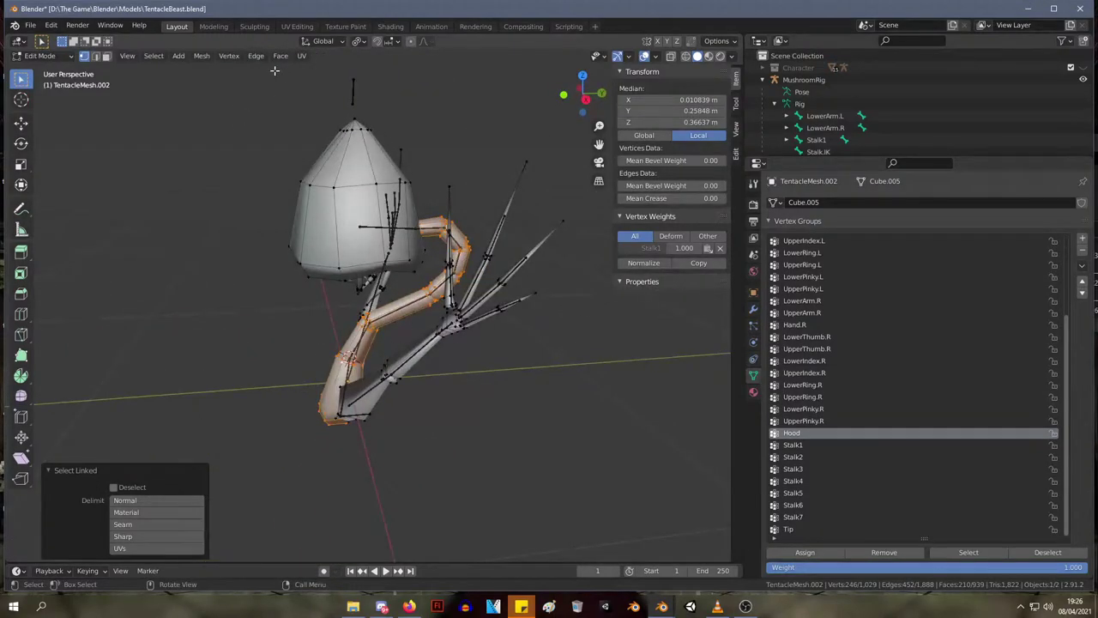
click(230, 56)
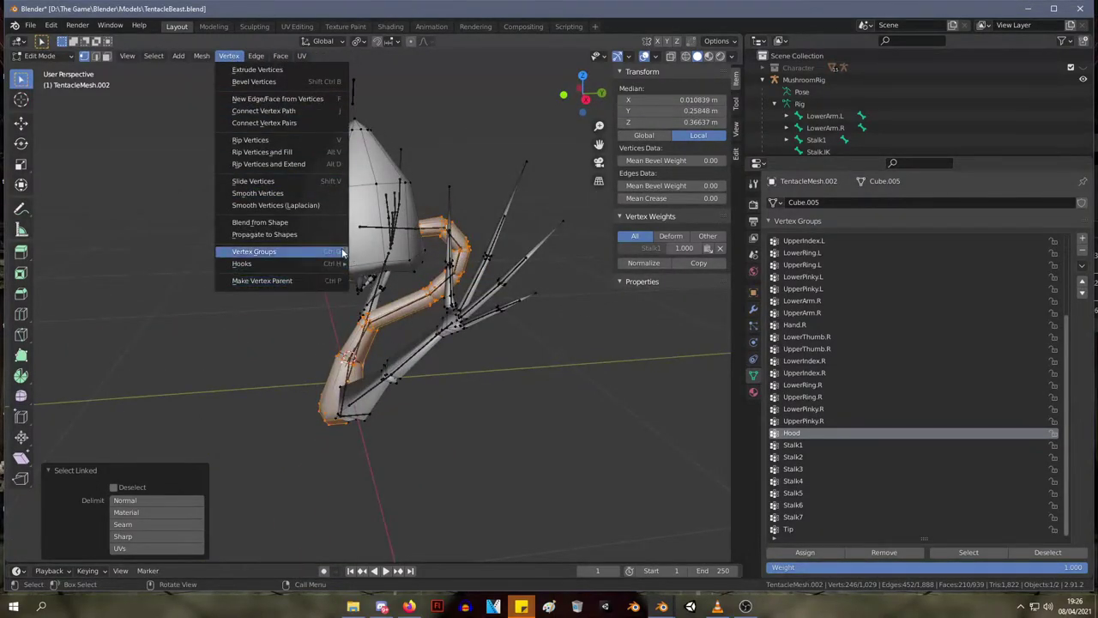
mouse_move(283, 252)
click(416, 334)
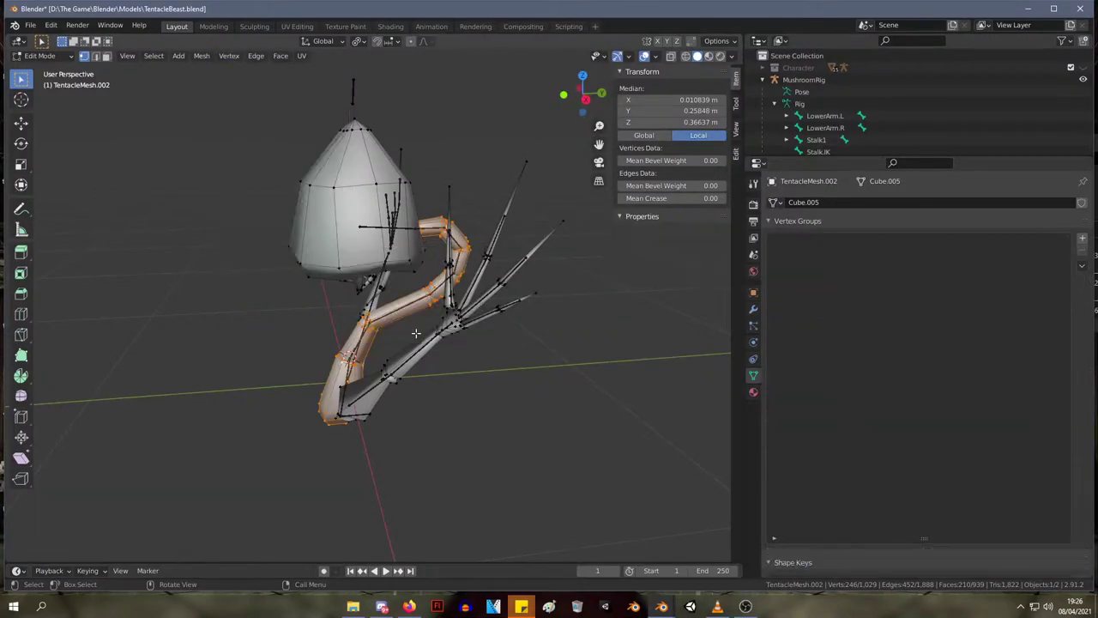
- Try to restore the deleted vertex groups by undoing the most recent edits
middle_drag(405, 331, 417, 297)
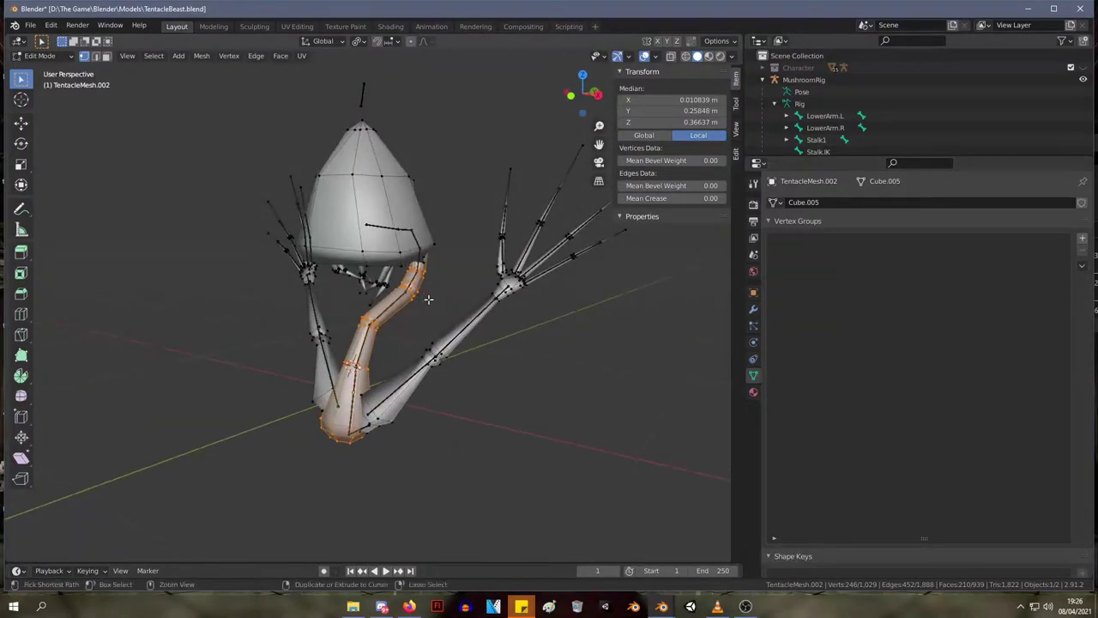
key(ctrl+KP_Subtract)
middle_drag(635, 357, 510, 348)
key(ctrl+z)
key(ctrl+KP_Subtract)
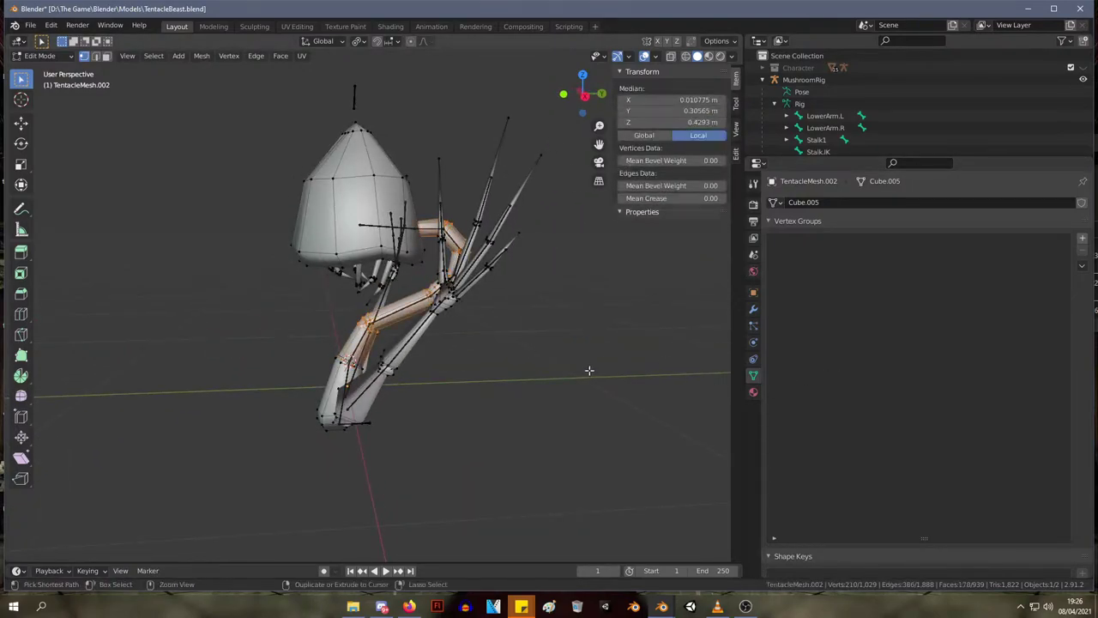
middle_drag(586, 372, 460, 320)
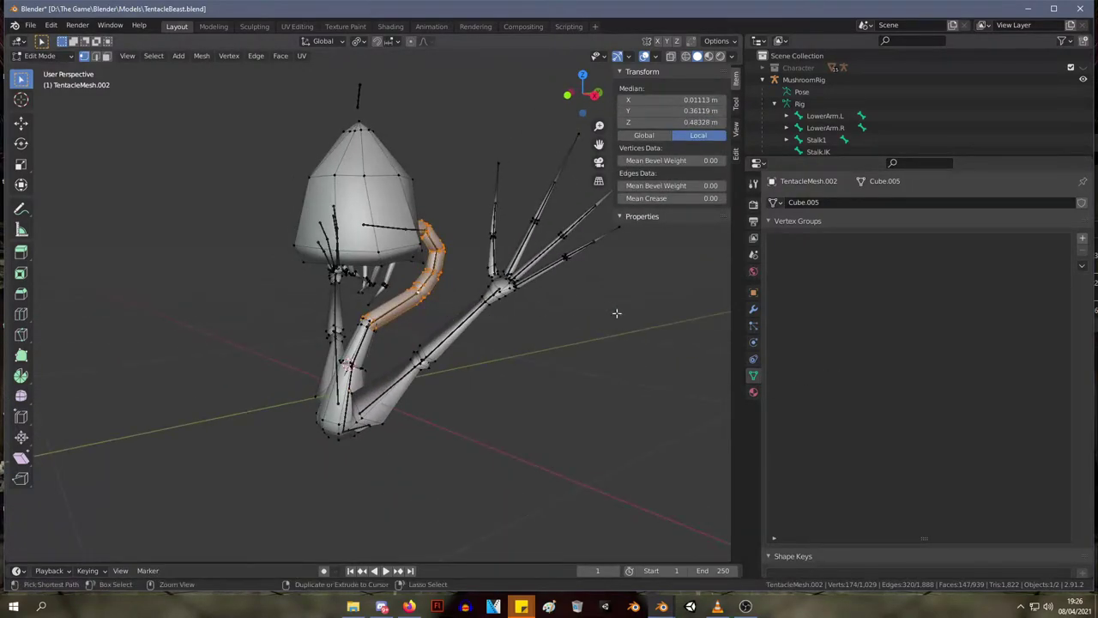
- Select the entire mesh and highlight the Rig armature data under MushroomRig in the scene hierarchy
key(a)
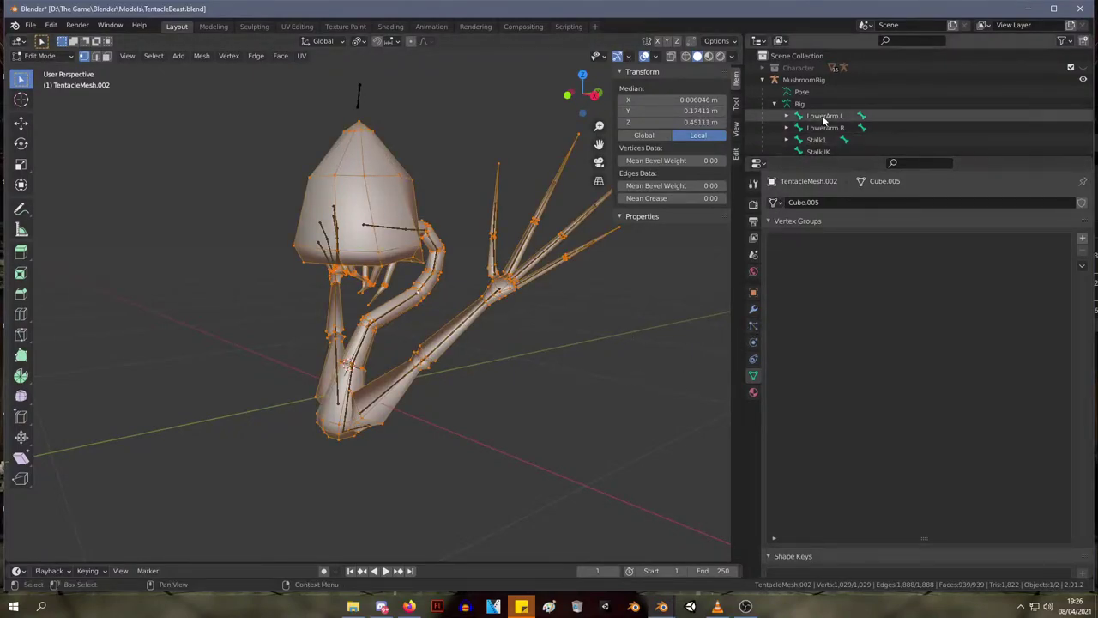
click(799, 103)
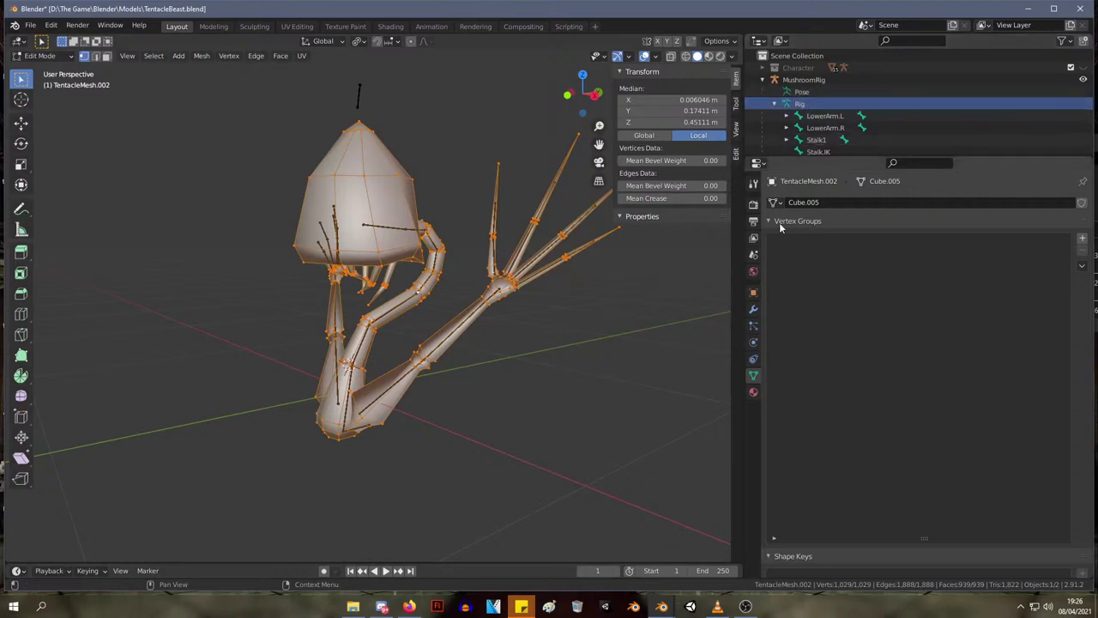
middle_drag(500, 376, 564, 355)
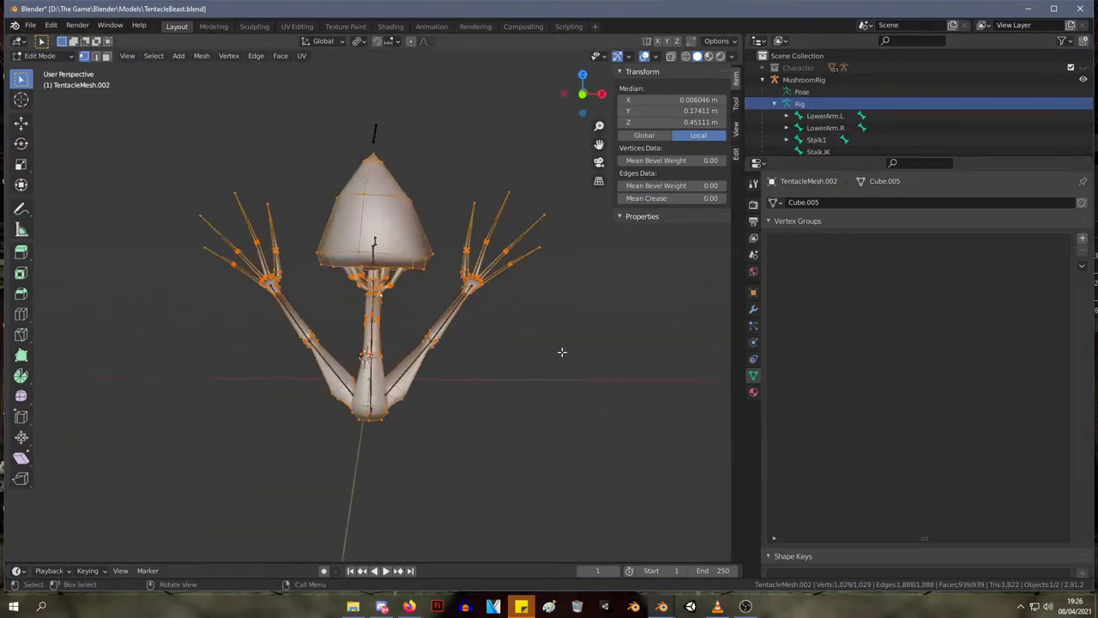
- Check the MushroomRig armature's left lower pinky bone in edit mode, then return to editing the TentacleMesh.002 mesh
key(Tab)
click(415, 362)
middle_drag(422, 364, 426, 317)
key(Tab)
shift+click(472, 270)
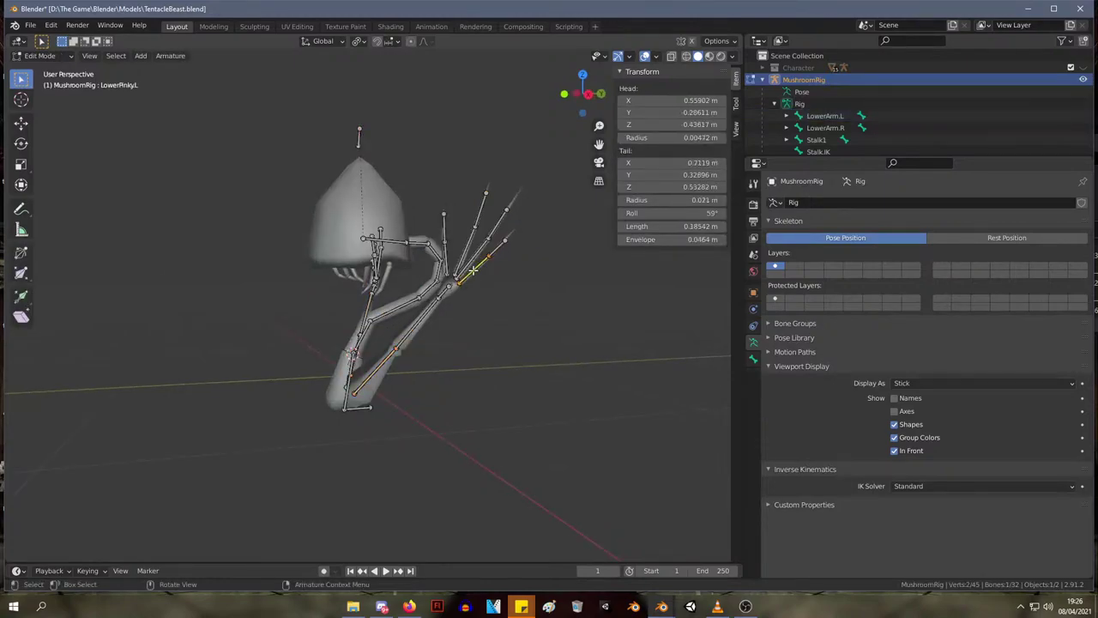
key(Tab)
click(434, 309)
key(Tab)
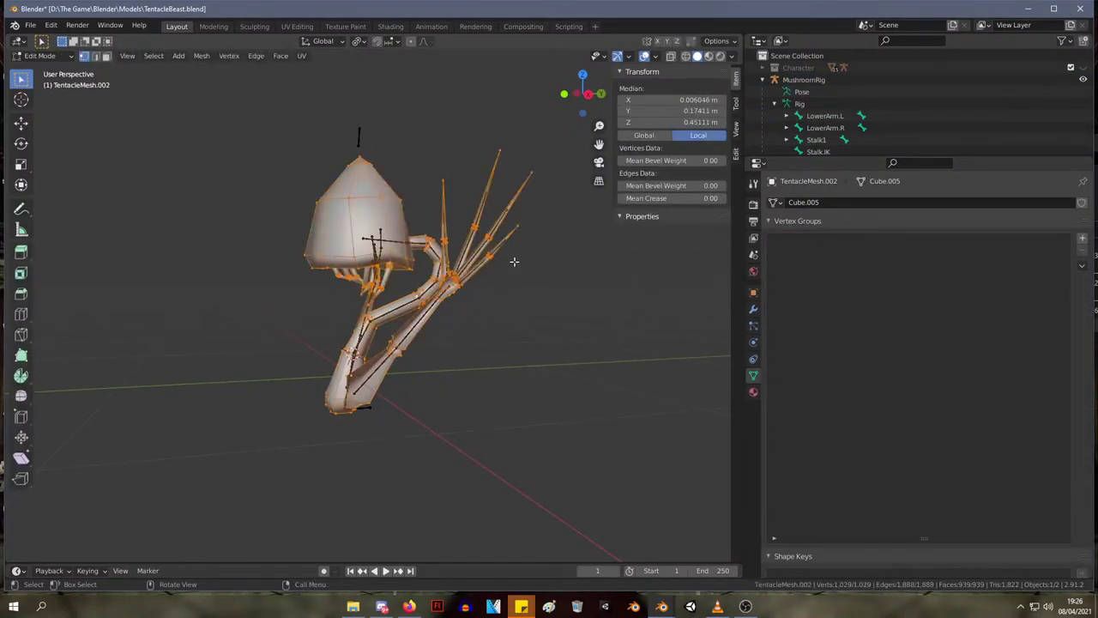
- Check a finger vertex for weights, reselect the whole mesh and review the available vertex group operations
click(491, 256)
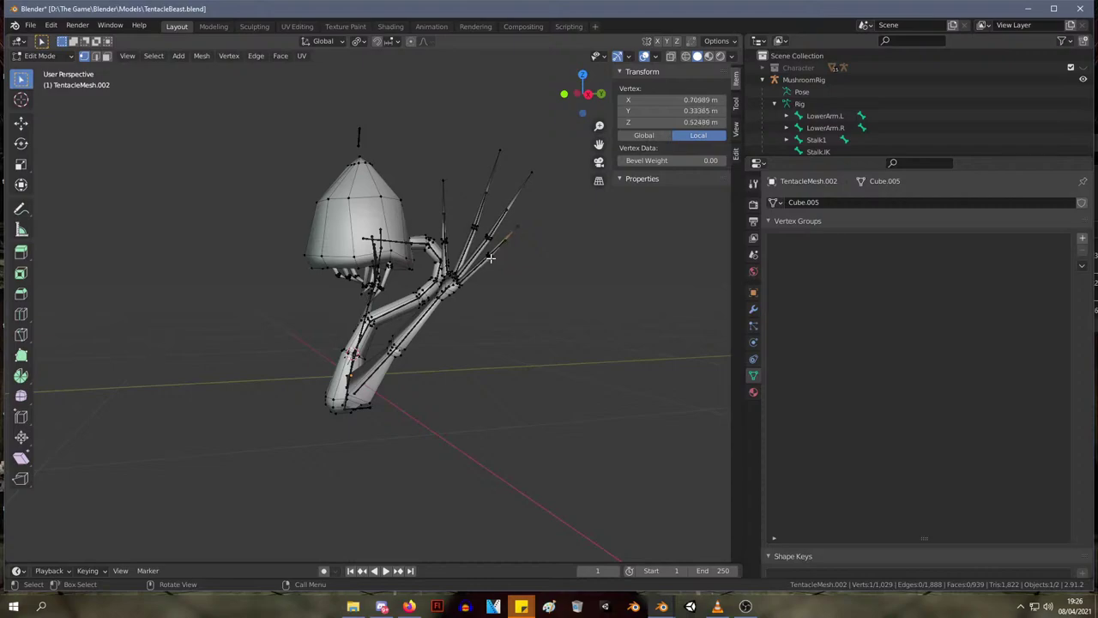
key(a)
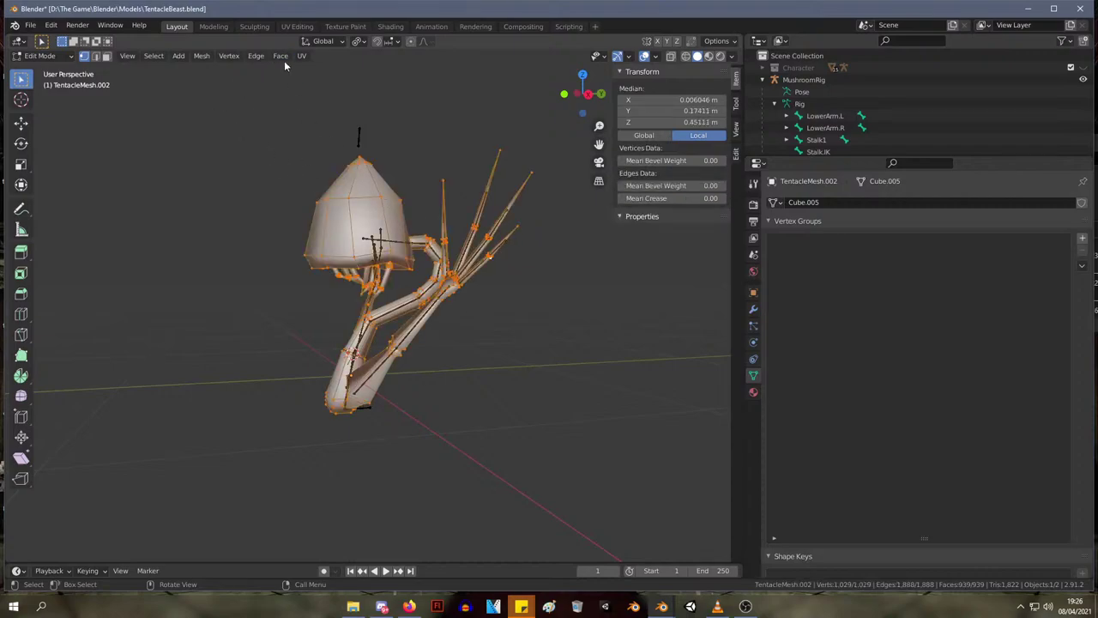
click(229, 55)
mouse_move(283, 251)
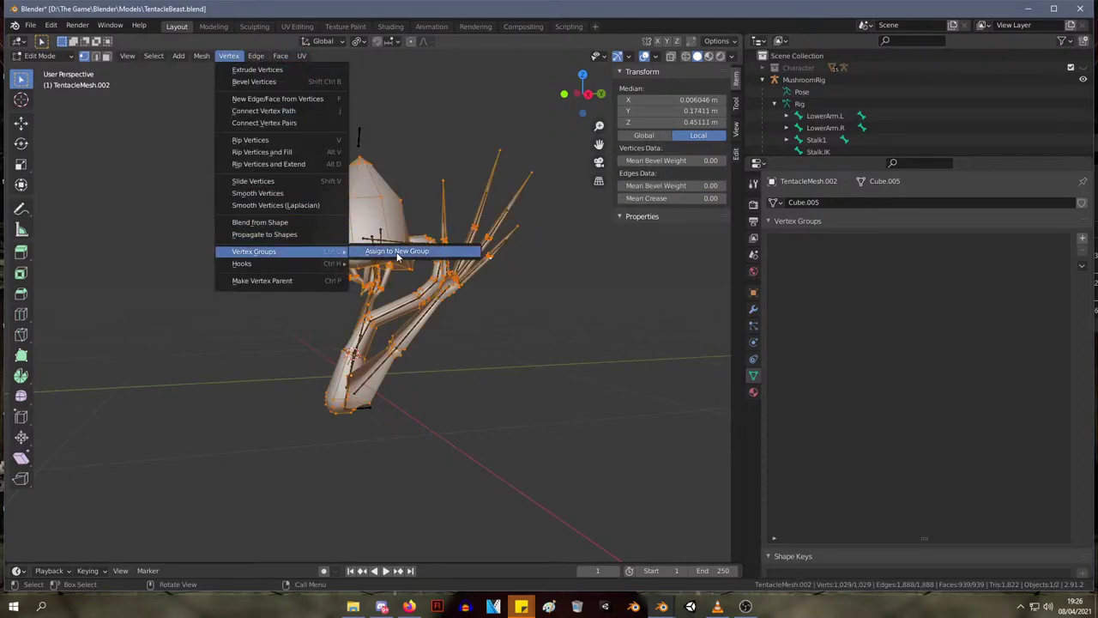
- Recover the auto-save file PlayerFinal_1300_autosave.blend and view the loaded model
click(30, 25)
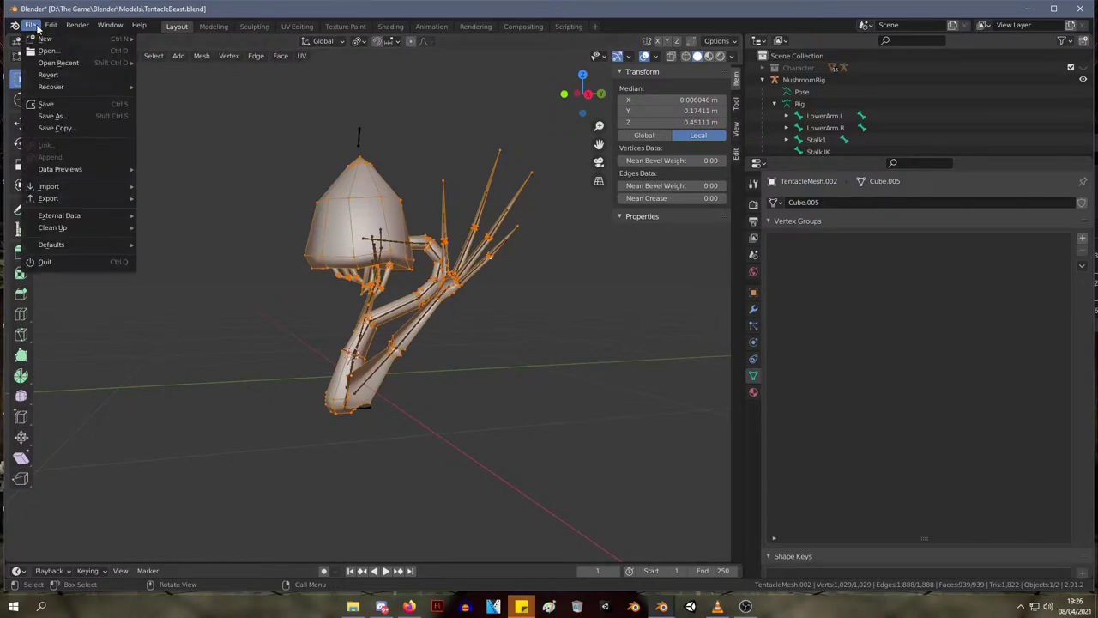
mouse_move(95, 88)
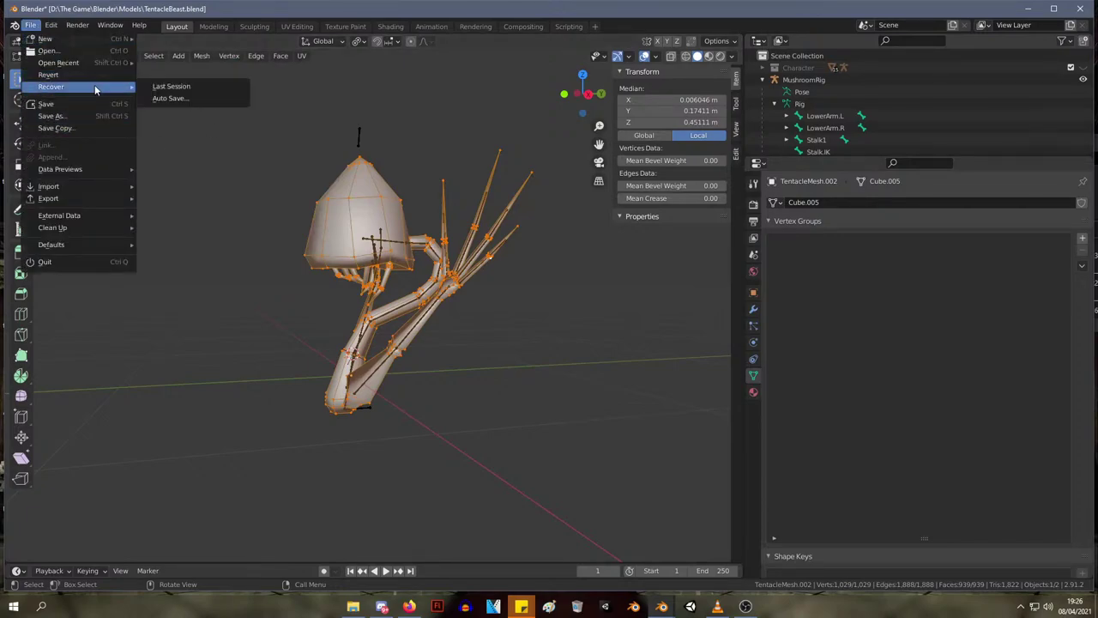
click(171, 97)
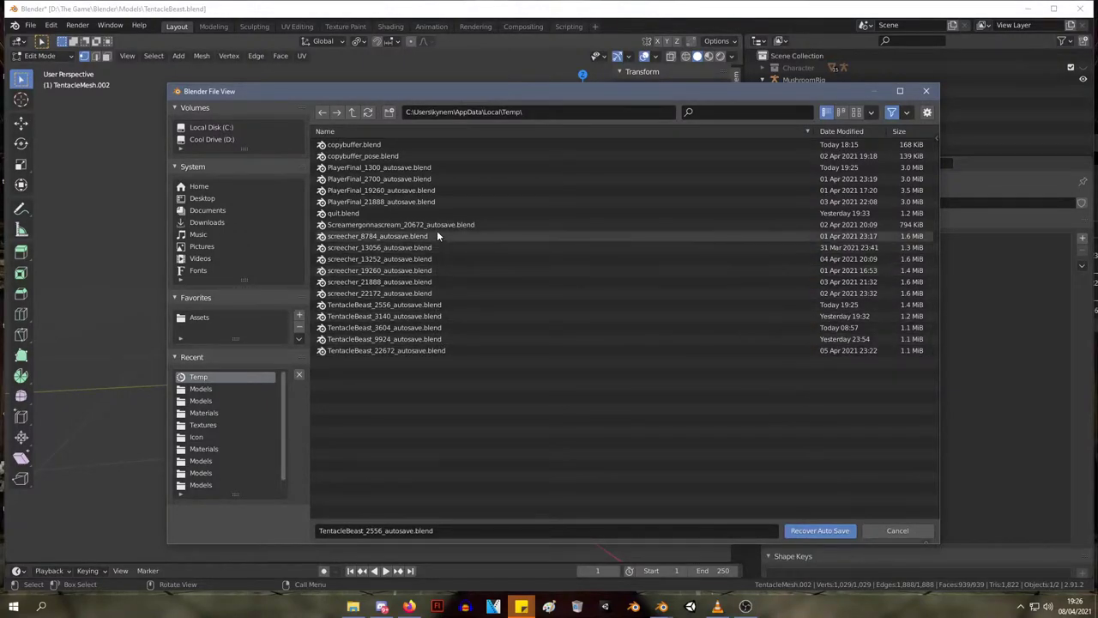
double_click(414, 169)
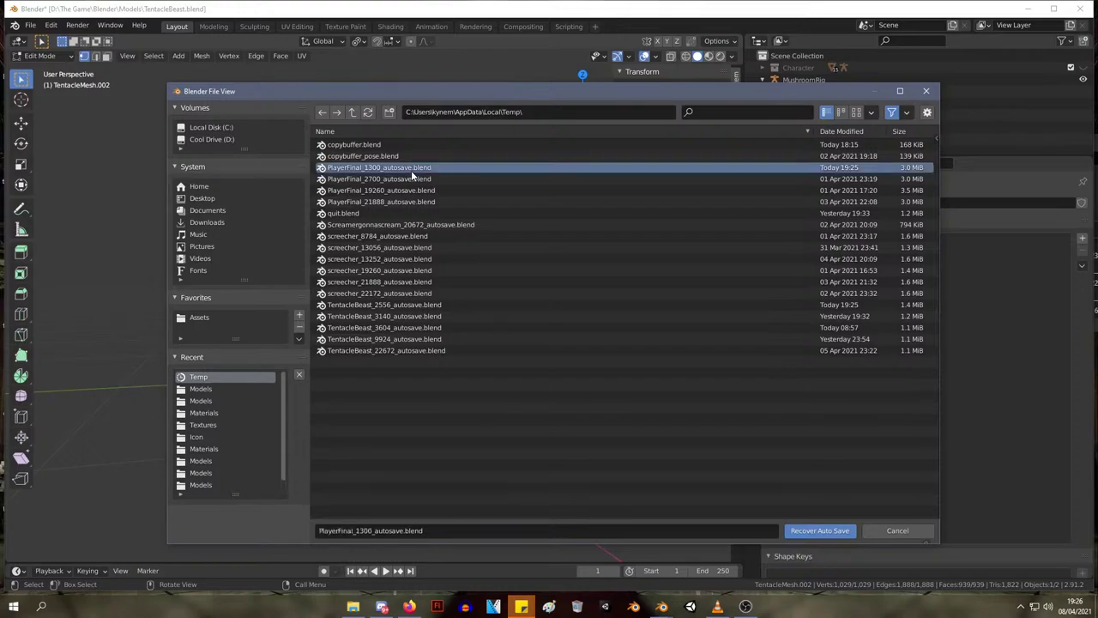
middle_drag(549, 273, 479, 266)
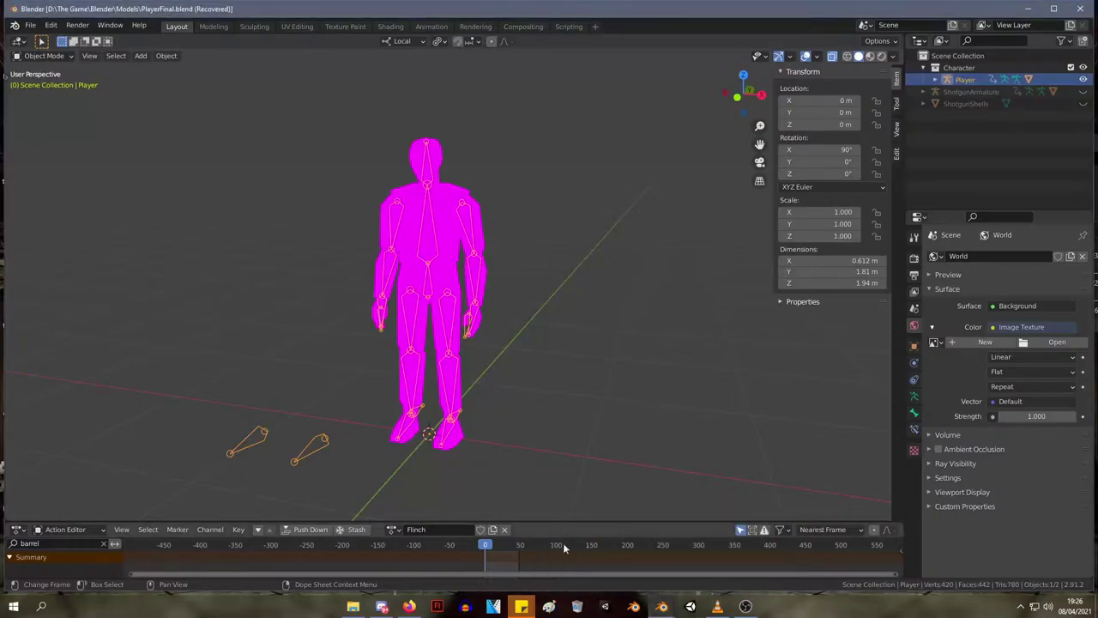
- Open TentacleBeast.blend from the Models folder and inspect the loaded rig
click(31, 25)
click(62, 54)
scroll(468, 433, down, 5)
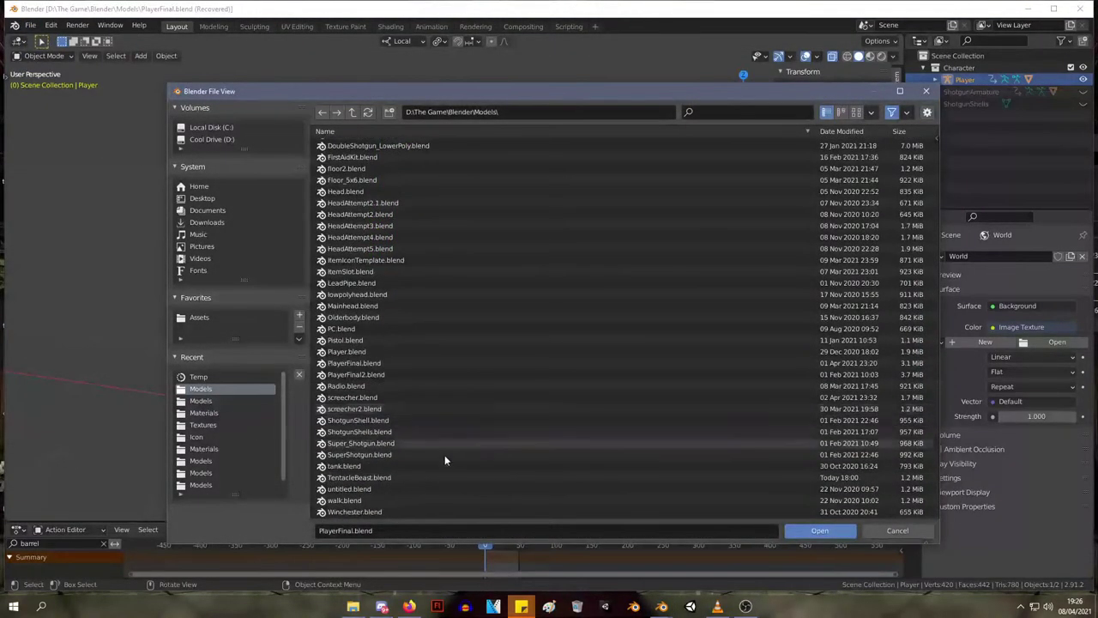
double_click(406, 473)
middle_drag(406, 473, 644, 308)
key(Tab)
key(Tab)
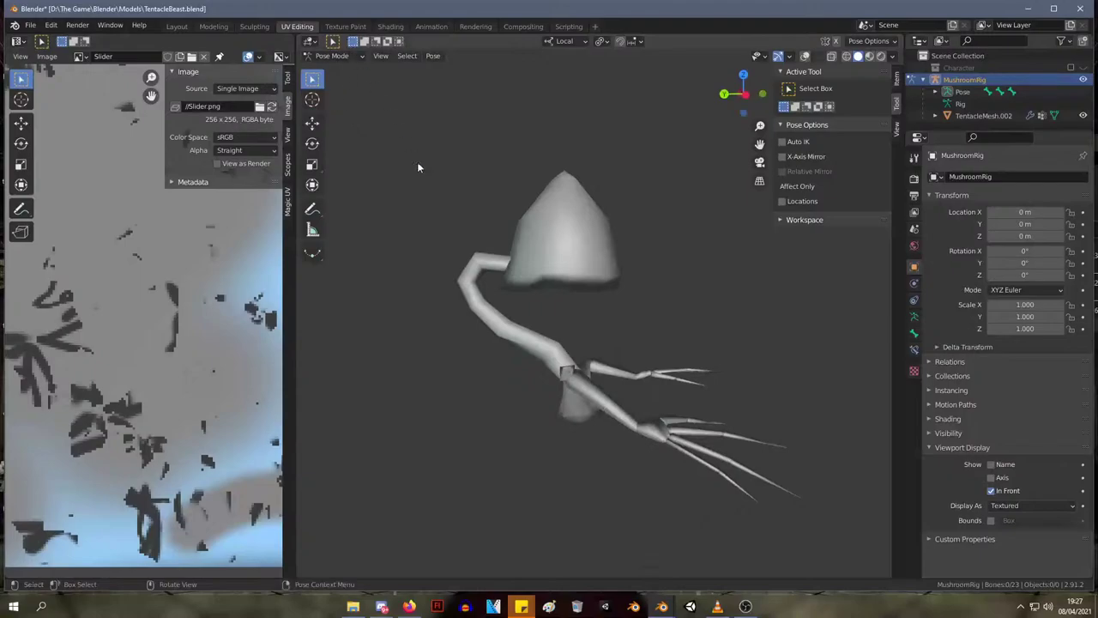
- Recover the auto-save file TentacleBeast_2556_autosave.blend and view the loaded model from the front
click(30, 25)
mouse_move(101, 89)
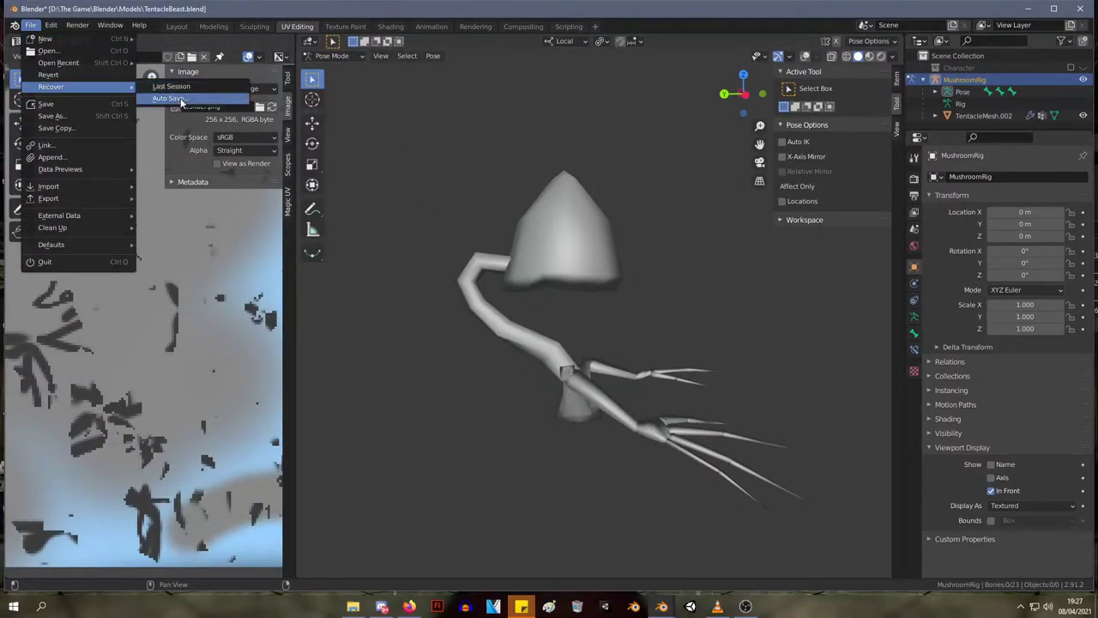
click(178, 97)
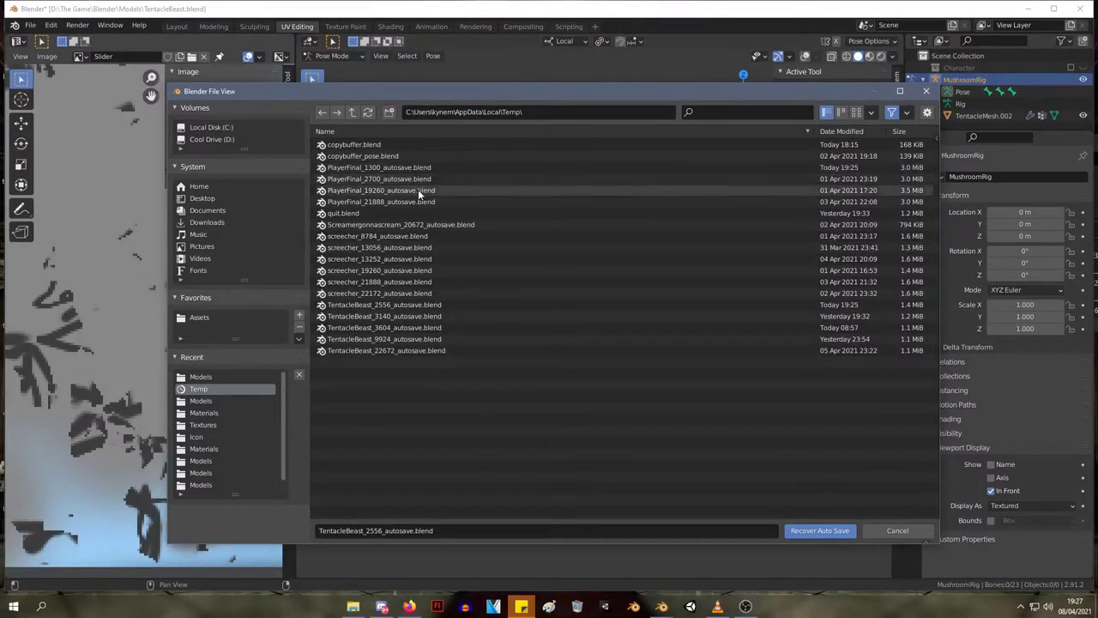
double_click(431, 307)
middle_drag(554, 310, 563, 297)
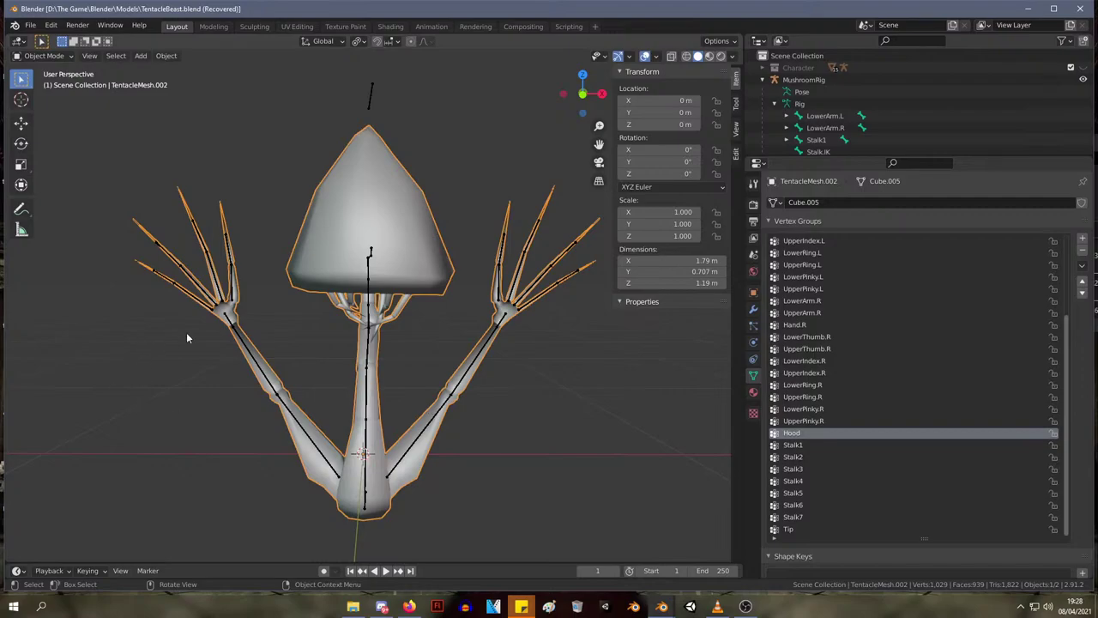
middle_drag(186, 332, 467, 369)
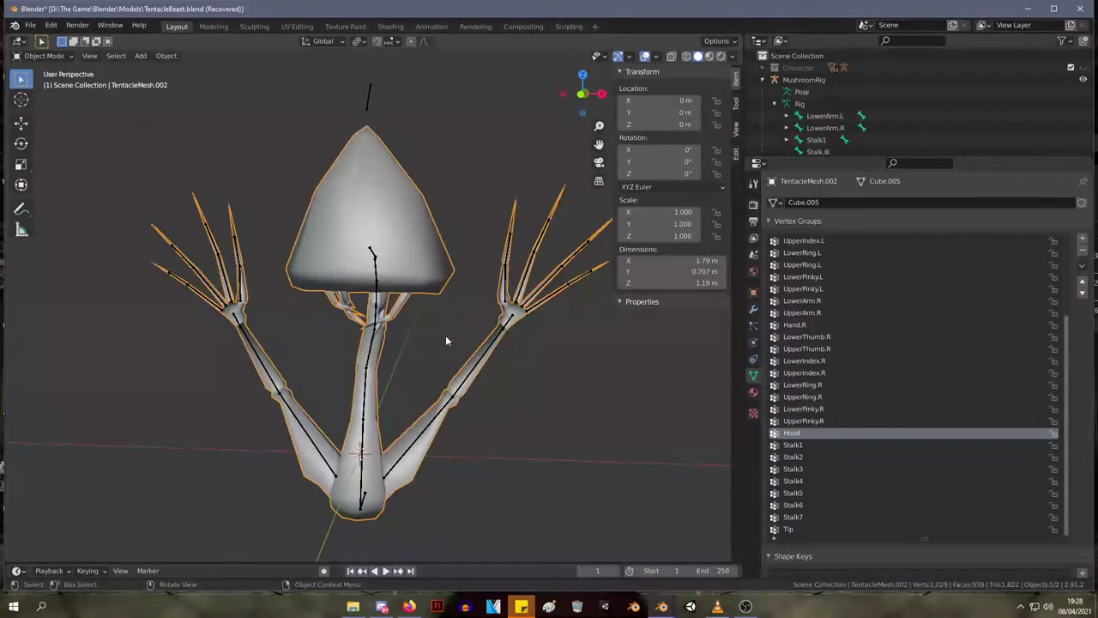
- Put TentacleMesh.002 into edit mode with face selection
key(Tab)
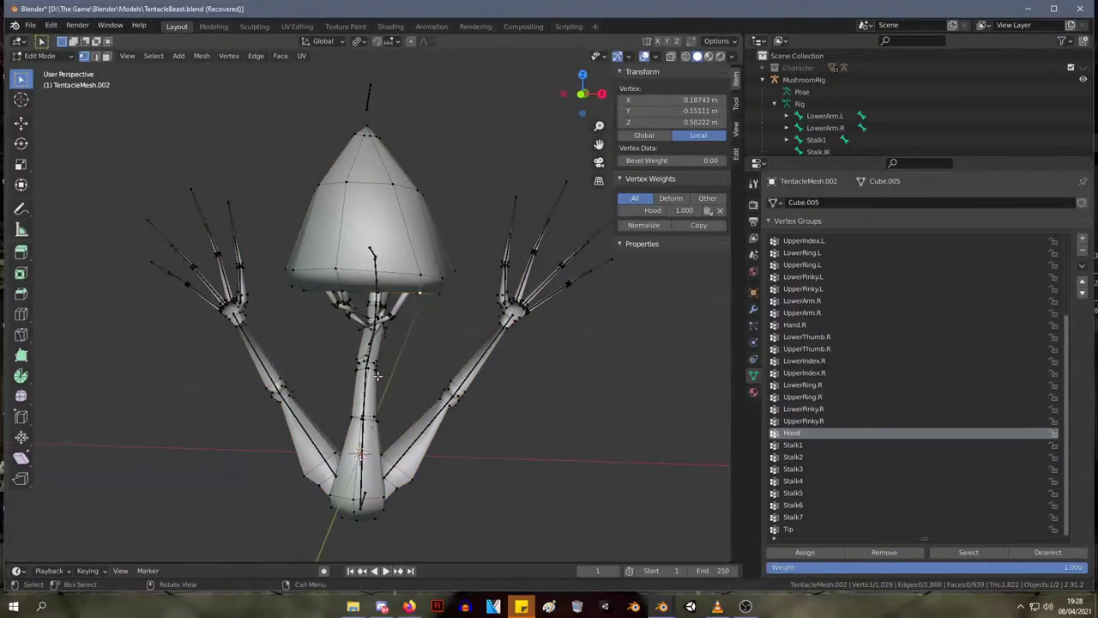
mouse_move(364, 444)
middle_down()
mouse_move(346, 441)
mouse_move(357, 439)
middle_up()
key(2)
key(3)
click(360, 440)
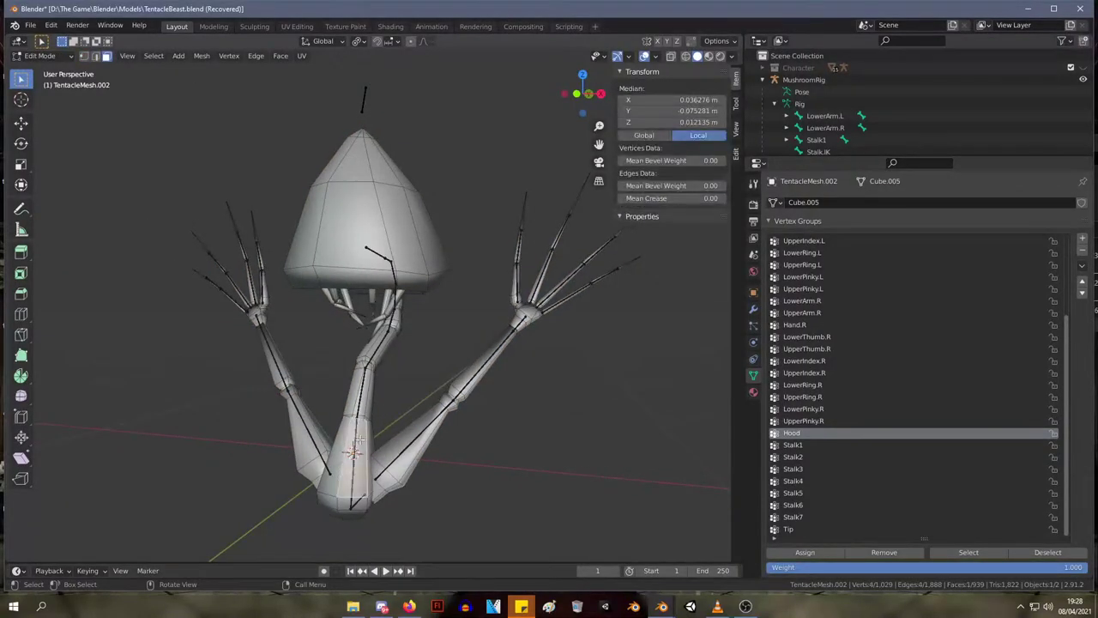
key(l)
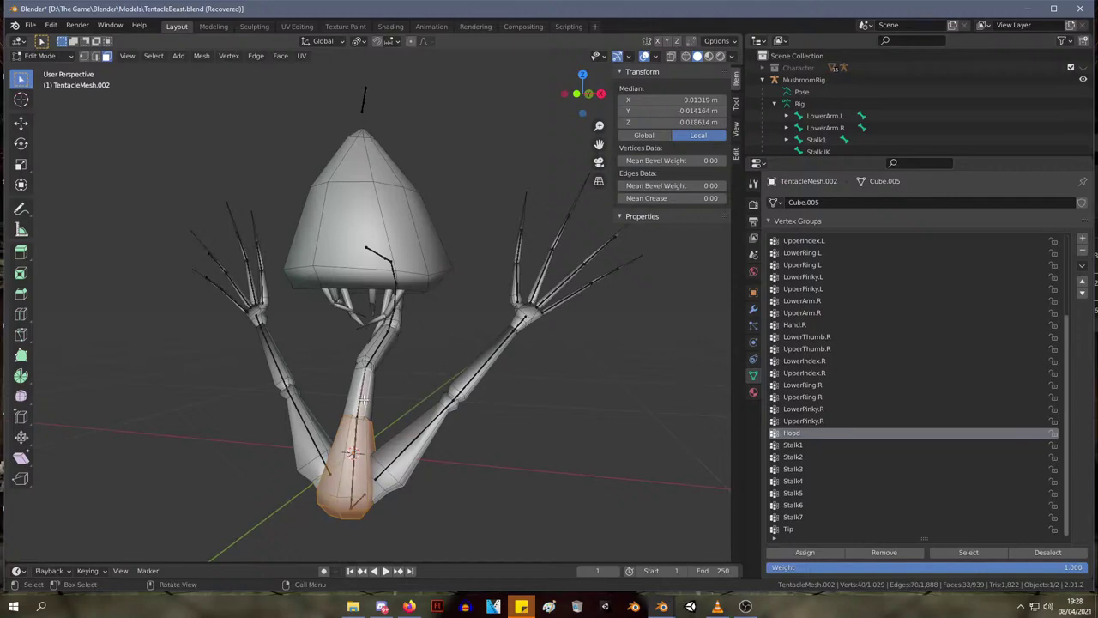
key(l)
middle_drag(363, 396, 413, 345)
key(l)
key(l)
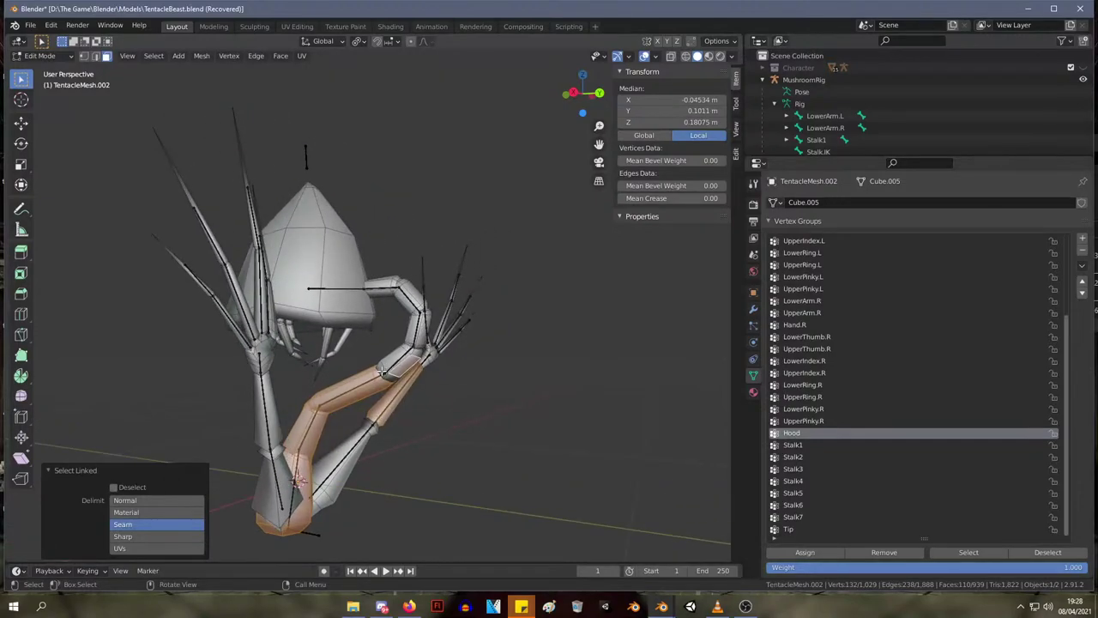
key(l)
shift+click(417, 333)
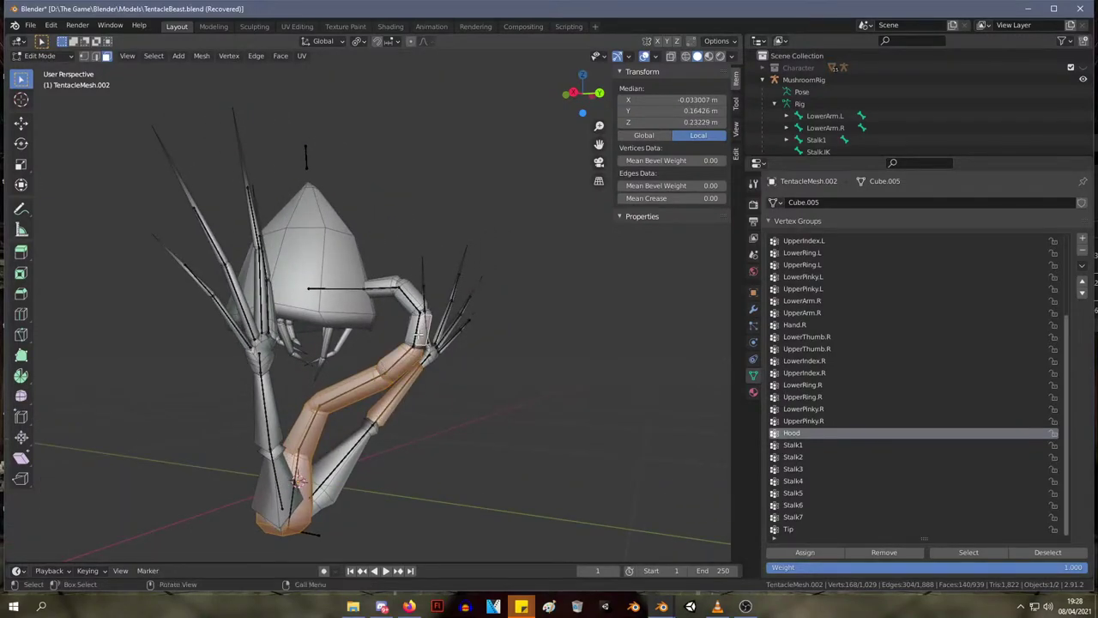
key(l)
shift+click(410, 292)
key(l)
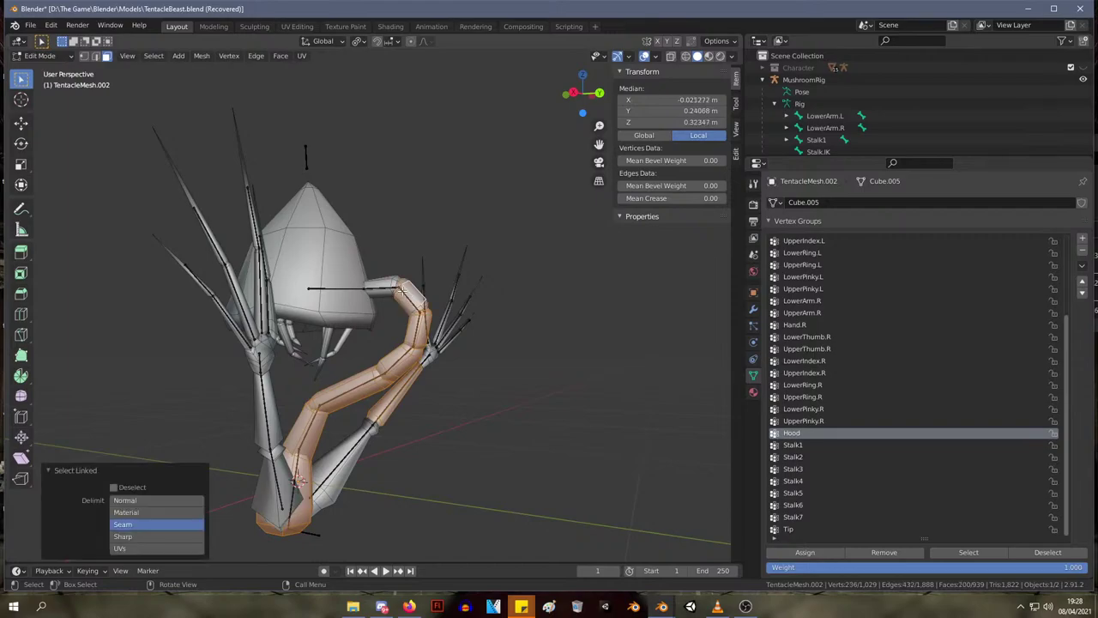
key(l)
key(l)
middle_drag(388, 282, 225, 296)
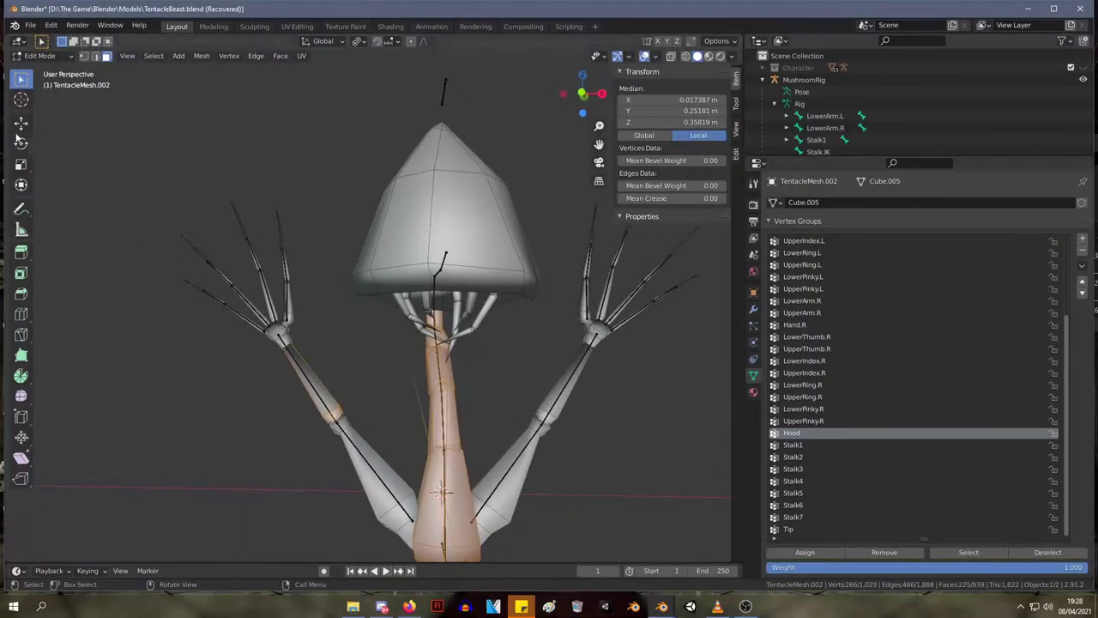
click(523, 365)
- Select the seam-bounded linked faces of the stalk from its base up through the middle segments, leaving out the arms
middle_drag(517, 380, 487, 410)
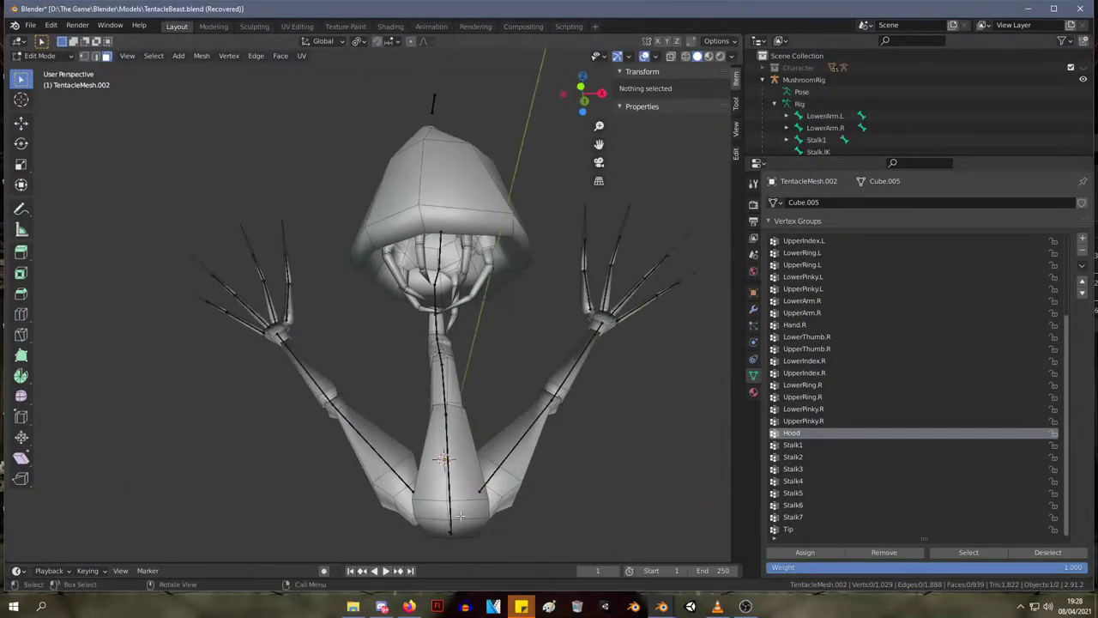
click(470, 490)
key(ctrl+l)
key(l)
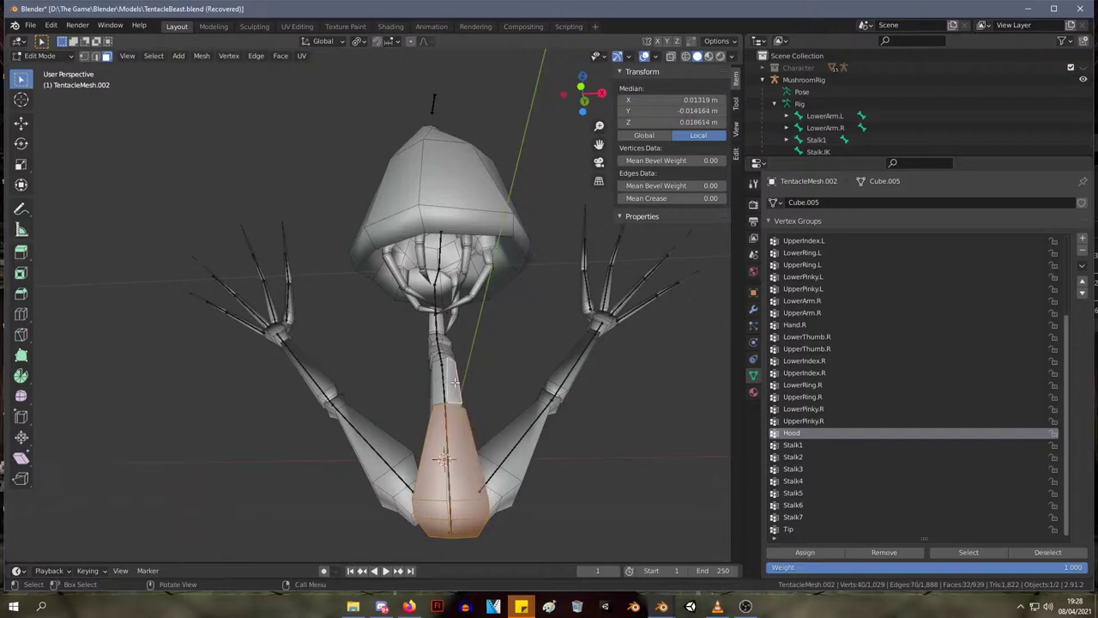
middle_drag(455, 380, 380, 383)
key(l)
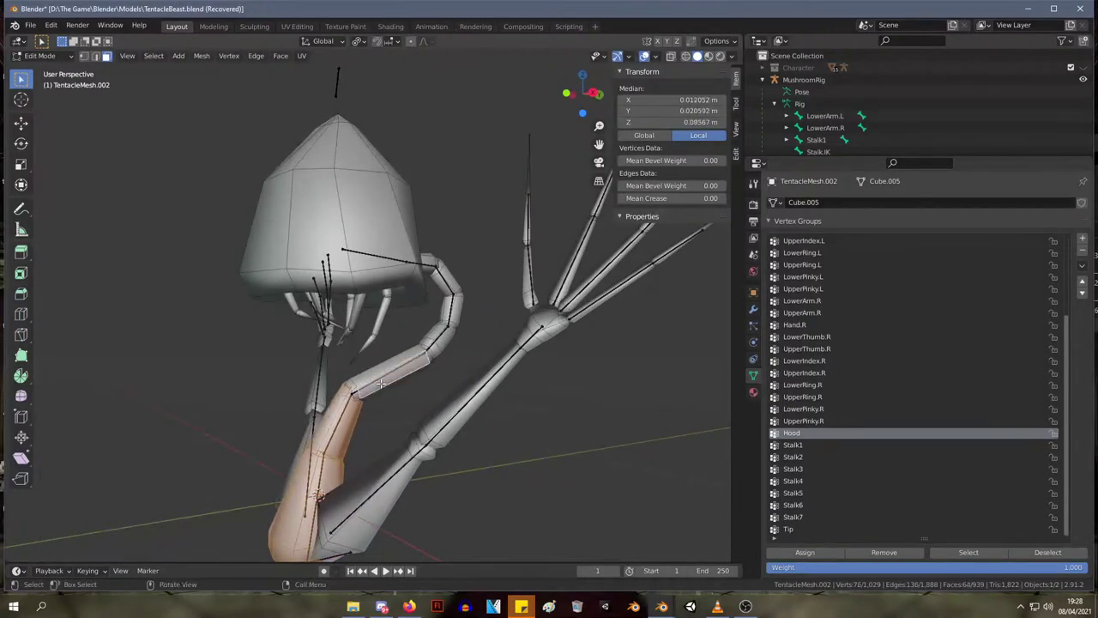
key(l)
shift+click(447, 340)
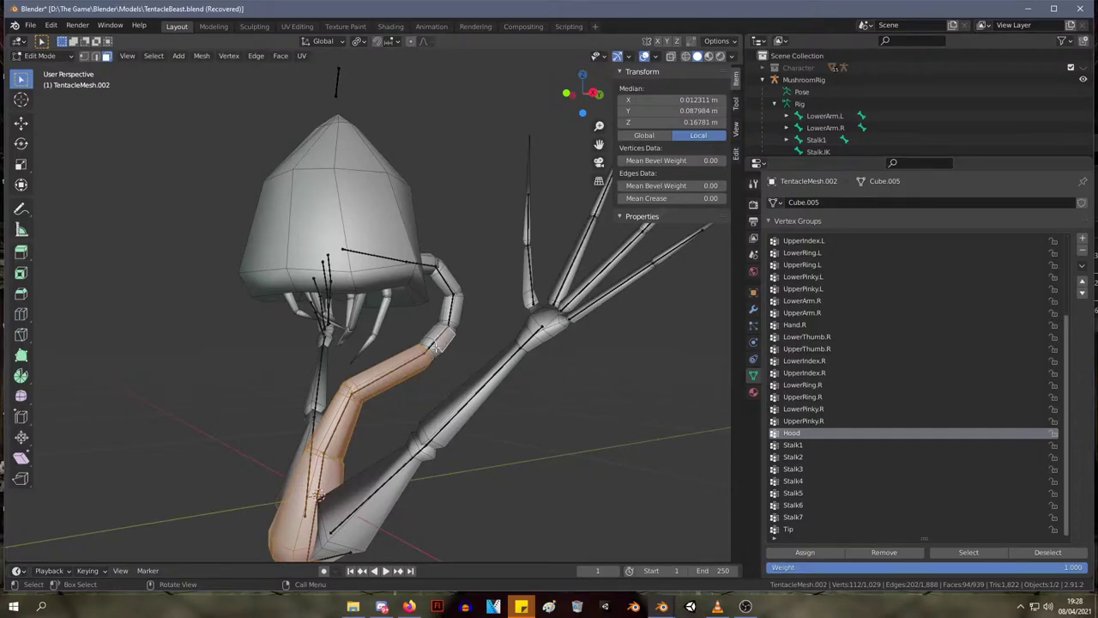
key(l)
key(l)
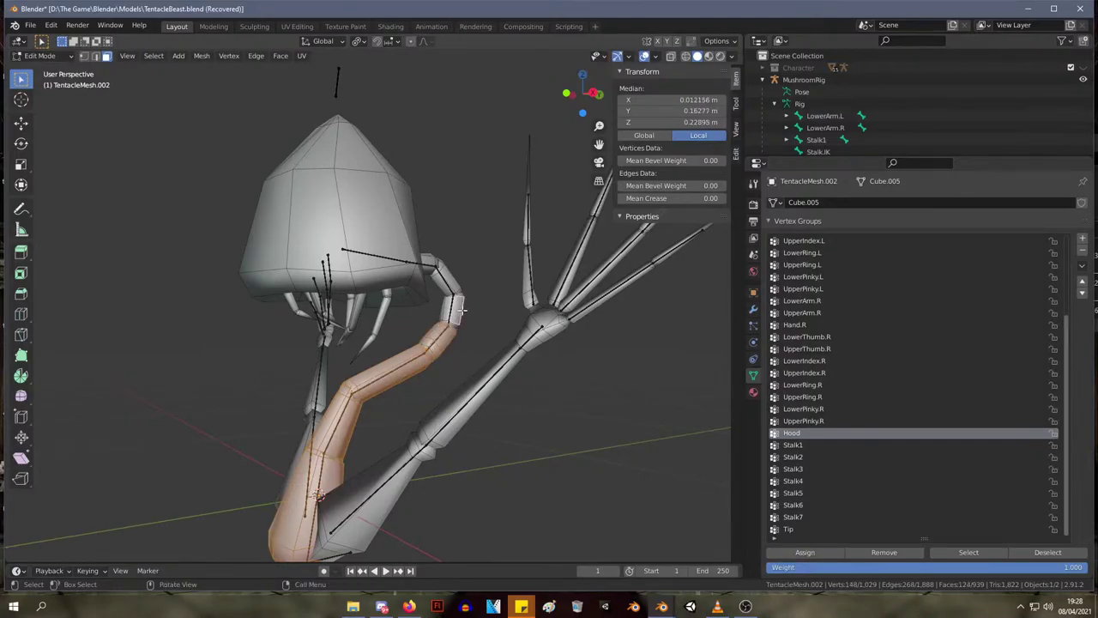
key(l)
- Extend the selection with the last two seam-bounded stalk segments leading to the hood
middle_drag(462, 303, 390, 281)
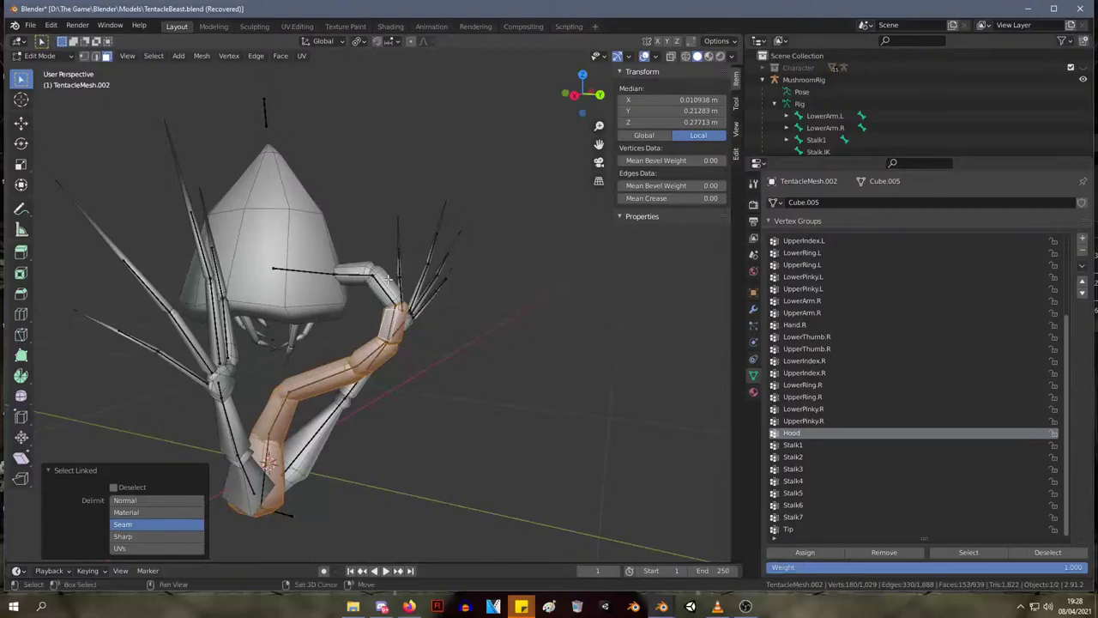
shift+click(389, 279)
key(l)
key(ctrl+z)
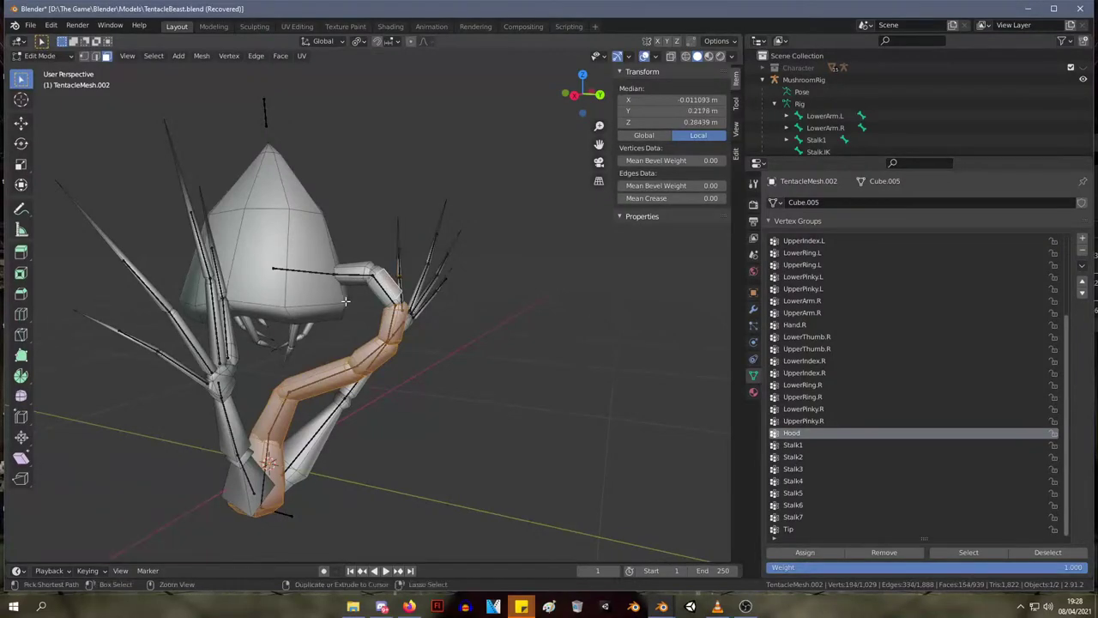
key(l)
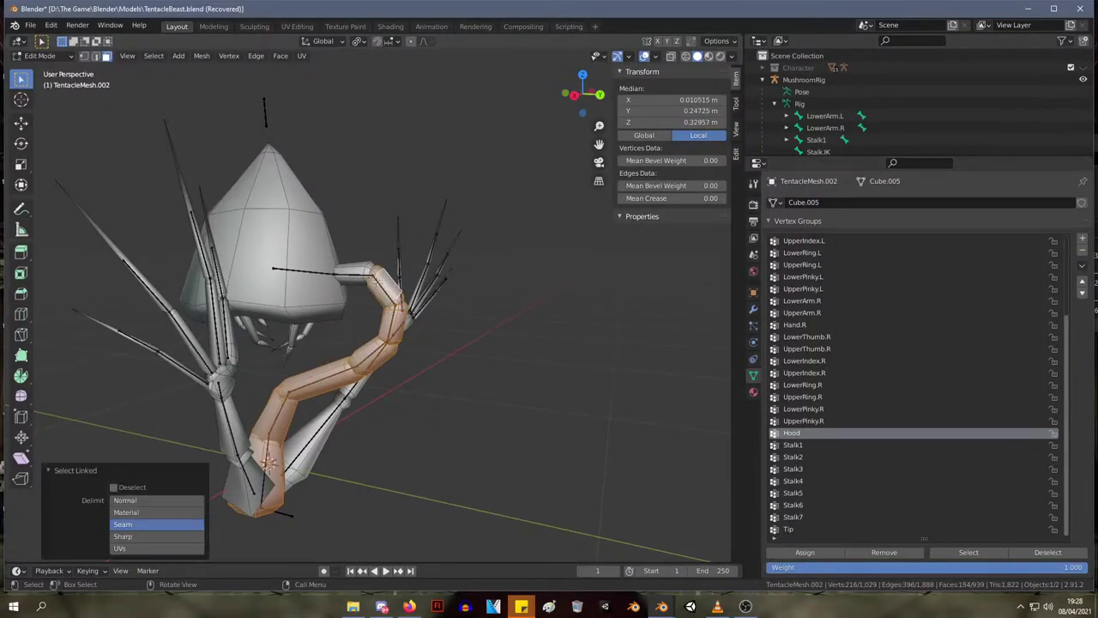
shift+click(354, 271)
key(l)
- Remove the selected stalk vertices from all vertex groups
middle_drag(358, 271, 414, 234)
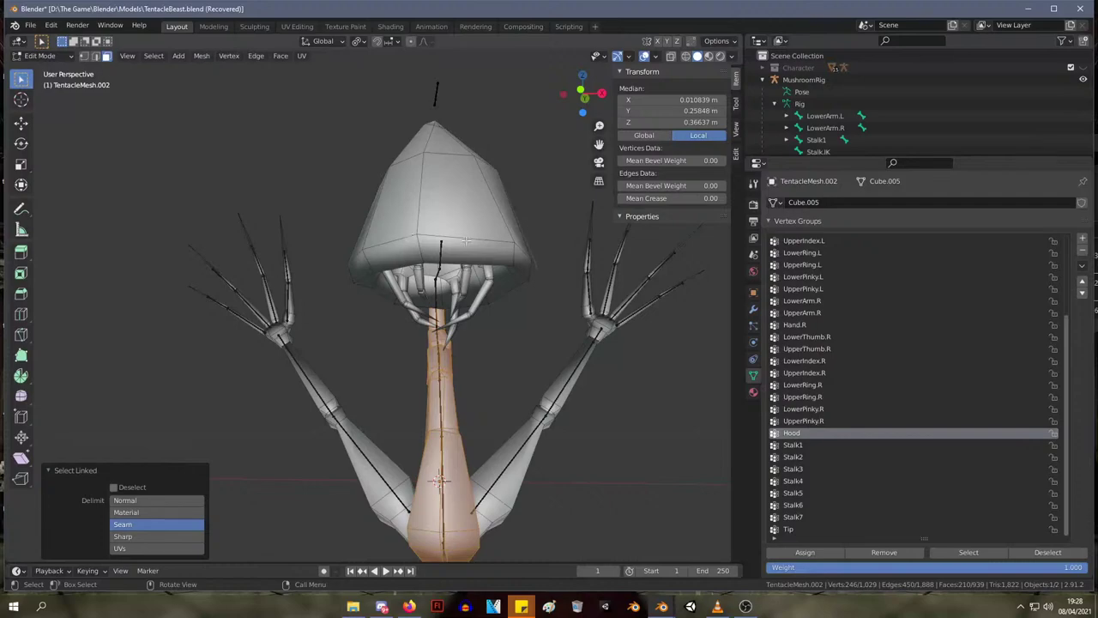
middle_drag(392, 386, 400, 423)
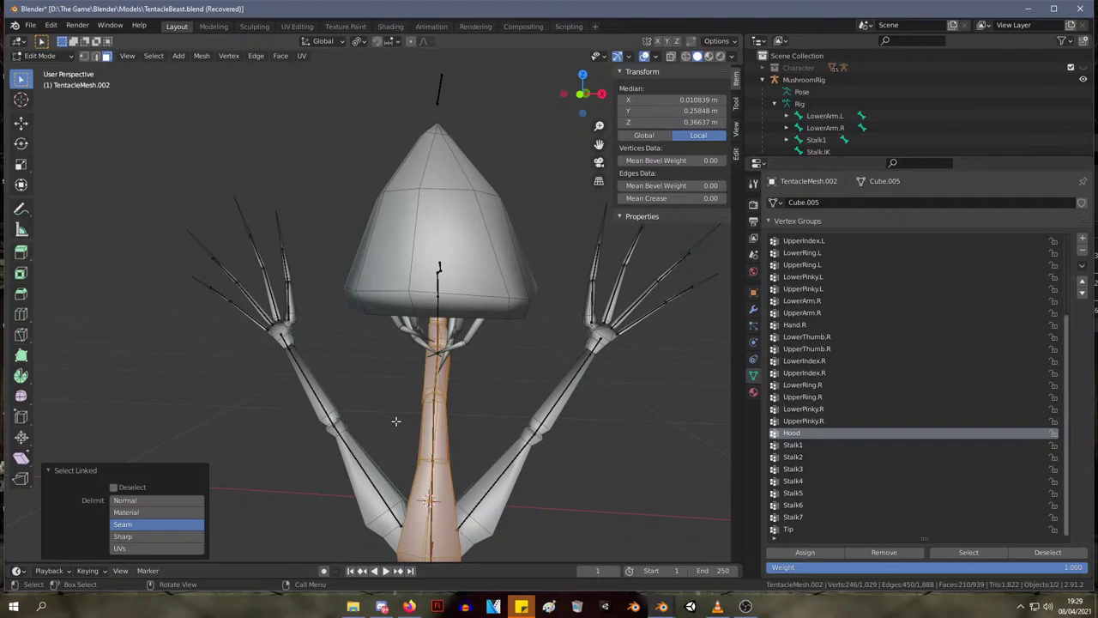
middle_drag(518, 292, 558, 294)
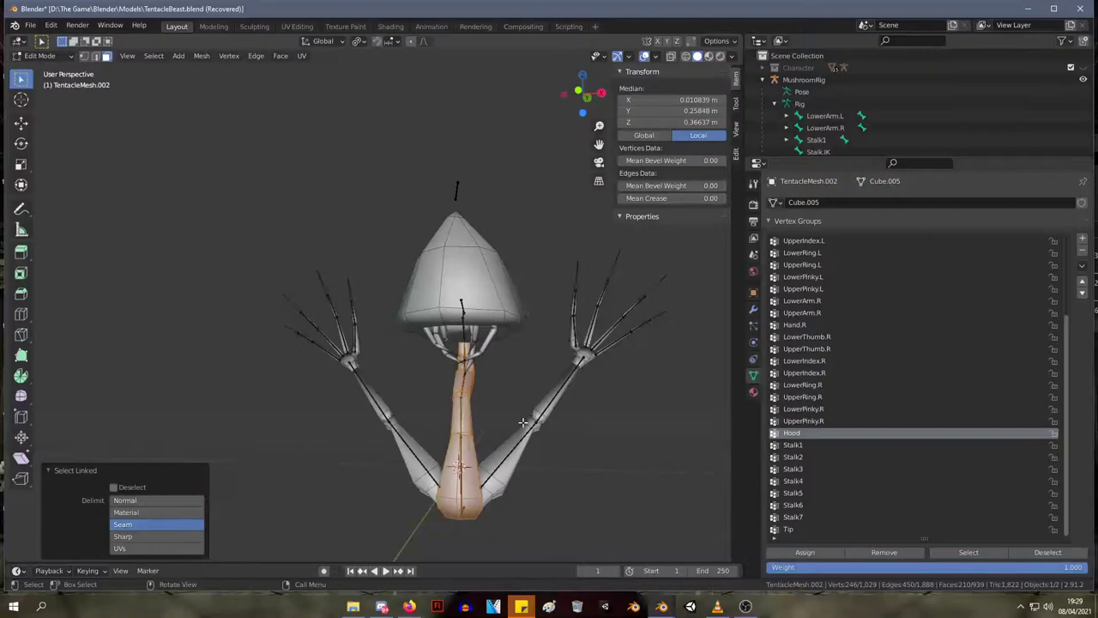
middle_drag(526, 436, 497, 288)
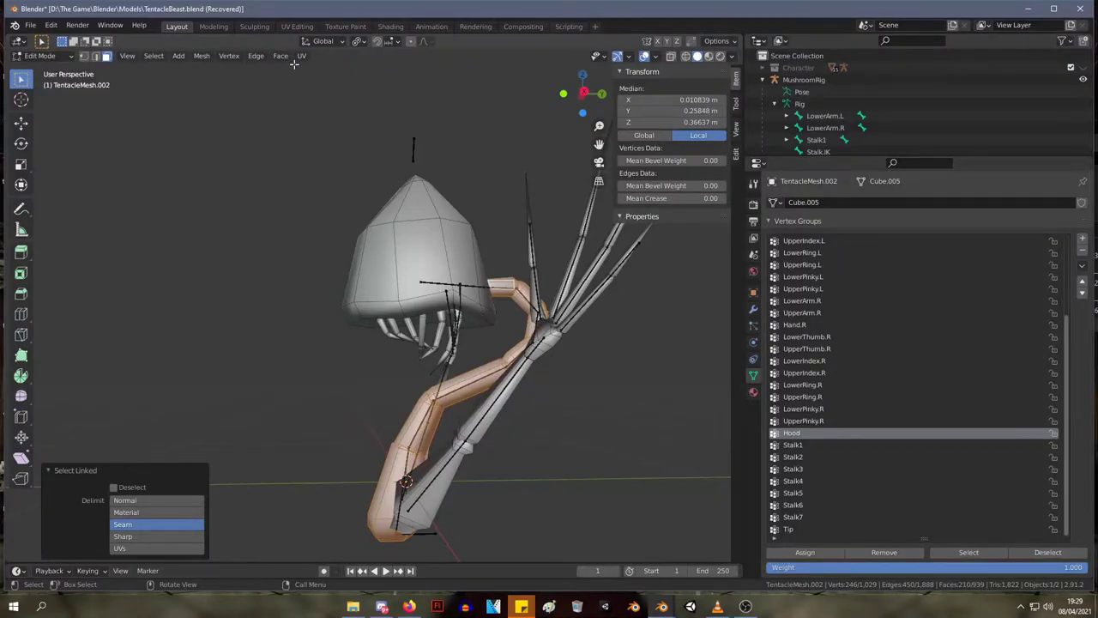
click(228, 56)
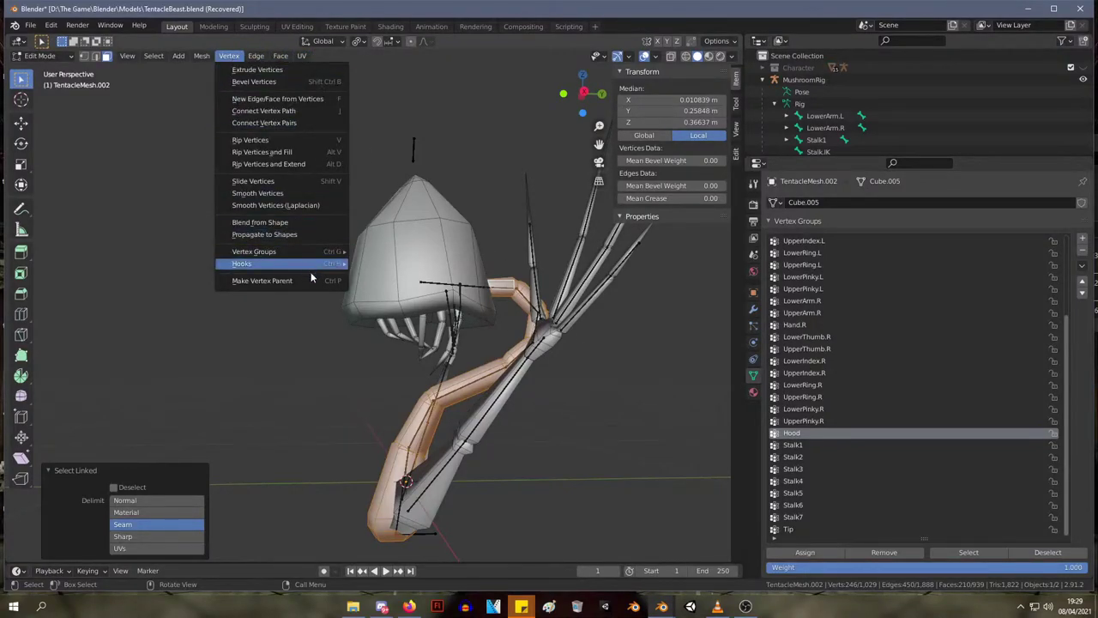
mouse_move(312, 252)
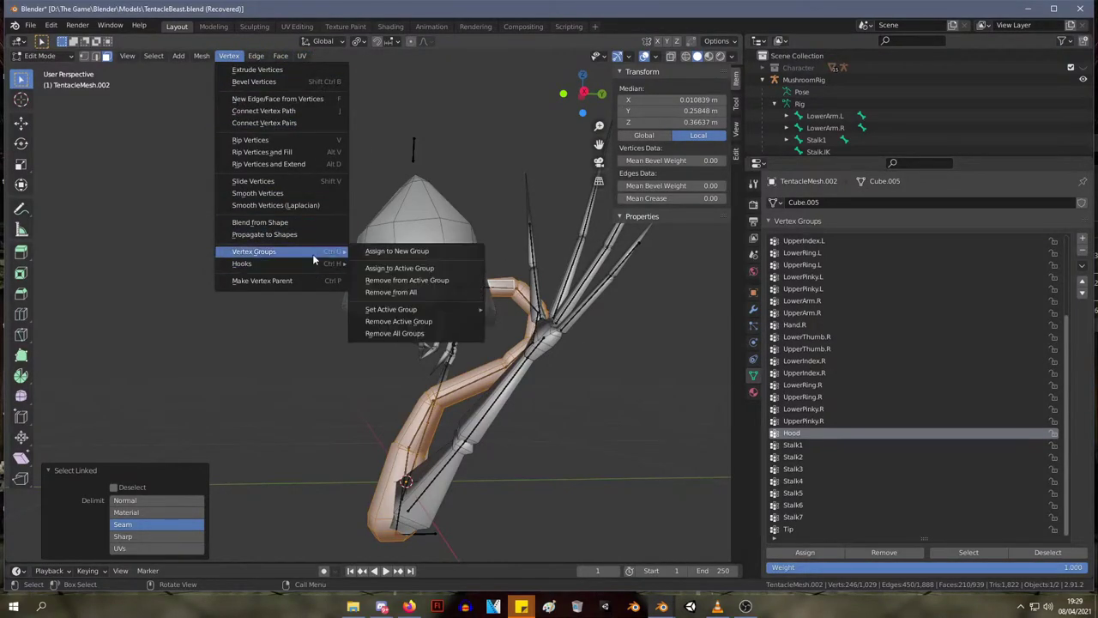
click(449, 292)
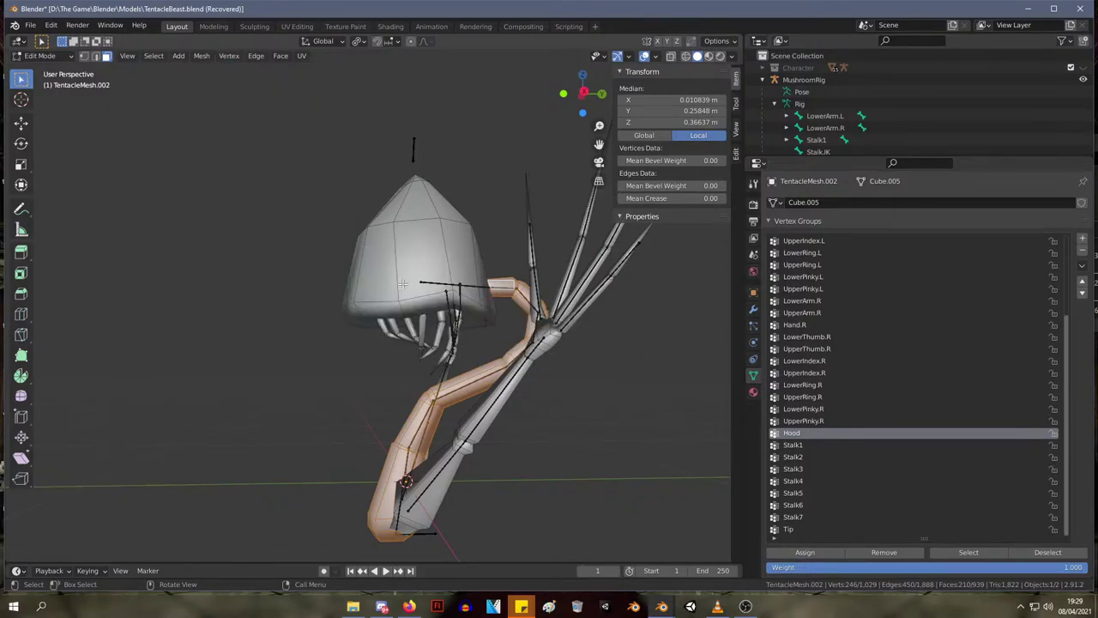
- Check a single stalk vertex for remaining vertex weights, then return the mesh to object mode
key(Tab)
click(481, 374)
click(482, 374)
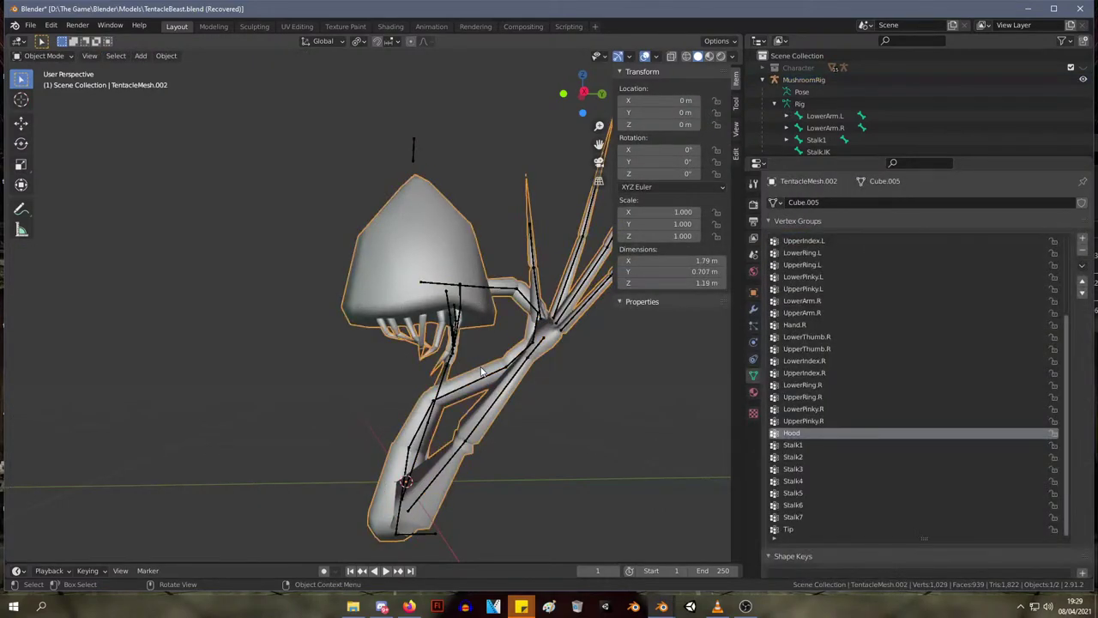
key(Tab)
click(497, 363)
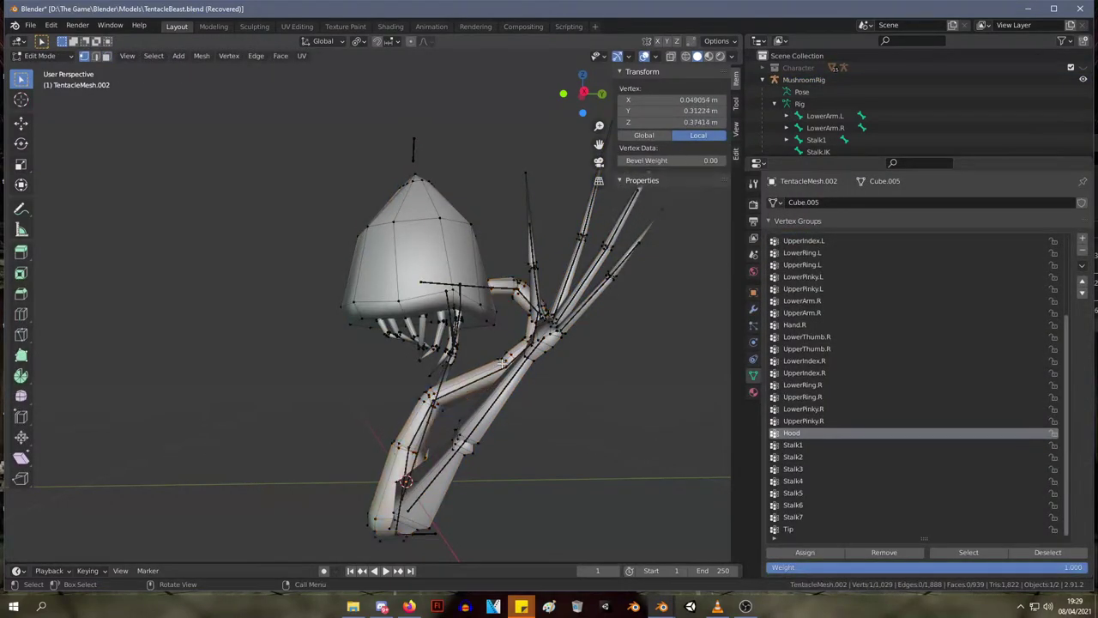
key(Tab)
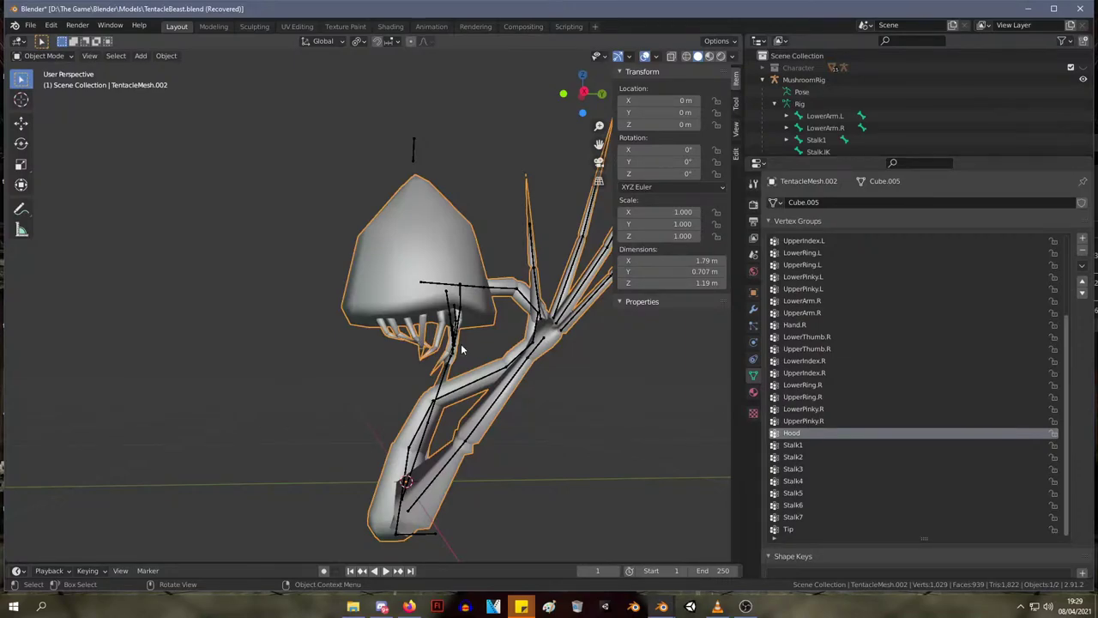
- Clear the mesh selection in edit mode, then leave mesh editing and put the MushroomRig armature into pose mode
middle_drag(326, 409, 458, 343)
key(Tab)
key(alt+a)
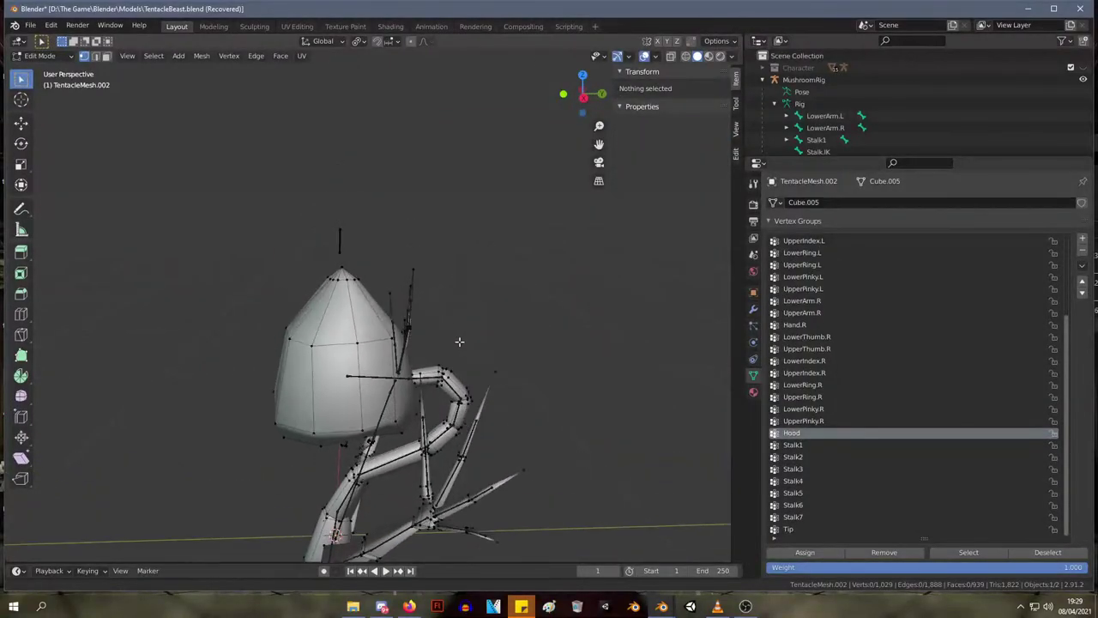
click(45, 58)
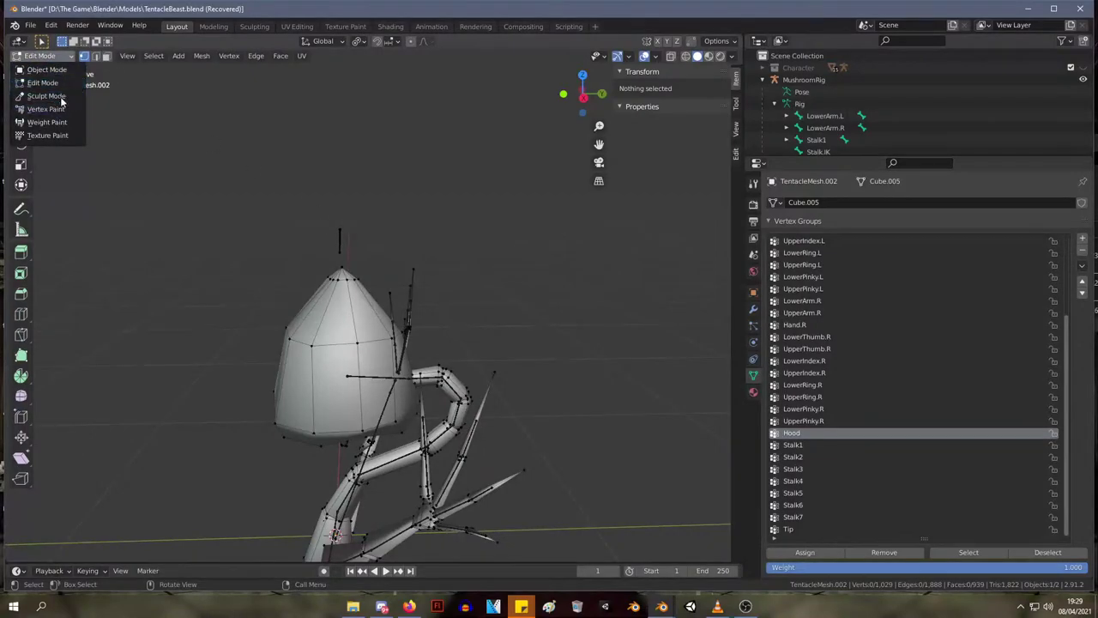
click(43, 83)
click(45, 61)
click(47, 69)
key(Tab)
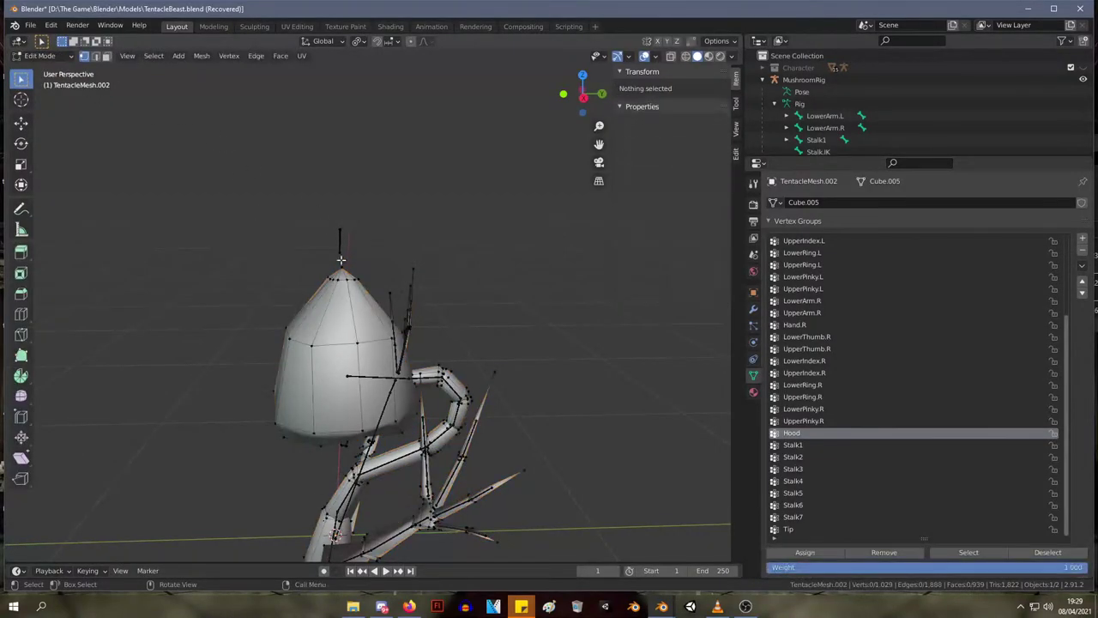
key(Tab)
key(ctrl+Tab)
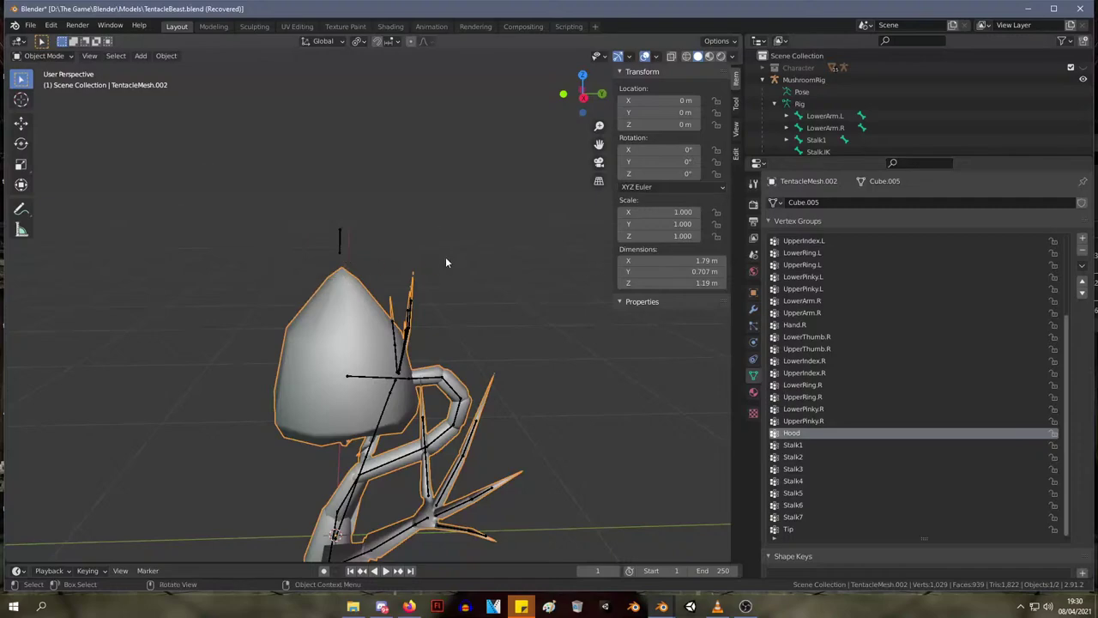
click(43, 55)
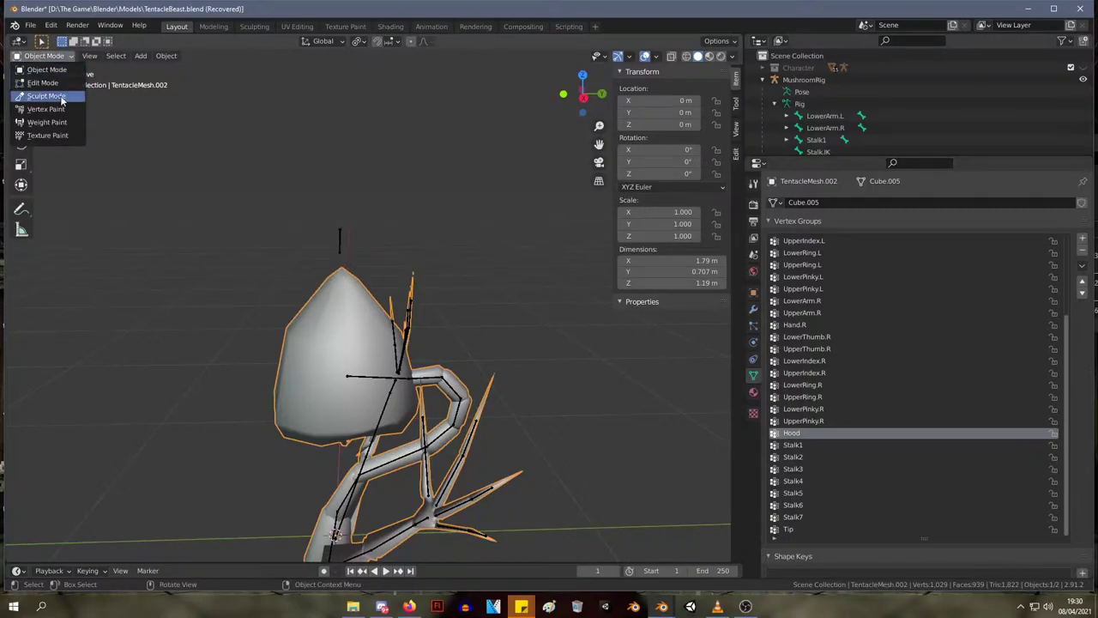
click(339, 251)
key(ctrl+Tab)
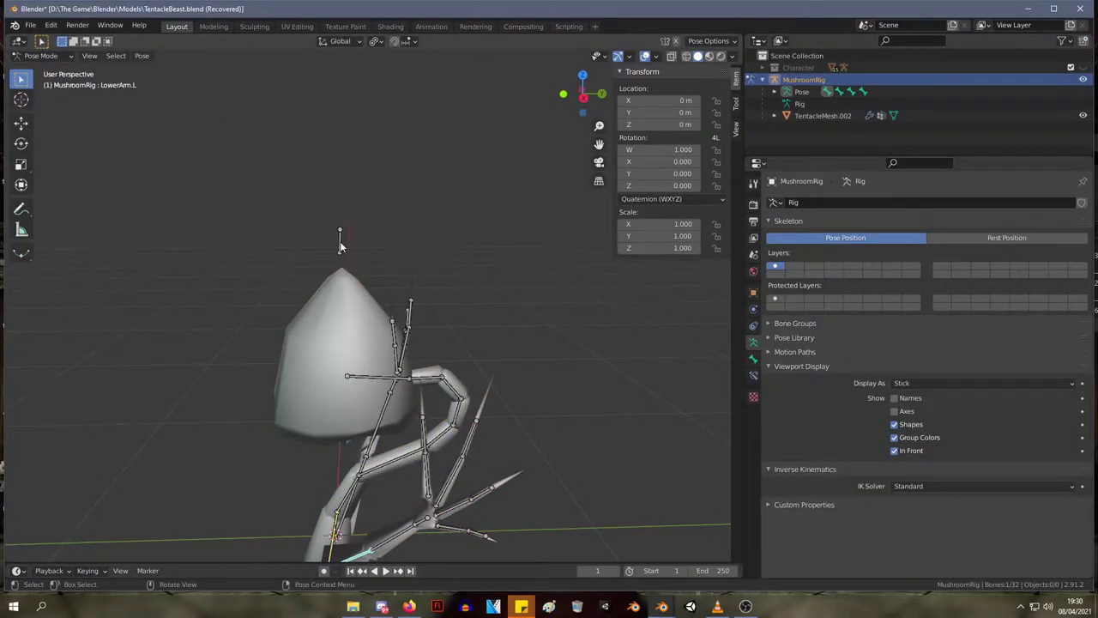
- Test how rotating the Tip bone moves the hood in pose mode, cancelling the rotation
click(340, 245)
middle_drag(334, 194, 450, 269)
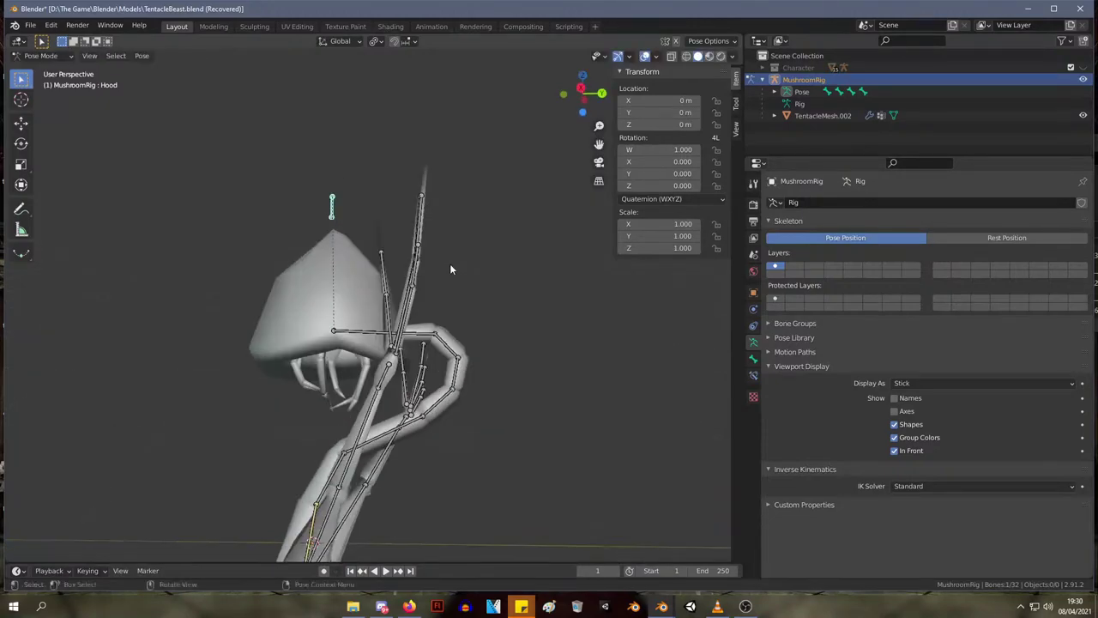
click(364, 337)
key(r)
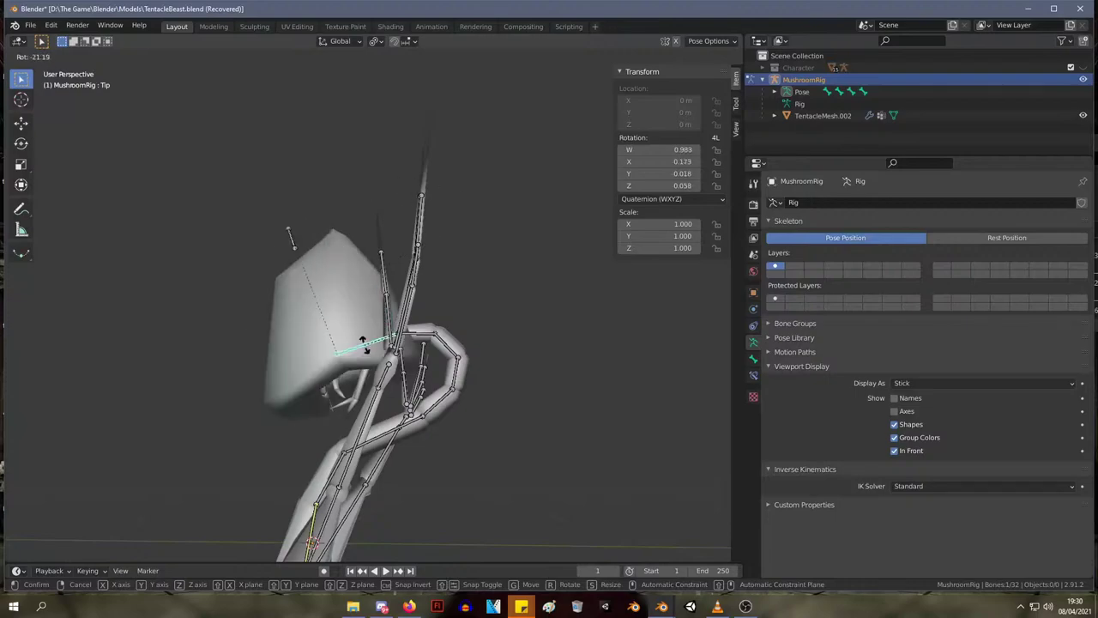
key(Escape)
middle_drag(337, 352, 417, 418)
- Enter the armature's edit mode and select the whole stalk bone chain from Tip down to Stalk1
key(Tab)
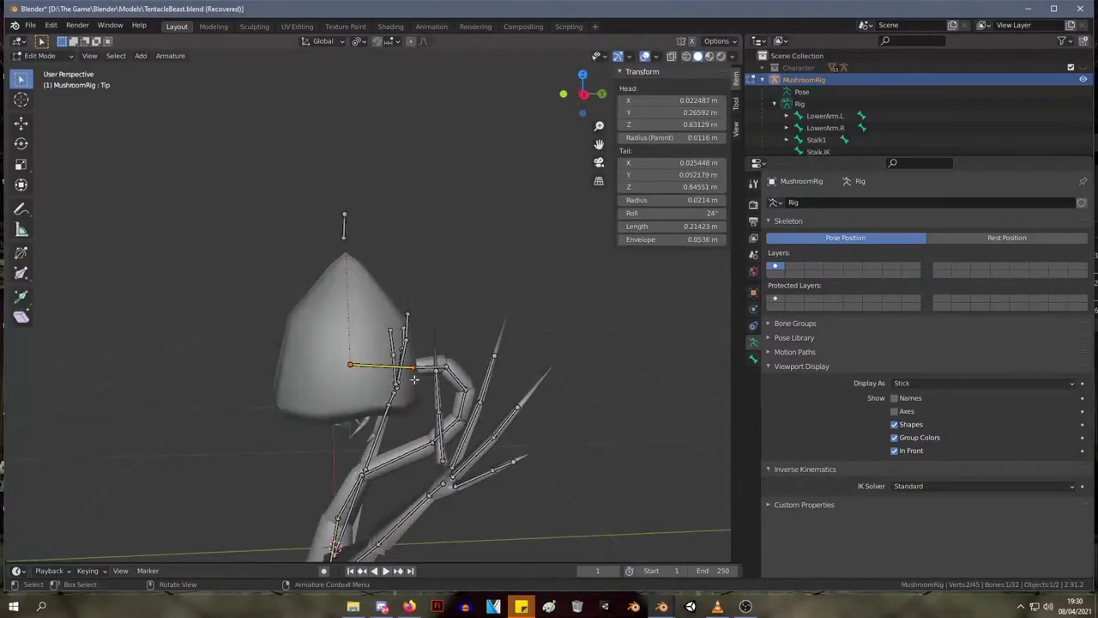
scroll(417, 418, up, 4)
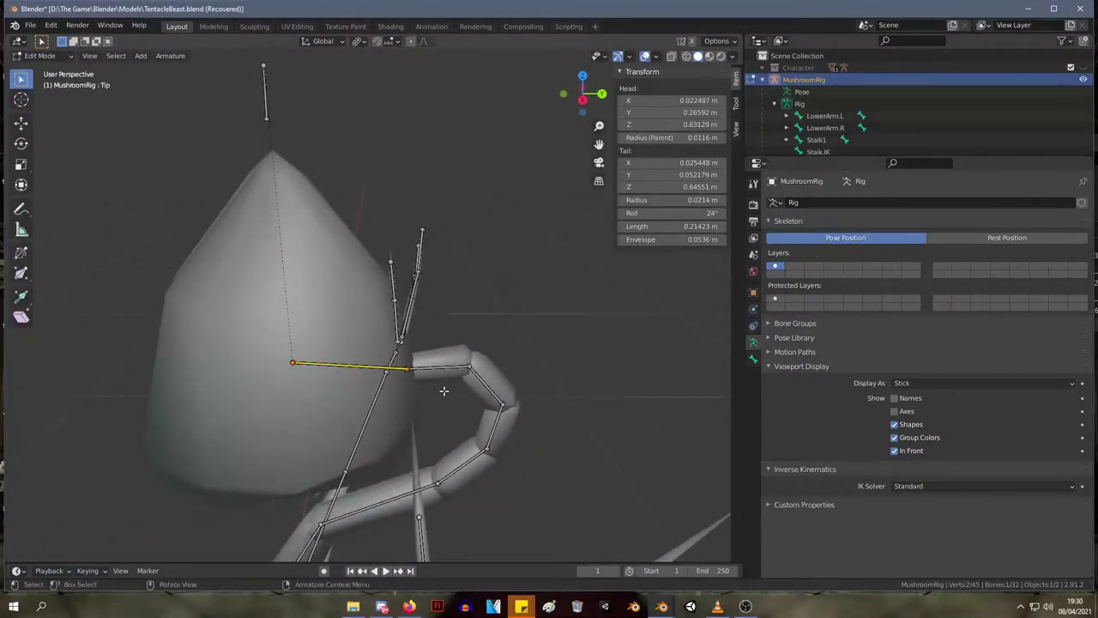
click(446, 368)
scroll(445, 388, down, 1)
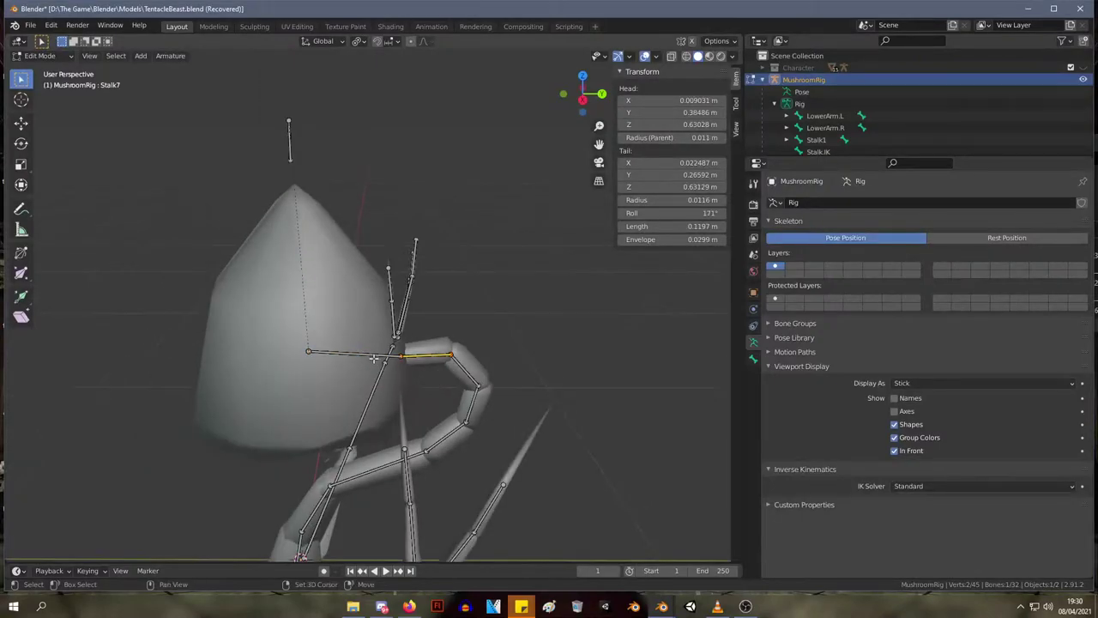
shift+click(372, 358)
shift+click(474, 395)
shift+click(471, 372)
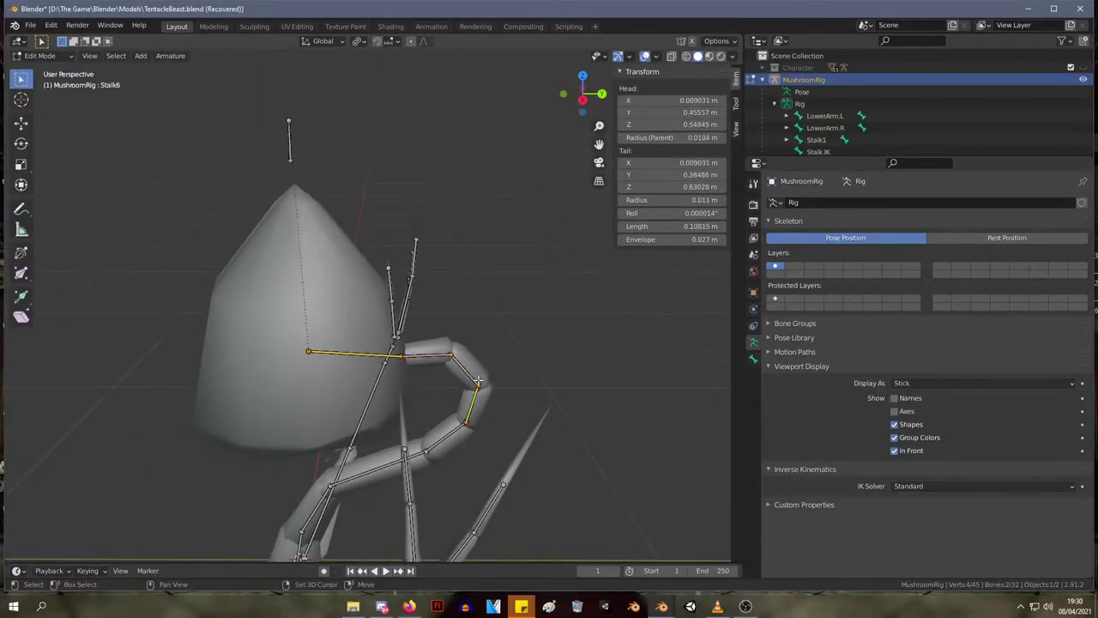
shift+click(434, 355)
middle_drag(433, 356, 451, 358)
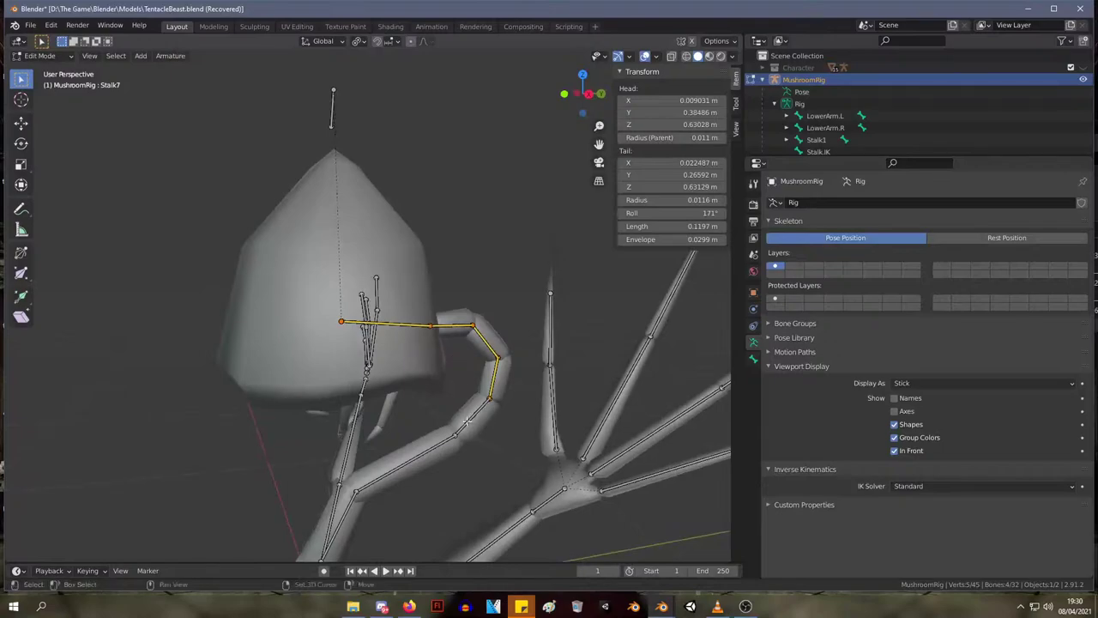
shift+click(414, 460)
shift+middle_drag(353, 521, 403, 370)
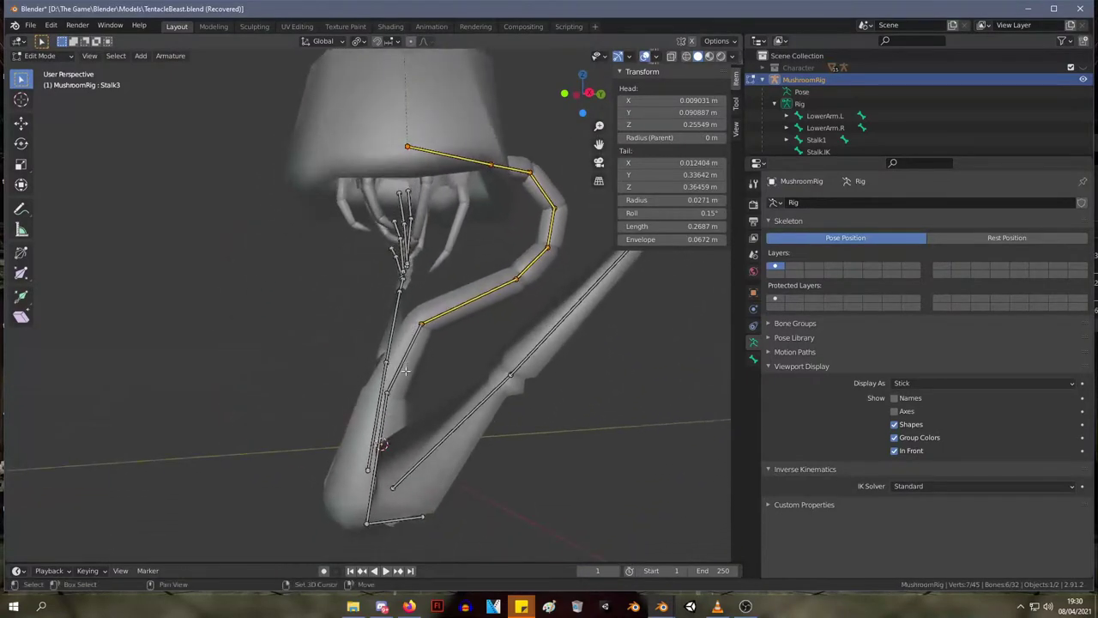
shift+click(398, 370)
shift+click(386, 396)
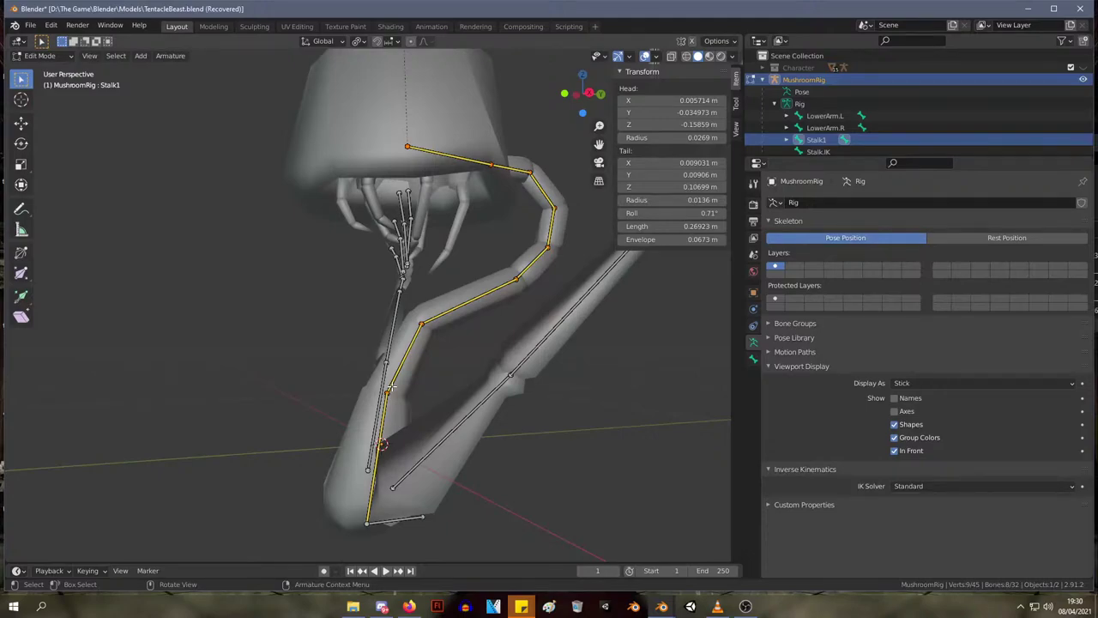
- Clear the parent of all selected stalk bones
key(alt+p)
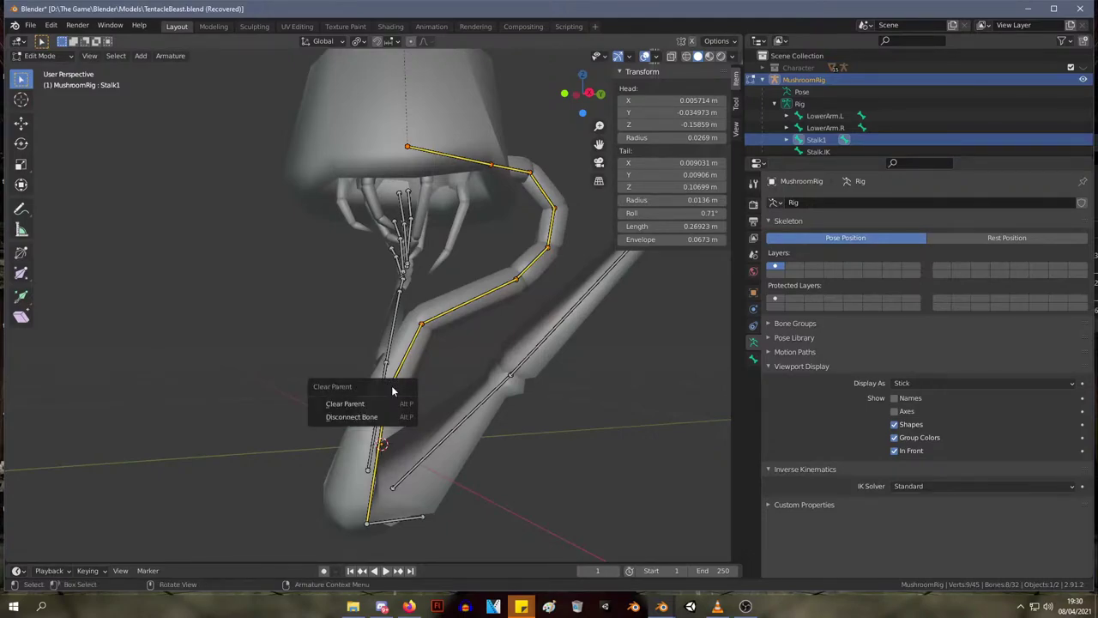
click(343, 401)
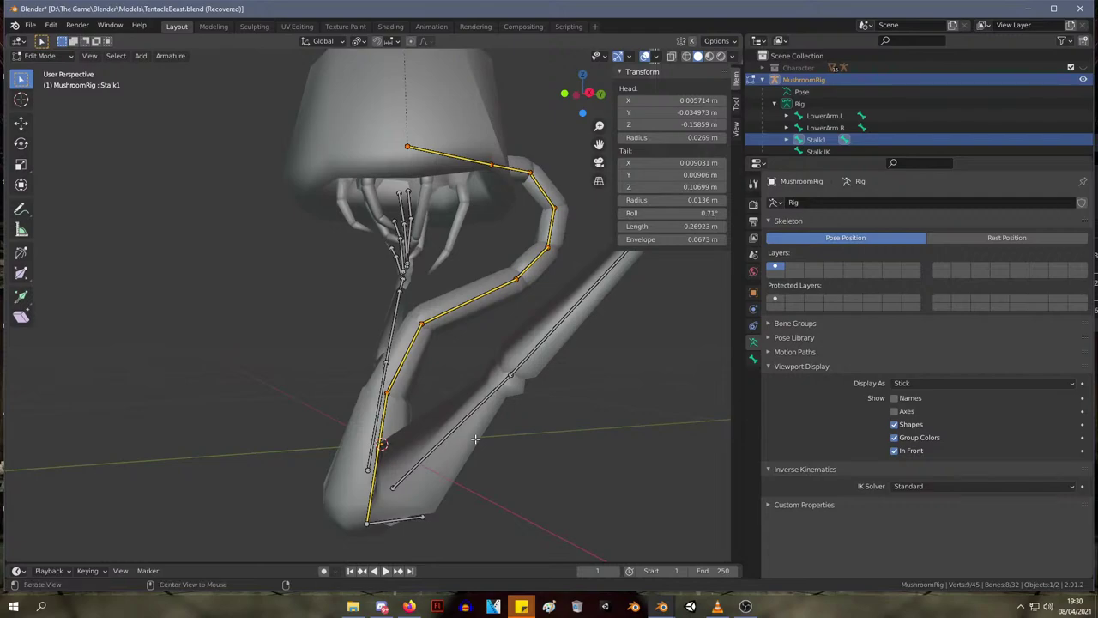
key(alt+p)
key(Escape)
key(alt+p)
click(351, 464)
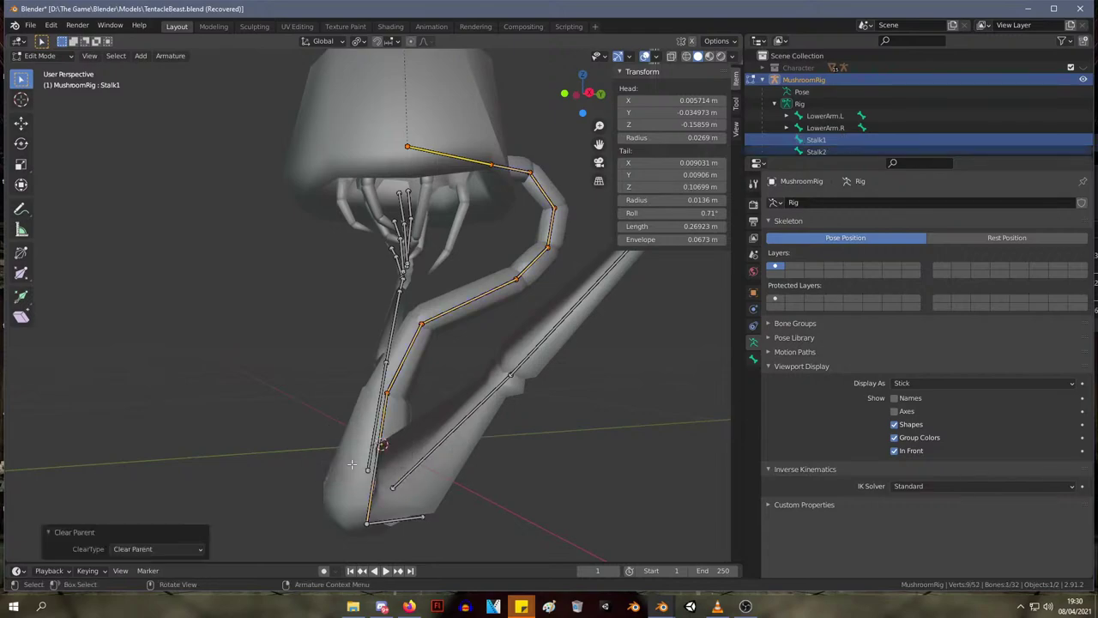
- Try to parent Stalk7 to the Tip bone with the Connected option
middle_drag(451, 269, 412, 266)
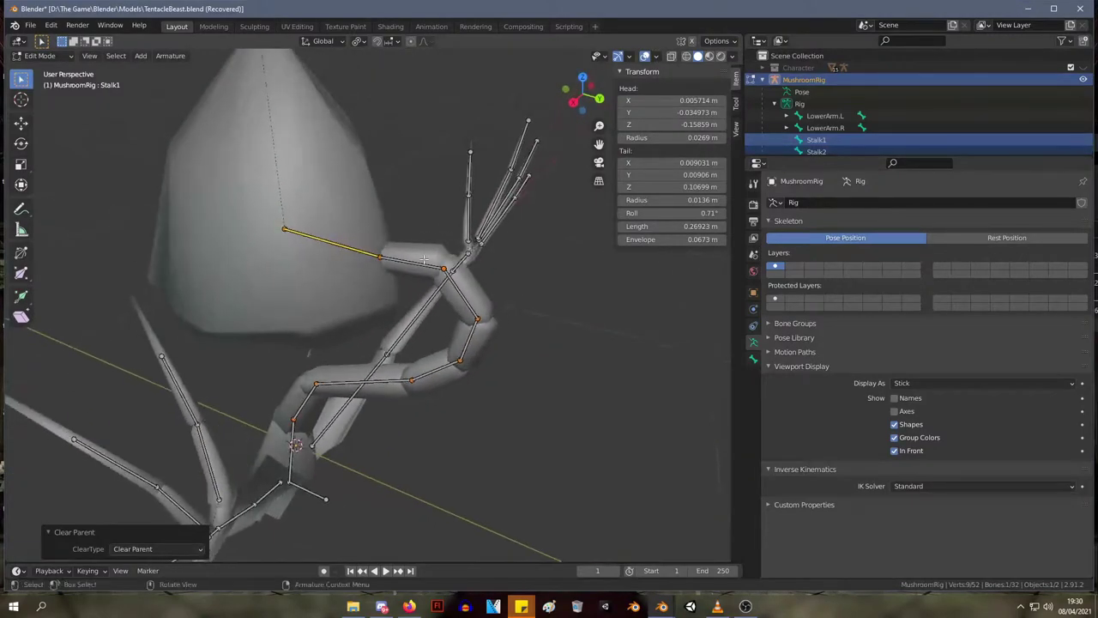
click(412, 267)
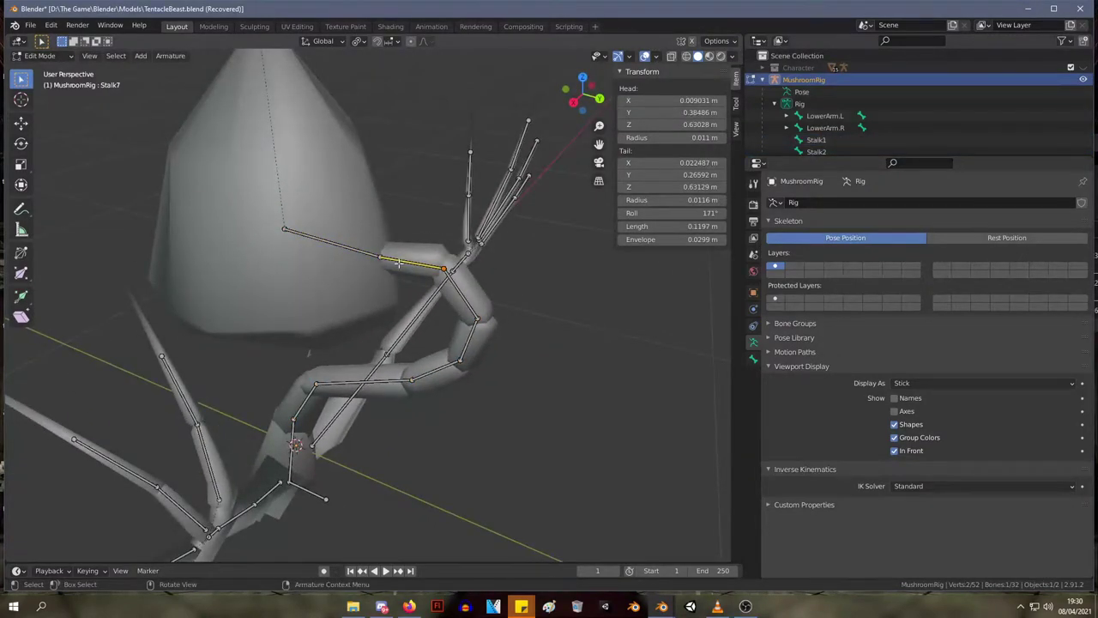
shift+click(371, 261)
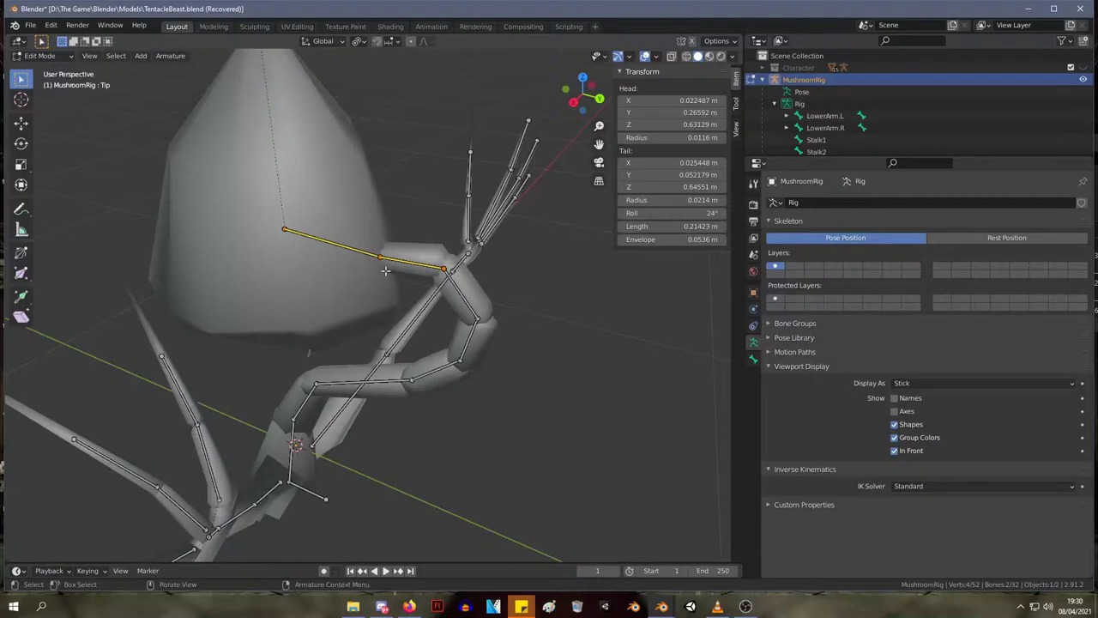
key(ctrl+p)
click(383, 279)
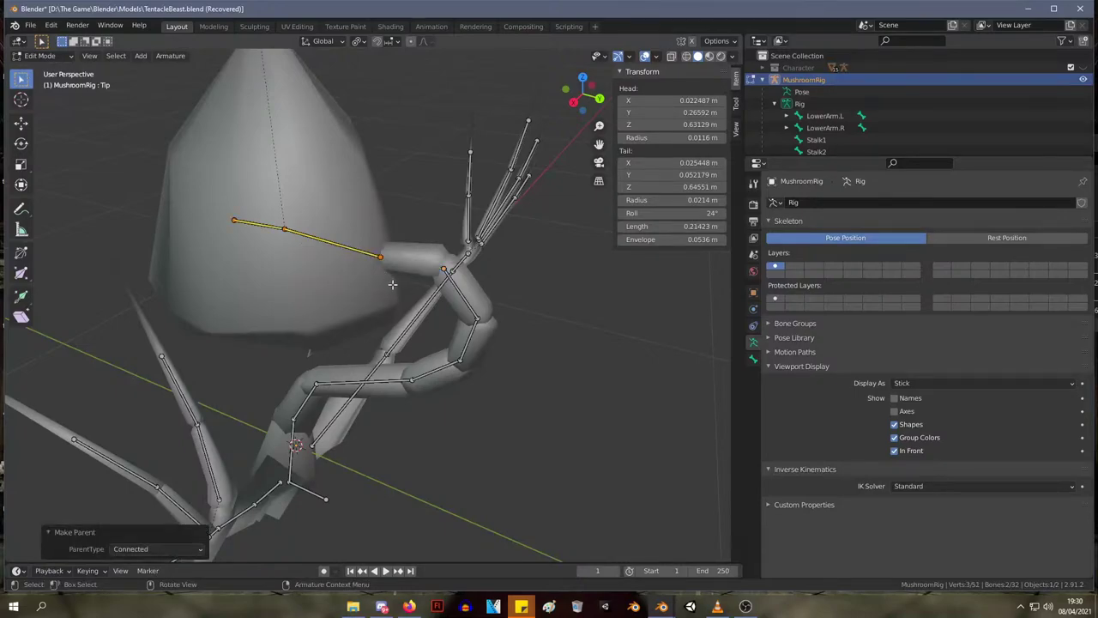
- Try moving the bone displaced inside the hood, cancel, and undo its connected parenting to Tip
middle_drag(332, 270, 384, 216)
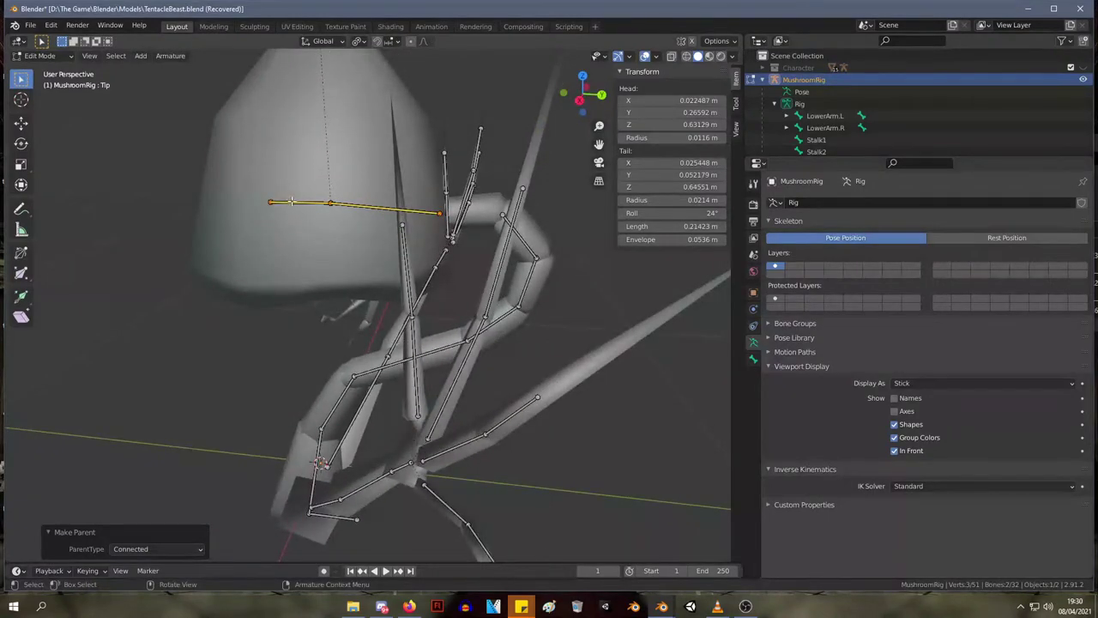
click(292, 200)
key(g)
right_click(347, 235)
key(ctrl+z)
key(ctrl+z)
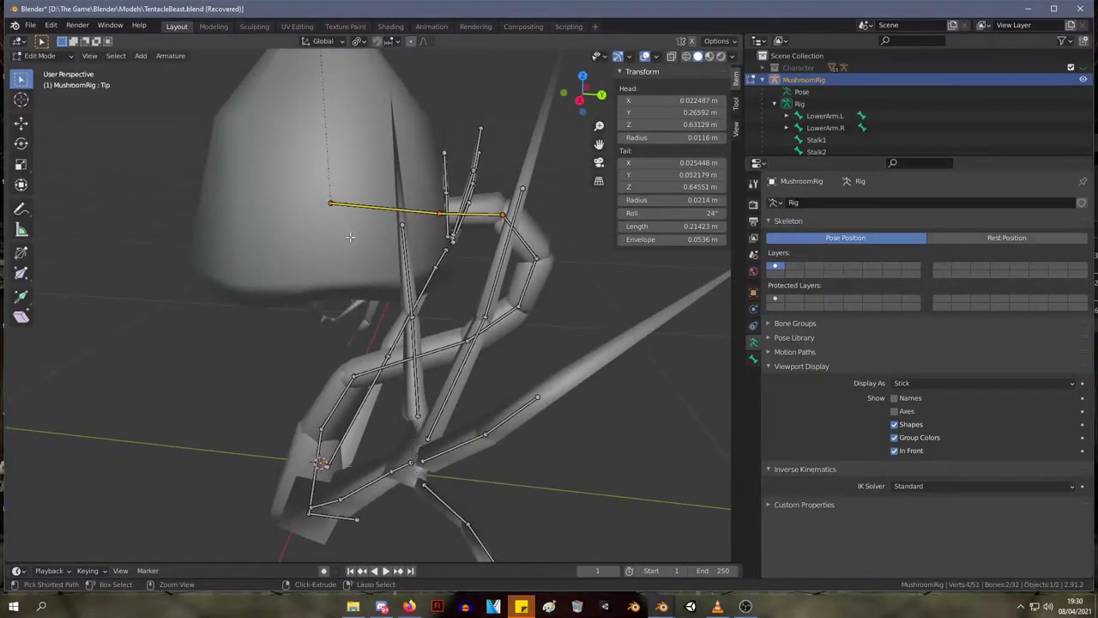
- Retry the connected parenting with Stalk7 selected first and the Tip bone as the active parent
click(494, 215)
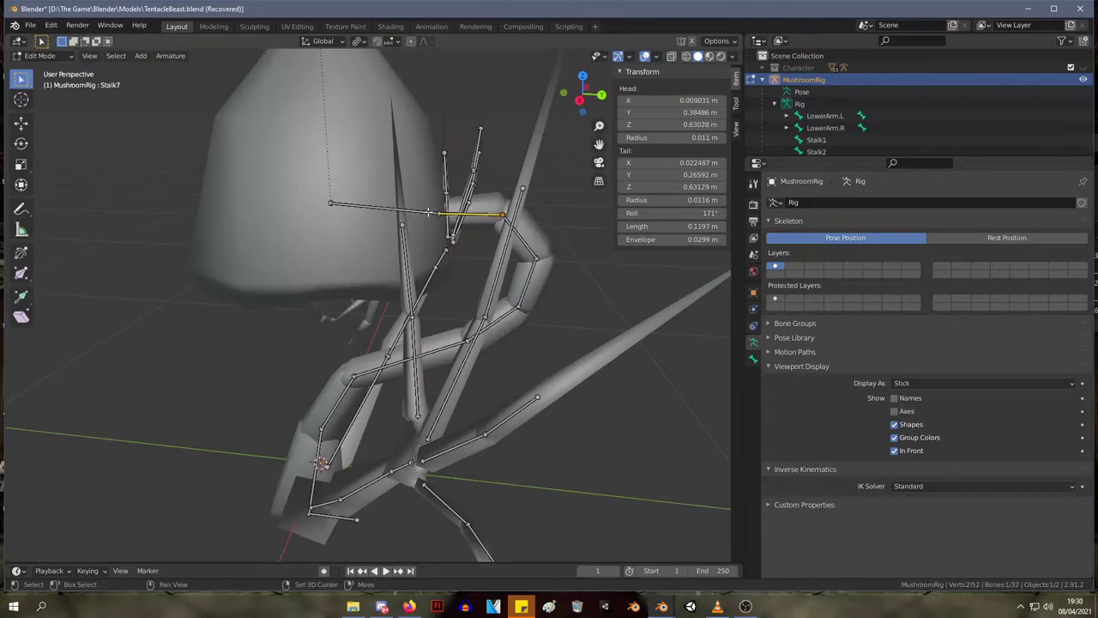
shift+click(430, 212)
key(ctrl+p)
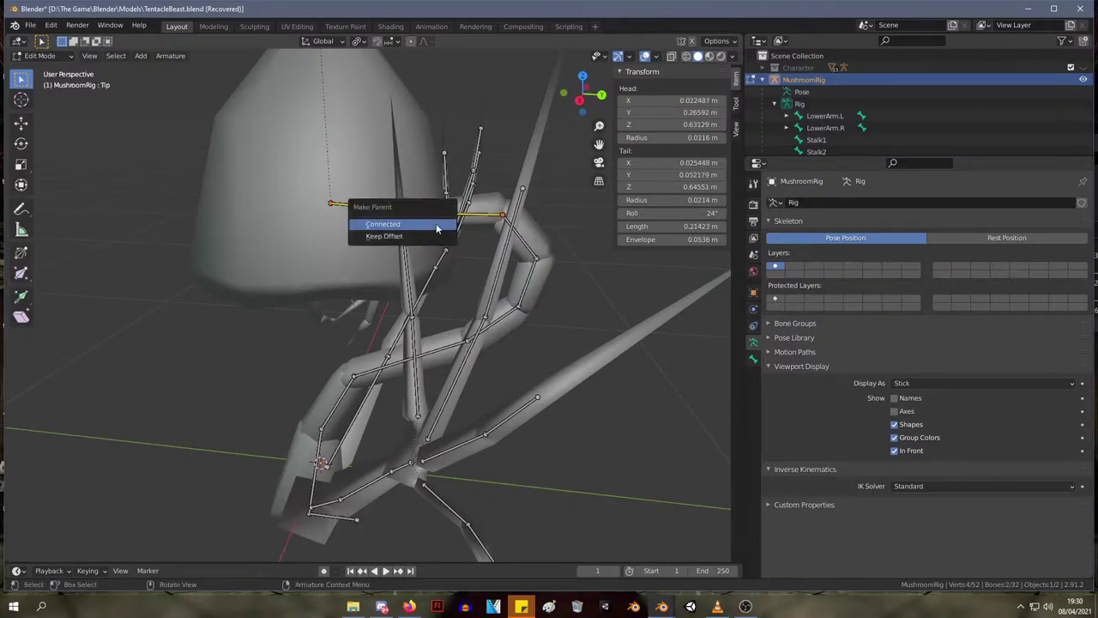
click(436, 228)
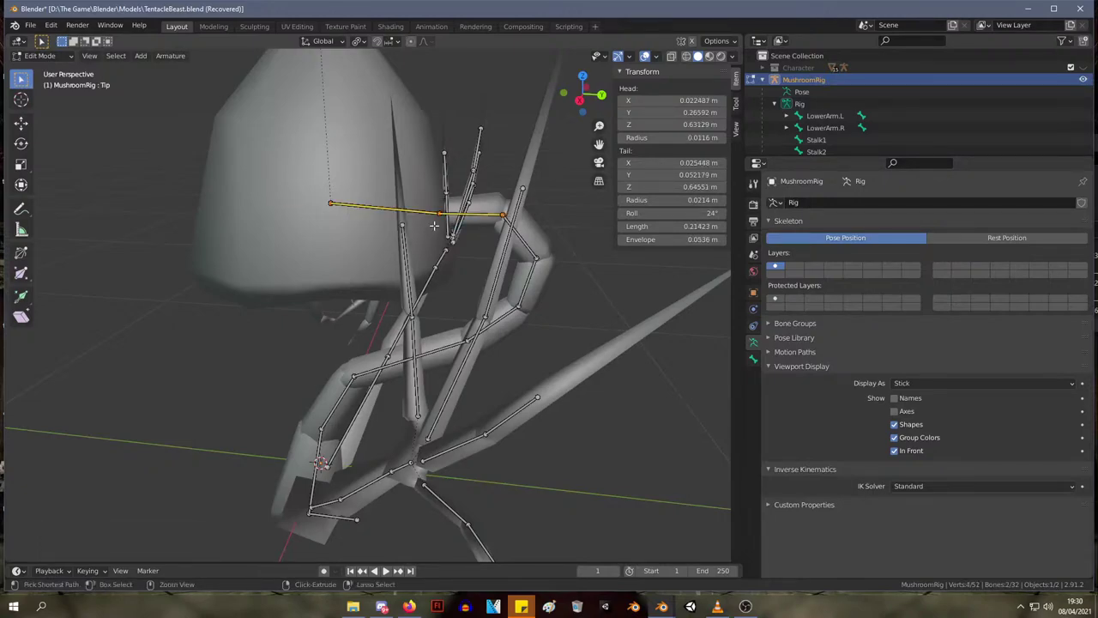
scroll(454, 240, up, 4)
- Parent the Tip bone to Stalk7 with the Connected option
scroll(454, 240, down, 5)
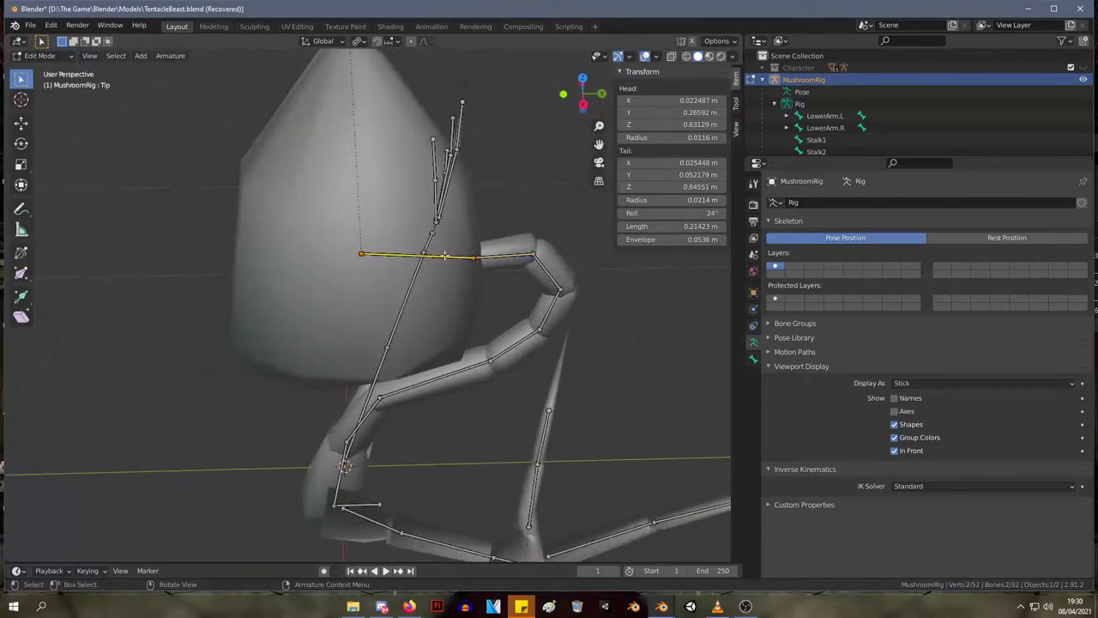
shift+click(492, 256)
key(ctrl+p)
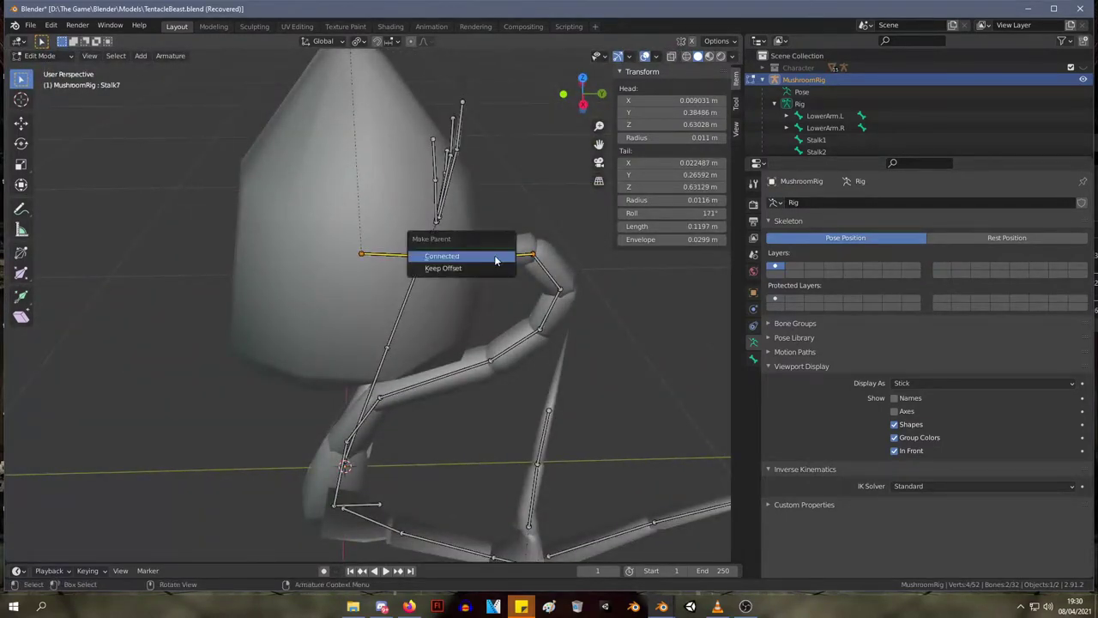
click(494, 256)
- Test-rotate Stalk7 and the Tip bone individually to check their connection, cancelling each rotation
click(456, 258)
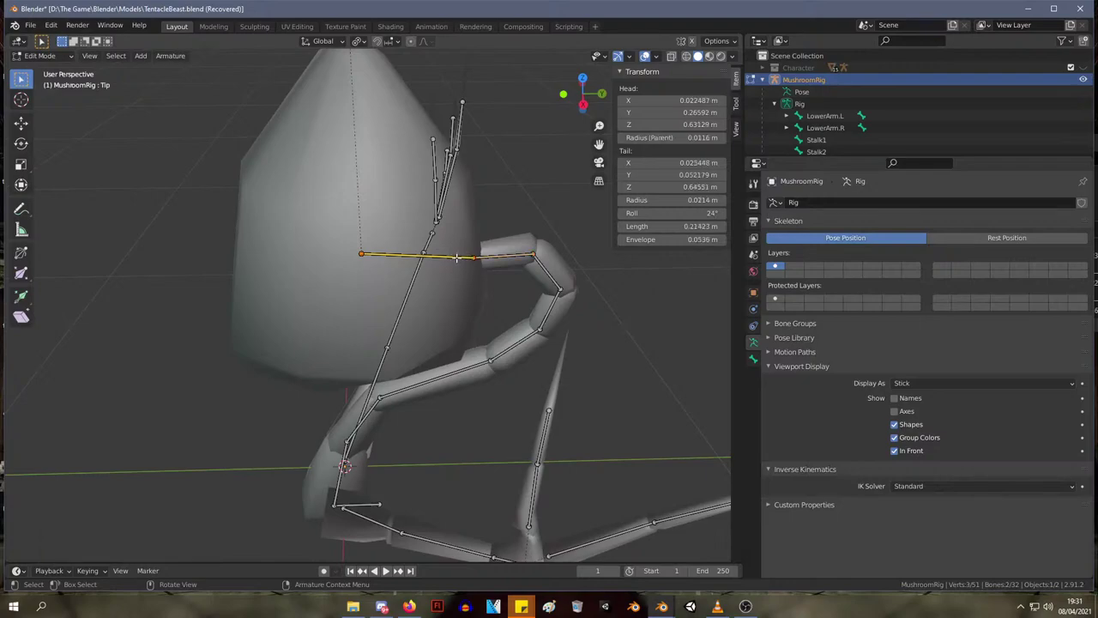
click(506, 255)
key(r)
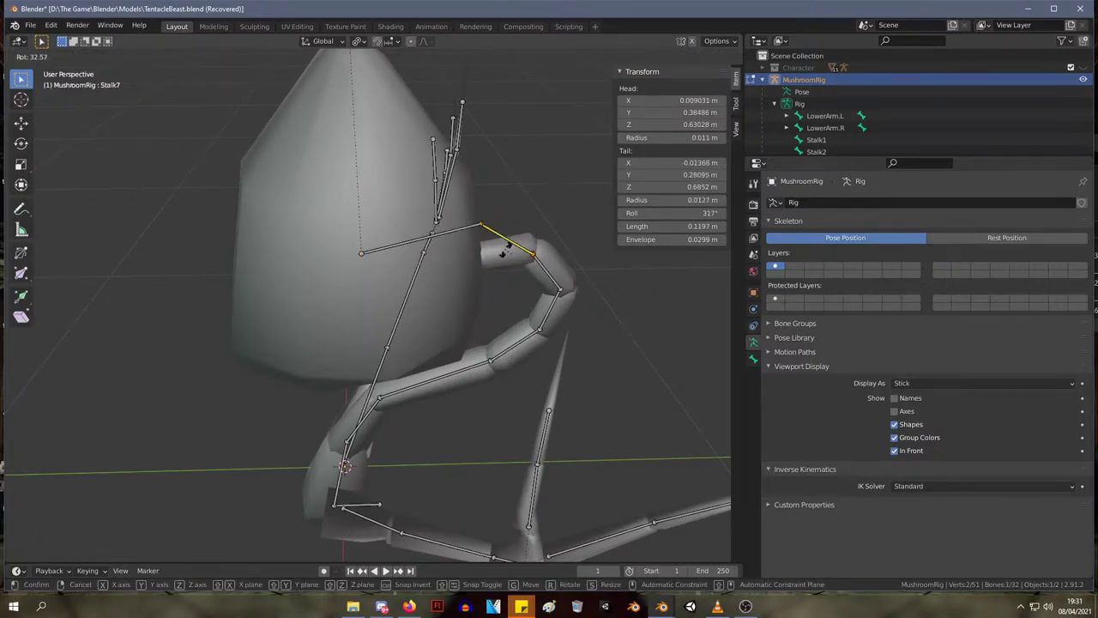
click(462, 257)
click(461, 257)
key(r)
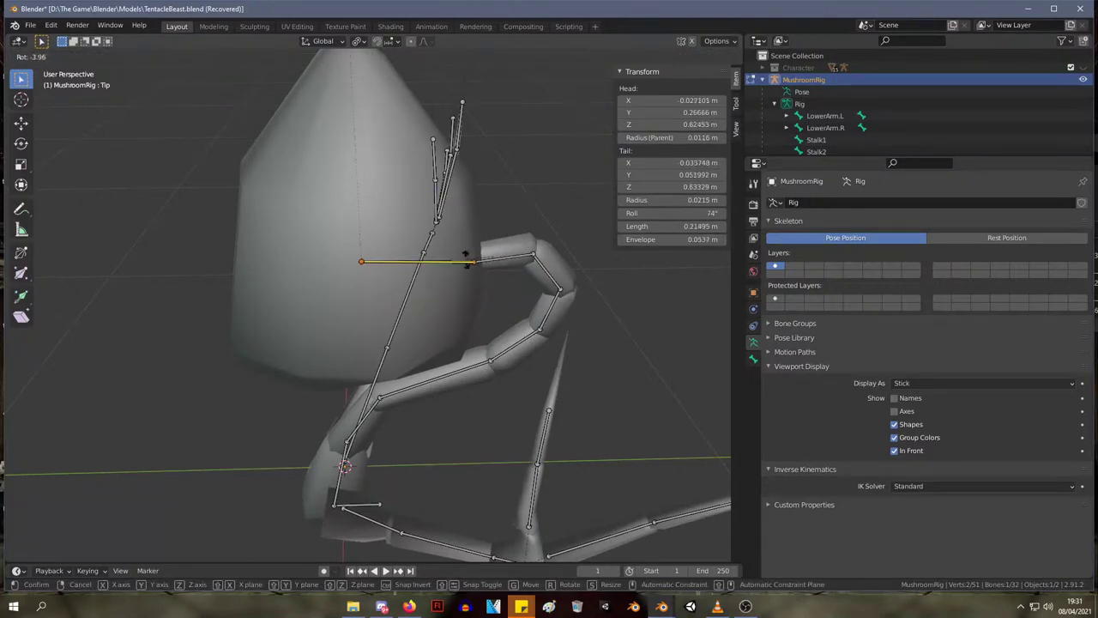
click(456, 275)
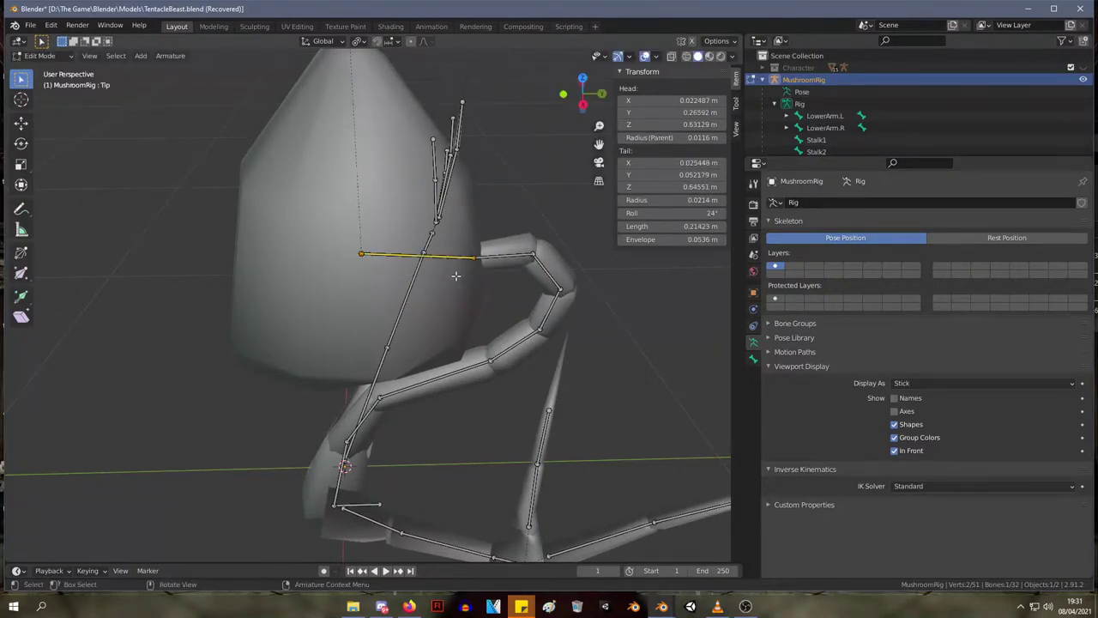
- Clear the Tip bone's parent again
middle_drag(495, 248, 497, 238)
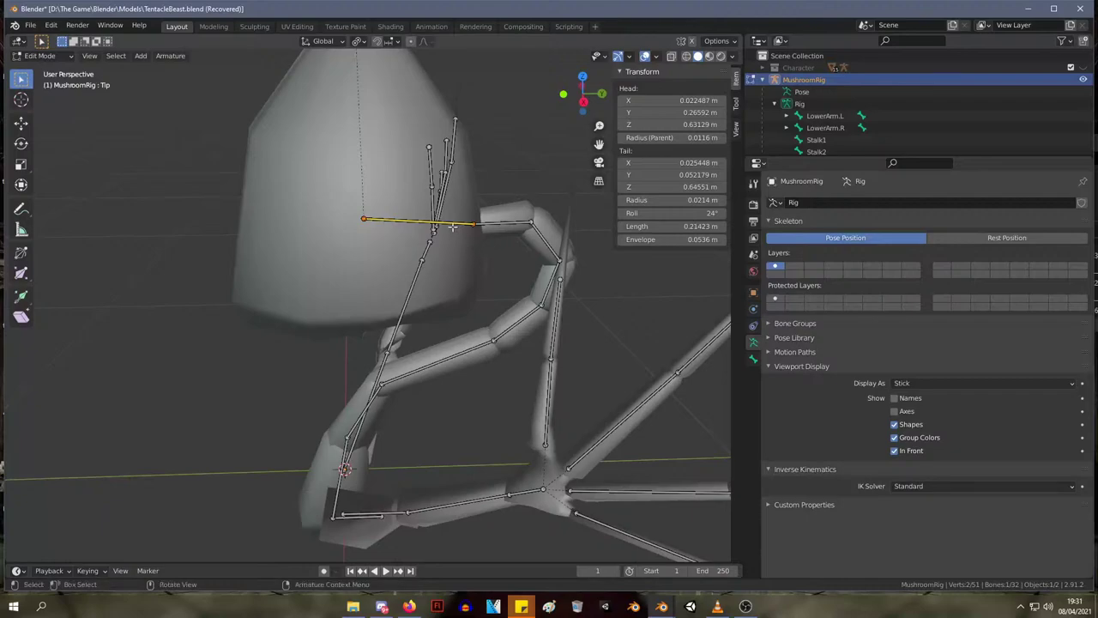
scroll(466, 278, down, 3)
scroll(462, 277, up, 2)
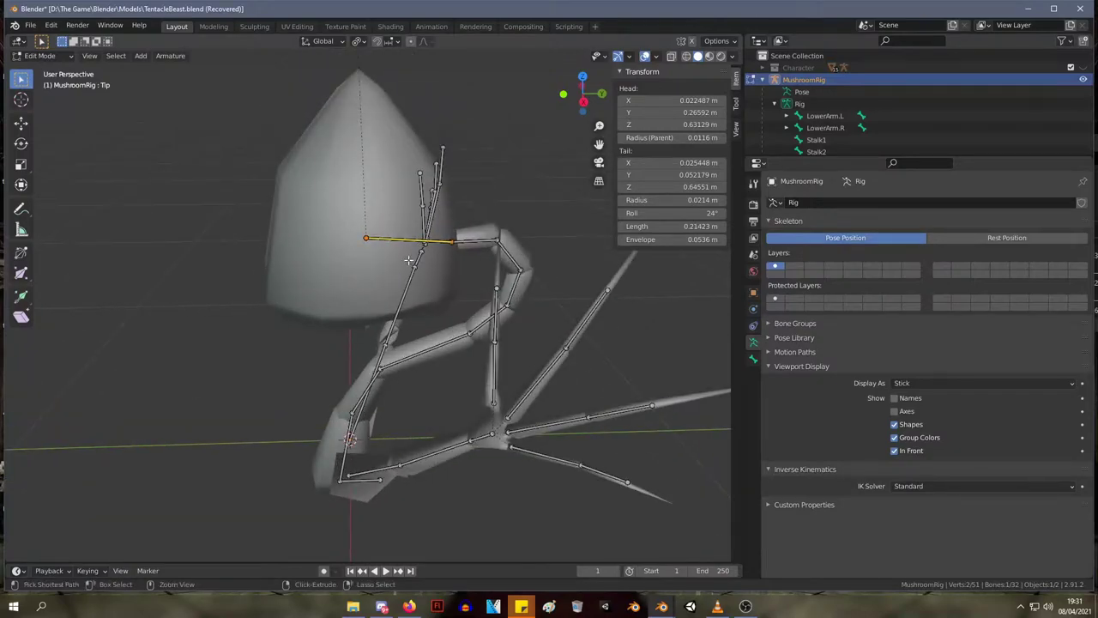
key(alt+p)
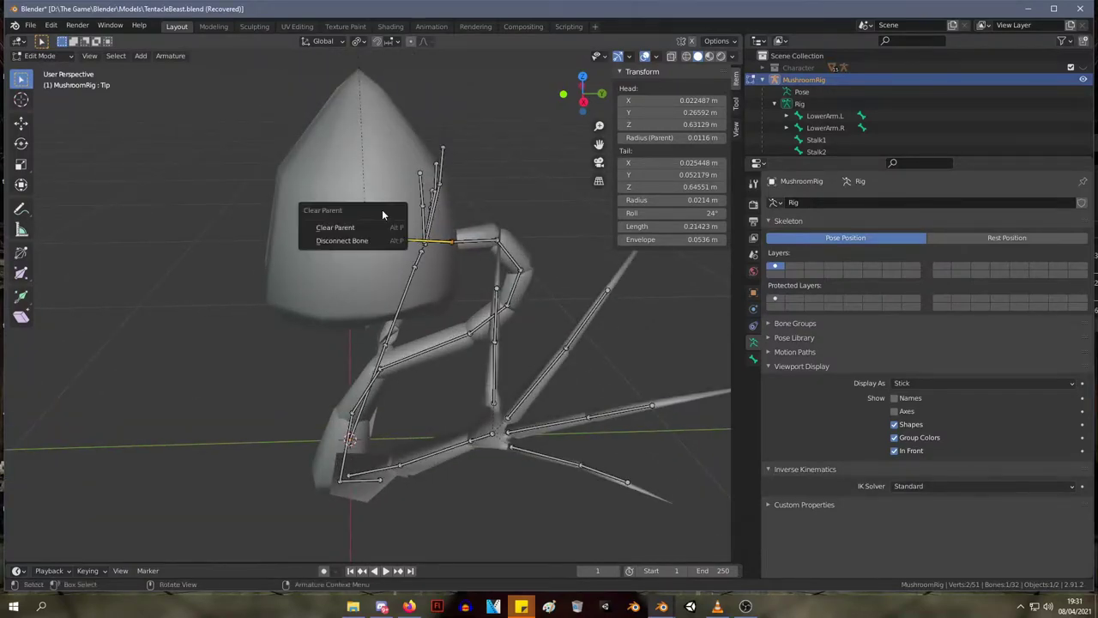
click(377, 227)
- Clear the parent of the Hood bone above the hood
middle_drag(377, 227, 356, 186)
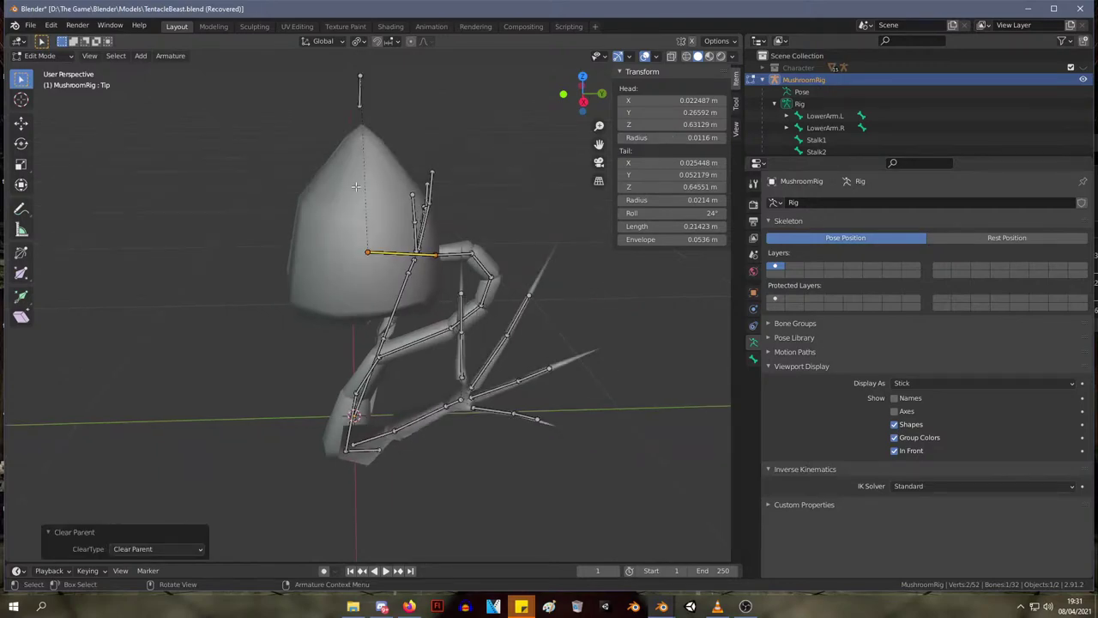
click(363, 87)
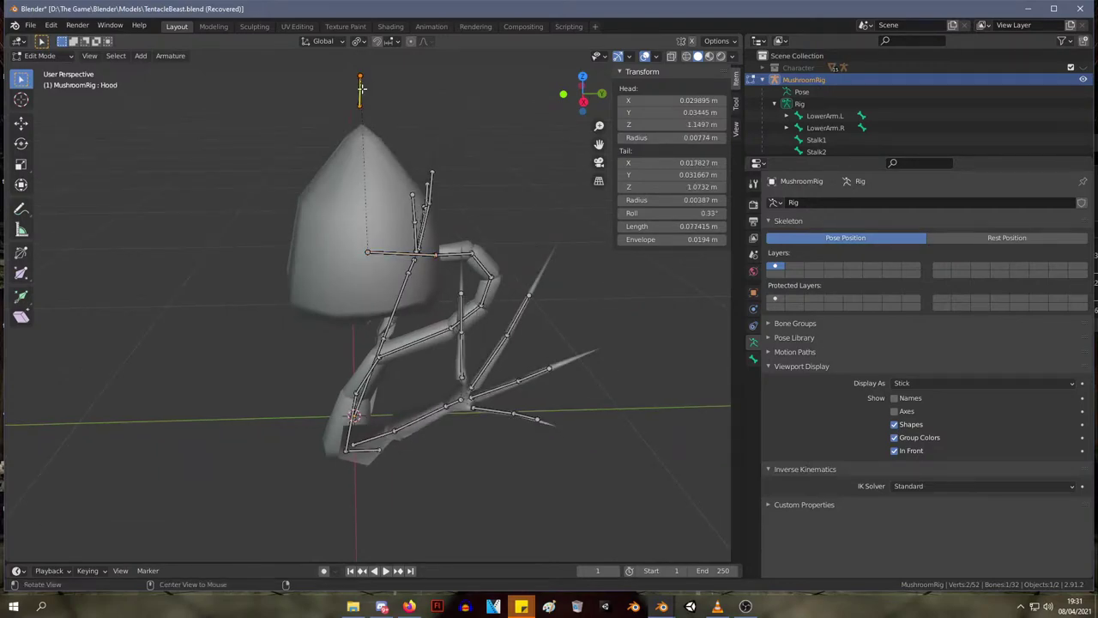
key(alt+p)
key(Escape)
key(alt+p)
key(Return)
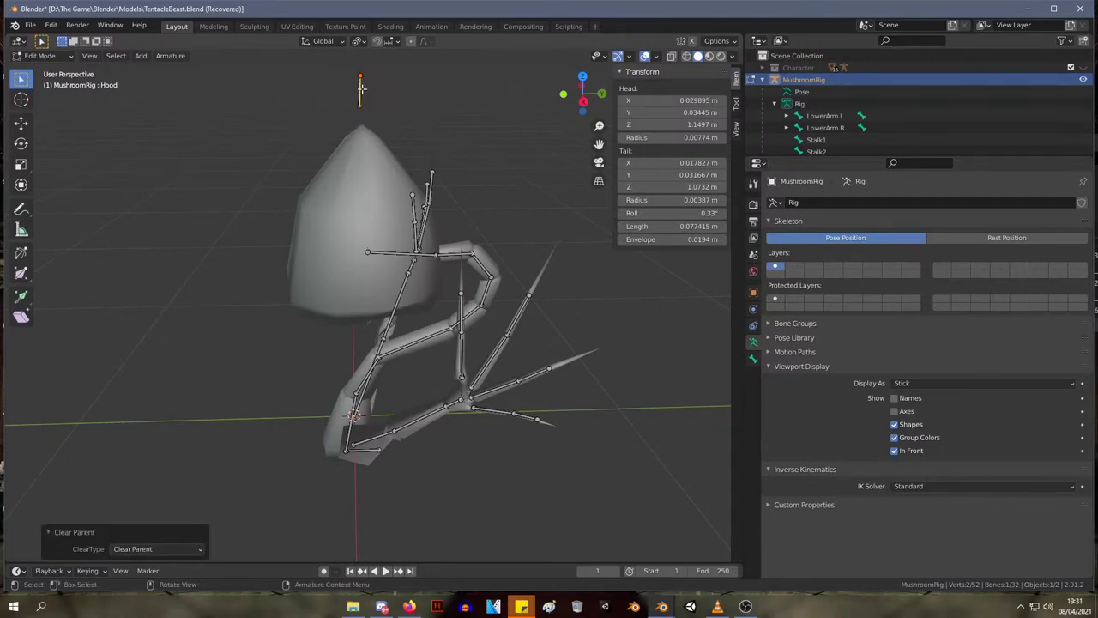
- Select the Tip bone and set the armature's bone display to Octahedral
scroll(419, 188, up, 2)
click(496, 222)
middle_drag(496, 221, 434, 225)
click(403, 259)
click(437, 214)
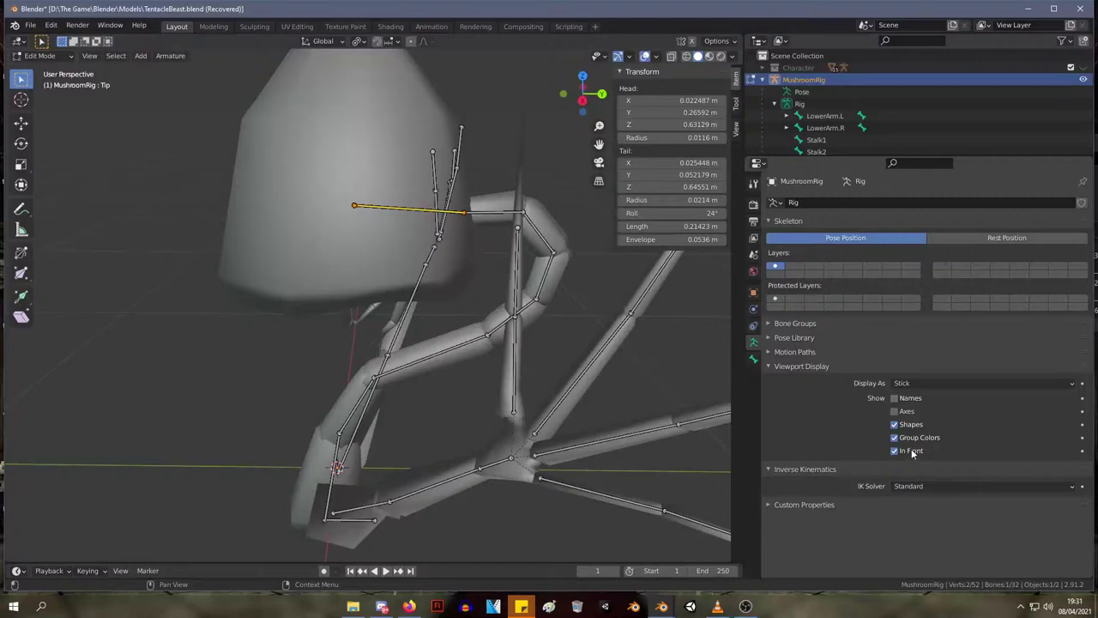
mouse_move(467, 305)
middle_down()
mouse_move(564, 338)
mouse_move(497, 336)
mouse_move(466, 289)
middle_up()
click(917, 383)
click(924, 396)
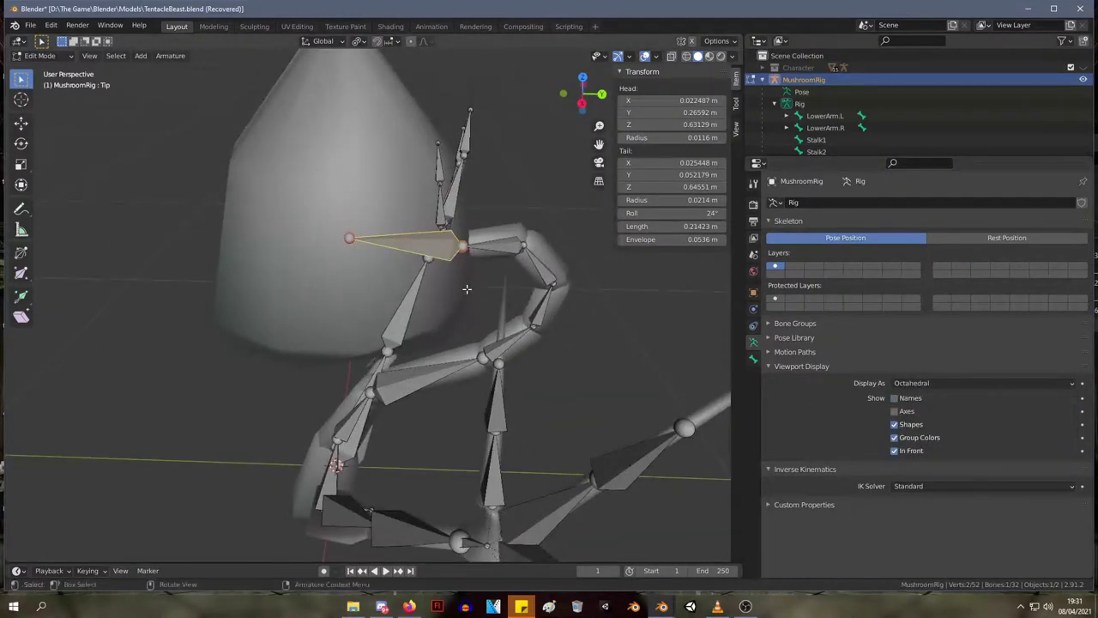
right_click(418, 232)
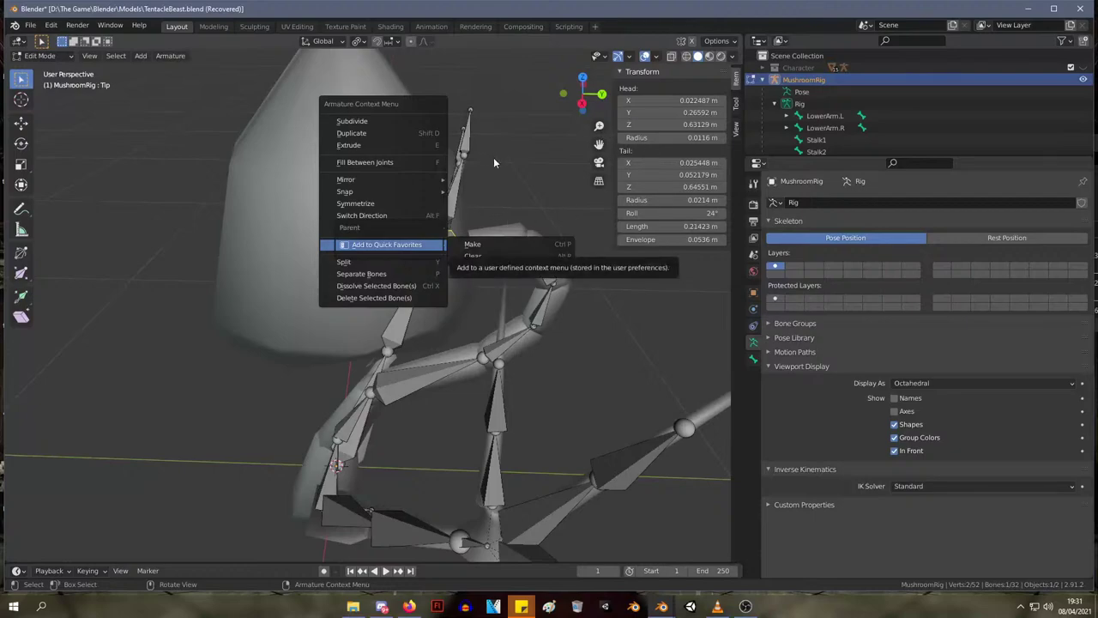
click(492, 264)
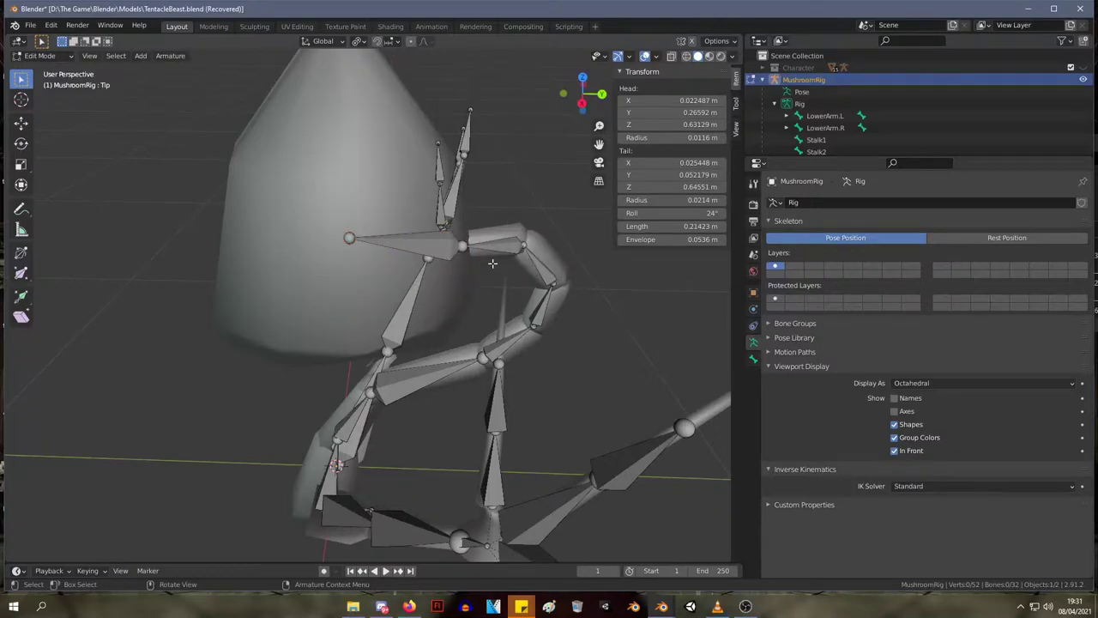
shift+click(439, 247)
shift+click(518, 249)
shift+drag(584, 258, 529, 329)
shift+click(502, 336)
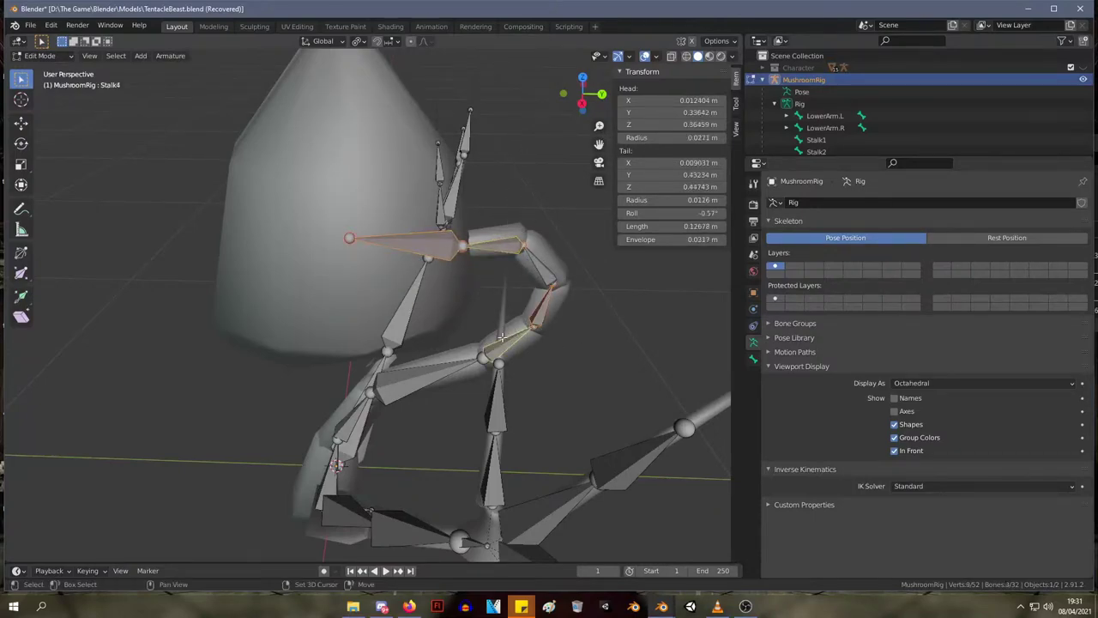
middle_drag(430, 369, 441, 410)
shift+click(447, 385)
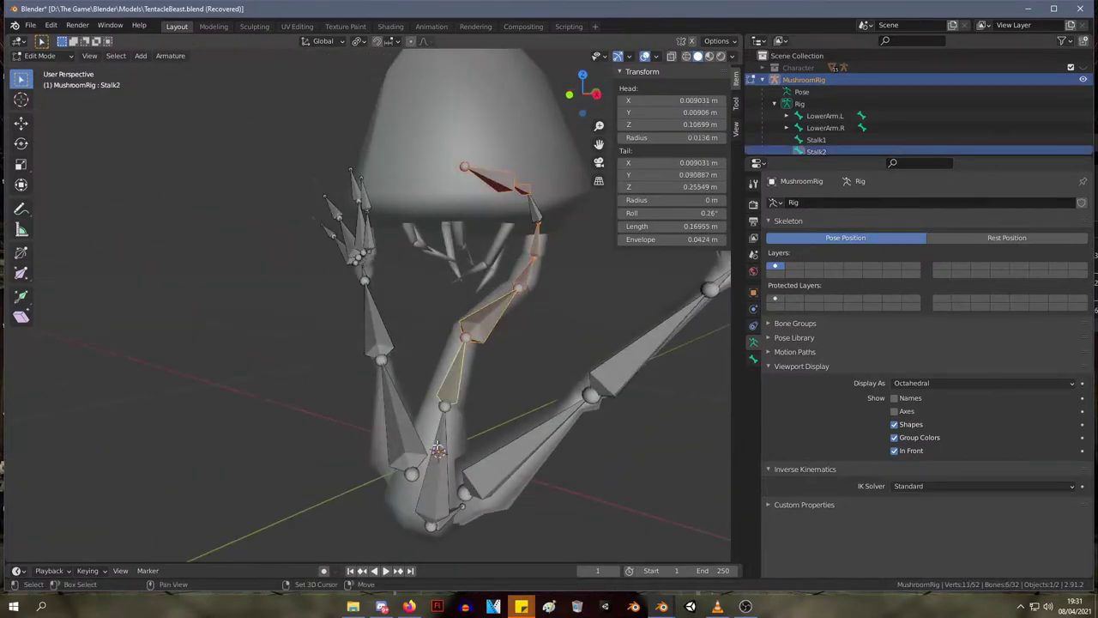
shift+click(439, 446)
right_click(446, 428)
mouse_move(450, 434)
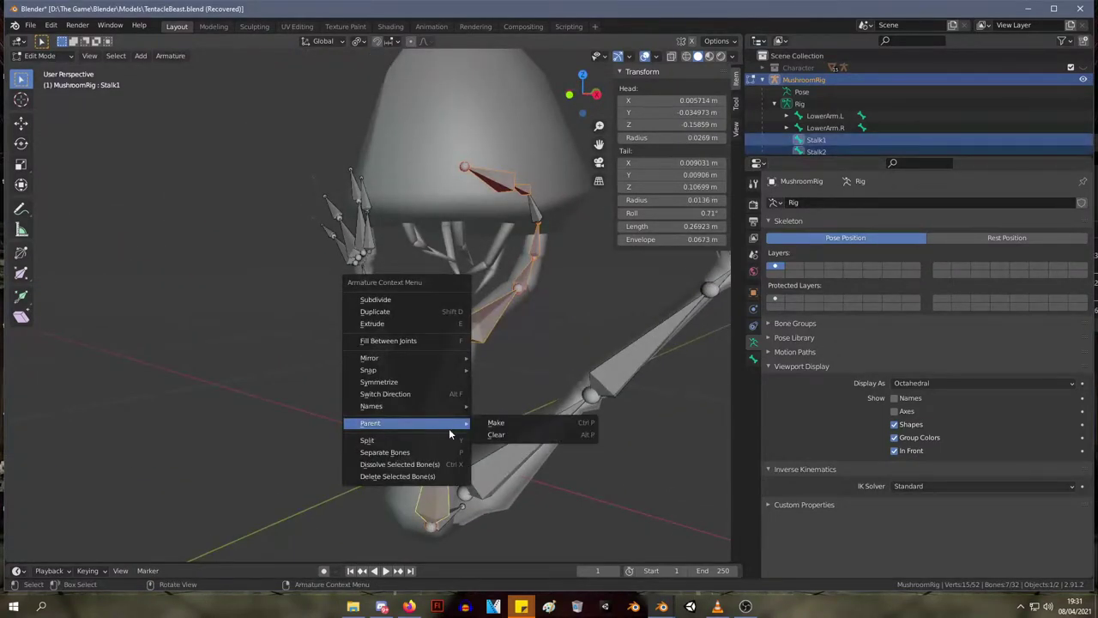
click(173, 57)
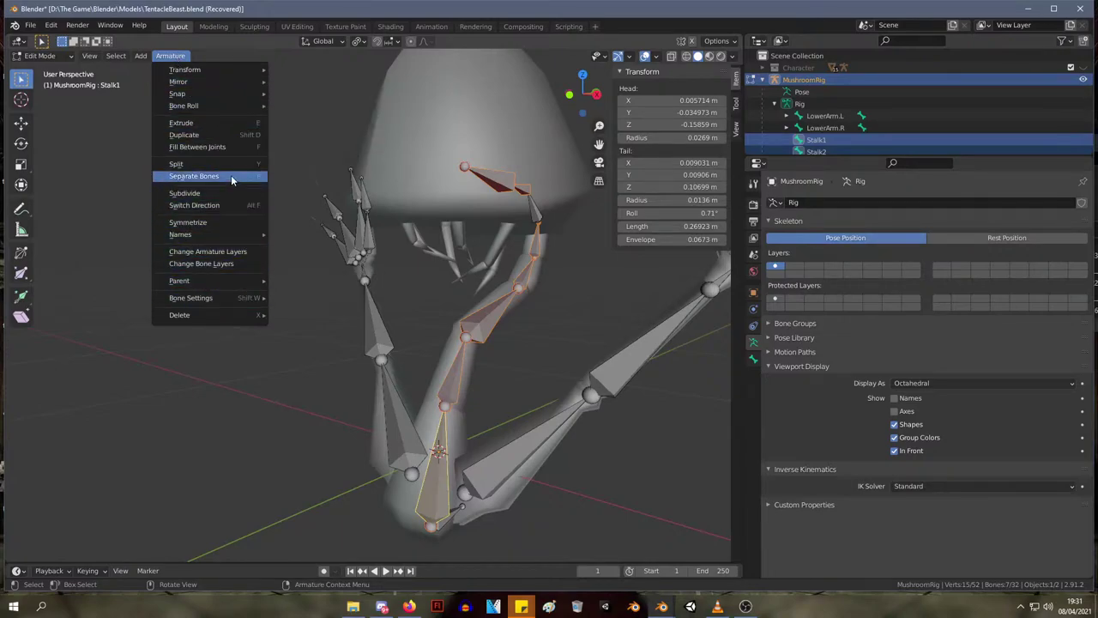
key(Escape)
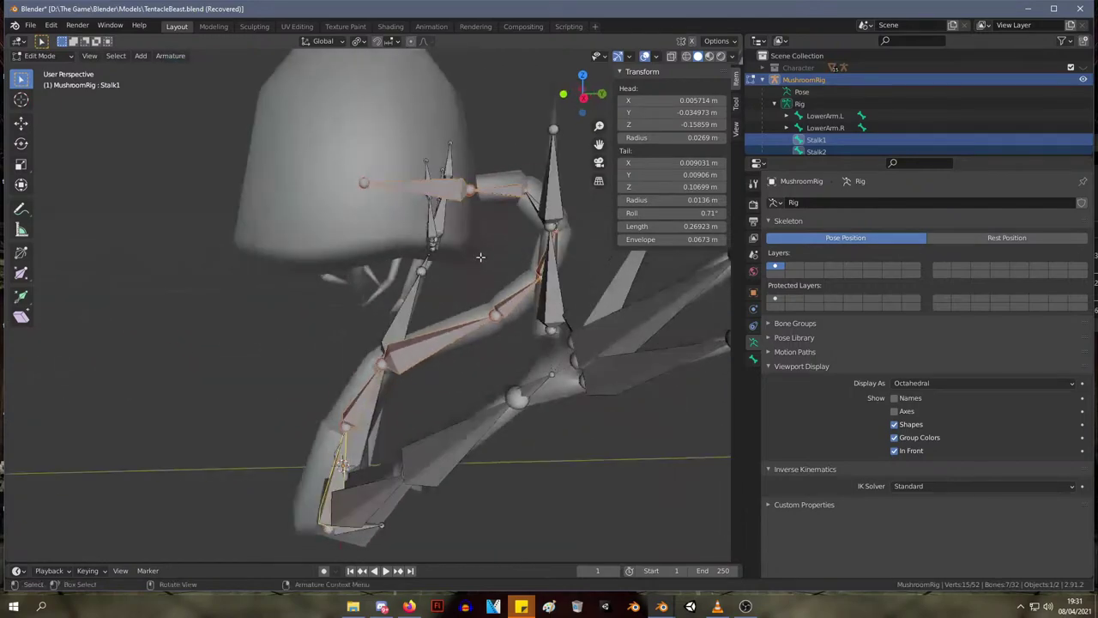
- Test-move the Stalk3 bone to check its connection, cancelling the move
click(463, 369)
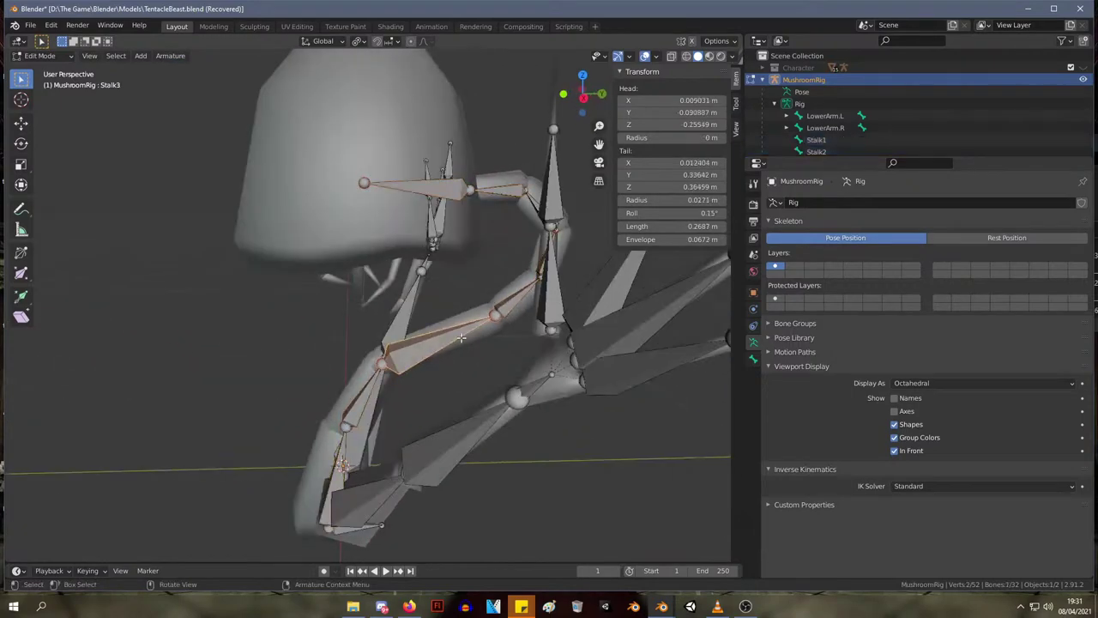
key(g)
right_click(478, 379)
middle_drag(492, 222, 478, 248)
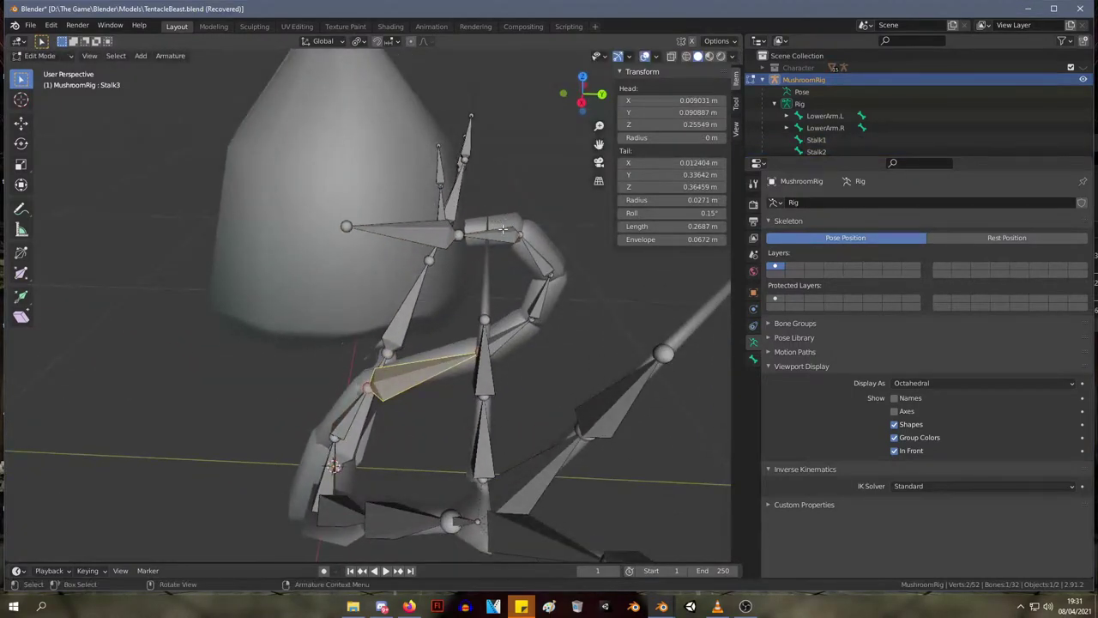
- Try to parent the Stalk7 bone to the Tip bone with the Connected option
click(502, 230)
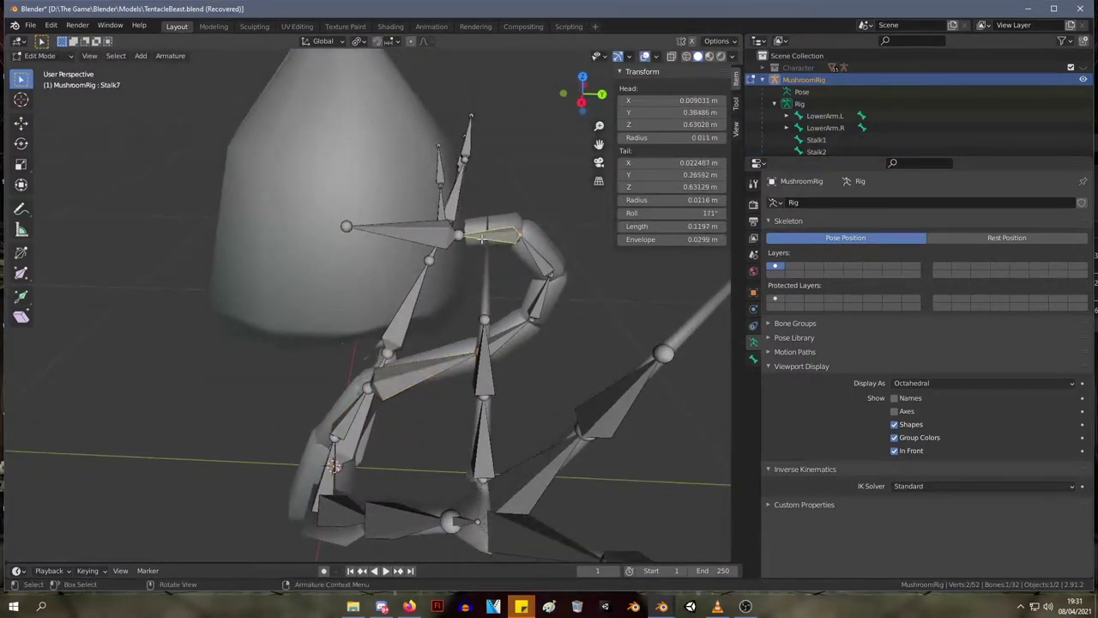
shift+click(408, 232)
key(p)
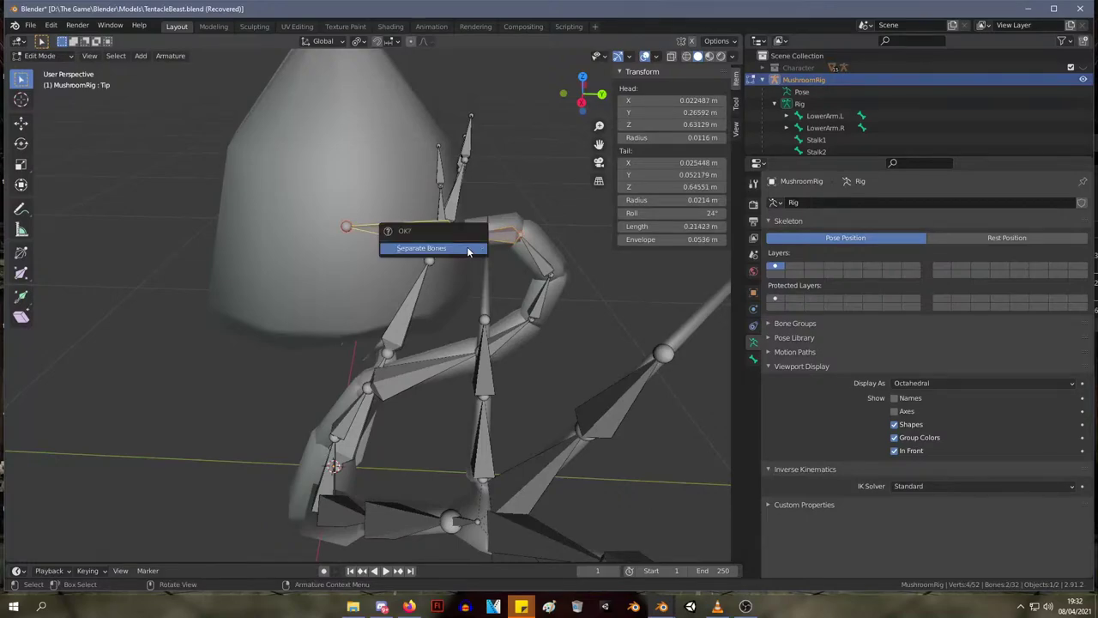
key(Escape)
key(ctrl+p)
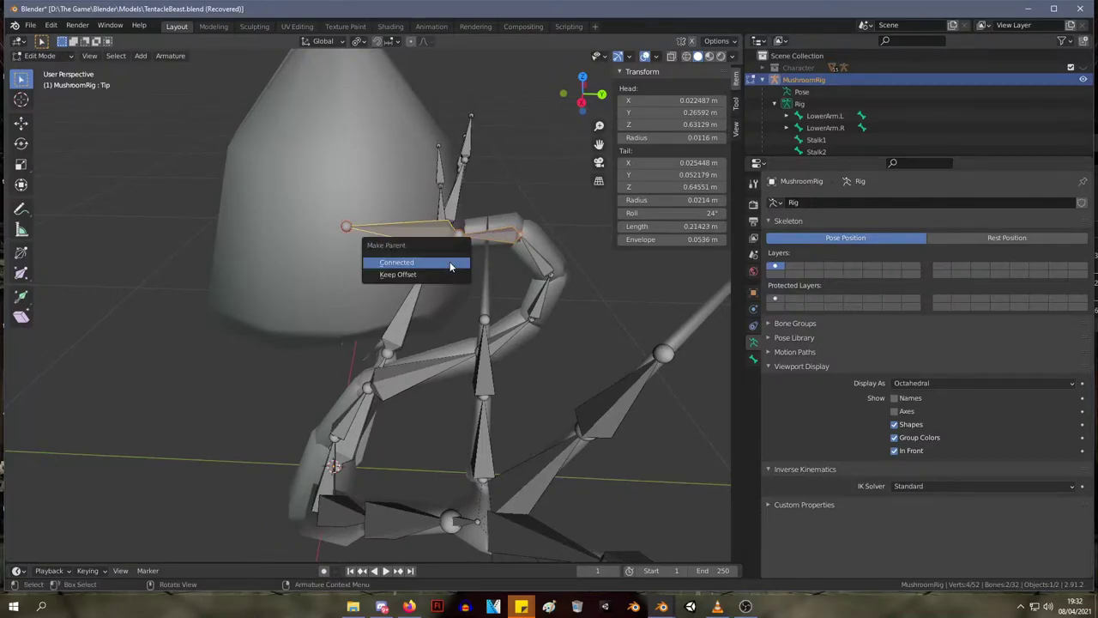
click(450, 265)
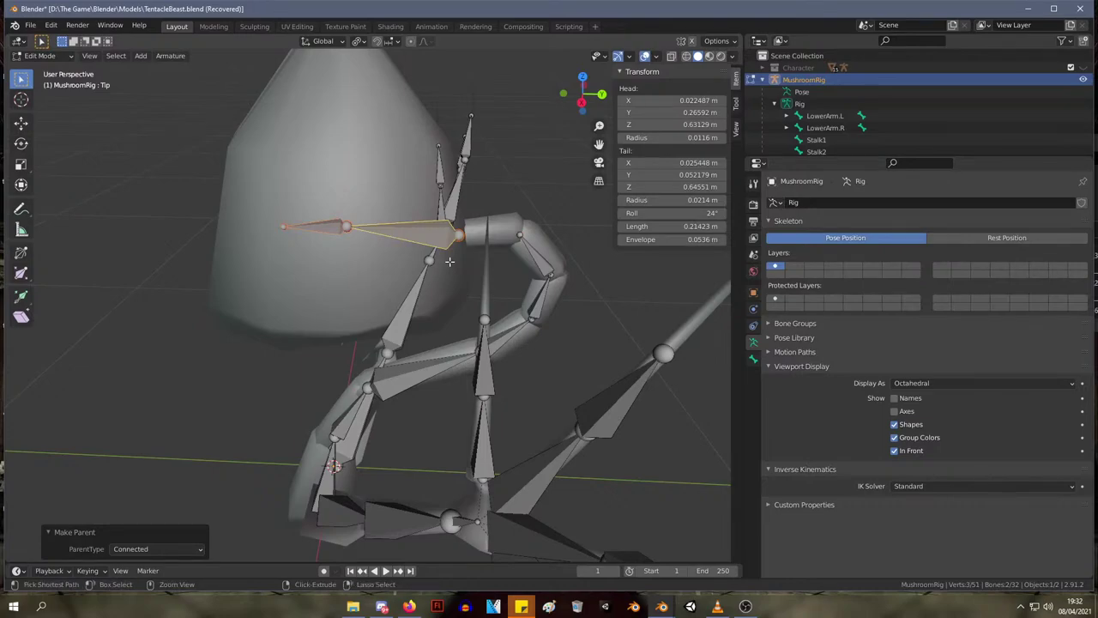
key(ctrl+z)
- Try to mirror the Tip bone alone along the global X axis
click(420, 232)
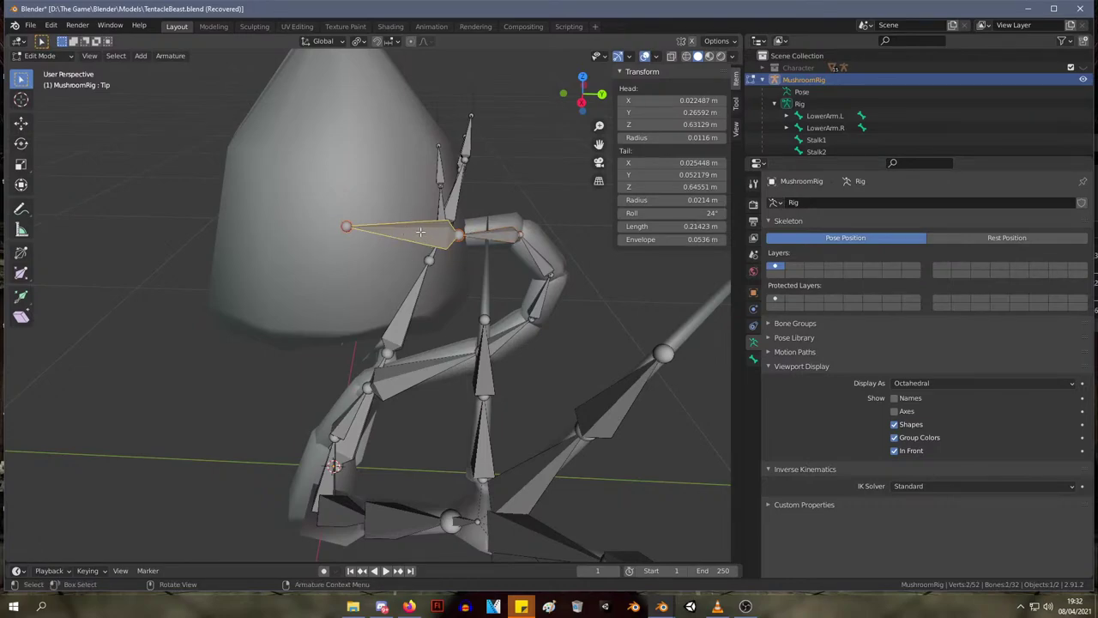
click(169, 56)
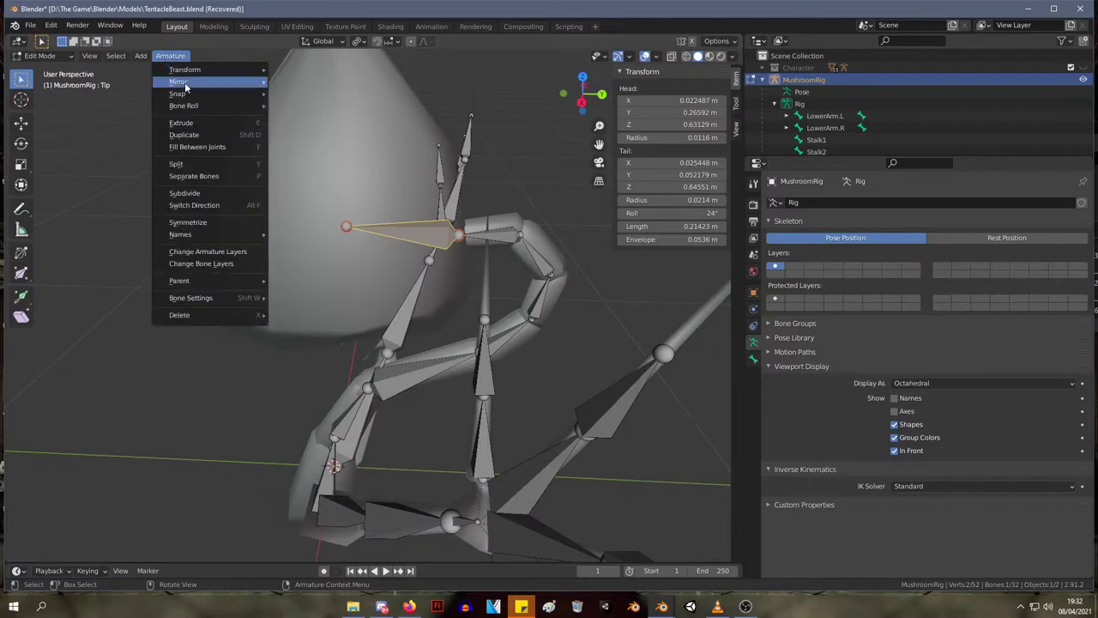
mouse_move(258, 82)
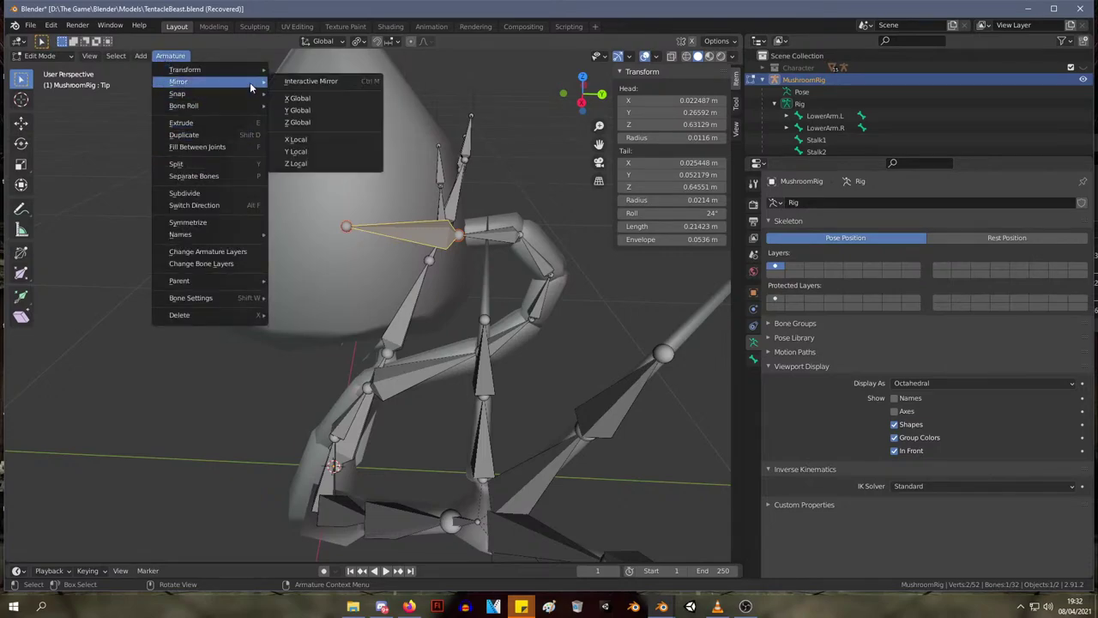
click(340, 98)
key(ctrl+z)
click(169, 56)
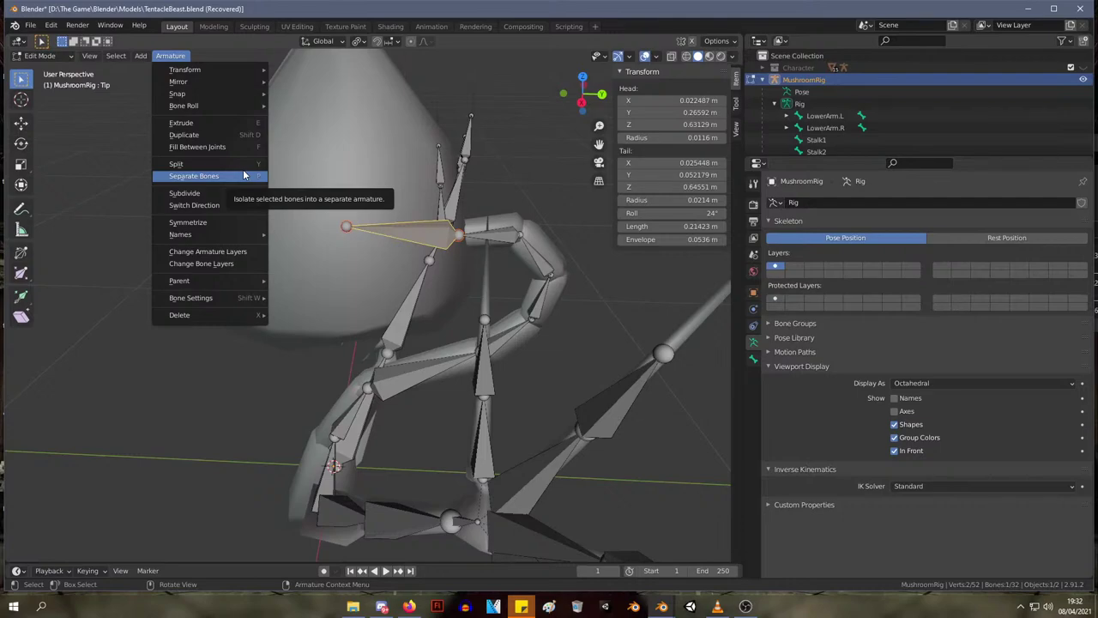
middle_drag(358, 266, 370, 228)
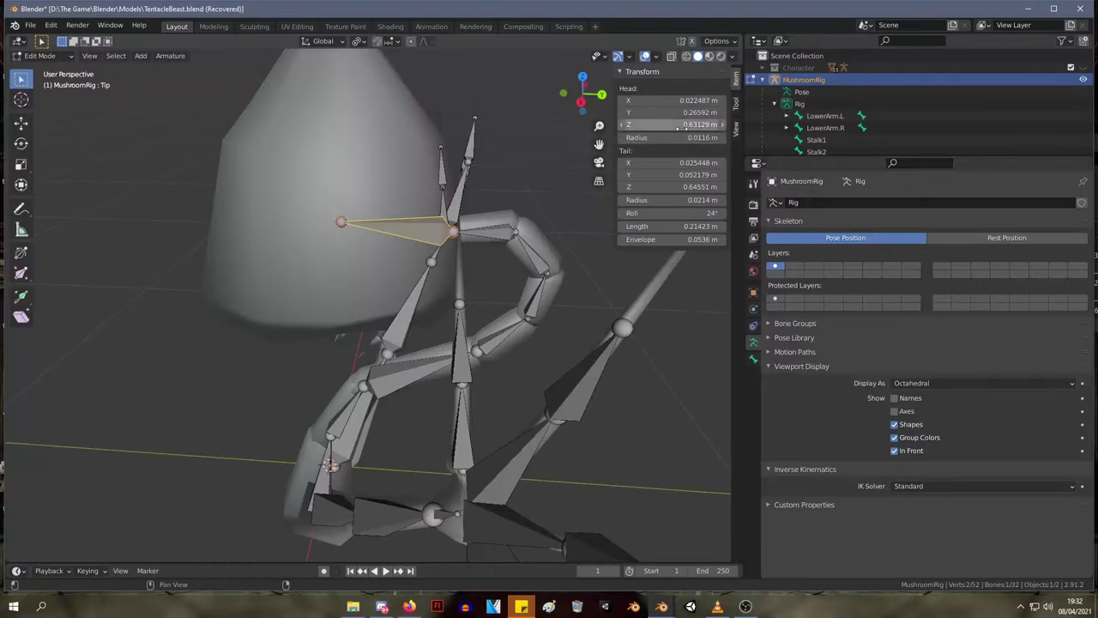
middle_drag(512, 167, 335, 53)
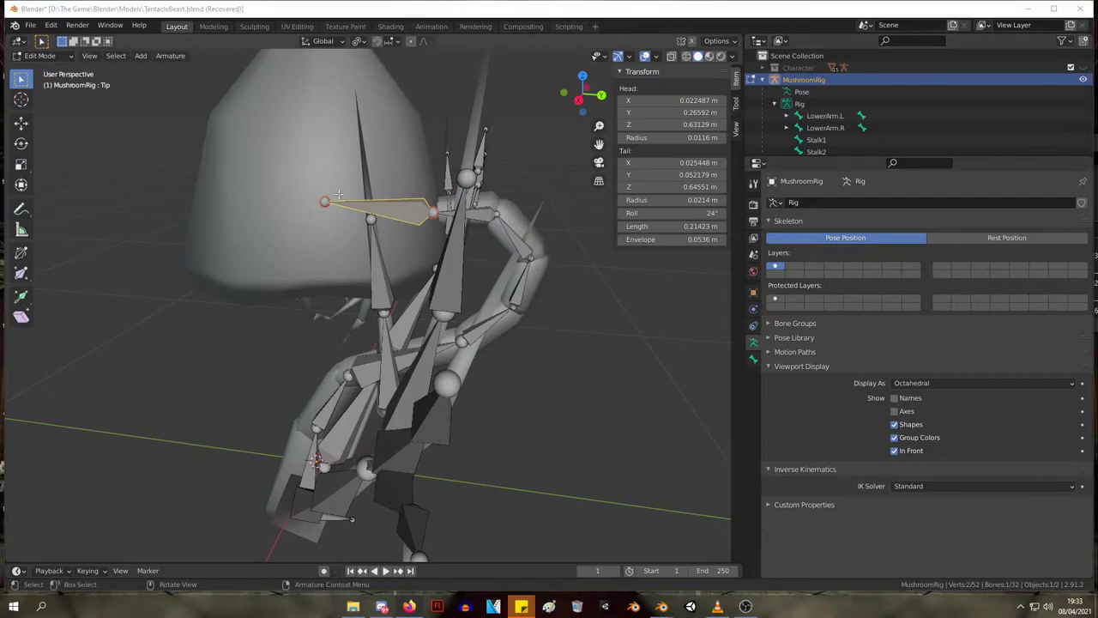
middle_drag(392, 196, 535, 248)
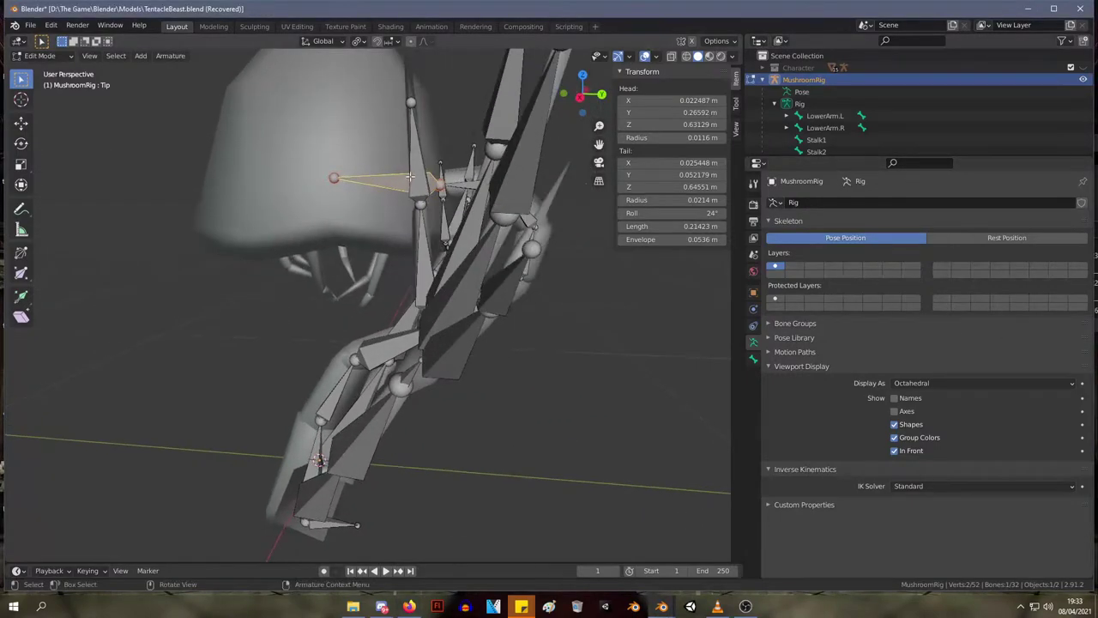
middle_drag(438, 187, 514, 296)
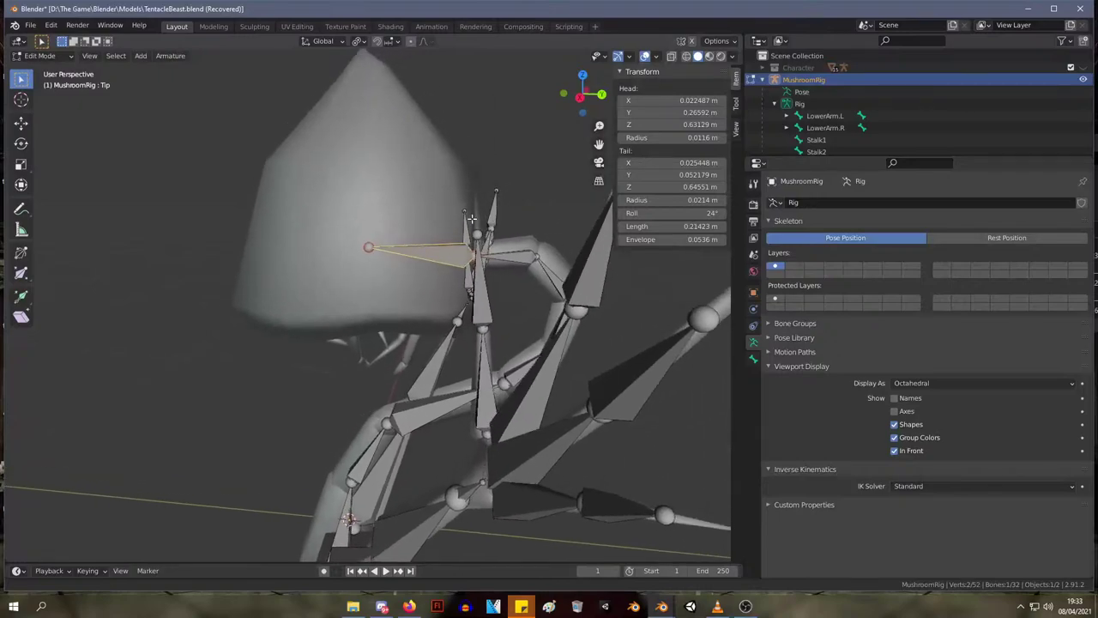
key(c)
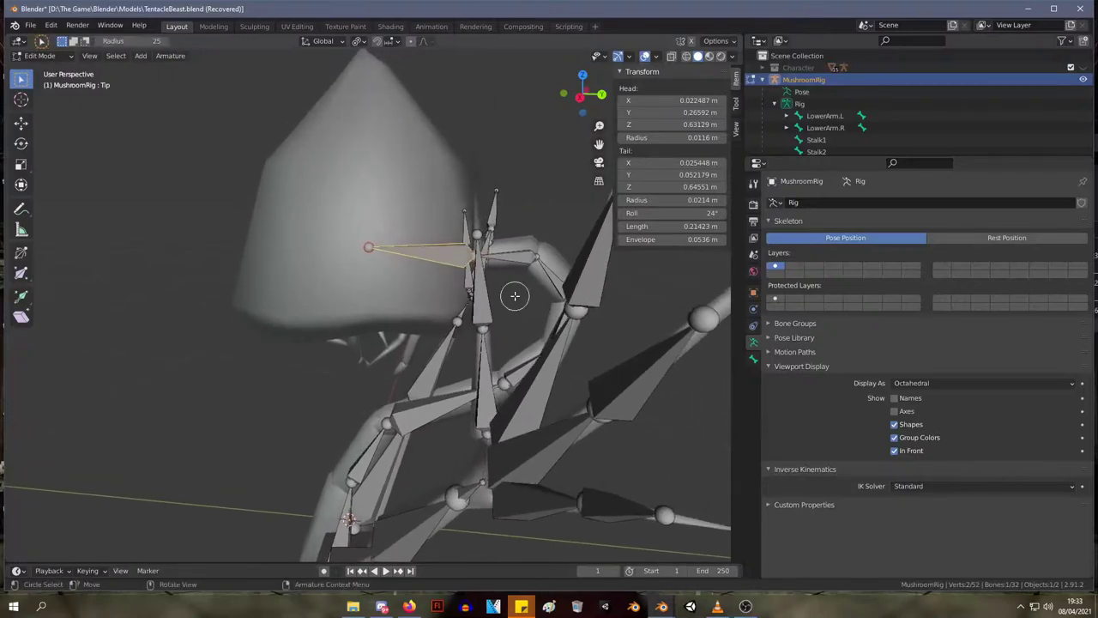
right_click(430, 232)
key(Escape)
key(Escape)
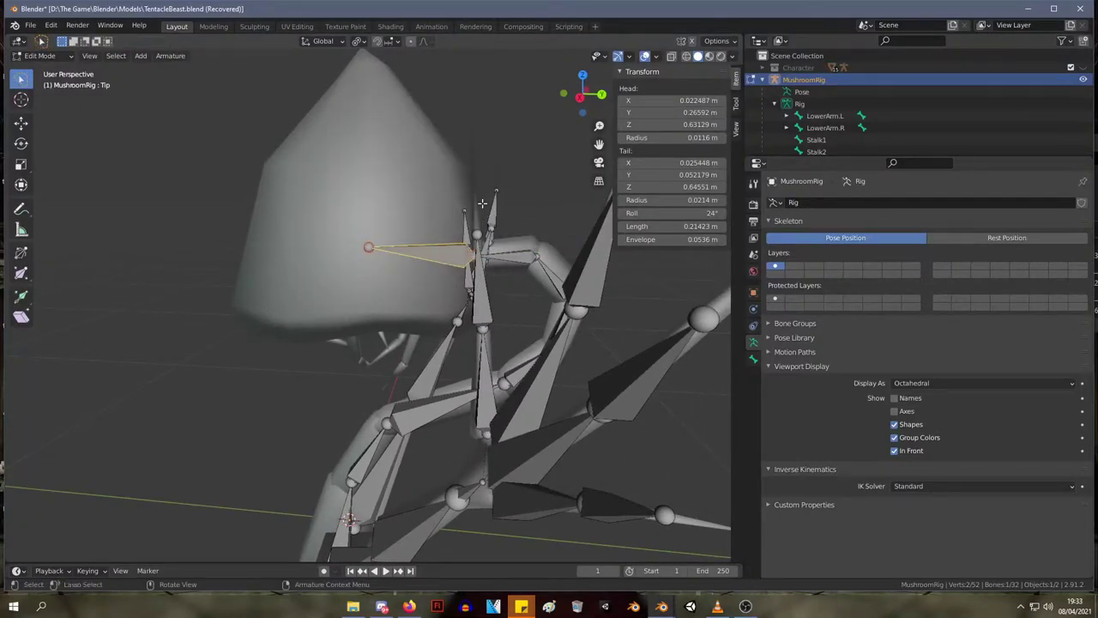
- Check the options available for the Tip bone in Pose Mode and return to Edit Mode
key(ctrl+Tab)
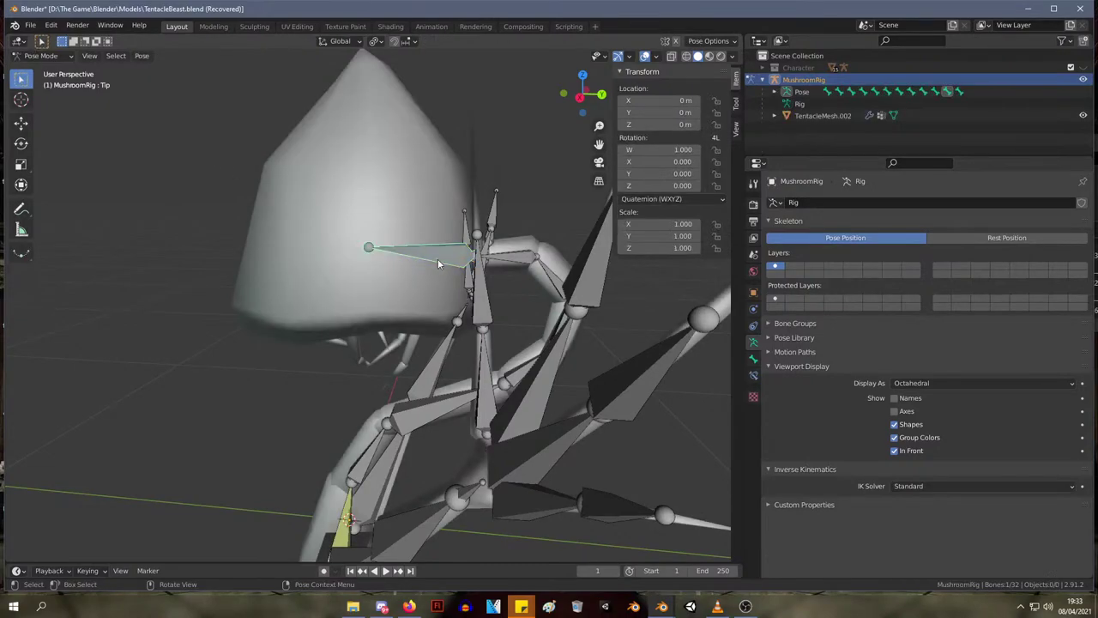
key(c)
right_click(427, 260)
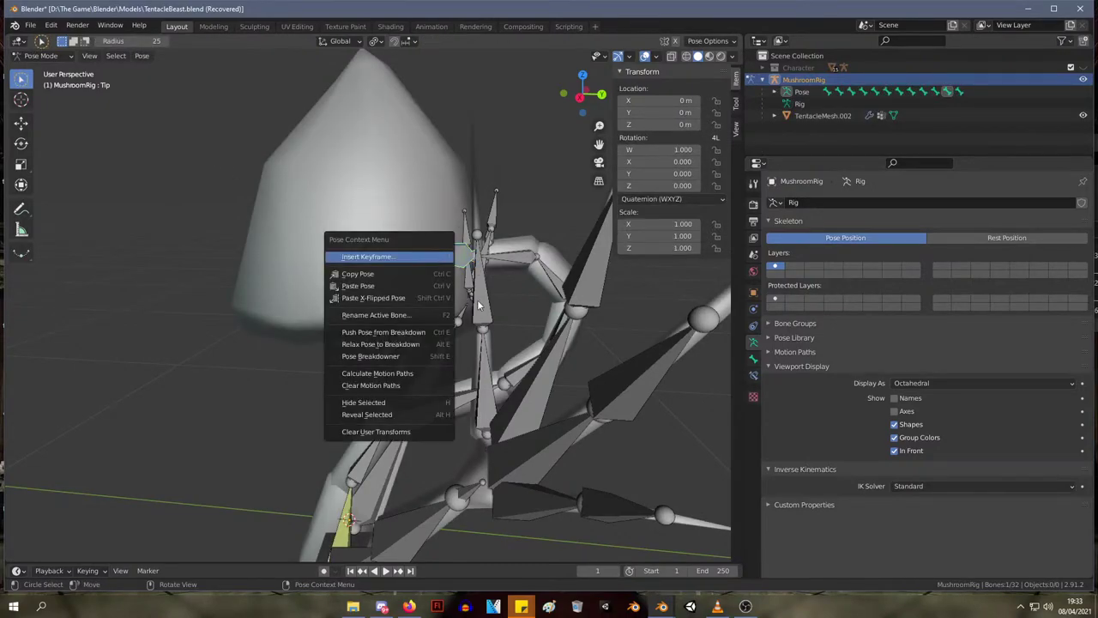
key(Escape)
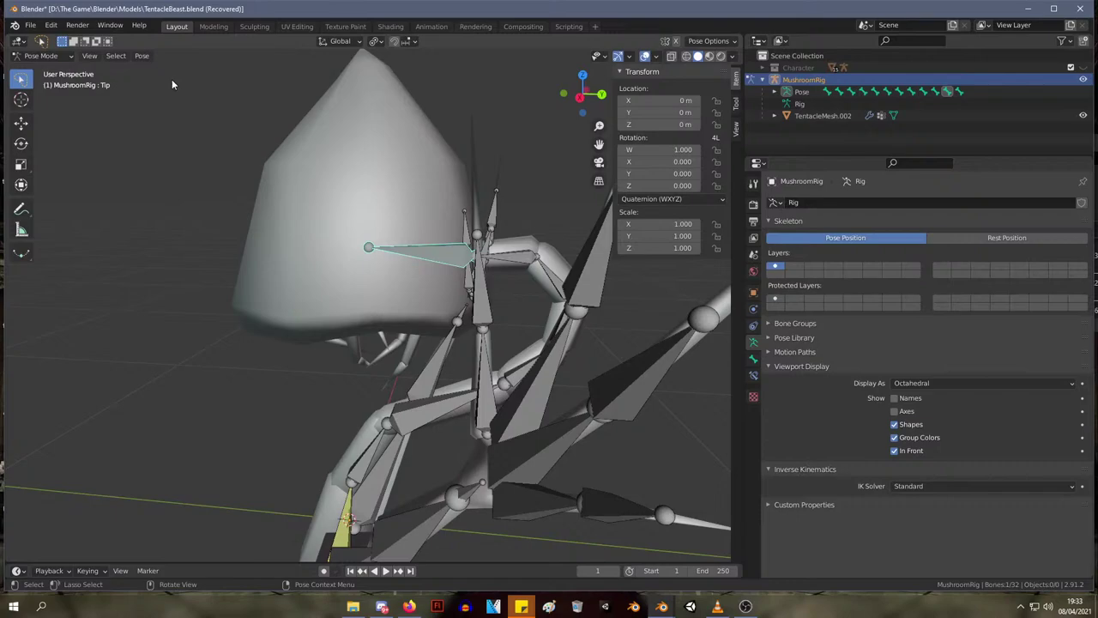
click(47, 56)
click(43, 82)
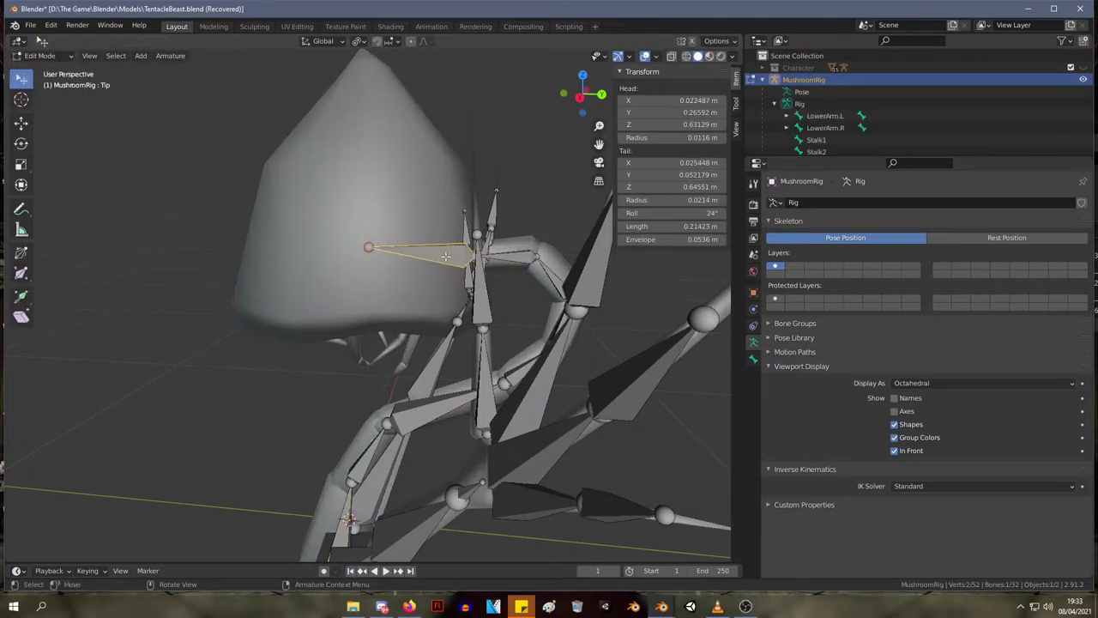
- Switch the direction of the Tip bone and of the adjoining Stalk7 bone
key(w)
click(163, 56)
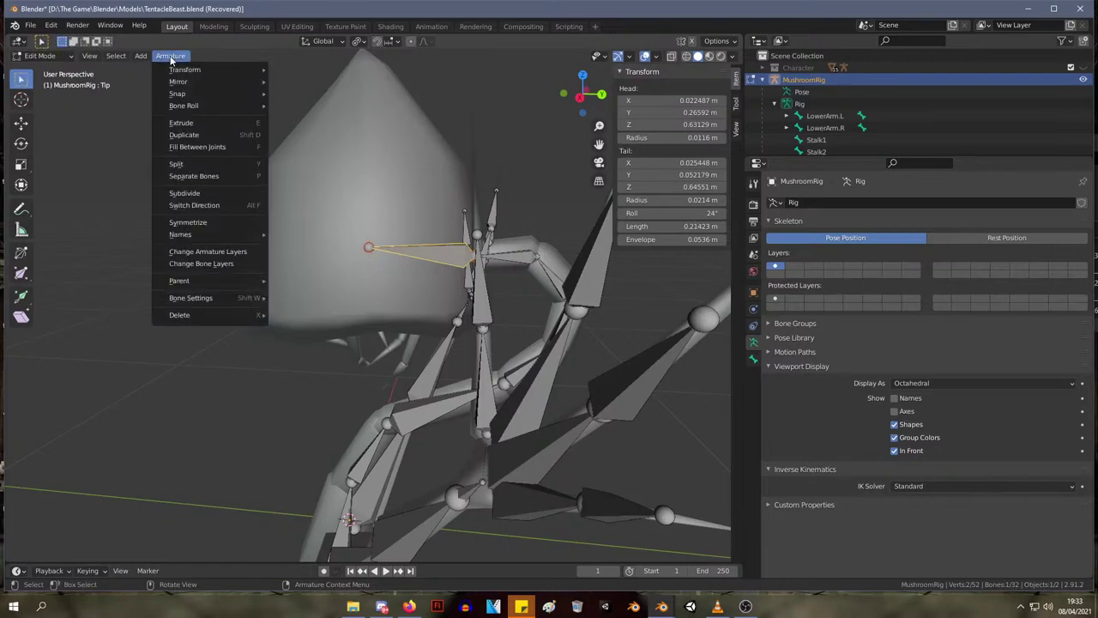
mouse_move(253, 236)
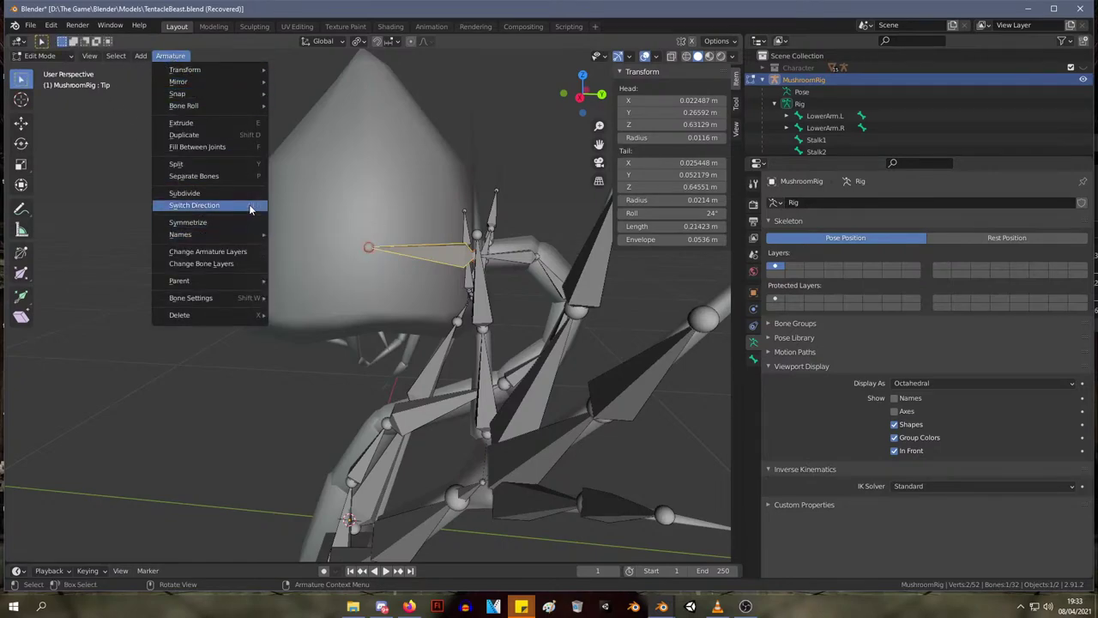
click(255, 205)
click(518, 256)
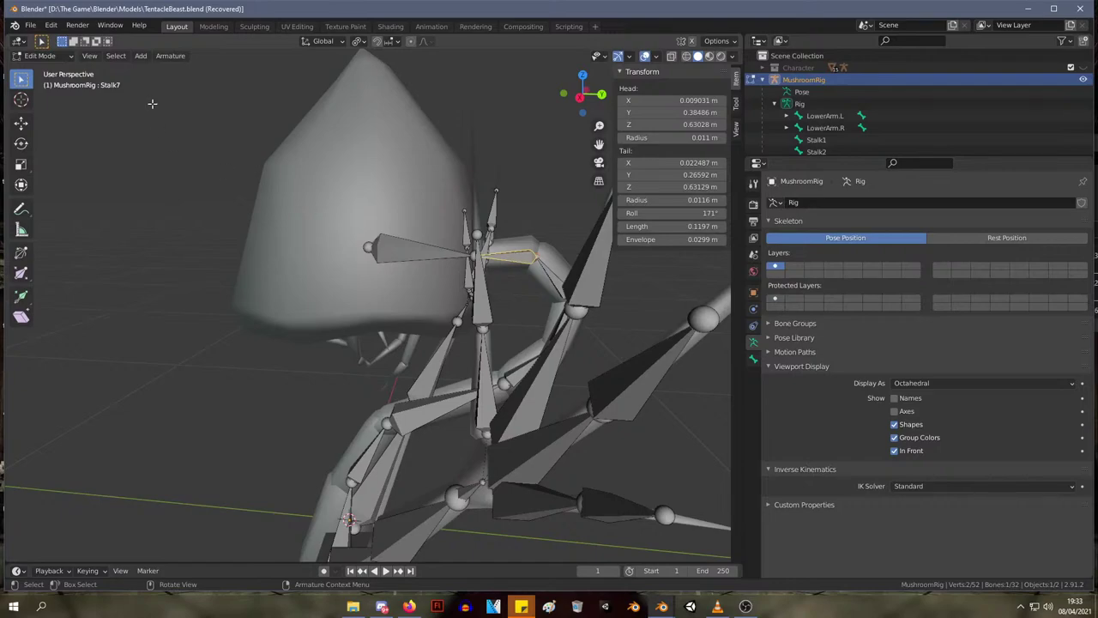
click(170, 56)
click(206, 206)
- Switch the direction of the Stalk6 and Stalk5 bones in the stalk's curve, one at a time
middle_drag(485, 259, 527, 343)
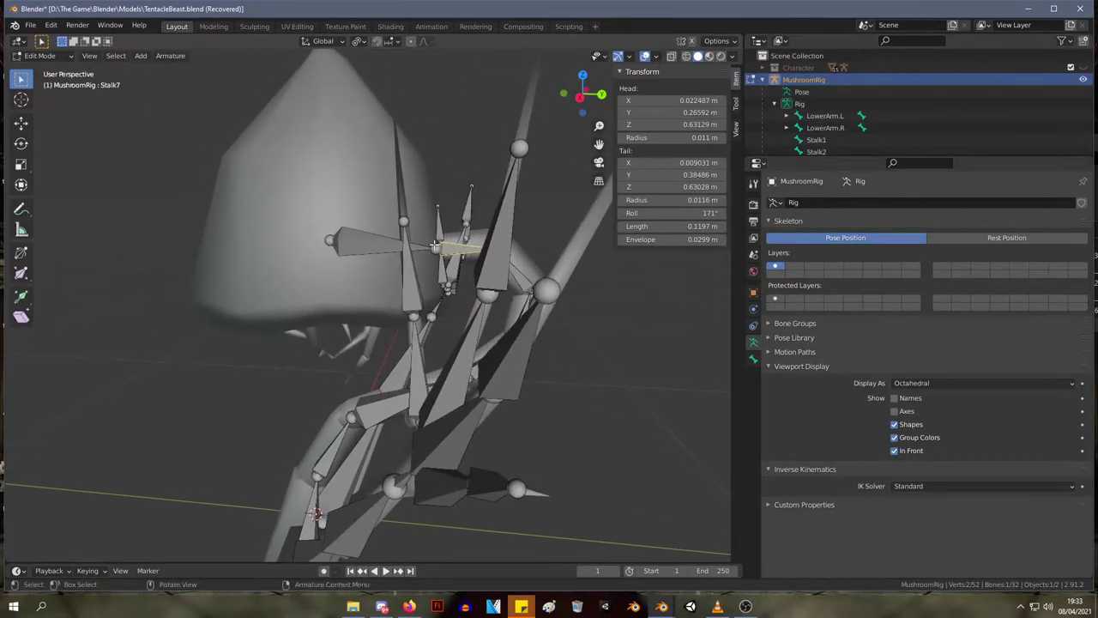
click(518, 276)
click(170, 56)
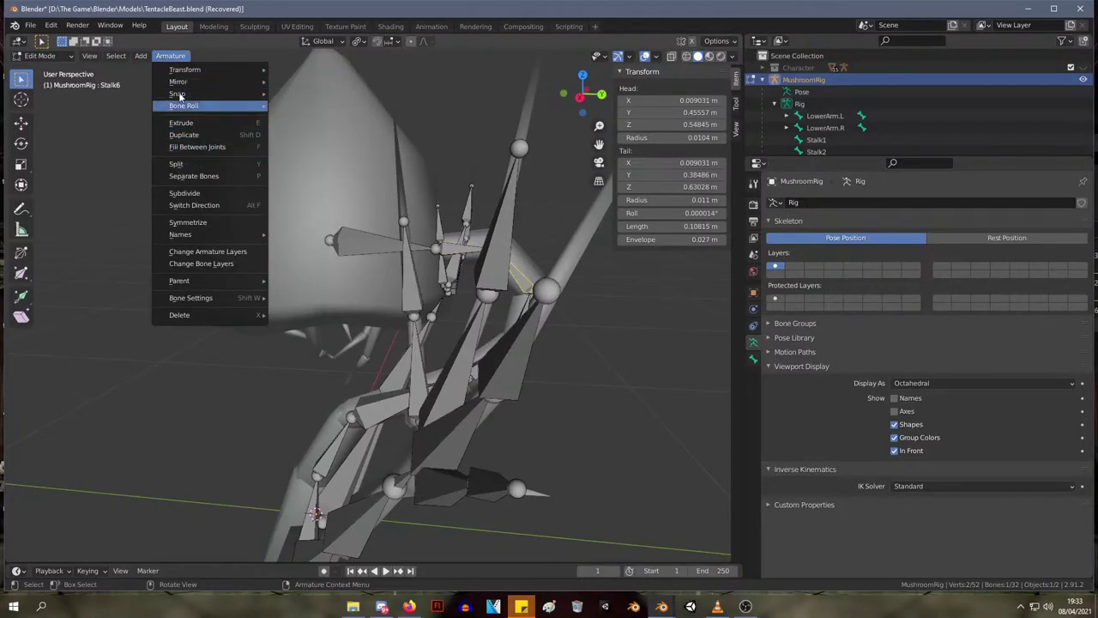
click(234, 206)
shift+middle_drag(485, 302, 428, 258)
click(456, 267)
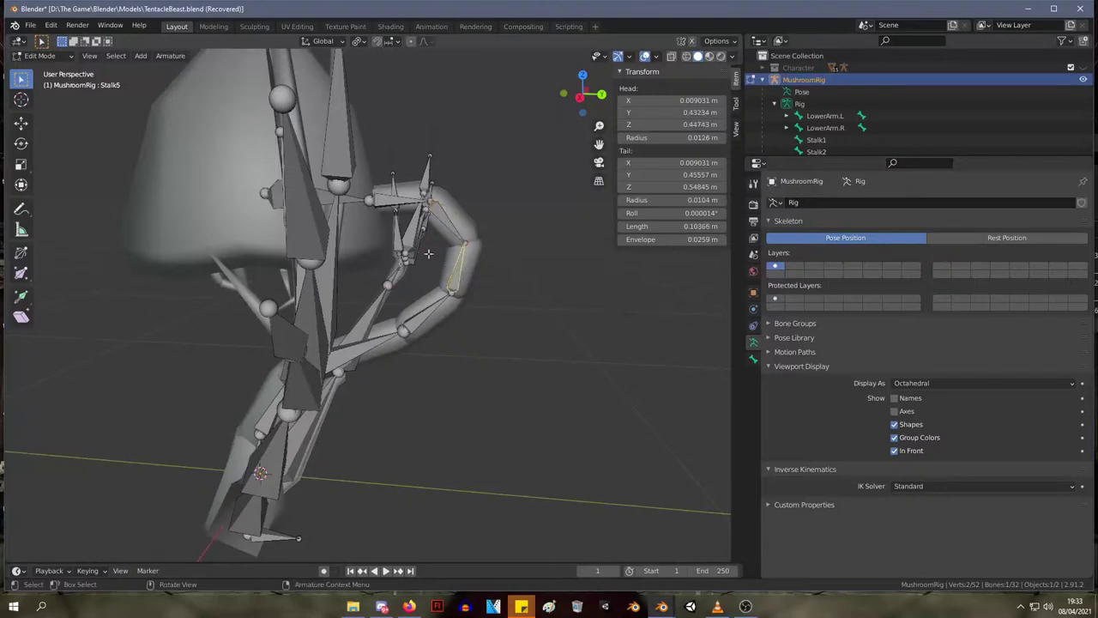
click(155, 56)
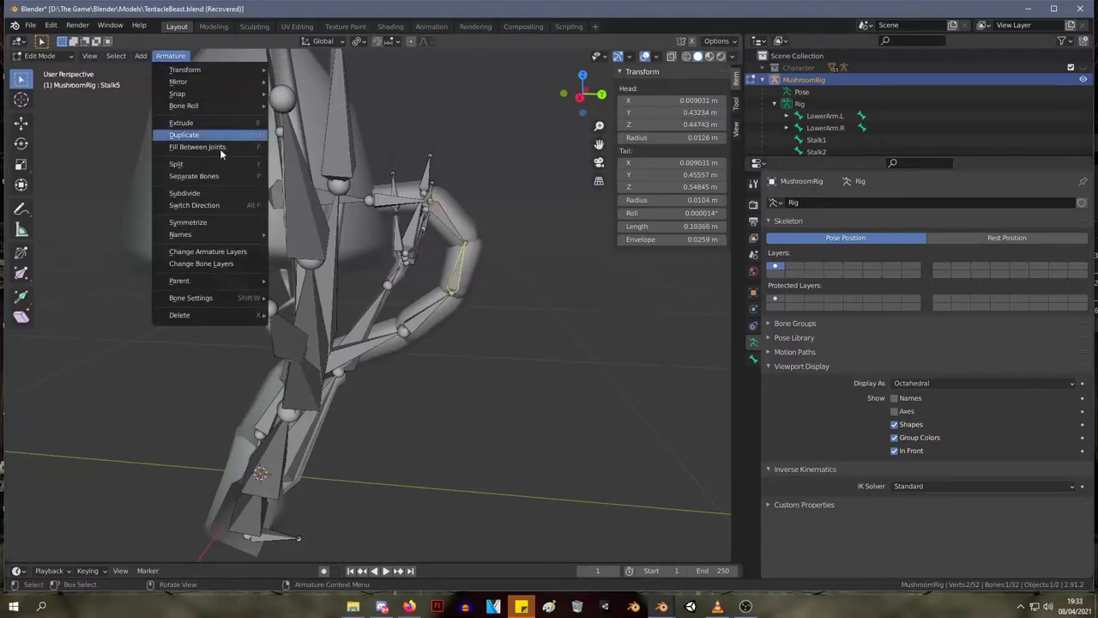
click(234, 205)
- Switch the direction of the Stalk4 and Stalk3 bones in the stalk, one at a time
click(426, 314)
click(170, 55)
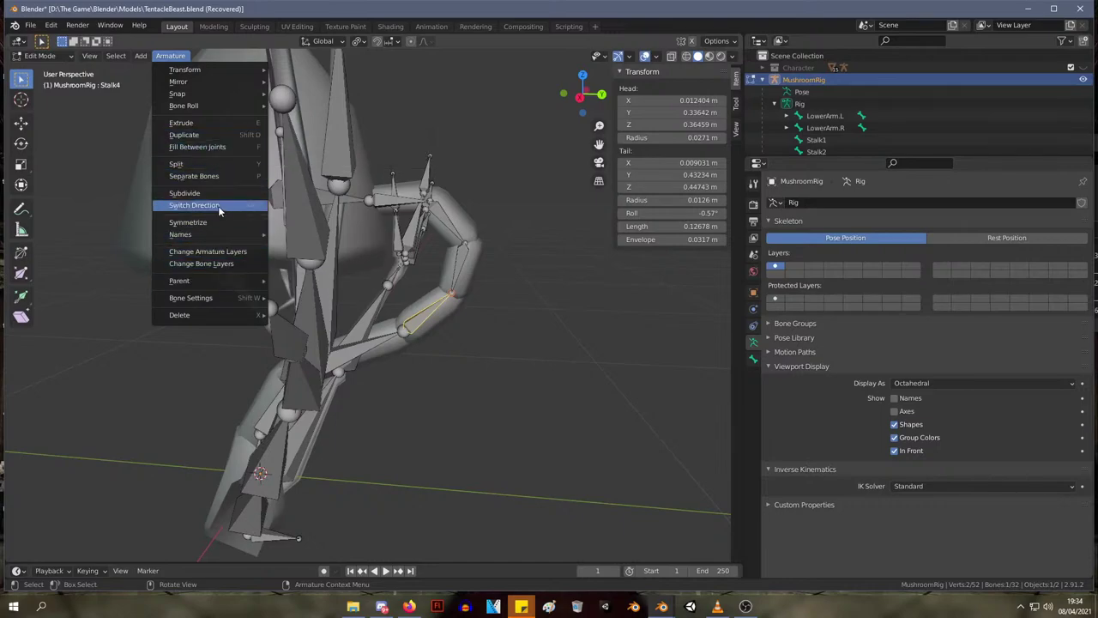
mouse_move(219, 282)
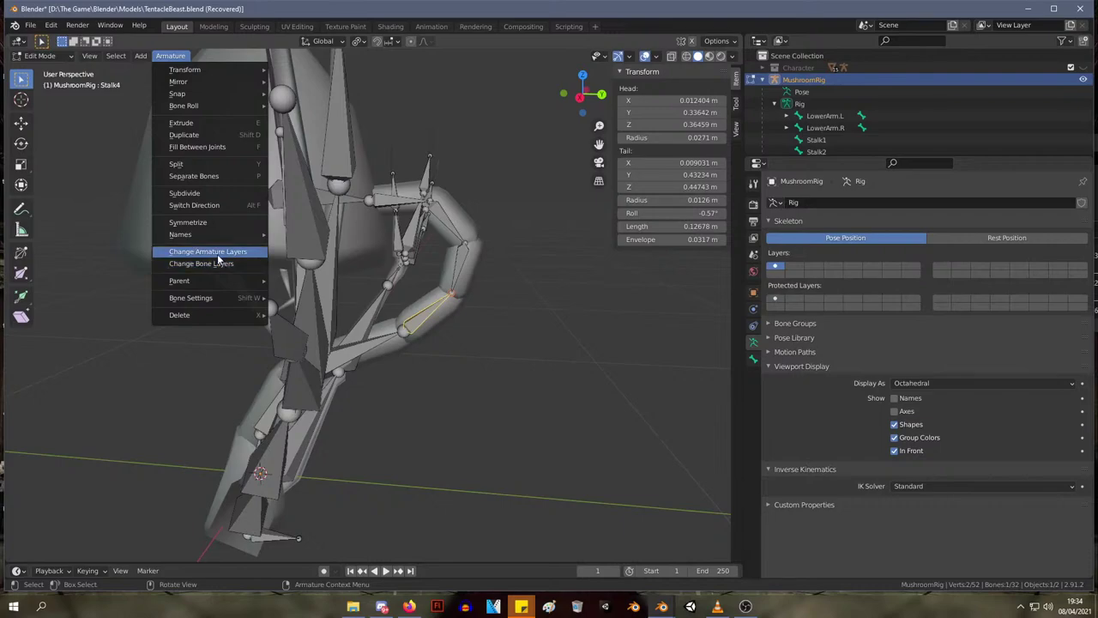
click(232, 205)
click(170, 55)
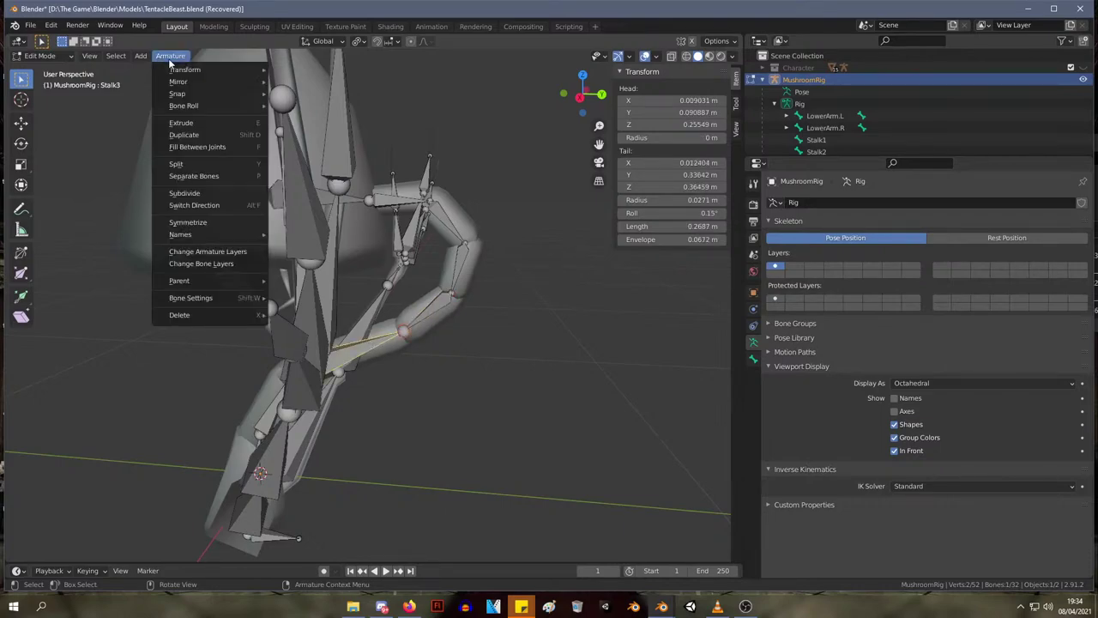
click(214, 209)
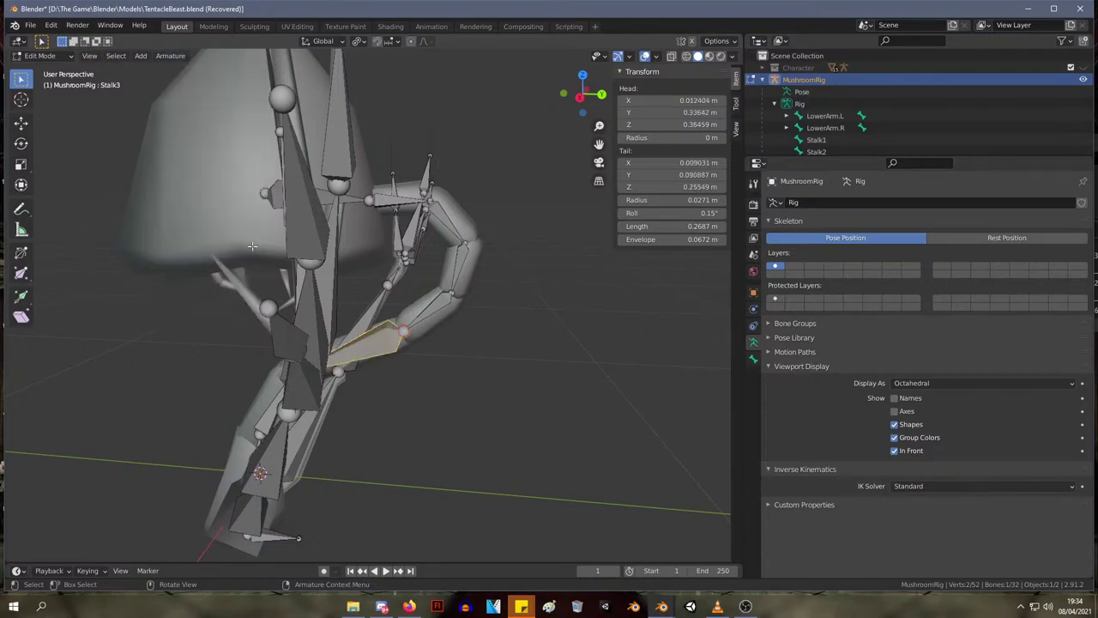
- Switch the direction of the Stalk2 bone in the lower part of the stalk
middle_drag(281, 391, 338, 365)
click(350, 385)
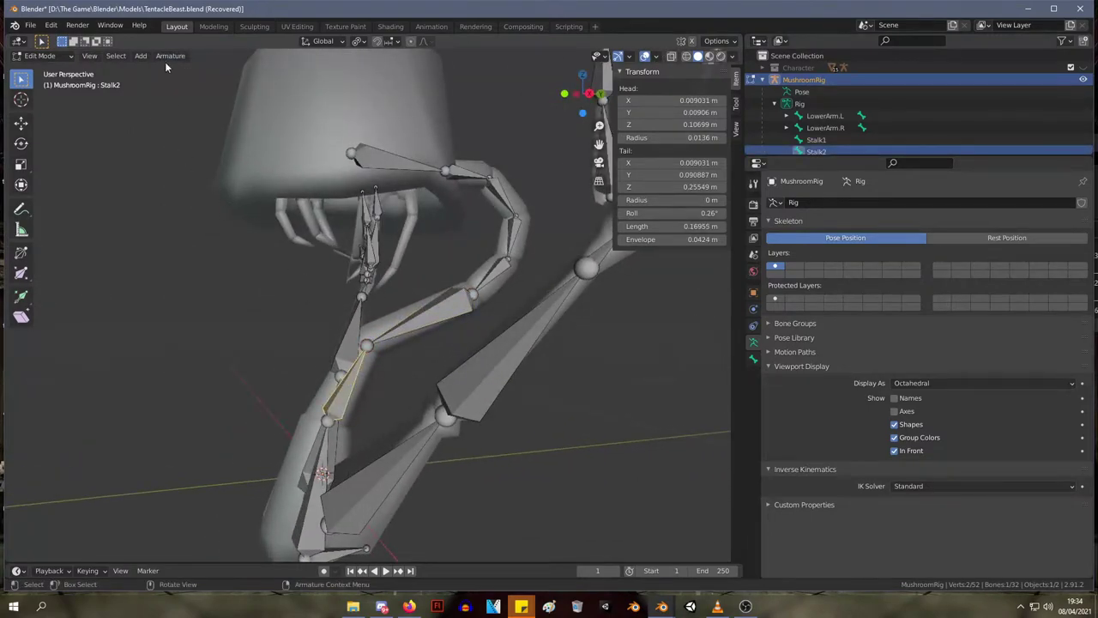
key(alt+a)
click(343, 394)
key(w)
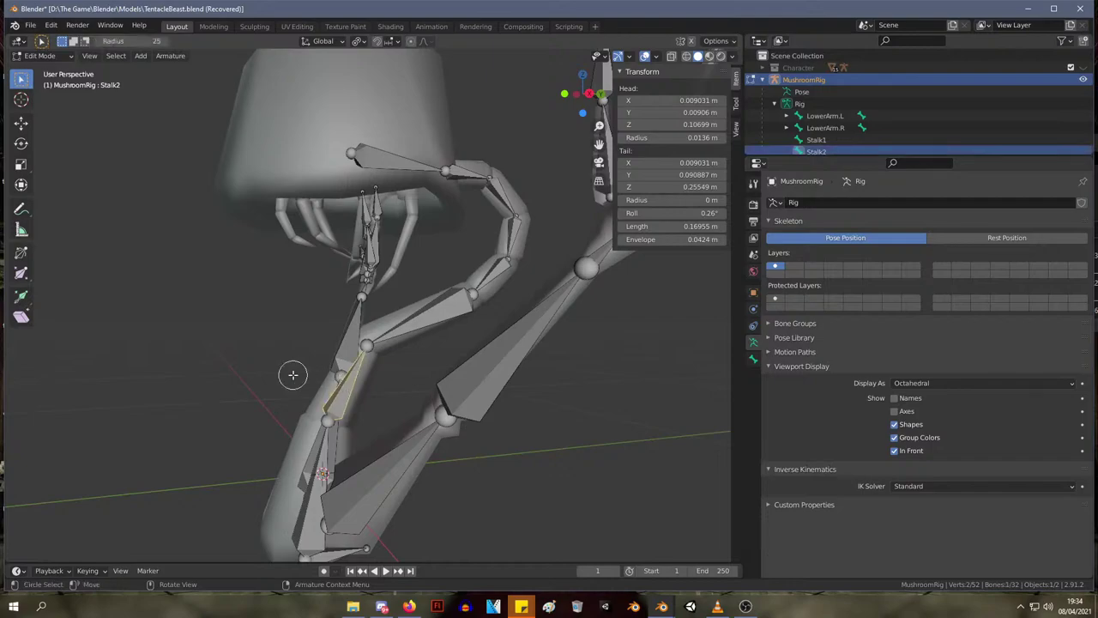
right_click(233, 234)
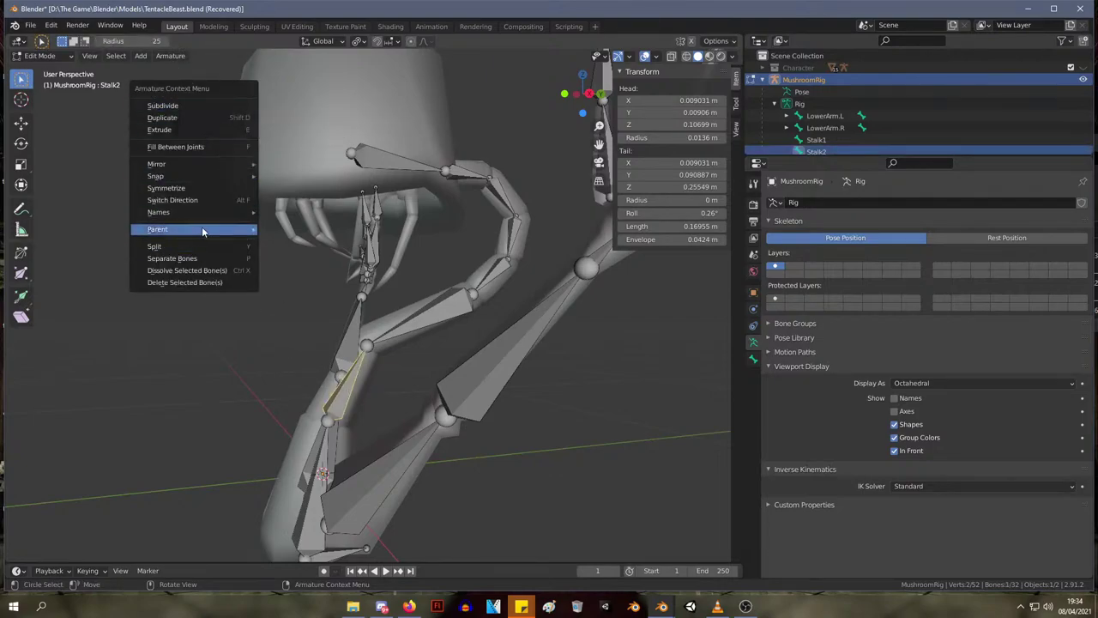
click(221, 199)
- Select only the Stalk1 bone at the base of the stalk and switch its direction
click(325, 459)
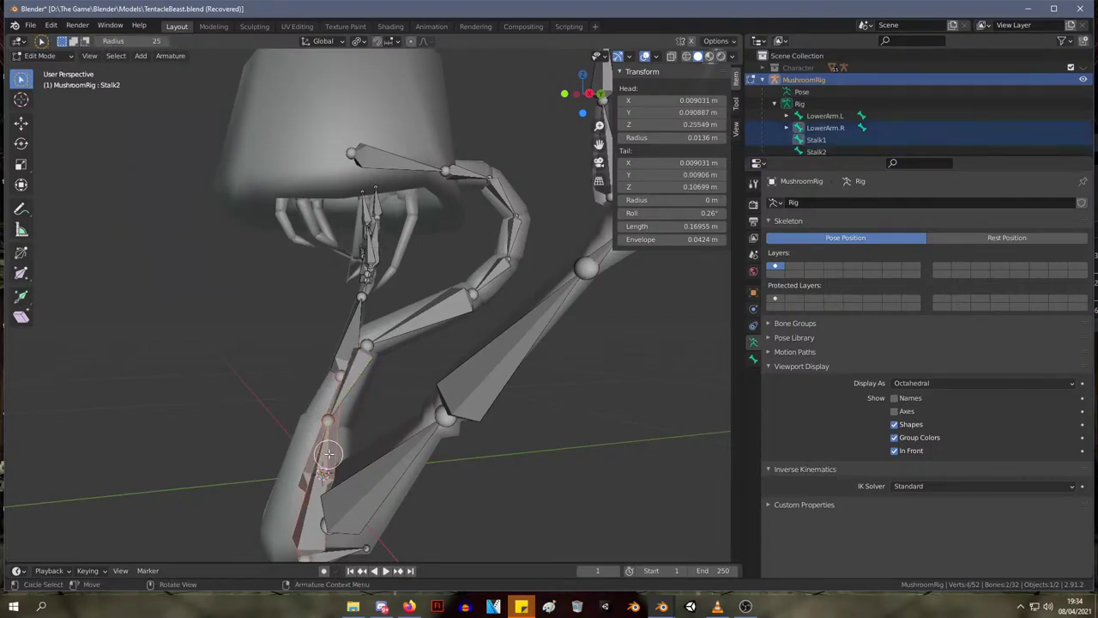
drag(26, 84, 65, 109)
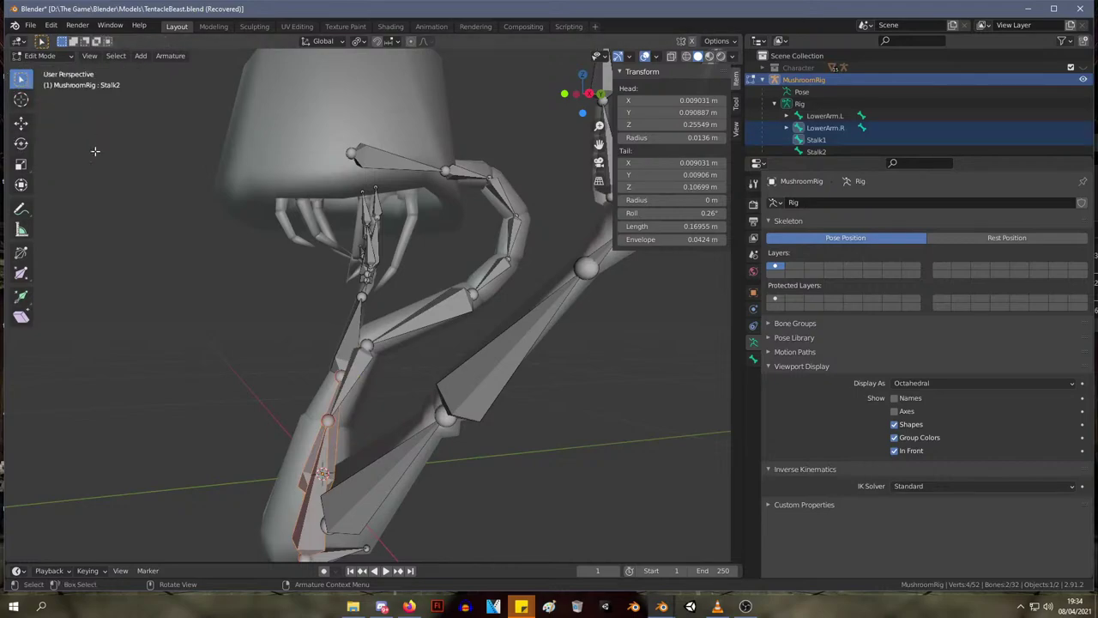
middle_drag(150, 257, 265, 275)
click(459, 469)
right_click(459, 472)
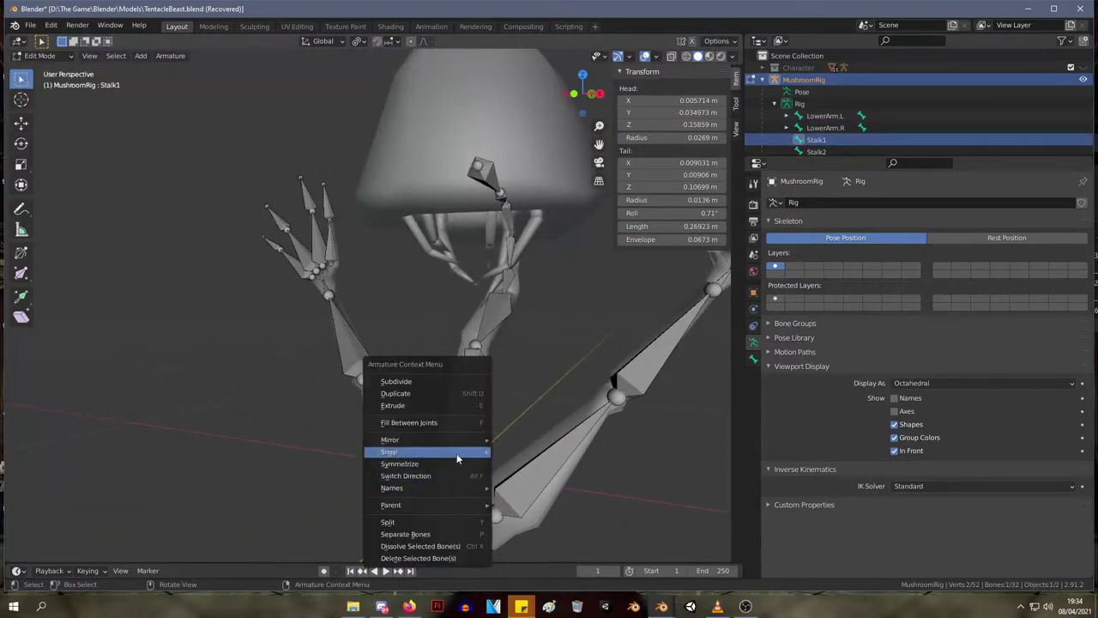
click(448, 476)
middle_drag(447, 475, 372, 371)
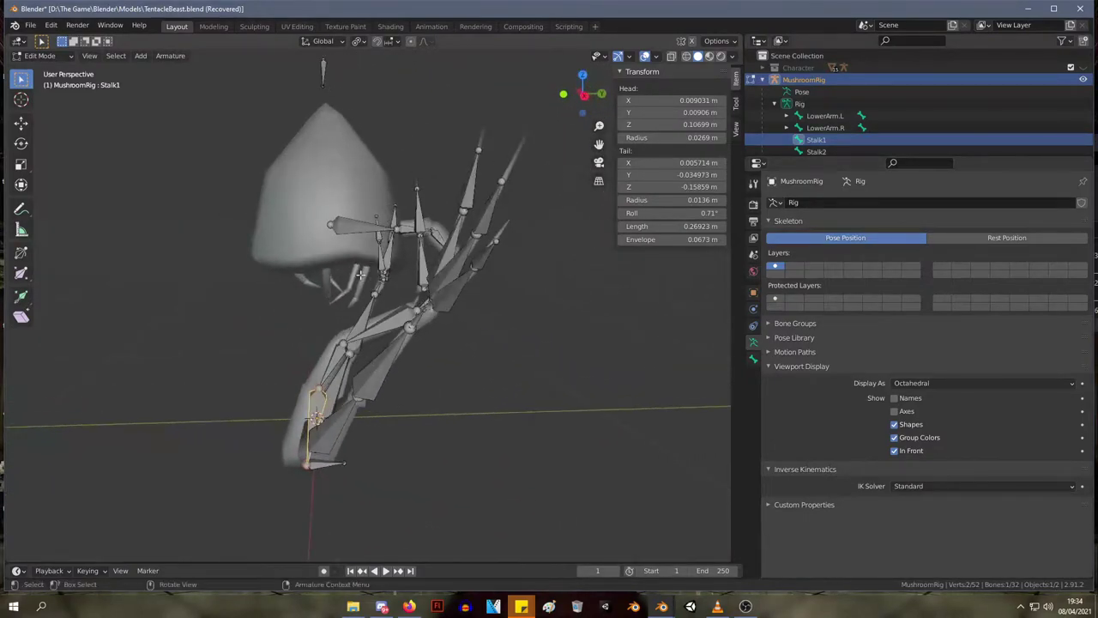
key(Tab)
middle_drag(360, 274, 351, 221)
click(350, 220)
click(356, 221)
key(Tab)
click(327, 426)
middle_drag(328, 426, 411, 405)
key(r)
key(x)
key(1)
key(8)
key(0)
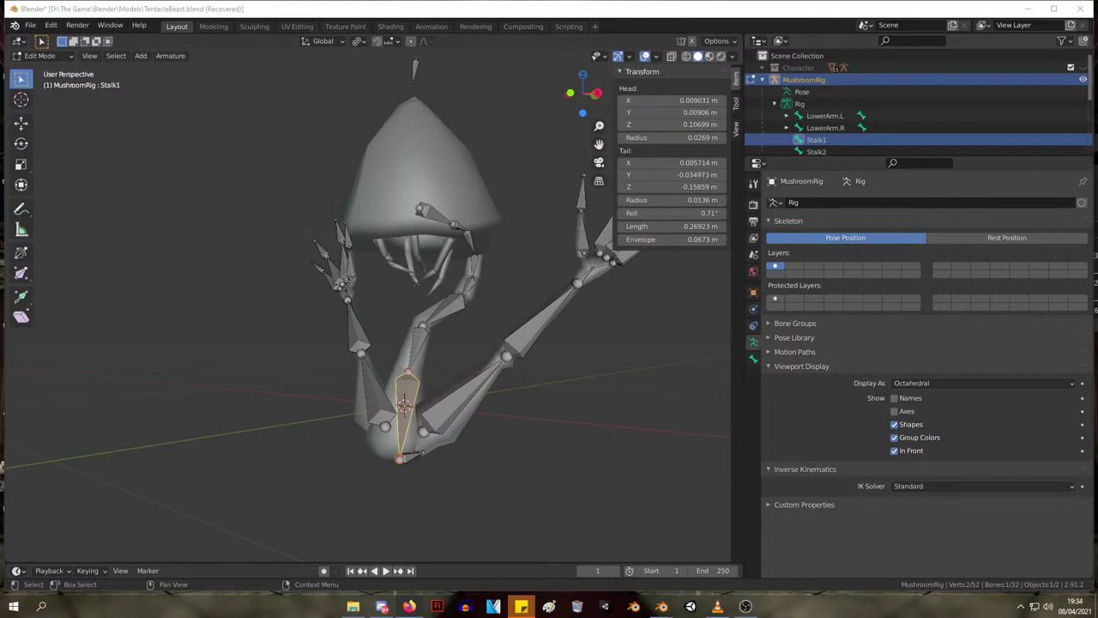
- Switch the rig to Pose Mode and examine the target bone and chain length of Stalk1's IK constraint
middle_drag(526, 284, 738, 299)
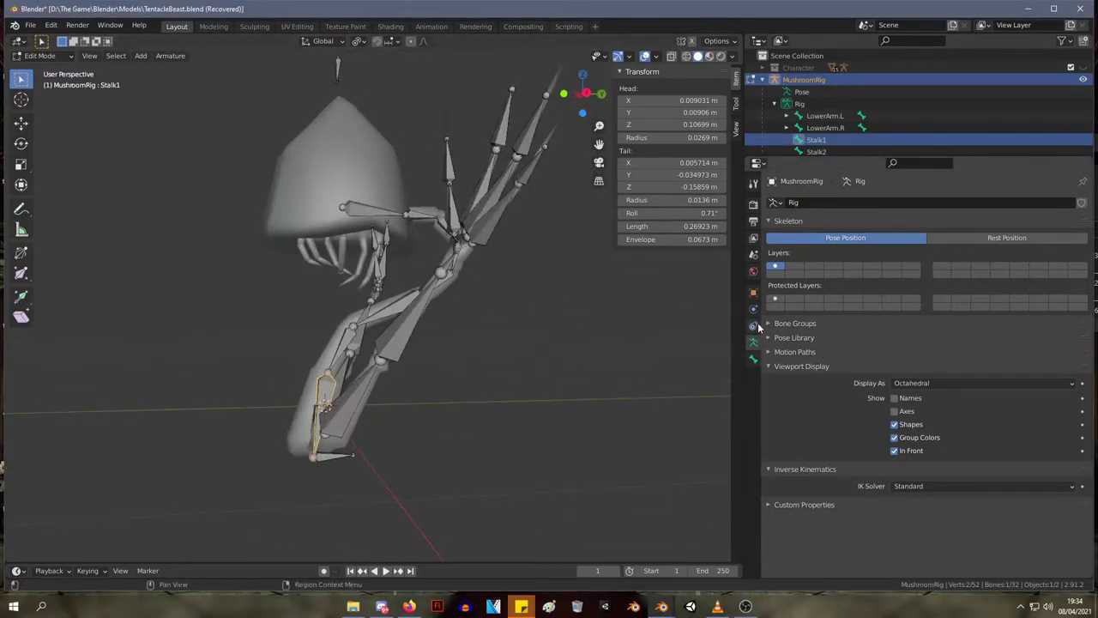
click(754, 325)
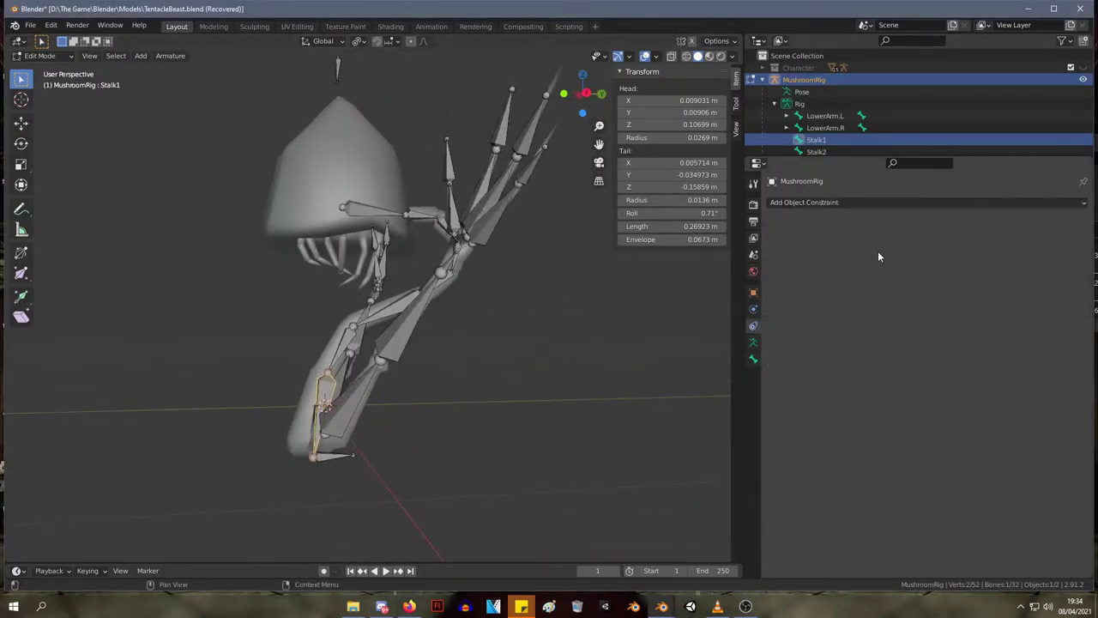
click(52, 56)
click(39, 93)
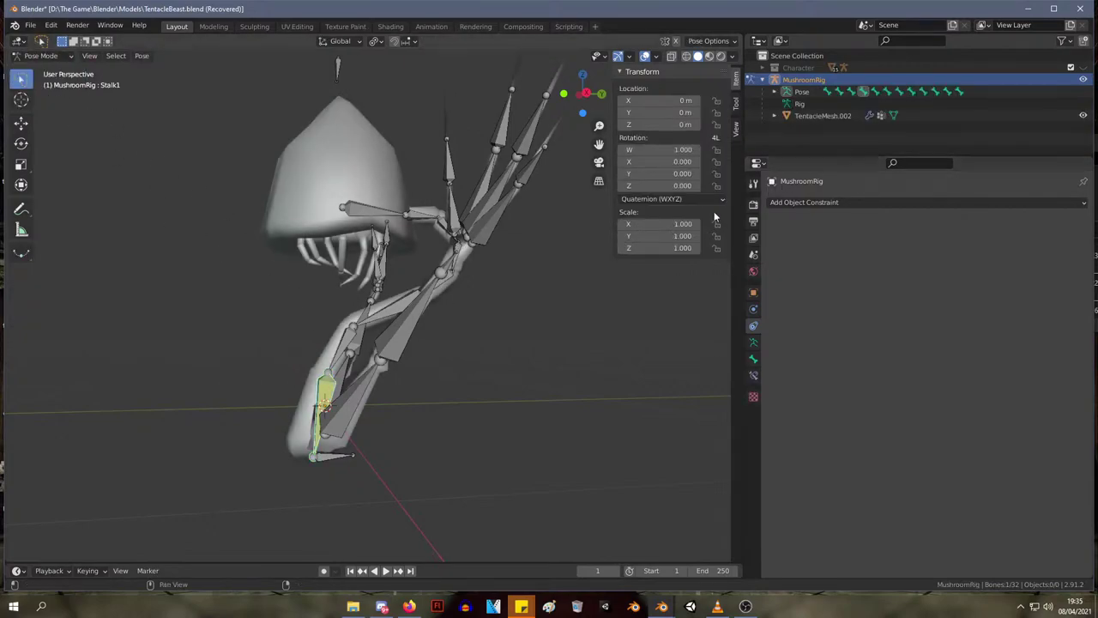
middle_drag(296, 293, 364, 394)
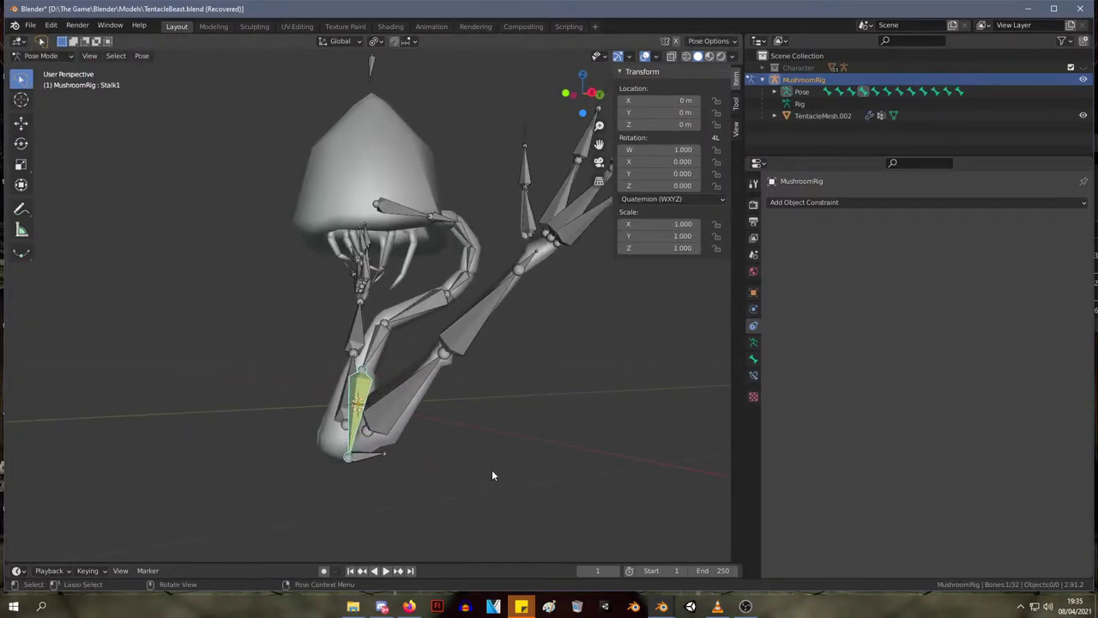
click(492, 470)
click(363, 386)
click(753, 374)
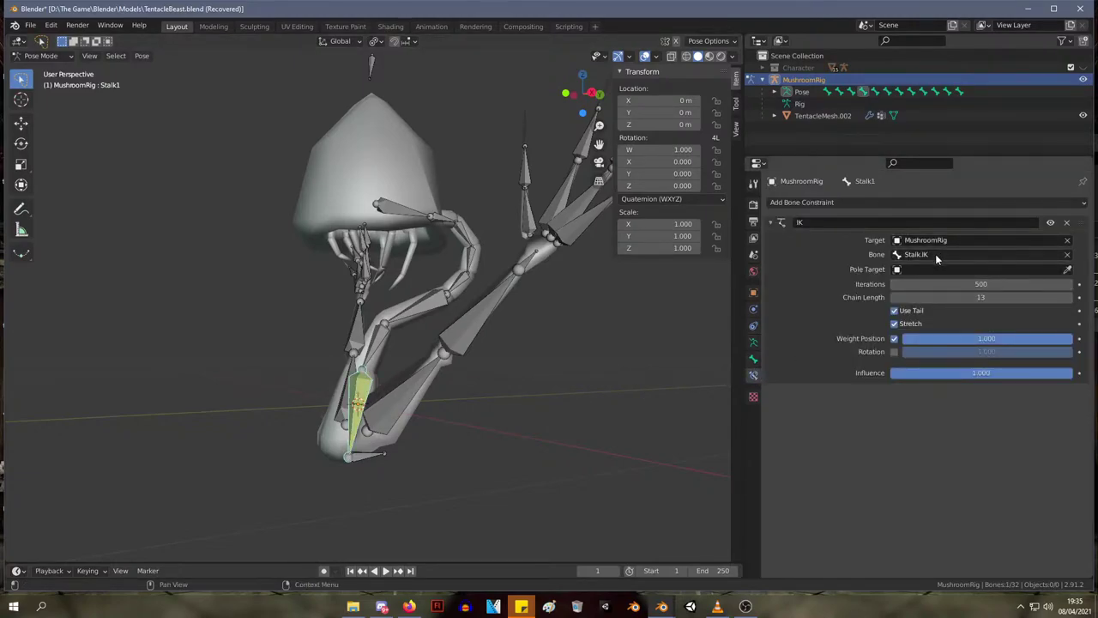
click(935, 254)
drag(935, 297, 897, 297)
- Try to parent the Stalk7 bone to the Tip bone while in Pose Mode
click(419, 217)
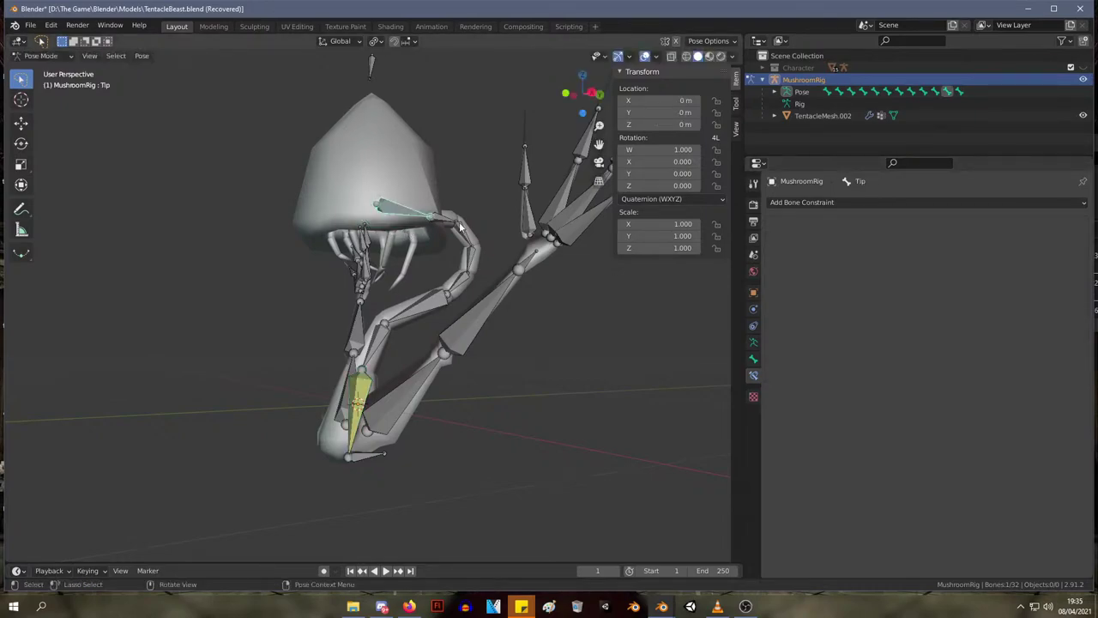
middle_drag(460, 226, 405, 274)
shift+click(436, 233)
click(436, 235)
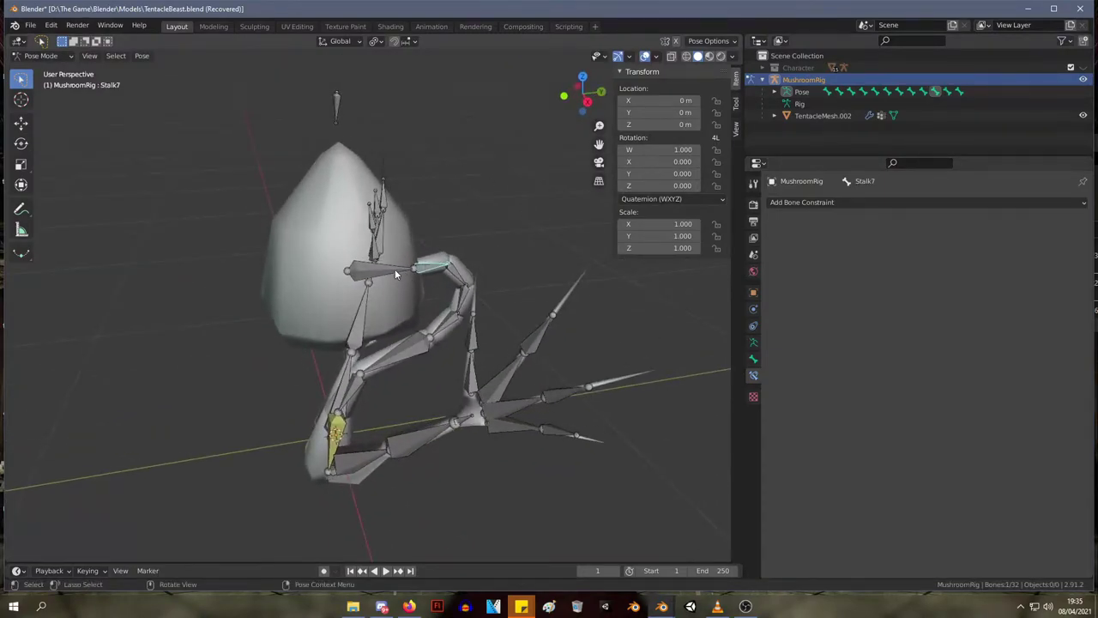
shift+click(394, 269)
key(ctrl+p)
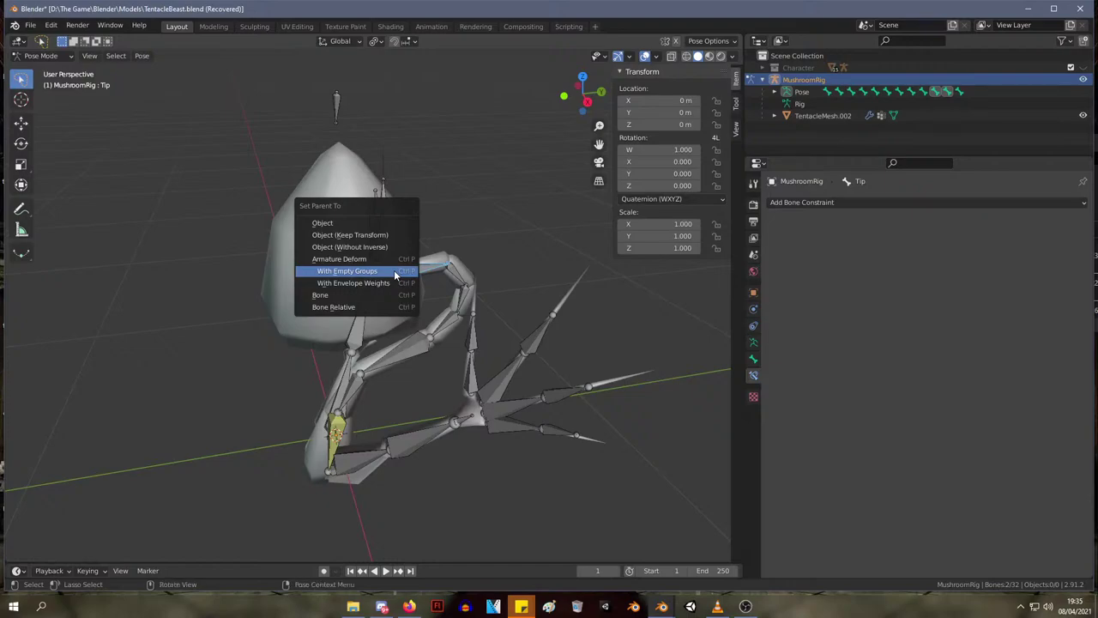
click(396, 274)
- Return the rig to Edit Mode and parent the Stalk7 bone to the Tip bone as Connected
key(Tab)
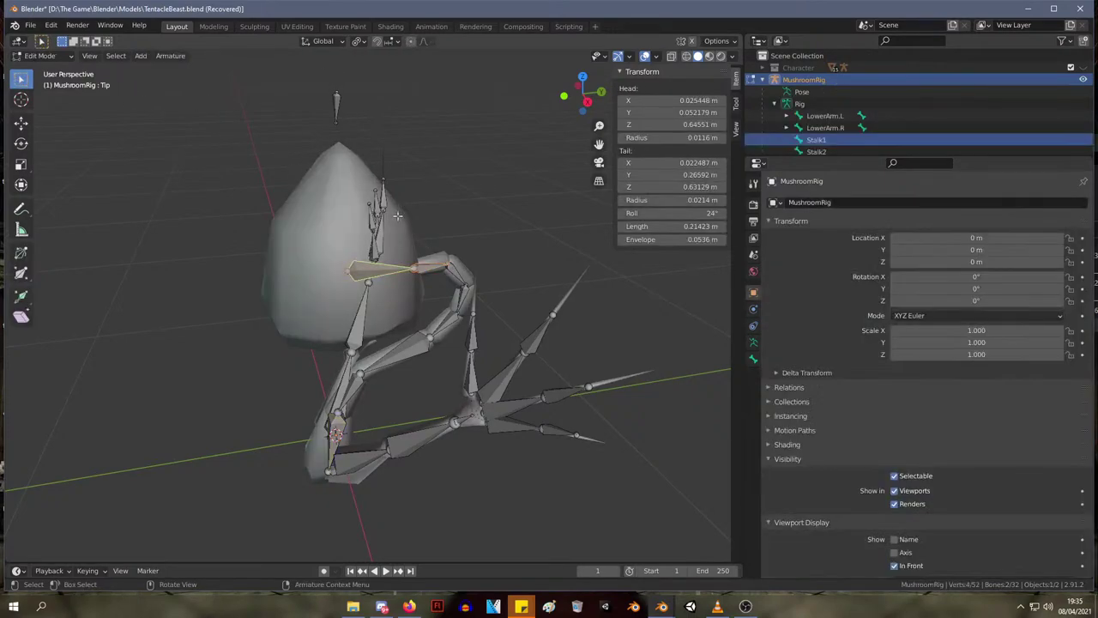
click(433, 271)
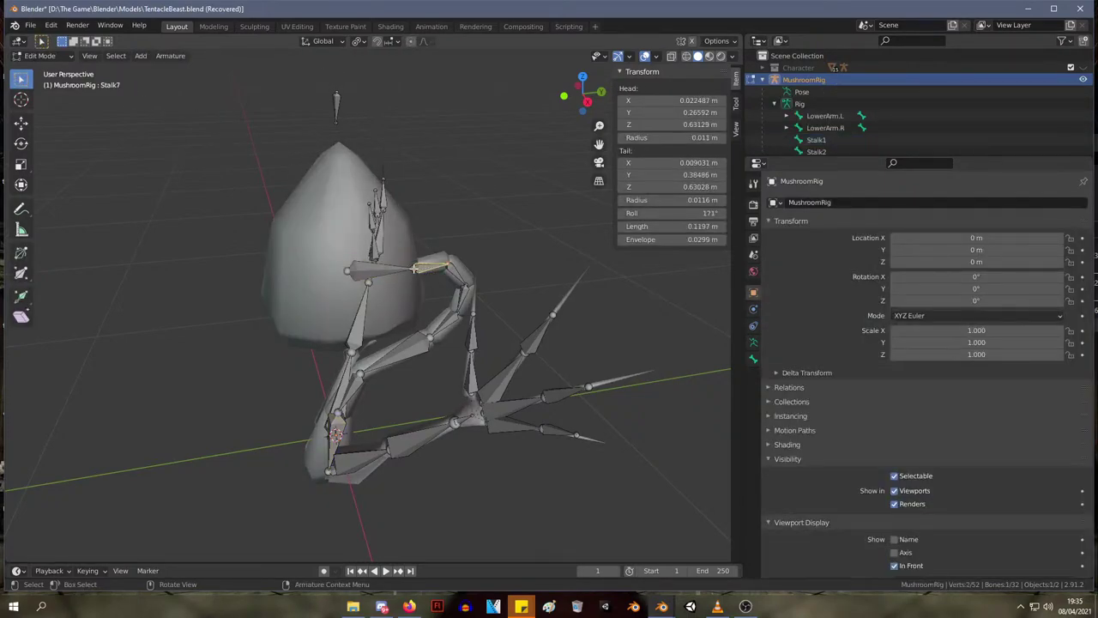
click(415, 269)
click(432, 264)
click(434, 244)
click(428, 266)
shift+click(381, 269)
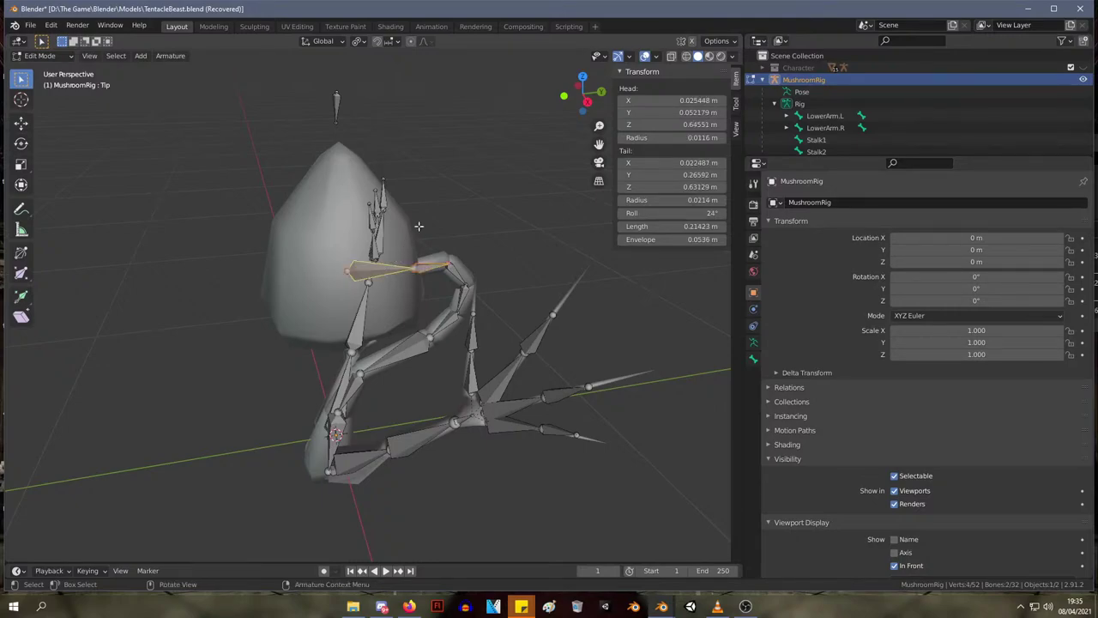
middle_drag(419, 225, 403, 214)
key(ctrl+p)
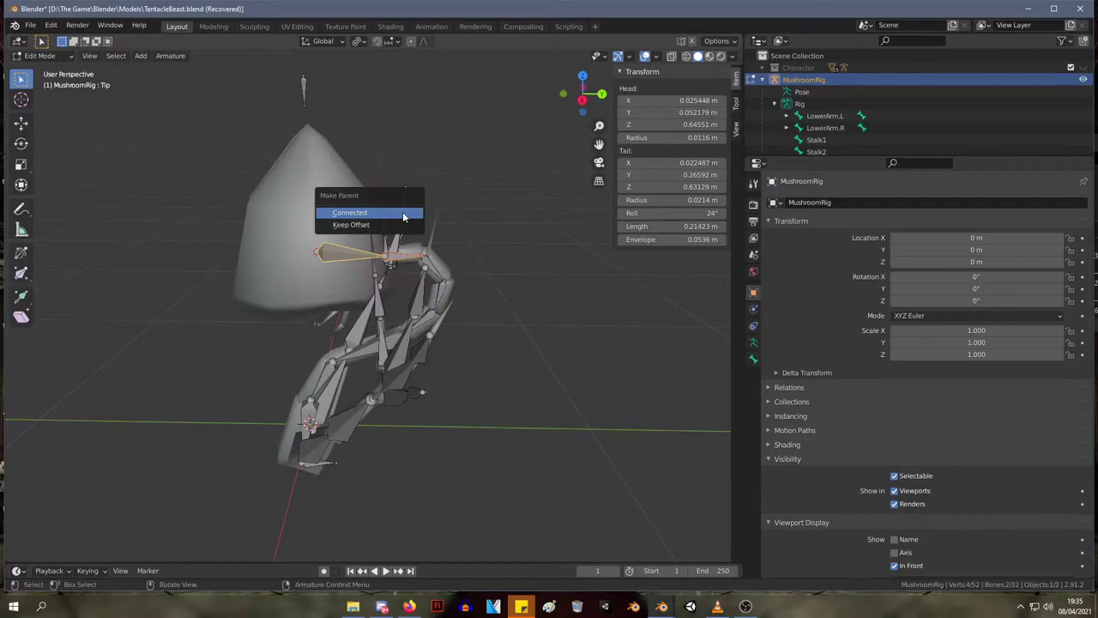
click(404, 217)
- Parent Stalk6 to Stalk7 and Stalk5 to Stalk6, both as Connected
middle_drag(419, 213, 433, 287)
click(413, 248)
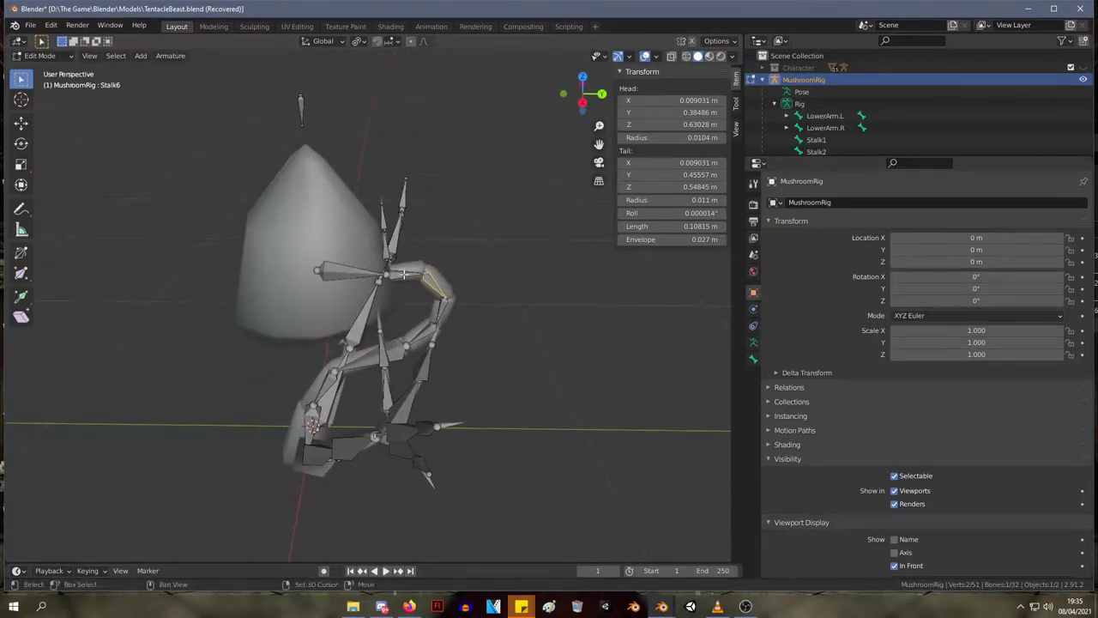
click(429, 285)
key(ctrl+p)
click(428, 285)
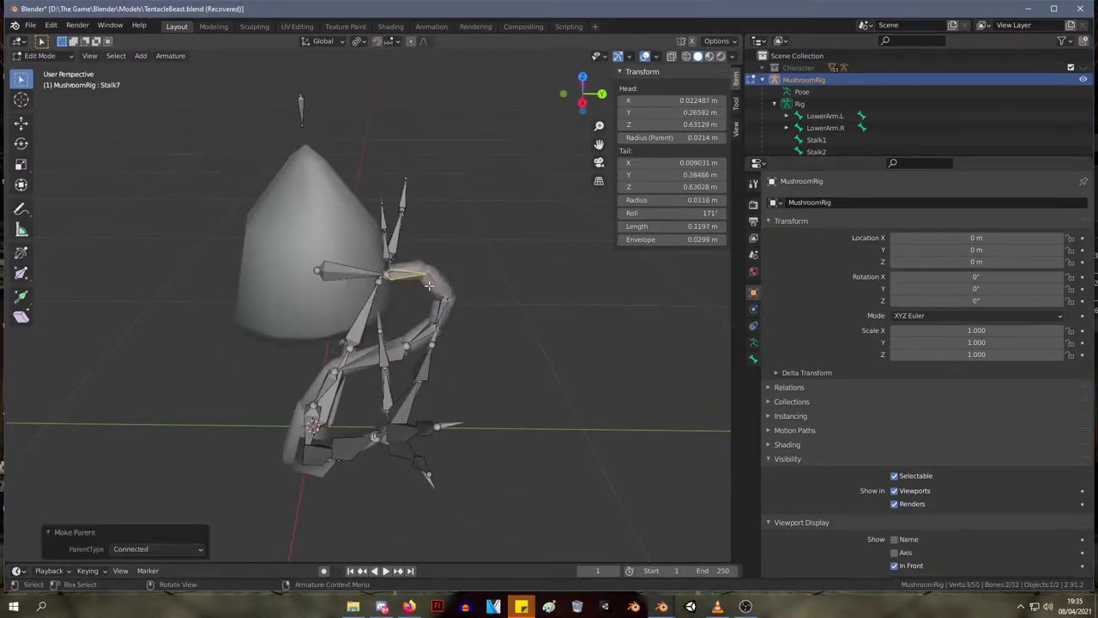
shift+click(439, 308)
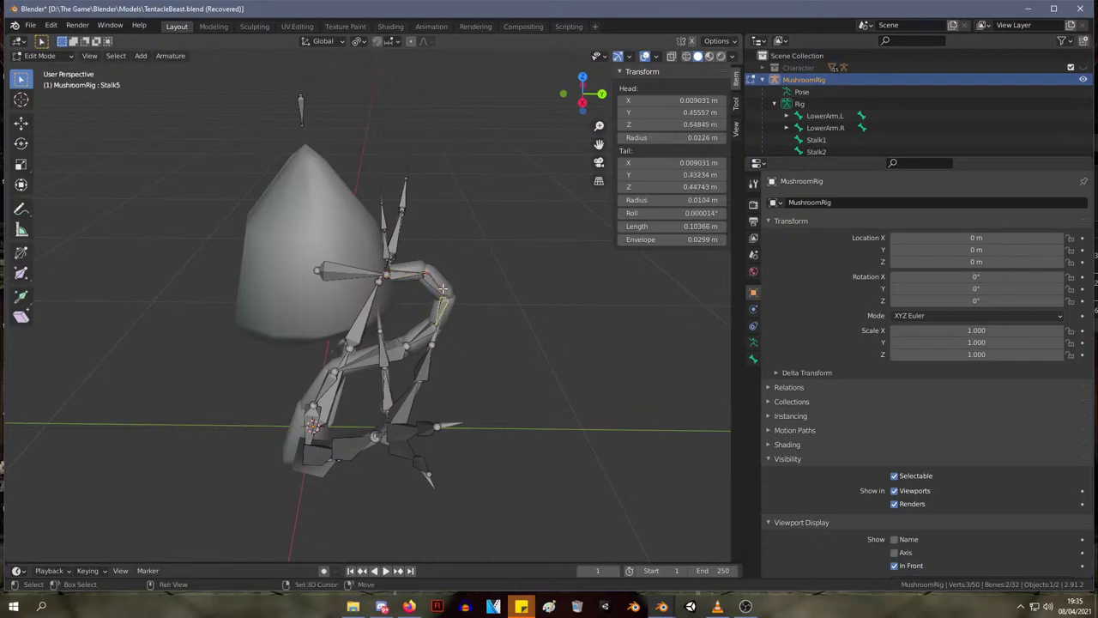
key(ctrl+p)
click(438, 299)
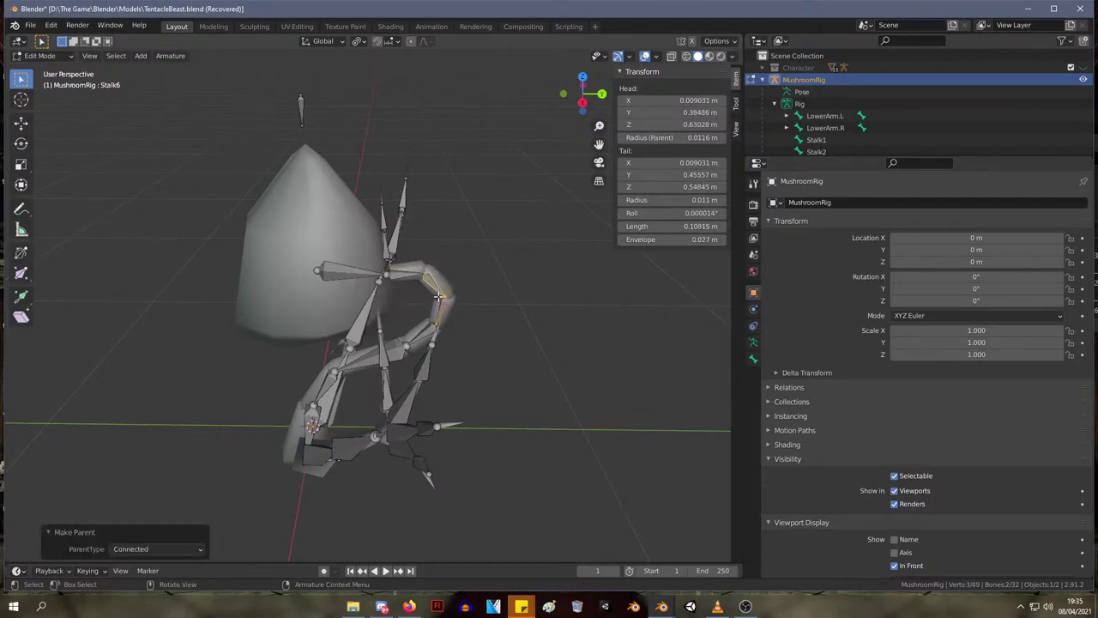
- Parent Stalk4 to Stalk5 and Stalk3 to Stalk4, both as Connected
mouse_move(439, 302)
middle_down()
mouse_move(412, 318)
mouse_move(445, 309)
middle_up()
shift+click(446, 307)
key(ctrl+p)
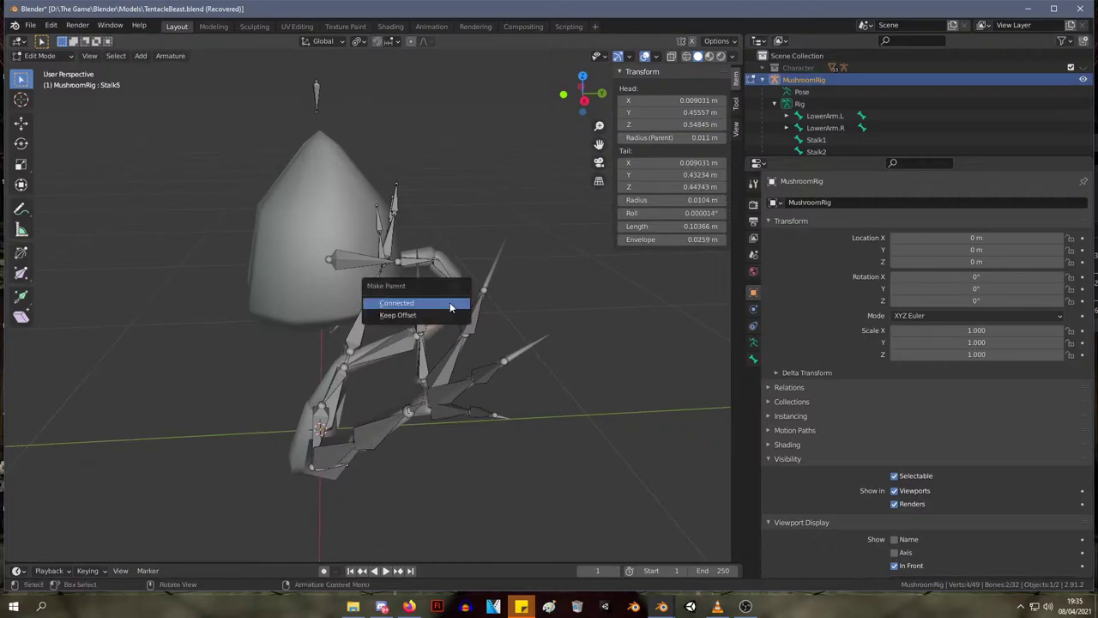
click(447, 304)
click(374, 345)
shift+click(439, 317)
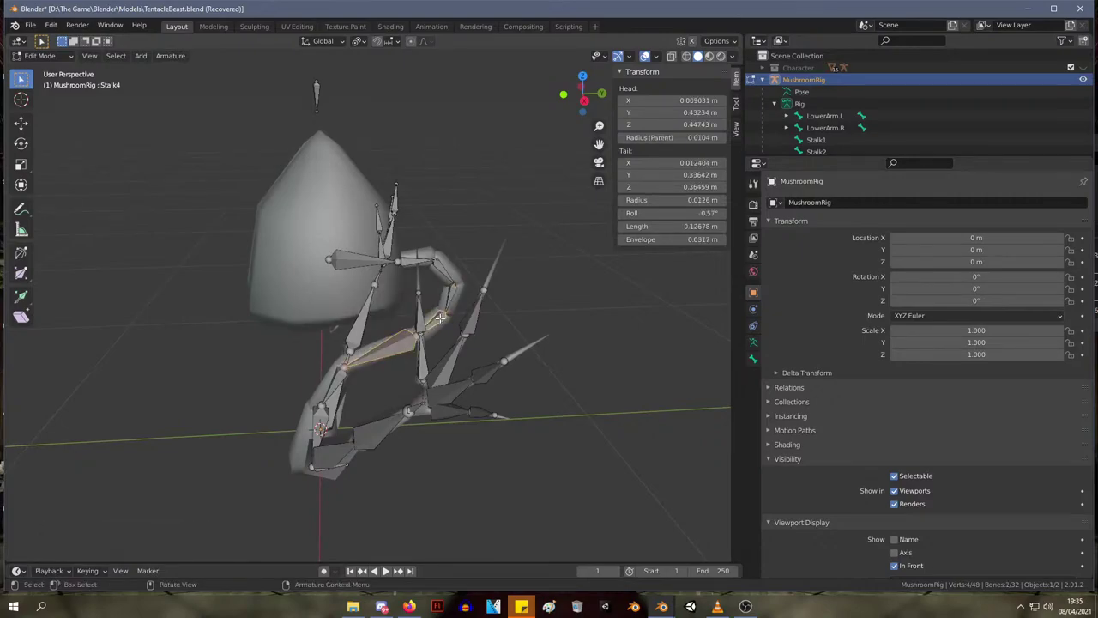
key(ctrl+p)
click(439, 317)
- Parent Stalk2 to Stalk3 and Stalk1 to Stalk2 as Connected, finishing the chain at the stalk's base
click(331, 381)
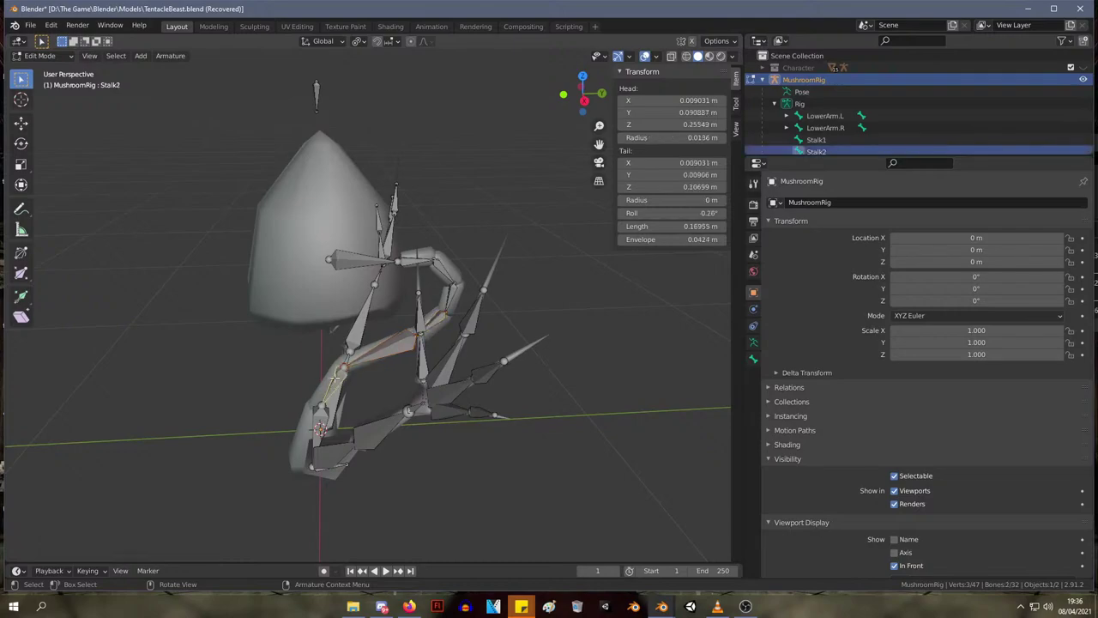
shift+click(383, 373)
key(ctrl+p)
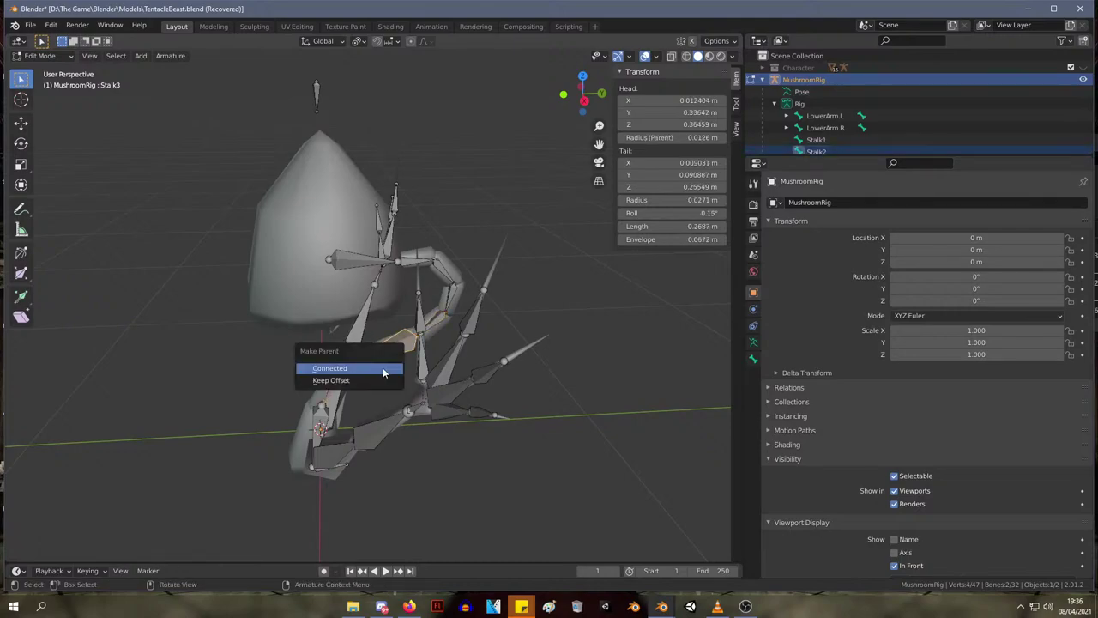
click(383, 369)
middle_drag(203, 359, 356, 345)
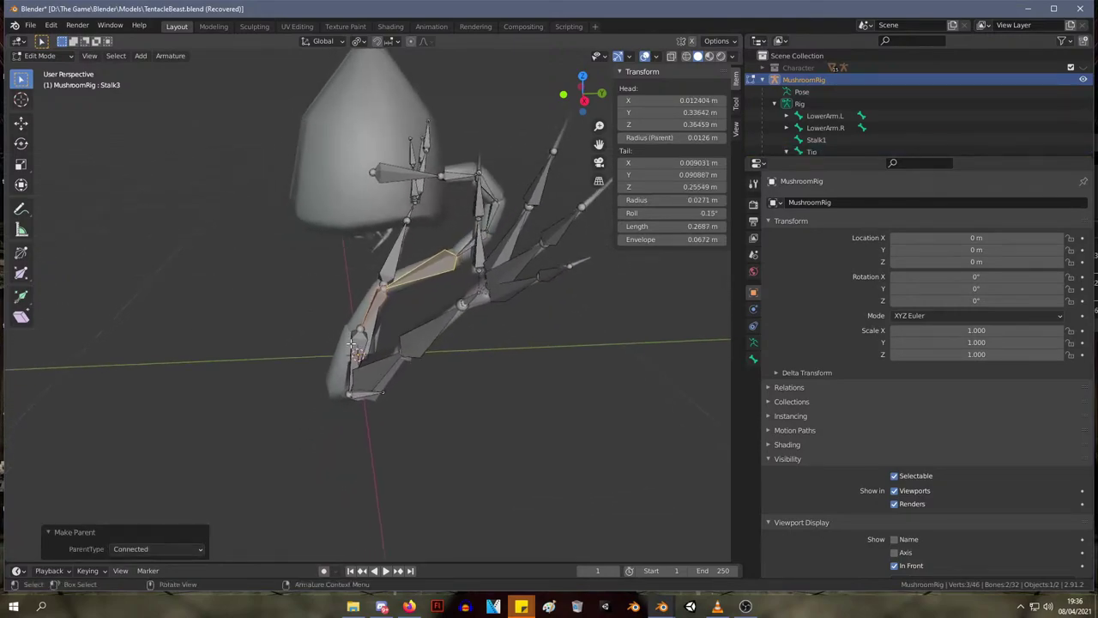
click(353, 343)
shift+click(371, 315)
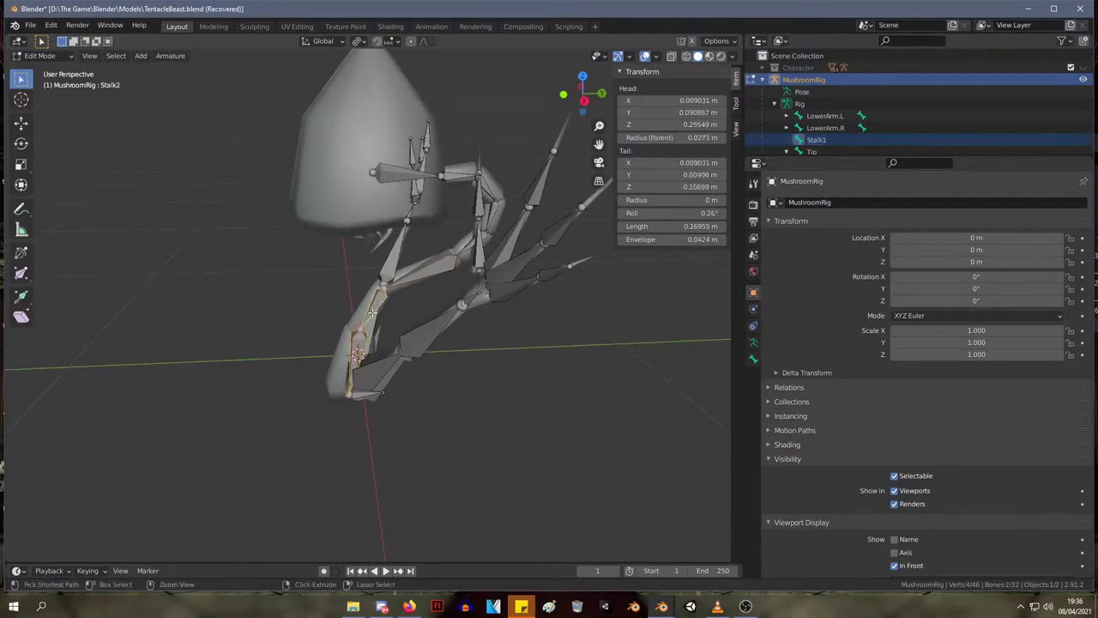
key(ctrl+p)
click(373, 316)
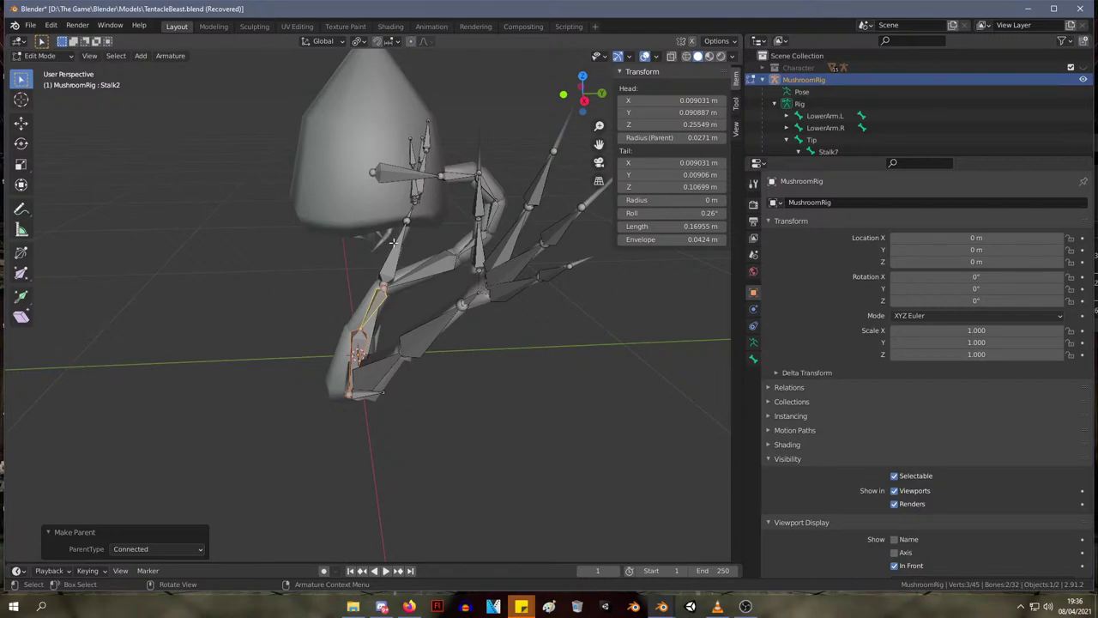
- Try moving the Tip, Stalk6, Stalk4 and Stalk2 bones one at a time to test the connected chain
middle_drag(393, 243, 382, 189)
click(383, 184)
key(g)
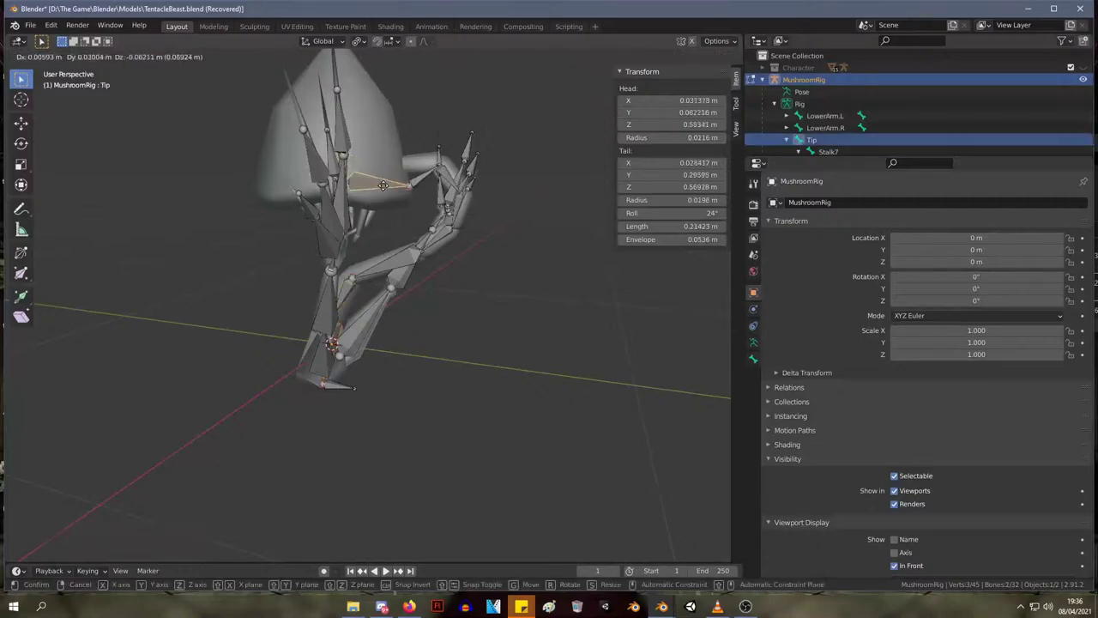
click(406, 176)
click(447, 186)
key(g)
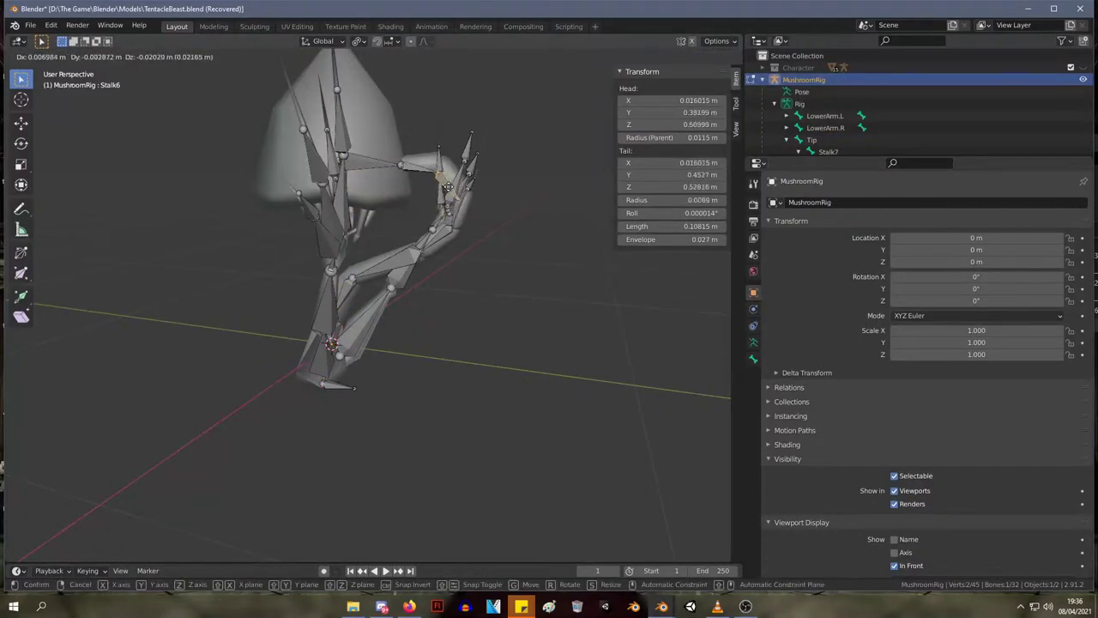
click(447, 187)
click(452, 233)
key(g)
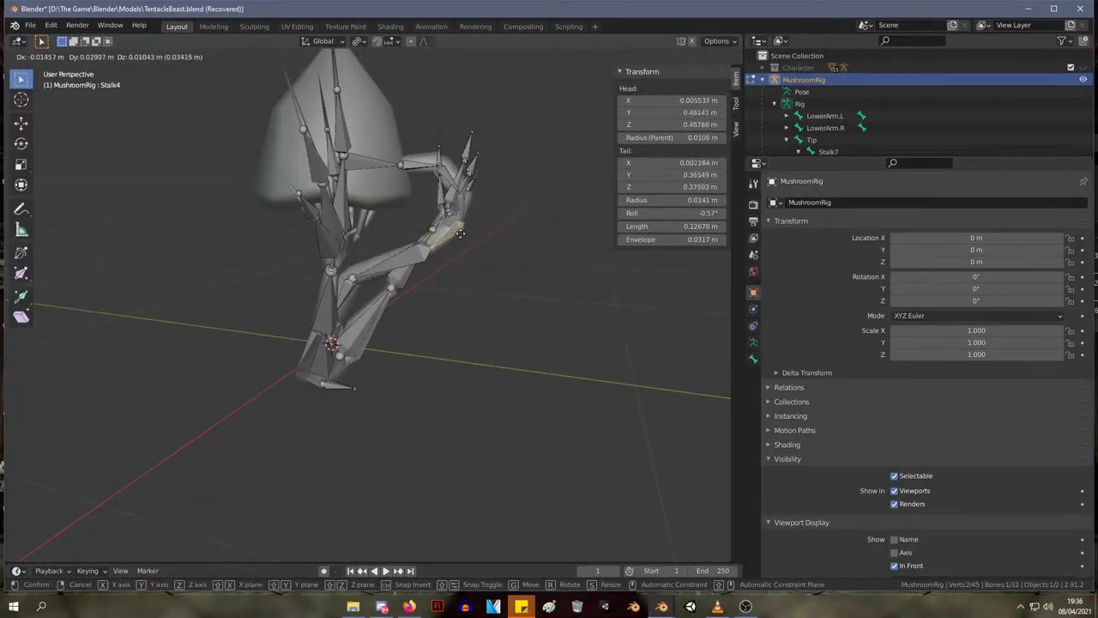
click(370, 286)
middle_drag(370, 286, 389, 352)
click(370, 290)
key(g)
click(362, 299)
- Switch the rig to Pose Mode and try moving the Tip bone to test how the stalk chain follows
click(40, 55)
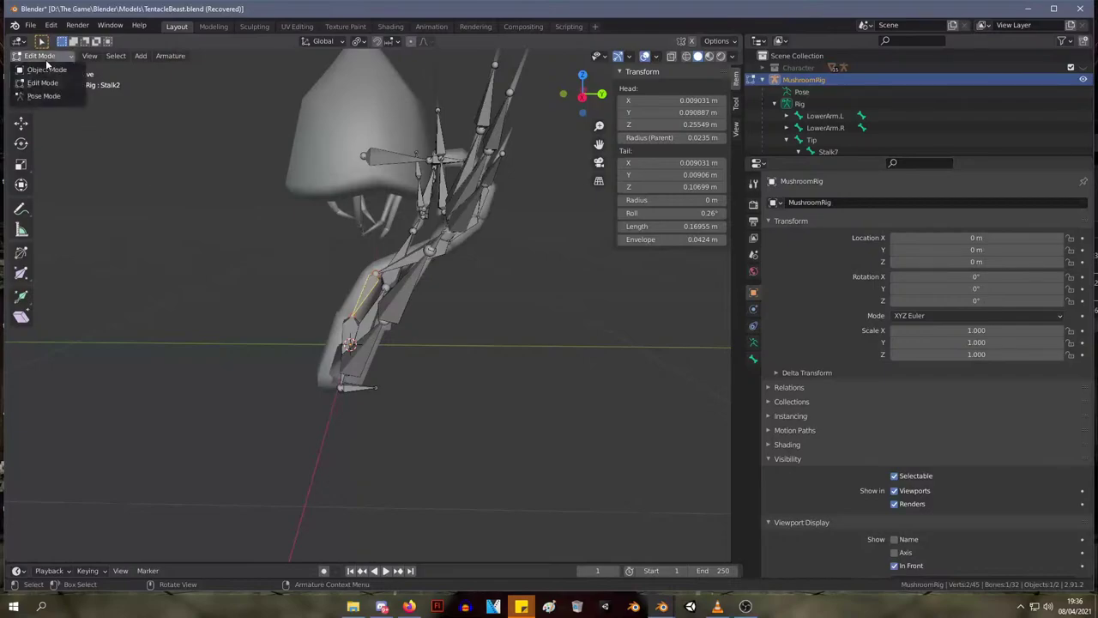
click(43, 95)
click(399, 161)
key(g)
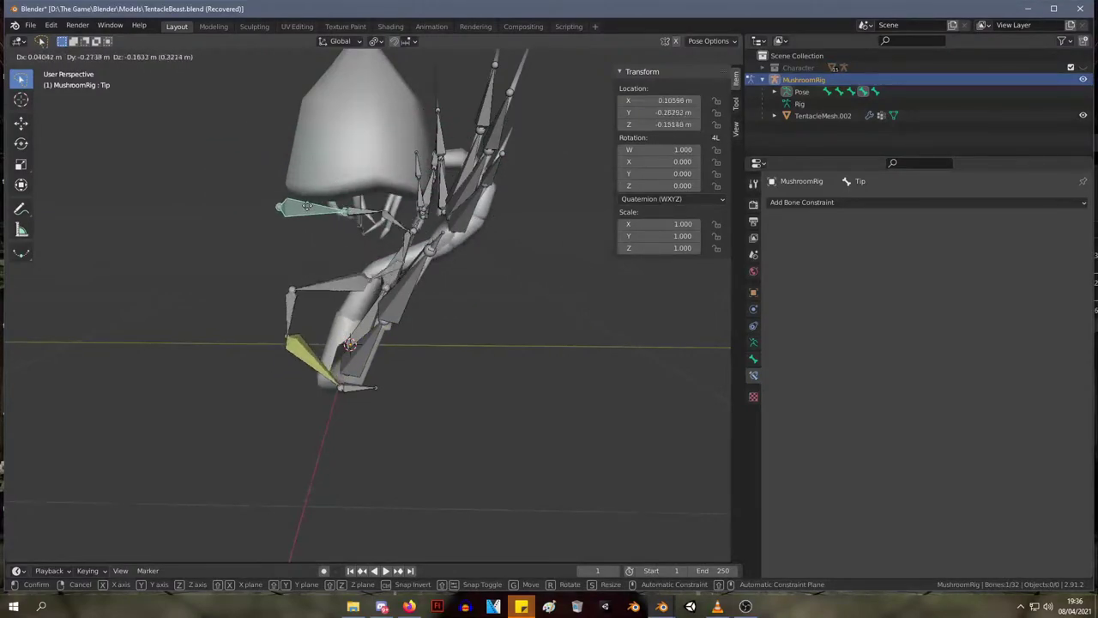
right_click(368, 225)
right_click(368, 225)
- Leave the armature's modes and open the TentacleMesh.002 mesh in Edit Mode
middle_drag(544, 276, 653, 280)
click(434, 355)
key(Tab)
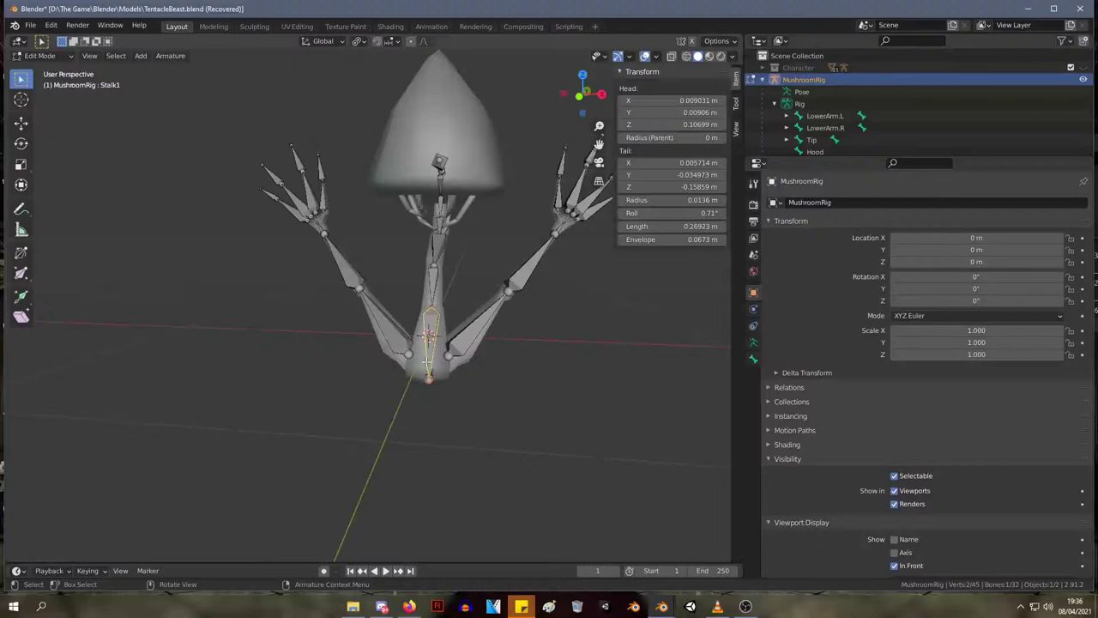
click(42, 55)
click(59, 68)
click(433, 372)
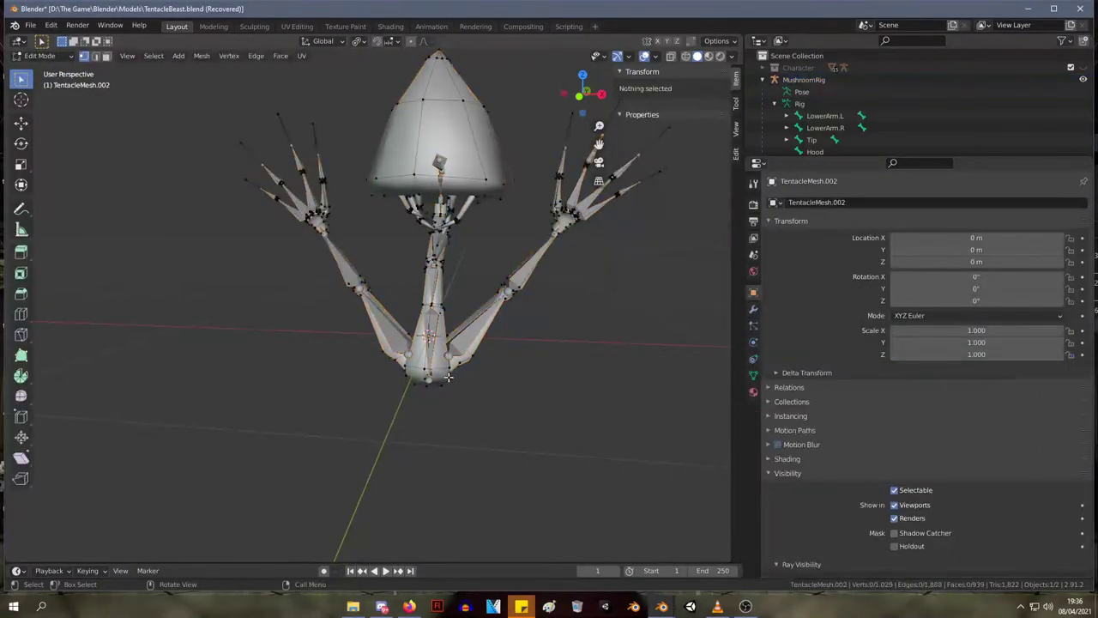
key(Tab)
- Select the linked geometry of the stalk's base segment and assign it to the Stalk1 vertex group at weight 1.000
click(408, 367)
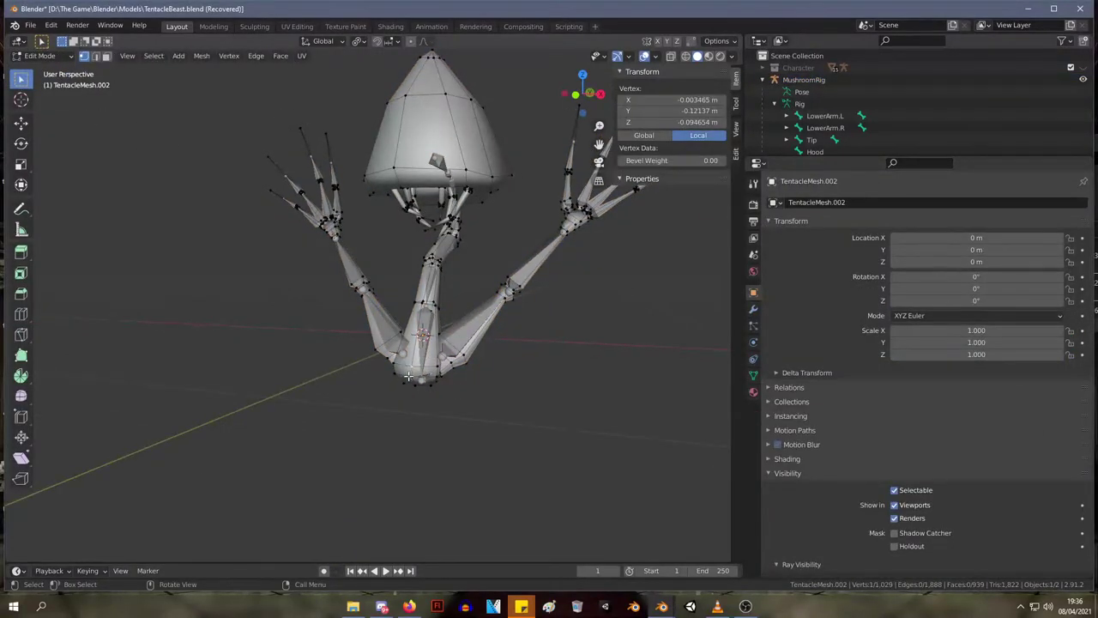
key(ctrl+l)
scroll(457, 353, up, 2)
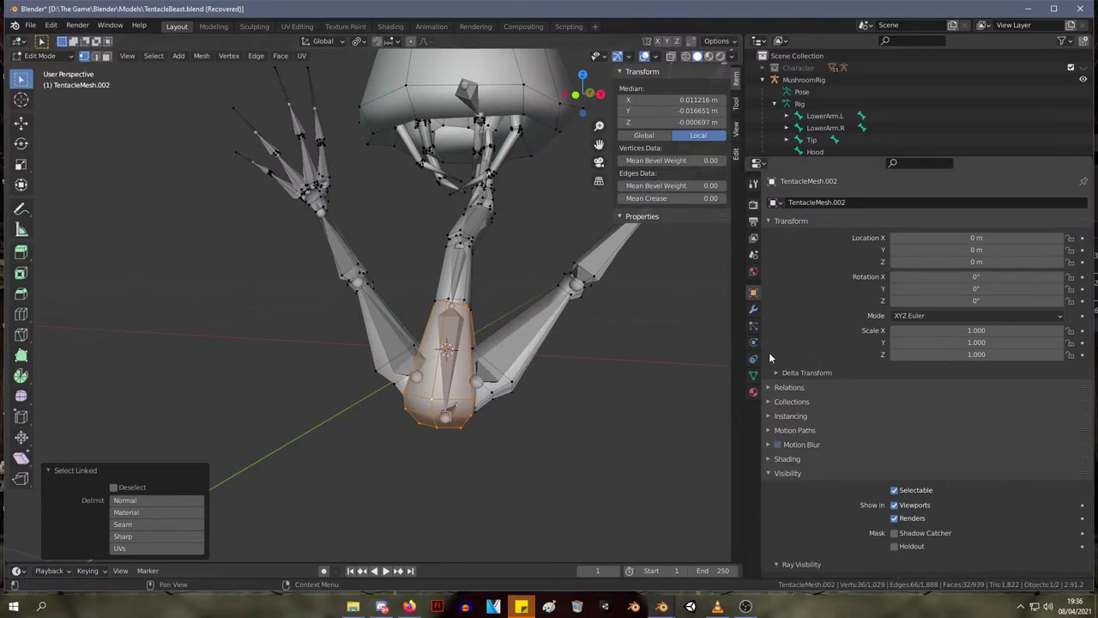
click(753, 375)
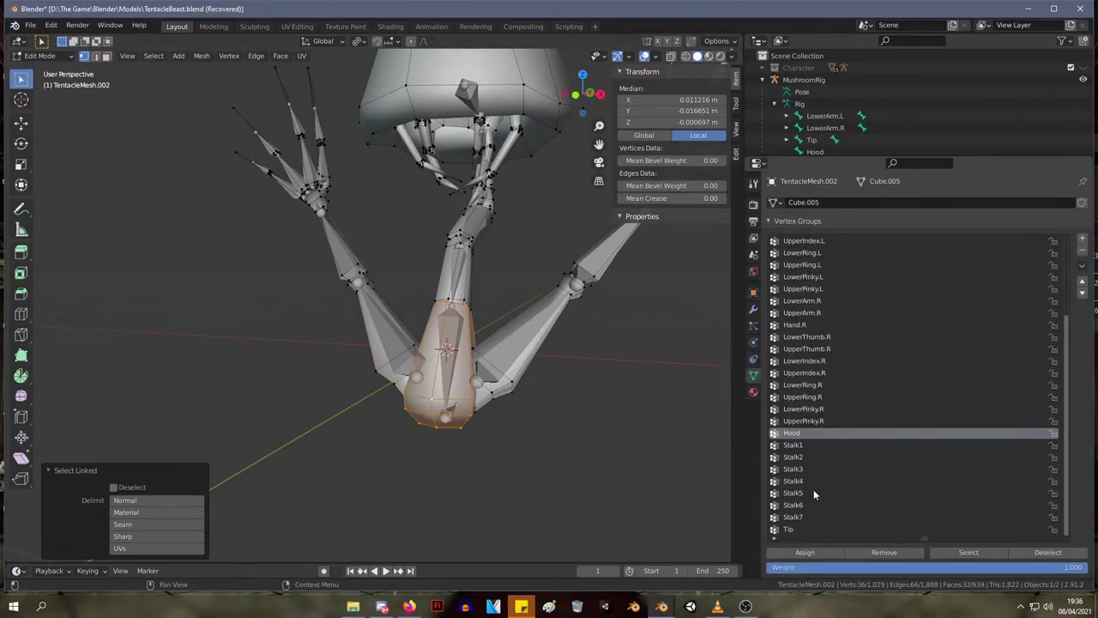
click(804, 445)
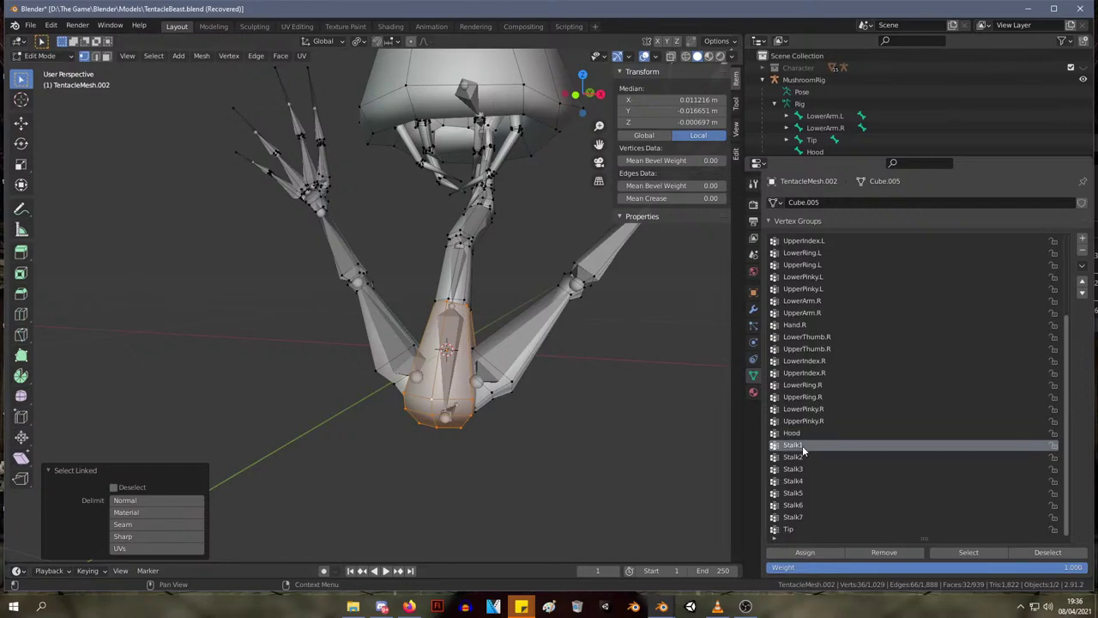
click(802, 551)
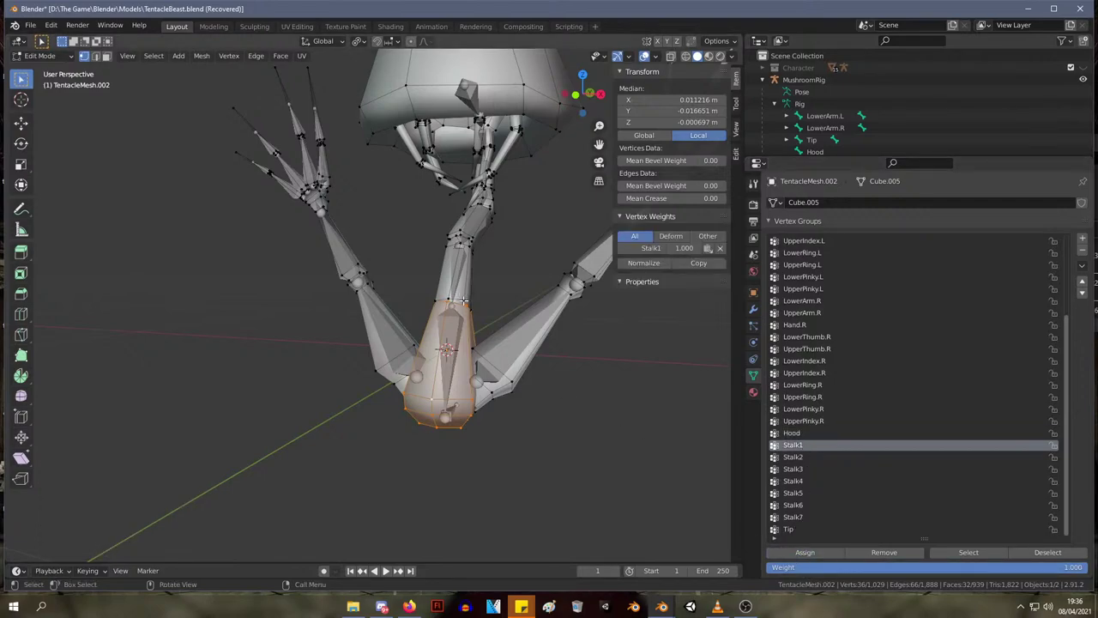
- Select the linked second stalk segment above the base and assign it to the Stalk2 vertex group
click(463, 301)
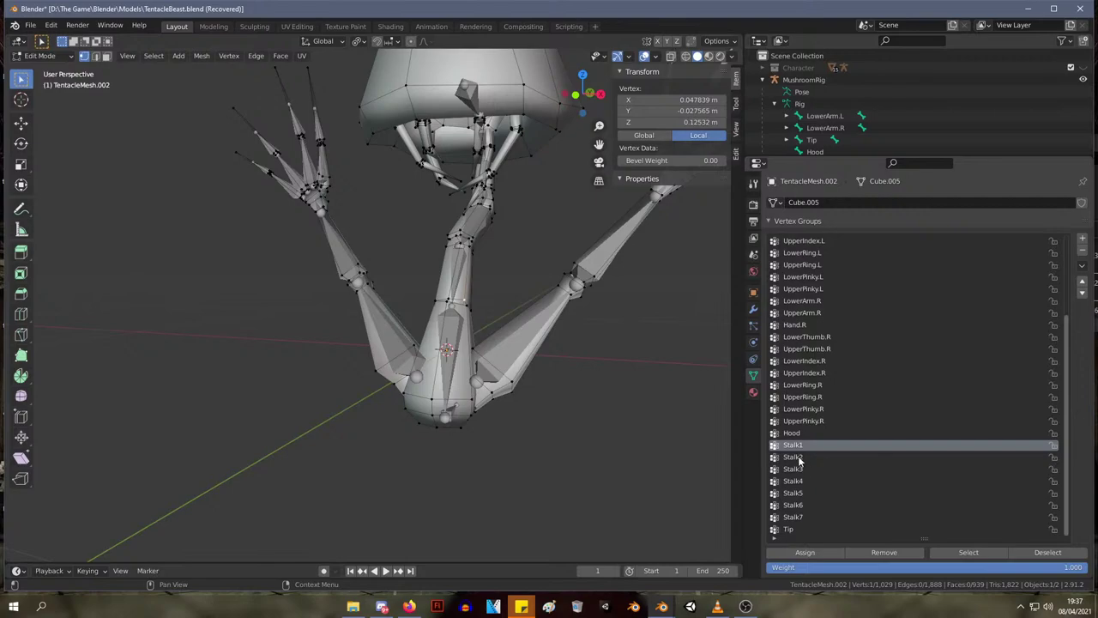
key(ctrl+l)
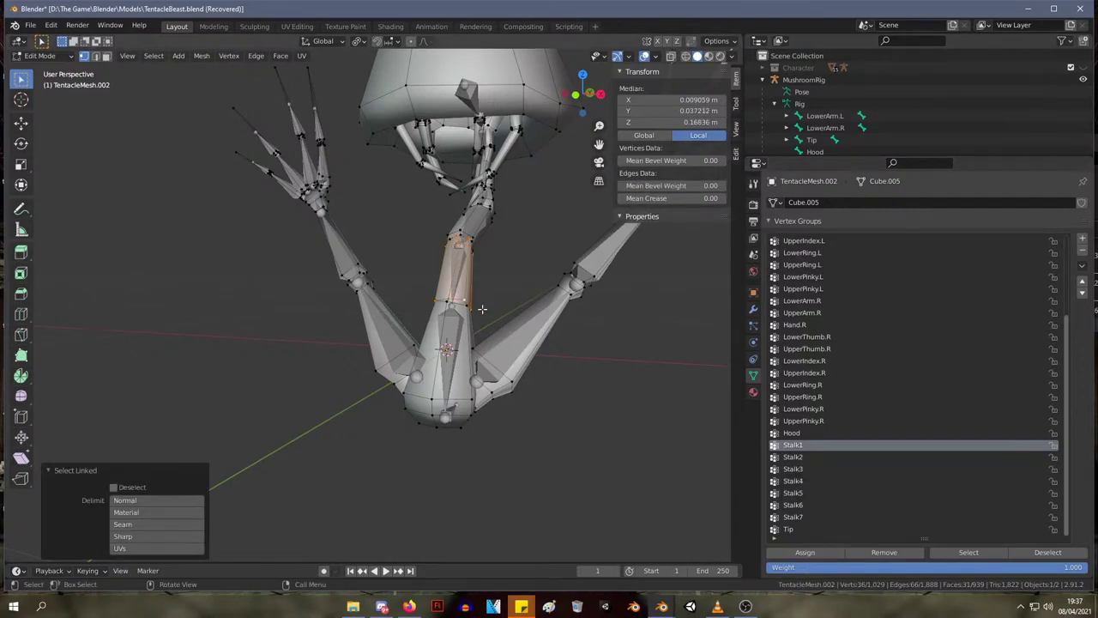
click(805, 456)
click(813, 552)
- Select the linked third stalk segment and assign it to the Stalk3 vertex group
middle_drag(492, 244, 453, 251)
click(473, 265)
click(428, 245)
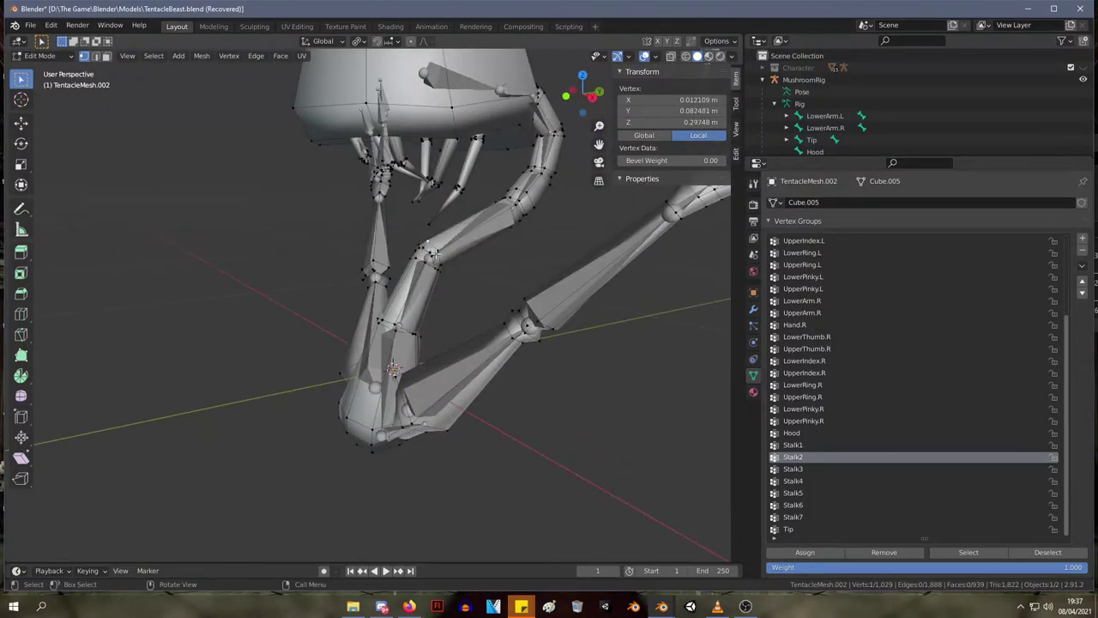
key(ctrl+l)
middle_drag(489, 297, 523, 336)
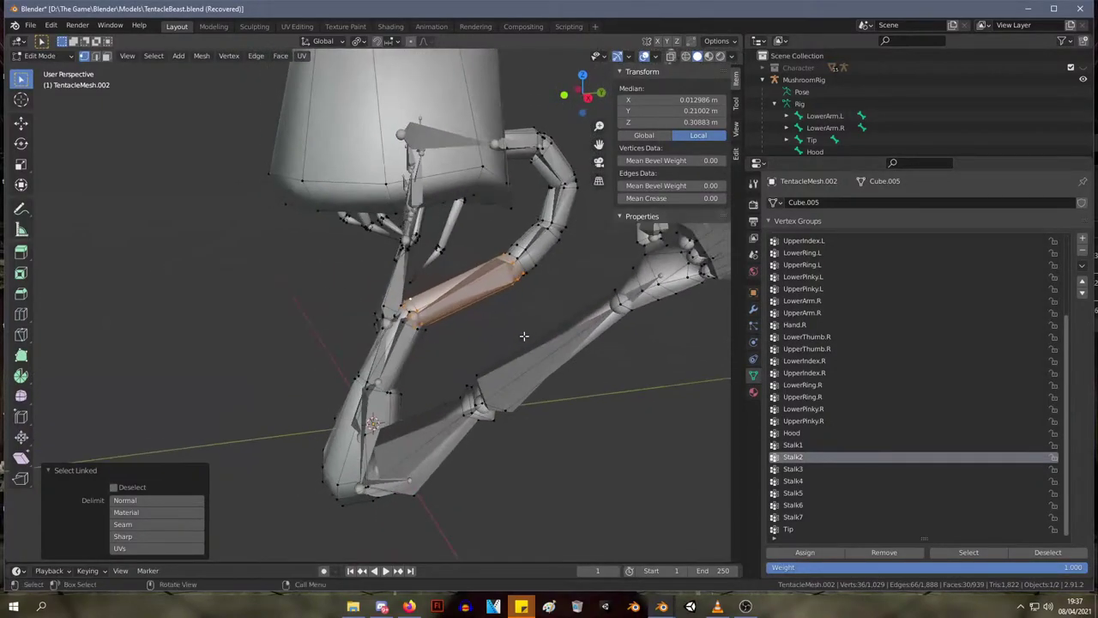
click(801, 469)
click(805, 551)
- Select the linked fourth stalk segment and assign it to the Stalk4 vertex group
middle_drag(556, 331, 469, 311)
click(446, 307)
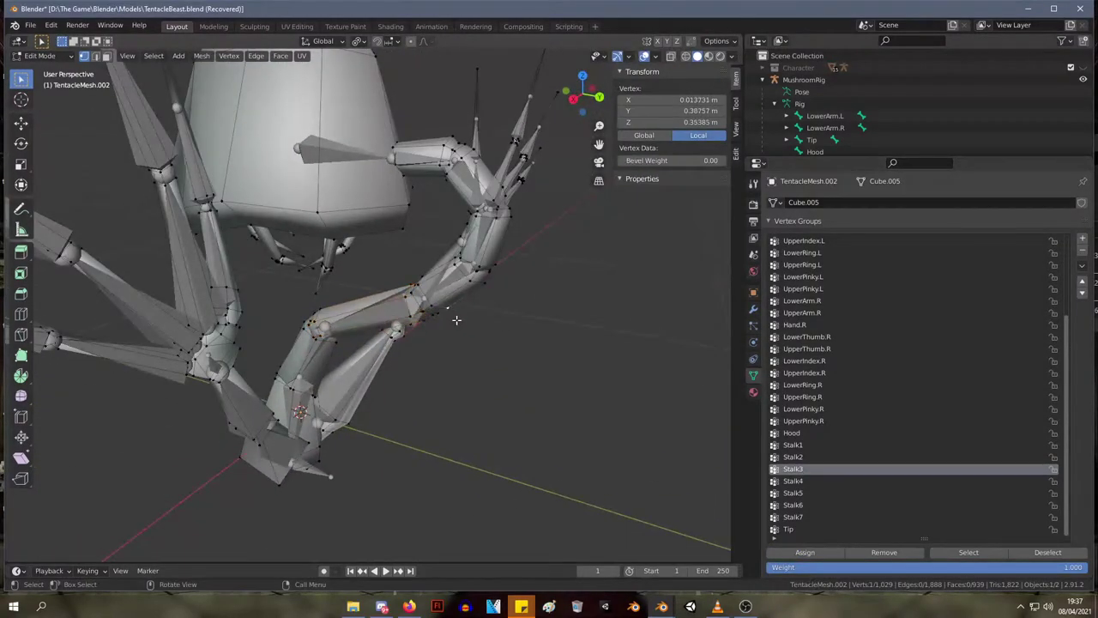
key(ctrl+l)
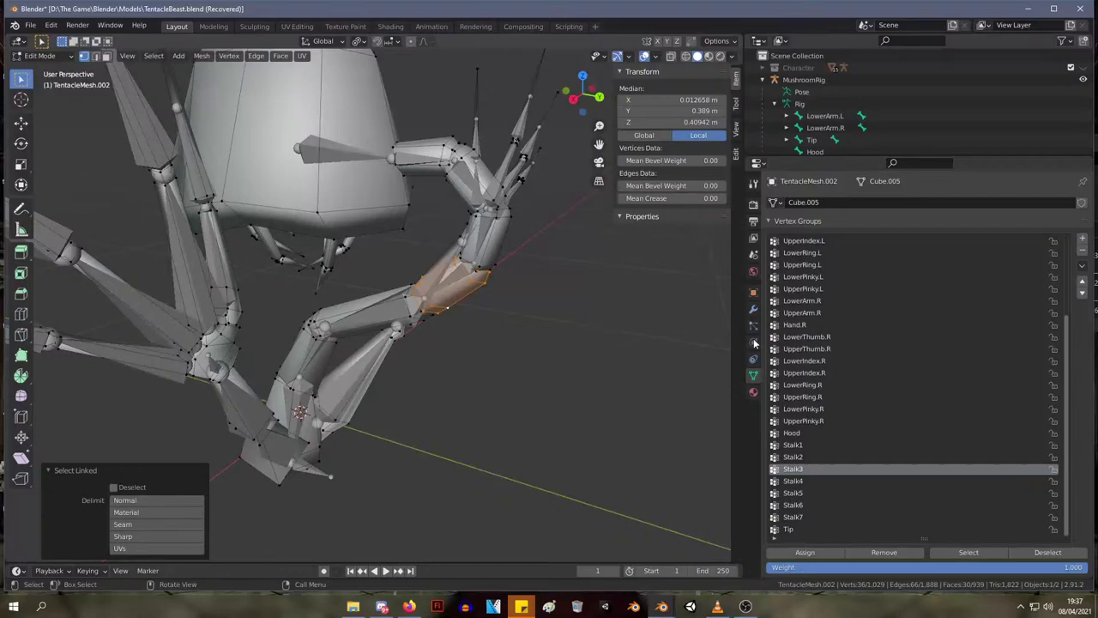
click(793, 481)
click(806, 552)
- Select the linked fifth stalk segment and assign it to the Stalk5 vertex group
middle_drag(542, 283, 522, 251)
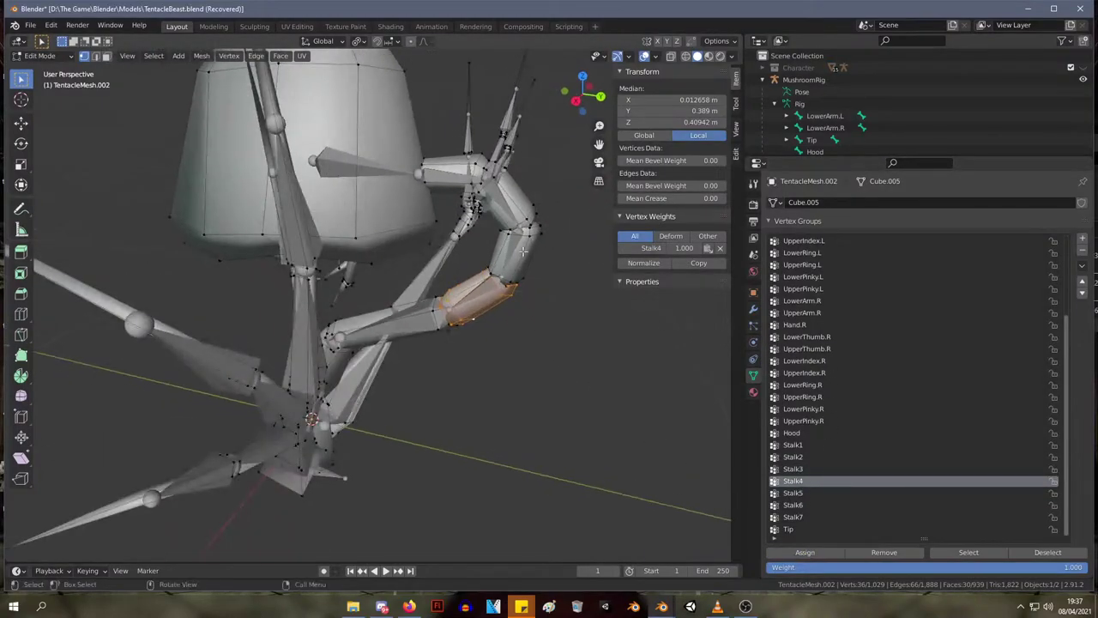
click(530, 232)
key(ctrl+l)
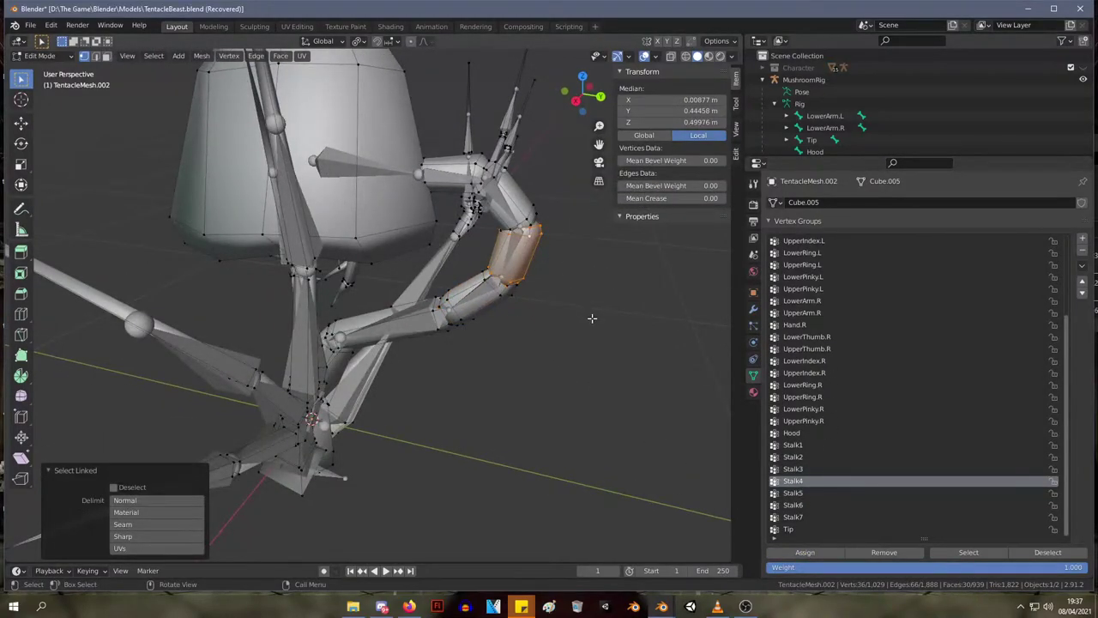
click(794, 494)
click(804, 551)
- Select the linked sixth stalk segment at the upper bend and assign it to the Stalk6 vertex group
middle_drag(630, 365, 483, 208)
click(500, 196)
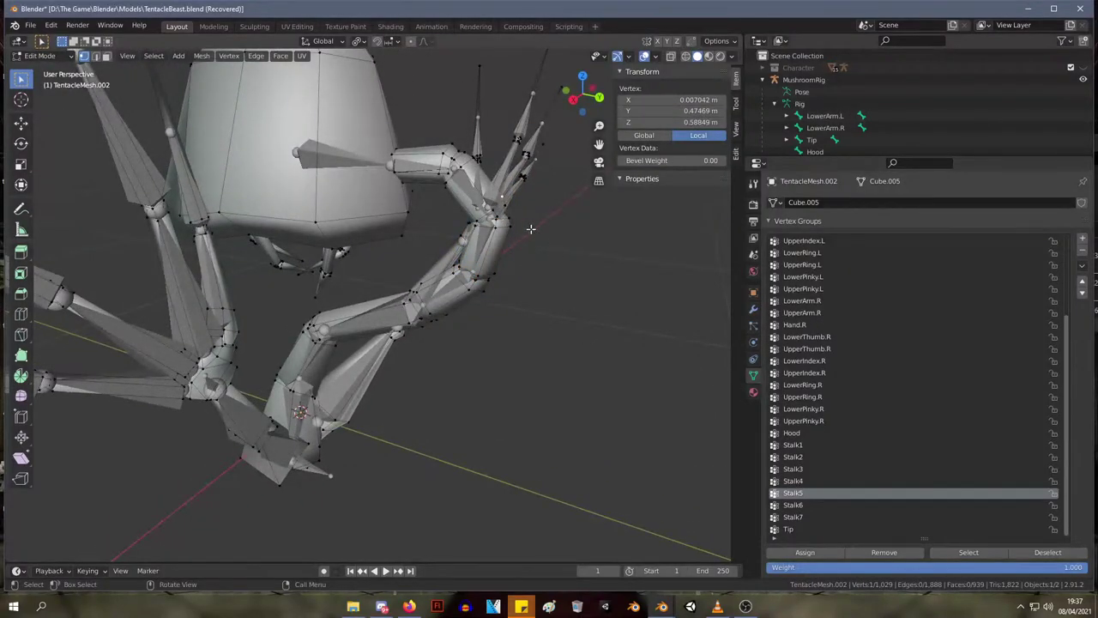
key(ctrl+l)
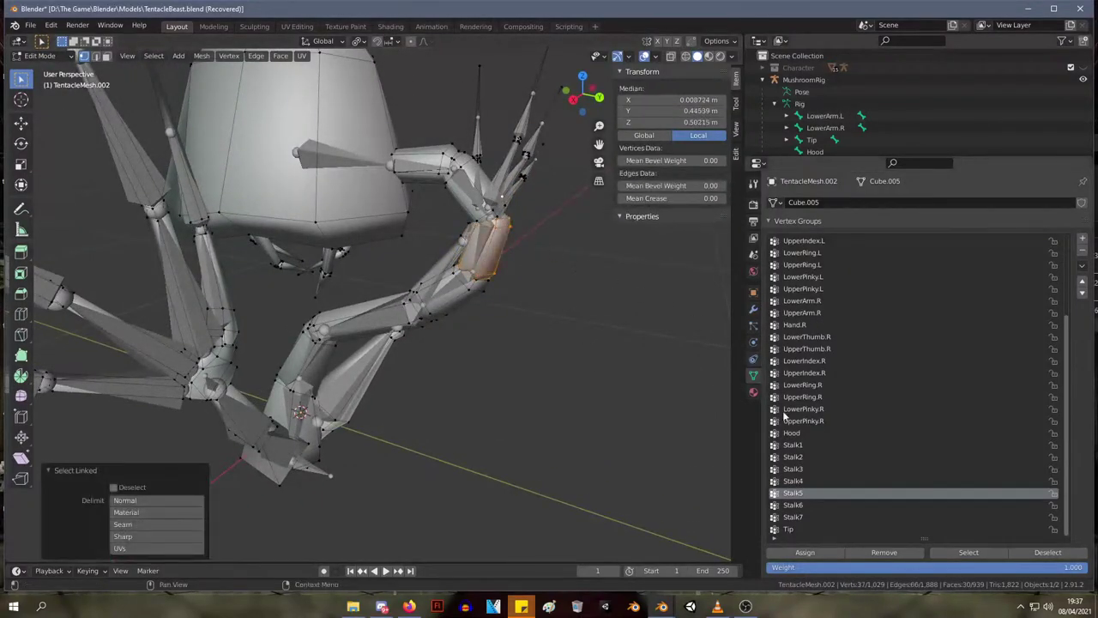
click(503, 199)
key(ctrl+l)
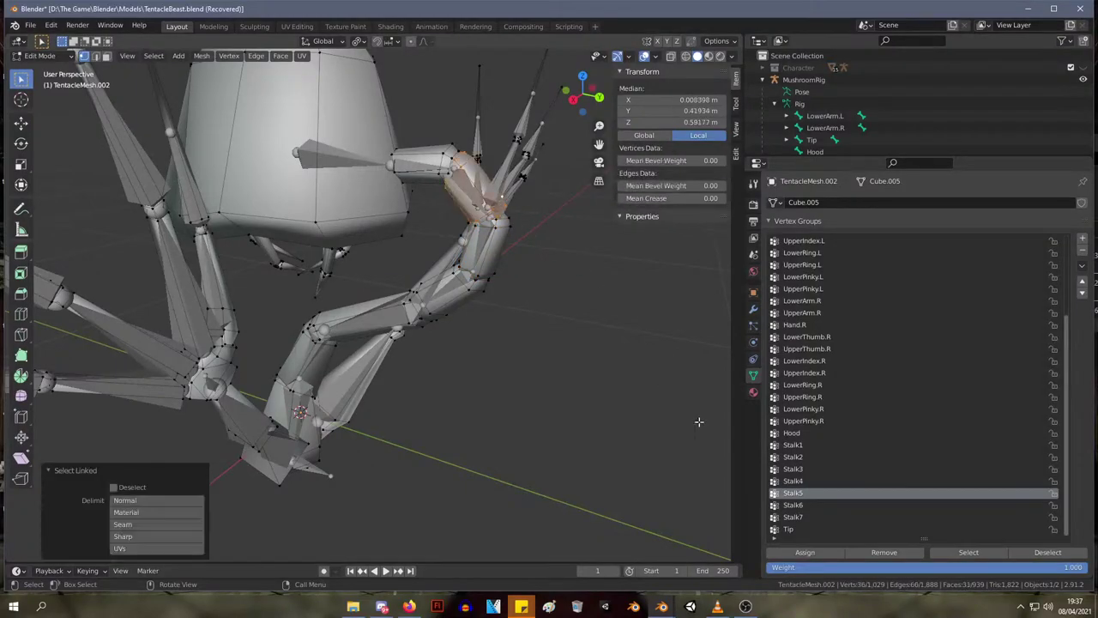
click(812, 505)
click(807, 553)
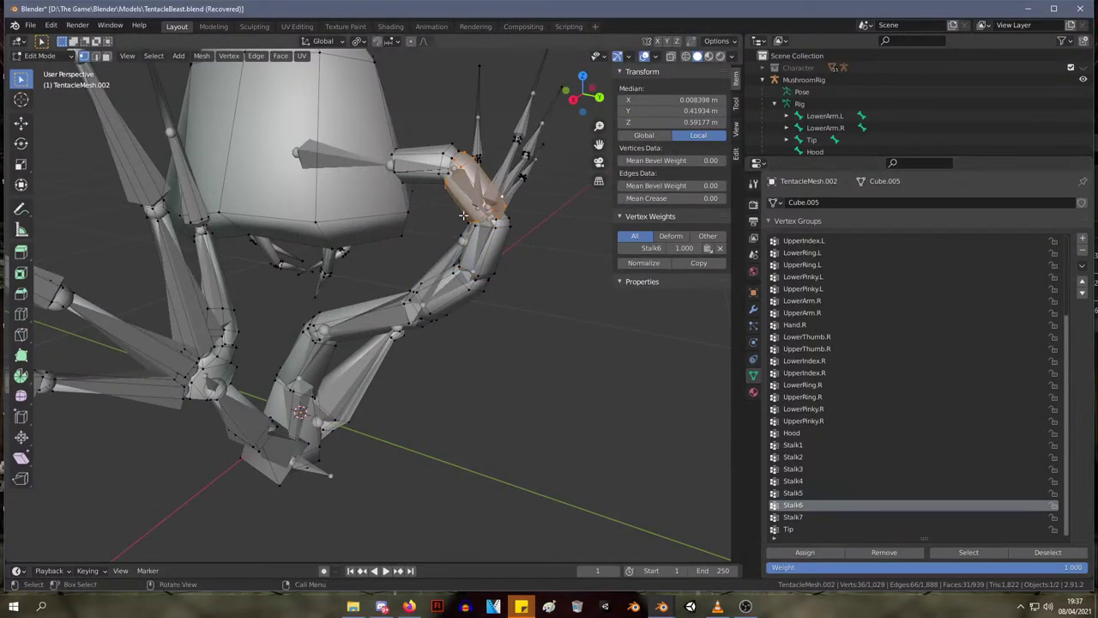
- Select the linked last stalk segment beside the hood and assign it to the Stalk7 vertex group
middle_drag(463, 214, 433, 268)
click(429, 265)
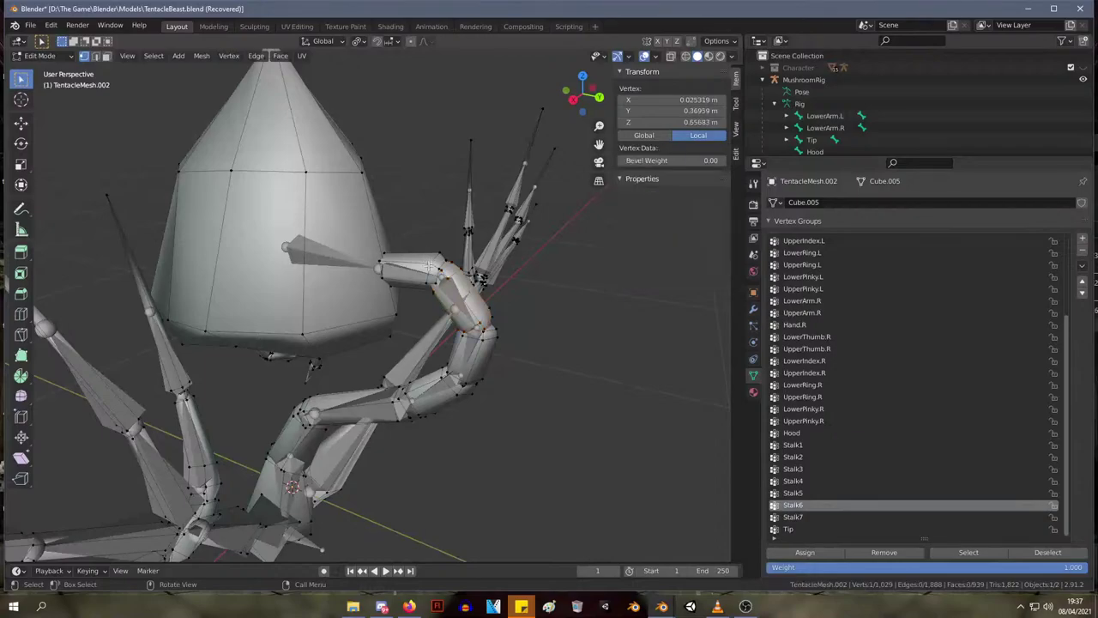
key(ctrl+l)
click(792, 517)
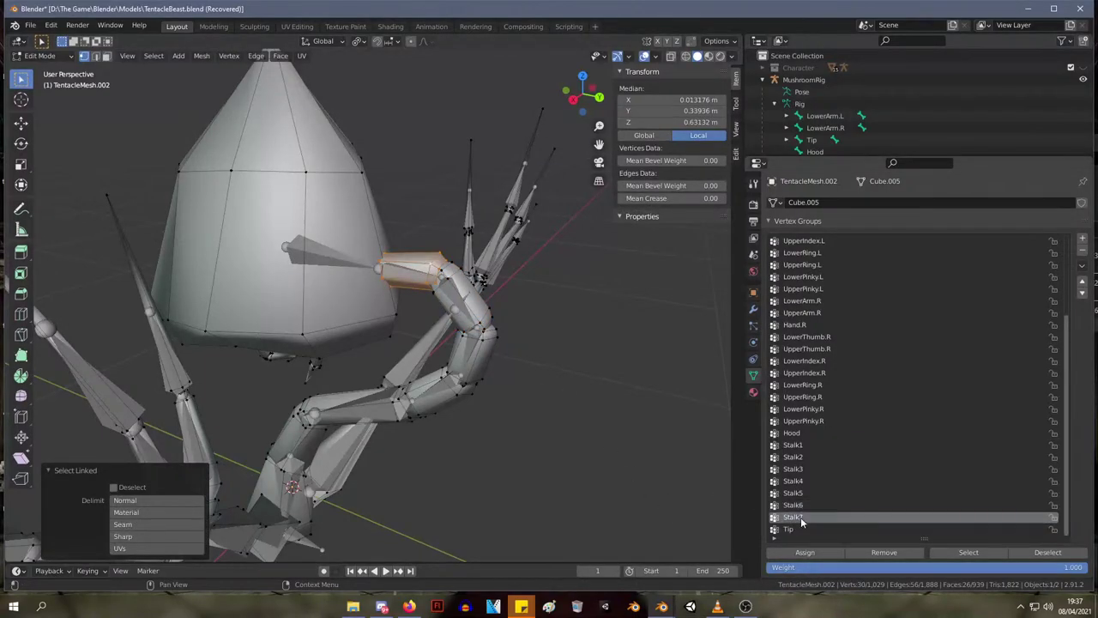
click(797, 553)
- Select the linked hood mesh together with geometry on its underside
middle_drag(420, 215, 397, 230)
click(427, 173)
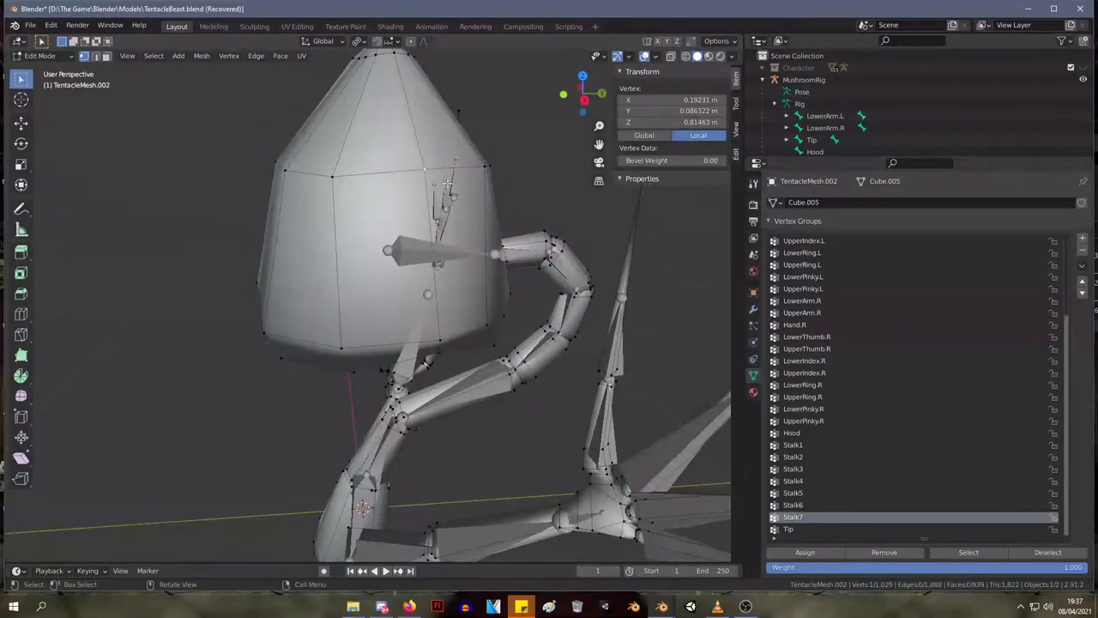
key(l)
middle_drag(443, 187, 537, 343)
scroll(587, 205, up, 3)
drag(528, 355, 390, 235)
middle_drag(392, 235, 488, 184)
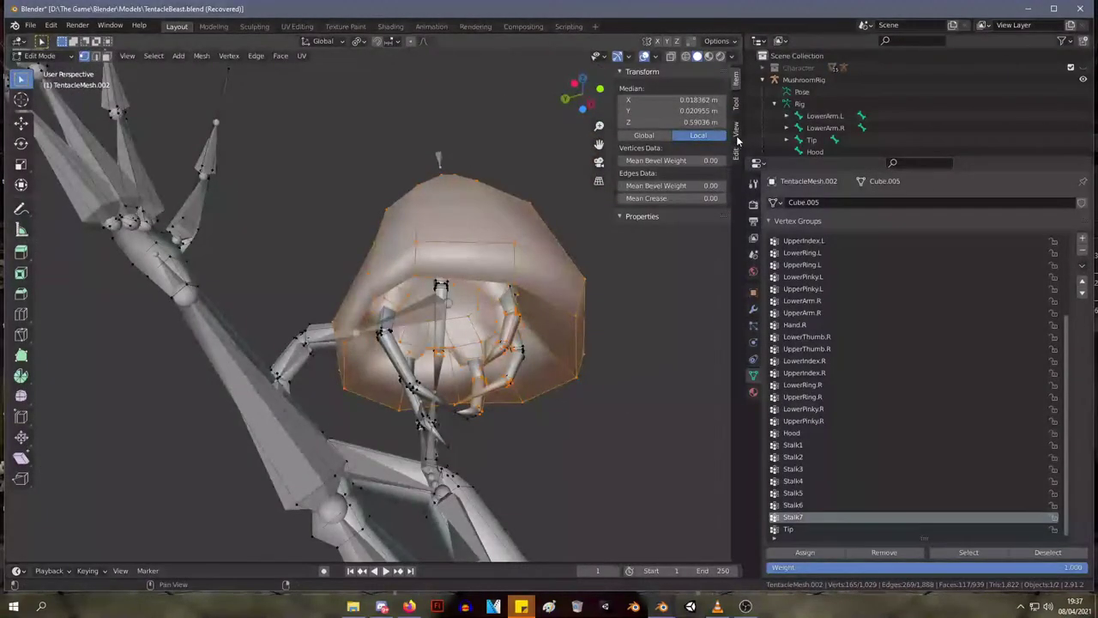
- Turn on X-Ray shading and add the small tentacles under the hood to the selection
click(732, 57)
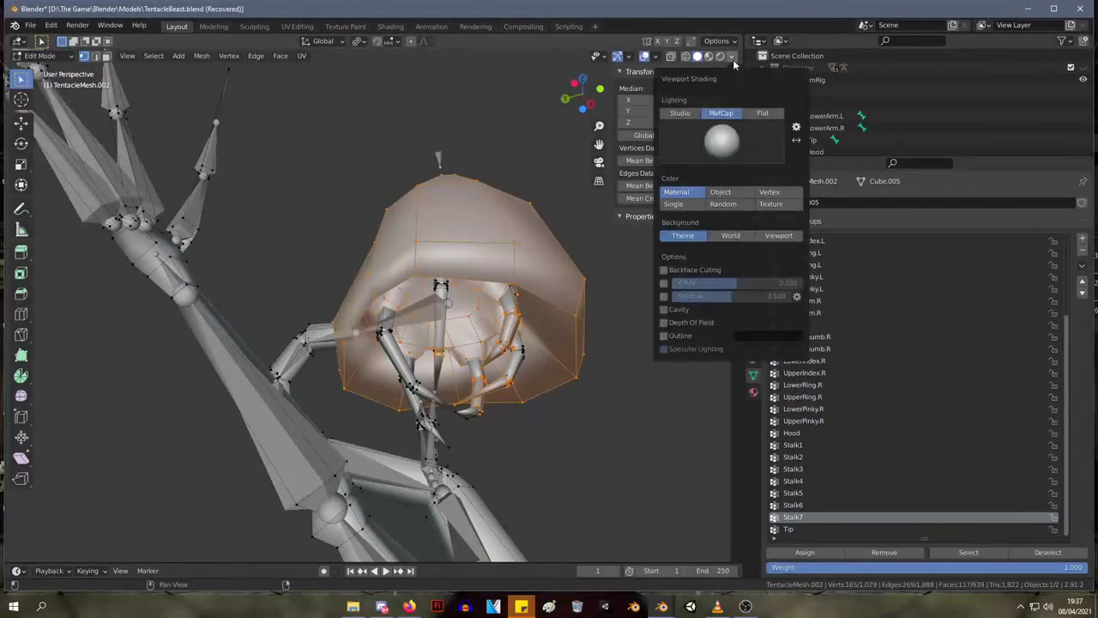
click(663, 283)
mouse_move(583, 302)
middle_down()
mouse_move(500, 334)
mouse_move(530, 338)
middle_up()
shift+drag(474, 320, 328, 152)
shift+drag(366, 354, 292, 268)
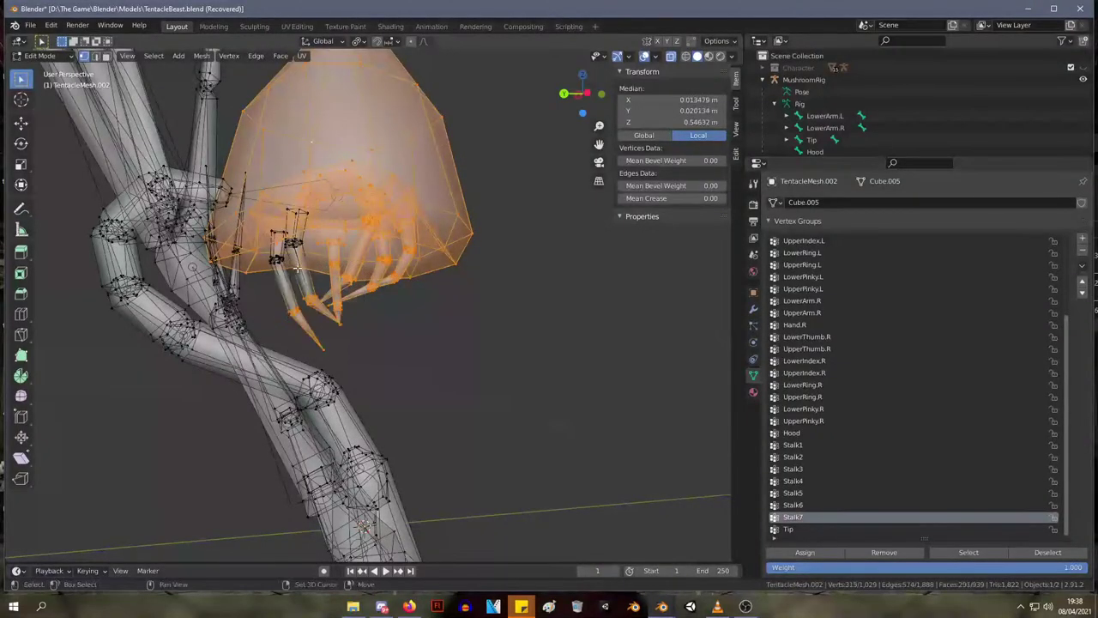
middle_drag(271, 266, 352, 271)
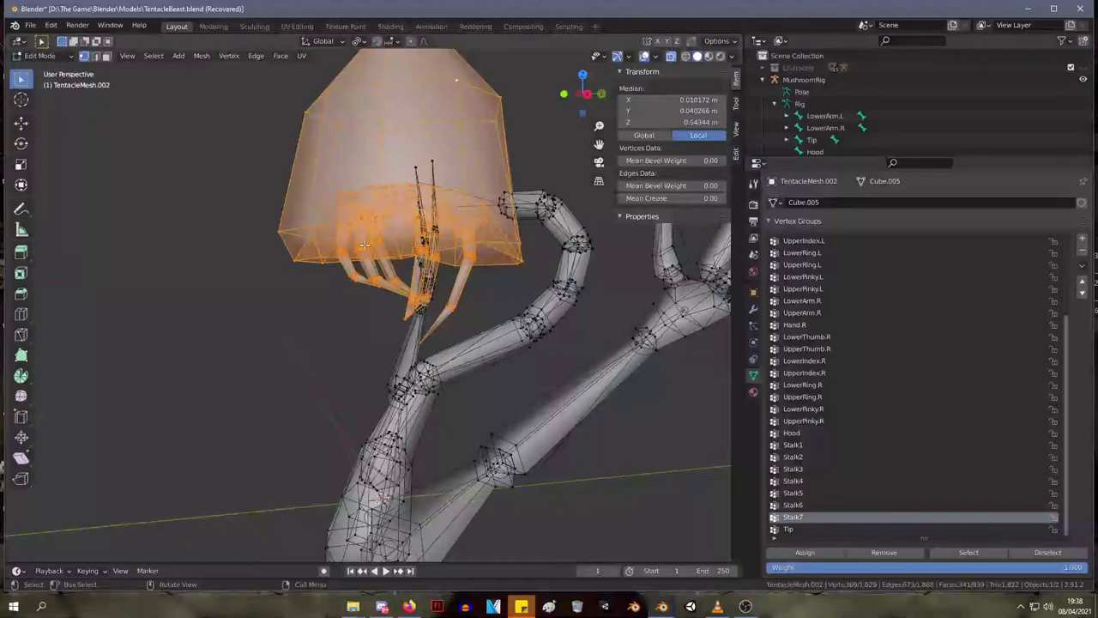
middle_drag(482, 264, 394, 270)
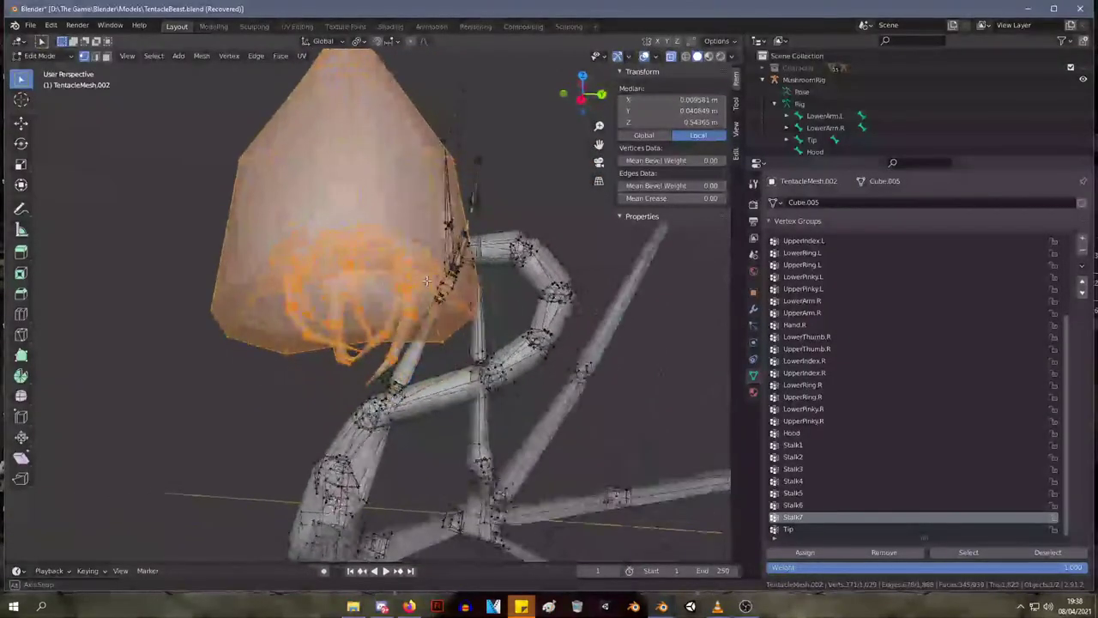
- Assign the selected hood and tentacles to the Tip vertex group at weight 1.000 and return to Object Mode
click(788, 530)
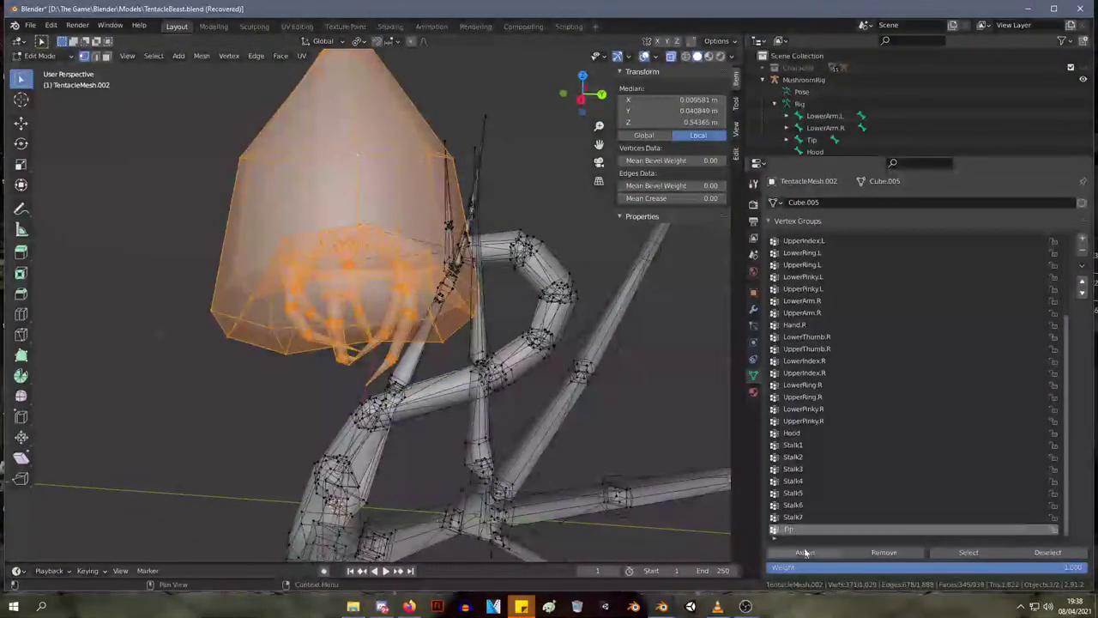
click(805, 553)
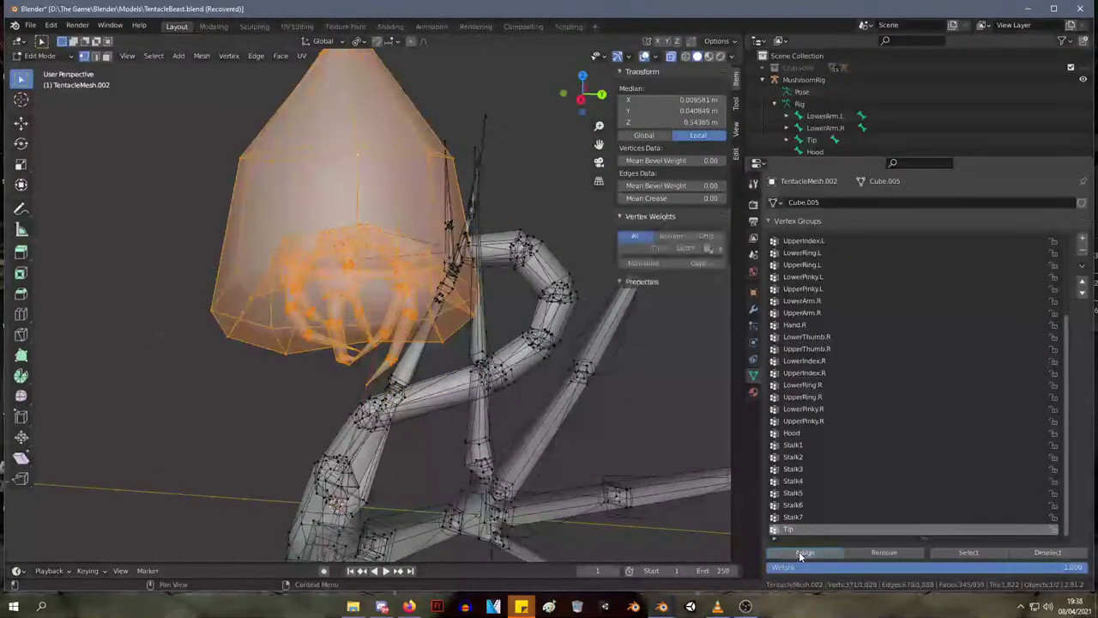
key(Tab)
scroll(419, 308, down, 4)
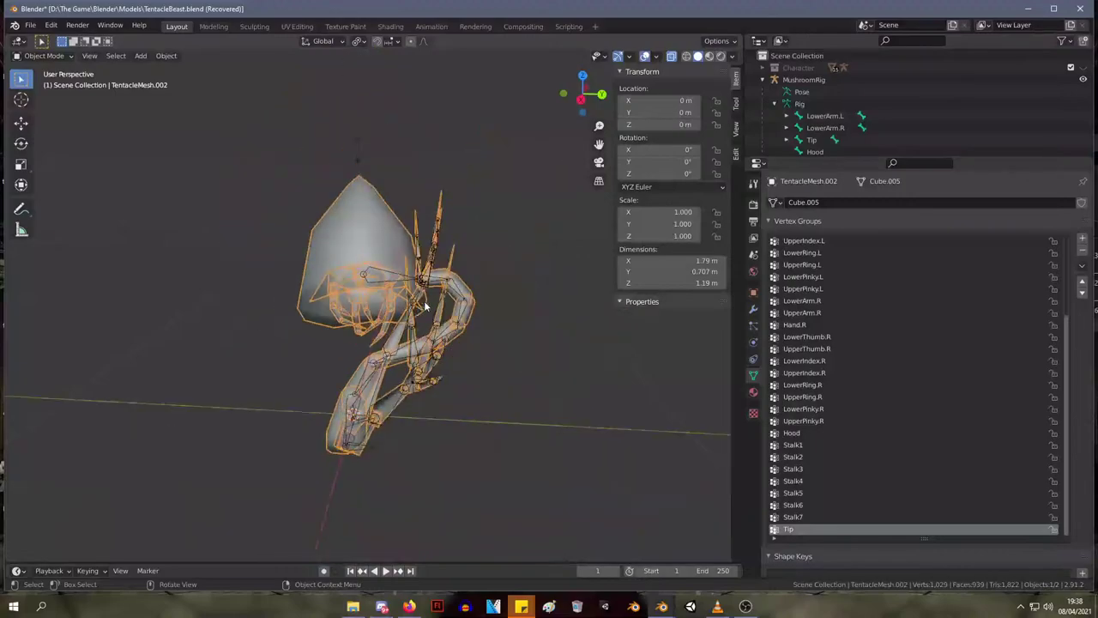
- Select the Tip bone of the mushroom rig, switch to Pose Mode and try moving the bone to test the deformation
middle_drag(417, 305, 320, 247)
click(45, 56)
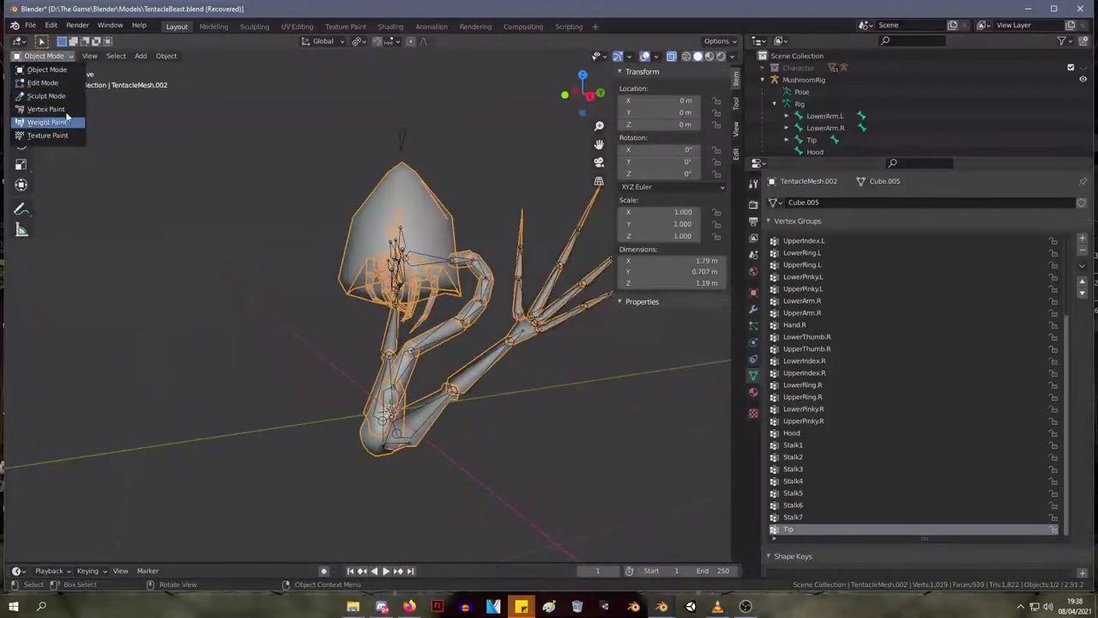
click(484, 282)
key(Tab)
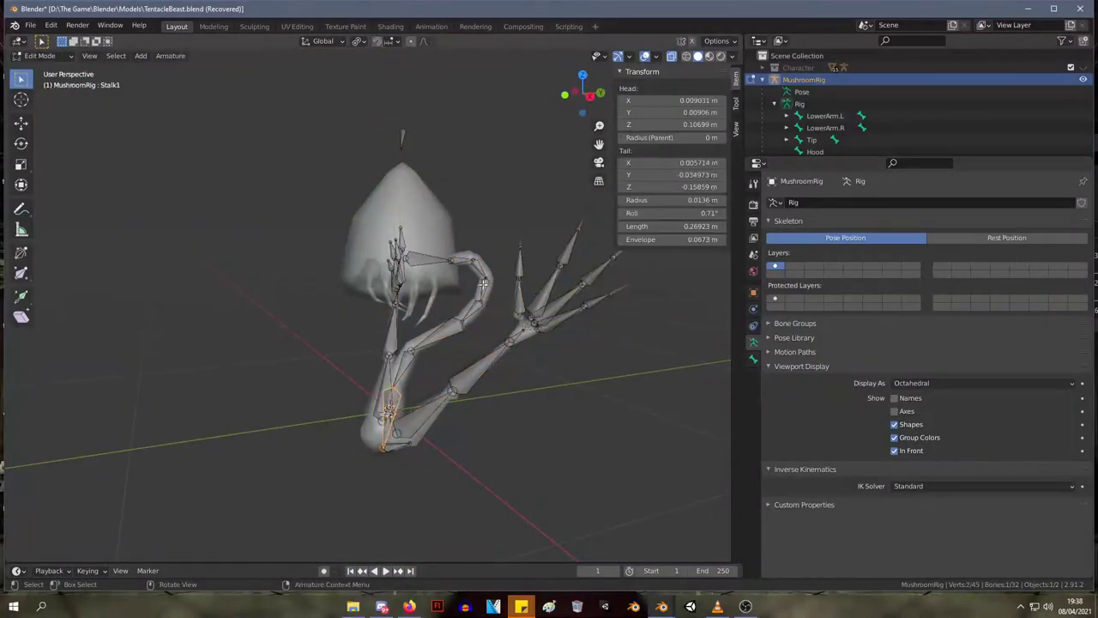
click(435, 264)
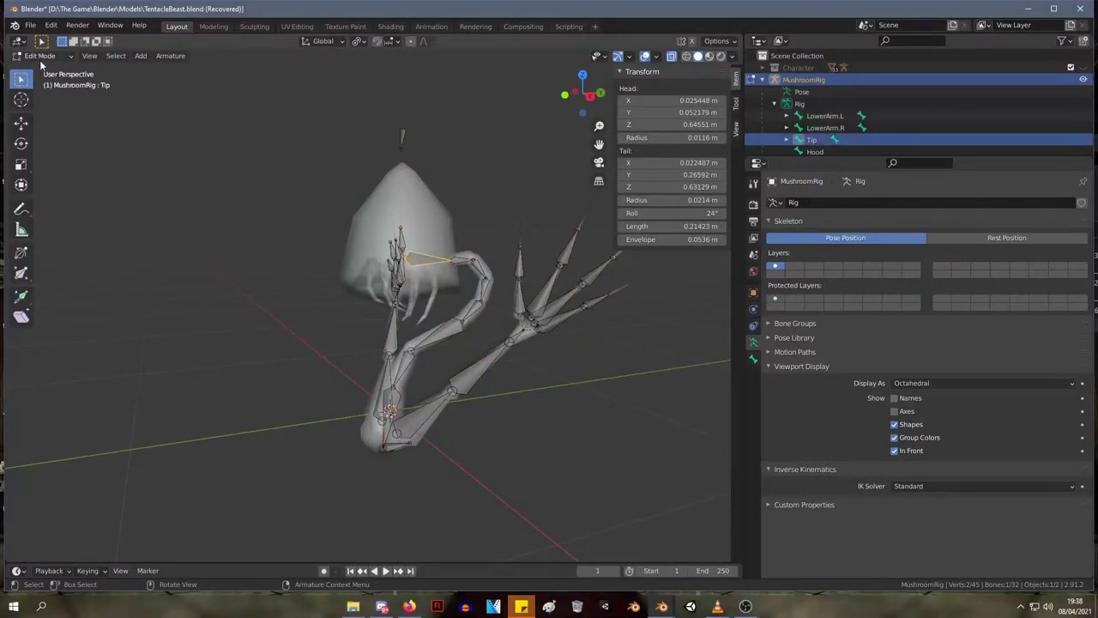
click(39, 57)
click(43, 100)
key(g)
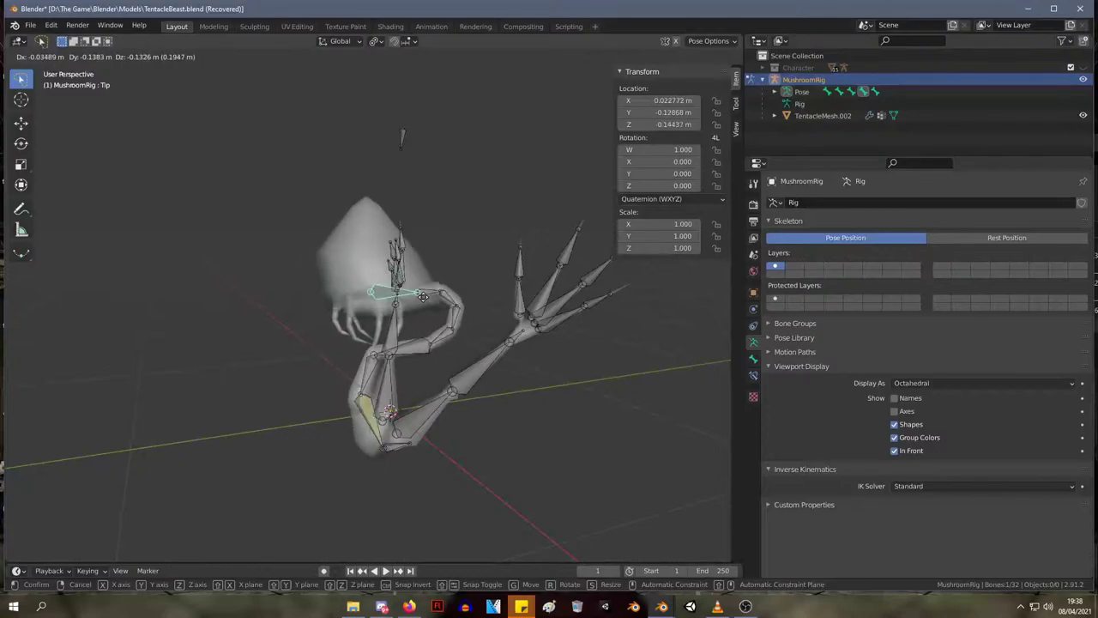
right_click(436, 305)
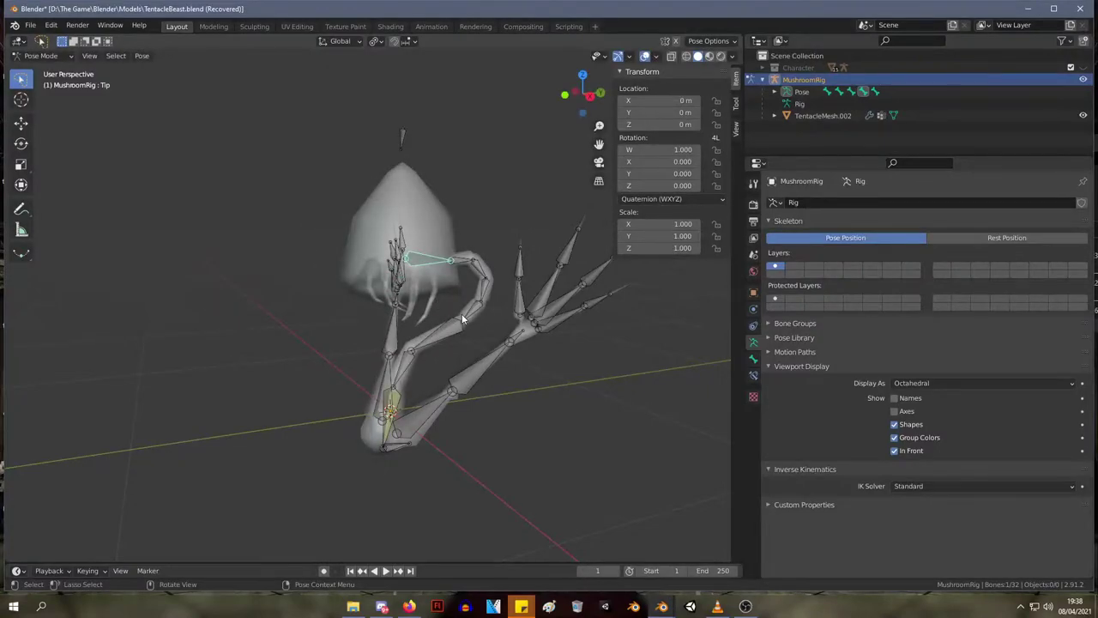
- Examine the hood mesh's Tip vertex weights in Edit Mode, then return to Object Mode
key(Tab)
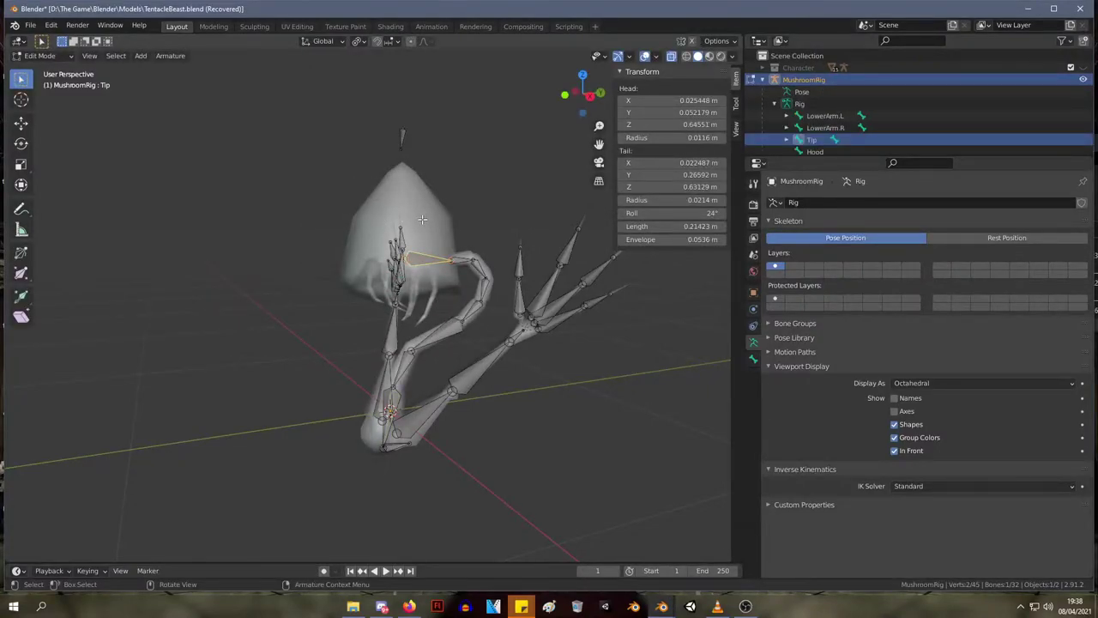
key(Tab)
click(71, 55)
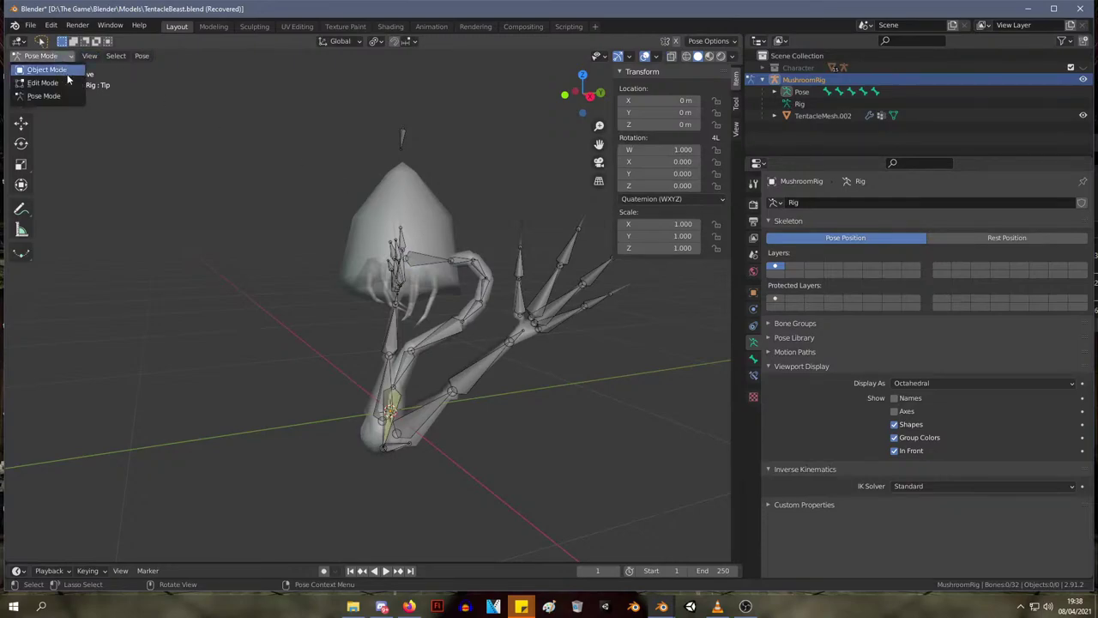
click(60, 72)
click(394, 201)
key(Tab)
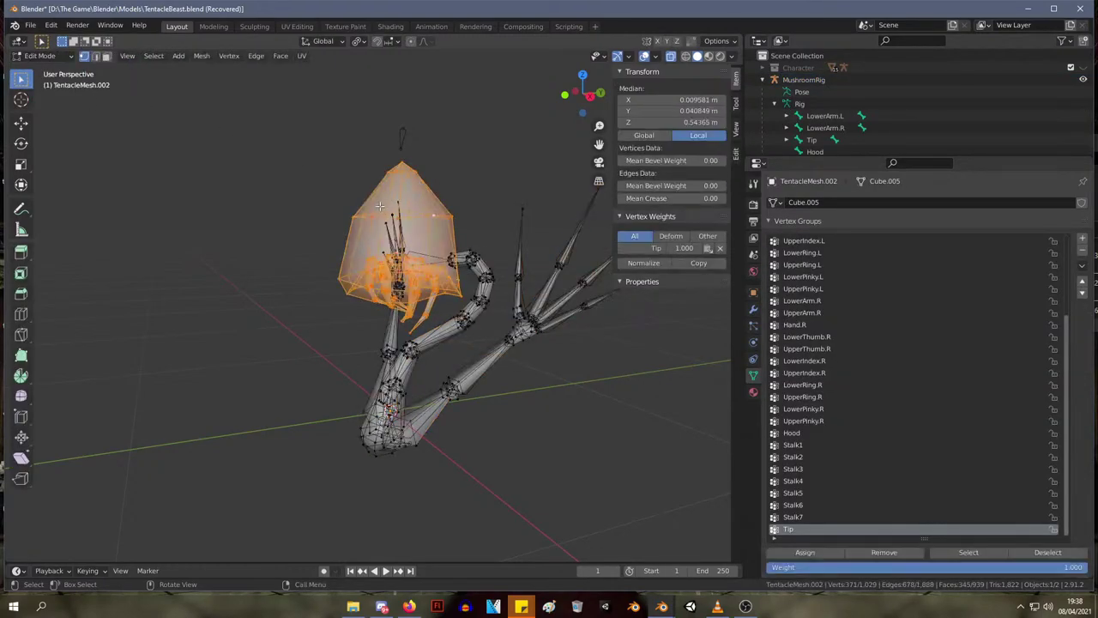
middle_drag(394, 201, 369, 214)
scroll(509, 311, up, 4)
click(457, 315)
key(Tab)
- In the armature's Edit Mode, parent the Hood bone above the hood to the Tip bone with Keep Offset
click(431, 92)
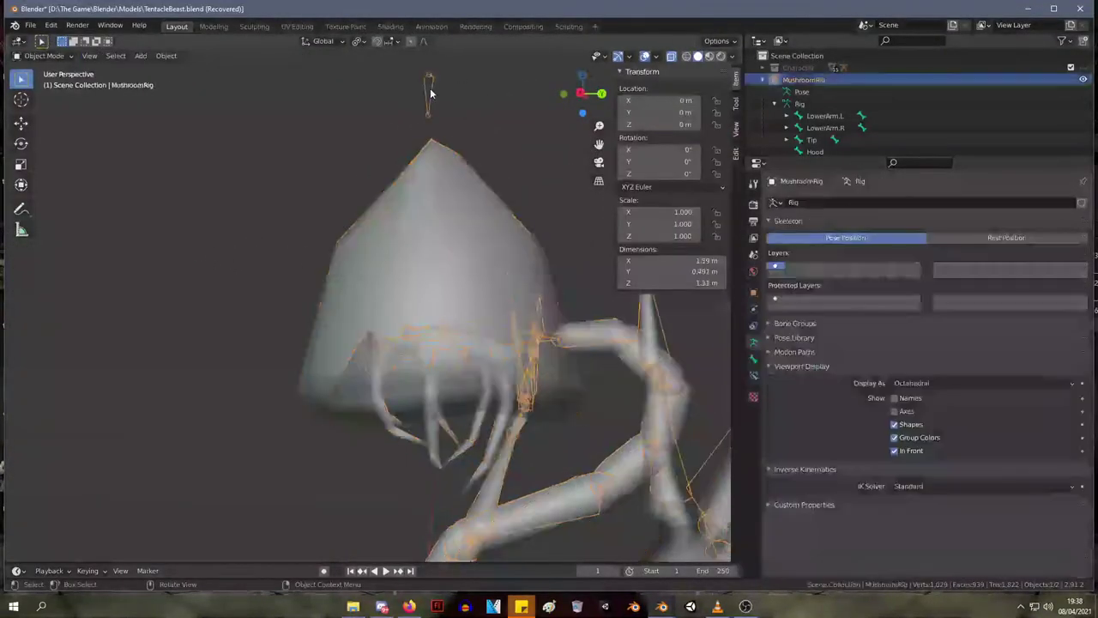
click(43, 55)
click(36, 97)
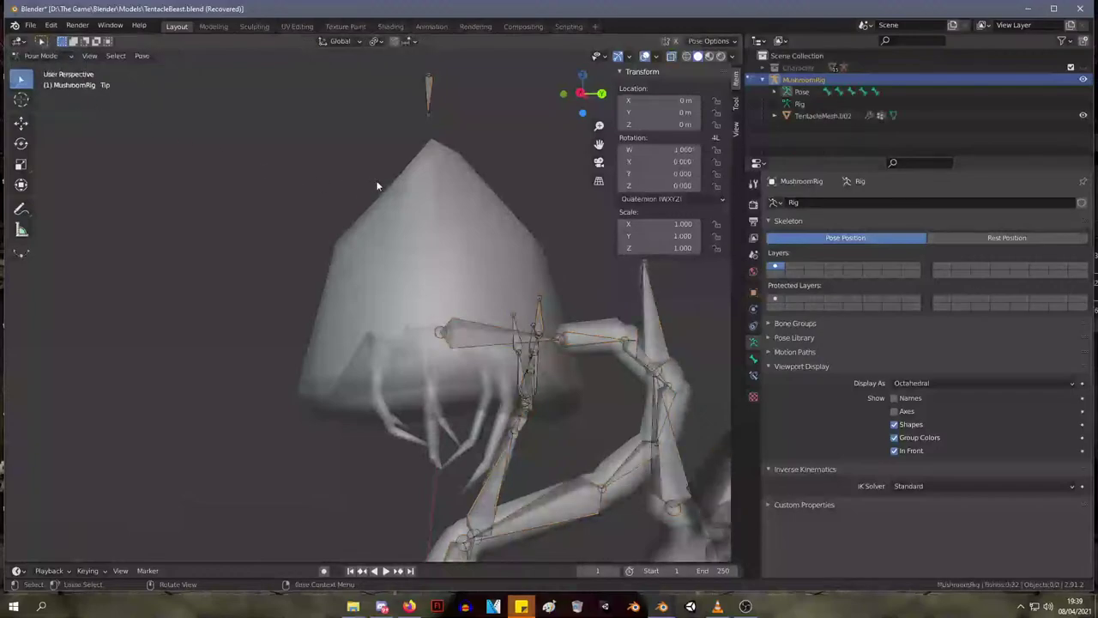
key(Tab)
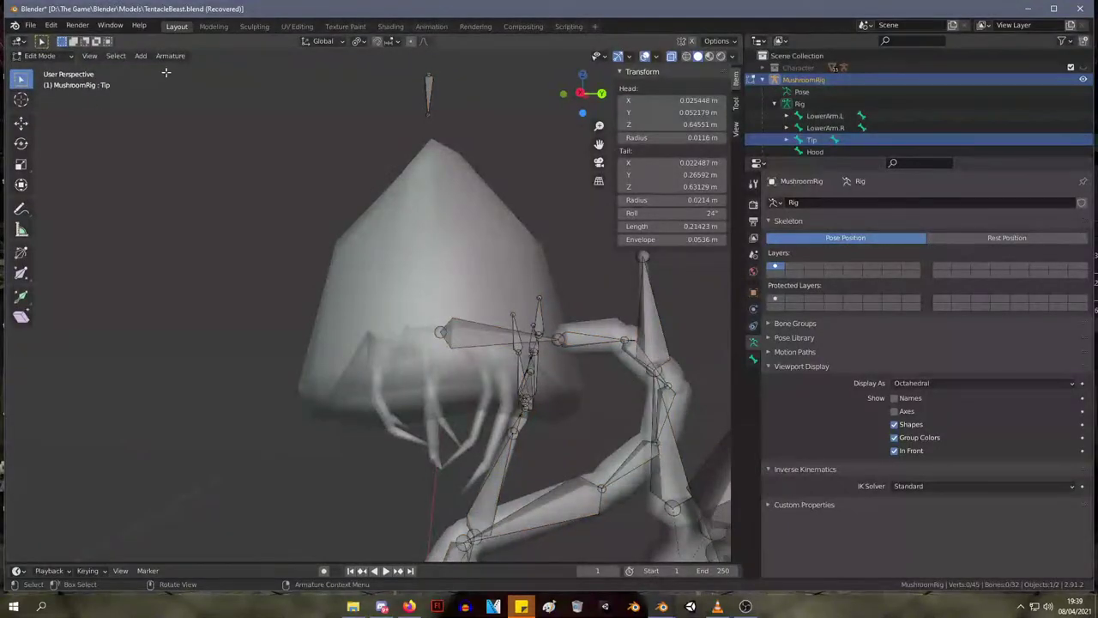
click(429, 94)
shift+click(477, 337)
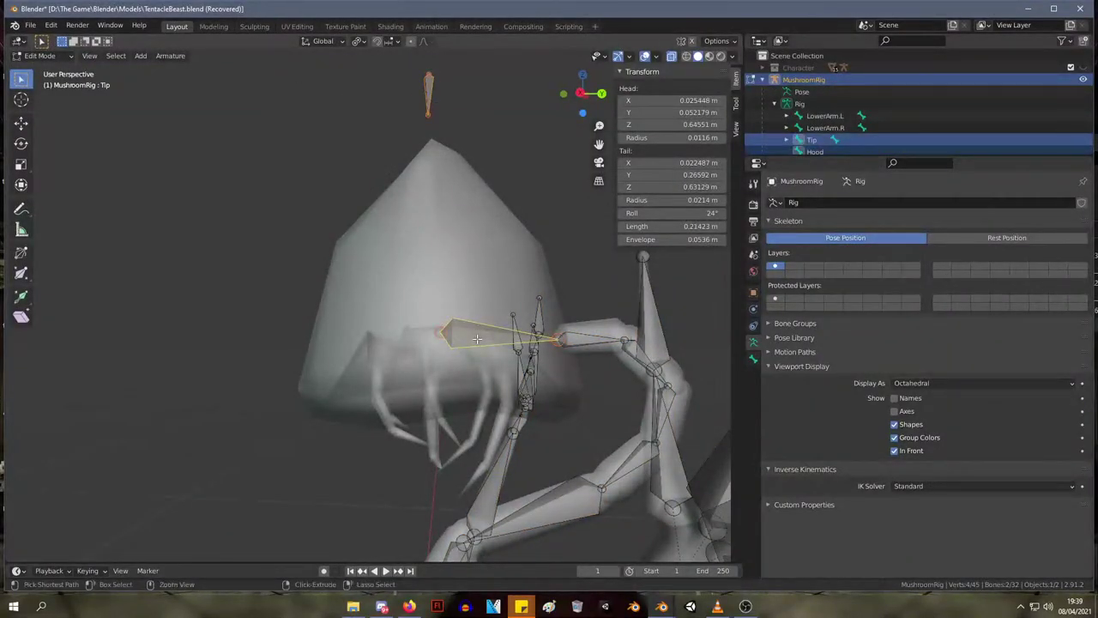
key(ctrl+p)
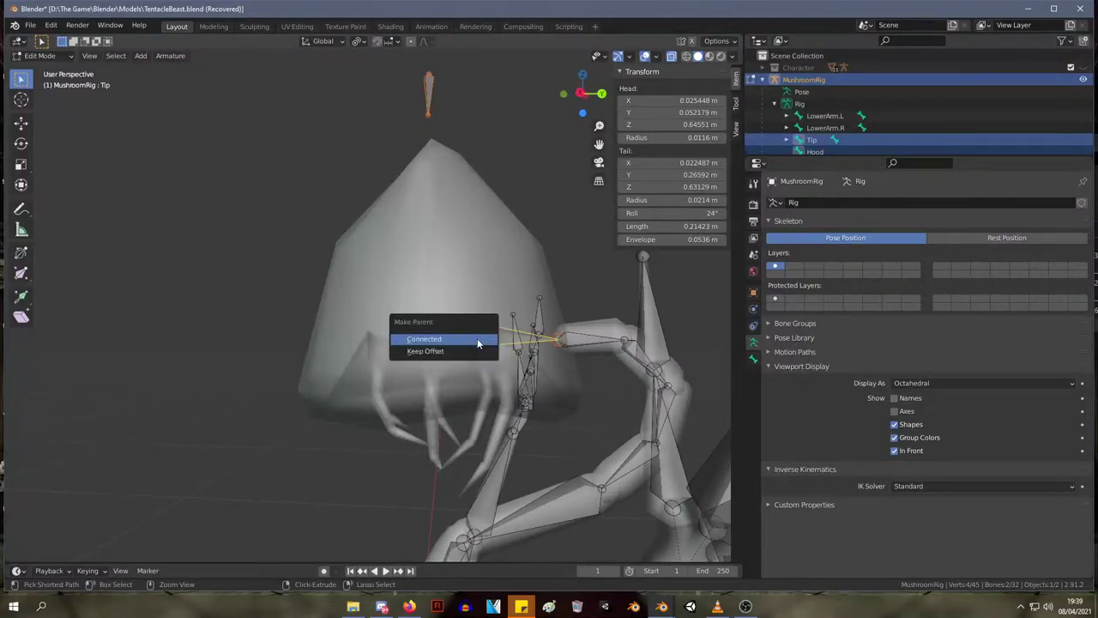
click(476, 338)
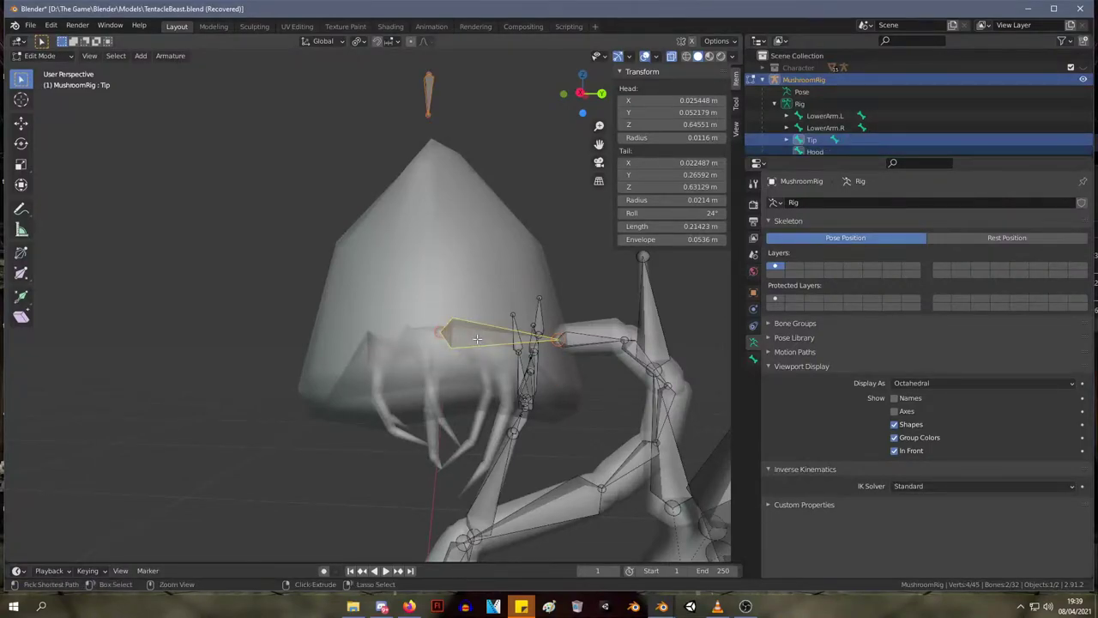
key(ctrl+p)
key(Down)
key(Return)
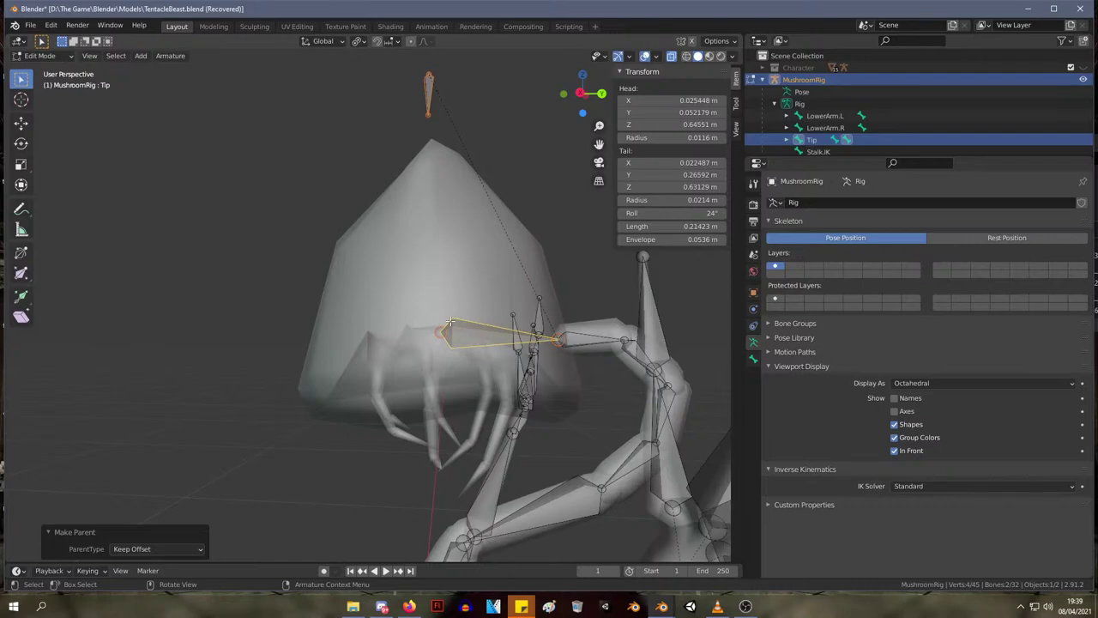
- Switch the rig to Pose Mode and try moving and rotating the Hood and Tip bones together
scroll(413, 288, down, 4)
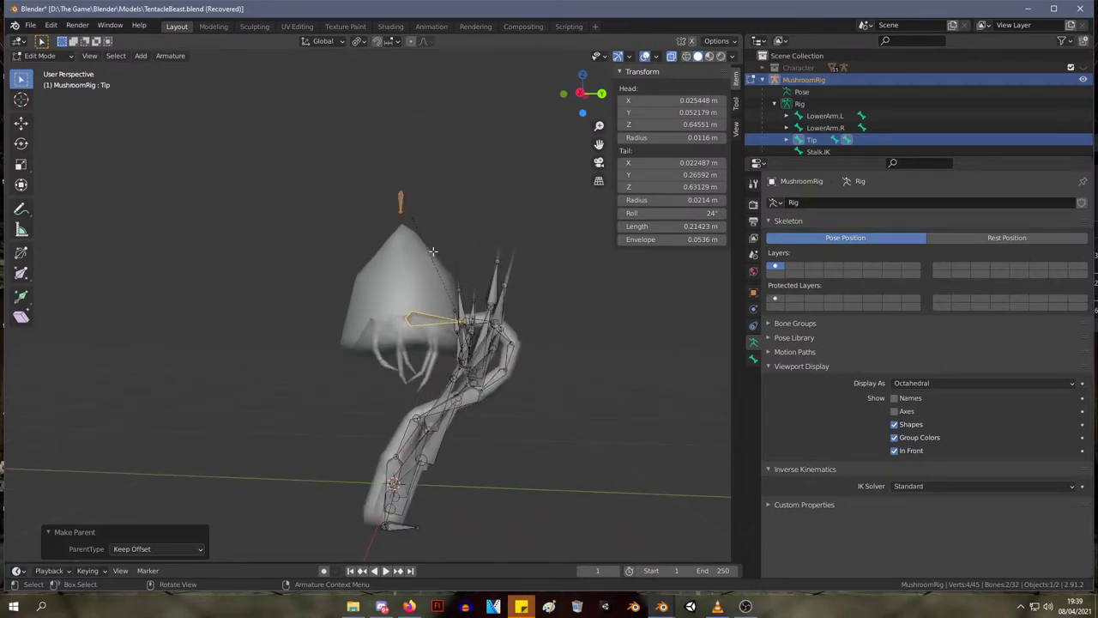
key(ctrl+Tab)
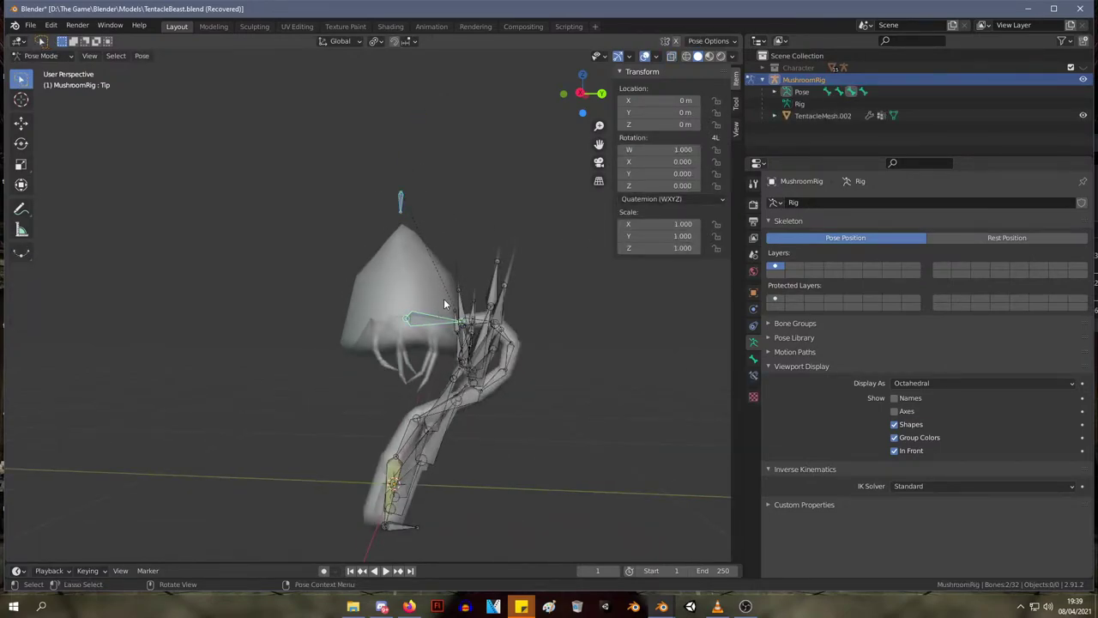
key(g)
key(Escape)
key(r)
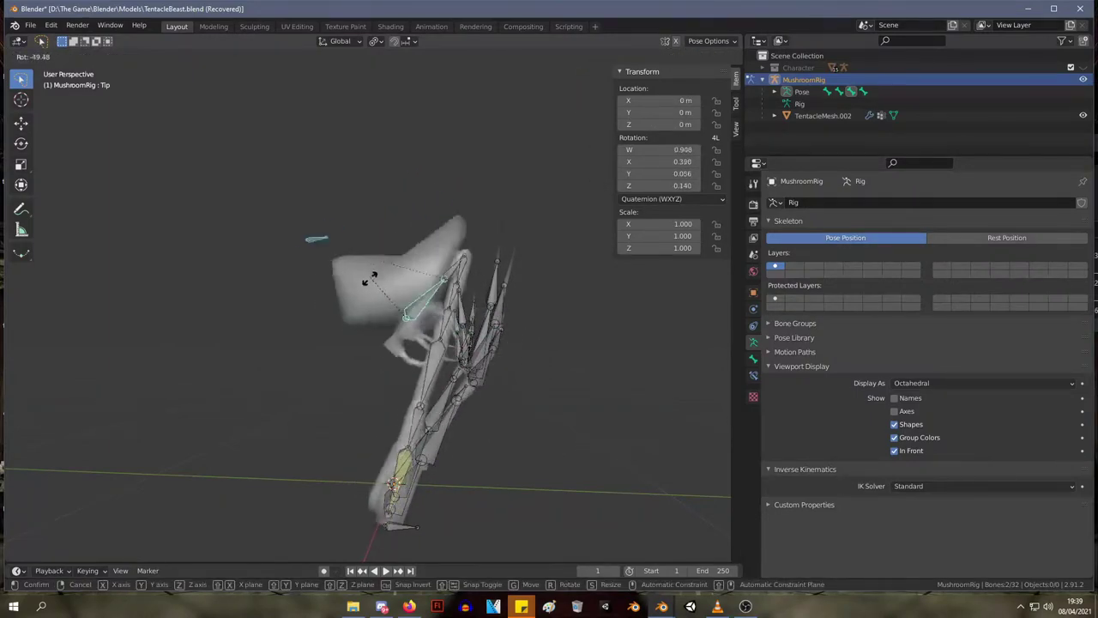
key(Escape)
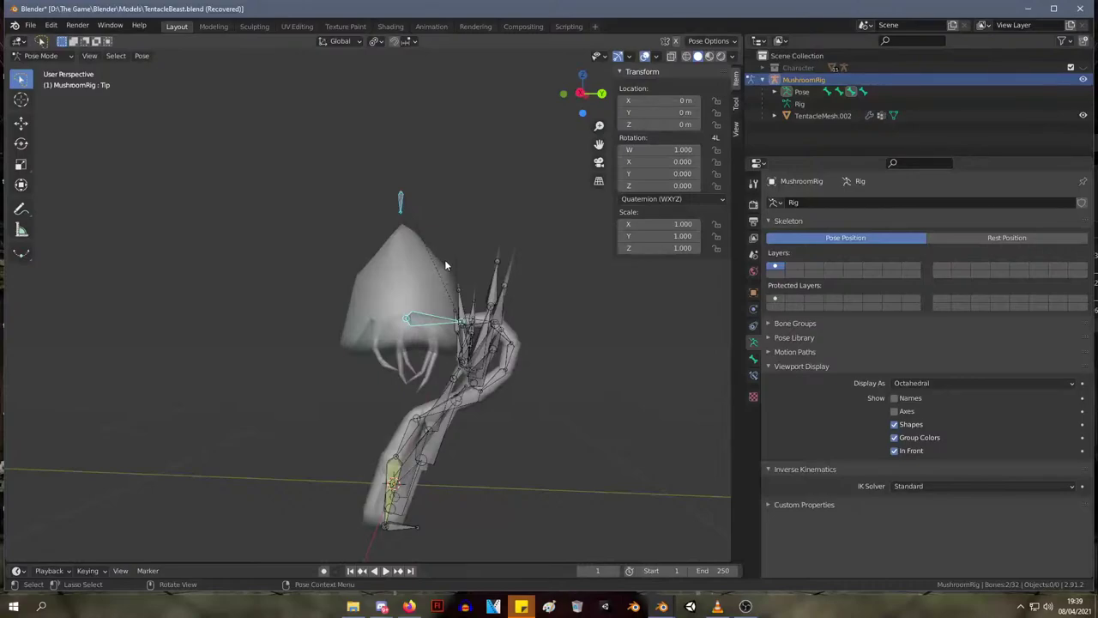
- Rotate the Tip bone alone by about -11.2° and try moving and rotating it further
click(455, 325)
click(424, 320)
key(r)
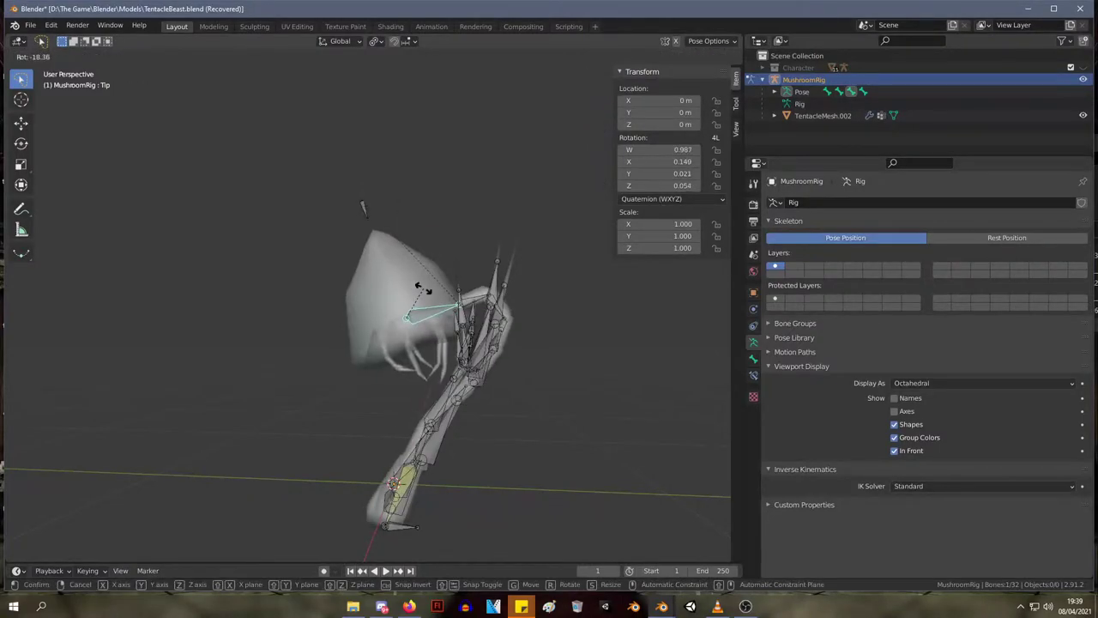
click(412, 315)
key(g)
right_click(379, 277)
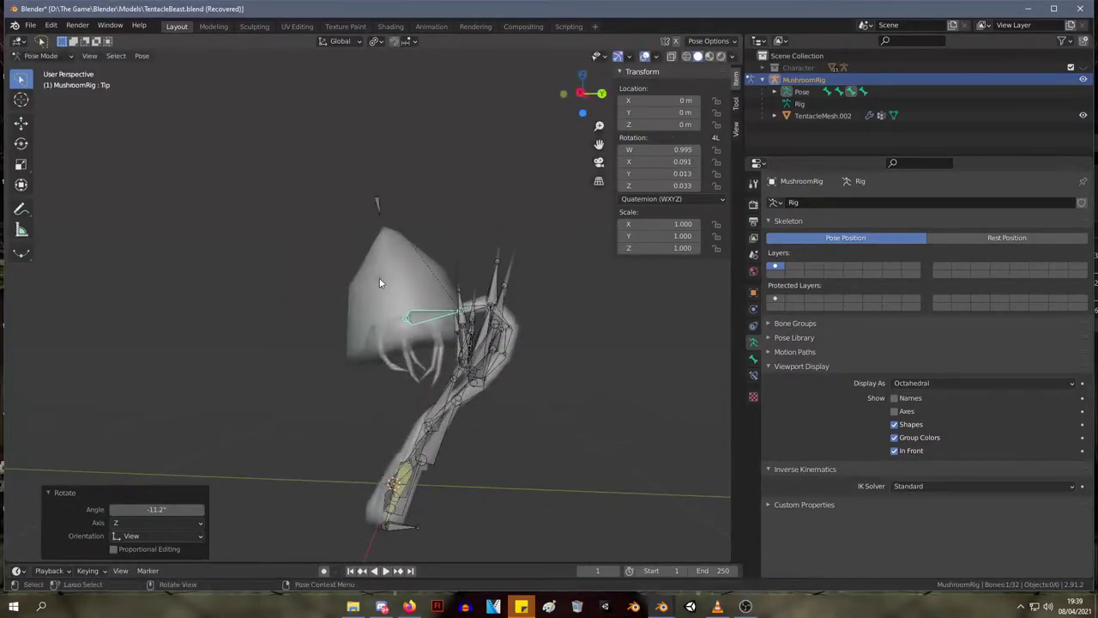
key(r)
key(Escape)
- Try rotating the Stalk5 bone and the Tip bone to see how the stalk bends
click(506, 342)
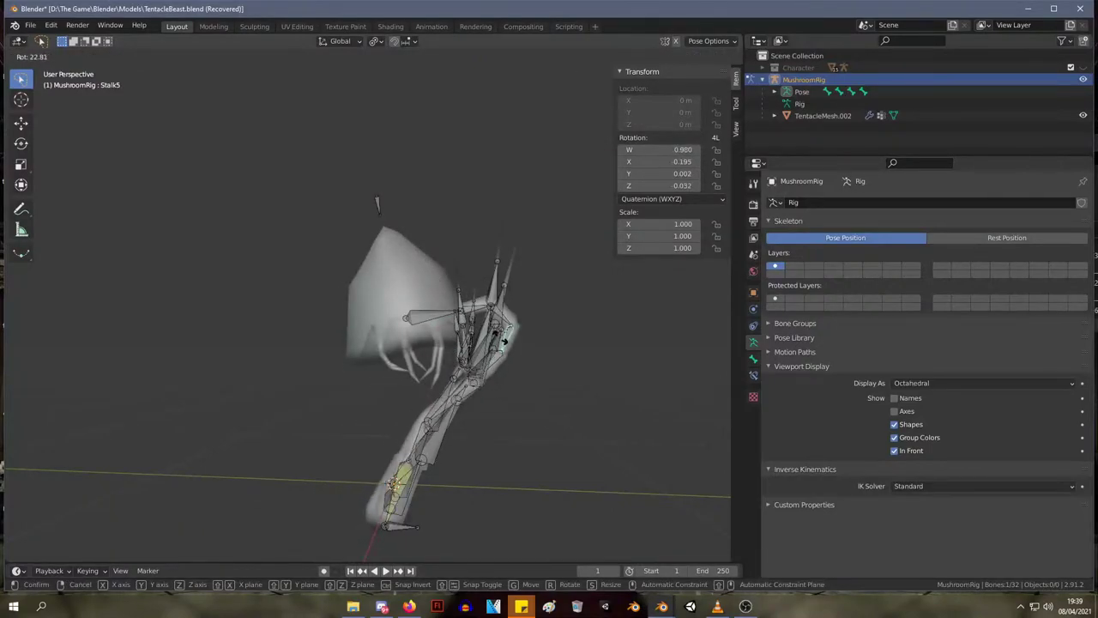
click(414, 322)
key(r)
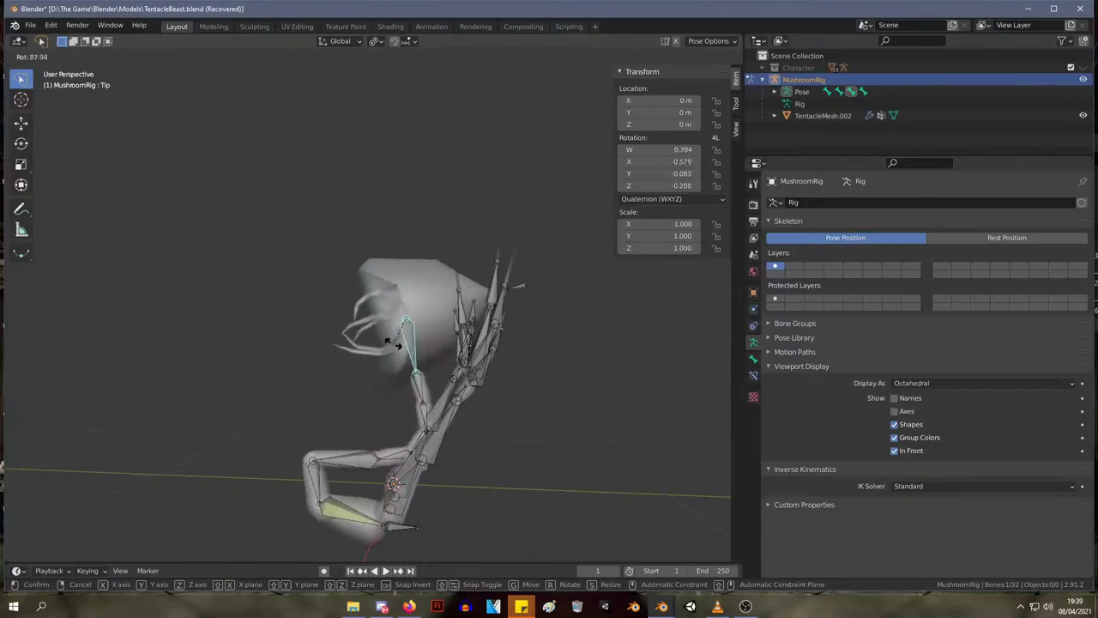
key(Escape)
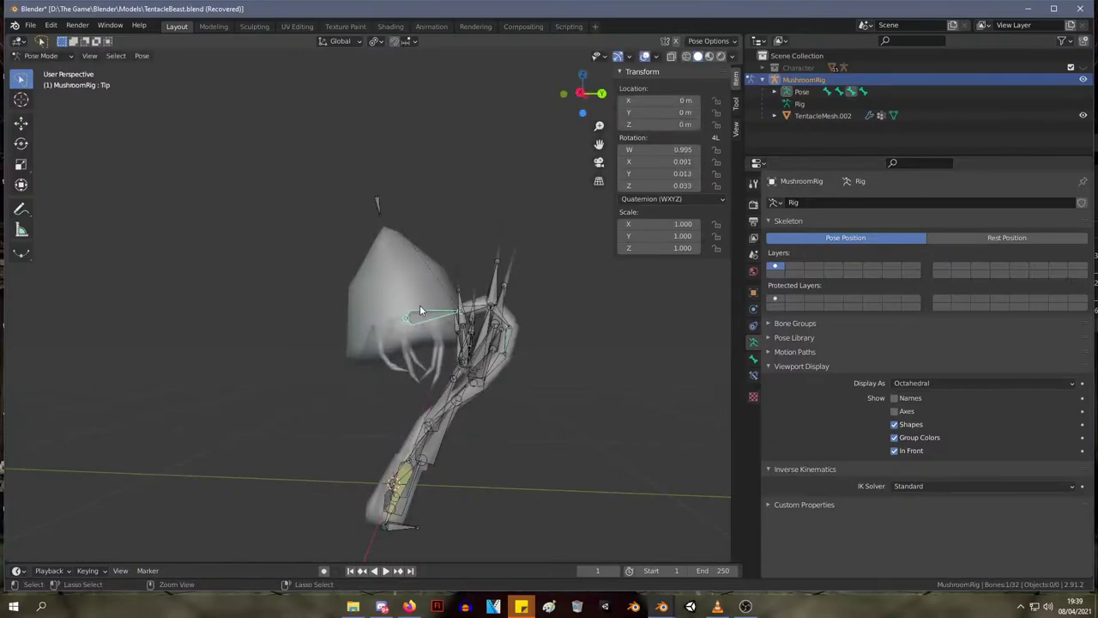
- Try moving the Tip bone to test the stalk chain, and clear its pose location
click(419, 307)
click(419, 313)
key(g)
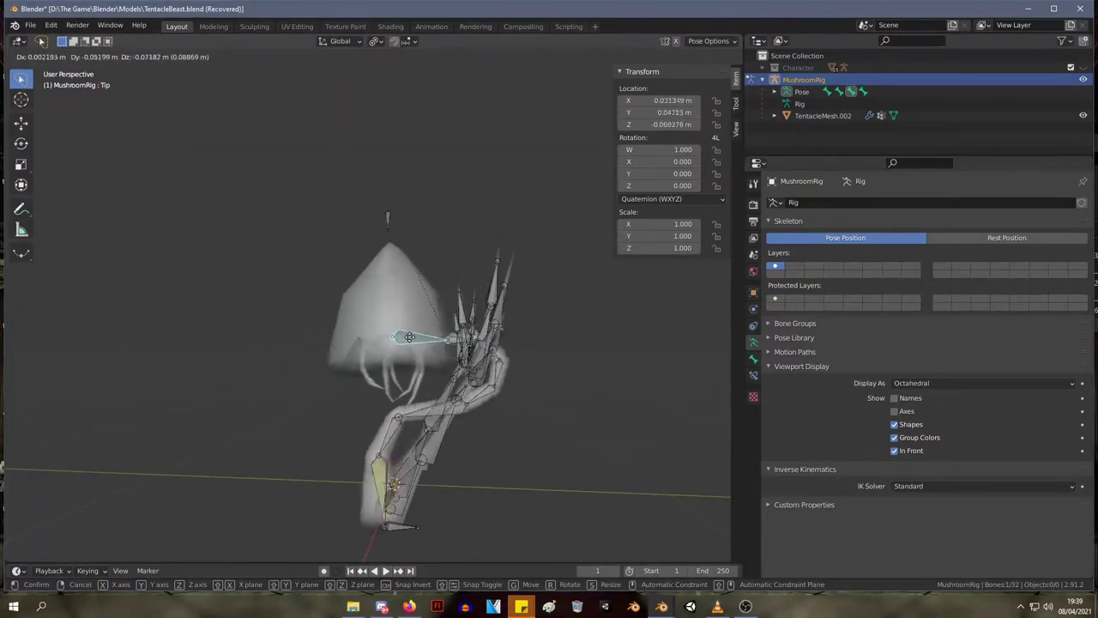
click(393, 464)
key(alt+g)
- Toggle Use Tail off and back on in the Stalk1 bone's IK constraint and set the chain length to 8
click(391, 479)
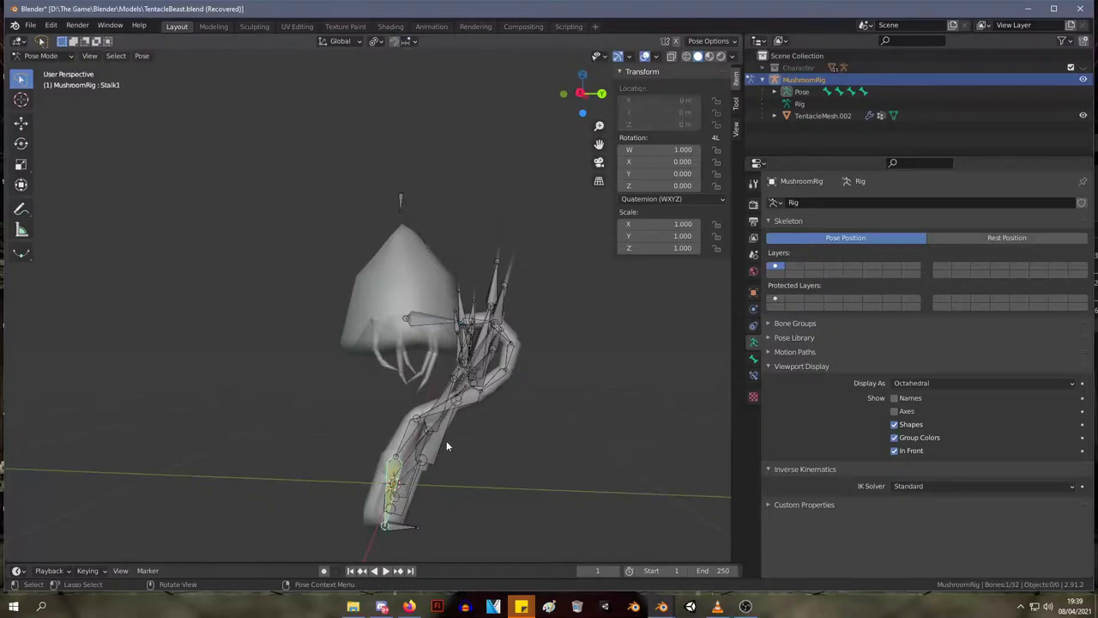
middle_drag(406, 395, 434, 403)
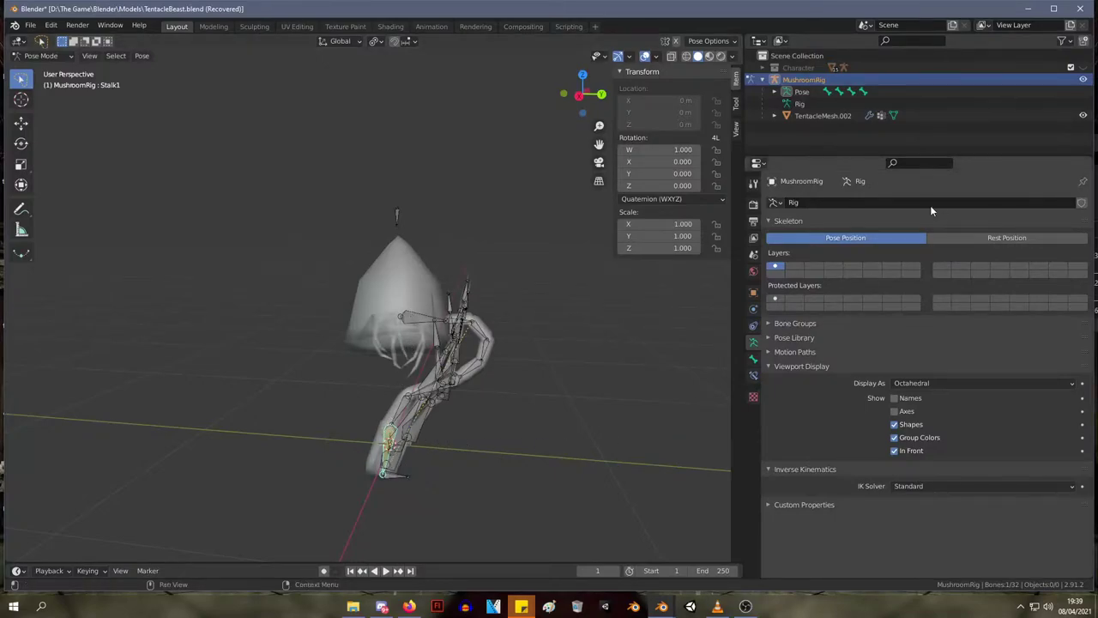
click(753, 376)
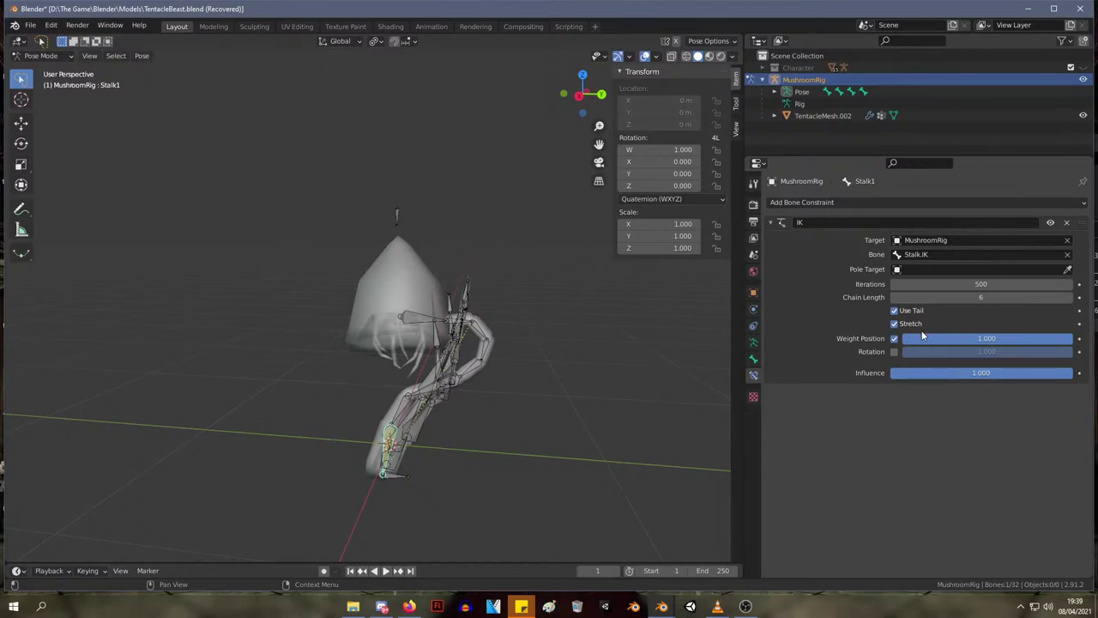
click(894, 311)
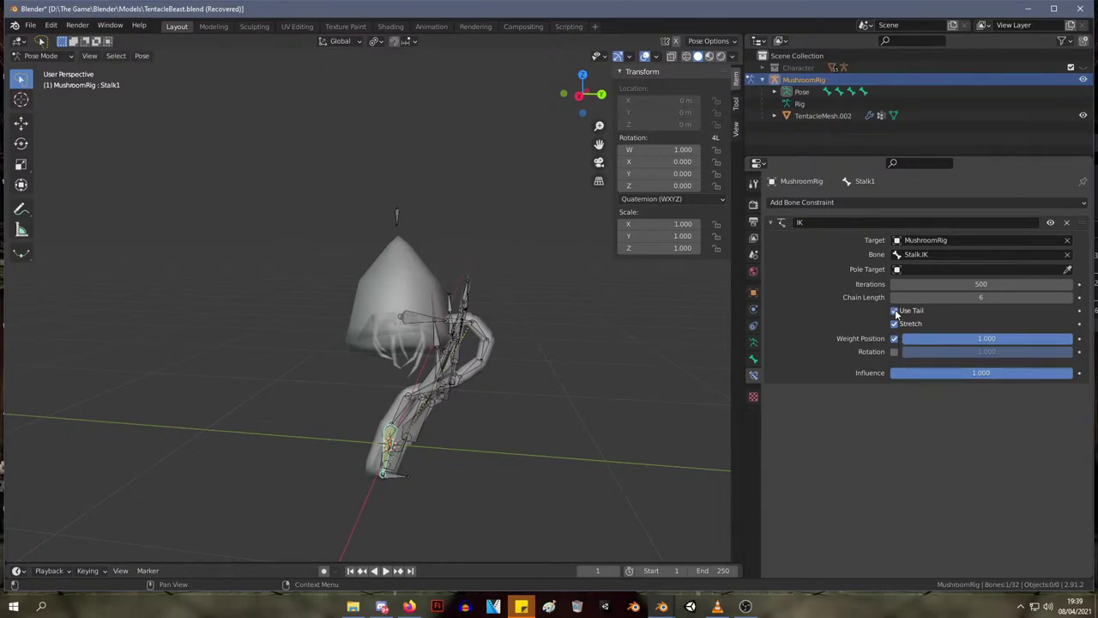
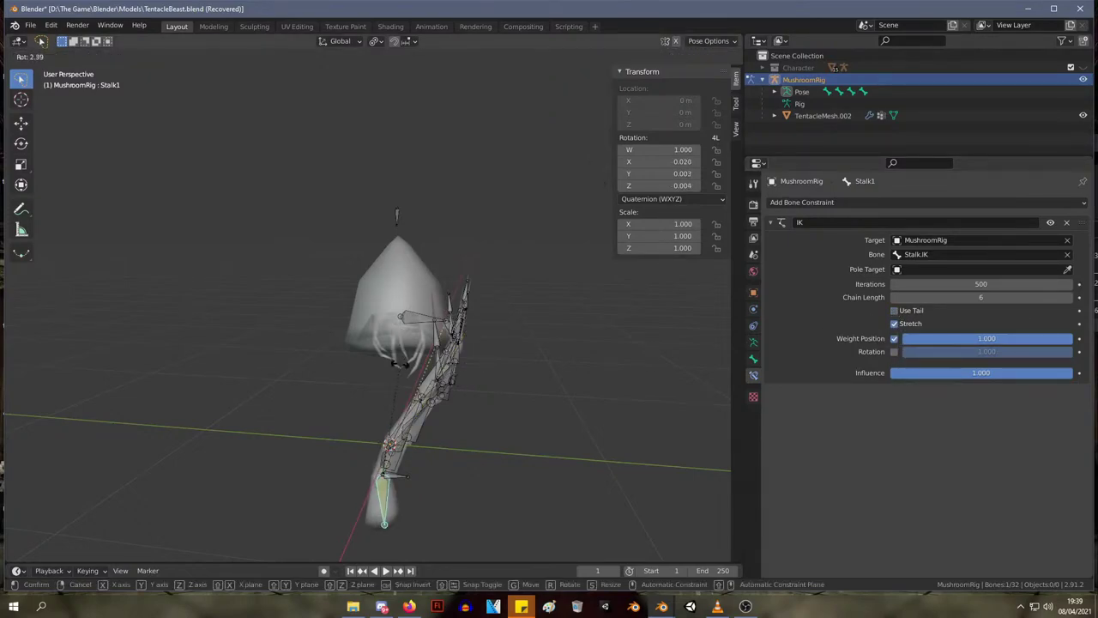
click(895, 311)
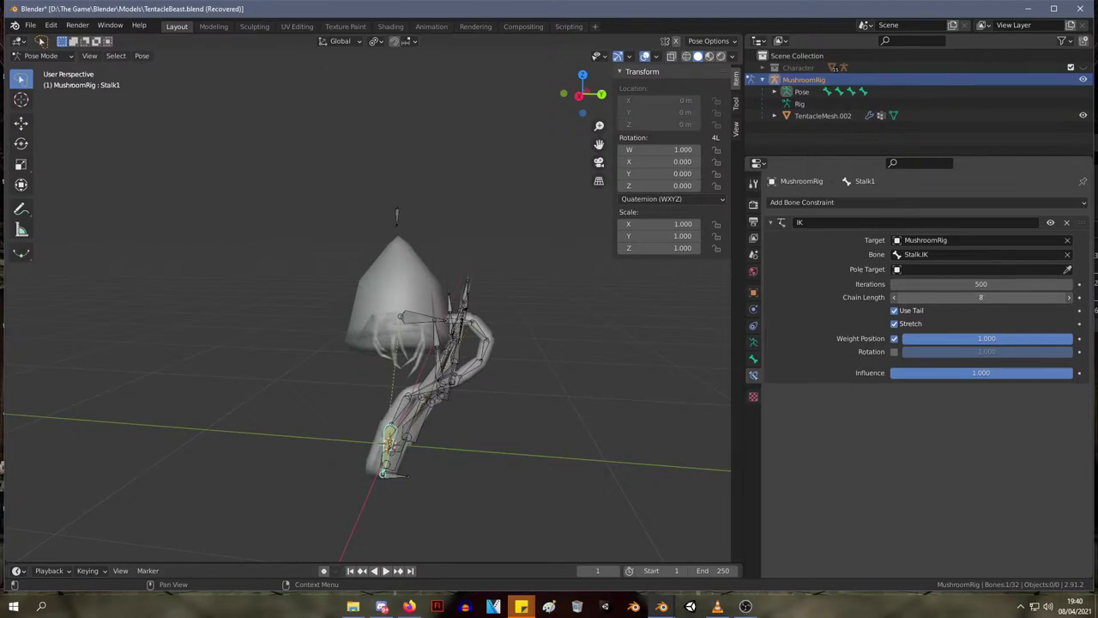
- Try moving the Tip bone with the new IK chain length
click(412, 324)
key(g)
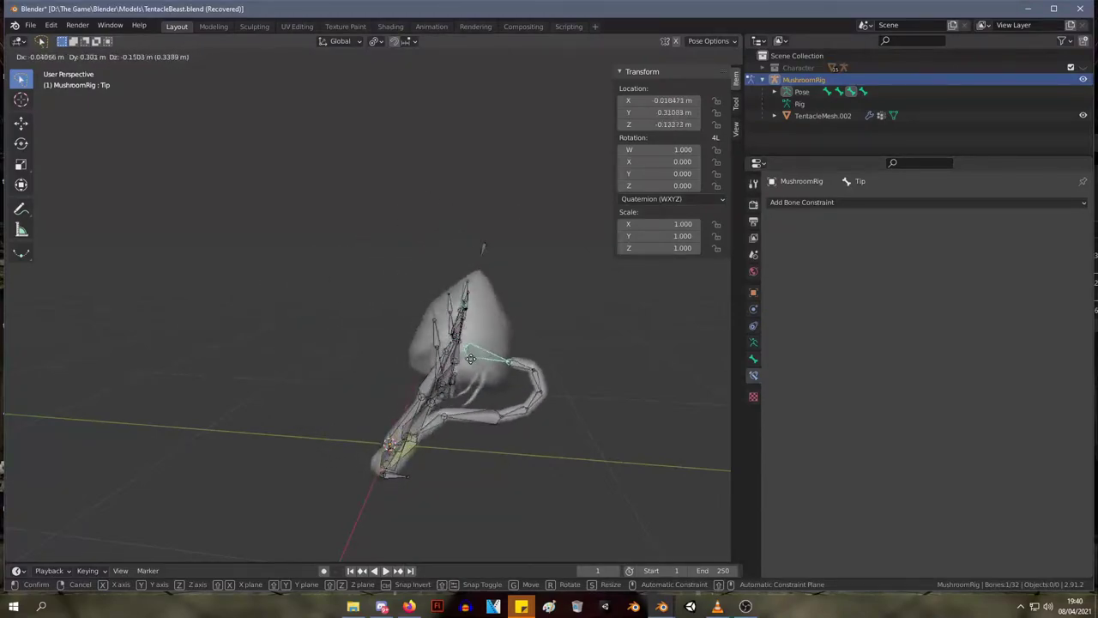
key(Escape)
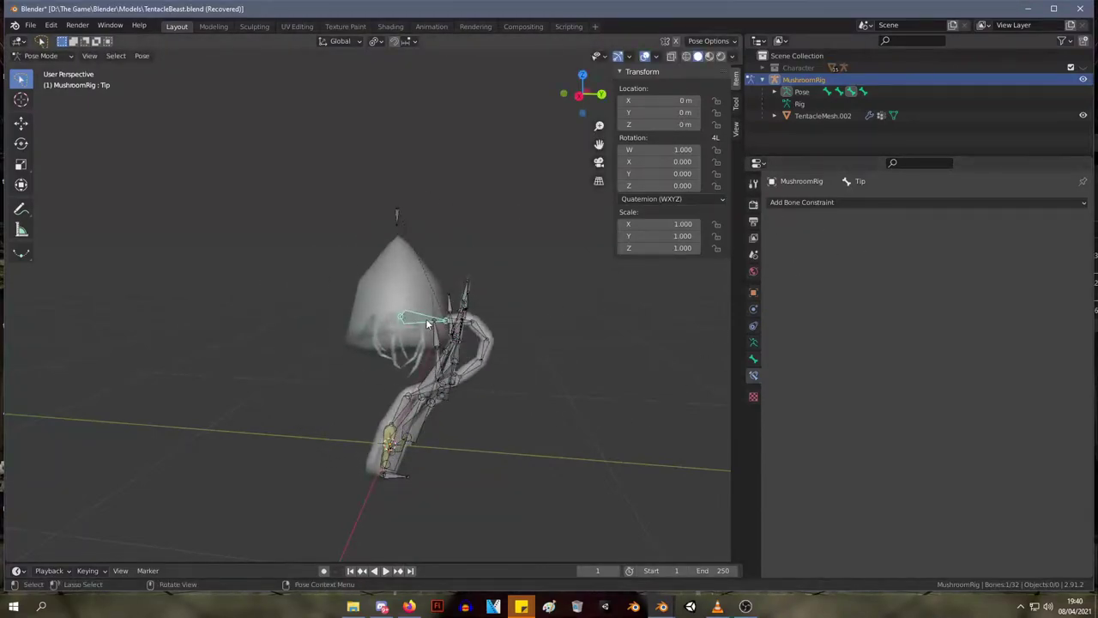
- Set the chain length of the Stalk1 bone's IK constraint to 7 and rotate the Tip bone about 75° to test it
click(386, 440)
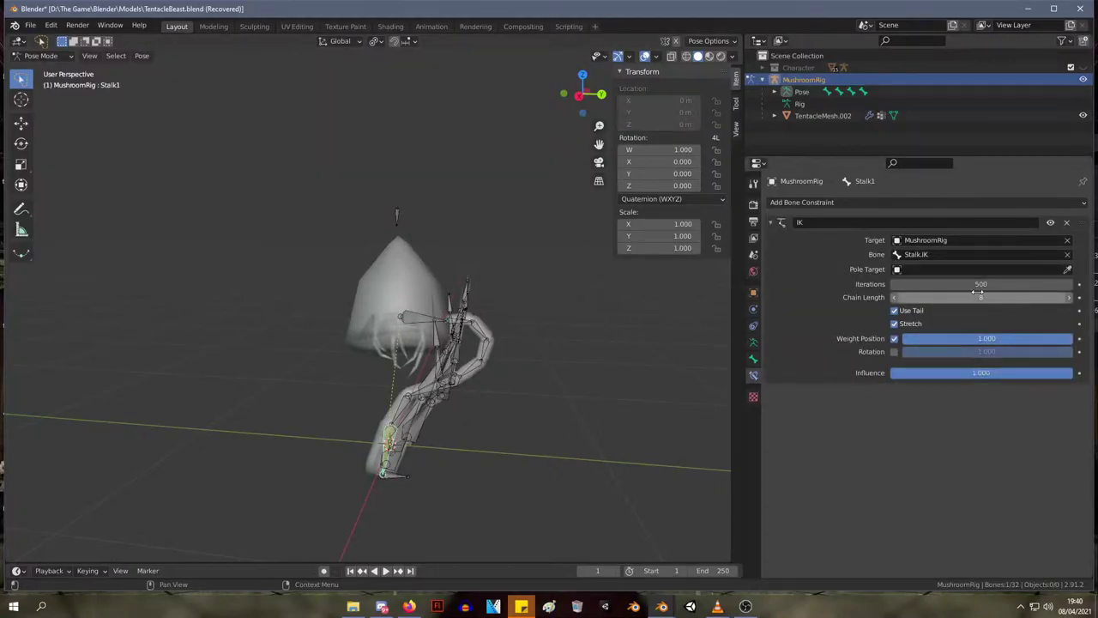
click(400, 317)
key(g)
key(r)
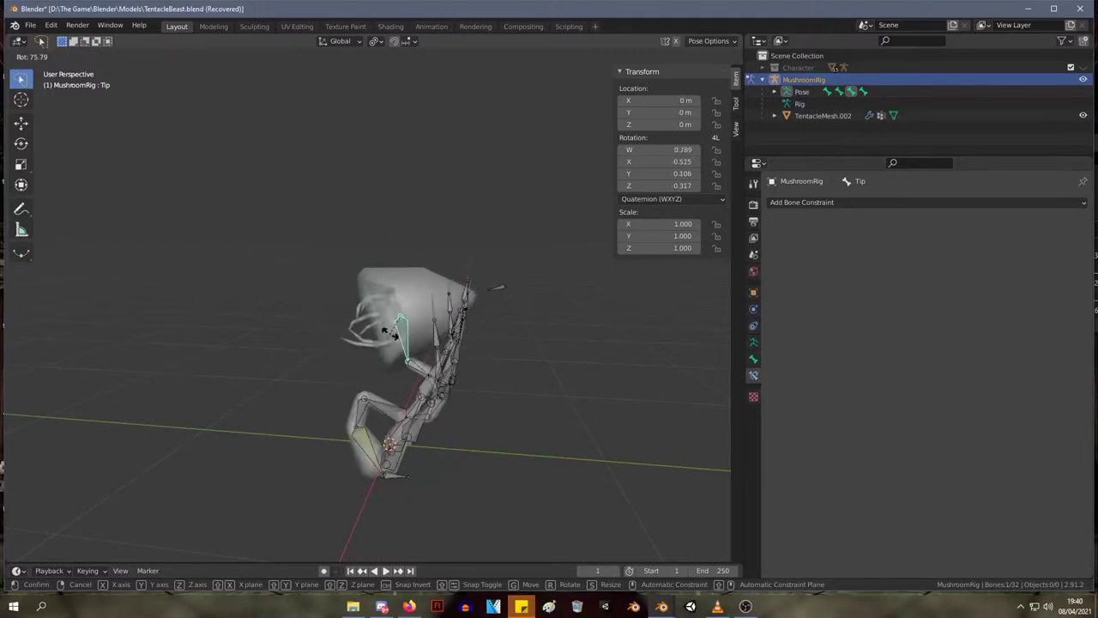
click(403, 362)
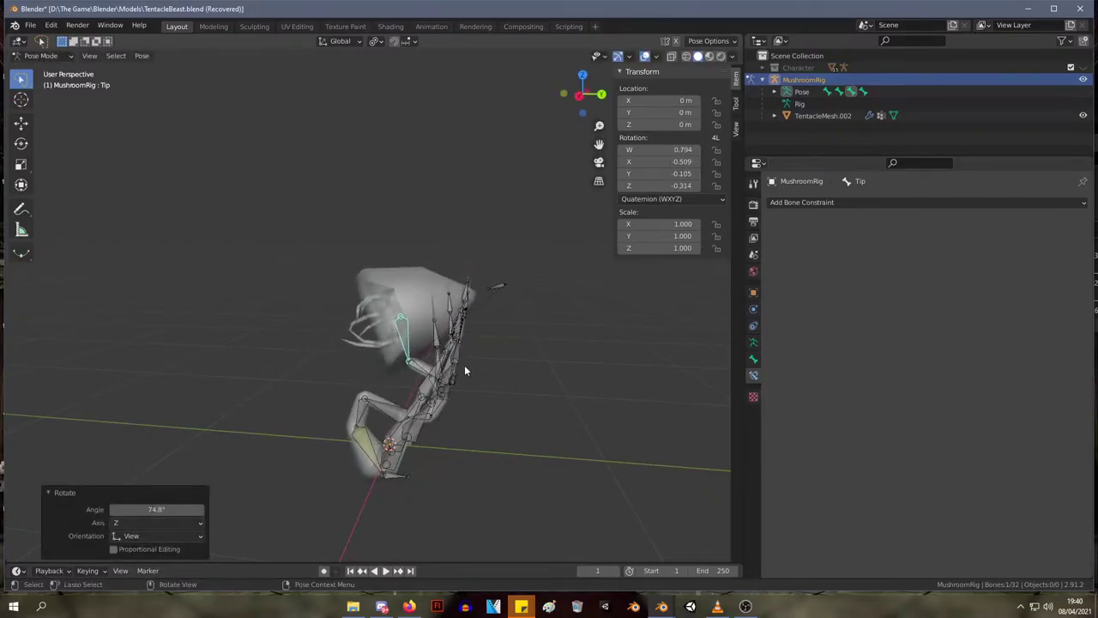
- Try moving the Tip bone, and rotate it back by about 26° to see how the stalk follows
middle_drag(464, 370, 605, 351)
key(g)
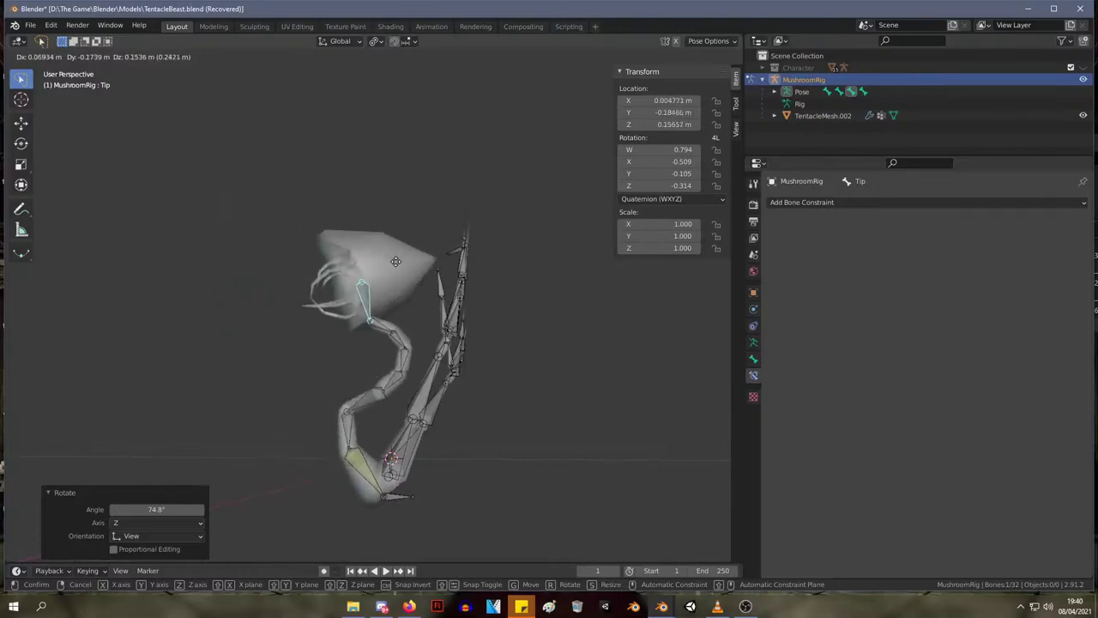
right_click(397, 276)
mouse_move(397, 276)
middle_down()
mouse_move(442, 262)
mouse_move(404, 264)
middle_up()
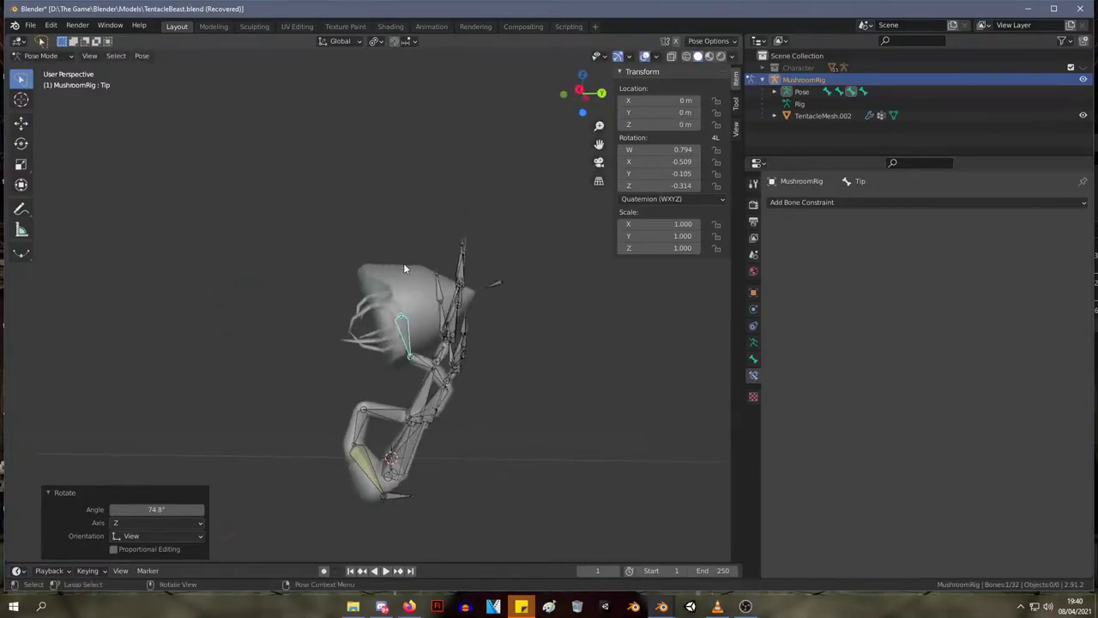
key(r)
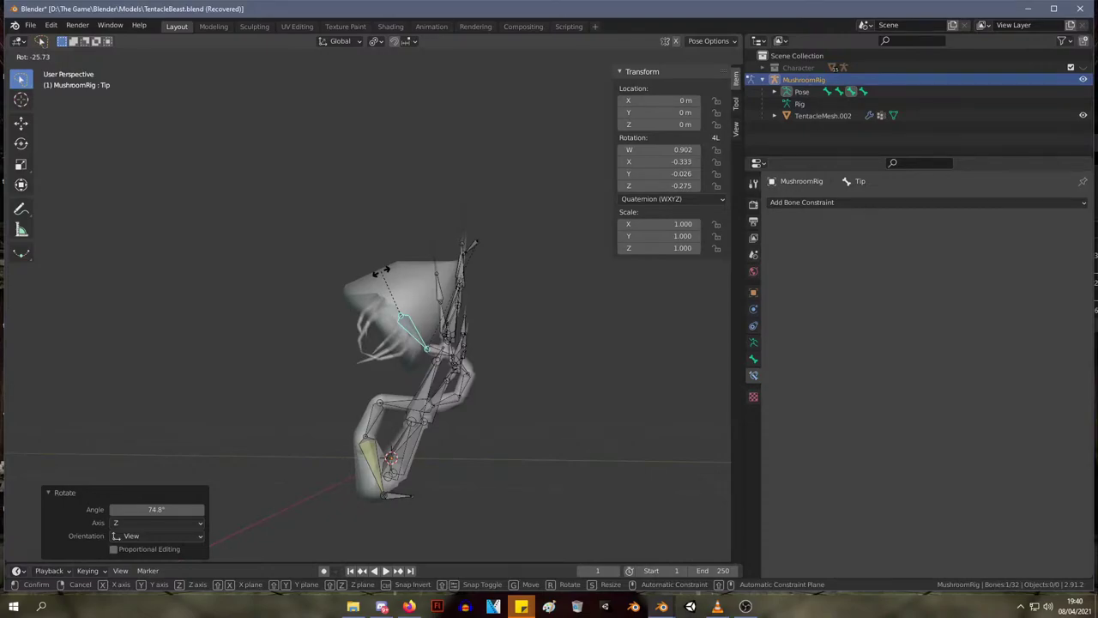
click(380, 271)
- Undo the test rotations of the Tip bone
middle_drag(378, 271, 374, 309)
key(ctrl+z)
key(ctrl+z)
key(ctrl+z)
- Try moving the Tip bone in the right orthographic view
click(425, 314)
middle_drag(498, 307, 477, 278)
key(KP_3)
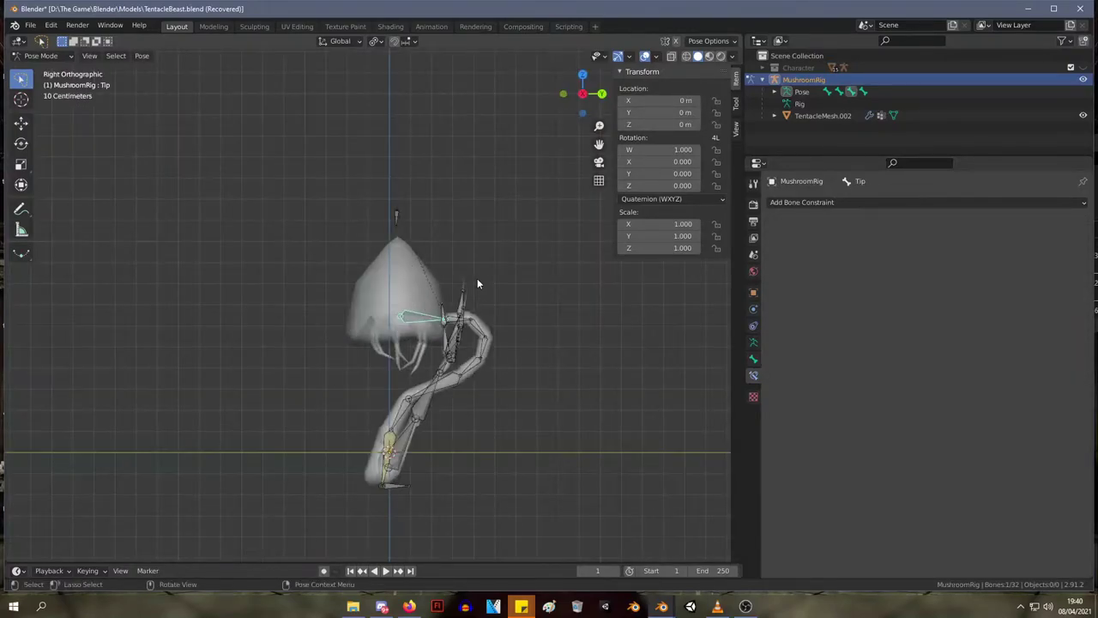
key(g)
right_click(508, 283)
- Remove the IK constraint from the Stalk1 bone
click(389, 441)
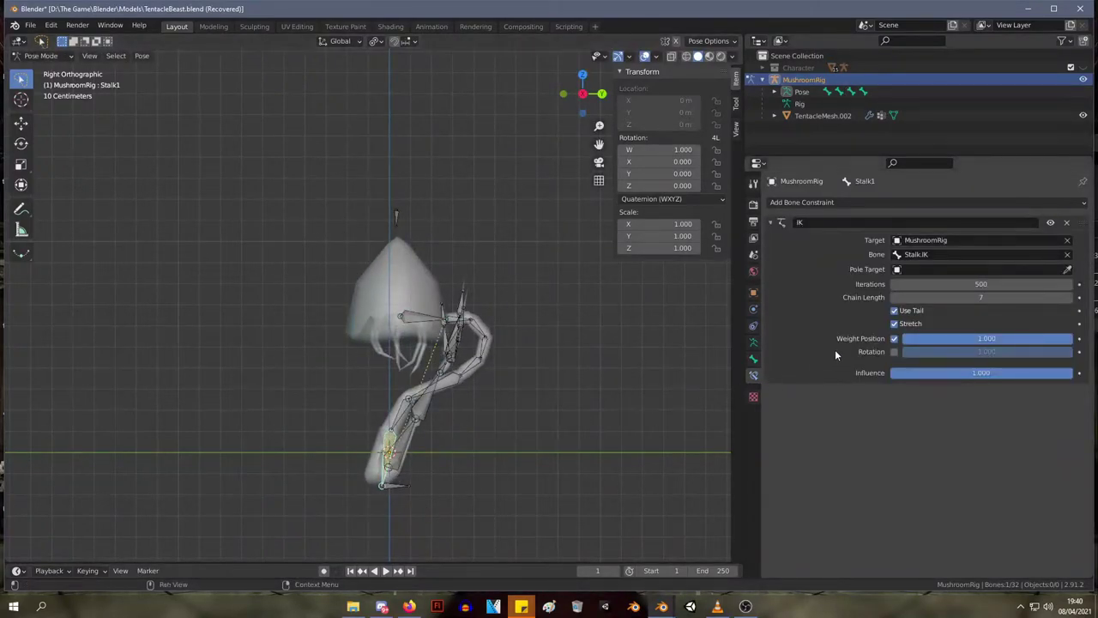
middle_drag(381, 410, 404, 470)
click(409, 476)
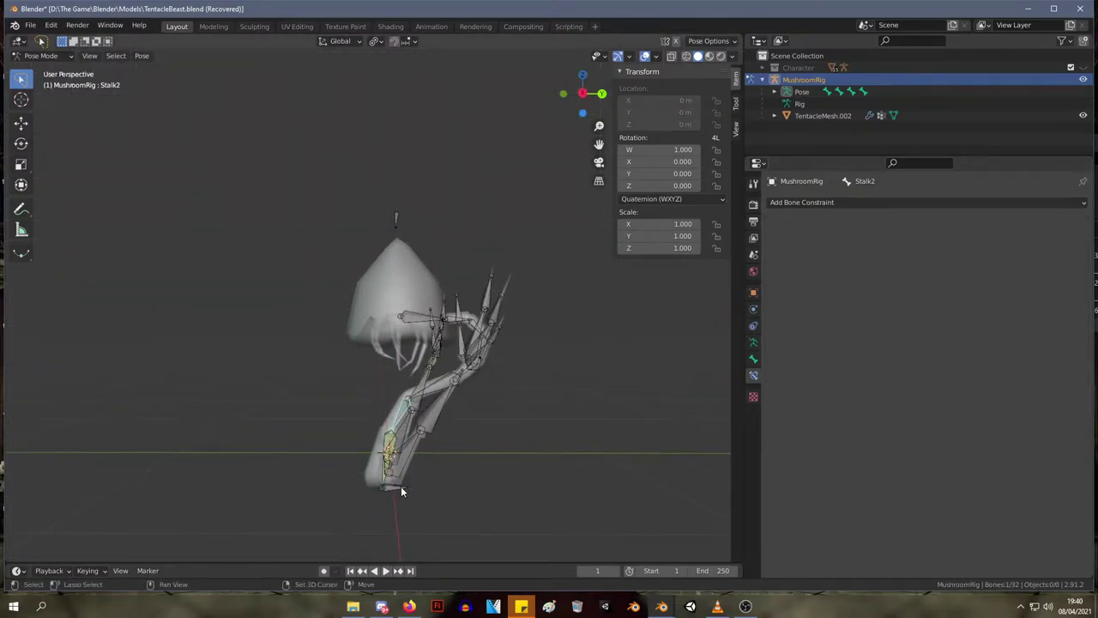
click(389, 445)
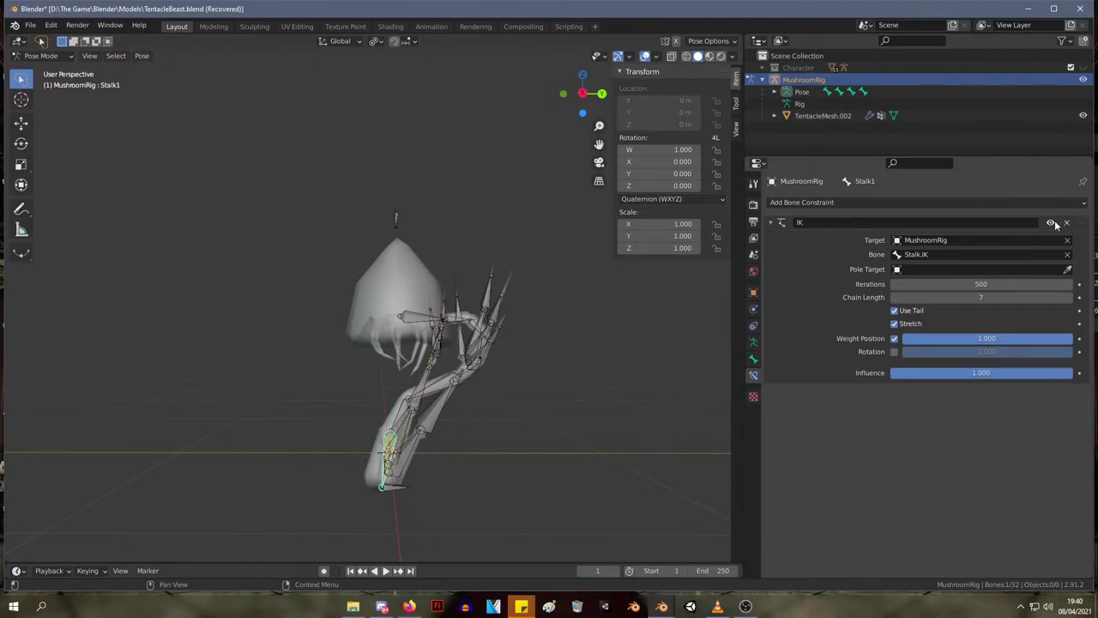
click(1066, 224)
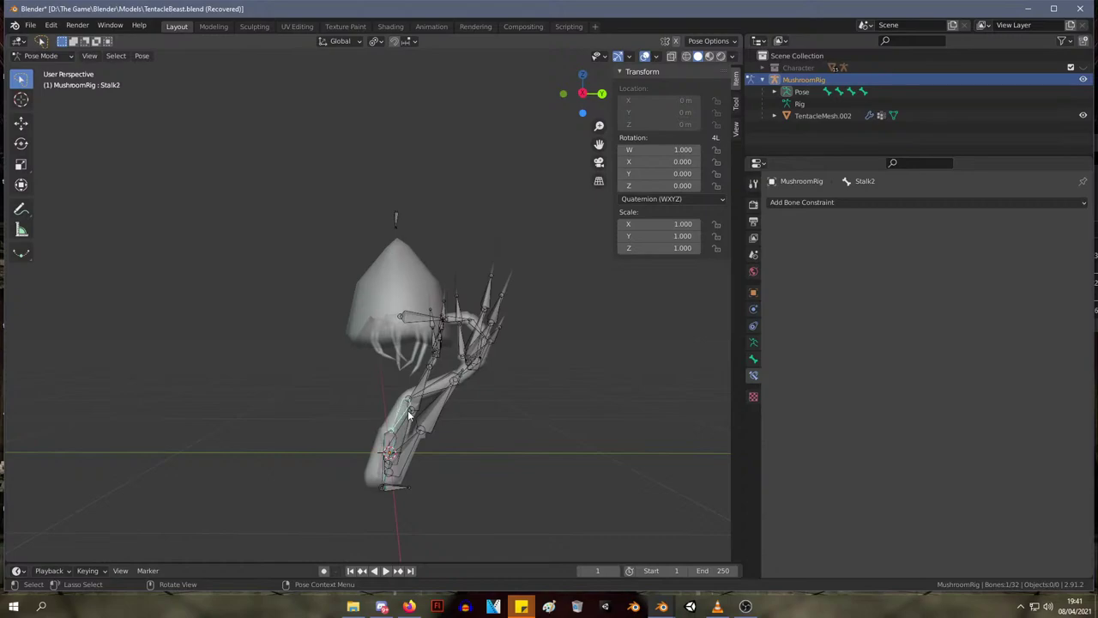
- Add an Inverse Kinematics constraint to the Stalk2 bone with MushroomRig as its target
middle_drag(409, 415, 460, 396)
click(795, 203)
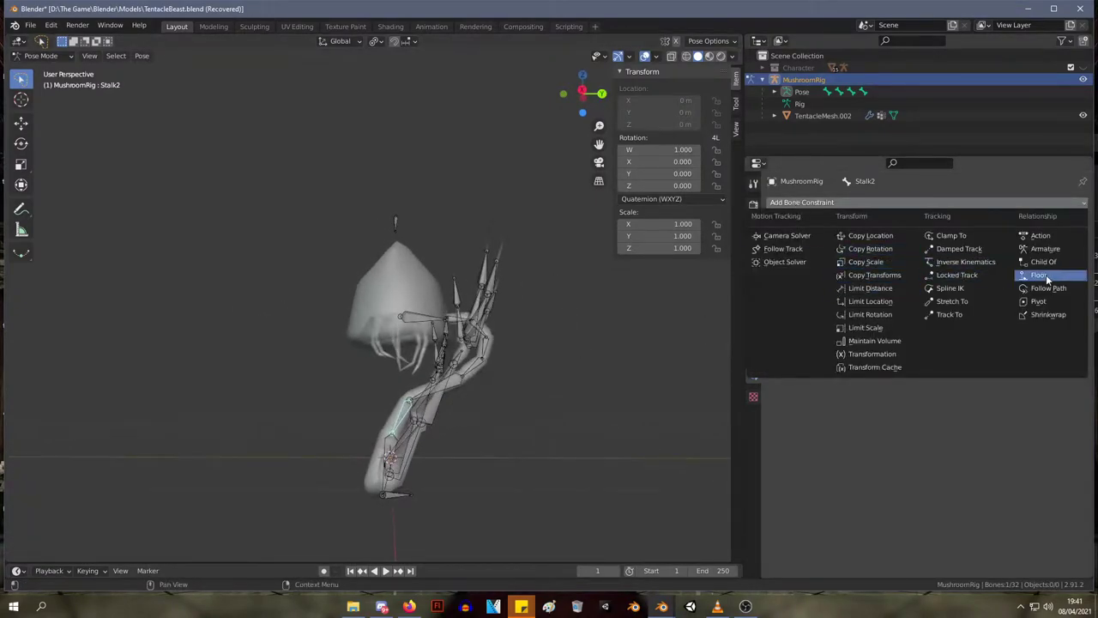
click(966, 262)
middle_drag(540, 386, 527, 352)
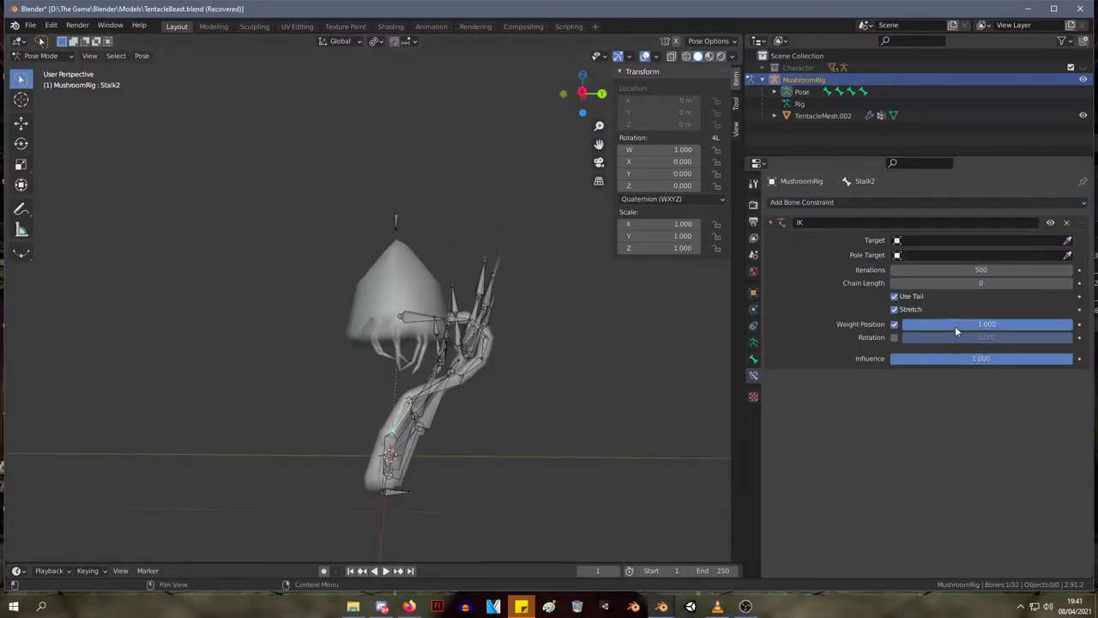
click(933, 241)
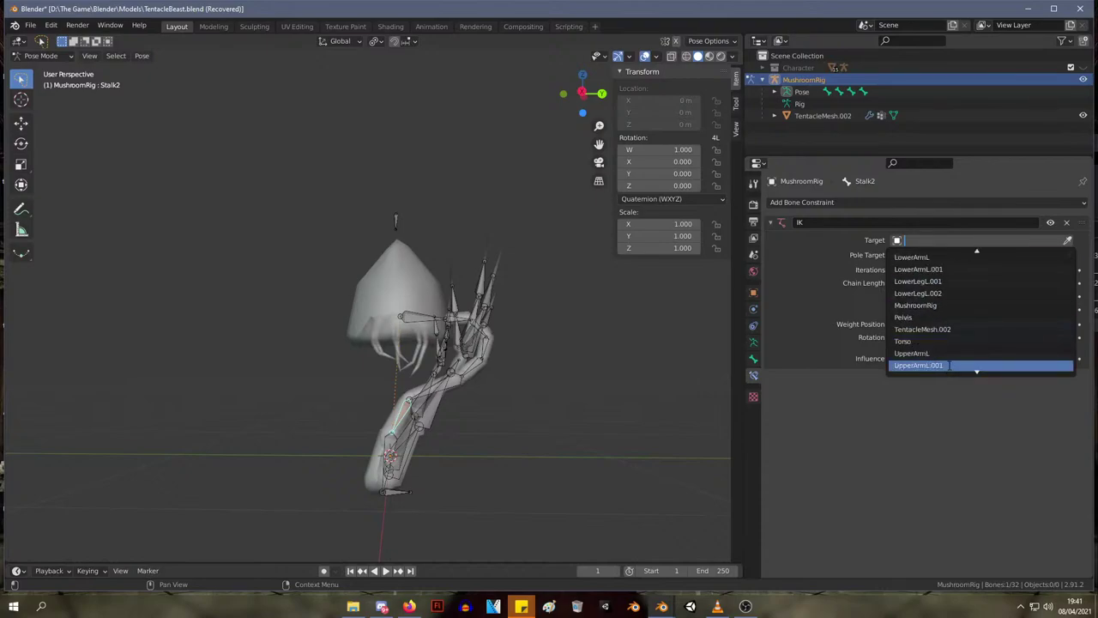
scroll(951, 366, down, 2)
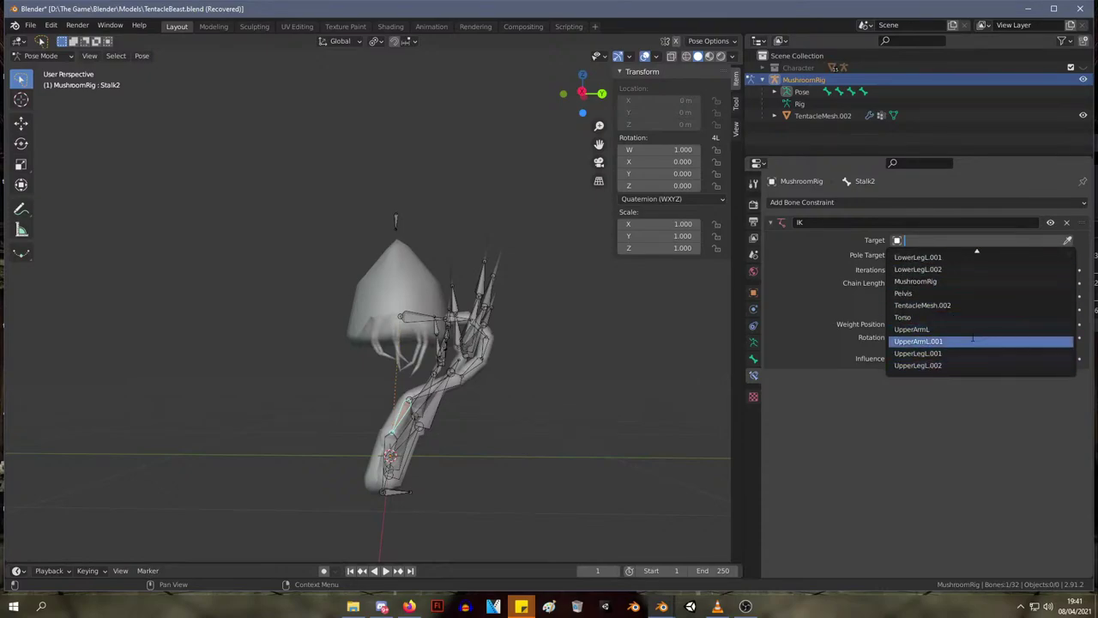
click(933, 281)
- Set the target bone of the Stalk2 IK constraint to Stalk.IK
click(916, 255)
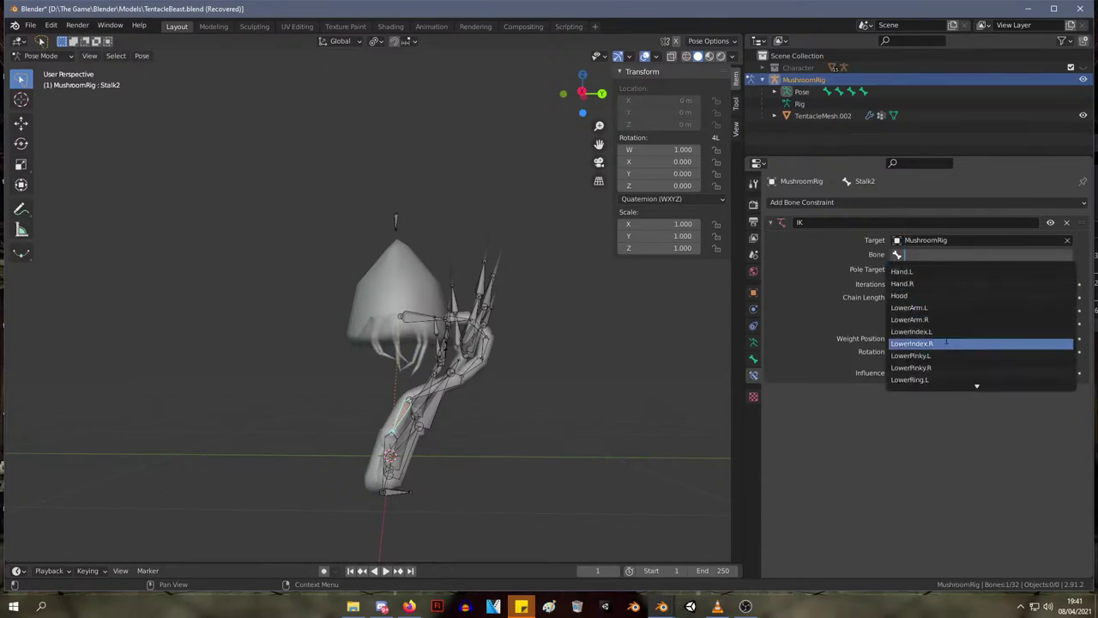
scroll(946, 342, down, 9)
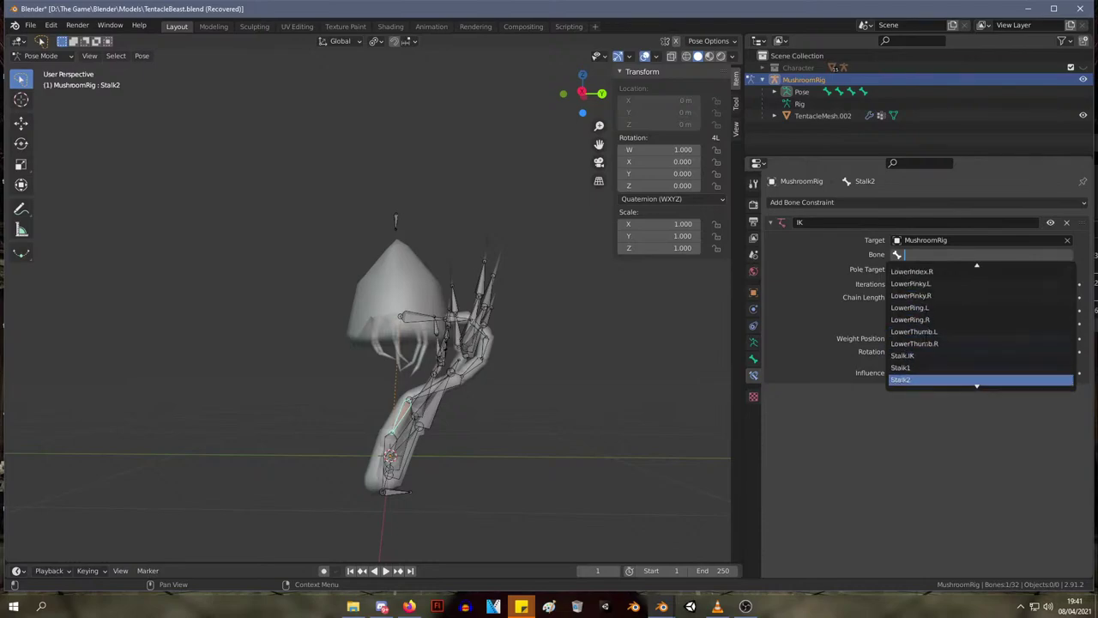
scroll(926, 355, down, 7)
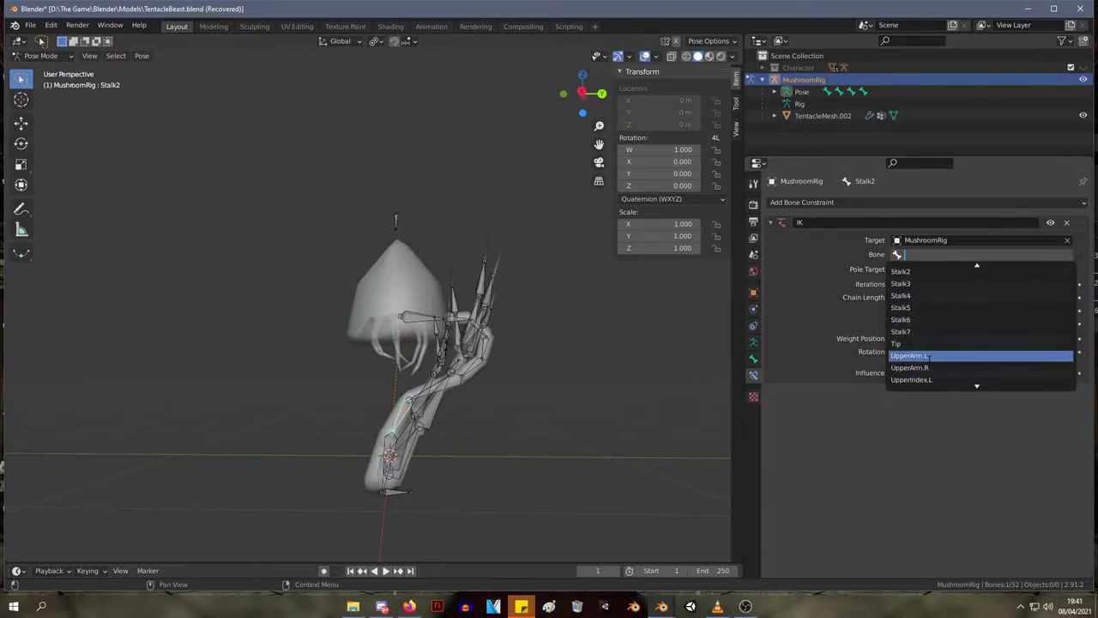
scroll(926, 355, down, 5)
scroll(940, 359, up, 18)
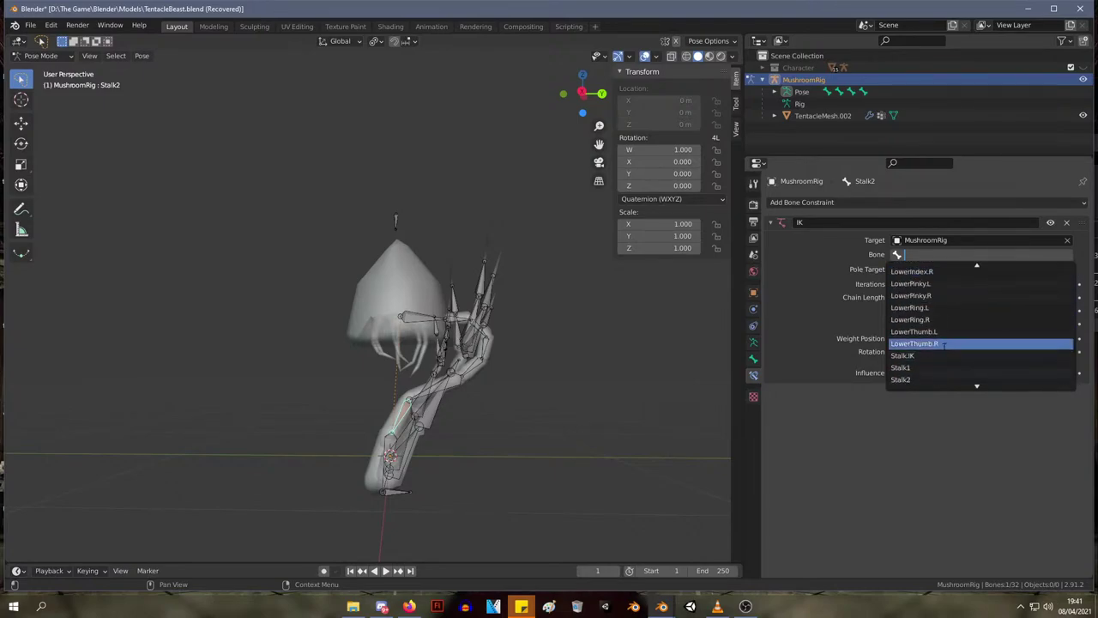
scroll(955, 342, up, 13)
scroll(943, 348, down, 15)
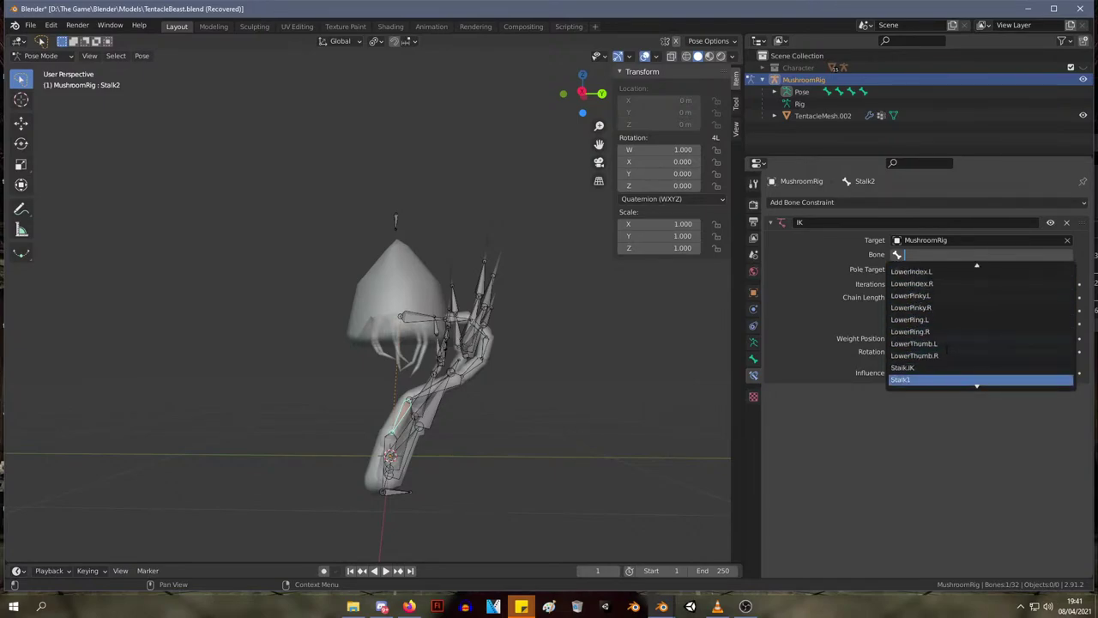
click(905, 367)
- Try moving the Tip bone to test the IK constraint on Stalk2
middle_drag(462, 400, 433, 326)
key(g)
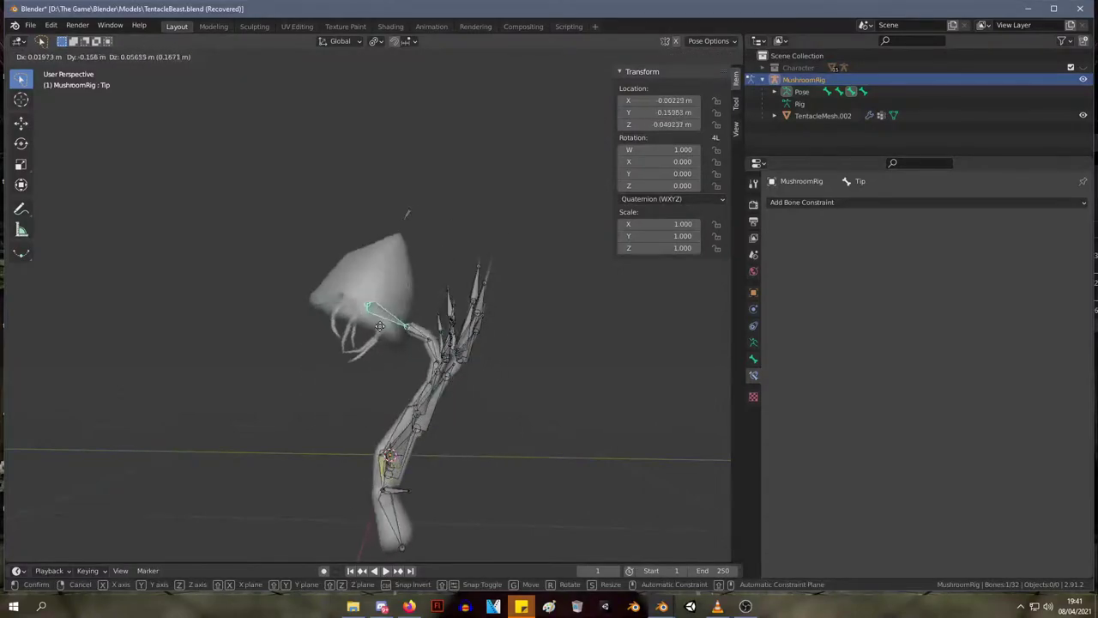
right_click(422, 393)
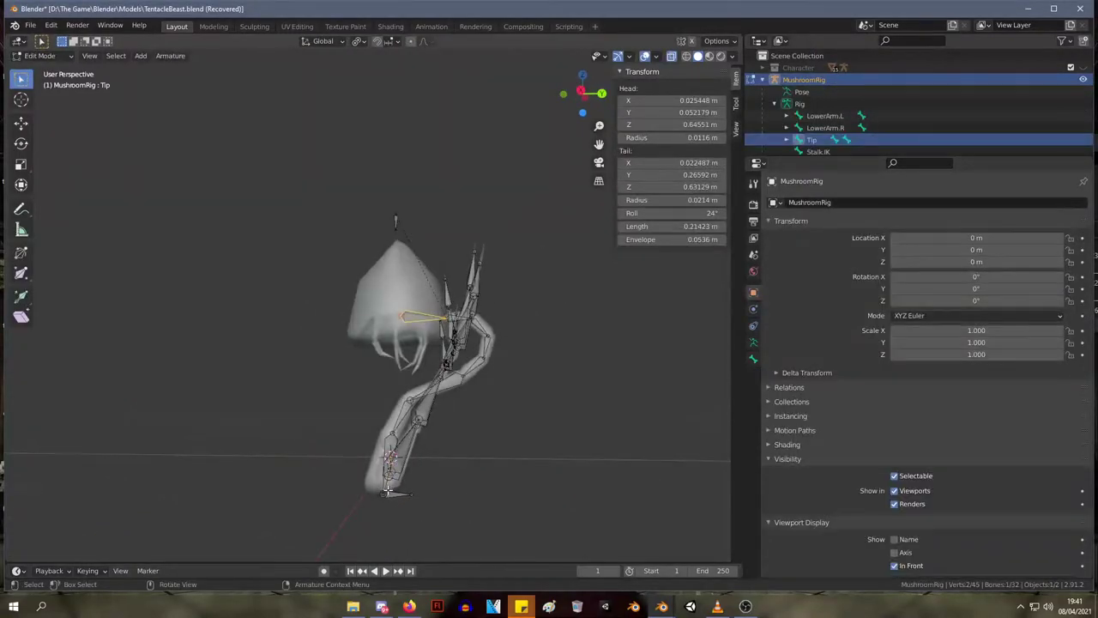
- Try parenting the Stalk1 bone to the Stalk.IK bone in Edit Mode and undo it
click(386, 488)
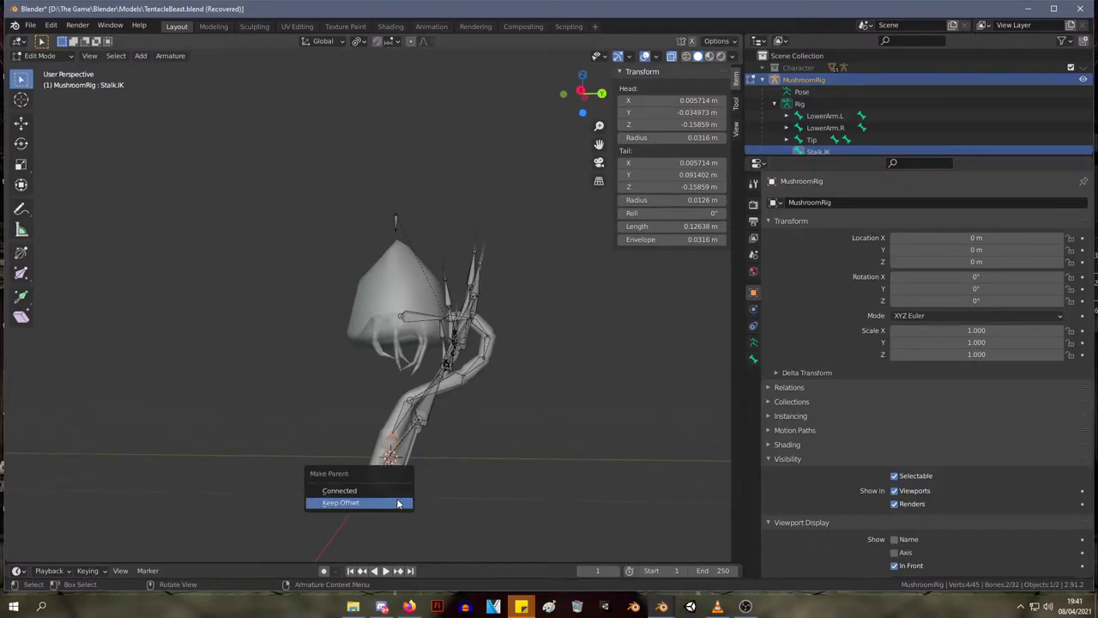
click(396, 491)
key(ctrl+z)
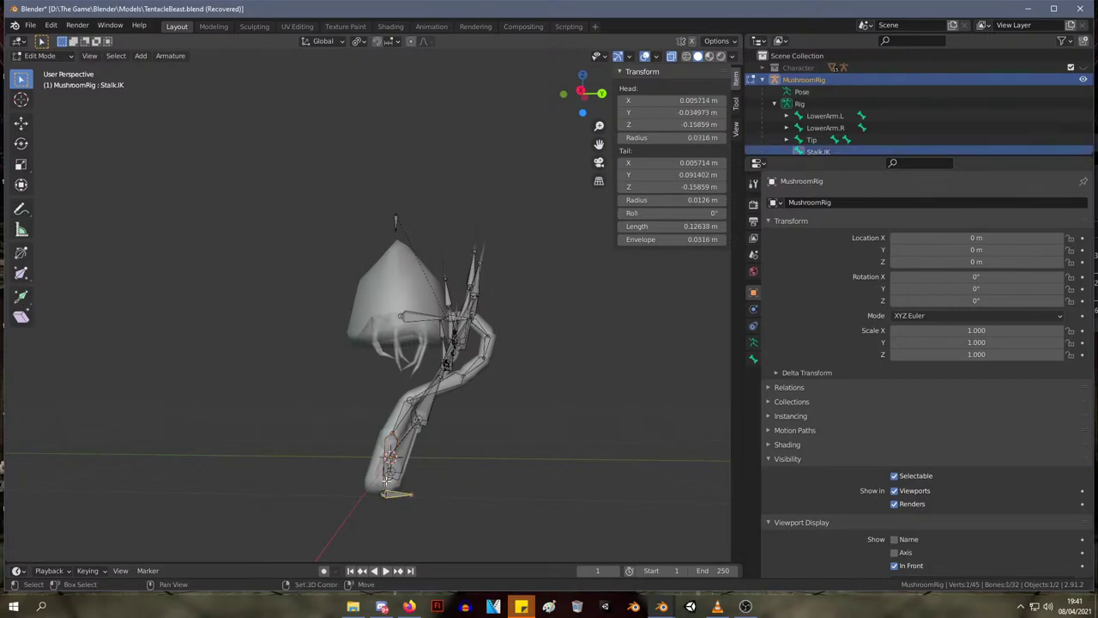
- Parent the Stalk.IK bone to the Stalk1 bone as connected and return to Pose Mode
middle_drag(440, 475, 406, 499)
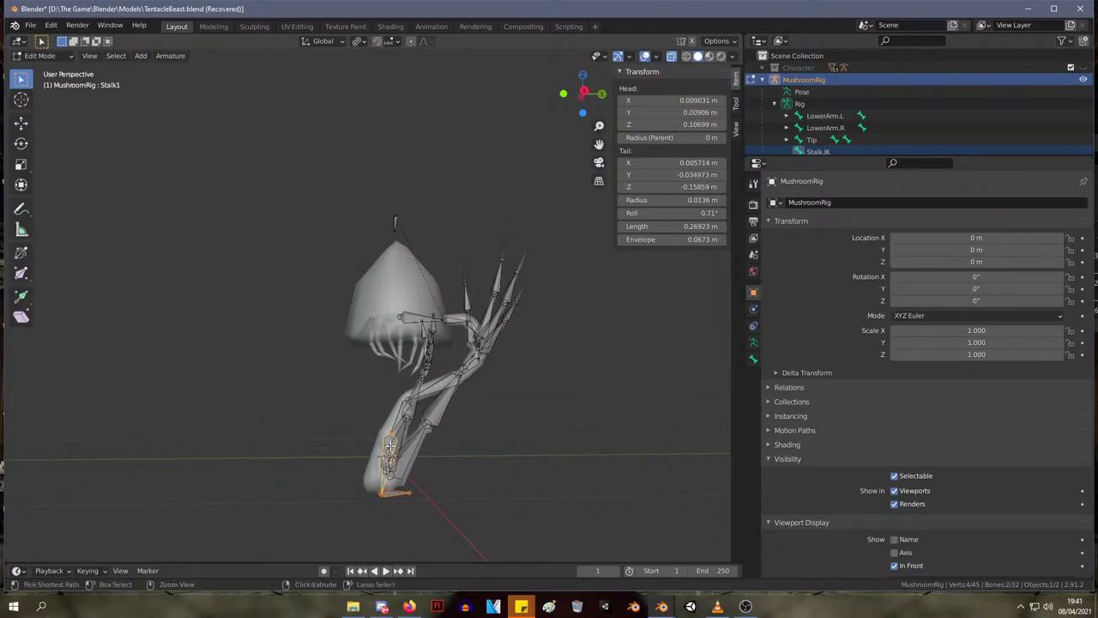
key(ctrl+p)
click(389, 446)
key(ctrl+Tab)
- Try rotating the stalk and moving the Tip bone to test the connected Stalk.IK parenting
mouse_move(442, 460)
middle_down()
mouse_move(512, 466)
mouse_move(456, 467)
middle_up()
key(r)
click(442, 382)
key(ctrl+Tab)
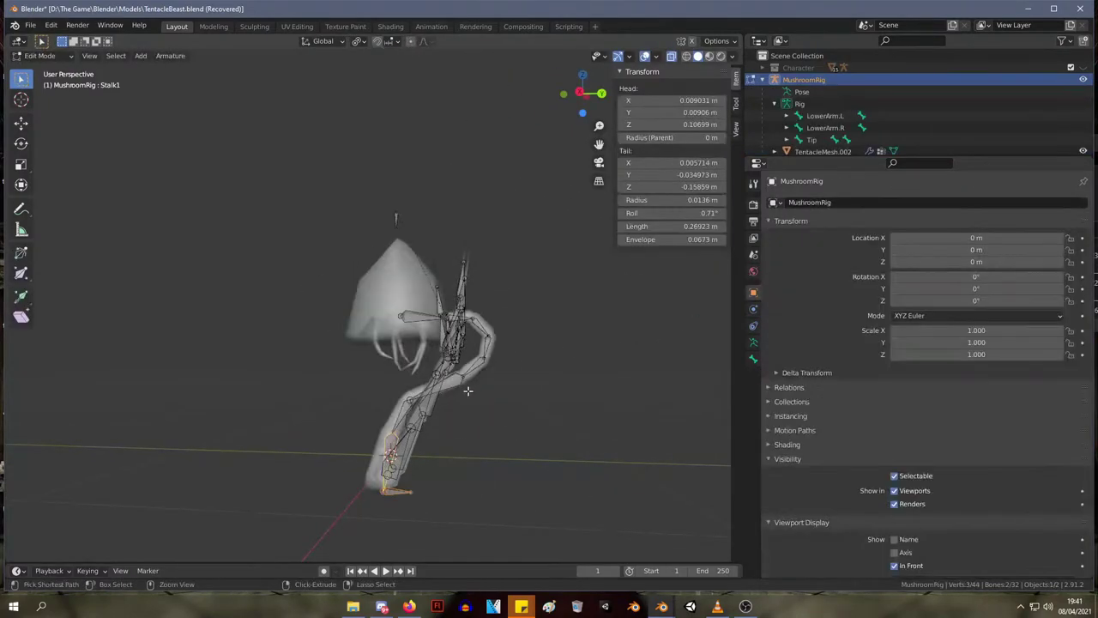
click(426, 320)
key(g)
right_click(421, 340)
key(ctrl+Tab)
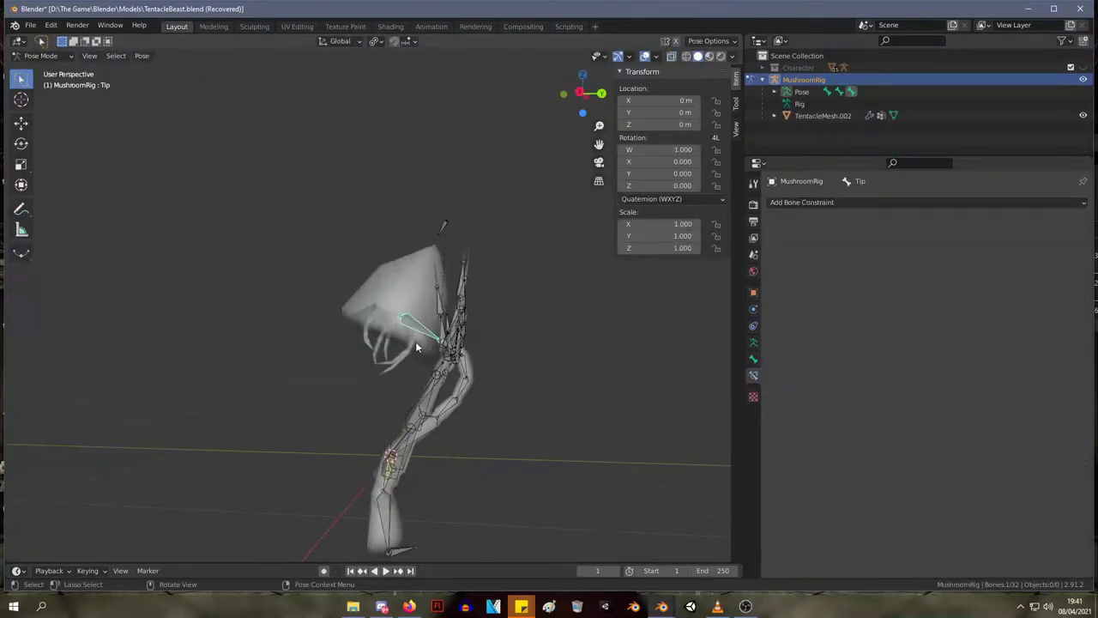
key(g)
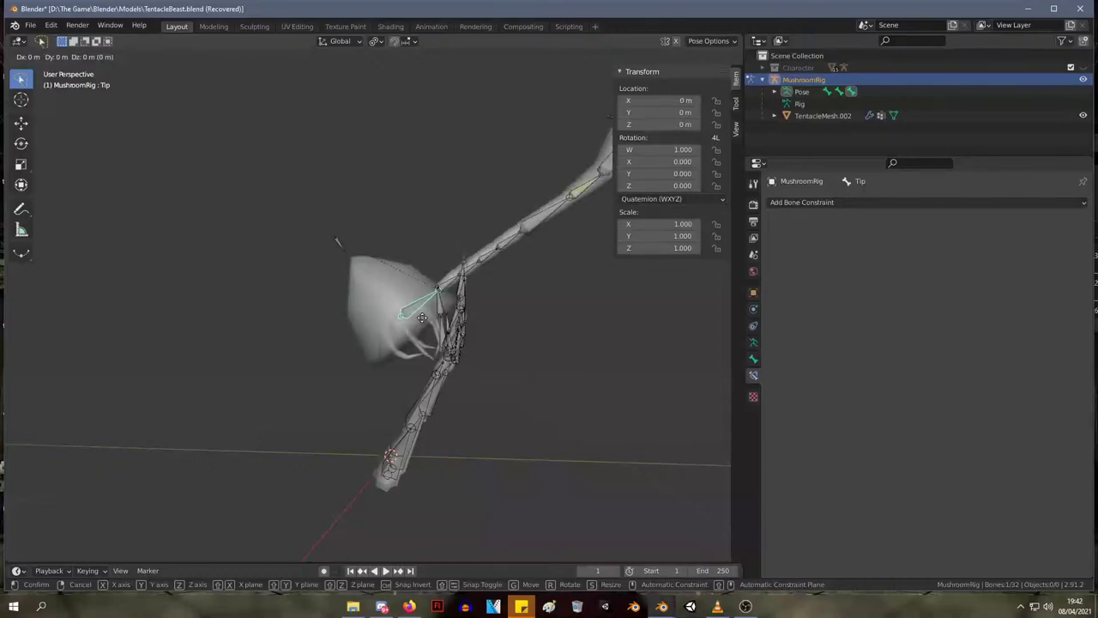
key(Escape)
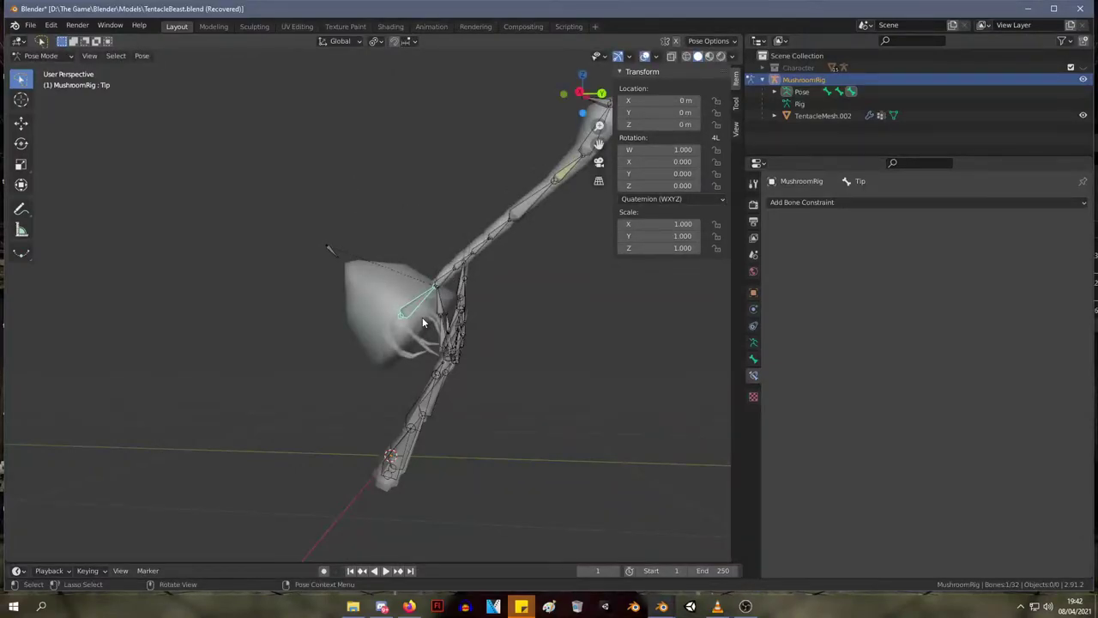
- Undo the Stalk.IK parenting and the Stalk2 IK setup, back to the original IK constraint on Stalk1
key(Tab)
middle_drag(398, 346, 409, 347)
key(ctrl+z)
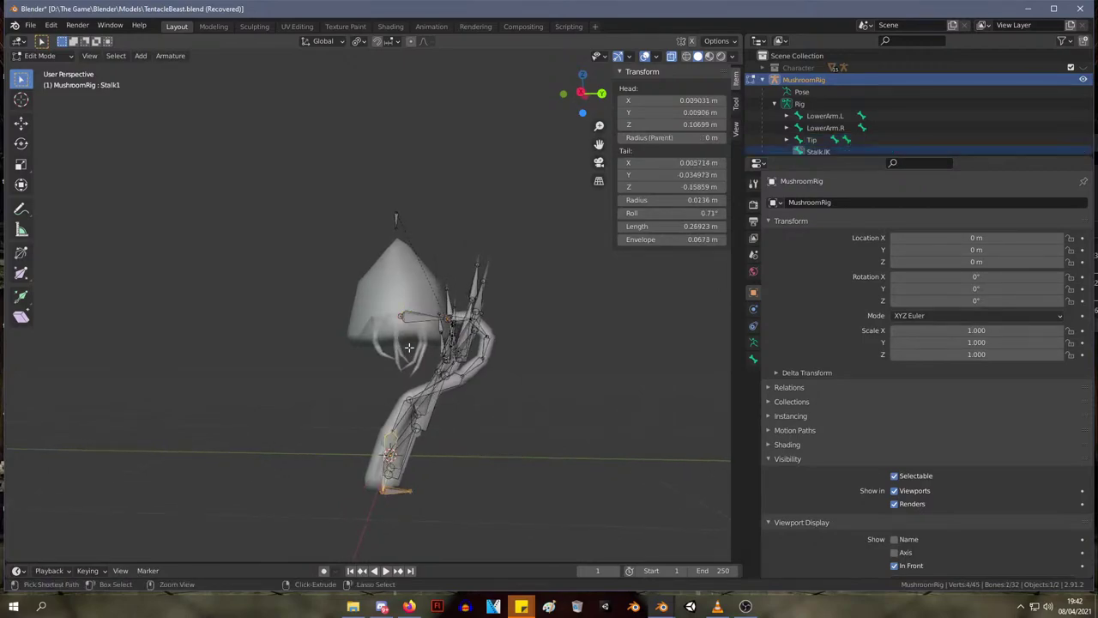
key(ctrl+z)
key(ctrl+z)
key(ctrl+z)
key(ctrl+z)
key(ctrl+z)
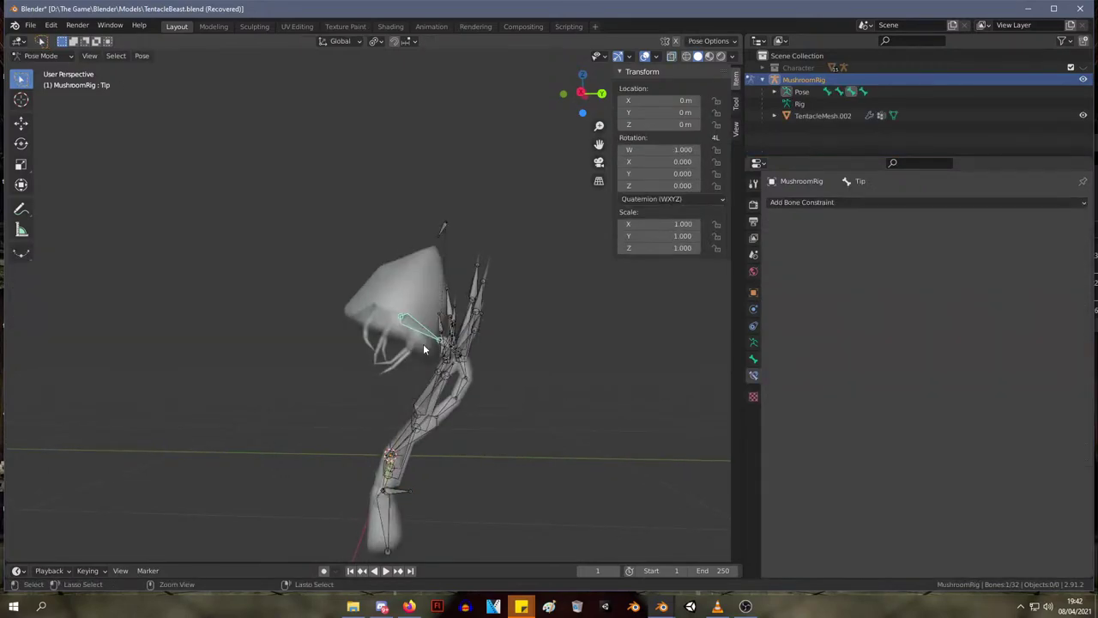
key(ctrl+z)
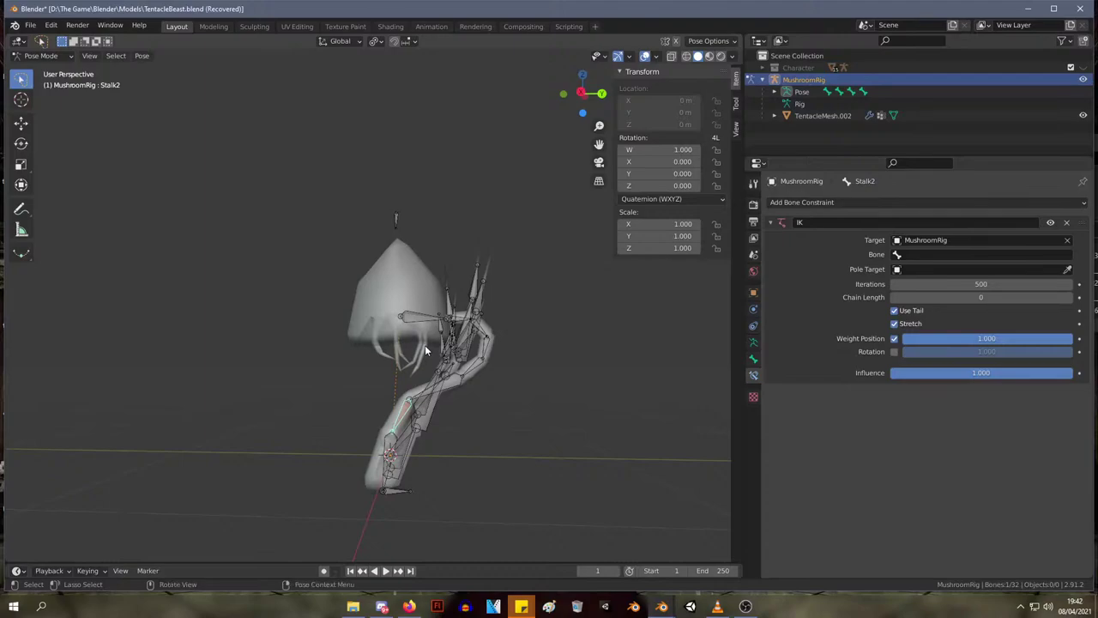
key(ctrl+z)
key(ctrl+z)
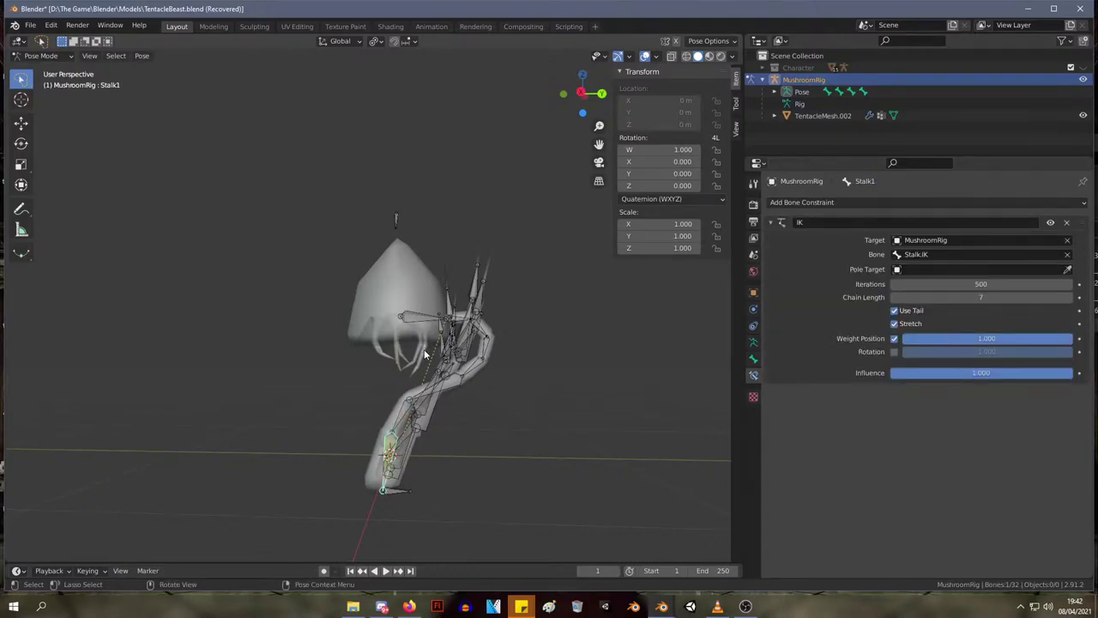
- Try rotating the Stalk1 bone and the Tip bone, and undo the Tip rotation
key(r)
right_click(363, 409)
click(422, 320)
key(r)
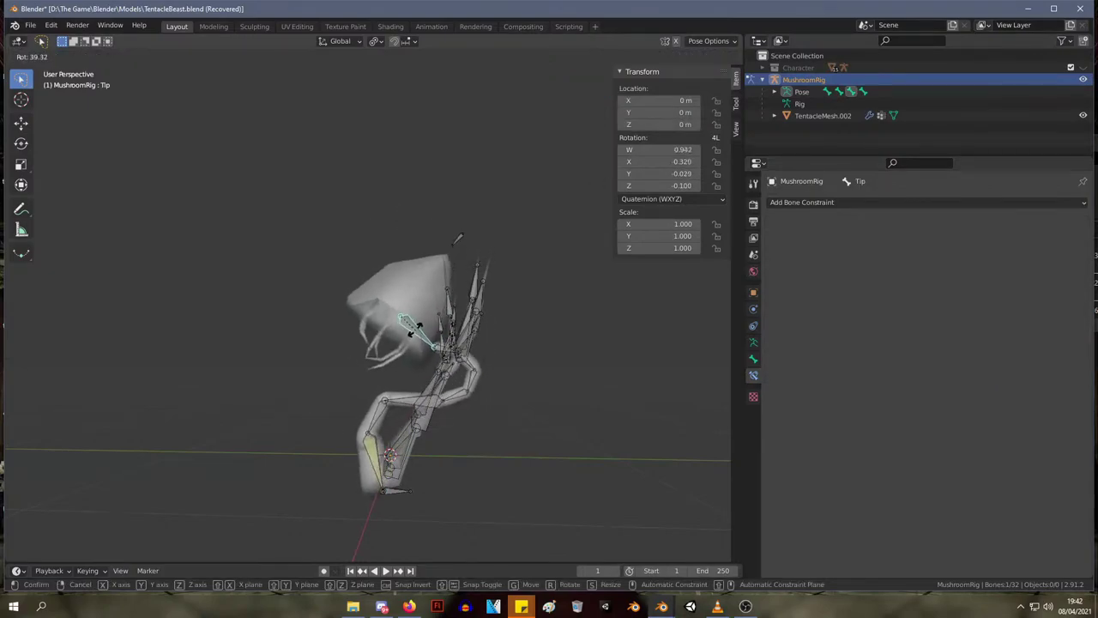
click(419, 340)
key(ctrl+z)
middle_drag(487, 347, 475, 338)
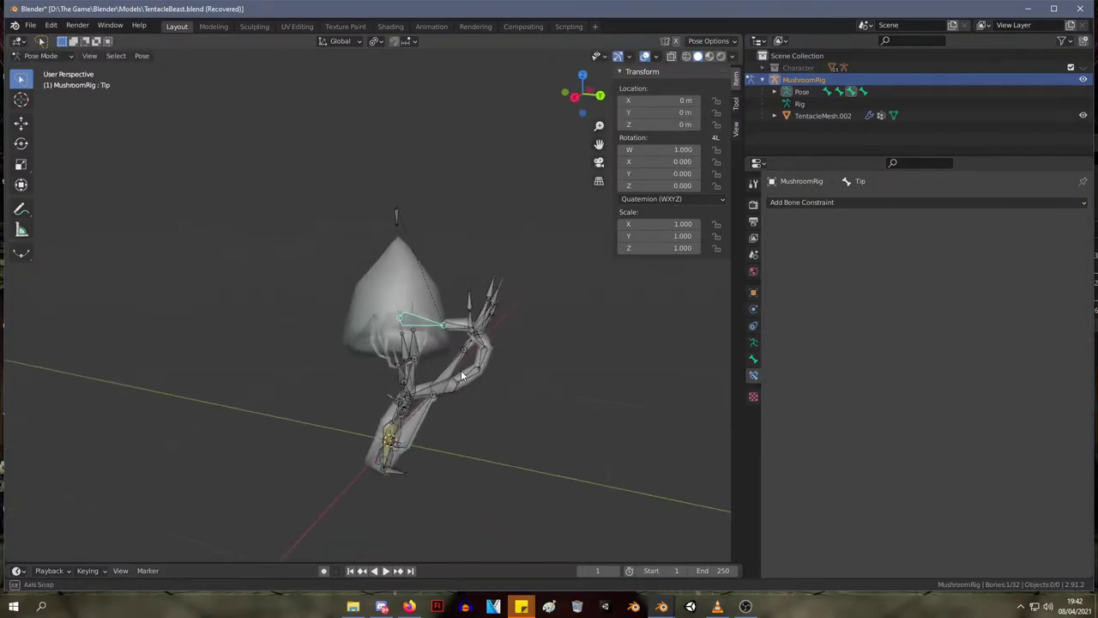
- Try rotating the Tip bone in Edit Mode, and return to Pose Mode
key(Tab)
click(473, 326)
click(414, 317)
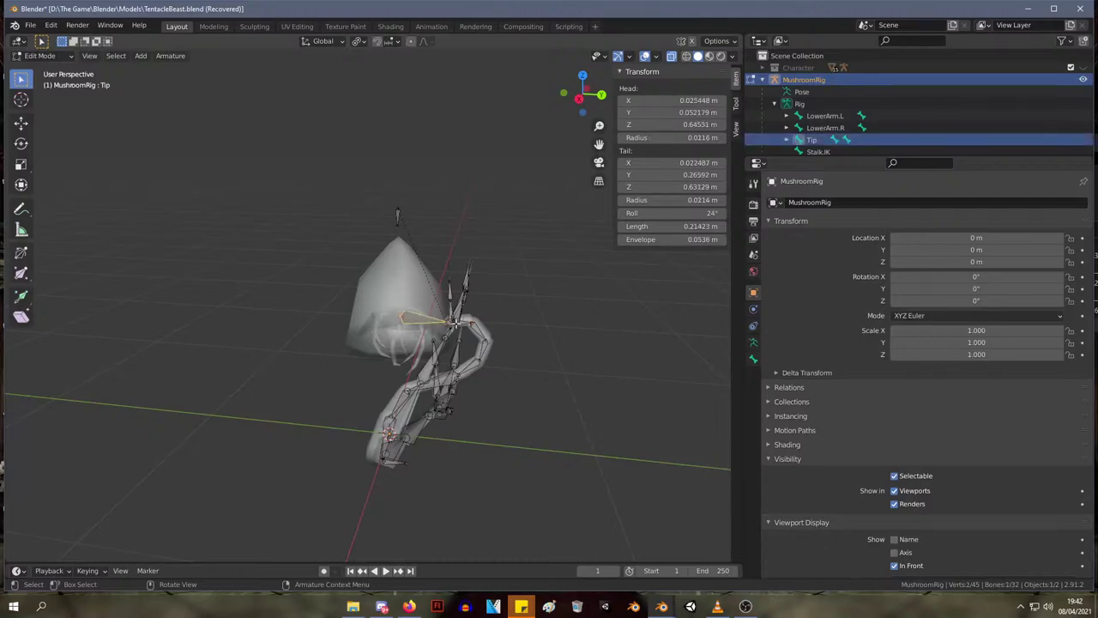
key(r)
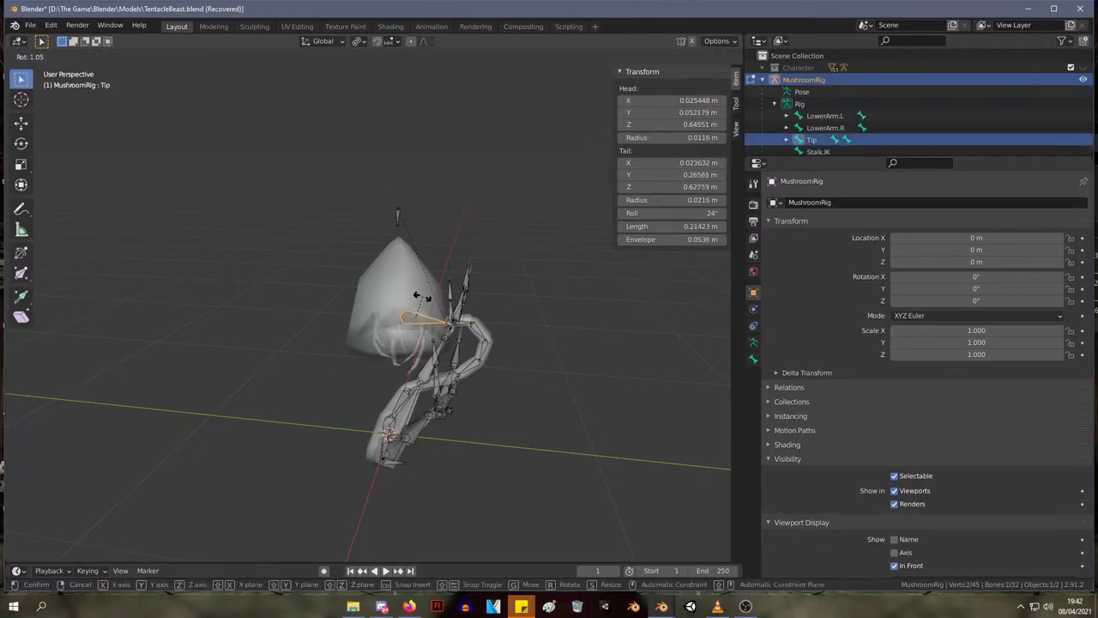
click(425, 288)
key(Tab)
middle_drag(477, 320, 503, 287)
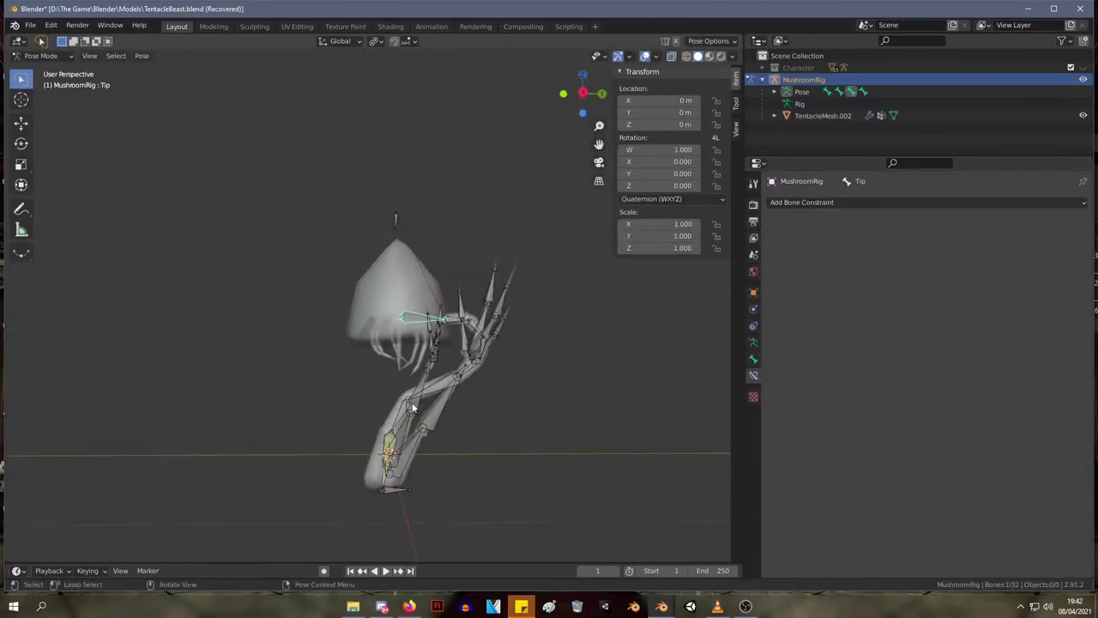
- Inspect the Stalk3 and Hood bones in Edit Mode from several angles, and return to Pose Mode
key(Tab)
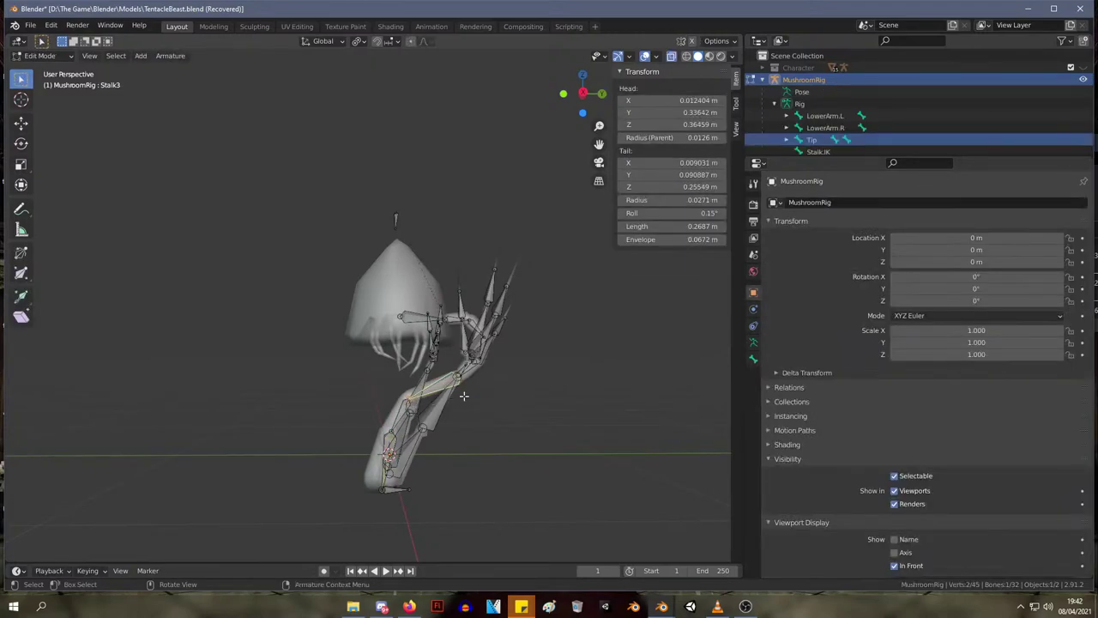
mouse_move(465, 392)
middle_down()
mouse_move(497, 404)
mouse_move(494, 389)
mouse_move(510, 393)
mouse_move(486, 388)
middle_up()
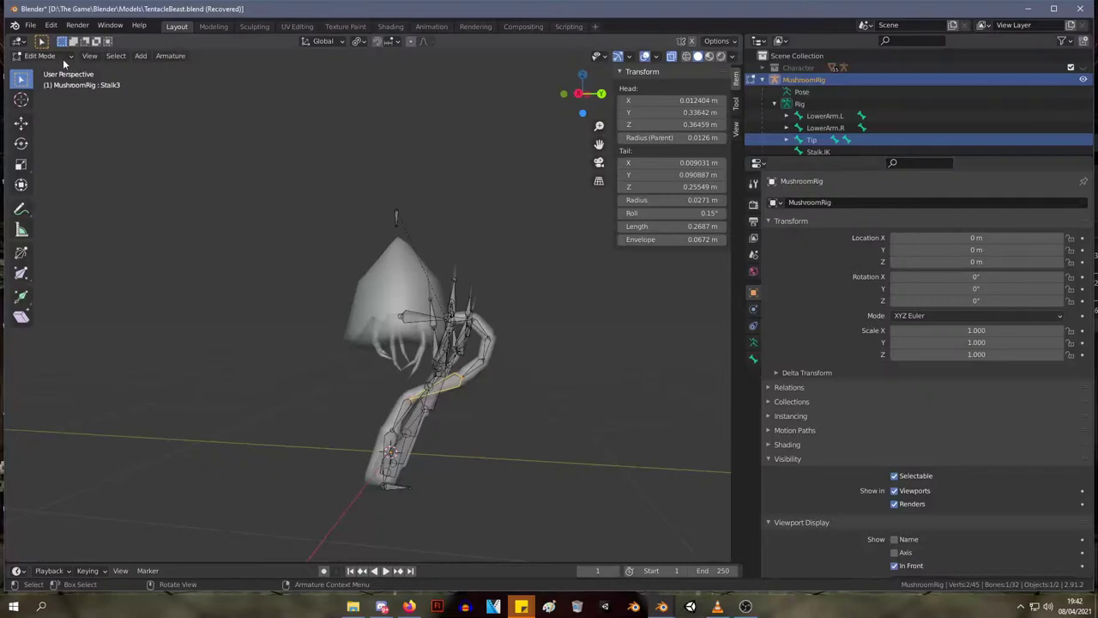
mouse_move(518, 307)
middle_down()
mouse_move(595, 297)
mouse_move(504, 324)
mouse_move(510, 372)
mouse_move(507, 298)
middle_up()
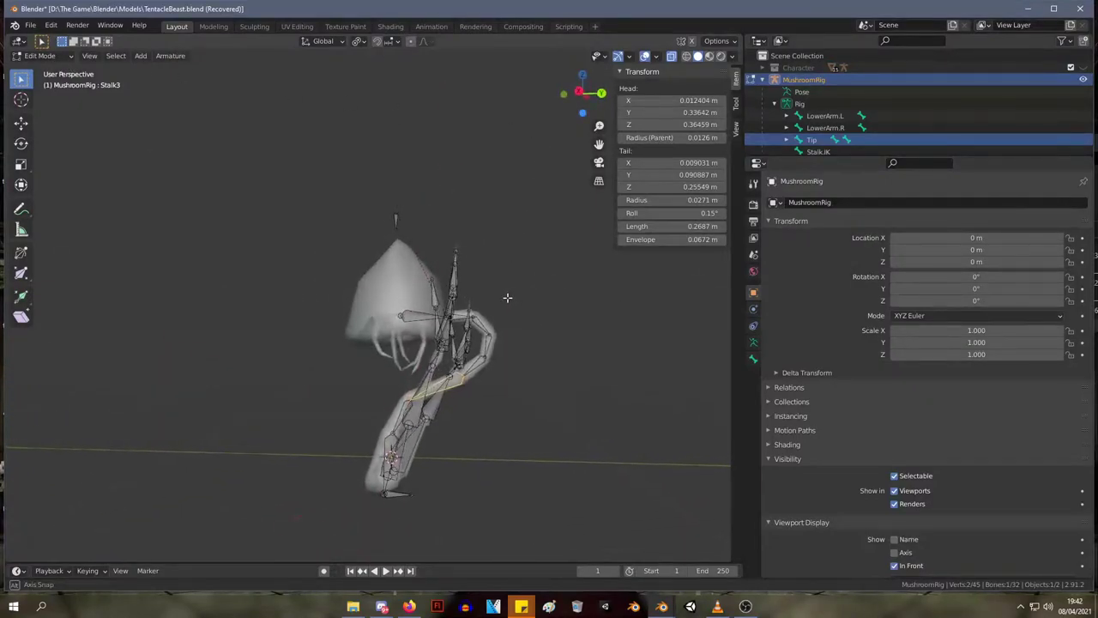
middle_drag(391, 321, 418, 271)
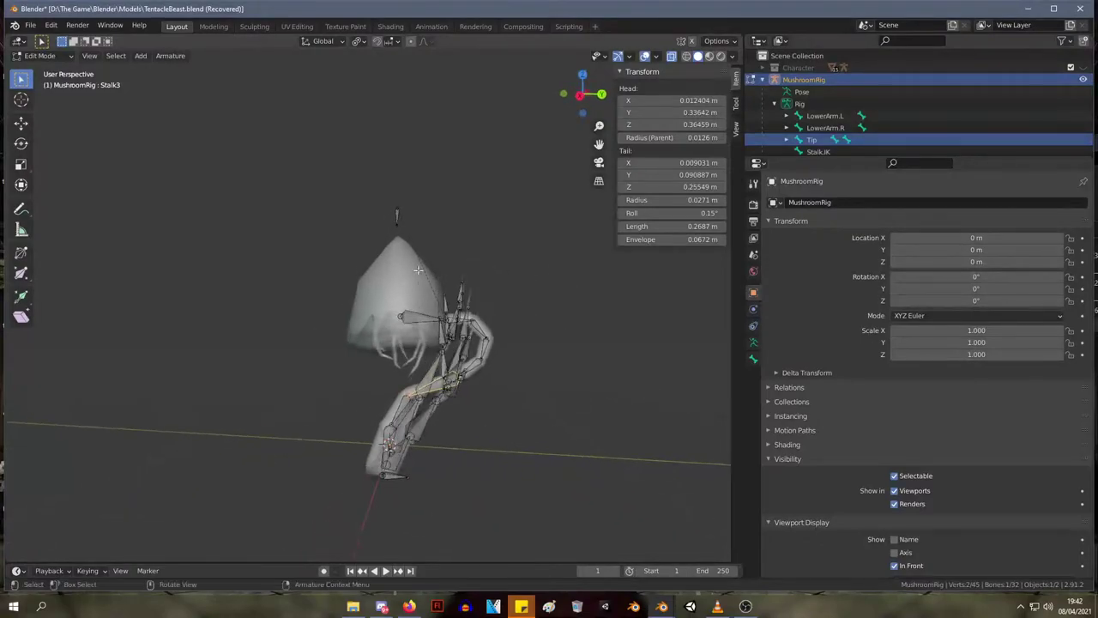
click(422, 315)
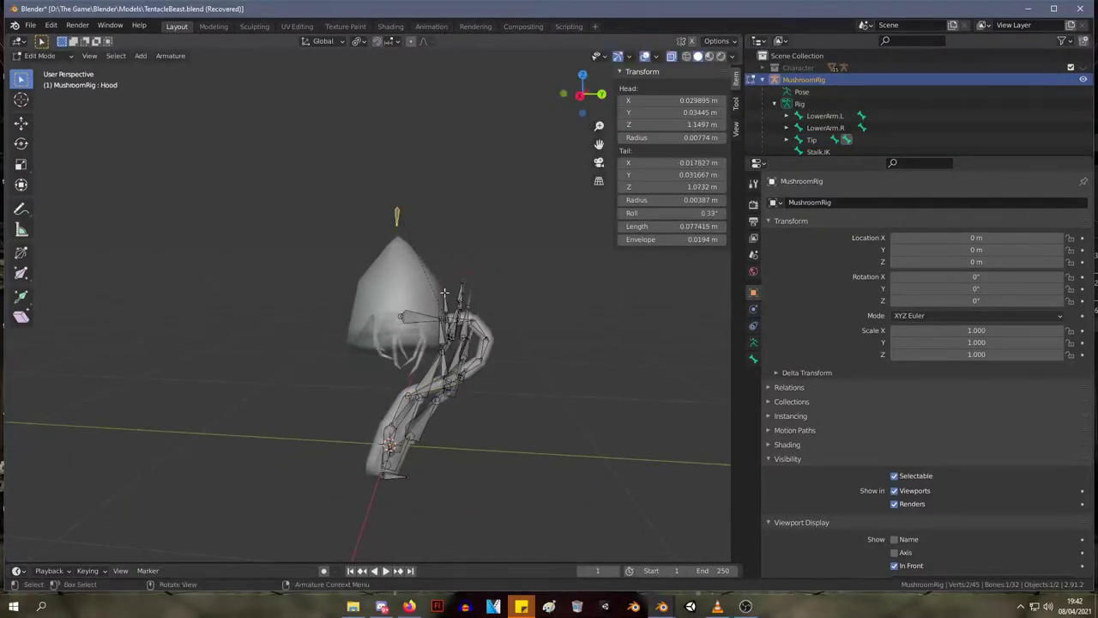
key(ctrl+Tab)
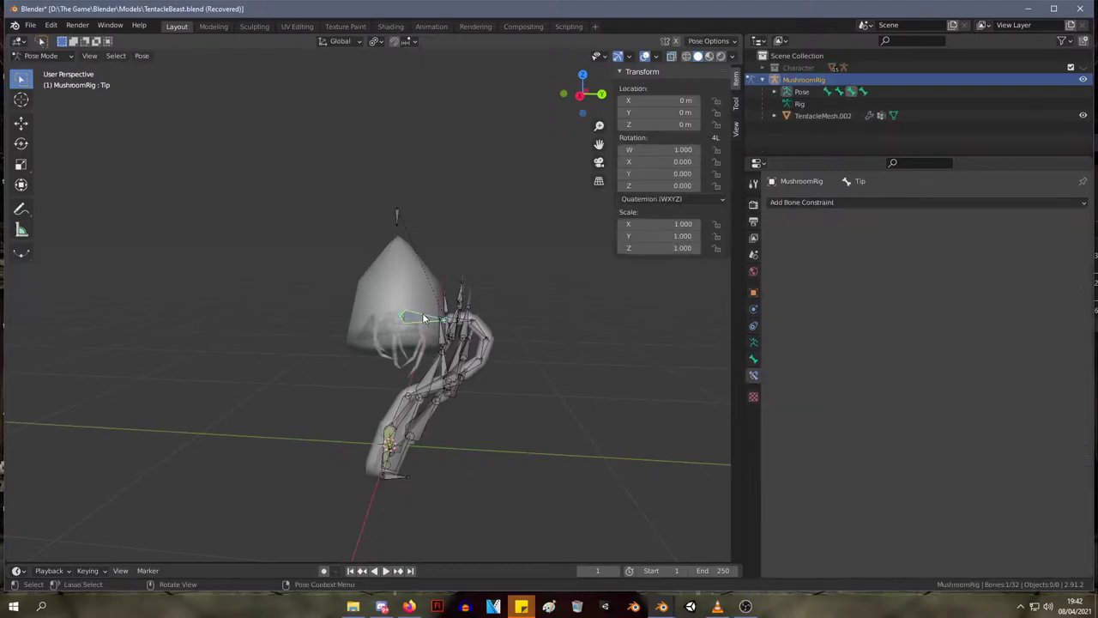
- Test the stalk IK by rotating the Tip bone about 77° and moving it around in several directions
key(r)
click(411, 350)
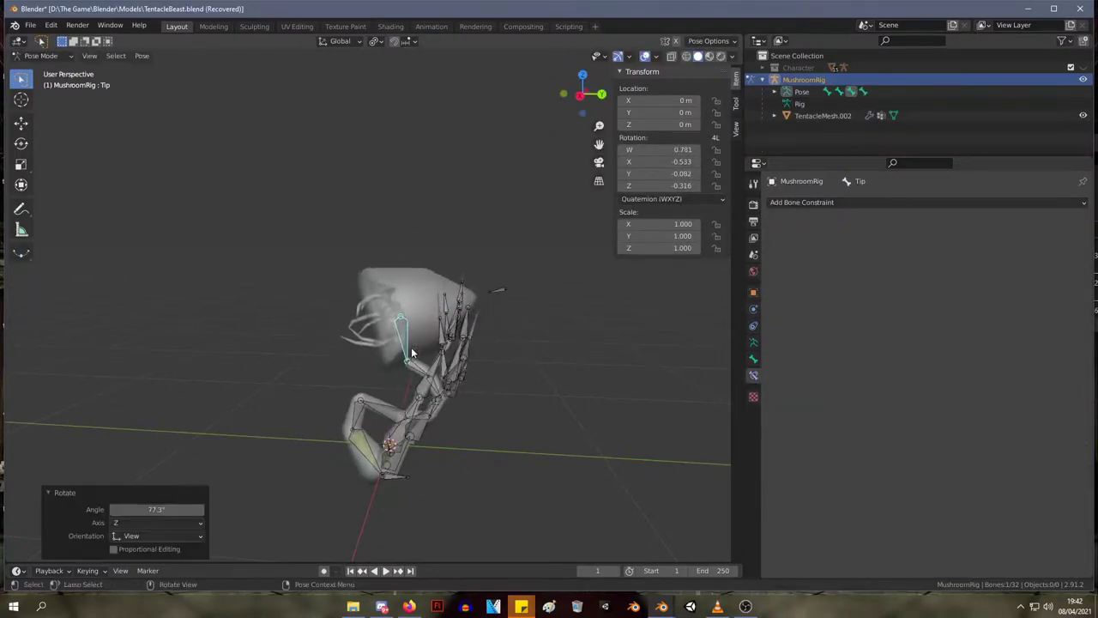
mouse_move(412, 351)
middle_down()
mouse_move(600, 337)
mouse_move(412, 340)
middle_up()
key(g)
click(566, 370)
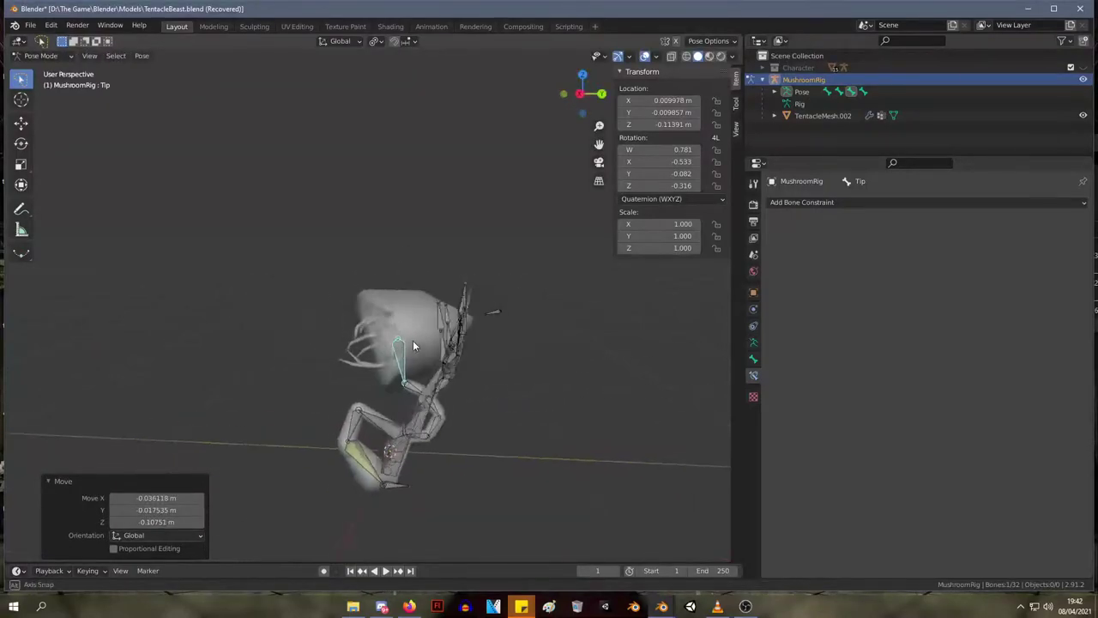
key(g)
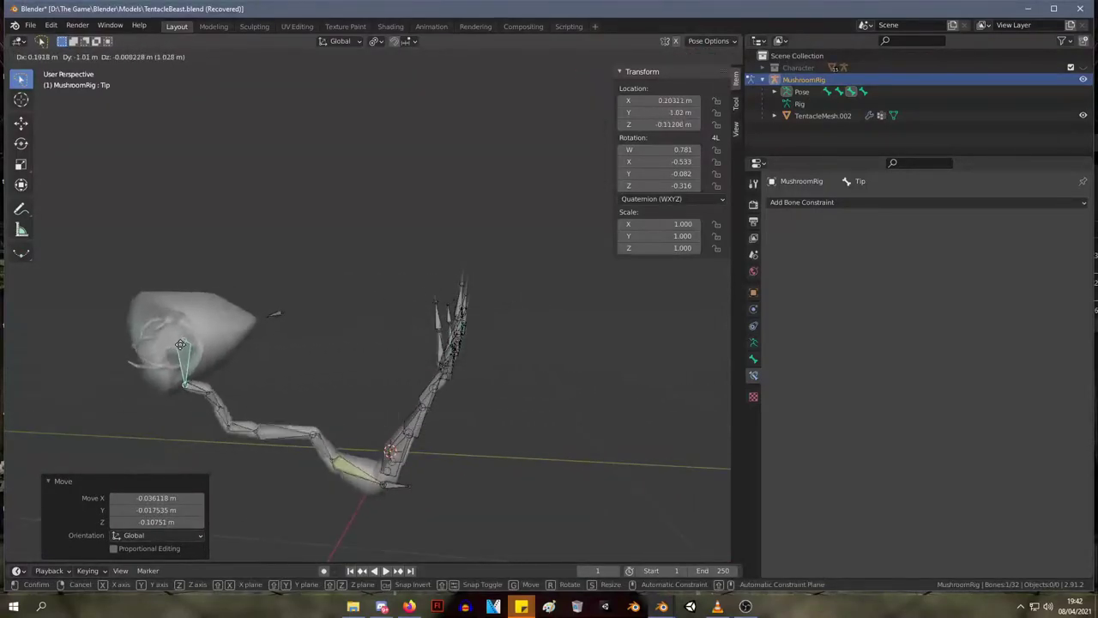
click(449, 315)
middle_drag(449, 316, 458, 343)
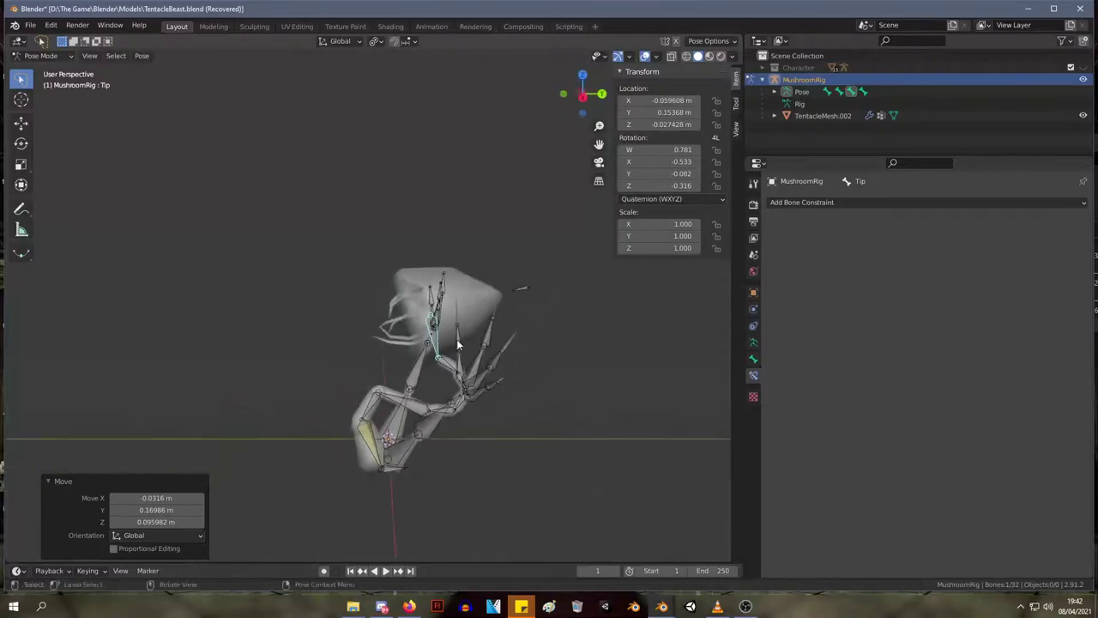
key(g)
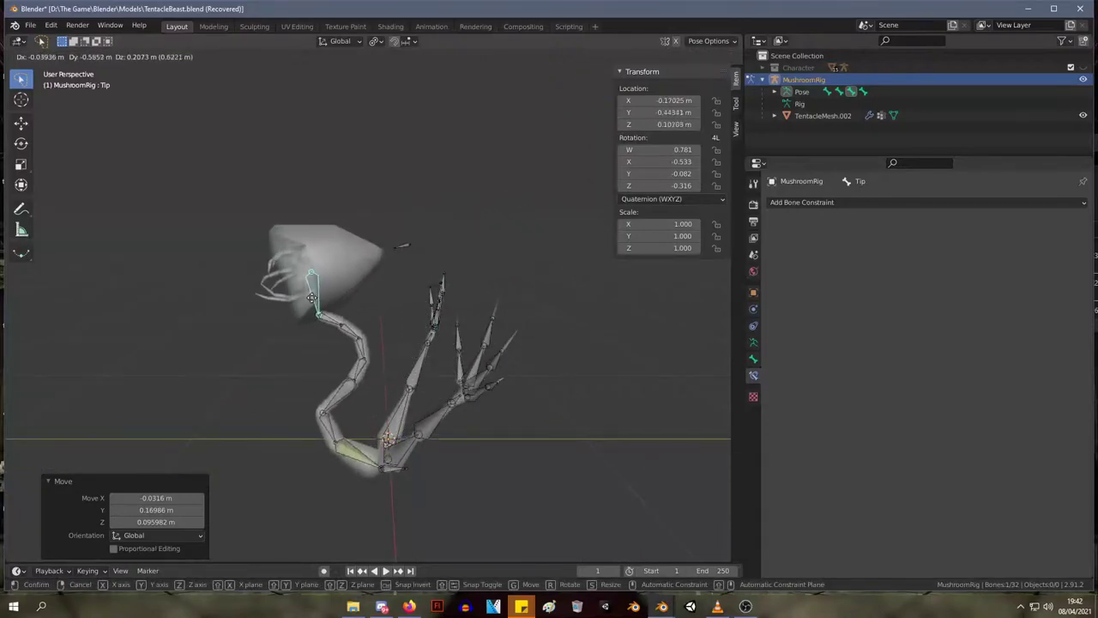
click(412, 270)
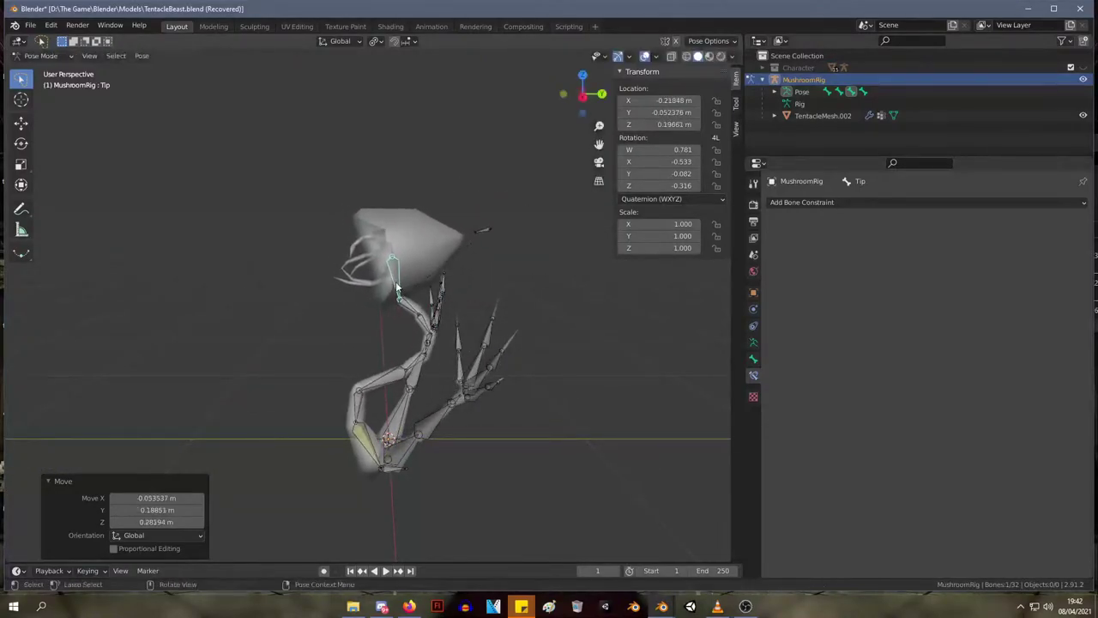
middle_drag(412, 271, 623, 281)
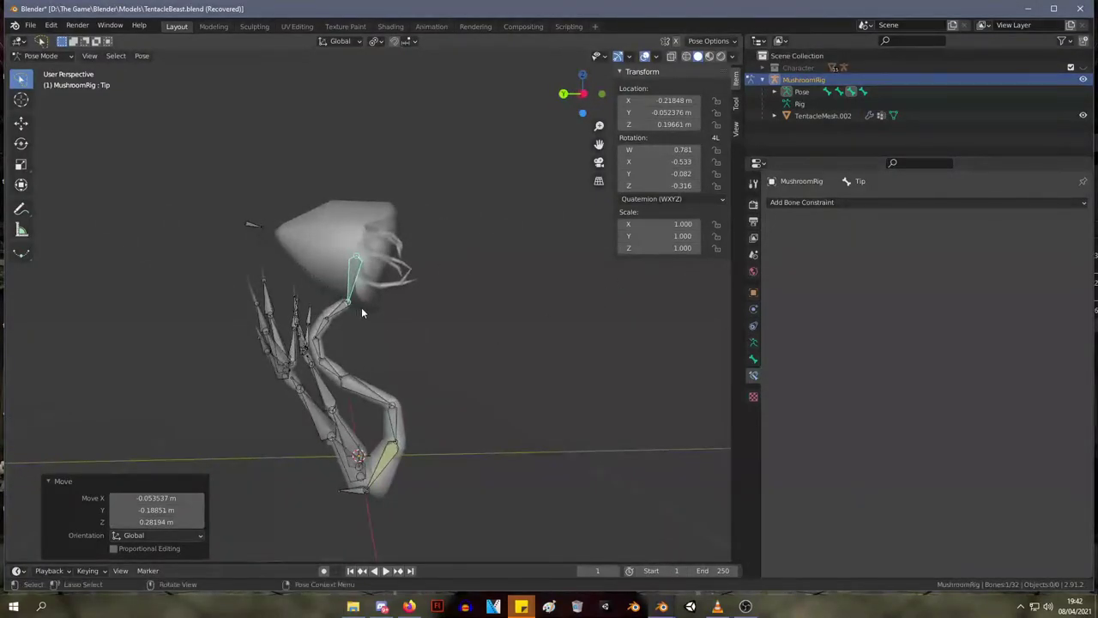
- Clear the Tip bone's pose location and rotation, and return the rig to Edit Mode
key(alt+g)
key(alt+r)
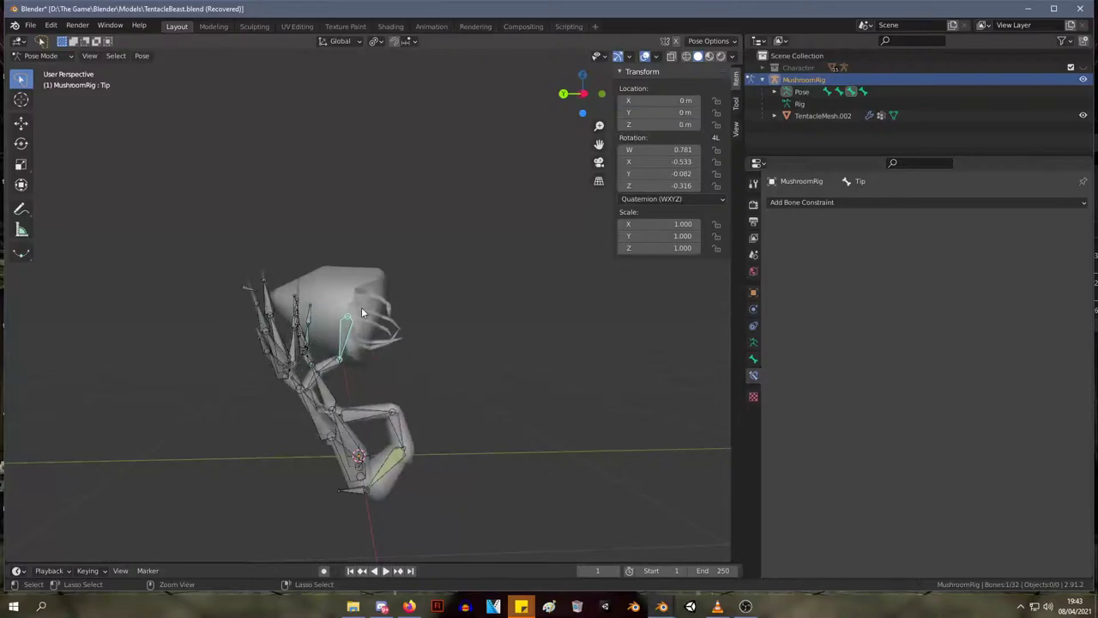
middle_drag(362, 311, 276, 347)
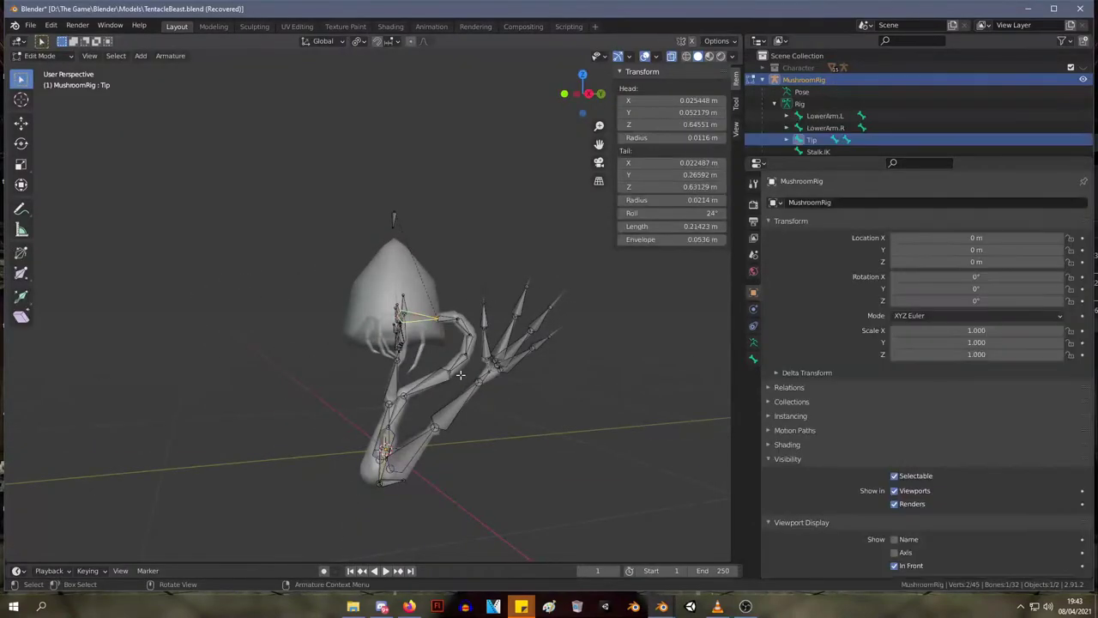
- Leave the armature's Edit Mode and open TentacleMesh.002 for mesh editing
click(48, 71)
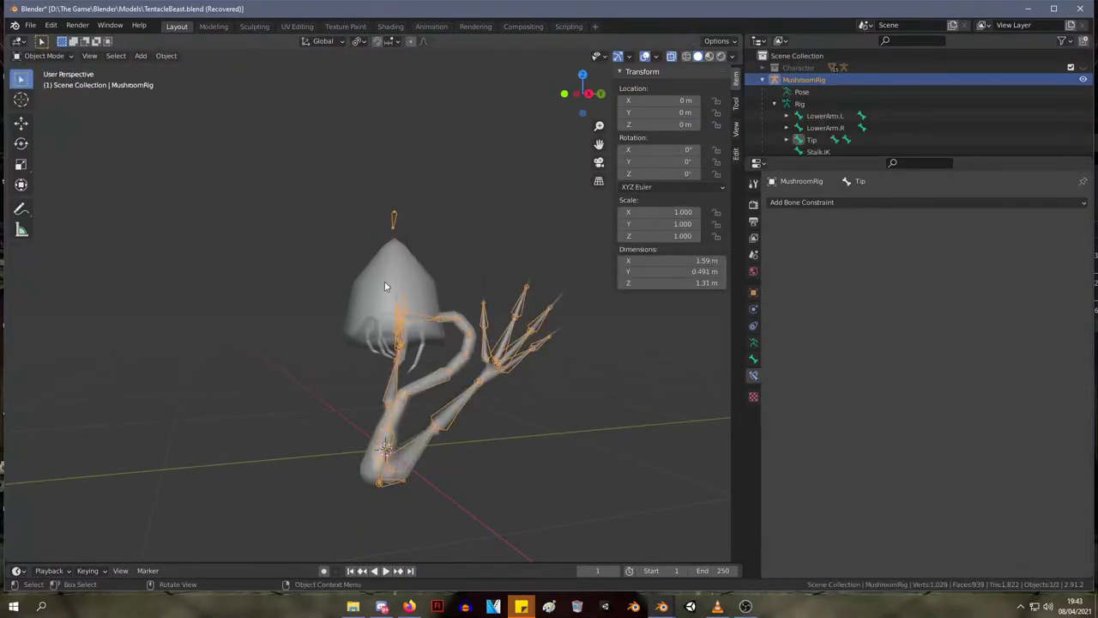
click(385, 281)
key(Tab)
middle_drag(384, 282, 447, 293)
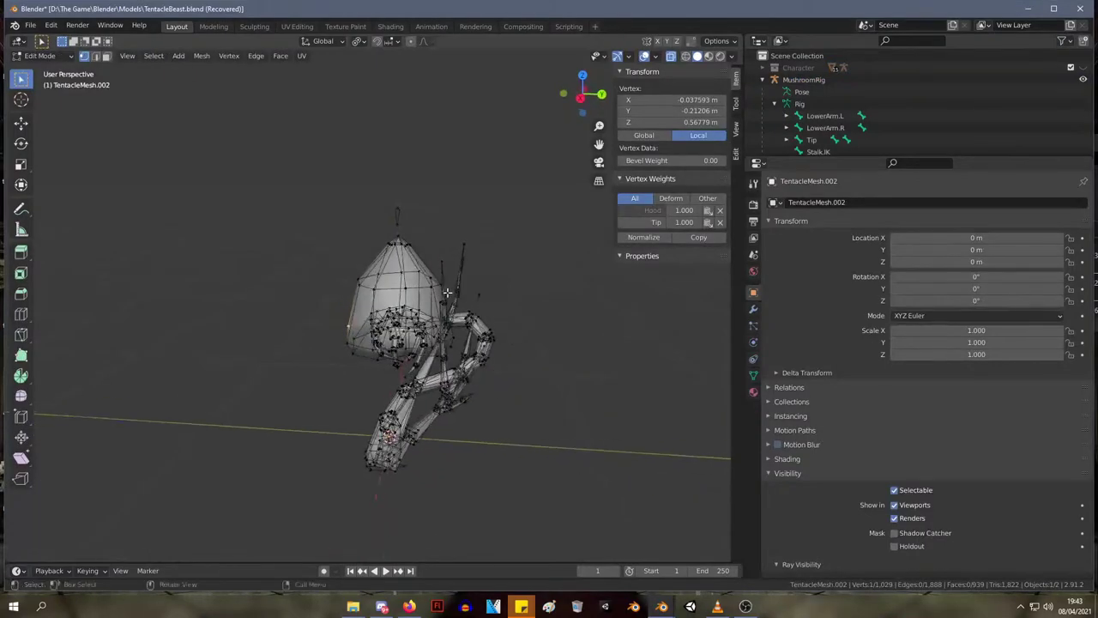
- Raise the stalk's end vertices next to the hood about 0.135 m and rotate them about 34°
drag(460, 326, 472, 333)
middle_drag(472, 333, 496, 322)
scroll(465, 318, up, 3)
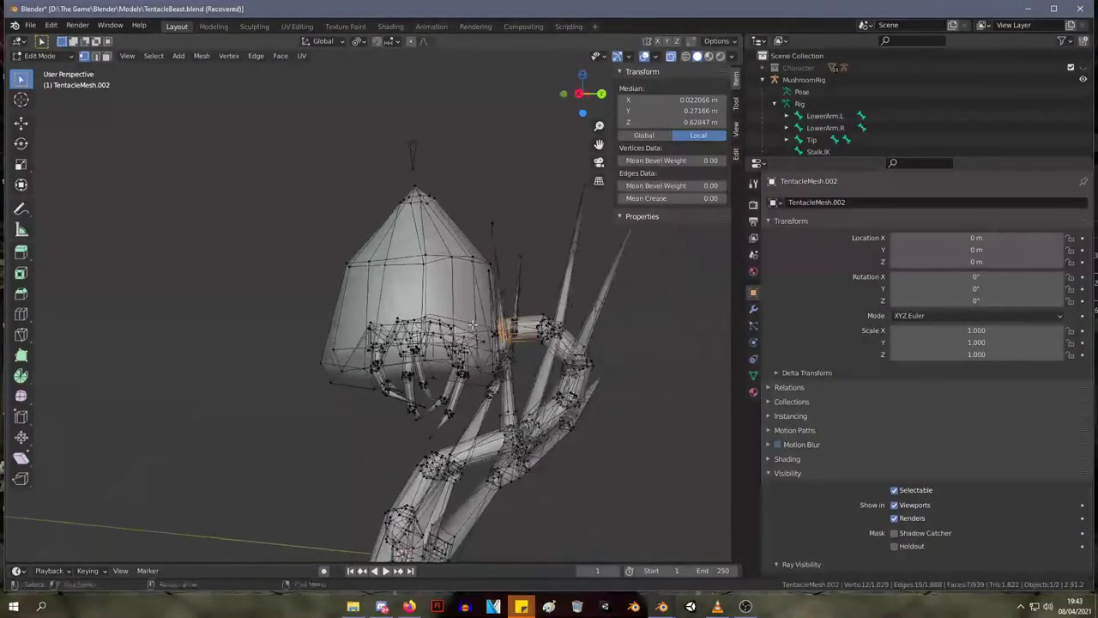
key(g)
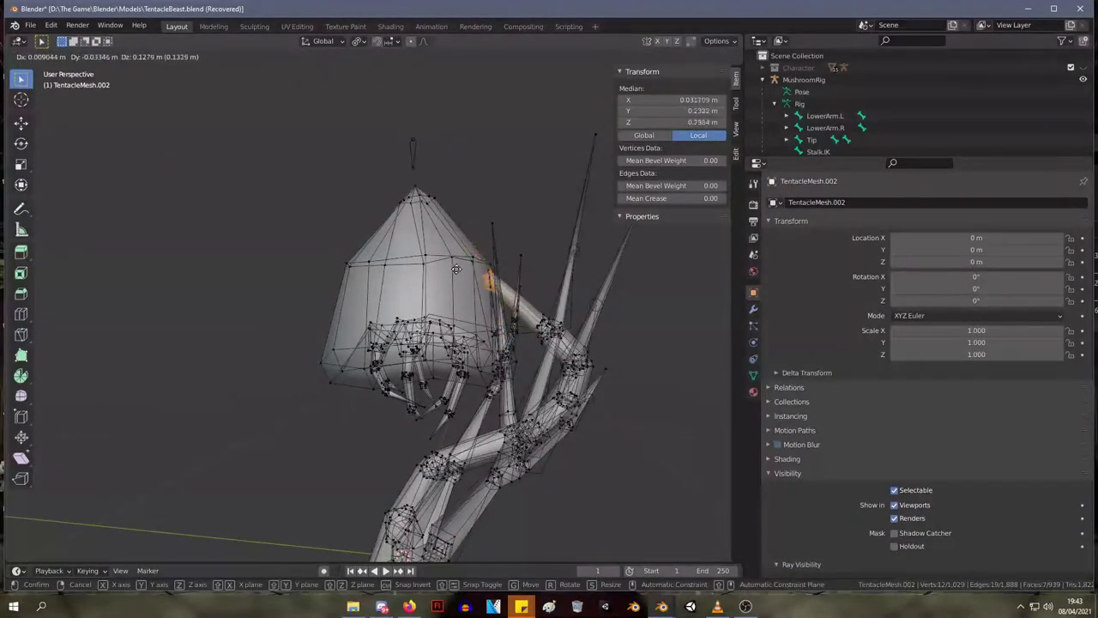
click(454, 273)
middle_drag(454, 272, 530, 291)
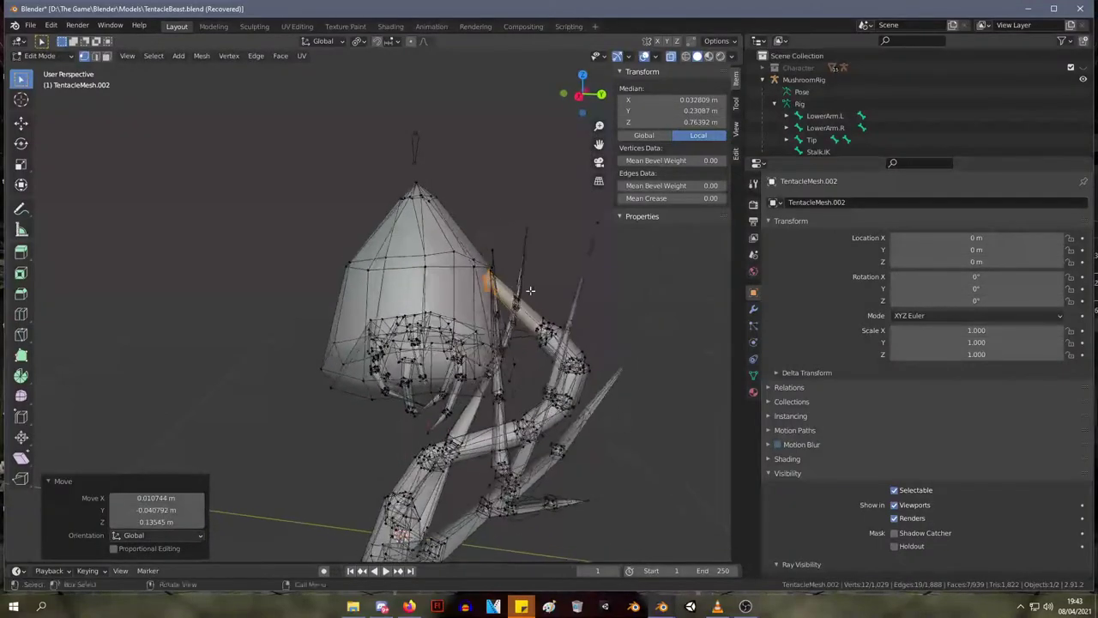
key(r)
click(521, 314)
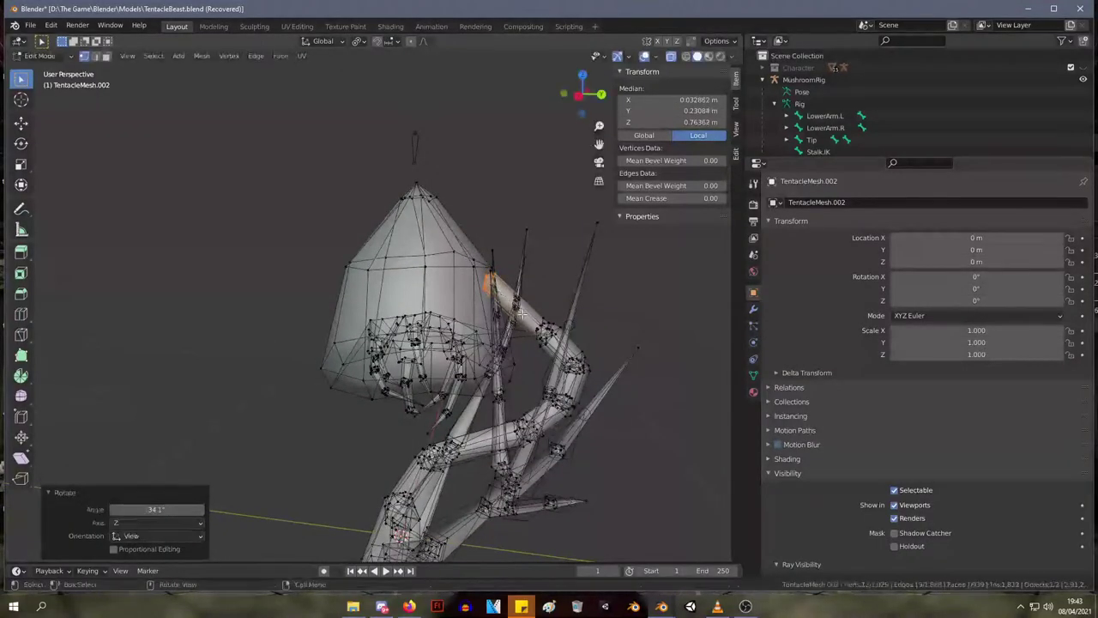
- Try extruding and scaling the stalk's end vertices, and undo the extrusions
right_click(521, 311)
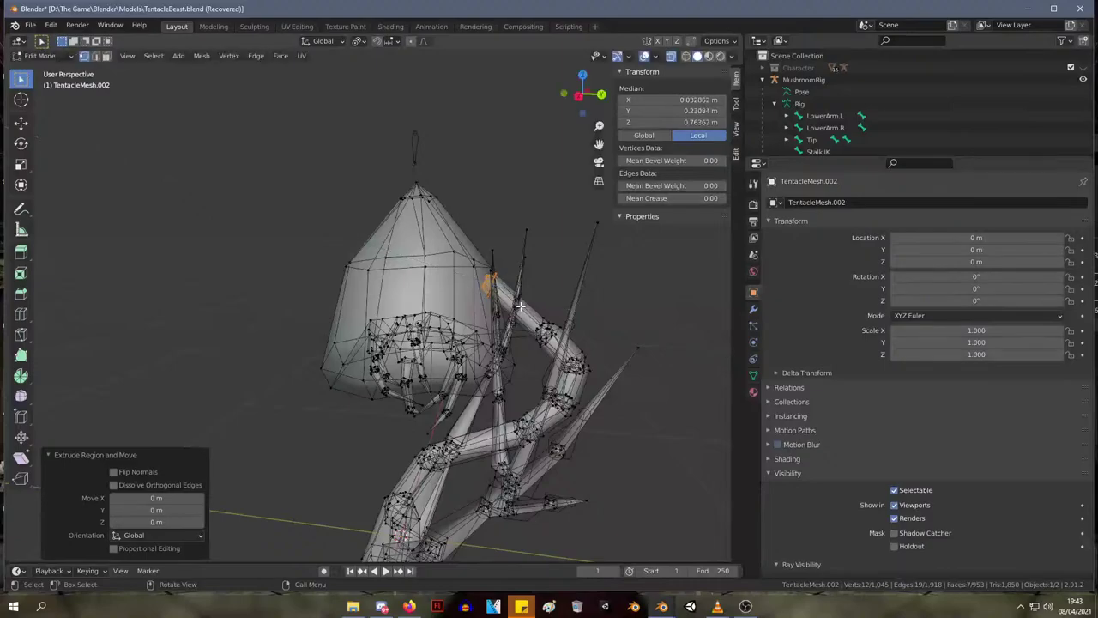
middle_drag(520, 305, 500, 302)
key(s)
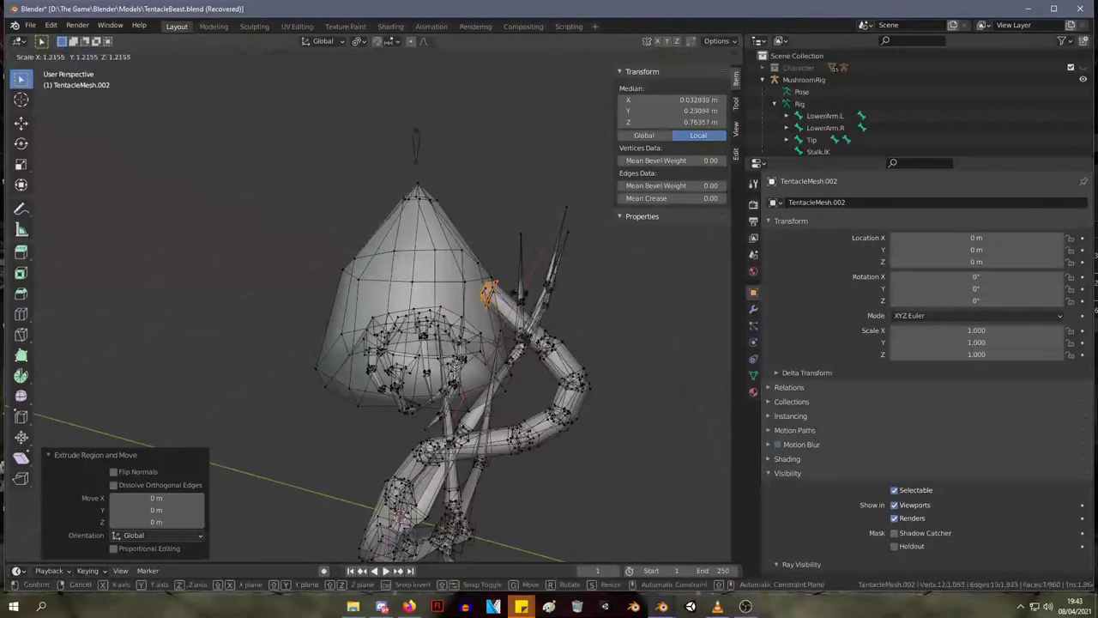
right_click(519, 292)
key(ctrl+z)
key(ctrl+z)
- Scale the stalk's end vertices and rotate them to line up with the raised stalk section
key(s)
click(532, 287)
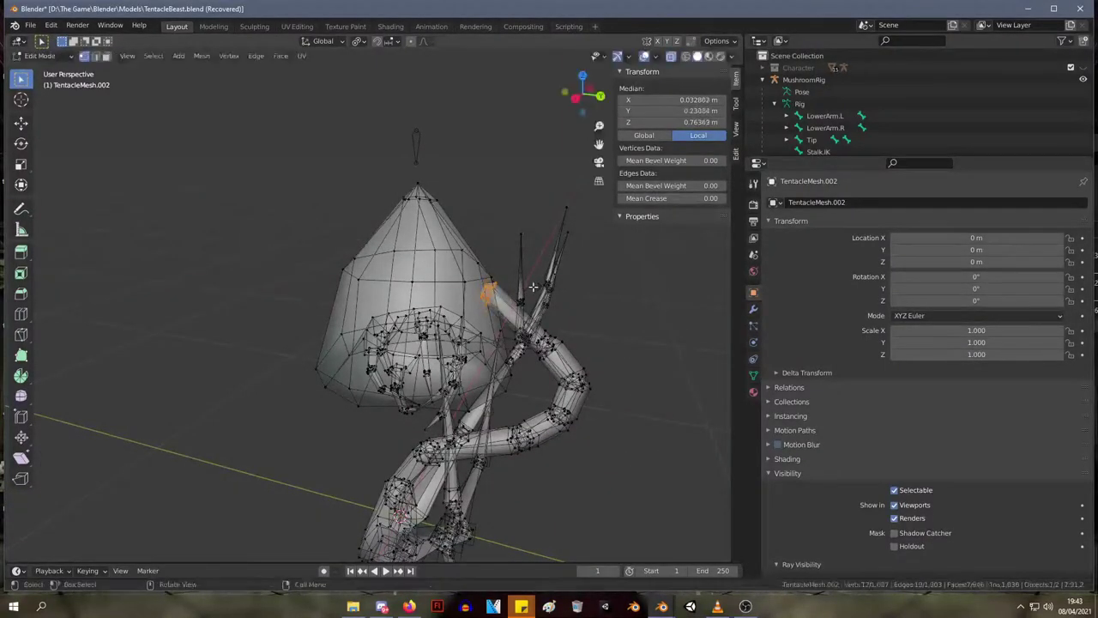
key(r)
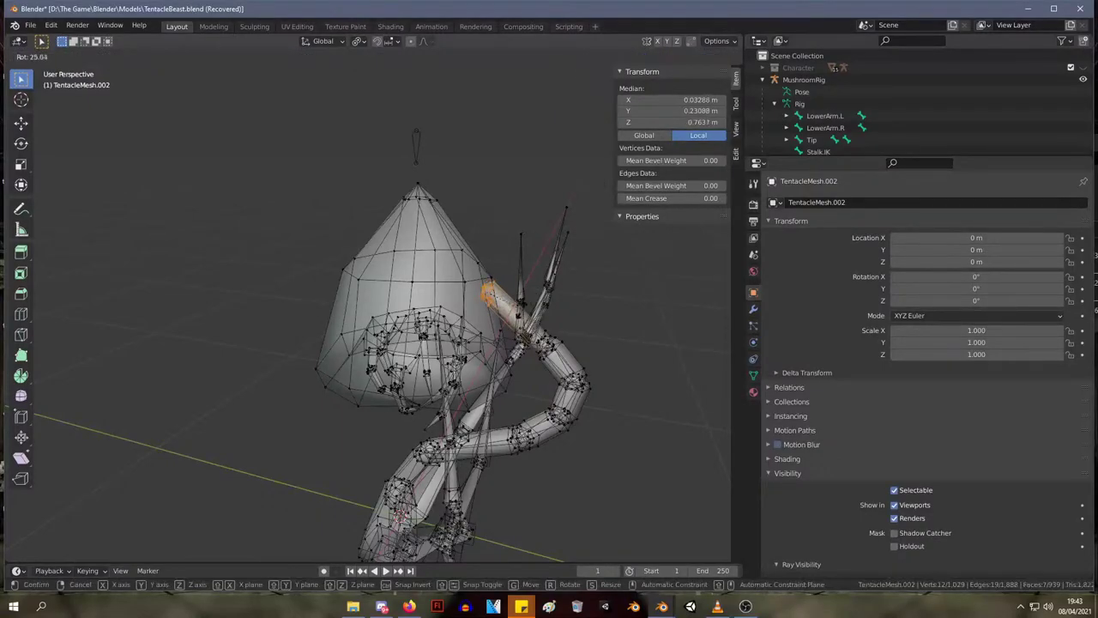
- Rotate the selected end section of the stalk mesh by about 36.5° and scale it up by about 1.217
key(Return)
key(s)
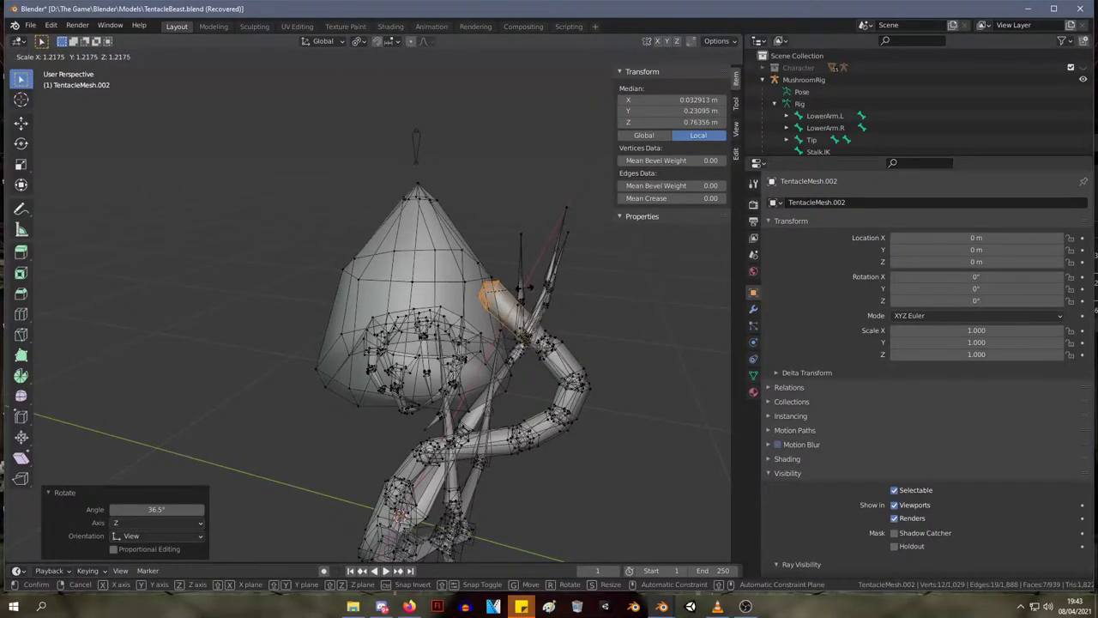
click(533, 286)
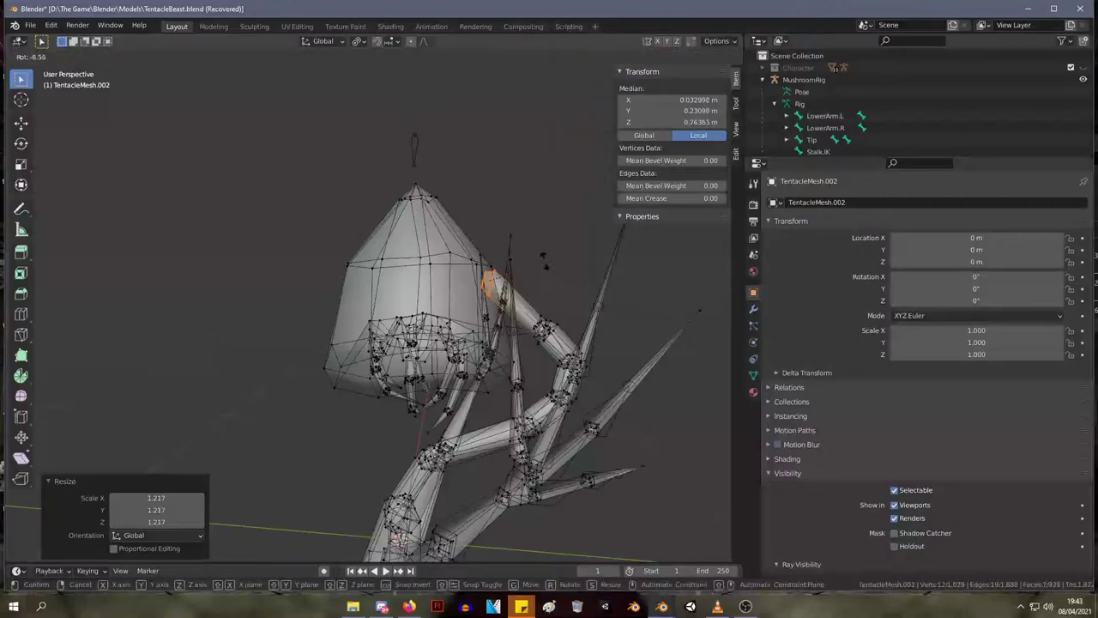
- Rotate and nudge the stalk's end section to line up with the side of the cap, and finish mesh editing
click(542, 262)
key(g)
click(538, 268)
mouse_move(560, 345)
middle_down()
mouse_move(508, 331)
mouse_move(539, 324)
mouse_move(520, 358)
mouse_move(537, 318)
mouse_move(635, 342)
mouse_move(568, 345)
middle_up()
key(Tab)
- In the armature's Edit Mode, move the Tip bone's tail onto the stalk's end and raise its head to about Z 0.772 m
click(568, 345)
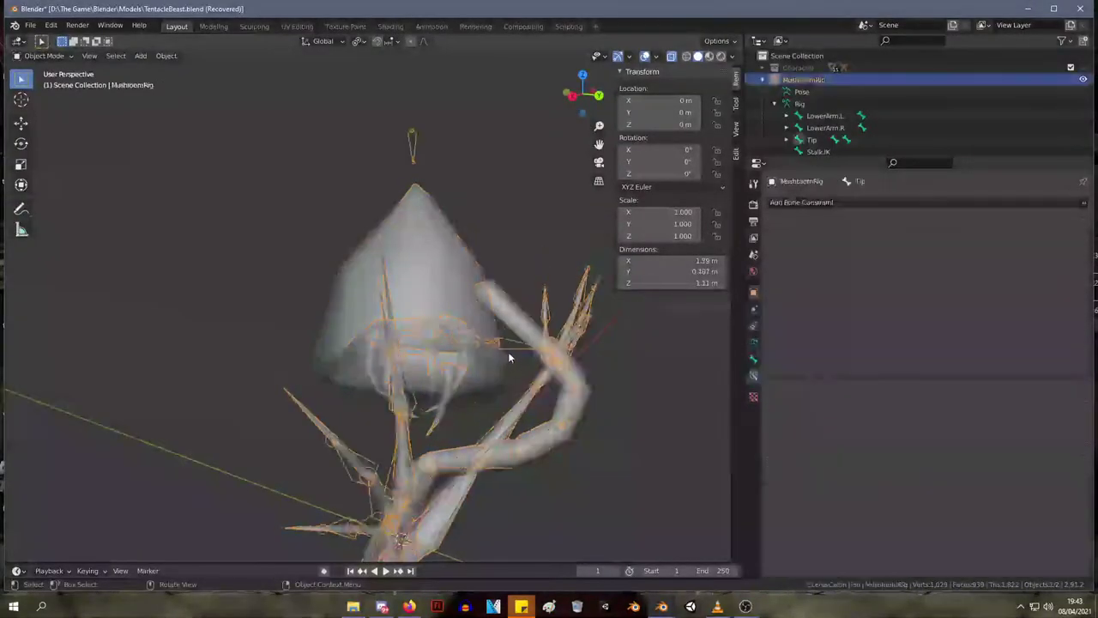
key(Tab)
key(g)
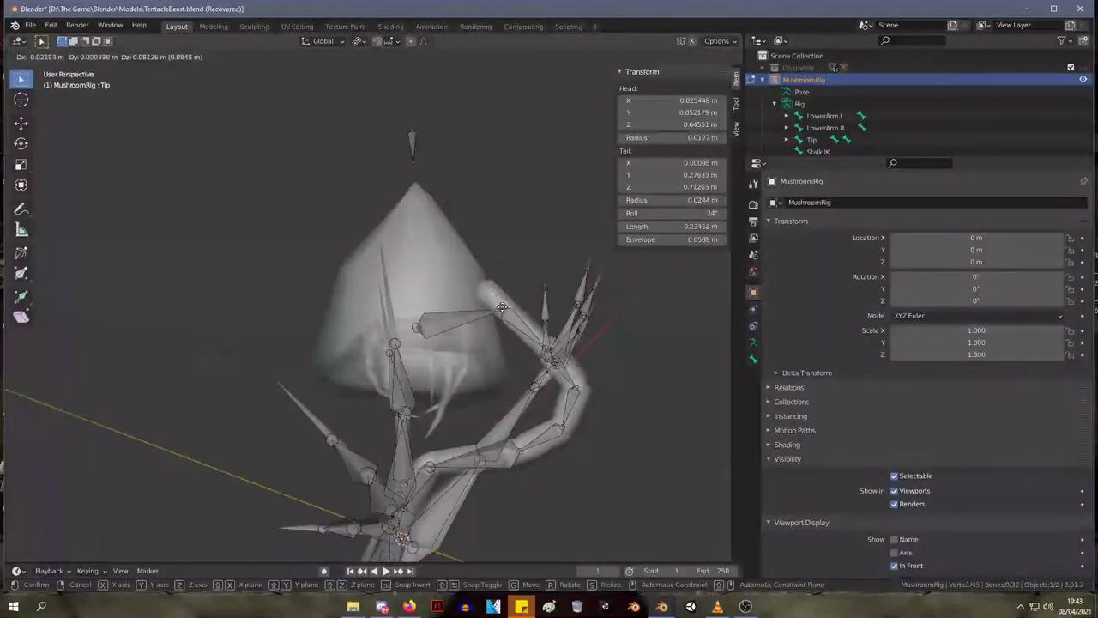
click(480, 285)
middle_drag(480, 284, 506, 287)
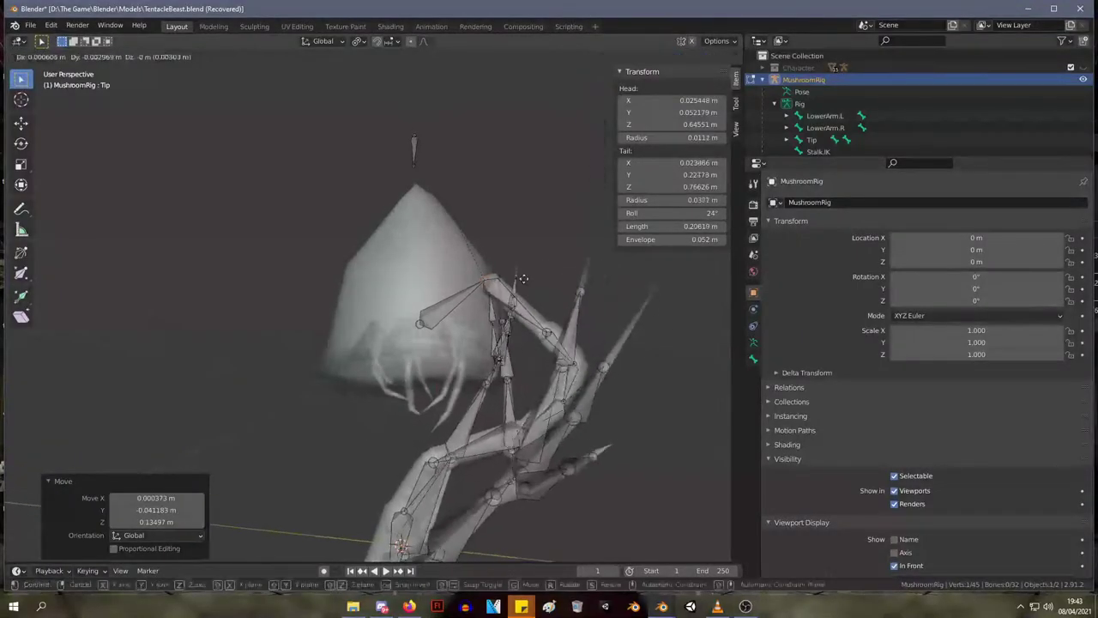
key(g)
click(420, 276)
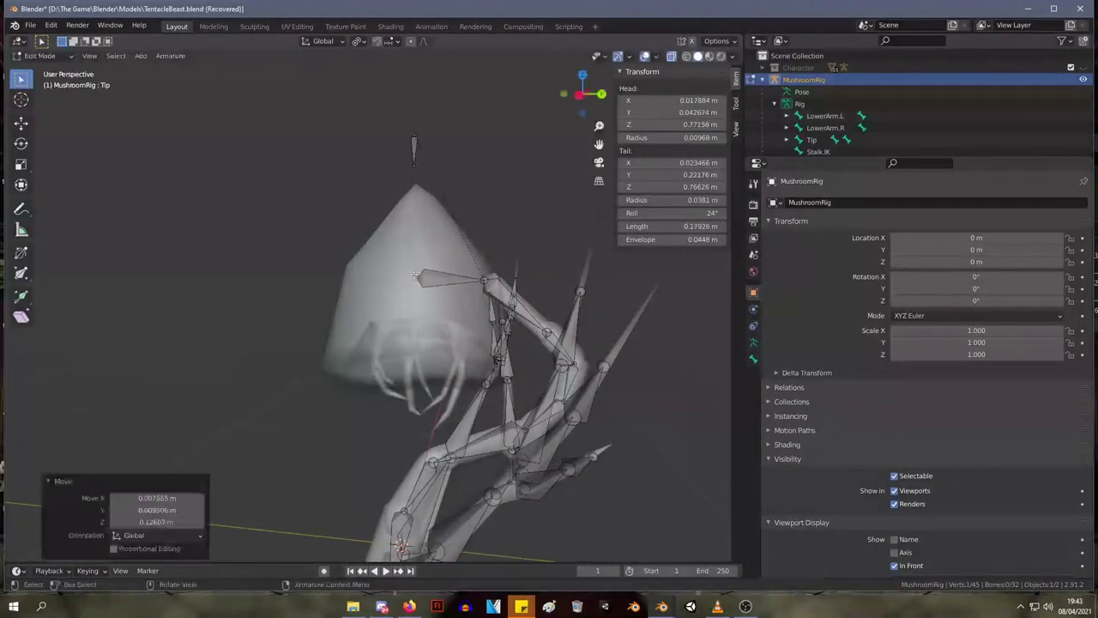
- In Pose Mode, move the Tip bone about -0.103 m in Y and -0.095 m in Z, and rotate it to tilt the cap
key(Tab)
scroll(443, 289, down, 1)
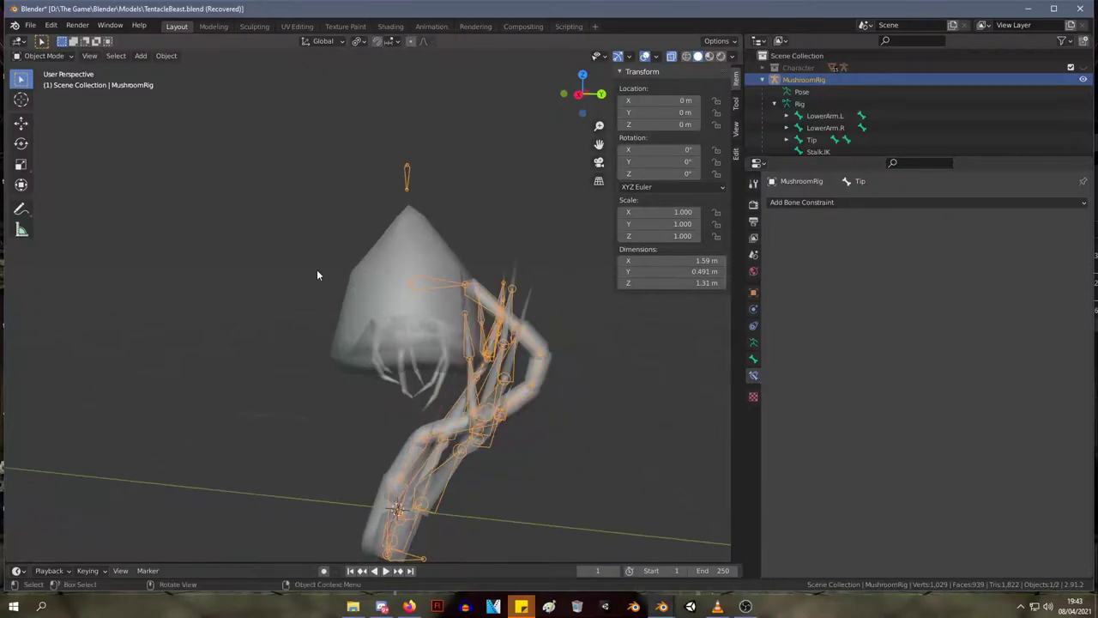
key(ctrl+Tab)
click(439, 283)
key(g)
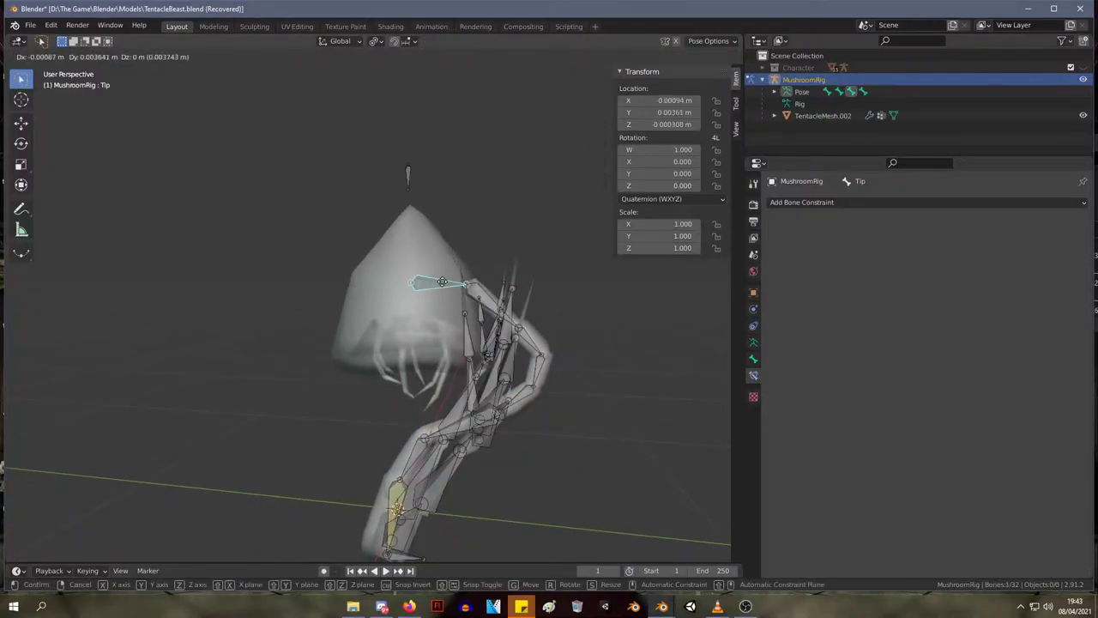
click(407, 312)
key(r)
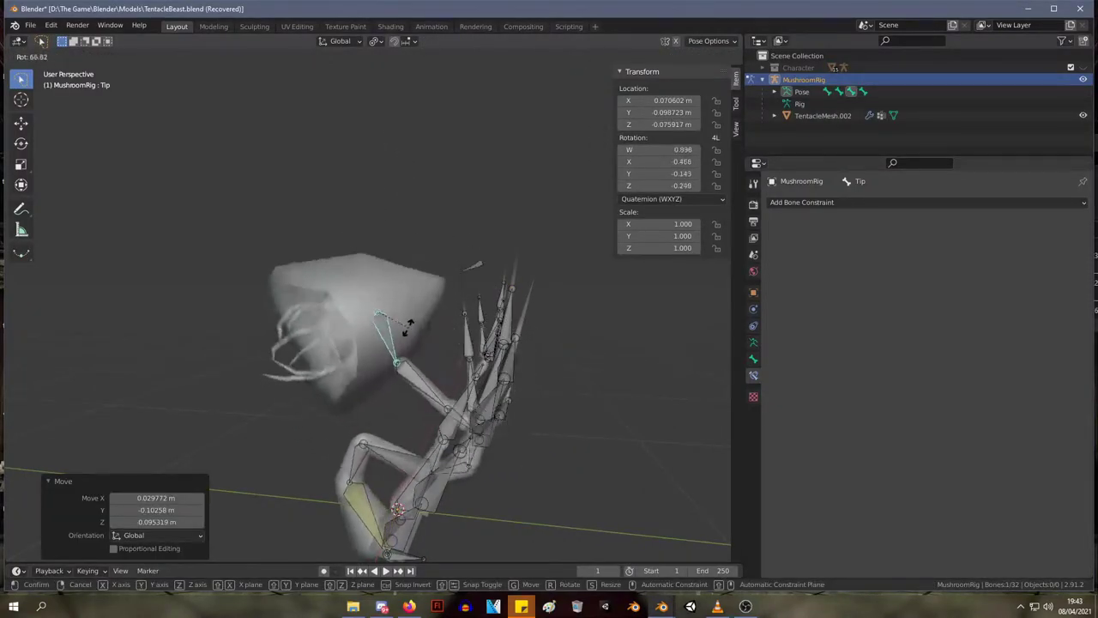
click(410, 329)
- Reposition the Tip bone twice in the pose, lowering it by about 0.134 m in the second move
middle_drag(412, 329, 535, 309)
key(g)
click(596, 305)
key(g)
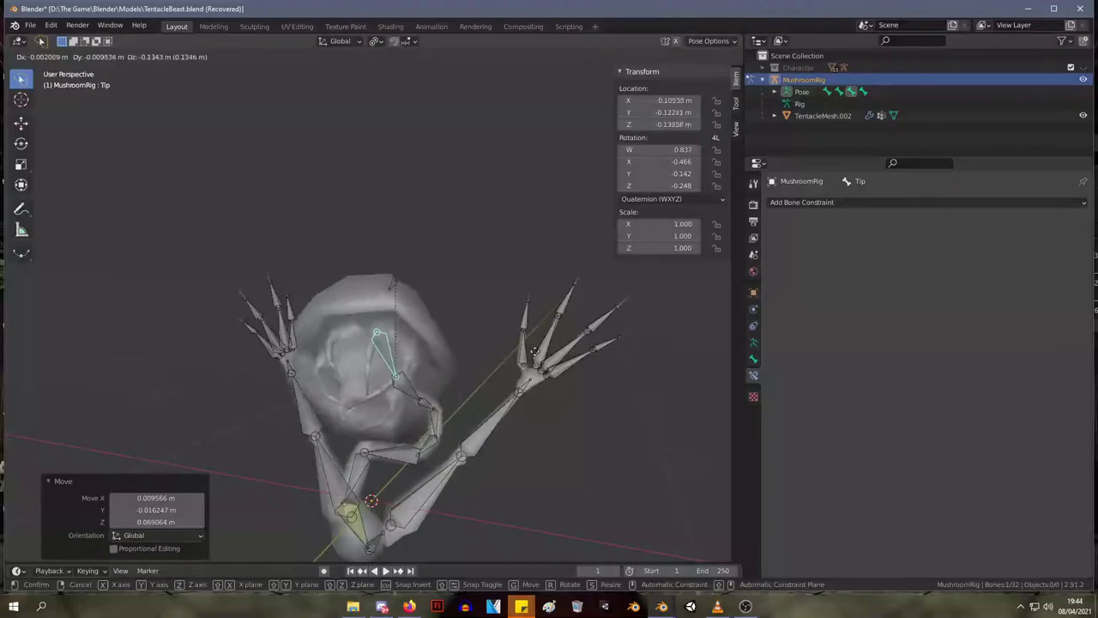
click(538, 351)
- Rotate the Tip bone back until the cap stands upright, and shift it slightly to adjust the stalk pose
middle_drag(539, 351, 439, 341)
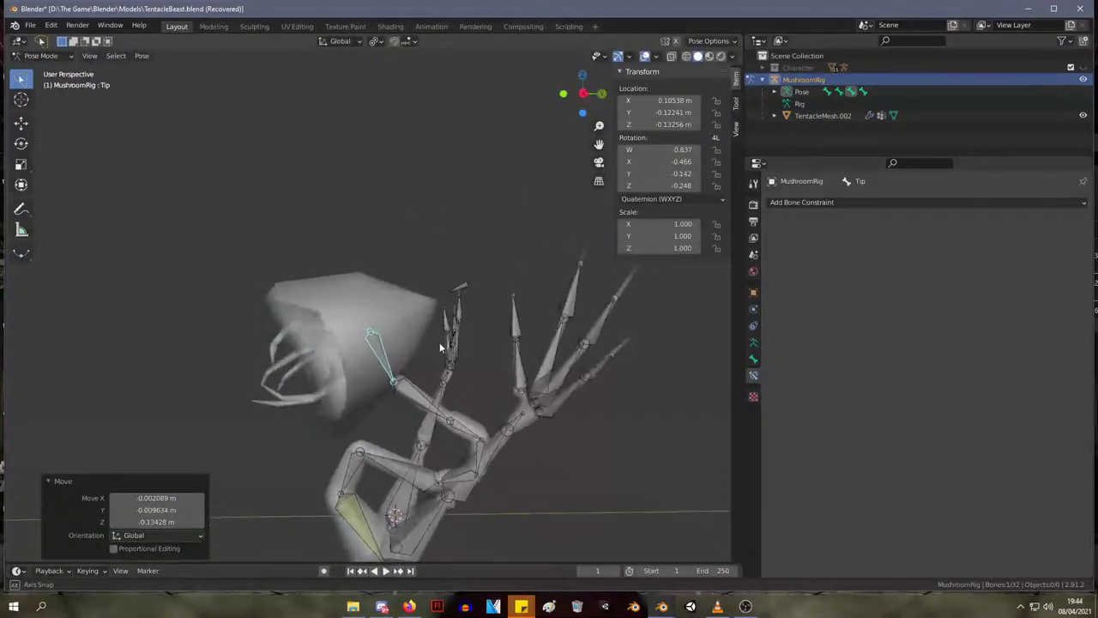
scroll(471, 360, down, 4)
click(511, 384)
middle_drag(511, 385, 374, 328)
click(374, 328)
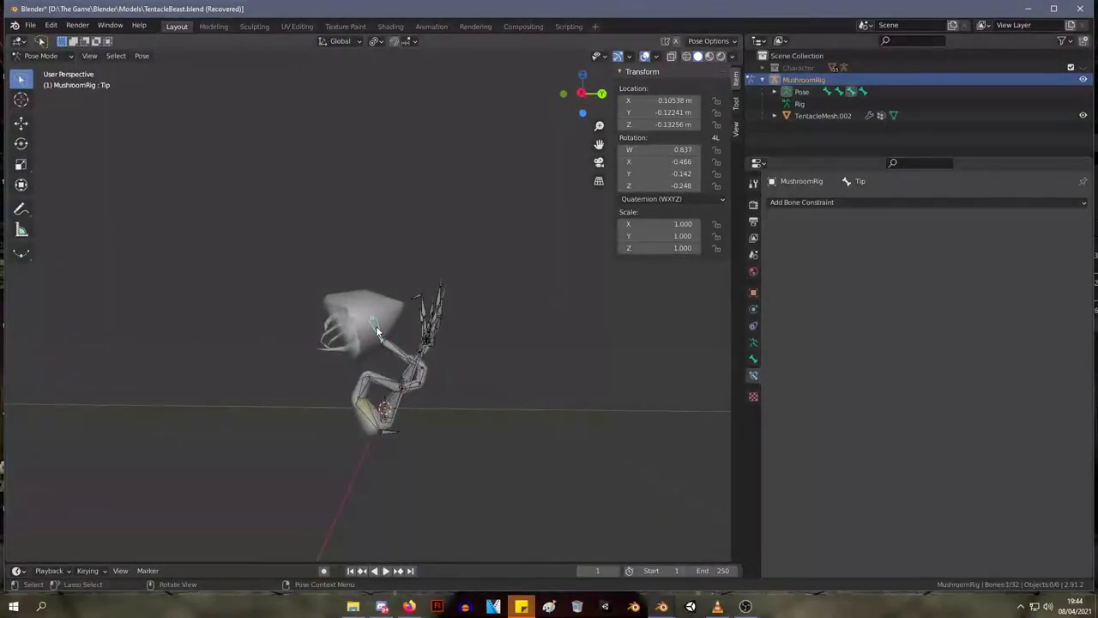
key(r)
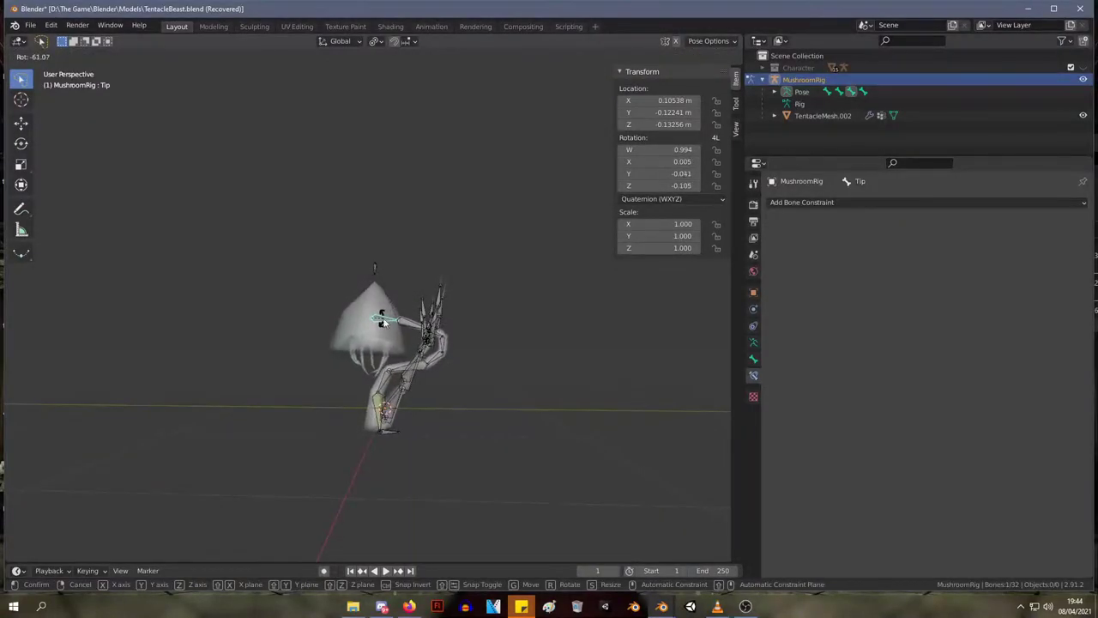
click(384, 323)
key(g)
click(386, 312)
key(r)
click(388, 309)
- Move the Tip bone about -0.092 m in X to centre the cap over the base, and adjust its rotation
middle_drag(387, 309, 566, 343)
key(g)
click(511, 314)
key(r)
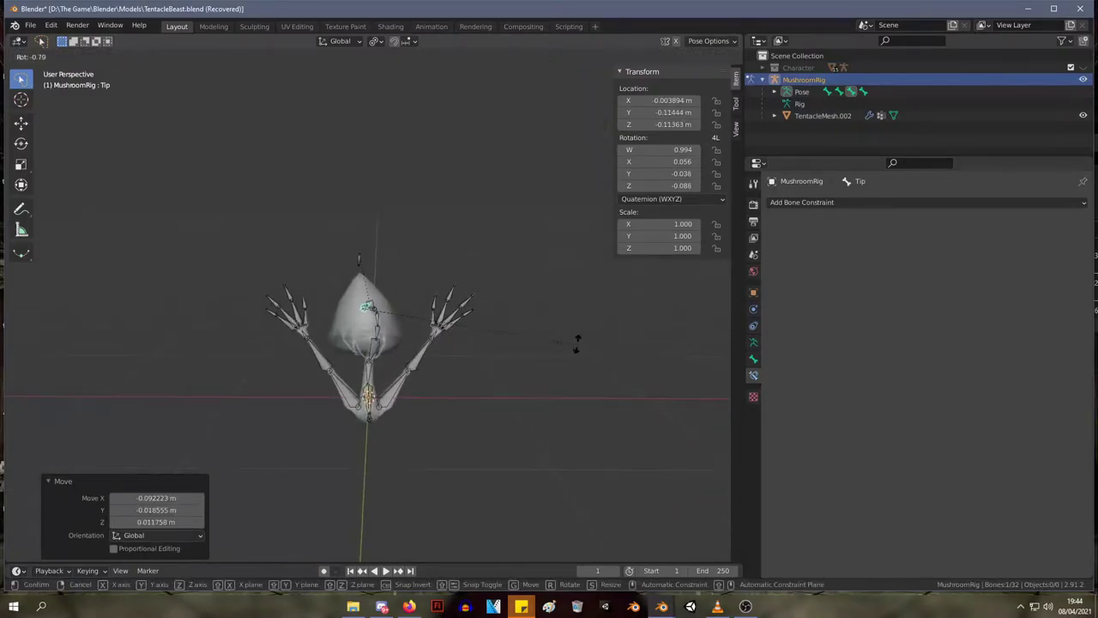
click(431, 343)
- Try further rotations of the Tip bone to test how the cap and stalk bend
middle_drag(431, 342, 419, 403)
click(401, 314)
key(r)
click(413, 312)
click(383, 304)
key(r)
click(380, 329)
- Check the IK constraint on the Stalk1 bone and undo the last Tip bone rotation
click(394, 414)
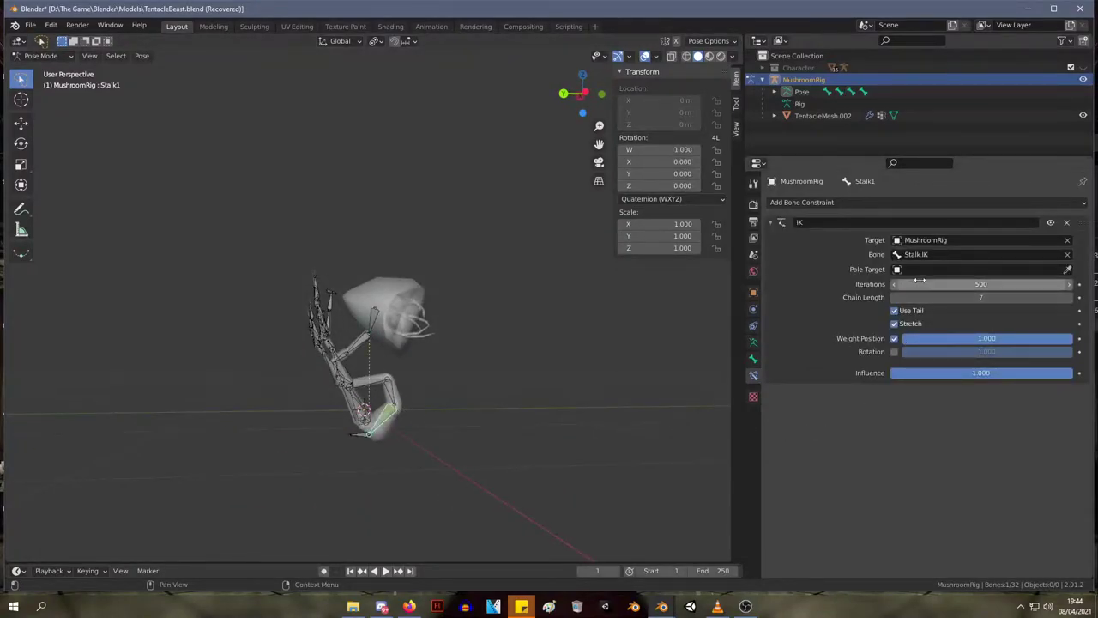
middle_drag(532, 361, 380, 368)
key(ctrl+z)
key(ctrl+z)
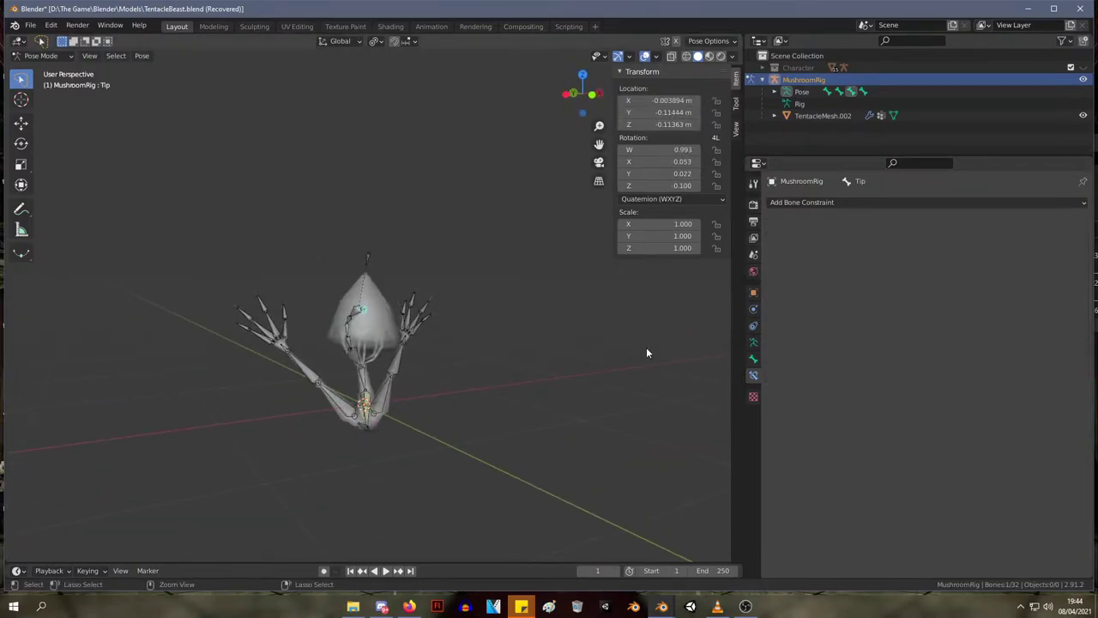
- Switch the MushroomRig armature to Edit Mode in the right orthographic view and add a single bone
middle_drag(645, 346, 413, 314)
key(KP_5)
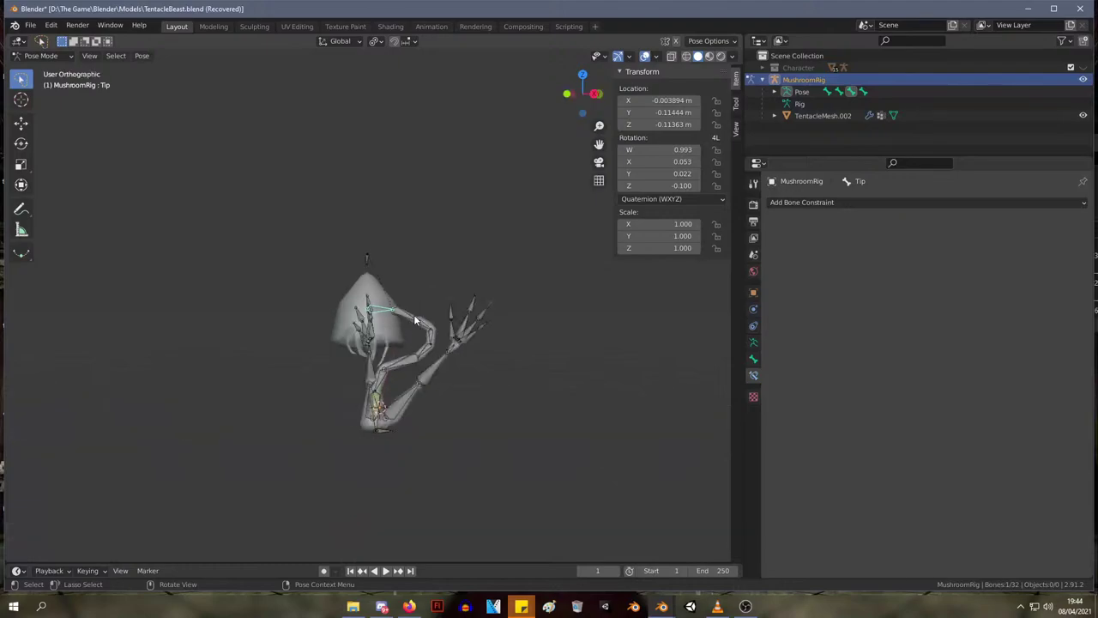
key(KP_3)
key(KP_1)
key(KP_3)
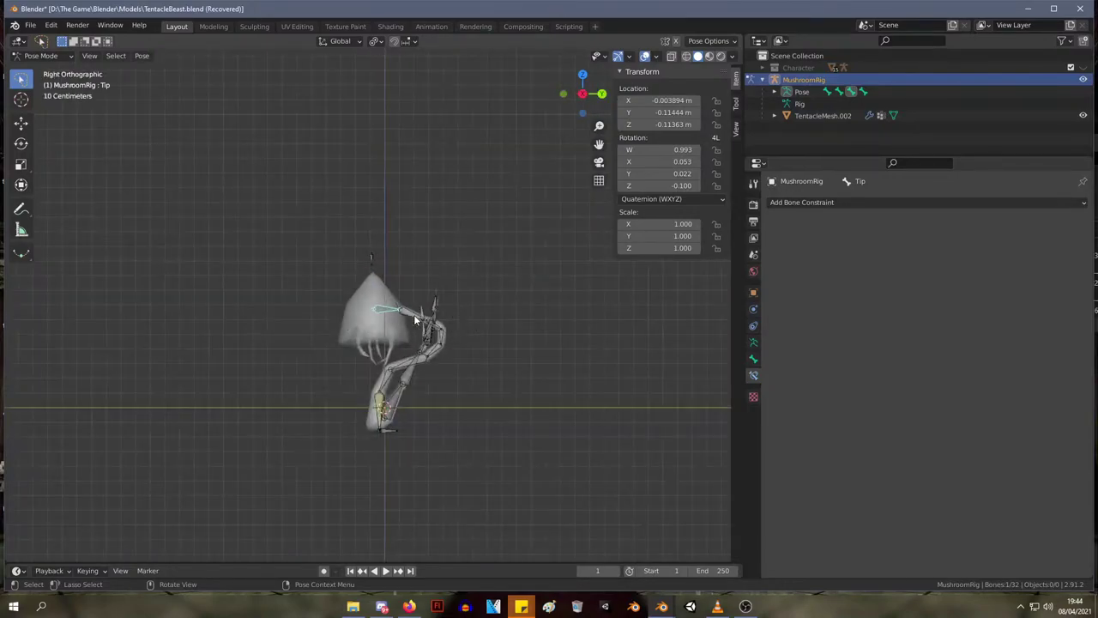
scroll(414, 314, up, 4)
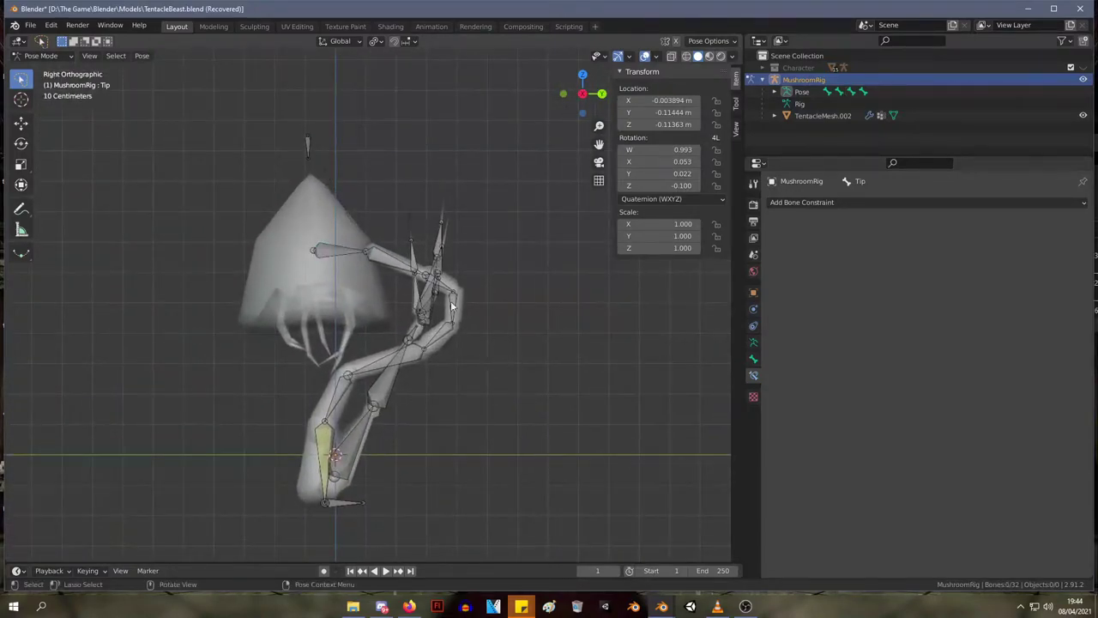
click(141, 55)
click(50, 59)
click(50, 82)
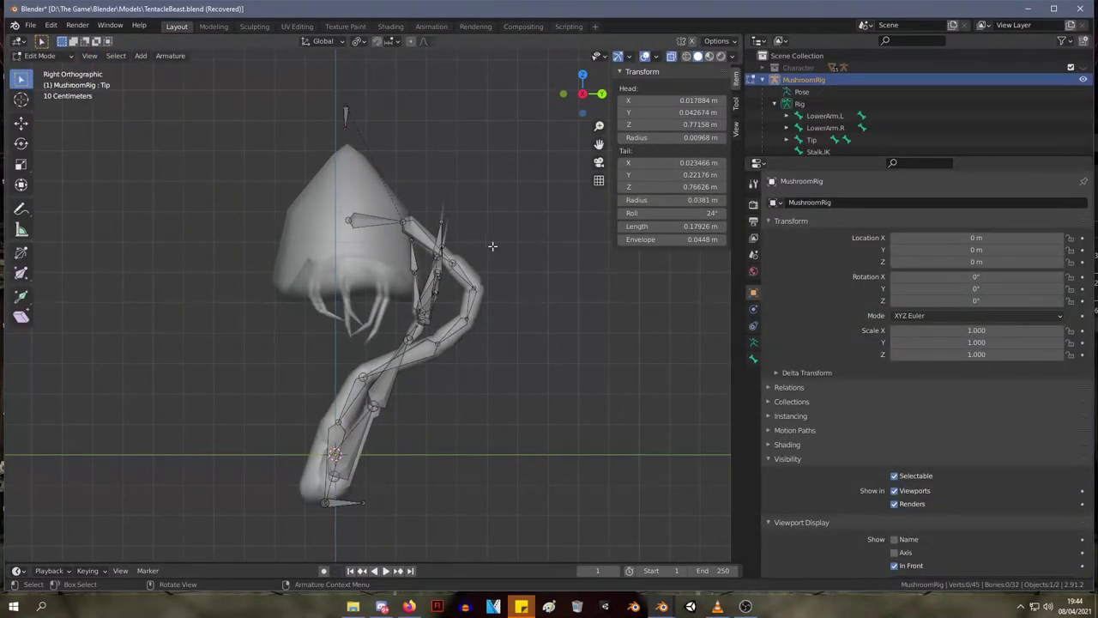
click(116, 55)
click(185, 69)
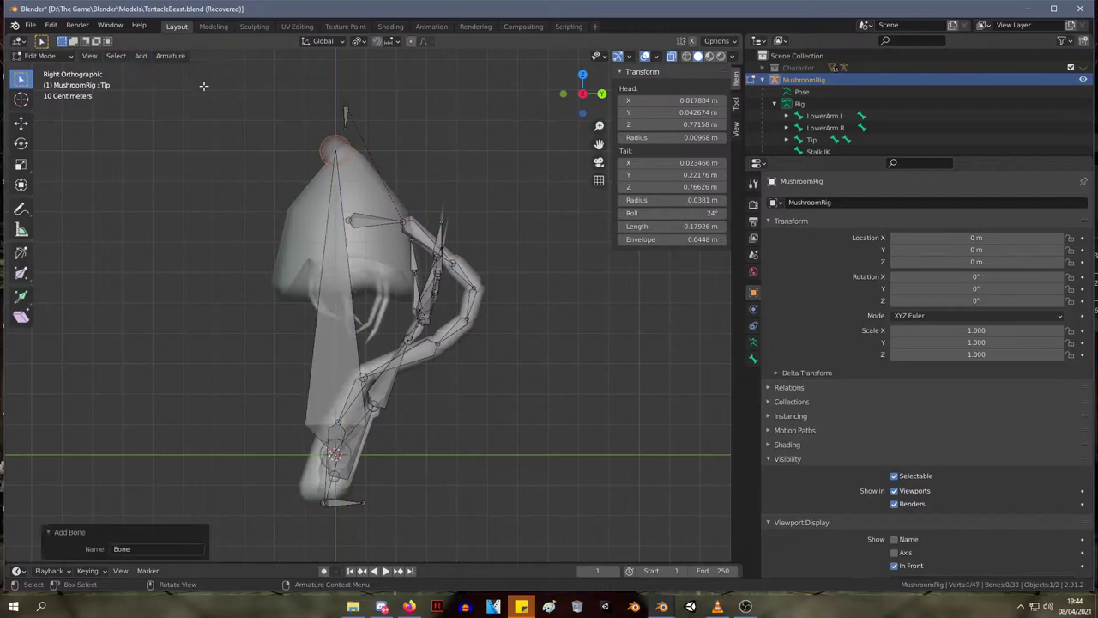
- Reposition the new bone's tail and move the whole bone behind the stalk, with its head at about Y 0.599 m, Z 0.457 m
key(g)
click(375, 520)
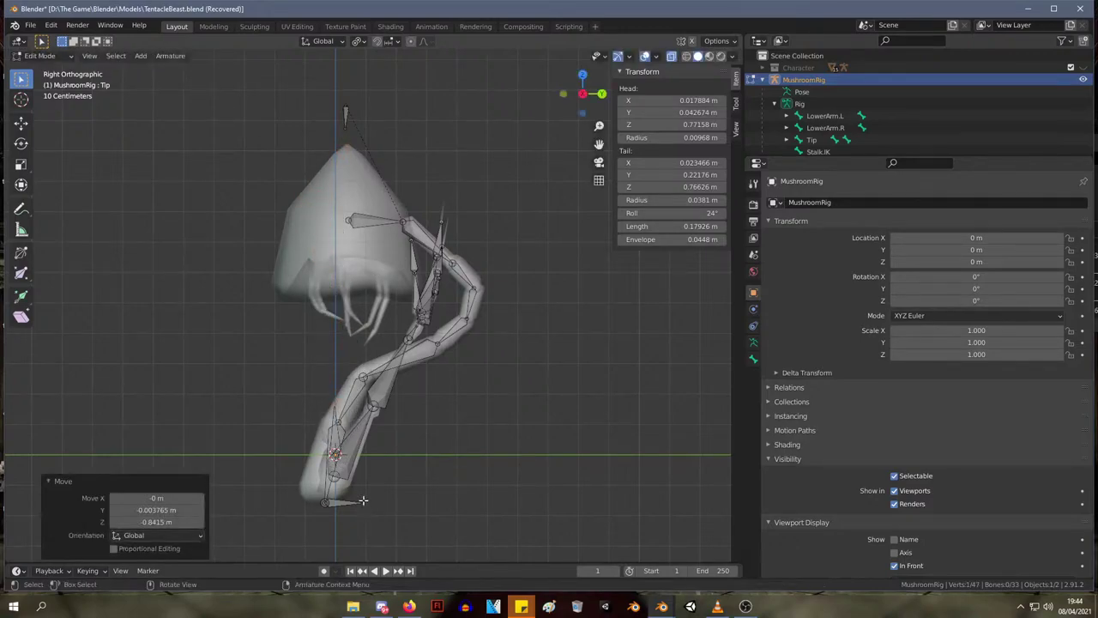
click(339, 427)
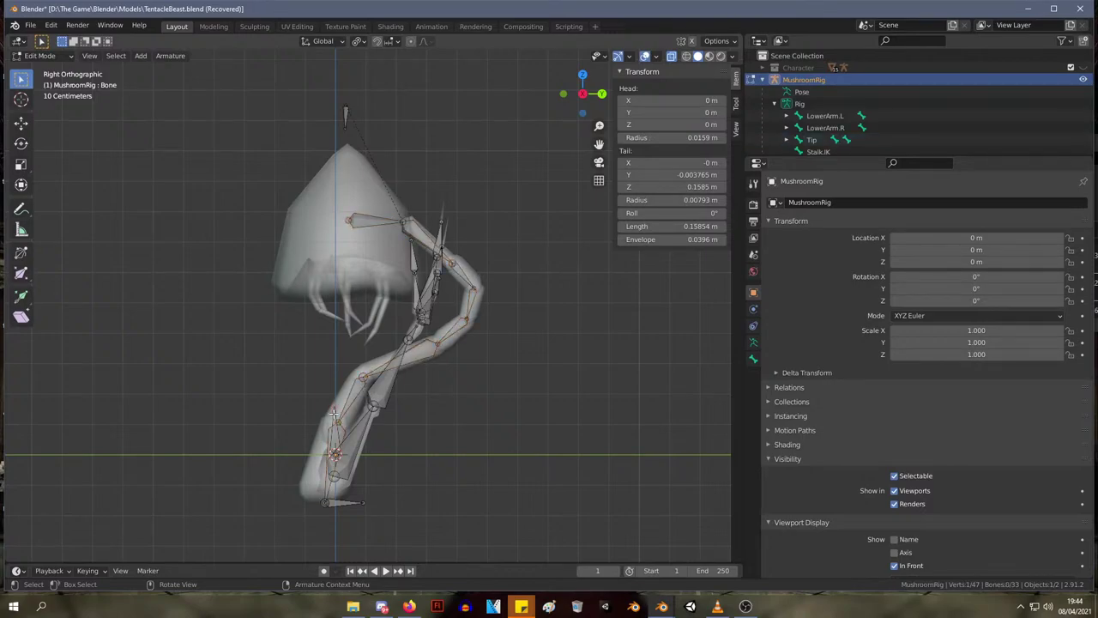
click(537, 425)
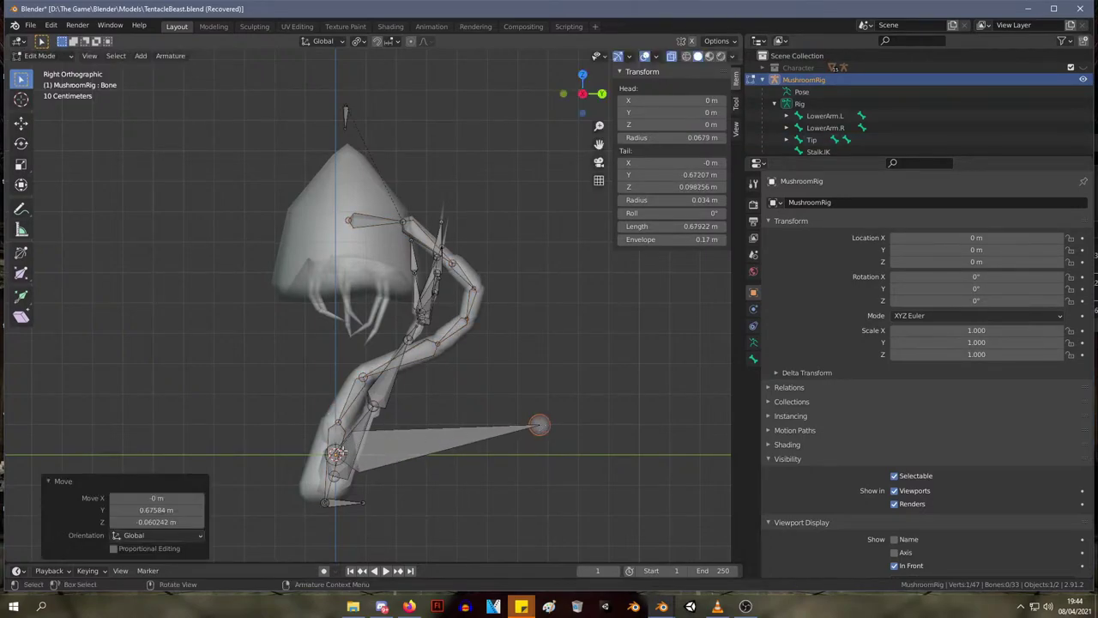
click(336, 455)
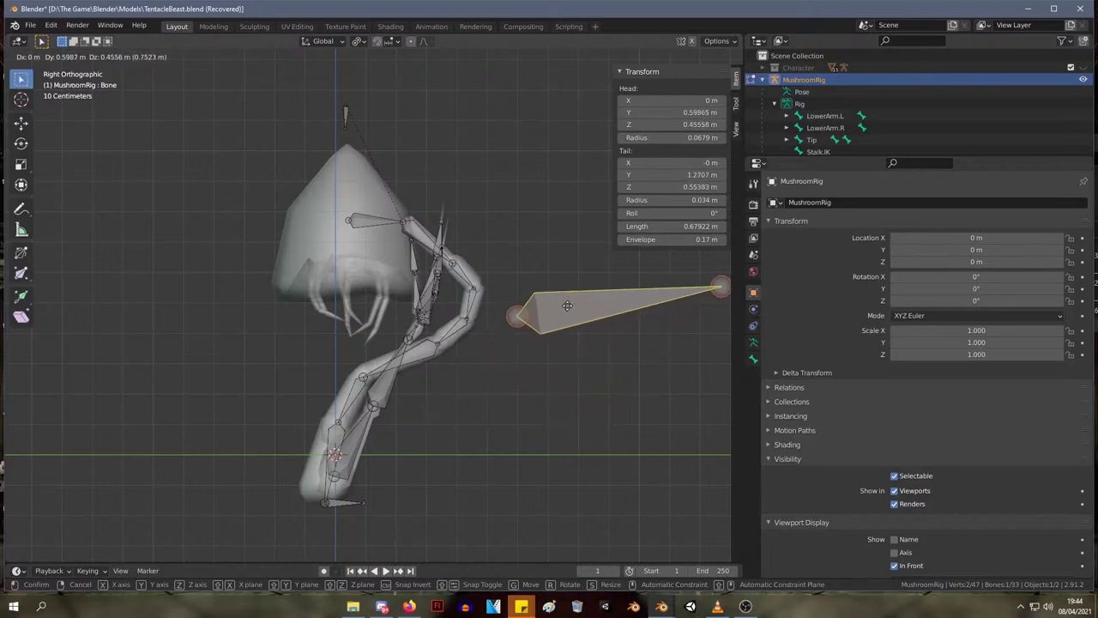
click(643, 314)
- Shorten the new bone to about 0.158 m and move it farther back, with its head at about Y 0.922 m, Z 0.552 m
click(667, 346)
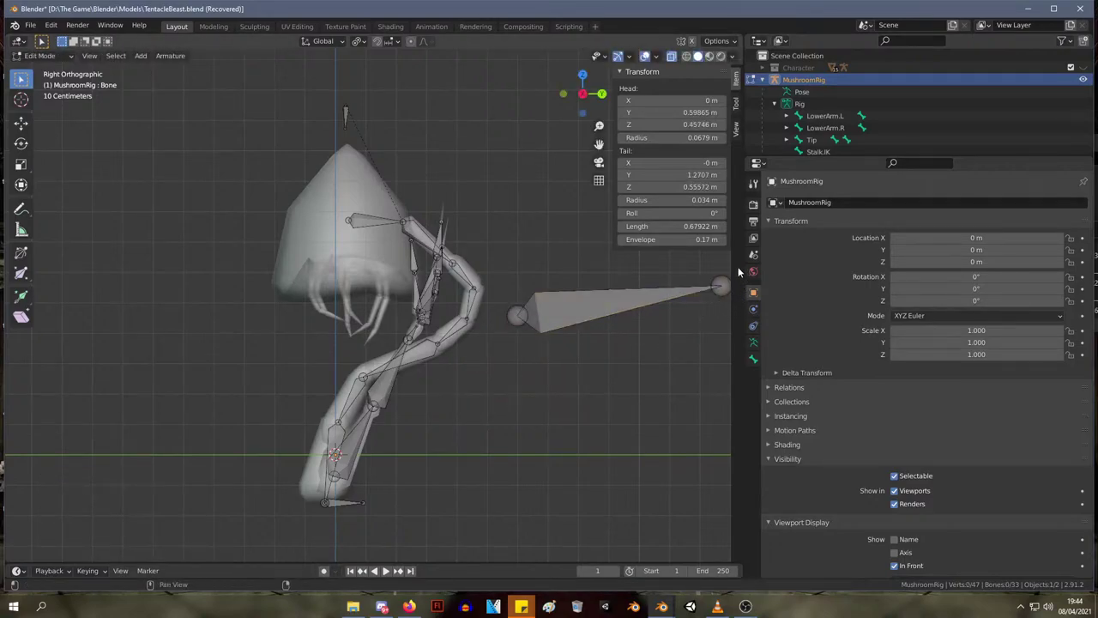
drag(722, 283, 621, 316)
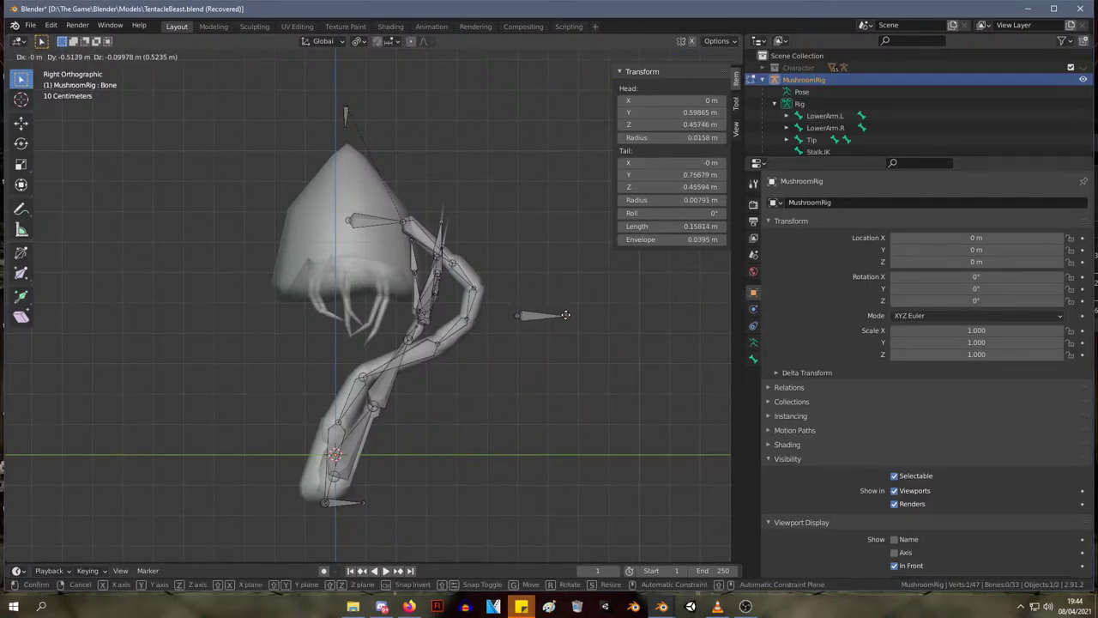
click(565, 315)
click(539, 317)
key(g)
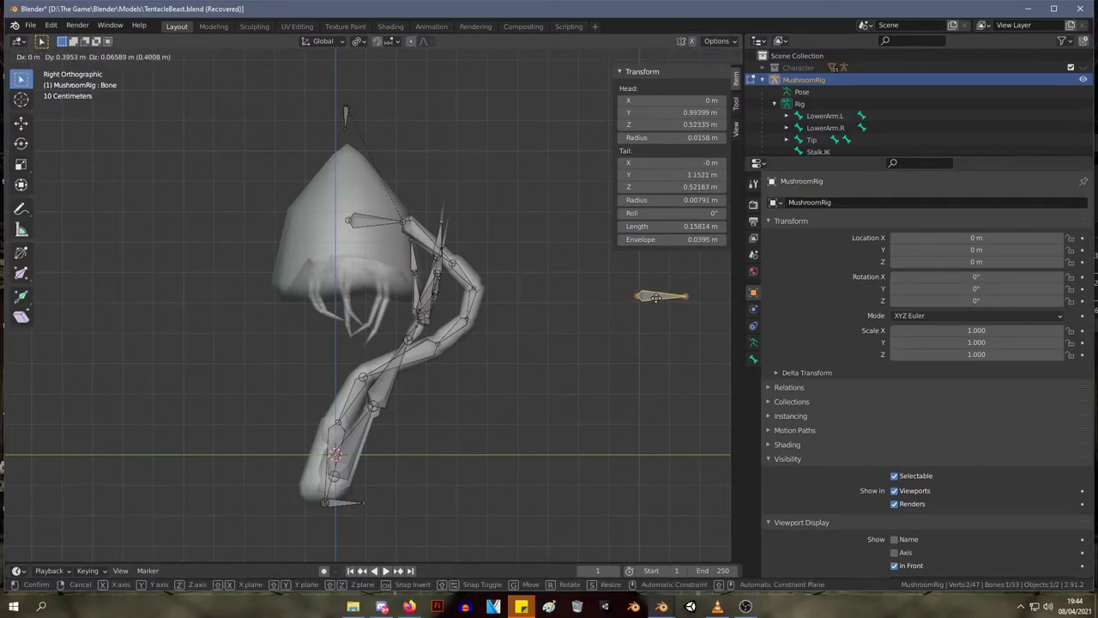
drag(643, 291, 635, 289)
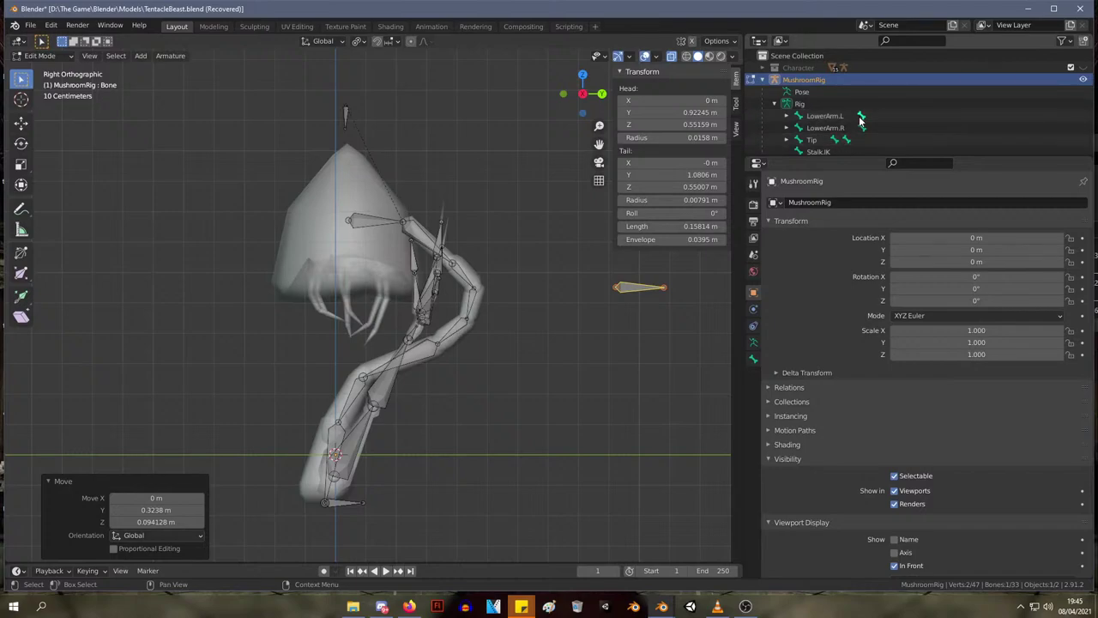
- Rename the new bone as PoleTarget
scroll(860, 121, down, 2)
double_click(815, 131)
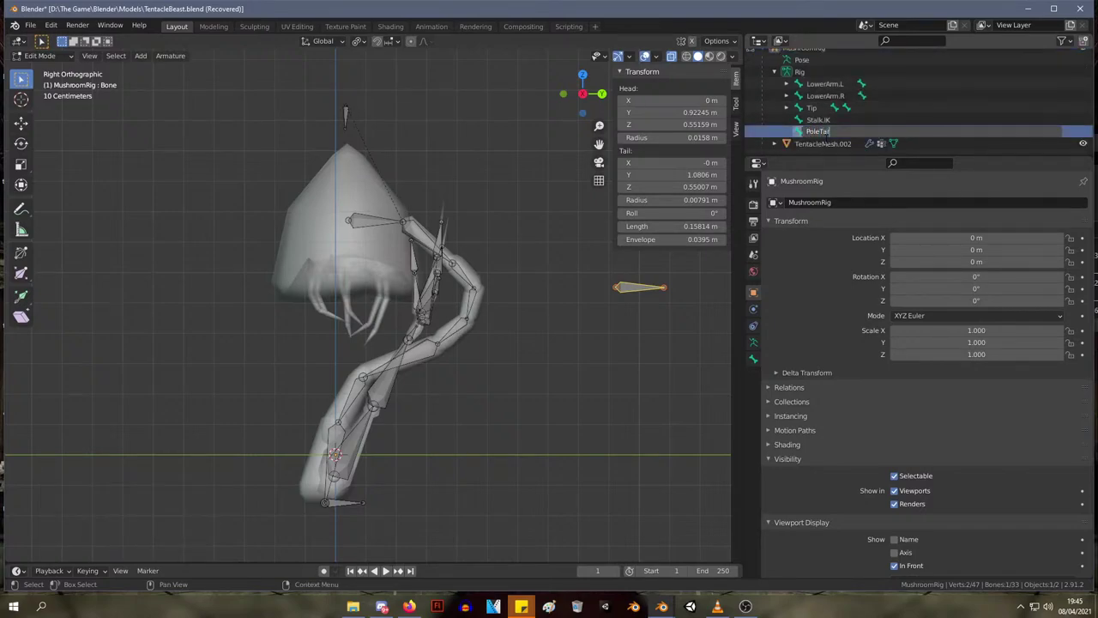
key(Return)
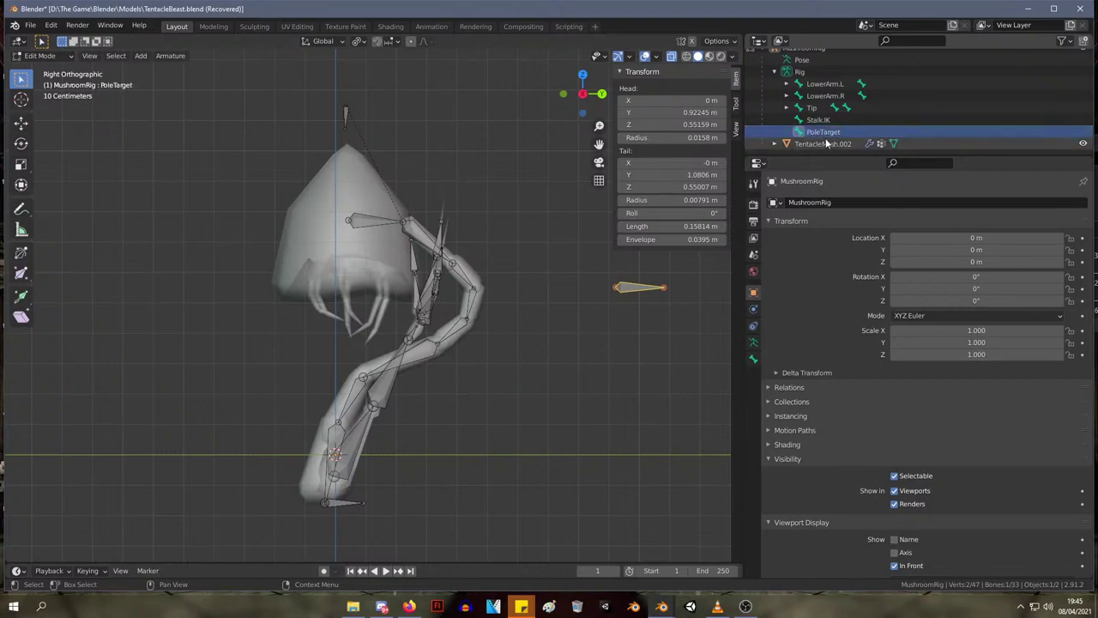
- Examine the PoleTarget bone's placement relative to the stalk and arms in Object Mode and Edit Mode
click(473, 273)
middle_drag(474, 273, 562, 296)
key(Tab)
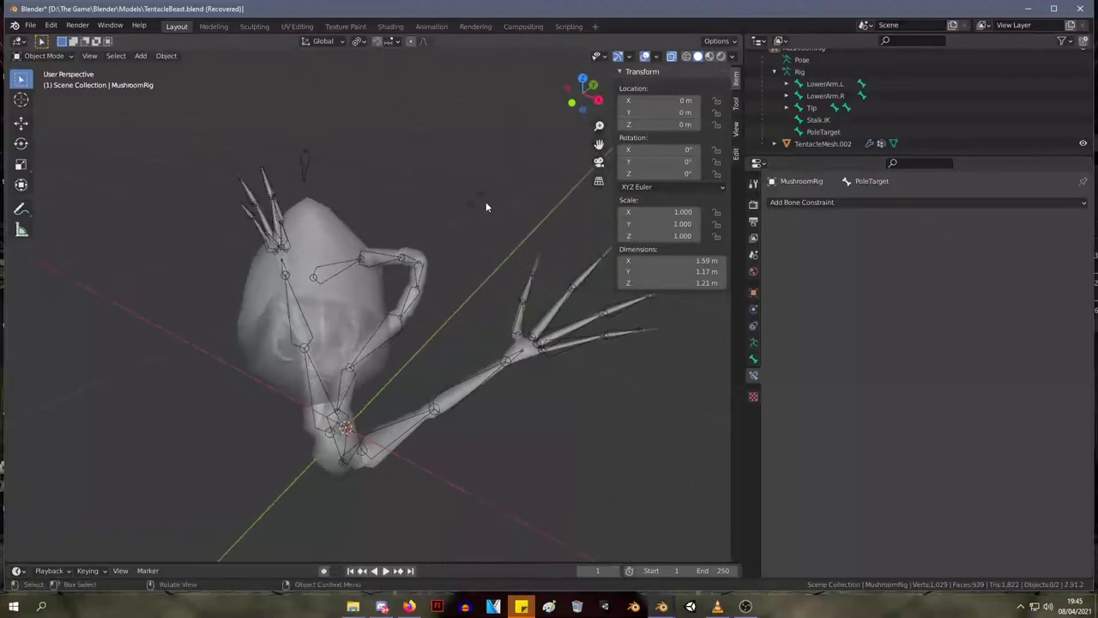
click(485, 203)
middle_drag(509, 259, 553, 293)
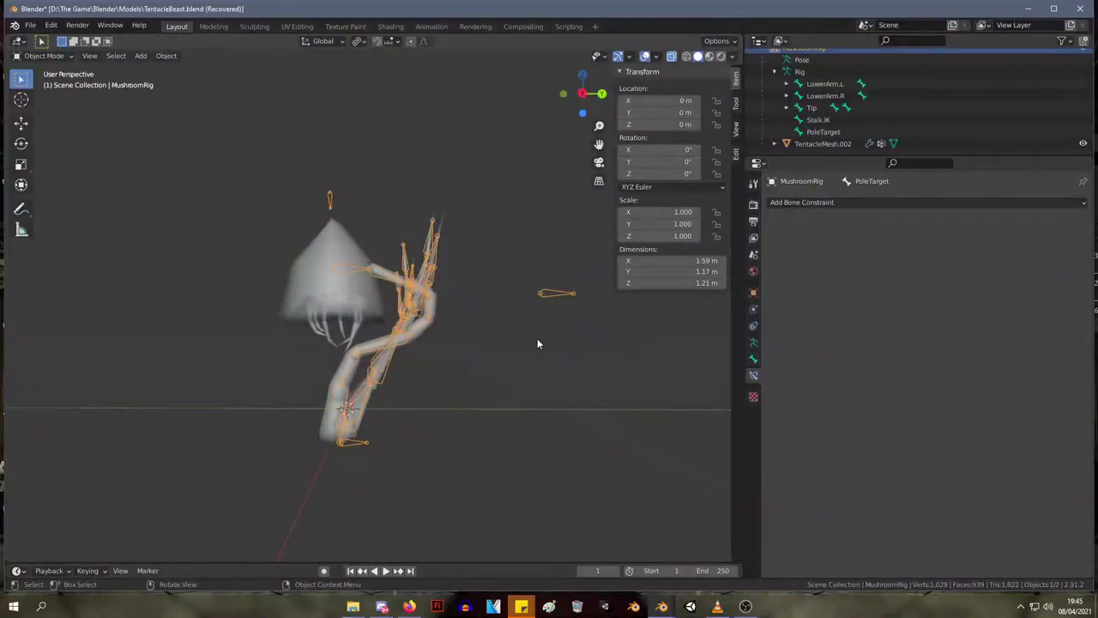
key(Tab)
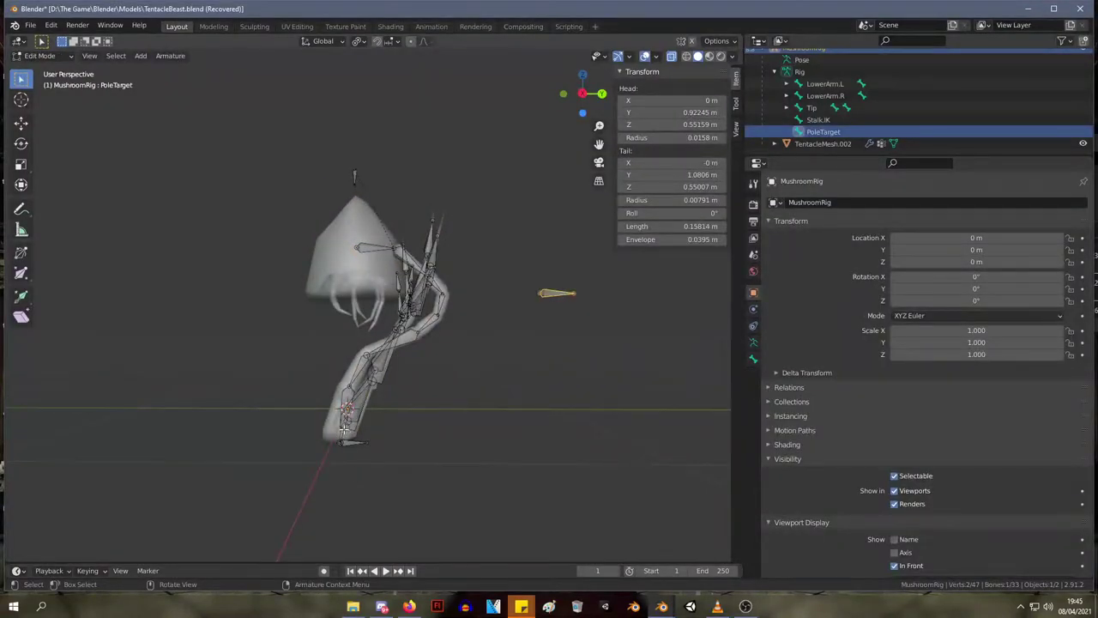
click(343, 426)
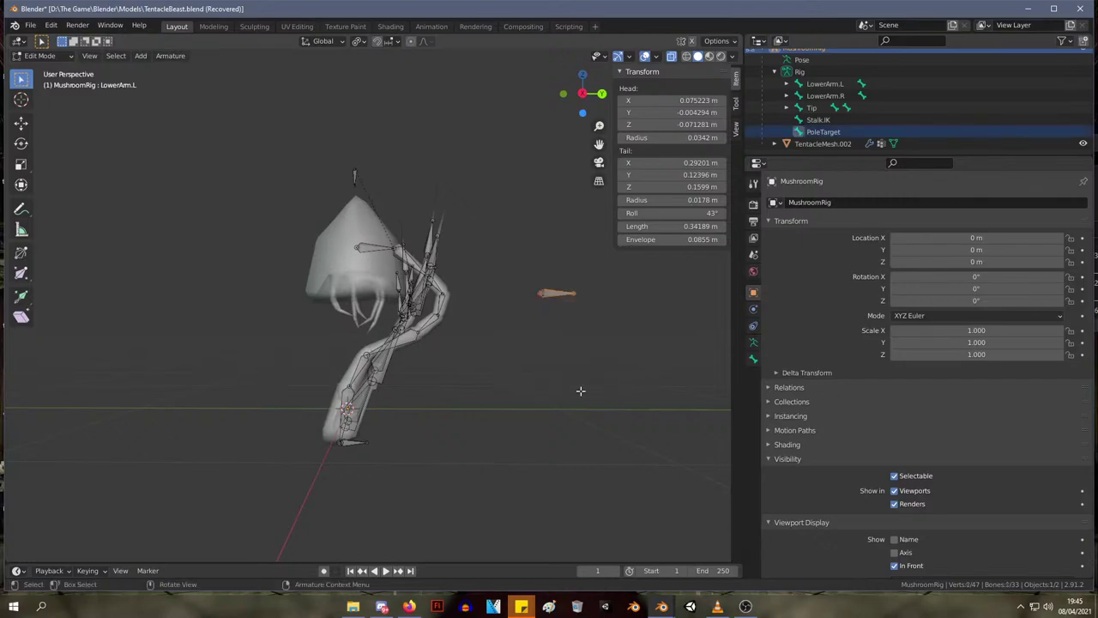
- Parent the PoleTarget bone to Stalk1 with Keep Offset and switch the rig to Pose Mode
middle_drag(391, 408, 356, 414)
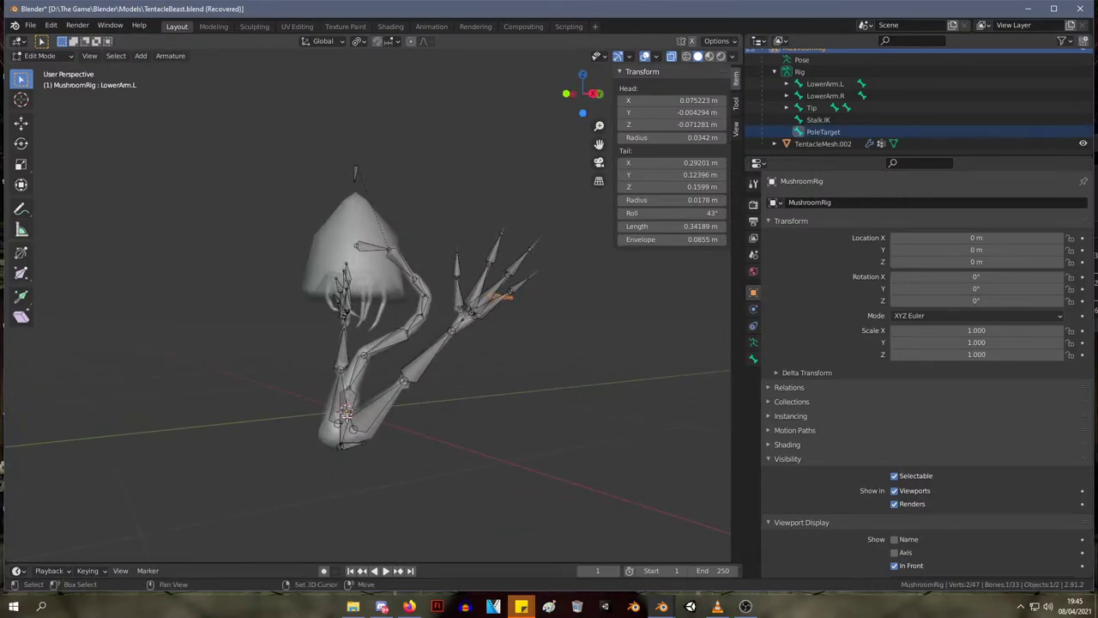
middle_drag(432, 394, 370, 377)
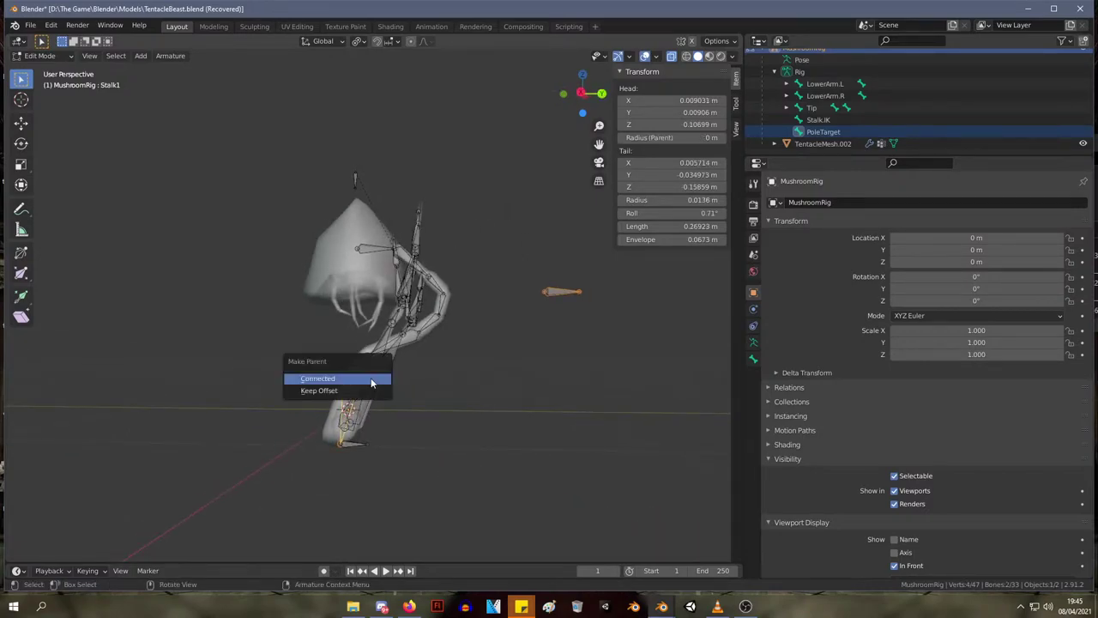
click(371, 390)
middle_drag(428, 393, 347, 265)
click(57, 98)
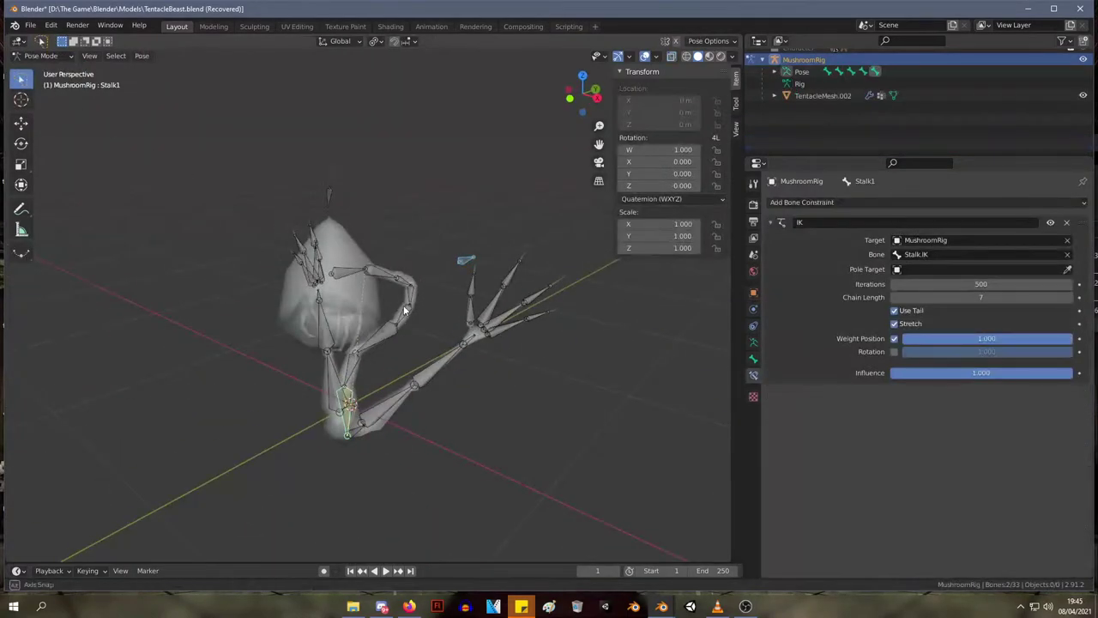
- Set the pole target of Stalk1's IK constraint to MushroomRig
middle_drag(368, 403, 334, 400)
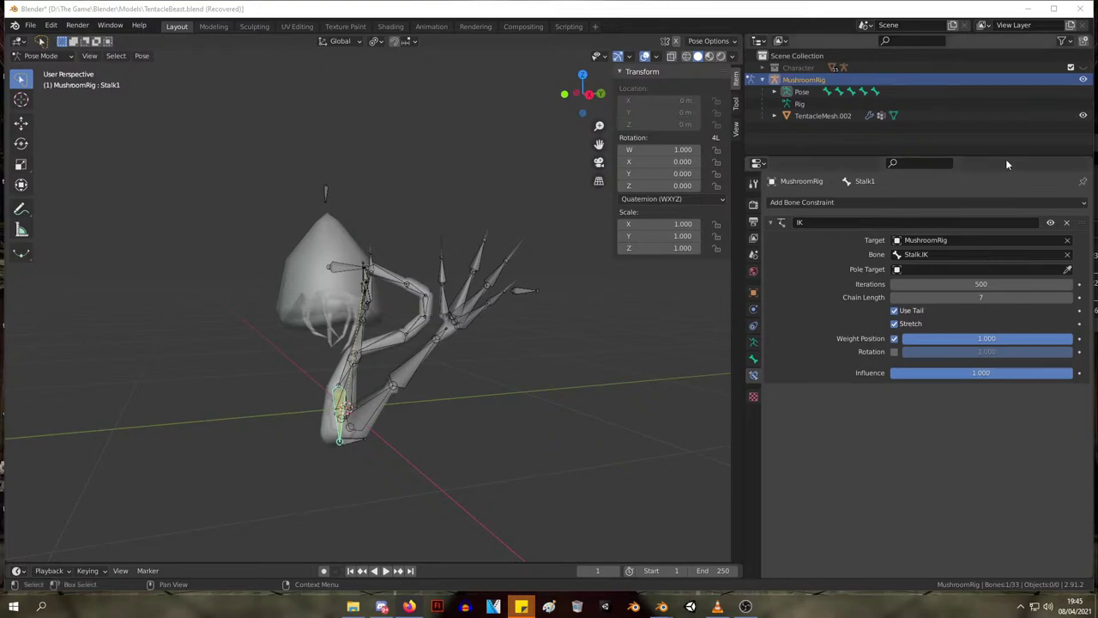
middle_drag(377, 354, 663, 340)
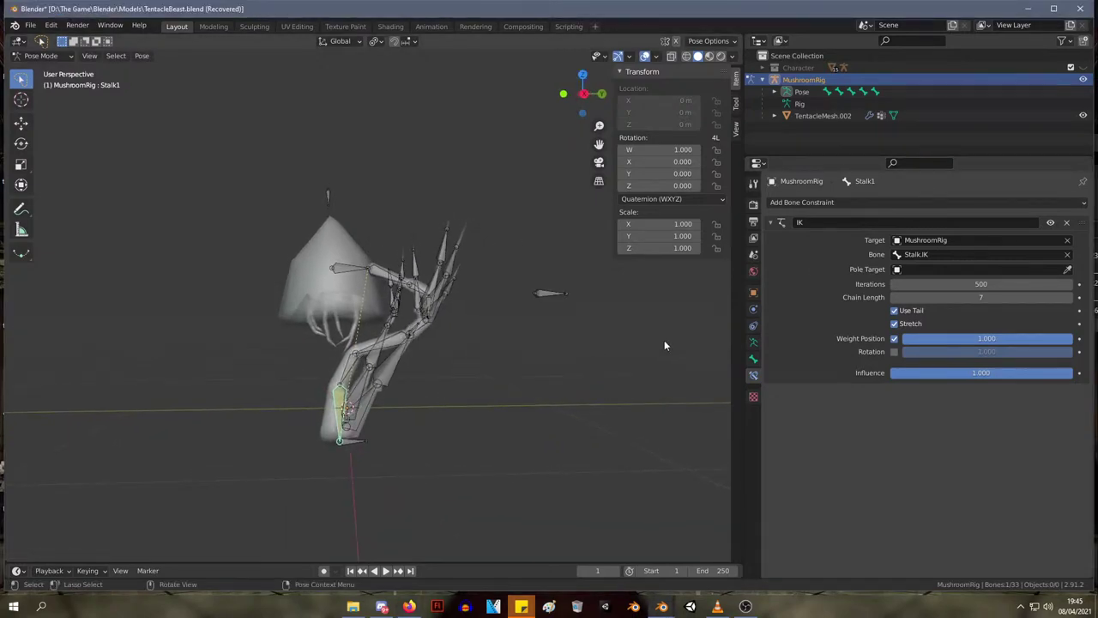
click(926, 271)
scroll(978, 344, down, 5)
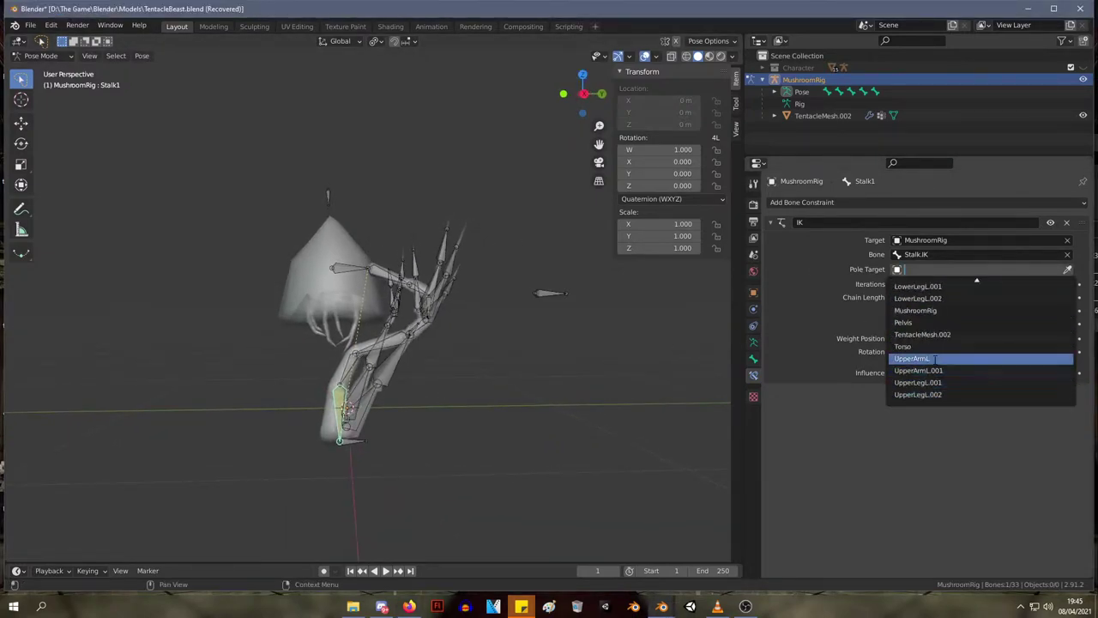
scroll(942, 360, up, 5)
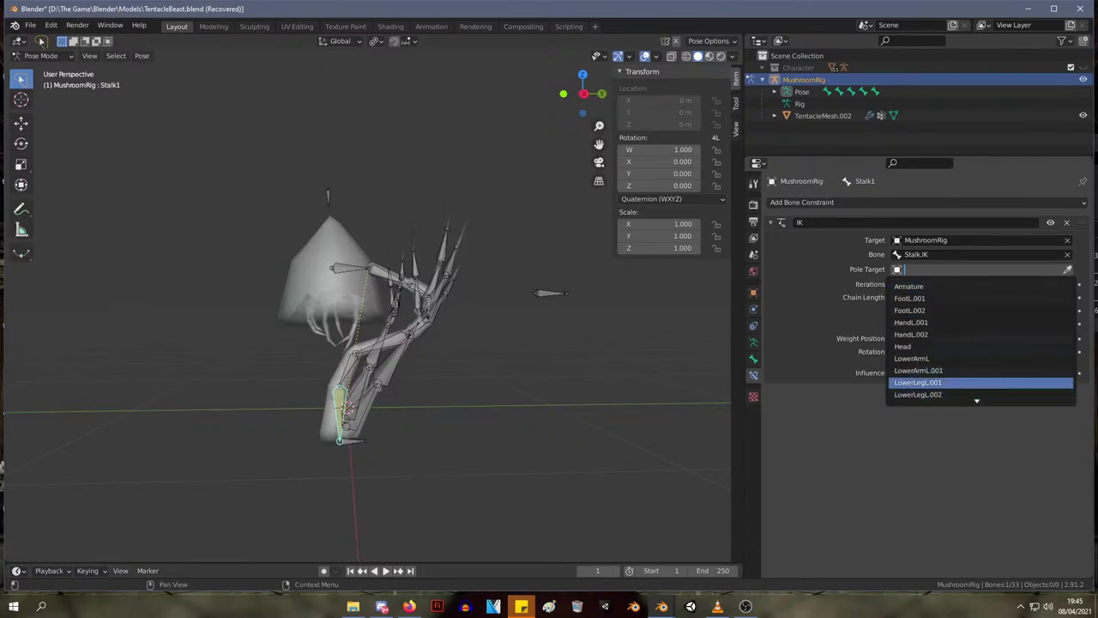
scroll(940, 353, down, 8)
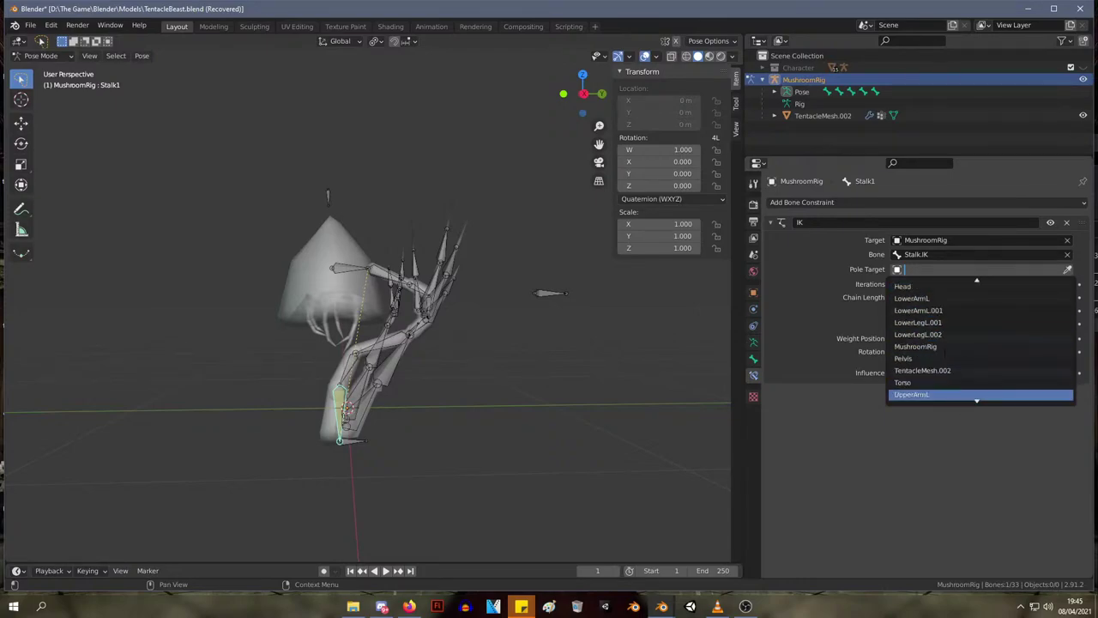
scroll(944, 352, up, 12)
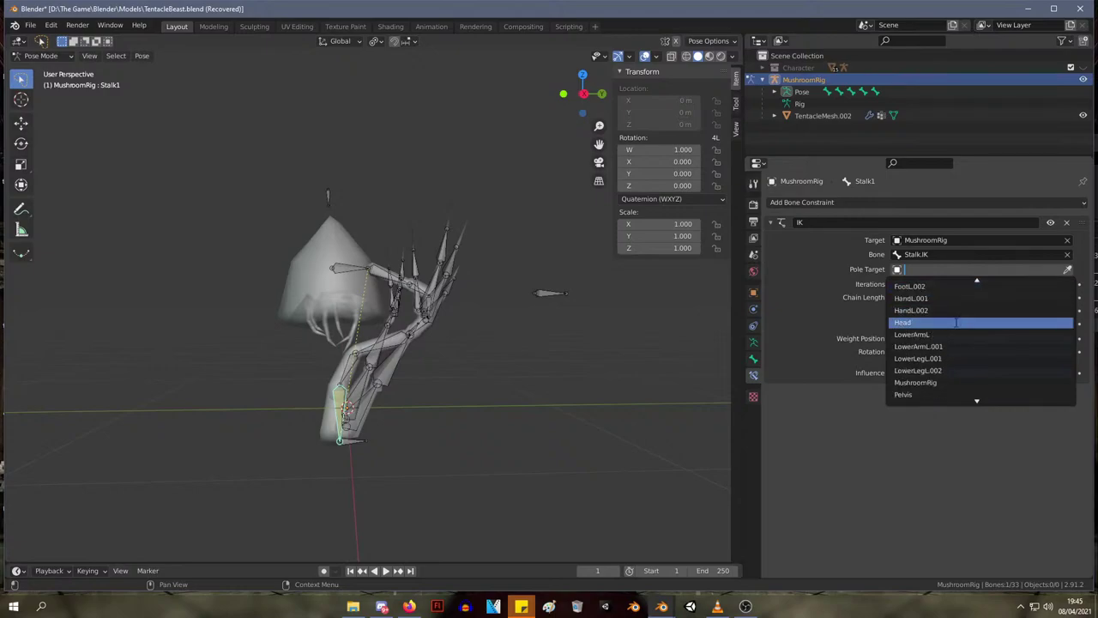
scroll(944, 335, down, 5)
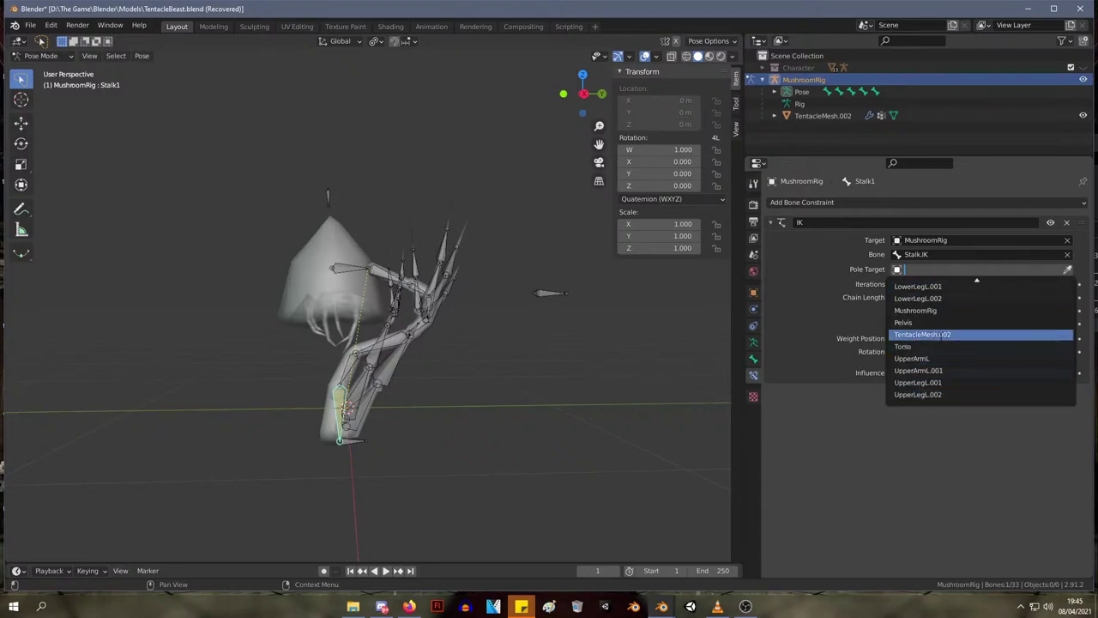
click(915, 310)
- Choose PoleTarget as the pole target bone in Stalk1's IK constraint
click(943, 283)
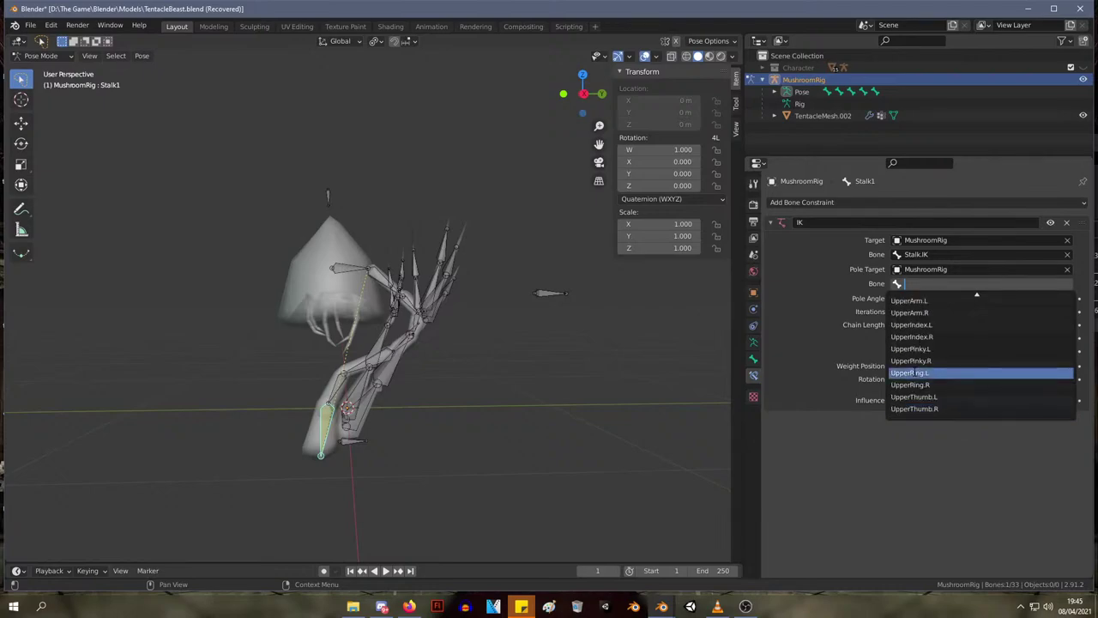
scroll(918, 367, up, 15)
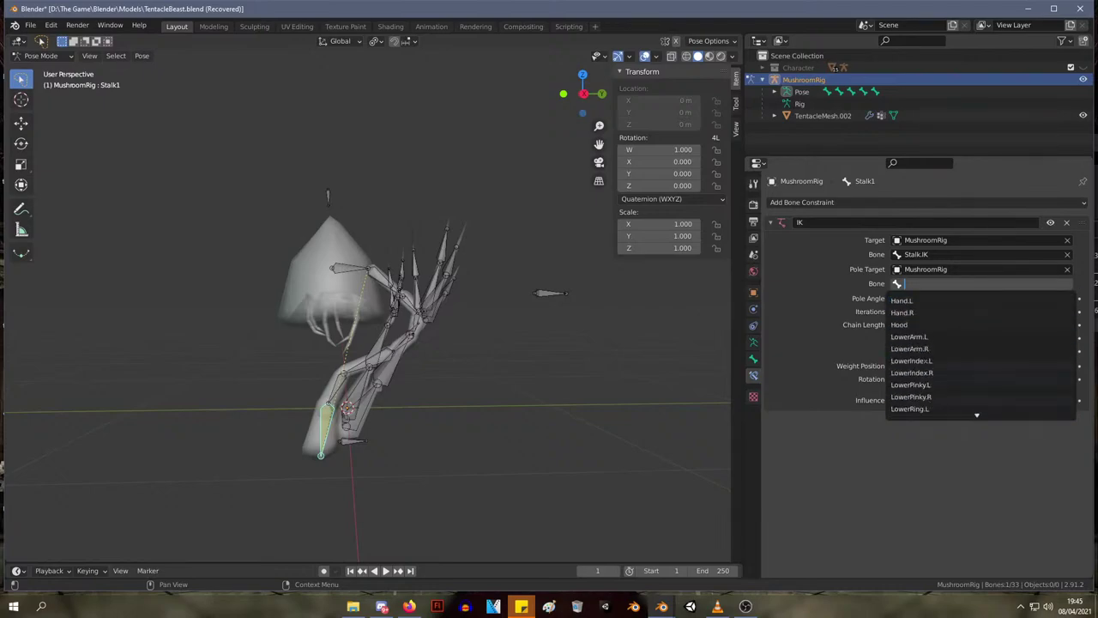
scroll(917, 360, down, 8)
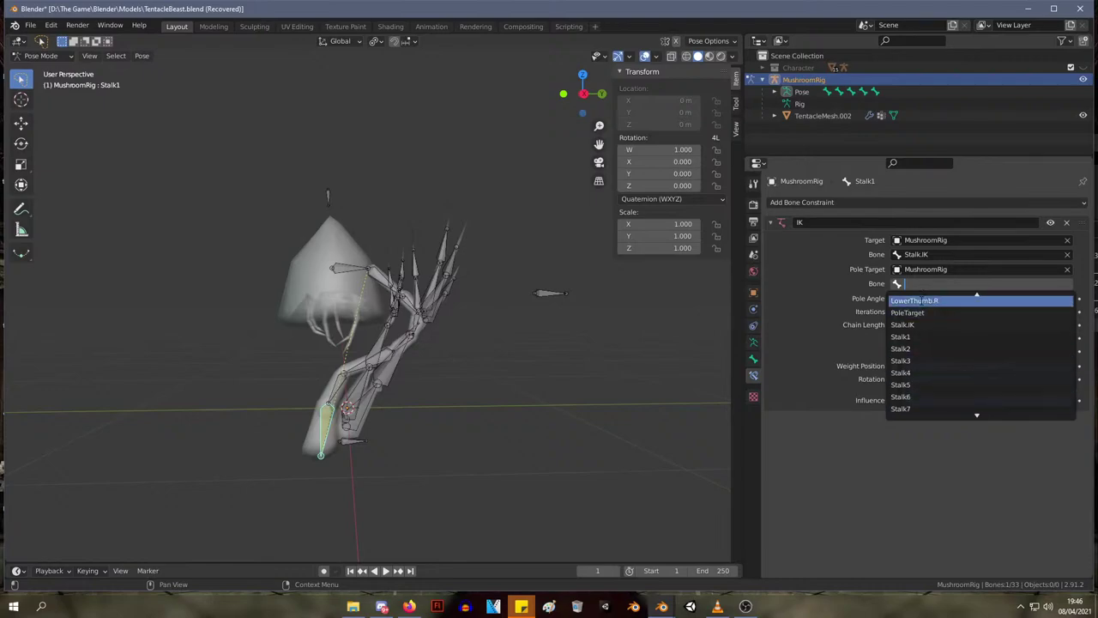
click(907, 312)
- Set the IK constraint's pole angle to about -102.6° so the stalk bends in line with the body
middle_drag(433, 312, 286, 345)
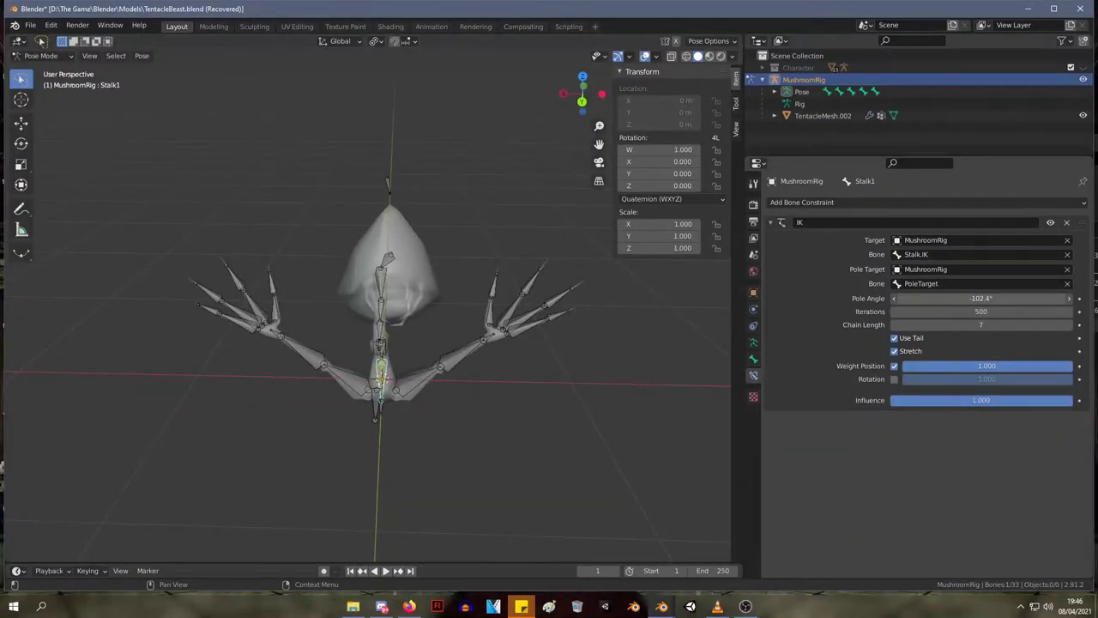
middle_drag(549, 319, 698, 253)
middle_drag(414, 255, 396, 295)
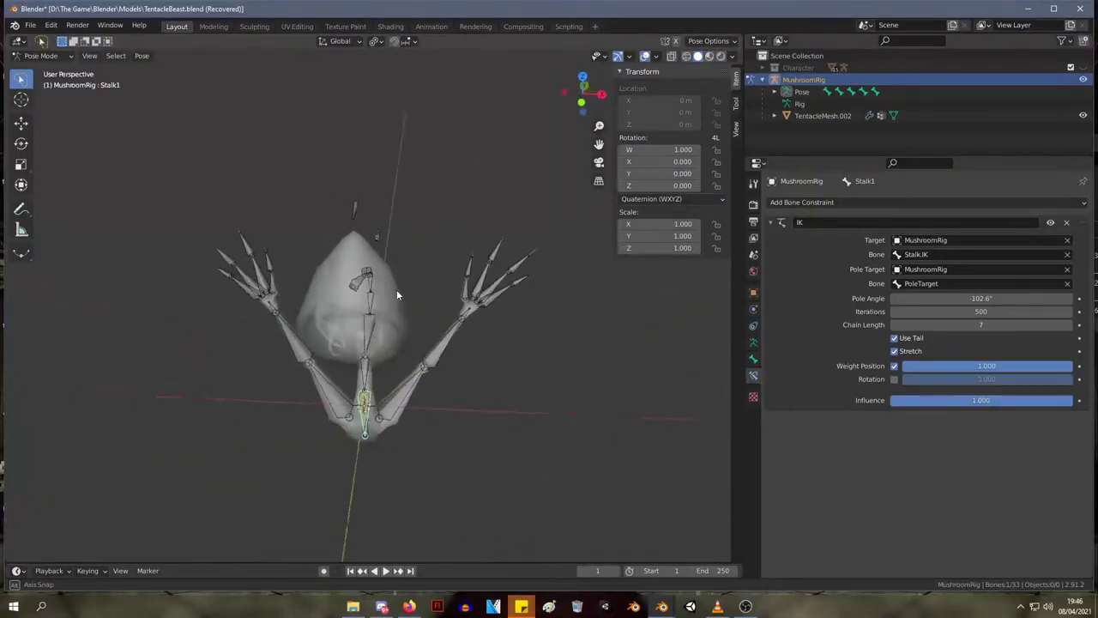
- Test the stalk's IK chain by moving the Tip bone around and rotating it about 67.7°
click(361, 281)
key(g)
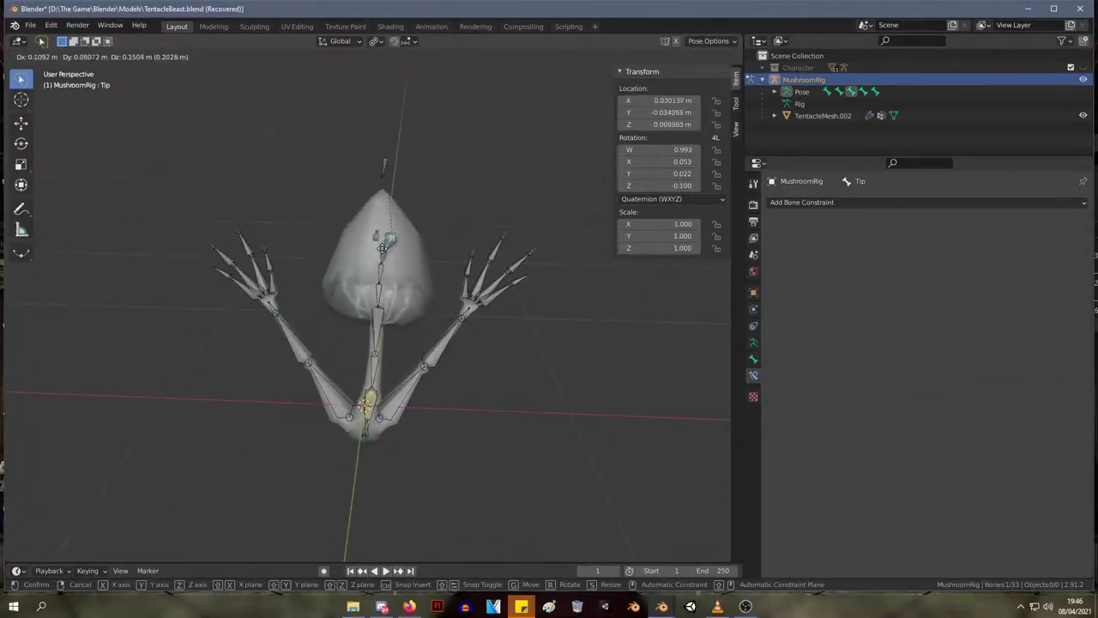
click(364, 246)
middle_drag(364, 247, 346, 213)
key(r)
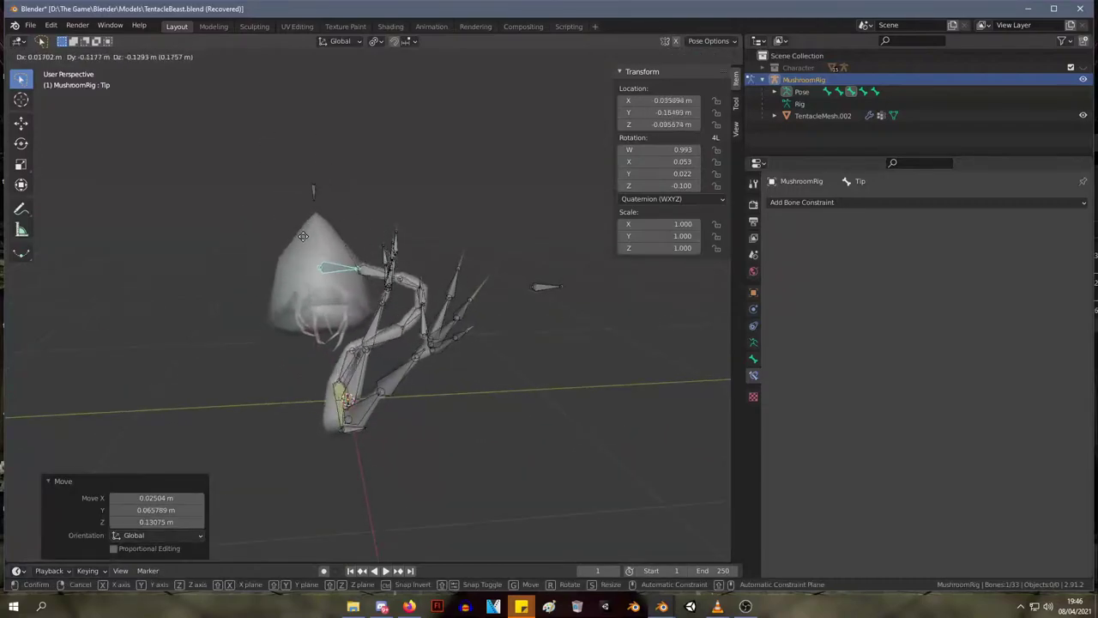
click(414, 253)
key(g)
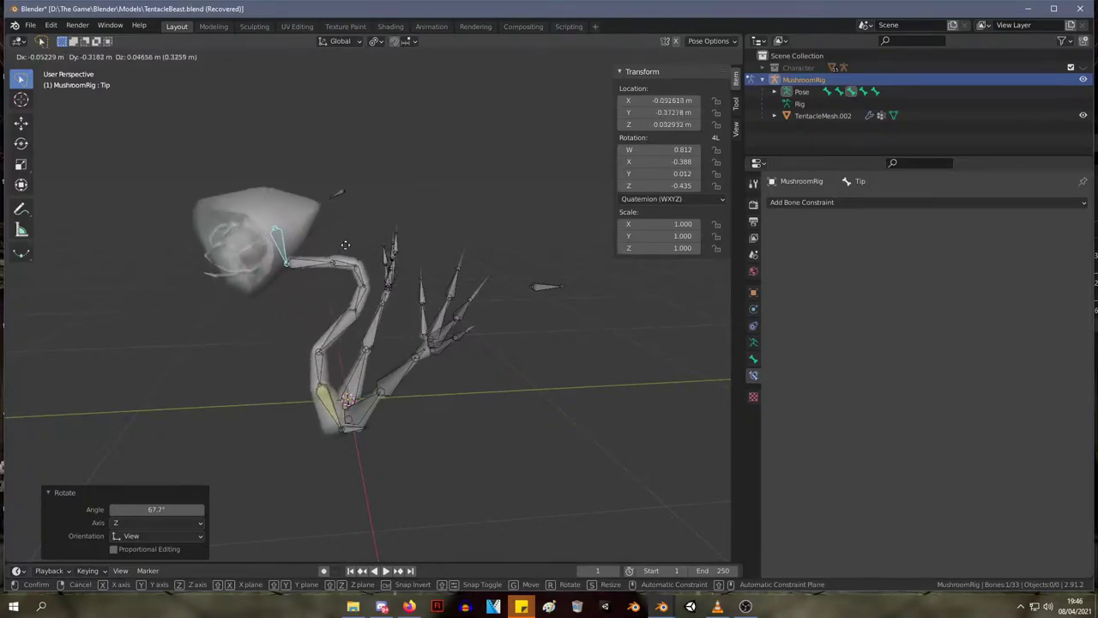
click(390, 228)
key(r)
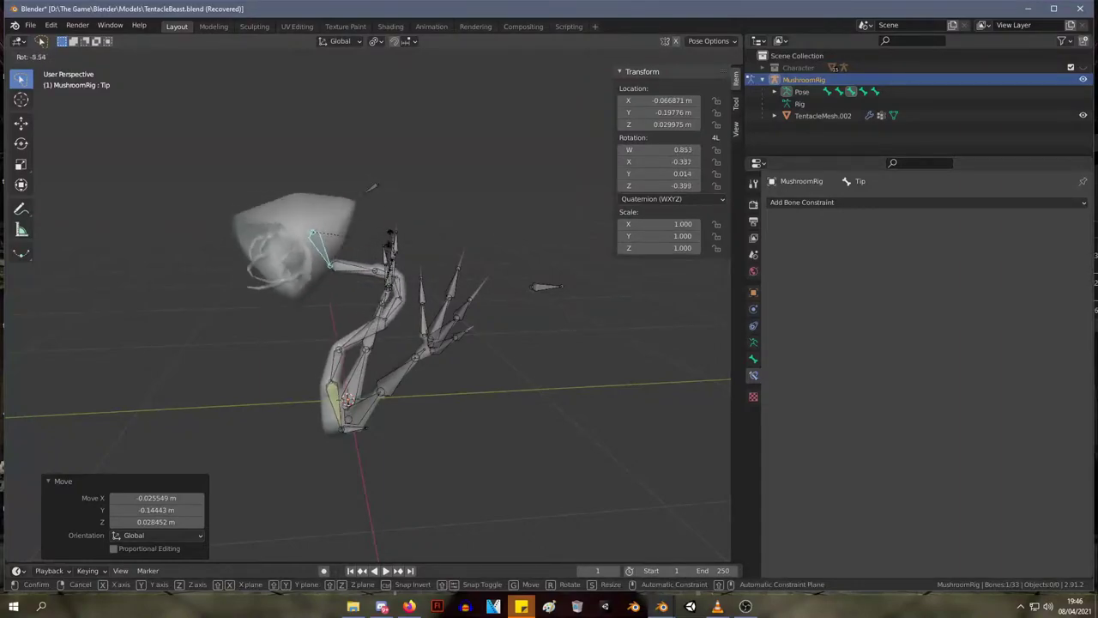
right_click(353, 274)
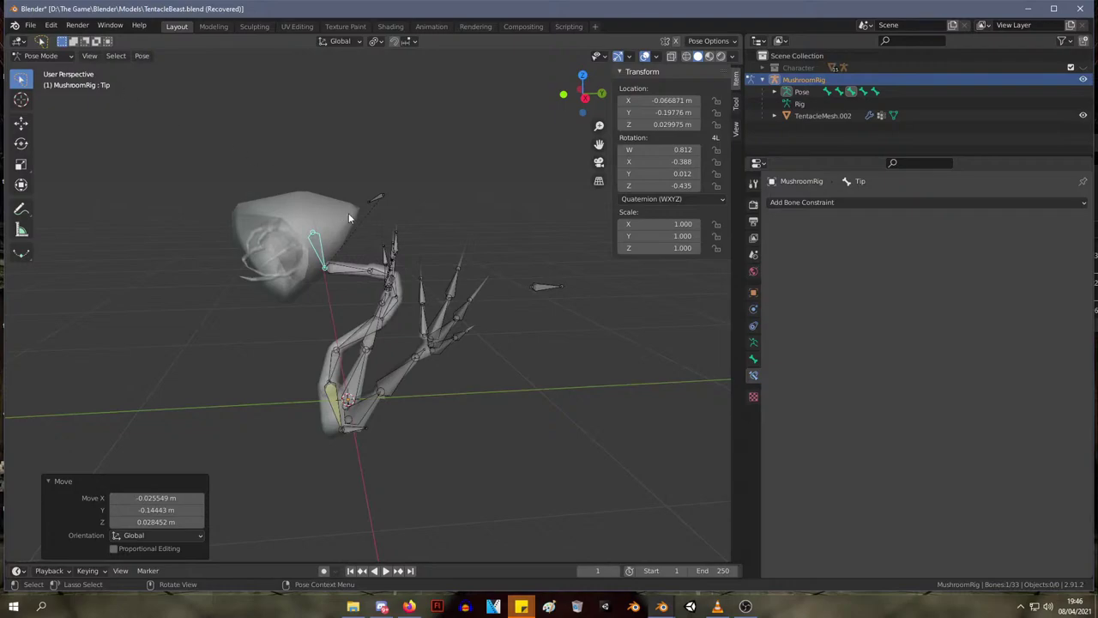
- Clear all pose transforms on every bone of the rig
key(a)
click(141, 55)
mouse_move(213, 89)
click(296, 89)
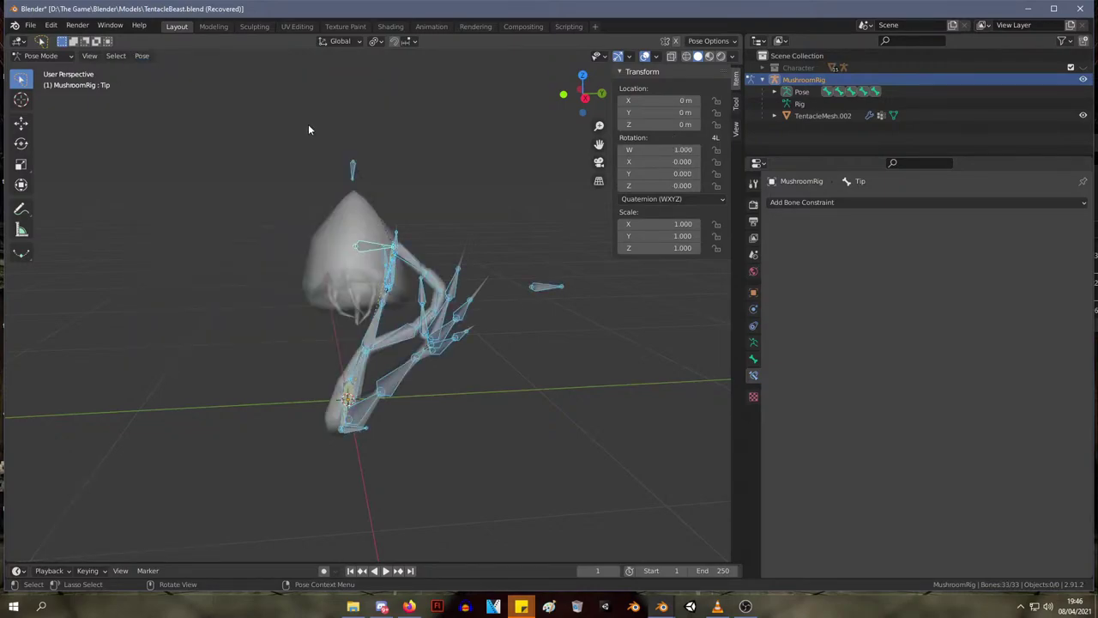
- Try to shorten the Tip bone in Edit Mode by moving its head below the stalk's upper end
key(Tab)
middle_drag(370, 215, 345, 216)
key(Tab)
scroll(346, 231, up, 1)
scroll(347, 231, up, 2)
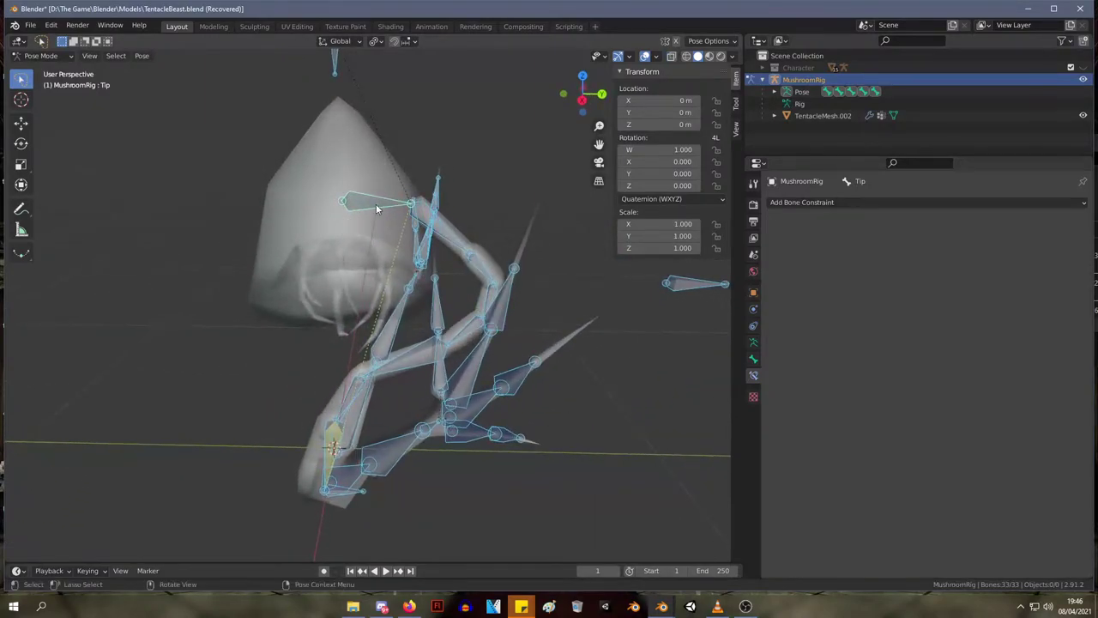
click(376, 204)
key(Tab)
drag(343, 201, 371, 207)
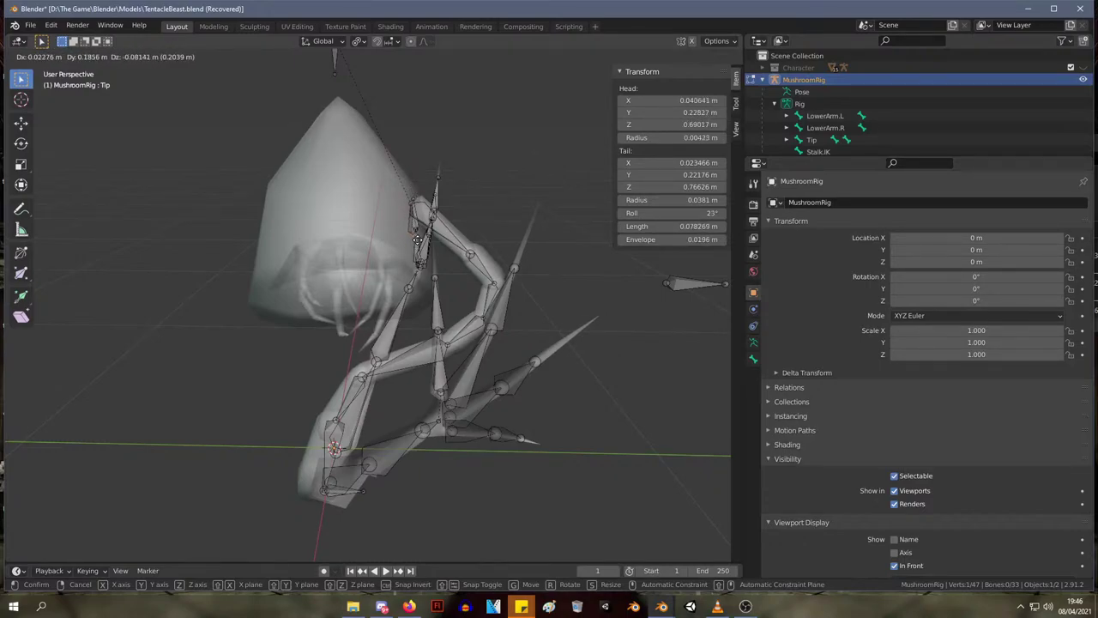
drag(415, 221, 418, 221)
key(Tab)
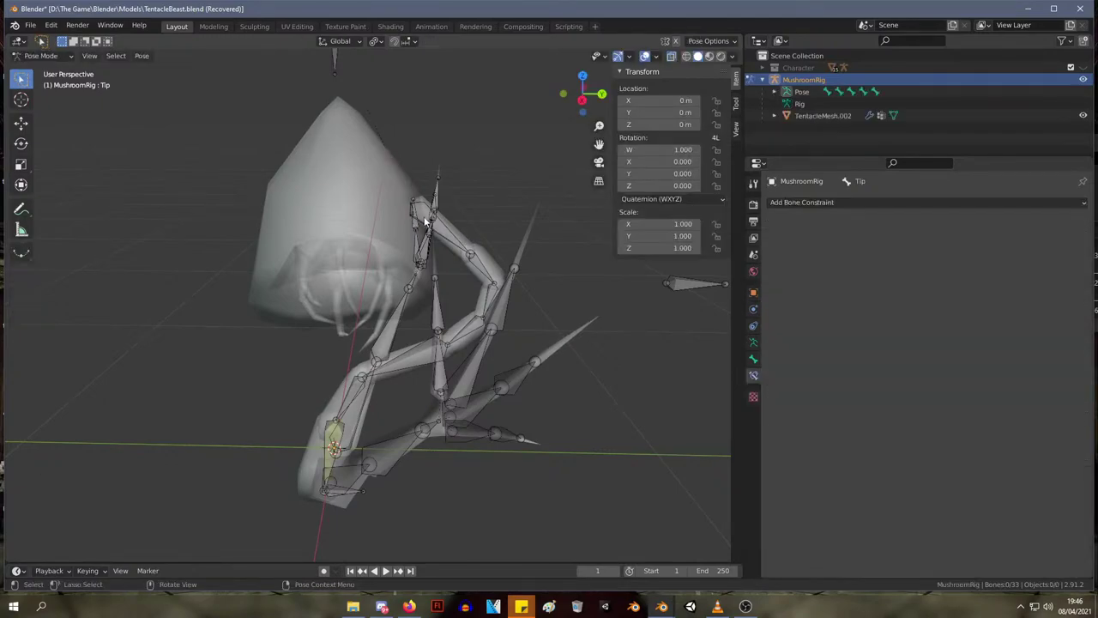
mouse_move(425, 221)
middle_down()
mouse_move(398, 204)
mouse_move(425, 199)
mouse_move(413, 214)
middle_up()
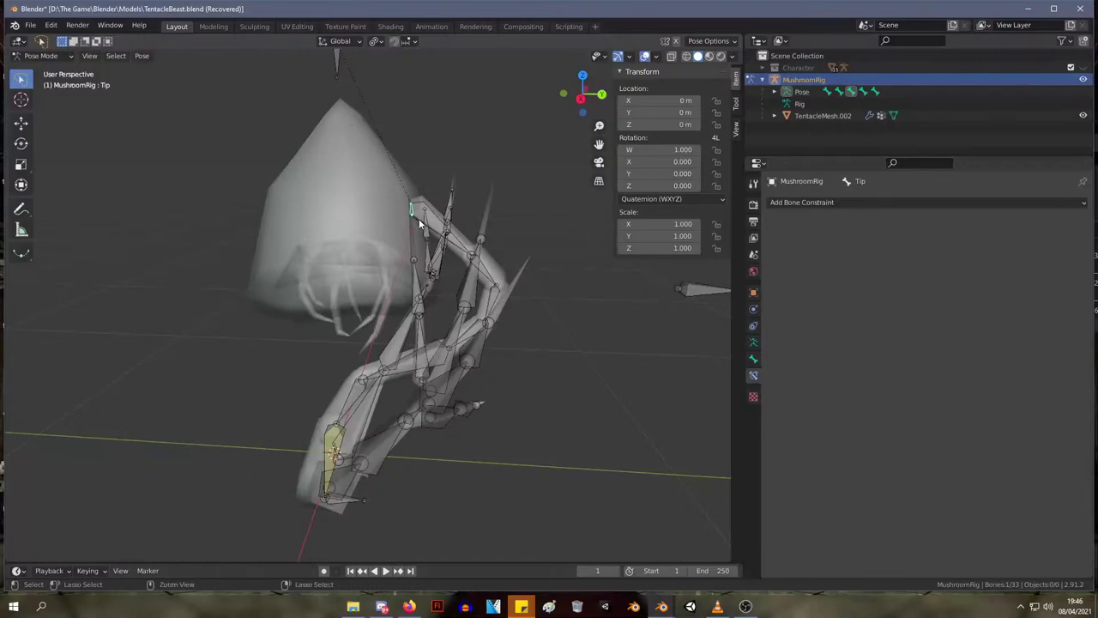
- Shorten the Tip bone to about 0.042 m by moving its head to about X 0.023, Y 0.181, Z 0.775 m
click(415, 218)
key(Tab)
key(g)
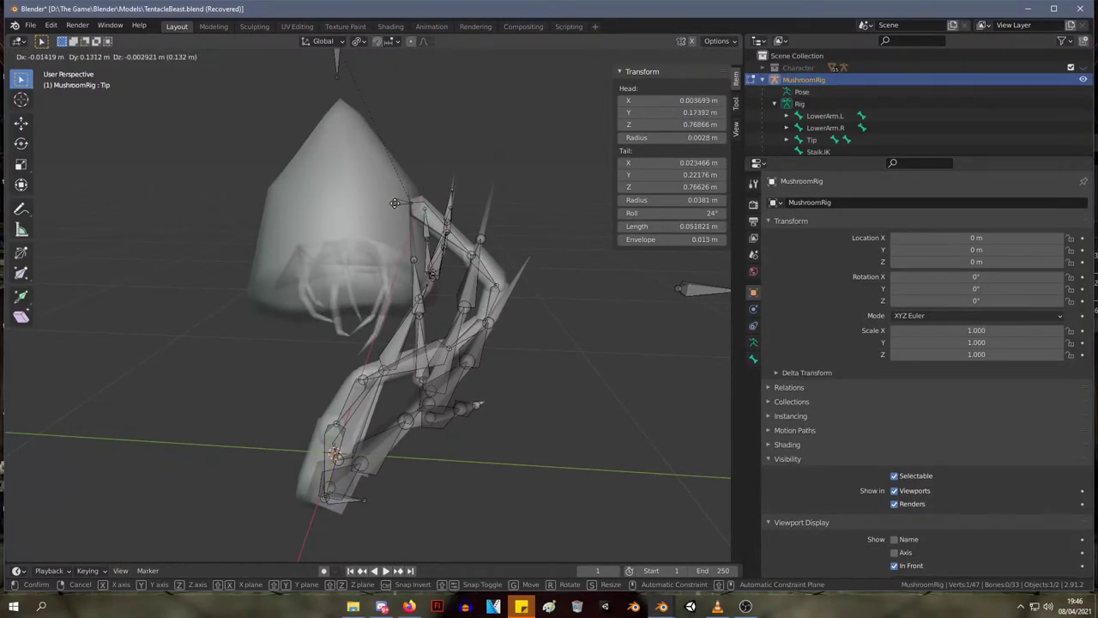
click(394, 203)
middle_drag(400, 207, 364, 273)
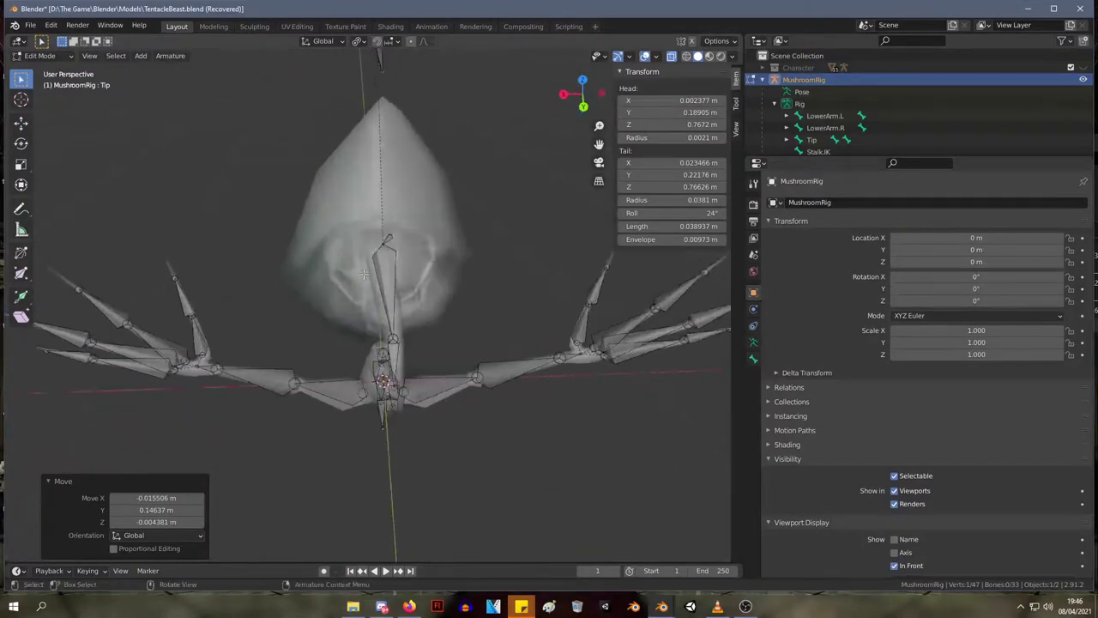
key(g)
click(434, 237)
middle_drag(434, 238, 571, 196)
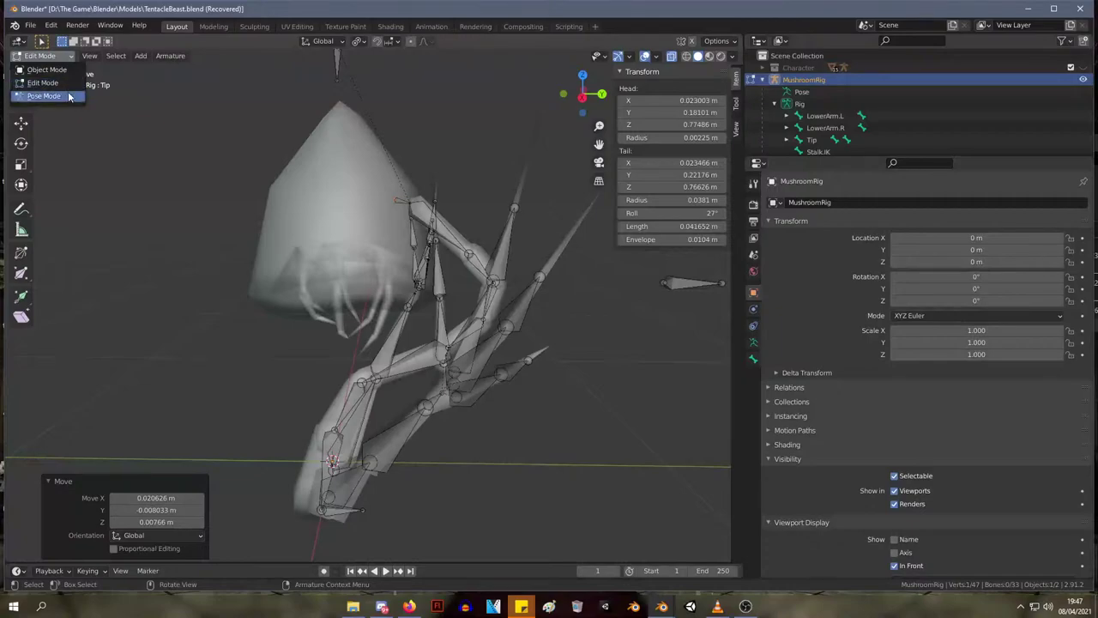
- Return to Pose Mode and rotate the Tip bone about 87.3°
click(45, 96)
key(r)
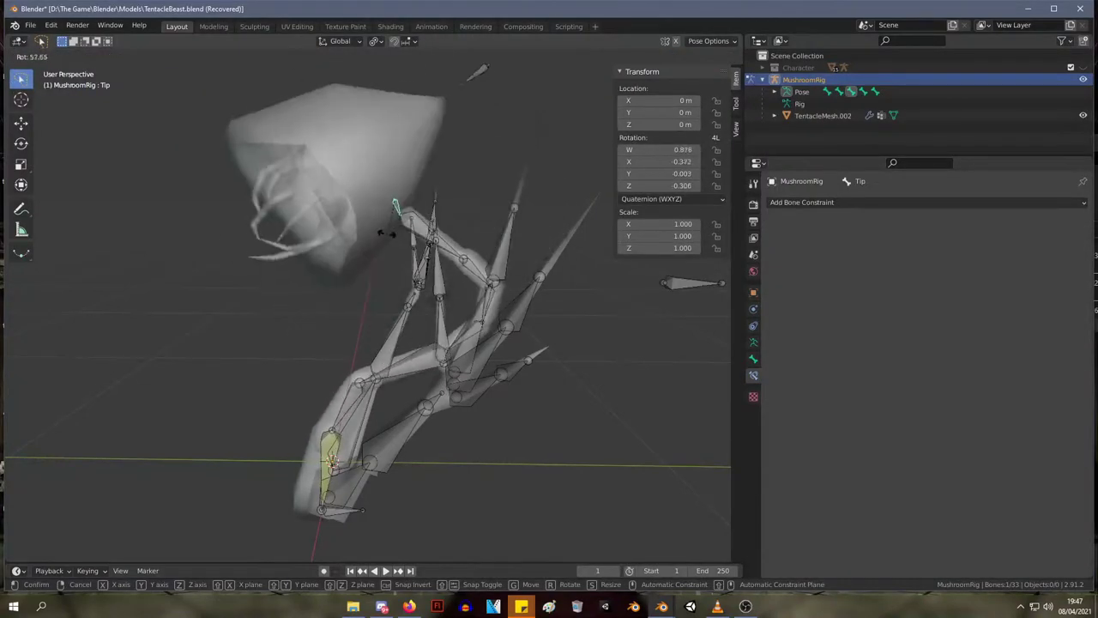
click(344, 237)
- Try moving the Tip bone in several directions to test how the stalk's IK chain bends
middle_drag(347, 240, 388, 231)
key(g)
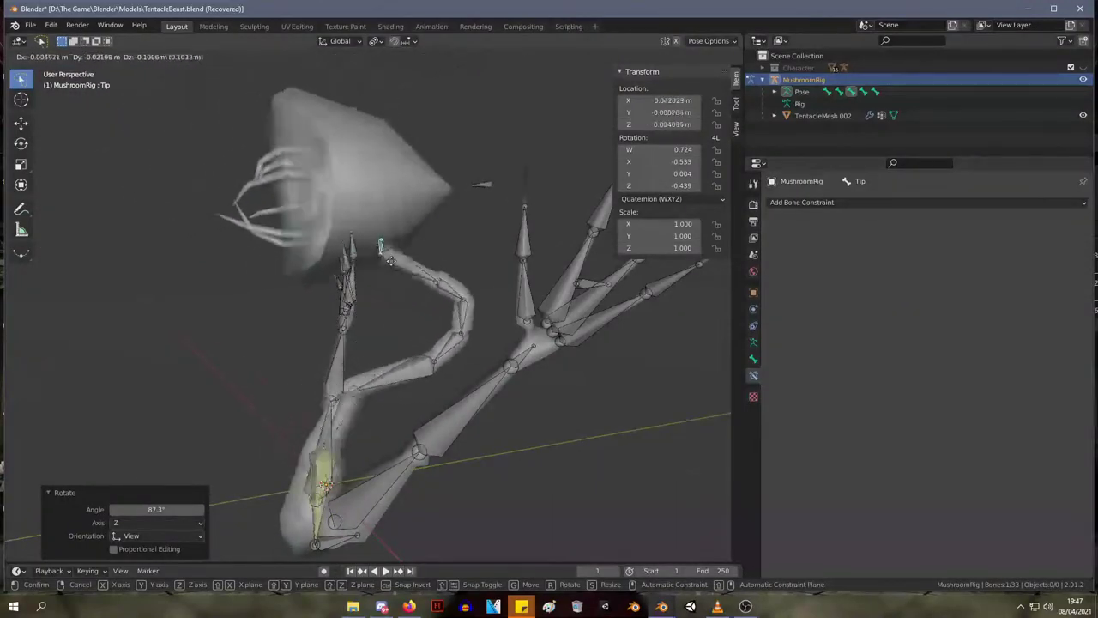
right_click(367, 196)
middle_drag(368, 195, 446, 227)
key(g)
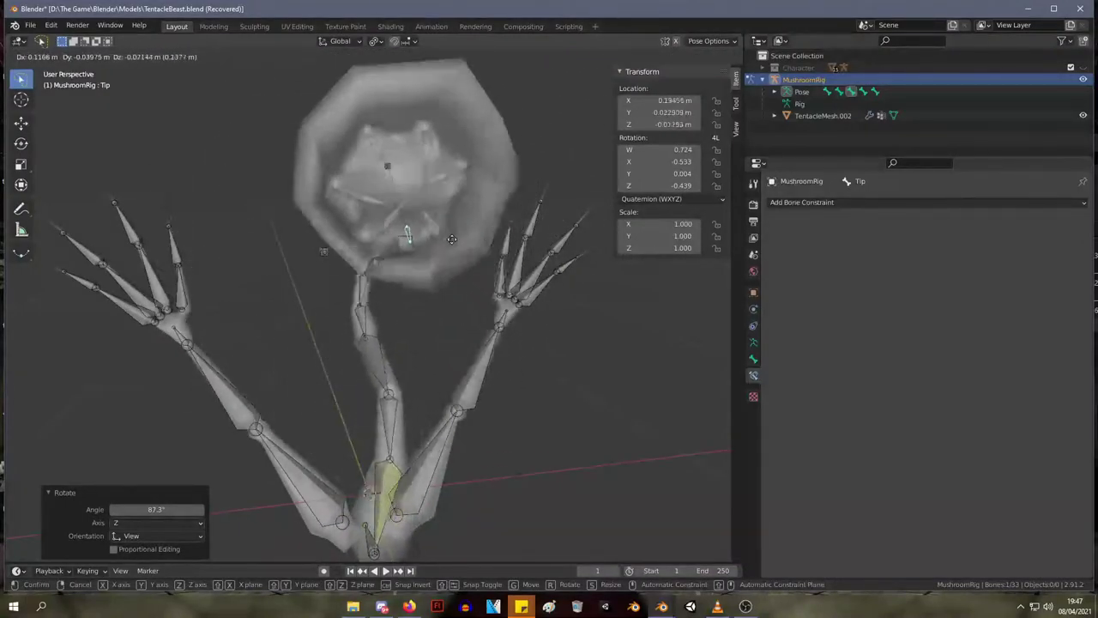
key(Escape)
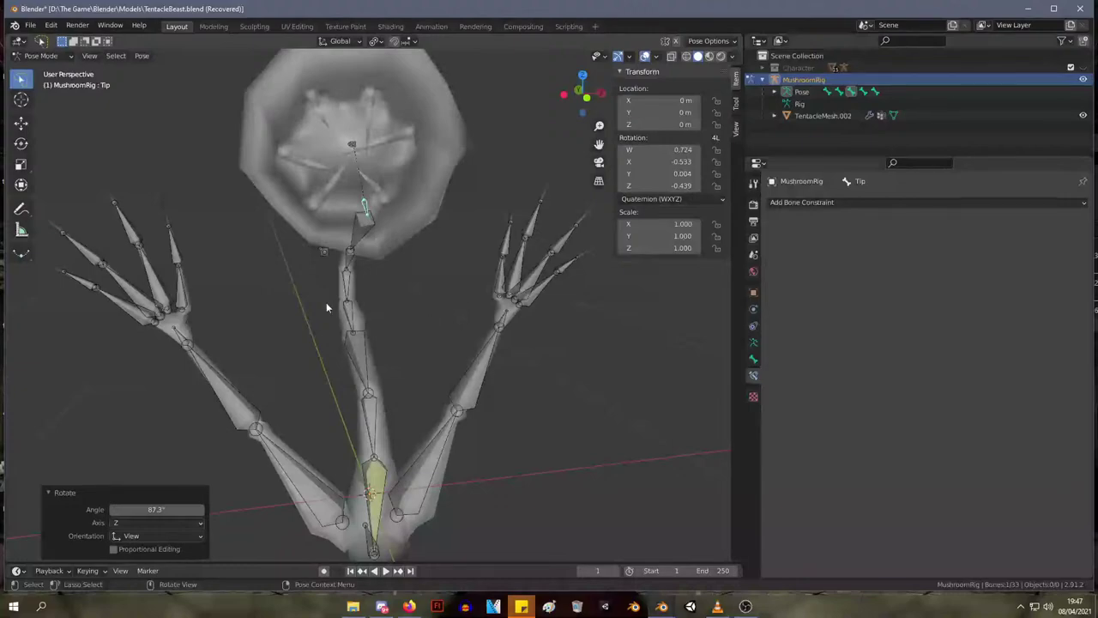
- Rotate the Tip bone back by about 21.8° and move it forward and down, away from the arms
scroll(326, 302, down, 3)
middle_drag(391, 294, 222, 272)
key(r)
click(261, 301)
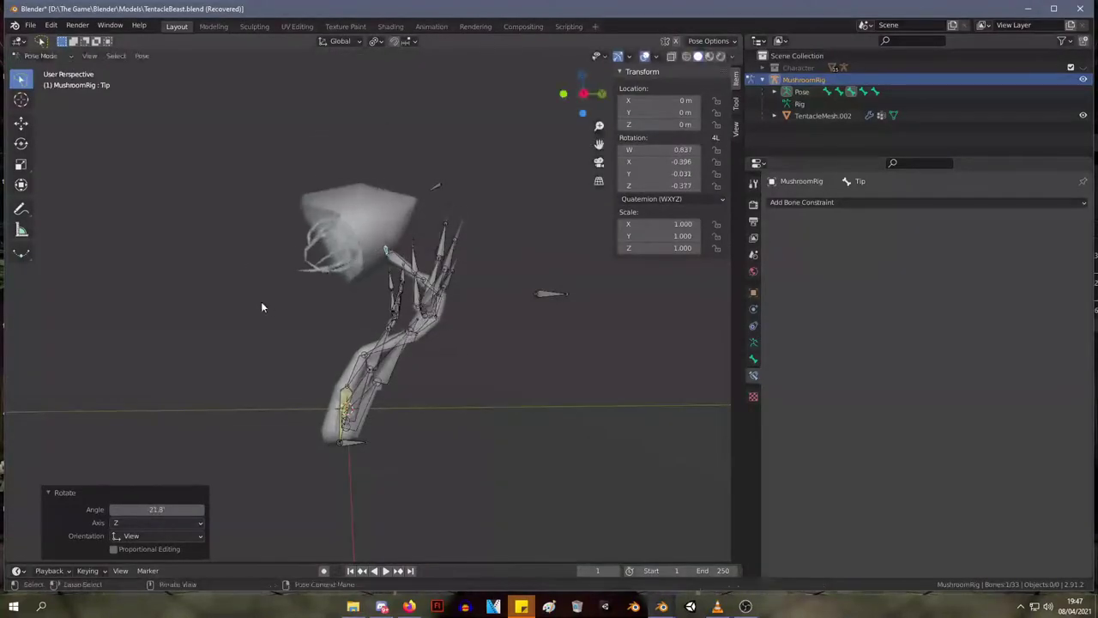
key(g)
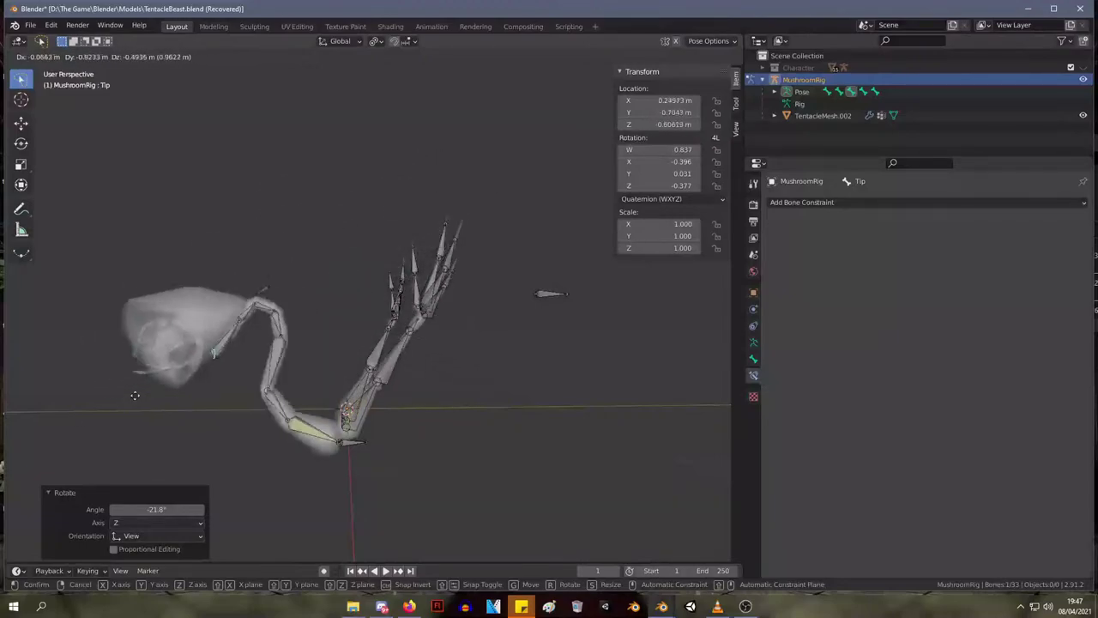
click(82, 362)
- Try moving the Hood bone by about X 0.379, Y 0.328 and Z 0.251 m to test how the cap deforms
middle_drag(160, 336, 268, 290)
click(247, 236)
key(g)
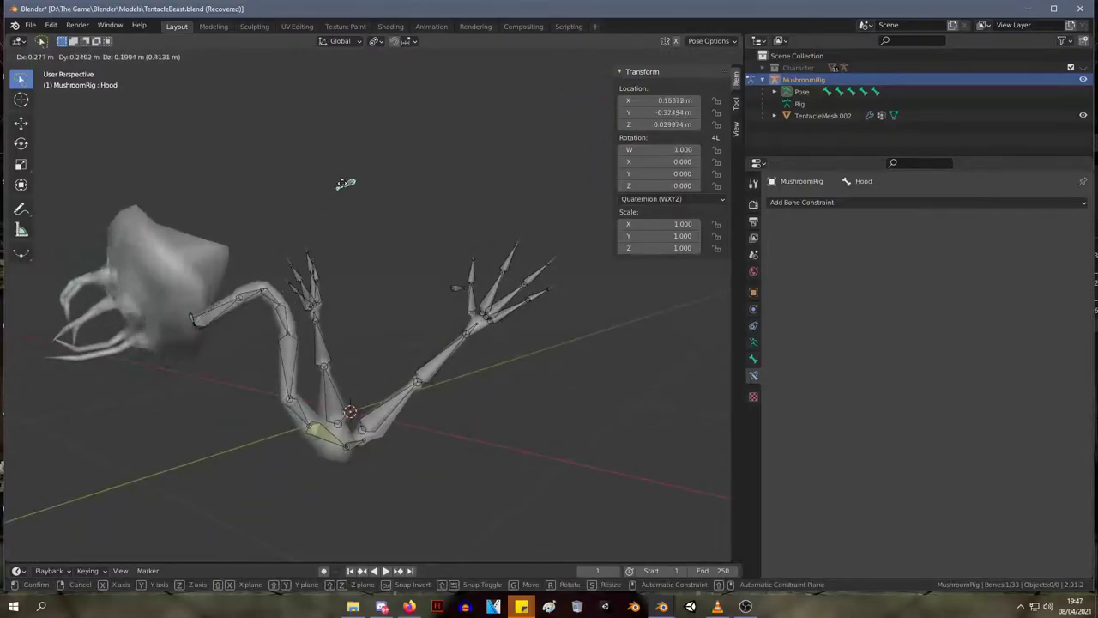
click(380, 167)
middle_drag(379, 167, 329, 219)
key(s)
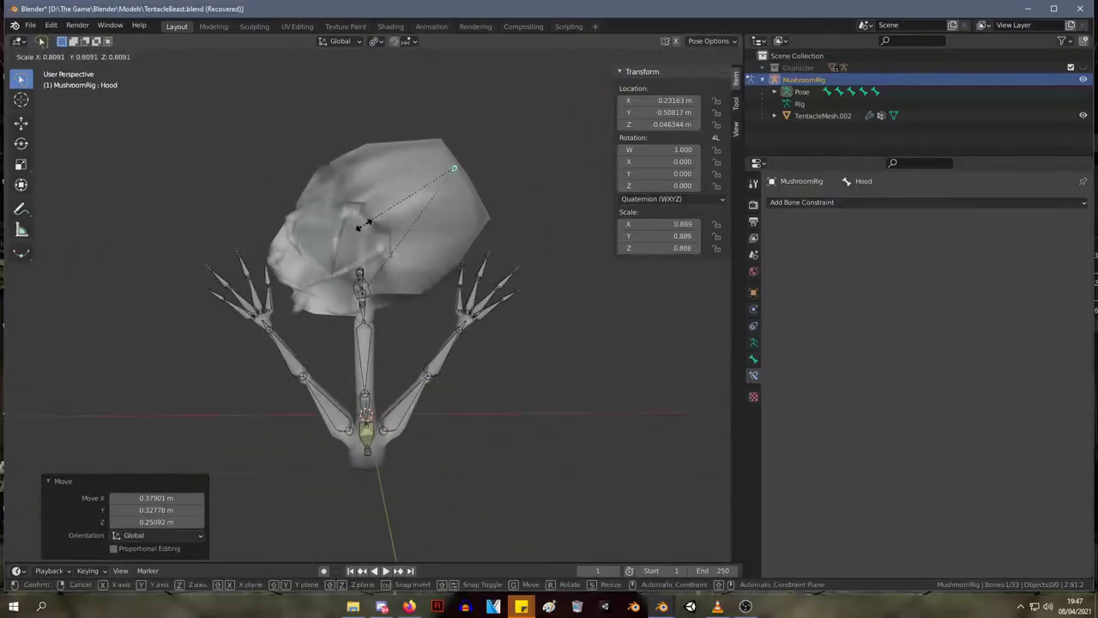
key(Escape)
- Try scaling the Hood bone to 1.287 and moving it by about X 0.121, Y 0.180 and Z 0.107 m
key(g)
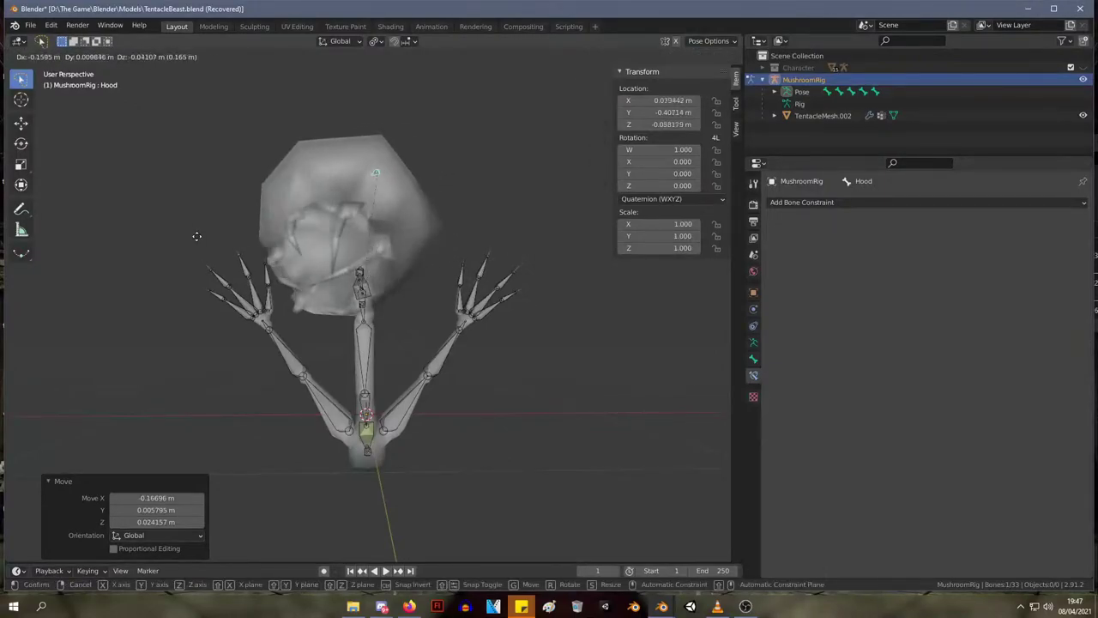
click(205, 268)
key(s)
click(152, 261)
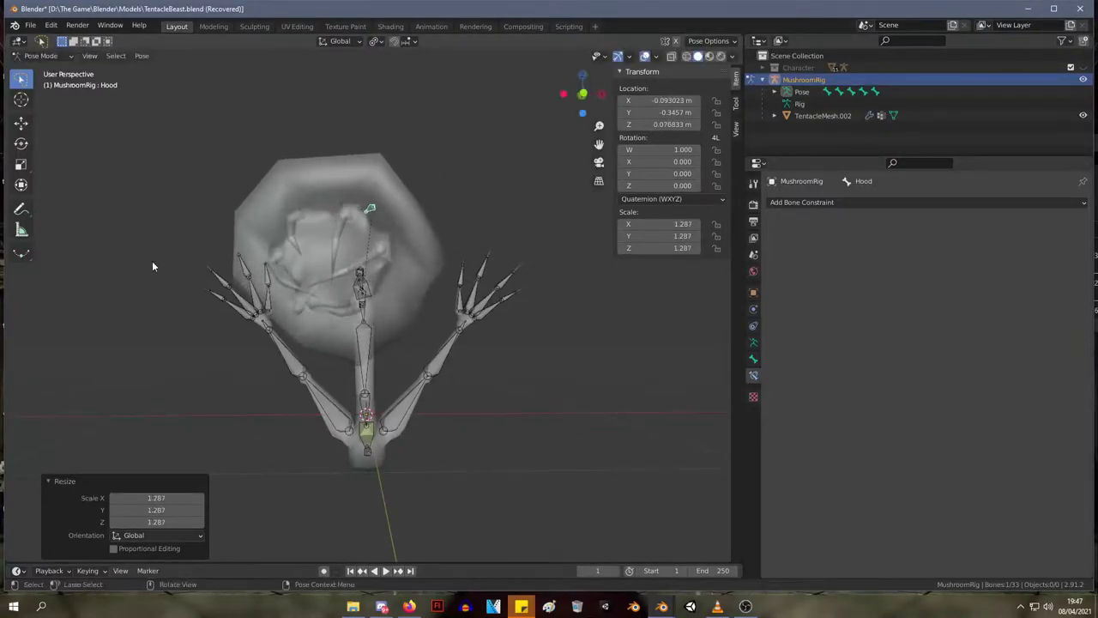
middle_drag(152, 266, 176, 235)
key(g)
click(253, 221)
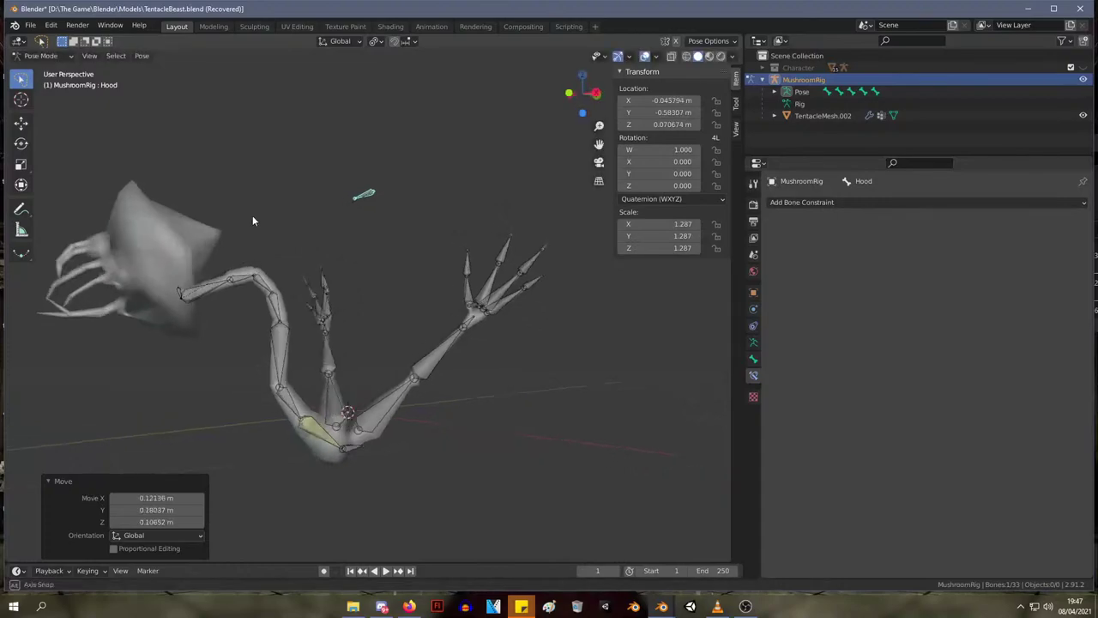
middle_drag(252, 220, 169, 282)
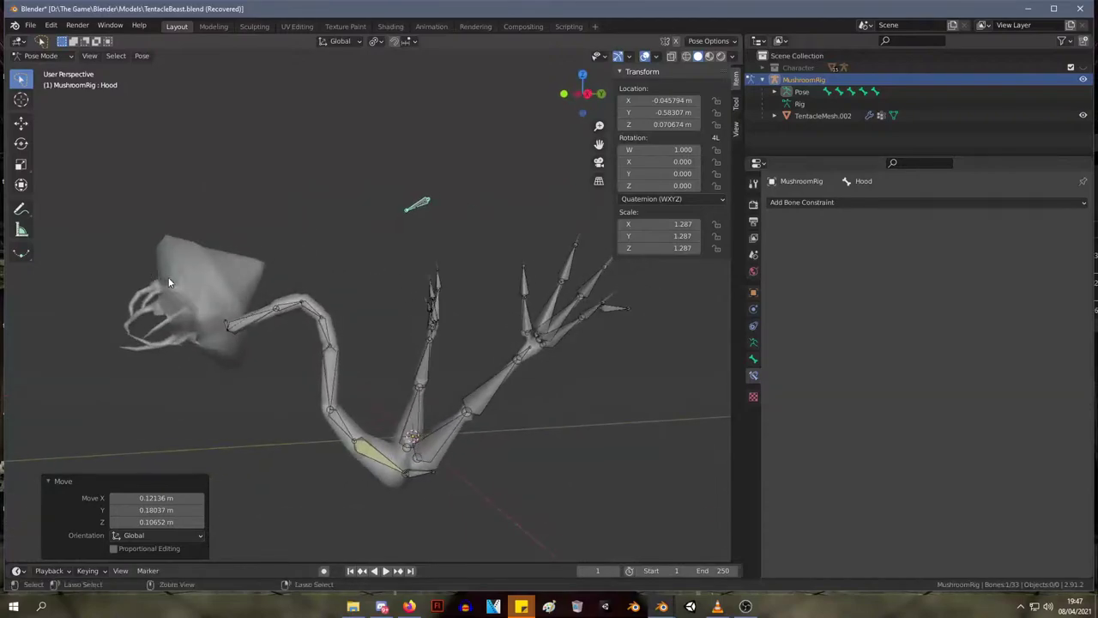
- Clear the Hood bone's location and scale
key(alt+g)
key(alt+s)
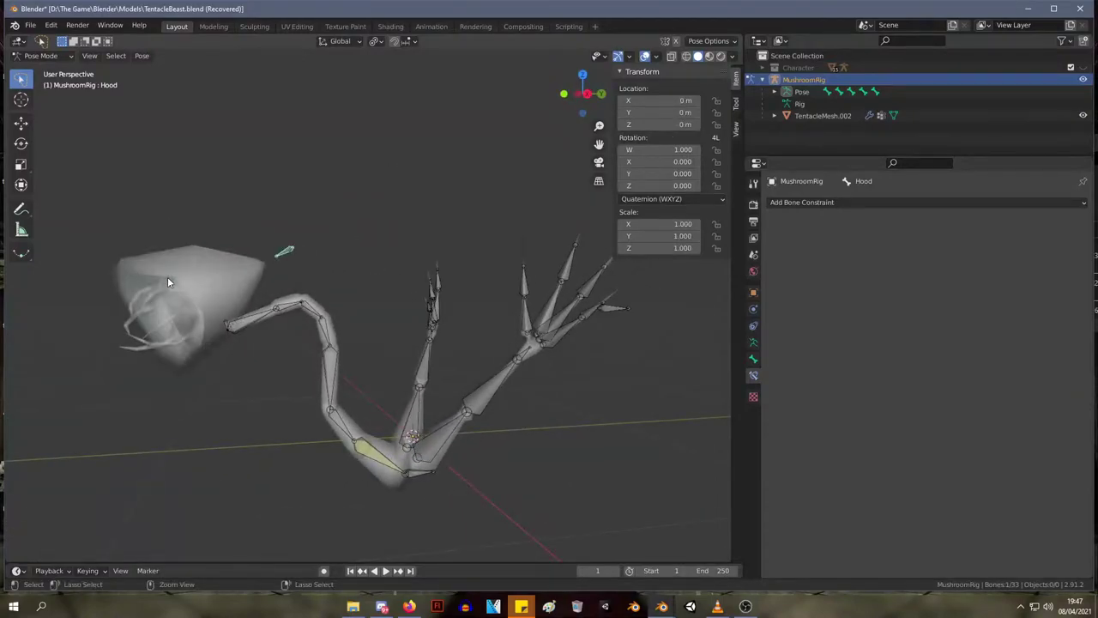
key(ctrl+z)
key(ctrl+z)
- Try rotating the Tip bone by about 58.2° to test how the cap turns with it
middle_drag(321, 271, 591, 279)
key(r)
click(287, 249)
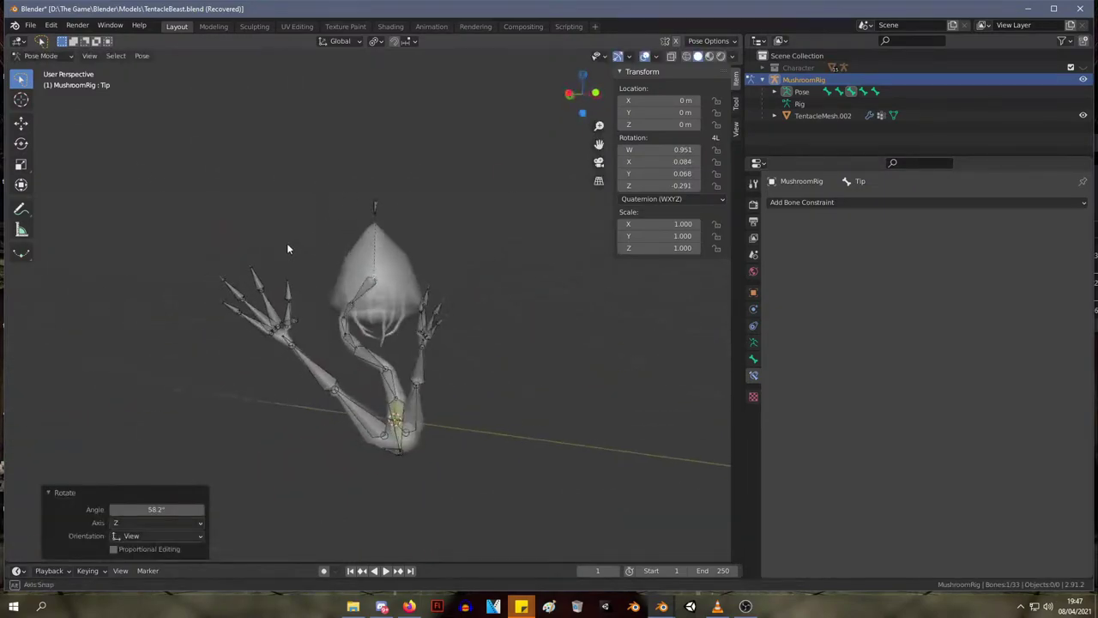
middle_drag(287, 248, 369, 271)
key(r)
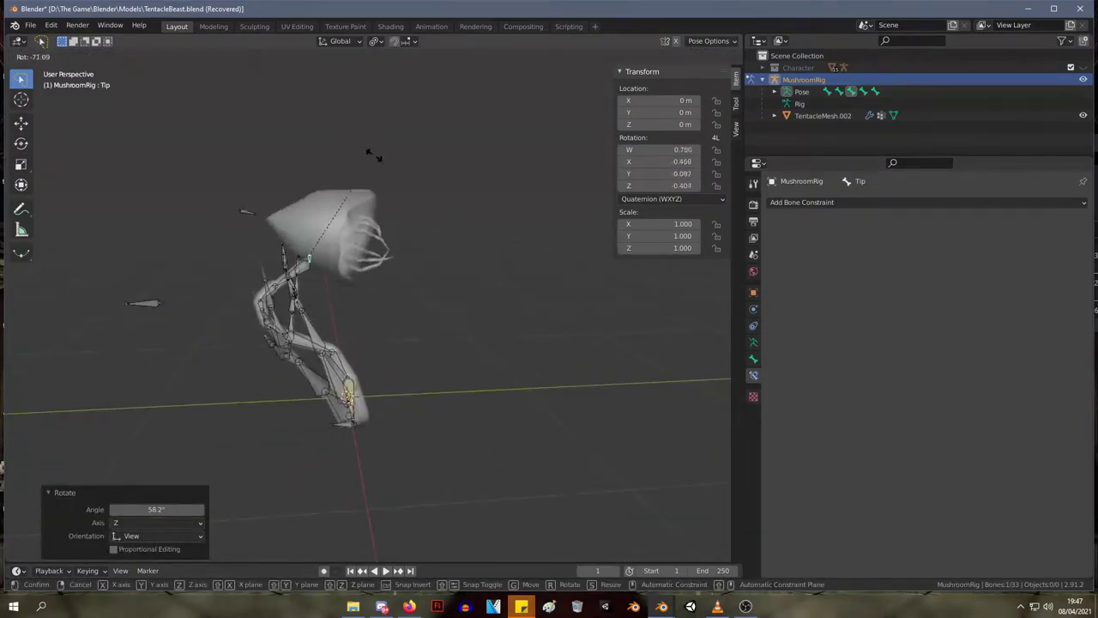
key(Escape)
- Clear the Tip bone's rotation and clear all pose transforms on every bone of the rig
click(141, 55)
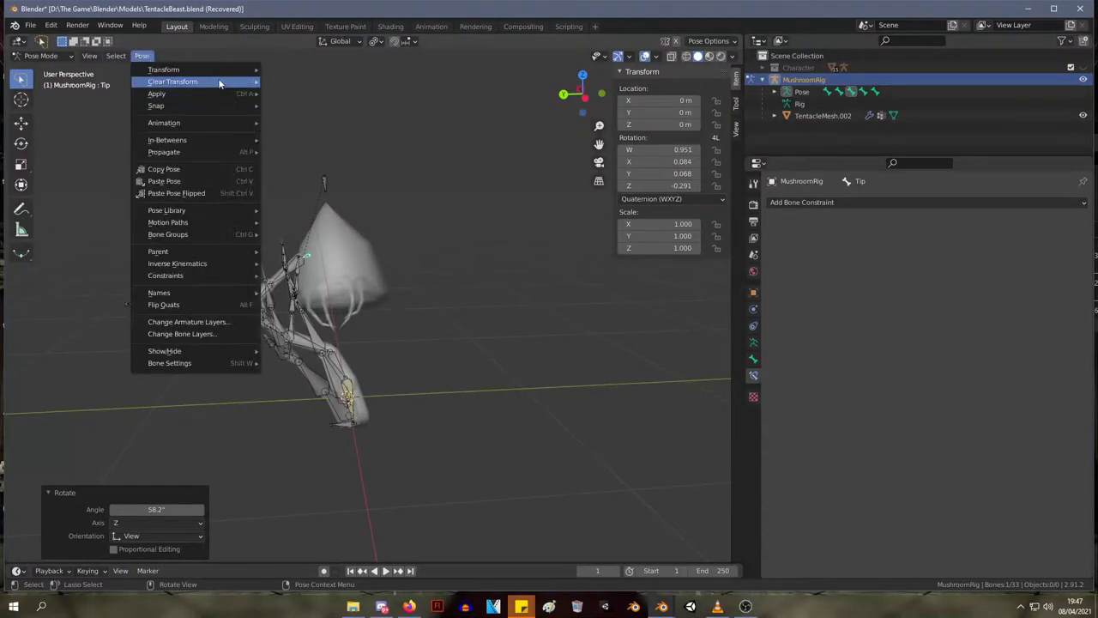
mouse_move(218, 79)
click(360, 109)
key(a)
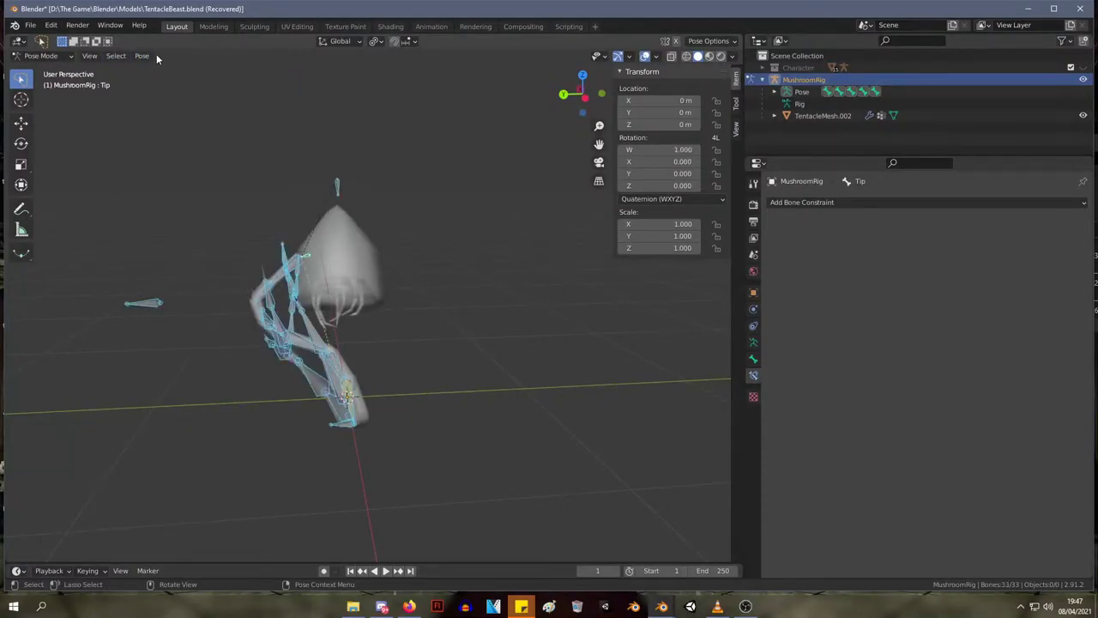
click(156, 59)
click(143, 56)
key(a)
click(146, 56)
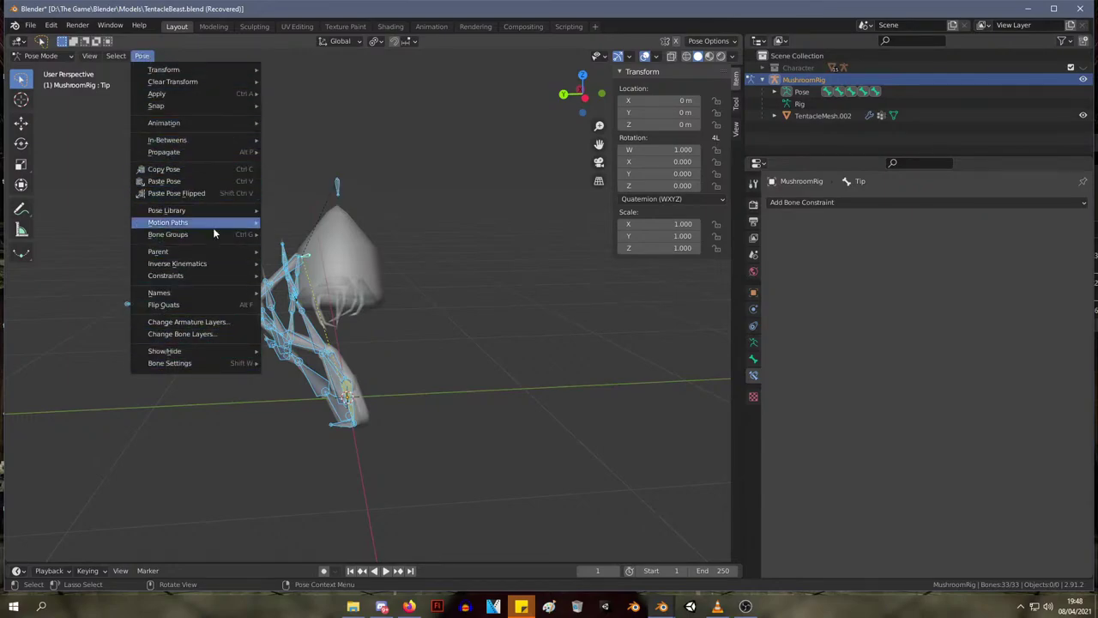
mouse_move(228, 83)
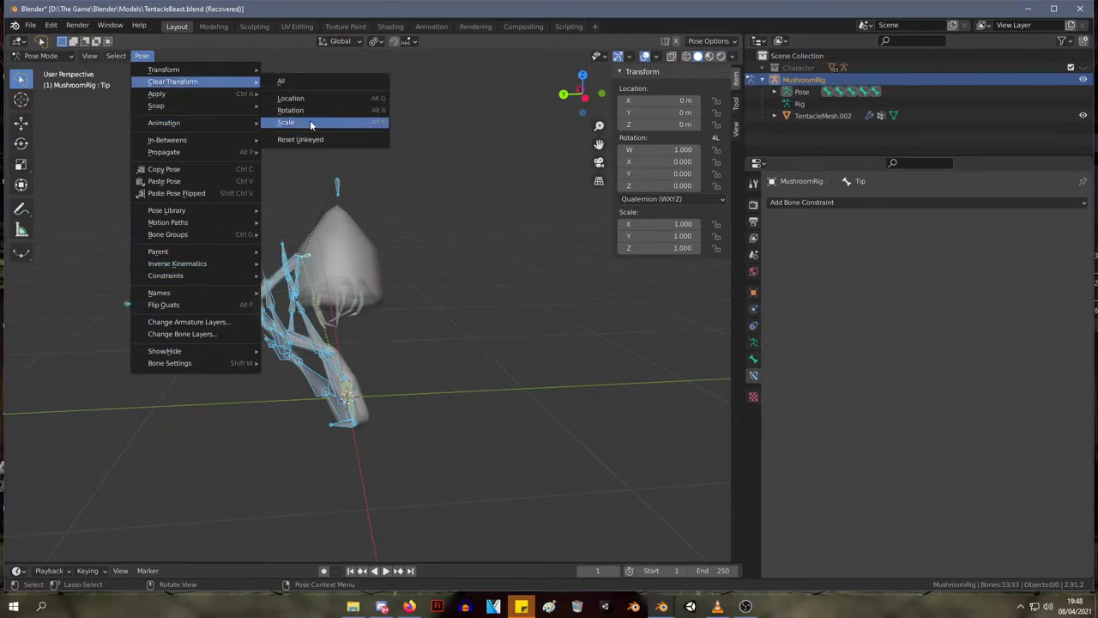
click(300, 80)
- Enter Edit Mode on the mushroom rig and add a new single bone in the right orthographic view
middle_drag(463, 193, 278, 180)
key(Tab)
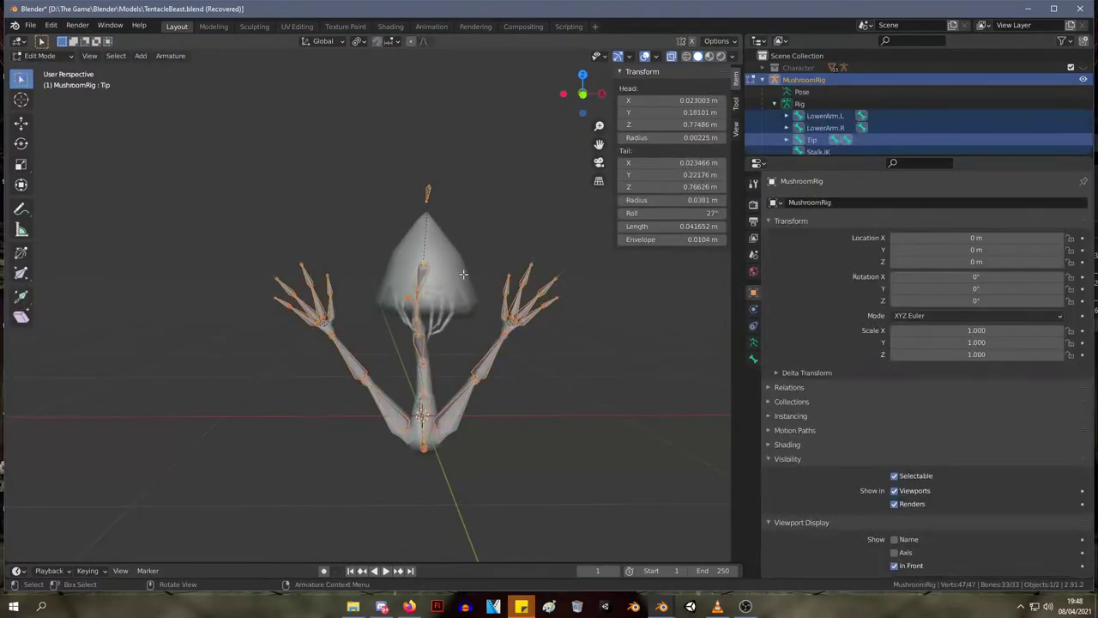
middle_drag(463, 274, 452, 294)
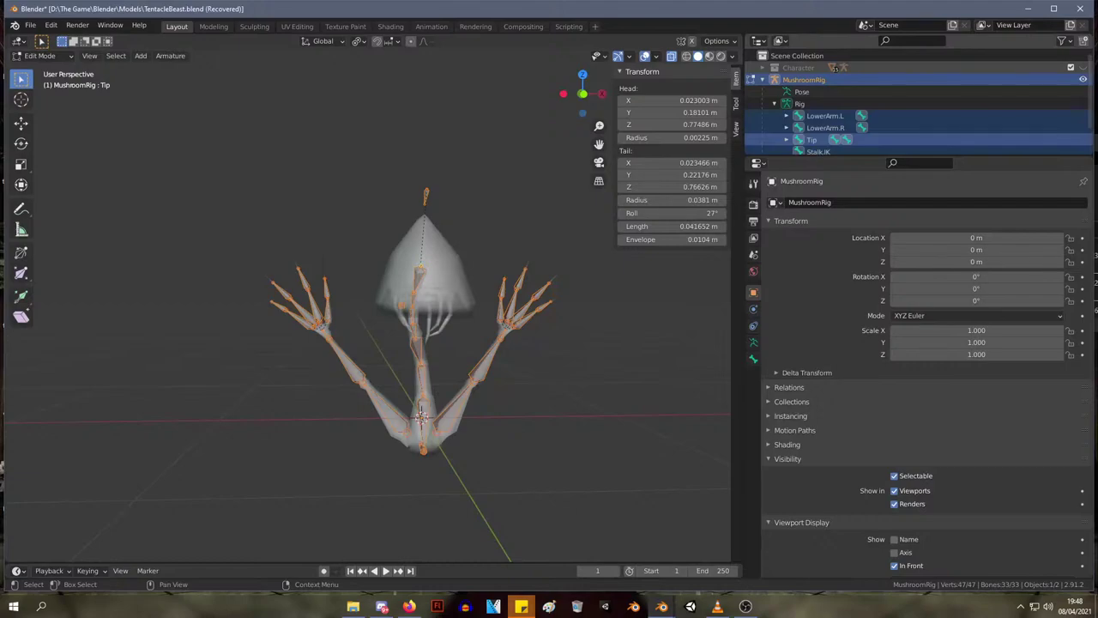
scroll(584, 309, up, 4)
middle_drag(686, 300, 496, 281)
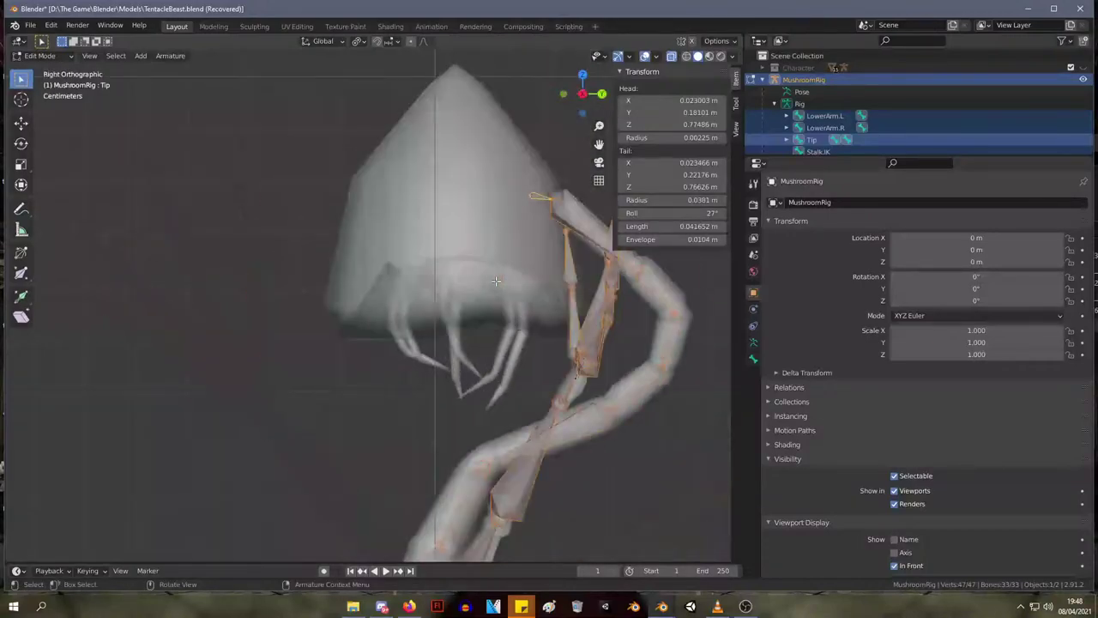
scroll(510, 340, up, 2)
scroll(509, 340, up, 2)
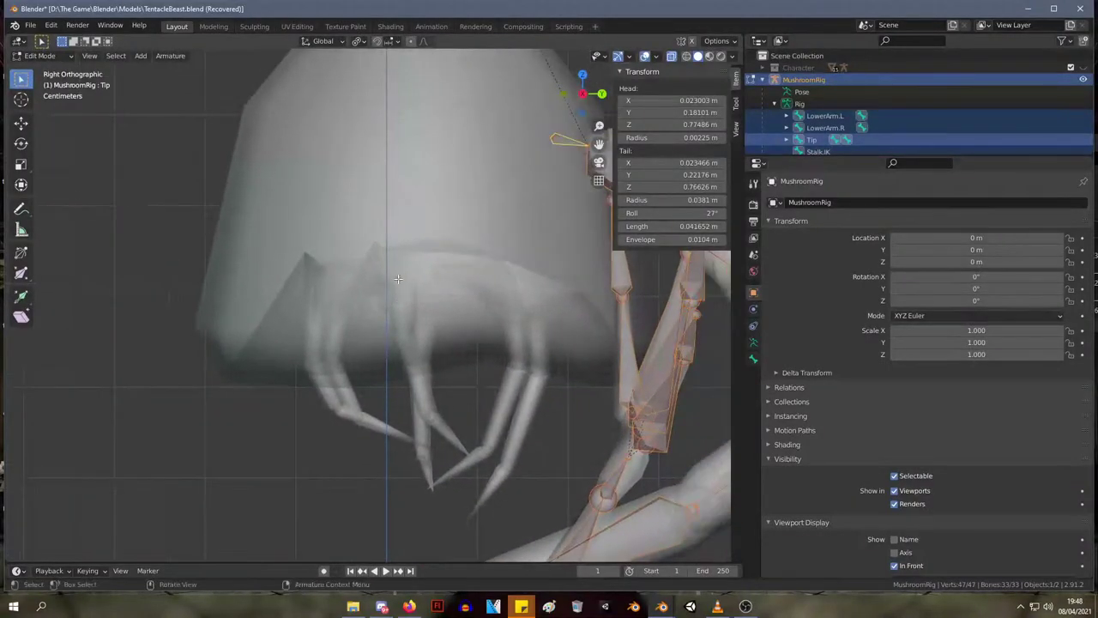
click(247, 89)
click(140, 57)
click(187, 73)
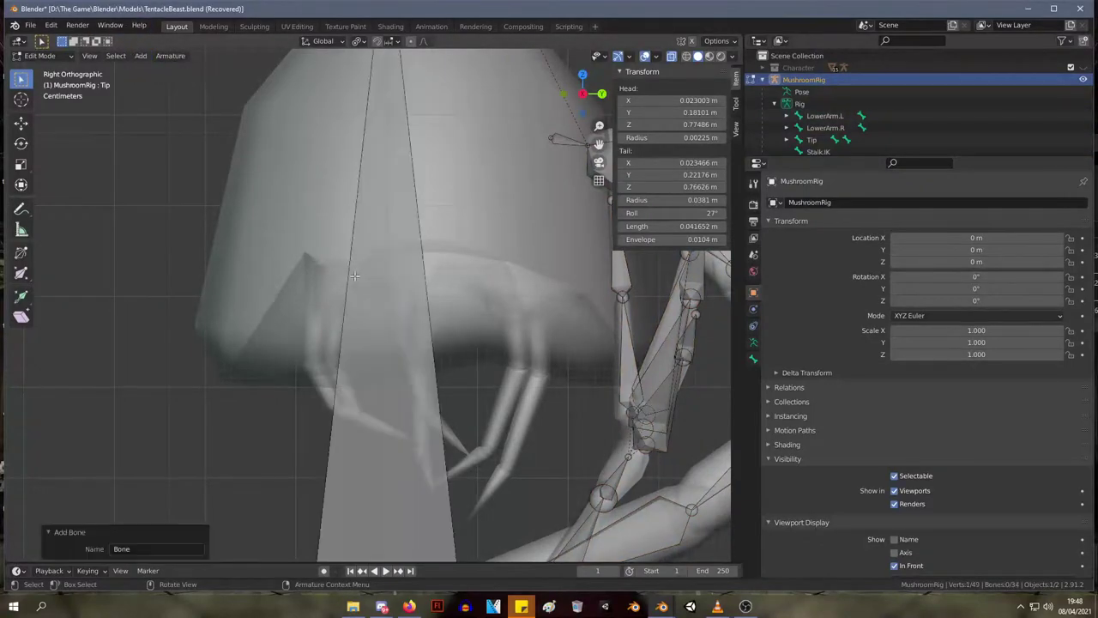
- Move the new bone's head to about Y 0.063, Z 0.617 m and its tail to about Y 0.077, Z 0.502 m
scroll(399, 309, down, 3)
key(g)
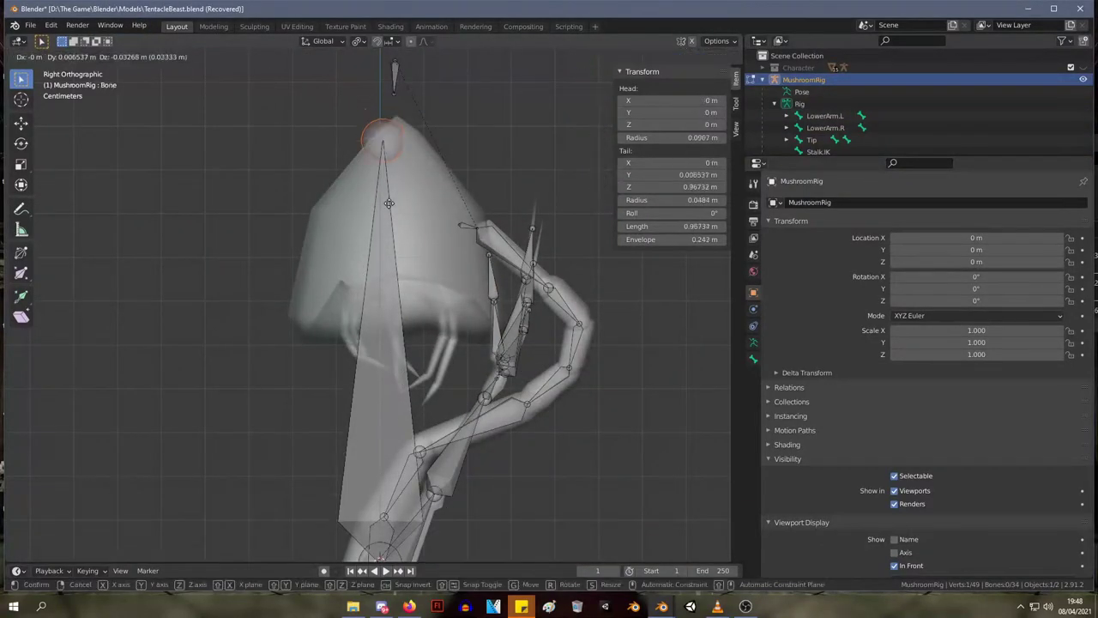
click(410, 515)
scroll(413, 494, down, 3)
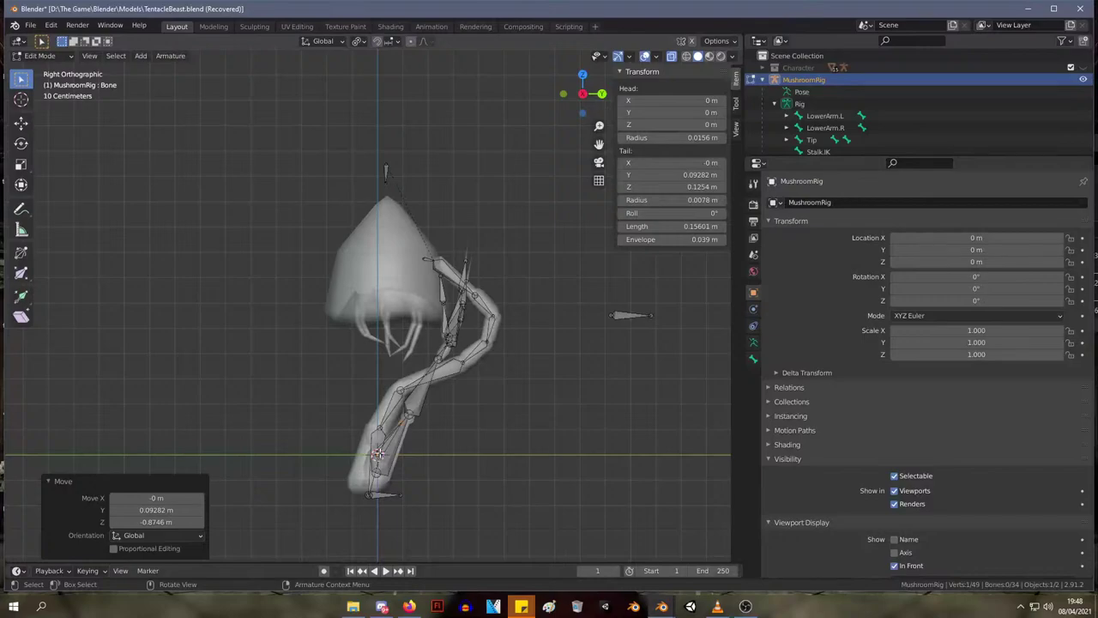
click(378, 453)
key(g)
click(402, 333)
scroll(404, 331, up, 4)
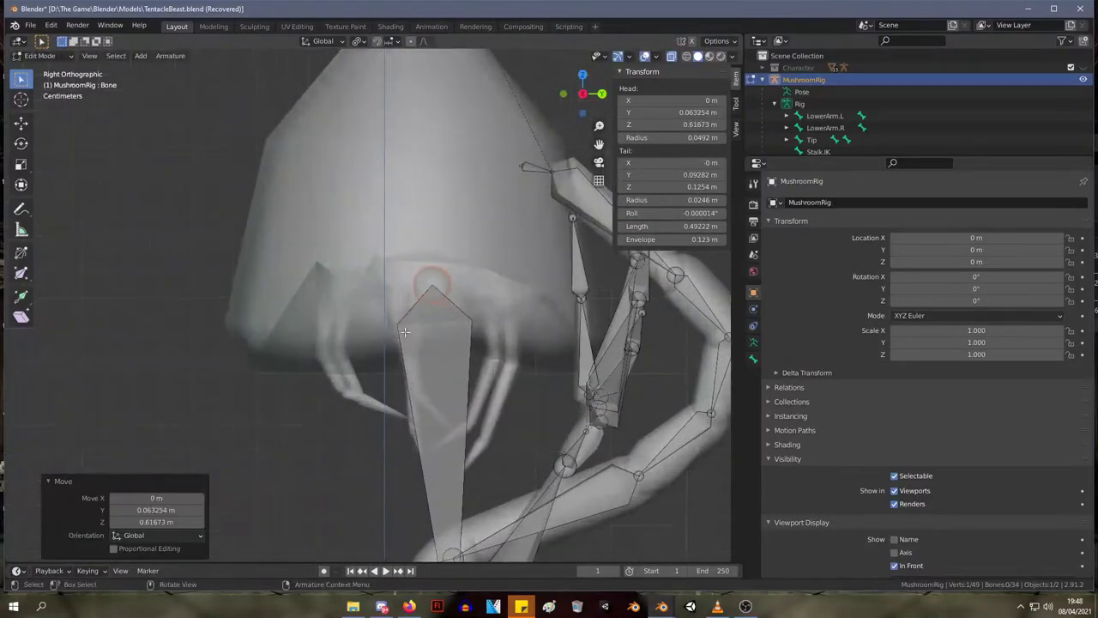
scroll(404, 331, up, 2)
scroll(403, 331, down, 5)
click(404, 458)
key(g)
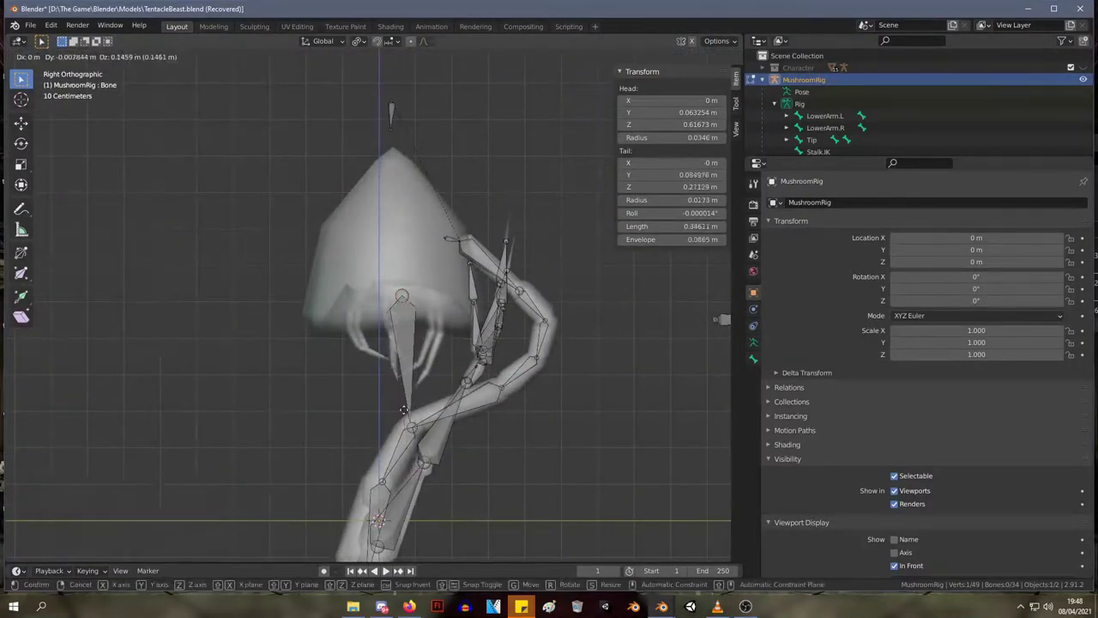
click(403, 335)
- Fit the bone to a tendril's upper section, with its head at about Y 0.018, Z 0.623 m and tail at Y 0.018, Z 0.560 m
scroll(402, 334, up, 5)
click(450, 275)
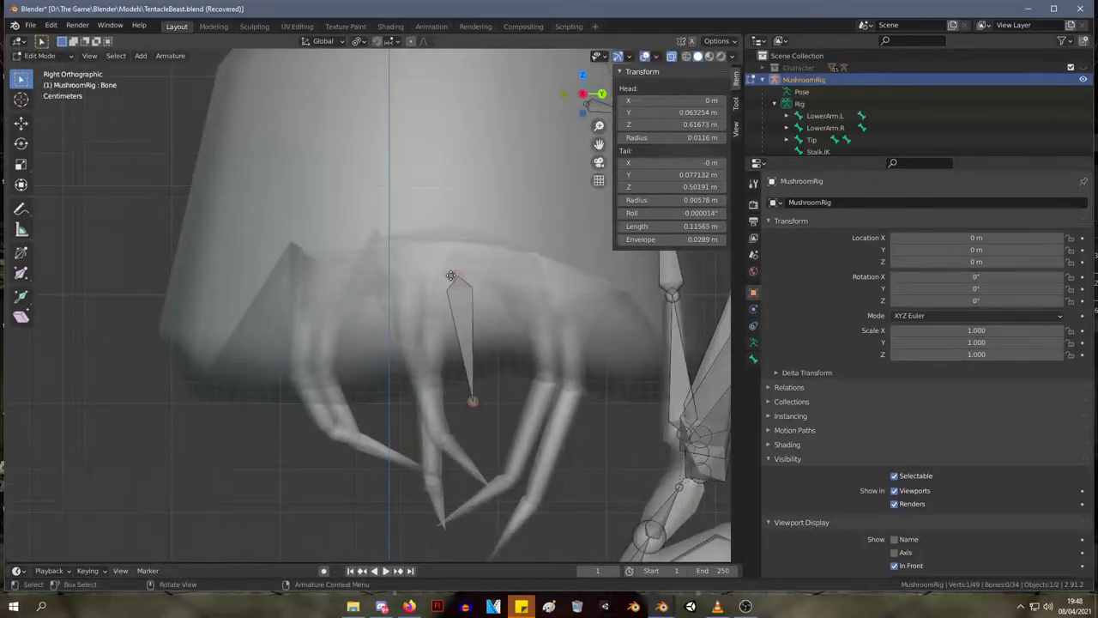
key(g)
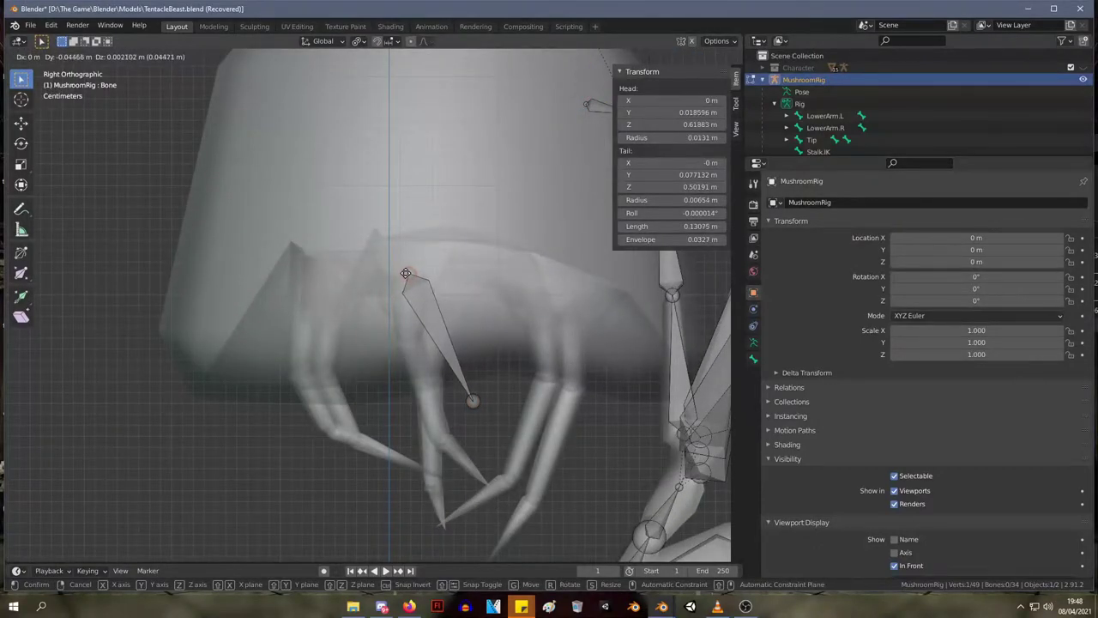
click(404, 271)
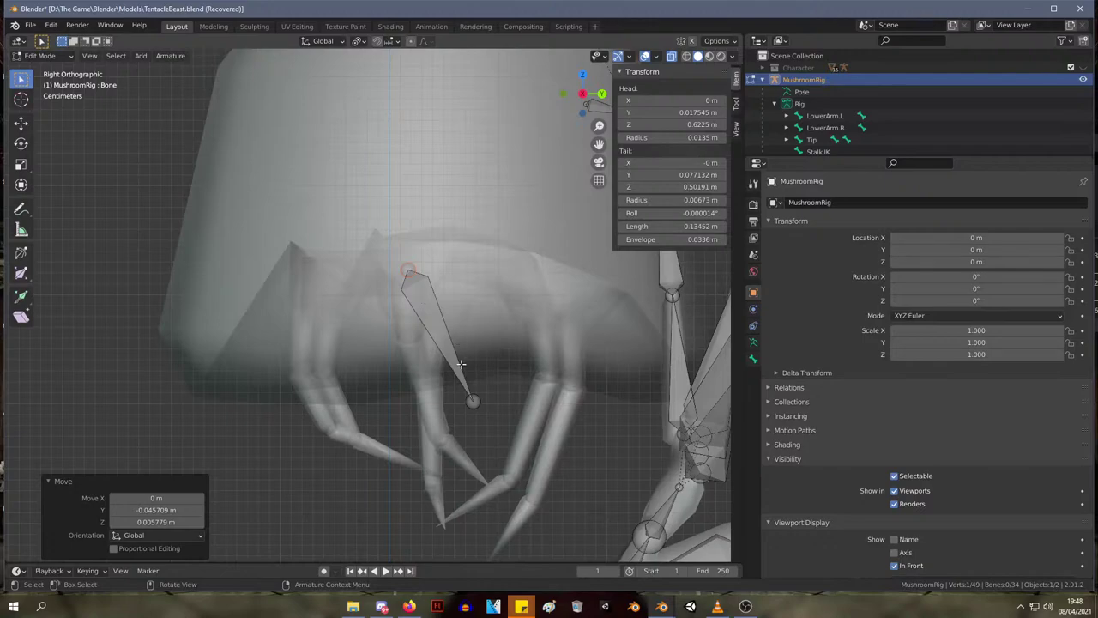
click(473, 399)
key(g)
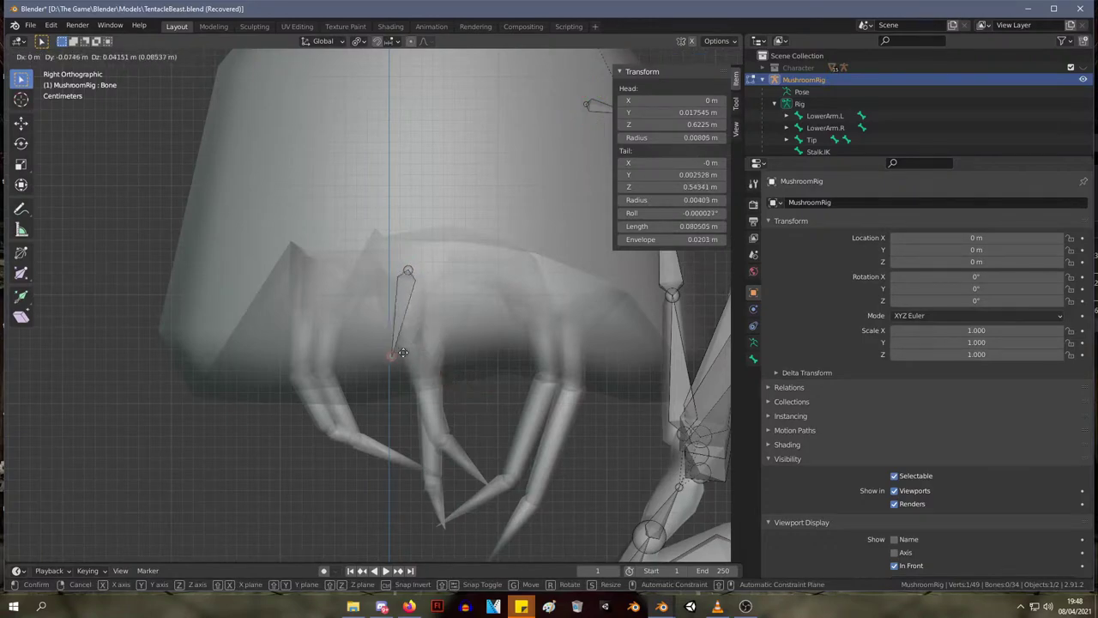
click(414, 333)
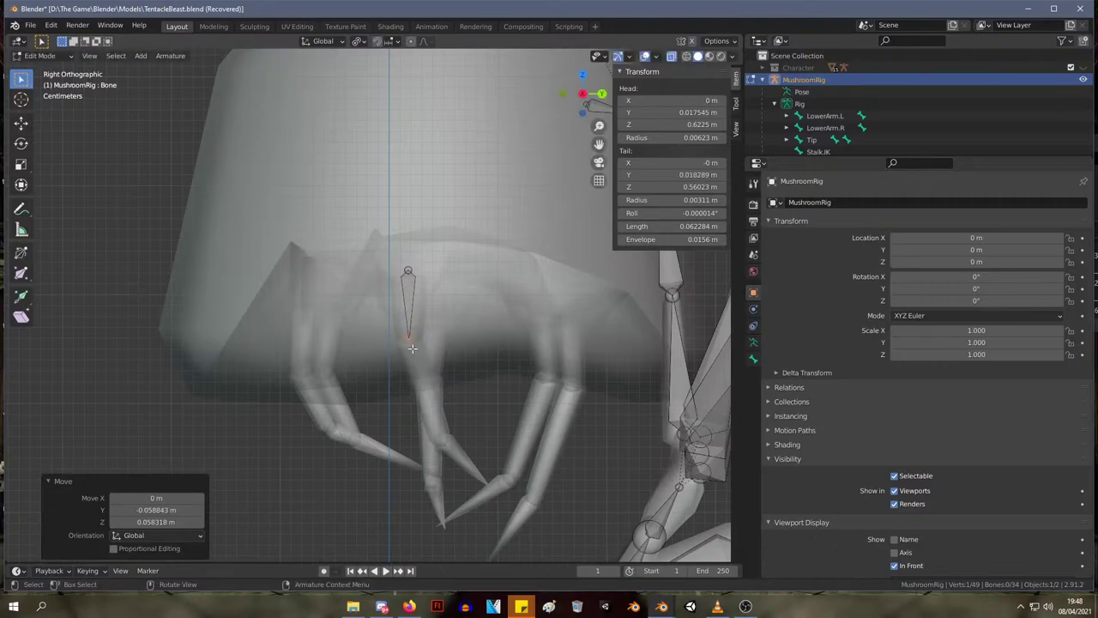
- Extrude two more bones down the tendril, about 0.097 m and 0.048 m long, ending at its tip
key(e)
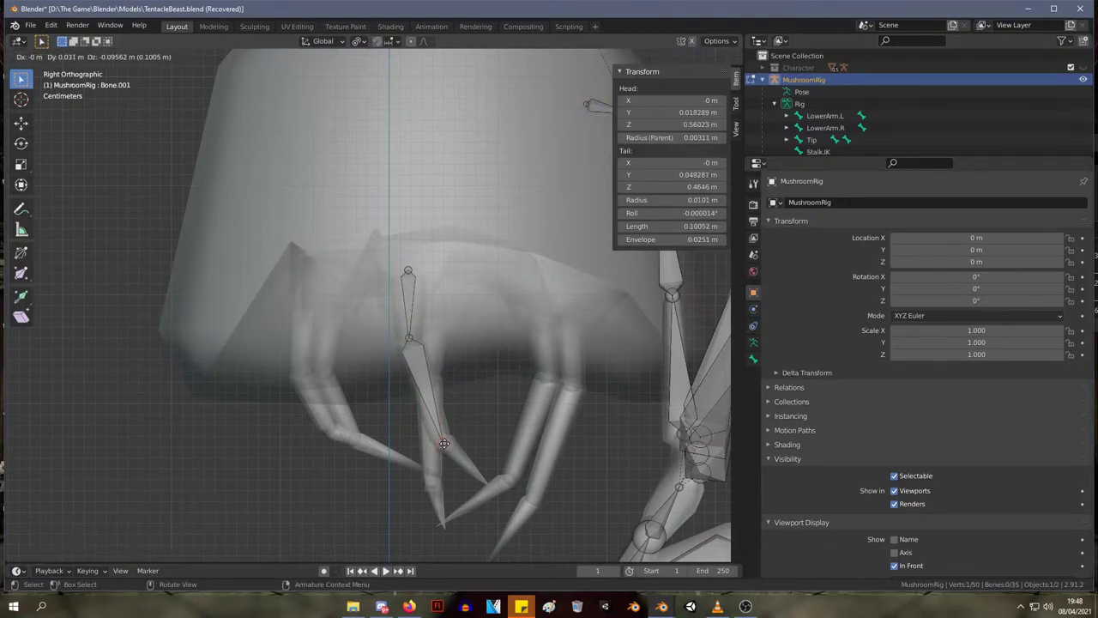
click(442, 440)
key(e)
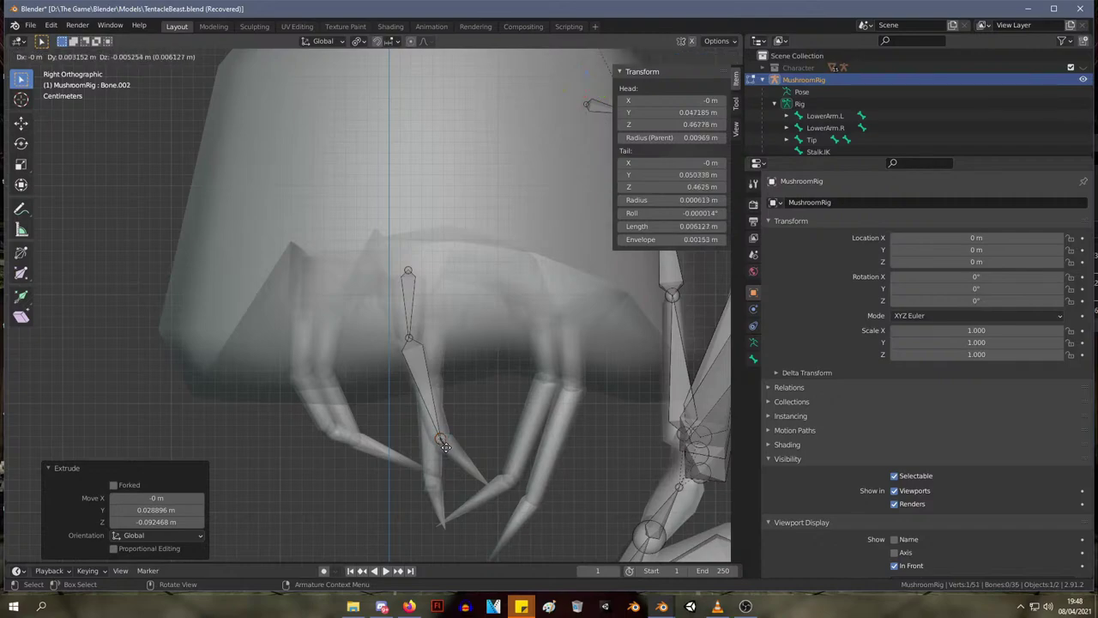
click(479, 476)
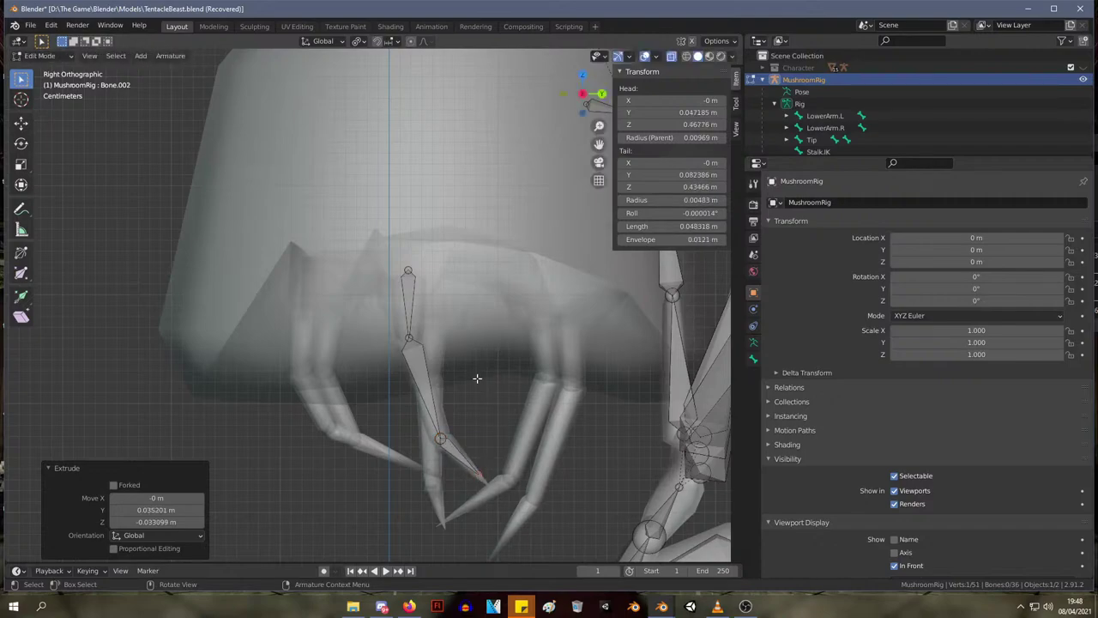
- Name the three bones of the tendril chain BaseTendril1, MiddleTendril1 and EndTendril1 from its root to its tip
click(411, 302)
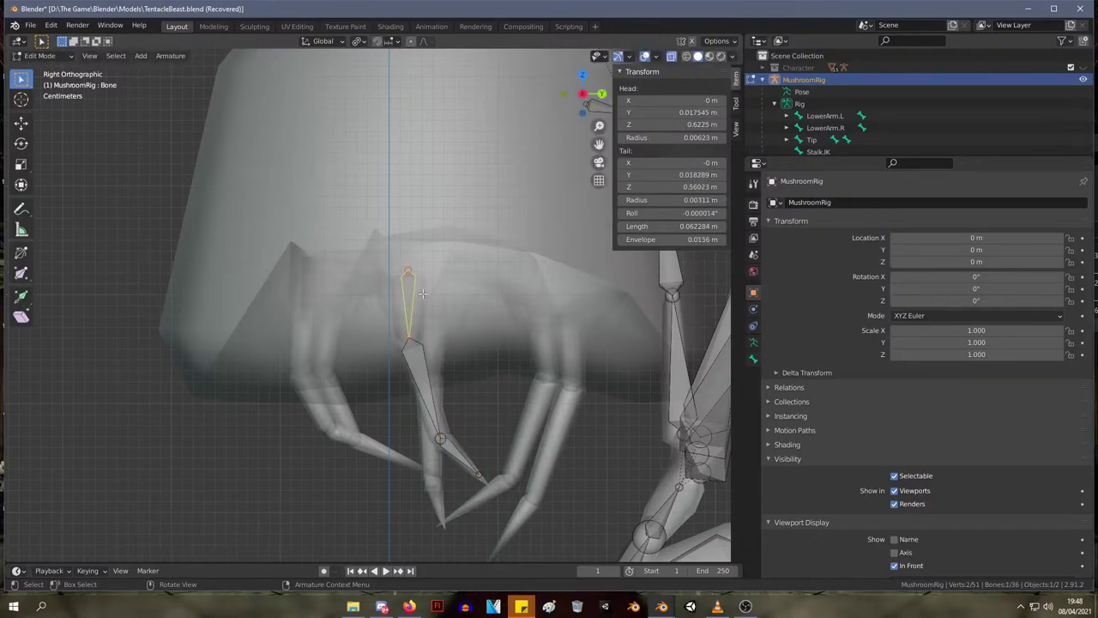
scroll(900, 103, down, 4)
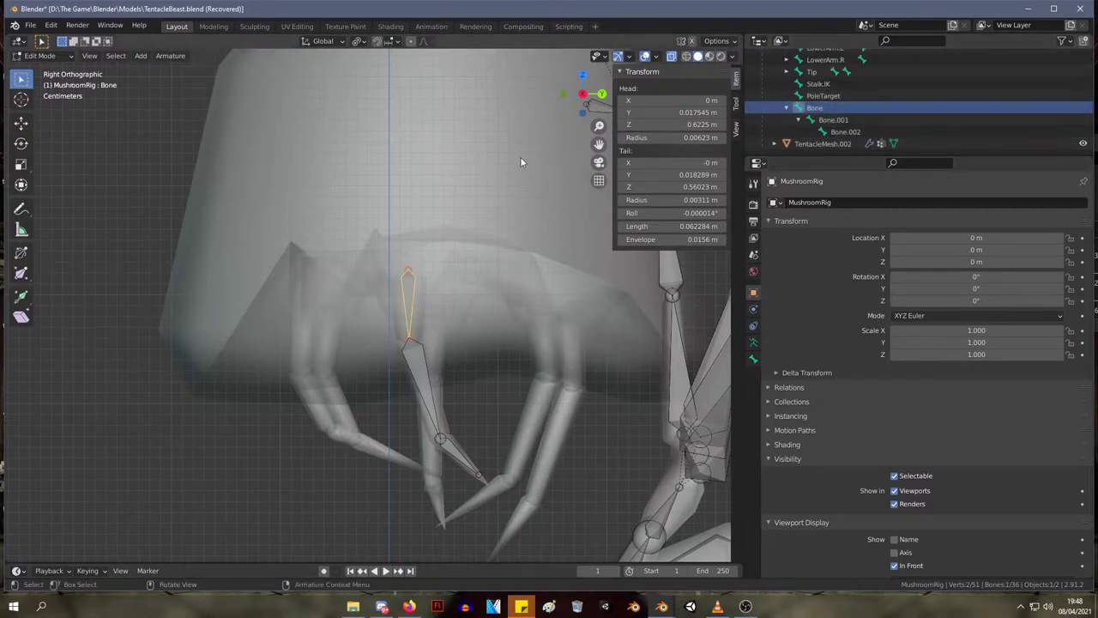
double_click(816, 112)
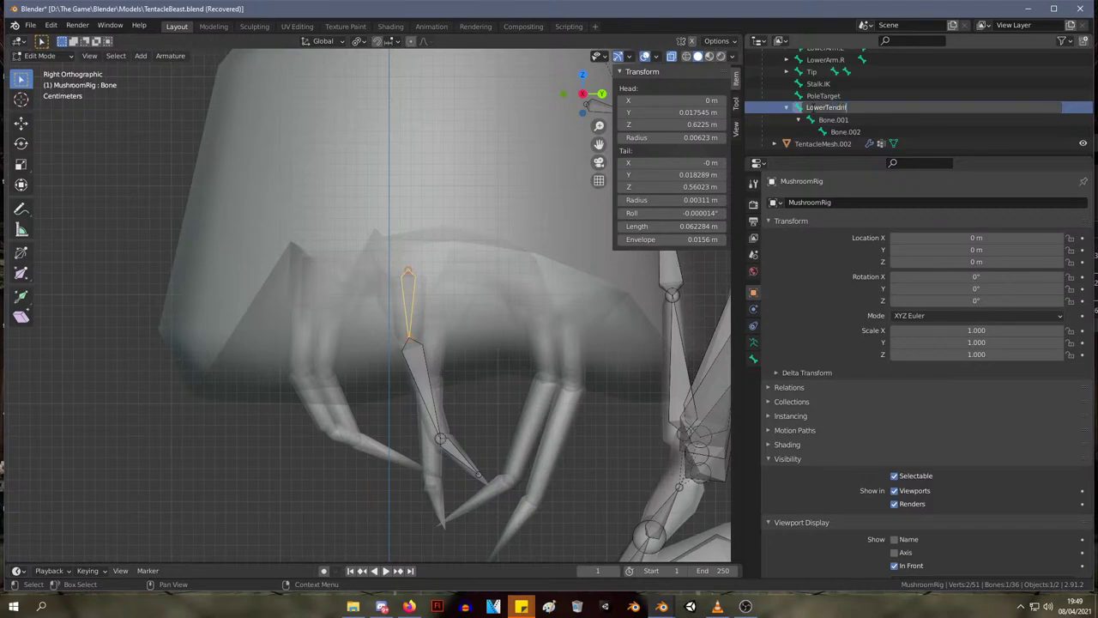
click(836, 120)
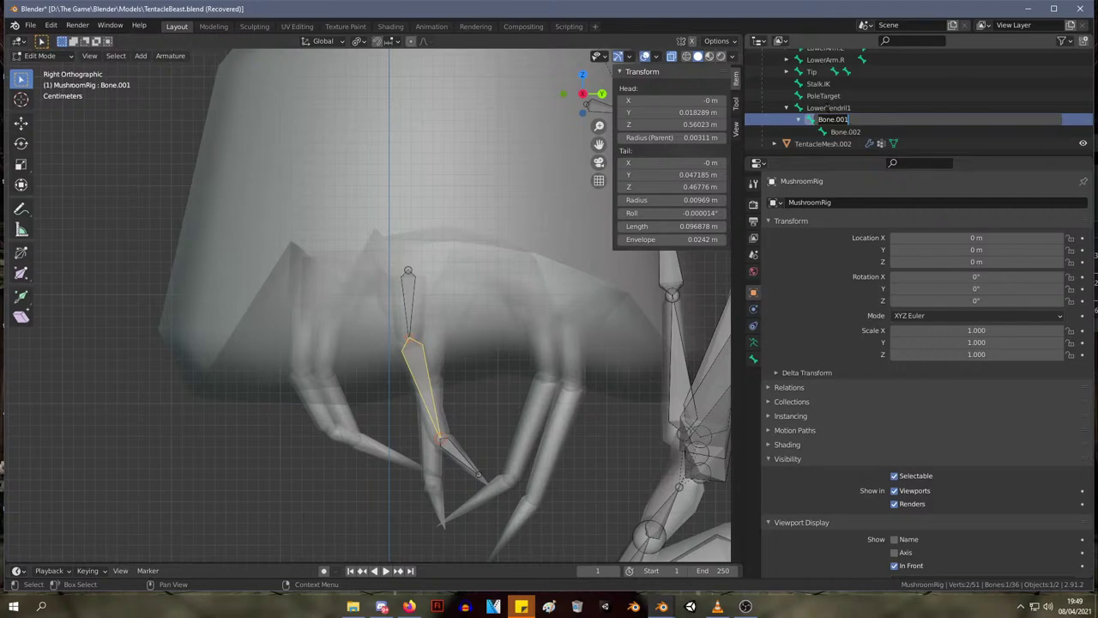
click(848, 107)
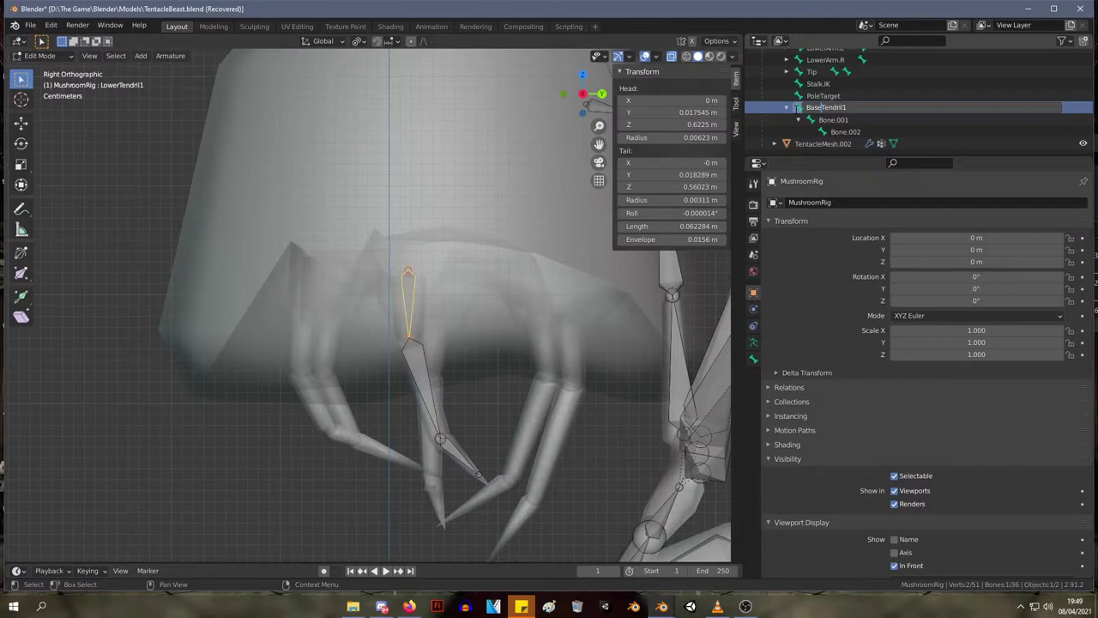
double_click(840, 119)
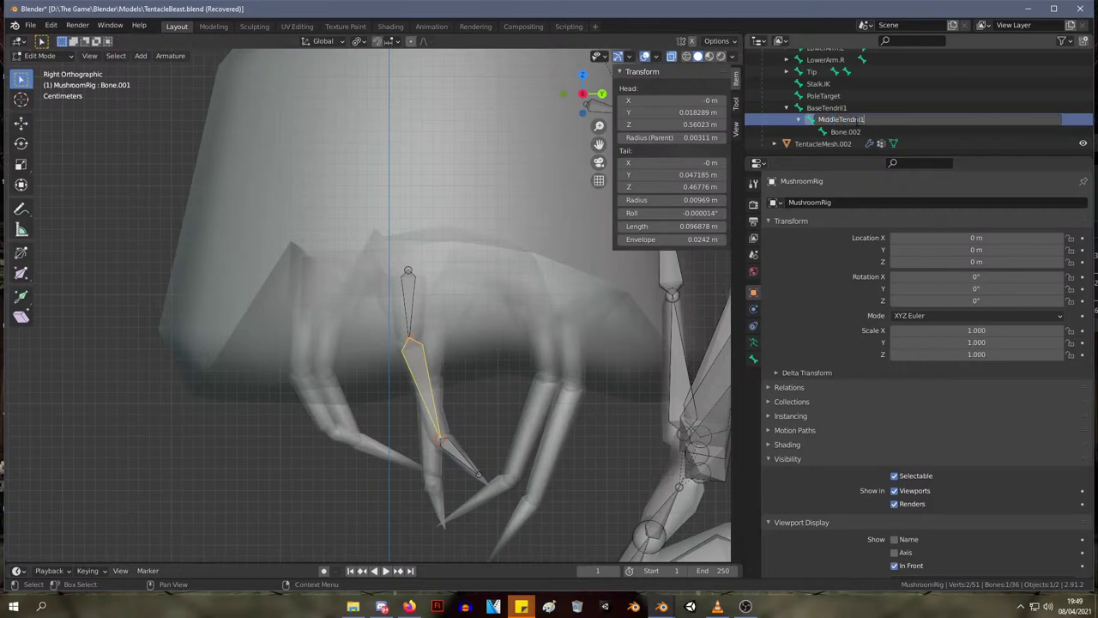
key(Return)
double_click(845, 131)
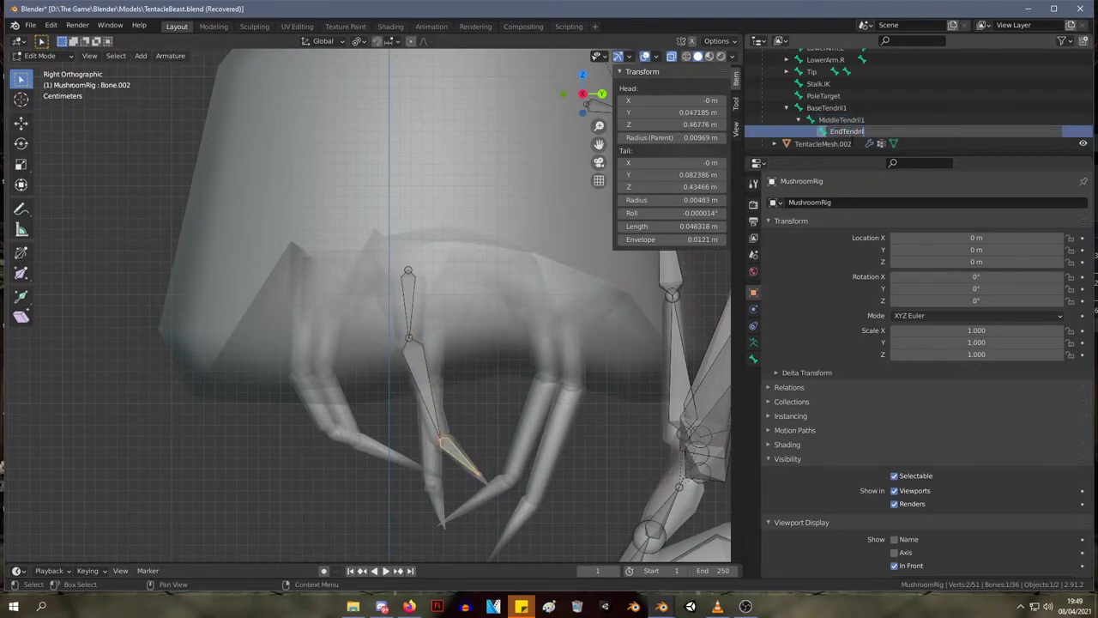
text(EndTendril1)
key(Return)
- Rename the tendril chain's root bone as TendrilBase1
double_click(826, 108)
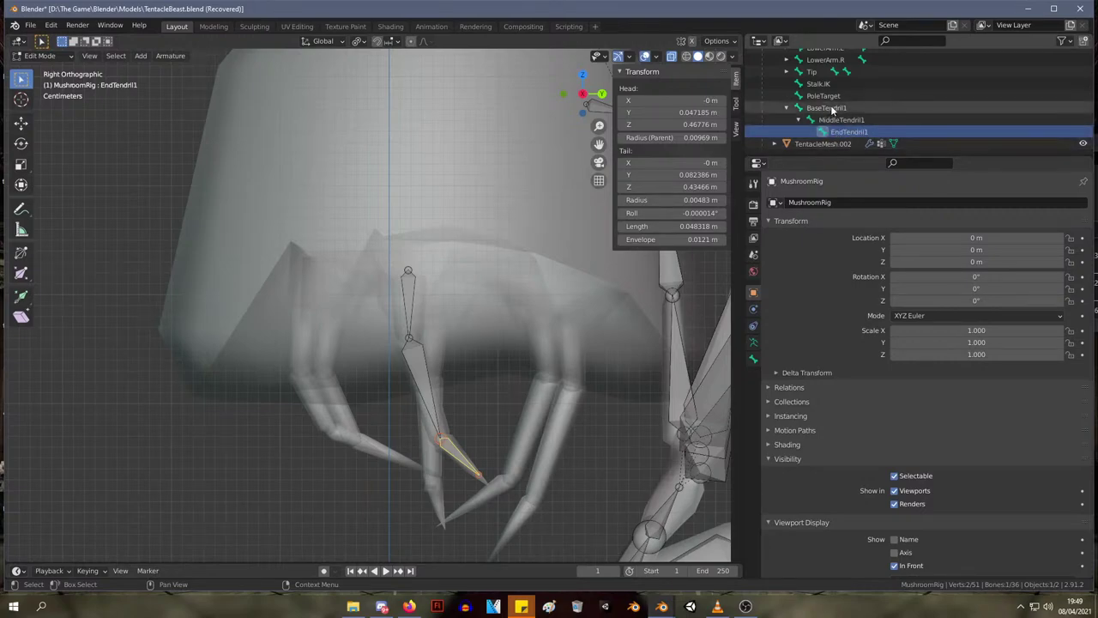
key(Delete)
key(Delete)
key(Delete)
key(Delete)
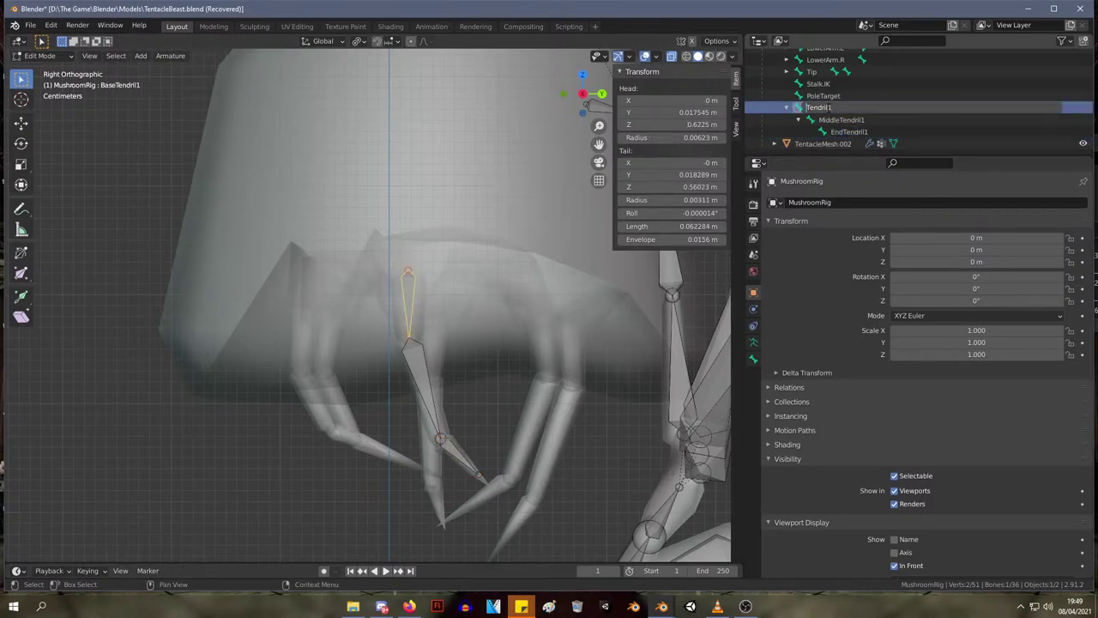
key(Return)
- Rename the chain's middle bone as TendrilMiddle1 and its last bone as TendrilEnd1
double_click(840, 120)
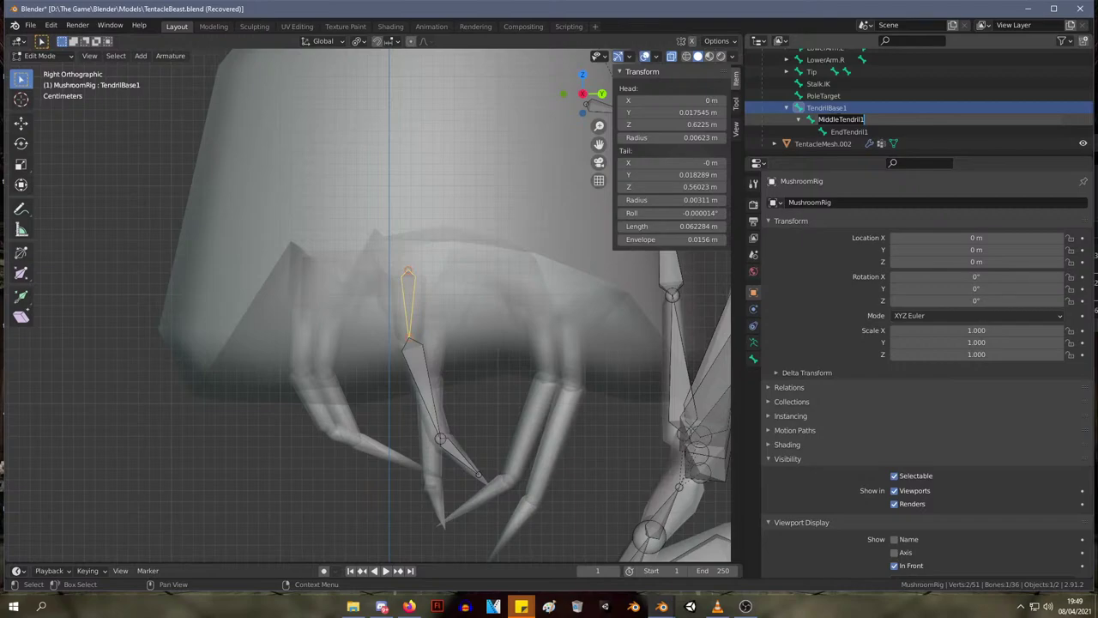
key(Delete)
key(Delete)
key(Delete)
key(Delete)
key(Delete)
key(Delete)
key(Return)
double_click(848, 131)
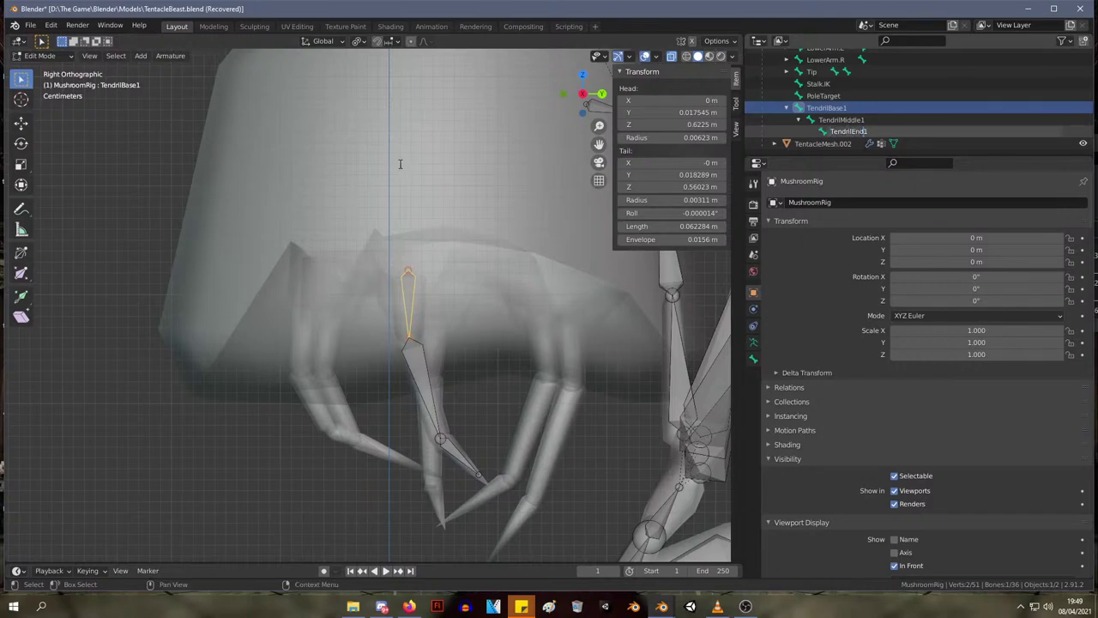
key(Return)
- Move TendrilBase1 to a side tendril, its head at about X -0.098, Y -0.038, Z 0.623 m and tail at X -0.098, Y -0.037, Z 0.558 m
middle_drag(472, 225, 450, 238)
key(KP_3)
scroll(389, 340, up, 4)
click(262, 196)
key(g)
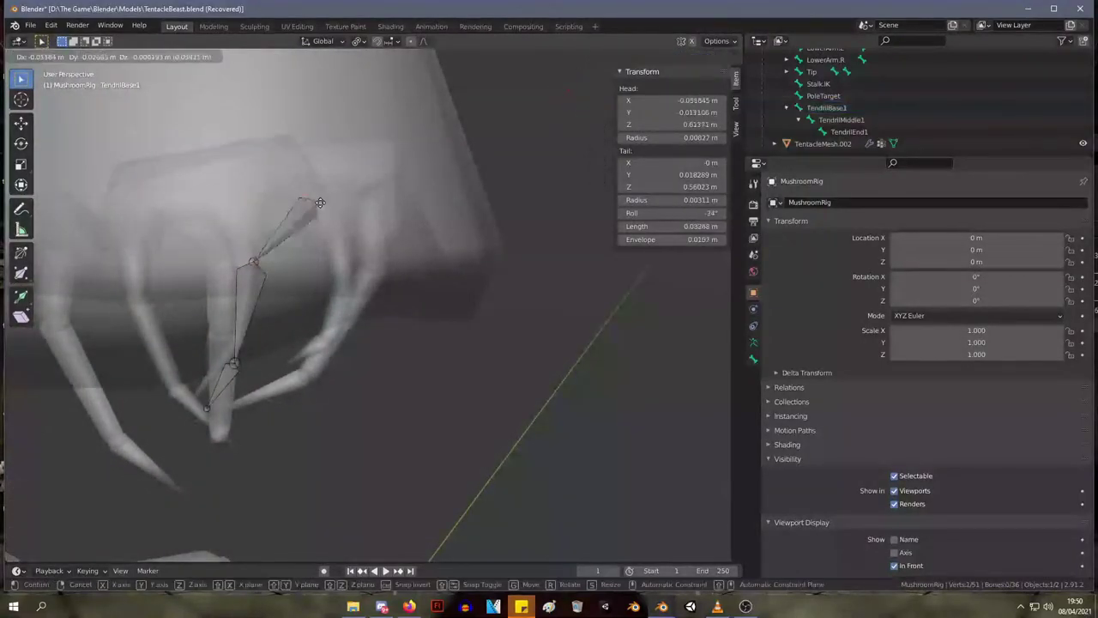
click(380, 199)
click(258, 263)
key(g)
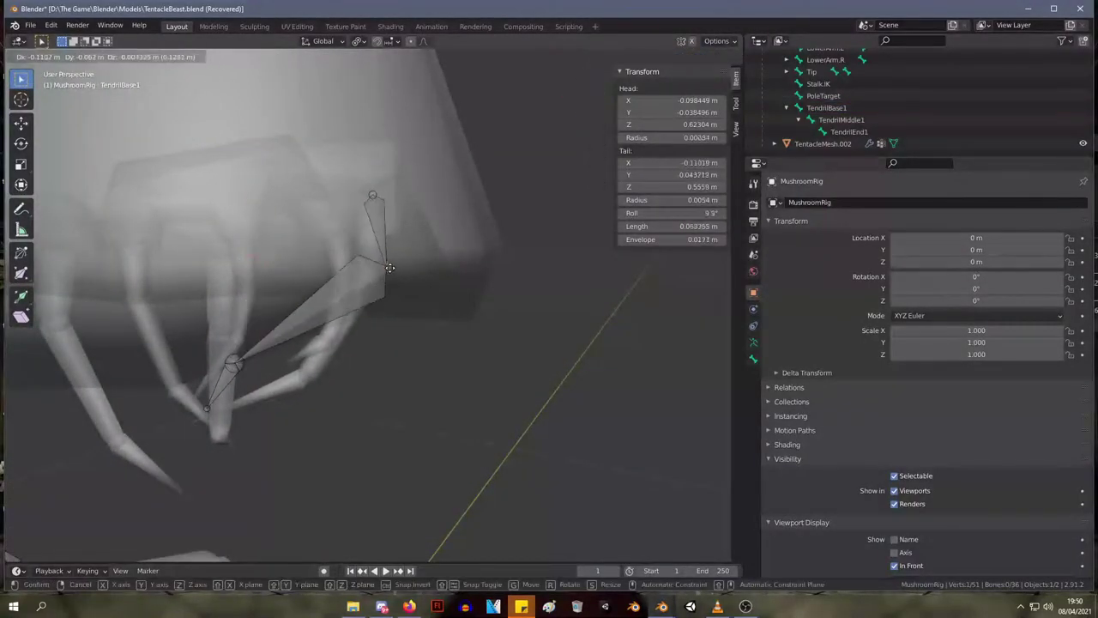
click(375, 267)
- Place TendrilEnd1 along the side tendril, its head at about X -0.058, Y 0.012, Z 0.460 m and tail at X -0.008, Y 0.038, Z 0.431 m
mouse_move(236, 359)
middle_down()
mouse_move(298, 346)
mouse_move(243, 377)
middle_up()
click(242, 364)
key(g)
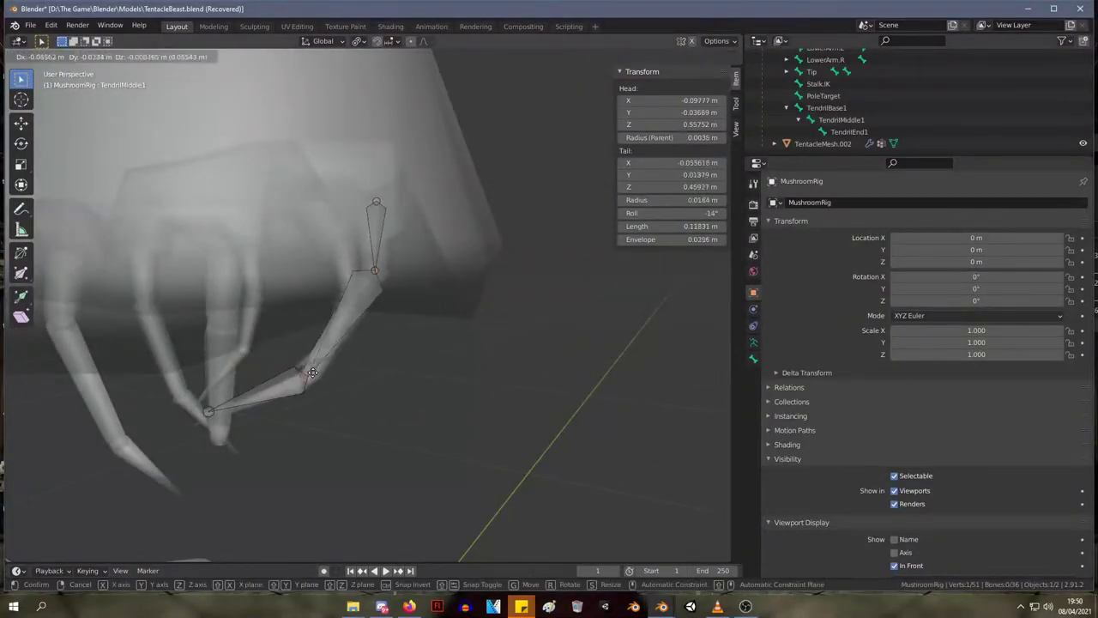
click(310, 375)
click(211, 409)
key(g)
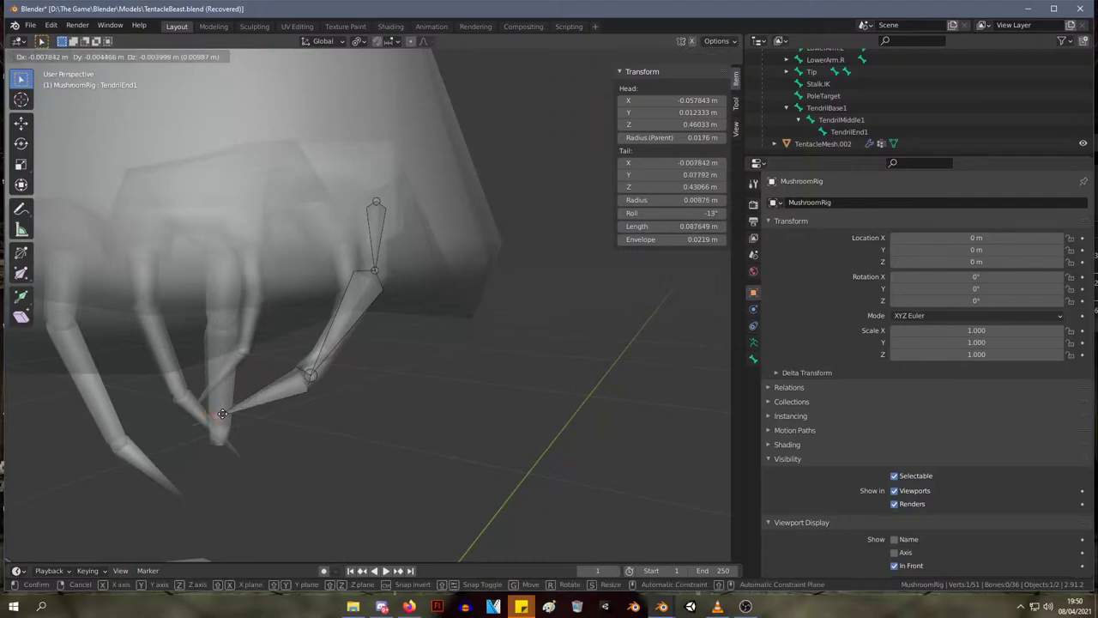
click(227, 415)
- Shift TendrilBase1 into the tendril's root in depth, with its tail at about X -0.130, Y 0.017, Z 0.561 m
middle_drag(411, 386, 232, 352)
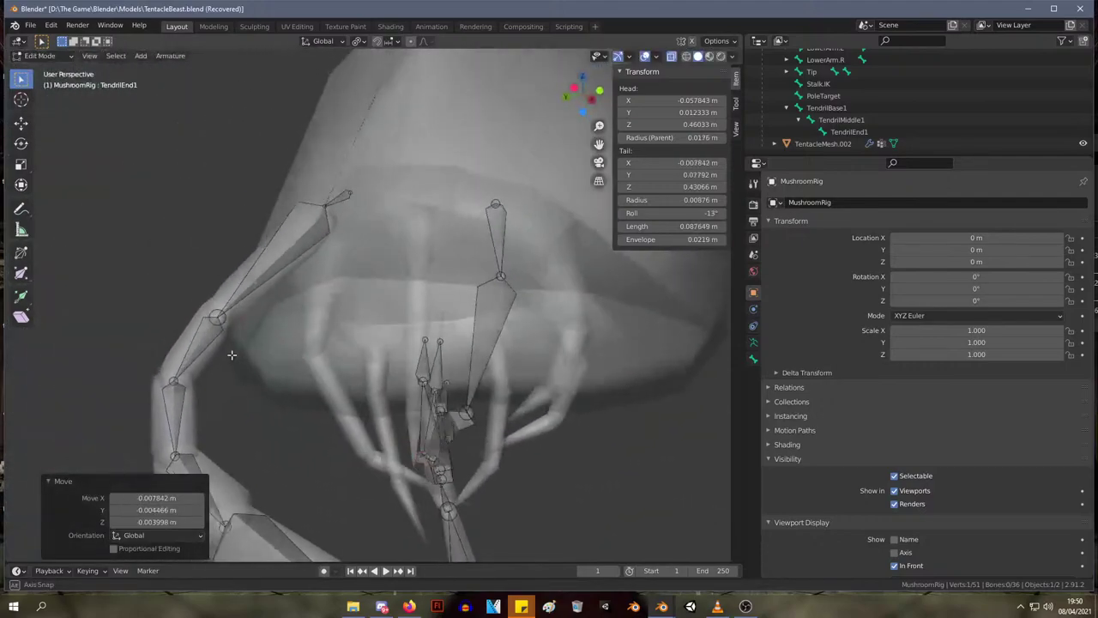
click(499, 277)
key(g)
click(473, 226)
click(495, 203)
key(g)
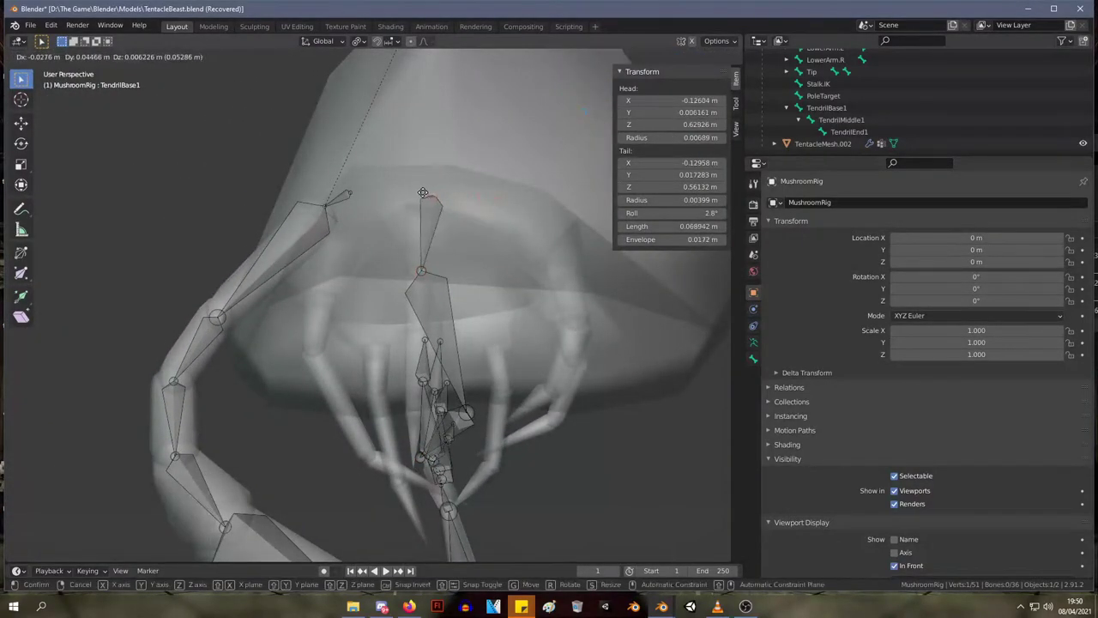
click(426, 198)
- Move the joint between TendrilMiddle1 and TendrilEnd1 to about X -0.079, Y 0.046, Z 0.466 m and align the chain's tip with the tendril
click(467, 413)
key(g)
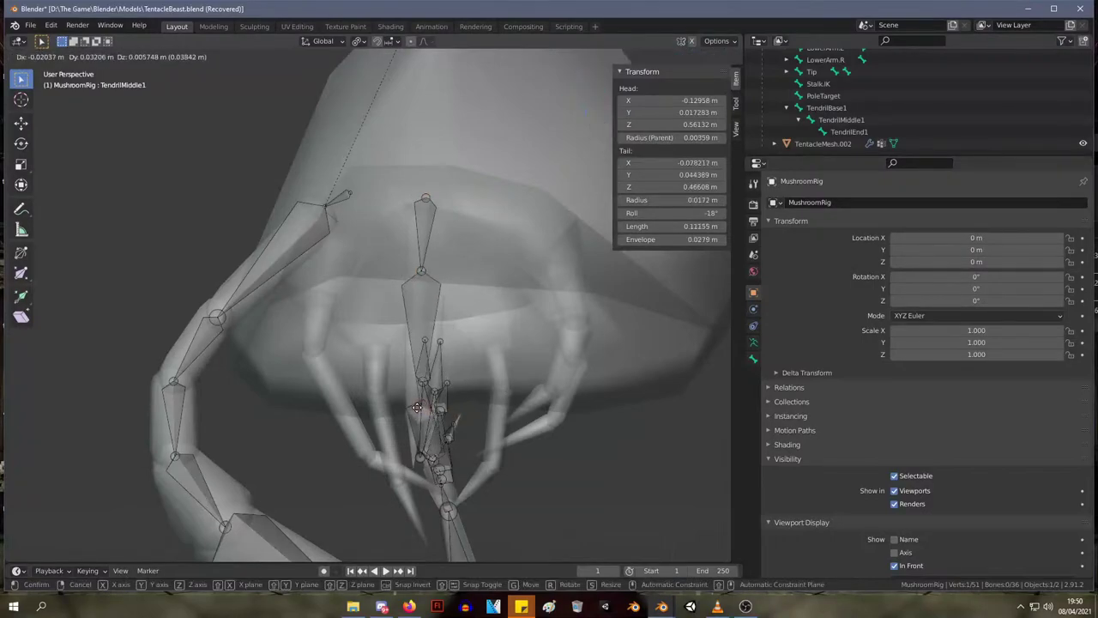
click(418, 405)
middle_drag(418, 405, 669, 446)
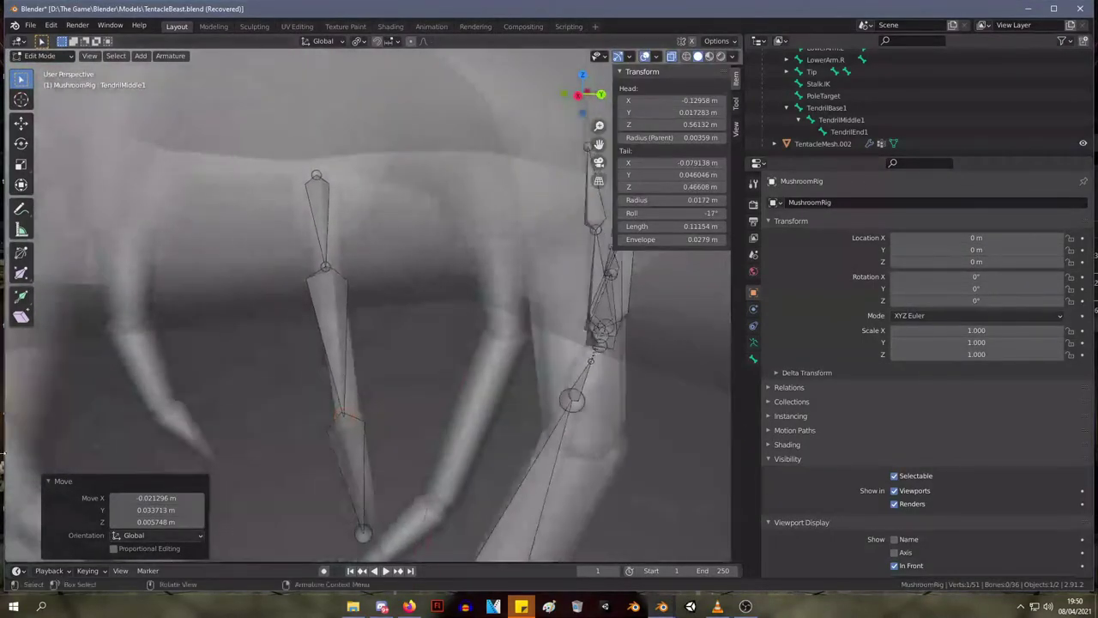
click(364, 534)
key(g)
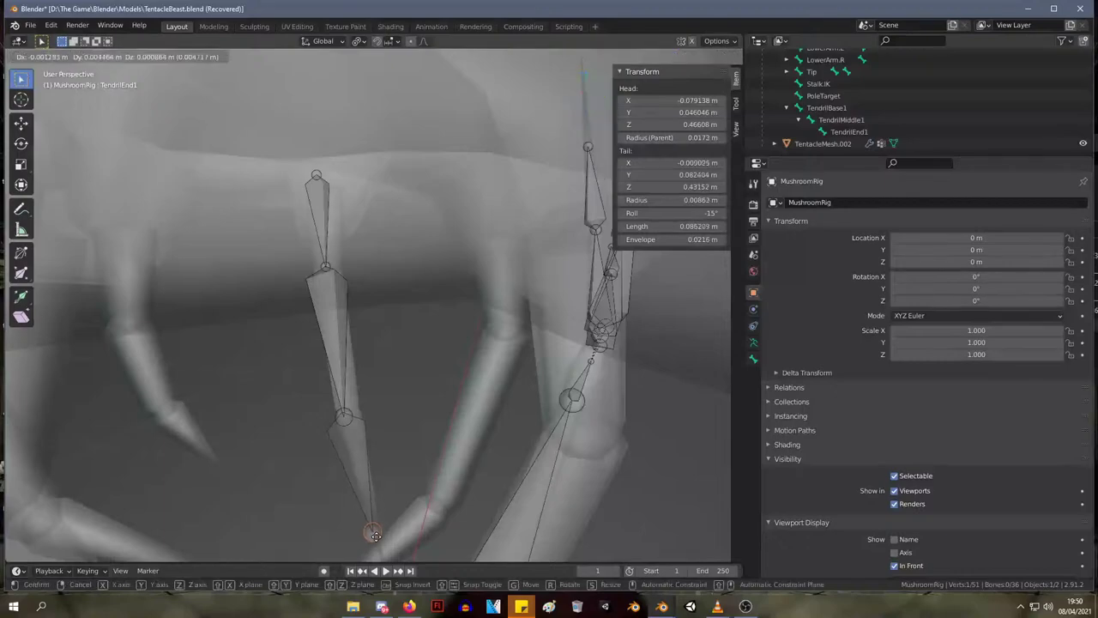
click(369, 527)
- From another angle, reposition the chain's tip and nudge TendrilMiddle1's tail to about X -0.080, Y 0.046, Z 0.465 m
middle_drag(369, 527, 450, 381)
key(g)
click(497, 483)
click(445, 380)
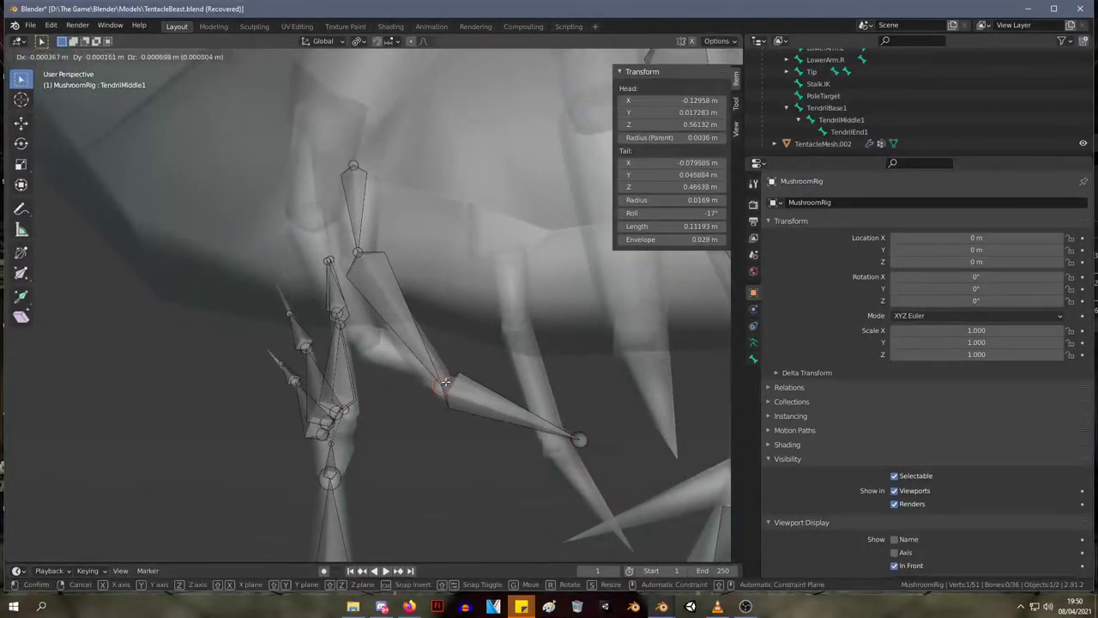
click(445, 380)
- Refine TendrilBase1's head to about X -0.128, Y 0.012, Z 0.630 m and its tail to about X -0.132, Y 0.018, Z 0.560 m
click(352, 250)
key(g)
click(352, 250)
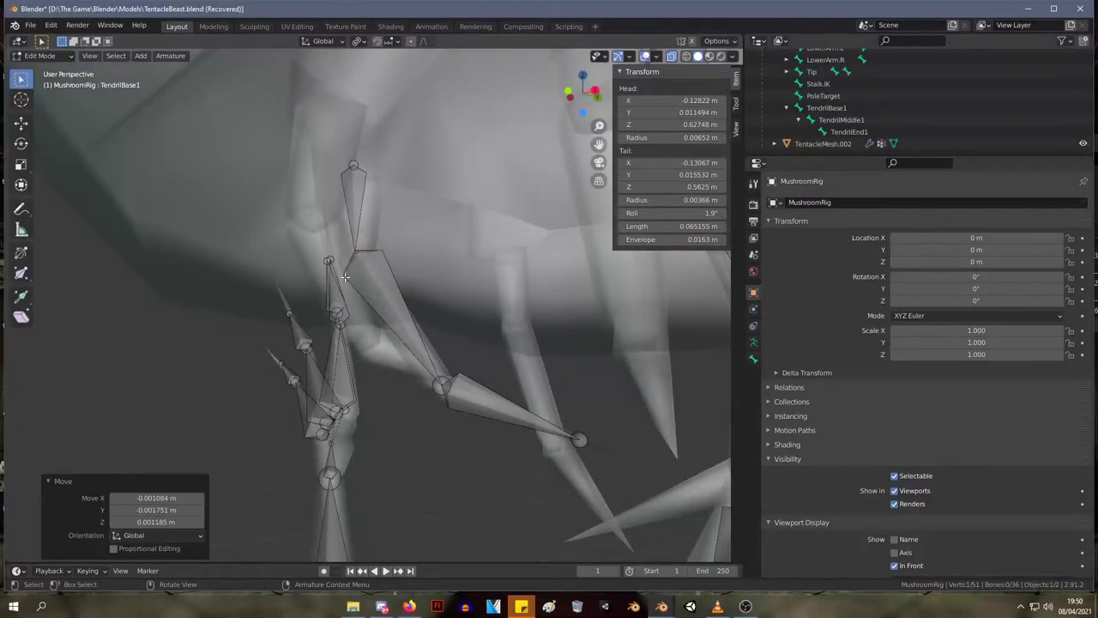
middle_drag(456, 288, 412, 252)
click(317, 180)
key(g)
click(318, 179)
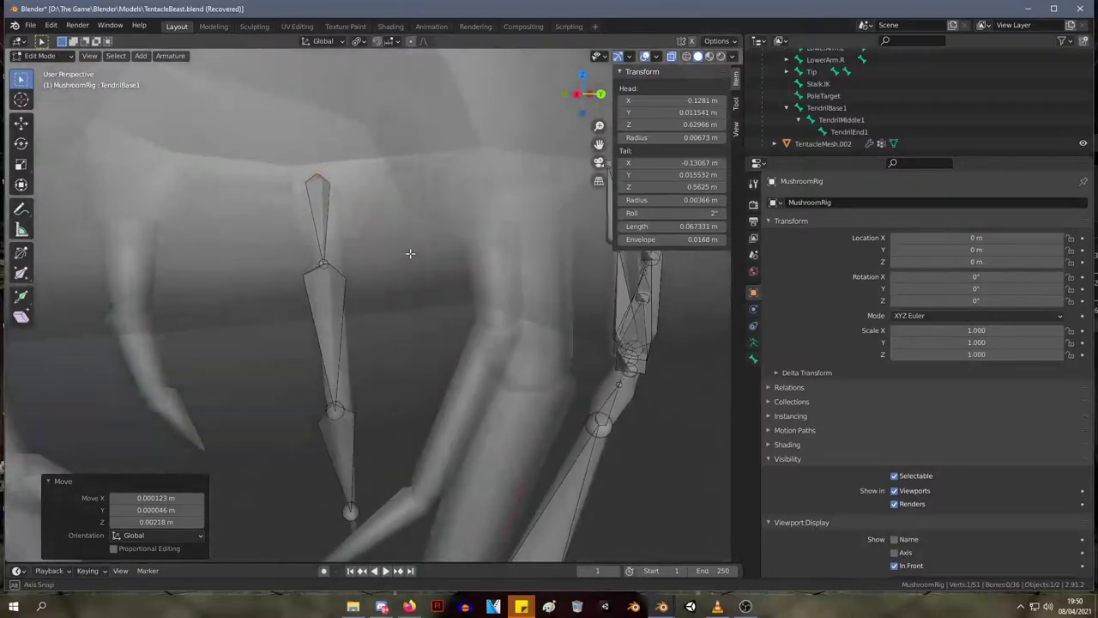
click(328, 272)
key(g)
click(330, 273)
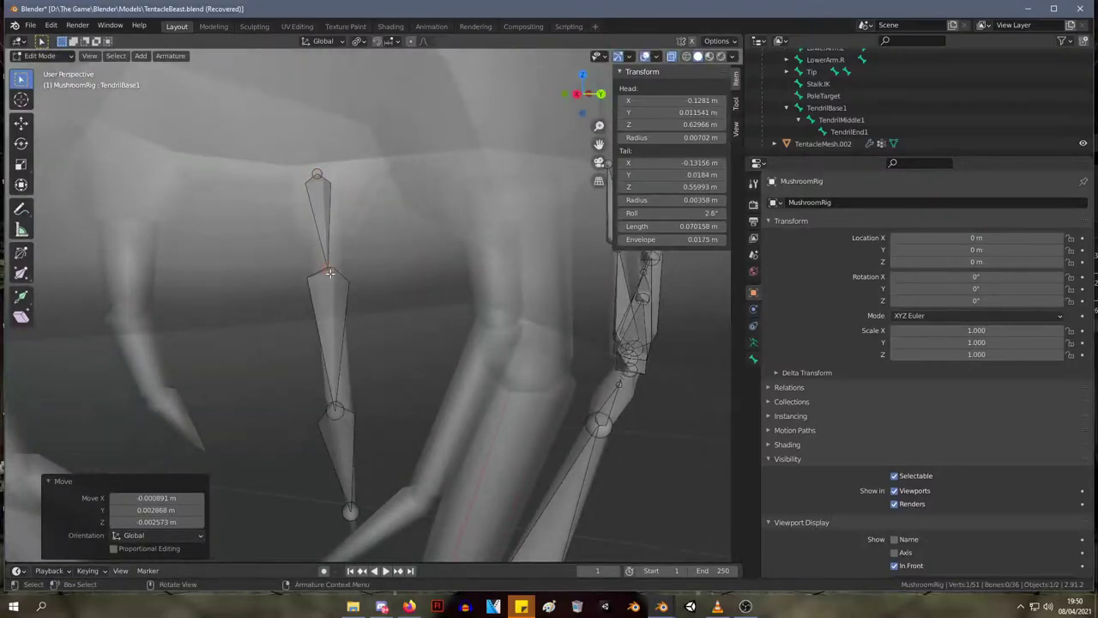
- Fine-tune the joint between TendrilMiddle1 and TendrilEnd1 from two angles and try a small shift of TendrilBase1's tail
click(336, 410)
key(g)
click(337, 410)
mouse_move(337, 410)
middle_down()
mouse_move(345, 385)
mouse_move(290, 393)
mouse_move(343, 396)
middle_up()
key(g)
click(291, 392)
click(358, 266)
key(g)
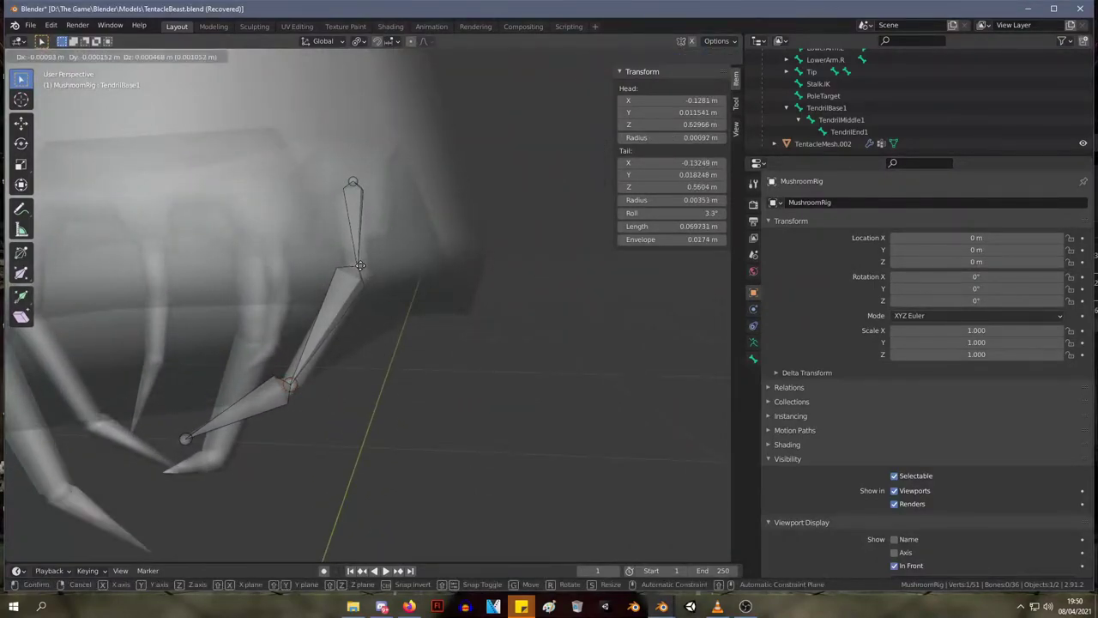
click(359, 267)
- Parent TendrilBase1 to the Tip bone with the Keep Offset option
middle_drag(359, 267, 391, 204)
scroll(394, 358, down, 5)
scroll(164, 319, up, 5)
click(401, 265)
scroll(405, 257, down, 2)
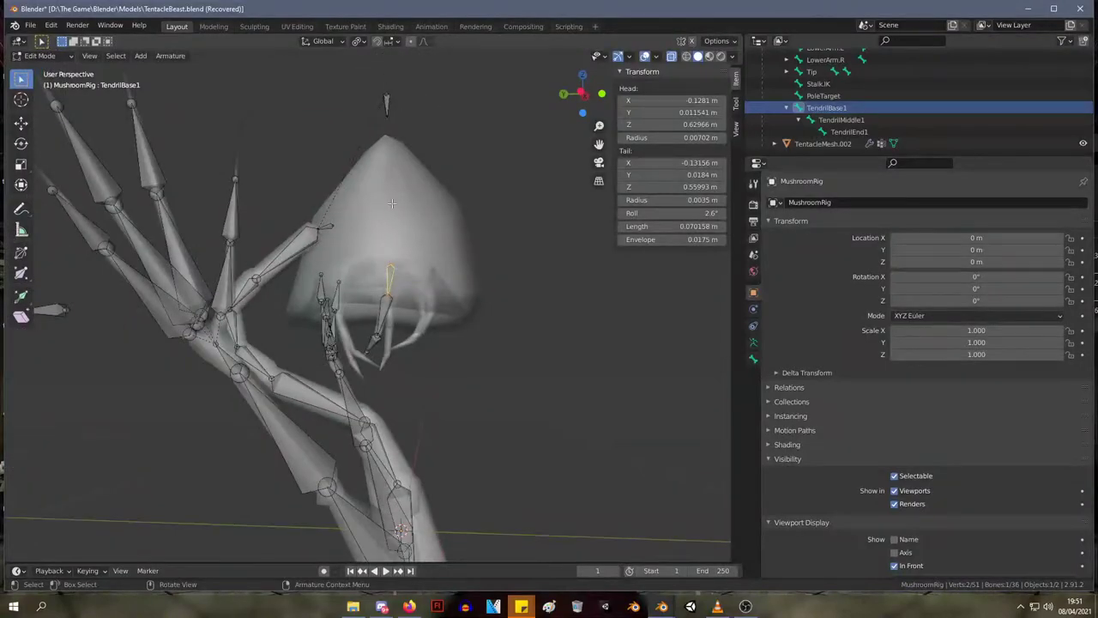
click(388, 106)
right_click(378, 140)
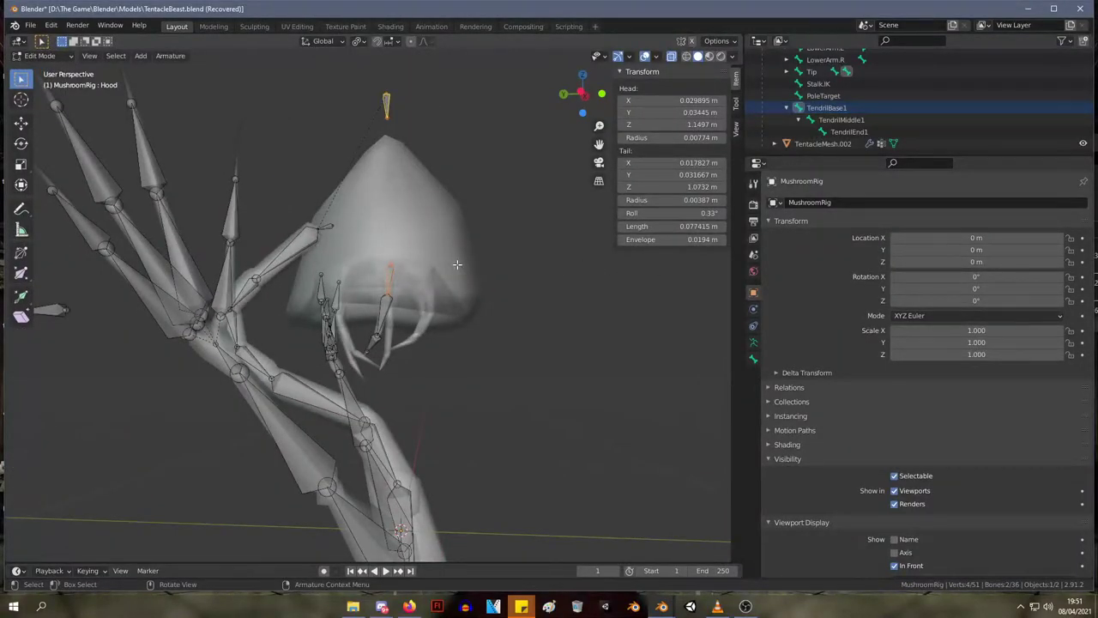
shift+click(327, 226)
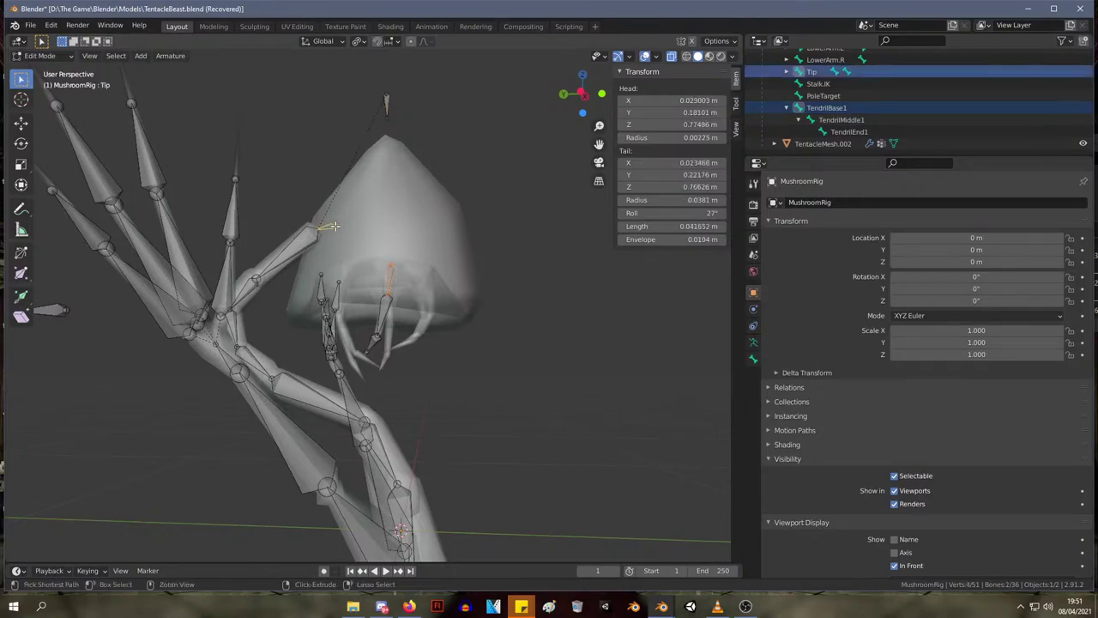
key(ctrl+p)
click(336, 230)
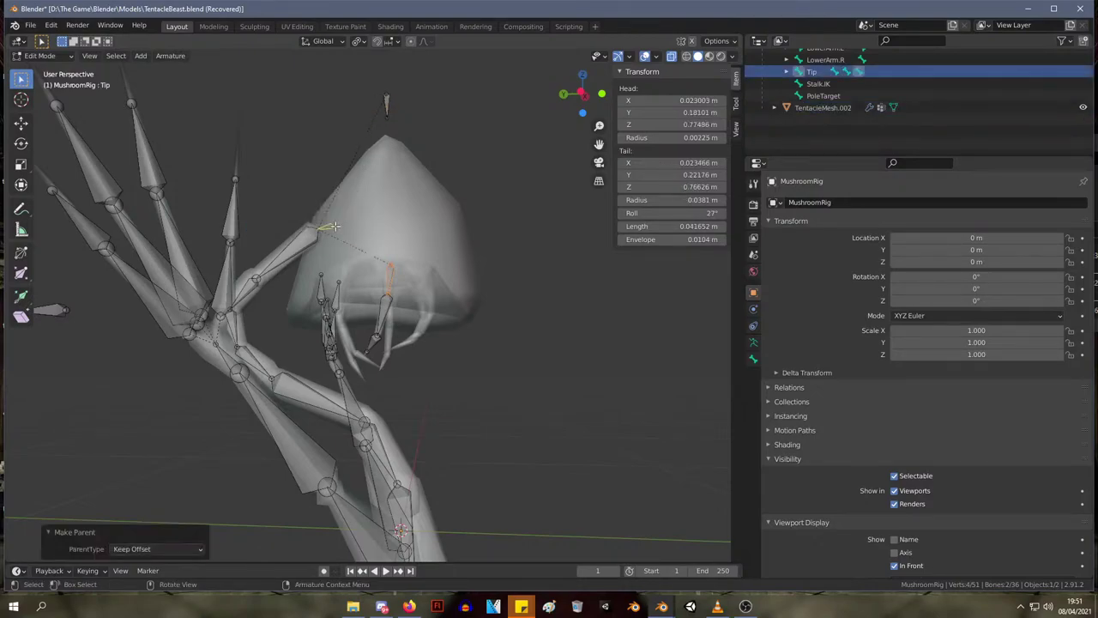
- Switch to Pose Mode, test the Tip bone by rotating it, cancel the rotation and inspect the tendril chain from several angles
middle_drag(337, 213, 328, 239)
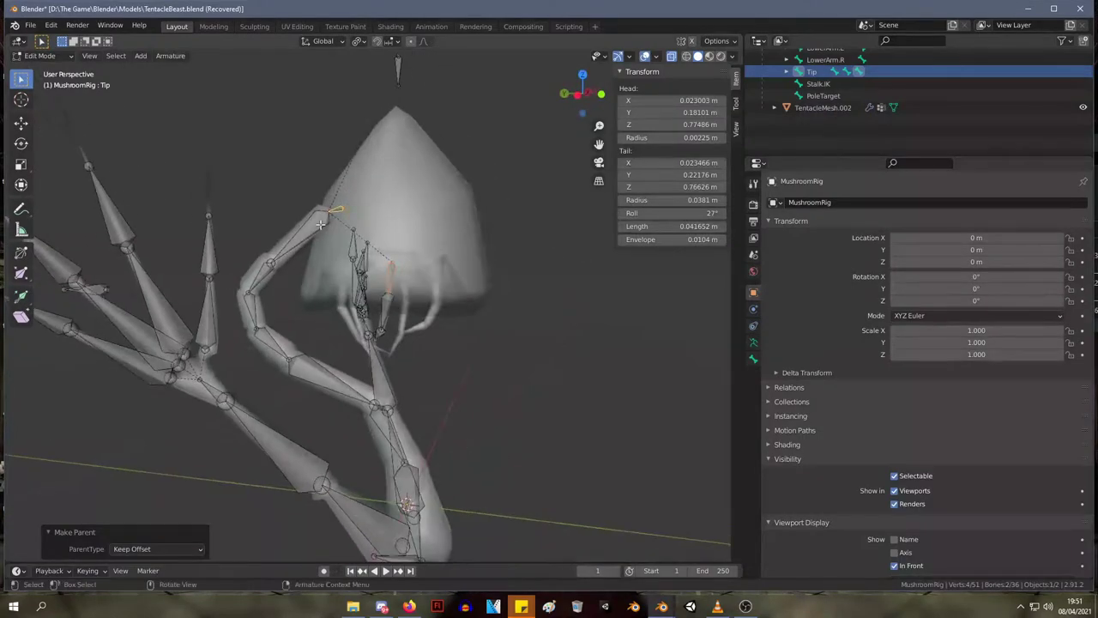
key(ctrl+Tab)
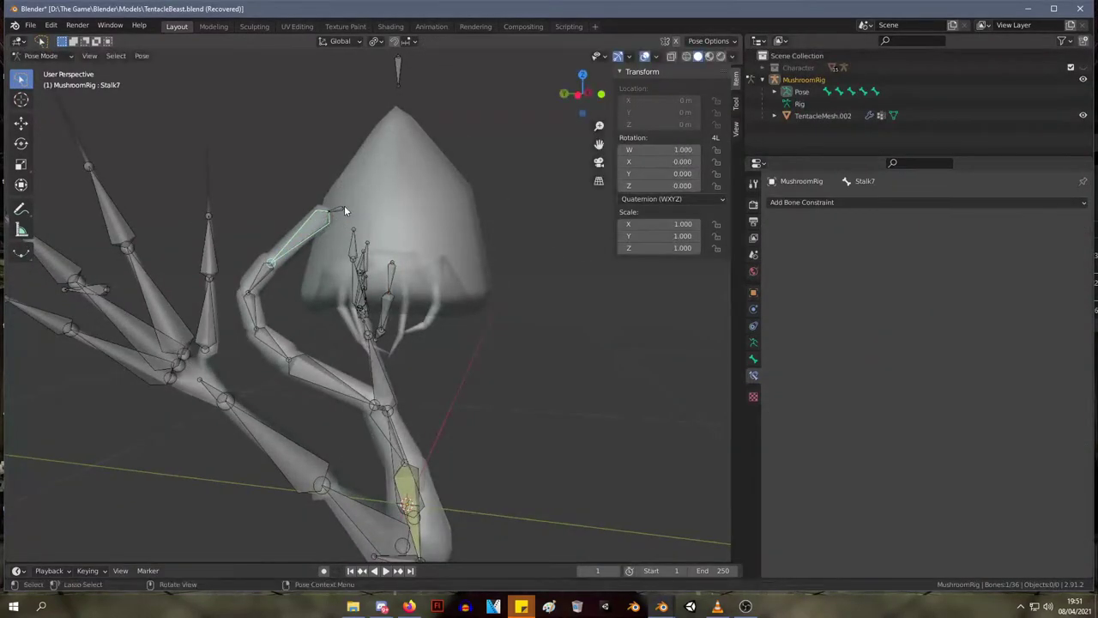
click(339, 210)
key(r)
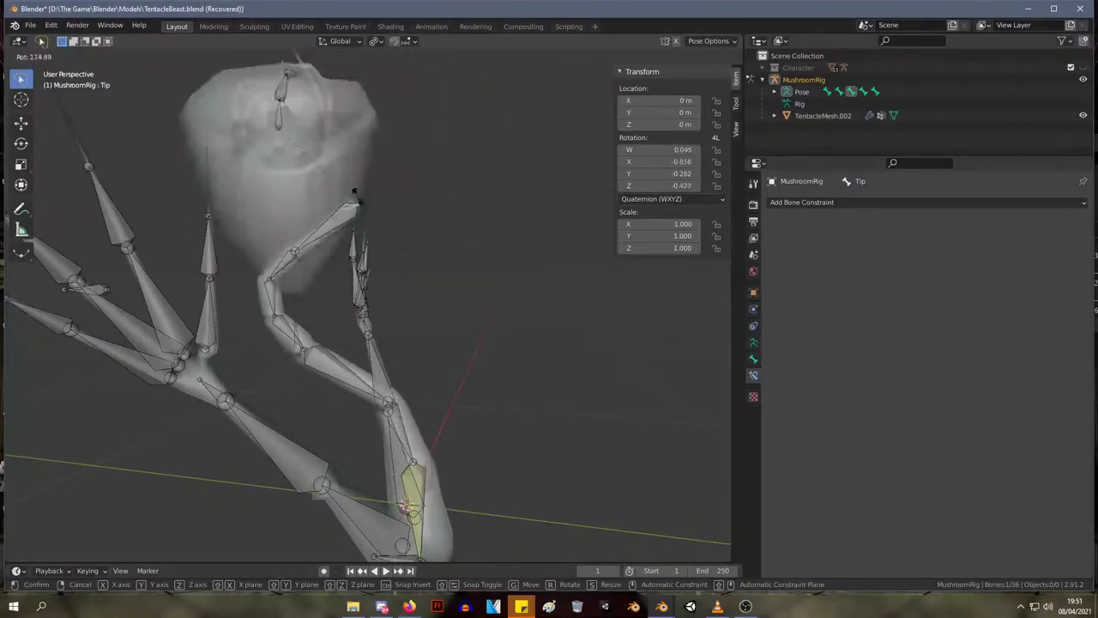
key(Escape)
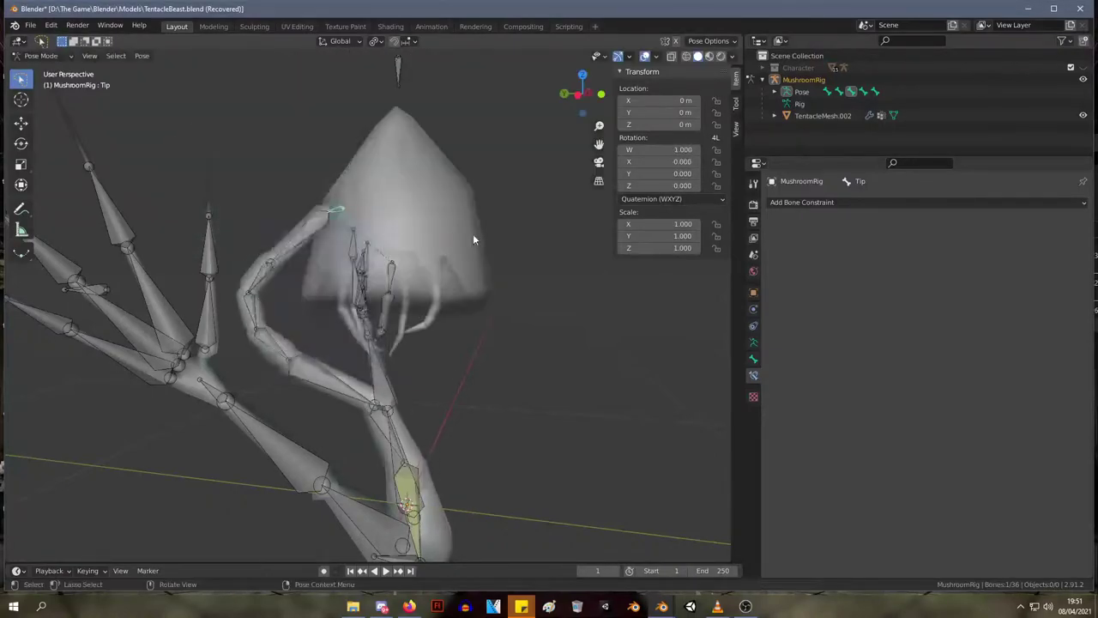
middle_drag(473, 233, 393, 232)
middle_drag(441, 249, 580, 258)
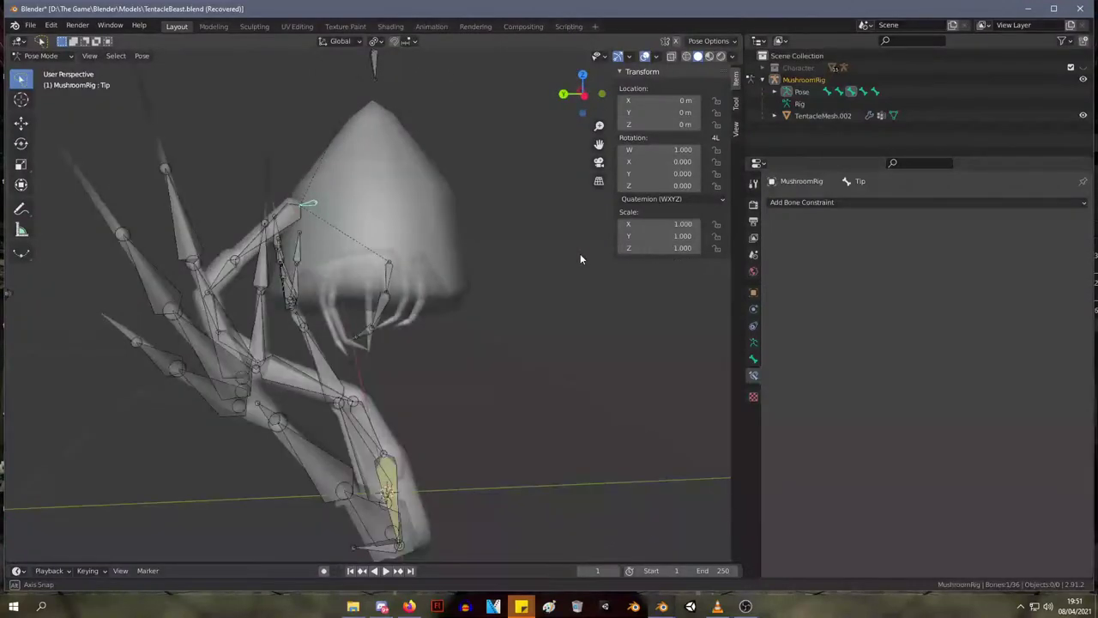
middle_drag(473, 363, 444, 389)
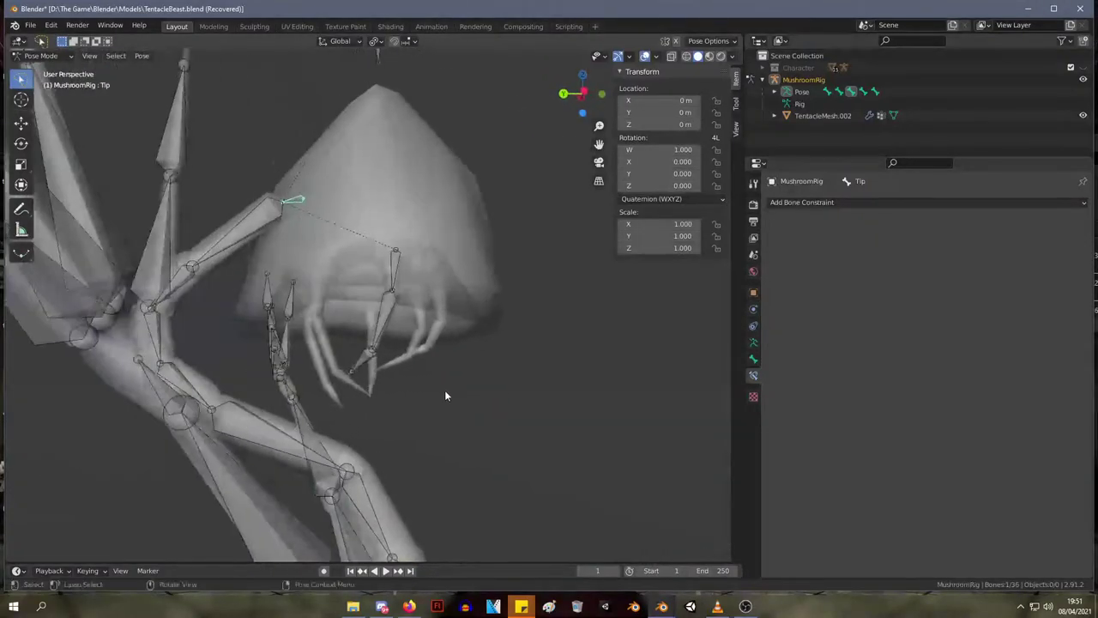
- Switch to Edit Mode and select the three bones of the TendrilBase1 chain
key(Tab)
drag(365, 313, 441, 413)
middle_drag(539, 324, 507, 321)
key(ctrl+c)
key(ctrl+v)
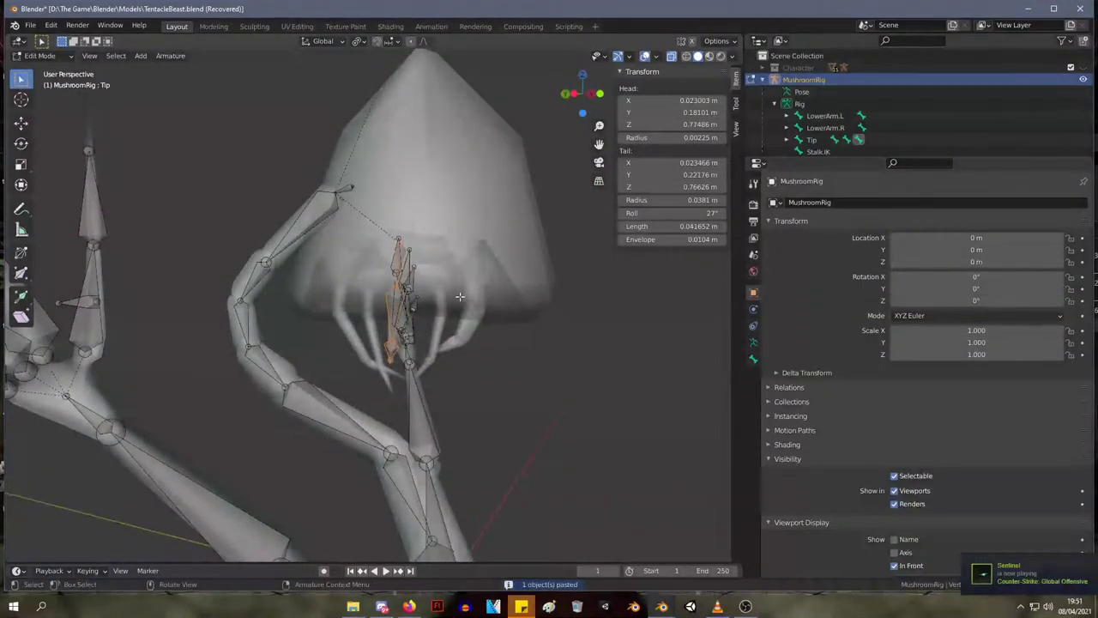
right_click(403, 291)
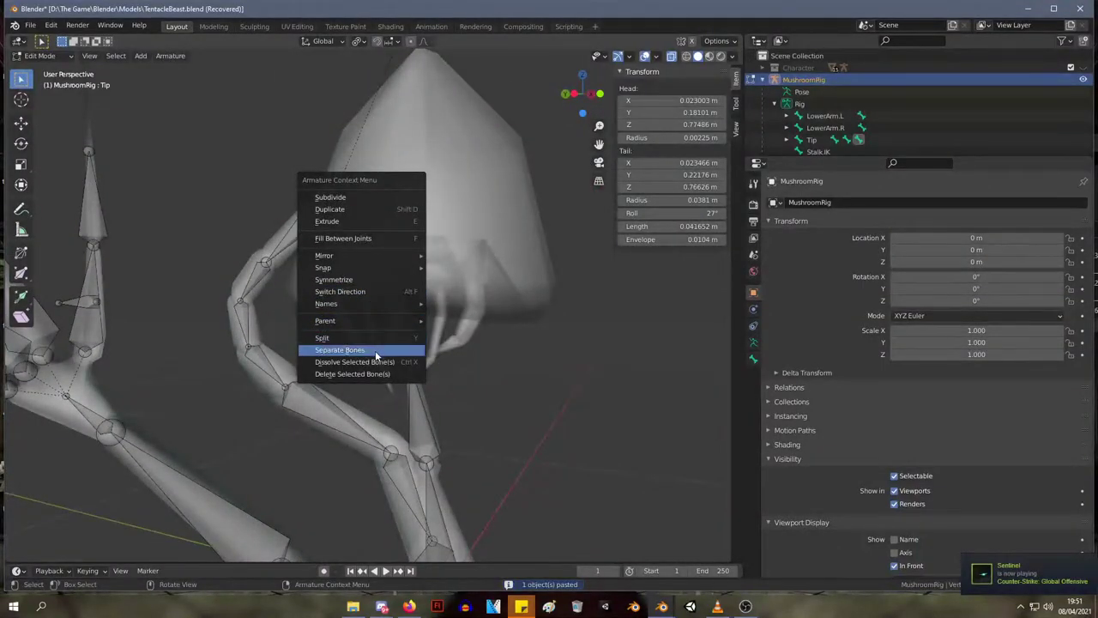
middle_drag(644, 333, 589, 348)
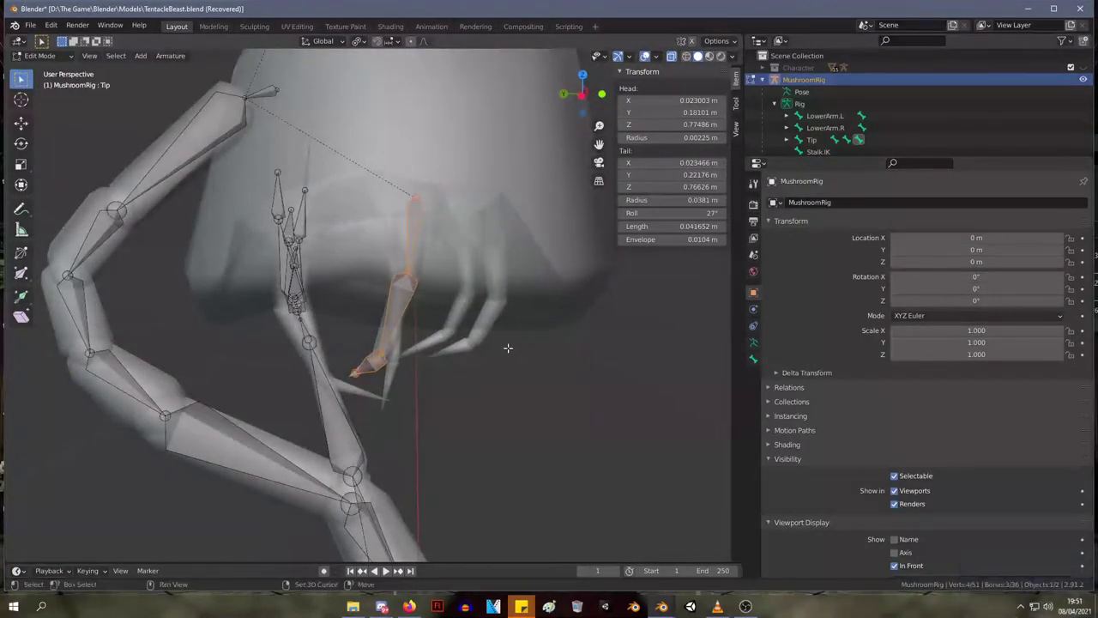
- Duplicate the tendril chain about -0.08 m along Y, then shift the copy about X 0.055, Y -0.026, Z -0.022 m
key(shift+d)
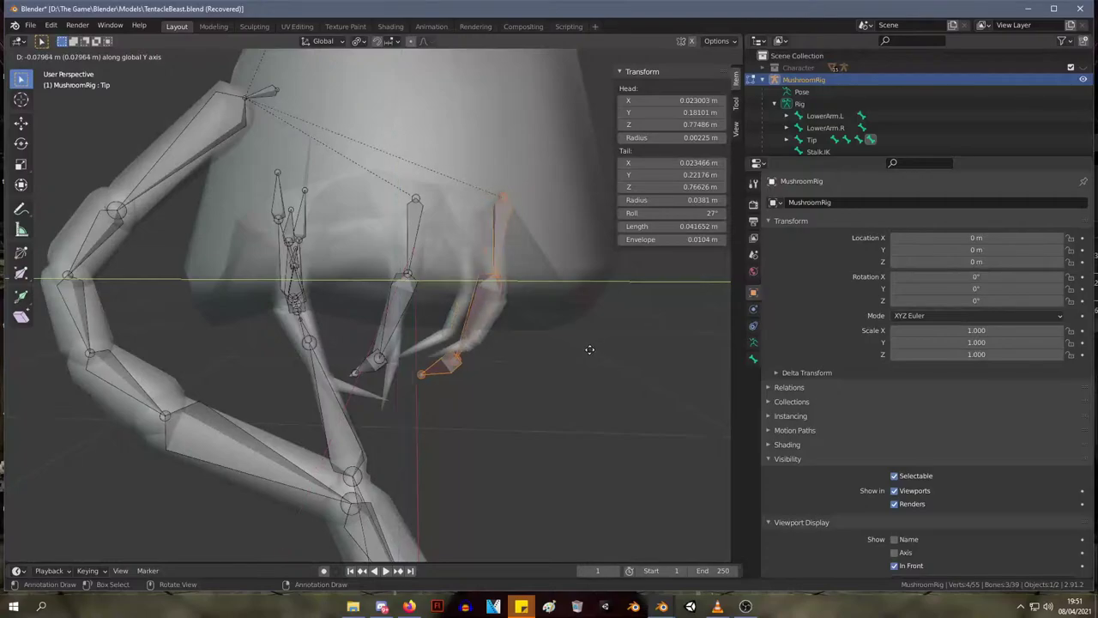
click(591, 348)
middle_drag(597, 346, 508, 333)
key(g)
click(592, 371)
- Move the duplicated chain about X 0.038, Y 0.024, Z -0.017 m, then nudge it about 0.005 m in X onto the neighbouring tendril
middle_drag(592, 371, 502, 377)
key(g)
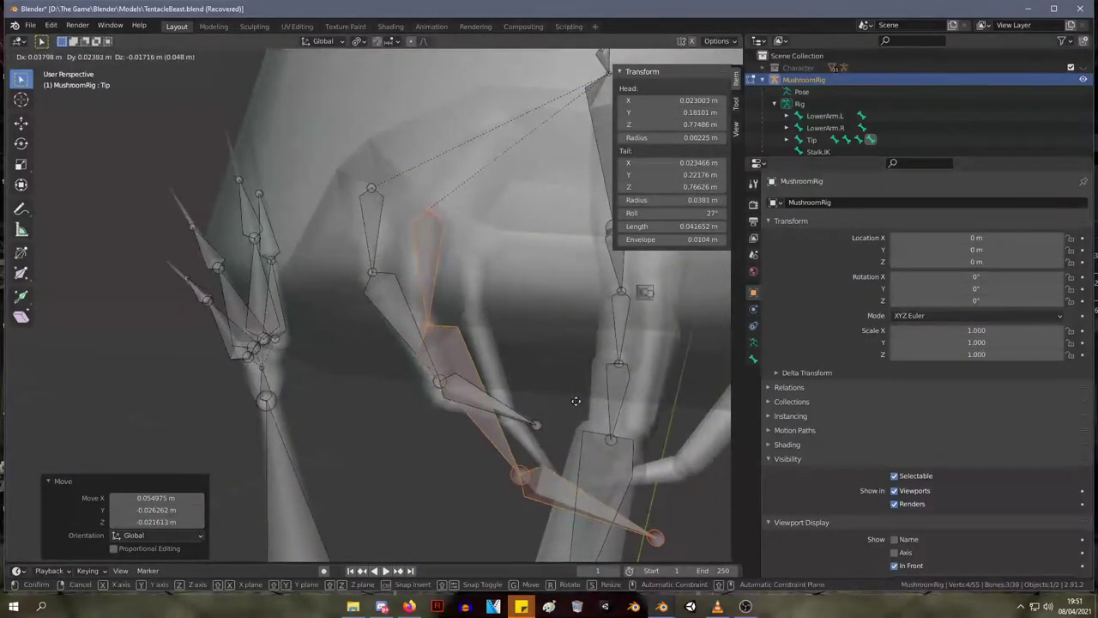
click(575, 402)
middle_drag(576, 403, 643, 417)
key(g)
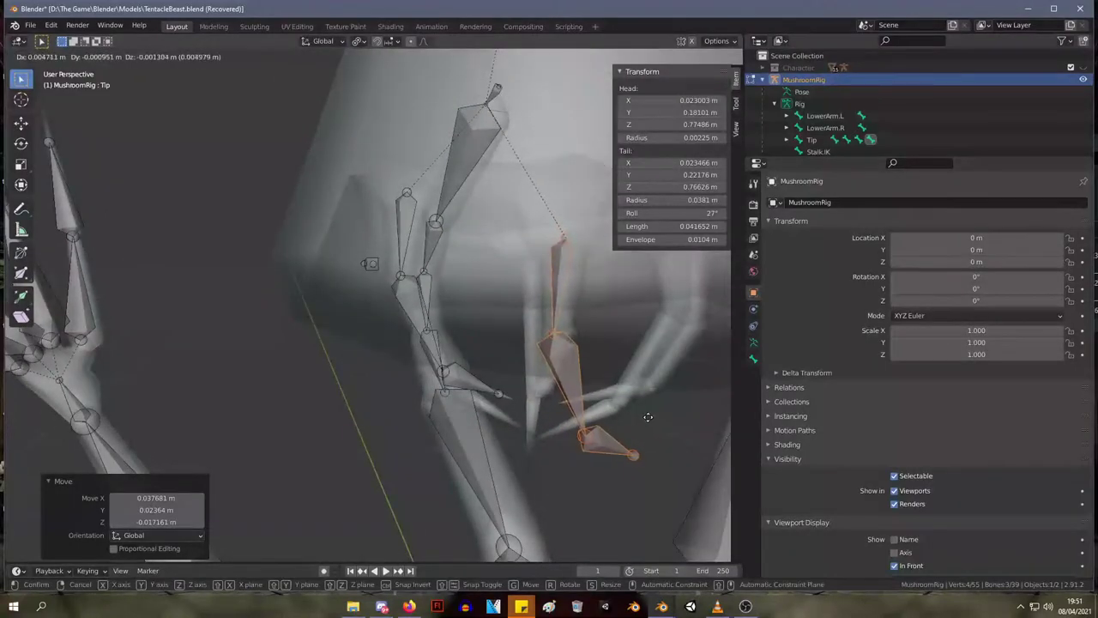
click(647, 414)
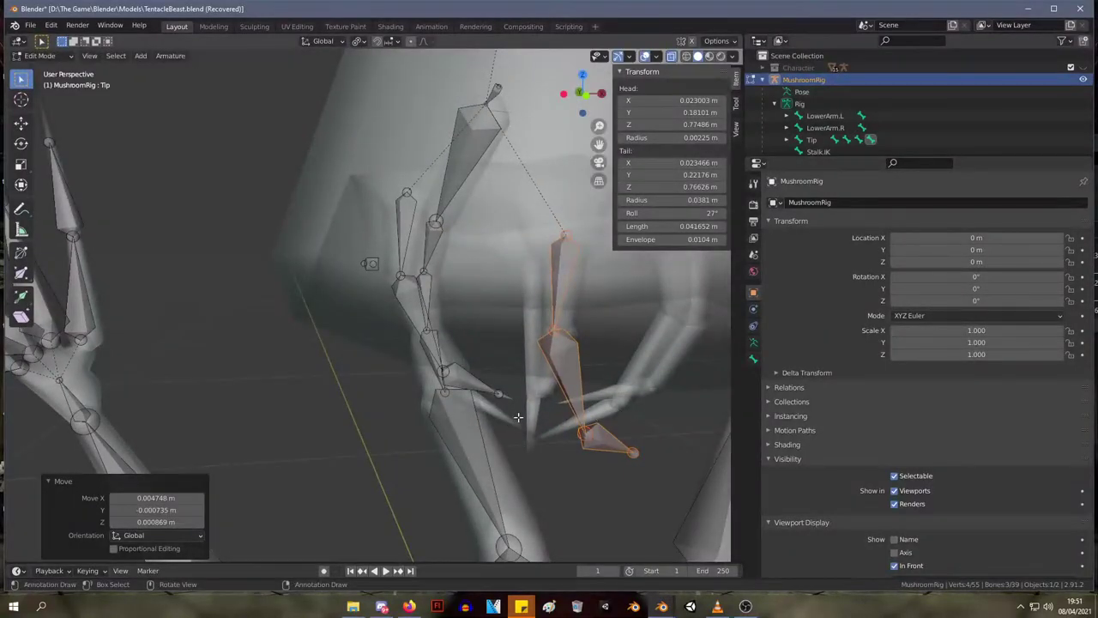
- Move TendrilBase1.001's tail onto the tendril's upper bend, at about X -0.030, Y -0.086, Z 0.531 m
middle_drag(518, 417, 461, 392)
click(472, 301)
key(g)
click(475, 291)
key(g)
click(627, 356)
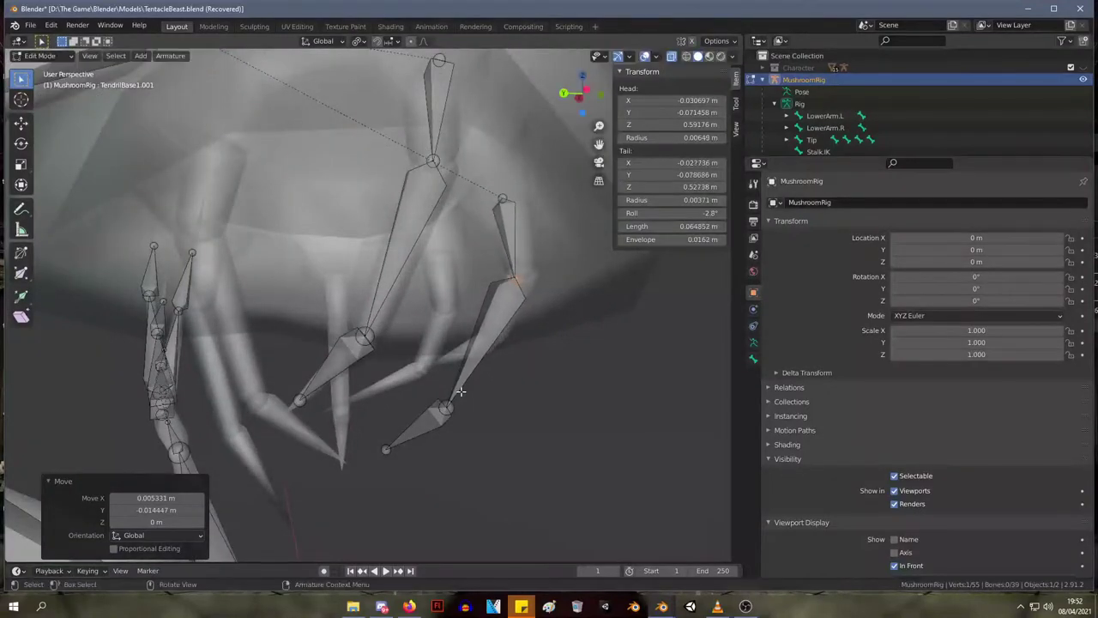
key(g)
click(536, 303)
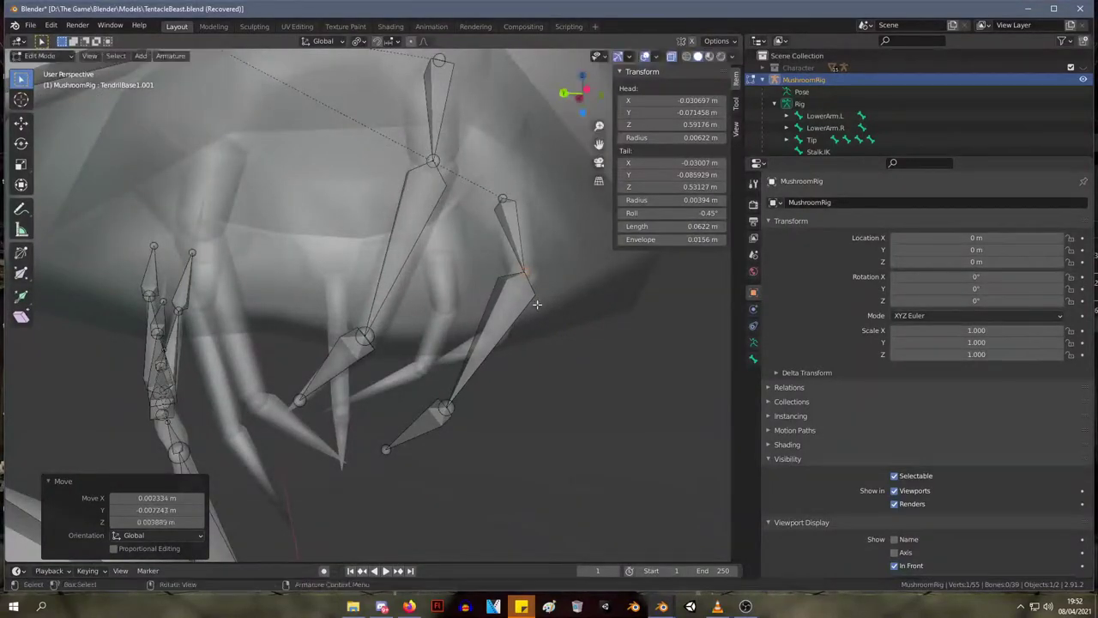
- Move TendrilMiddle1.001's tail to about X -0.003, Y -0.063, Z 0.481 m and bring TendrilEnd1.001's tail up toward the tendril's tip
click(457, 397)
key(g)
click(463, 405)
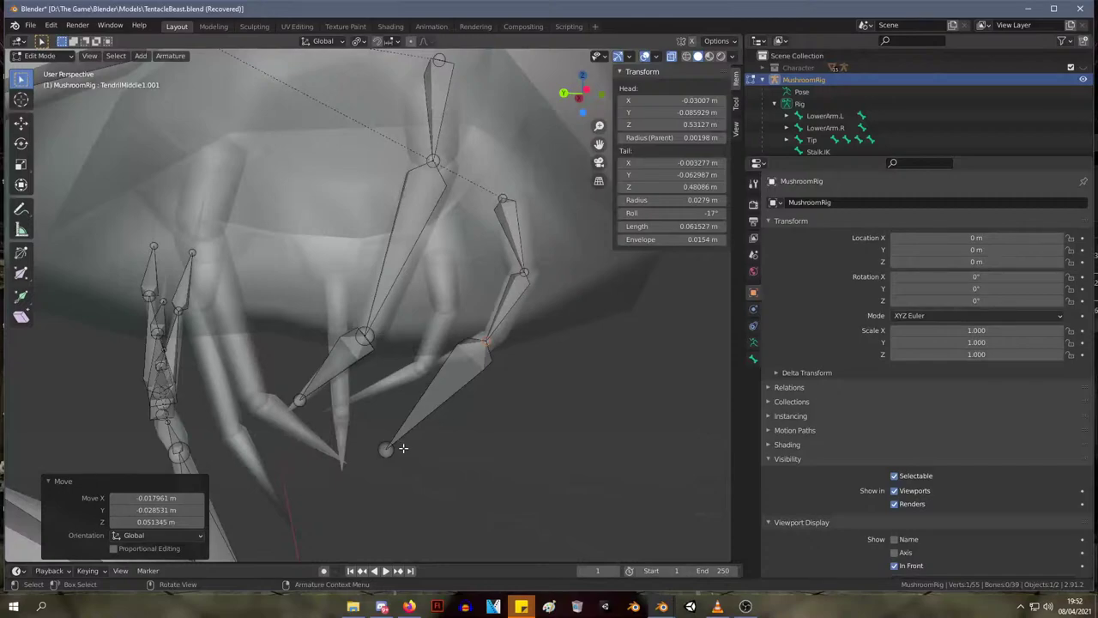
click(403, 448)
key(g)
click(452, 353)
- From another angle, move TendrilMiddle1.001's tail to about X -0.036, Y -0.056, Z 0.478 m and align TendrilEnd1.001's tail with the tendril
middle_drag(452, 353, 579, 305)
click(556, 267)
key(g)
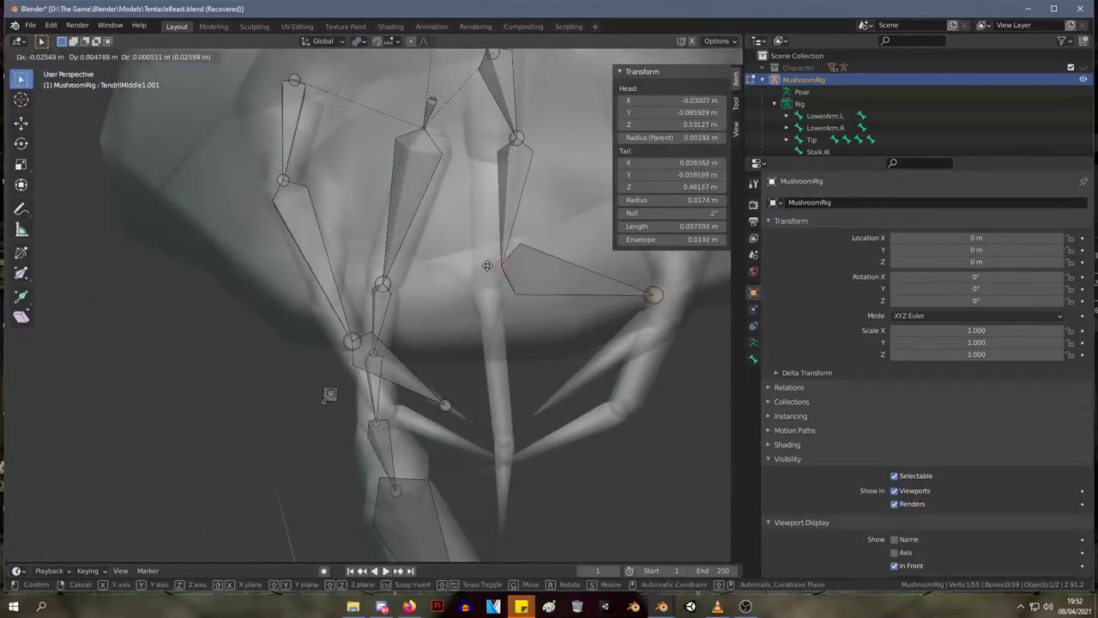
click(486, 273)
click(650, 297)
key(g)
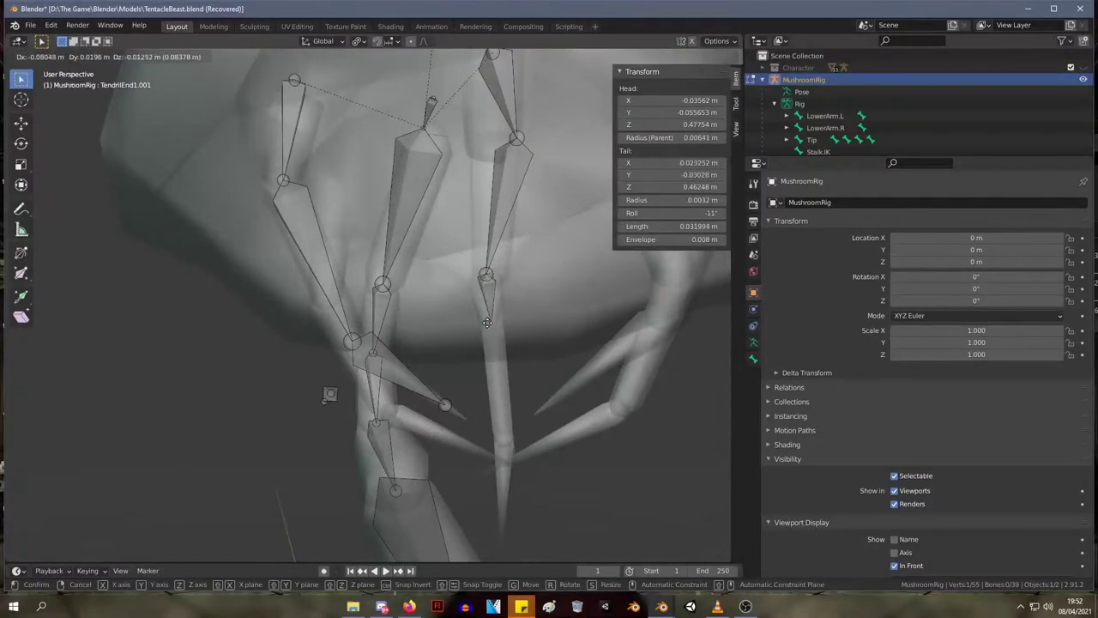
click(489, 319)
- Center TendrilBase1.001's tail in the tendril at about X -0.041, Y -0.084, Z 0.532 m
click(515, 144)
key(g)
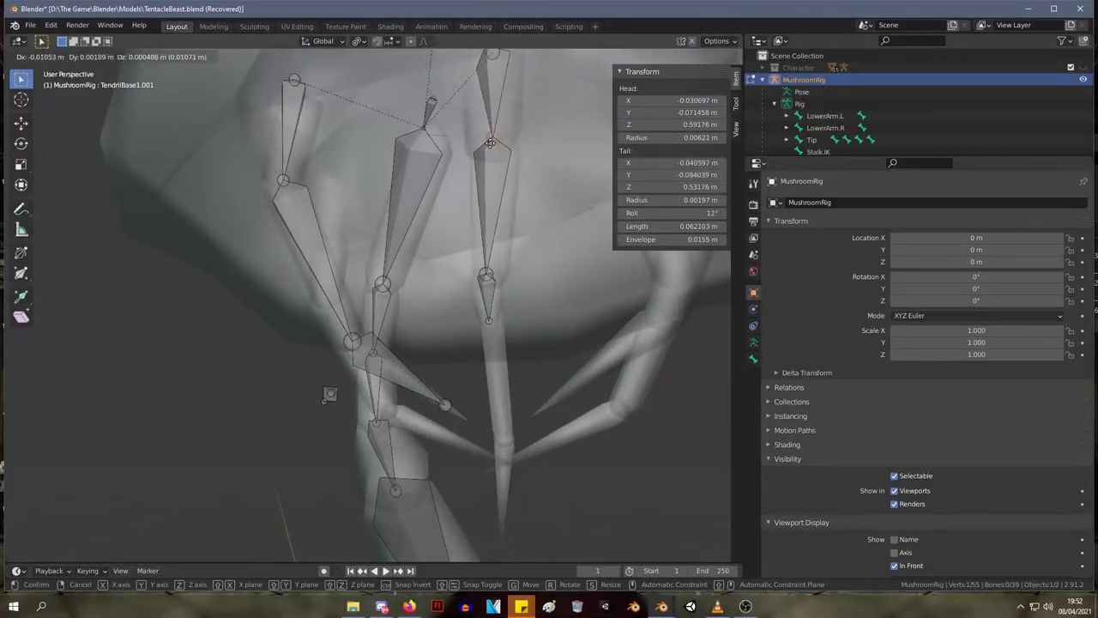
click(493, 168)
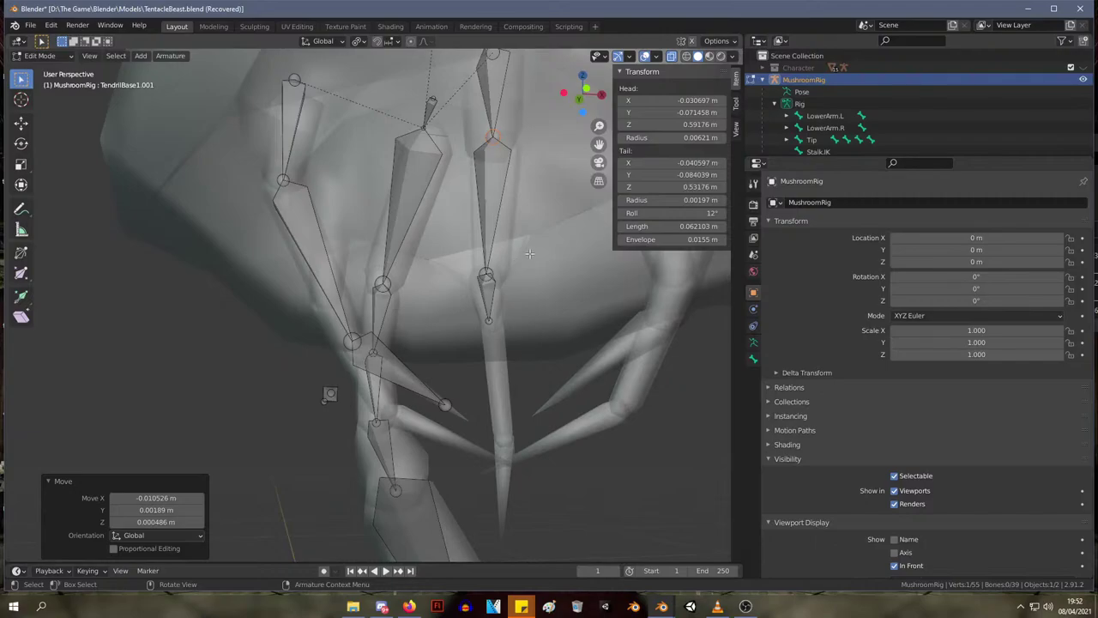
- Select the TendrilBase1 chain again and duplicate it with an offset of about X -0.016, Y 0.020, Z 0.002 m
middle_drag(529, 253, 544, 307)
key(shift)
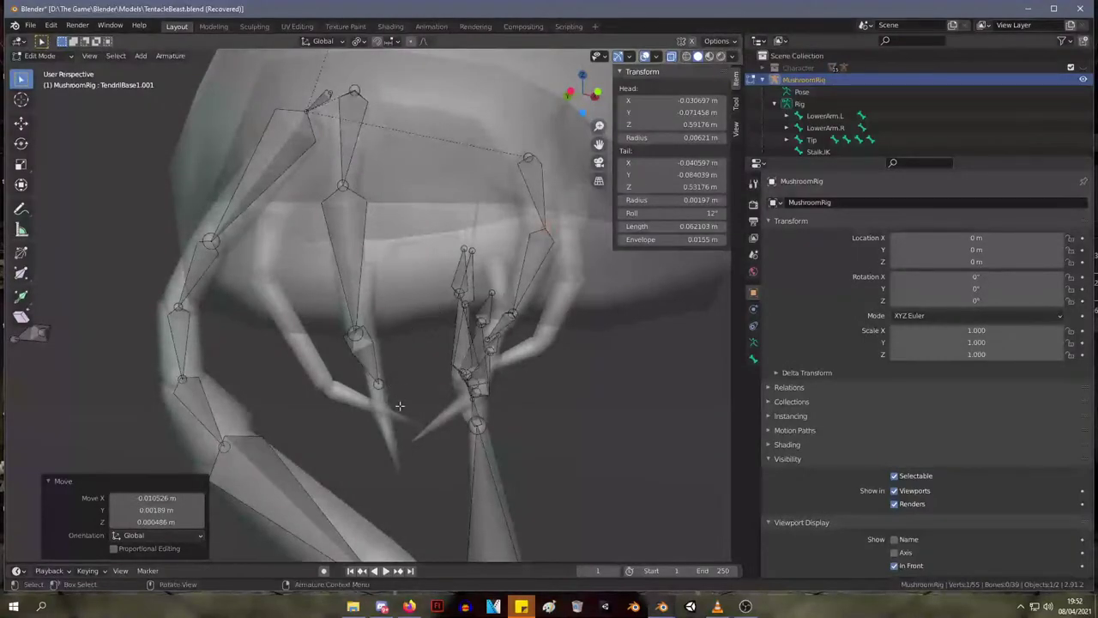
shift+drag(399, 404, 294, 109)
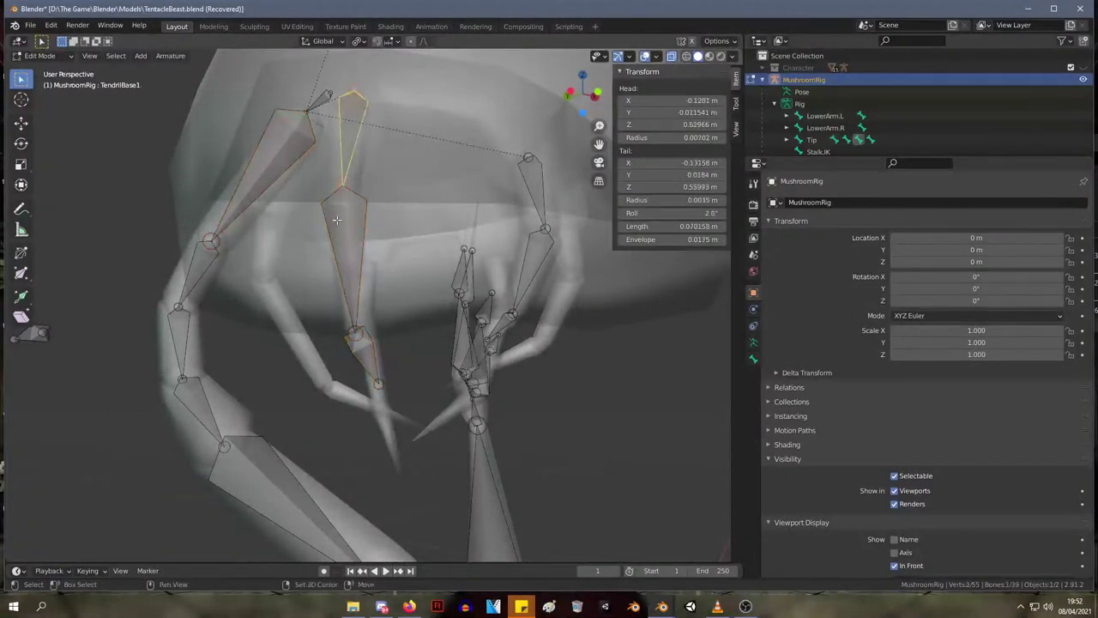
click(355, 337)
key(g)
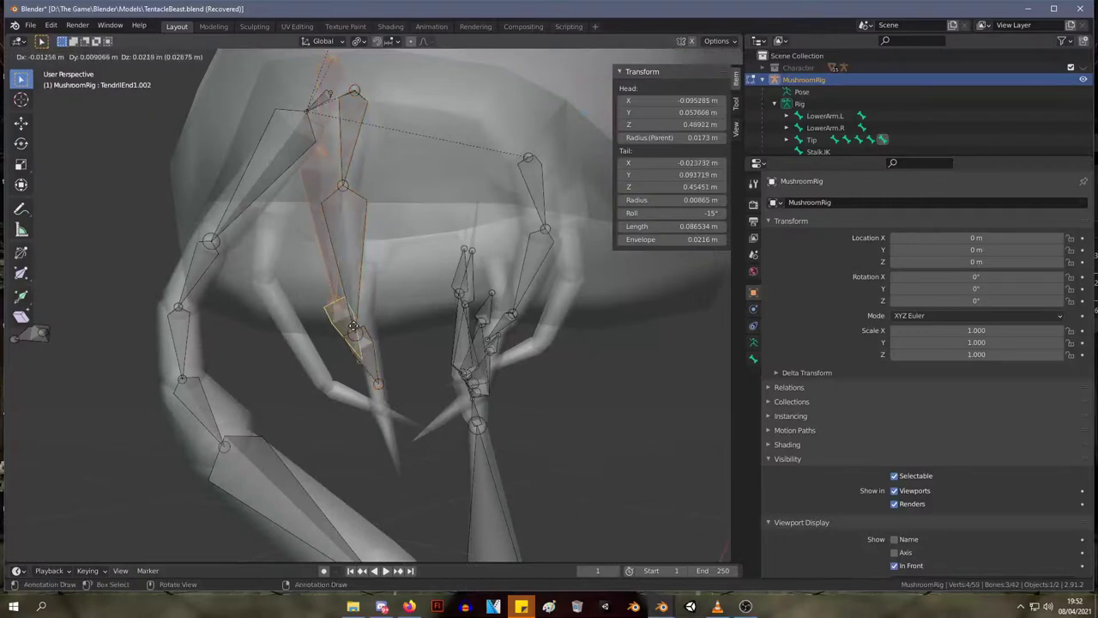
click(353, 326)
middle_drag(353, 326, 374, 305)
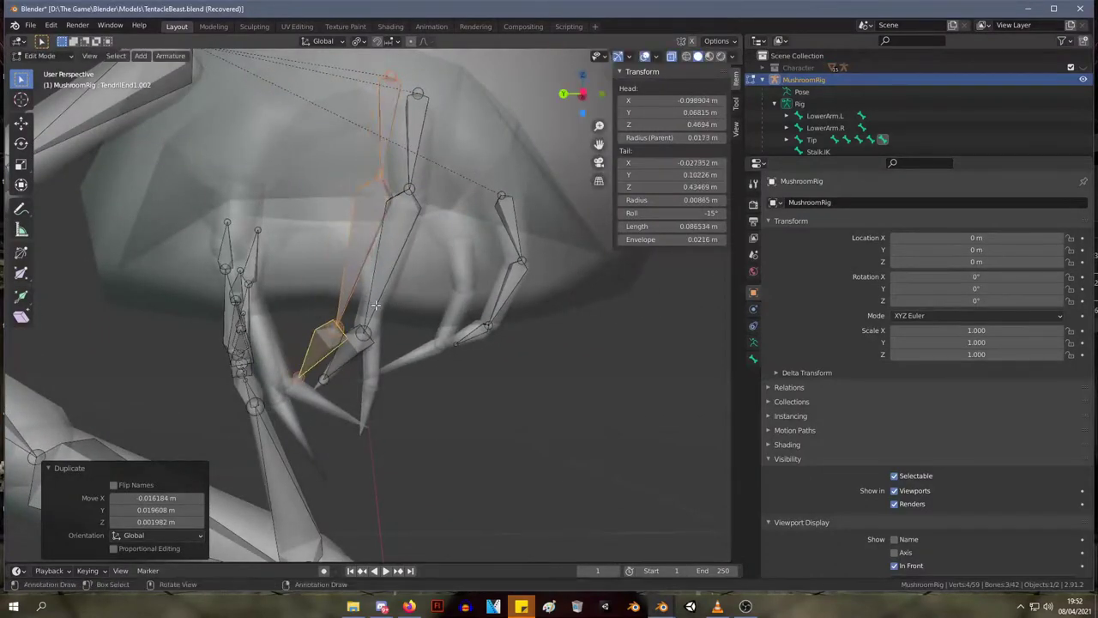
key(r)
key(z)
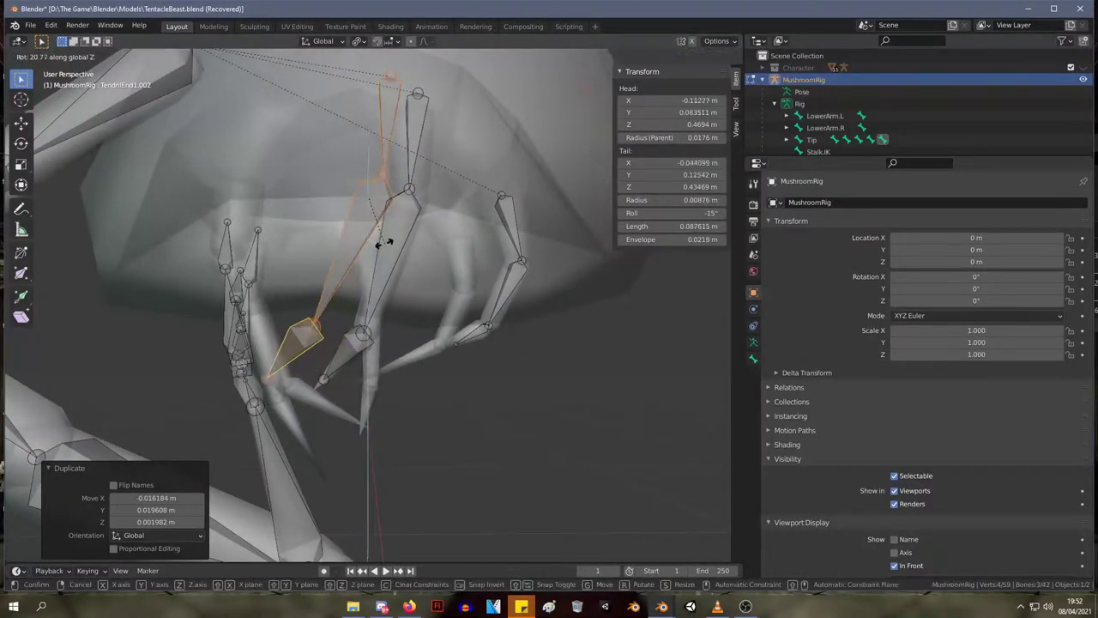
right_click(504, 265)
- Move the second duplicated chain about X 0.007, Y 0.089, Z -0.043 m, then shift it toward its tendril from another angle
key(g)
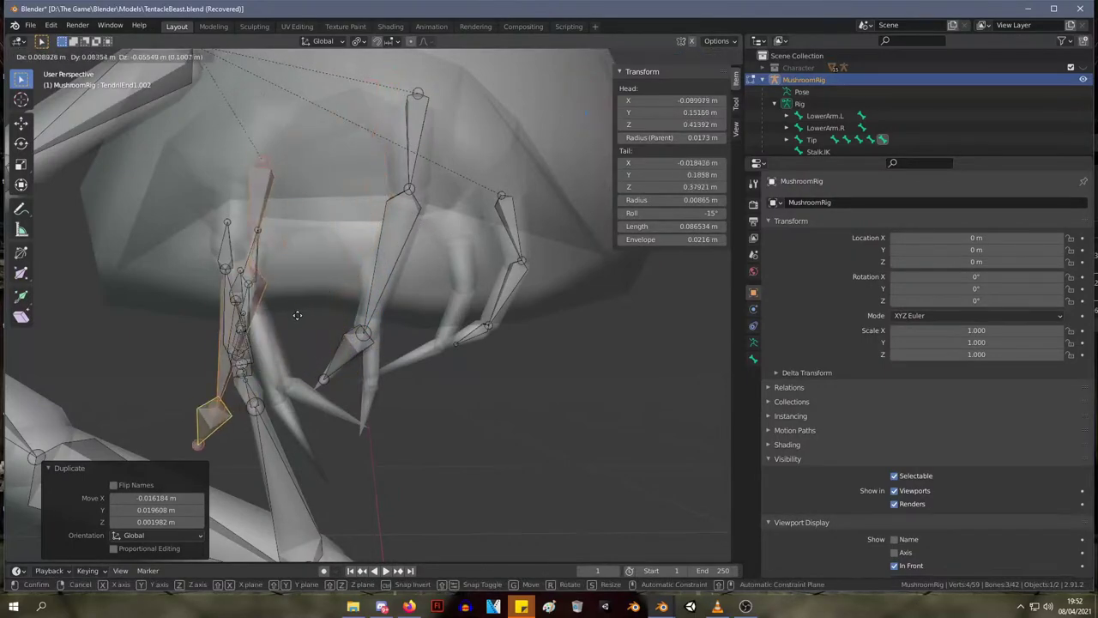
click(312, 299)
middle_drag(312, 299, 394, 334)
key(g)
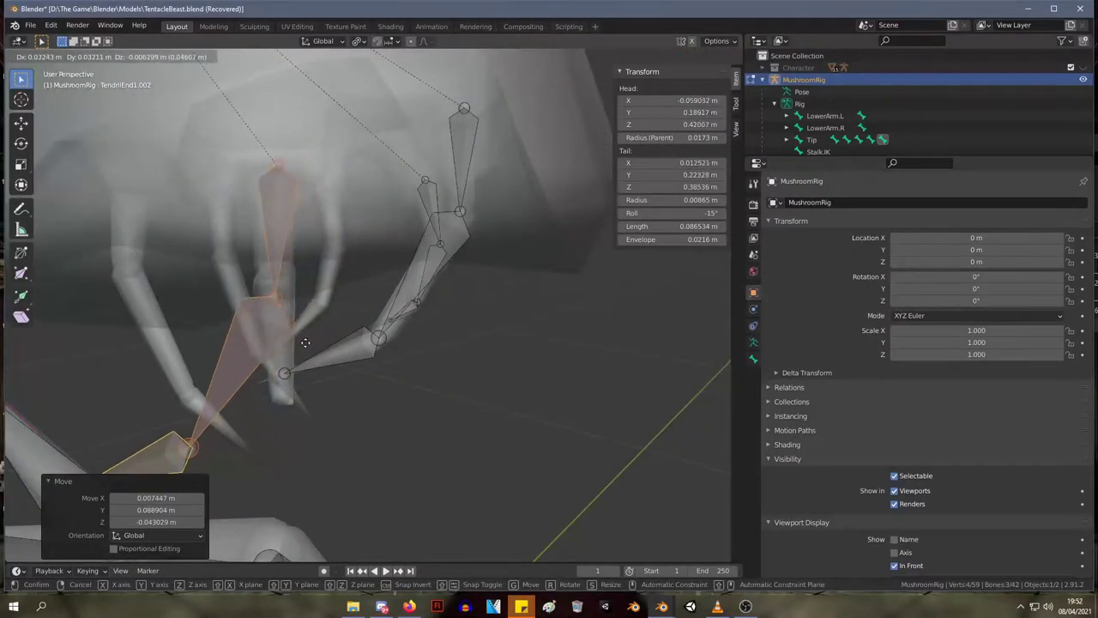
click(303, 343)
- Fine-position the second duplicated chain at its tendril's root, with the base bone's head at about X -0.089, Y 0.141, Z 0.584 m
middle_drag(302, 343, 560, 309)
key(g)
click(377, 343)
key(g)
click(338, 340)
key(g)
click(475, 342)
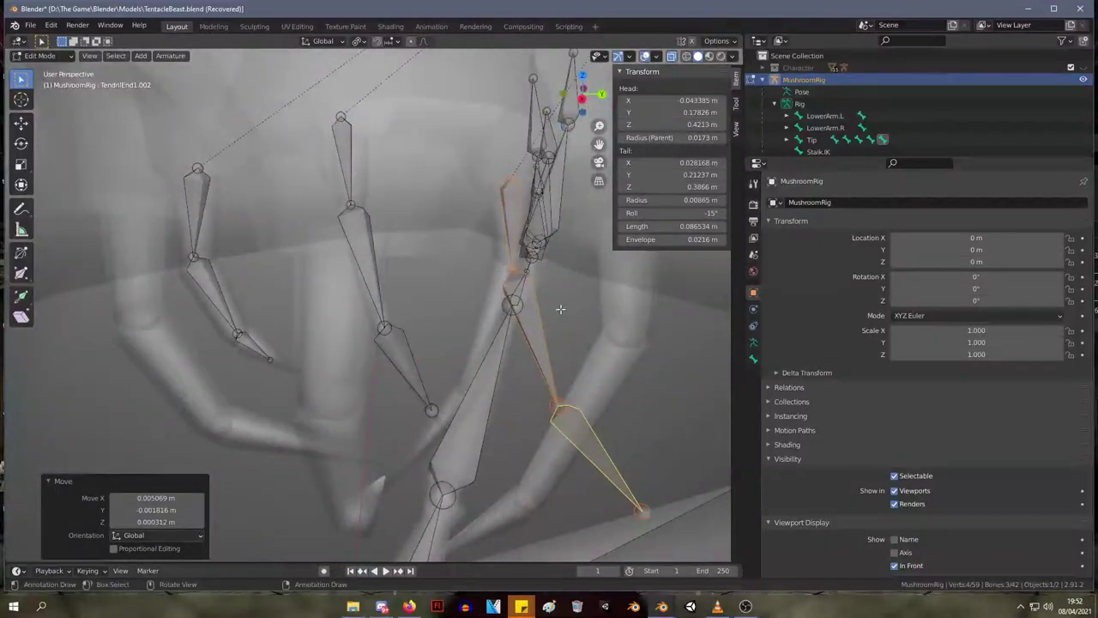
- Move TendrilBase1.002's tail to about X -0.095, Y 0.147, Z 0.523 m and TendrilMiddle1.002's tail to about X -0.043, Y 0.109, Z 0.430 m
click(511, 273)
key(g)
click(508, 267)
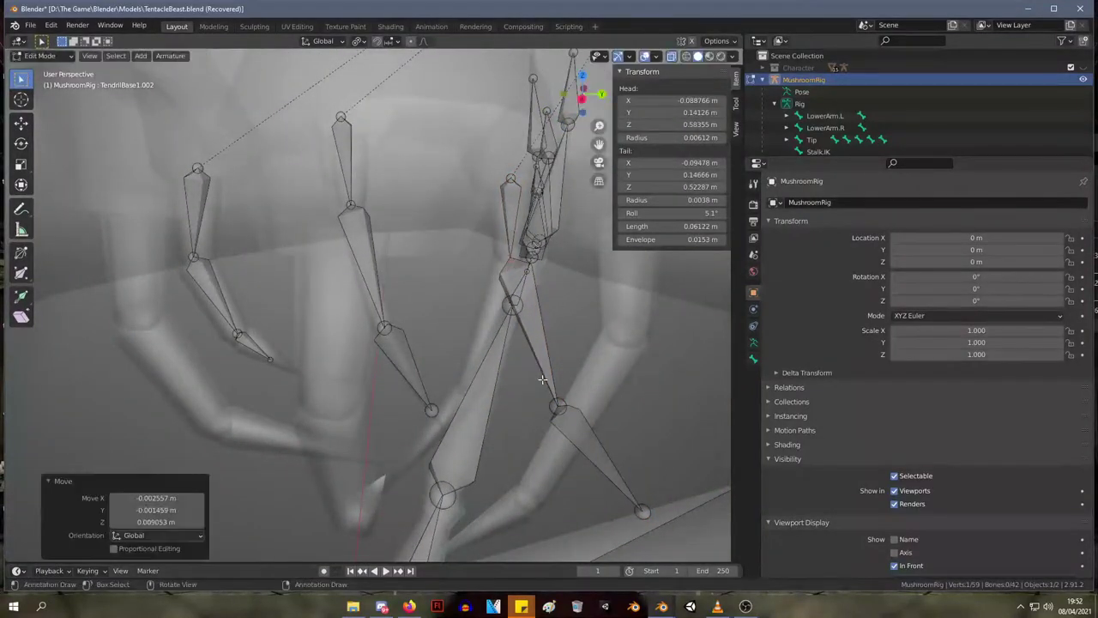
click(558, 405)
key(g)
click(464, 394)
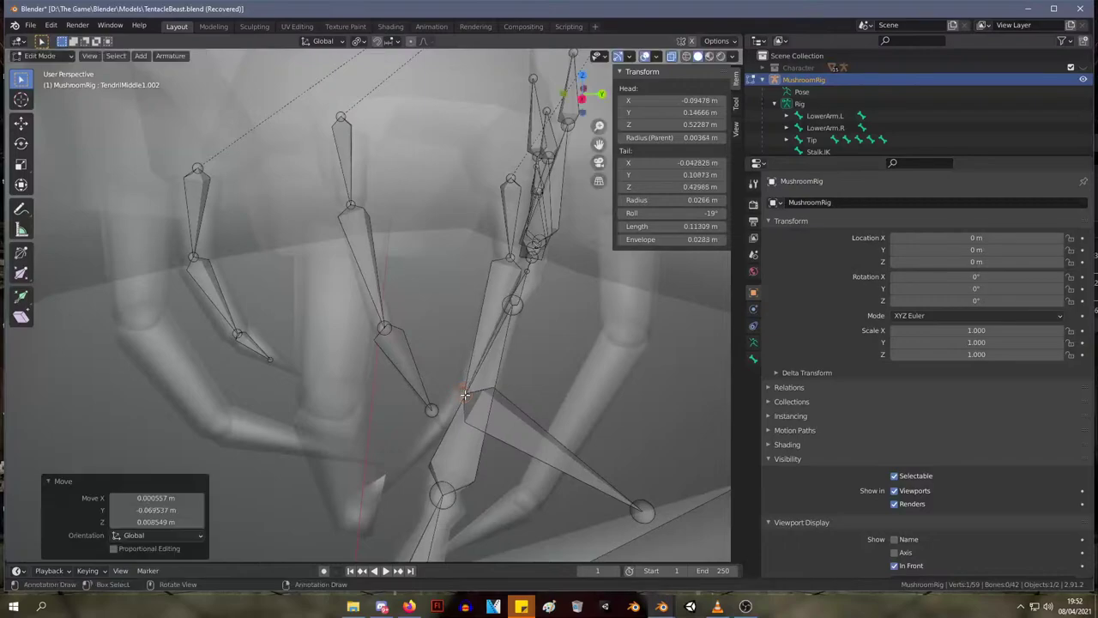
- Move TendrilEnd1.002's tail to the tendril's tip, at about X 0.01, Y 0.08, Z 0.40 m, adjusting it from two angles
click(643, 506)
key(g)
click(414, 450)
middle_drag(540, 422, 424, 376)
key(g)
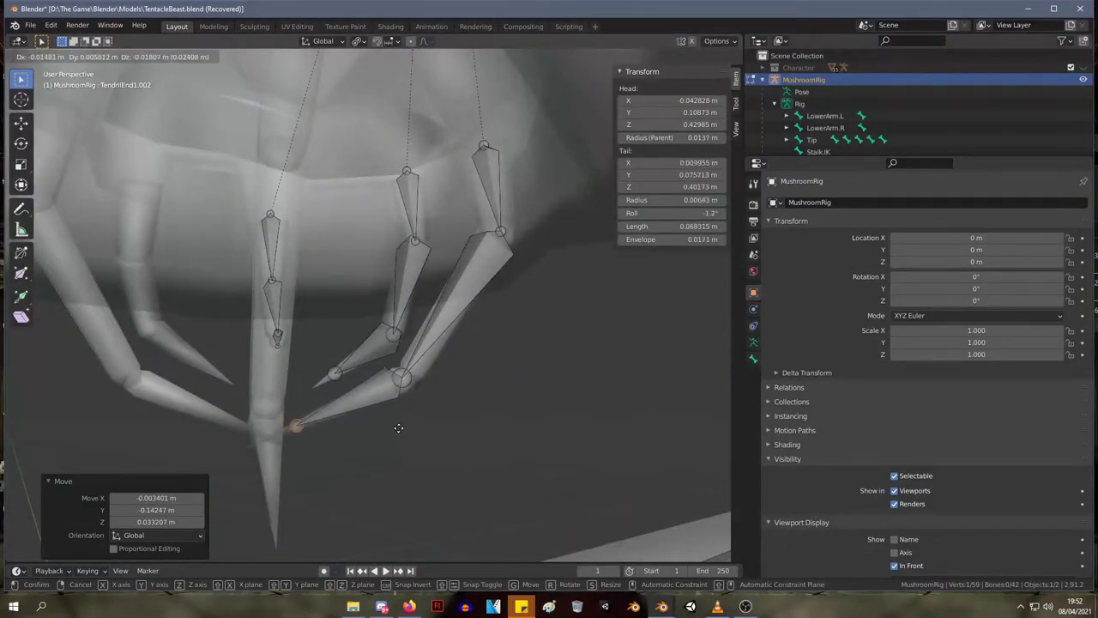
click(403, 428)
- Fine-tune TendrilMiddle1.002's tail at the lower bend and set TendrilBase1.002's tail at about X -0.092, Y 0.145, Z 0.525 m
click(402, 377)
key(g)
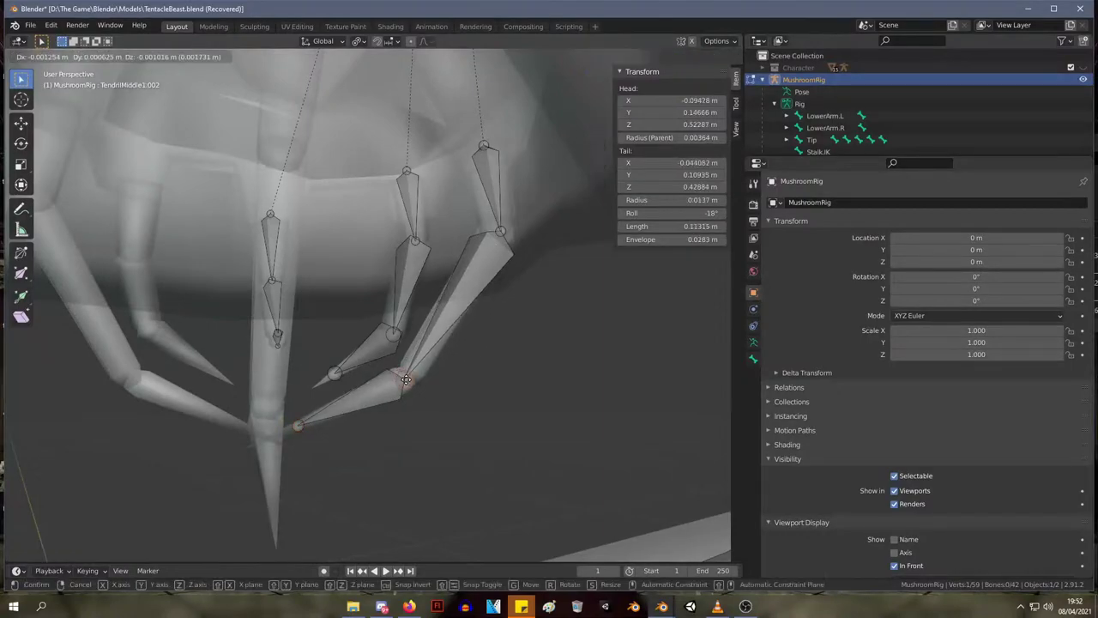
click(419, 368)
mouse_move(445, 283)
middle_down()
mouse_move(433, 296)
mouse_move(452, 280)
middle_up()
click(453, 280)
key(g)
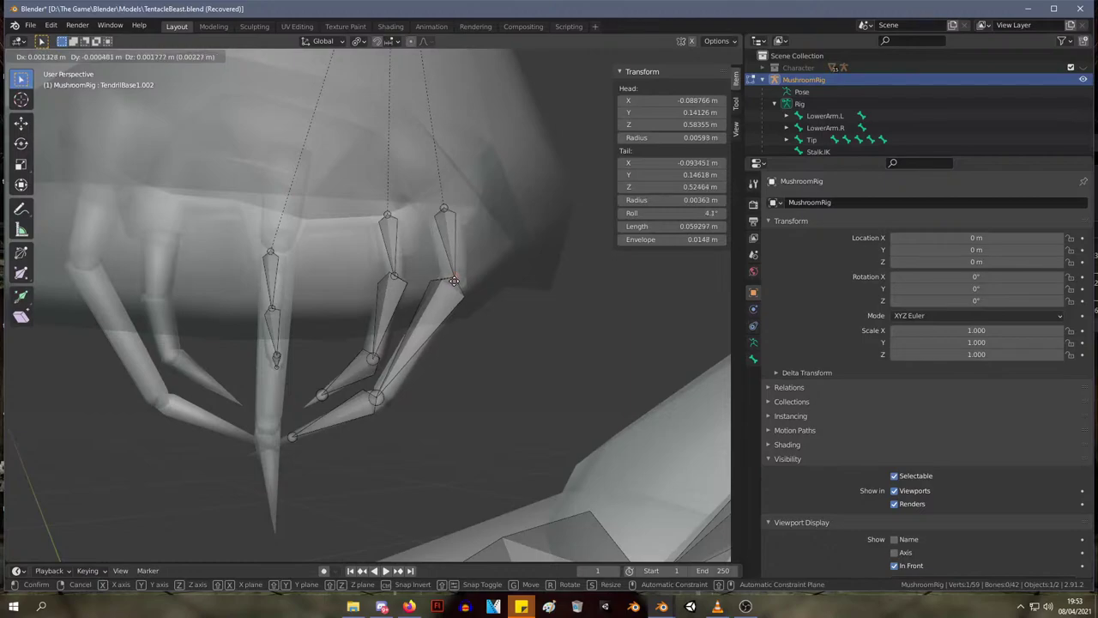
click(454, 283)
- Select the TendrilBase1.001 bone and look for it in the rig's bone hierarchy
middle_drag(458, 296, 412, 275)
scroll(333, 380, up, 3)
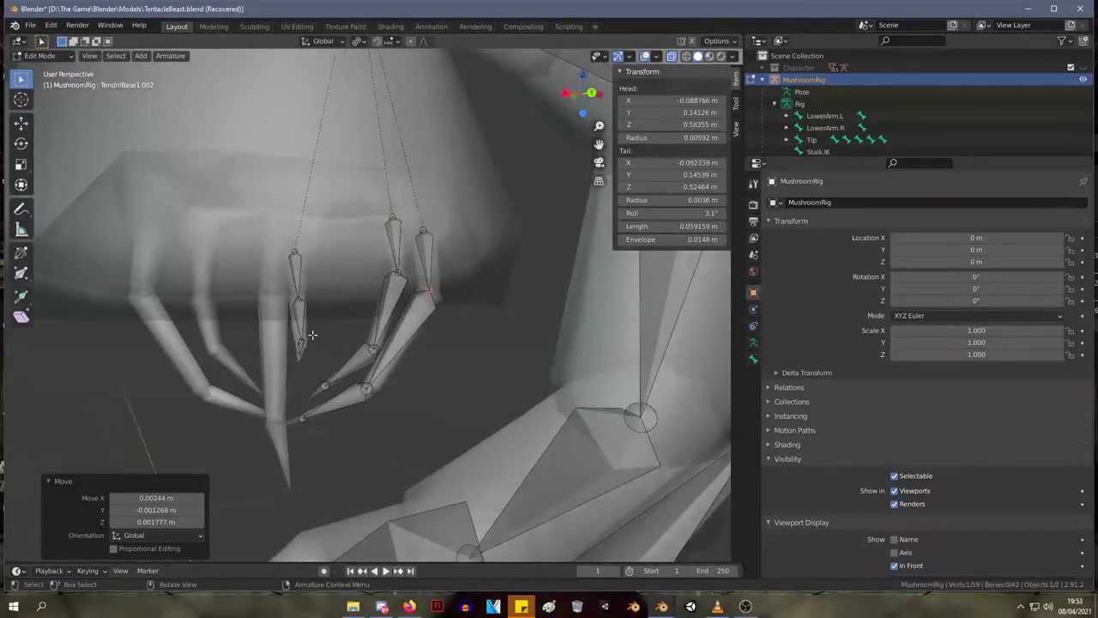
click(300, 319)
scroll(849, 153, down, 3)
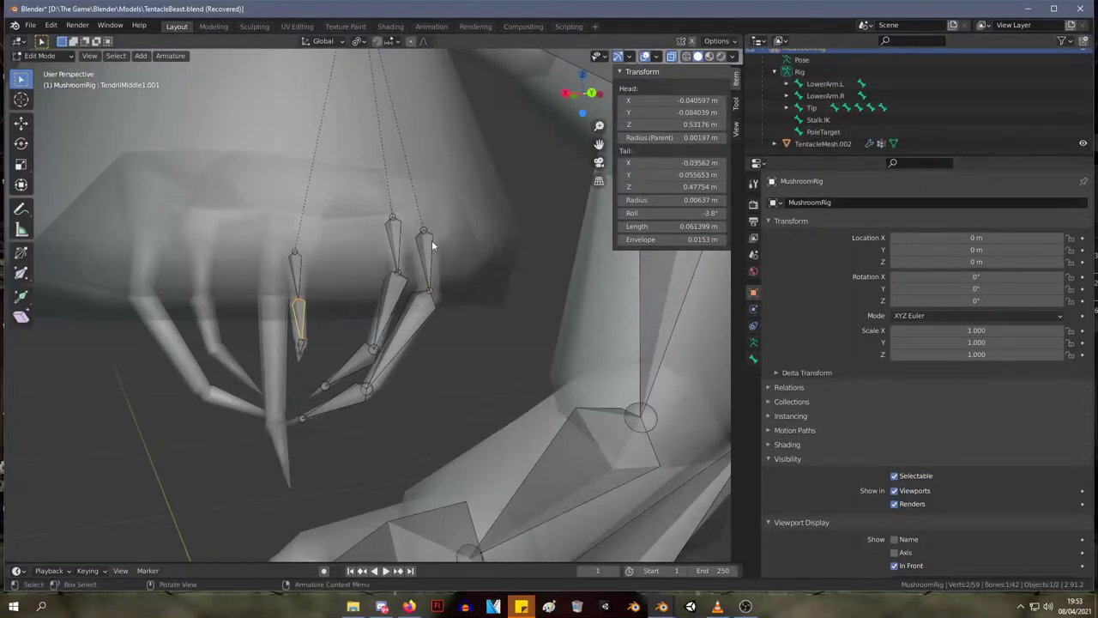
click(299, 264)
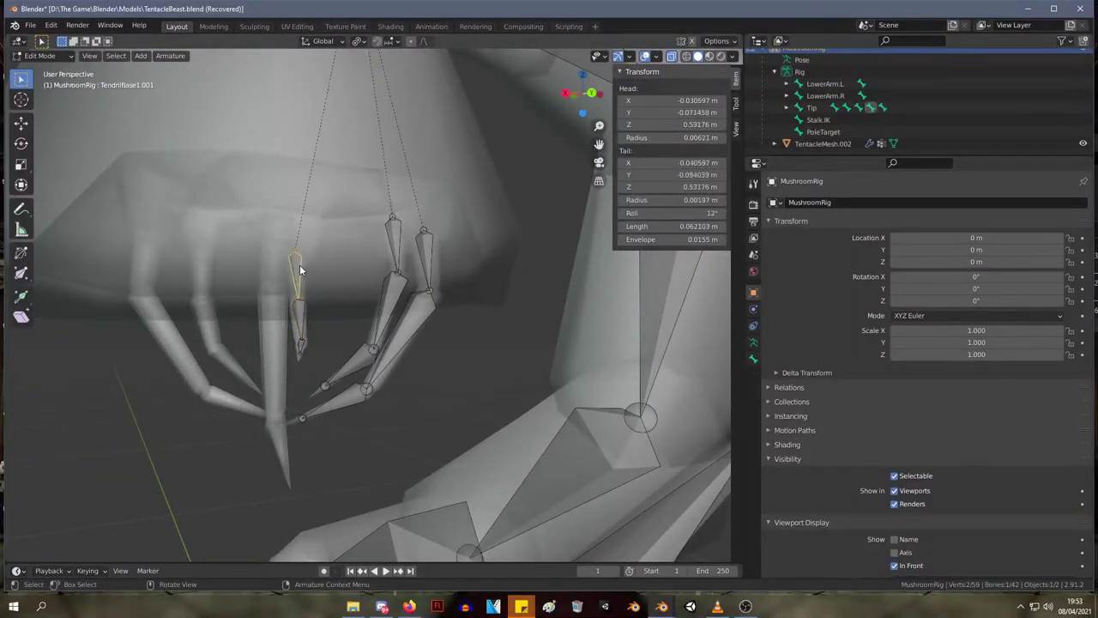
scroll(819, 137, up, 3)
scroll(819, 137, down, 2)
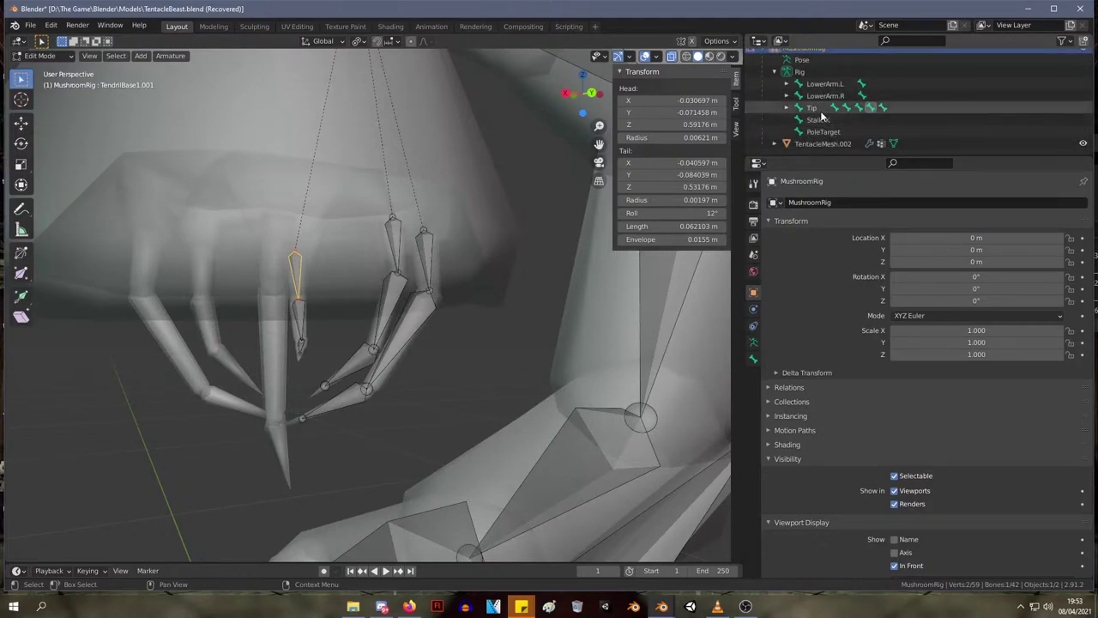
- Expand the Tip and TendrilBase1.002 branches of the bone hierarchy and rename the TendrilBase1 bone as TendrilBase
click(786, 109)
scroll(849, 116, down, 3)
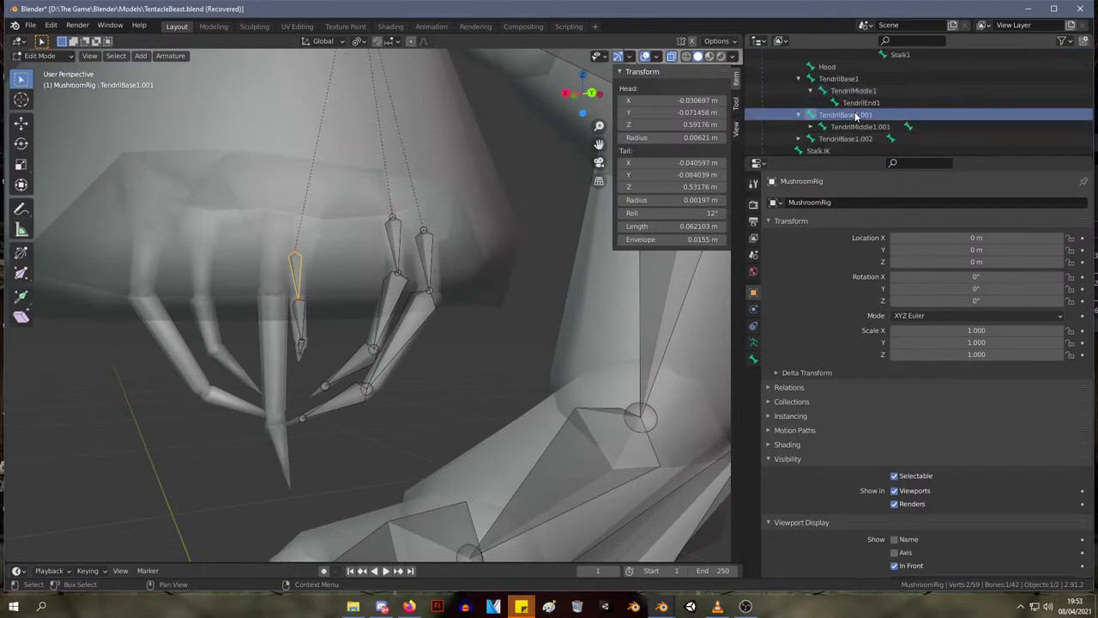
click(829, 140)
click(800, 140)
scroll(849, 145, down, 2)
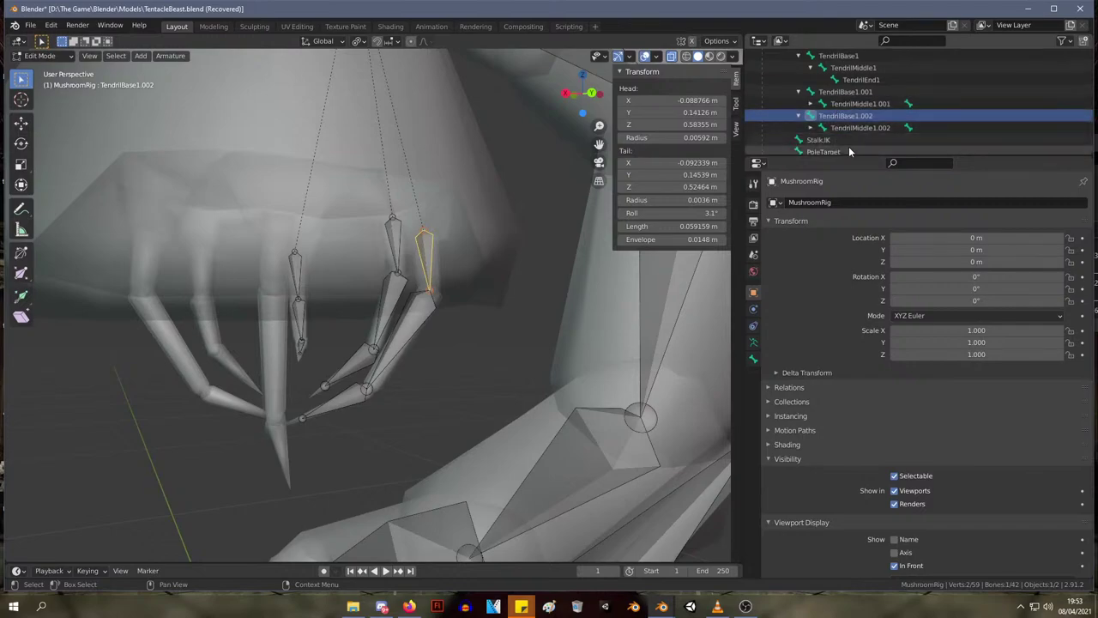
scroll(864, 118, up, 2)
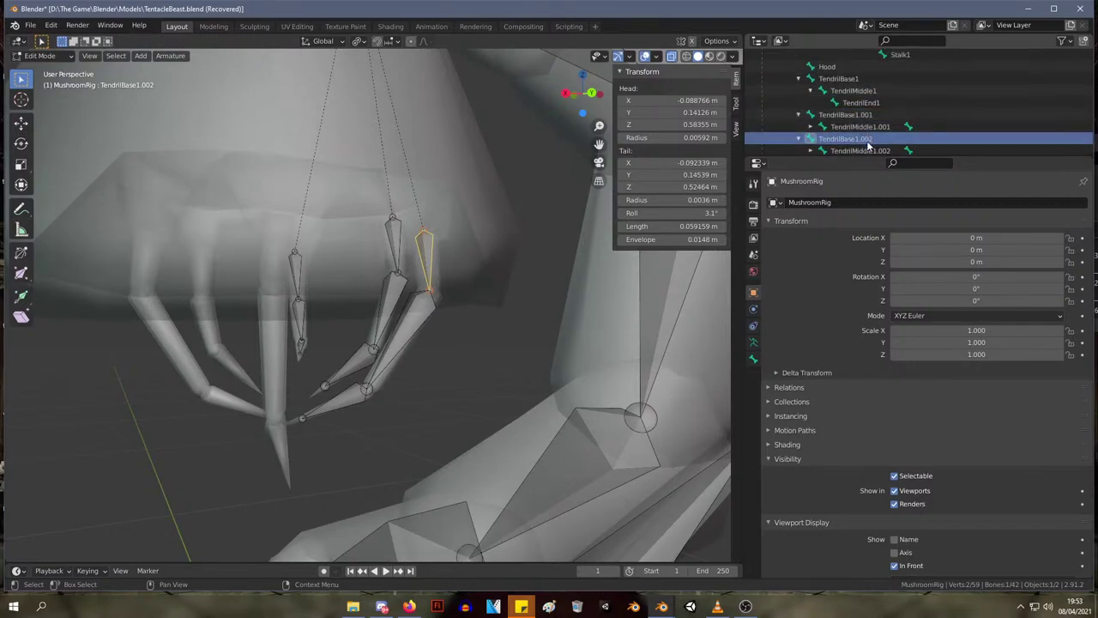
click(861, 79)
scroll(864, 96, up, 1)
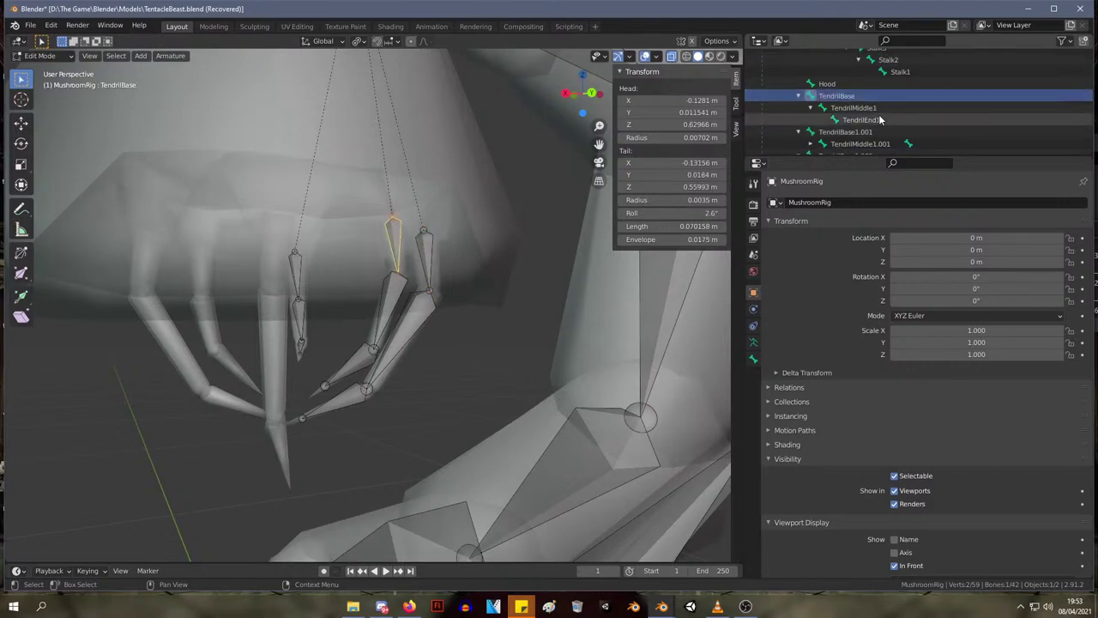
- Rename the TendrilMiddle1 bone as TendrilMiddle and the TendrilEnd1 bone as TendrilEnd
click(873, 108)
scroll(882, 97, down, 1)
double_click(885, 110)
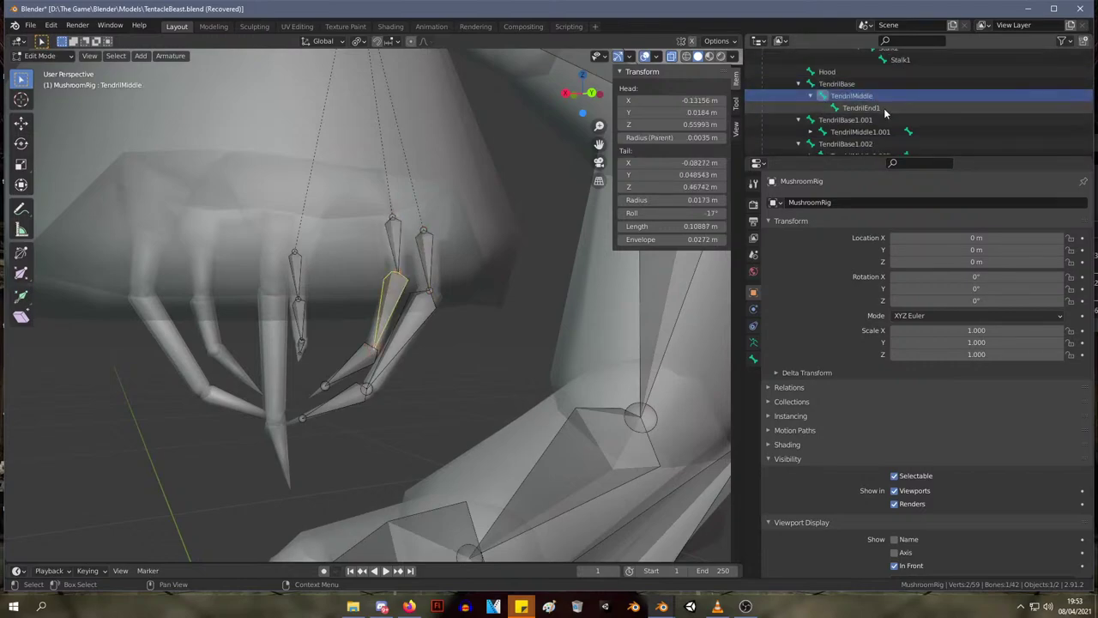
key(Return)
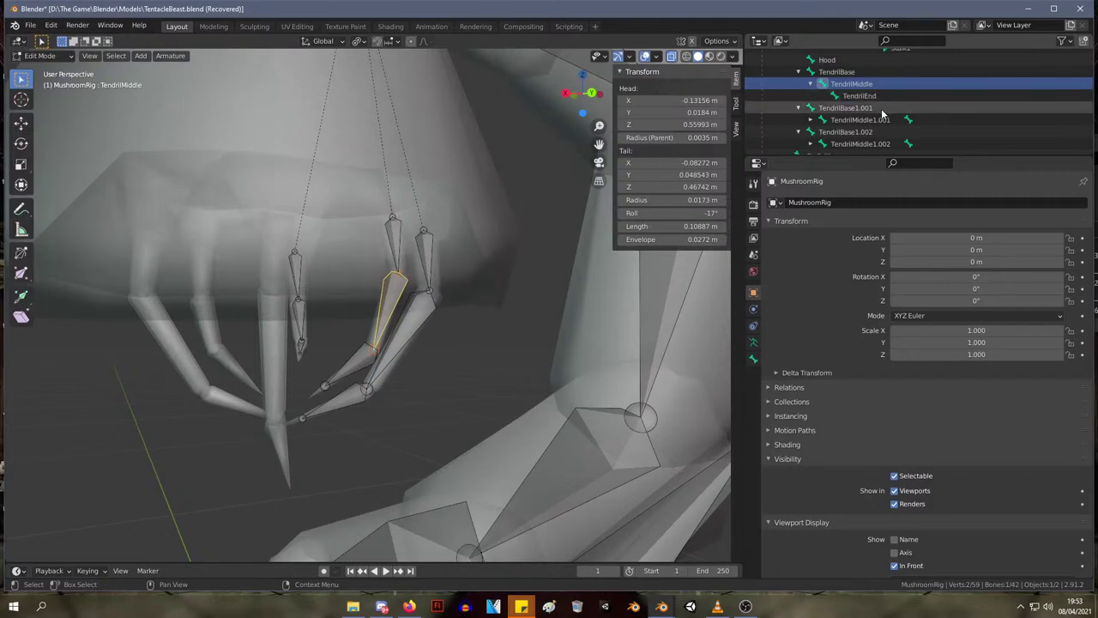
- Rename the TendrilBase bone as TendrilBase.1, leaving the TendrilBase1.001 name as it is
double_click(883, 108)
scroll(884, 107, down, 1)
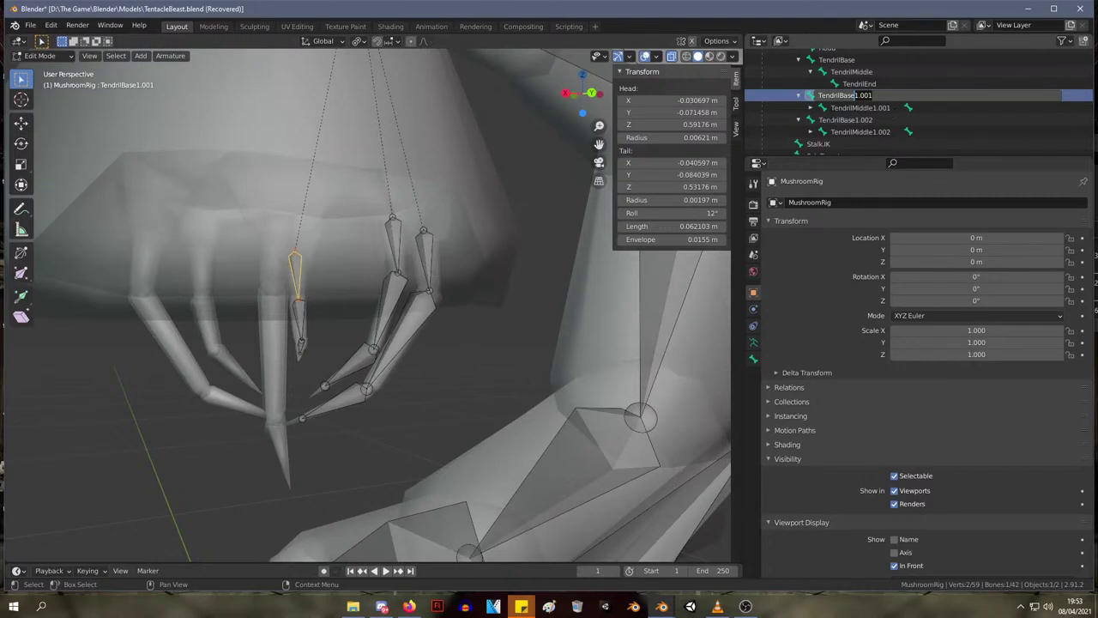
scroll(864, 95, up, 3)
double_click(866, 92)
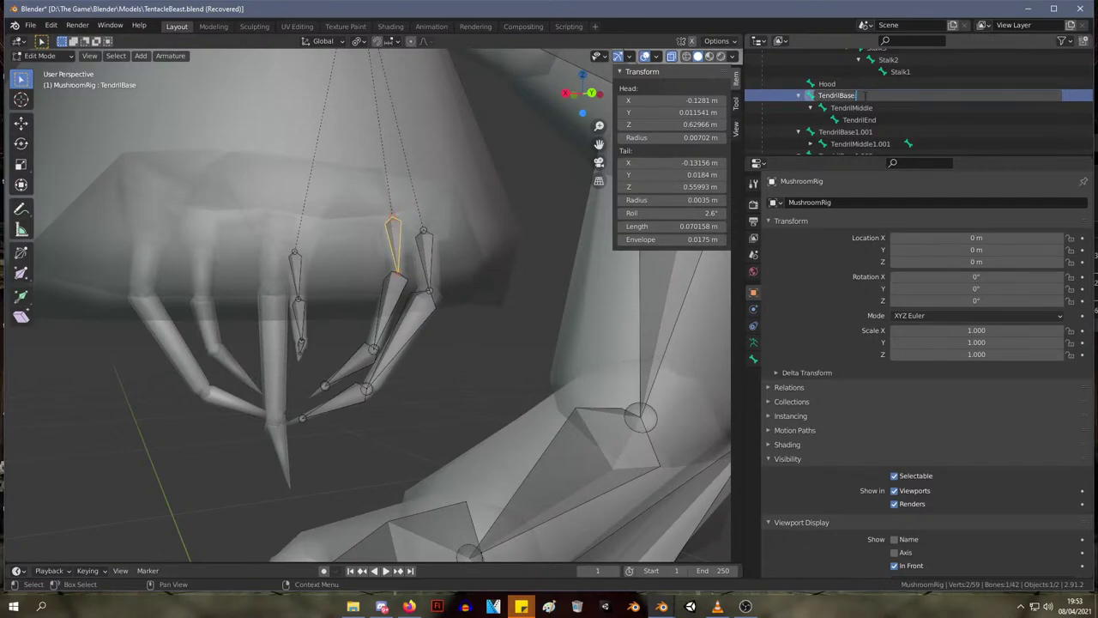
text(.1)
key(Return)
- Rename the TendrilMiddle bone as TendrilMiddle.1
click(877, 107)
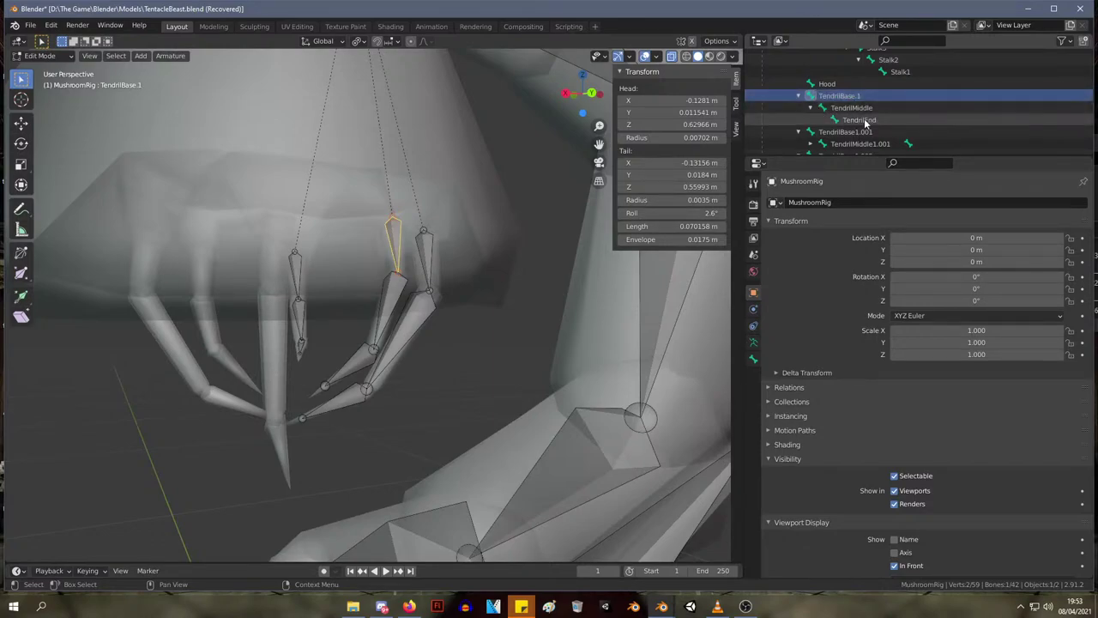
scroll(877, 107, down, 1)
double_click(884, 96)
click(885, 95)
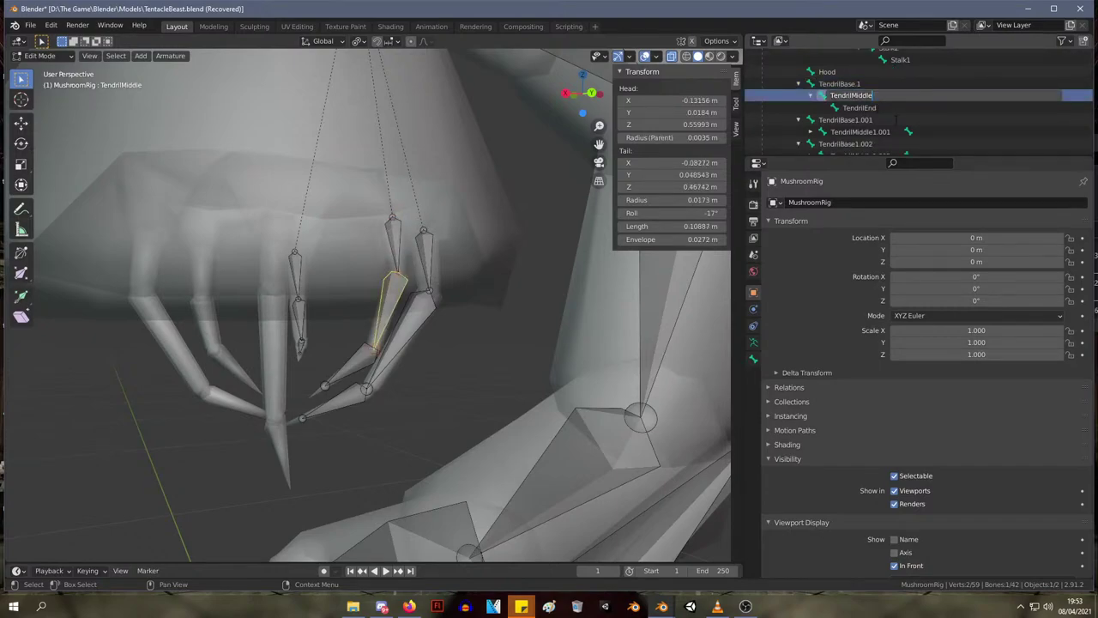
text(.1)
key(Return)
- Rename the TendrilEnd bone as TendrilEnd.1
click(888, 107)
scroll(886, 104, down, 1)
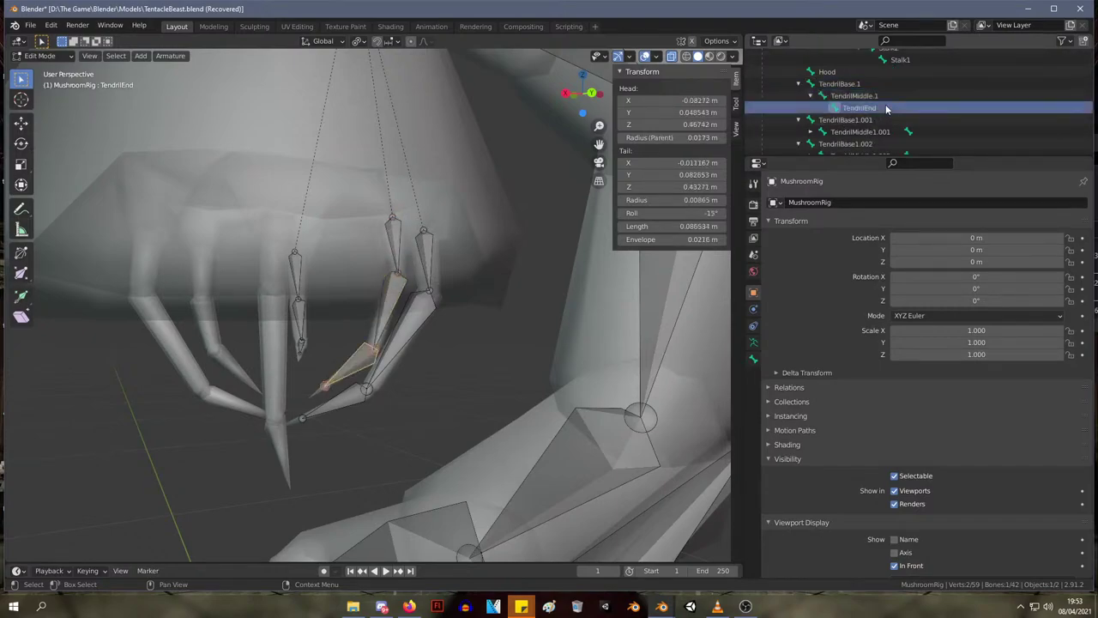
double_click(884, 95)
text(.1)
key(Return)
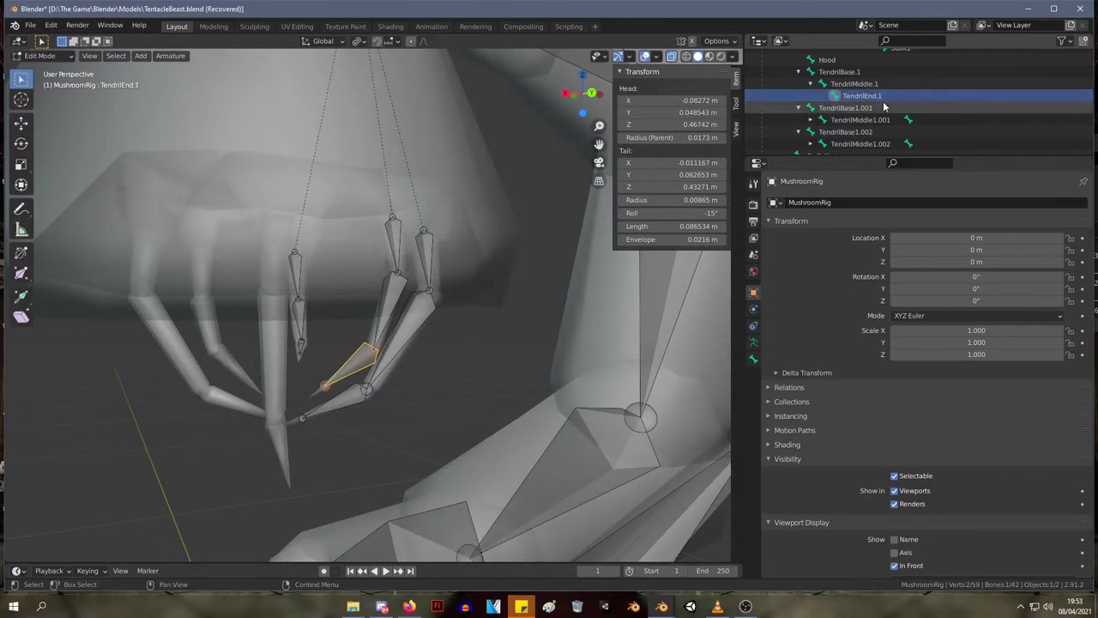
- Rename the TendrilBase1.001 bone as TendrilBase2
click(879, 109)
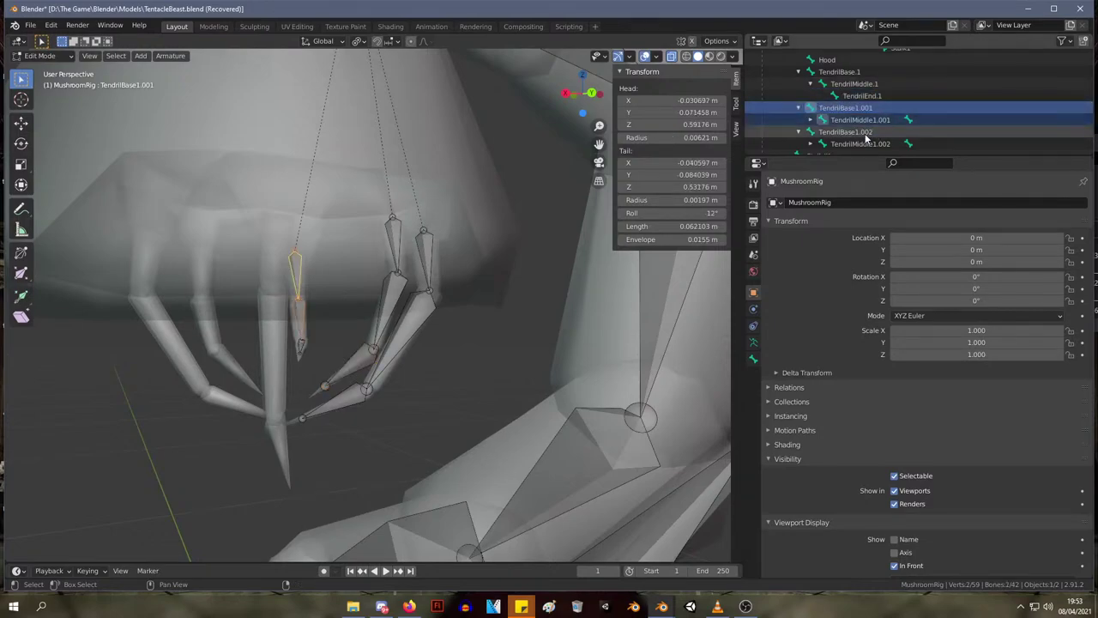
scroll(877, 103, down, 1)
double_click(875, 96)
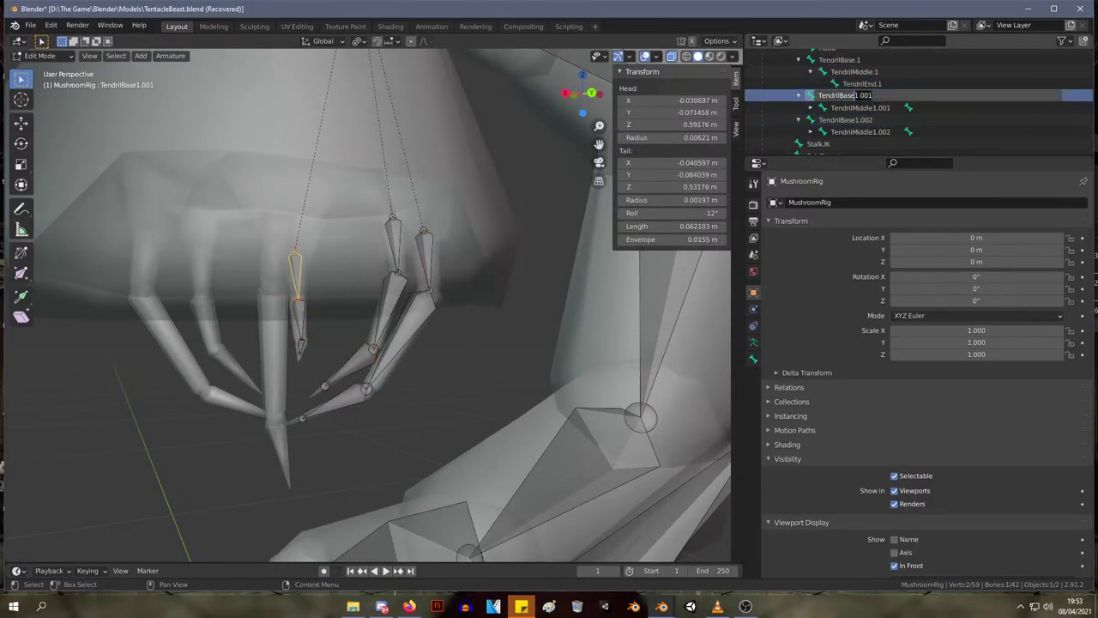
text(2)
key(Return)
- Rename the TendrilMiddle1.001 bone as TendrilMiddle2
scroll(892, 111, down, 1)
double_click(890, 96)
drag(892, 96, 873, 95)
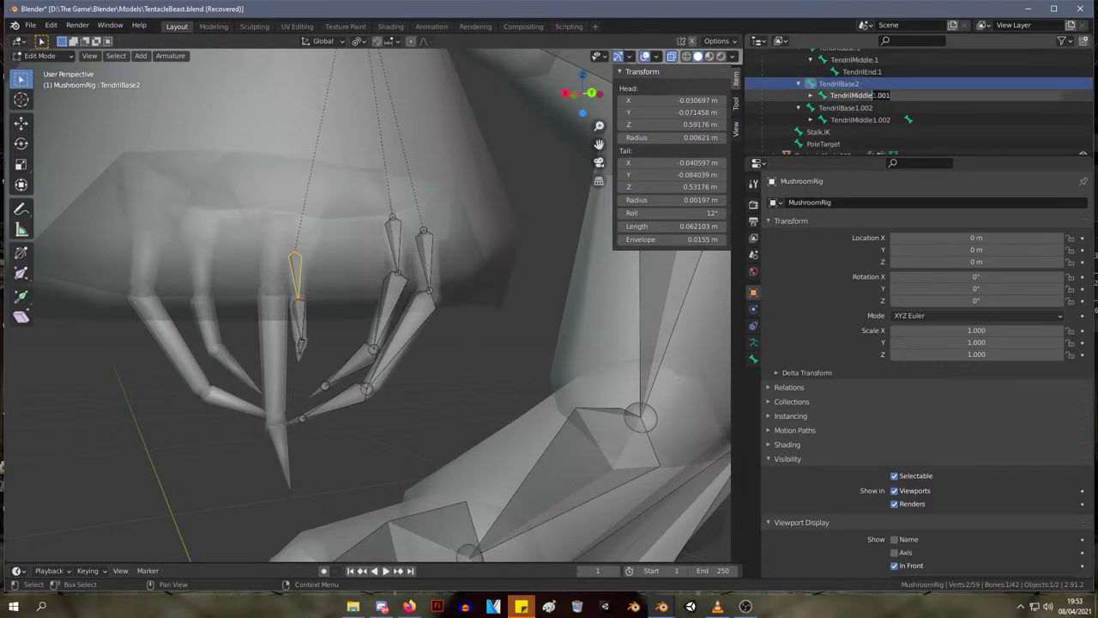
key(BackSpace)
key(BackSpace)
key(BackSpace)
key(BackSpace)
key(BackSpace)
text(2)
key(Return)
- Rename the TendrilBase1.002 bone as TendrilBase3 and the TendrilMiddle1.002 bone as TendrilMiddle3
scroll(875, 97, down, 1)
double_click(881, 102)
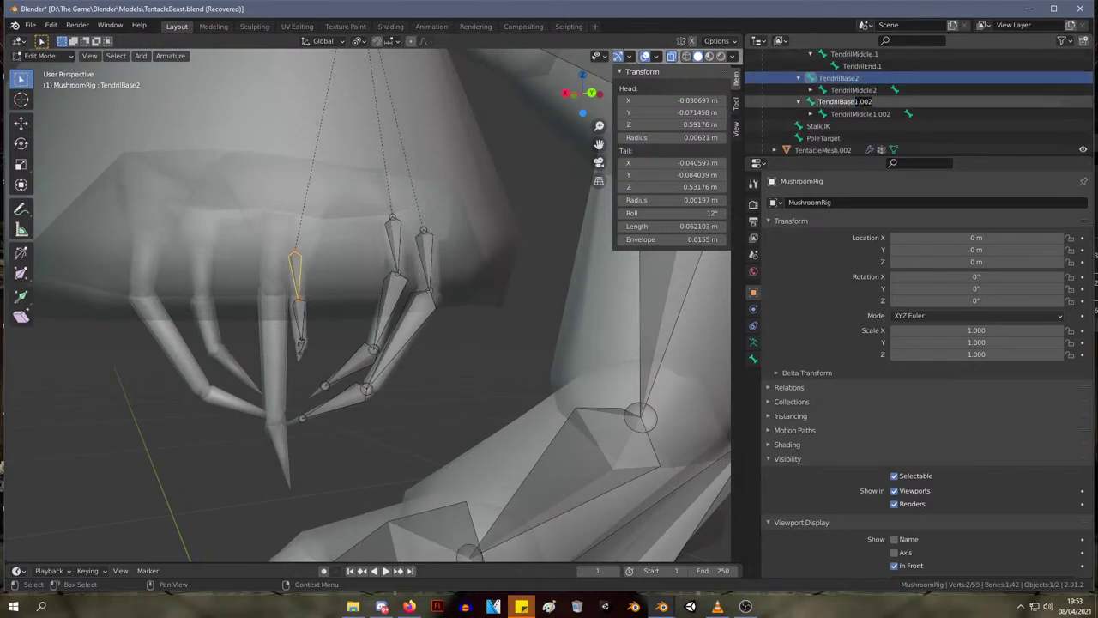
key(Return)
double_click(882, 101)
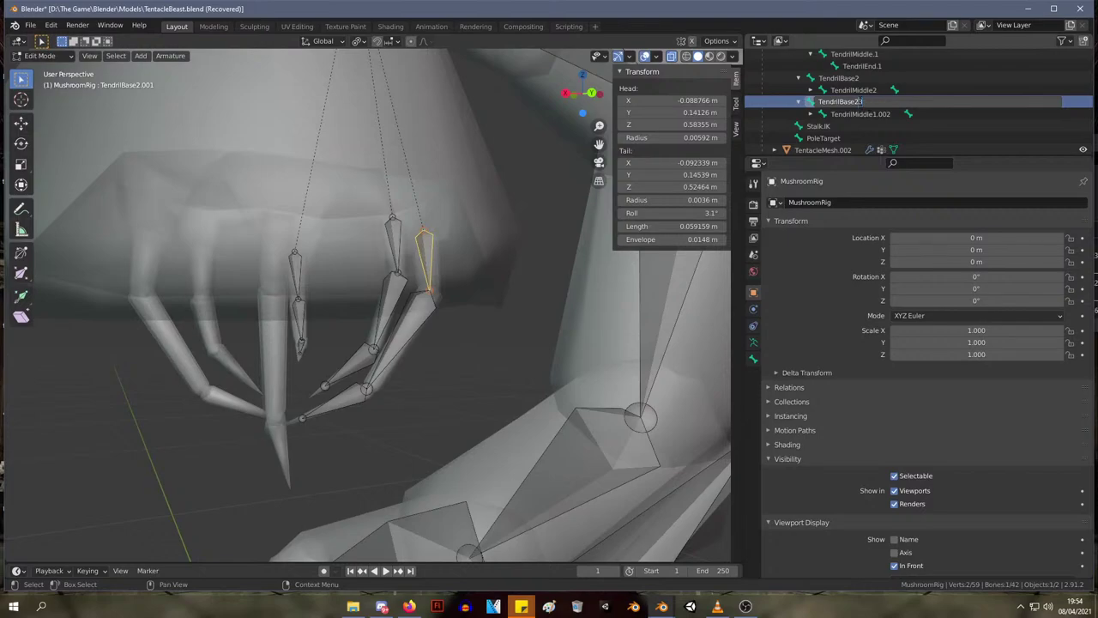
click(887, 114)
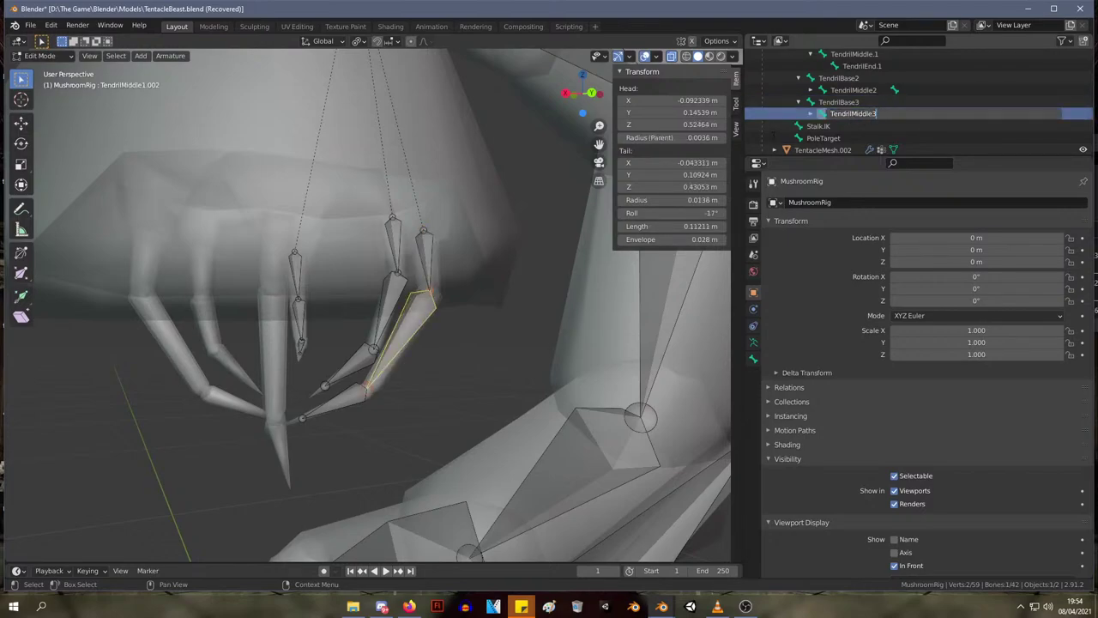
key(Return)
- Expand the TendrilMiddle3 branch and rename its child bone TendrilEnd1.002 as TendrilEnd3
click(811, 114)
double_click(886, 125)
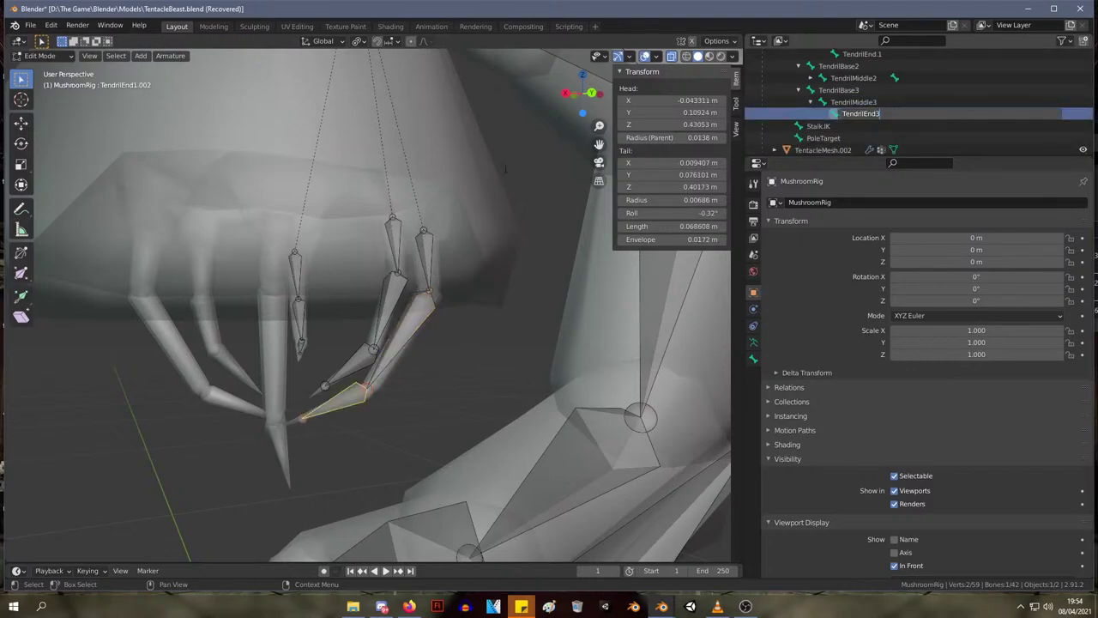
key(Return)
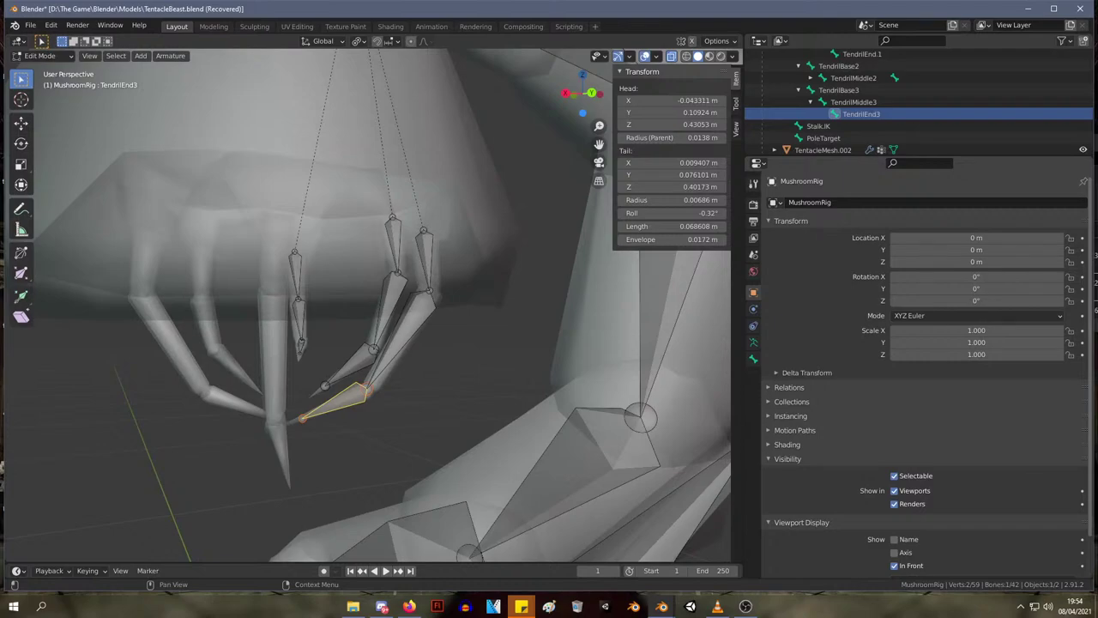
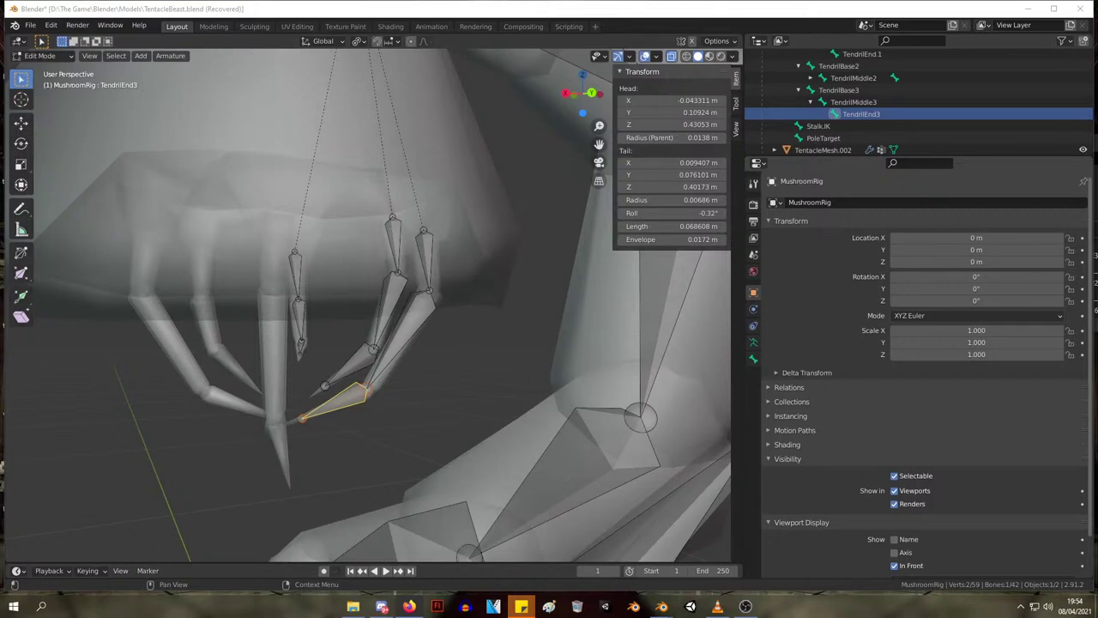
- Move TendrilEnd3's tail onto the tendril's tip, at about X 0.006, Y 0.067, Z 0.404 m
middle_drag(295, 272, 585, 342)
click(426, 432)
key(g)
click(417, 429)
scroll(431, 346, up, 4)
- Select only the three-bone TendrilBase2 chain and duplicate it in place
middle_drag(432, 345, 504, 381)
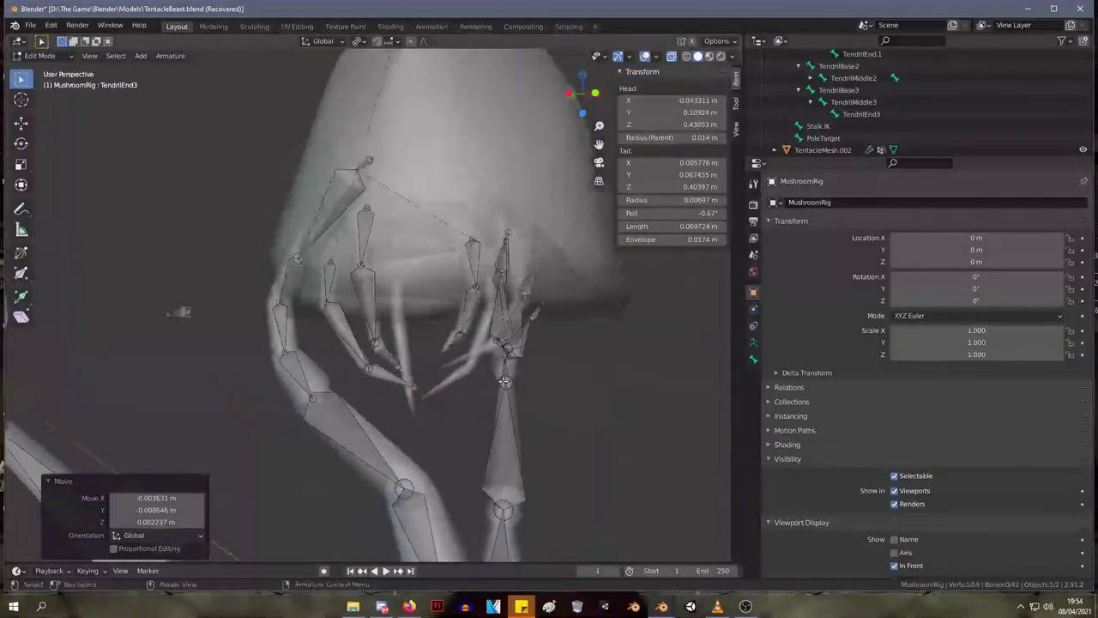
drag(504, 380, 459, 240)
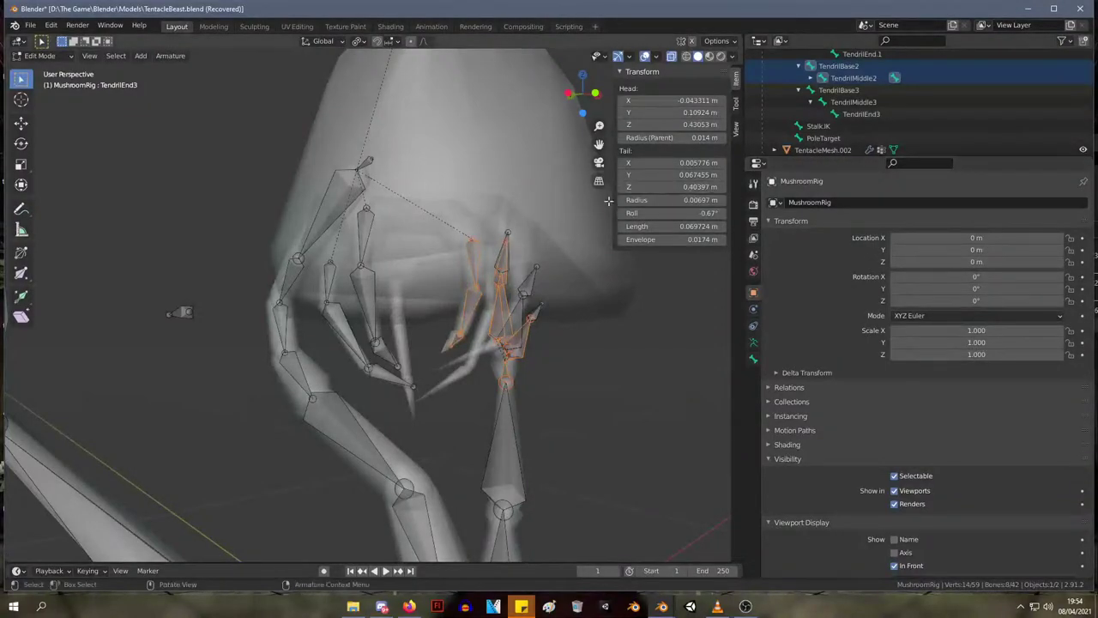
middle_drag(545, 286, 637, 302)
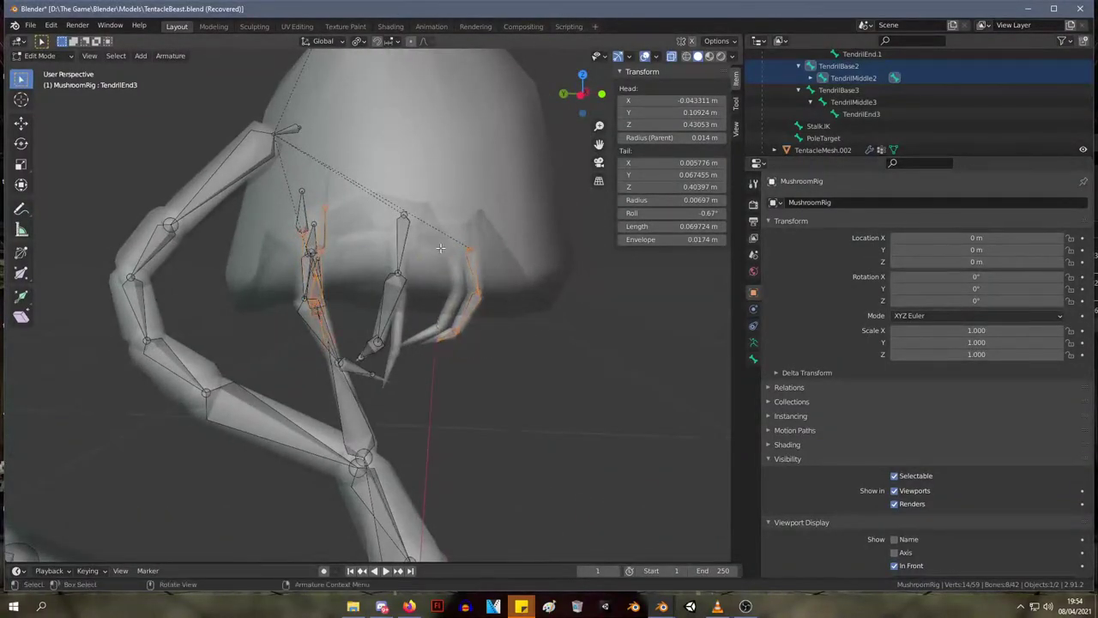
click(517, 324)
drag(530, 377, 435, 256)
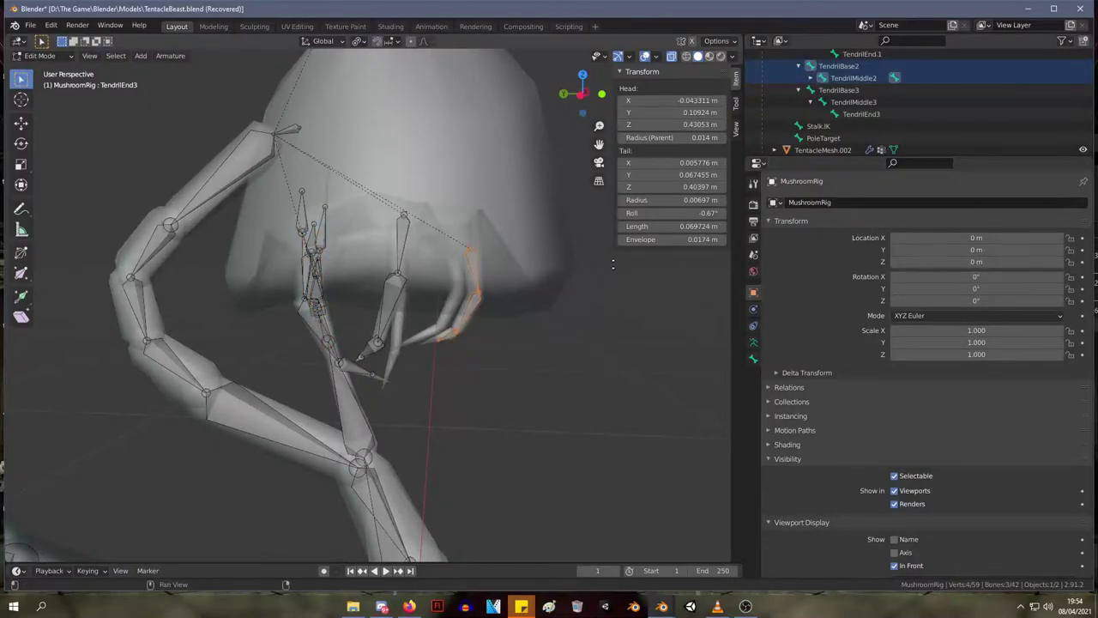
key(shift+d)
right_click(592, 283)
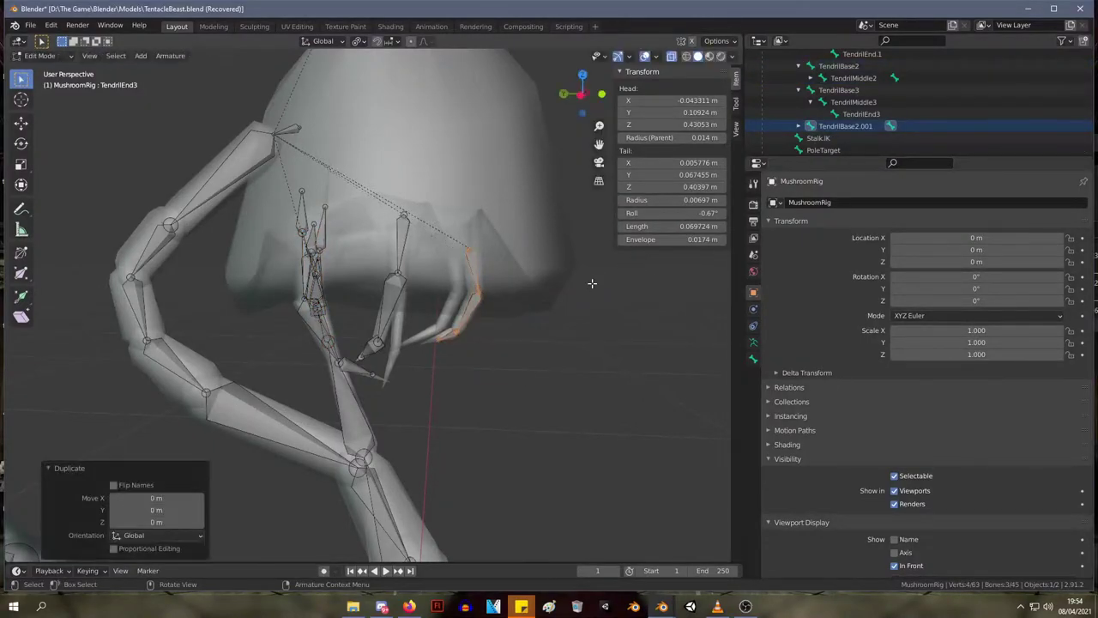
- Move the duplicated chain to an unrigged tendril and place TendrilBase2.001's head at about X 0.093, Y -0.039, Z 0.585 m
middle_drag(575, 278, 120, 273)
key(g)
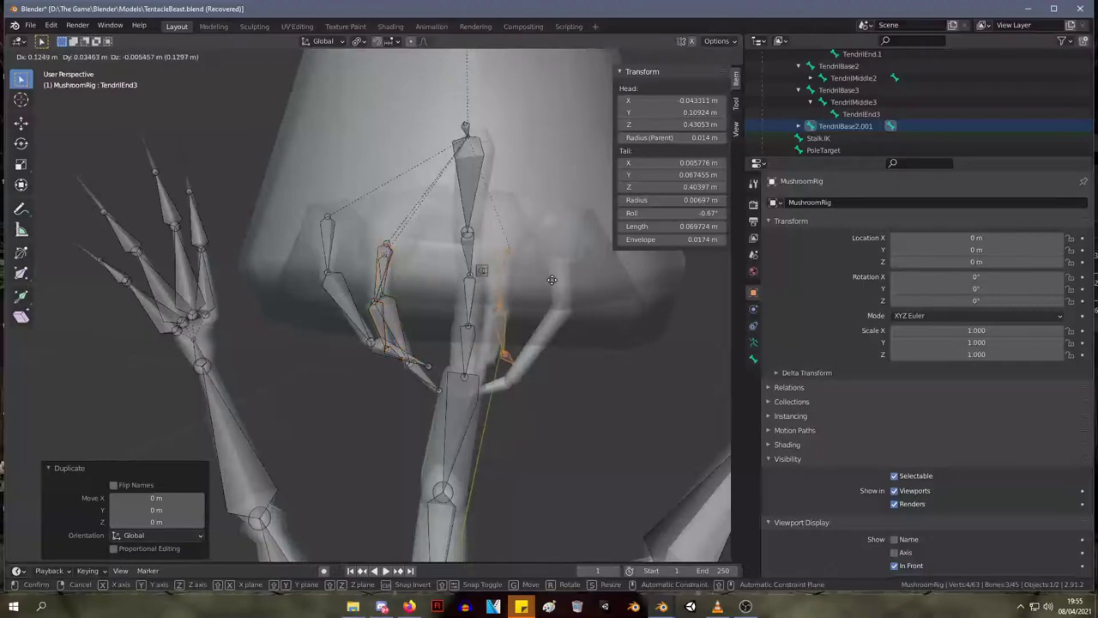
click(551, 280)
middle_drag(552, 279, 477, 268)
click(478, 222)
key(g)
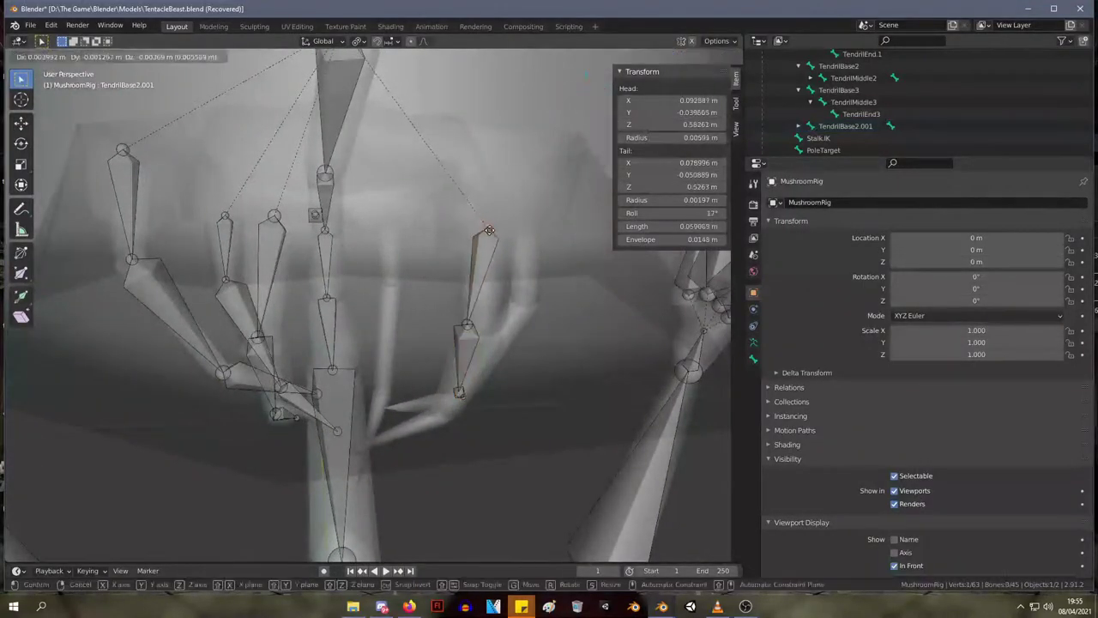
click(487, 227)
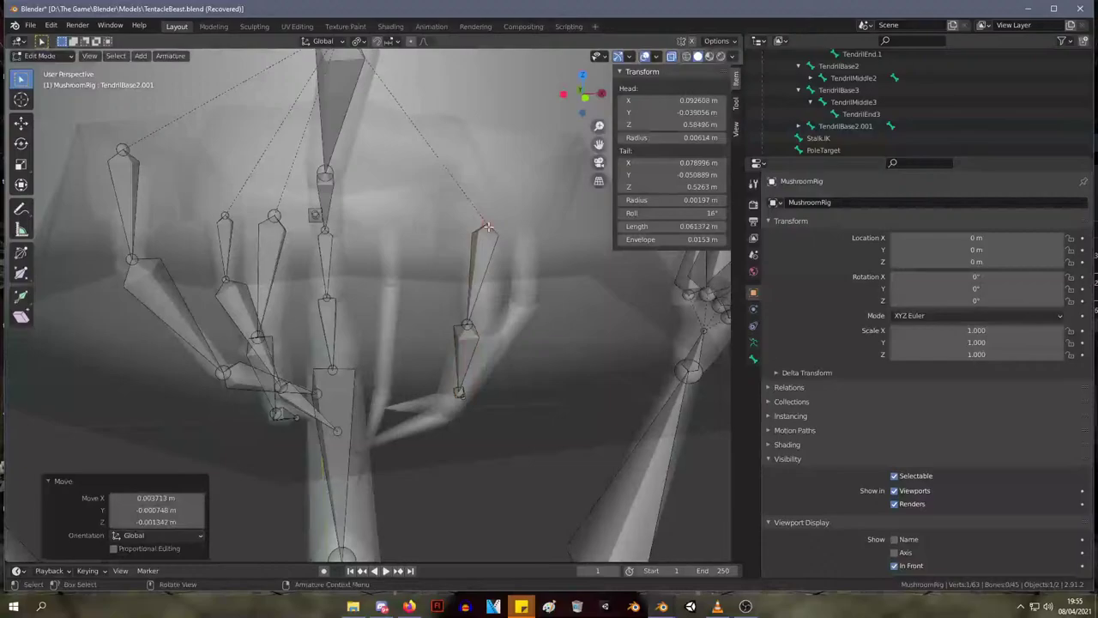
- Fit the joint between TendrilBase2.001 and TendrilMiddle2.001 to the tendril's upper bend, at about X 0.087, Y -0.062, Z 0.529 m
click(468, 335)
key(g)
click(489, 339)
middle_drag(489, 338, 687, 343)
key(g)
click(579, 302)
key(g)
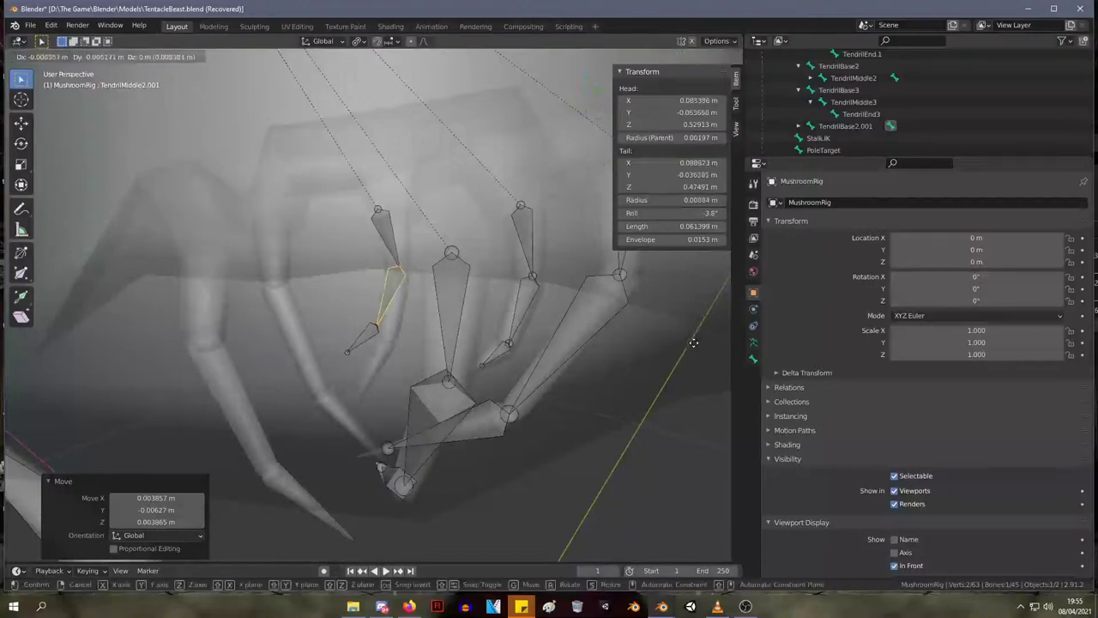
click(686, 343)
- Move TendrilMiddle2.001's tail to about X 0.080, Y -0.040, Z 0.465 m and the end bone's tail to about X 0.079, Y -0.001, Z 0.428 m
click(377, 326)
key(g)
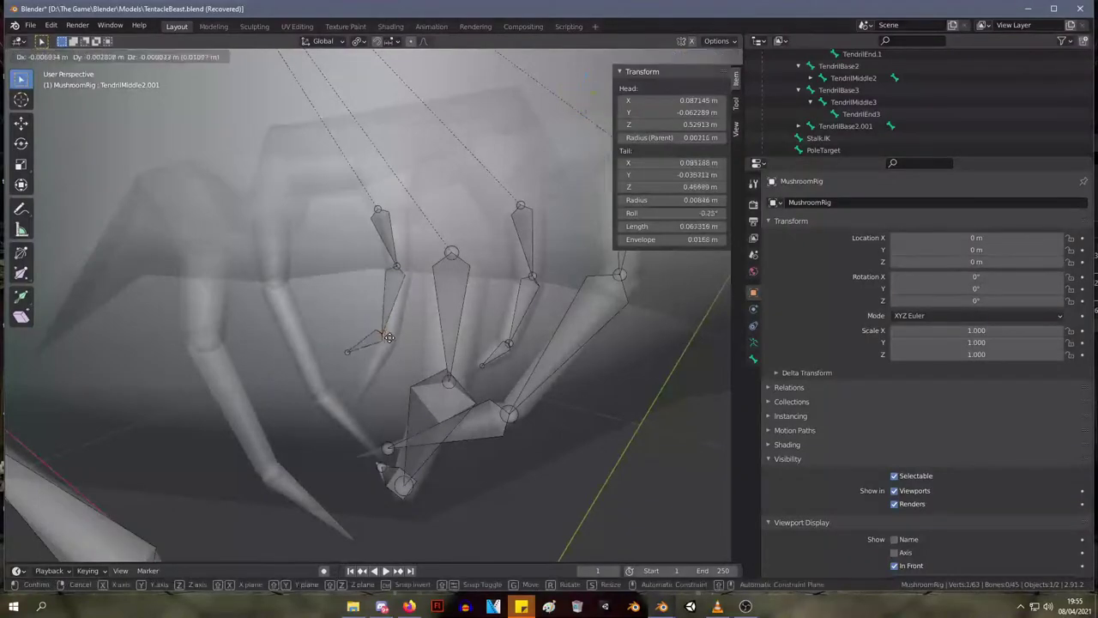
click(390, 339)
click(350, 352)
key(g)
click(371, 384)
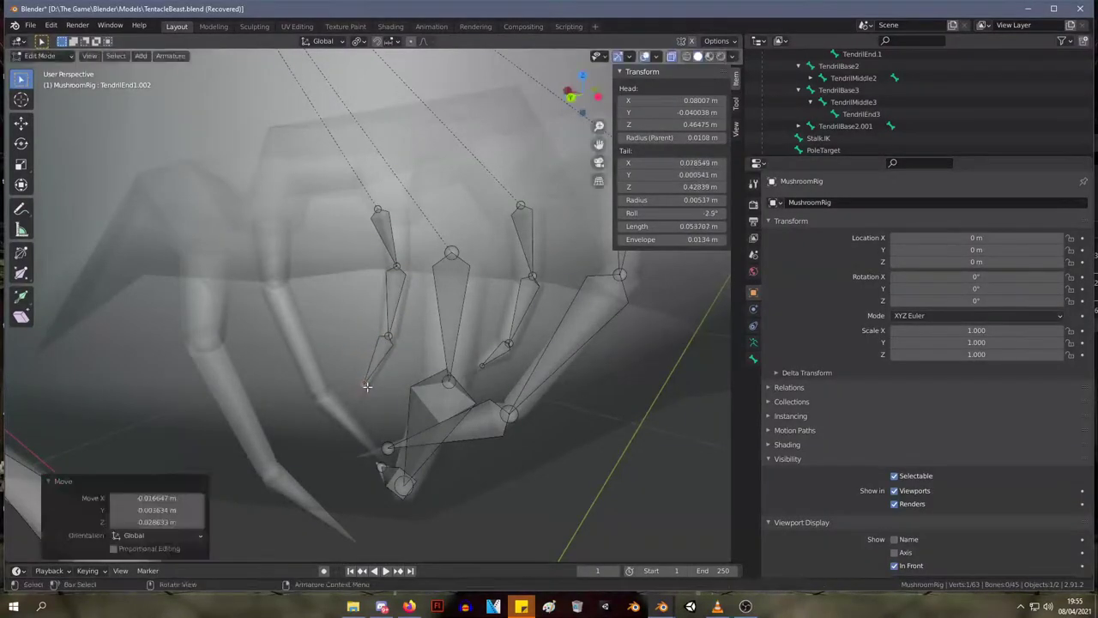
- From another angle, refit TendrilMiddle2.001's tail to about X 0.075, Y -0.033, Z 0.468 m and the end bone's tail to X 0.066, Y 0.014, Z 0.448 m
middle_drag(371, 385, 448, 424)
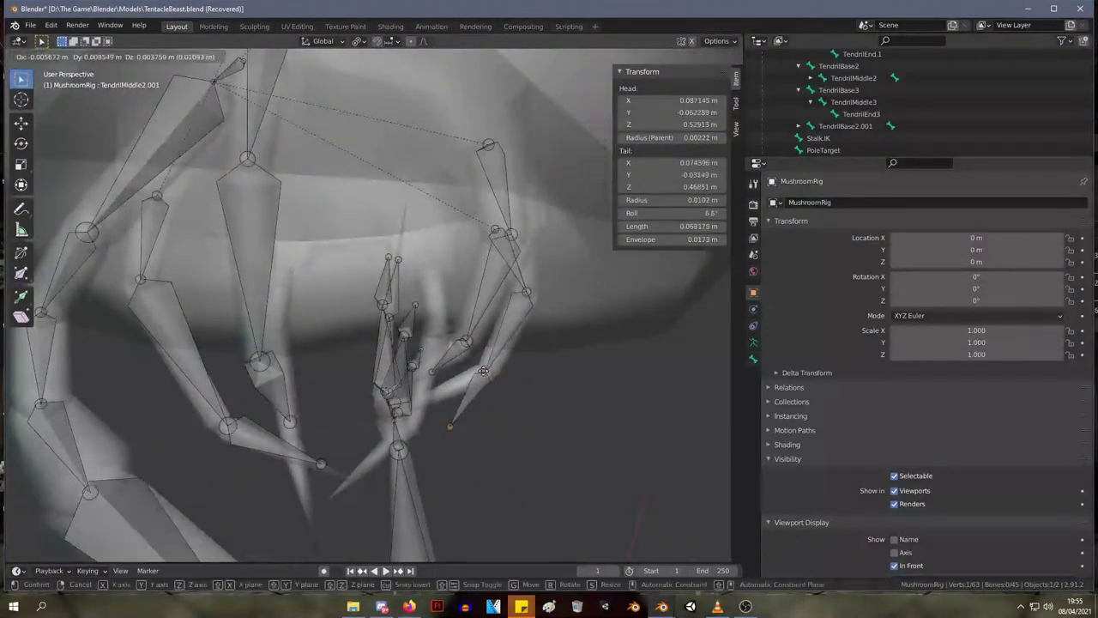
click(450, 422)
key(g)
click(422, 393)
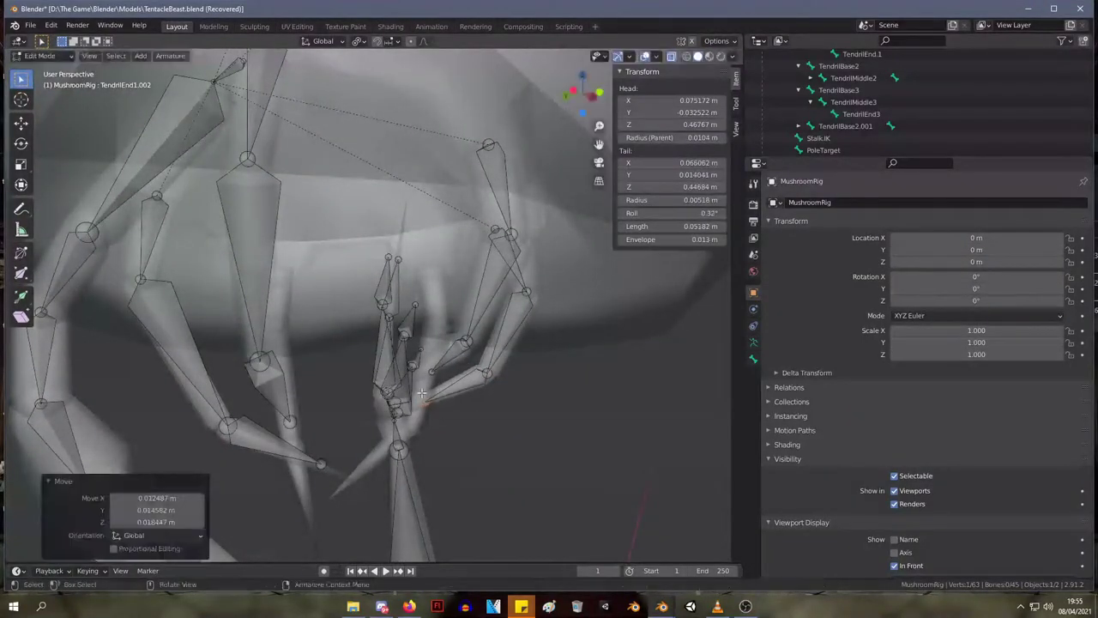
key(g)
click(524, 287)
right_click(525, 287)
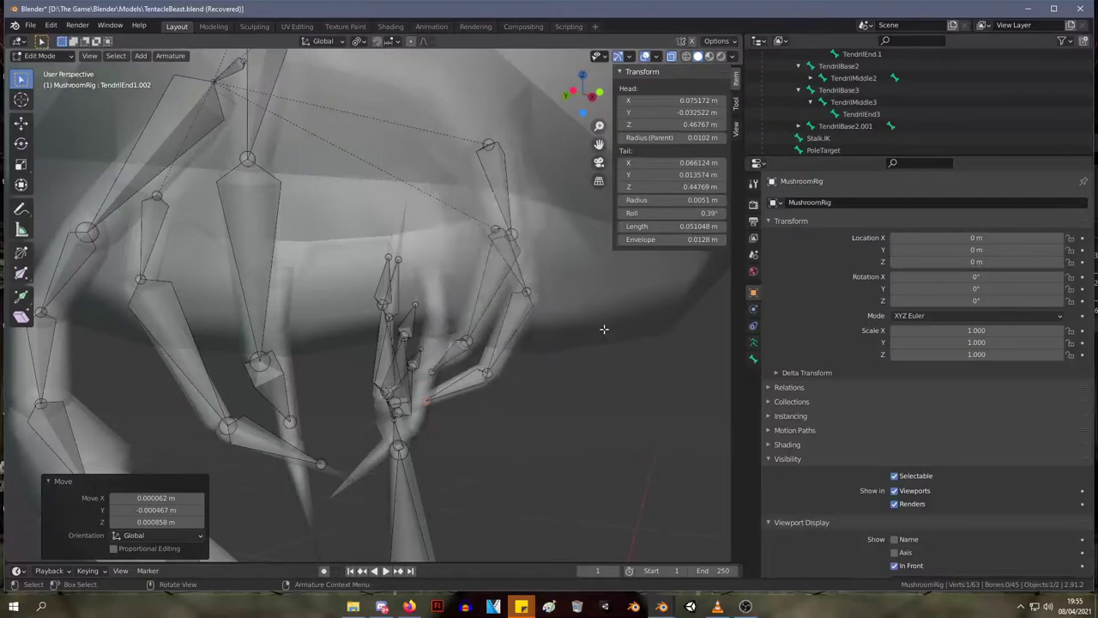
- Nudge TendrilBase2.001's tail at the upper bend and move its head to about X 0.089, Y -0.040, Z 0.586 m
click(528, 291)
key(g)
click(527, 293)
middle_drag(578, 300, 471, 299)
key(g)
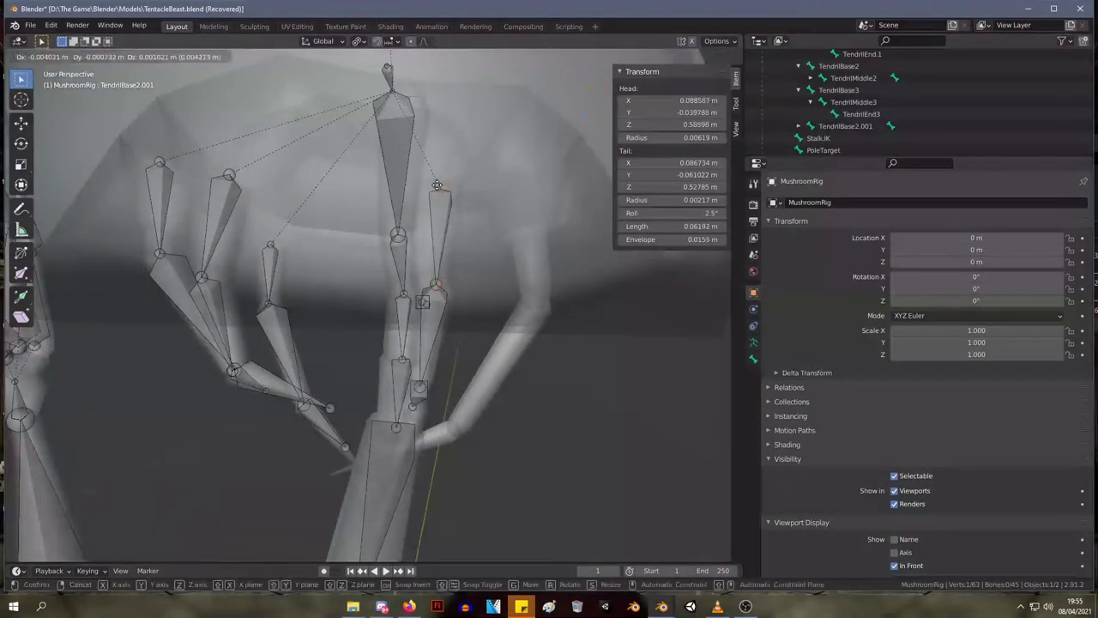
- Set TendrilBase2.001's tail at about X 0.085, Y -0.061, Z 0.528 m and its head at about X 0.091, Y -0.050, Z 0.588 m
click(436, 283)
key(g)
click(434, 283)
middle_drag(434, 283, 519, 230)
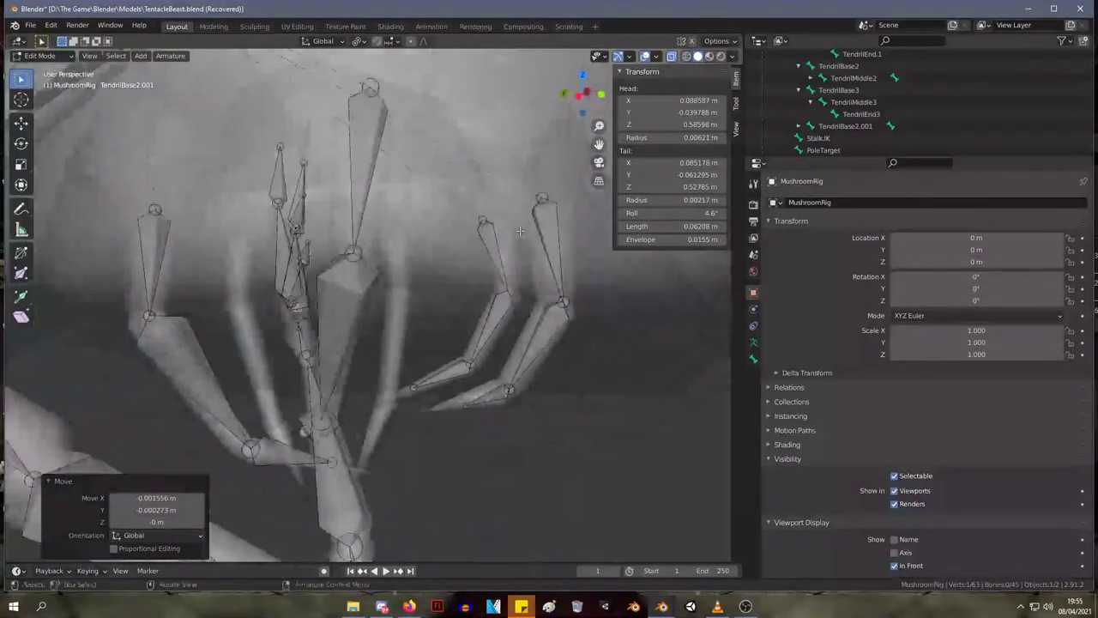
key(g)
click(504, 290)
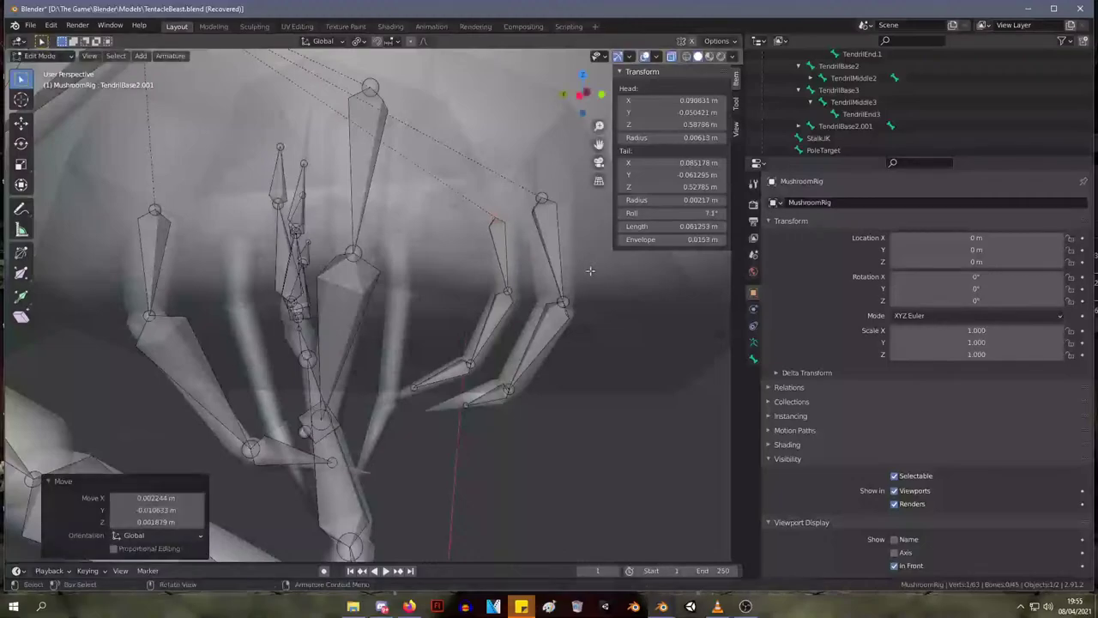
middle_drag(504, 290, 383, 240)
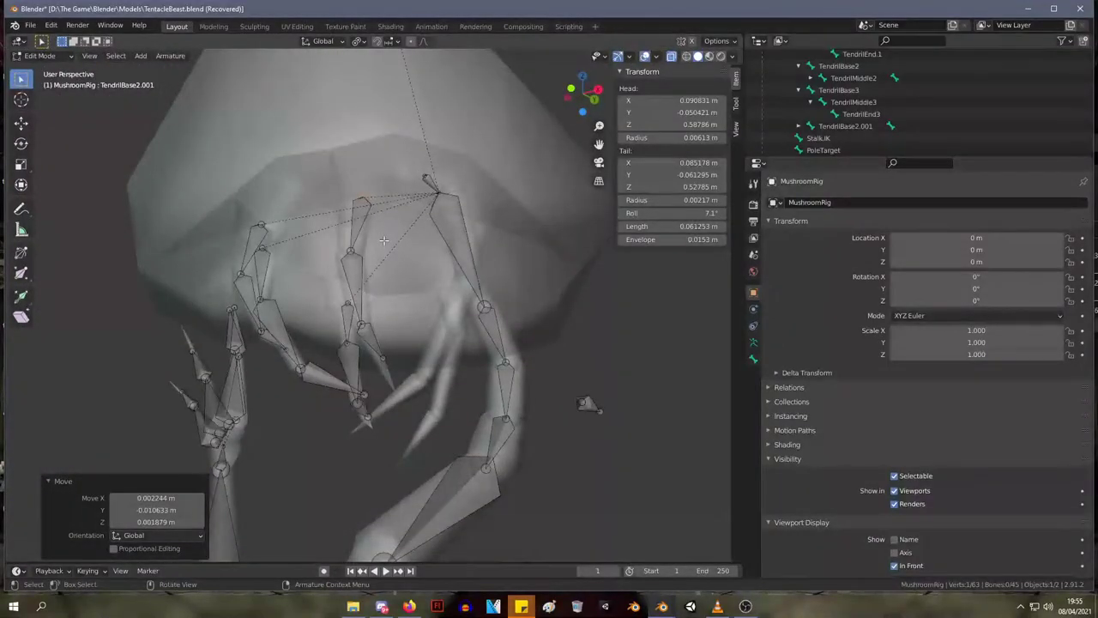
- Clear the selection and rename the TendrilBase2.001 bone as TendrilBase4
middle_drag(489, 295, 447, 268)
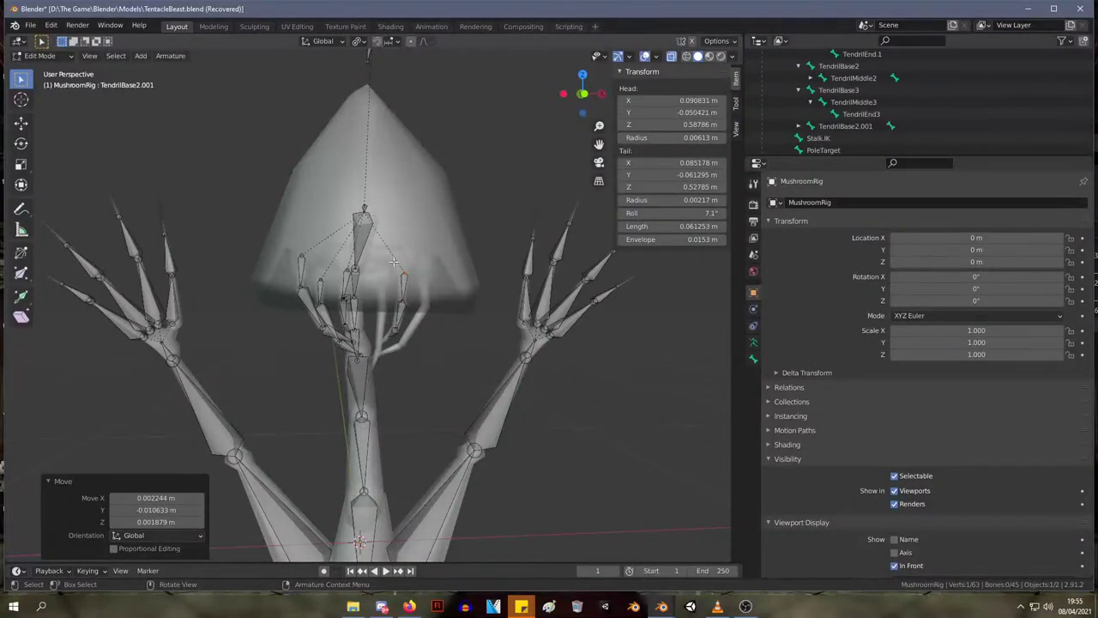
key(a)
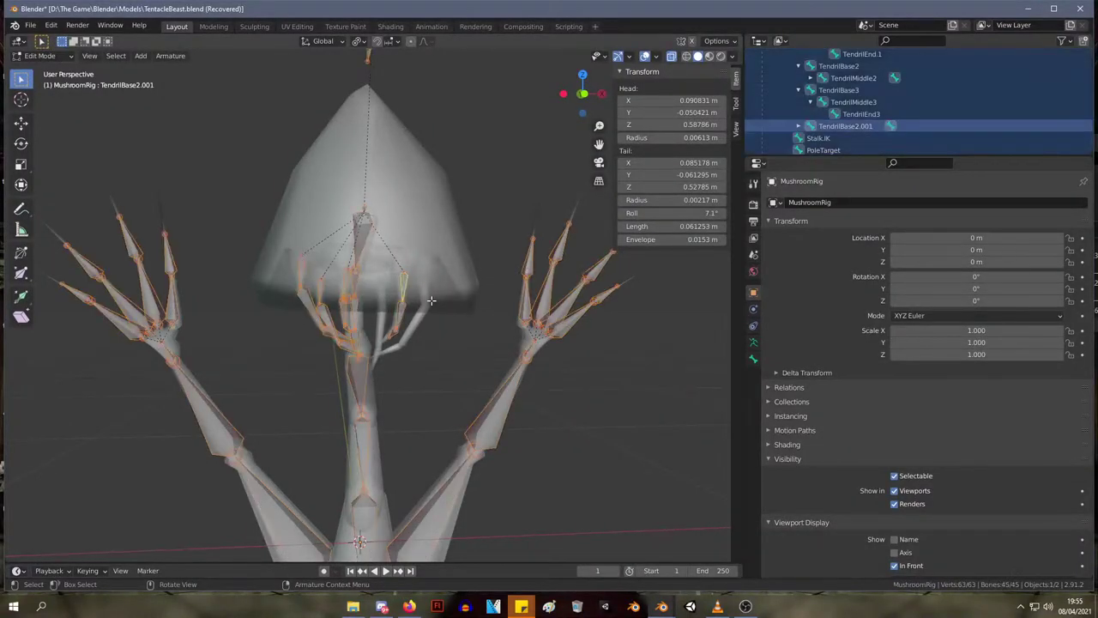
key(alt+a)
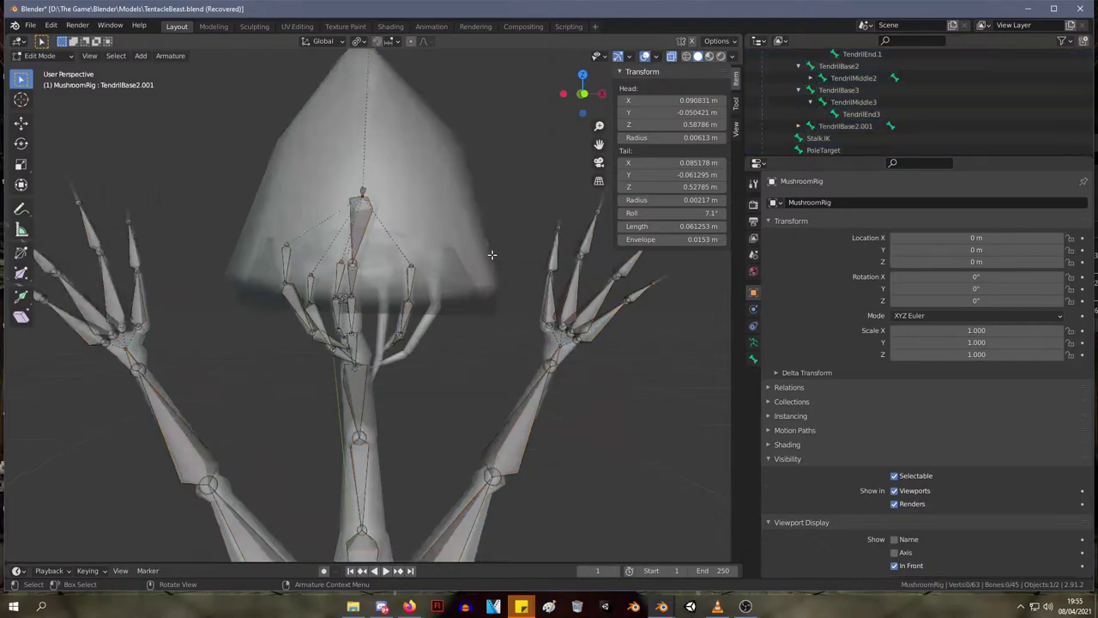
middle_drag(496, 215, 418, 282)
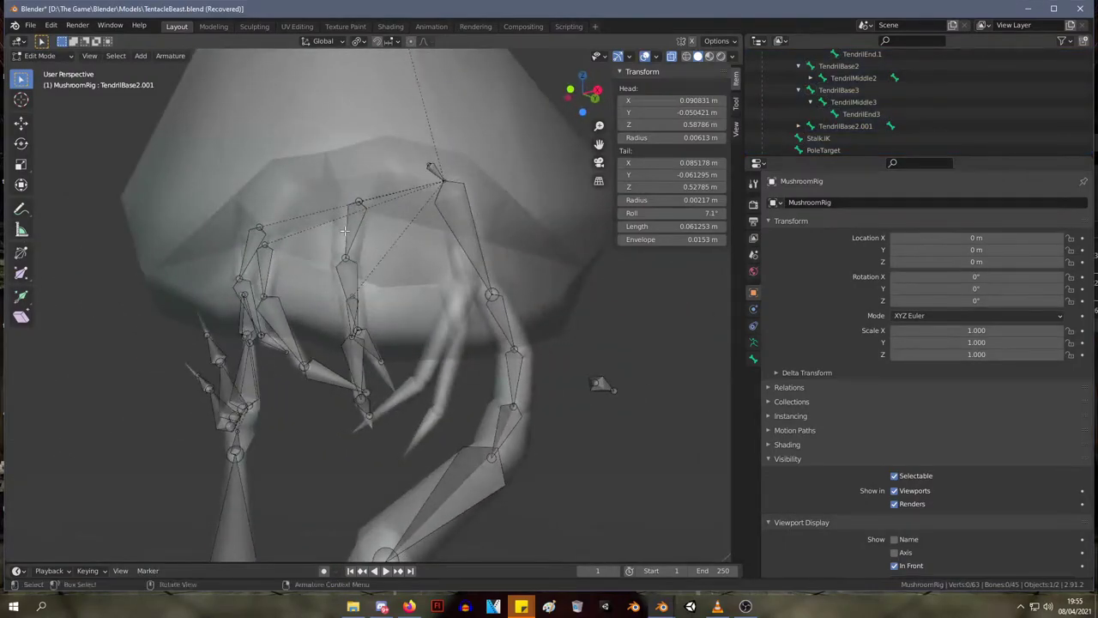
click(347, 268)
middle_drag(390, 323, 428, 331)
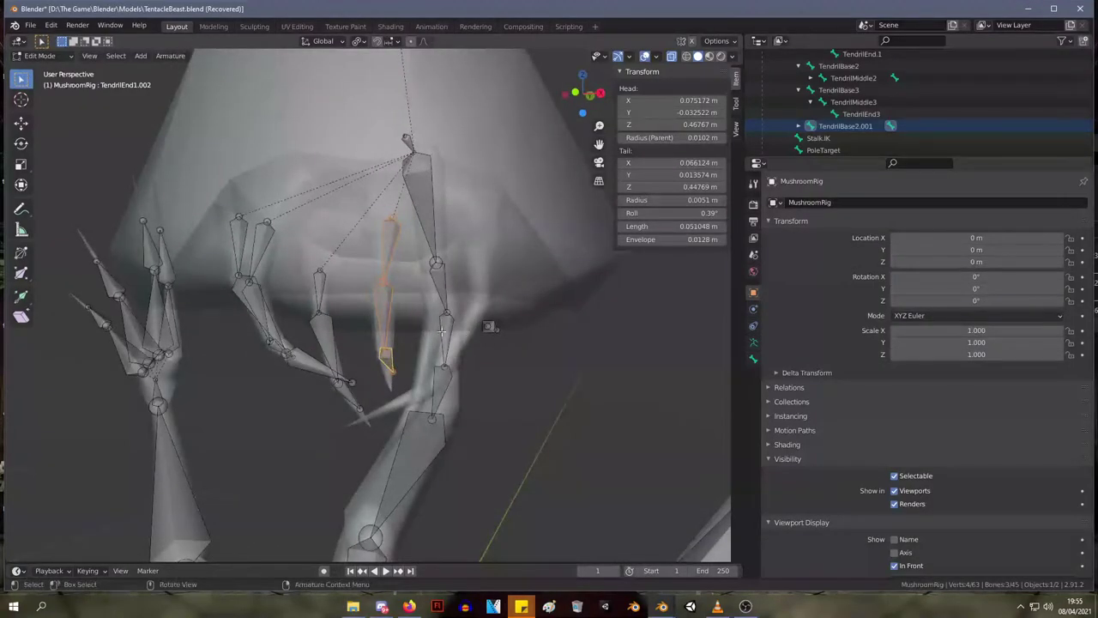
scroll(849, 118, down, 1)
double_click(850, 115)
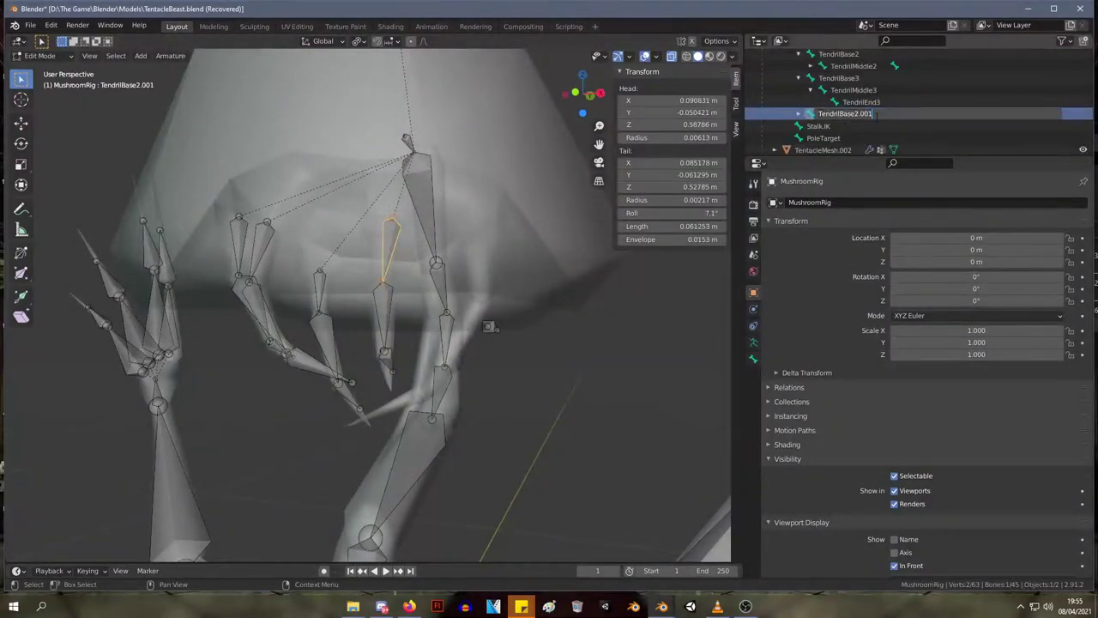
key(Return)
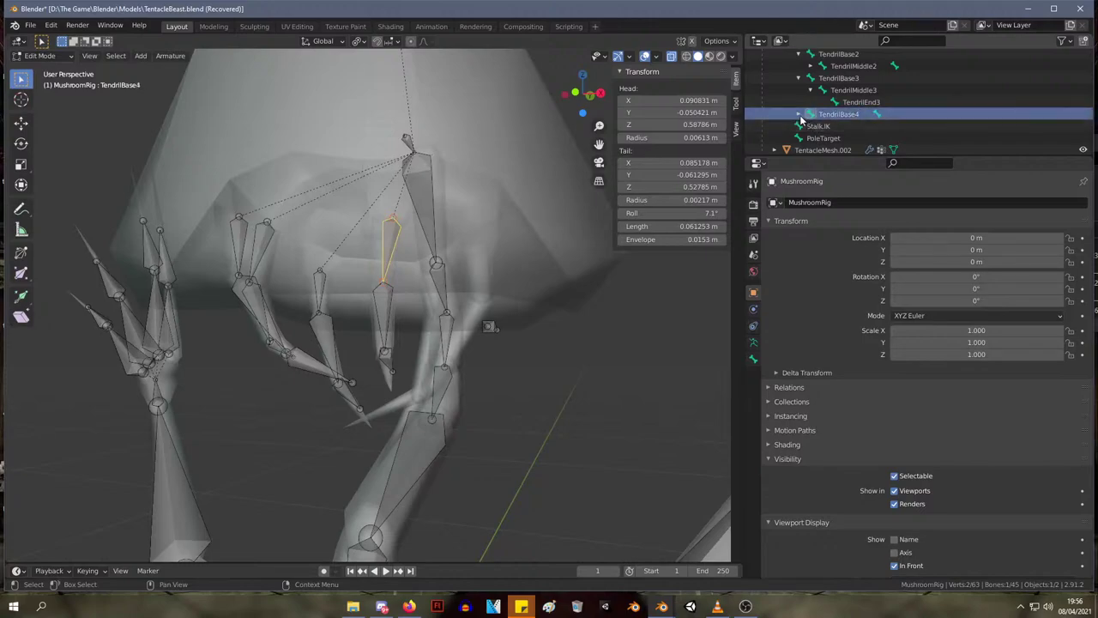
- Rename the copied chain's TendrilMiddle2.001 as TendrilMiddle4 and its TendrilEnd1.002 as TendrilEnd4
scroll(845, 120, down, 1)
double_click(845, 113)
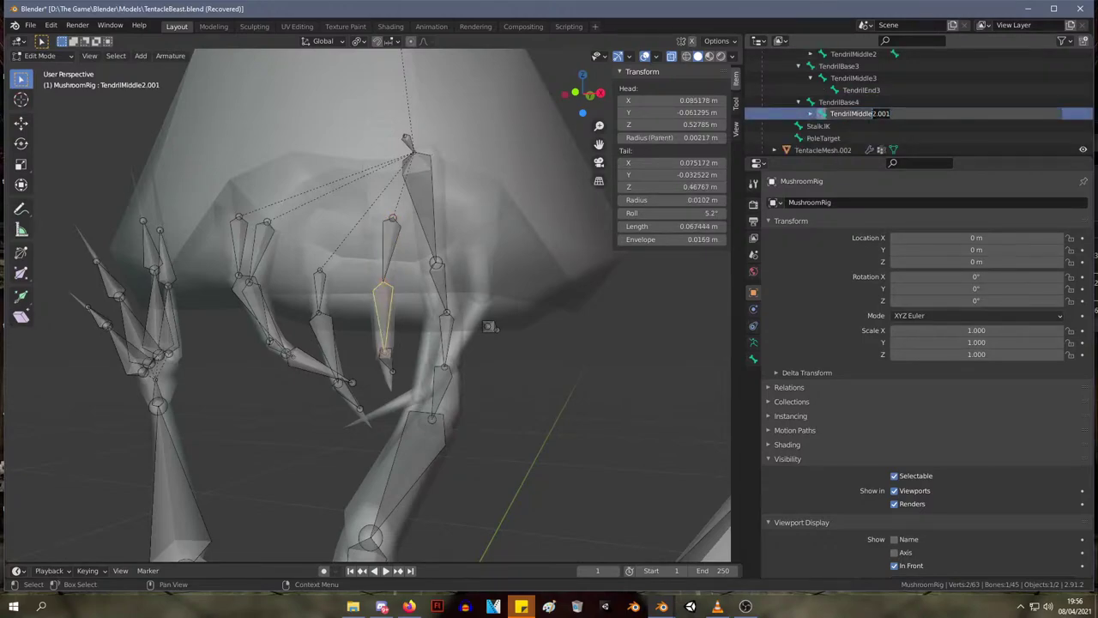
text(4)
key(Return)
click(811, 114)
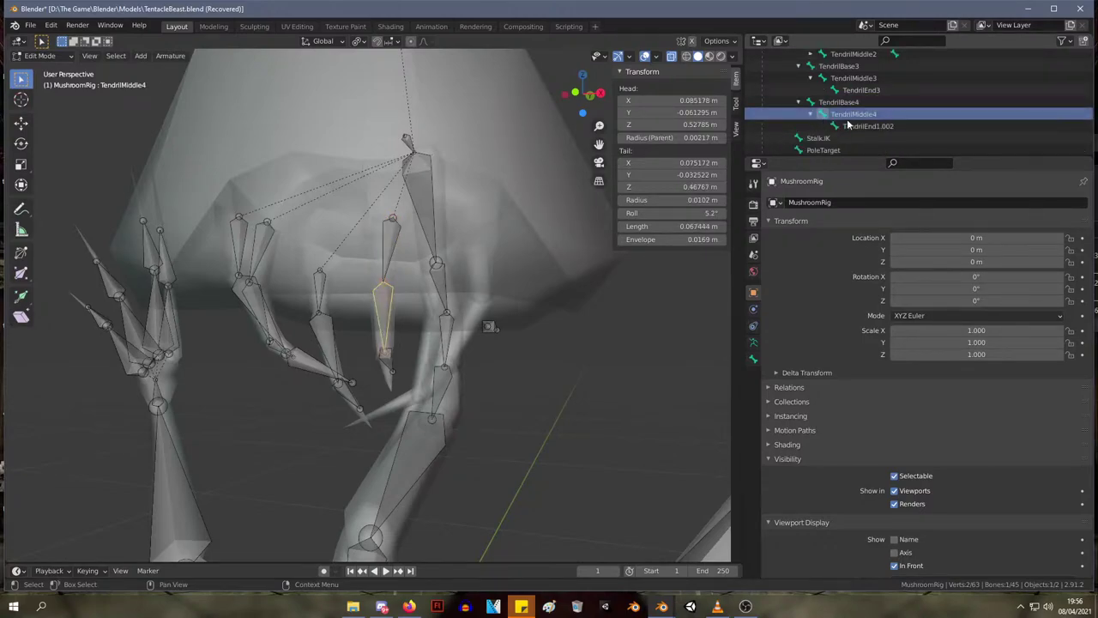
double_click(894, 126)
scroll(902, 125, down, 1)
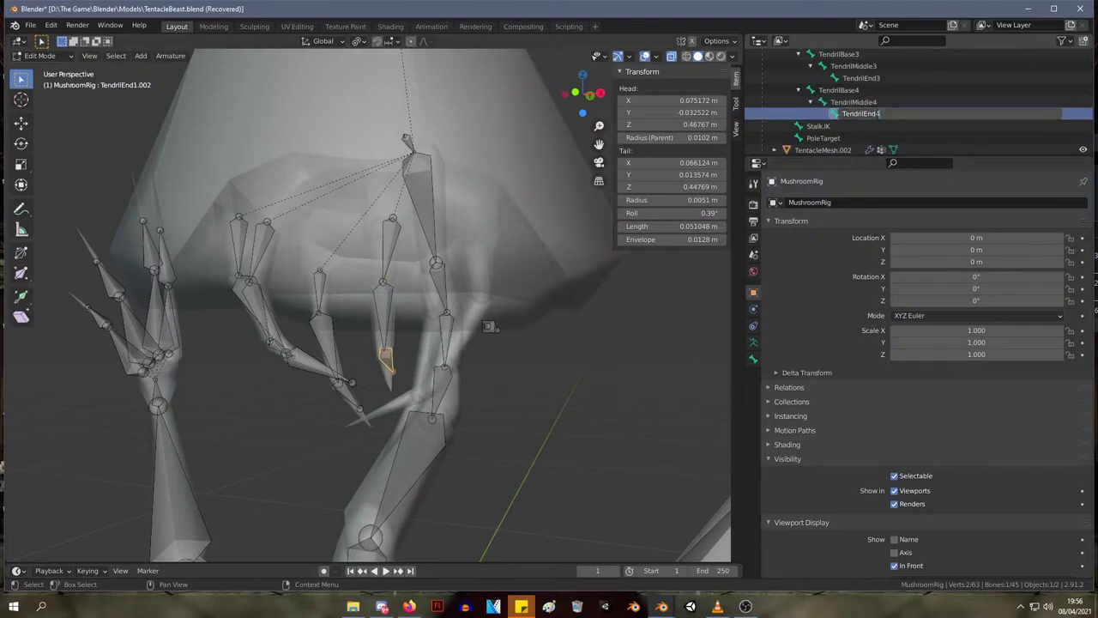
- Move TendrilEnd4's tail to about X 0.062, Y 0.012, Z 0.447 m and TendrilBase4's head to about X 0.087, Y -0.052, Z 0.588 m
middle_drag(526, 244, 485, 262)
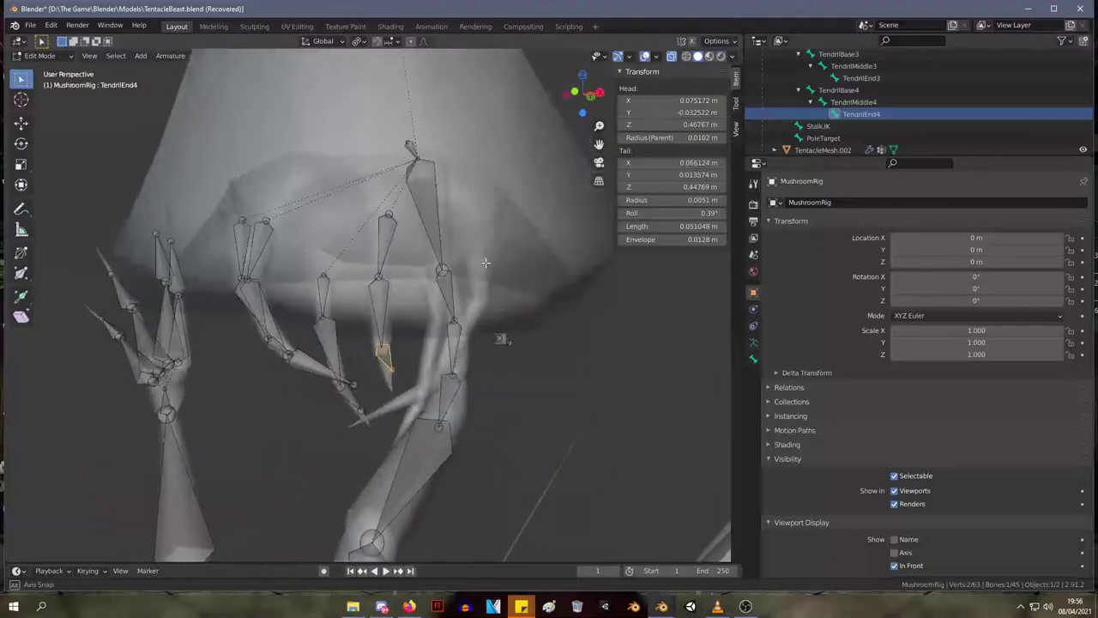
middle_drag(663, 285, 573, 350)
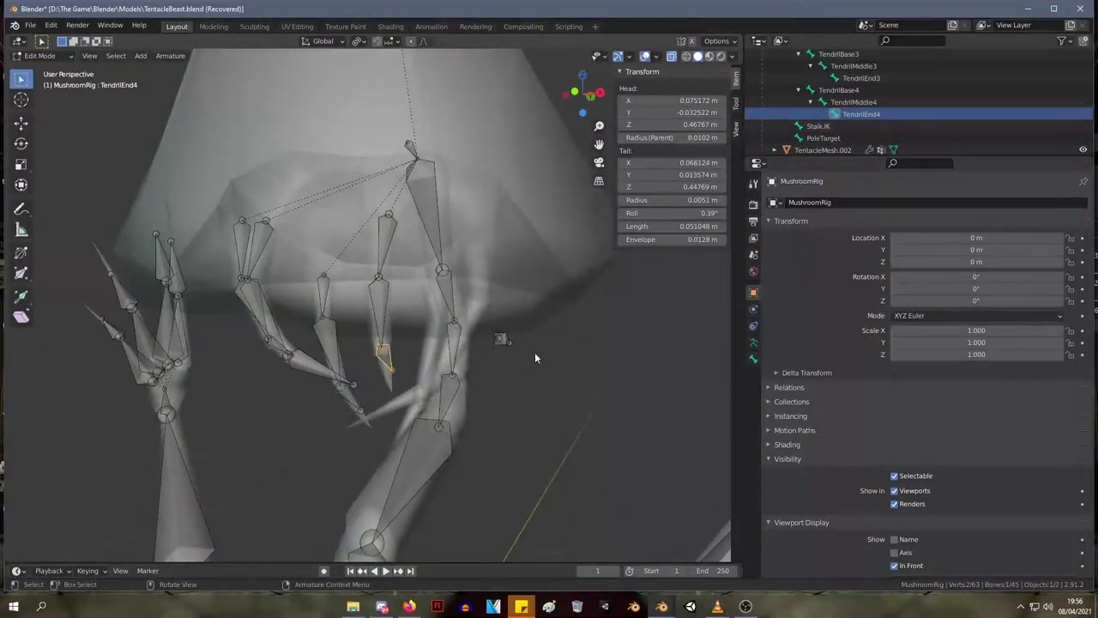
click(425, 410)
middle_drag(425, 410, 392, 239)
key(g)
click(400, 374)
click(347, 250)
key(g)
click(353, 254)
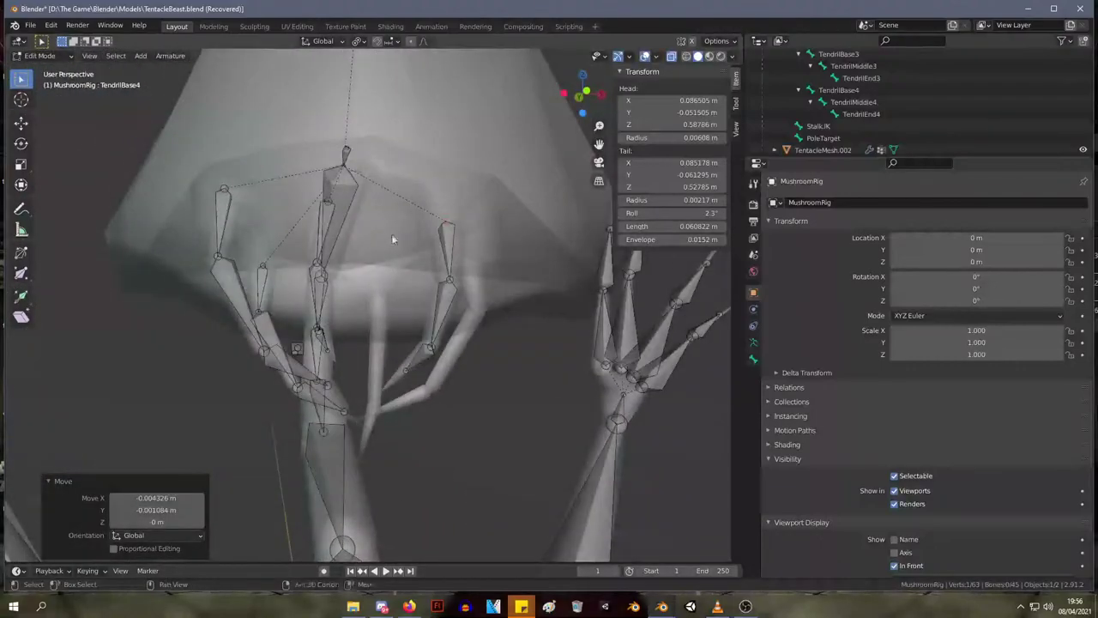
- Duplicate the TendrilBase4, TendrilMiddle4 and TendrilEnd4 chain and move the copy by about X 0.053, Y 0.102 m towards the next unrigged tendril
click(449, 245)
shift+click(443, 308)
shift+click(419, 361)
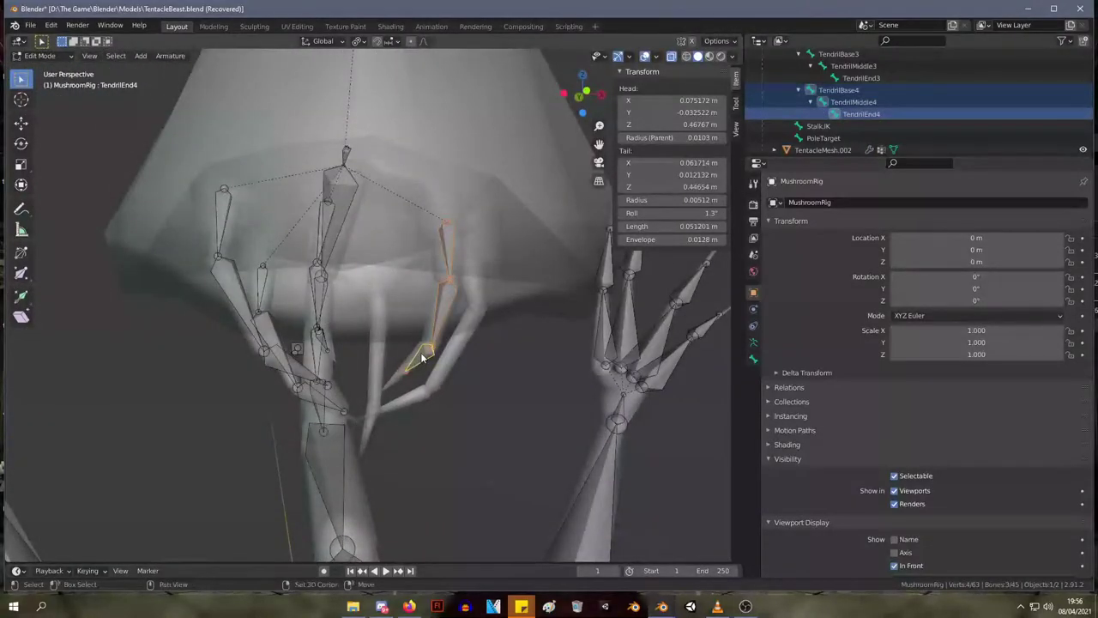
key(shift+d)
right_click(460, 356)
middle_drag(351, 347, 502, 334)
key(g)
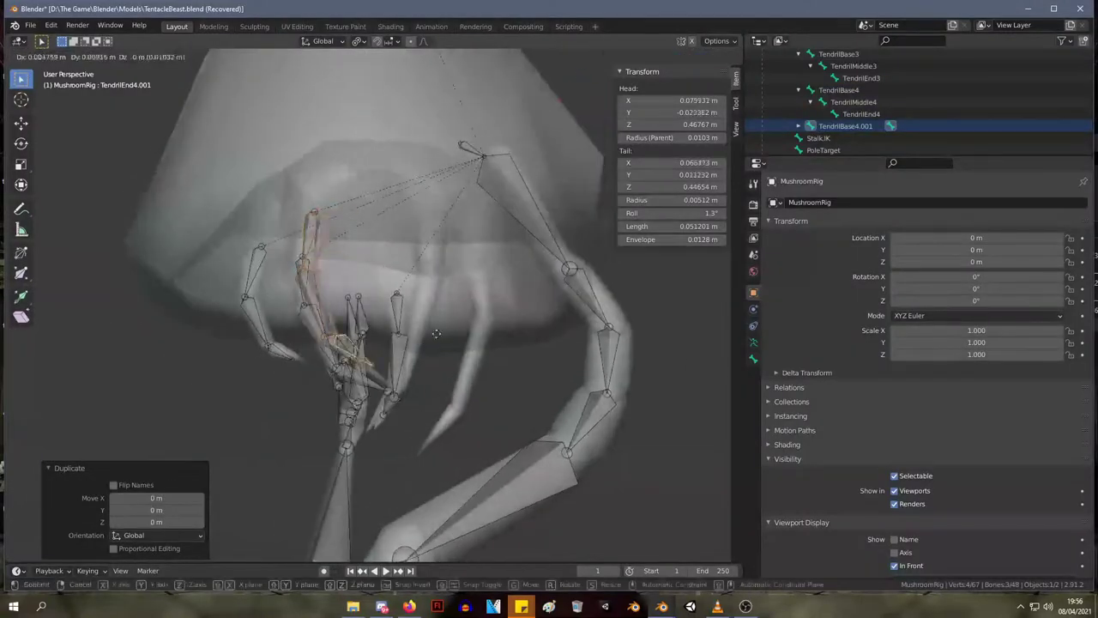
click(541, 333)
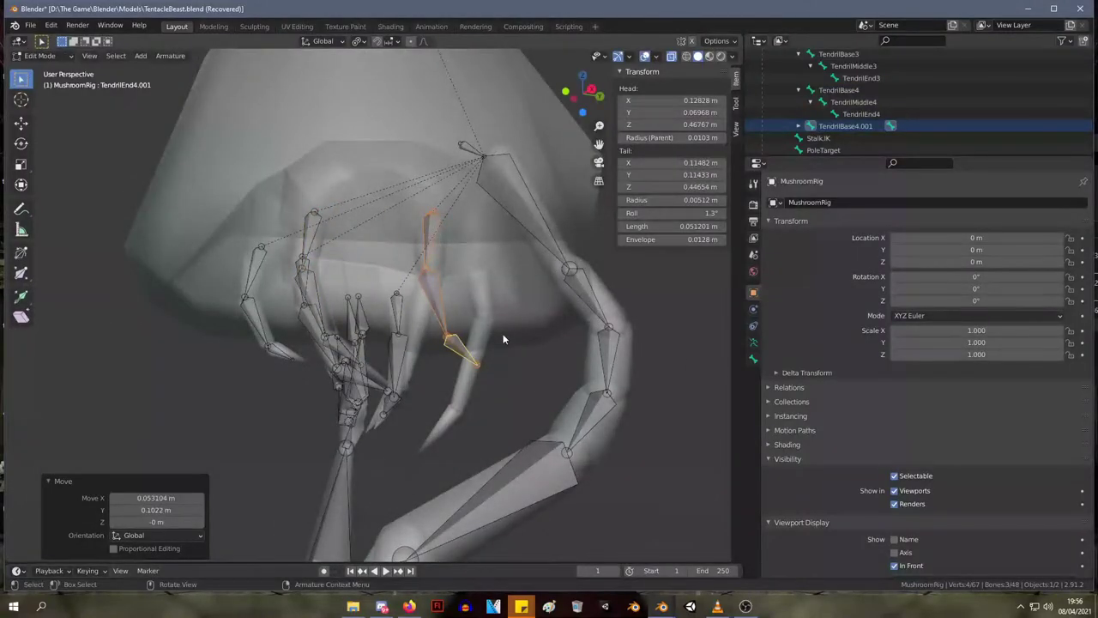
- Roughly fit the copied chain's upper bend, lower bend and tip to the tendril, with TendrilMiddle4.001's tail at about X 0.097, Y 0.037, Z 0.424 m
click(423, 267)
key(g)
click(428, 267)
drag(447, 341, 398, 390)
drag(473, 369, 373, 423)
click(372, 422)
middle_drag(371, 422, 485, 425)
key(g)
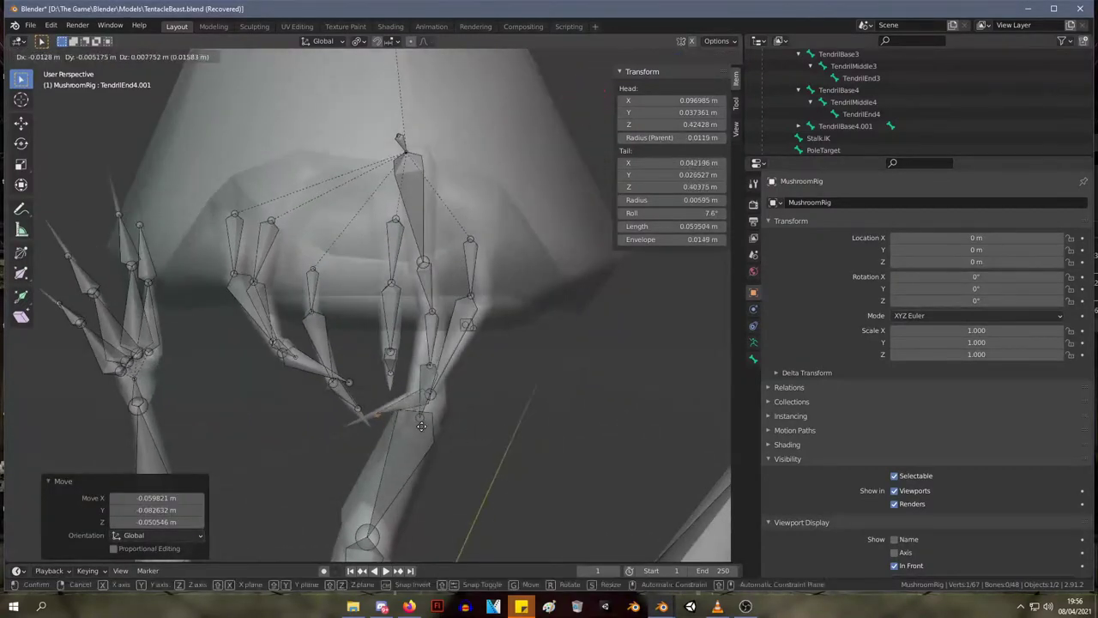
click(417, 427)
- Move TendrilBase4.001's tail to about X 0.155, Y 0.046, Z 0.523 m and its head to about X 0.147, Y 0.051, Z 0.589 m
middle_drag(417, 427, 500, 372)
scroll(499, 368, down, 2)
click(470, 295)
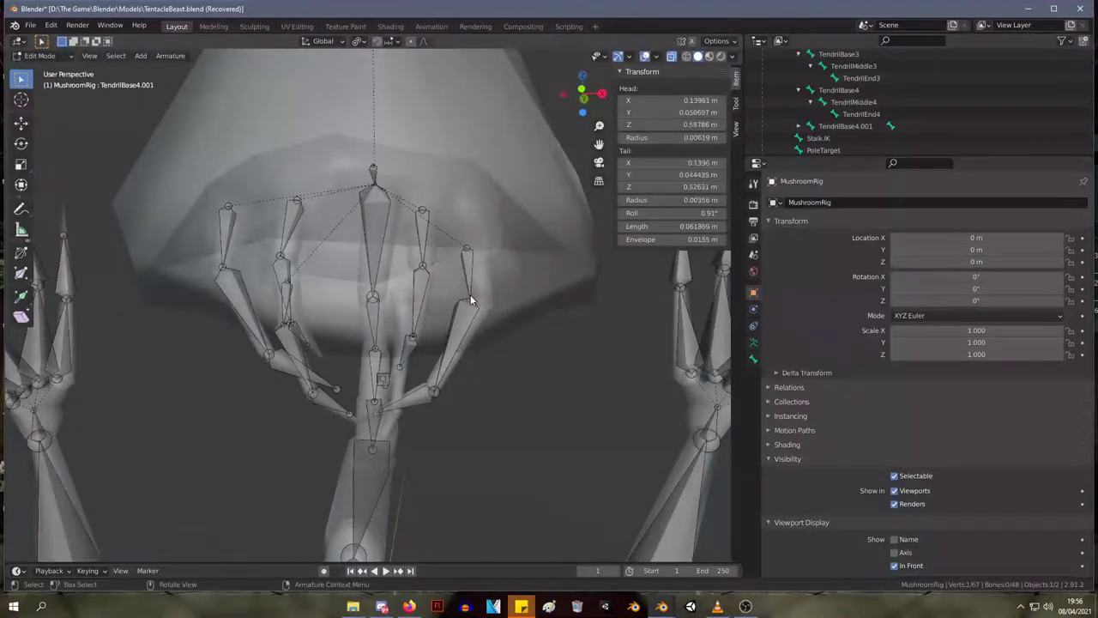
key(g)
drag(482, 297, 477, 259)
middle_drag(478, 259, 477, 265)
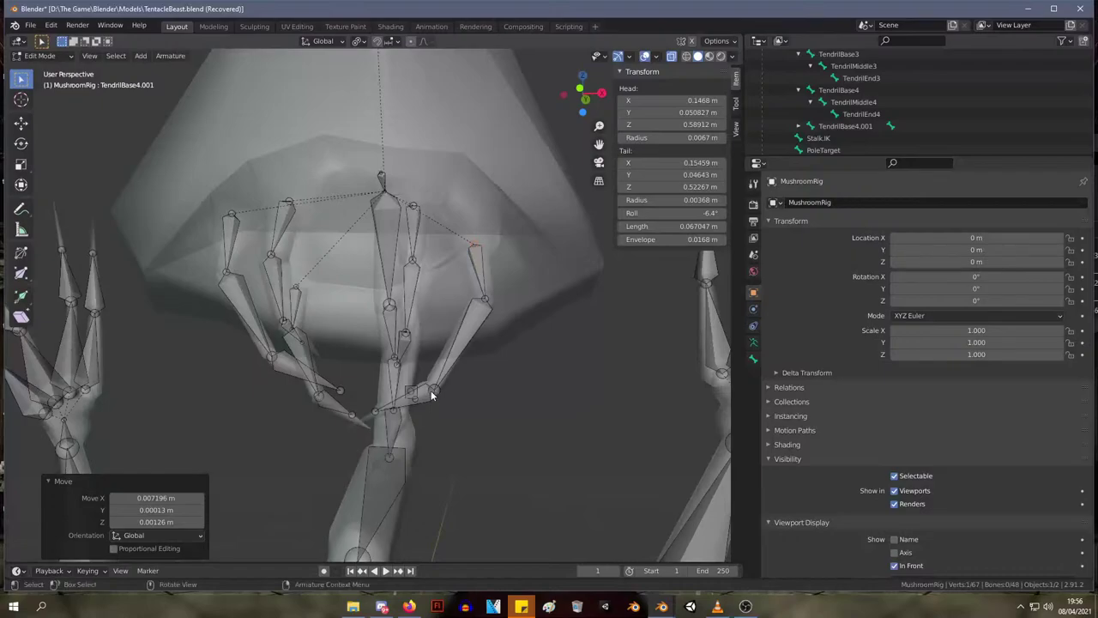
- Set TendrilMiddle4.001's tail at about X 0.095, Y 0.036, Z 0.428 m and TendrilEnd4.001's tail at about X 0.034, Y 0.046, Z 0.403 m
drag(432, 395, 434, 397)
middle_drag(434, 397, 422, 419)
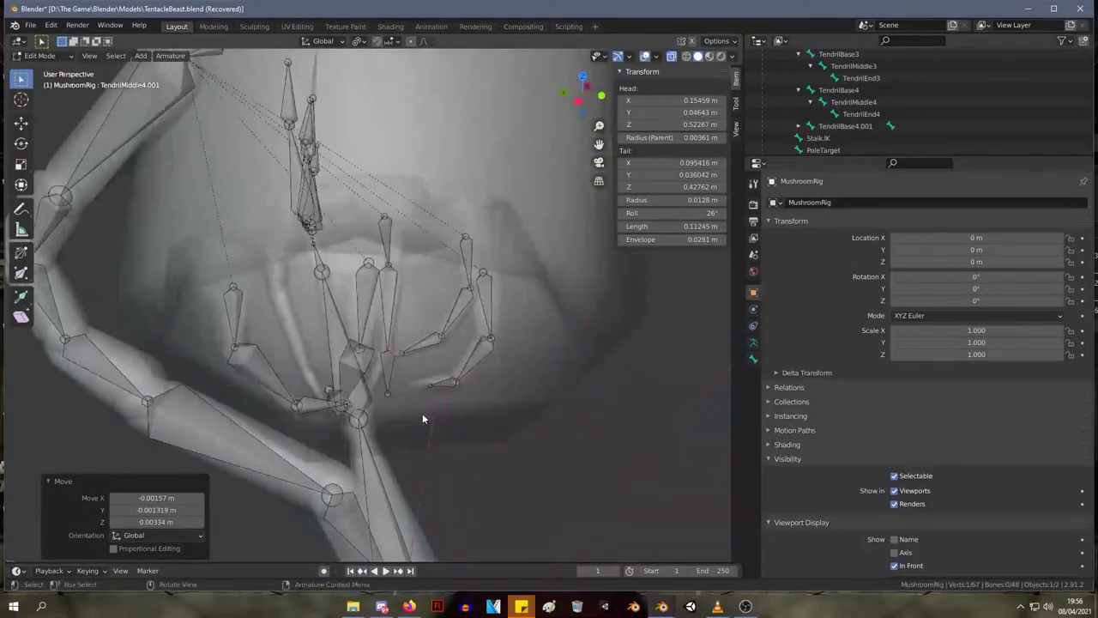
drag(389, 388, 394, 379)
middle_drag(394, 379, 337, 271)
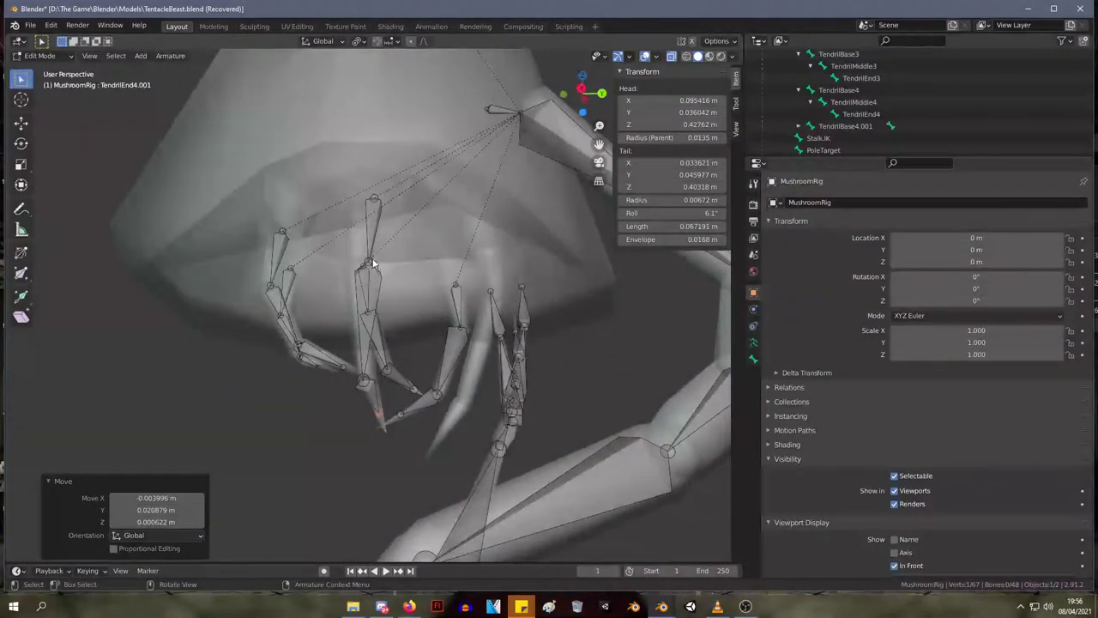
- Shift TendrilBase4.001's tail to about X 0.155, Y 0.037, Z 0.523 m and its head to about X 0.148, Y 0.042, Z 0.589 m
click(373, 263)
drag(373, 263, 362, 264)
drag(373, 200, 360, 196)
middle_drag(360, 197, 411, 313)
scroll(489, 302, down, 6)
scroll(428, 323, up, 5)
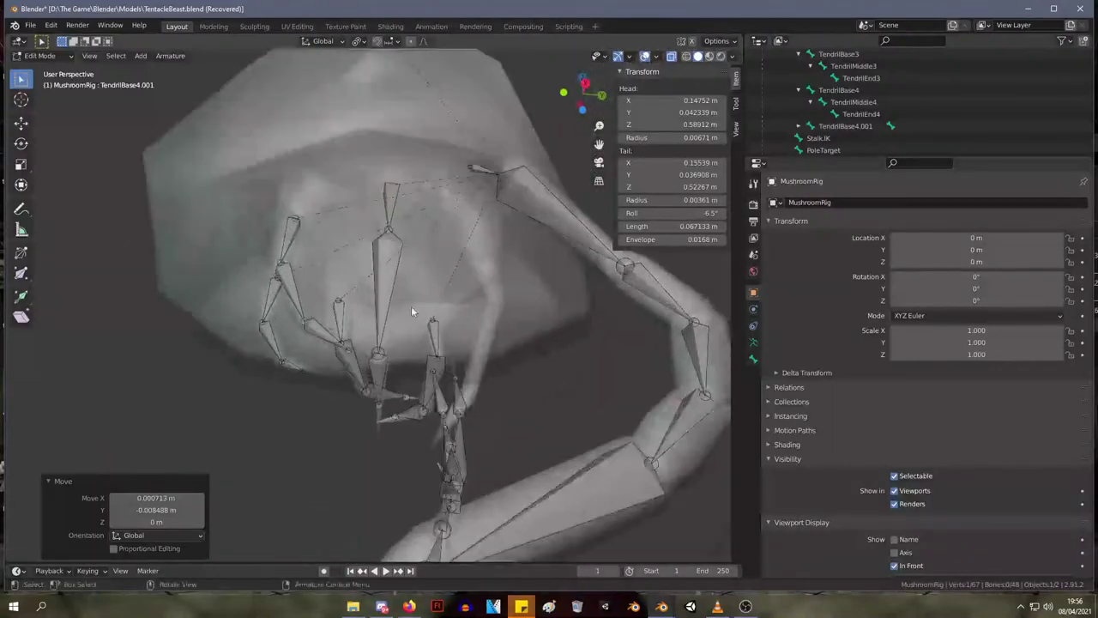
- Rename the TendrilBase4.001 bone as TendrilBase5
click(390, 208)
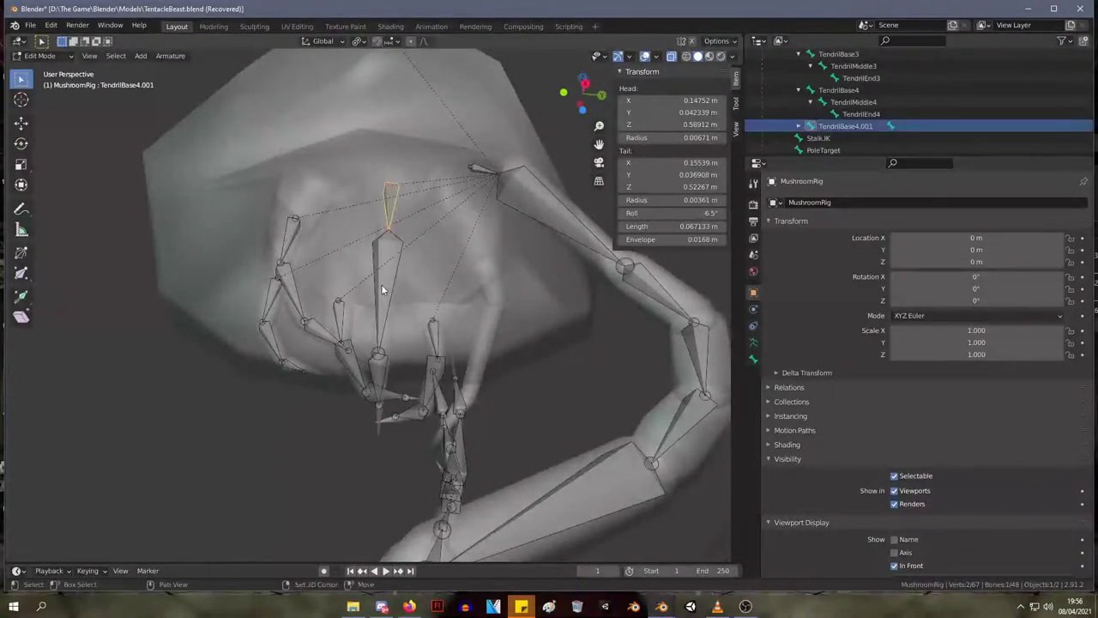
scroll(849, 126, down, 1)
double_click(842, 113)
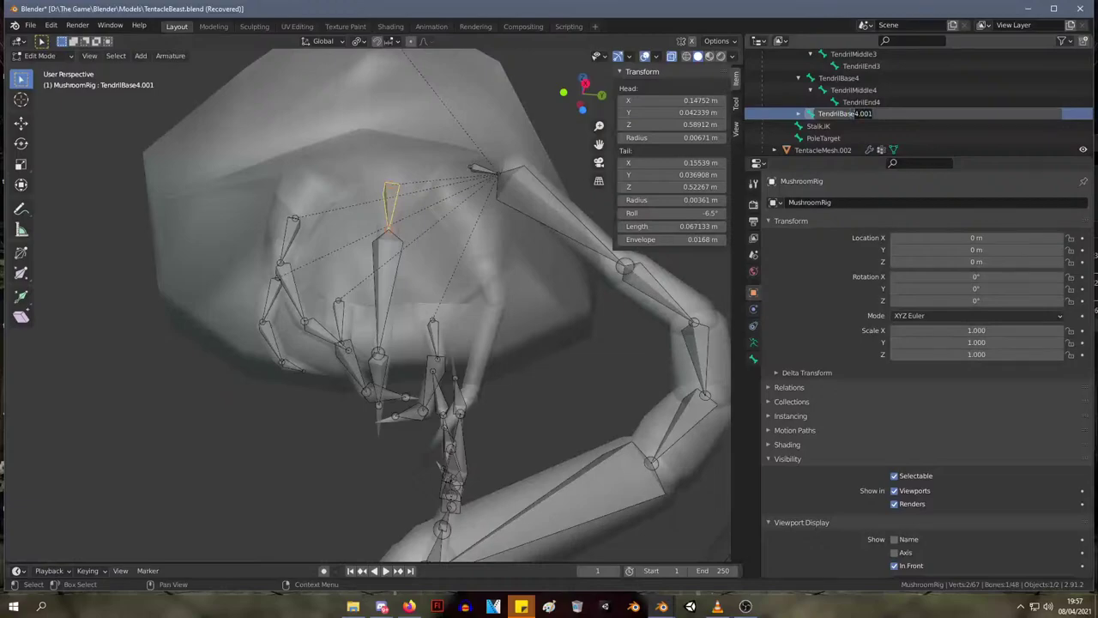
text(TendrilBase5)
key(Return)
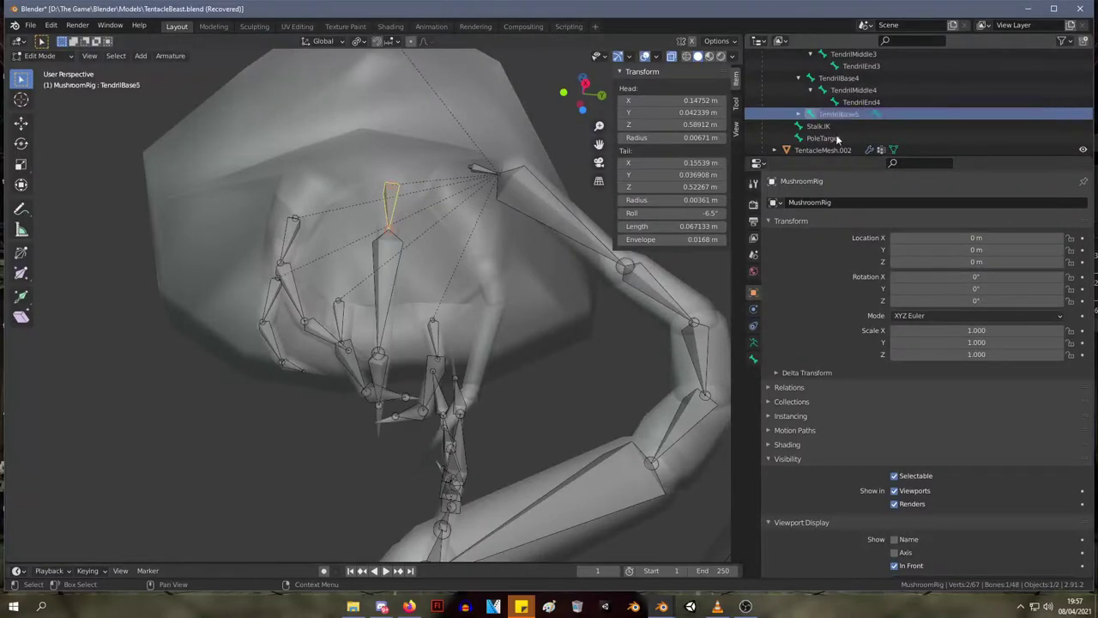
- Rename TendrilBase5's child bones as TendrilMiddle5 and TendrilEnd5
click(798, 114)
scroll(924, 130, down, 1)
double_click(858, 113)
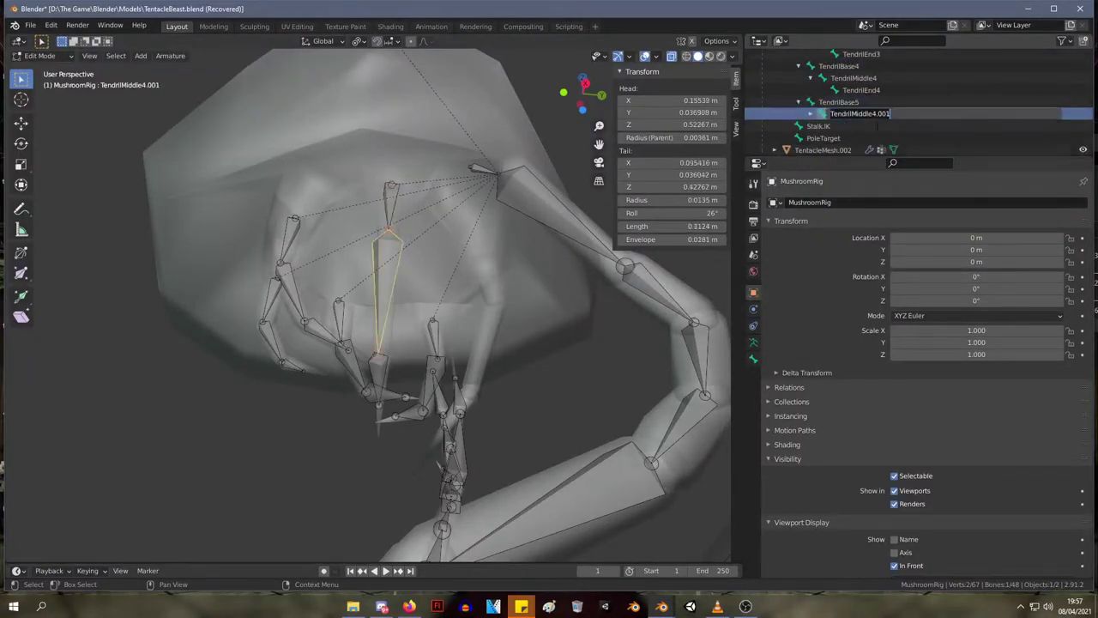
key(Return)
scroll(813, 116, down, 1)
double_click(866, 113)
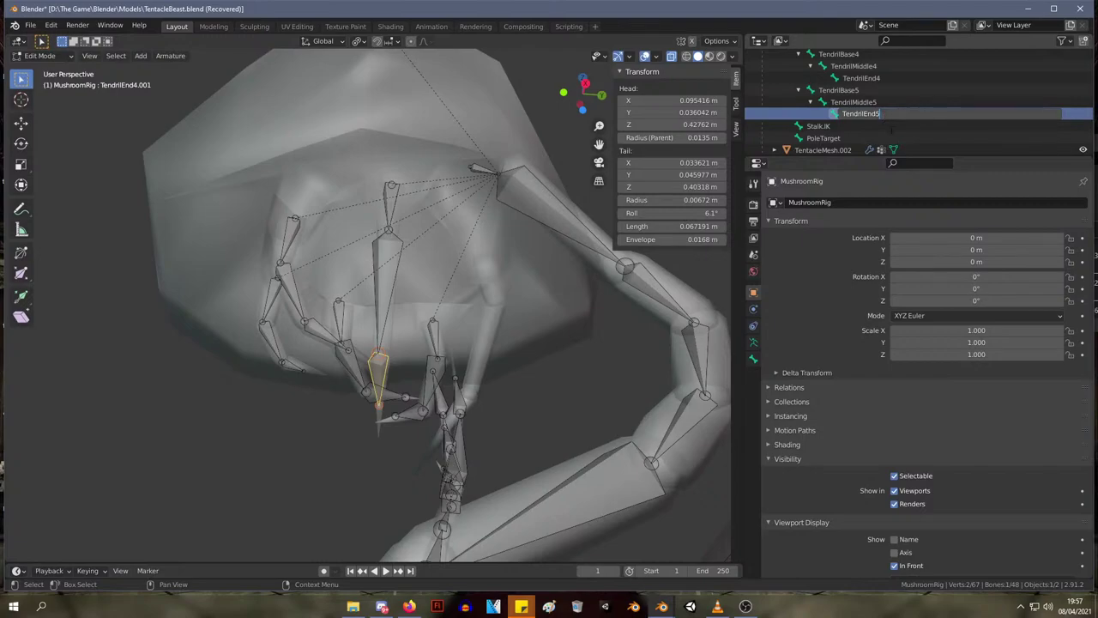
- Duplicate the TendrilBase5, TendrilMiddle5 and TendrilEnd5 chain and move the copy by about X -0.021, Y 0.101, Z -0.022 m towards the last tendril
middle_drag(389, 187, 430, 205)
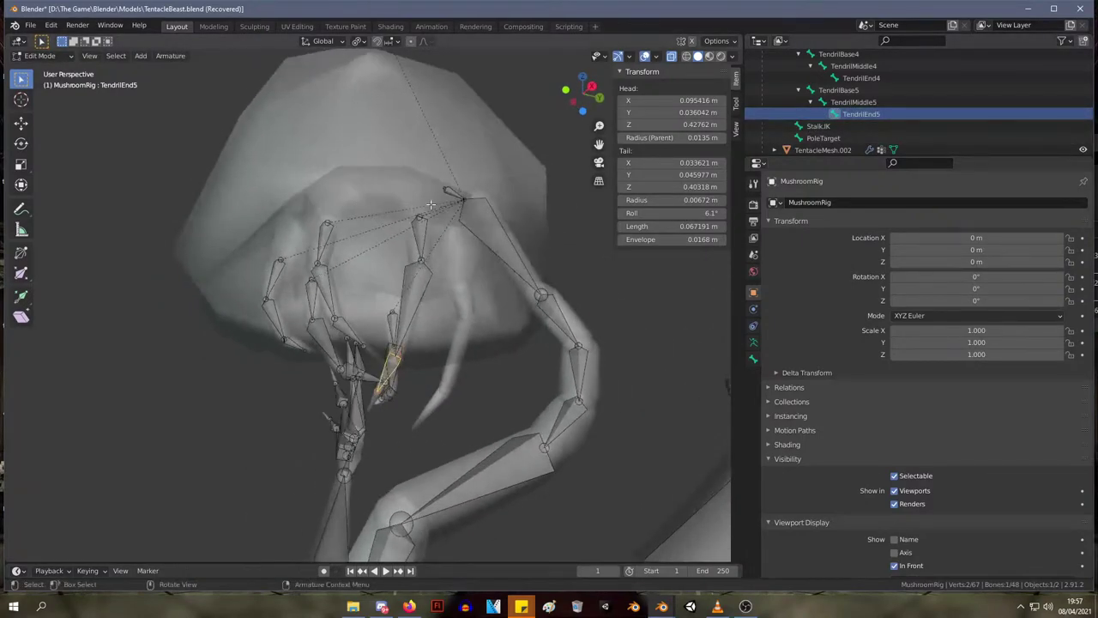
click(425, 235)
shift+click(419, 297)
shift+click(392, 372)
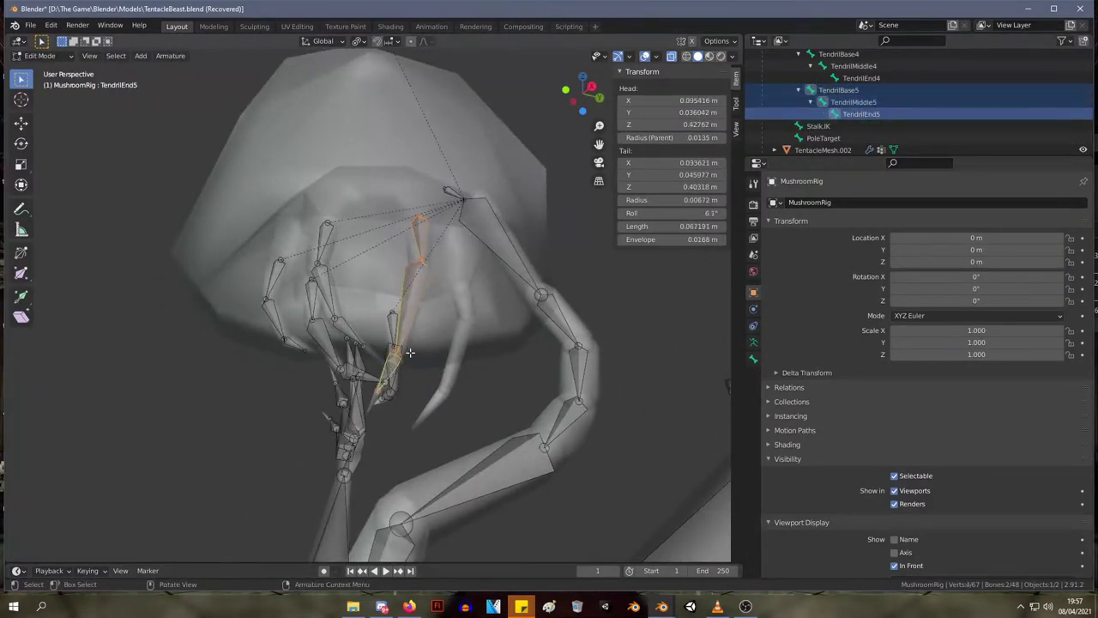
middle_drag(392, 372, 373, 354)
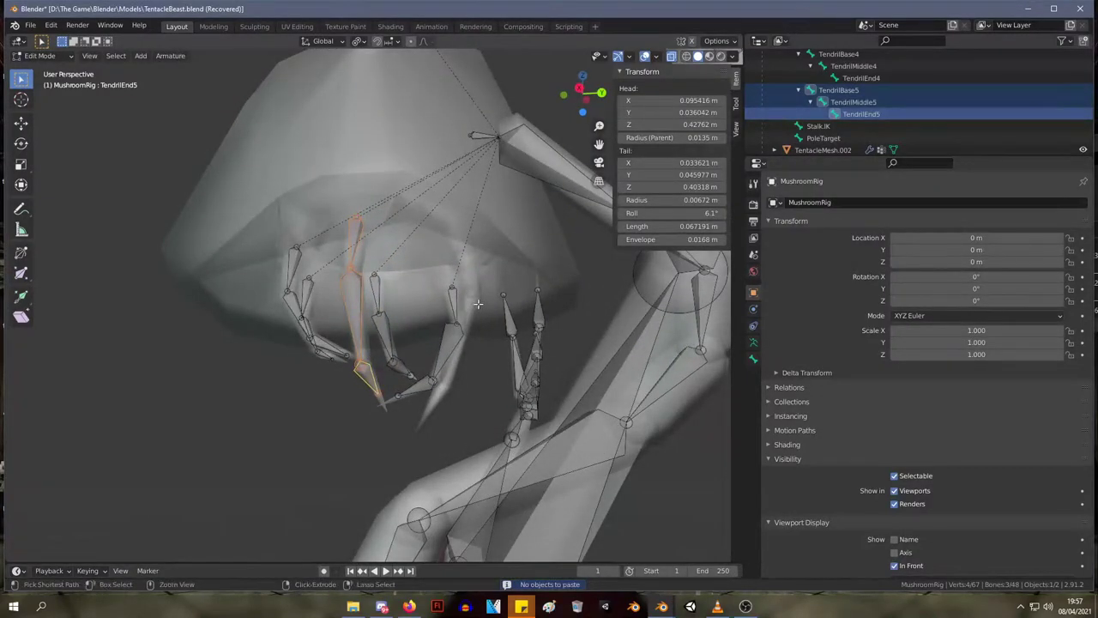
key(ctrl+z)
click(374, 378)
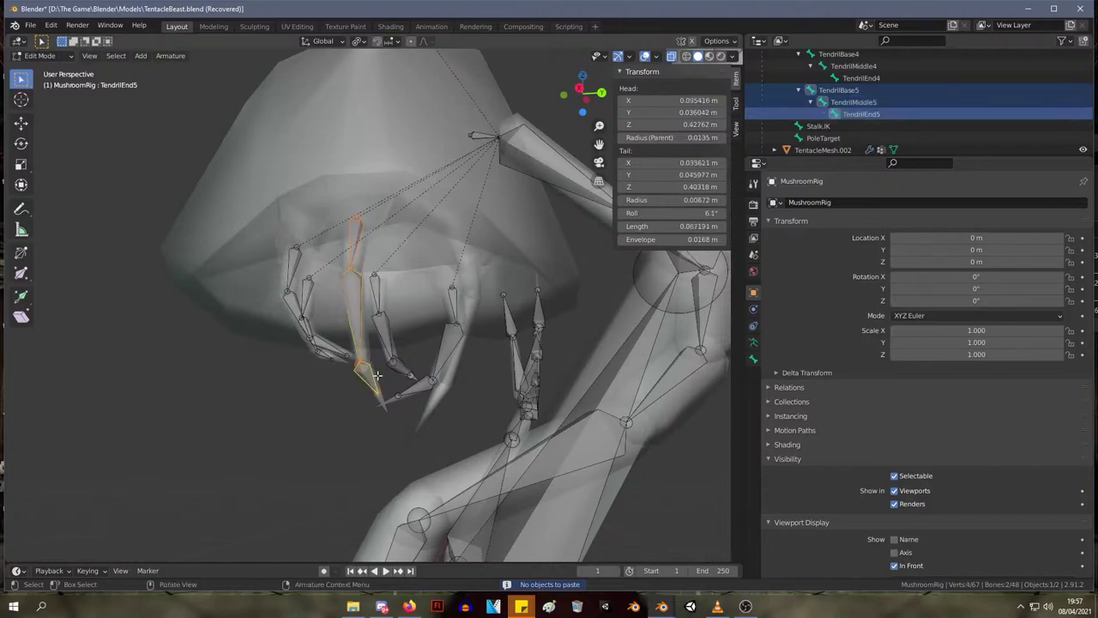
key(shift+d)
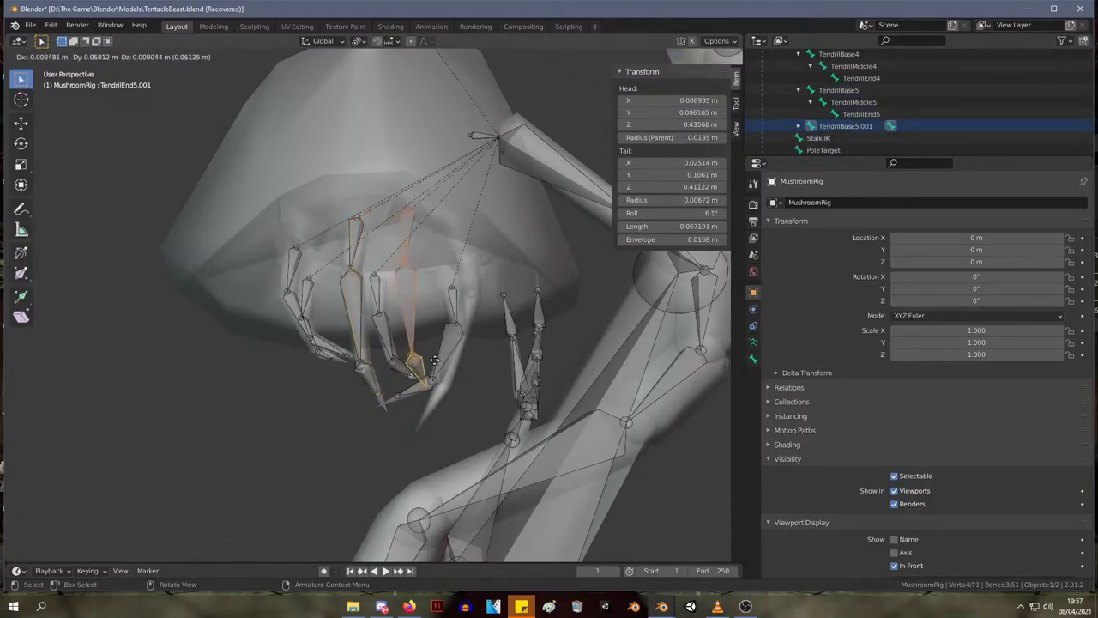
key(Escape)
middle_drag(435, 359, 463, 276)
key(g)
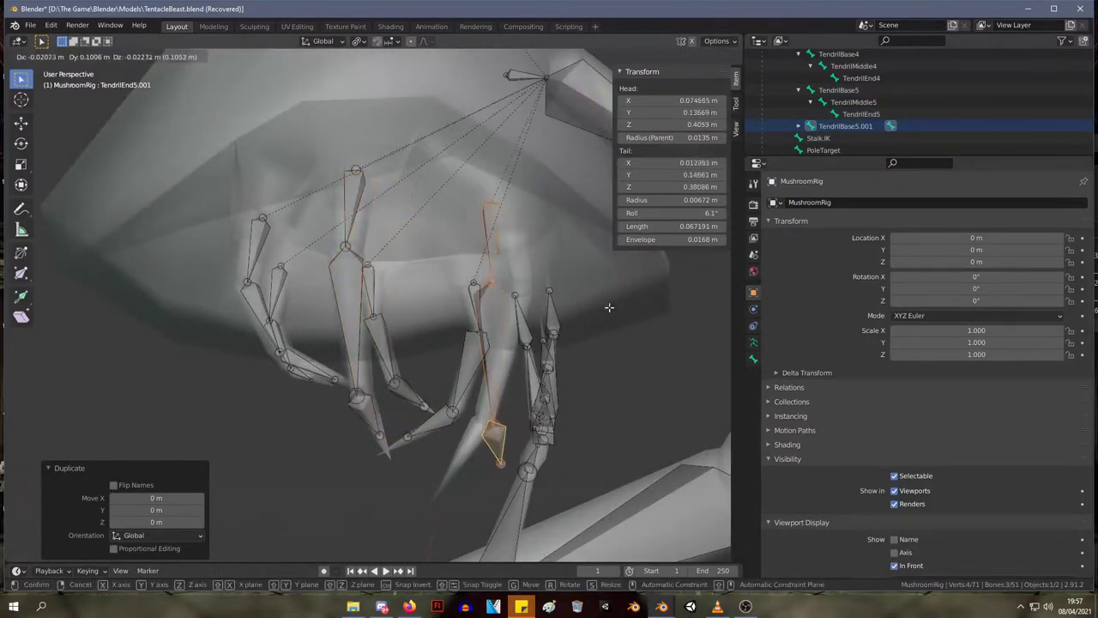
click(608, 306)
- Shift the copied chain by about X -0.054, Y 0.036, Z -0.004 m and realign it with the last tendril from another angle
middle_drag(608, 306, 564, 302)
key(g)
click(649, 304)
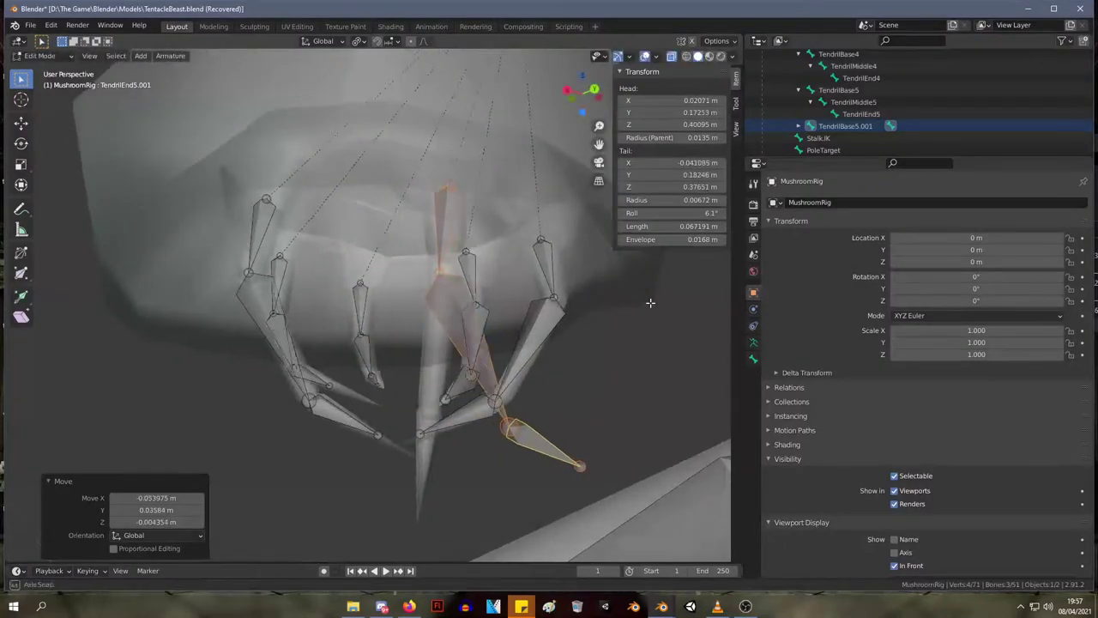
middle_drag(649, 304, 464, 238)
key(g)
click(700, 307)
- Fit the joints of TendrilBase5.001 to the upper part of the last hanging tendril
click(523, 307)
key(g)
click(523, 307)
key(g)
click(489, 223)
key(g)
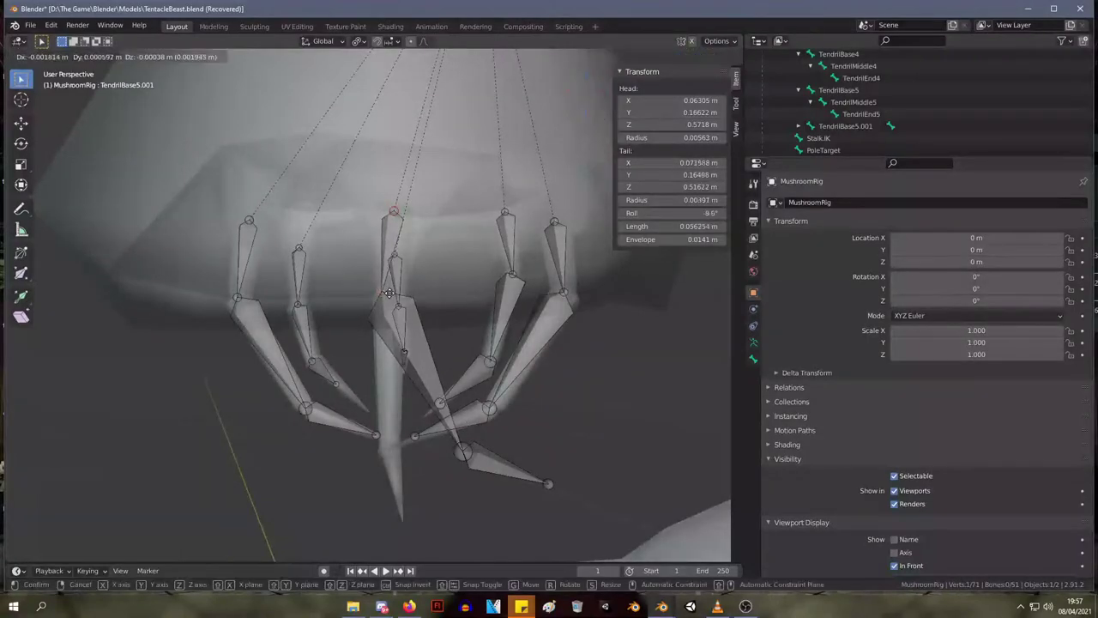
click(393, 293)
- Move the copied chain's lower joint onto the tendril and its tip by about X 0.021, Y -0.100, Z -0.047 m
middle_drag(470, 314, 541, 442)
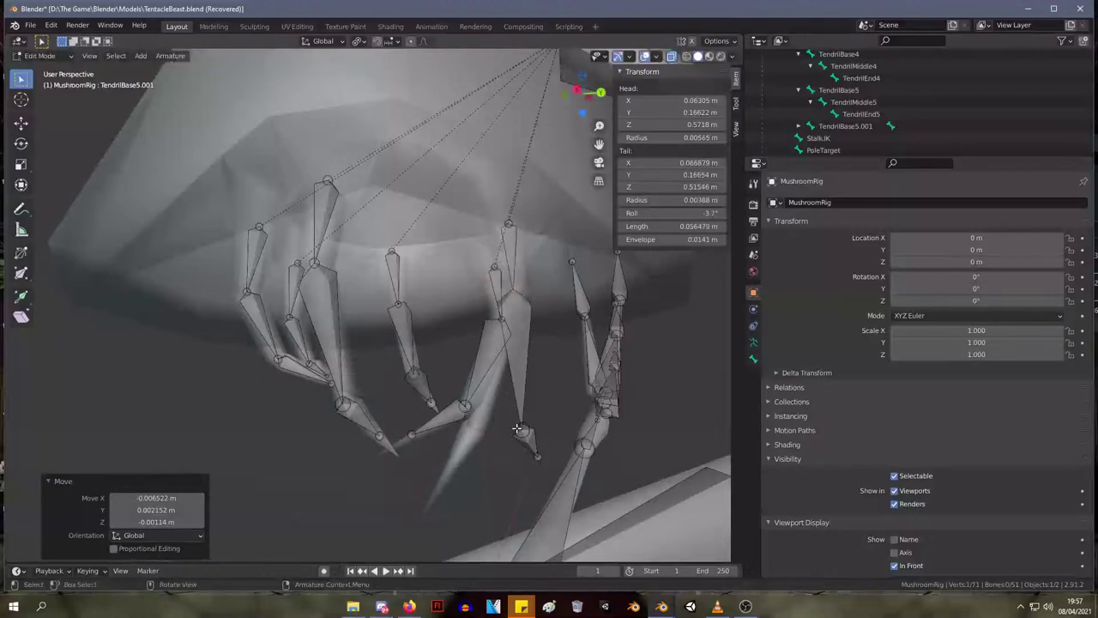
click(522, 430)
key(g)
click(462, 421)
click(534, 454)
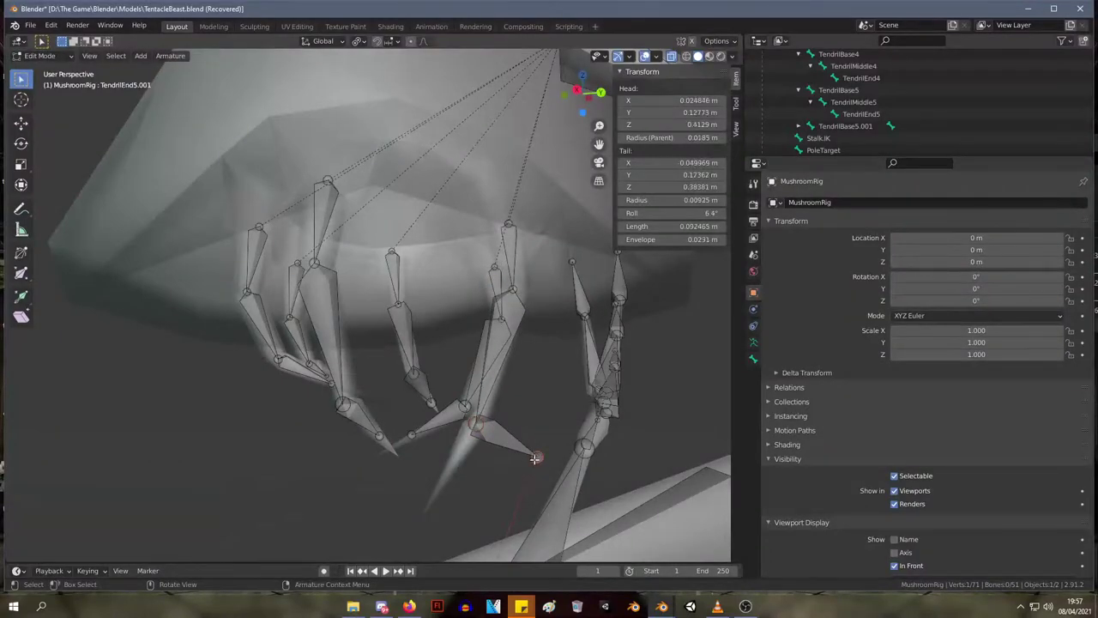
key(g)
click(443, 482)
- From another angle, shift the lower joint by about X 0.021, Y -0.009, Z 0.003 m and the tip by X 0.042, Y -0.011, Z 0.028 m
middle_drag(443, 482, 393, 429)
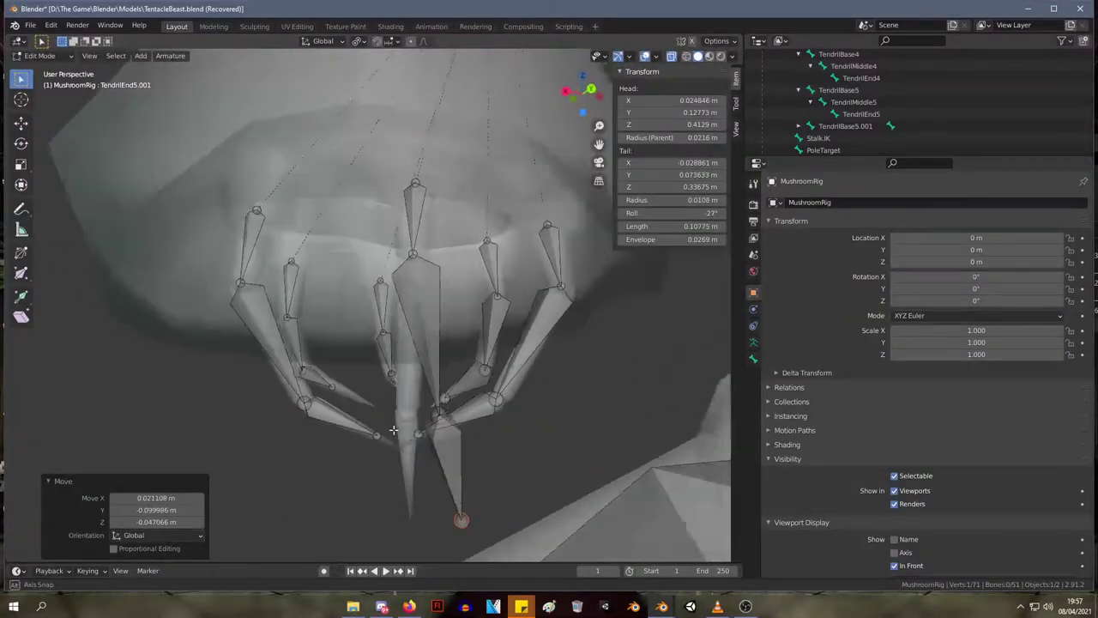
click(437, 410)
key(g)
click(405, 409)
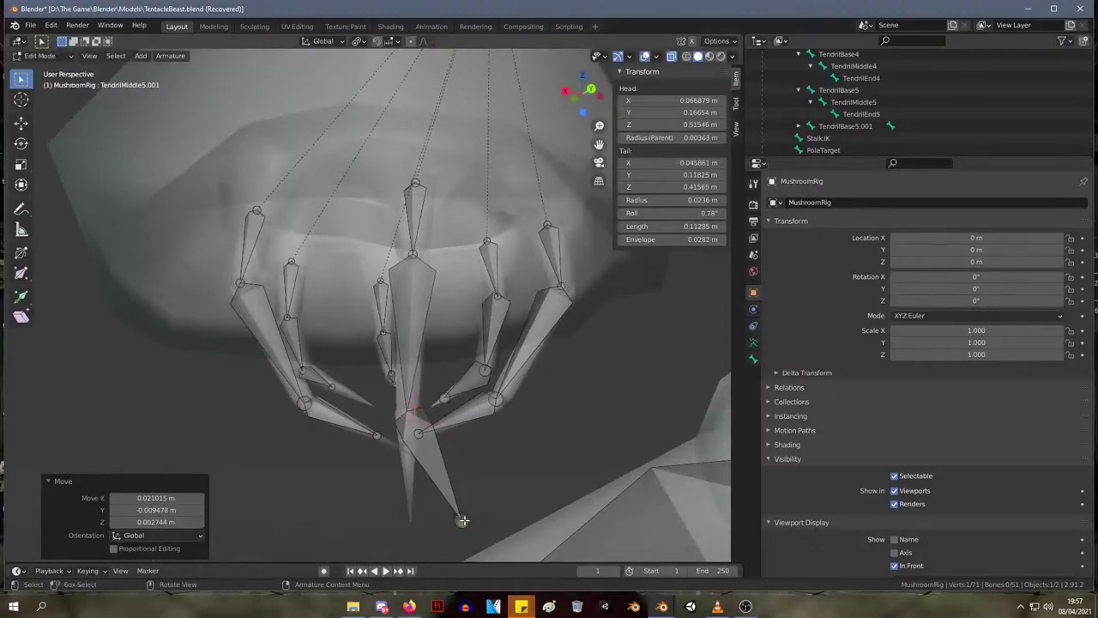
click(462, 520)
key(g)
click(408, 482)
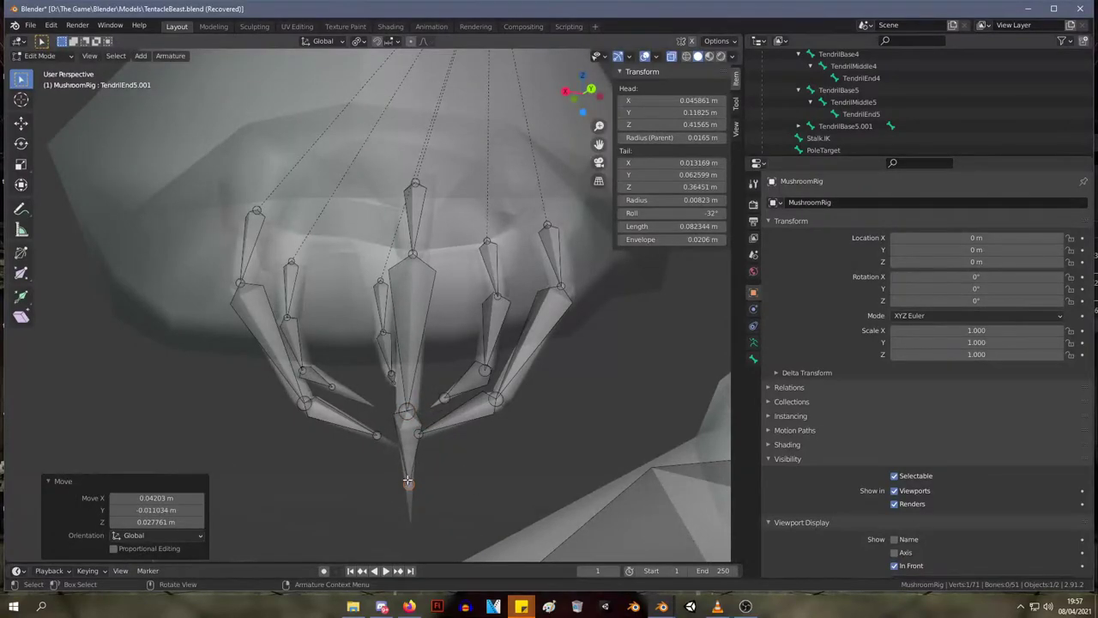
- Nudge TendrilBase5.001's lower end and move TendrilMiddle5.001's lower end by about X 0.009, Y 0.014, Z -0.004 m
click(411, 252)
key(g)
click(410, 252)
key(g)
right_click(416, 257)
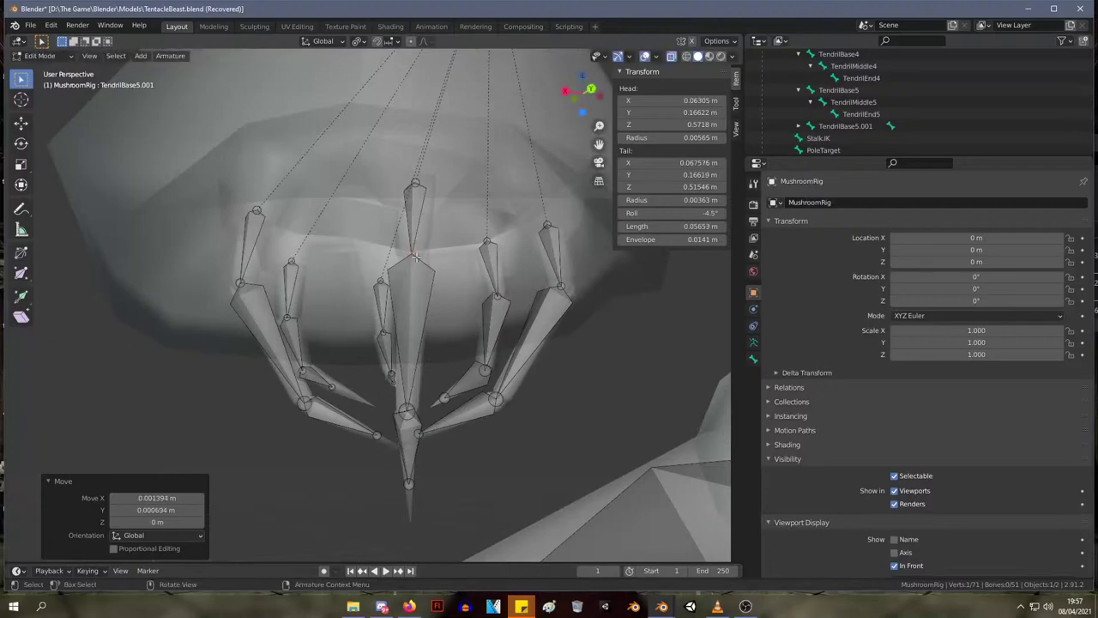
middle_drag(440, 259, 279, 421)
click(288, 423)
key(g)
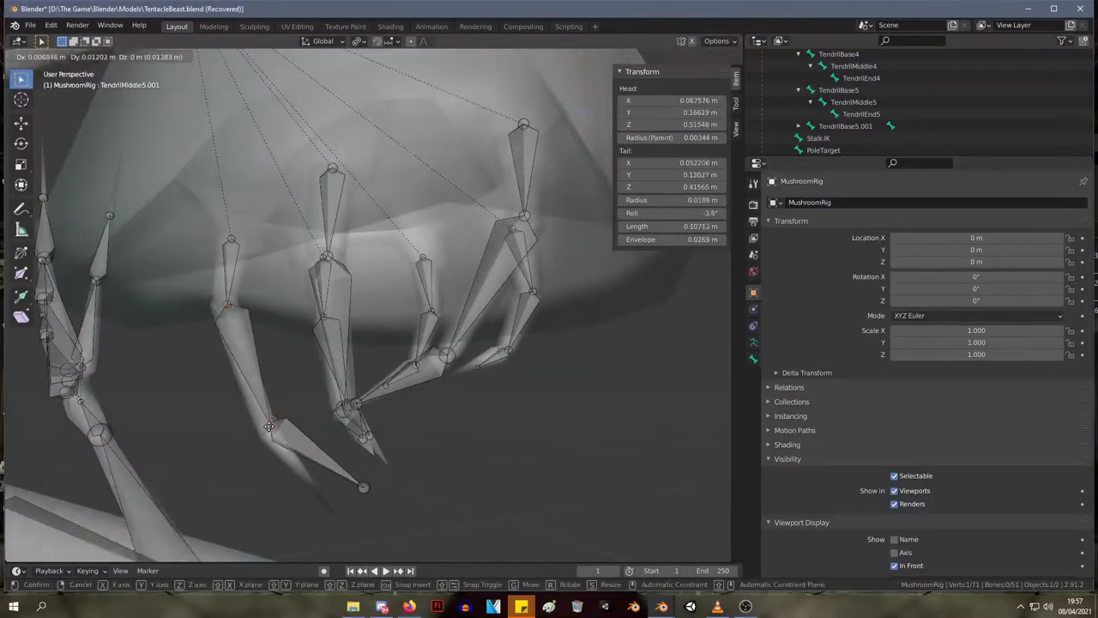
click(266, 432)
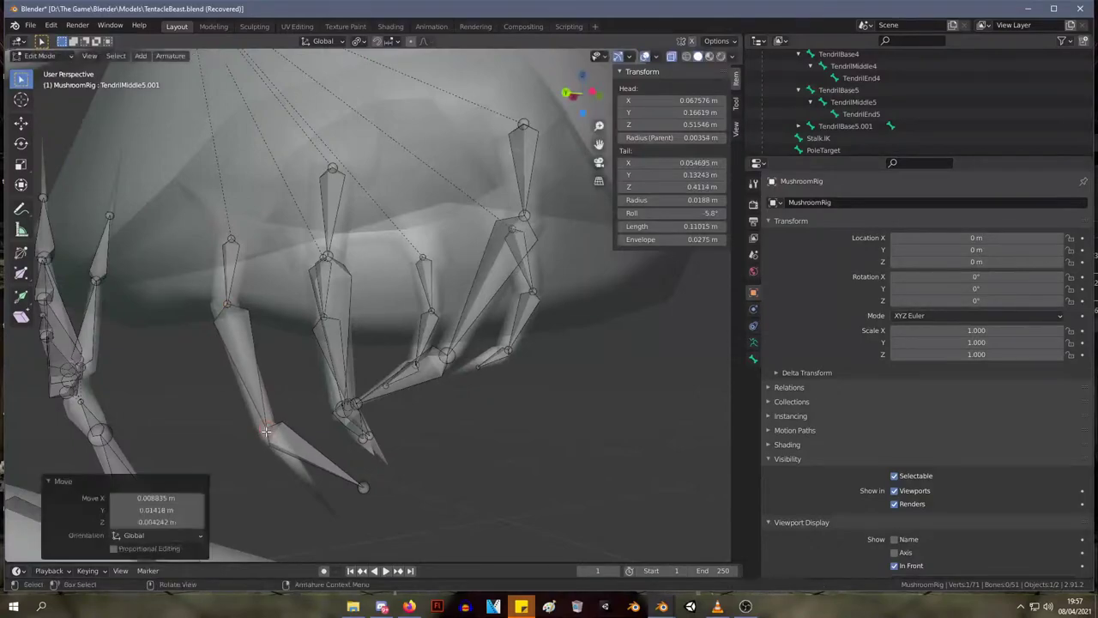
- Nudge the joint below TendrilBase5.001 and move TendrilEnd5.001's tip by about X 0.023, Y 0.042, Z 0.007 m into the tendril
click(227, 303)
key(g)
click(223, 302)
click(364, 486)
key(g)
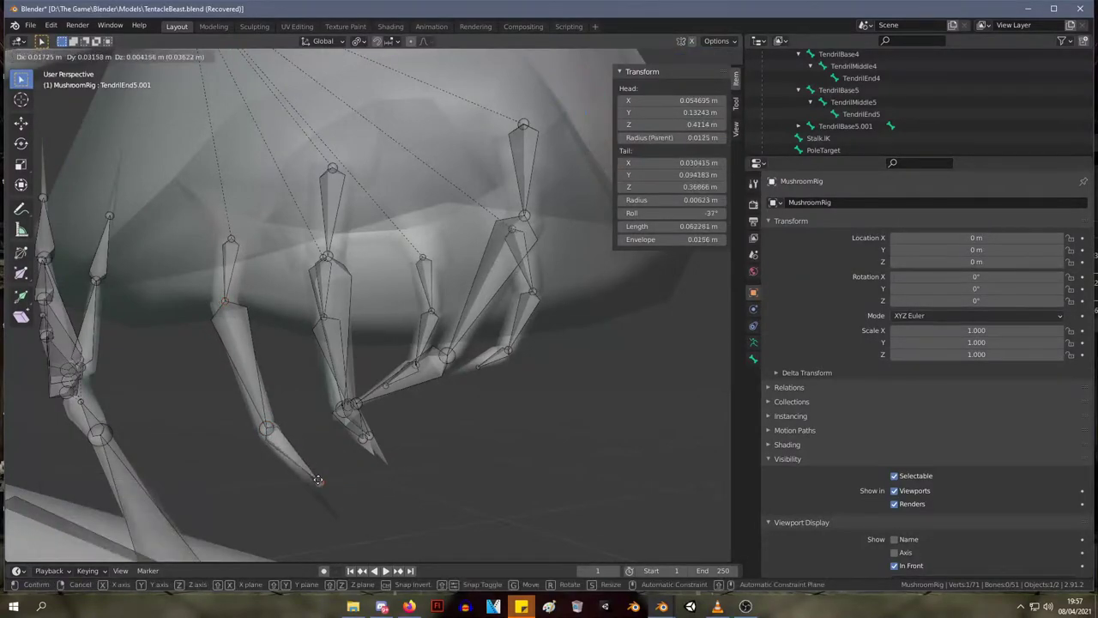
click(305, 477)
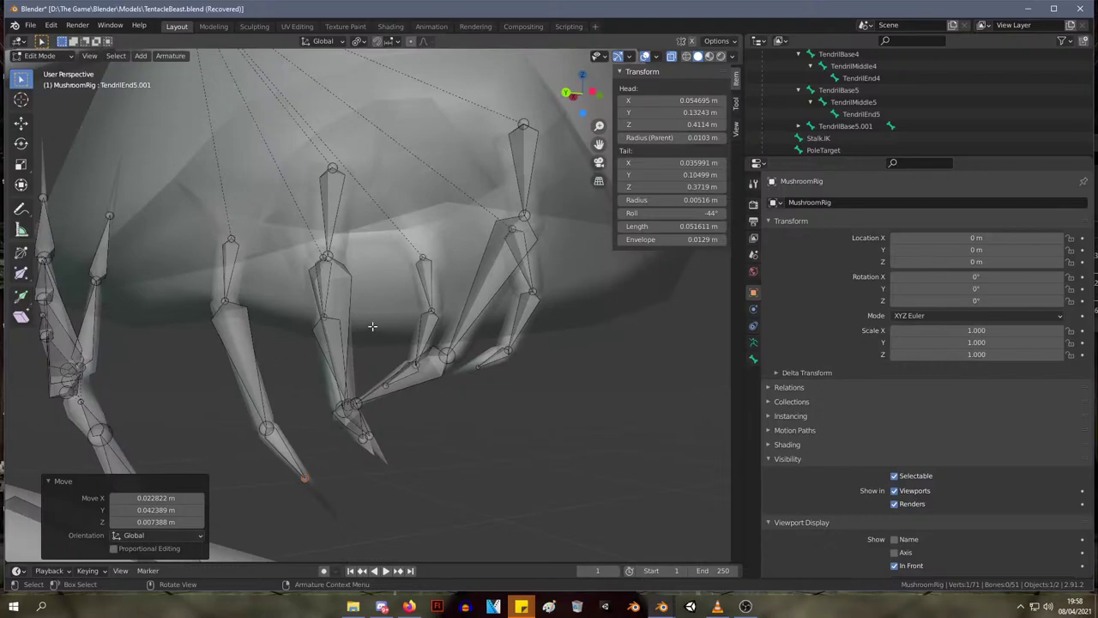
- Examine the fit of the tendril bones within the whole creature from several sides
middle_drag(373, 326, 523, 288)
scroll(249, 283, down, 9)
scroll(433, 262, up, 5)
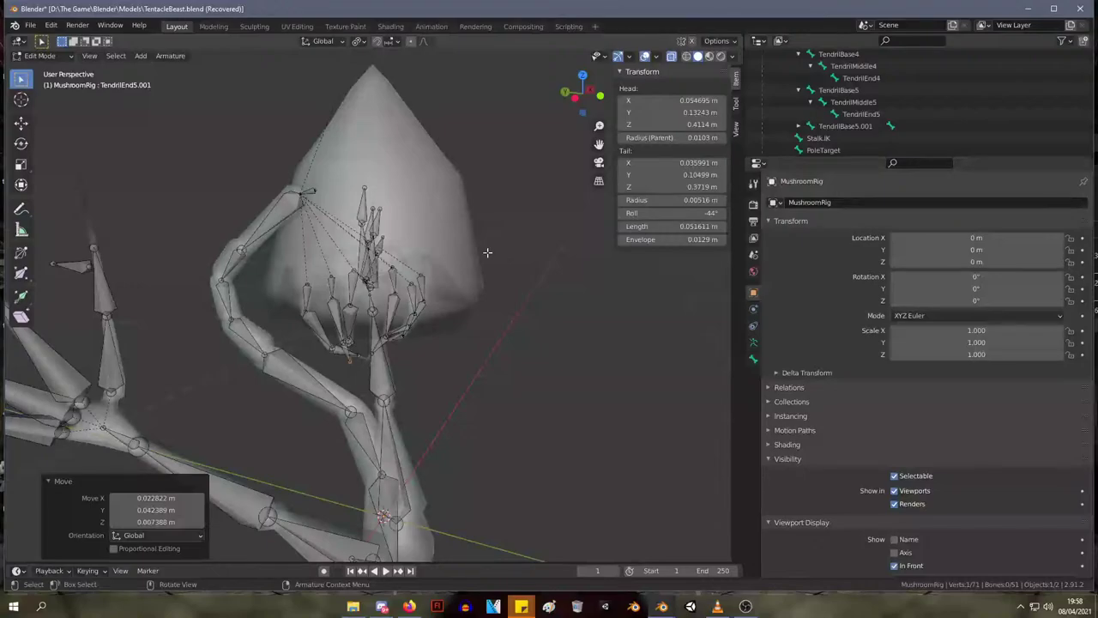
middle_drag(488, 252, 90, 152)
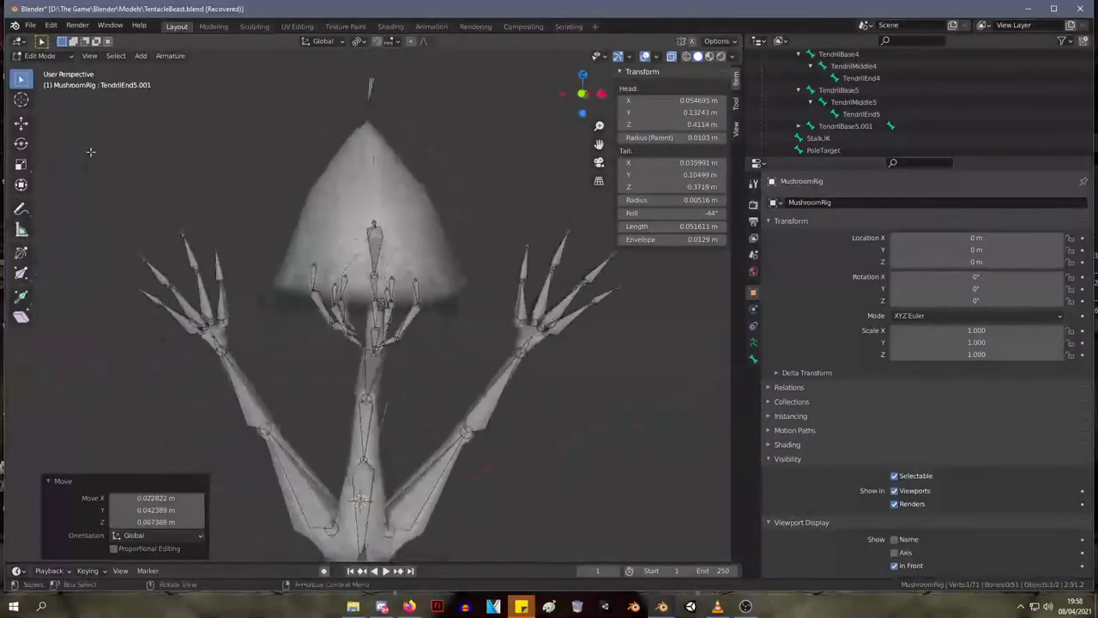
key(Tab)
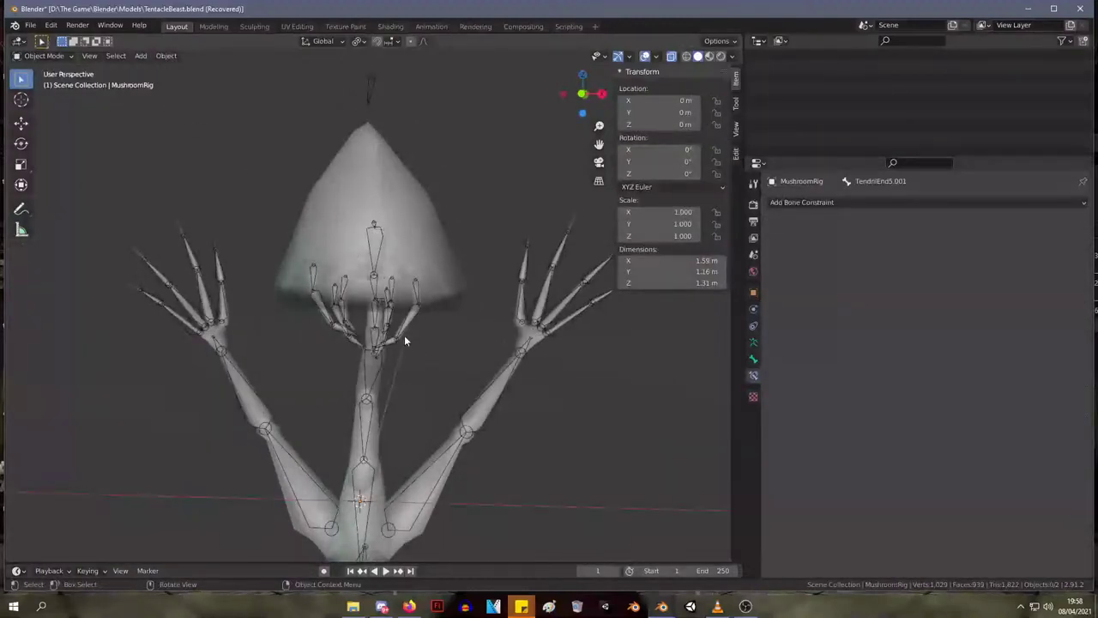
click(403, 335)
click(399, 334)
key(Tab)
middle_drag(436, 321, 449, 319)
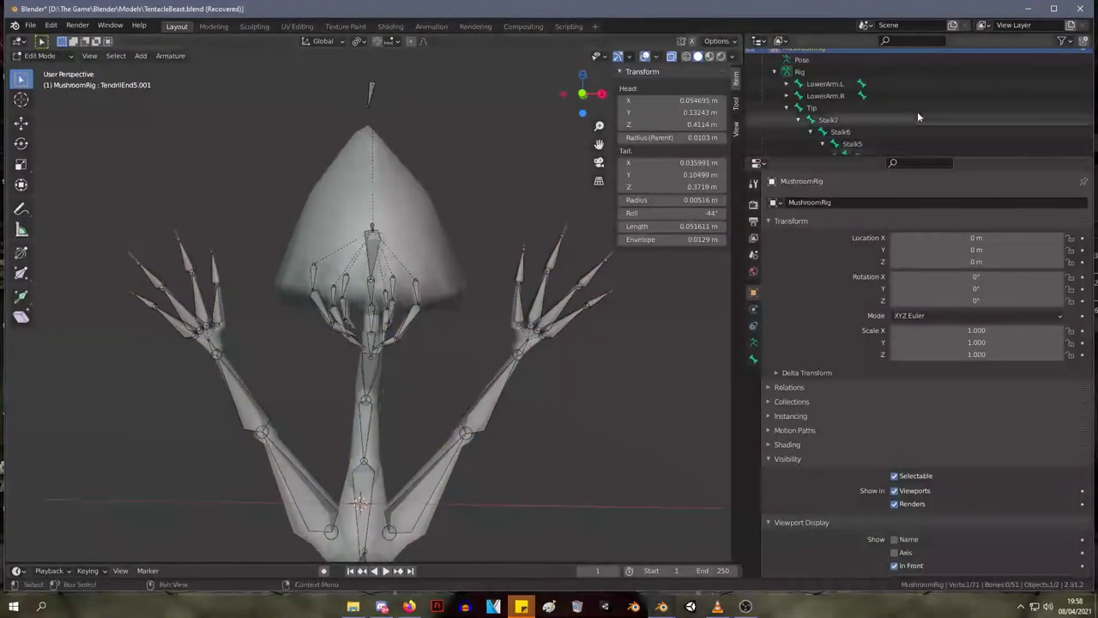
- Rename TendrilBase5.001 as TendrilBase6 and its child bone TendrilMiddle5.001 as TendrilMiddle6
scroll(918, 117, down, 5)
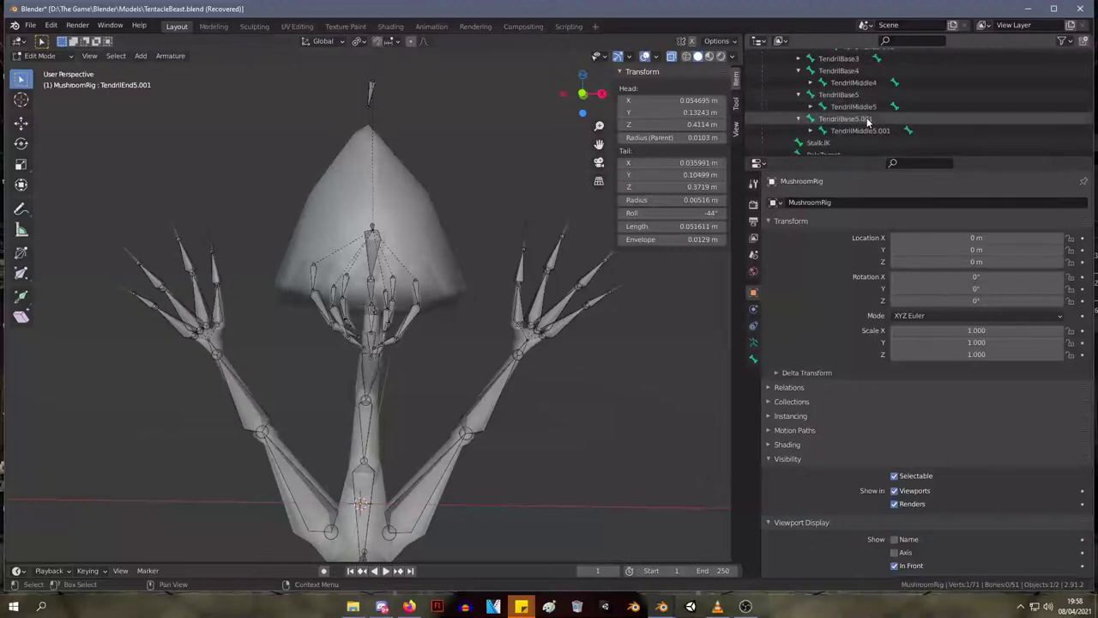
click(856, 120)
scroll(867, 107, down, 1)
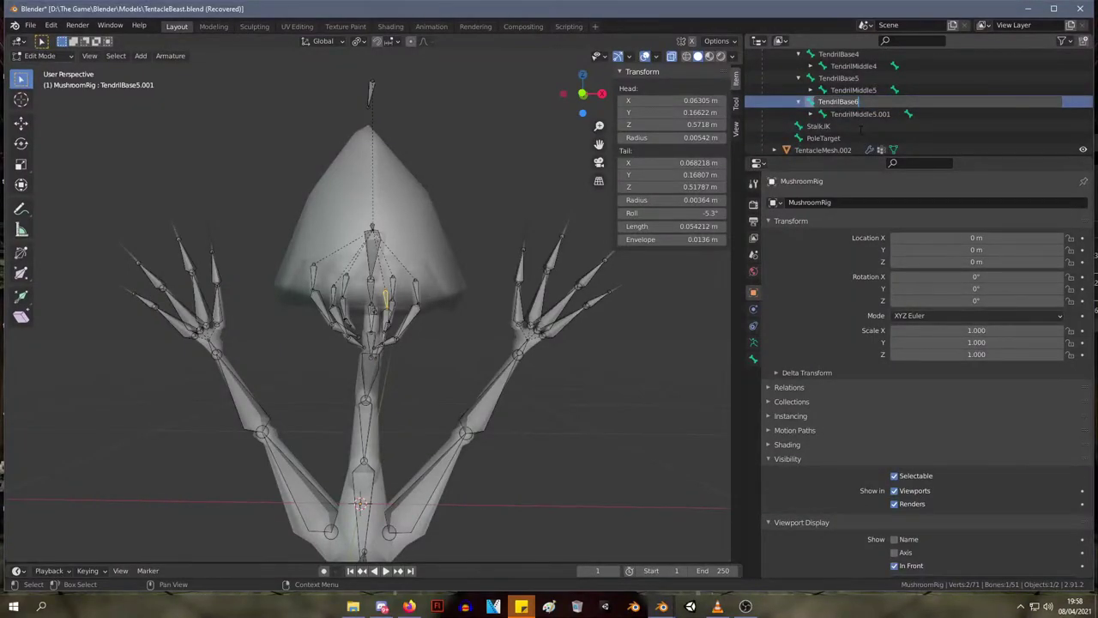
key(Return)
double_click(864, 114)
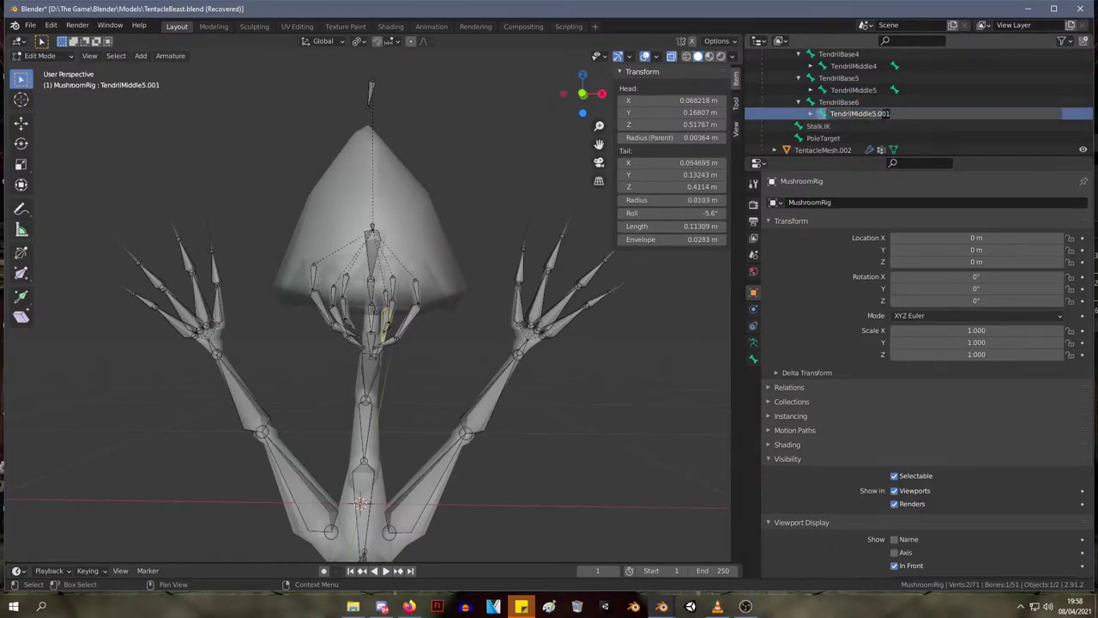
key(Return)
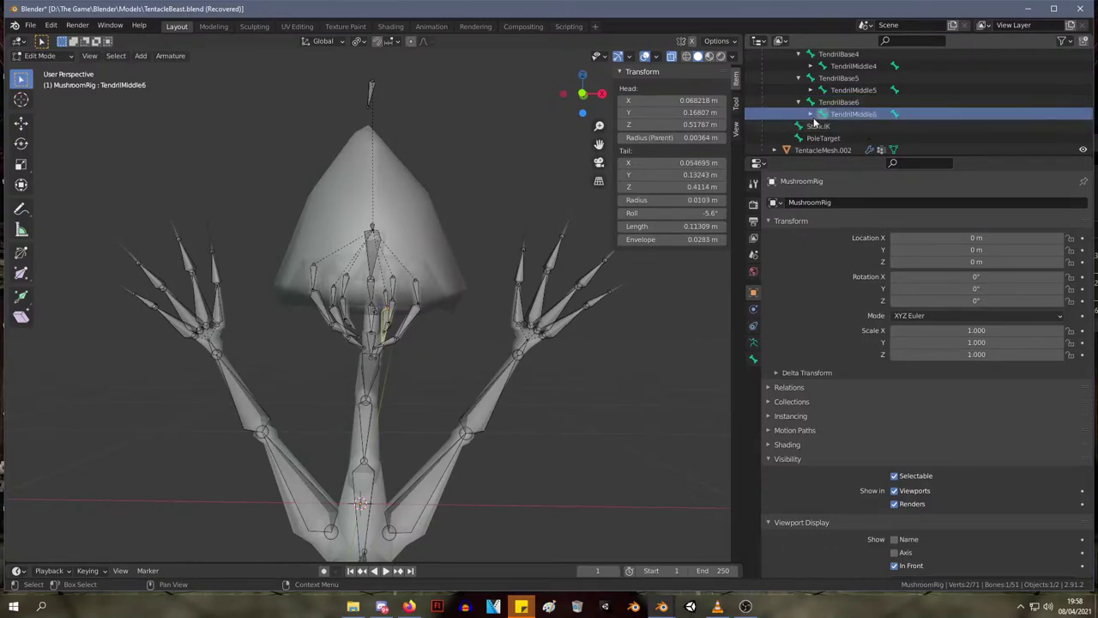
- Rename TendrilEnd5.001 as TendrilEnd6 and save the file
click(810, 114)
double_click(901, 126)
scroll(905, 123, down, 1)
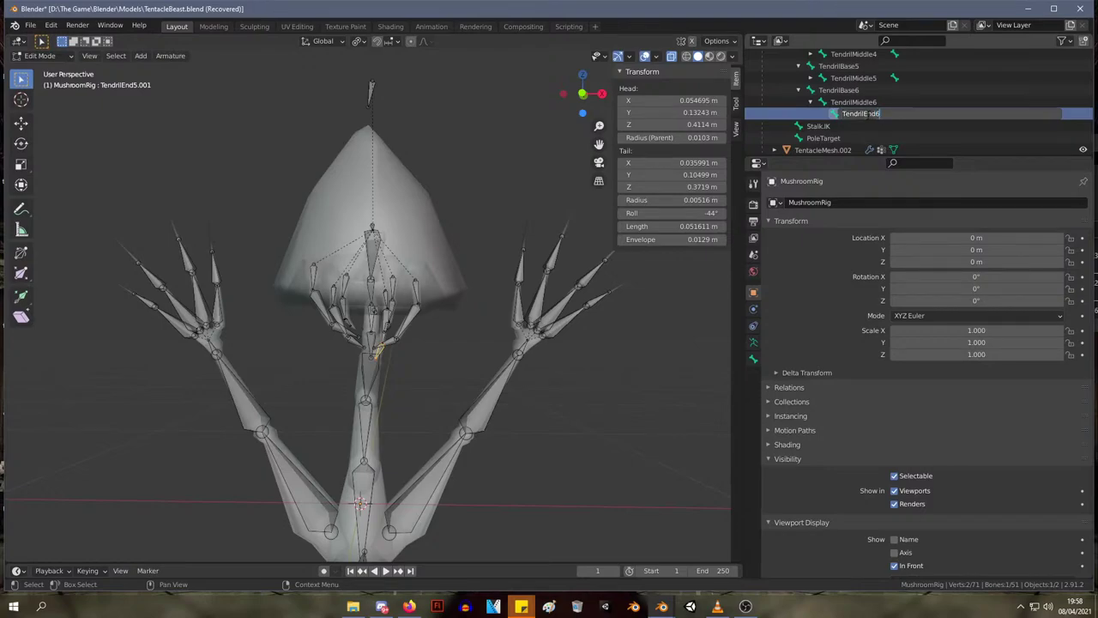
text(TendrilEnd6)
key(Return)
key(ctrl+s)
- Put the rig in Pose Mode and rotate the Tip bone by about 61.7° to test the head's deformation
middle_drag(488, 146, 371, 144)
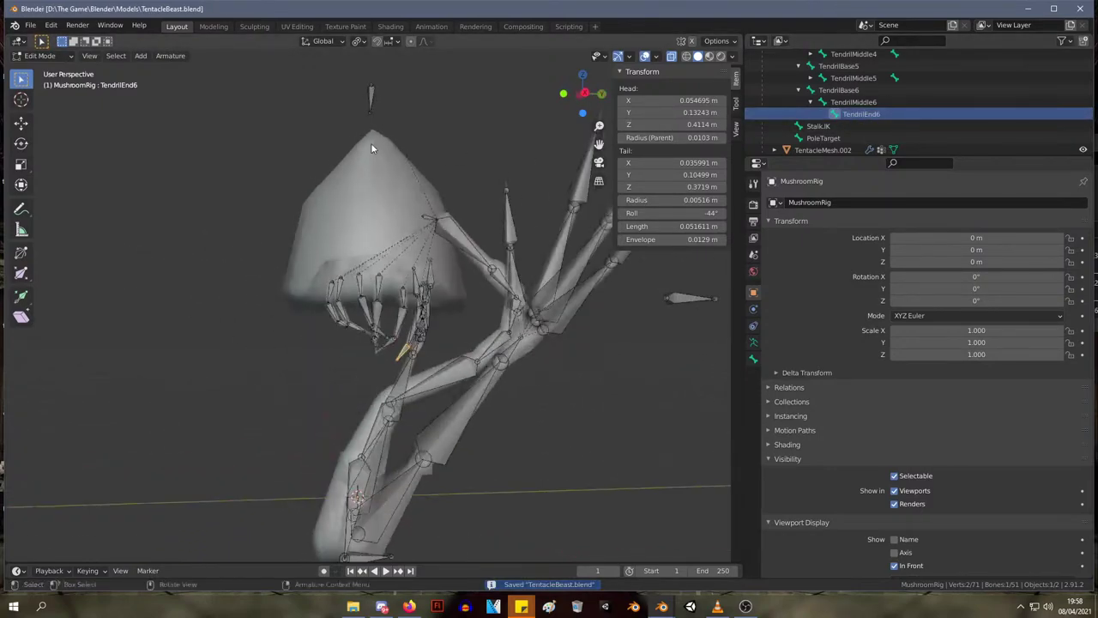
key(Tab)
key(Tab)
key(Tab)
key(ctrl+Tab)
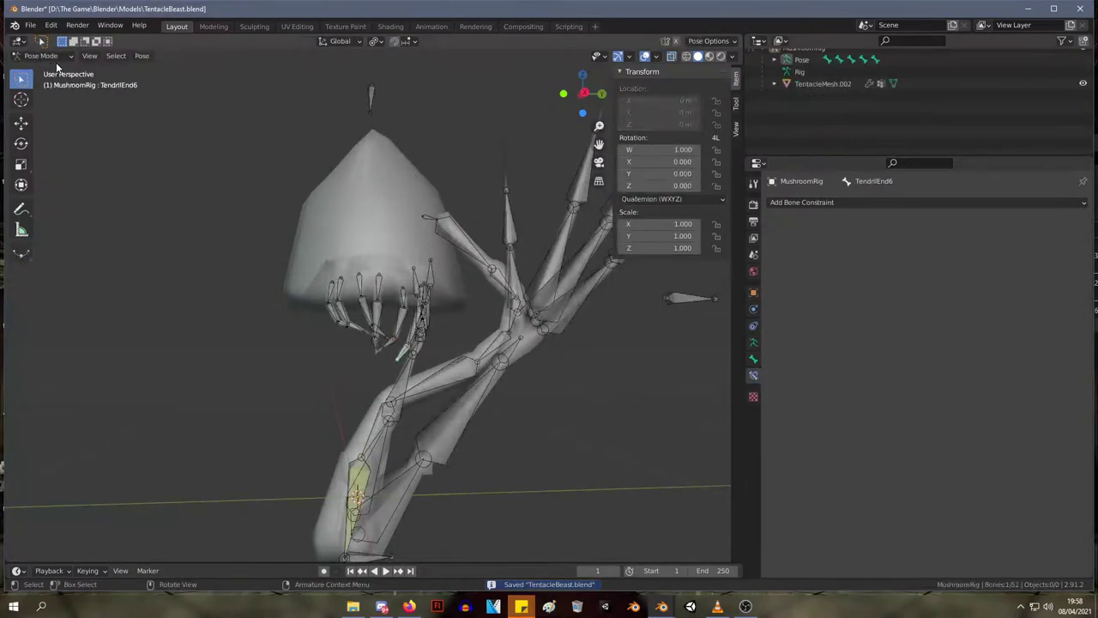
click(429, 216)
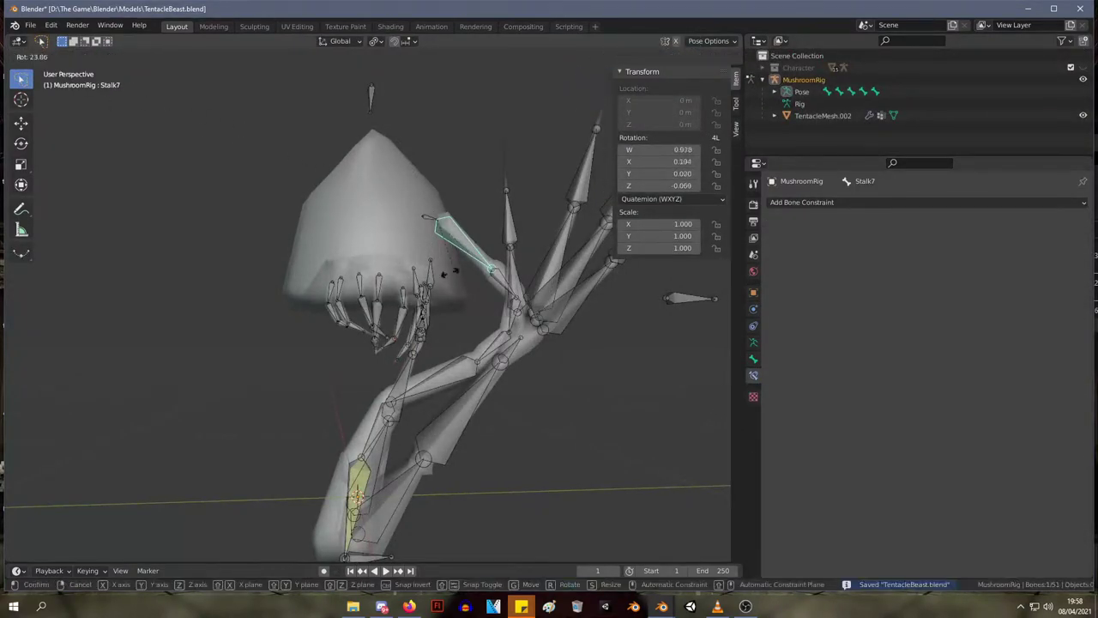
click(427, 215)
key(r)
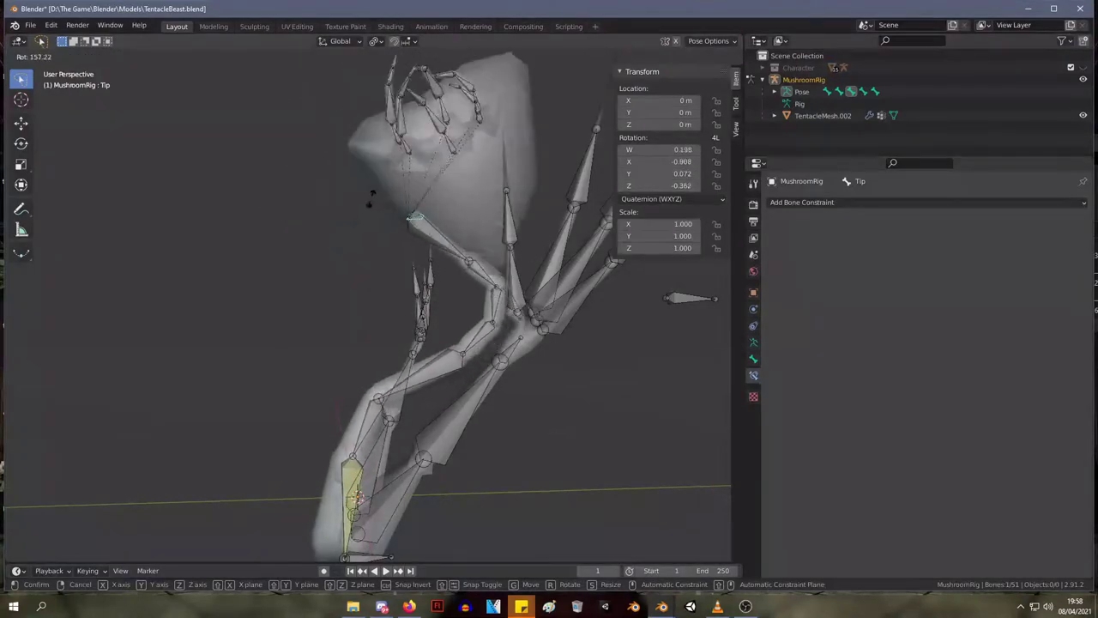
click(398, 360)
- Move the Tip bone by about X -0.047, Y 0.024, Z -0.284 m to lower the head
middle_drag(423, 331, 449, 283)
scroll(449, 283, down, 5)
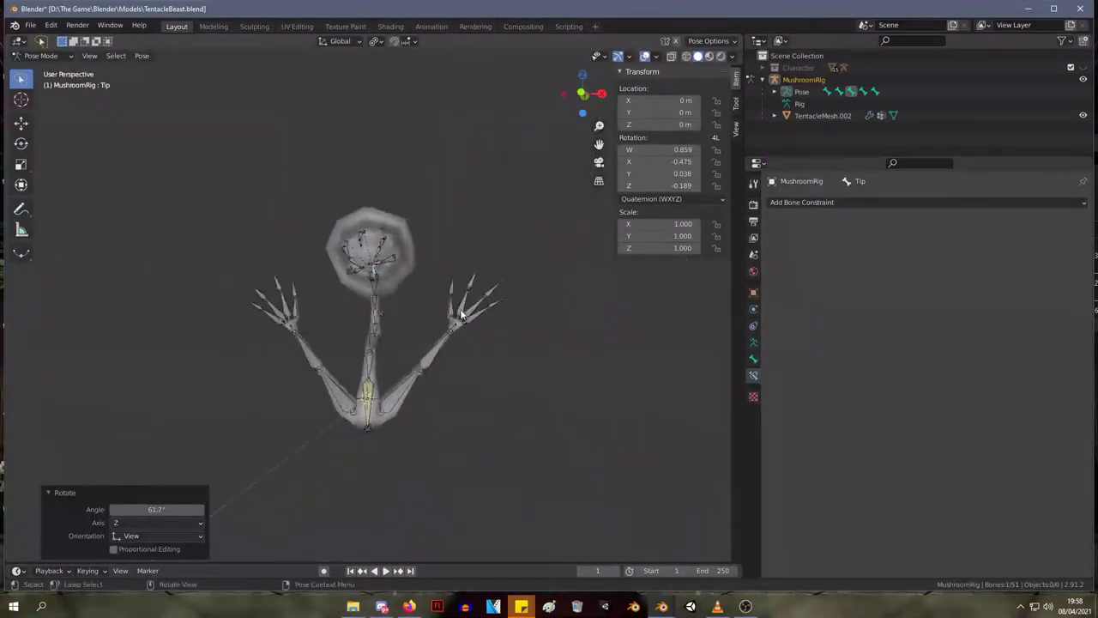
key(g)
click(435, 333)
- Reposition the Tip bone from the side, rotate it by about -33.9° and raise the head forward
middle_drag(436, 333, 366, 320)
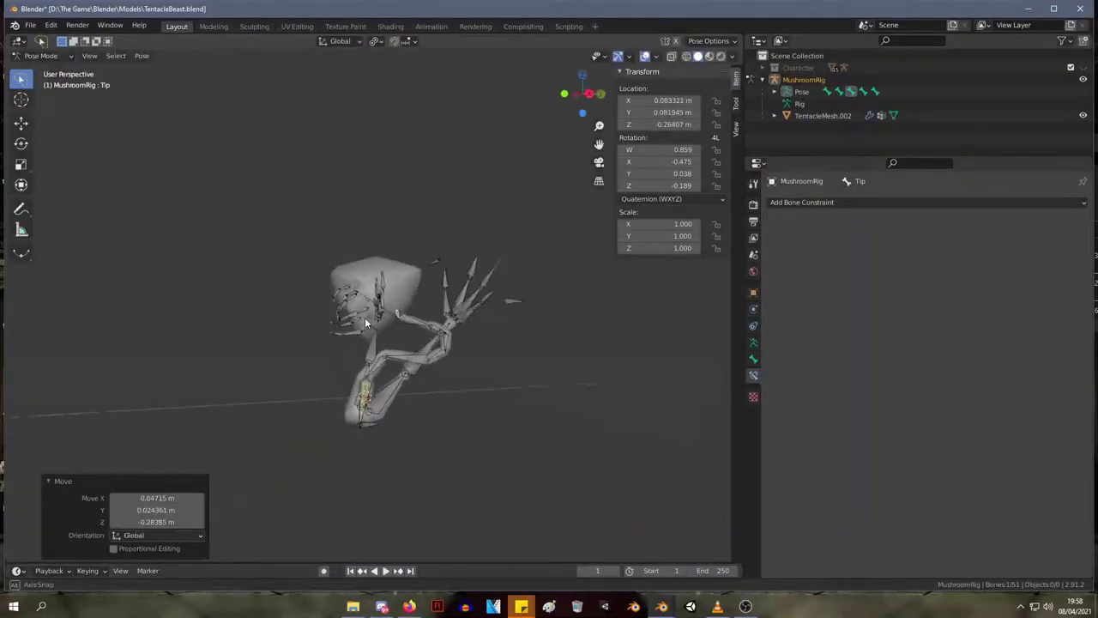
key(g)
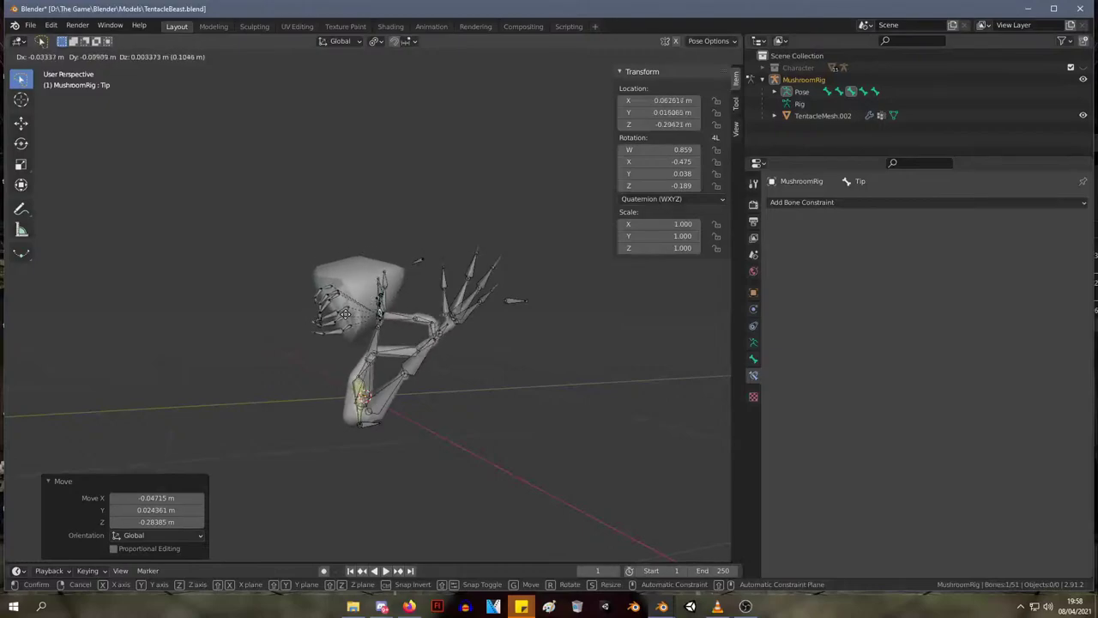
click(407, 302)
key(r)
click(402, 278)
key(g)
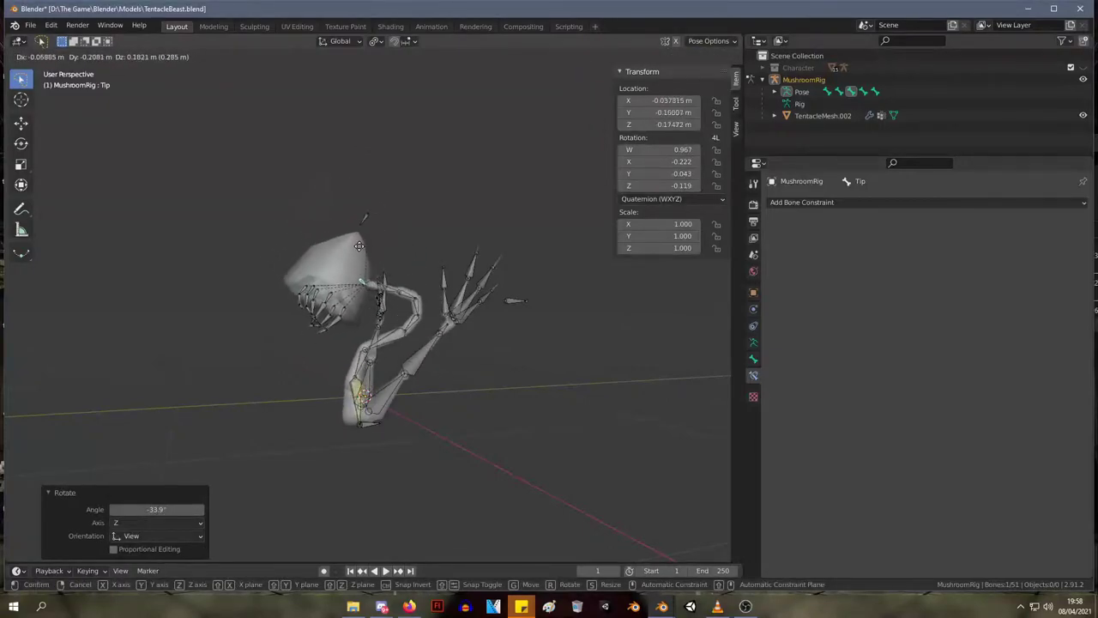
click(365, 224)
- Trackball-rotate the LowerArm.L bone by about 103° and -64.2° to swing the left arm down
middle_drag(365, 225, 449, 331)
click(429, 336)
click(406, 383)
key(r)
key(r)
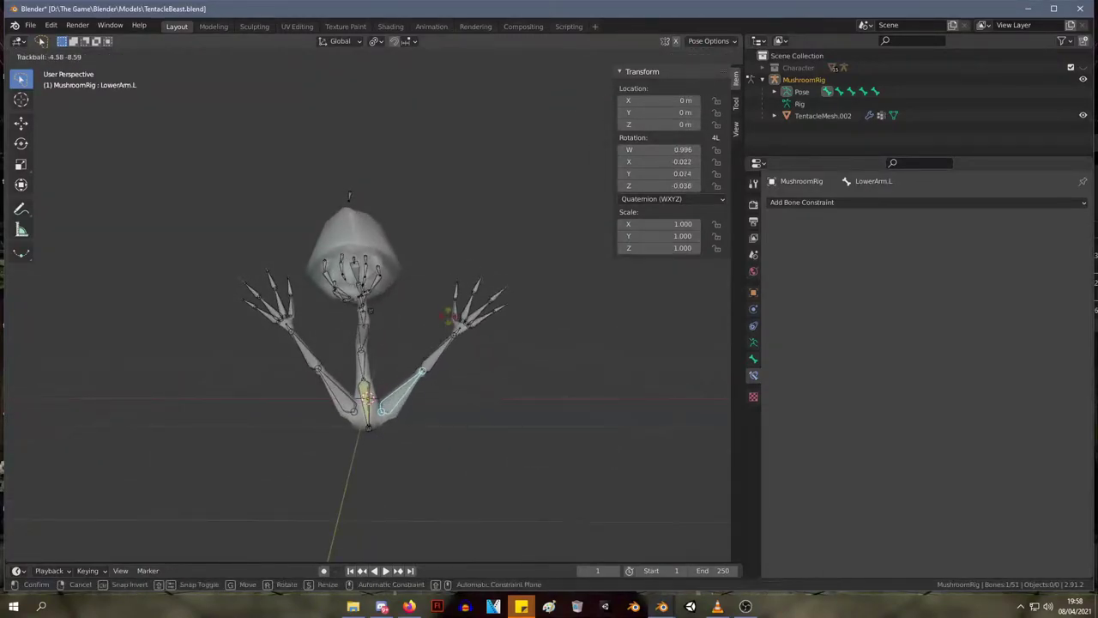
click(398, 428)
- Rotate LowerArm.L by about -37° and trackball-rotate it further to stretch the left arm outward
key(r)
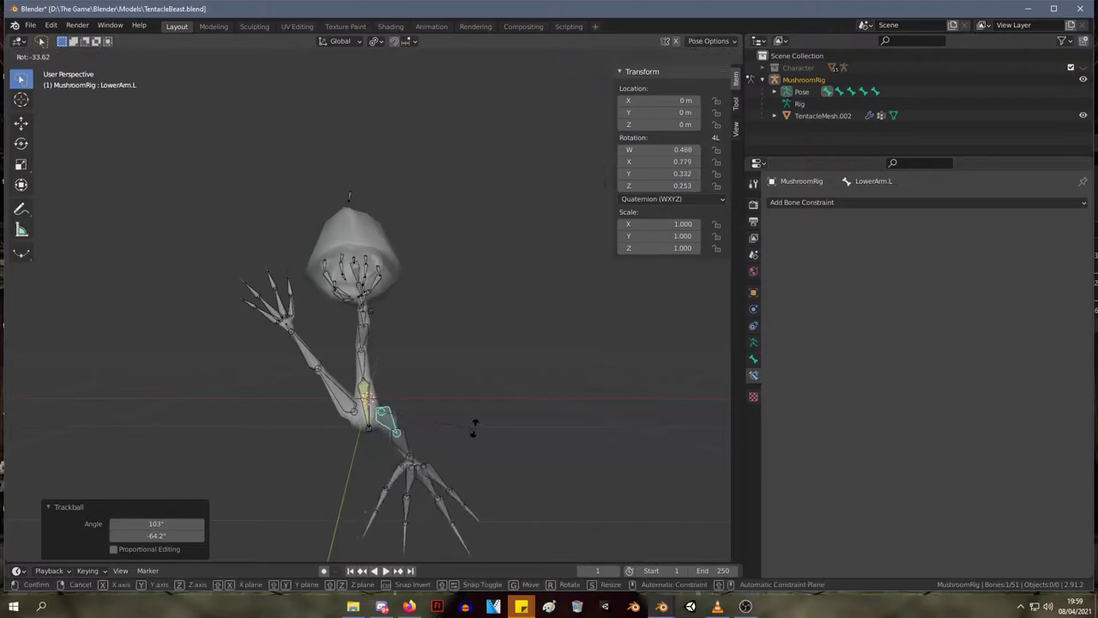
click(465, 422)
key(r)
key(r)
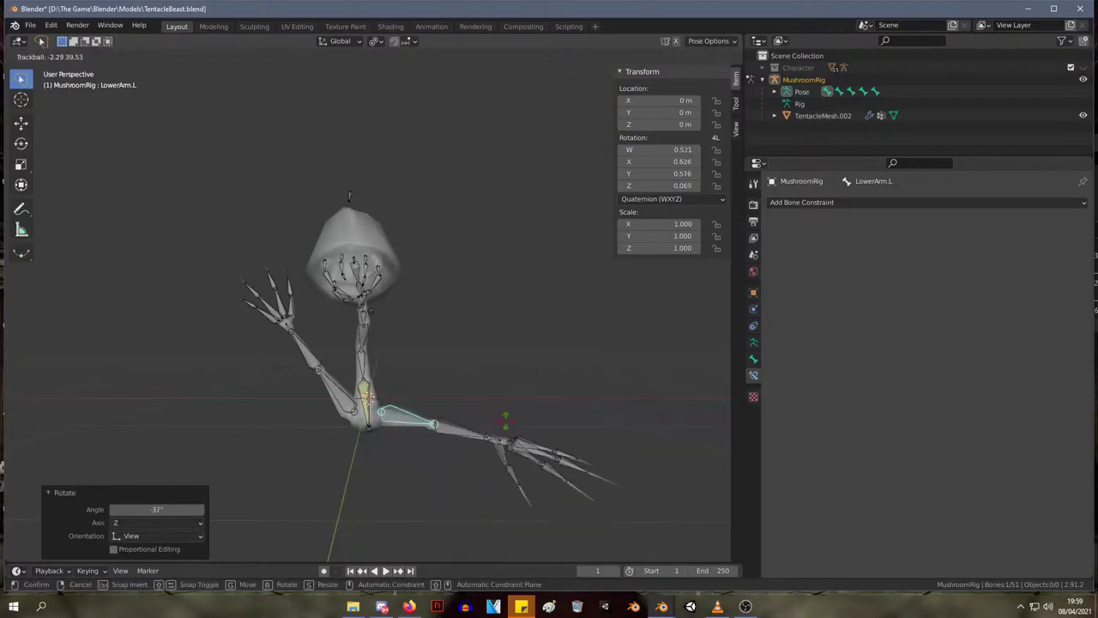
click(485, 429)
- Try rotating the LowerArm.R bone from several views and clear its rotation
click(340, 396)
middle_drag(340, 396, 501, 417)
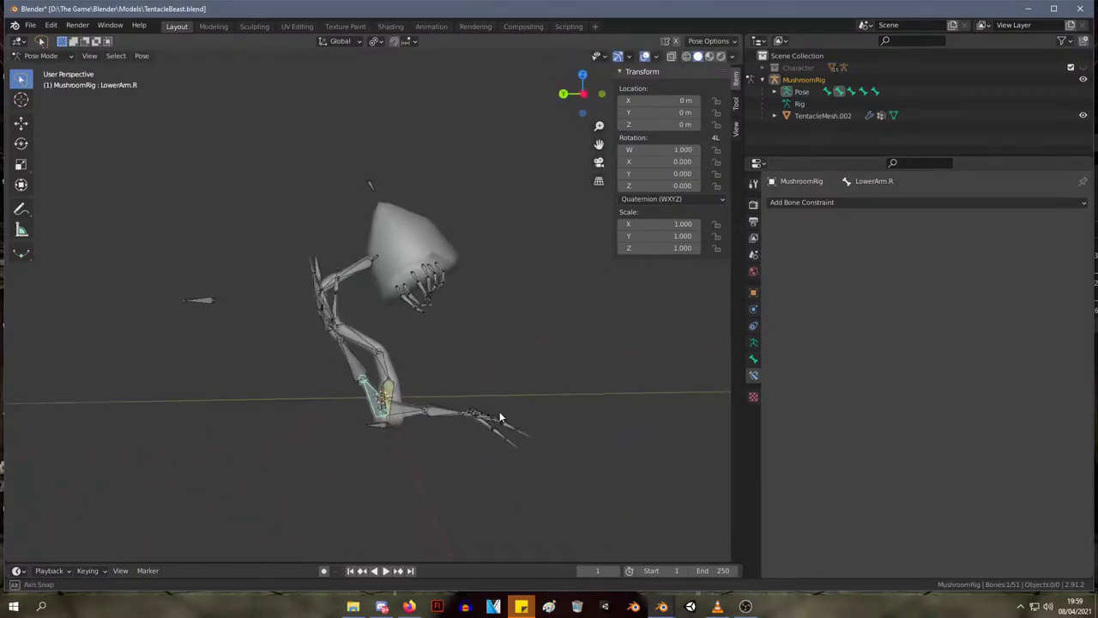
key(r)
right_click(410, 395)
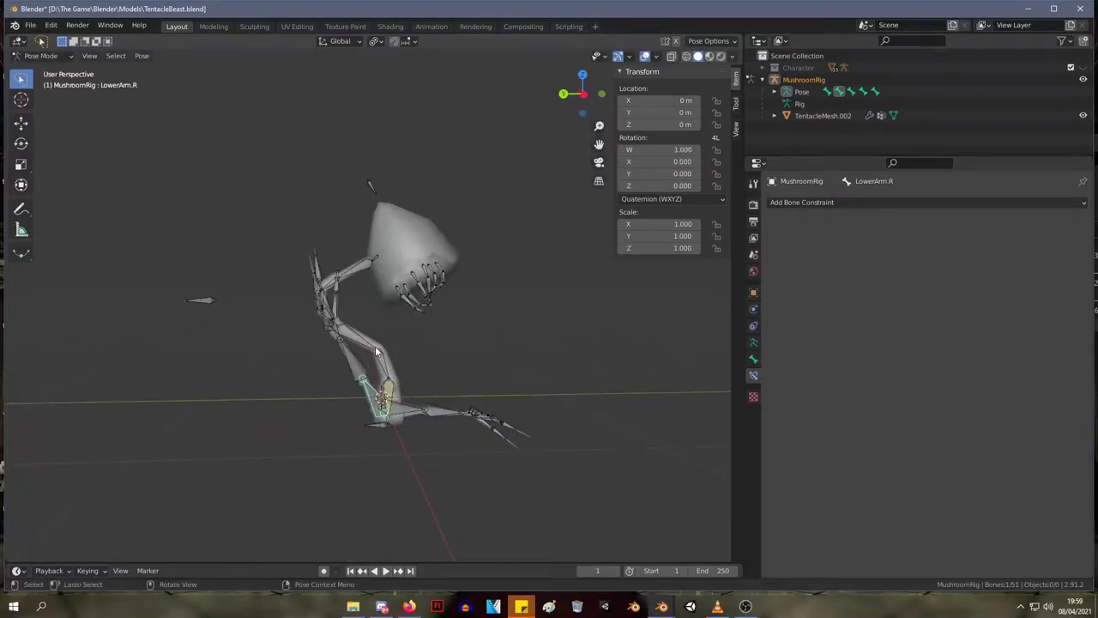
middle_drag(374, 348, 461, 349)
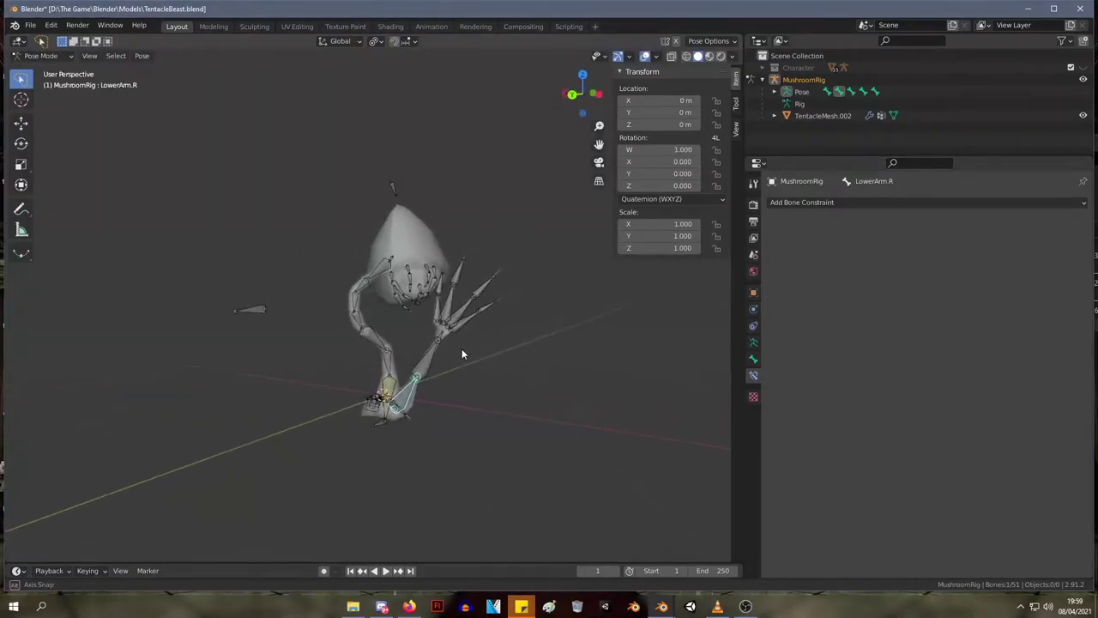
key(r)
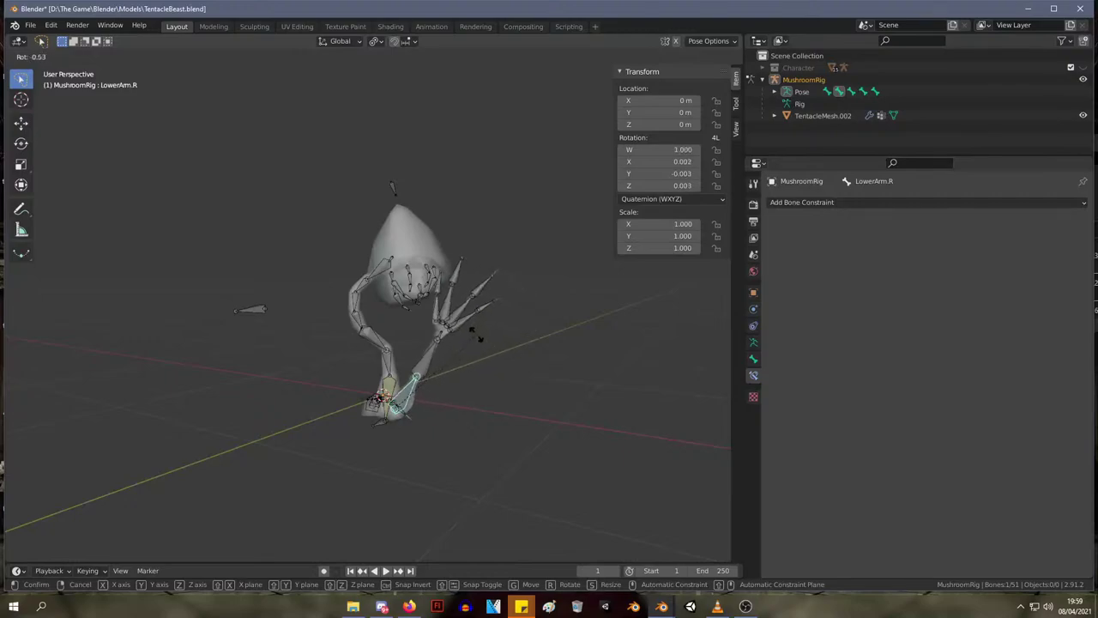
right_click(564, 360)
middle_drag(568, 318, 386, 310)
key(r)
click(312, 281)
mouse_move(312, 282)
middle_down()
mouse_move(378, 319)
mouse_move(533, 288)
mouse_move(329, 256)
mouse_move(331, 312)
mouse_move(306, 294)
middle_up()
key(alt+r)
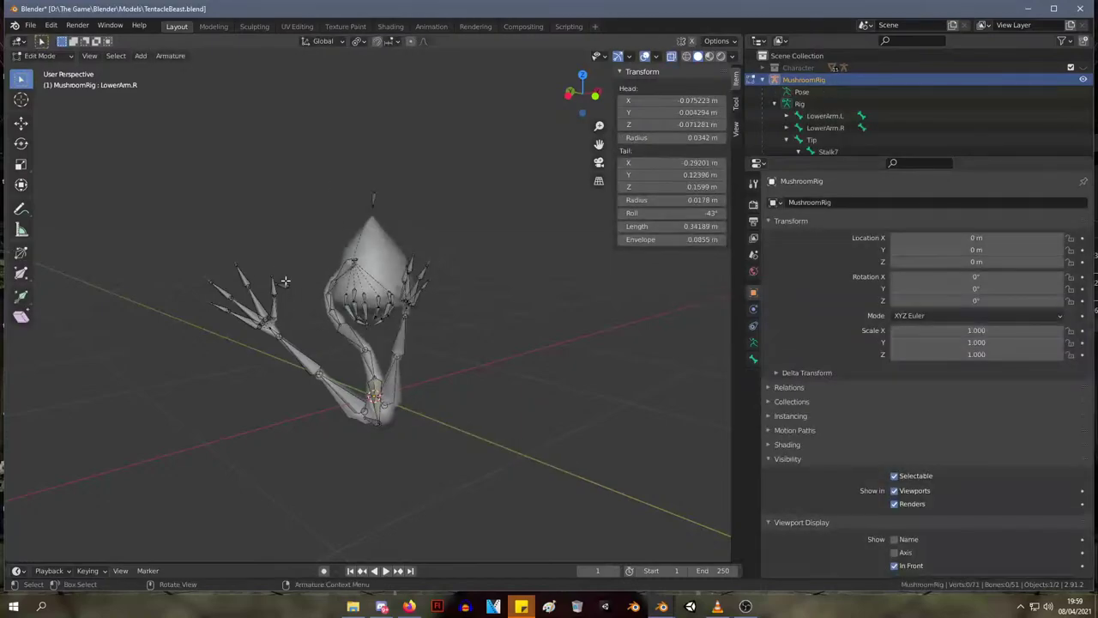
- Select all MushroomRig bones in Pose Mode, clear all their pose transforms, and return the armature to Object Mode
click(315, 272)
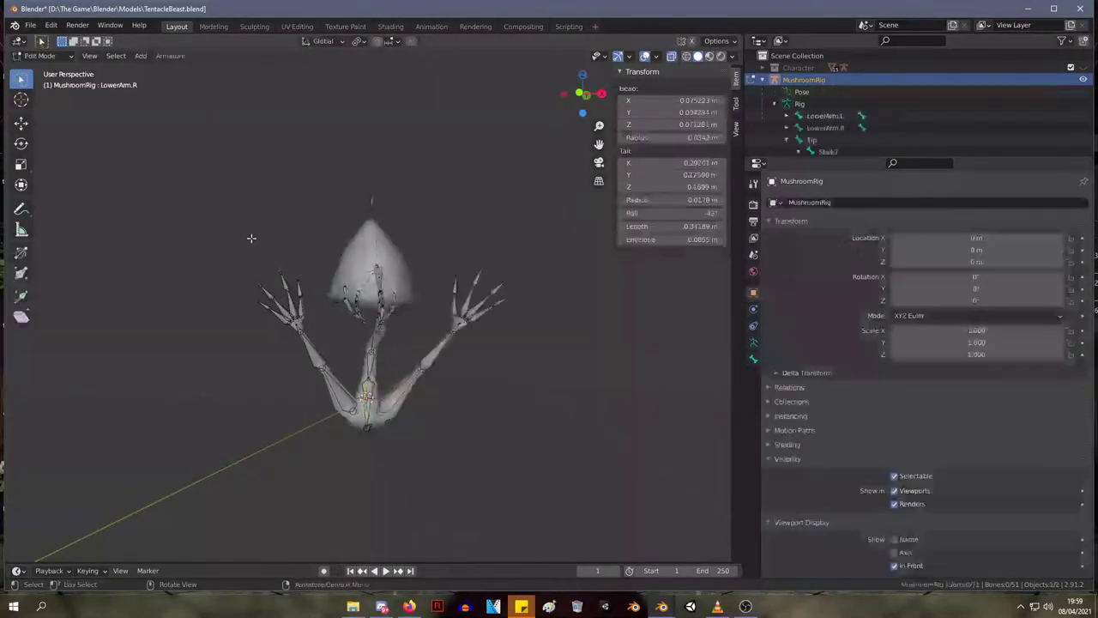
key(a)
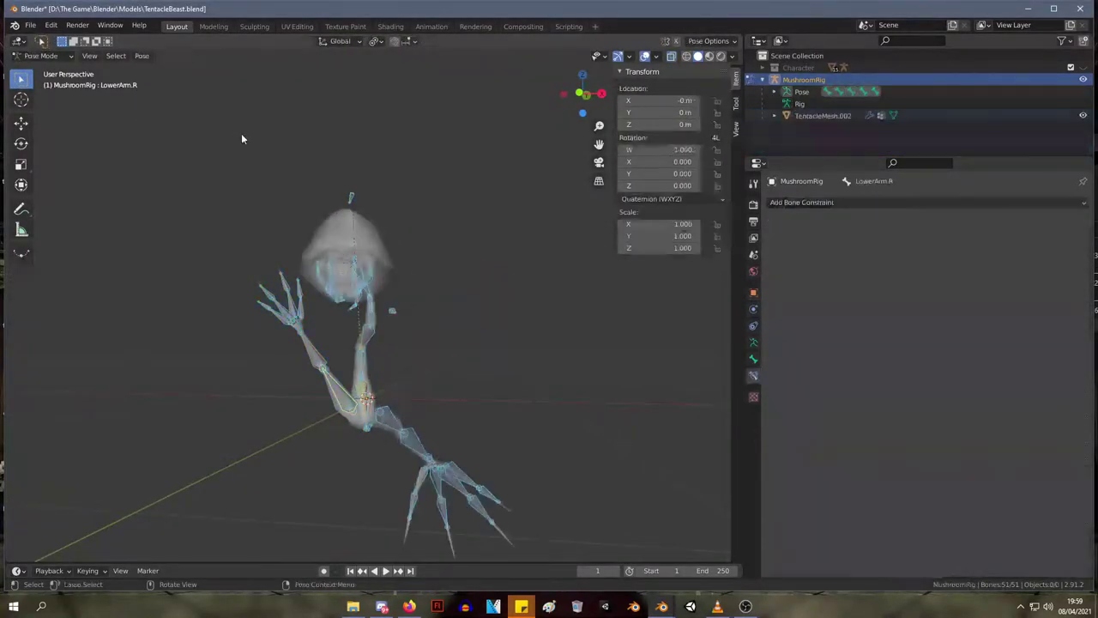
click(141, 56)
mouse_move(204, 80)
click(281, 81)
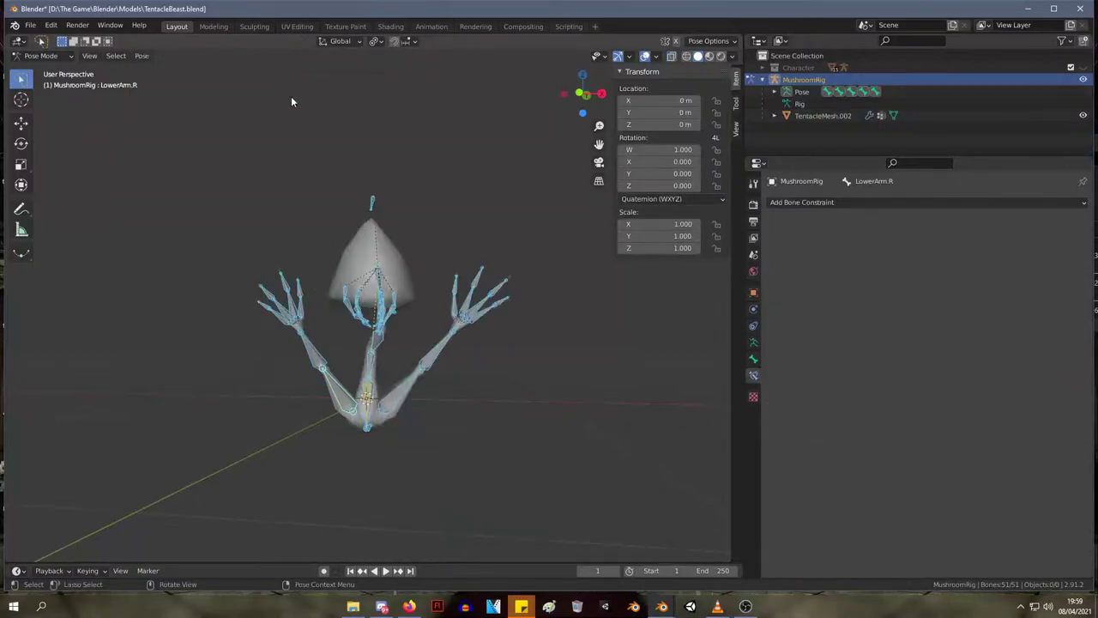
click(41, 56)
click(47, 70)
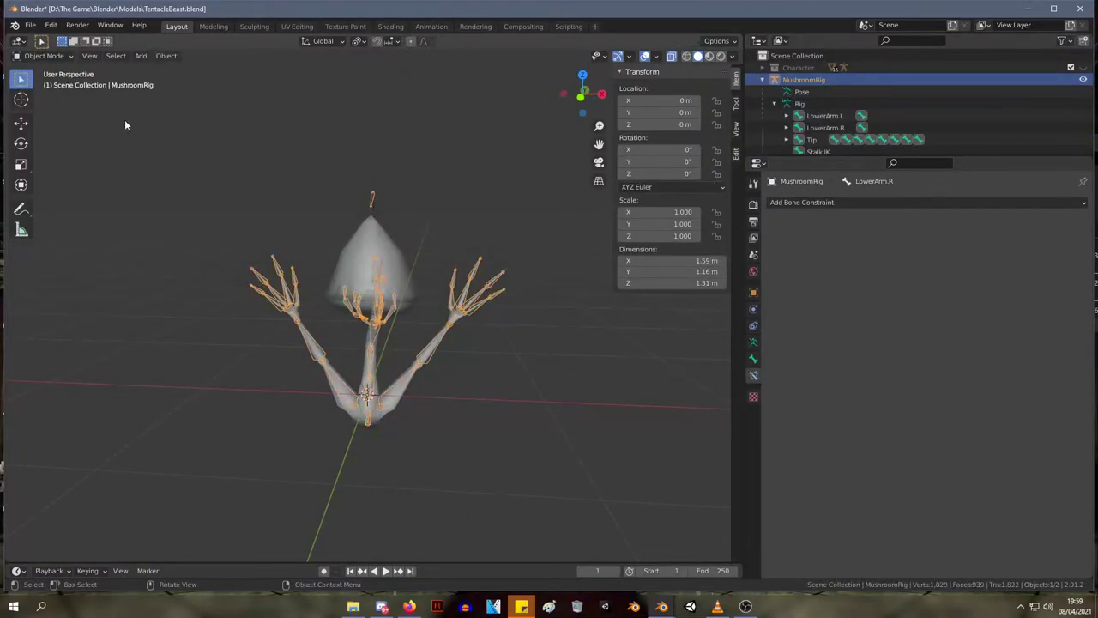
- Bring TentacleMesh.002 into Edit Mode and select the vertex at the tip of the right thumb
click(319, 350)
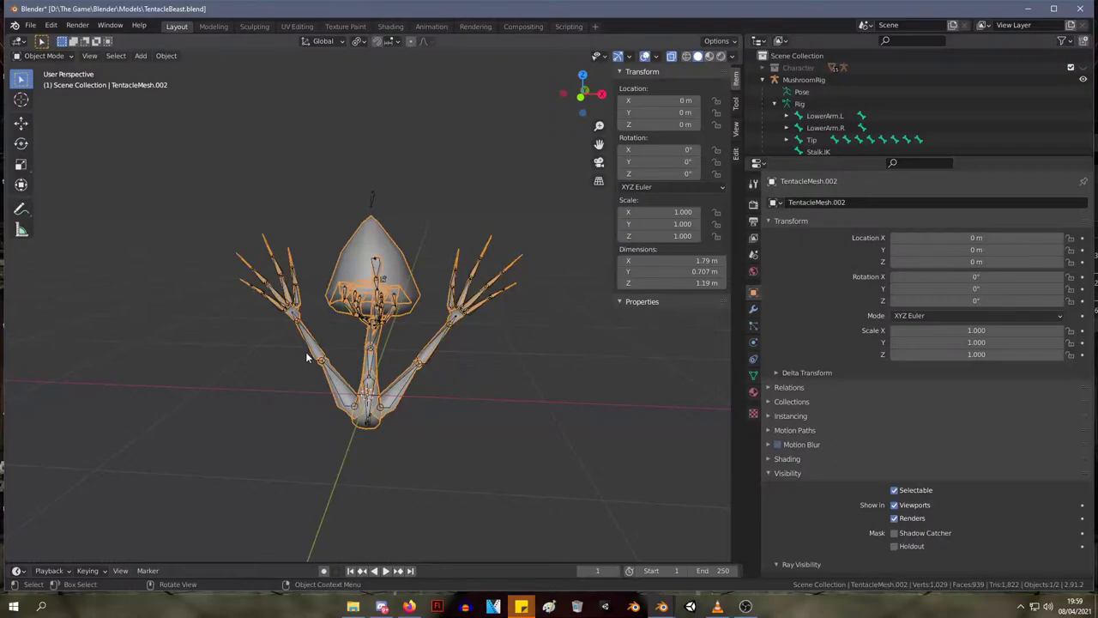
key(Tab)
scroll(196, 184, up, 5)
click(280, 214)
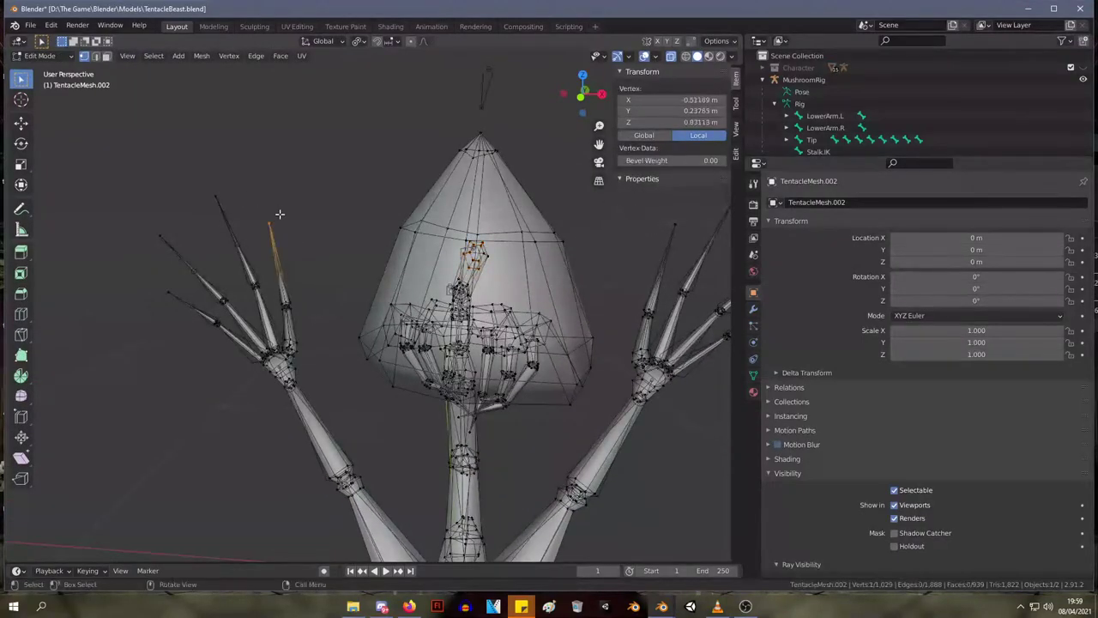
shift+middle_drag(283, 227, 390, 230)
scroll(392, 243, up, 4)
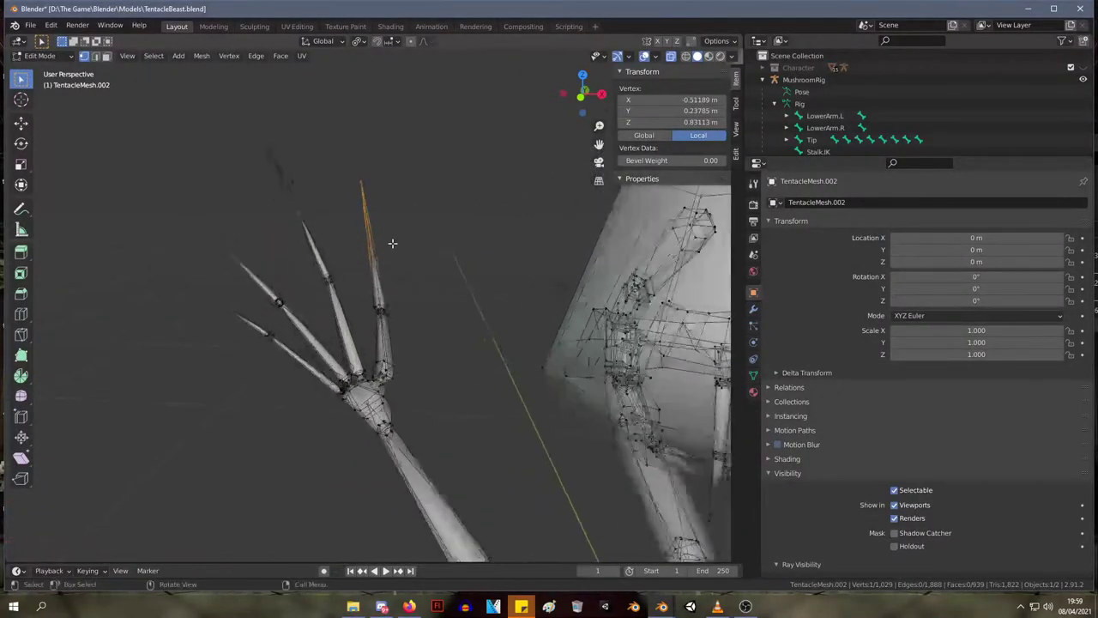
- Inspect the weights of individual vertices around the right thumb's middle joint and at its tip
click(376, 306)
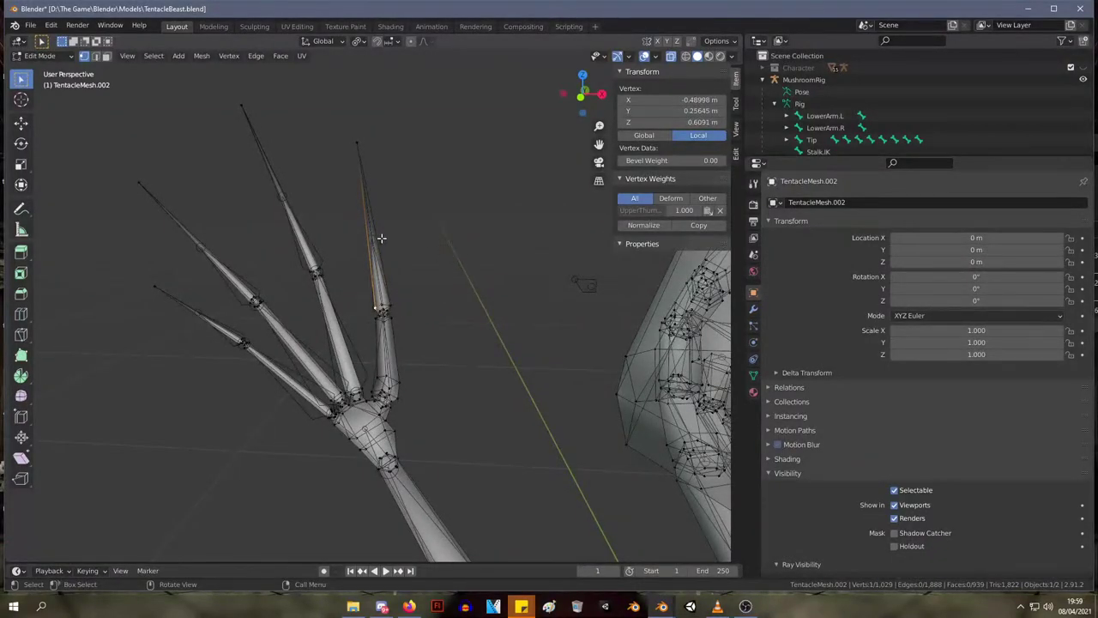
middle_drag(381, 237, 487, 396)
click(378, 317)
click(374, 320)
click(461, 406)
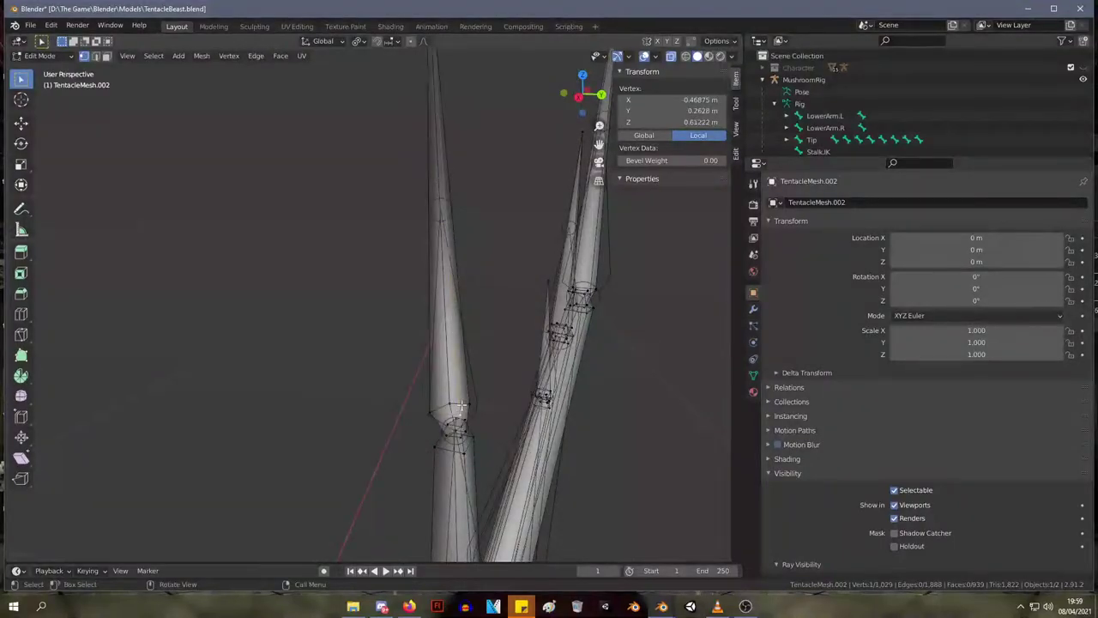
scroll(422, 156, down, 3)
click(411, 145)
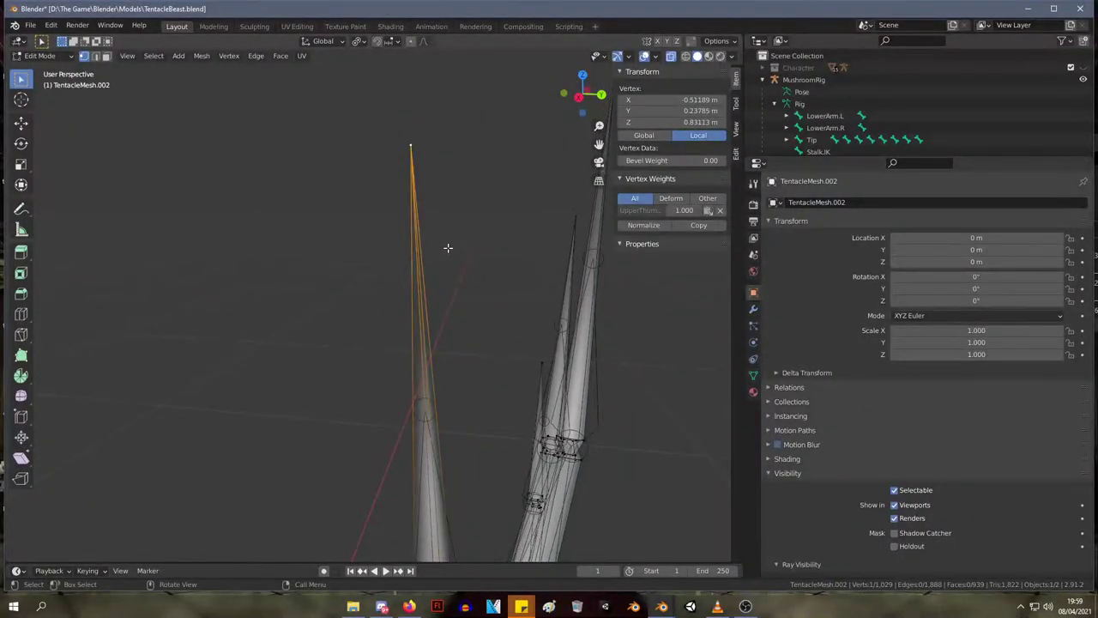
middle_drag(316, 273, 492, 304)
shift+middle_drag(434, 371, 429, 477)
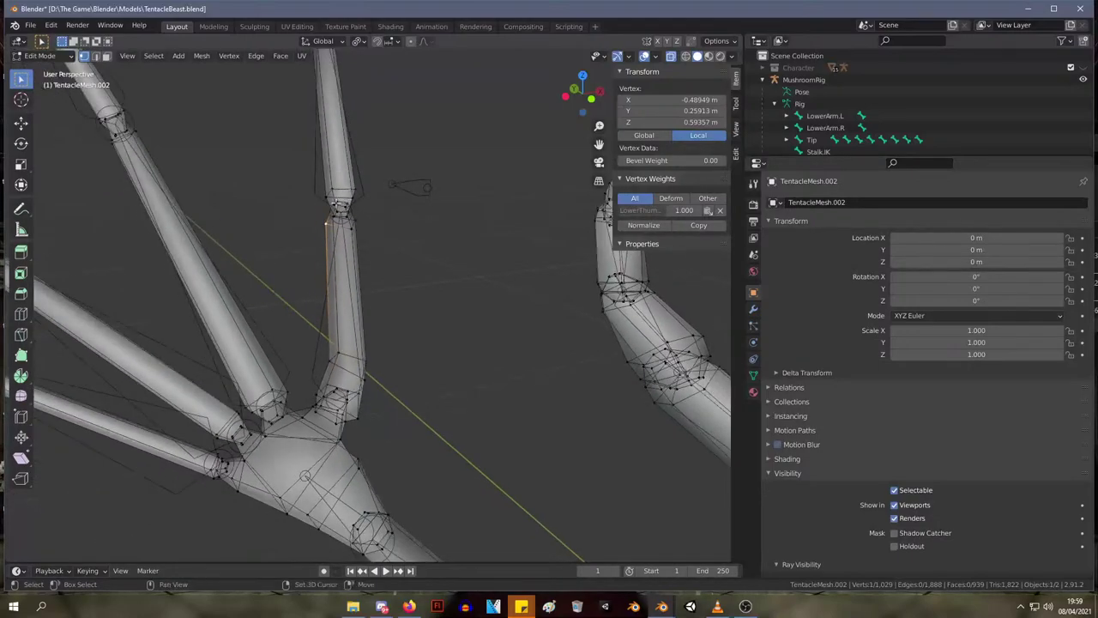
shift+middle_drag(349, 212, 345, 306)
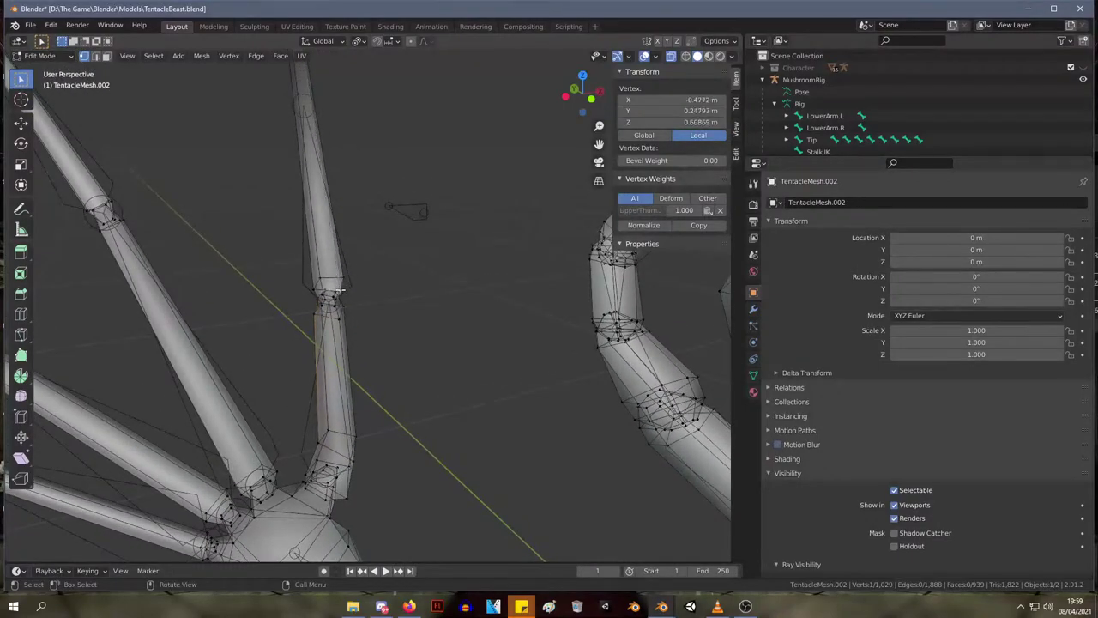
- Assign the unweighted vertex at the base of the right thumb's upper segment to UpperThumb.R with weight 1.000 and return to Object Mode
click(342, 282)
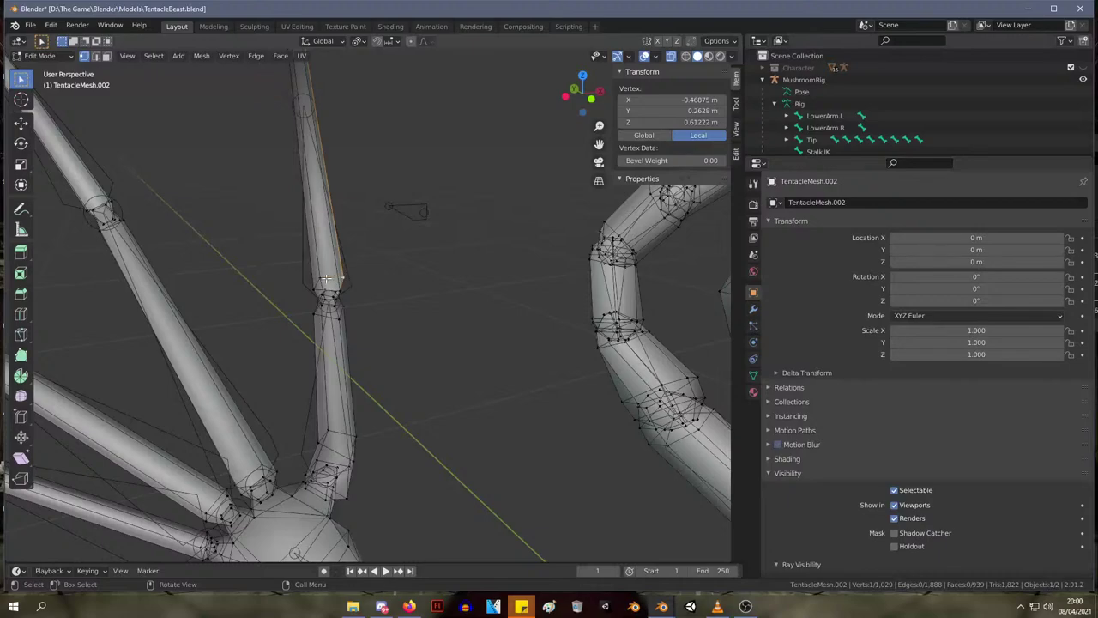
click(319, 279)
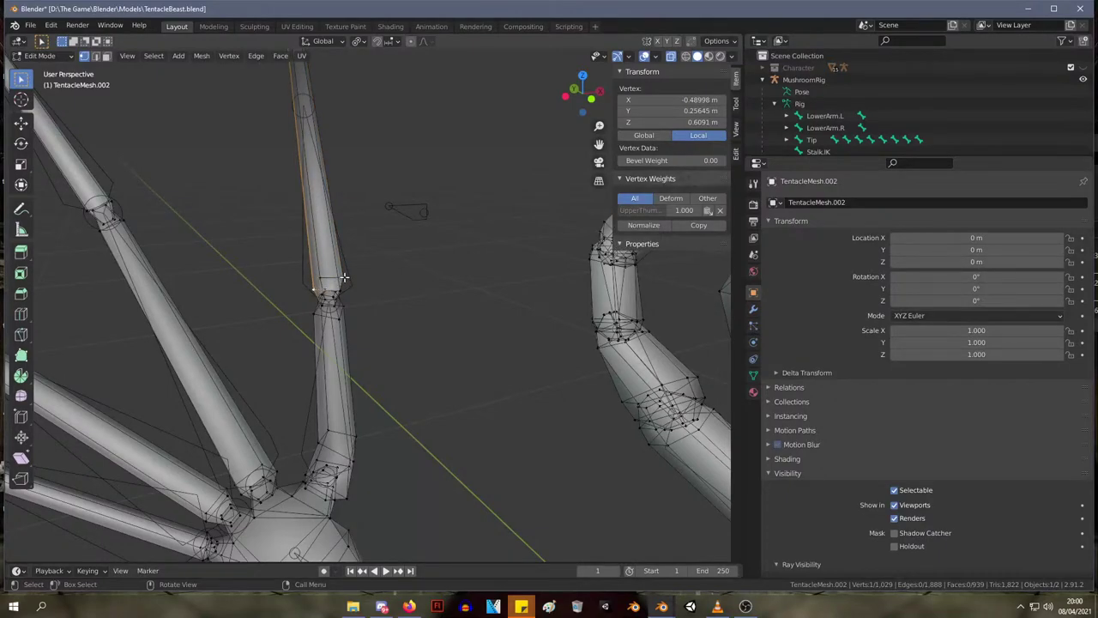
click(343, 277)
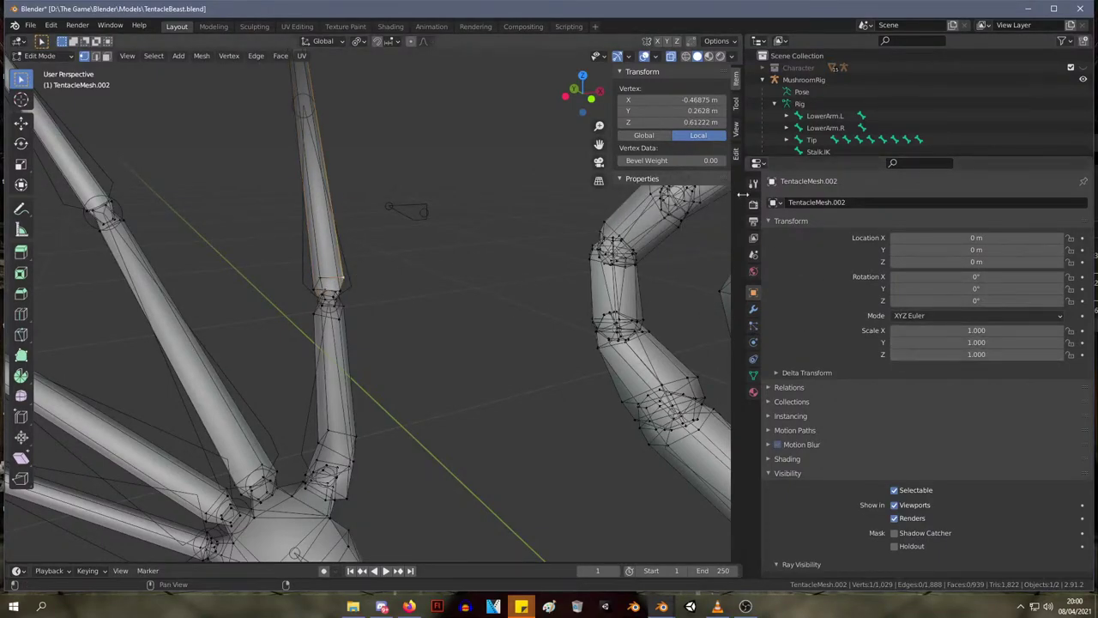
click(753, 376)
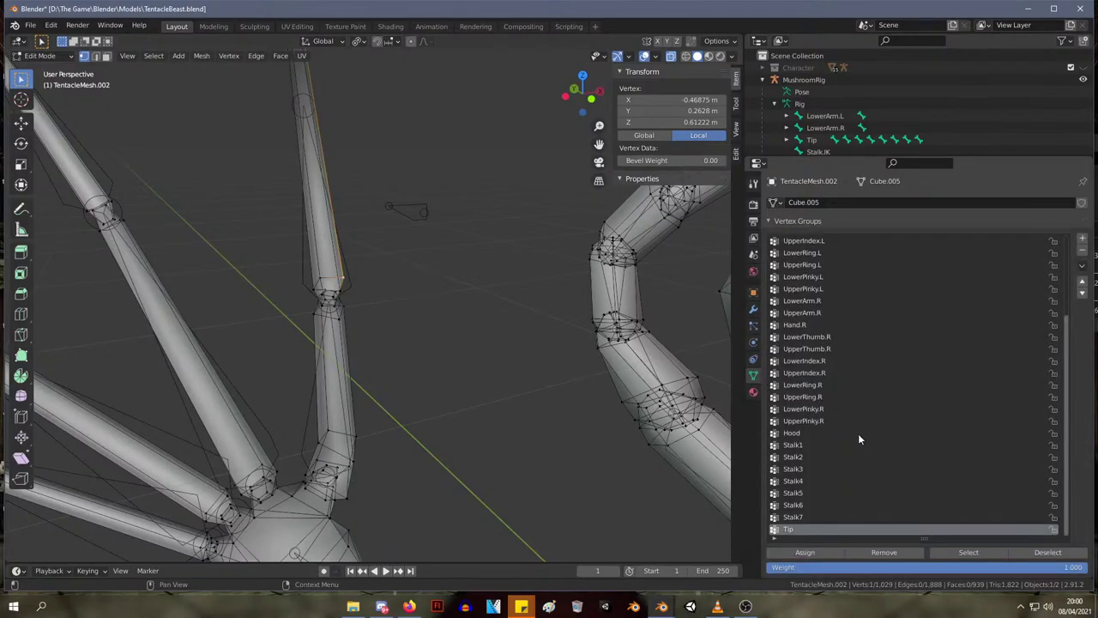
click(815, 348)
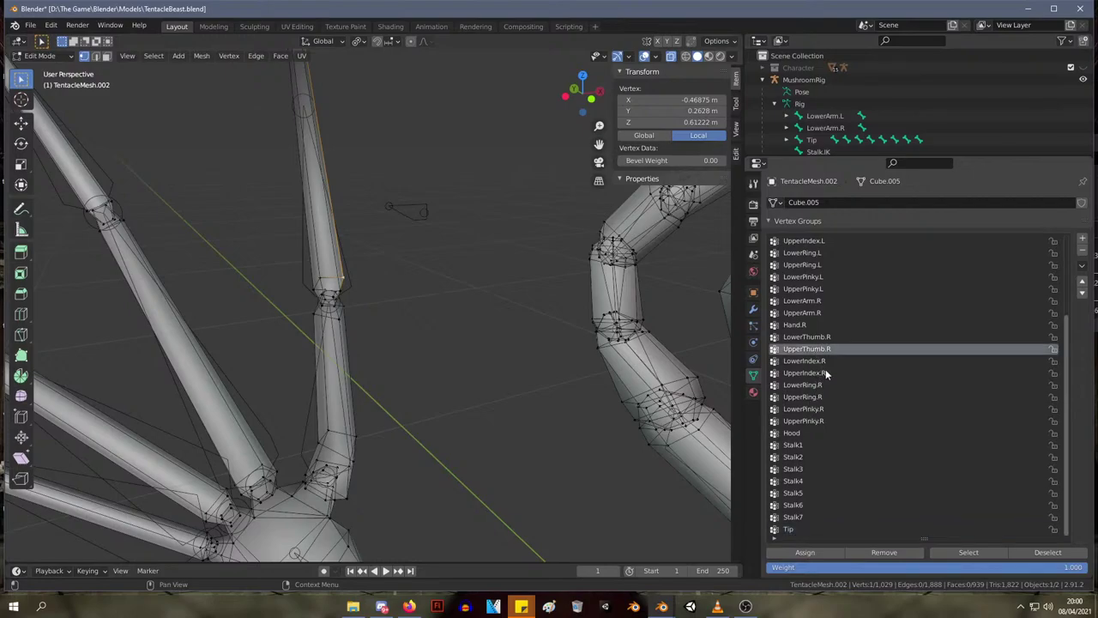
click(809, 552)
scroll(475, 323, down, 9)
key(Tab)
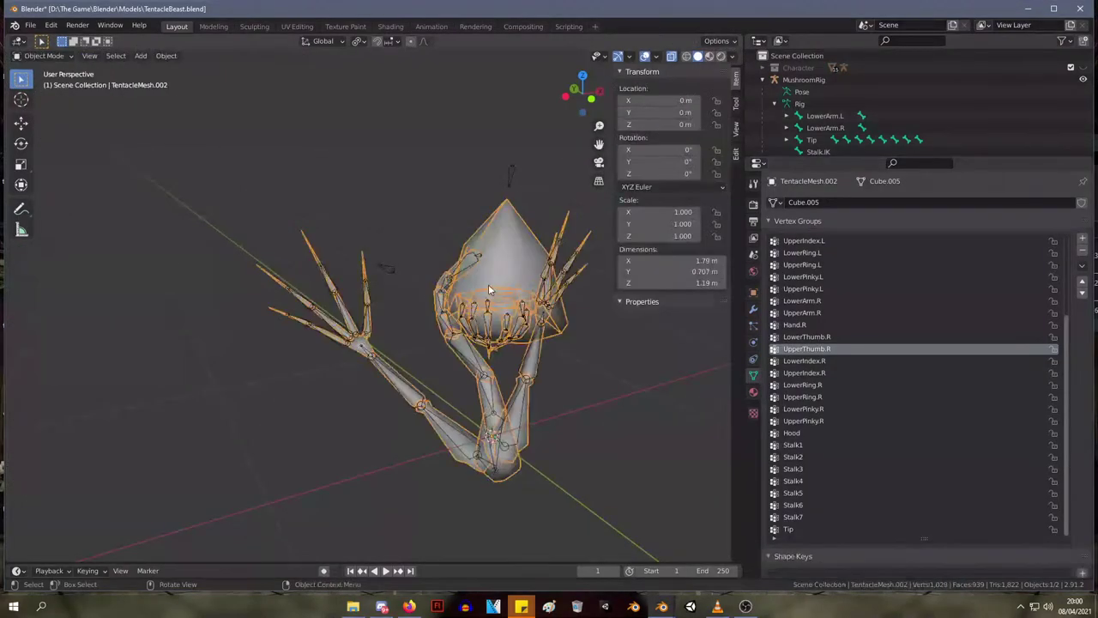
- Select the MushroomRig armature and switch it to Pose Mode
middle_drag(488, 284, 453, 274)
click(48, 57)
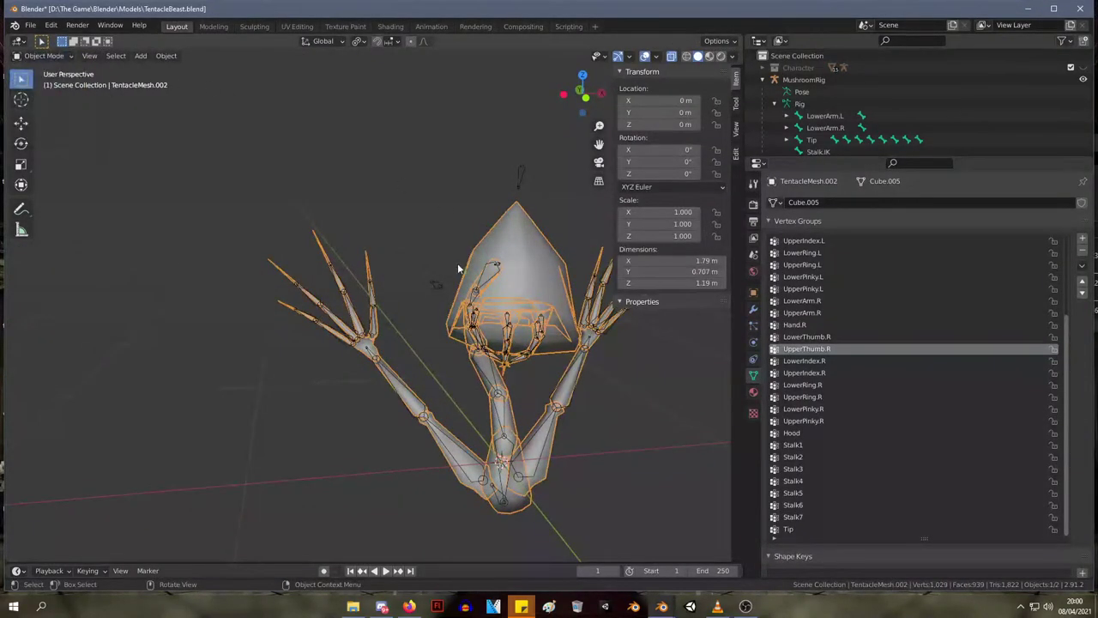
key(ctrl+Tab)
click(368, 259)
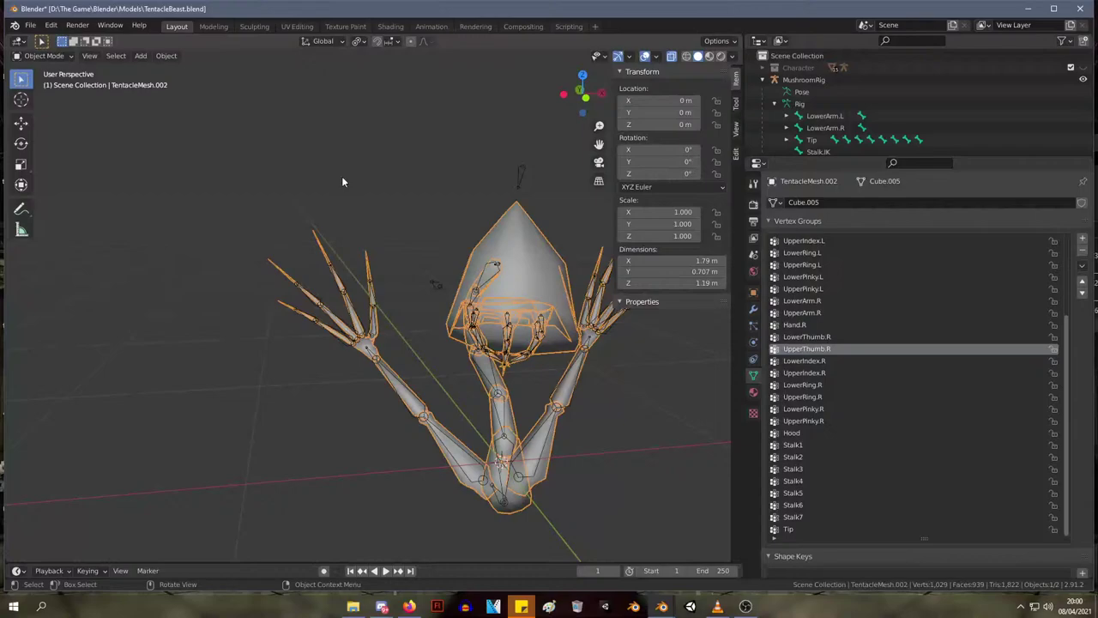
click(512, 343)
key(ctrl+Tab)
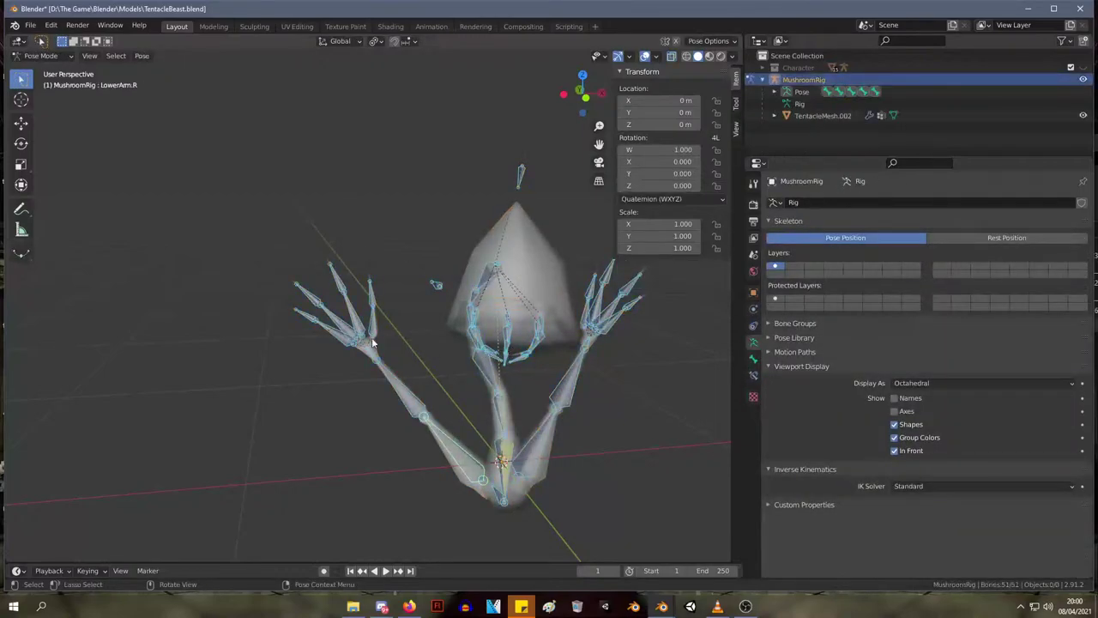
- Try rotating the Stalk7 bone and moving the Tip bone to test how the stalk and head follow
click(423, 312)
middle_drag(423, 312, 511, 255)
click(412, 269)
key(r)
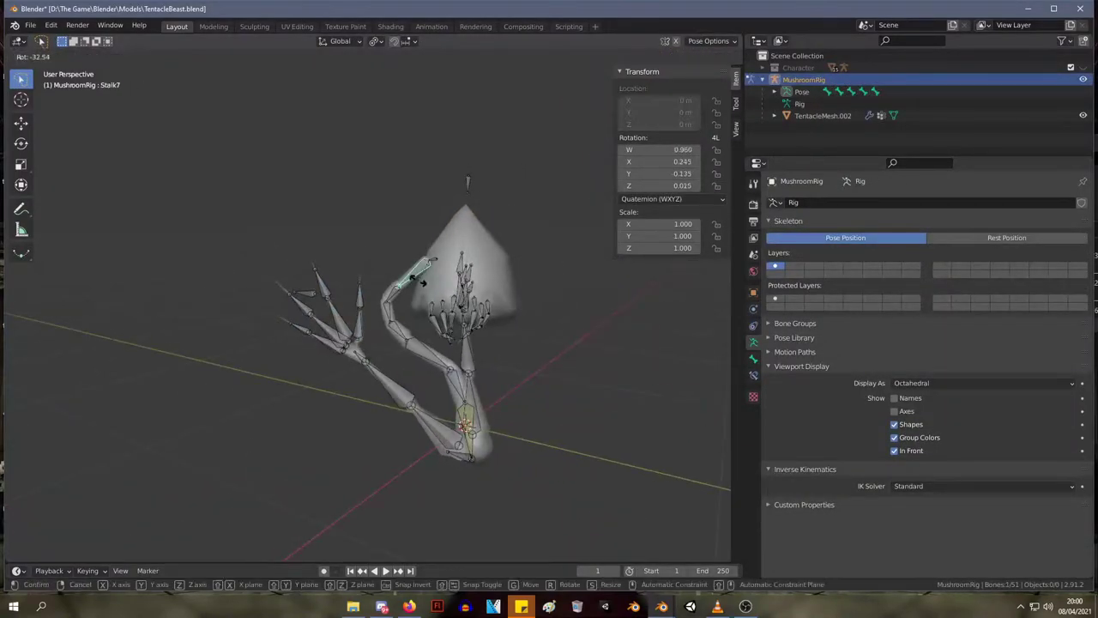
right_click(415, 281)
click(433, 258)
key(g)
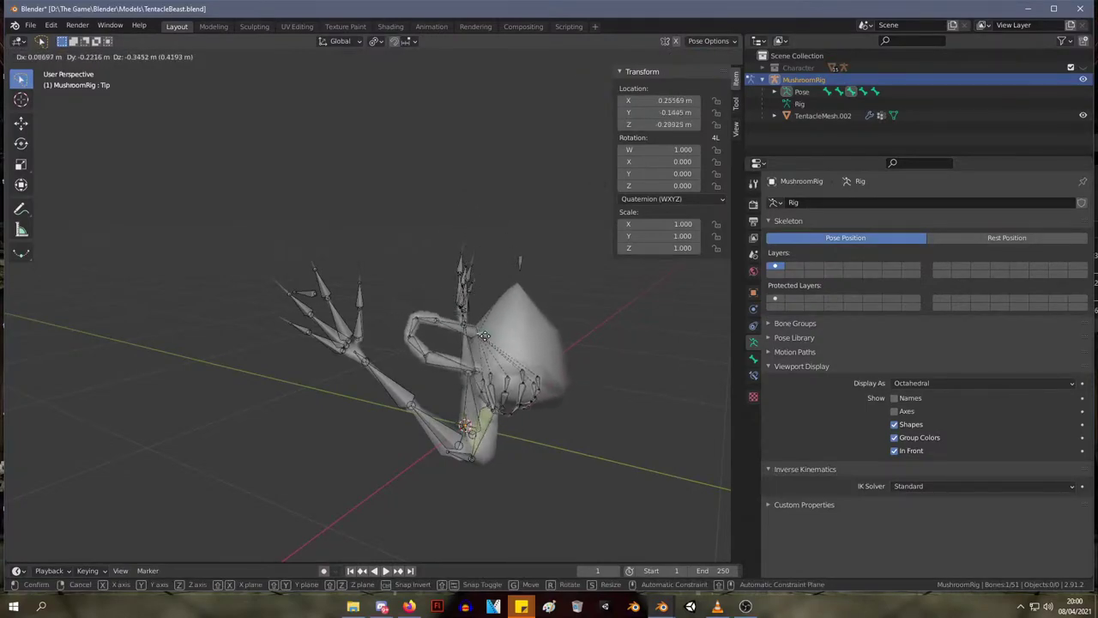
right_click(418, 257)
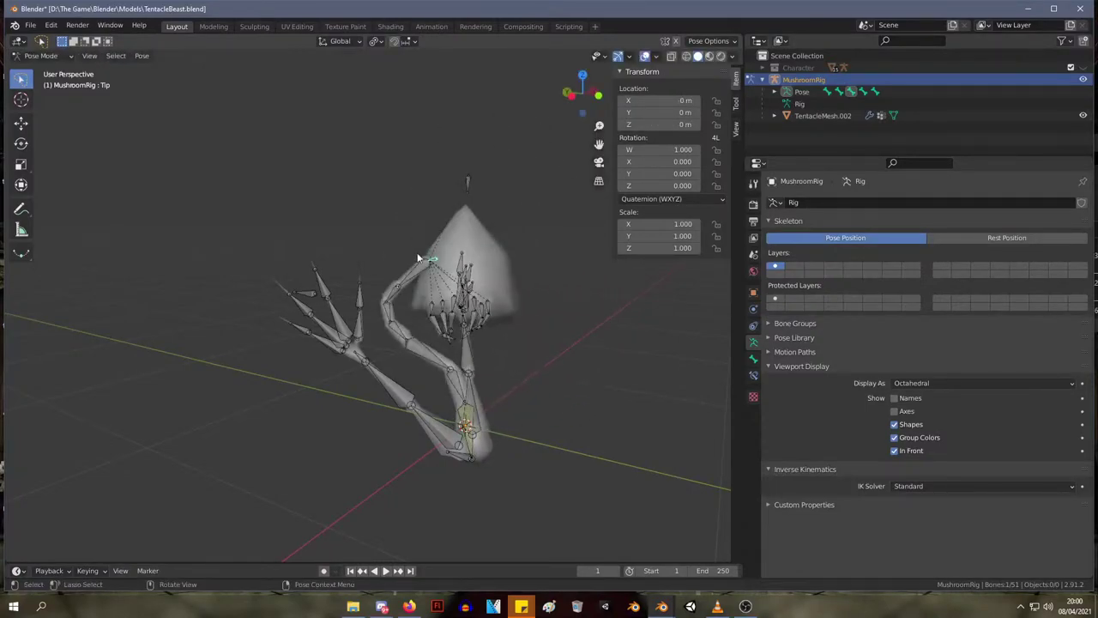
- Rotate LowerArm.R by -16.5° and trackball-rotate it further to swing the right arm down
click(430, 423)
key(r)
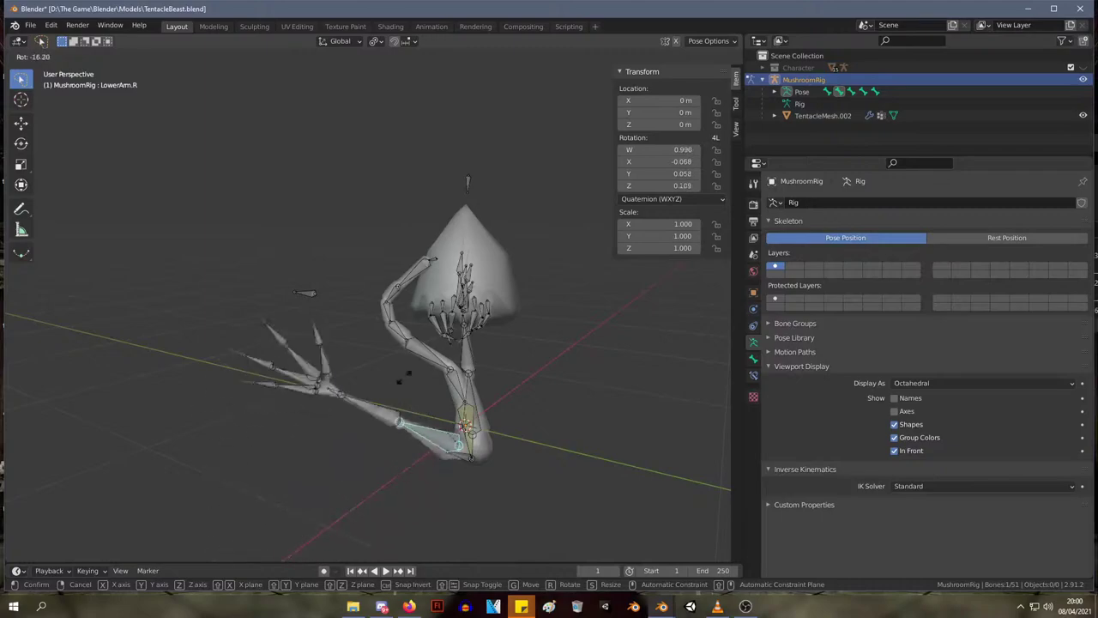
click(535, 364)
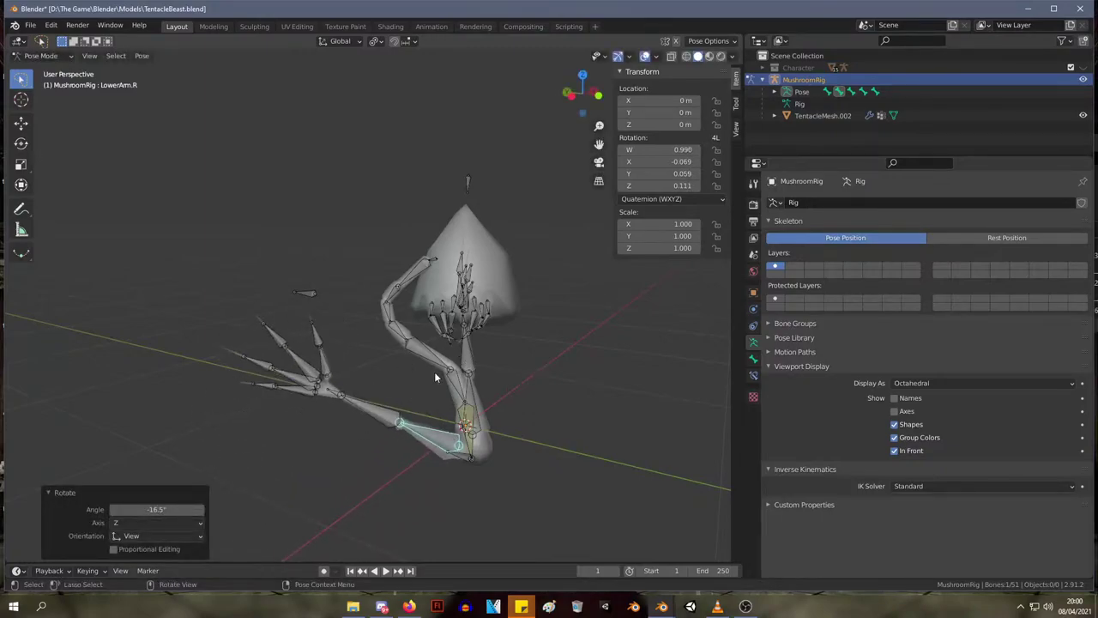
key(r)
key(r)
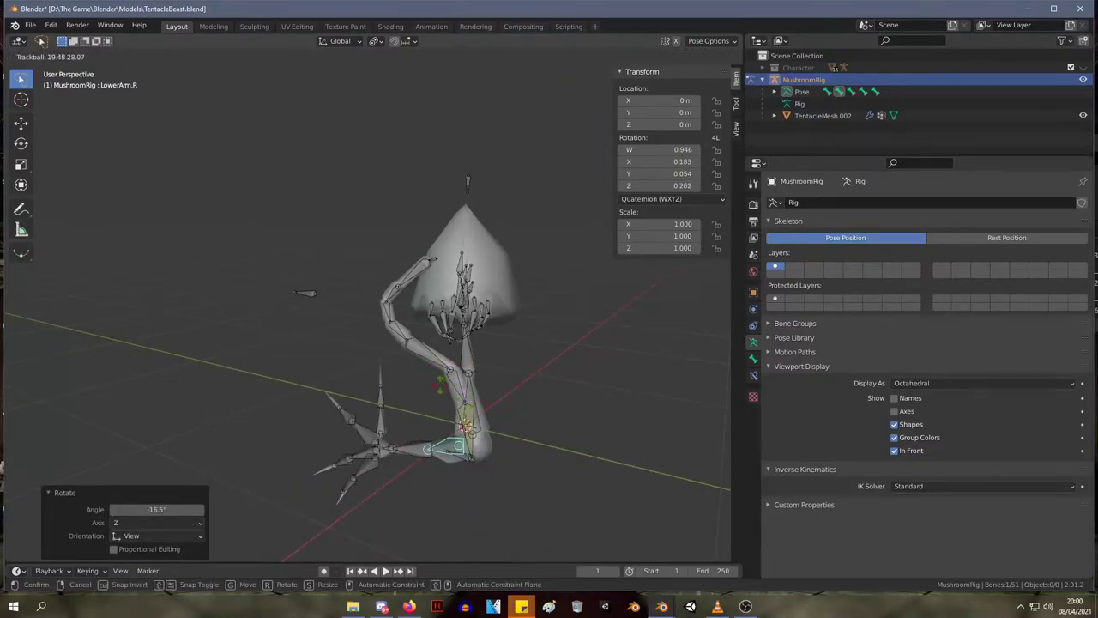
click(456, 429)
- Trackball-rotate the UpperArm.R bone to bend the right arm at the elbow
middle_drag(459, 436, 463, 496)
click(410, 416)
key(r)
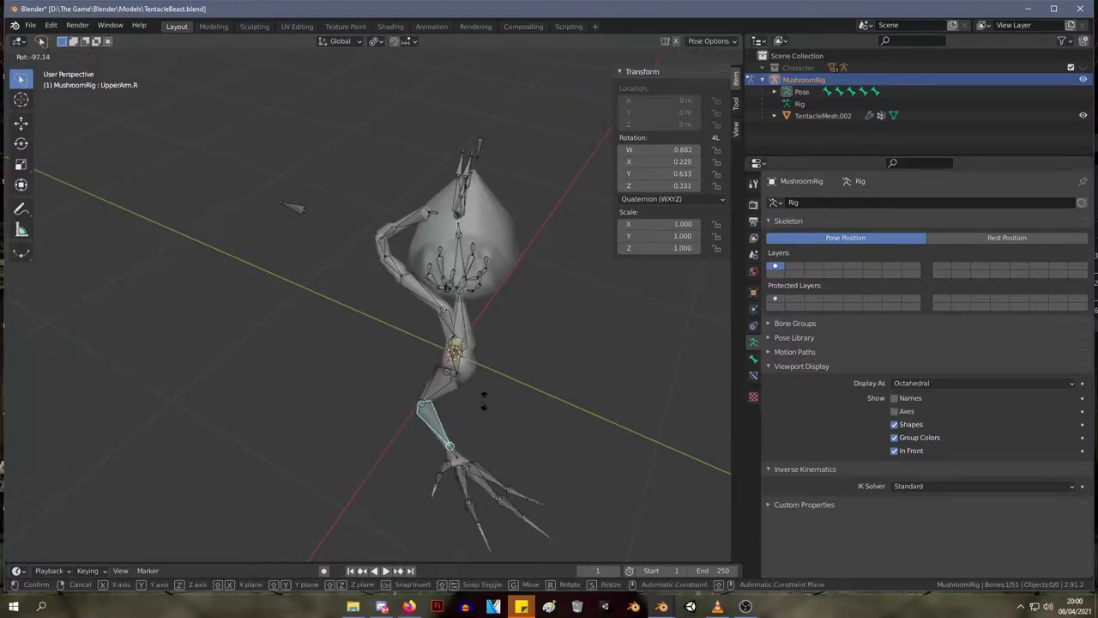
key(r)
click(518, 399)
- Rotate the UpperArm.R bone by -9.1° in the view and trackball-rotate it to refine the bend of the right arm
middle_drag(518, 399, 412, 382)
key(r)
click(402, 441)
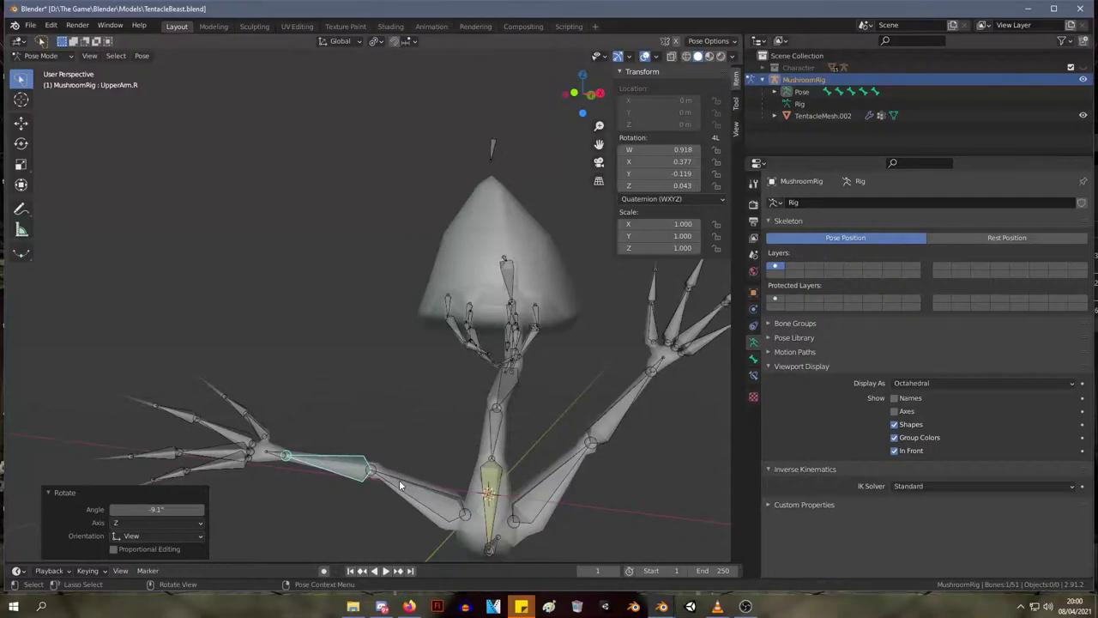
key(r)
key(r)
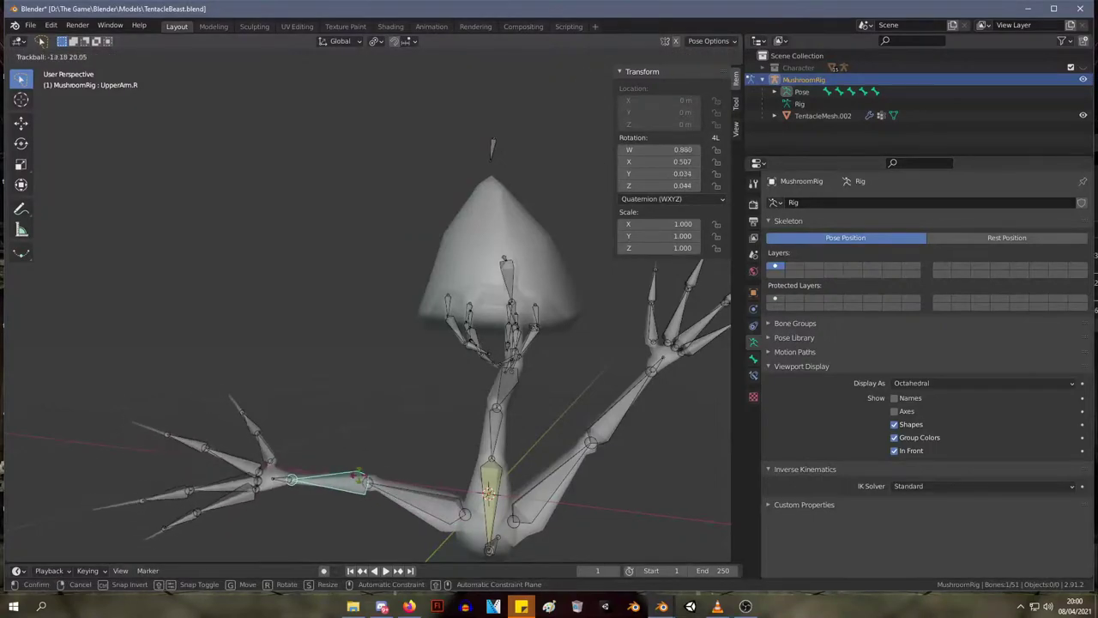
click(365, 483)
- Rotate the LowerArm.L bone by 50.5° in the view to swing the left arm down and outward
middle_drag(440, 469, 566, 415)
scroll(502, 437, down, 3)
click(431, 400)
key(r)
key(r)
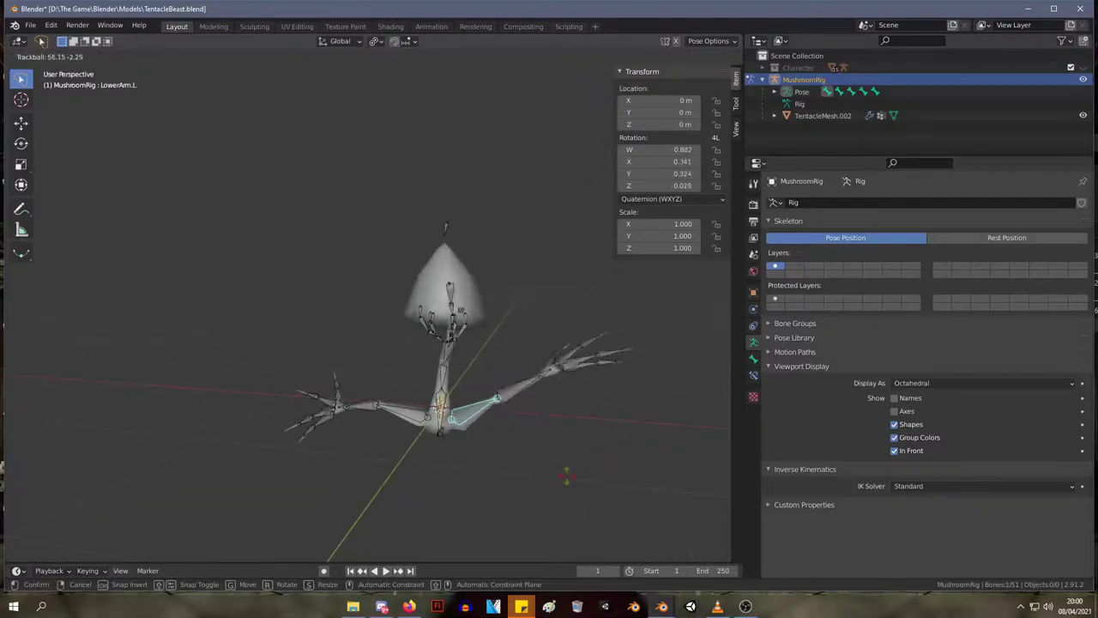
key(r)
click(565, 223)
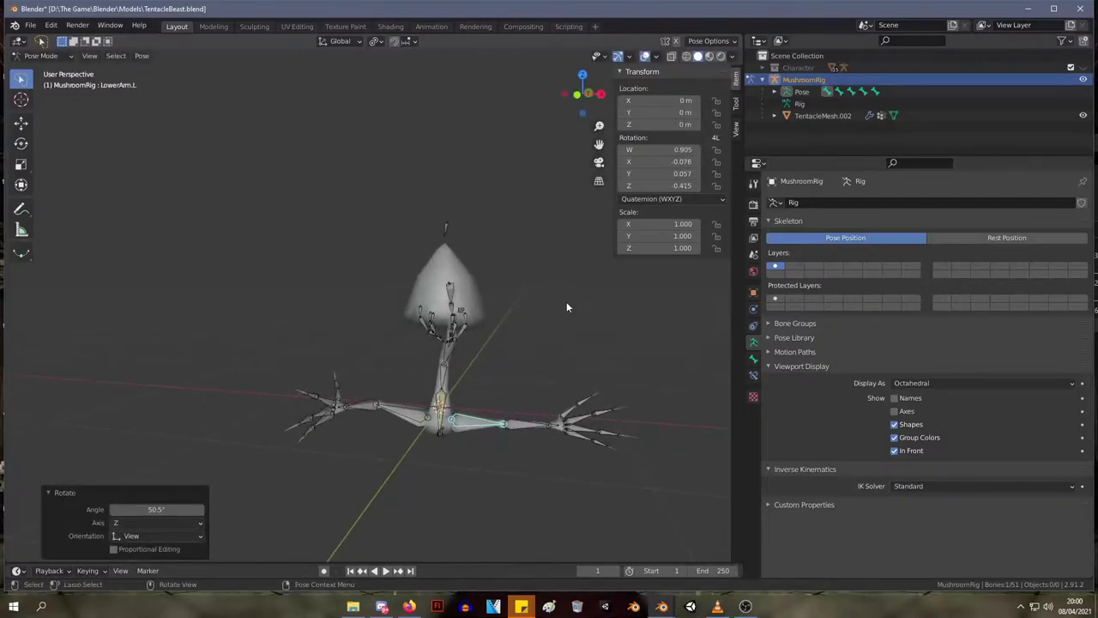
- Trackball-rotate the LowerArm.L bone further and refine the left arm's pose so it mirrors the right arm
middle_drag(568, 304, 490, 330)
key(r)
key(r)
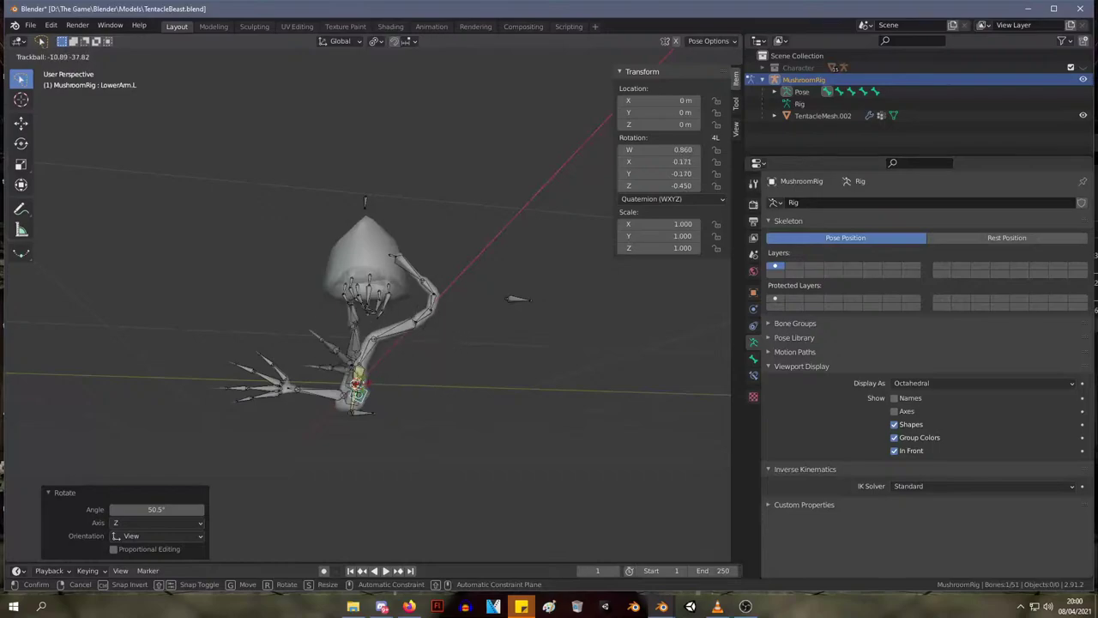
click(362, 381)
click(349, 375)
click(352, 383)
key(alt+r)
middle_drag(405, 376, 555, 446)
key(r)
key(r)
click(374, 397)
- Rotate the Hand.L bone by -118° in the view and trackball-rotate it so the left fingers point down
click(559, 438)
key(r)
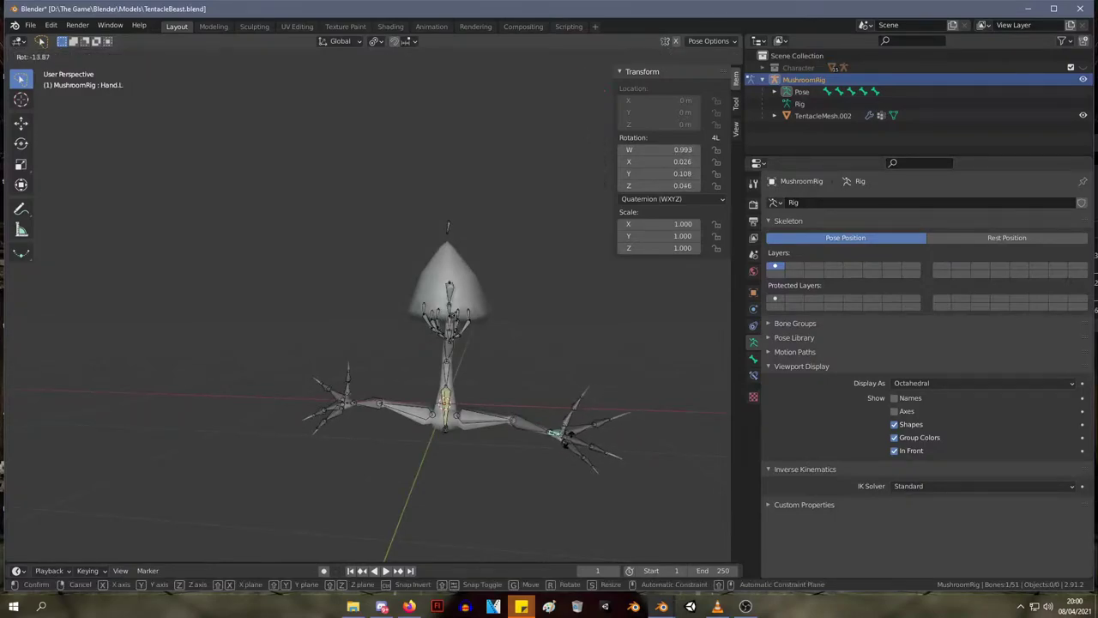
key(z)
right_click(552, 447)
key(r)
click(570, 379)
key(r)
key(r)
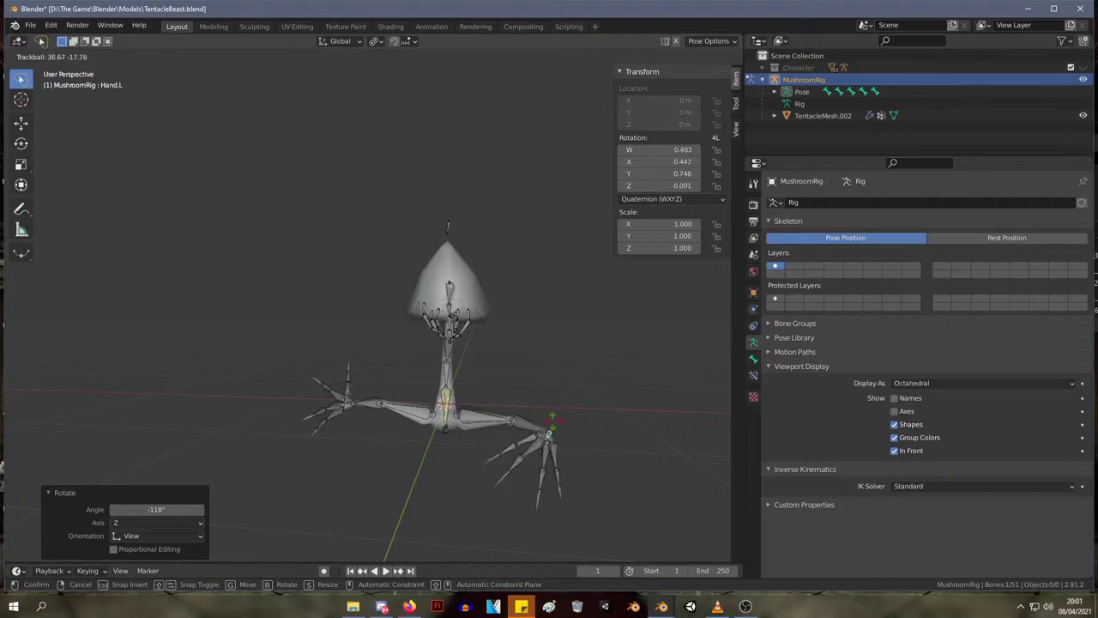
click(581, 405)
- Rotate the Hand.R bone by 76.2° around global Y and swing it by moving it 0.4187 m along the view's X
middle_drag(581, 405, 403, 371)
click(444, 401)
key(r)
key(z)
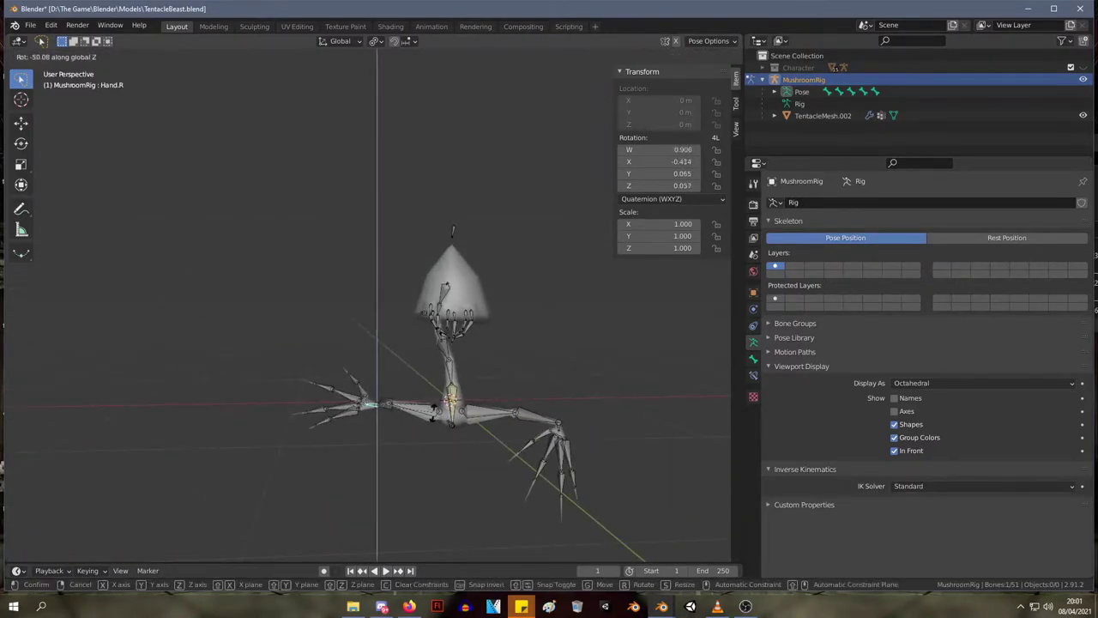
key(y)
click(440, 446)
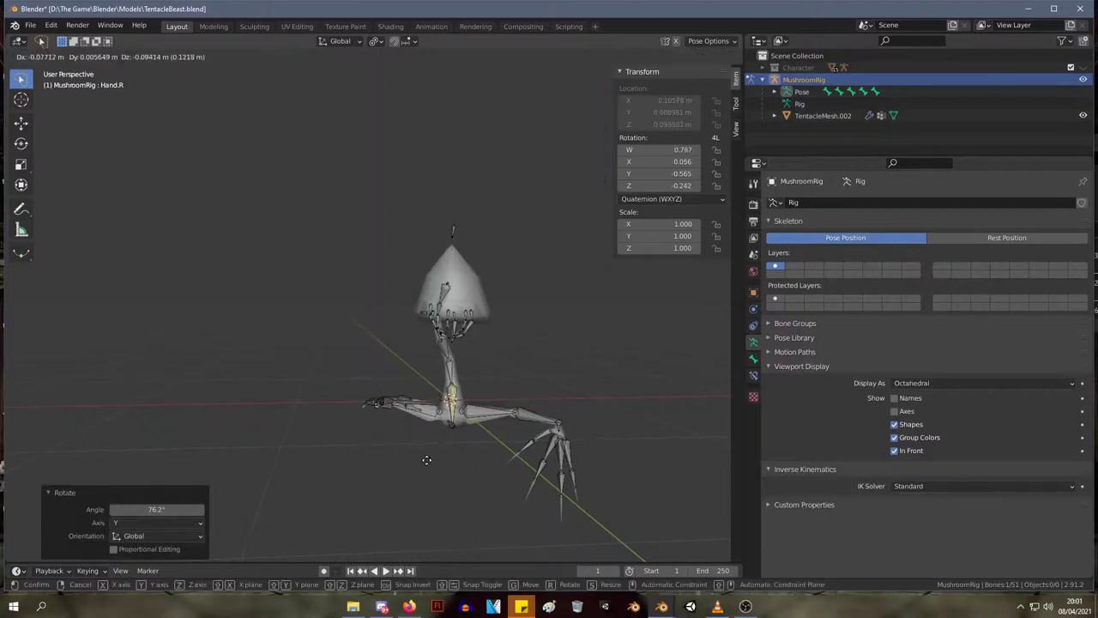
middle_drag(410, 454, 503, 422)
key(g)
click(516, 463)
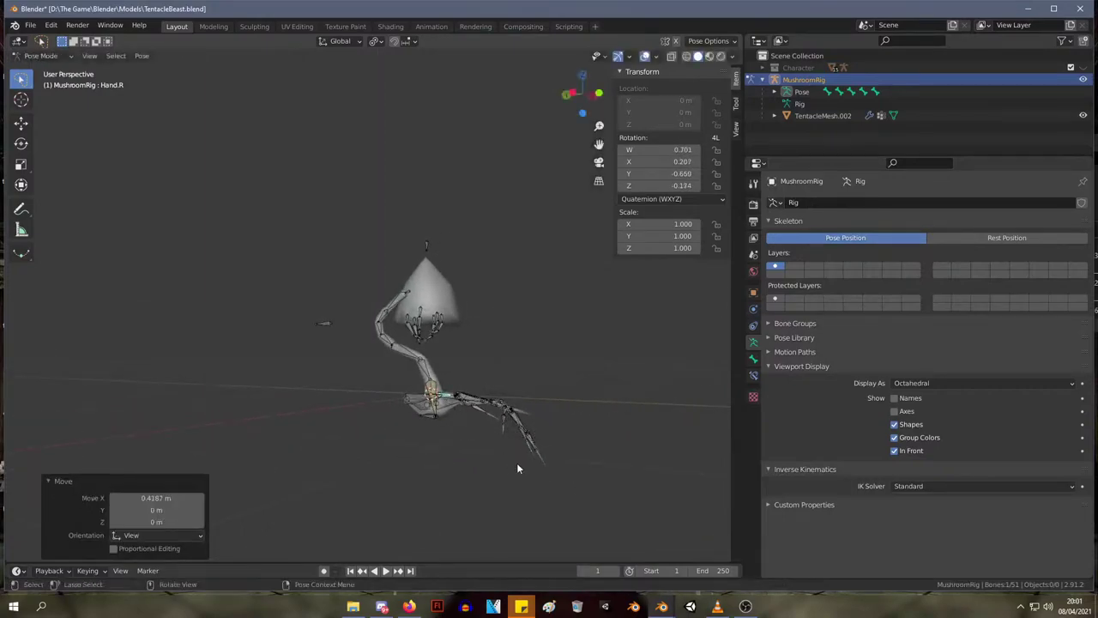
- Rotate the LowerArm.R bone by 11° in the view to adjust the right arm
middle_drag(394, 404, 489, 366)
click(428, 391)
click(362, 396)
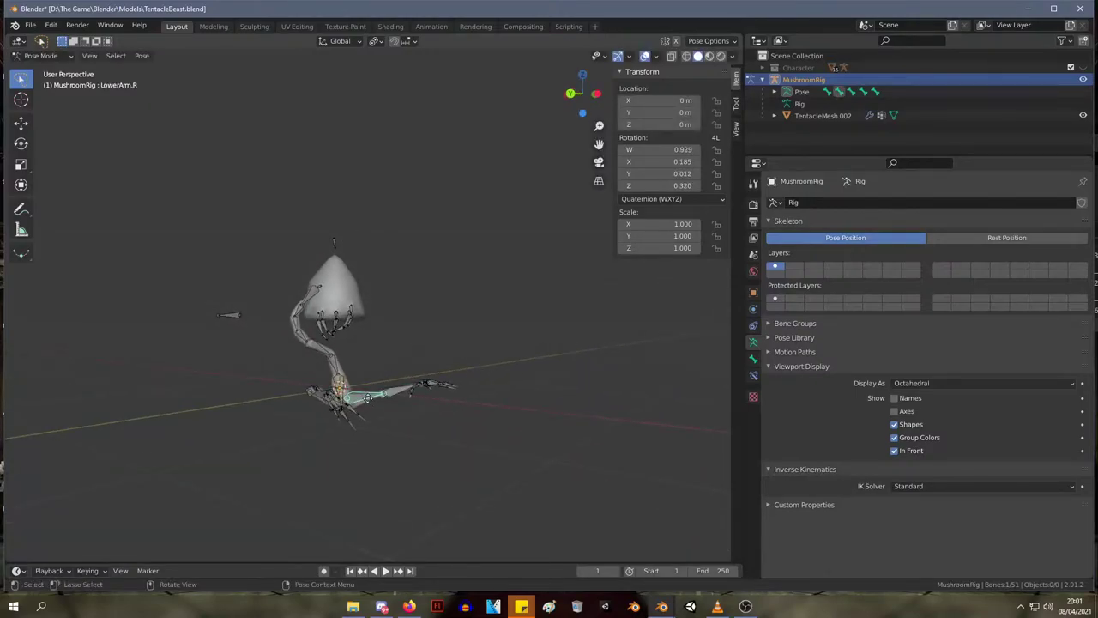
key(r)
click(382, 402)
mouse_move(383, 401)
middle_down()
mouse_move(270, 353)
mouse_move(228, 365)
mouse_move(363, 401)
middle_up()
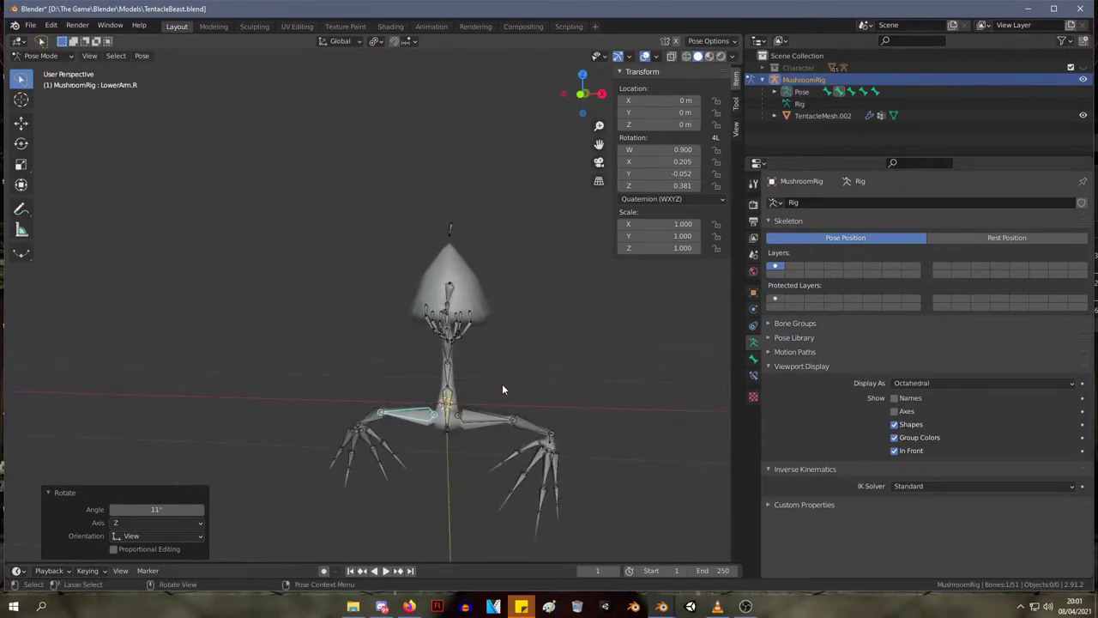
- Change the selection tool from lasso to Select Box and deselect the left hand's bones
middle_drag(502, 389, 578, 392)
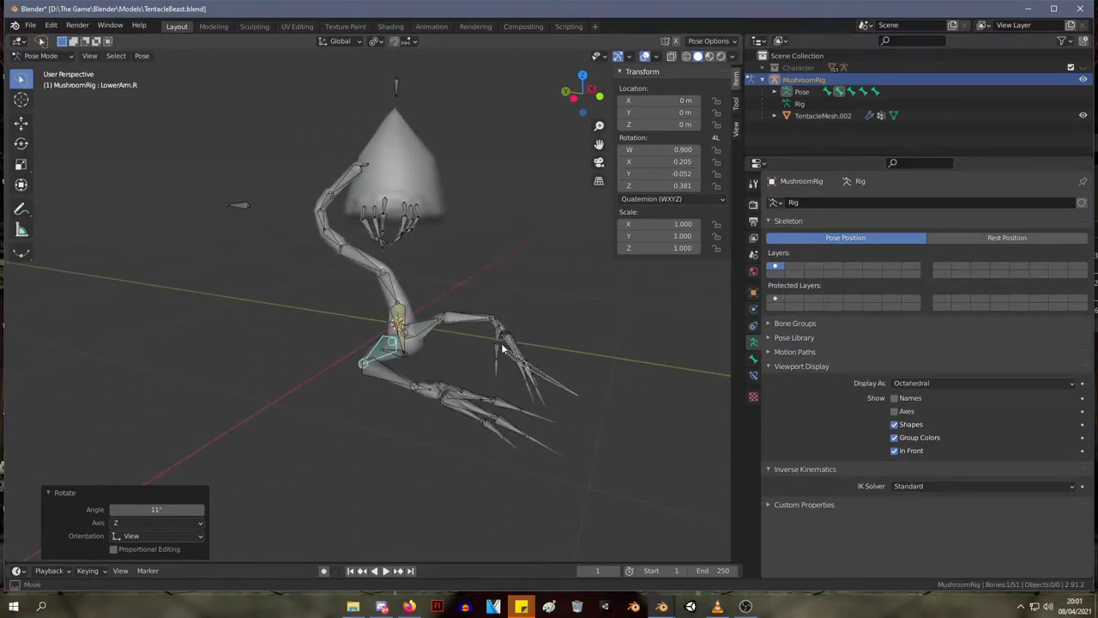
click(521, 367)
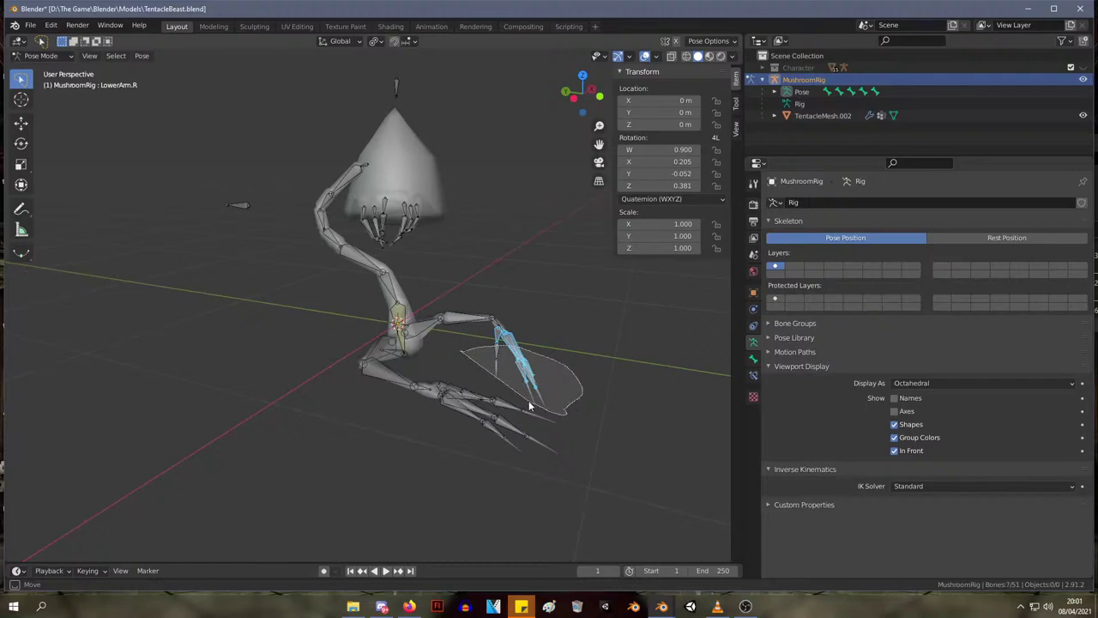
drag(529, 407, 468, 373)
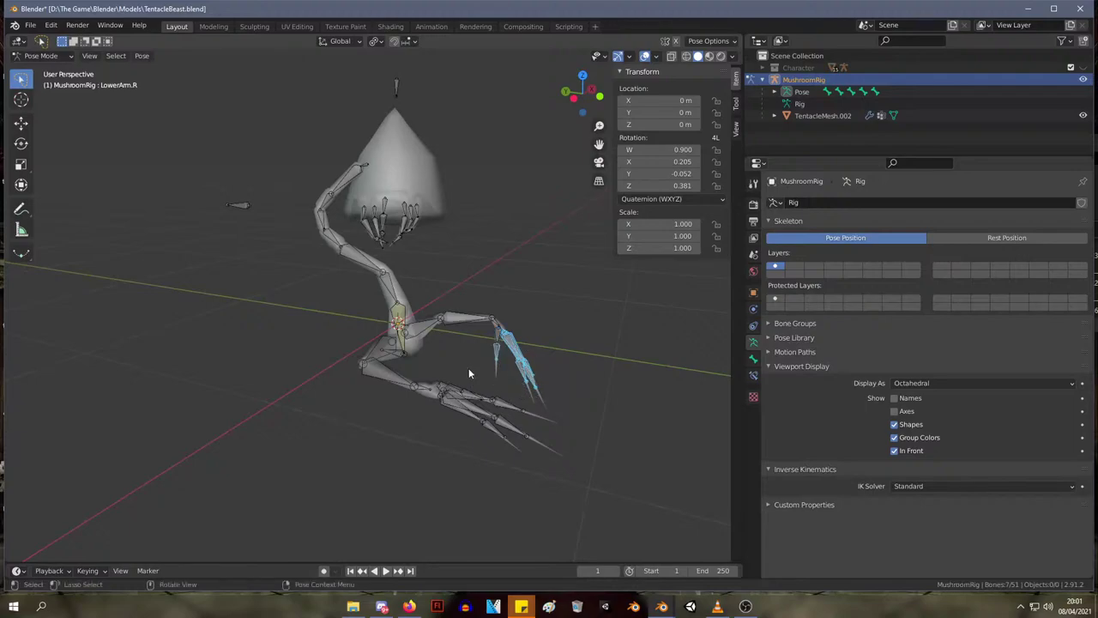
click(17, 83)
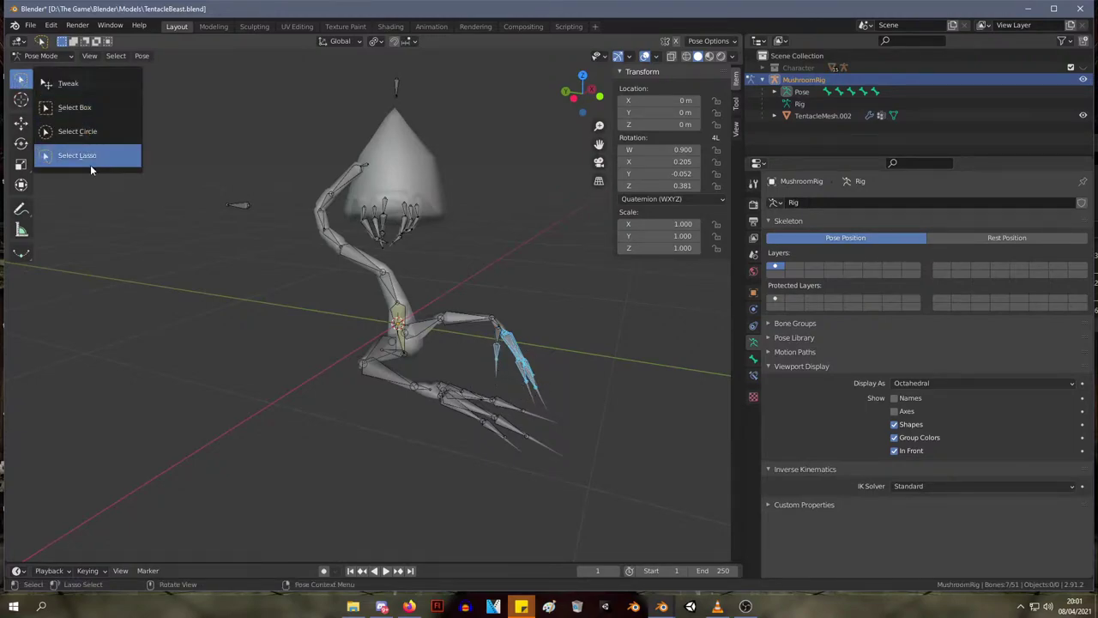
click(86, 108)
shift+drag(564, 396, 476, 329)
key(alt+a)
- Rotate the Hand.L bone by -42.2° in the view and trackball-rotate it to level the left hand with the right
middle_drag(566, 378, 504, 346)
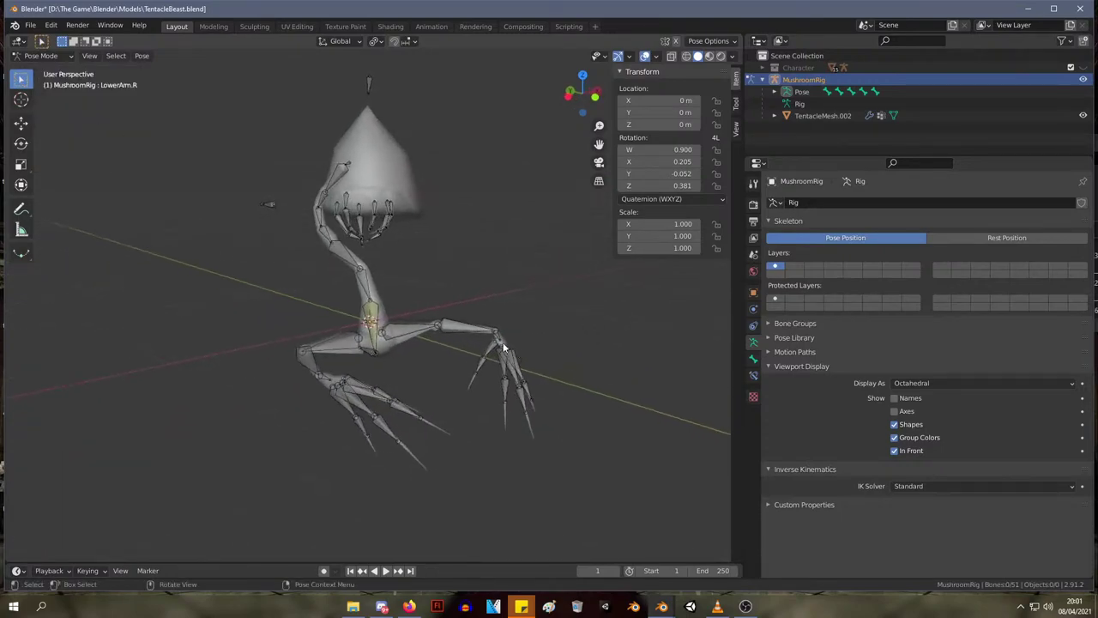
click(497, 337)
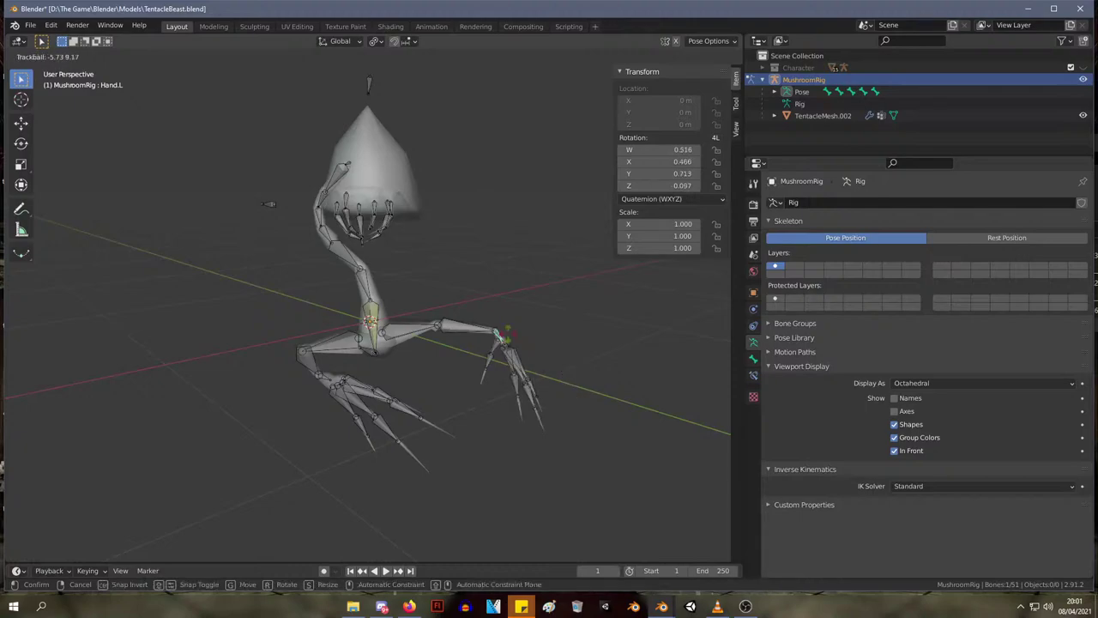
click(546, 301)
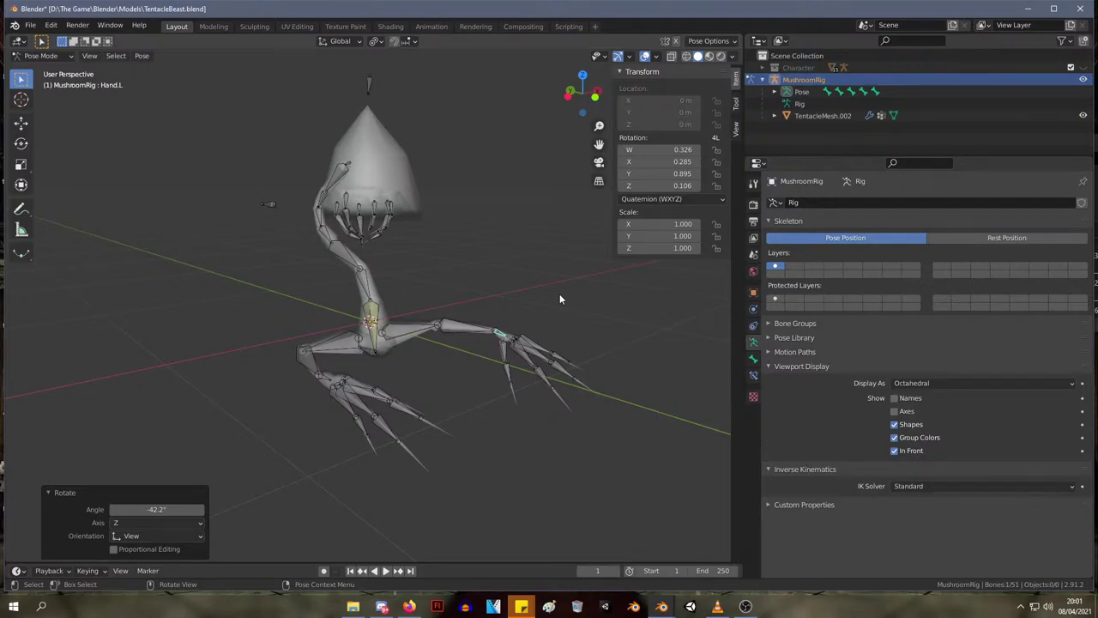
key(r)
key(r)
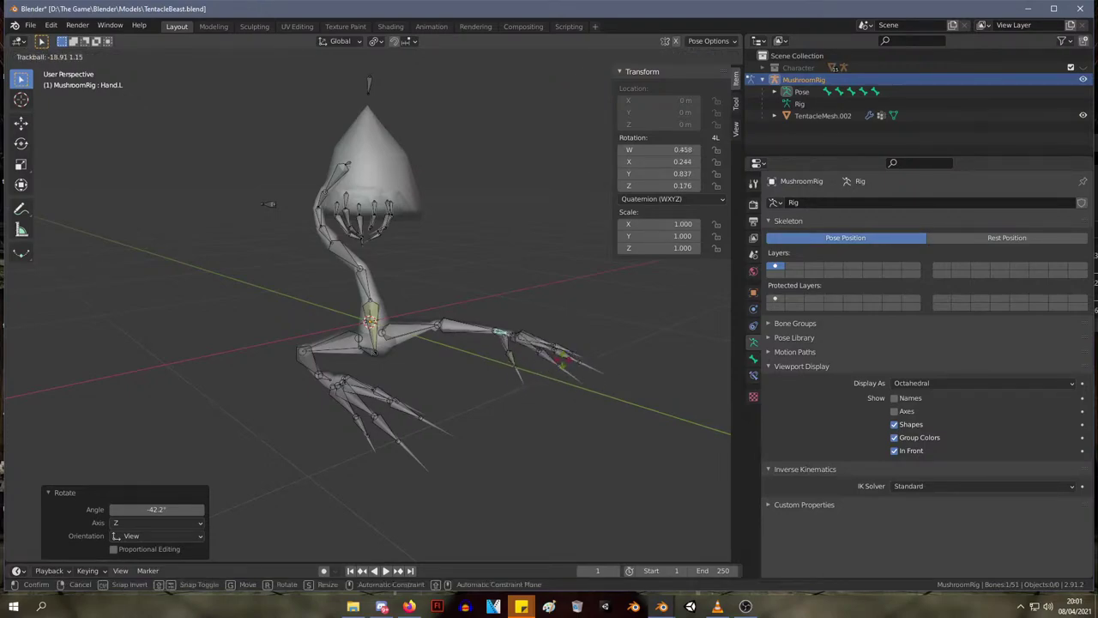
click(611, 398)
middle_drag(583, 333, 466, 334)
key(Tab)
key(Tab)
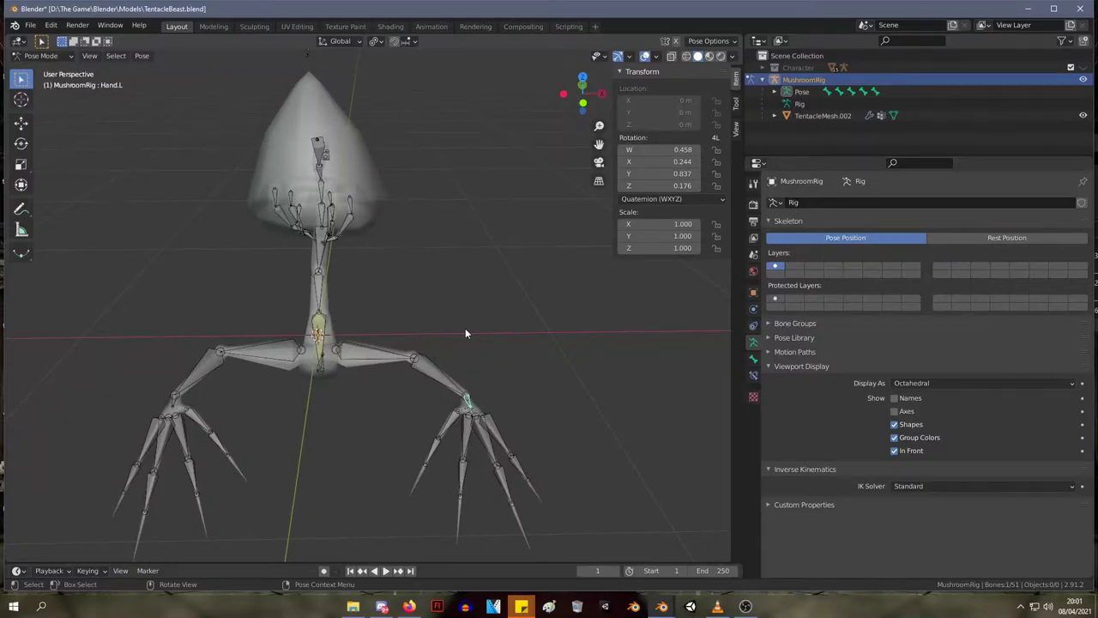
- Try rotating the Stalk7 bone, and move the Tip bone down and forward to lower the head
middle_drag(235, 141, 390, 99)
click(361, 150)
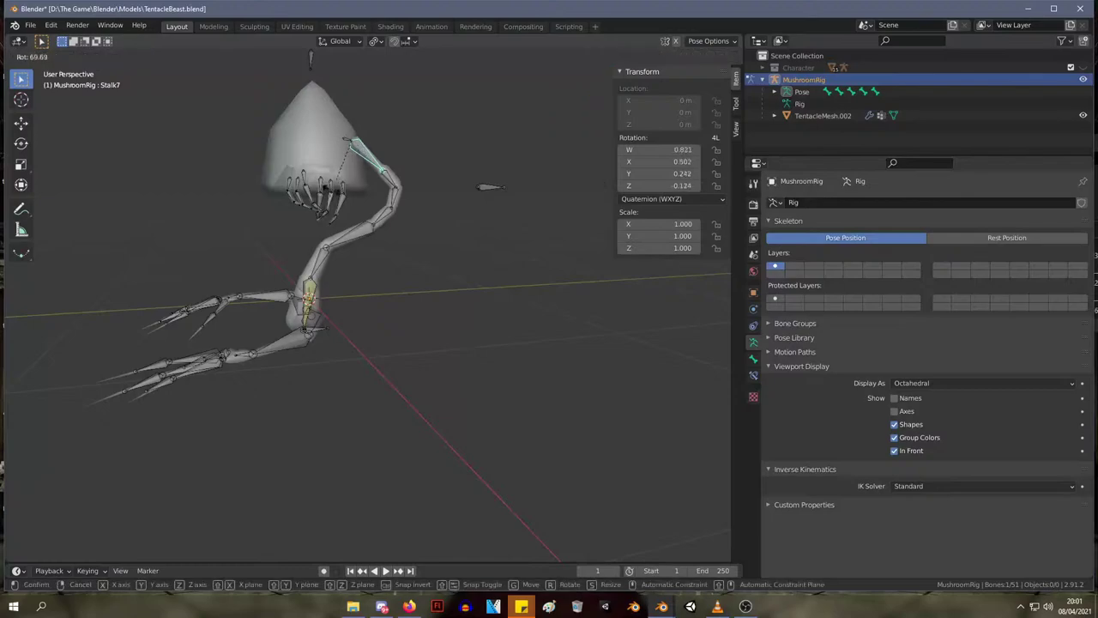
key(g)
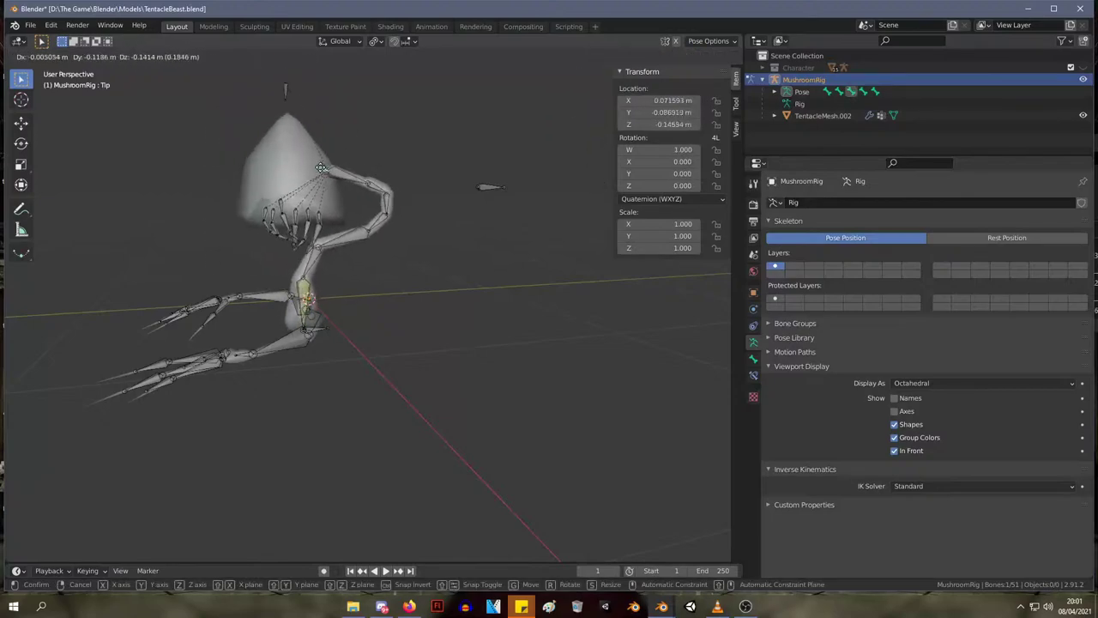
click(318, 167)
- Raise the Hood bone and scale it to 1.334 to lift and widen the mushroom cap
click(283, 90)
key(g)
click(284, 538)
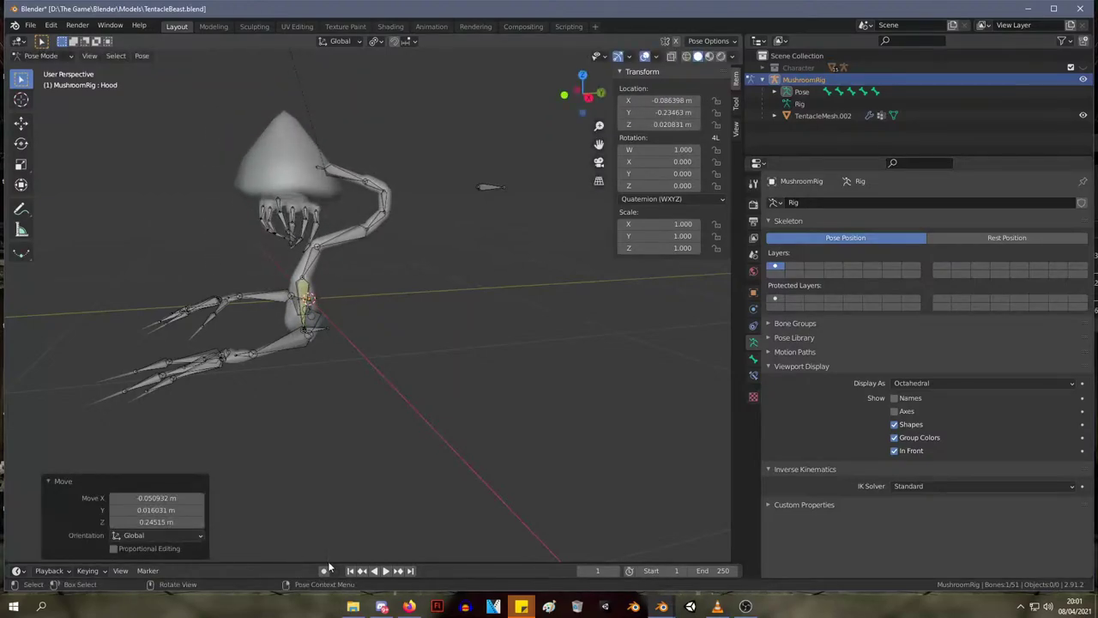
key(s)
click(509, 238)
key(g)
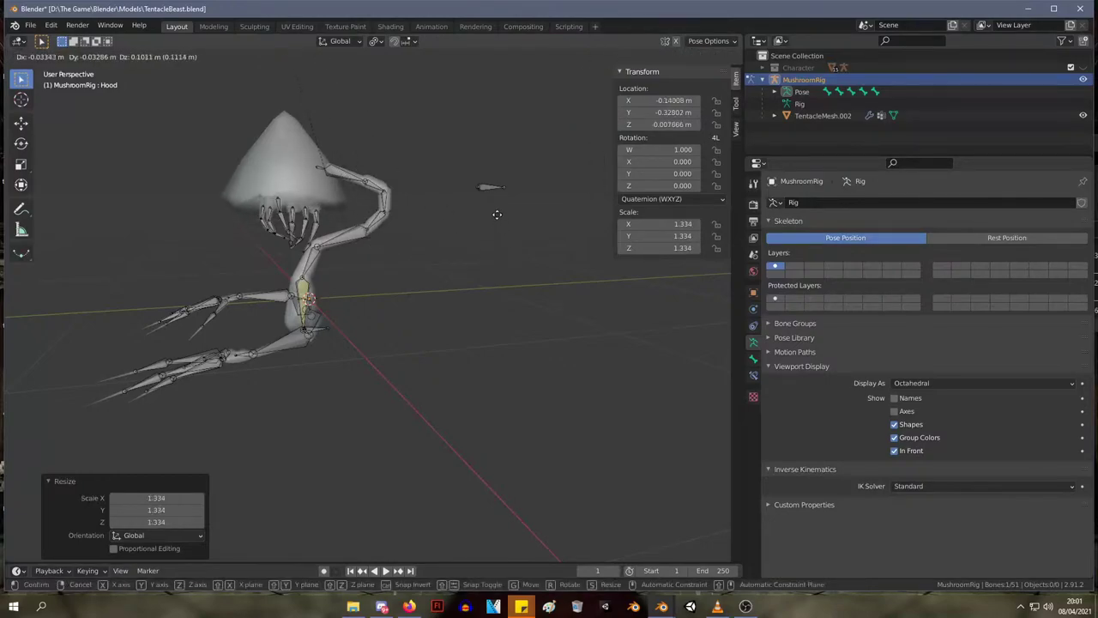
click(499, 176)
- Rotate the Tip bone to tilt the head and move it sideways to test how the stalk and cap follow
click(323, 167)
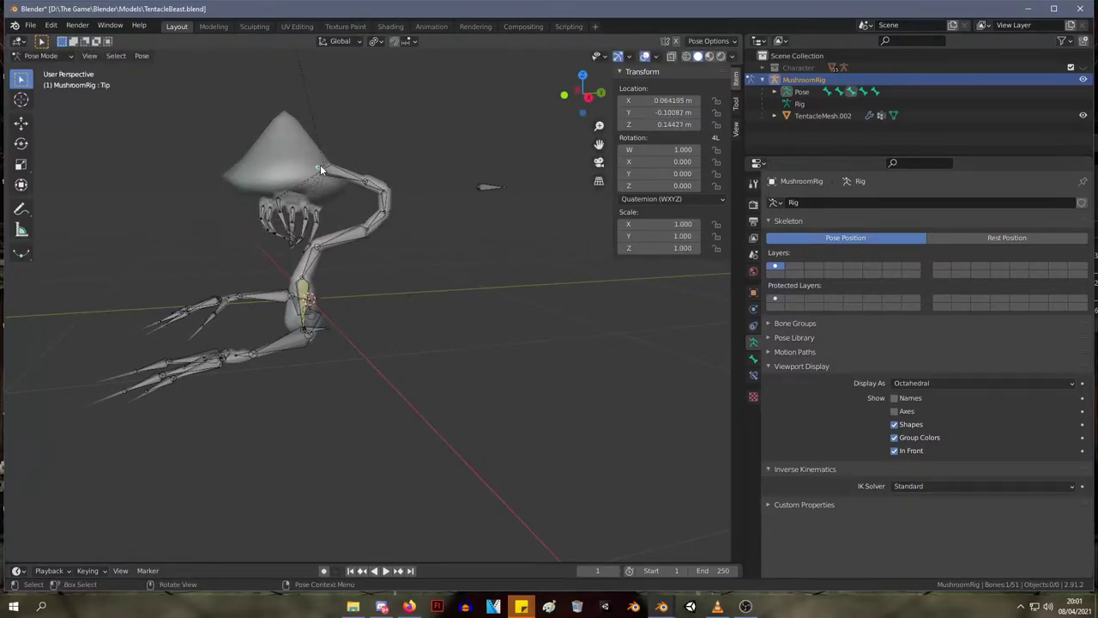
key(r)
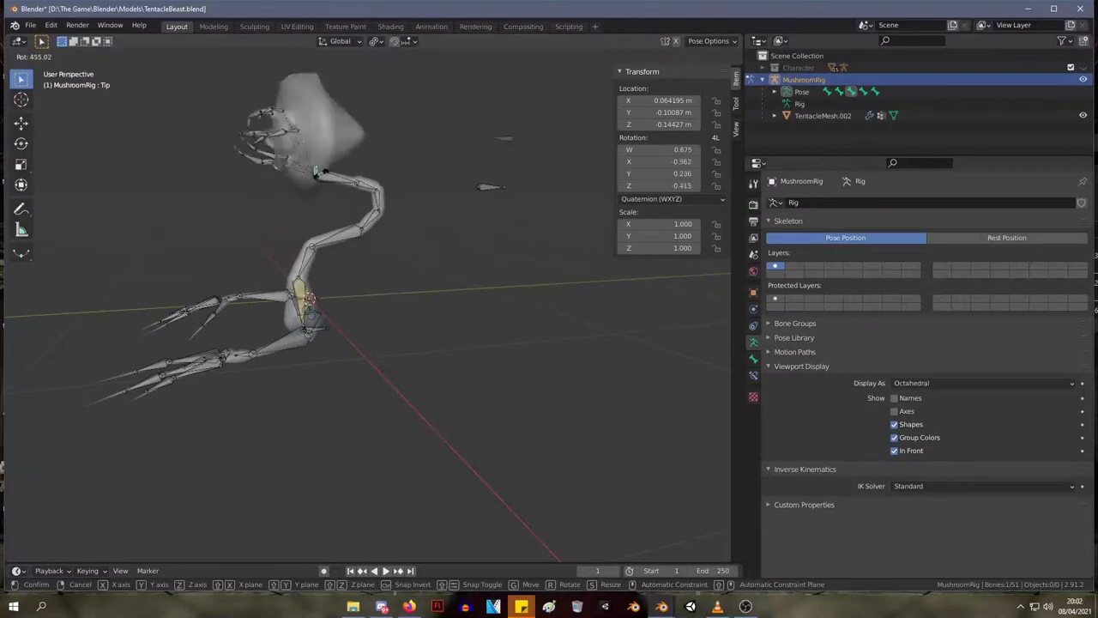
click(291, 120)
key(g)
click(258, 156)
middle_drag(257, 156, 418, 165)
key(g)
click(492, 193)
key(g)
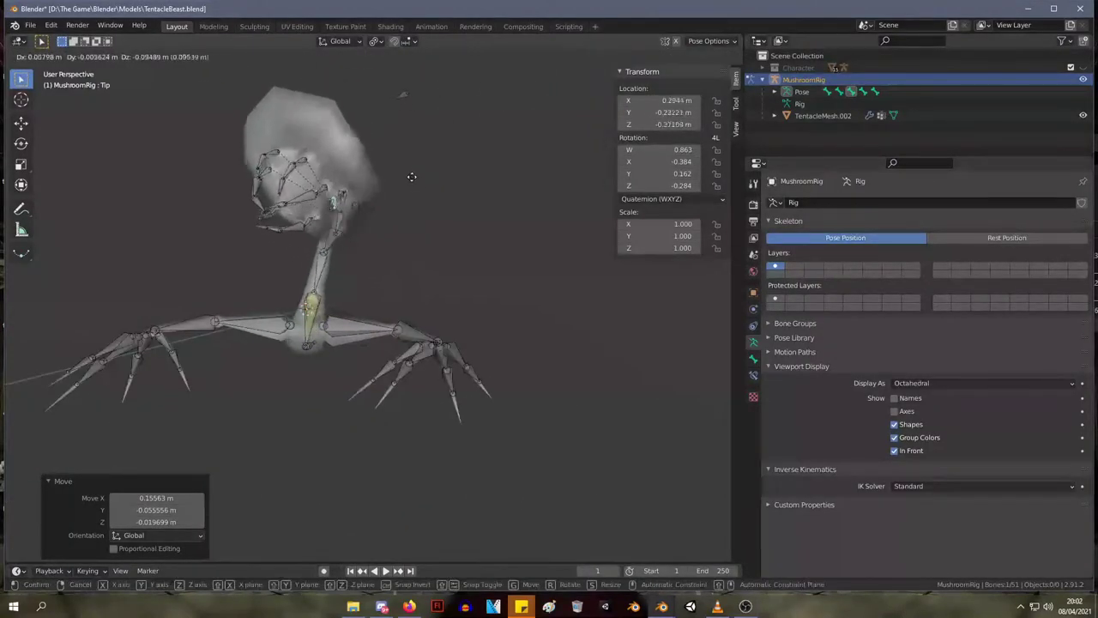
click(429, 187)
- Reposition the Hood bone above the tilted head and rotate the Tip bone by -377° in the view
click(417, 94)
key(g)
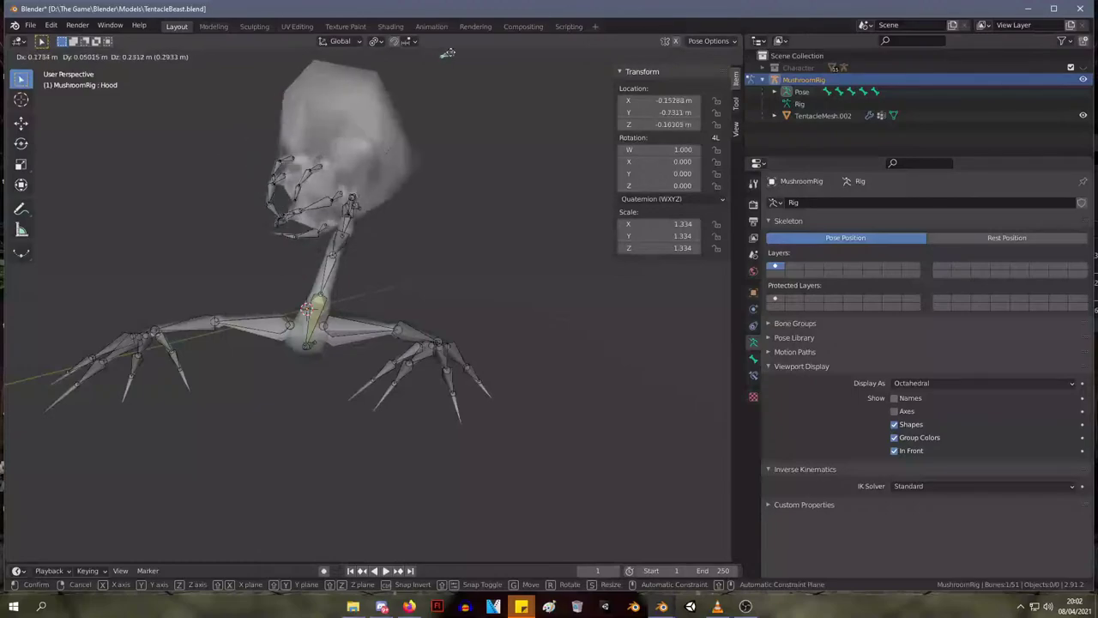
click(454, 94)
middle_drag(453, 93, 295, 207)
click(288, 215)
key(r)
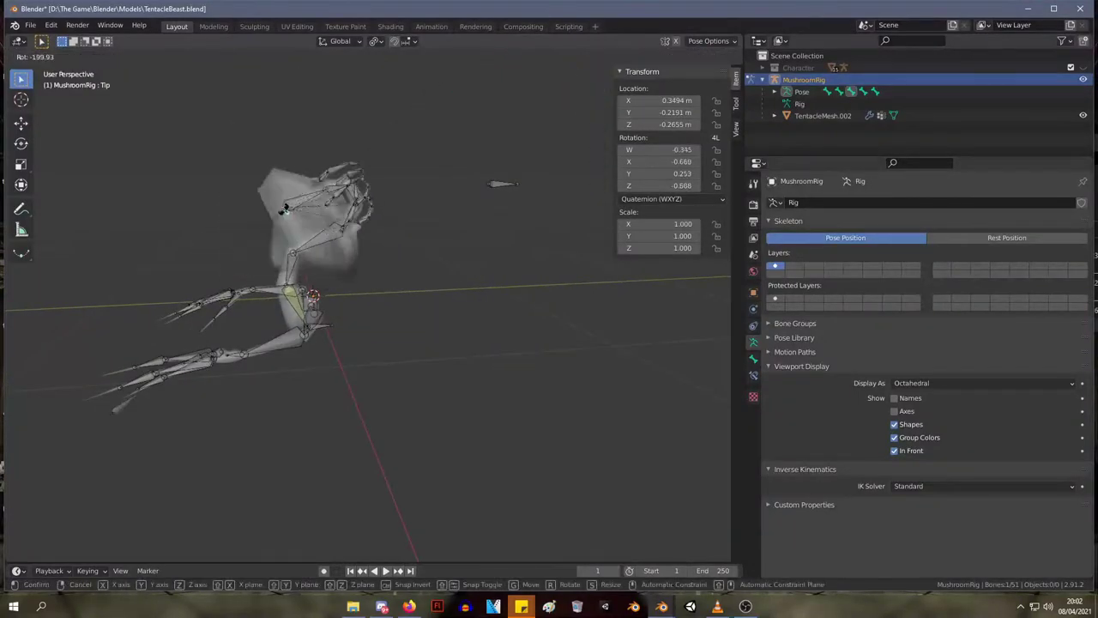
click(318, 220)
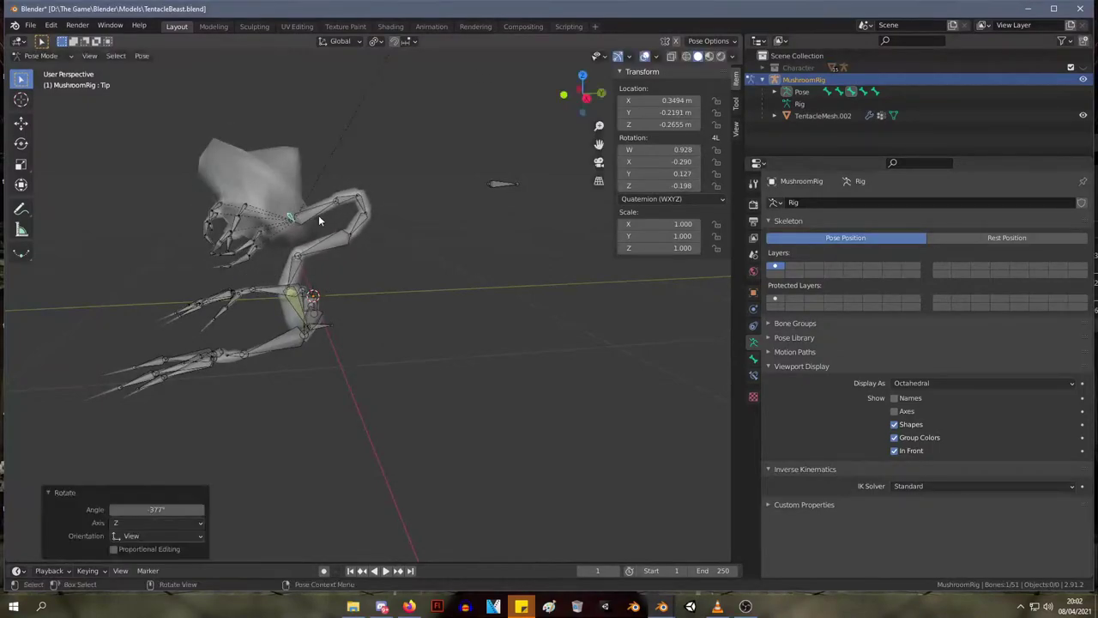
- Try rotating the Stalk7 bone and moving the Tip bone up and down to test how the stalk bends
click(318, 215)
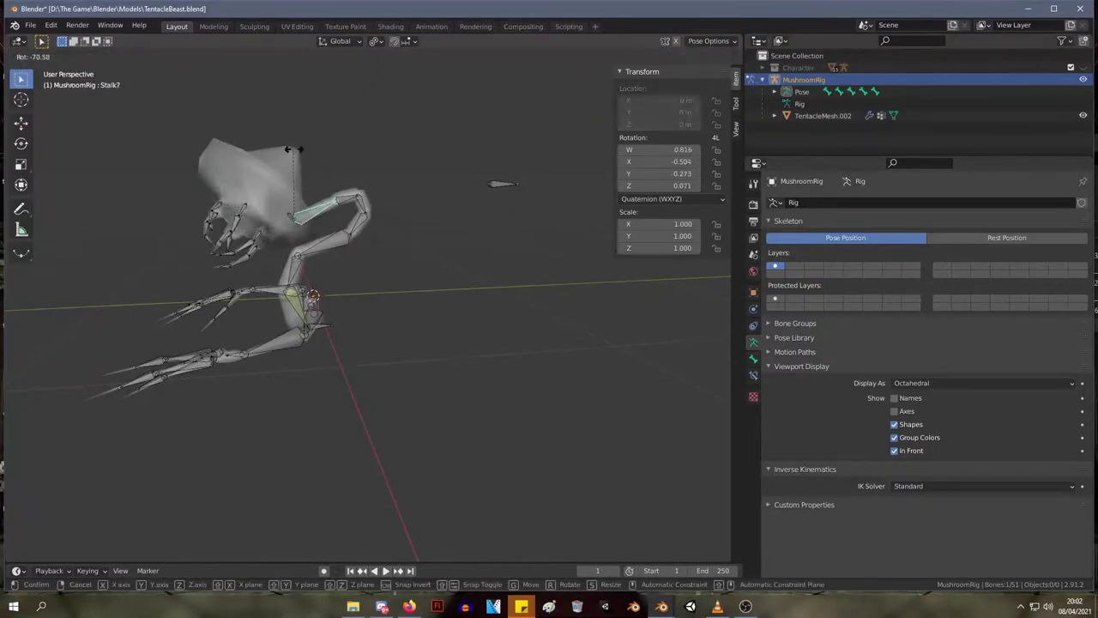
click(289, 213)
key(g)
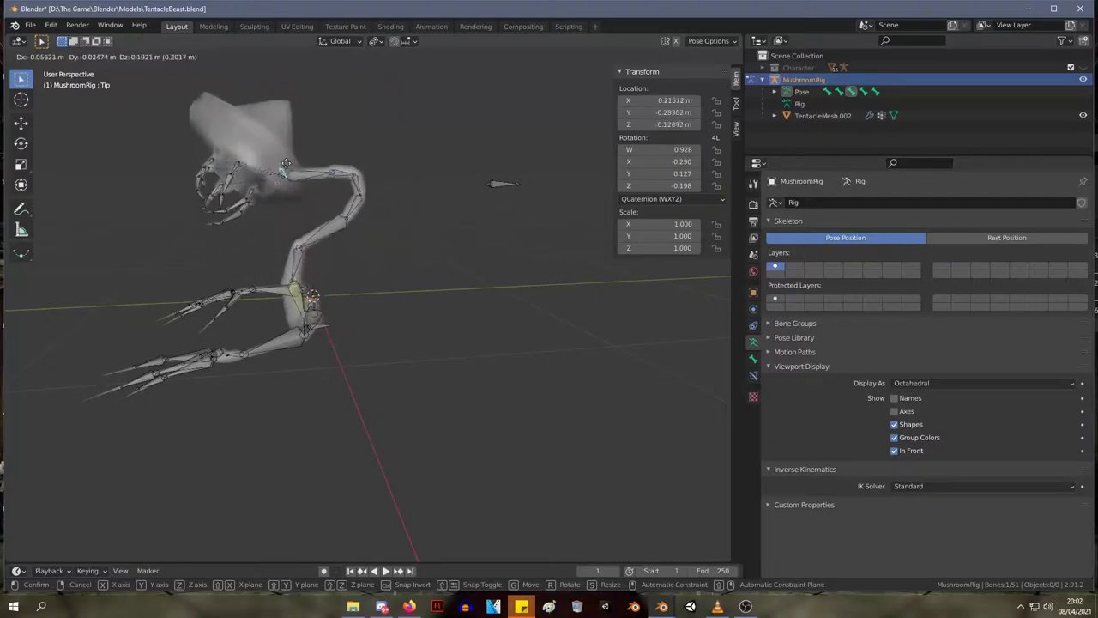
click(373, 191)
middle_drag(374, 190, 482, 166)
key(g)
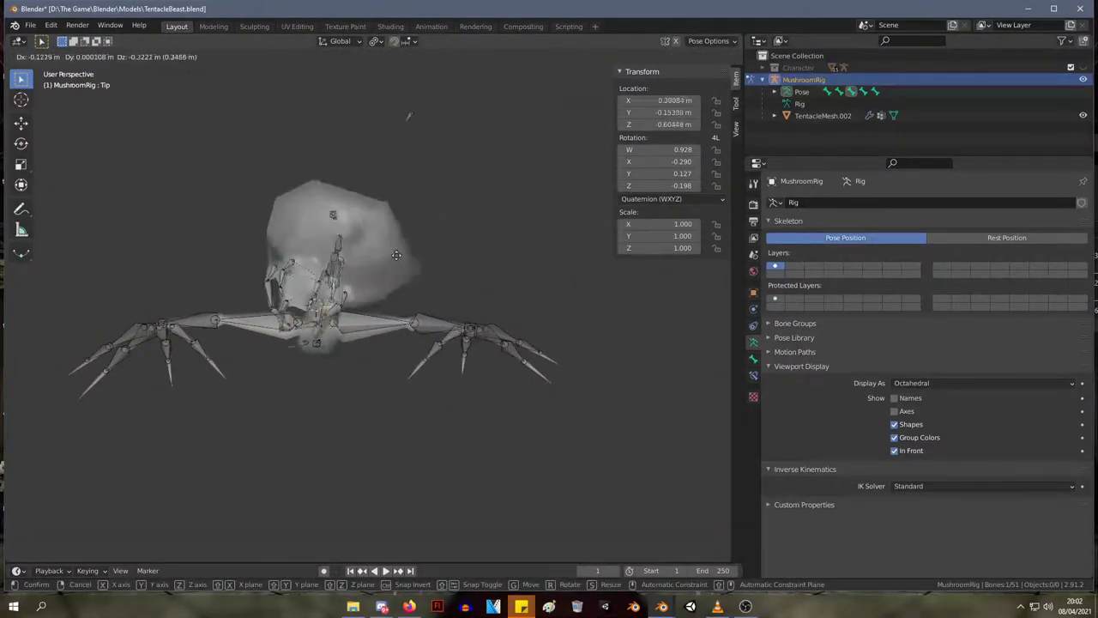
click(398, 181)
mouse_move(508, 210)
middle_down()
mouse_move(470, 214)
mouse_move(497, 223)
middle_up()
key(g)
right_click(458, 211)
right_click(458, 211)
- Switch the MushroomRig armature from Pose Mode to Object Mode
click(52, 55)
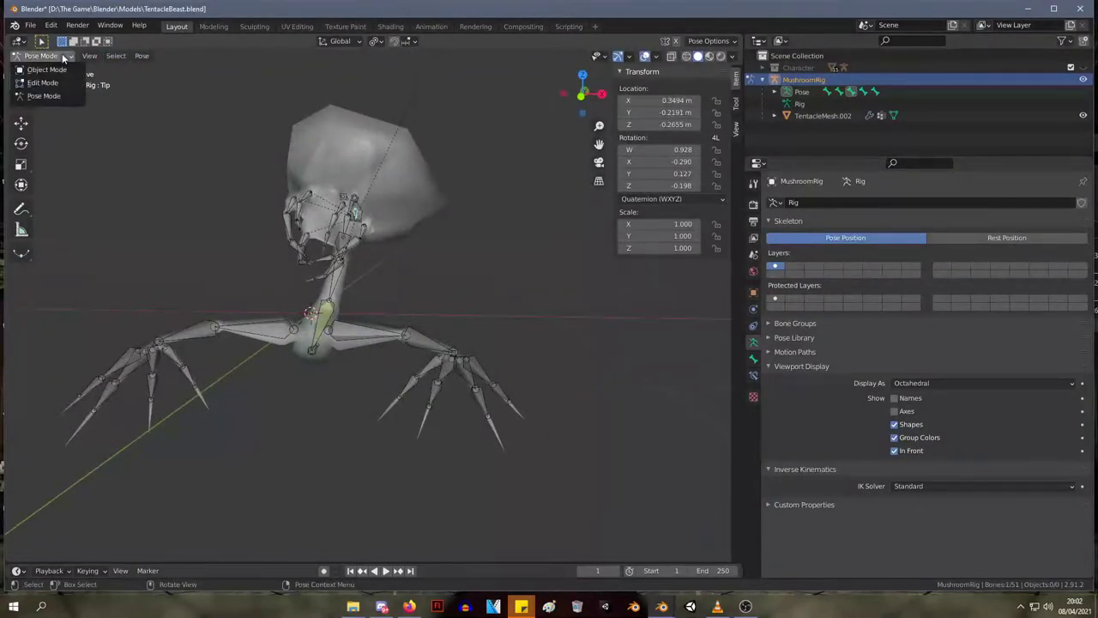
click(47, 67)
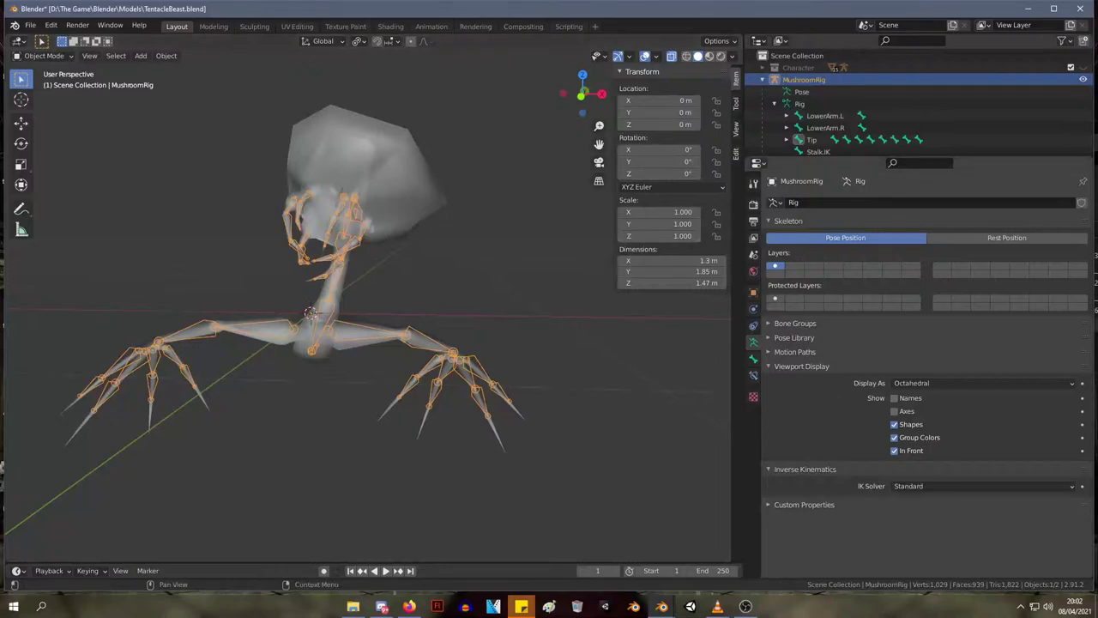